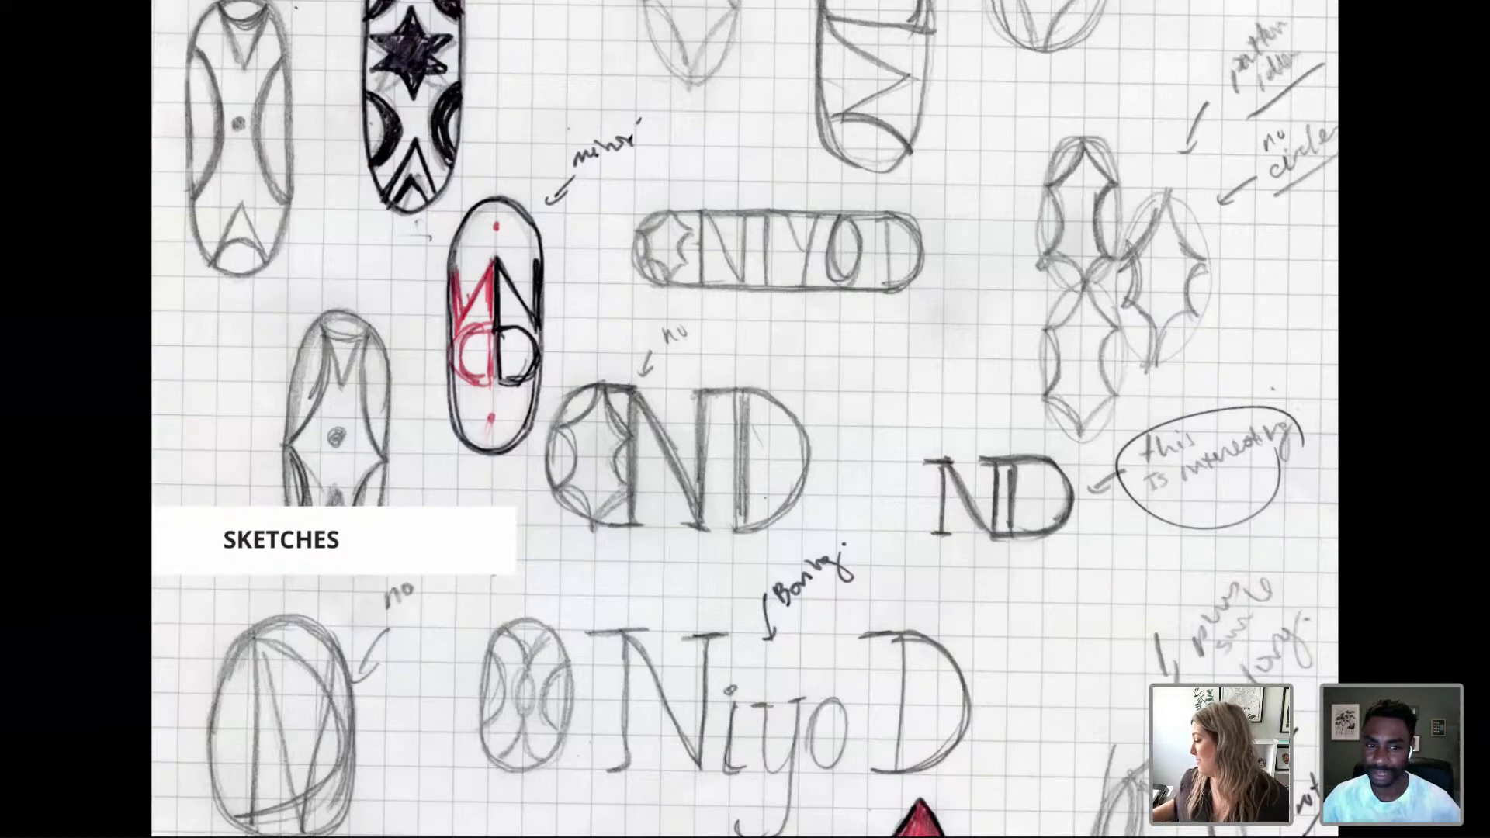
Step: Page through the presentation's sketches and logo type research to review the N and D logo ideas and candidate typefaces
click(672, 547)
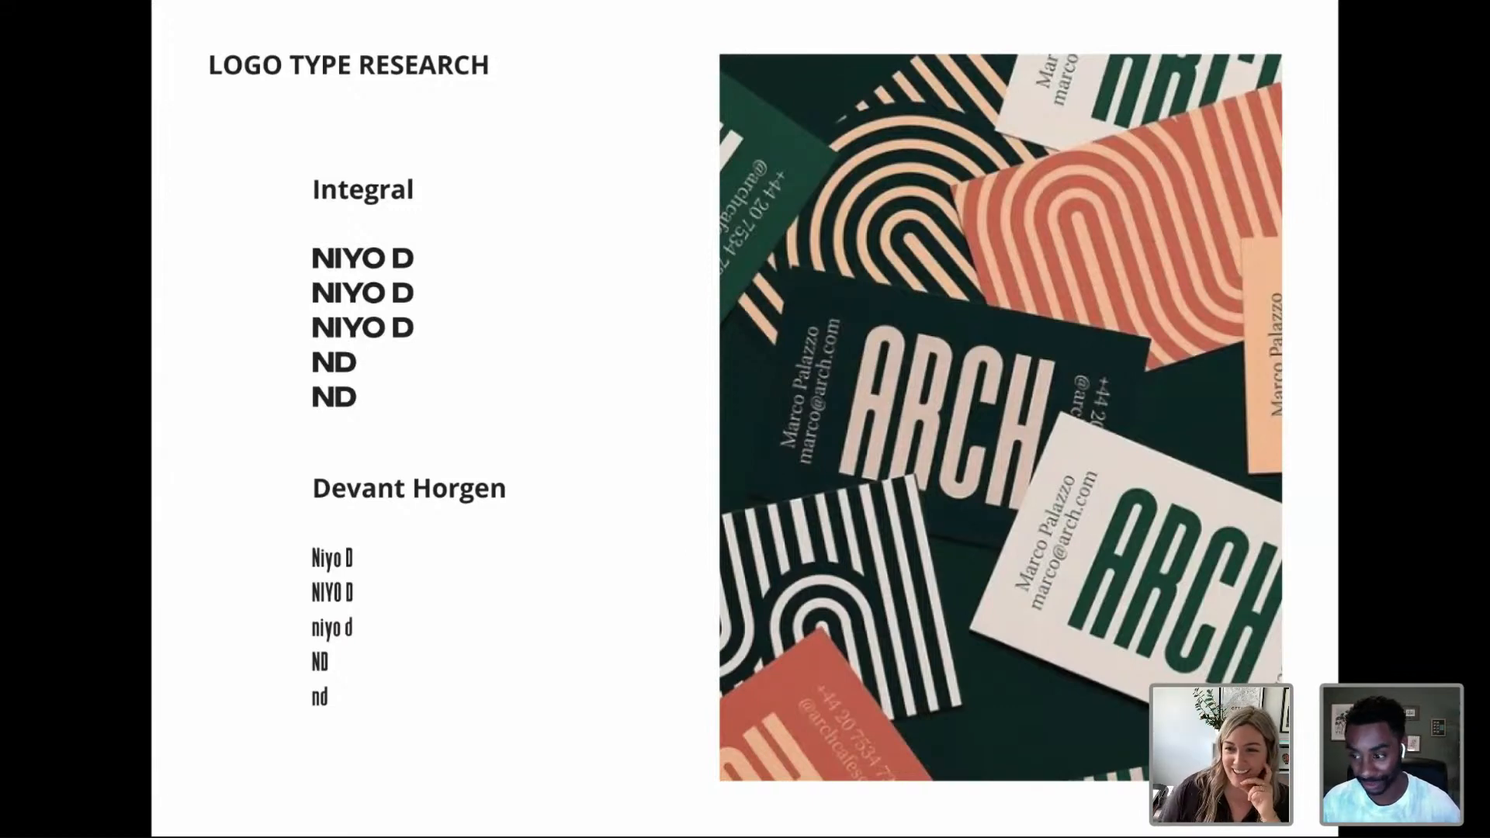
key(Left)
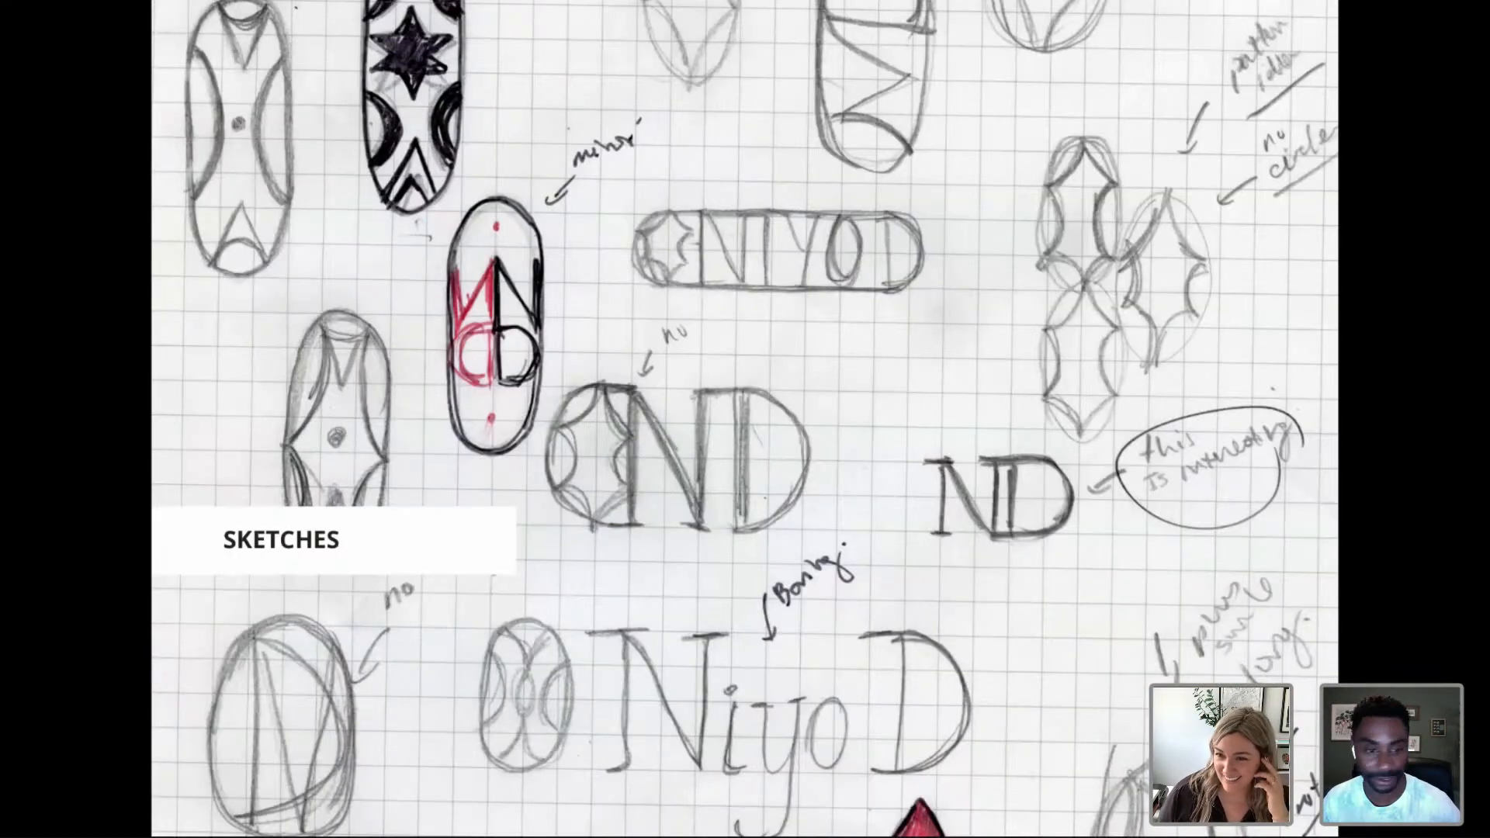
key(Left)
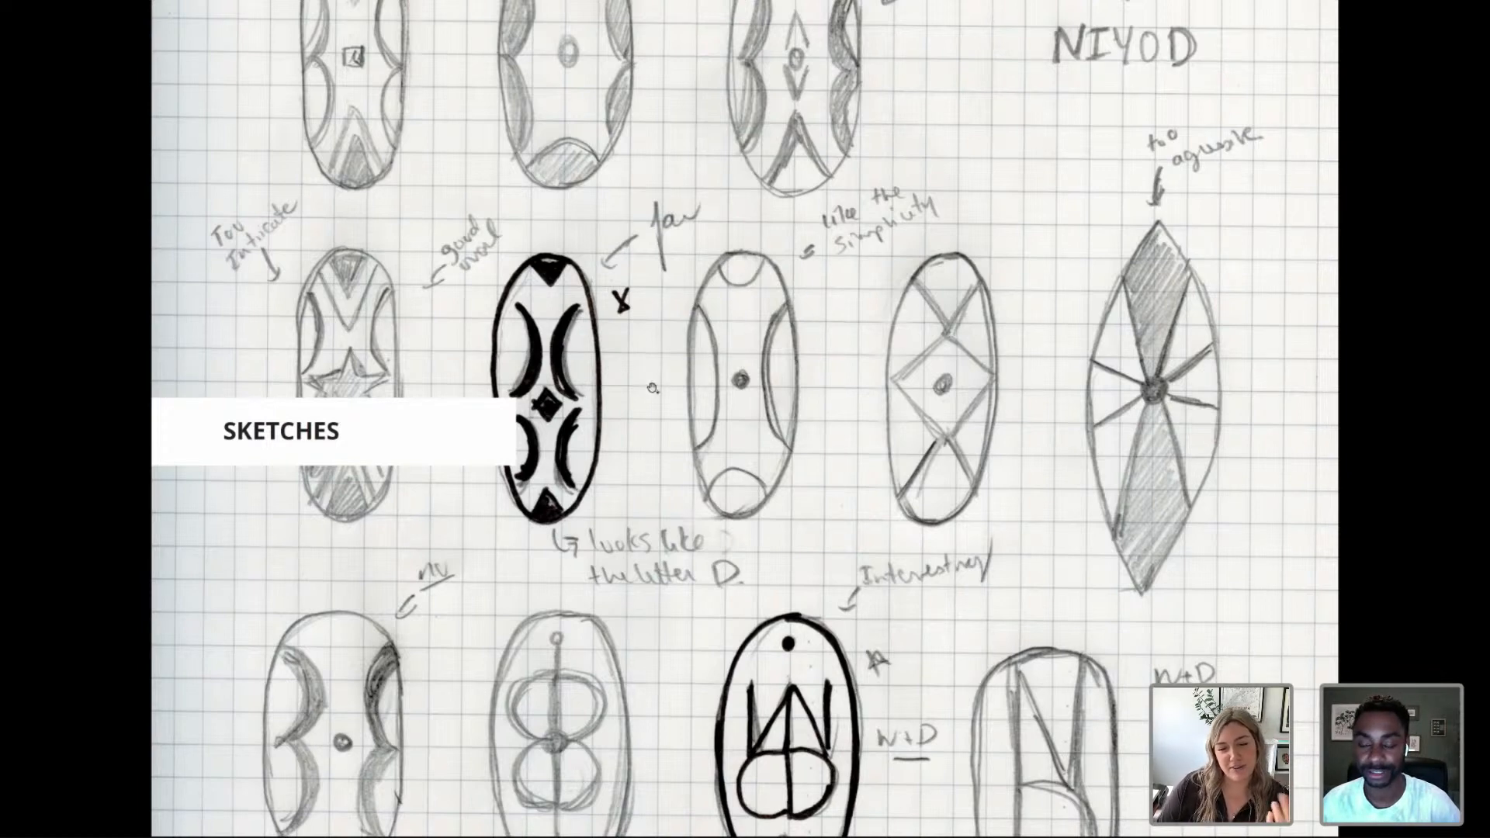
click(761, 681)
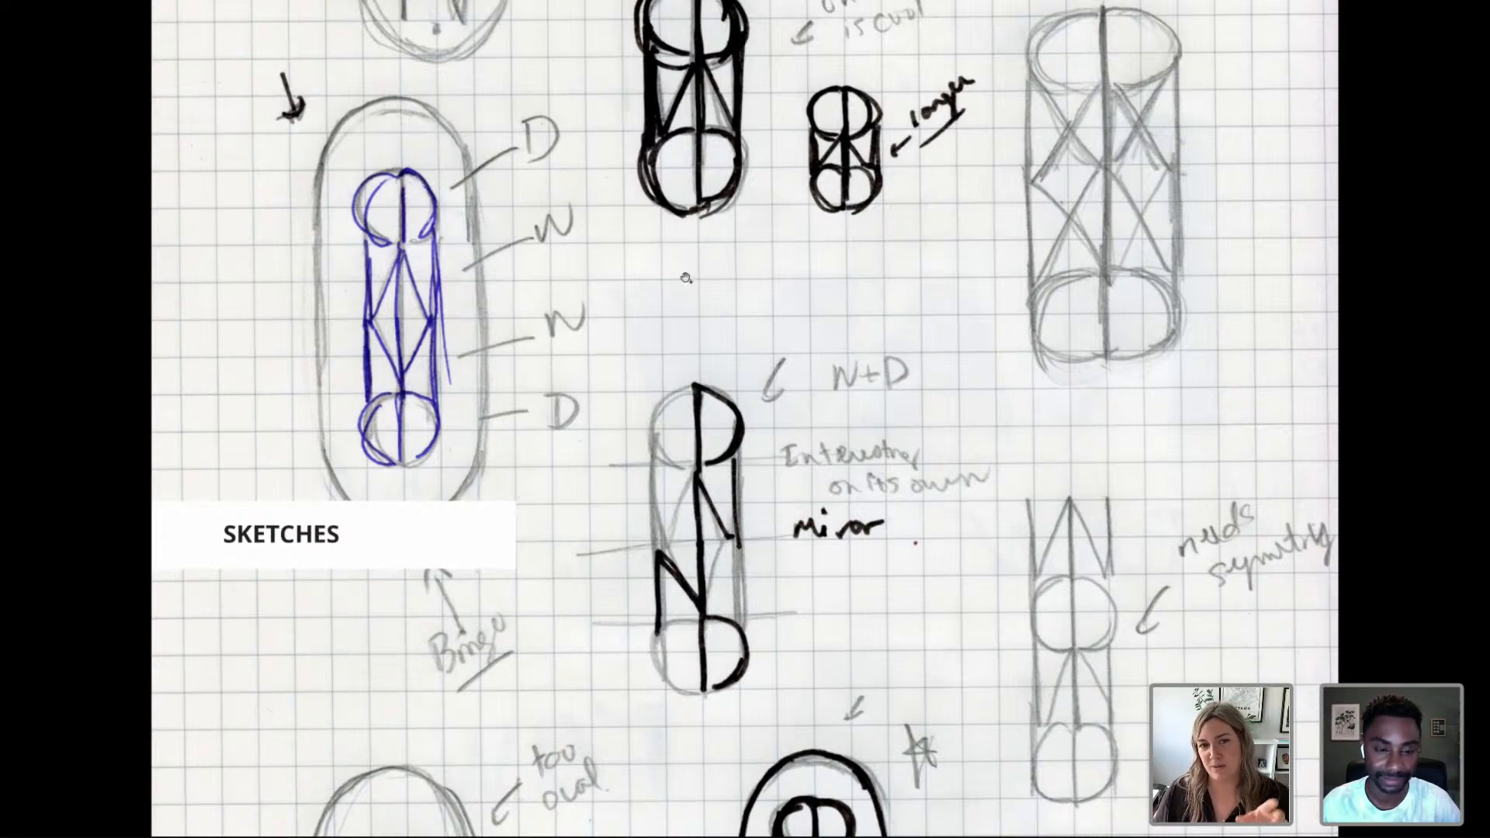
key(Right)
key(Right)
key(Right)
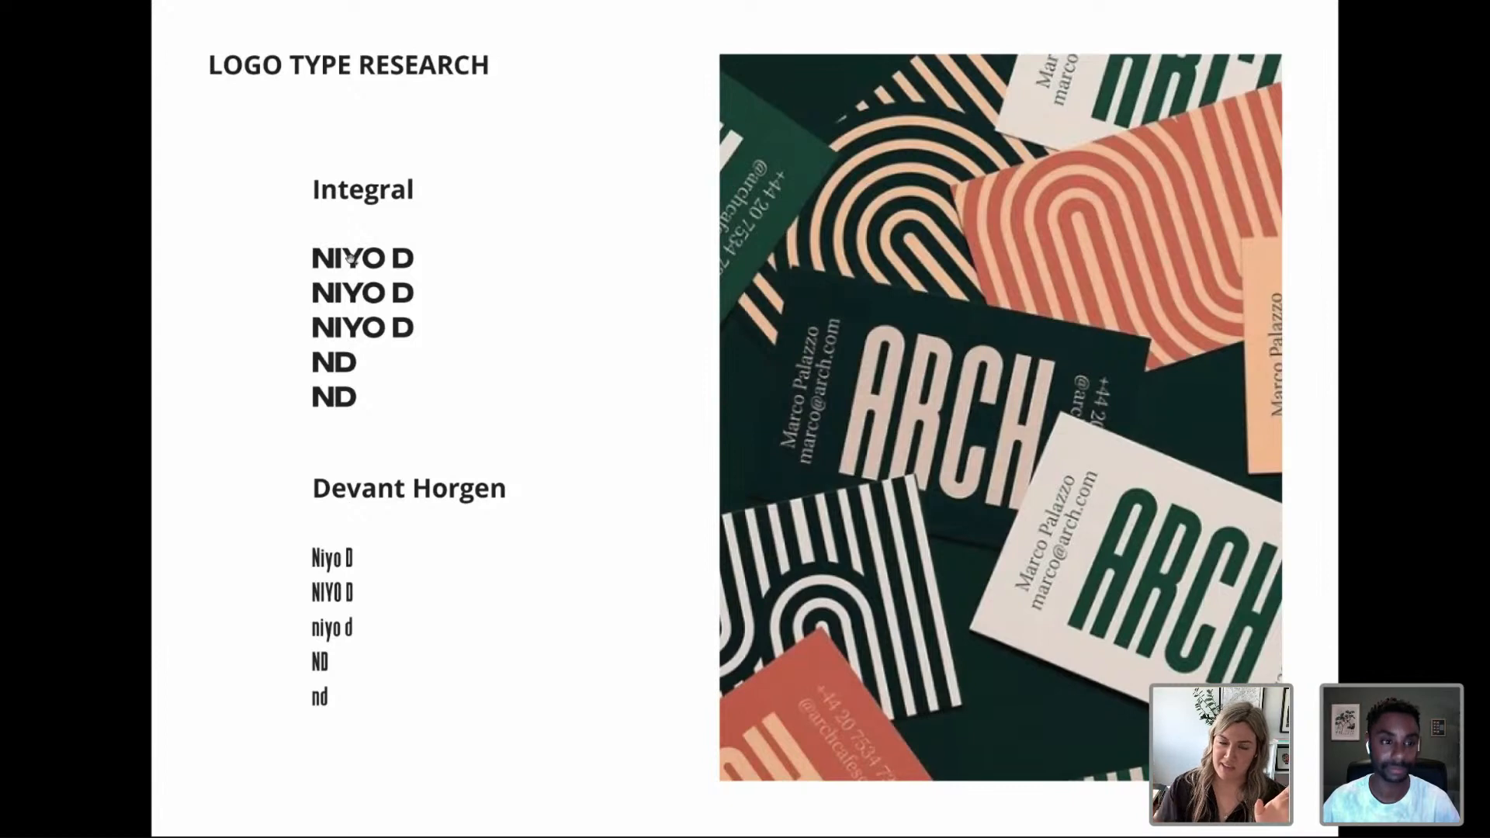
key(Right)
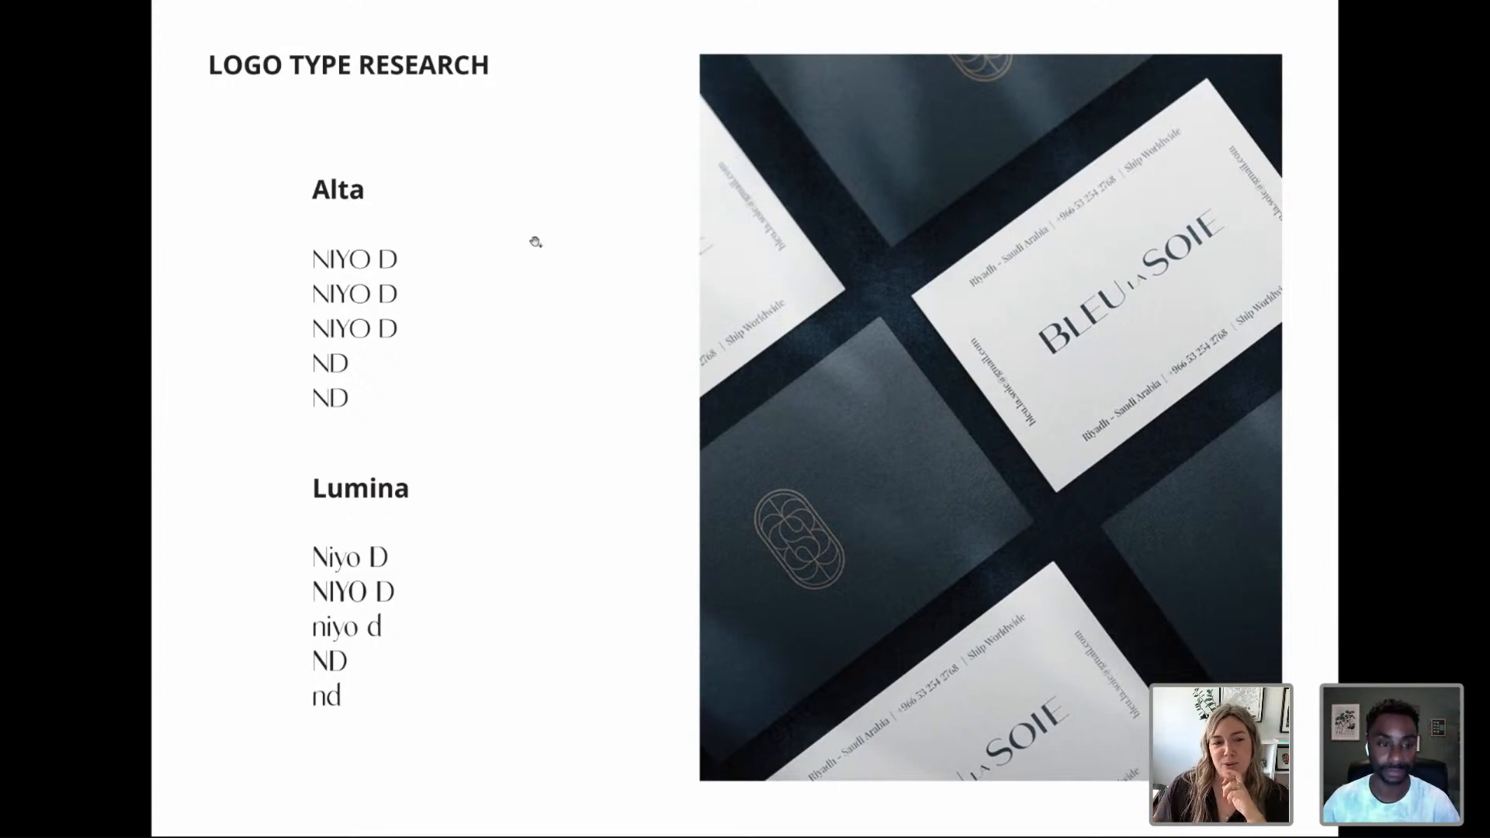
key(Right)
key(Right)
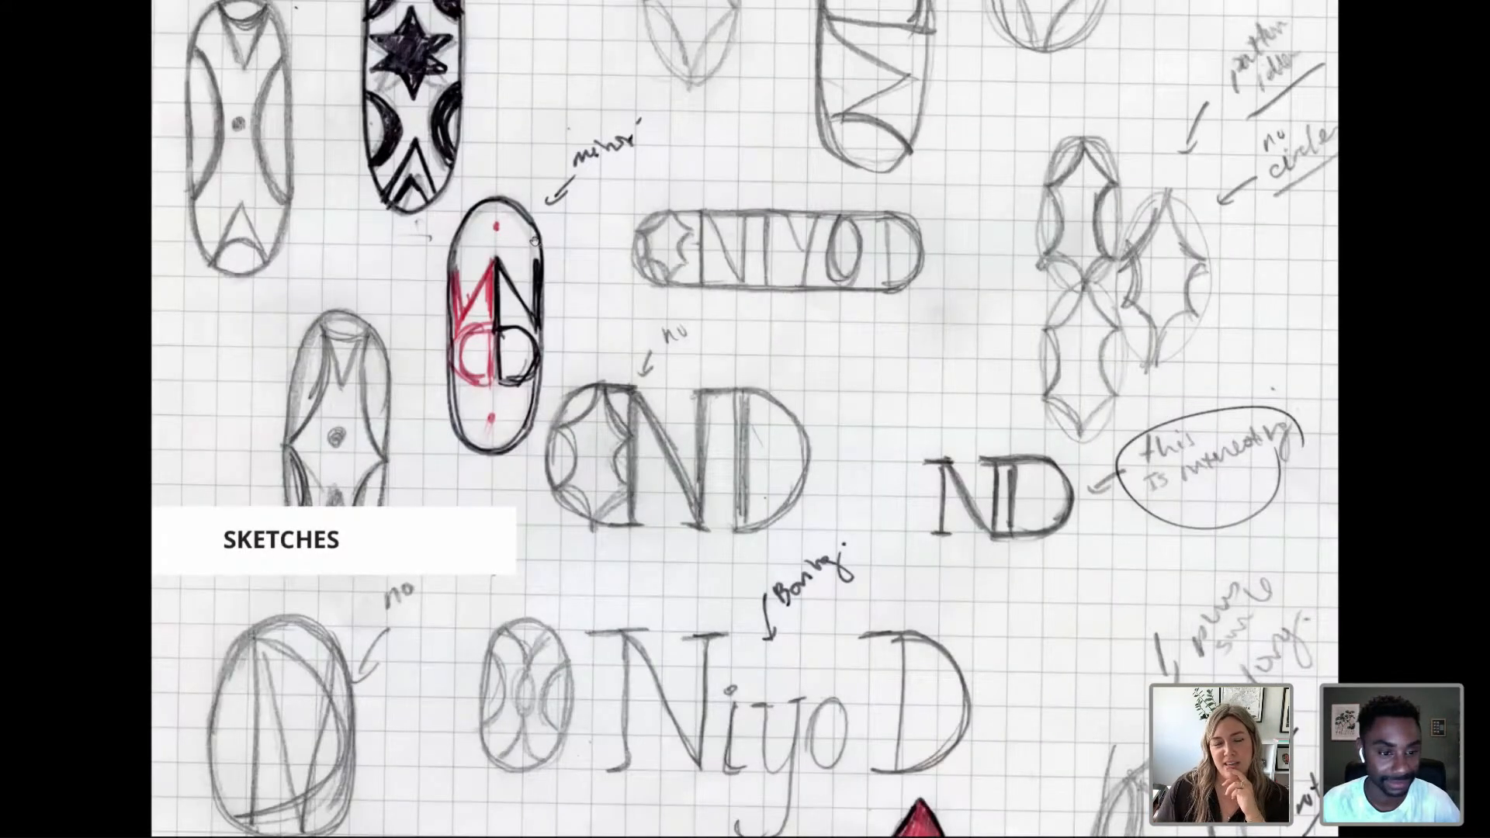
key(Right)
key(Right)
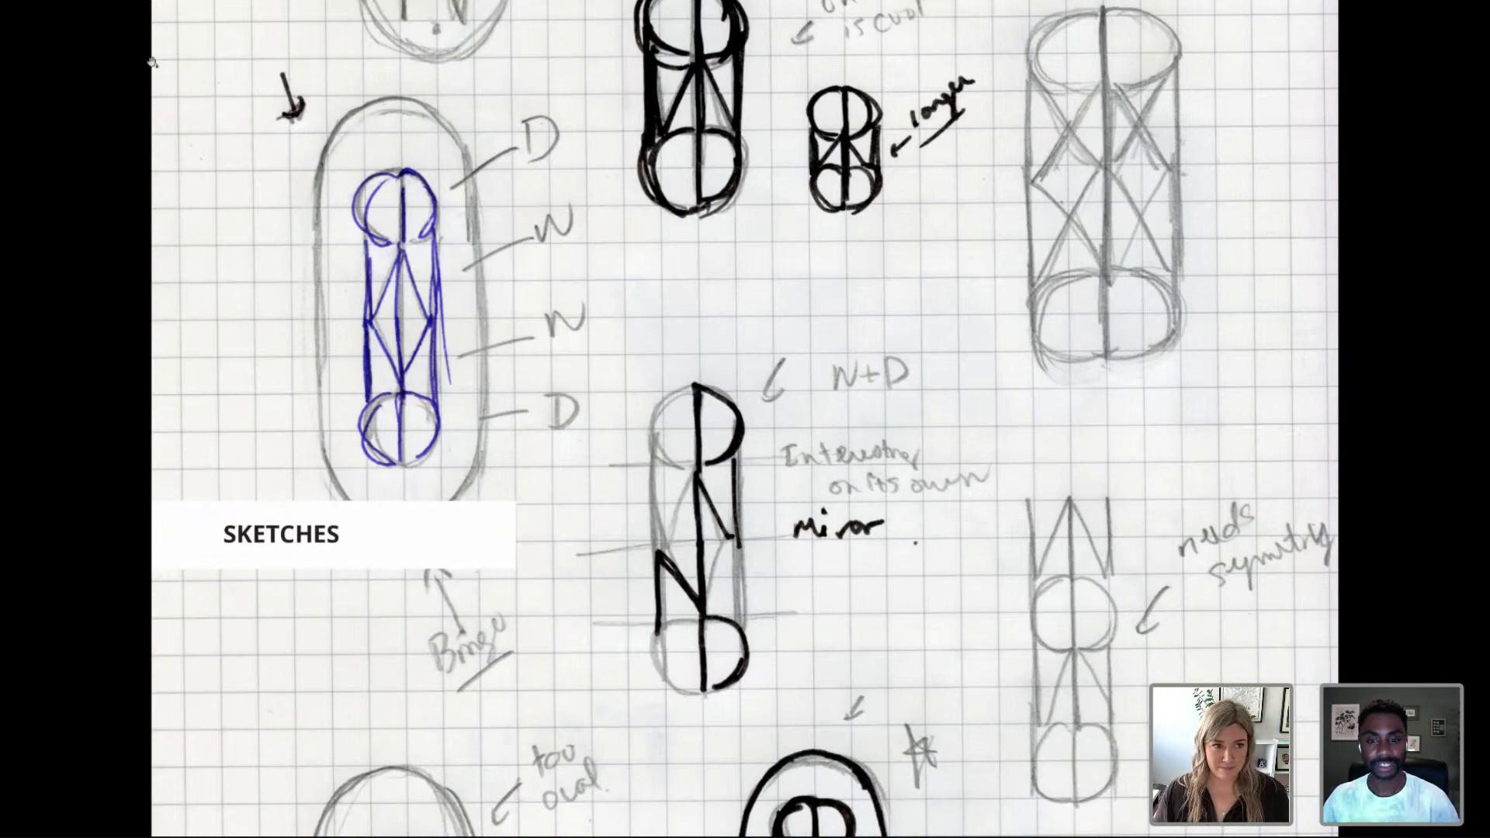
Step: Leave the full-screen presentation, clear the PDF and browser windows away, and switch to the logo design document in Illustrator
key(Escape)
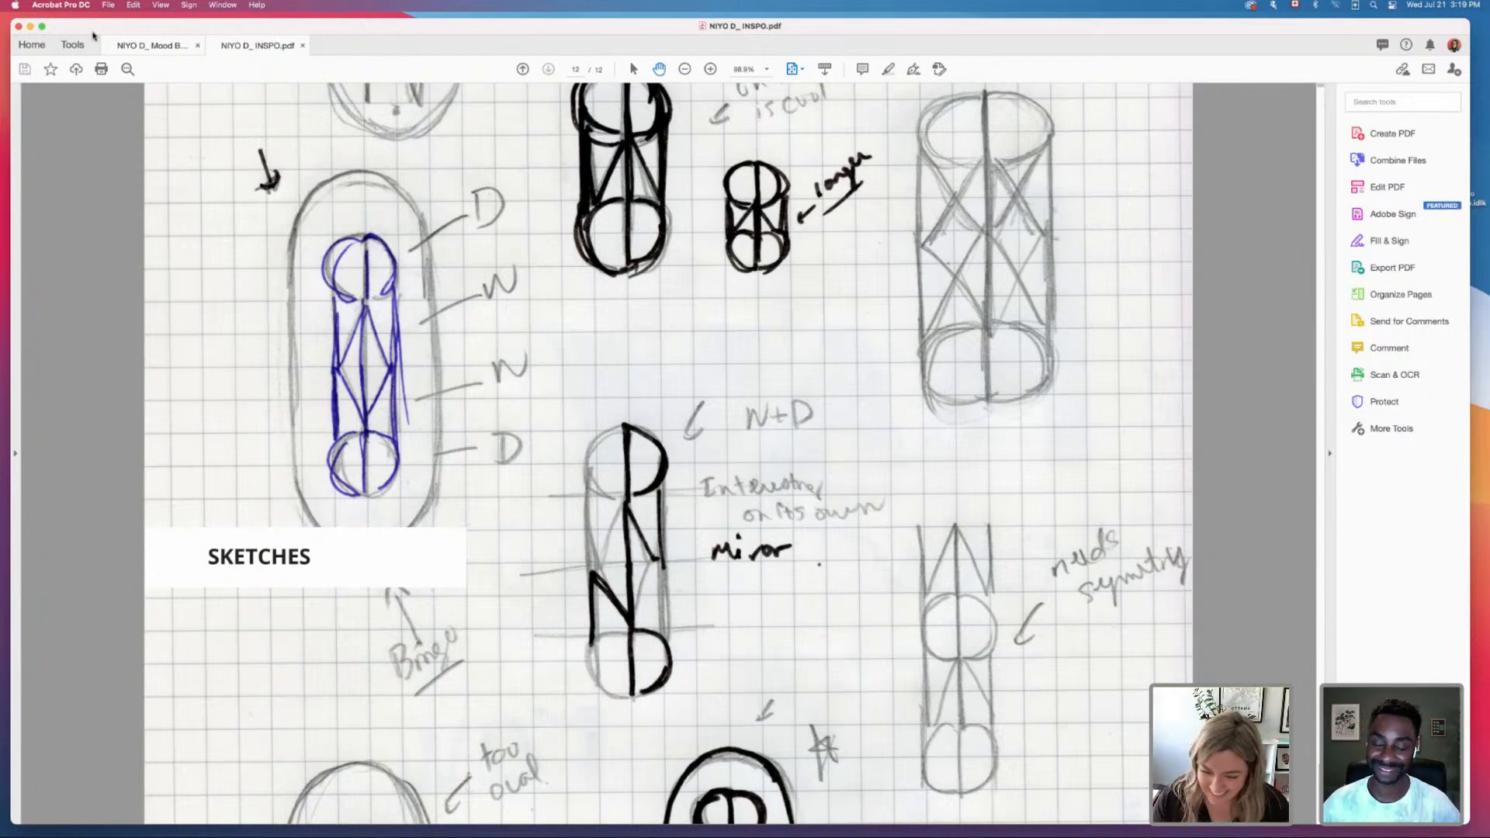
click(30, 27)
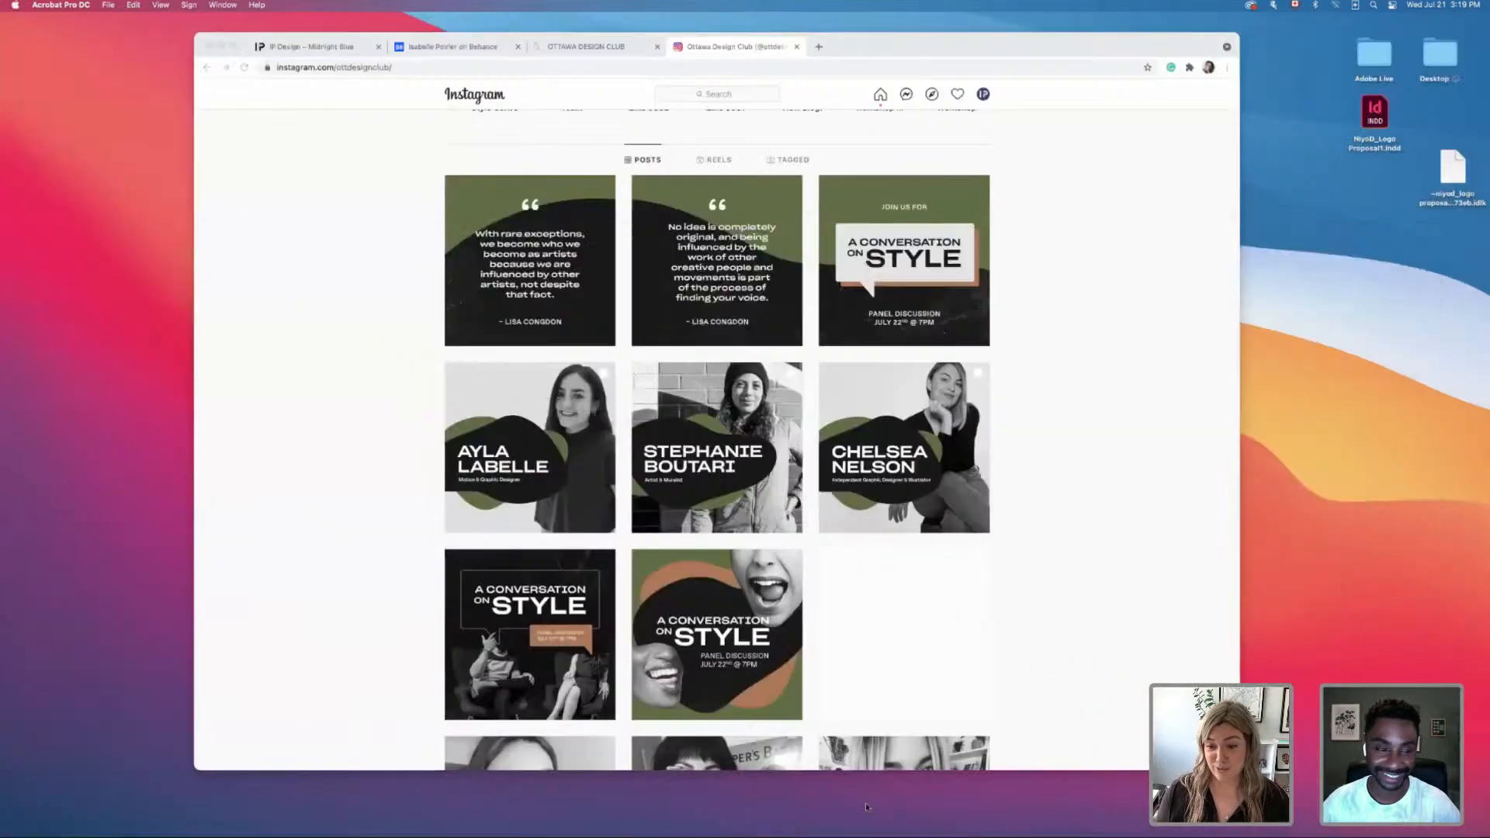
click(221, 46)
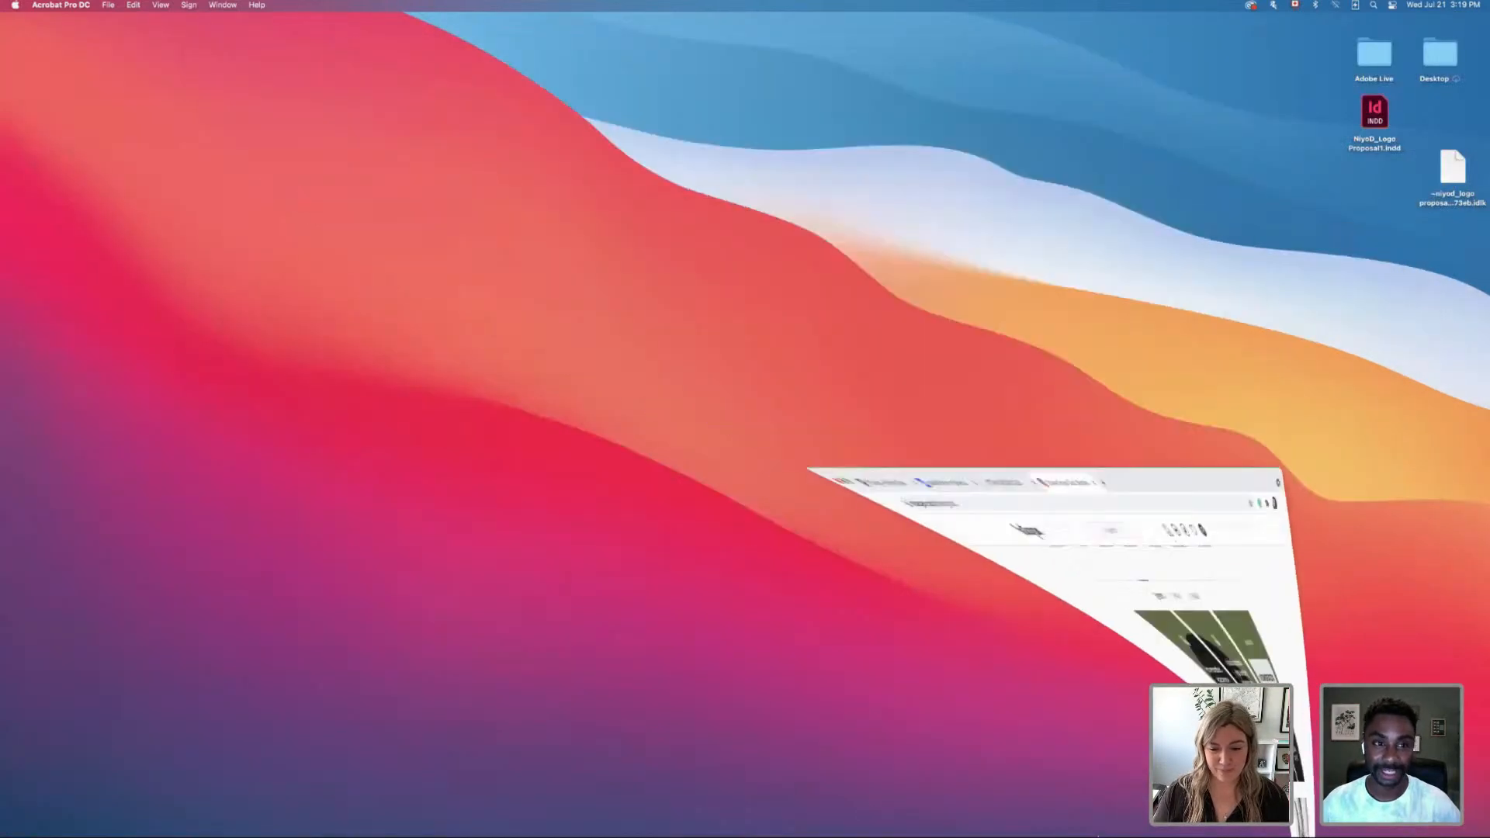
mouse_move(1069, 815)
click(962, 817)
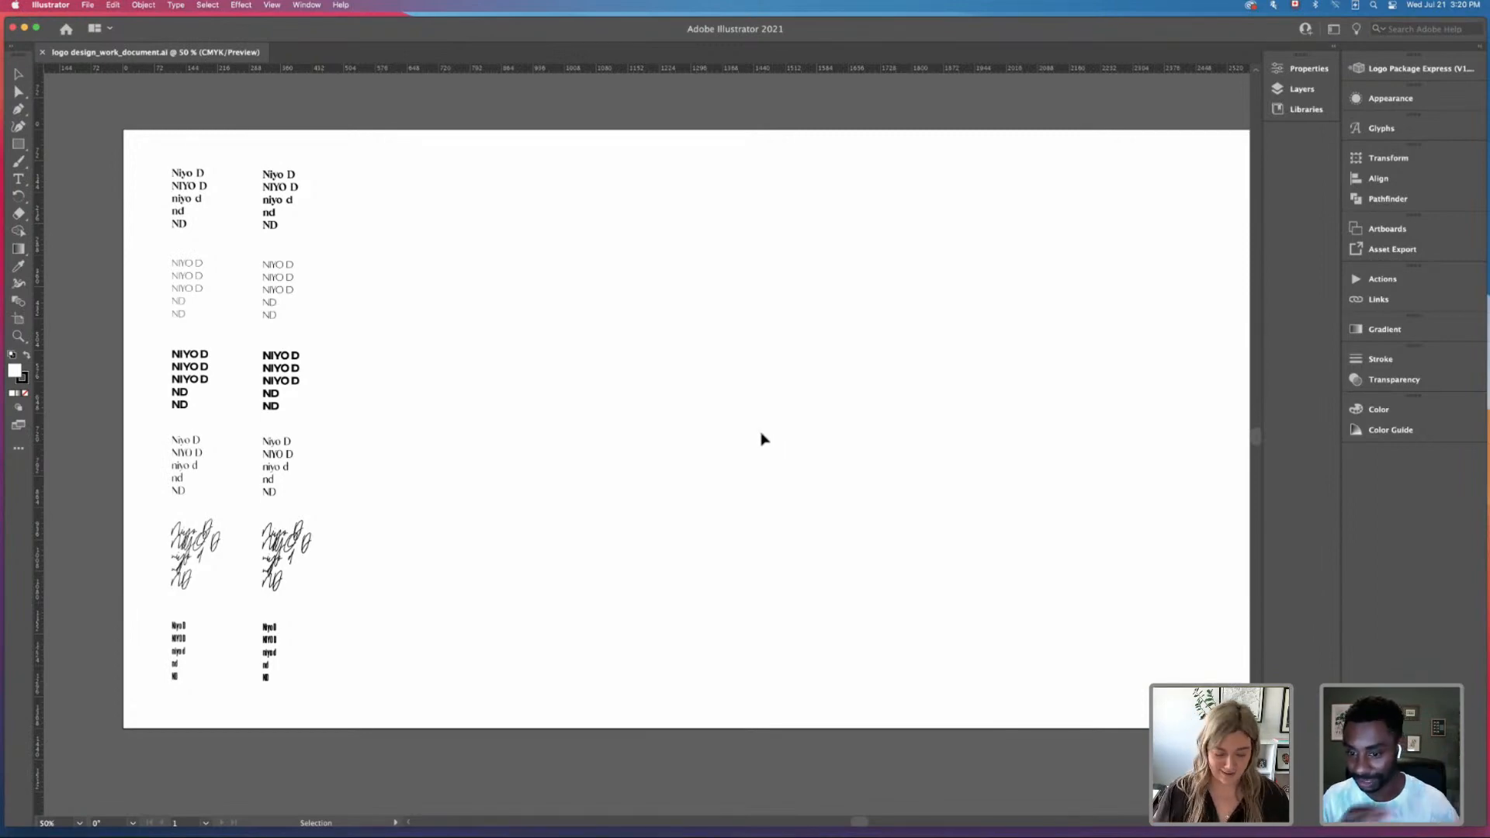
Step: Examine the two columns of NIYO D type variations, comparing the first column with its duplicate beside it
key(super+equal)
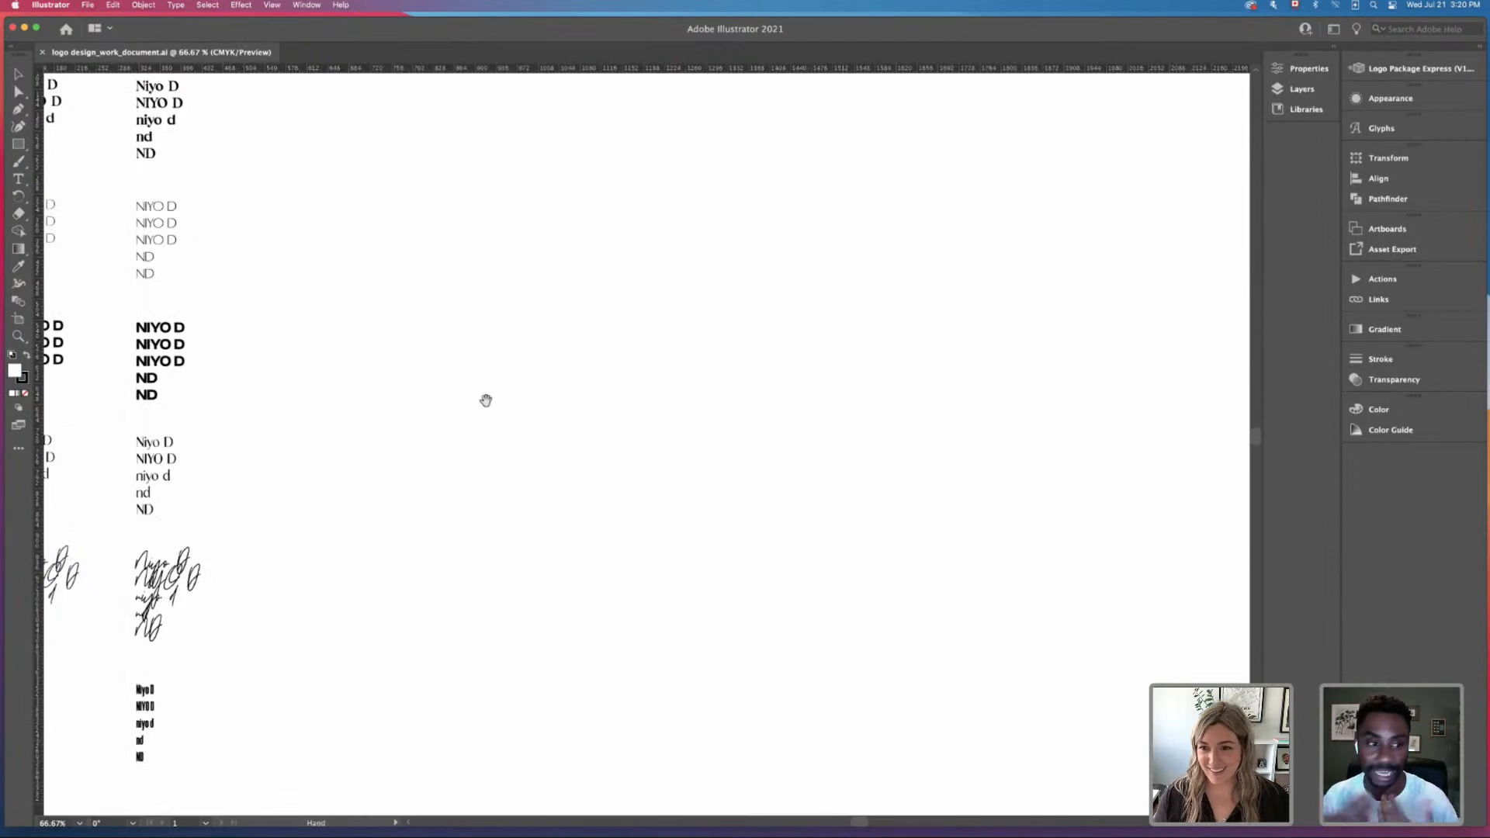
drag(485, 399, 572, 417)
key(super+minus)
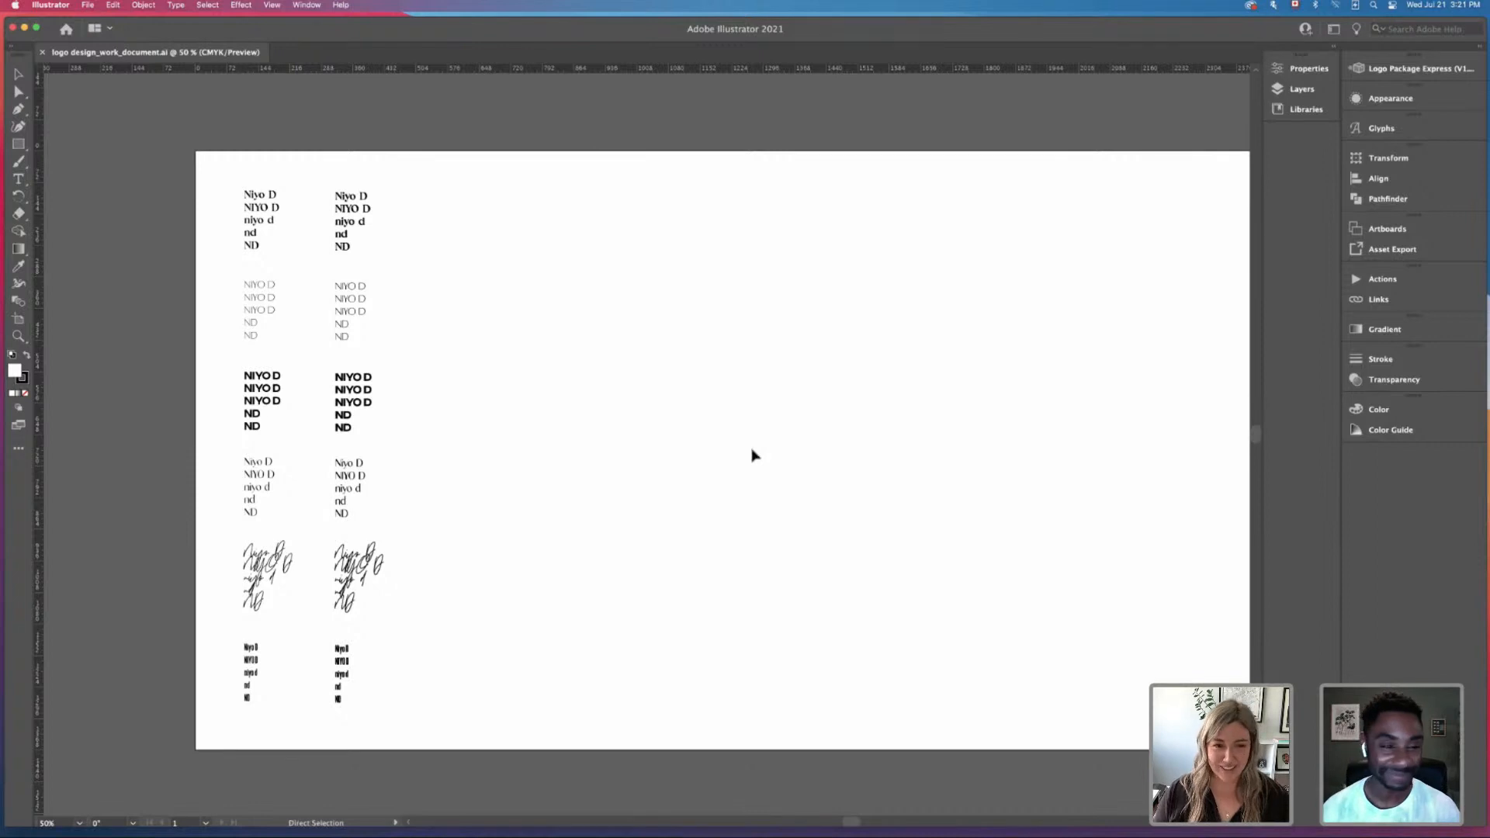
key(a)
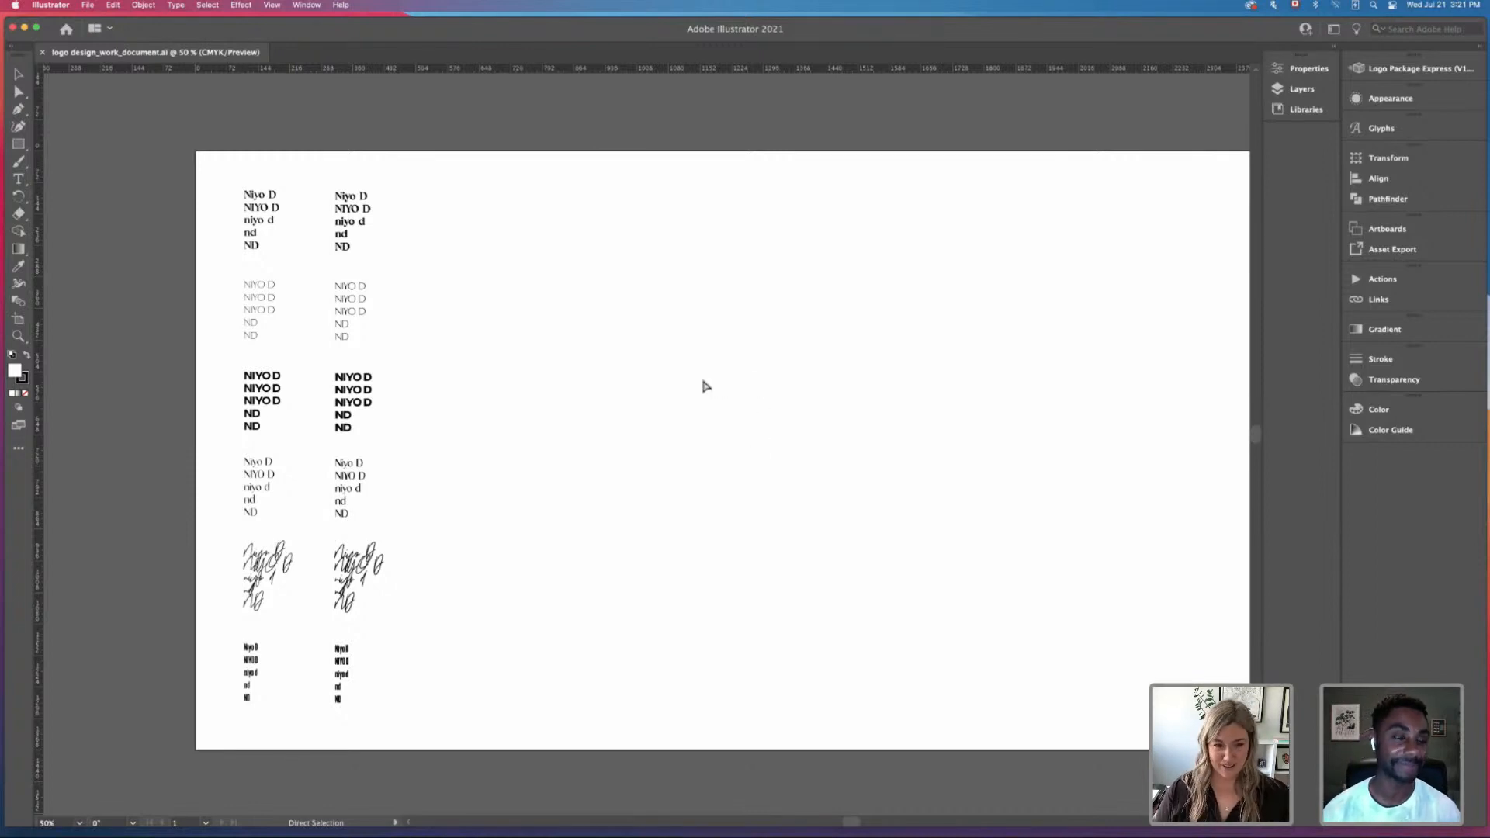
key(super+equal)
drag(572, 296, 612, 308)
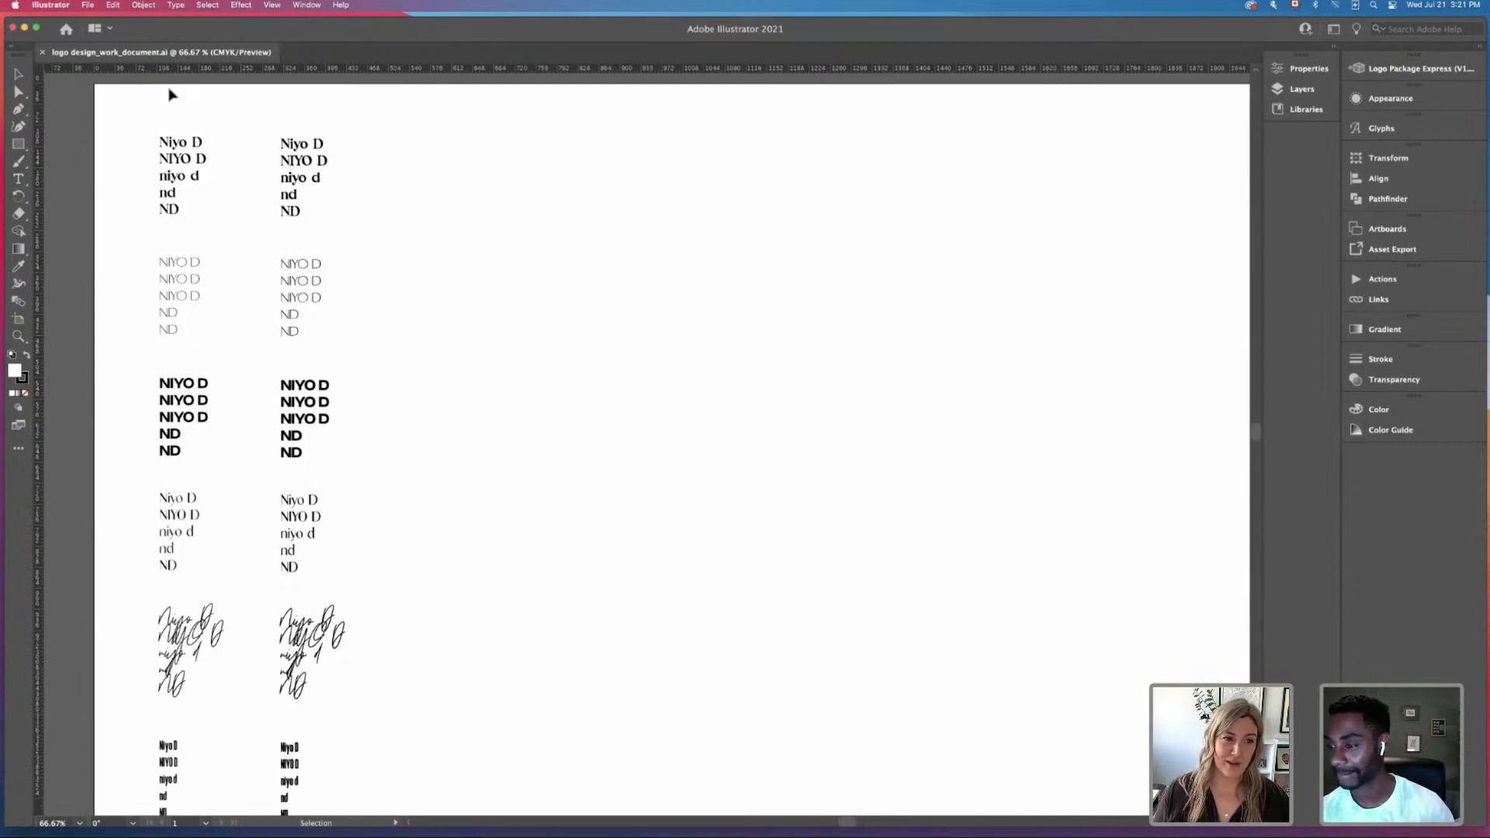
drag(171, 365, 231, 757)
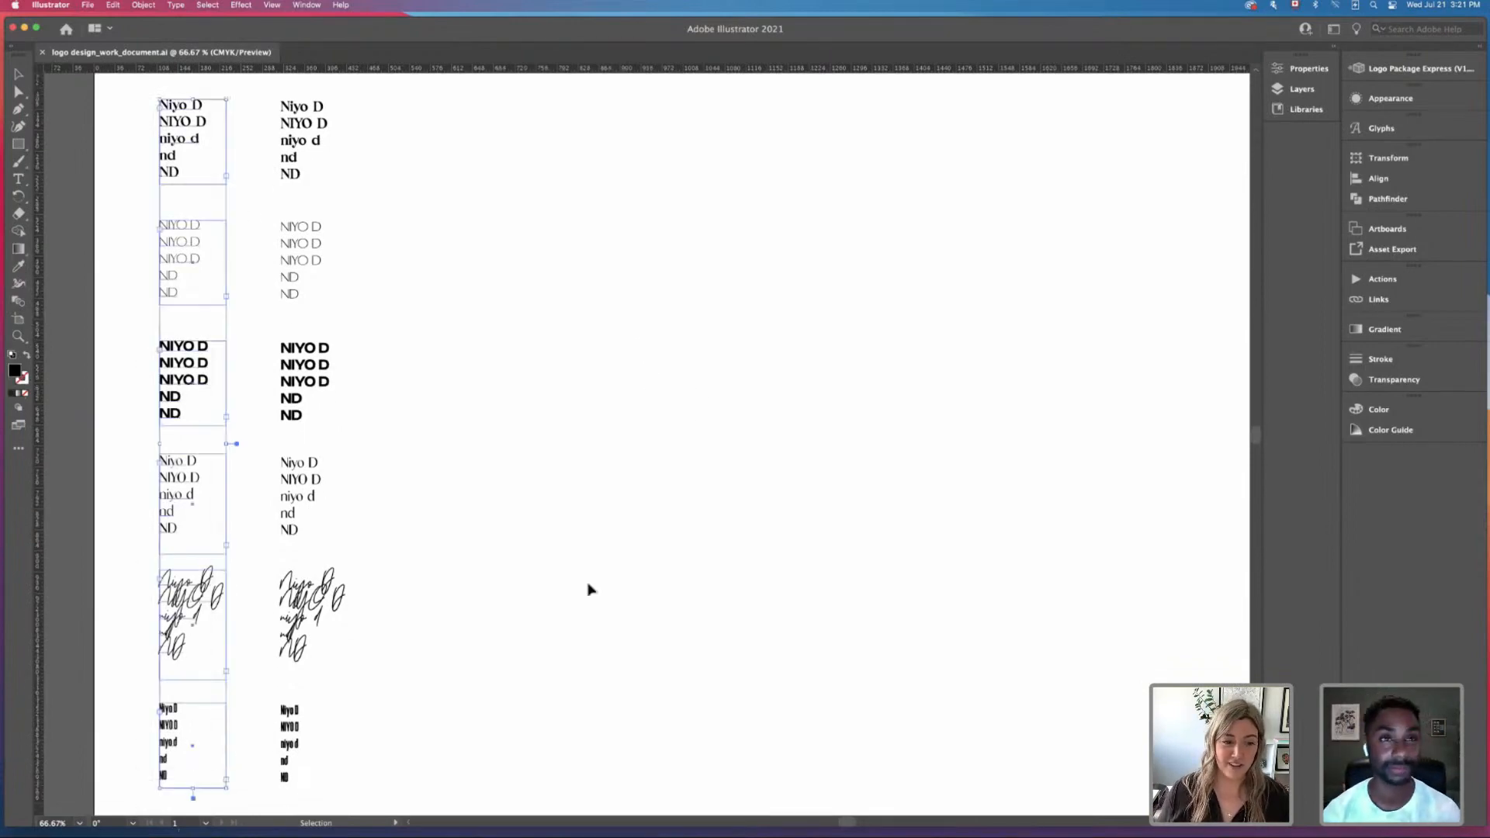
click(650, 465)
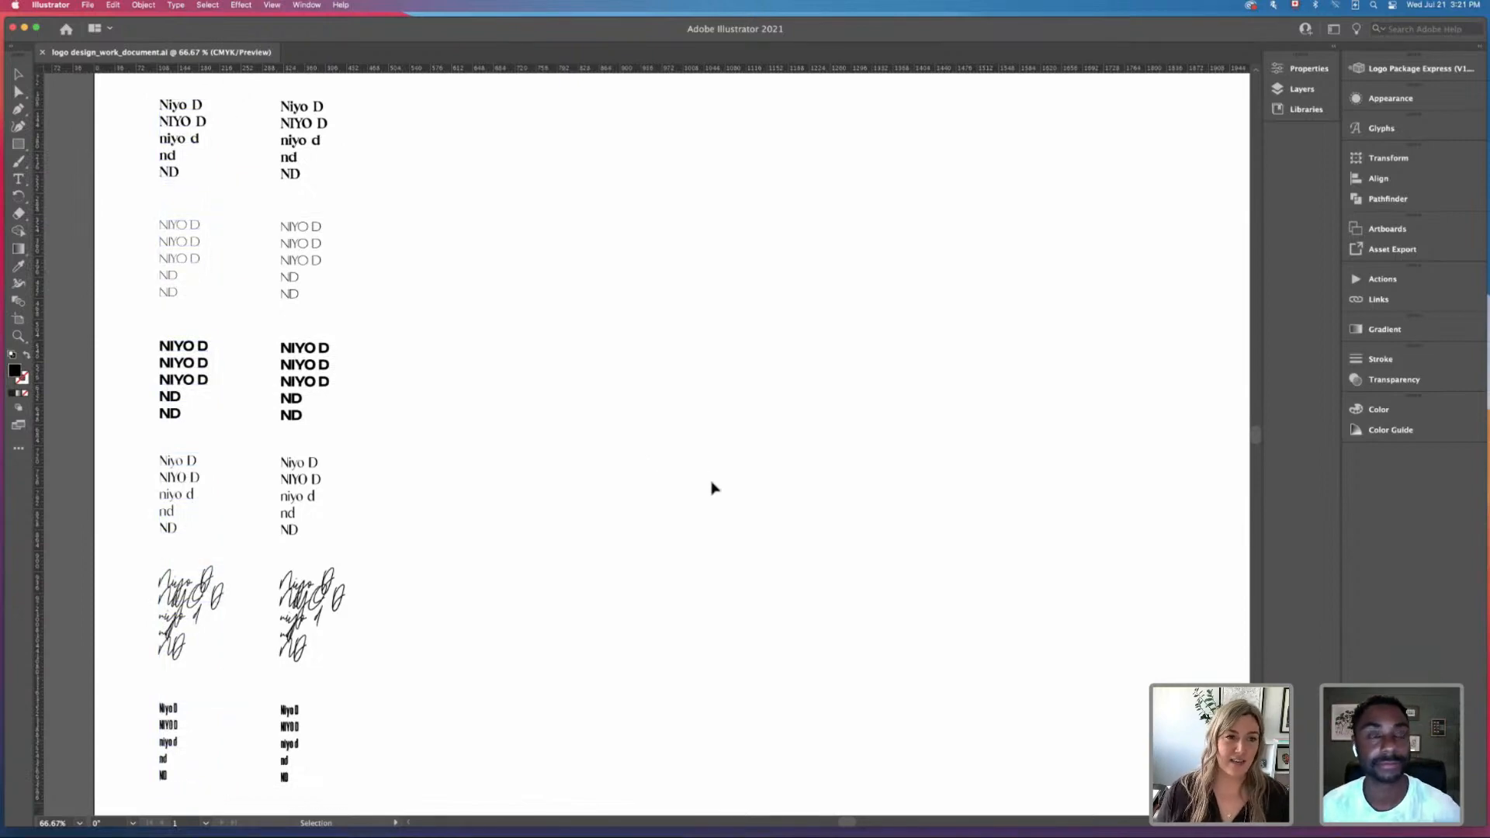
drag(277, 90, 395, 799)
click(481, 453)
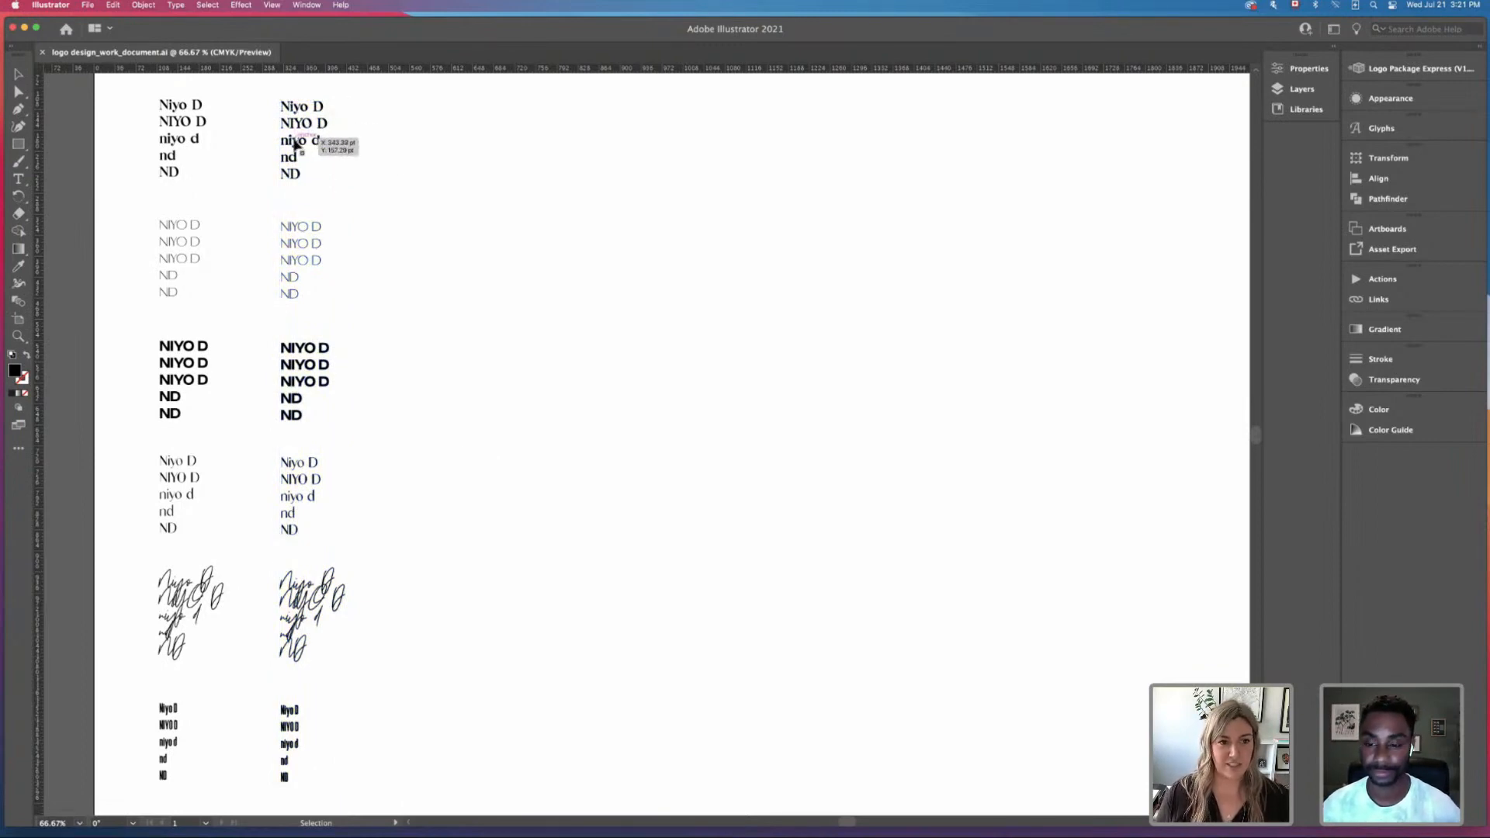
Step: Copy the top Niyo D type block of the second column into the empty artboard area beside it
drag(294, 144, 547, 153)
click(605, 233)
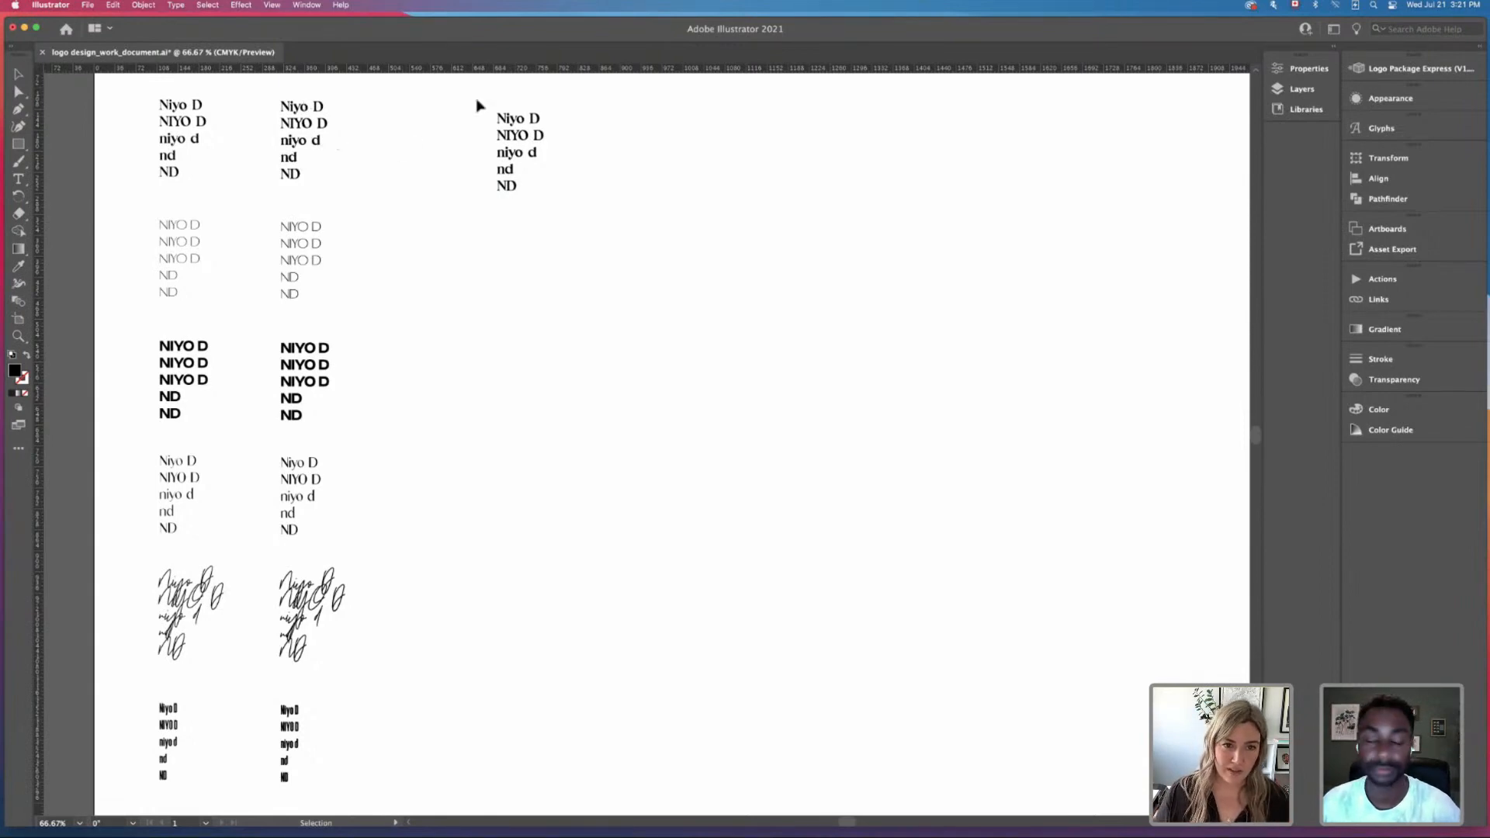
drag(481, 107, 665, 256)
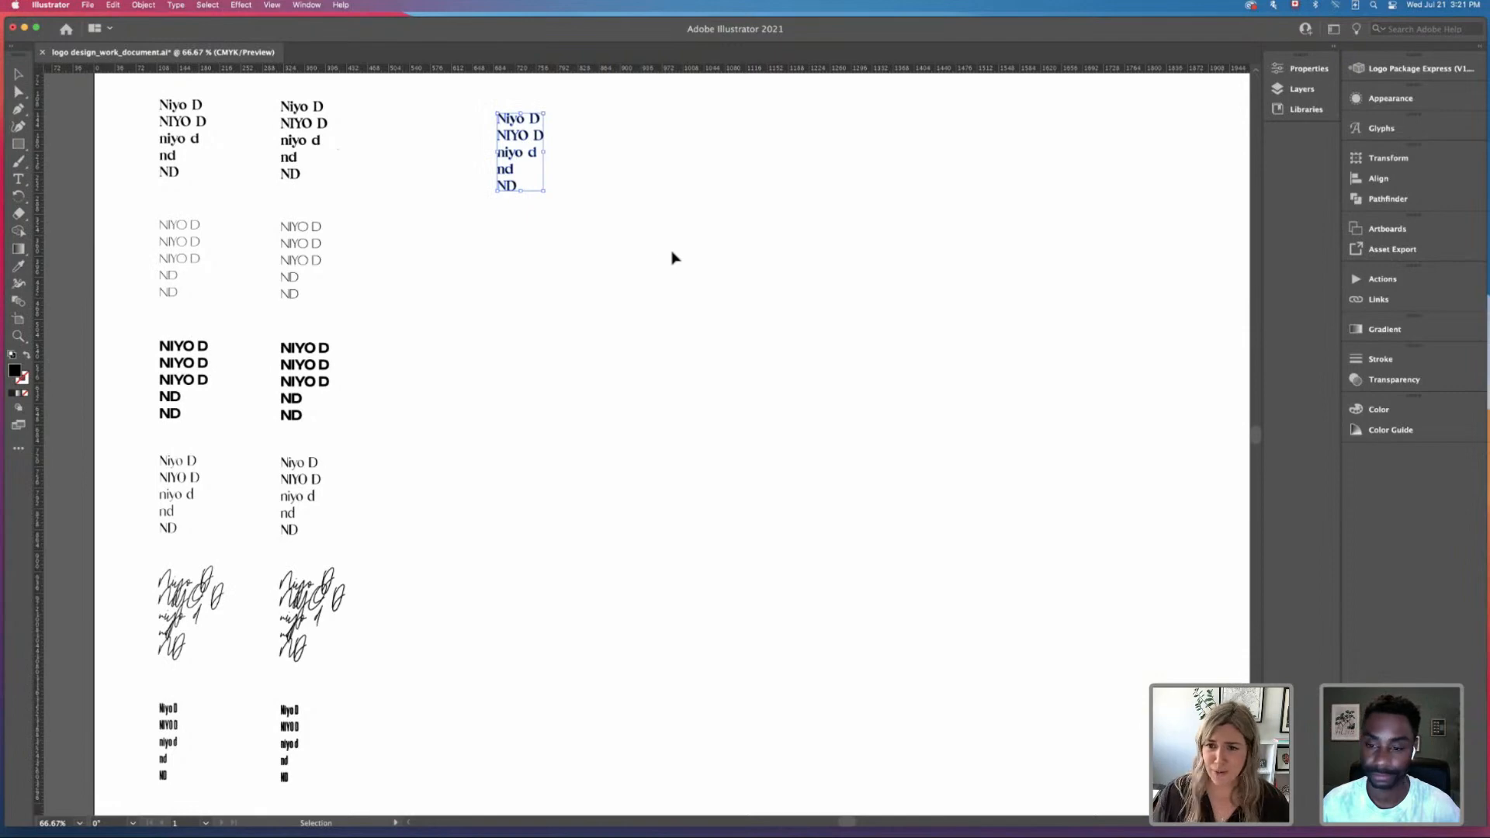
click(691, 281)
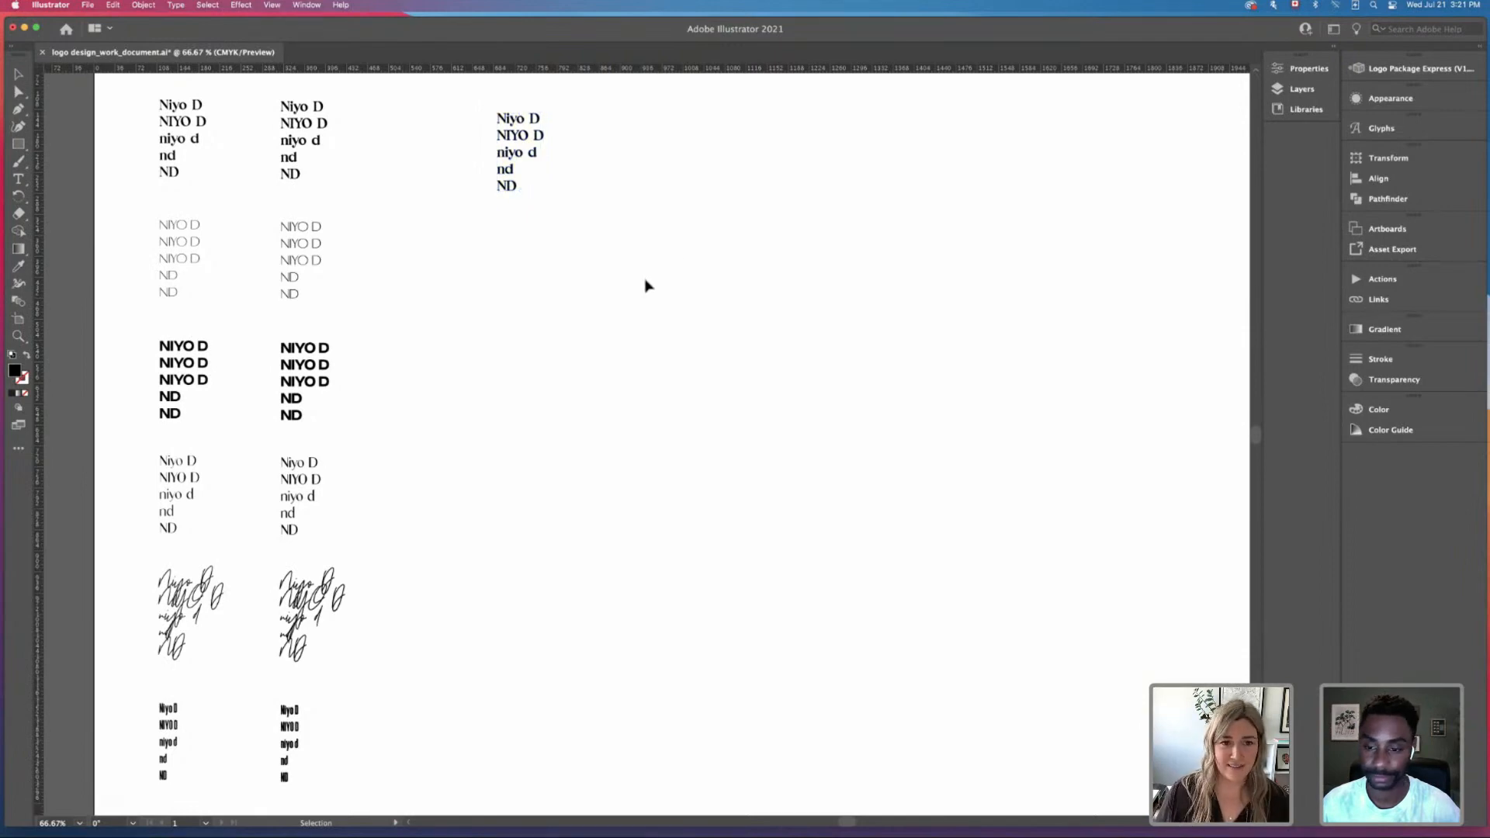
Step: Delete the separate copy of the Niyo D type block from the empty artboard area
scroll(637, 291, right, 2)
scroll(637, 295, right, 1)
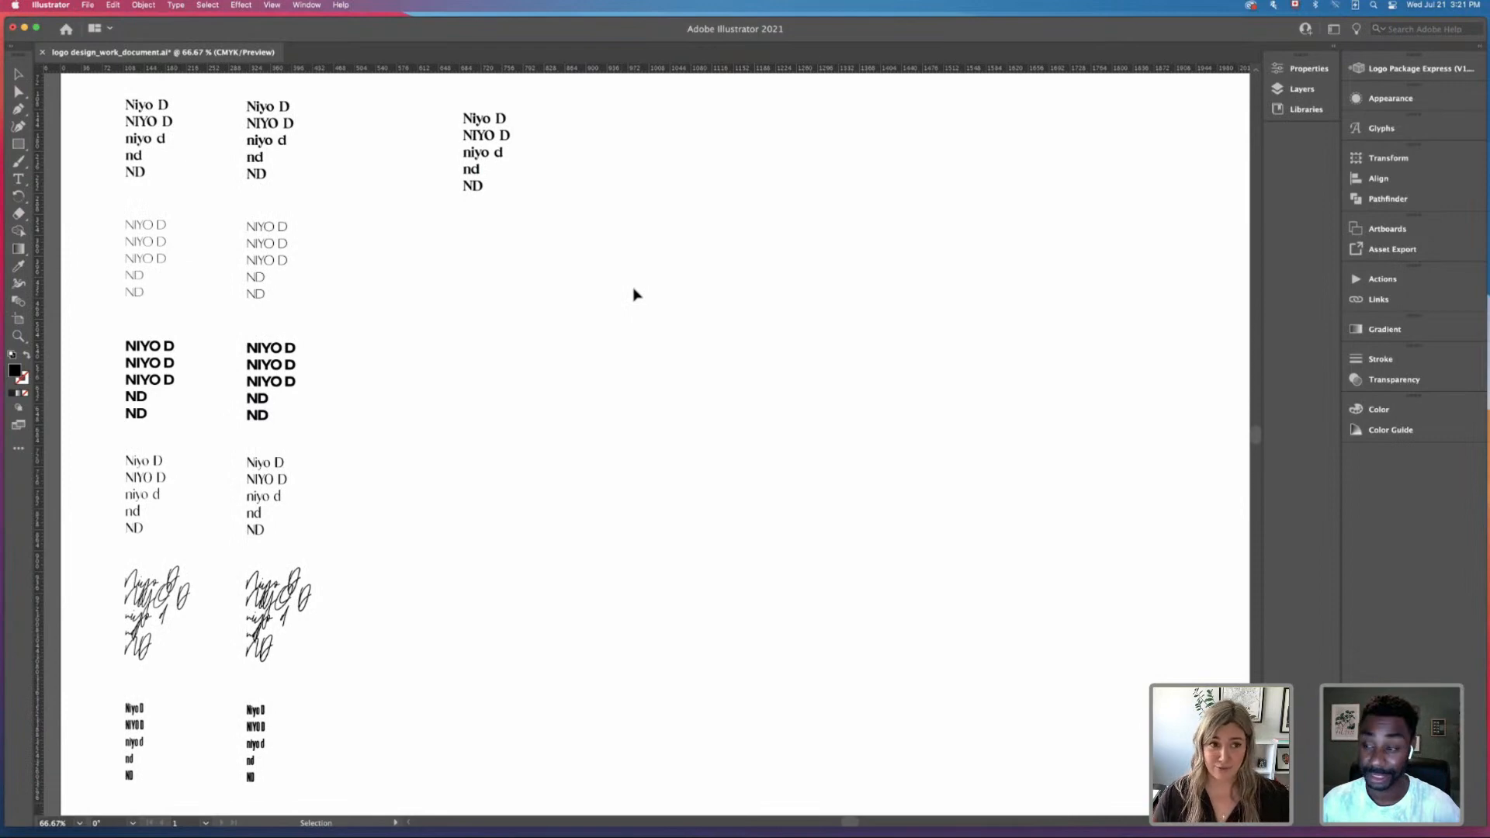
scroll(634, 295, up, 2)
scroll(634, 295, left, 1)
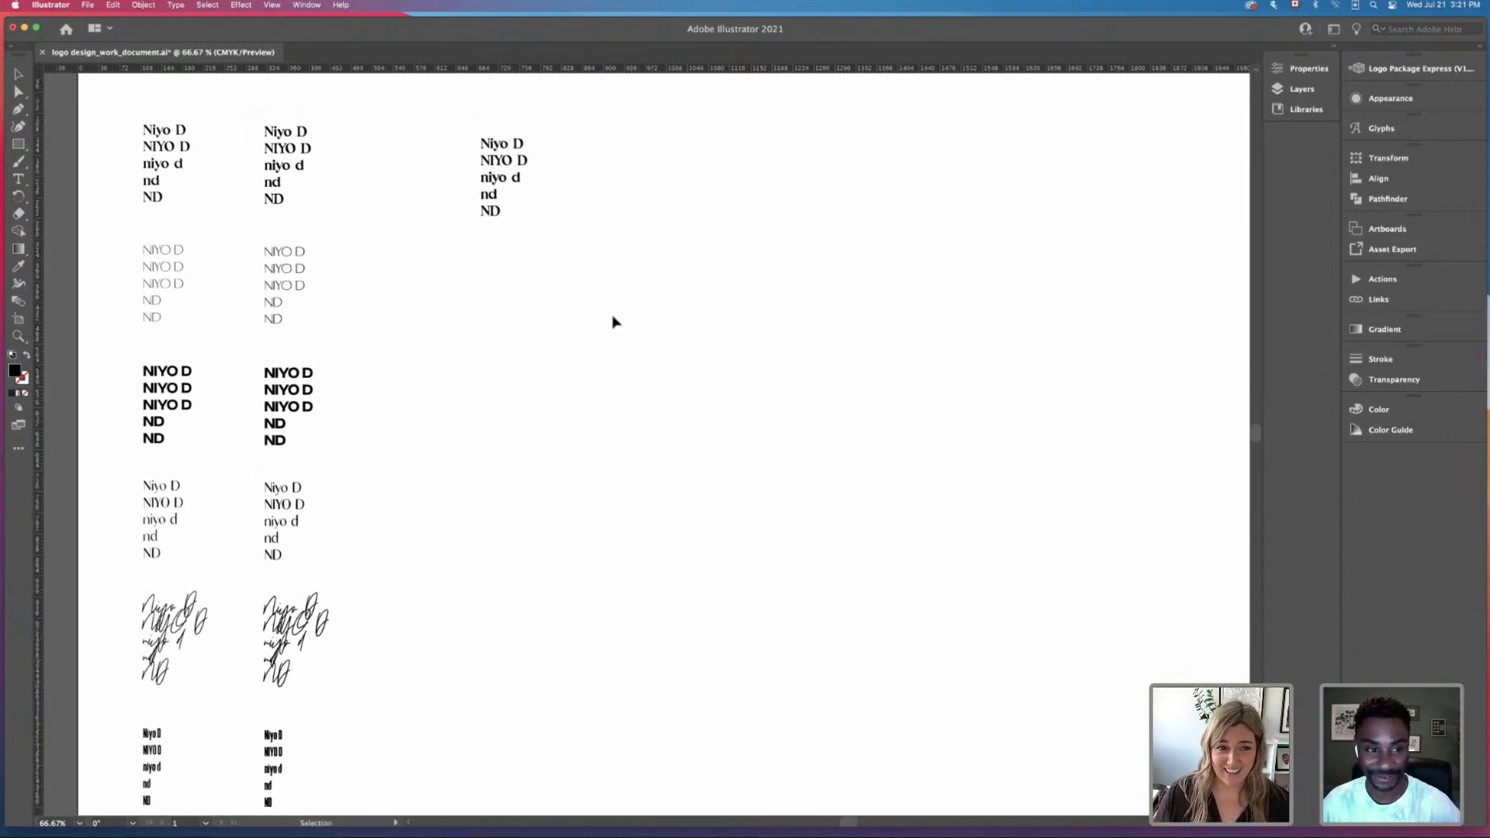
scroll(549, 293, down, 2)
scroll(550, 294, left, 1)
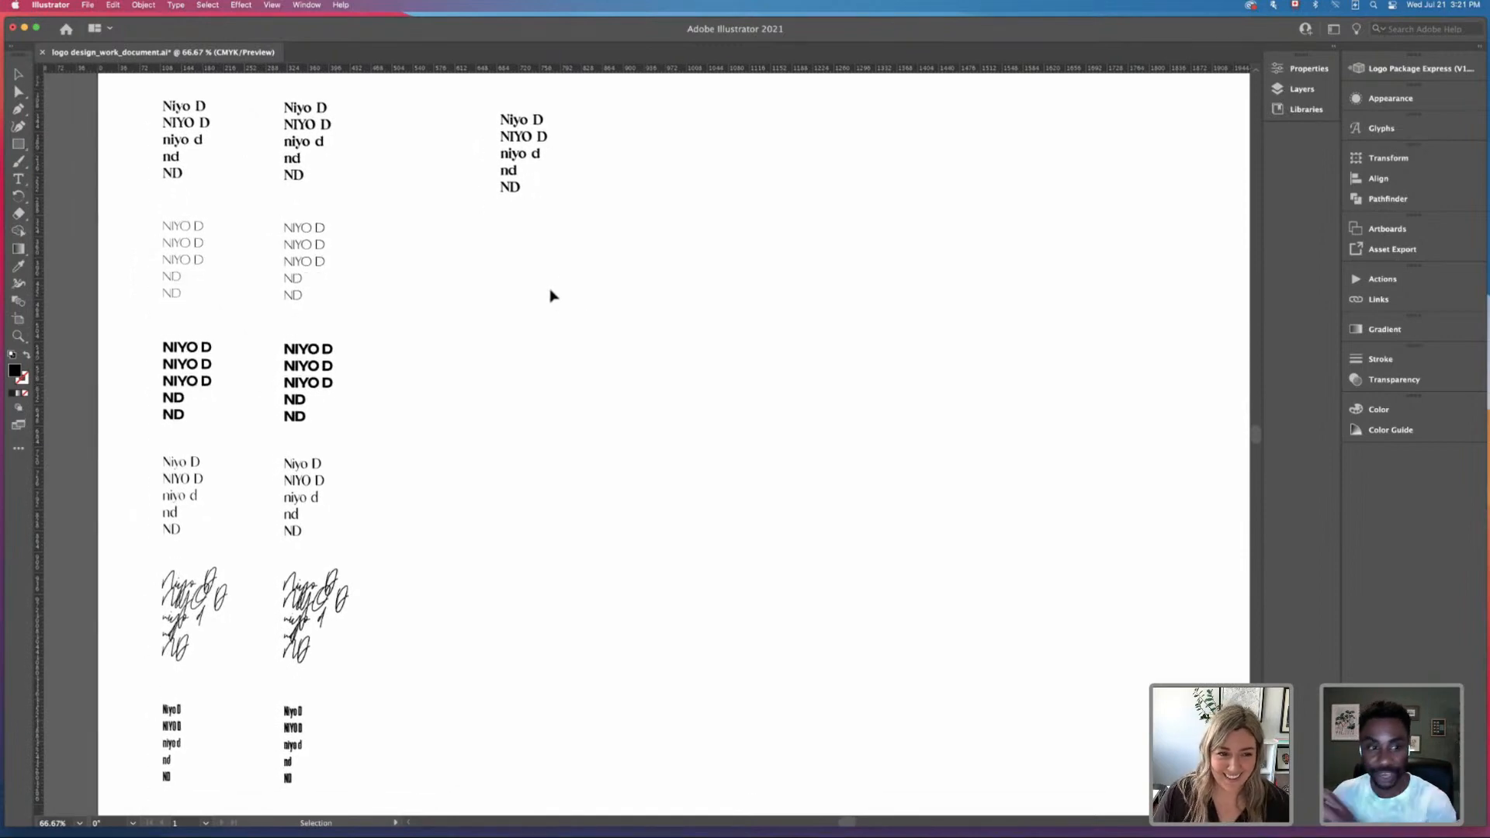
scroll(551, 295, down, 1)
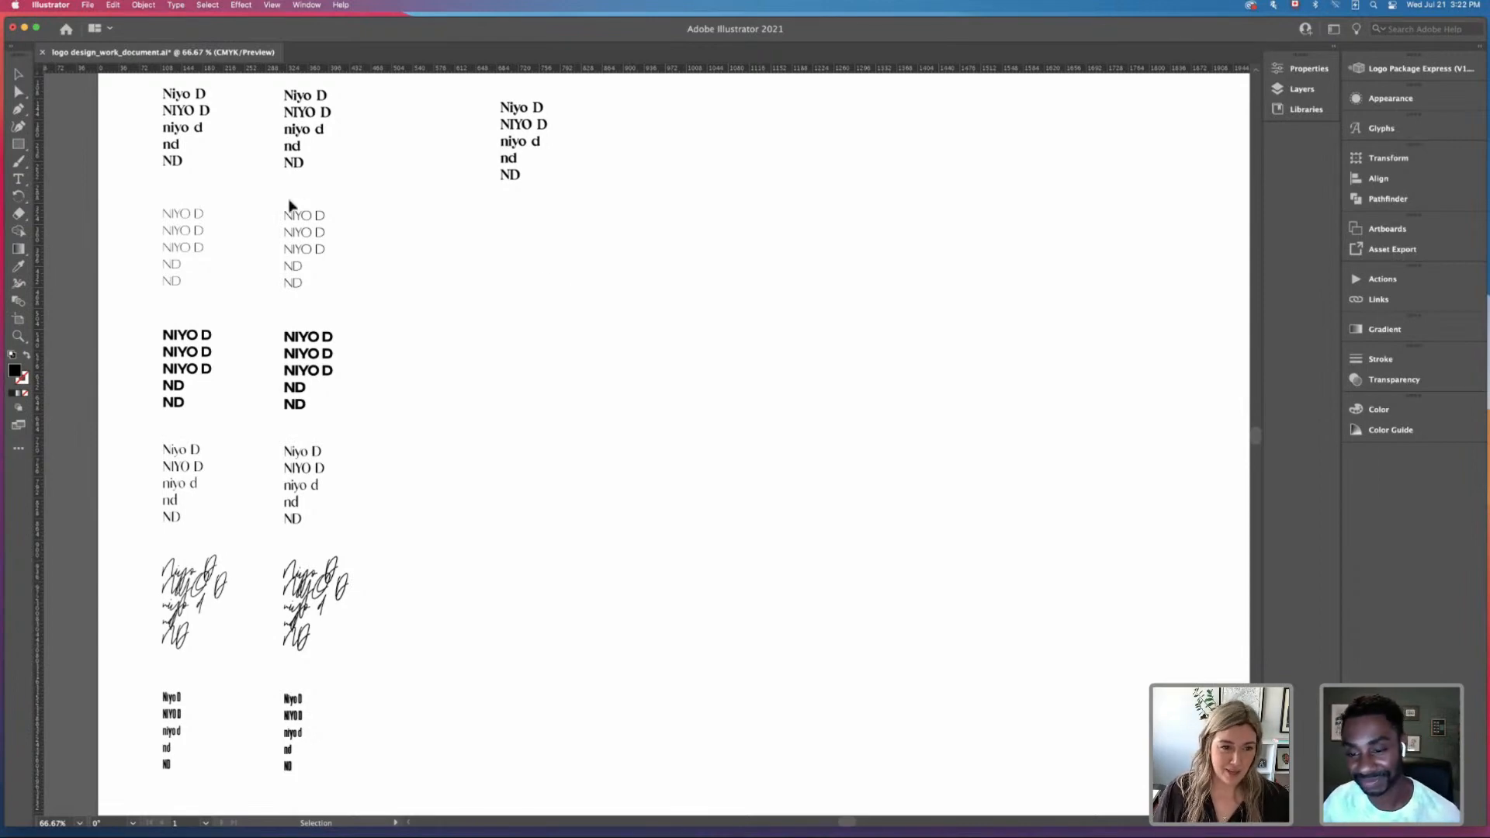
drag(474, 98, 632, 226)
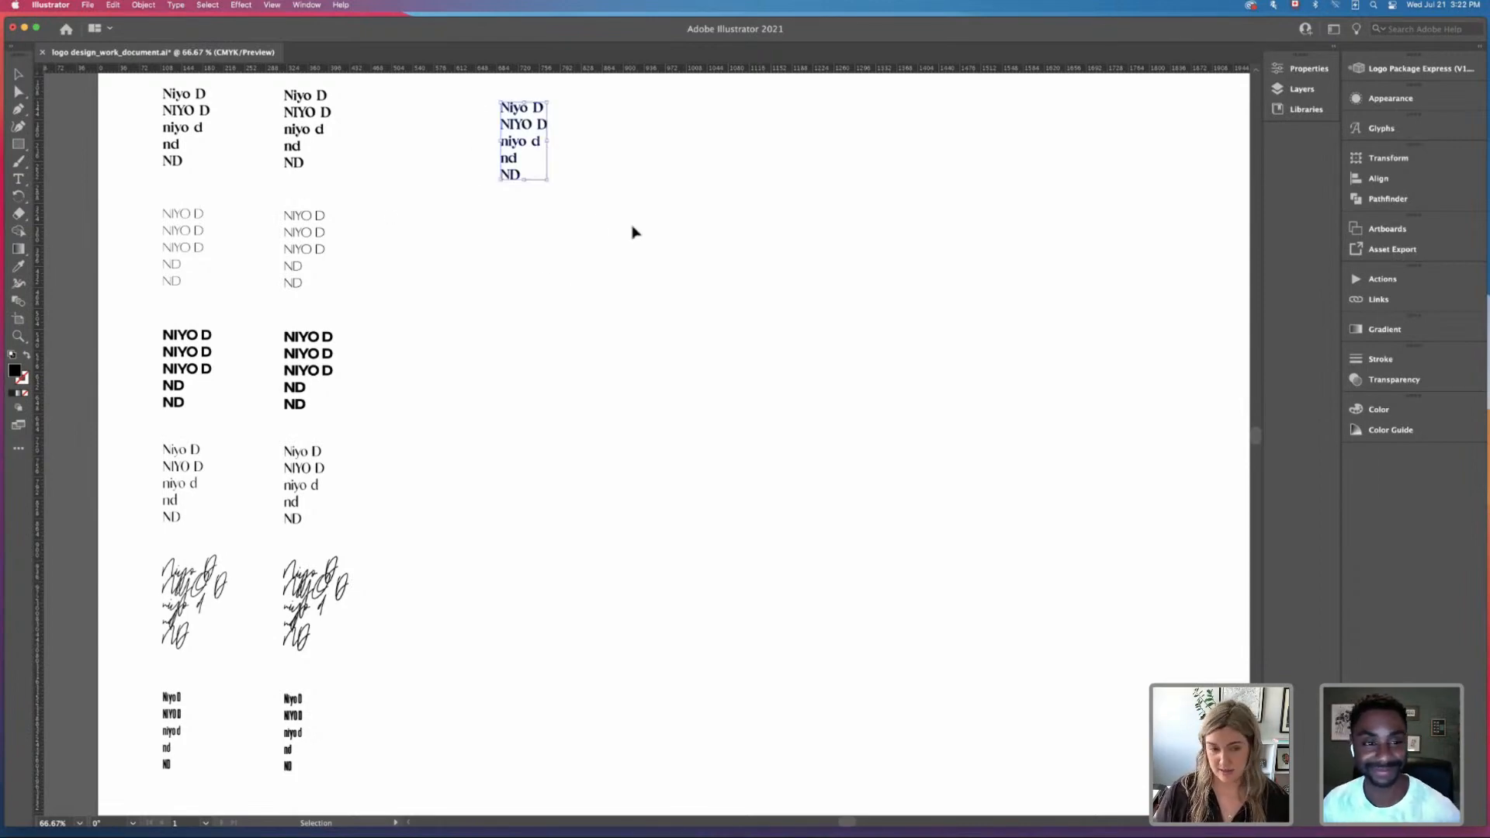
key(Delete)
Step: Draw a tall black rectangle beside the type columns and round its corners fully into a pill shape
drag(18, 145, 52, 145)
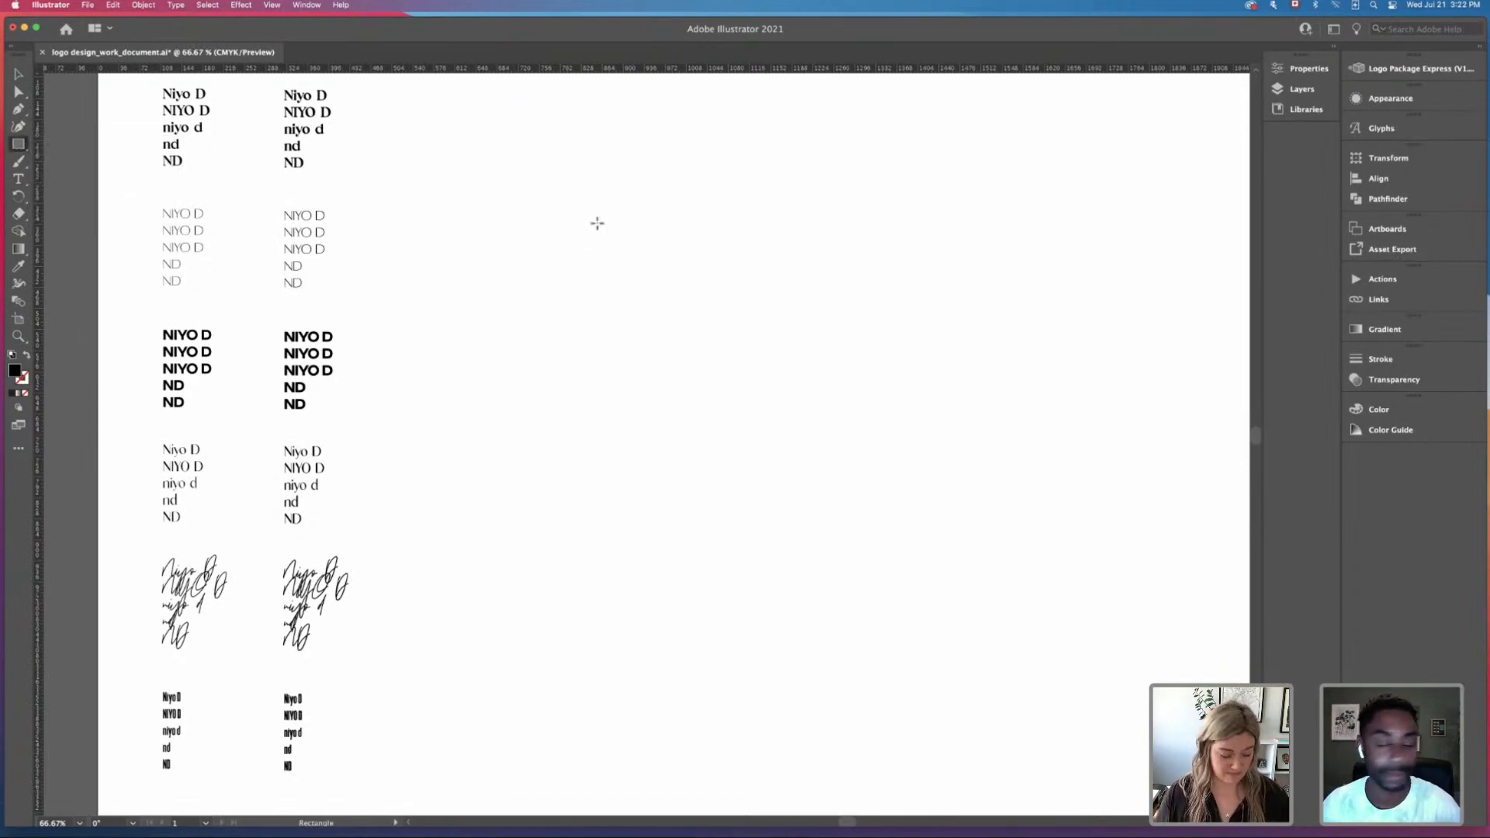
drag(517, 187, 600, 331)
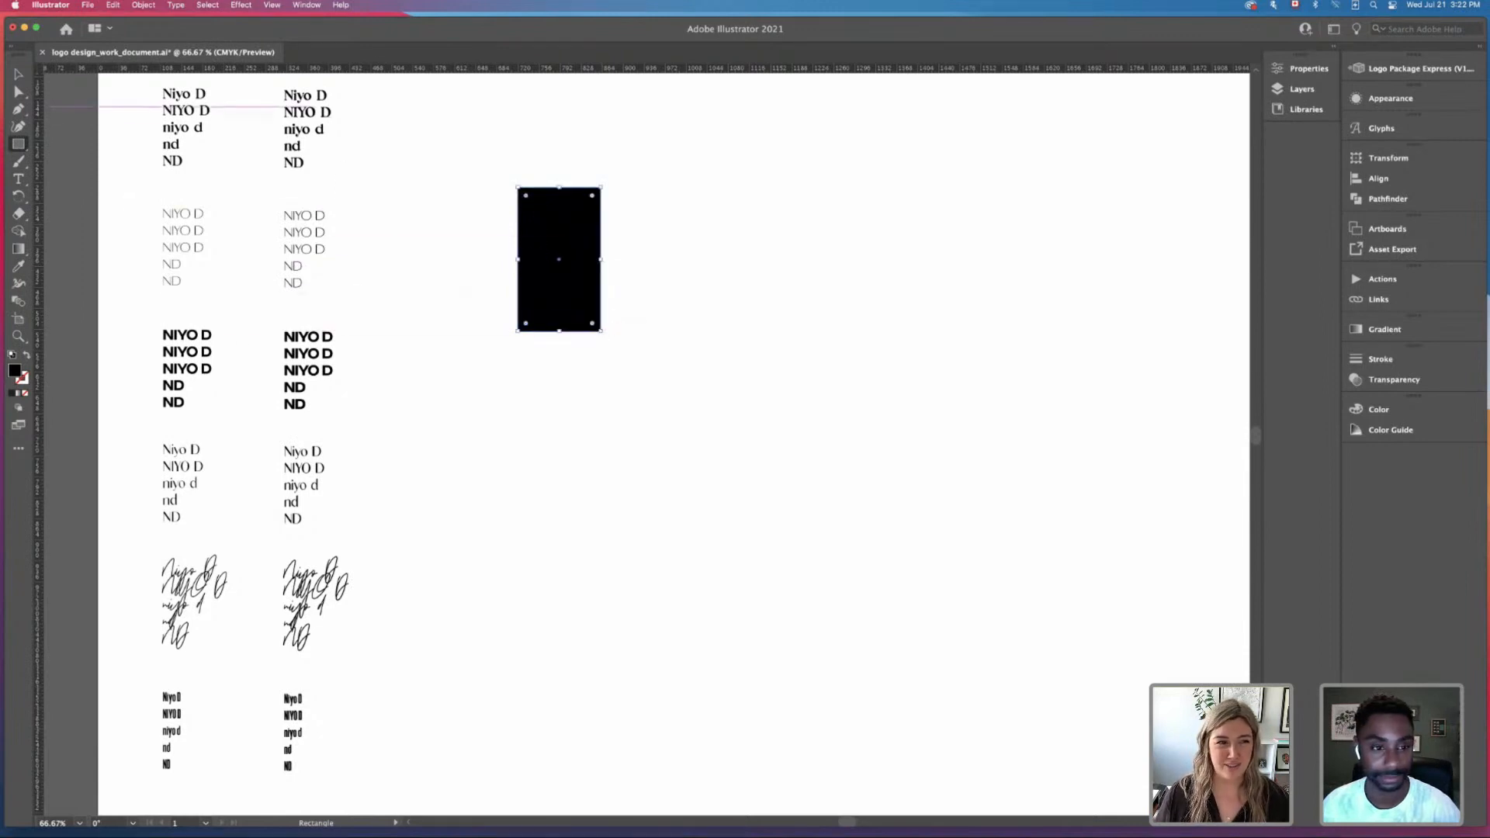
key(a)
drag(527, 196, 548, 266)
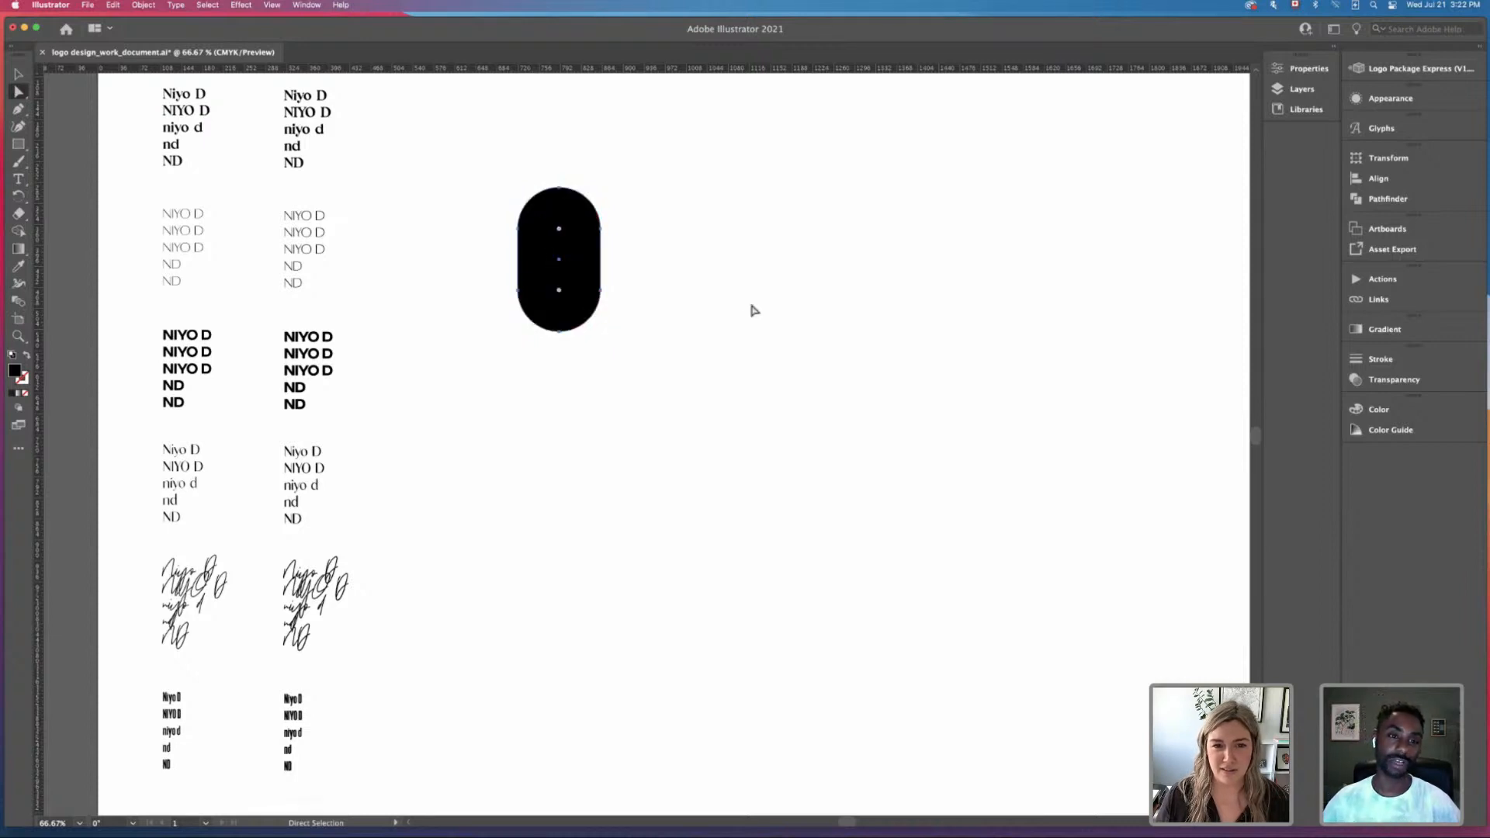
click(684, 289)
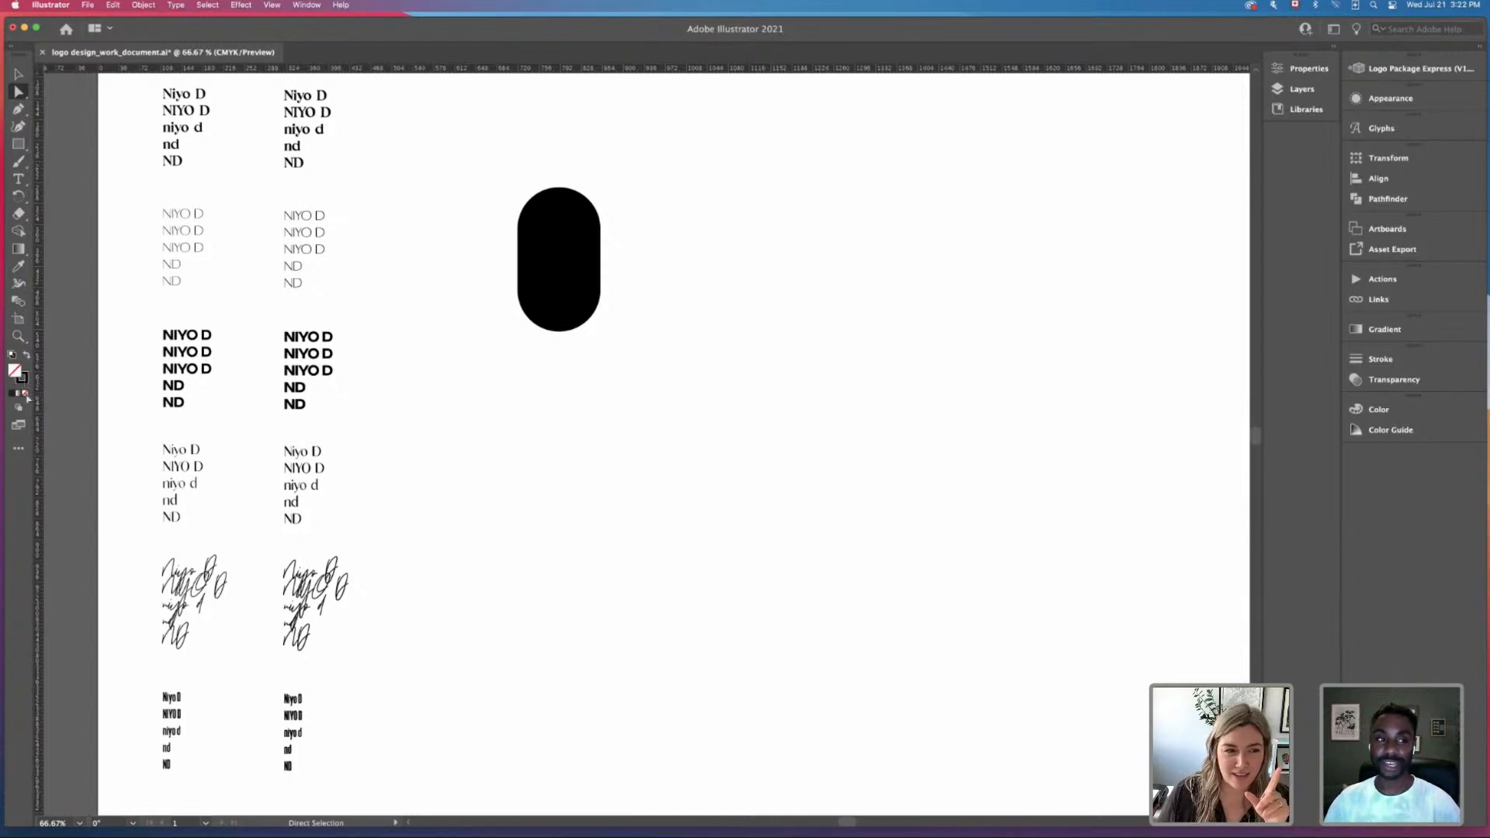
Step: Give the pill shape a black stroke and no fill
click(547, 293)
drag(12, 365, 22, 380)
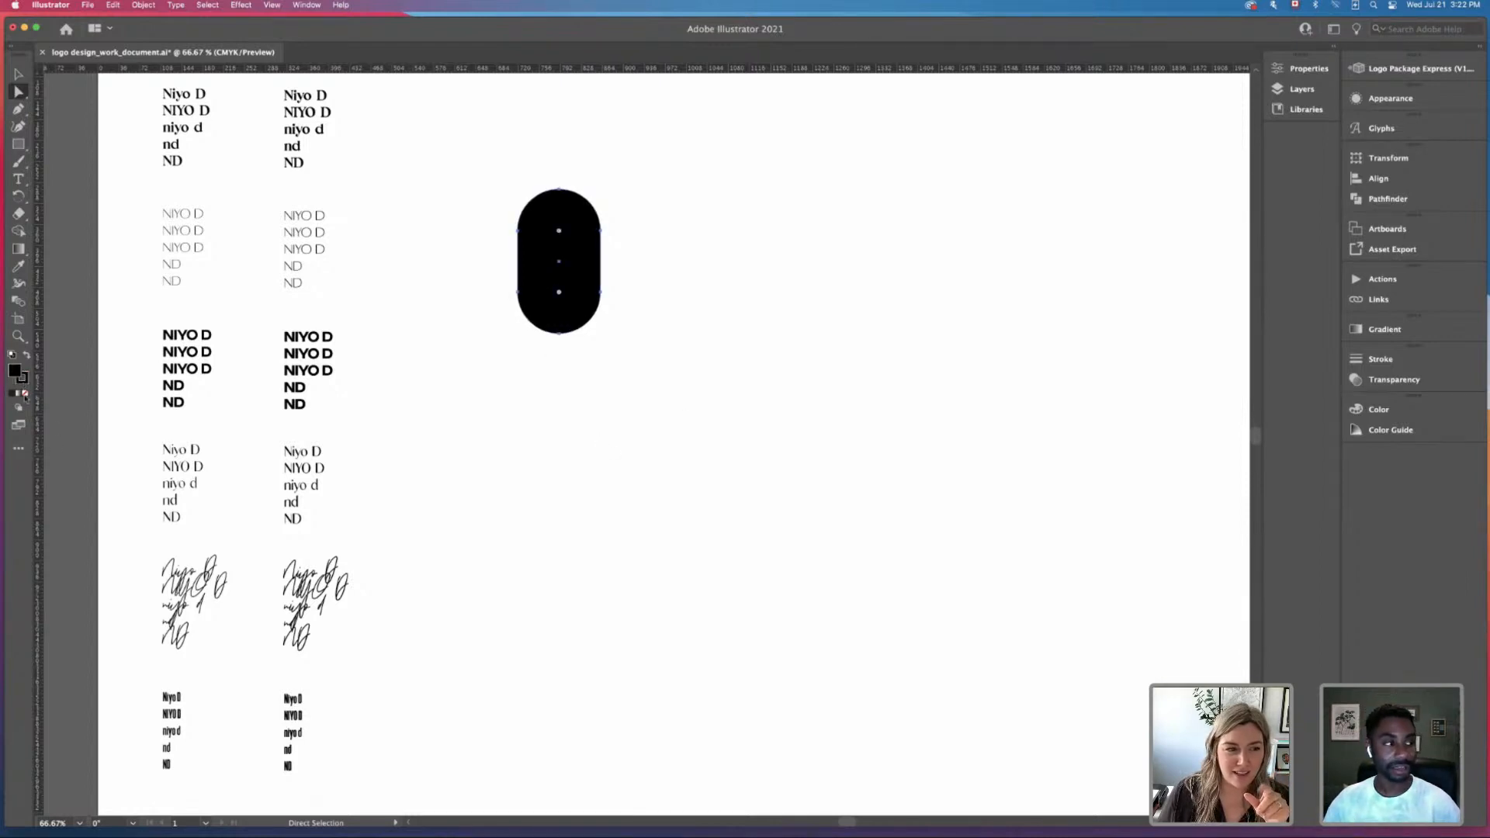
click(25, 395)
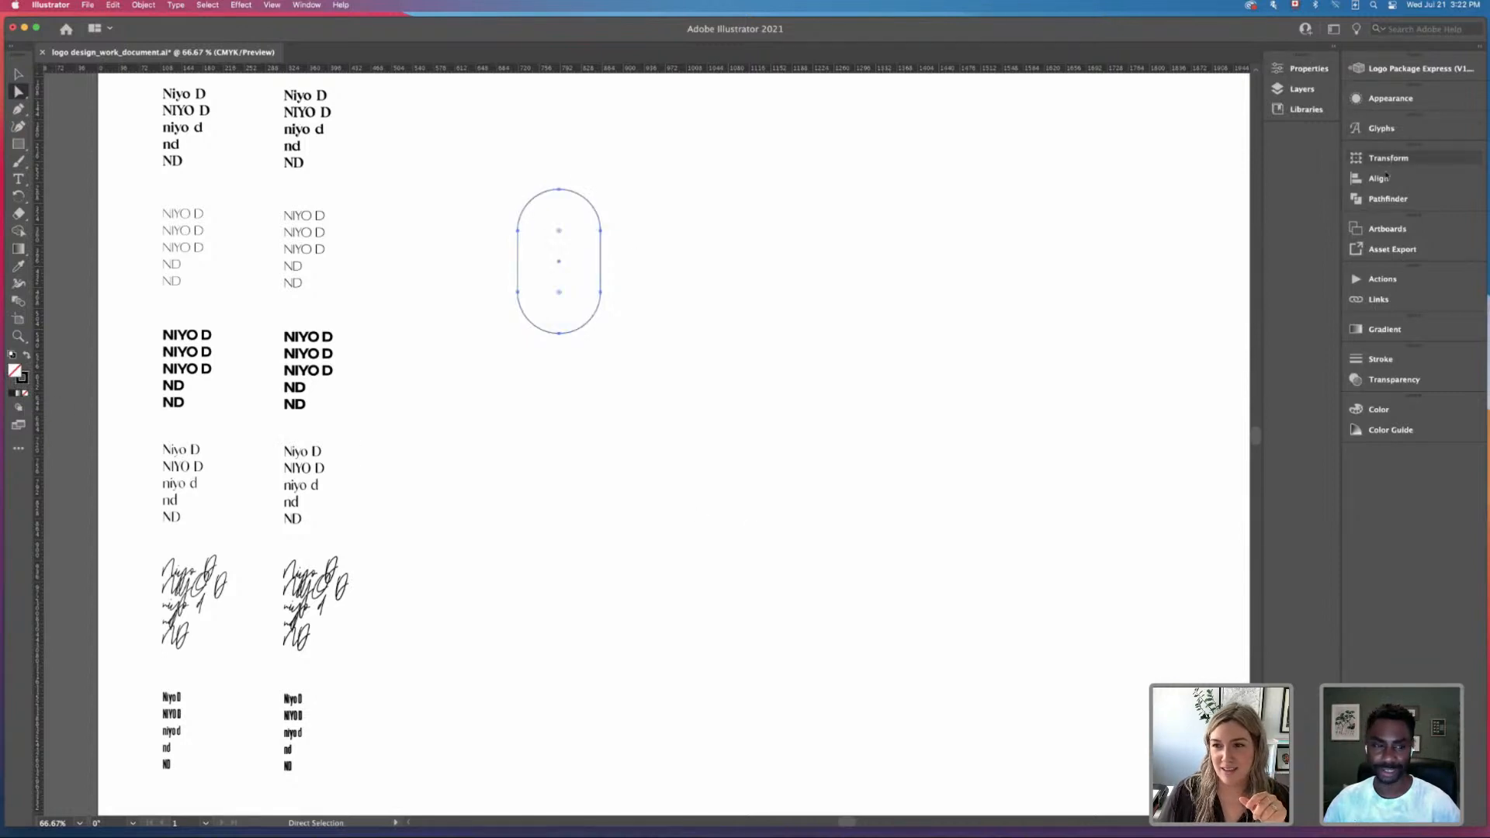
Step: Set the pill outline's stroke weight to 5 pt
click(1378, 359)
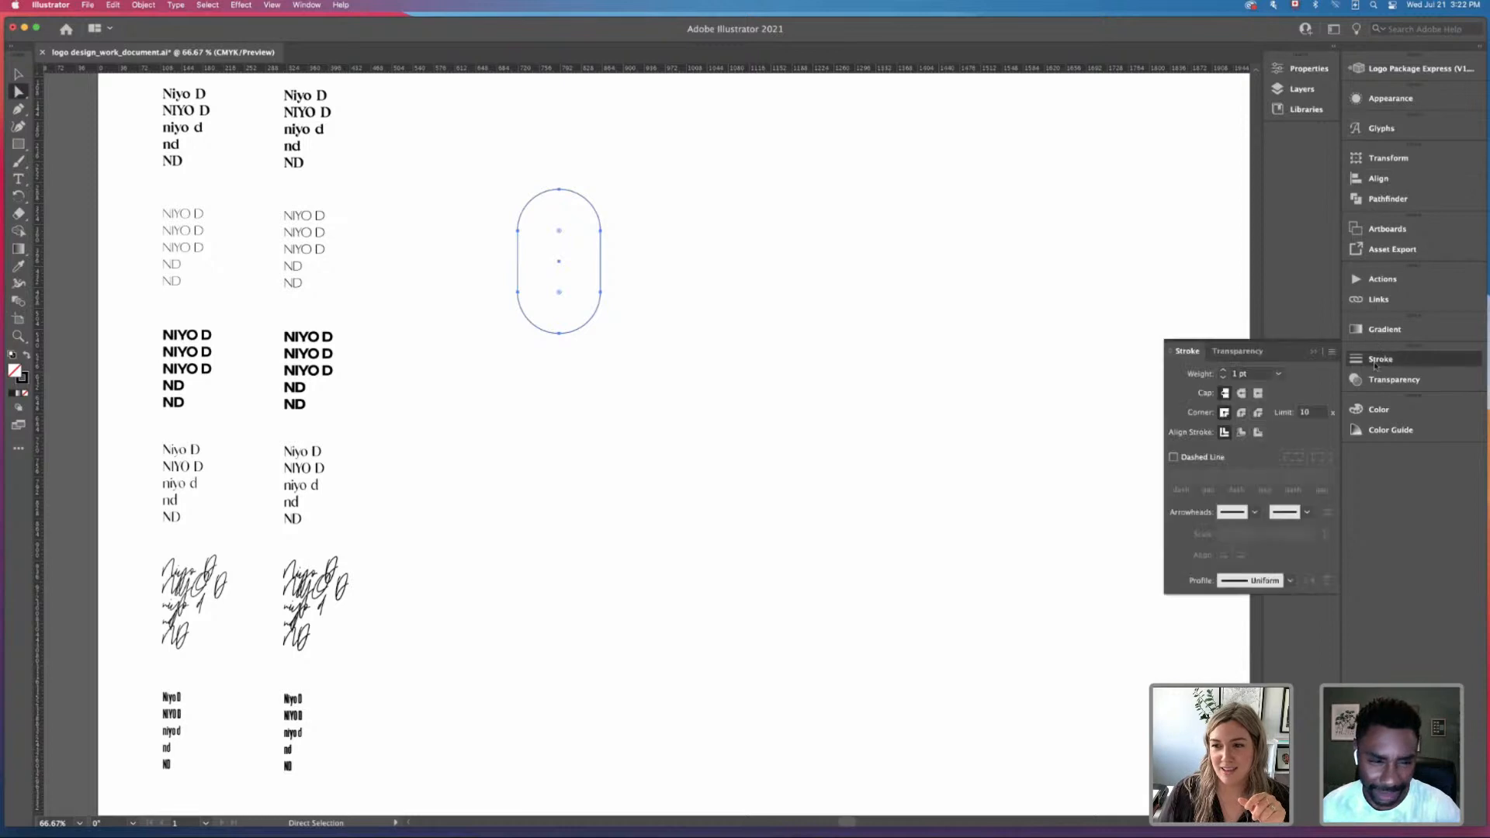
double_click(1224, 374)
double_click(1223, 373)
click(776, 415)
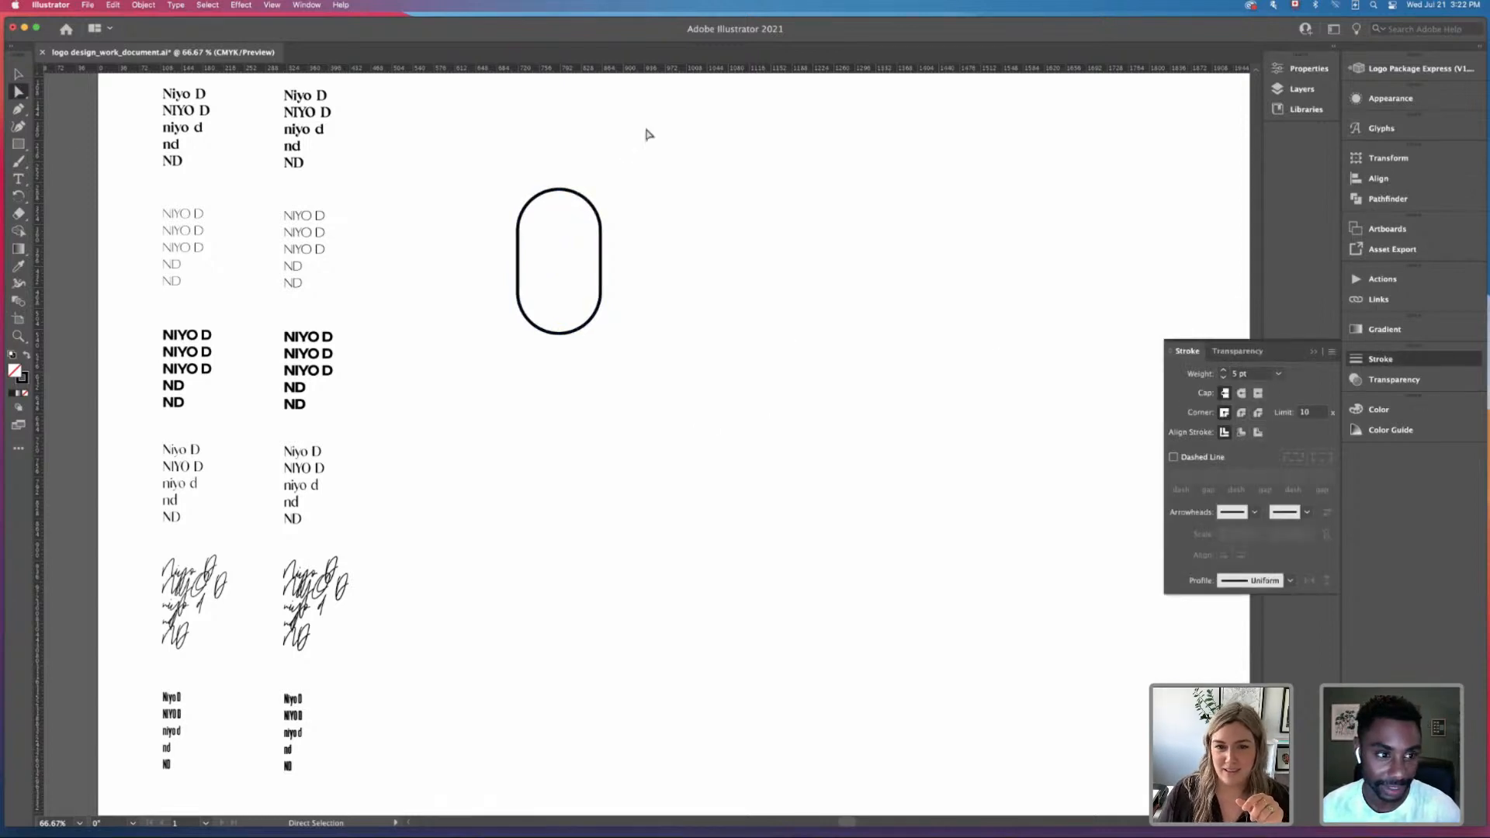
Step: Reduce the pill outline's stroke weight to 3 pt
drag(649, 135, 491, 354)
click(1223, 378)
click(1223, 377)
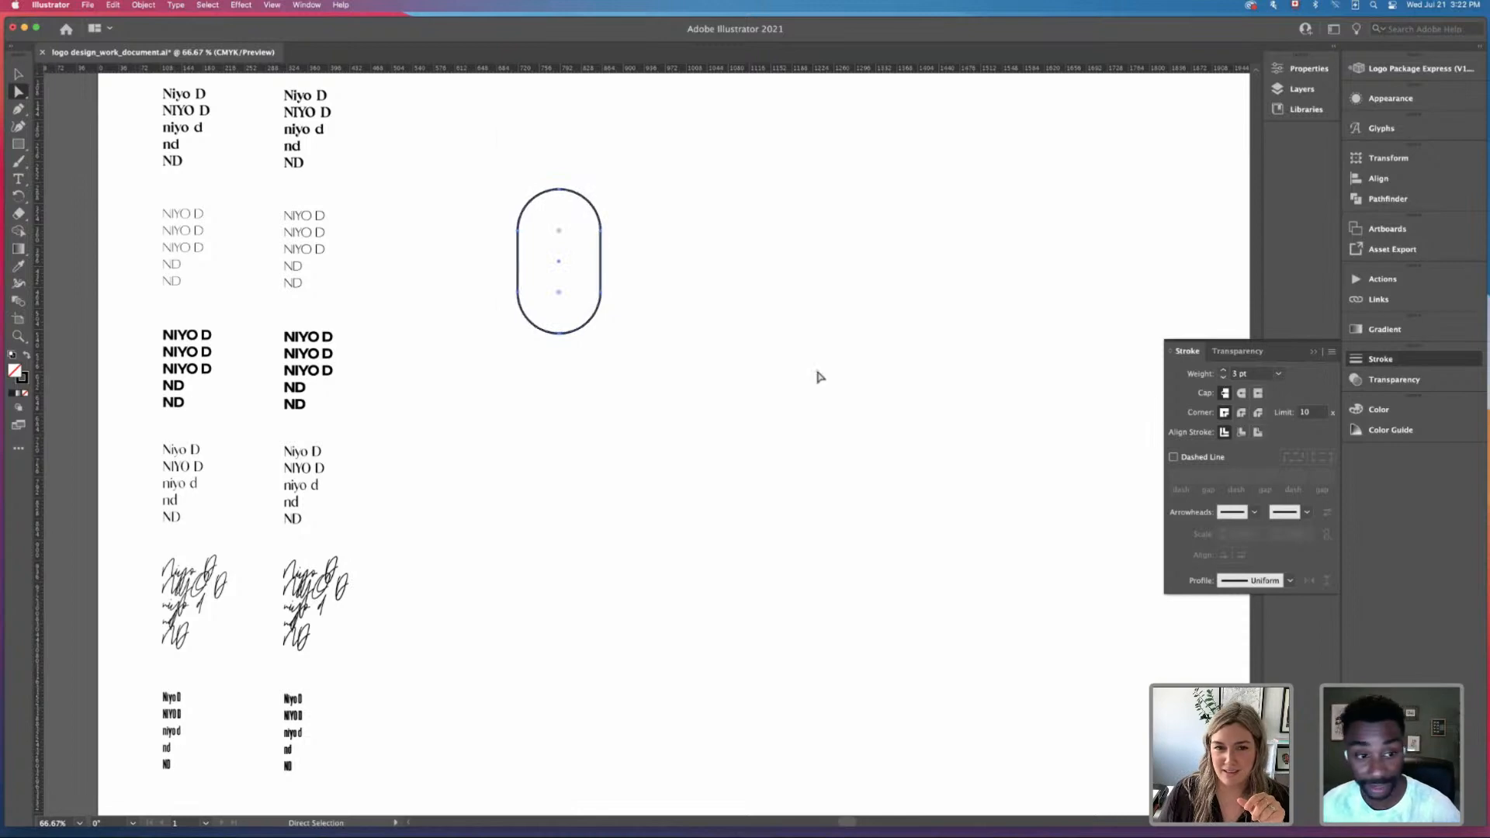
click(869, 353)
click(18, 74)
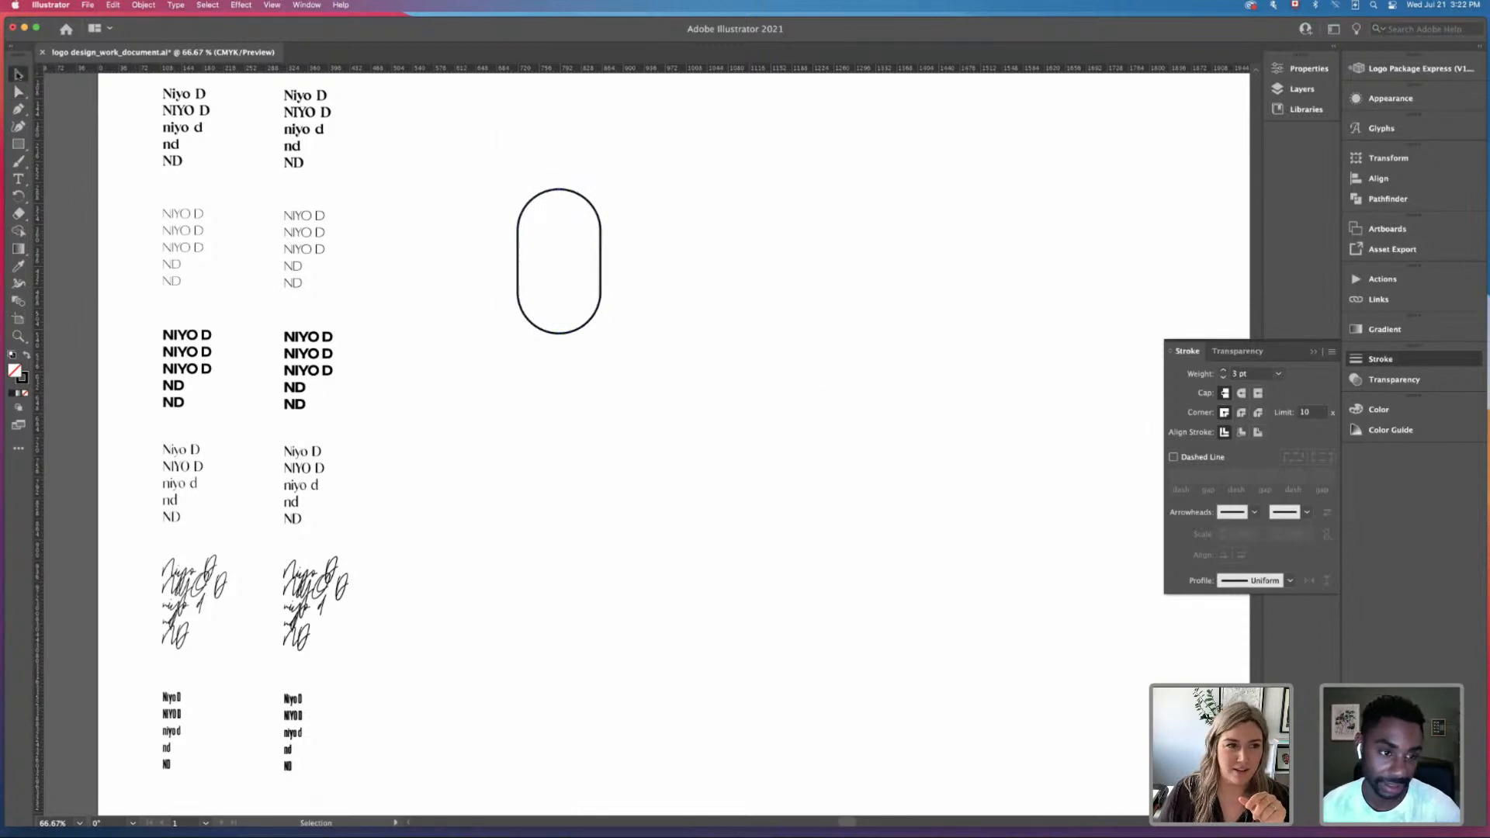
drag(448, 153, 619, 340)
click(801, 464)
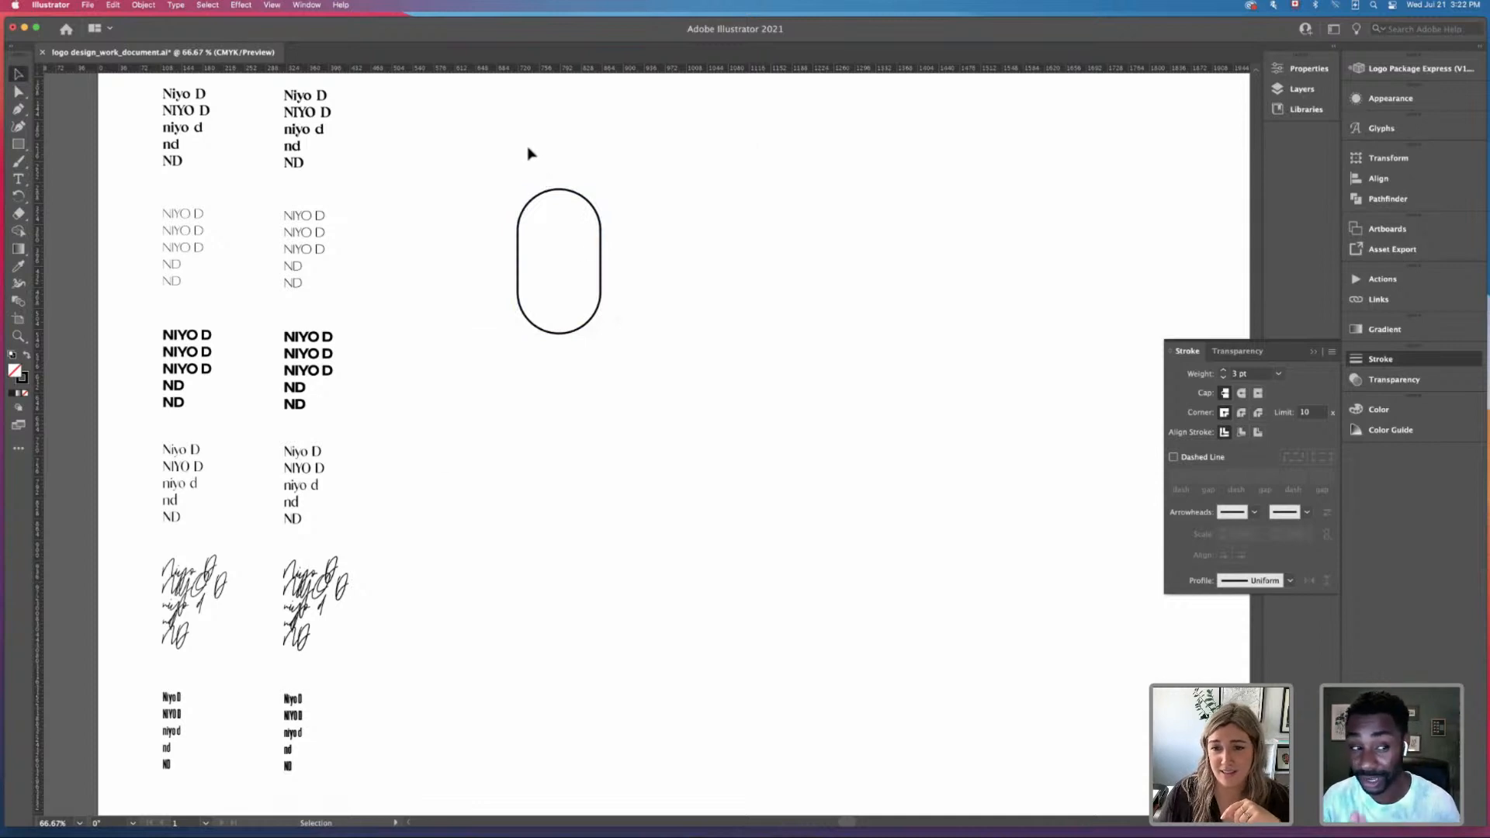
Step: Duplicate the pill outline into the empty artboard area to its right
drag(508, 145, 694, 405)
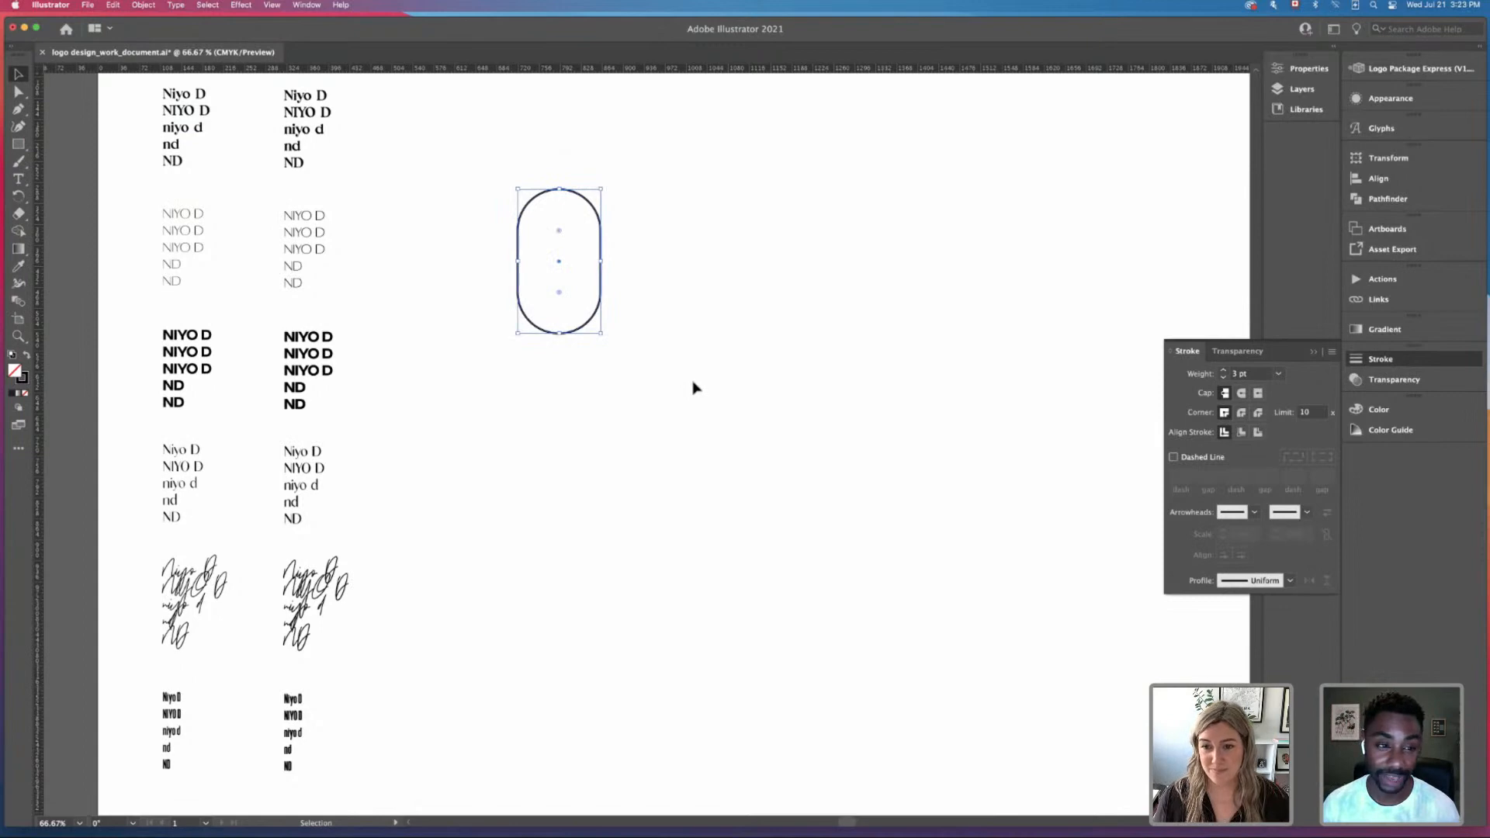
key(super+minus)
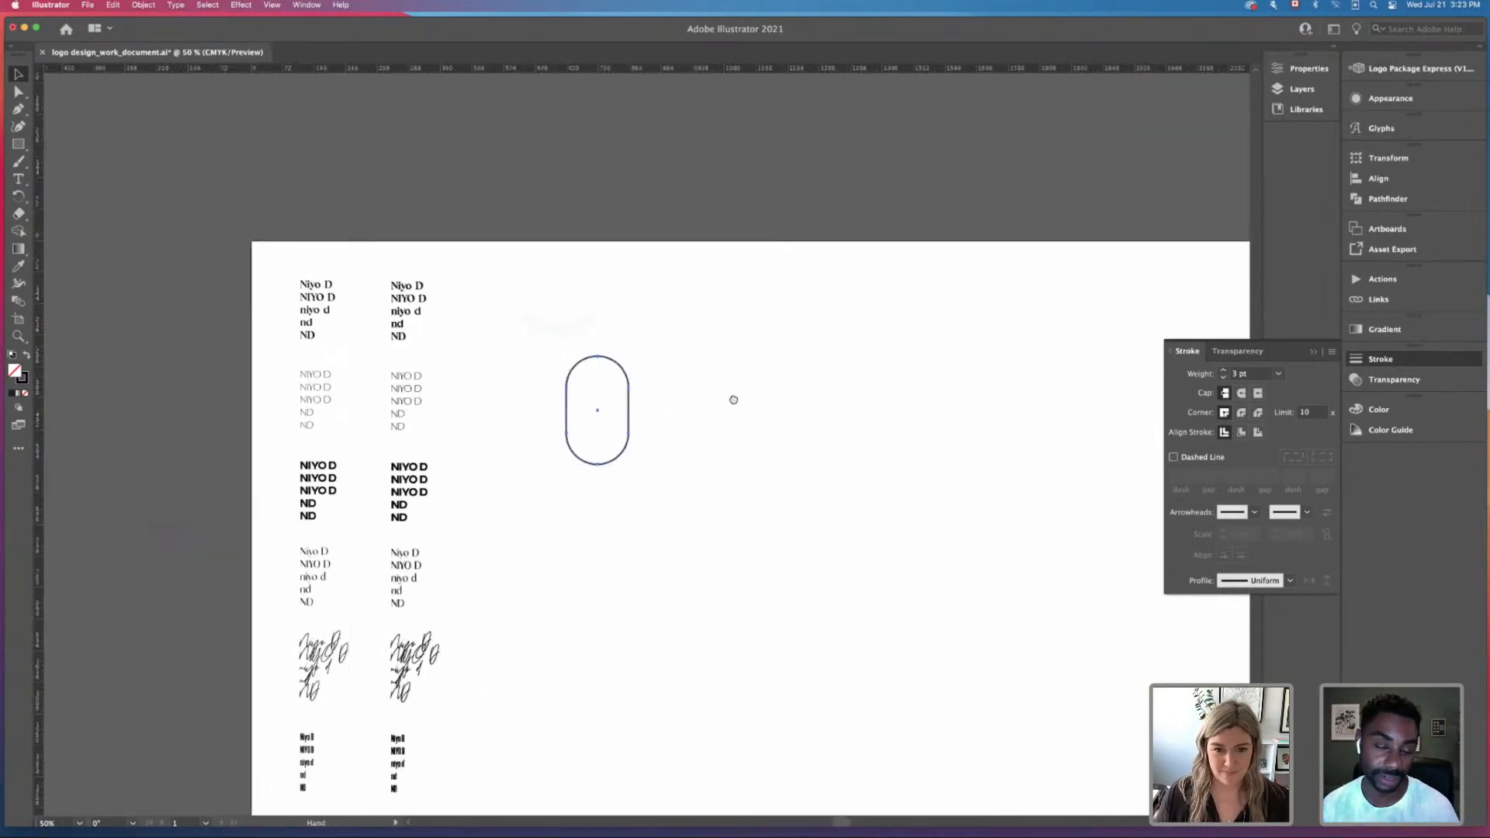
click(576, 309)
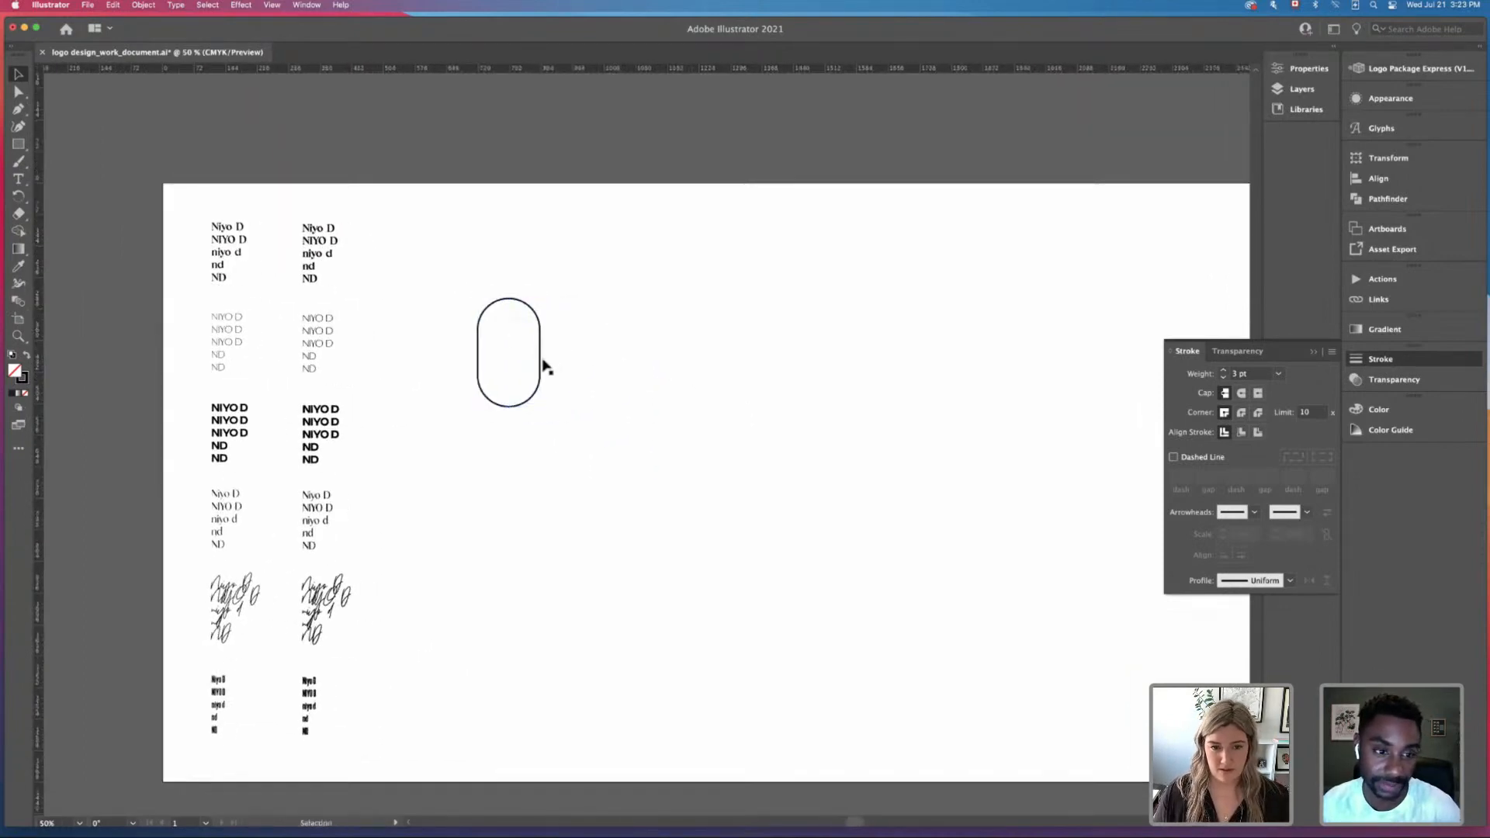
click(540, 359)
drag(533, 310, 728, 339)
Step: Try shortening the duplicated pill from its lower edge, and undo the resize
mouse_move(734, 434)
mouse_down()
mouse_move(799, 512)
mouse_move(780, 458)
mouse_move(723, 404)
mouse_move(773, 501)
mouse_move(734, 426)
mouse_up()
click(629, 303)
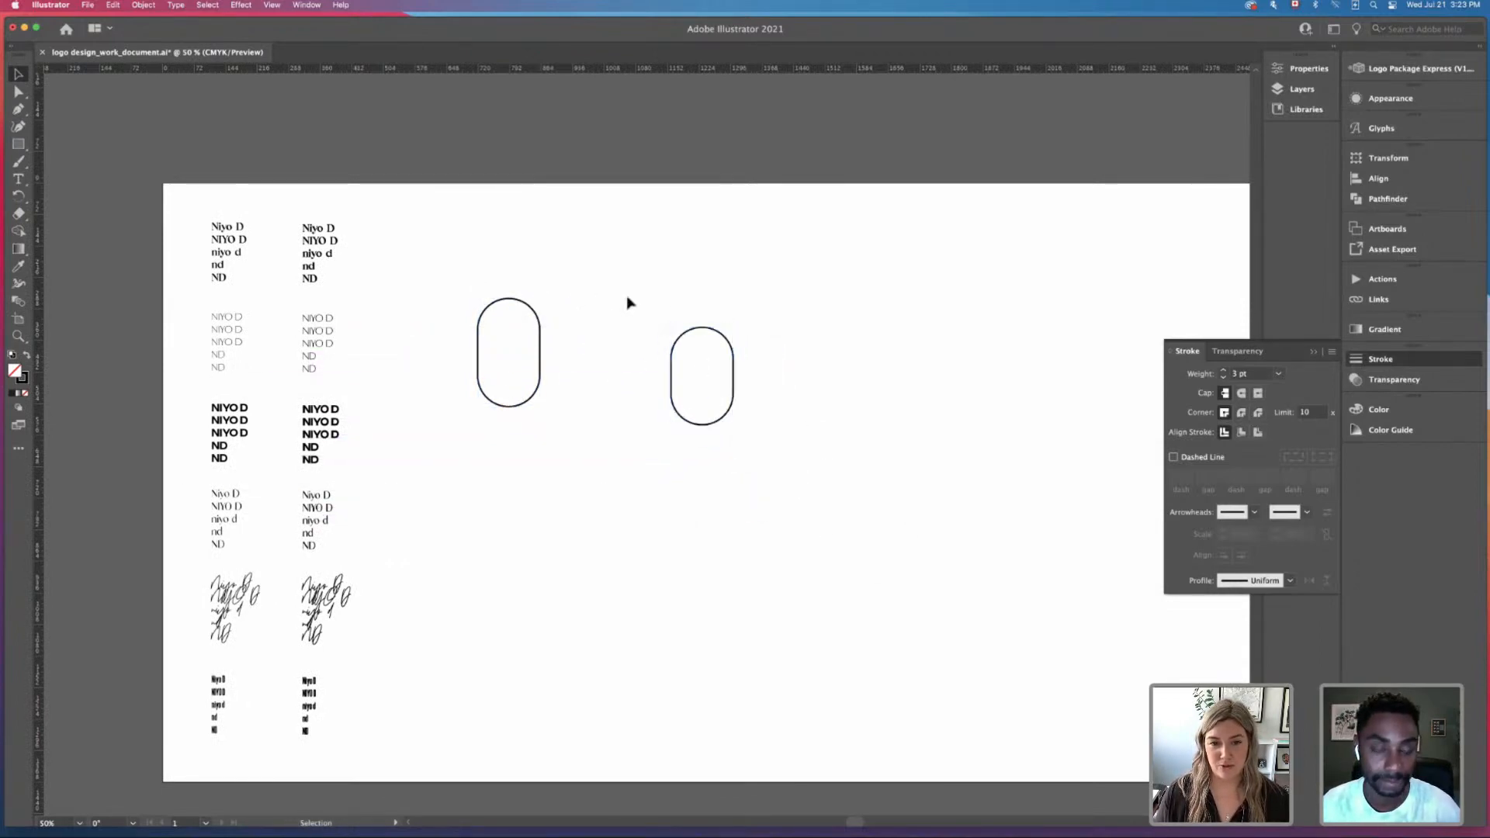
key(super+z)
Step: Move the original pill outline up beside the first rows of the type columns
drag(483, 248, 587, 427)
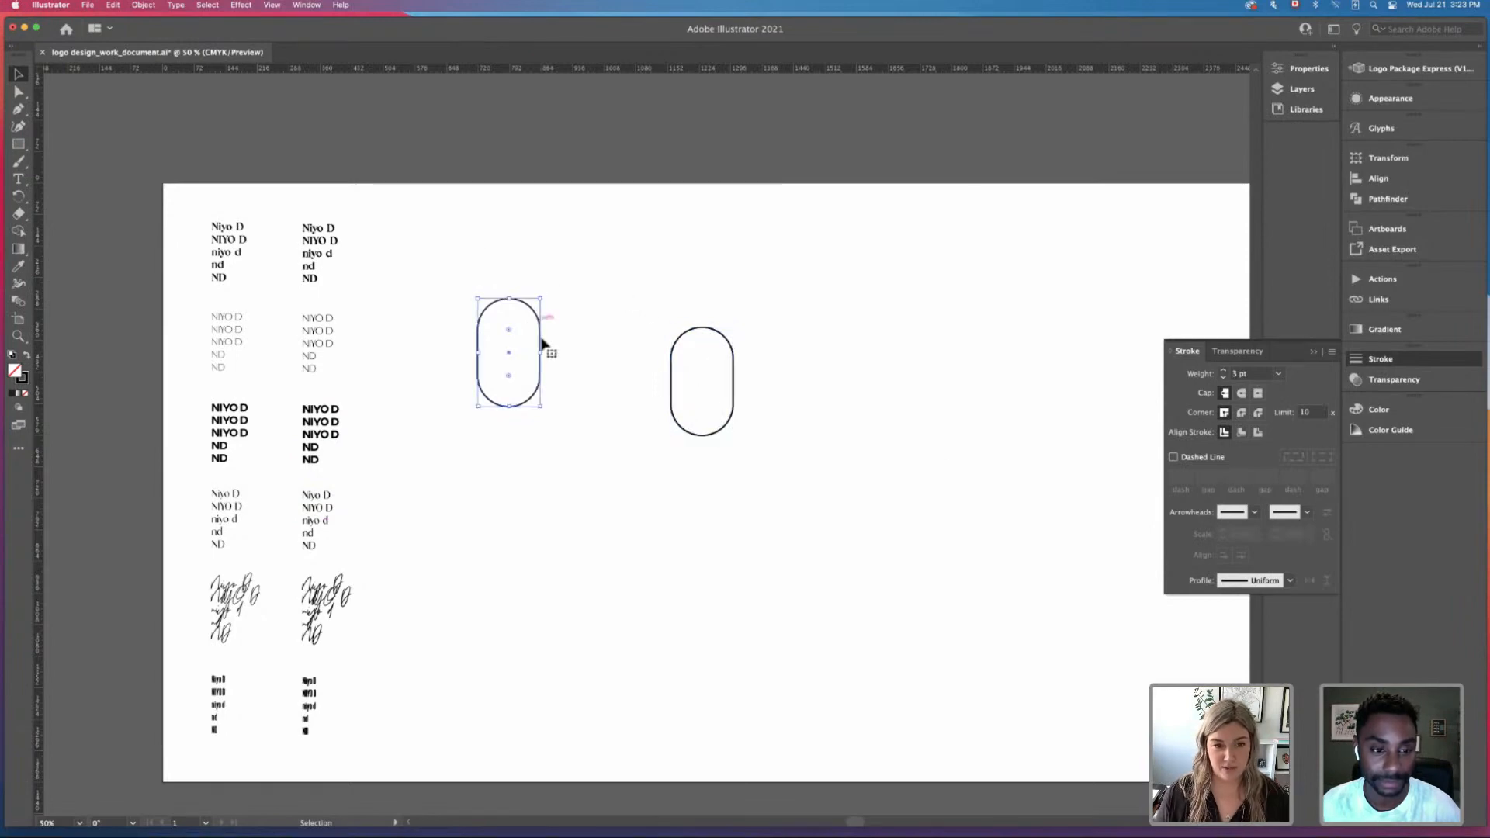
drag(529, 309, 449, 238)
click(534, 298)
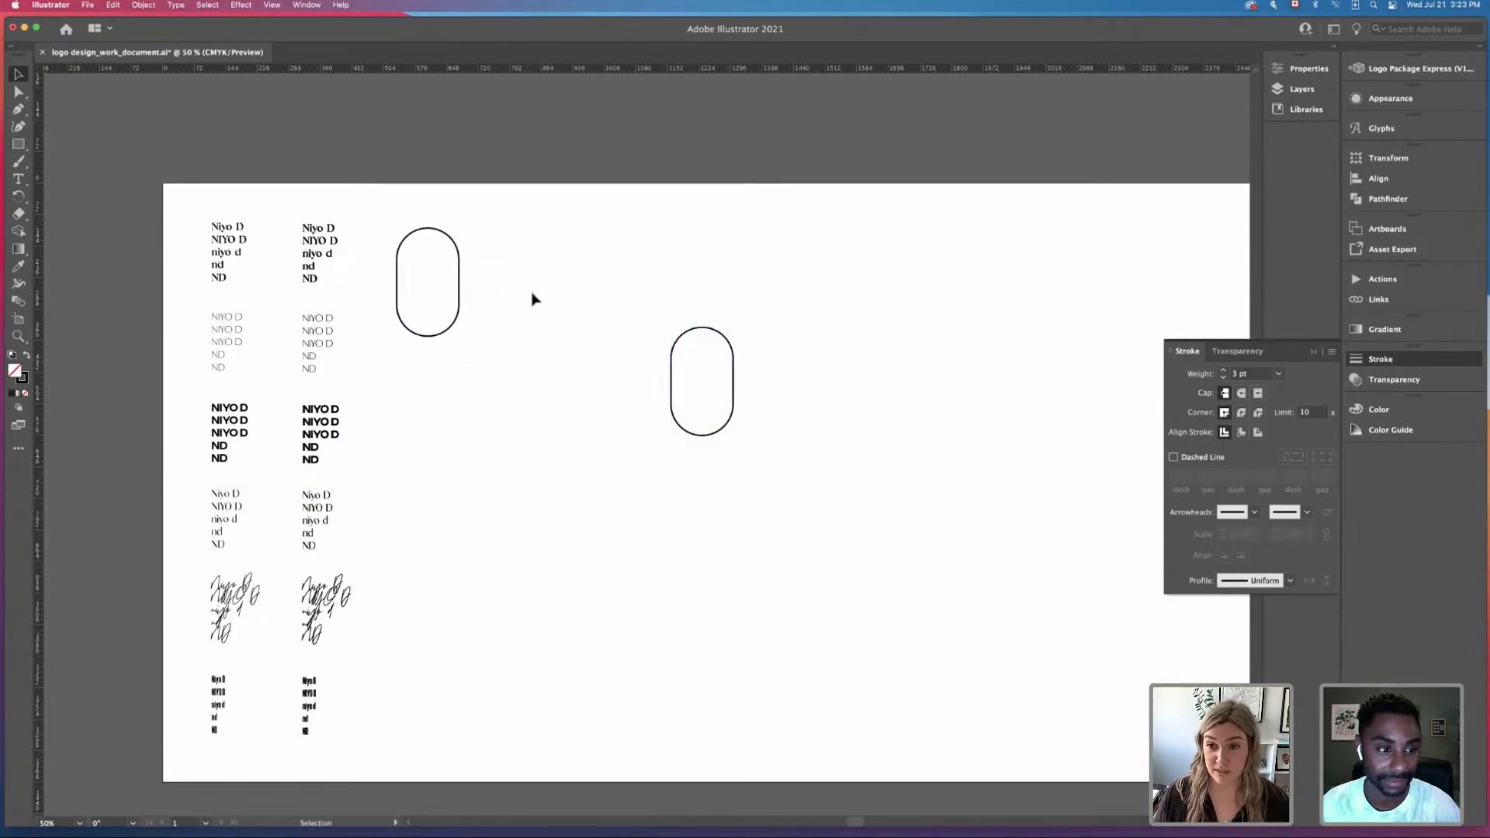
Step: Expand the duplicated pill's fill and stroke into filled shapes
drag(599, 276, 702, 397)
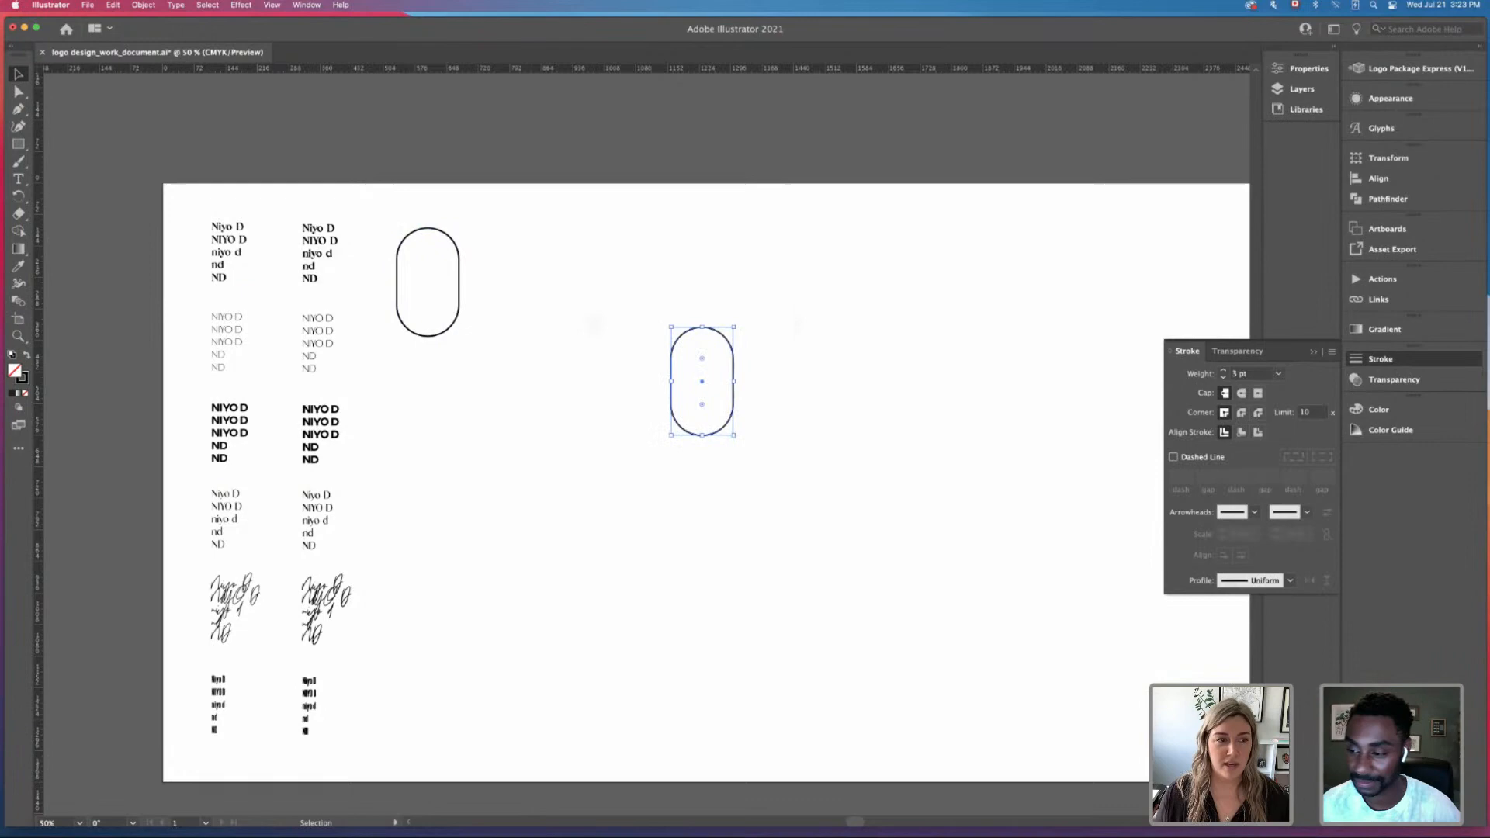
click(143, 6)
click(149, 150)
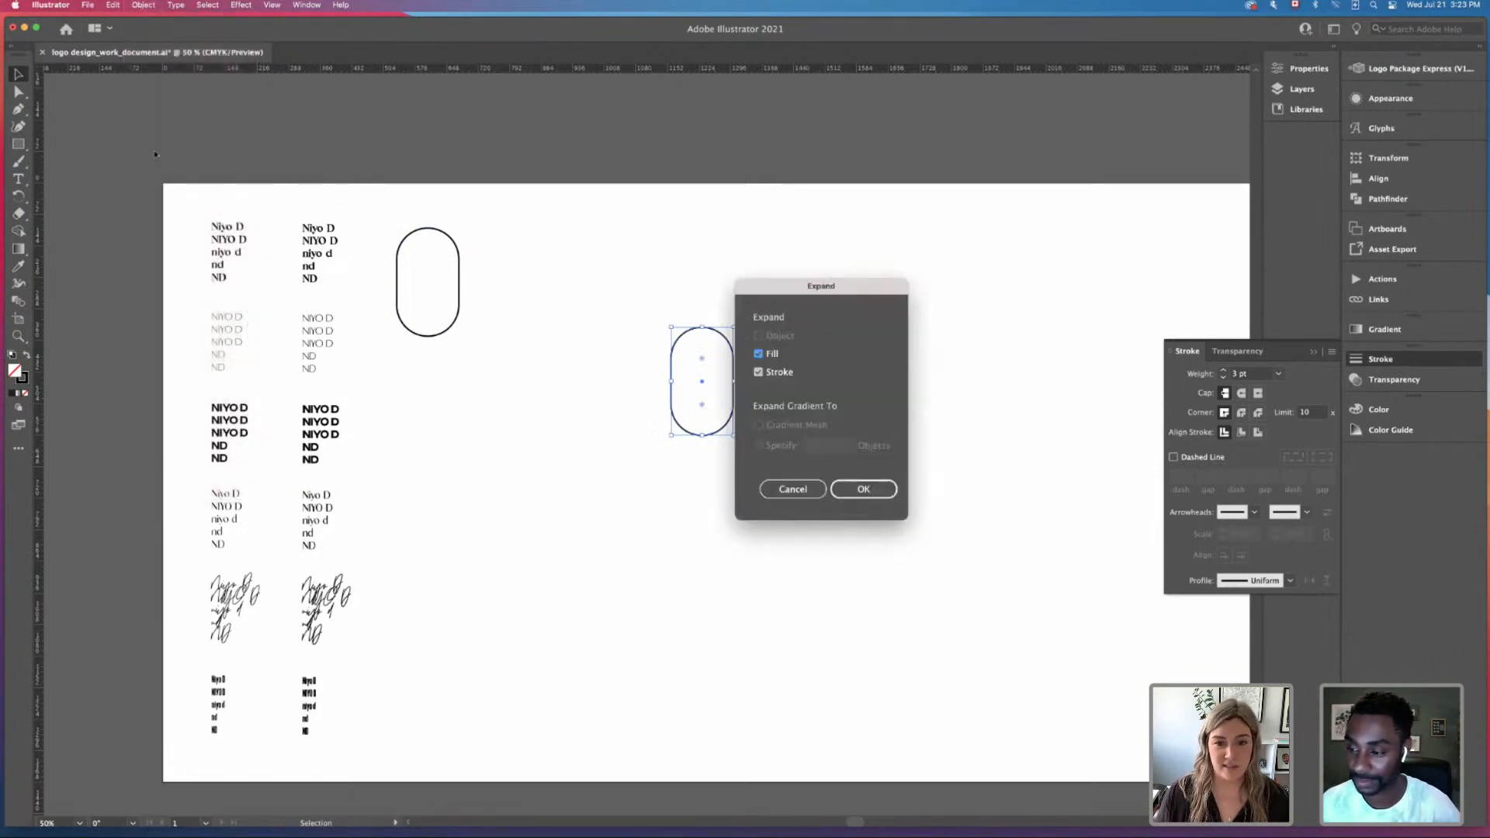
click(864, 489)
click(831, 426)
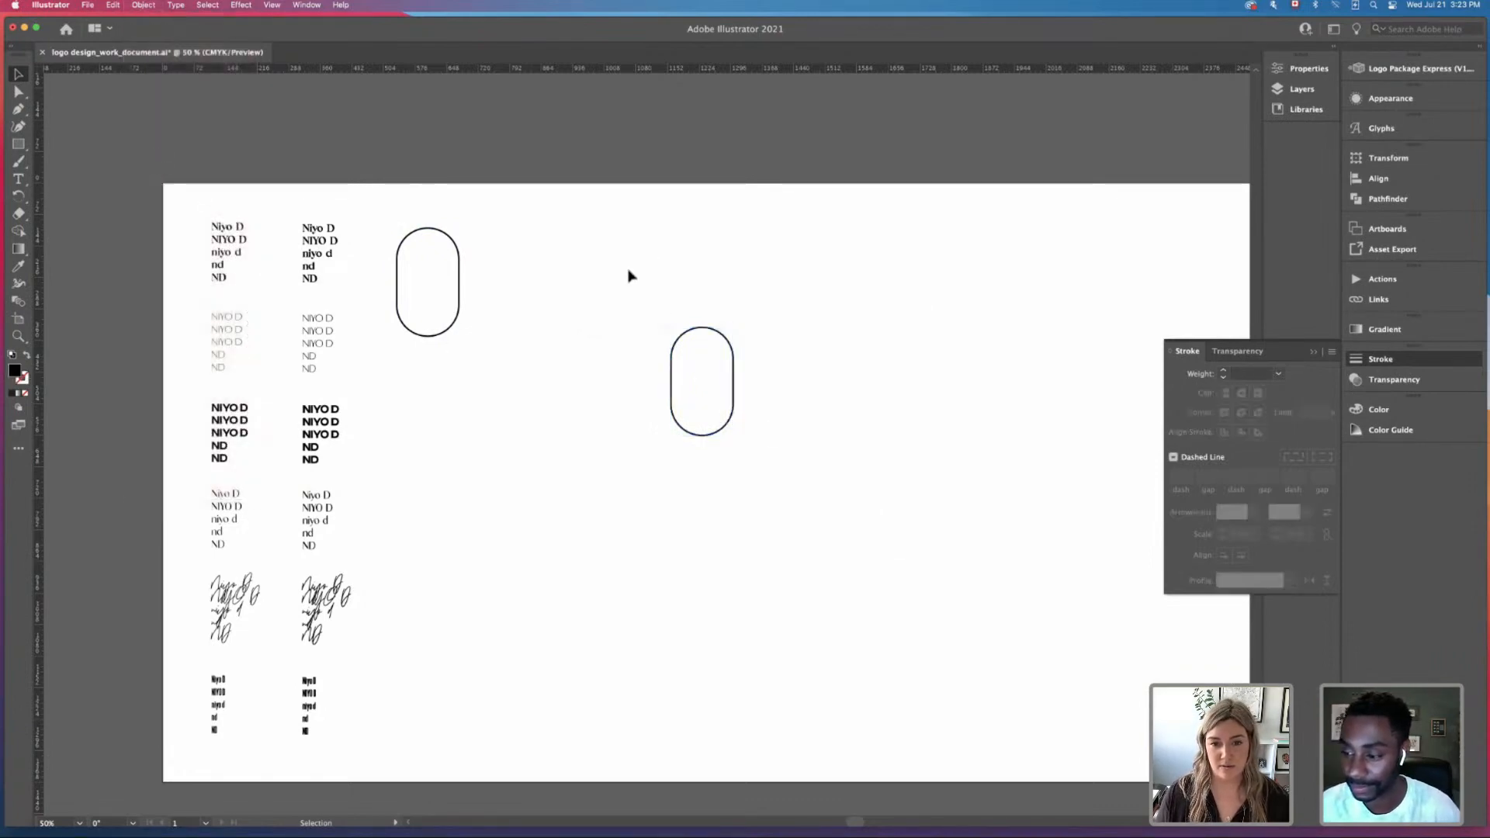
Step: Undo the test enlargement of the expanded pill and move it up beside the original pill outline
mouse_move(645, 264)
mouse_down()
mouse_move(743, 435)
mouse_move(815, 509)
mouse_move(789, 520)
mouse_move(805, 569)
mouse_move(775, 509)
mouse_up()
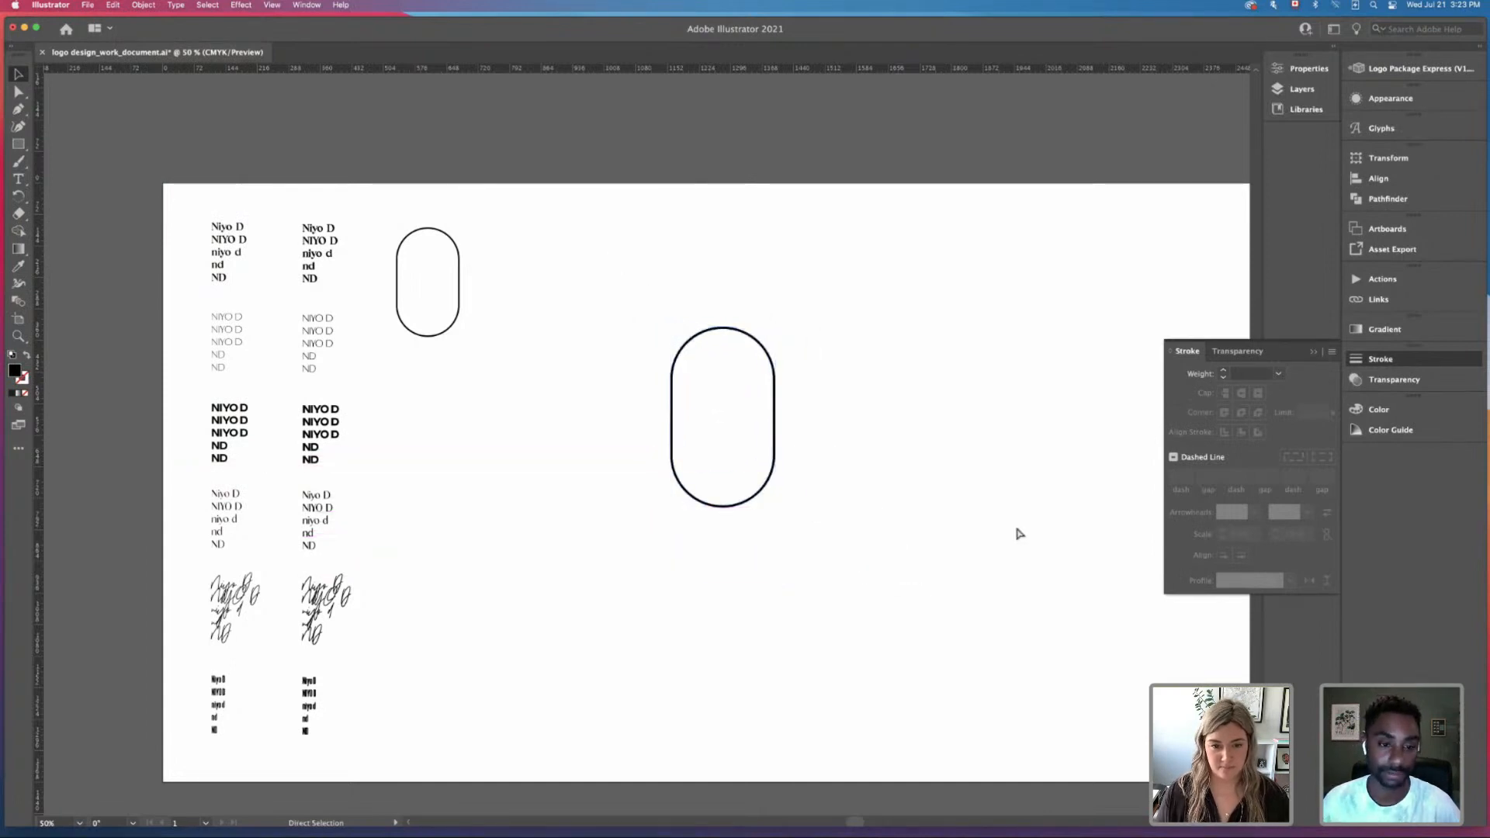
key(super+z)
drag(728, 342, 575, 254)
click(717, 374)
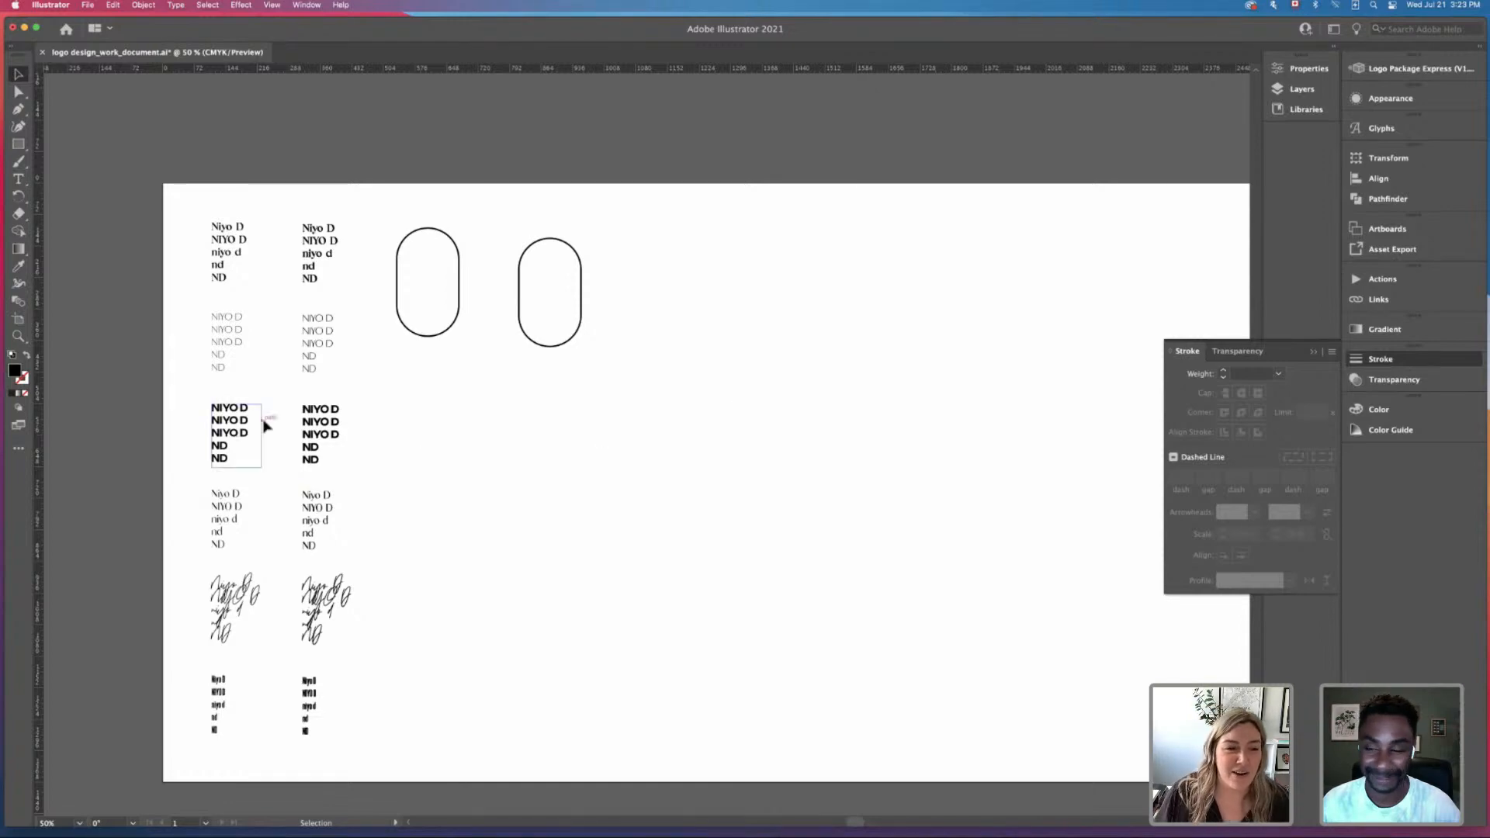
Step: Copy the bold sans-serif NIYO D text block into the empty area below the pills
drag(323, 435, 554, 466)
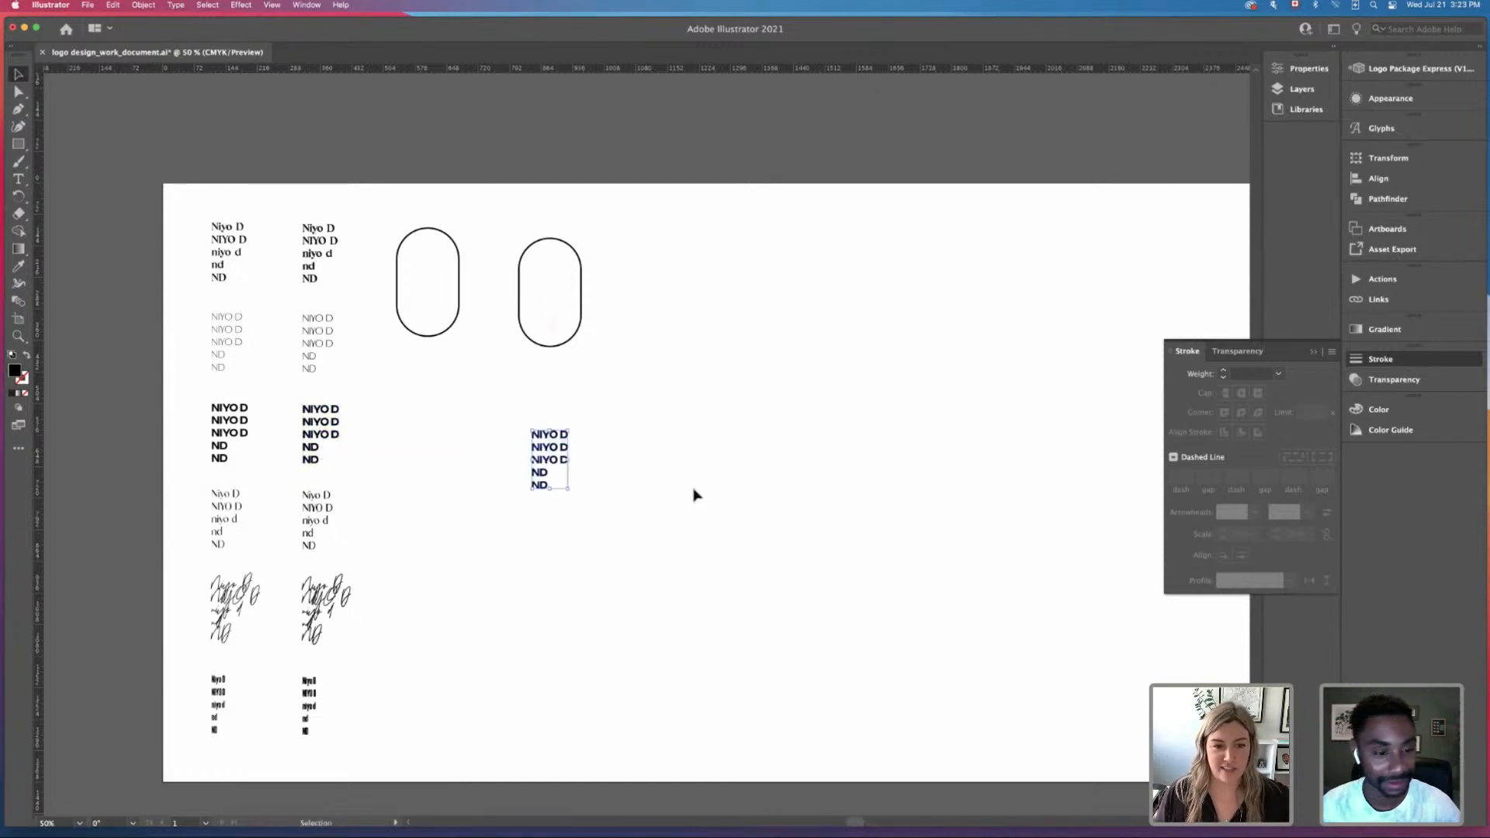
click(696, 495)
key(super+plus)
key(super+plus)
drag(694, 489, 707, 452)
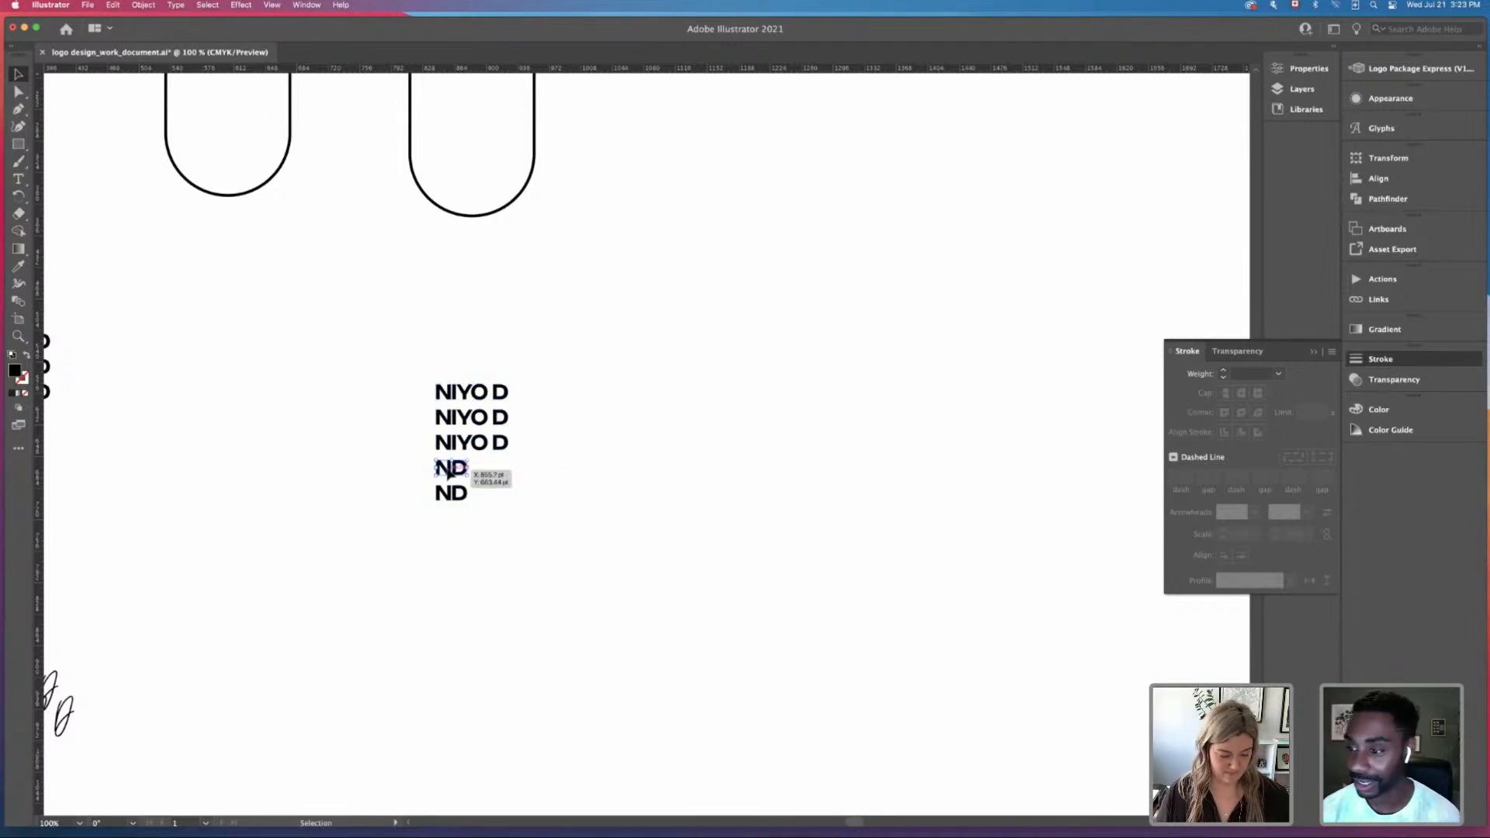
Step: Copy one ND line to the right of the copied text block and convert it to outlines
drag(449, 471, 714, 455)
key(super+shift+o)
click(830, 520)
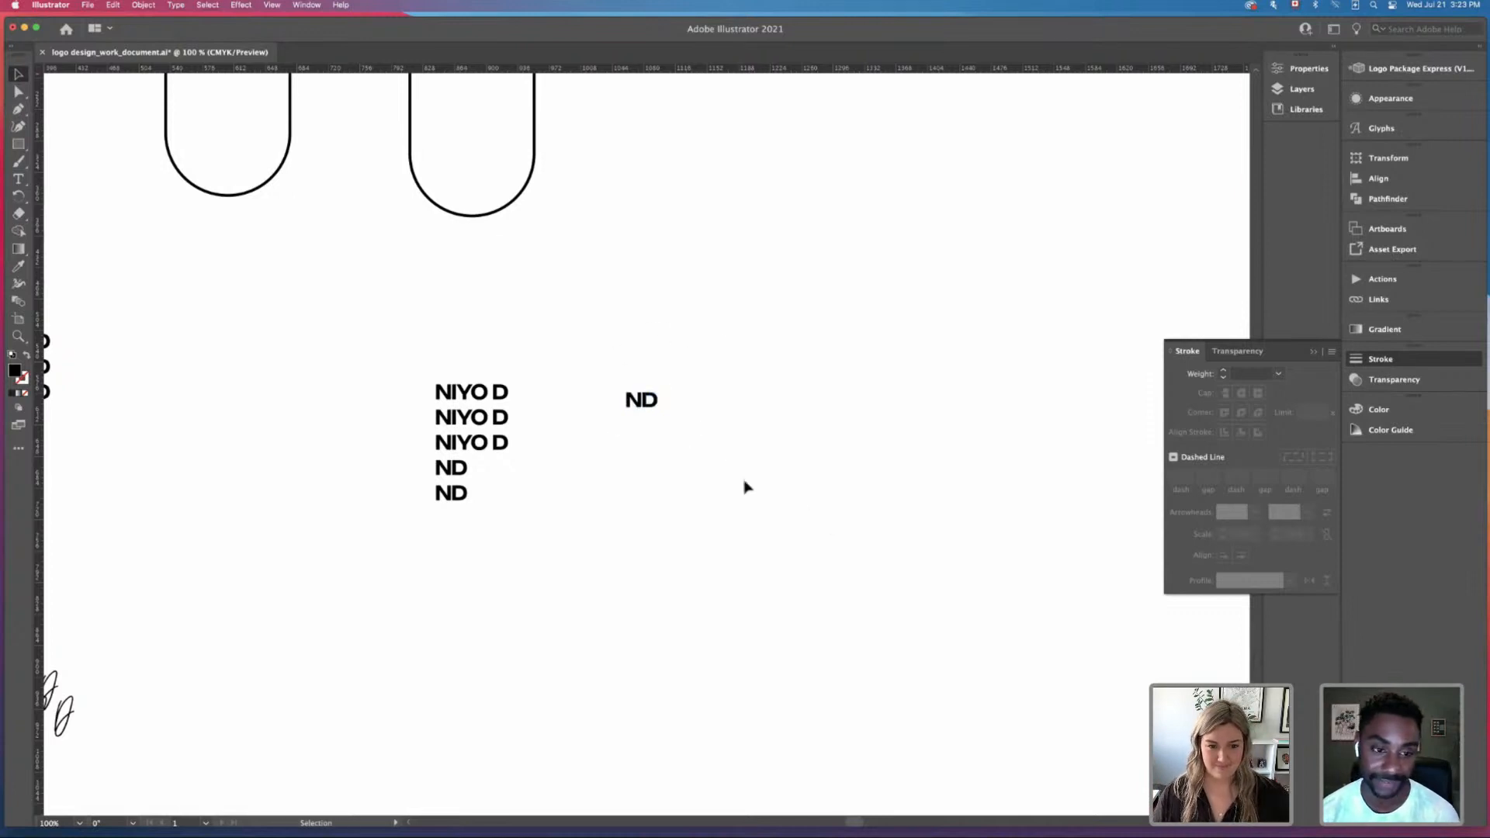
Step: Scale up the outlined ND proportionally to about two and a half times its size
click(651, 393)
drag(658, 390, 706, 364)
click(782, 432)
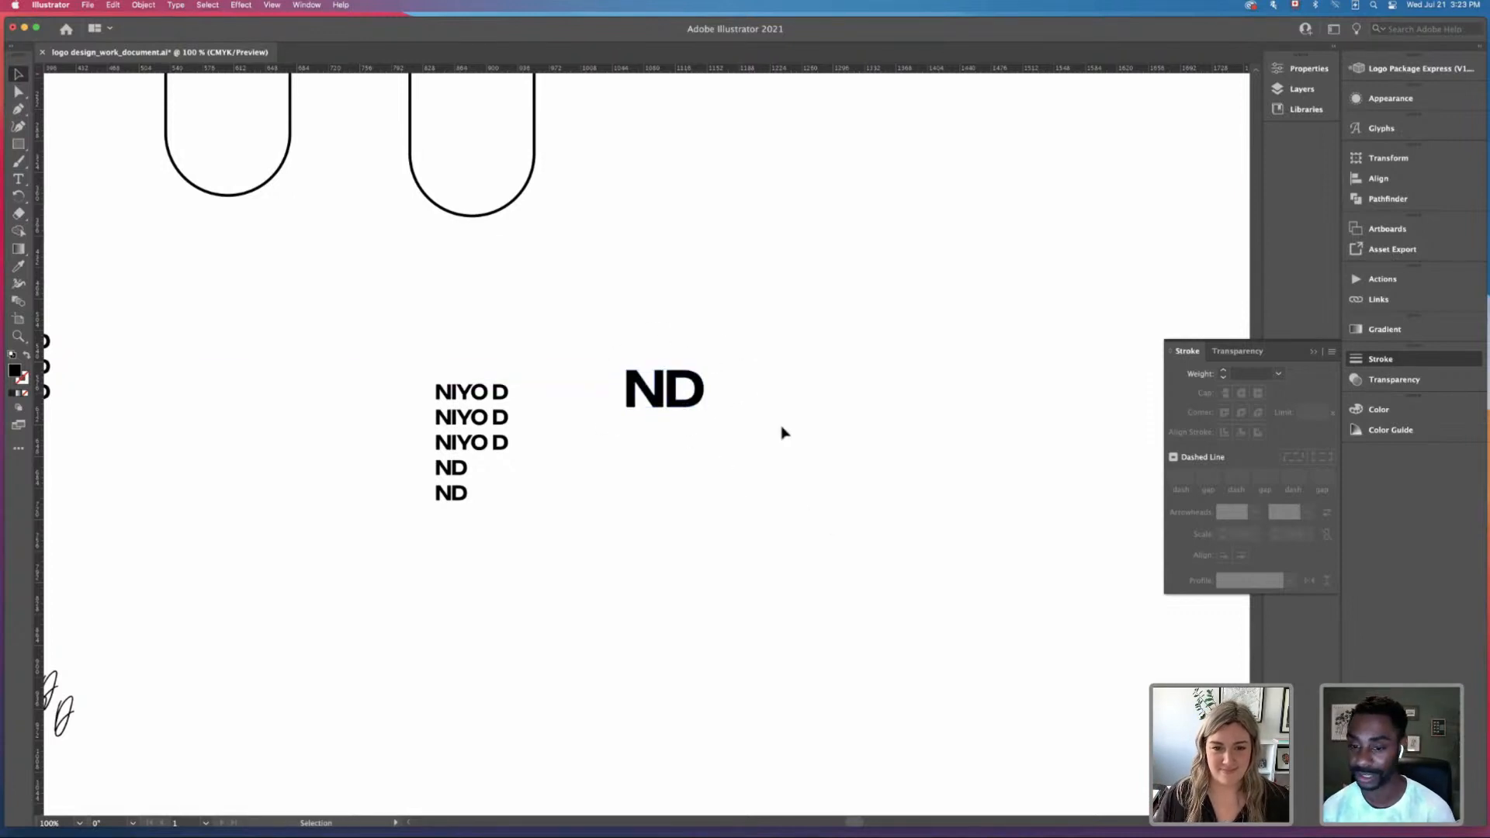
Step: Duplicate the outlined letter D directly below the enlarged ND
click(702, 393)
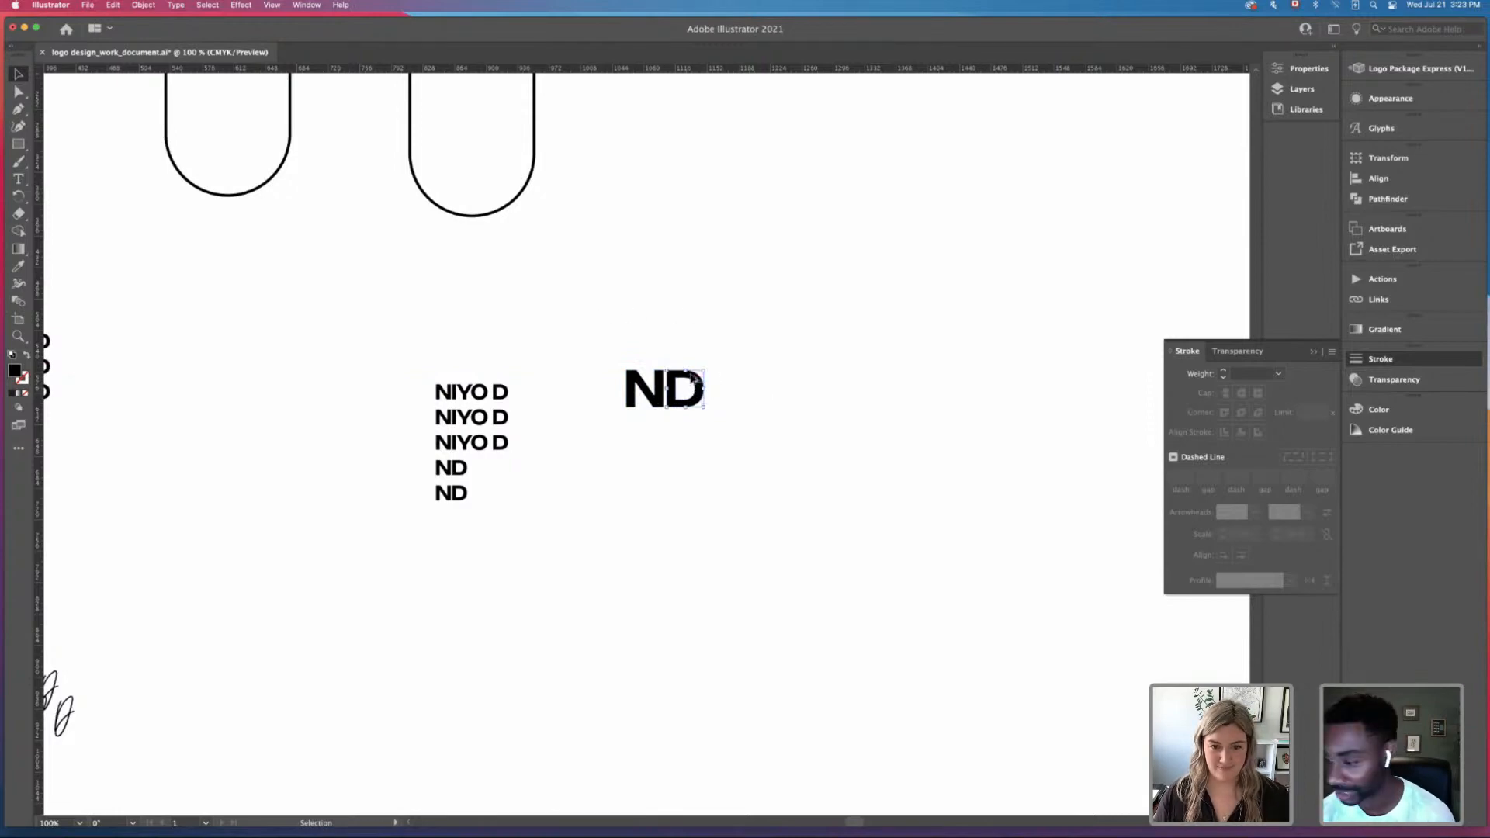
drag(693, 378, 693, 433)
click(821, 468)
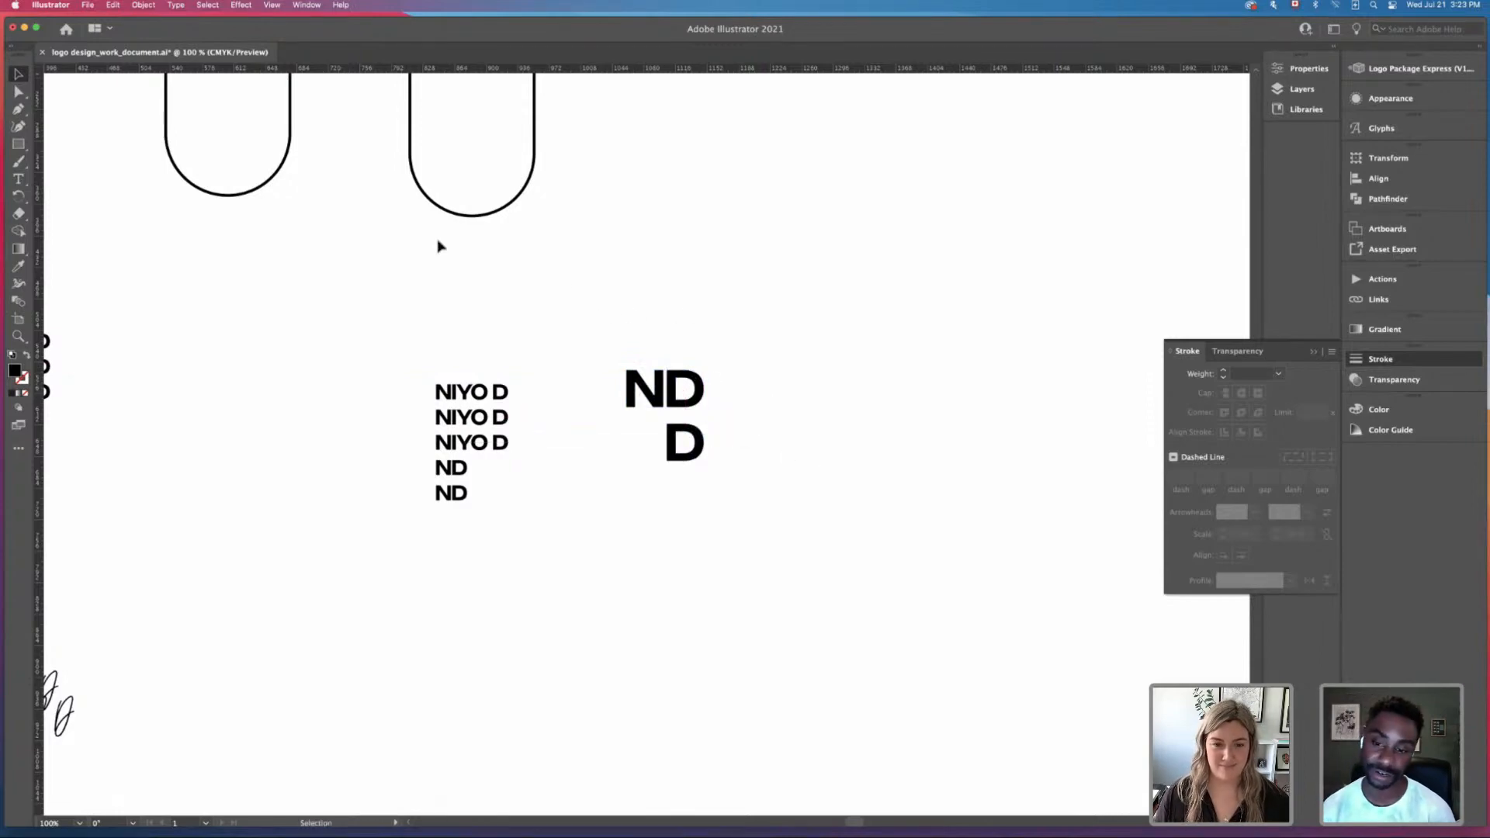
Step: Reflect the duplicated D across the vertical axis so it faces backwards
click(673, 443)
click(143, 5)
mouse_move(142, 37)
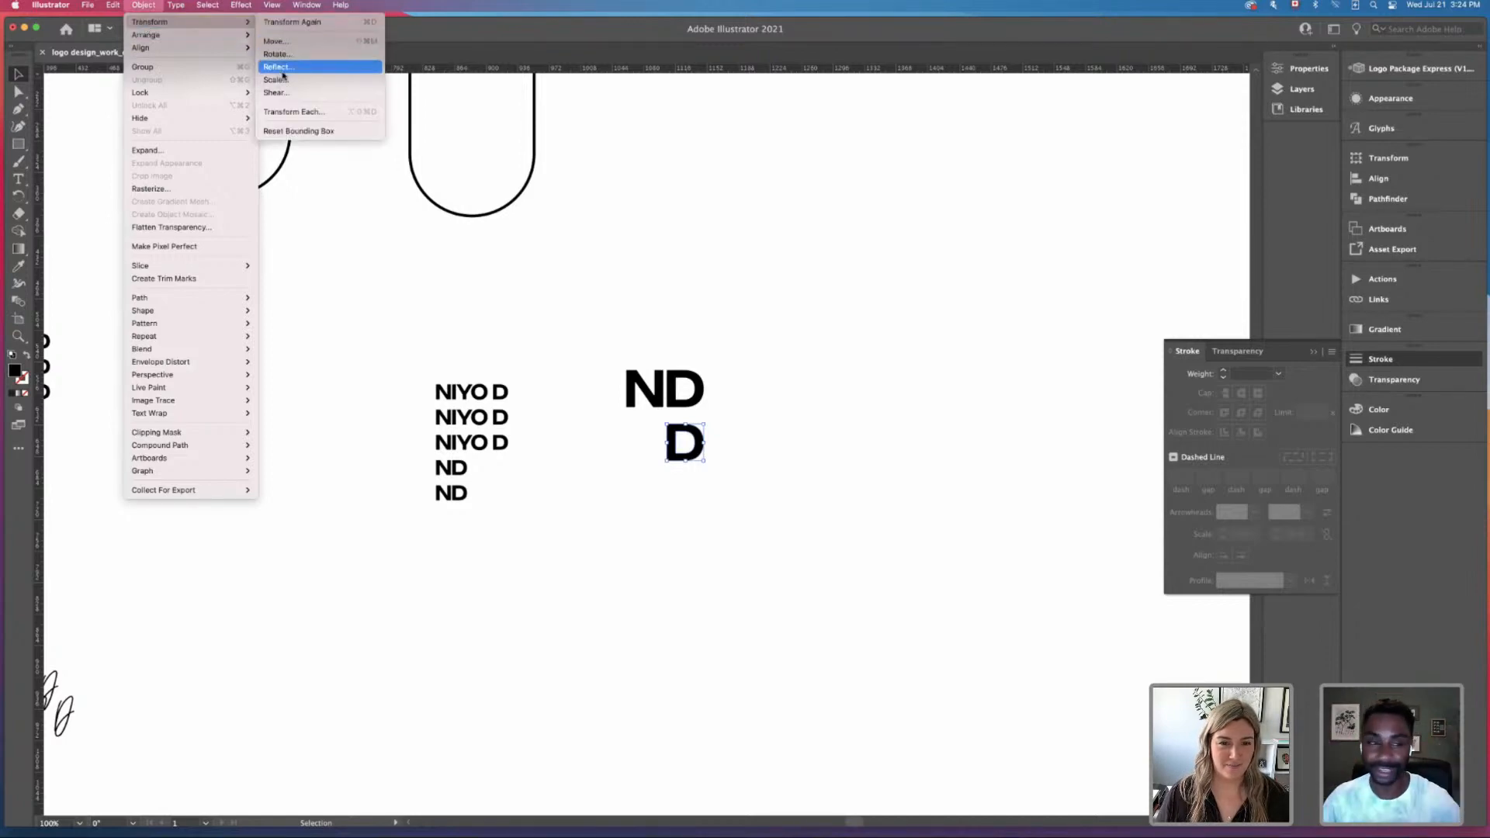
click(277, 67)
key(Return)
click(734, 472)
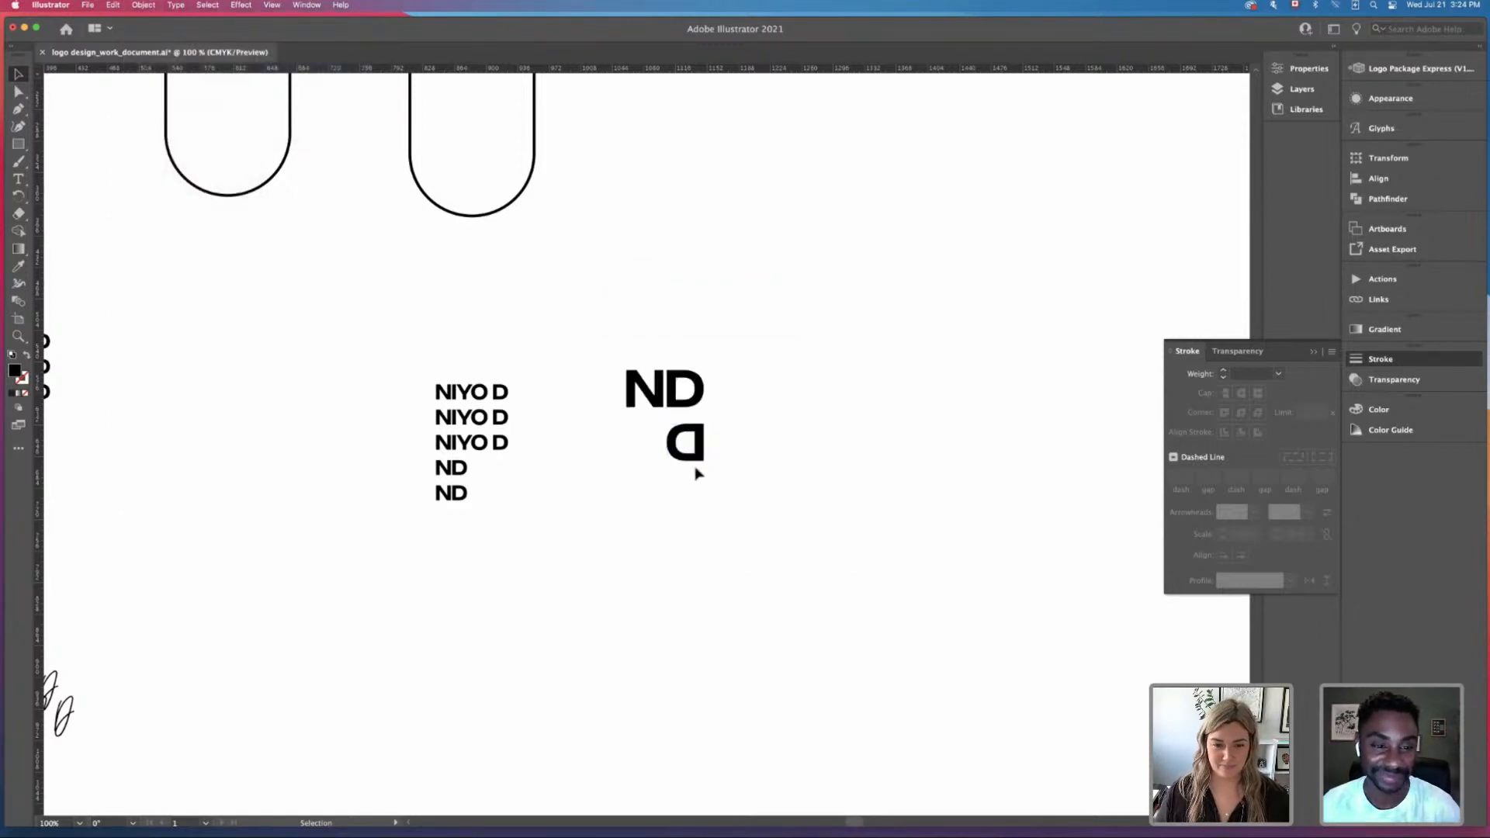
Step: Place a mirrored D and a regular D back to back below the N, moving the spare mirrored D aside
drag(701, 439, 627, 447)
click(686, 472)
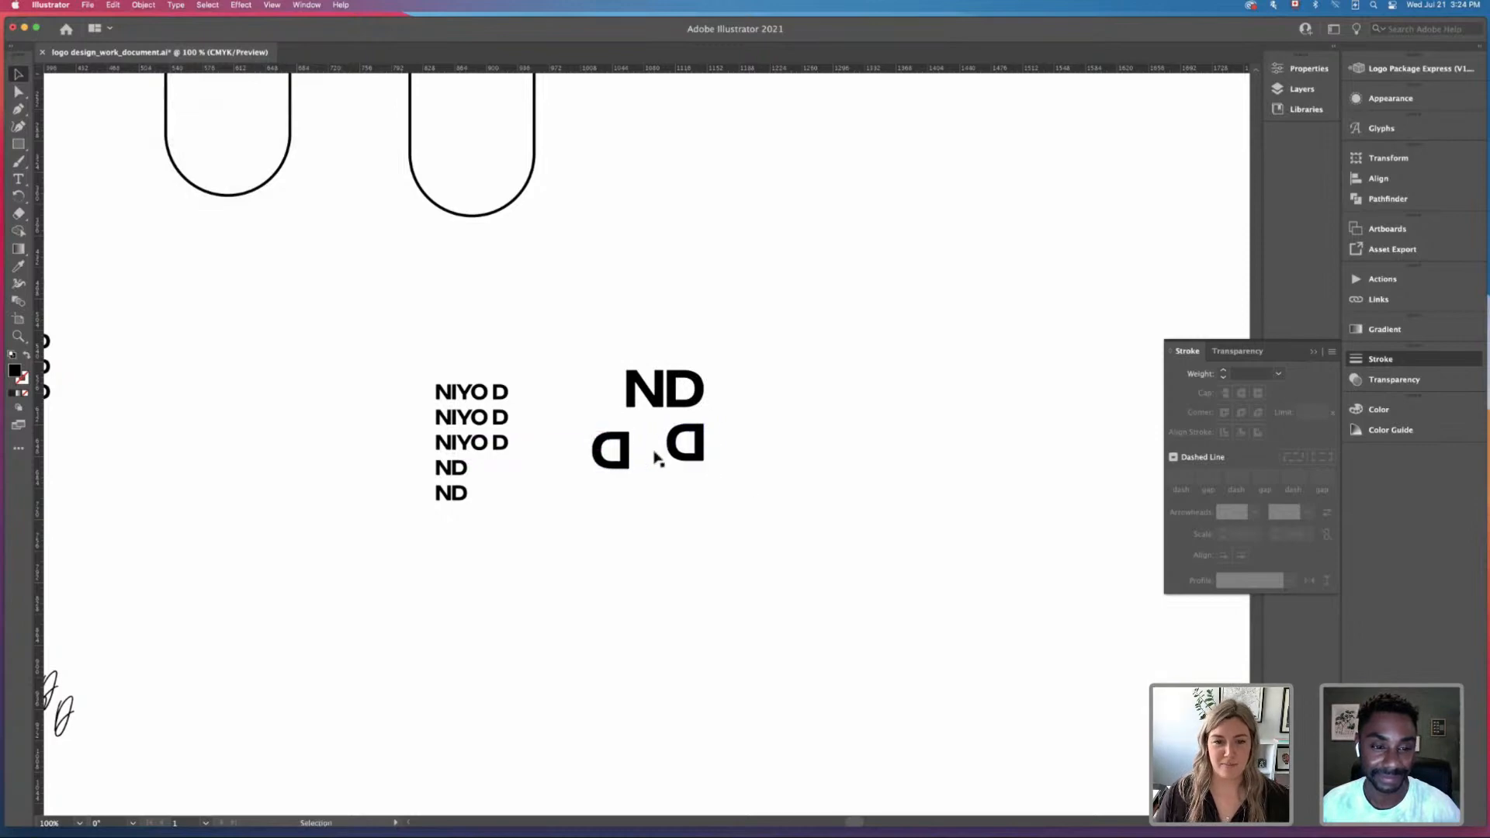
drag(702, 404, 784, 321)
click(783, 380)
key(super+equal)
key(super+equal)
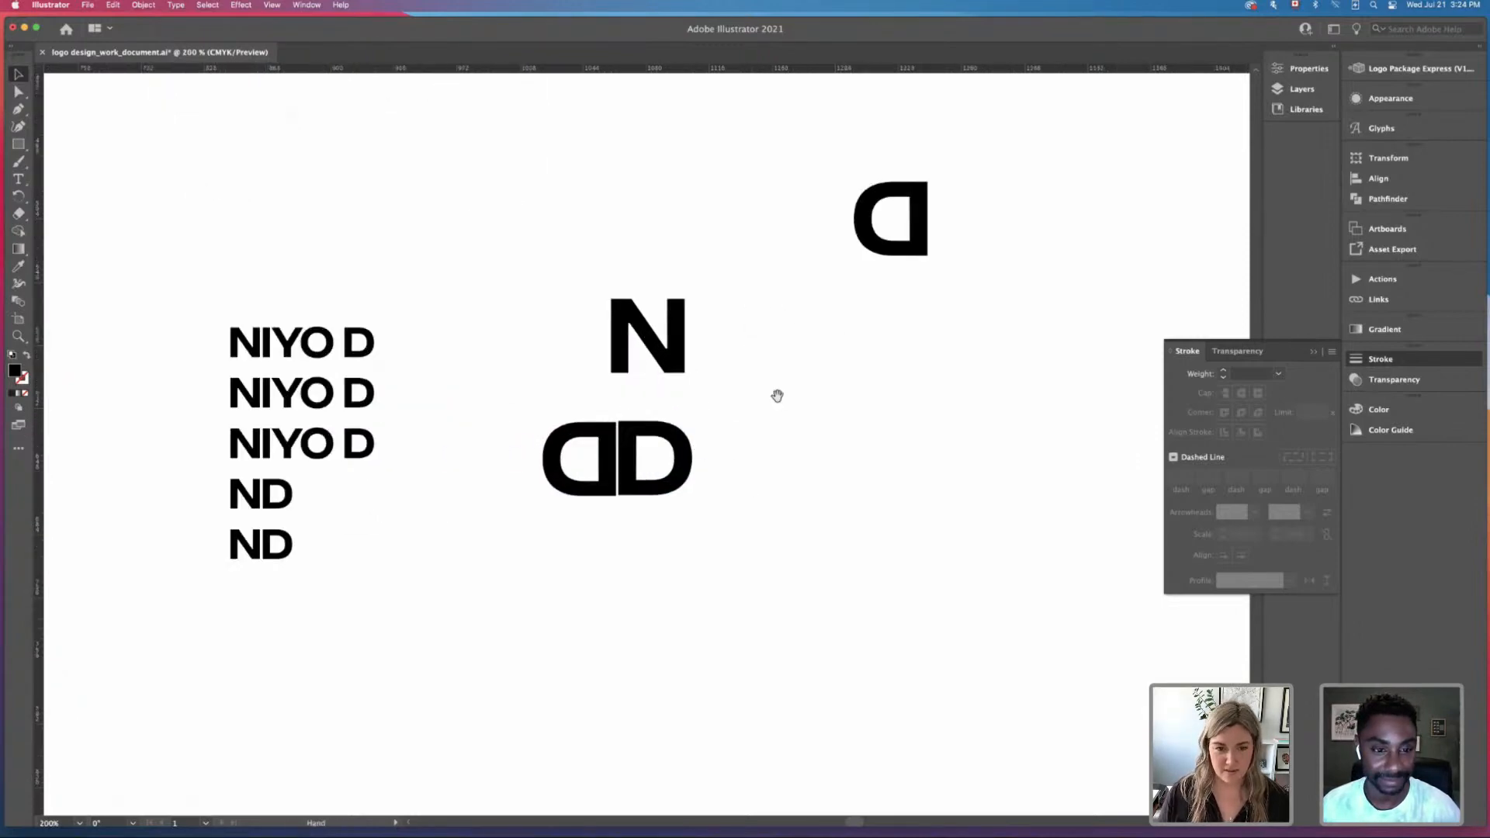
Step: Align the two back-to-back Ds by their vertical centers
drag(766, 458, 772, 377)
drag(516, 328, 824, 528)
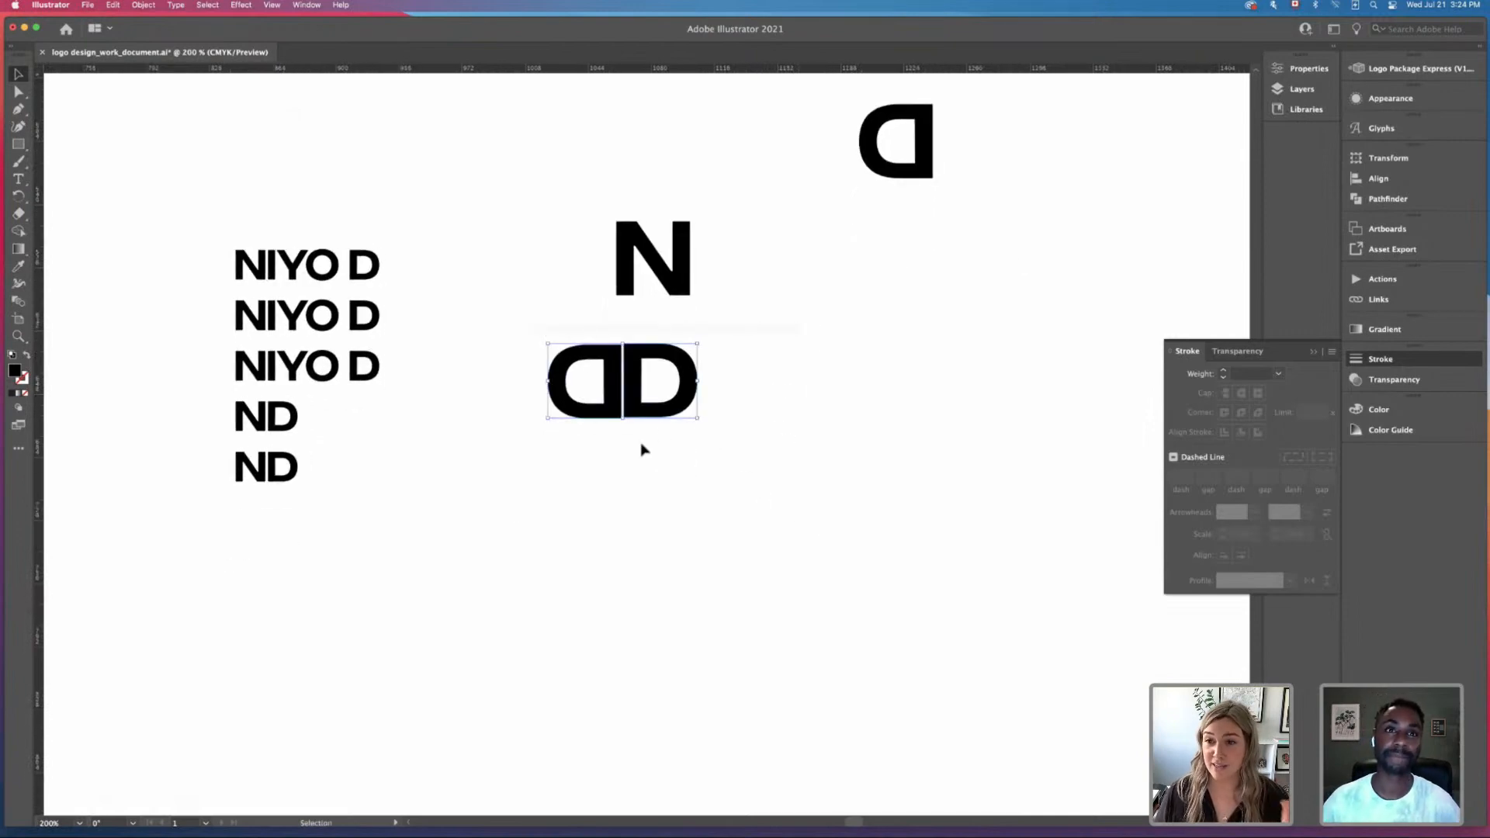
click(1311, 353)
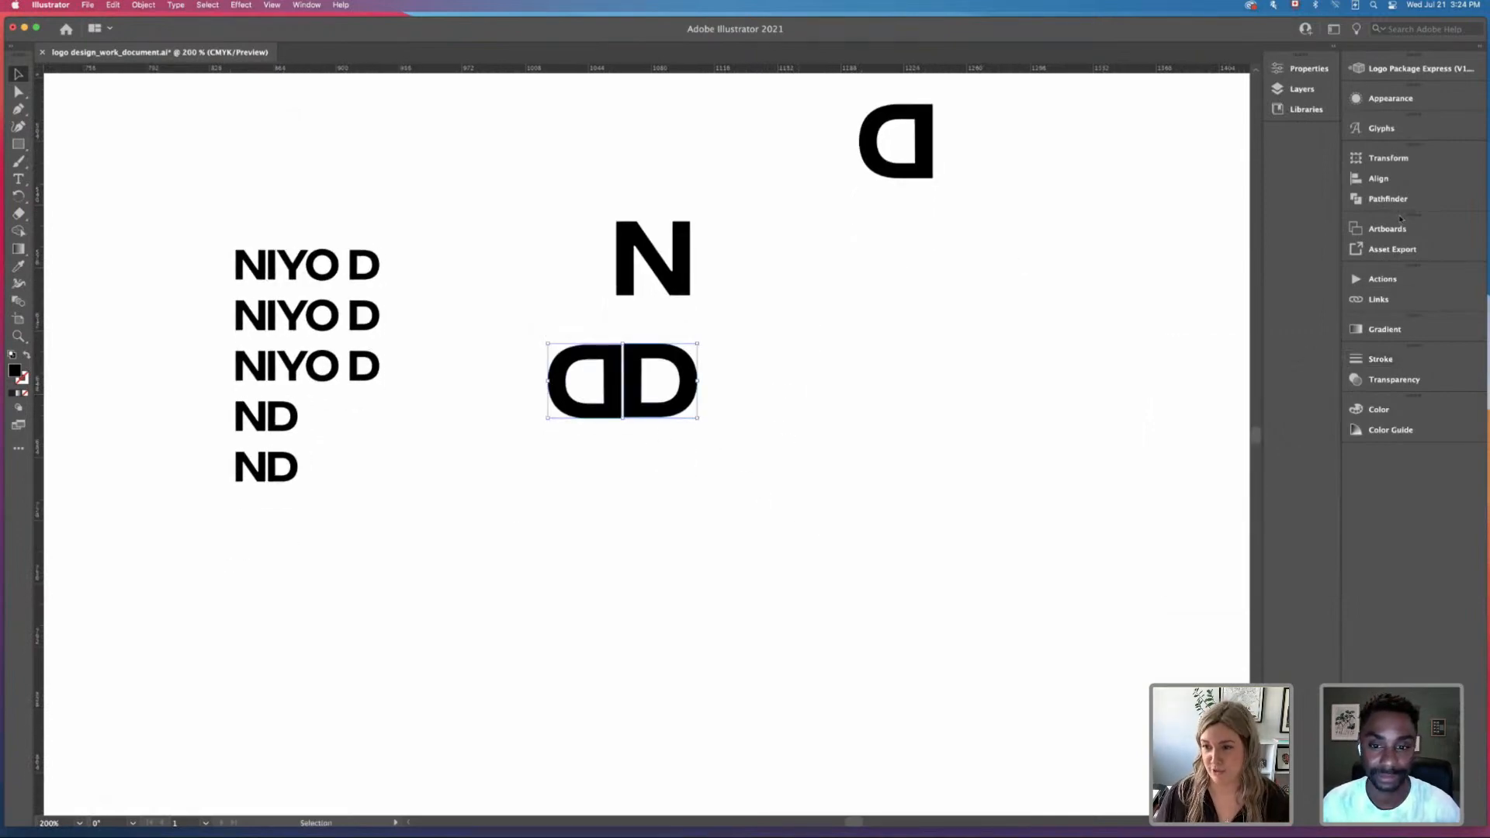
click(1370, 179)
click(1299, 189)
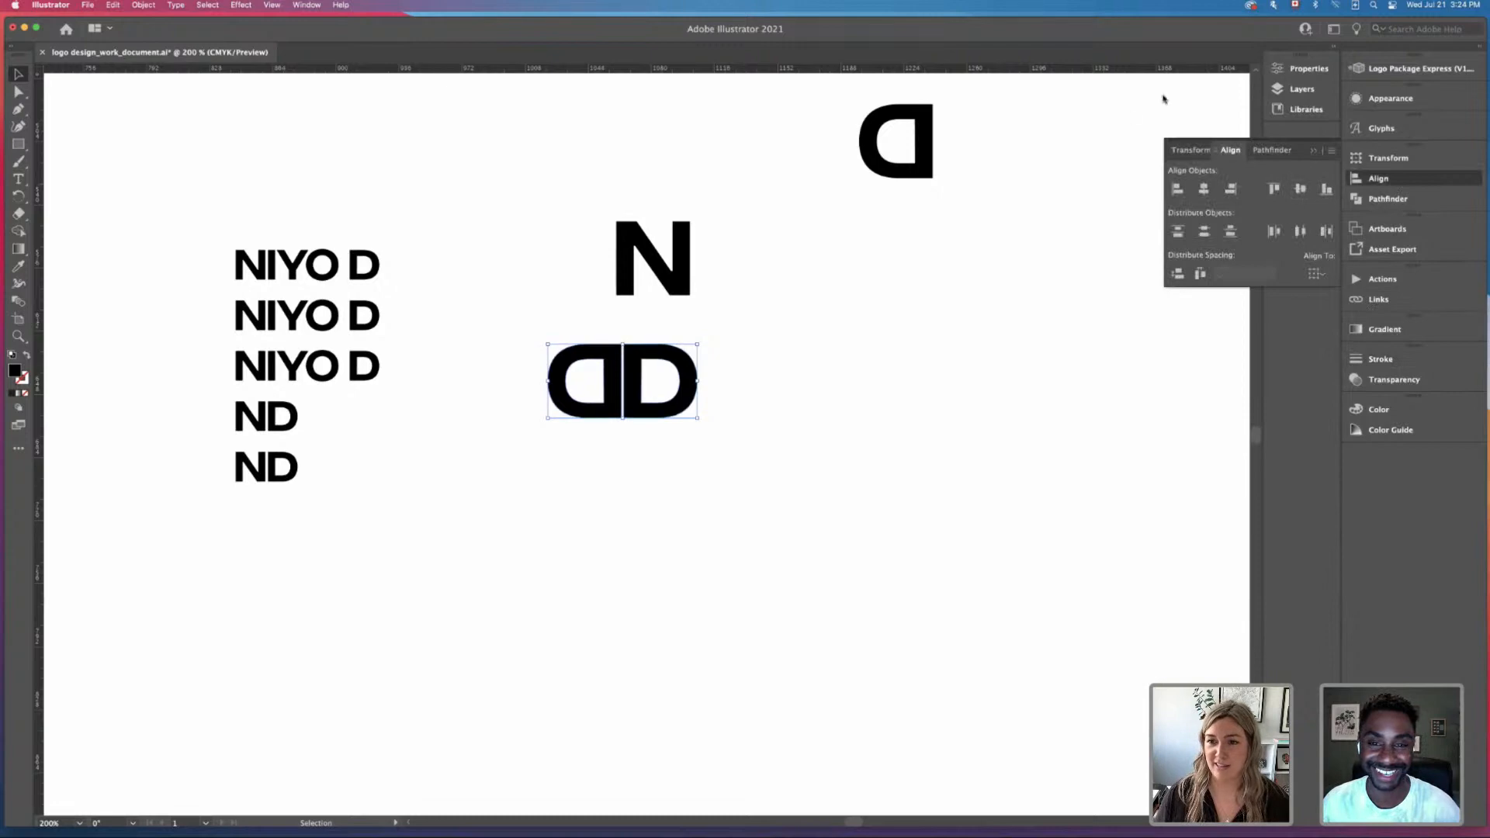
click(572, 461)
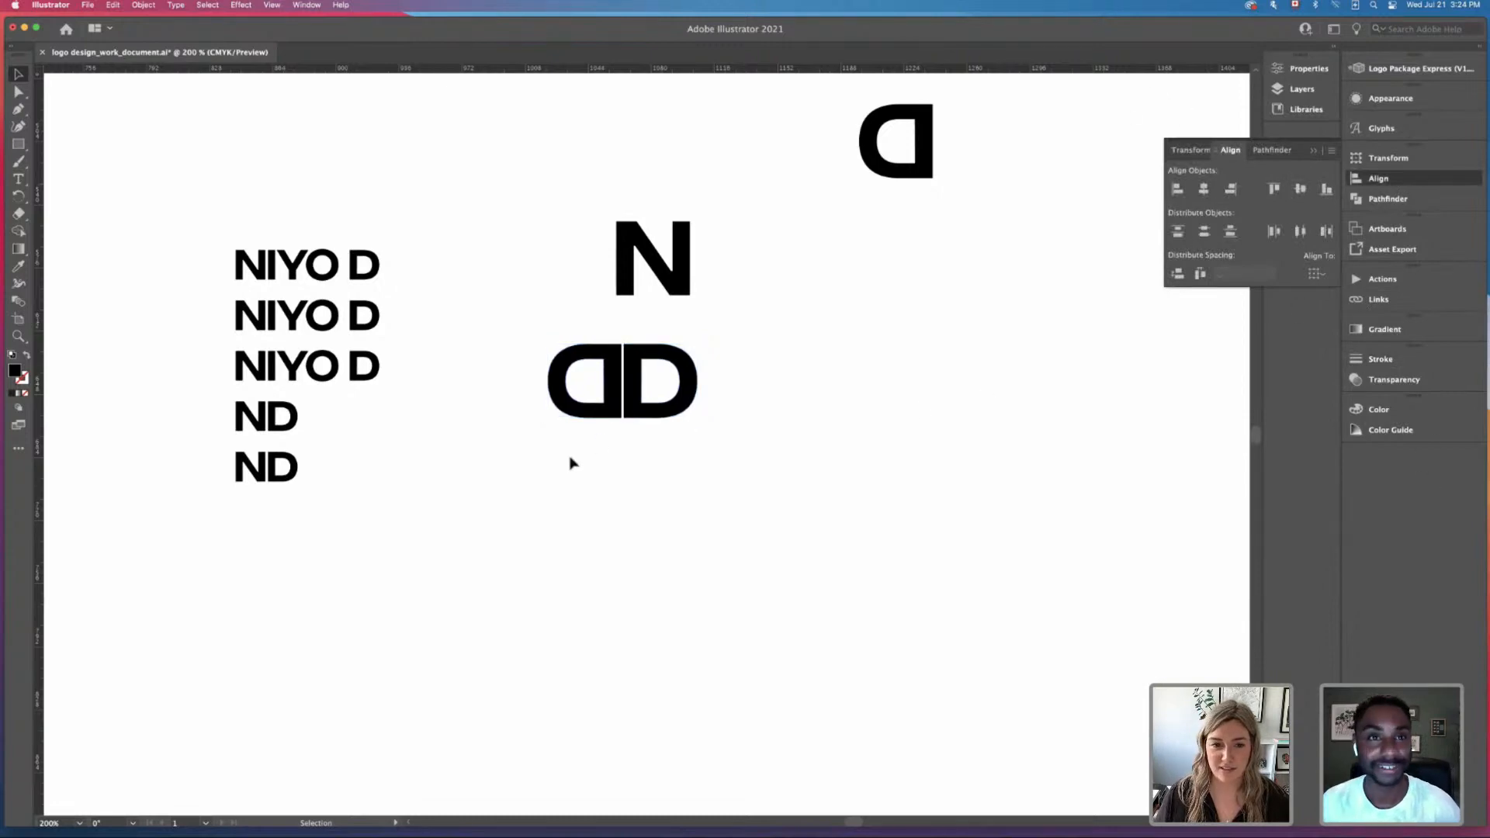
Step: Duplicate the back-to-back D pair directly below the original pair
key(super+equal)
click(589, 386)
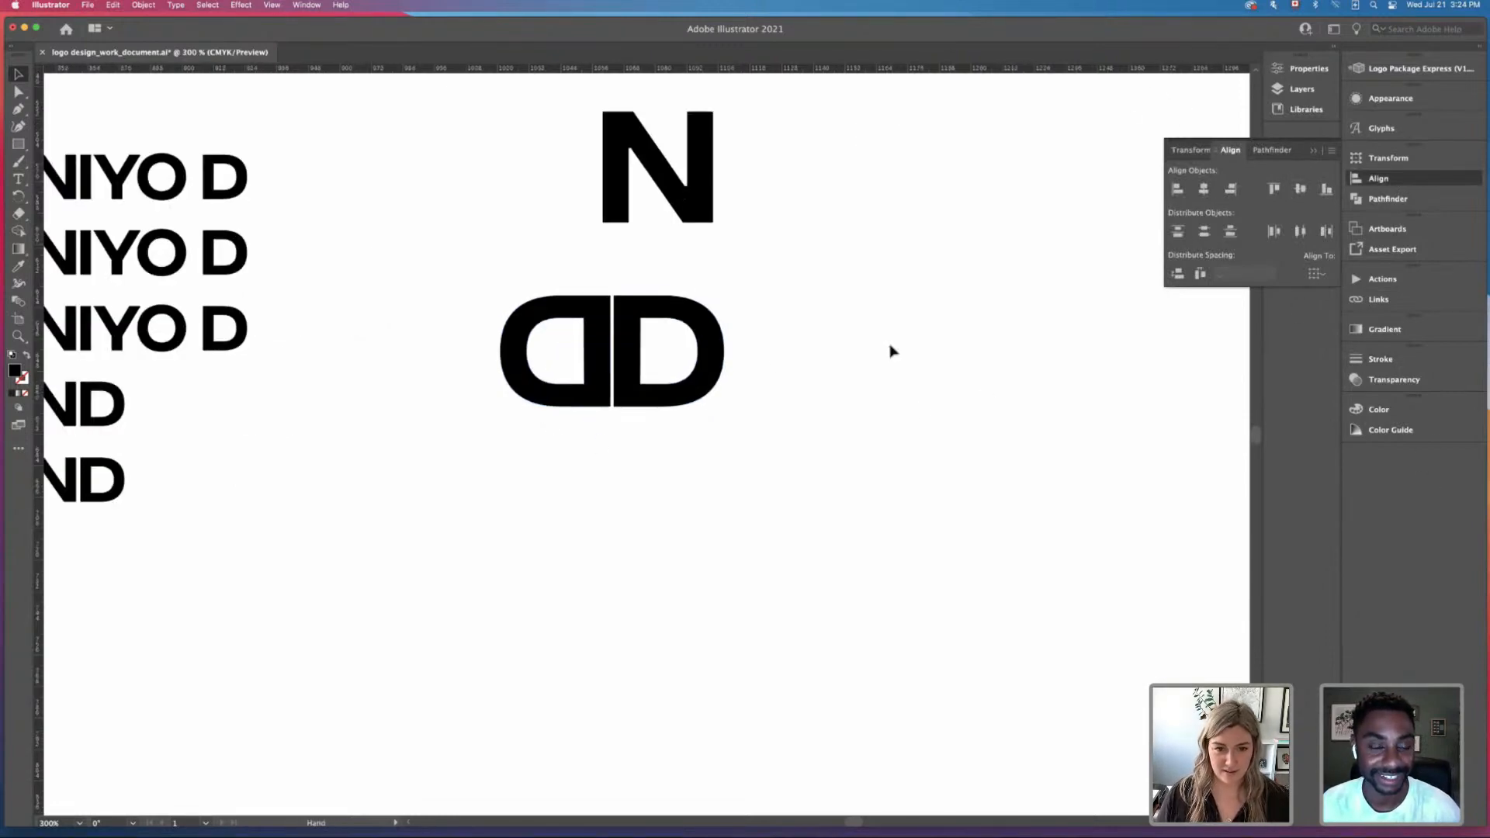
drag(636, 319, 636, 474)
click(838, 619)
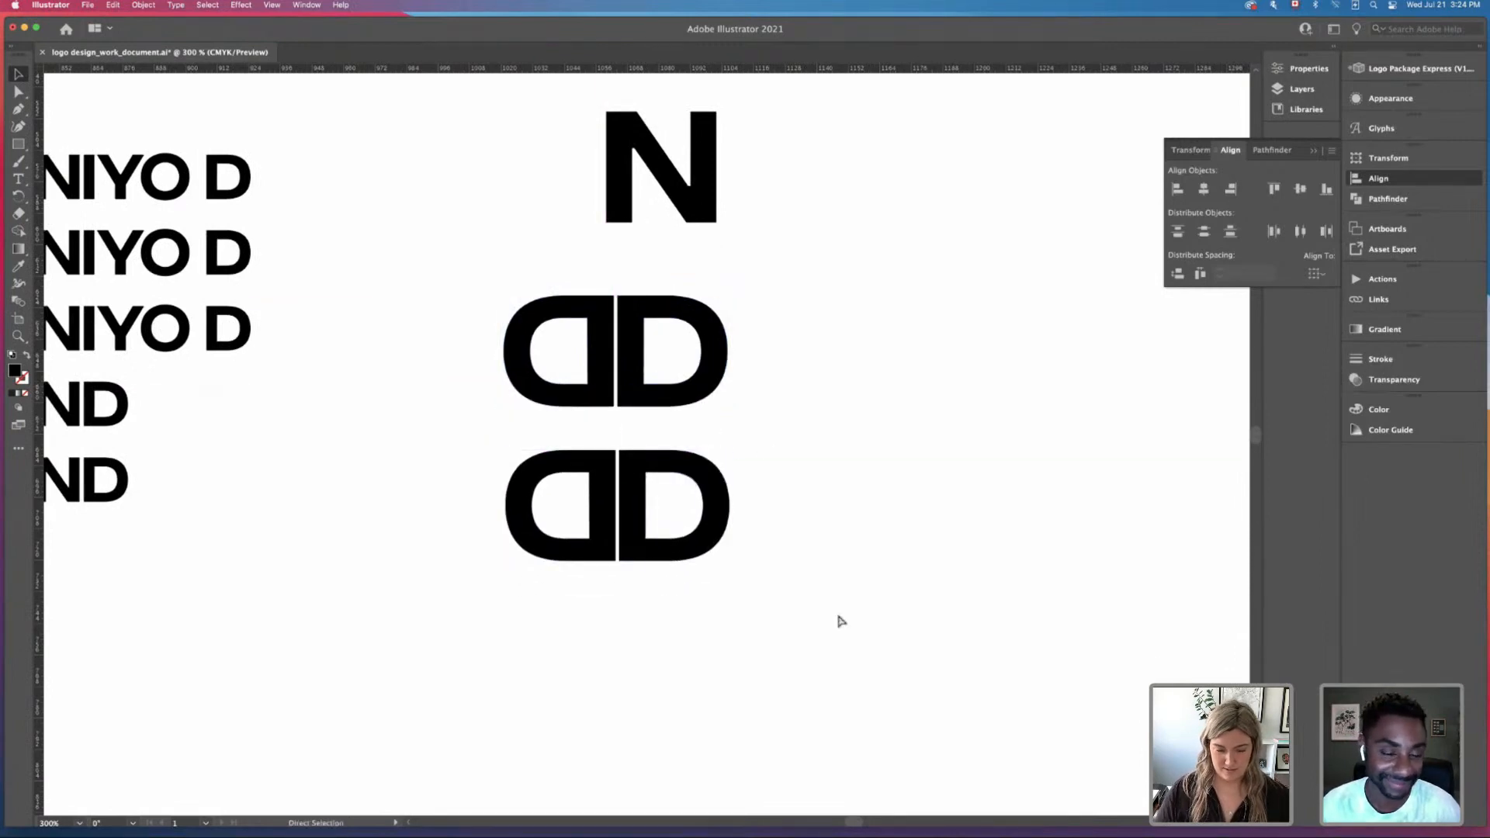
Step: Move the N closer to the D pairs and place a copy of it on its left side
key(super+minus)
key(super+minus)
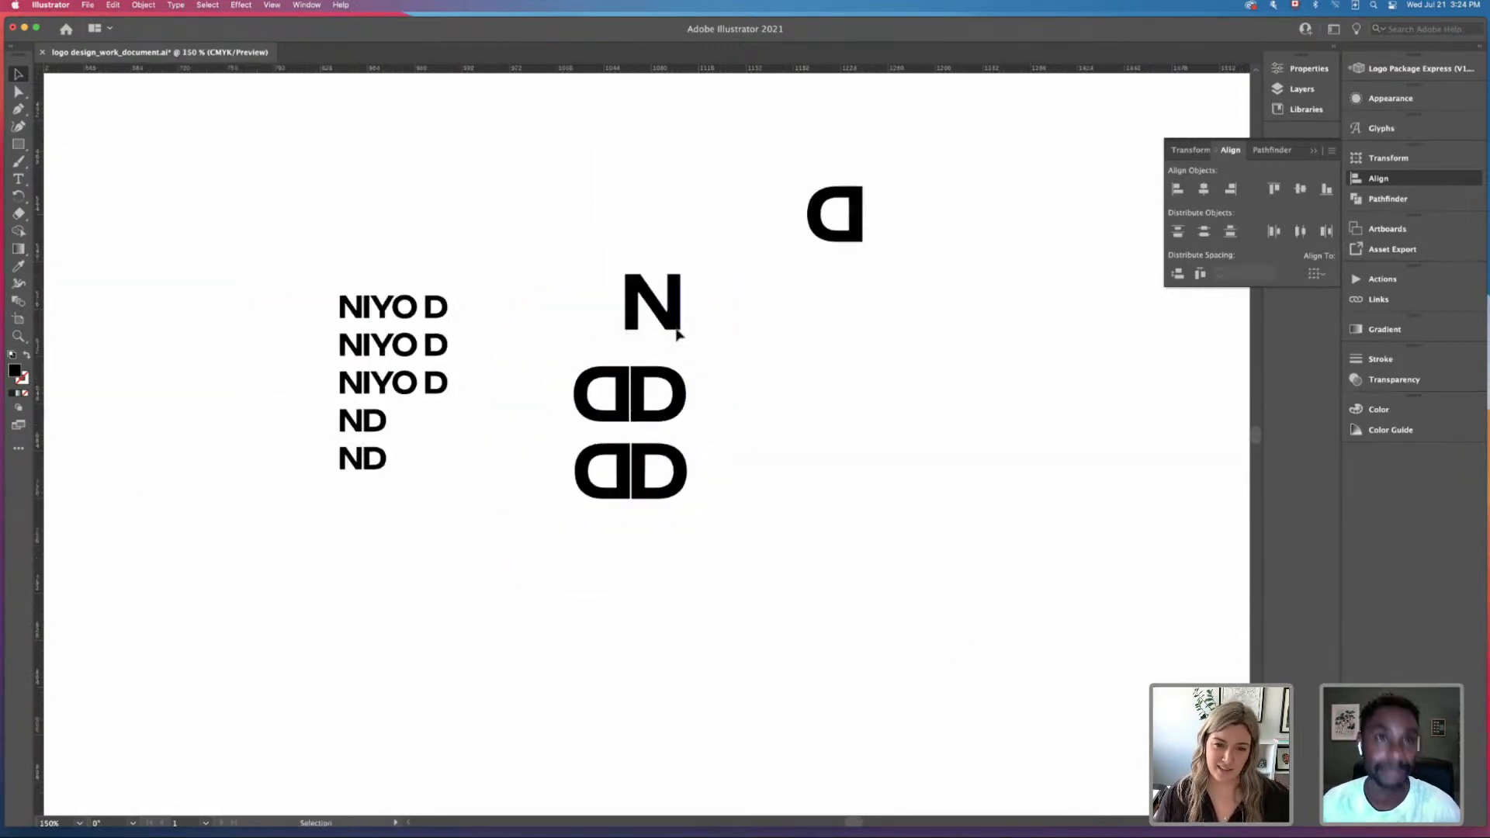
drag(678, 330, 683, 343)
drag(683, 340, 631, 334)
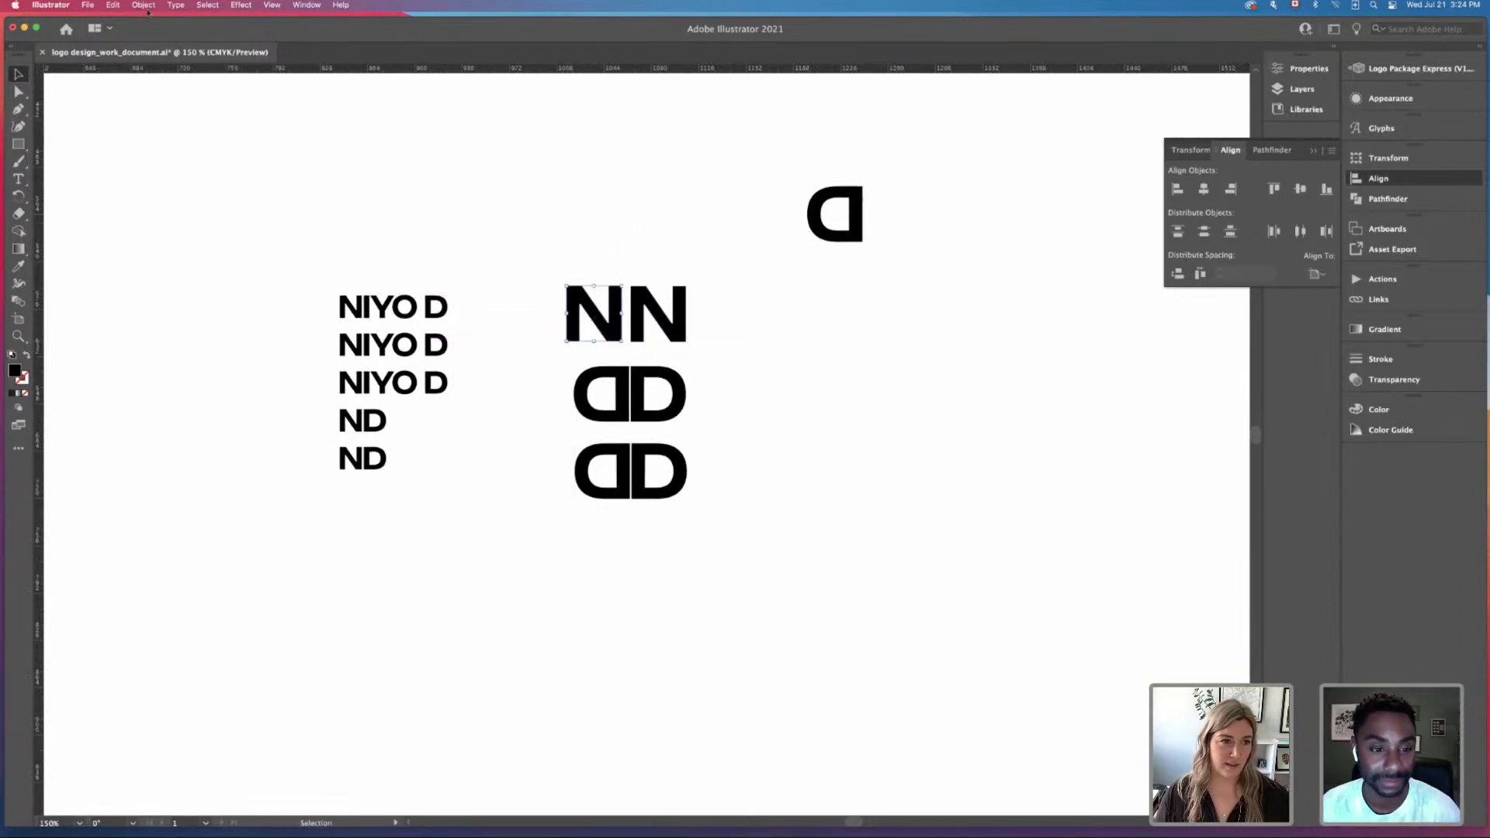
Step: Reflect the copied N across the vertical axis to mirror the original N
click(146, 7)
mouse_move(232, 22)
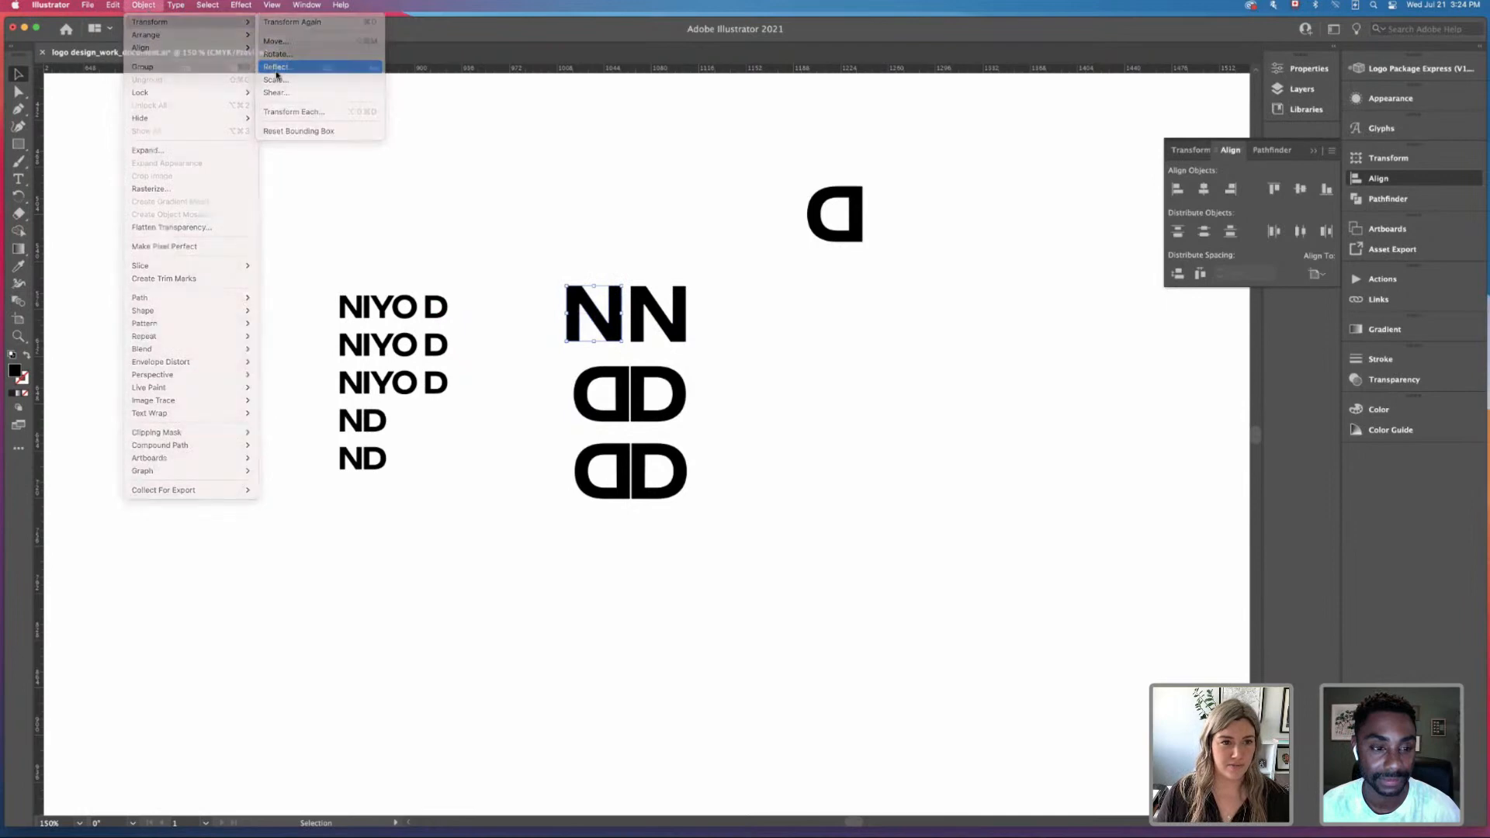
click(277, 69)
key(Return)
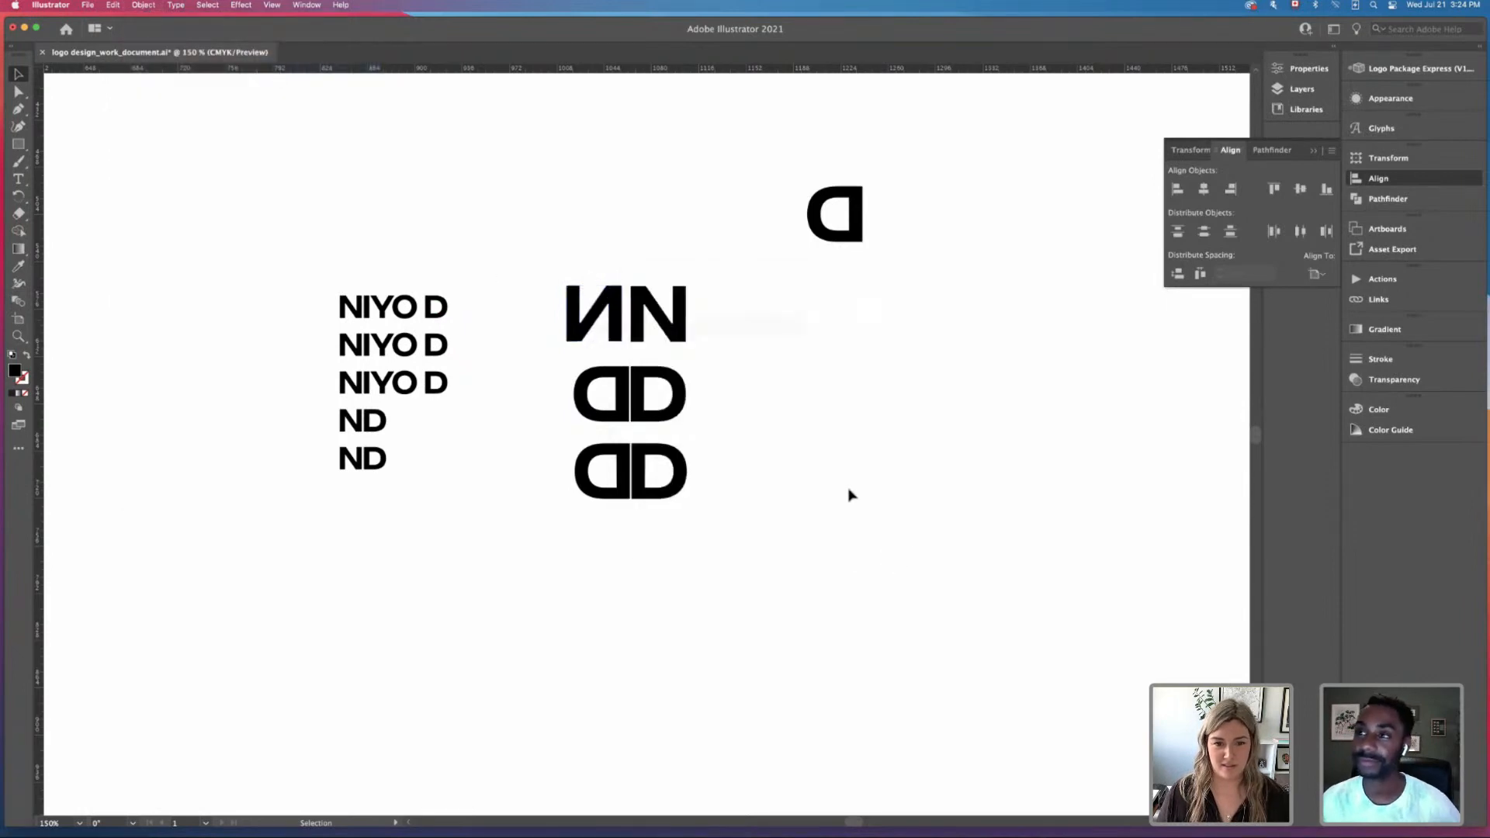
key(super+equal)
key(super+equal)
key(super+equal)
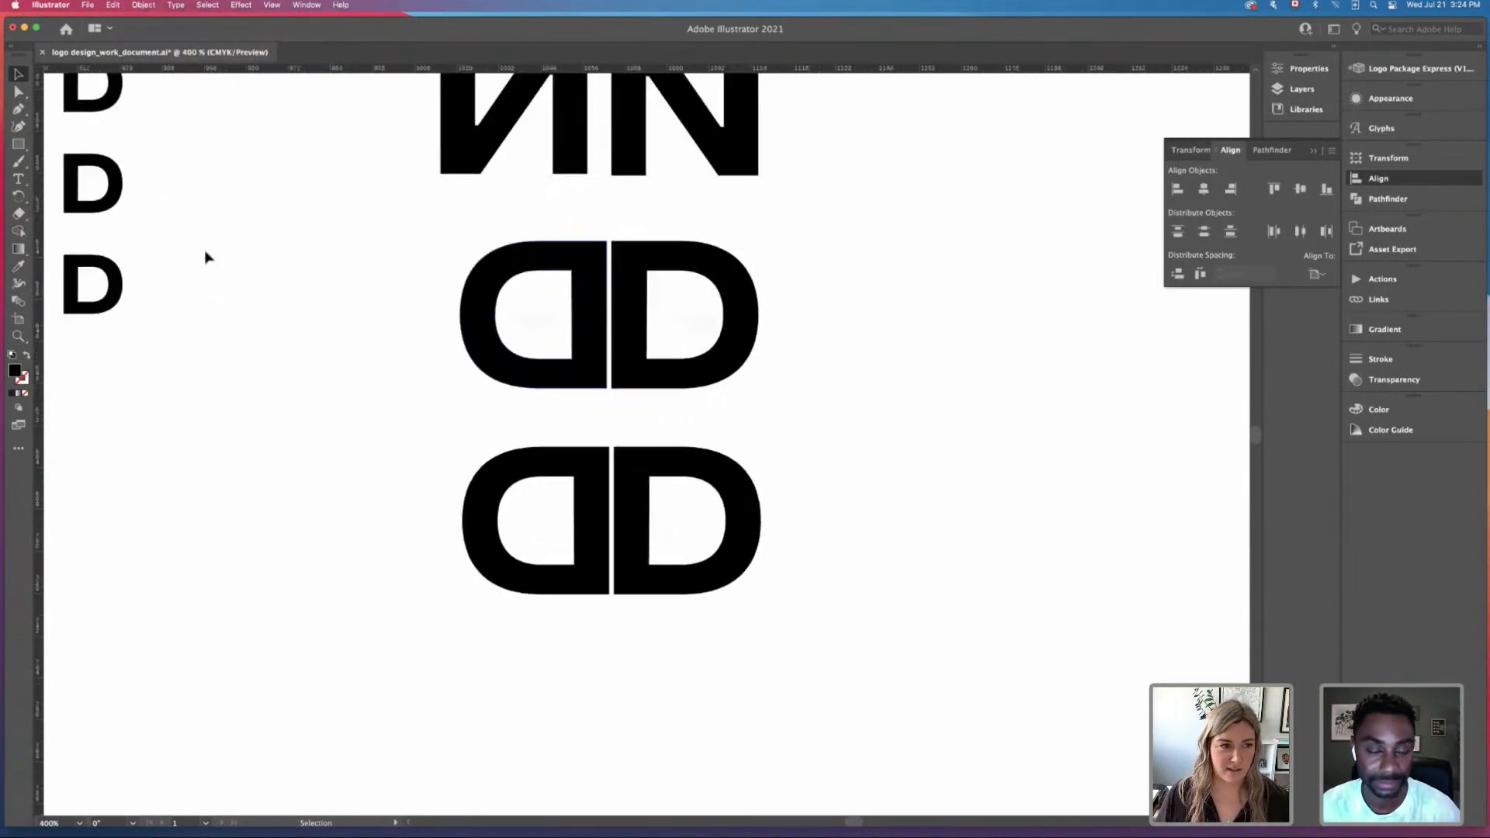
Step: Place two vertical guides along the facing inner edges of the upper D pair
drag(124, 245, 607, 254)
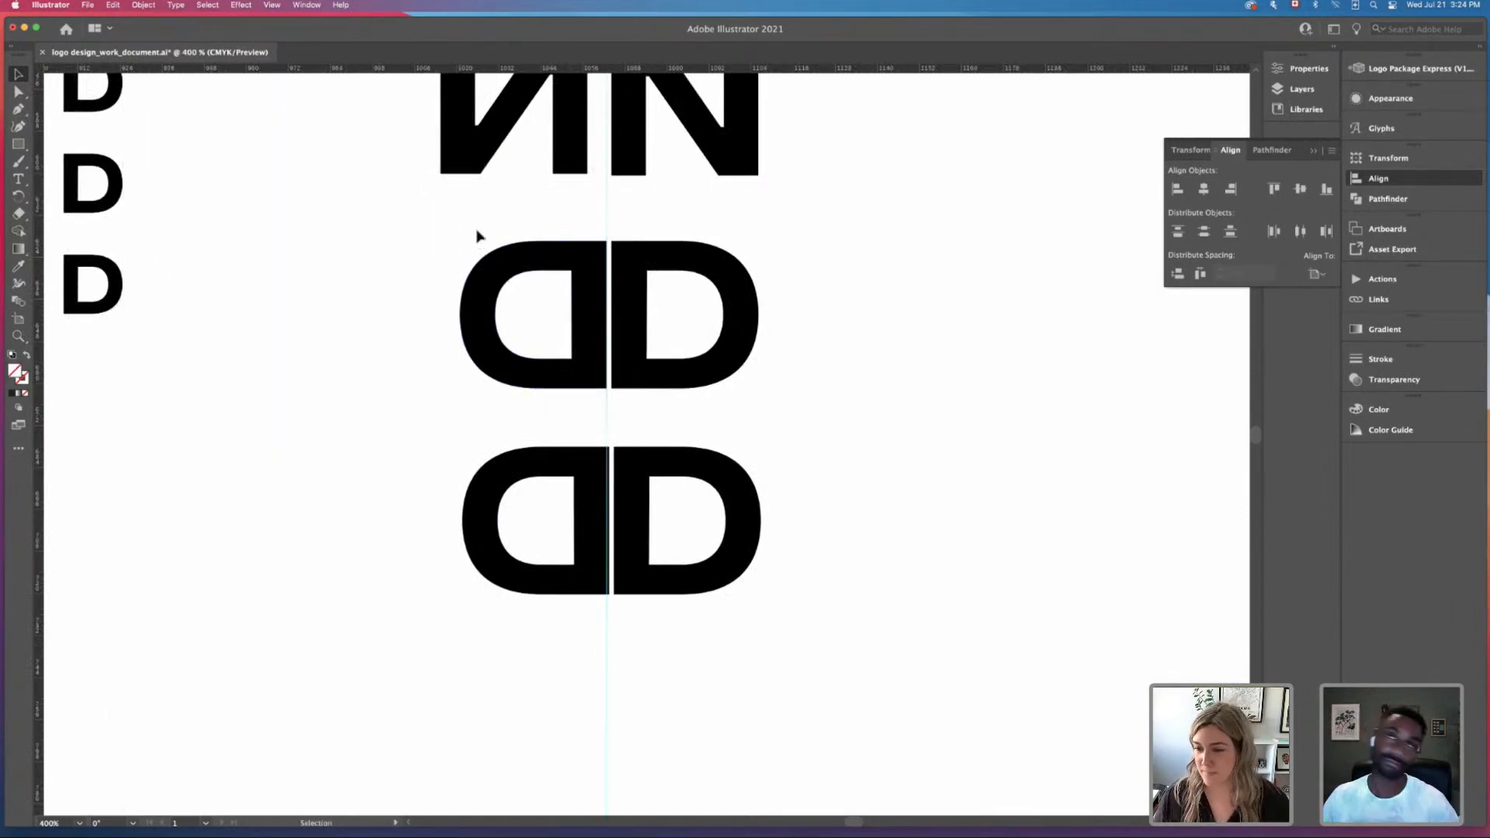
drag(42, 229, 613, 250)
key(b)
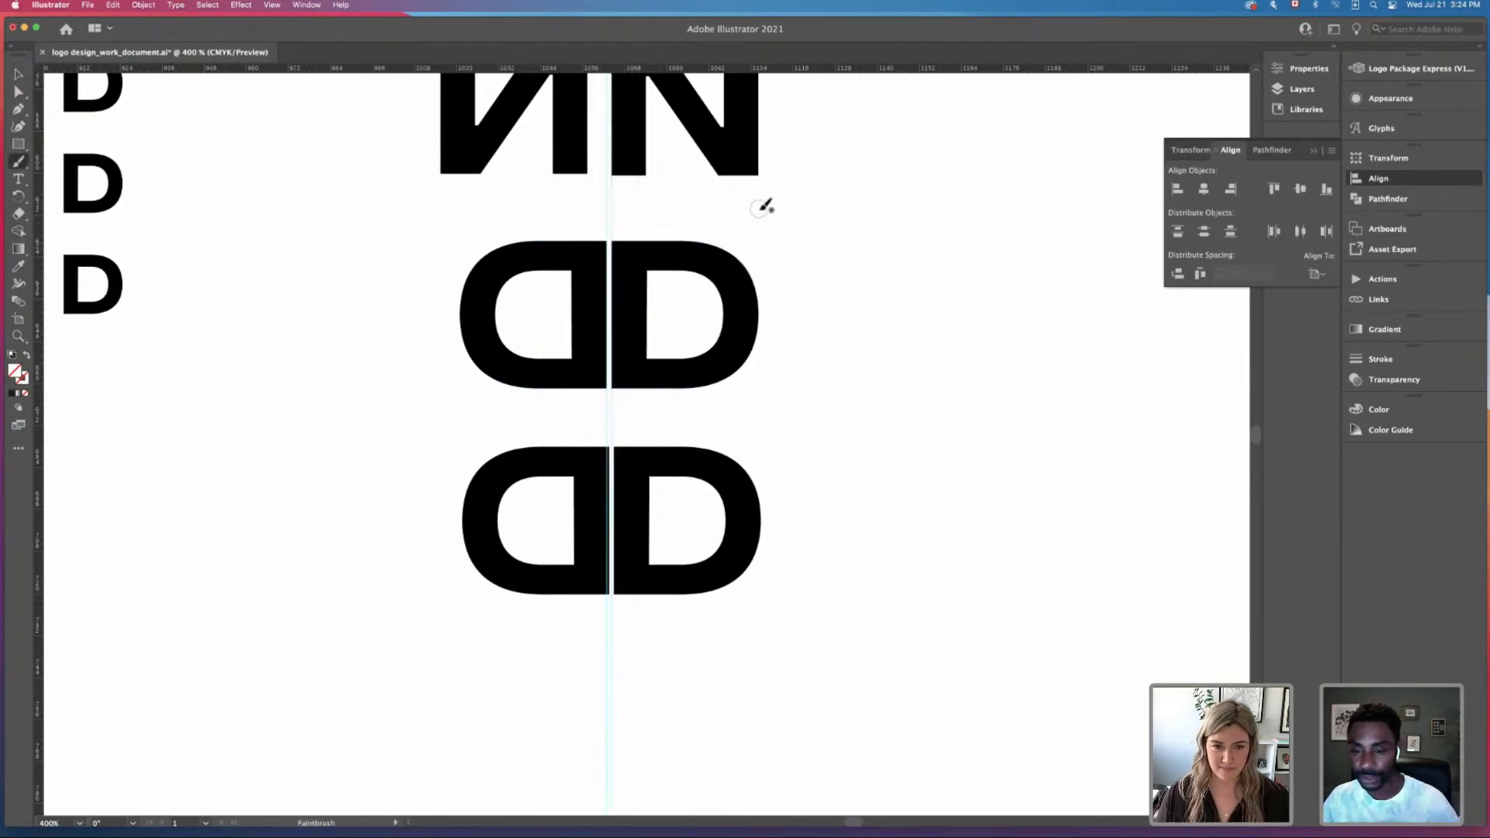
key(v)
Step: Move both Ns against the guides just above the upper D pair and line them up with each other
scroll(706, 203, up, 3)
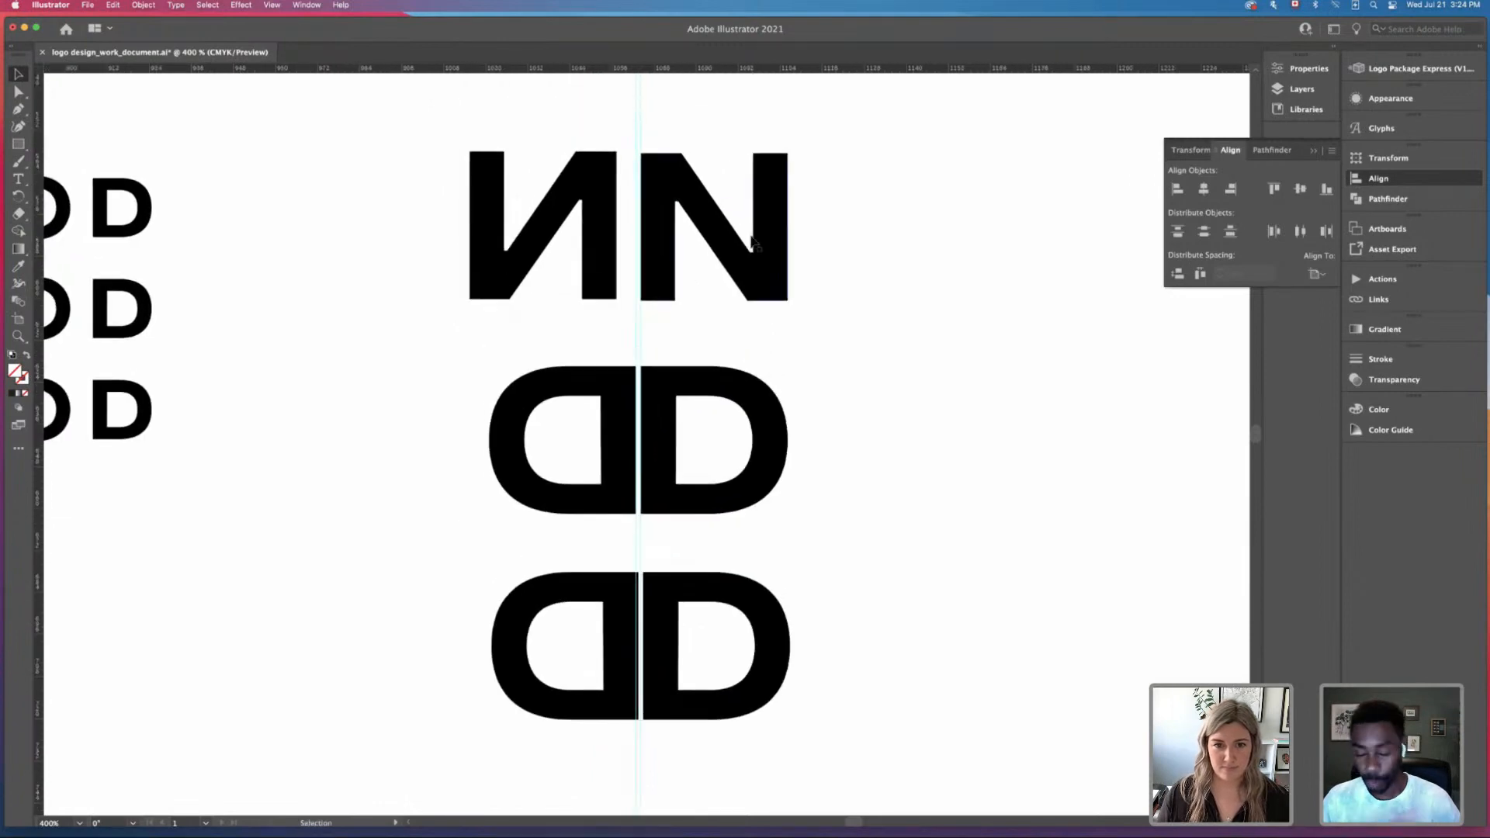
drag(757, 288, 793, 307)
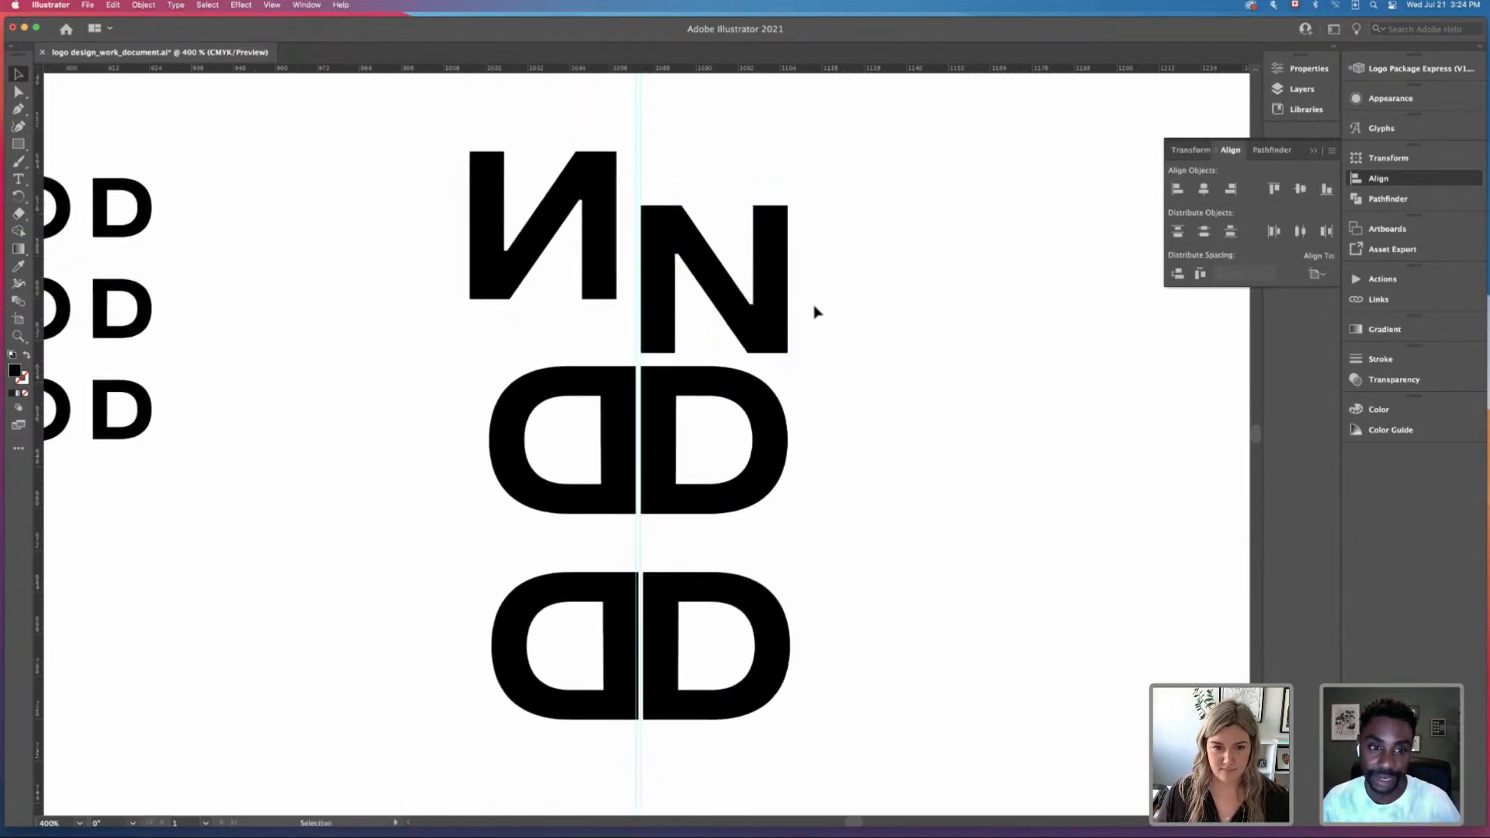
drag(596, 217, 616, 273)
click(711, 262)
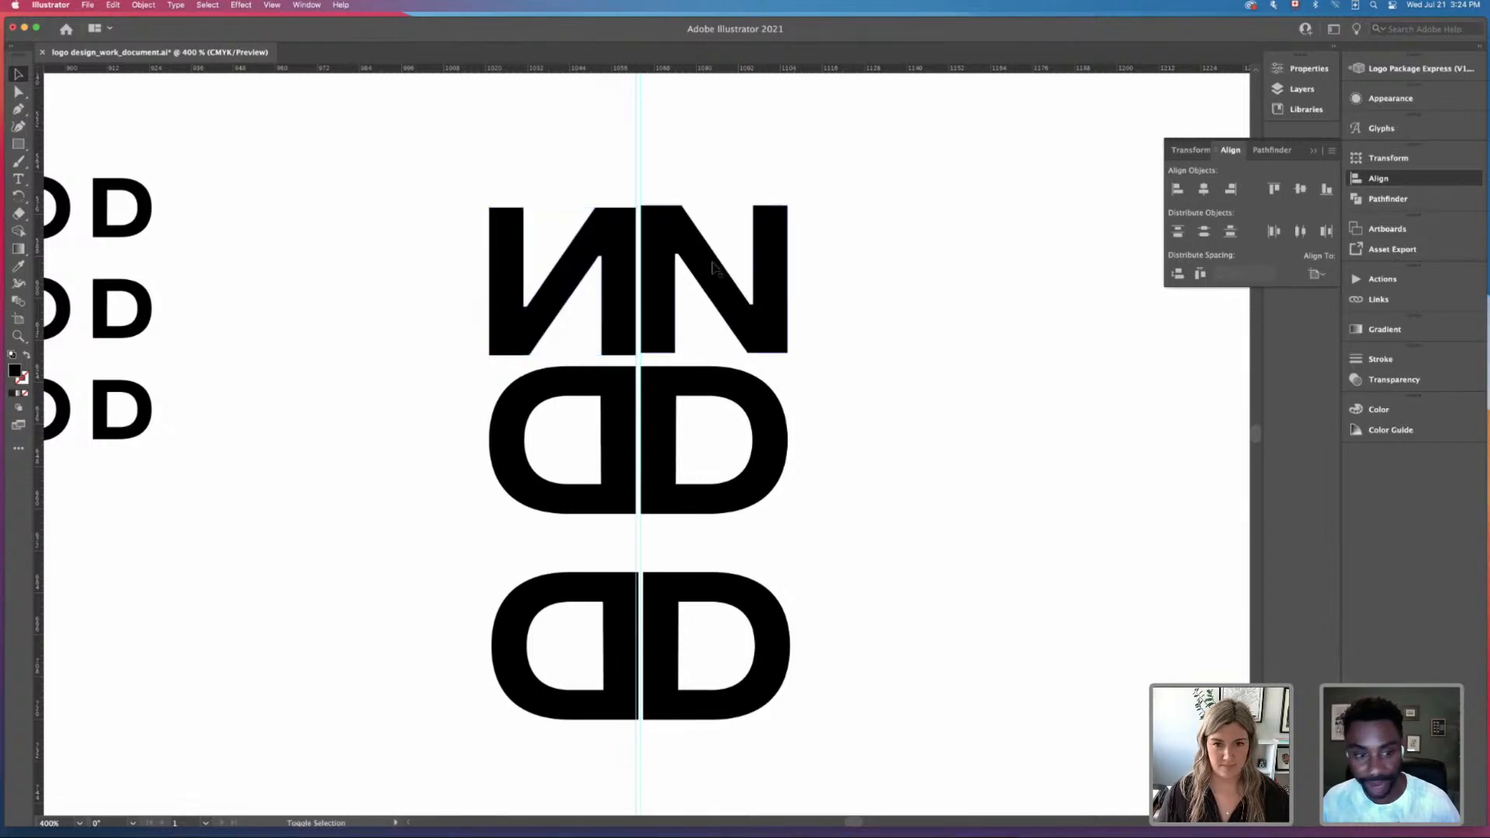
shift+click(628, 242)
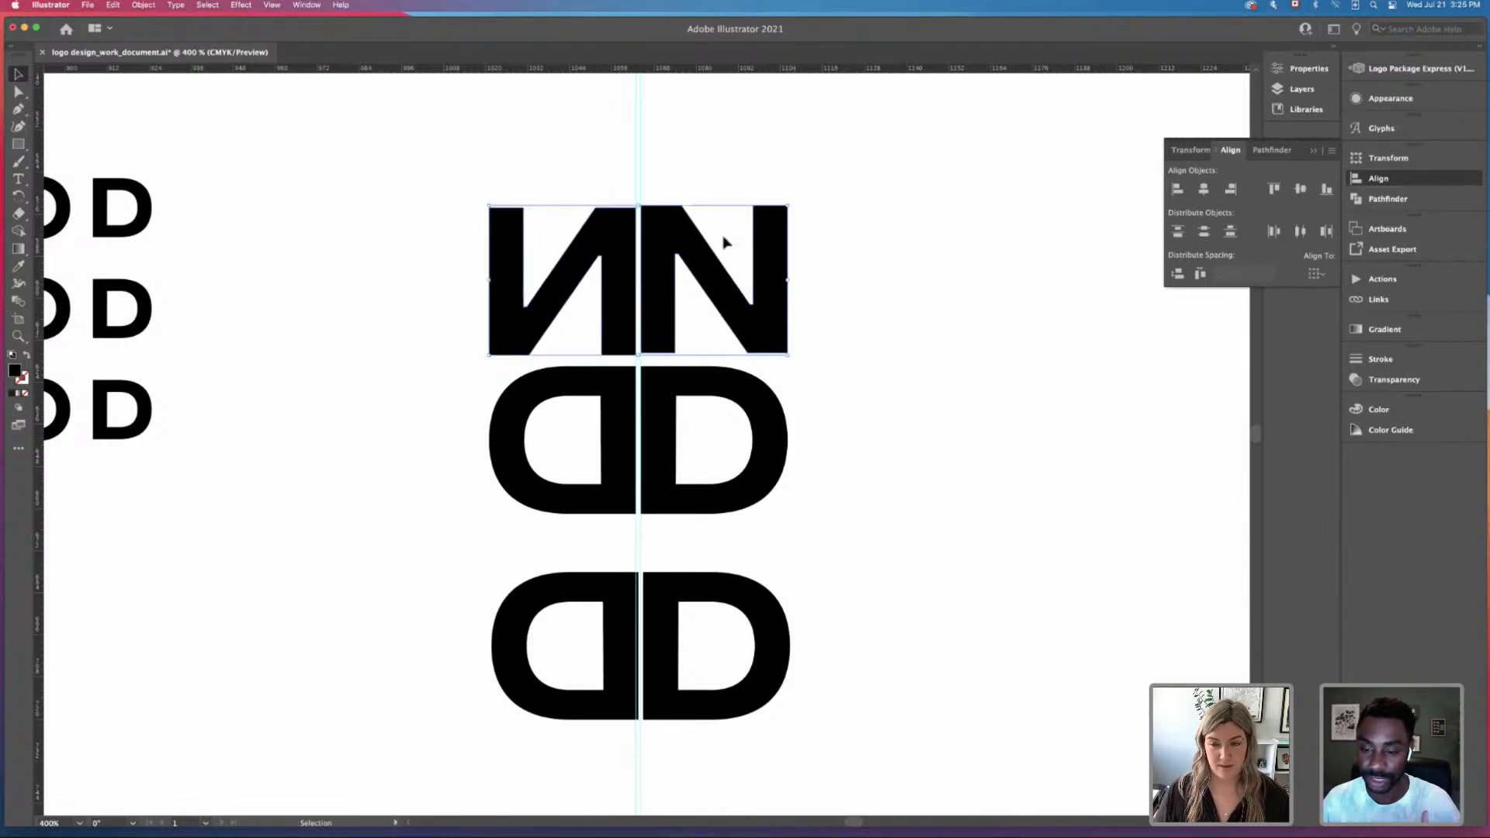
click(980, 239)
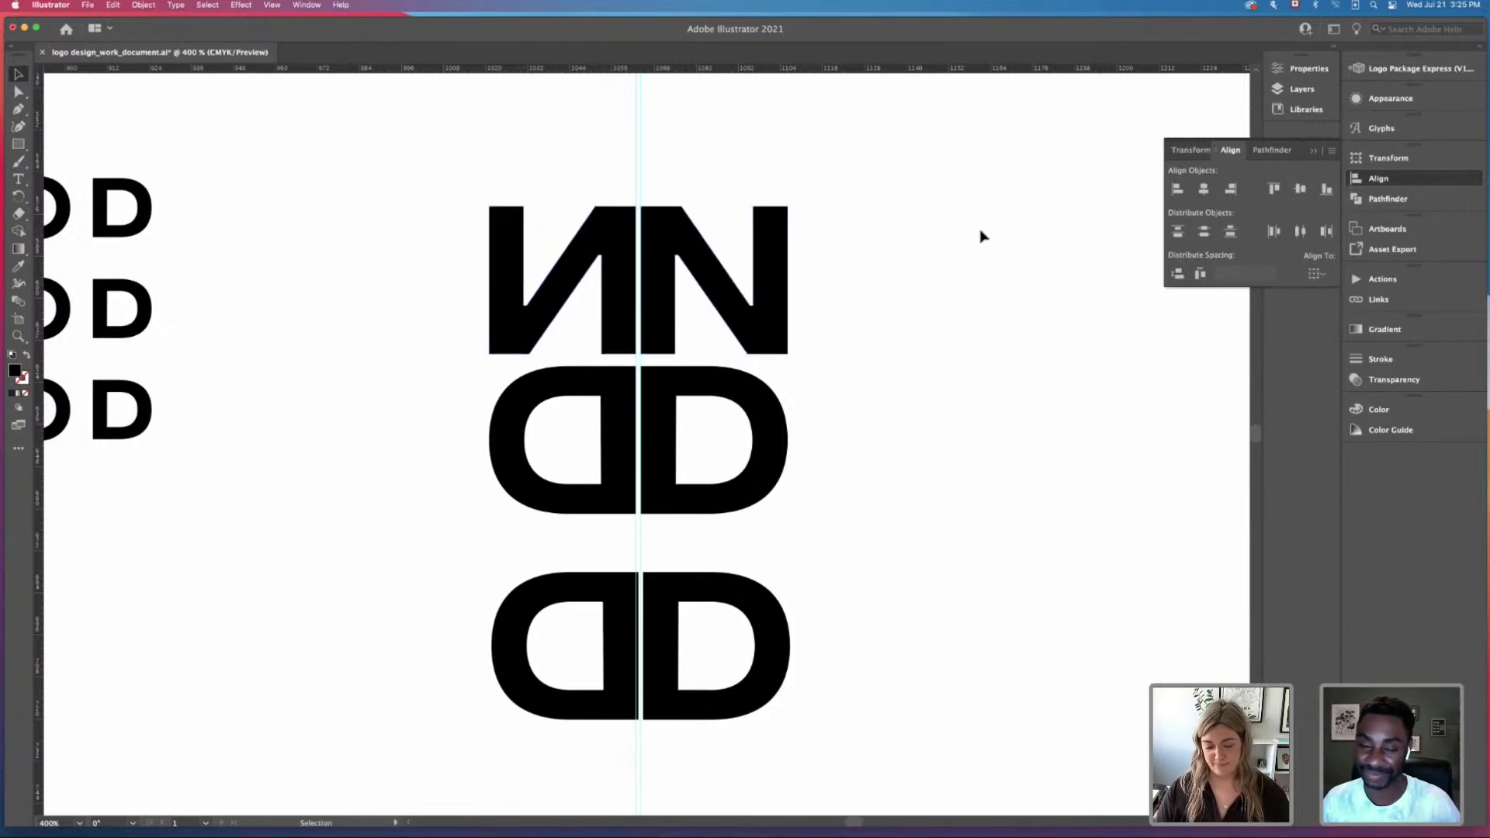
Step: Lower the mirrored N pair until only a thin gap separates it from the upper D pair
key(super+equal)
key(super+minus)
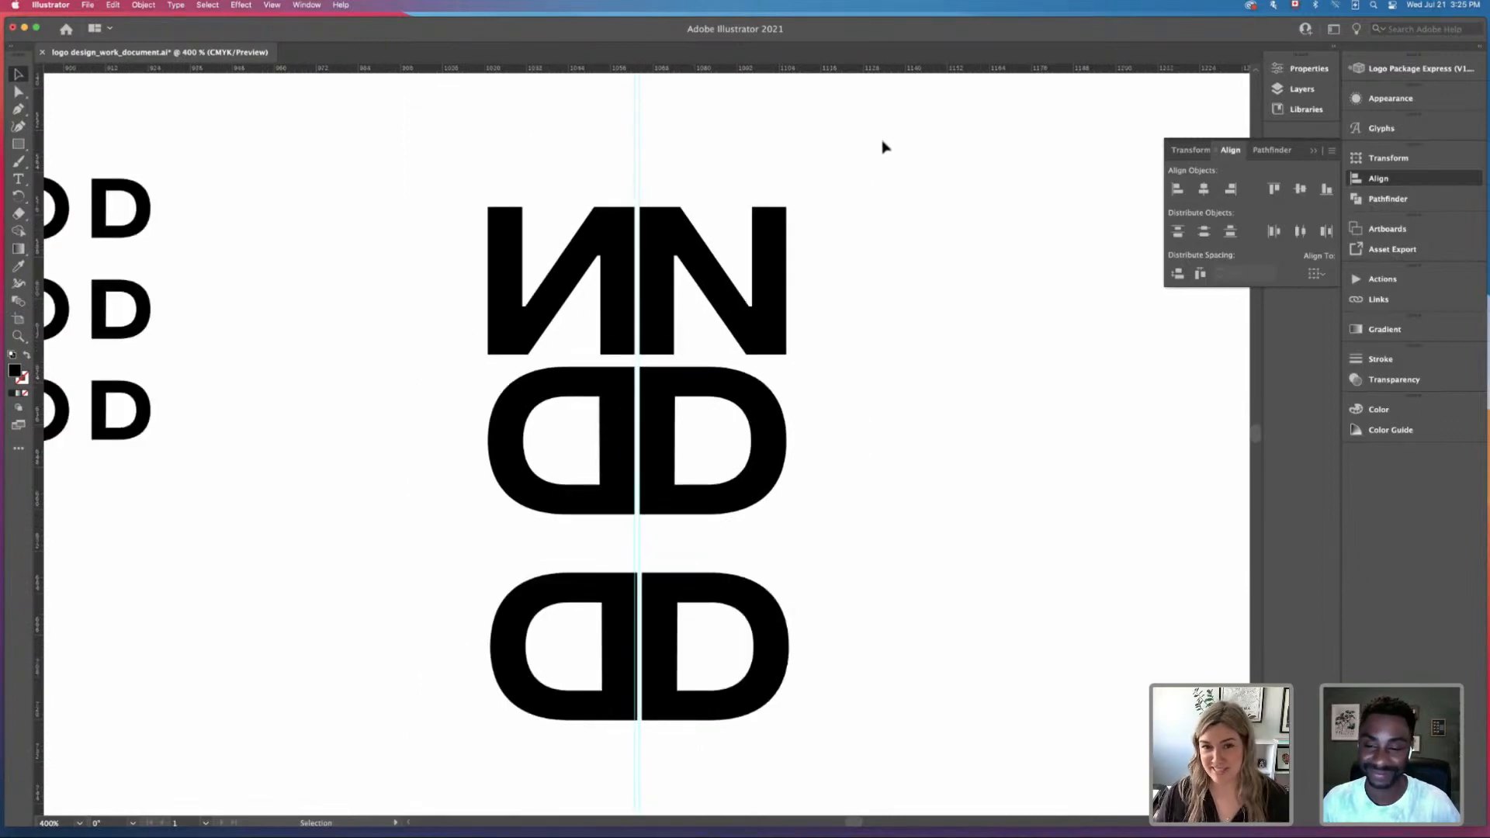
click(837, 172)
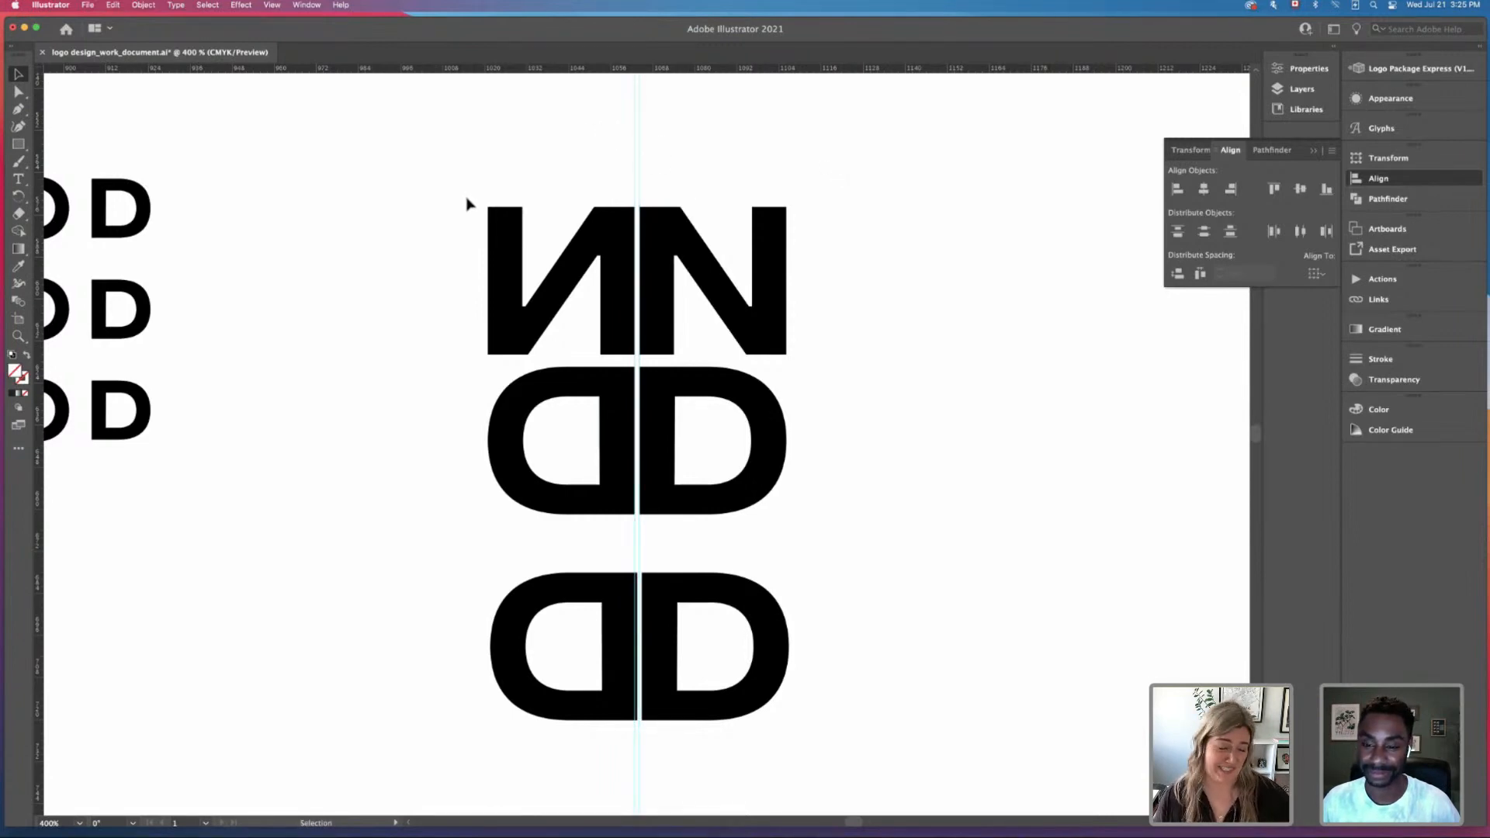
click(500, 225)
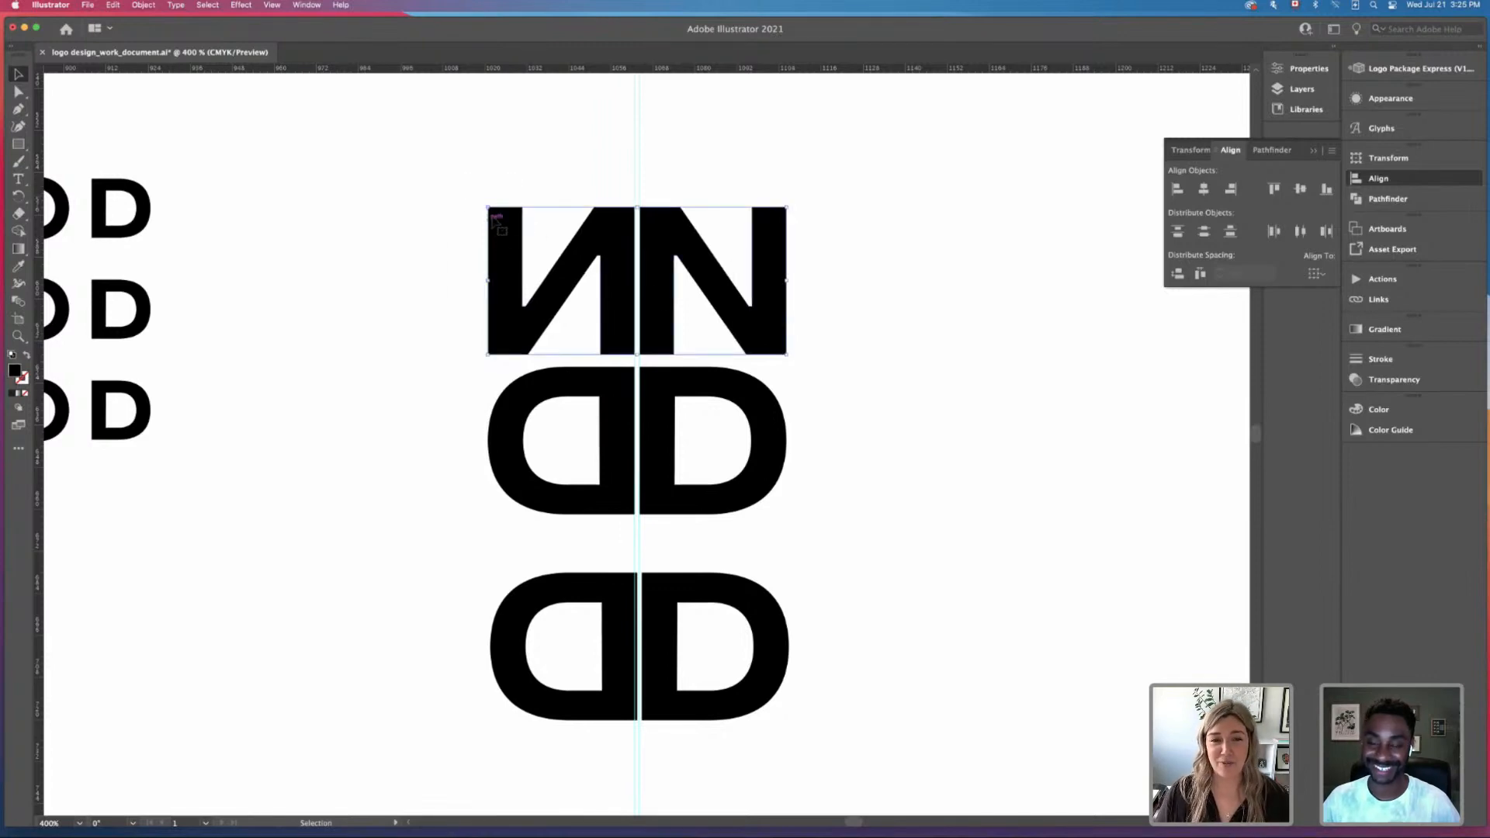
drag(672, 242, 672, 247)
click(826, 316)
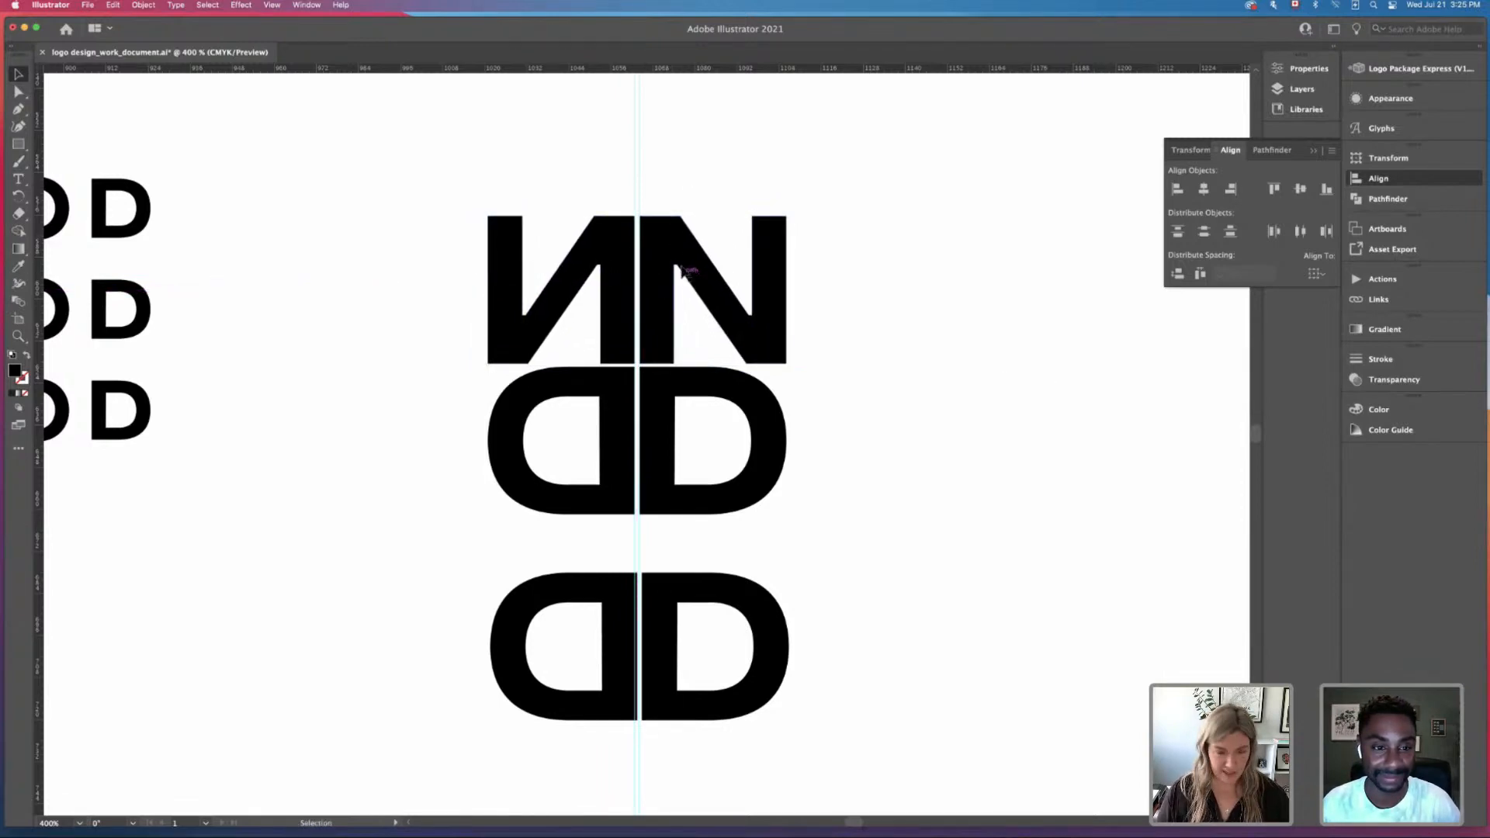
Step: Copy the mirrored N pair directly above itself and place another copy directly beneath the lower D pair
drag(448, 238, 866, 311)
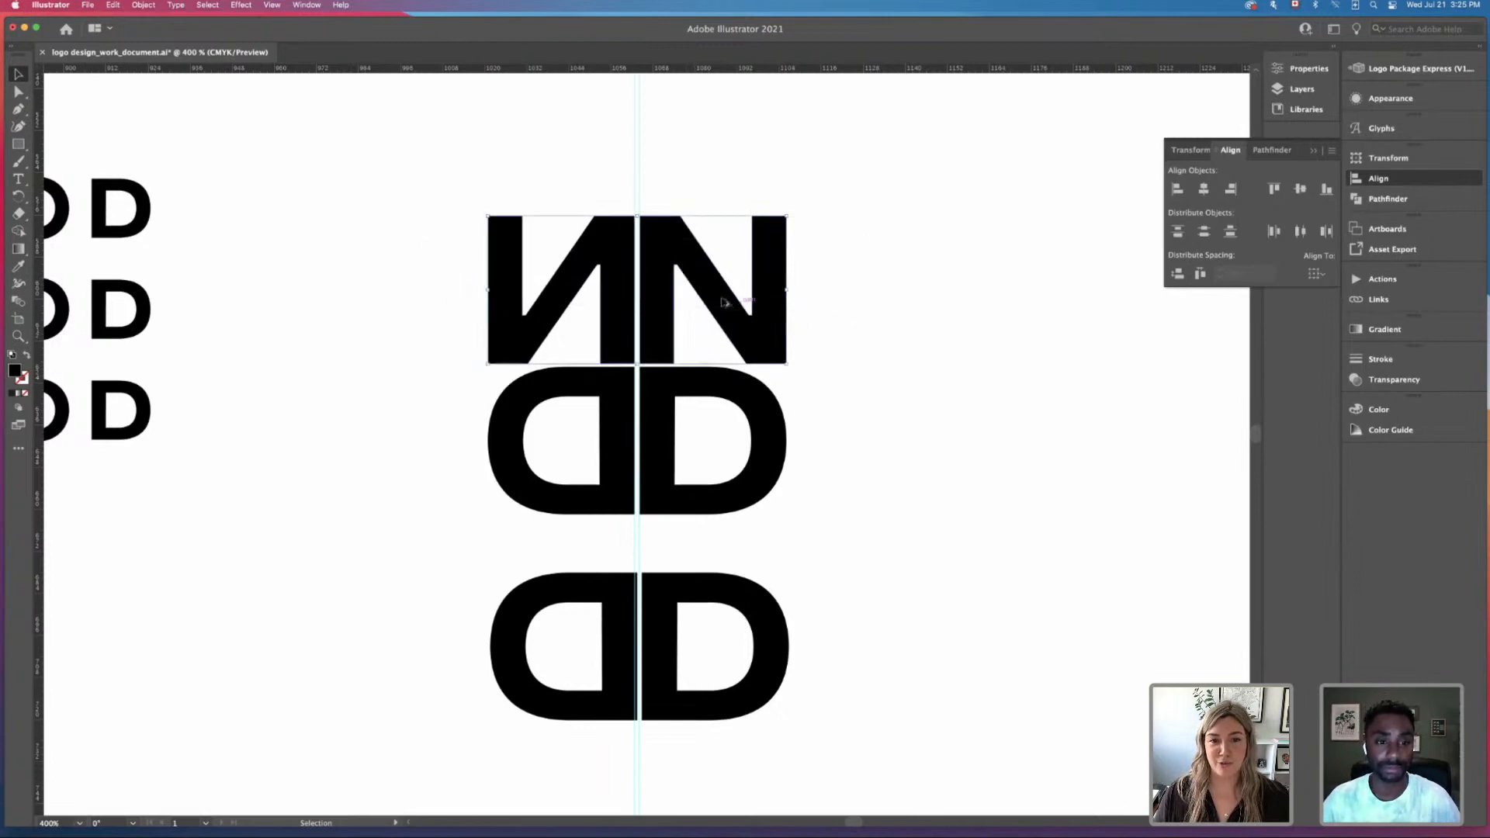
alt+drag(728, 299, 730, 146)
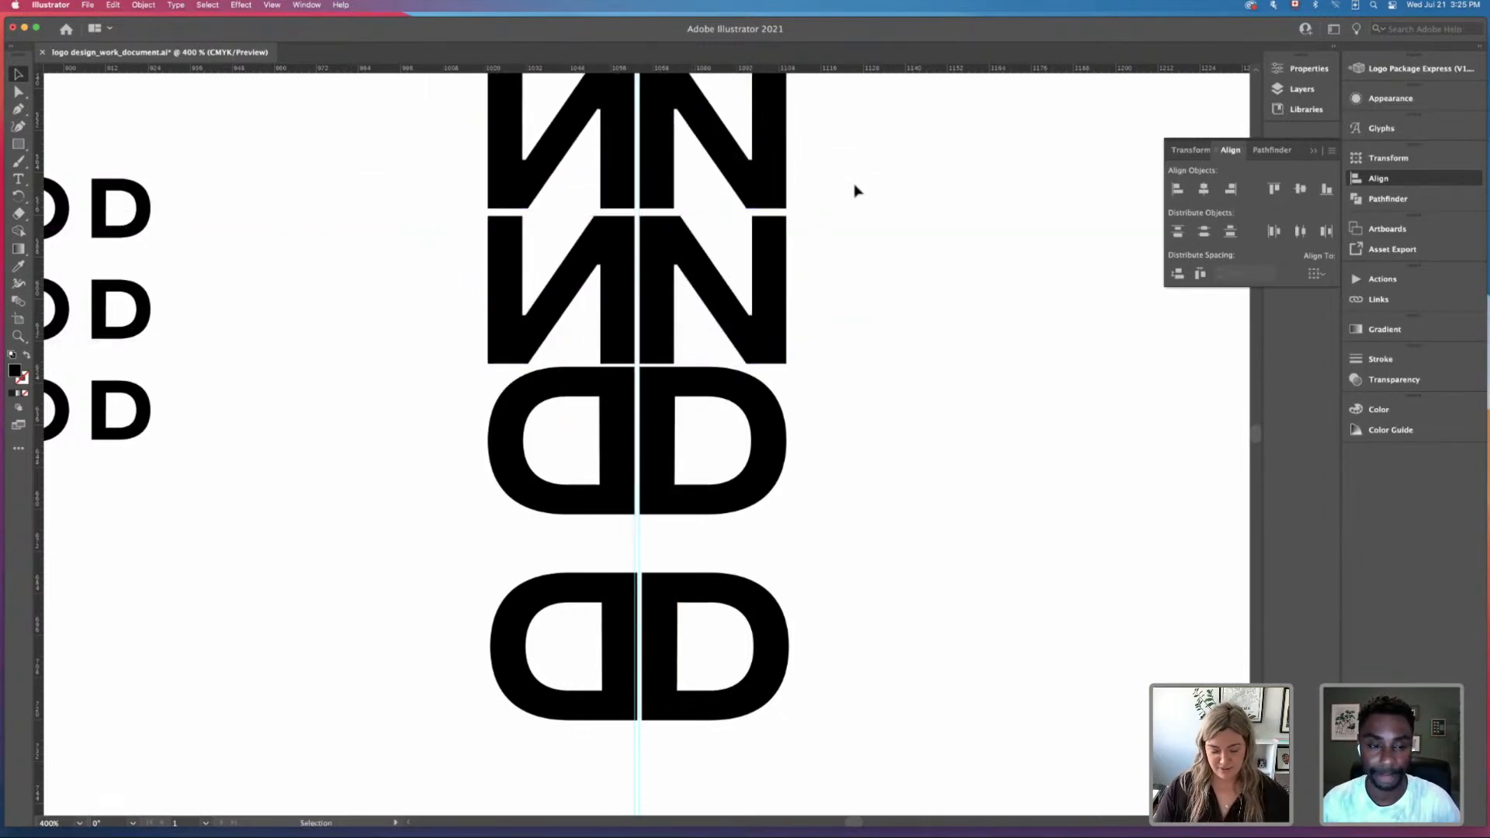
key(super+minus)
scroll(900, 359, down, 2)
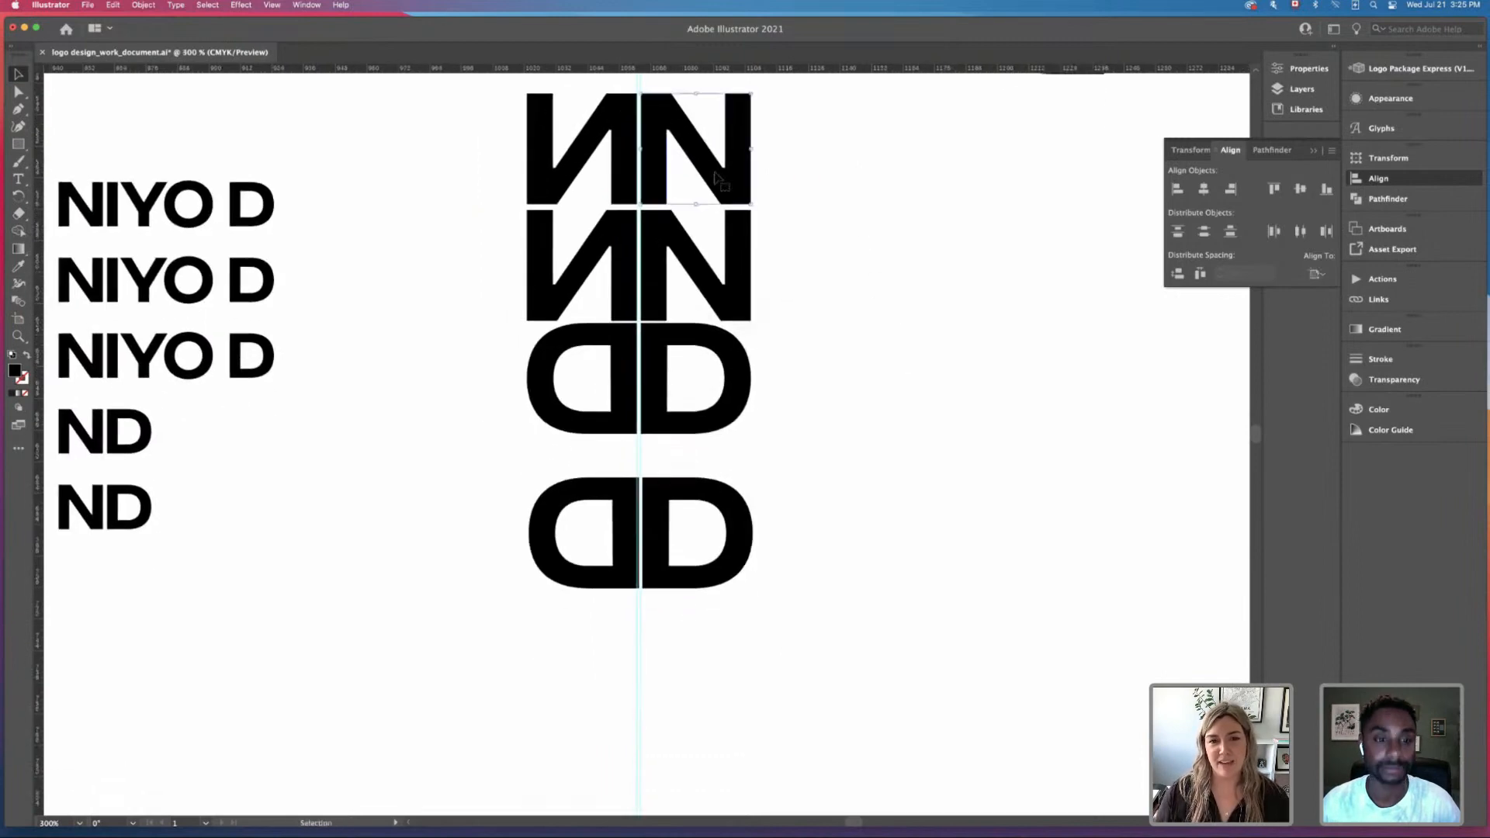
drag(846, 175, 497, 135)
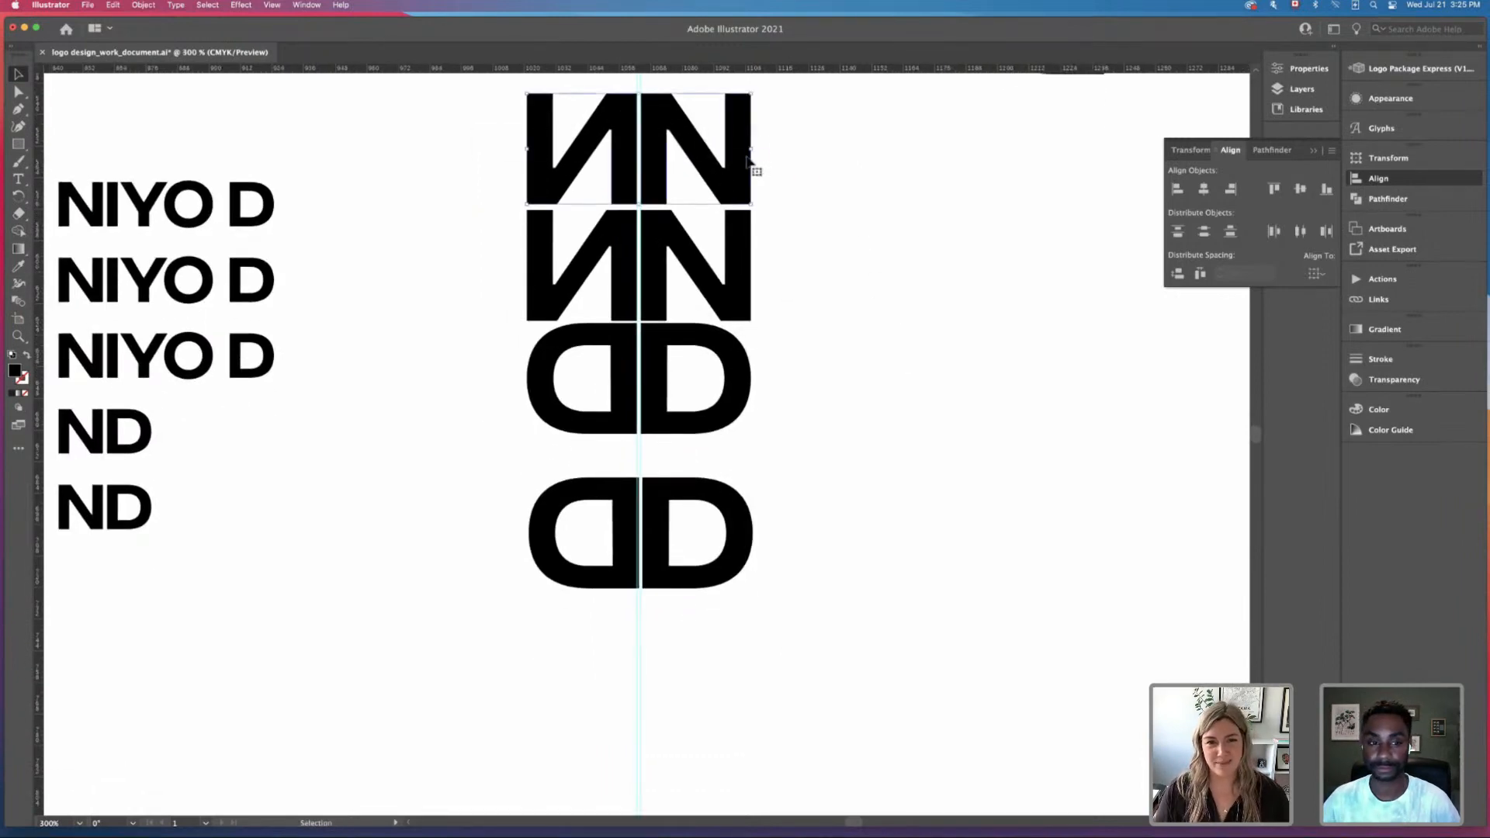
alt+drag(746, 164, 740, 633)
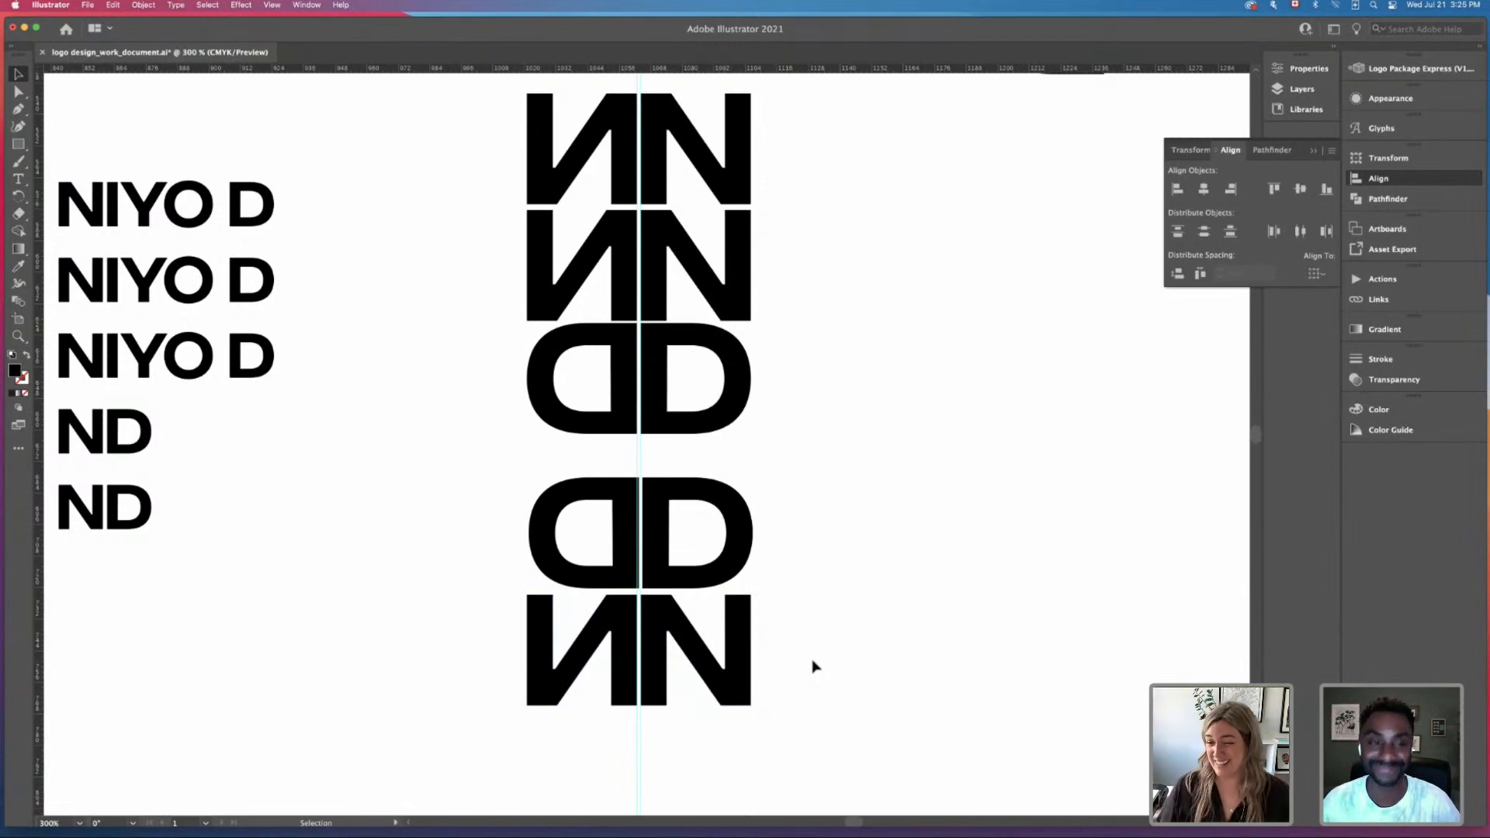
Step: Set the topmost N and its mirrored N aside together, to the upper right of the letter stack
scroll(944, 504, up, 3)
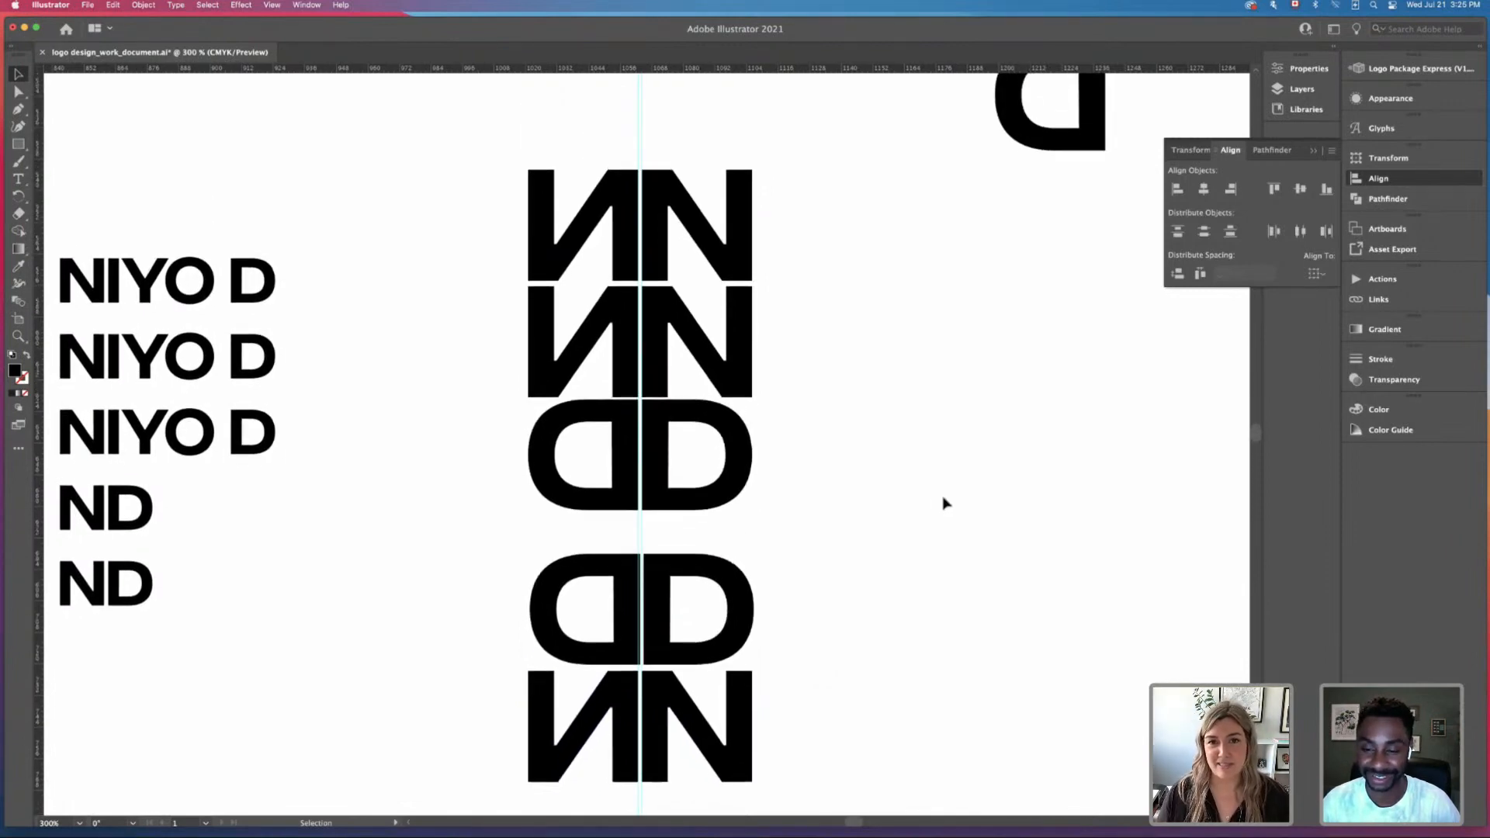
scroll(944, 505, right, 1)
scroll(944, 505, down, 2)
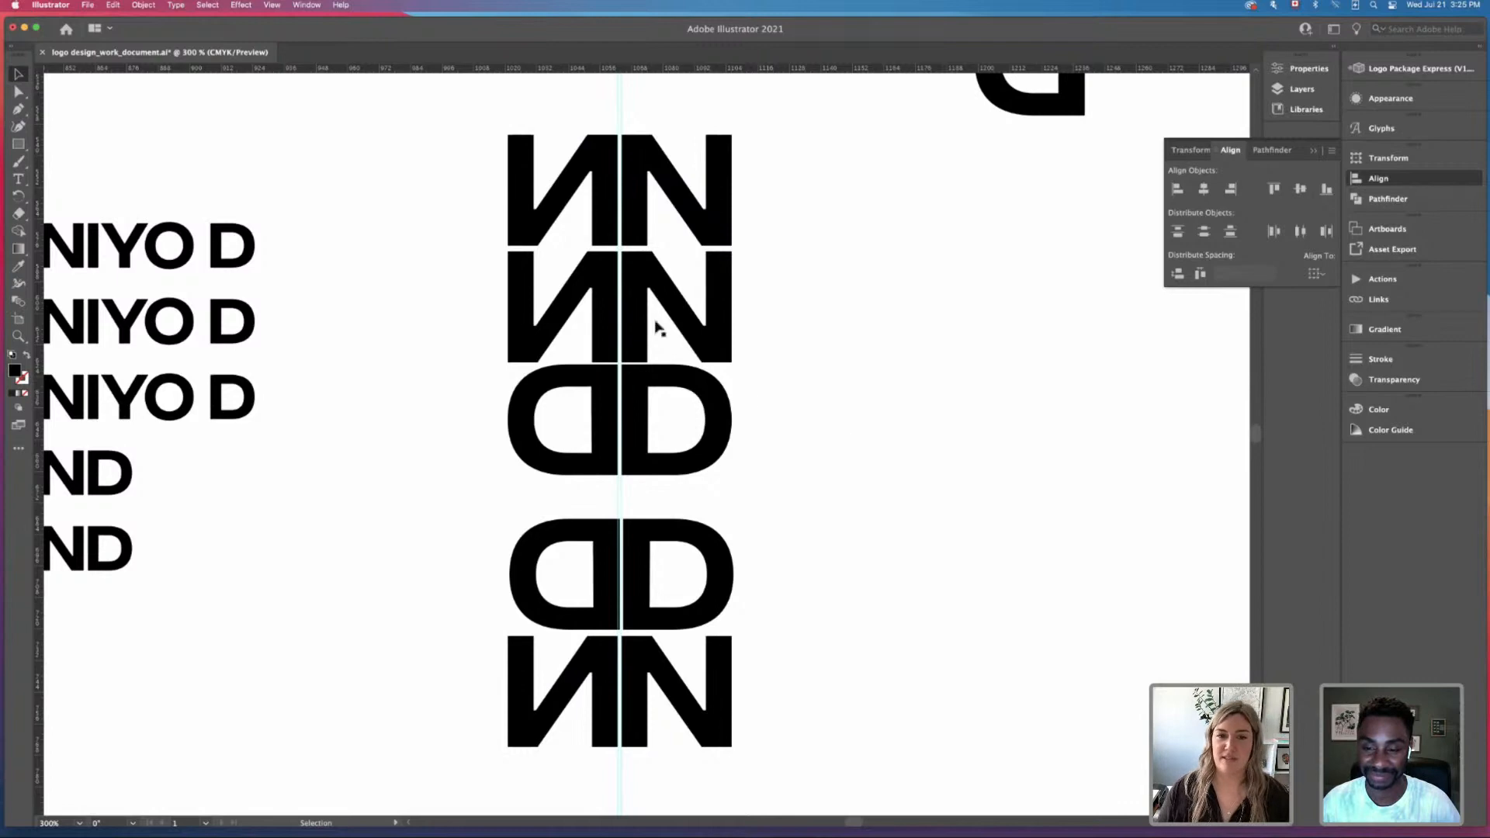
drag(672, 204, 1001, 234)
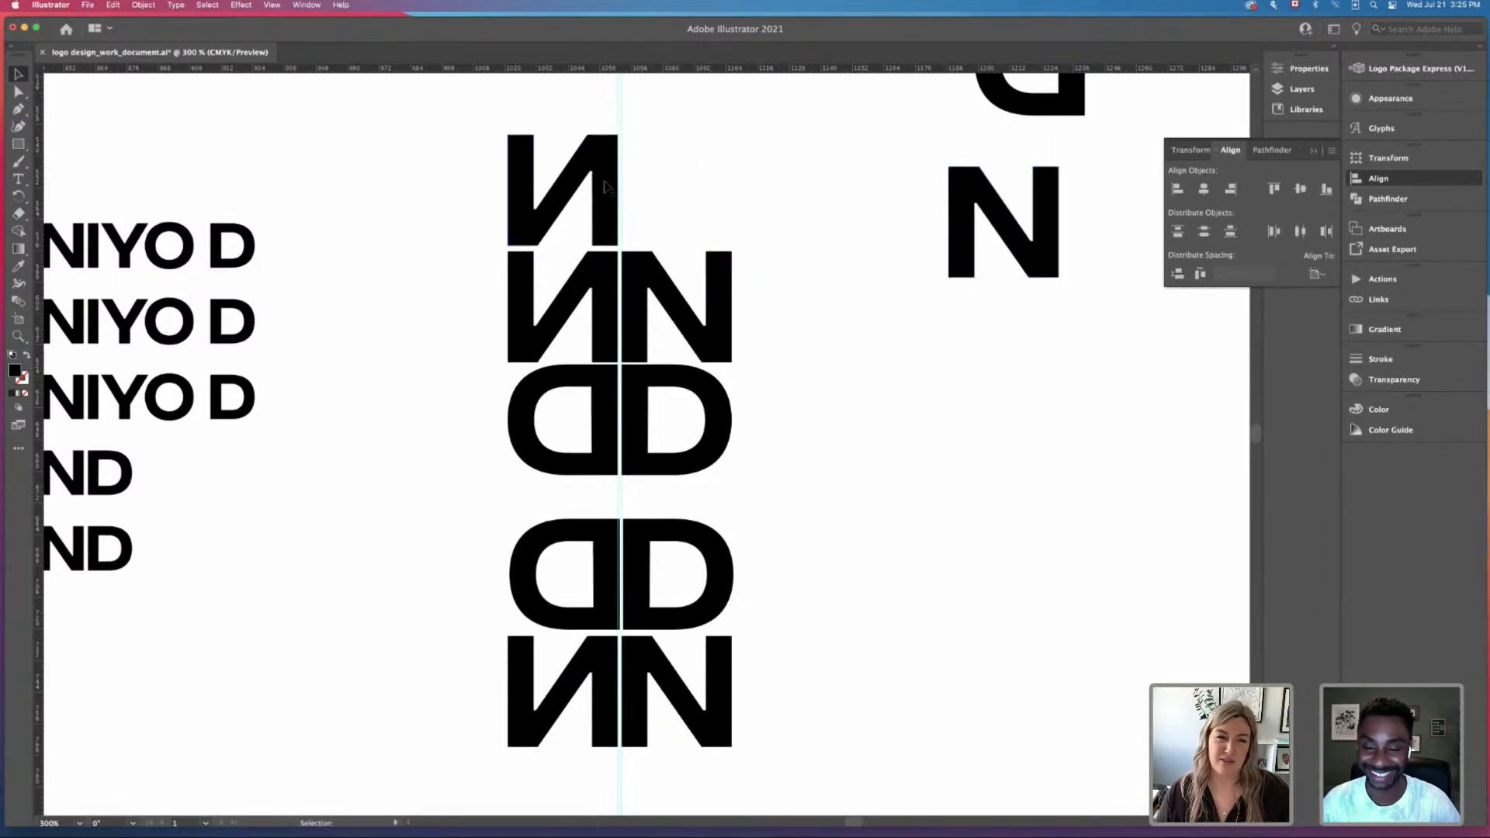
drag(606, 186, 894, 187)
drag(973, 247, 937, 225)
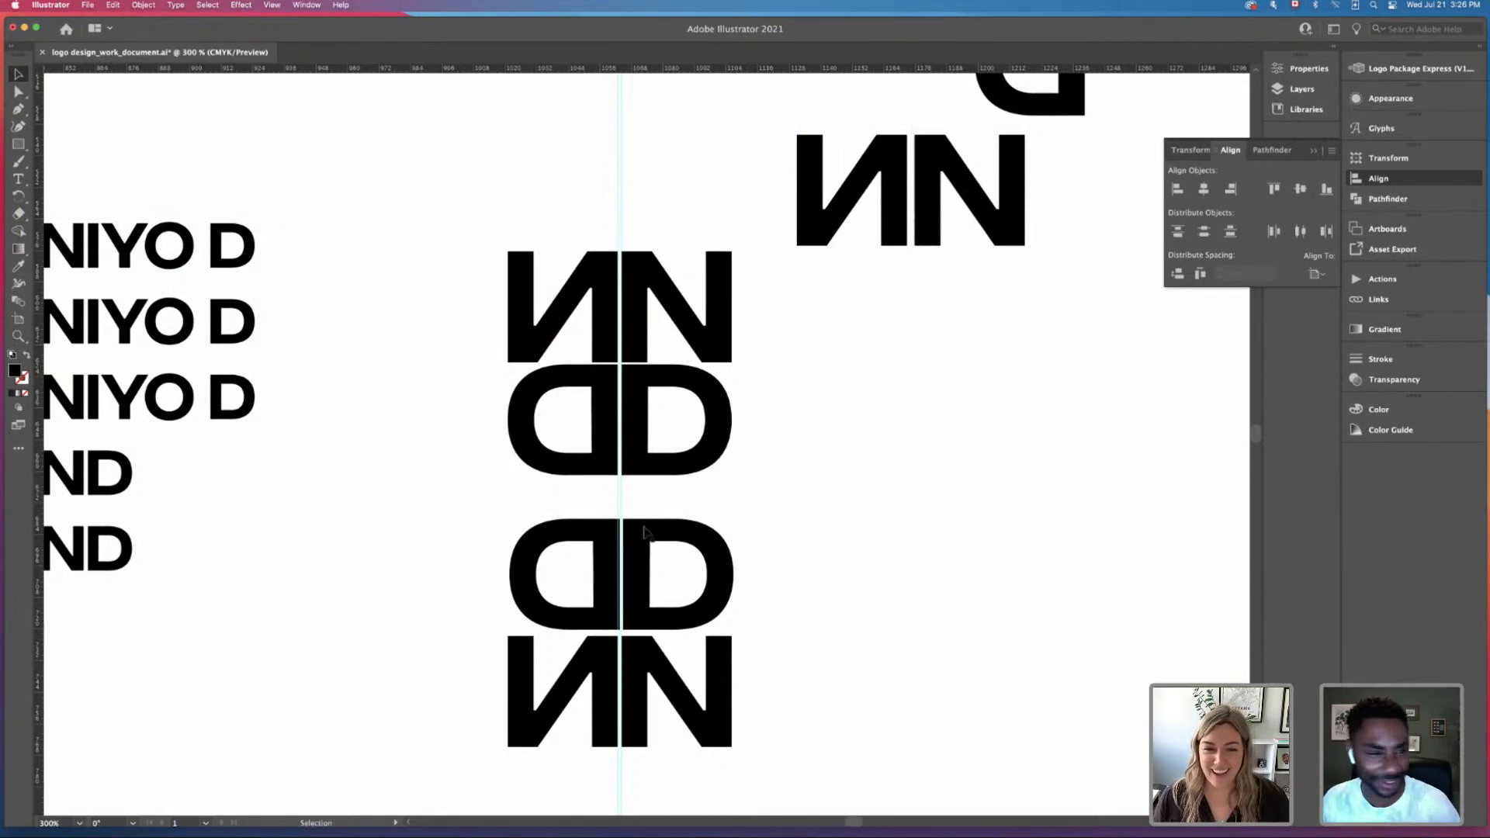
Step: Move the lower D pair up directly beneath the upper D pair and group each D pair
drag(696, 552, 697, 509)
key(super+plus)
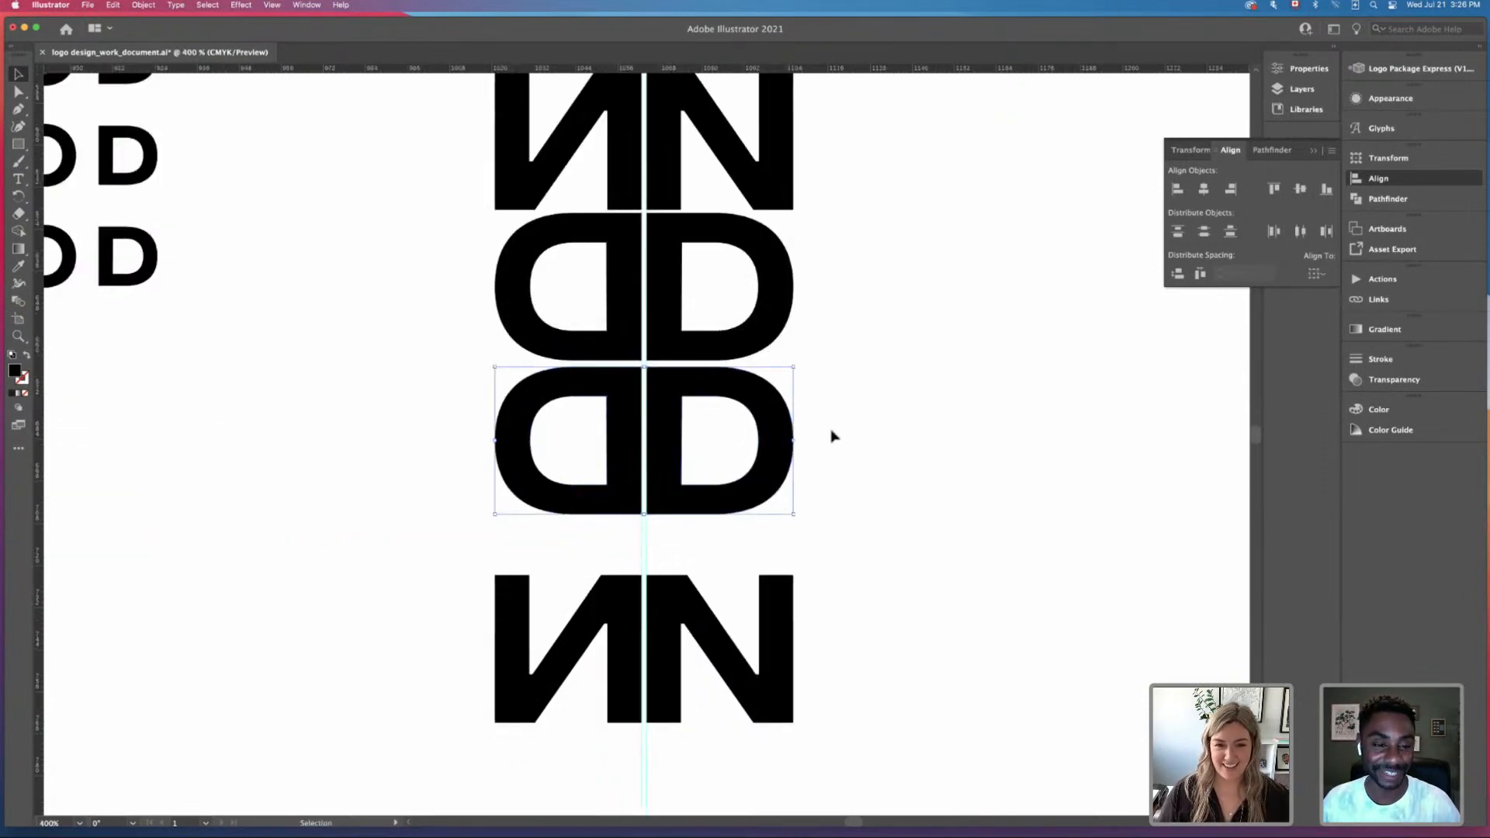
drag(768, 326, 906, 339)
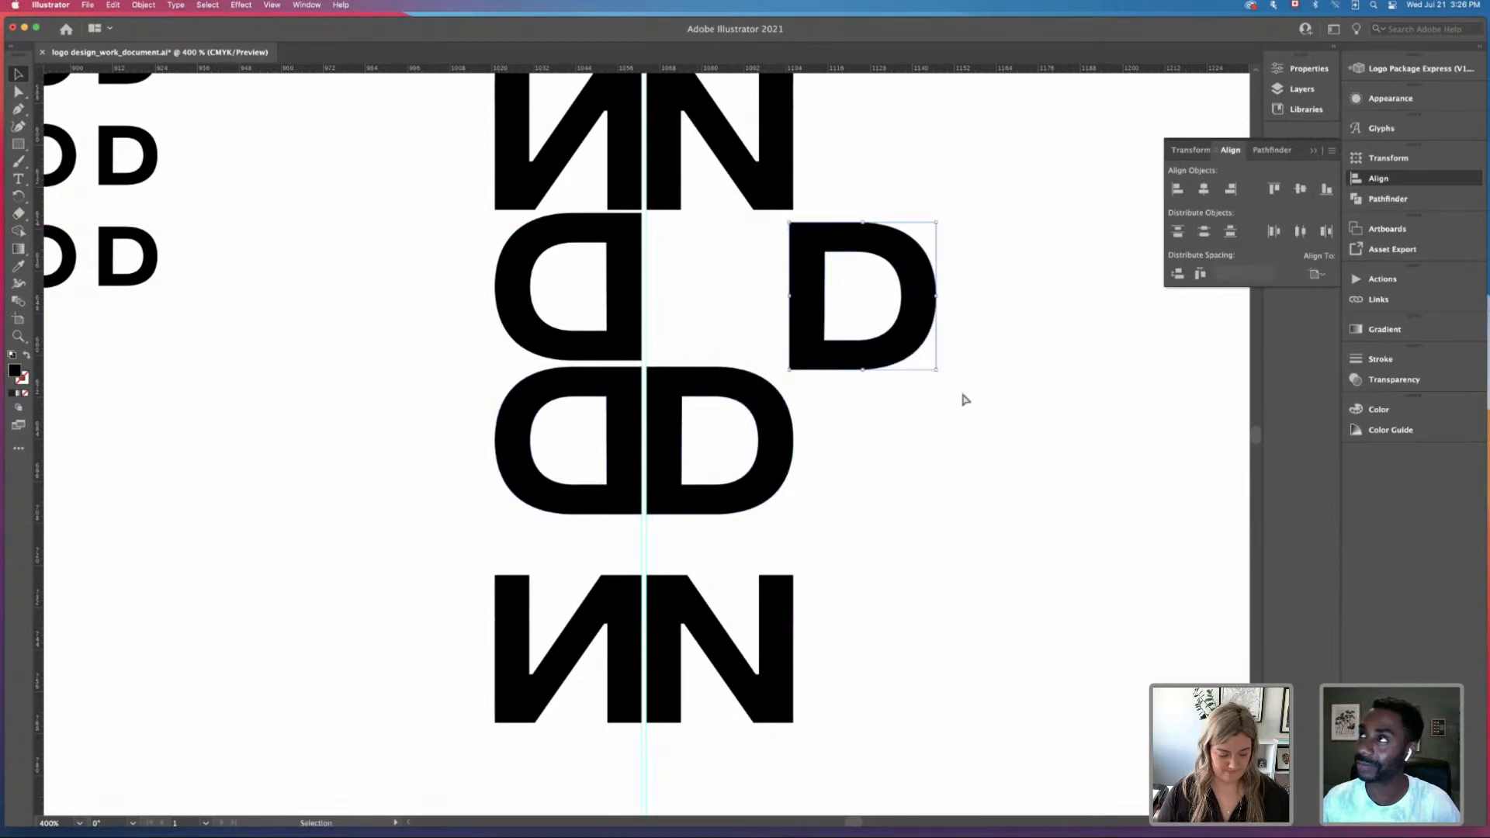
key(super+z)
click(478, 277)
drag(478, 277, 841, 323)
key(super+g)
click(881, 346)
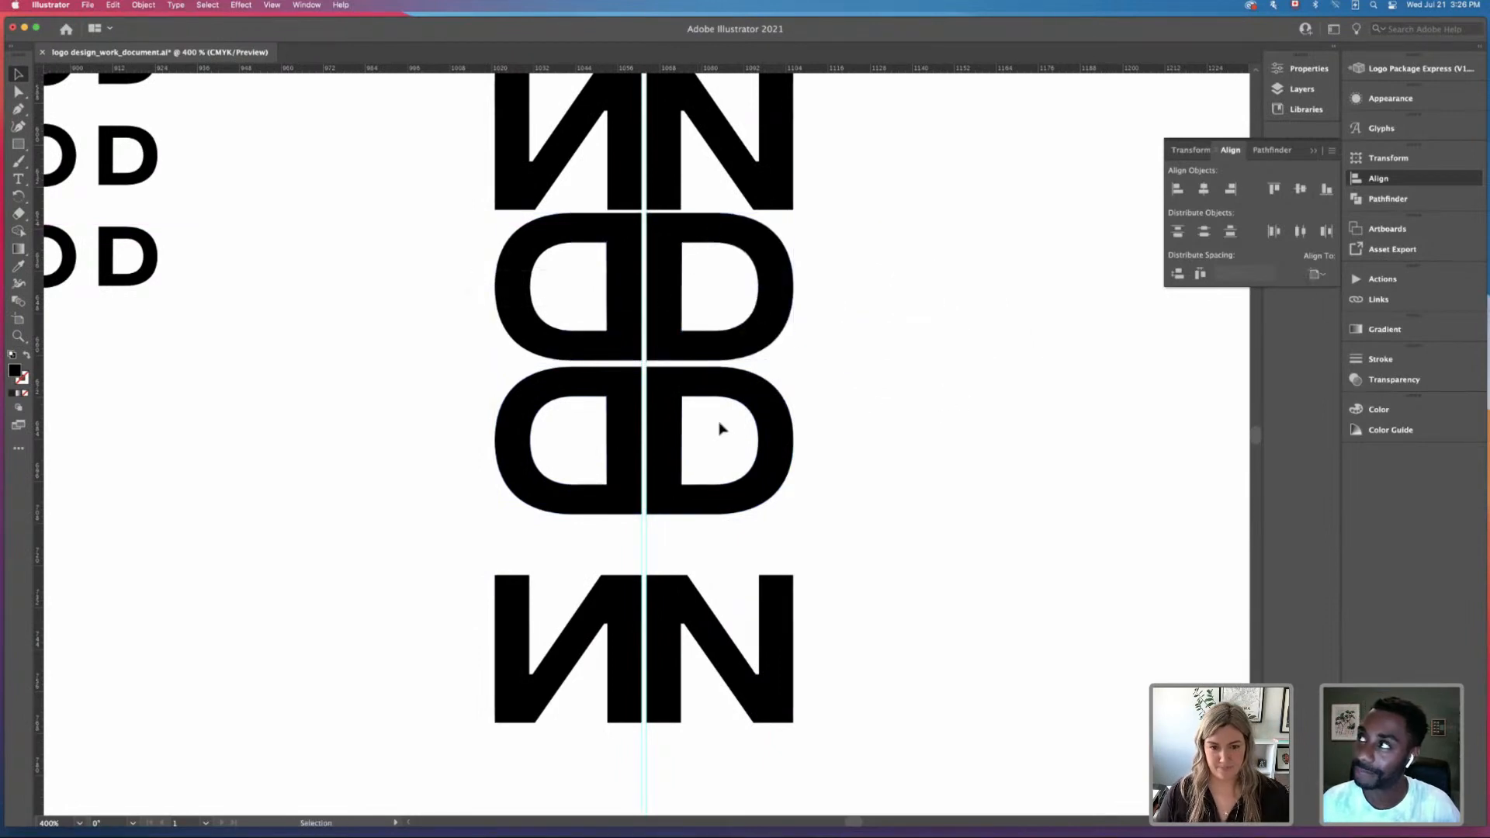
drag(417, 444, 862, 489)
Step: Swap the upper N pair with the upper D pair so the Ds top the stack and the Ns sit directly beneath
key(super+minus)
key(super+minus)
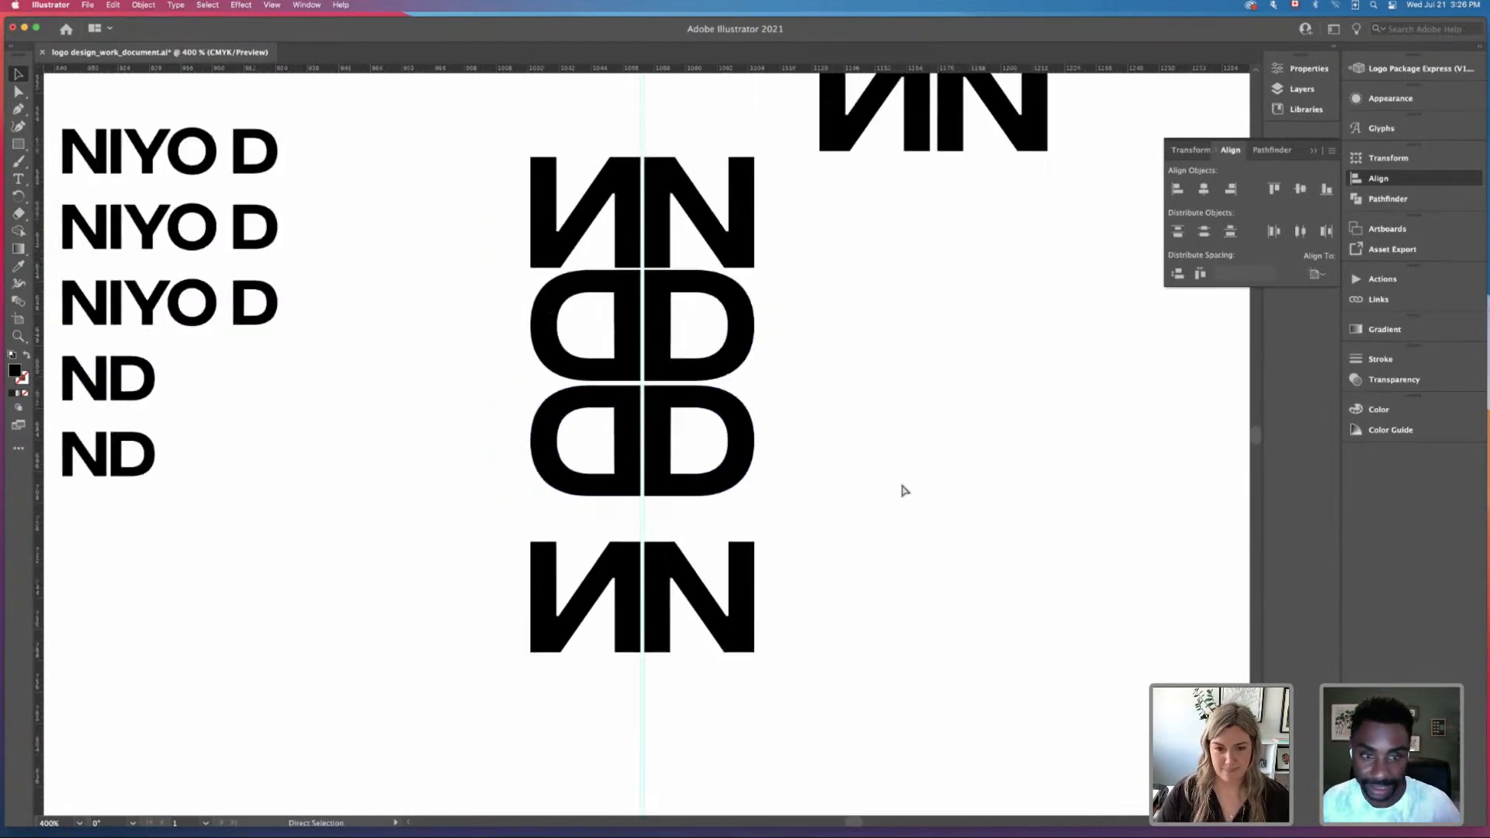
drag(939, 349, 819, 318)
key(super+z)
drag(532, 289, 875, 503)
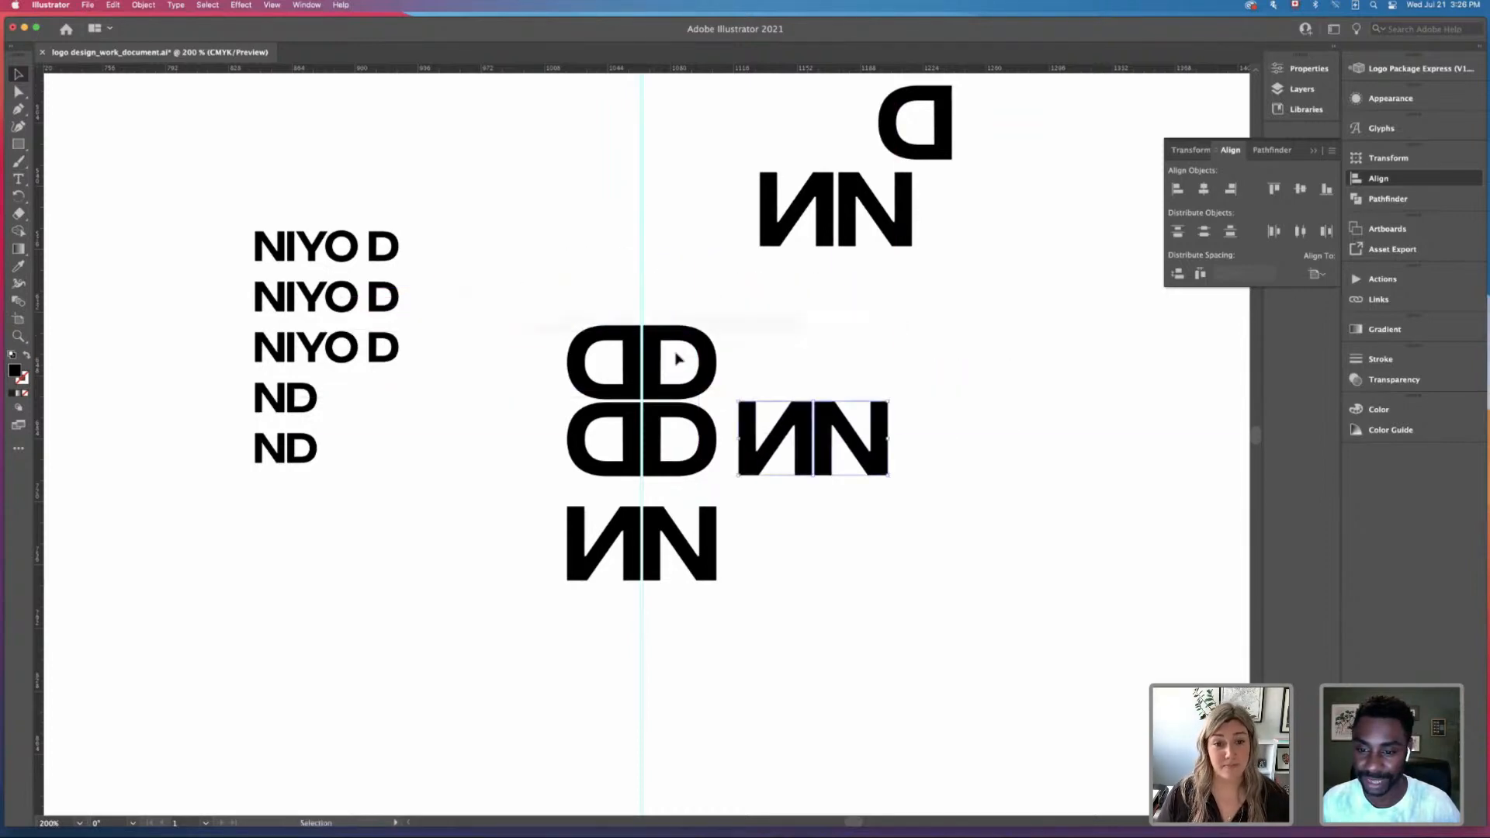
drag(660, 371, 661, 303)
drag(889, 466, 716, 397)
Step: Set the lower D pair aside to the right and place the bottom Ns, swapped left for right, directly beneath the upper N pair
drag(655, 458, 859, 468)
click(606, 532)
drag(516, 475, 786, 599)
click(461, 563)
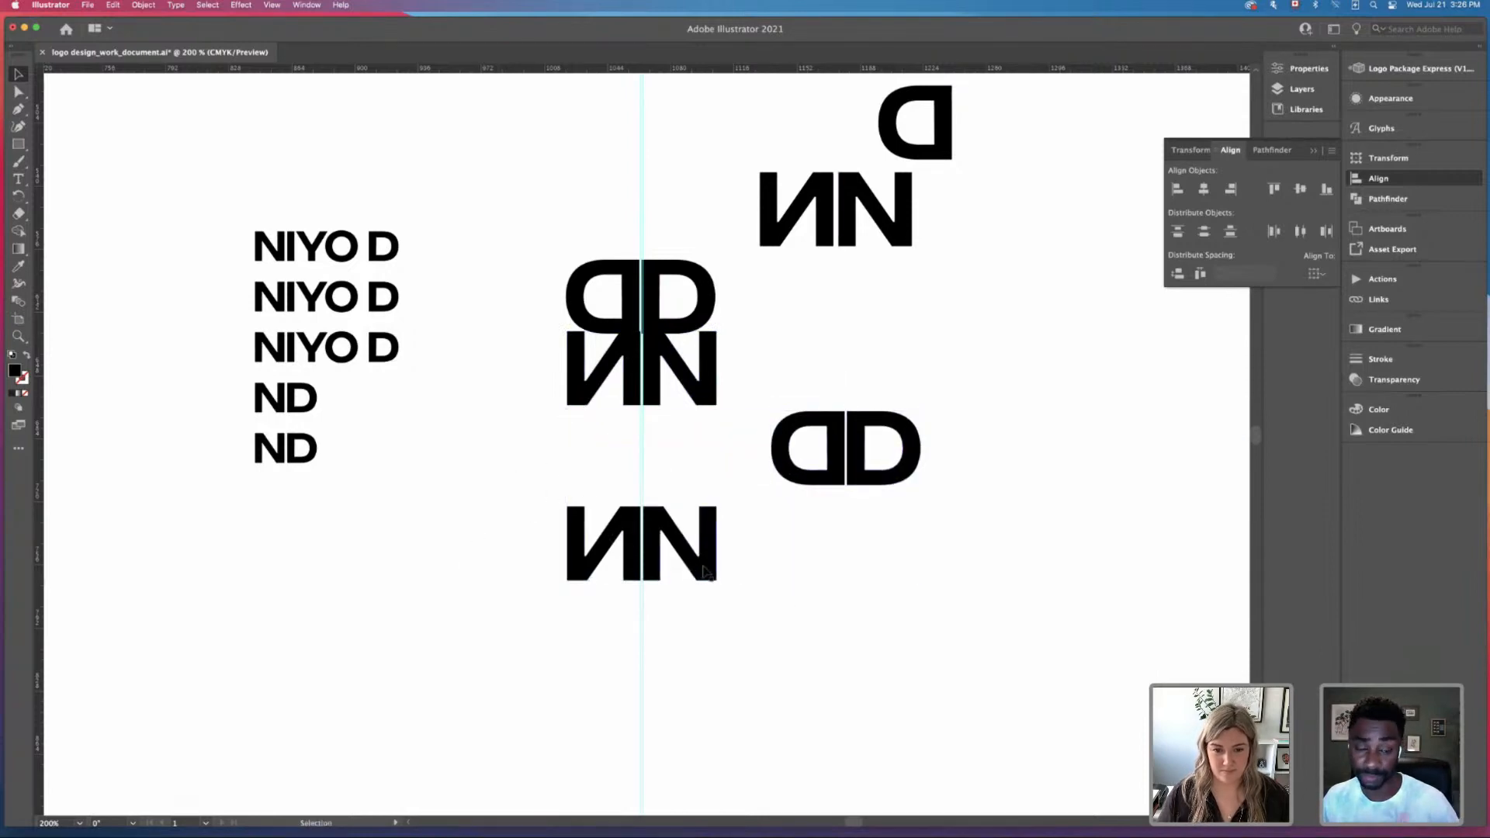
drag(700, 572, 624, 465)
drag(622, 532, 646, 482)
drag(707, 420, 709, 419)
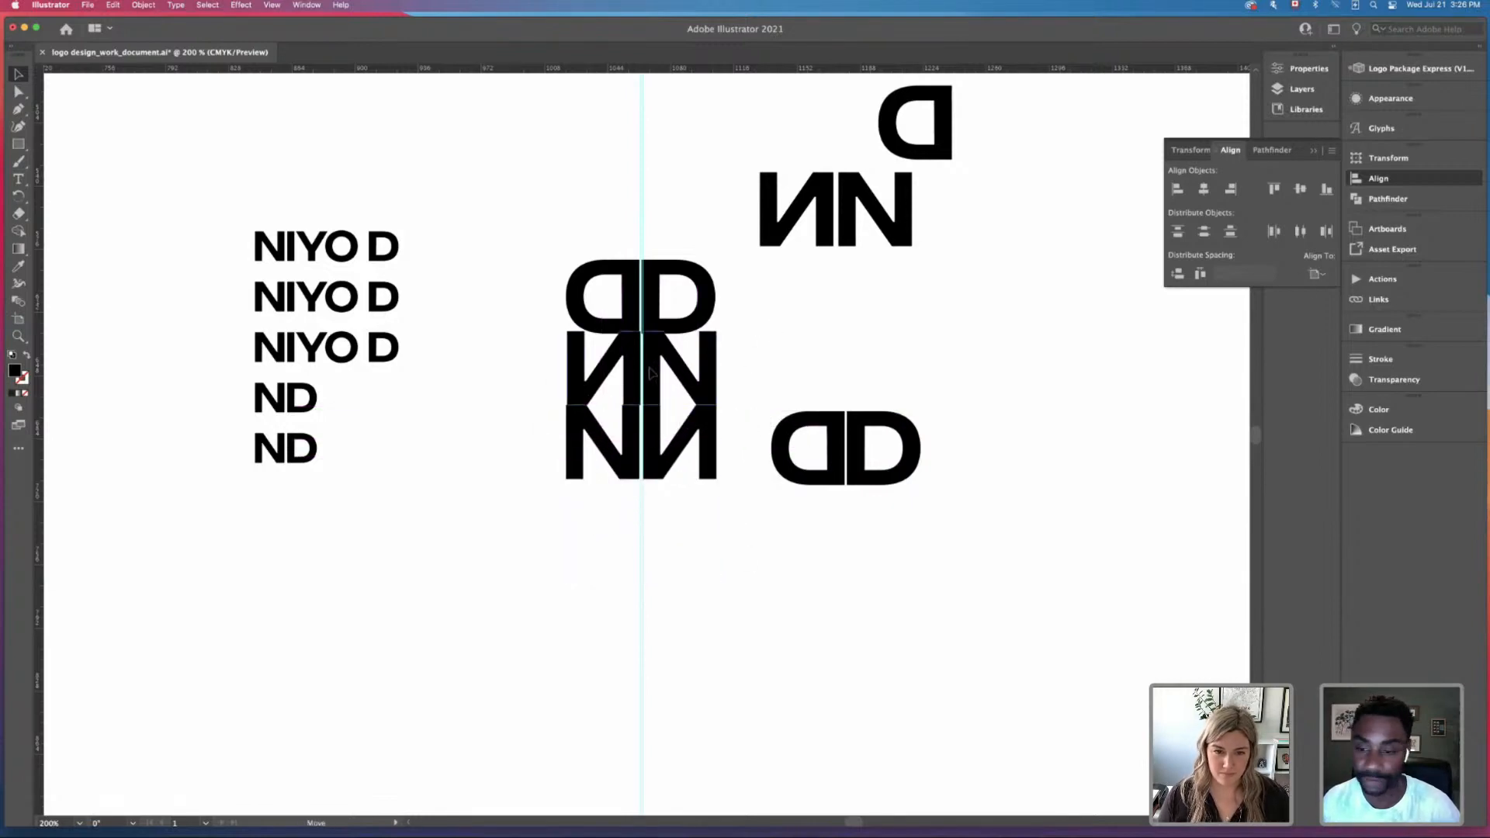
Step: Space the top D pair and the two N rows apart with narrow even gaps along the guides
click(651, 368)
drag(685, 281, 684, 260)
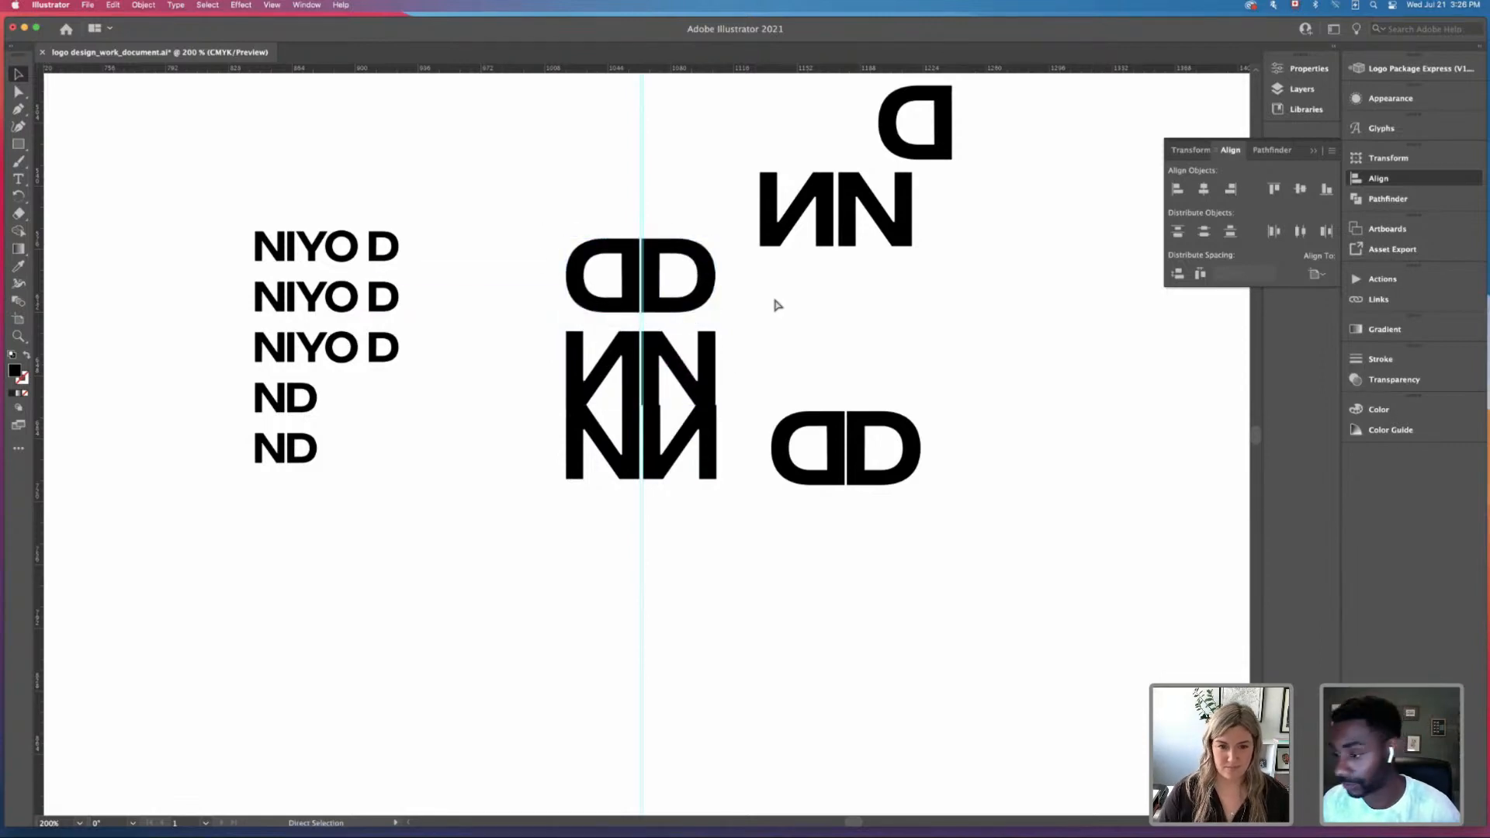
key(super+equal)
key(super+equal)
key(super+equal)
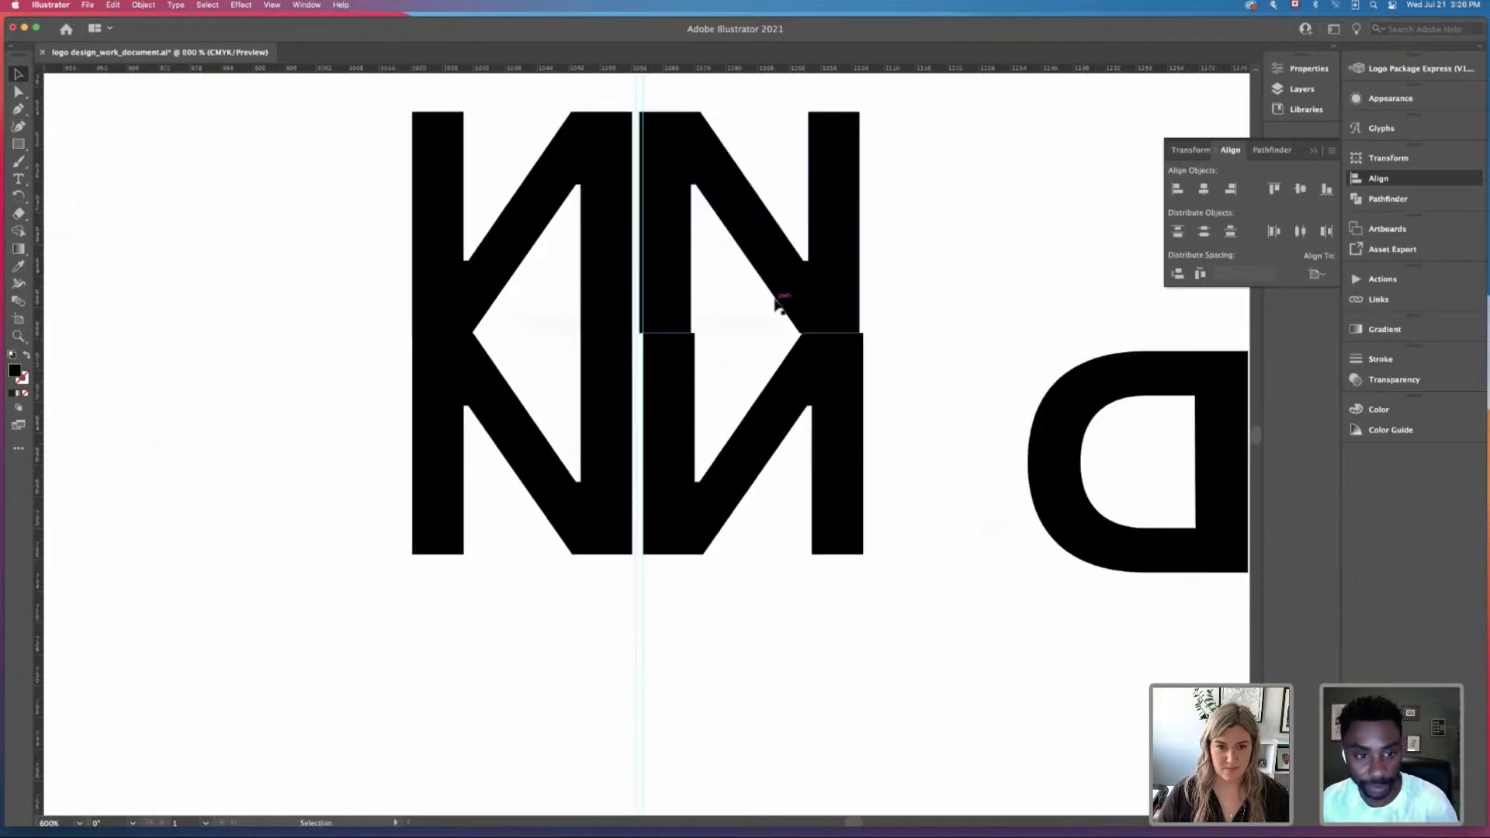
drag(770, 251, 810, 458)
mouse_move(761, 416)
mouse_down()
mouse_move(786, 392)
mouse_move(760, 401)
mouse_move(776, 397)
mouse_up()
drag(778, 249, 748, 284)
click(980, 422)
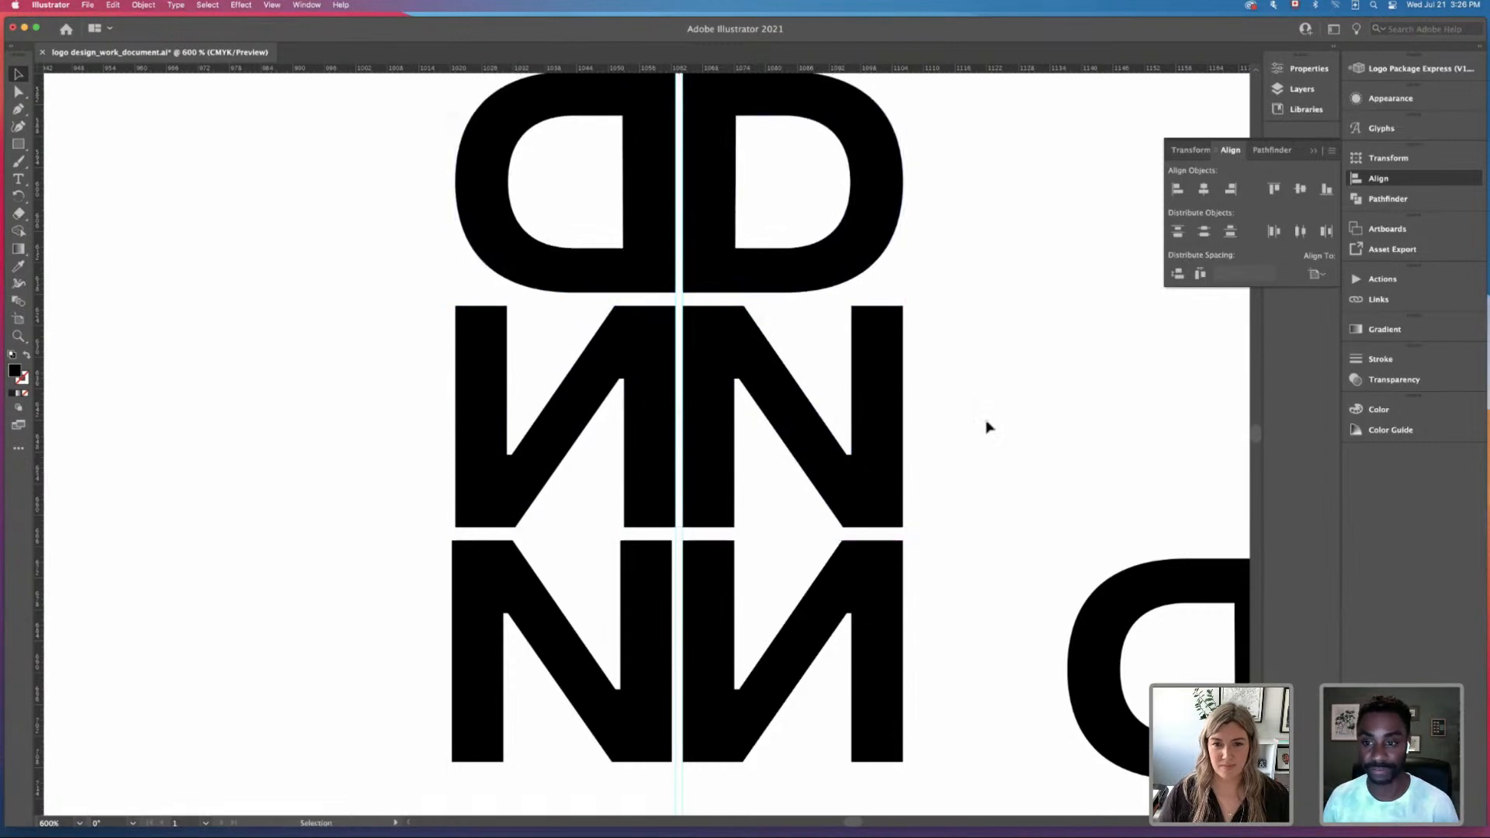
Step: Move the spare D pair into the stack directly beneath the bottom N row, centered on the guides
drag(981, 424, 934, 310)
key(super+minus)
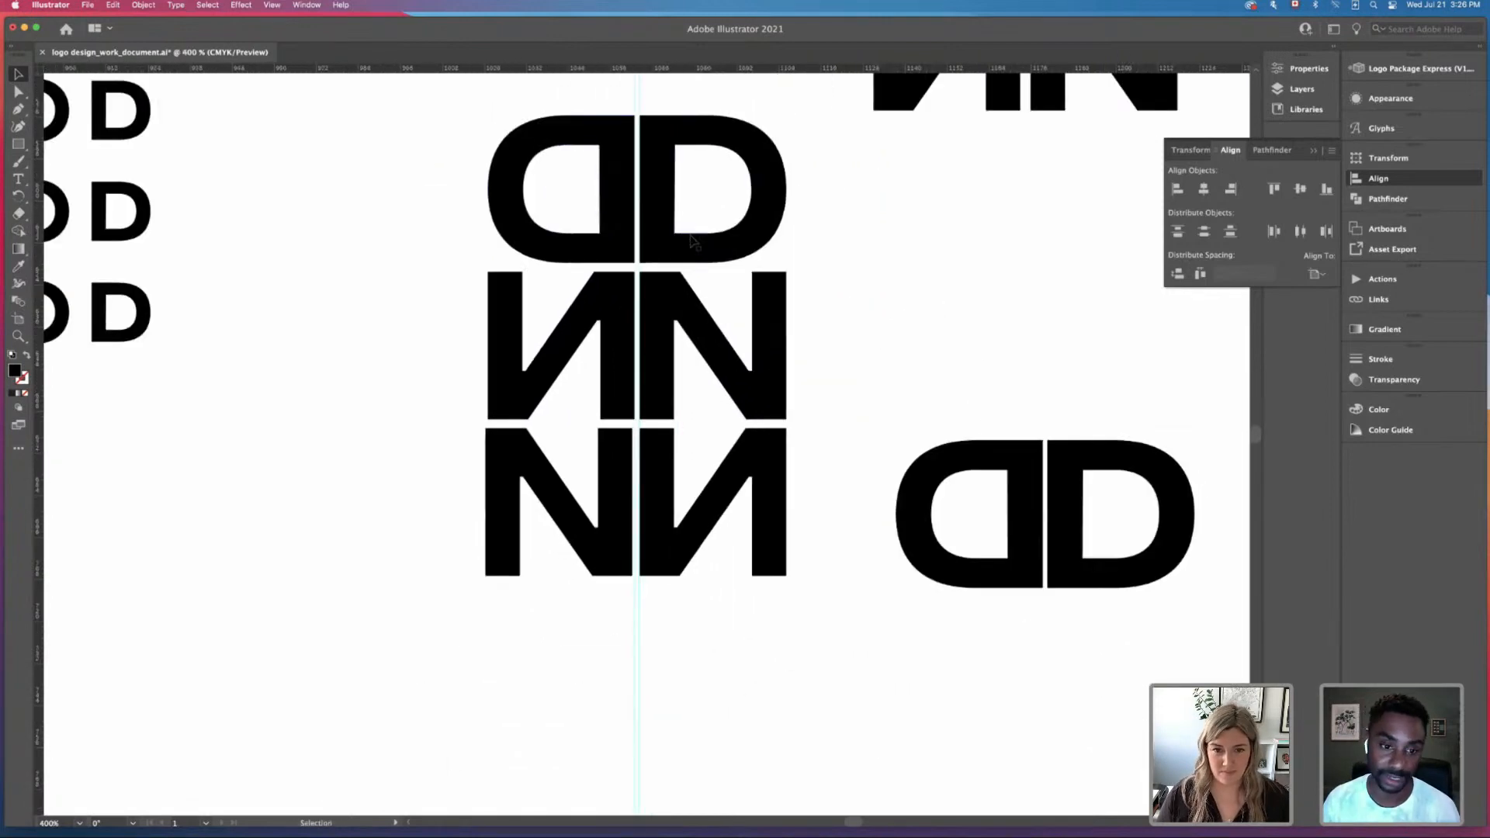
click(668, 250)
drag(666, 246, 670, 245)
scroll(925, 390, down, 5)
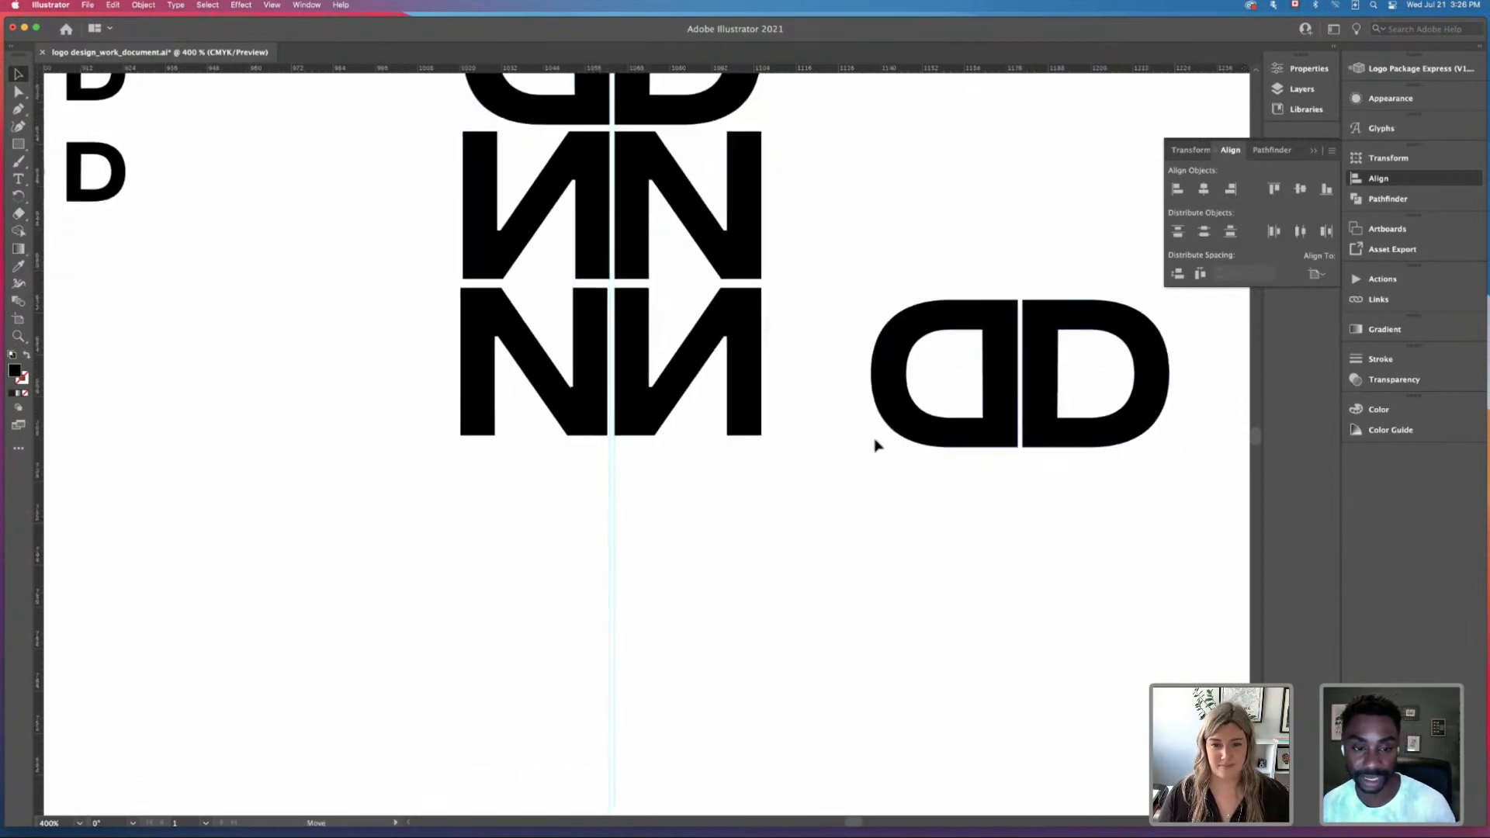
drag(1067, 318, 660, 464)
click(815, 520)
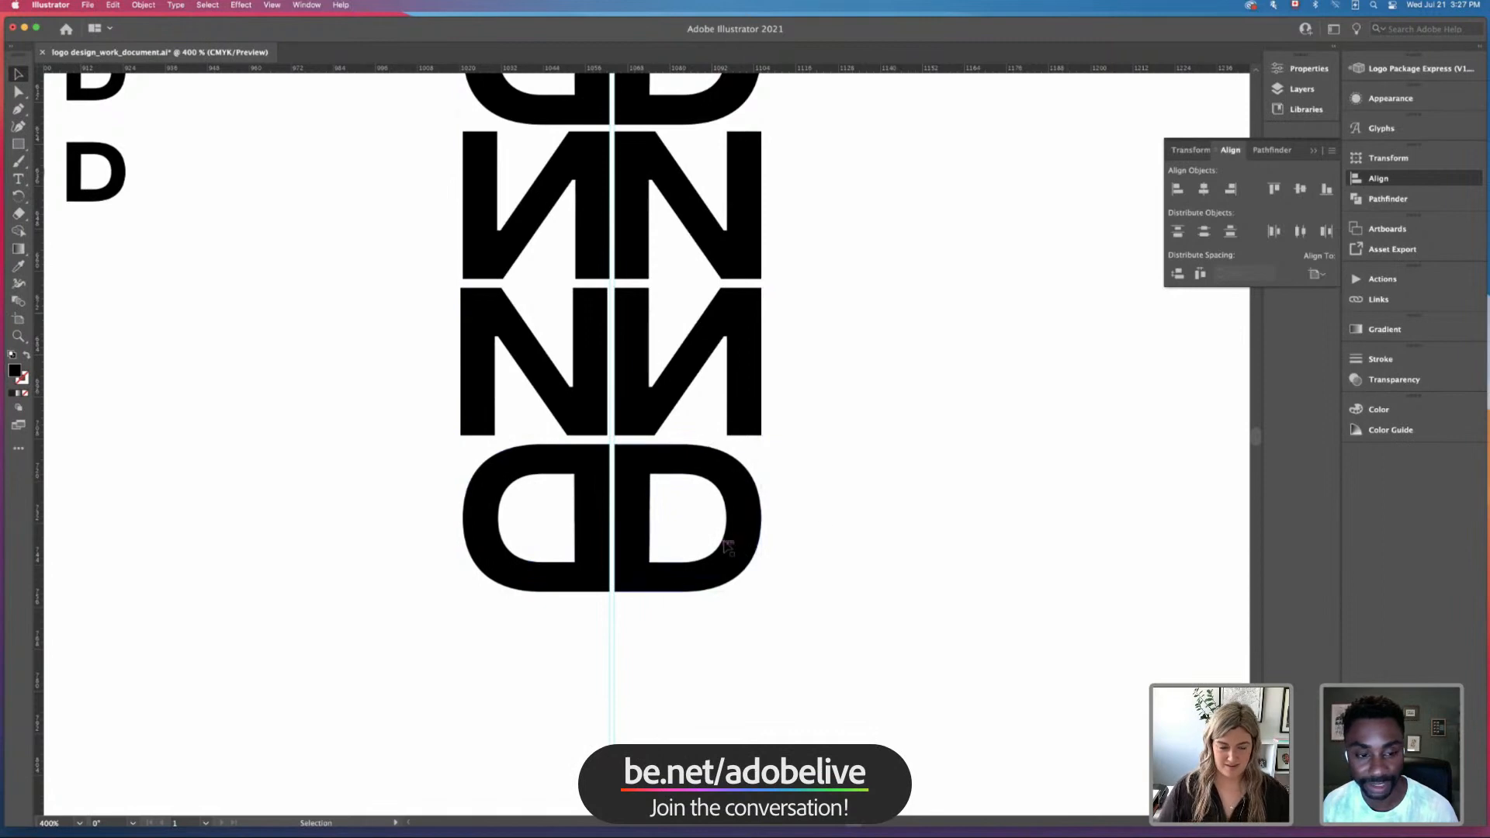
click(747, 395)
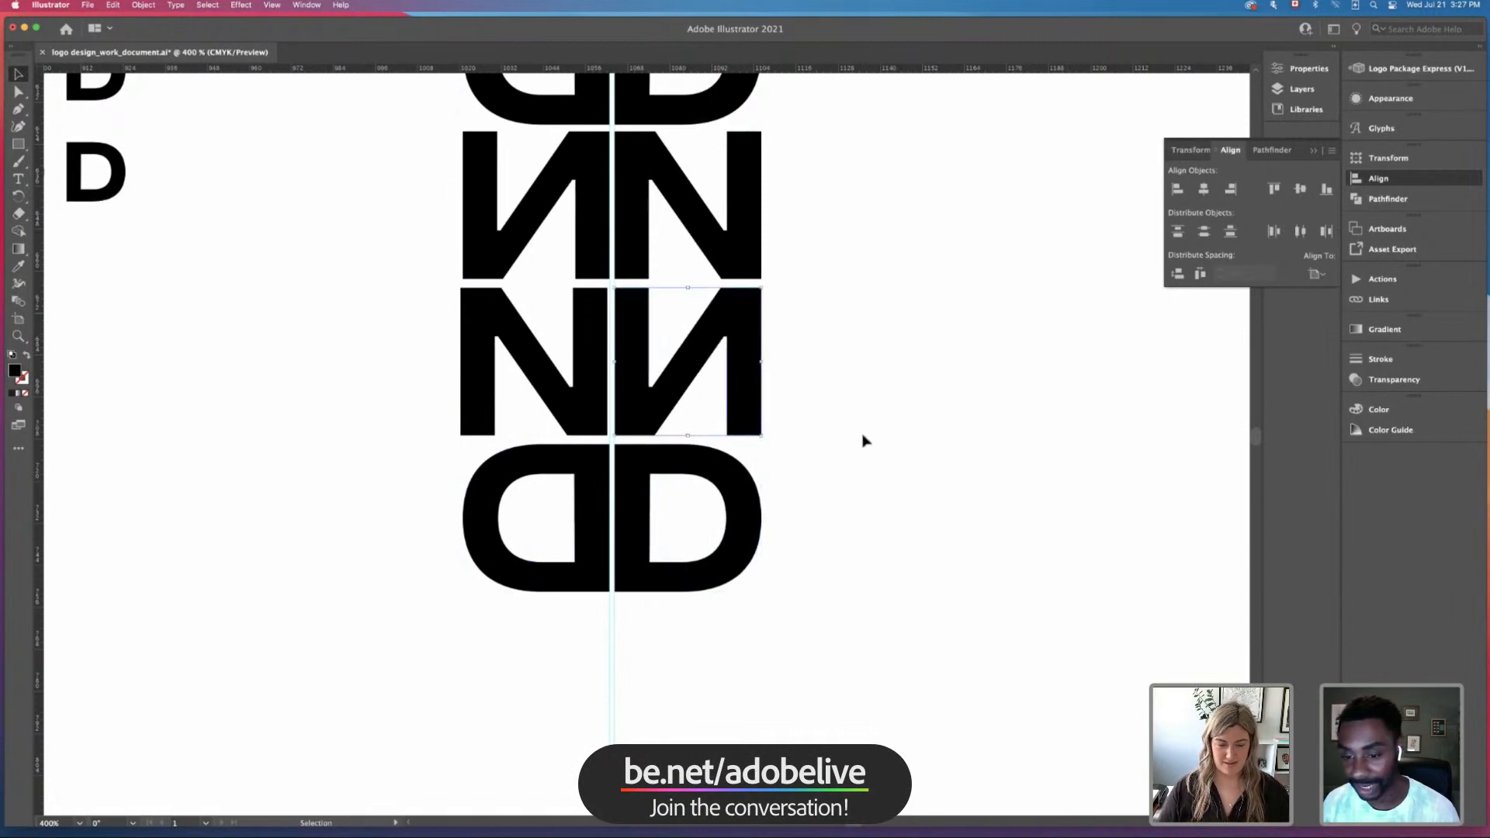
click(807, 397)
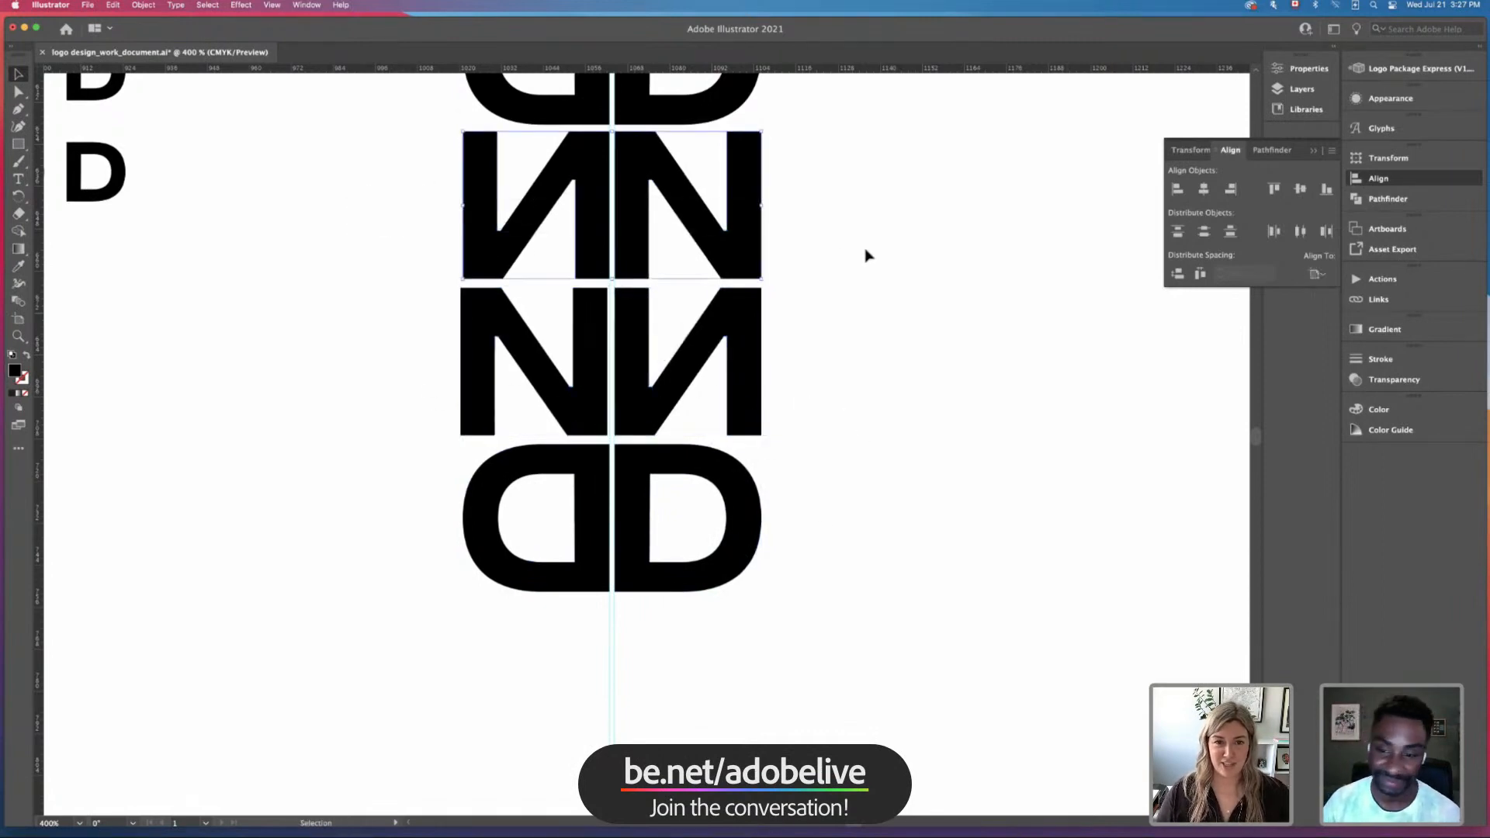
Step: Group the two mirrored Ds at the top of the four-row stack
scroll(865, 253, up, 4)
drag(641, 222, 871, 250)
key(super+g)
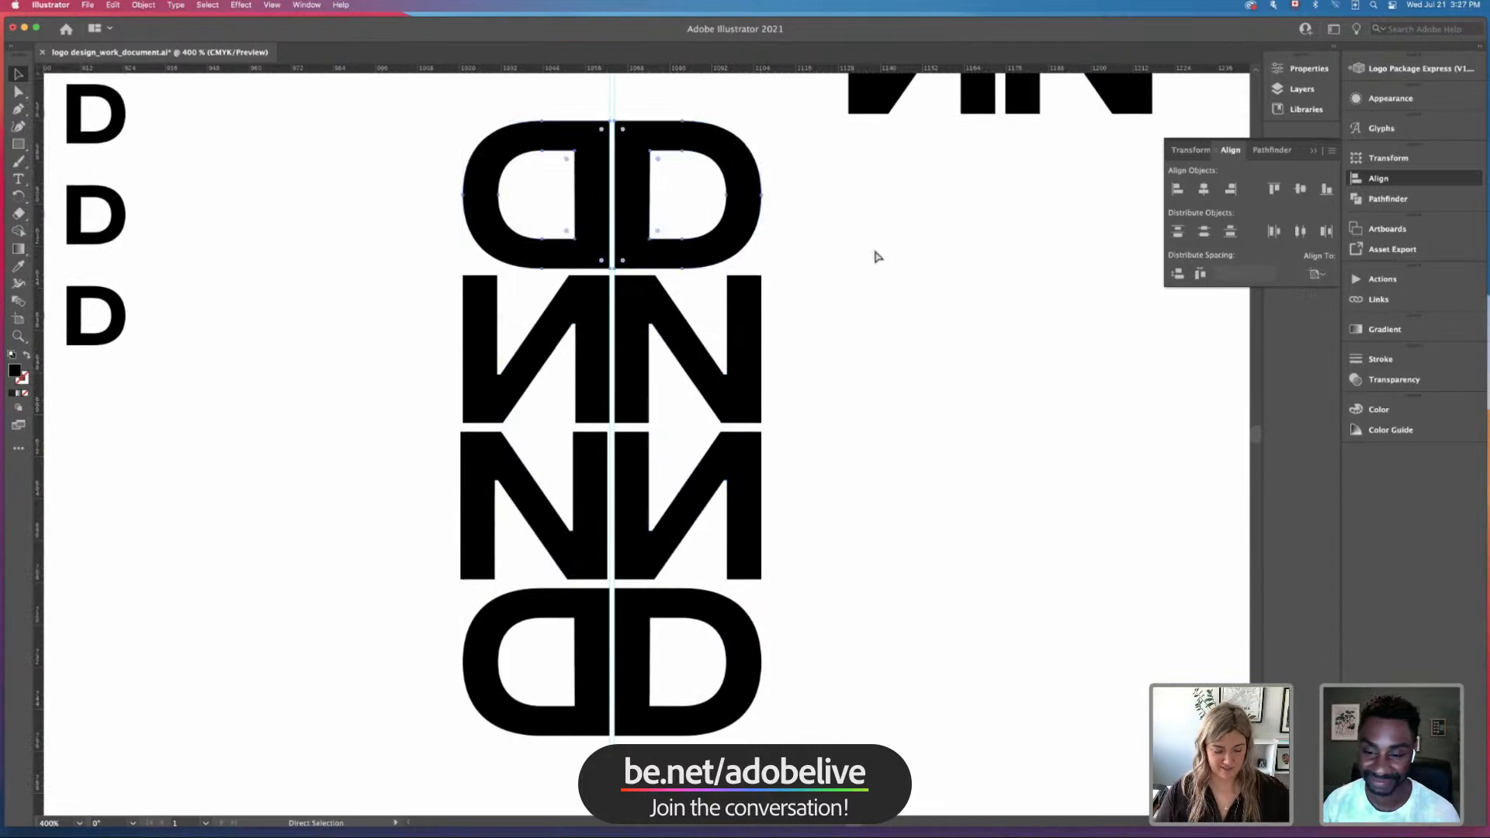
click(876, 254)
key(super+minus)
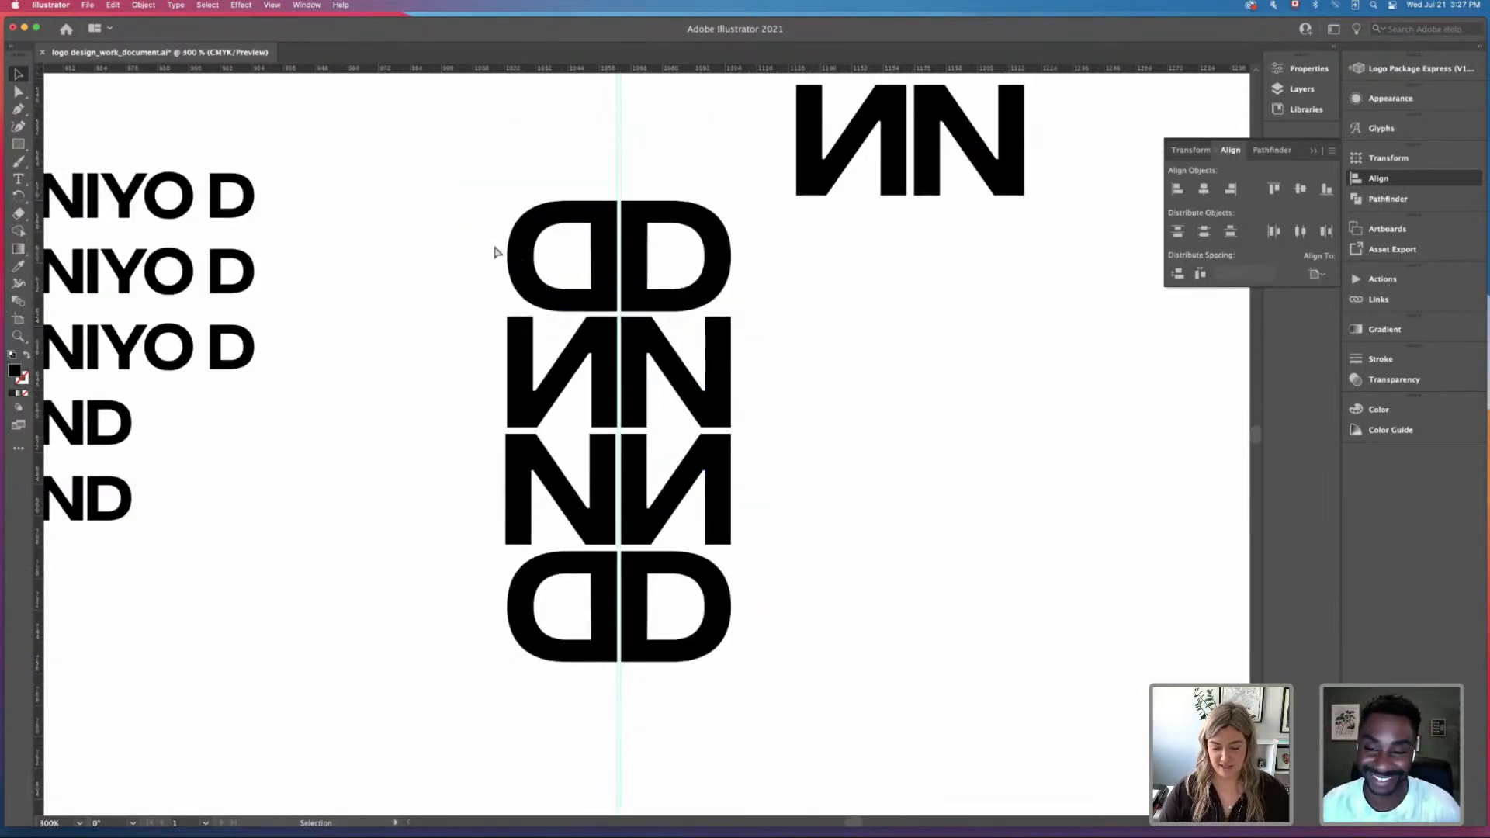
key(super+minus)
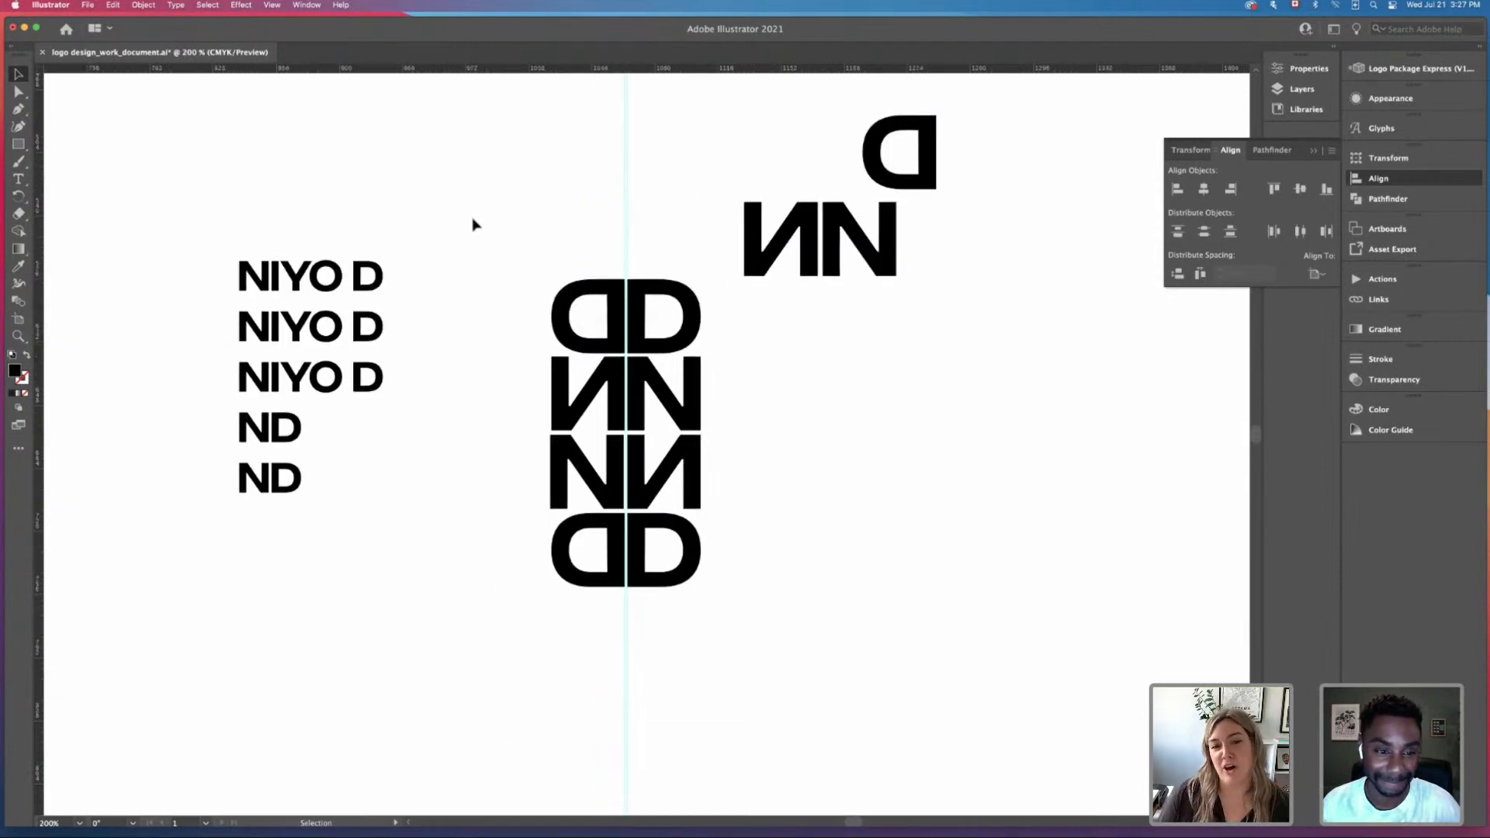
scroll(474, 225, up, 2)
scroll(471, 225, up, 2)
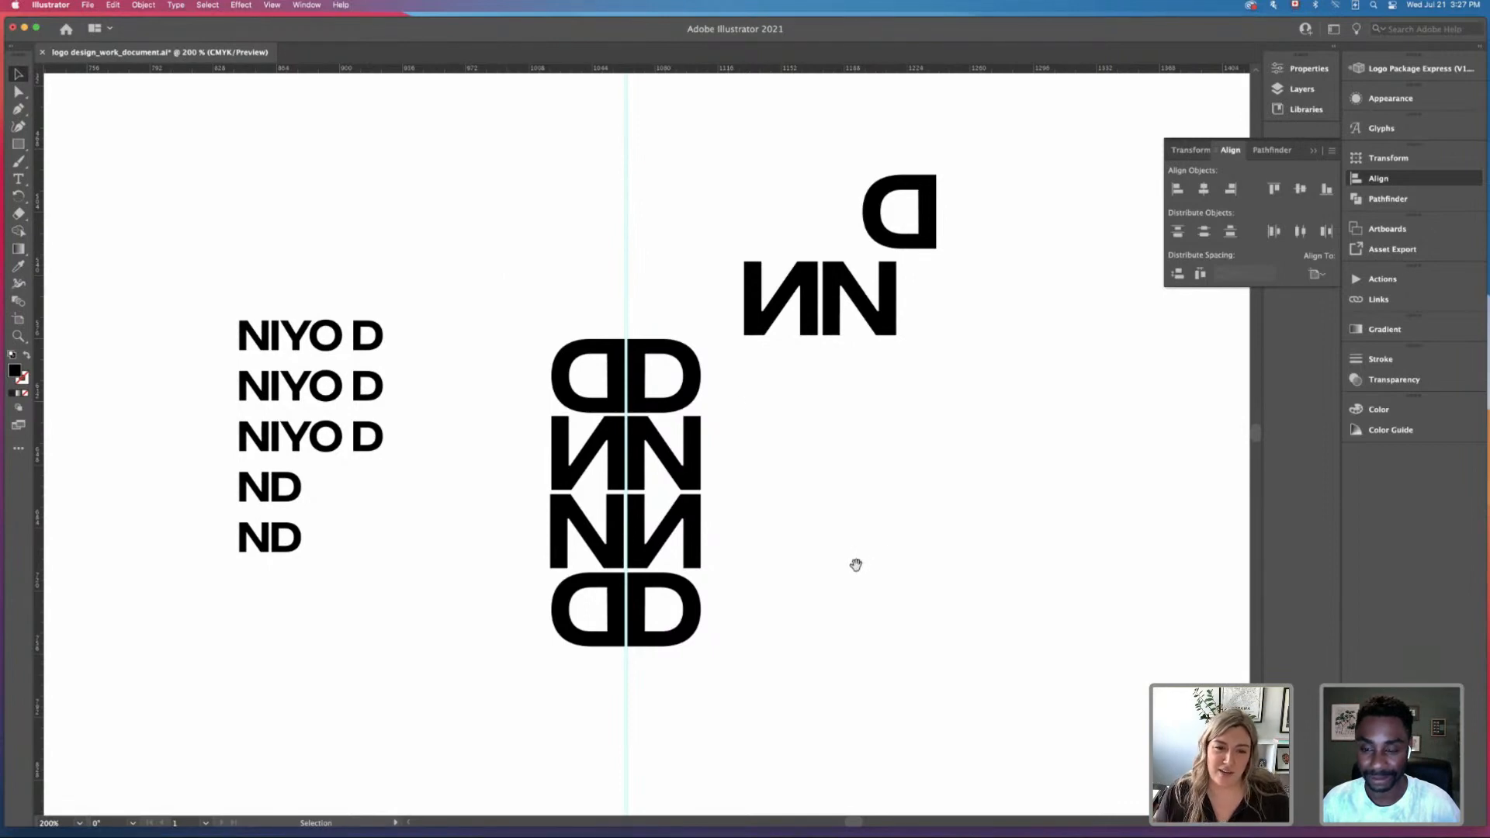
drag(856, 565, 859, 508)
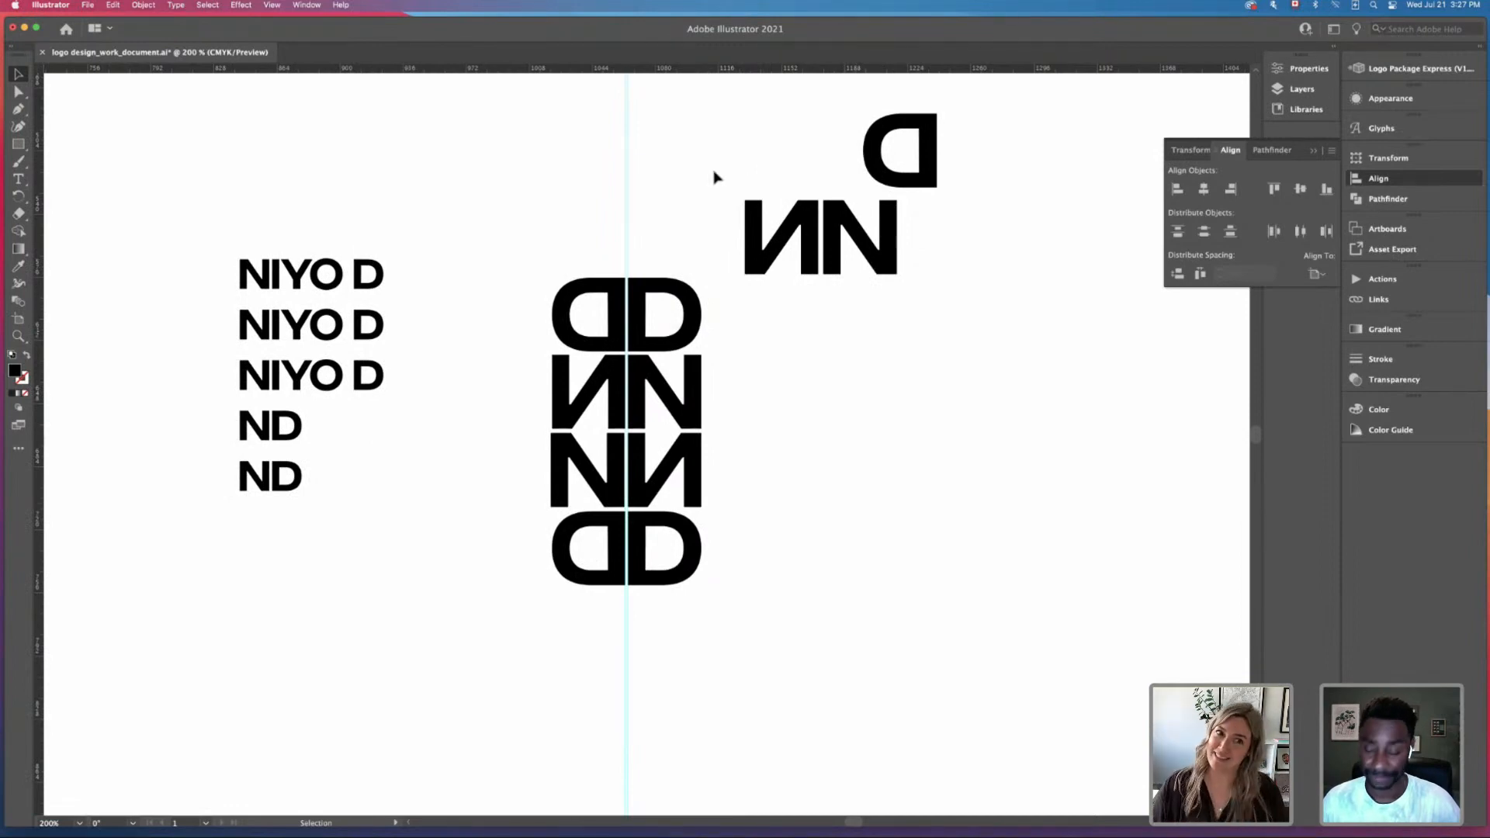
Step: Duplicate the complete four-row D and N stack into the empty area to the right of the original
click(640, 466)
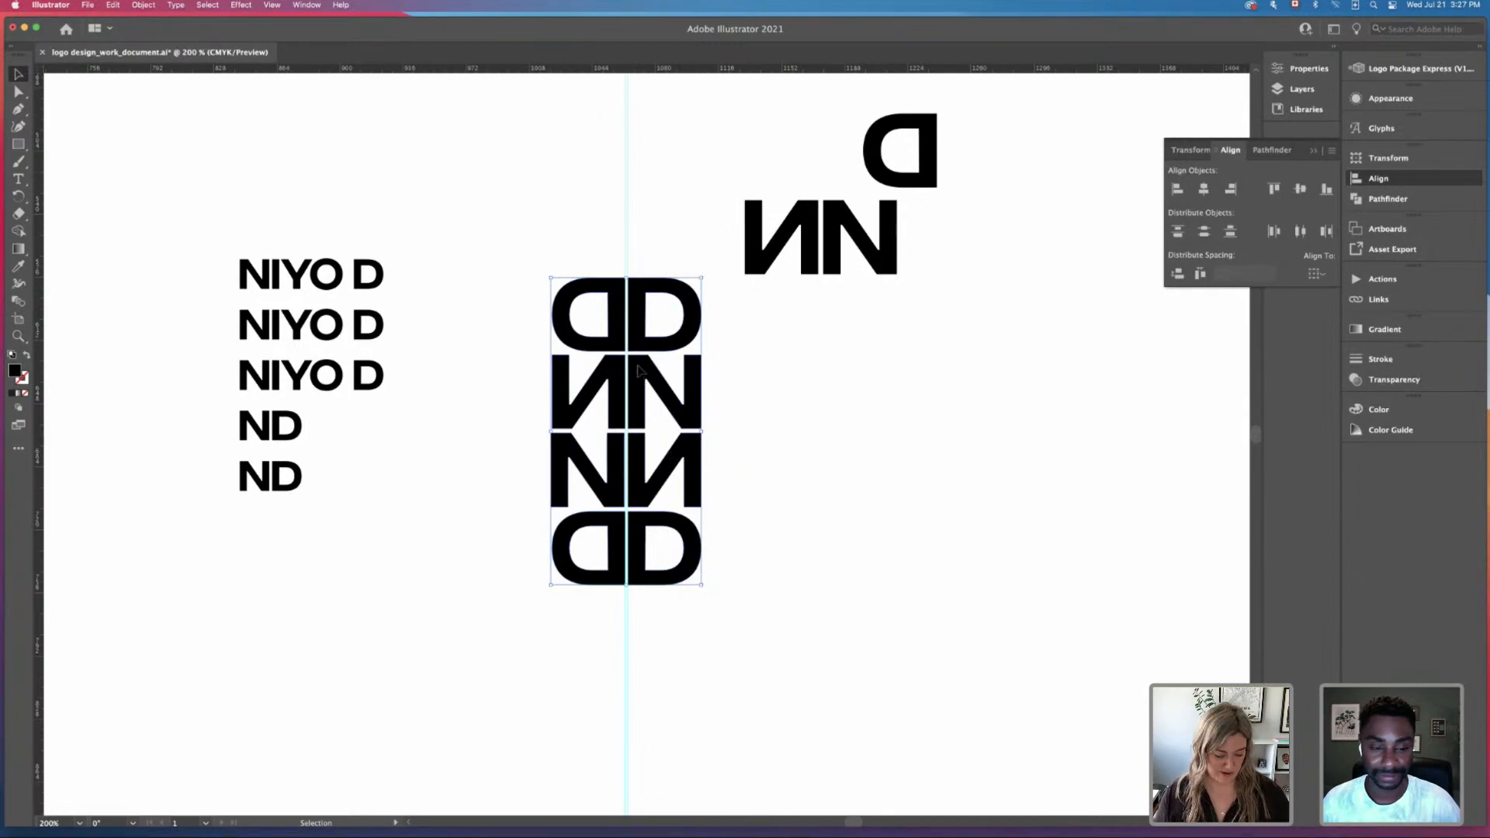
drag(644, 372, 908, 419)
scroll(944, 384, right, 5)
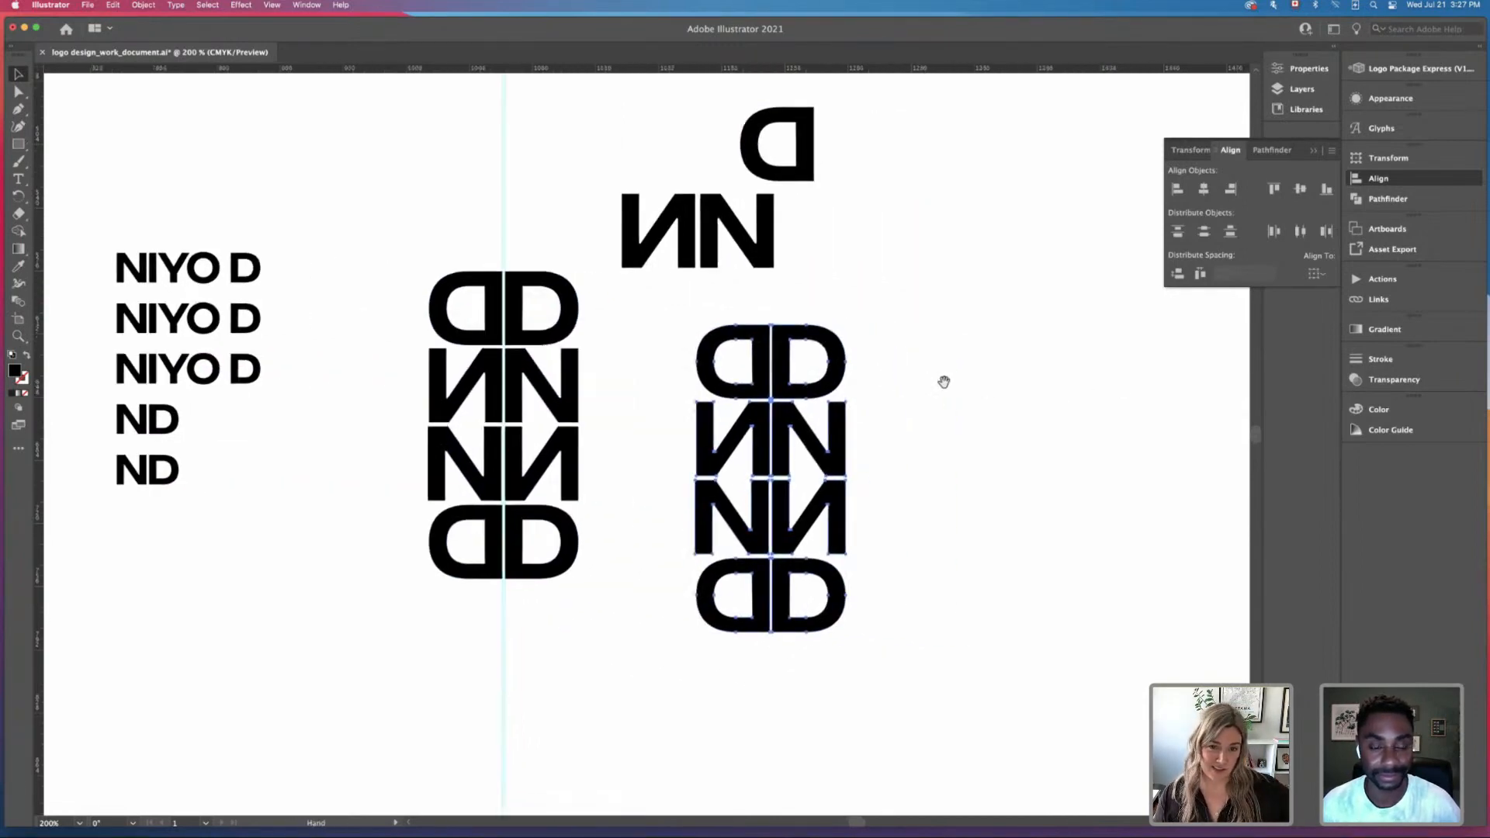
key(super+=)
click(909, 270)
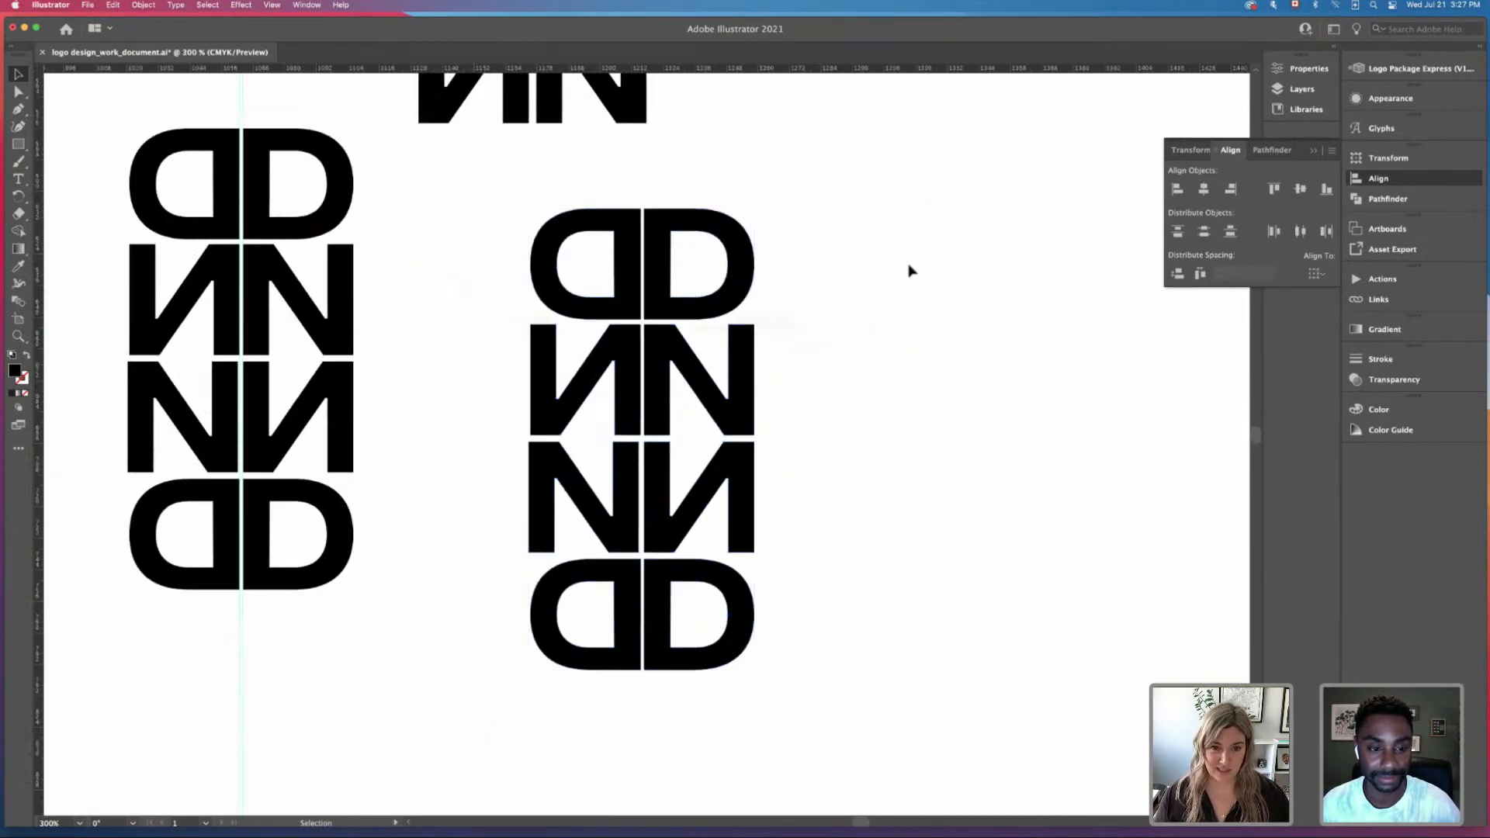
Step: Move the lower N row and bottom D pair of the copied stack away together to the right as a separate two-row mark
click(752, 251)
click(785, 279)
drag(471, 206, 803, 637)
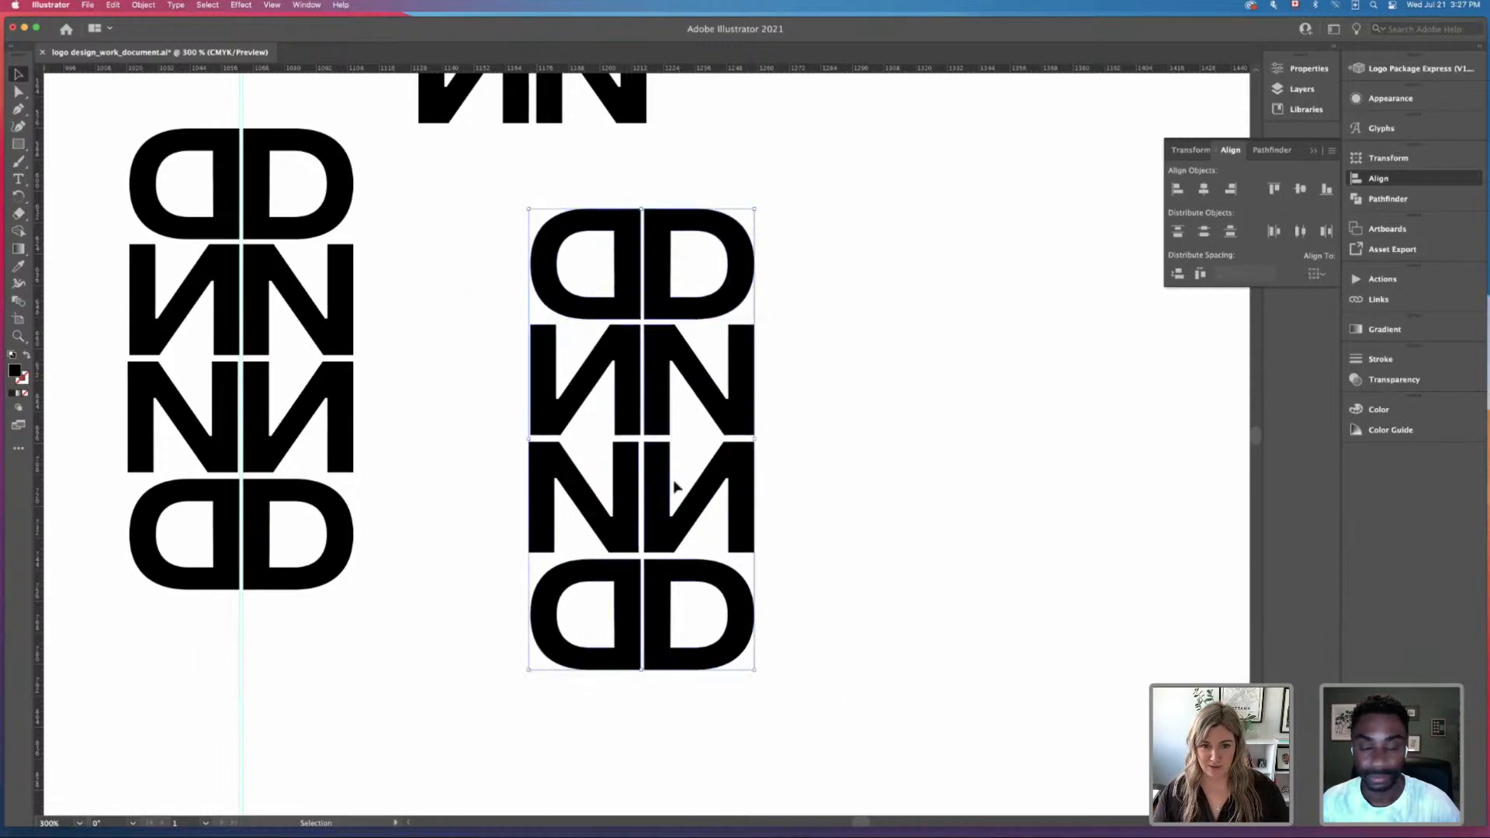
click(915, 446)
drag(741, 529, 1045, 350)
Step: Copy the N row above the remaining D pair to form an N-D-N stack and move this stack slightly down and left
click(718, 419)
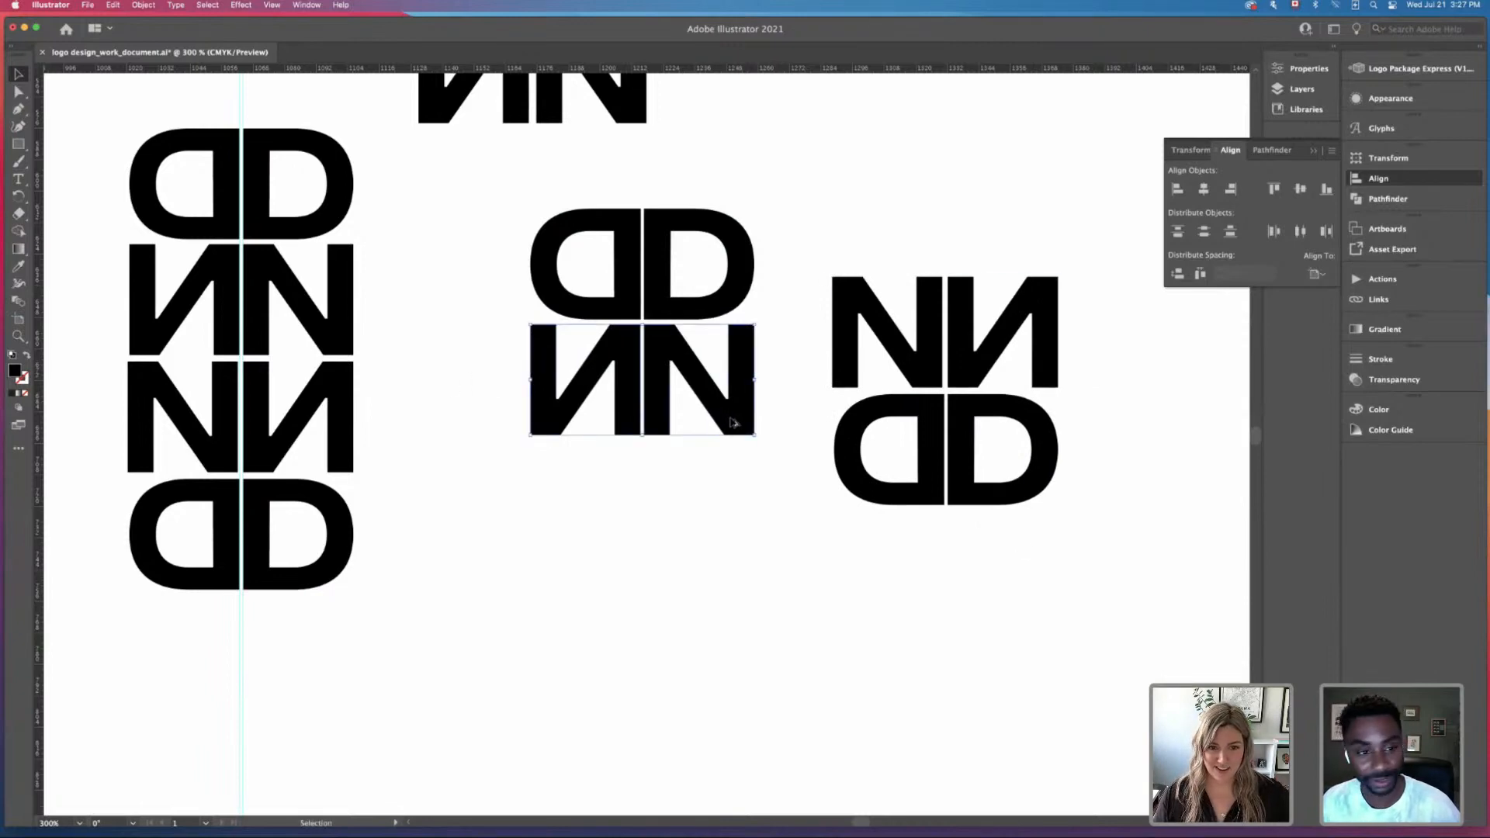
drag(732, 423, 731, 191)
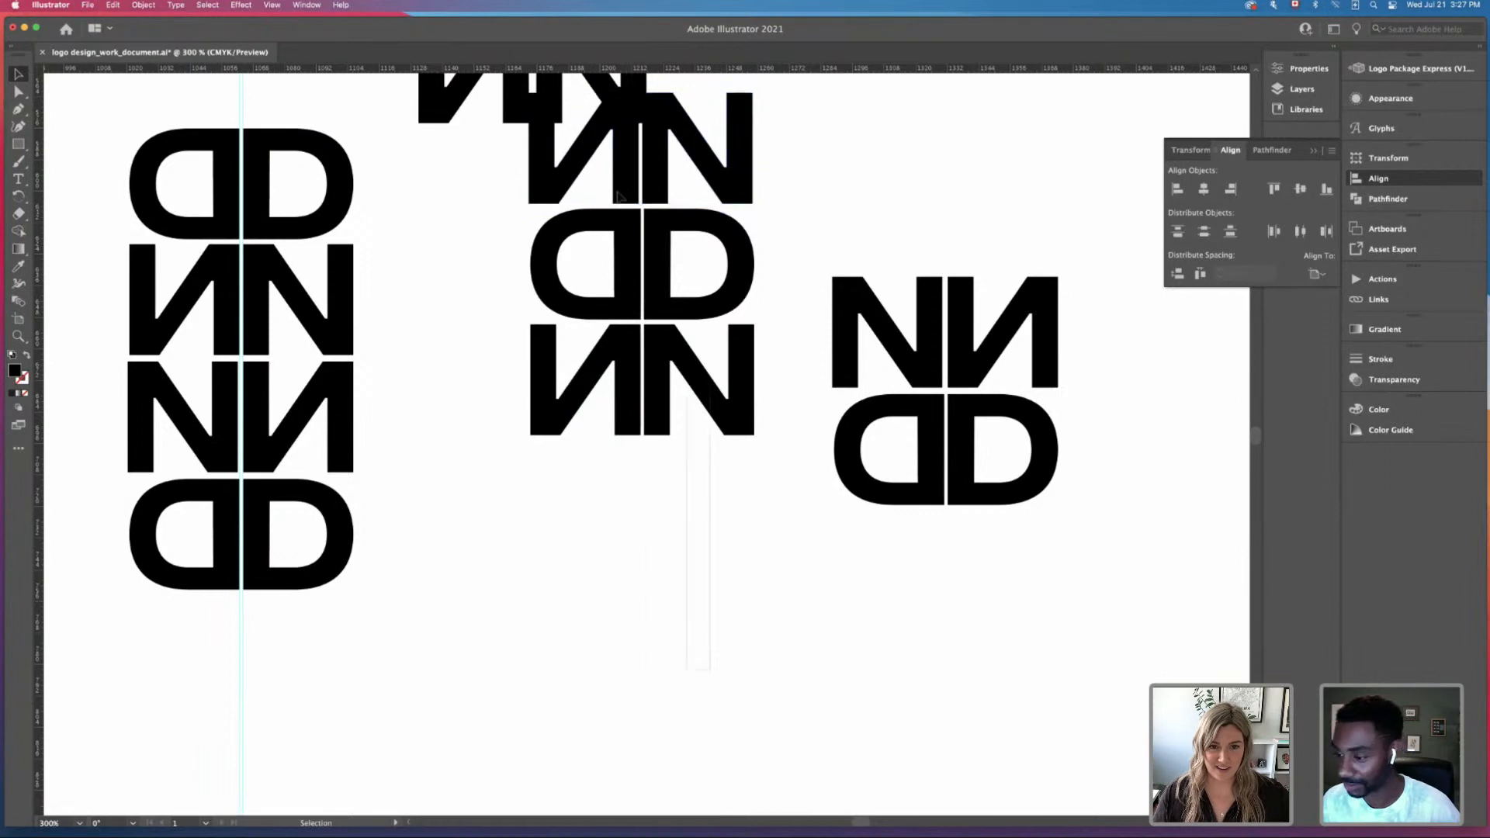
drag(618, 197, 622, 397)
click(663, 250)
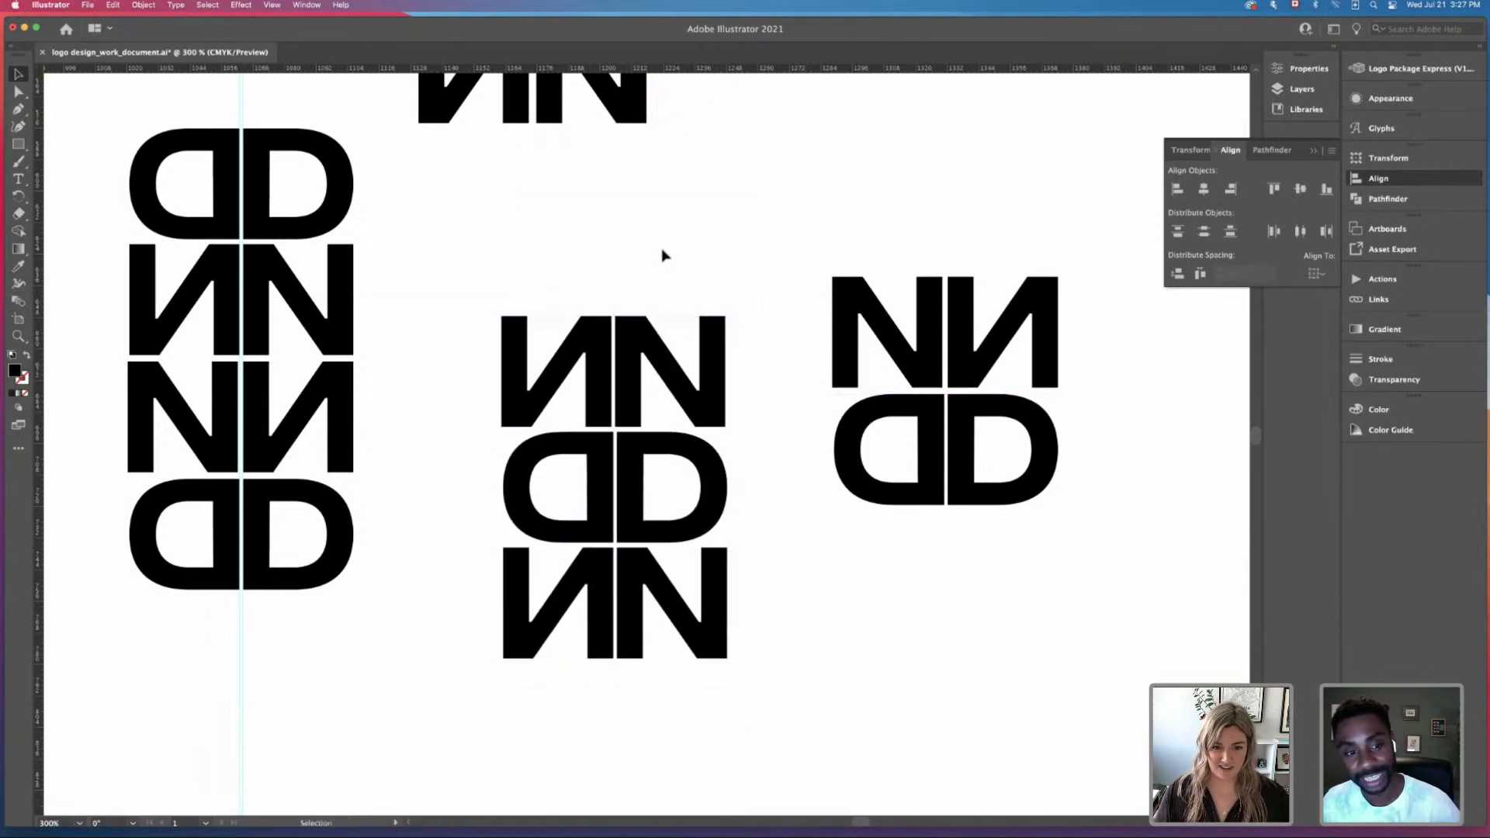
key(super+minus)
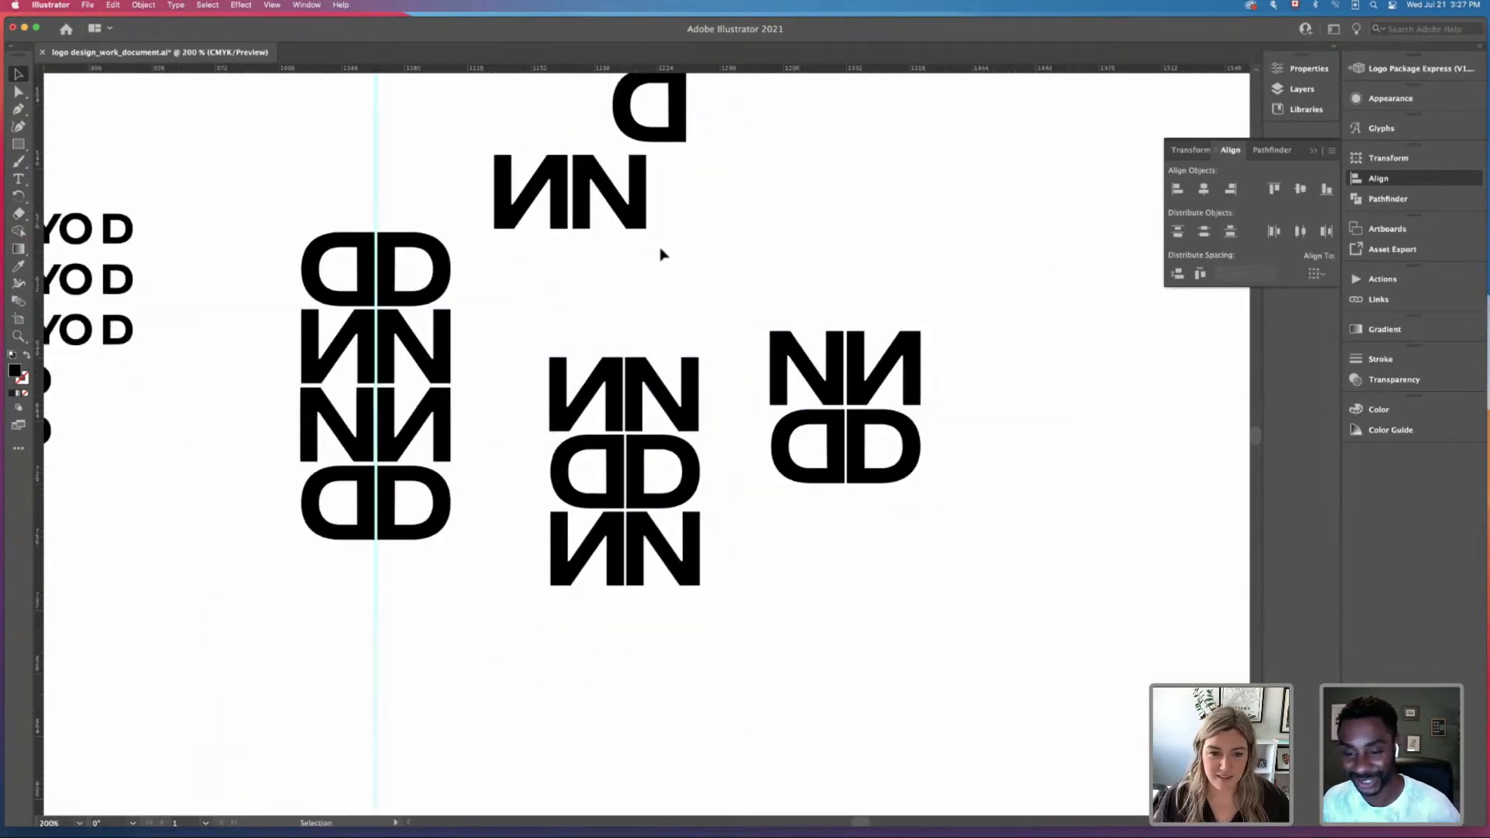
mouse_move(798, 306)
mouse_down()
mouse_move(730, 306)
mouse_move(789, 321)
mouse_up()
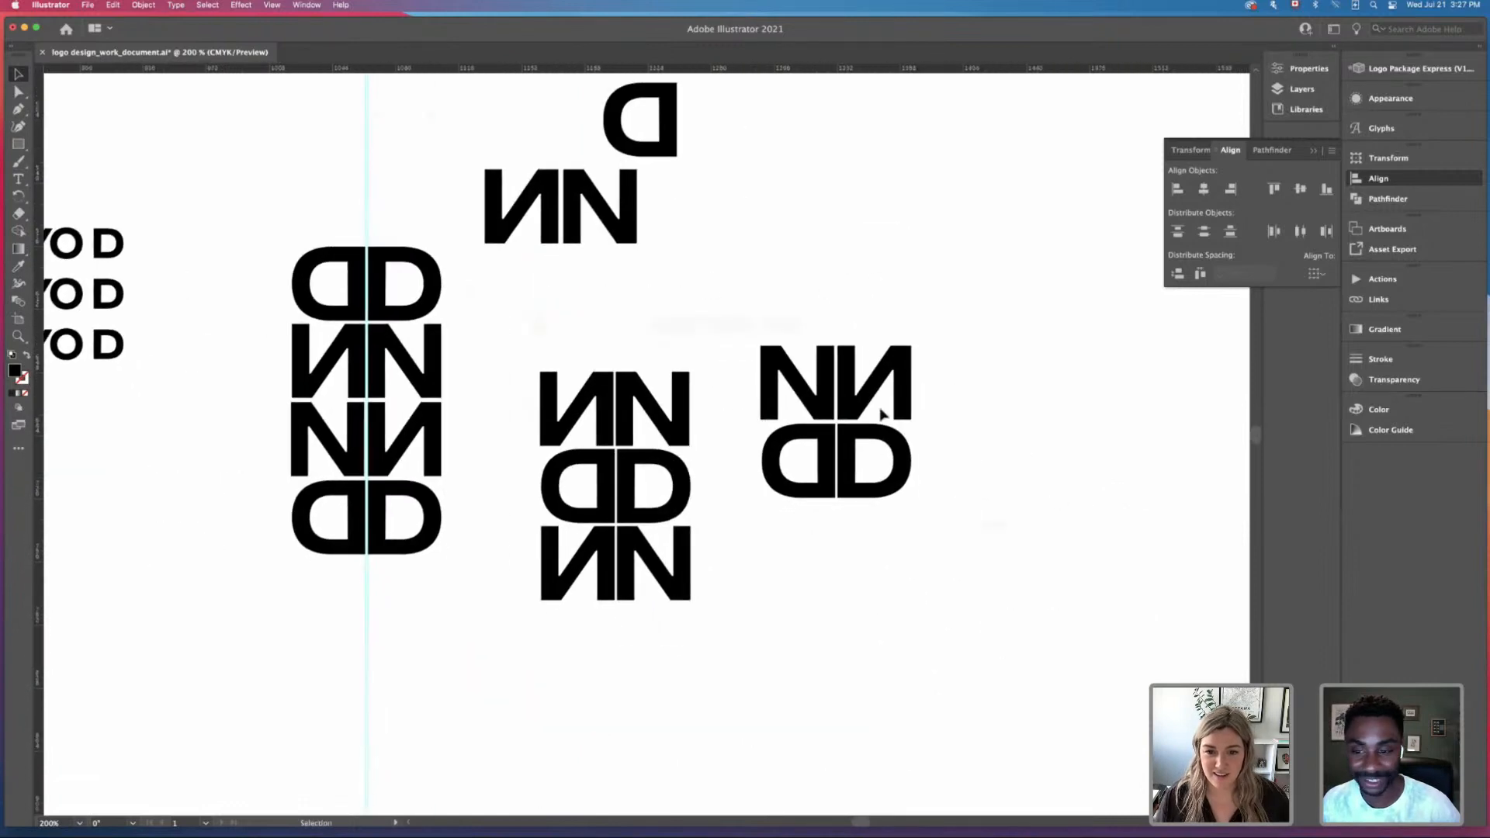
Step: Ungroup the D pair and the N pair of the separate two-row mark into individual letters
click(877, 485)
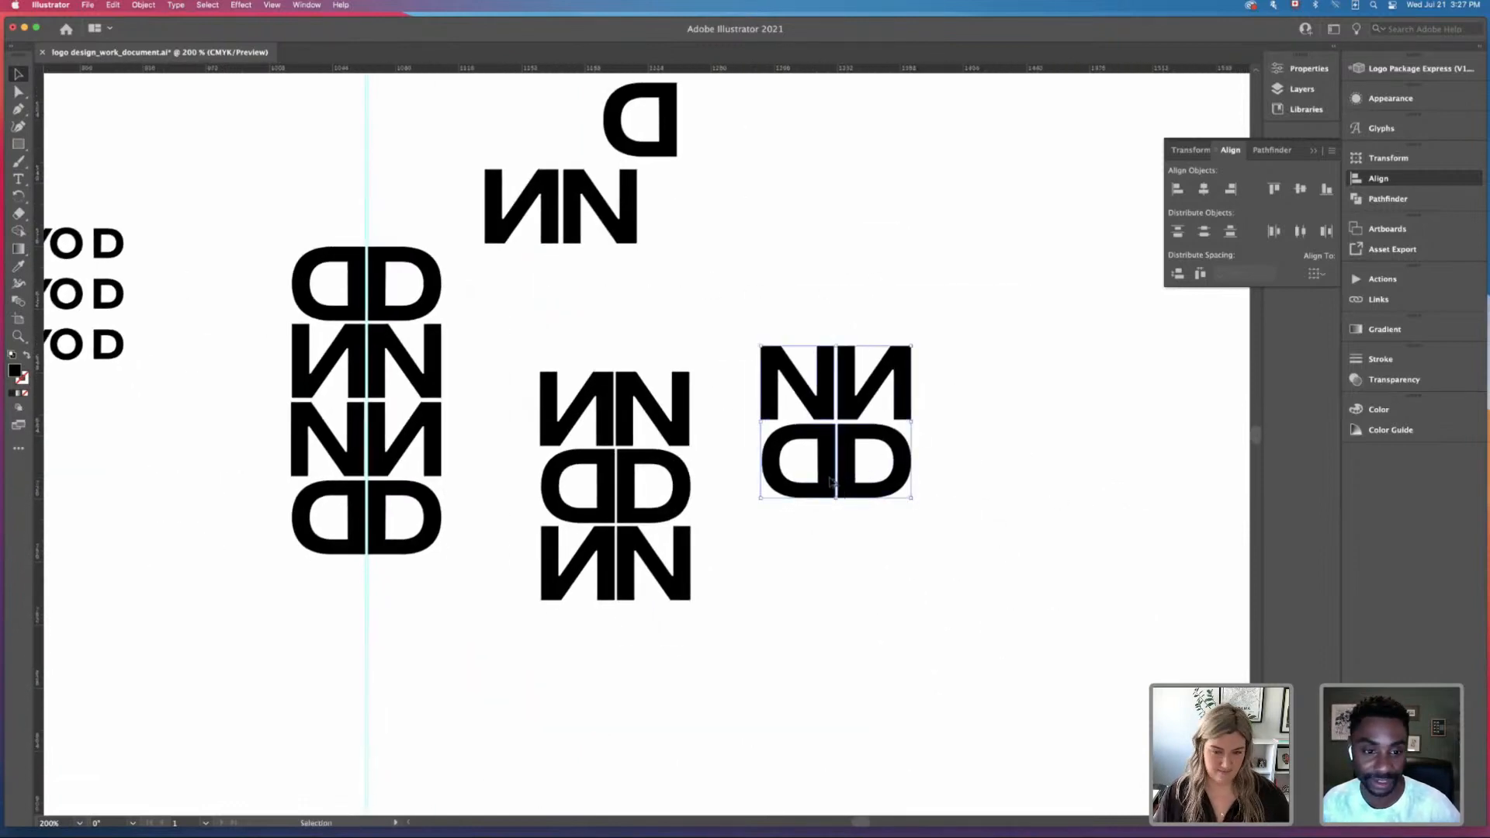
click(891, 515)
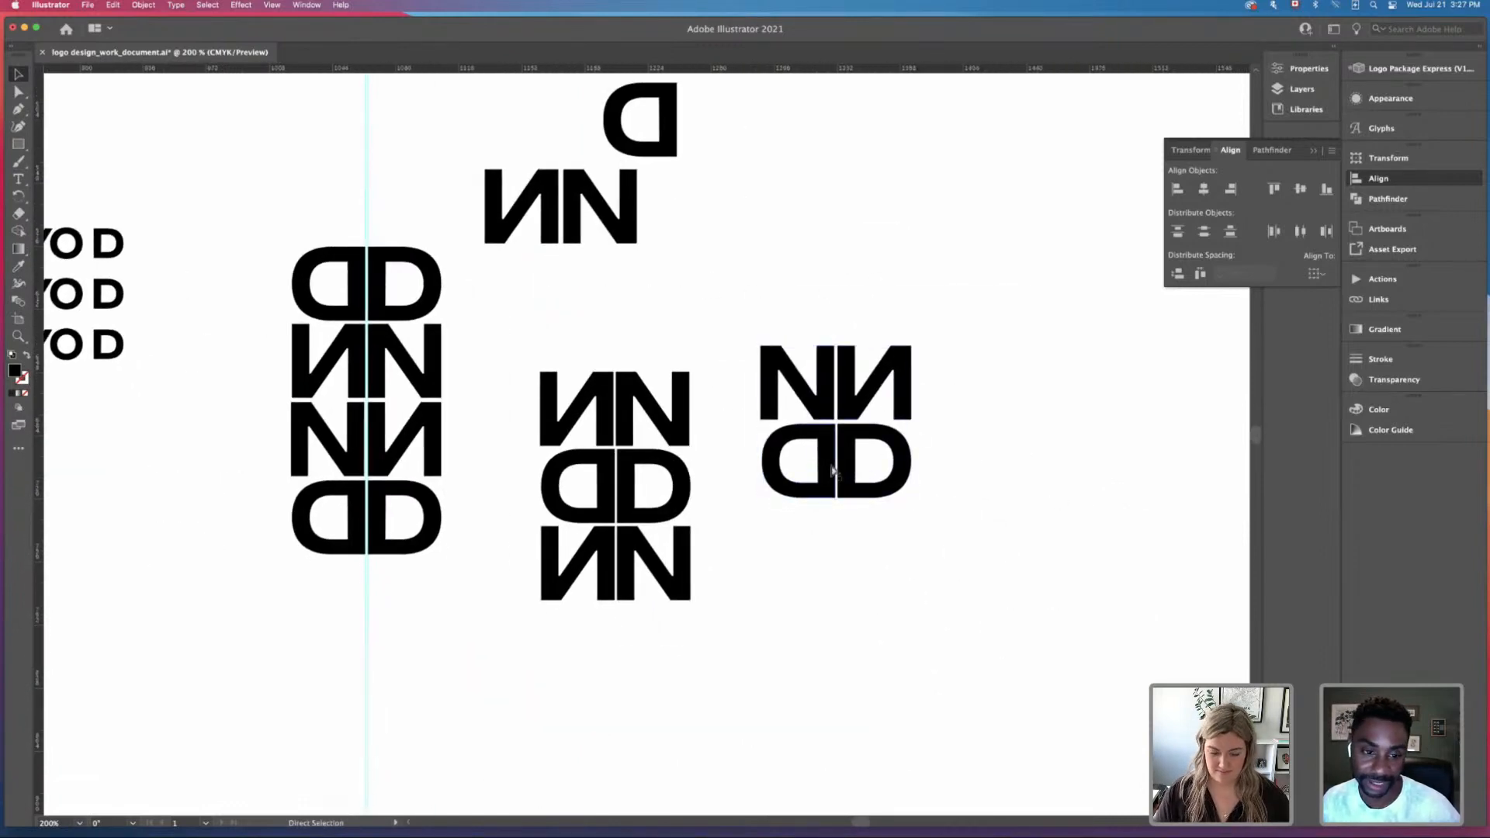
key(super+equal)
key(super+equal)
drag(831, 465, 495, 419)
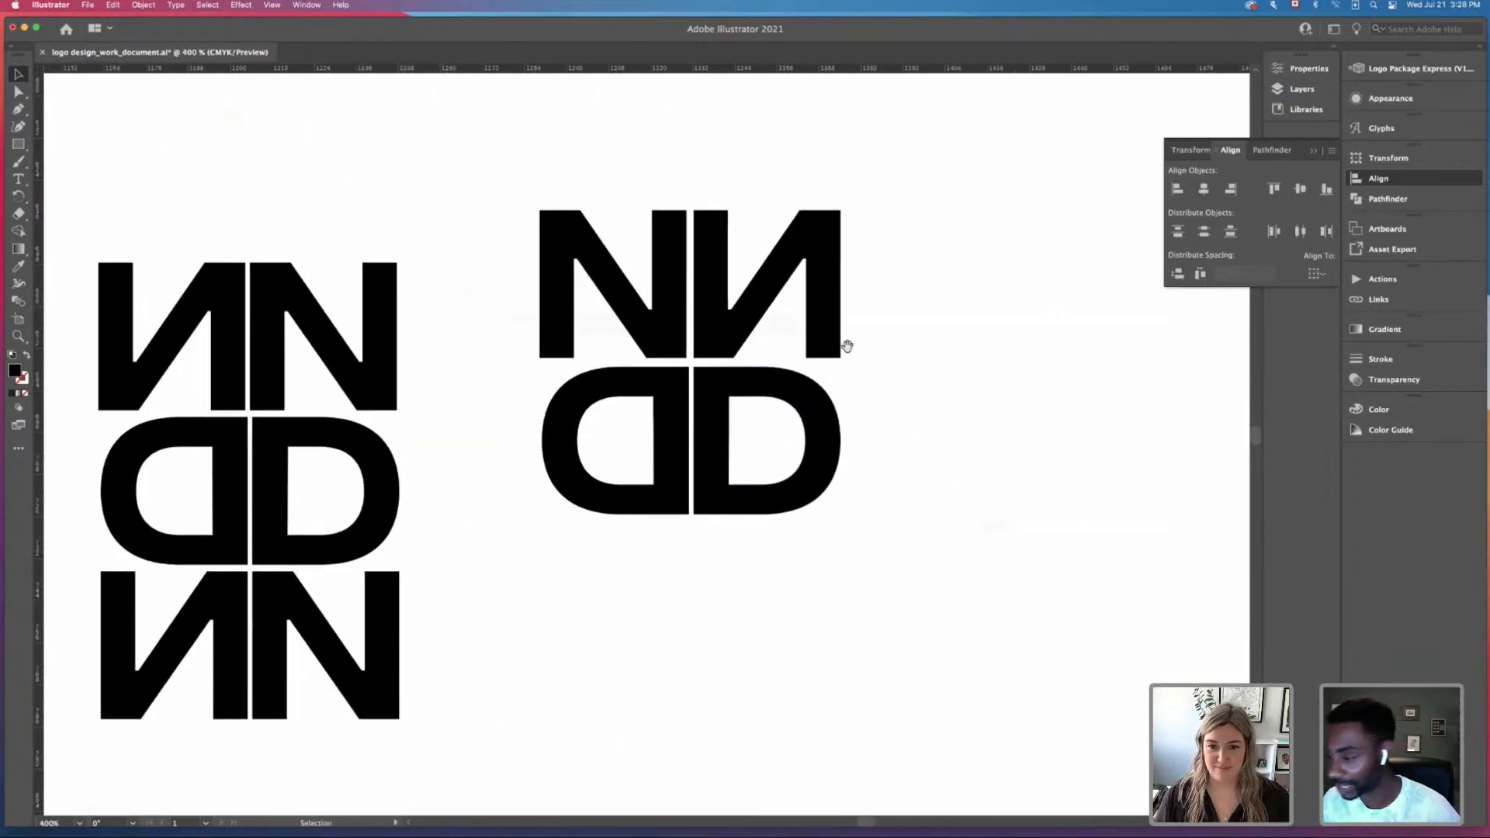
drag(904, 332, 875, 349)
click(641, 410)
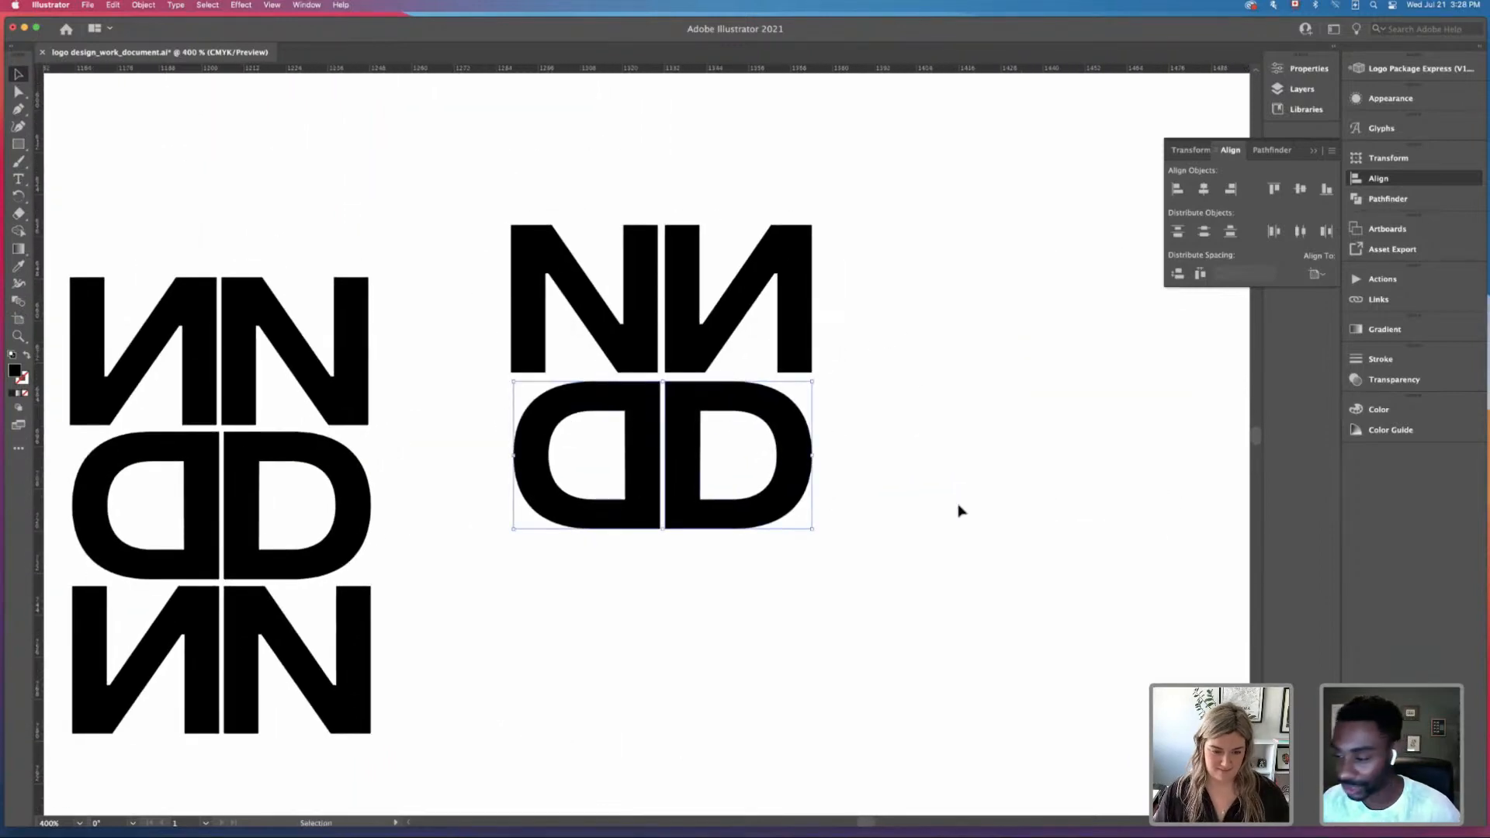
key(shift+super+g)
click(666, 278)
key(shift+super+g)
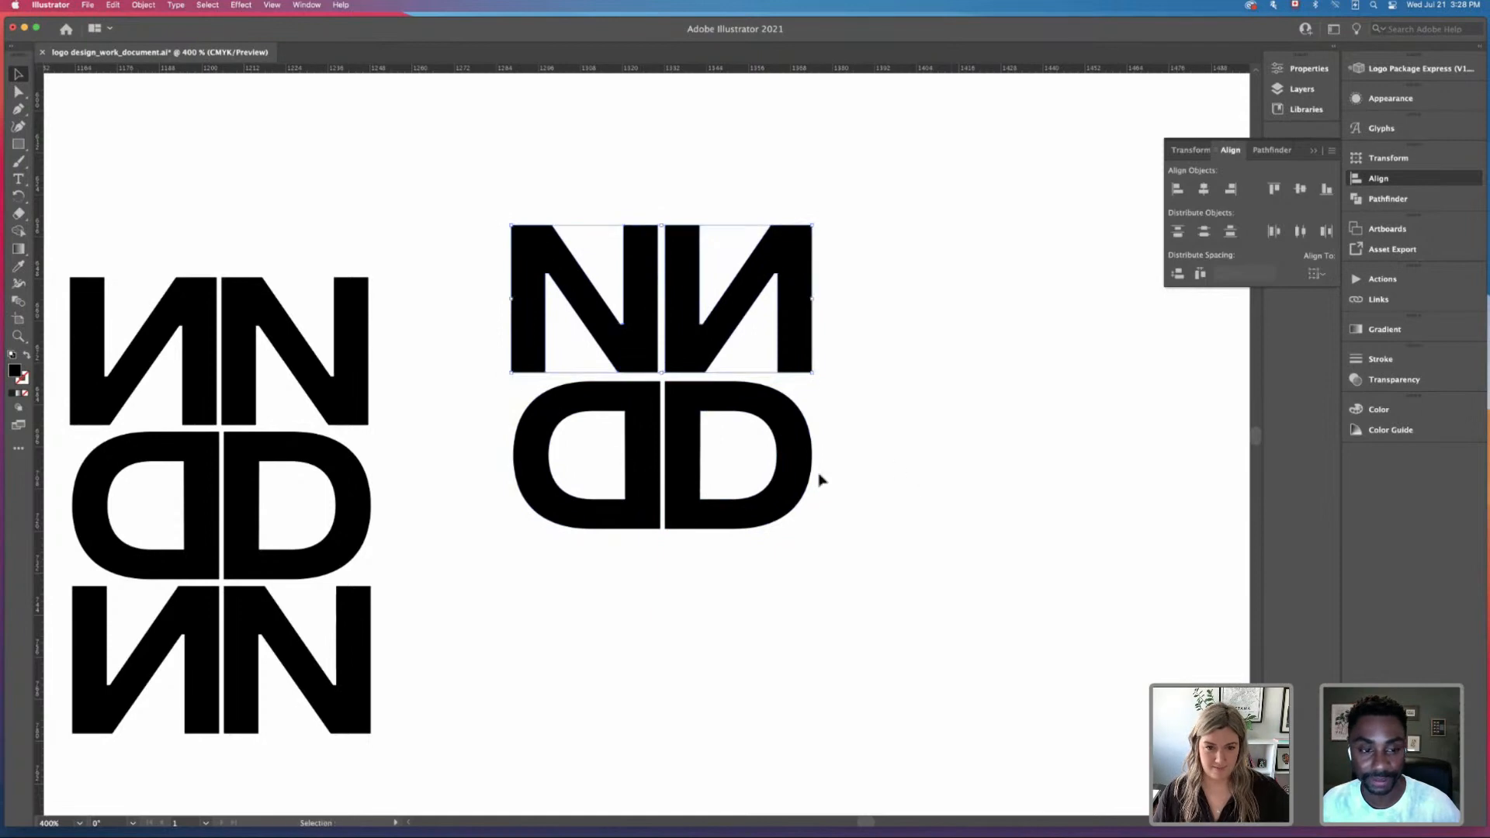
Step: Nudge the left N and left D of the two-row mark rightward until they join their mirrored partners without a gap
click(819, 476)
drag(489, 164, 607, 526)
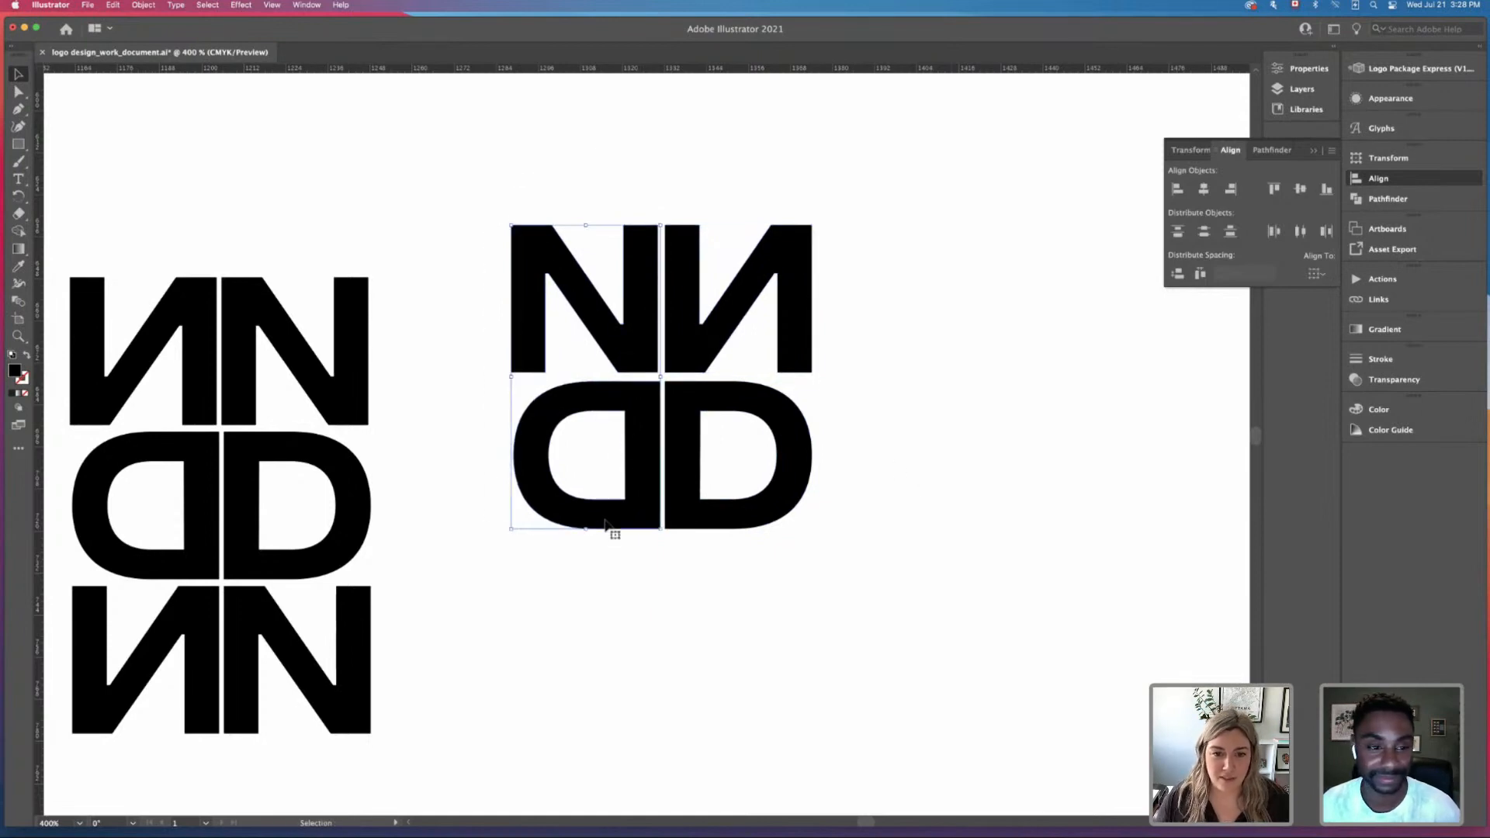
key(Right)
key(Right)
key(Right)
key(Right)
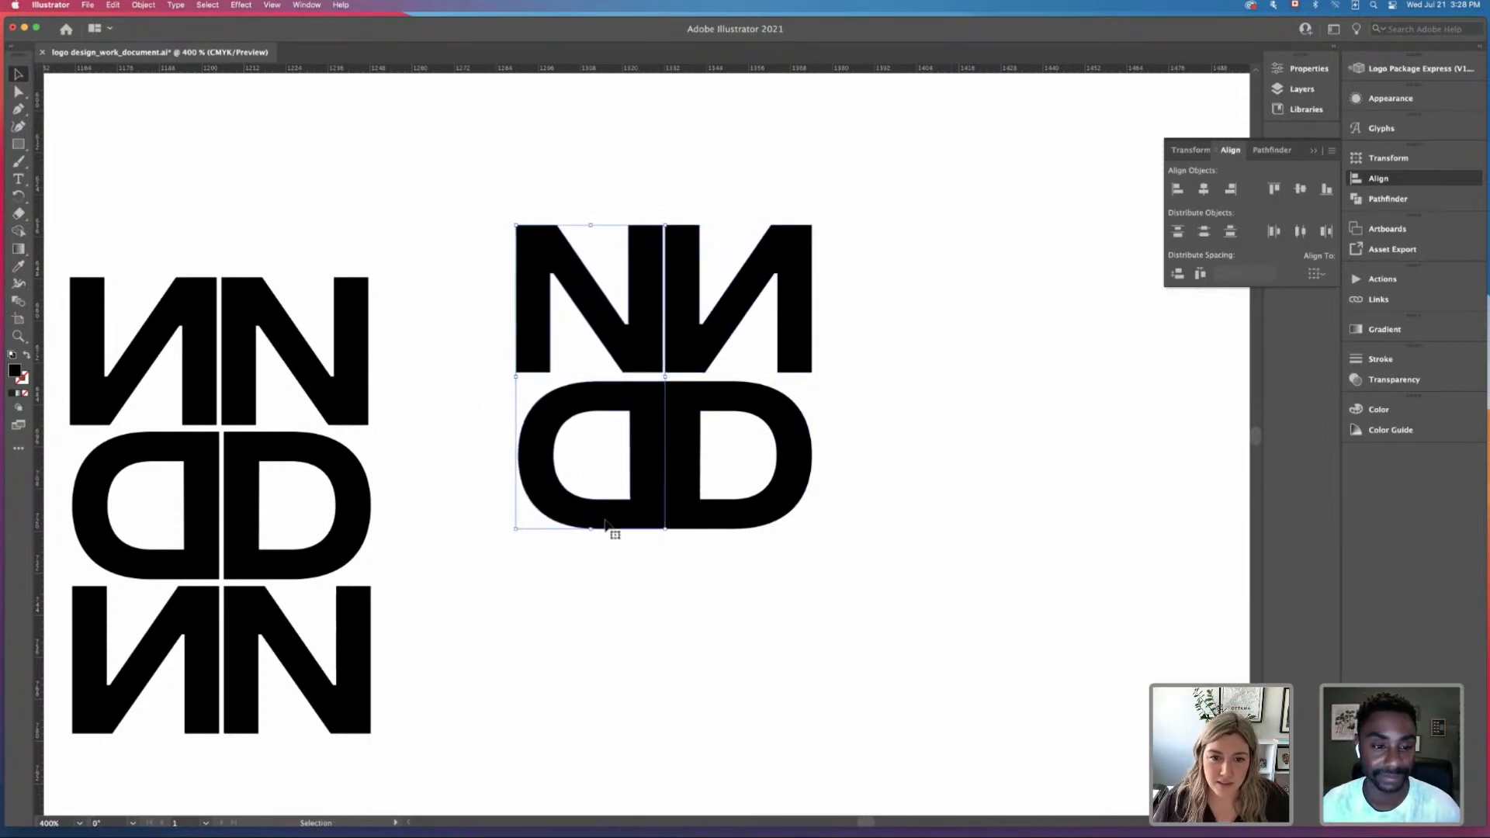
key(Right)
click(977, 518)
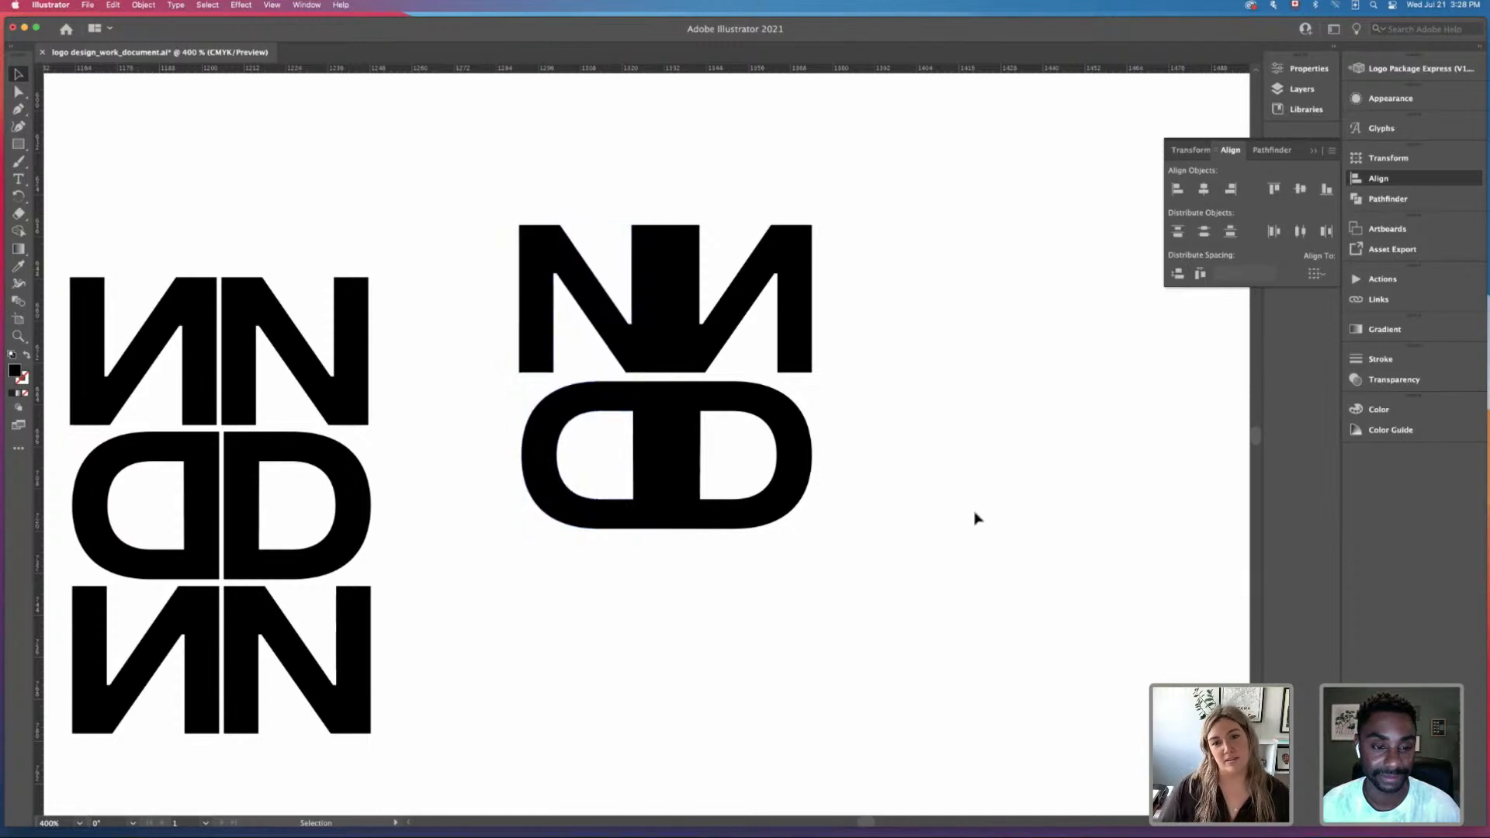
Step: Add vertical guides along the right and left outer edges of the joined two-row mark
scroll(954, 428, down, 1)
key(super+minus)
key(super+minus)
key(super+minus)
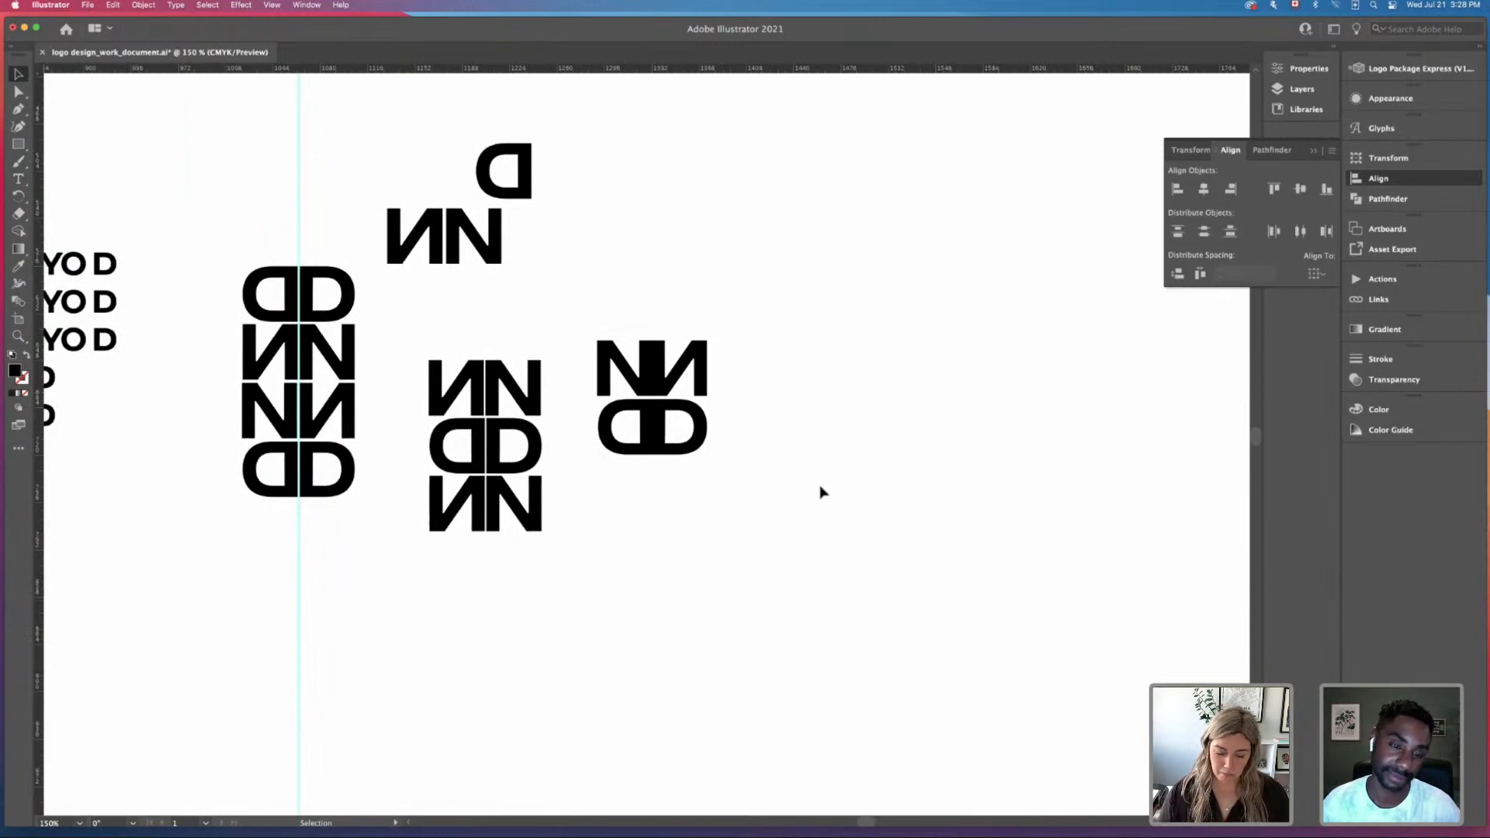
key(super+minus)
key(super+equal)
key(super+equal)
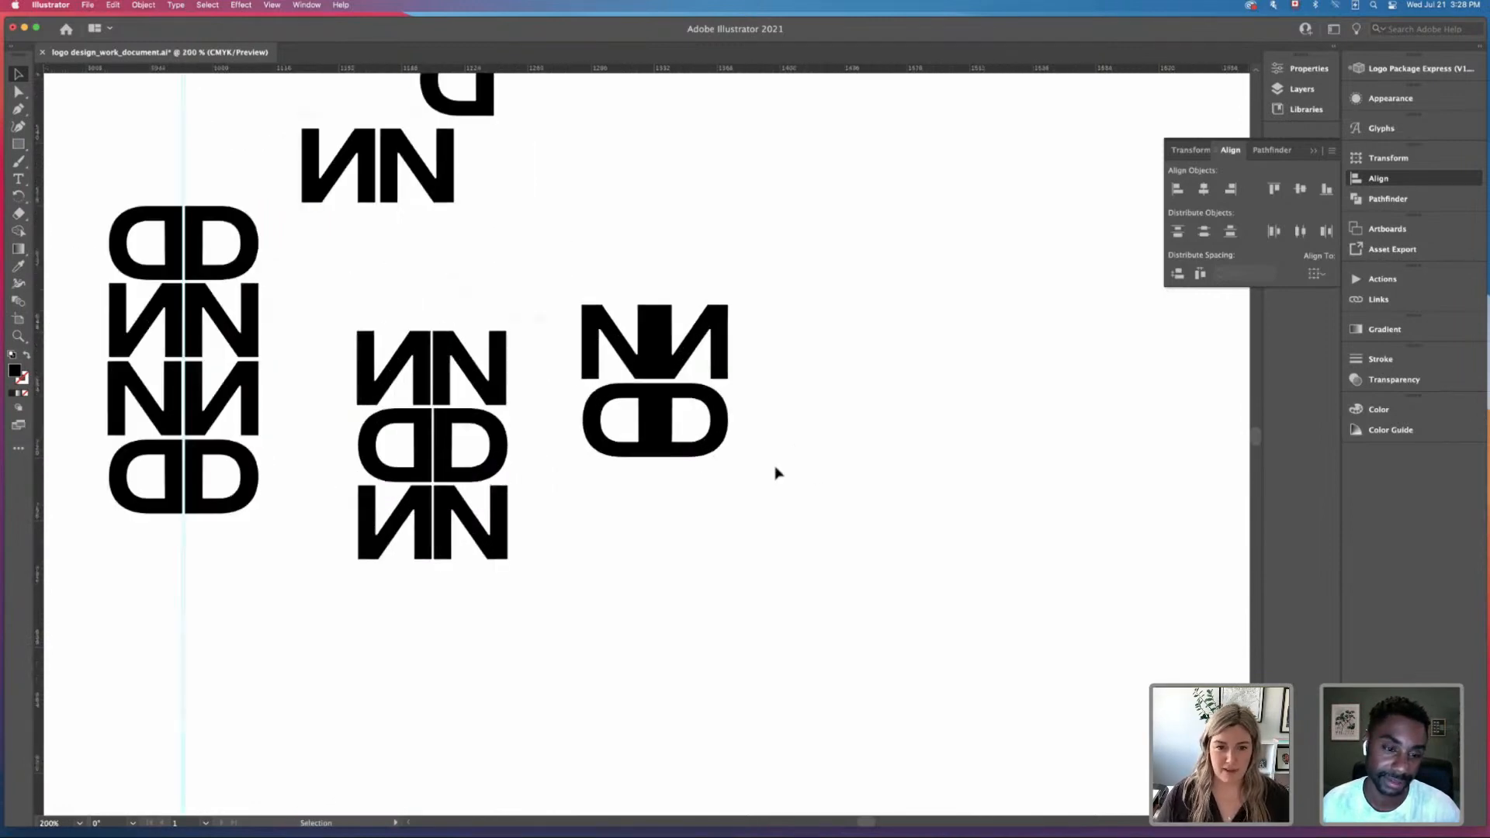
drag(573, 195, 772, 470)
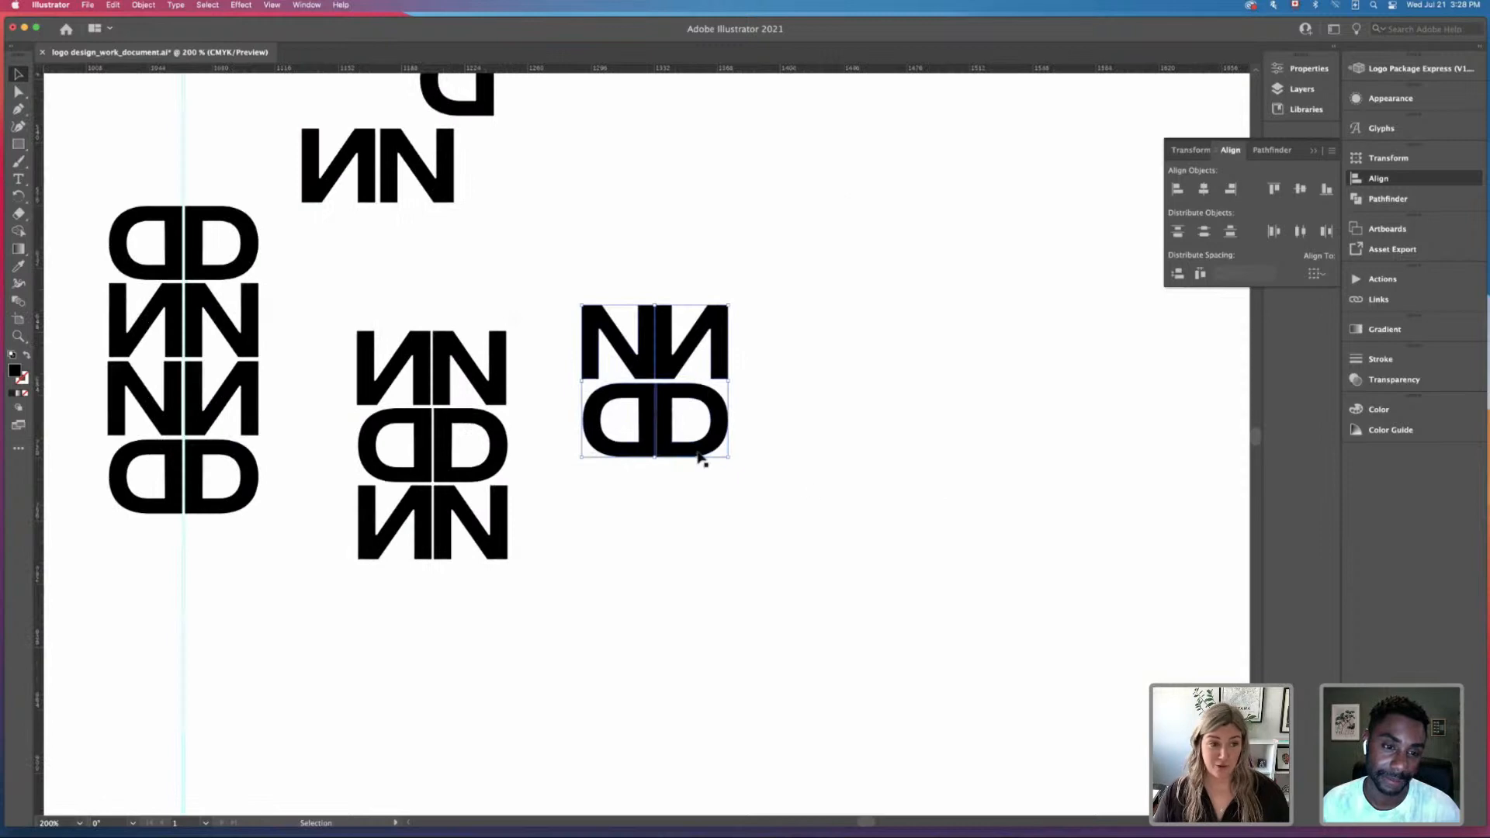
drag(43, 225, 729, 303)
click(819, 327)
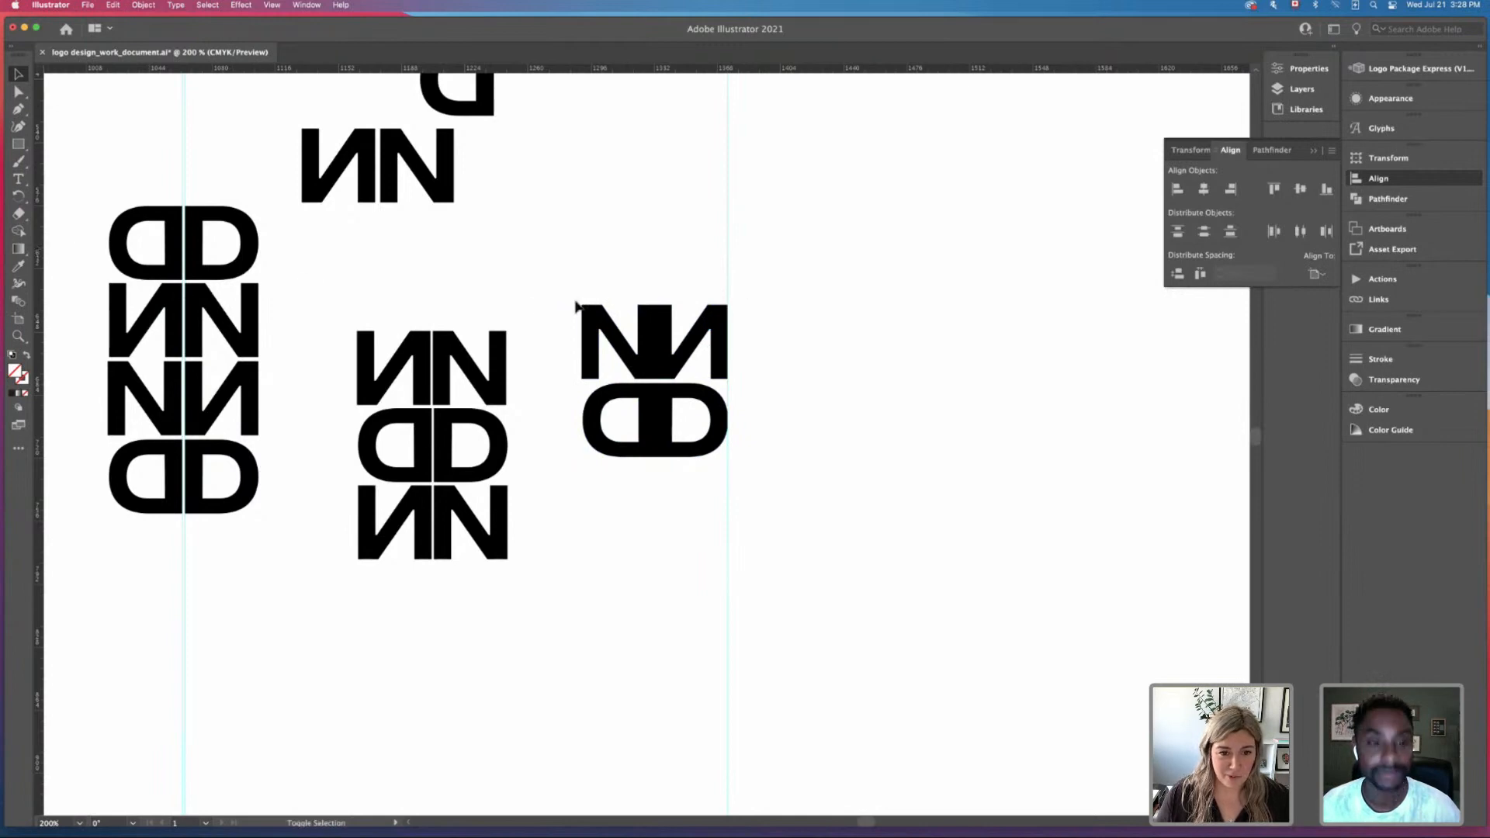
drag(42, 247, 581, 322)
click(807, 312)
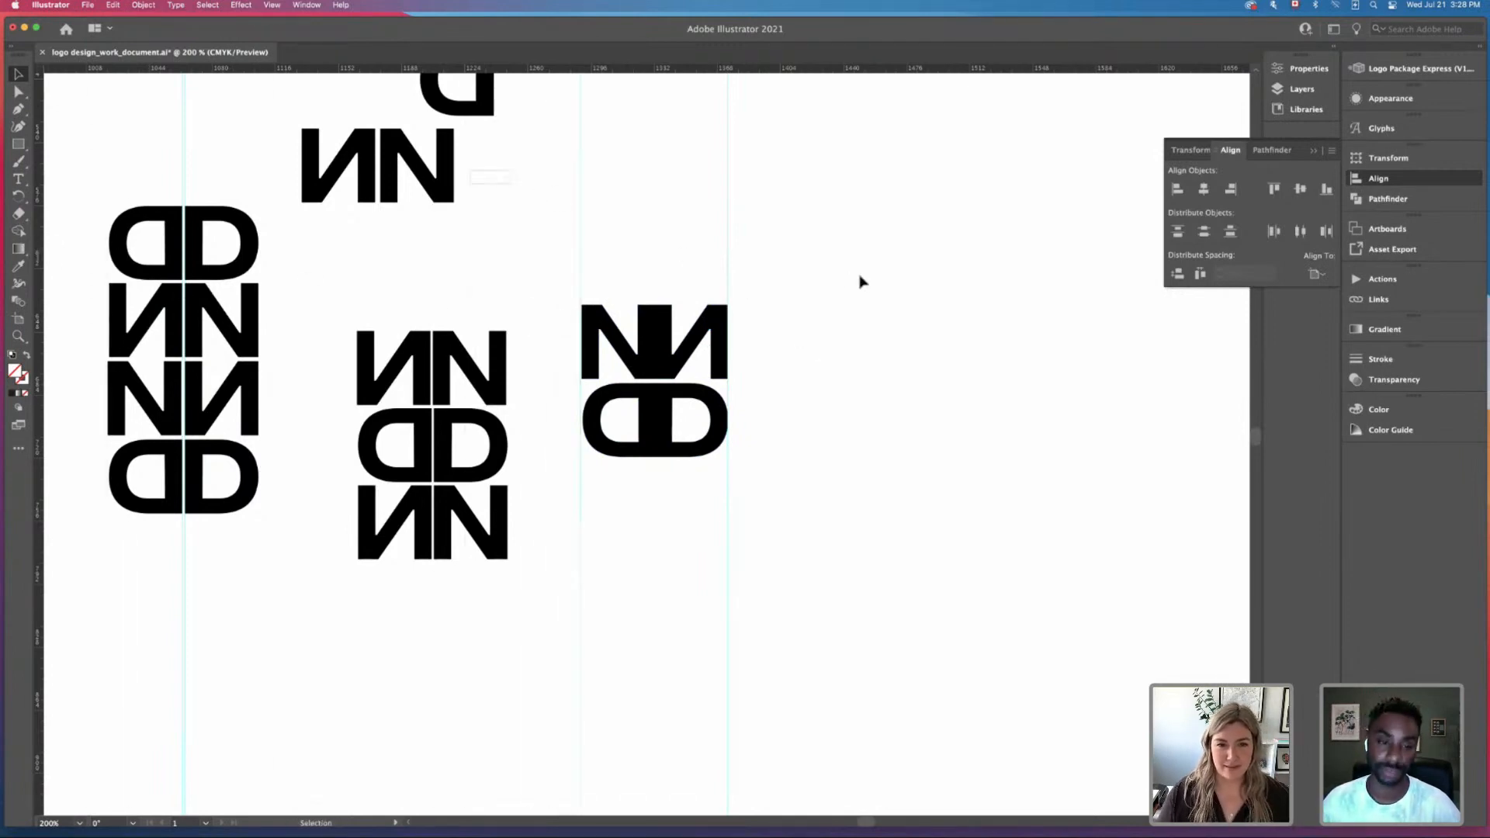
drag(860, 275, 862, 274)
click(867, 299)
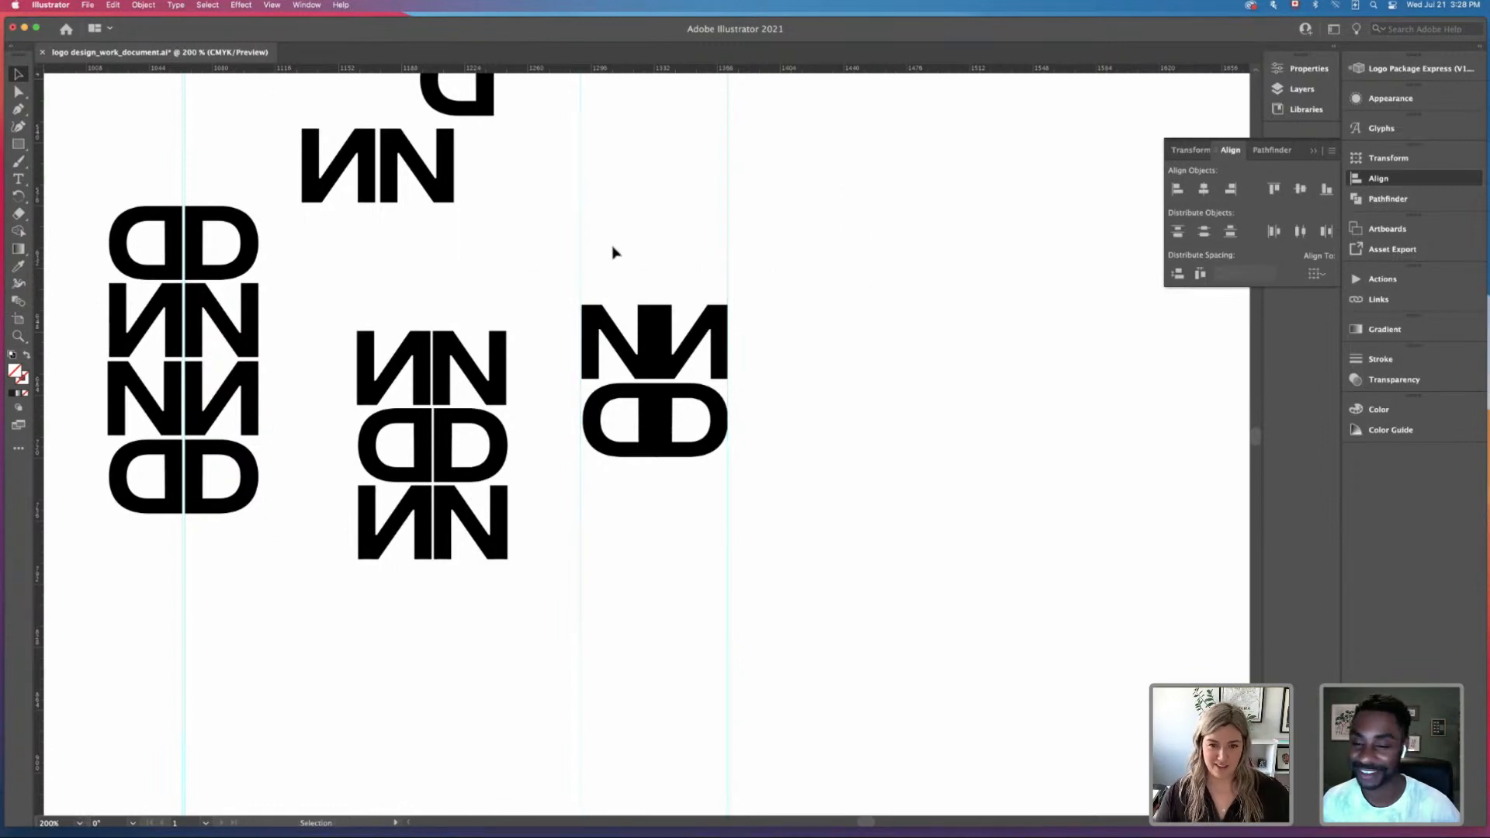
Step: Lower the joined N pair until it touches the top of the D pair, closing the gap between the rows
key(super+equal)
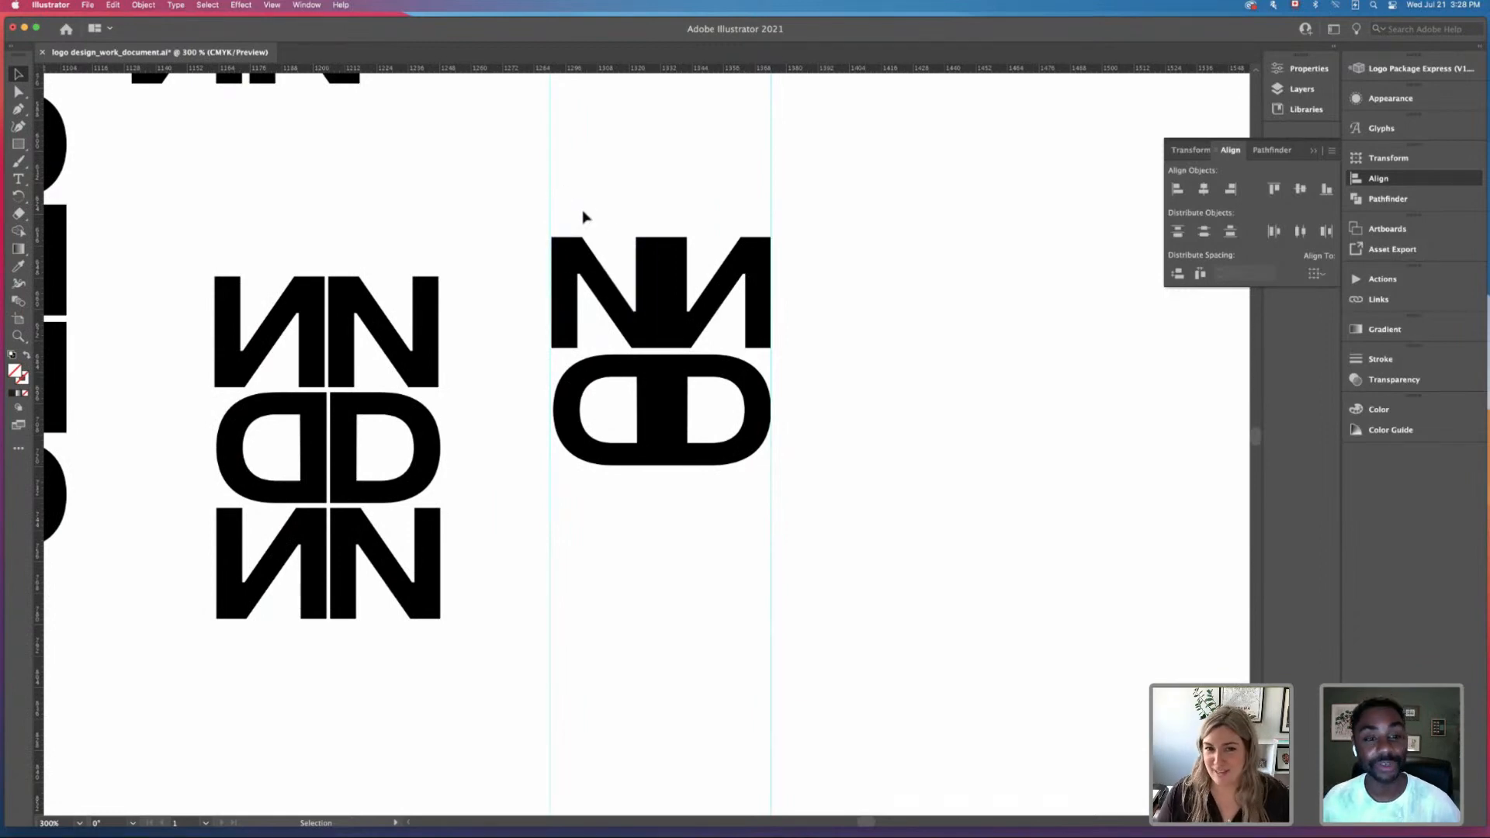
key(super+equal)
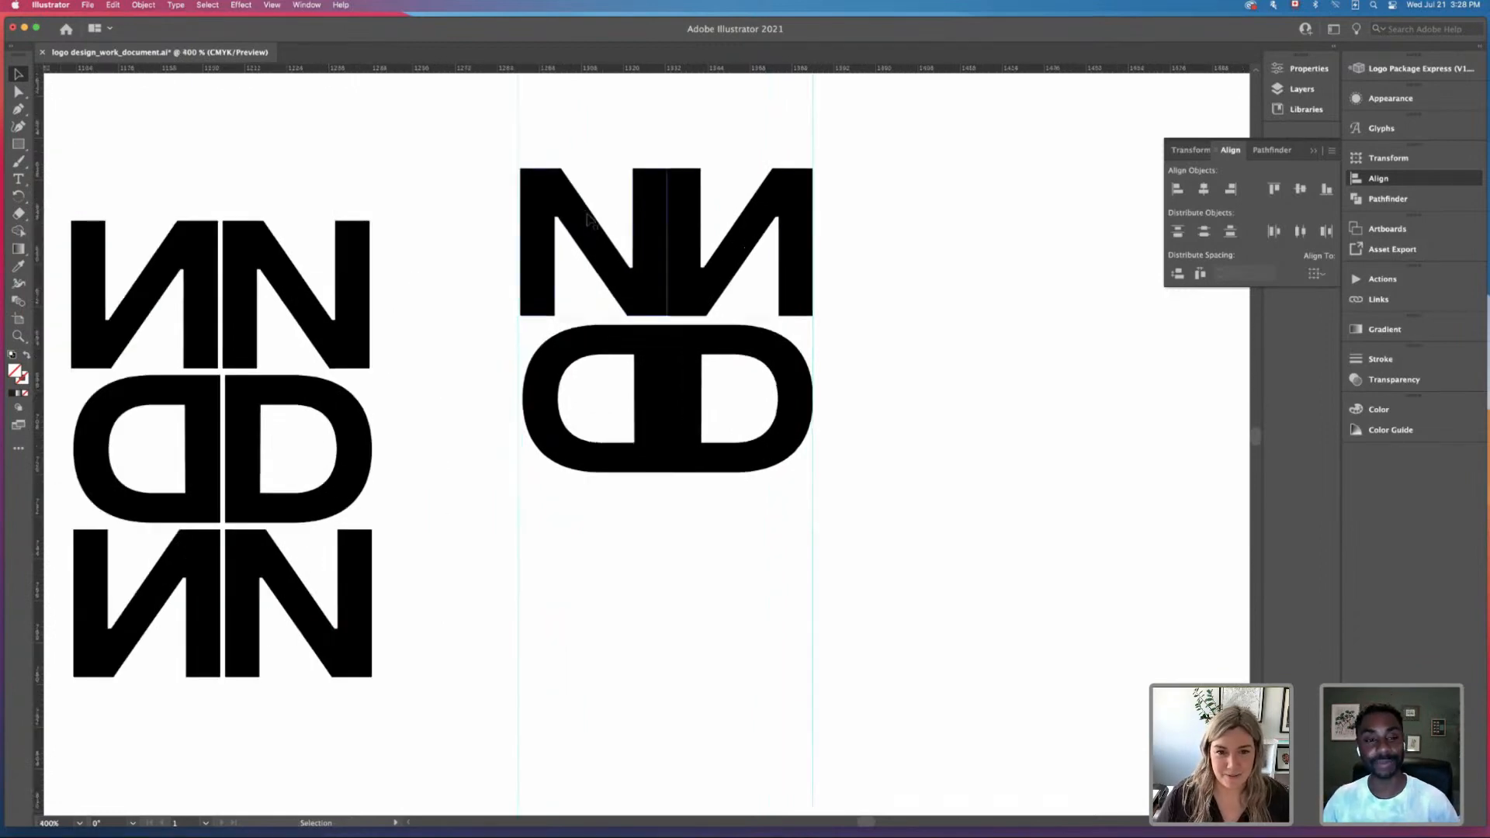
click(685, 261)
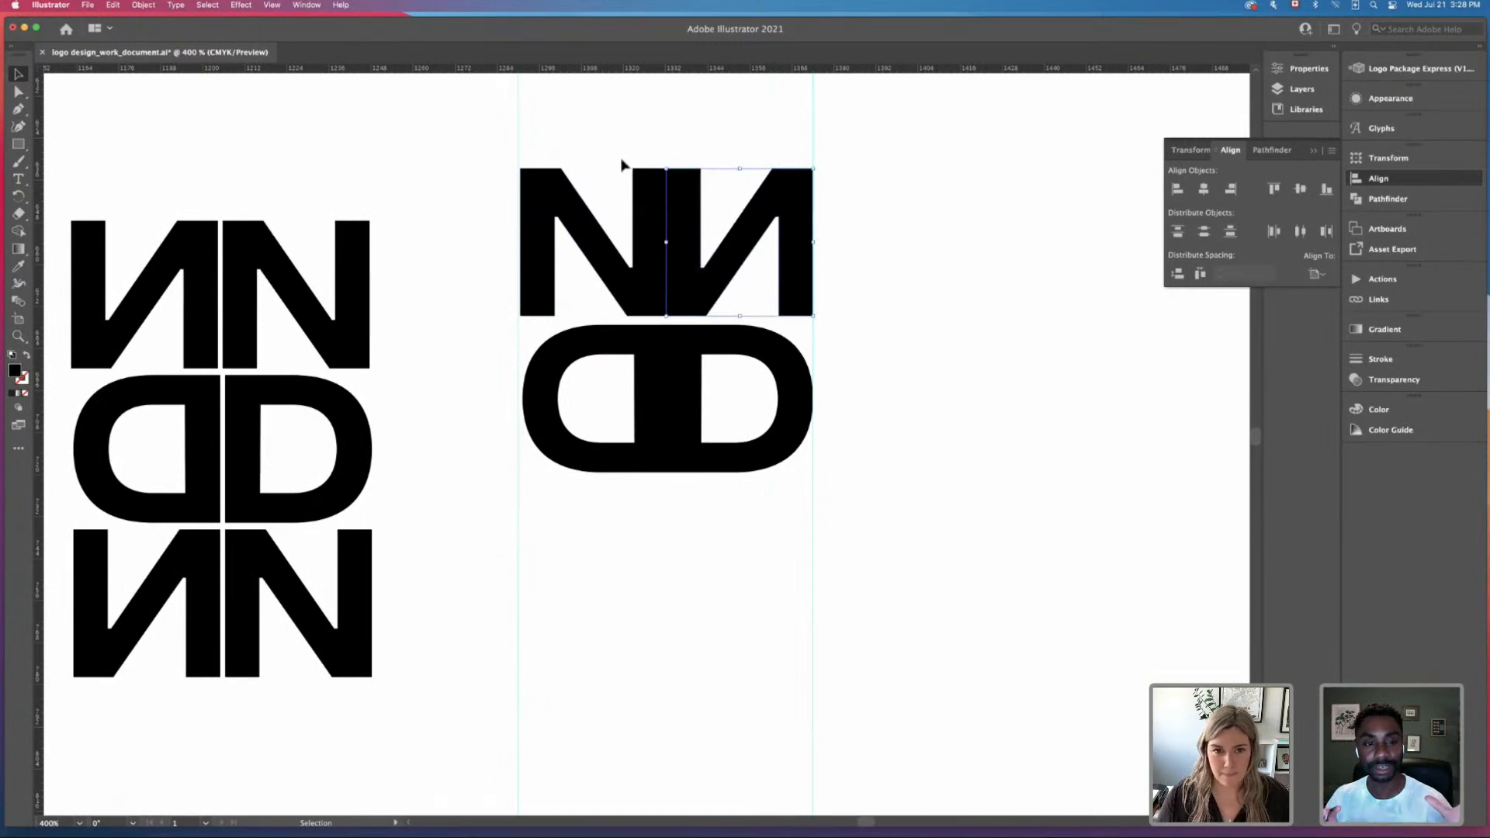
drag(622, 161, 711, 262)
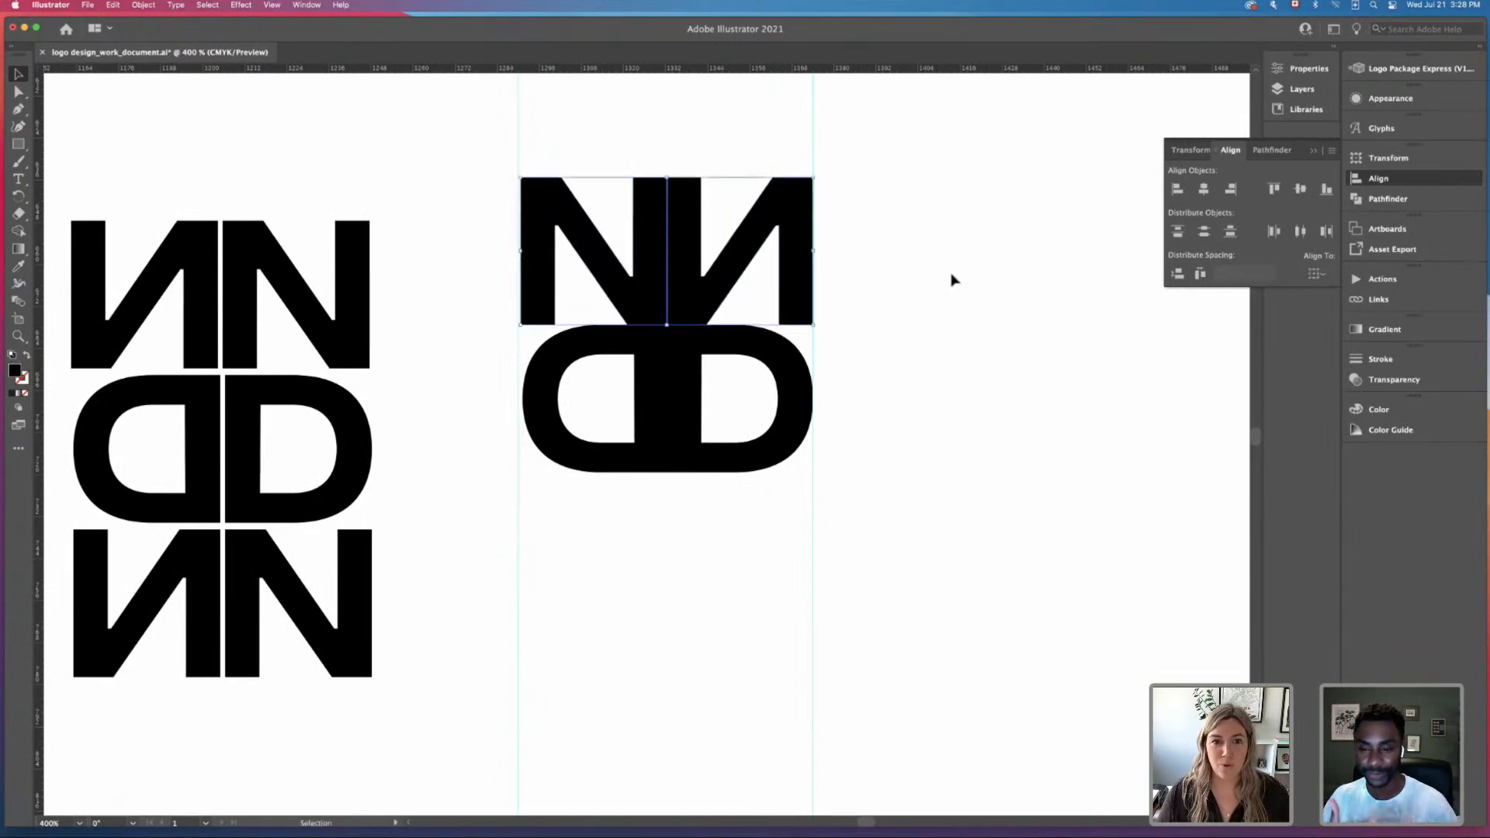
click(954, 280)
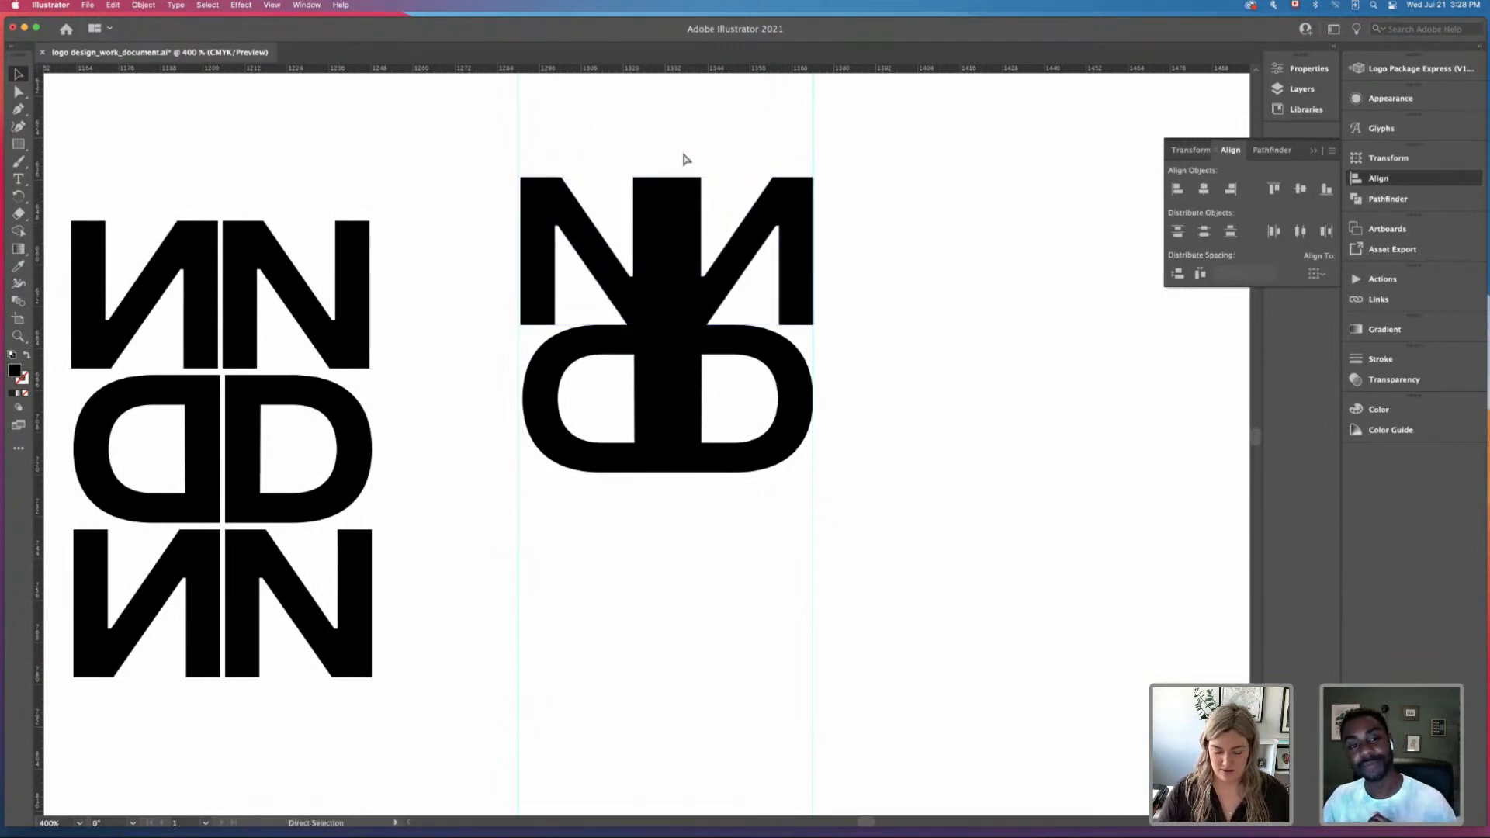
Step: Duplicate the fully joined N and D mark directly below the original, between the two vertical guides
key(super+minus)
key(super+minus)
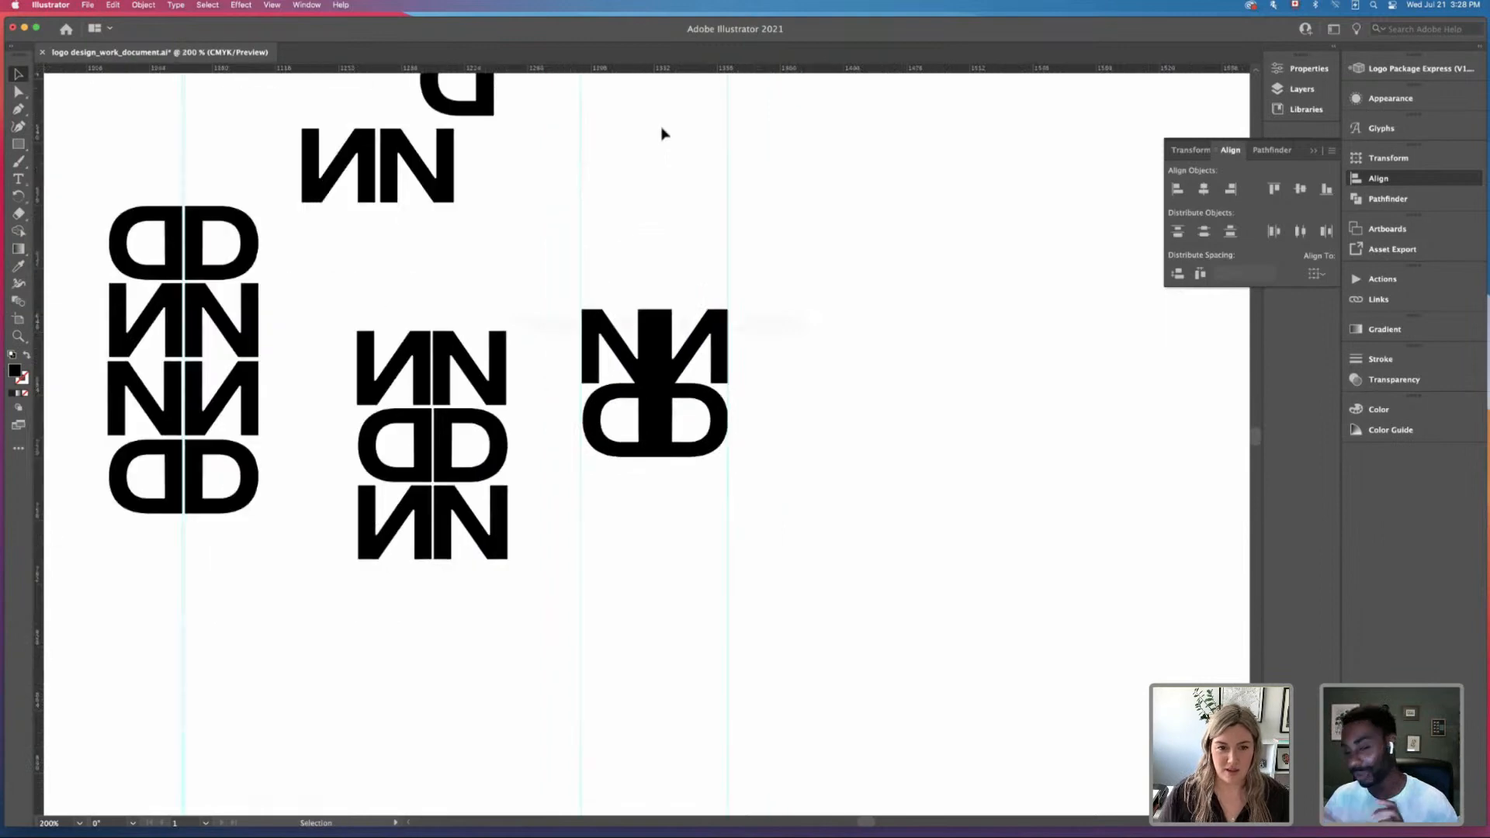
click(674, 366)
drag(660, 354, 660, 543)
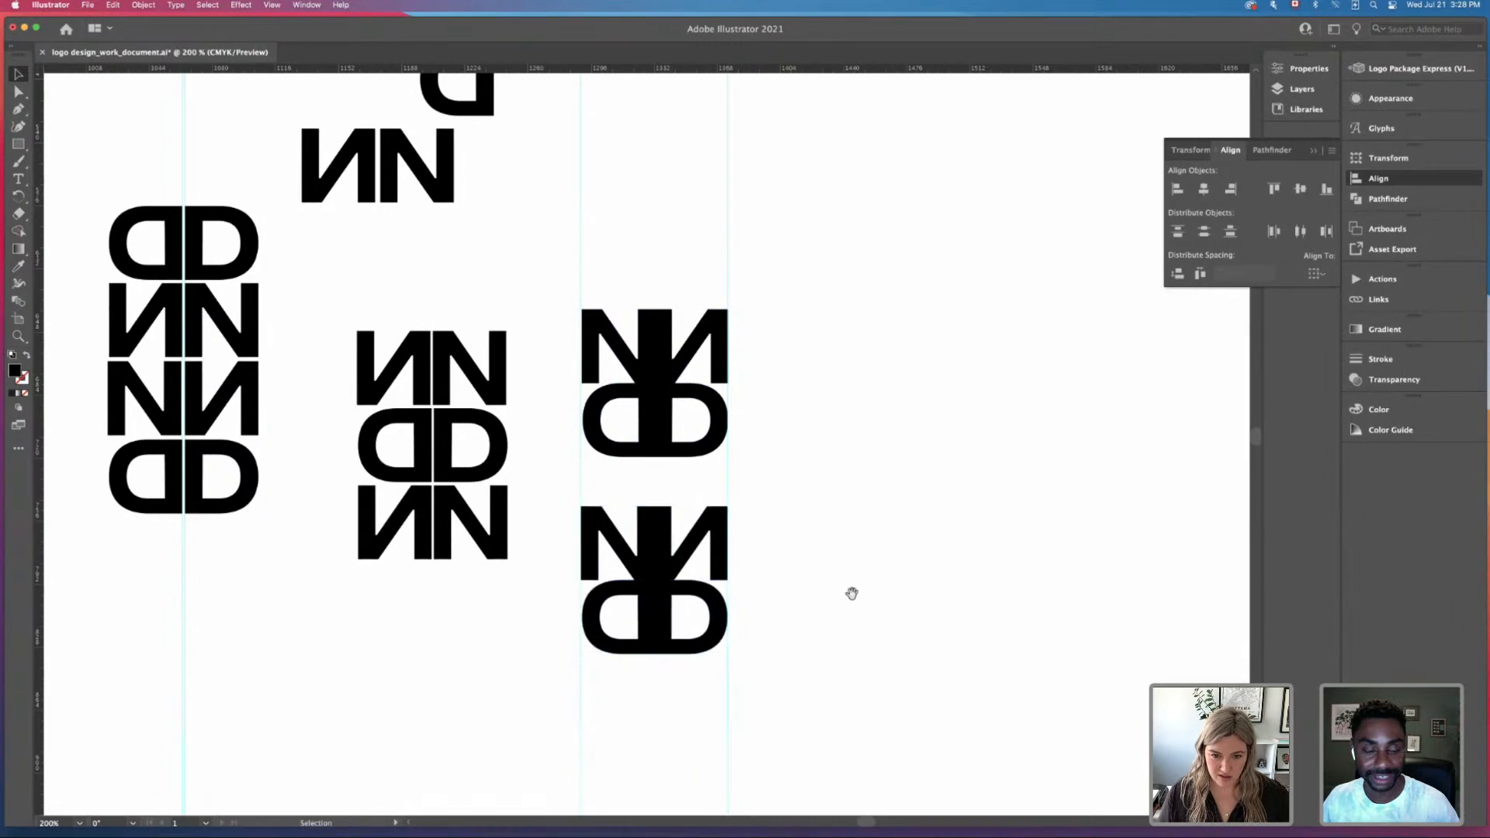
Step: Draw a black rectangle under the lower mark's left N leg, bridging it down over the left D's outer curve
drag(851, 593, 834, 432)
key(super+equal)
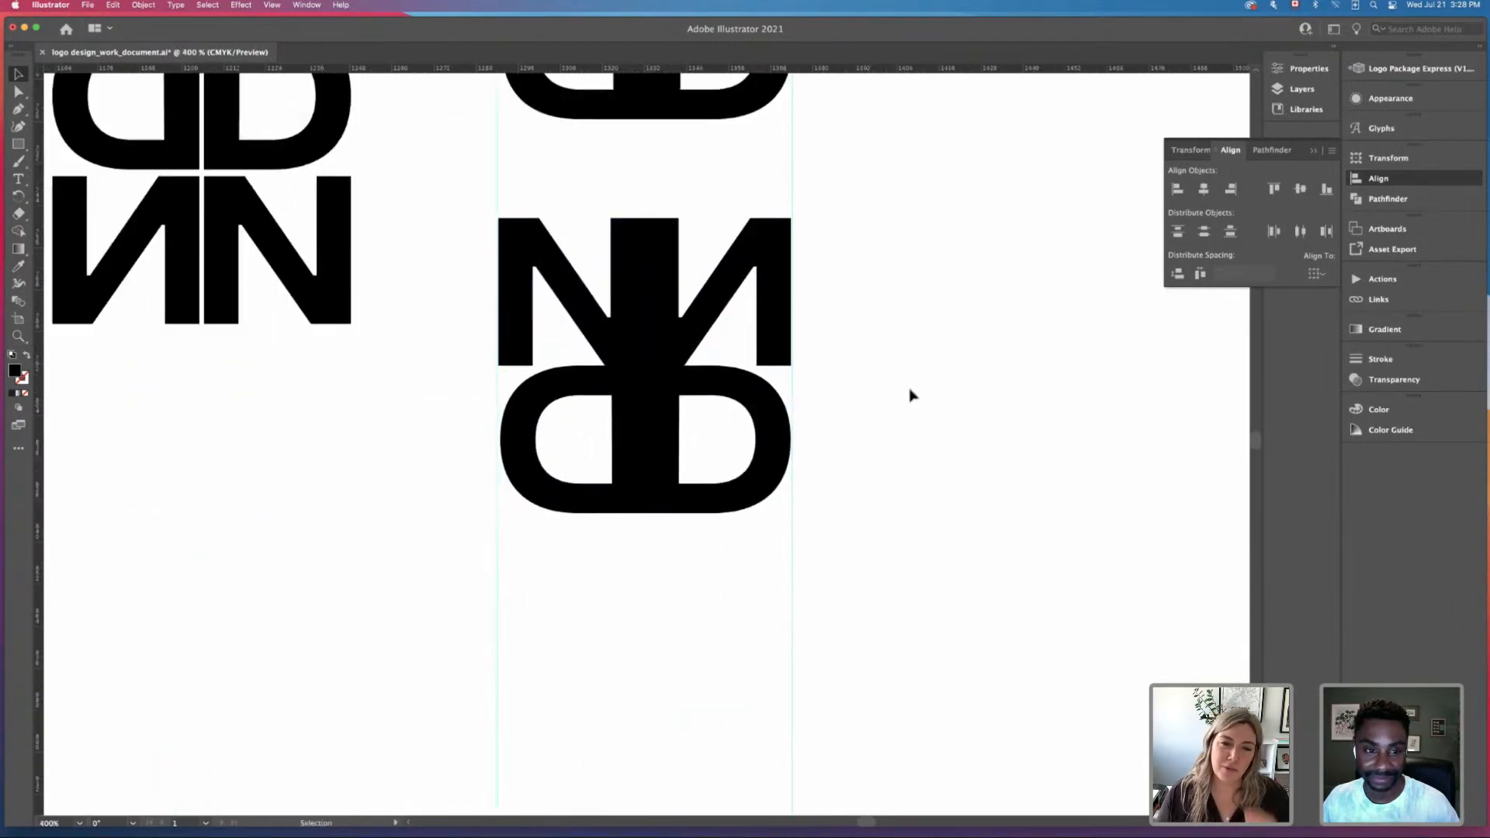
scroll(906, 395, up, 2)
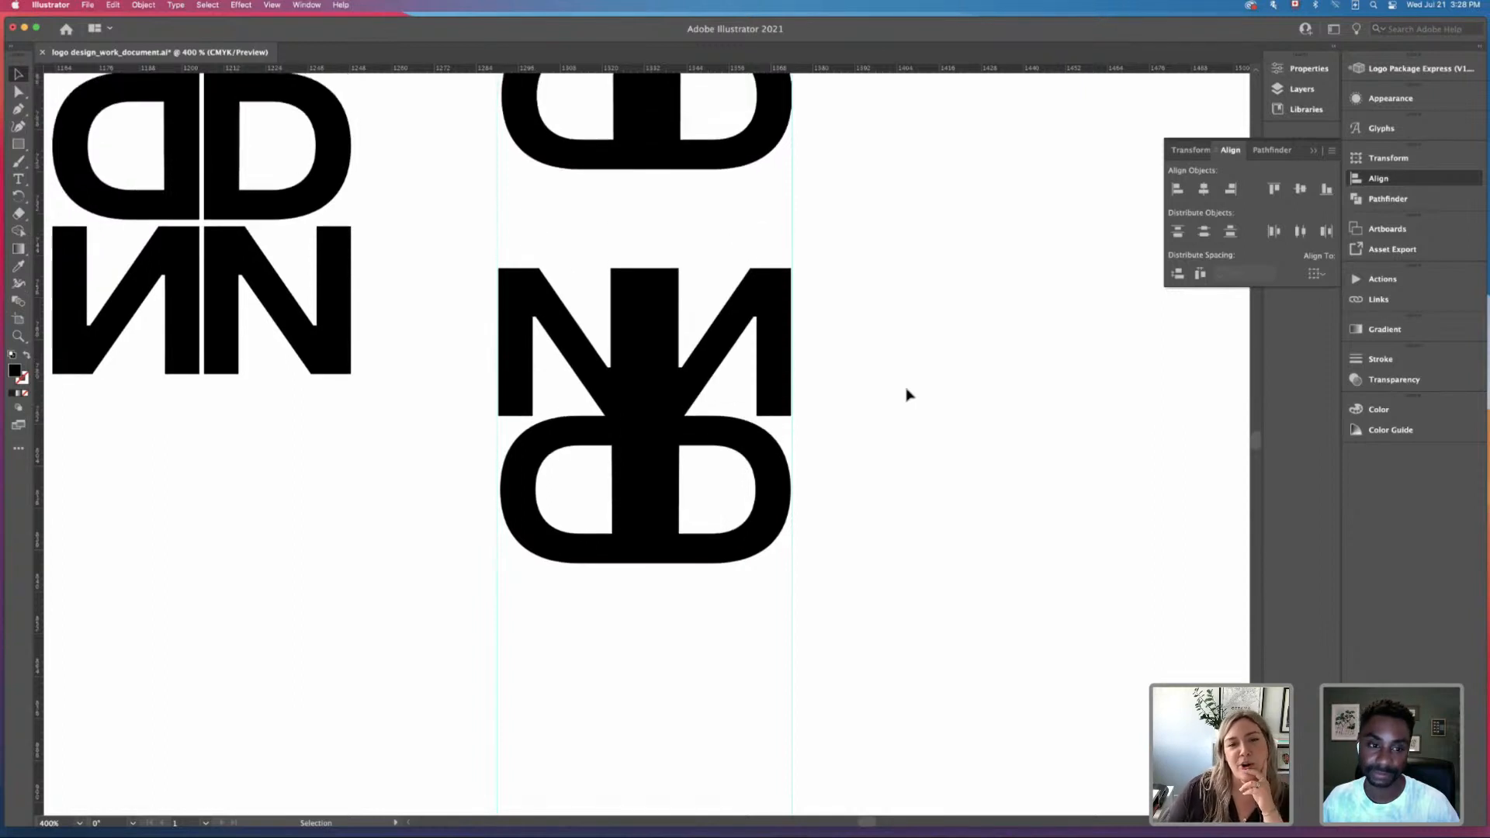
scroll(906, 395, up, 2)
click(17, 145)
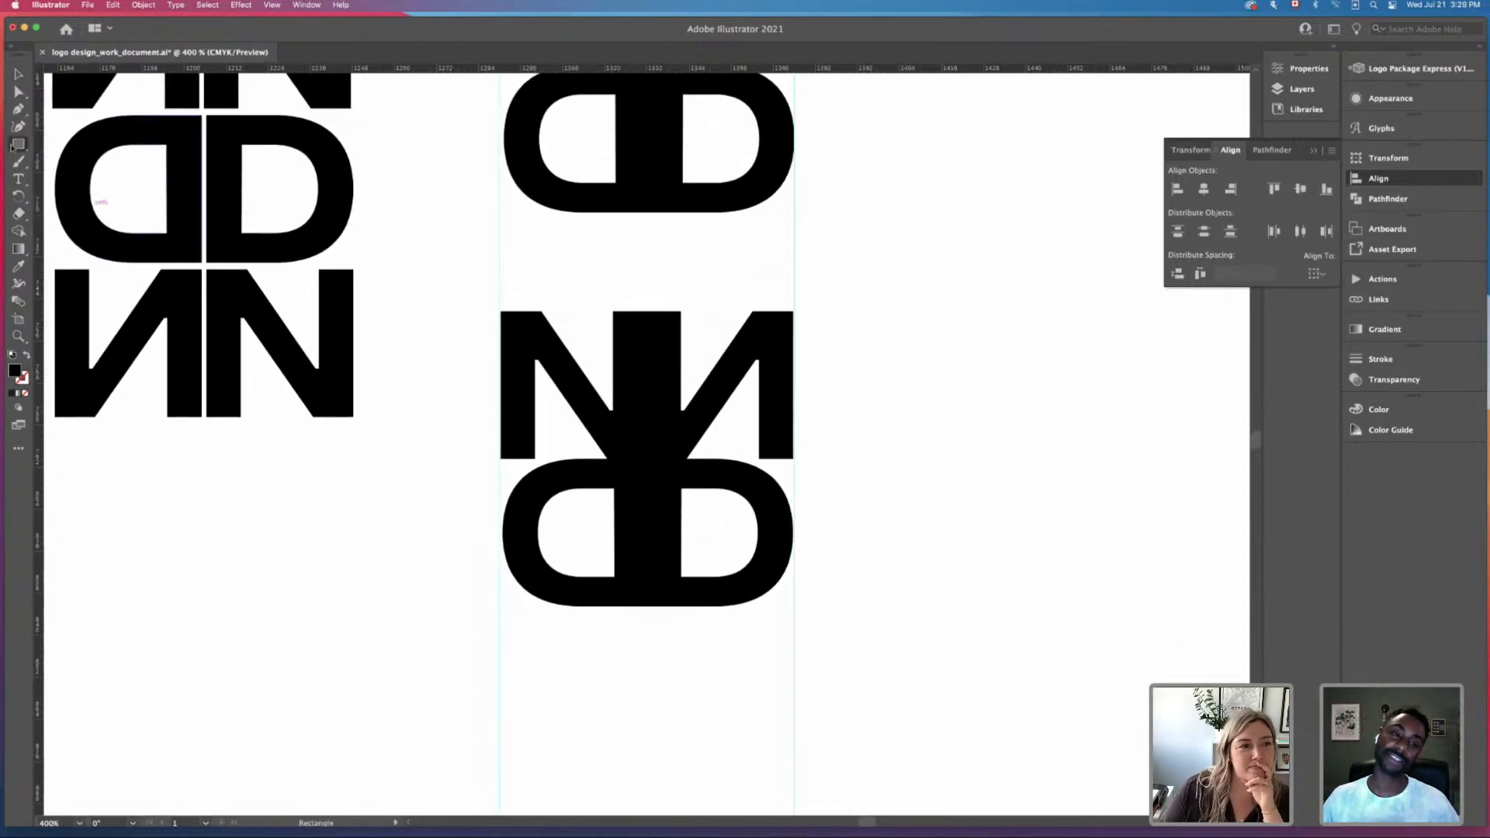
drag(500, 459, 536, 554)
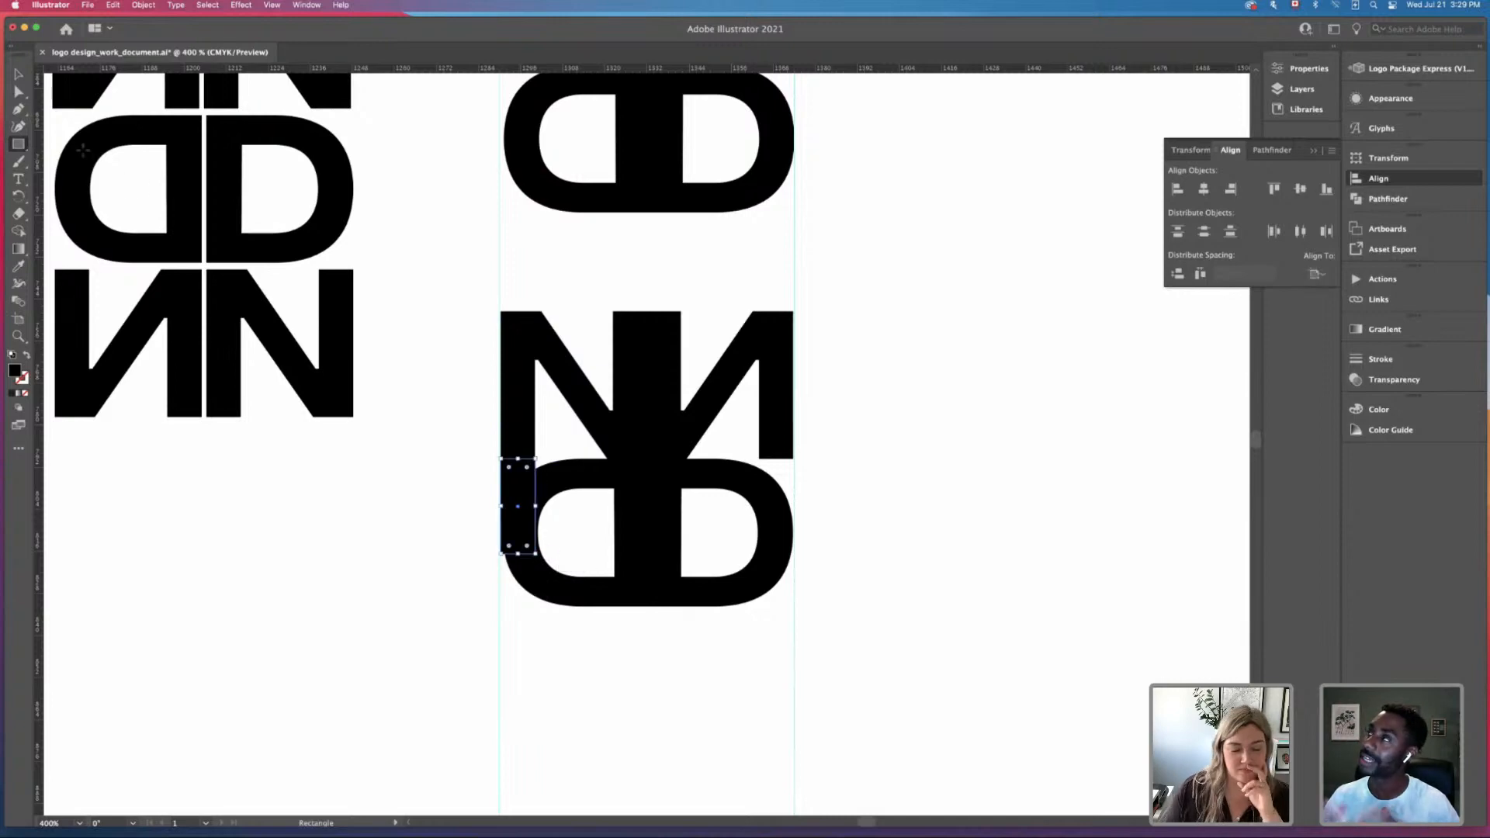
Step: Move the bridging rectangle's lower outer corner inward and up so its edge meets the left D's curve
key(super+equal)
key(super+equal)
key(super+equal)
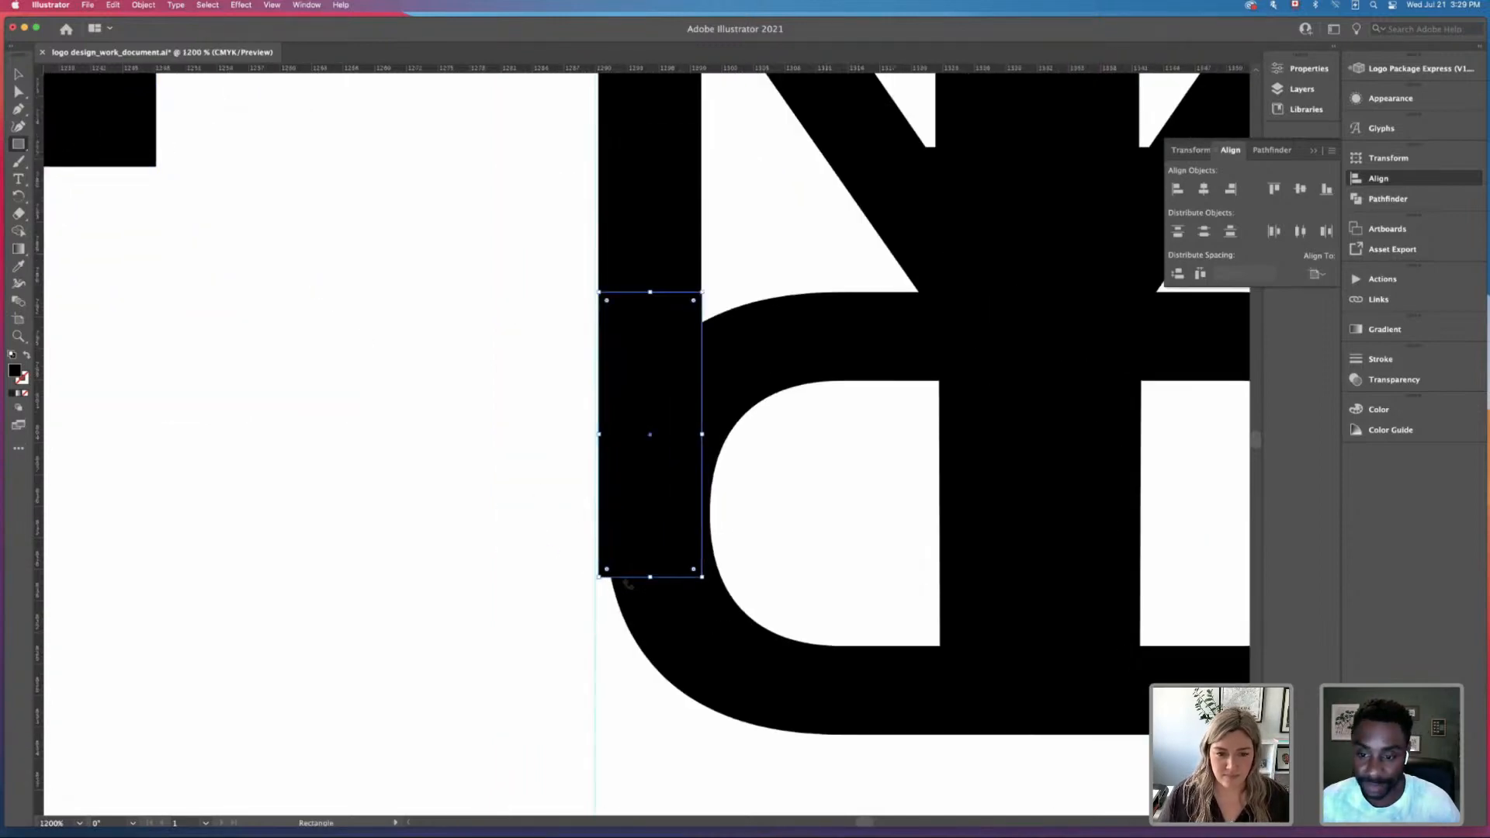
key(v)
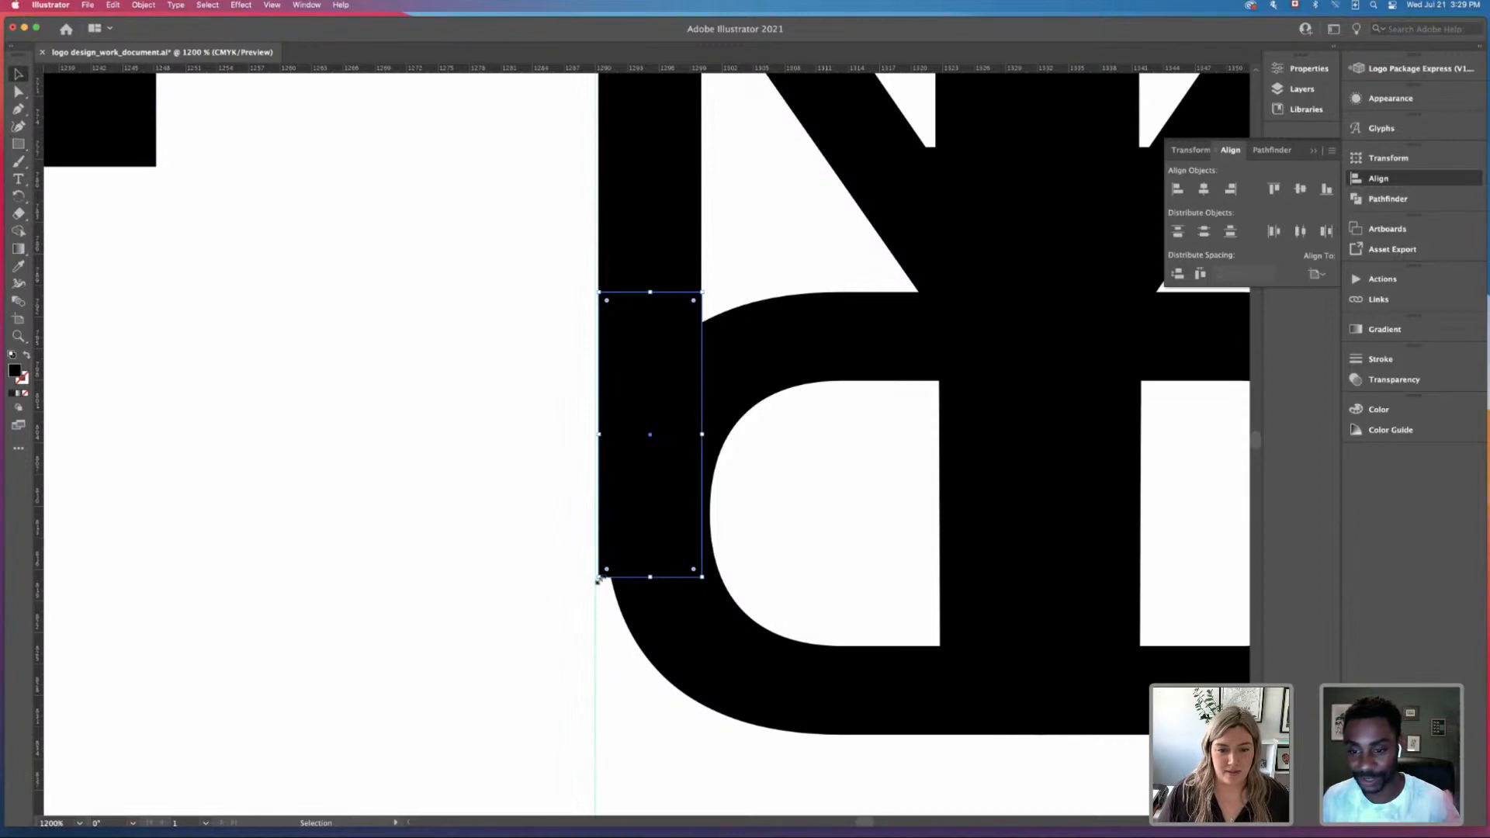
drag(597, 578, 609, 556)
click(565, 633)
click(654, 543)
key(a)
click(453, 630)
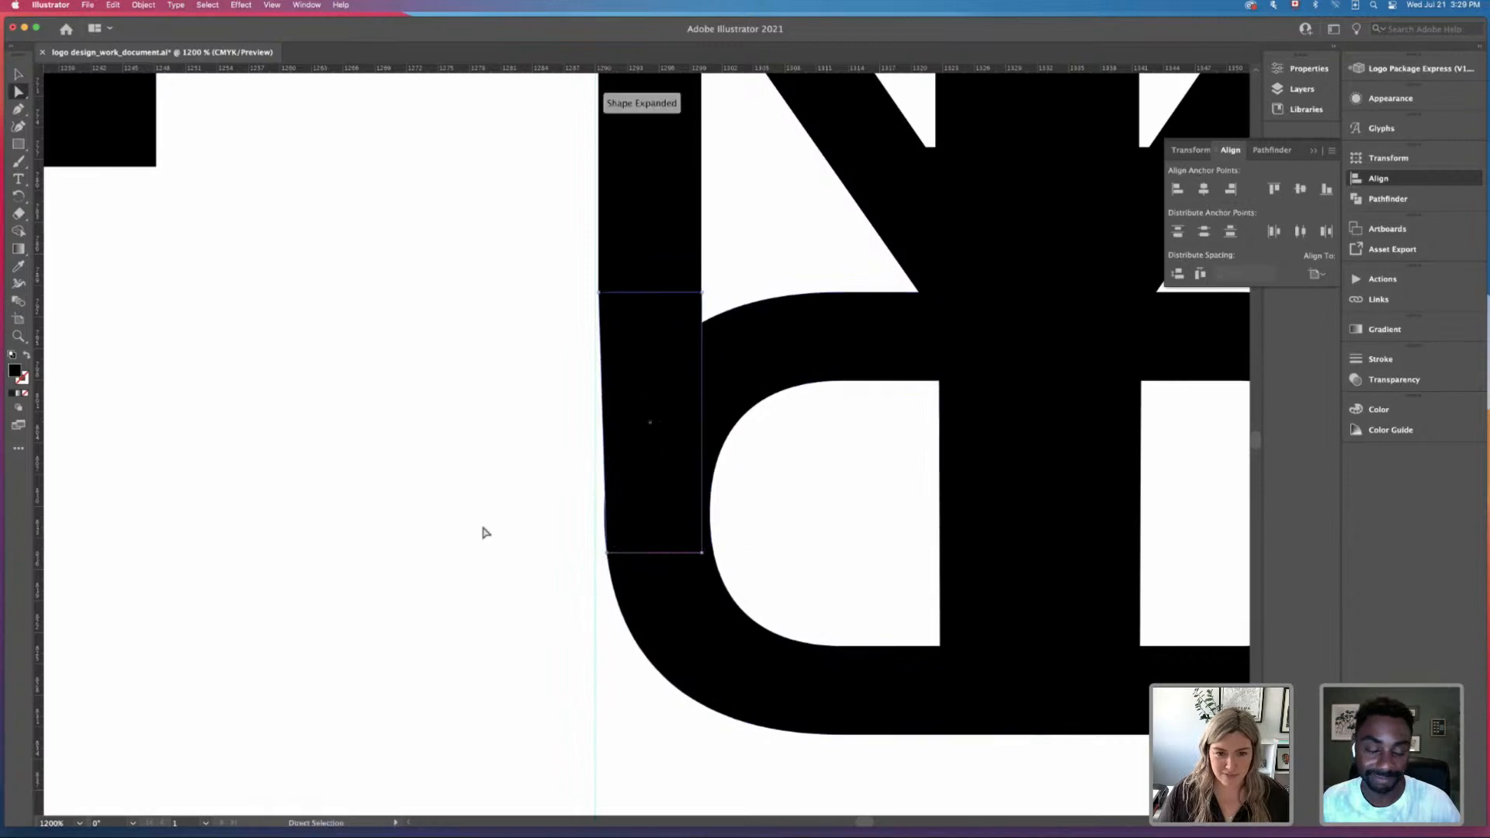
Step: Try duplicating the lower N and D mark into the empty space beside it, and undo the copy
key(super+minus)
key(super+minus)
key(super+minus)
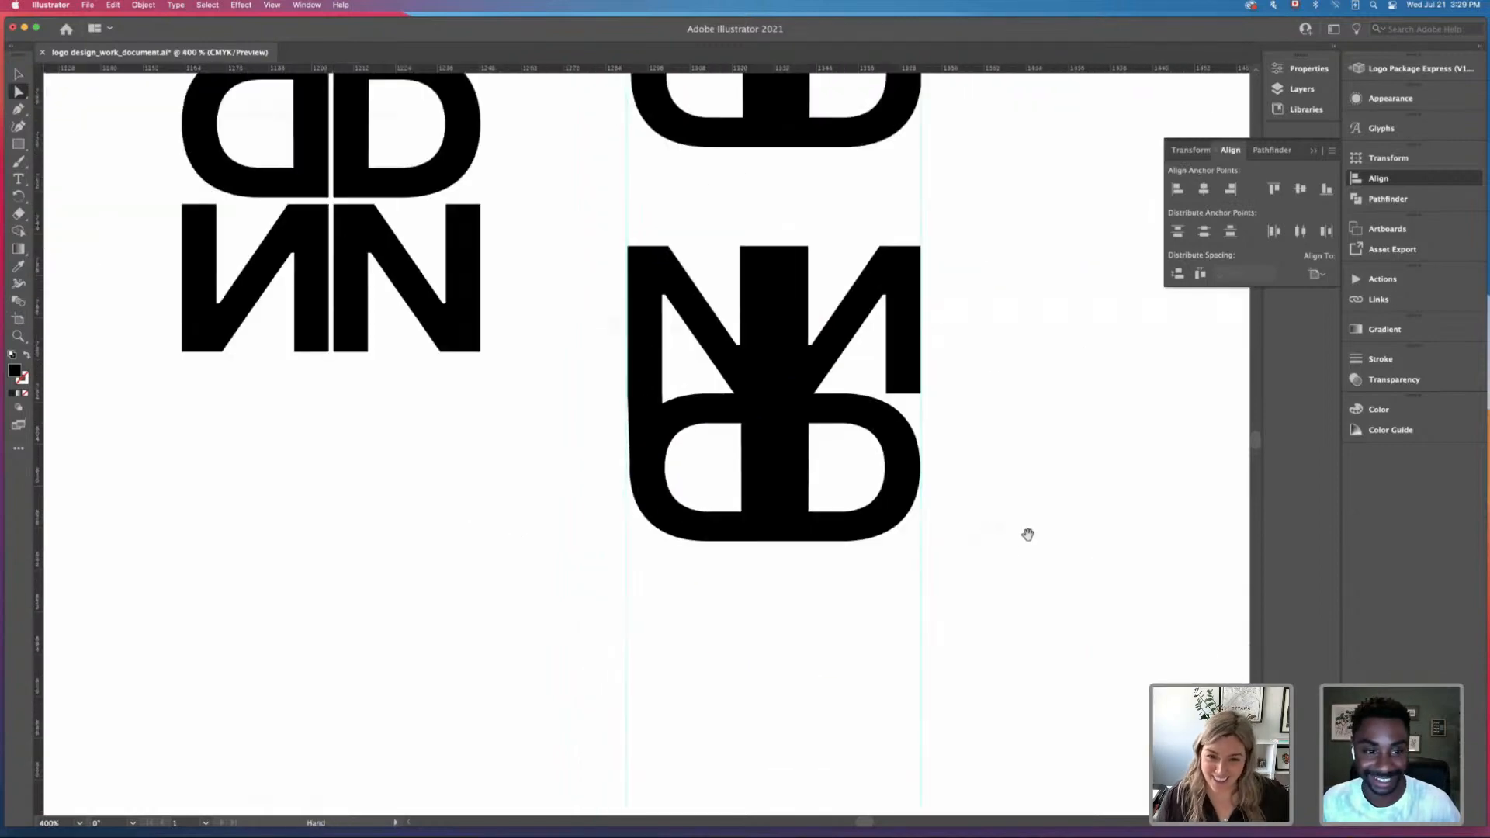
drag(1028, 532, 941, 532)
key(super+minus)
key(super+minus)
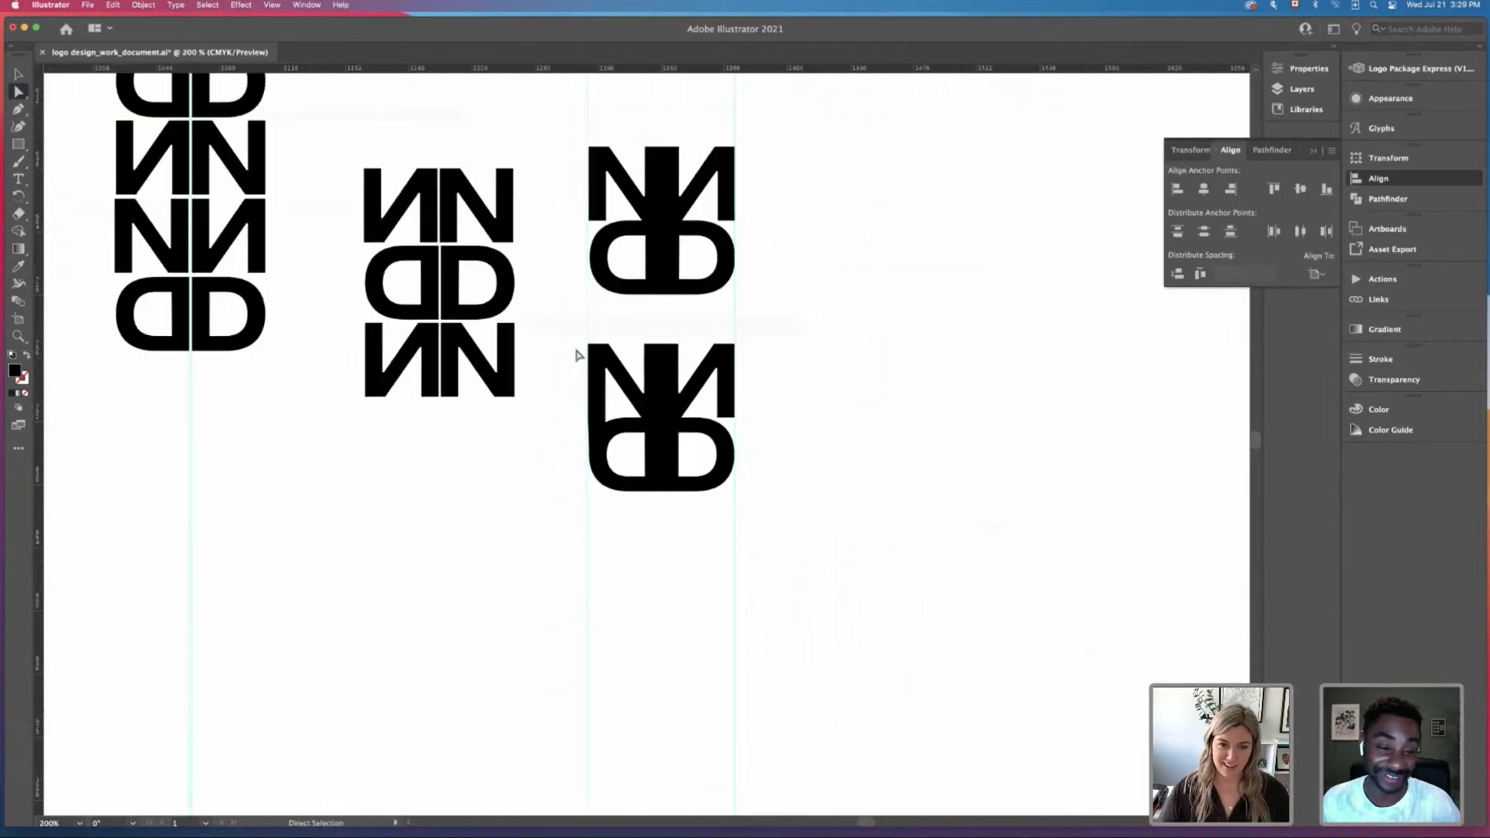
key(v)
drag(617, 328, 720, 502)
alt+drag(672, 452, 924, 441)
click(701, 486)
key(super+z)
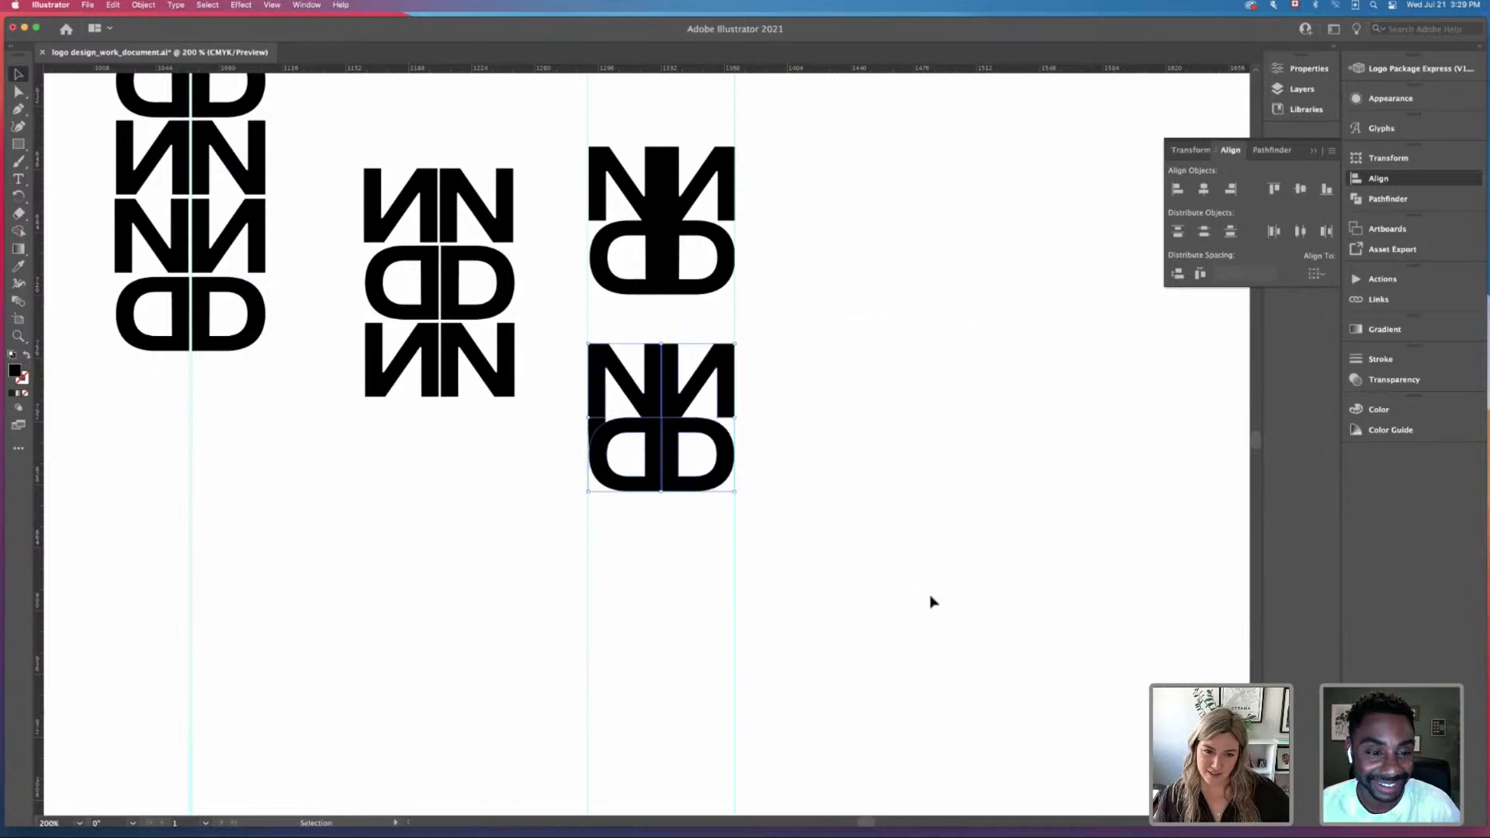
drag(608, 332, 719, 503)
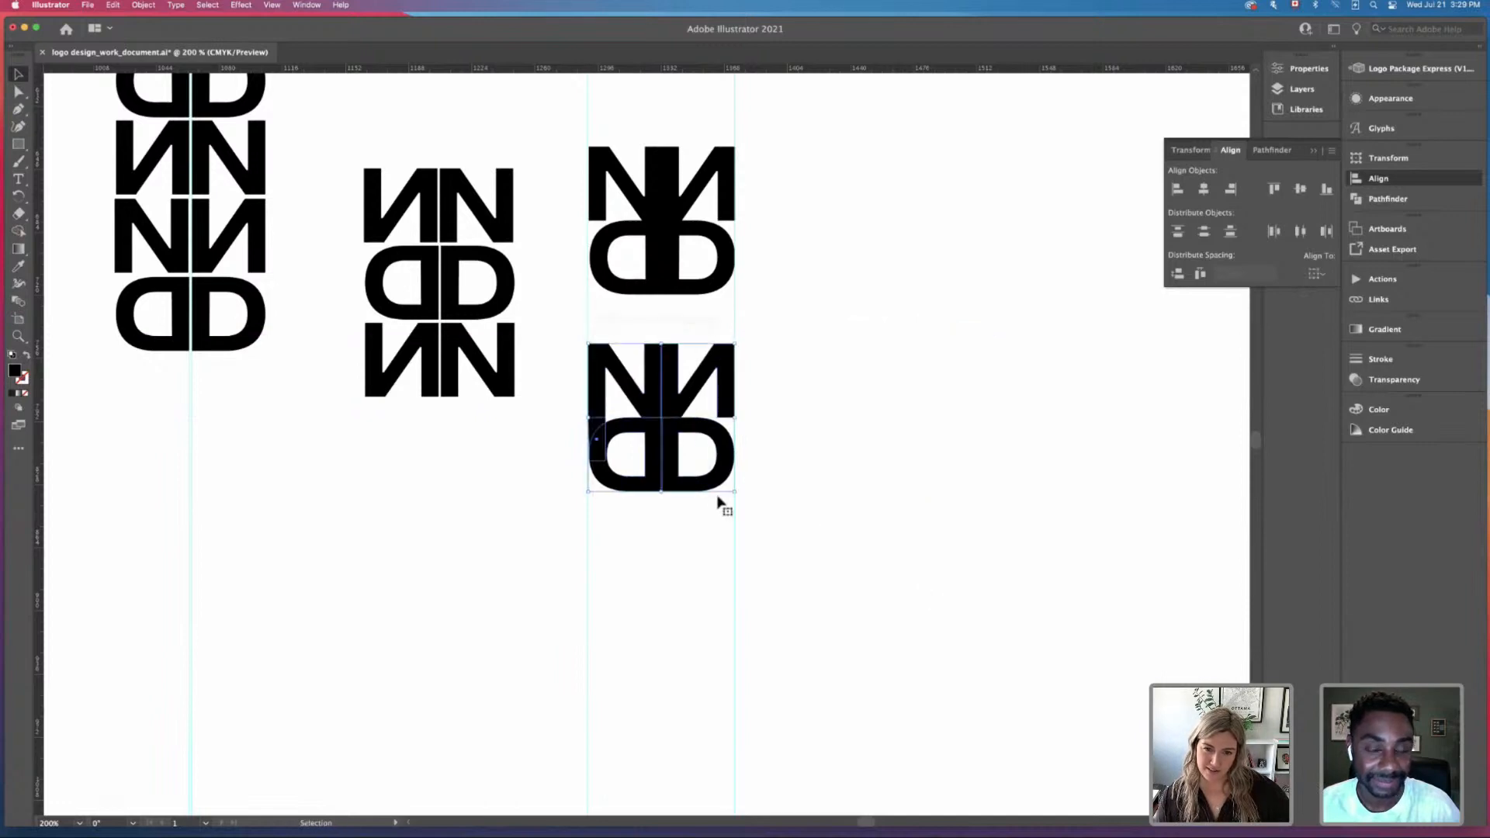
click(777, 482)
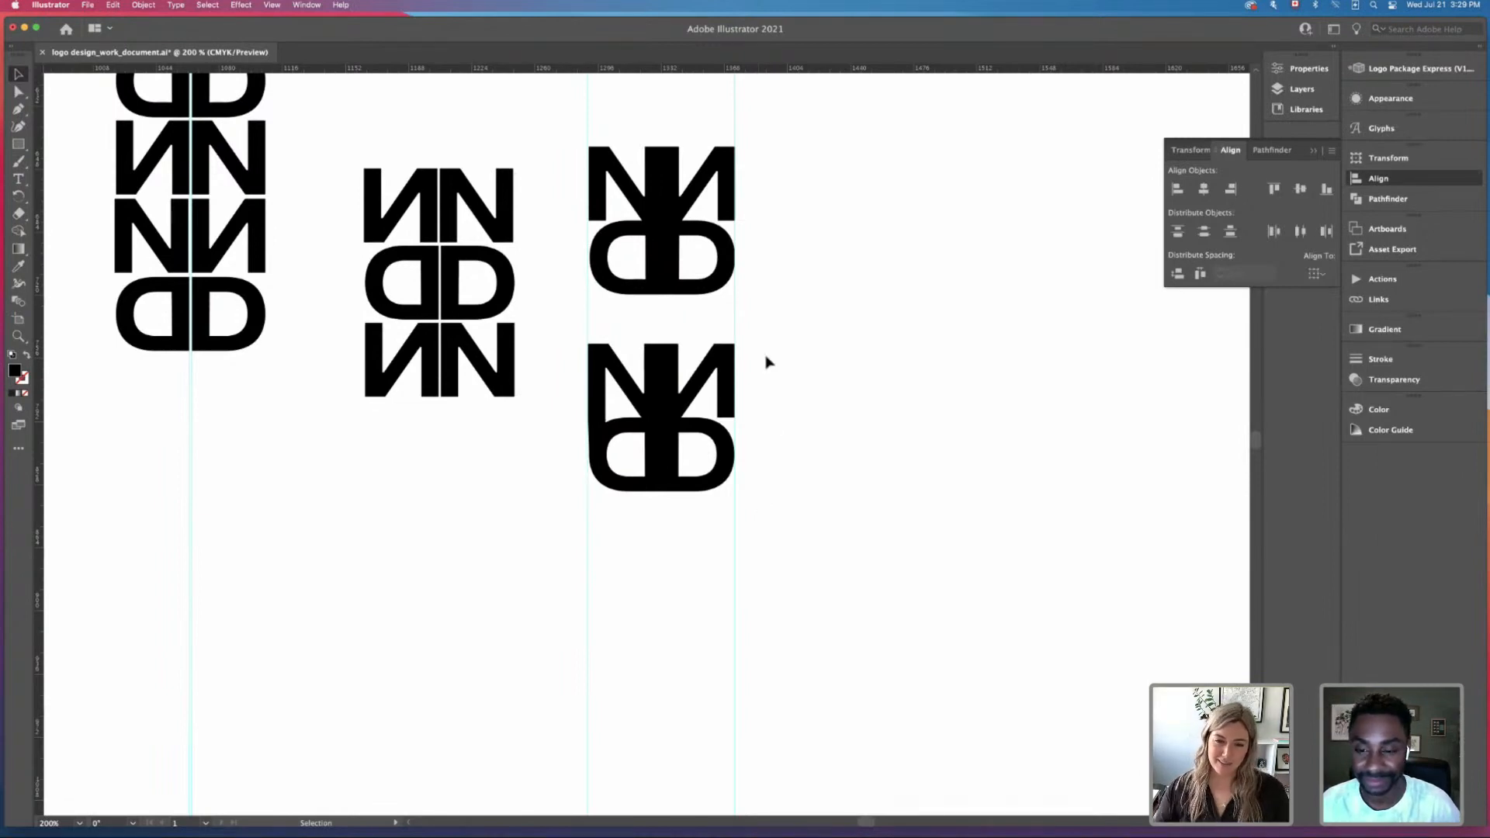
Step: Duplicate the left bridging shape to the right of the lower mark and reflect the copy across the vertical axis
key(super+equal)
key(super+equal)
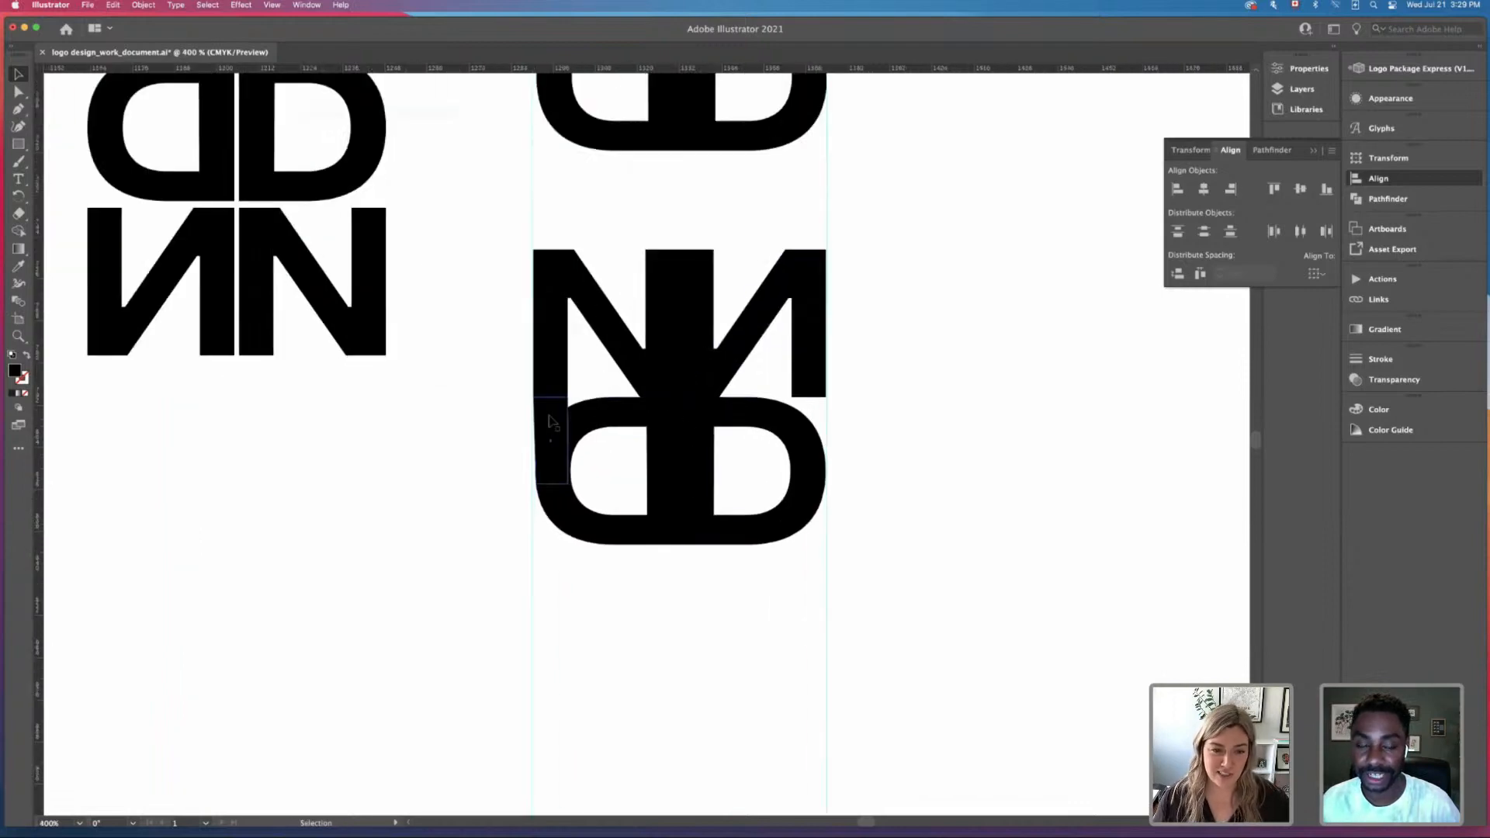
click(551, 419)
drag(551, 419, 900, 393)
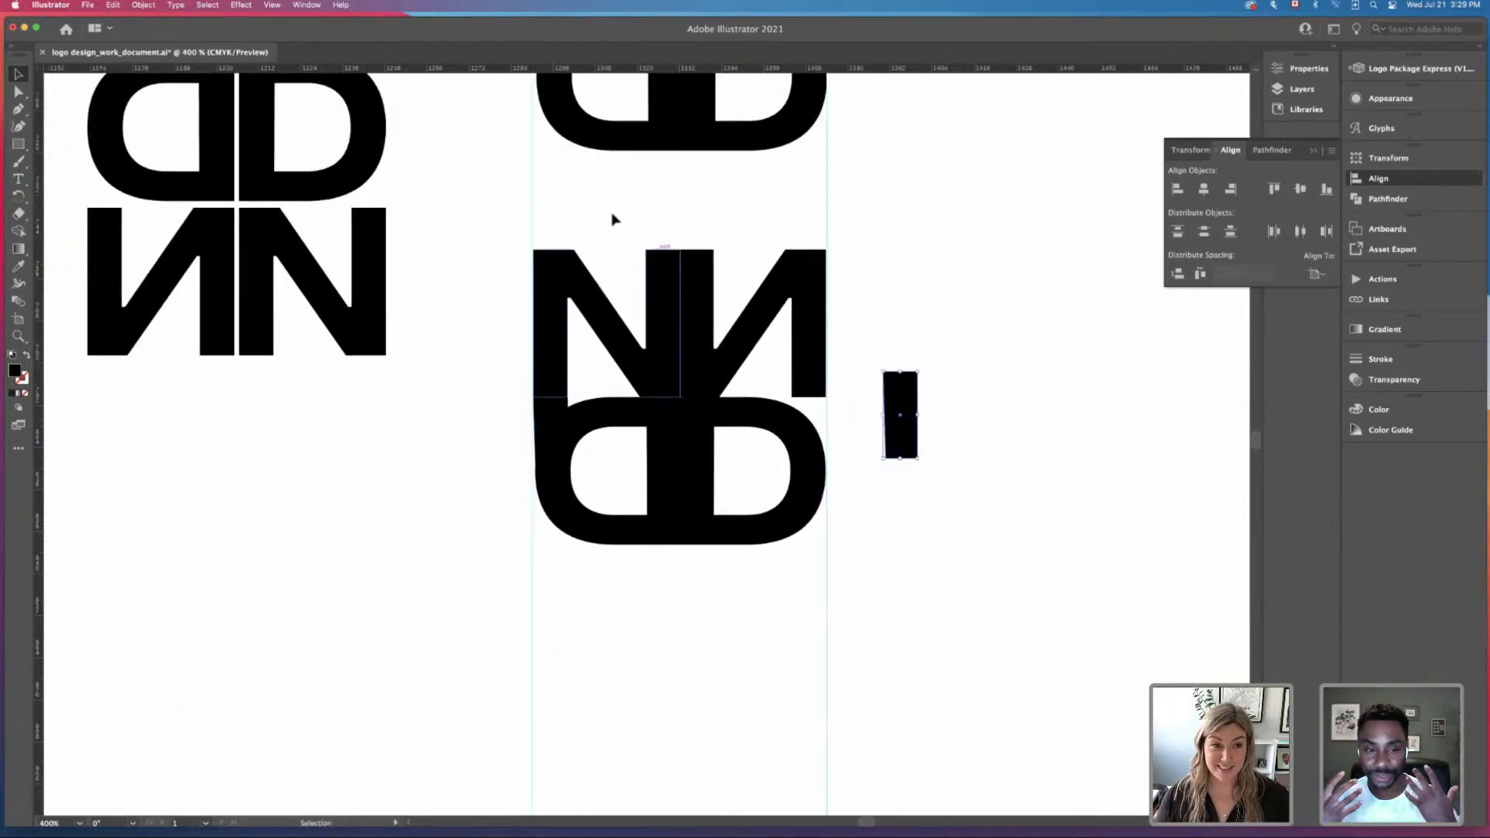
click(144, 5)
mouse_move(186, 35)
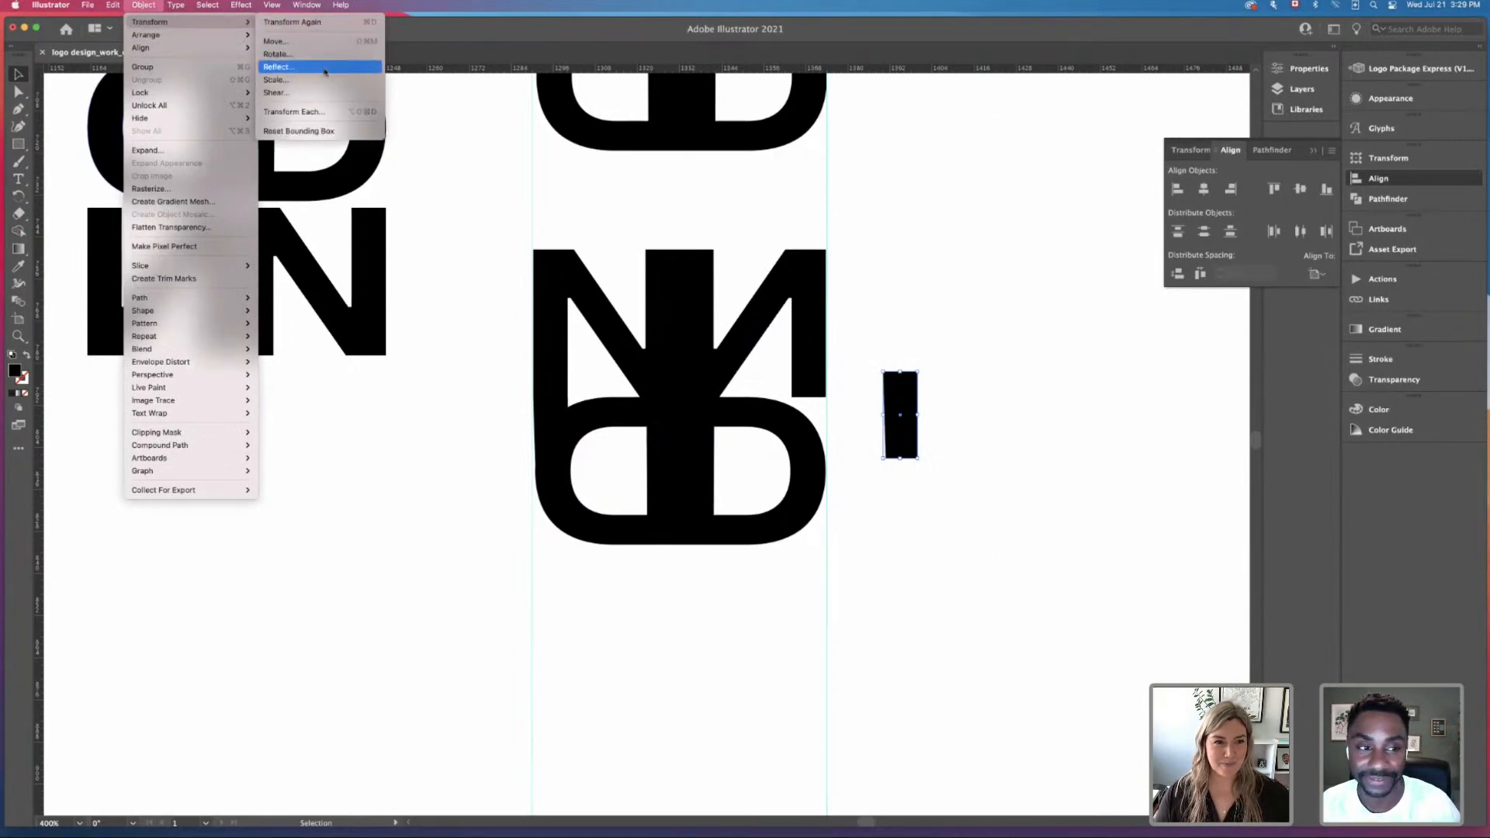
click(302, 67)
click(826, 501)
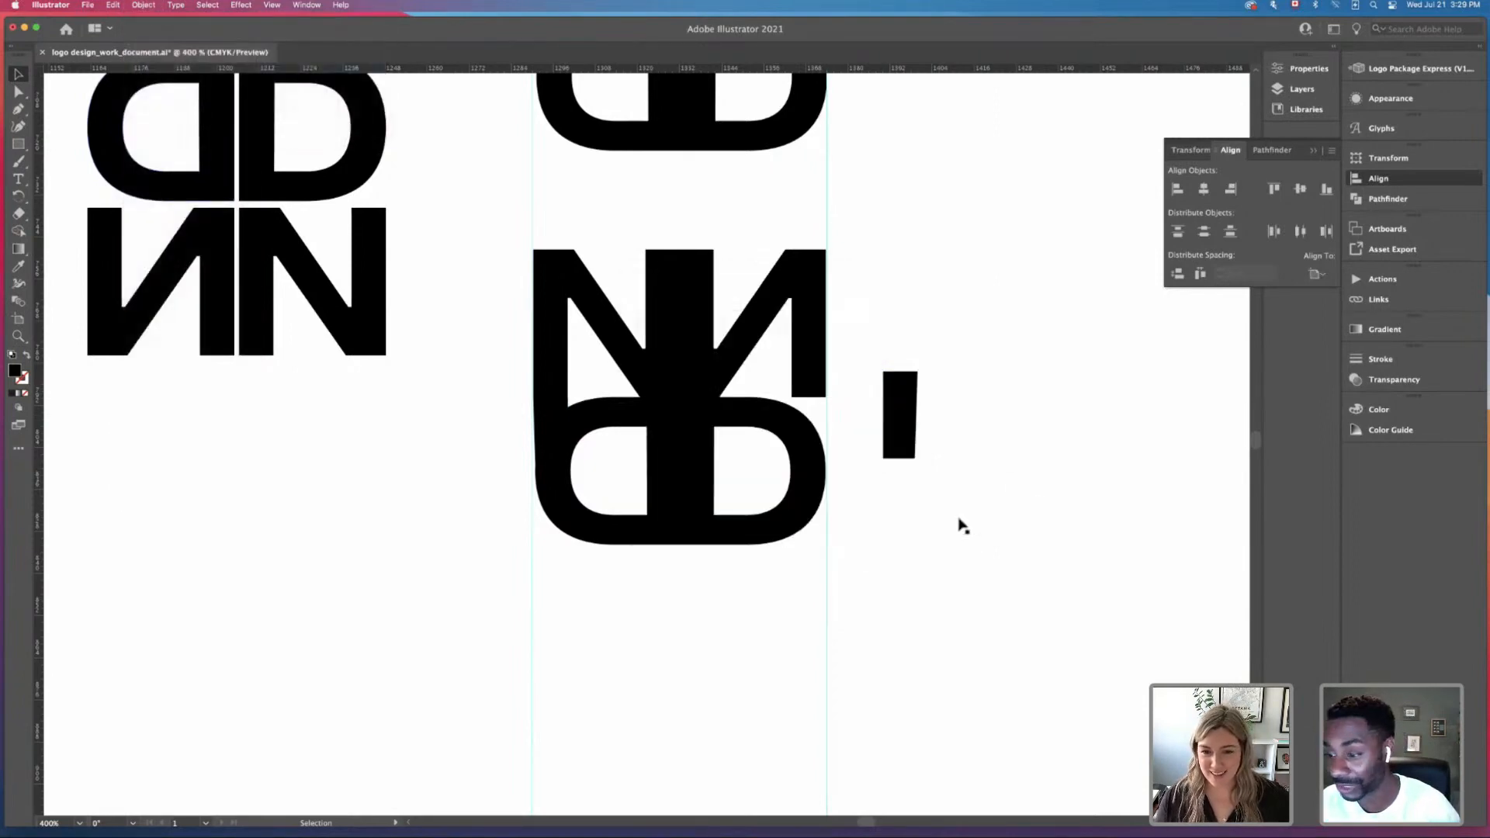
Step: Move the mirrored bridging shape beneath the right N's outer leg, overlapping the right D's outer curve
drag(899, 395, 819, 413)
key(super+equal)
key(super+equal)
key(super+equal)
drag(651, 353, 650, 367)
key(super+equal)
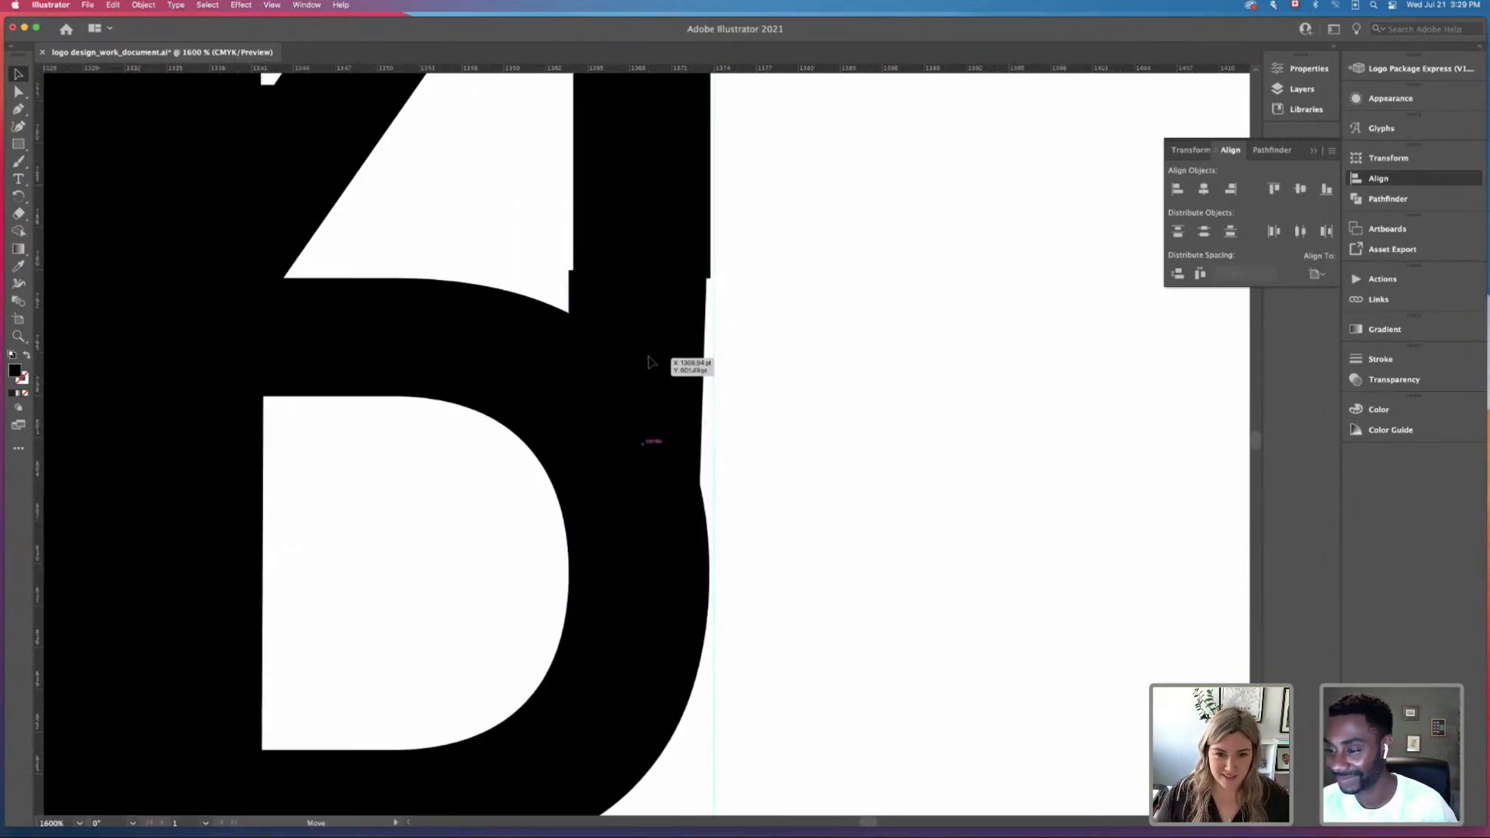
click(649, 357)
key(super+equal)
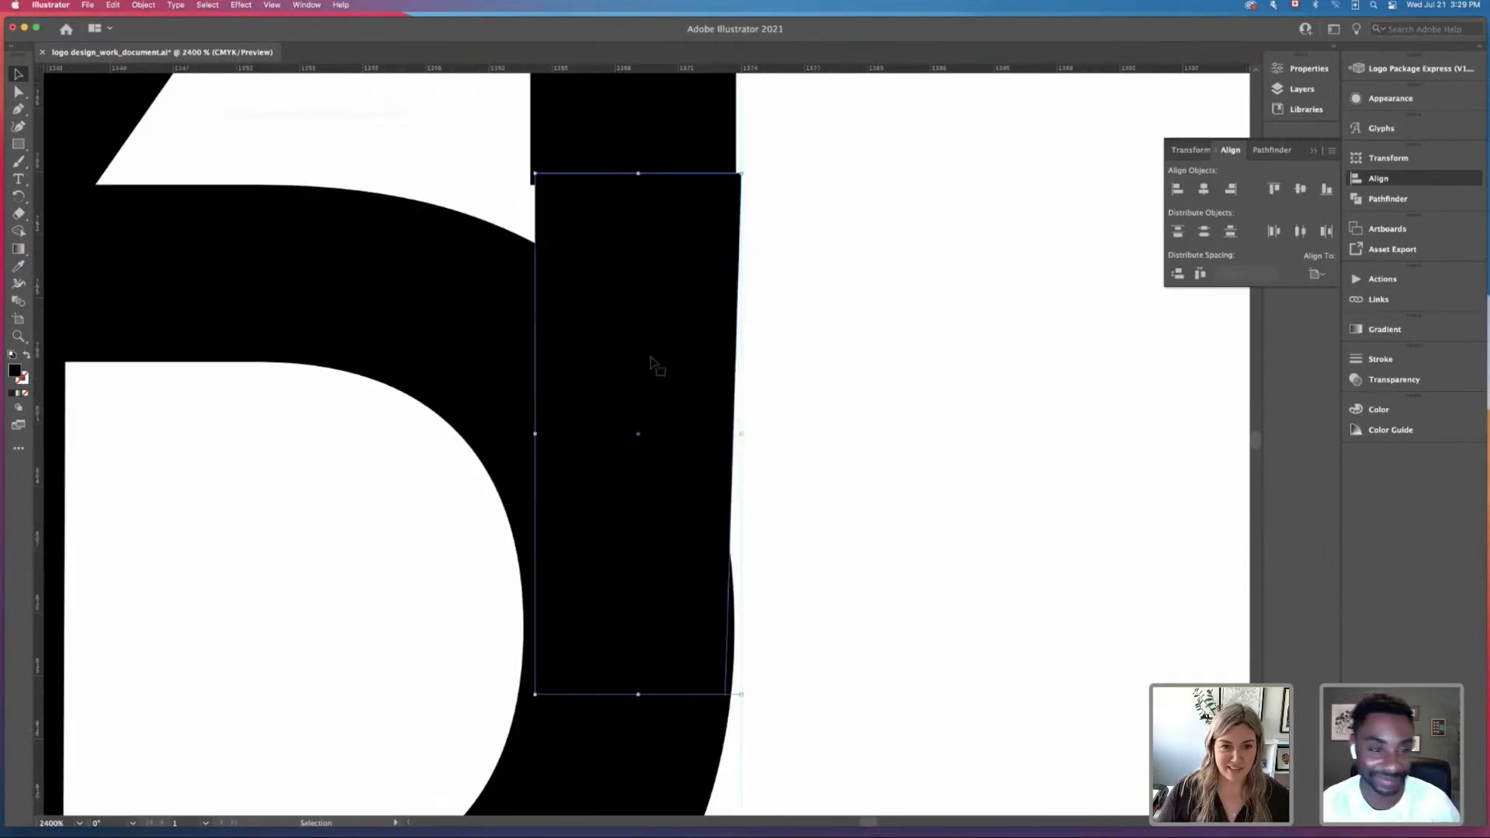
Step: Fine-position the mirrored bridging shape so its top edge lines up with the width of the right N's outer leg
drag(651, 360, 673, 325)
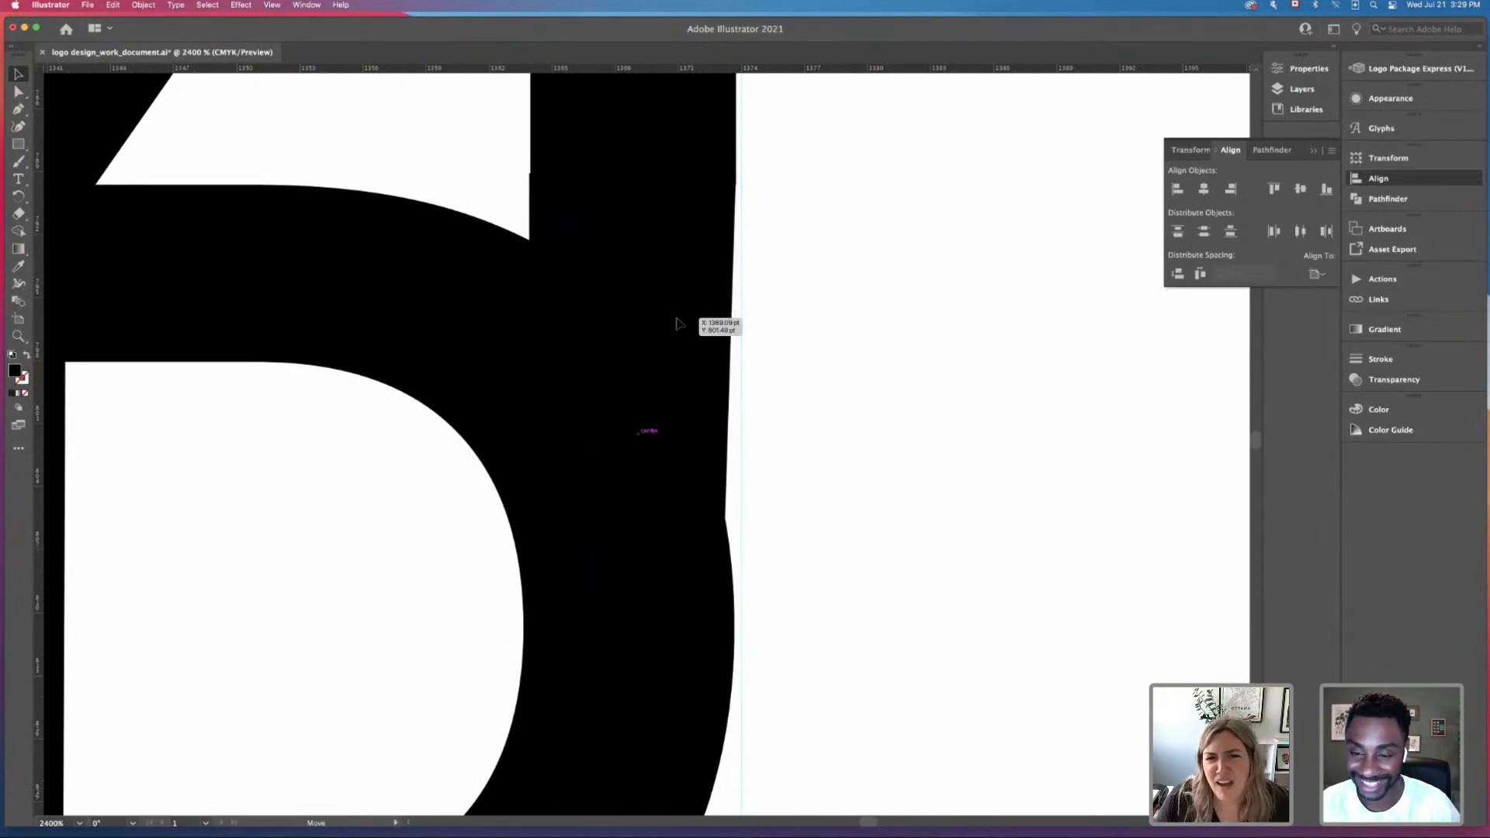
drag(677, 323, 672, 323)
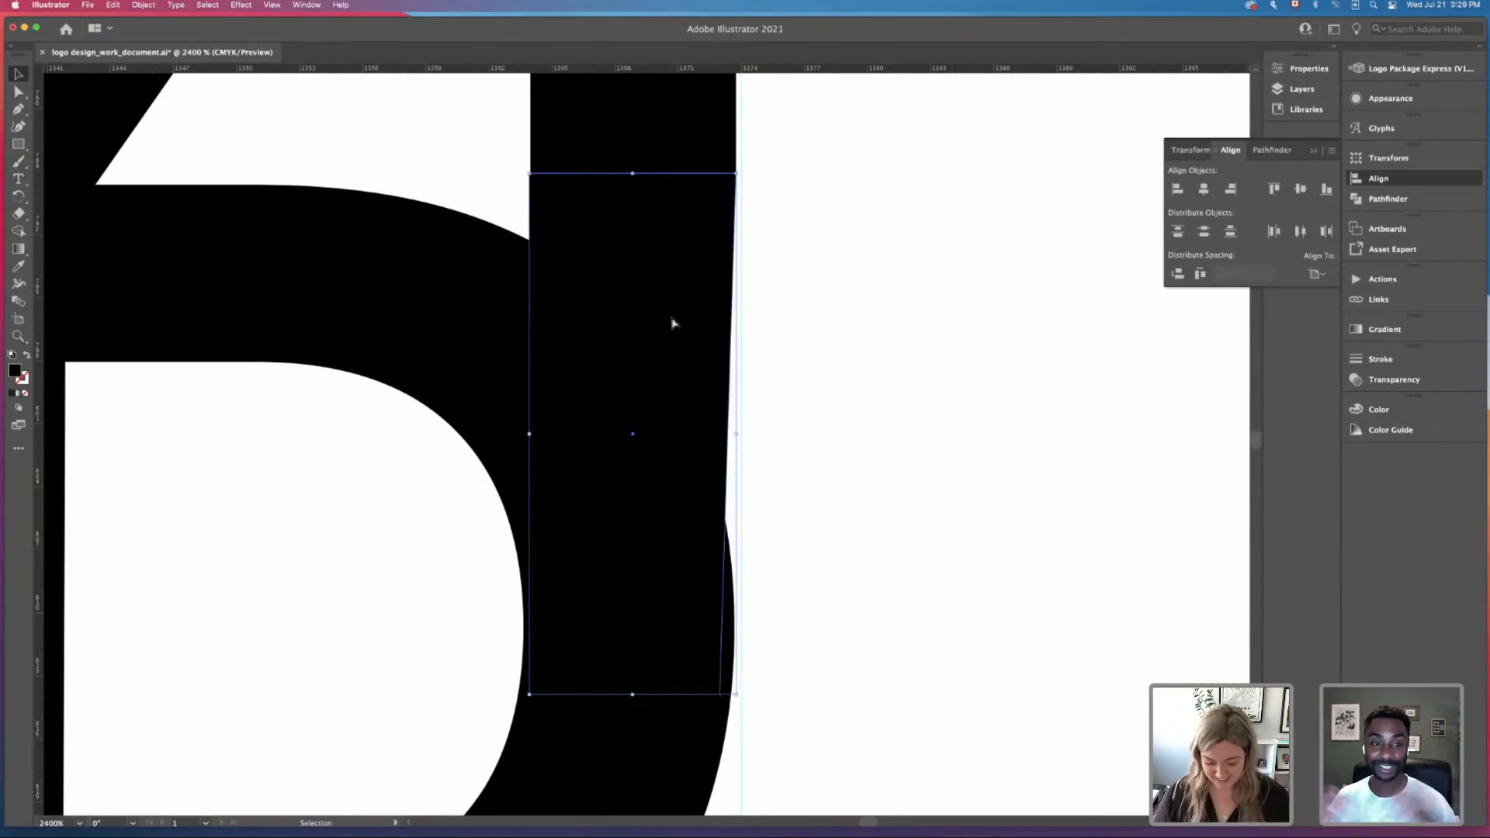
key(super+equal)
drag(674, 321, 677, 328)
key(super+minus)
key(super+minus)
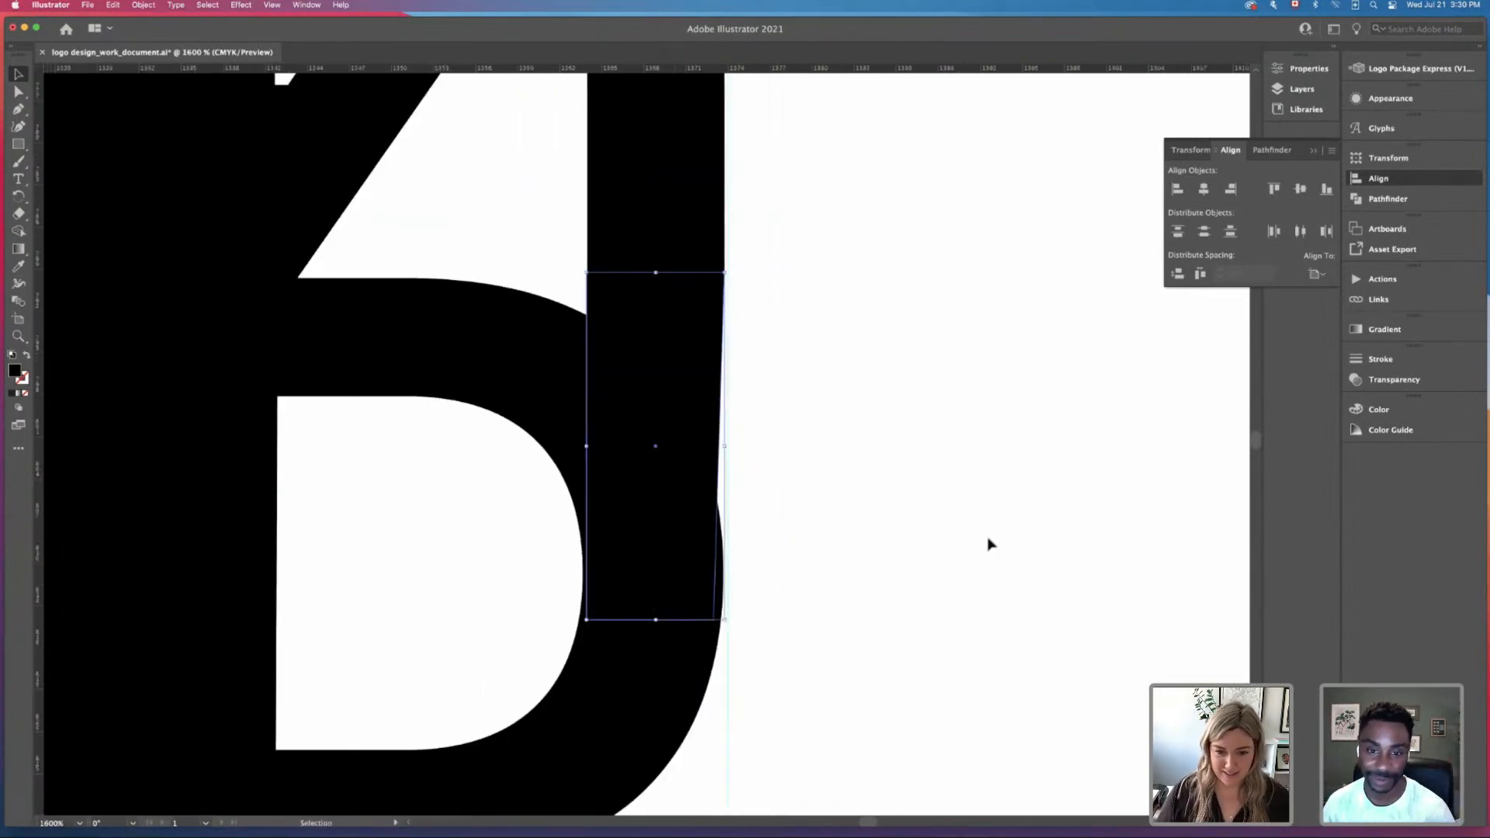
Step: Try to pull the right bridging shape's lower outer corner outward onto the right D's outer edge
click(993, 541)
drag(948, 527, 945, 514)
key(super+minus)
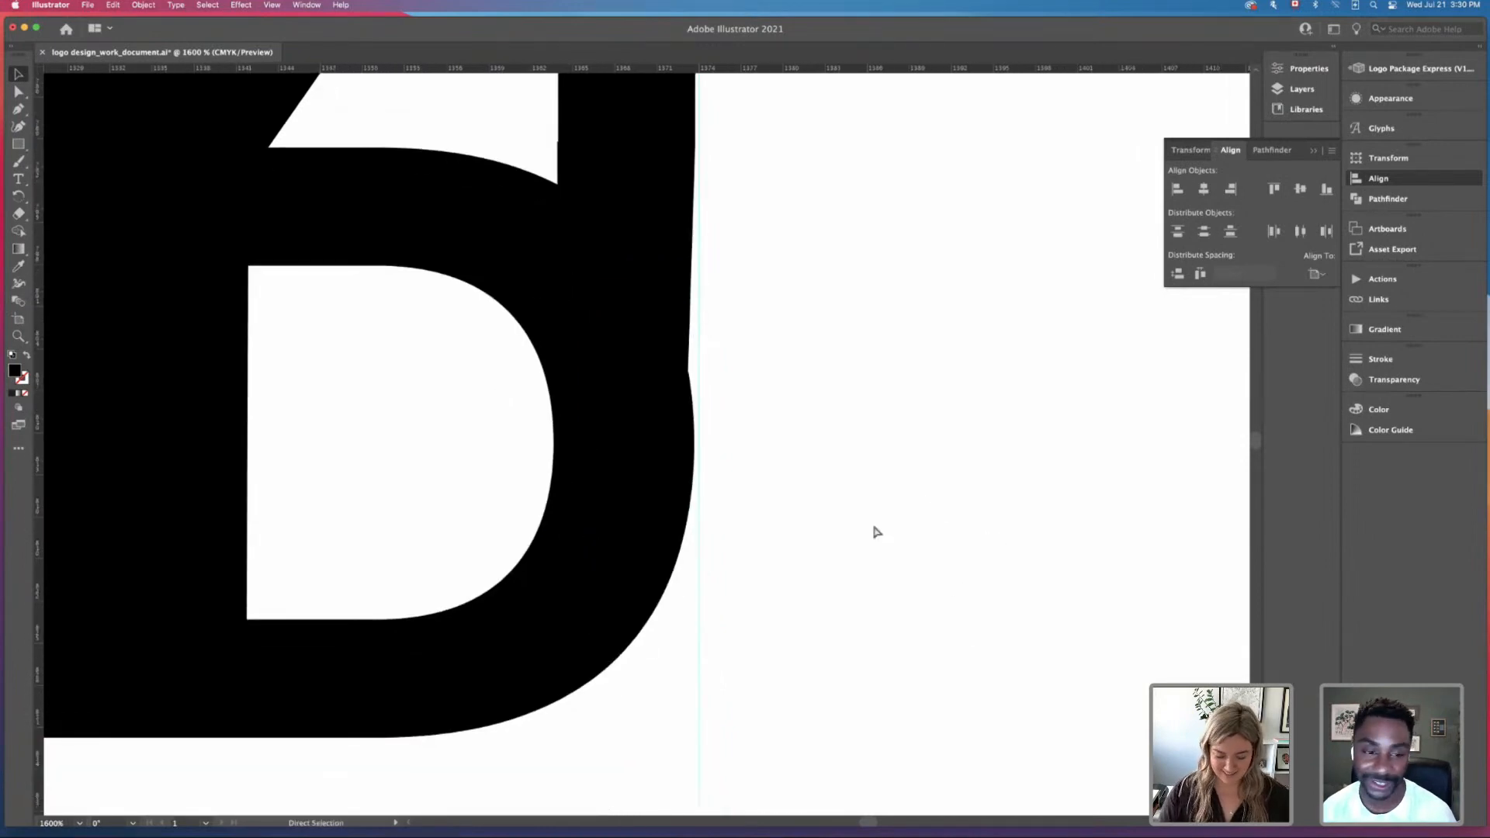
key(super+minus)
key(super+minus)
key(a)
click(652, 391)
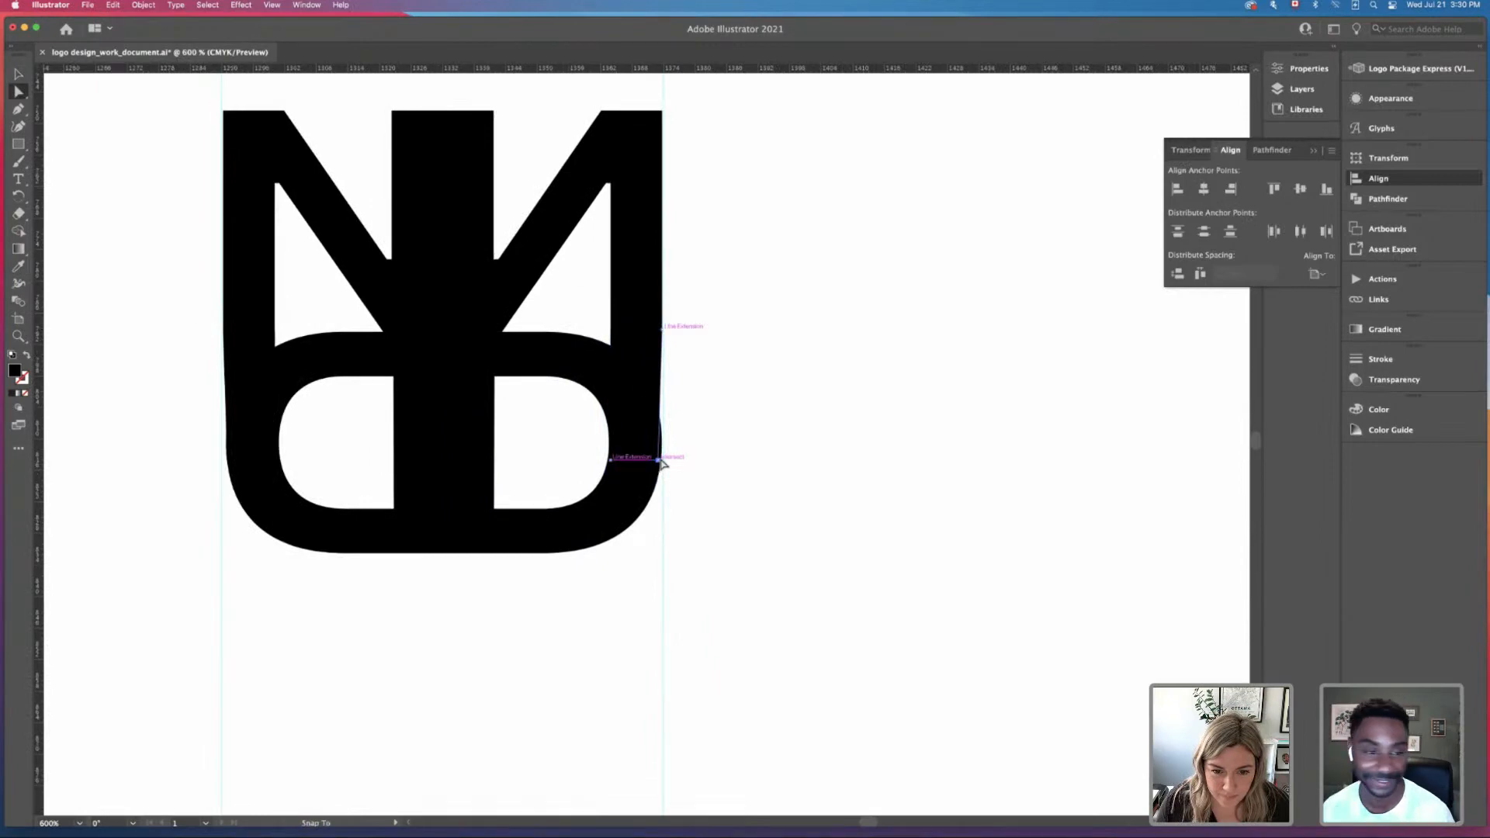
drag(659, 461, 662, 460)
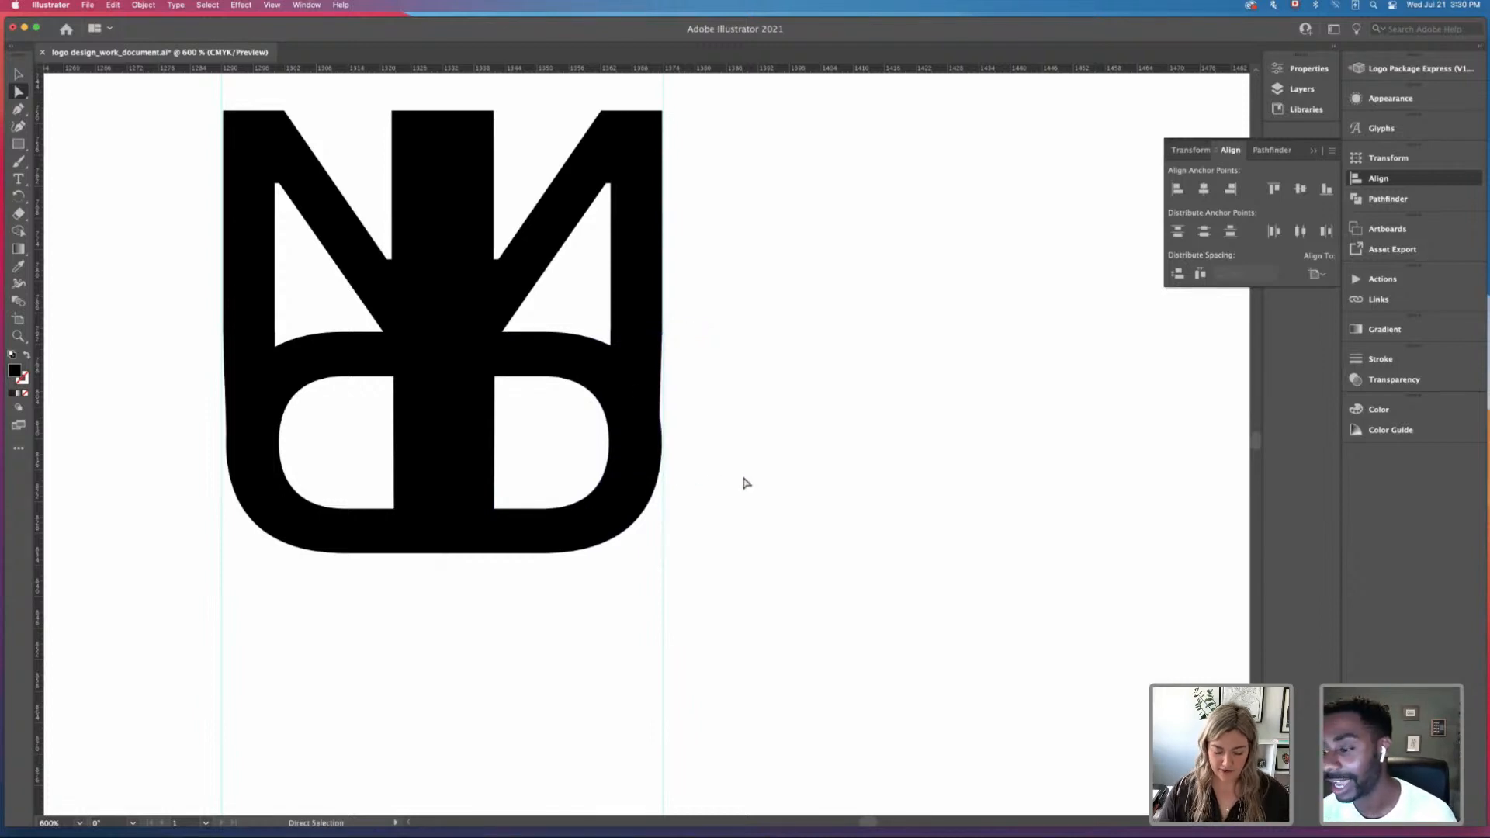
Step: Duplicate the upper joined N and D mark into the space above the outlined NIYO D text column, below the pill outlines
key(super+minus)
key(super+minus)
key(super+minus)
key(super+minus)
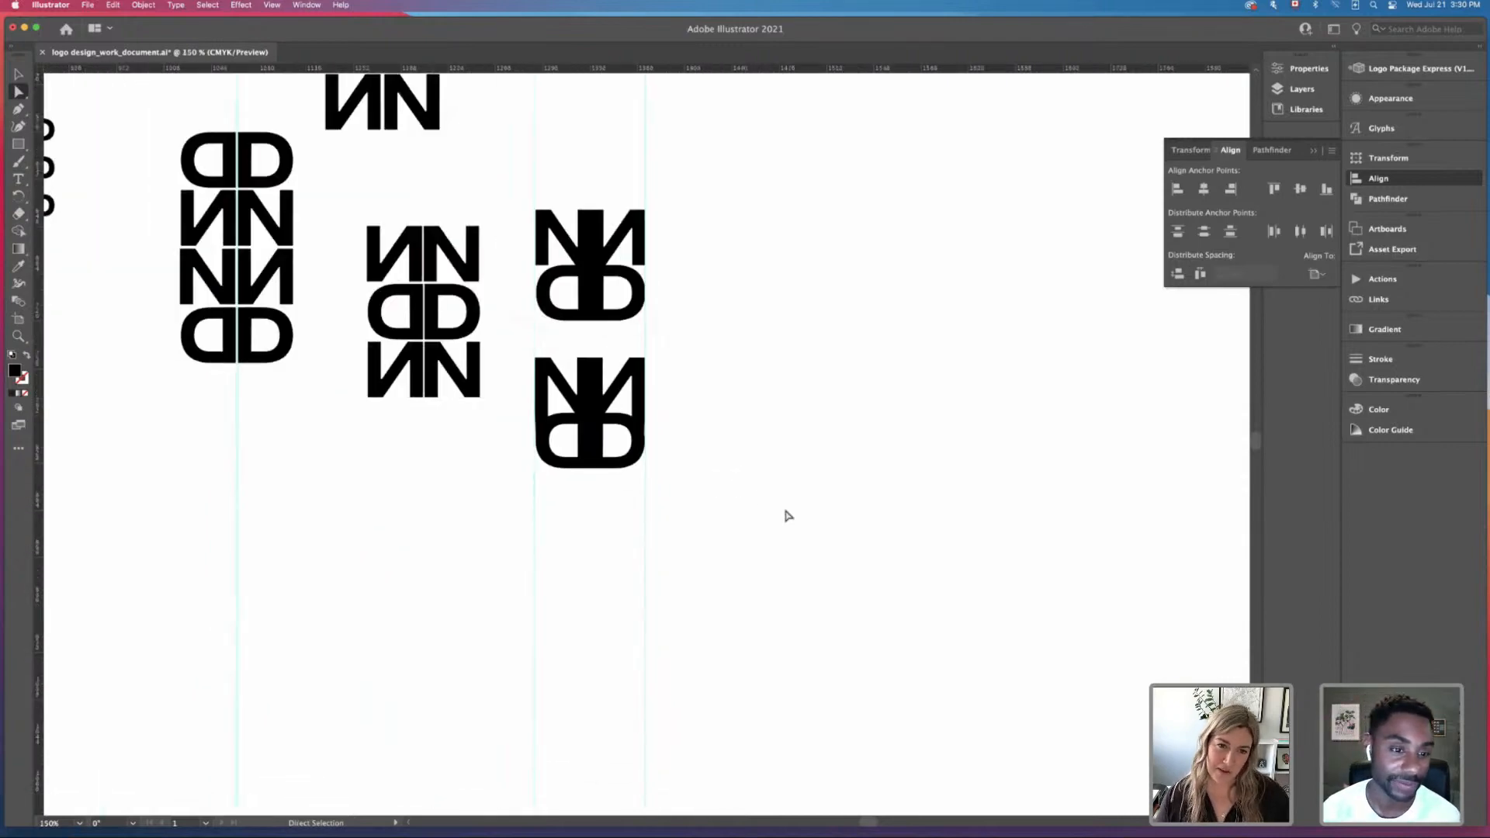
key(v)
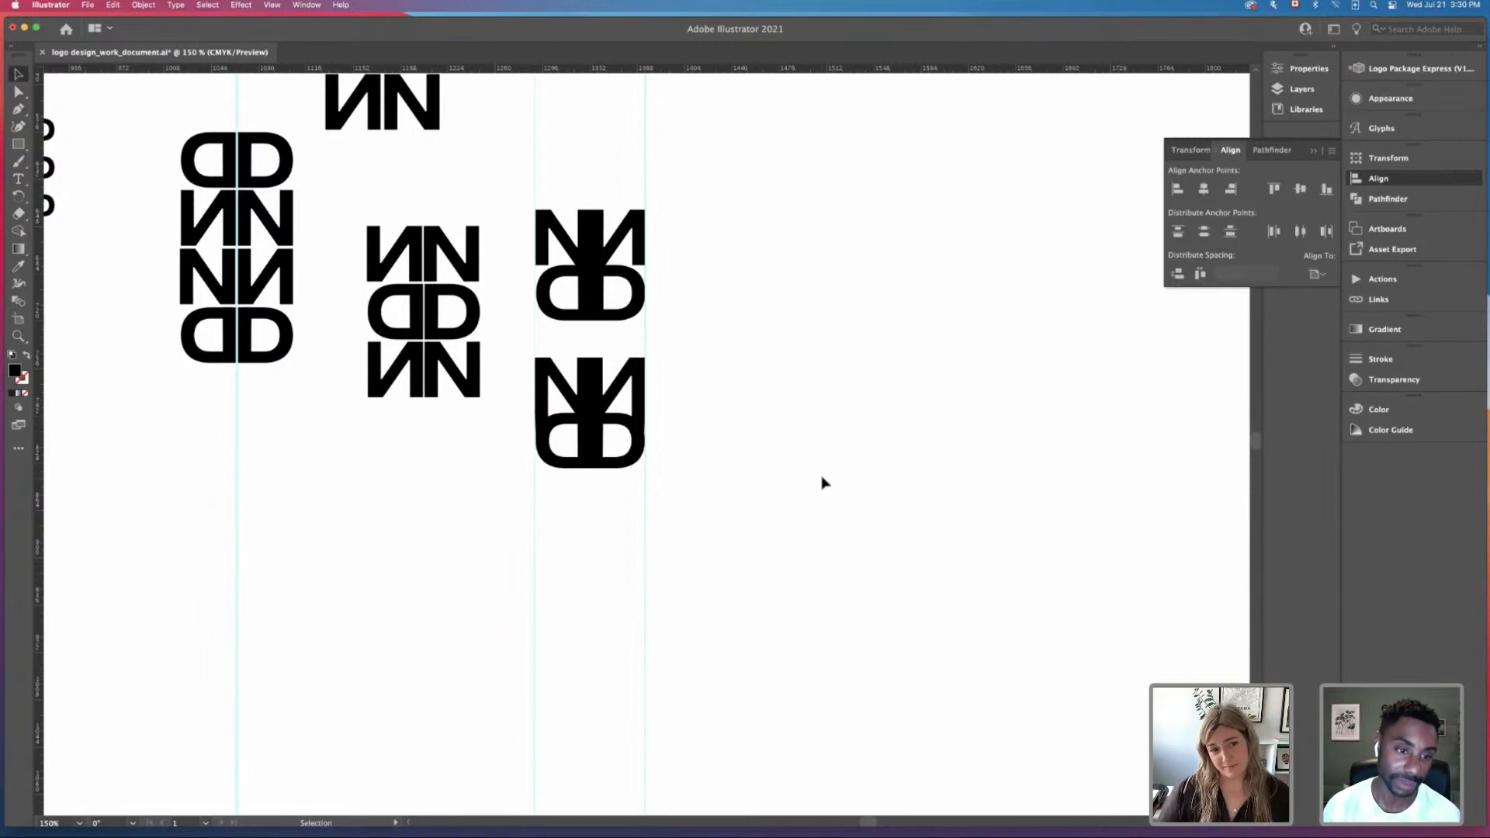
drag(565, 542, 593, 510)
key(super+minus)
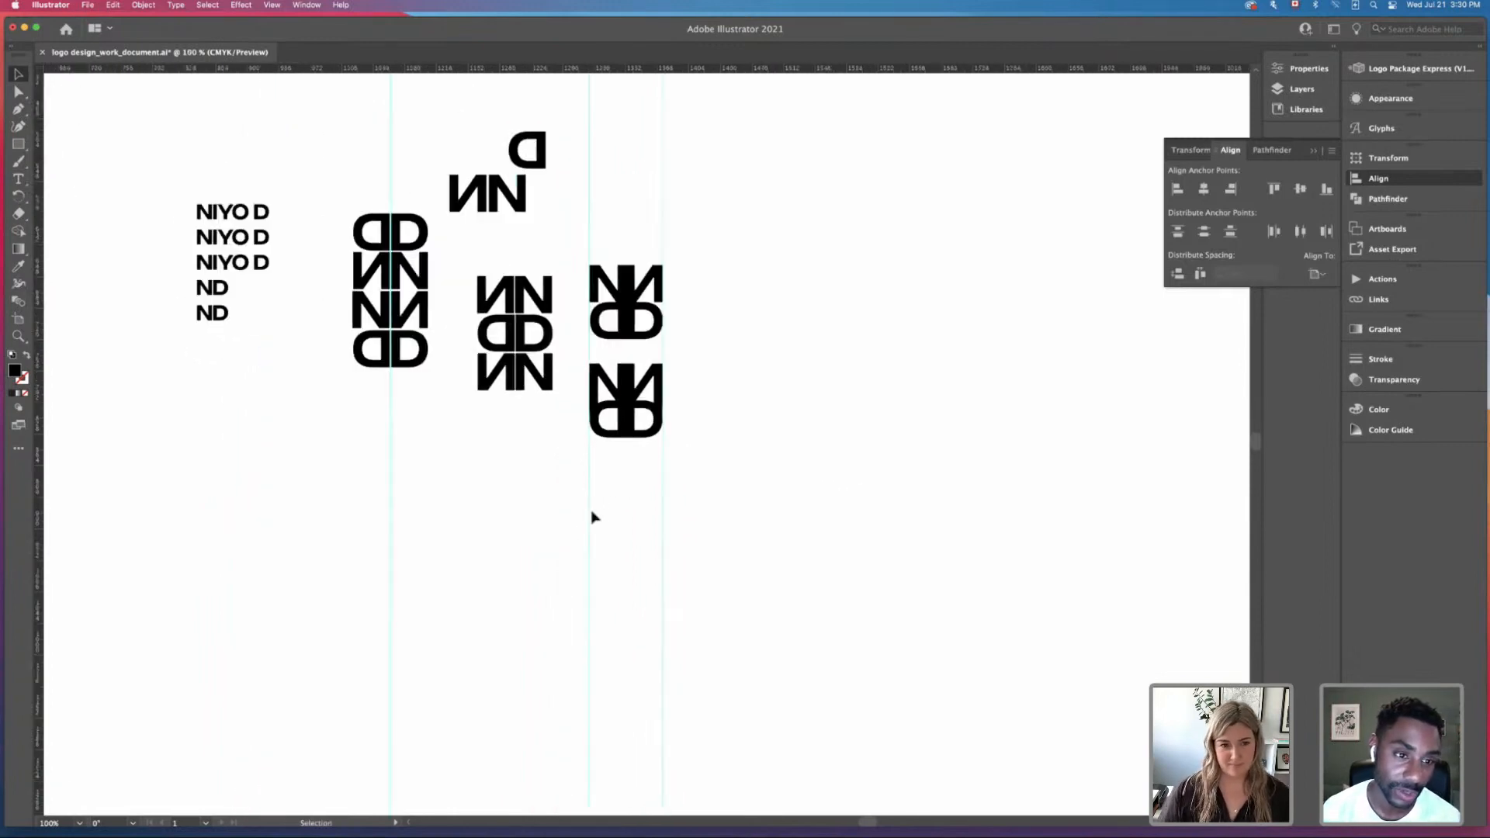
drag(478, 501, 584, 643)
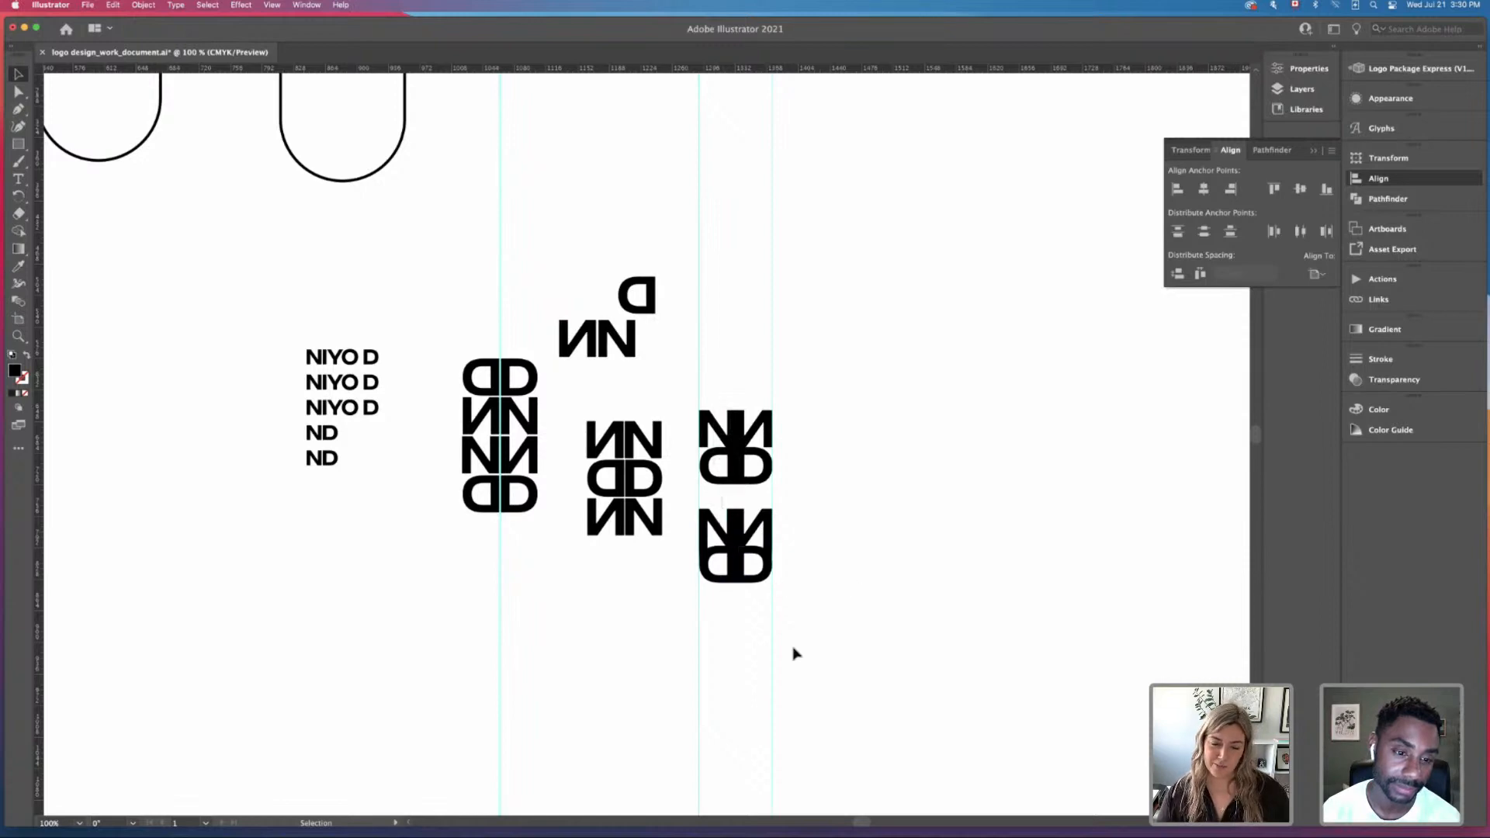
click(854, 653)
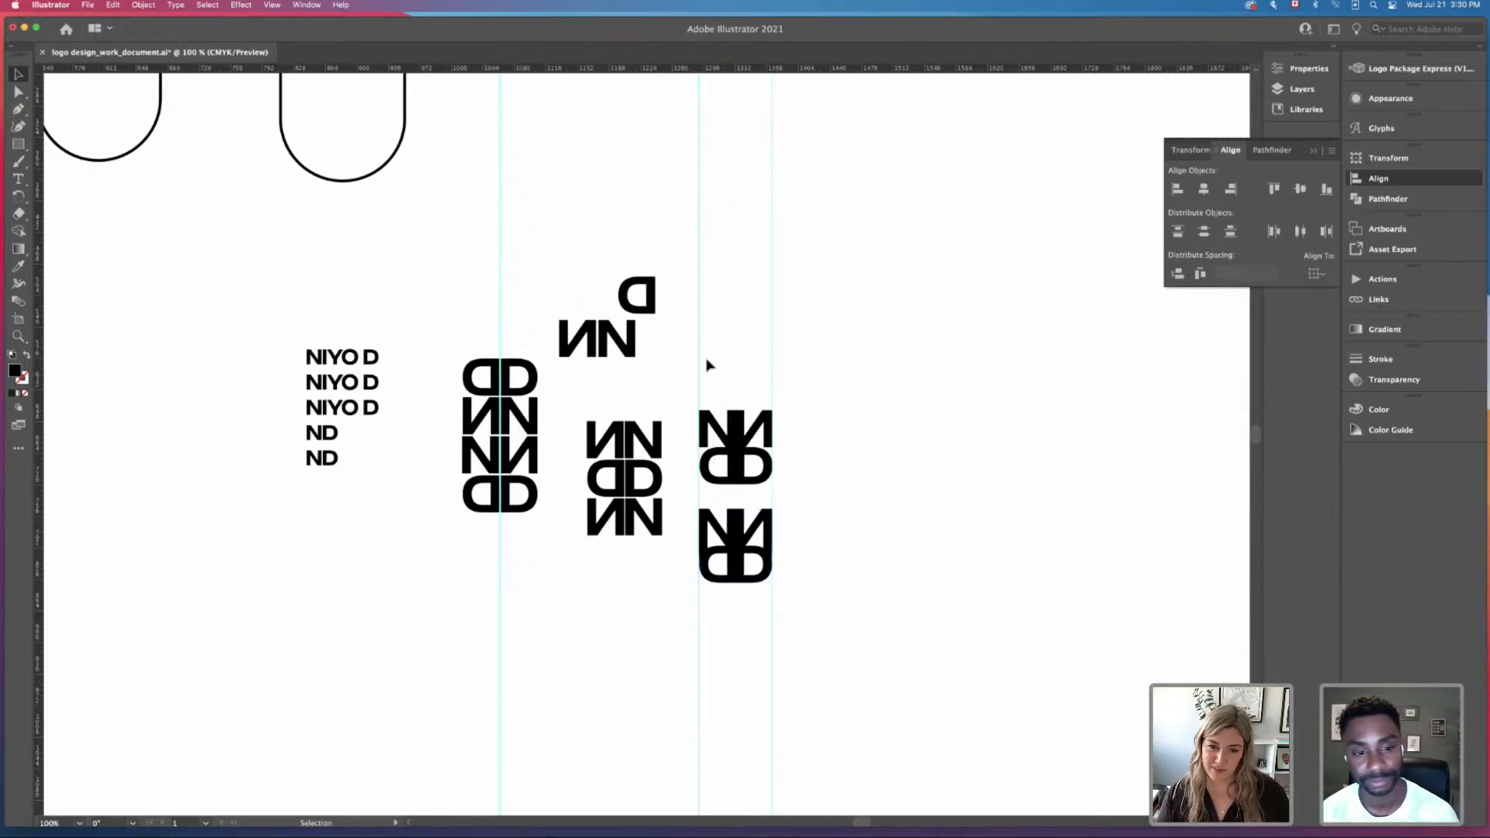
click(736, 458)
drag(736, 456, 422, 301)
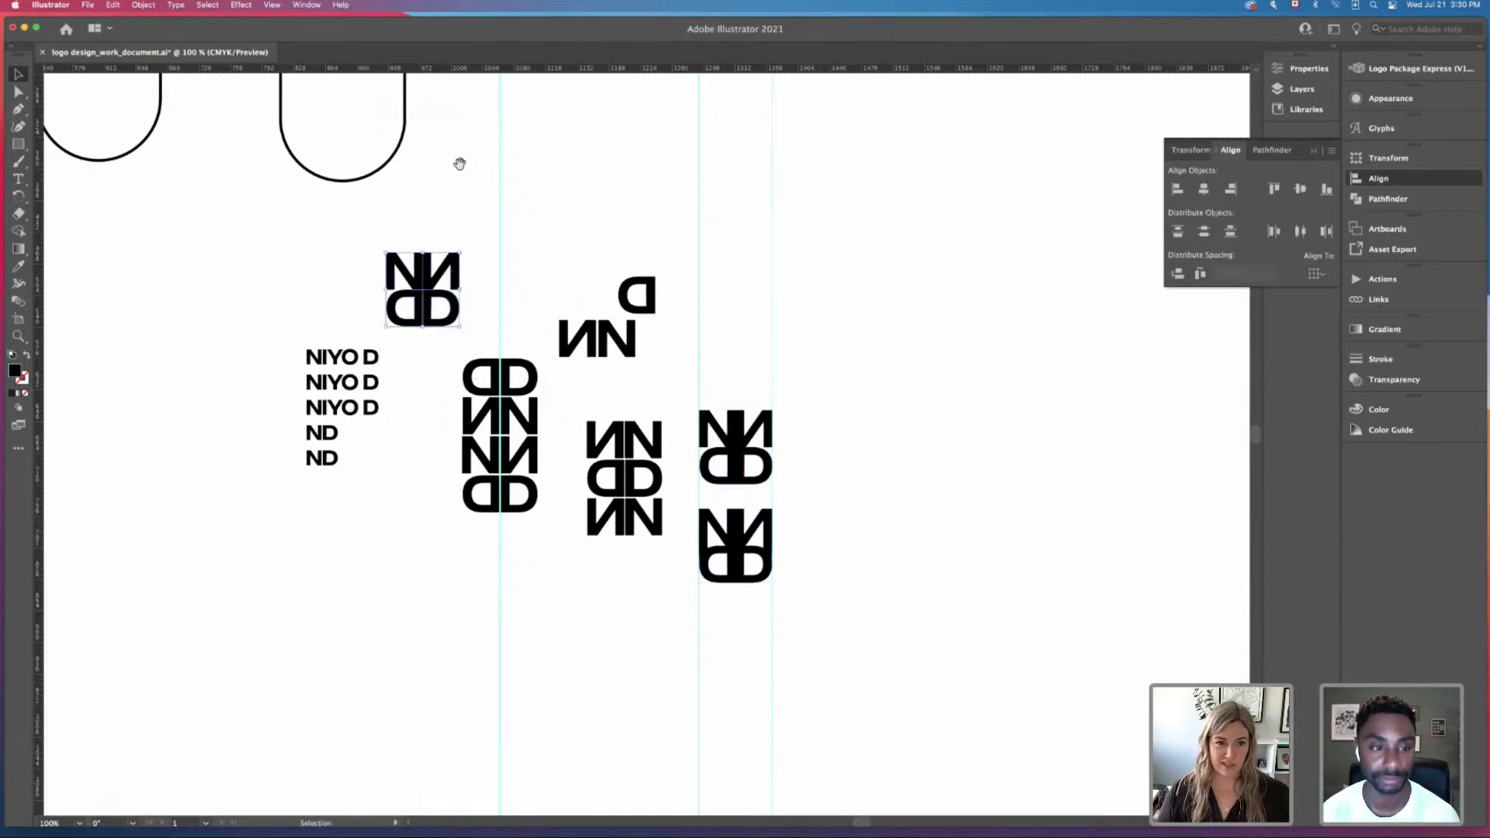
Step: Duplicate the second pill outline into the empty artboard area to the right of the letter marks
drag(458, 163, 1005, 352)
key(super+minus)
click(631, 299)
key(a)
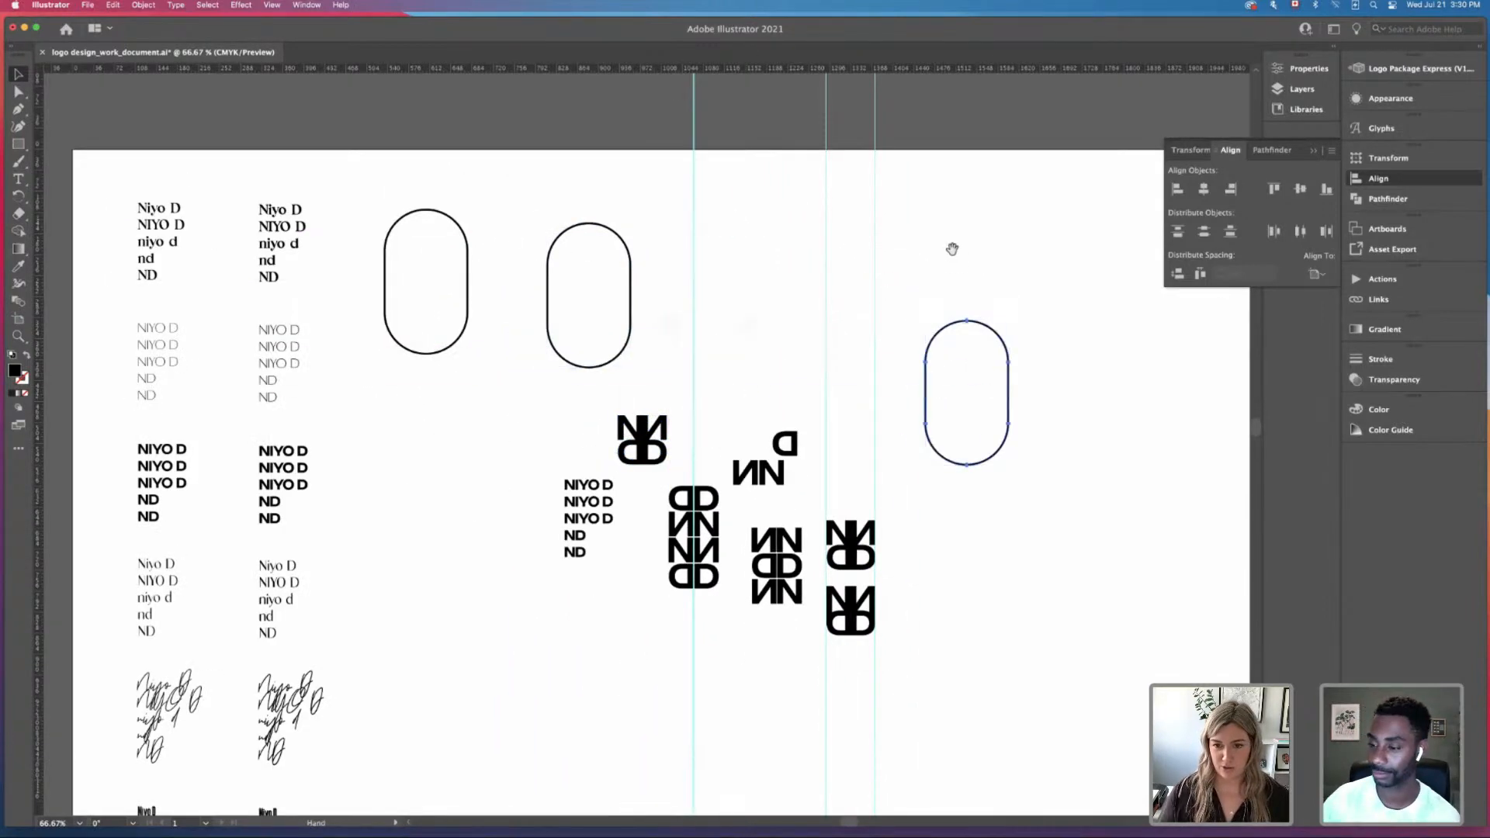
key(super+equal)
key(super+equal)
key(super+shift+a)
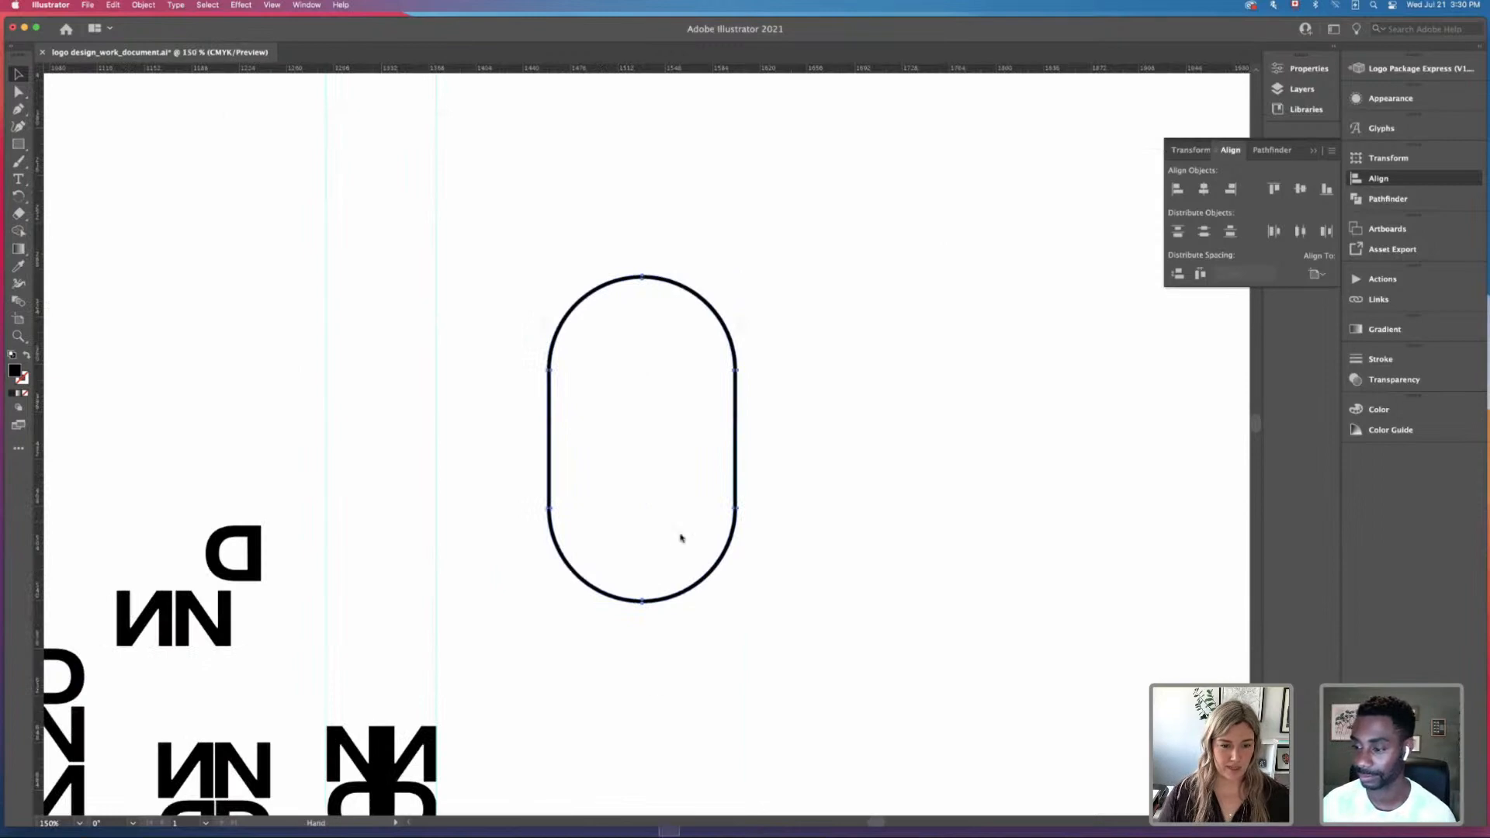
key(super+minus)
key(super+minus)
key(minus)
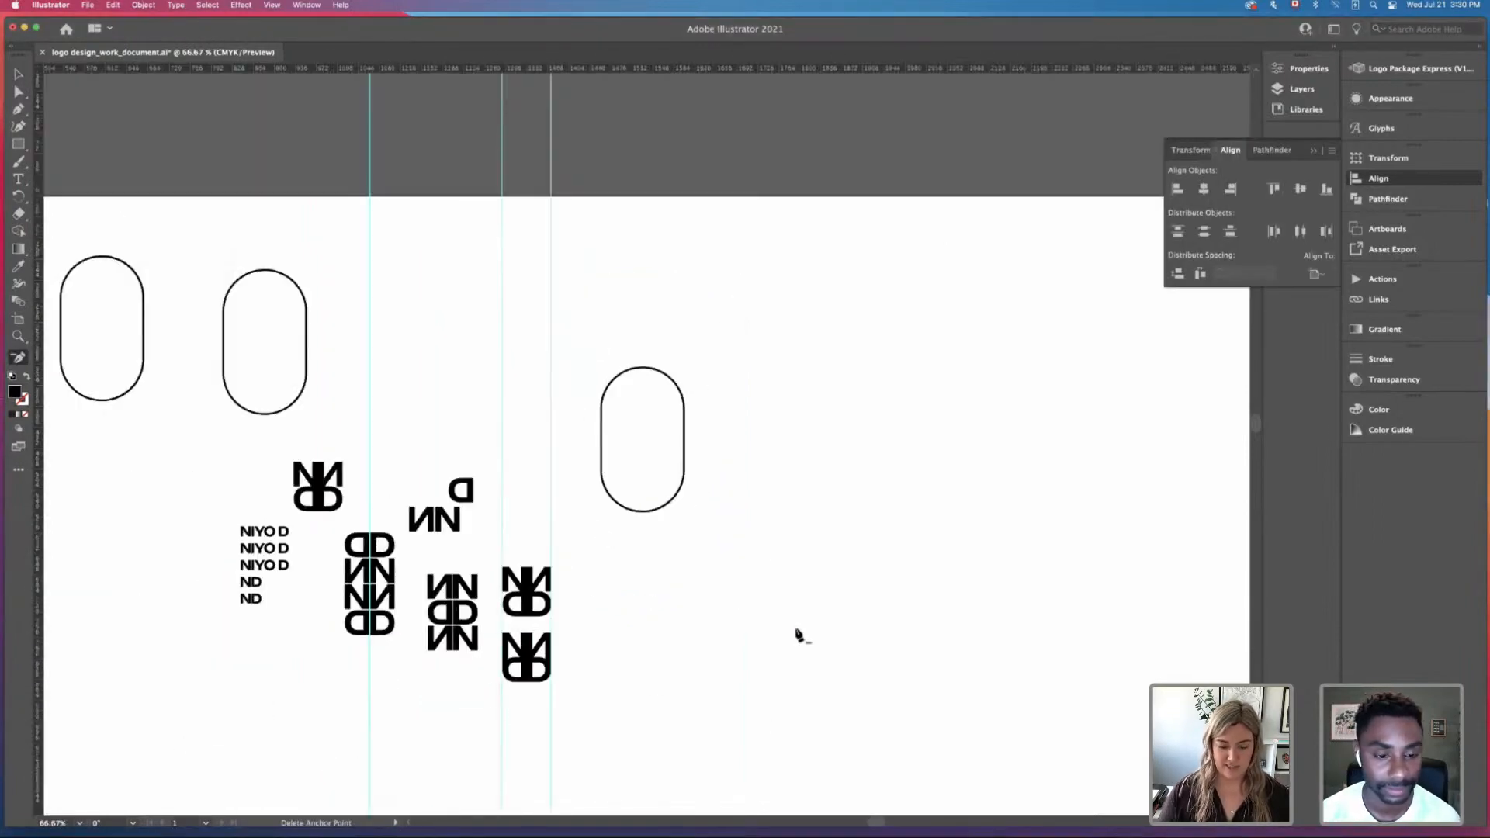
key(super+minus)
key(super+minus)
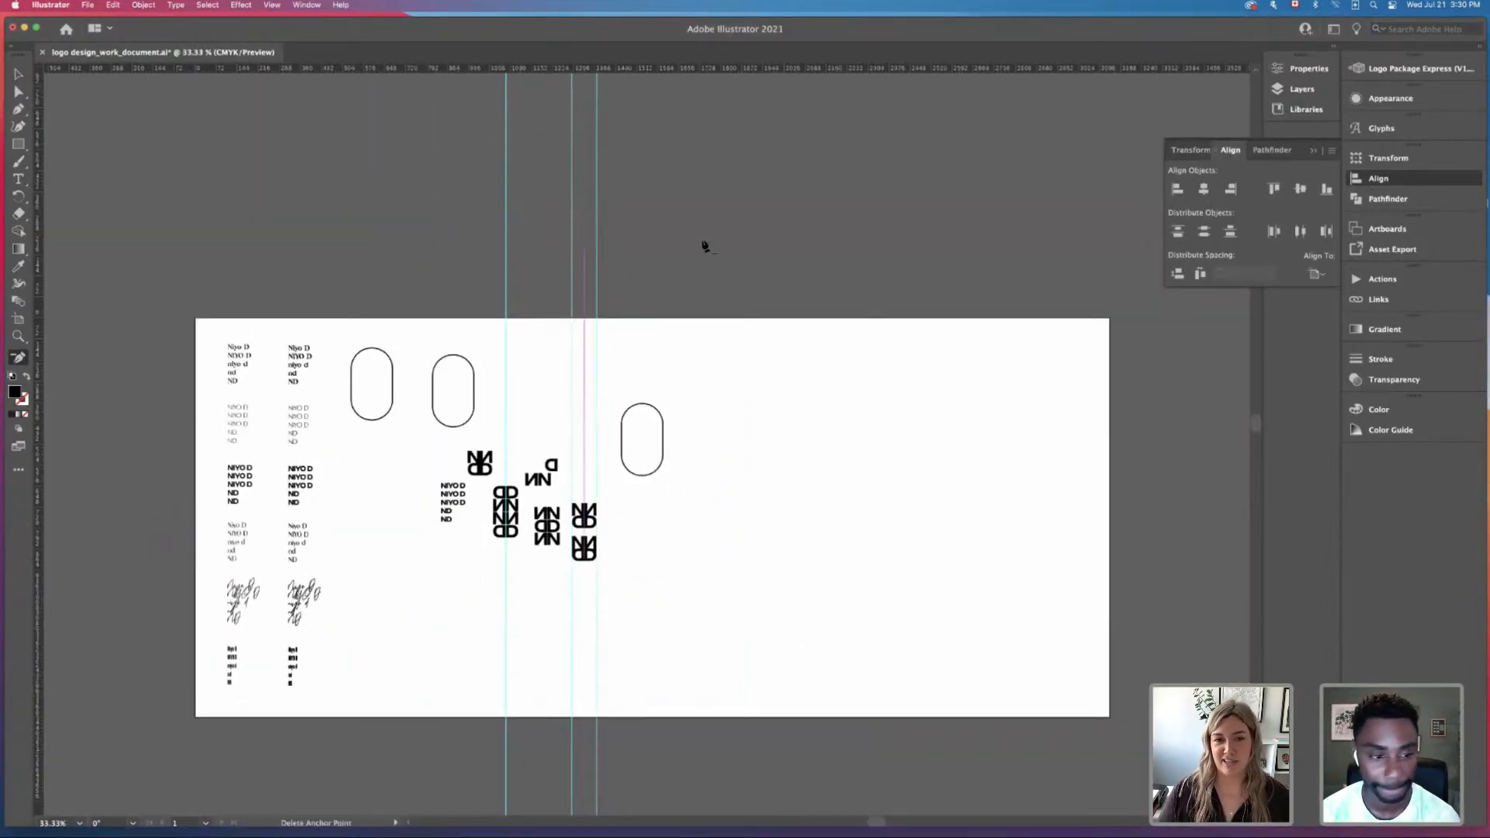
key(v)
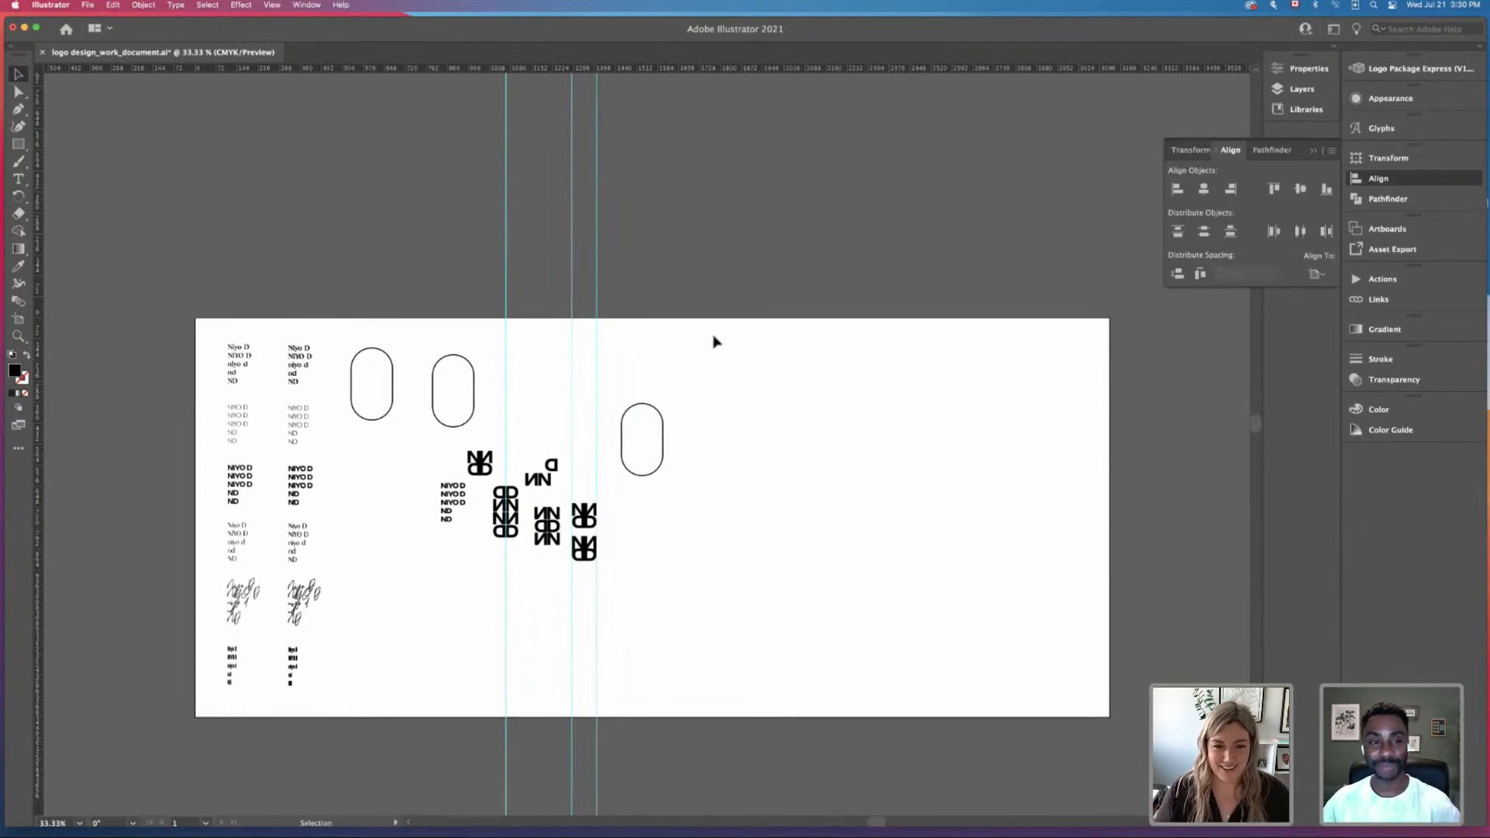
Step: Examine the letter marks and the empty third pill outline up close, ending on an overview of the artboard
key(super+plus)
key(super+plus)
key(super+plus)
drag(653, 722, 749, 485)
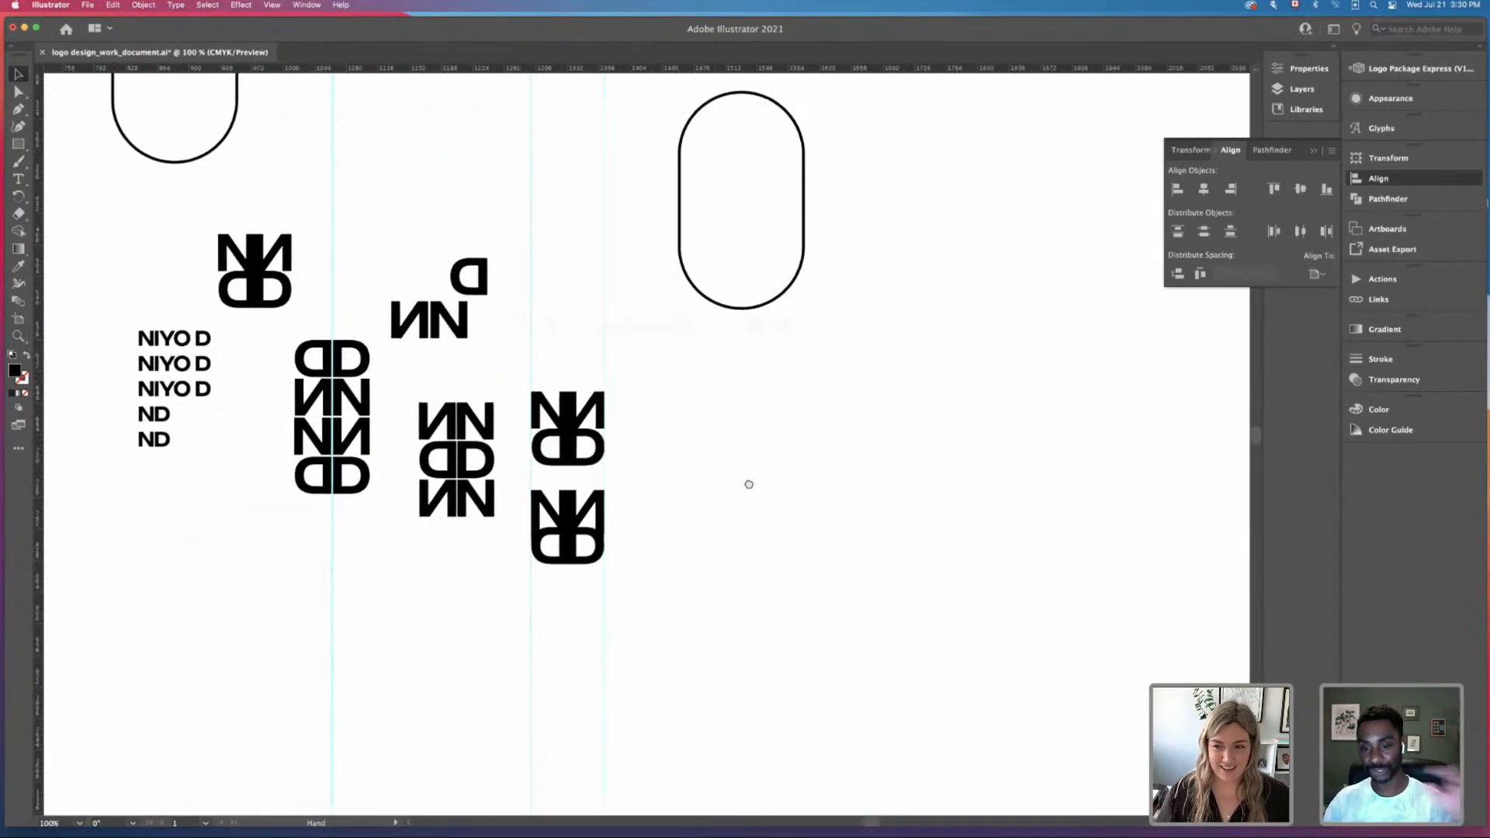
scroll(749, 484, up, 2)
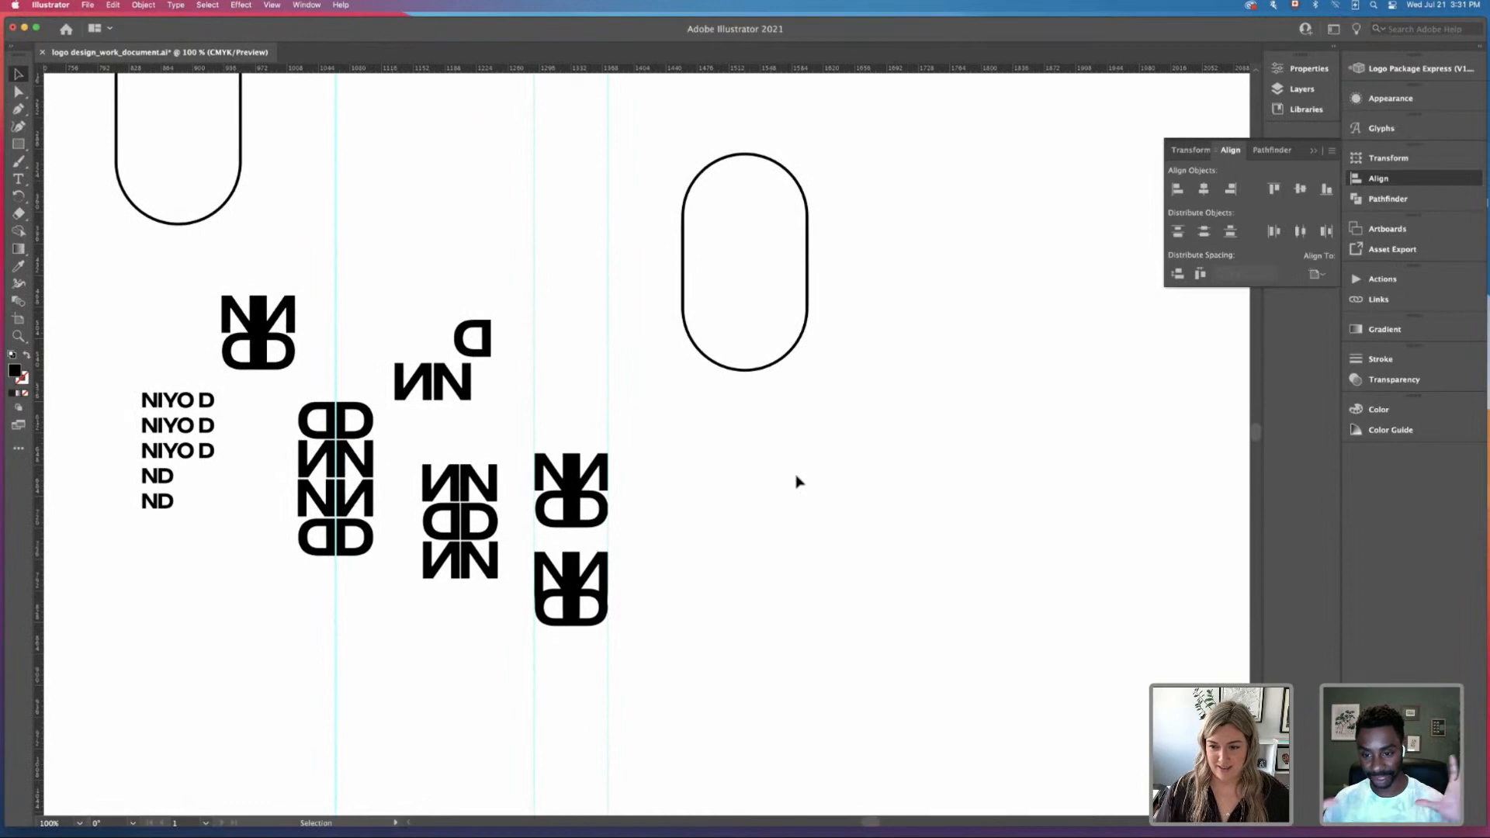
scroll(793, 477, up, 1)
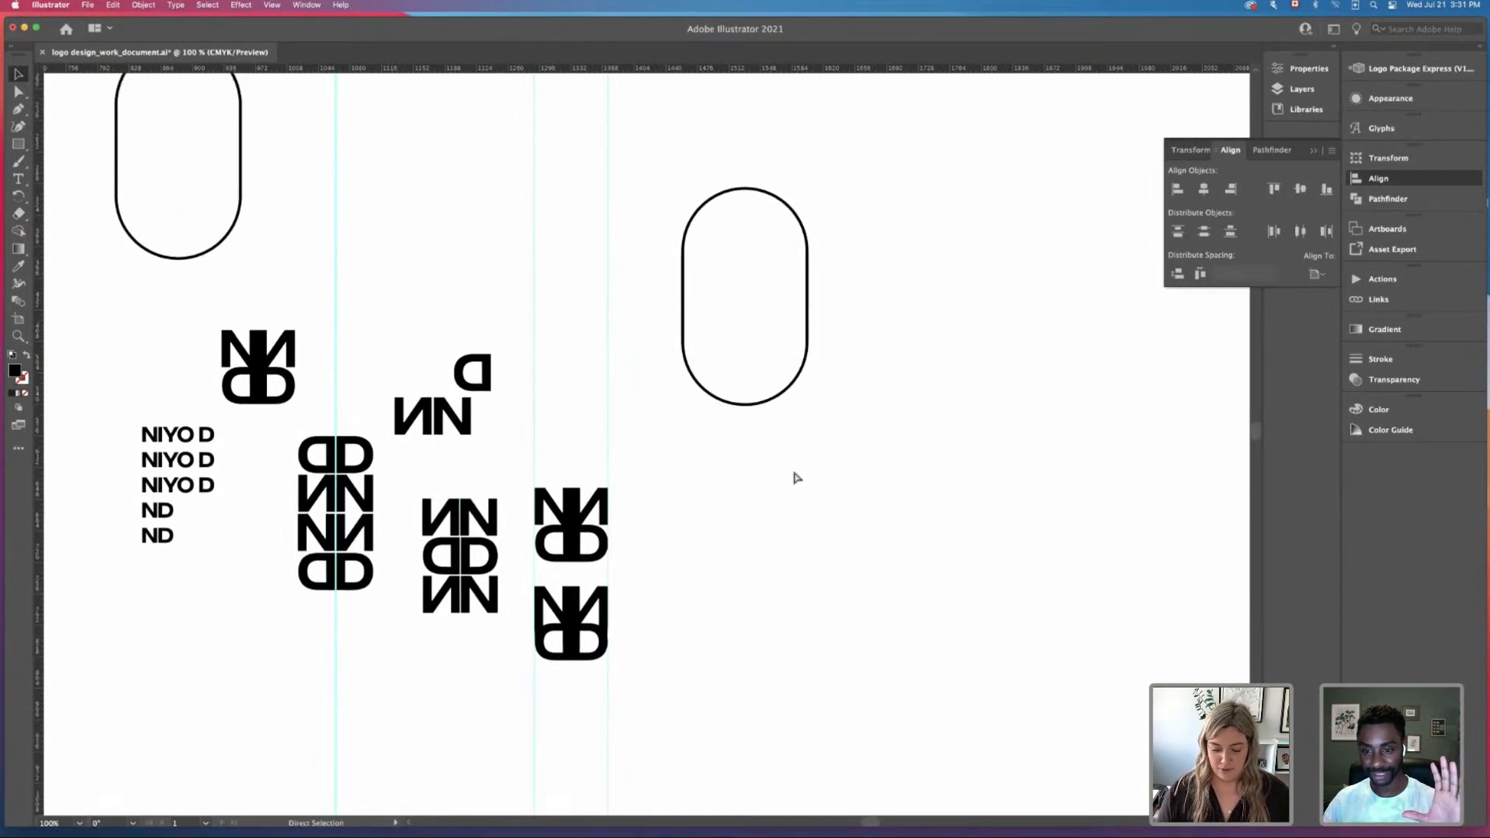
key(super+minus)
key(super+minus)
key(super+minus)
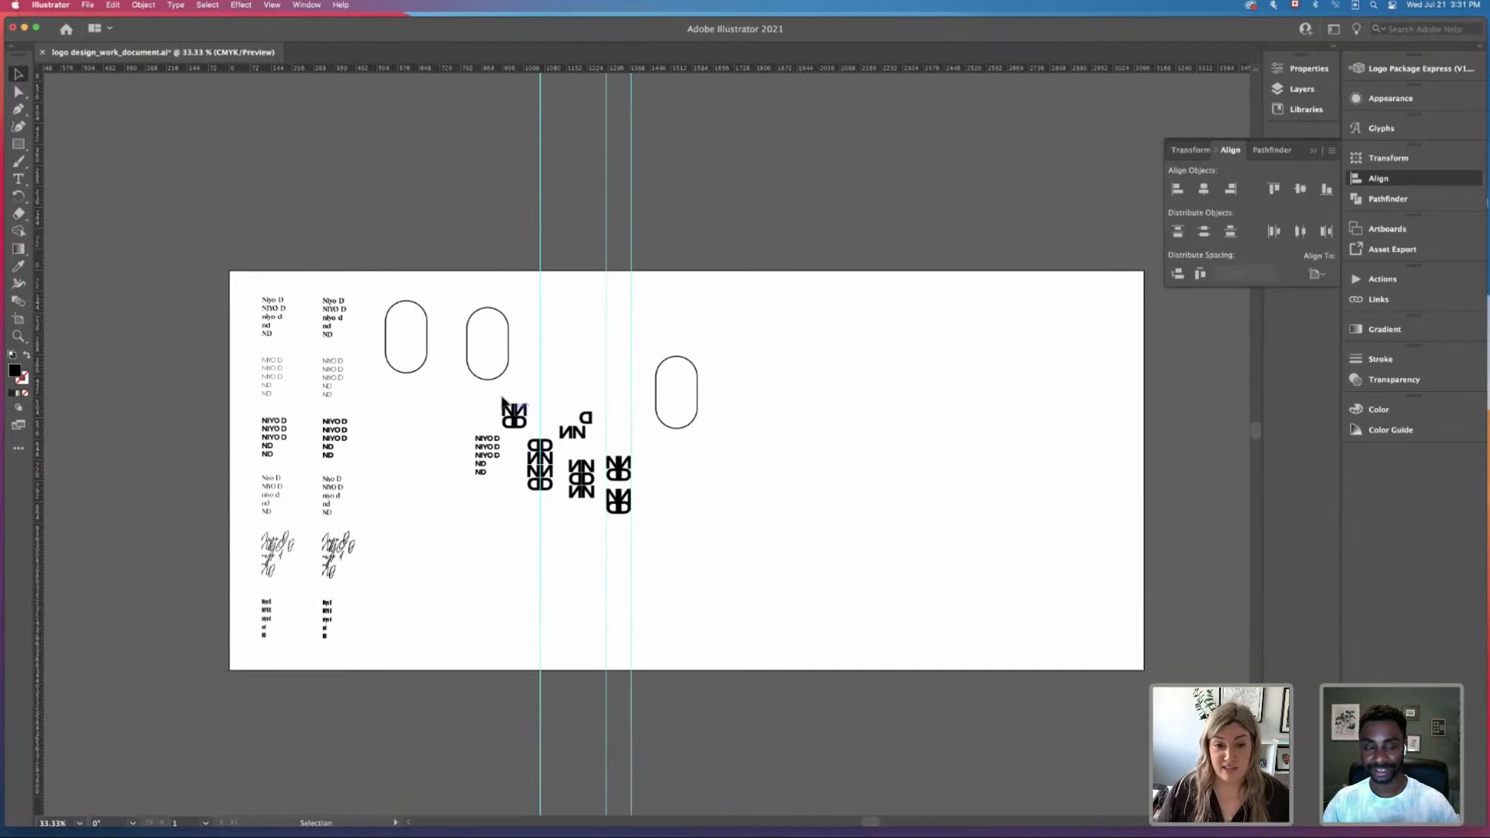
Step: Duplicate the joined N and D mark above the NIYO D text column onto the dark canvas above the artboard and colour the copy white
click(522, 428)
drag(521, 428, 724, 216)
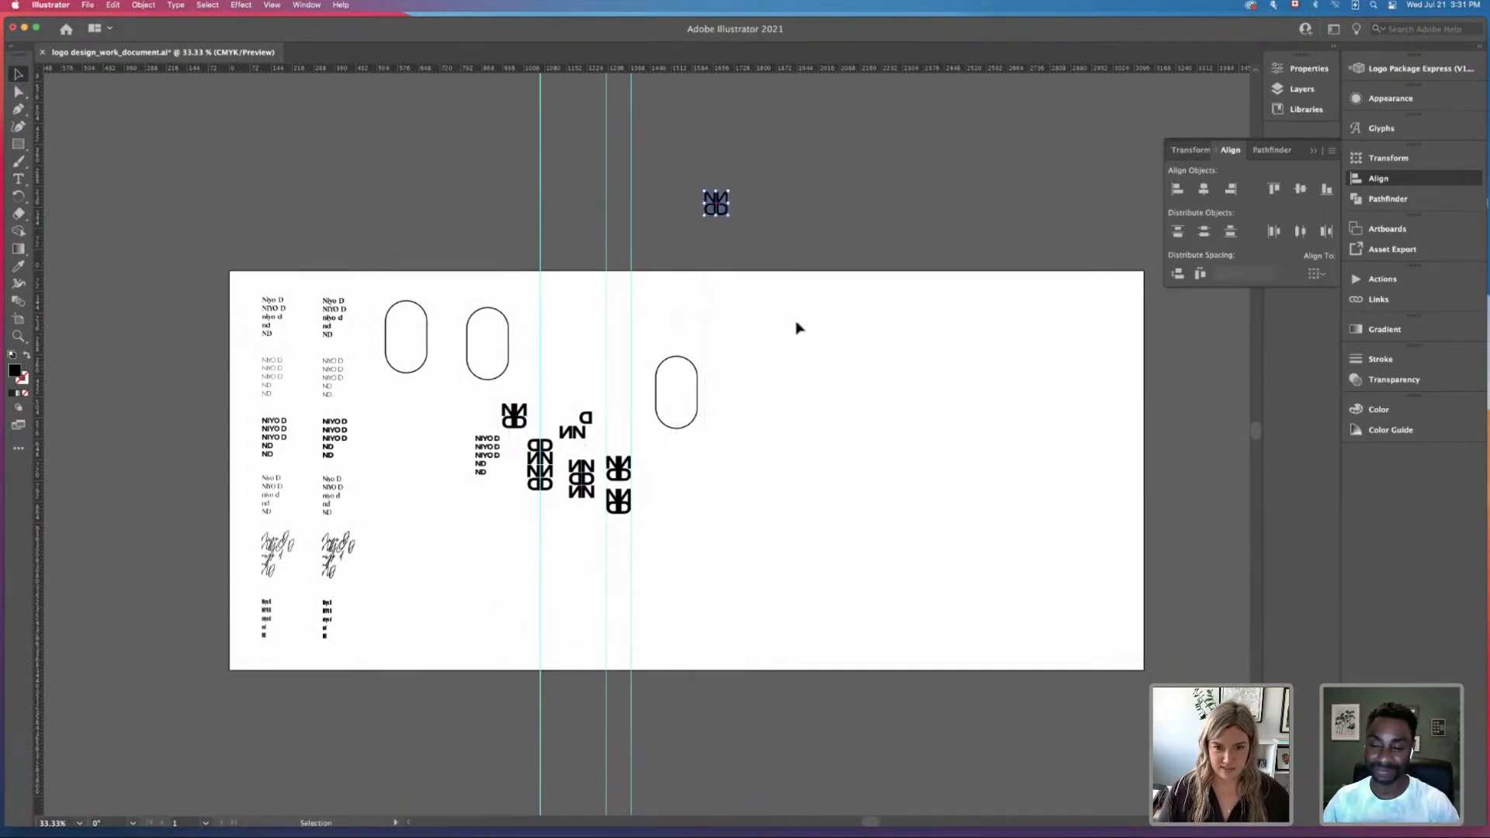
key(i)
click(805, 330)
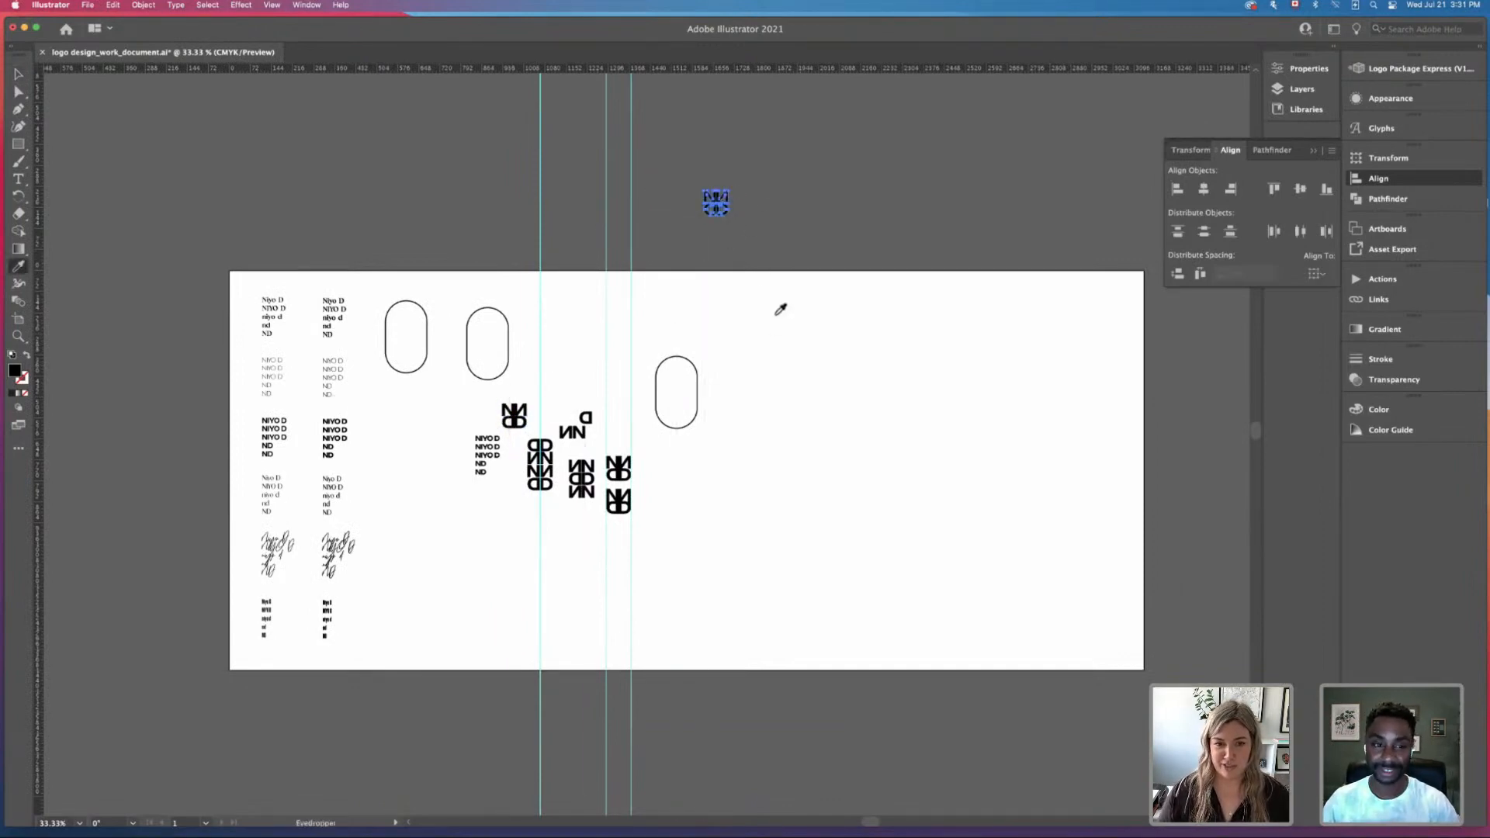
key(v)
click(814, 395)
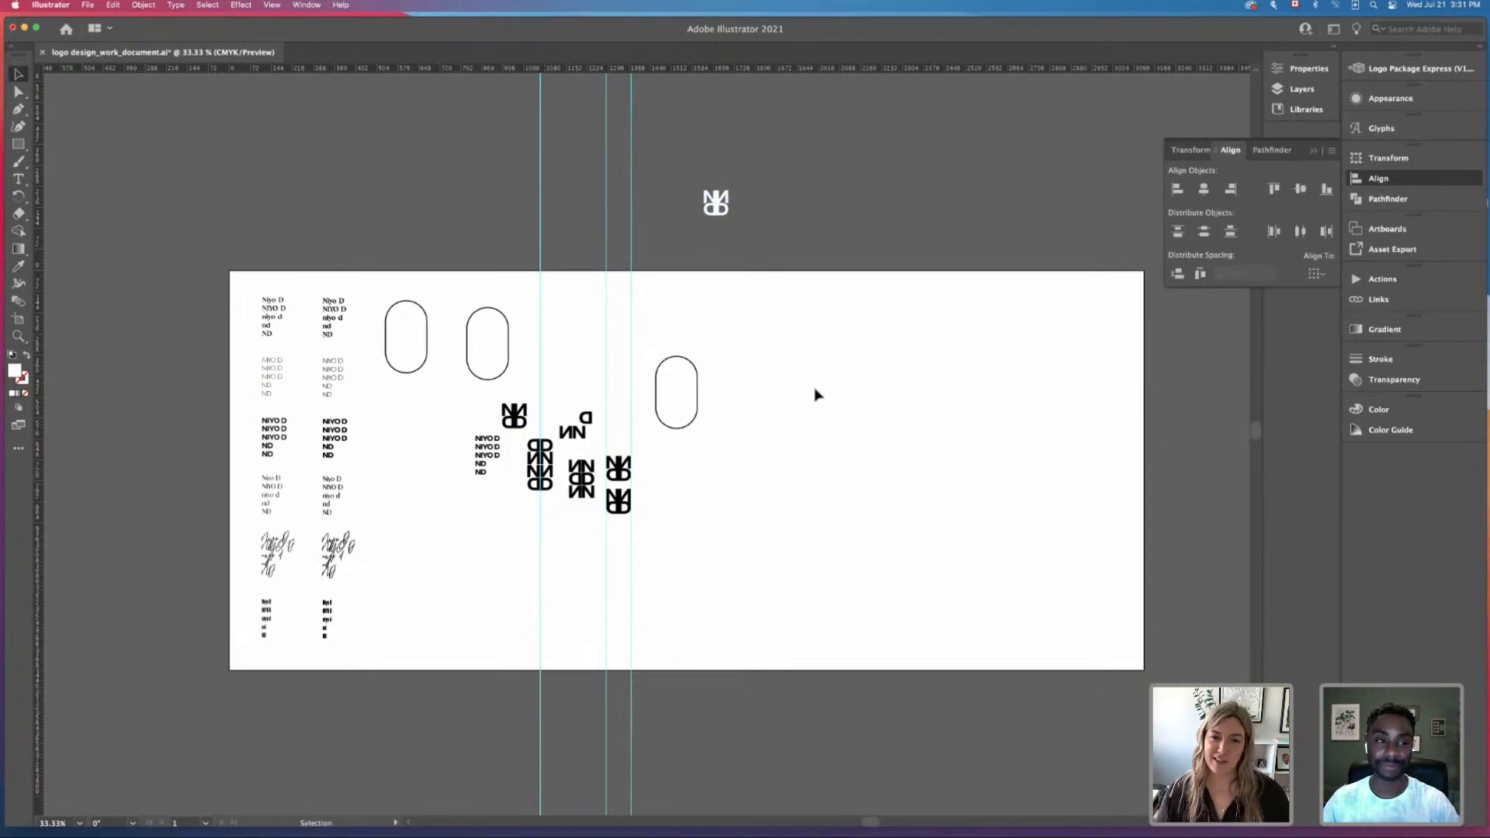
Step: Move the white mark just above the artboard edge over the third pill outline and save the document
click(718, 205)
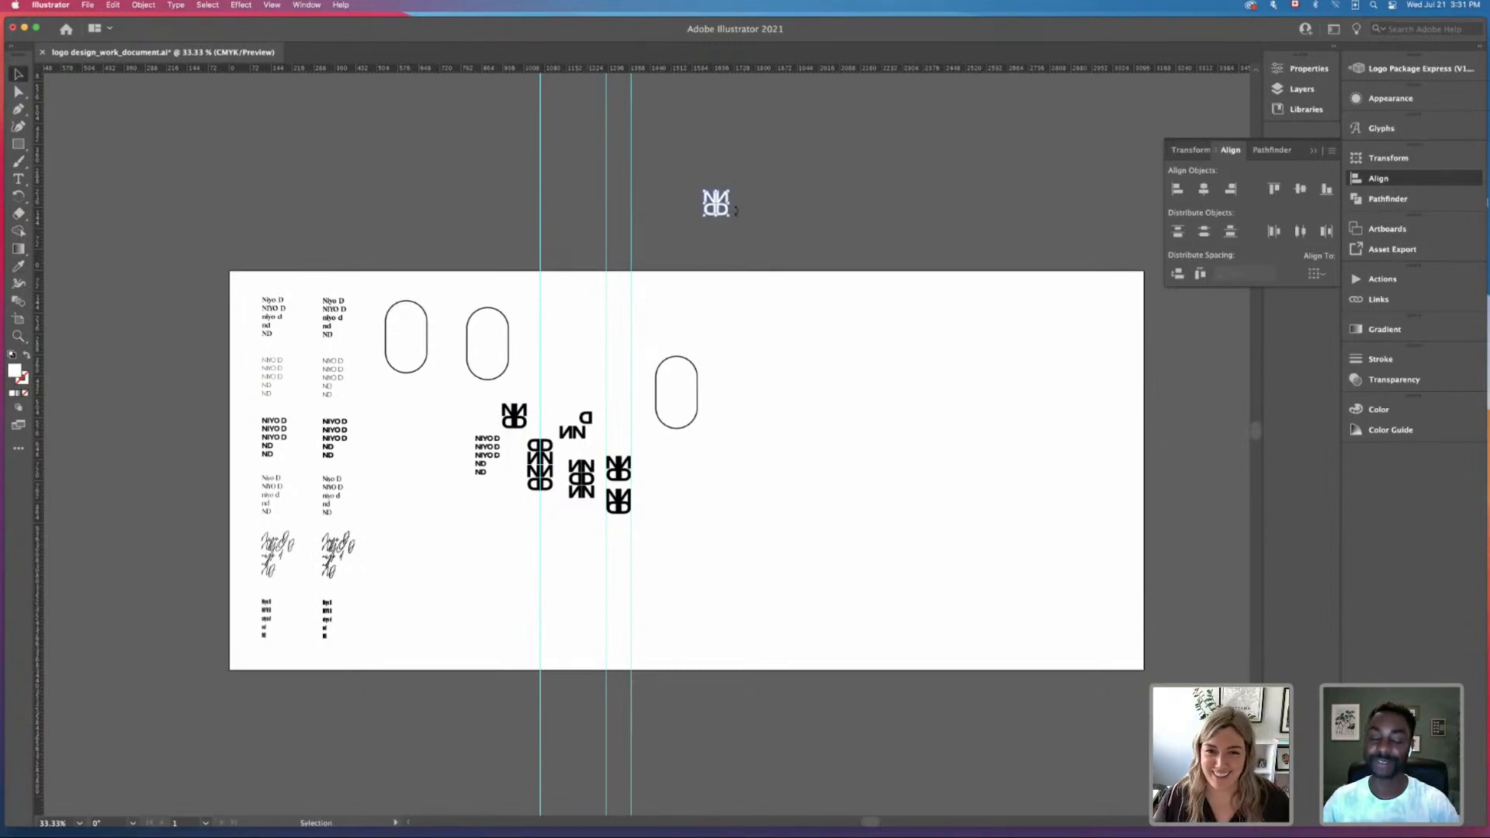
drag(718, 204, 670, 238)
click(768, 230)
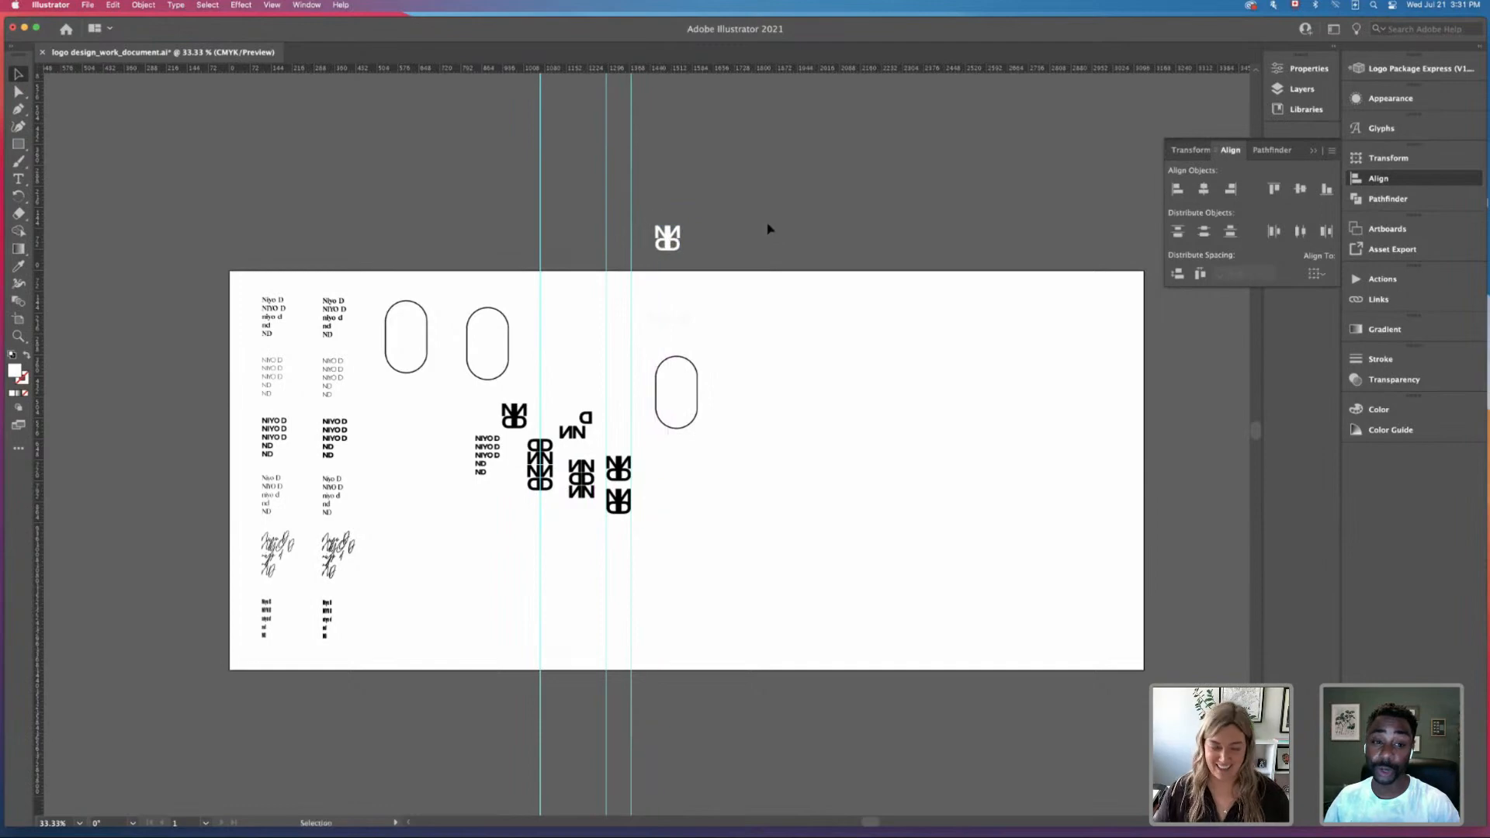
key(cmd+s)
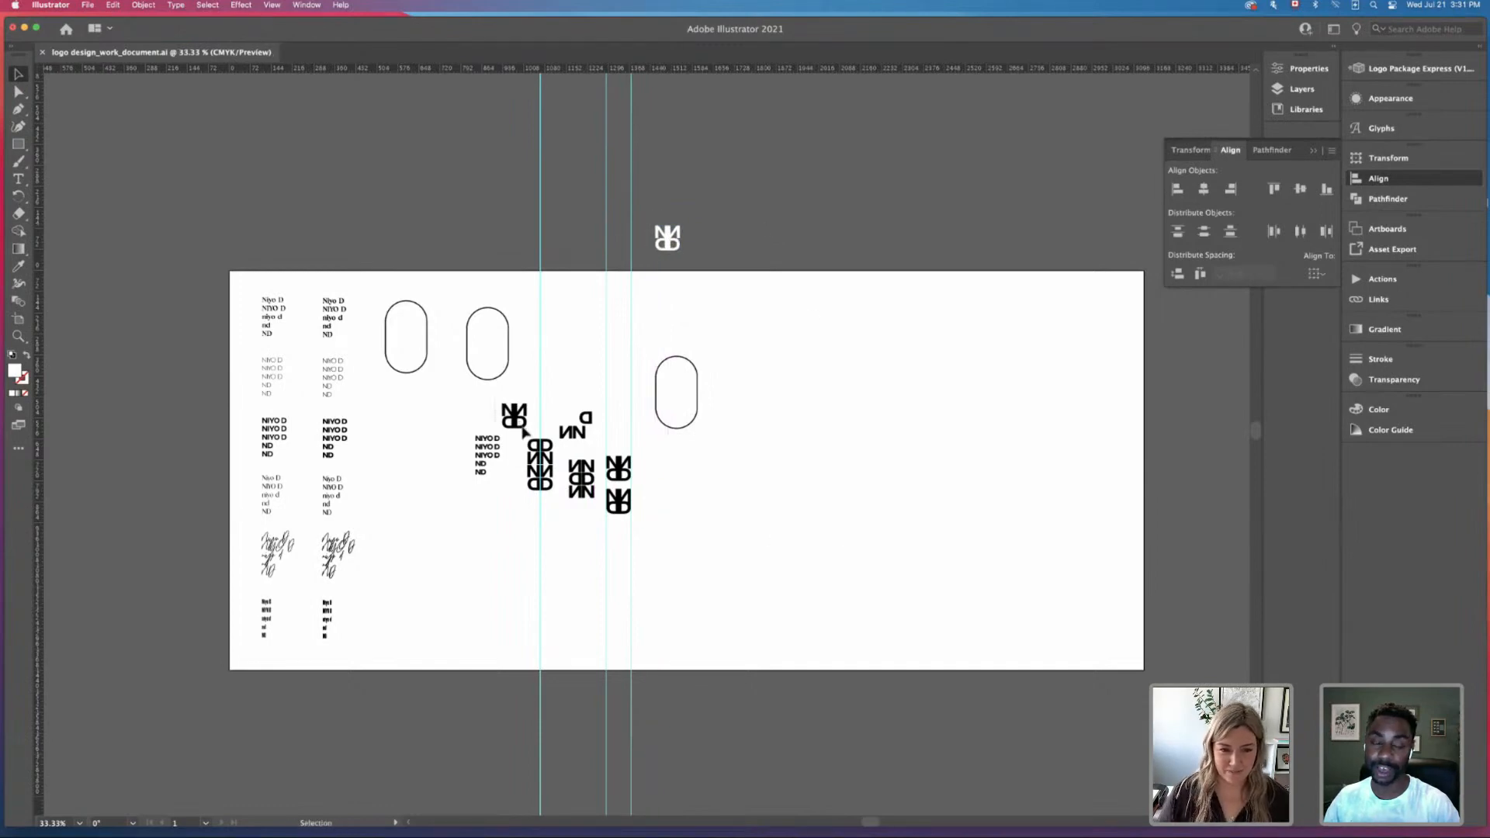
Step: Duplicate the black joined N and D mark into the upper half of the third pill outline, with another copy beside the pill
drag(524, 432, 730, 403)
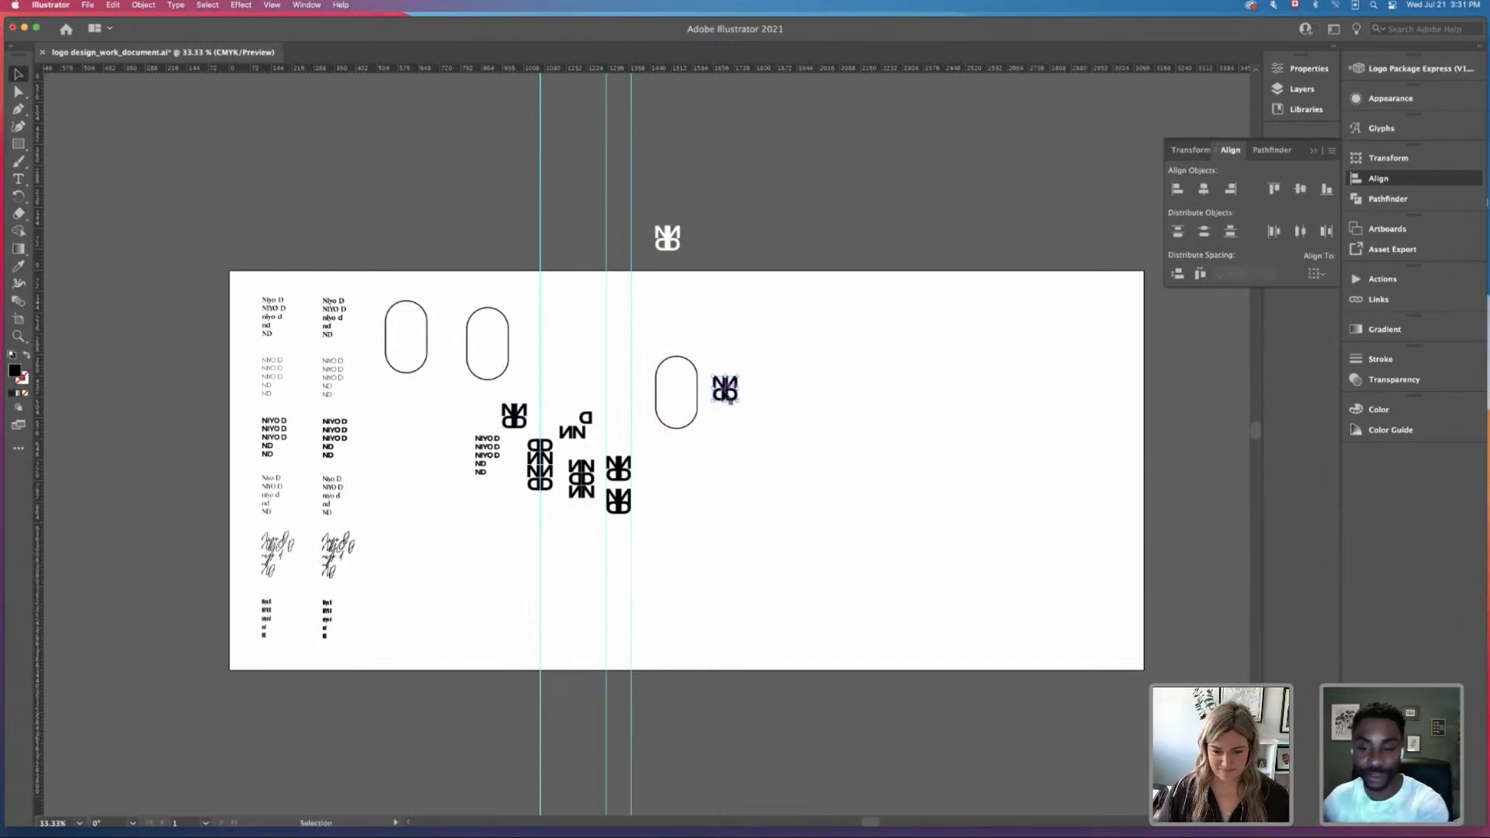
key(super+equal)
key(super+equal)
key(super+equal)
key(super+equal)
click(815, 419)
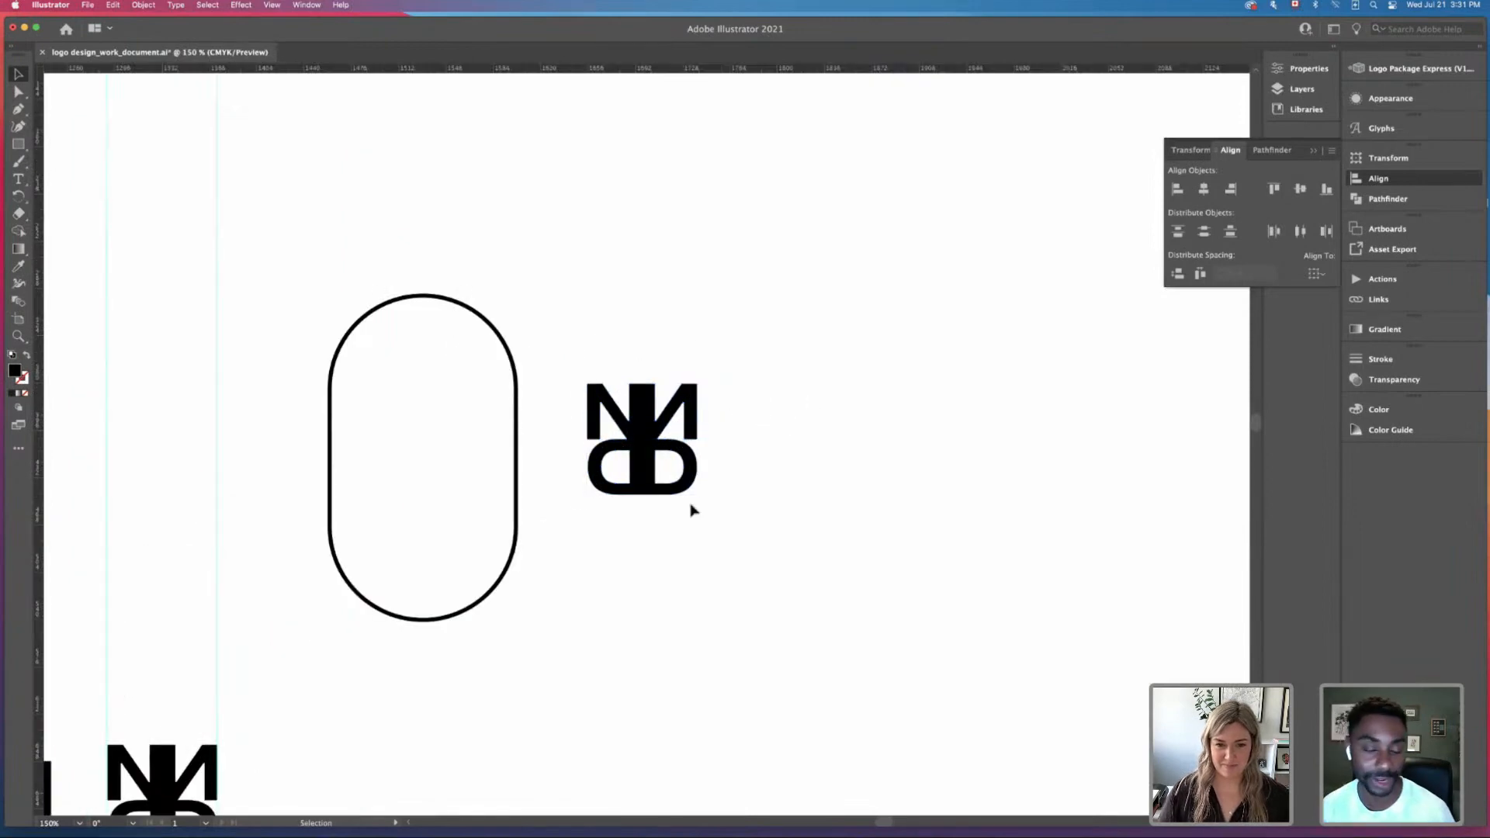
drag(644, 433, 472, 505)
drag(716, 487, 715, 485)
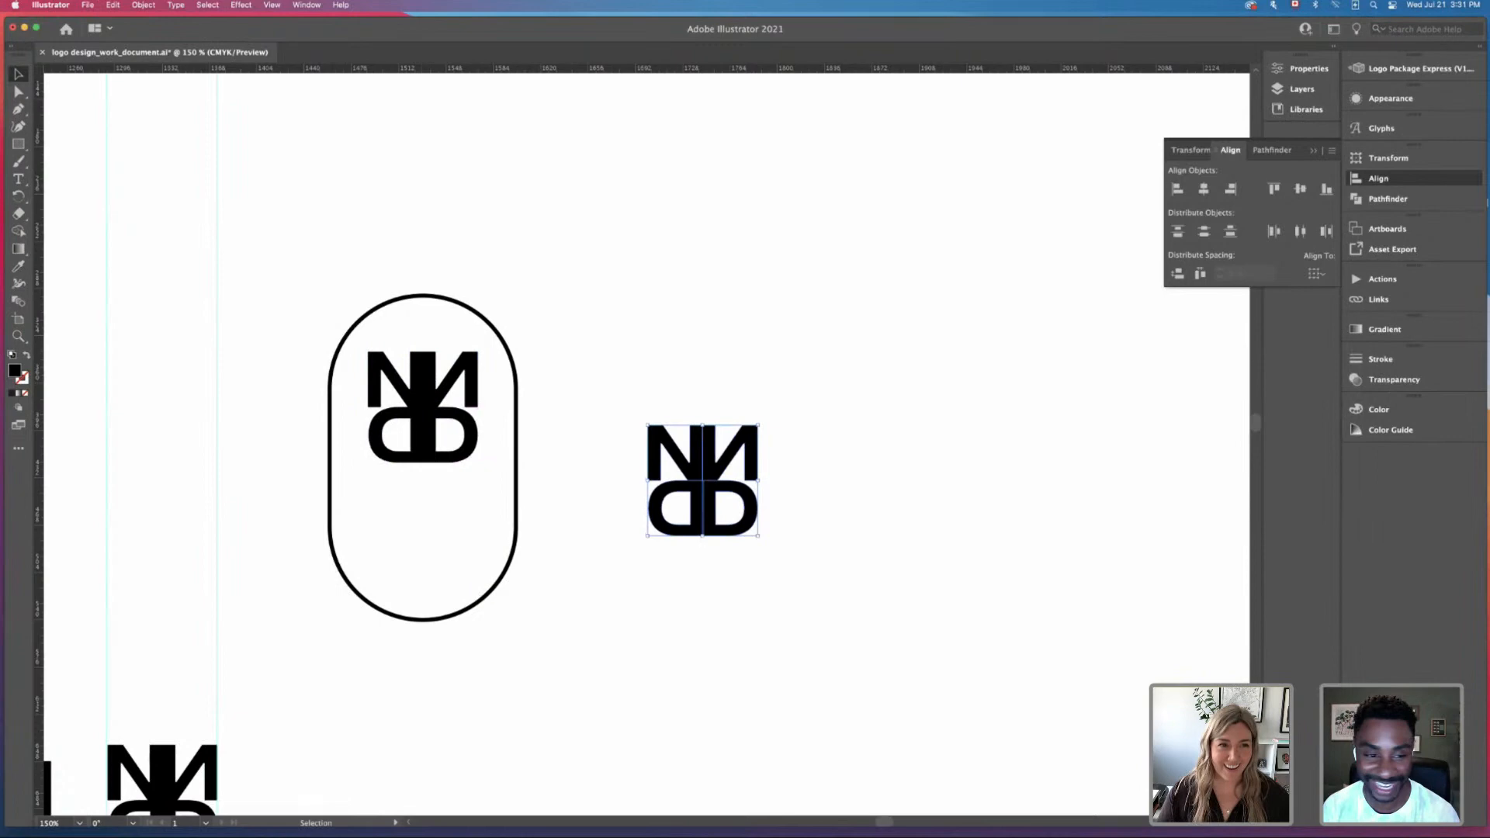
Step: Reflect the mark copy beside the pill across the horizontal axis so the D shapes sit above the N shapes
click(141, 6)
mouse_move(198, 23)
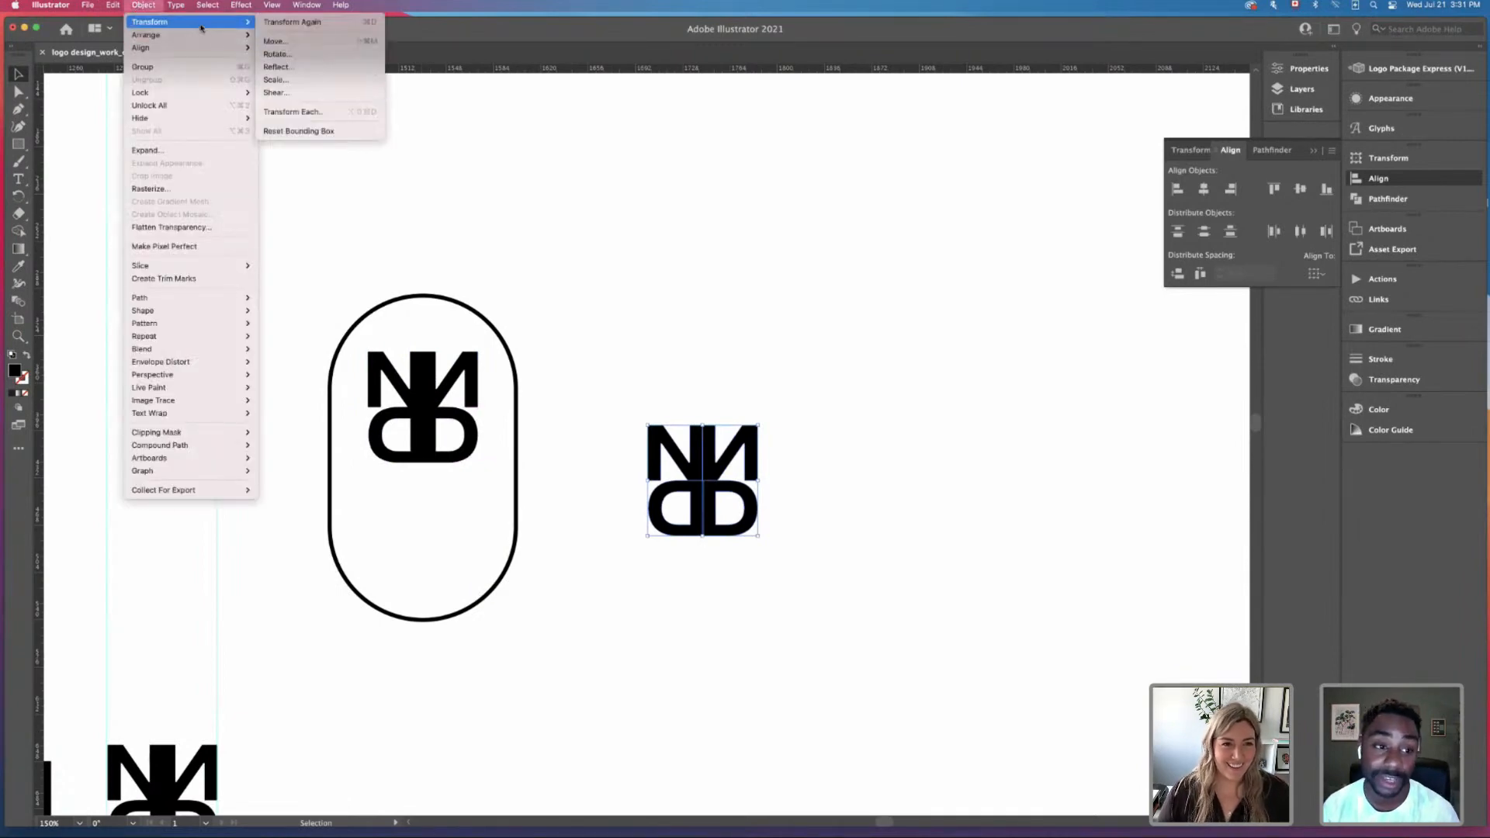
click(330, 65)
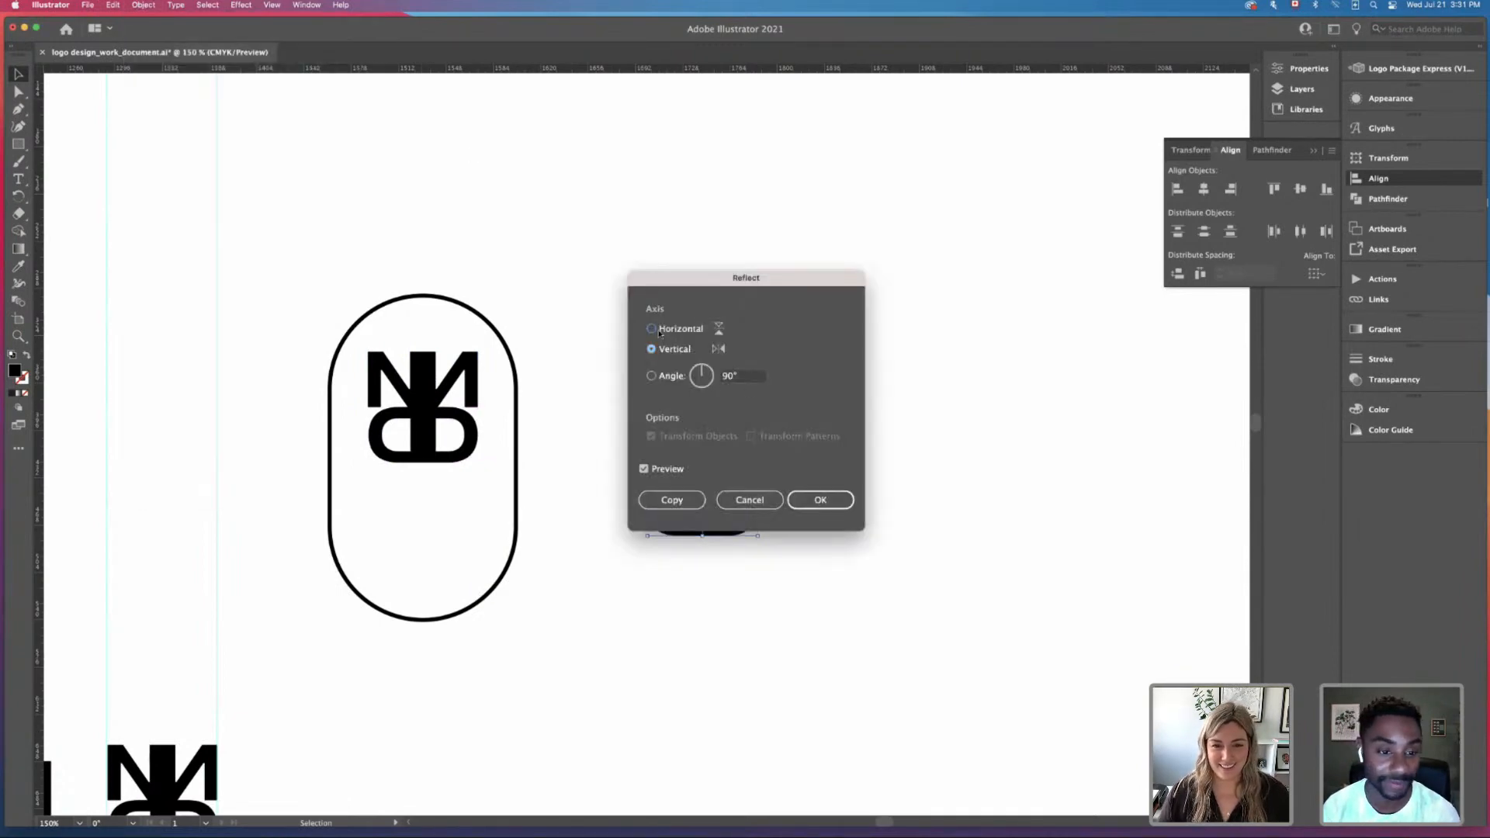
click(652, 329)
click(821, 500)
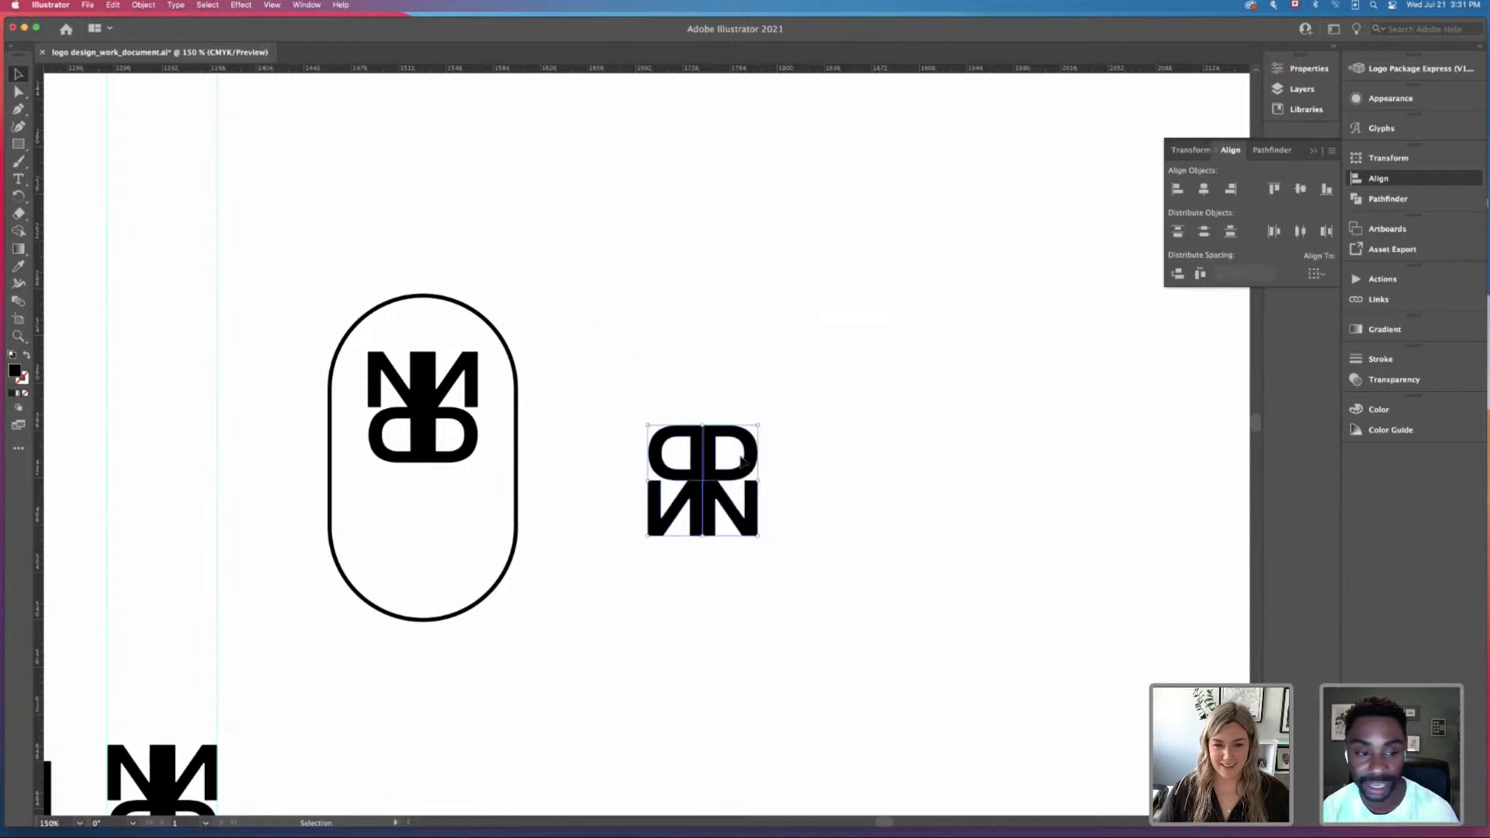
Step: Place the flipped mark directly beneath the upright one inside the pill so the two join into a vertically mirrored stack
drag(743, 462, 471, 497)
click(724, 568)
click(518, 368)
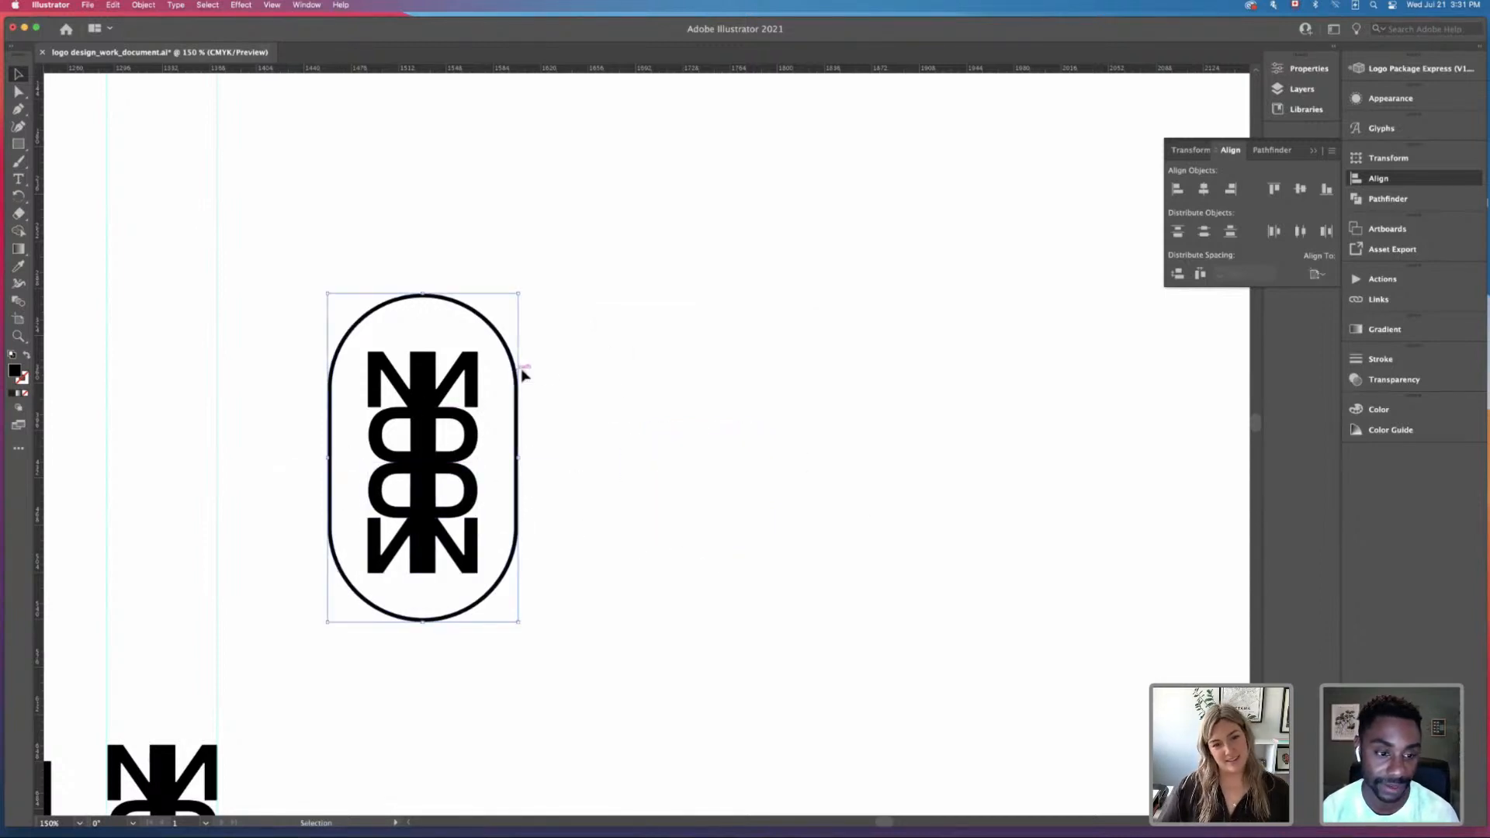
click(642, 389)
scroll(641, 389, up, 1)
scroll(642, 389, down, 2)
scroll(642, 388, down, 1)
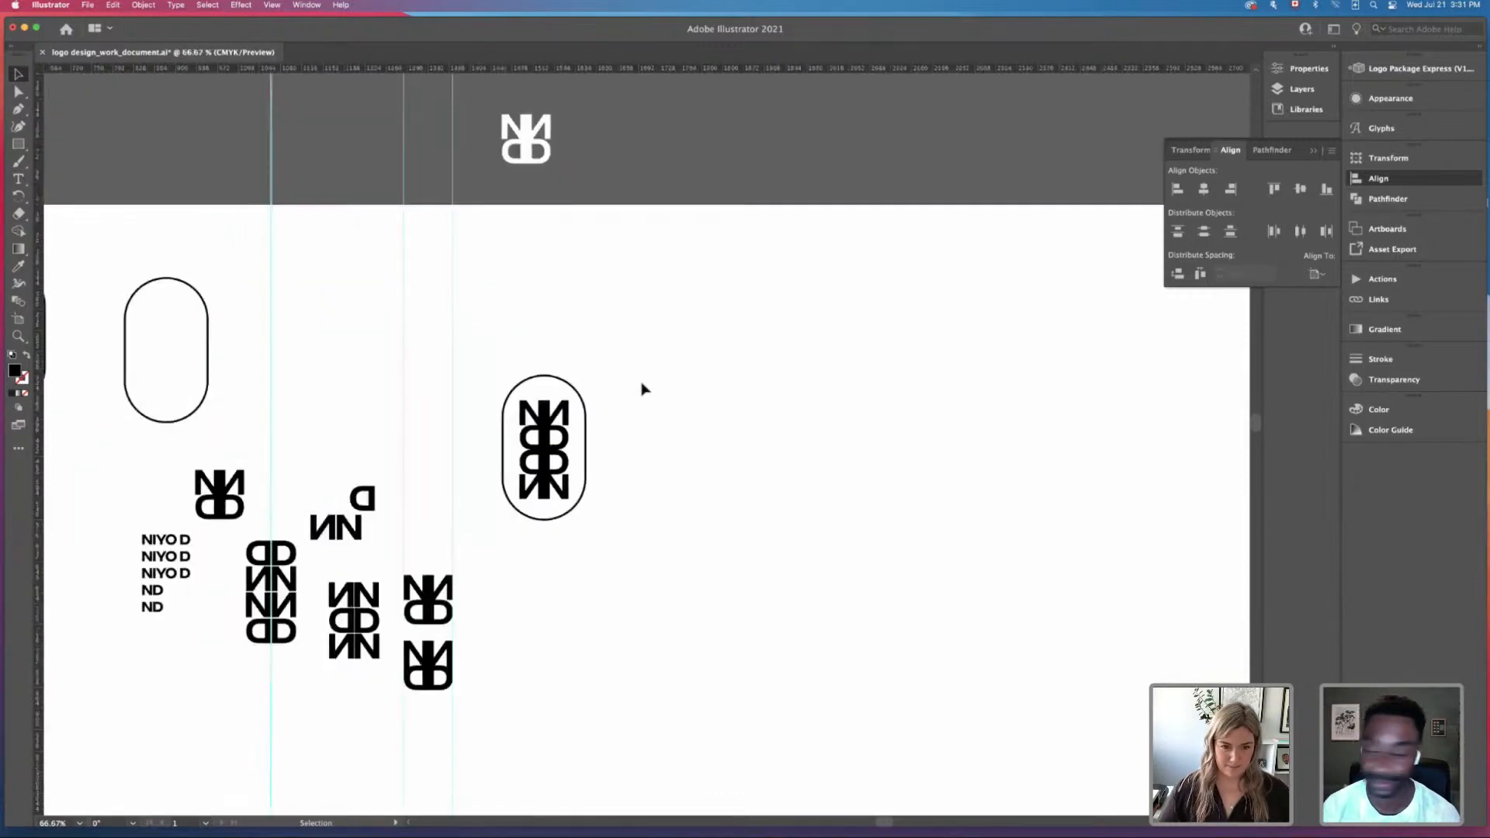
scroll(696, 440, down, 1)
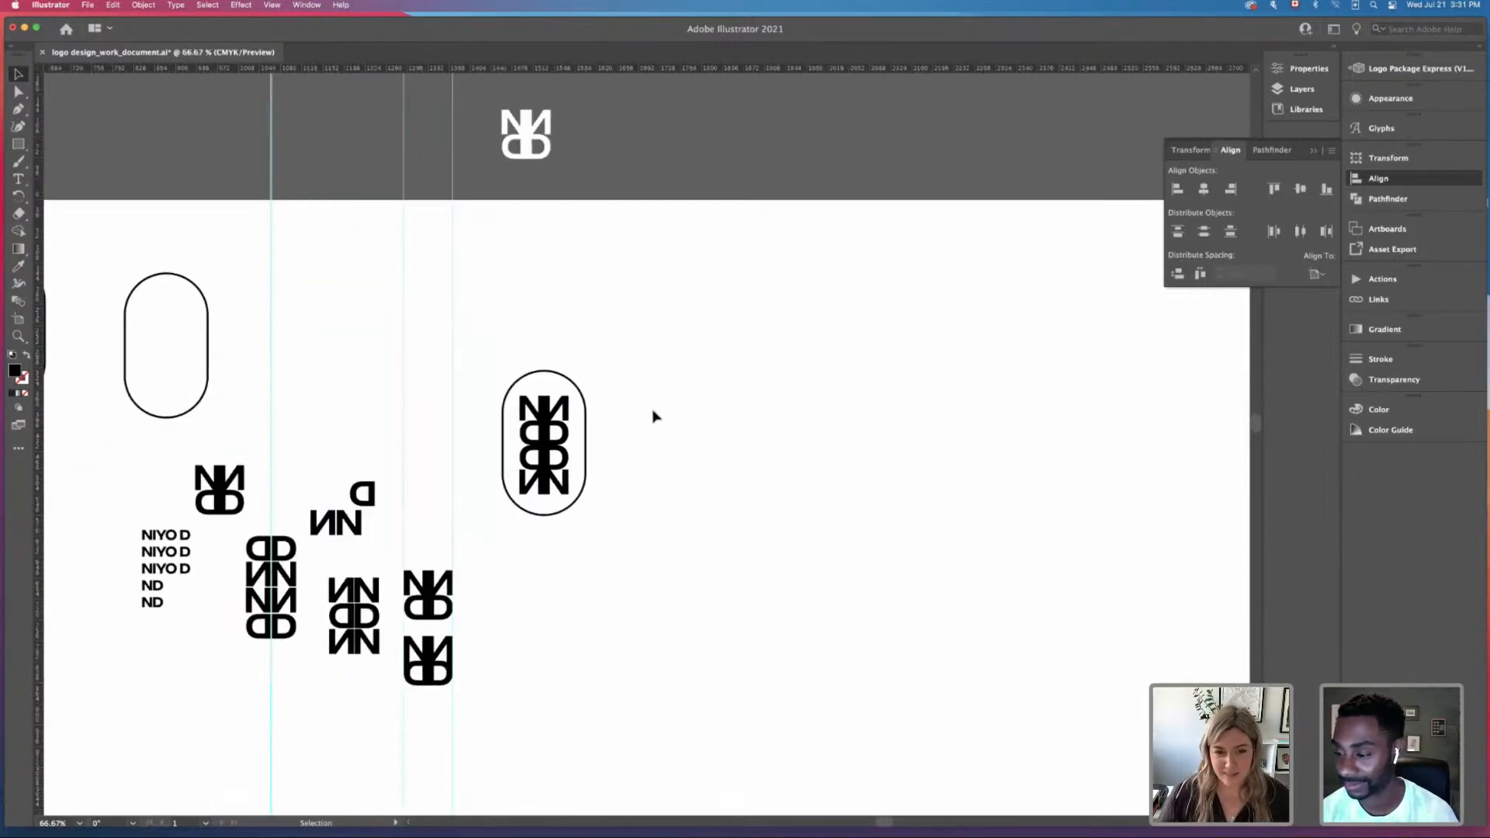
Step: Set the stroke weight of the pill outline around the stacked mark to 5 pt
click(560, 390)
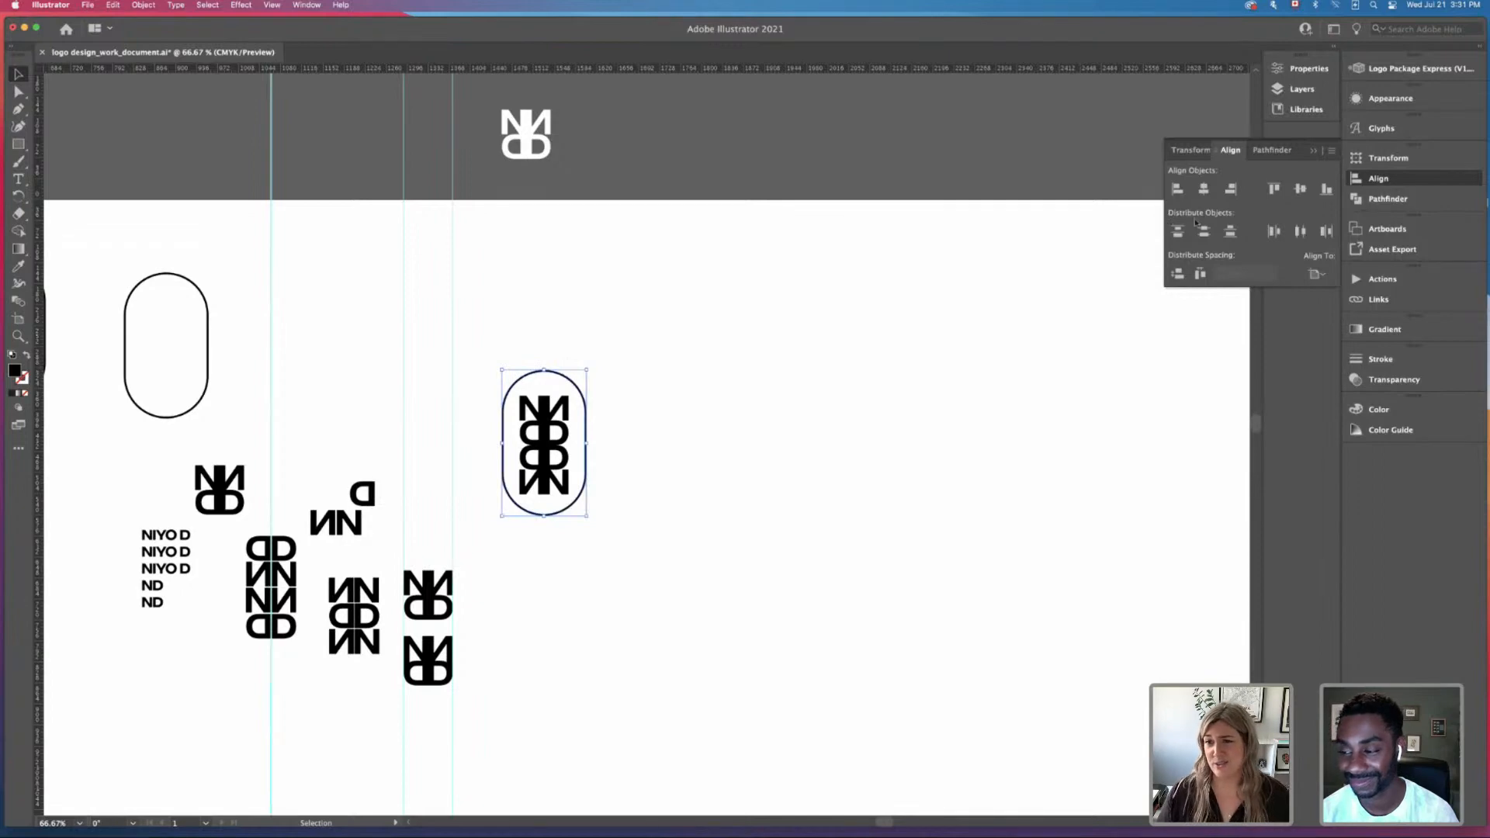
click(1314, 149)
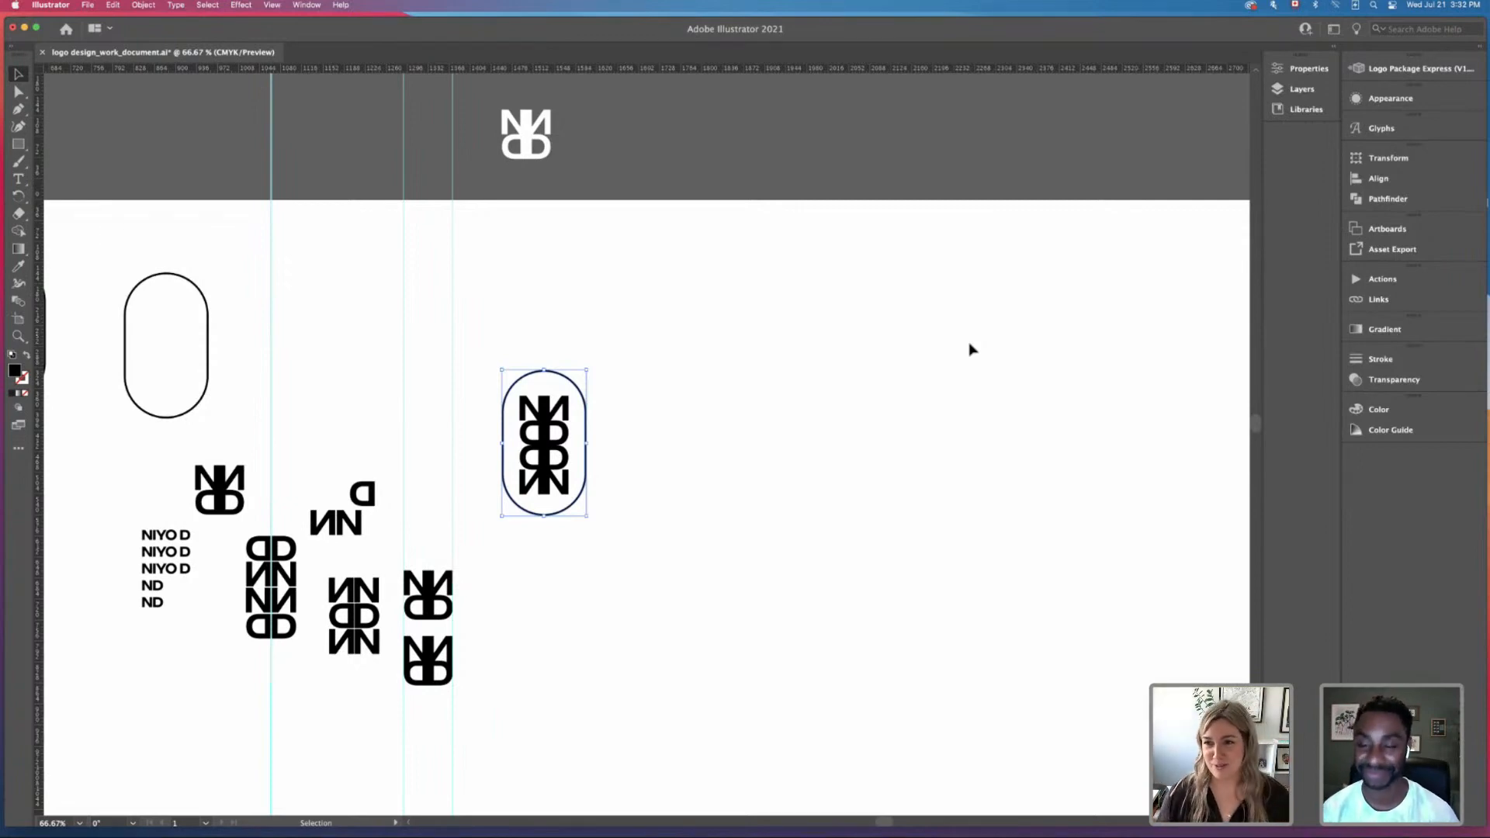
click(1380, 359)
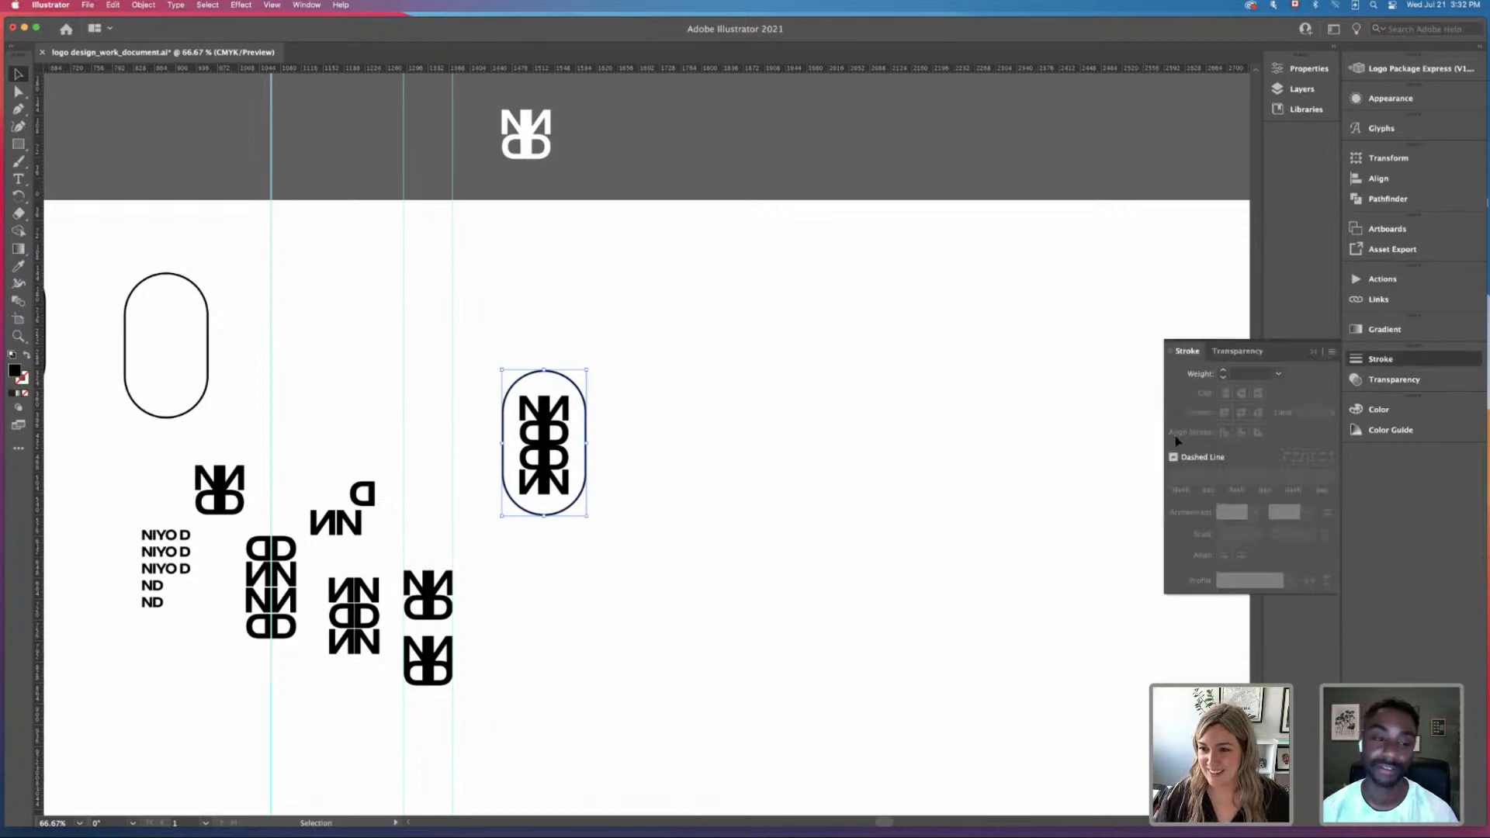
click(599, 389)
click(582, 396)
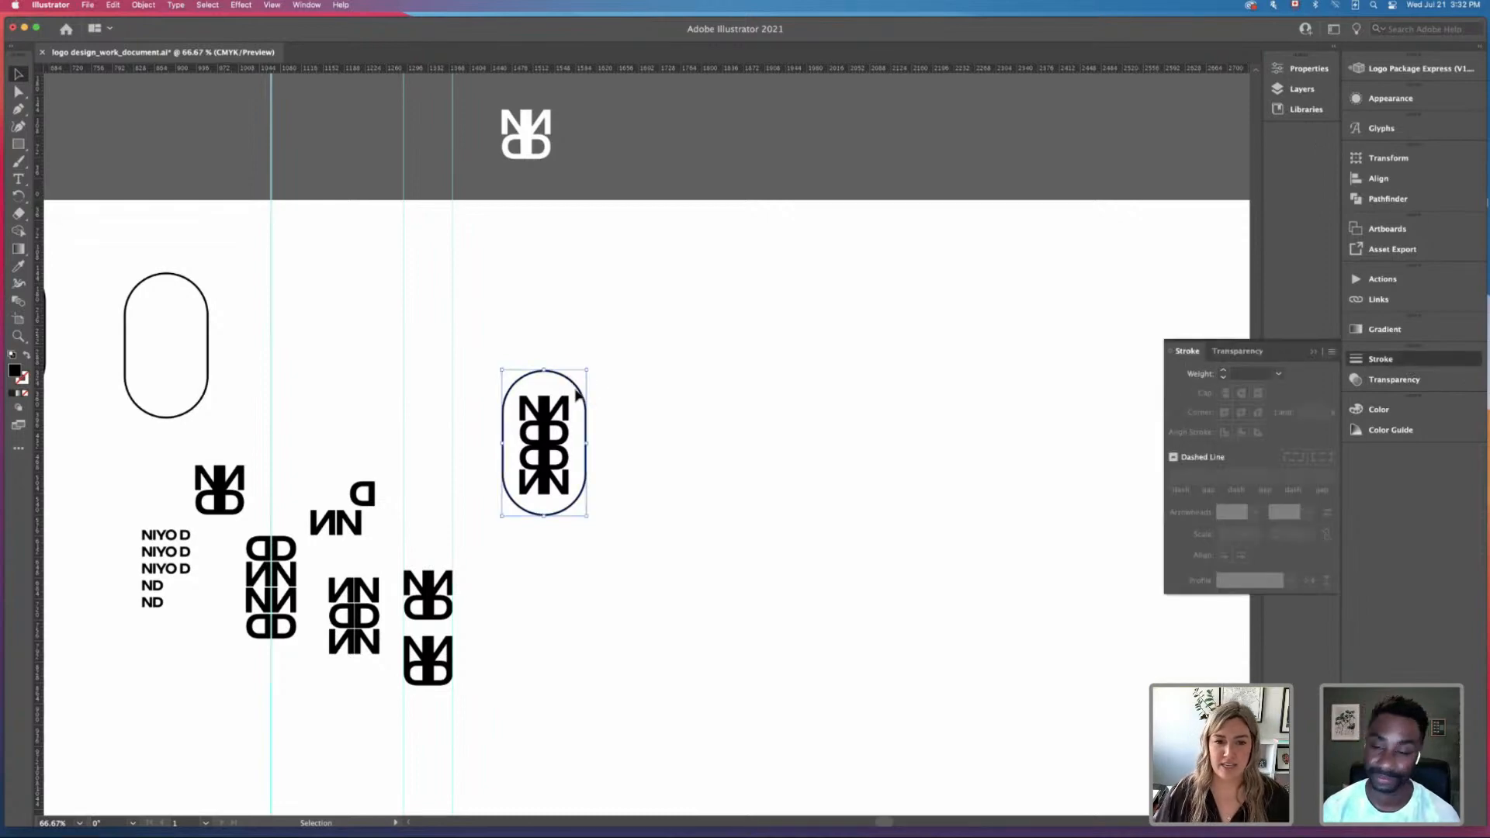
click(587, 414)
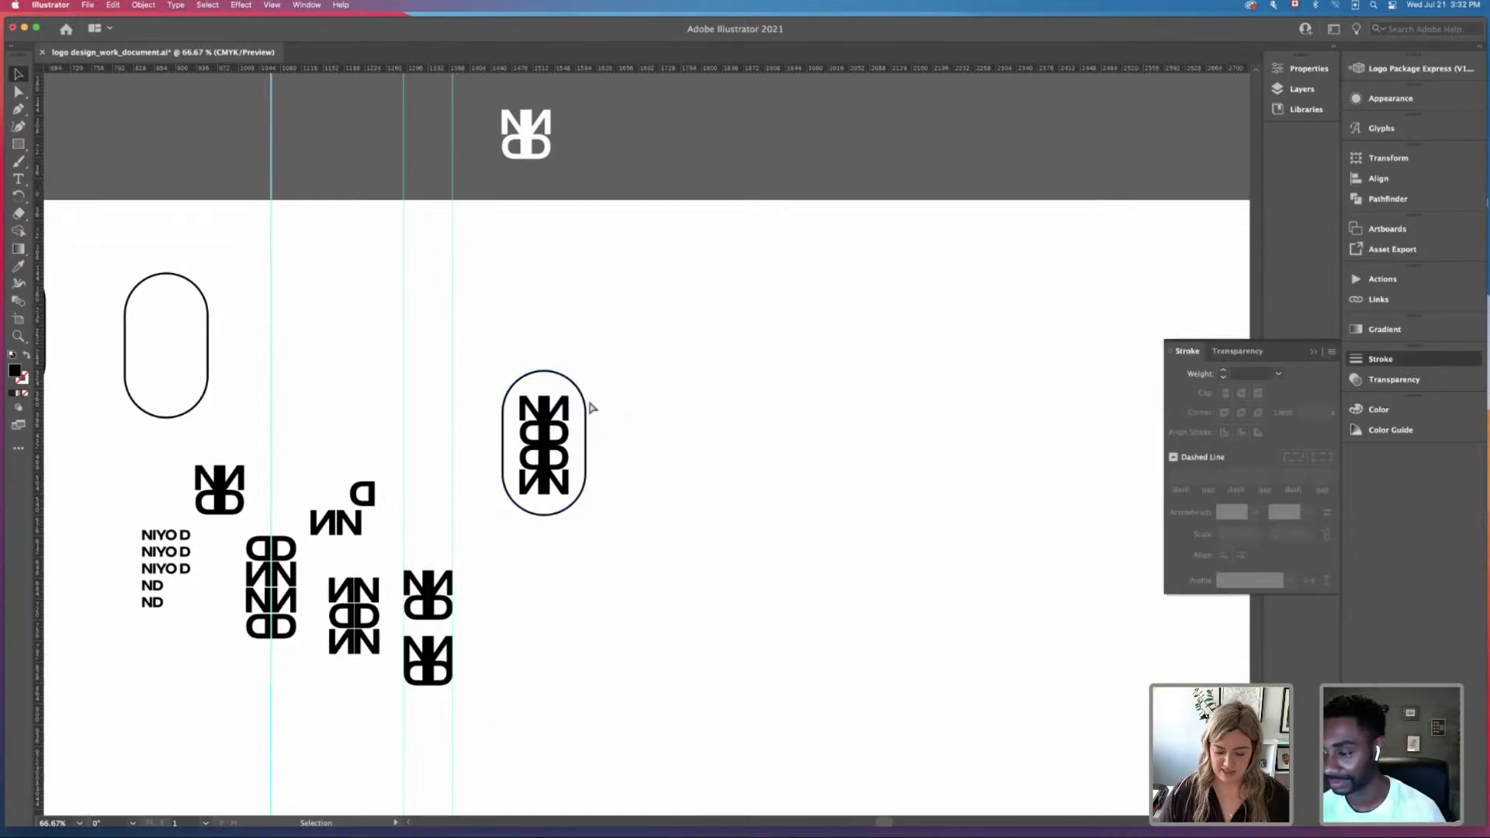
key(super+equal)
key(super+equal)
scroll(780, 383, down, 1)
scroll(780, 383, left, 1)
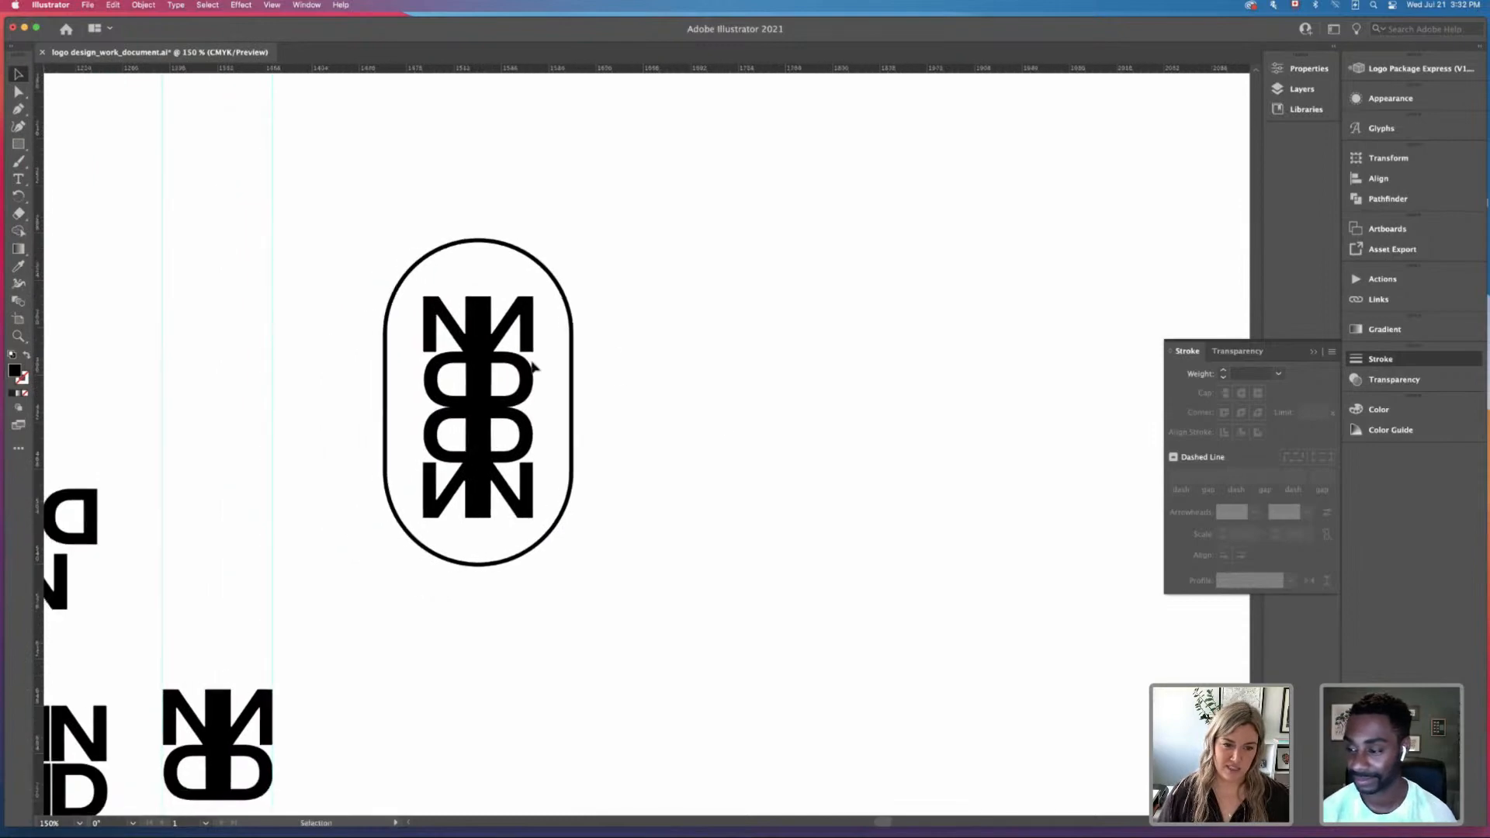
click(564, 318)
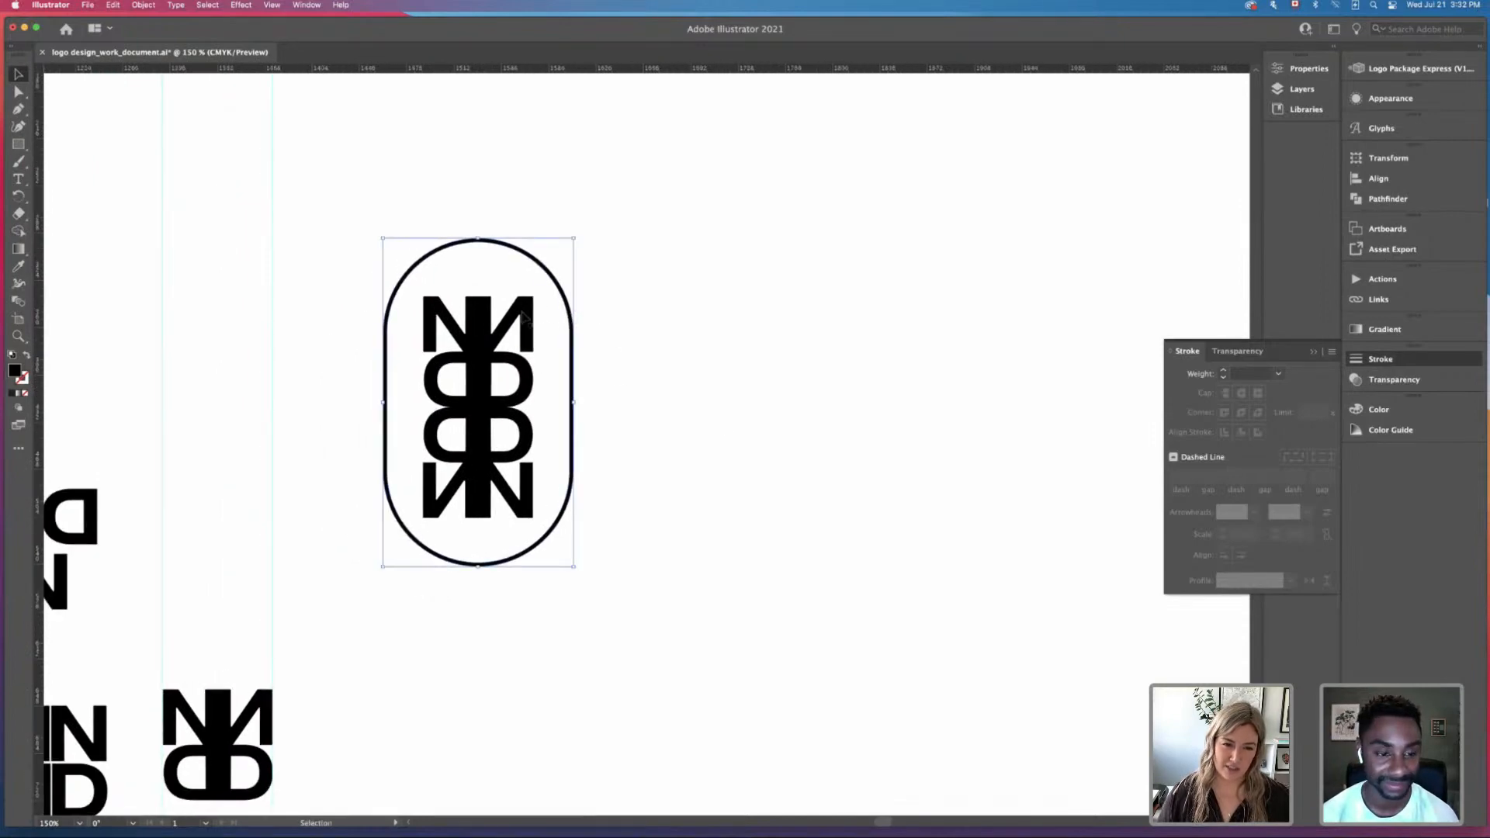
click(633, 320)
click(559, 352)
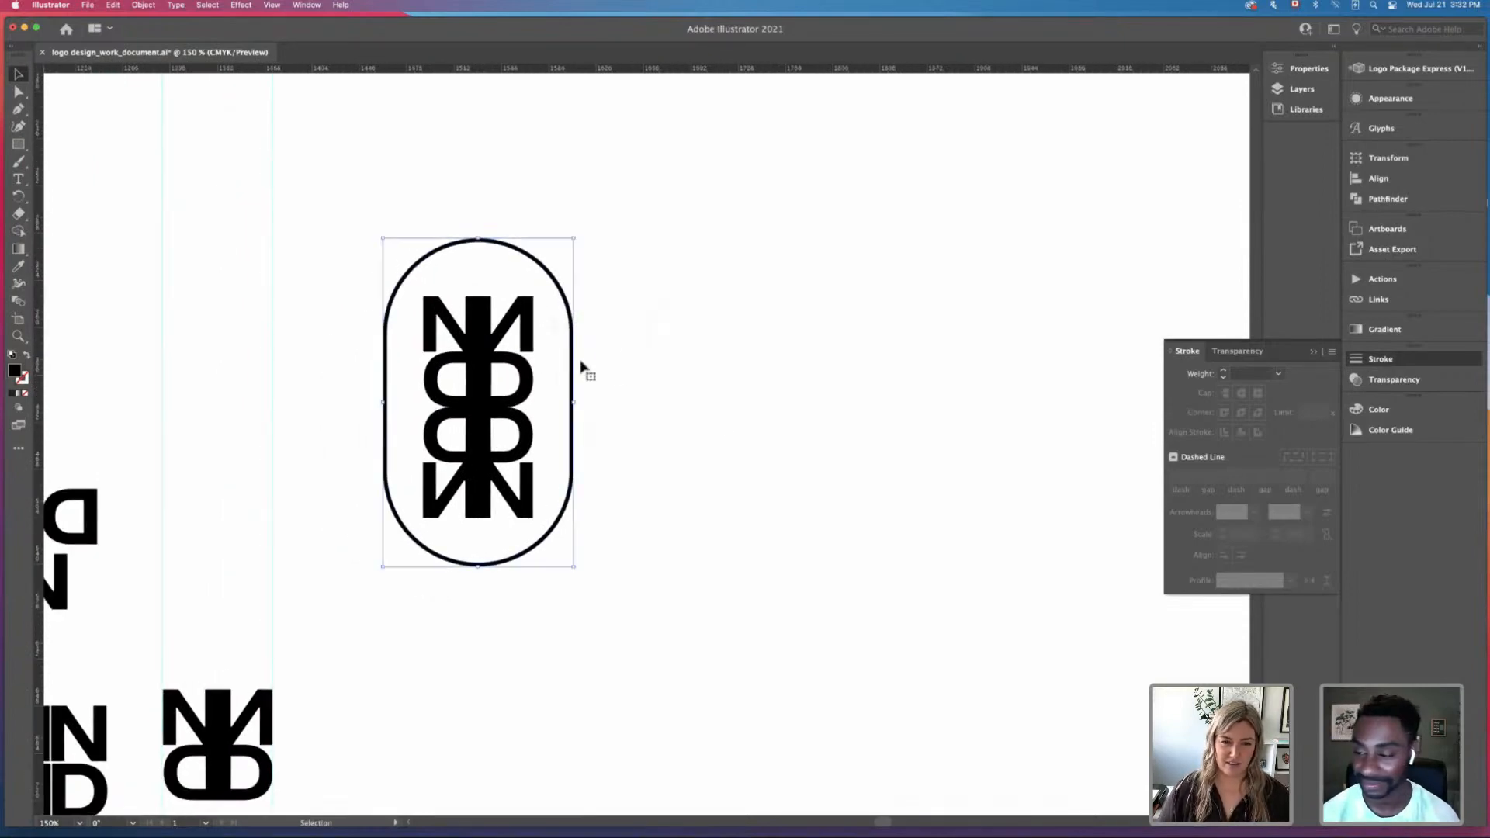
click(1223, 370)
click(1222, 370)
click(1222, 371)
click(1222, 371)
click(1222, 371)
click(1222, 371)
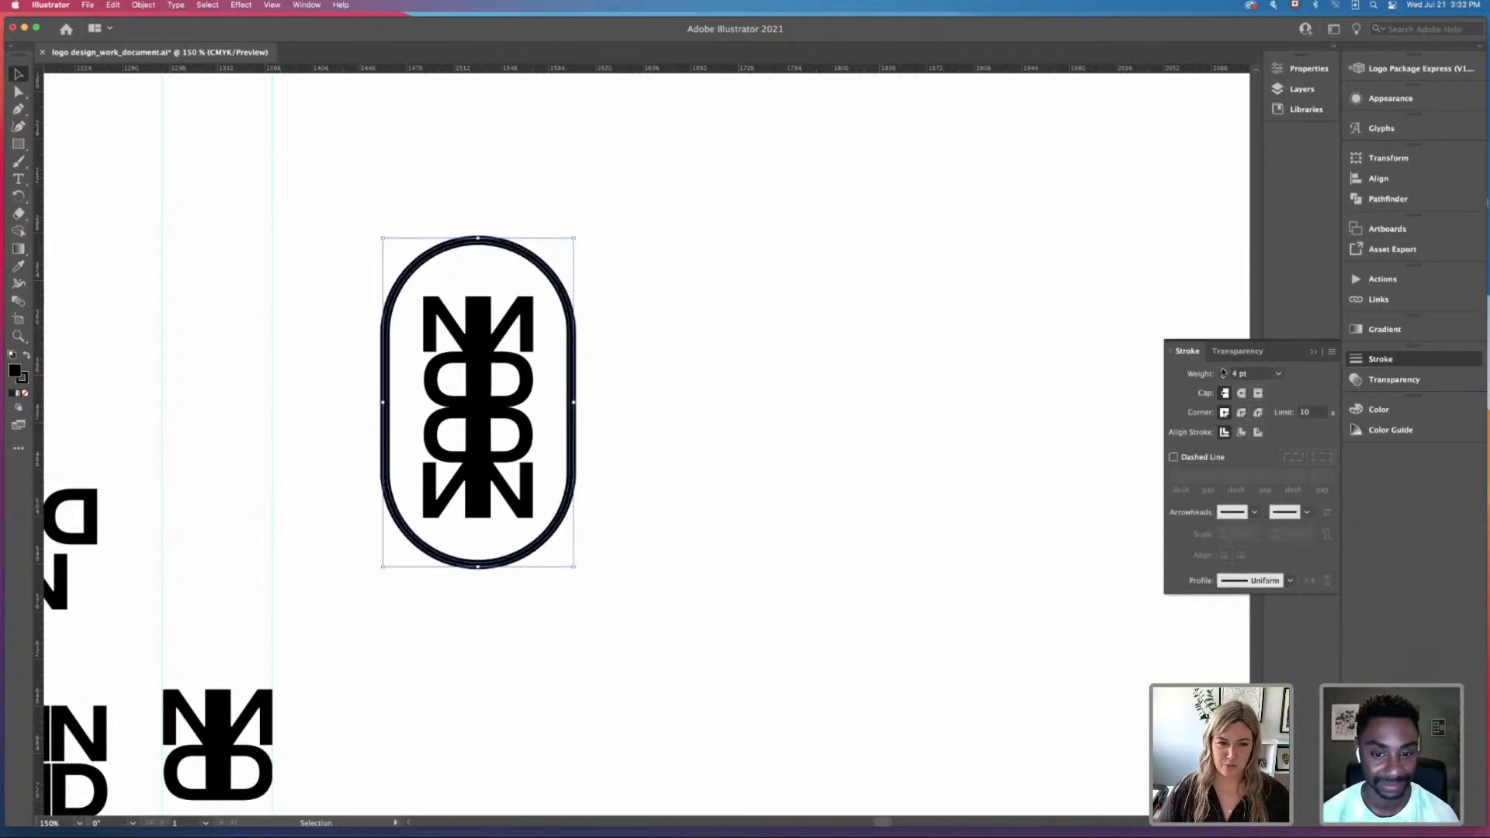
click(1223, 371)
click(917, 382)
Step: Duplicate the pill badge with its stacked mark up to the right and move the original up level with the copy
key(super+minus)
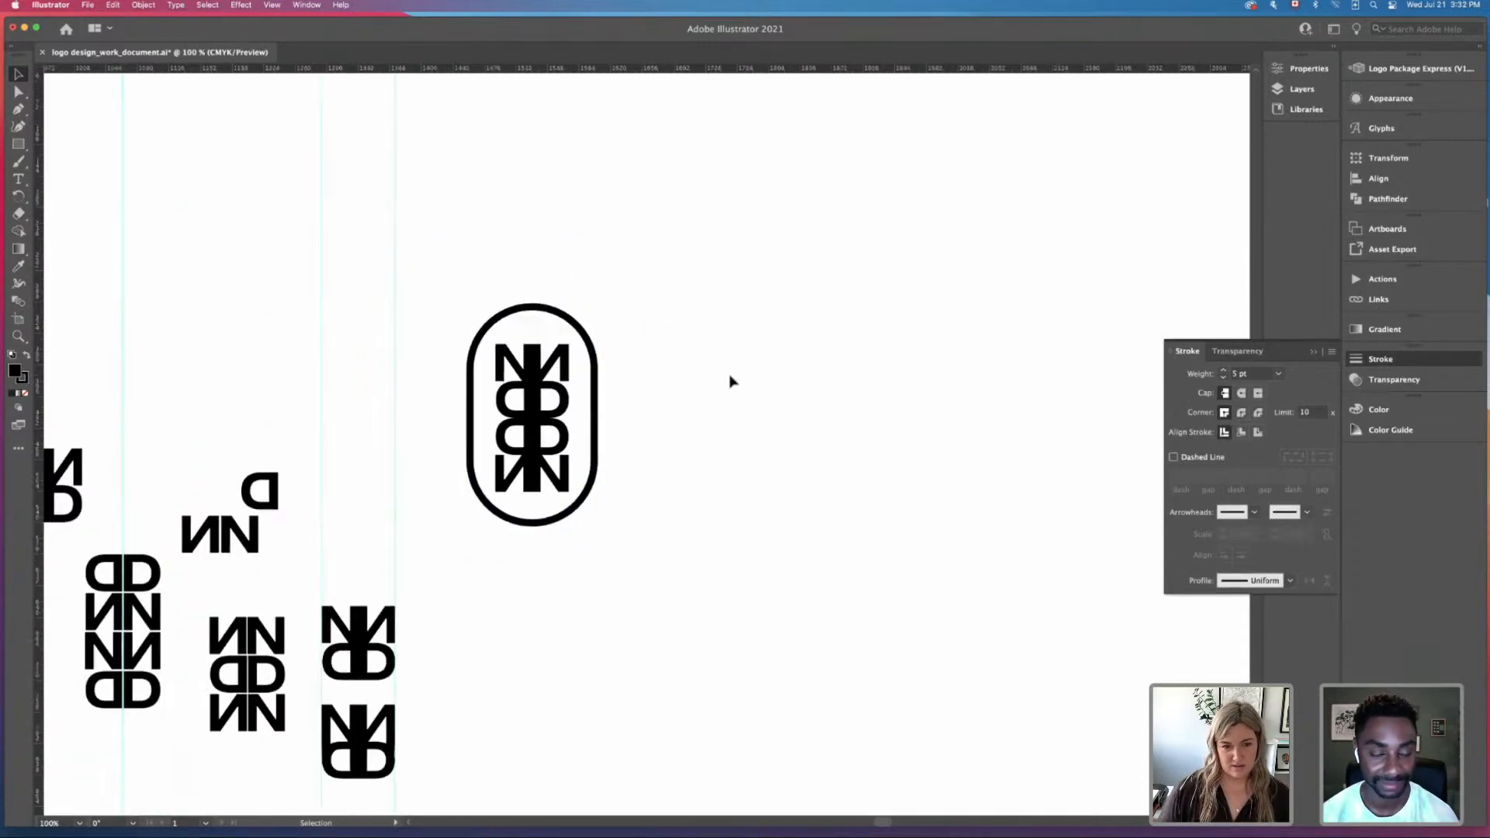
drag(730, 379, 785, 406)
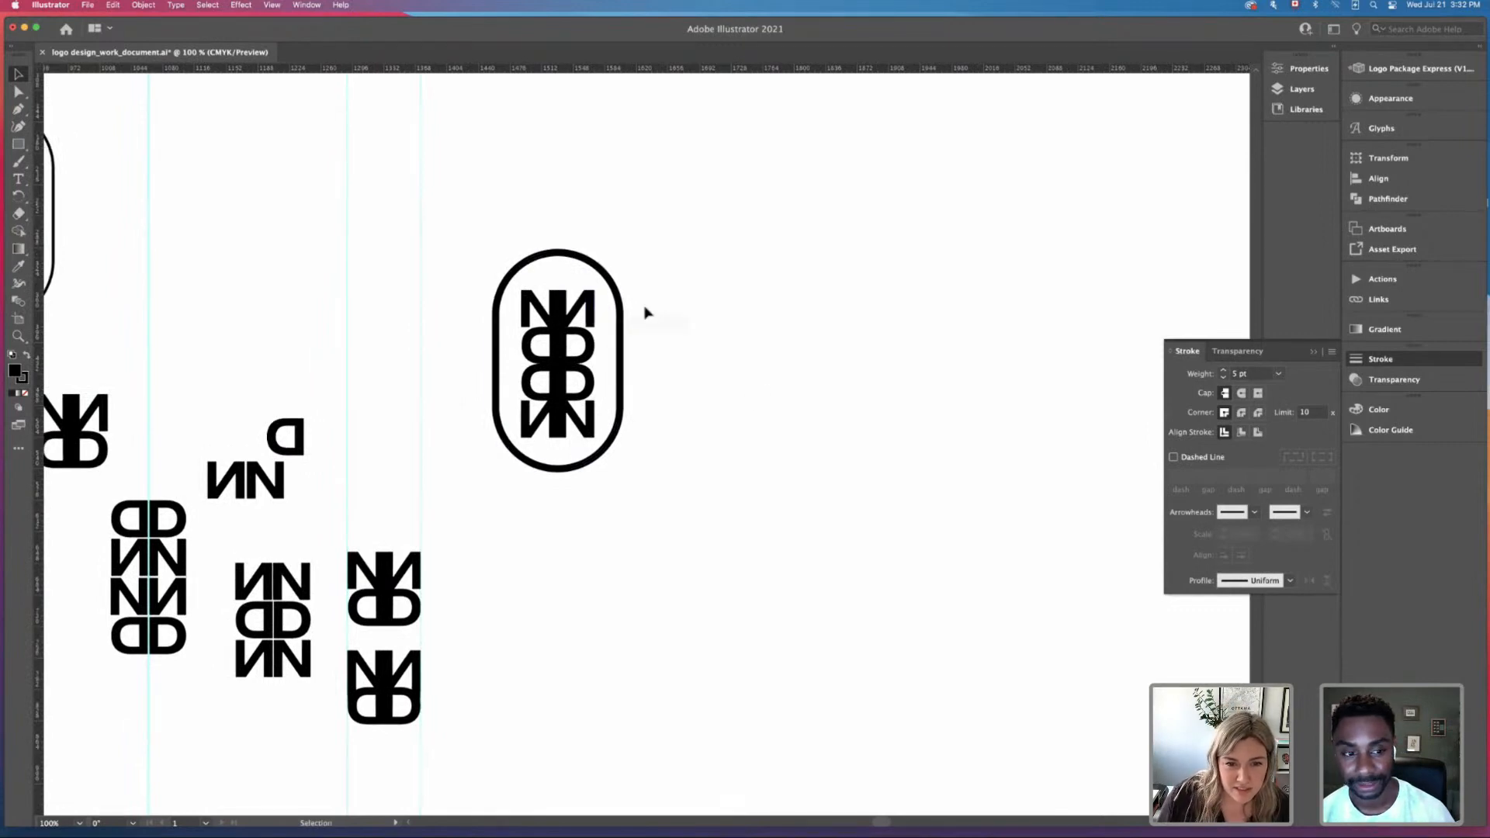
key(super+minus)
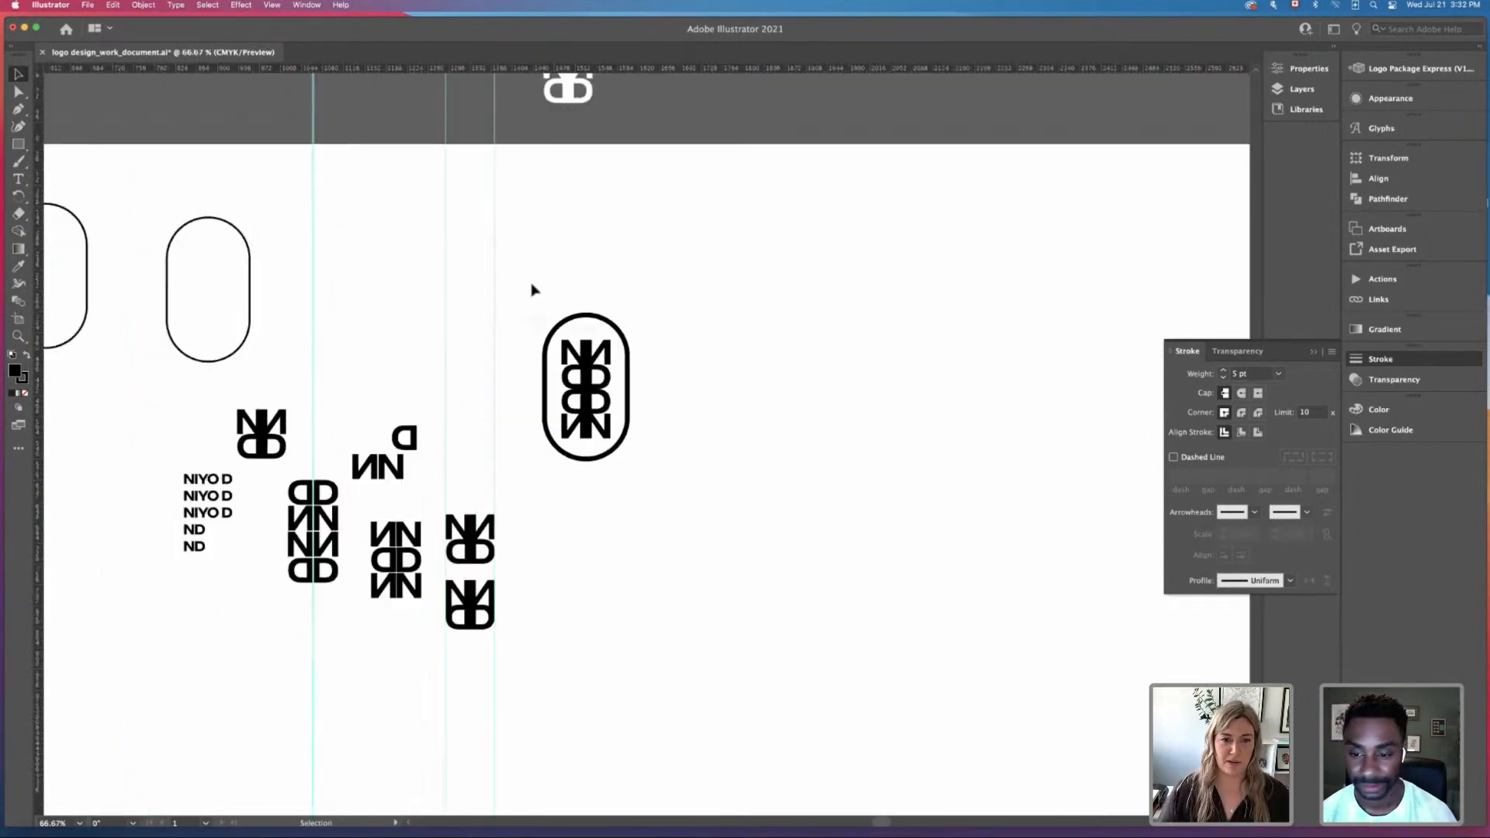
click(629, 419)
drag(586, 383, 701, 314)
click(586, 403)
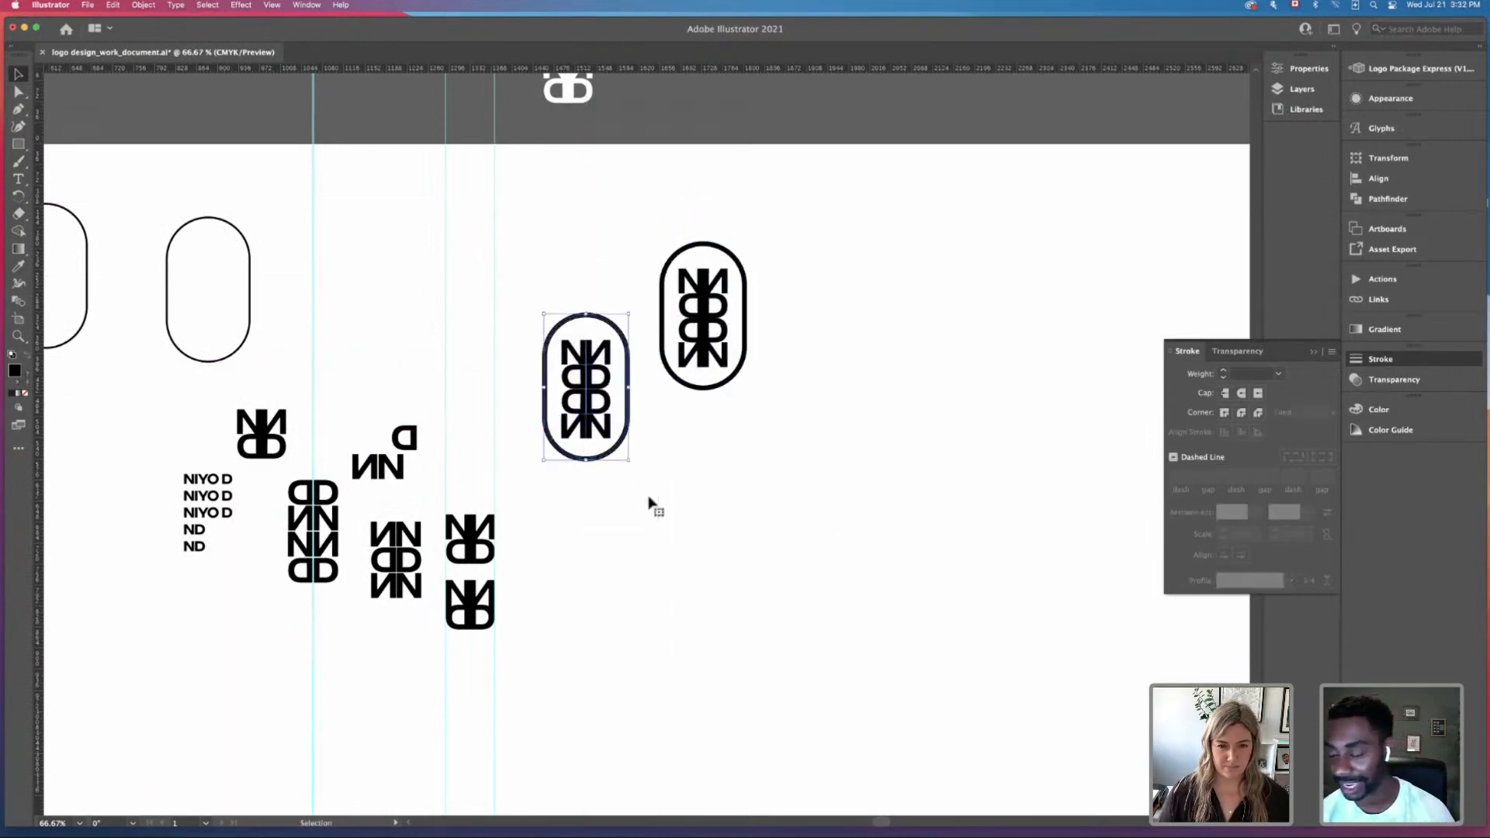
mouse_move(583, 402)
mouse_down()
mouse_move(564, 322)
mouse_move(553, 332)
mouse_up()
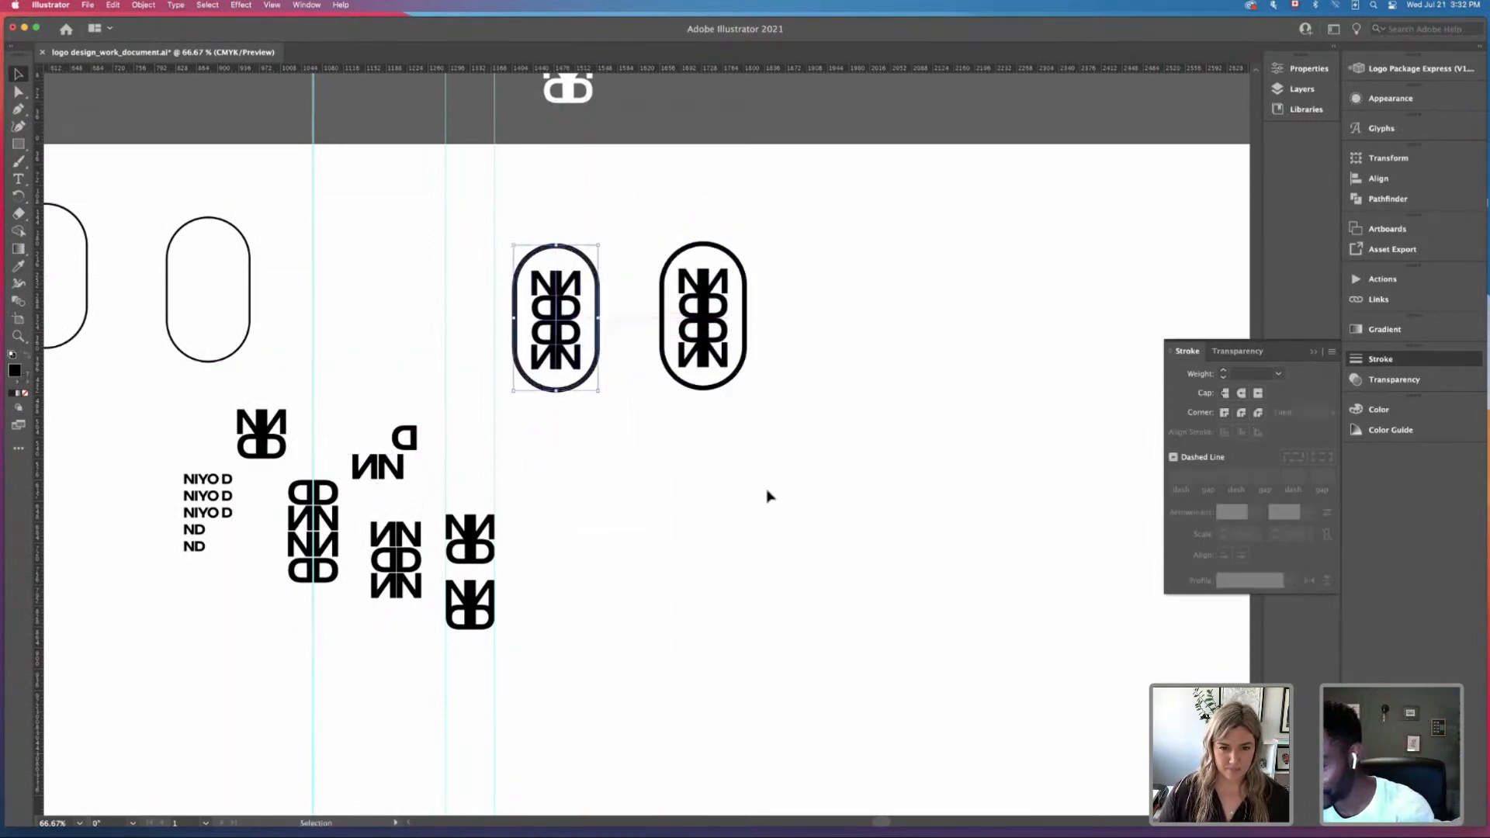
Step: Separate the outline from the duplicated badge and move the empty pill to the right of its stacked mark
key(super+1)
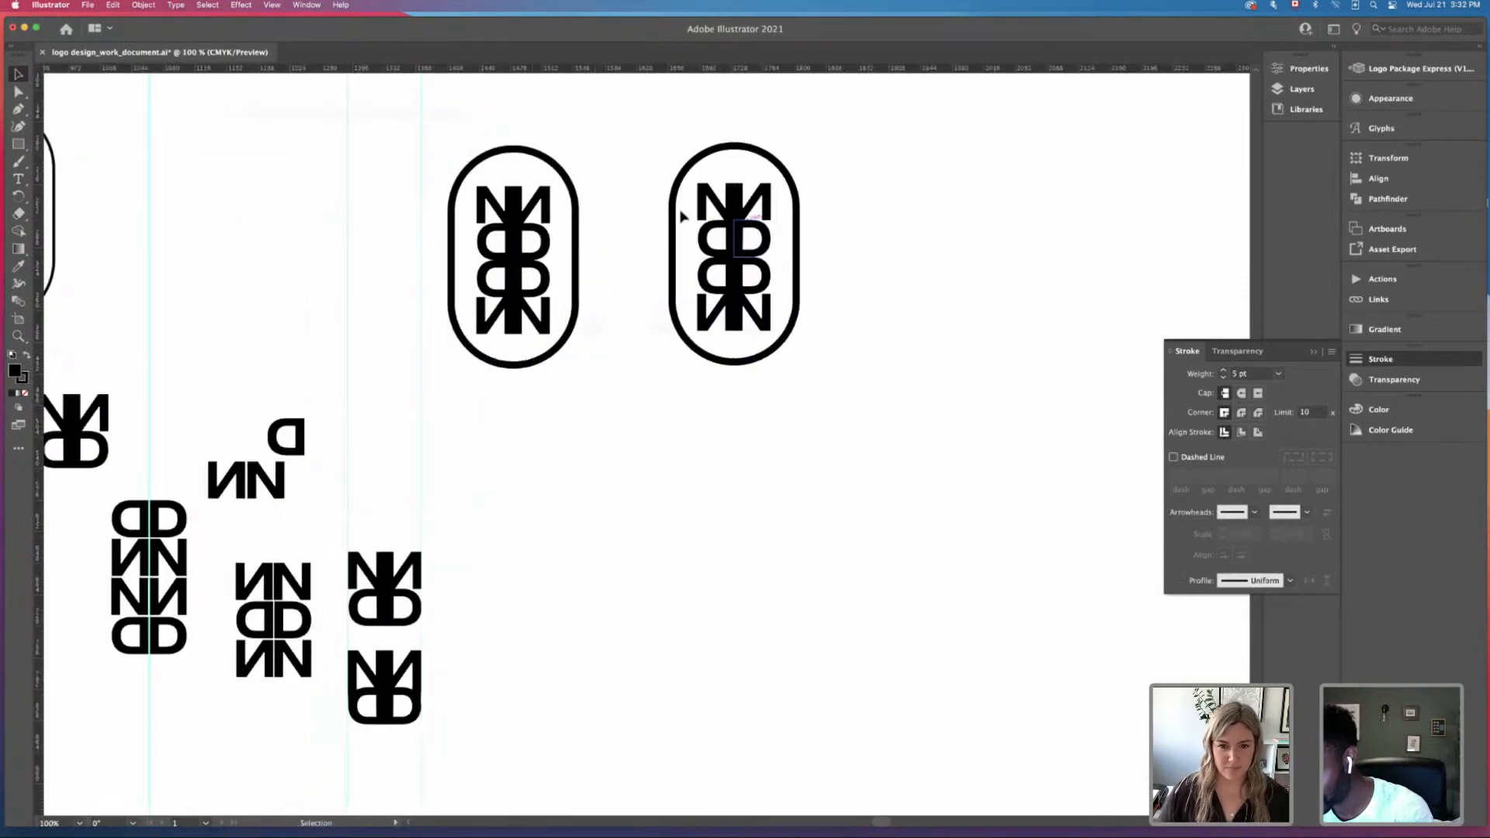
click(796, 161)
drag(648, 135, 721, 225)
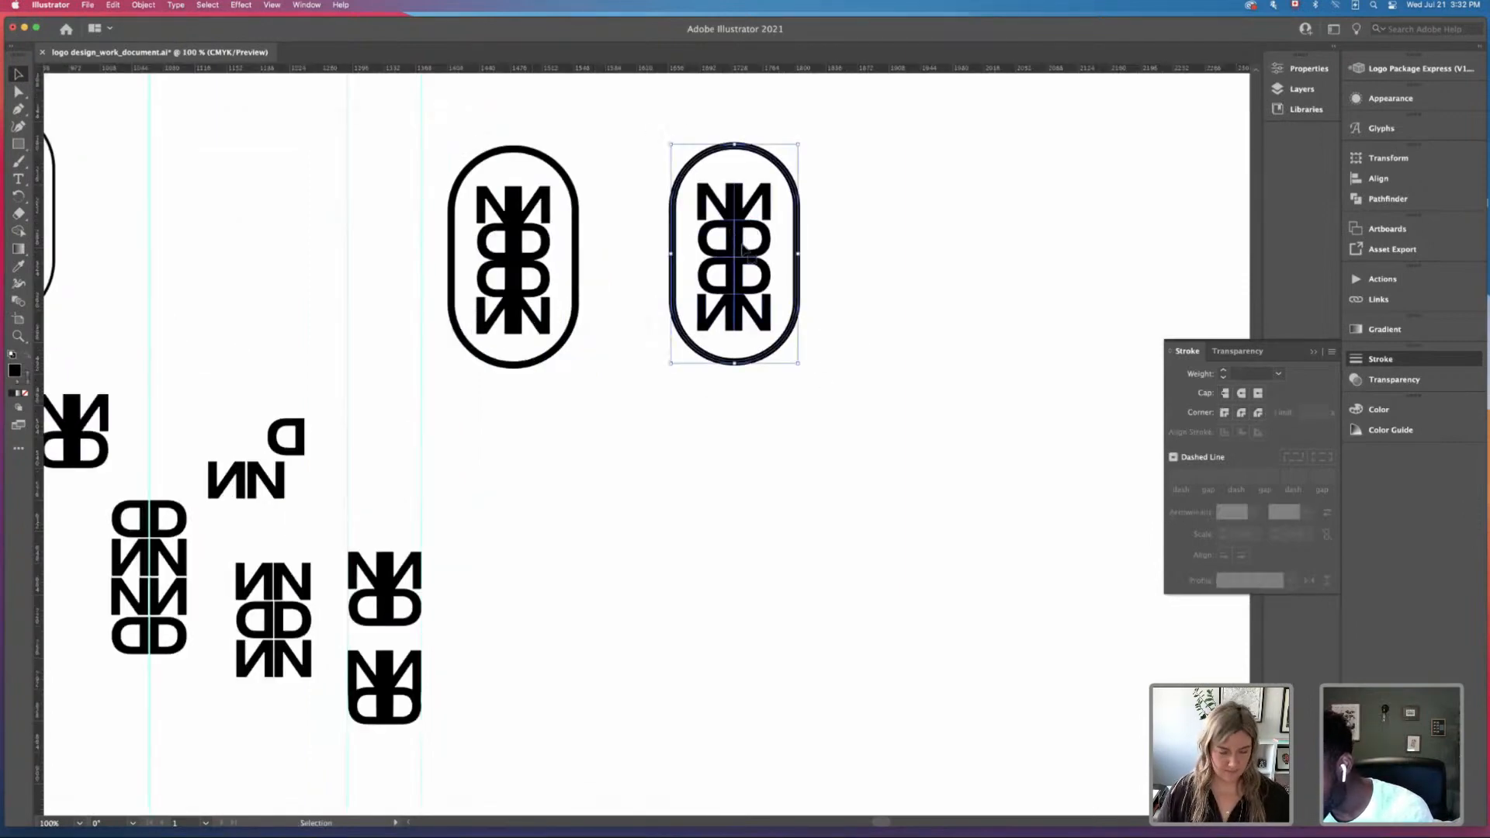
click(923, 372)
click(764, 272)
click(799, 198)
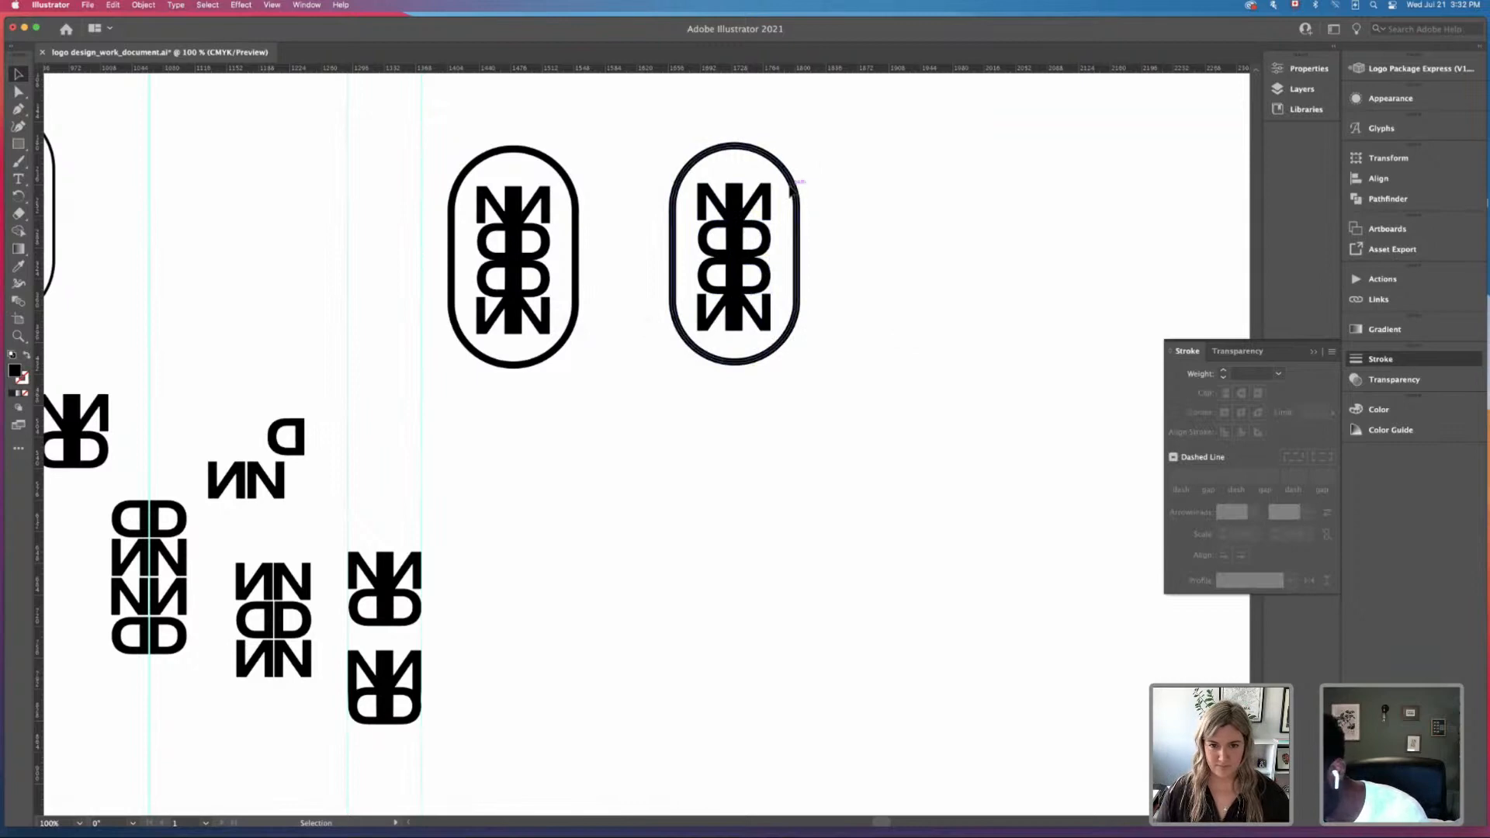
drag(794, 191, 926, 223)
click(918, 433)
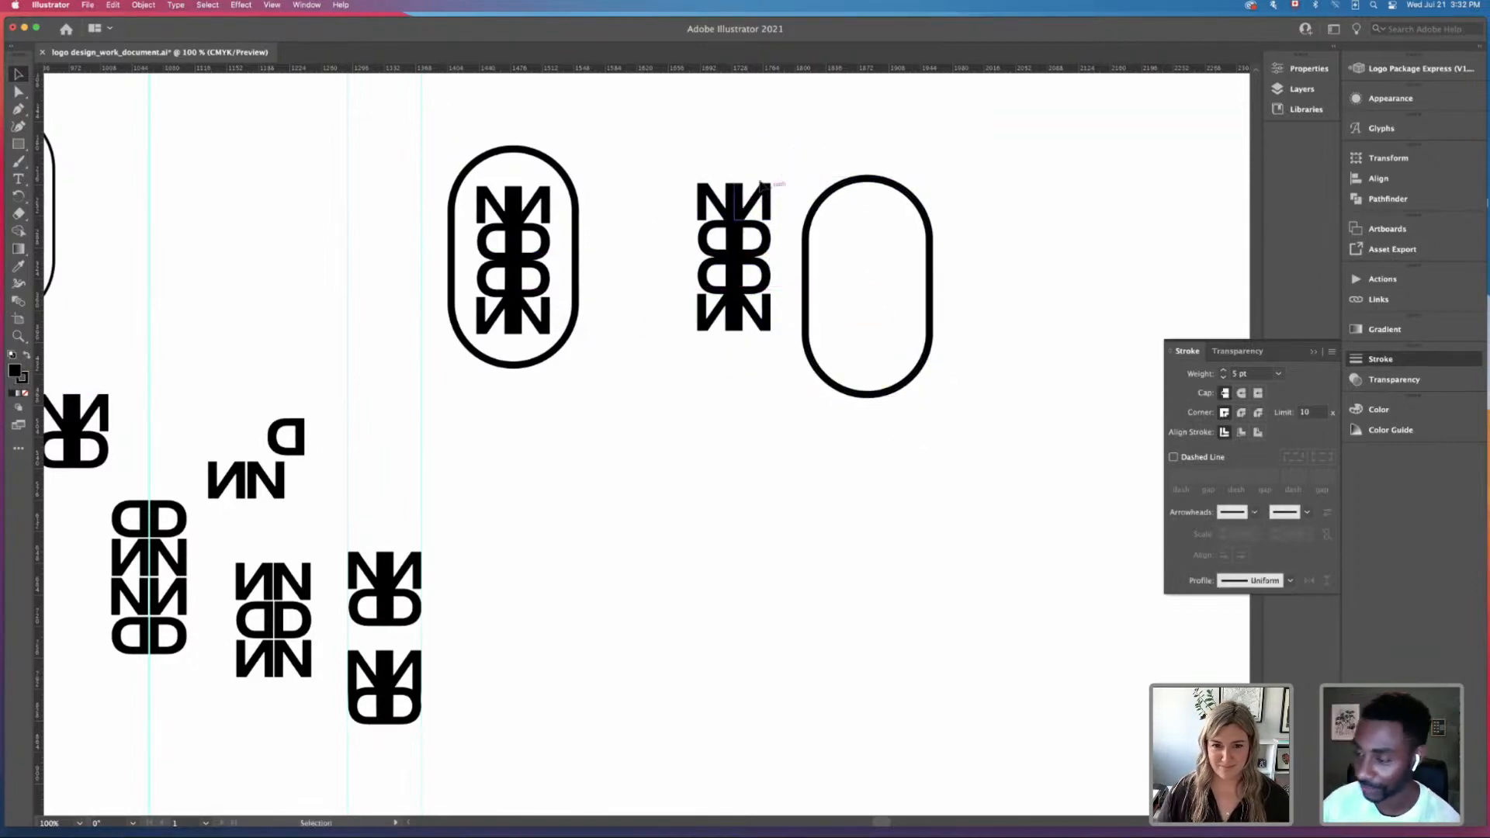
click(768, 204)
drag(768, 204, 763, 169)
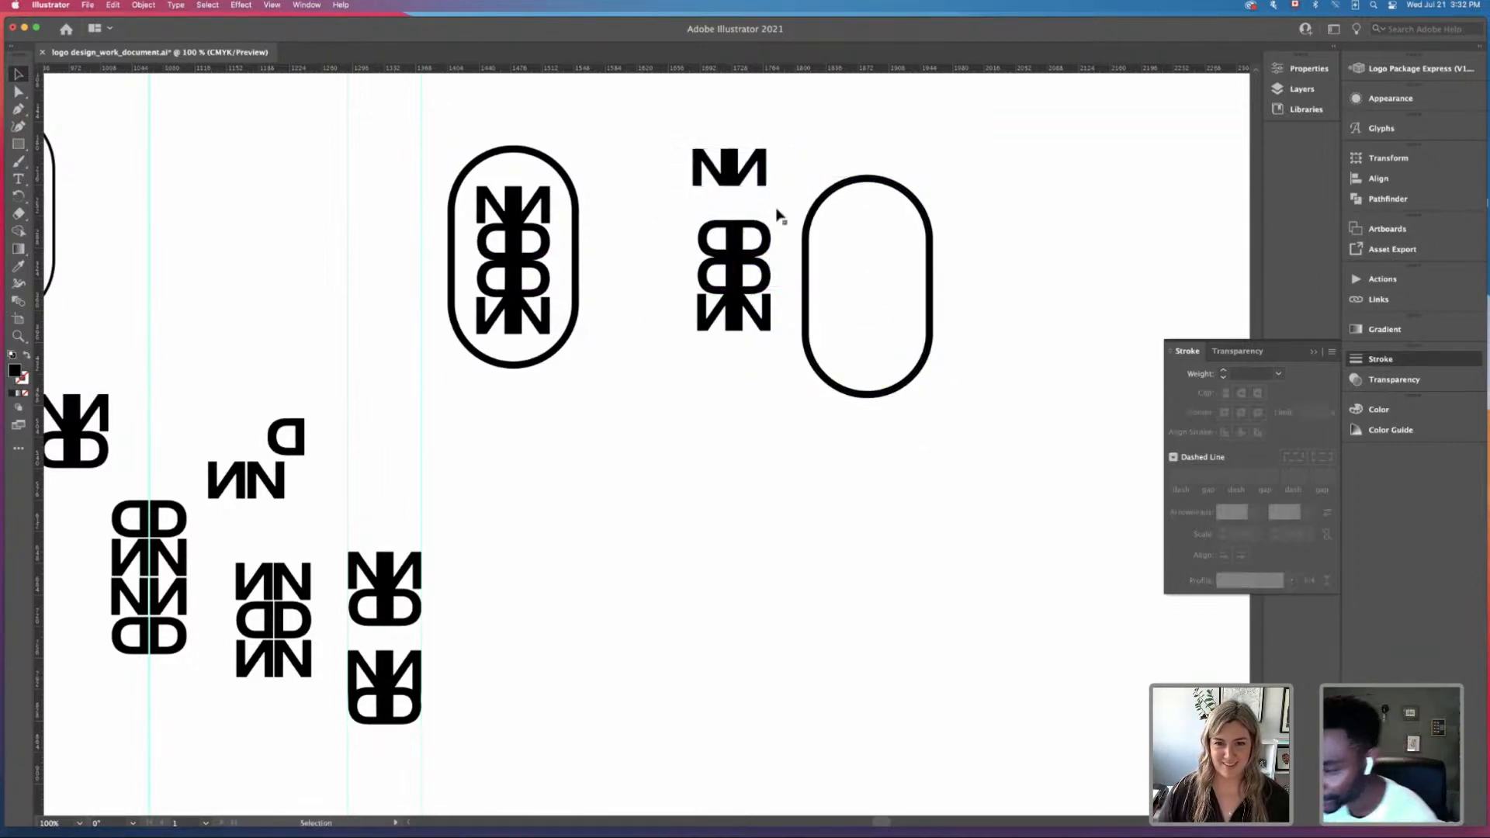
click(1031, 288)
key(super+z)
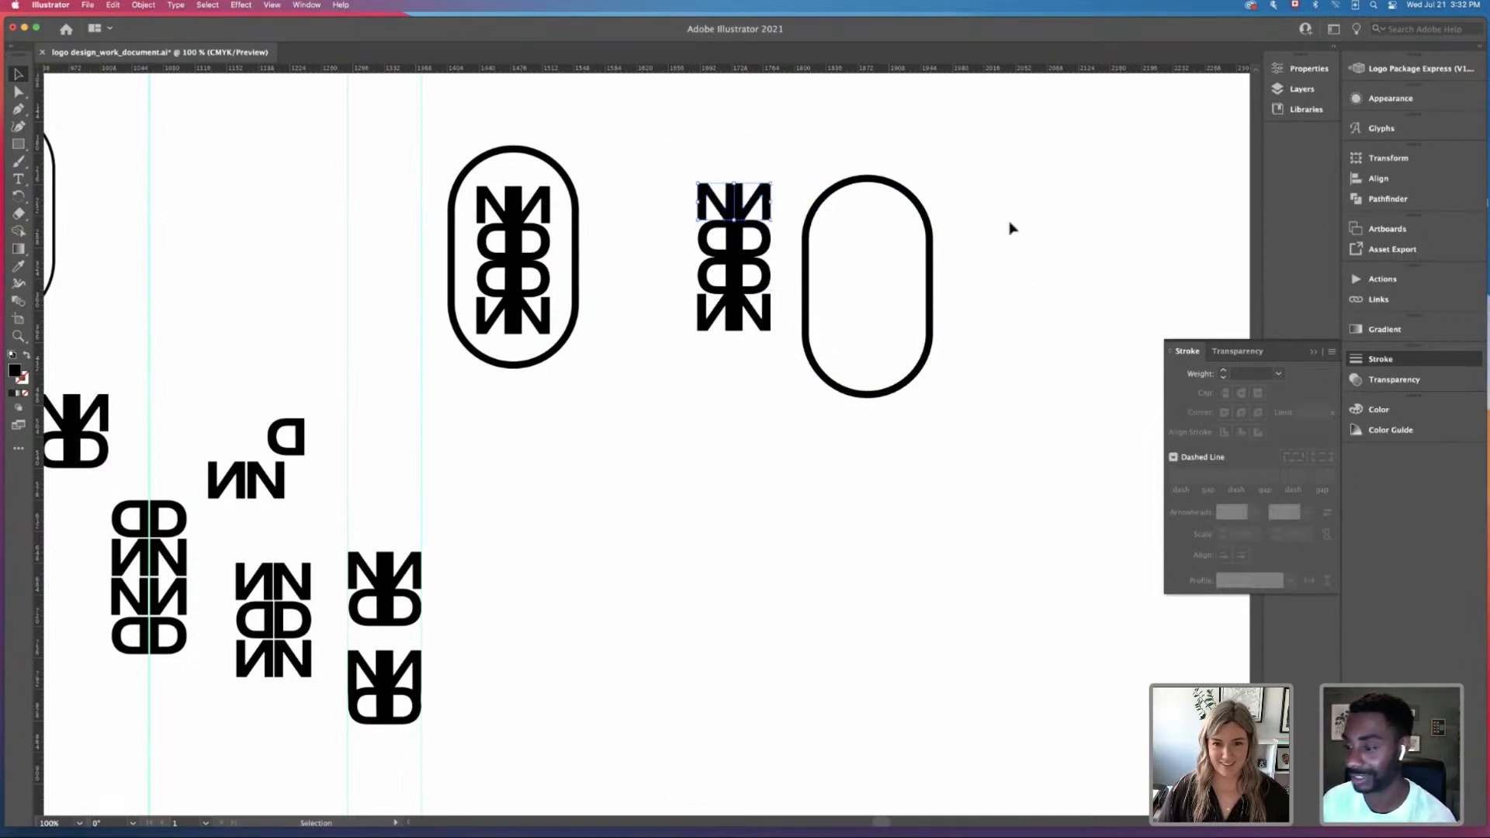
Step: Nudge the top N pair of the unframed mark up to open a thin gap above the upper D pair
key(super+plus)
drag(750, 315, 646, 693)
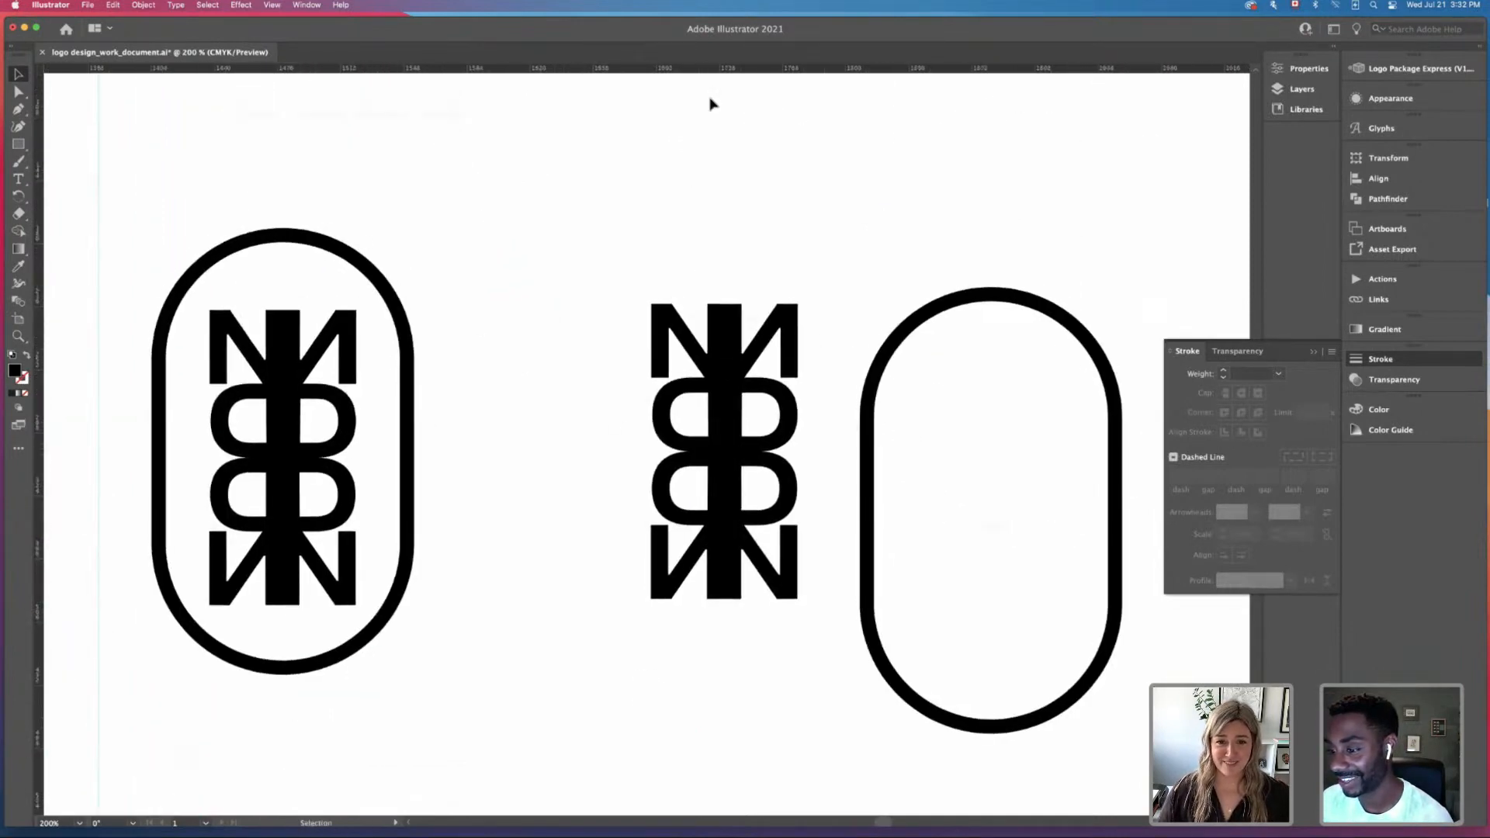
click(735, 308)
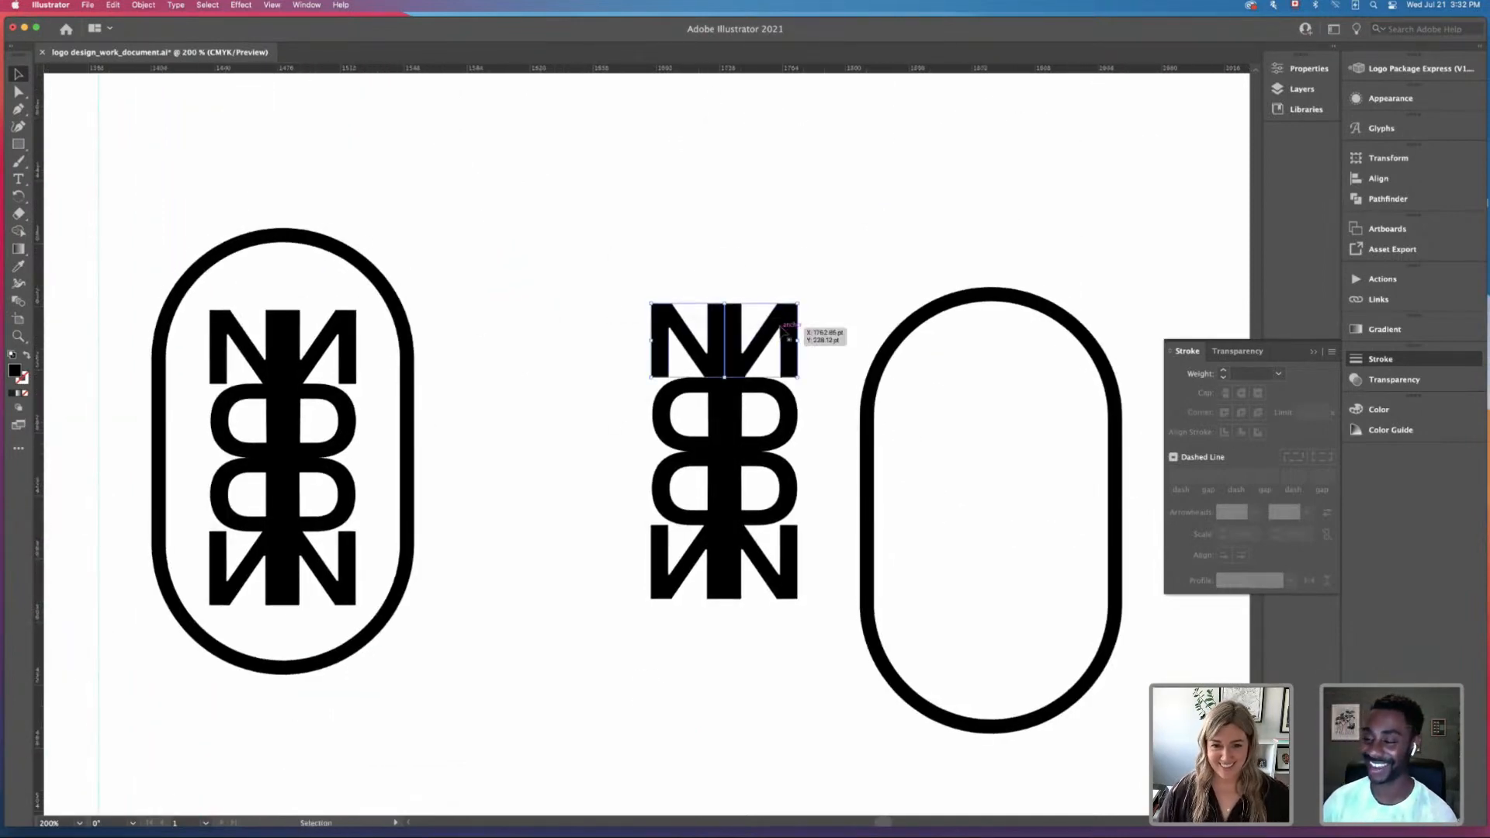
key(Up)
key(Up)
key(Up)
key(Up)
key(Up)
key(Up)
key(Up)
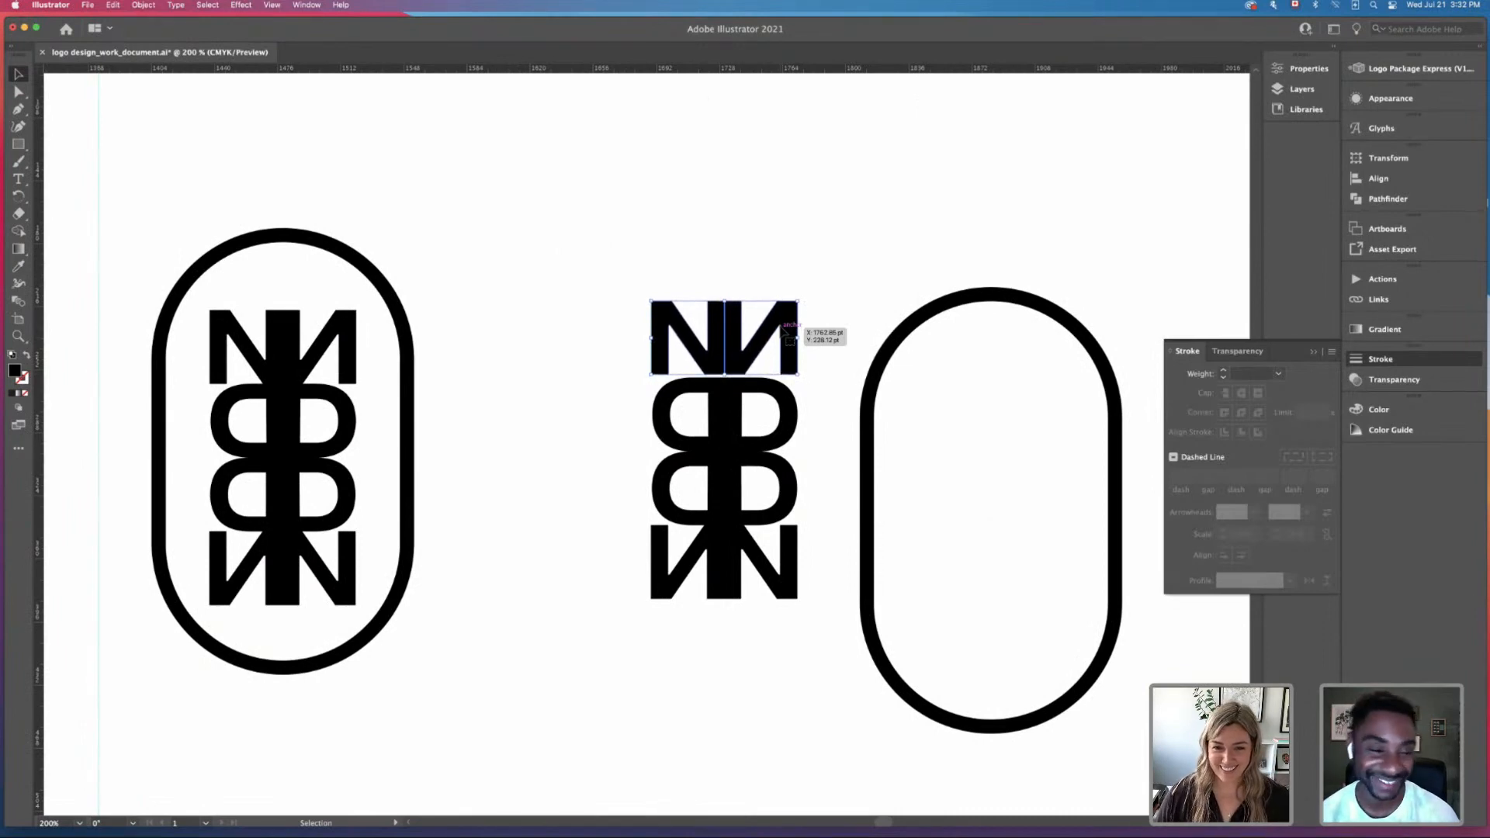
key(Up)
key(Up)
key(Up)
click(563, 481)
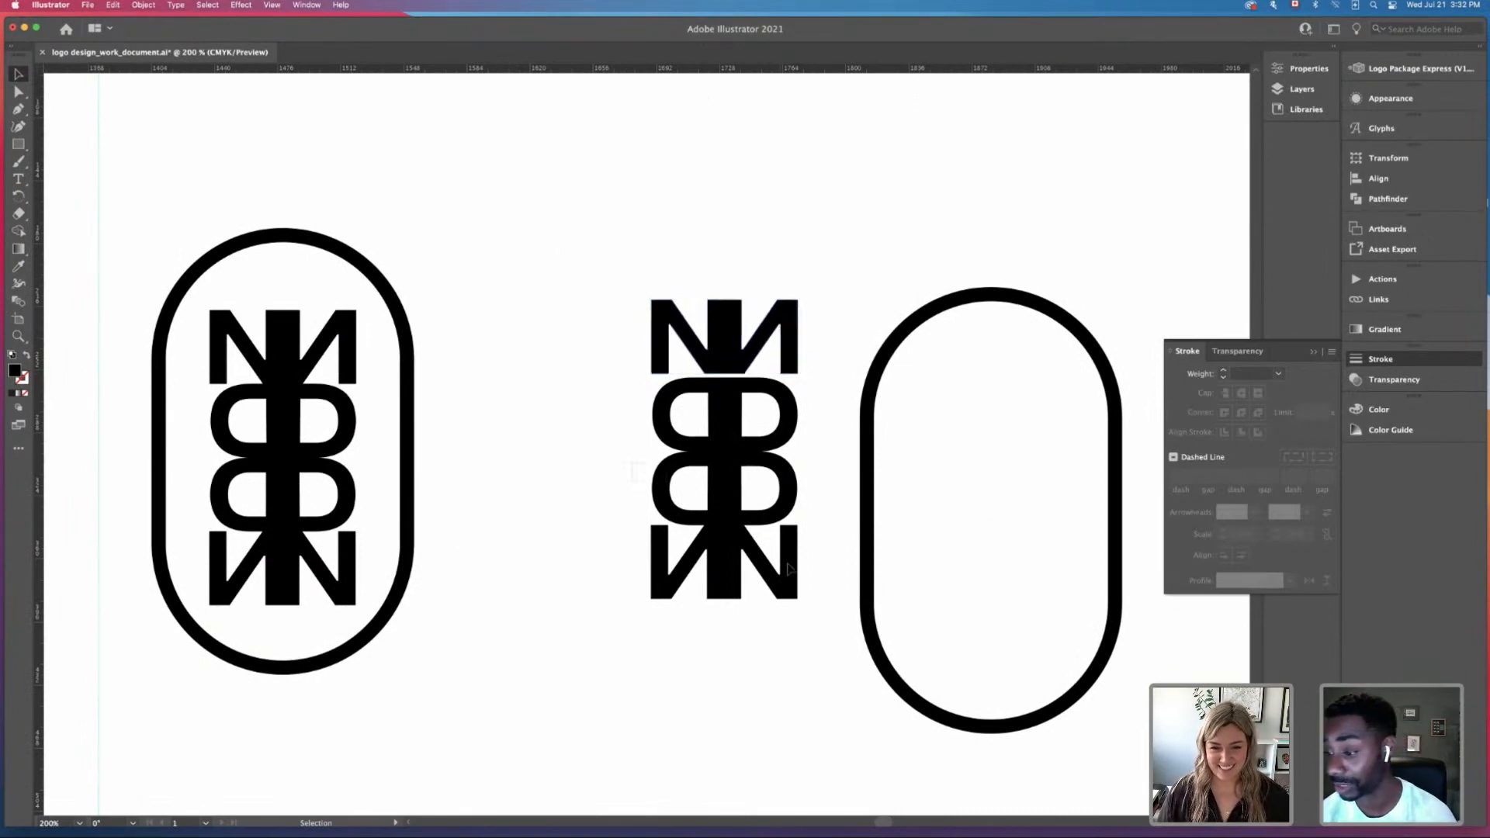
Step: Nudge the lower D and N pairs down together to open a thin gap between the two D rows
click(787, 569)
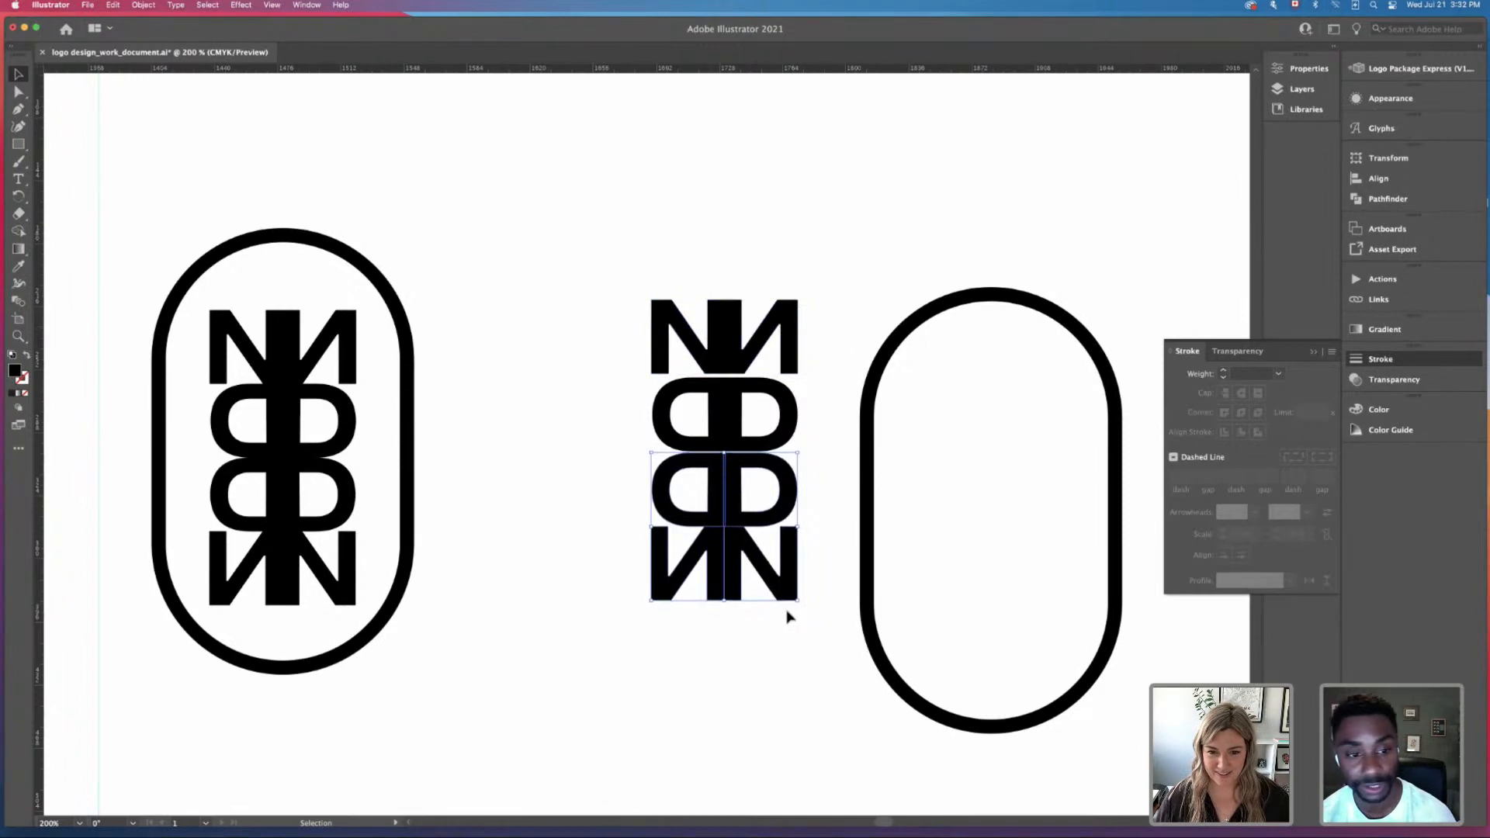
key(Down)
key(Down)
key(Down)
key(Down)
key(Down)
key(Down)
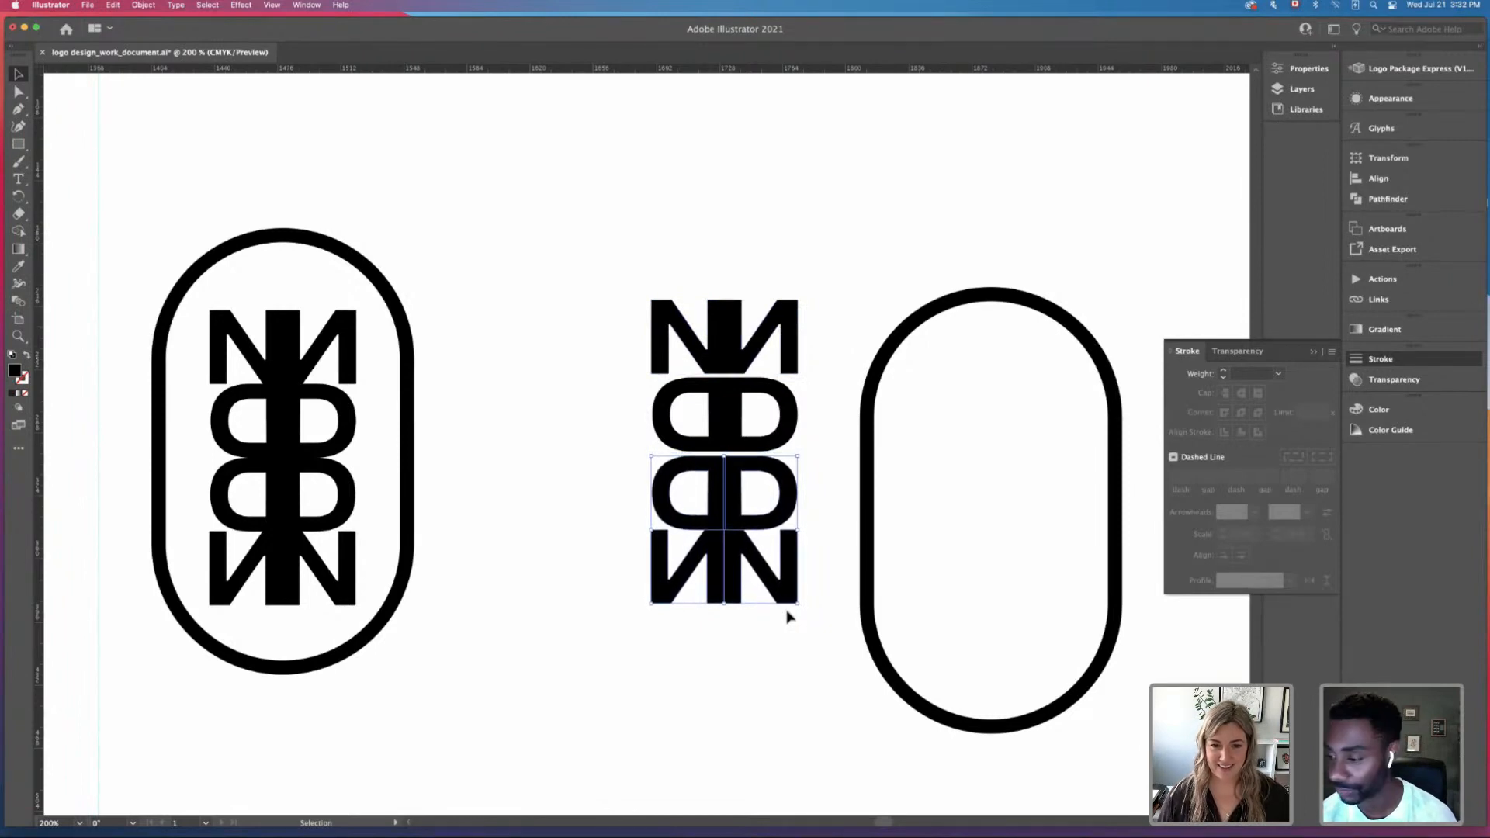
Step: Nudge the bottom N pair down to open a matching thin gap below the lower D pair
click(671, 643)
drag(644, 592, 788, 615)
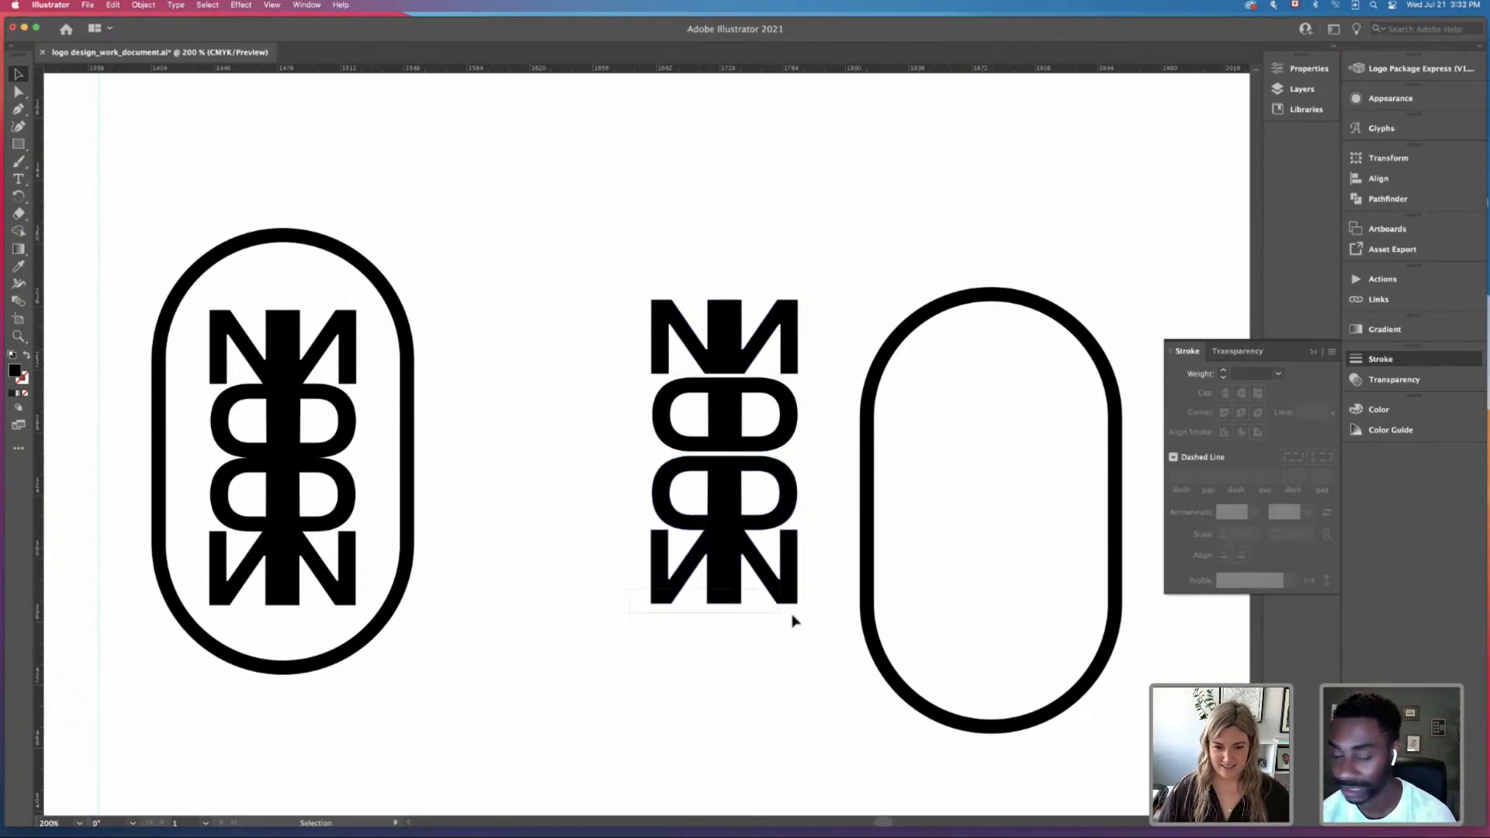
key(Down)
key(Down)
key(Down)
key(Down)
key(Down)
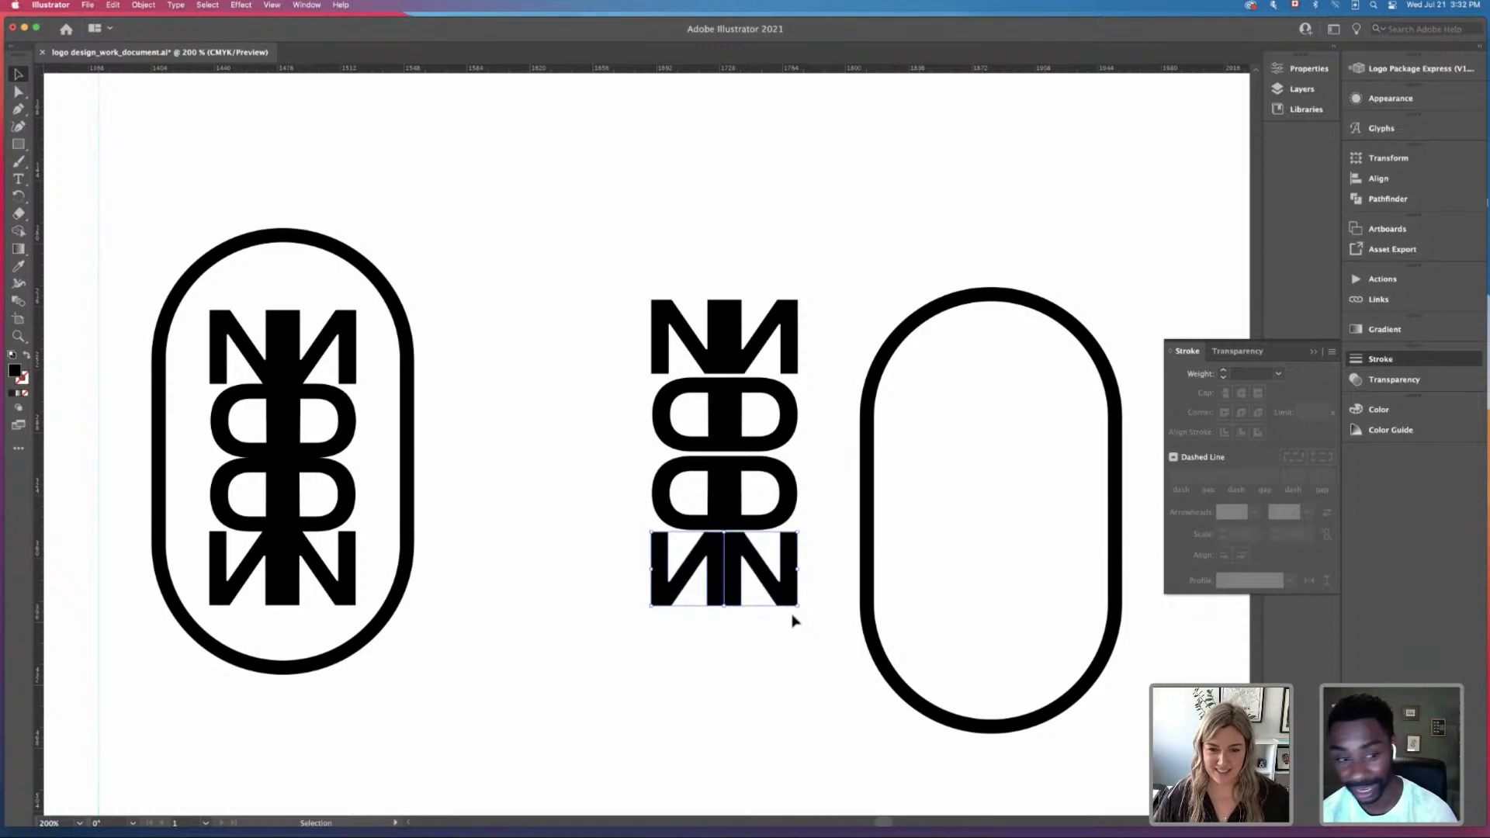
Step: Distribute the four letter rows of the spaced mark evenly by their vertical centers
drag(591, 499, 809, 499)
drag(625, 411, 826, 436)
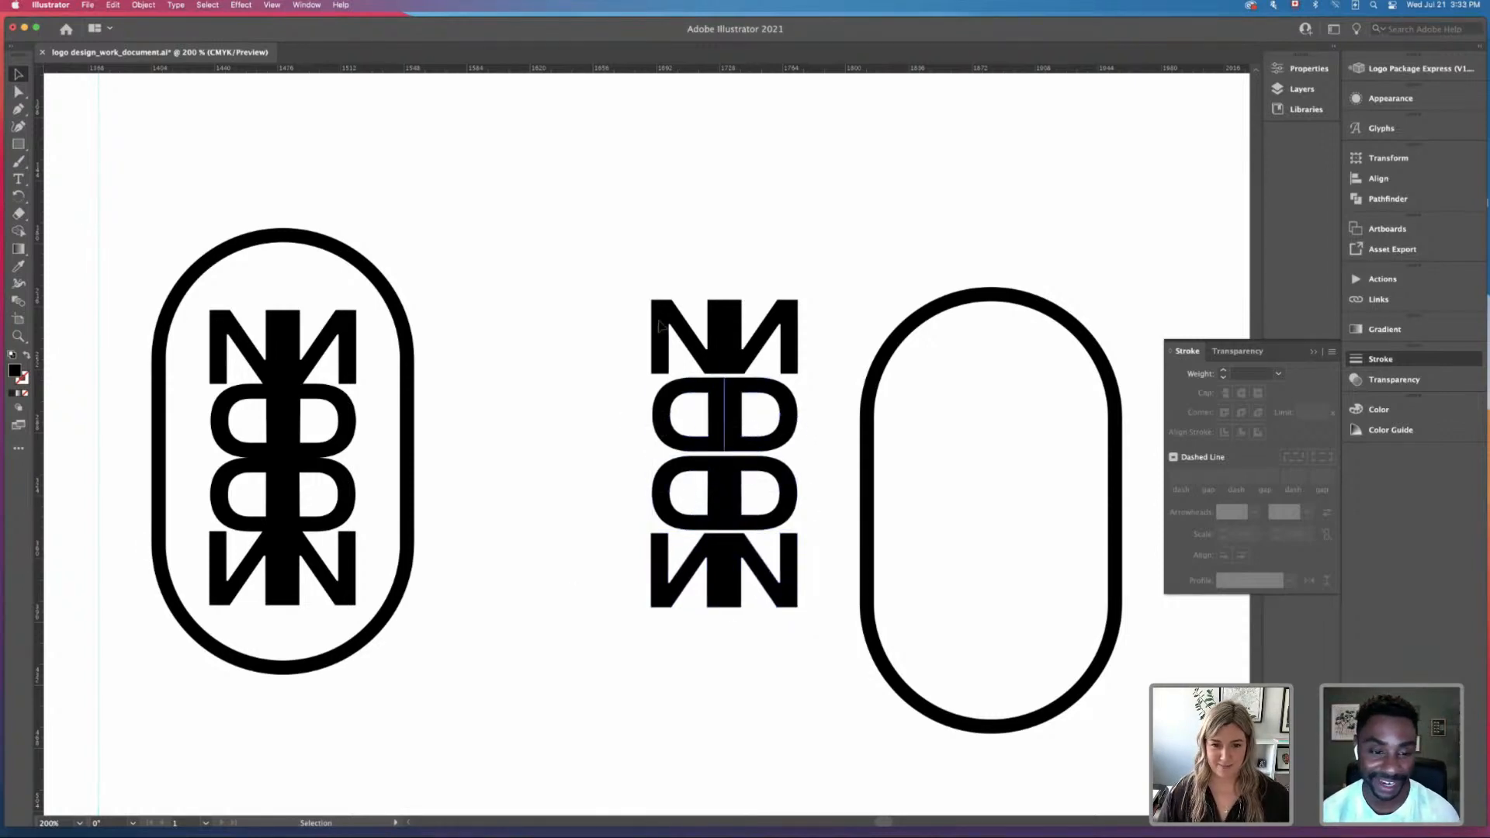
drag(652, 249, 771, 638)
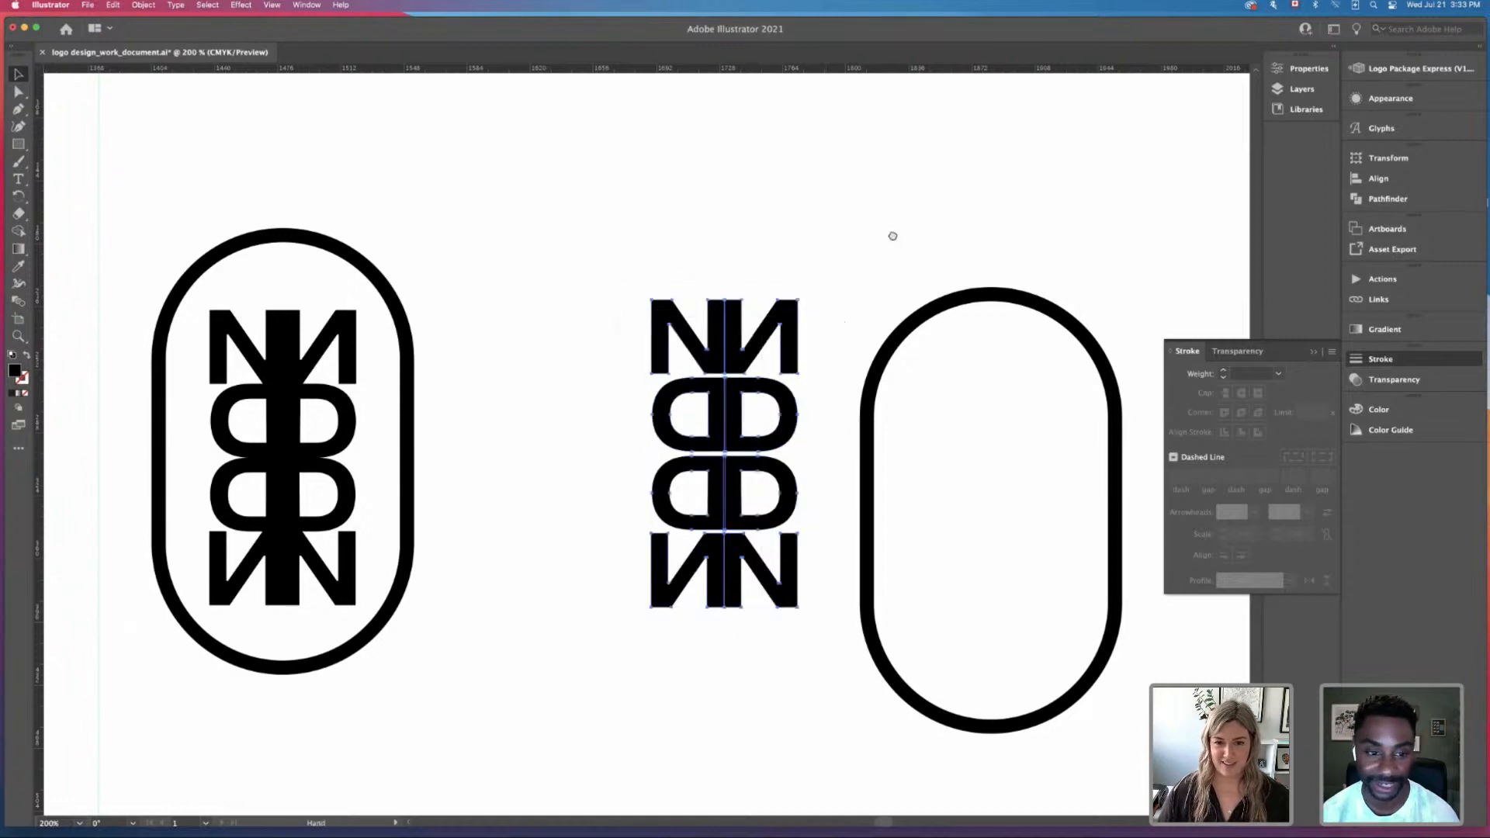
drag(891, 235, 772, 191)
click(548, 229)
drag(515, 208, 693, 634)
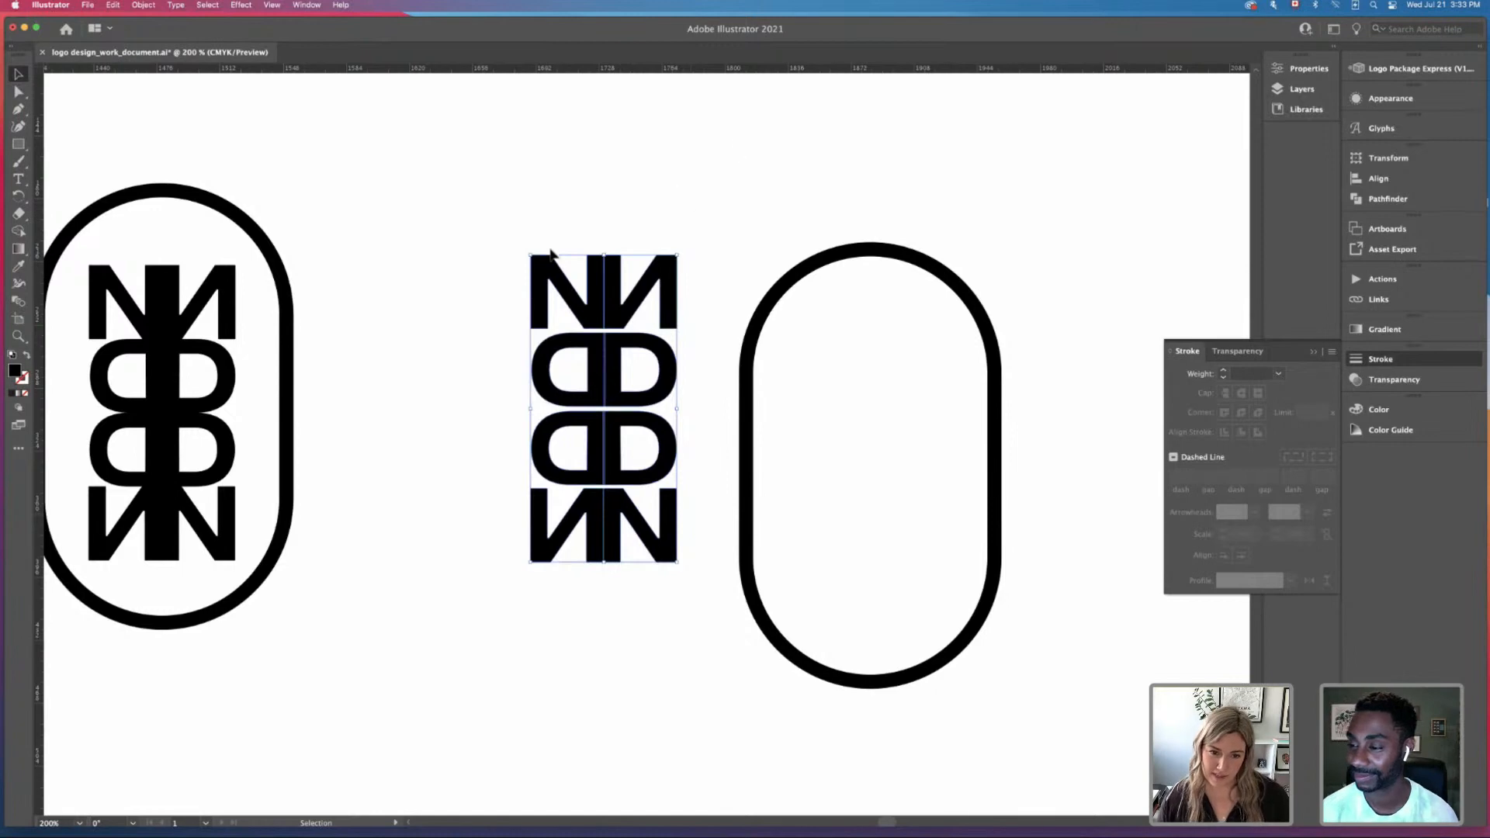
click(532, 232)
click(577, 466)
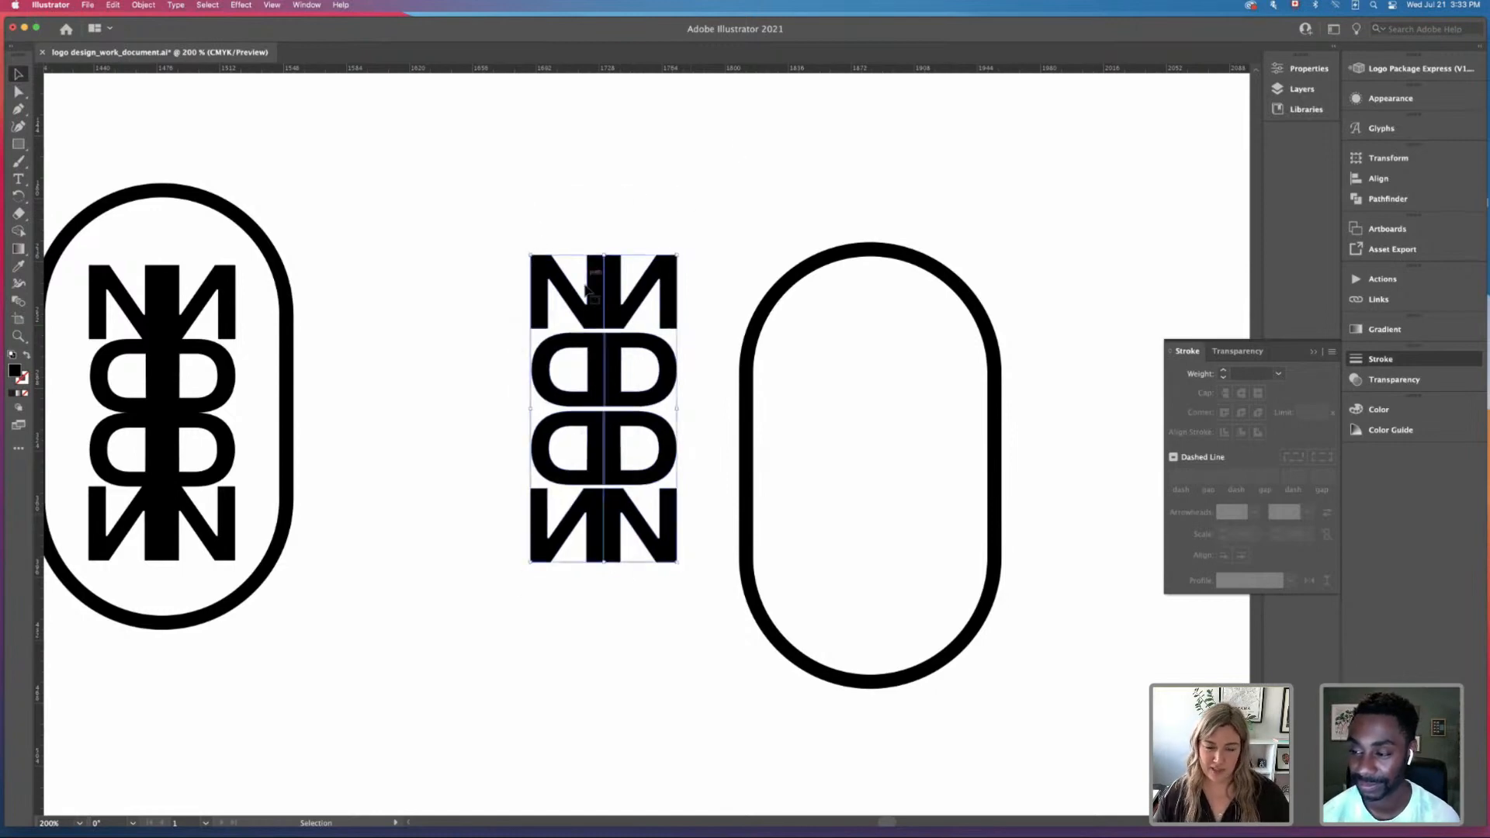
click(1382, 179)
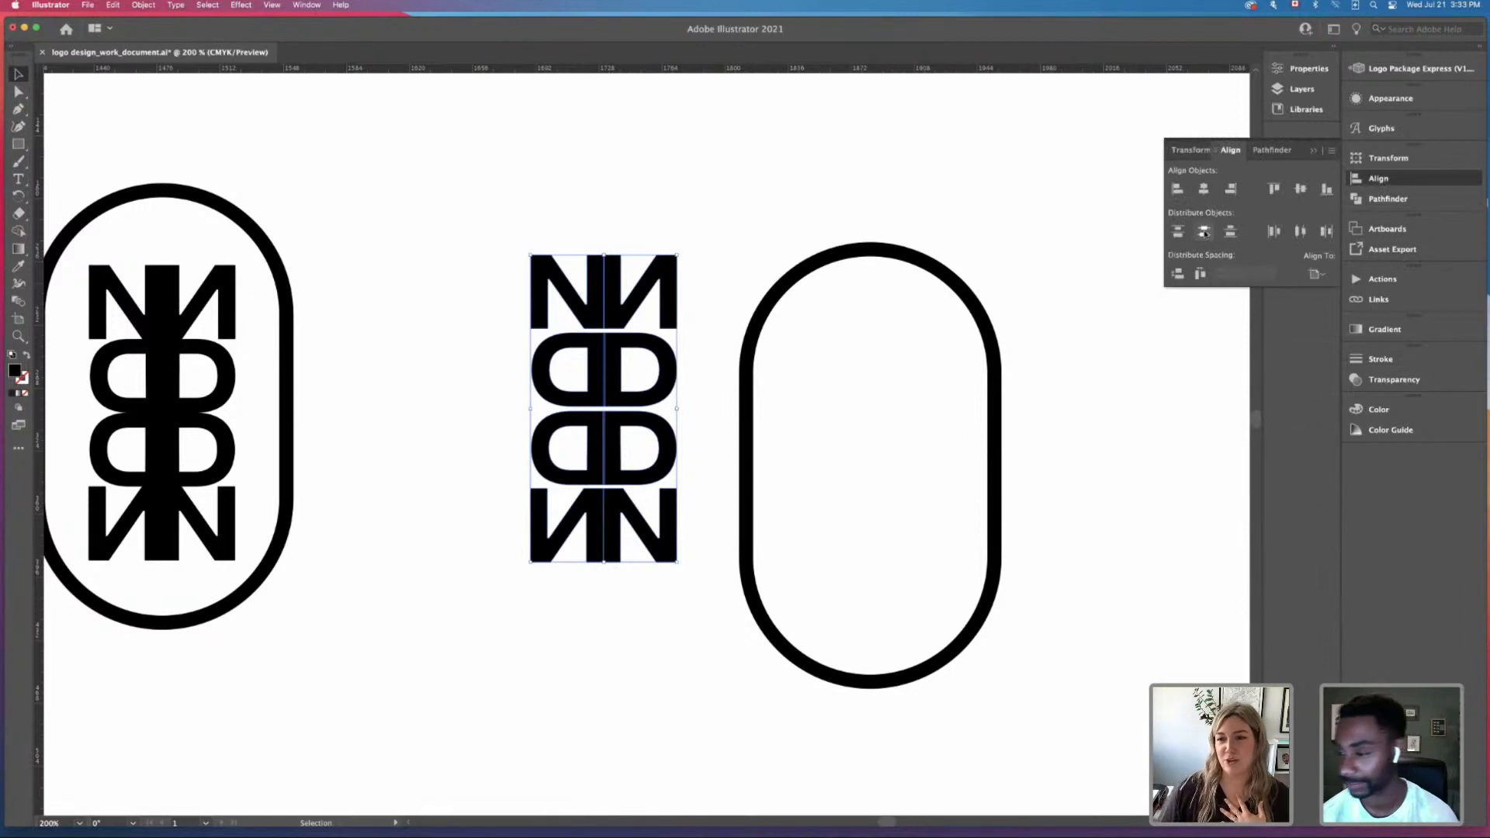
click(1204, 231)
click(887, 227)
Step: Move the whole spaced mark into the empty pill outline
drag(450, 199, 667, 656)
click(671, 667)
key(super+minus)
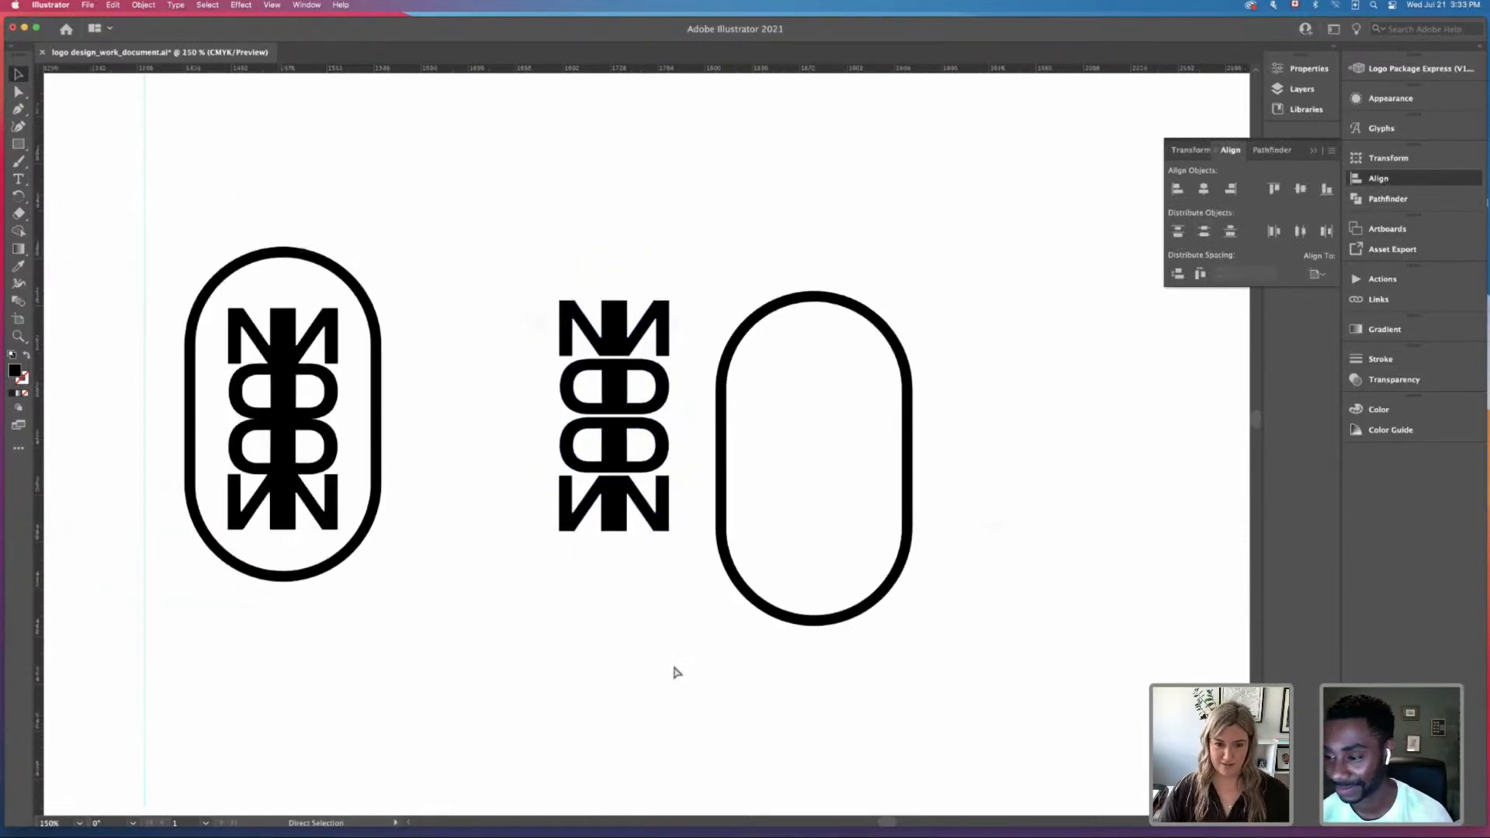
key(super+minus)
drag(611, 365, 758, 396)
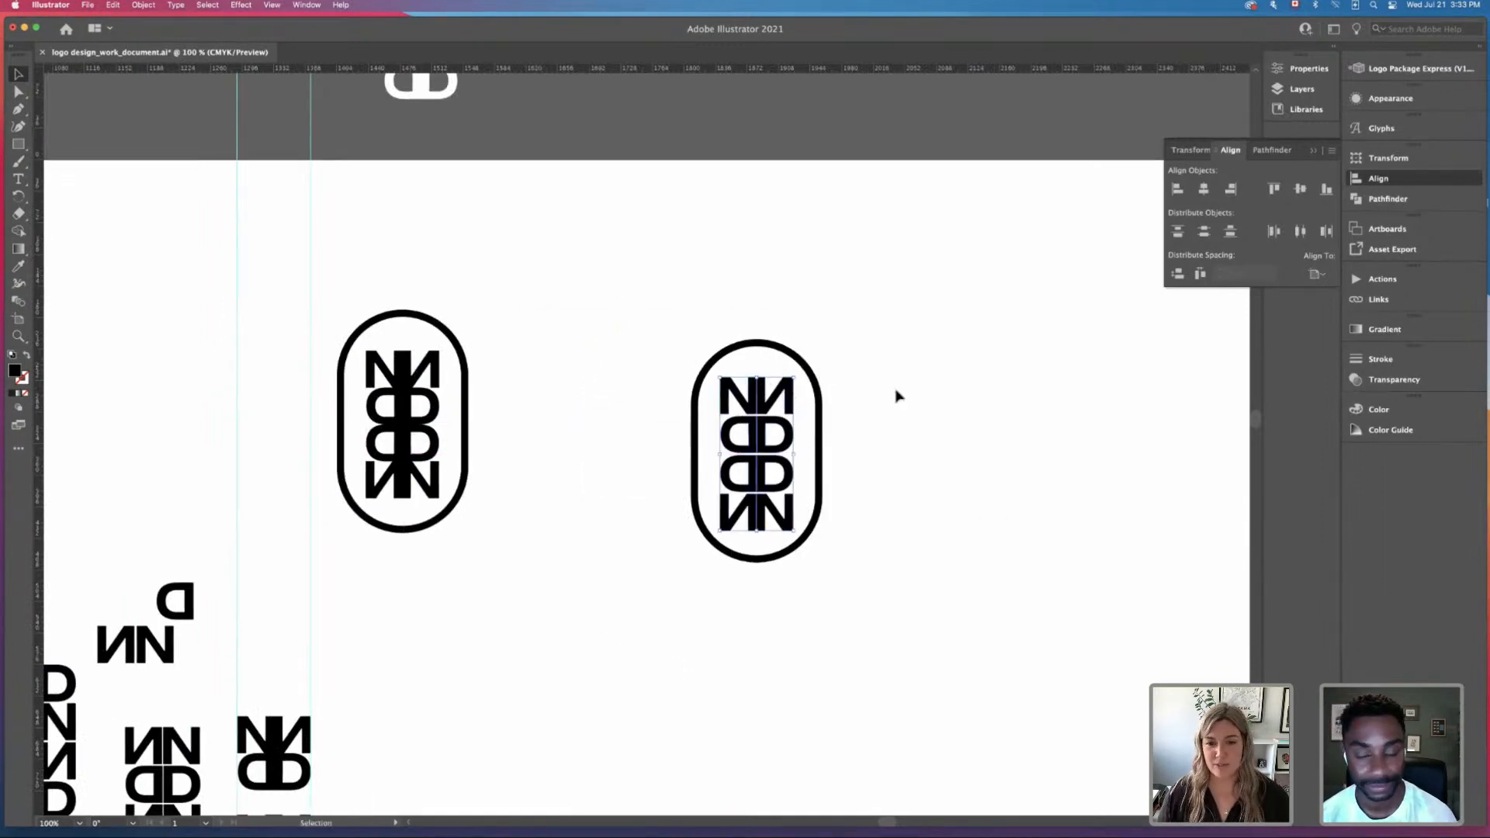
click(764, 406)
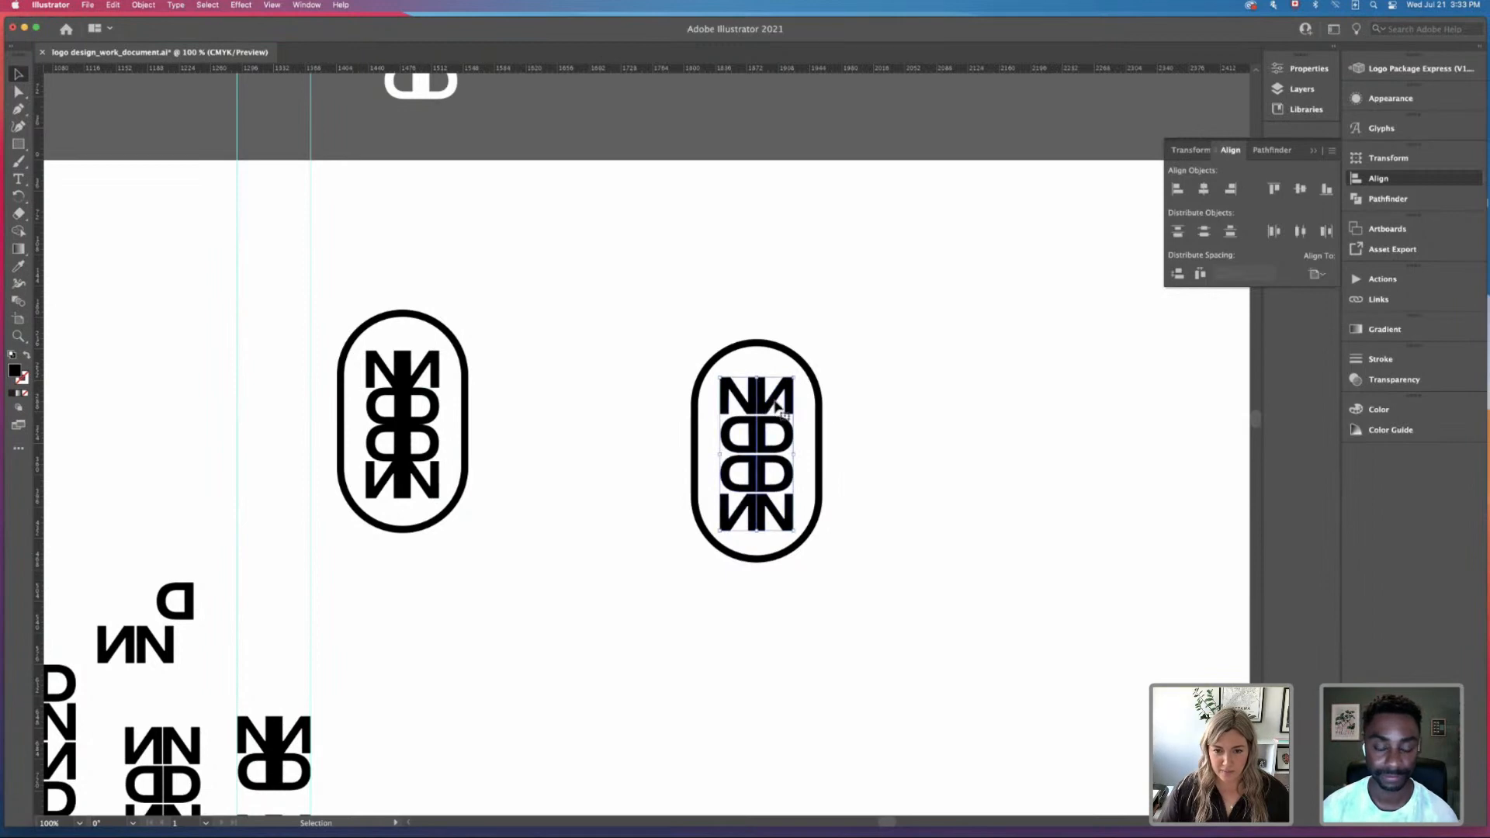
Step: Center the spaced mark and its pill outline on each other horizontally and vertically
click(916, 382)
drag(665, 300, 1007, 678)
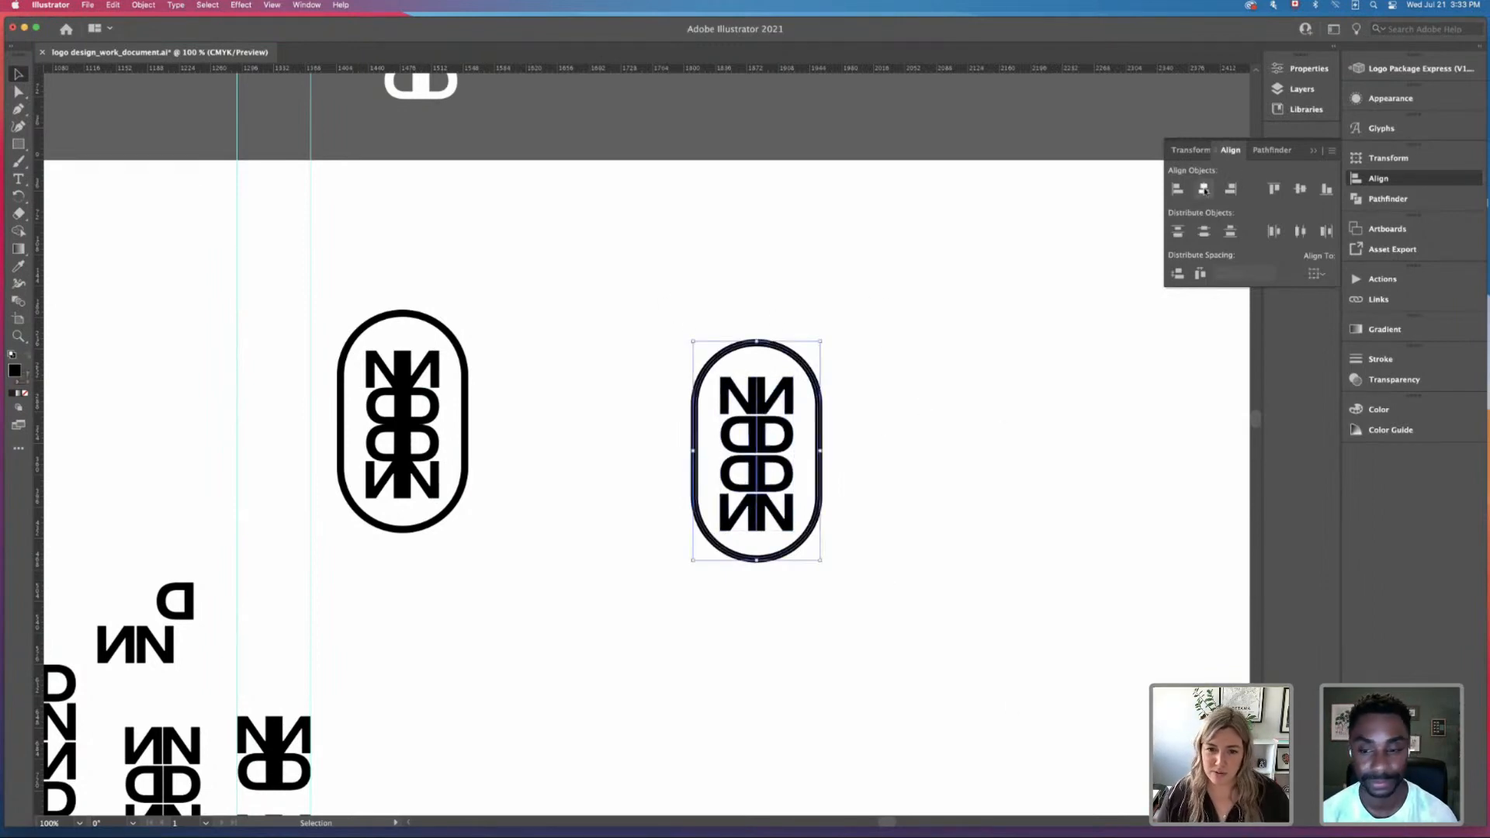
click(1300, 189)
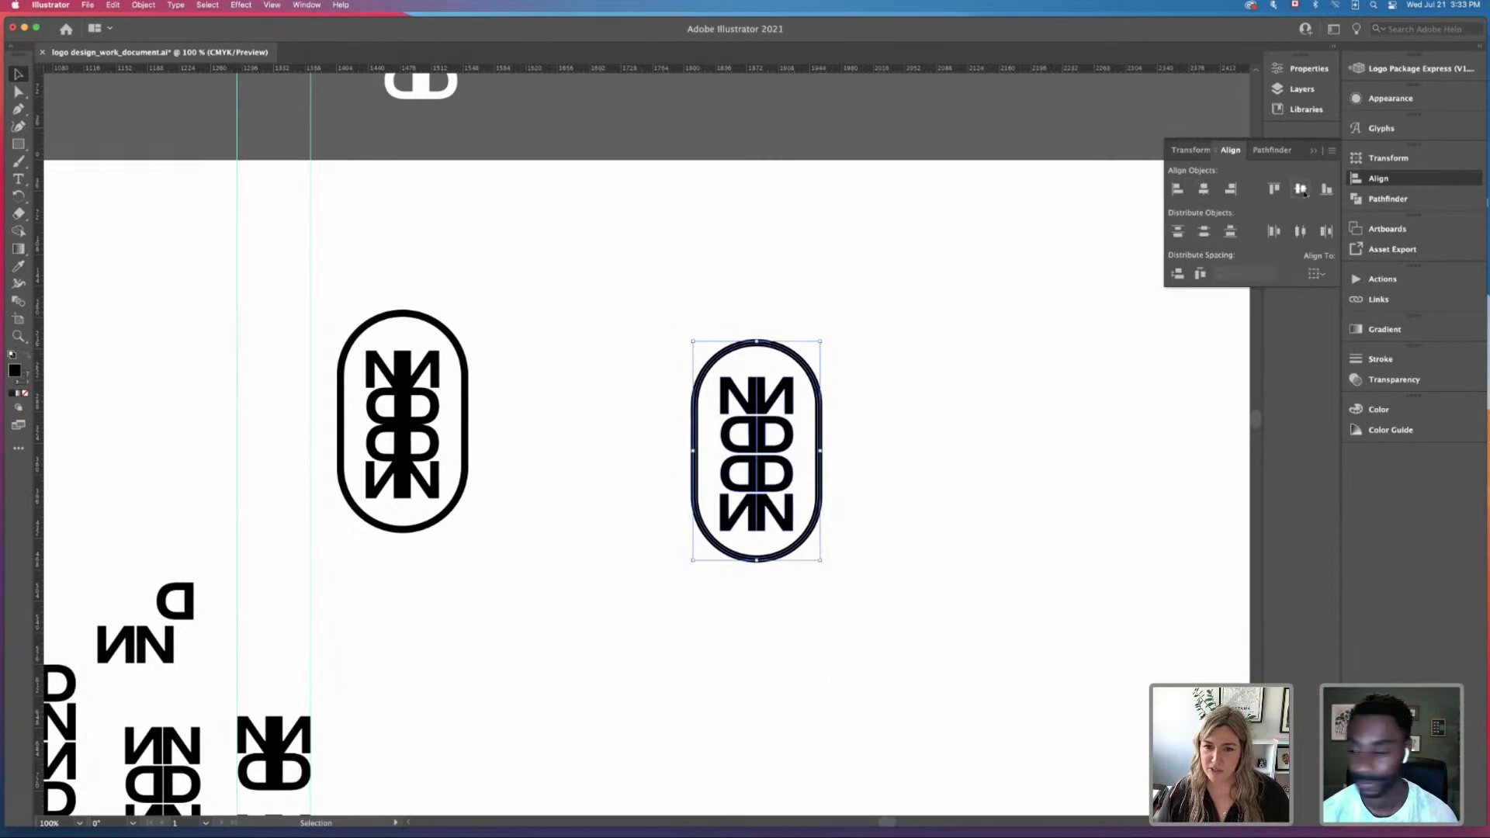
click(952, 371)
Step: Move the badge with the spaced mark next to the first pill badge
click(821, 484)
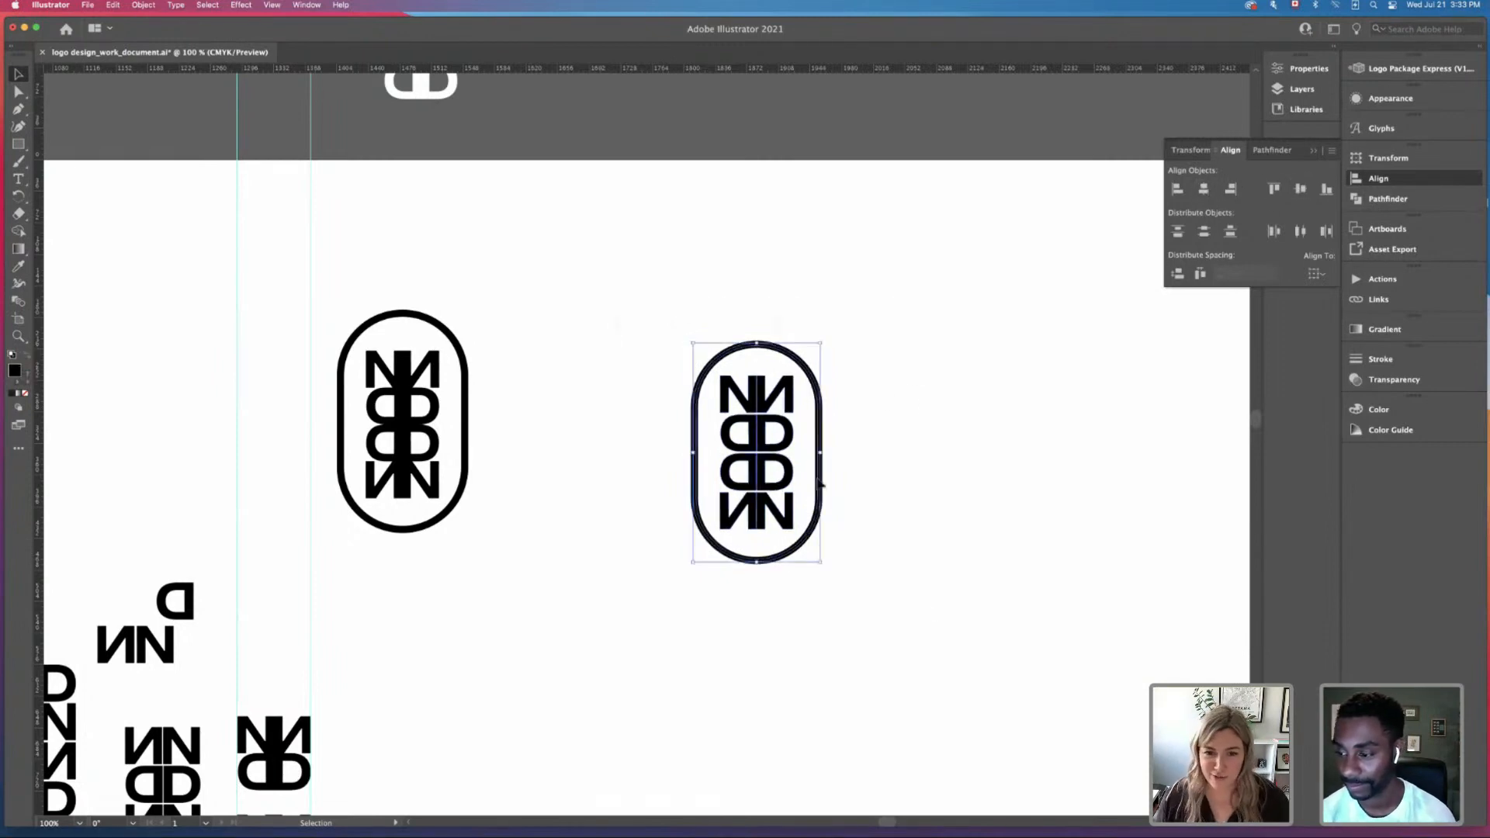
drag(814, 417, 653, 377)
click(782, 412)
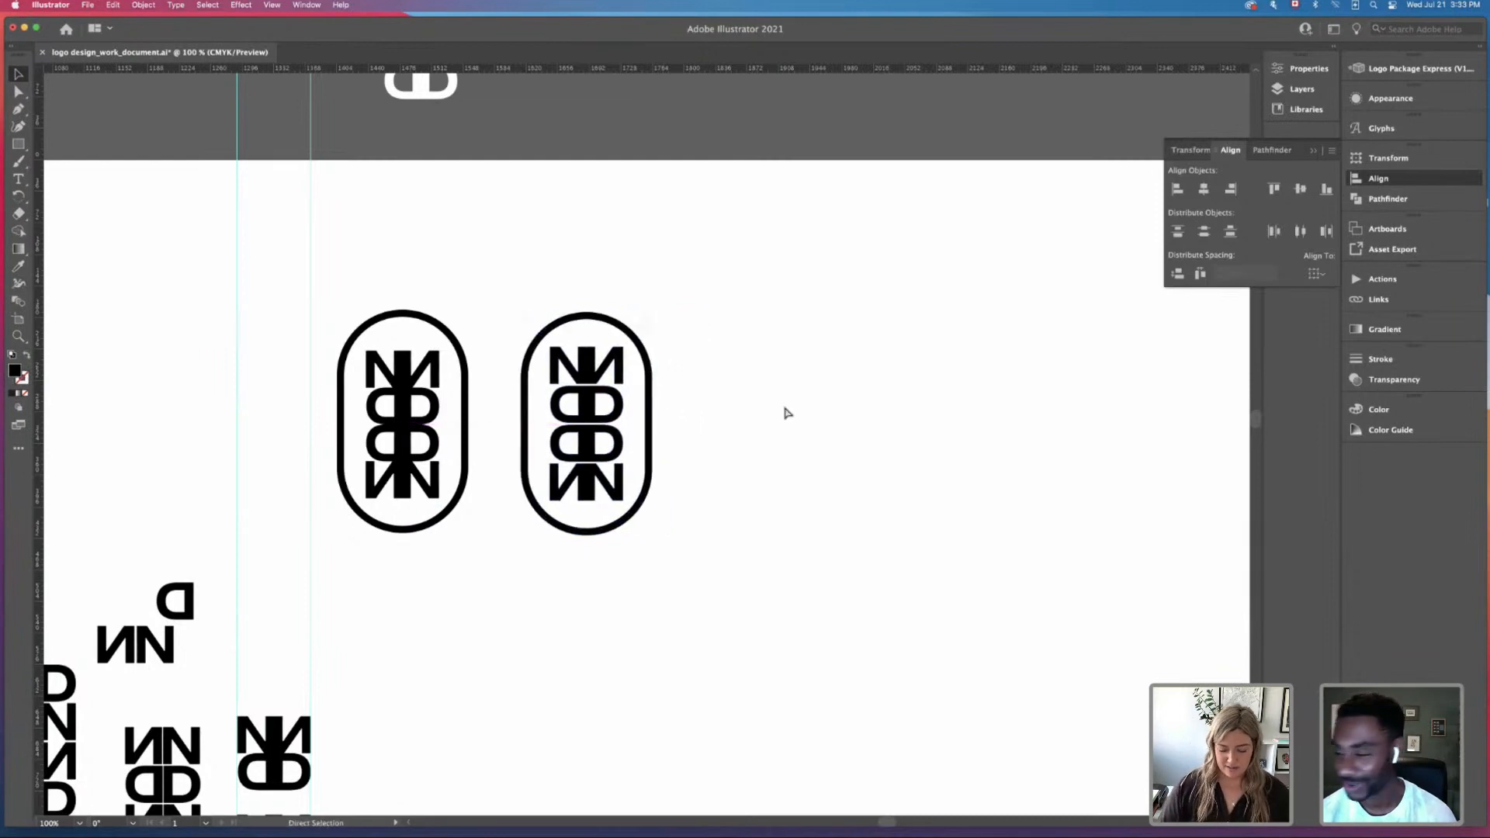
Step: Group each of the two pill outlines with the stacked mark inside it
drag(506, 271, 769, 626)
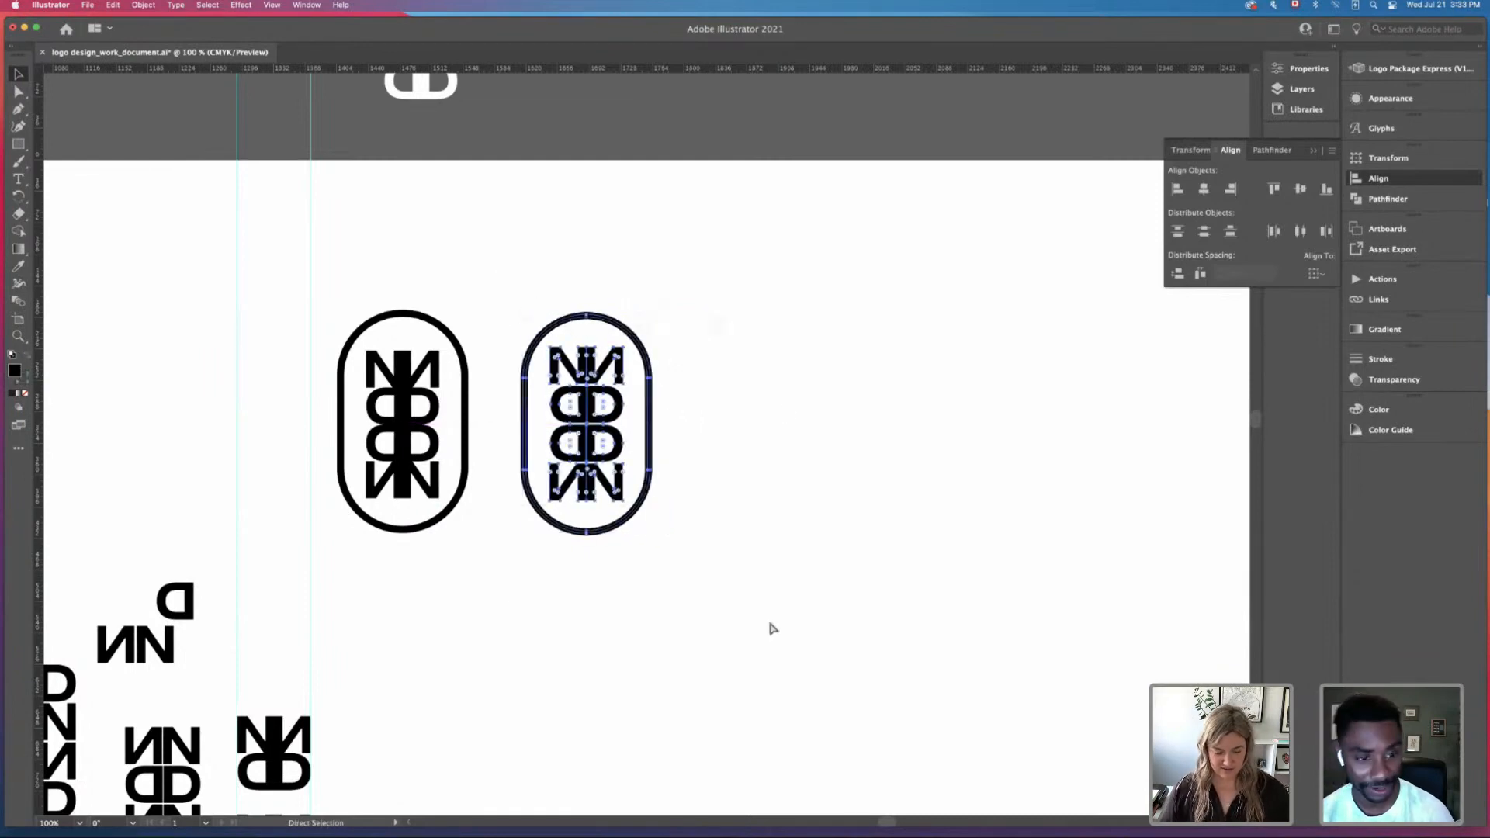
click(769, 626)
drag(474, 243, 771, 641)
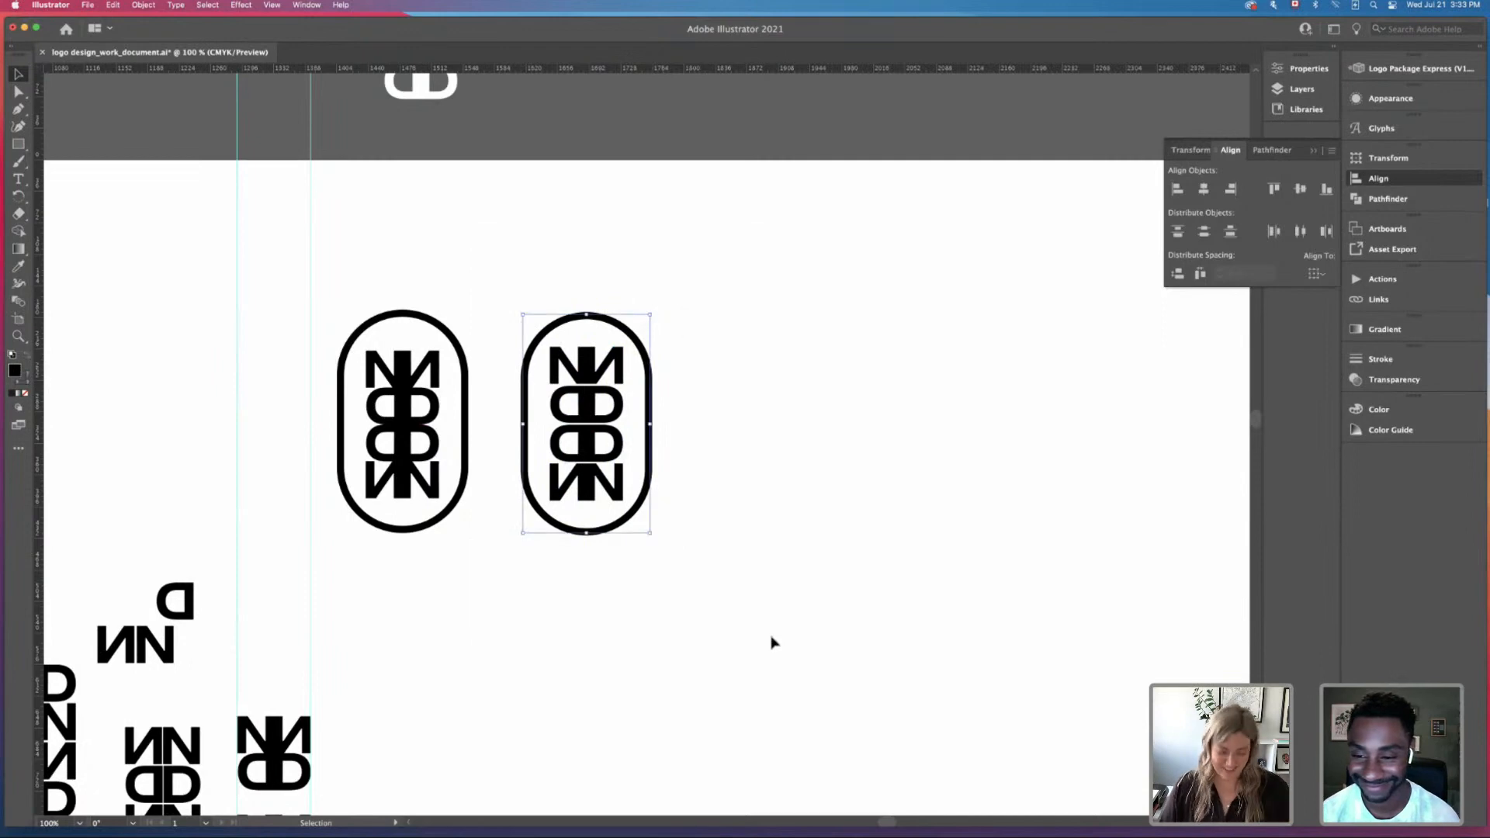
click(798, 652)
drag(351, 254, 509, 668)
click(583, 557)
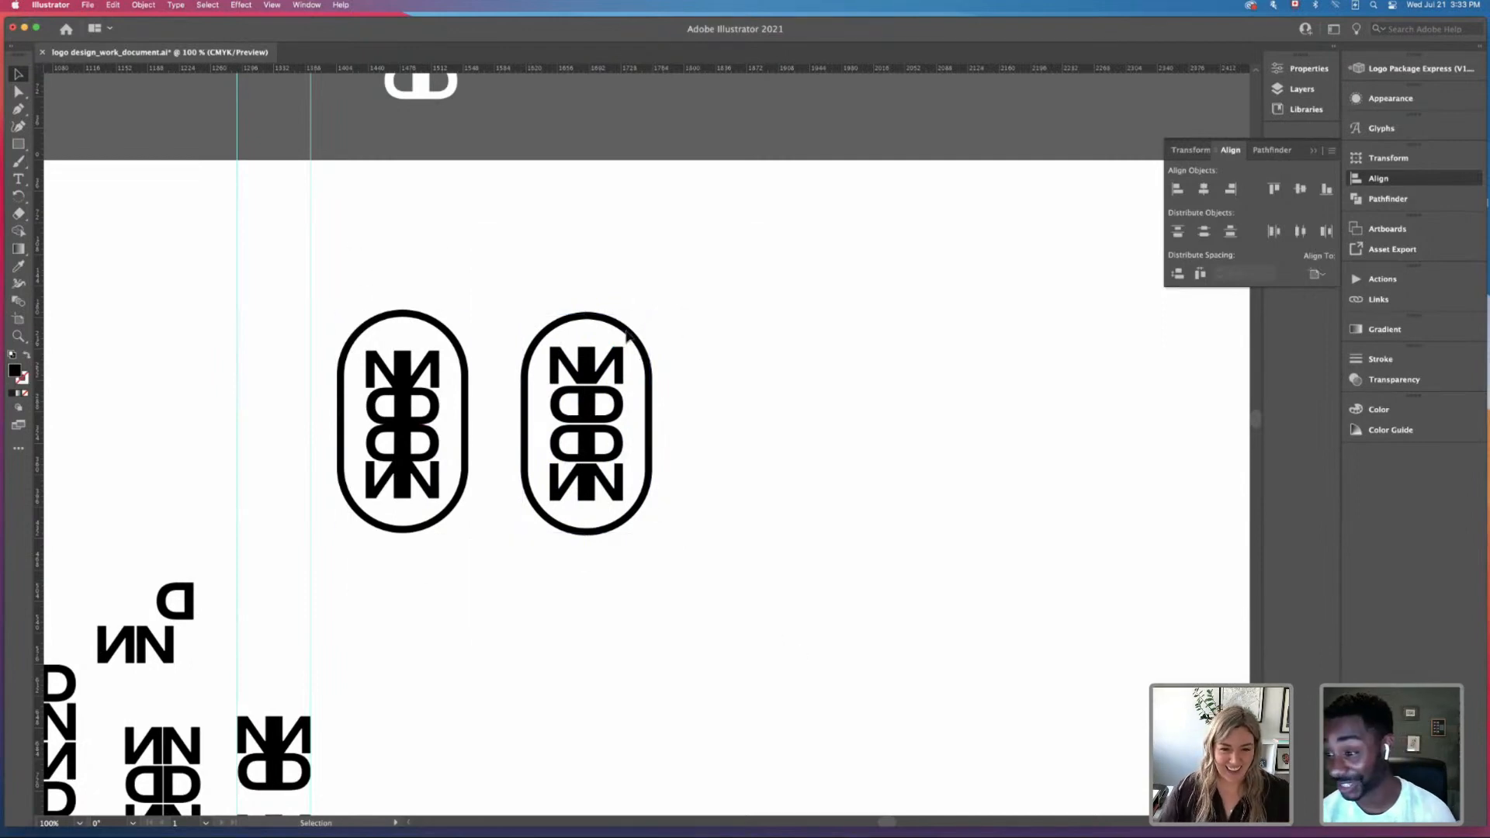
Step: Bring the spaced badge closer to the first badge and align both by their vertical centers
drag(585, 439, 558, 440)
drag(407, 290, 829, 647)
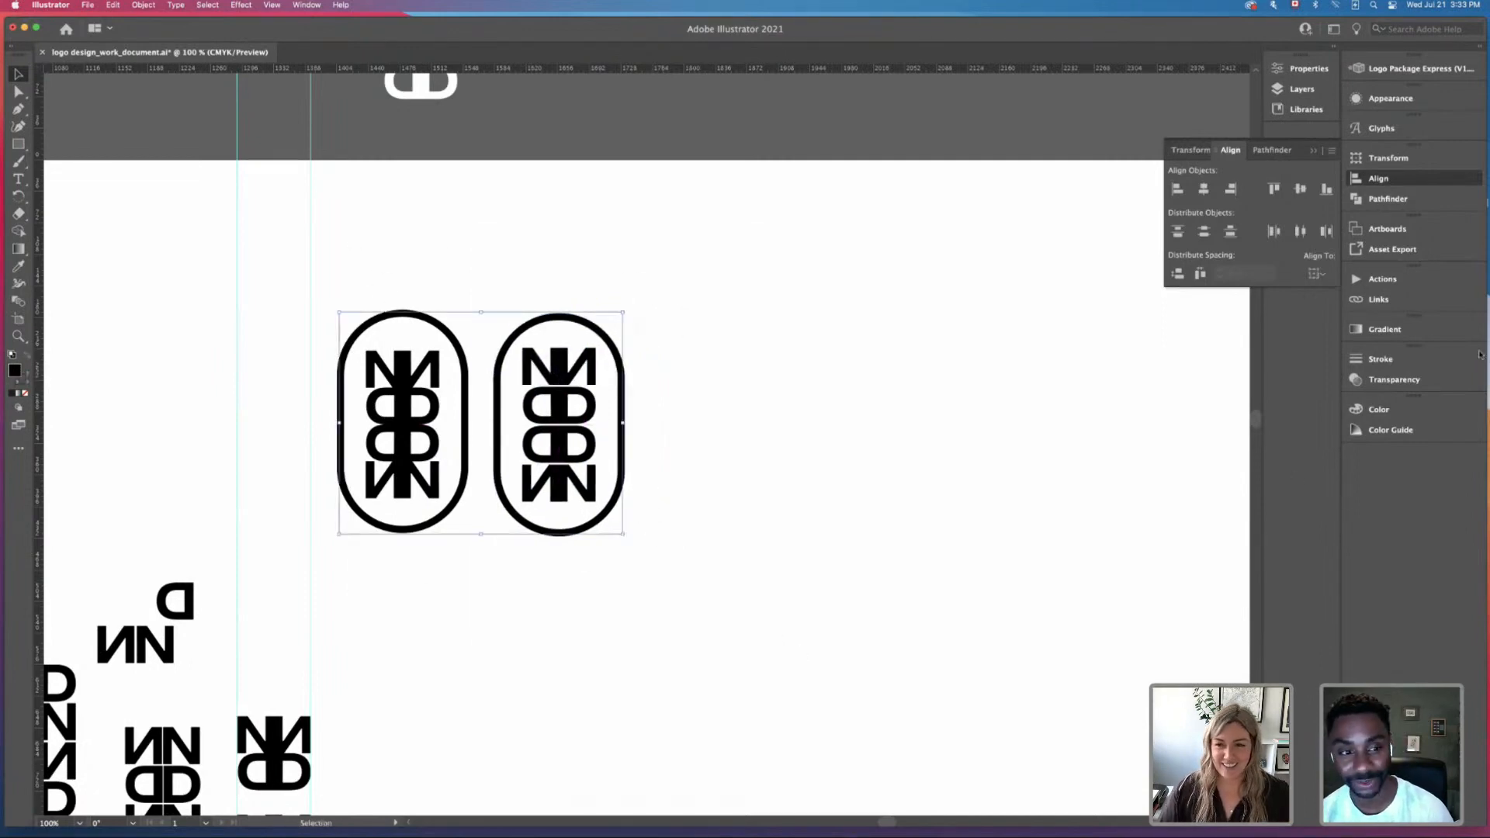
click(1300, 189)
click(804, 386)
Step: Duplicate the spaced badge to its right to make a third badge in the row
scroll(804, 386, down, 3)
scroll(804, 385, left, 2)
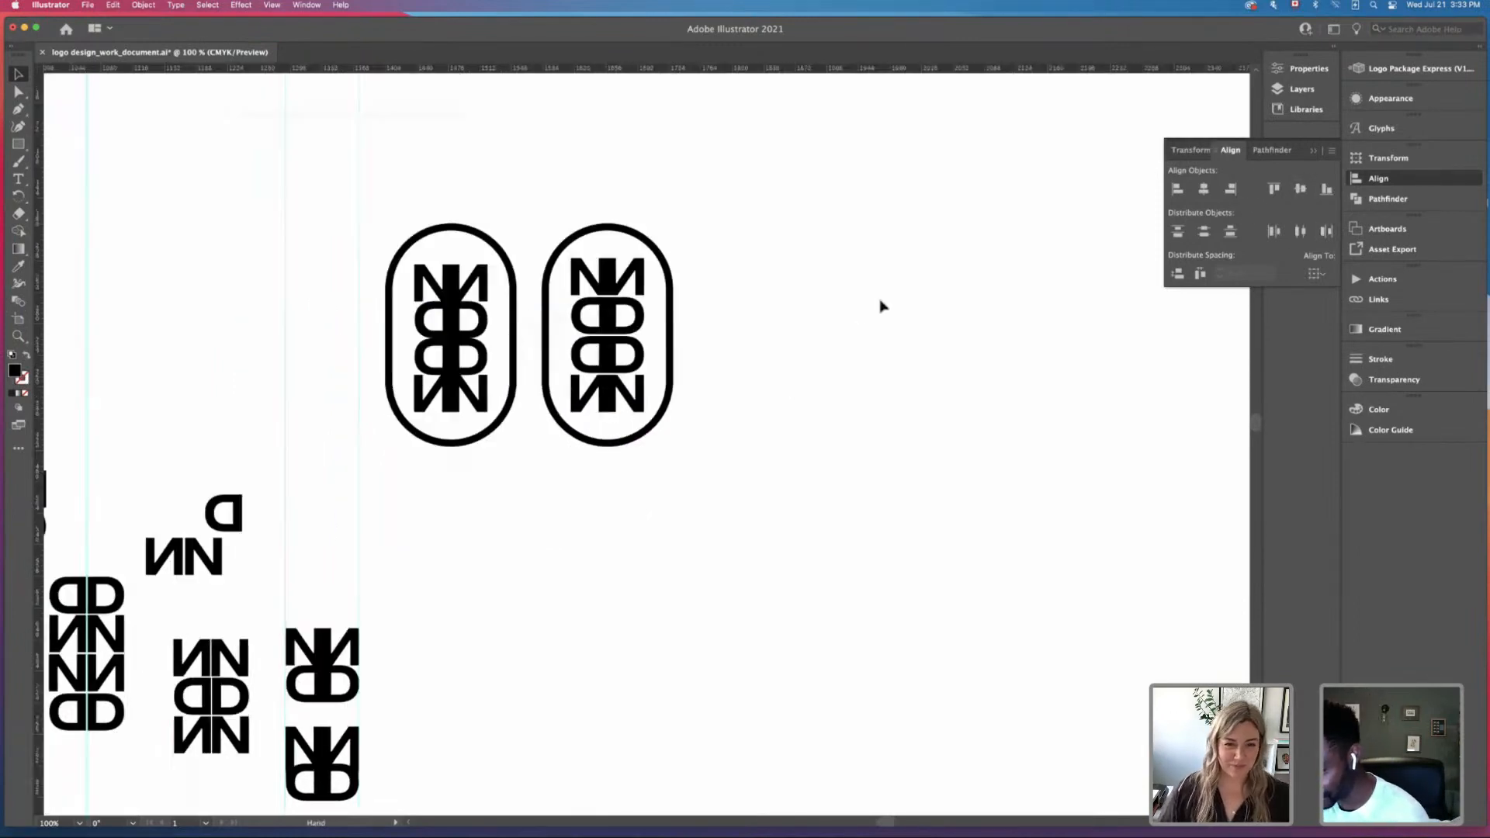
click(633, 330)
drag(633, 331, 808, 332)
click(905, 402)
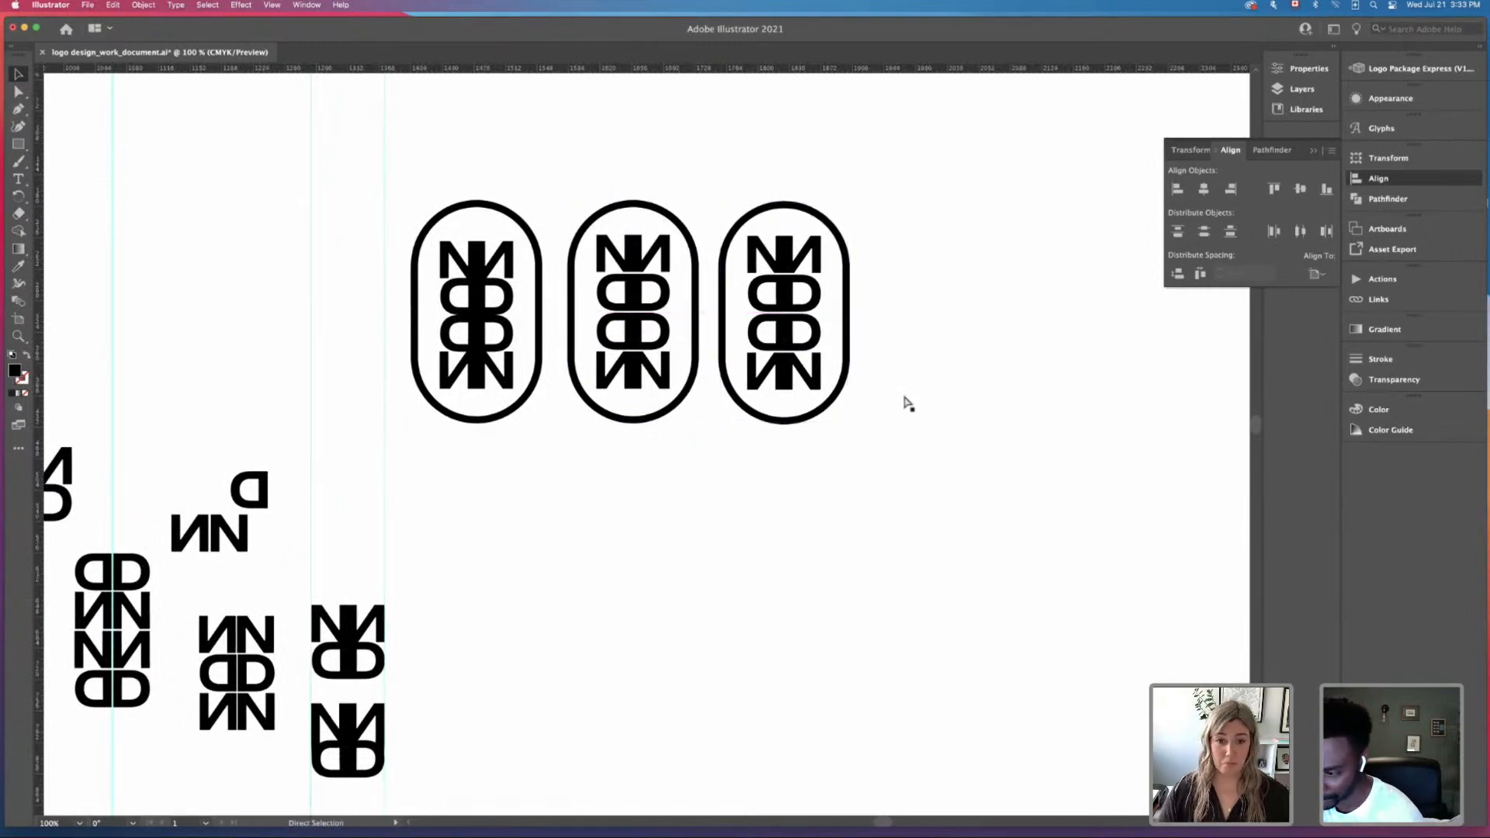
Step: Ungroup the third badge to separate its pill outline from the stacked mark
key(super+equal)
scroll(931, 412, up, 2)
scroll(931, 411, right, 2)
click(768, 316)
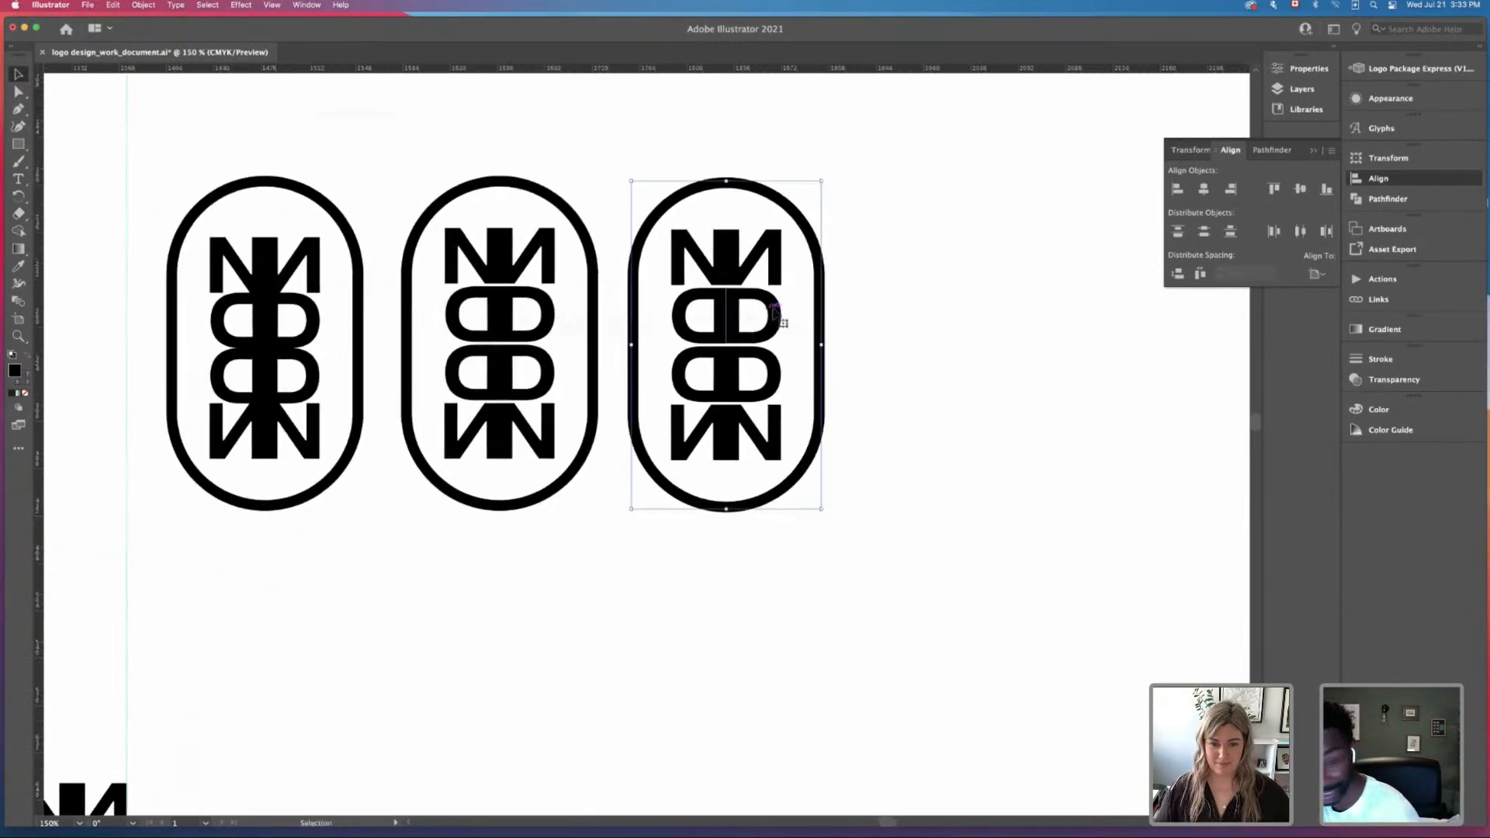
key(super+shift+g)
click(938, 322)
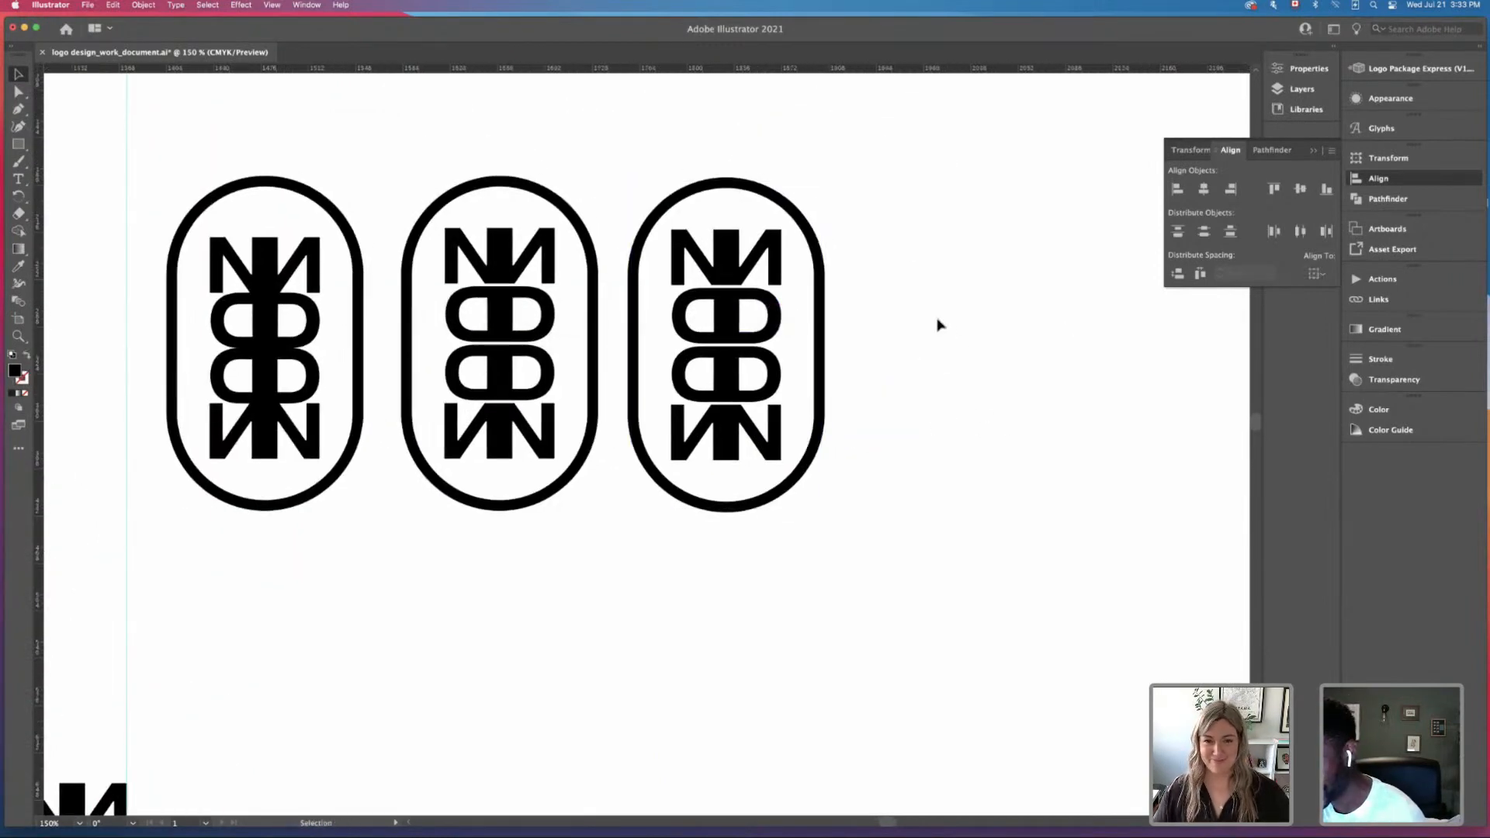
click(763, 196)
click(740, 250)
key(super+minus)
key(super+minus)
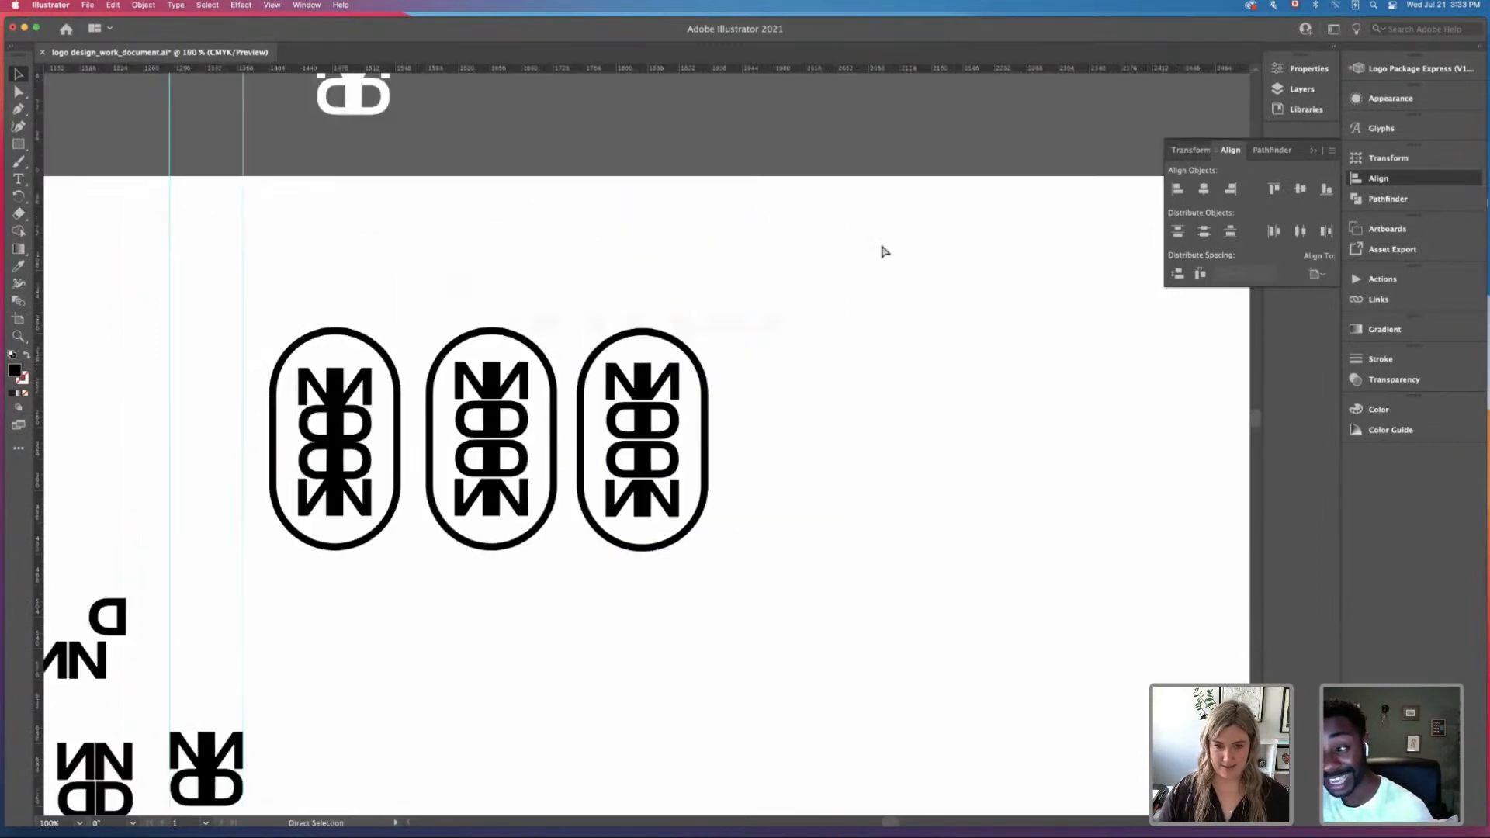
Step: Duplicate the third badge further to its right as a separate fourth badge with loose parts
drag(723, 579, 714, 404)
click(902, 524)
key(super+equal)
key(super+equal)
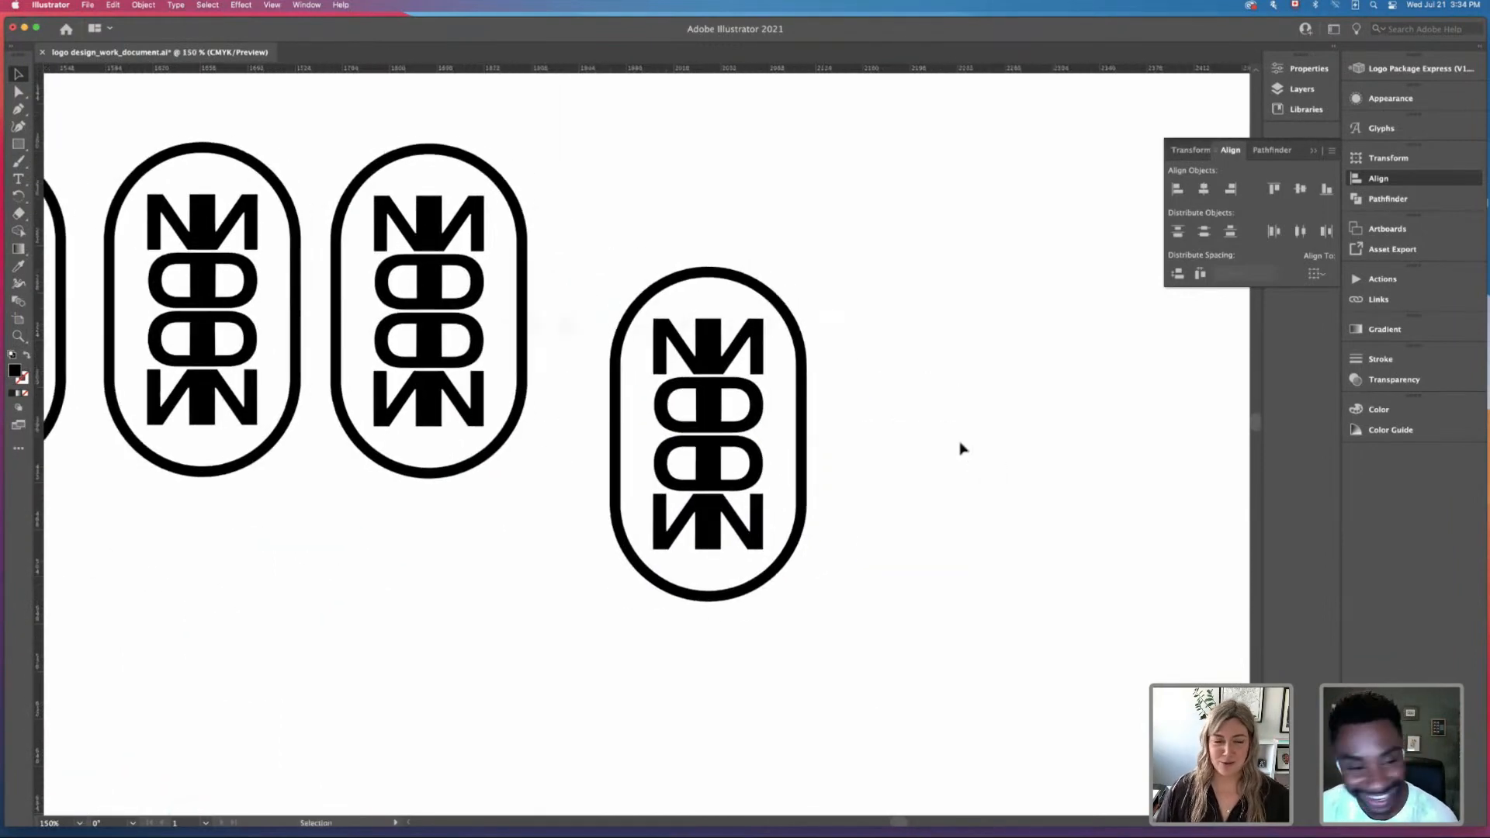
click(803, 378)
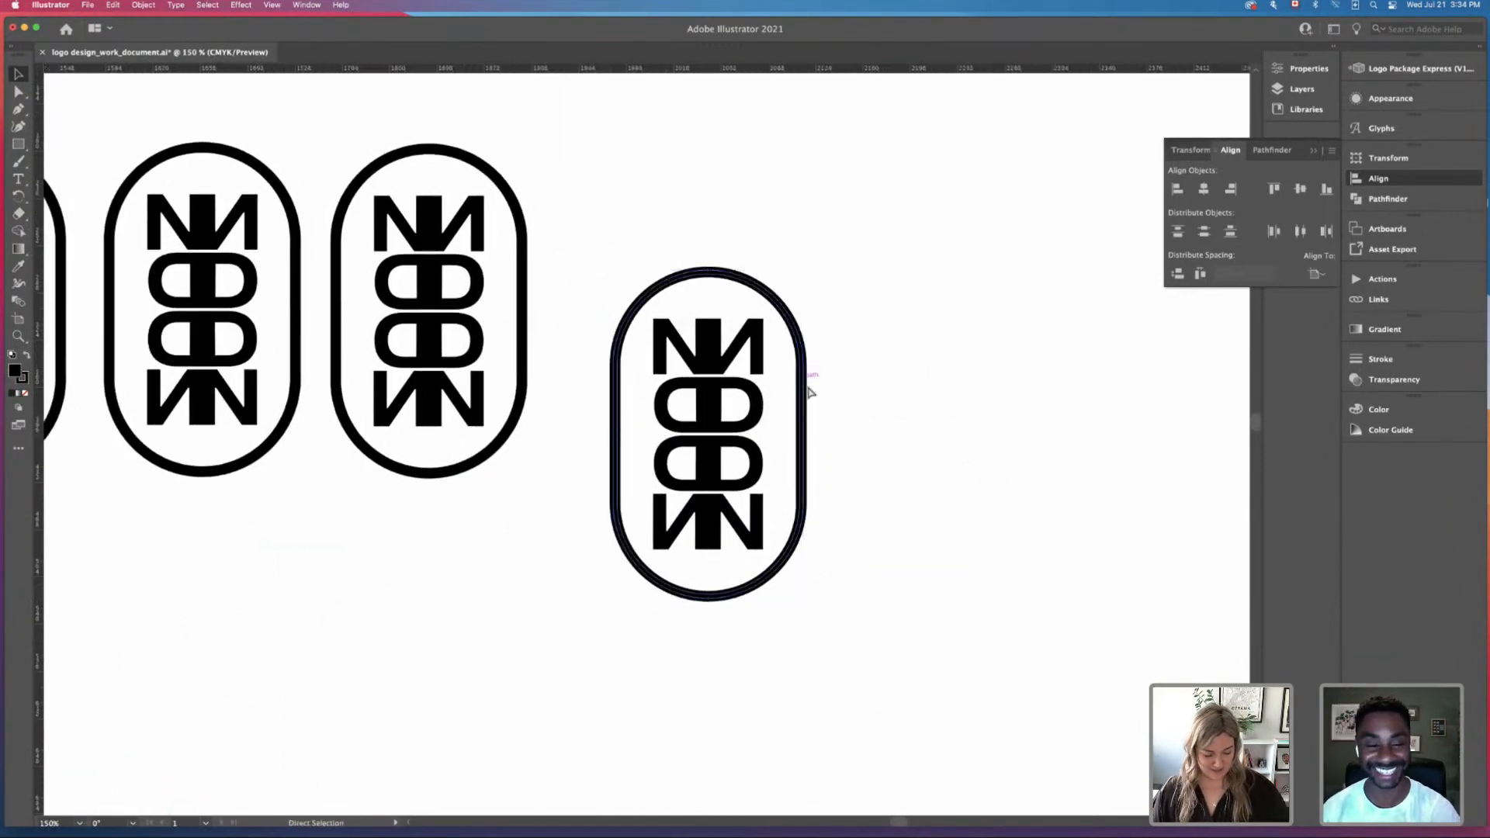
key(super+shift+a)
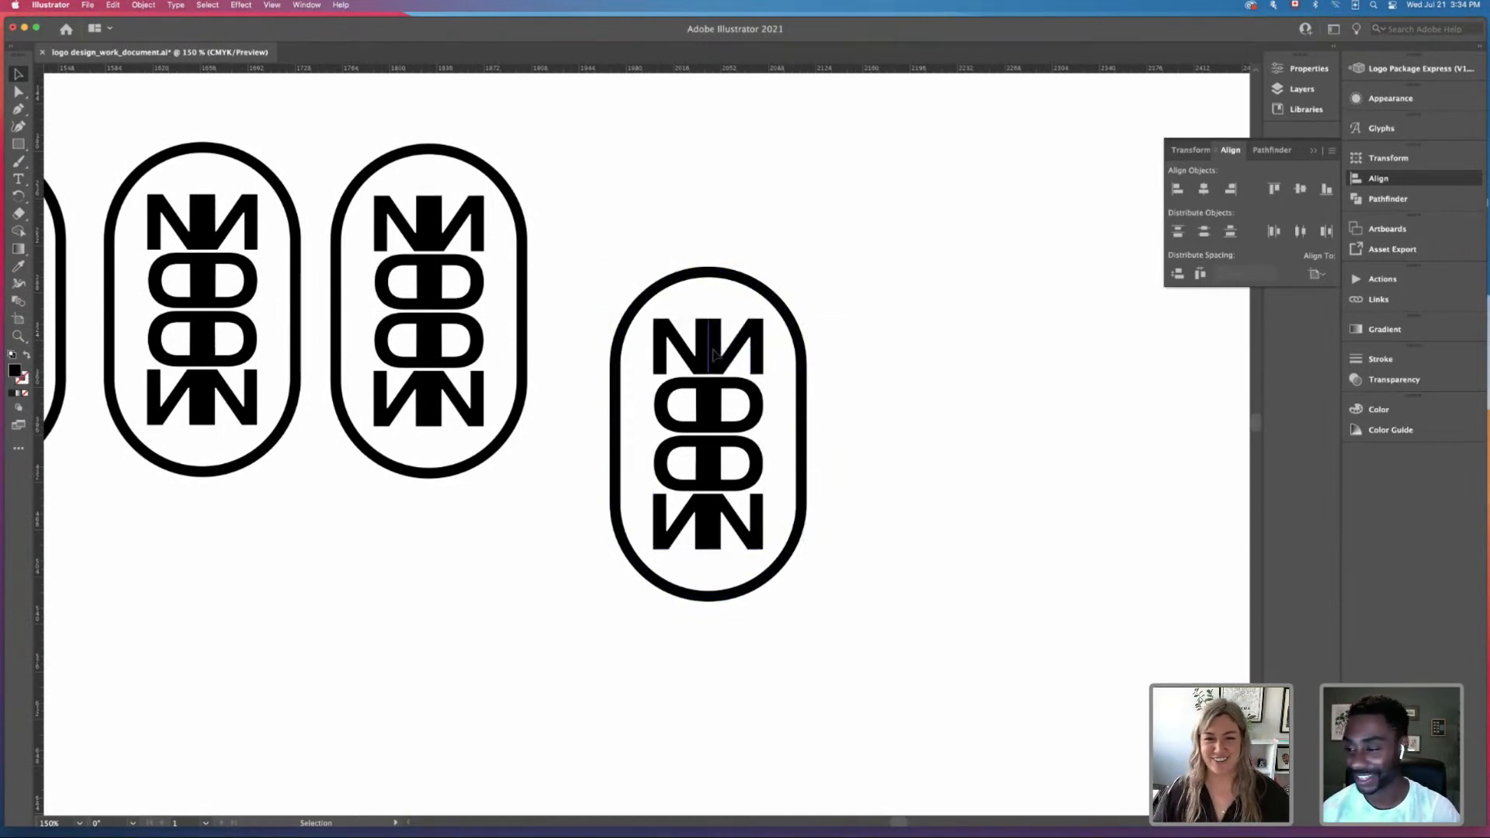
Step: Move the letters out of the fourth pill outline, splitting the top N row and the upper D row from the rest
drag(765, 380, 852, 268)
click(1087, 432)
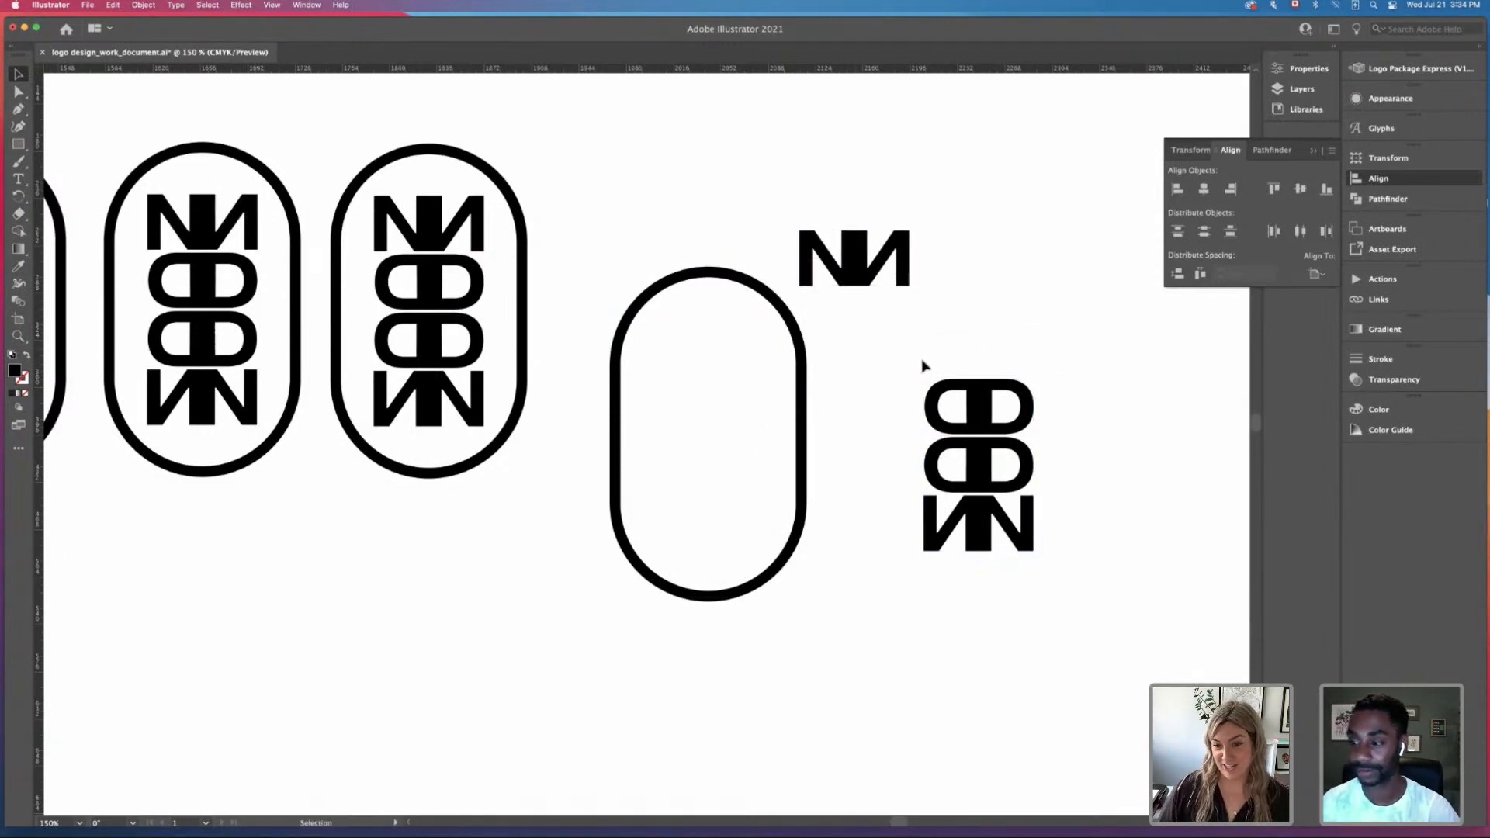
drag(978, 375, 978, 307)
click(1090, 418)
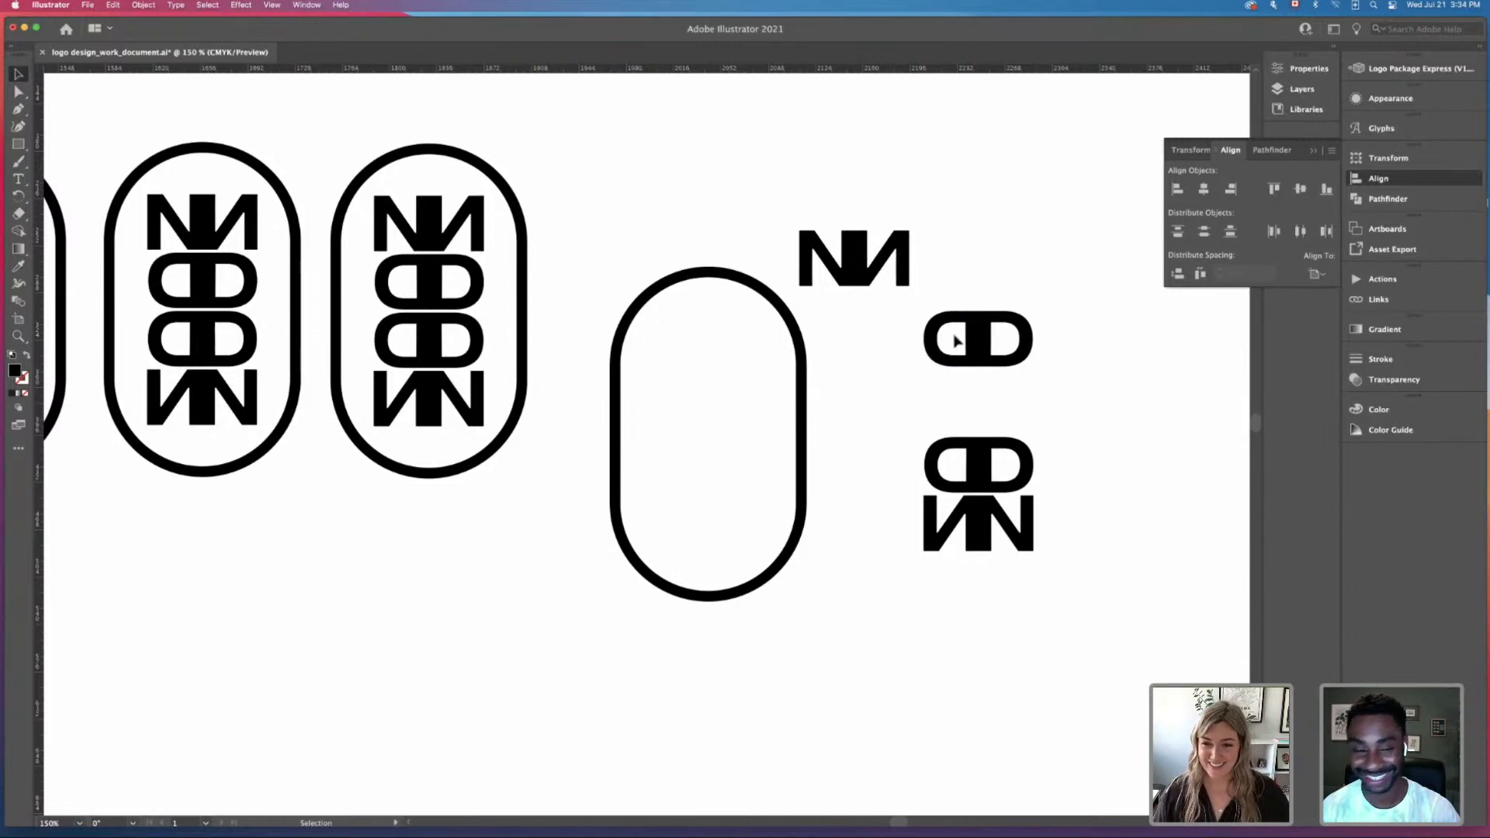
Step: Stack the loose N row under the loose D row, clear of the pill outline, and align both by their horizontal centers
drag(958, 338, 690, 345)
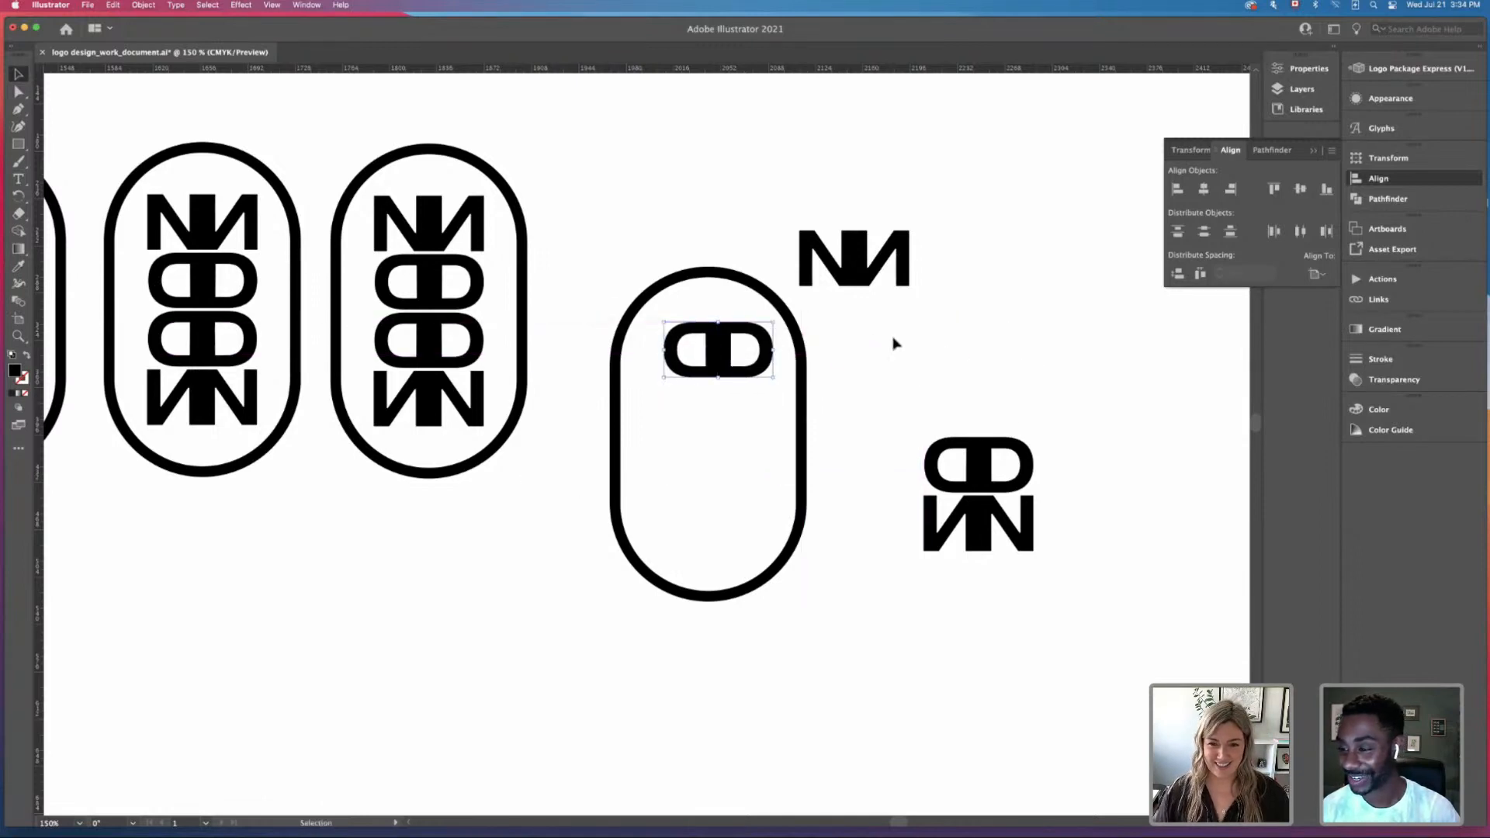
drag(869, 262, 729, 411)
drag(803, 350, 836, 567)
drag(644, 261, 784, 438)
click(1202, 188)
click(825, 276)
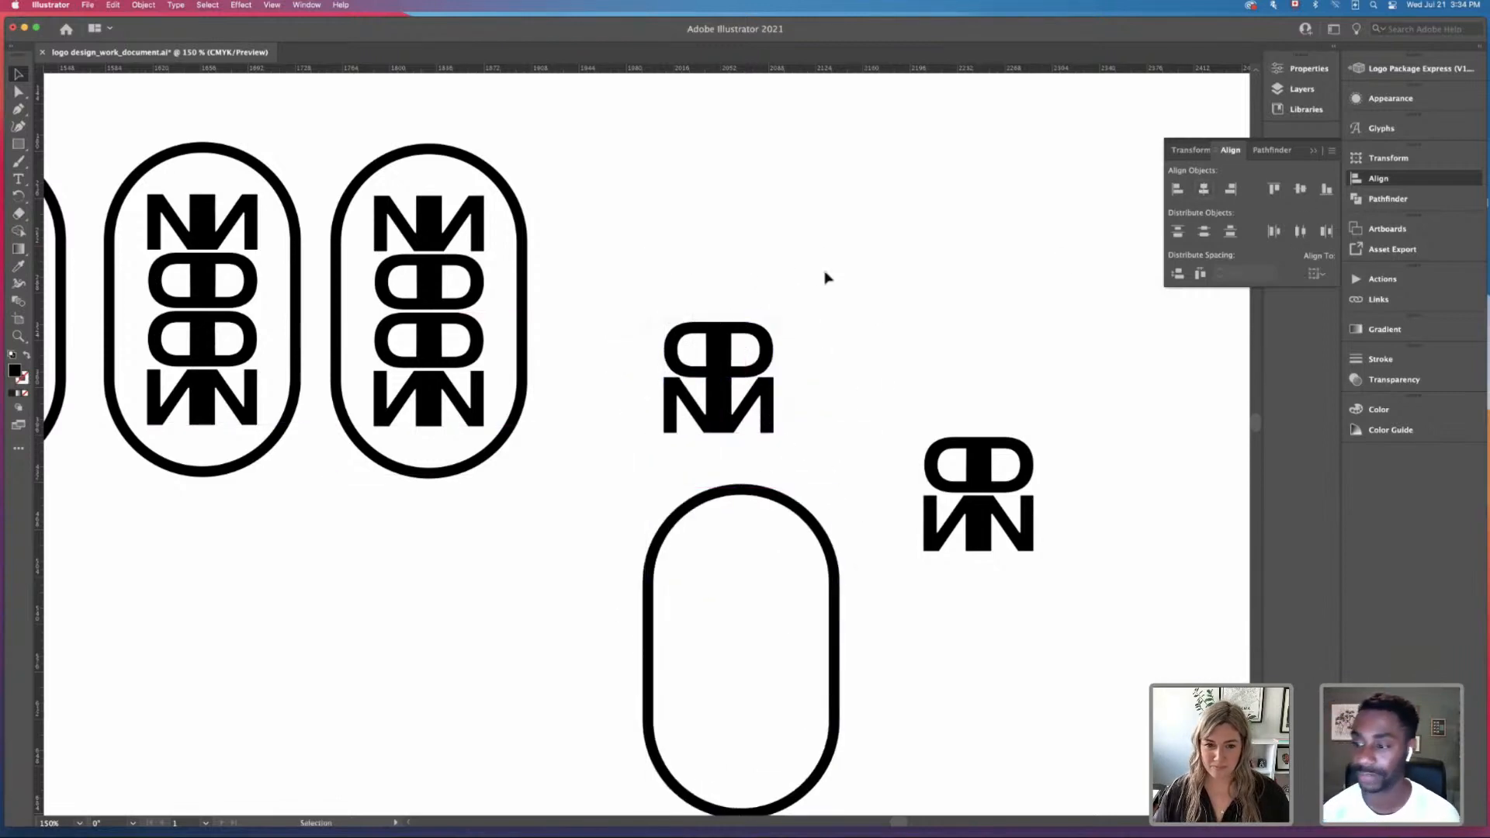
Step: Group the mirrored D row with the N row beneath it
drag(648, 249, 830, 392)
click(840, 431)
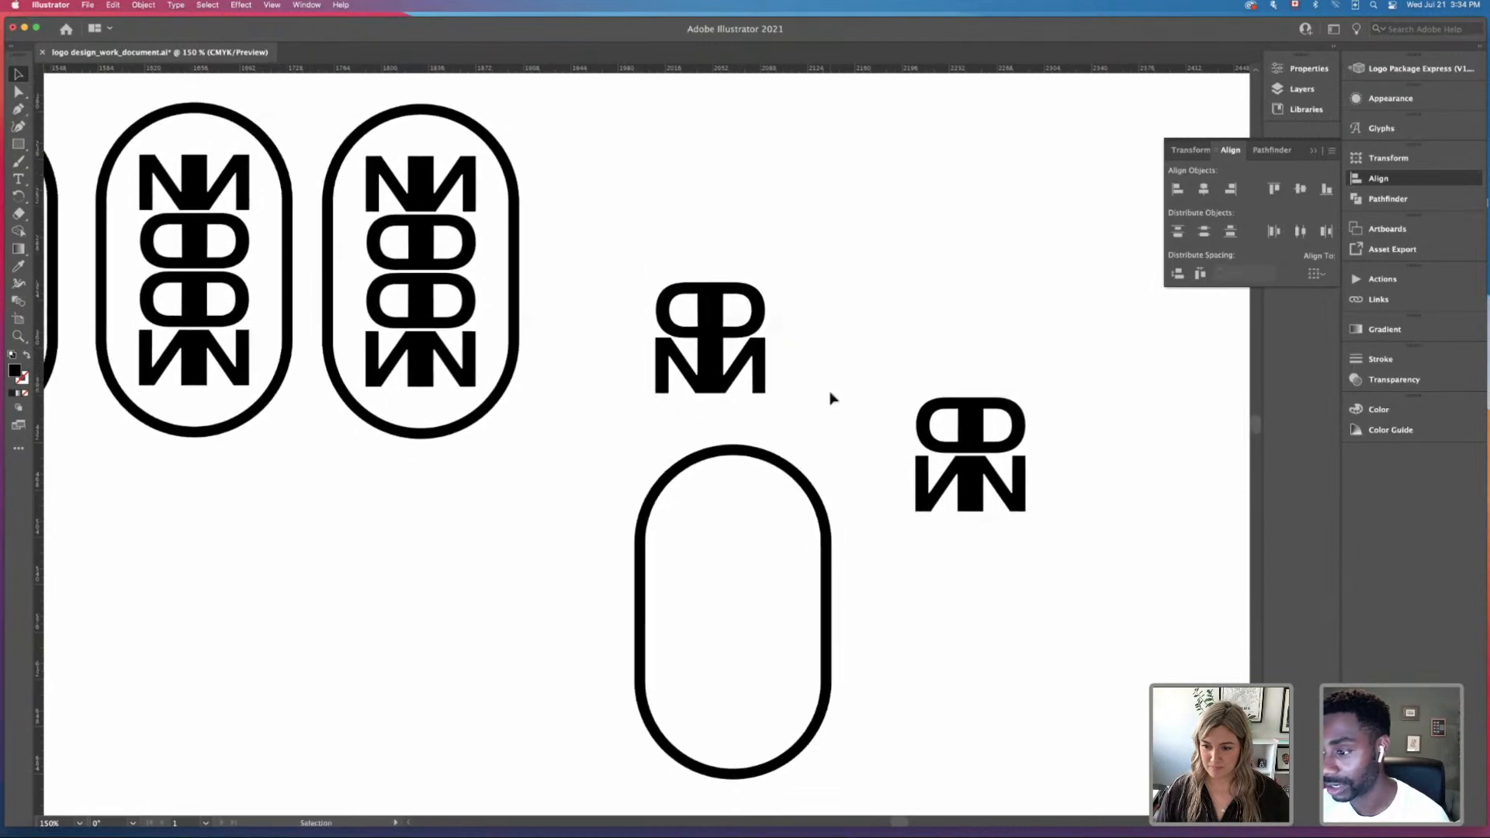
click(713, 349)
click(846, 332)
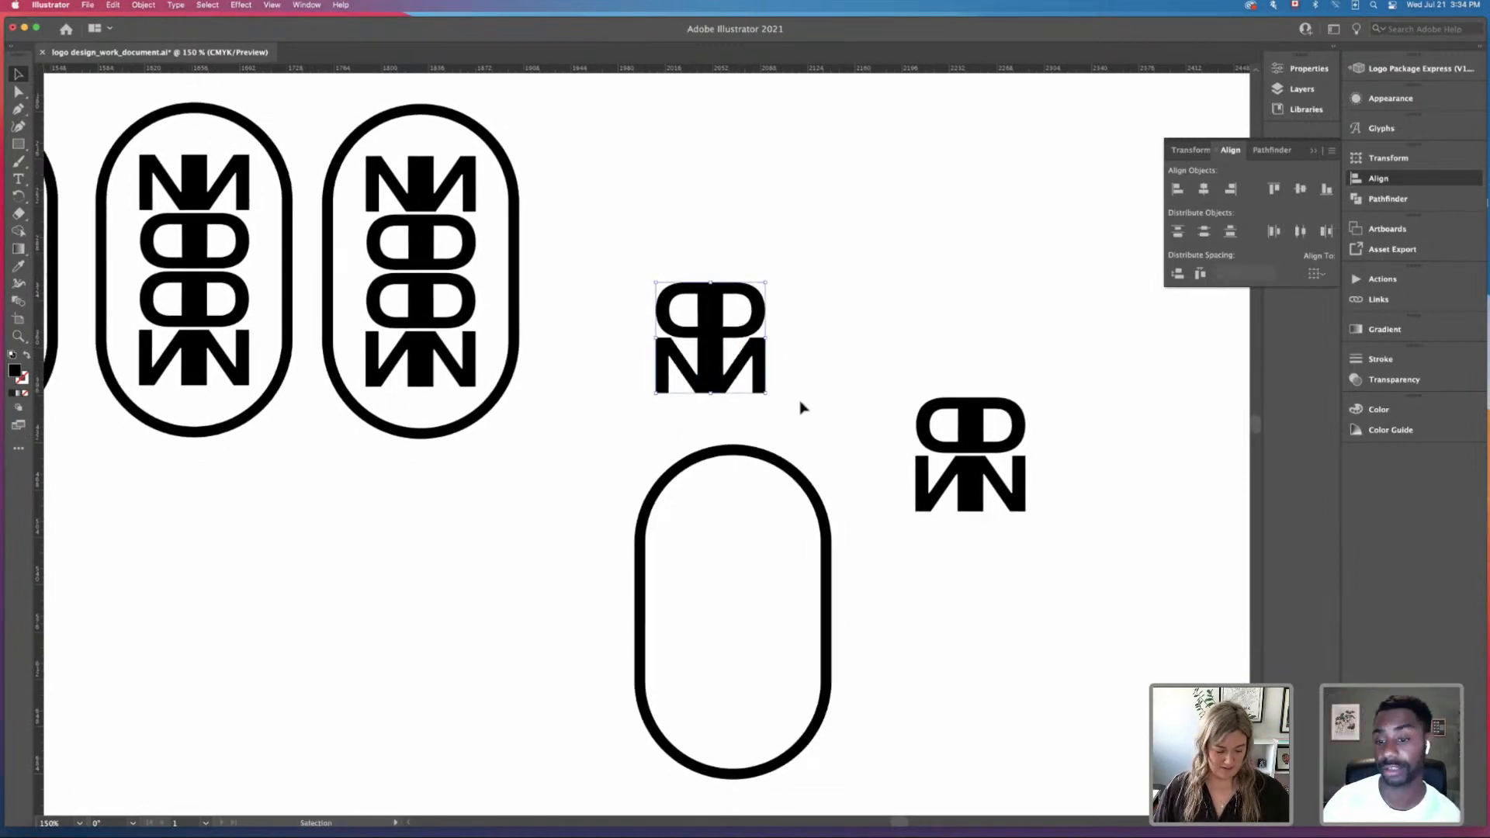
Step: Duplicate the D-over-N pair directly above itself to form a four-row stack
drag(712, 349, 712, 240)
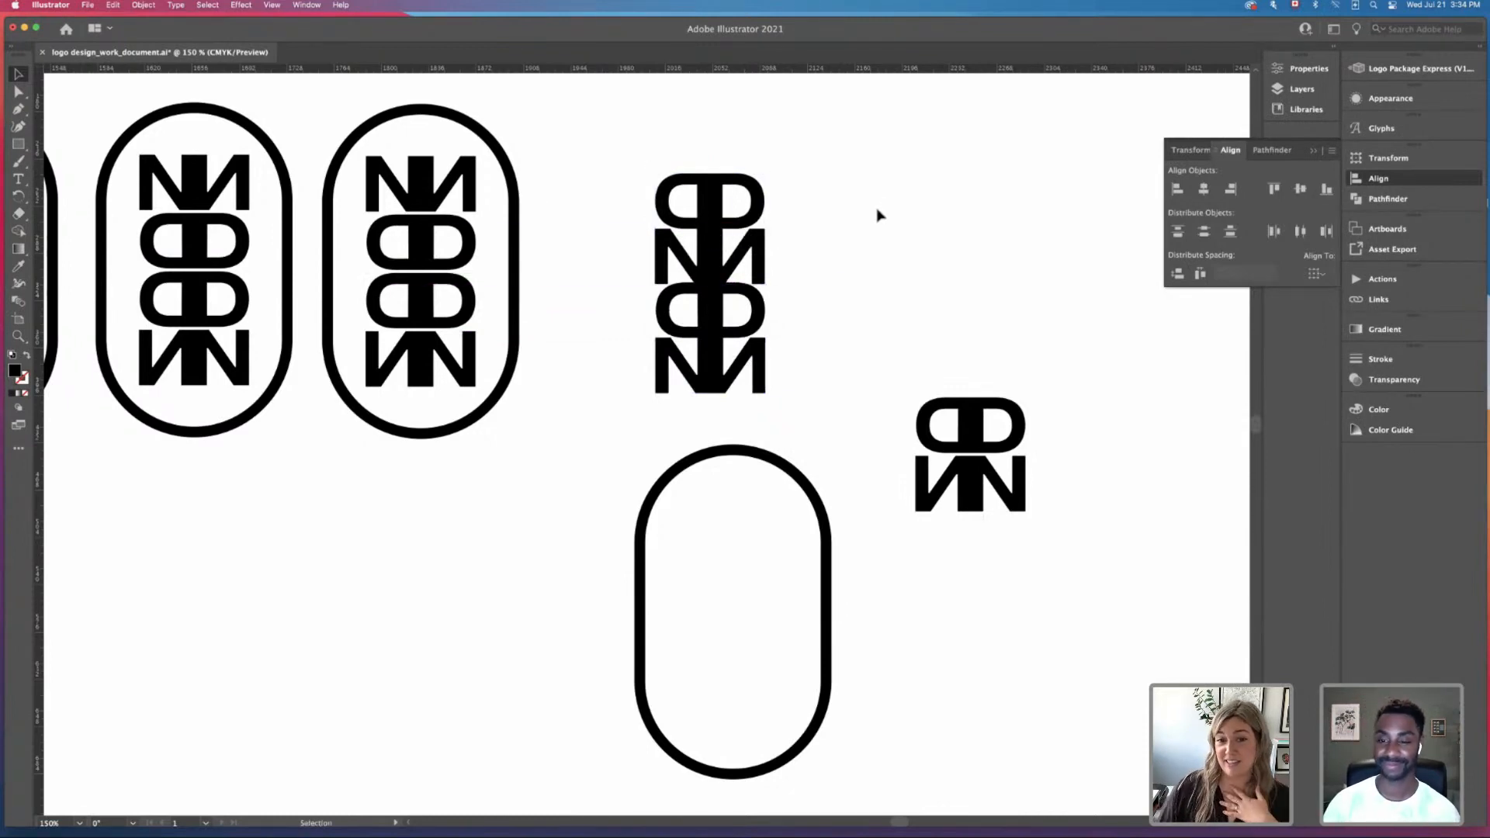
drag(610, 145, 852, 284)
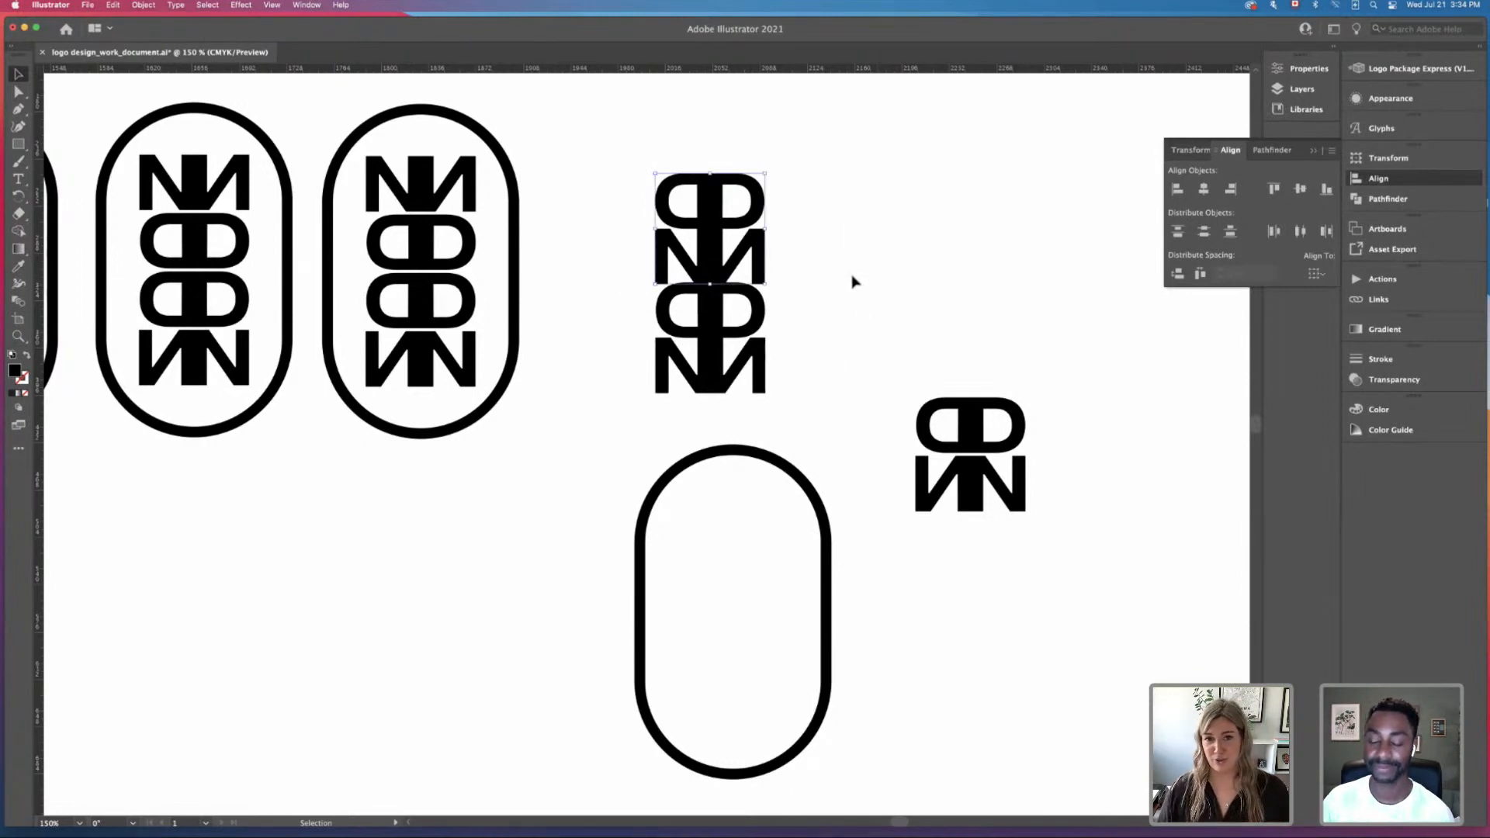
click(852, 281)
drag(623, 300, 806, 413)
click(862, 401)
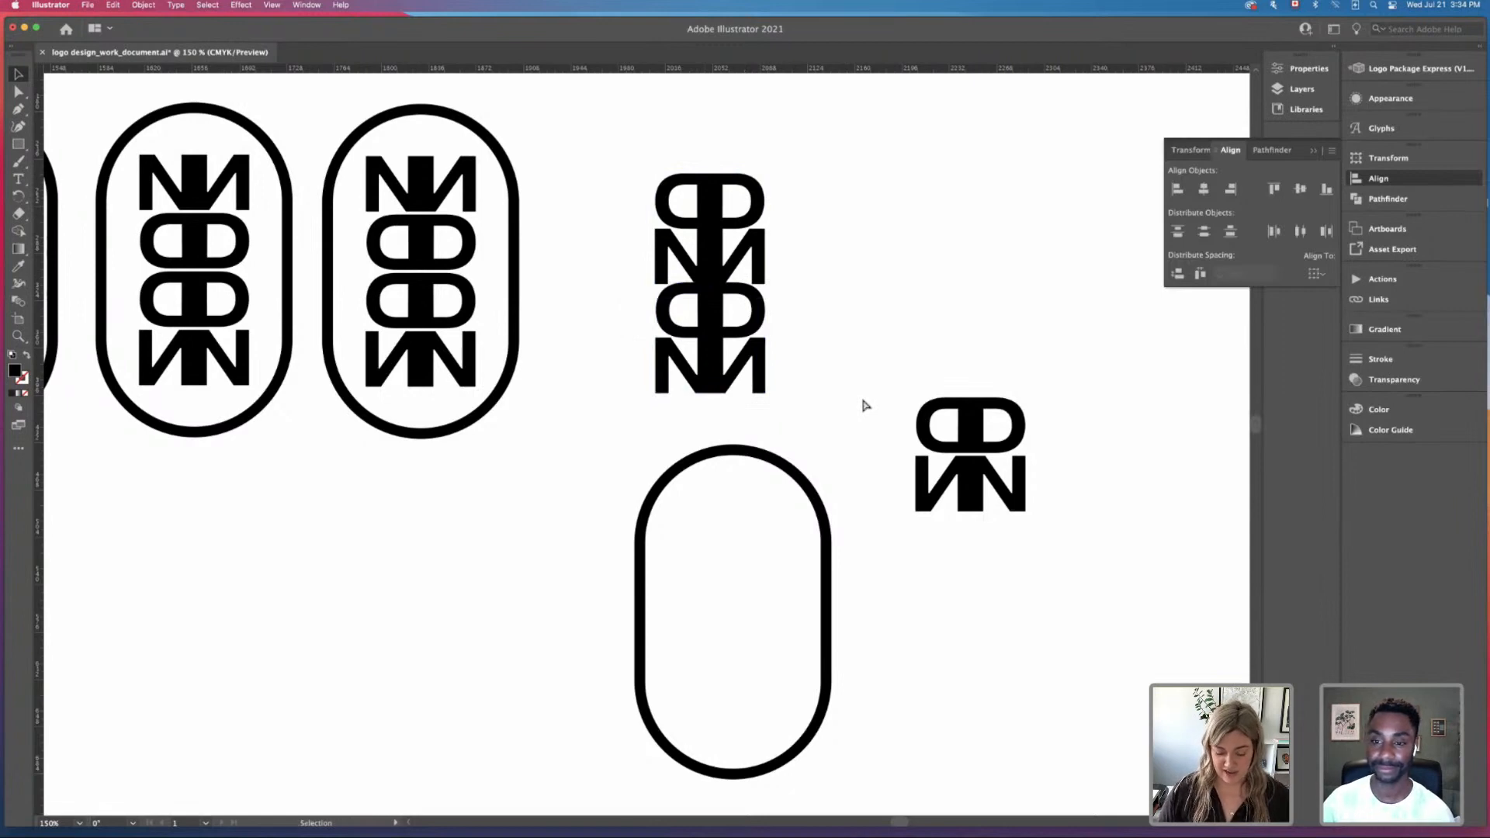
Step: Examine up close how the letter rows of the new four-row stack join
key(super+equal)
key(super+equal)
key(space)
drag(1059, 246, 901, 323)
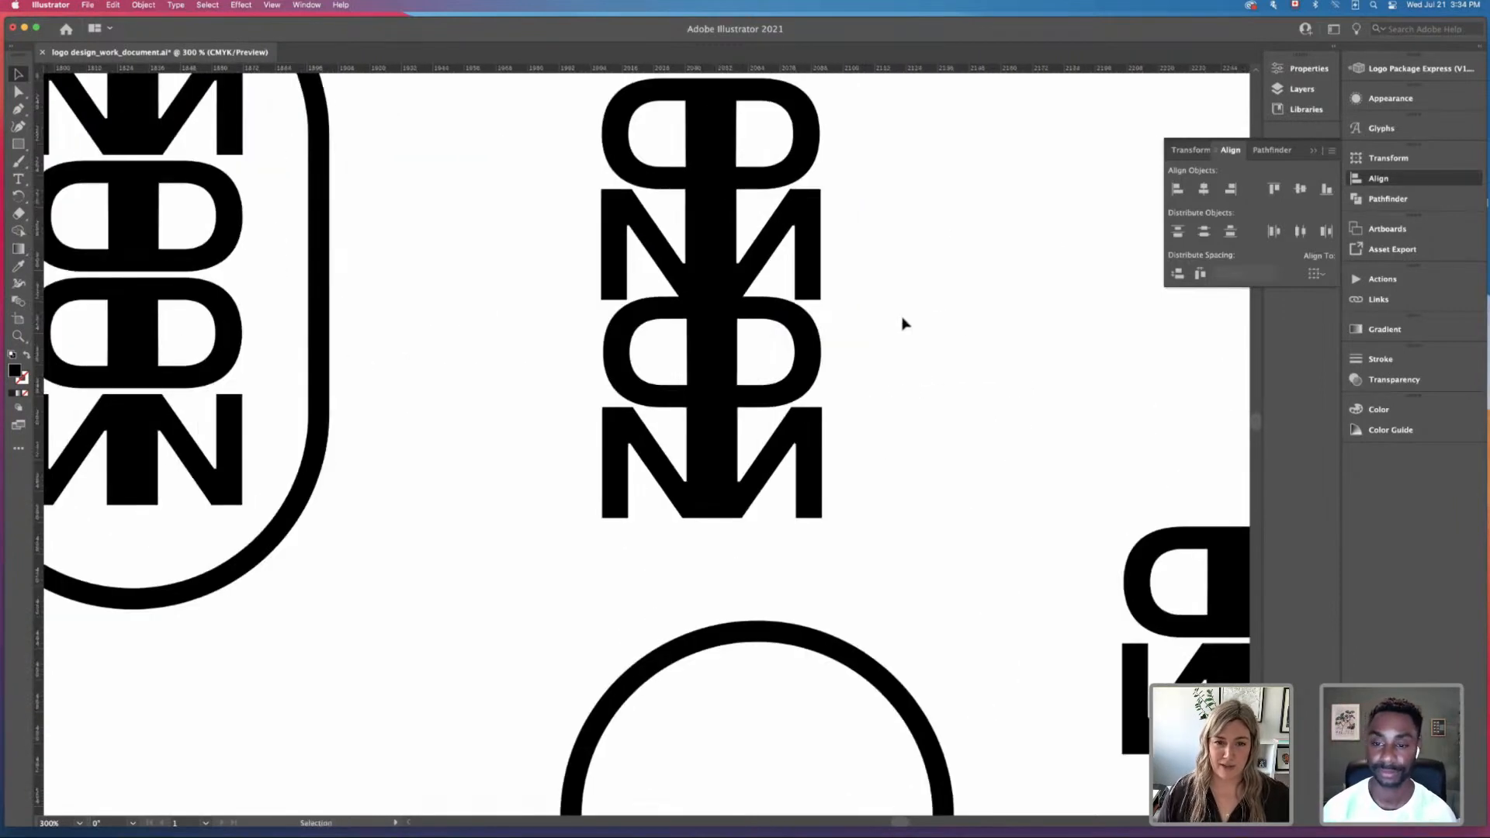
key(m)
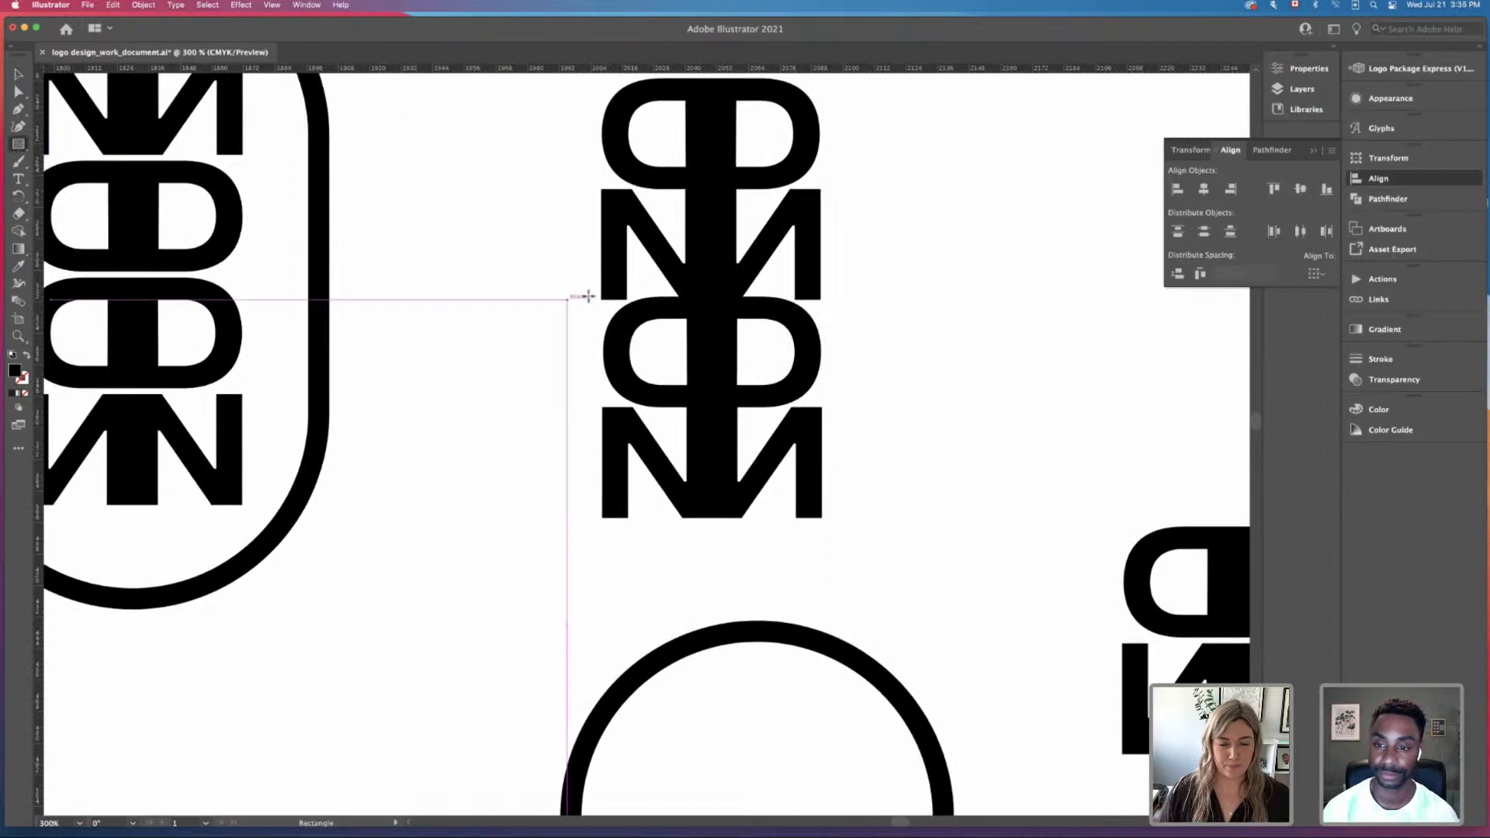
key(v)
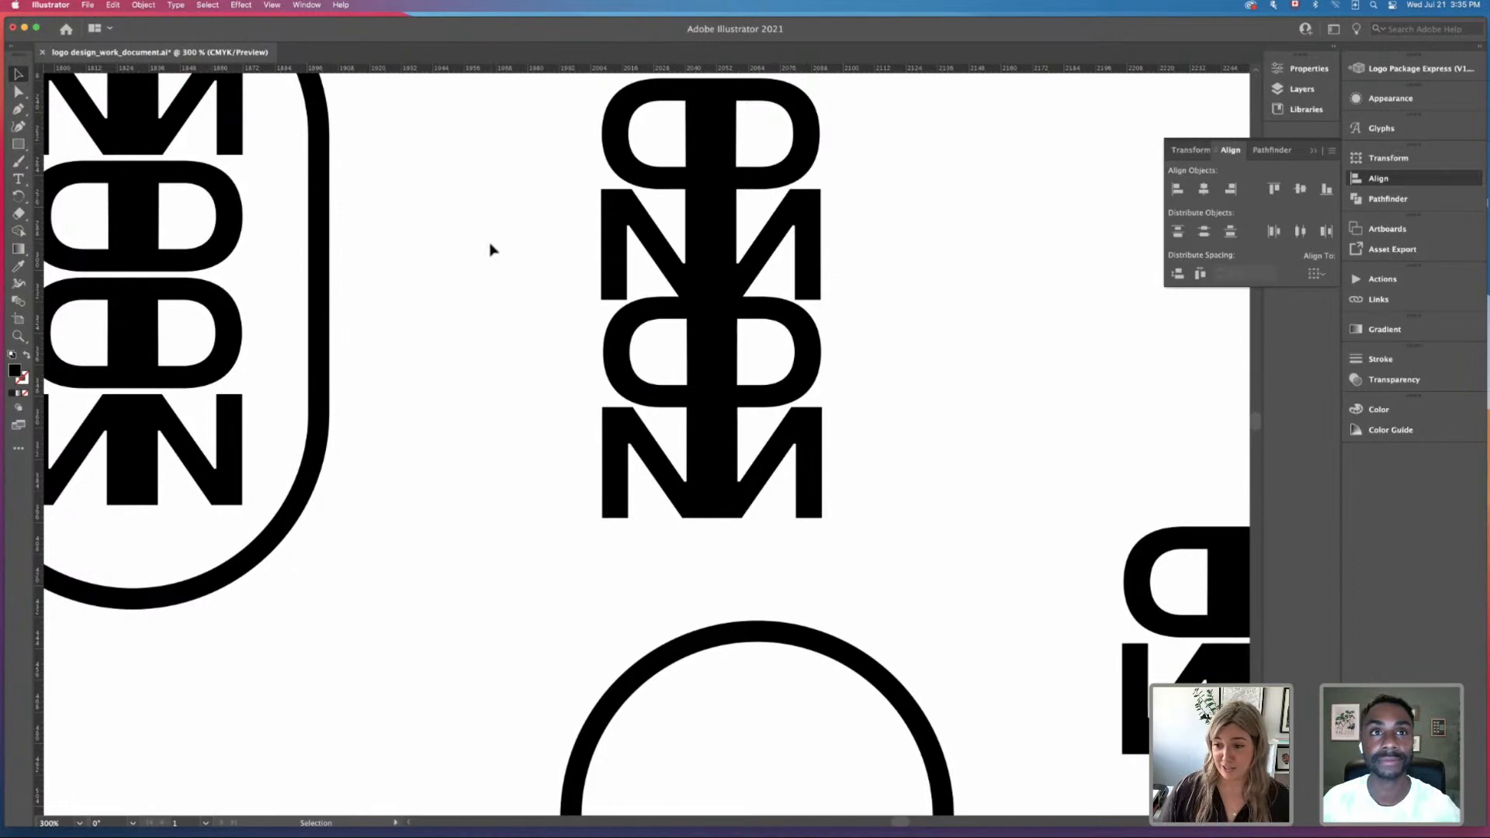
key(super+minus)
key(super+minus)
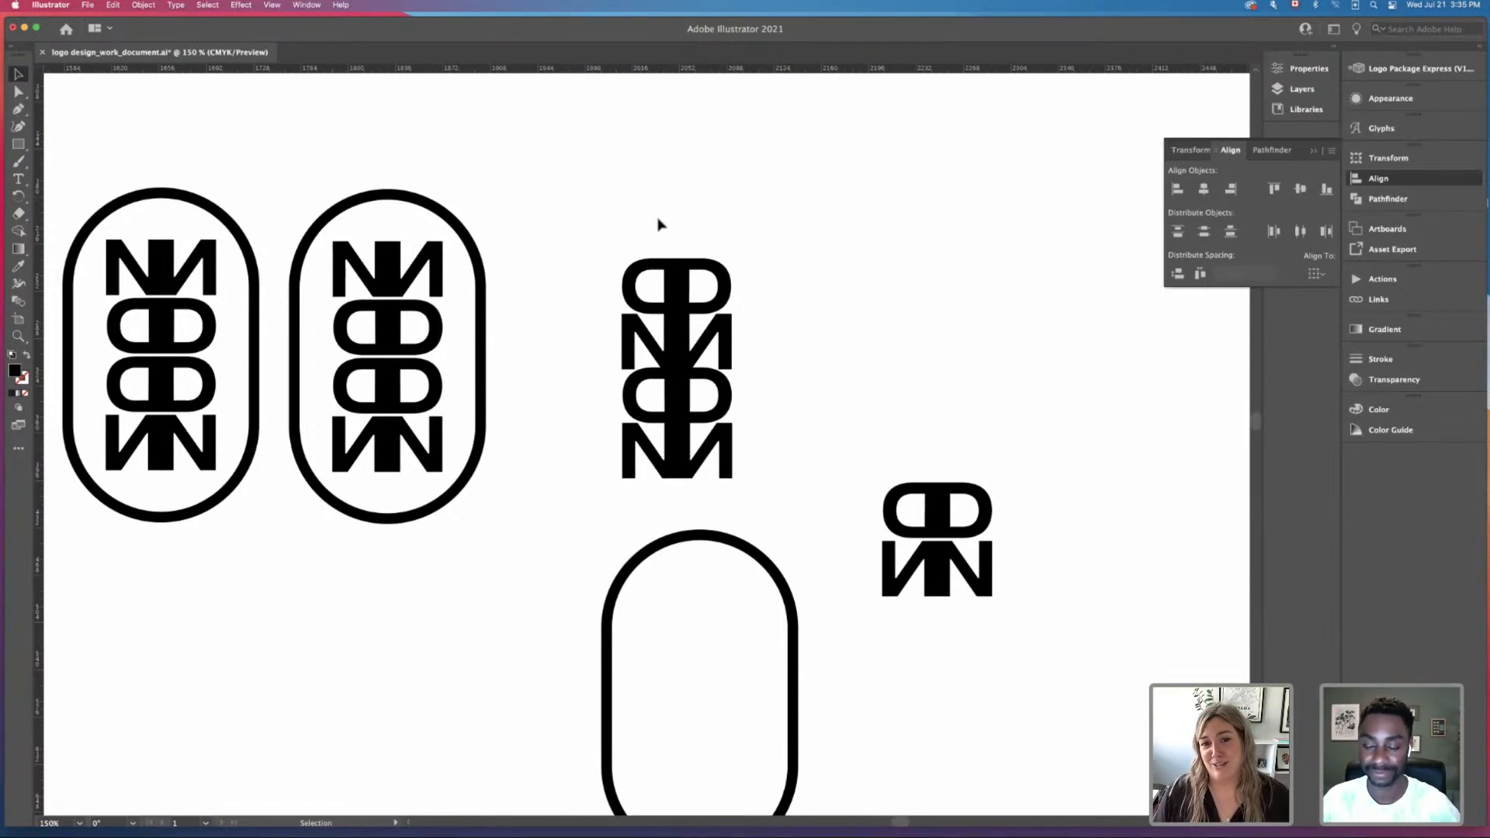
Step: Group the two D-over-N pairs into one four-row mark
drag(599, 224, 811, 532)
click(814, 389)
drag(605, 256, 758, 499)
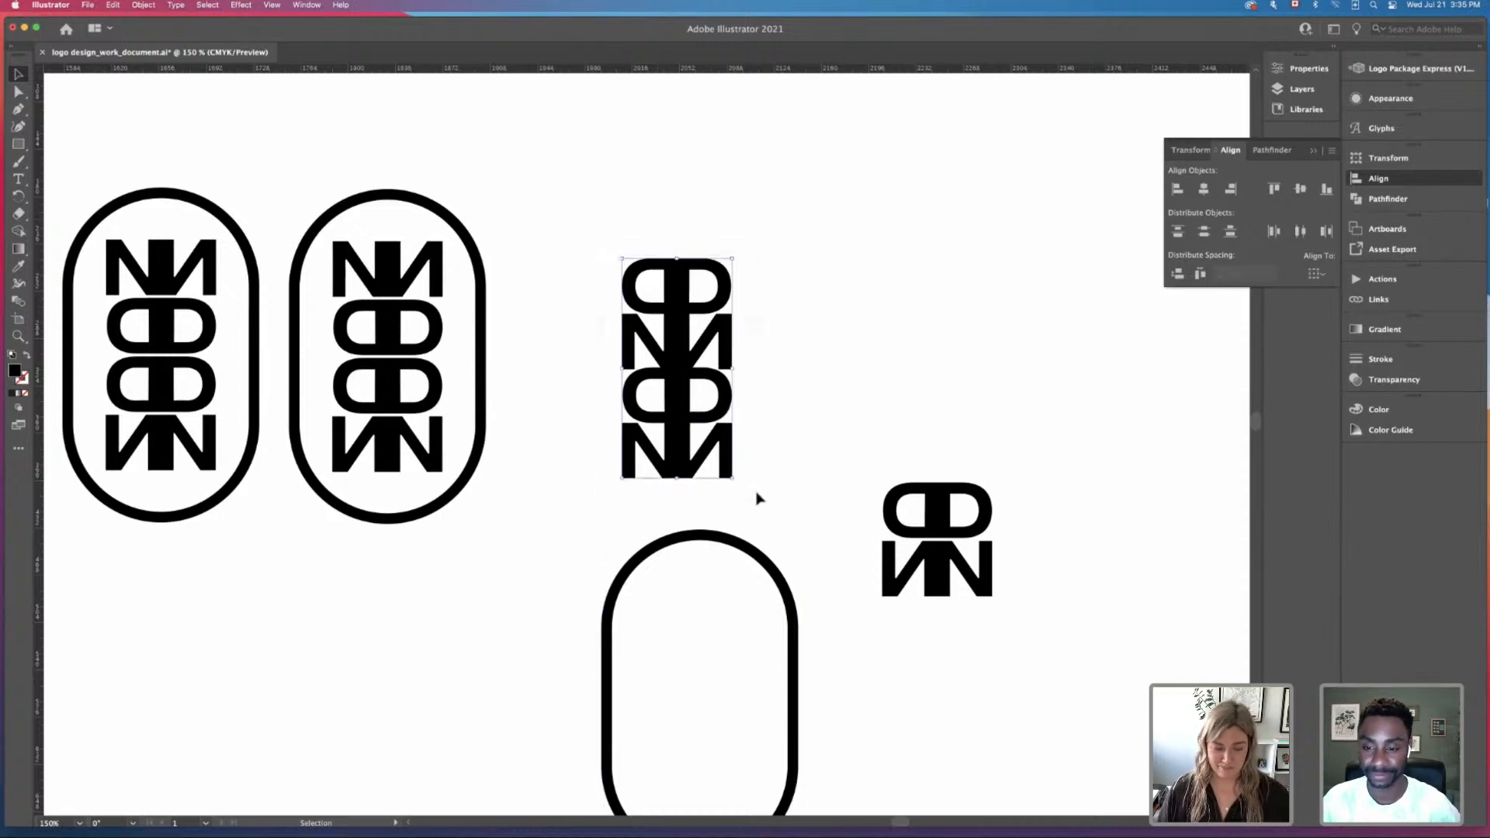
key(super+g)
key(super+minus)
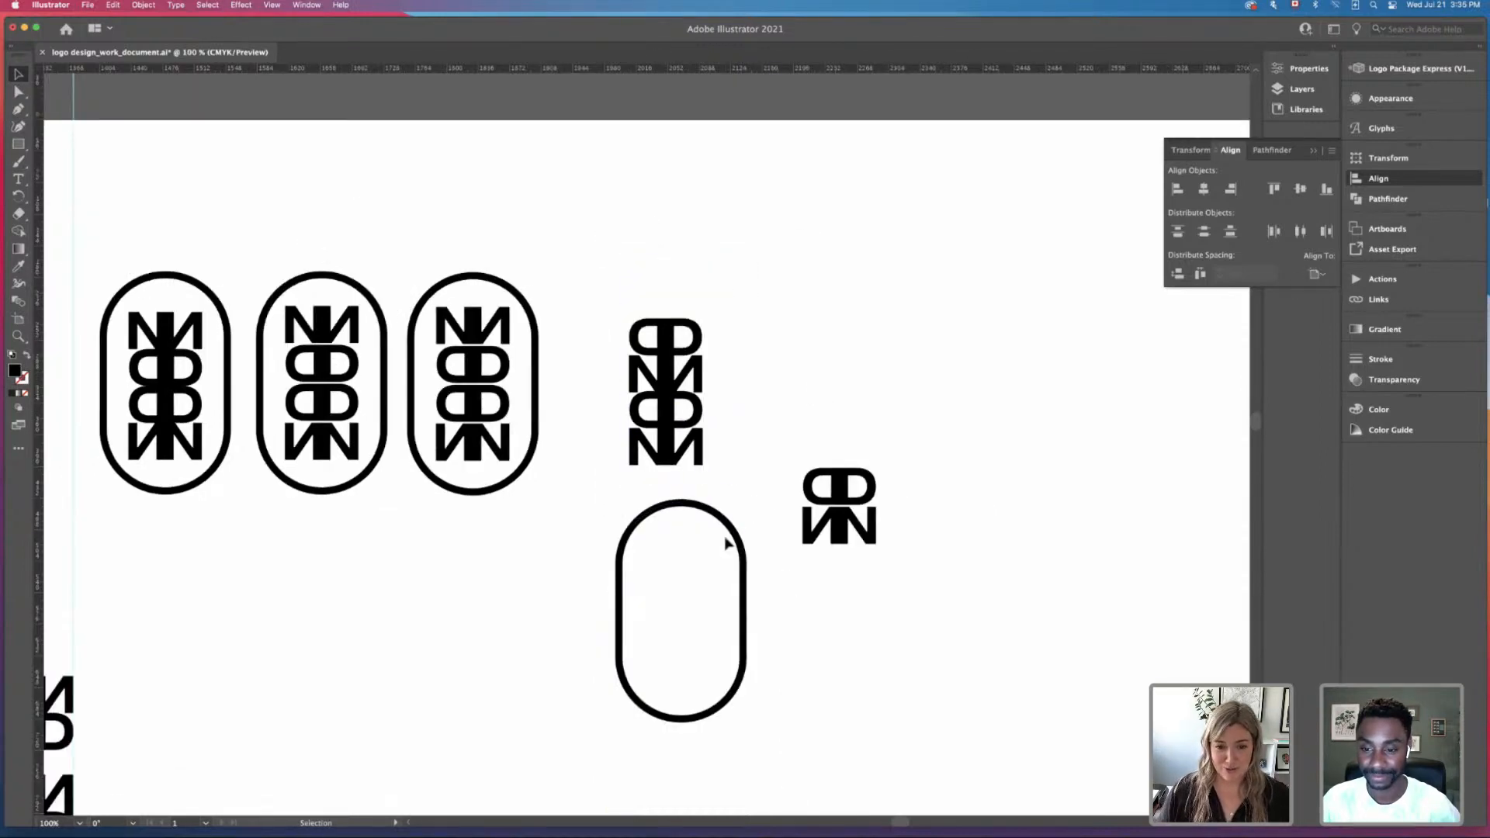
Step: Place the empty pill outline around the new four-row mark and align both by their horizontal and vertical centers
drag(742, 550, 727, 332)
drag(885, 298, 1113, 269)
drag(688, 273, 702, 545)
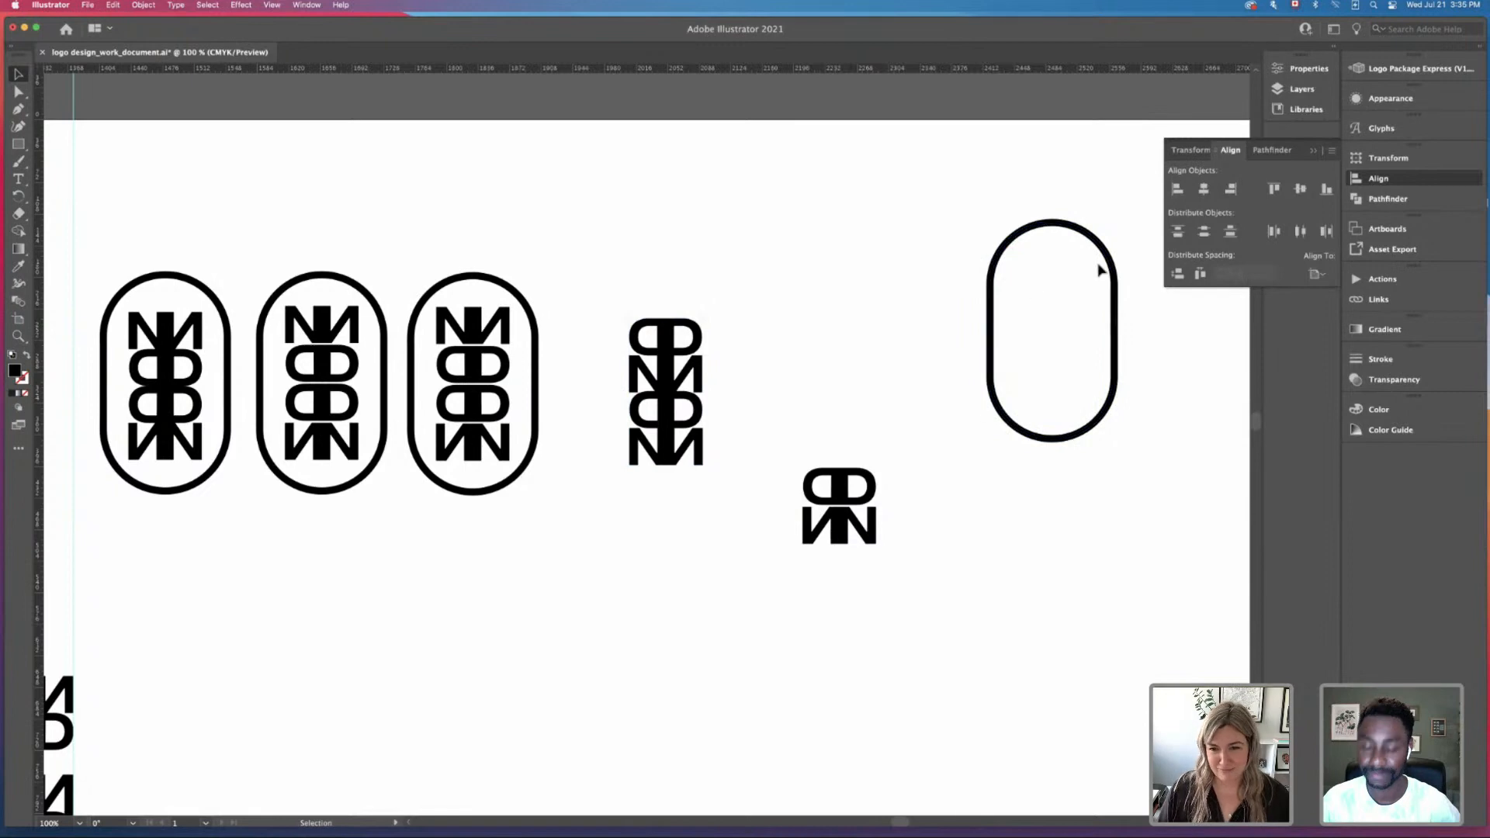
drag(1118, 268, 736, 335)
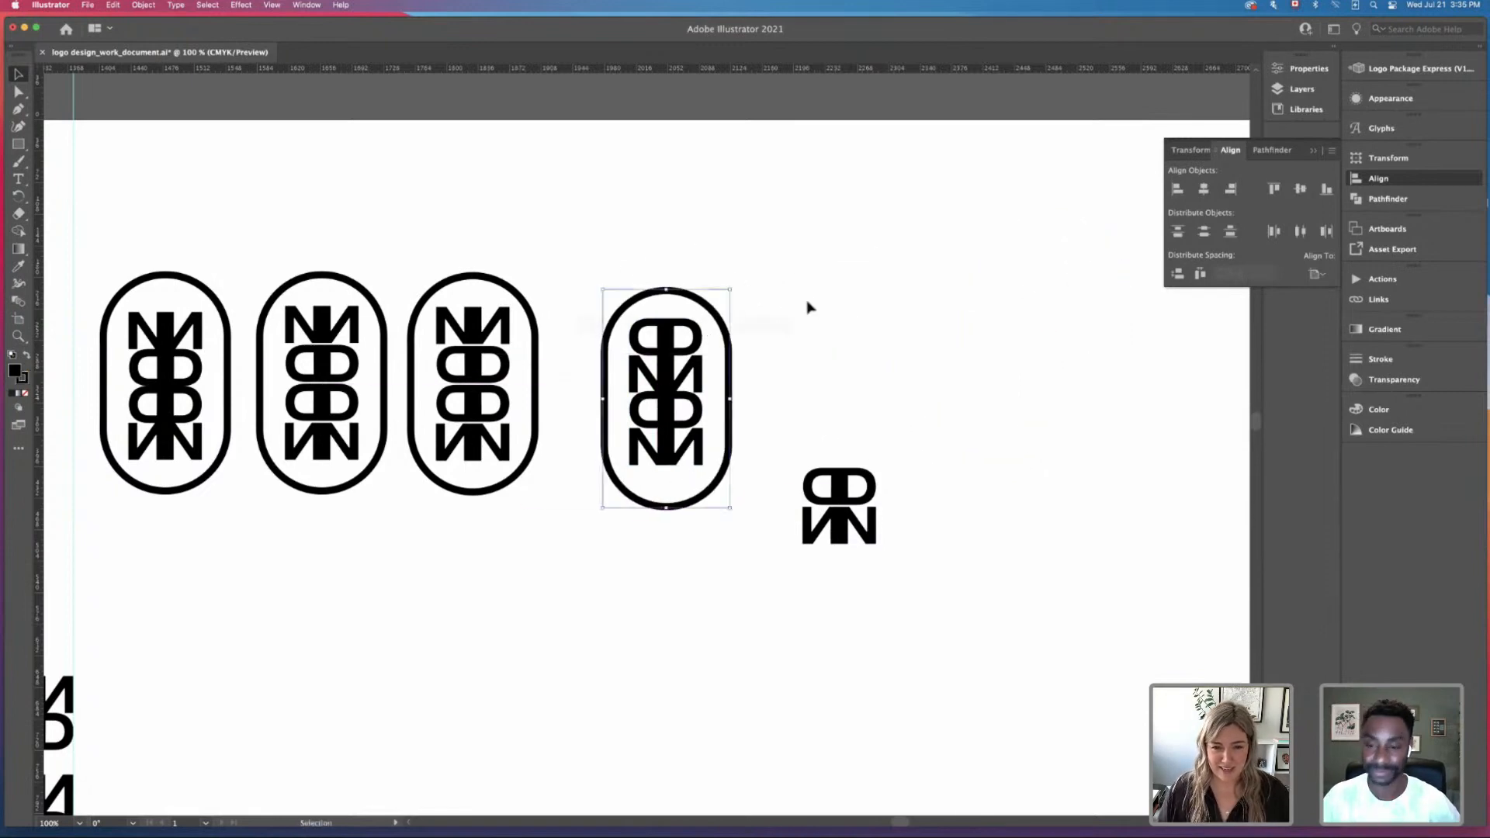
drag(568, 205, 737, 541)
click(1205, 189)
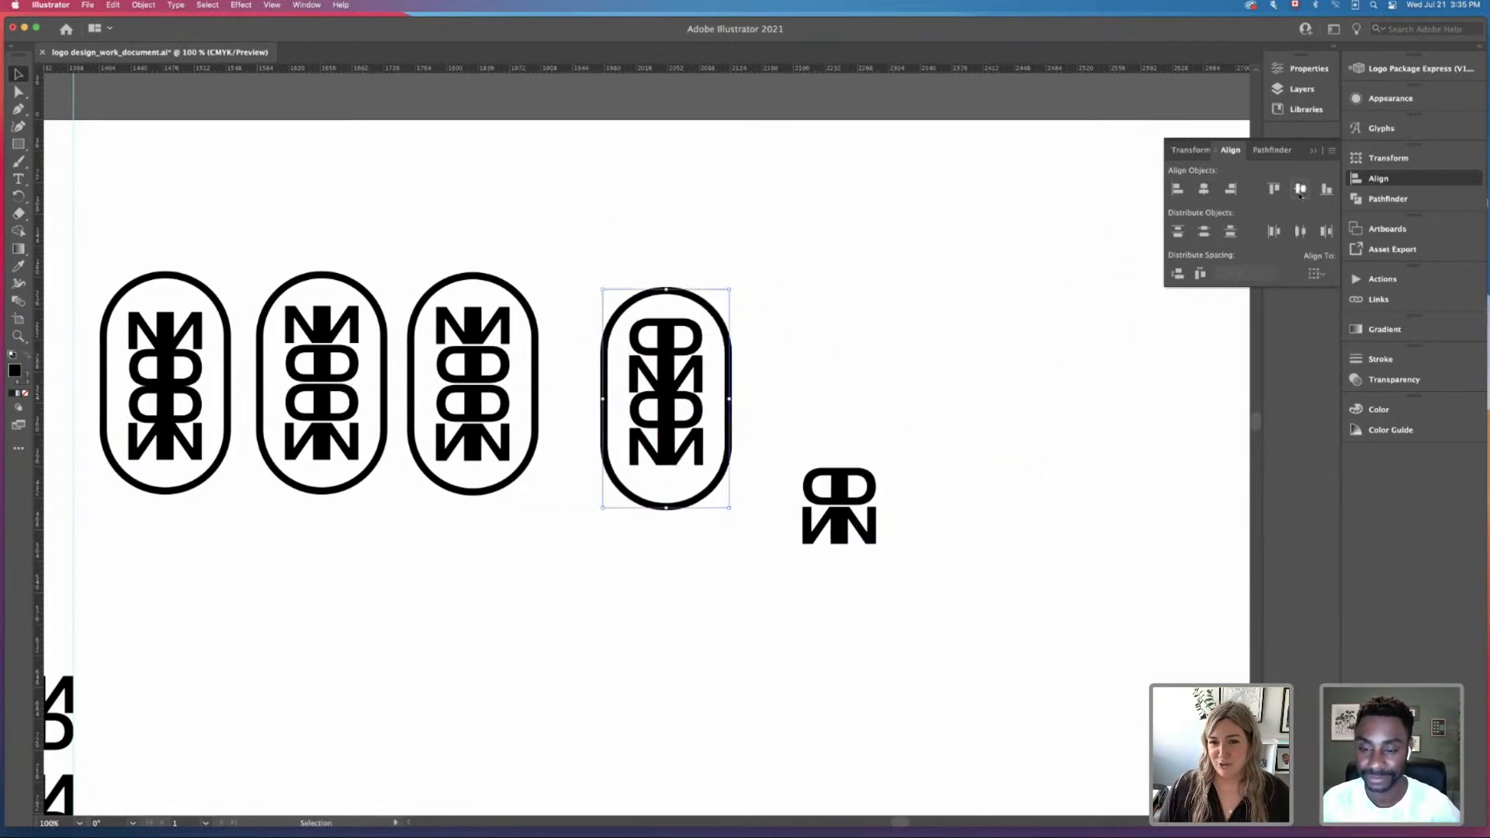
click(1300, 189)
click(851, 299)
Step: Move the new badge closer to the third badge to complete a row of four
drag(580, 241, 729, 419)
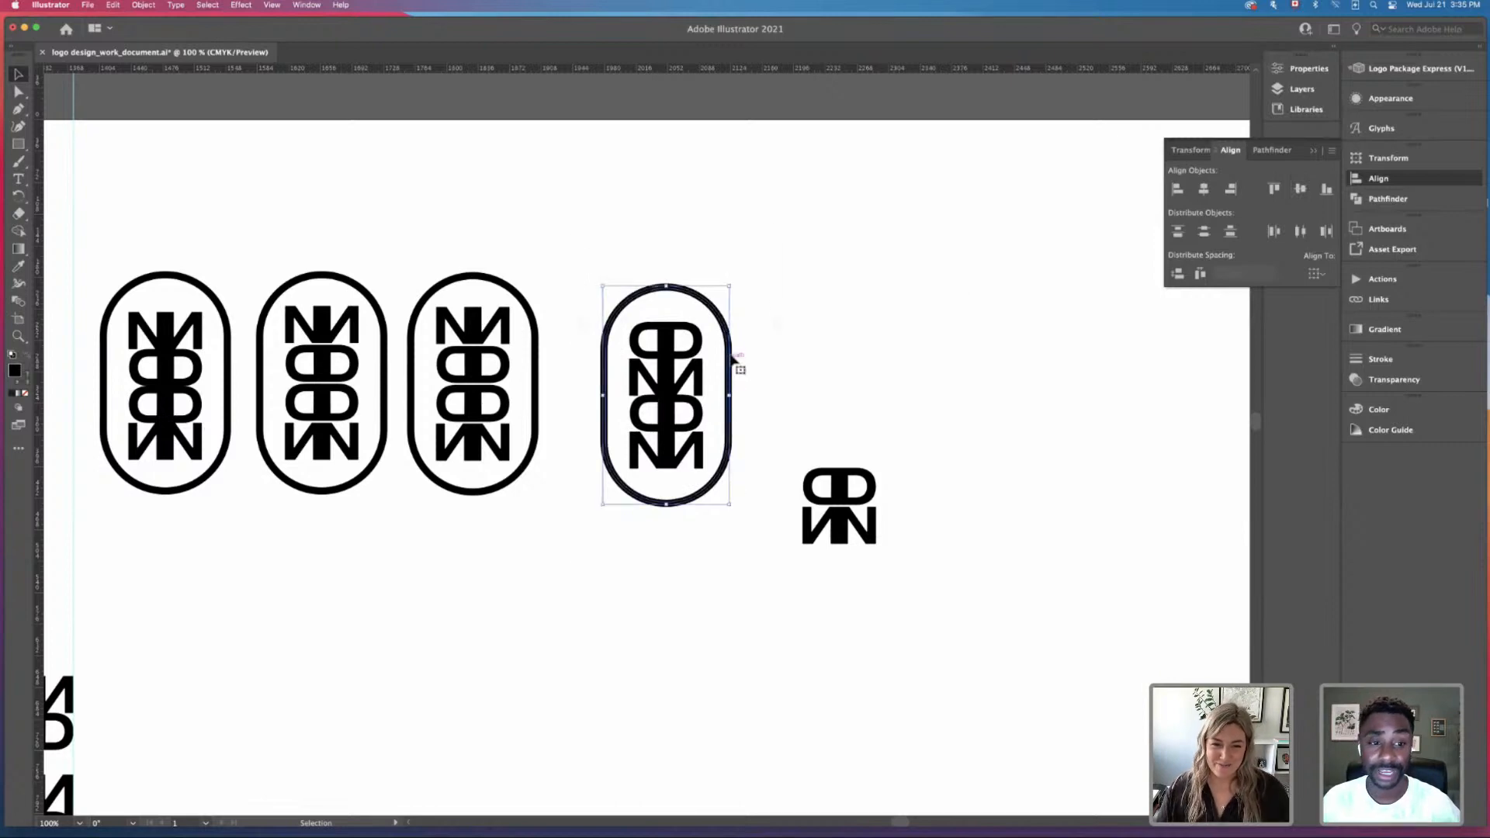
drag(731, 362, 699, 353)
click(402, 273)
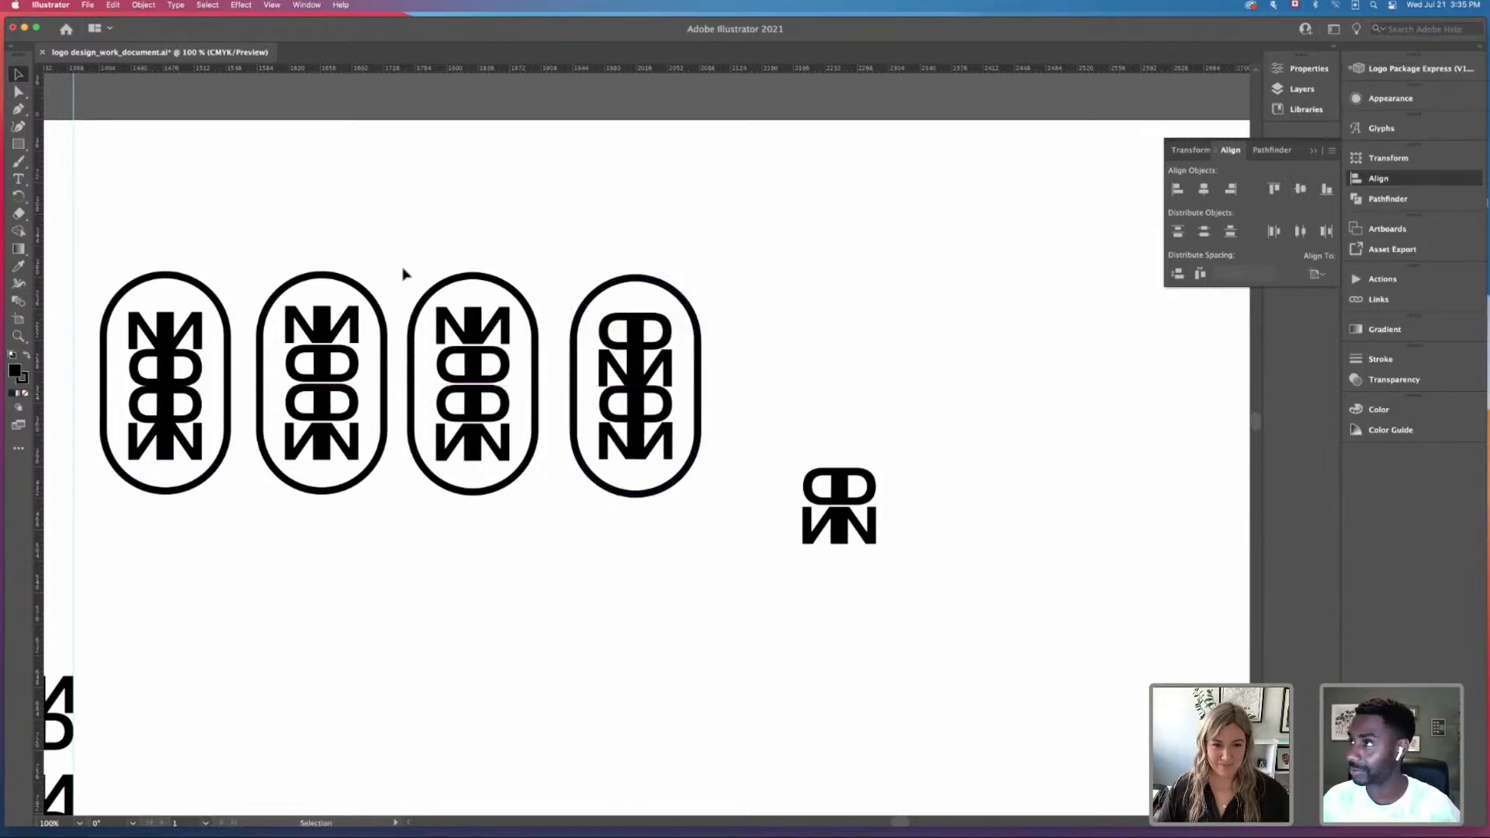
Step: Align the four badges by their vertical centers and try distributing their parts horizontally, undoing the distribution
drag(144, 208, 761, 522)
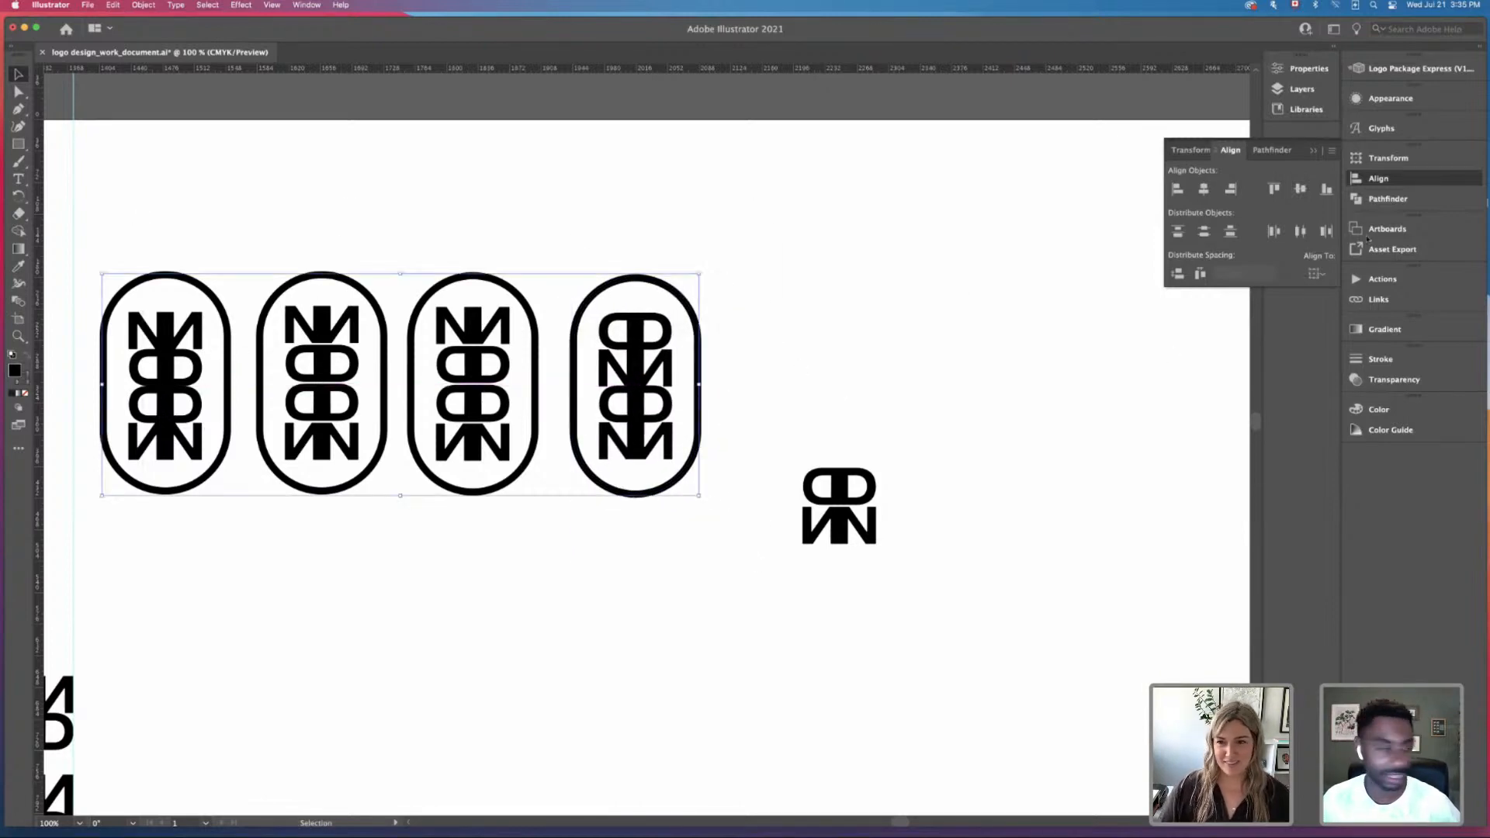
click(1300, 188)
click(1300, 230)
key(super+z)
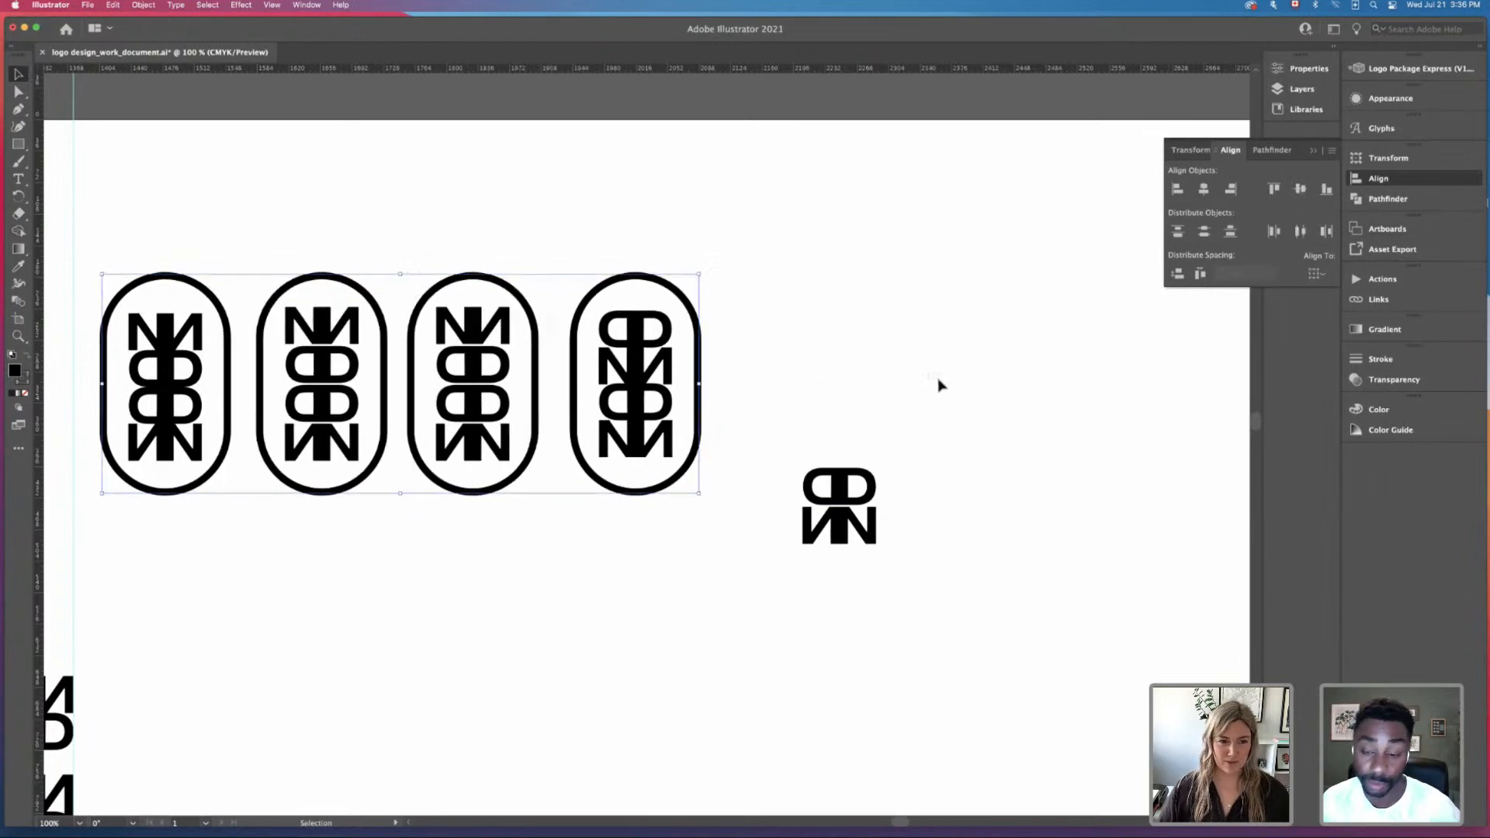
Step: Group the pill outline and mark in each of the first three badges
click(439, 220)
drag(438, 220, 533, 597)
key(super+g)
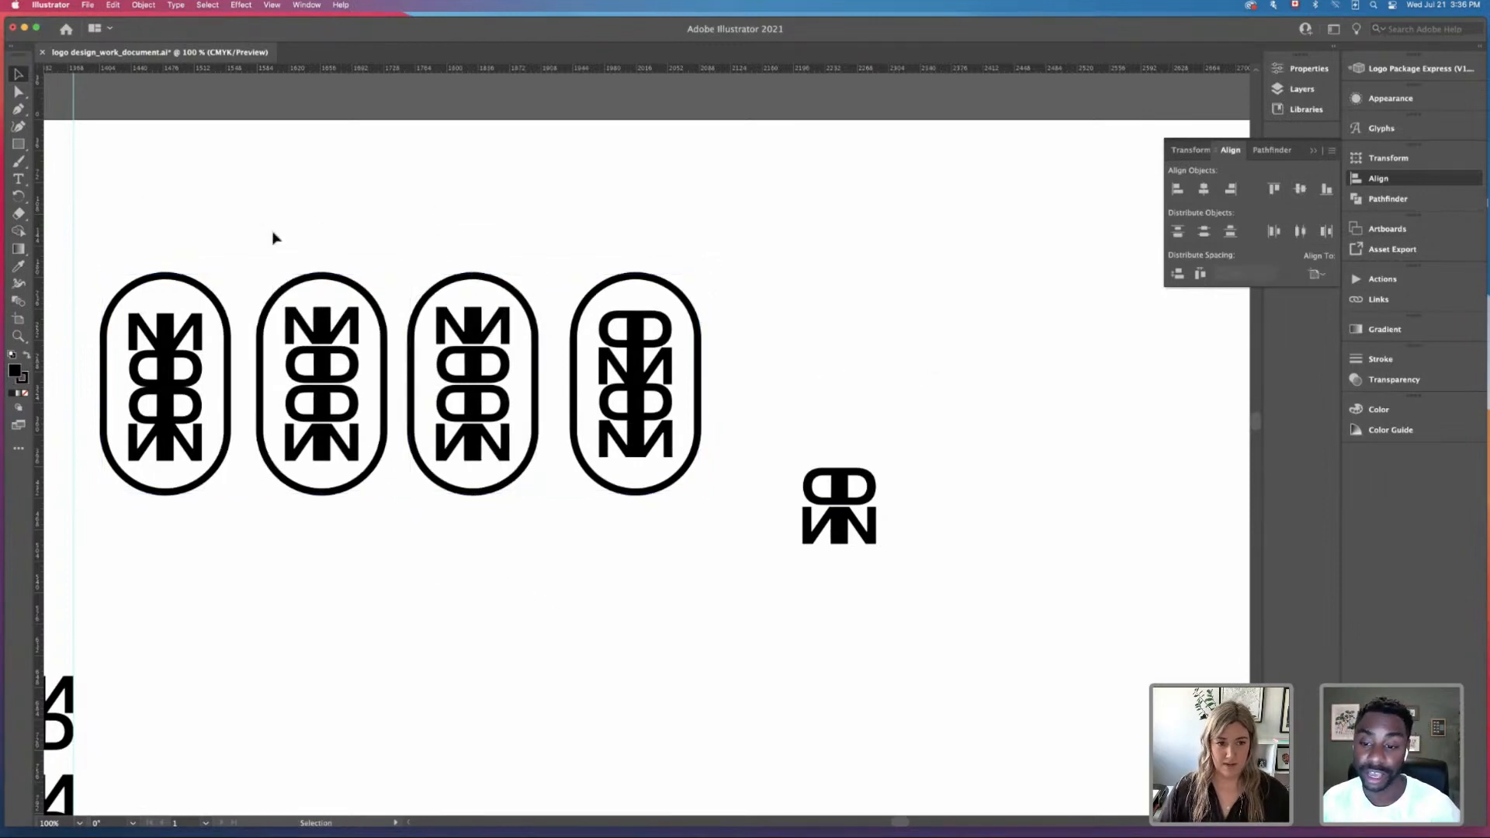
drag(272, 236, 352, 559)
key(super+g)
drag(132, 232, 233, 611)
key(super+g)
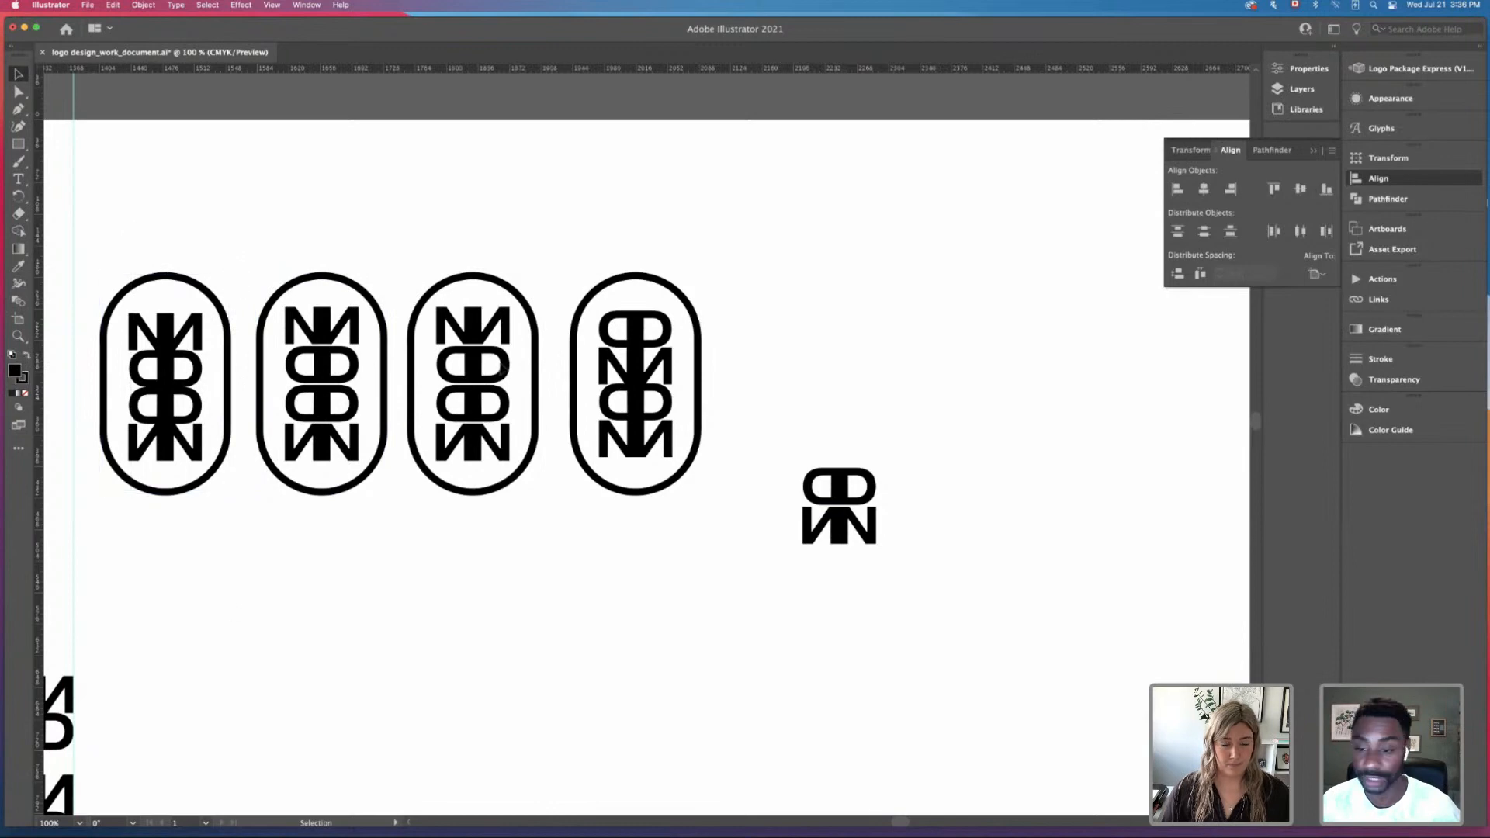
Step: Distribute the four badges evenly by their horizontal centers
drag(648, 465, 186, 224)
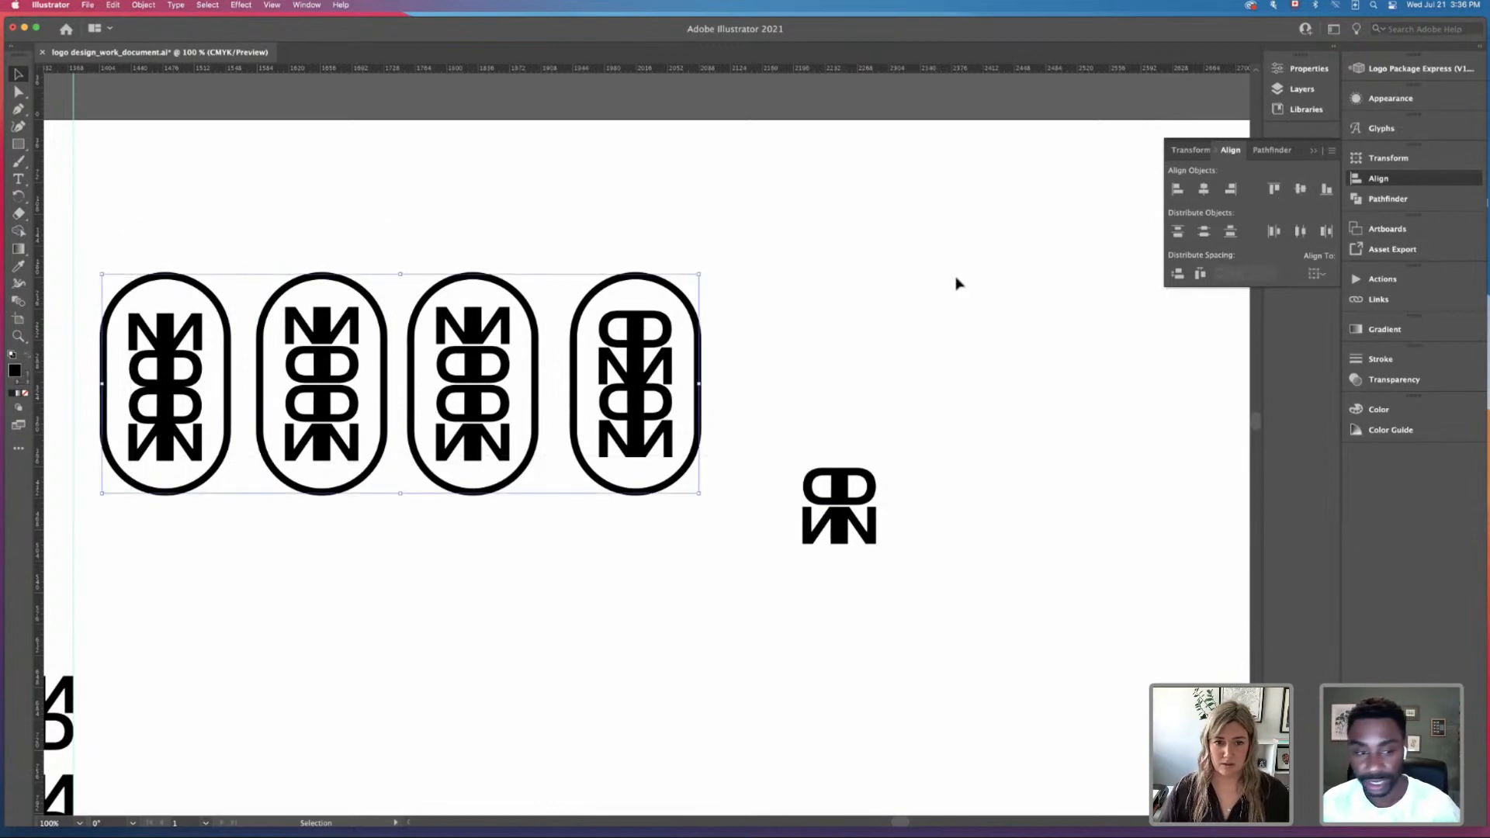
click(1299, 231)
click(865, 303)
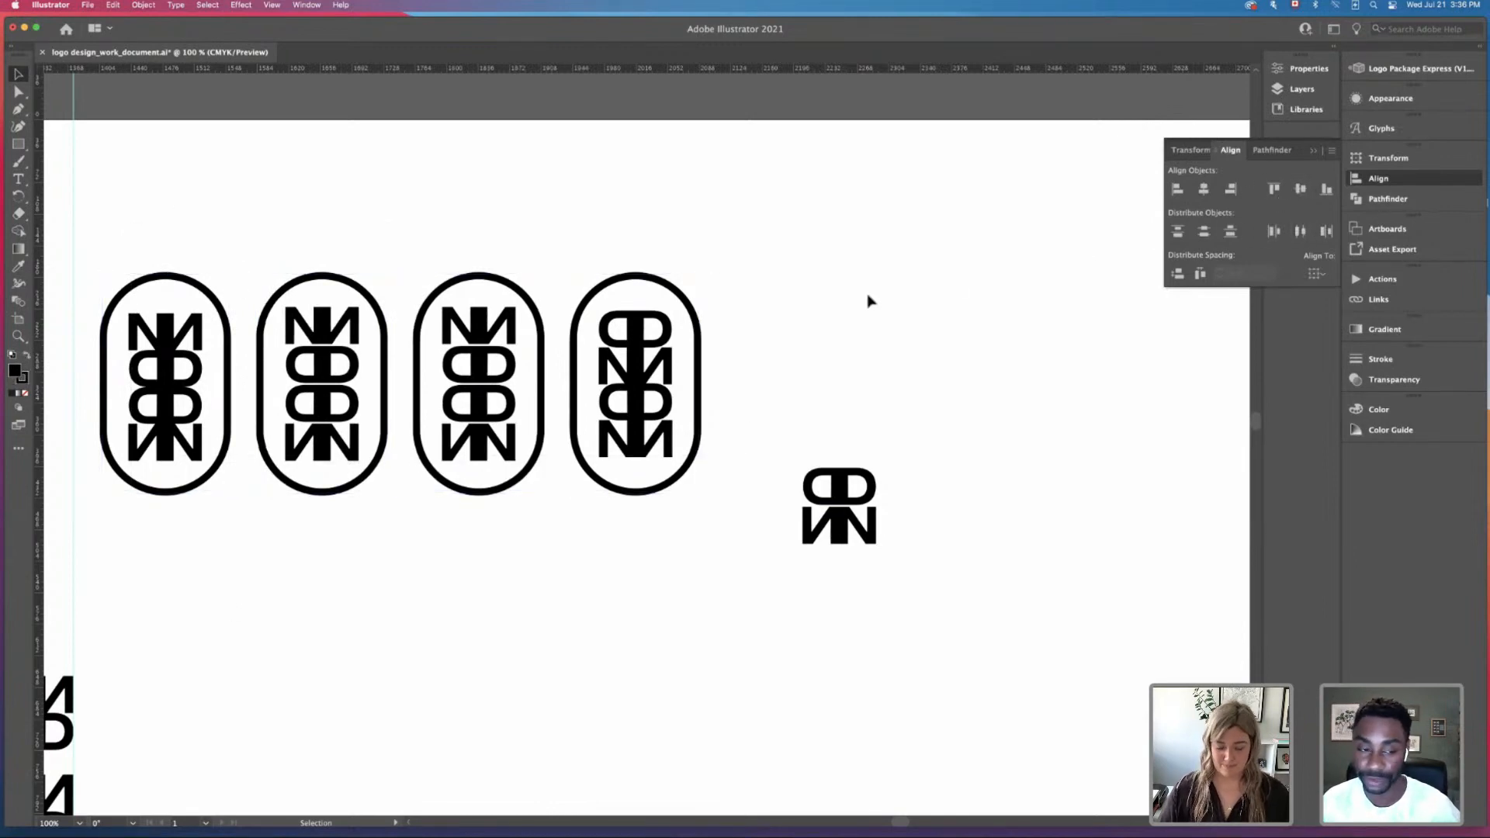
Step: Move the leftover D-over-N pair up beside the fourth badge
key(super+minus)
key(super+minus)
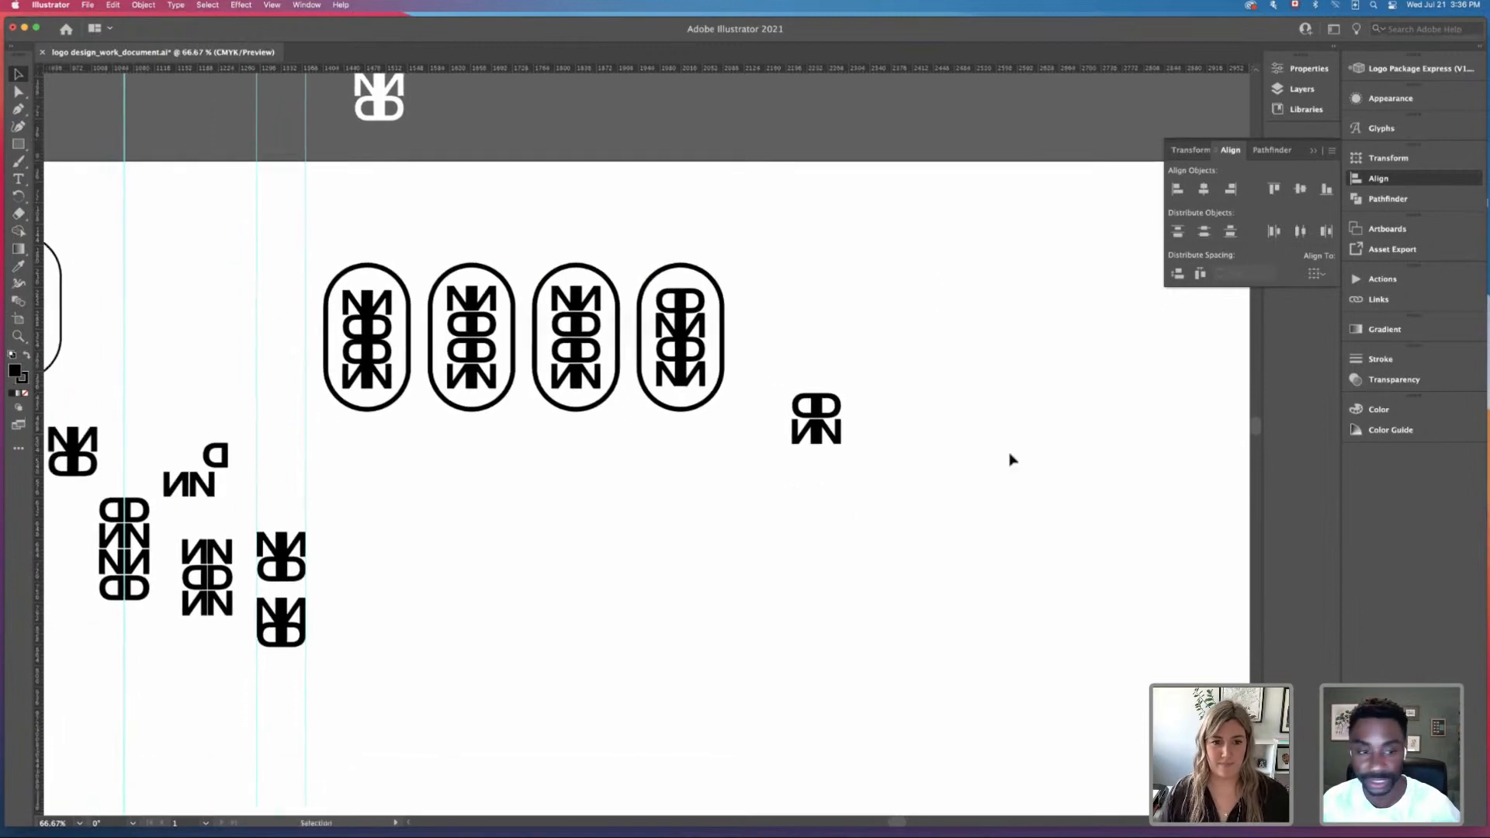
key(super+plus)
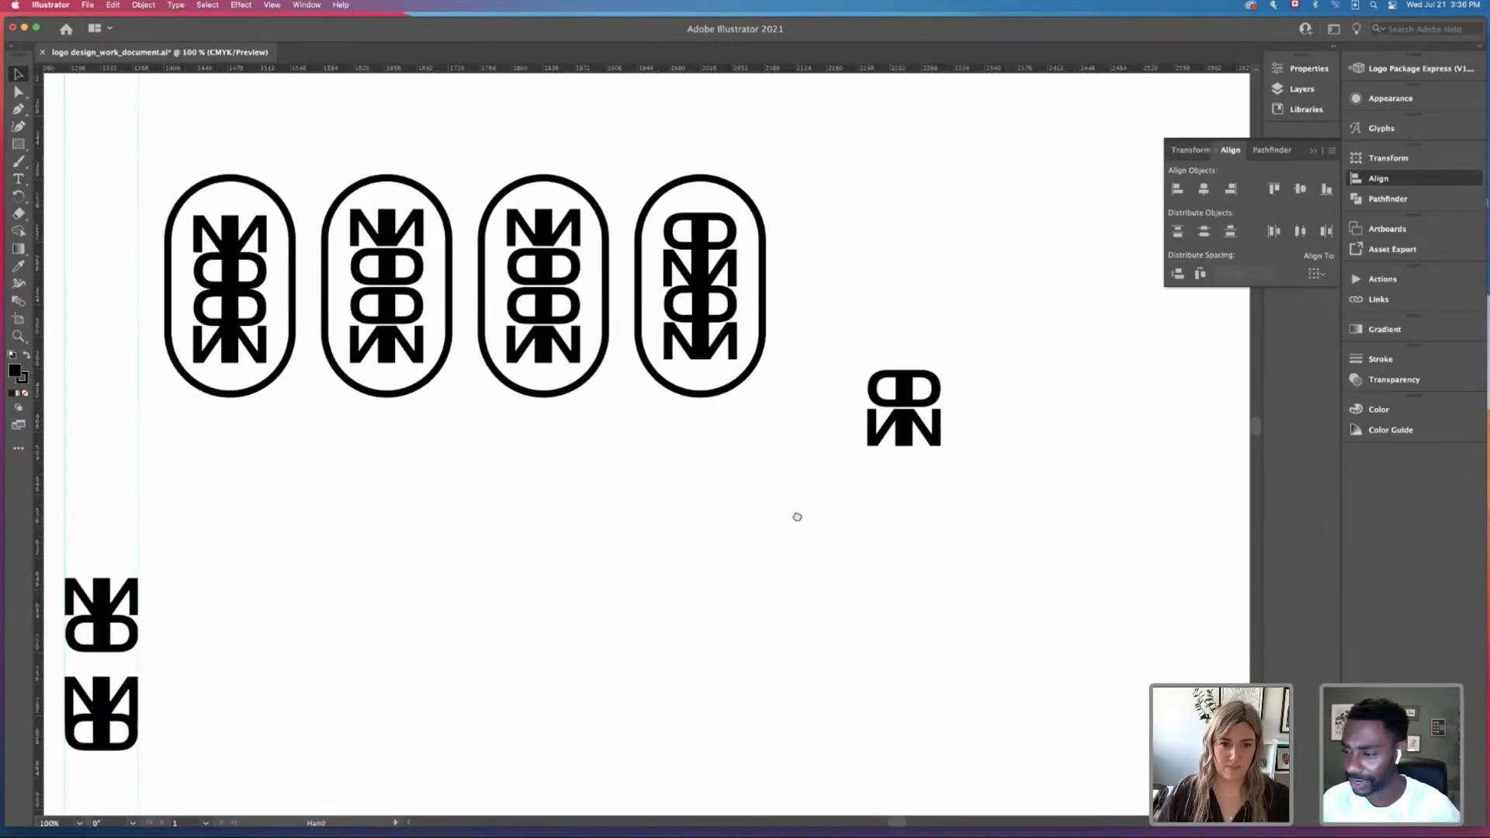
drag(795, 515, 819, 509)
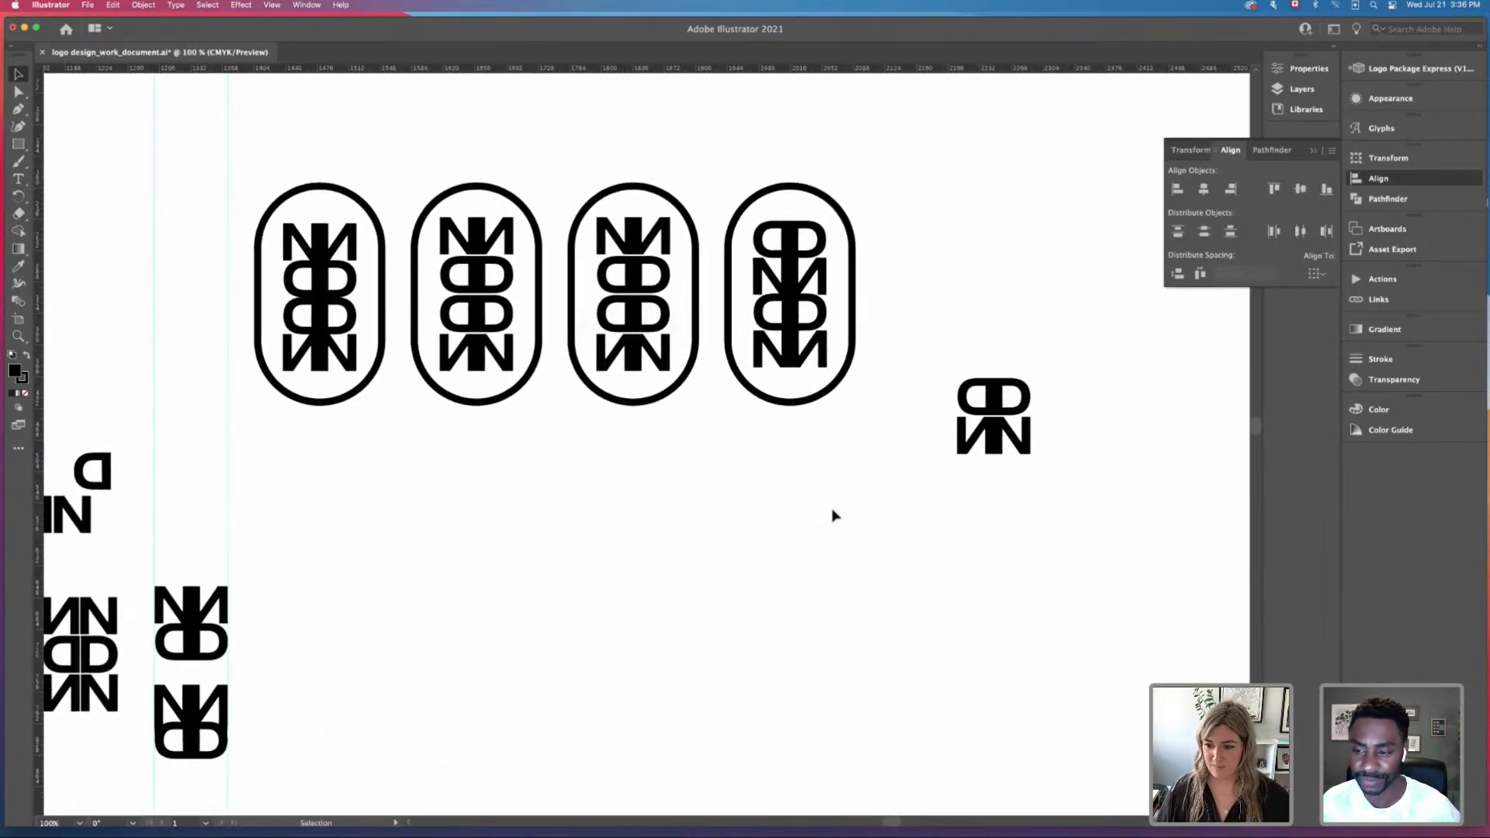
scroll(833, 515, right, 1)
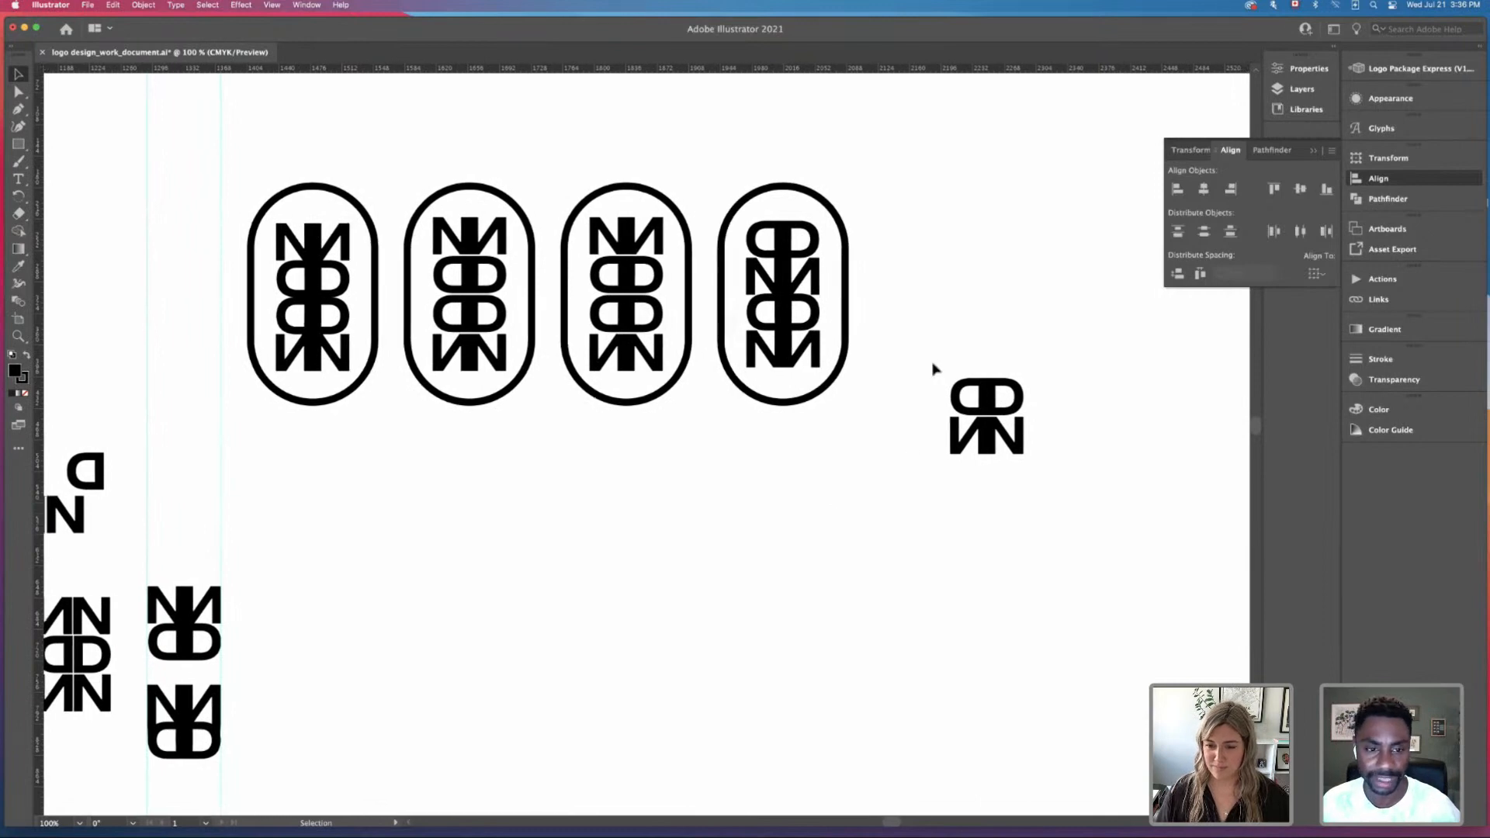
drag(931, 373, 954, 345)
click(1031, 417)
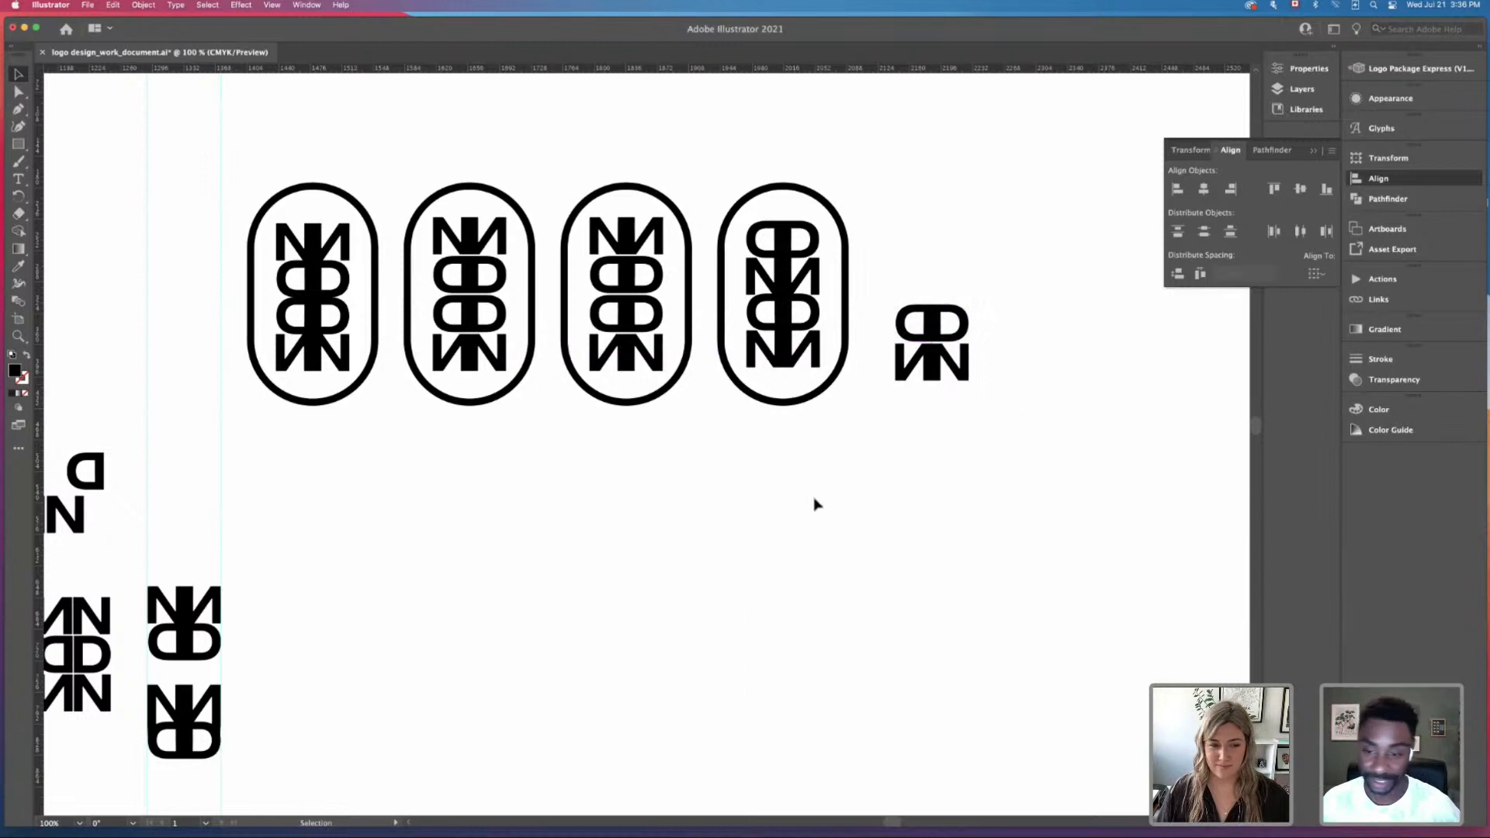
Step: Copy the three-row N-D-N stack into the empty area below the row of pill badges
scroll(714, 409, down, 5)
scroll(714, 409, left, 4)
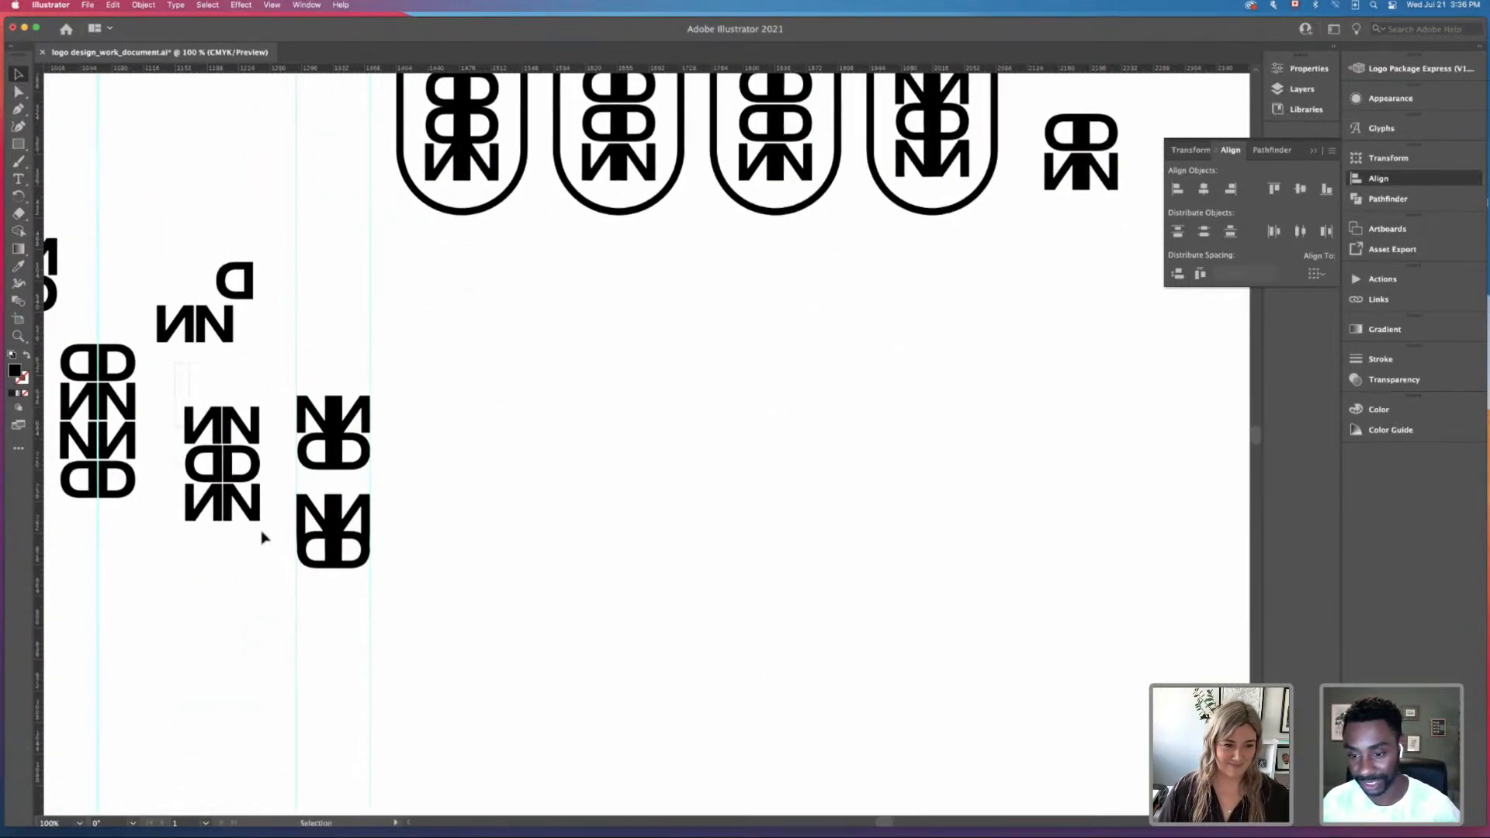
drag(225, 466, 816, 441)
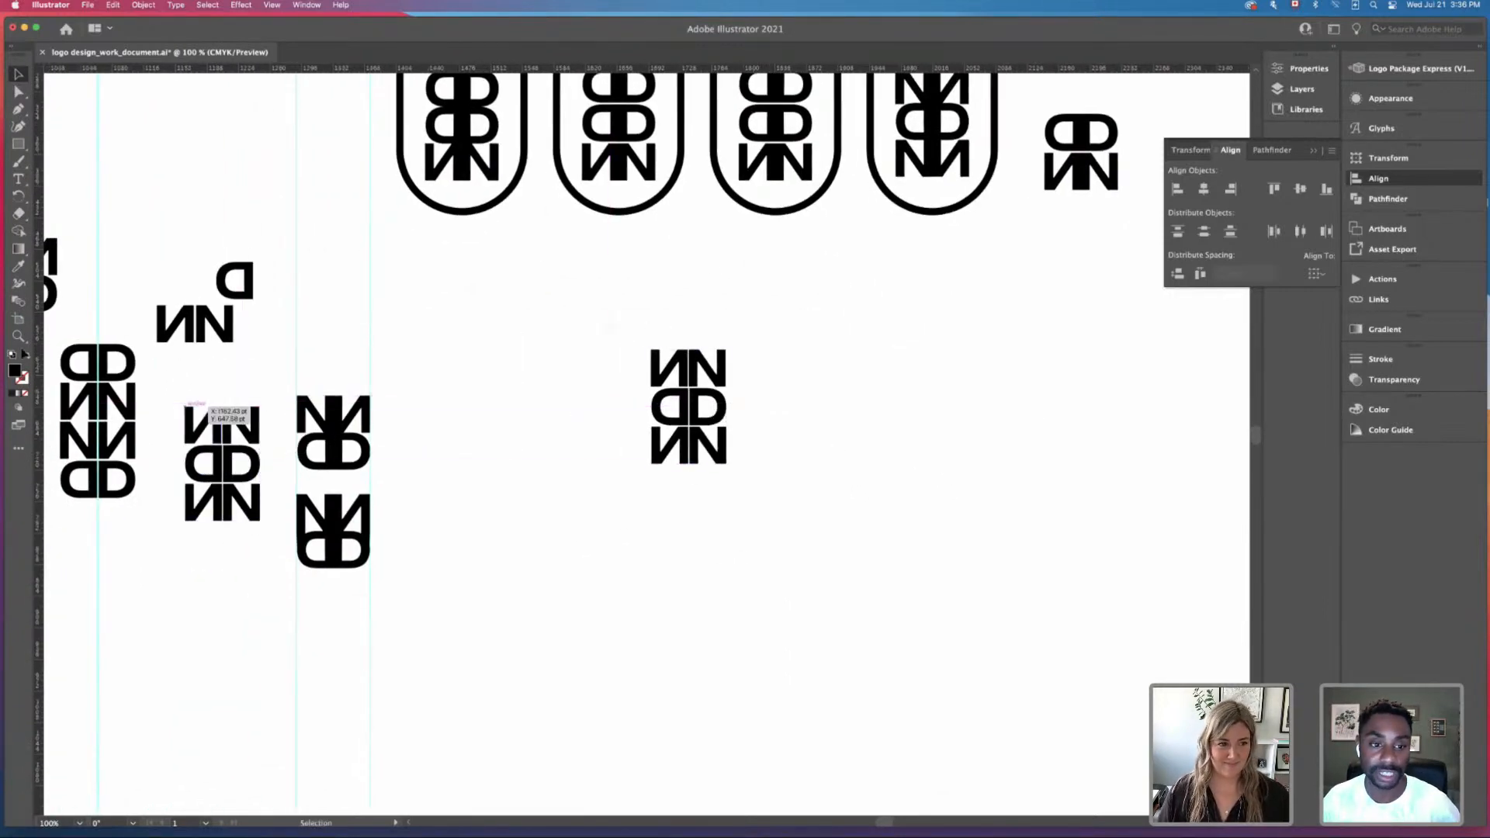
Step: Copy the fourth pill badge down beside the duplicated N-D-N stack
key(super+0)
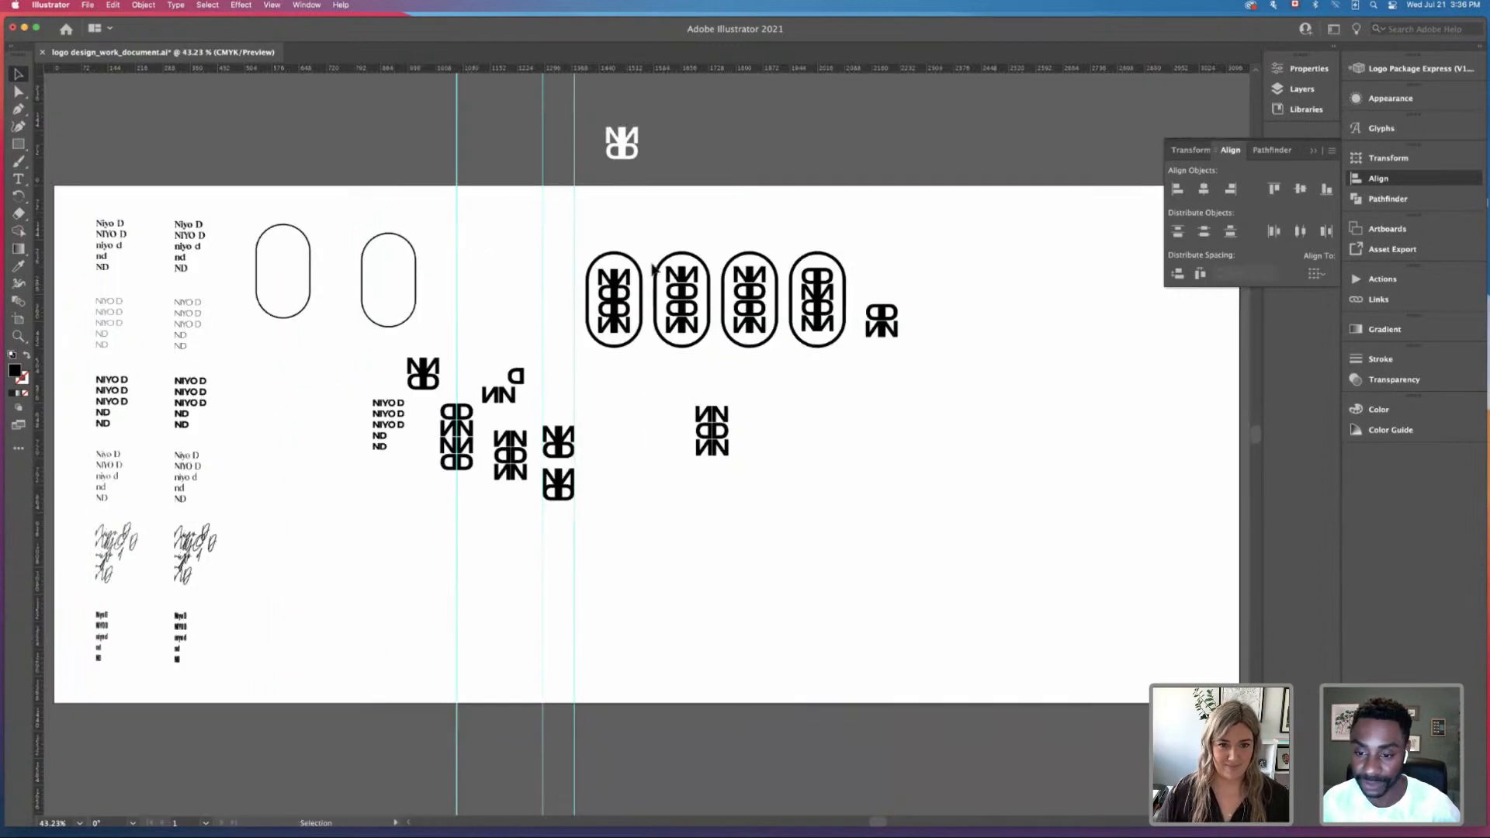
click(831, 261)
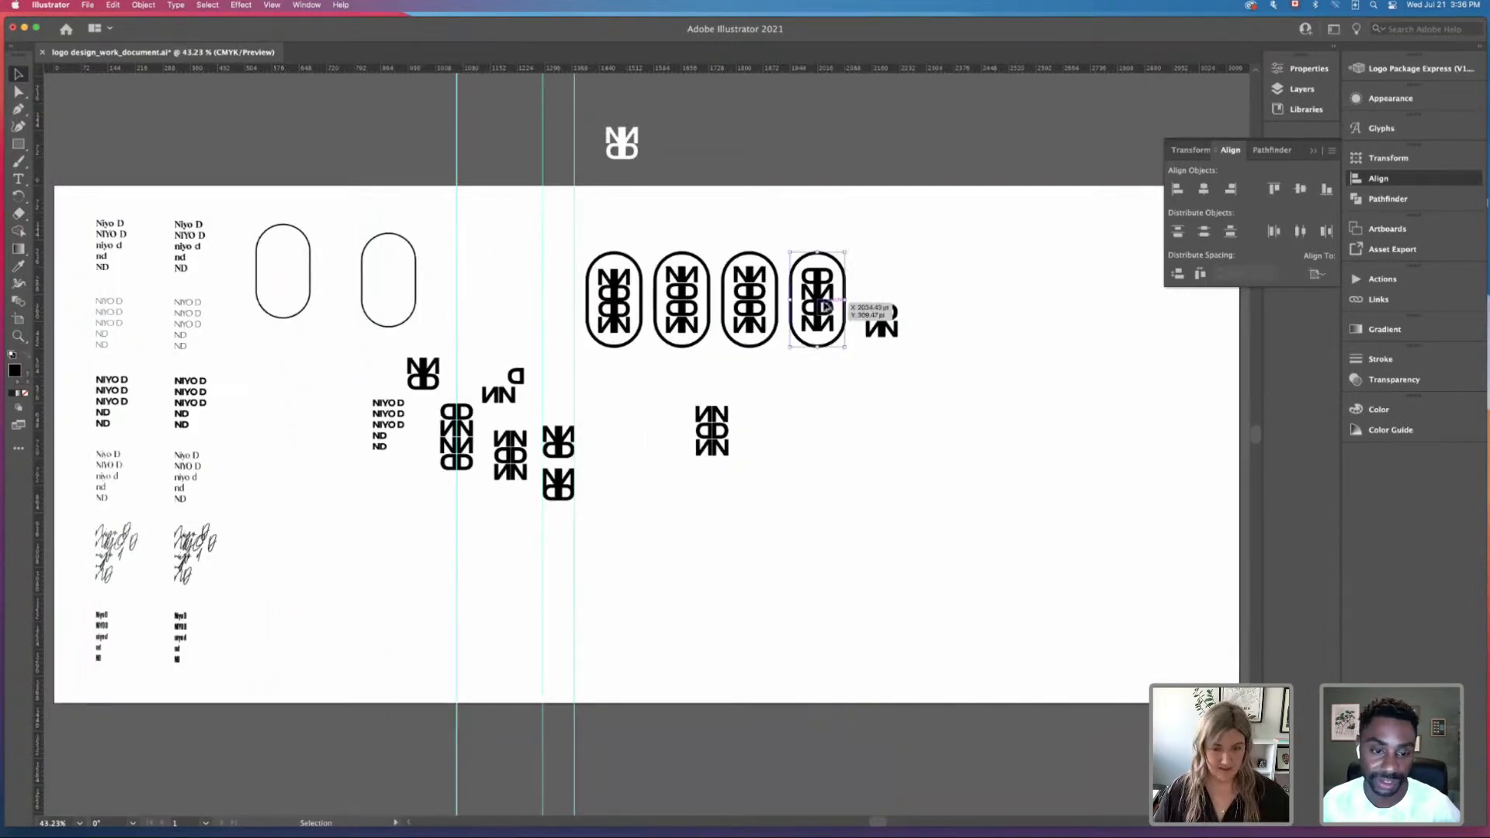
drag(827, 306, 810, 444)
key(super+equal)
key(super+equal)
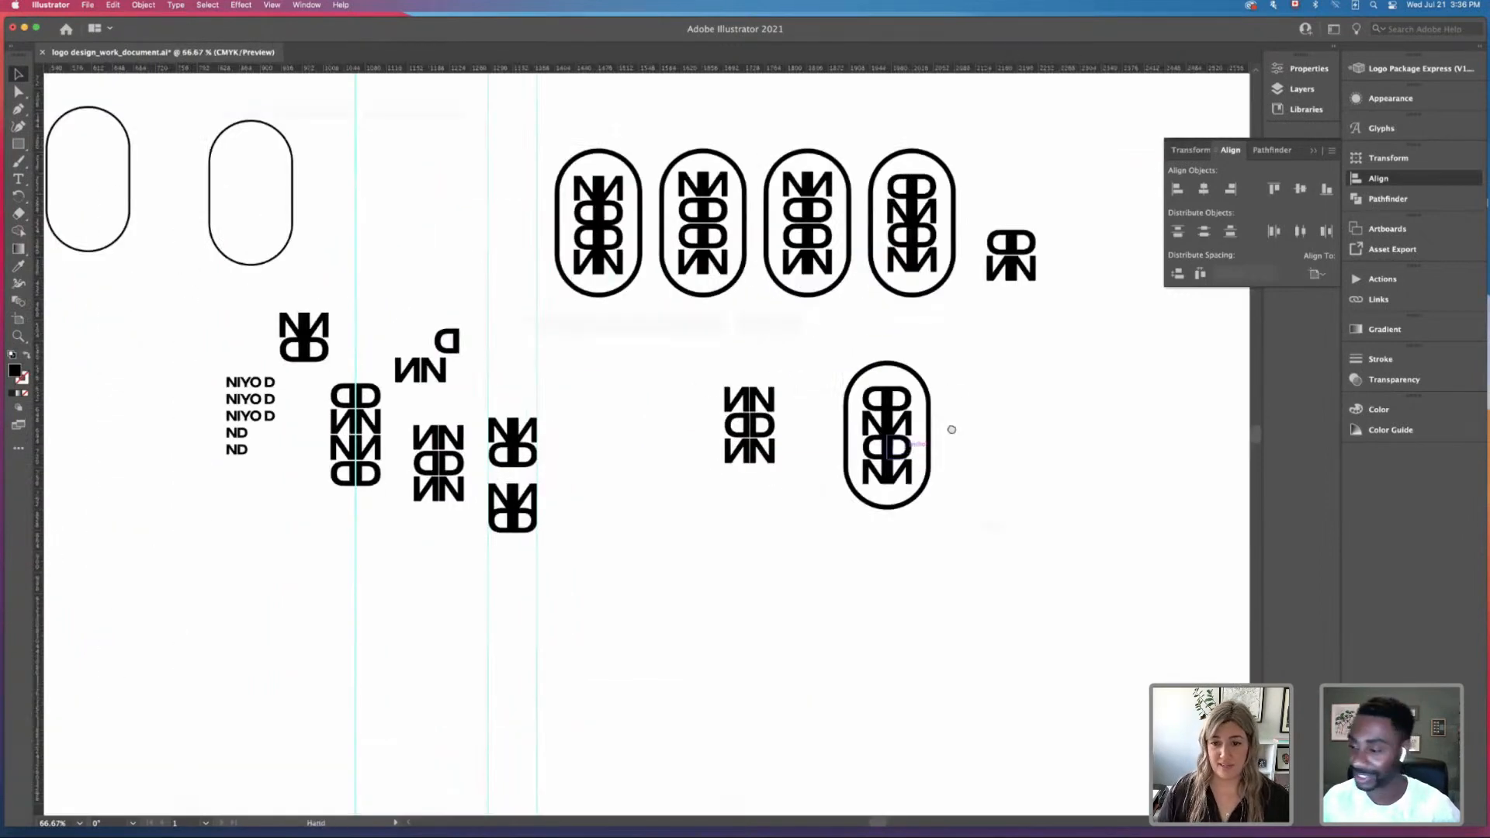
key(super+equal)
drag(1011, 323, 914, 348)
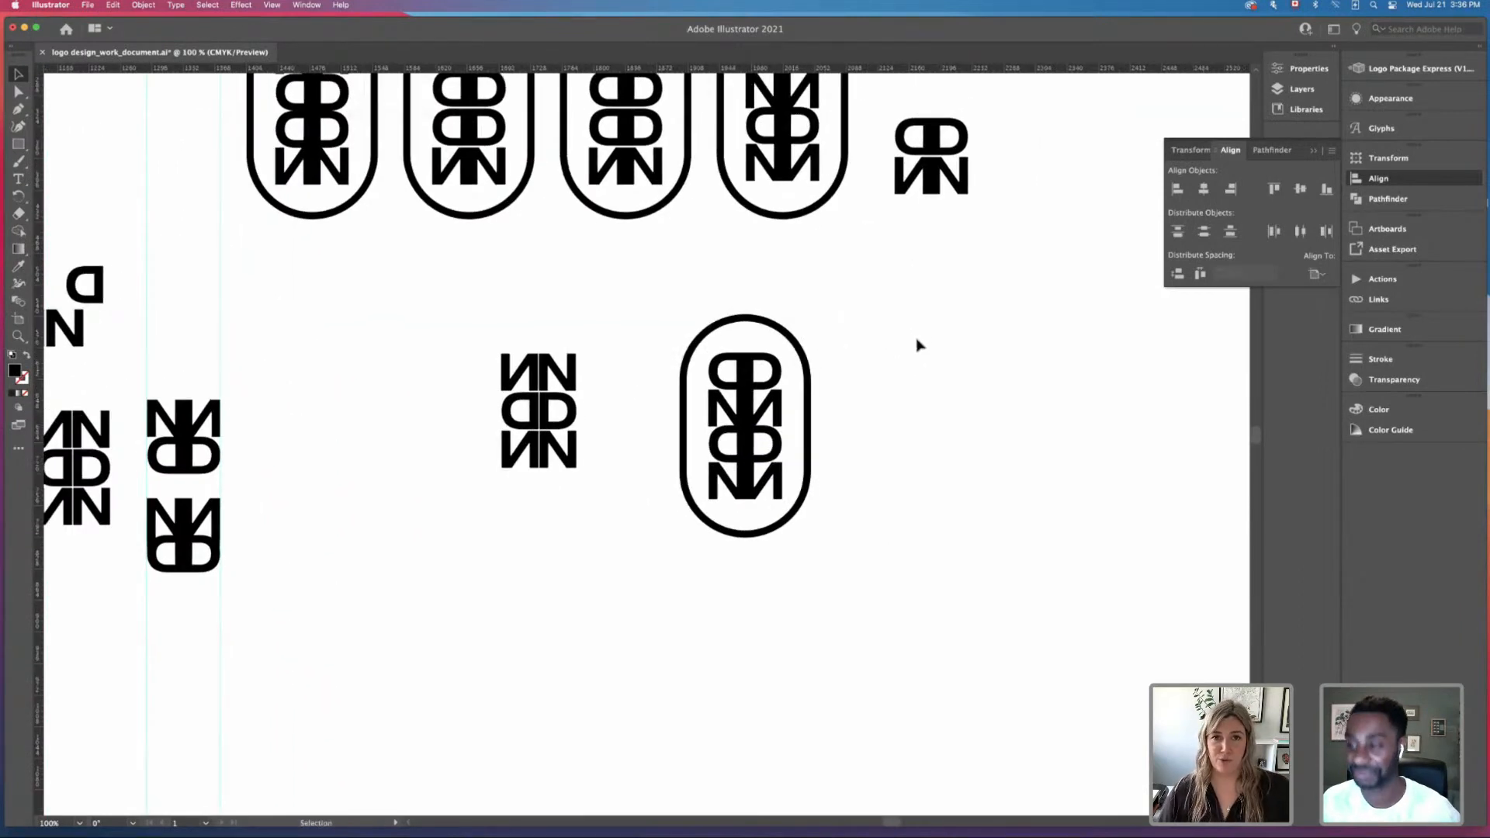
Step: Copy the duplicated badge's pill outline around the N-D-N stack
click(797, 334)
click(877, 365)
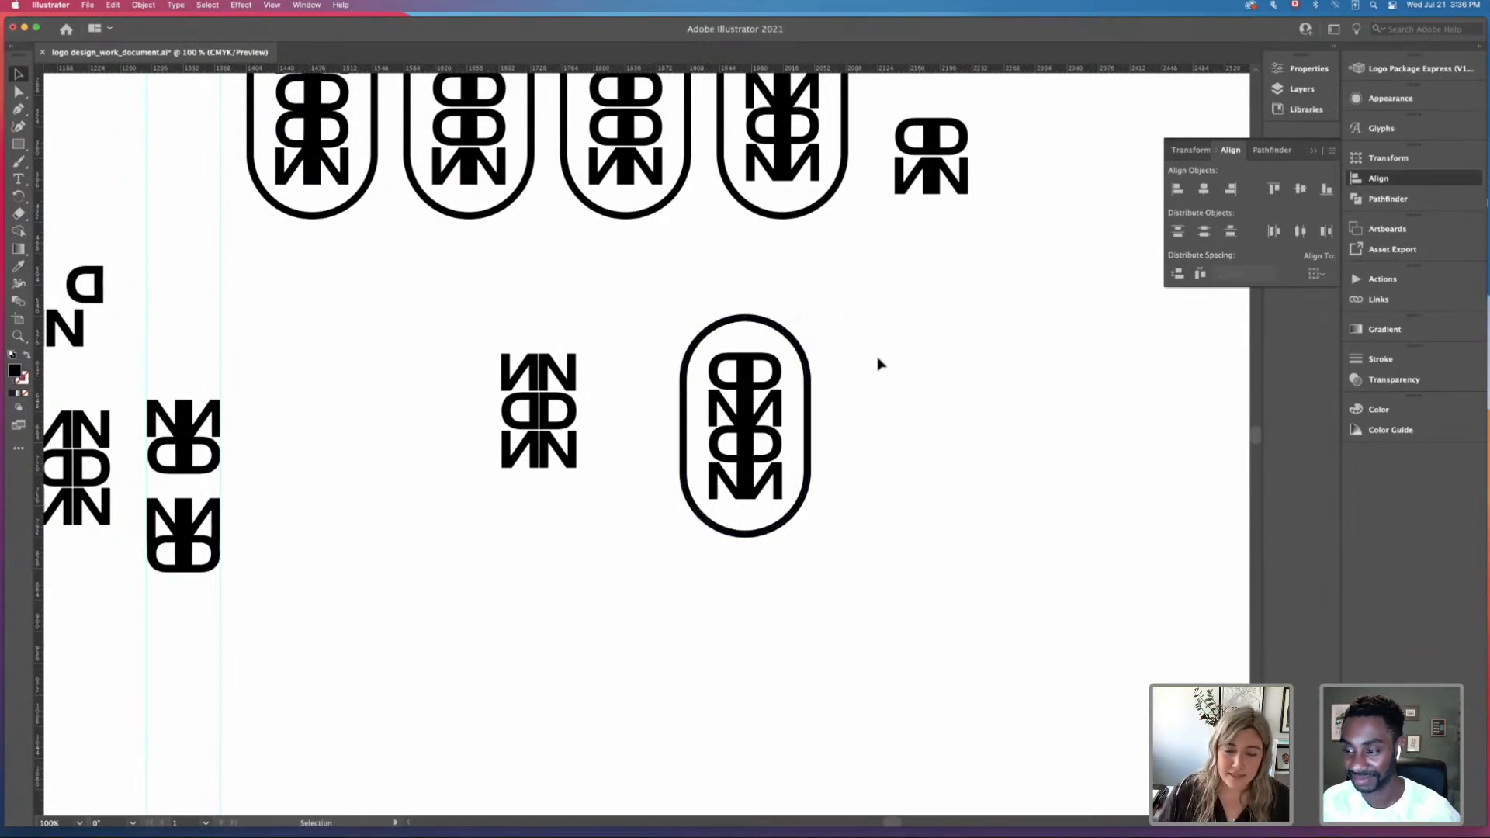
click(808, 365)
drag(804, 357, 602, 341)
click(648, 294)
Step: Move the copied D-N-D-N badge slightly up and farther away from the N-D-N badge
click(806, 441)
drag(748, 425, 813, 399)
click(924, 431)
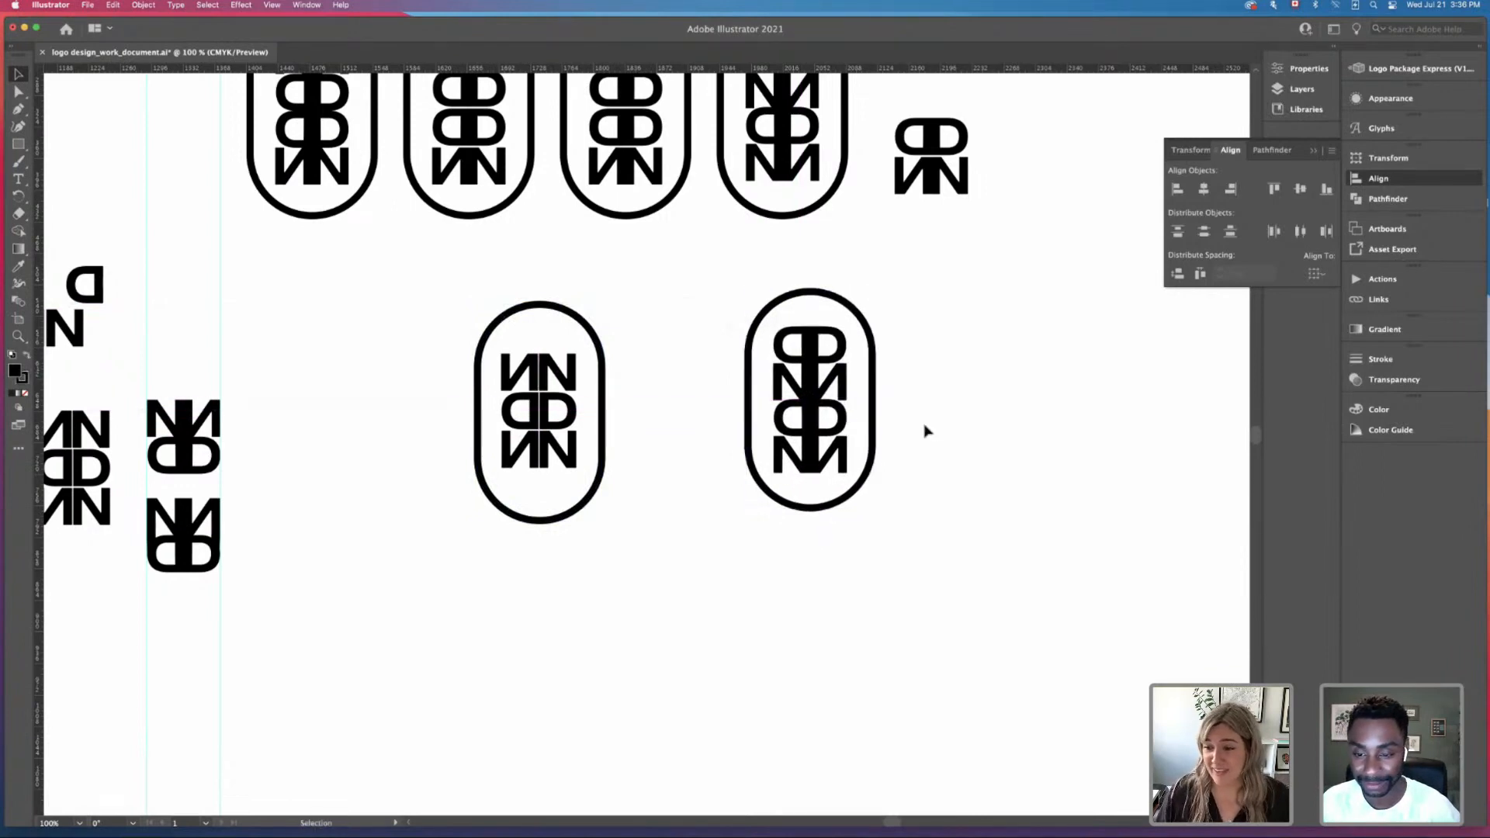
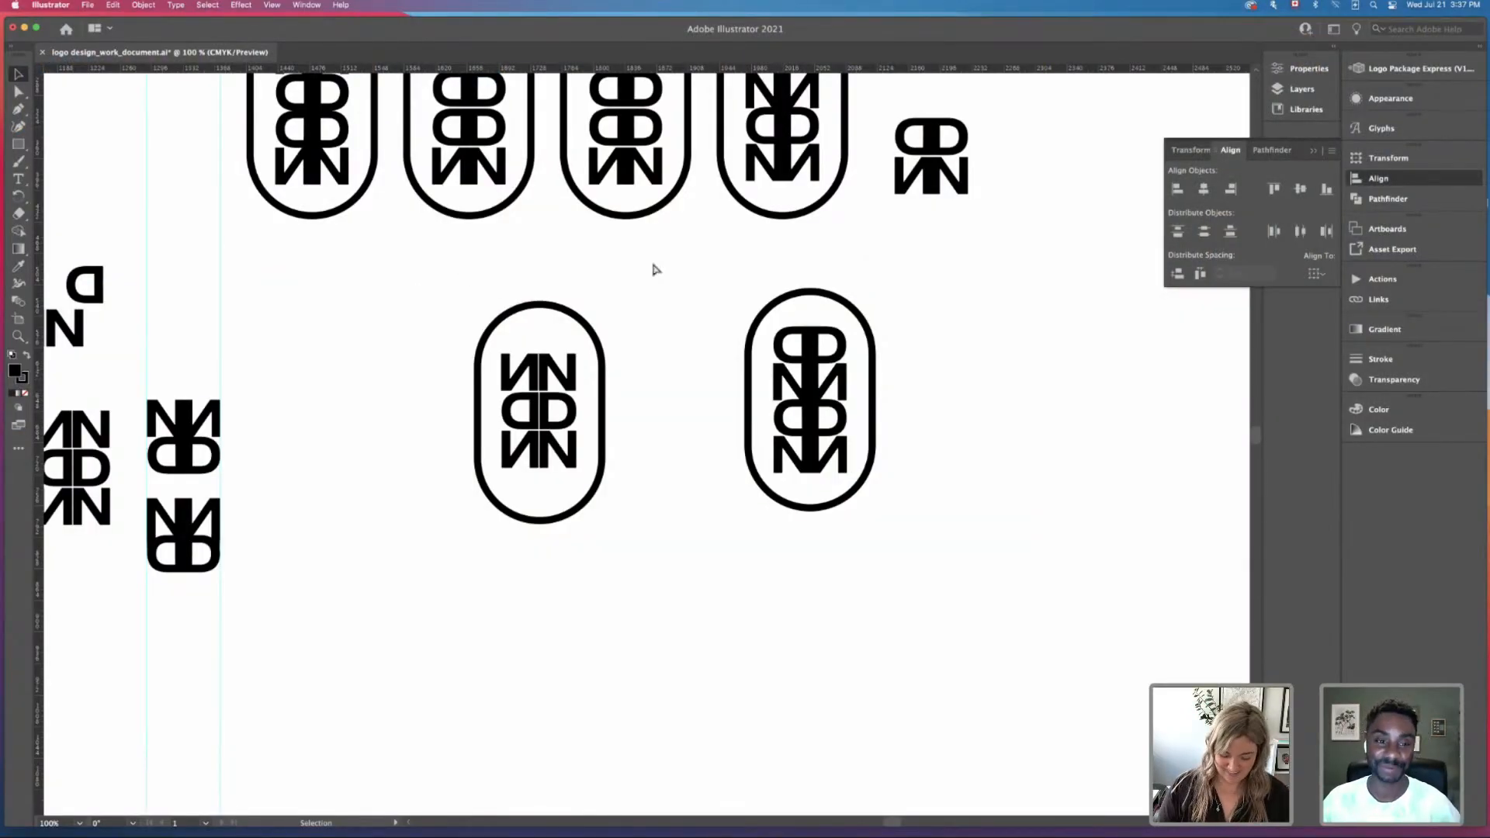
key(super+plus)
key(space)
drag(653, 269, 741, 310)
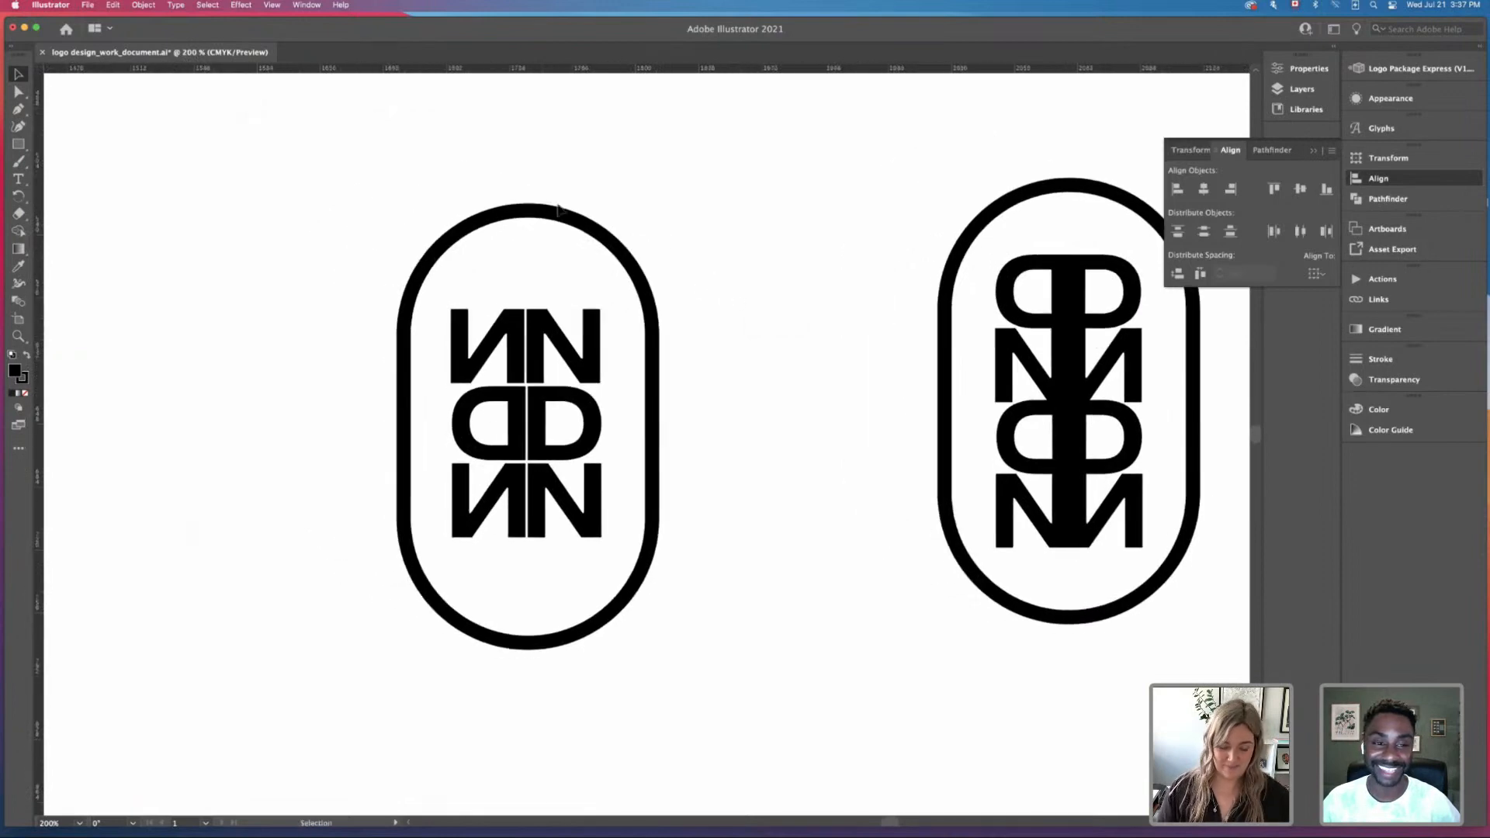
drag(338, 179, 808, 707)
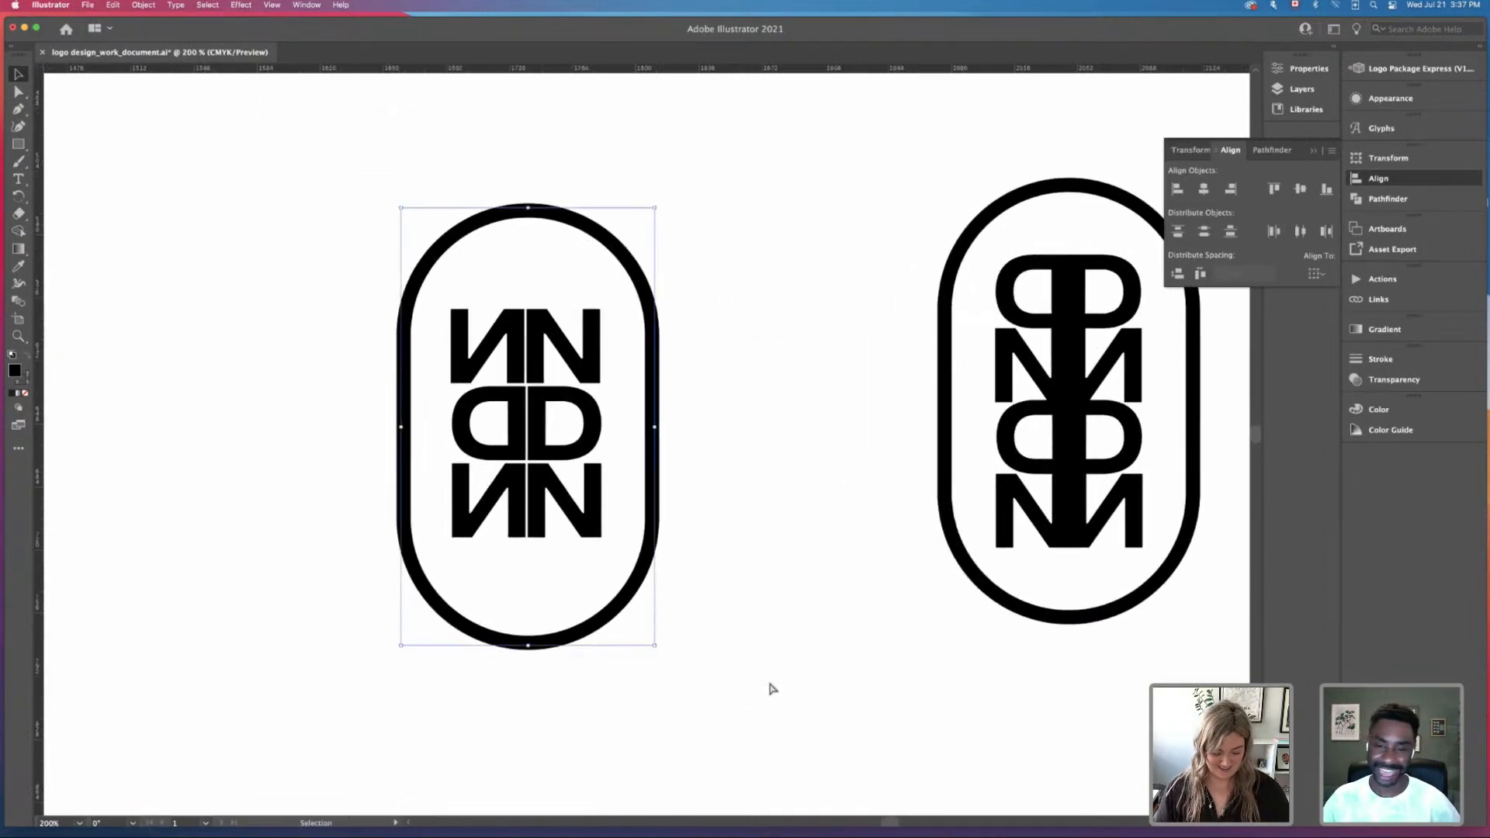
click(676, 569)
drag(556, 335, 558, 335)
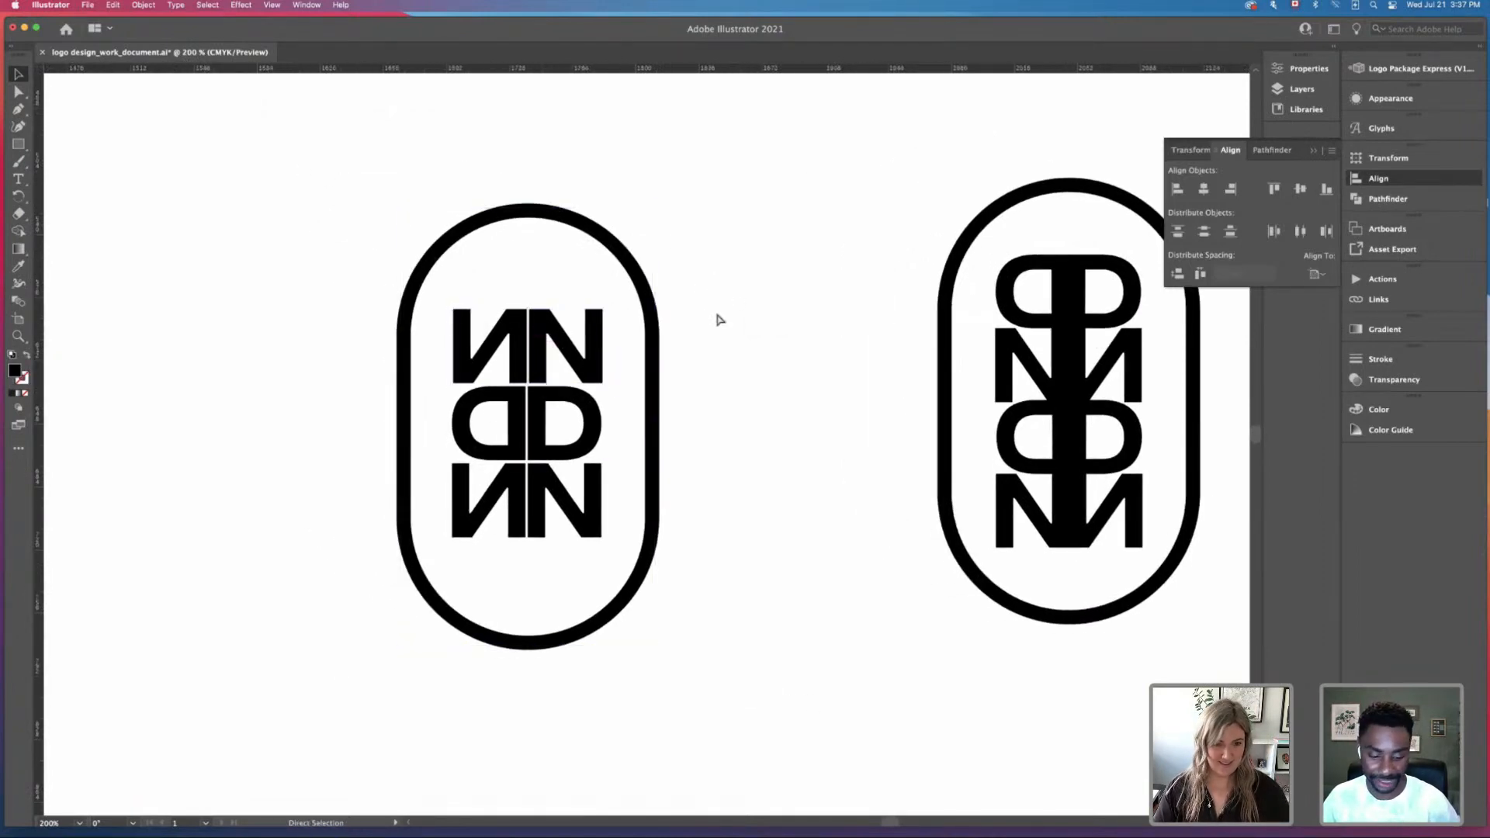
key(super+z)
drag(362, 178, 780, 740)
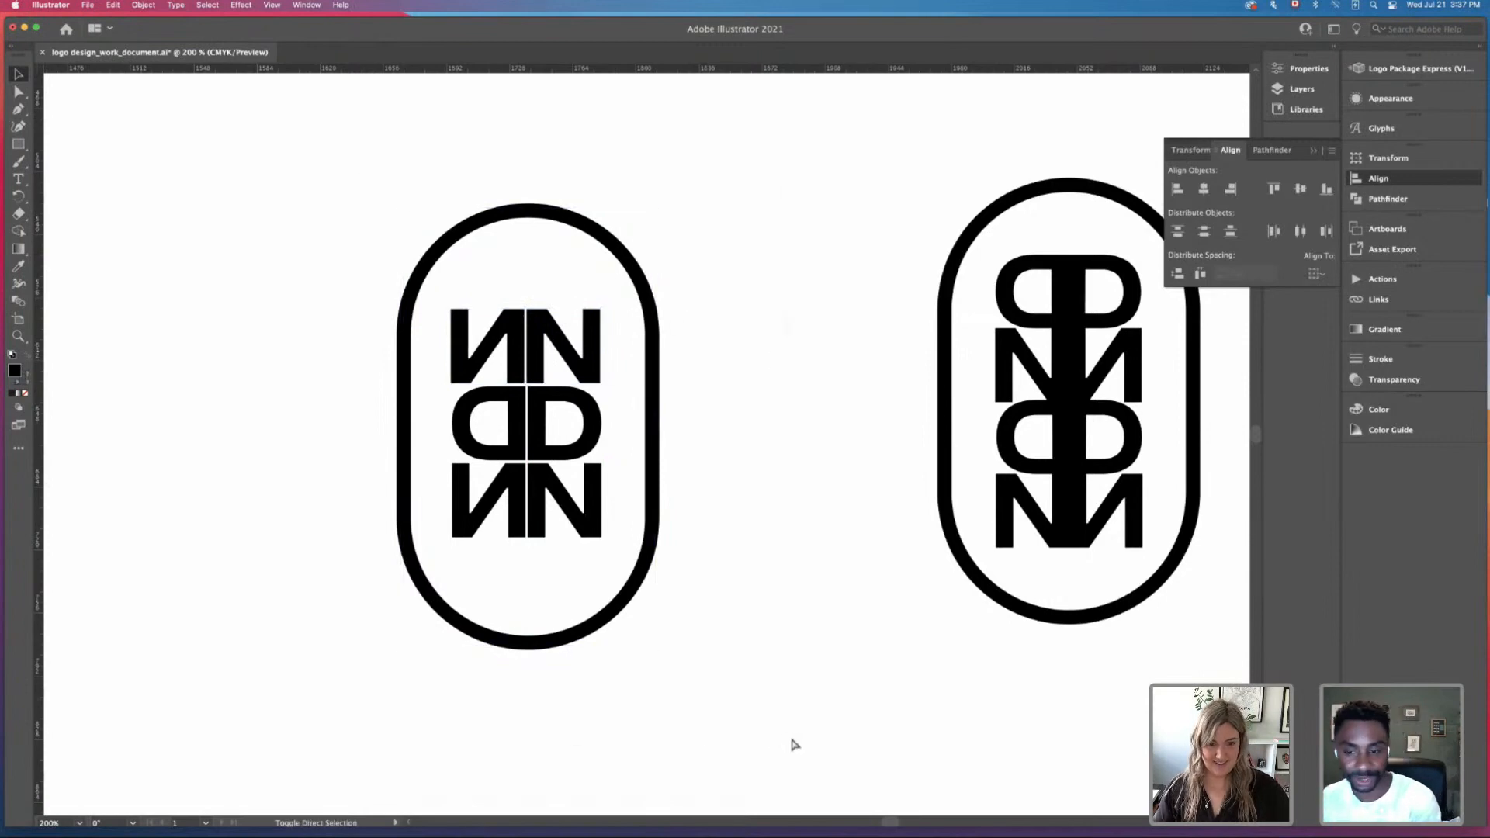
click(454, 427)
click(507, 404)
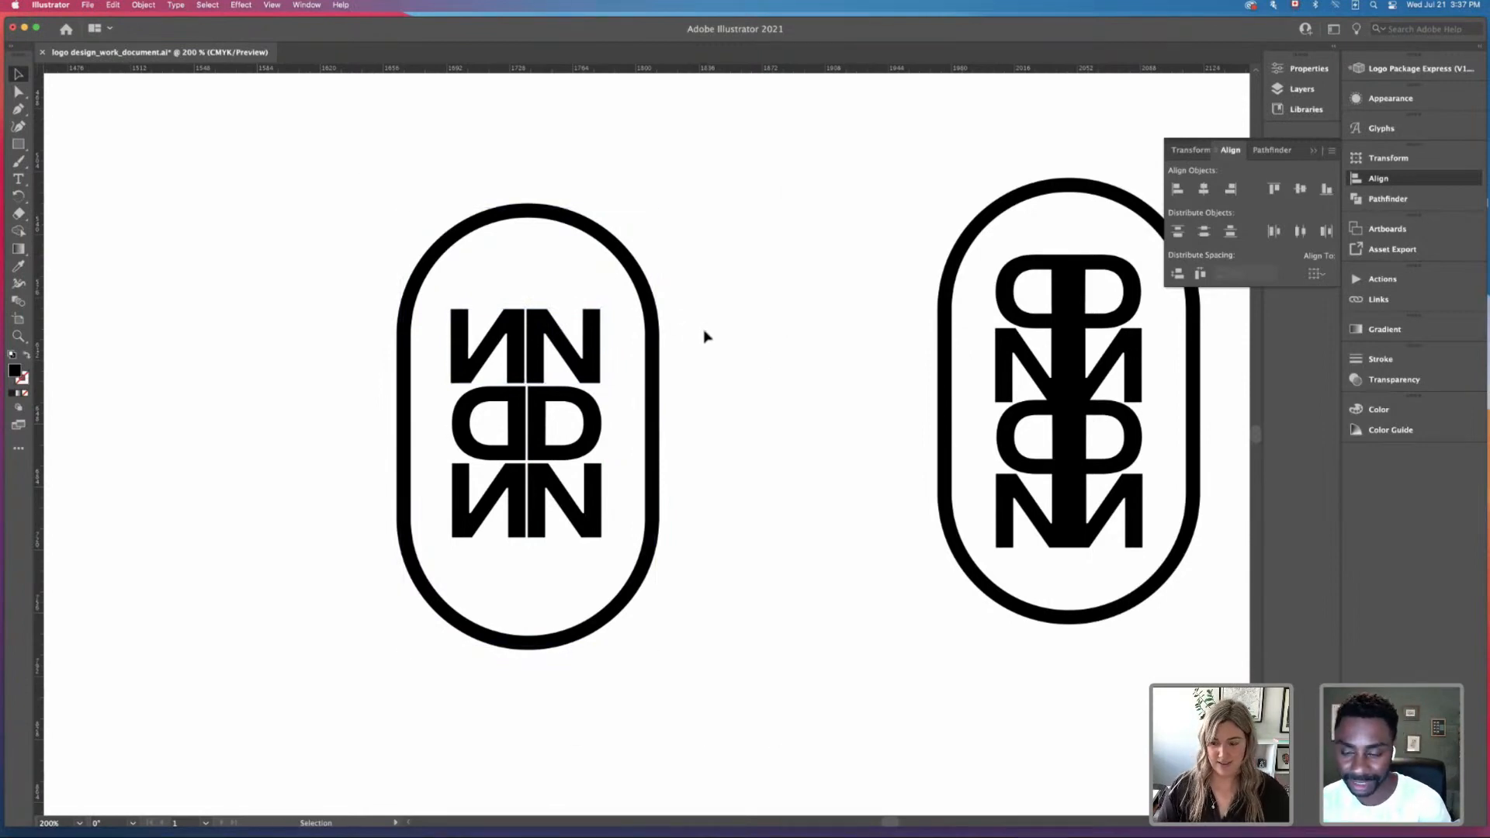
click(656, 311)
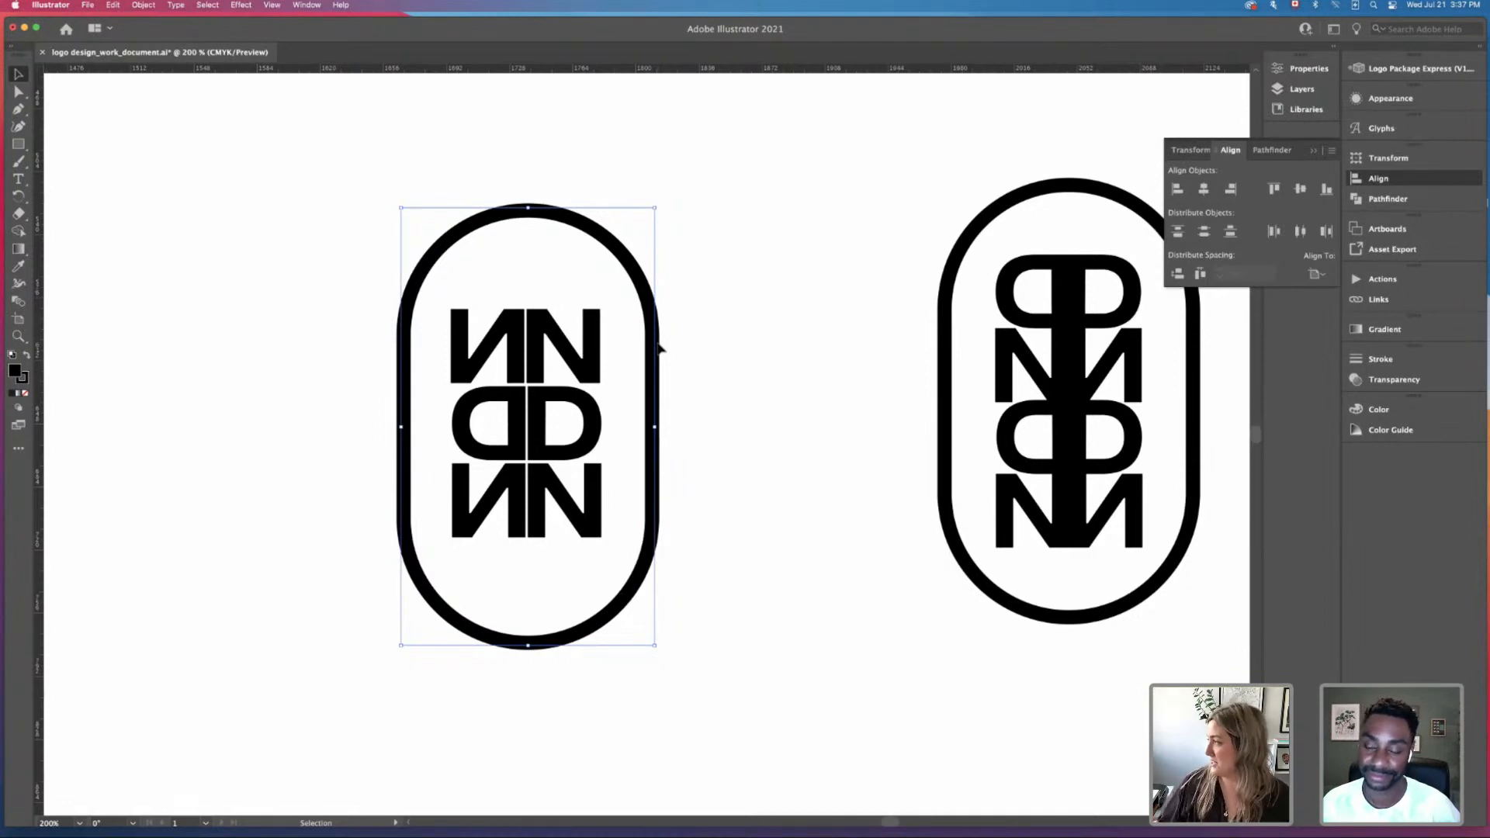
click(749, 325)
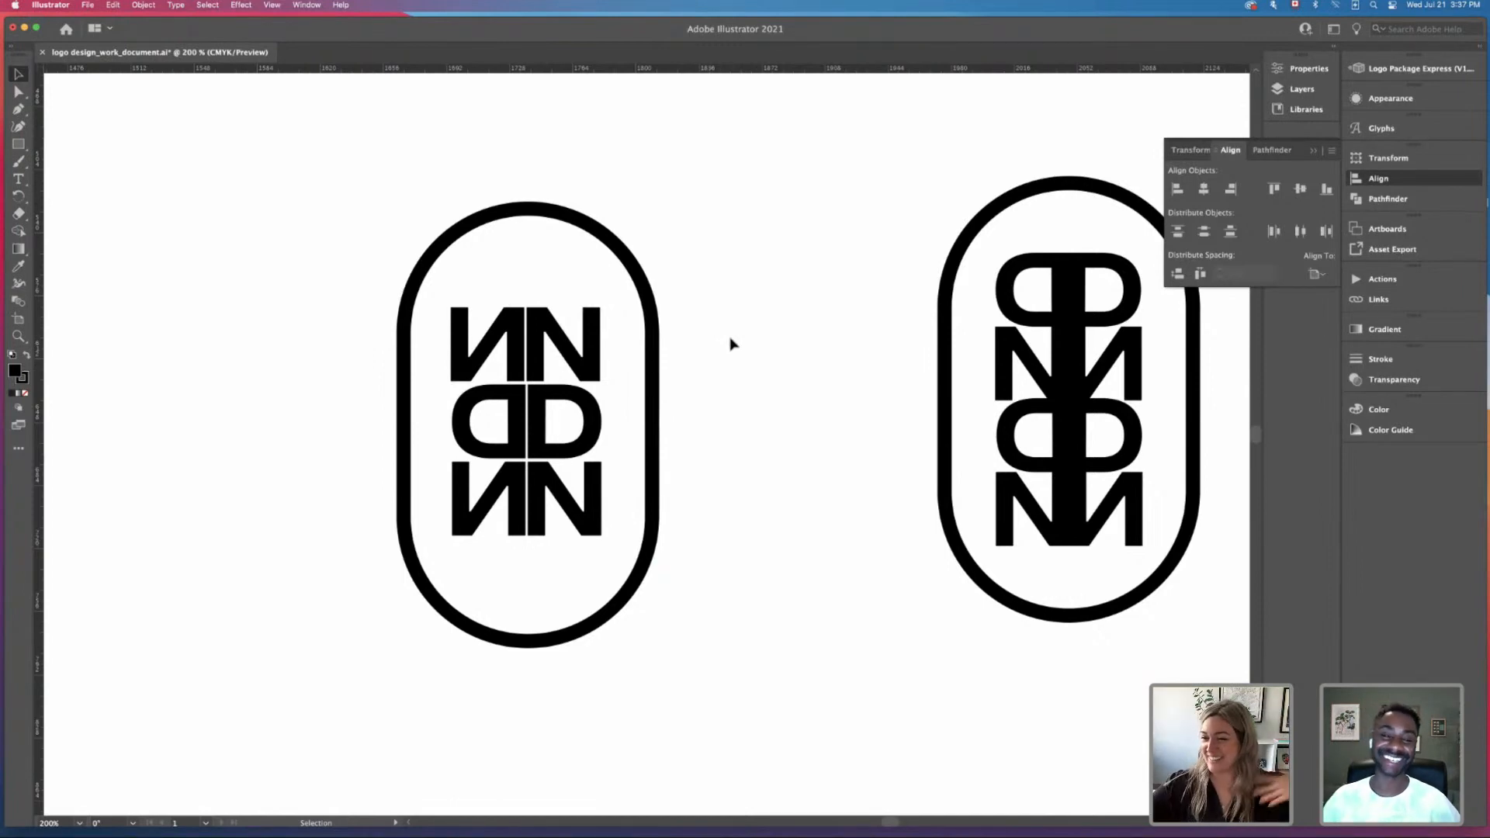
Step: Copy the N-D-N mark out of its pill into the space between the two lower badges
scroll(731, 344, down, 2)
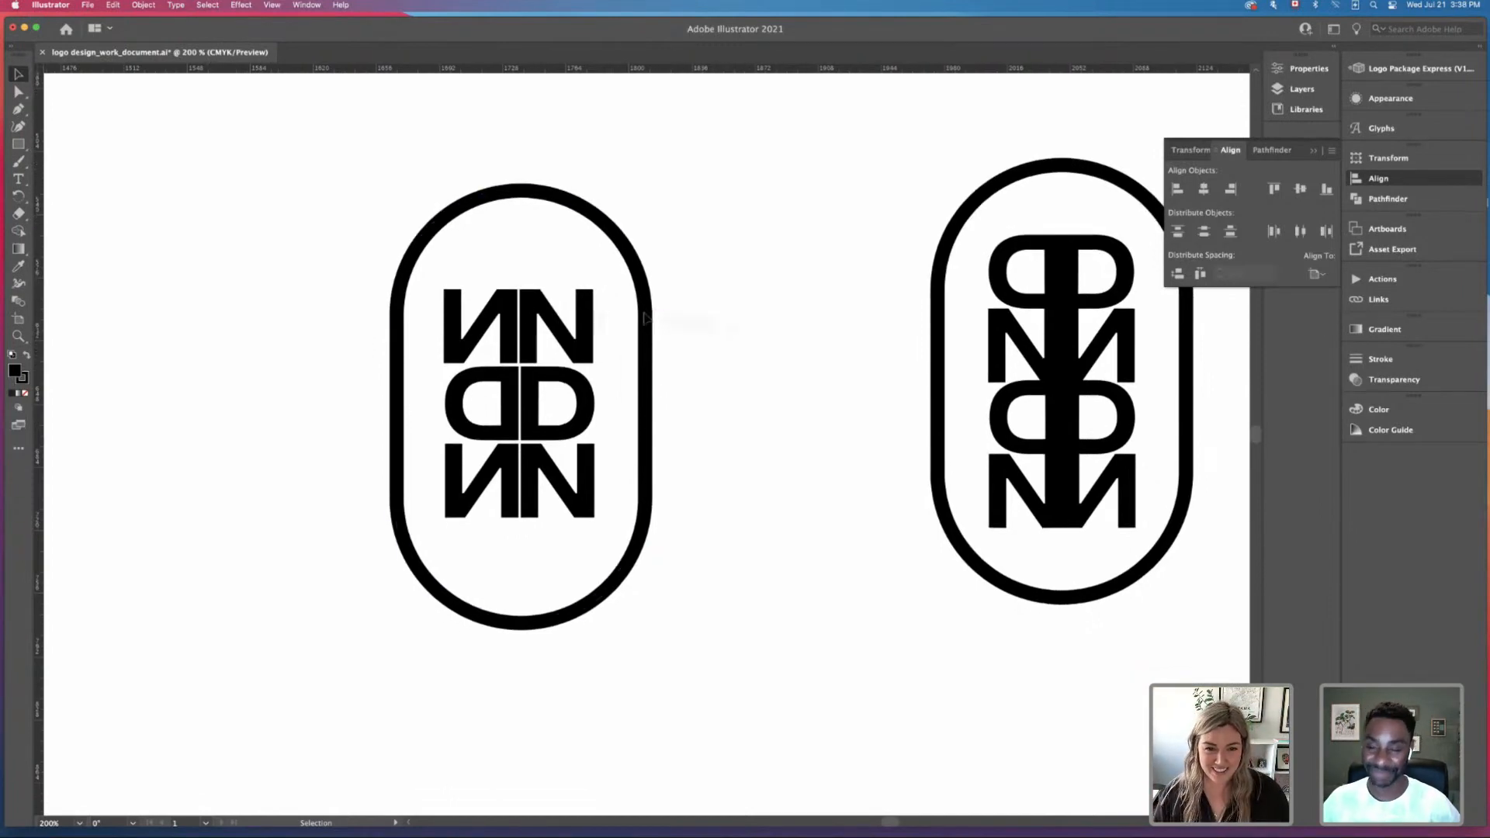
click(649, 314)
click(656, 346)
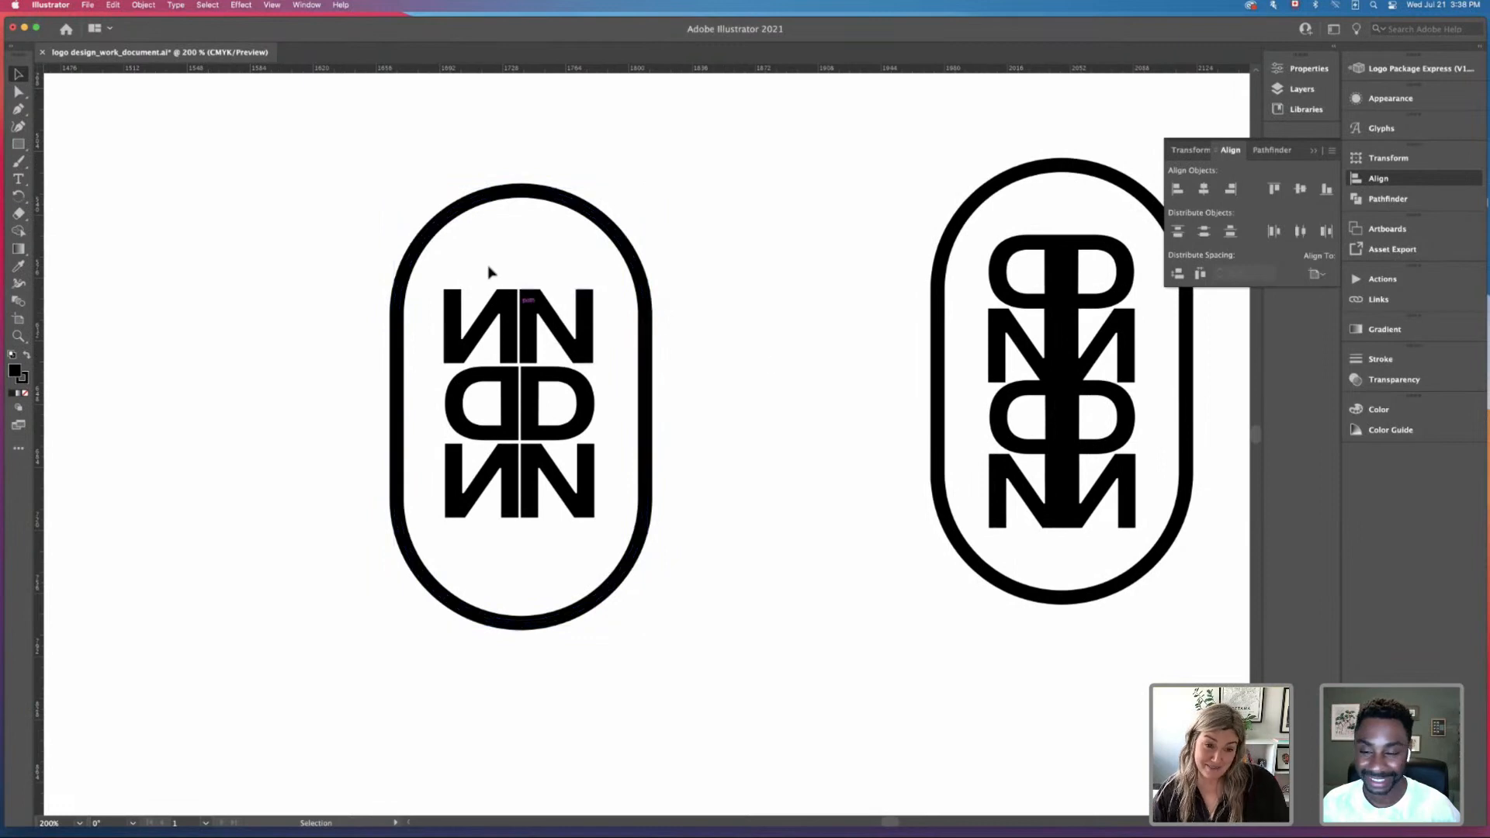
click(550, 480)
drag(533, 468, 811, 444)
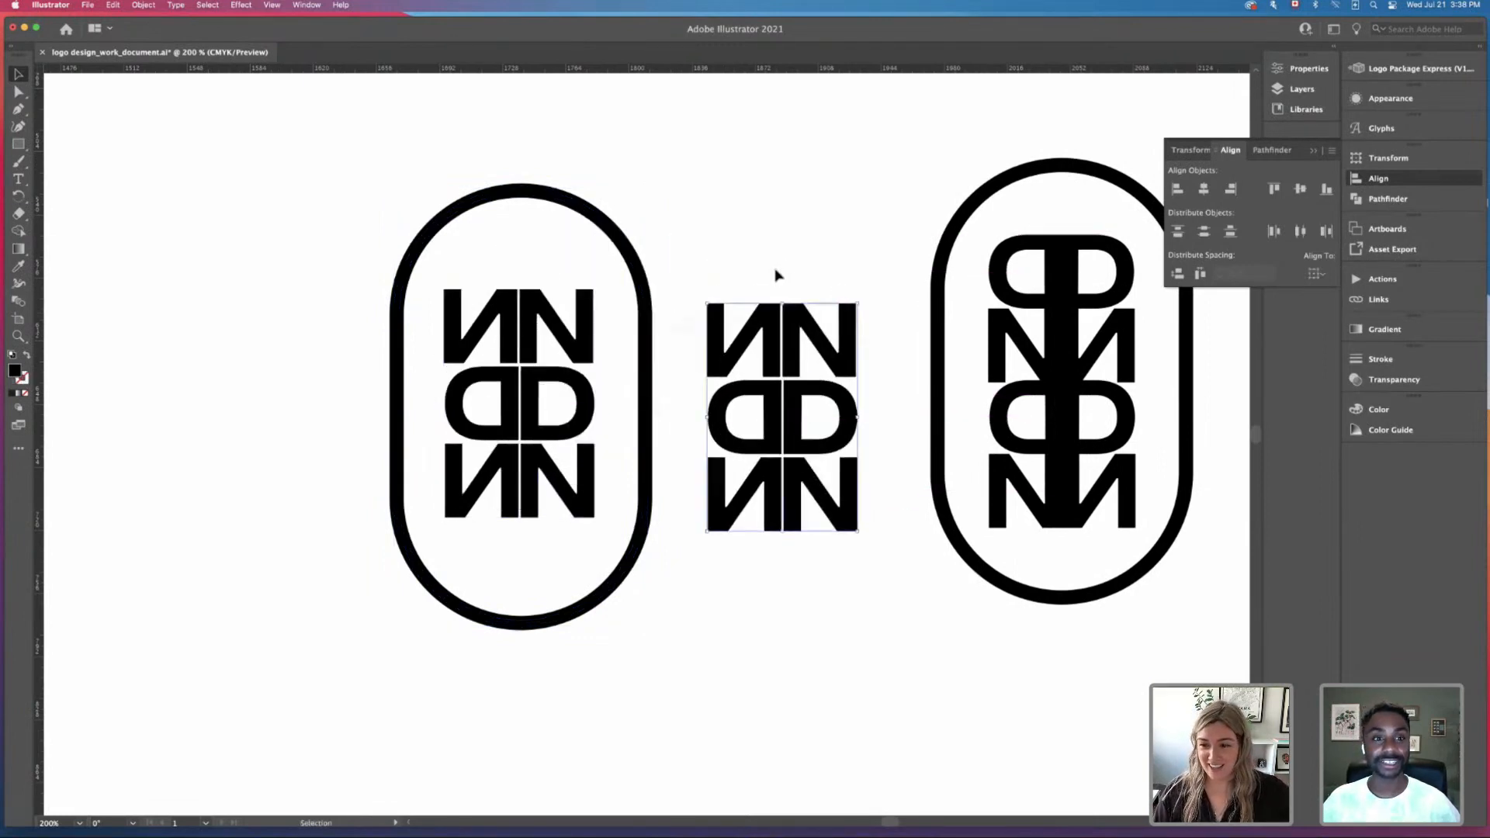
click(779, 276)
Step: Nudge the loose copy's top N pair down against the D pair and slightly right to line up their outer edges
key(super+minus)
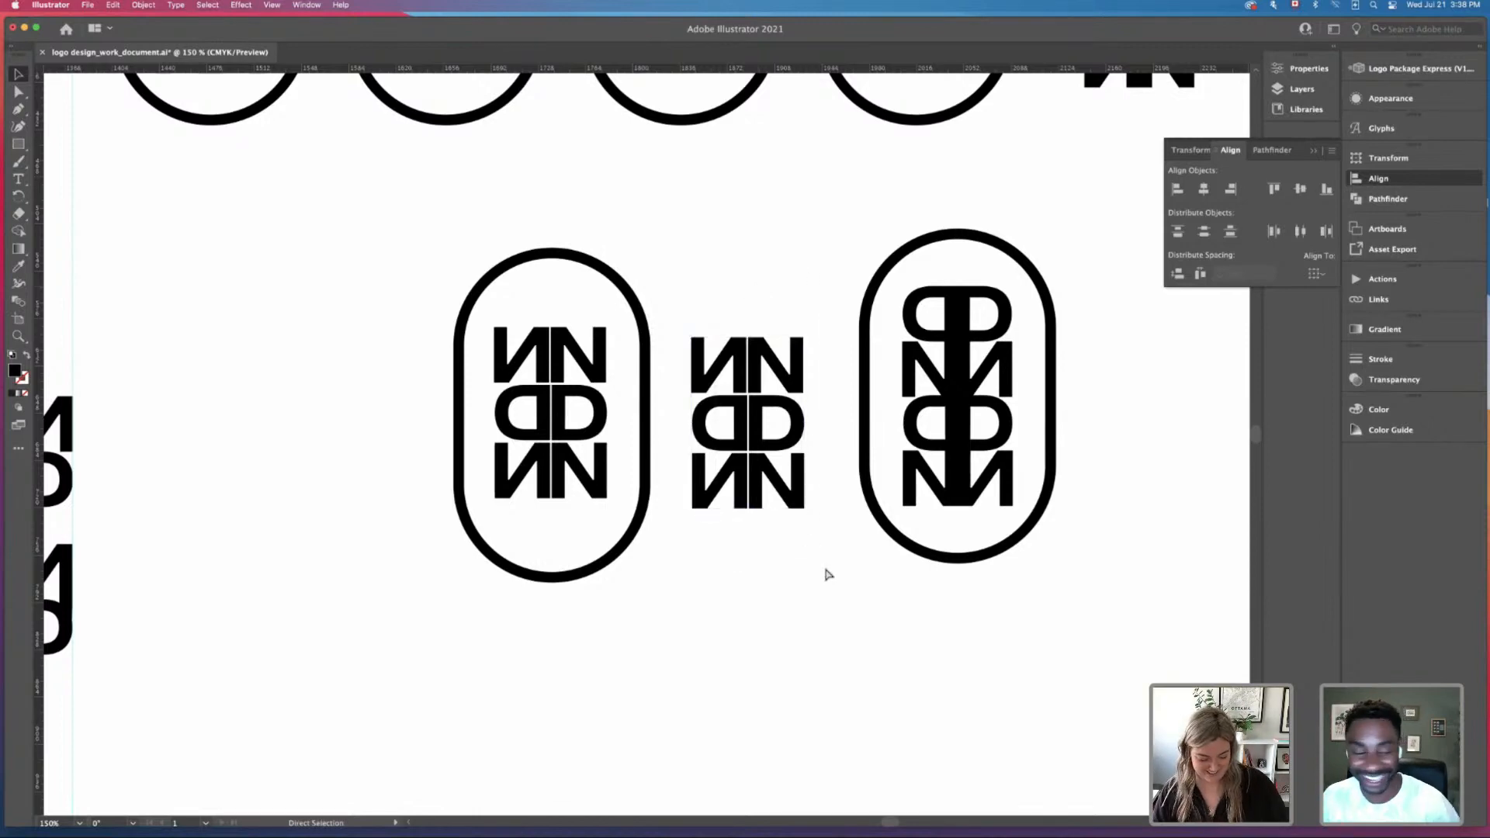
key(a)
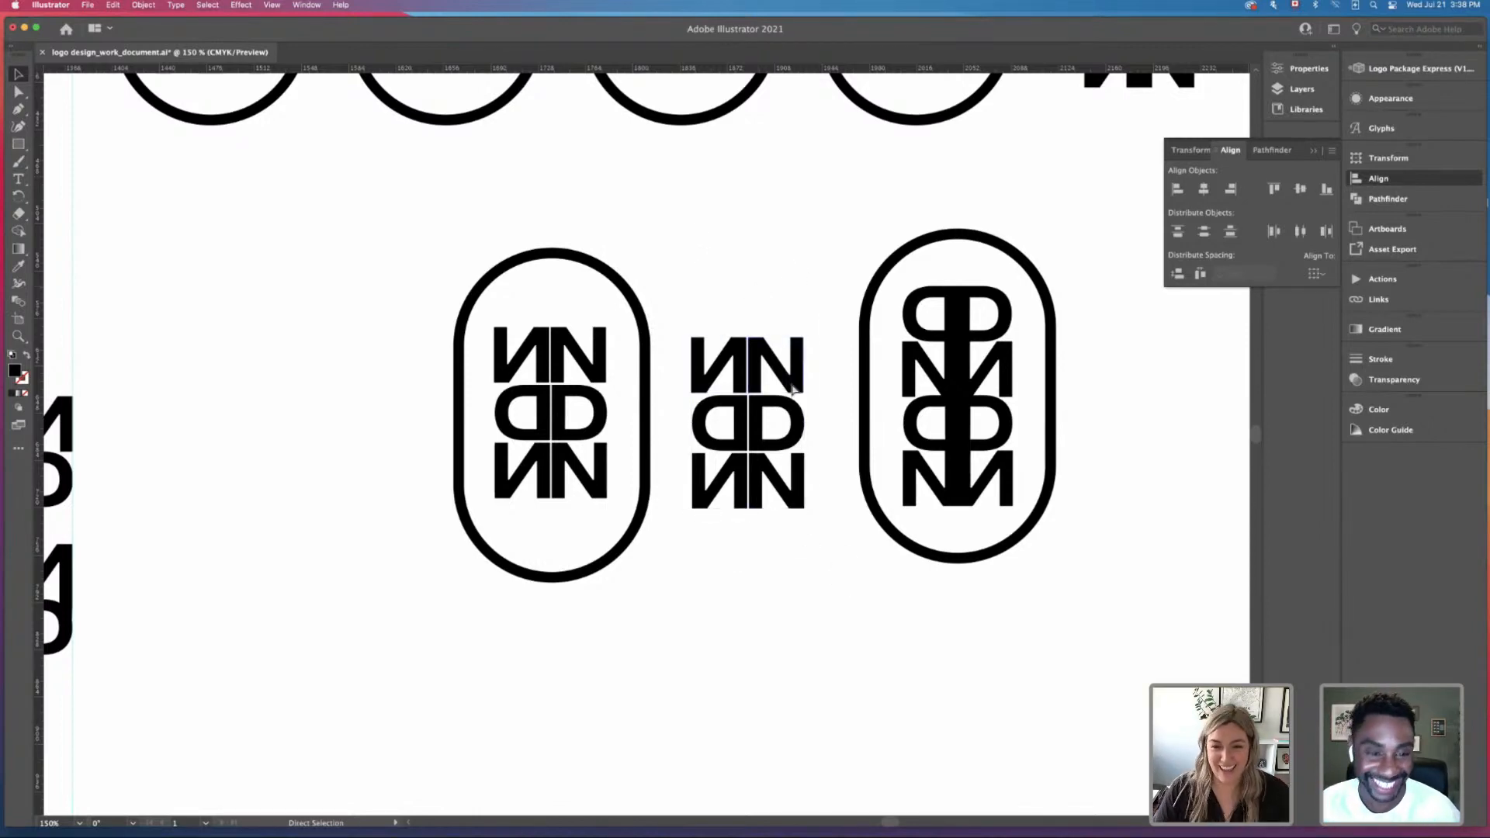
key(super+=)
key(super+=)
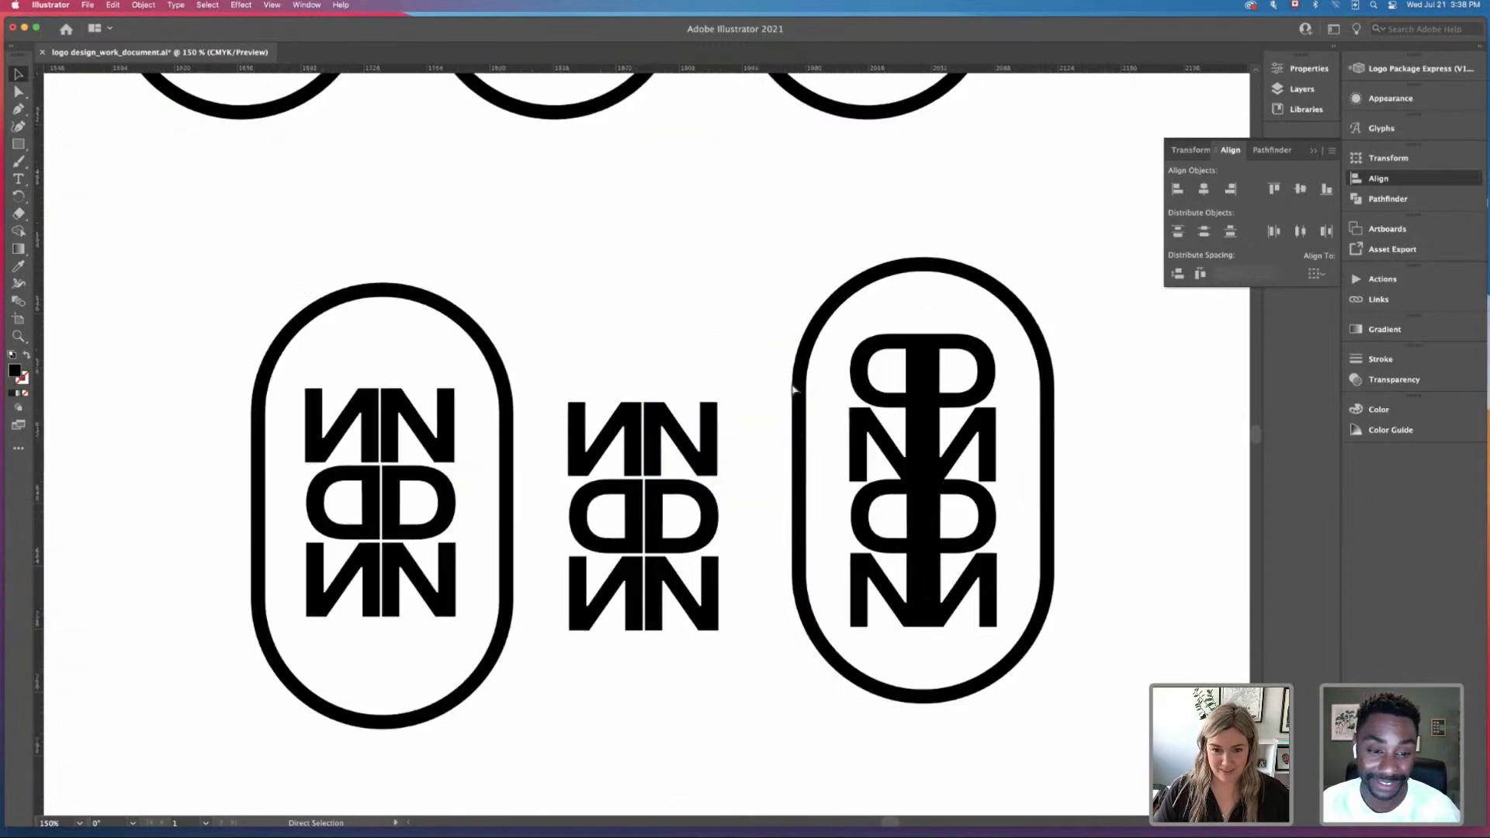
drag(575, 321, 688, 481)
key(Down)
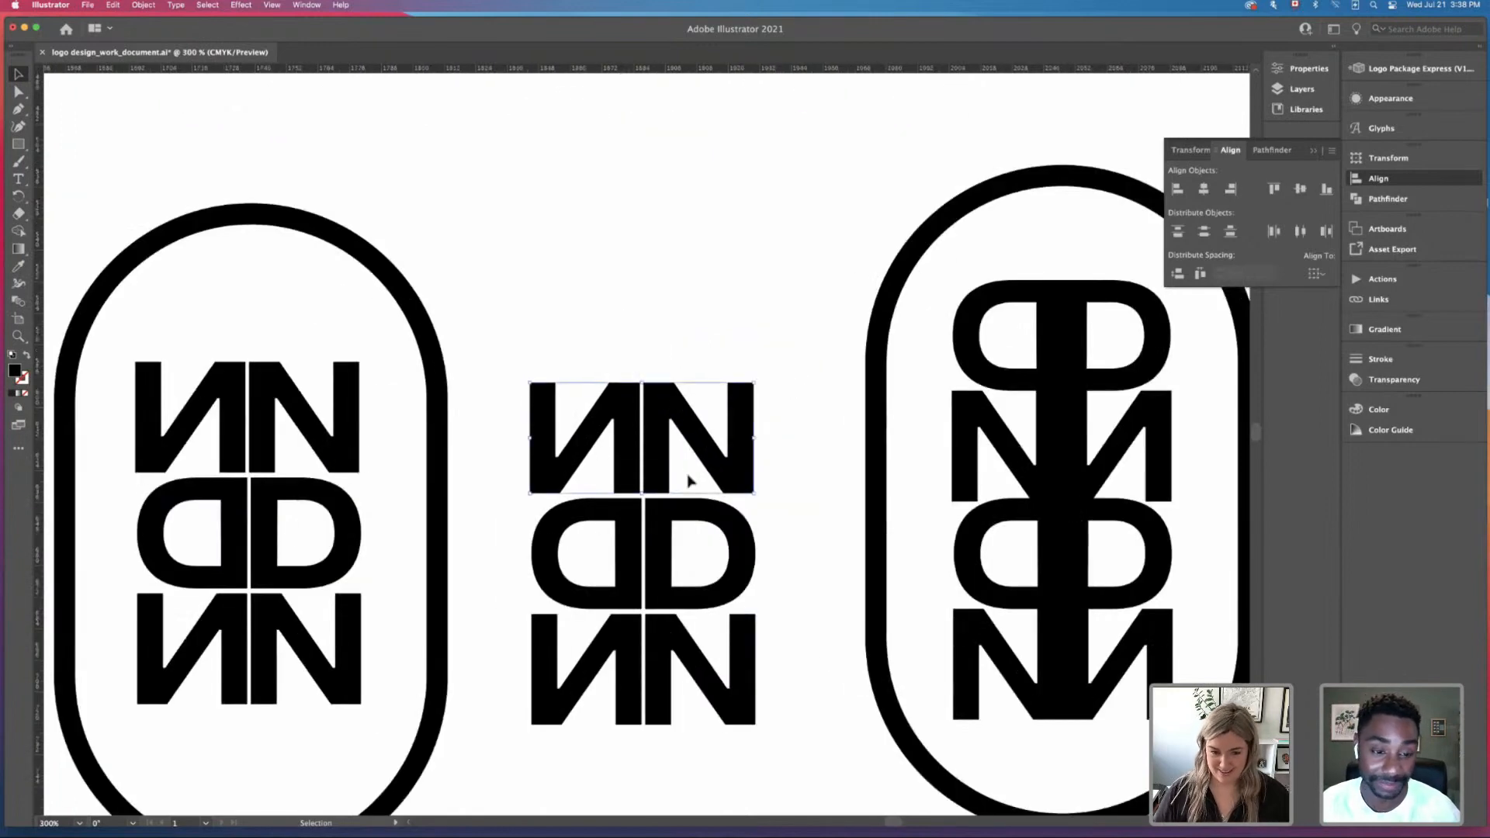
key(Down)
key(Down)
key(Down)
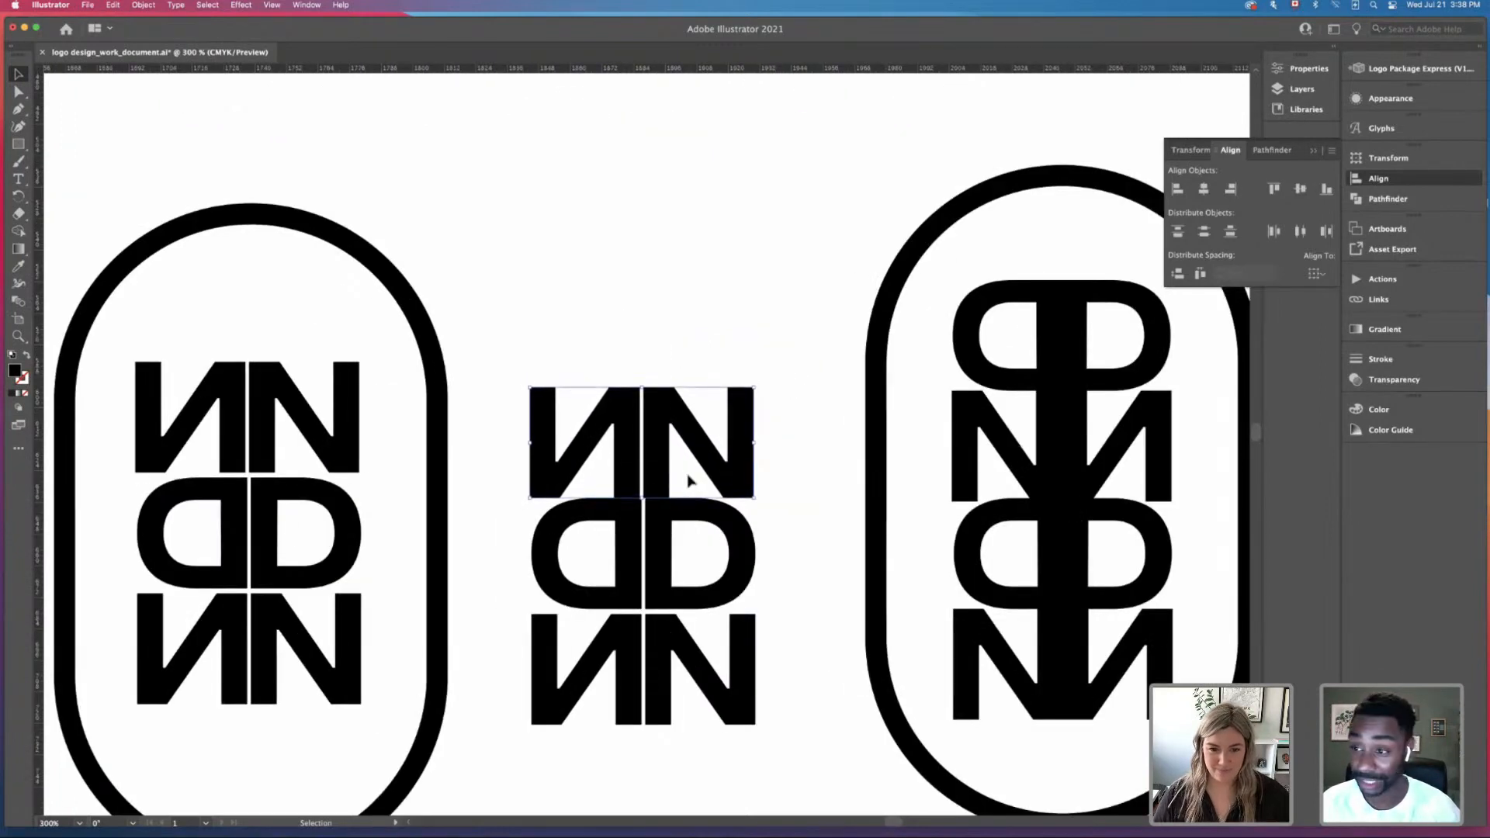
key(super+=)
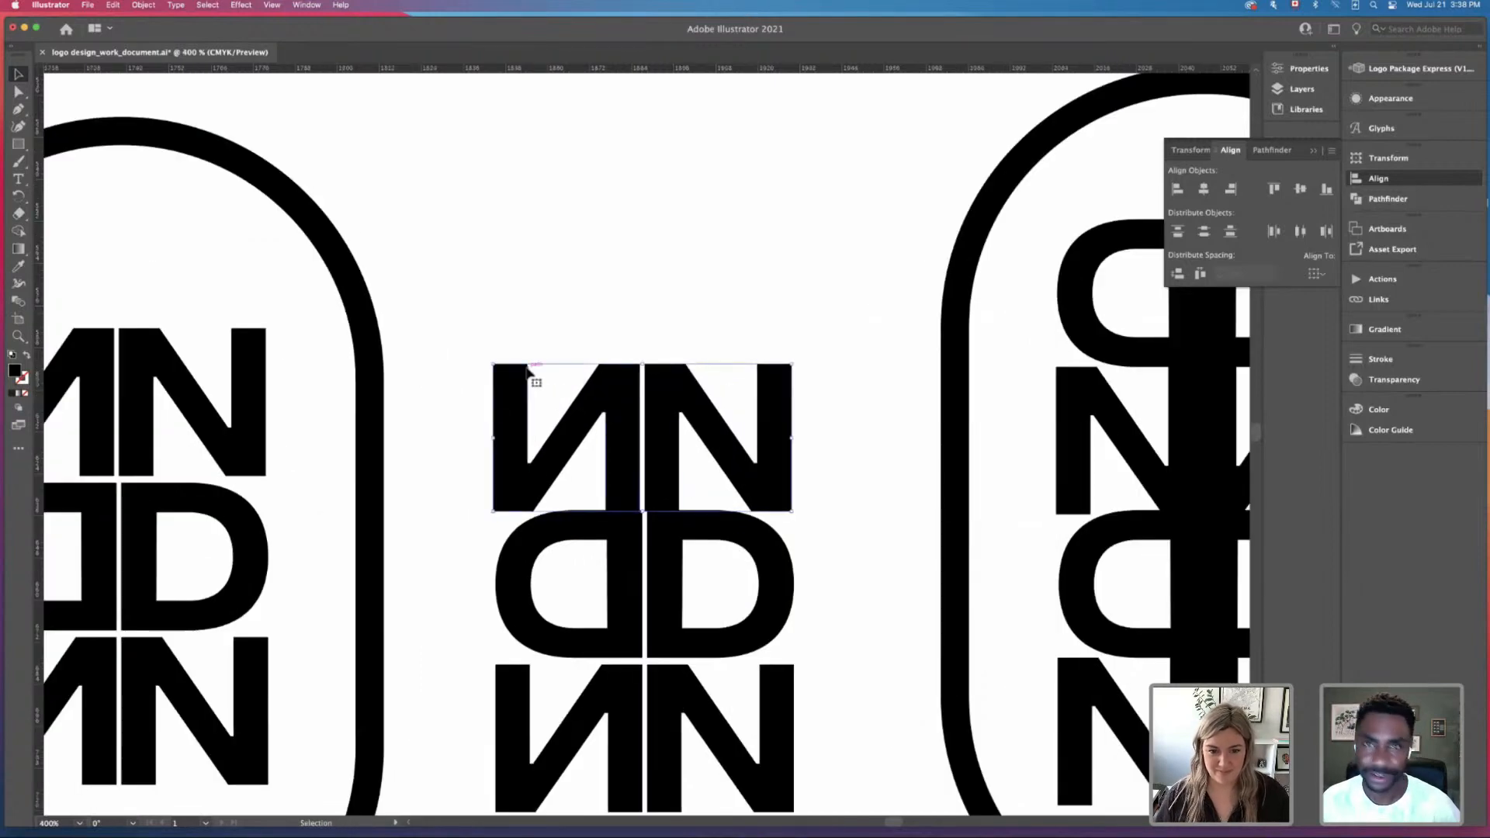
key(Right)
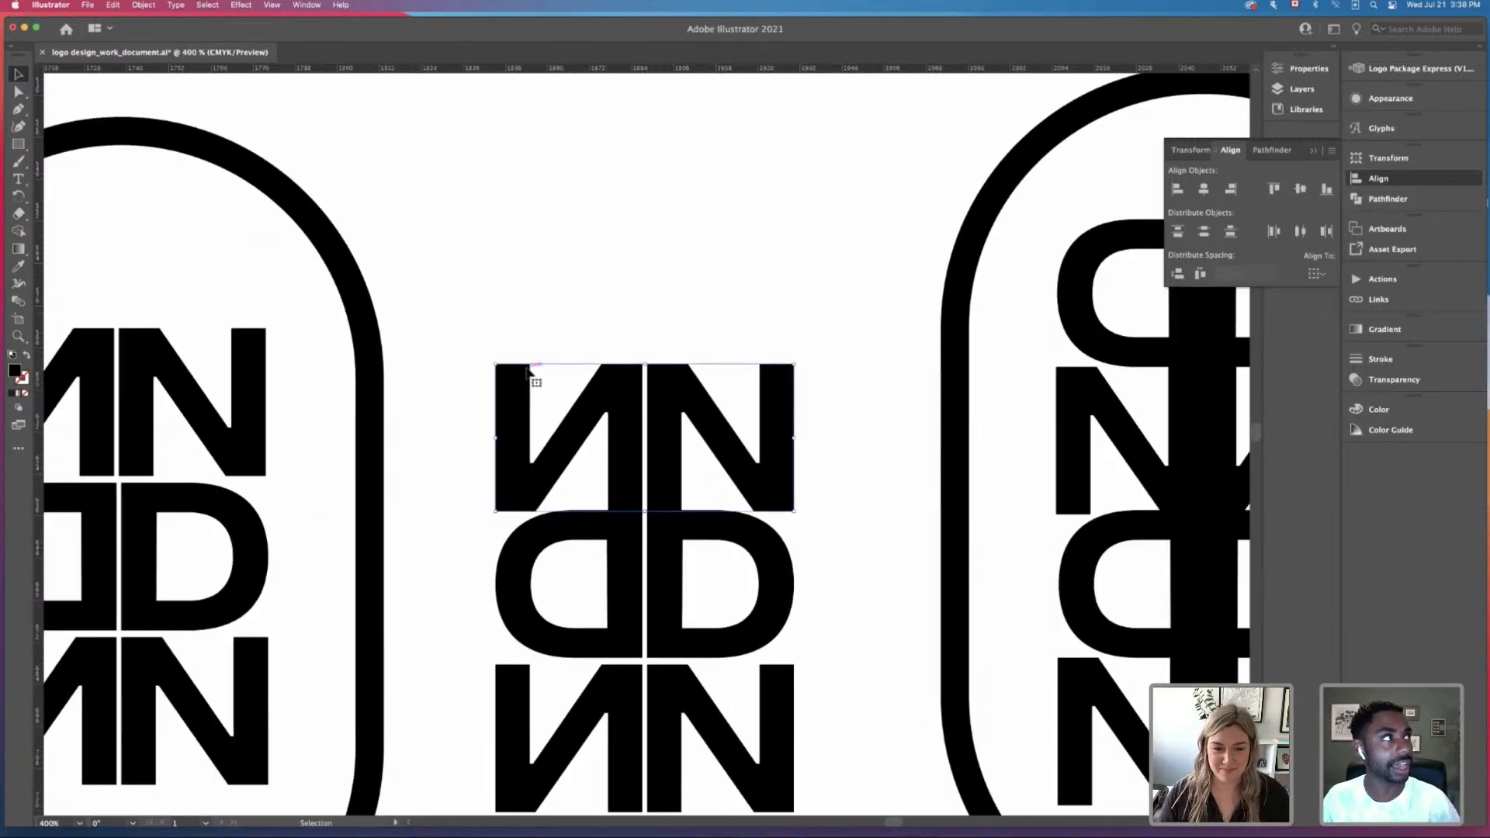
click(629, 287)
Step: Extend the outer stems of the loose mark's top N pair down into the sides of the Ds to join the letters
key(a)
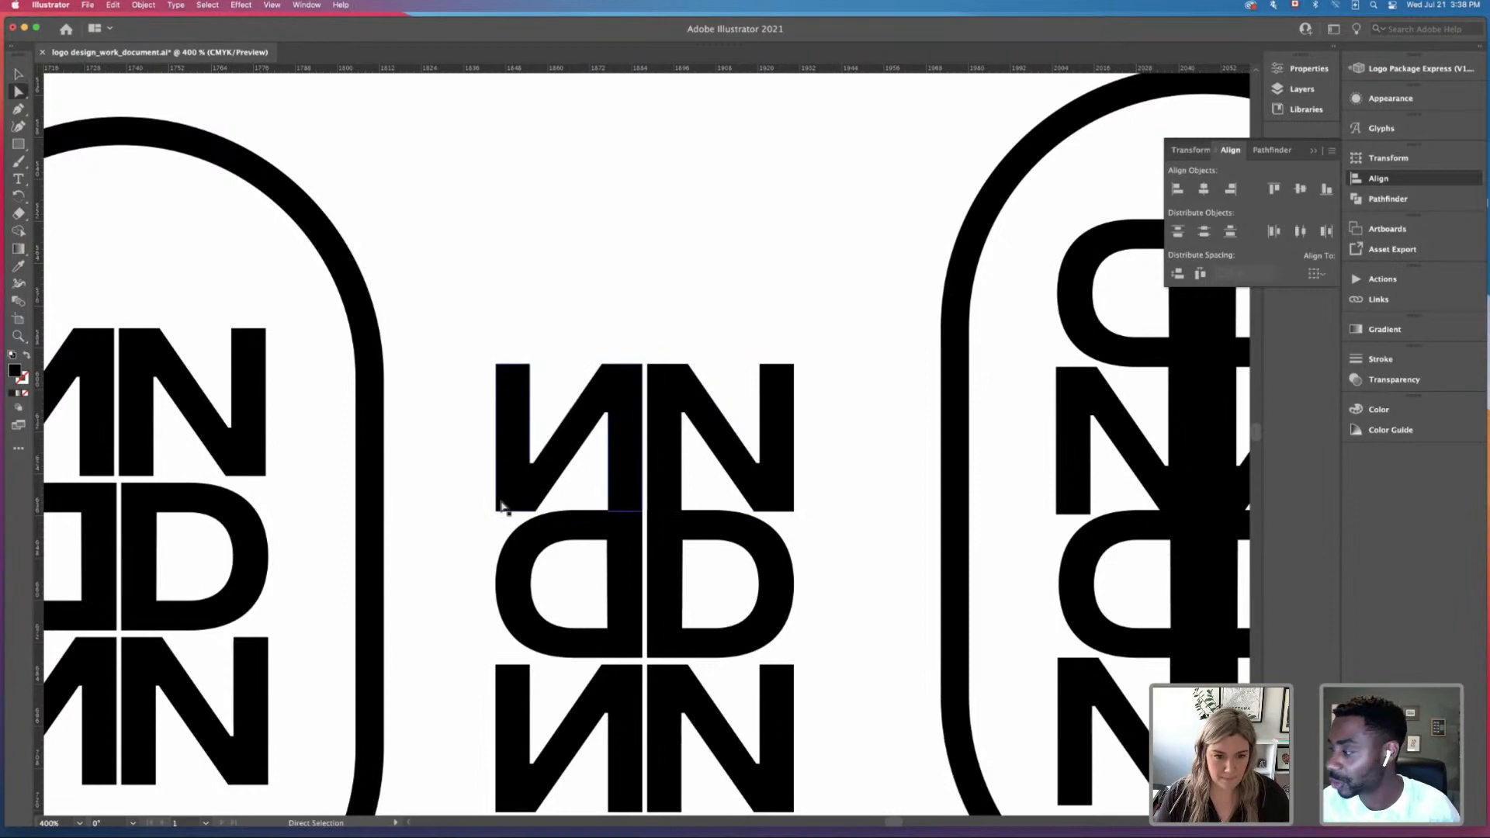
drag(495, 514, 498, 581)
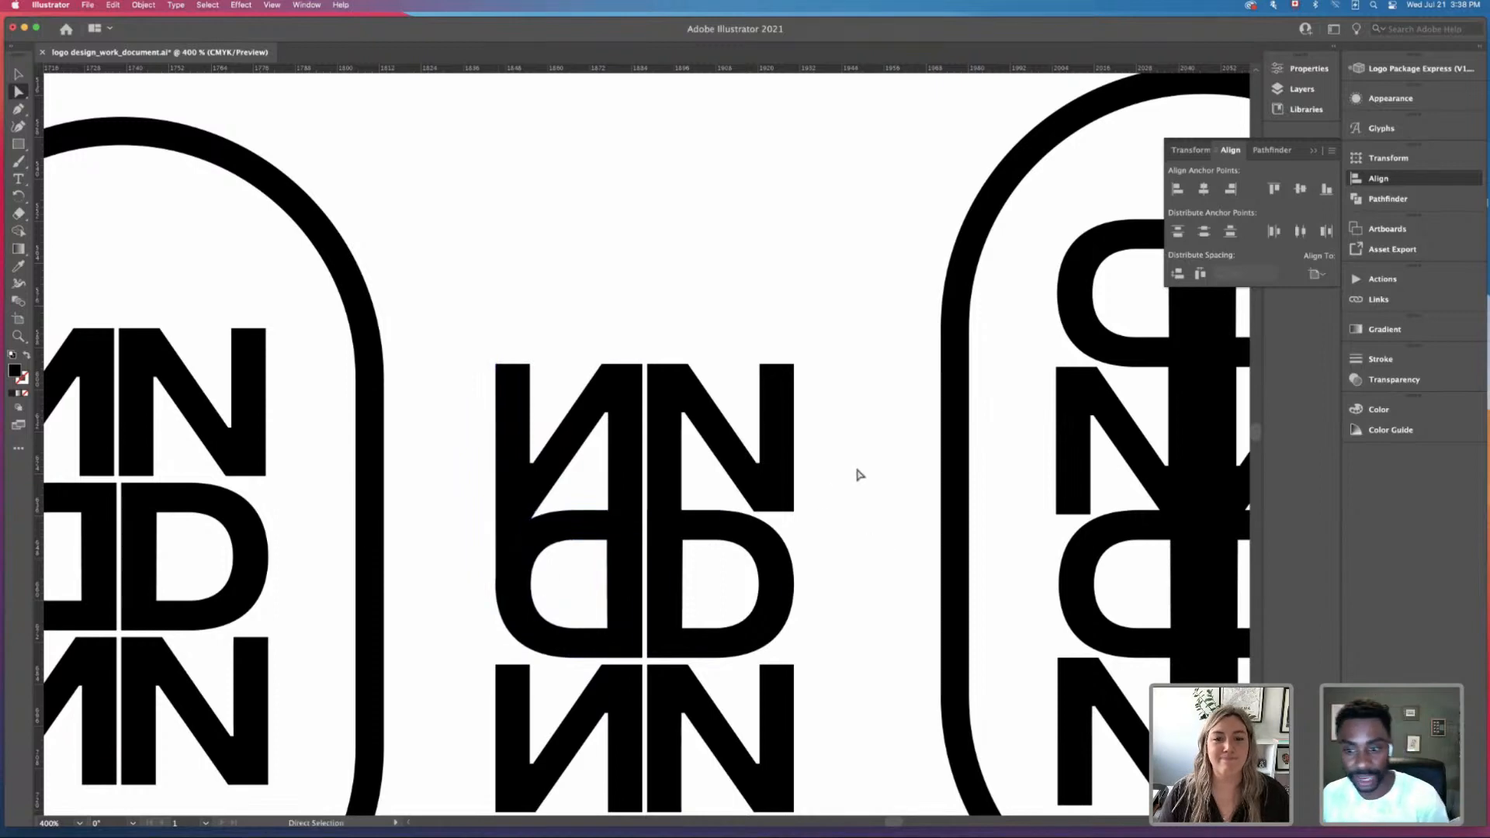
click(794, 511)
drag(795, 513, 797, 593)
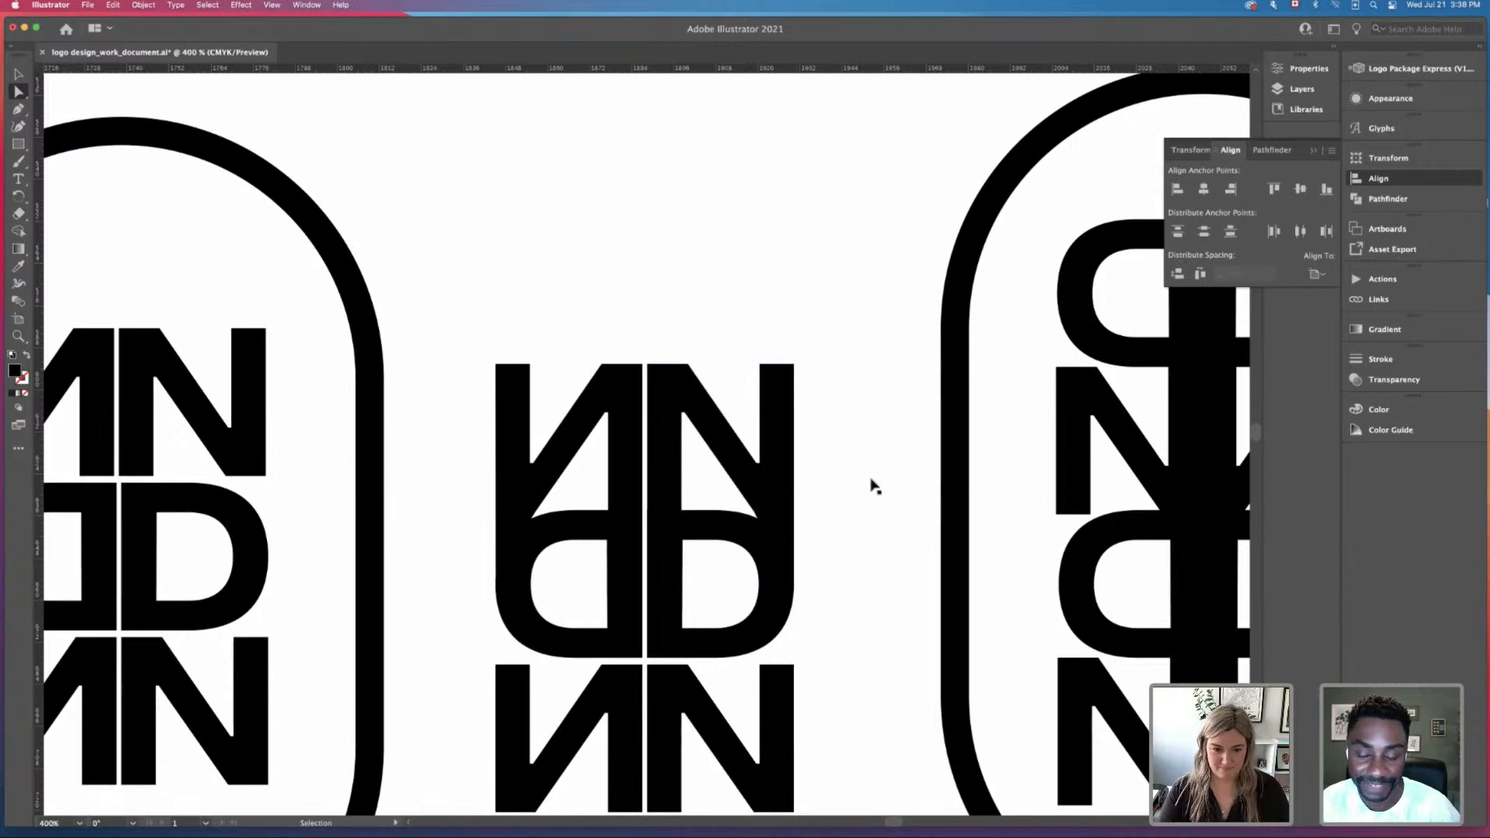
key(super+minus)
key(super+minus)
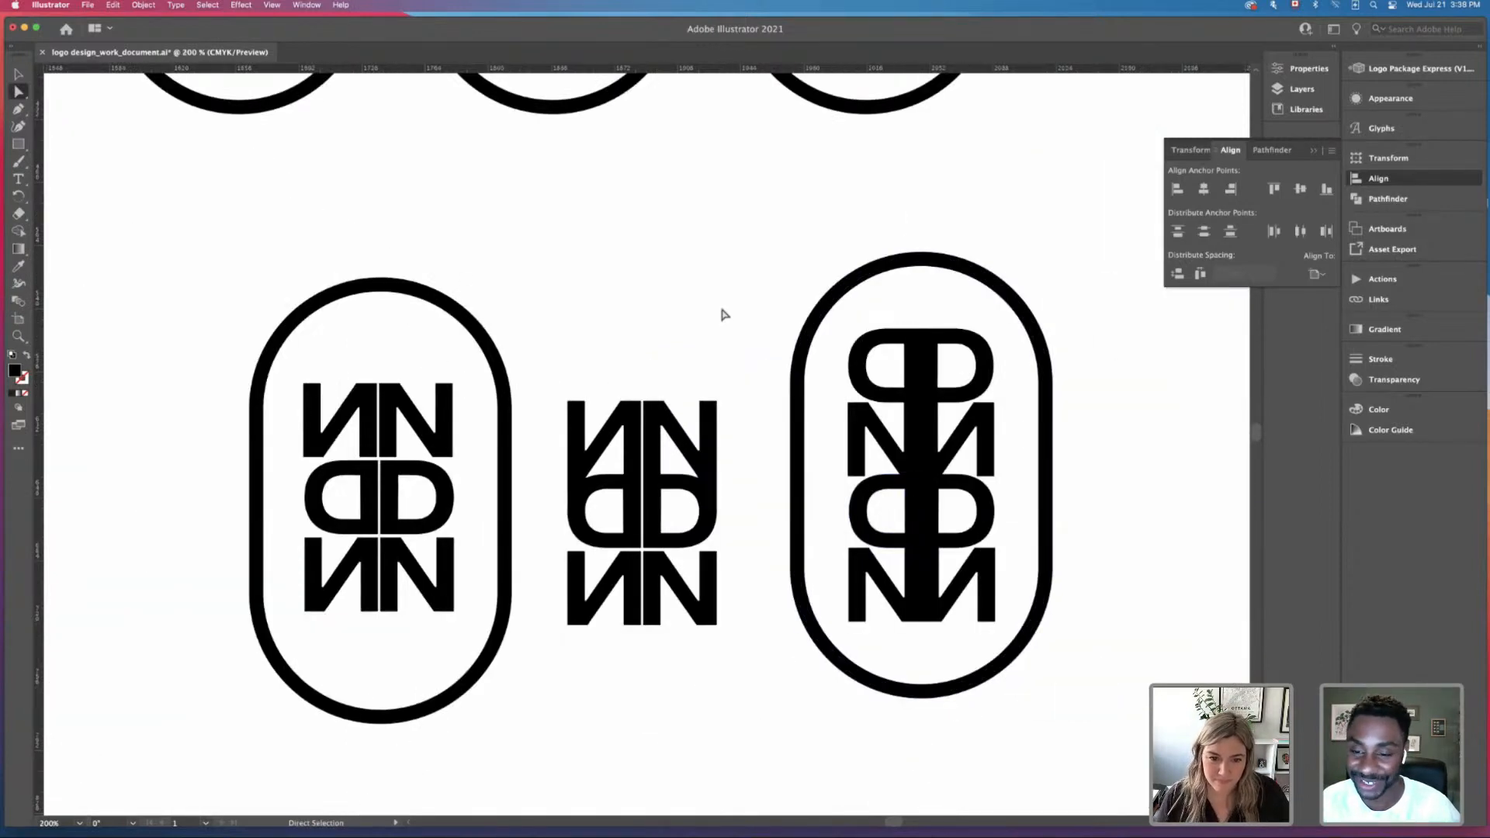
Step: Duplicate the joined N-over-D pair directly above the loose N-D-N mark
click(18, 74)
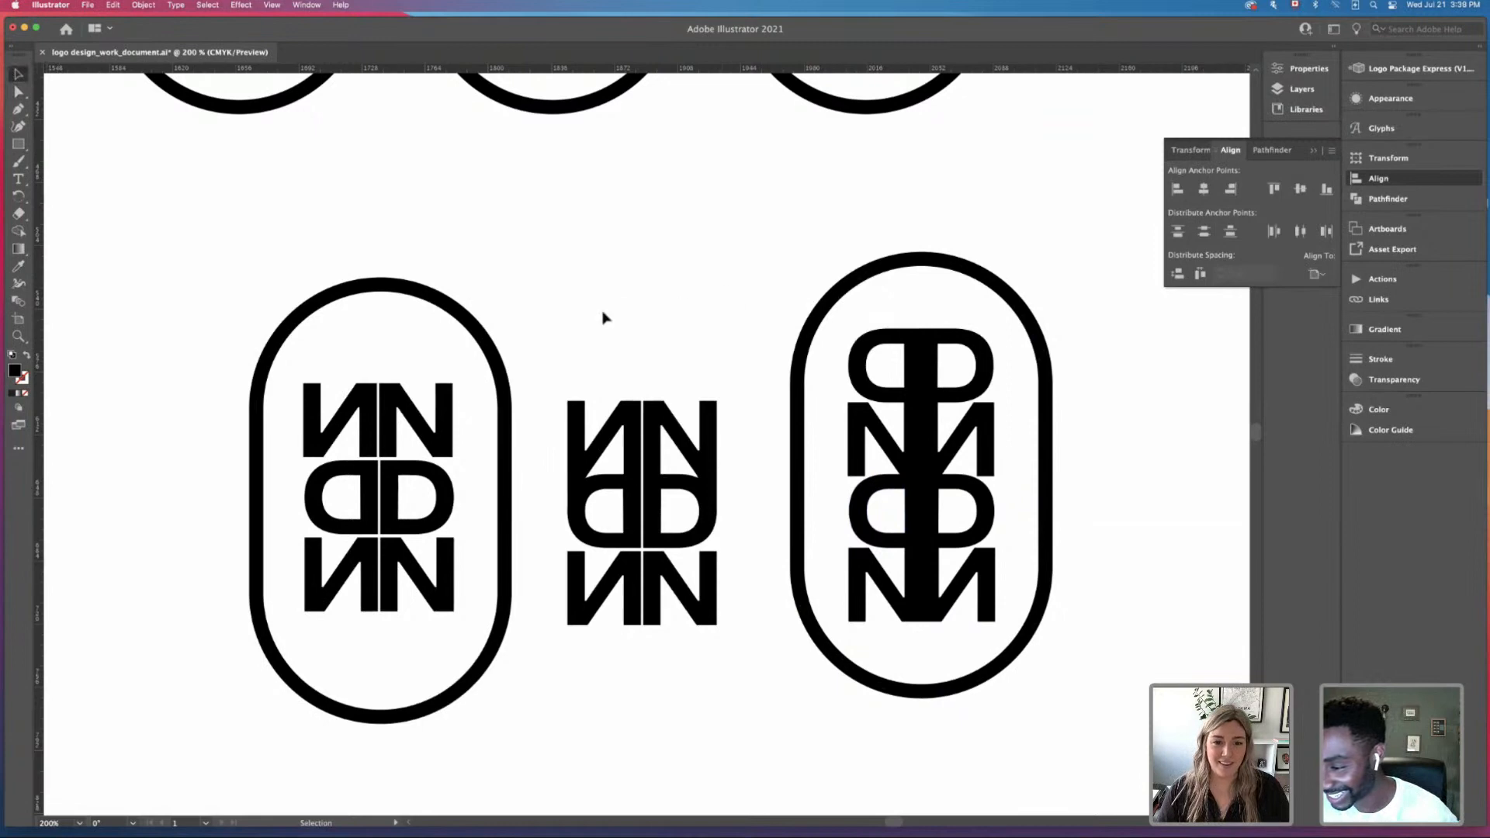
click(715, 513)
click(637, 299)
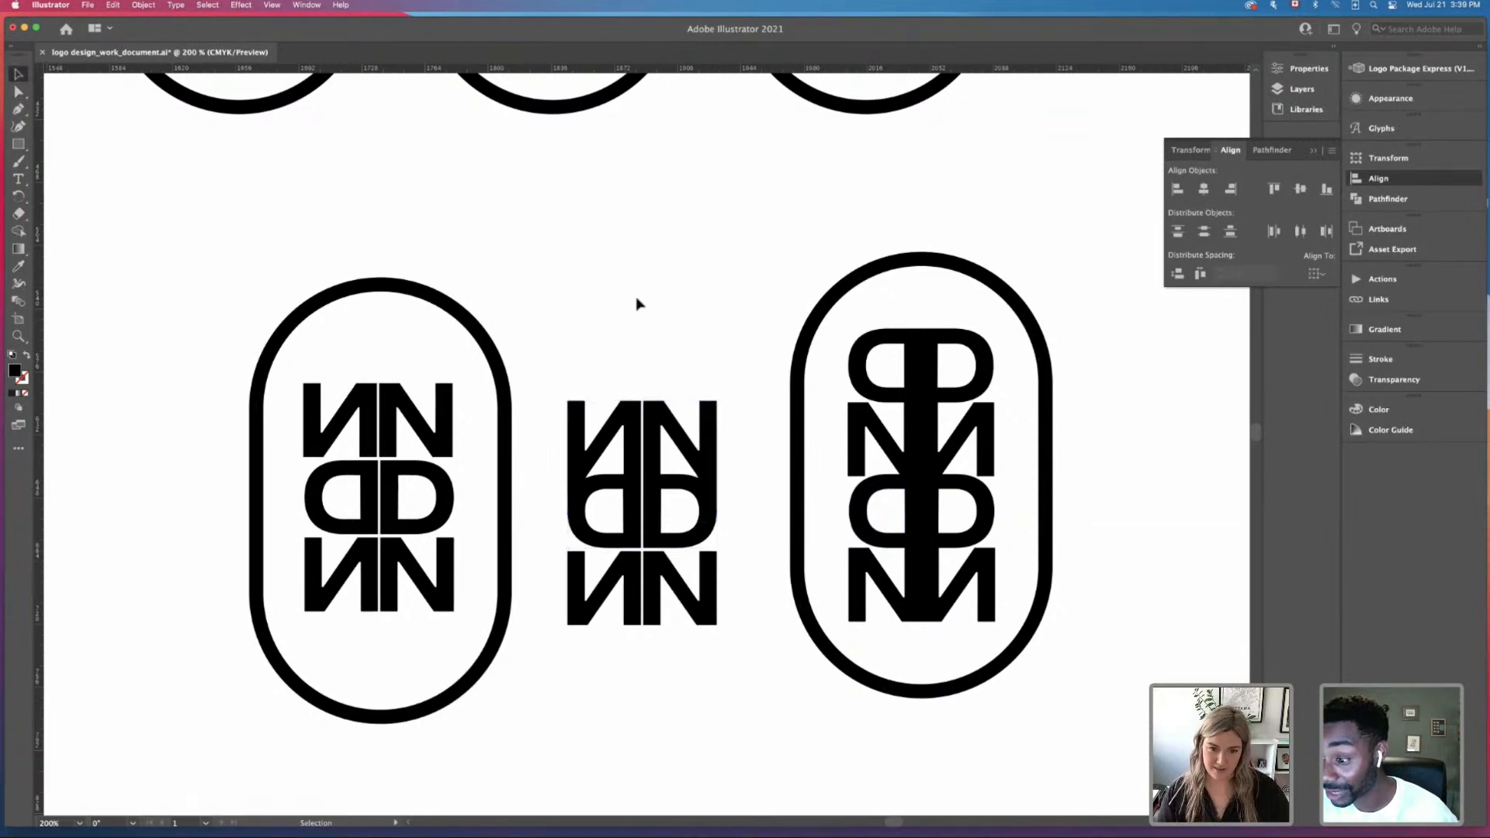
key(super+equal)
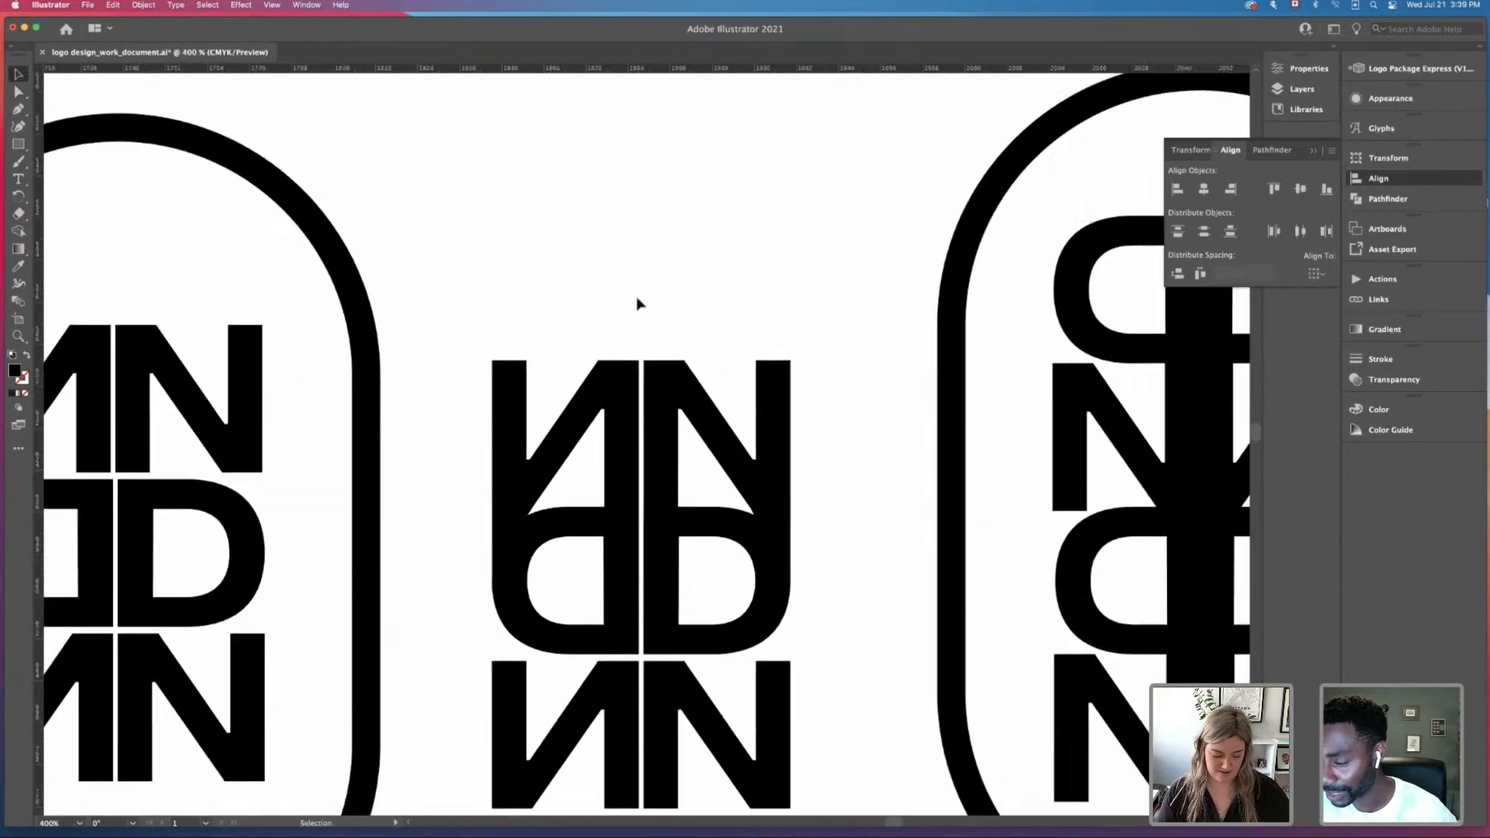
drag(509, 309, 759, 261)
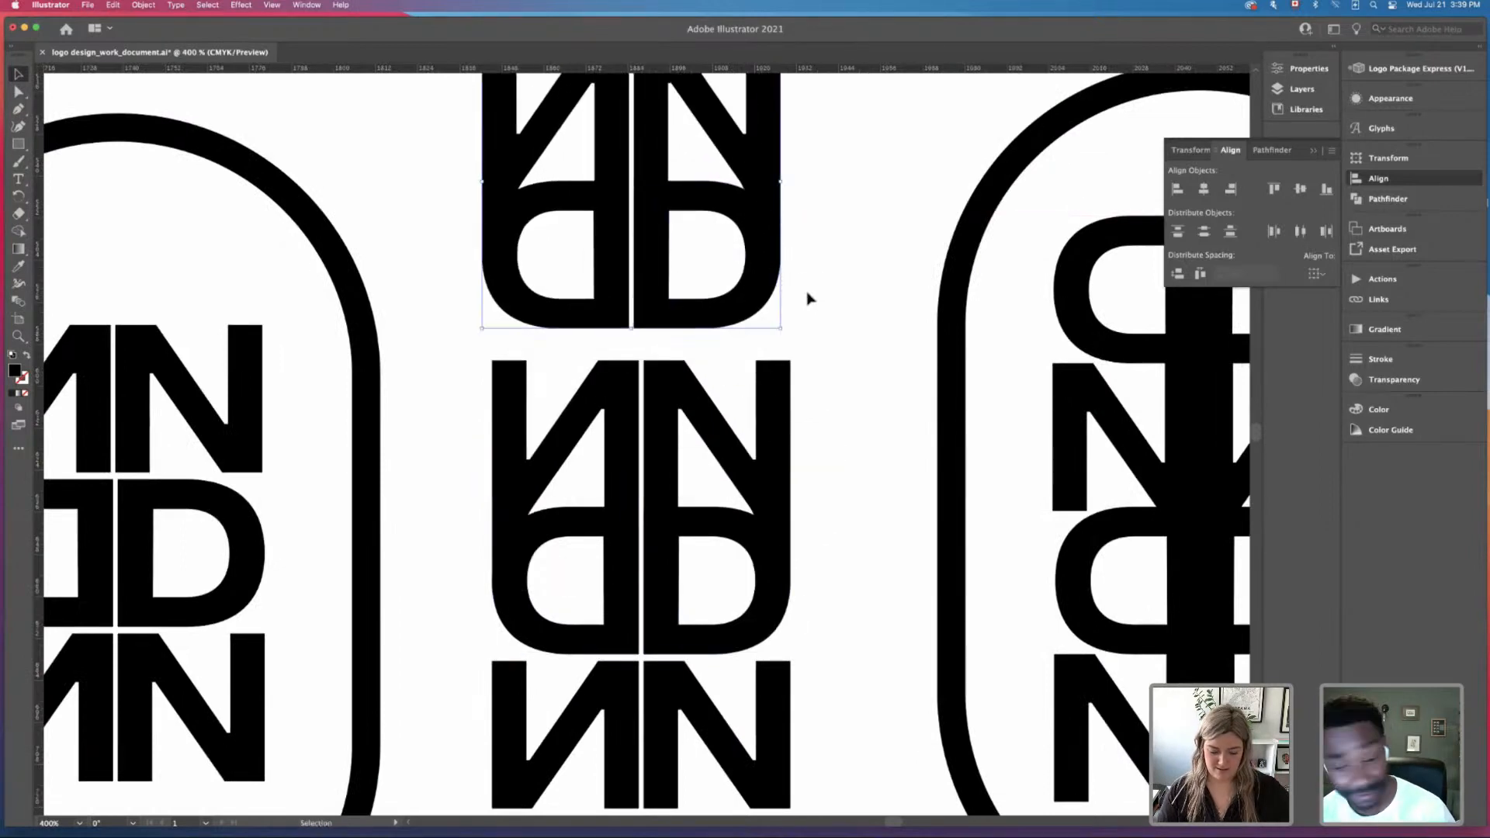
key(super+minus)
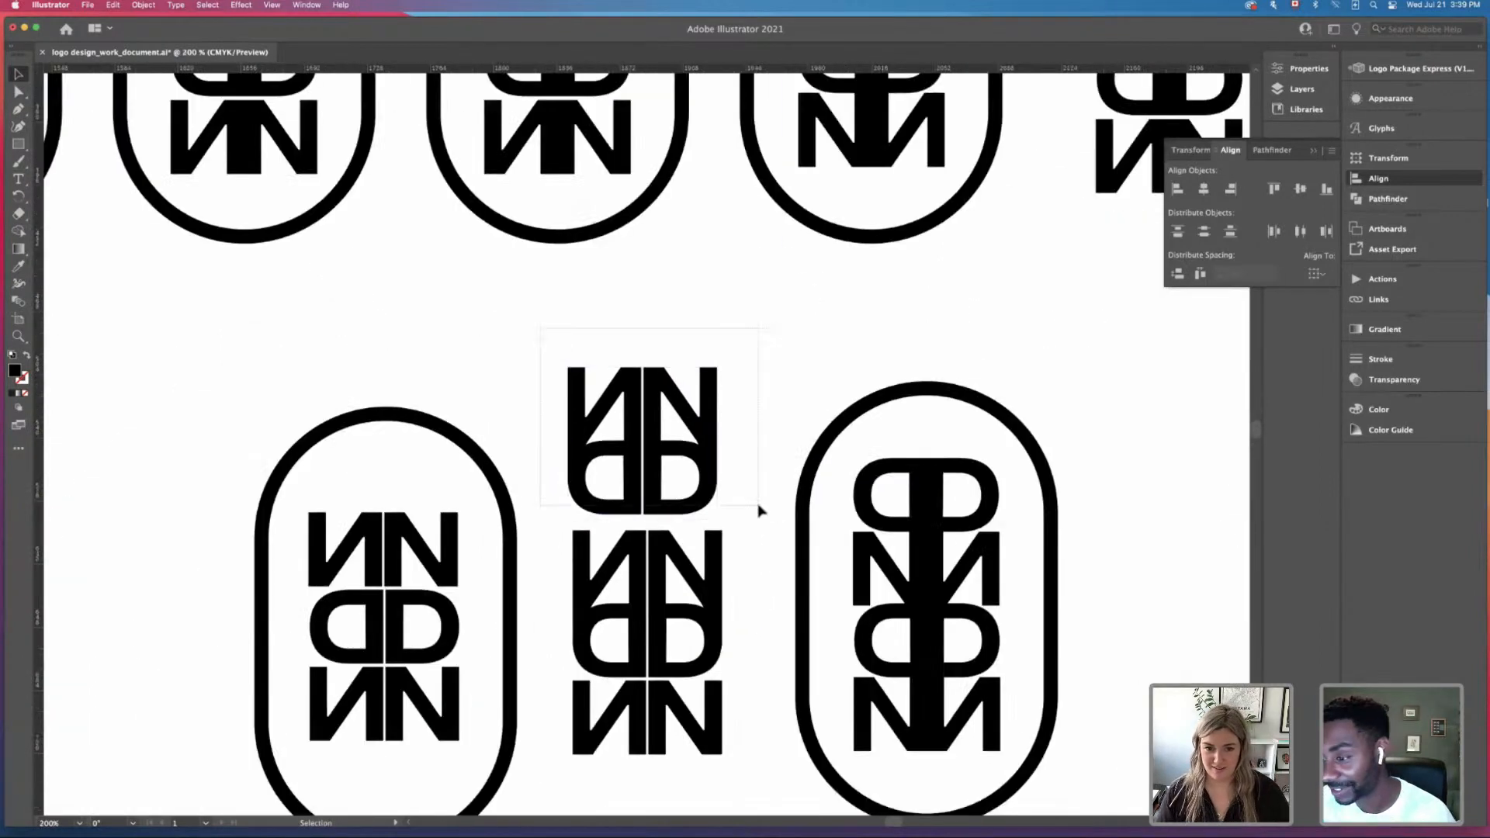
key(a)
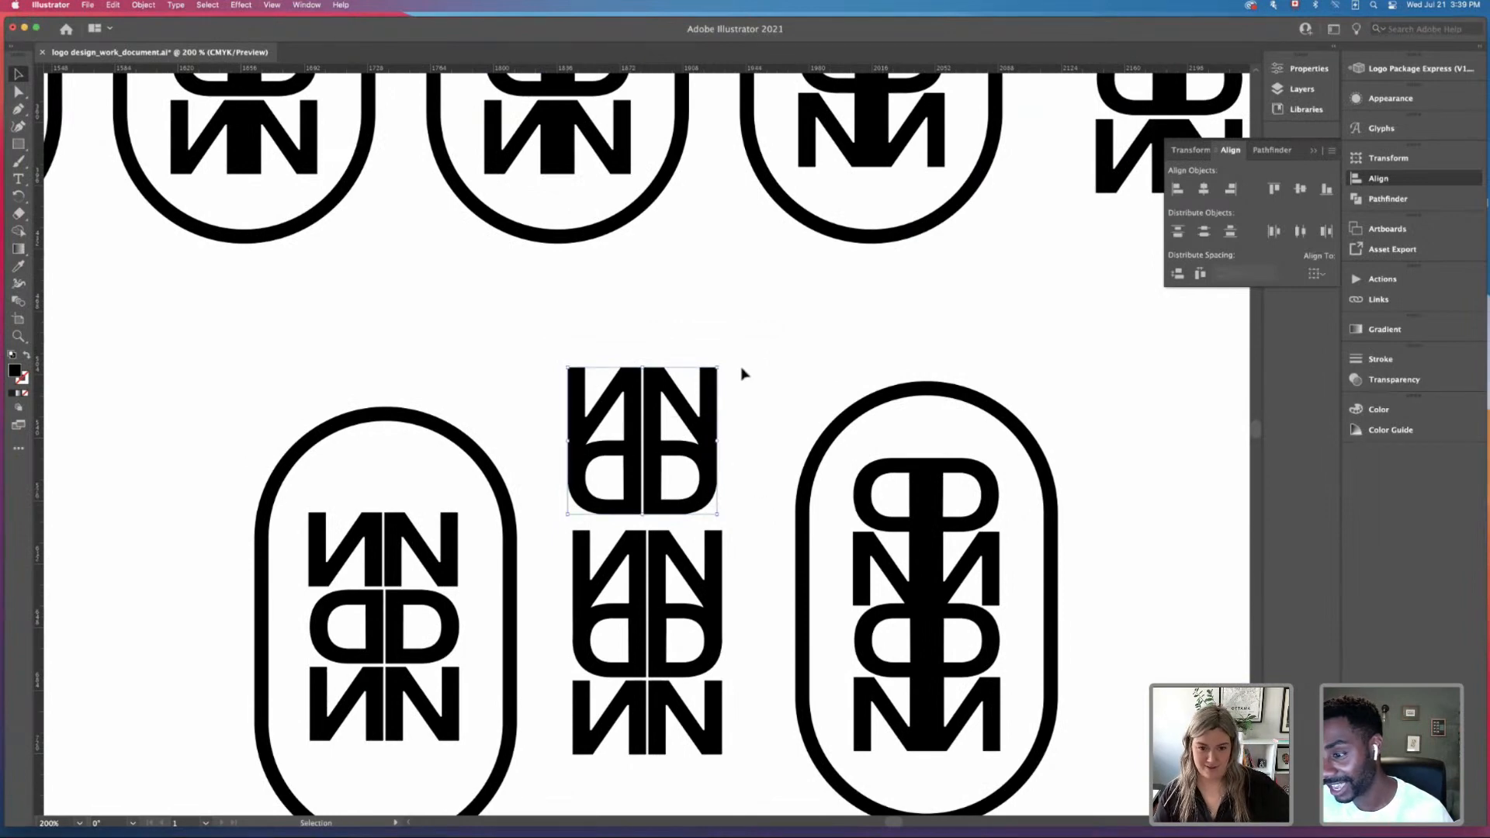
key(v)
click(686, 512)
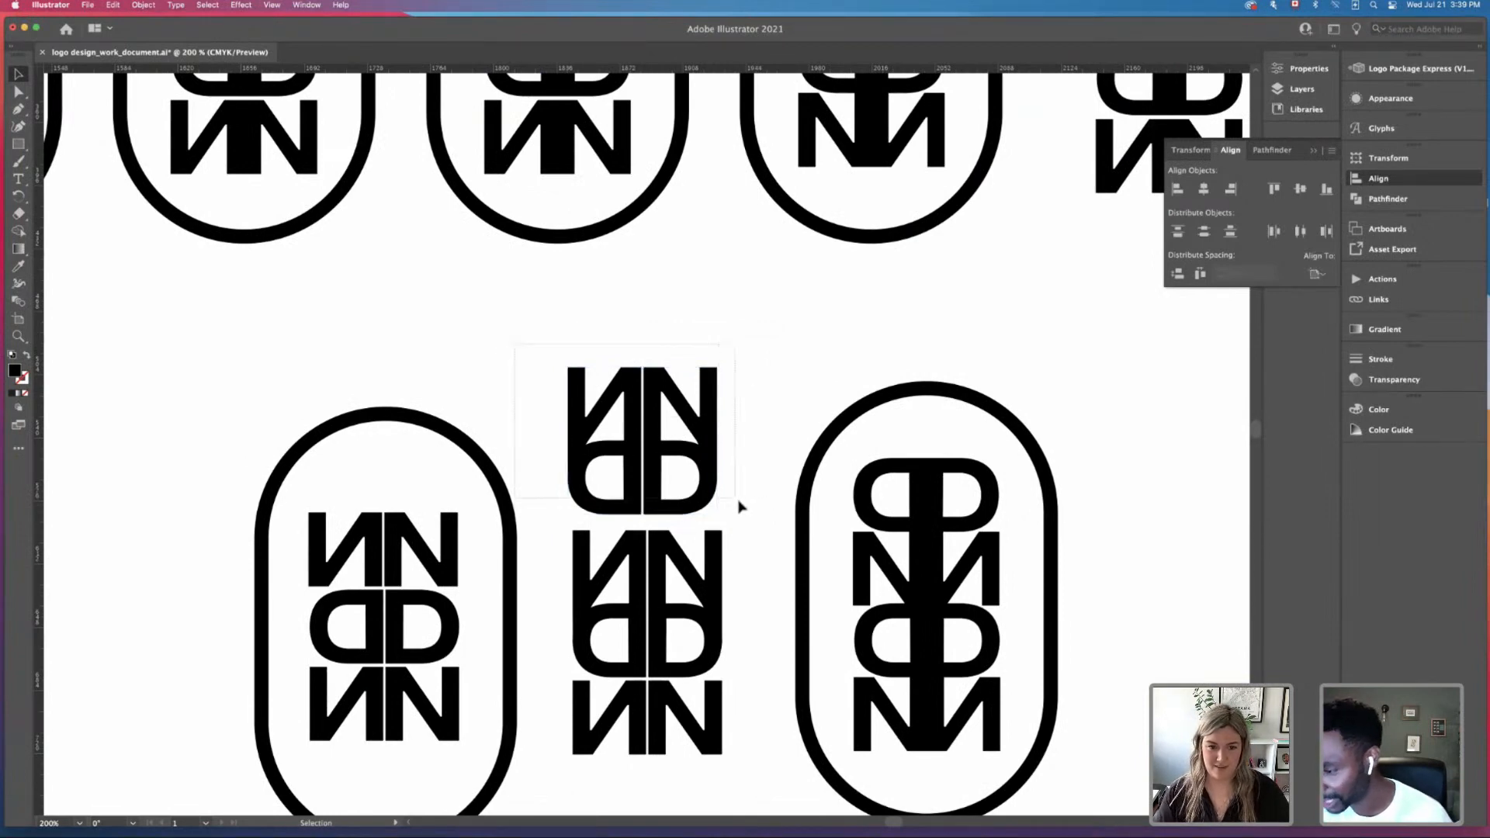
click(143, 4)
mouse_move(165, 33)
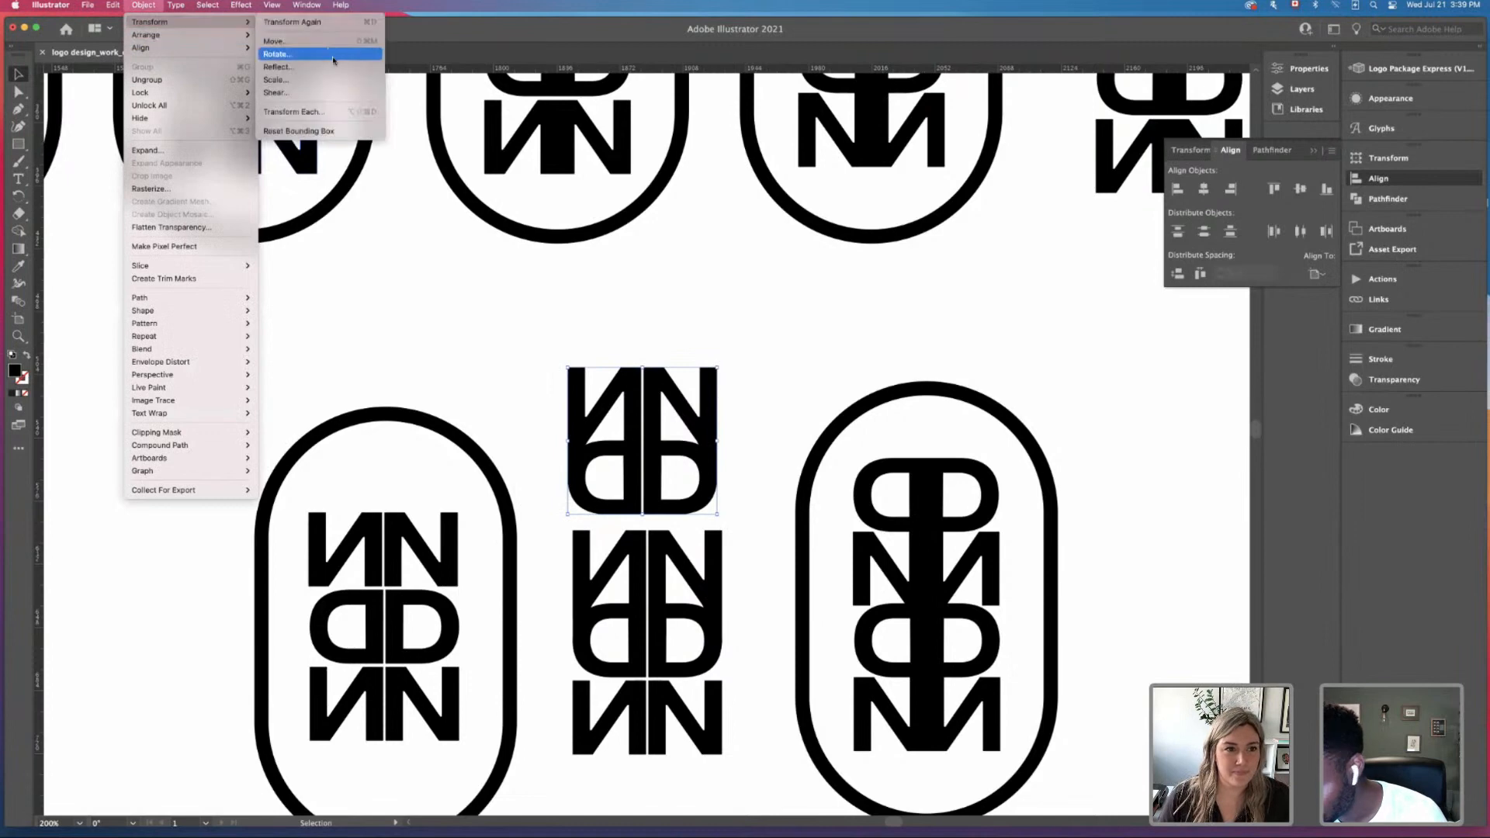
click(613, 312)
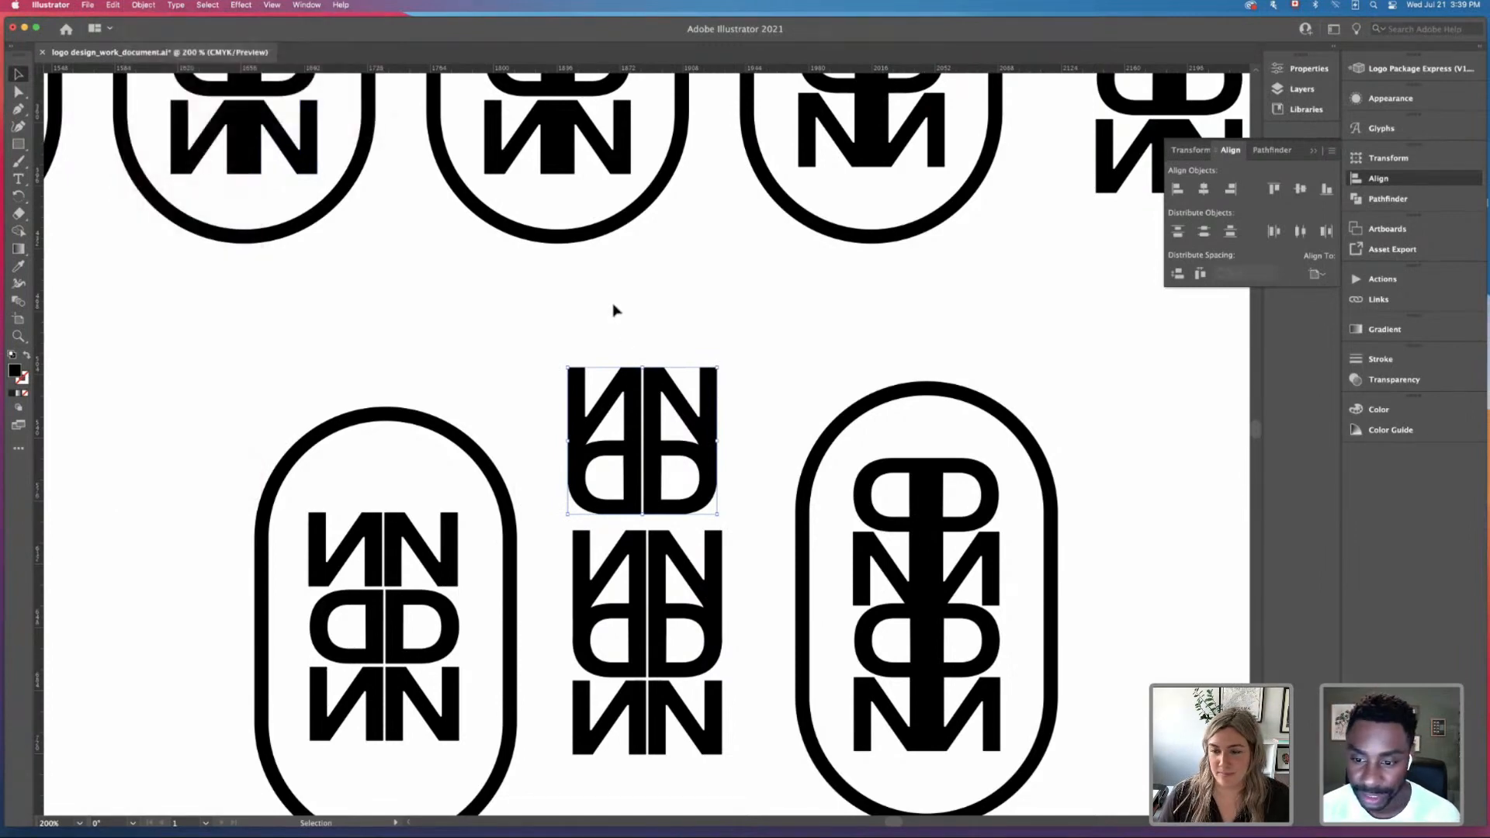
Step: Review the badge variations, compare them with the hand-drawn sketches in NIYO D_ INSPO.pdf in Acrobat, and return to Illustrator
key(super+minus)
key(super+minus)
key(super+minus)
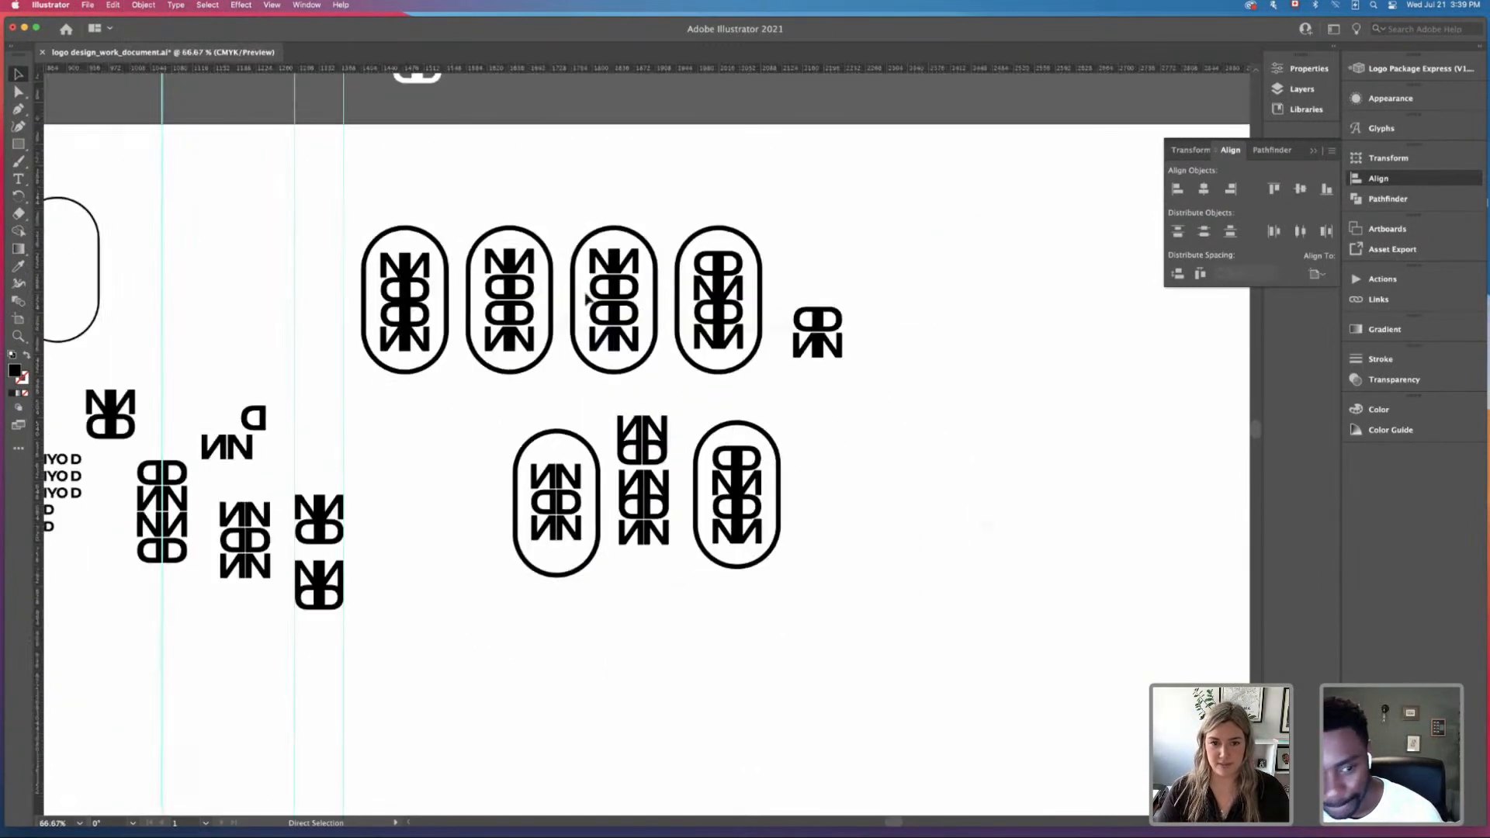
drag(485, 354, 595, 349)
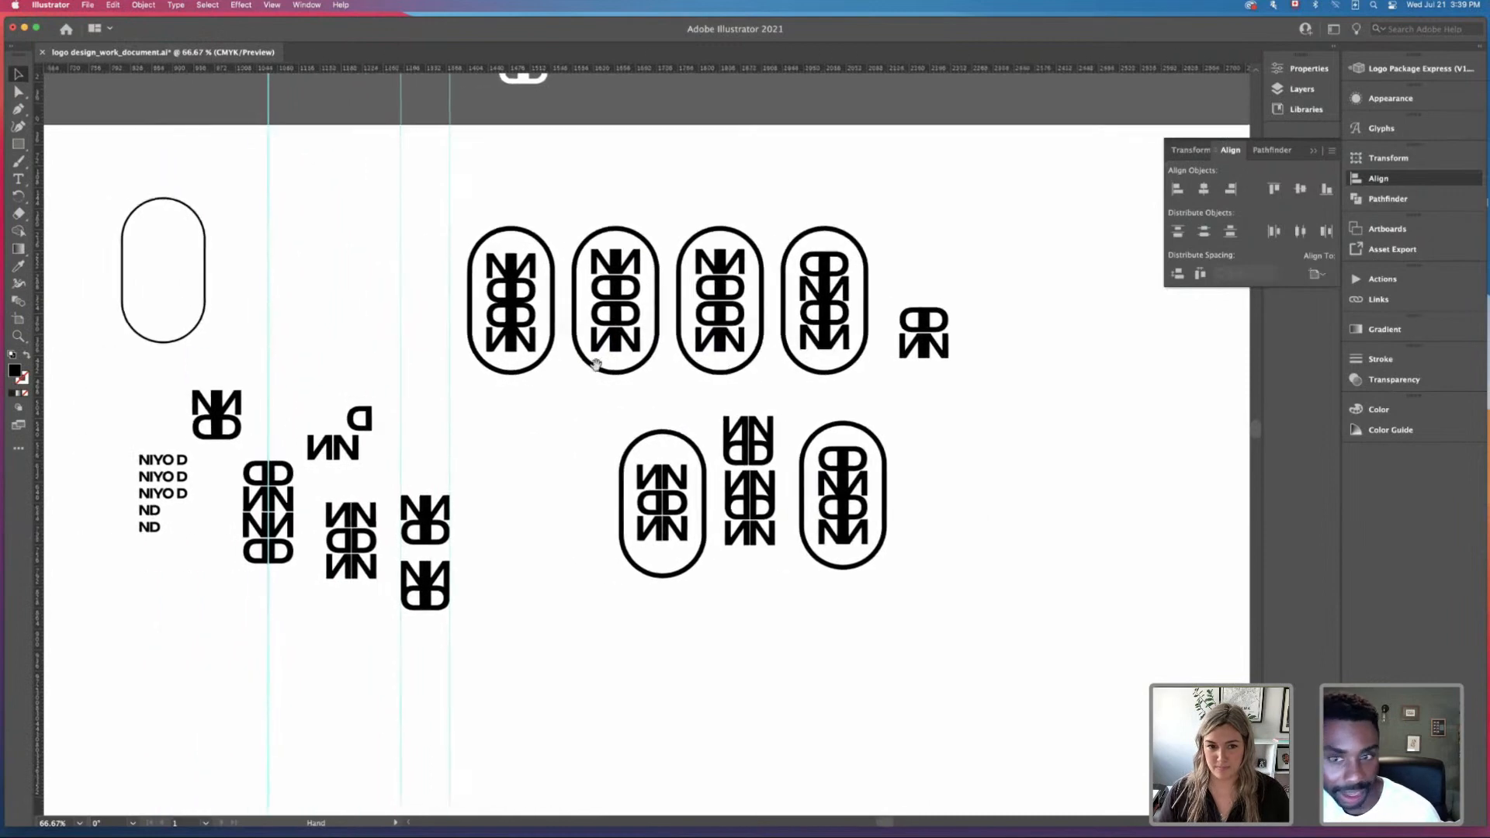
click(578, 459)
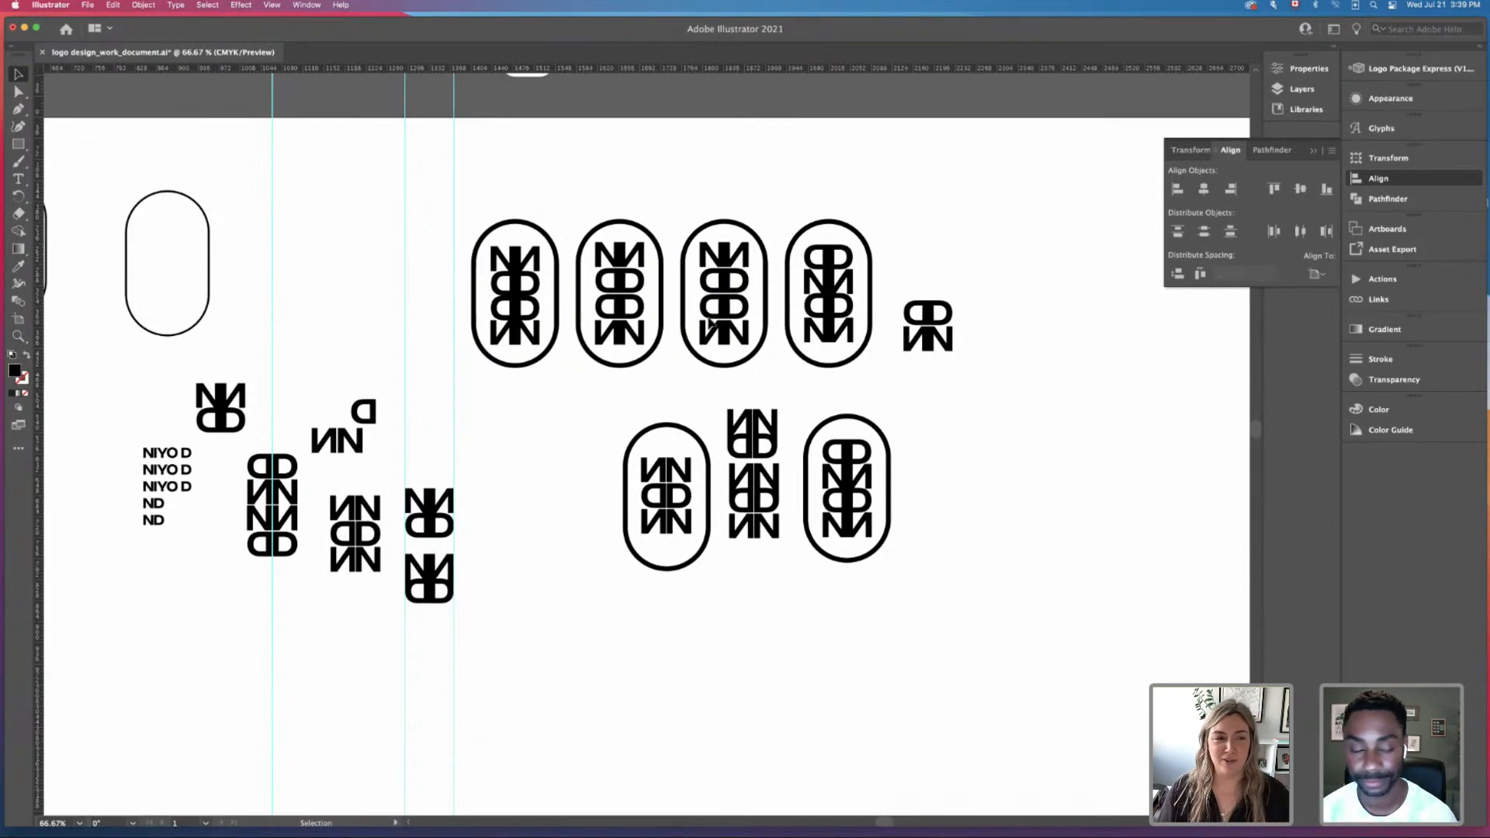
click(24, 29)
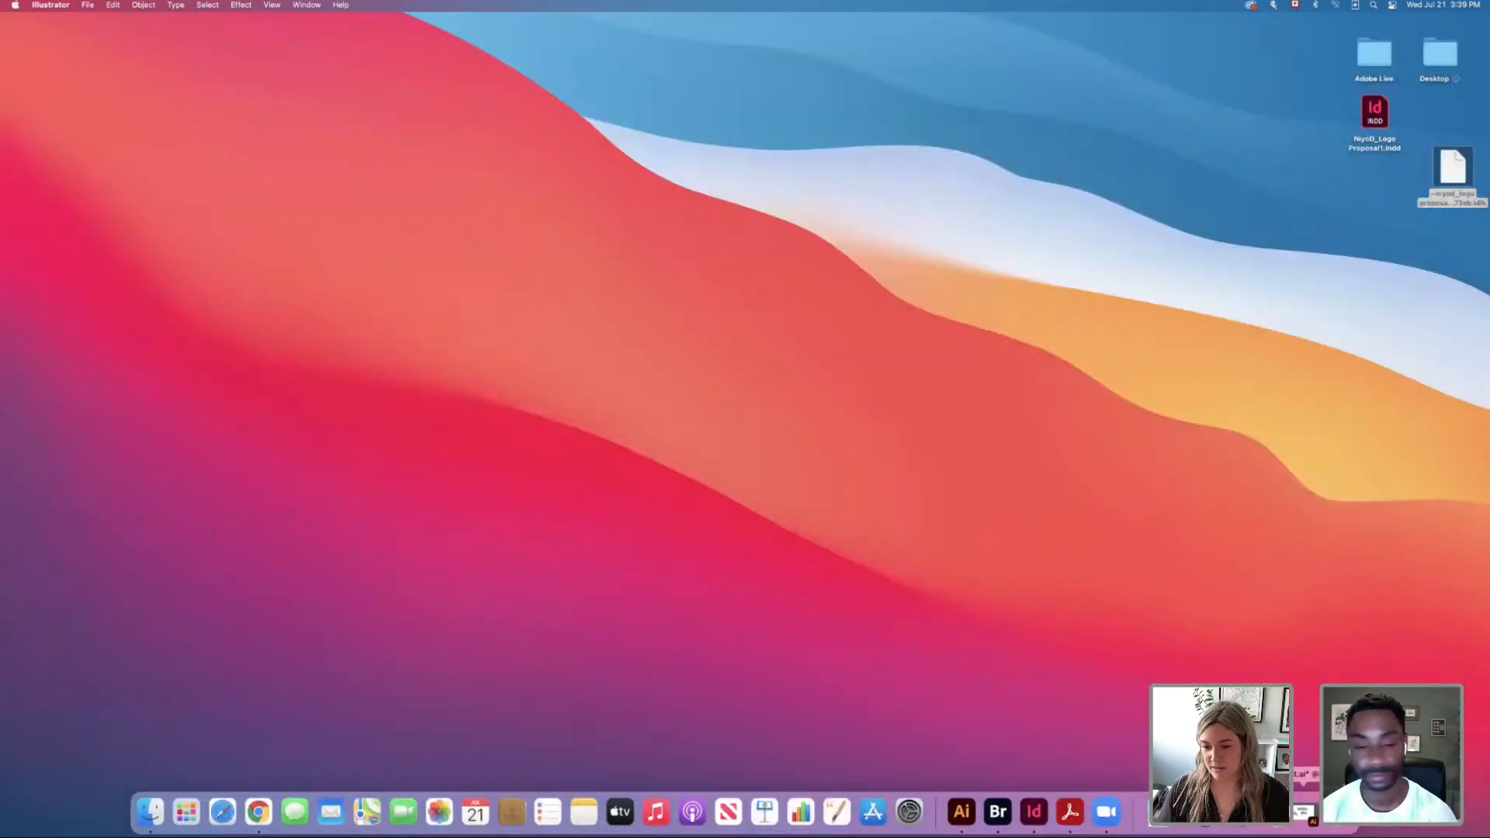
click(1265, 811)
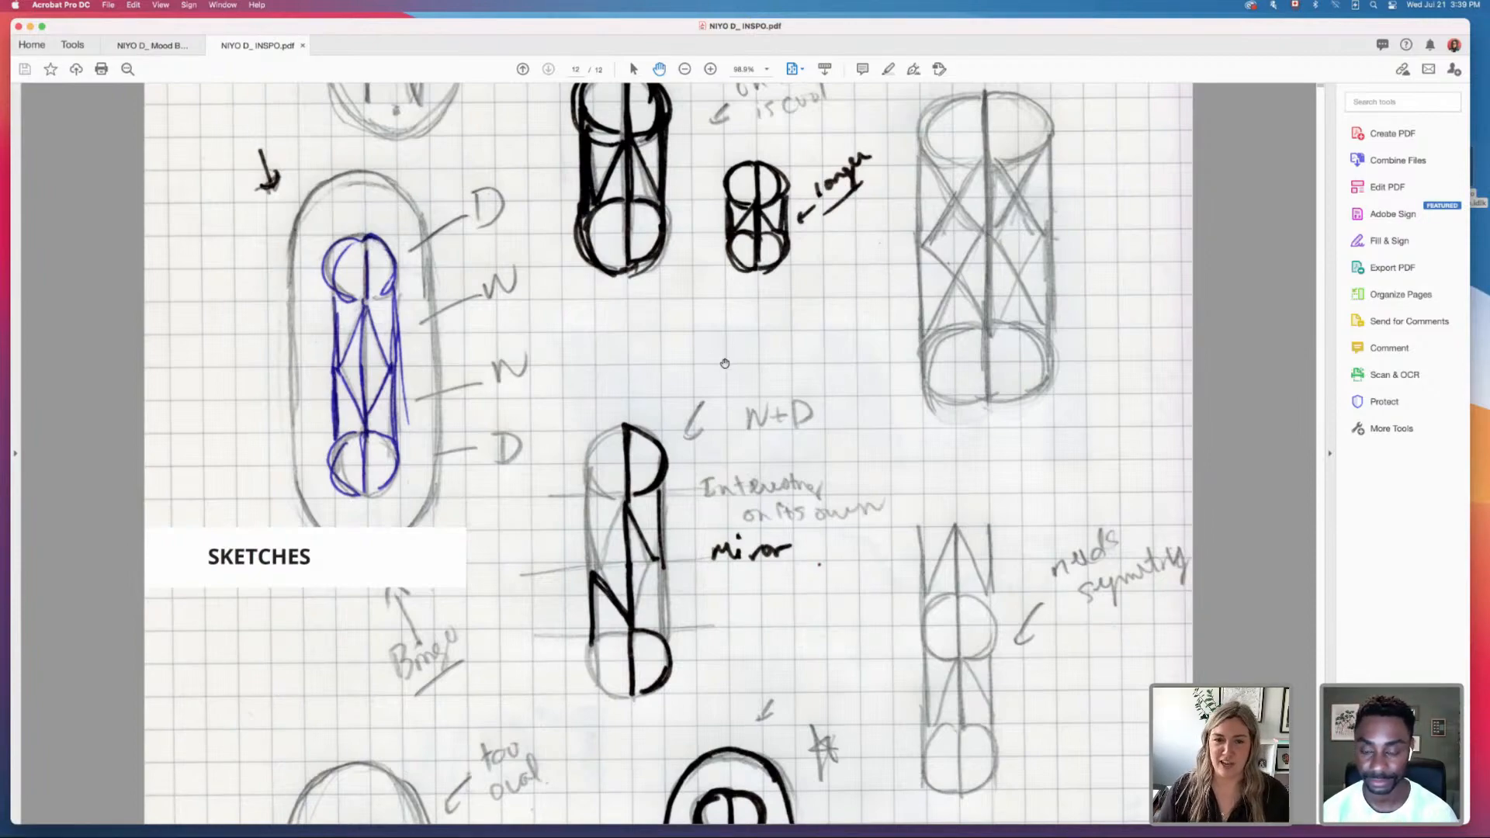
scroll(725, 363, up, 10)
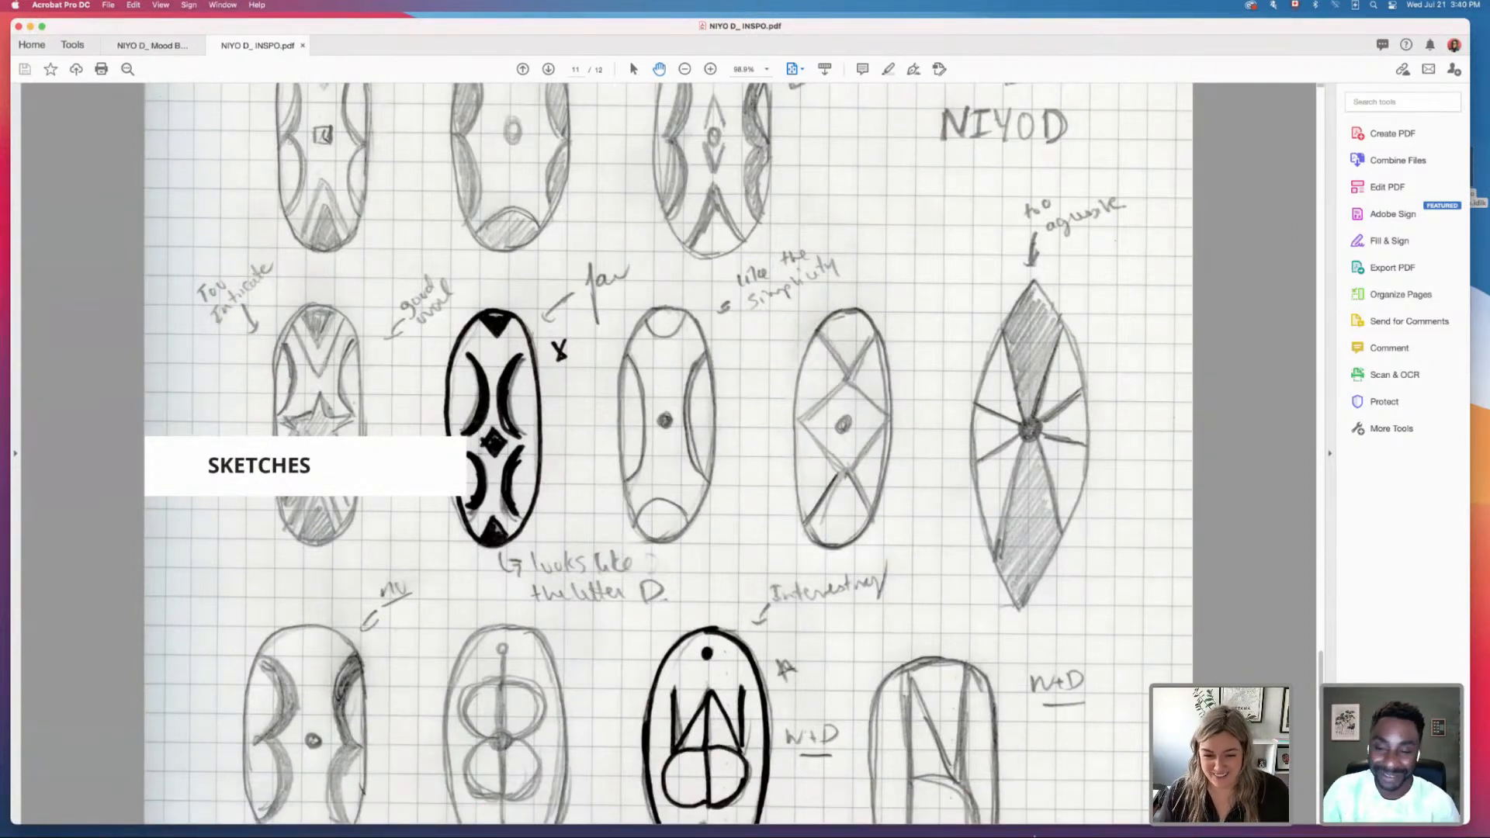
click(993, 812)
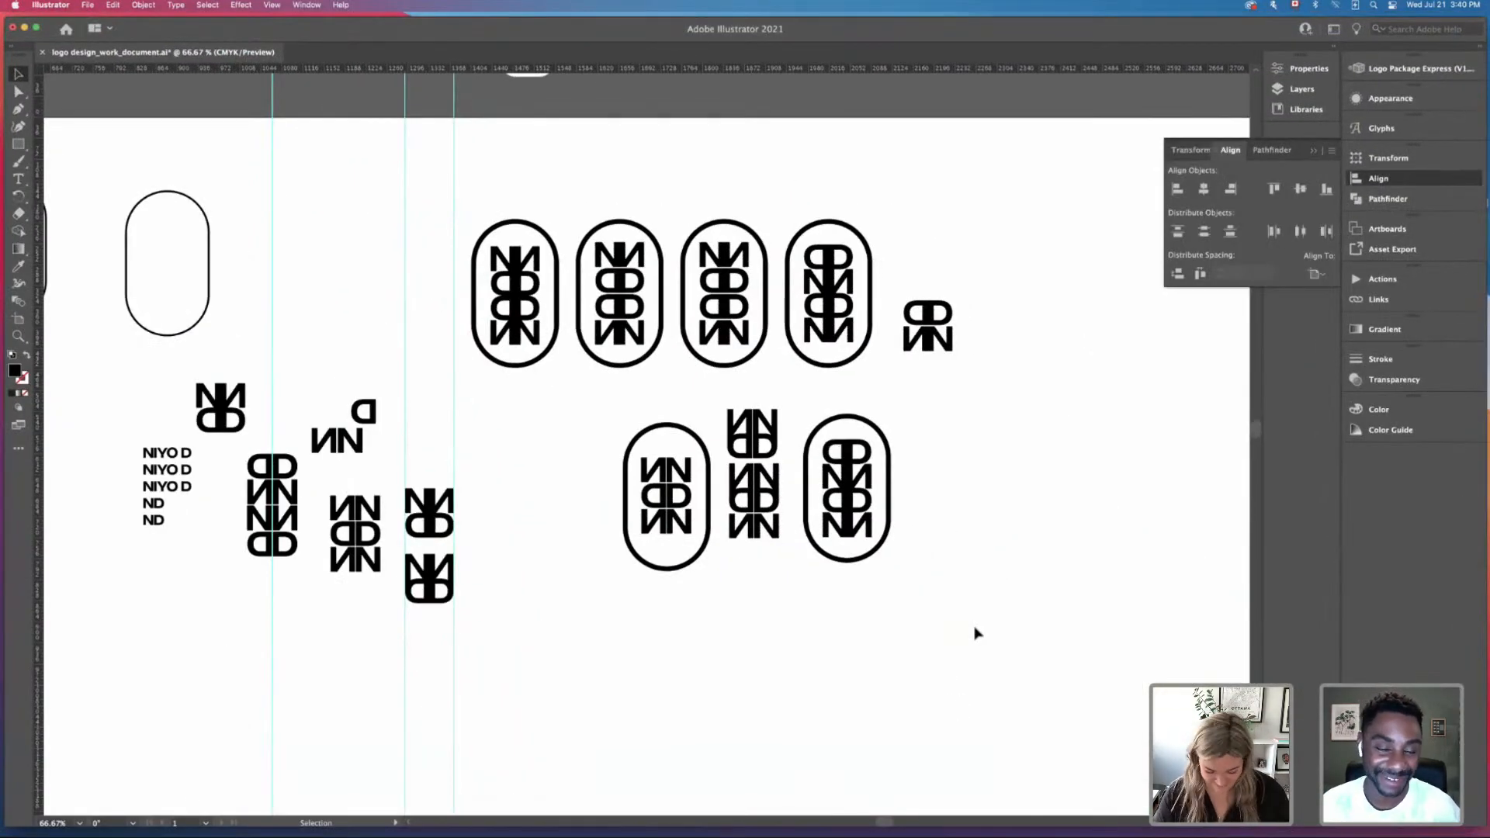
Step: Reflect the joined N-over-D pair above the loose mark across the horizontal axis so the Ds sit on top
key(super+equal)
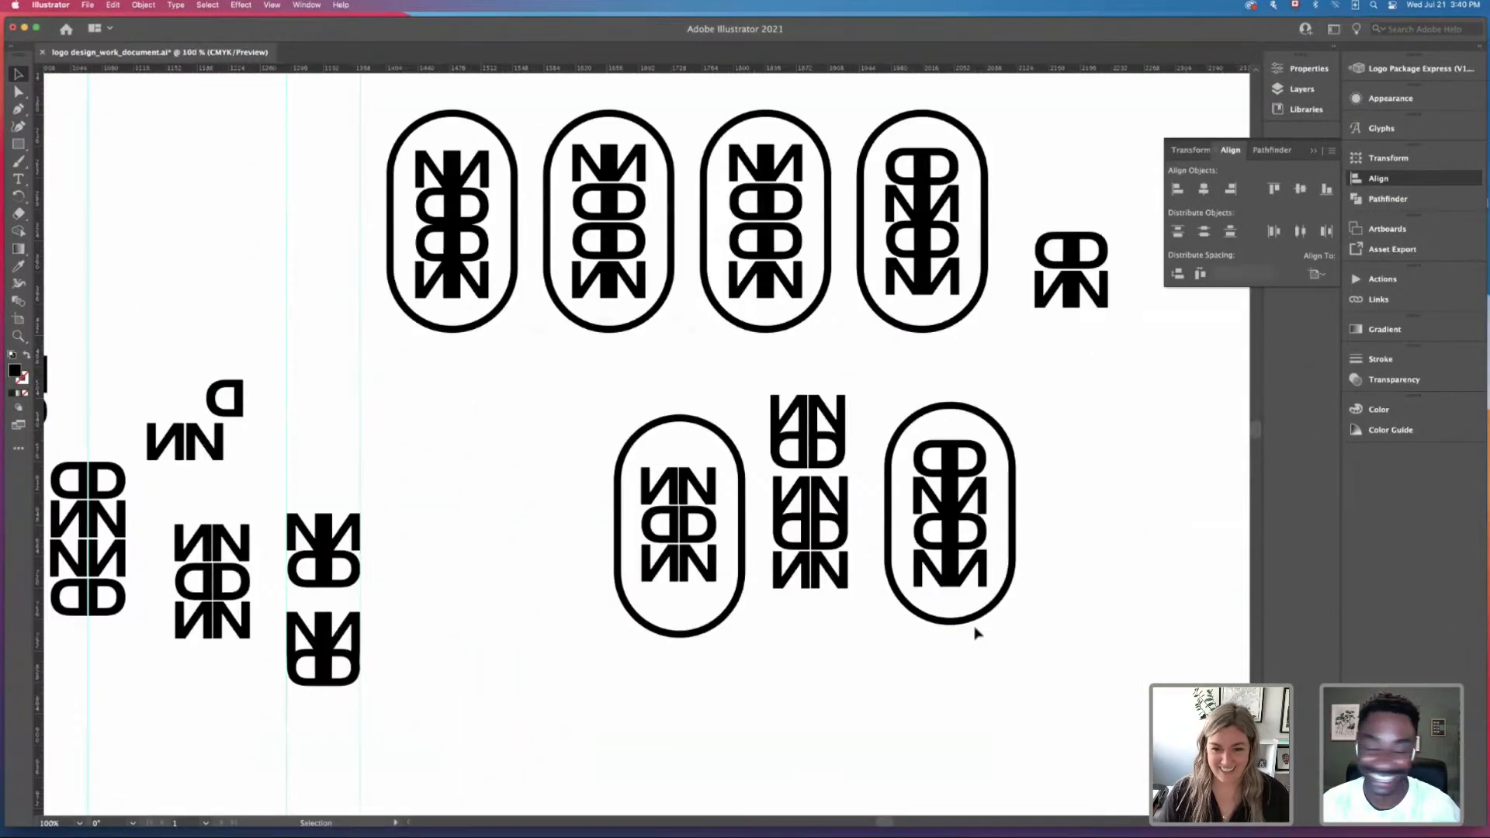
key(super+equal)
key(super+equal)
key(super+equal)
drag(1007, 576, 554, 556)
click(713, 335)
click(145, 5)
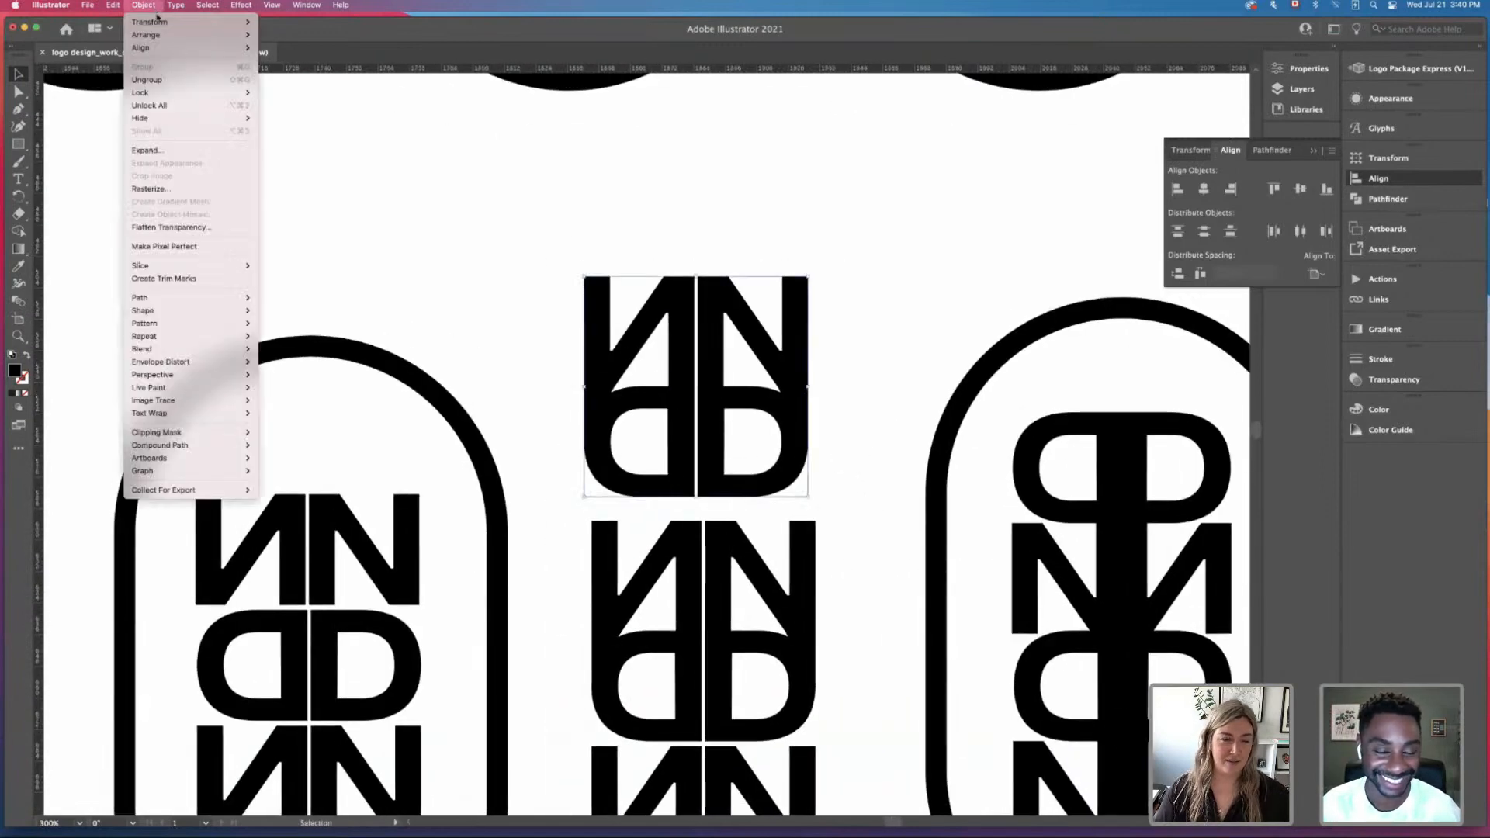
mouse_move(178, 38)
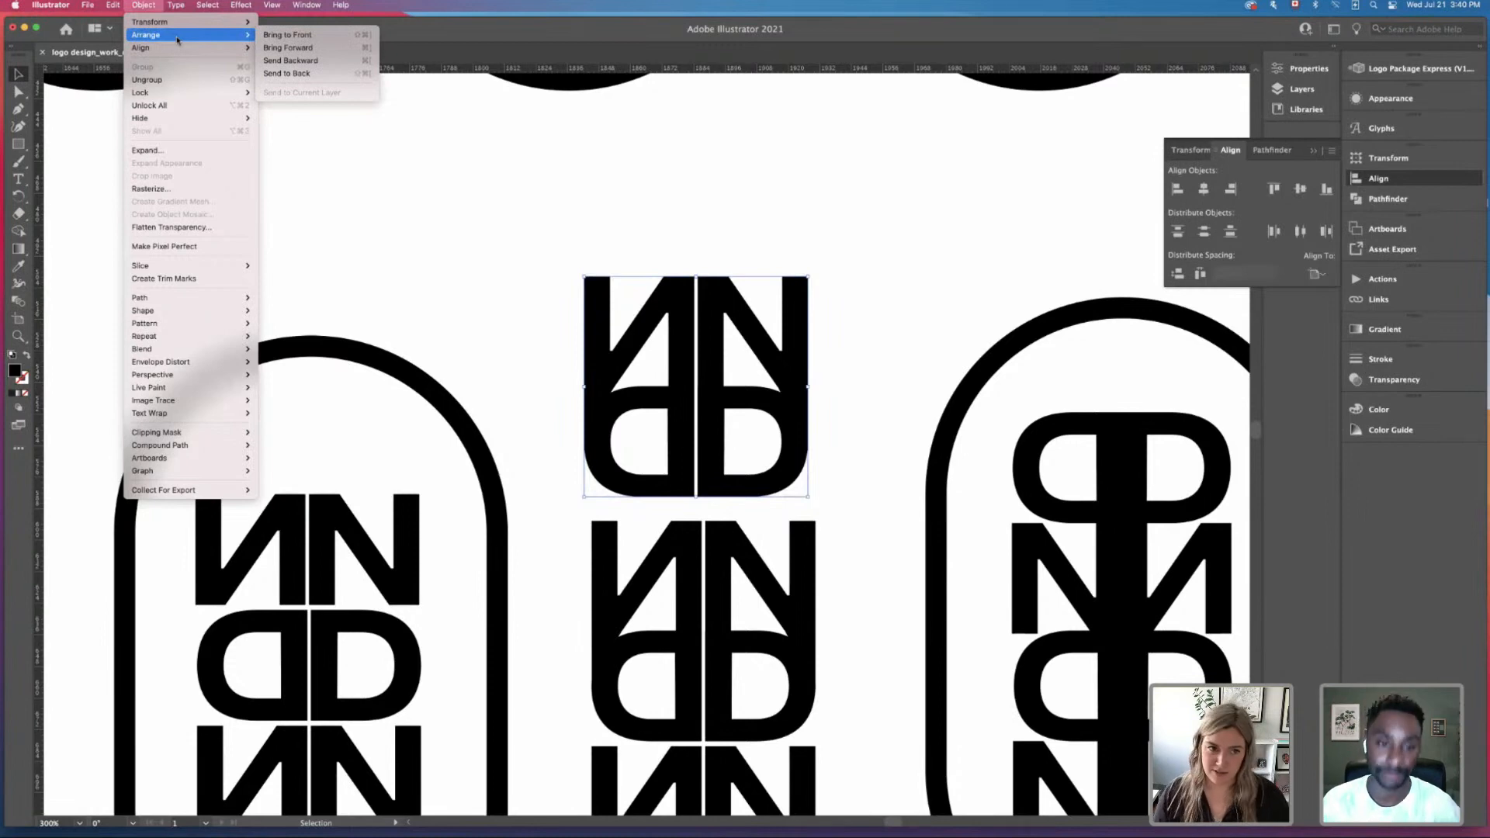
mouse_move(237, 51)
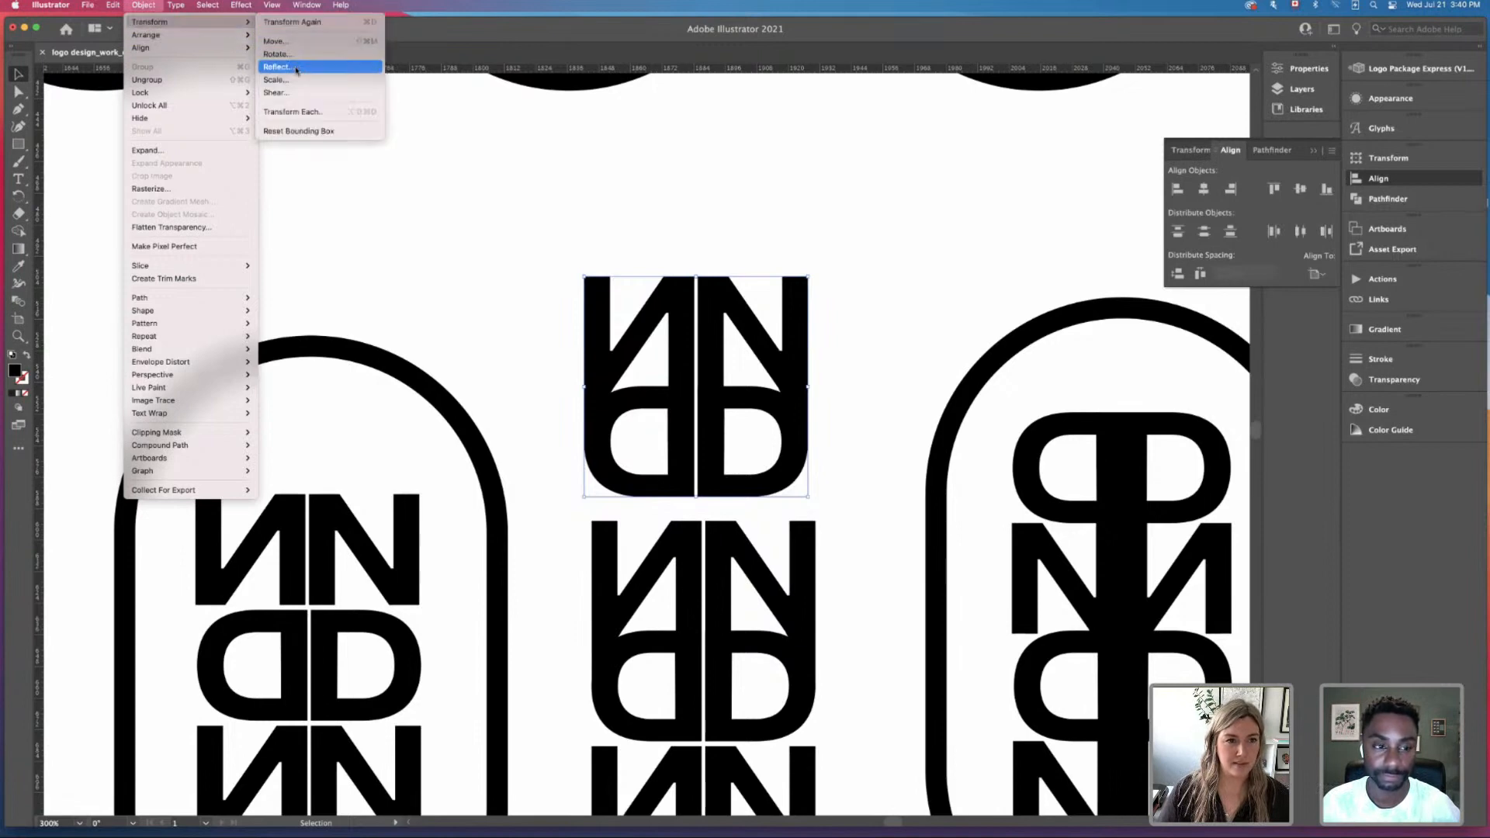
click(291, 66)
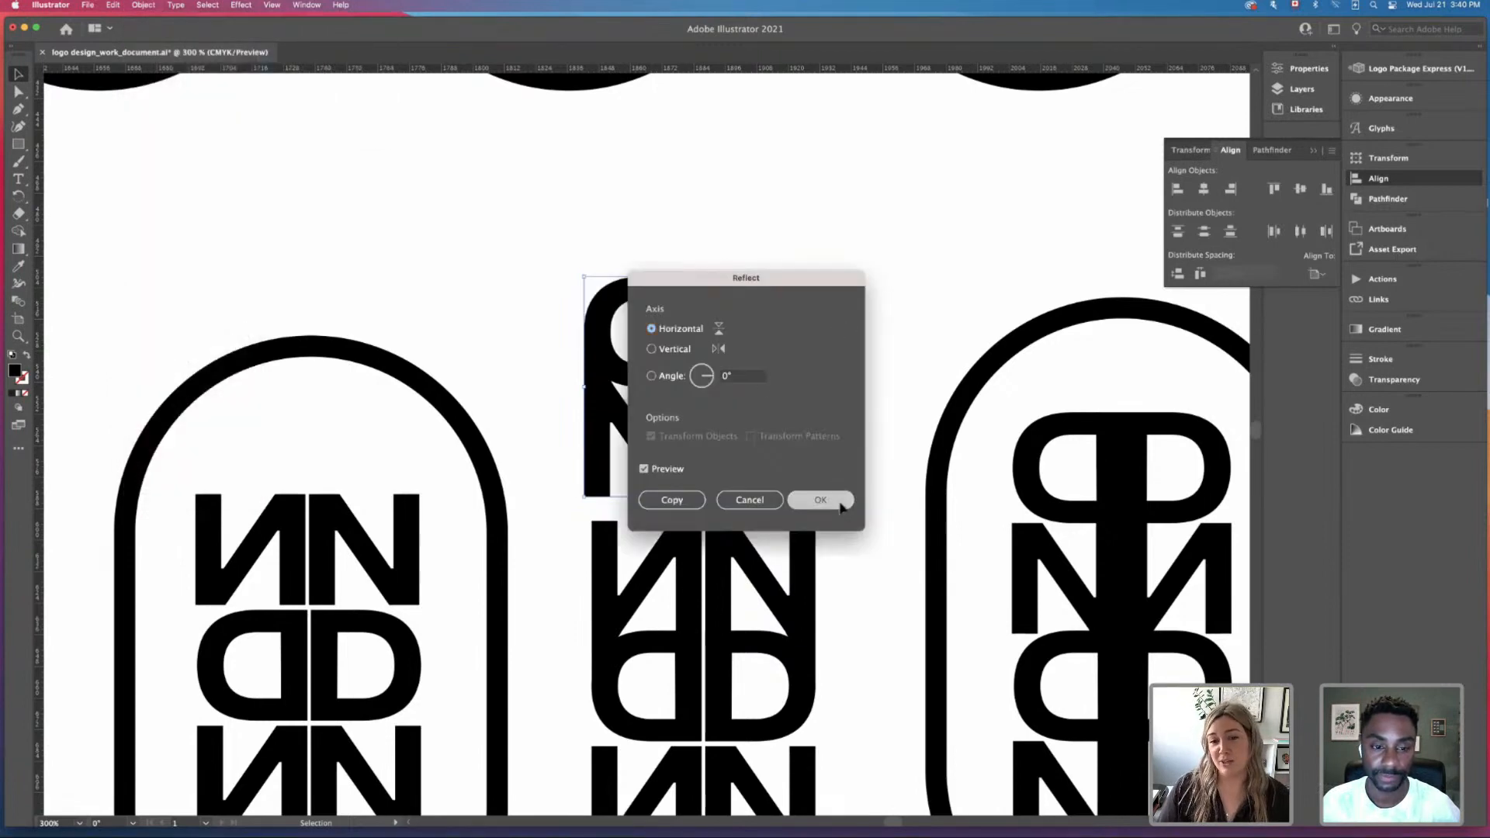
click(826, 500)
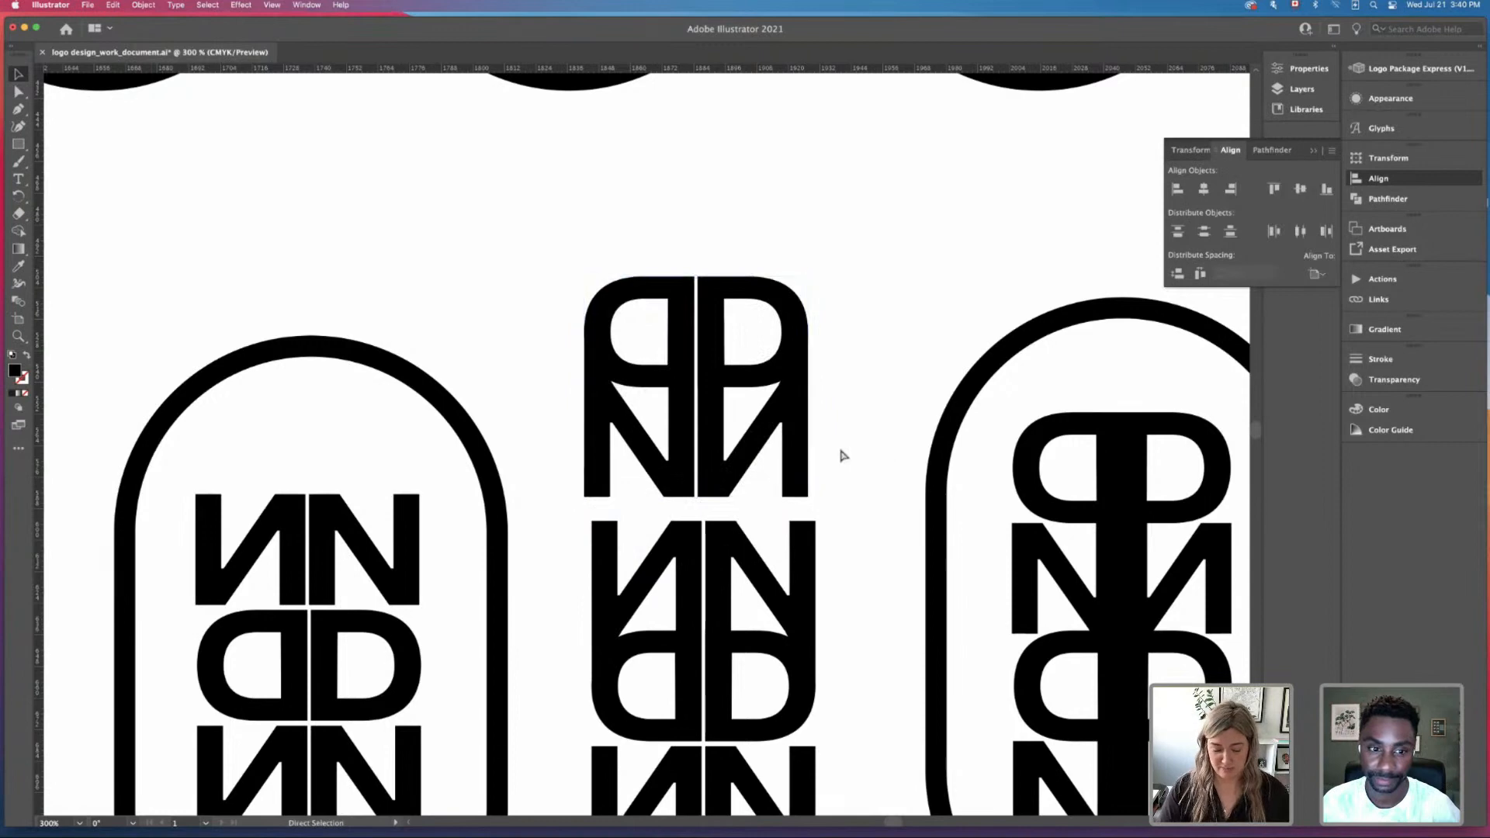
Step: Move the reflected D-over-N pair down and slightly right onto the loose mark so their N pairs meet edge to edge
key(super+equal)
key(super+minus)
key(super+minus)
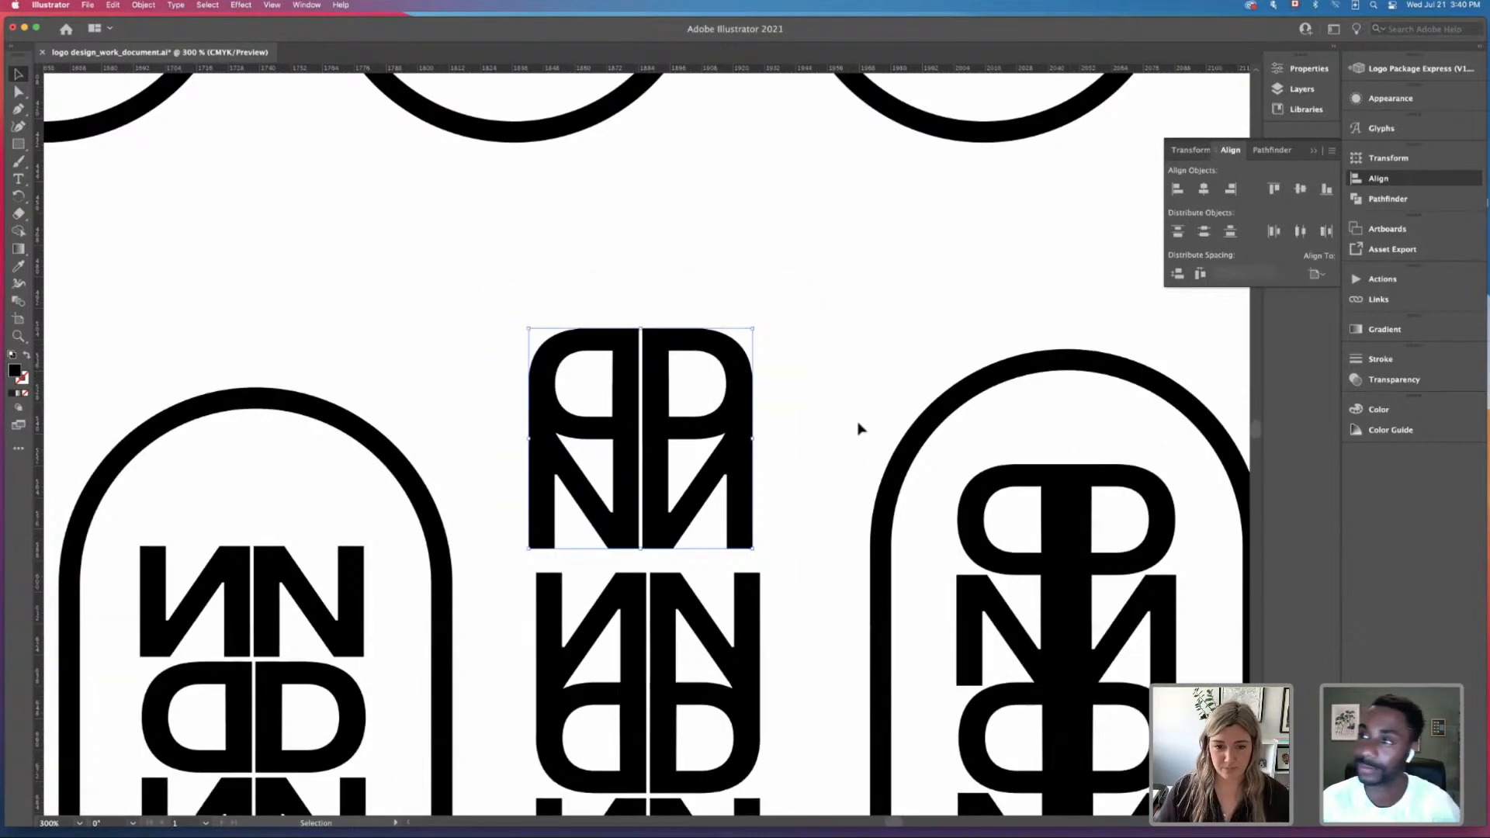
click(629, 419)
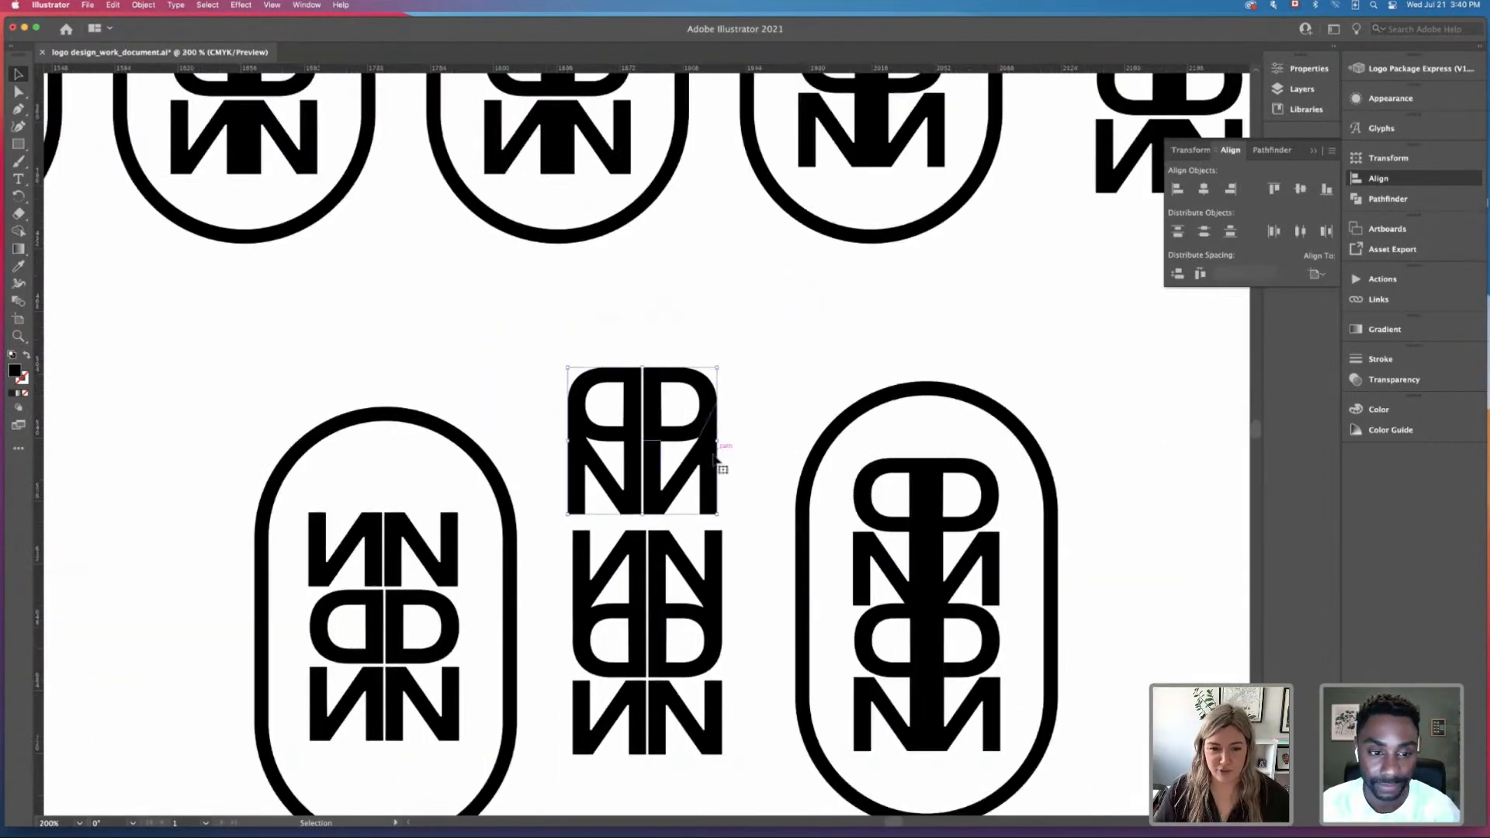
drag(714, 458, 756, 488)
key(super+equal)
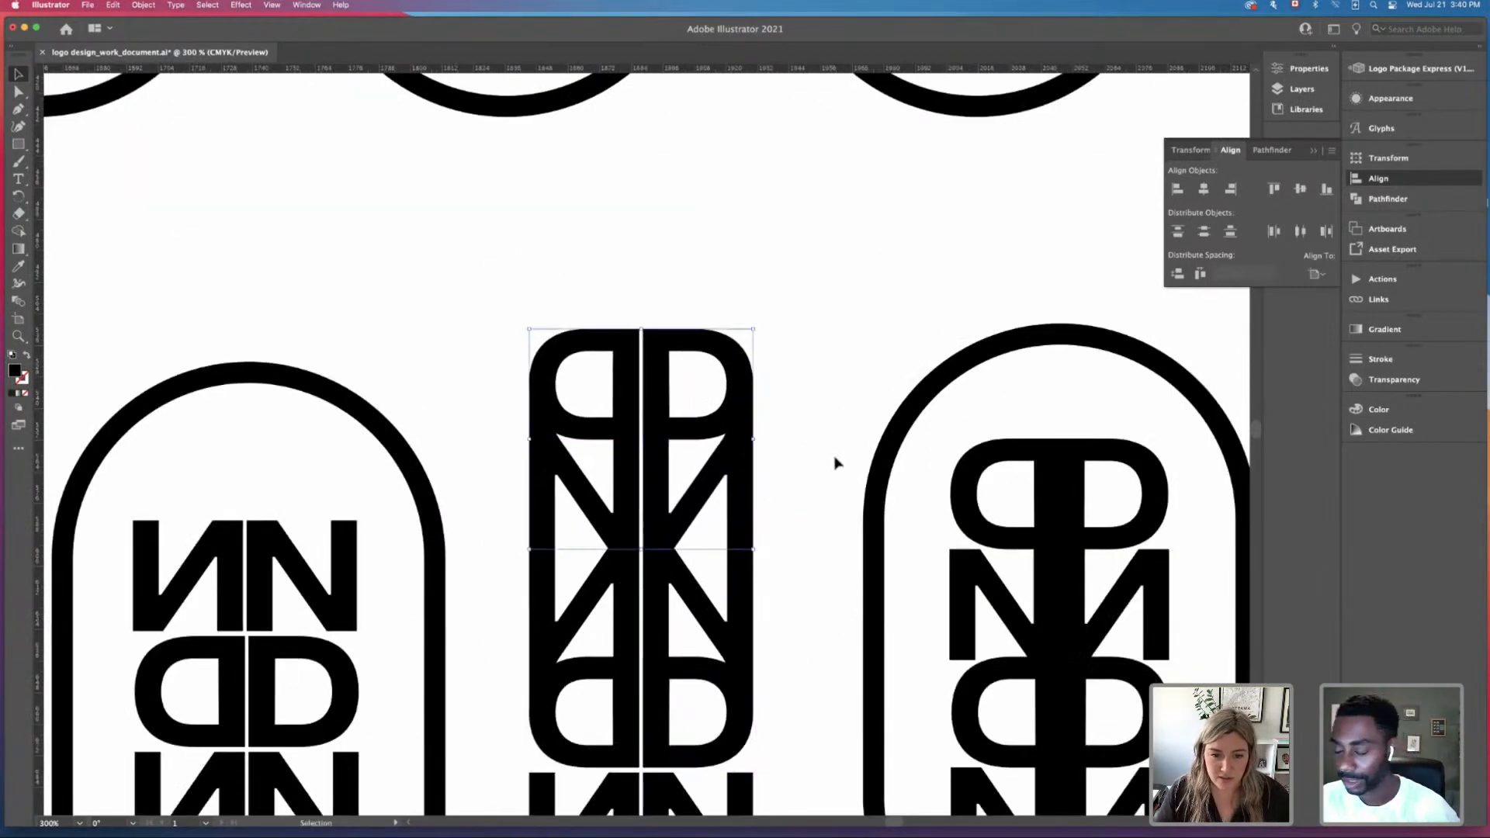
click(836, 463)
key(super+minus)
key(super+minus)
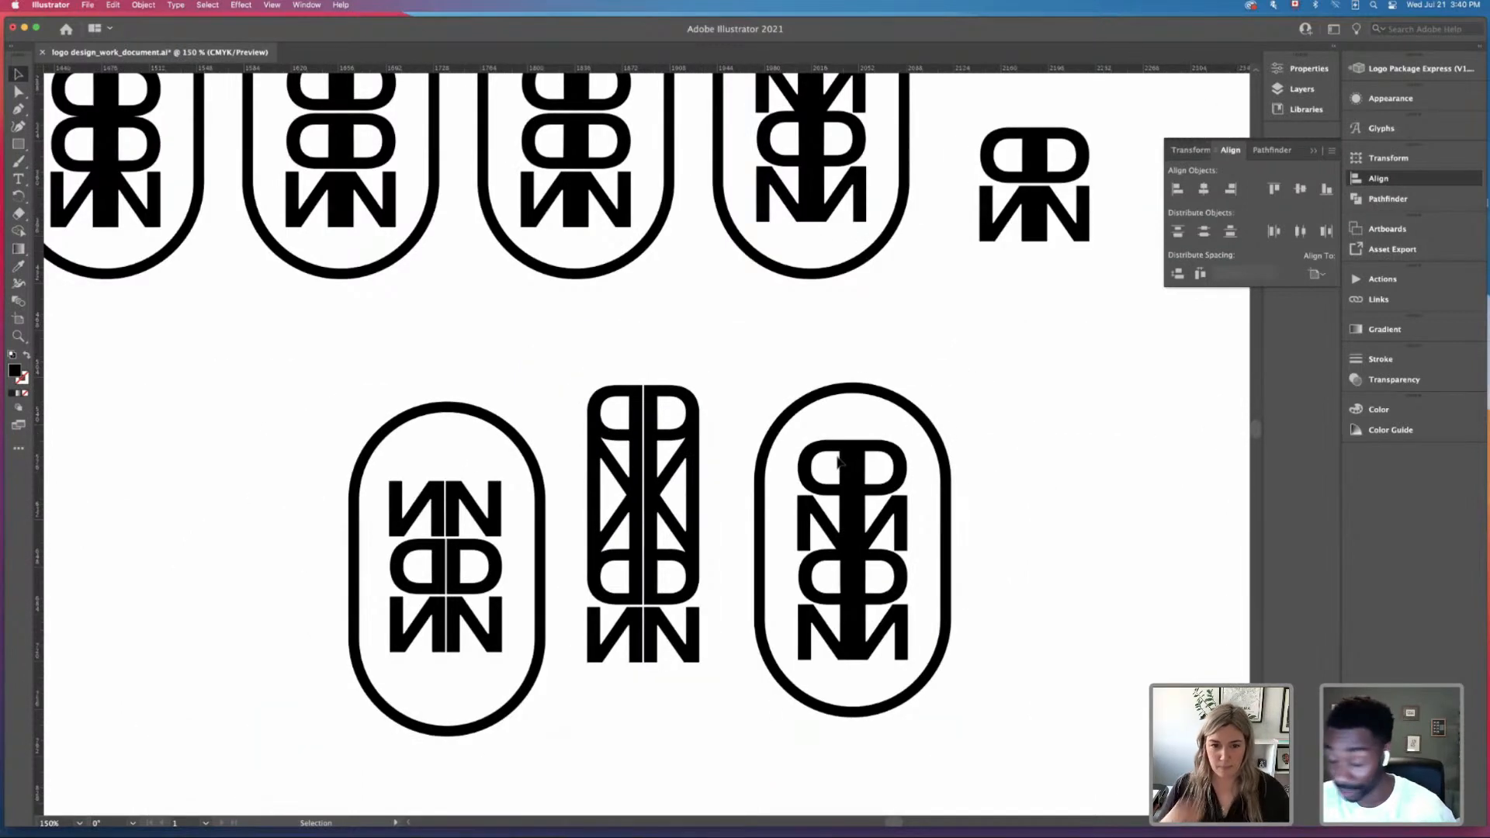
Step: Copy the merged D-N-N-D stack, without the bottom N pair, into the open space right of the lower badges
drag(705, 587, 710, 591)
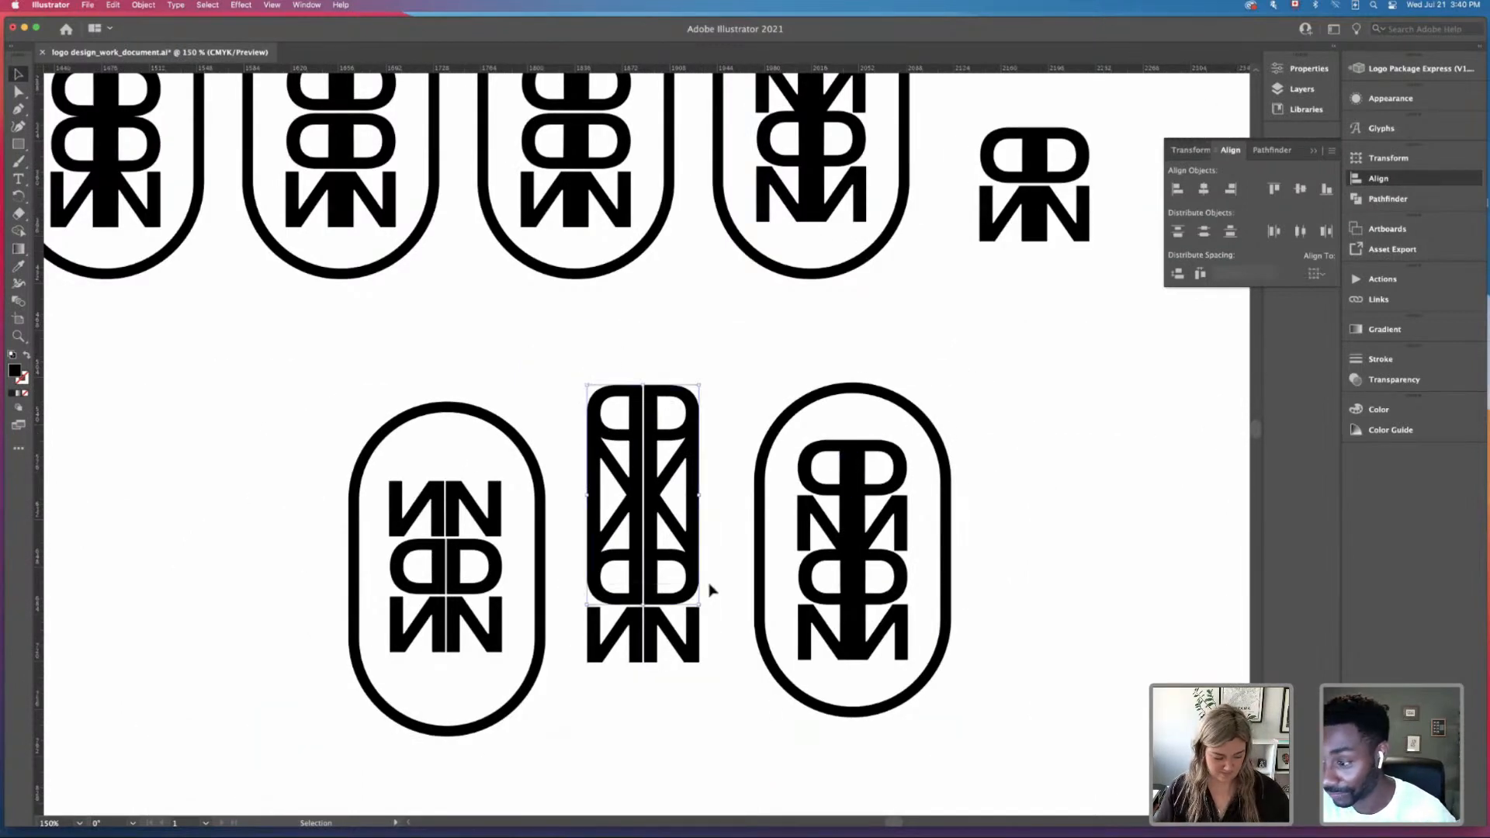
key(super+minus)
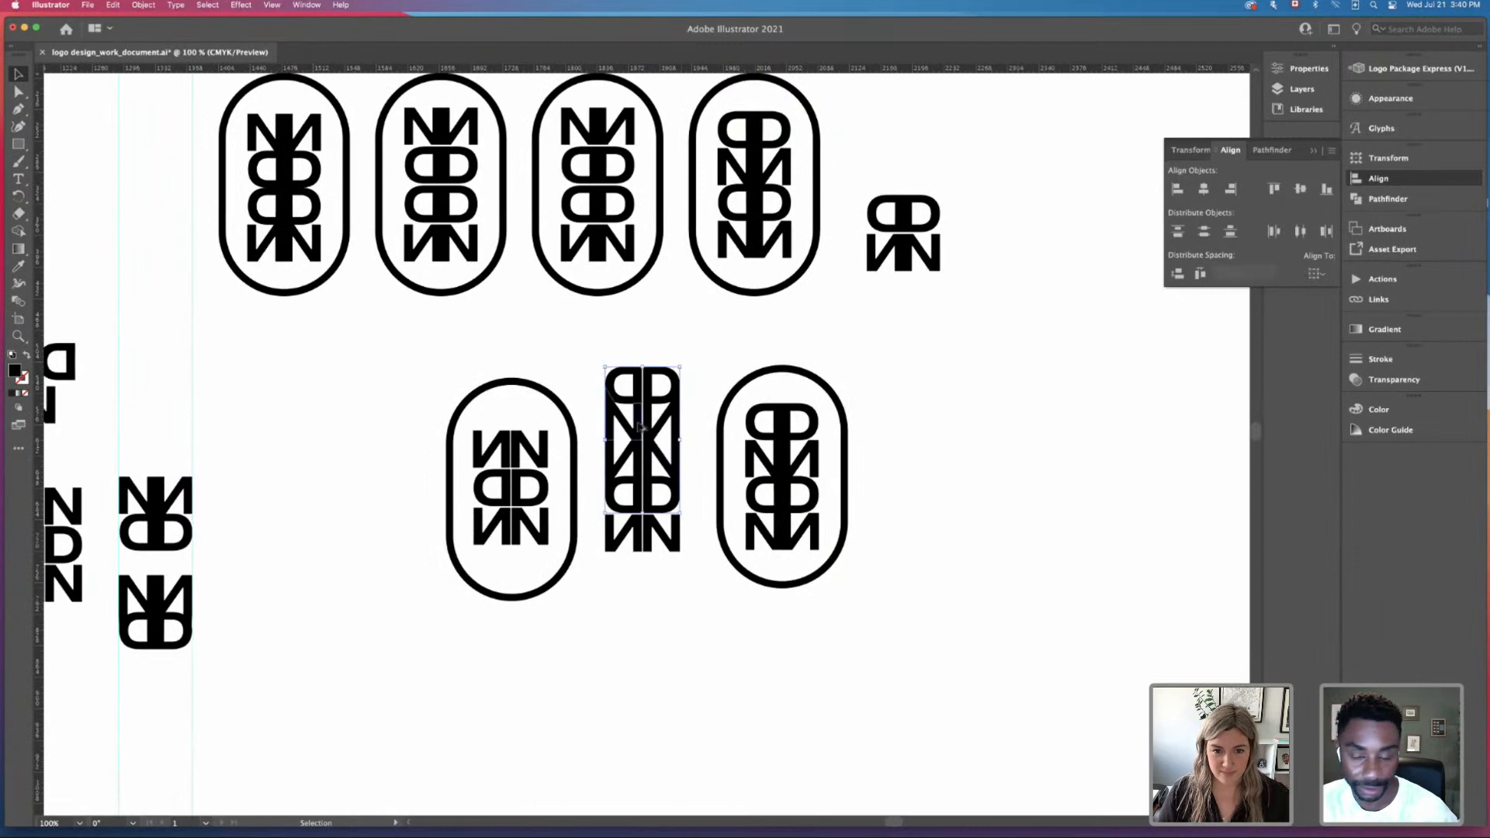
mouse_move(638, 425)
mouse_down()
mouse_move(826, 368)
mouse_move(964, 420)
mouse_up()
mouse_move(894, 334)
mouse_down()
mouse_move(1098, 576)
mouse_move(1075, 572)
mouse_up()
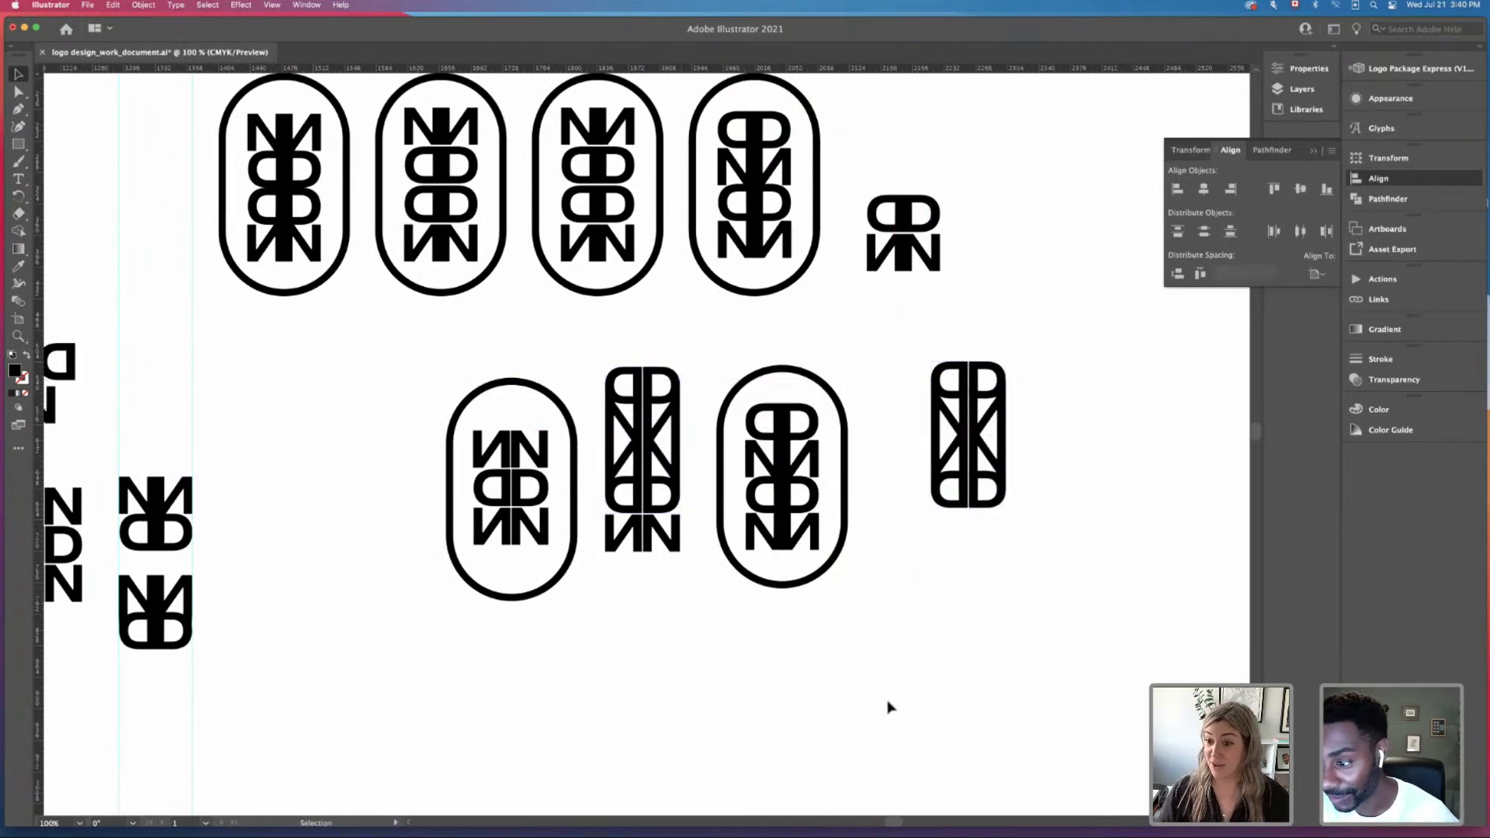
Step: Duplicate the N-D-N badge's pill outline into the empty area below and right of the copied D-N-N-D stack
click(535, 382)
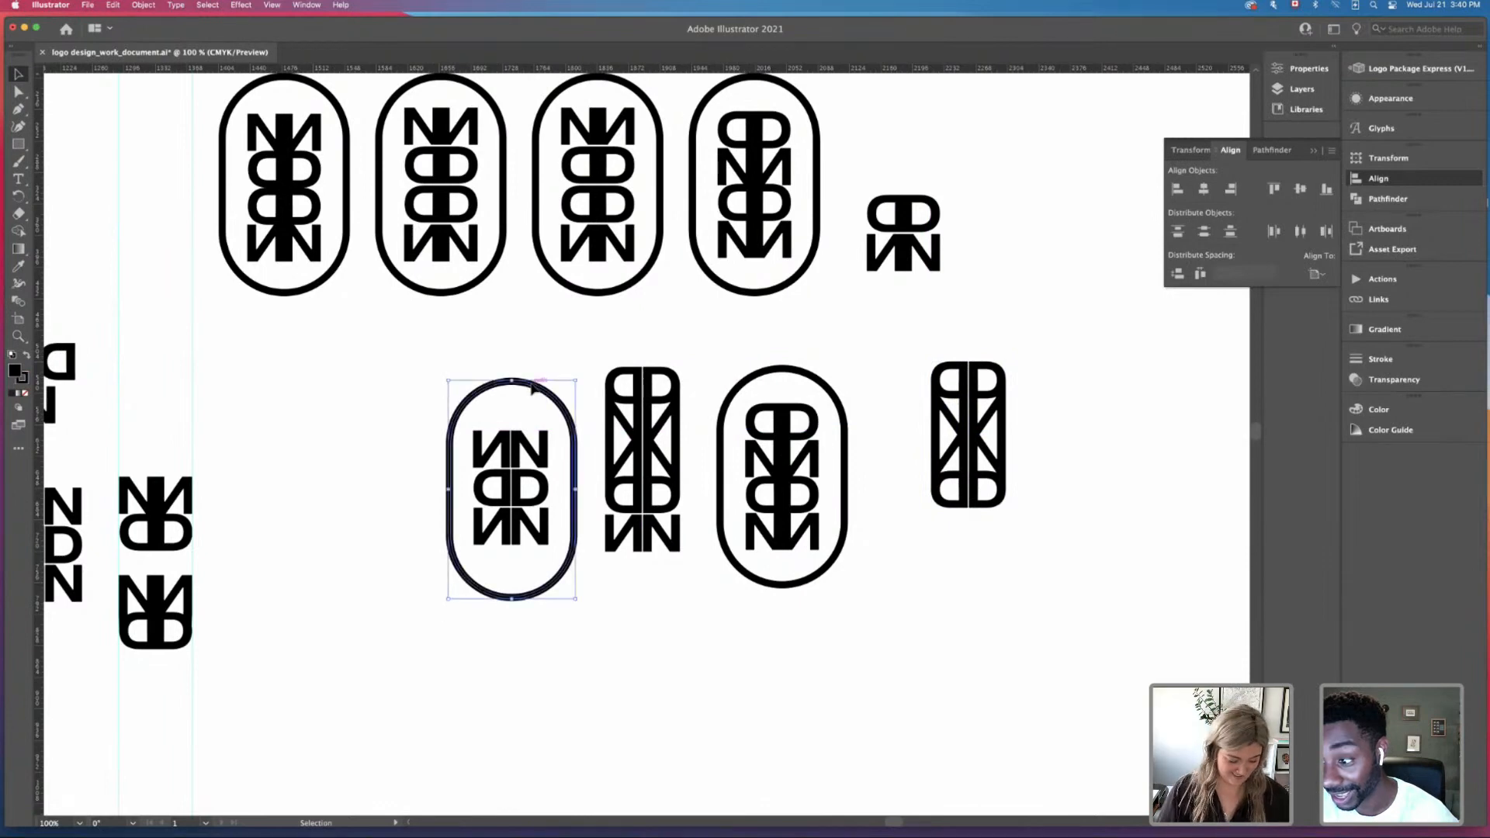
drag(535, 382, 715, 547)
drag(1138, 543, 1098, 529)
Step: Place a copy of the merged D-N-N-D stack inside the empty pill outline
drag(894, 332, 1136, 512)
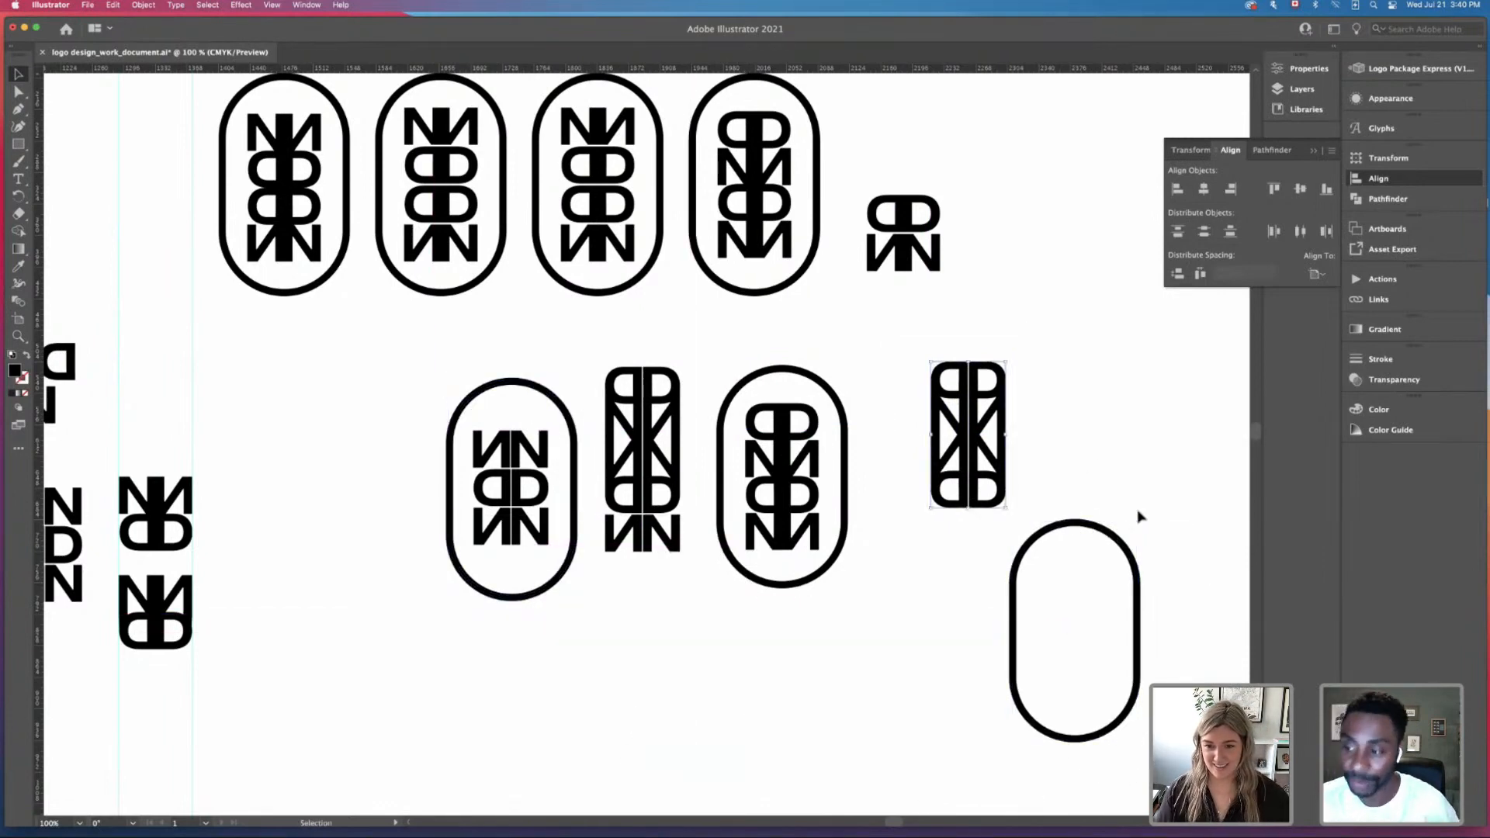
drag(1063, 464, 972, 403)
drag(824, 266, 914, 464)
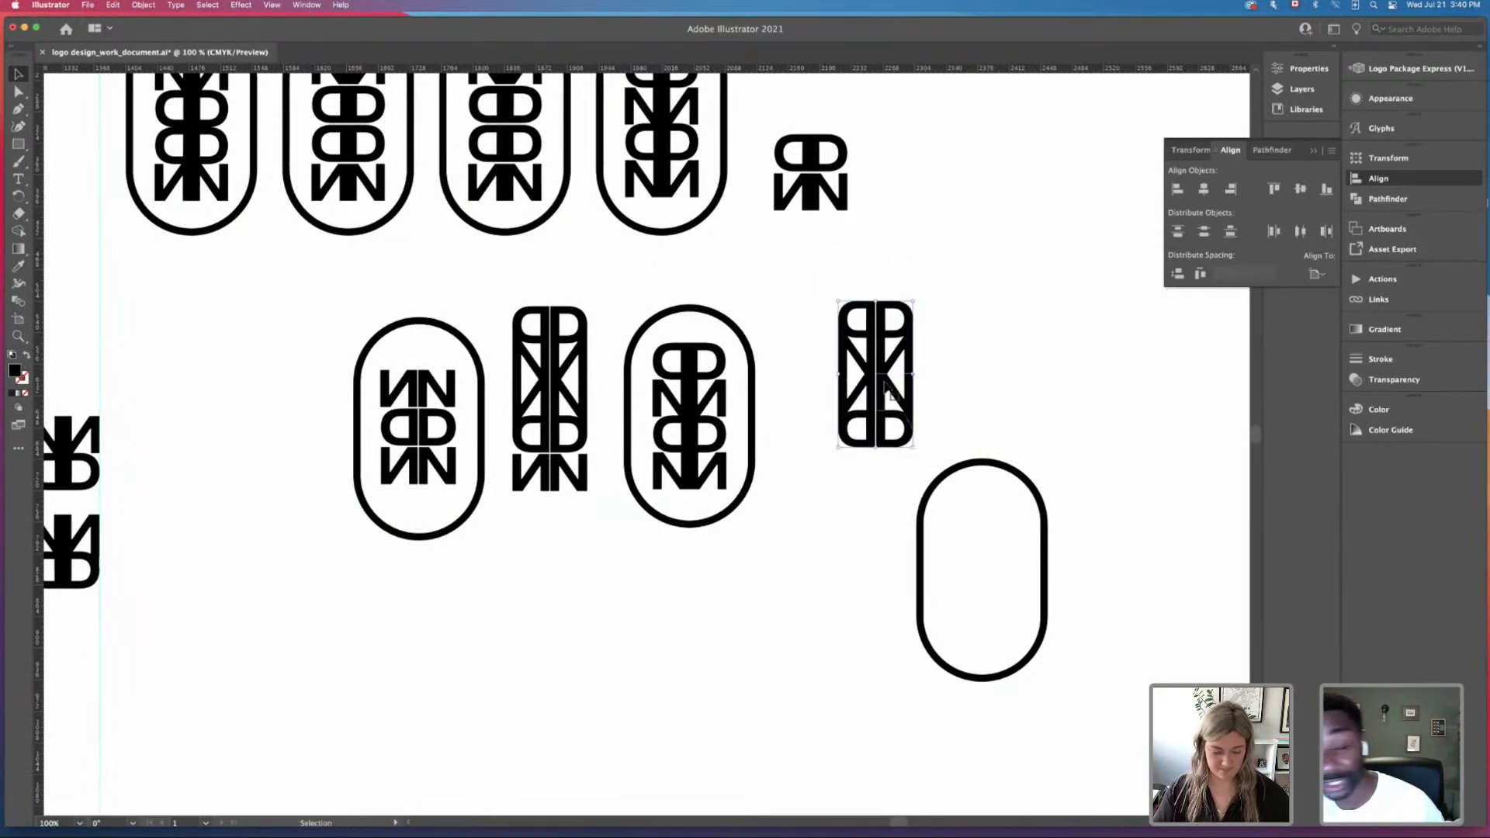
drag(874, 383, 977, 582)
Step: Center the D-N-N-D stack and its pill outline on each other horizontally and vertically
drag(1032, 456, 956, 711)
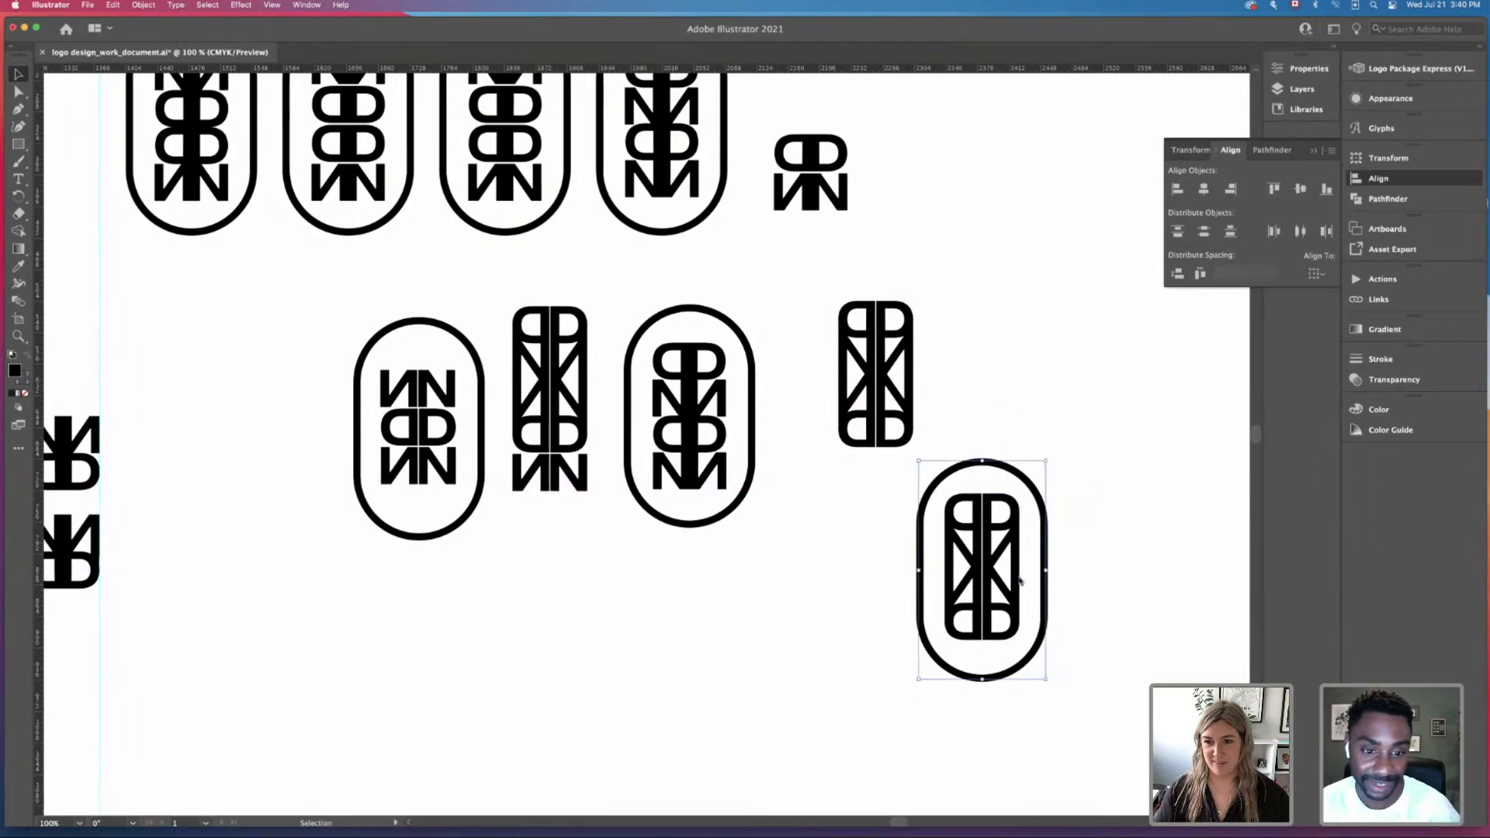
click(1203, 189)
click(1300, 189)
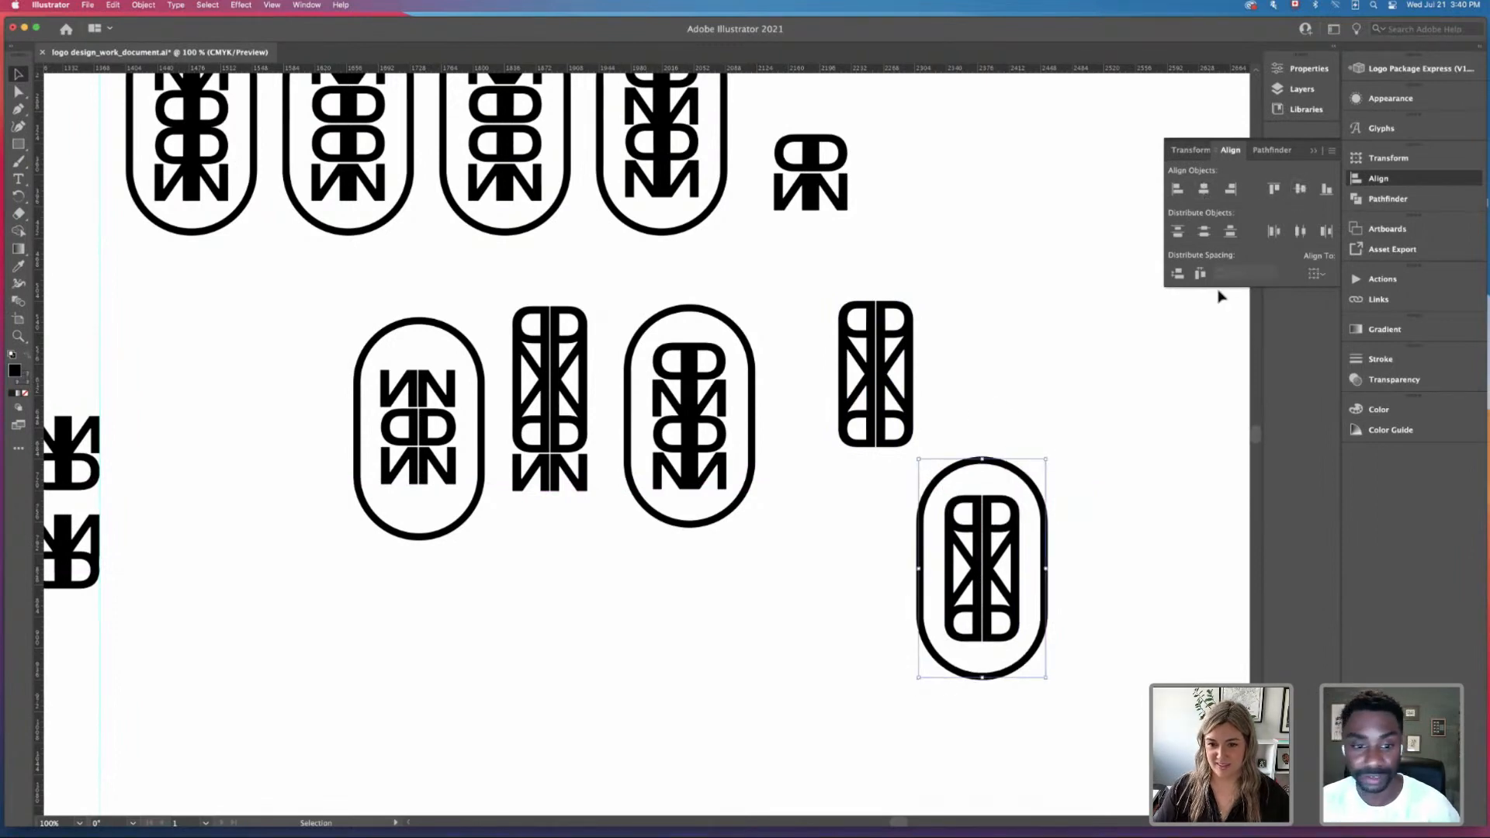
click(1084, 461)
Step: Move the new D-N-N-D badge up beside the top row, right of the loose D-over-N pair
key(super+minus)
key(super+minus)
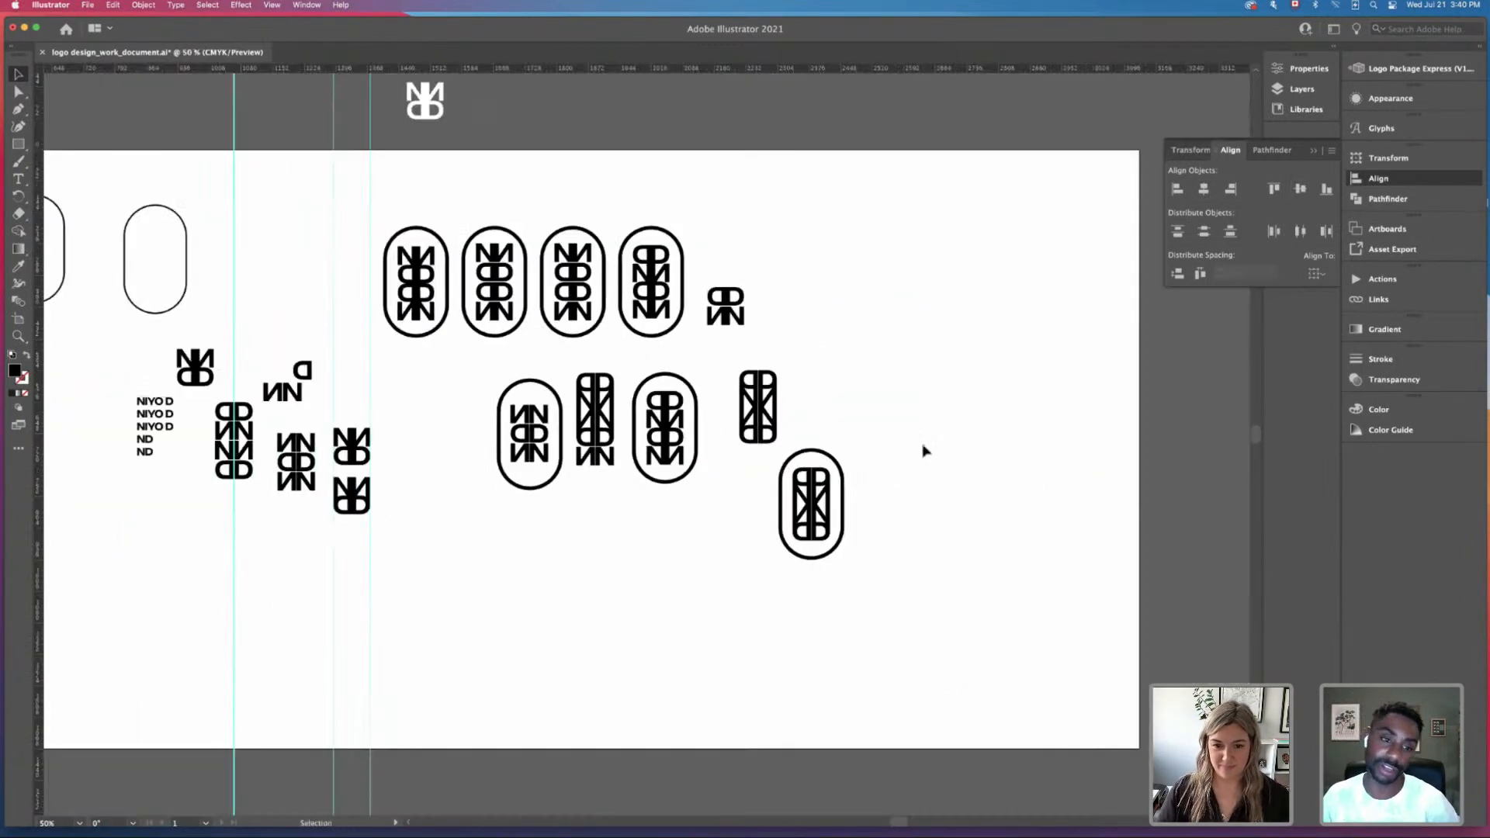
click(801, 555)
click(887, 644)
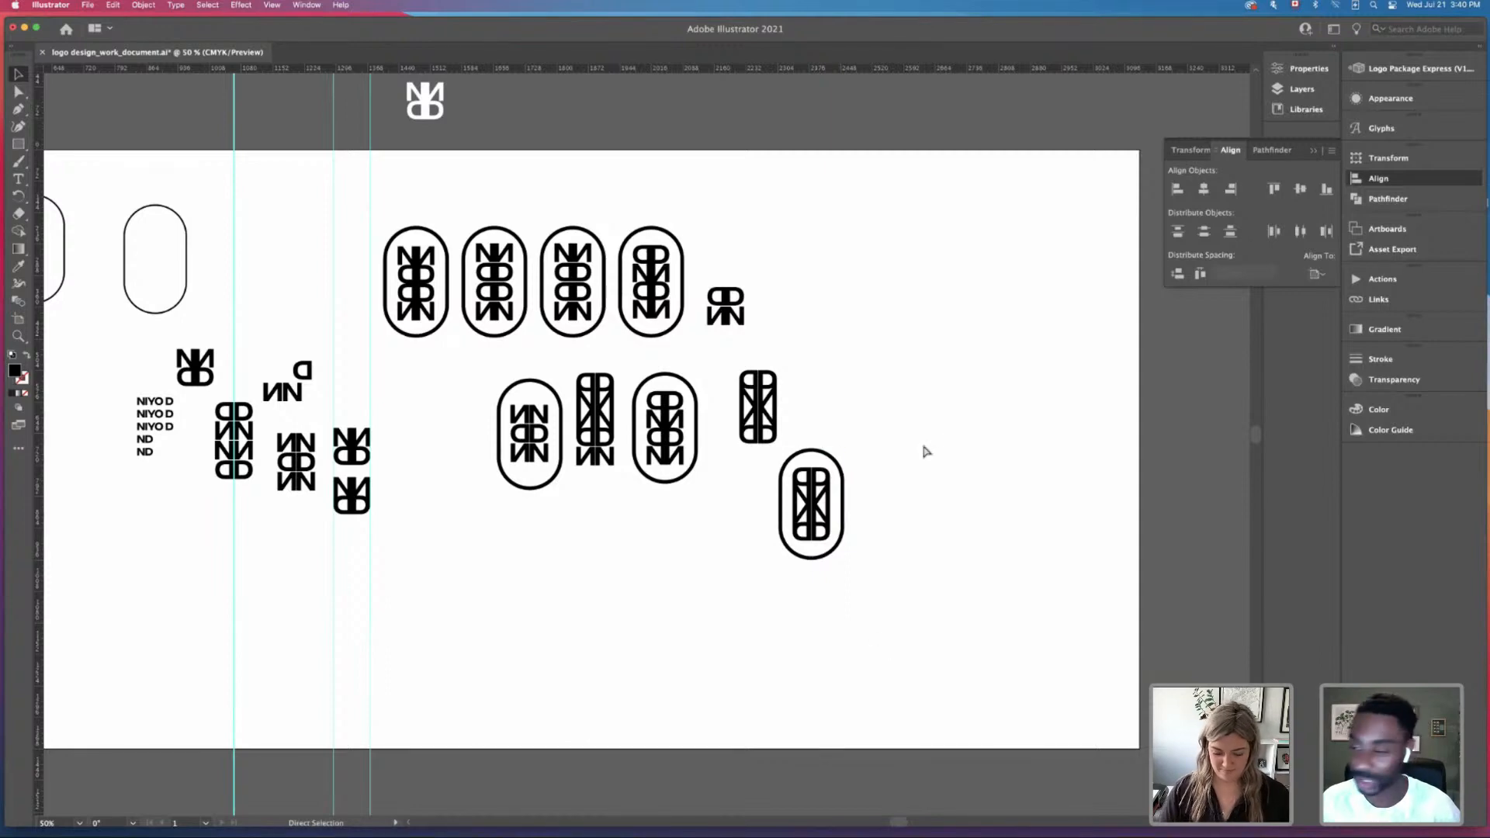
key(super+equal)
scroll(923, 450, up, 5)
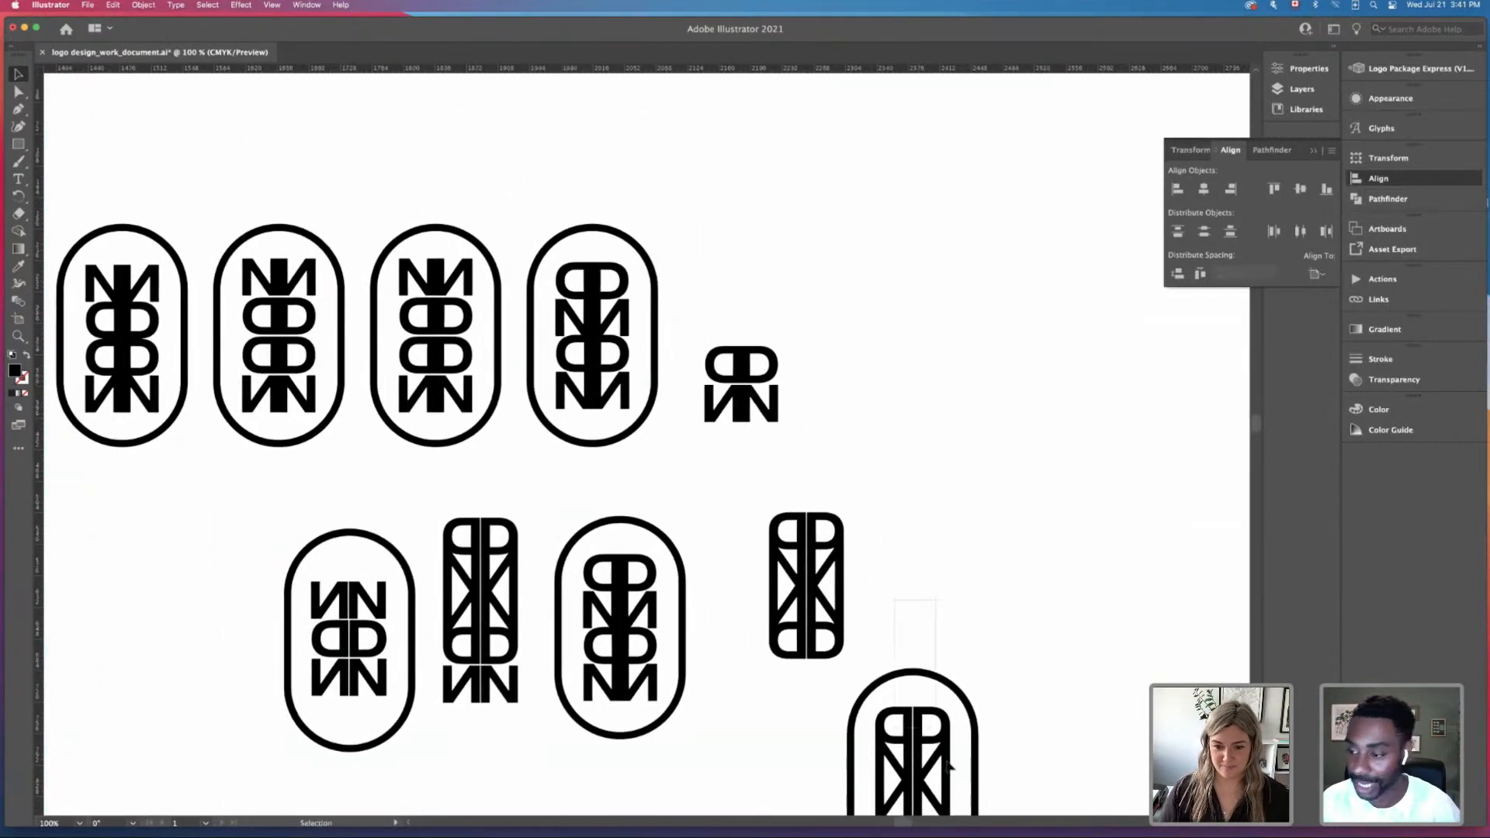
click(918, 735)
drag(920, 735, 885, 297)
scroll(698, 572, down, 3)
scroll(698, 573, left, 4)
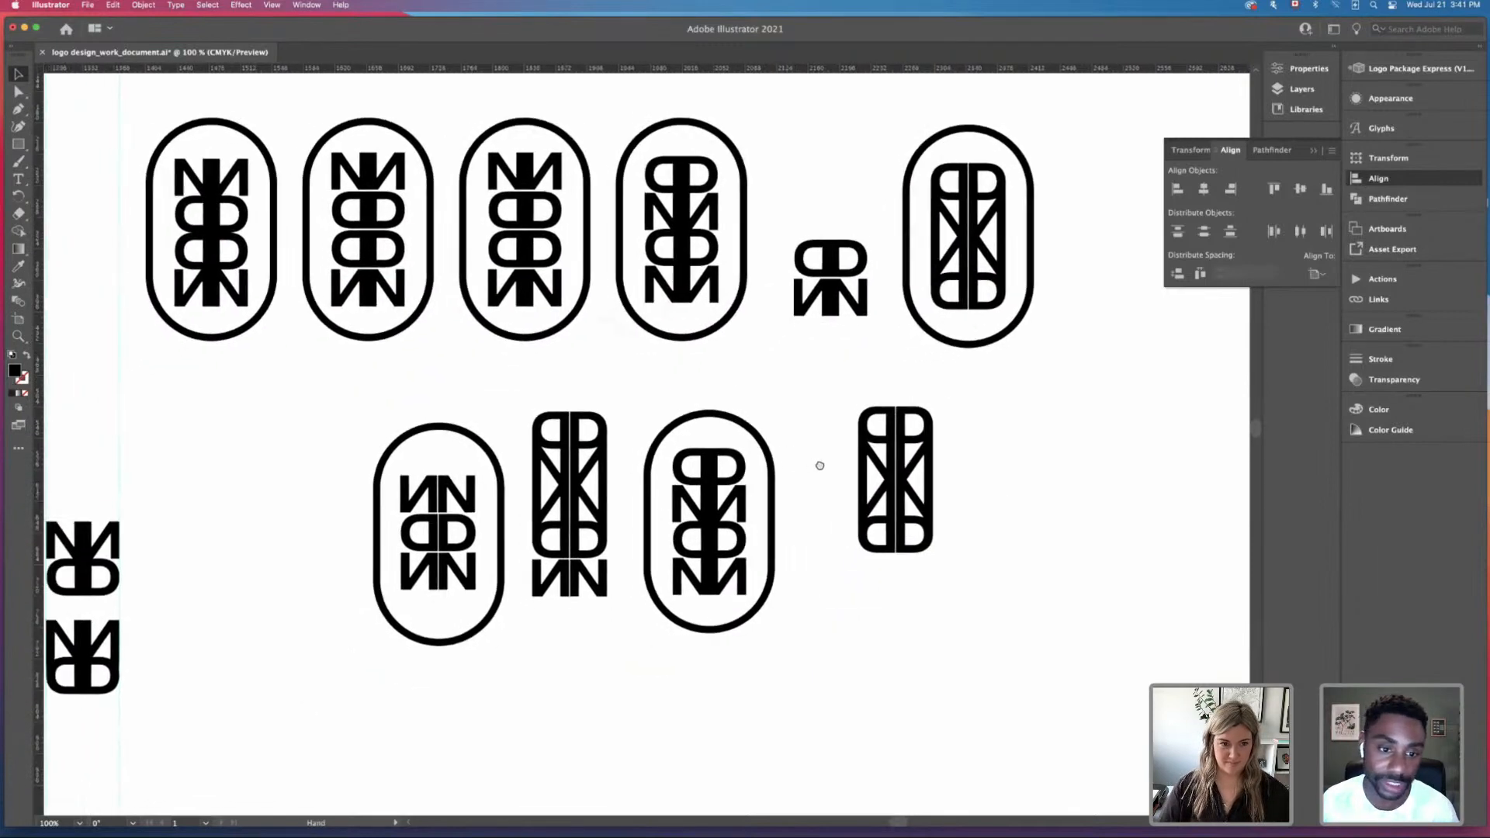
Step: Draw a solid black dot about 8 pt in diameter and place it inside the N-D-N badge above the letters
click(489, 609)
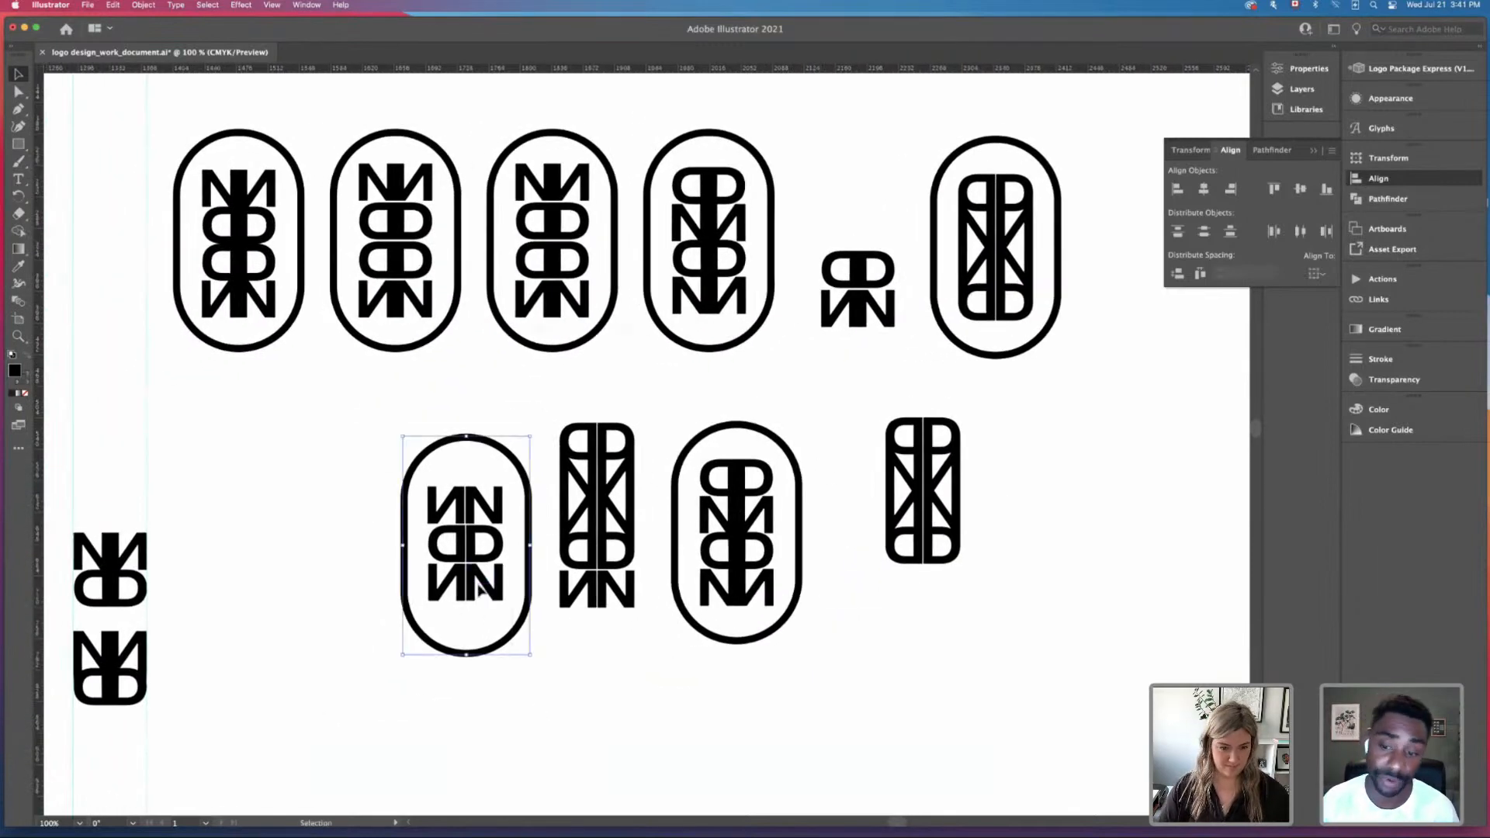
click(336, 492)
drag(20, 147, 62, 172)
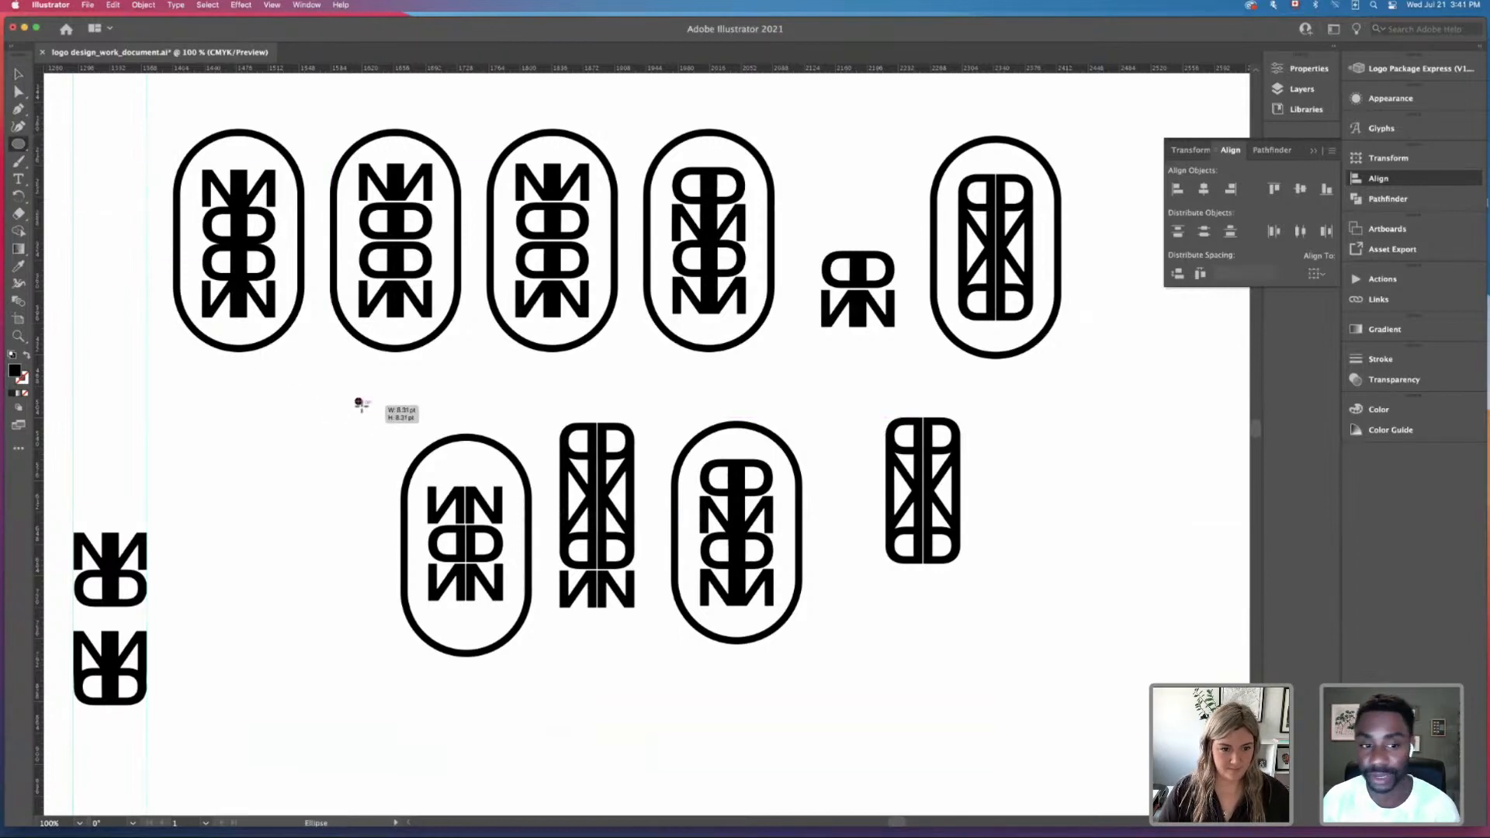
key(v)
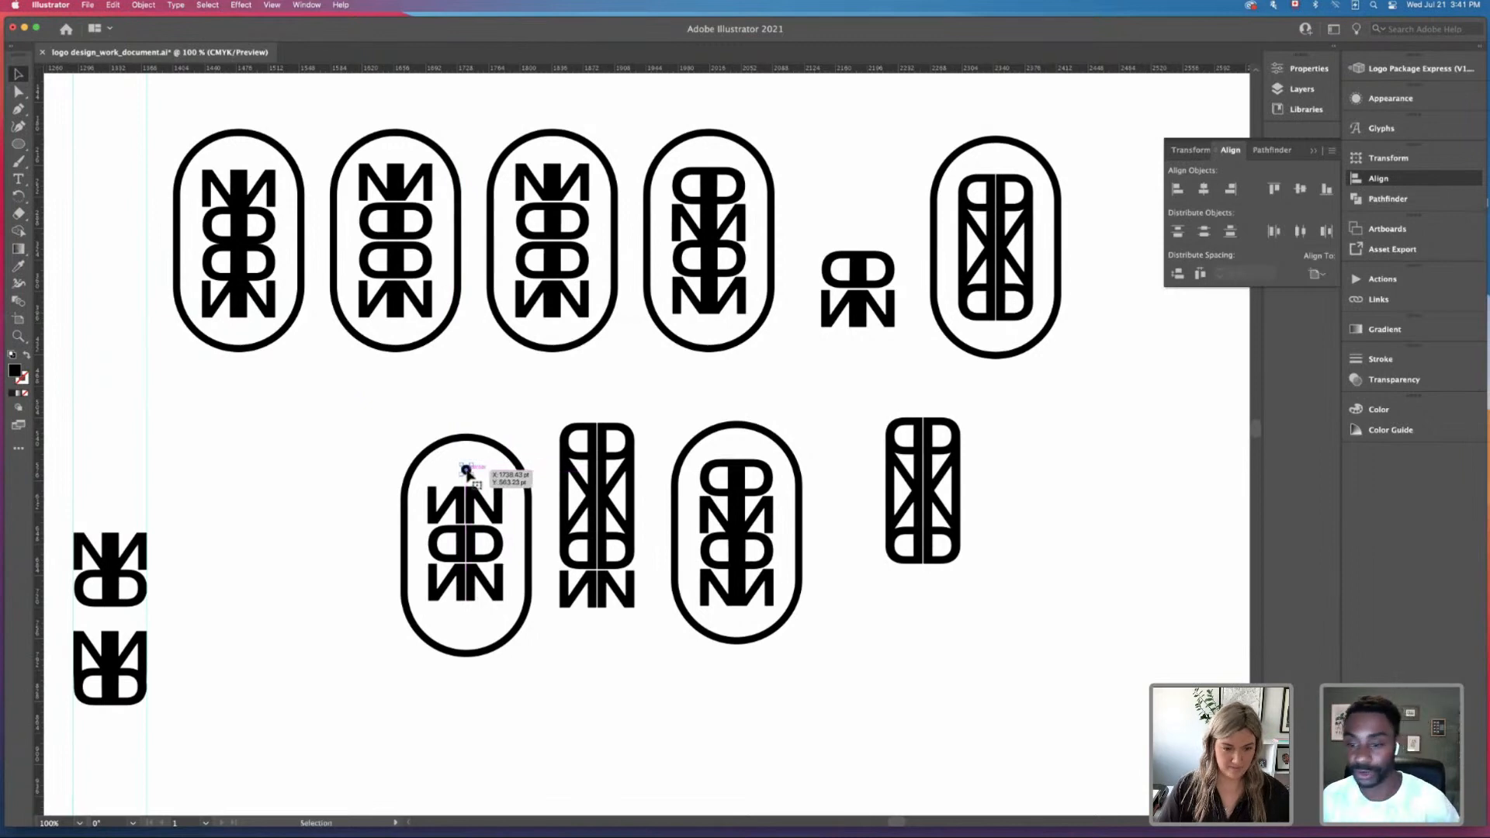
Step: Duplicate the dot below the N-D-N letters and center both dots, letters and pill outline horizontally on each other
drag(466, 471, 469, 626)
drag(384, 419, 529, 693)
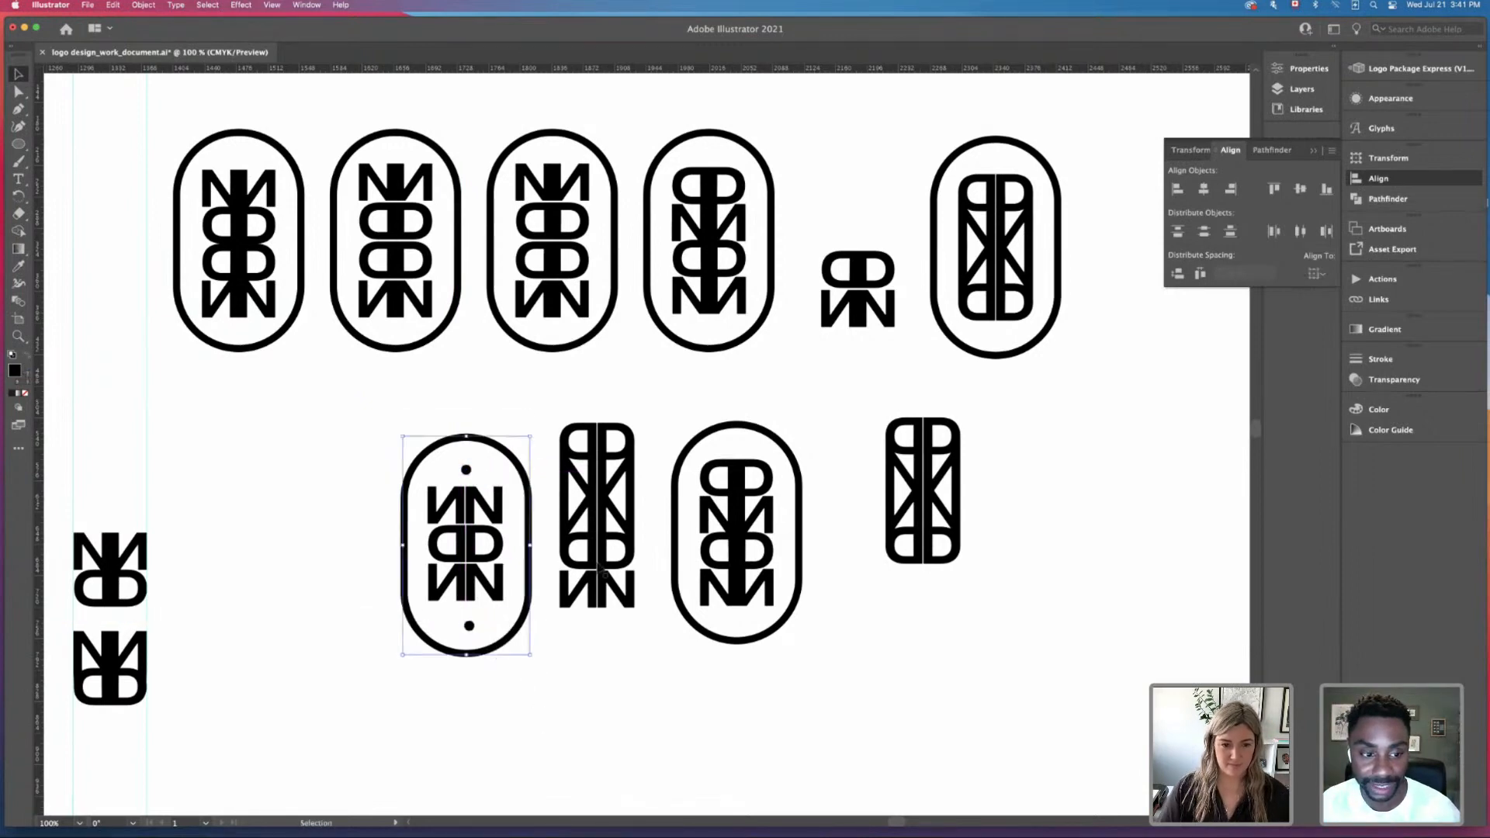
click(1203, 188)
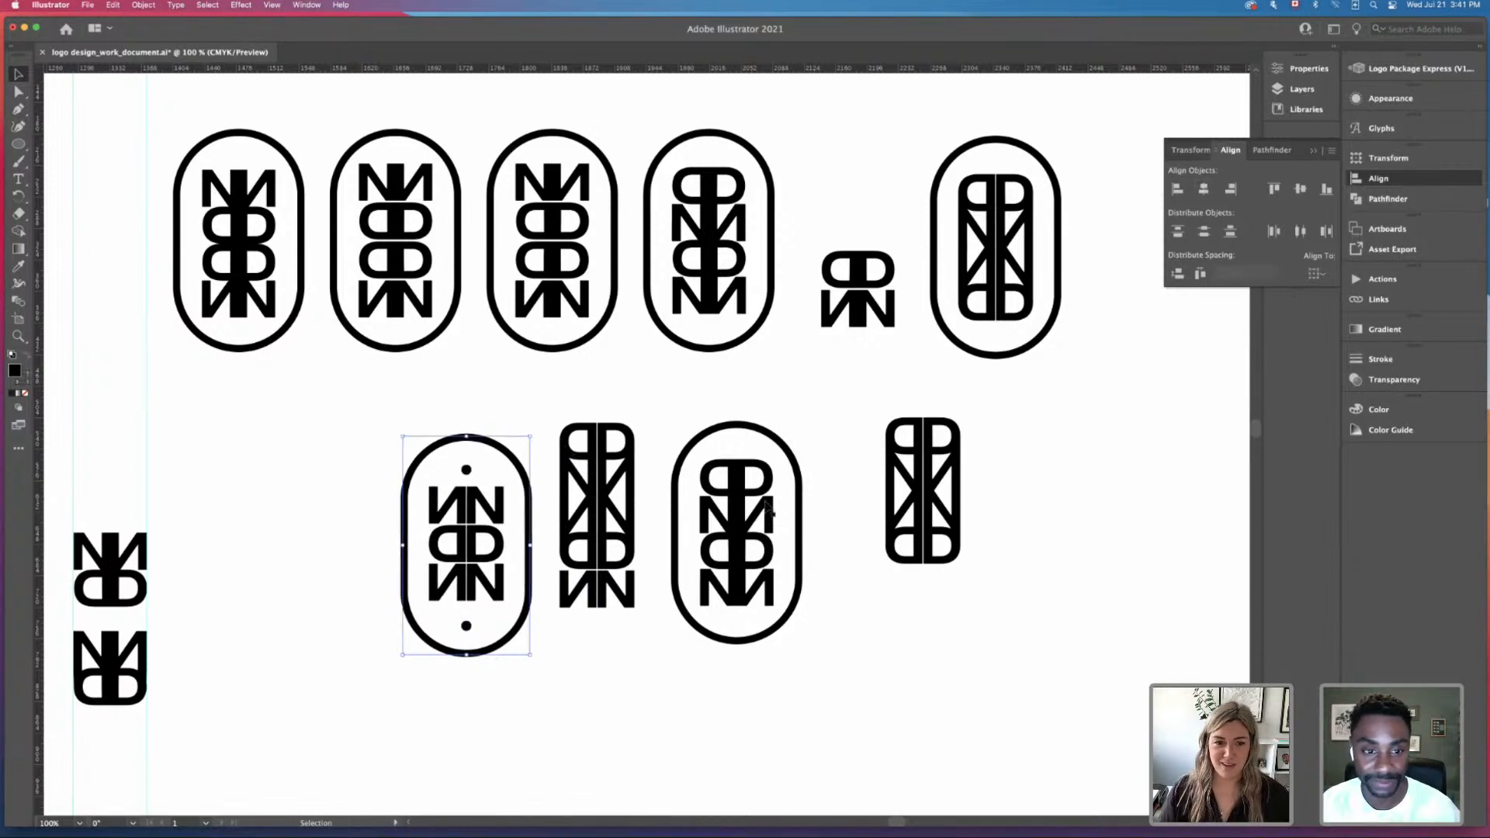
click(488, 396)
Step: Move the pill outline away to the left of the N-D-N letters and shift the upper dot slightly higher
drag(551, 401, 654, 696)
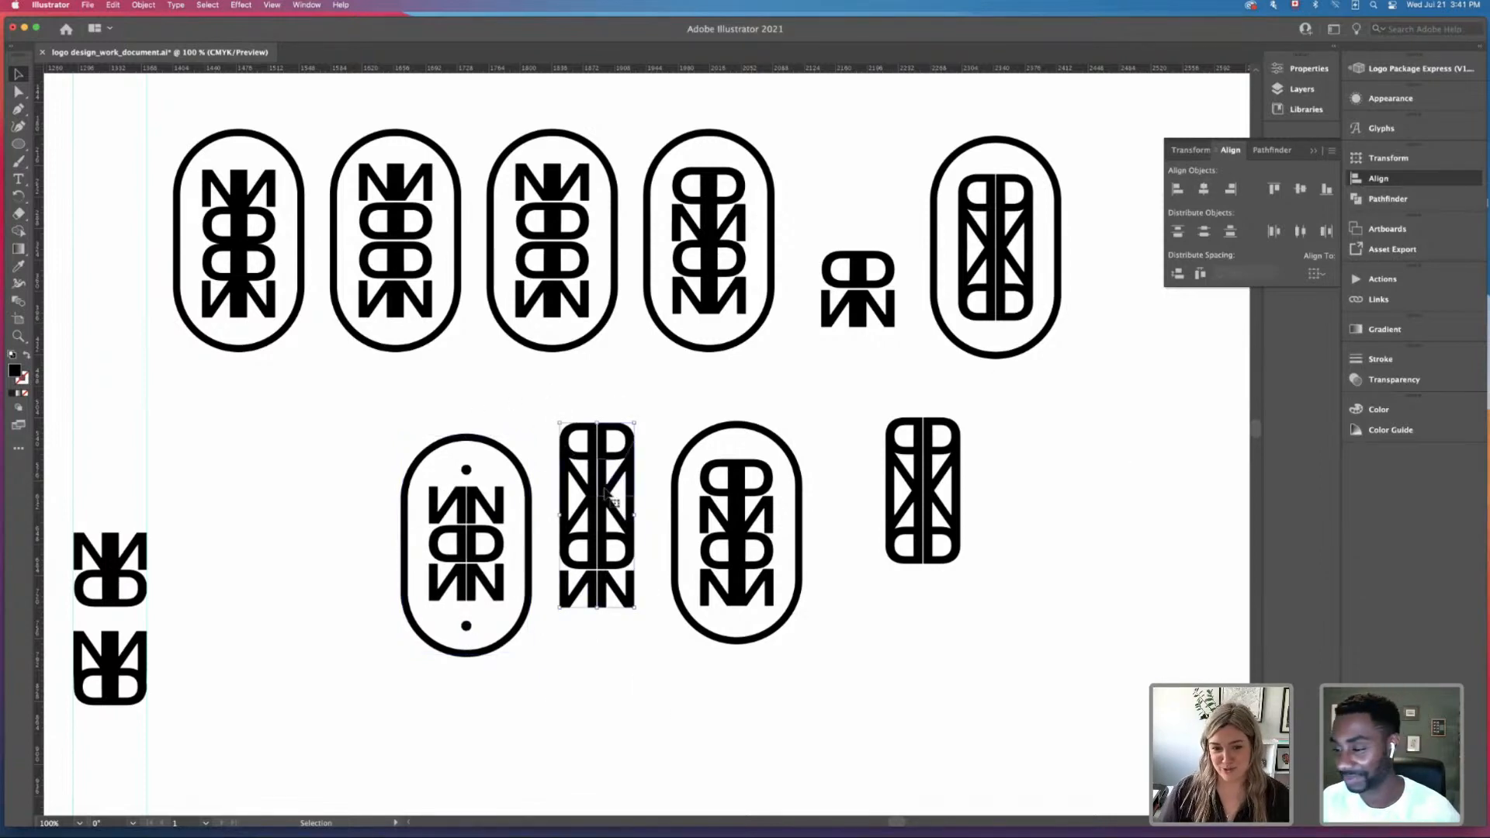
click(504, 396)
key(super+equal)
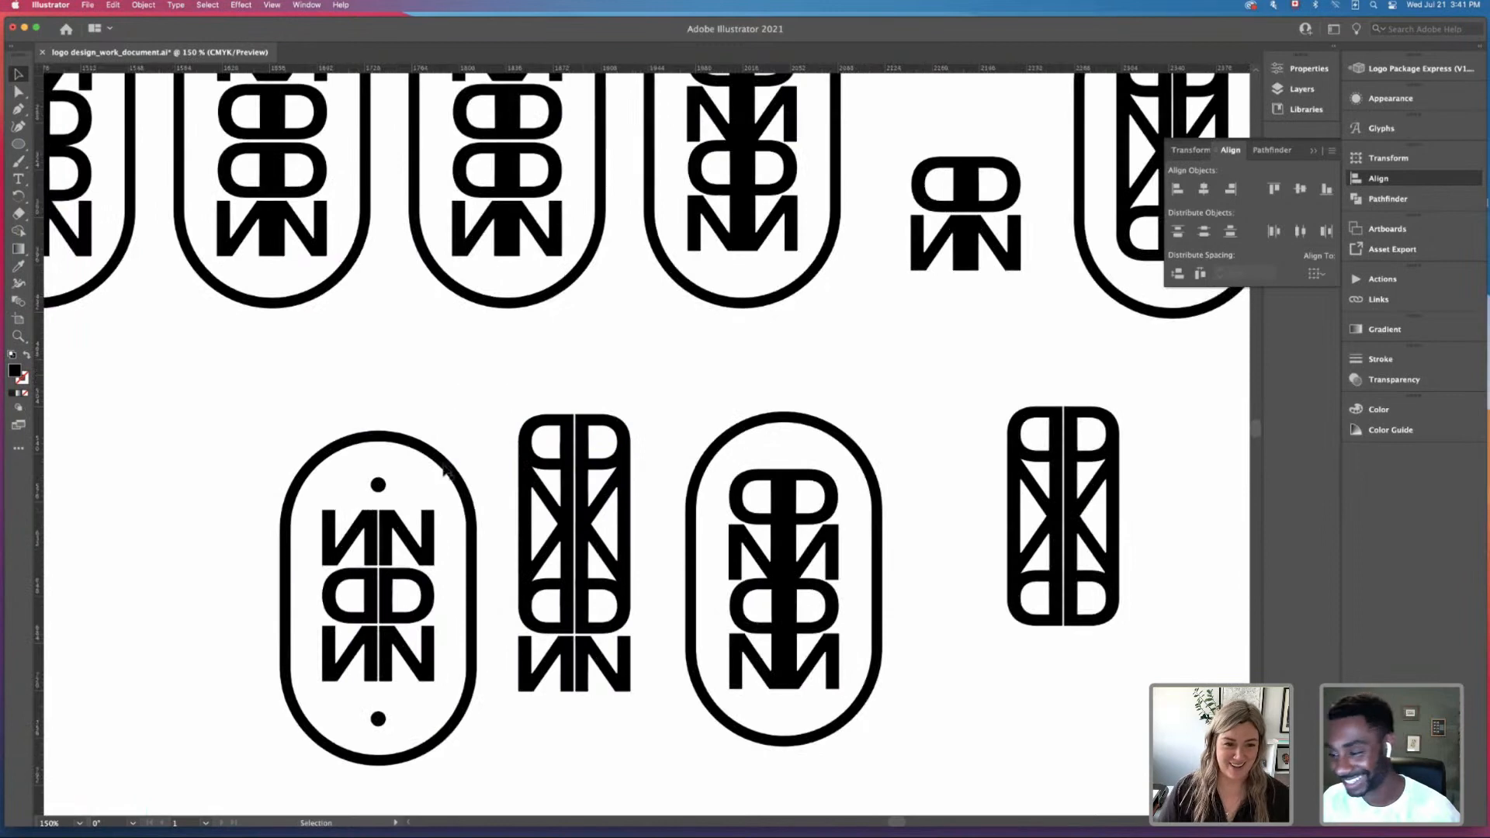
drag(454, 469, 151, 465)
drag(378, 487, 378, 476)
Step: Center the two dots and the N-D-N letter stack horizontally on each other
click(326, 409)
drag(304, 417, 460, 772)
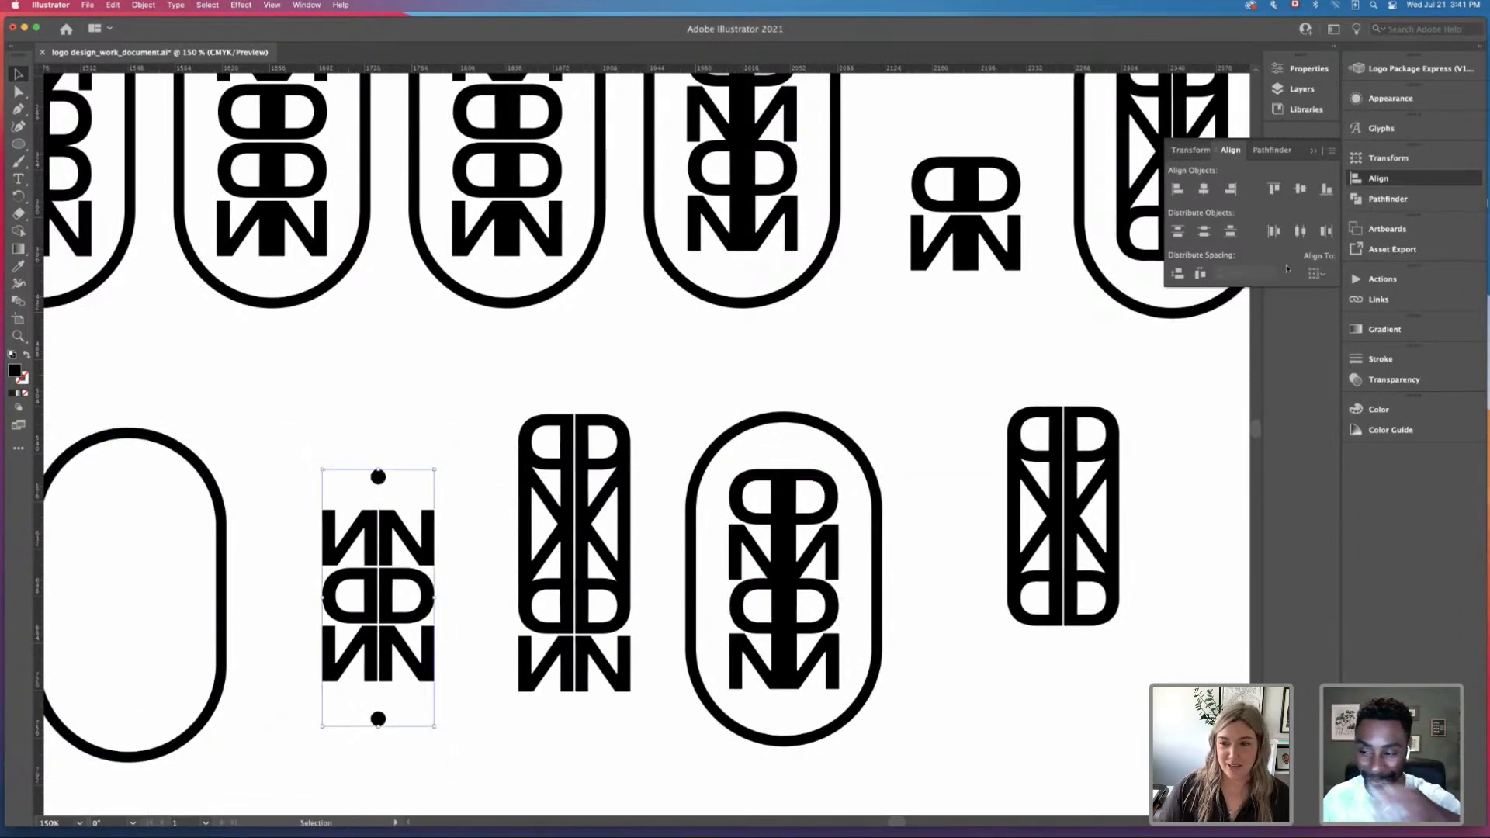
click(1208, 192)
click(350, 398)
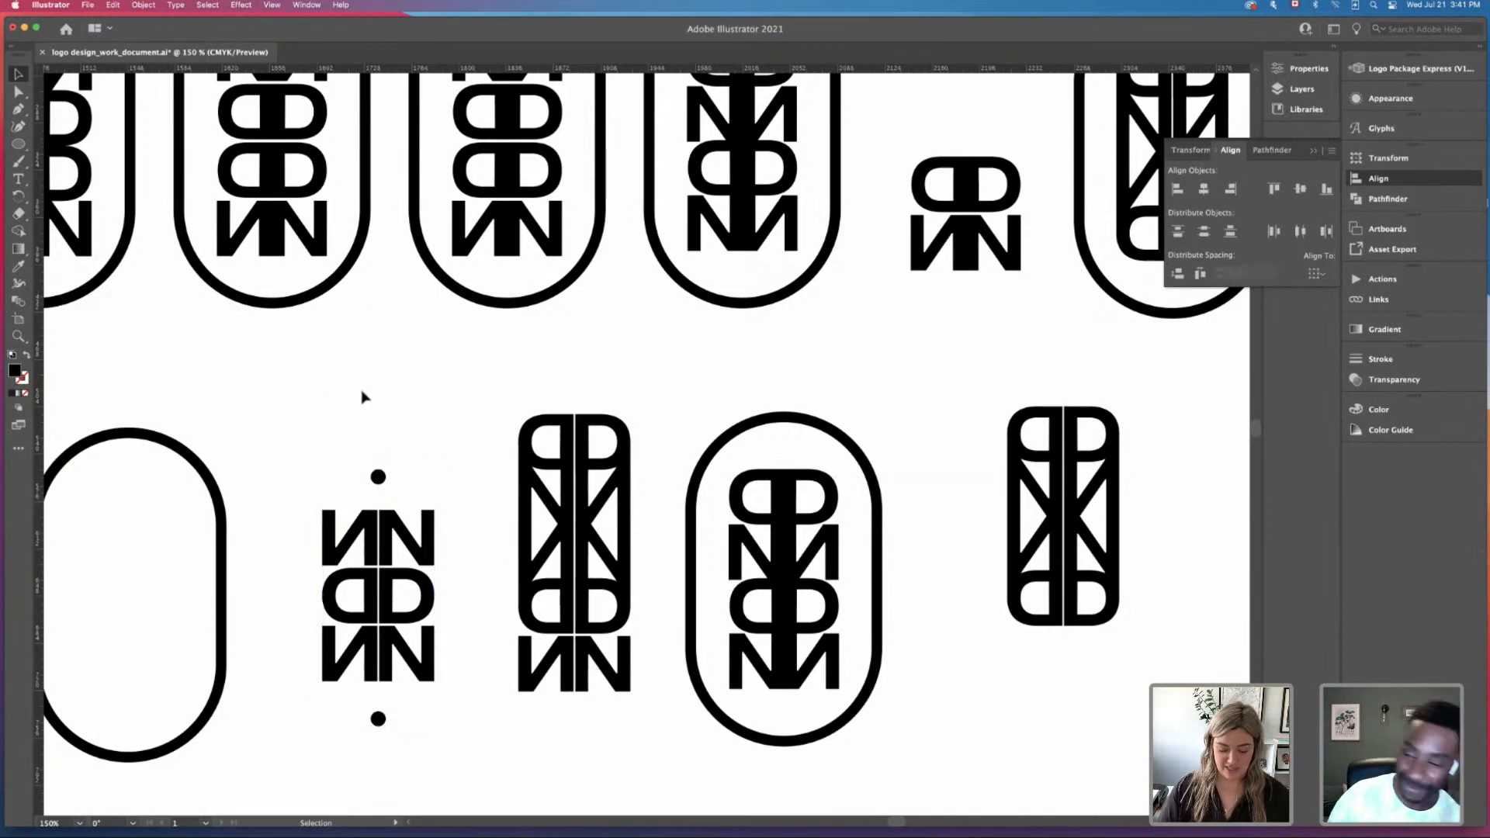
Step: Group the dots with the N-D-N stack and place the group inside the empty pill outline
key(super+minus)
drag(419, 429, 520, 630)
key(super+g)
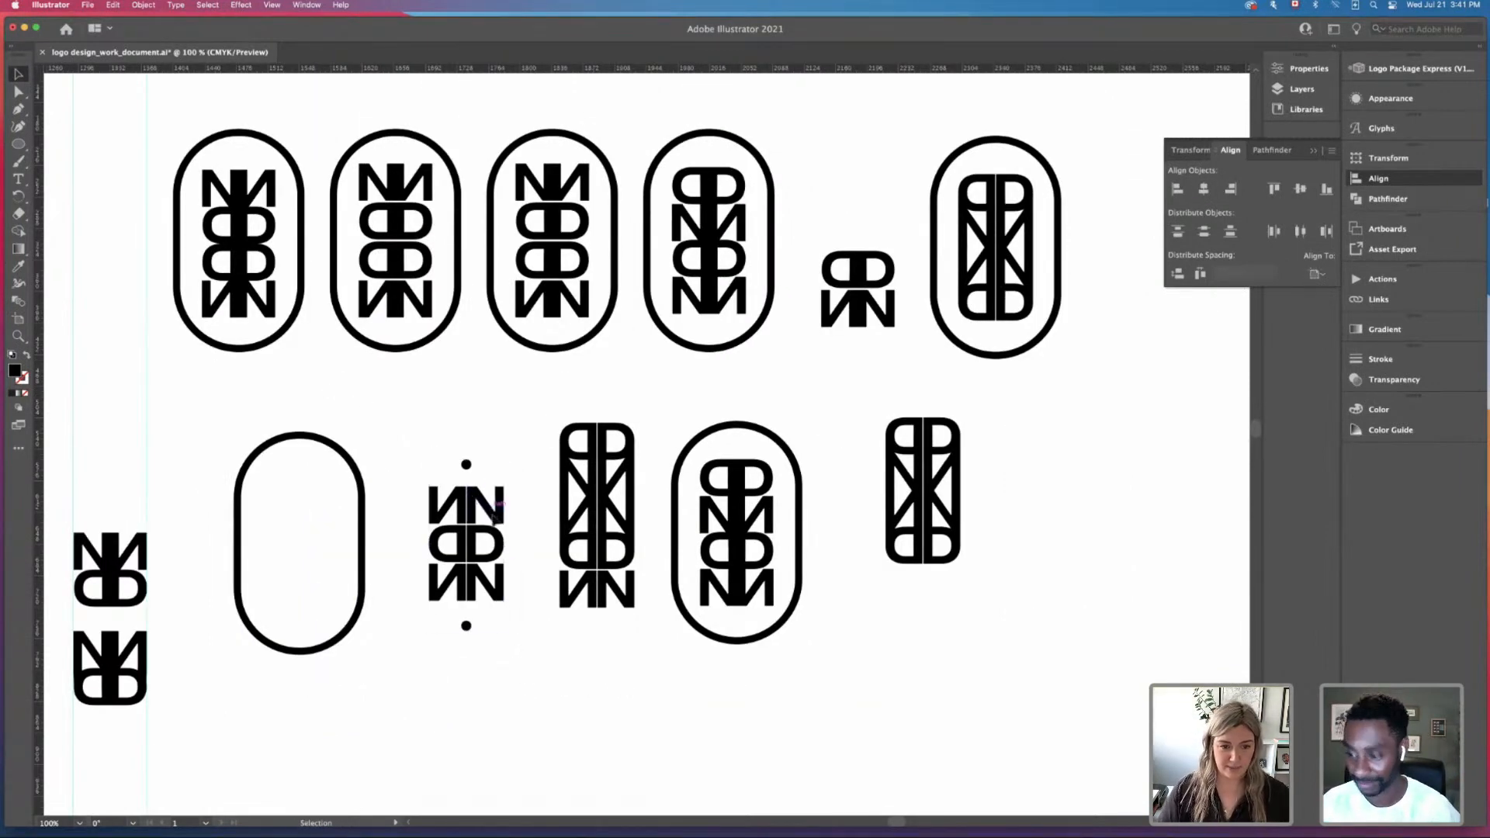
drag(499, 524, 335, 526)
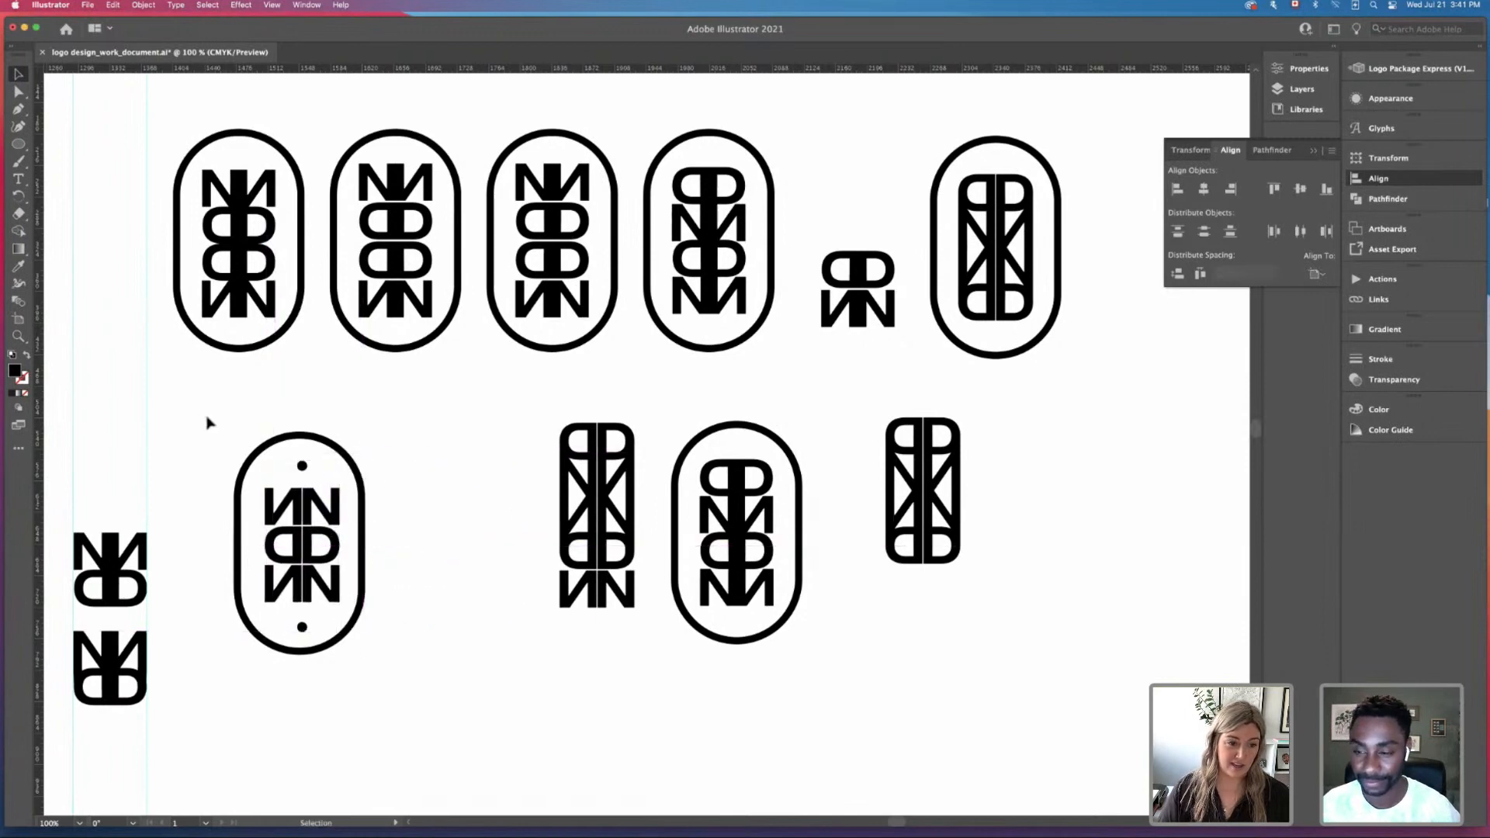
Step: Move the dotted N-D-N badge closer to the neighbouring merged stack and center its contents horizontally in the pill
drag(207, 422, 369, 582)
drag(314, 535, 431, 507)
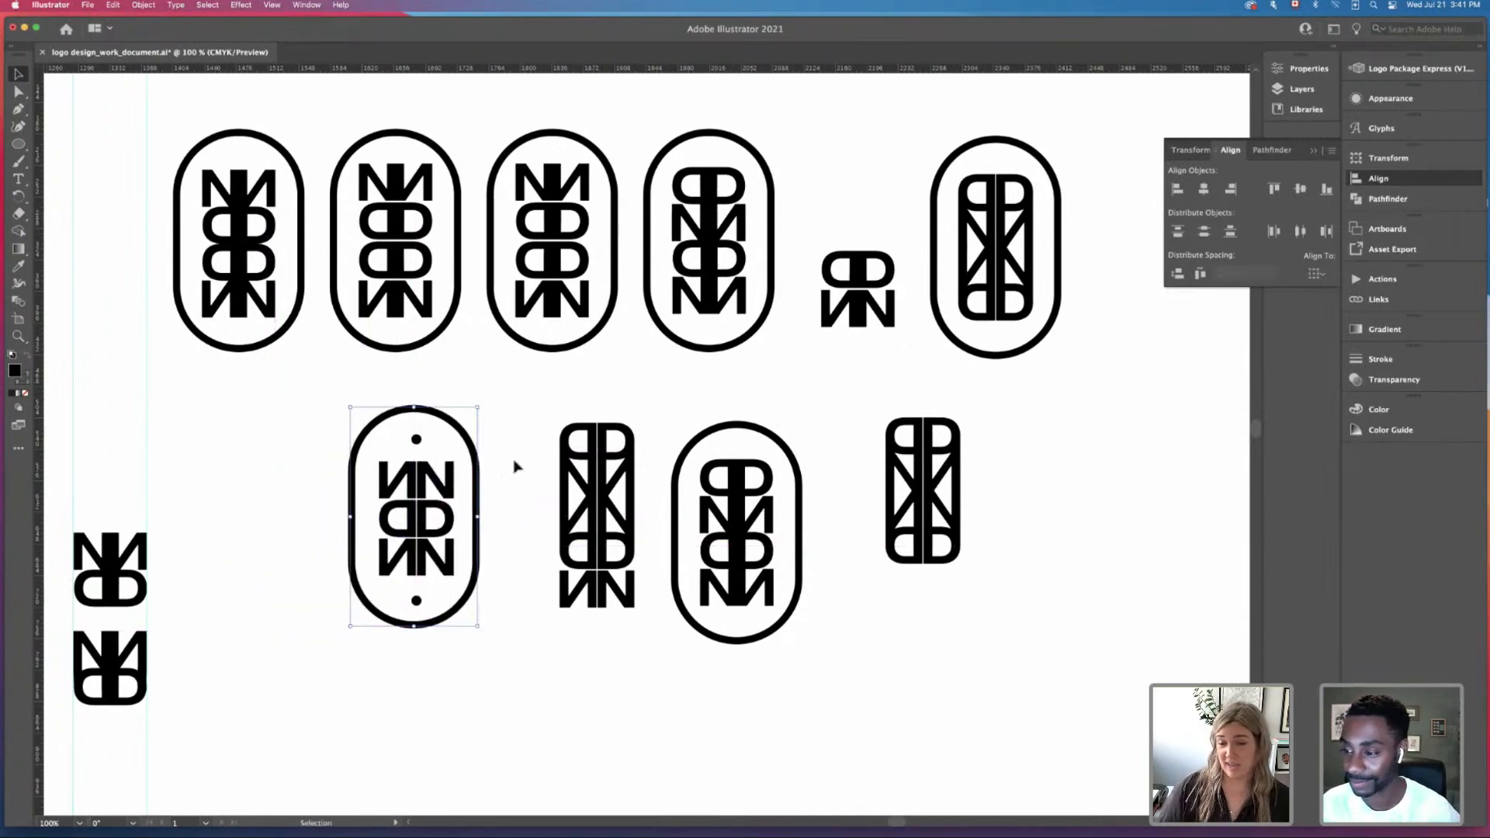
click(1203, 189)
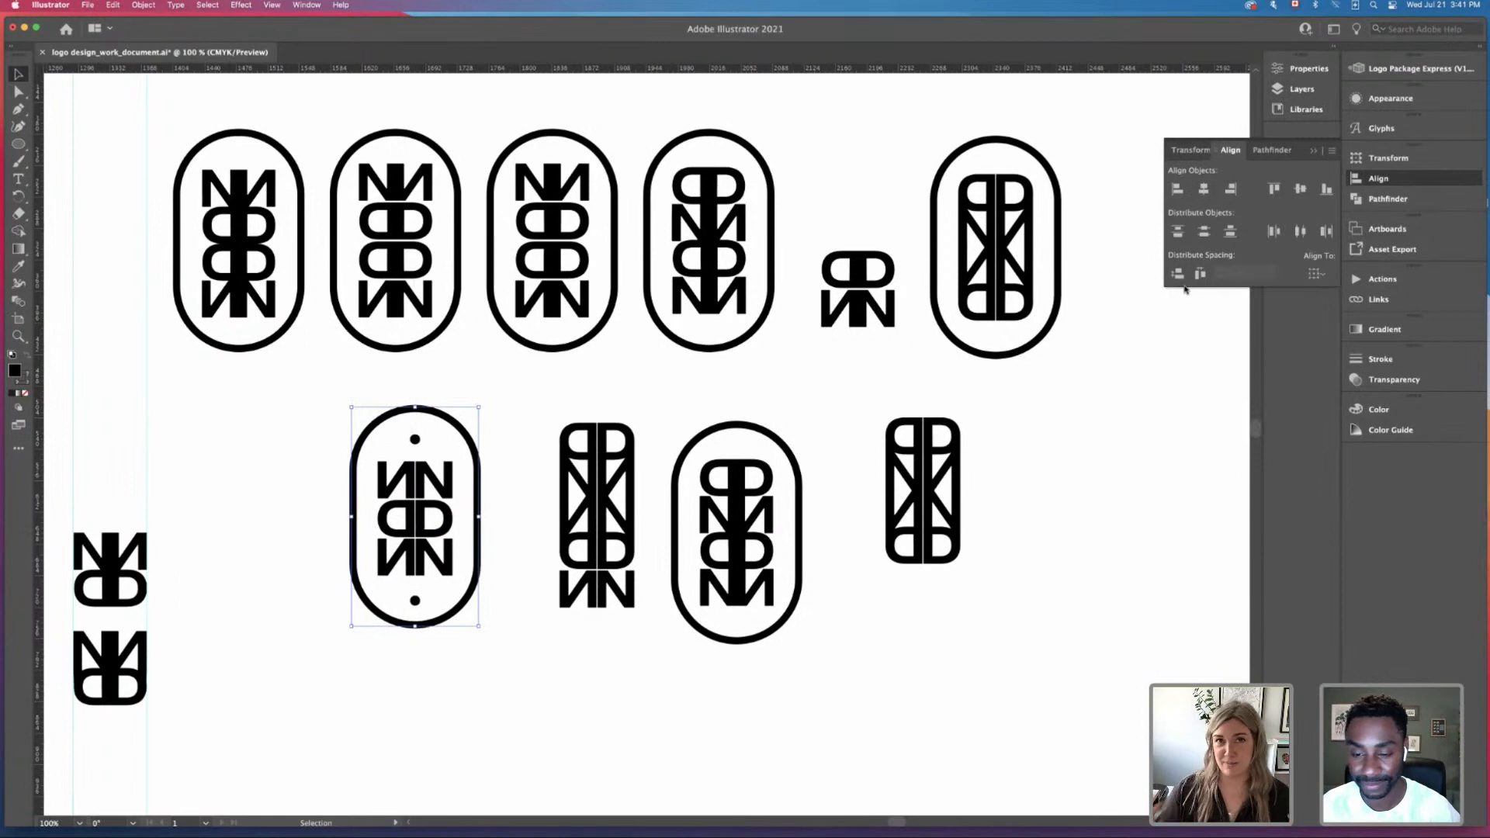
click(503, 411)
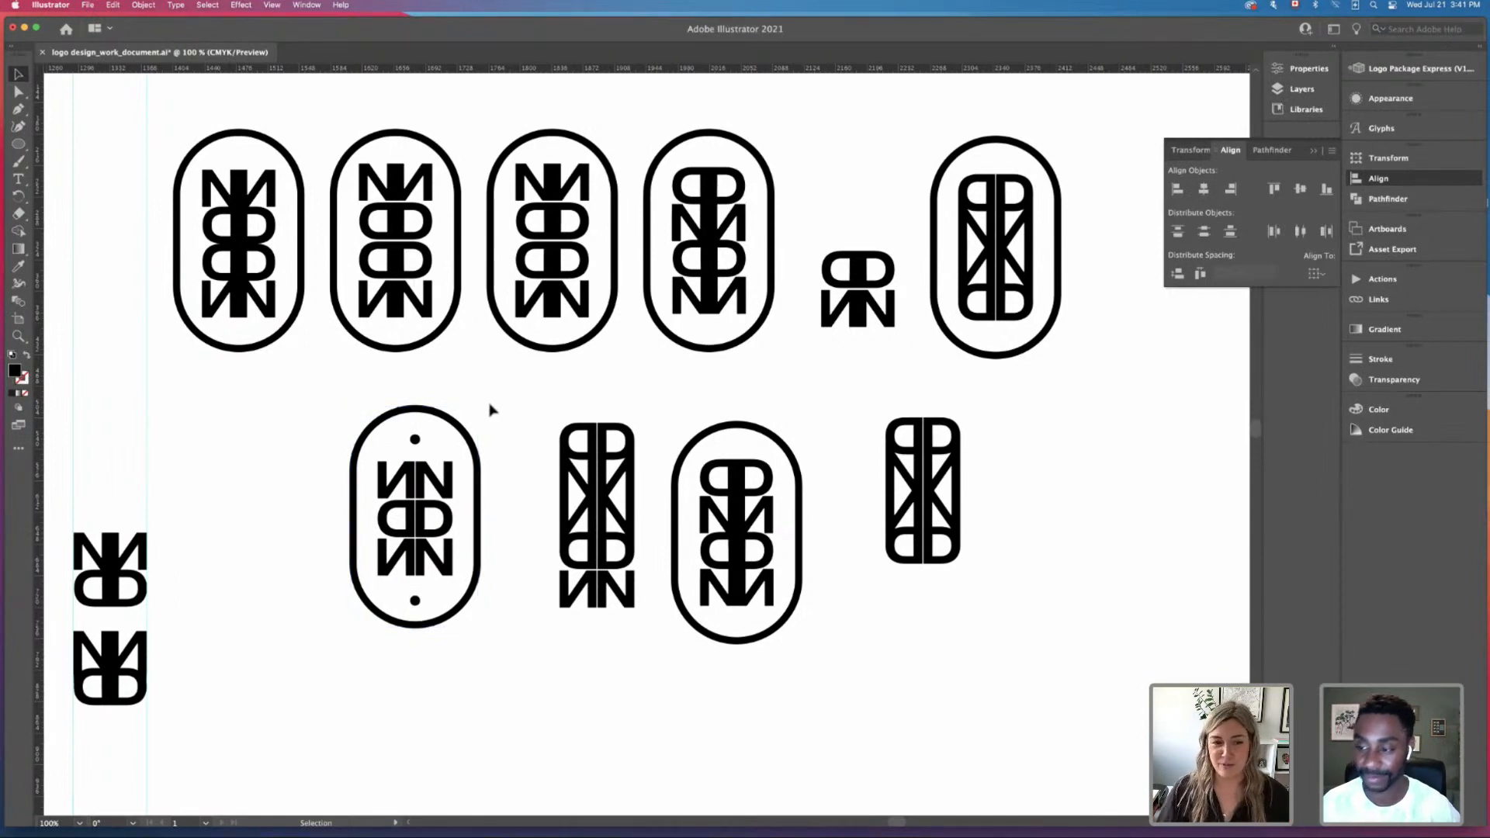
Step: Examine the dotted N-D-N badge up close and from farther out alongside the other logo variations
drag(335, 395, 515, 682)
key(super+minus)
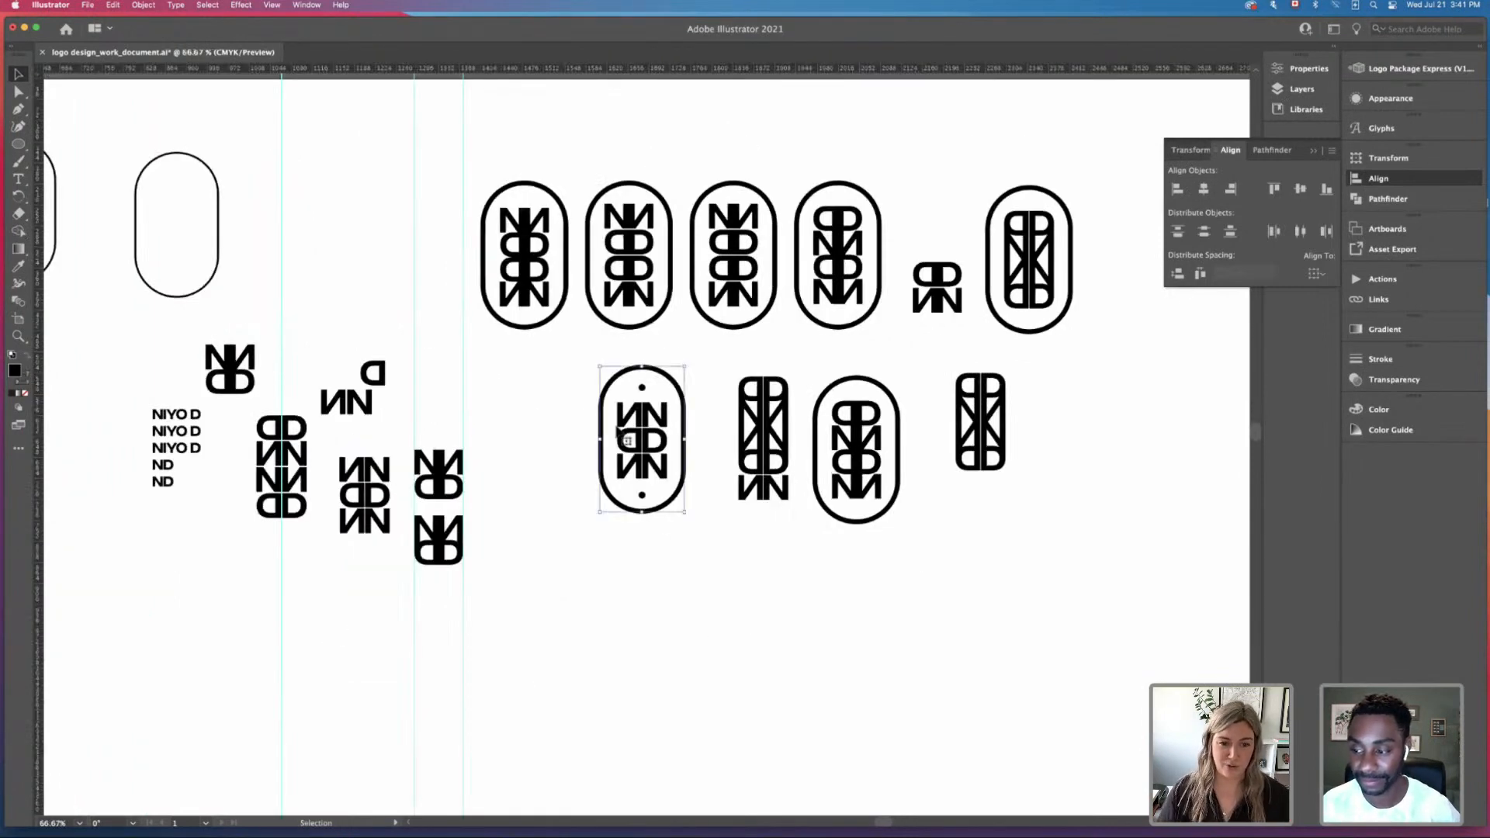
key(super+plus)
key(super+plus)
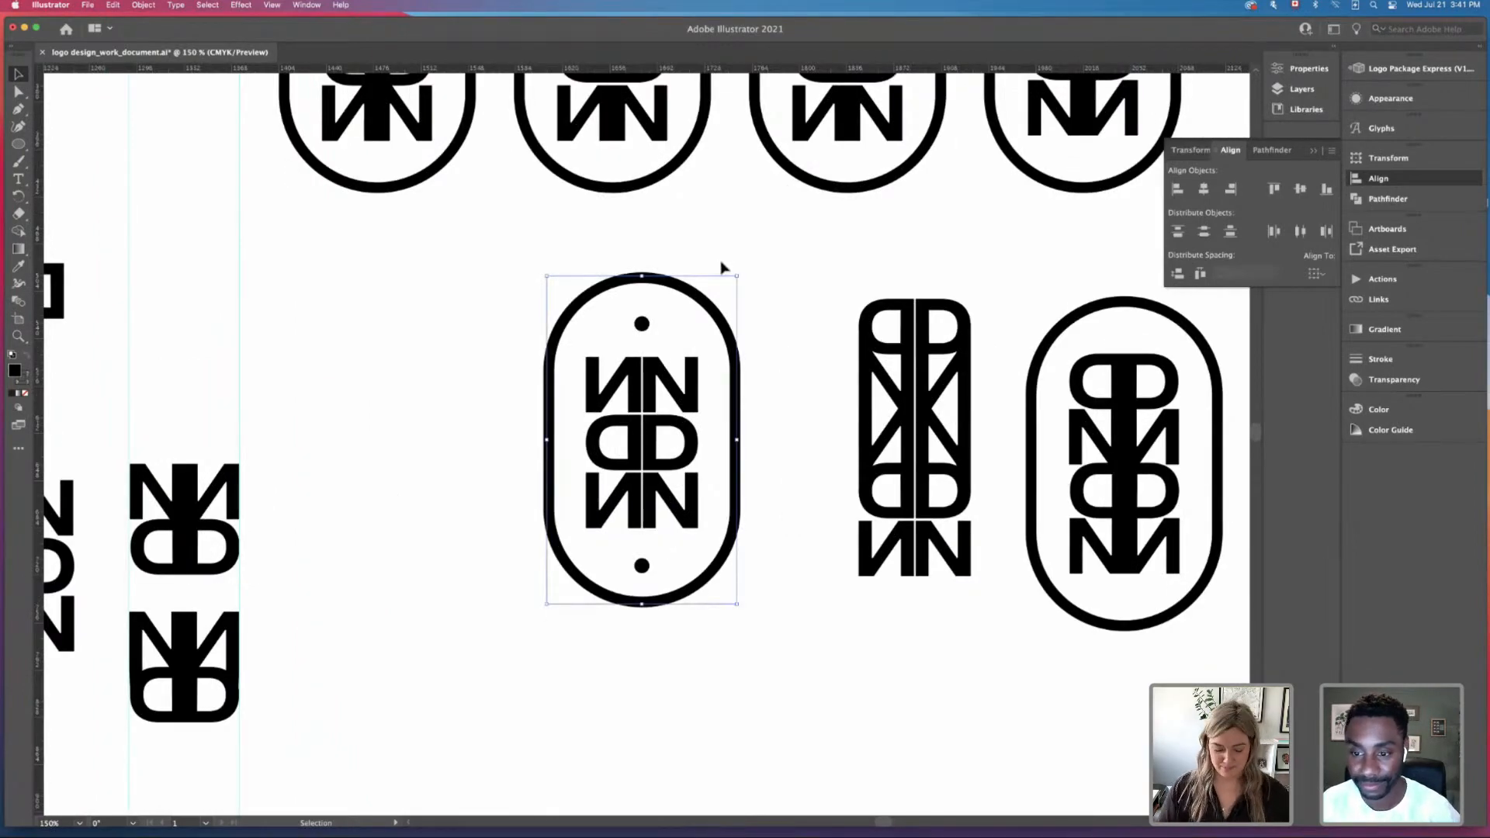
key(super+minus)
drag(738, 309, 560, 445)
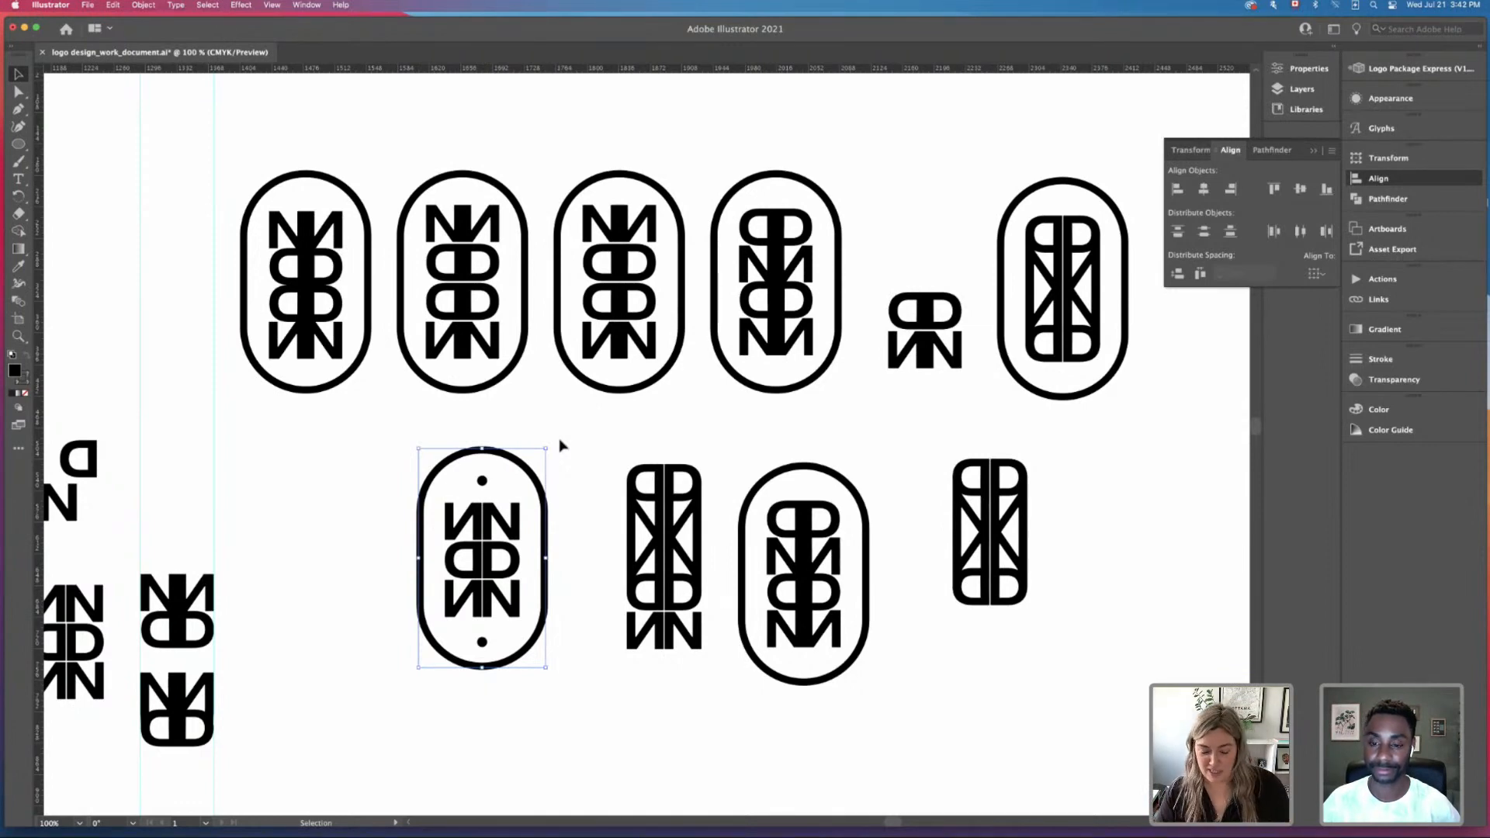
key(super+minus)
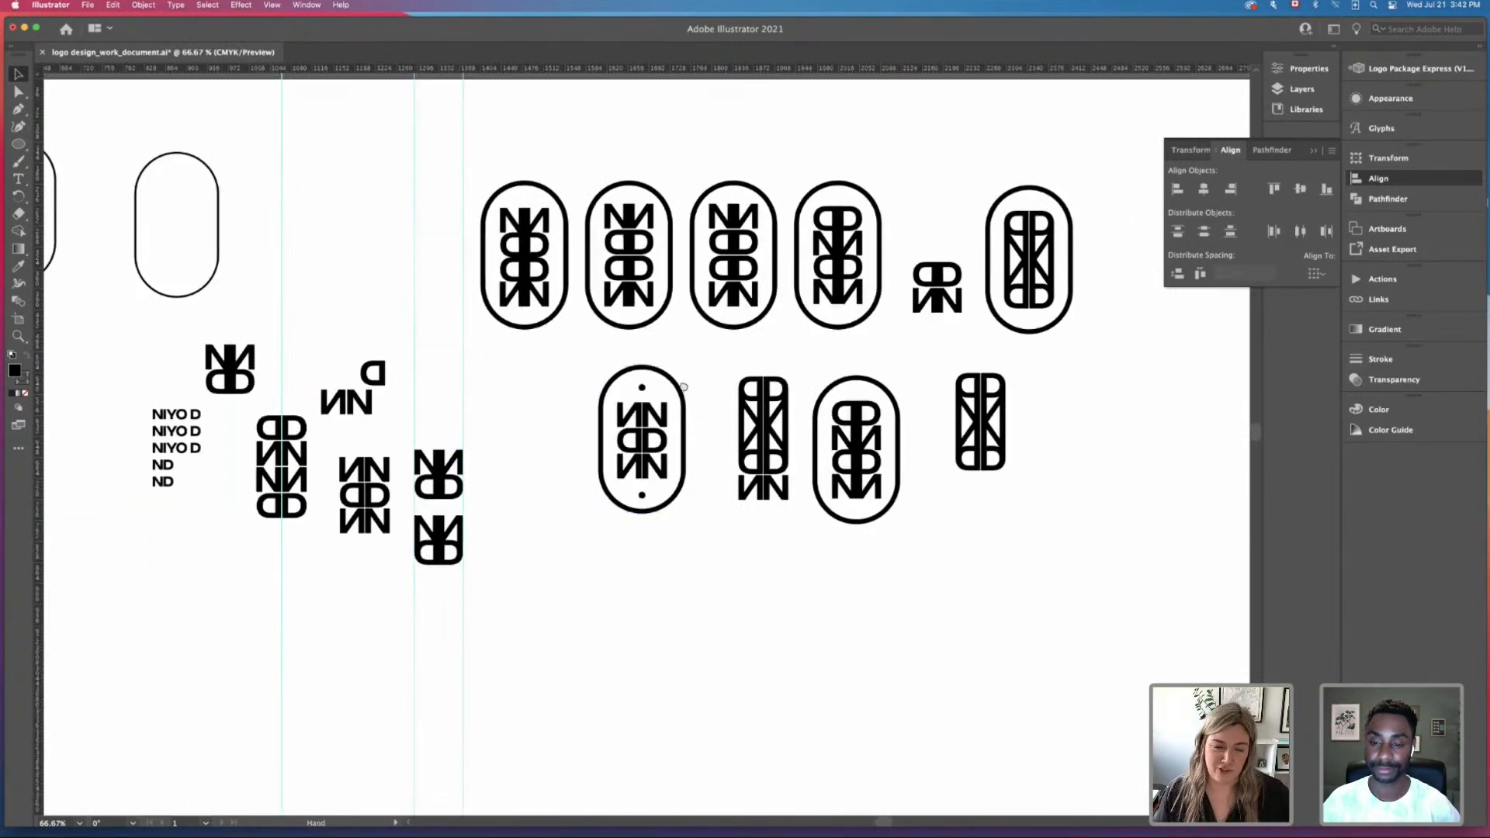
drag(735, 351, 678, 394)
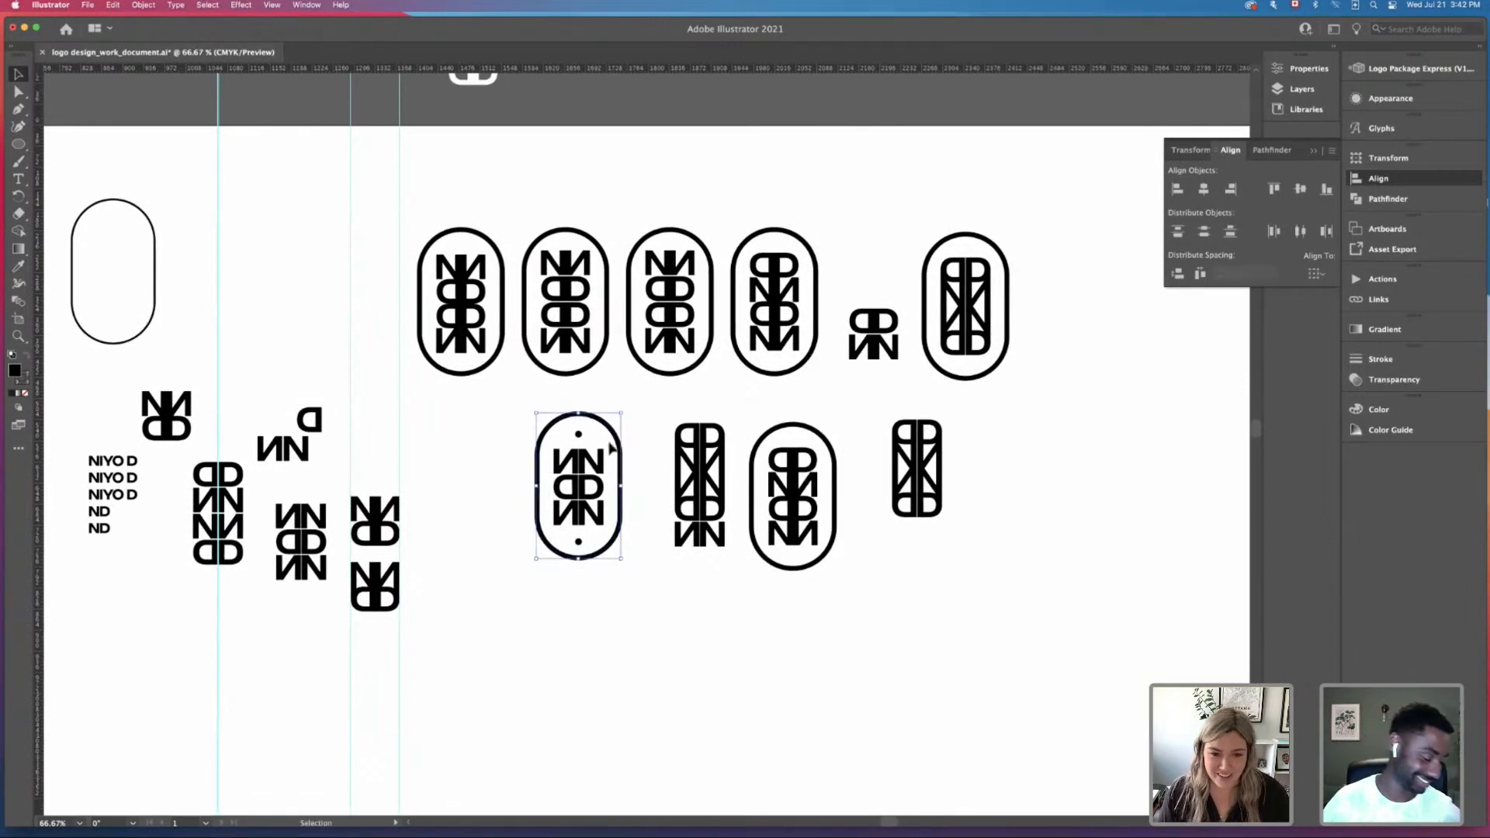
Step: Duplicate the pill-shaped monogram with two dots to the end of the upper logo row, beside the last pill
drag(617, 432, 1105, 252)
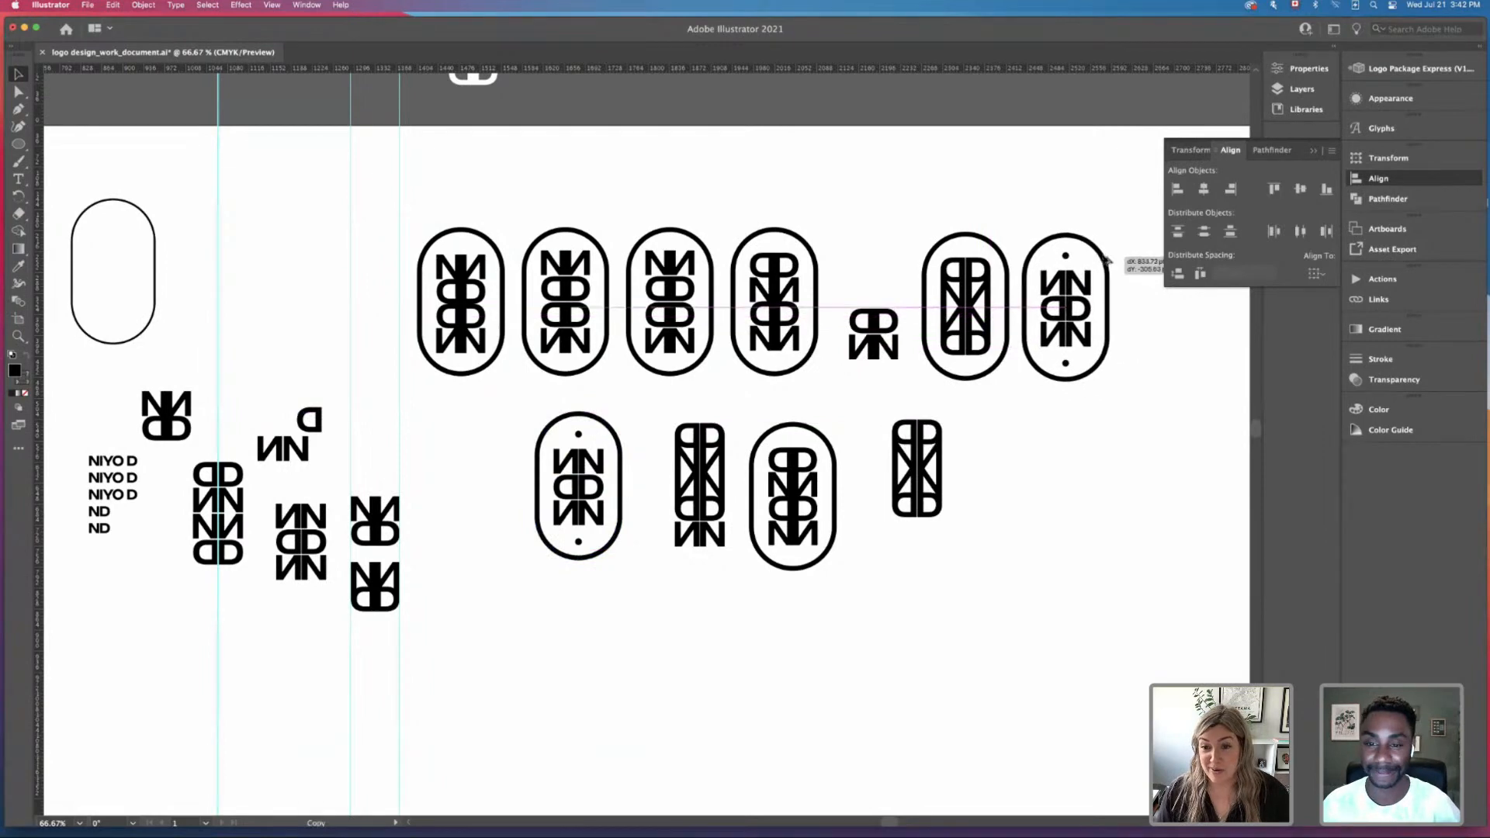
scroll(1089, 219, right, 5)
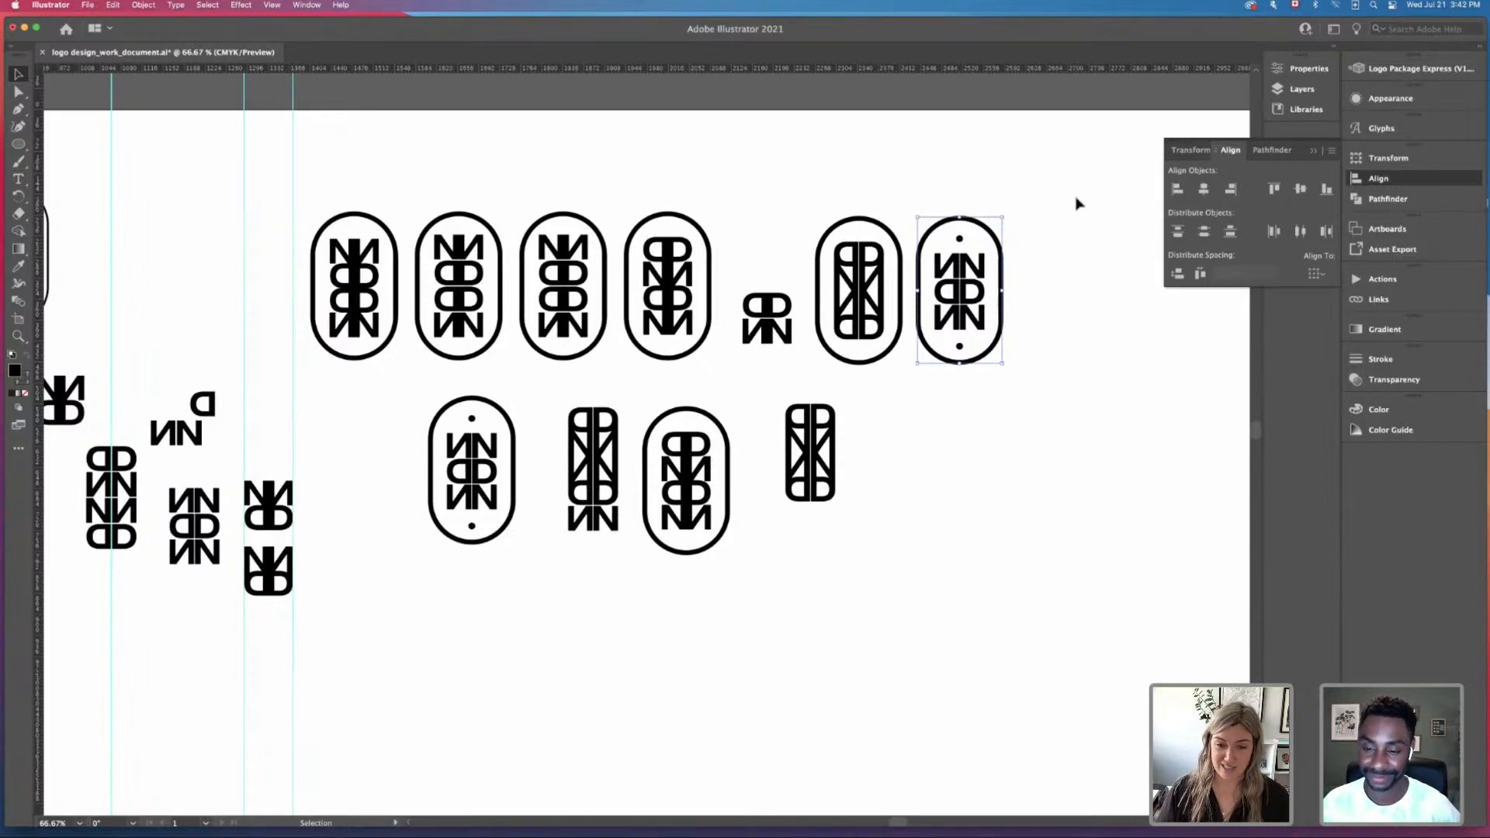
click(1018, 152)
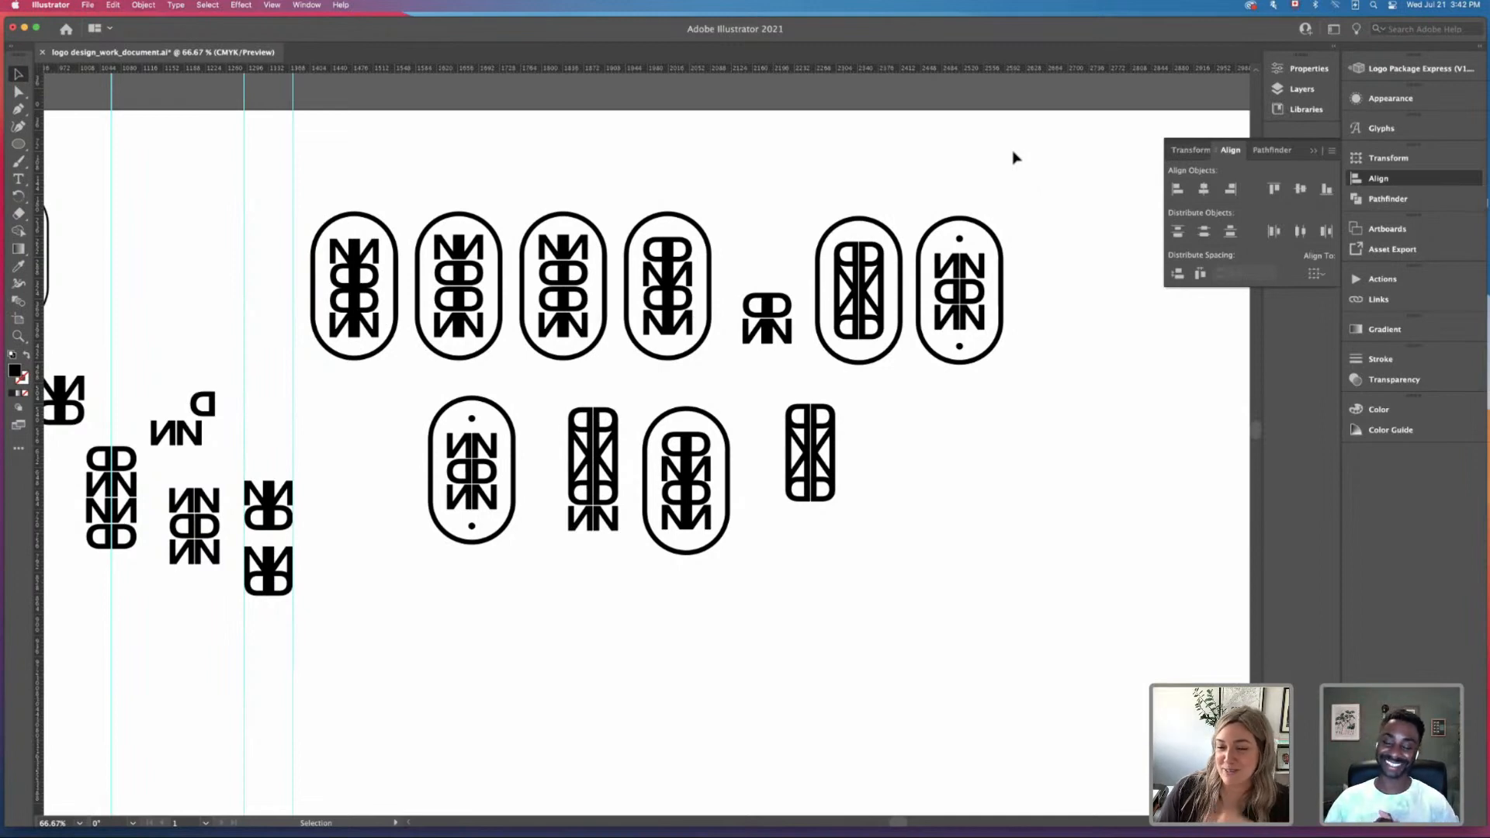
Step: Copy the thin uppercase lettering block from the second font column to below the pill monograms and enlarge the copy
key(super+minus)
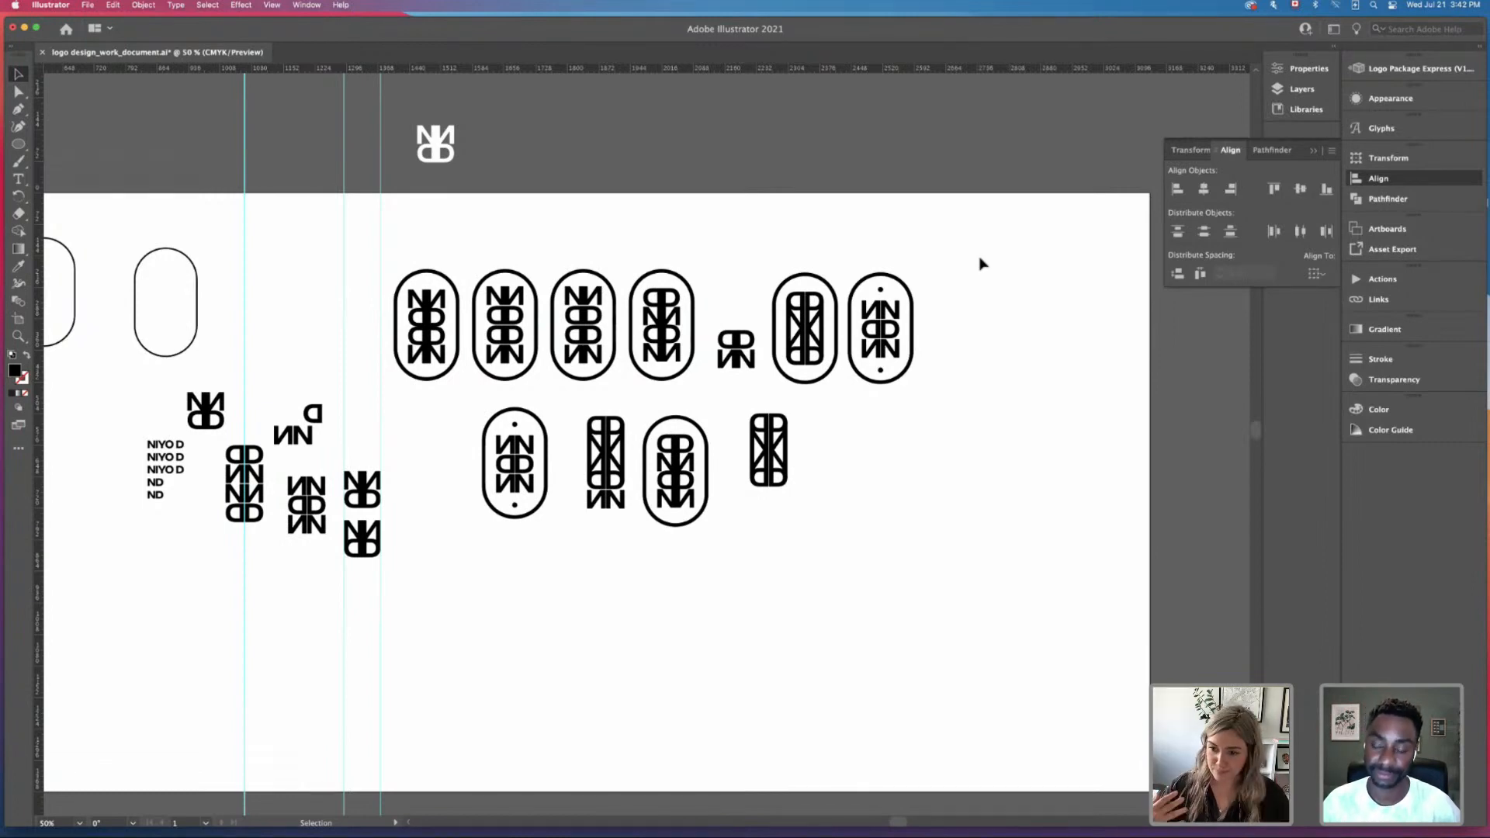
scroll(928, 389, left, 10)
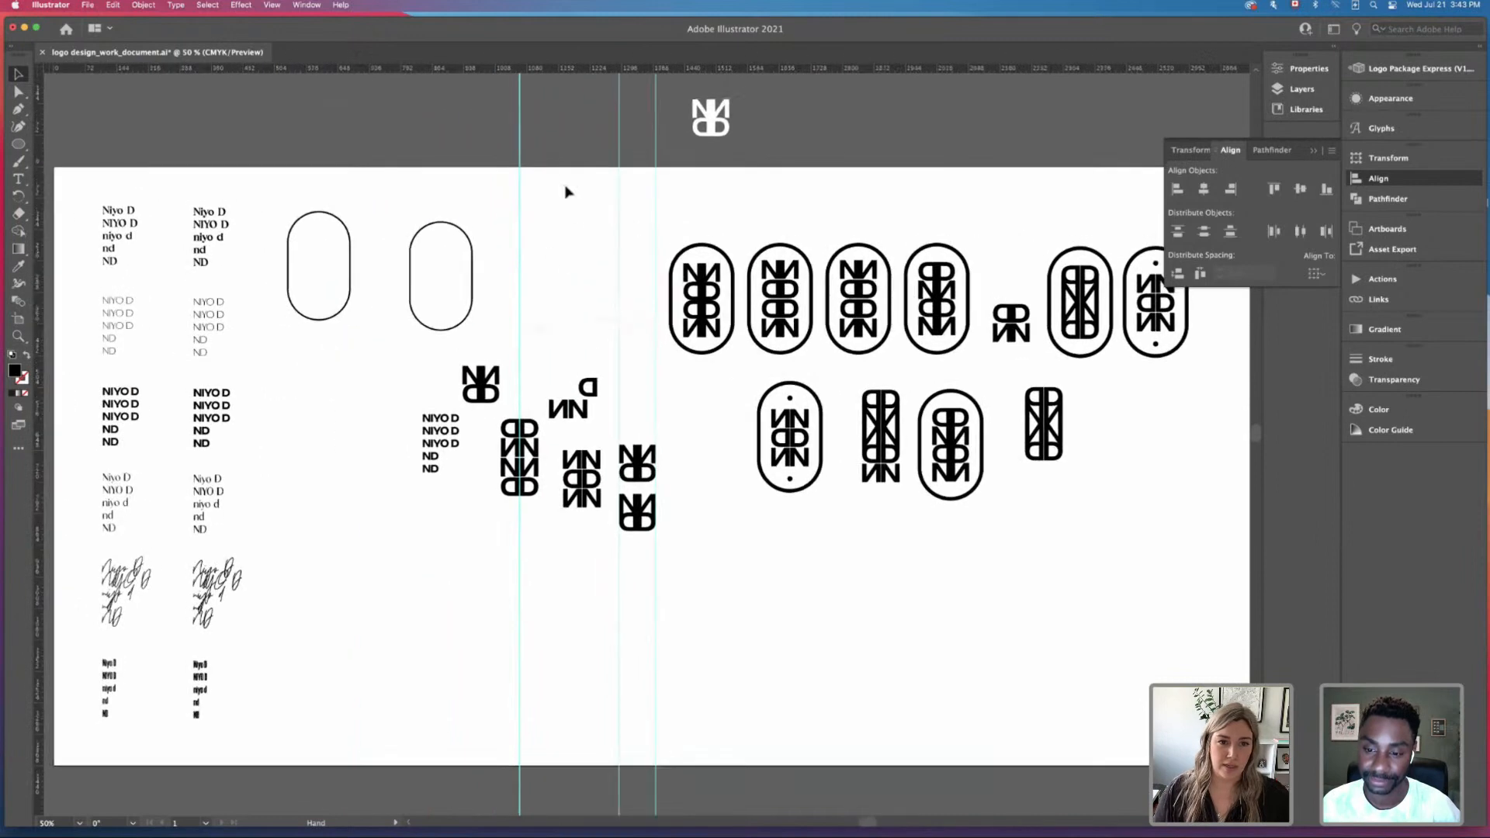
scroll(565, 191, left, 3)
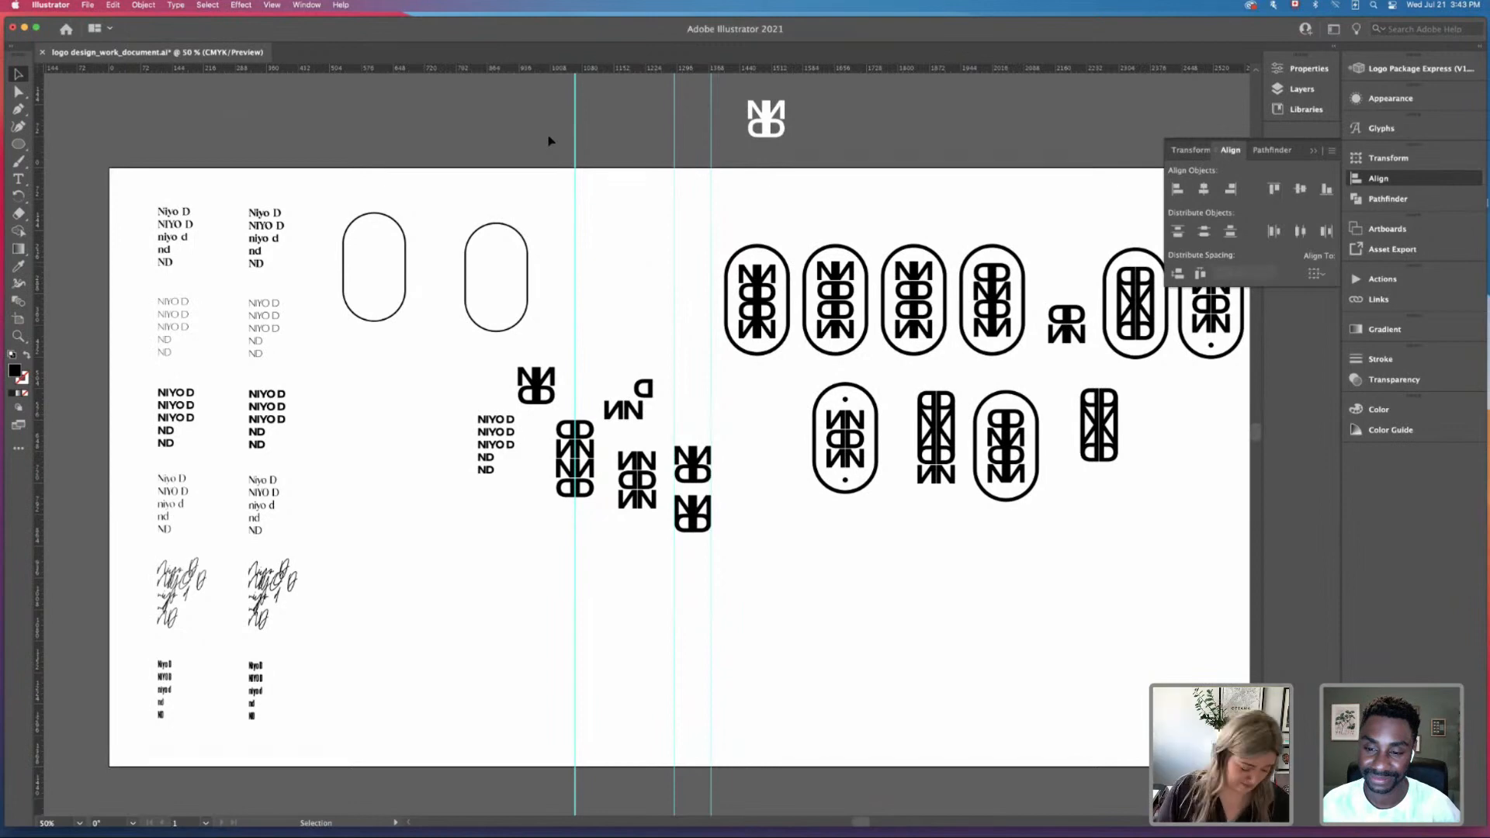
click(266, 327)
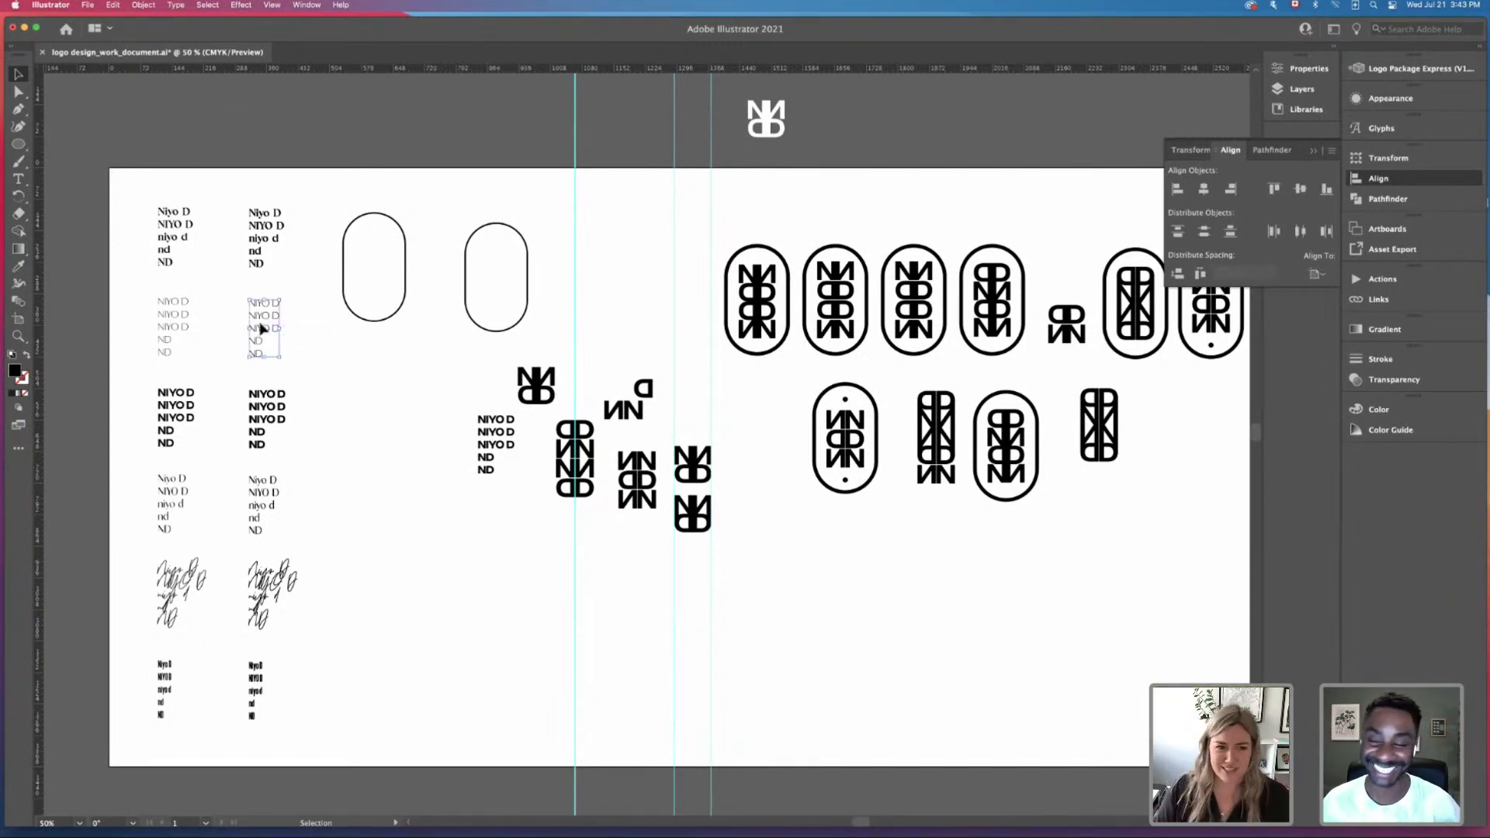
drag(264, 321, 880, 523)
drag(856, 608, 884, 665)
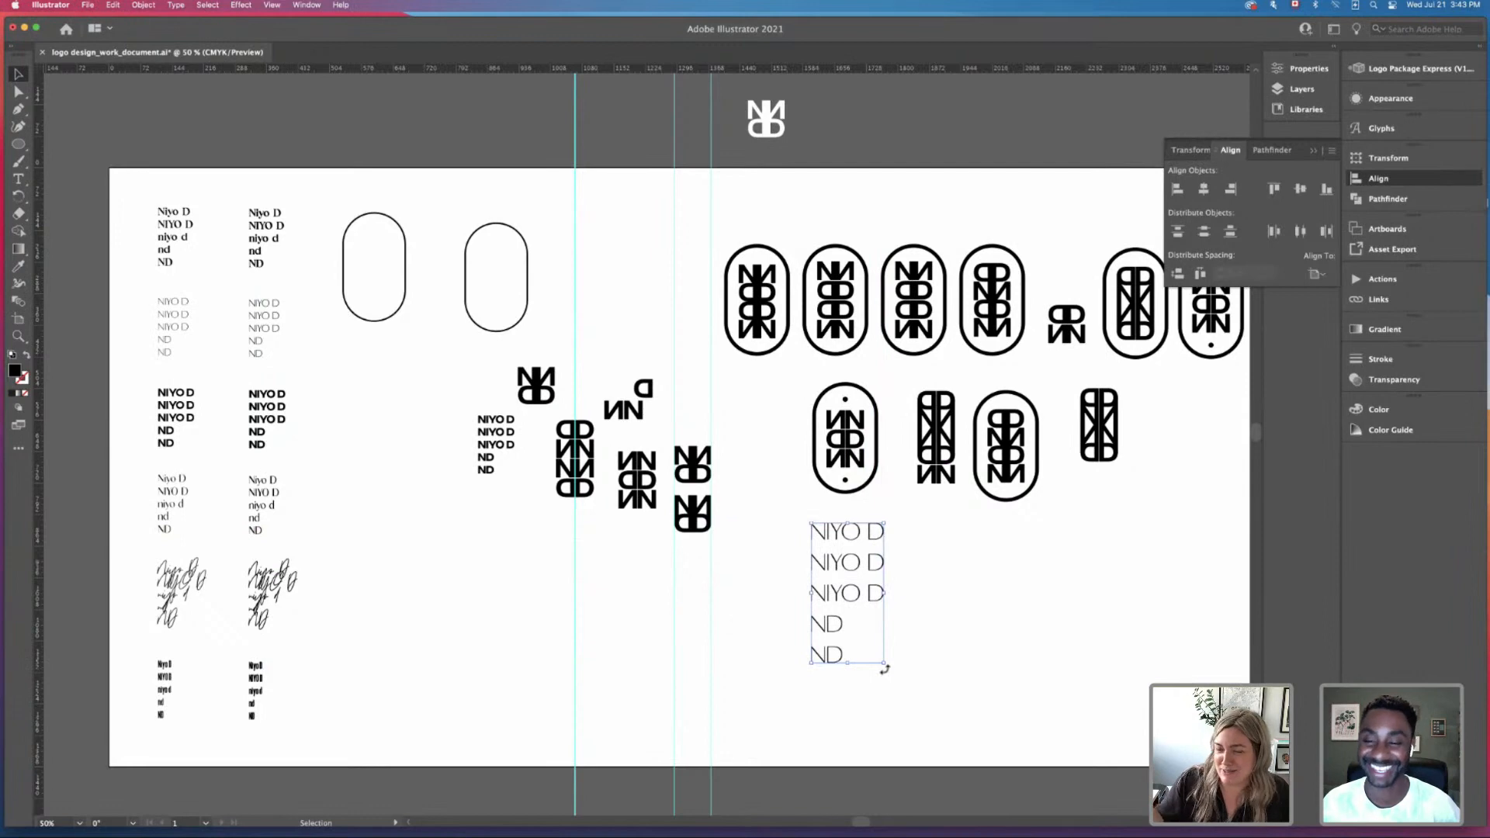
Step: Duplicate the enlarged thin lettering block directly beside the original, keeping both level
key(super+equal)
click(809, 423)
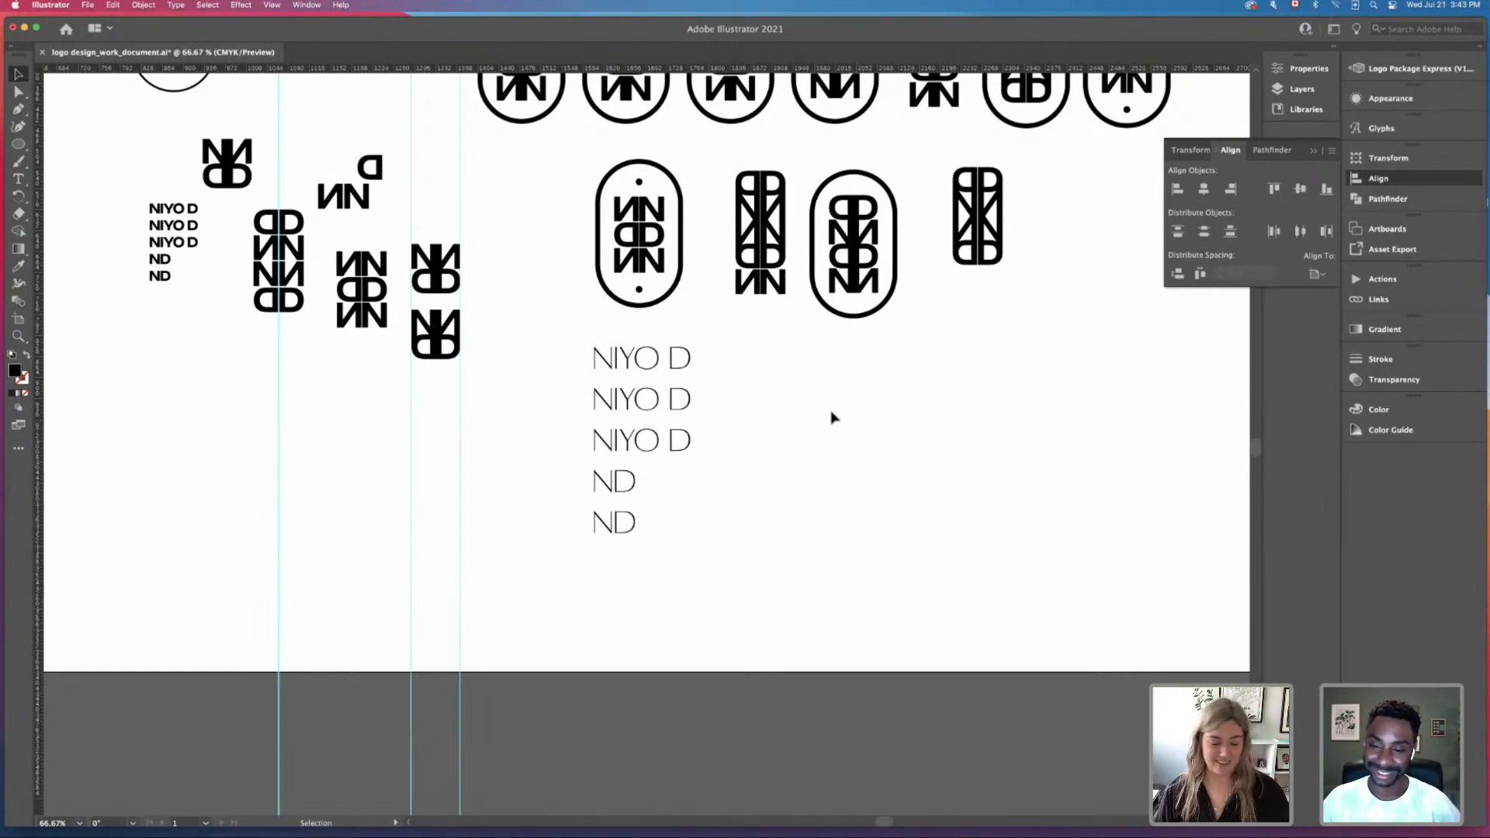
drag(560, 339, 805, 551)
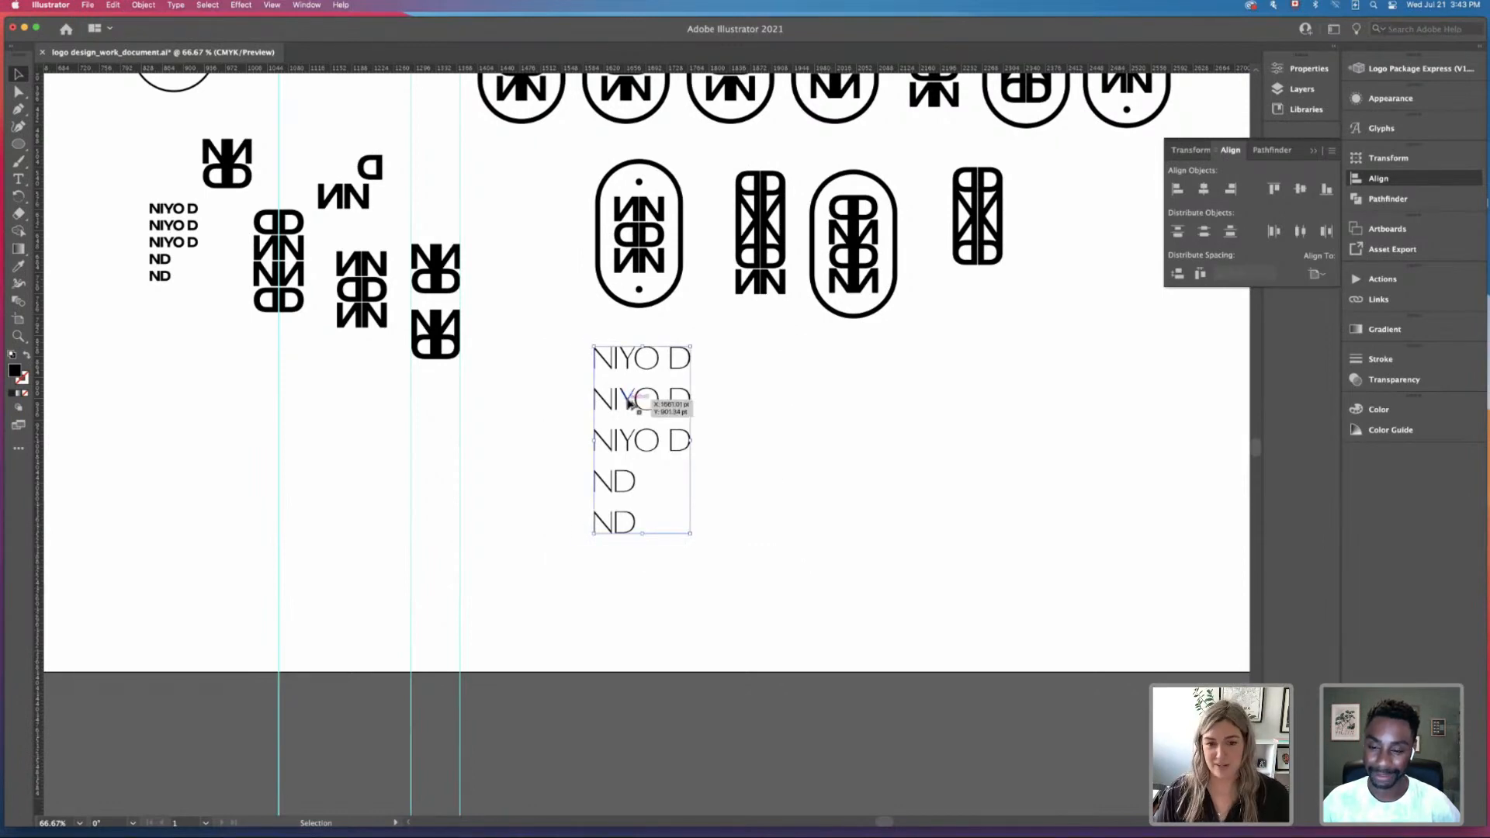
drag(630, 401, 763, 402)
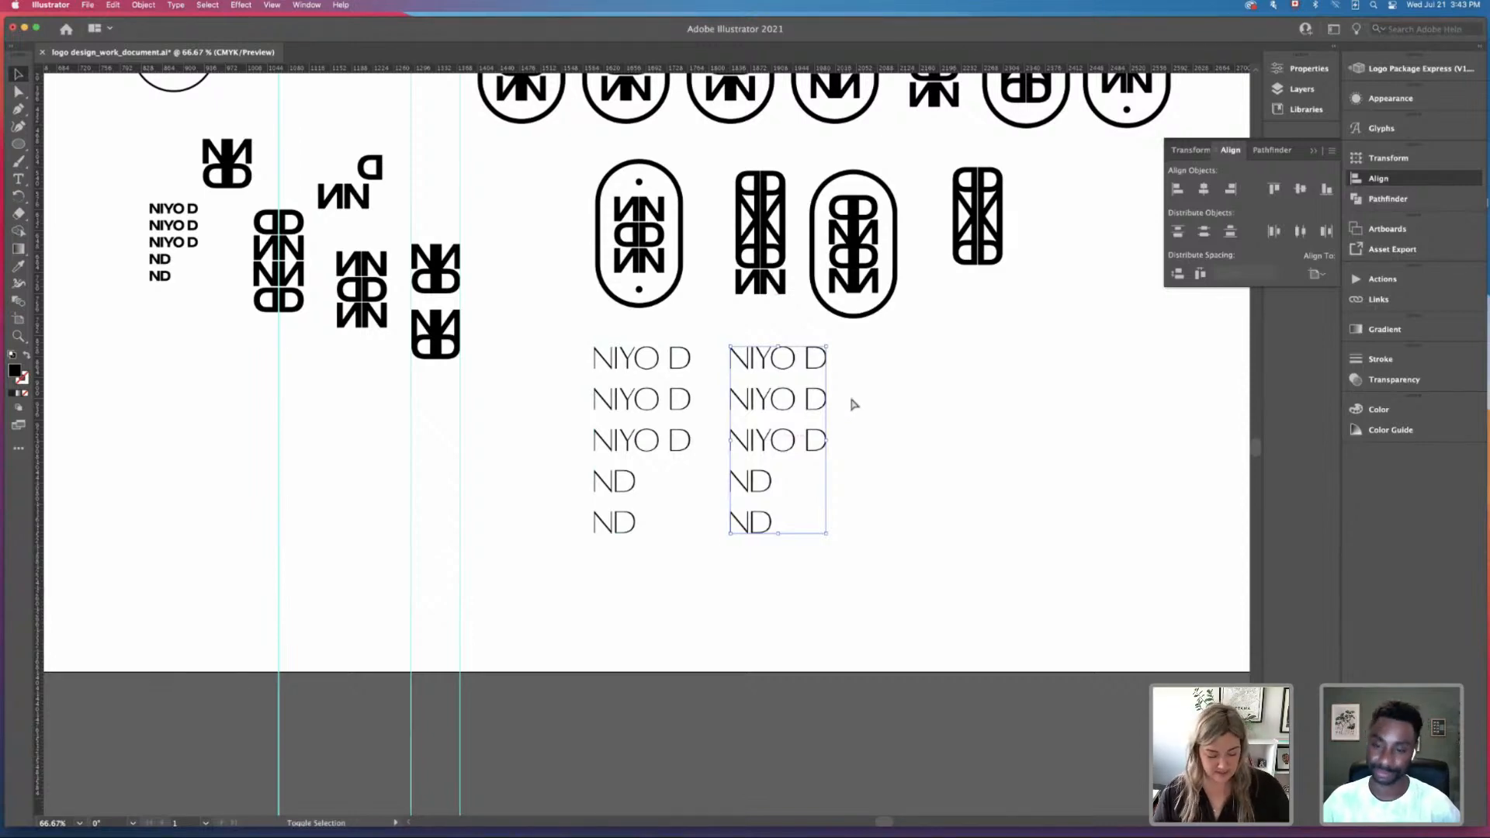
click(877, 417)
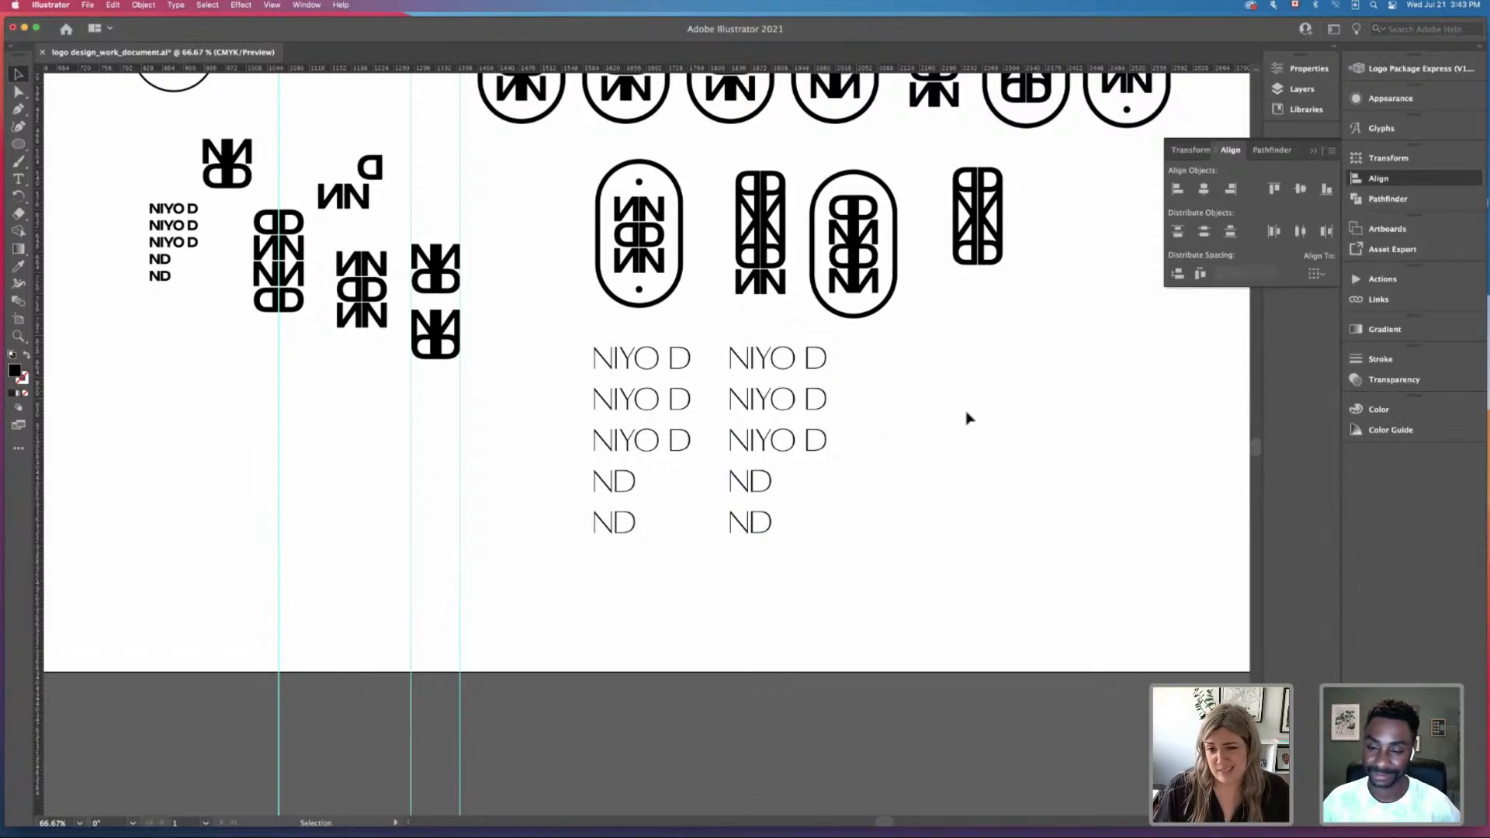
Step: Copy the upper ND pair from the second enlarged lettering block into the empty space beside it
drag(709, 335, 923, 596)
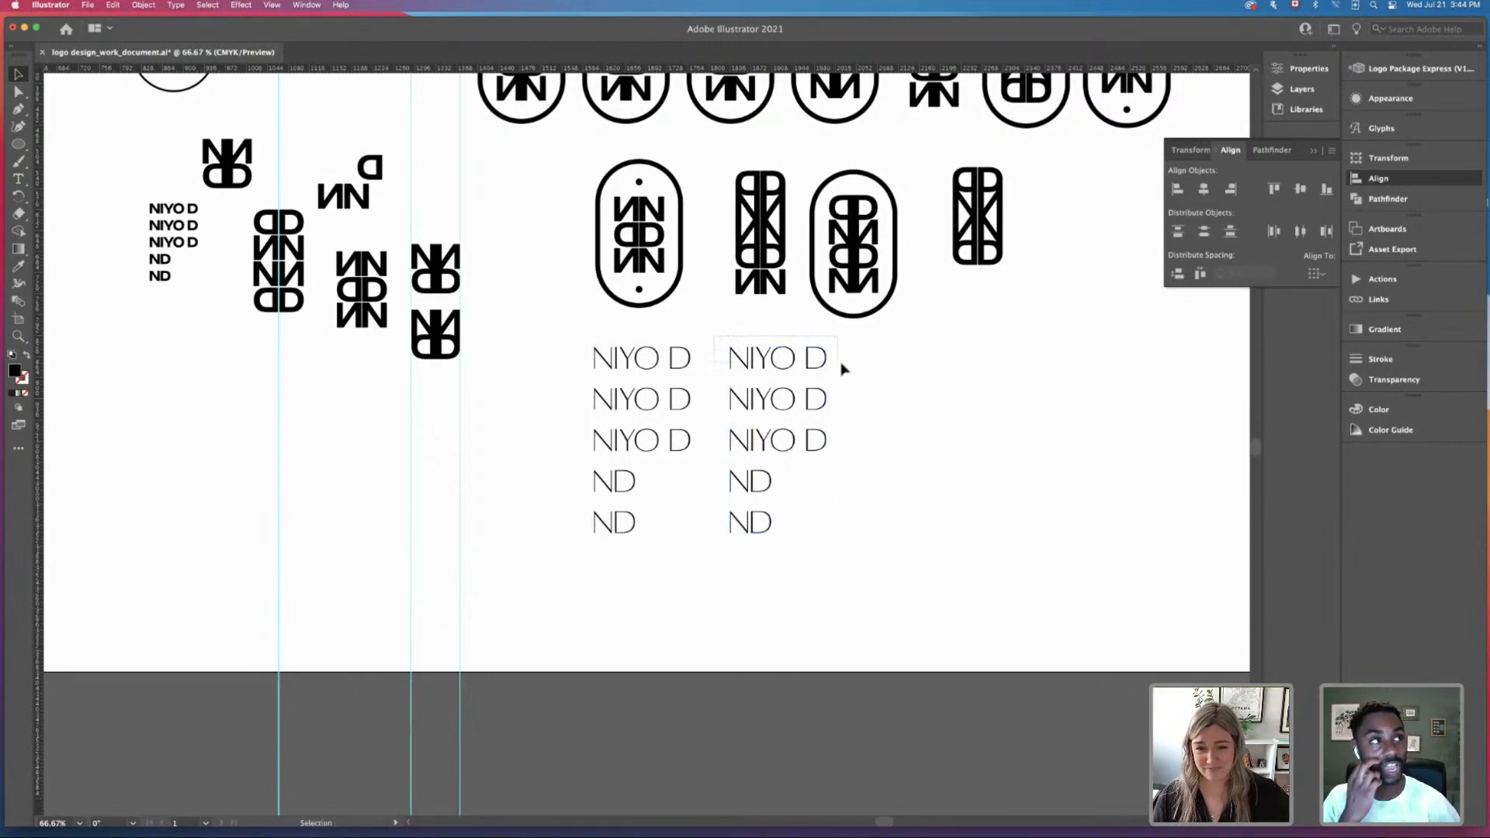
click(765, 361)
click(883, 531)
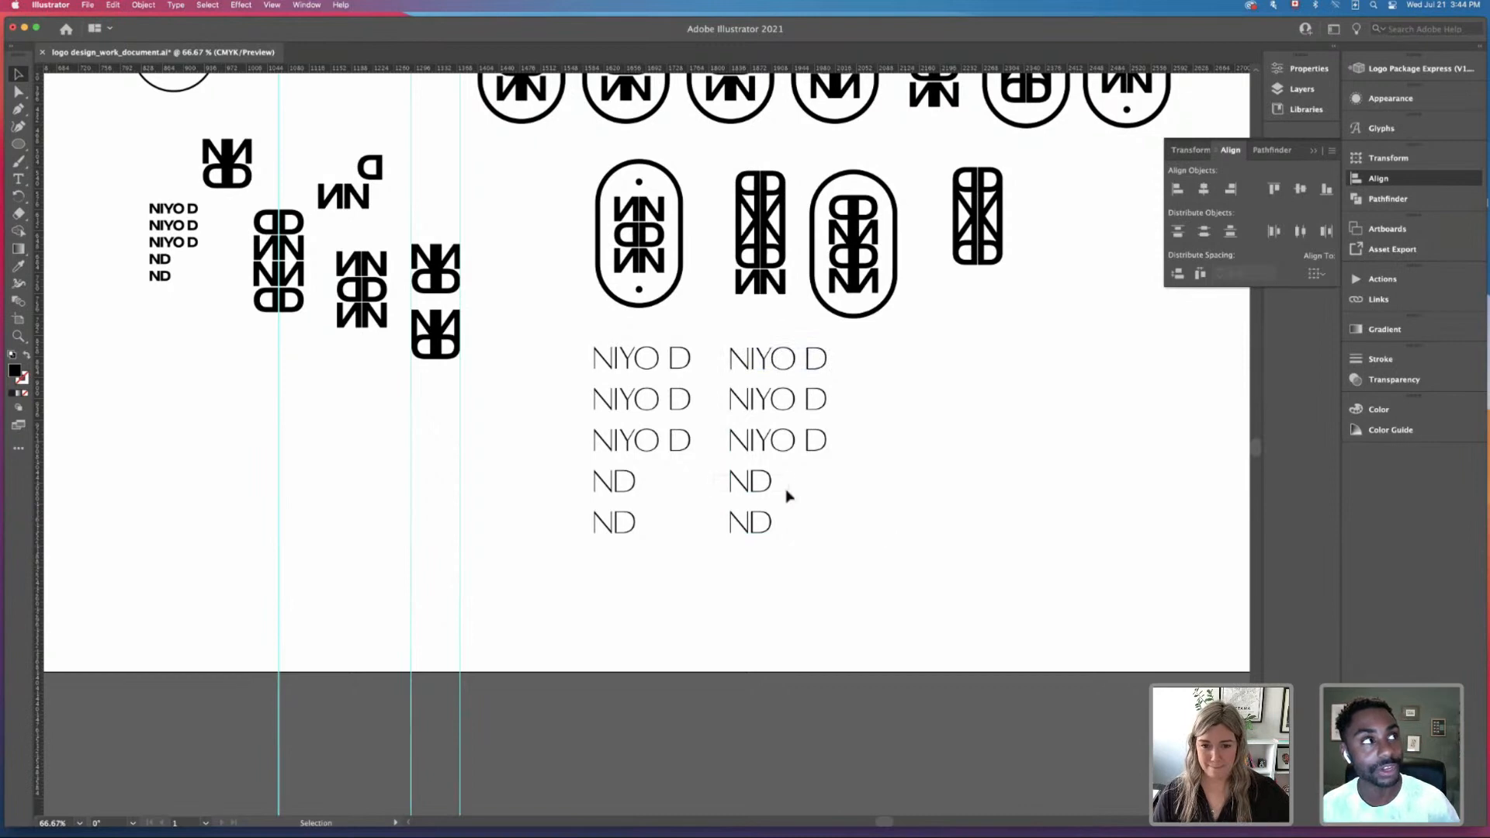
click(752, 485)
drag(751, 485, 915, 474)
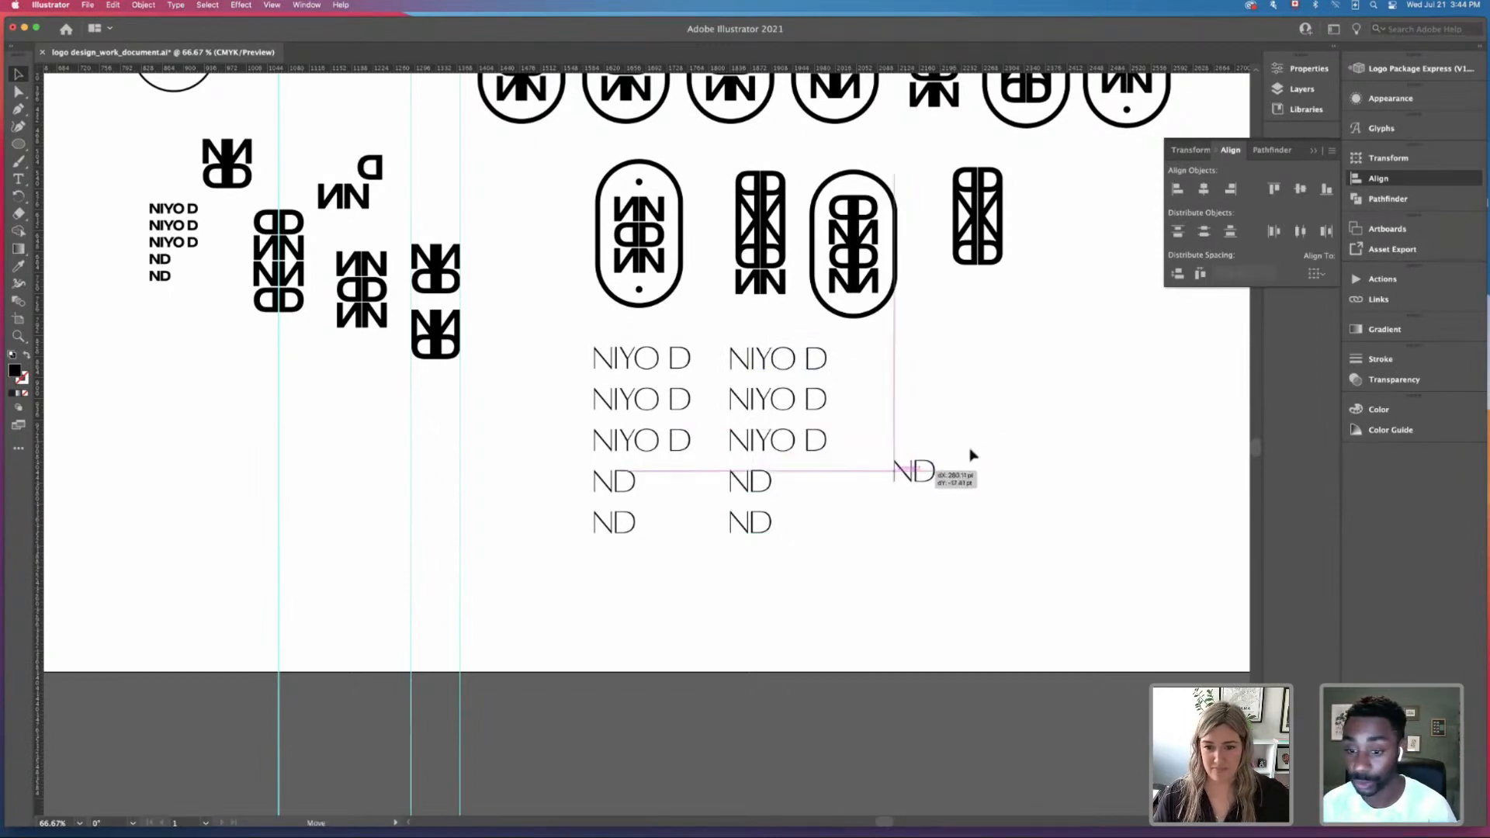
click(991, 441)
Step: Duplicate the loose ND pair into a vertical stack of three and lower the top N toward the N beneath it
key(super+equal)
key(super+equal)
key(super+equal)
drag(1058, 435, 385, 375)
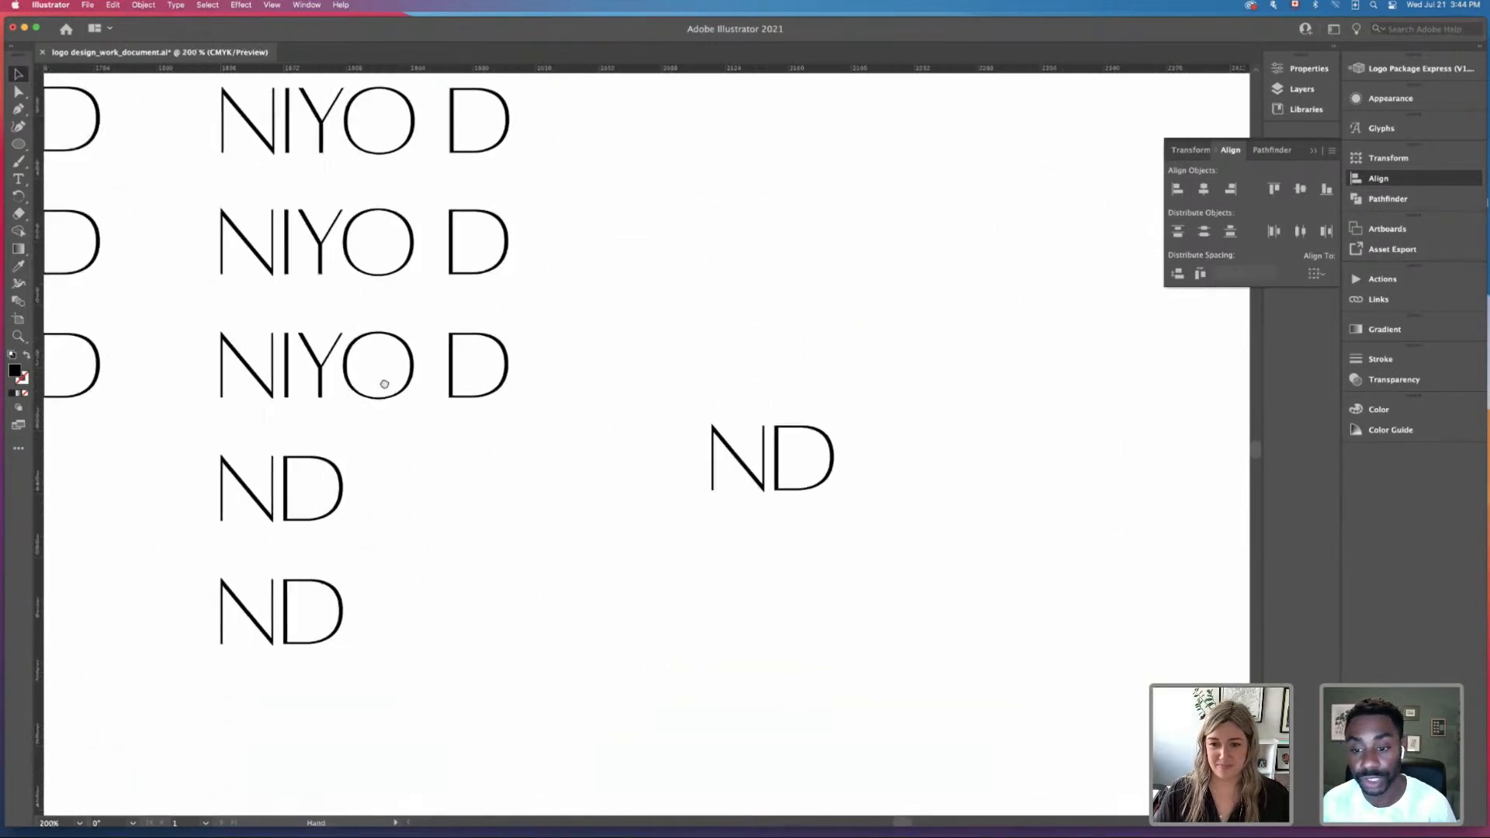
drag(833, 386, 868, 360)
drag(708, 323, 931, 537)
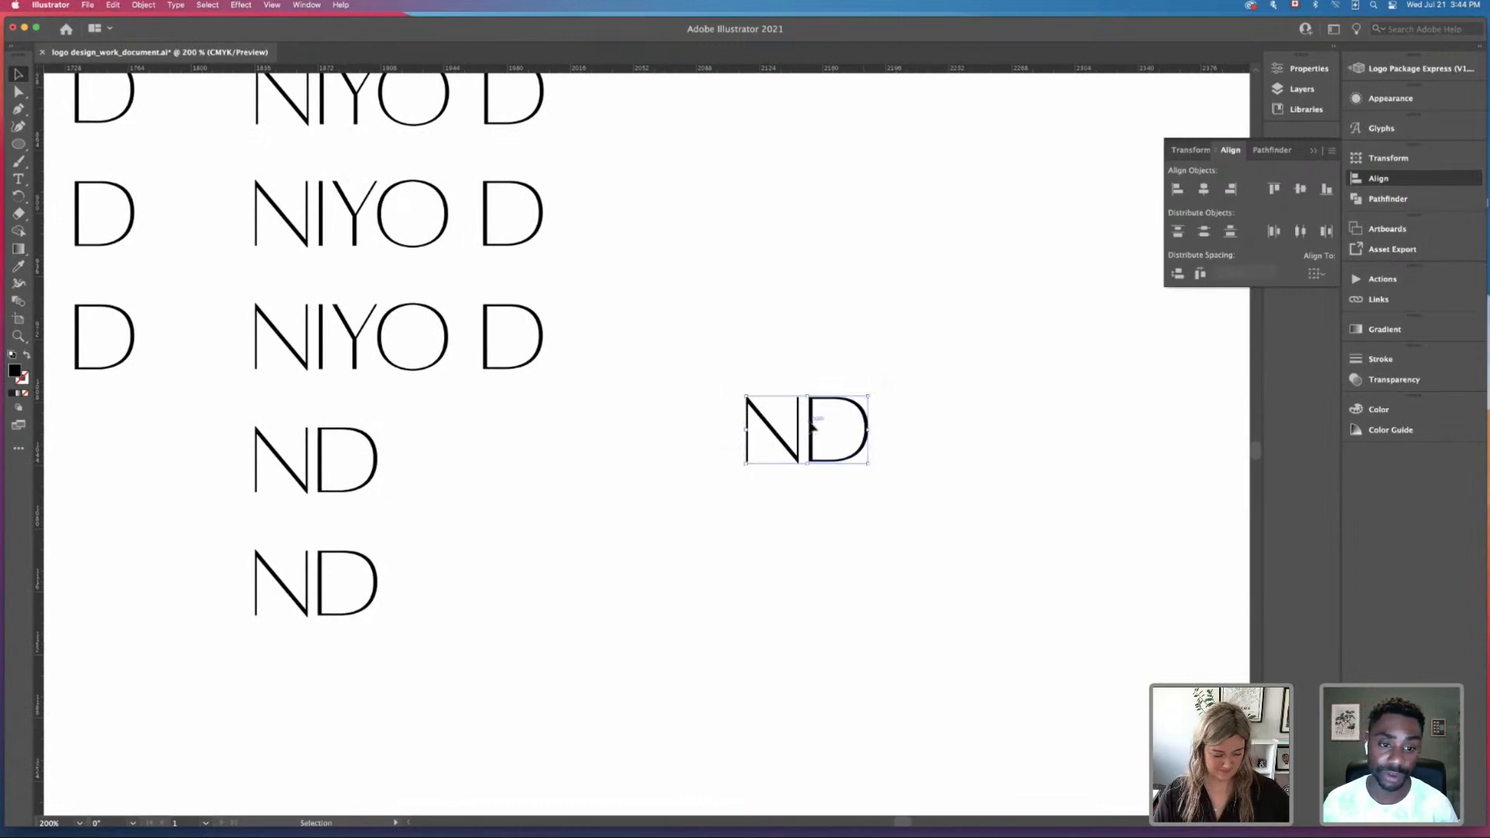
drag(812, 427, 821, 257)
click(964, 337)
key(super+minus)
drag(659, 198, 934, 580)
click(939, 587)
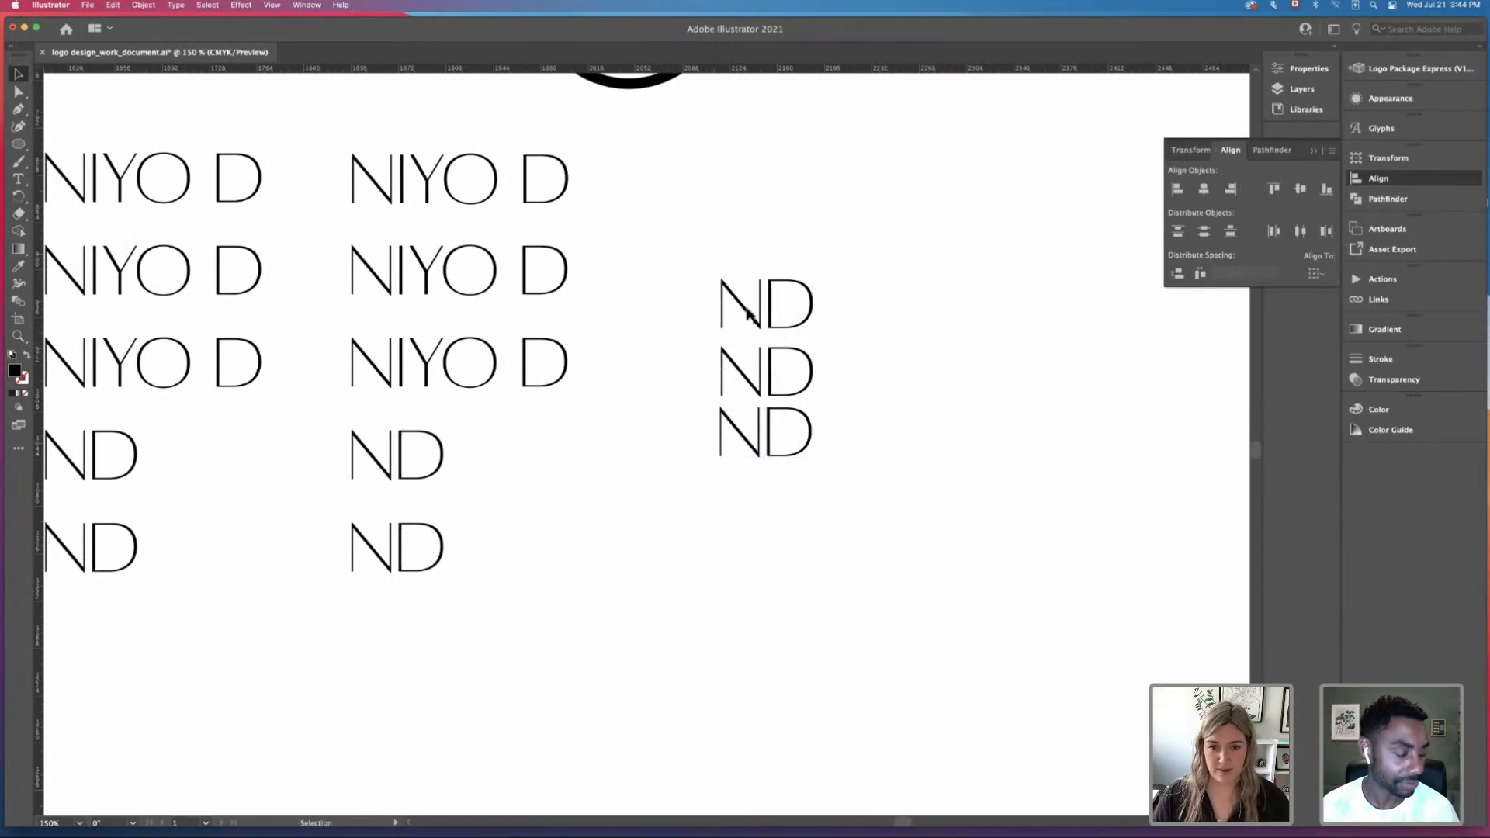
drag(752, 320, 749, 335)
Step: Place a copy of the empty thin-outlined pill shape beside the ND stack
key(super+minus)
key(super+minus)
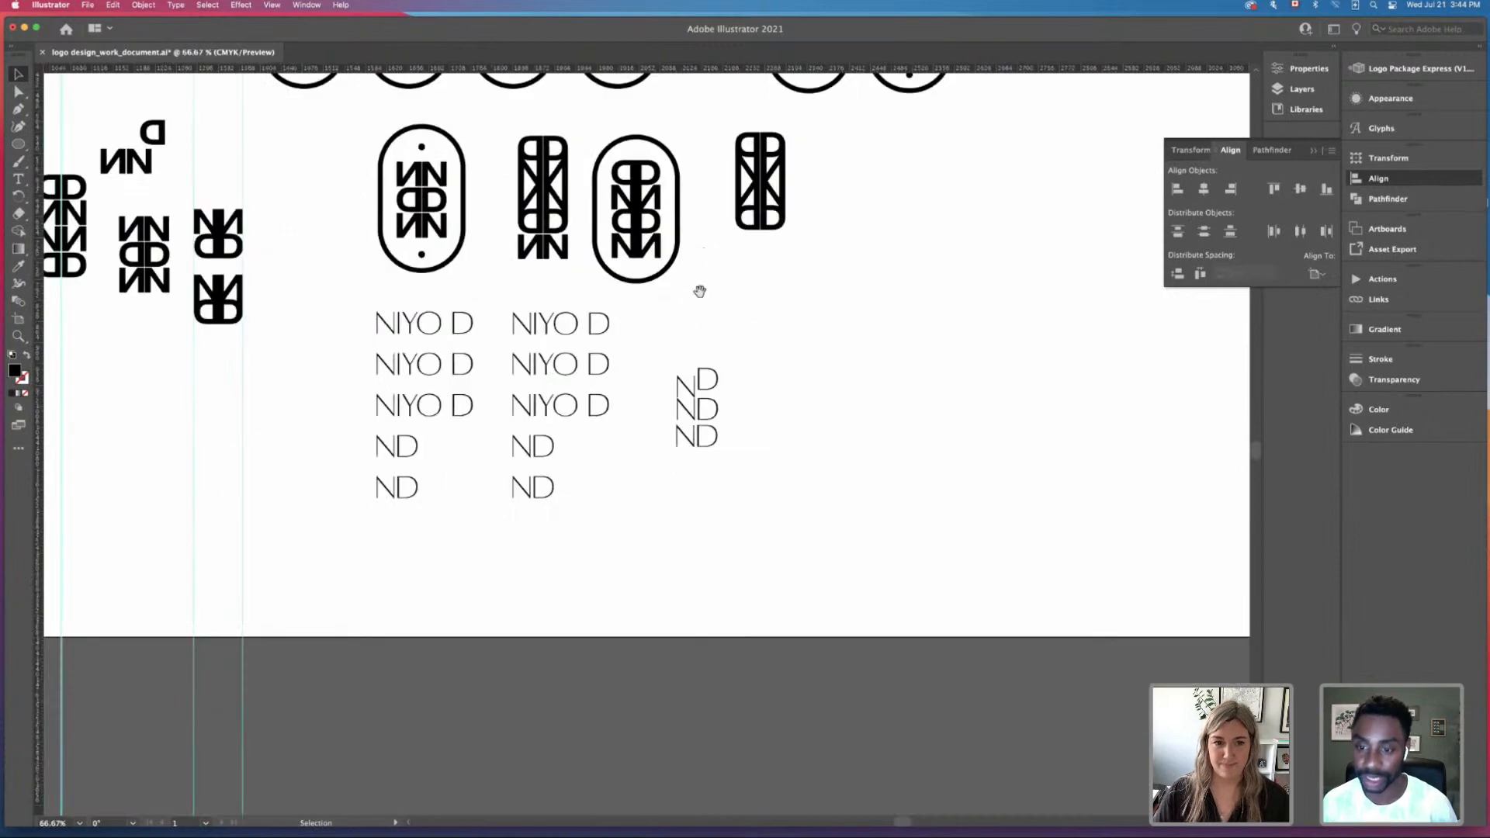
drag(699, 291, 1061, 501)
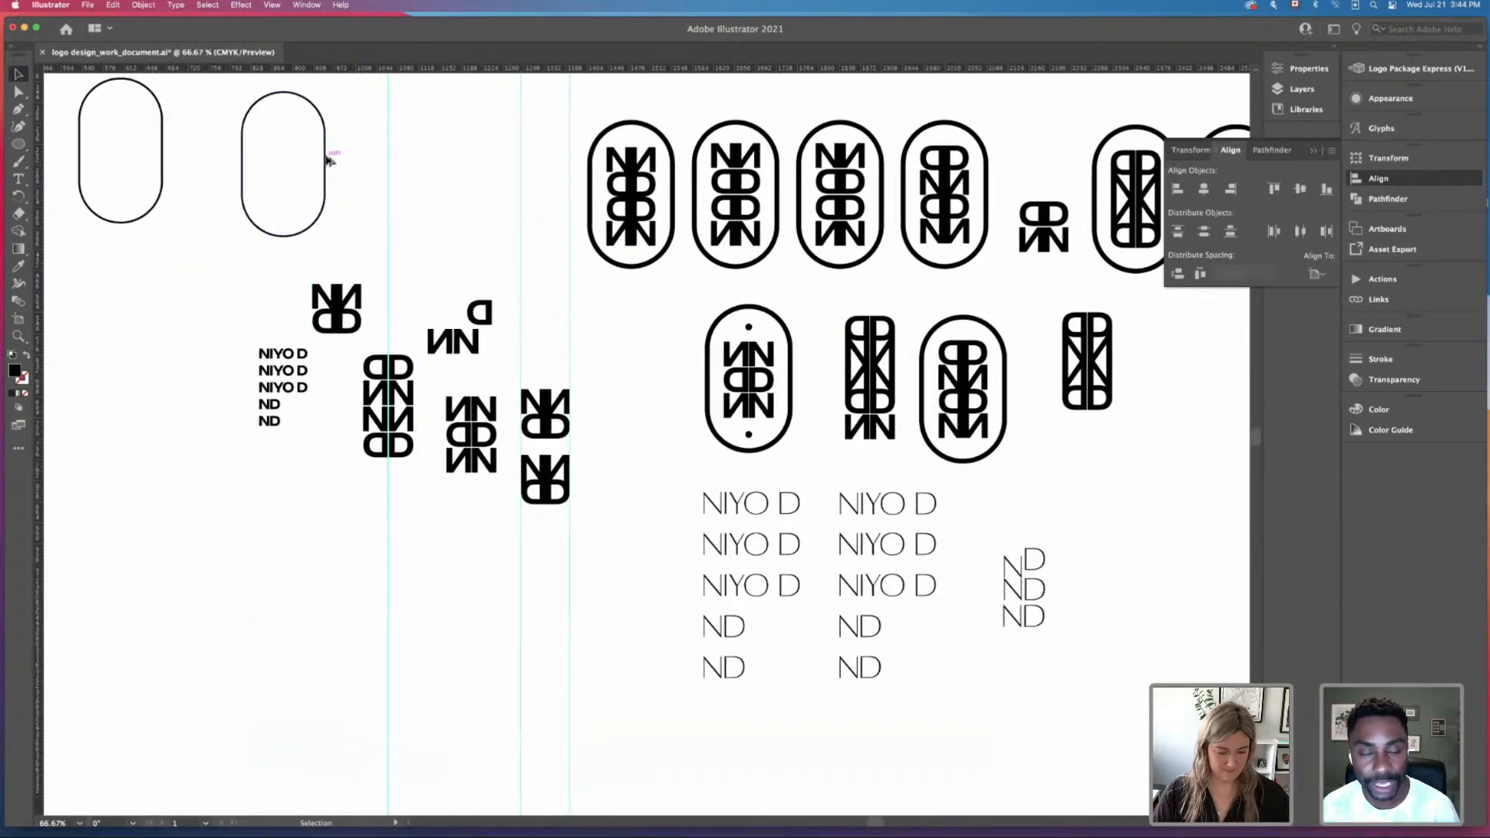
drag(329, 160, 1160, 575)
drag(1156, 695, 1003, 567)
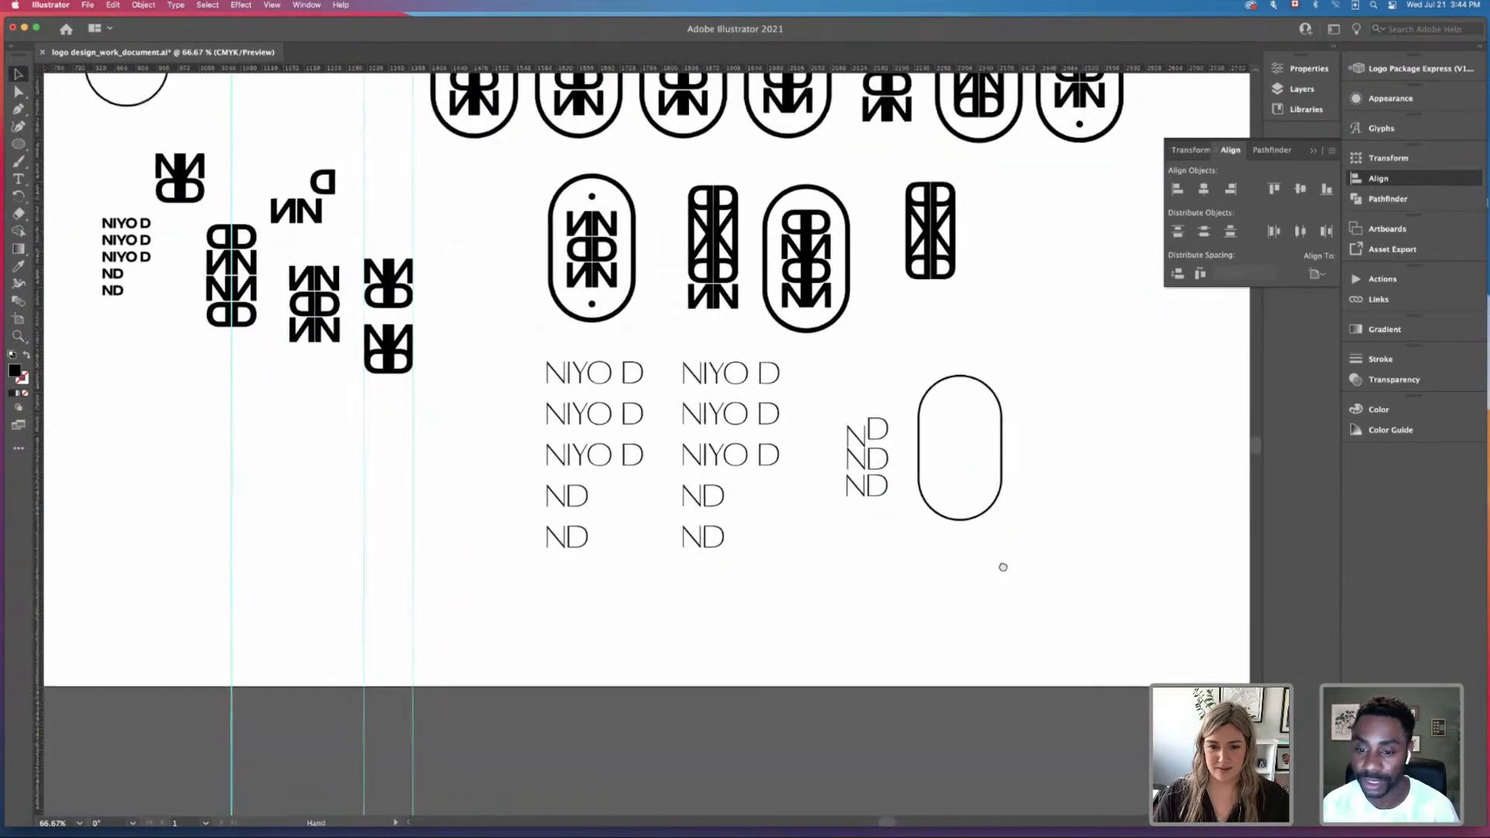
Step: Close the gaps in the D column by lowering the top D and raising the bottom D against the middle one
scroll(988, 588, right, 2)
scroll(991, 585, up, 5)
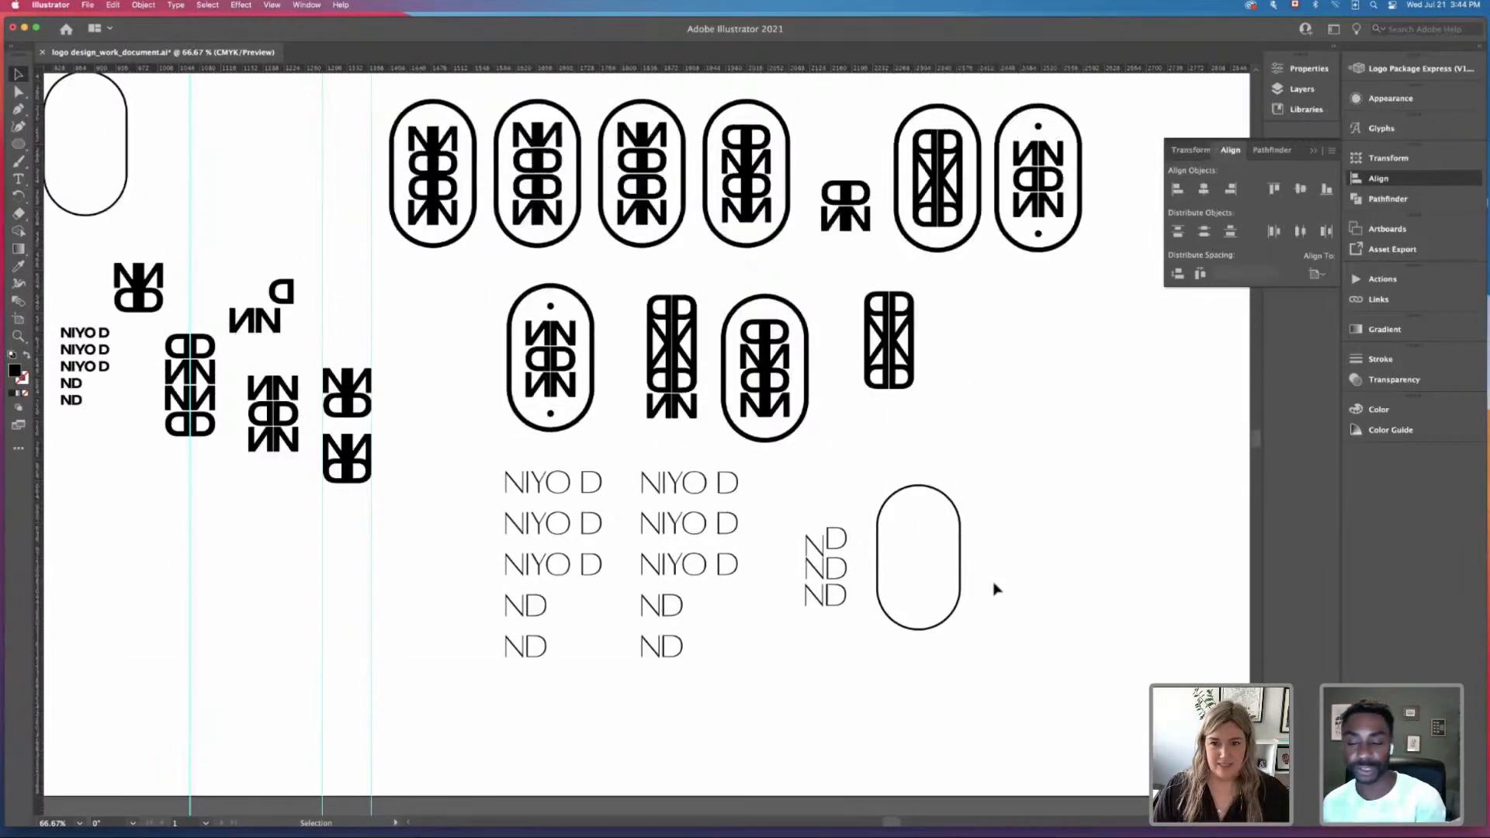
scroll(995, 589, up, 2)
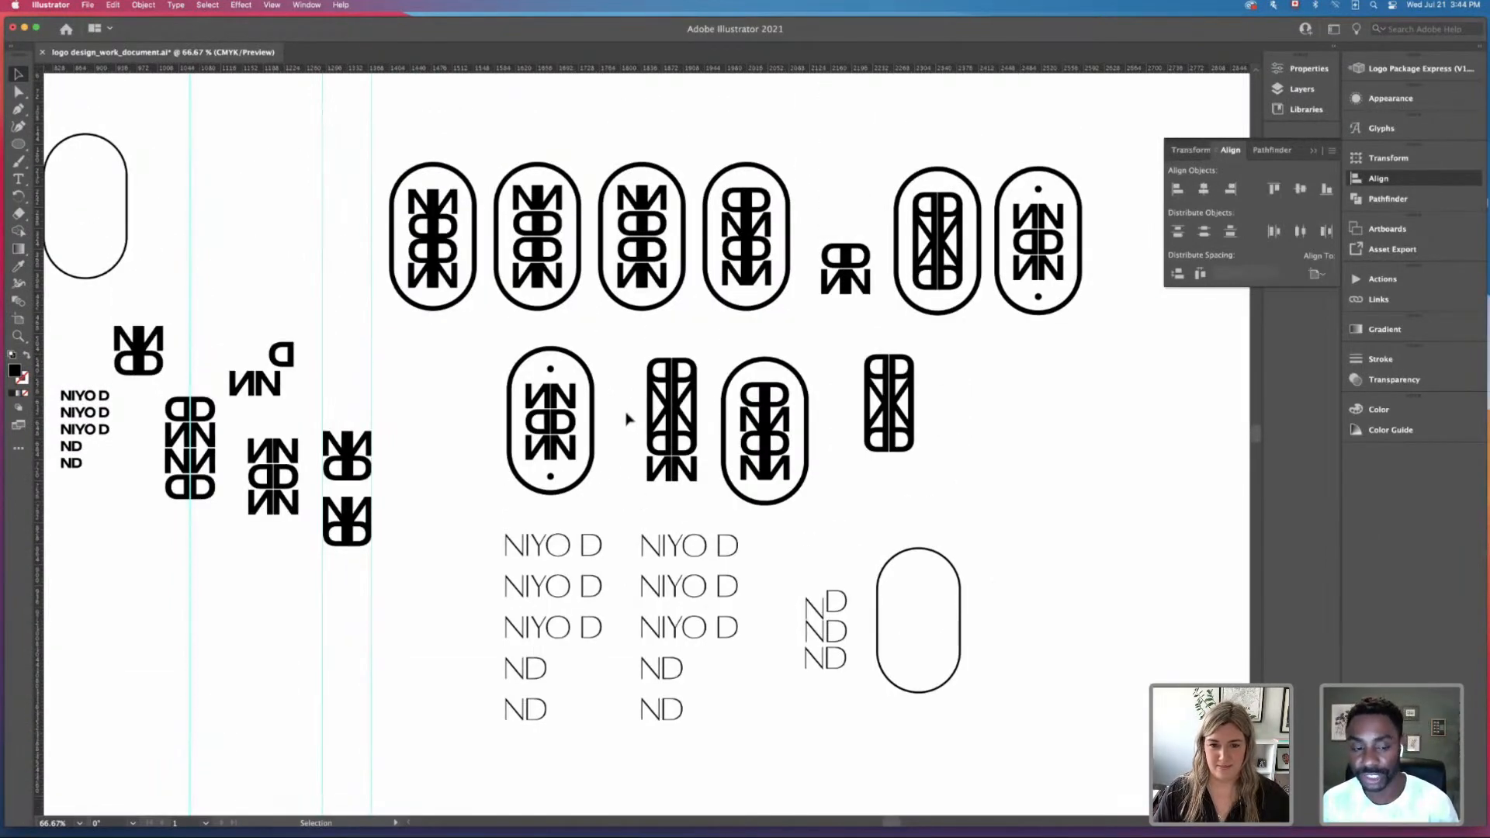
key(super+equal)
key(super+equal)
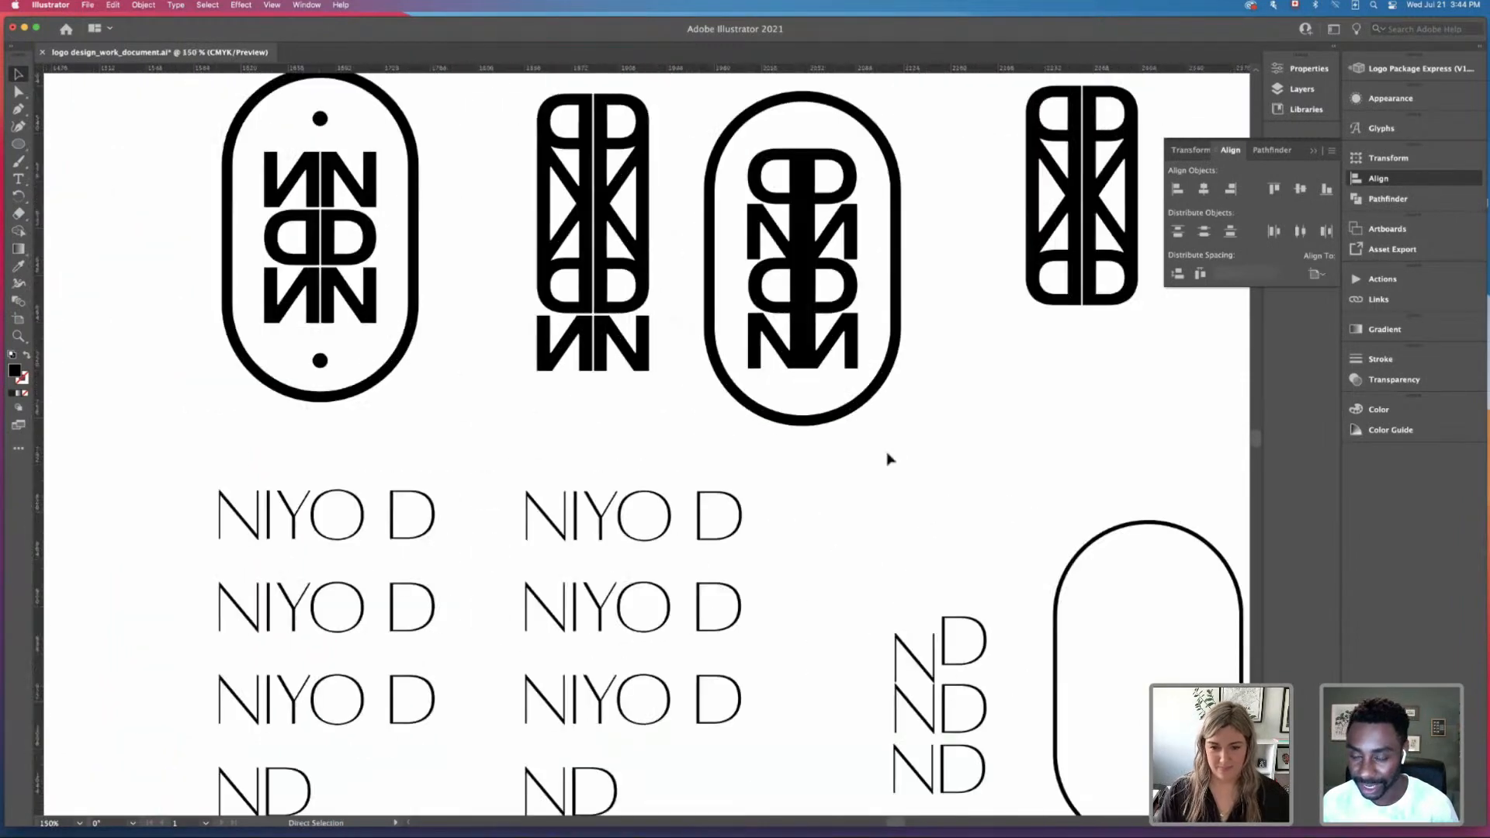
key(v)
scroll(783, 458, down, 4)
scroll(784, 458, right, 5)
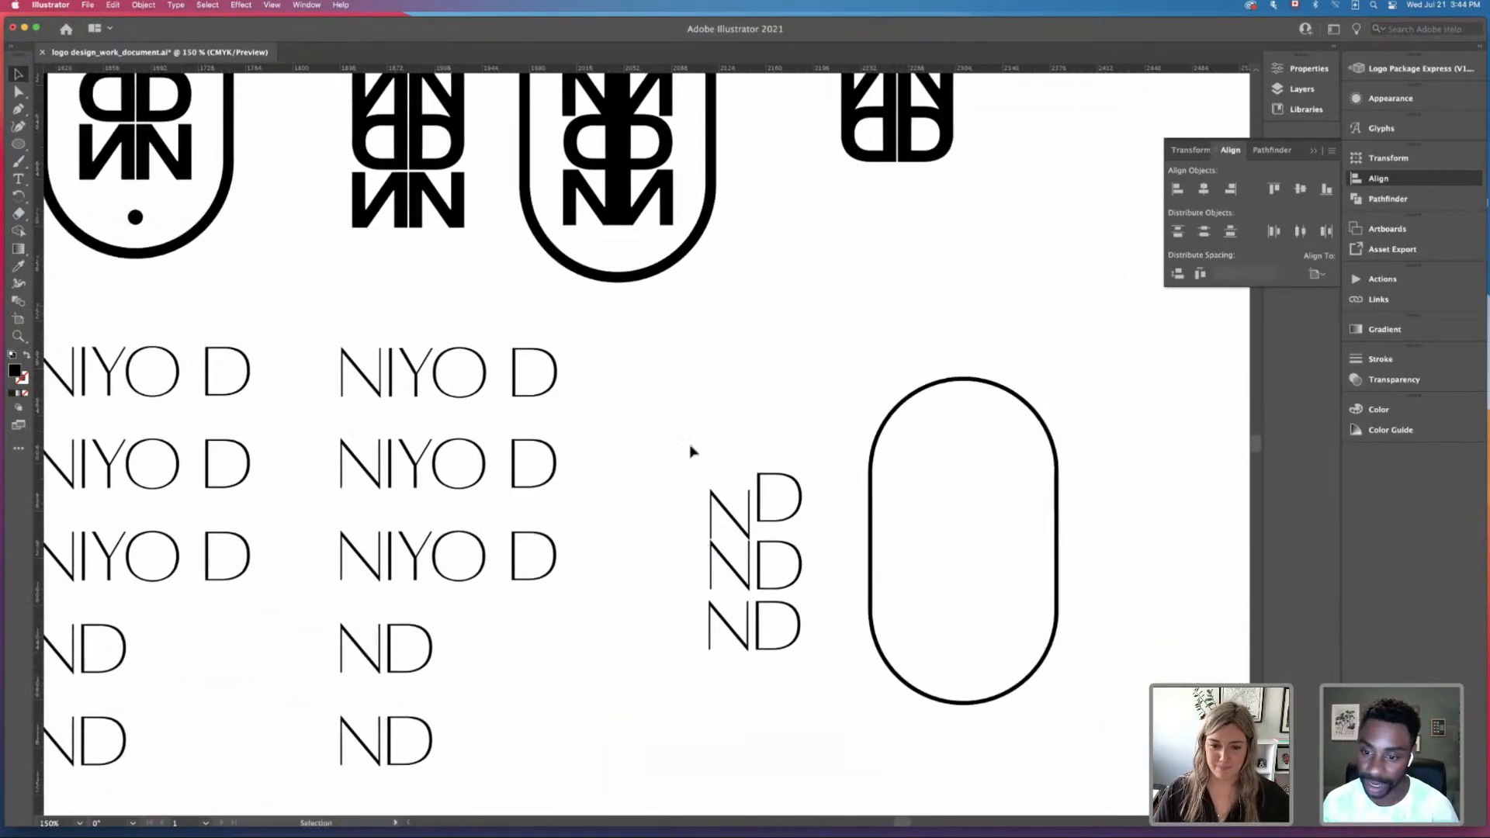
key(super+equal)
scroll(689, 441, down, 2)
scroll(689, 440, right, 2)
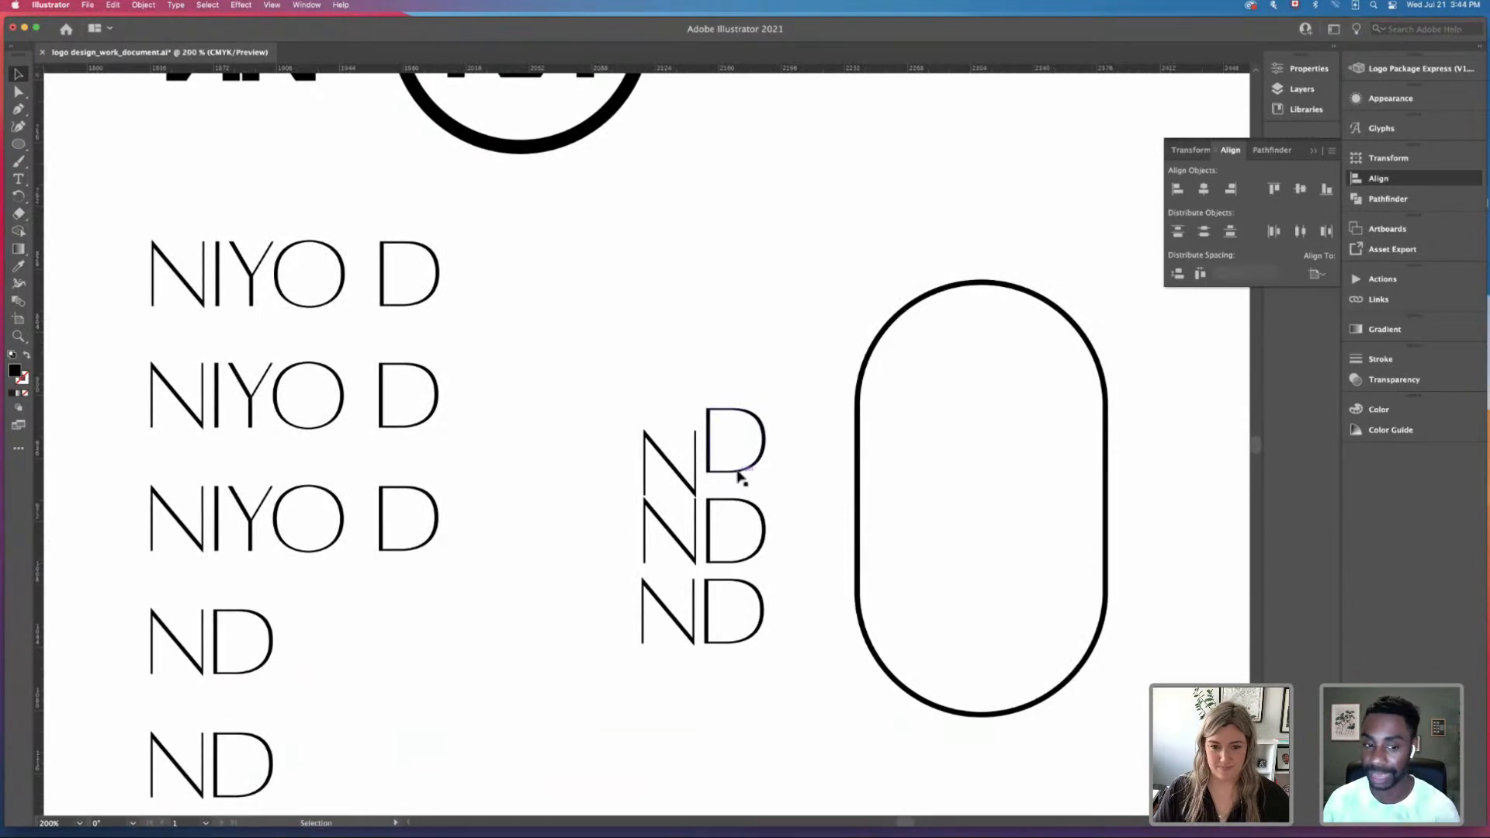
drag(740, 475, 740, 502)
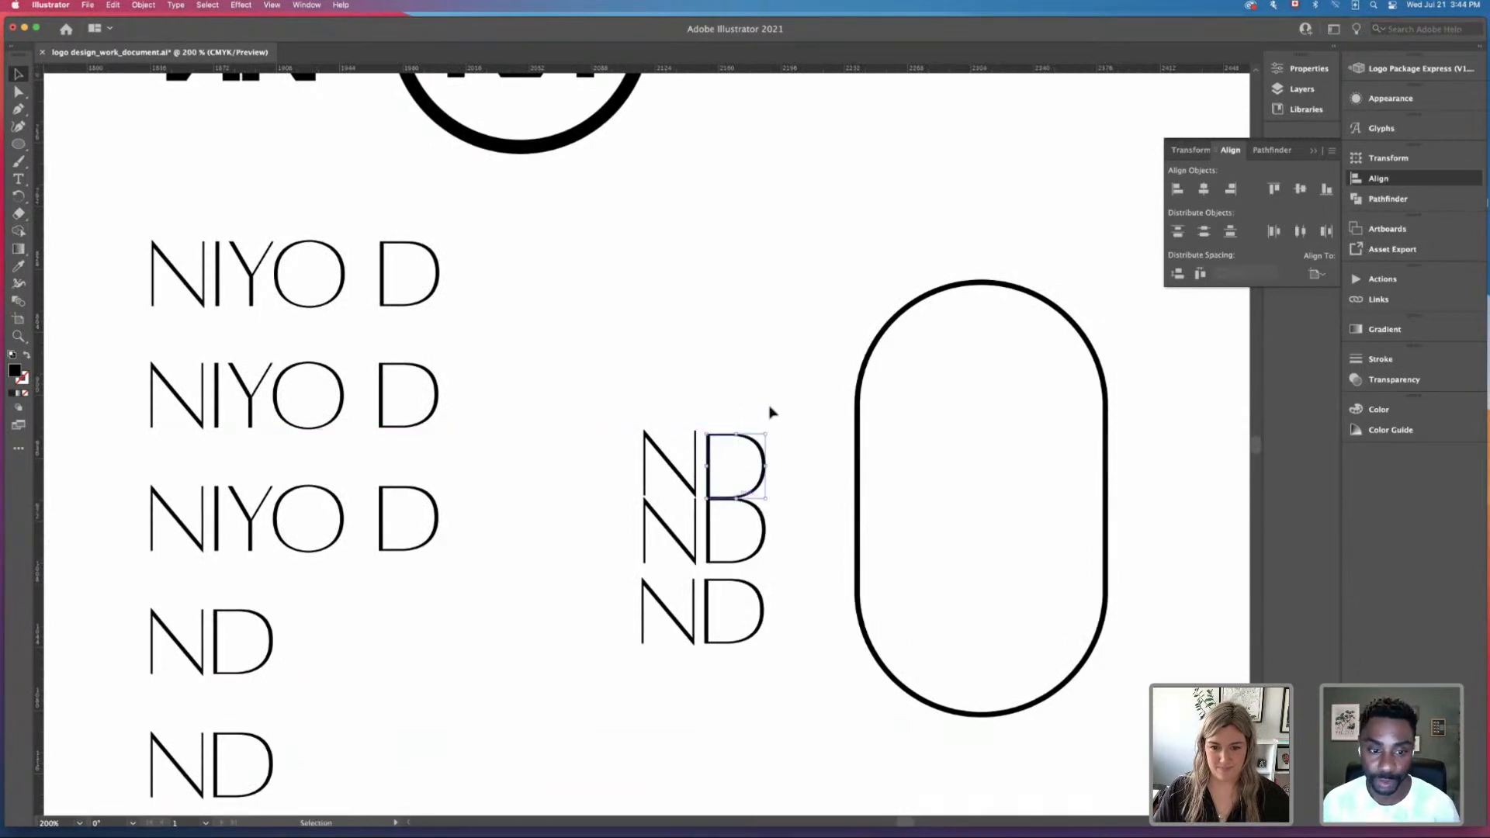
drag(737, 589, 736, 569)
Step: Move the three stacked N letters out of the ND group to directly above the D column
drag(652, 384, 670, 683)
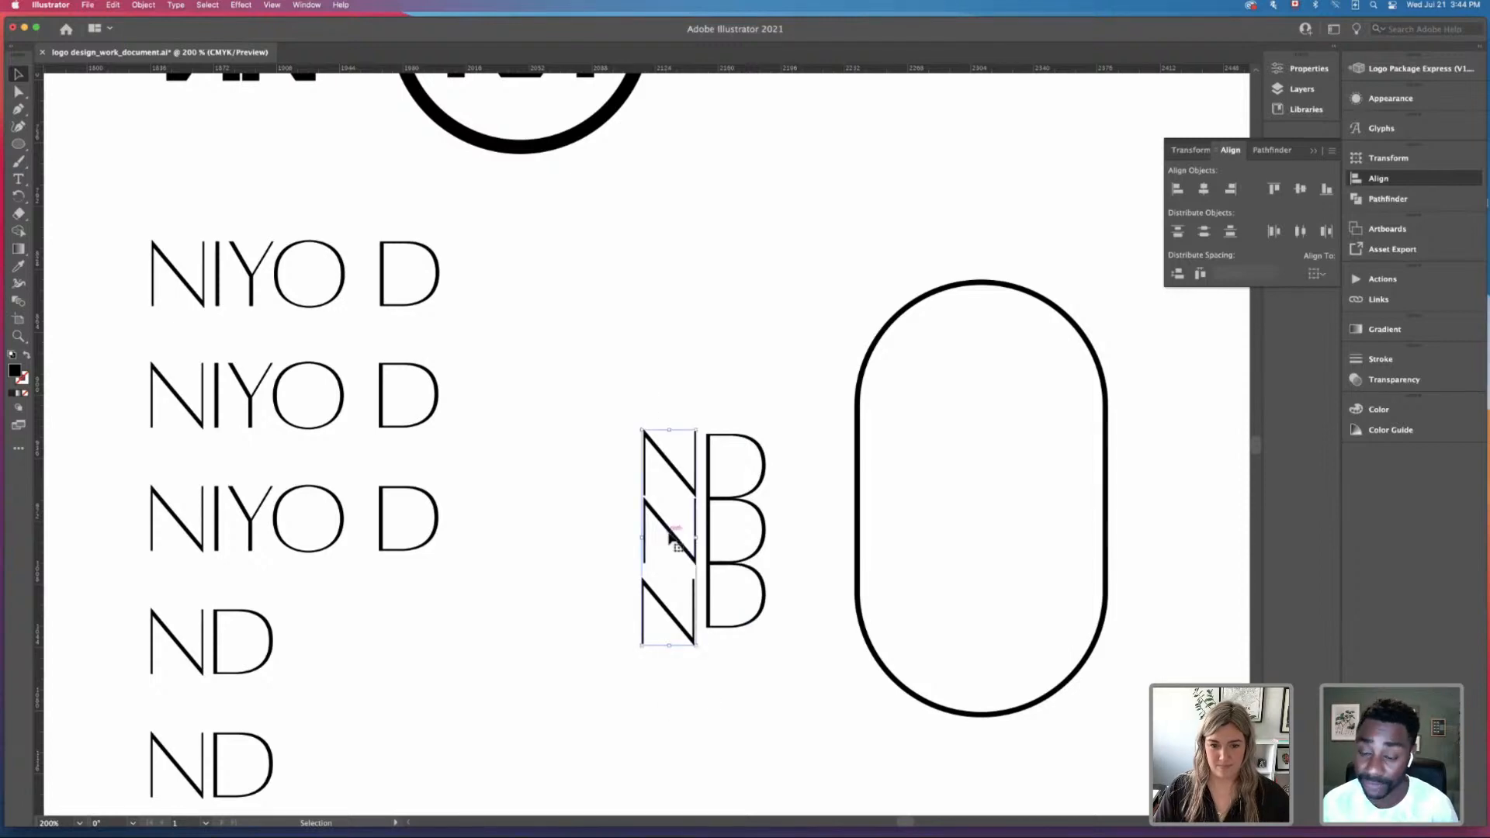
drag(672, 536, 739, 293)
click(789, 572)
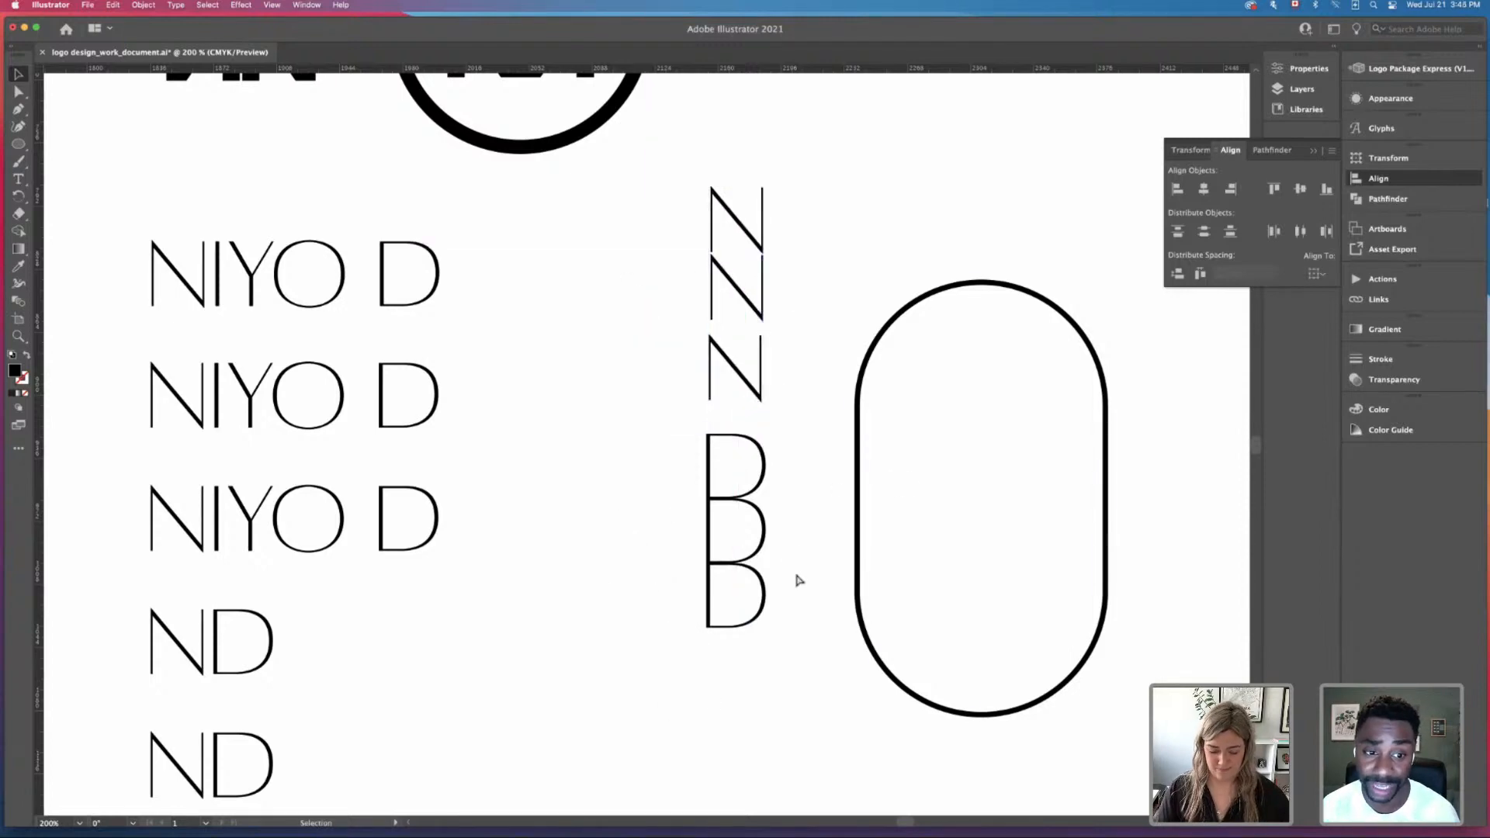
Step: Duplicate the column of three D letters to its left and select the copy
drag(692, 459, 798, 714)
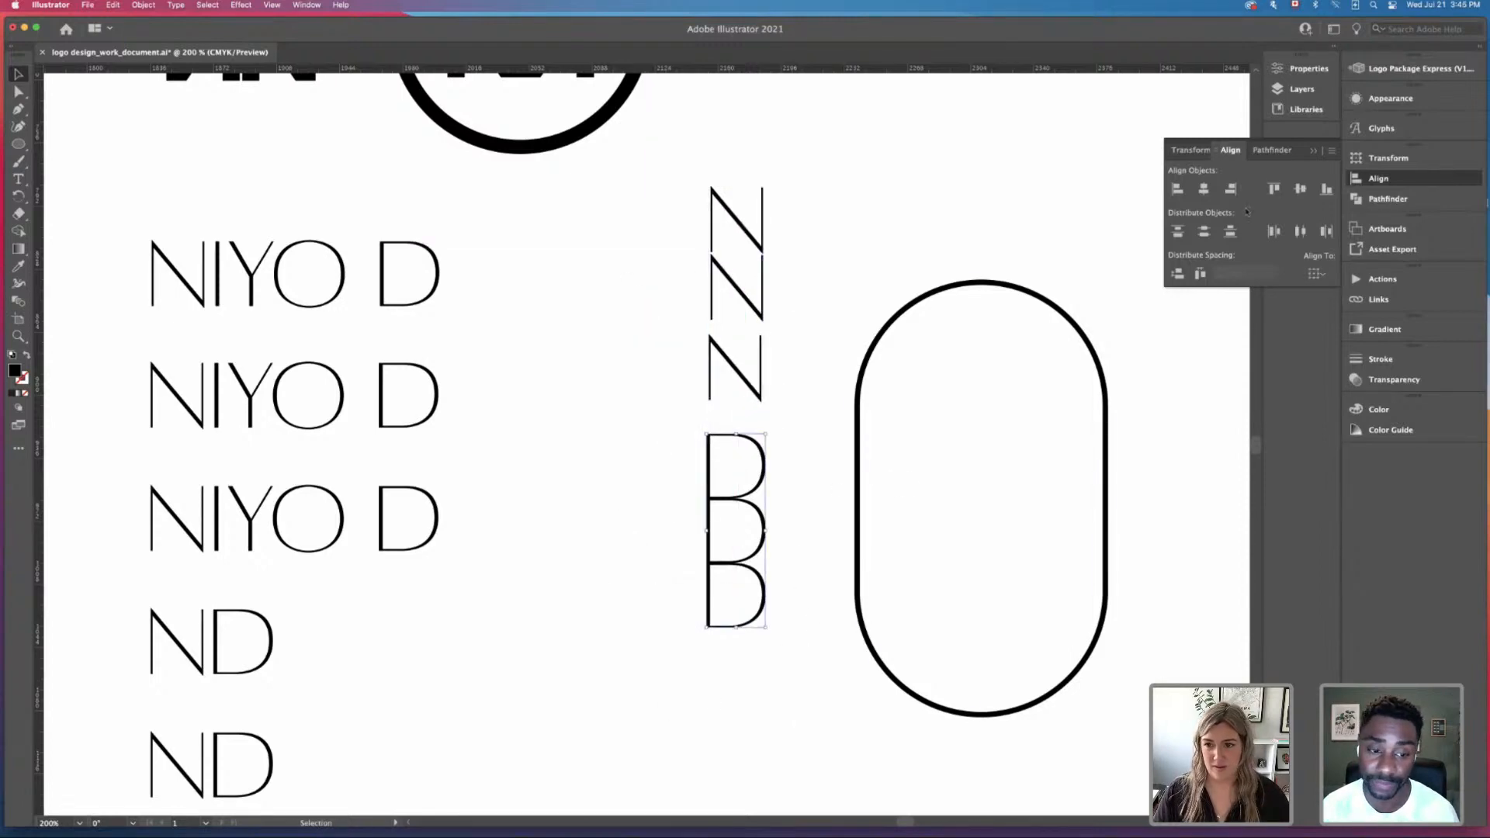
click(579, 485)
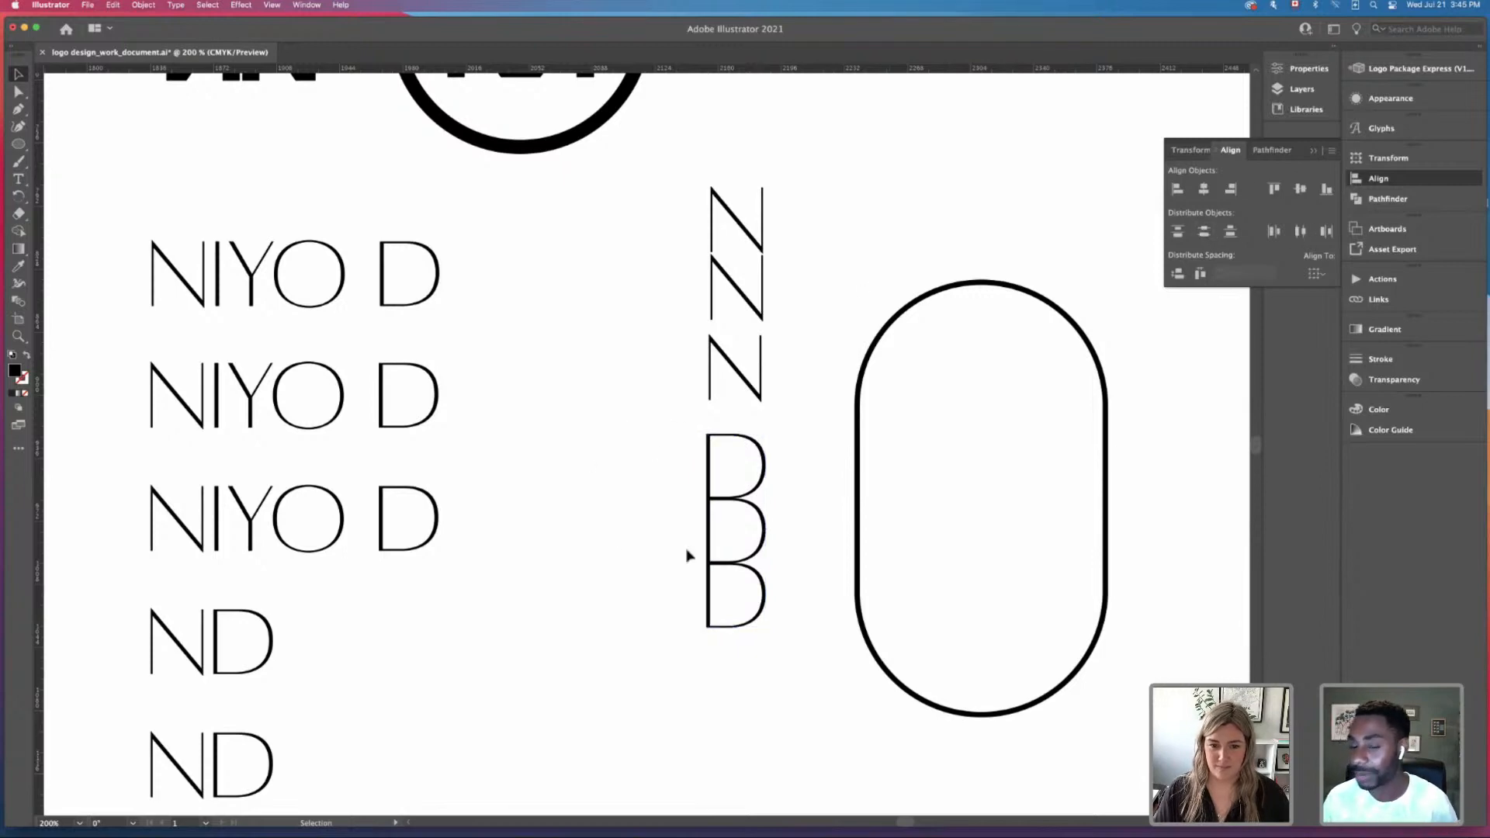
drag(621, 435, 803, 717)
drag(711, 509, 618, 523)
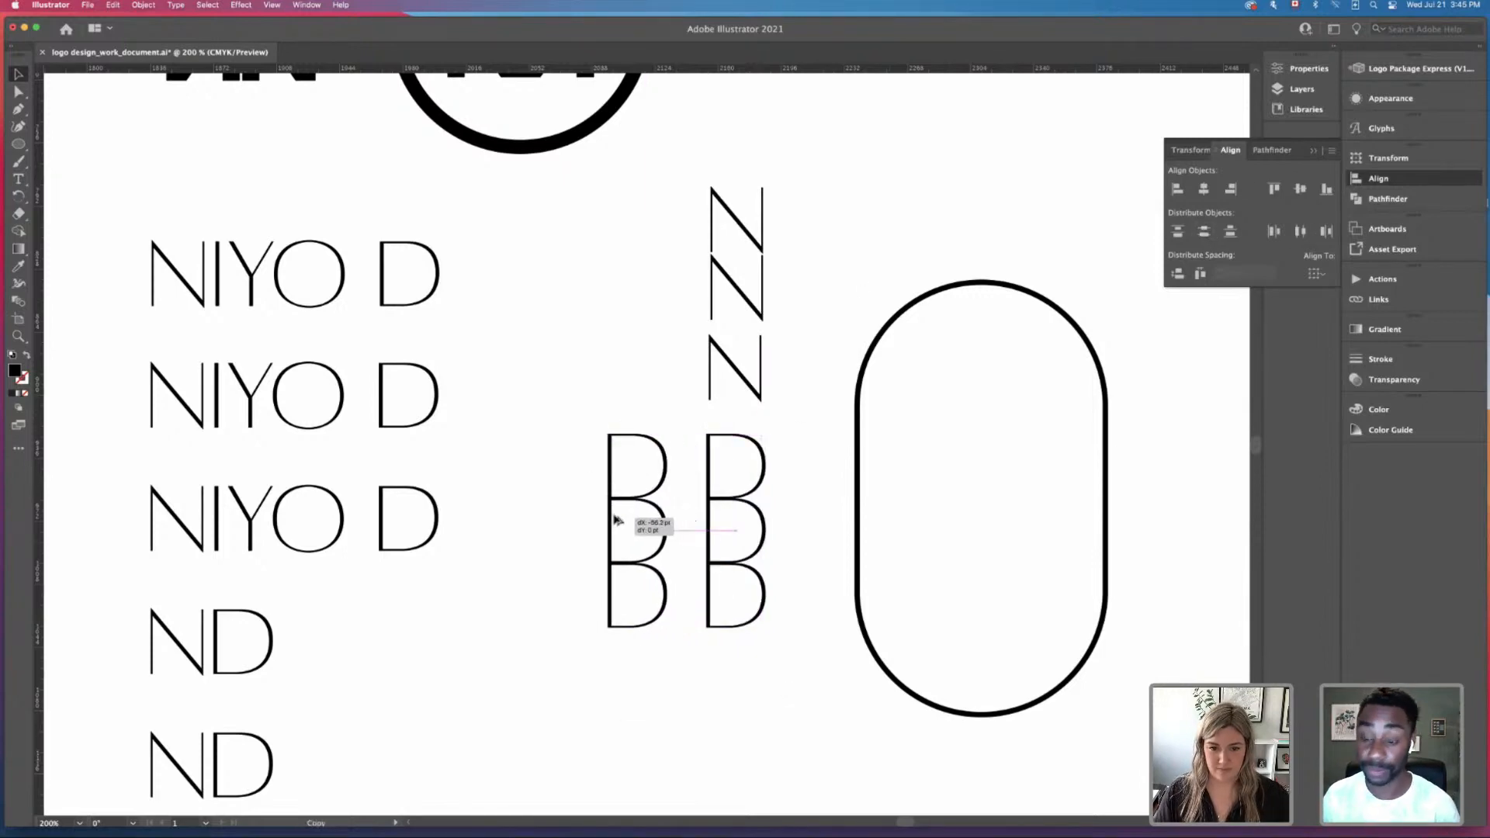
click(787, 715)
drag(582, 397, 677, 678)
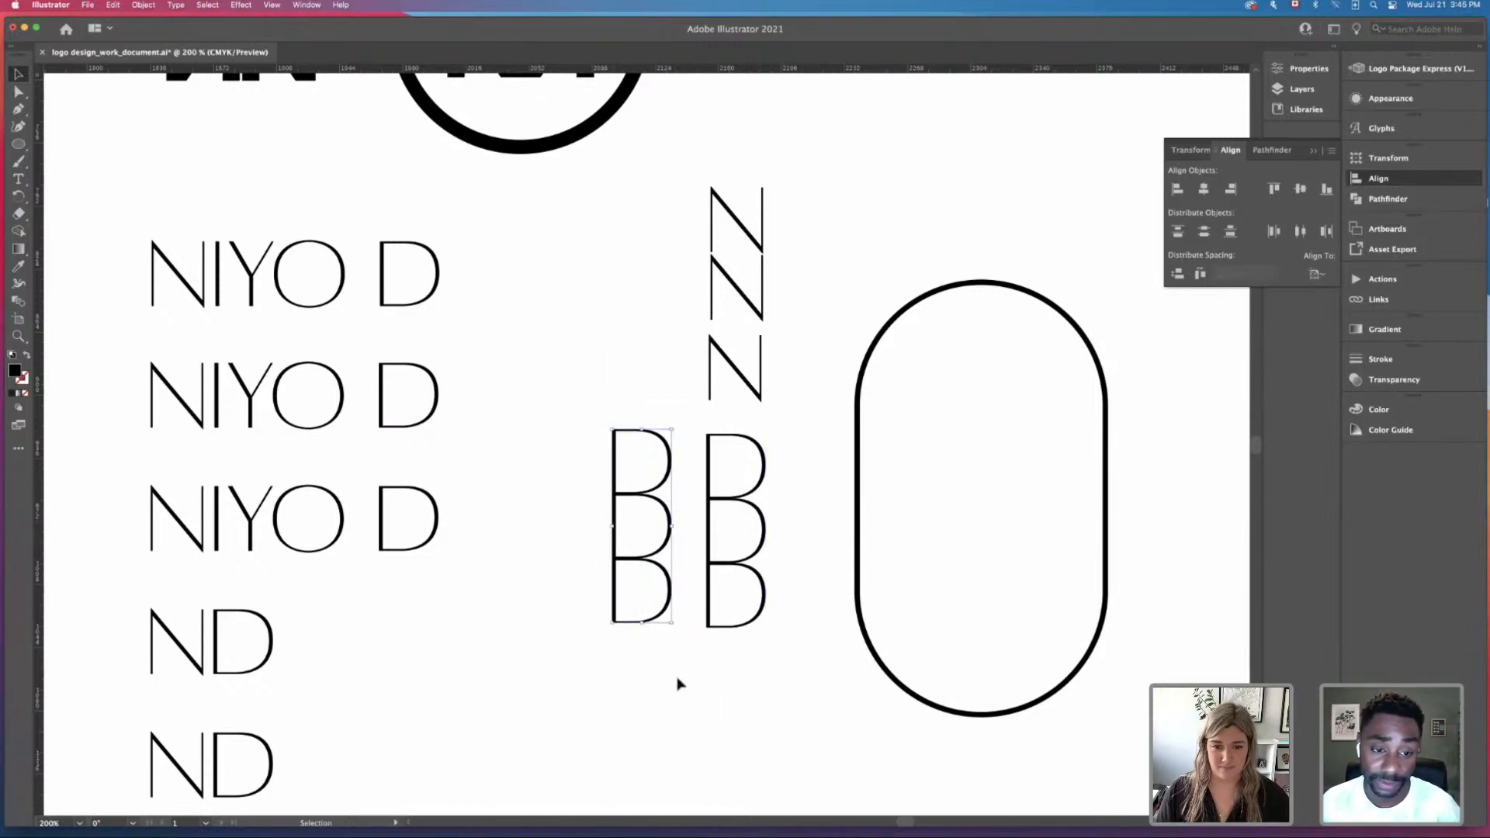
click(143, 7)
mouse_move(182, 24)
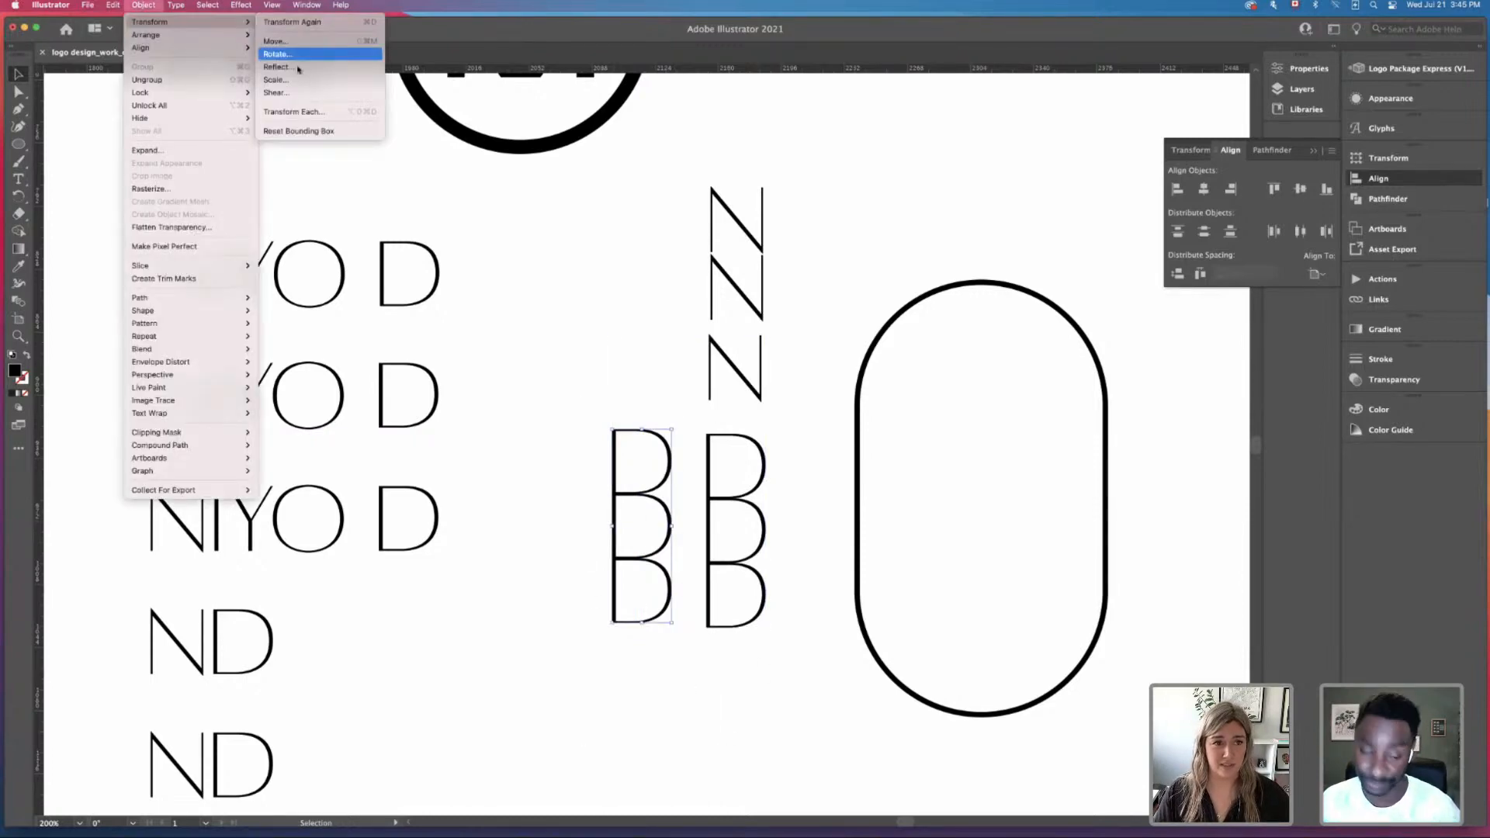
click(299, 74)
key(Return)
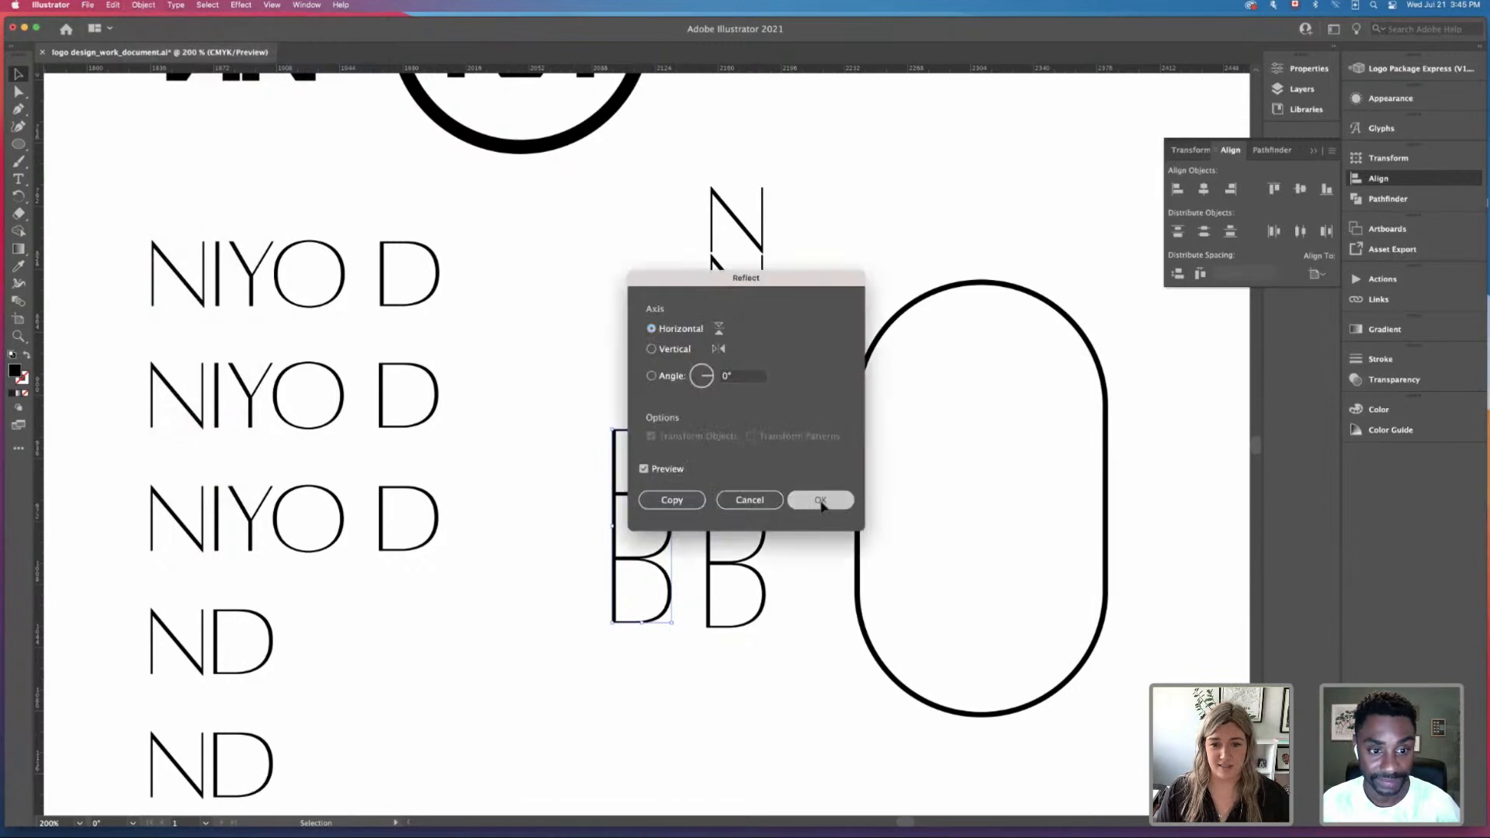
click(143, 6)
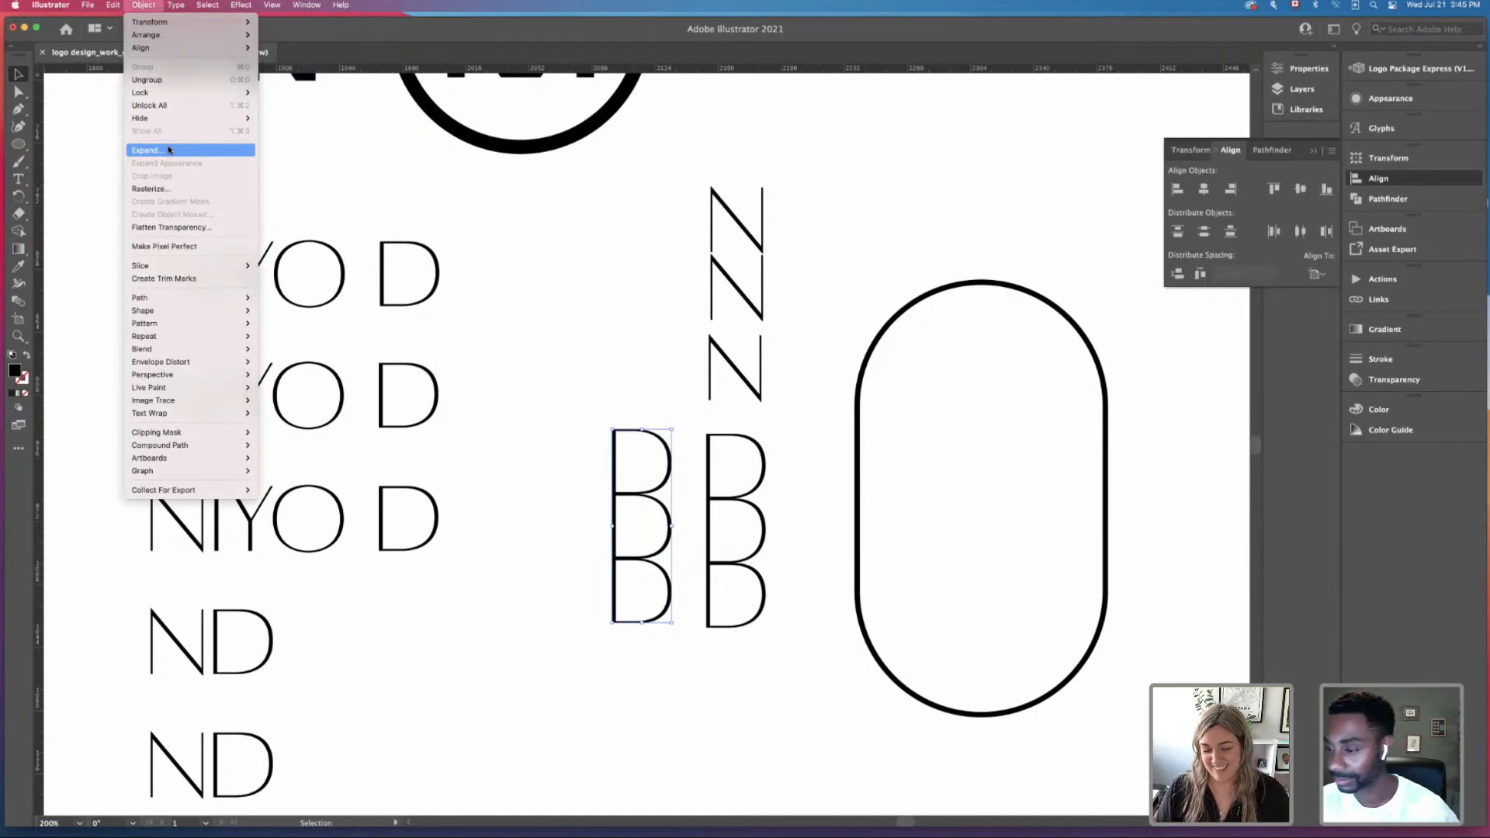
mouse_move(163, 35)
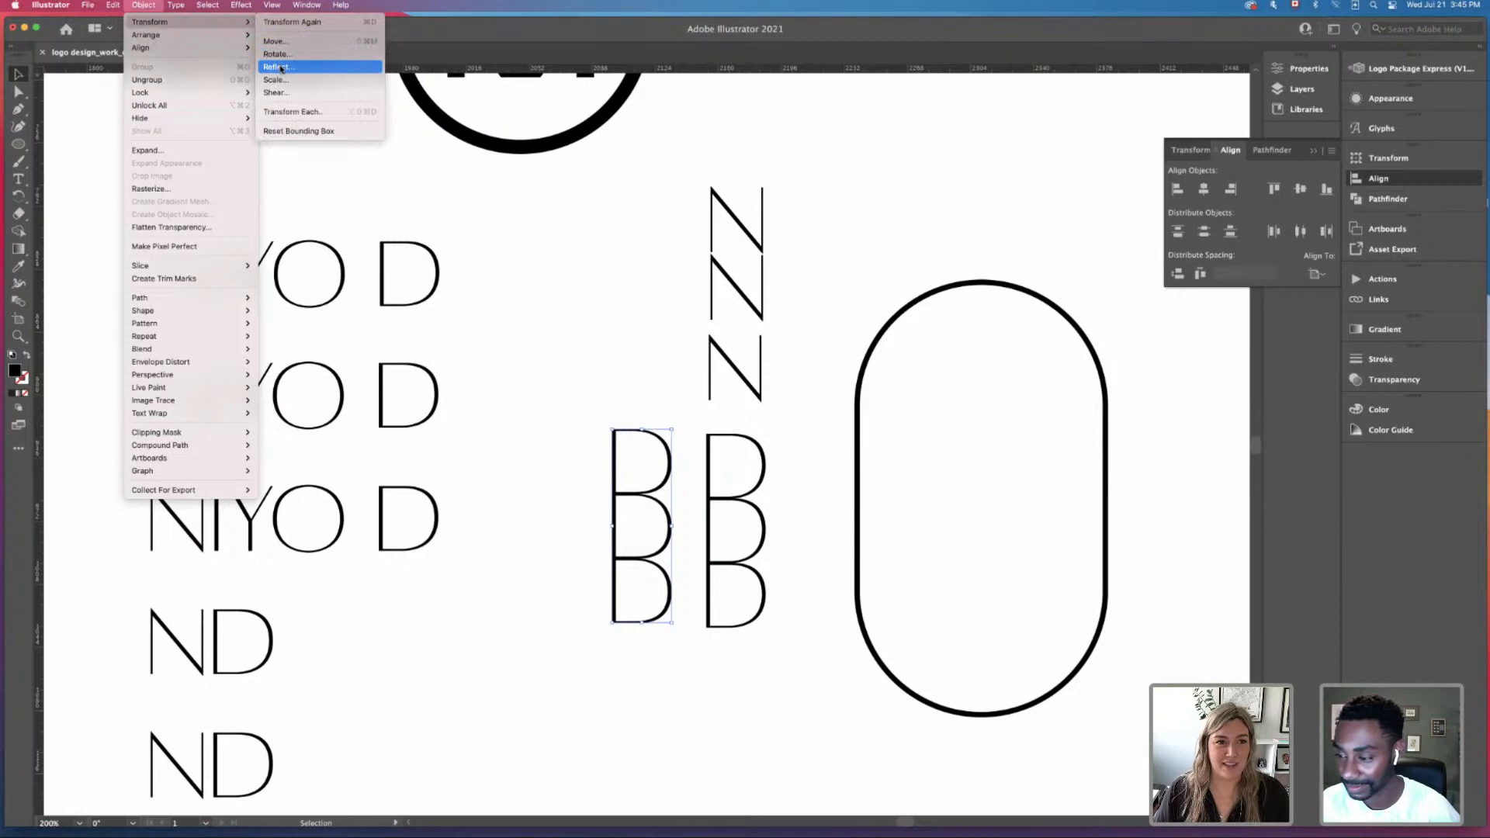
click(286, 68)
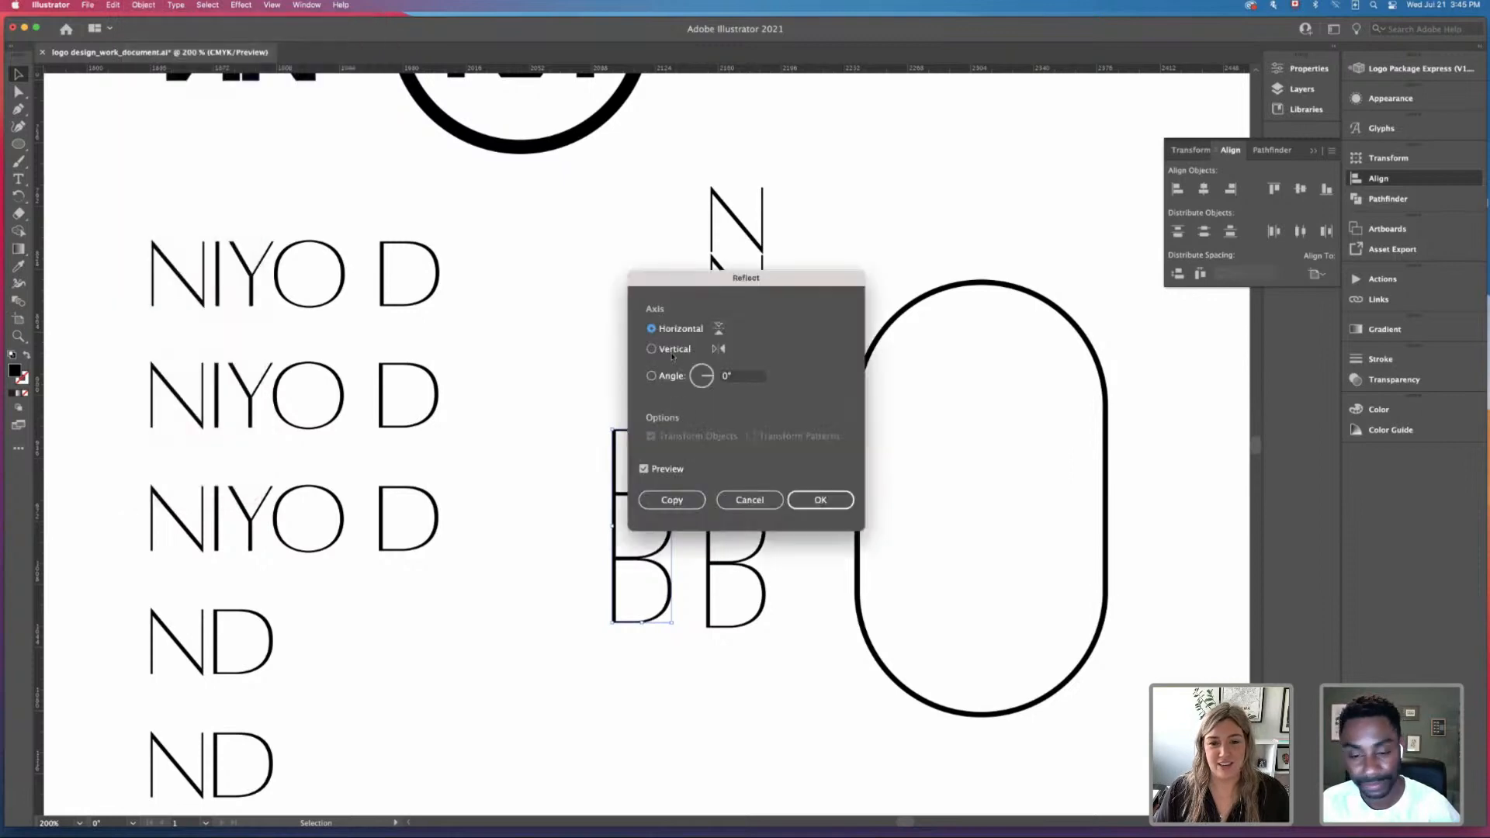
click(816, 503)
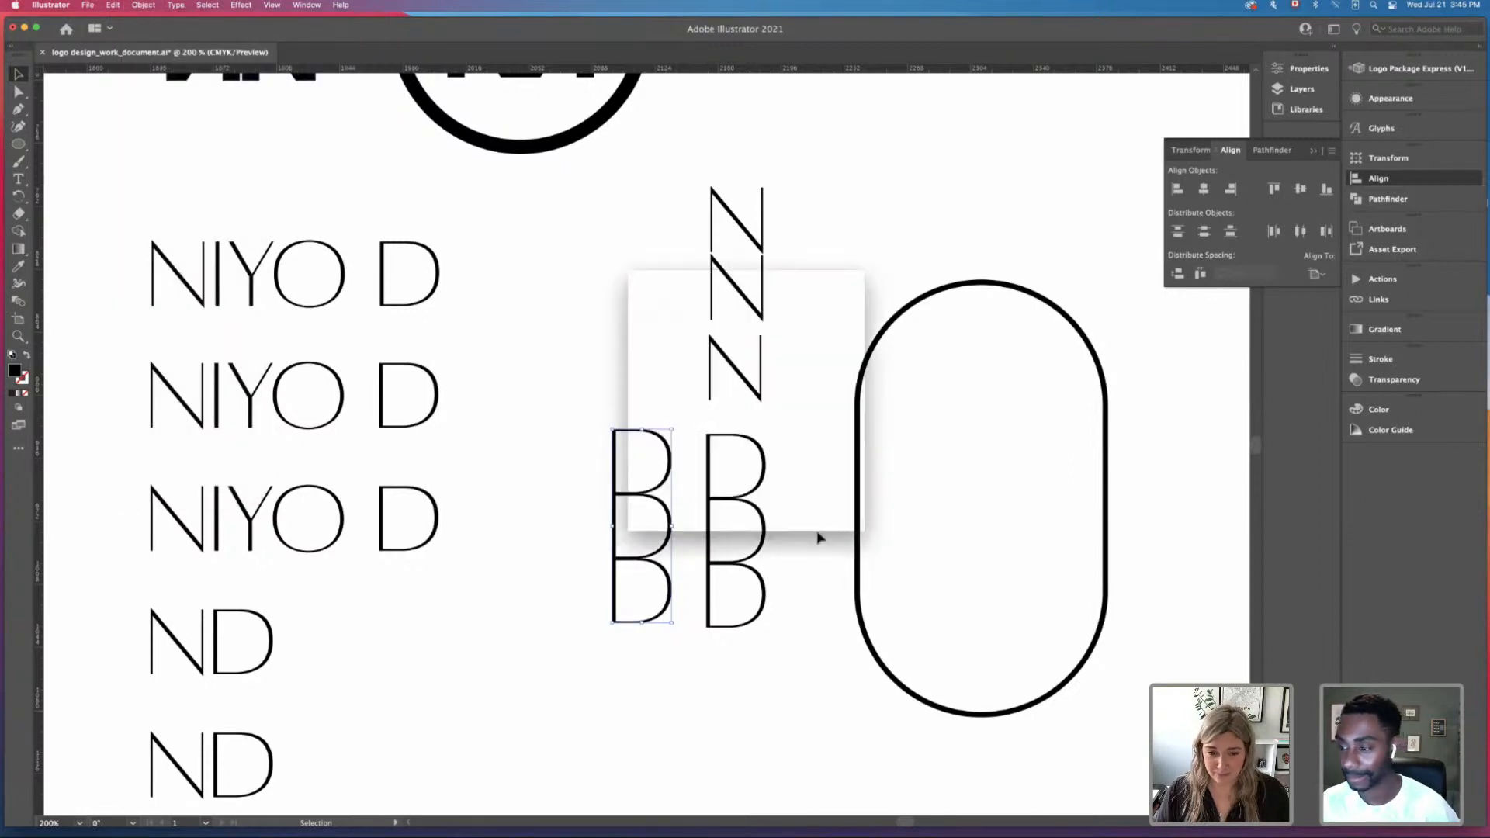
Step: Reflect the copied column of three D letters across the vertical axis
click(151, 10)
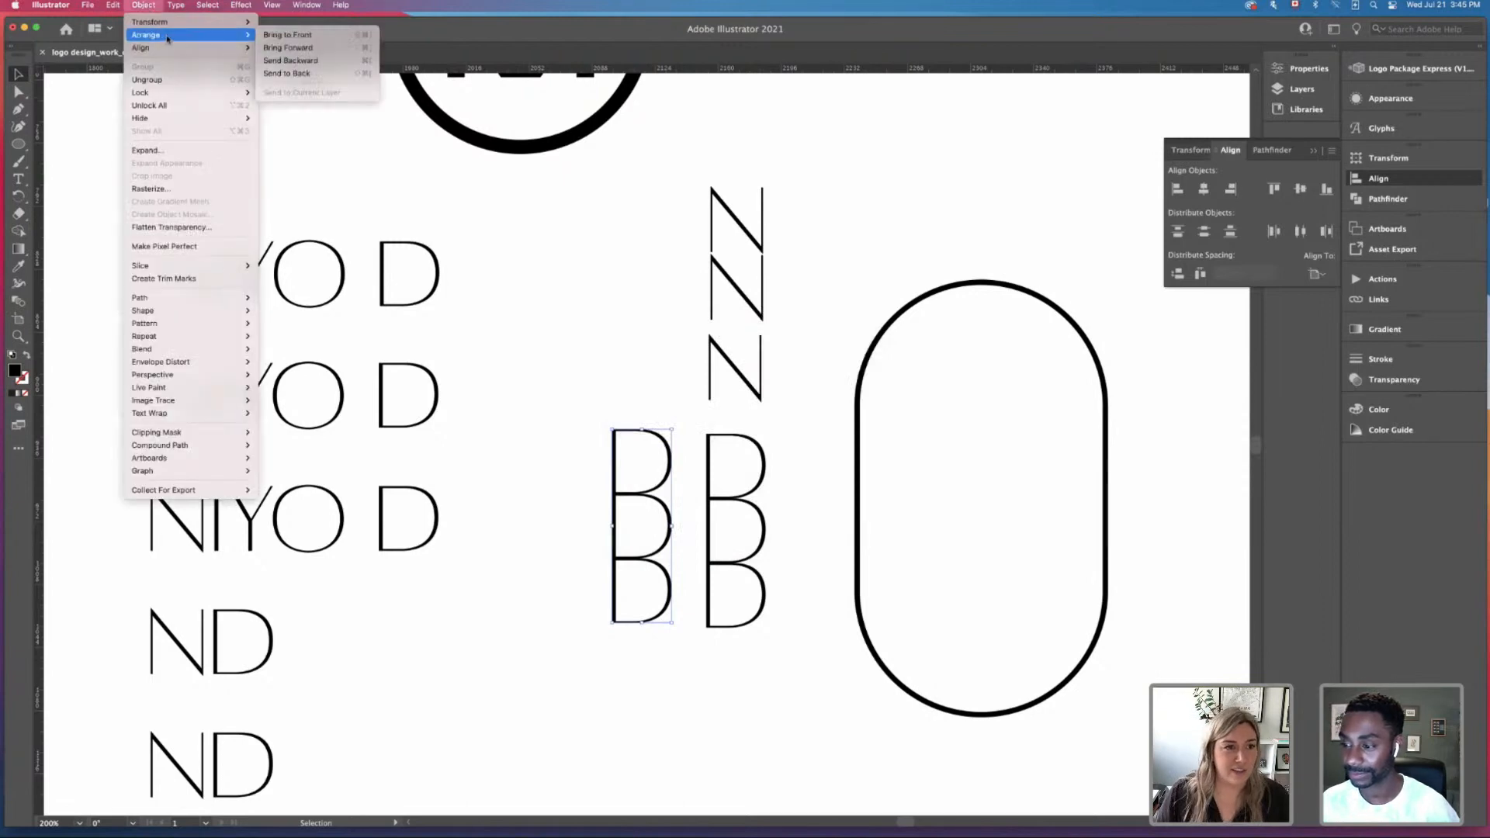
mouse_move(155, 21)
click(277, 66)
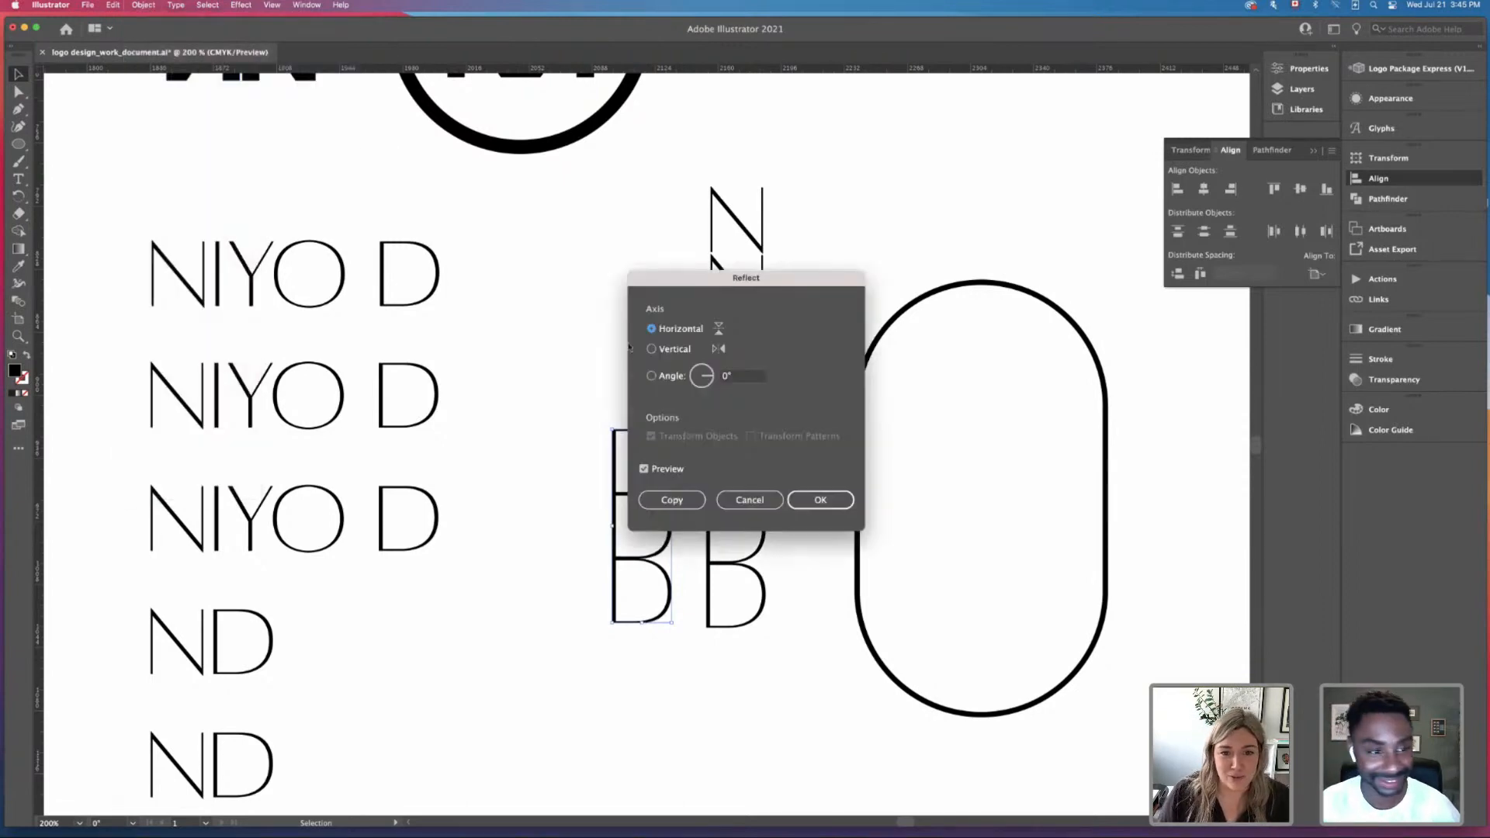
click(652, 349)
click(821, 502)
Step: Move the mirrored D column against the original so that their straight stems join back to back at the same height
drag(588, 395, 691, 659)
key(super+equal)
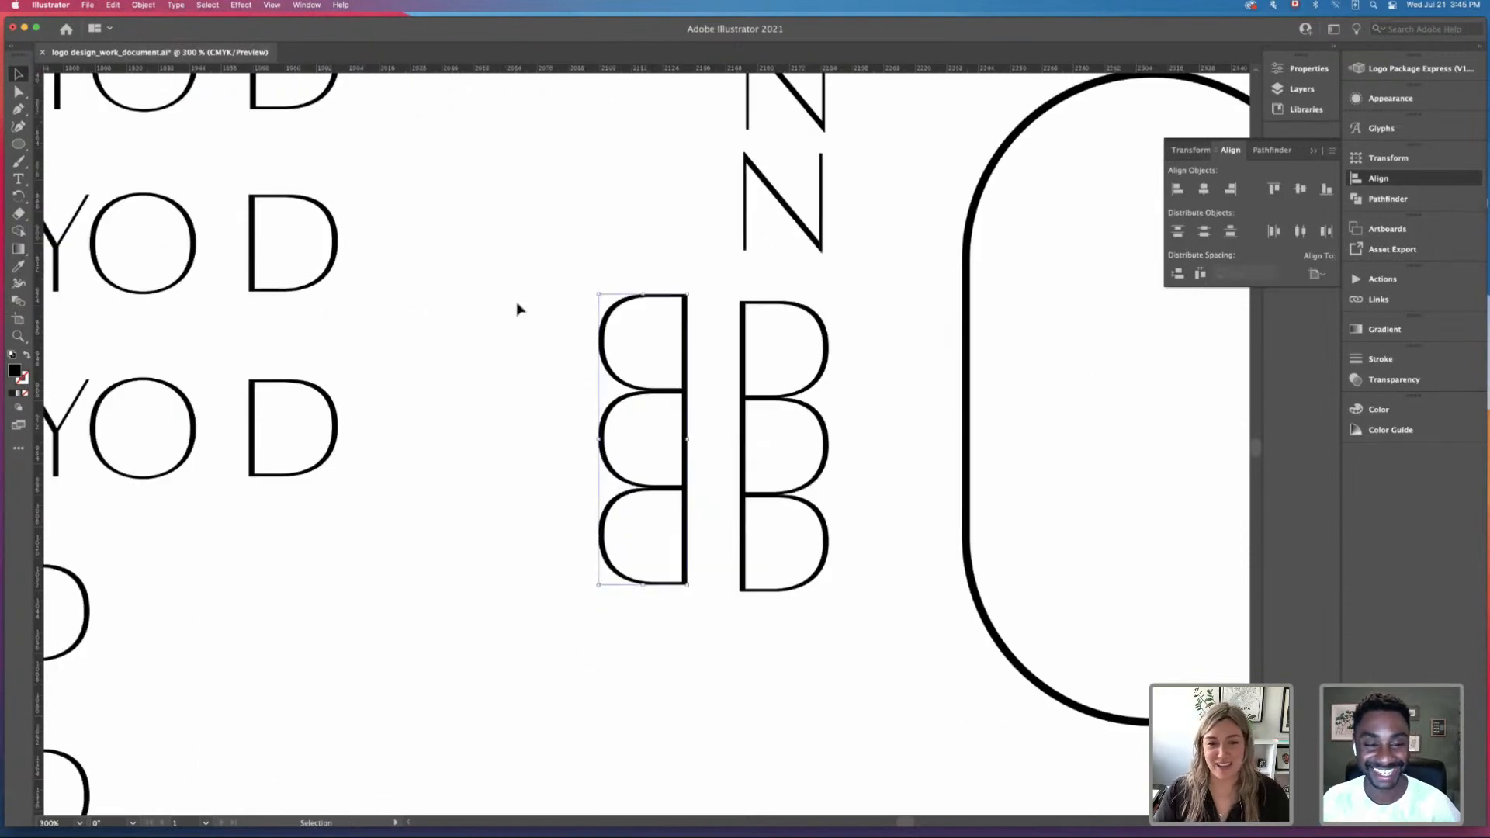
drag(688, 356, 738, 361)
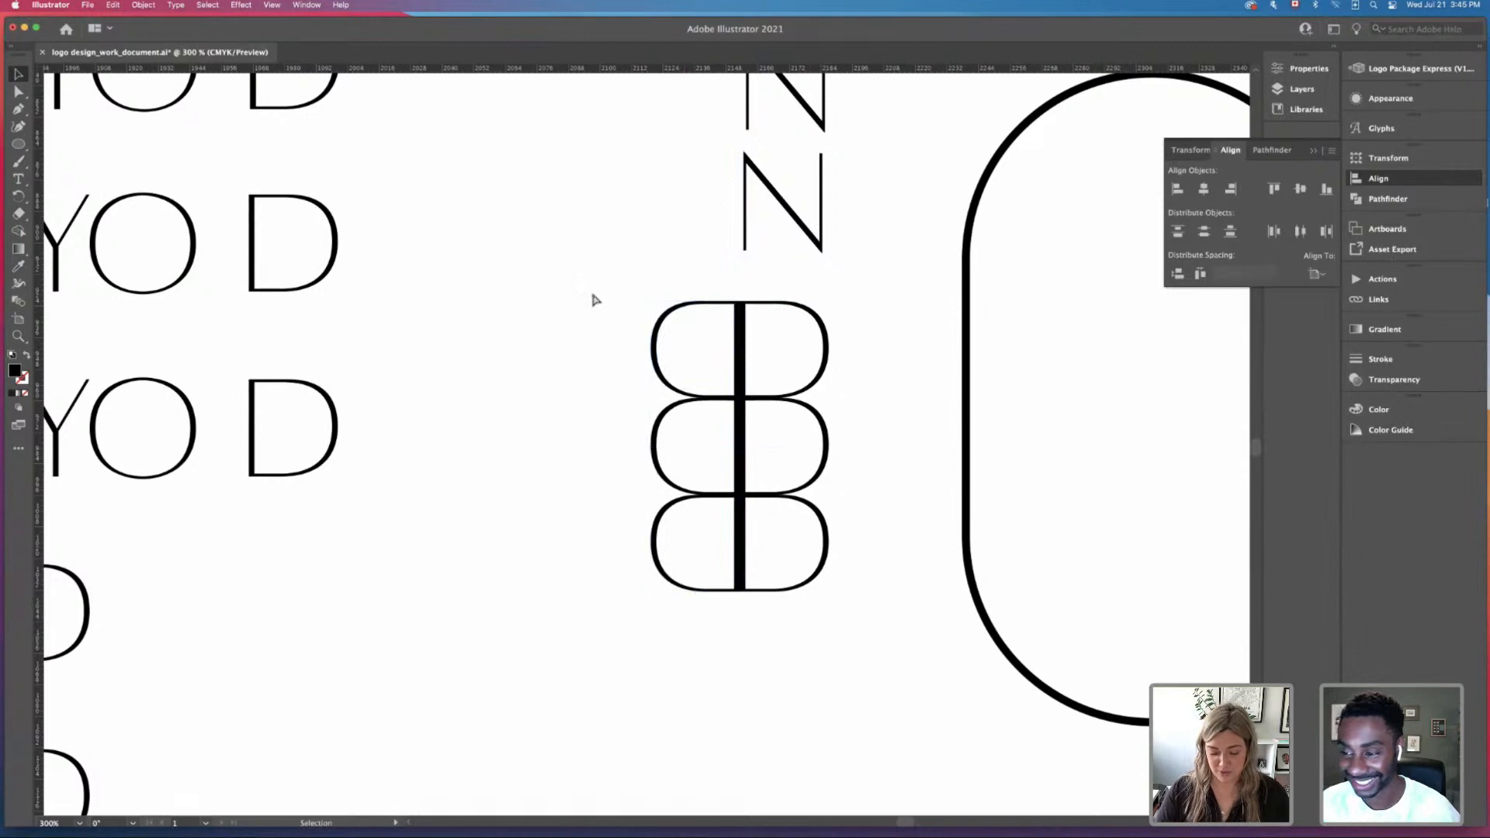
key(super+minus)
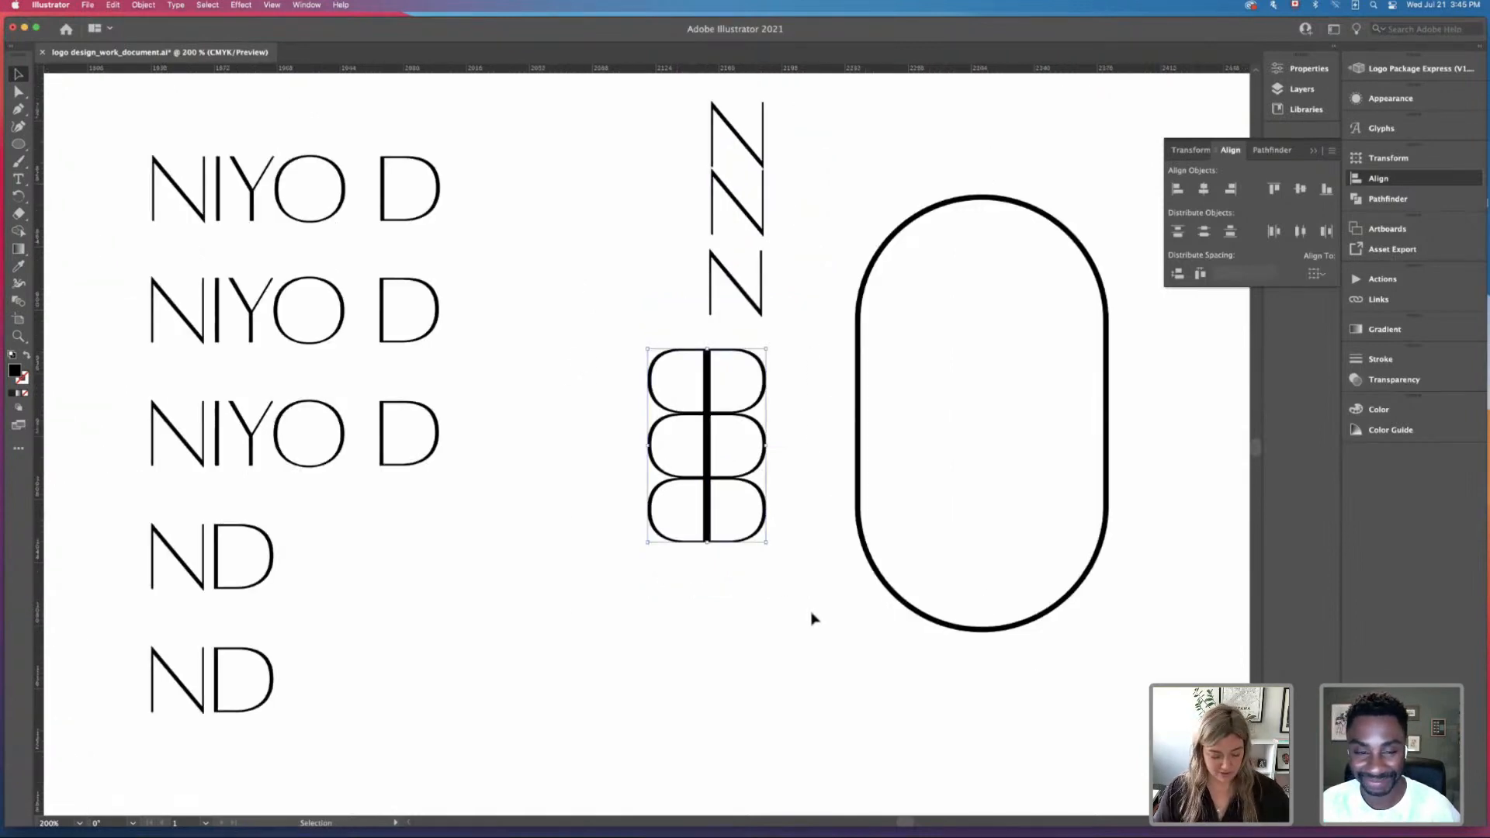
click(812, 617)
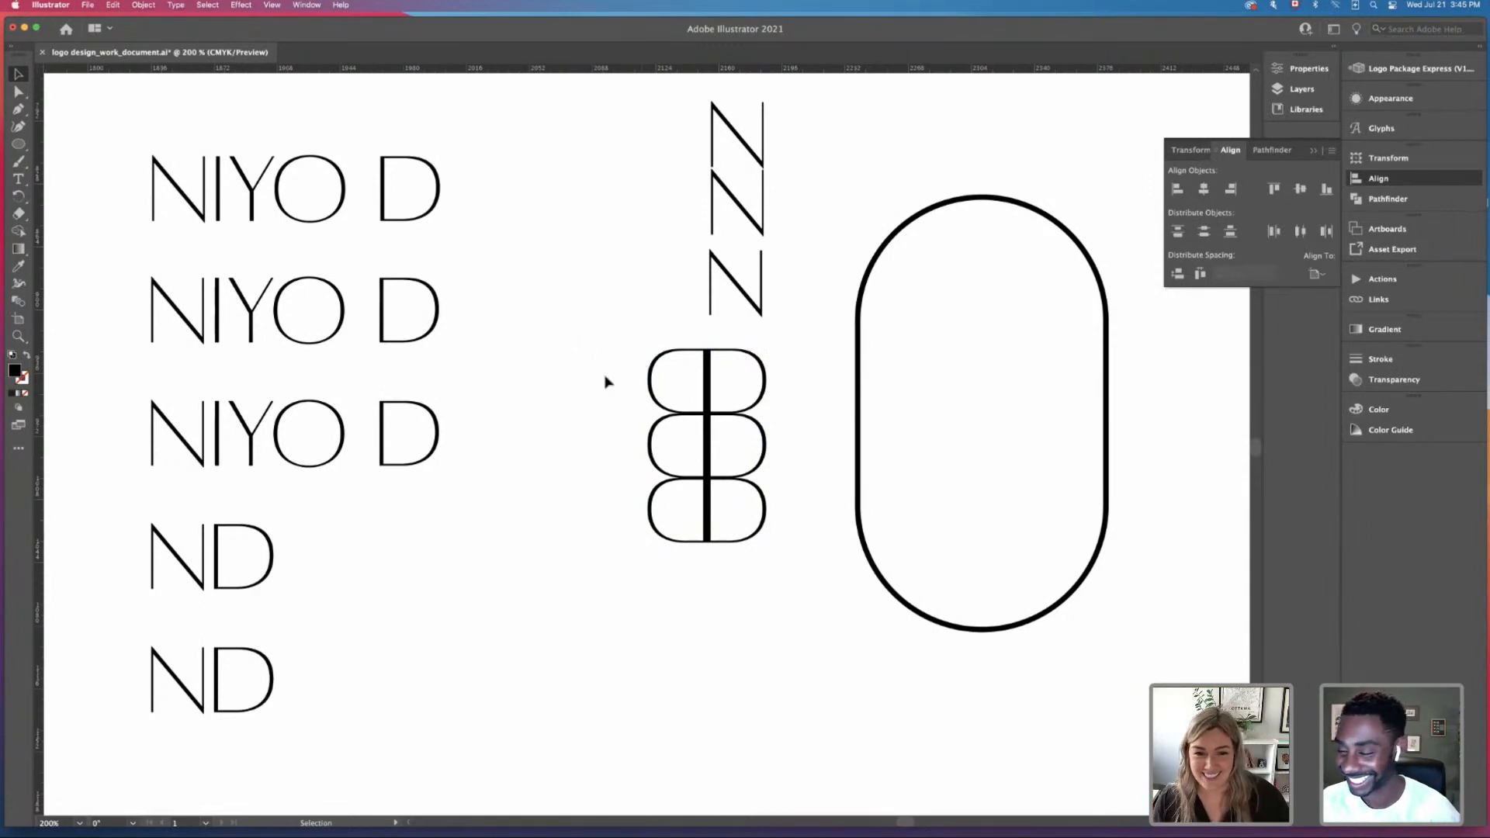
Step: Group the two joined D columns and place a copy of the group below and to the left of it
drag(607, 382, 806, 550)
key(super+g)
click(798, 517)
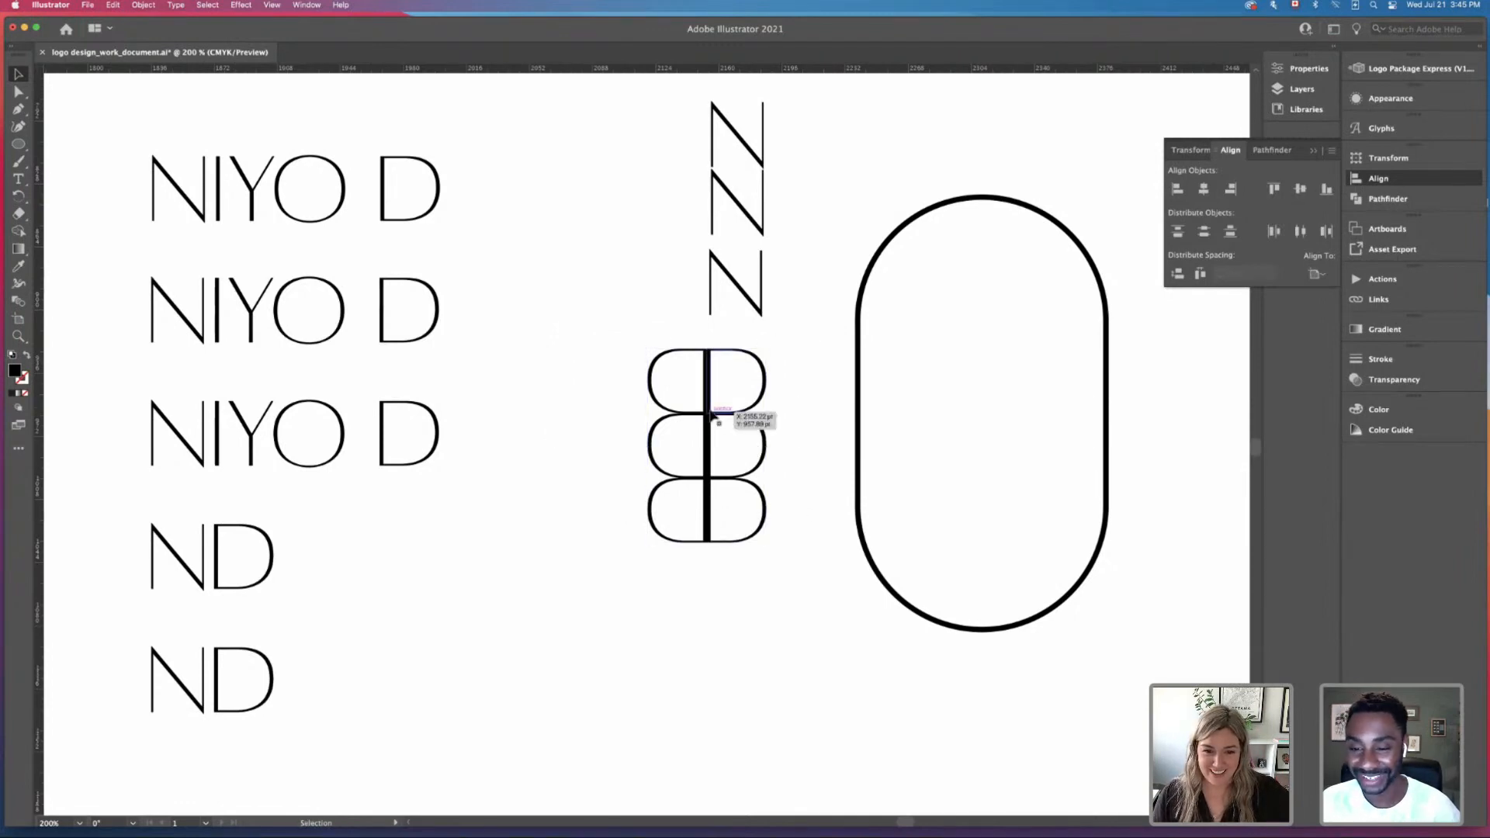
click(707, 416)
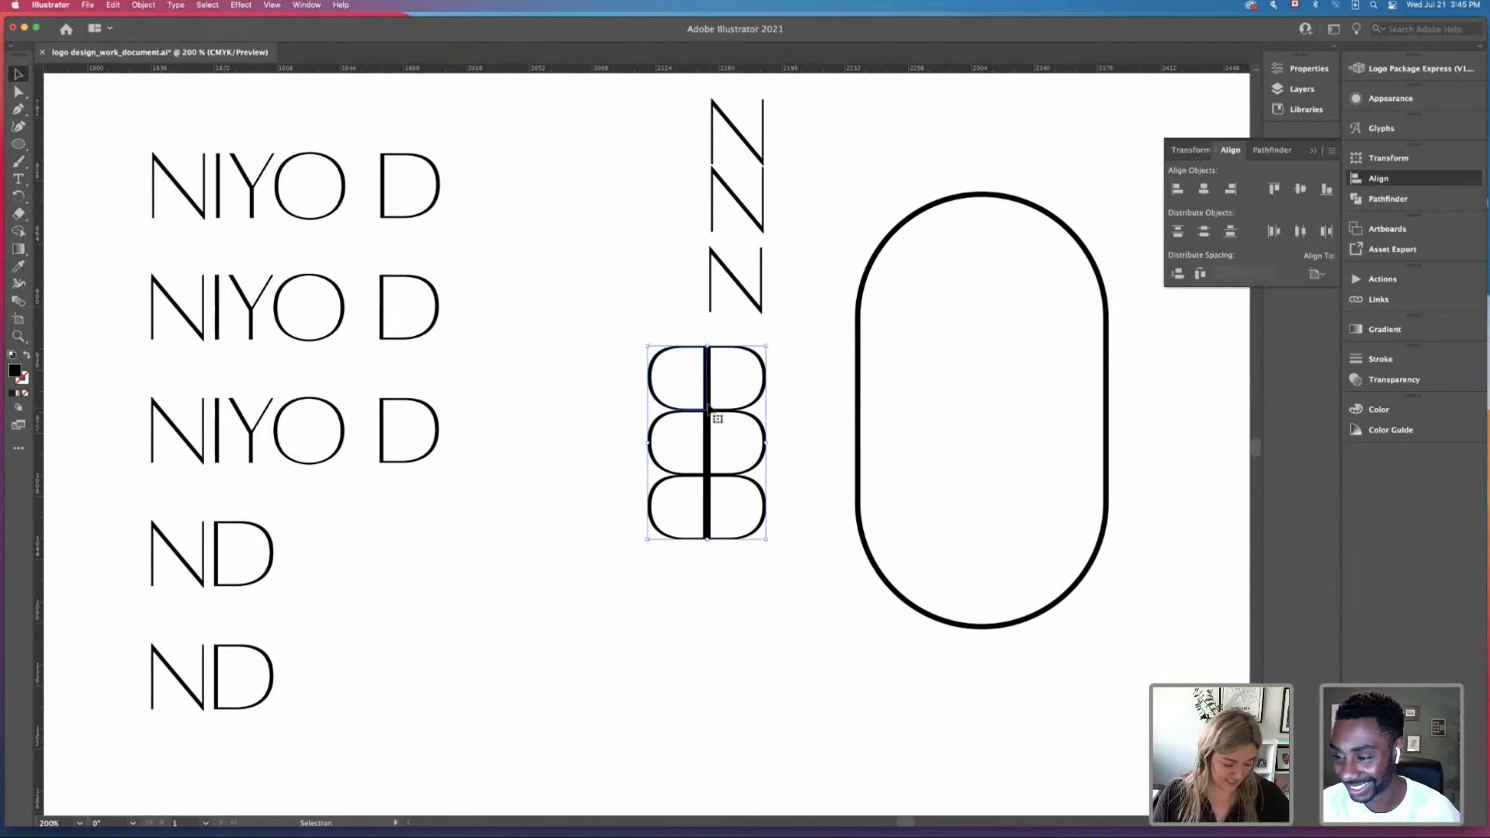
drag(710, 403, 592, 505)
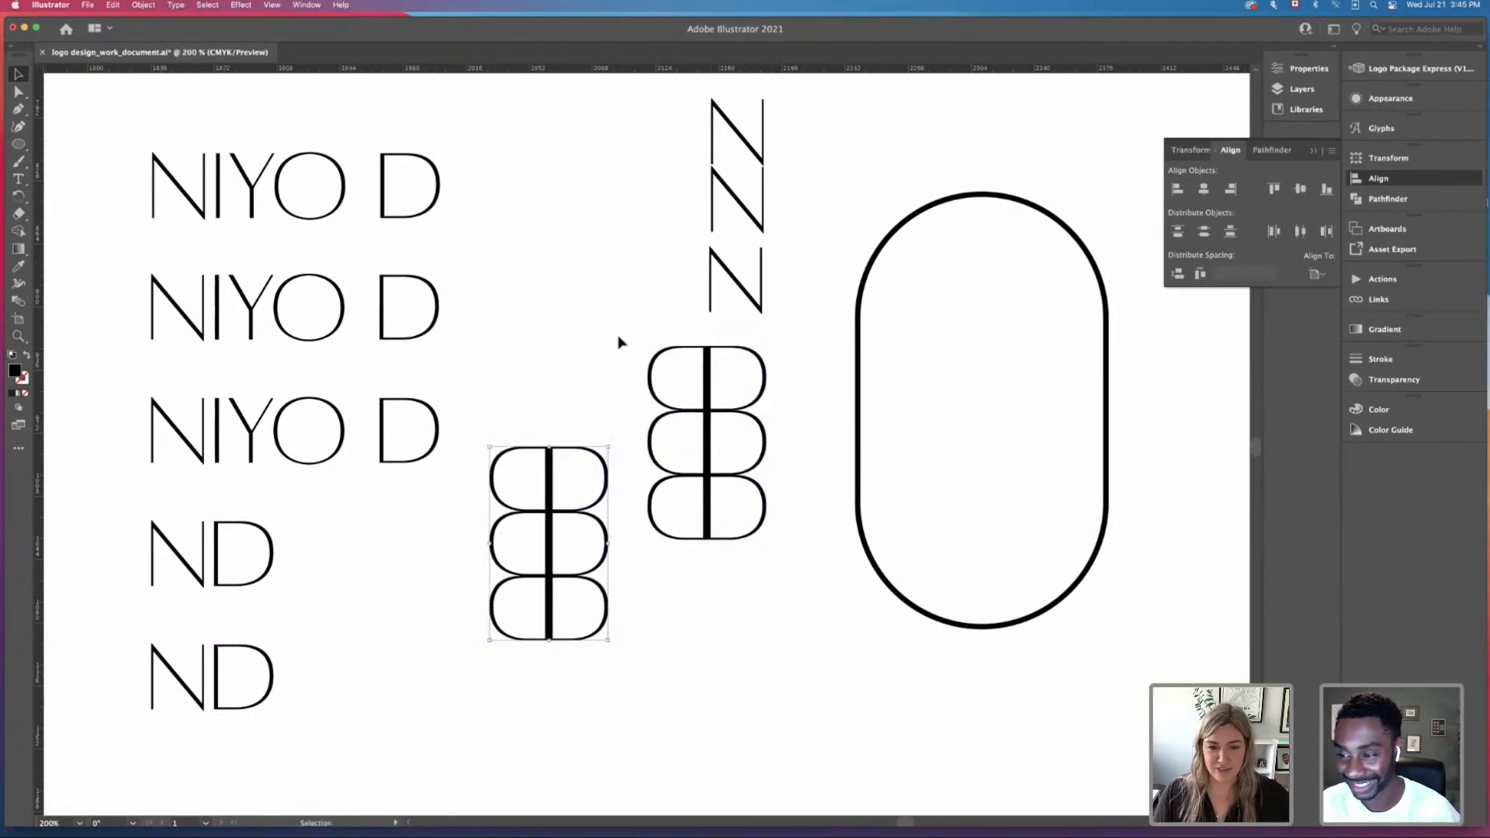
Step: Close the gaps in the N column by raising the bottom N and lowering the top N against the middle one
scroll(634, 383, up, 4)
drag(752, 412, 757, 394)
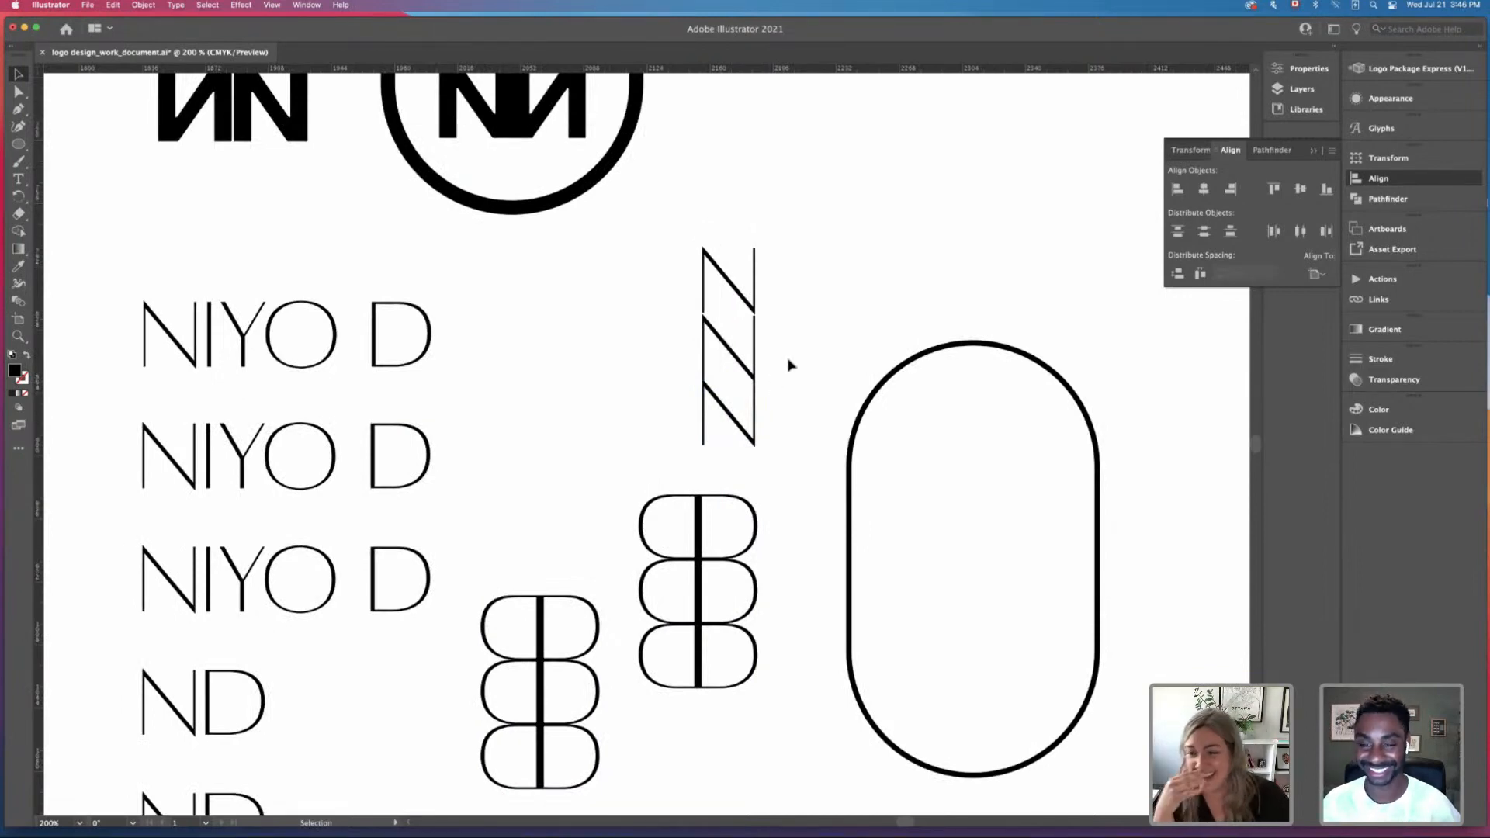
key(super+equal)
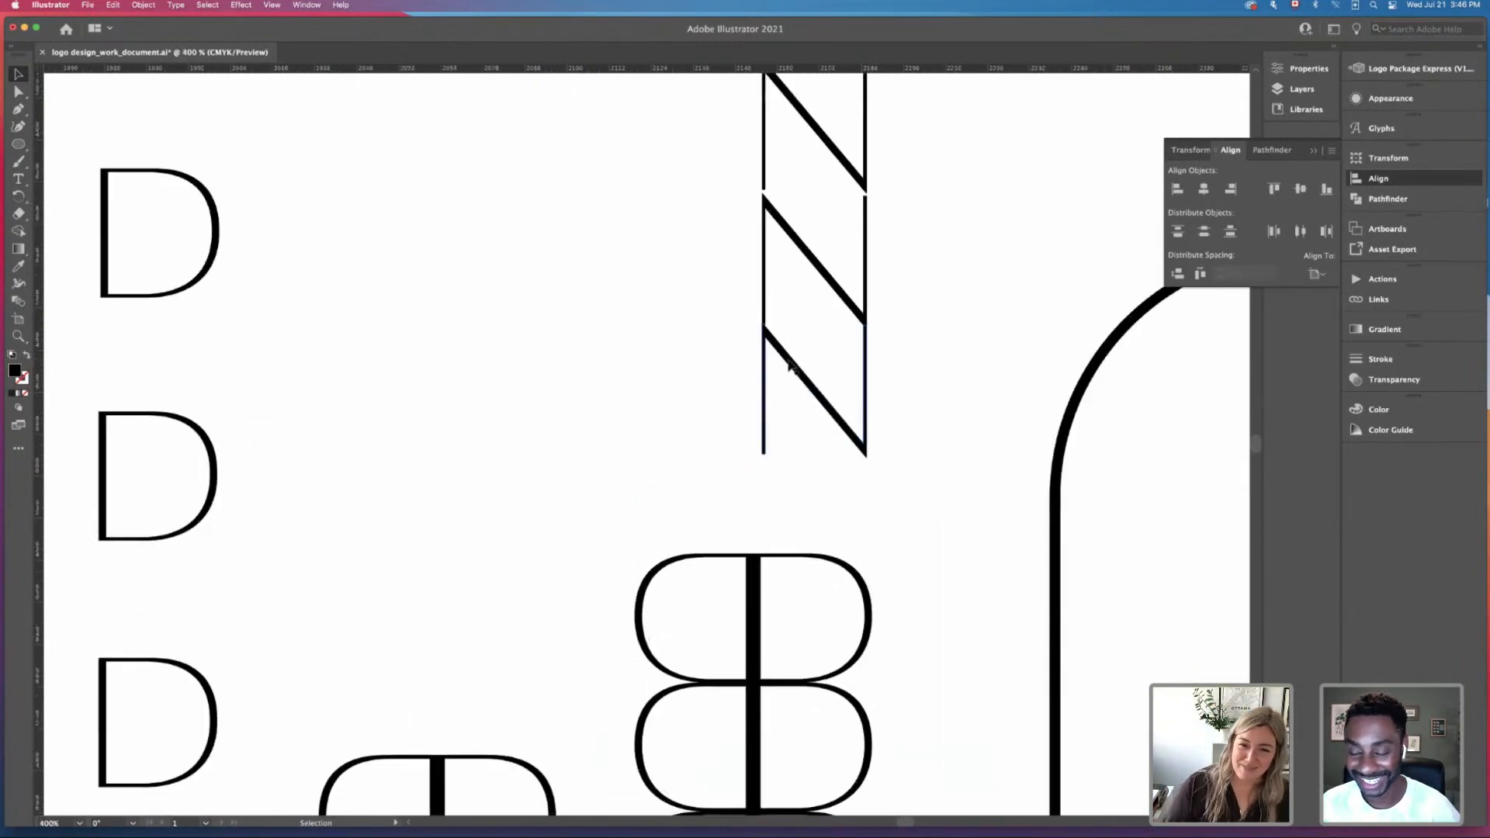
drag(861, 167, 908, 189)
scroll(915, 216, up, 2)
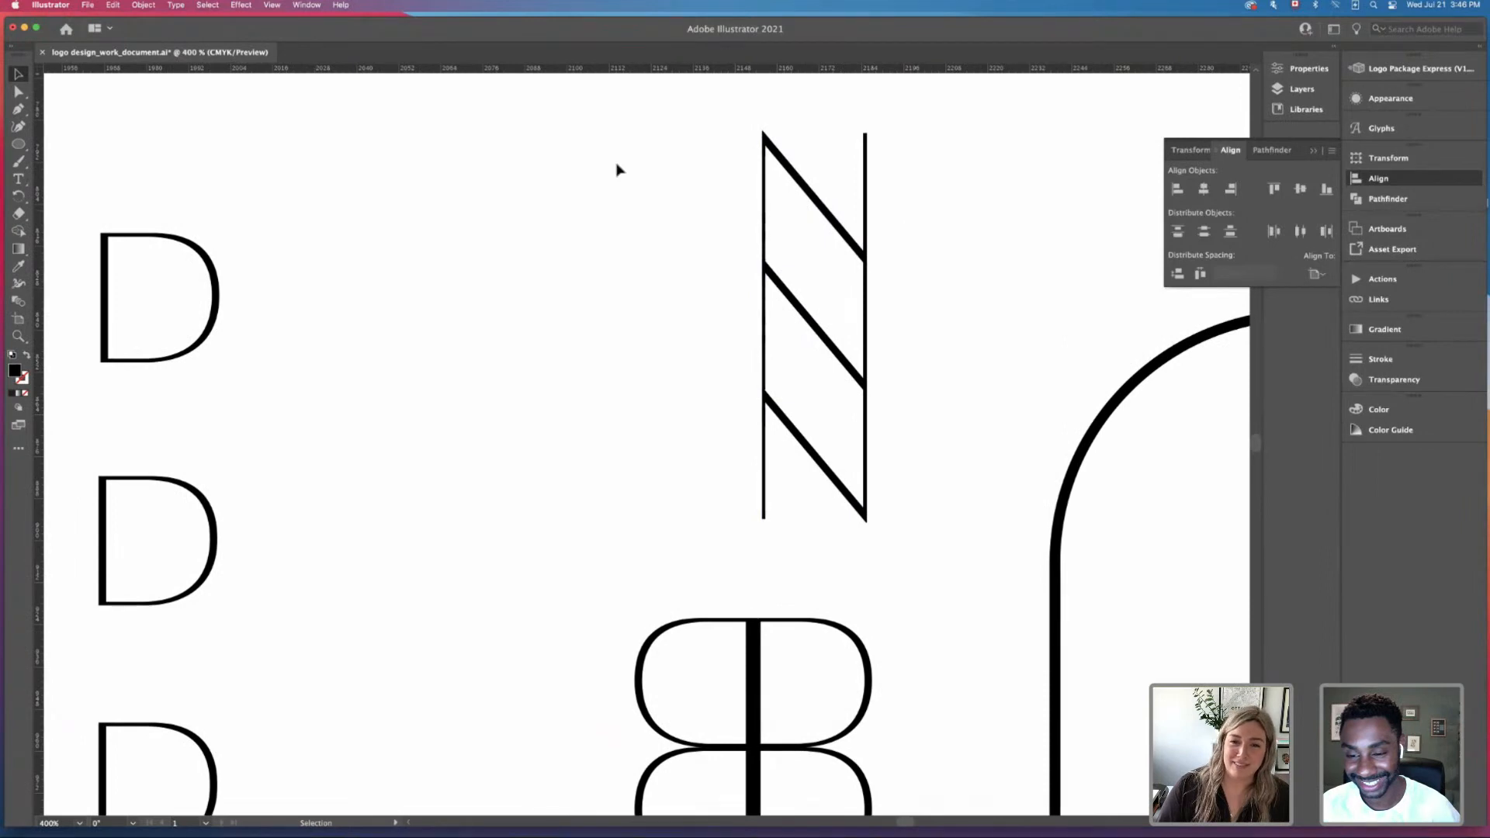
Step: Duplicate the column of three N letters directly to its left, leaving a narrow gap between the two columns
drag(617, 169, 931, 539)
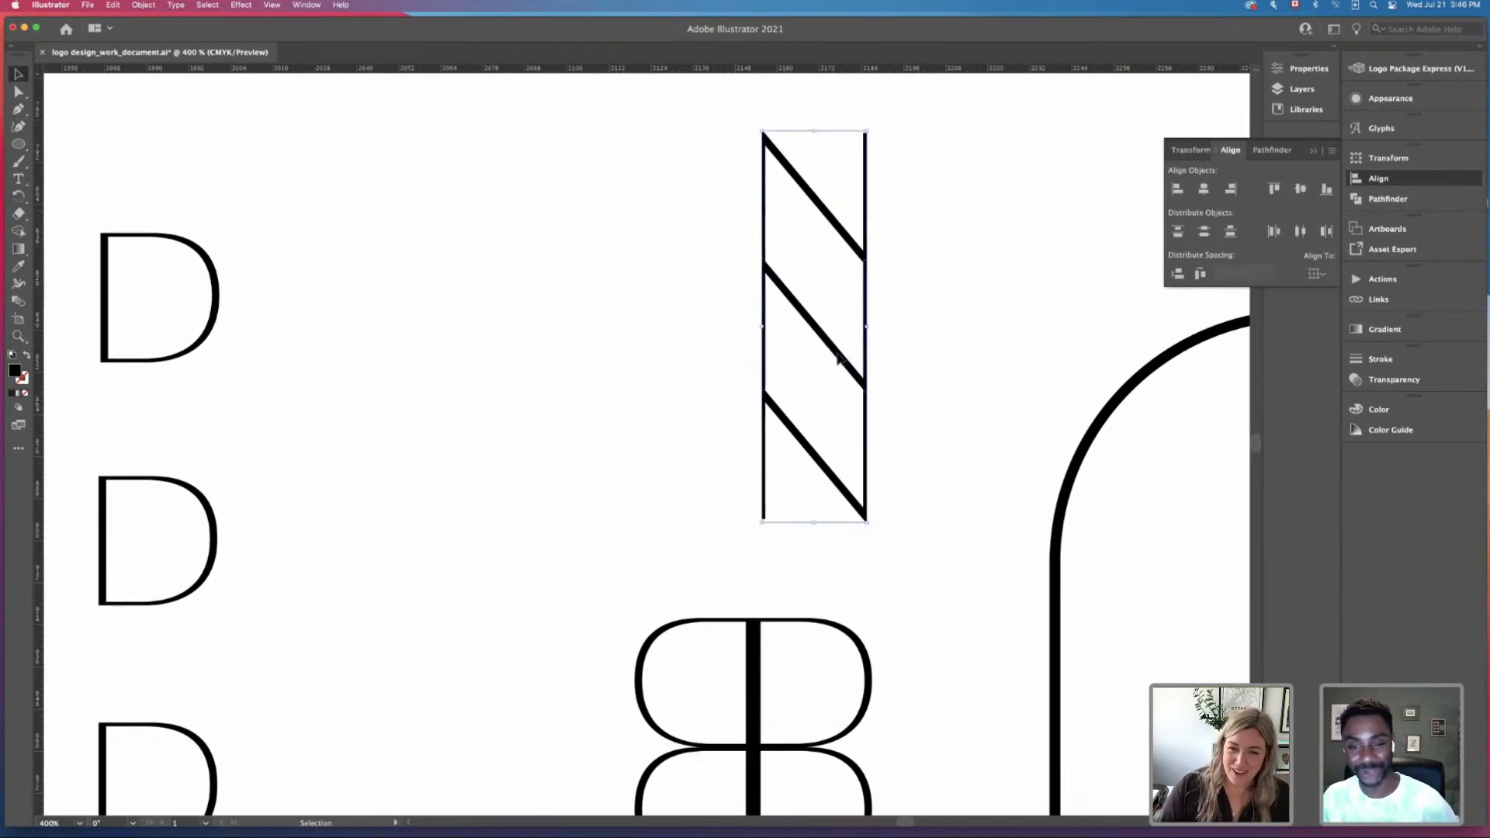
drag(839, 376, 718, 353)
key(super+minus)
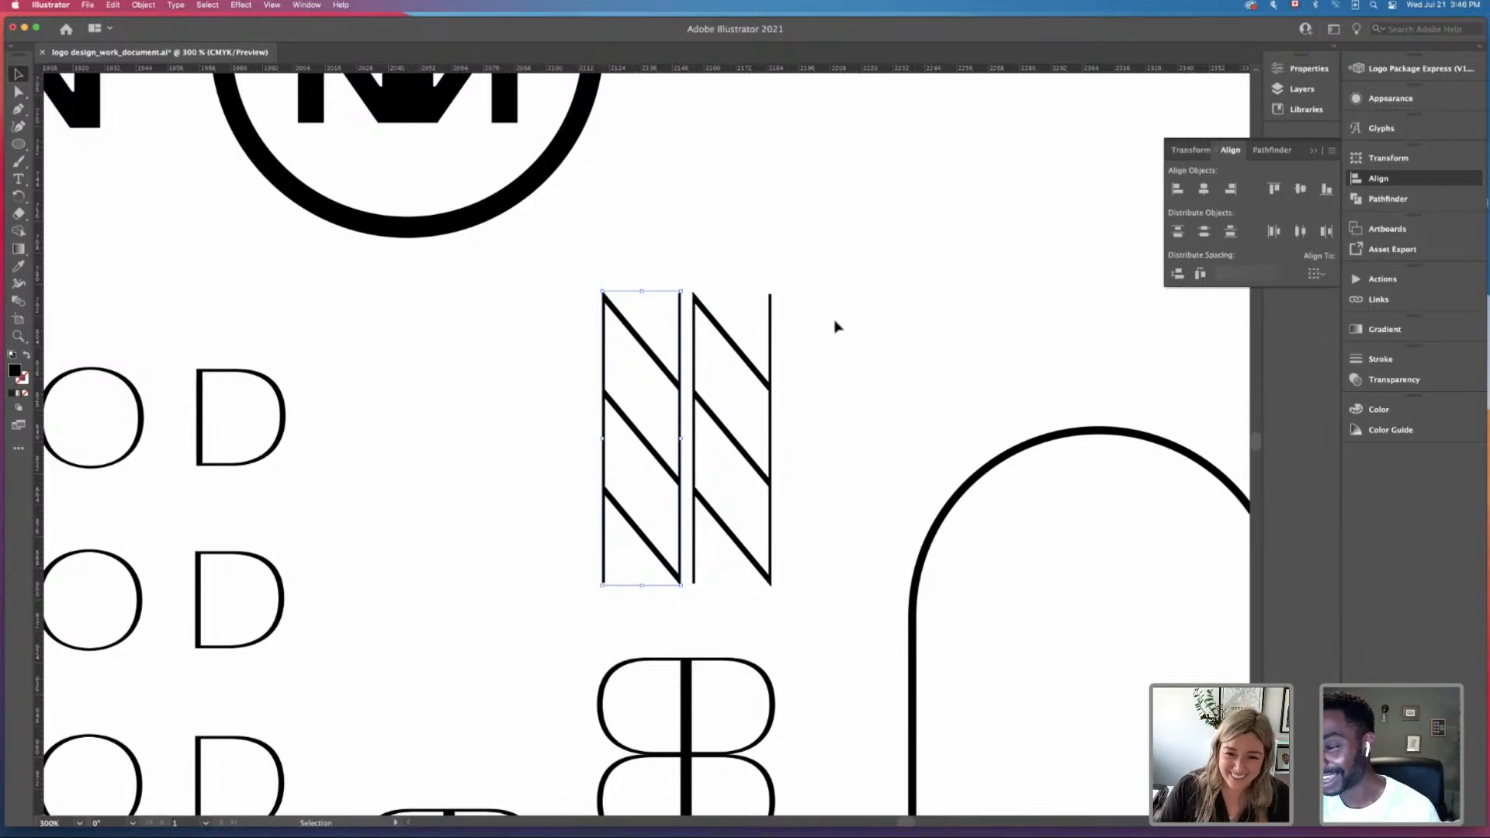
Step: Reflect the copied N column across the vertical axis to form a chevron pattern with the original
click(144, 7)
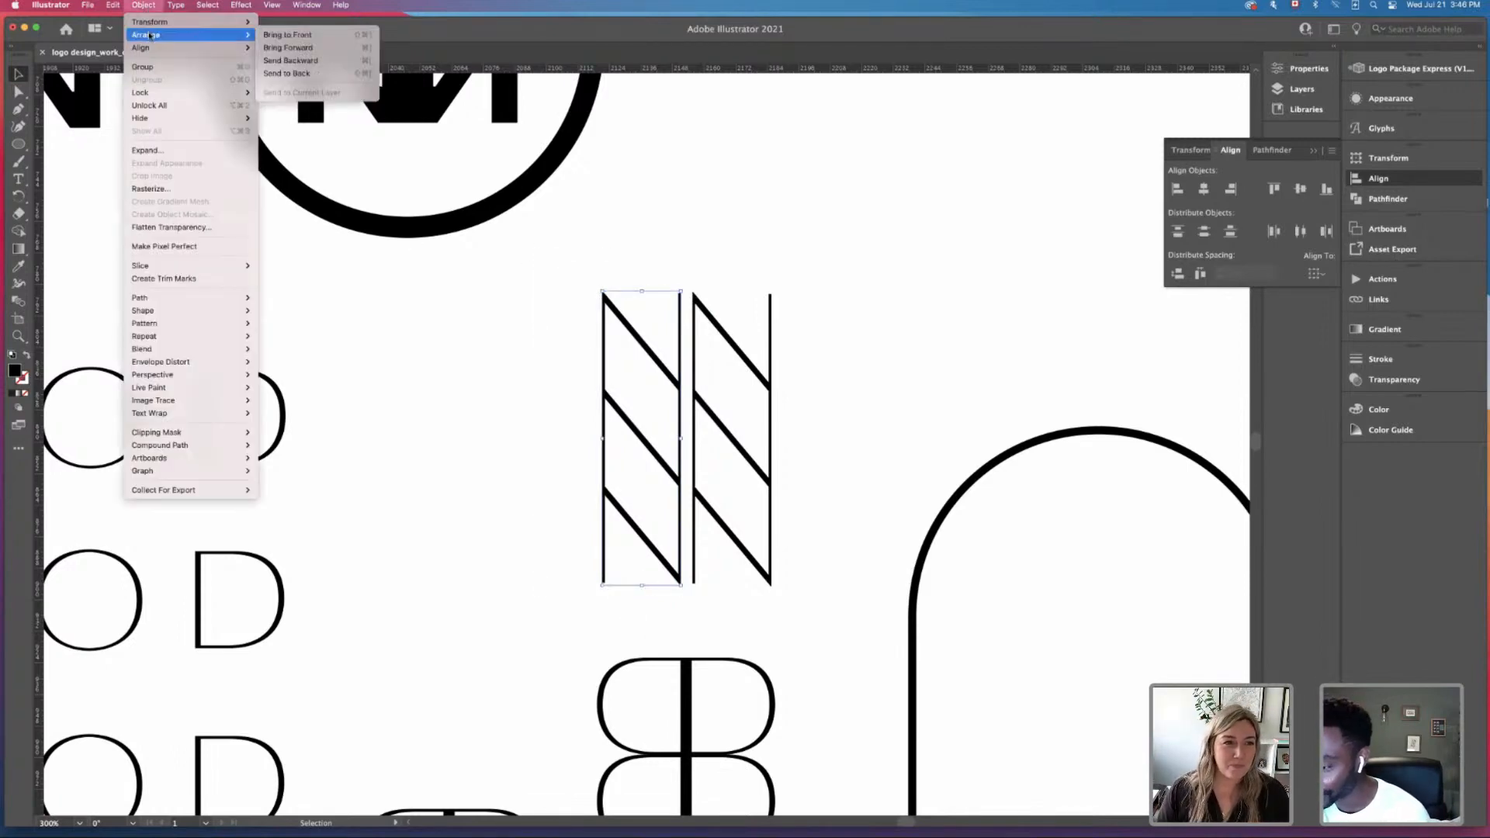
mouse_move(225, 21)
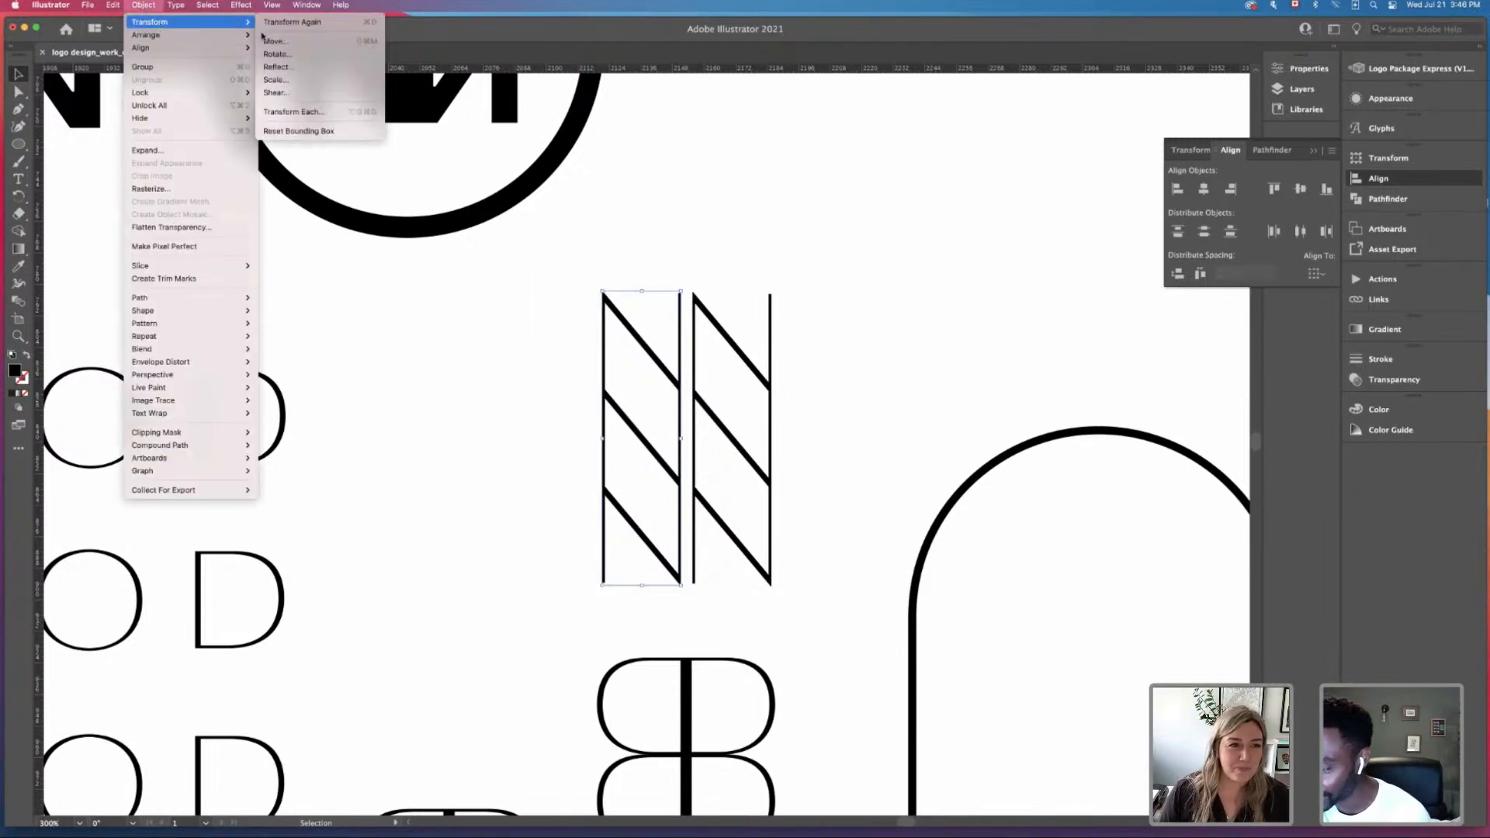
click(307, 66)
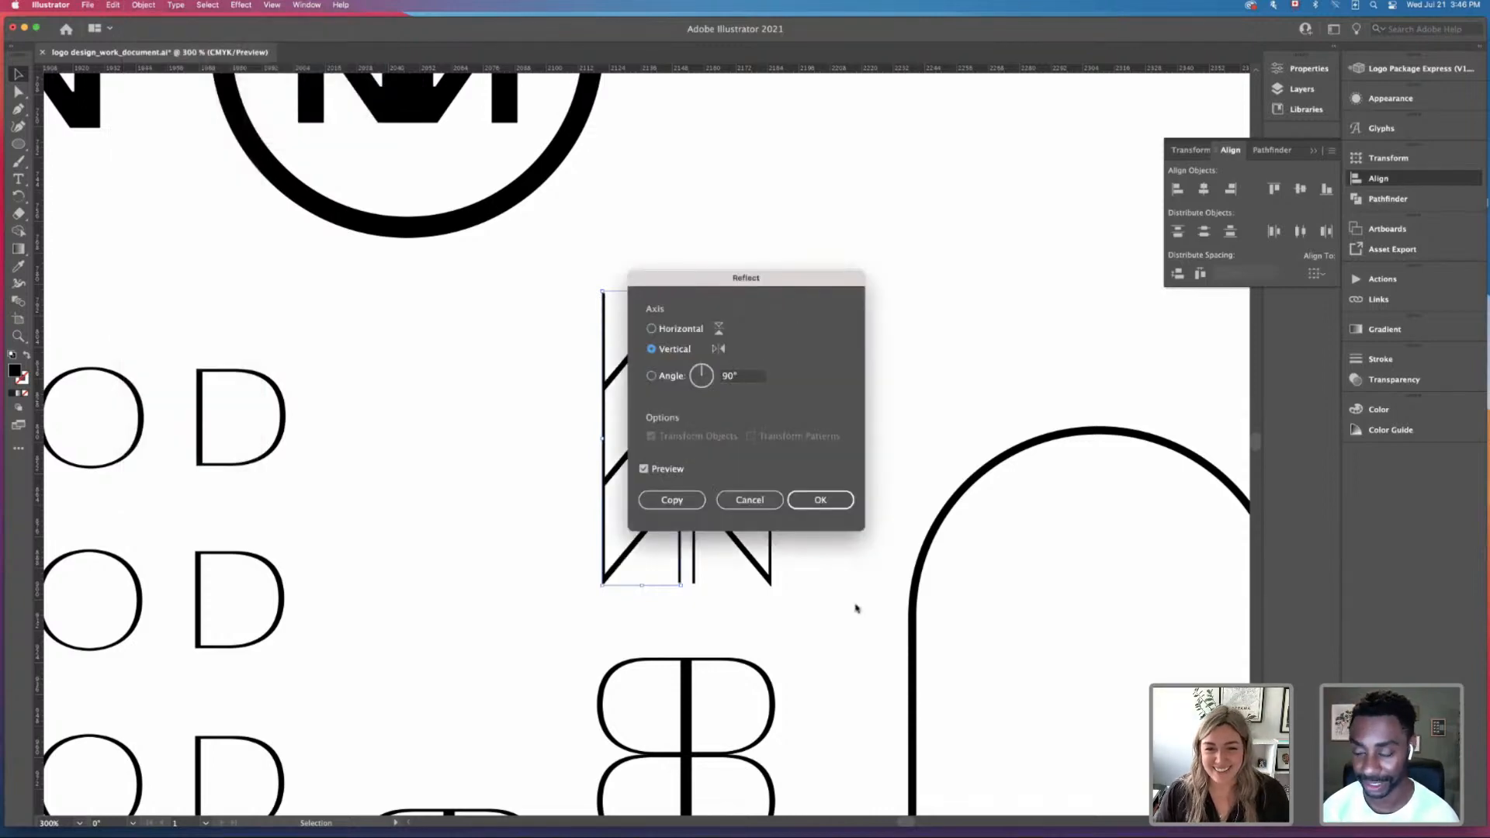
key(Return)
key(super+minus)
key(super+minus)
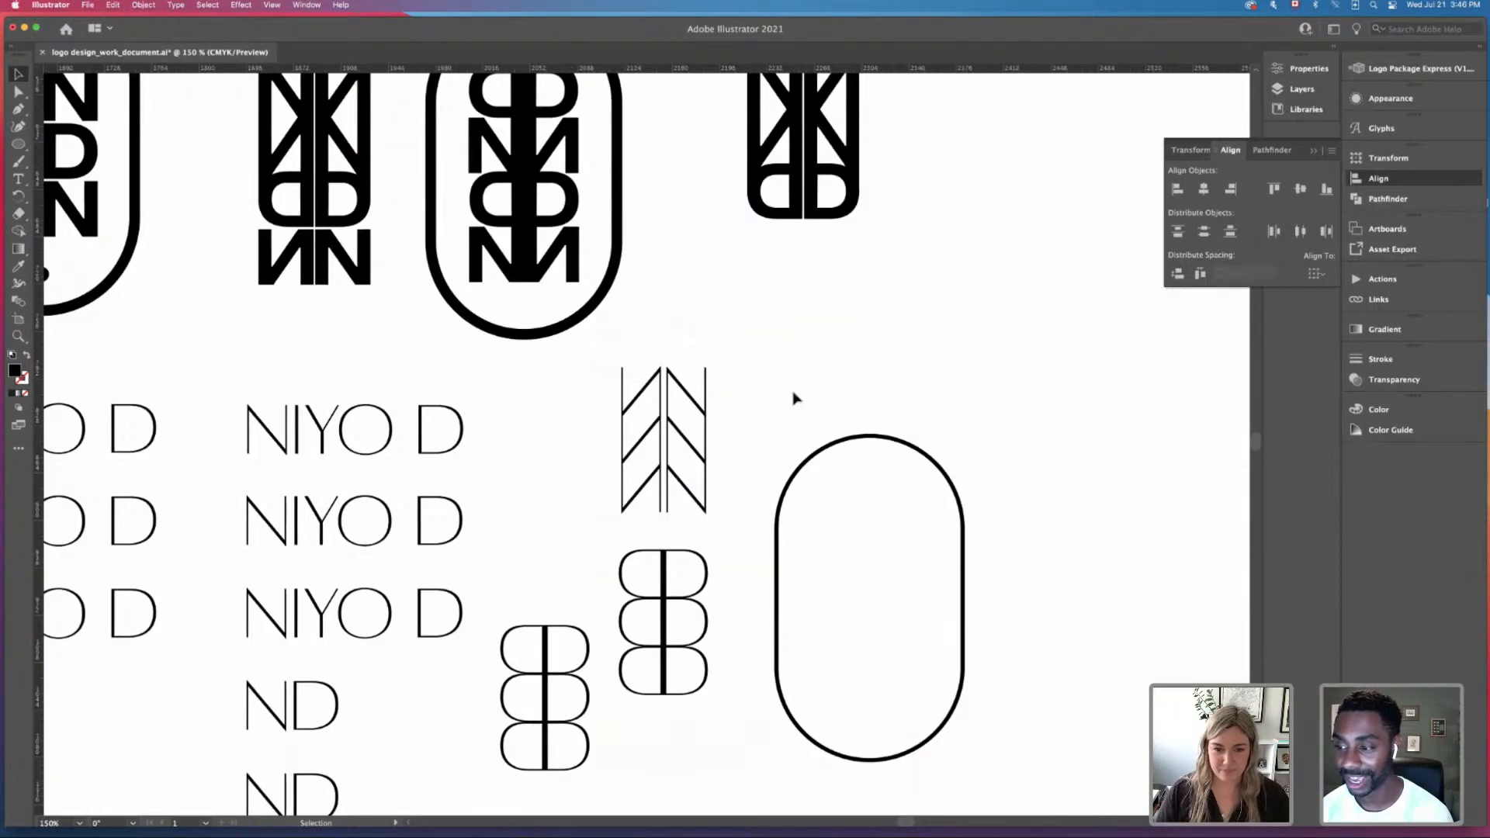
Step: Place a copy of the mirrored N columns above the pill outline and a copy of the joined D columns to its right
drag(594, 351, 737, 528)
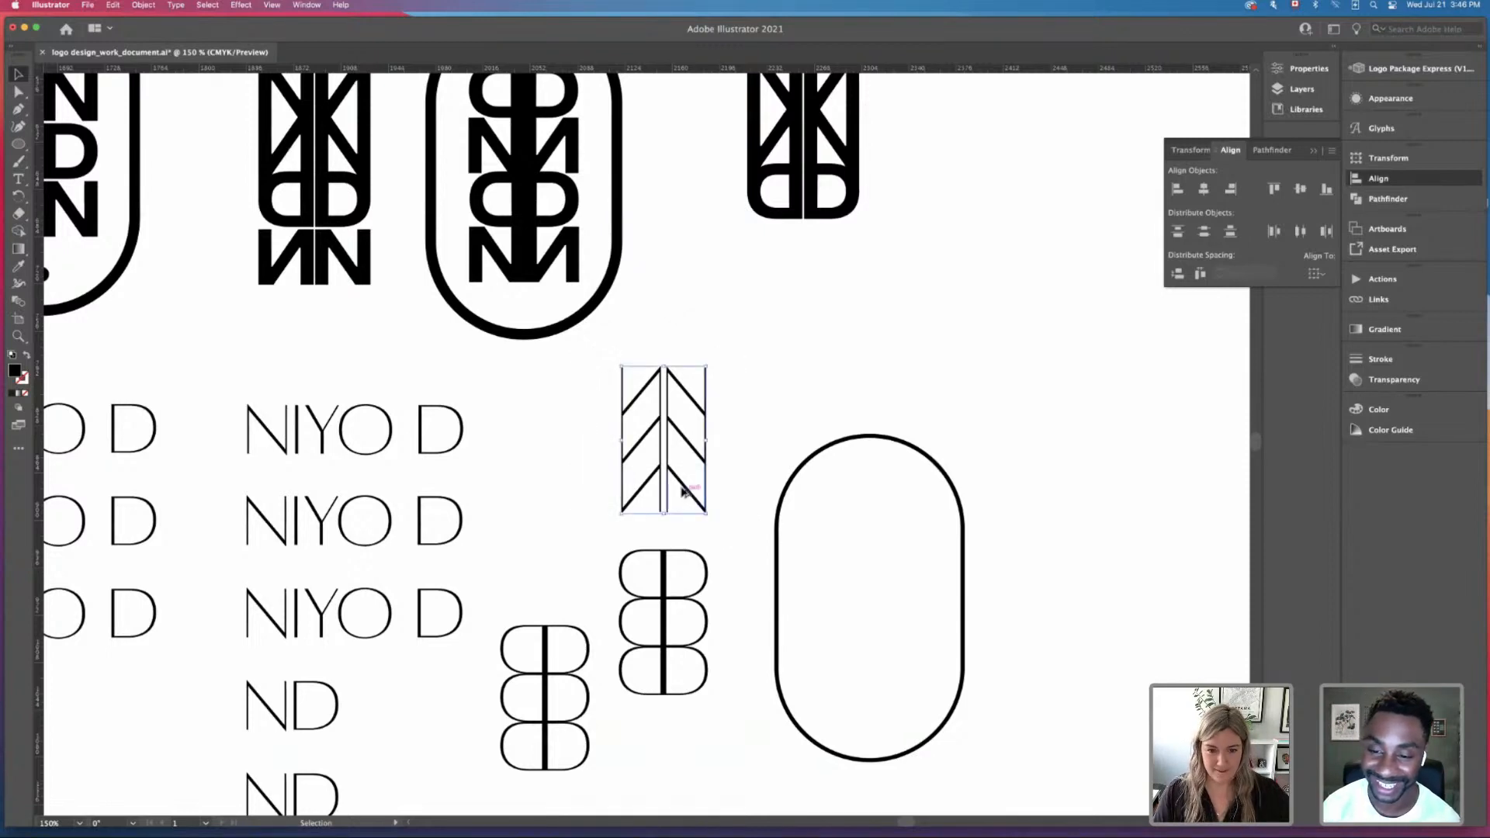
drag(680, 489, 959, 382)
click(1054, 429)
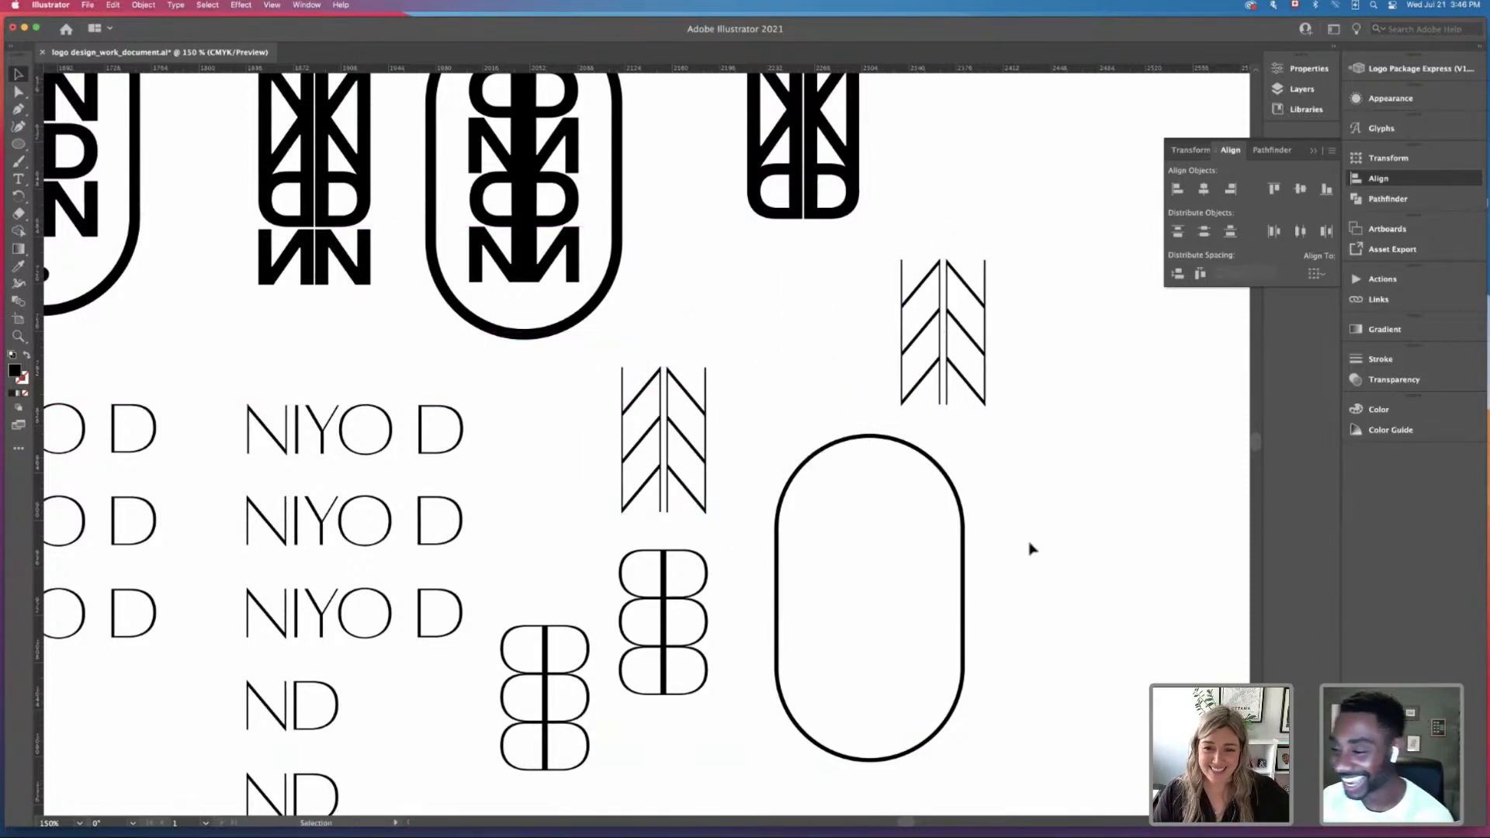
click(659, 576)
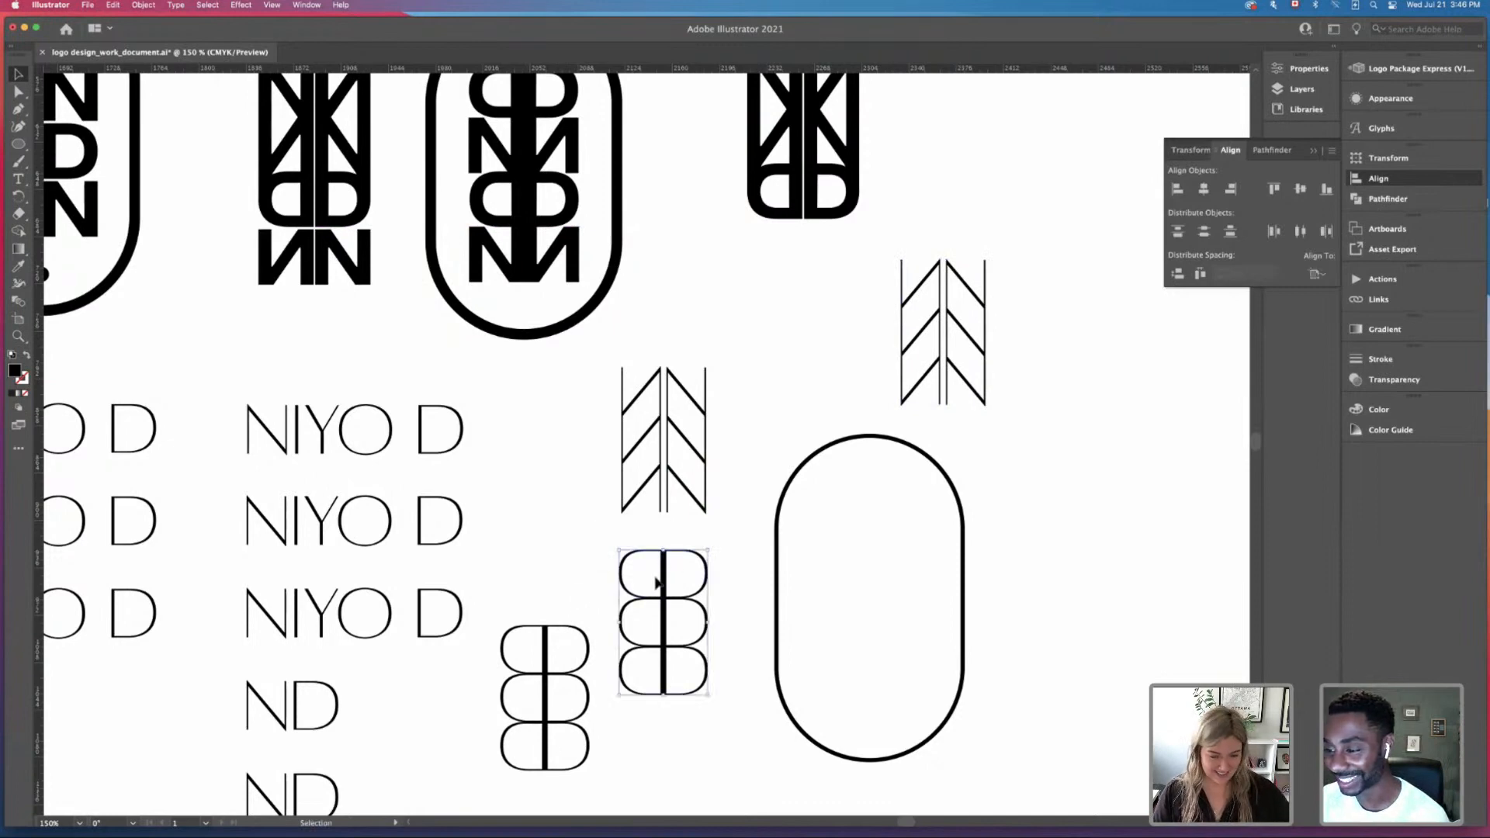
drag(656, 582, 1085, 518)
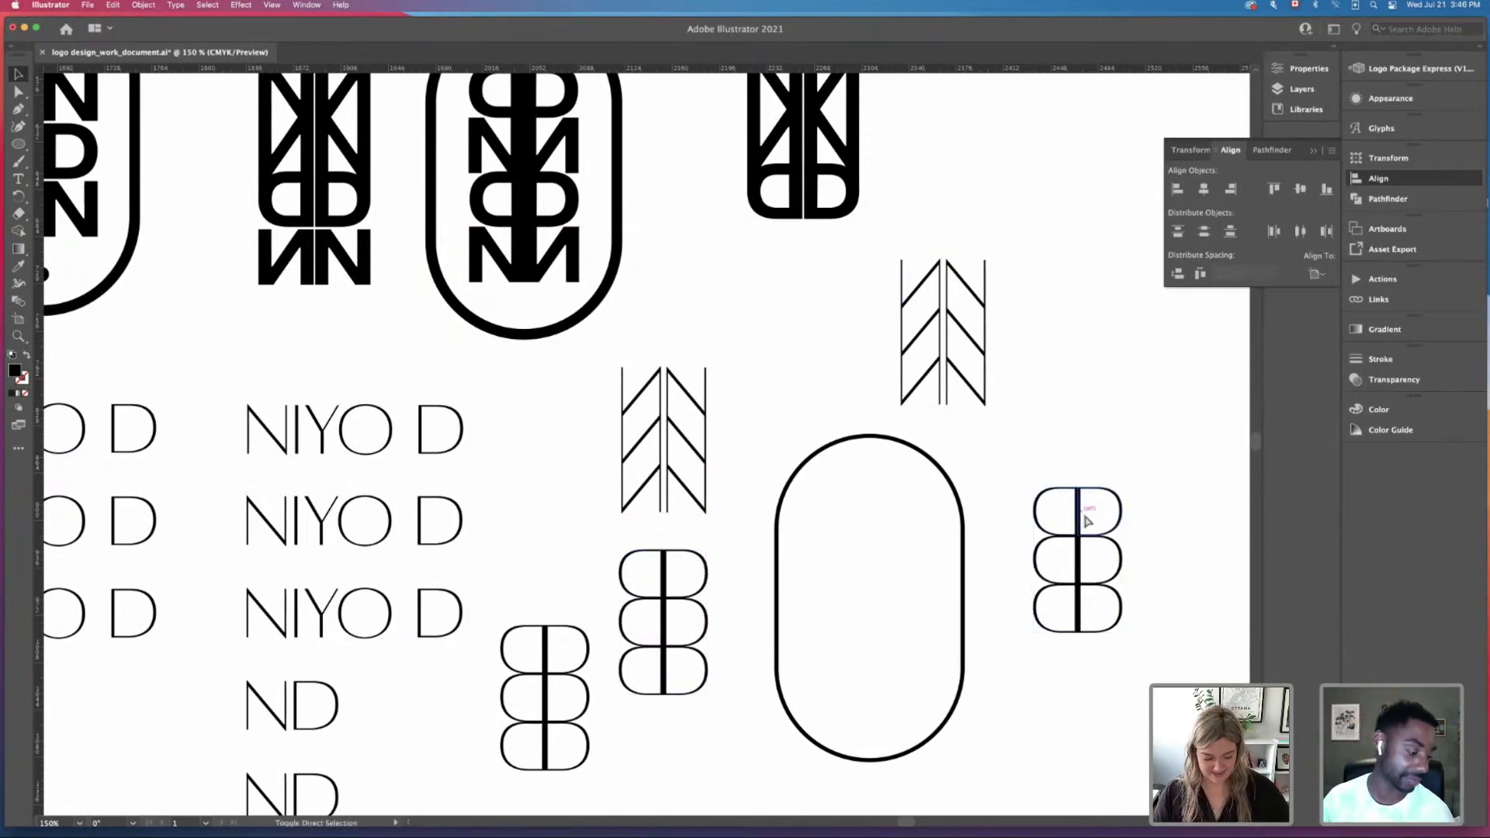
Step: Split the top D pair off the copied stack and move its reversed D above the left column of the copied N pattern
click(1089, 527)
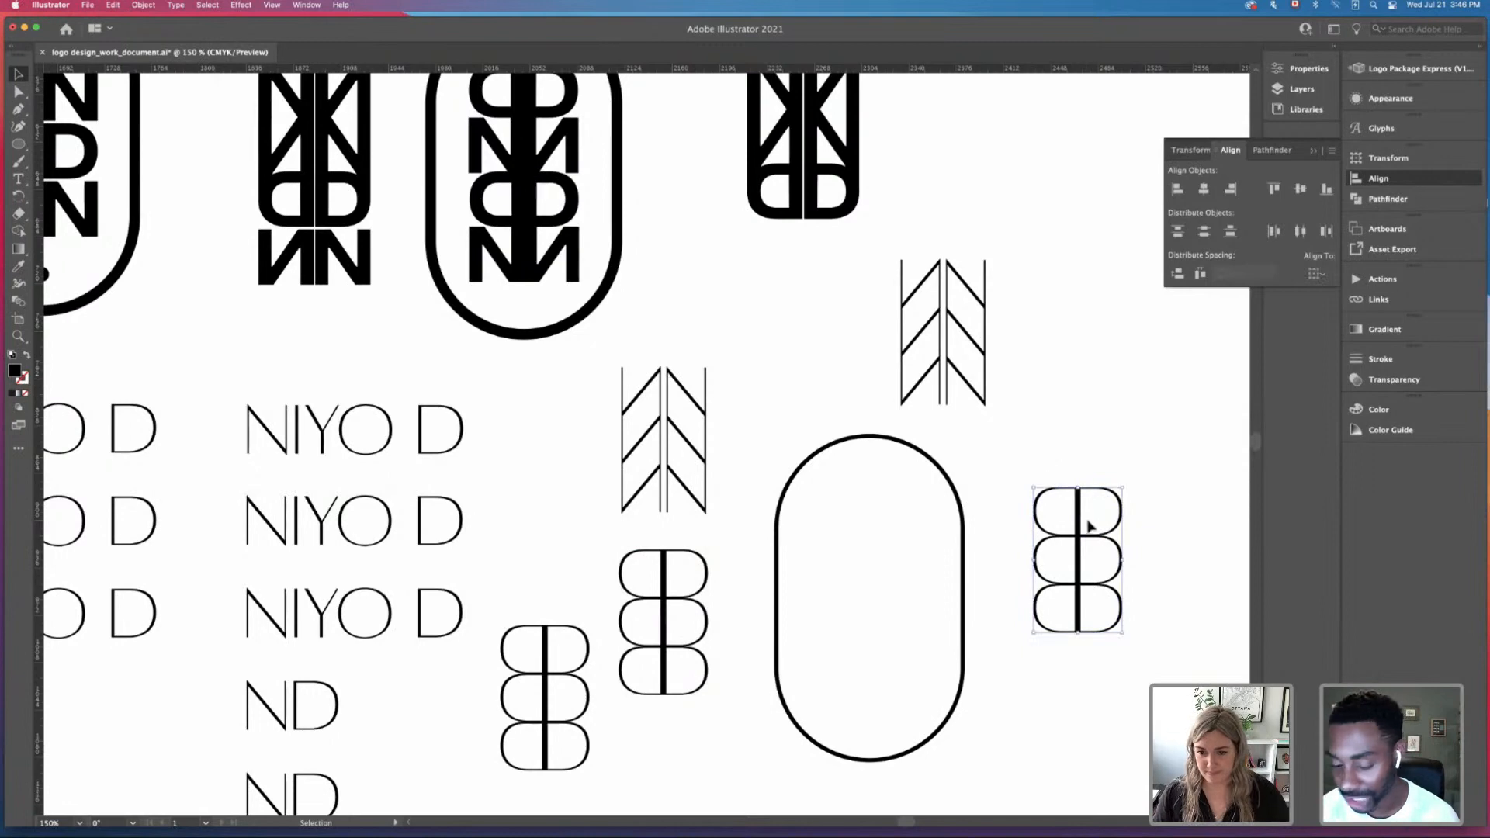
click(1063, 469)
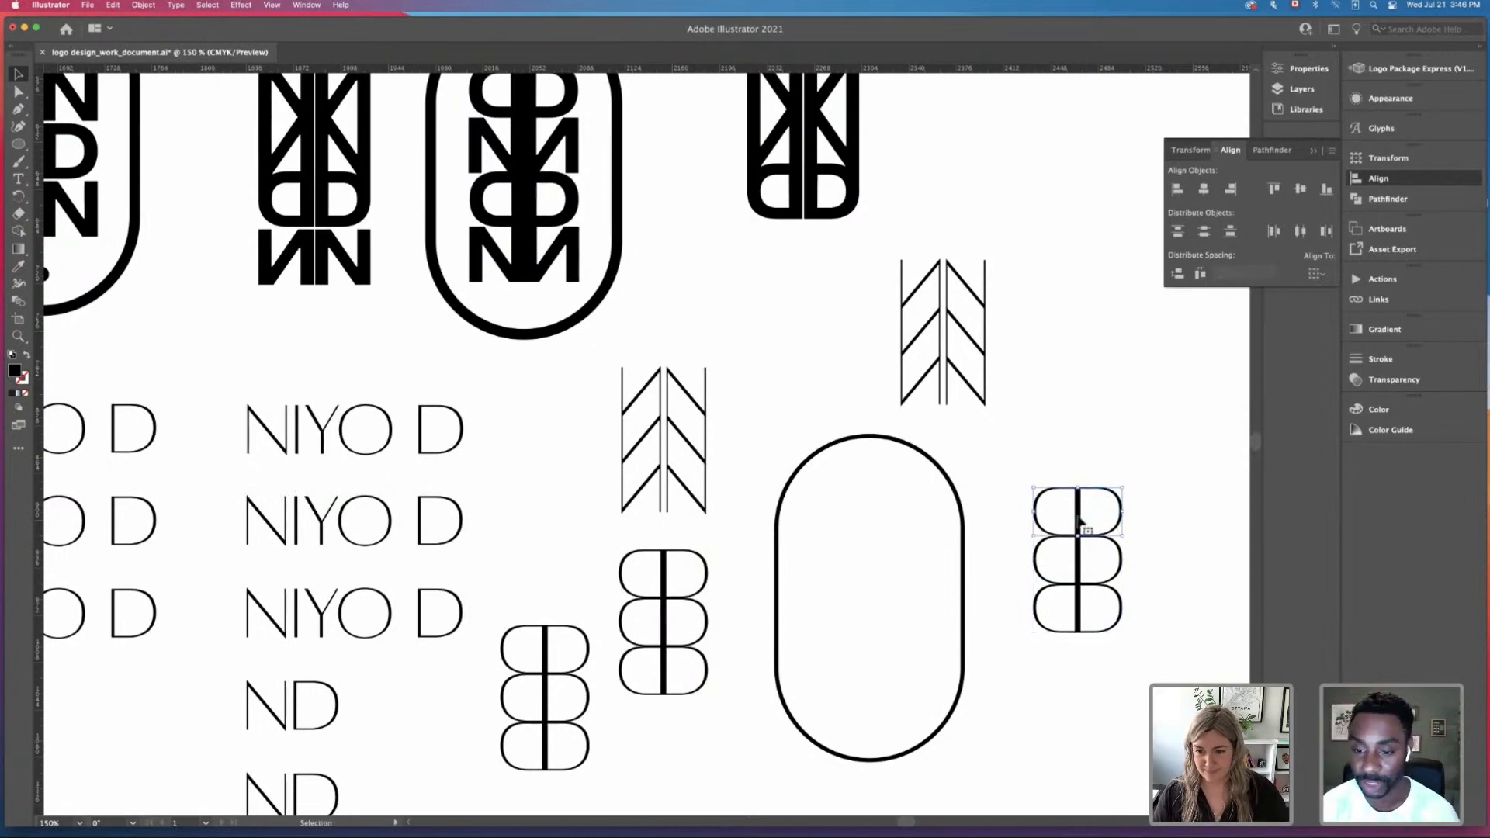
drag(1044, 508, 1039, 272)
scroll(1091, 388, up, 3)
key(super+equal)
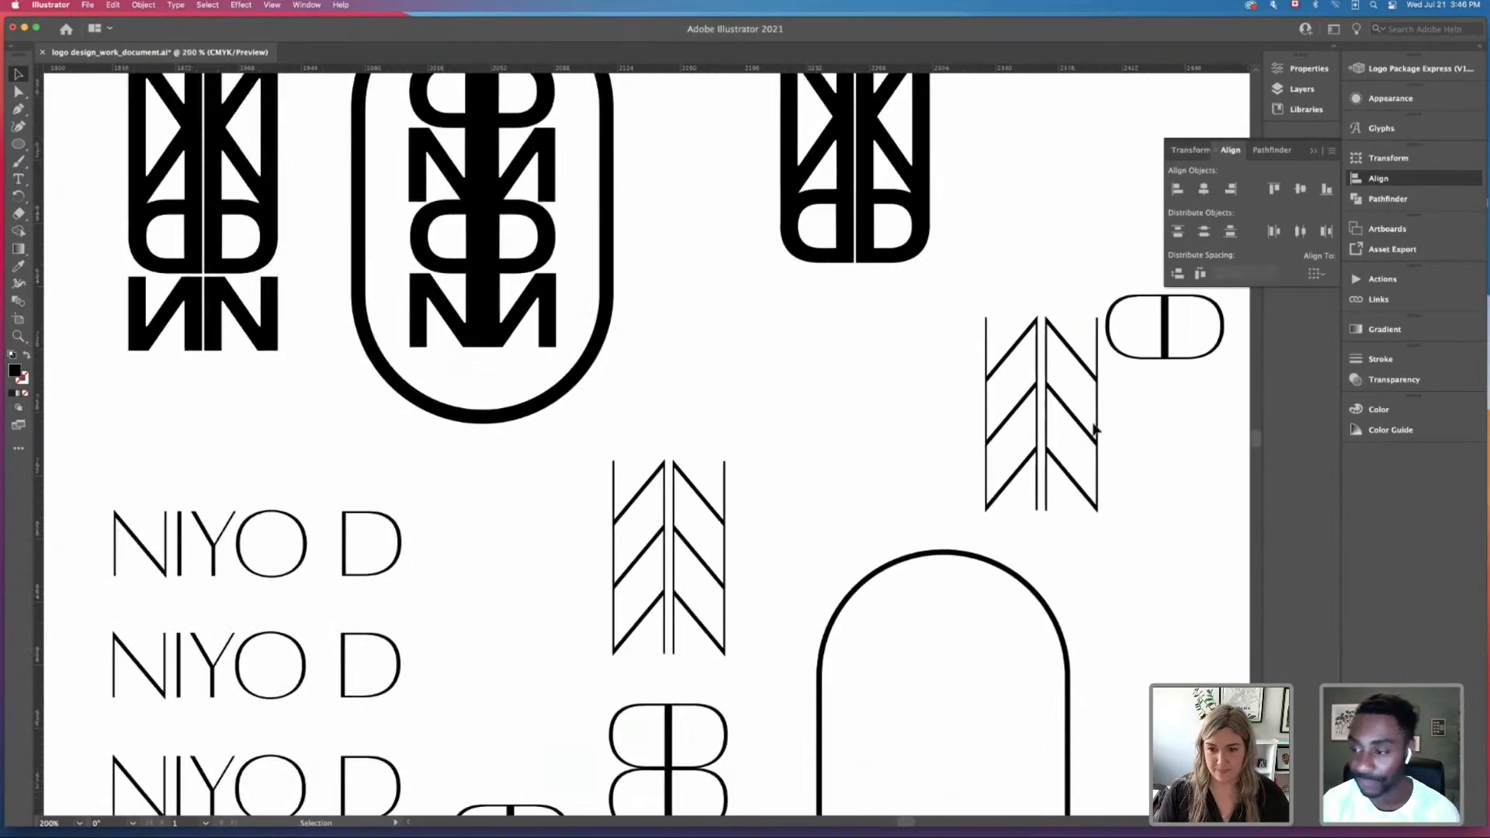
drag(988, 363, 975, 488)
drag(1151, 429, 1022, 387)
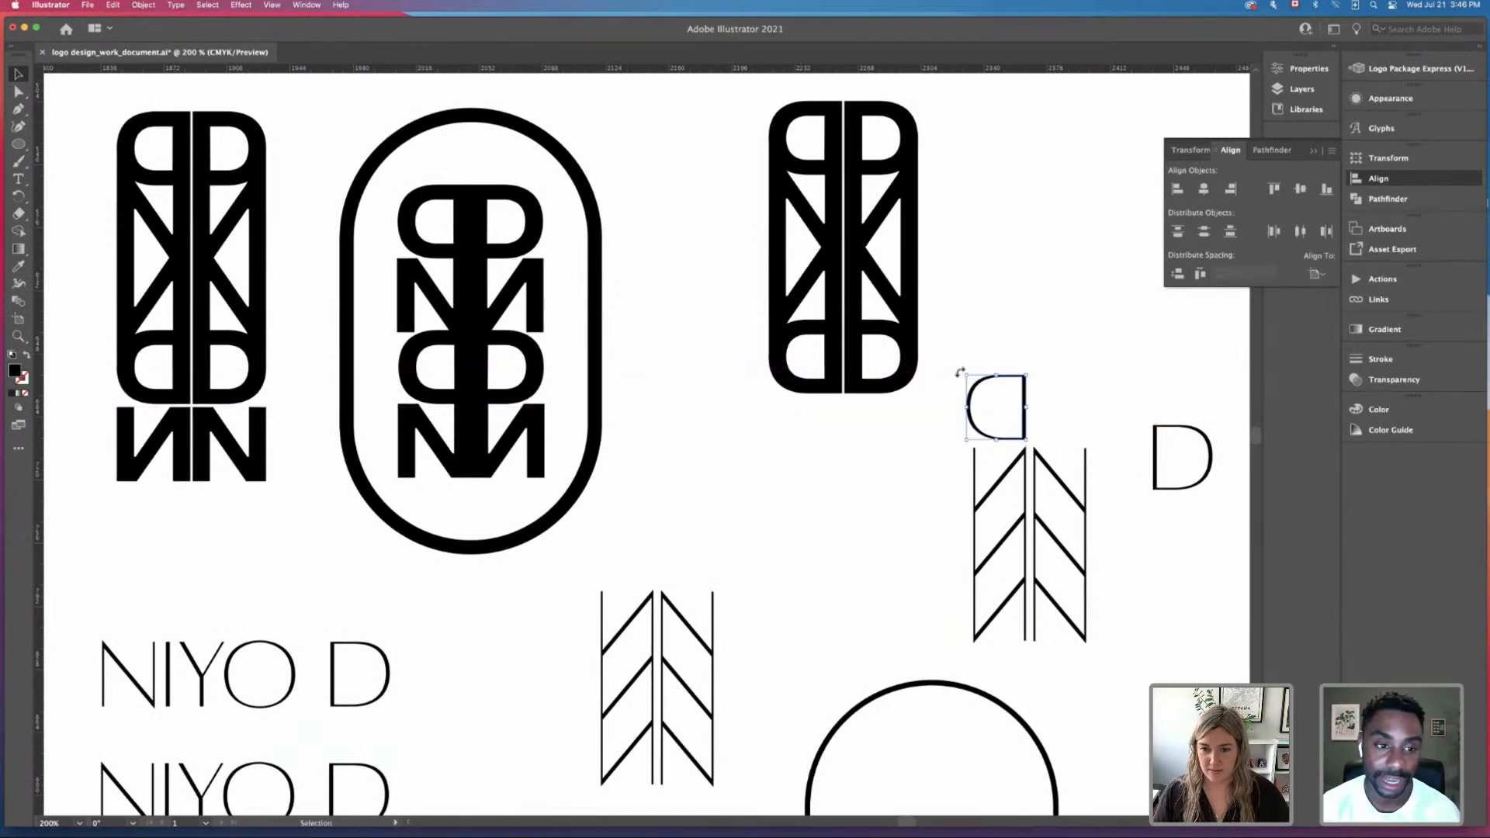
Step: Rotate the reversed D above the left N column by -90° so its curve faces upward
click(142, 5)
mouse_move(186, 22)
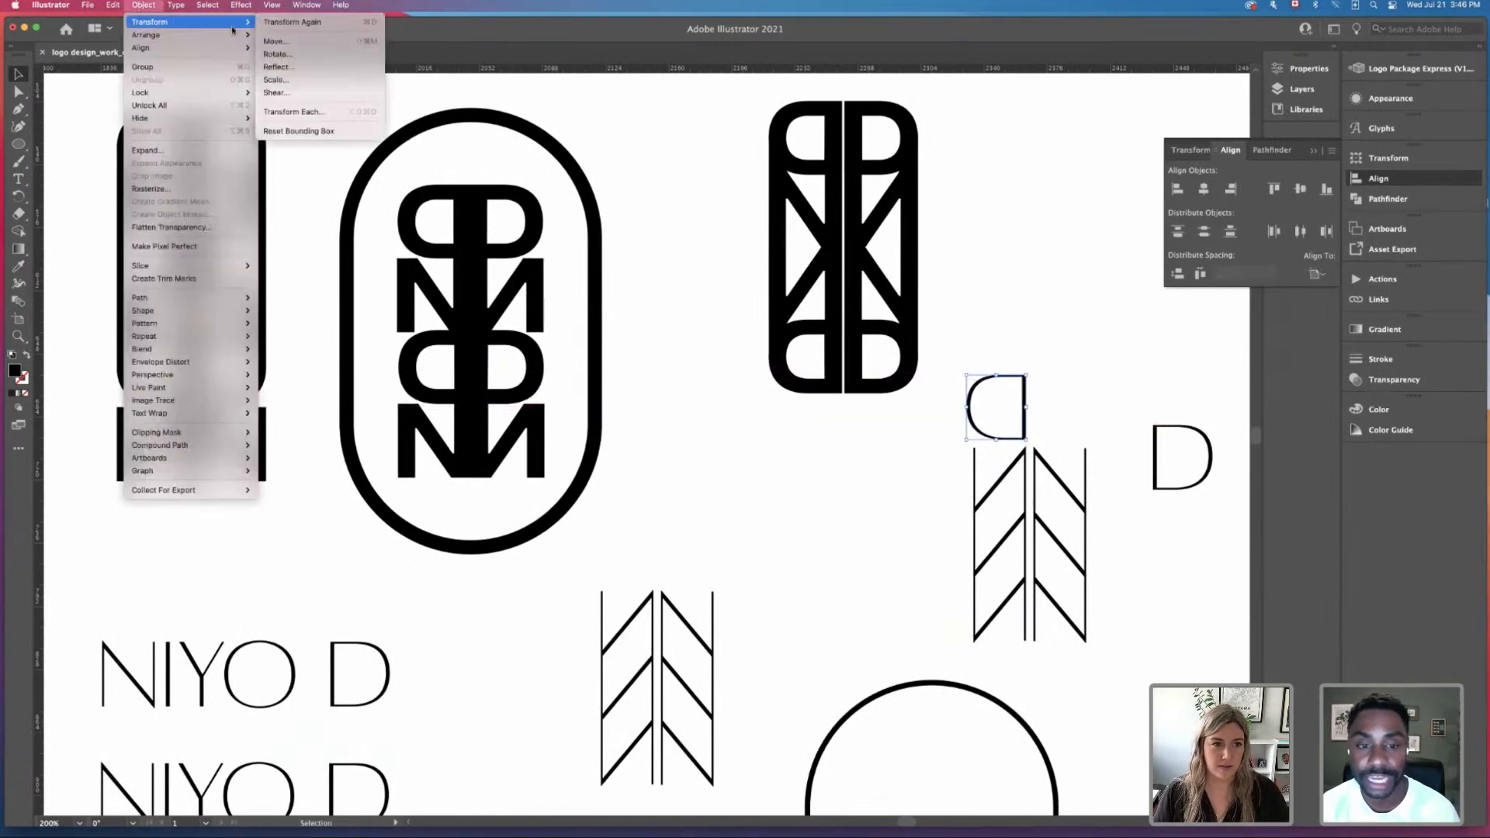
click(294, 54)
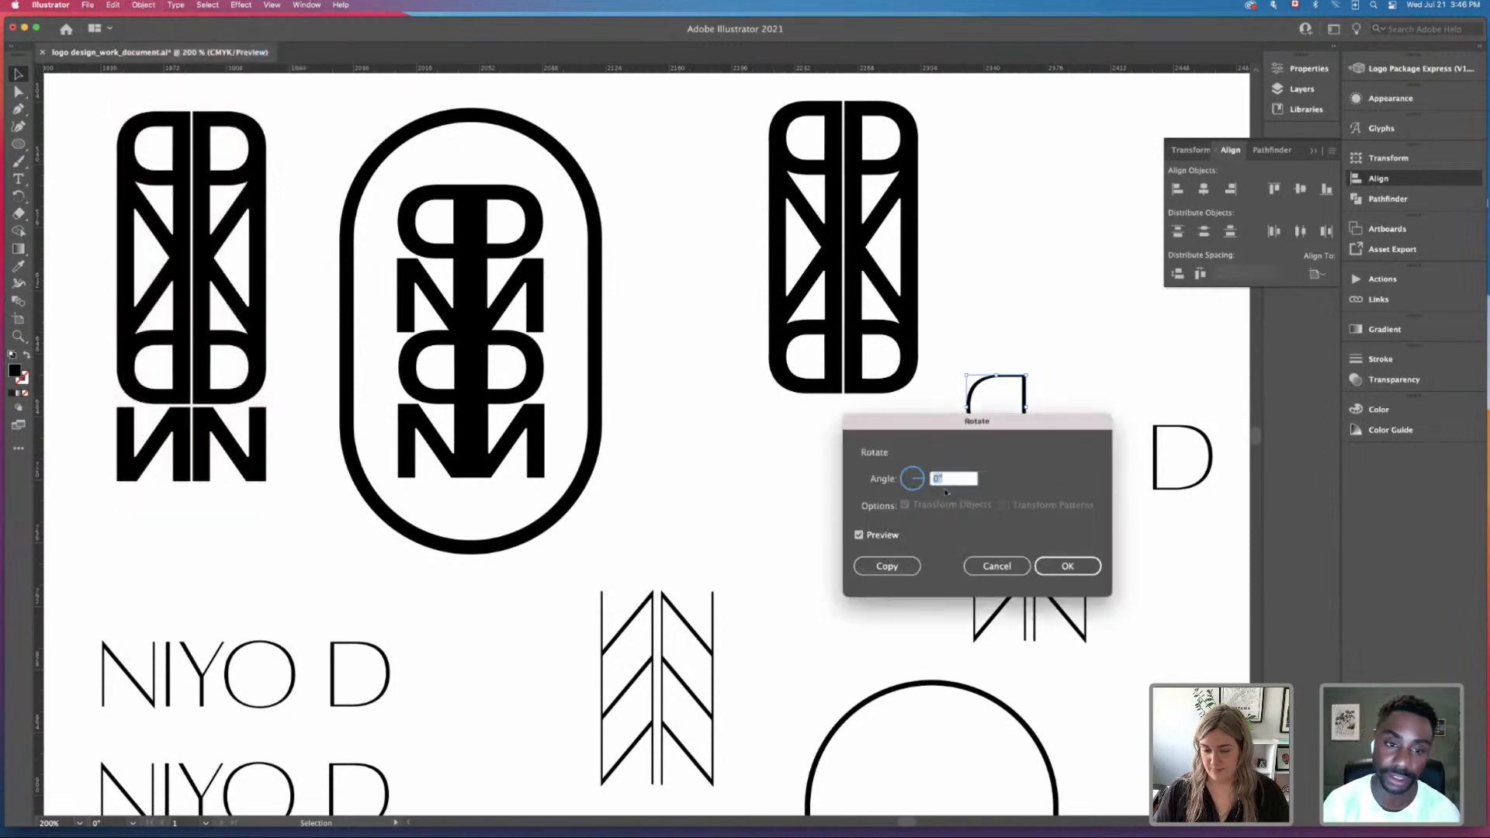
drag(1019, 433, 810, 457)
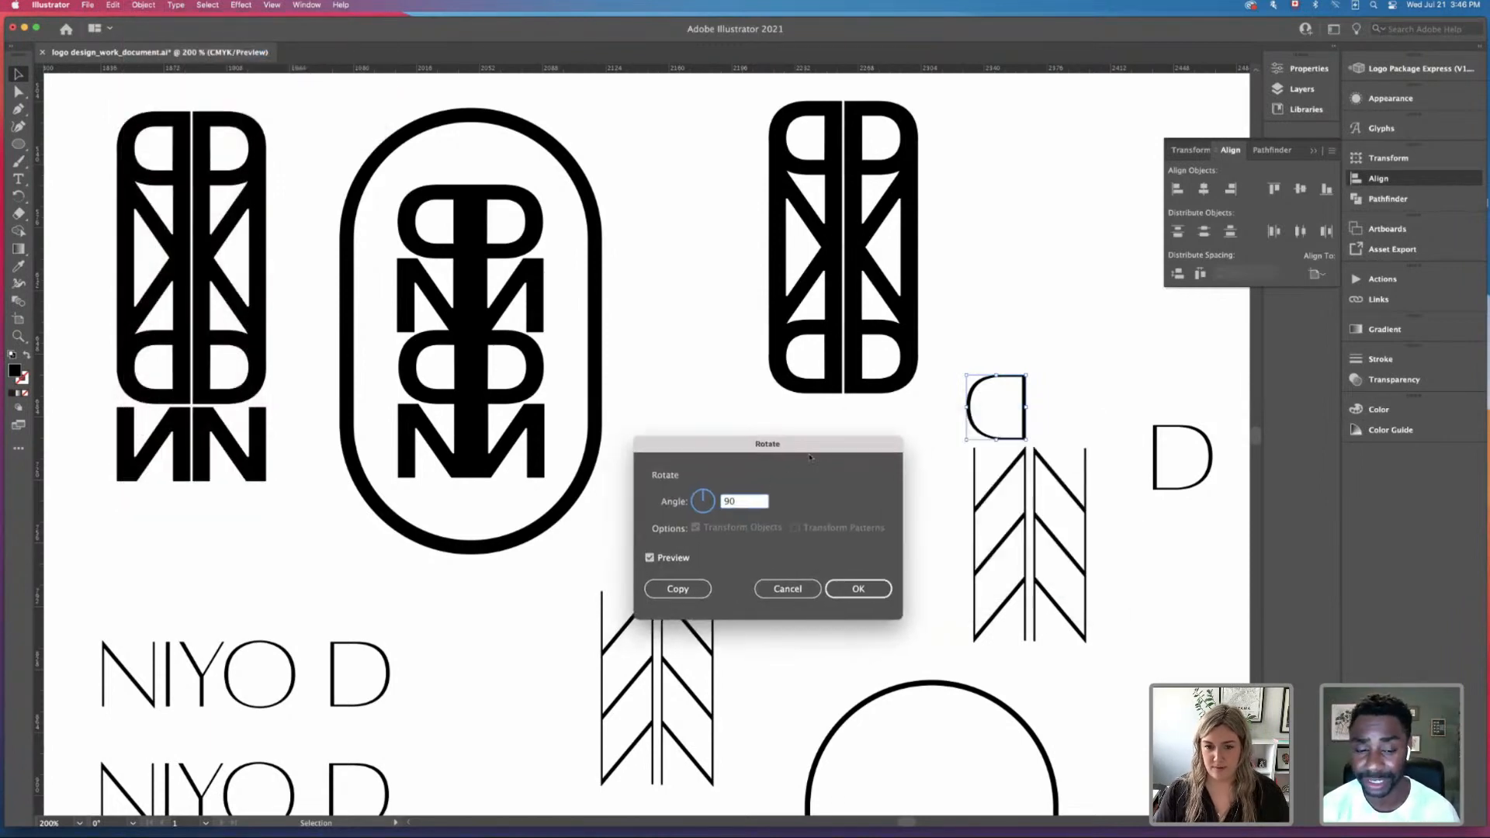
click(649, 558)
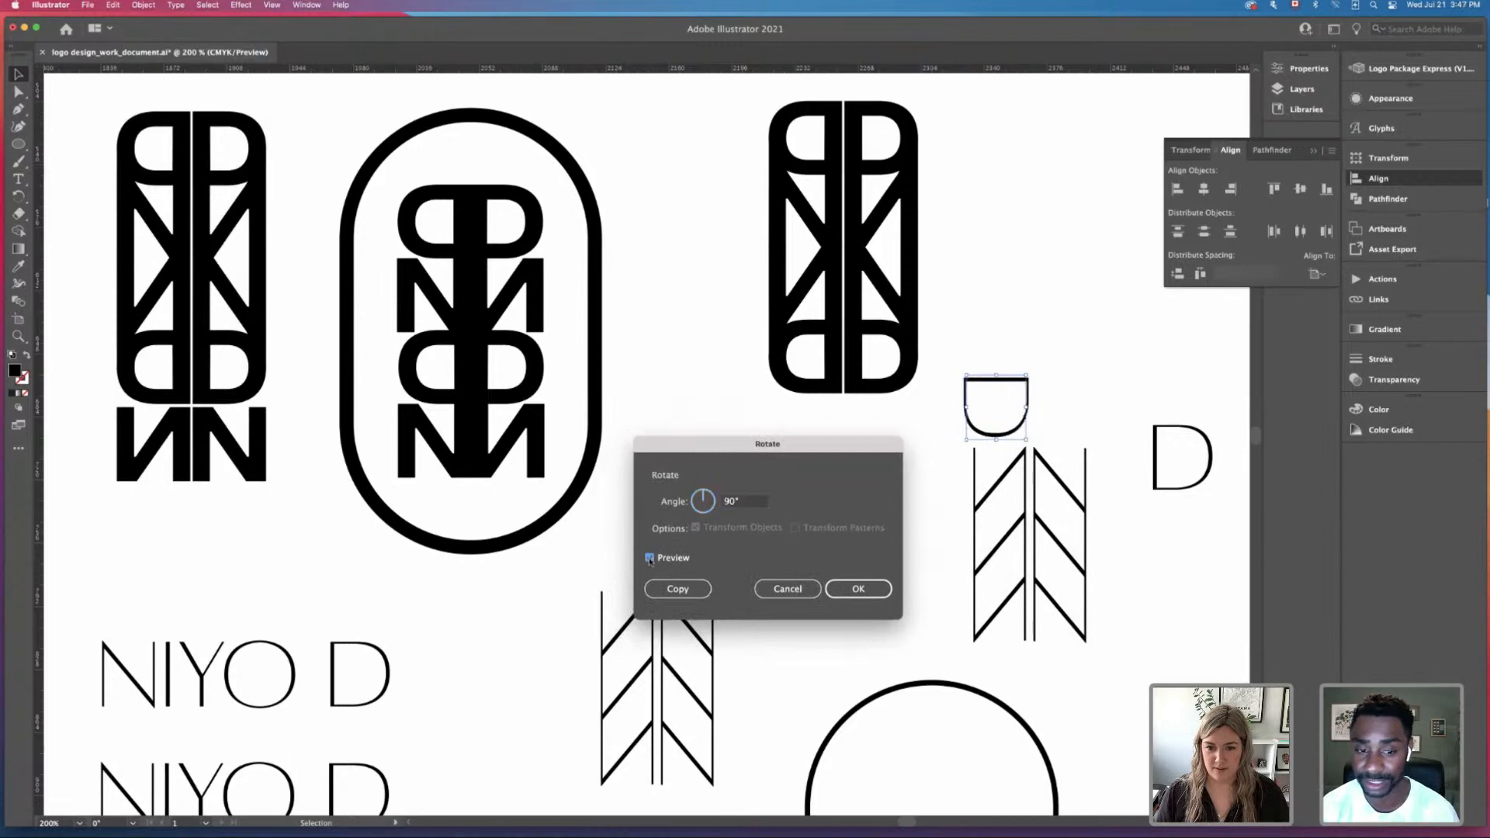
click(650, 557)
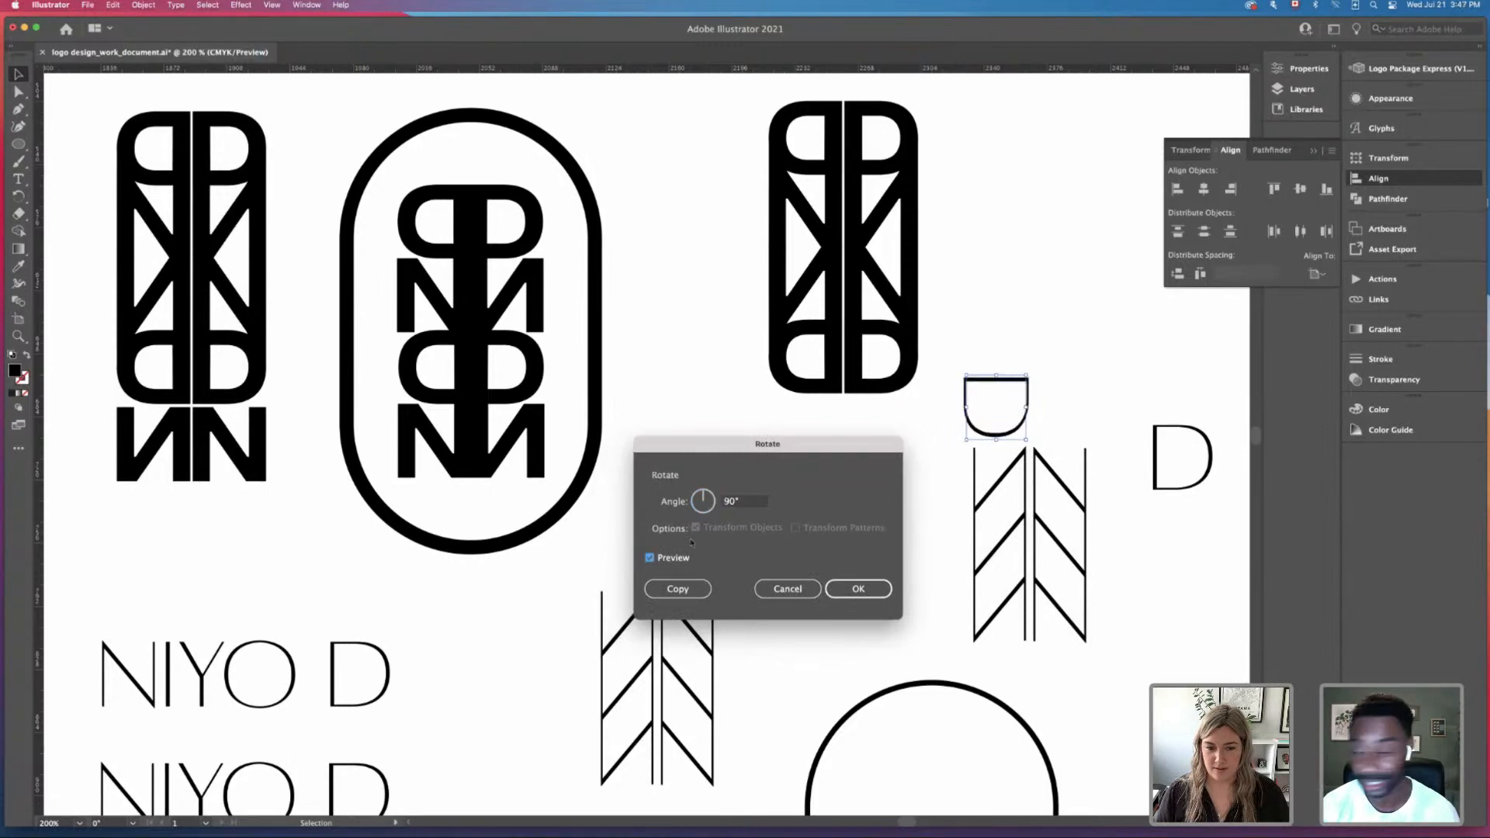
click(726, 503)
click(726, 502)
text(-)
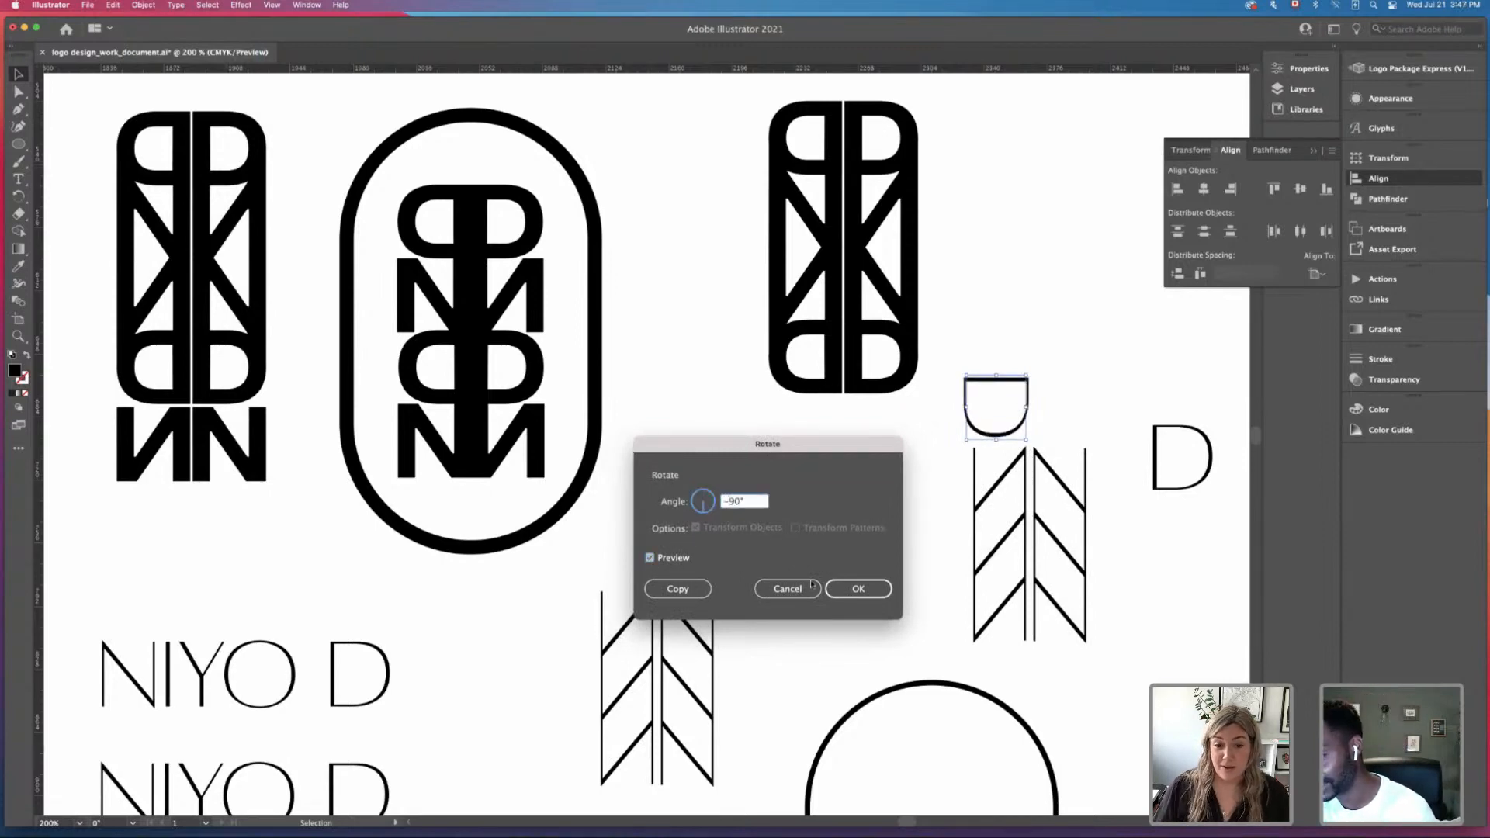
click(857, 588)
Step: Scale the rotated D down to the width of the left N column and seat it flush on the column's top end
drag(1031, 399, 1050, 396)
key(super+equal)
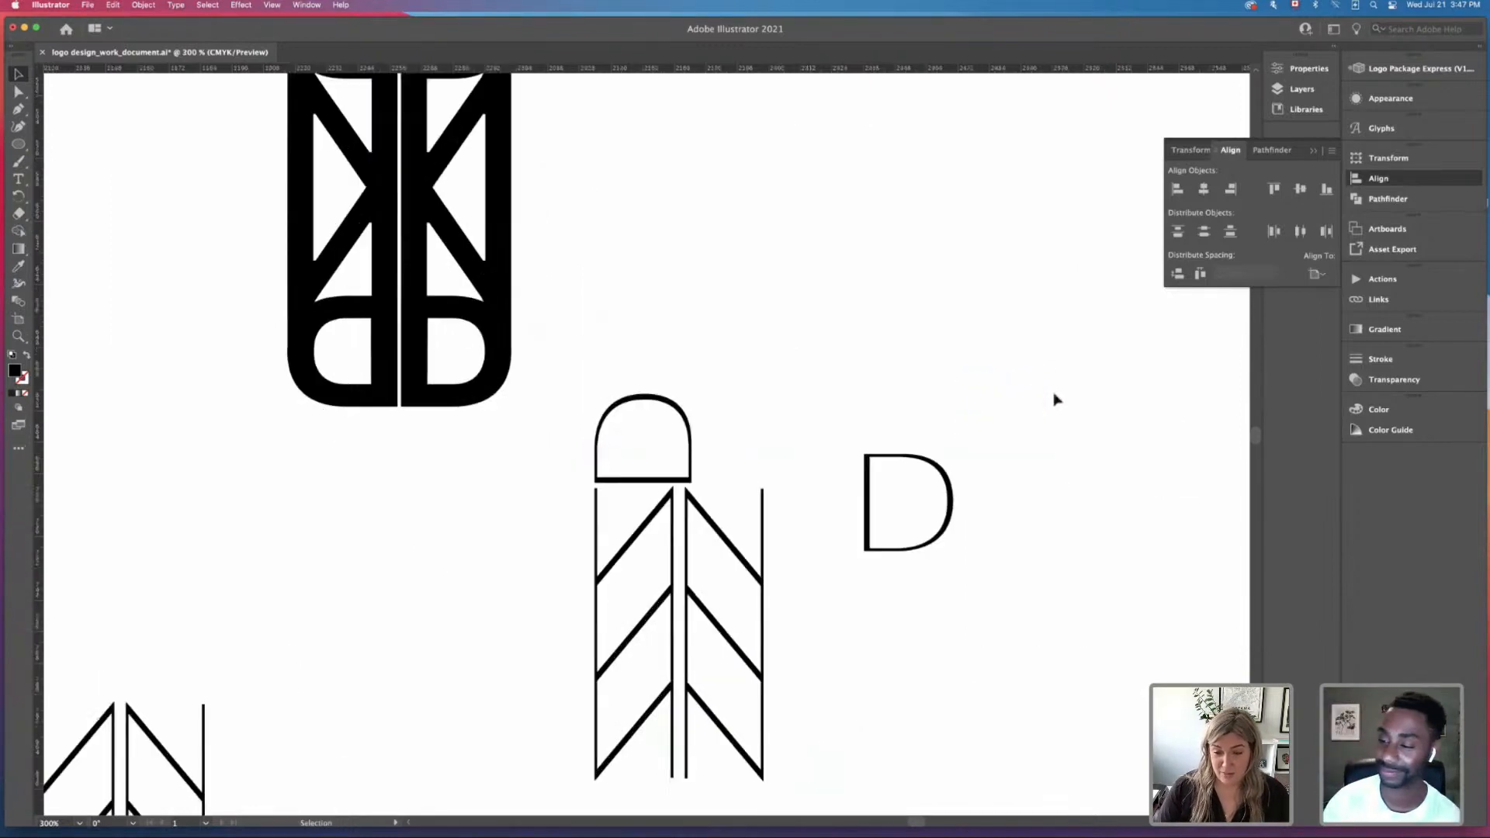
drag(692, 396, 673, 410)
click(717, 403)
key(super+equal)
key(super+equal)
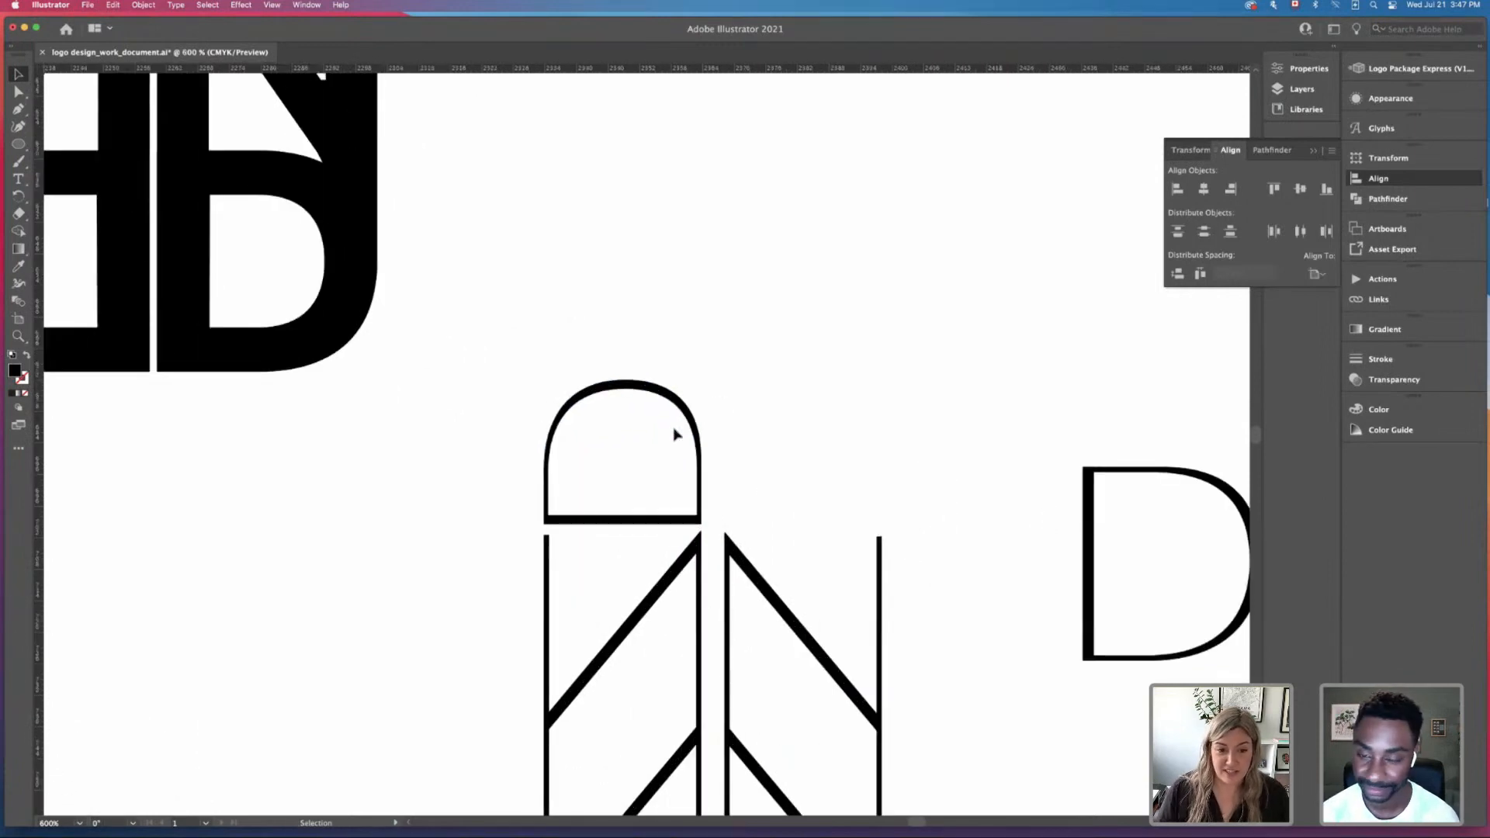
drag(615, 526, 618, 541)
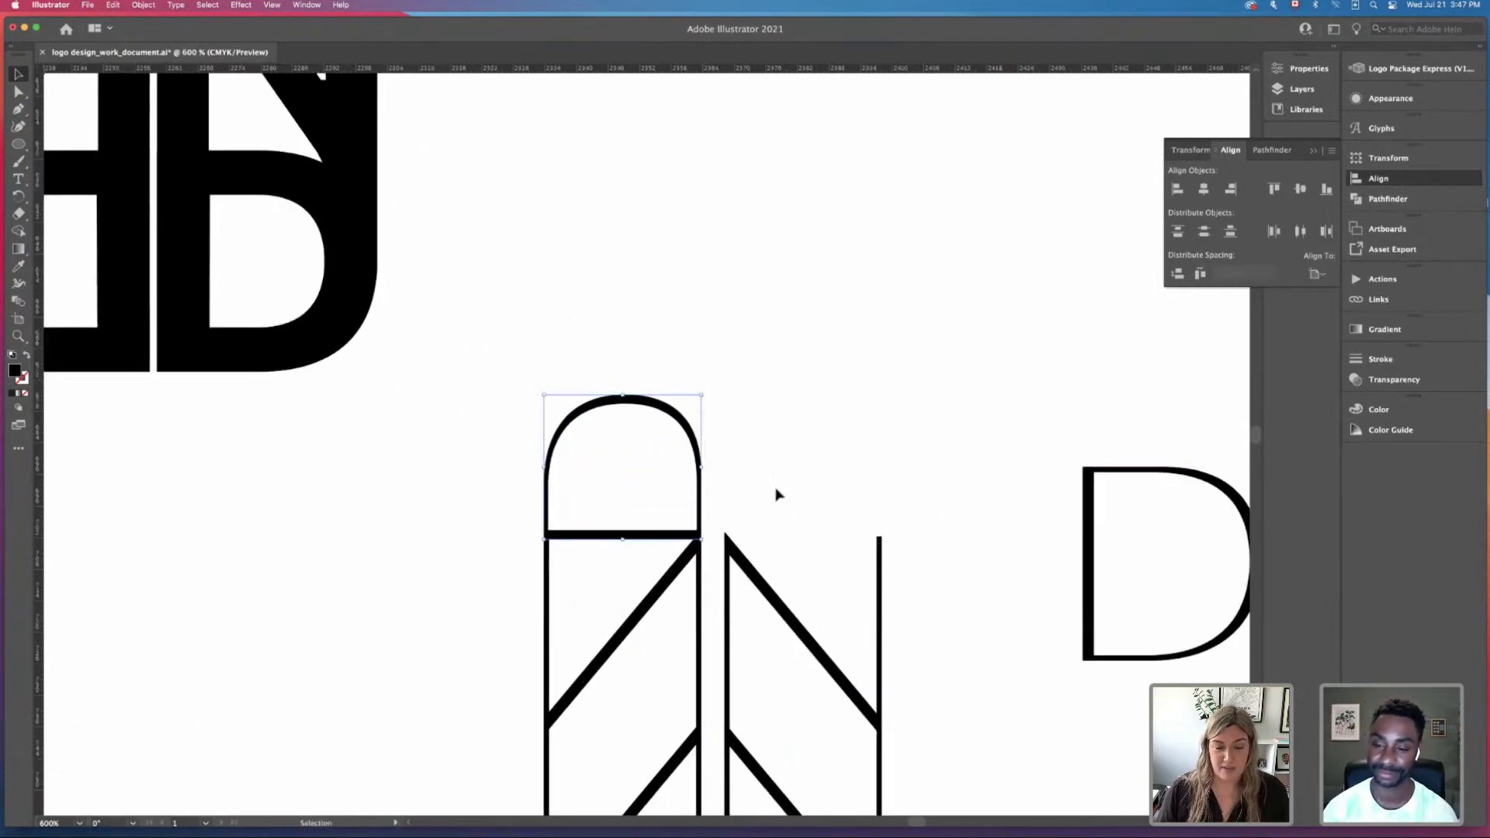
click(777, 493)
key(super+minus)
key(super+minus)
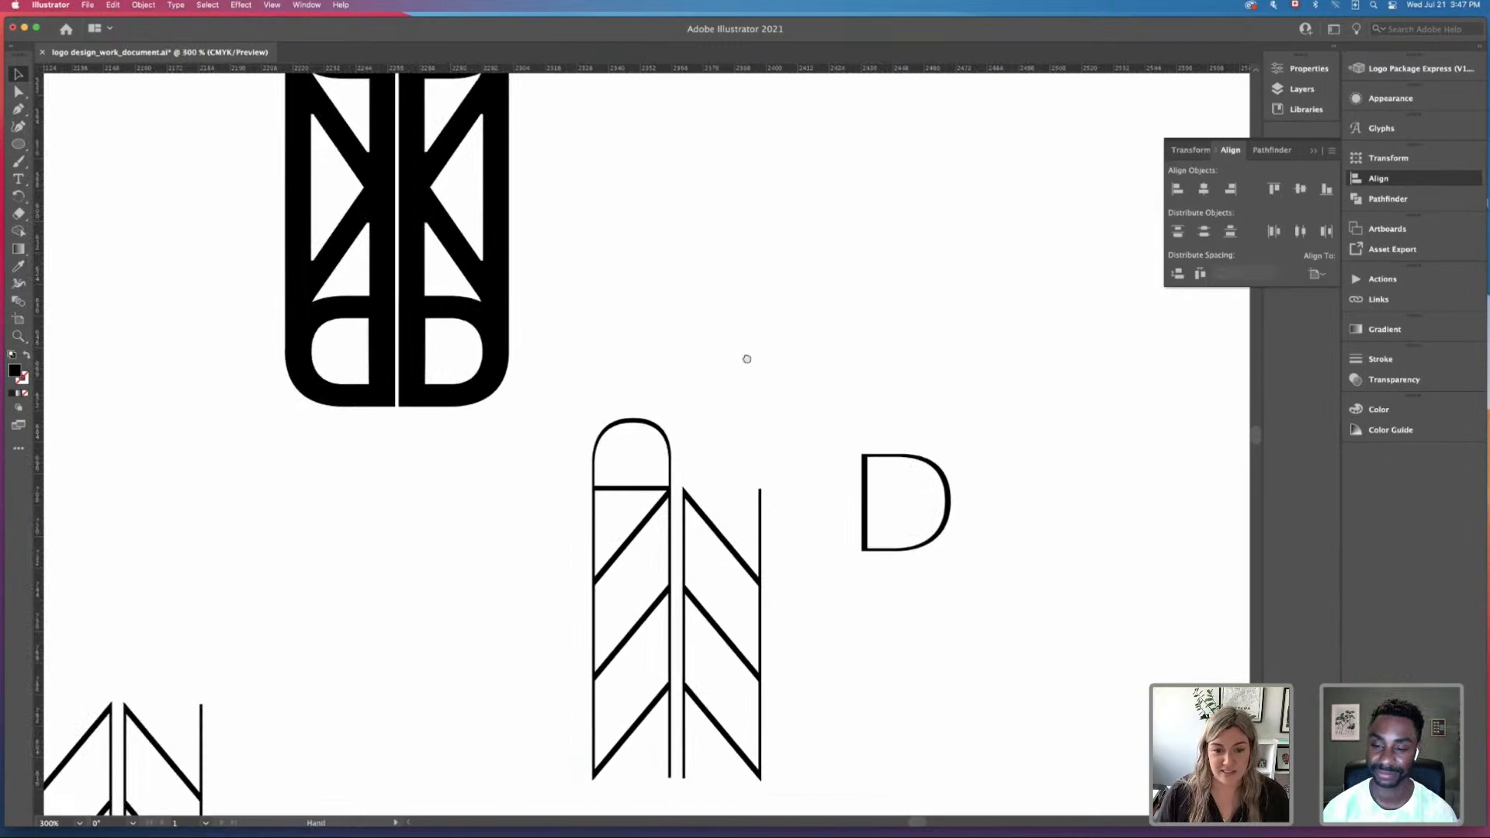
Step: Duplicate the rotated D to the right of the N columns and reflect the copy across the horizontal axis
scroll(753, 334, down, 3)
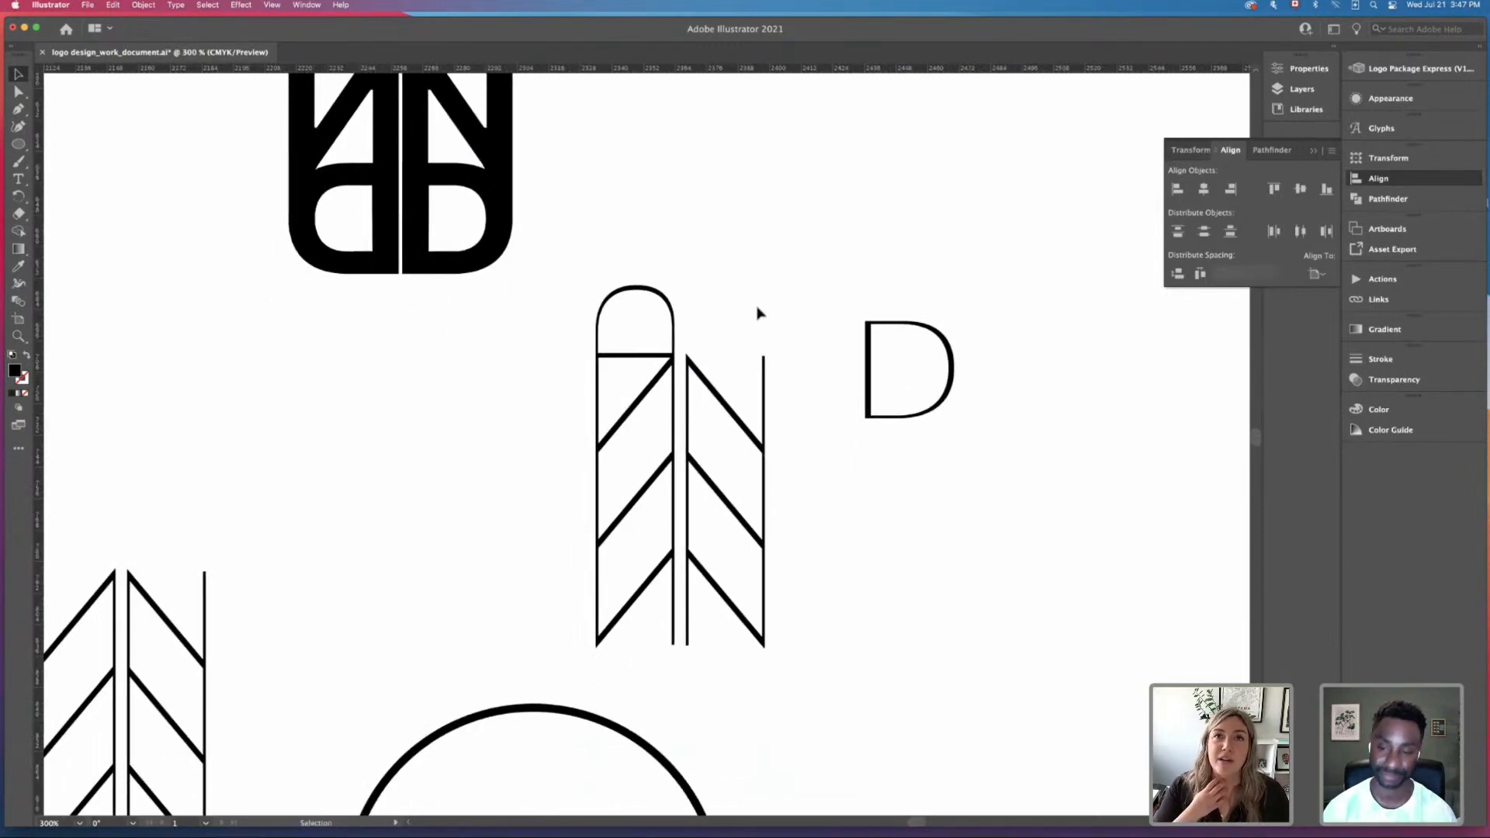
scroll(743, 279, down, 2)
click(666, 245)
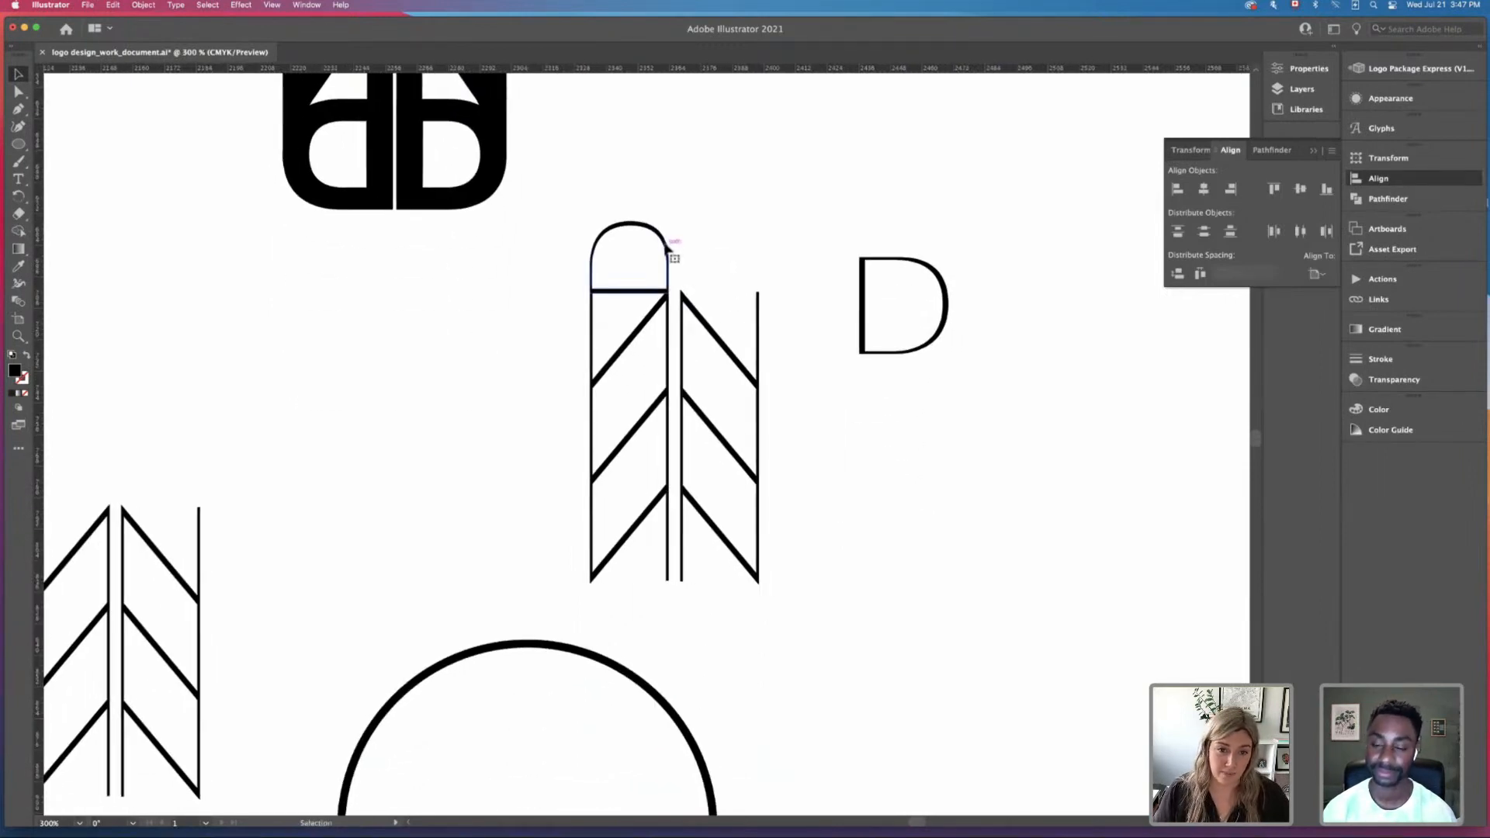
drag(662, 233, 914, 516)
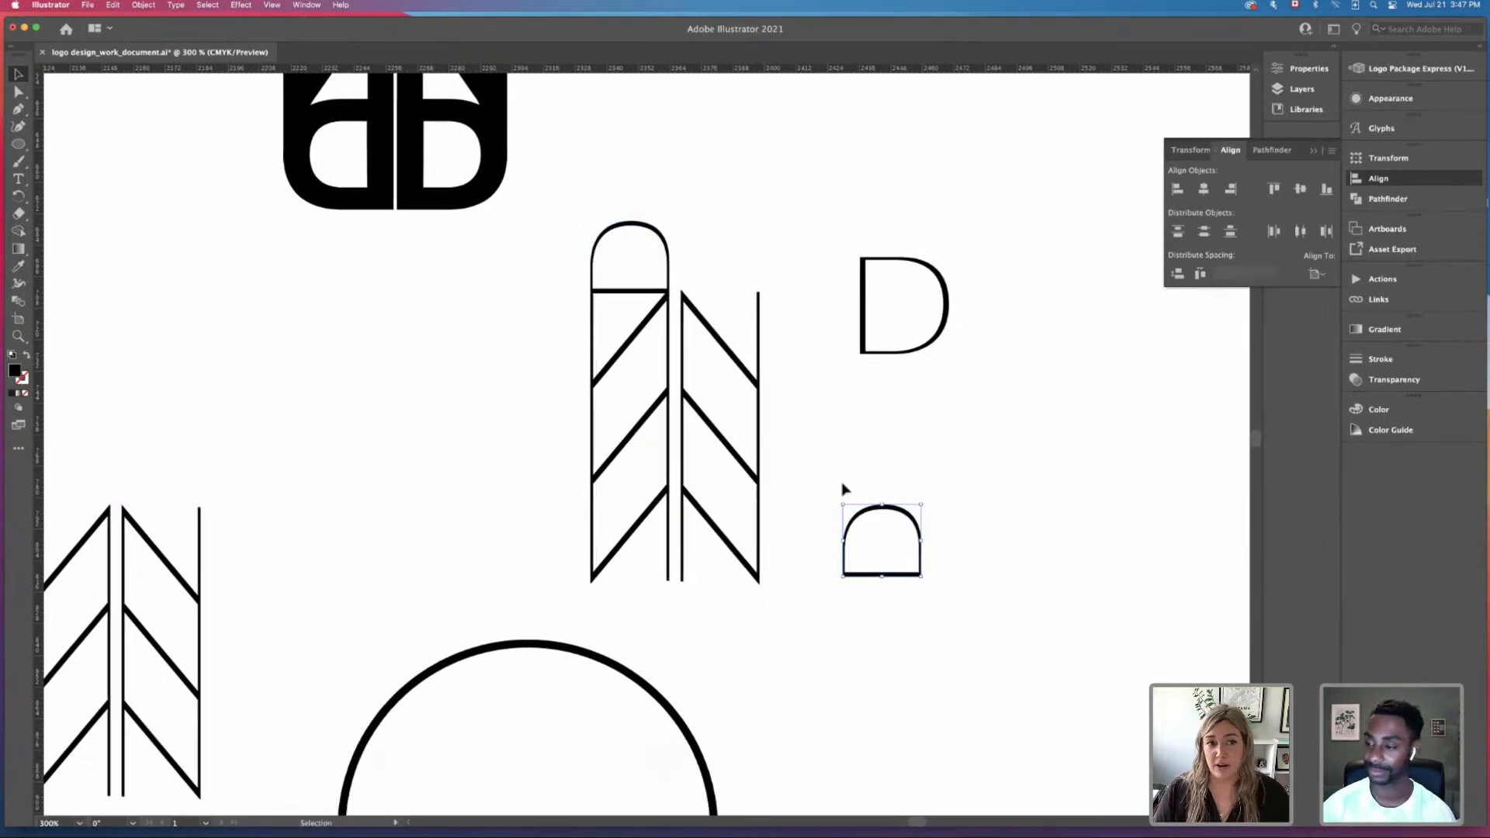
click(143, 5)
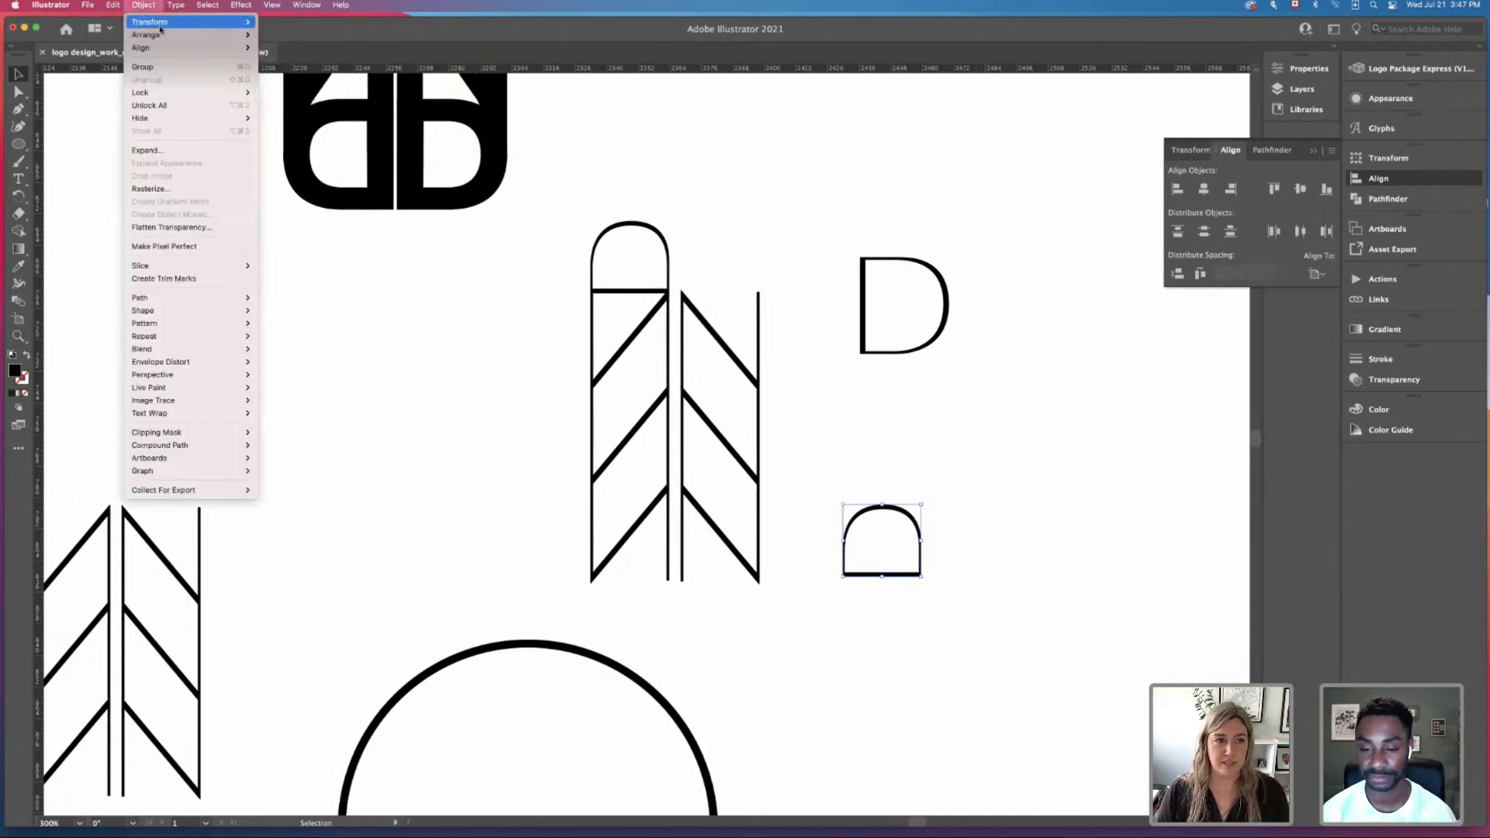
click(310, 67)
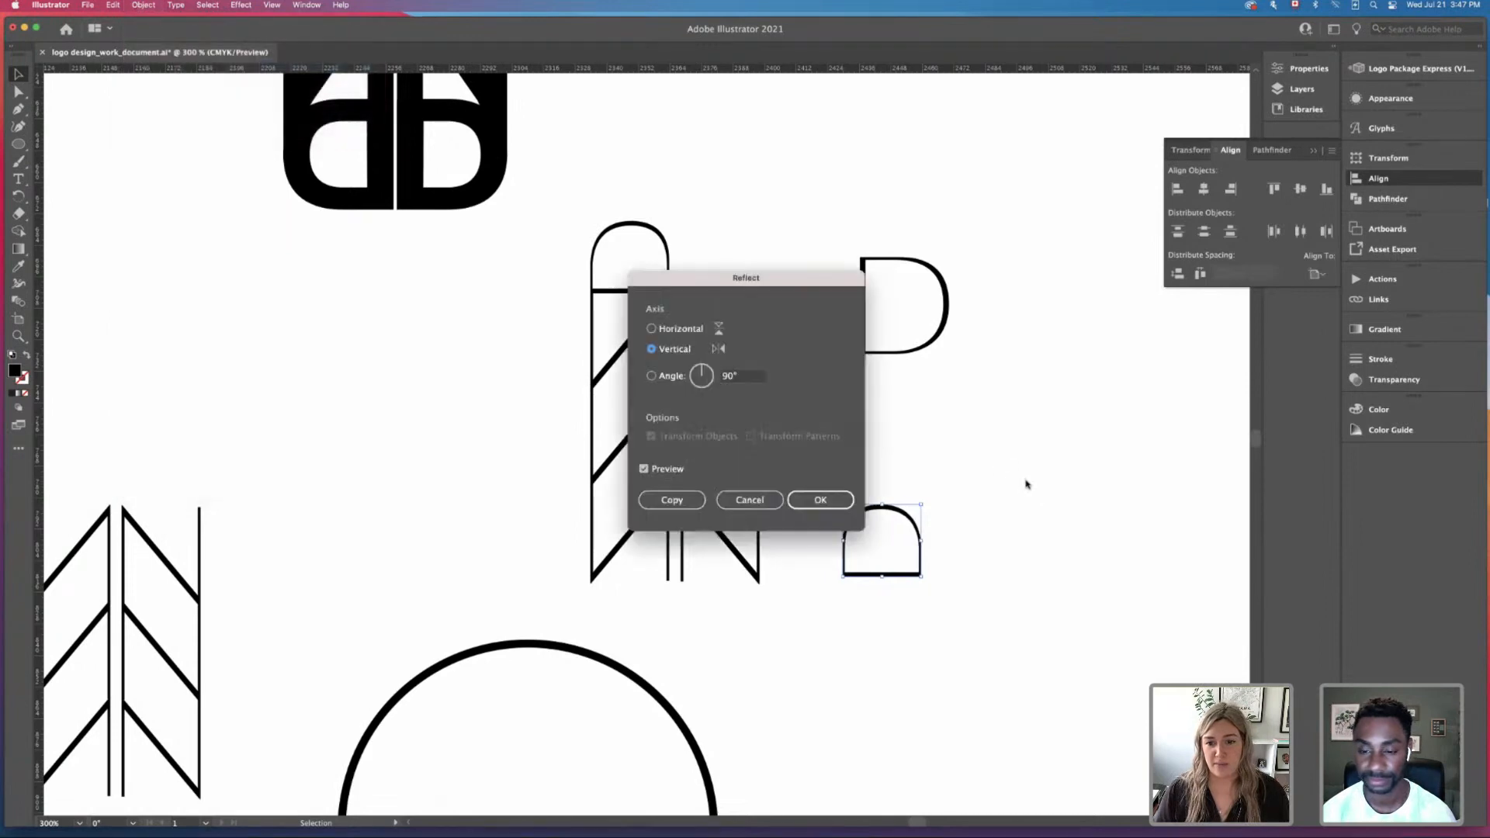
click(652, 329)
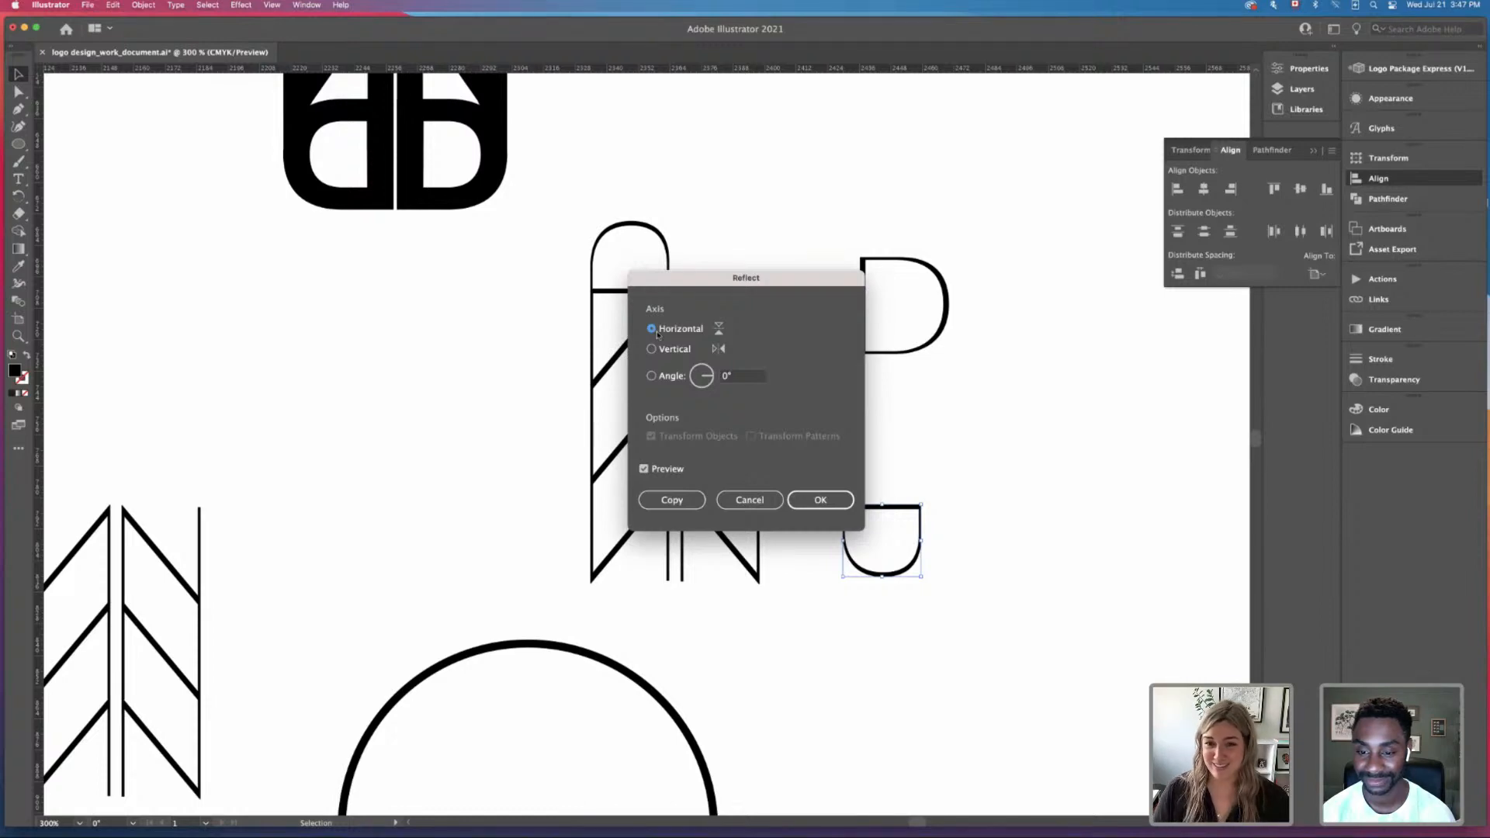
click(818, 501)
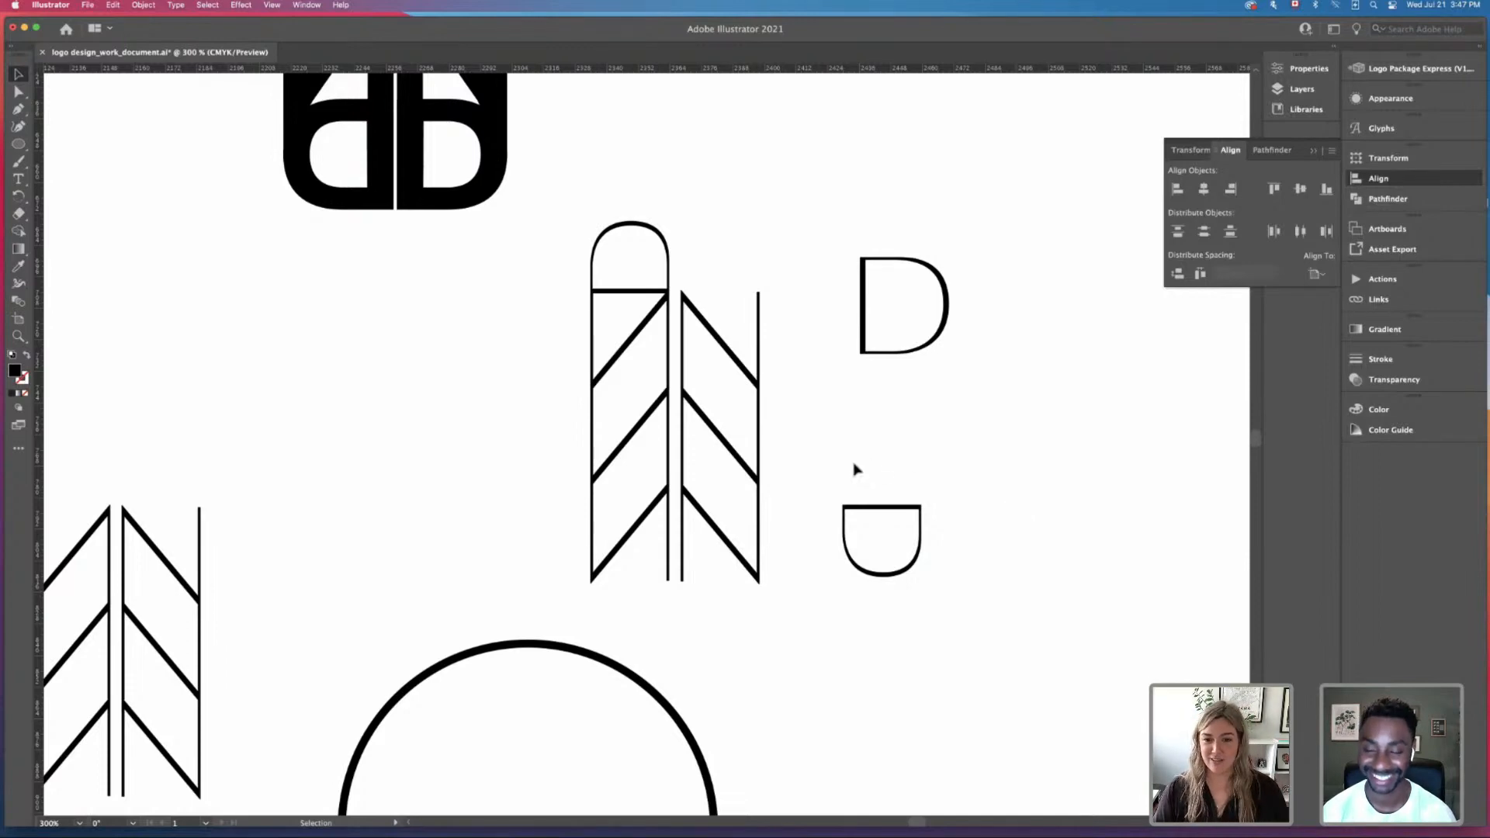
Step: Move the flipped D under the left N column and join its flat edge to the column's bottom end
drag(916, 513, 646, 595)
key(super+equal)
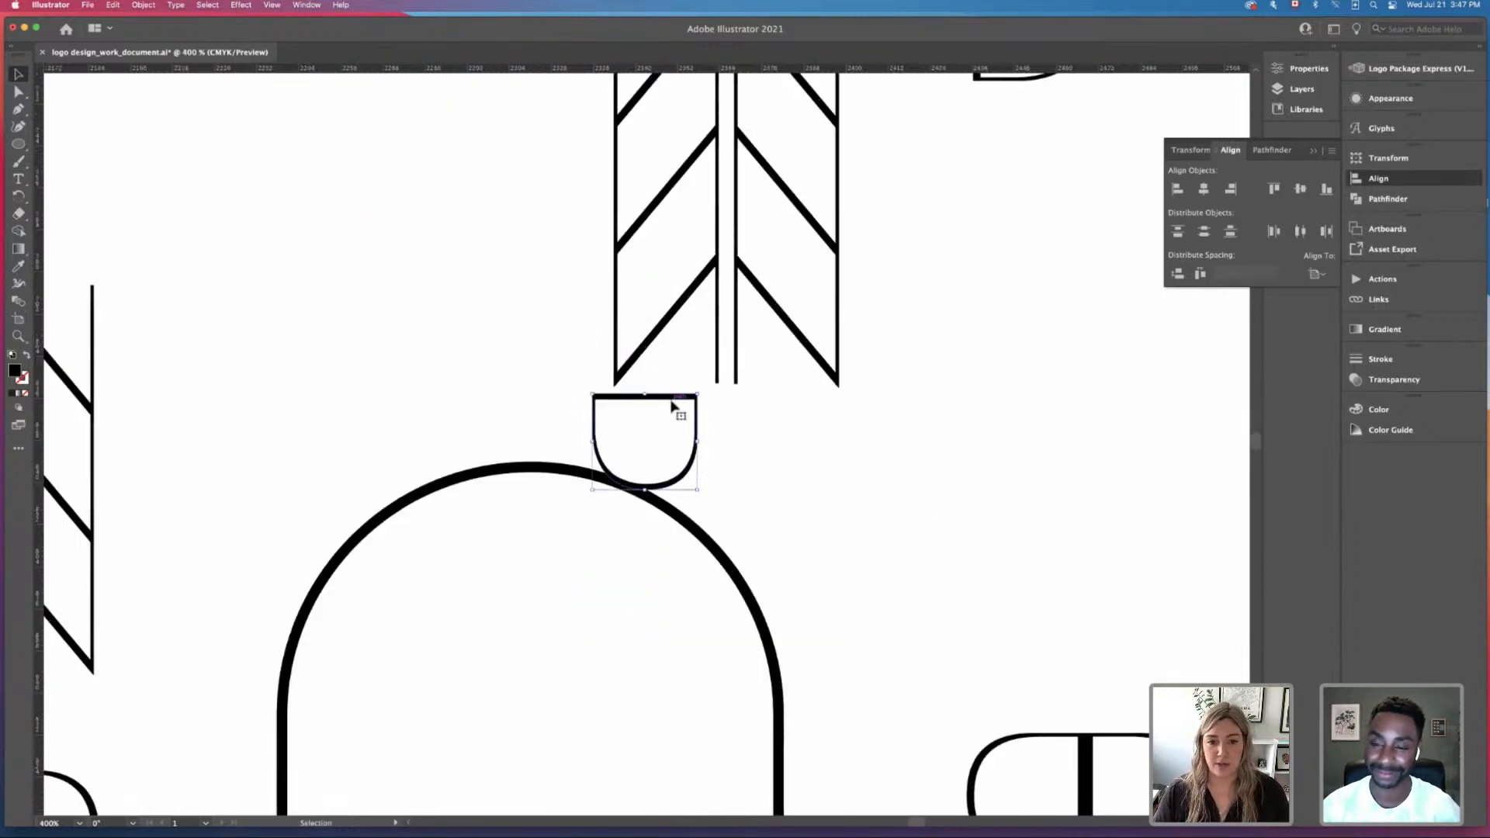
drag(672, 405, 699, 393)
click(791, 453)
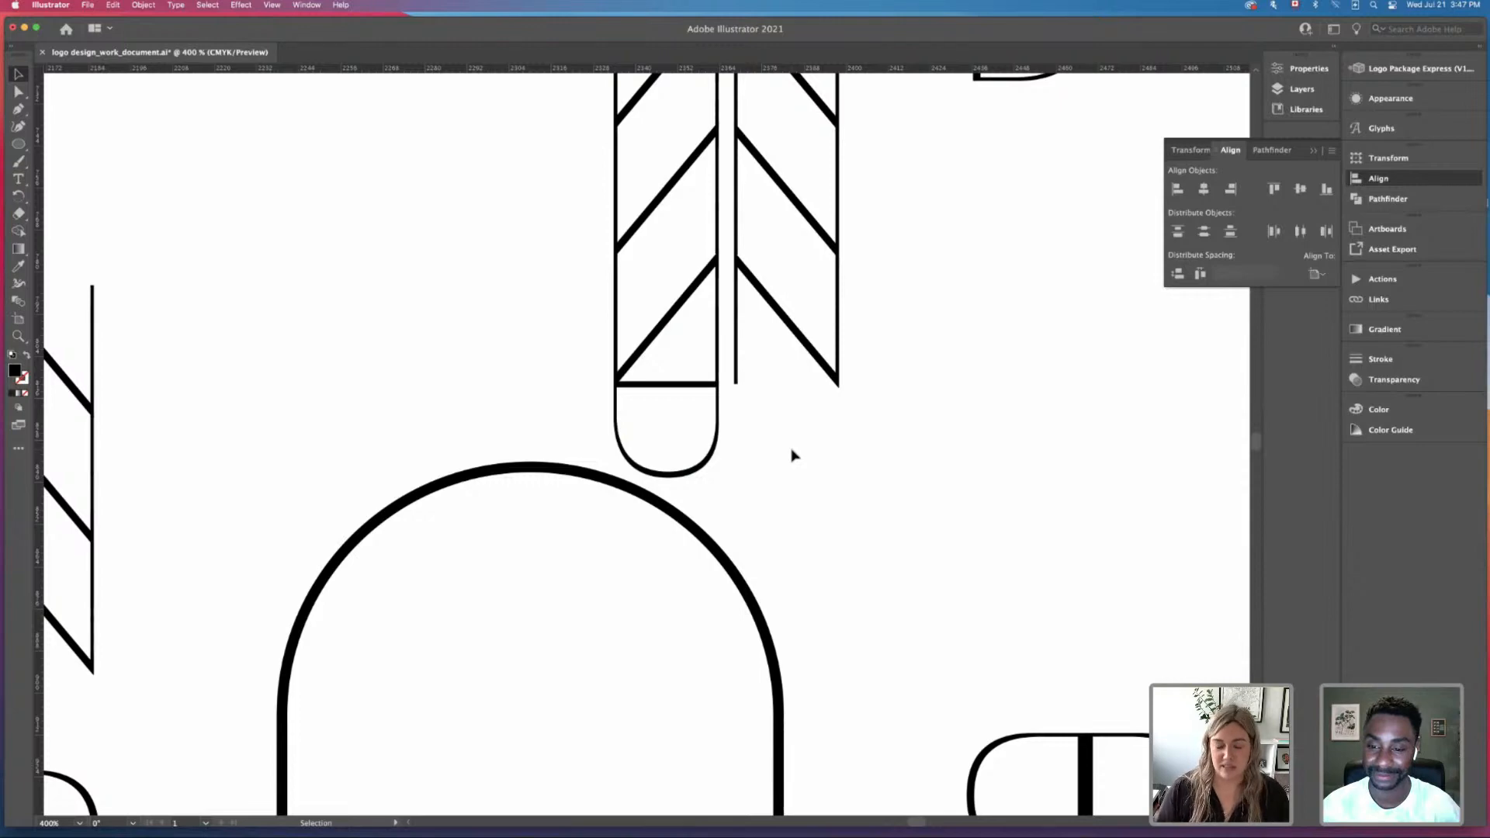
key(super+minus)
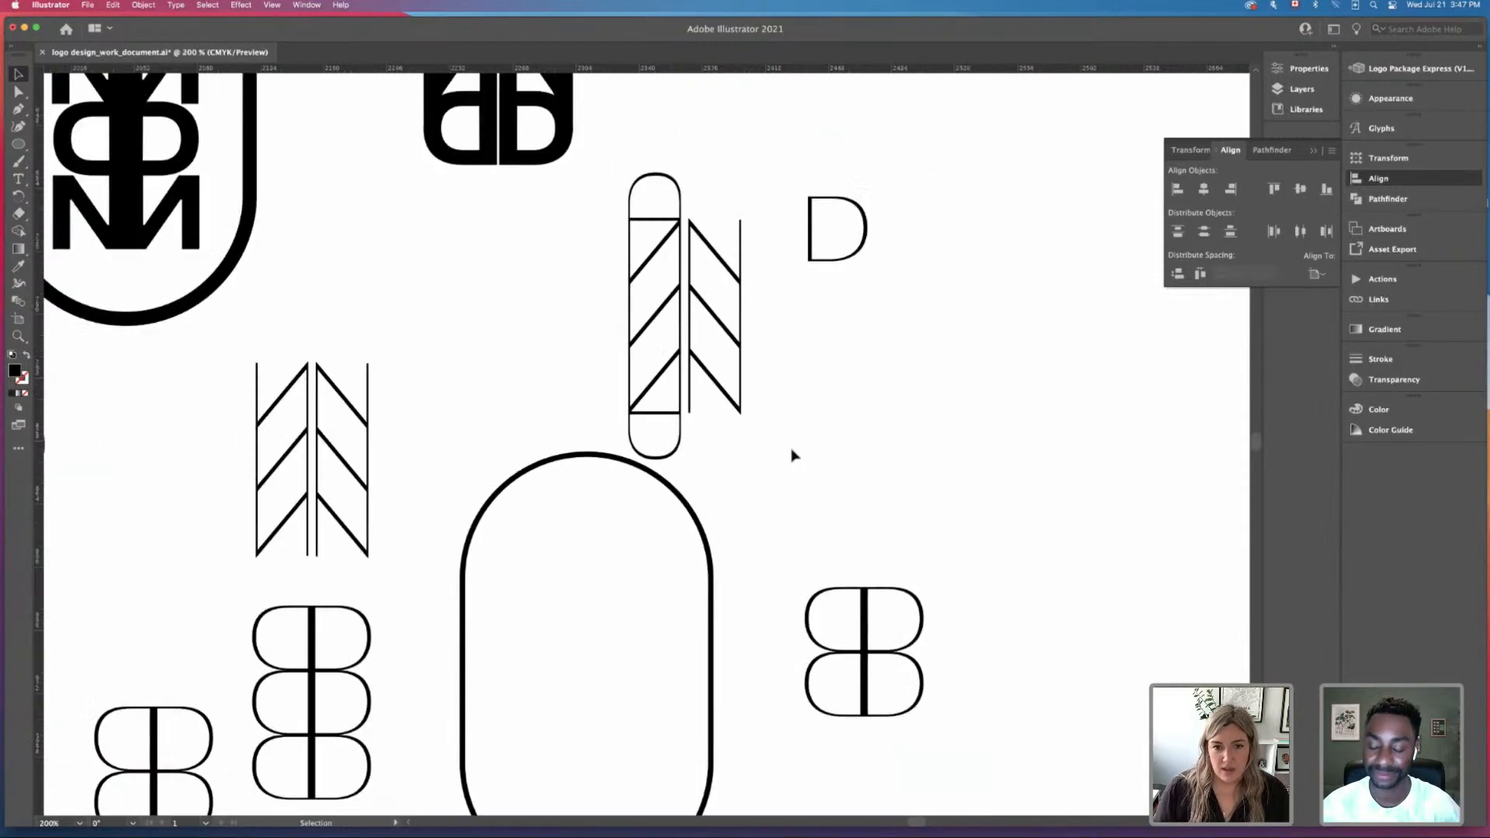
Step: Move the pill outline down to leave clear space below the left column's lower D
click(630, 177)
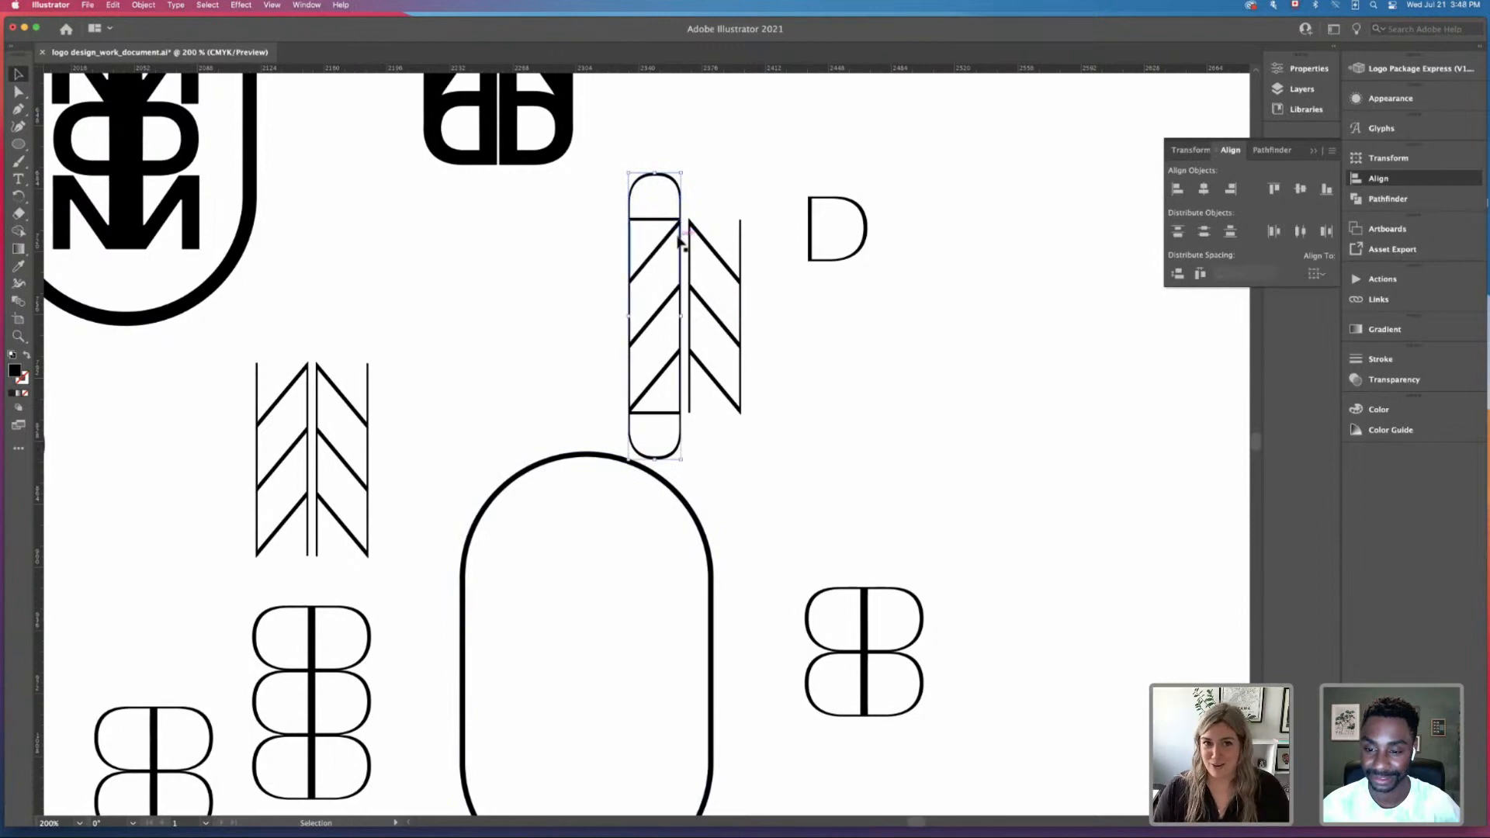
click(672, 182)
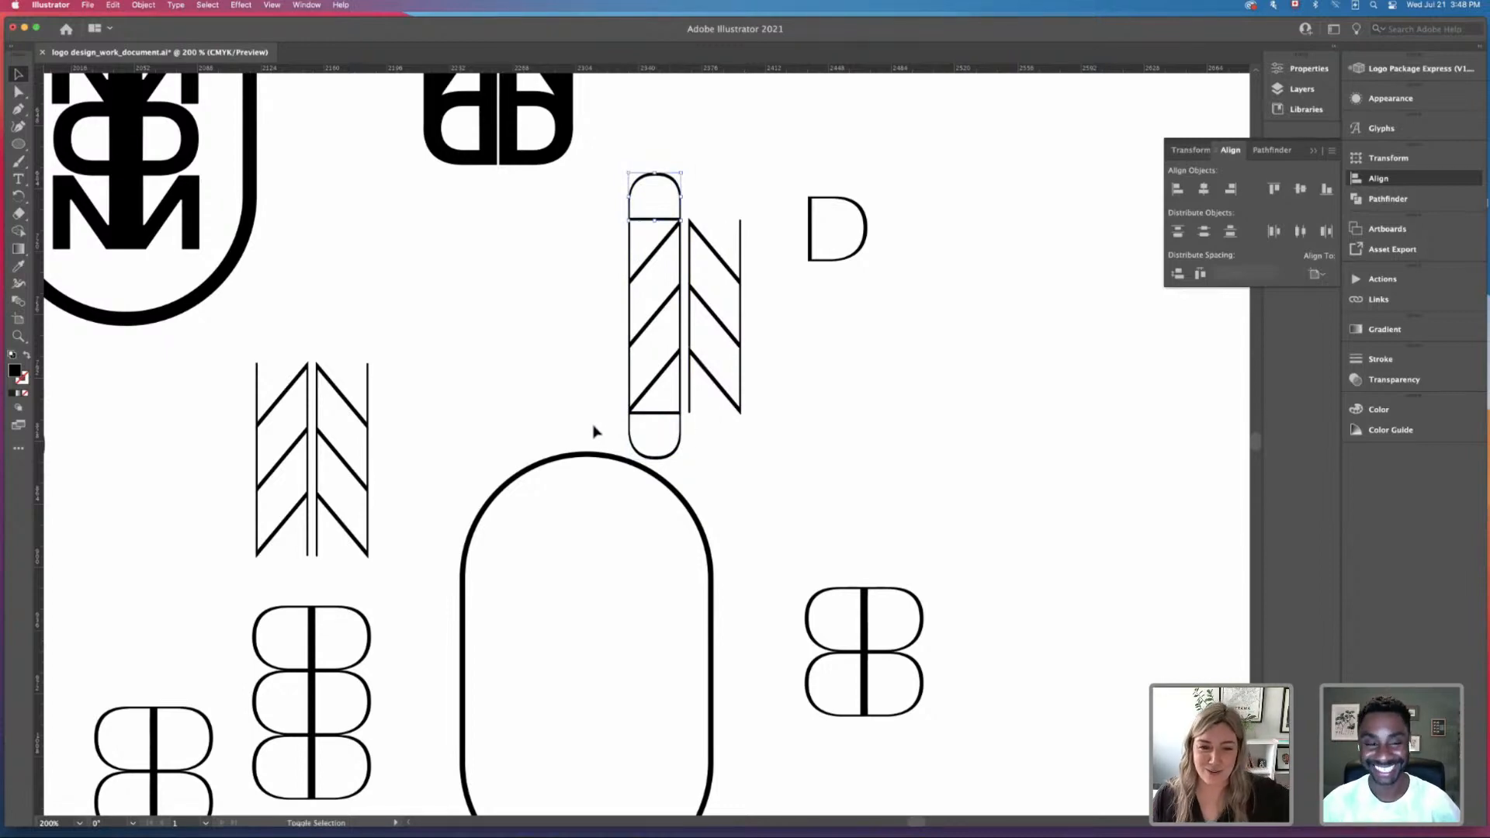
drag(593, 432, 647, 539)
Step: Copy the upper and lower D caps from the left N column onto the matching ends of the right column
click(677, 442)
click(678, 446)
drag(607, 178, 702, 197)
click(707, 190)
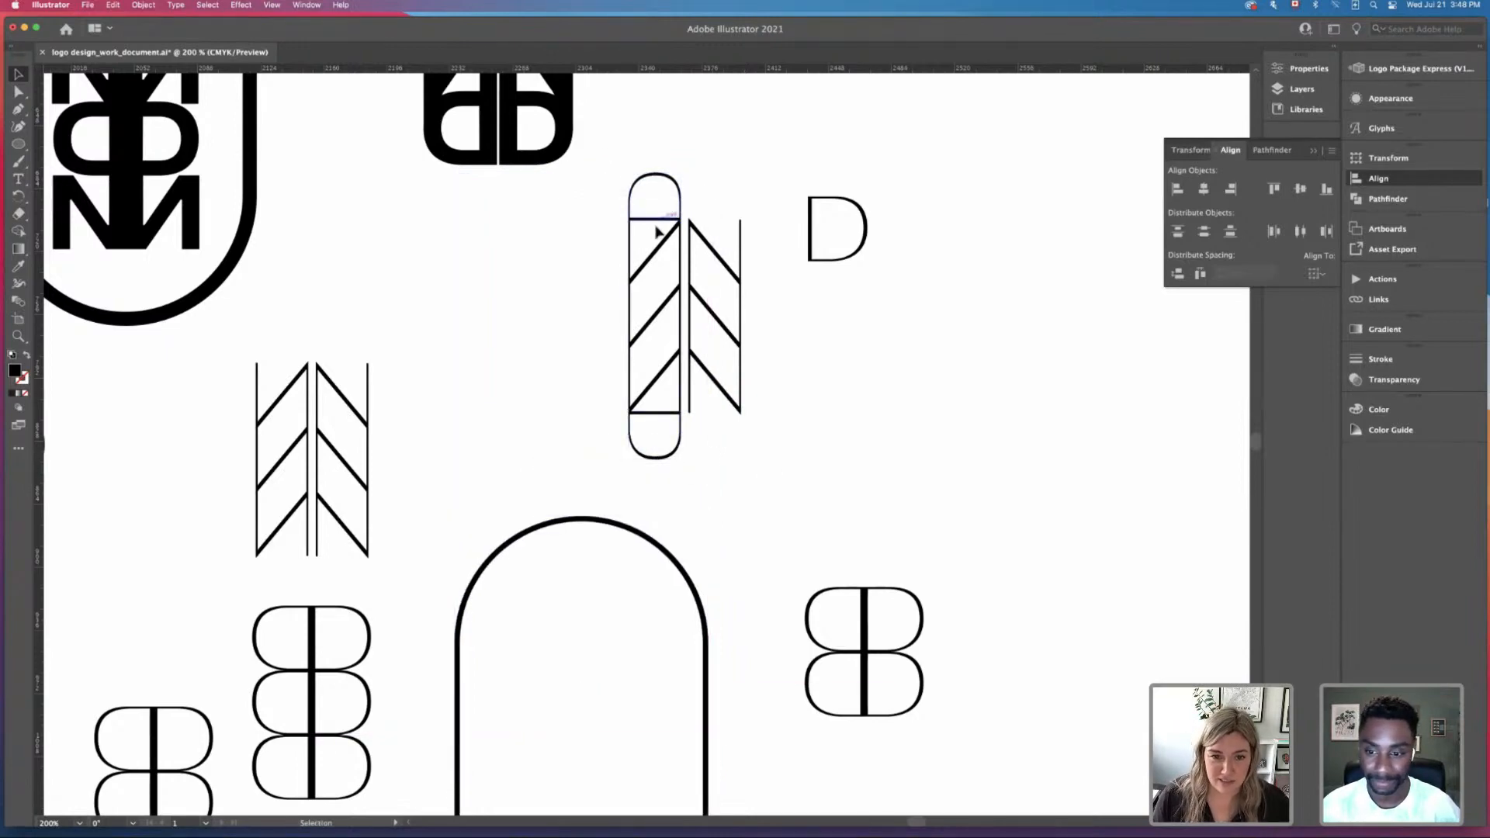
drag(598, 249, 682, 393)
drag(580, 262, 684, 365)
click(680, 363)
click(689, 364)
drag(593, 176, 697, 194)
drag(582, 431, 697, 458)
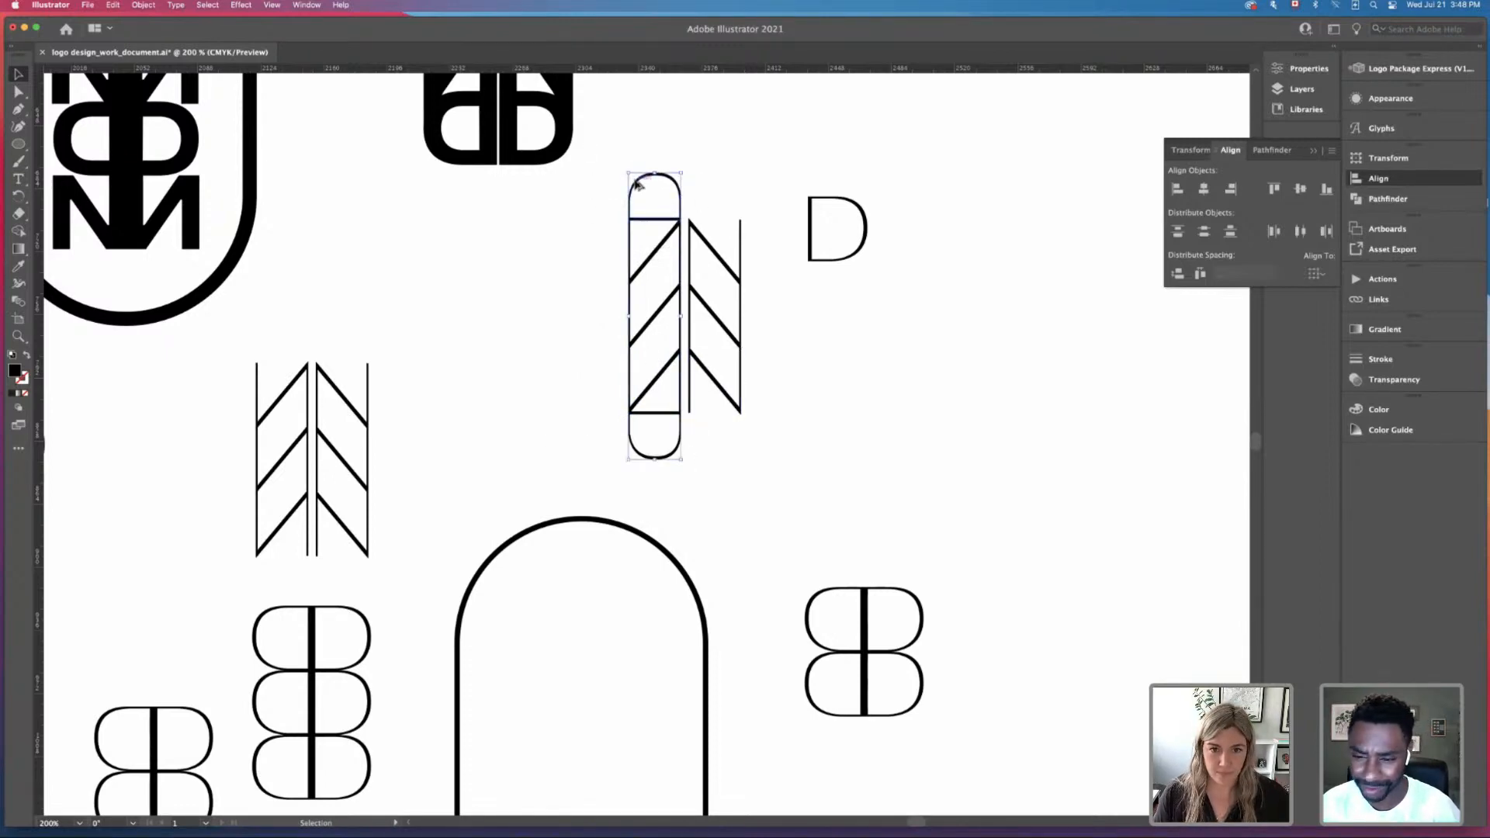
drag(660, 180, 720, 181)
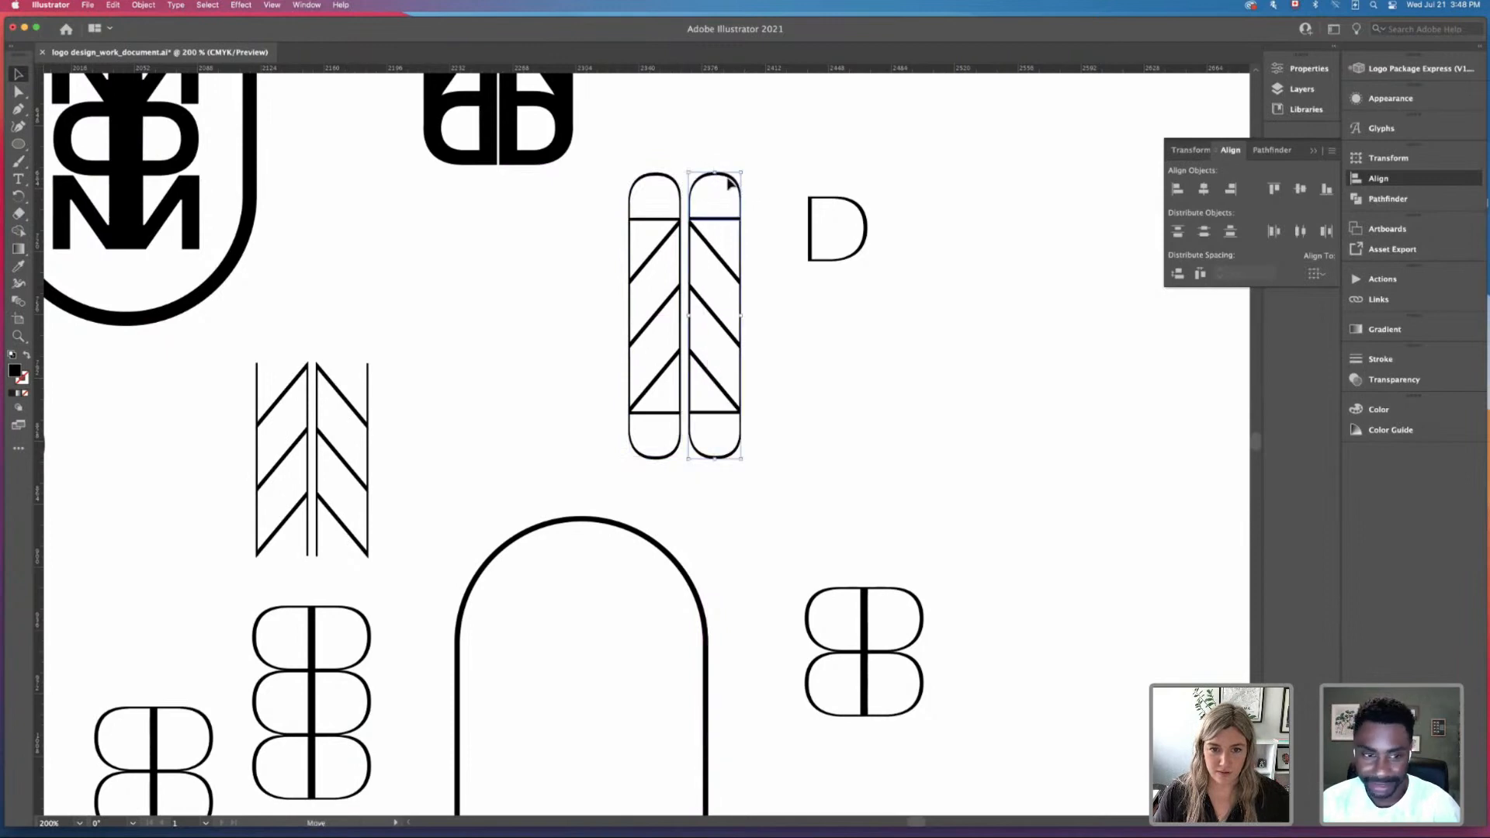
key(super+minus)
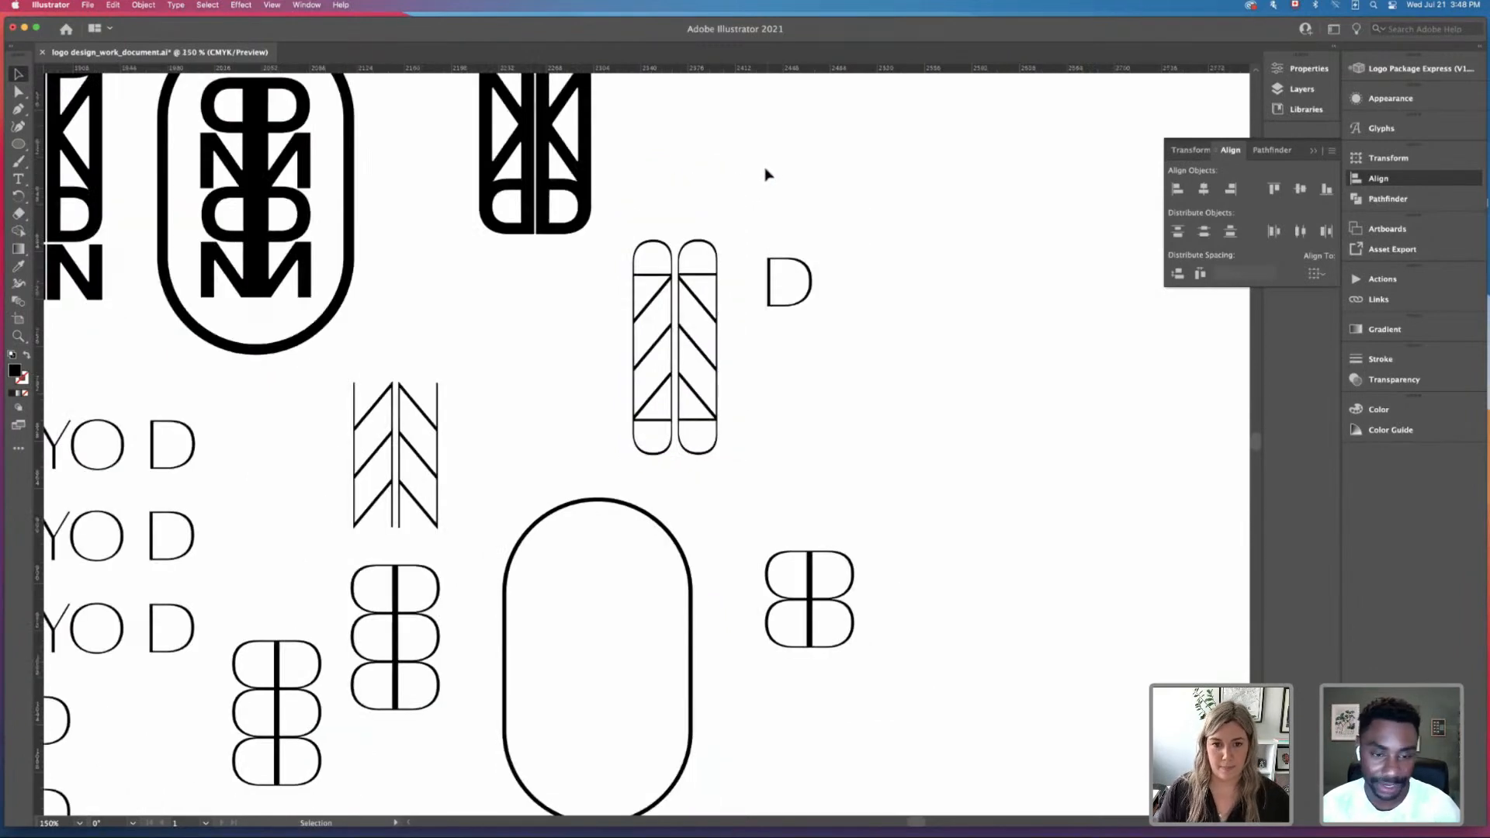
click(742, 487)
key(super+minus)
scroll(747, 477, down, 1)
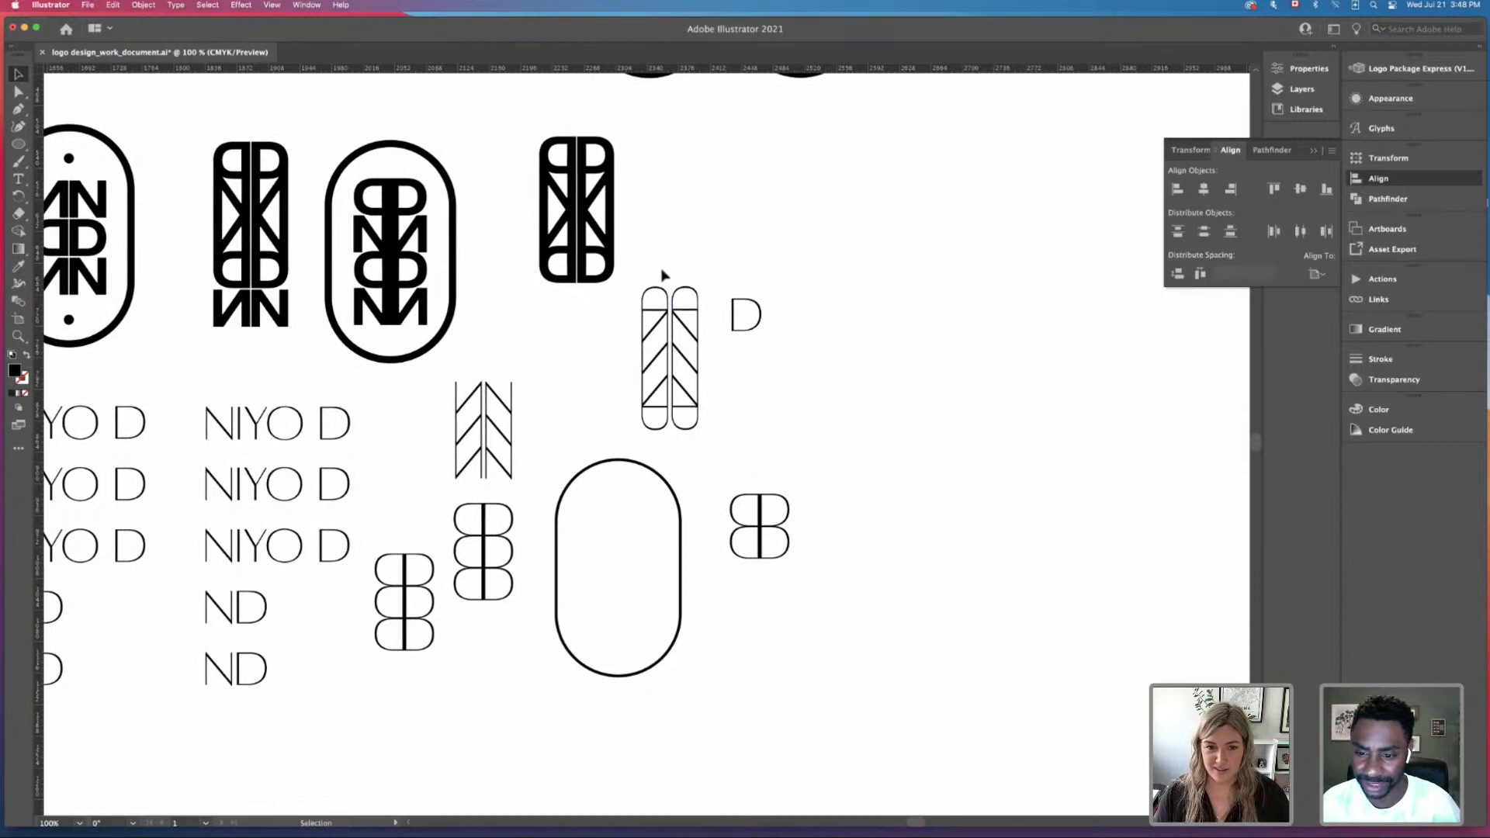
drag(712, 487, 711, 487)
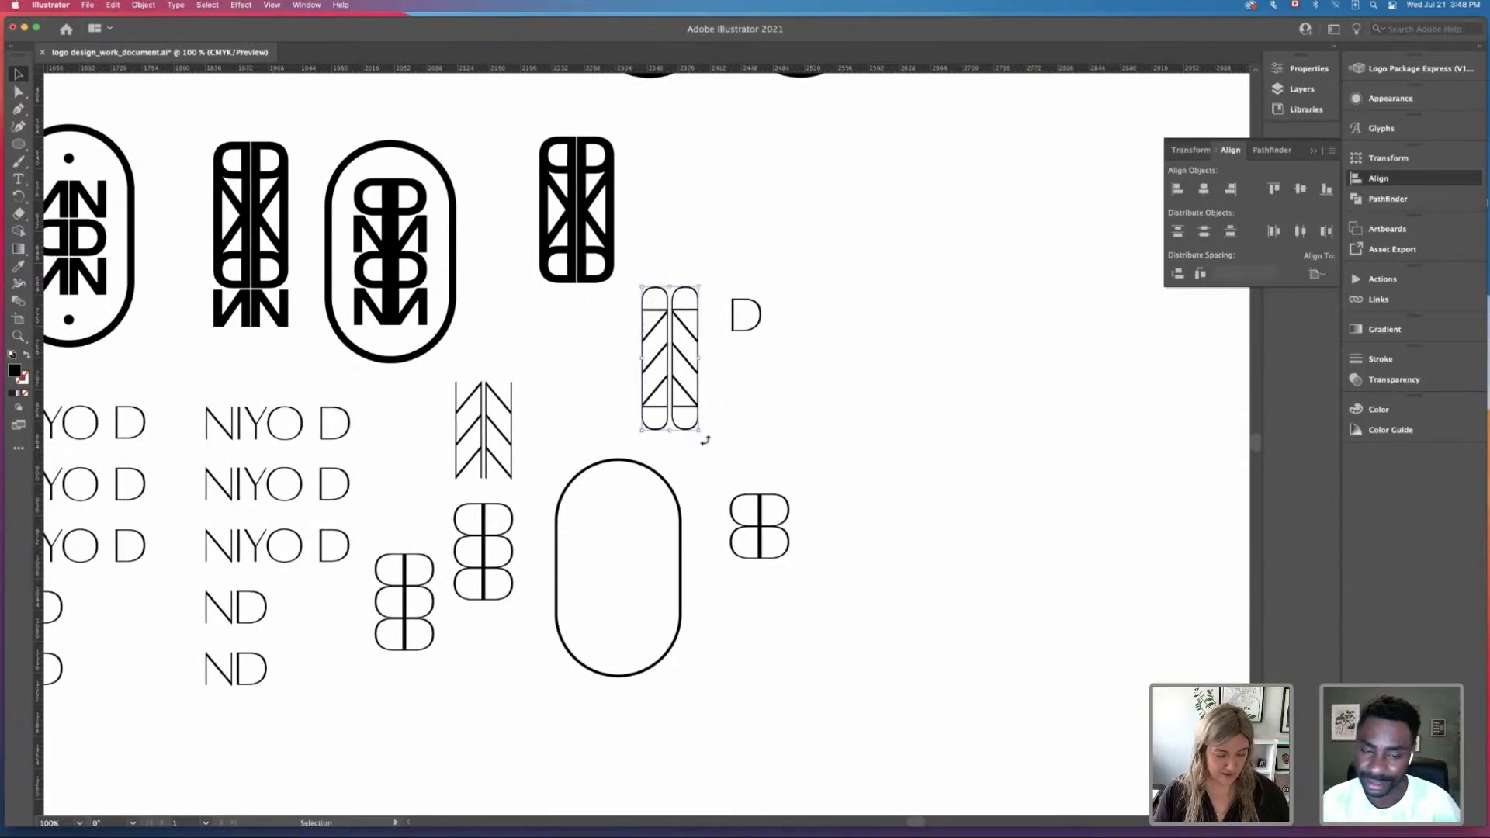
shift+click(454, 389)
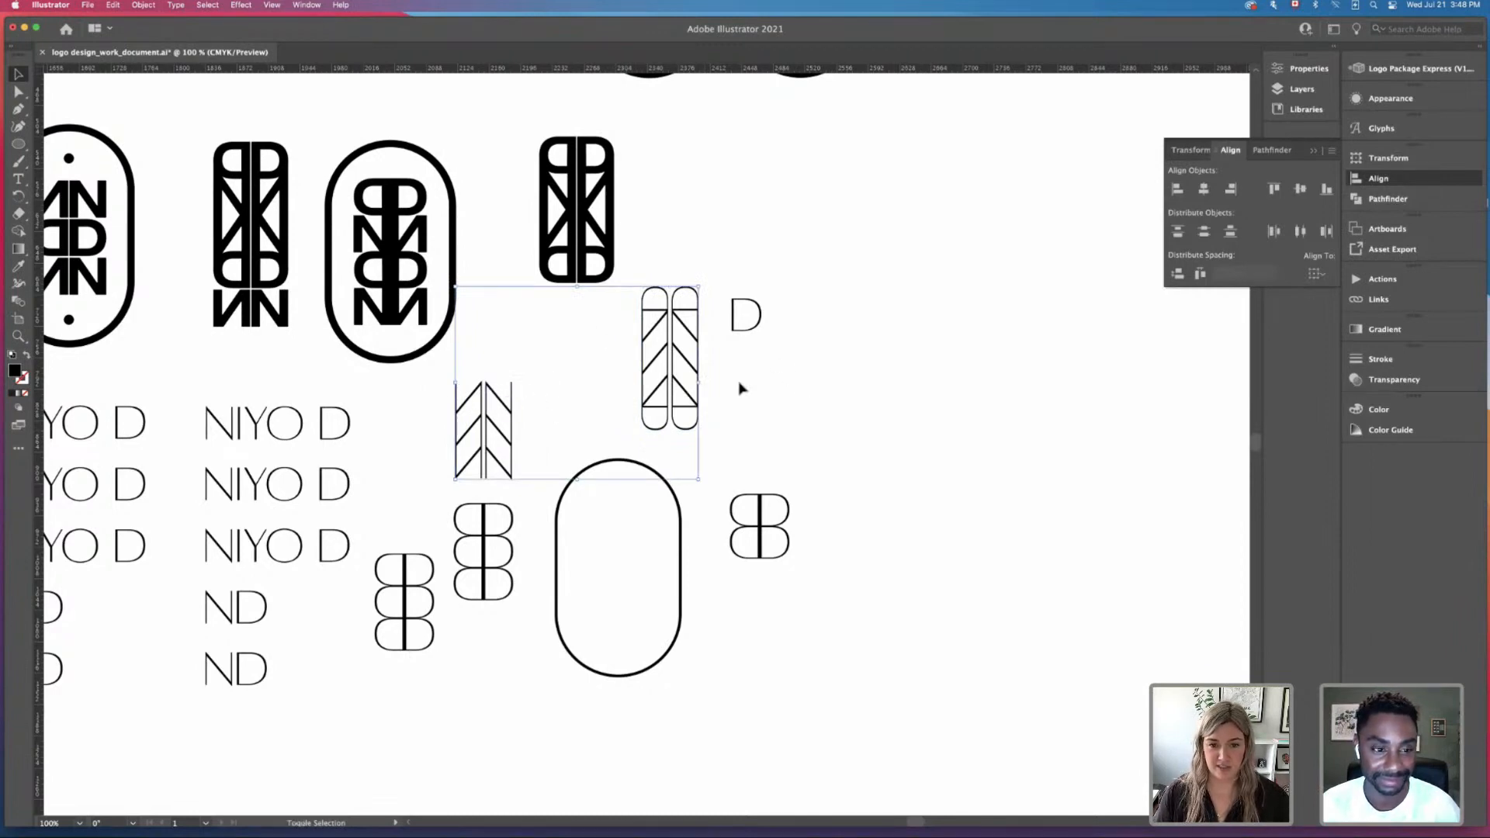
shift+click(689, 362)
drag(475, 319, 710, 437)
drag(404, 385, 544, 488)
key(super+g)
click(446, 390)
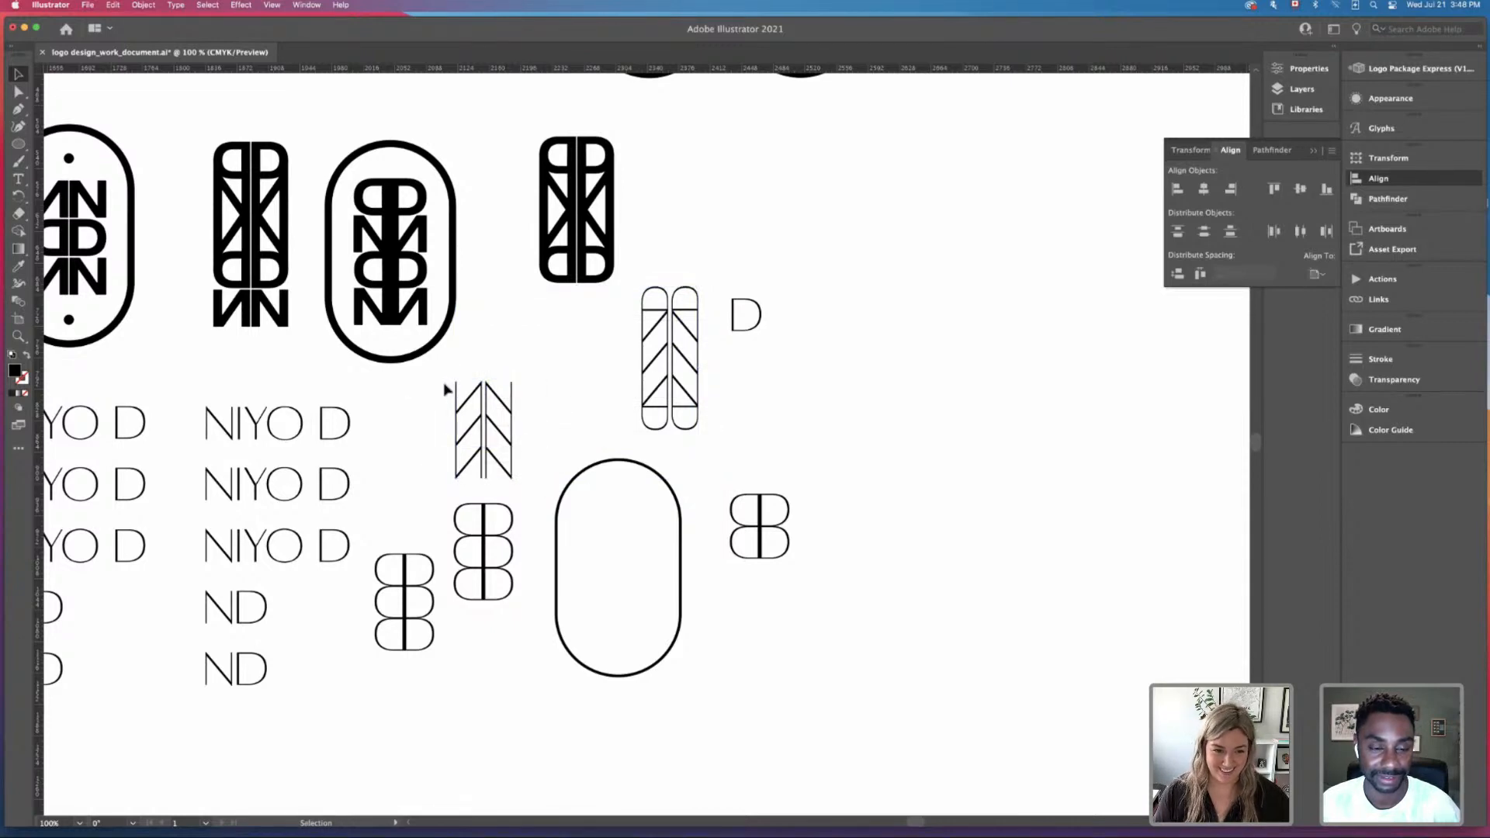
drag(720, 440, 719, 437)
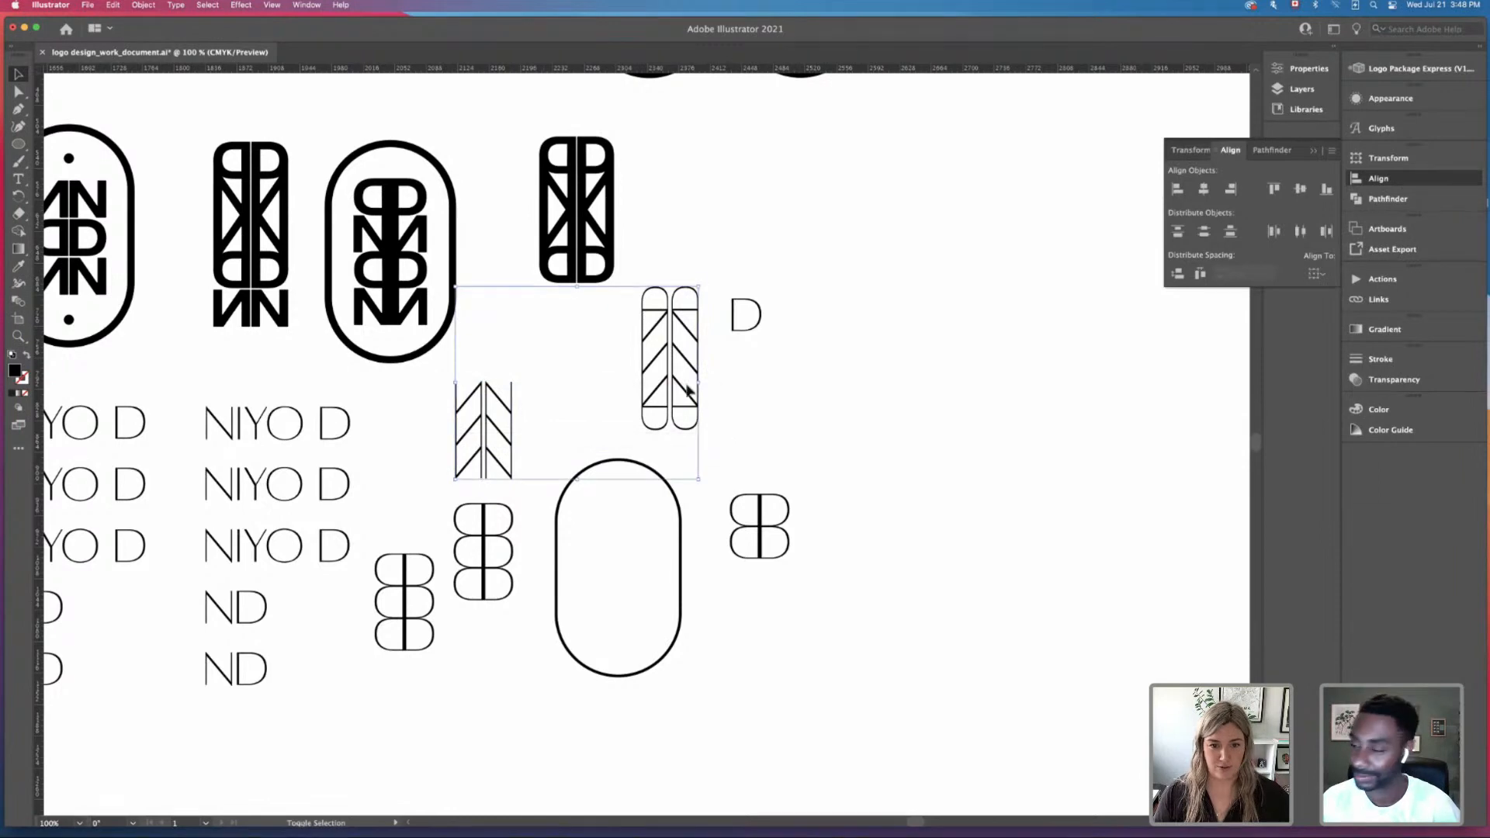
shift+click(681, 389)
click(566, 358)
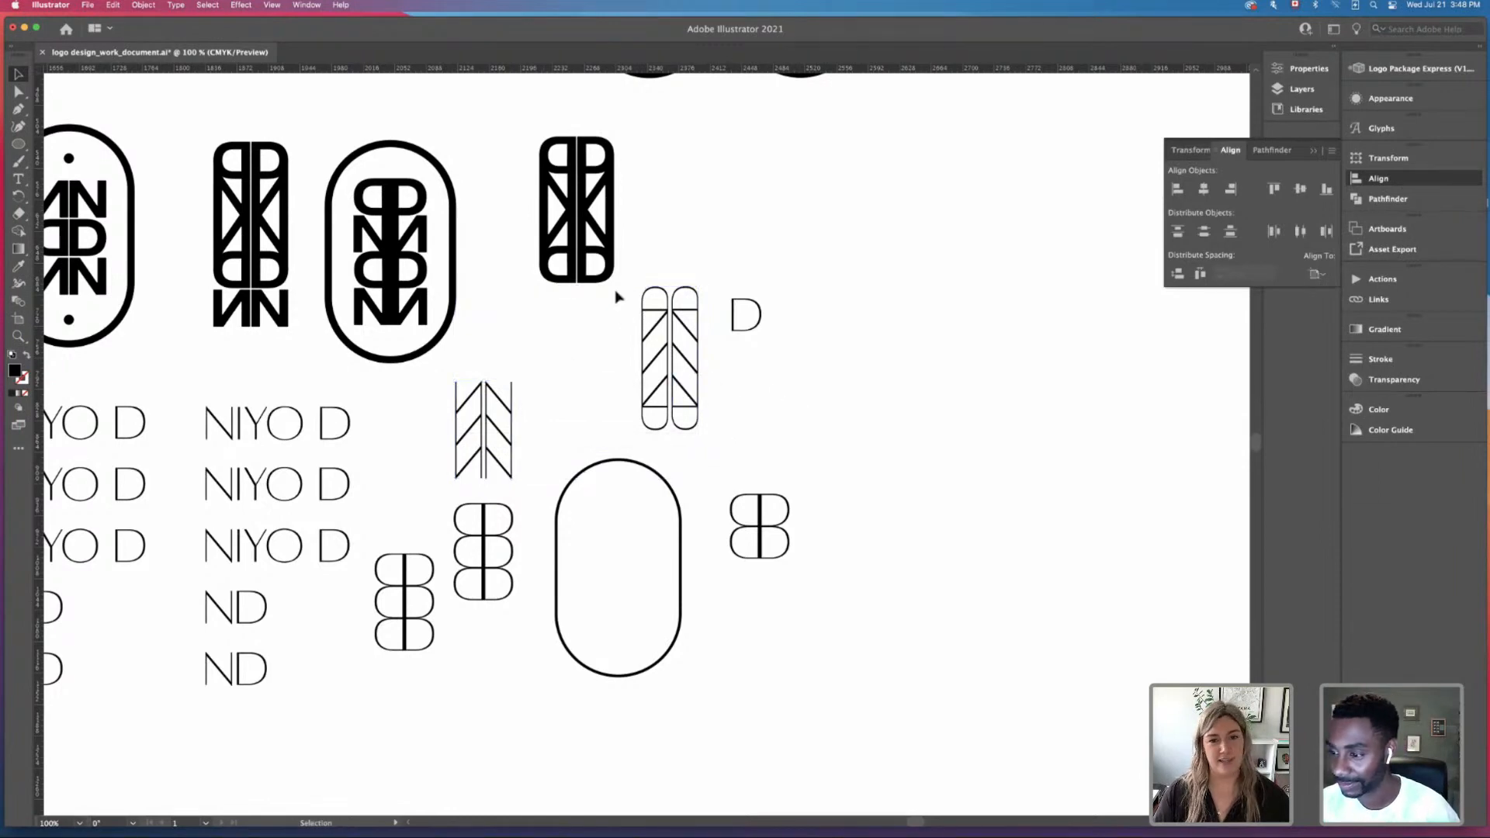
Step: Duplicate the pair of D-capped N columns into the empty space to the right of the single D
drag(616, 293, 709, 439)
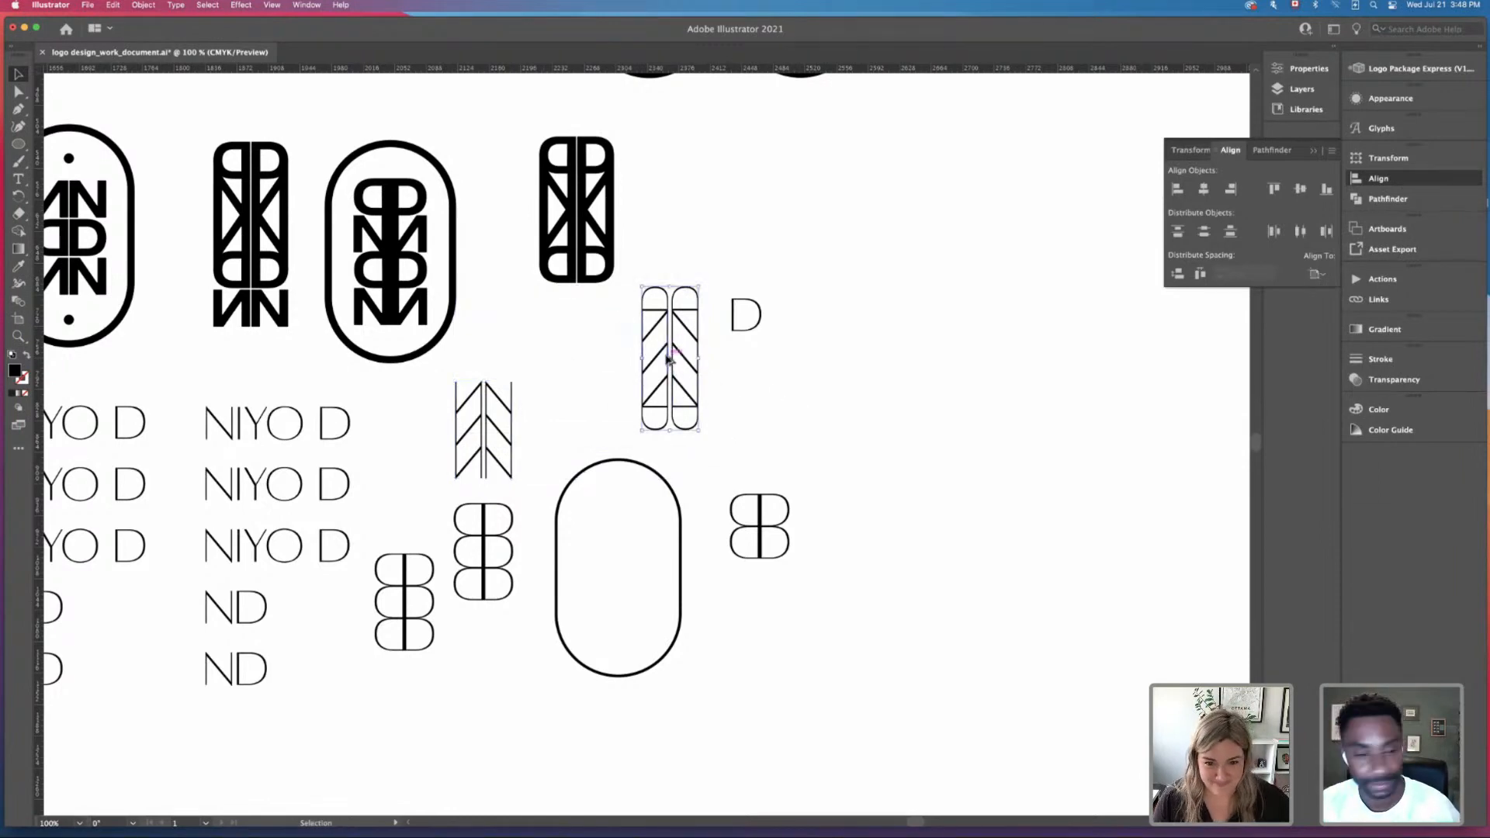
drag(669, 361, 879, 368)
click(969, 376)
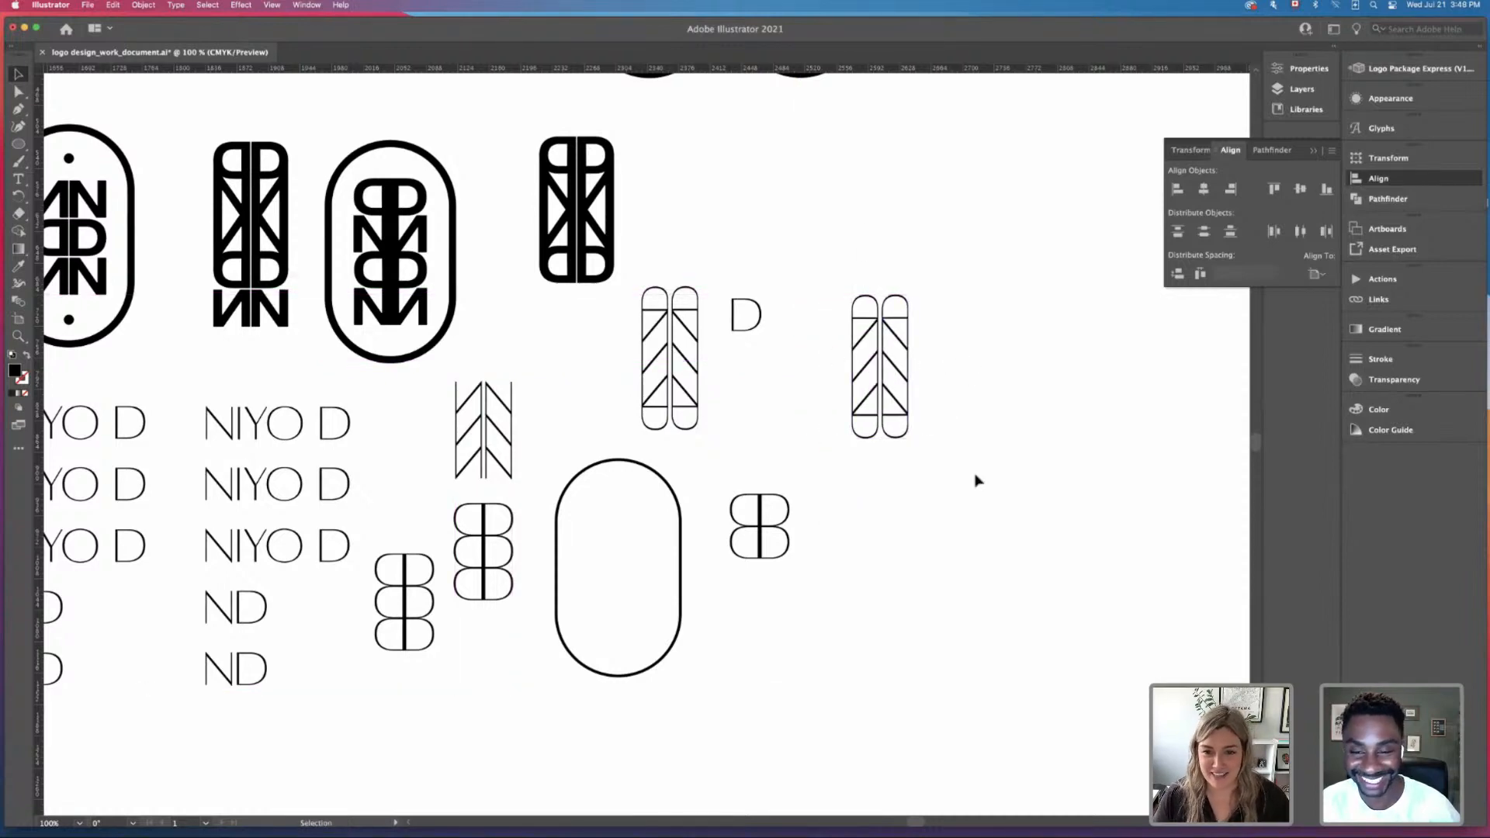
drag(979, 481, 871, 229)
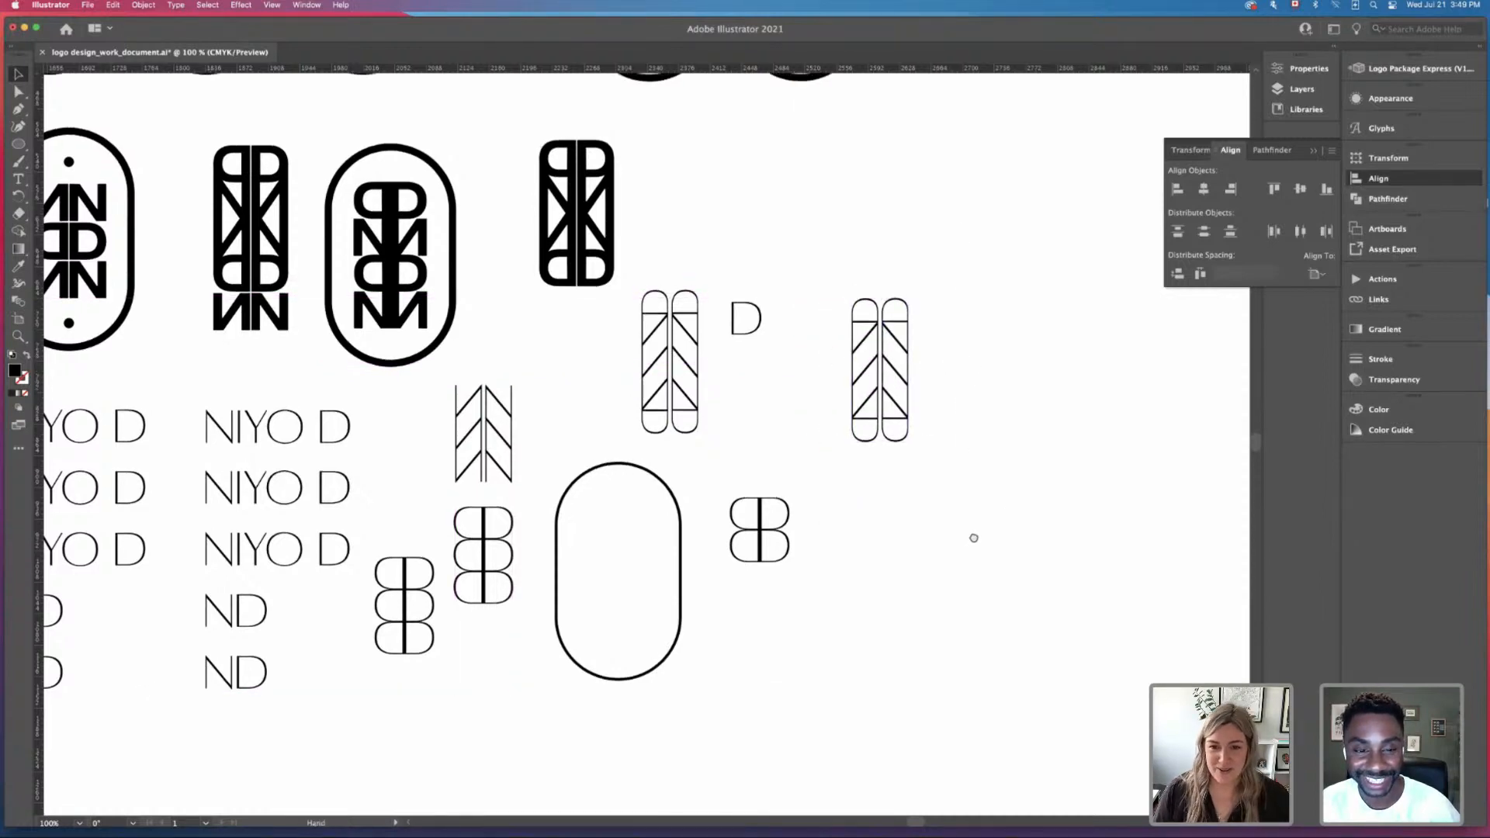
Step: Place the duplicated pair of D-capped N columns inside the empty pill outline
scroll(971, 536, up, 2)
drag(908, 419, 849, 478)
drag(620, 631, 642, 616)
click(718, 534)
key(super+equal)
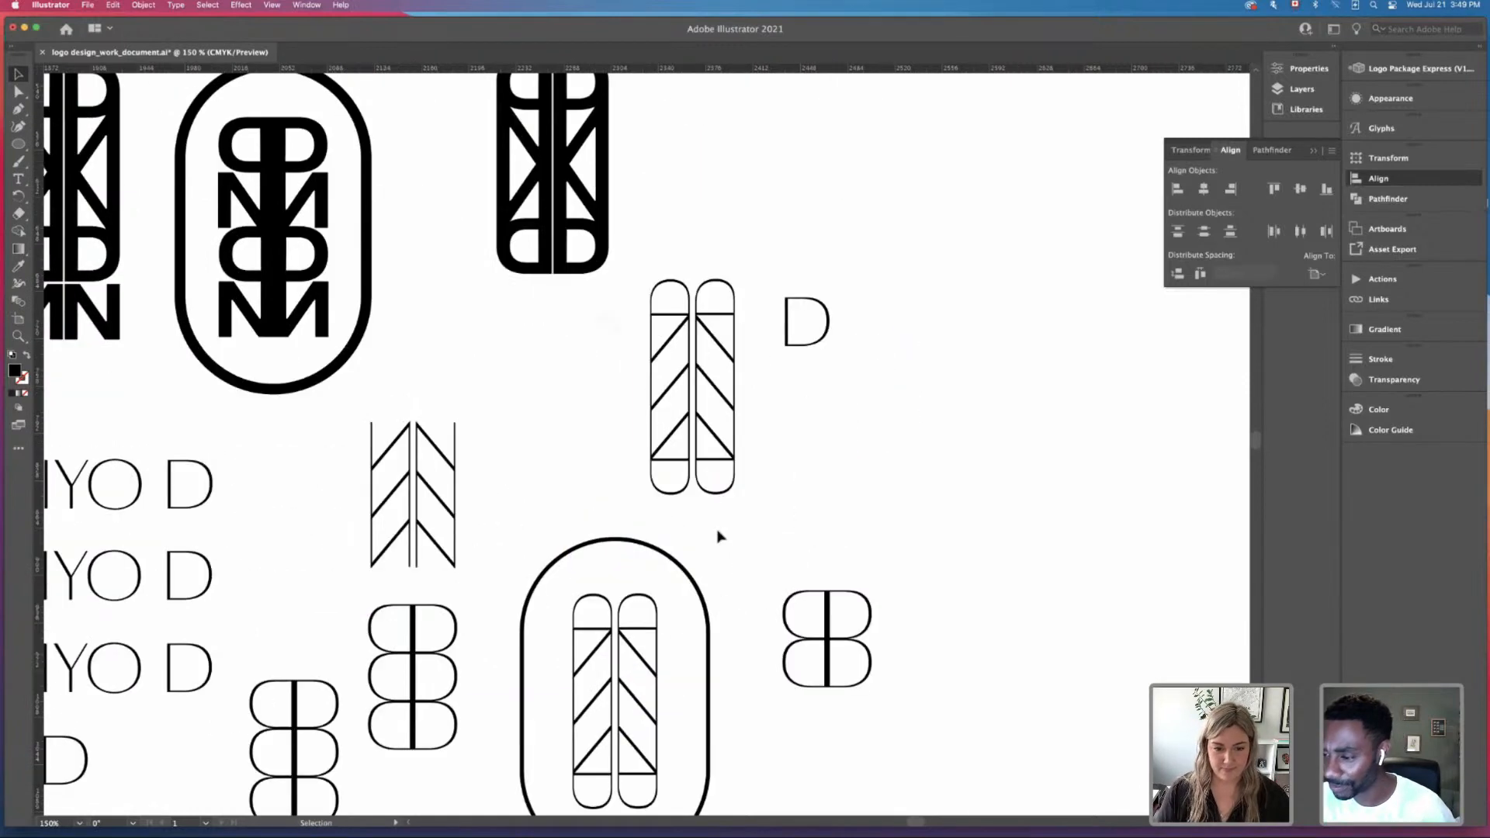
Step: Enlarge the pair of D-capped N columns inside the pill outline and align columns and outline on their vertical centres
click(653, 551)
drag(659, 593, 777, 424)
click(772, 569)
drag(694, 493, 687, 507)
shift+click(554, 607)
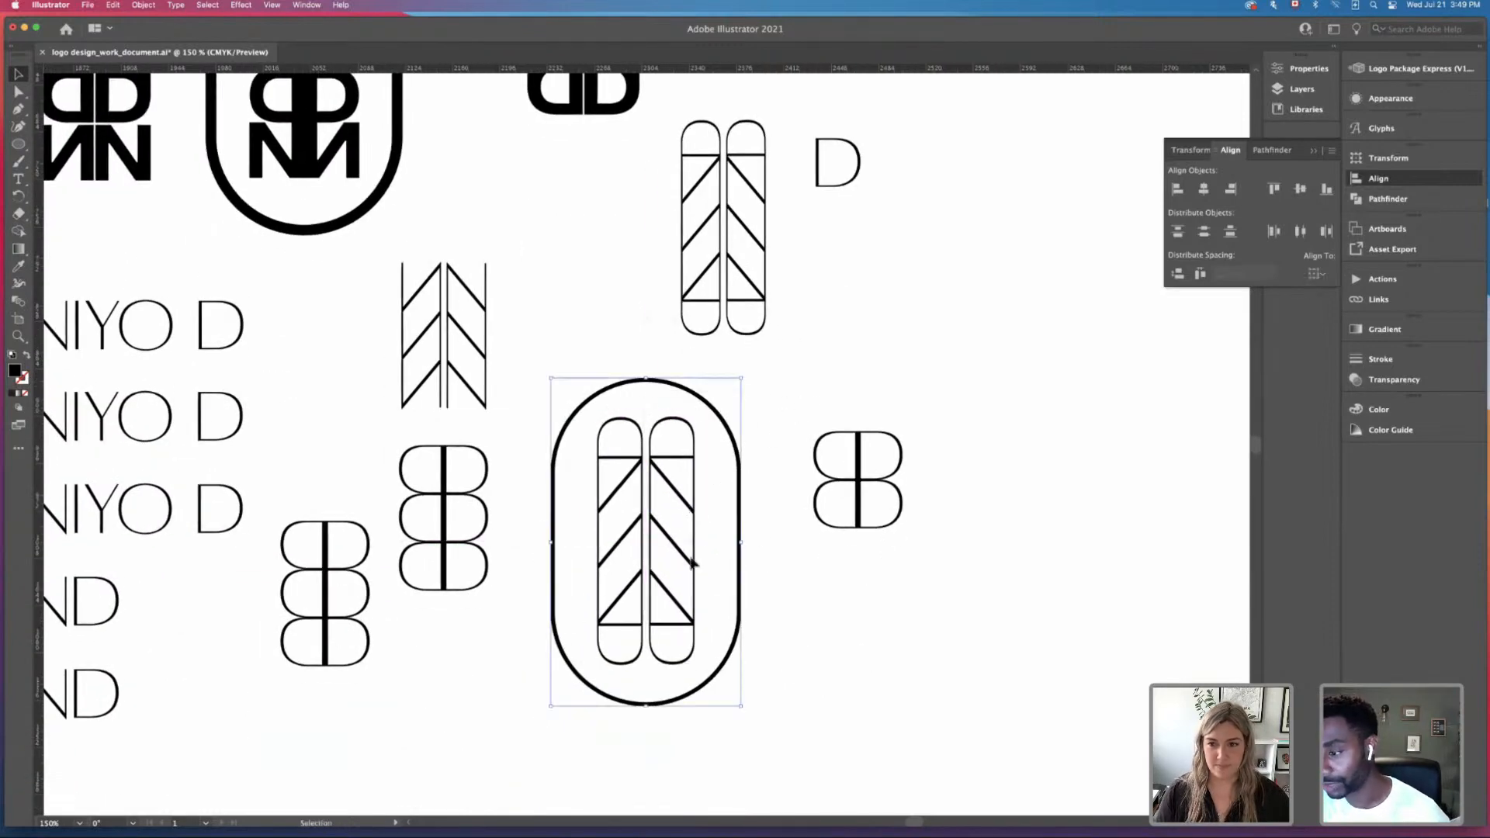
click(1301, 190)
click(1094, 327)
drag(616, 534, 616, 536)
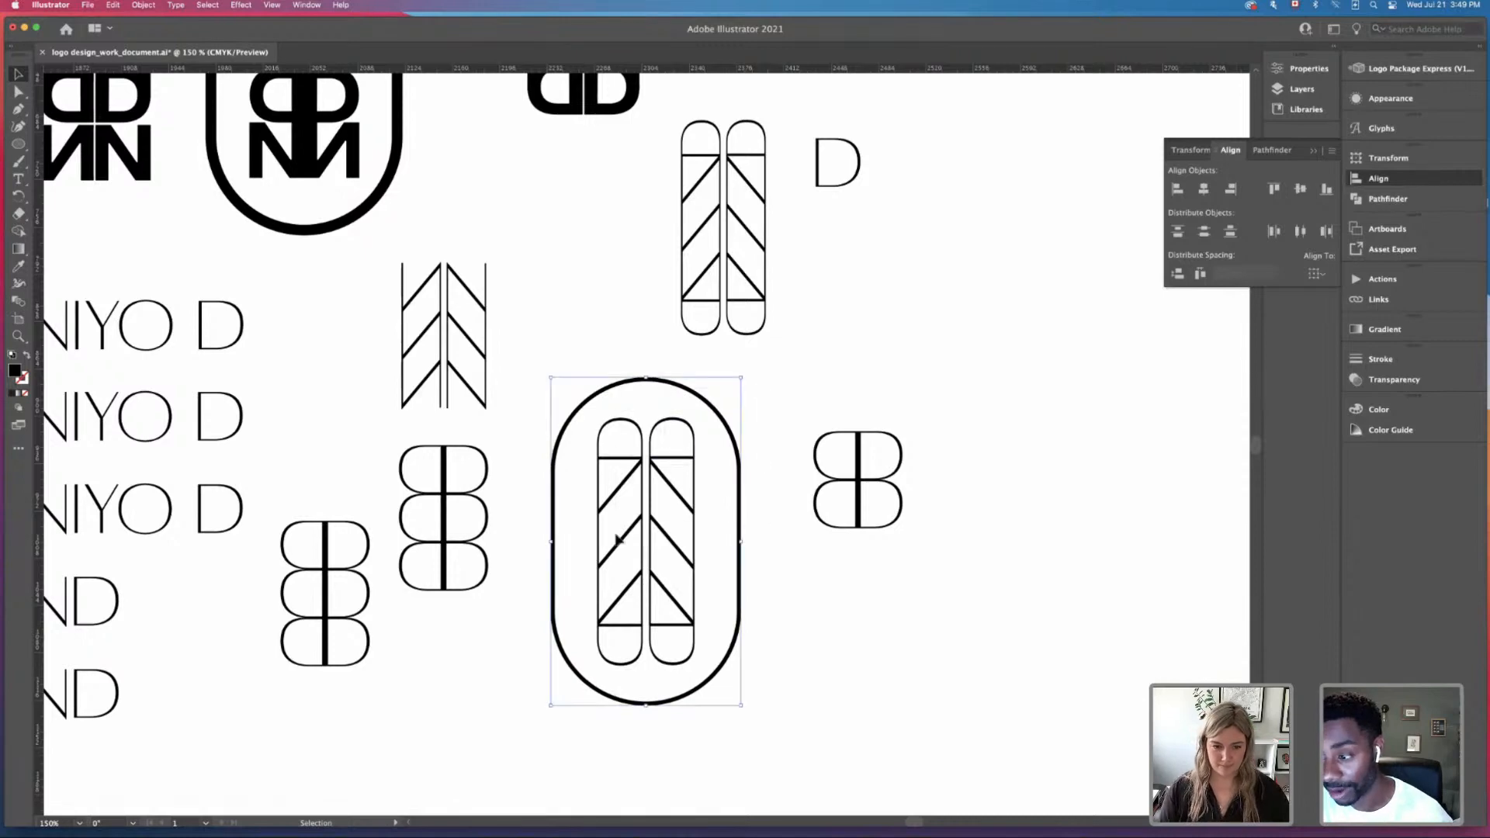
click(863, 606)
Step: Try to narrow the pill outline around the D-capped N columns
click(553, 547)
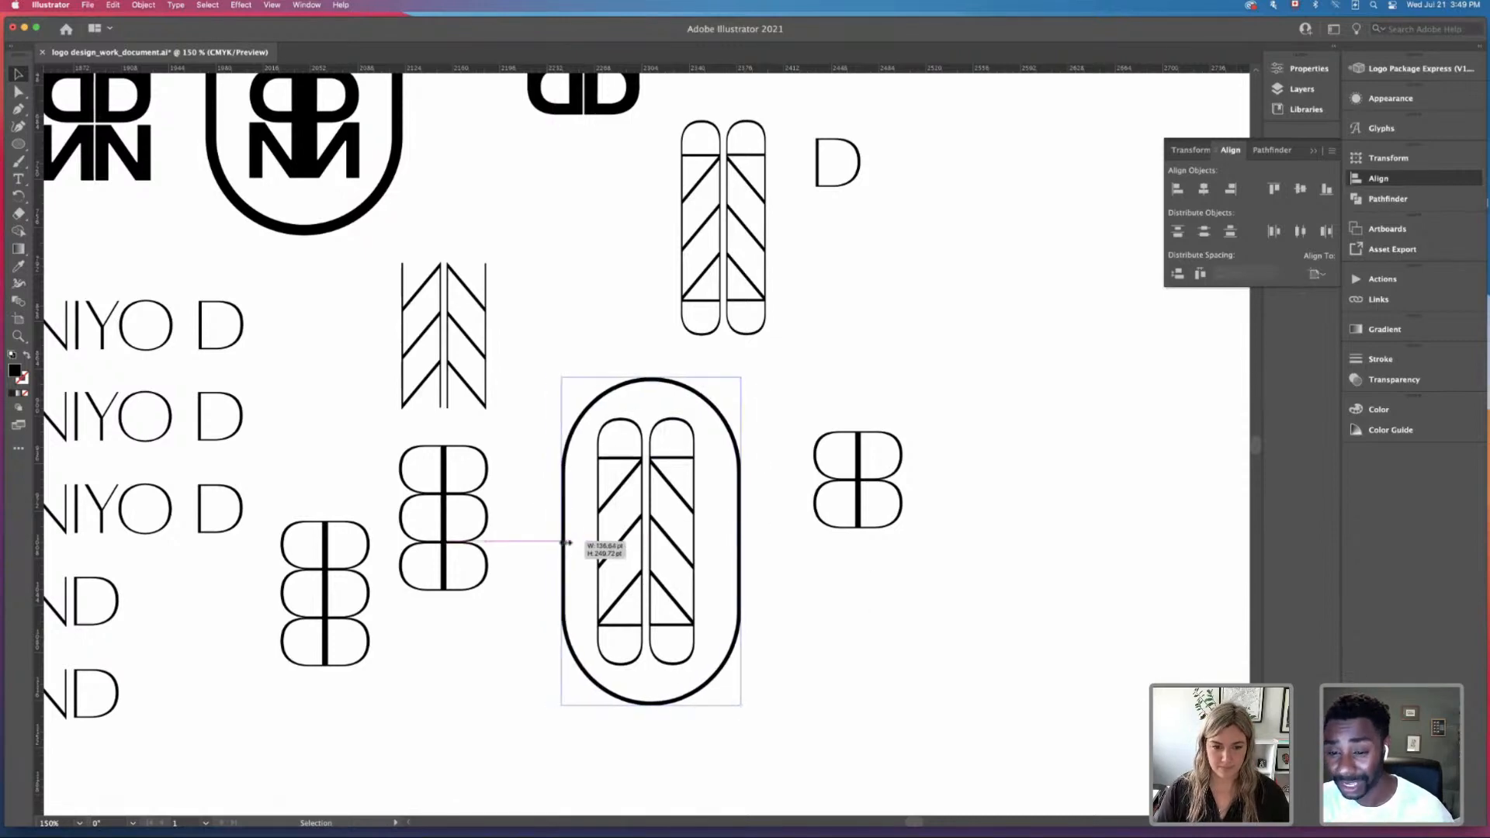
click(885, 655)
key(super+minus)
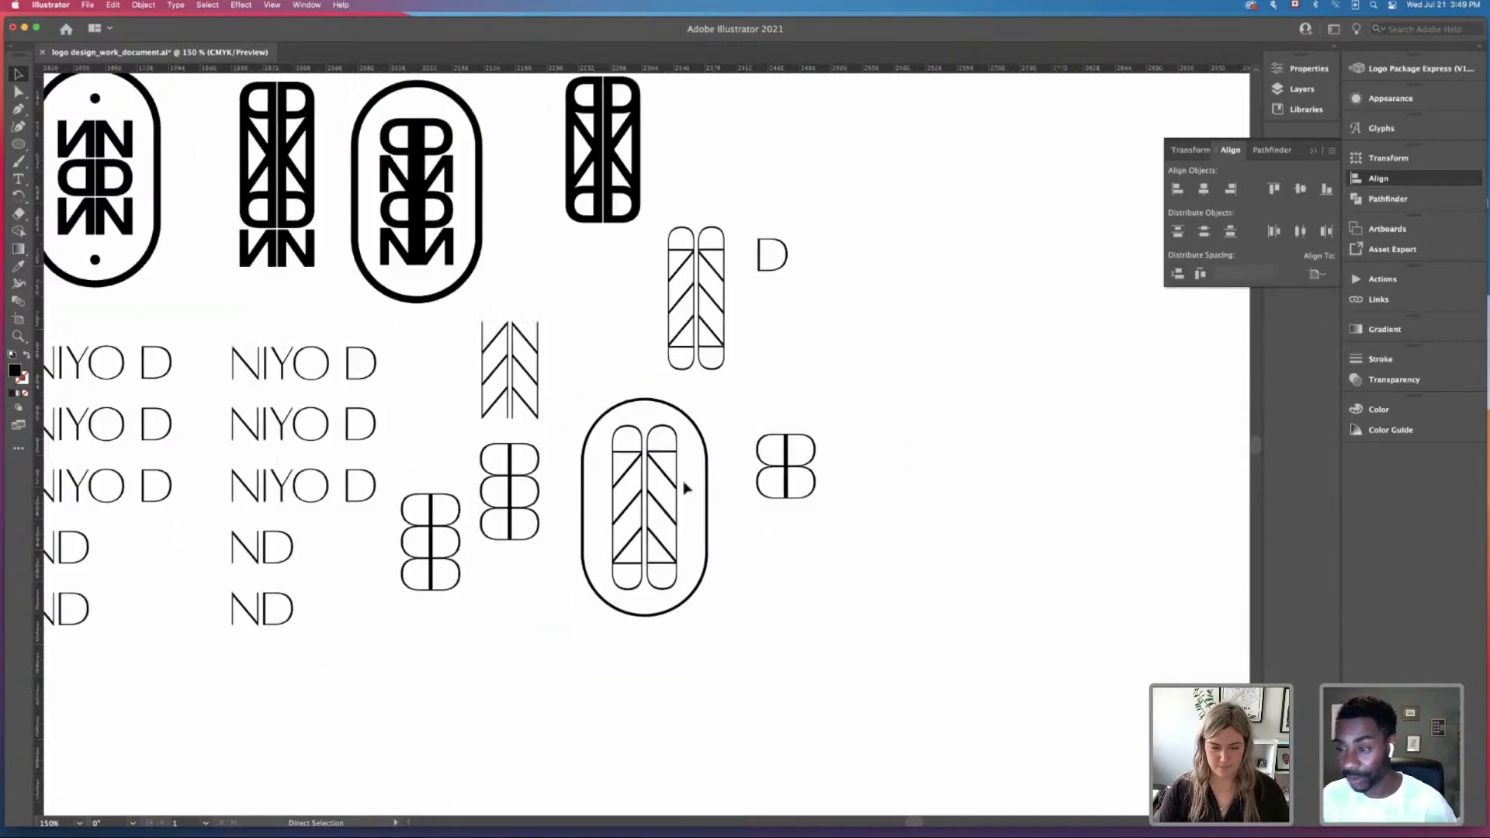
Step: Check the stroke settings of the D-capped N columns inside the pill outline
click(638, 458)
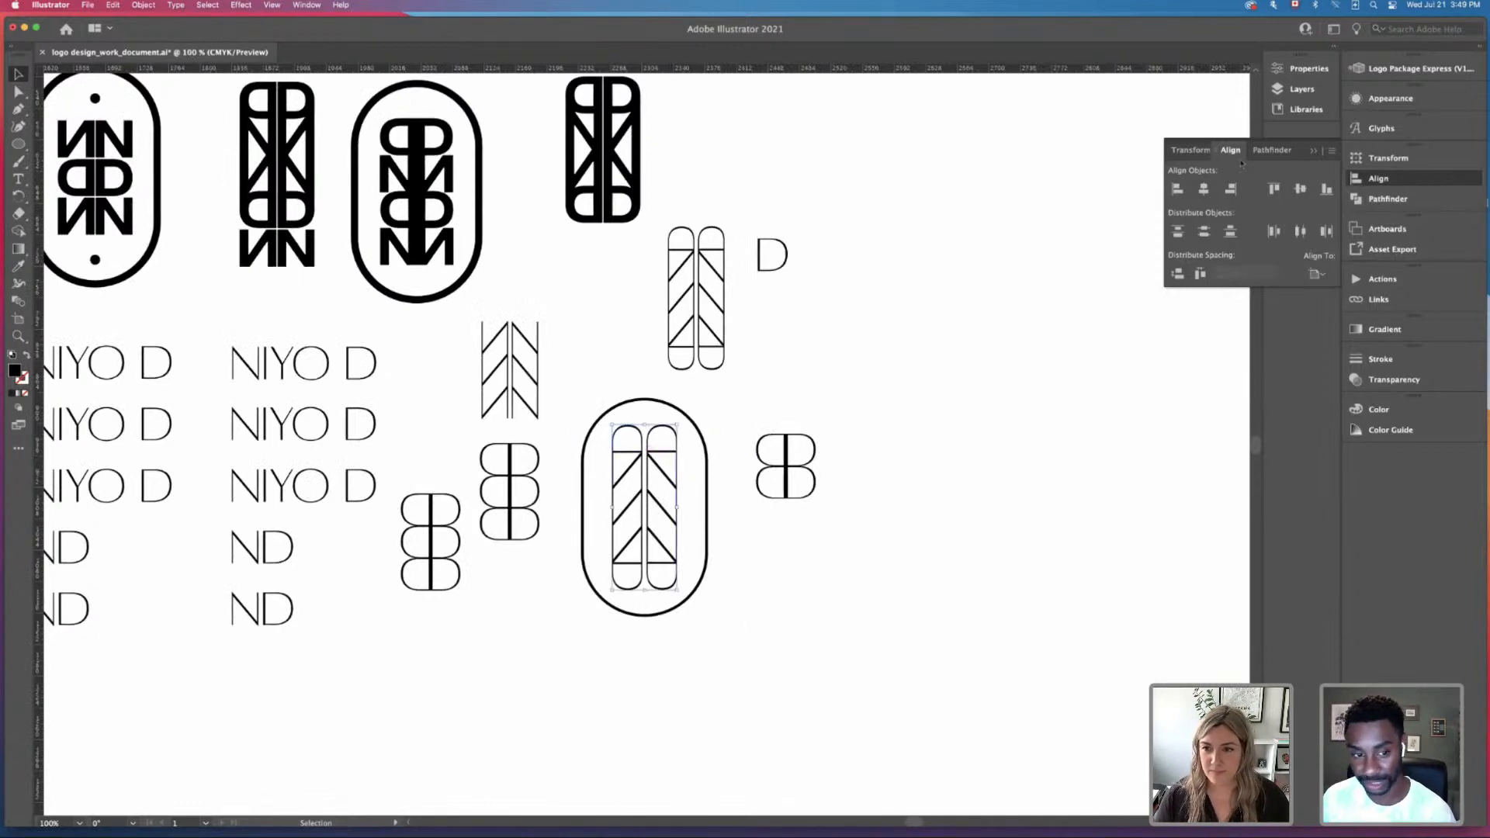
click(1378, 179)
click(1381, 361)
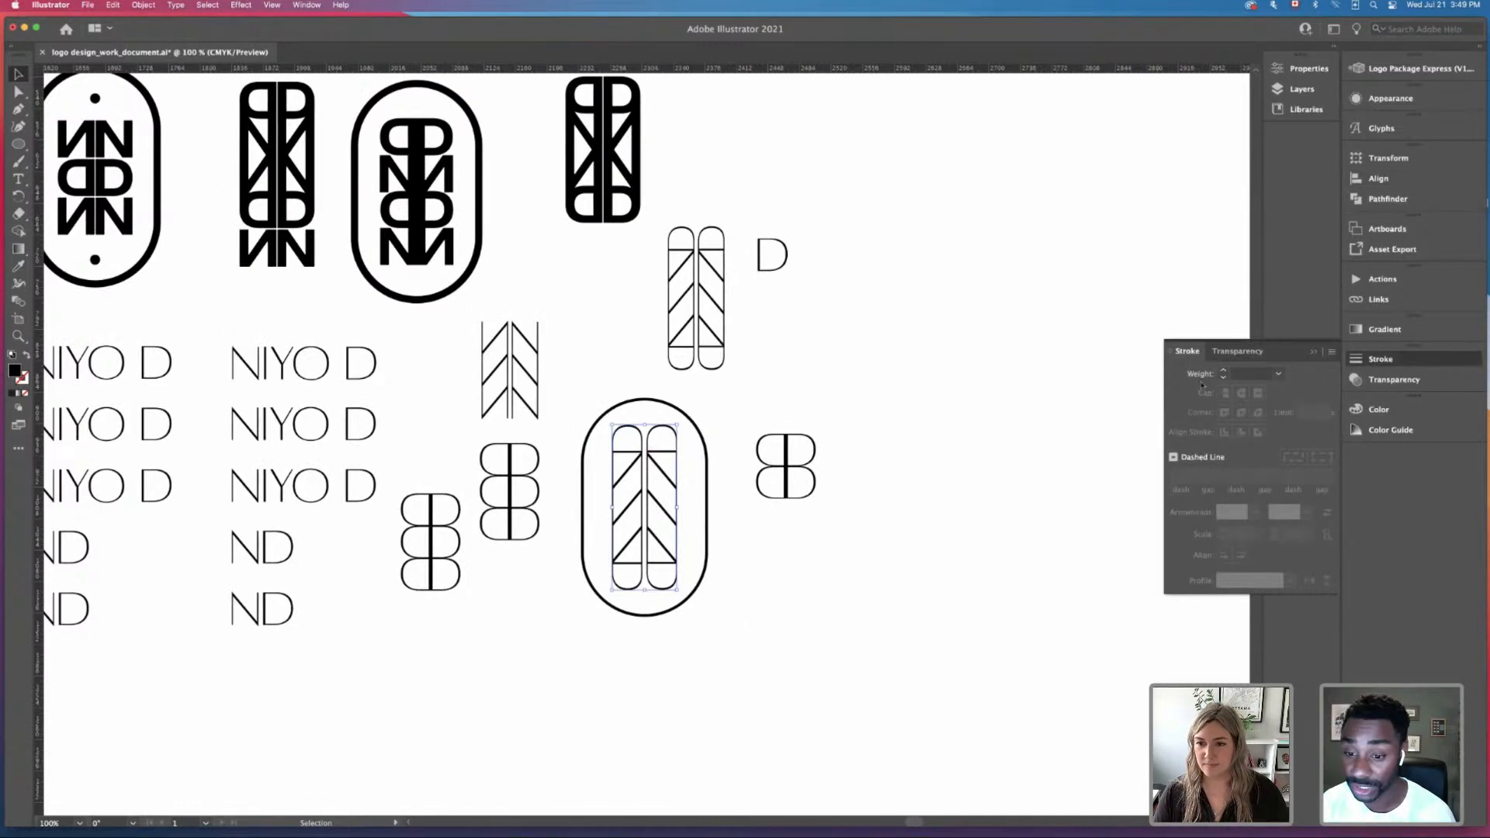
click(764, 426)
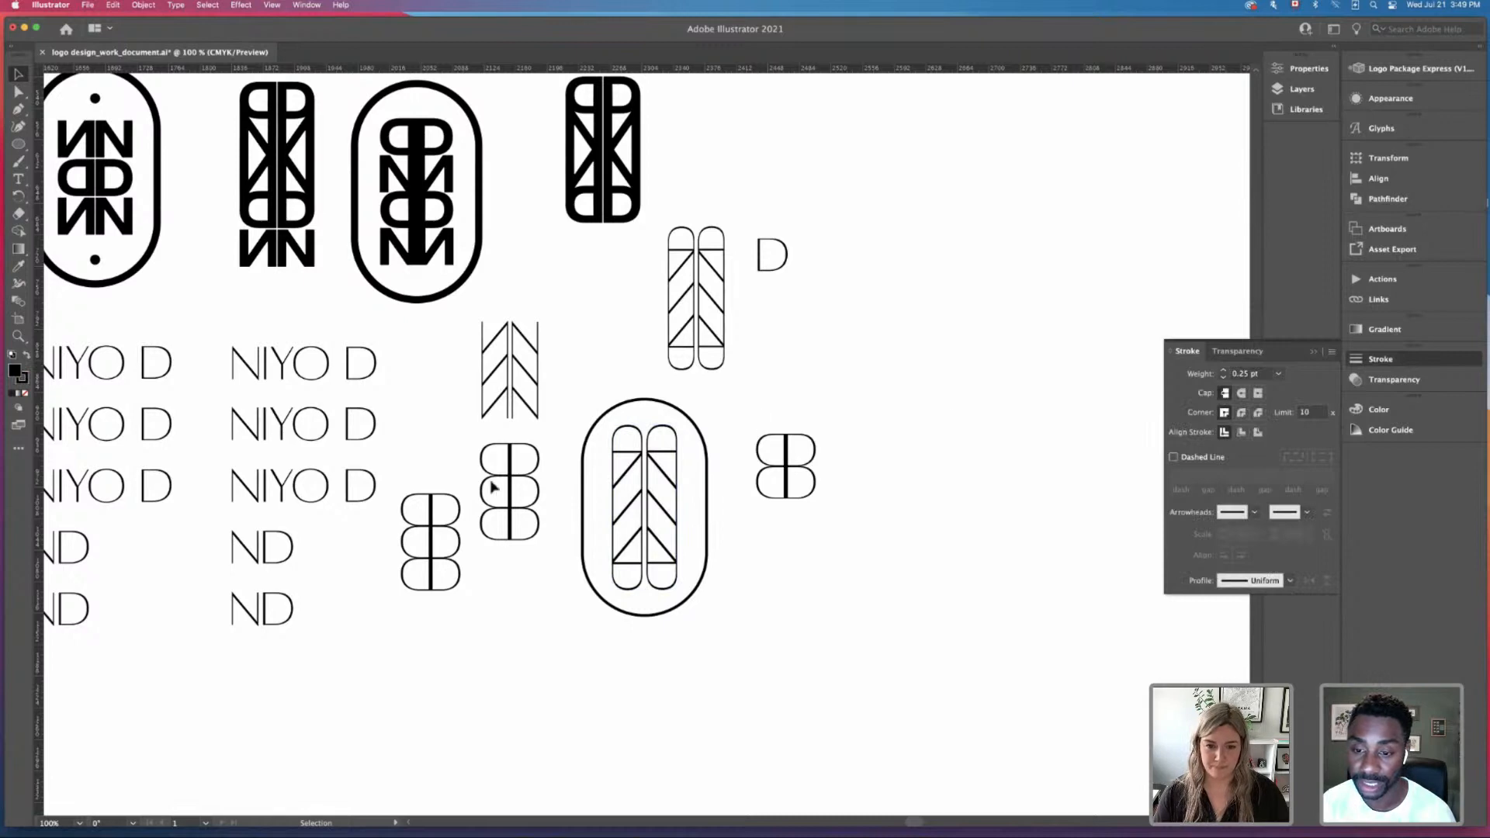
Step: Realign the pill outline and the N columns inside it on their vertical centres
click(703, 423)
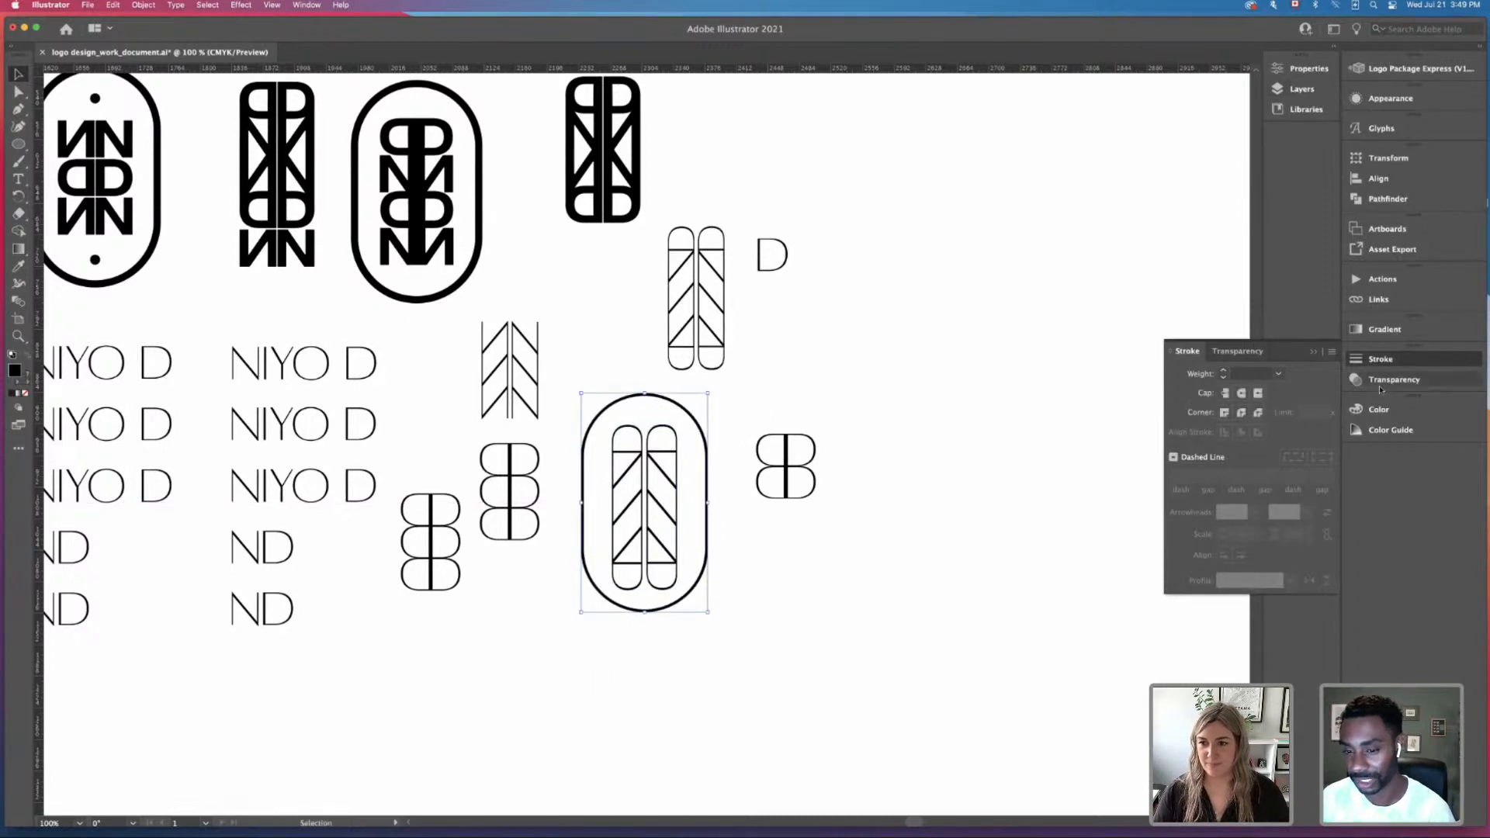
click(1379, 178)
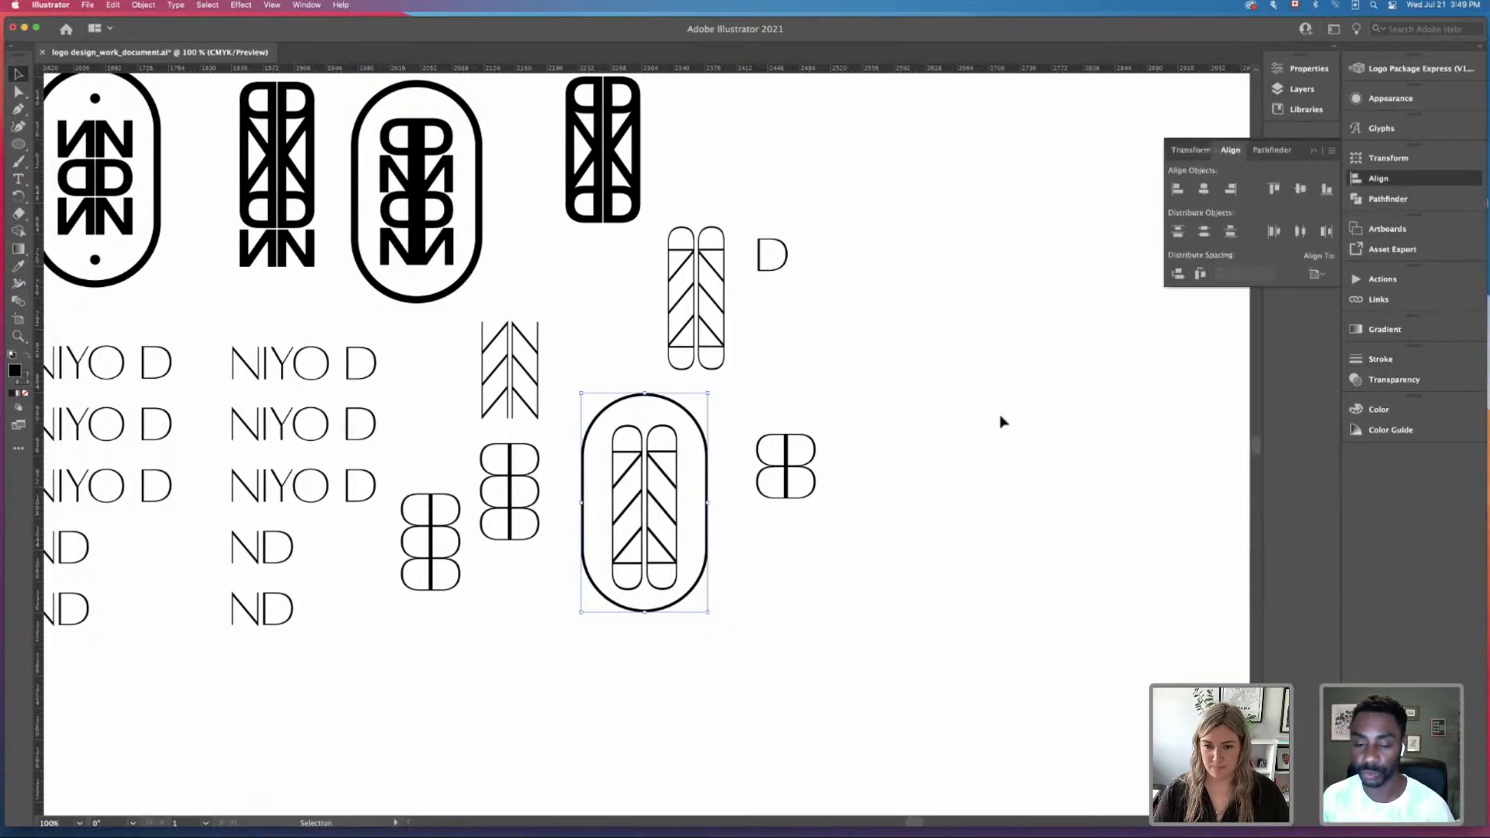
click(1301, 188)
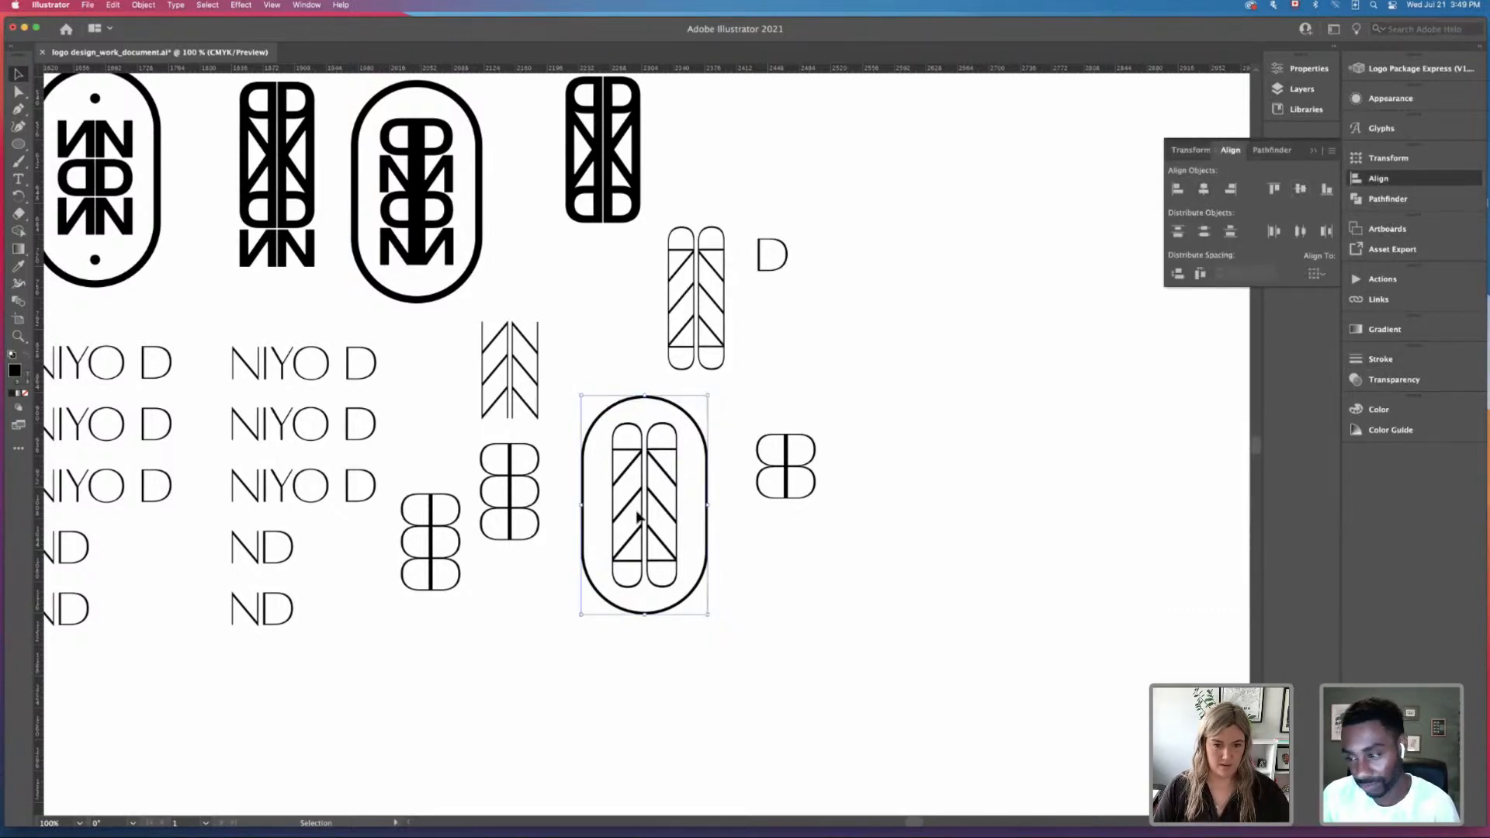
Step: Duplicate the pill badge with its N columns into the empty space to the right of the single D
drag(641, 497, 897, 258)
click(995, 388)
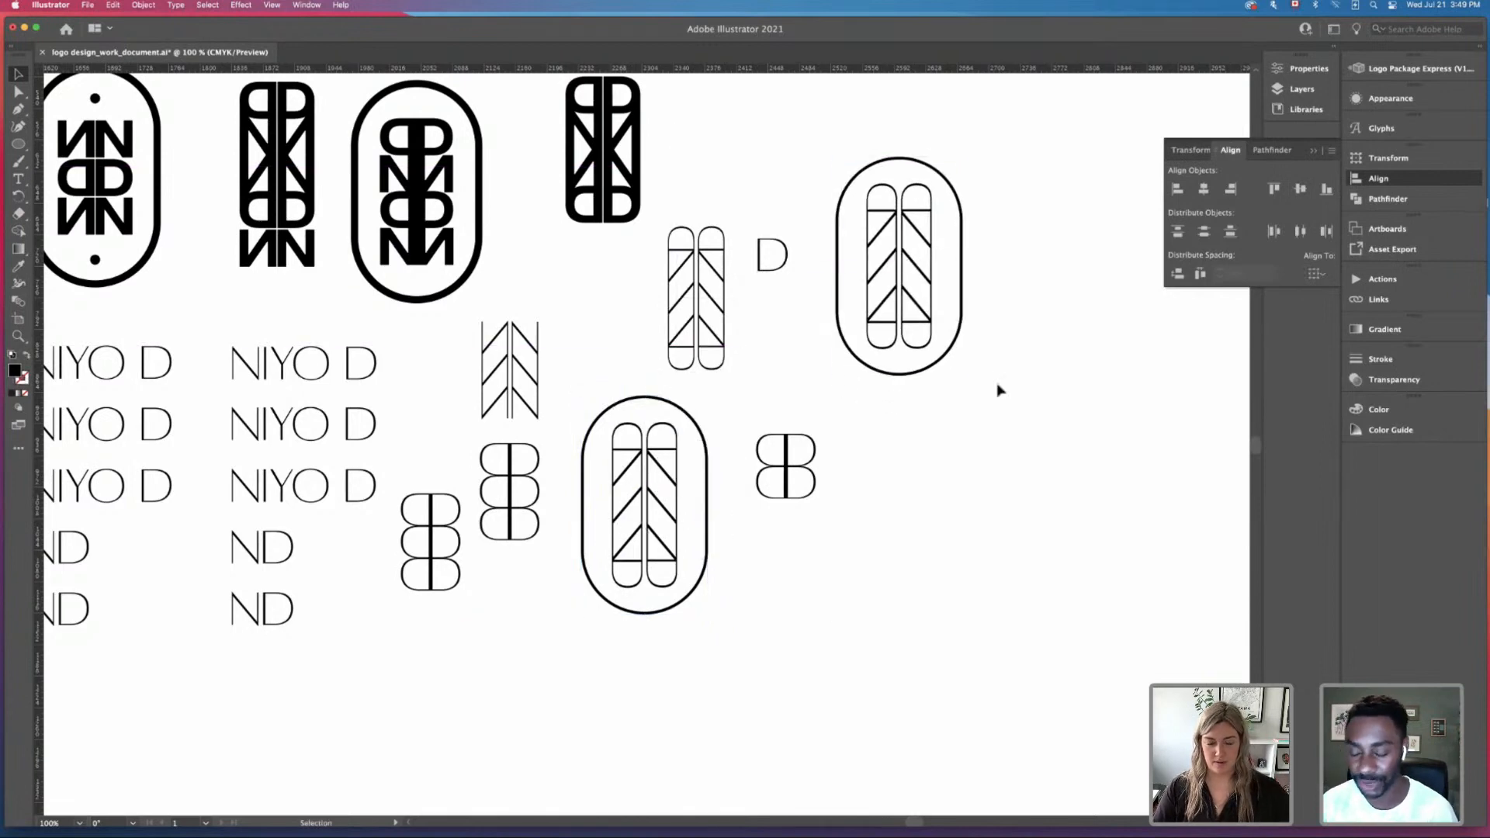
Step: Move the block of thin wordmark and ND lettering to the empty lower-right corner of the artboard
key(super+minus)
key(super+minus)
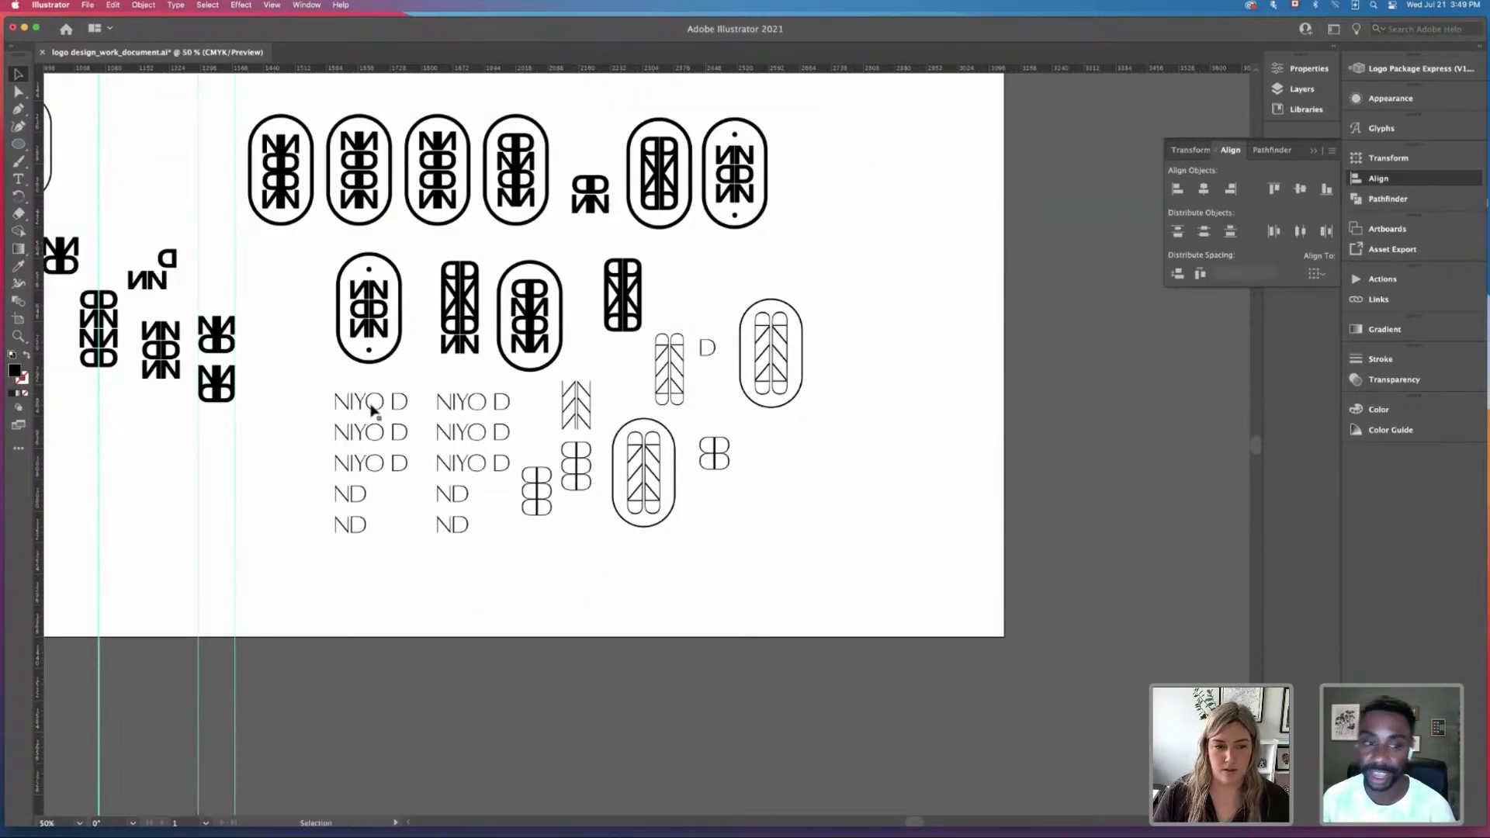
drag(502, 548, 950, 526)
Step: Duplicate the thin-line pill badge into the cleared area below and left of the heavy dotted monogram badge
drag(740, 282, 857, 430)
drag(776, 353, 306, 436)
click(375, 431)
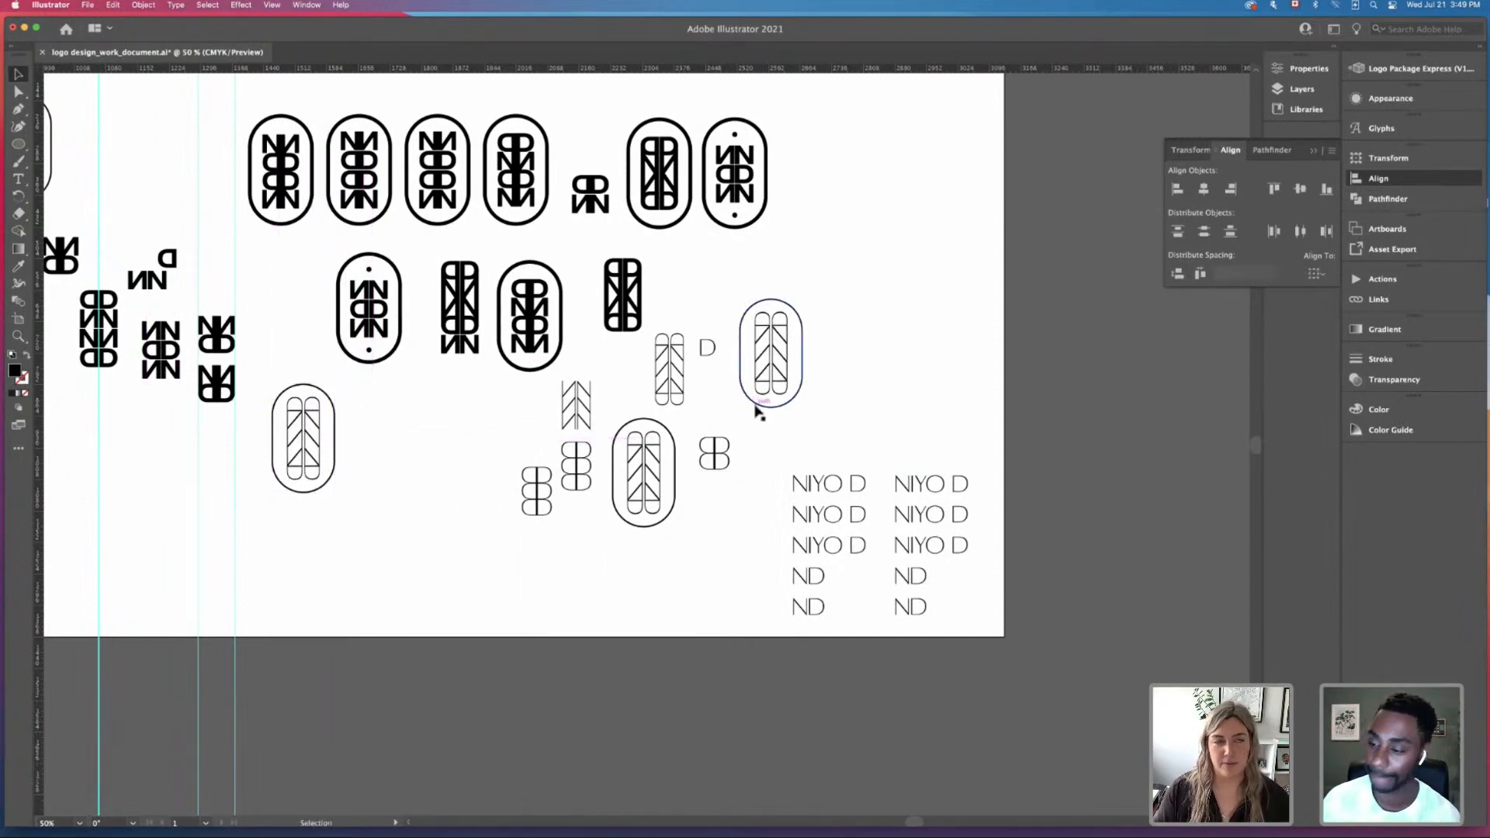
click(769, 387)
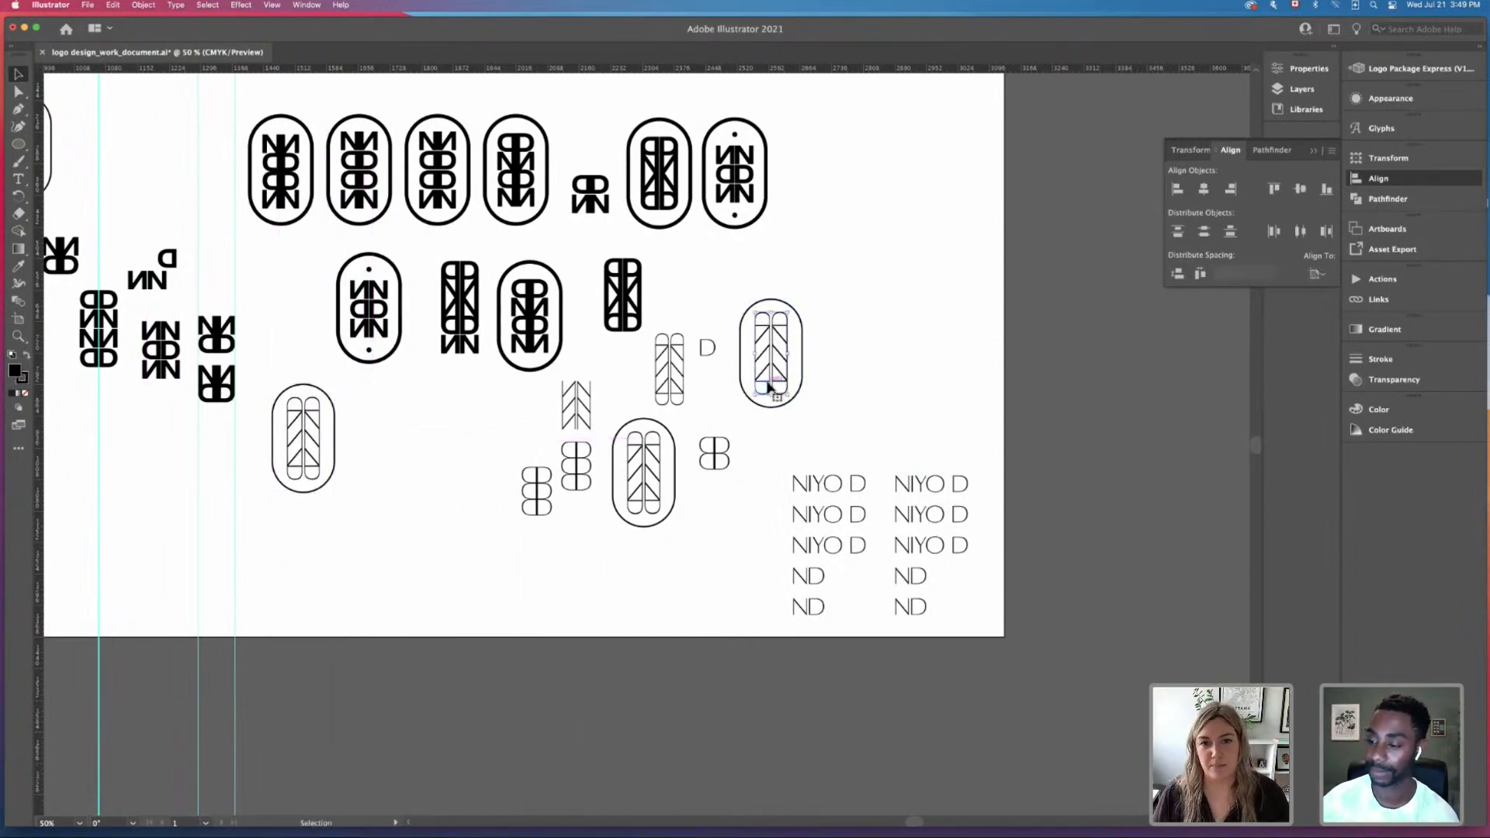
click(870, 378)
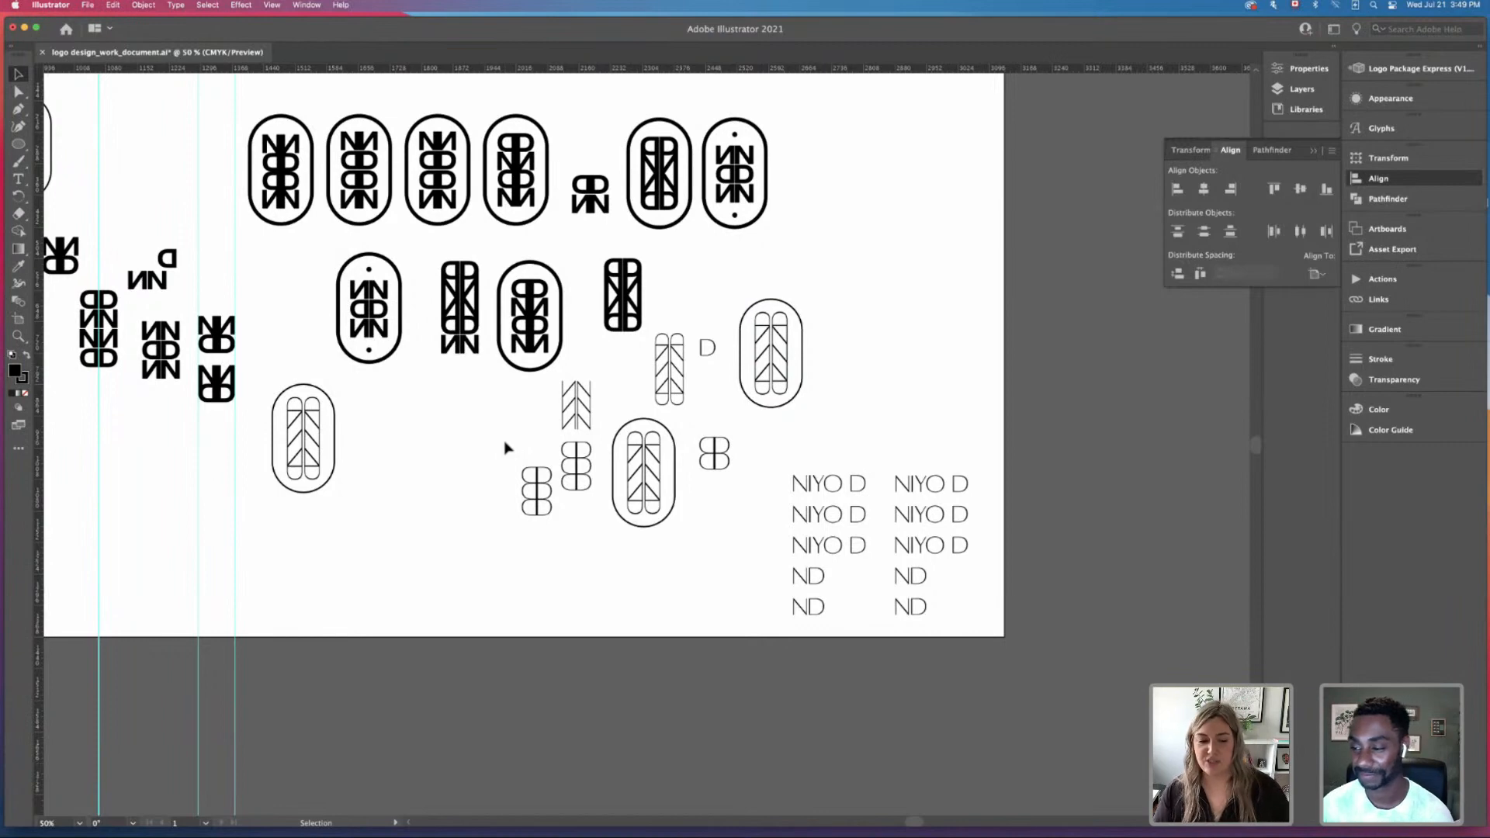
Step: Duplicate the lower thin-line pill badge into the space to the left of the triple D stacks
key(super+equal)
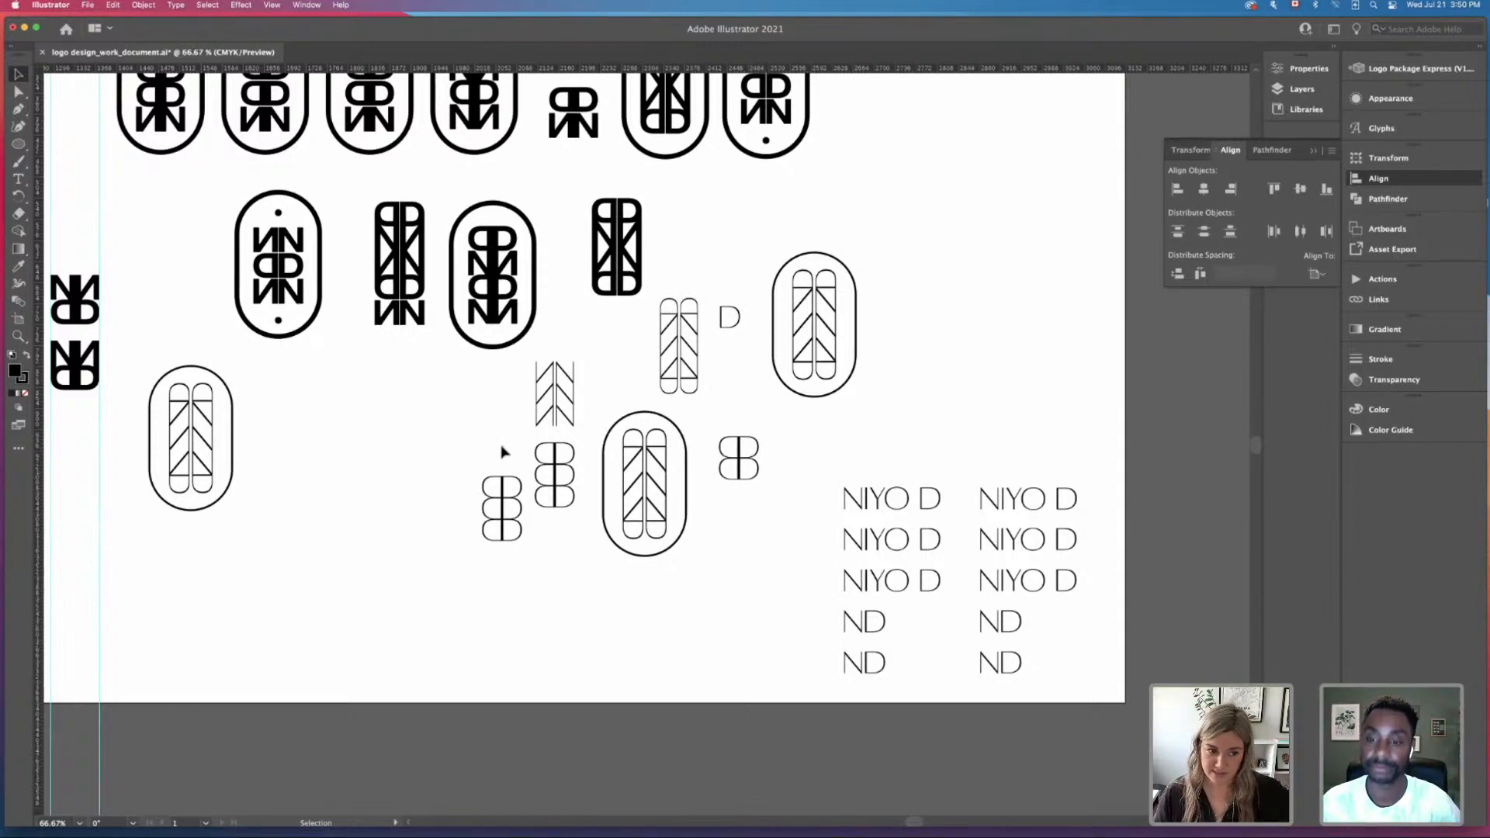
key(super+equal)
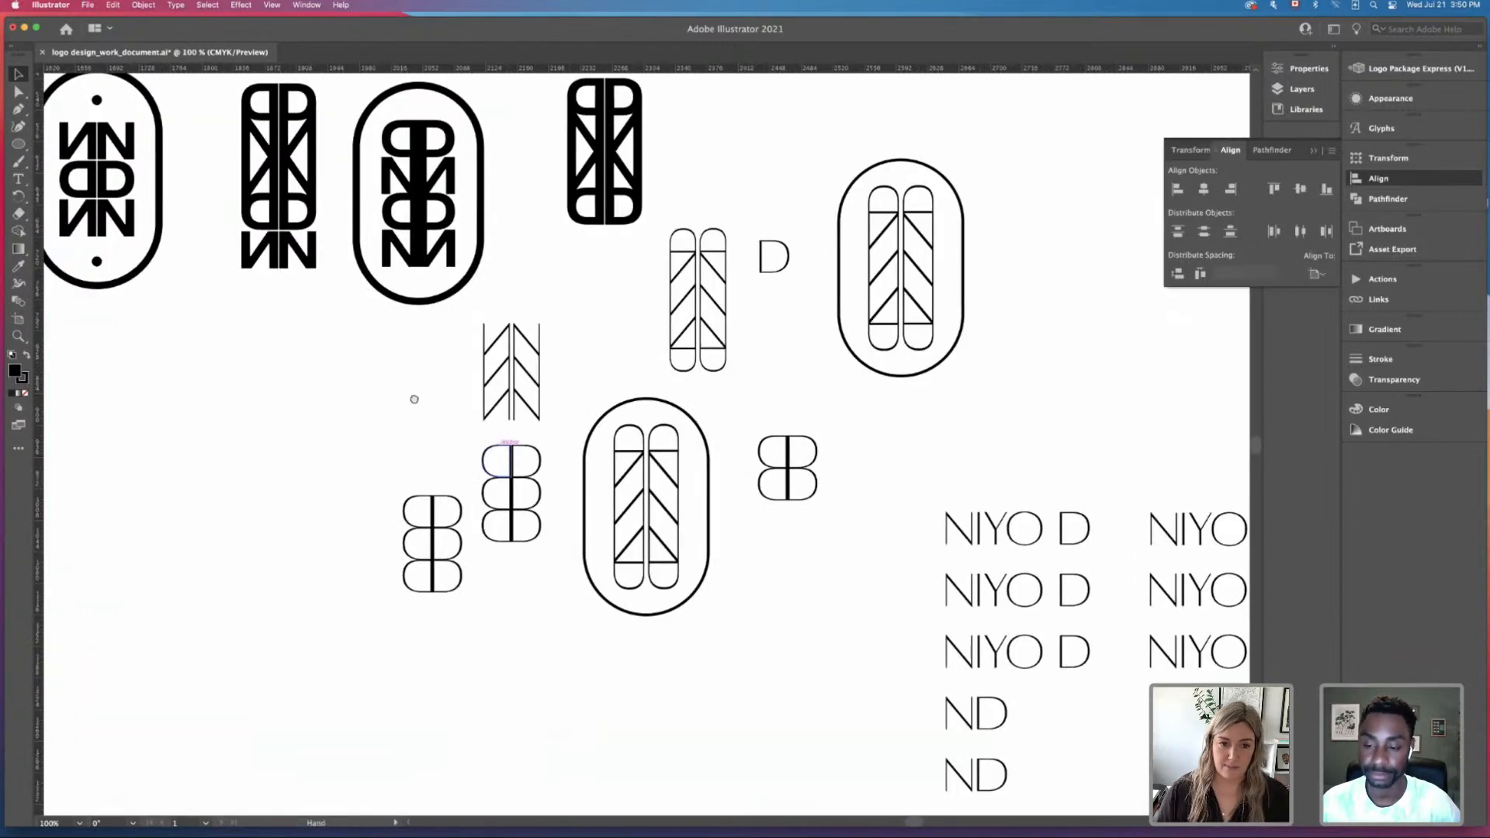
drag(412, 396, 527, 431)
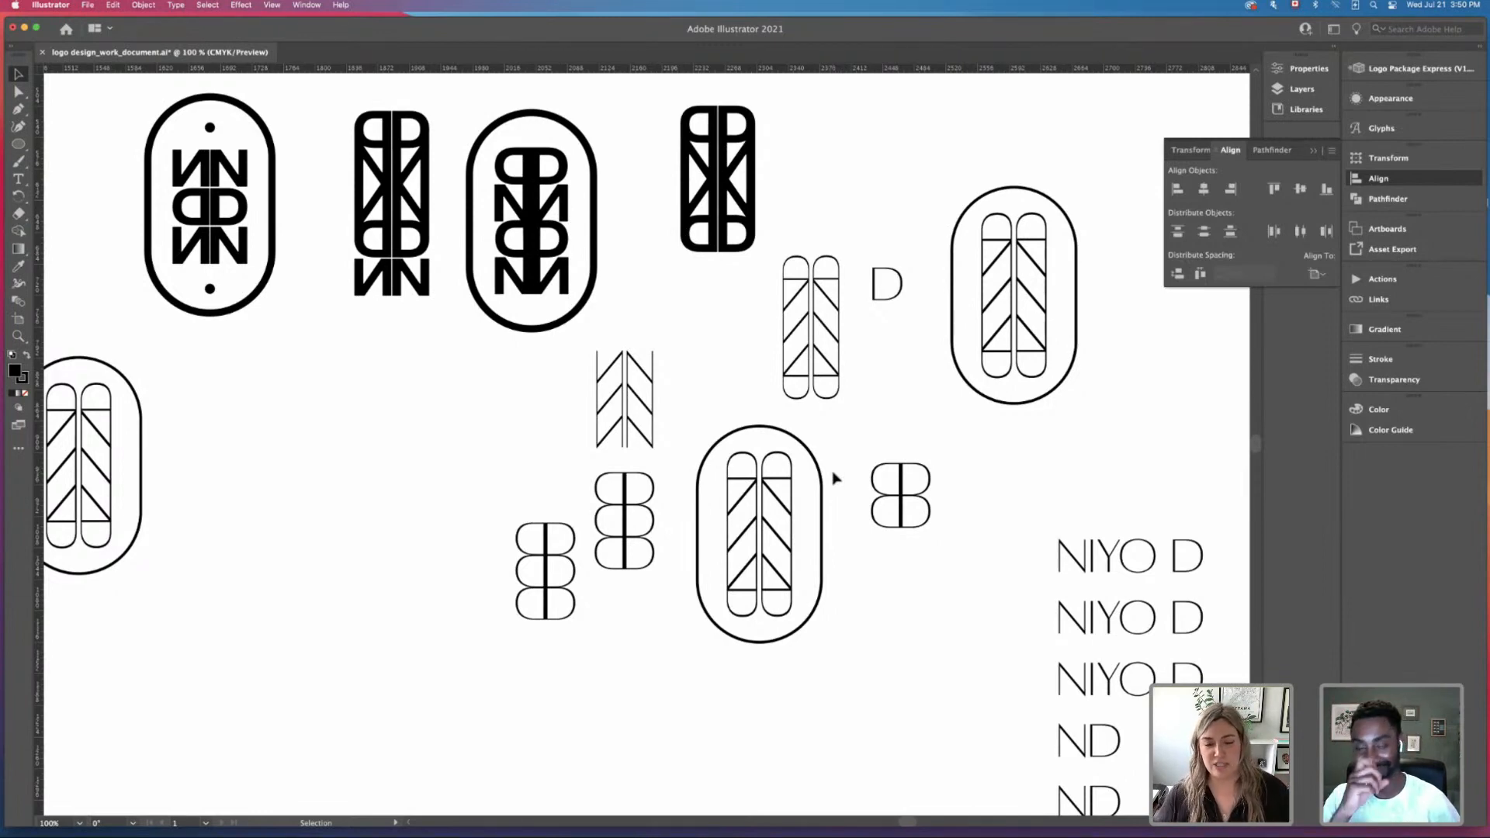
click(737, 537)
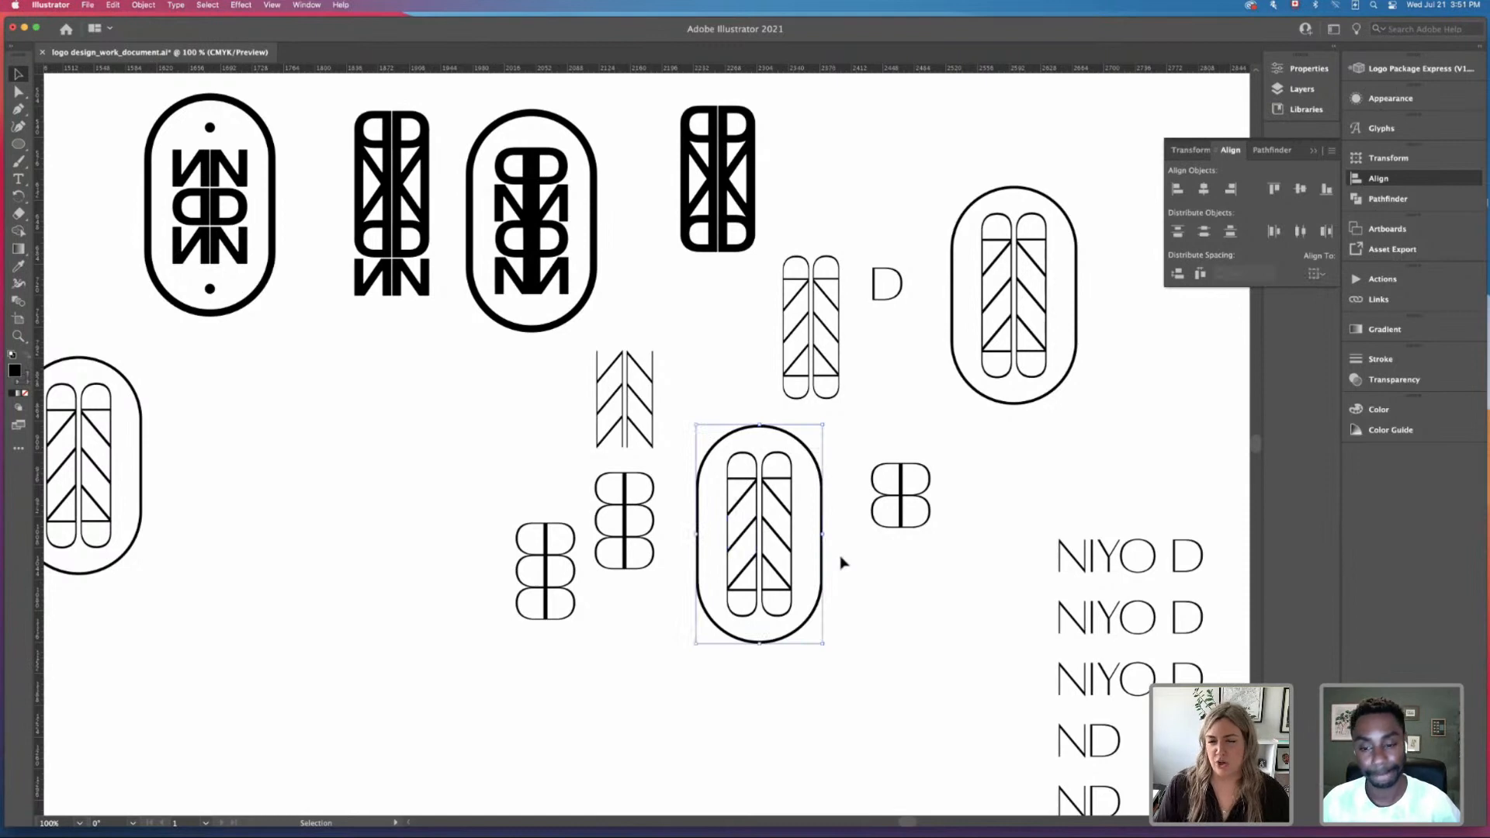
drag(782, 537, 419, 515)
click(502, 479)
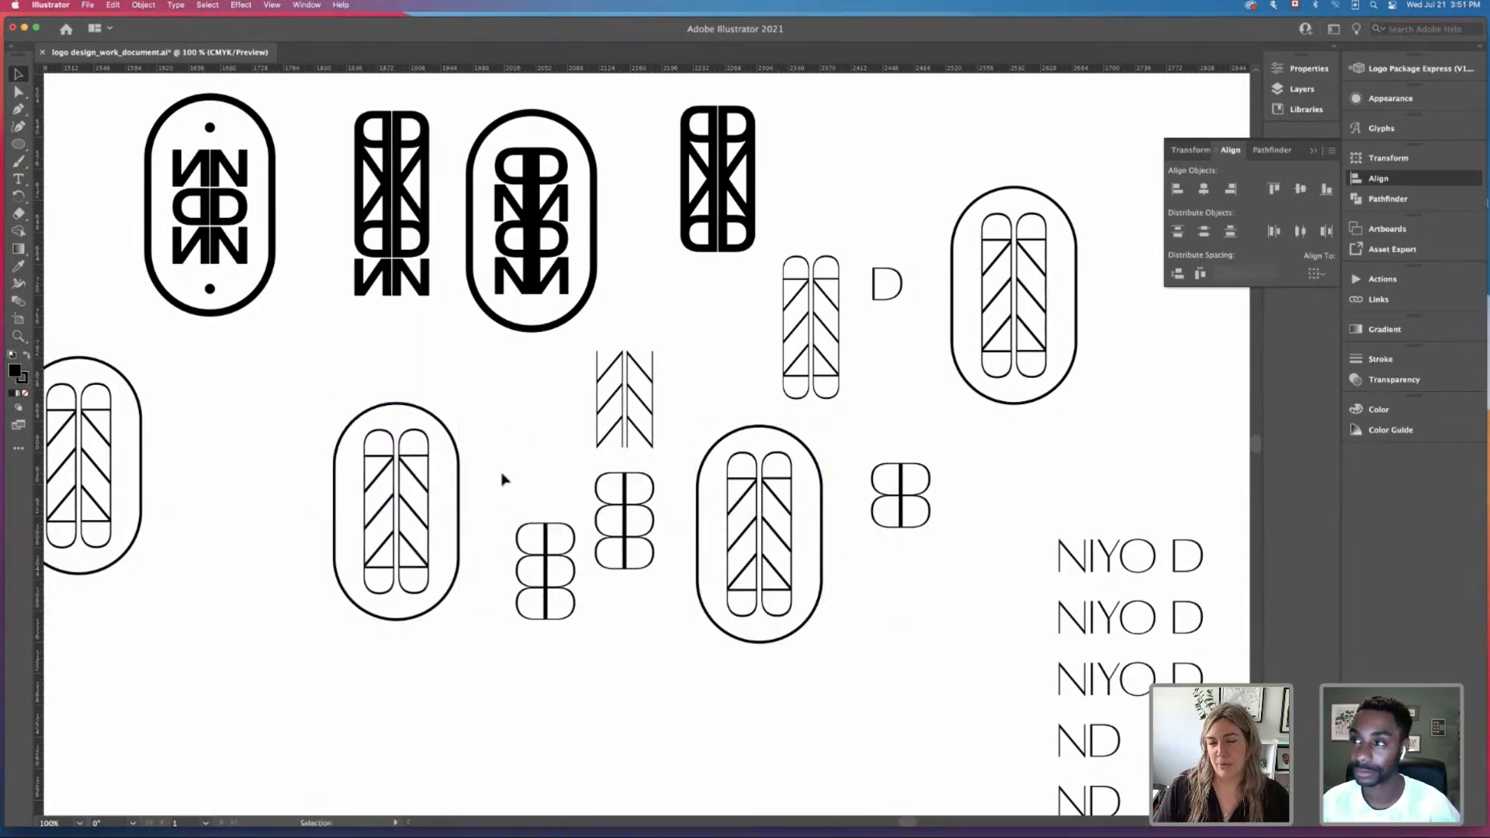
Step: Take the new badge copy apart by moving its pill outline and the right column's upper D cap to the left
click(396, 512)
click(501, 474)
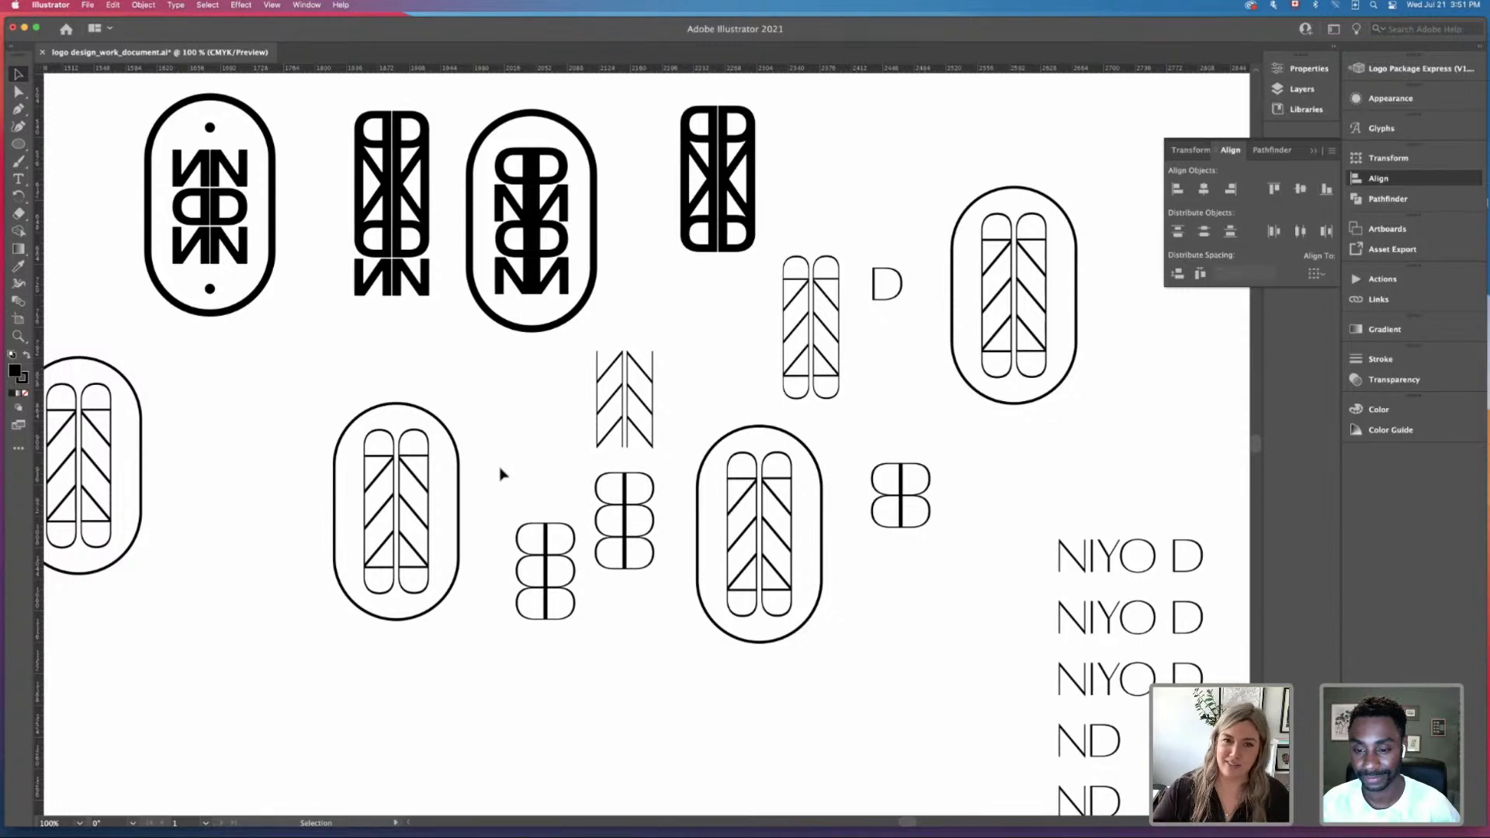
scroll(512, 426, down, 1)
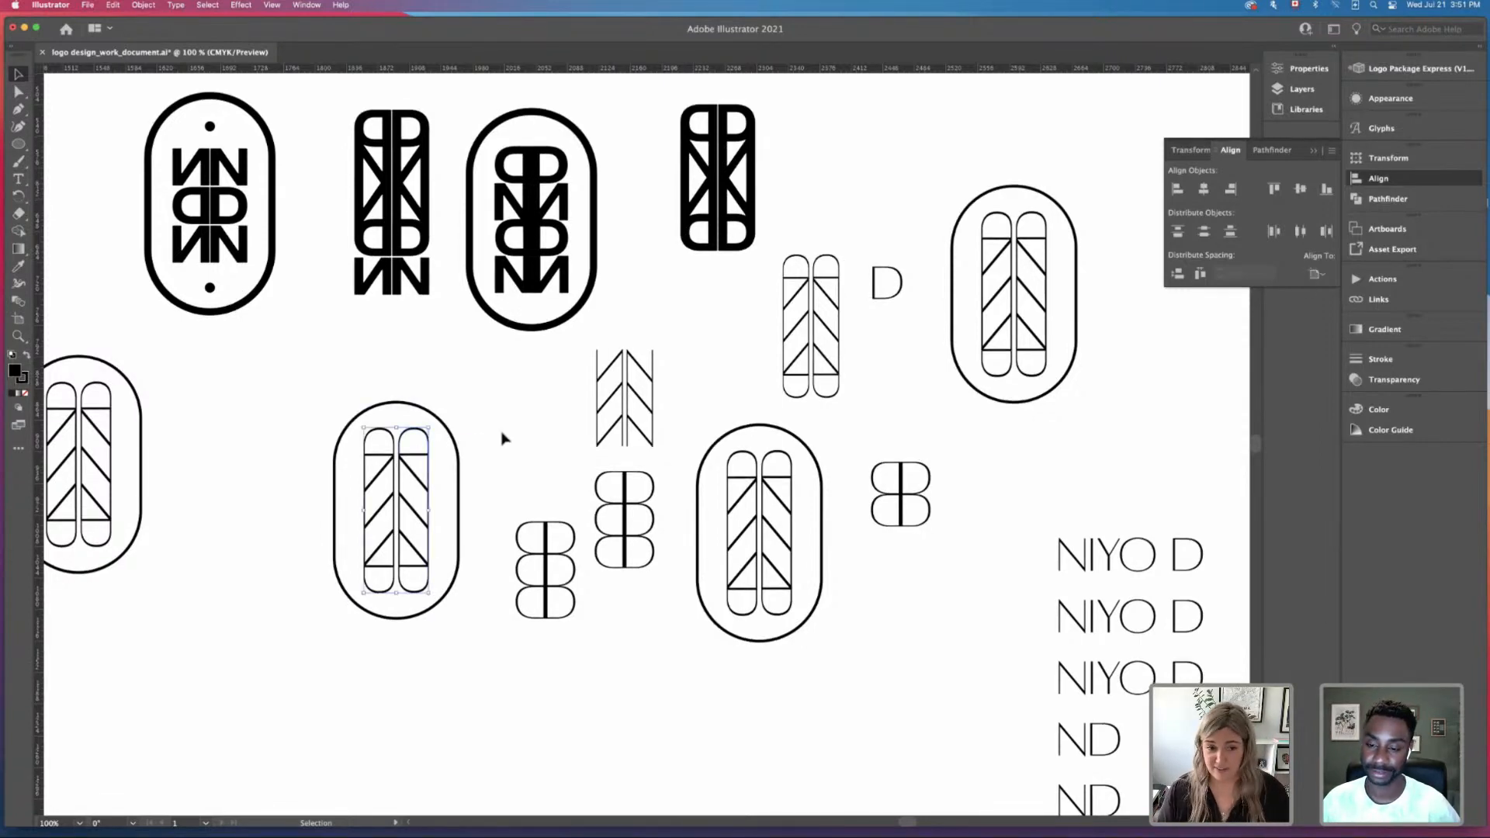
click(345, 486)
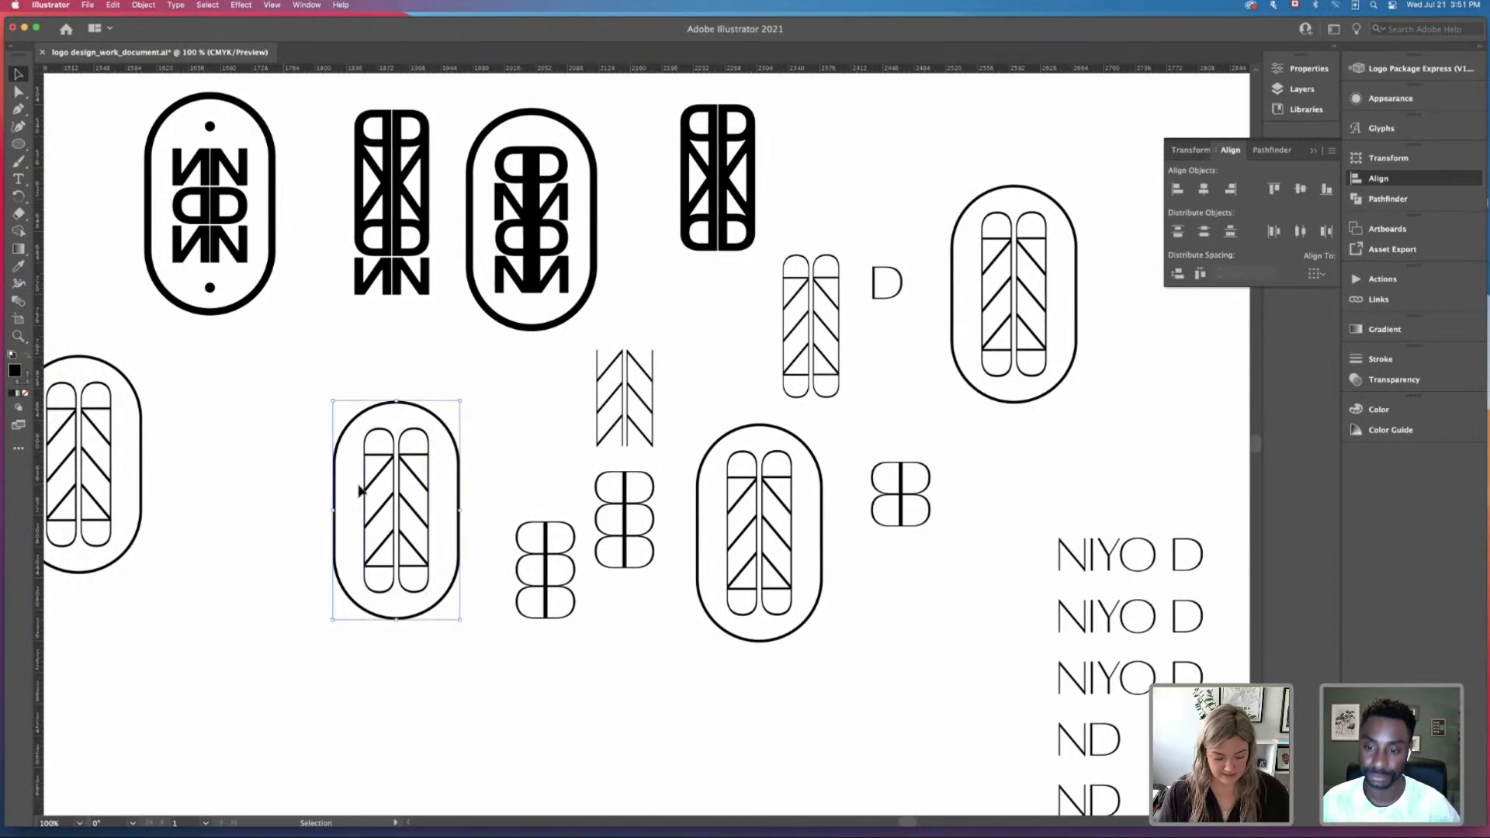
click(485, 432)
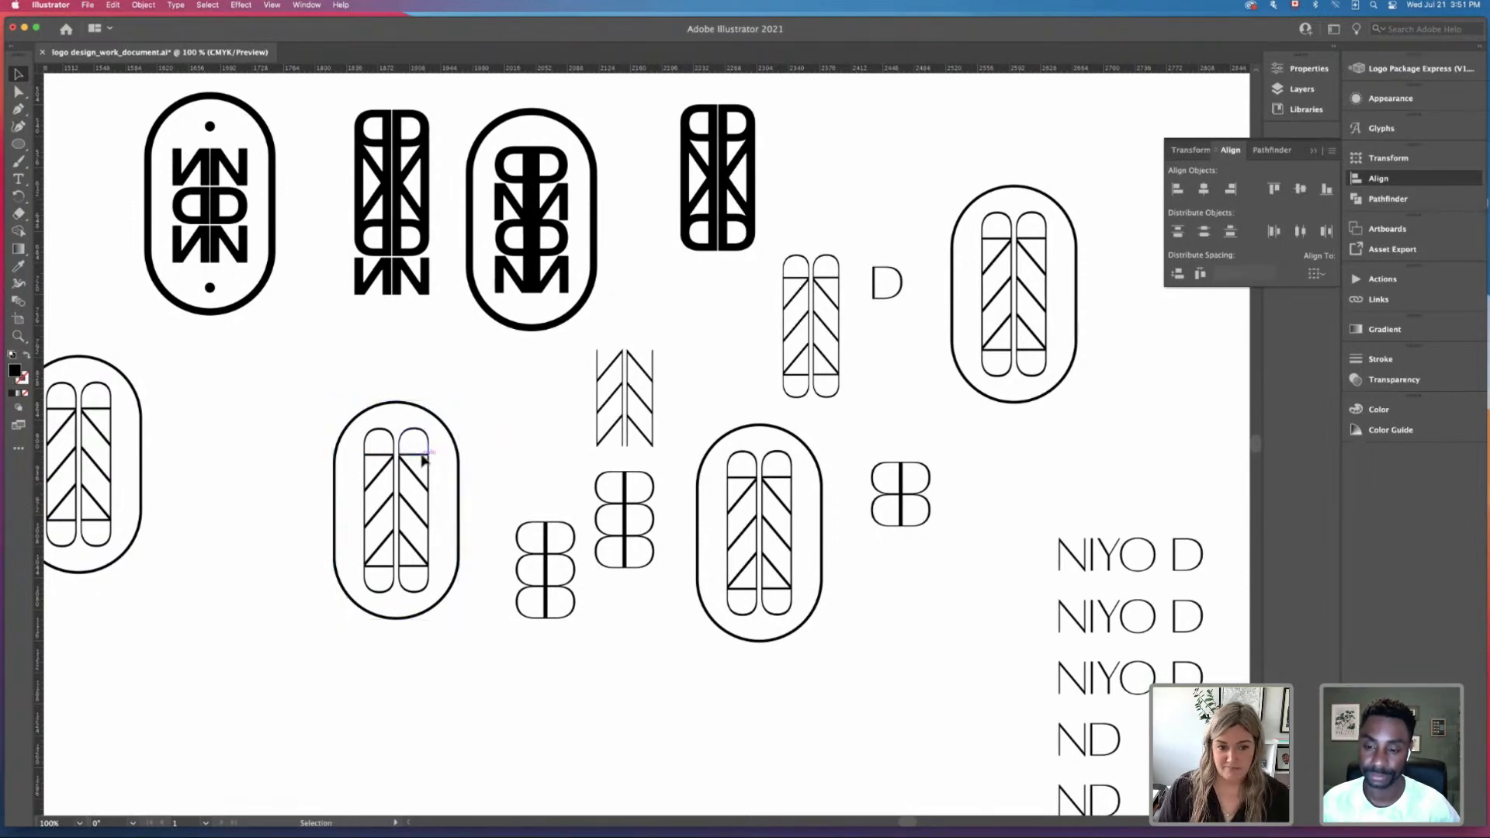
drag(421, 459, 313, 505)
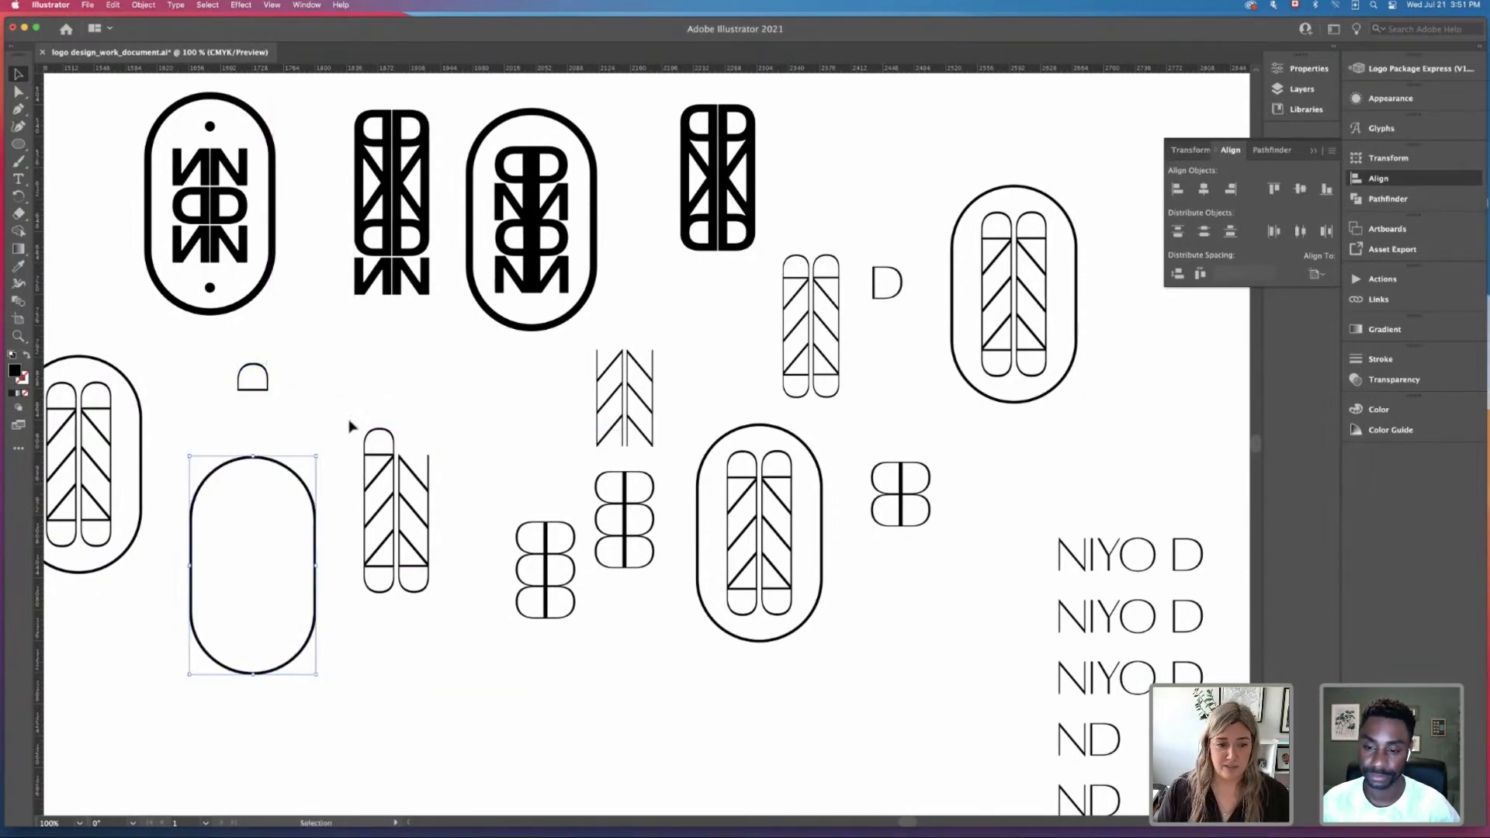
Step: Move the partly capped N columns up and place the empty pill outline beneath them
drag(349, 426, 422, 624)
drag(422, 525, 420, 445)
click(473, 496)
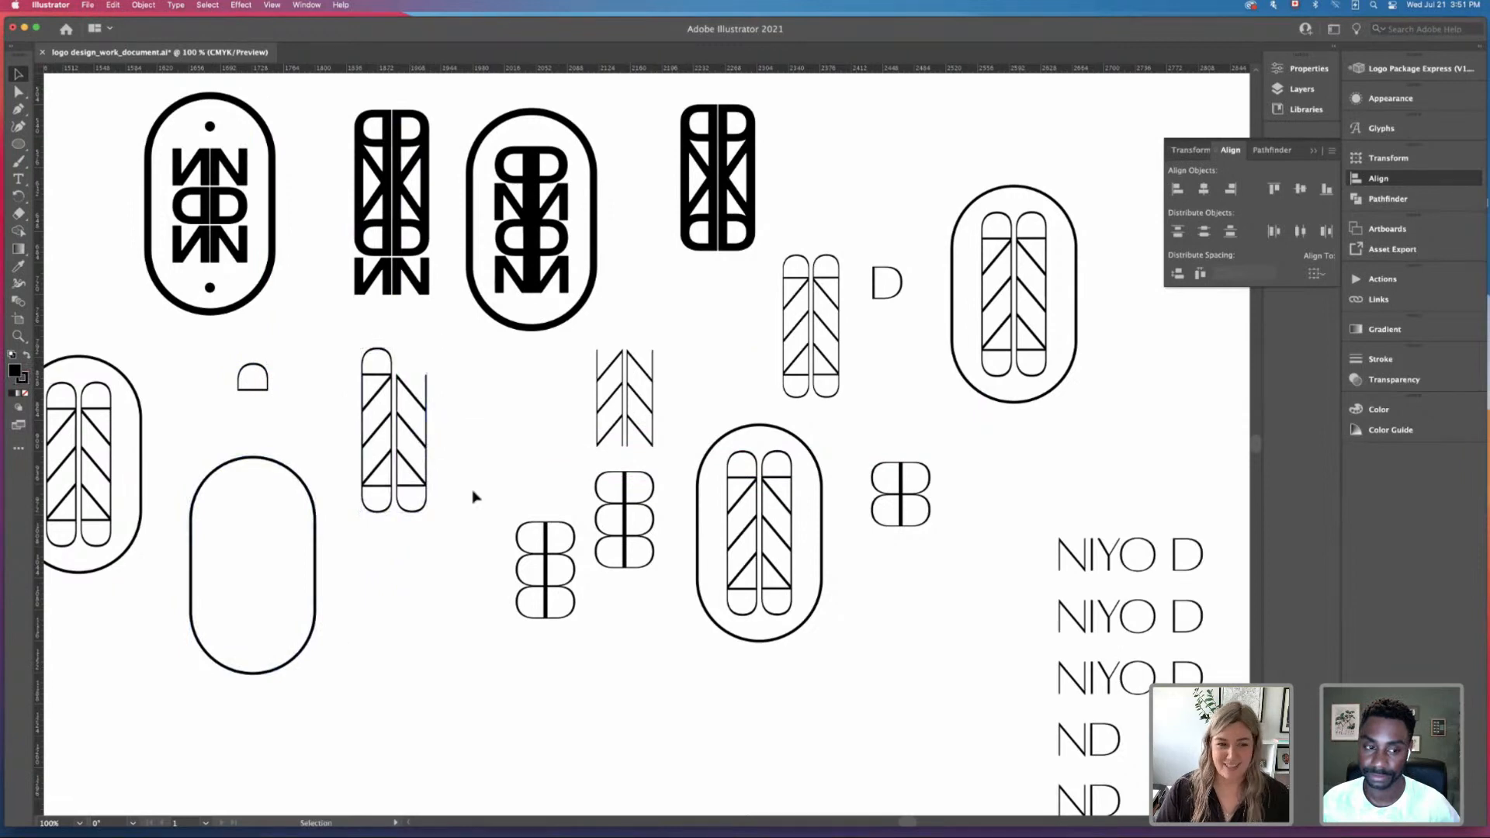
drag(304, 485, 487, 462)
click(487, 501)
key(space)
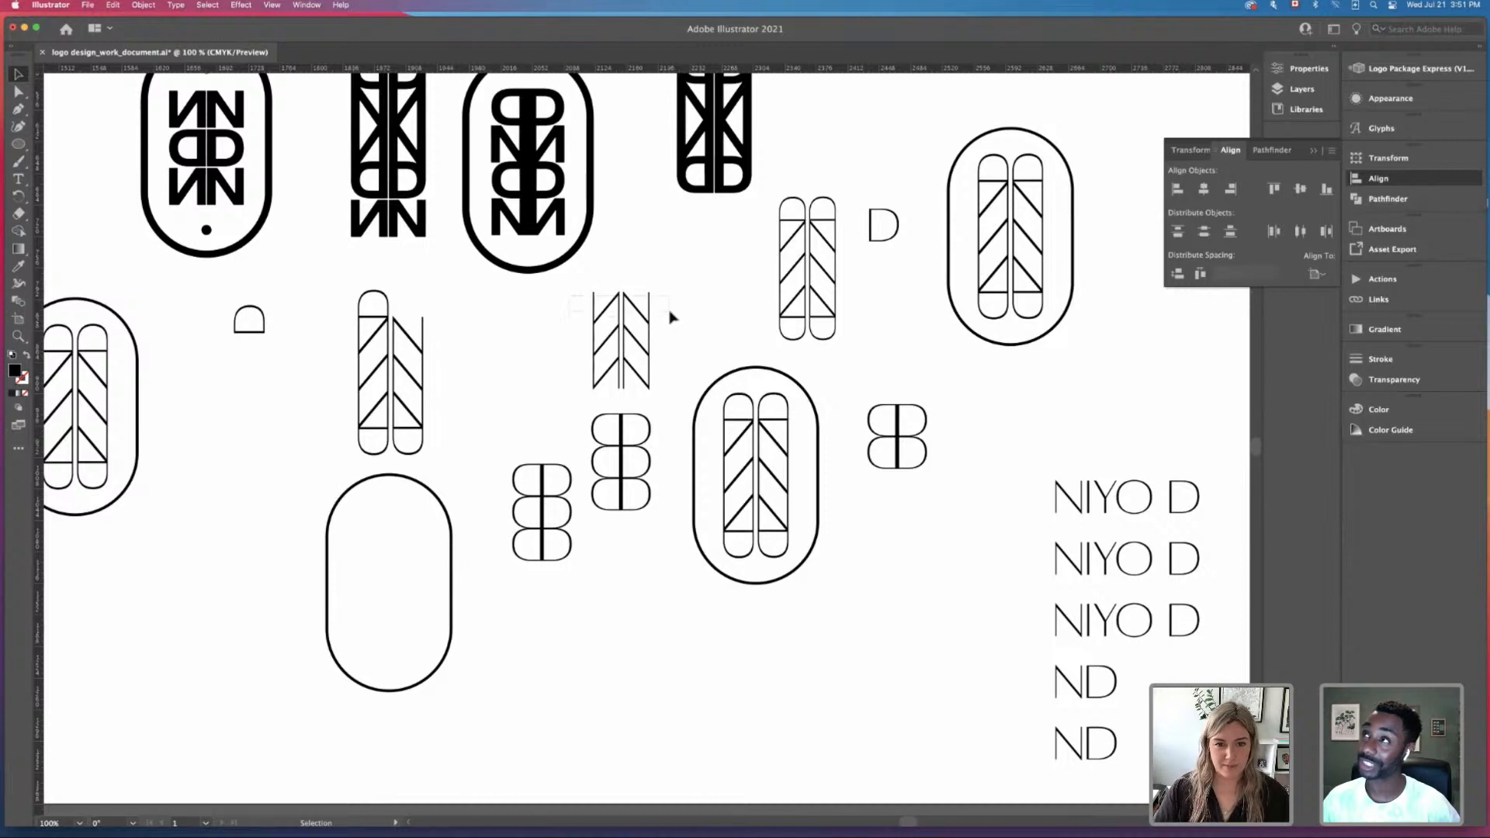
Step: Duplicate the stack of mirrored N pairs, ungroup the copy and place a single N pair below the left triple D stack
click(646, 314)
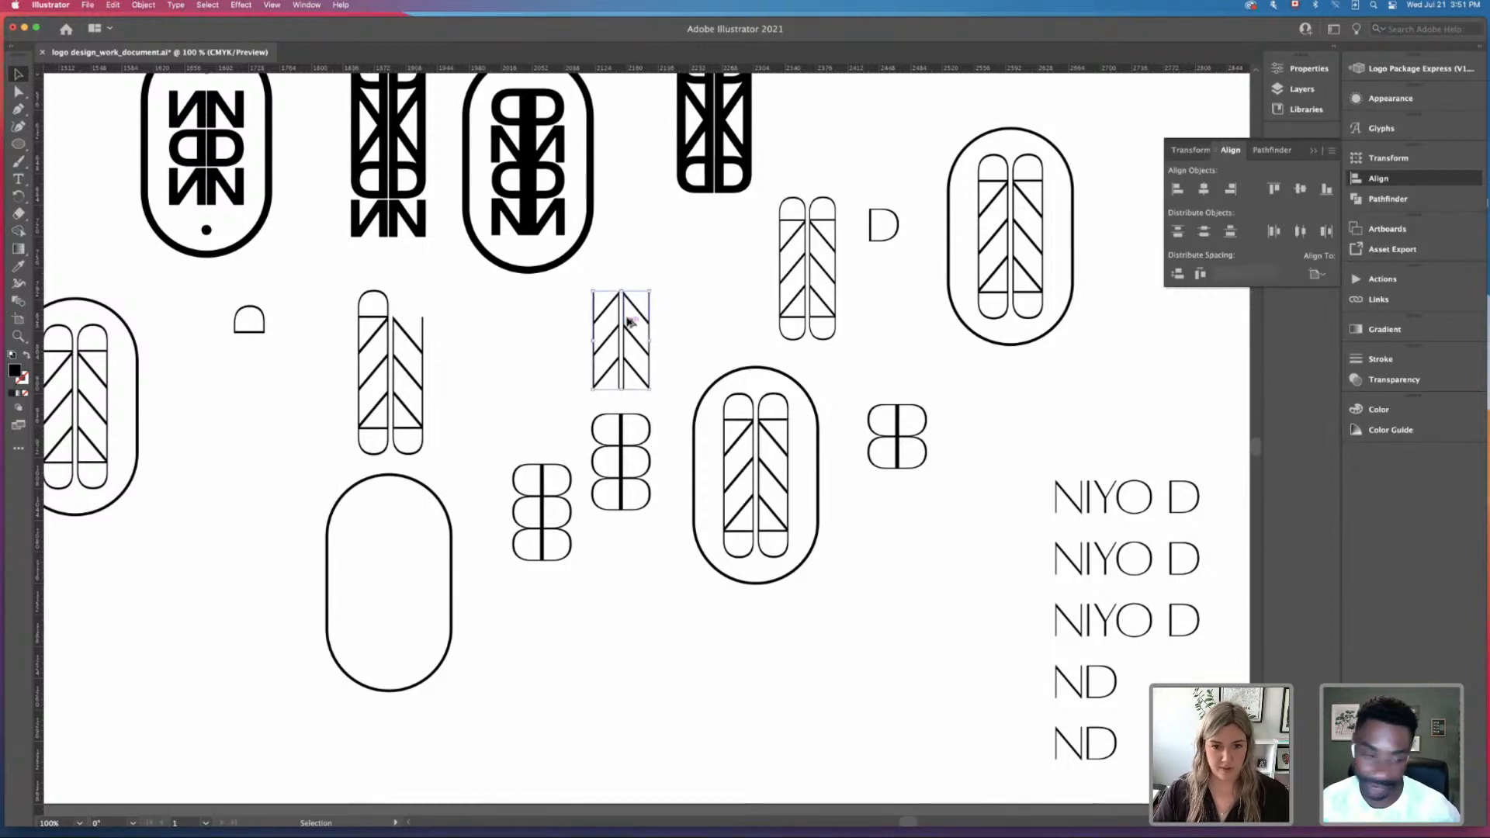
drag(640, 305, 495, 625)
key(shift+super+g)
click(582, 305)
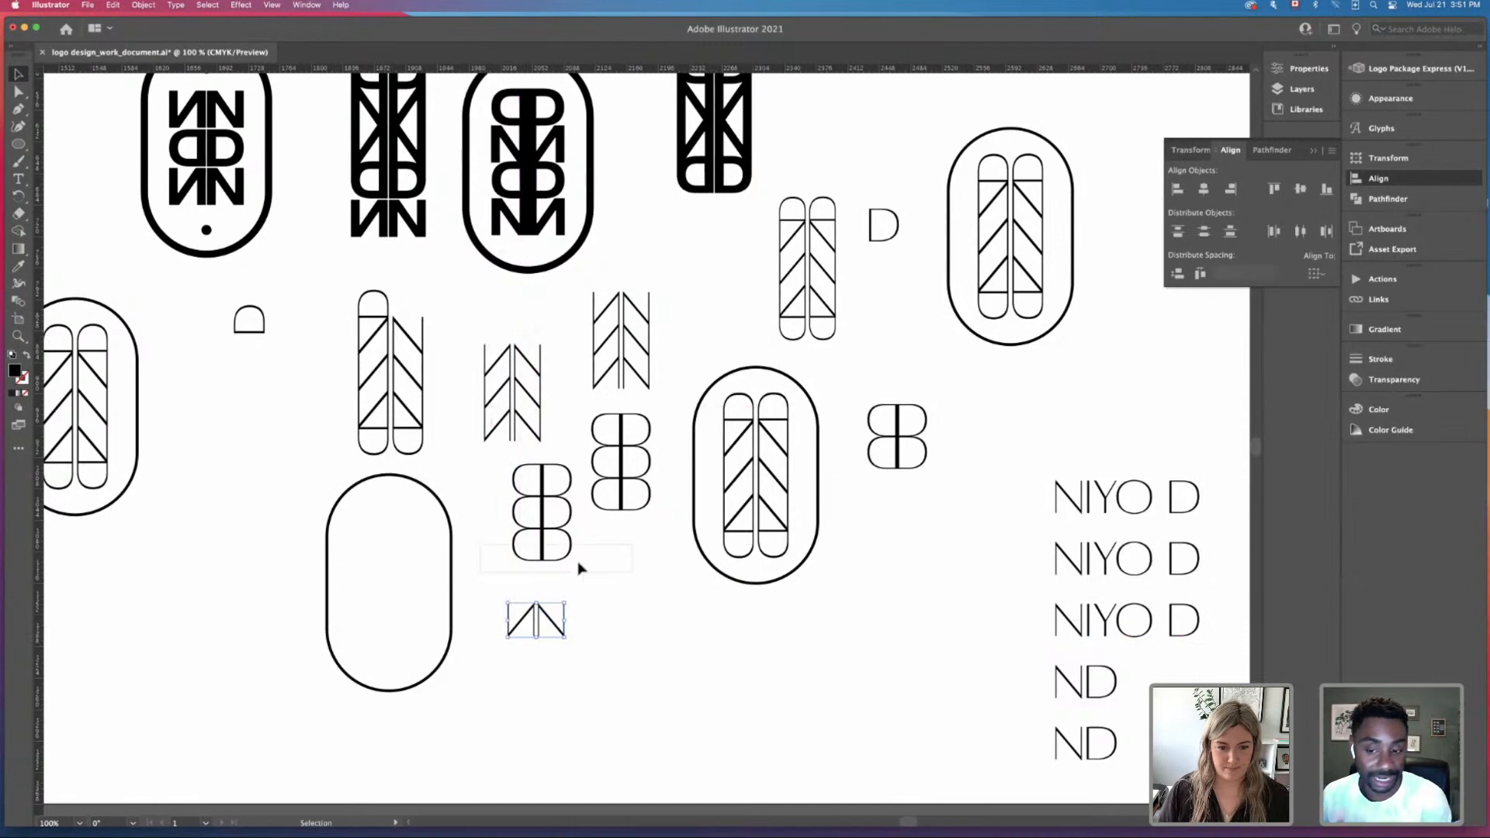
Step: Duplicate the left triple D stack to the right of the single mirrored N pair and ungroup the copy
click(546, 553)
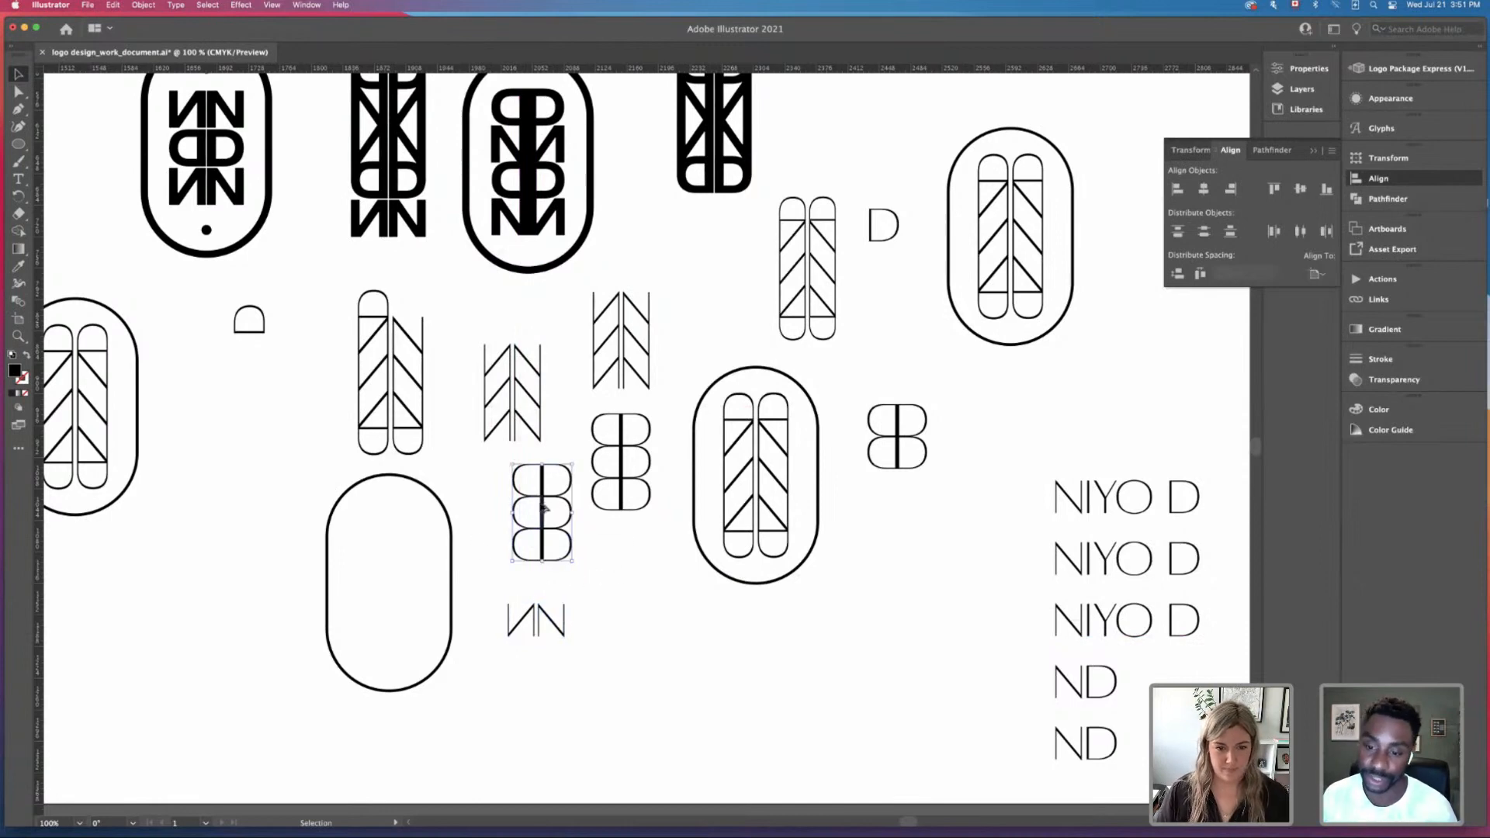
drag(547, 508, 656, 611)
click(768, 677)
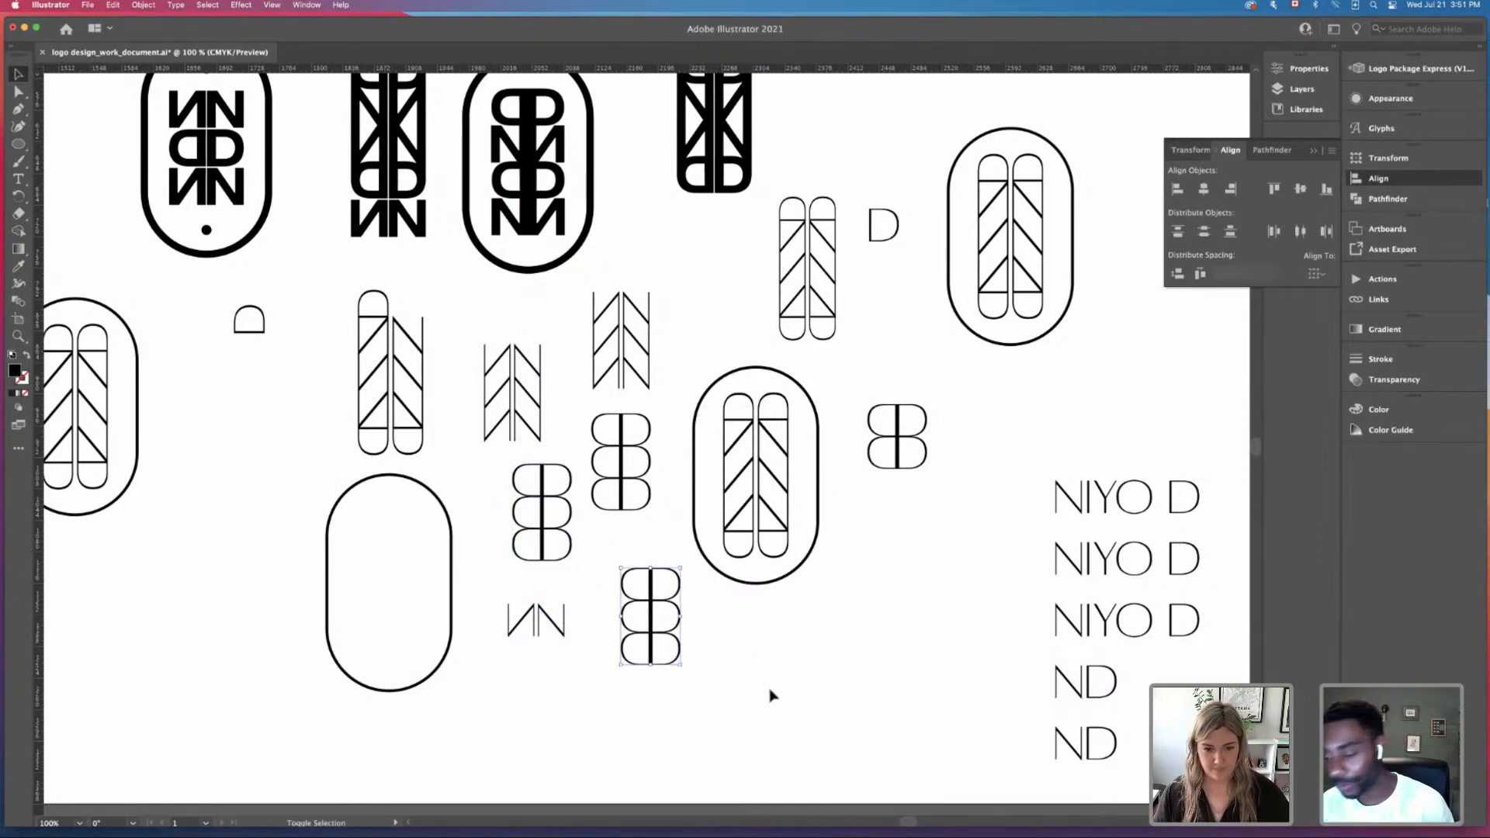
click(633, 650)
key(super+shift+g)
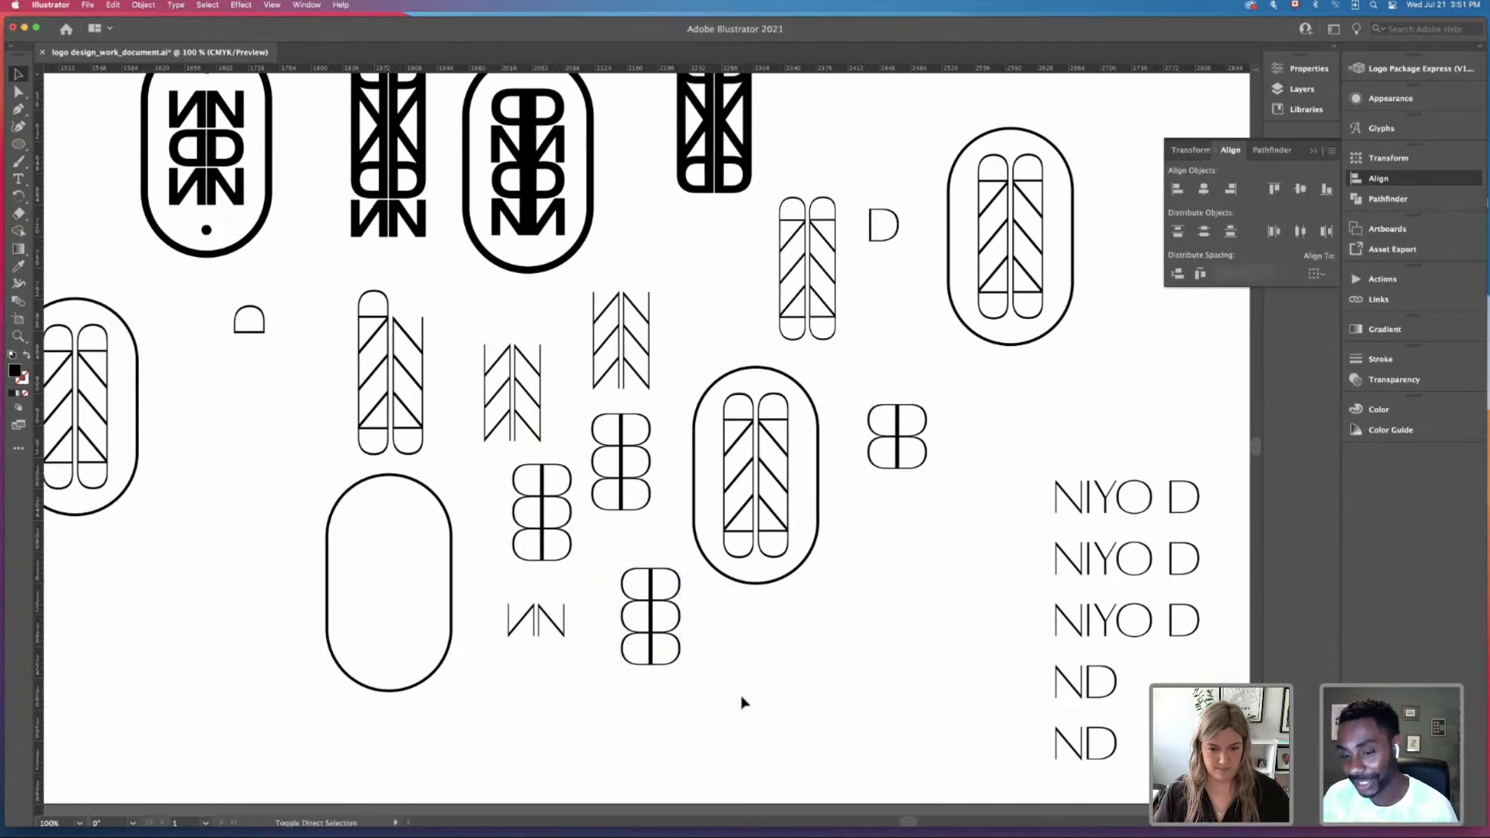
click(742, 702)
Step: Move one mirrored D pair out of the new triple stack and place it above the single mirrored N pair
drag(652, 650, 553, 635)
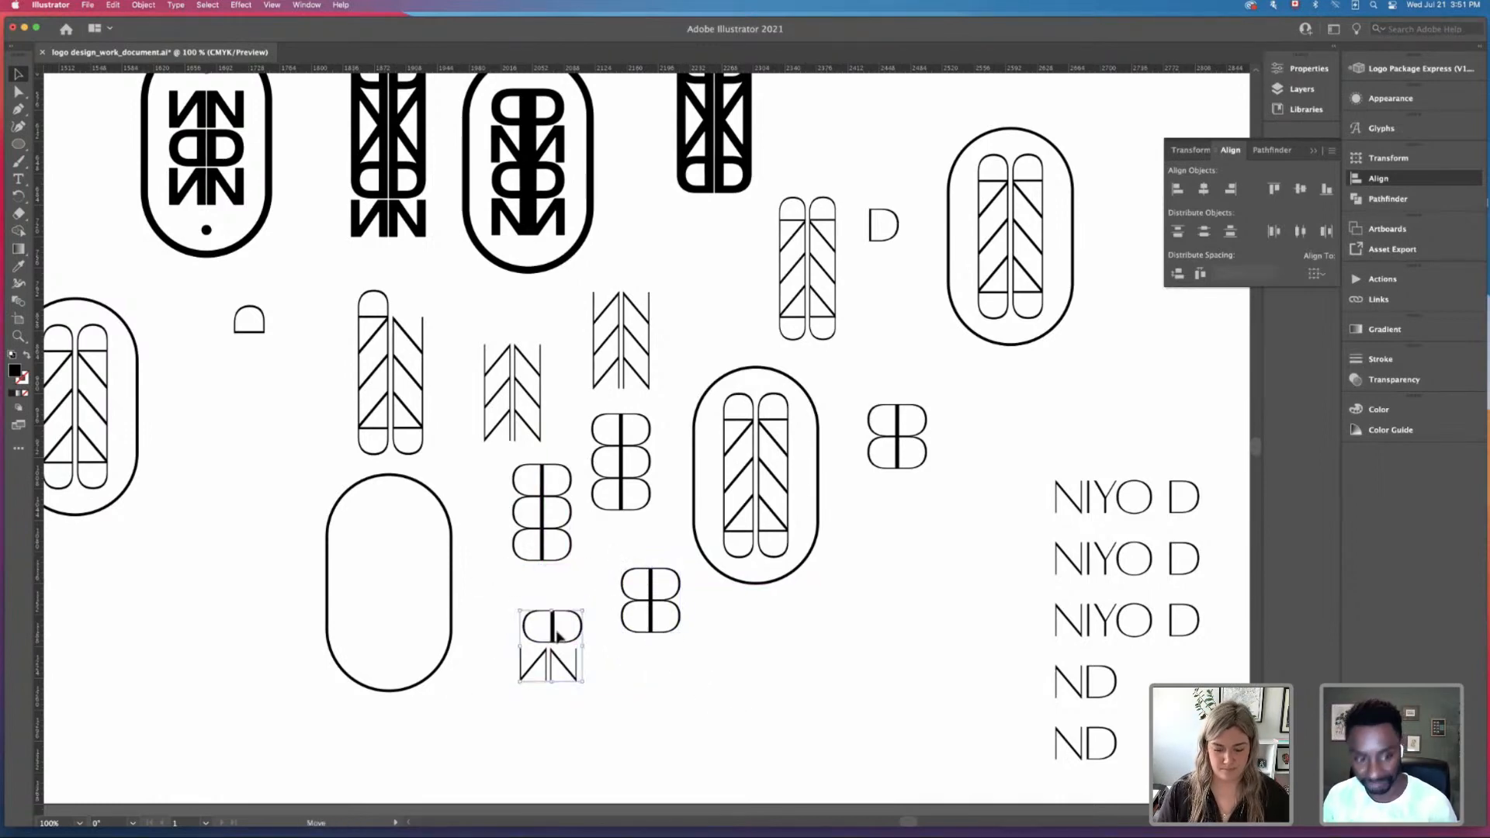
key(super+equal)
key(super+equal)
key(super+equal)
drag(648, 626, 624, 600)
scroll(783, 639, right, 1)
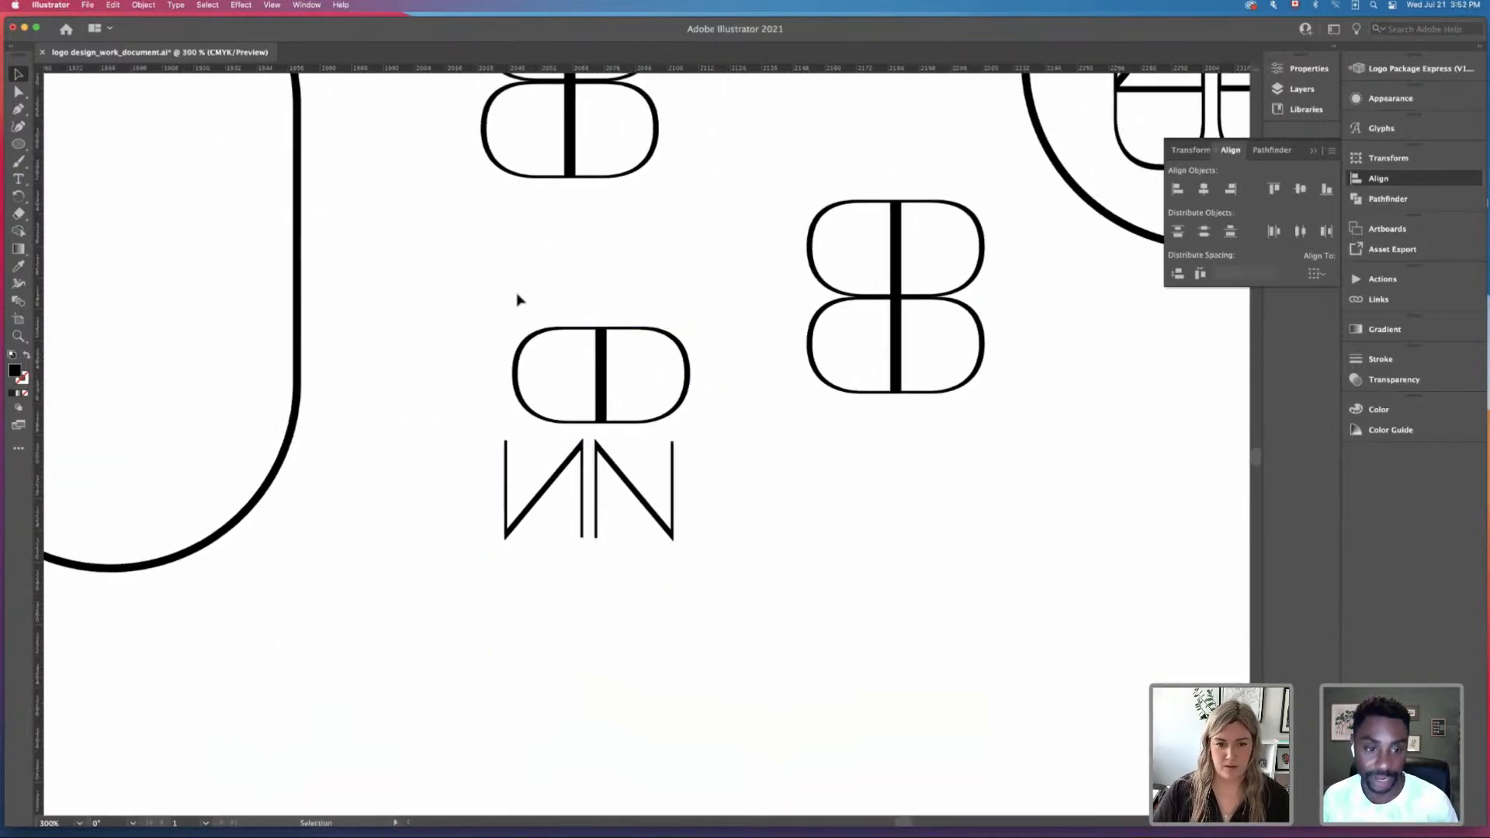
Step: Separate the two halves of the D pair over the N stems and align their vertical centres
drag(515, 299, 590, 394)
click(721, 396)
drag(677, 378, 683, 394)
click(730, 458)
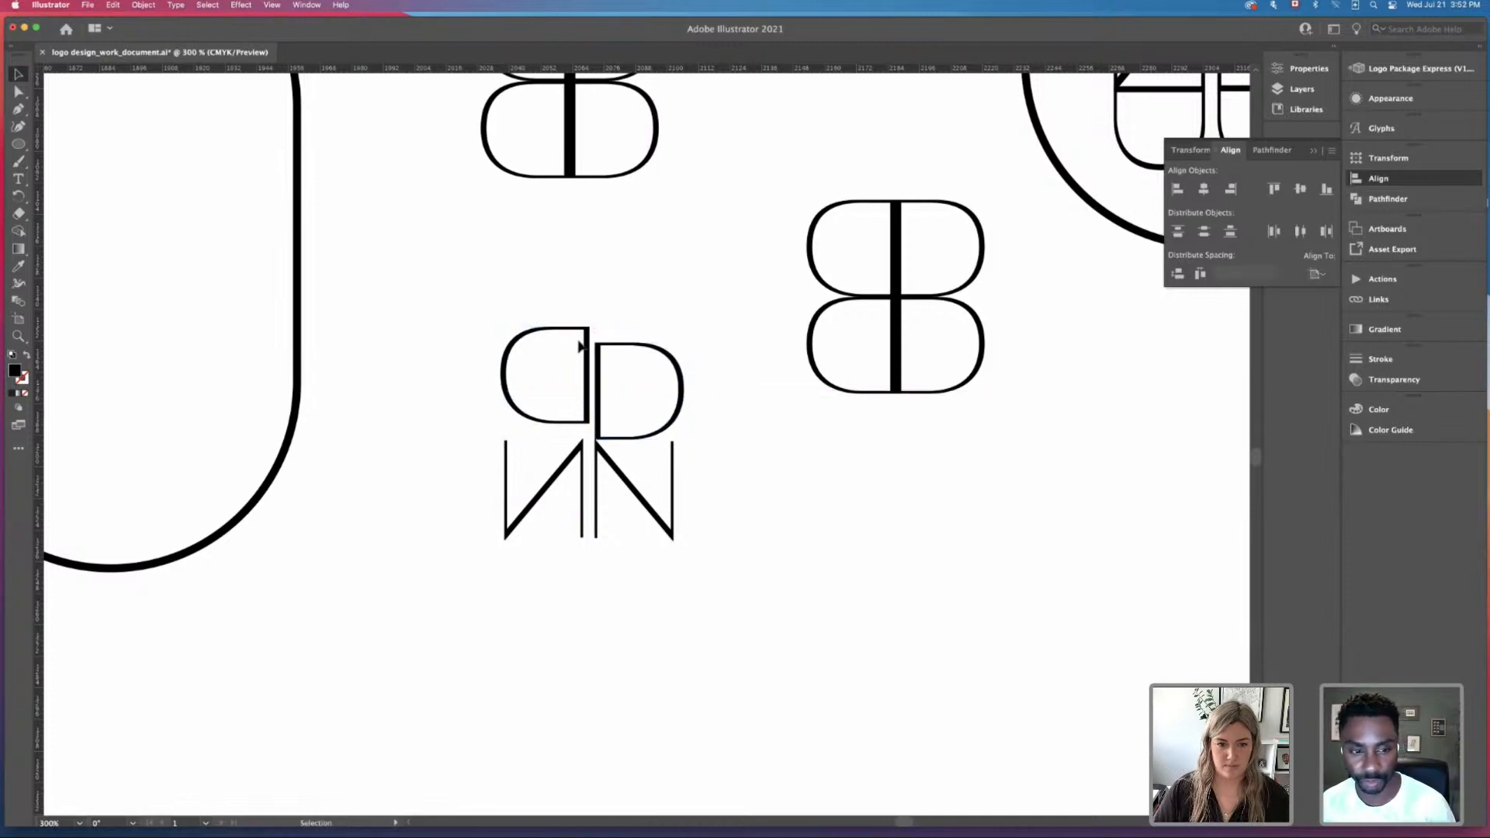
drag(587, 336, 663, 411)
click(1301, 190)
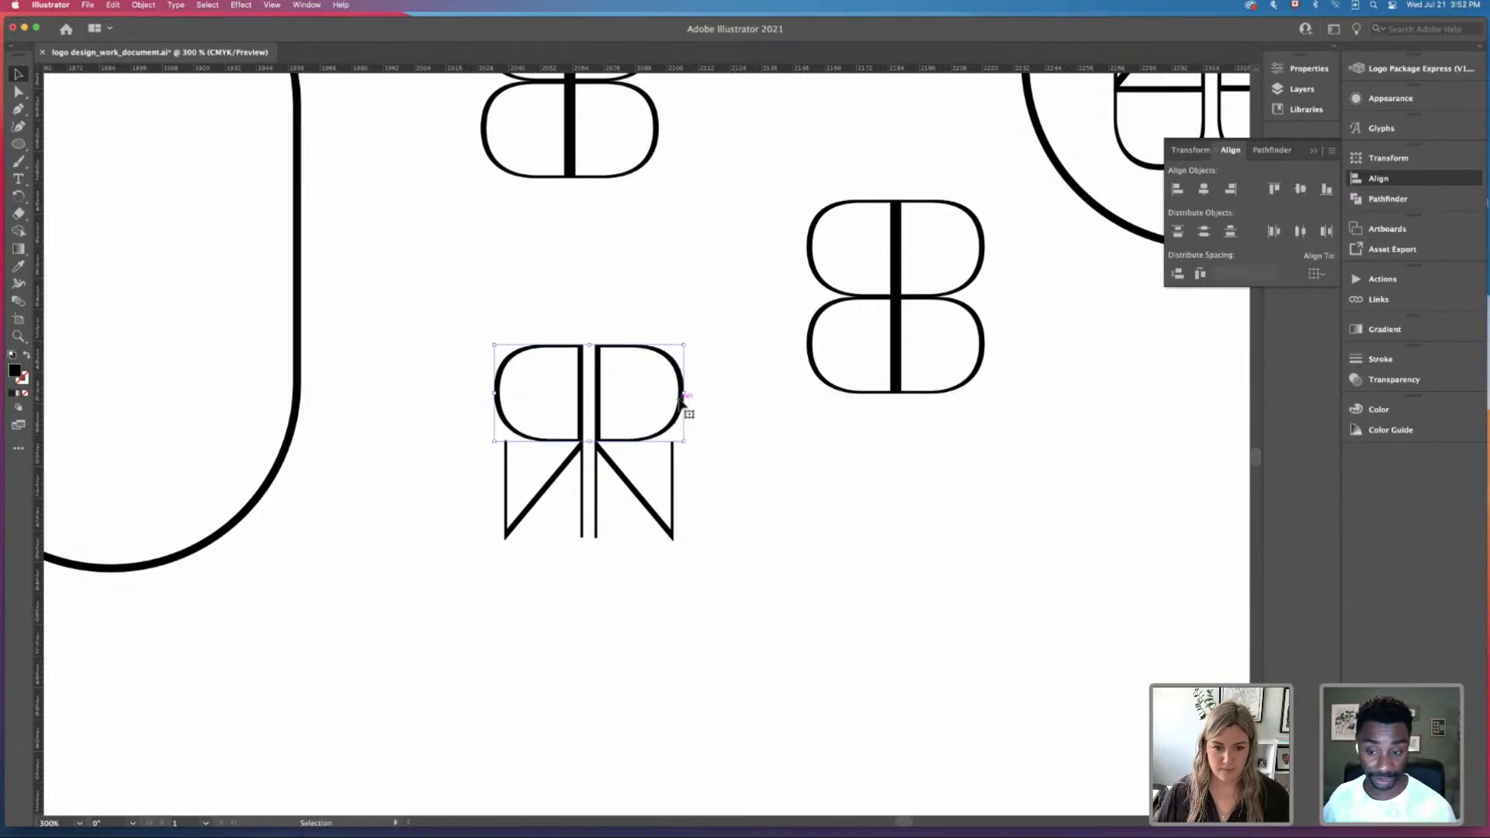
click(799, 562)
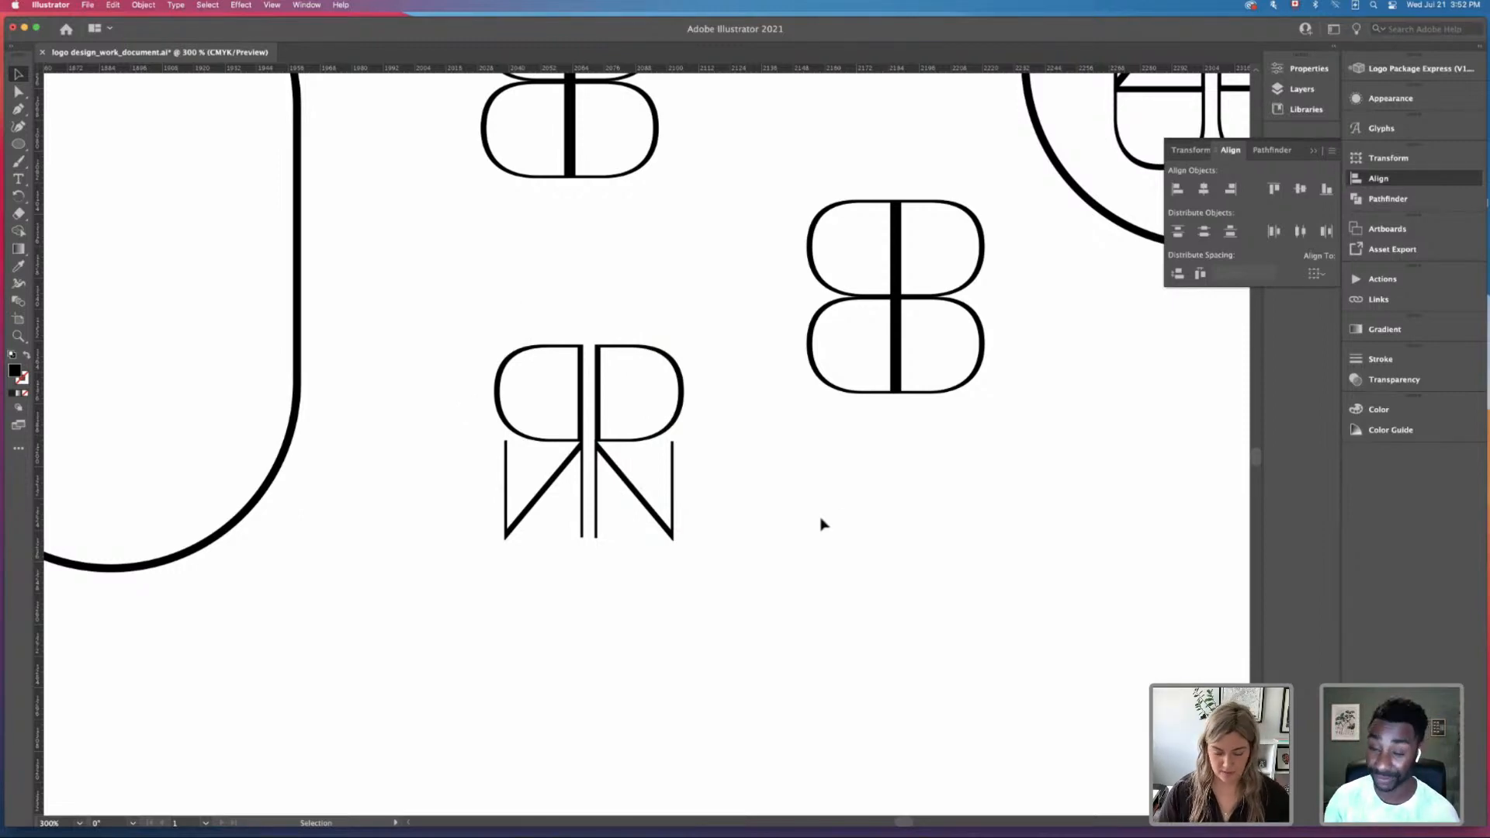
Step: Duplicate the combined D and N block below the original and reflect the copy upside down
drag(501, 292, 698, 588)
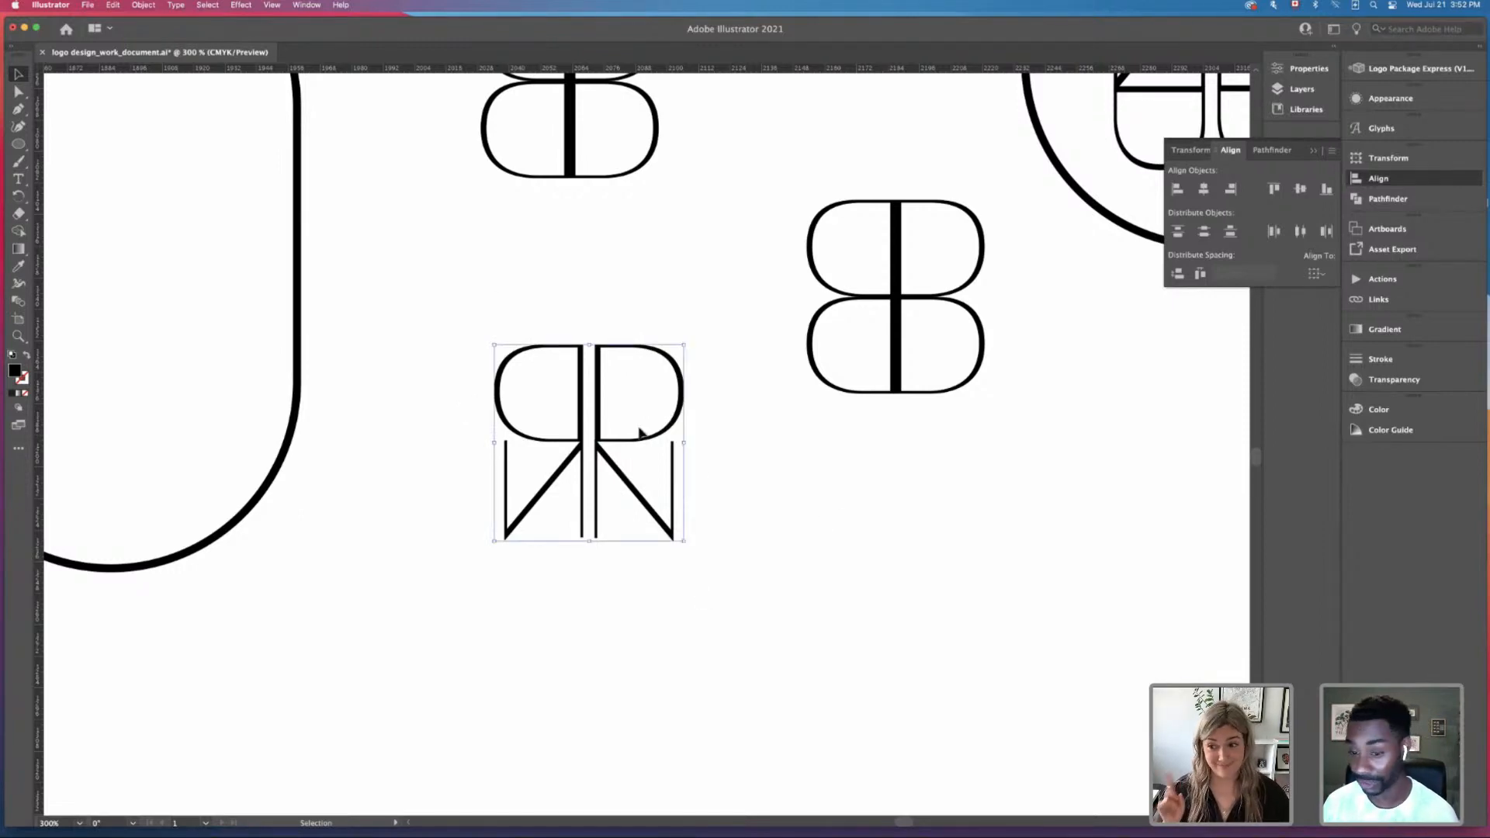
drag(608, 356, 863, 552)
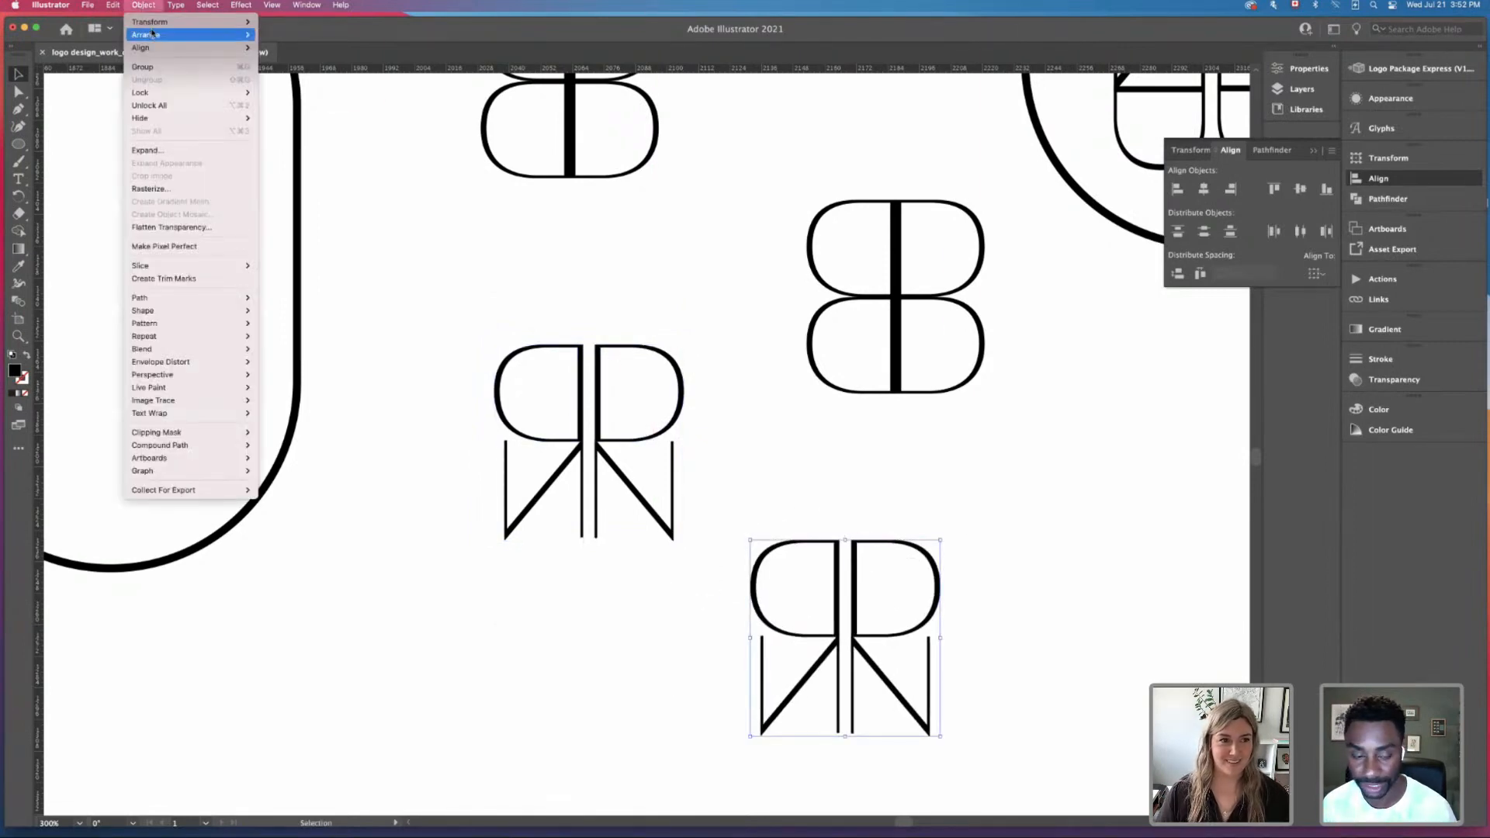
mouse_move(163, 22)
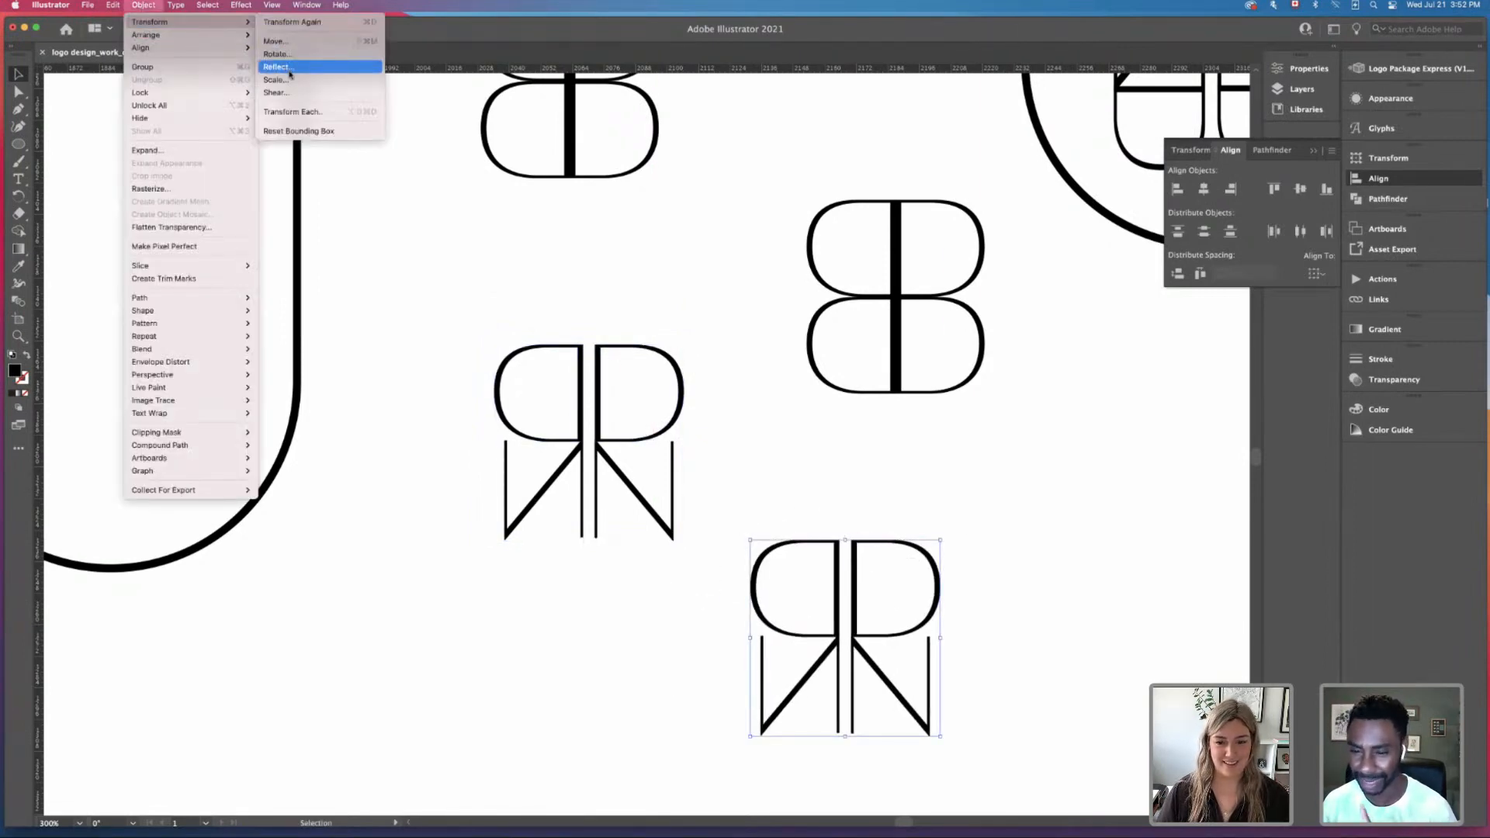
click(276, 66)
click(823, 500)
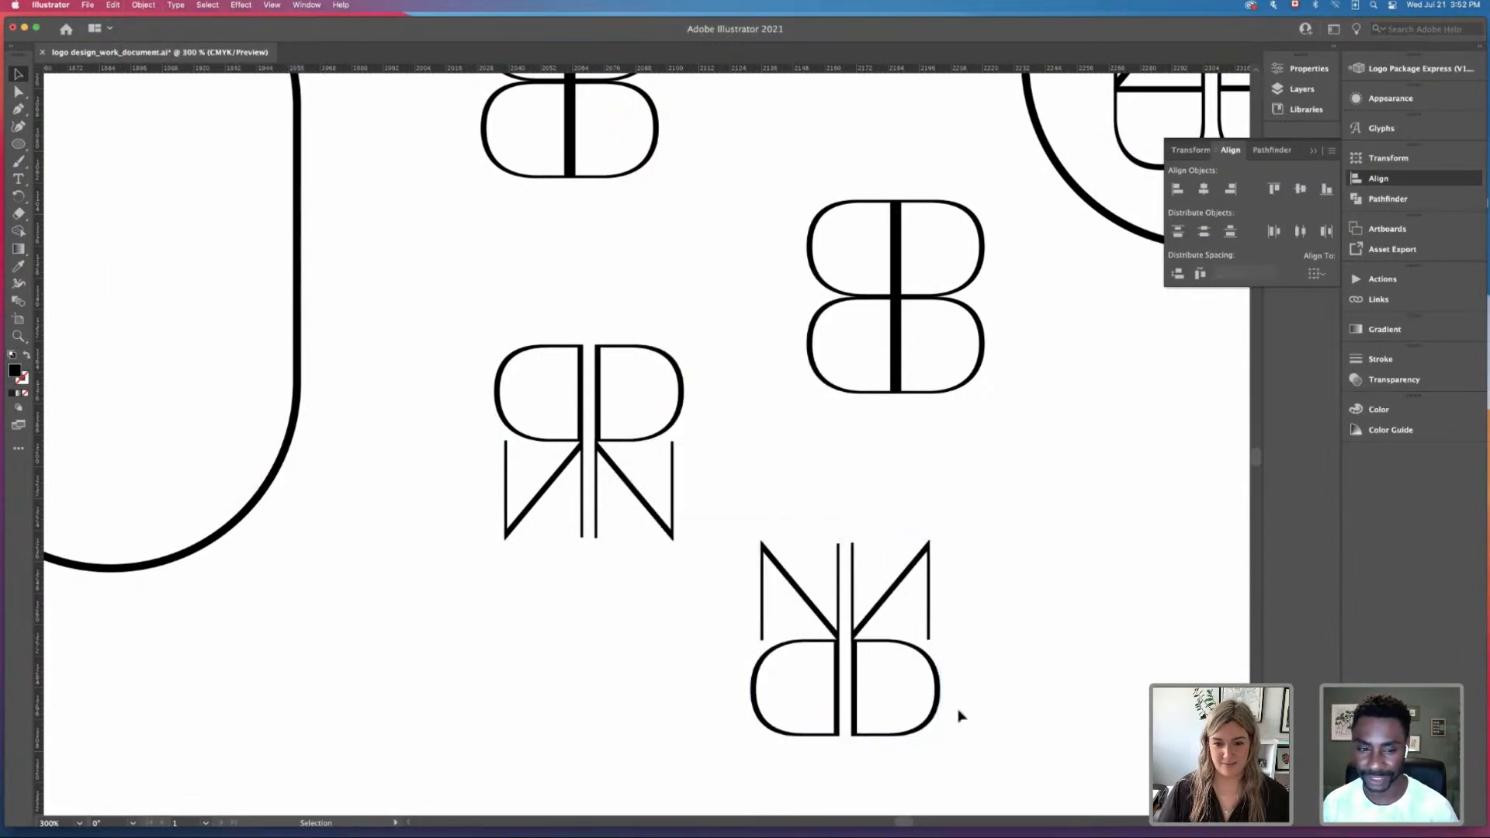
Step: Stack the flipped block on the original so their D pairs meet, and place the emblem below the left triple D stack
key(super+minus)
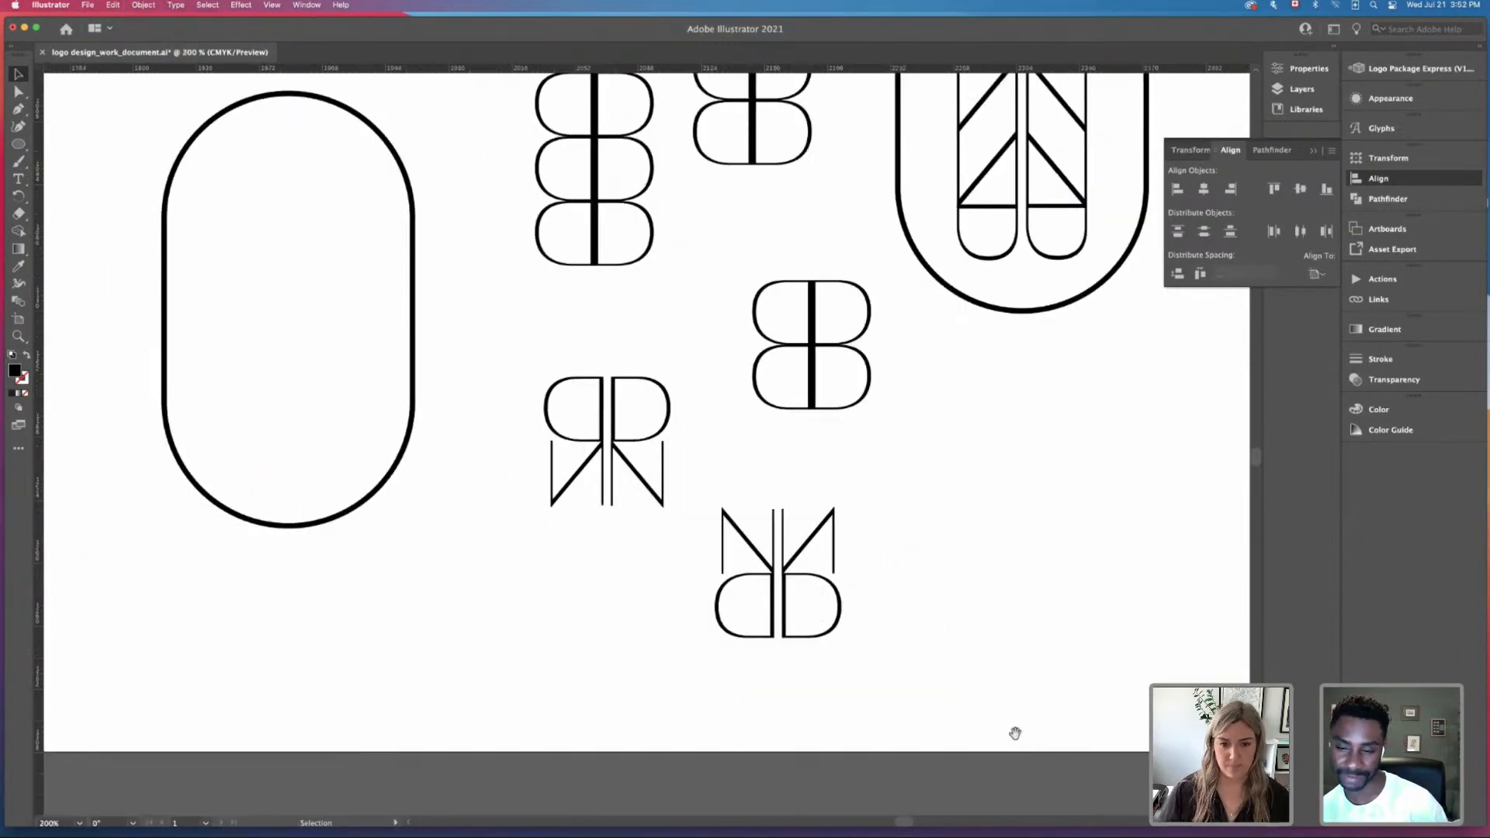
drag(1015, 733, 1008, 733)
drag(978, 662, 1003, 739)
drag(741, 558, 898, 778)
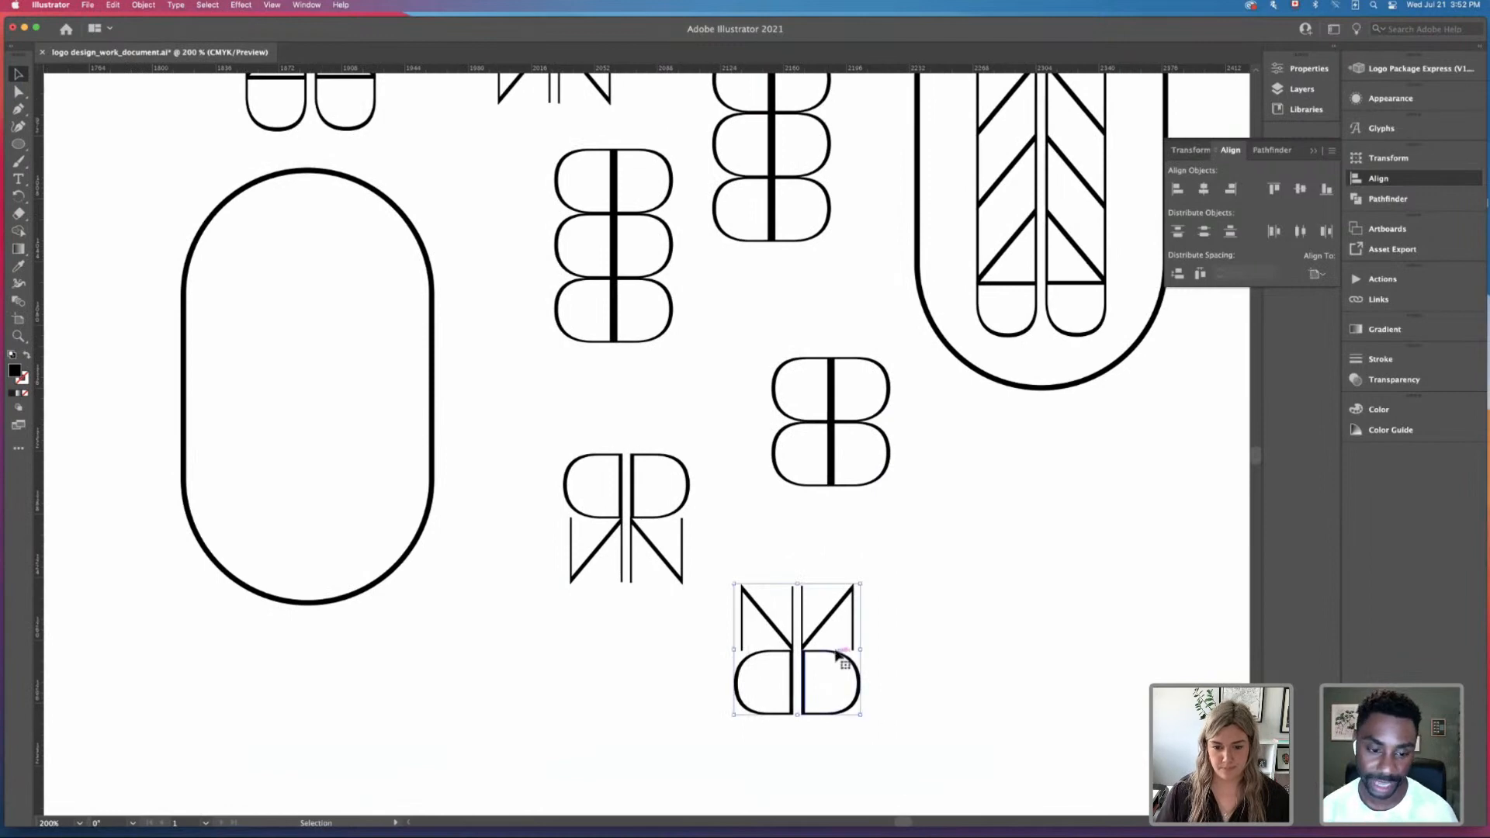
drag(837, 654, 665, 399)
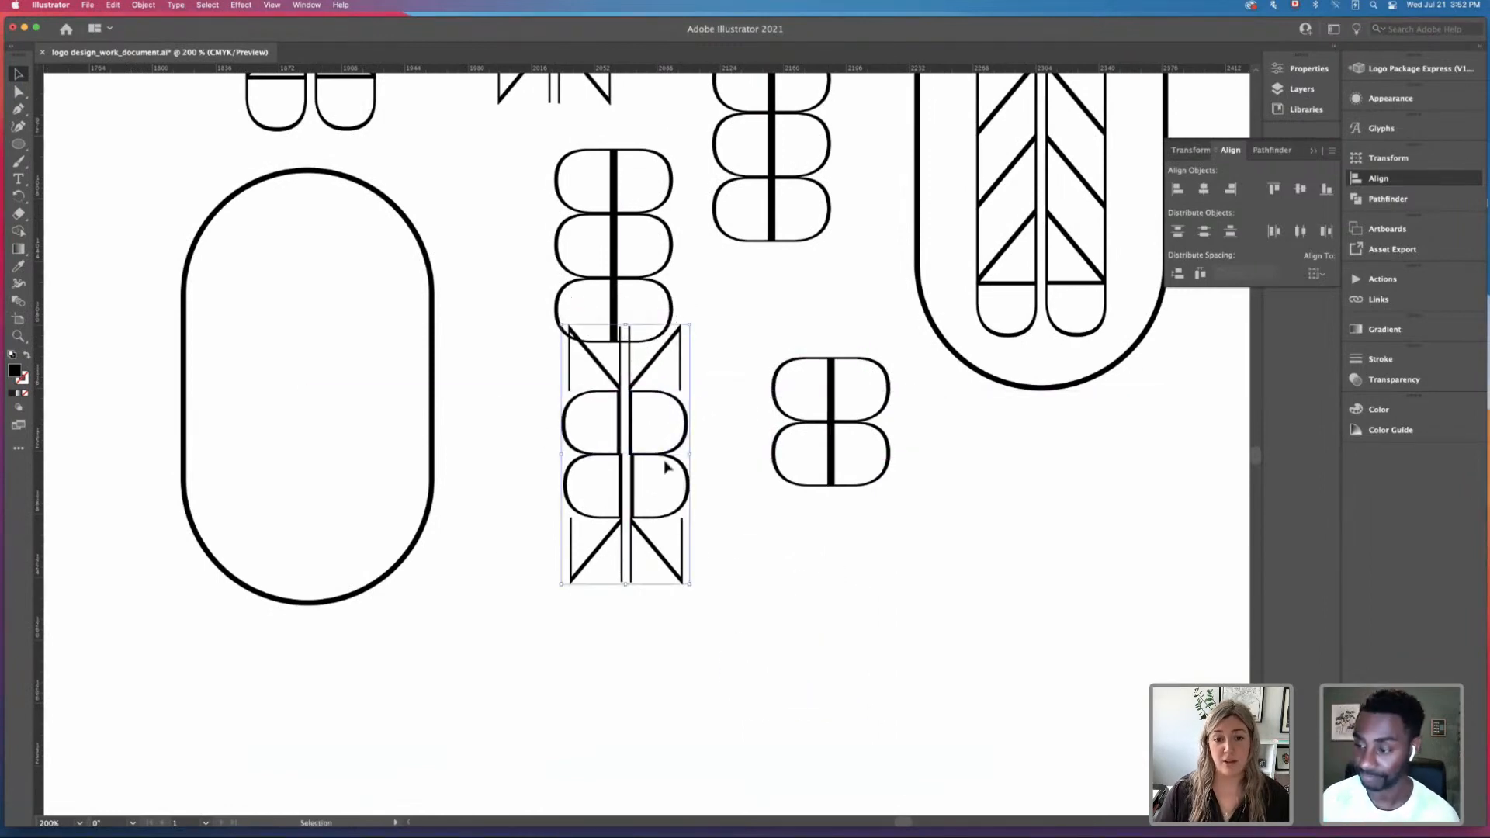
drag(665, 464, 652, 547)
Step: Line up the emblem's flipped upper half with the stems and D curves of the lower half
drag(749, 527, 557, 430)
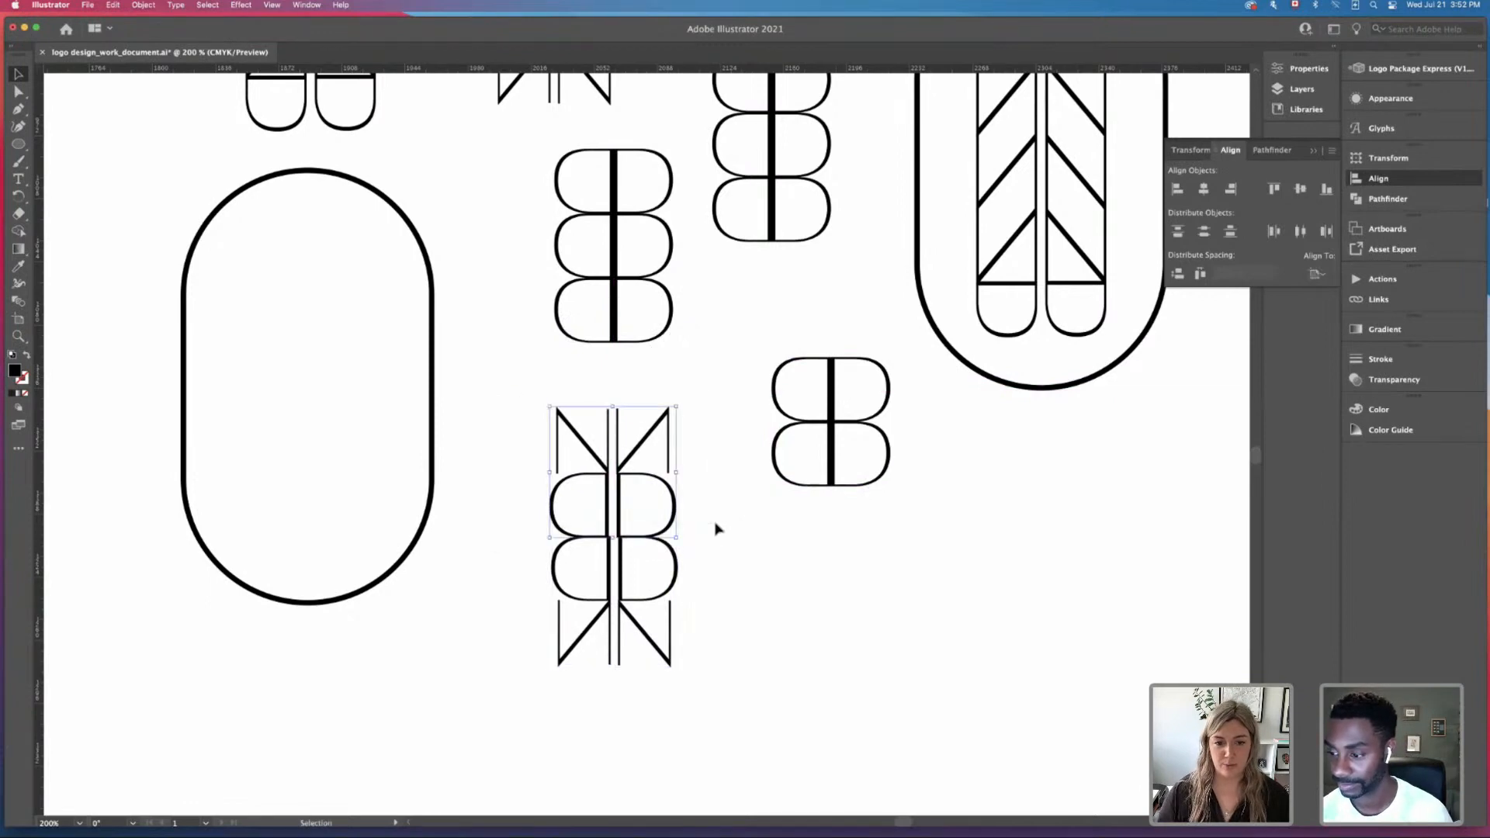
key(super+equal)
key(super+equal)
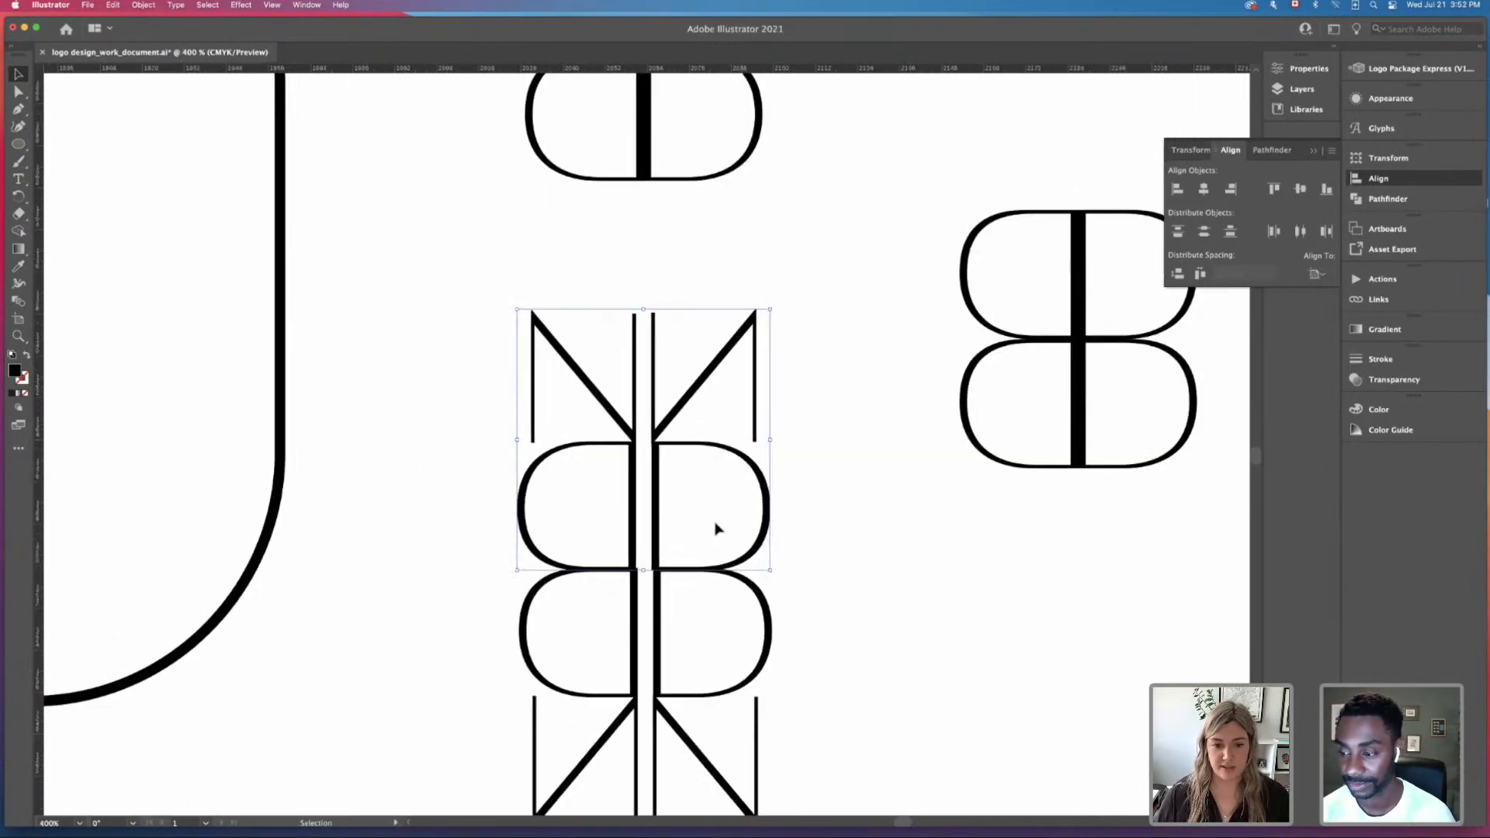
key(super+equal)
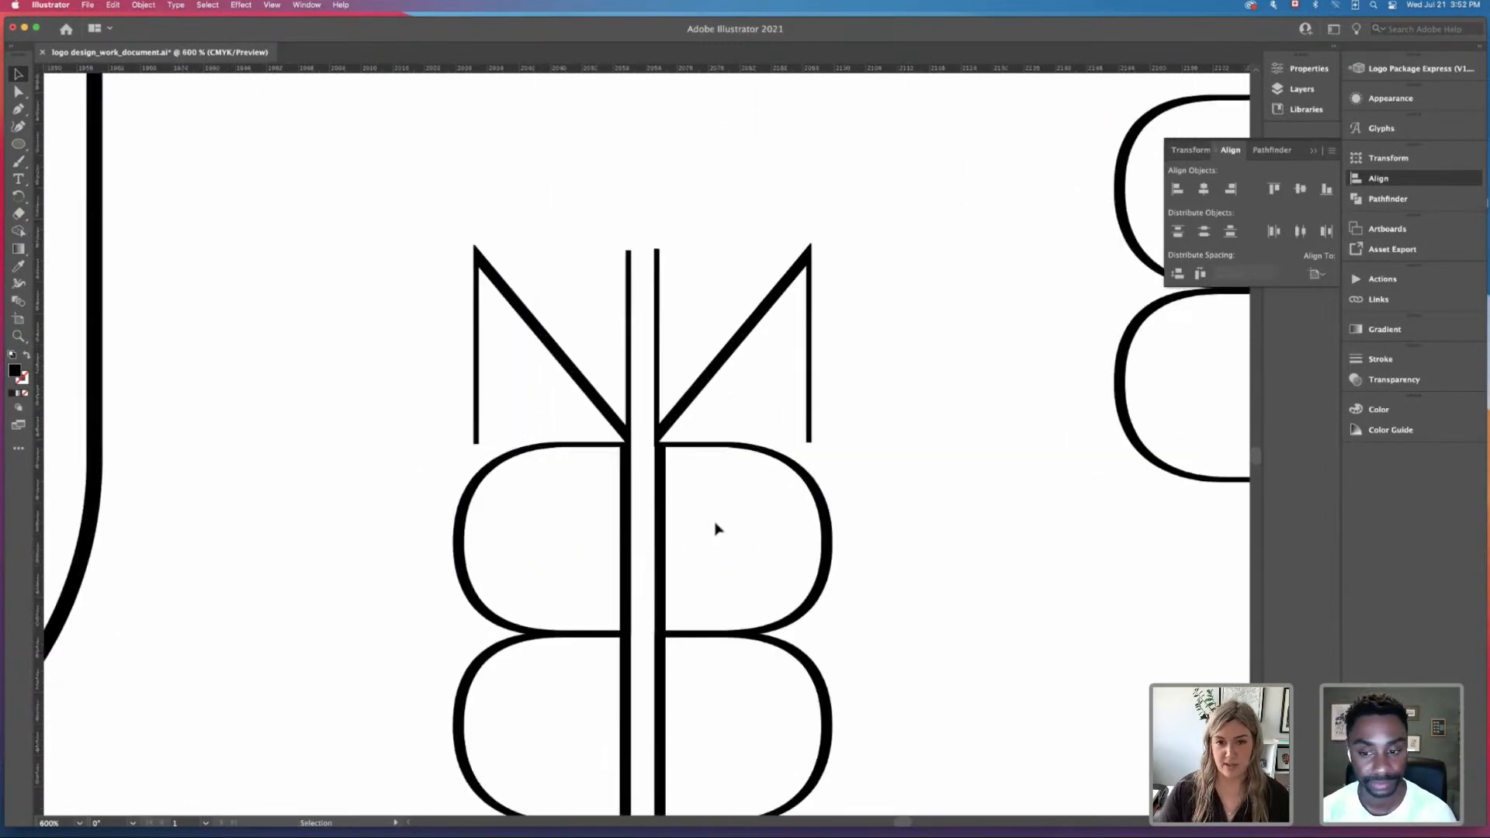
click(971, 571)
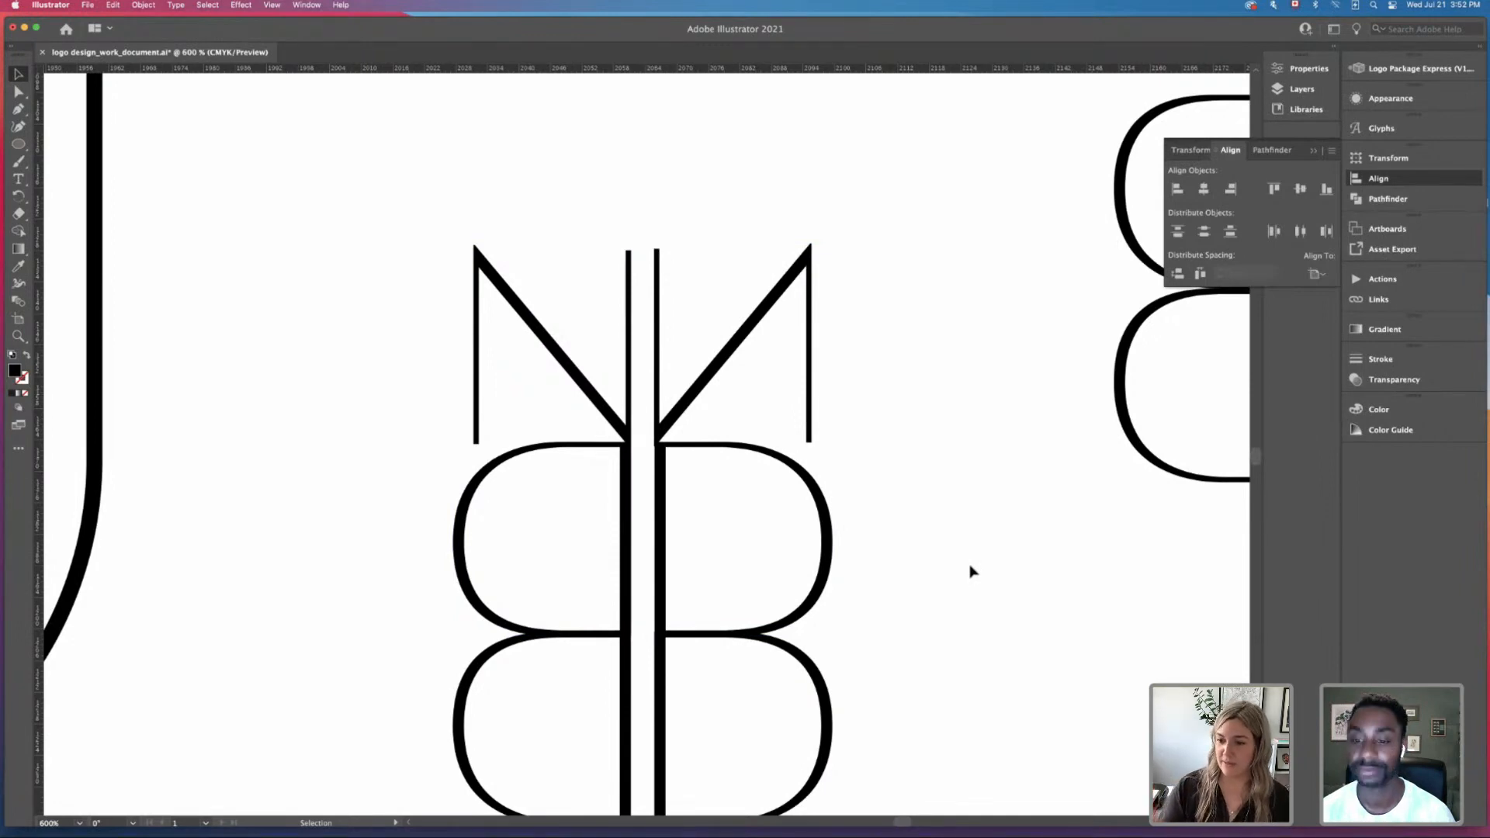
key(super+minus)
key(super+minus)
key(super+minus)
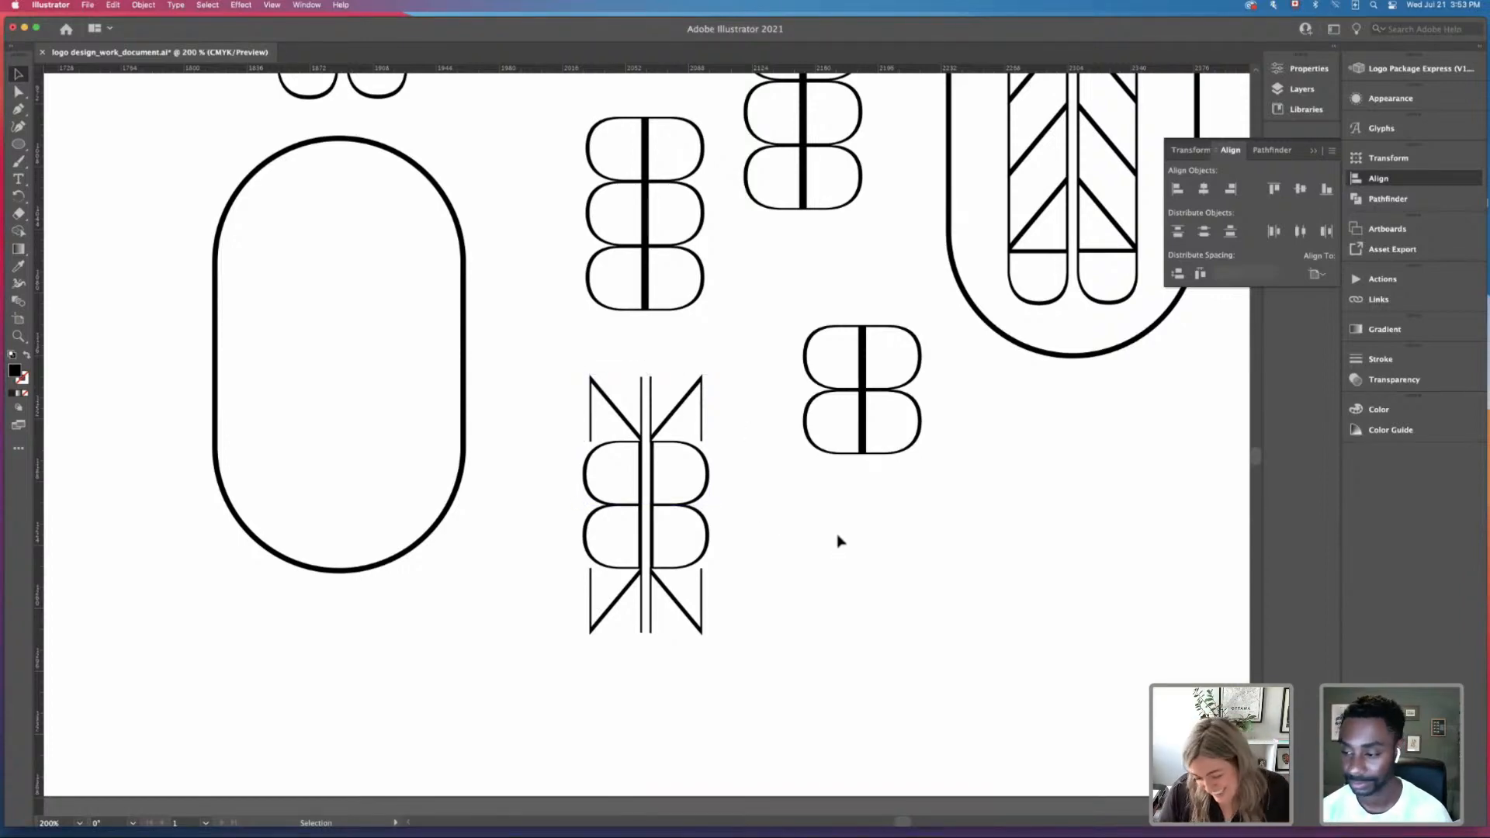
drag(544, 357, 749, 681)
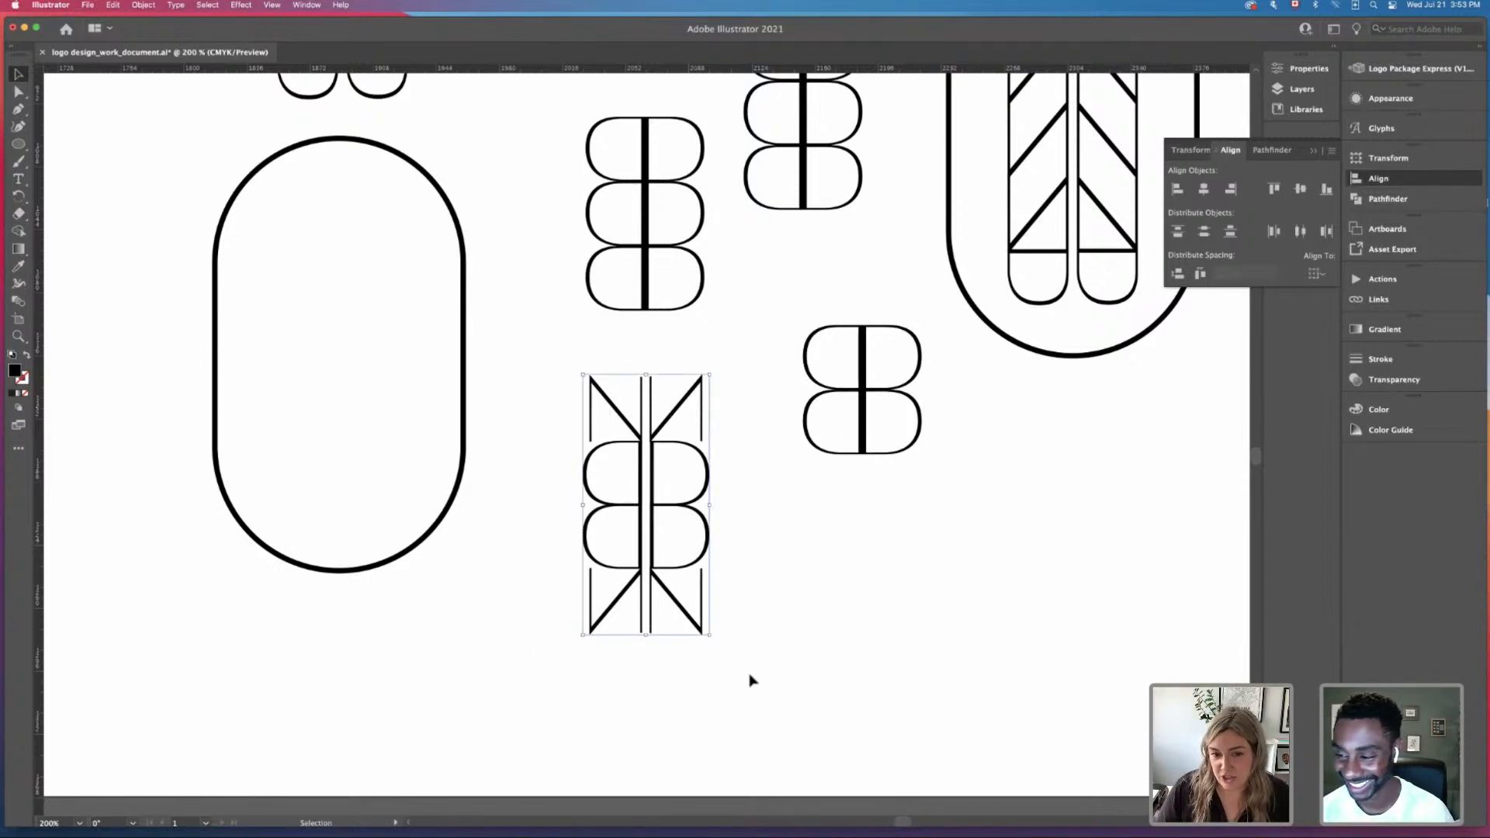
click(749, 681)
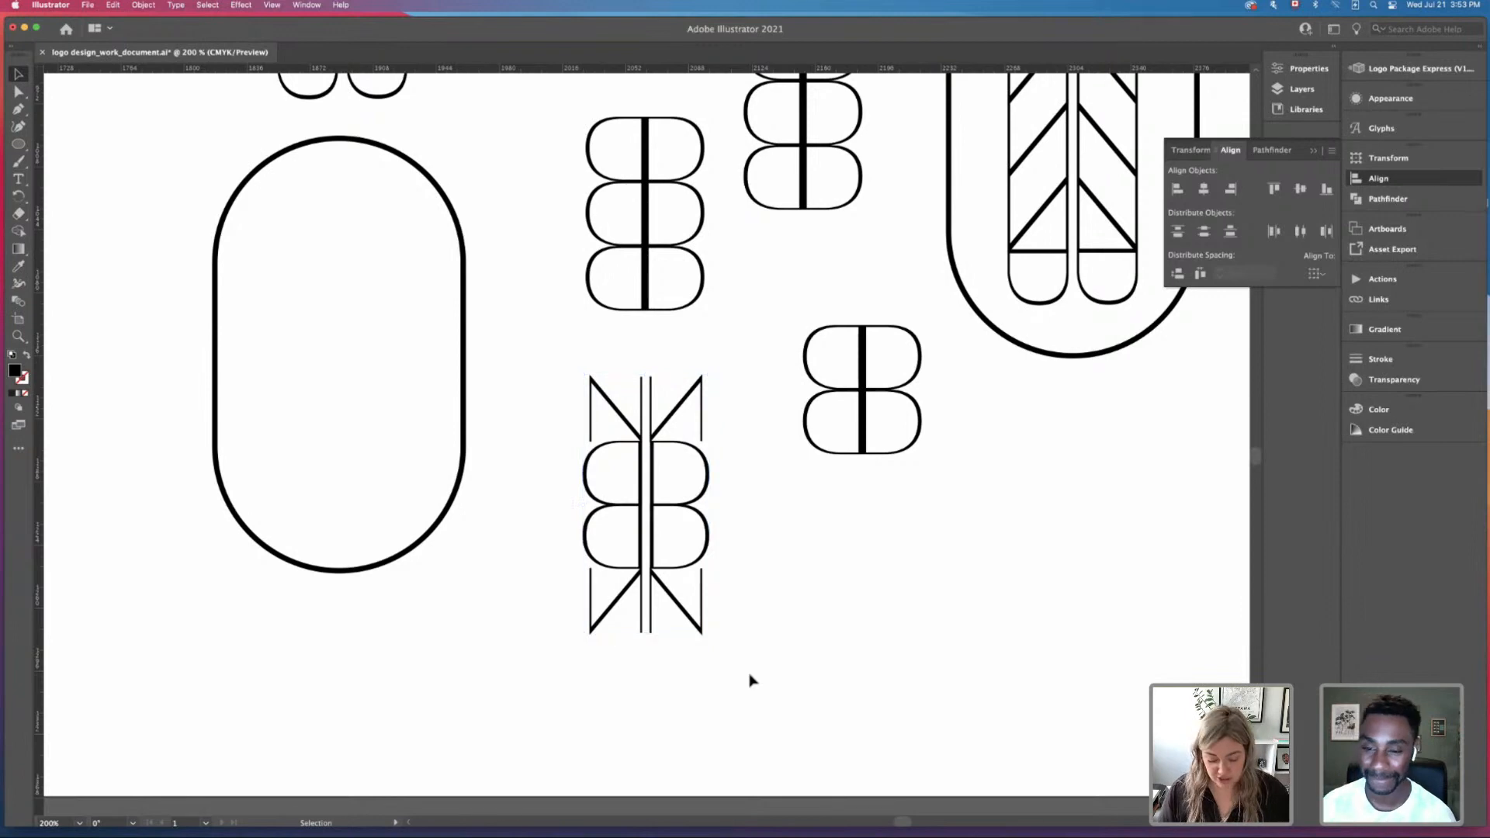
drag(510, 354, 780, 672)
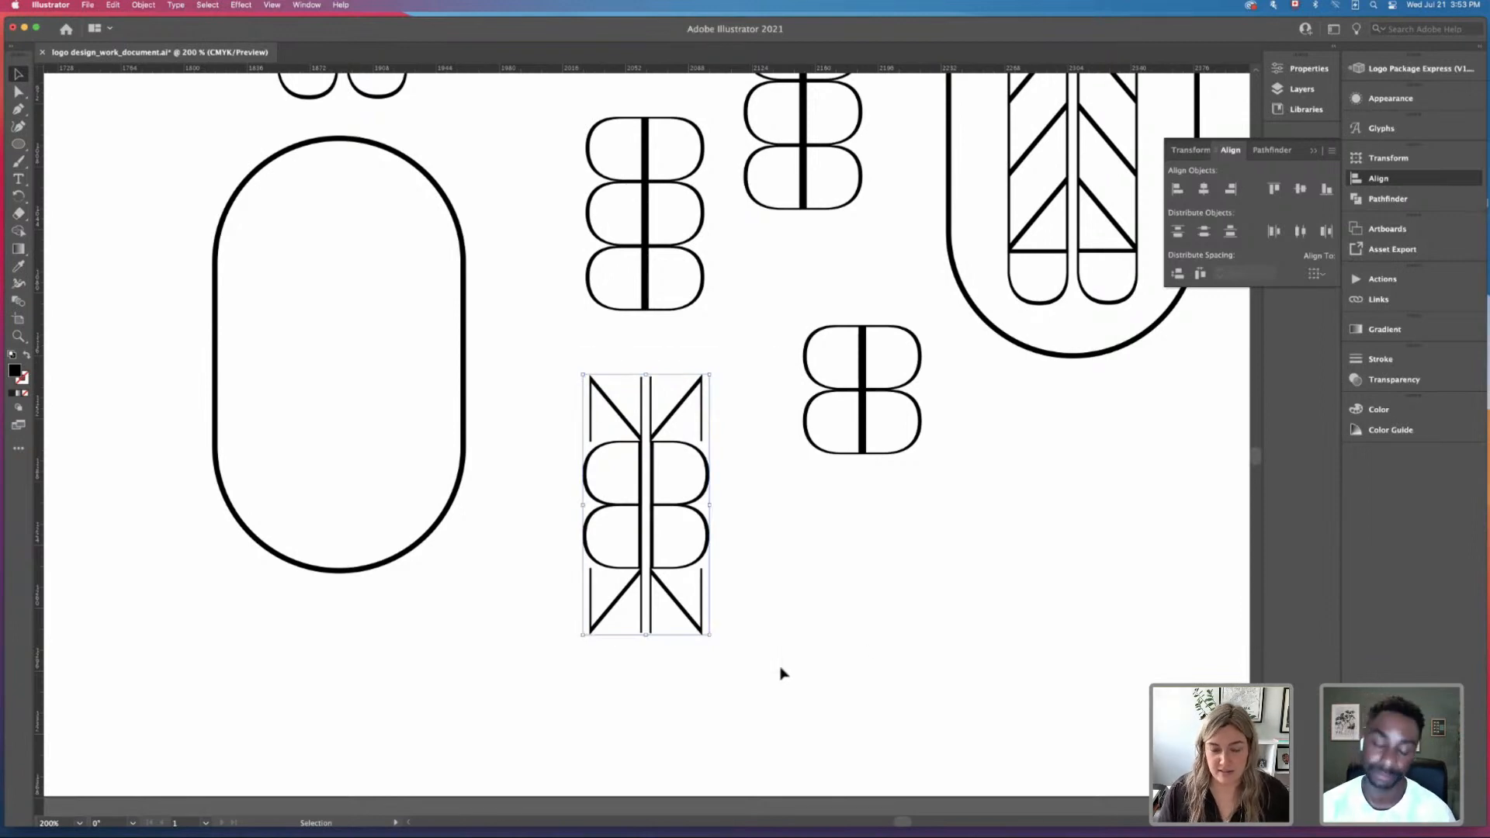
key(super+minus)
key(super+equal)
key(super+equal)
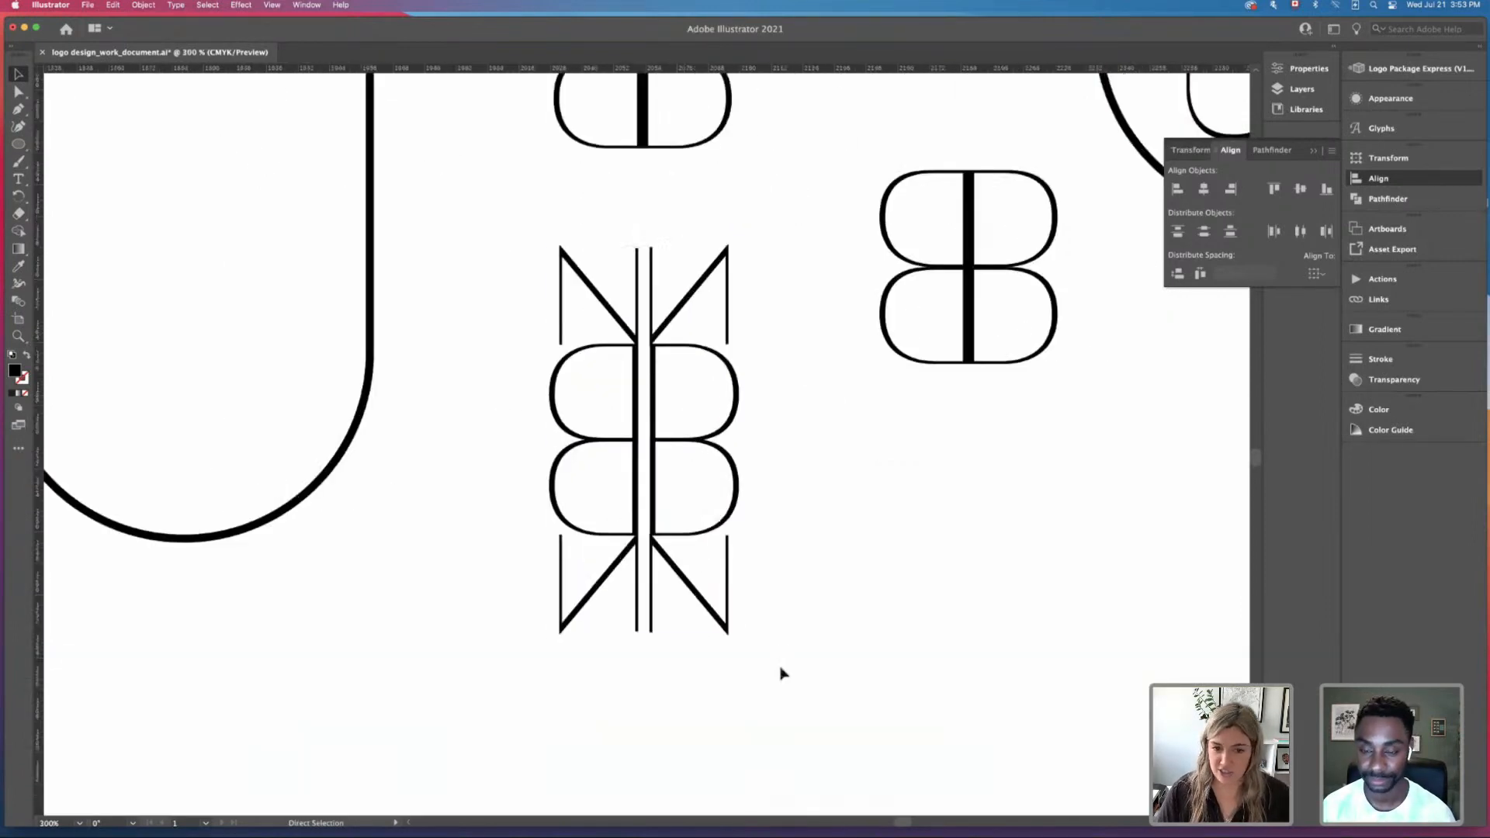
click(885, 658)
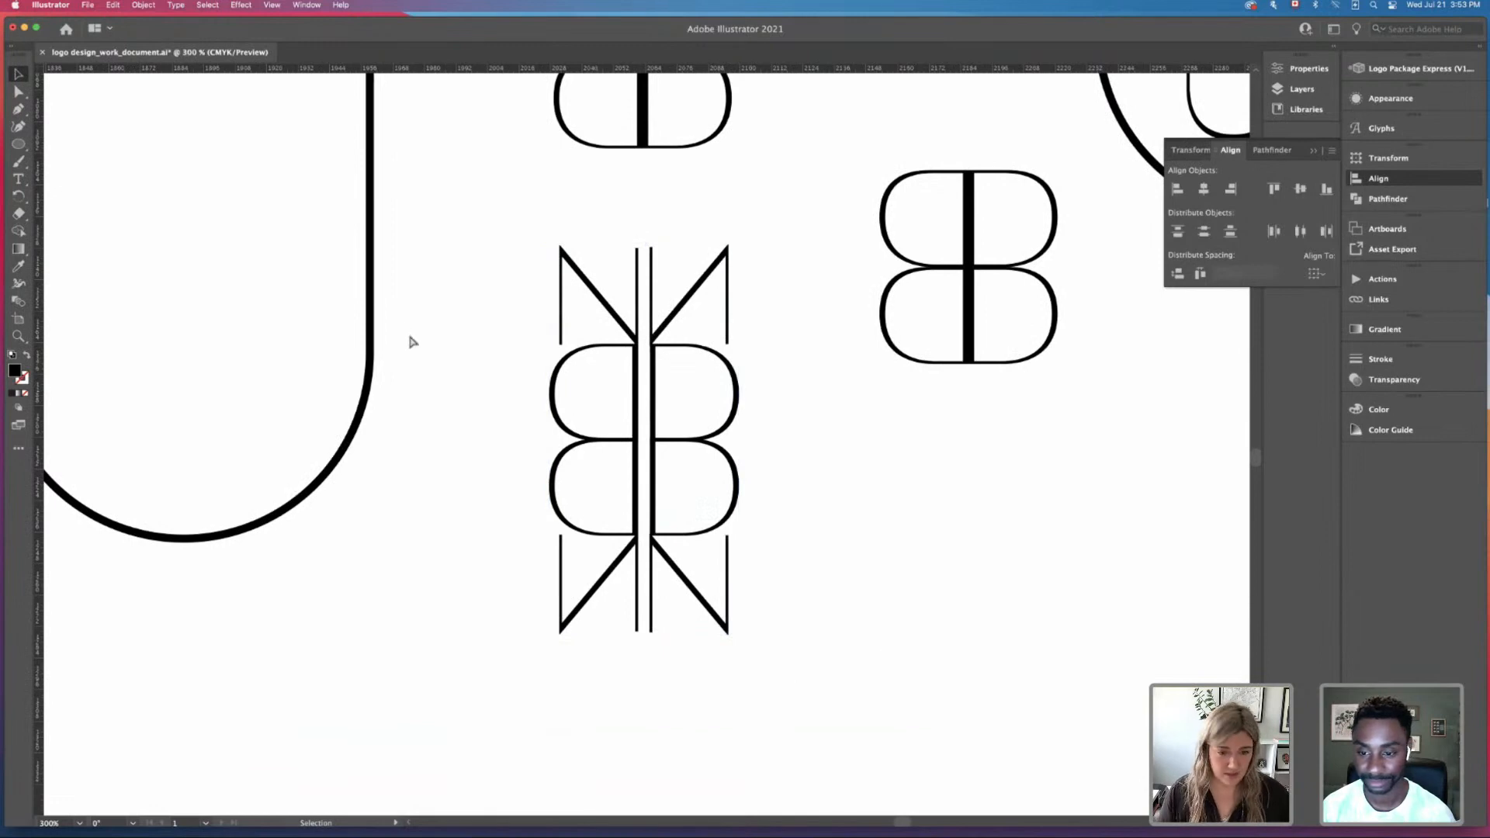
Step: Try to select the lower end of the upper left N's outer stem with Direct Selection
key(a)
drag(573, 353, 570, 349)
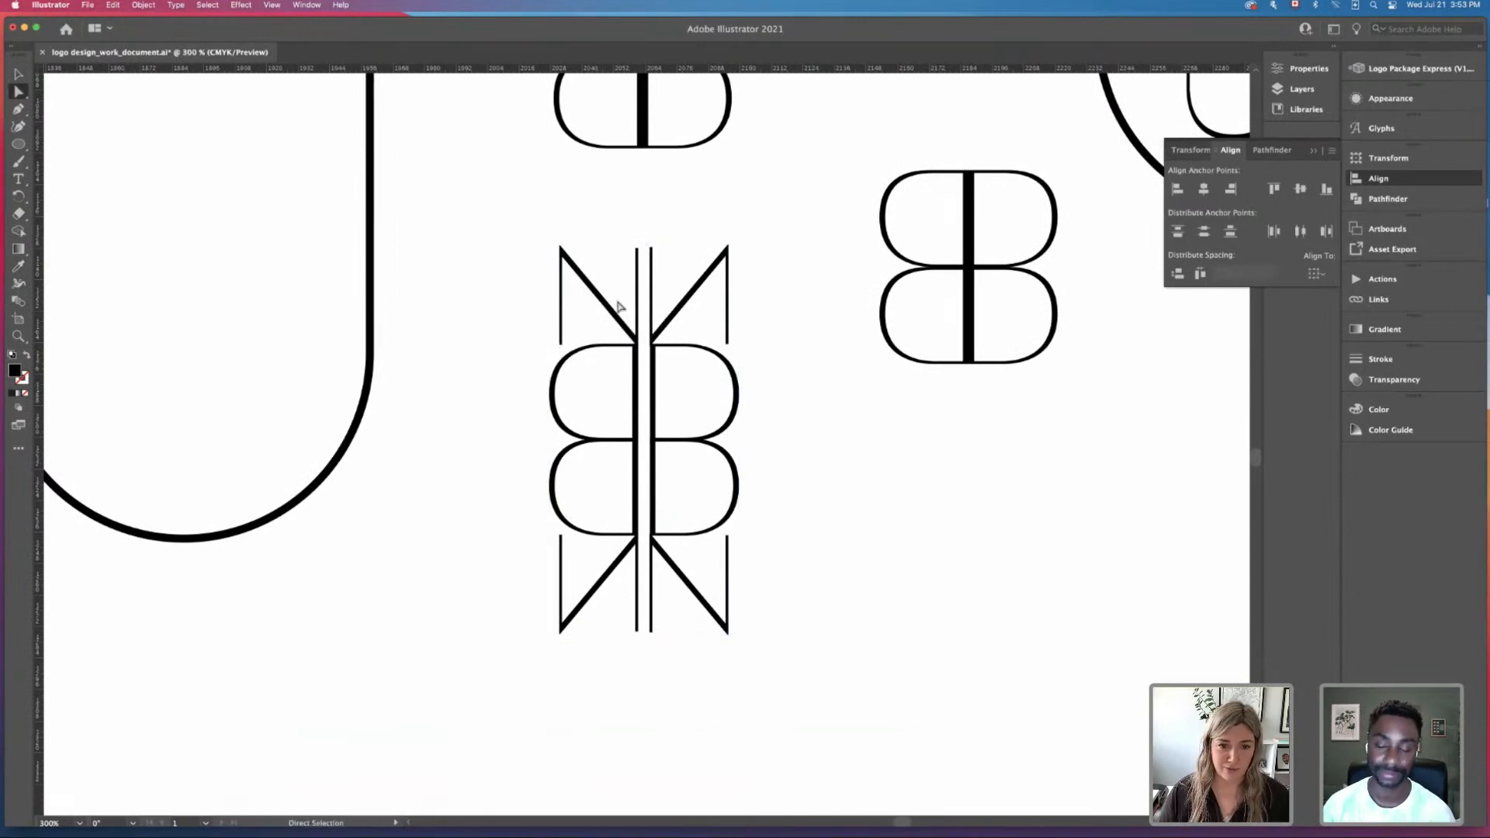
key(super+equal)
key(super+equal)
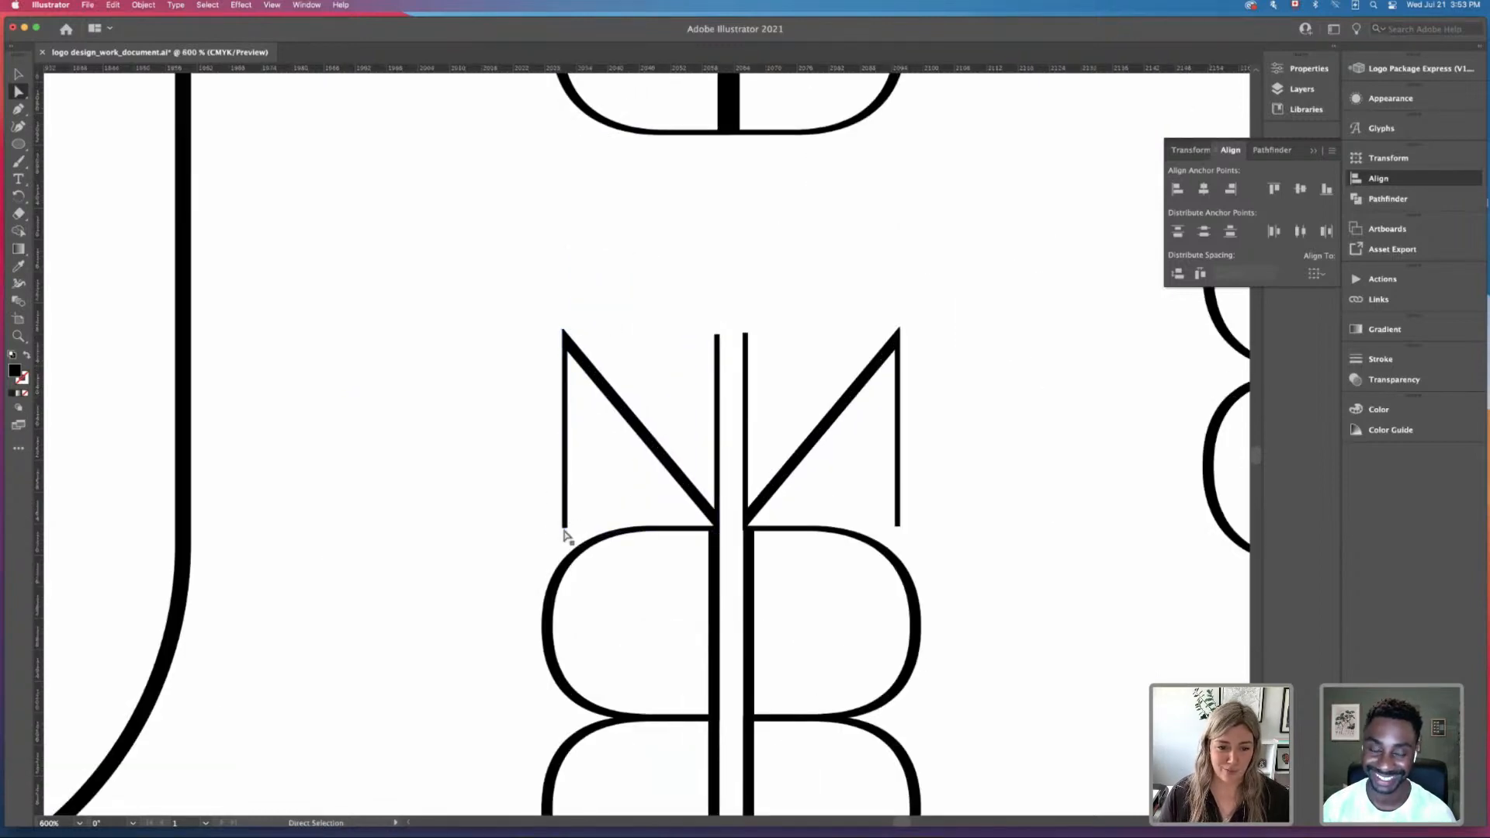
key(super+equal)
key(super+equal)
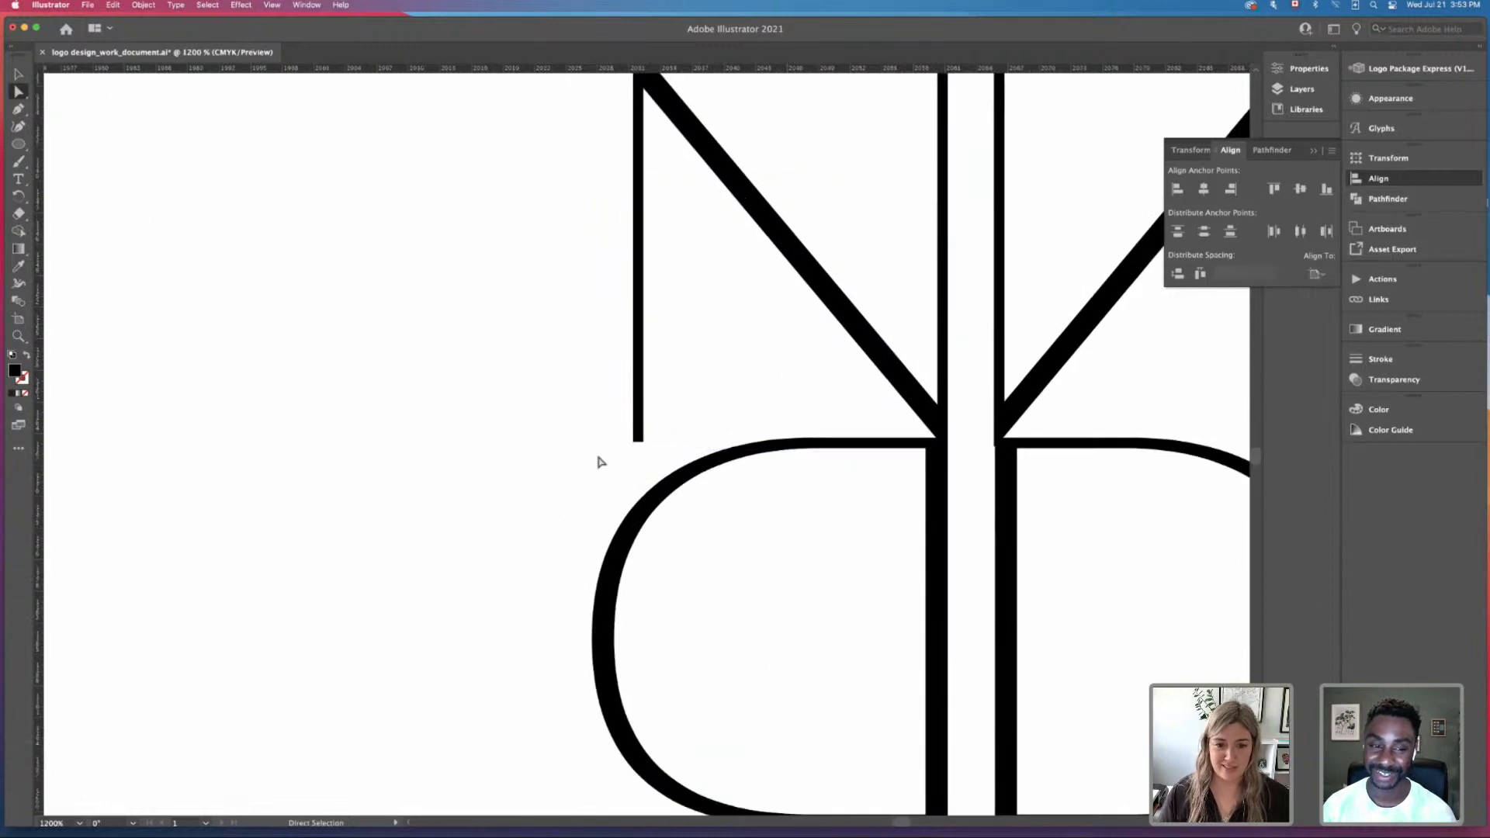
click(640, 442)
key(super+minus)
key(super+minus)
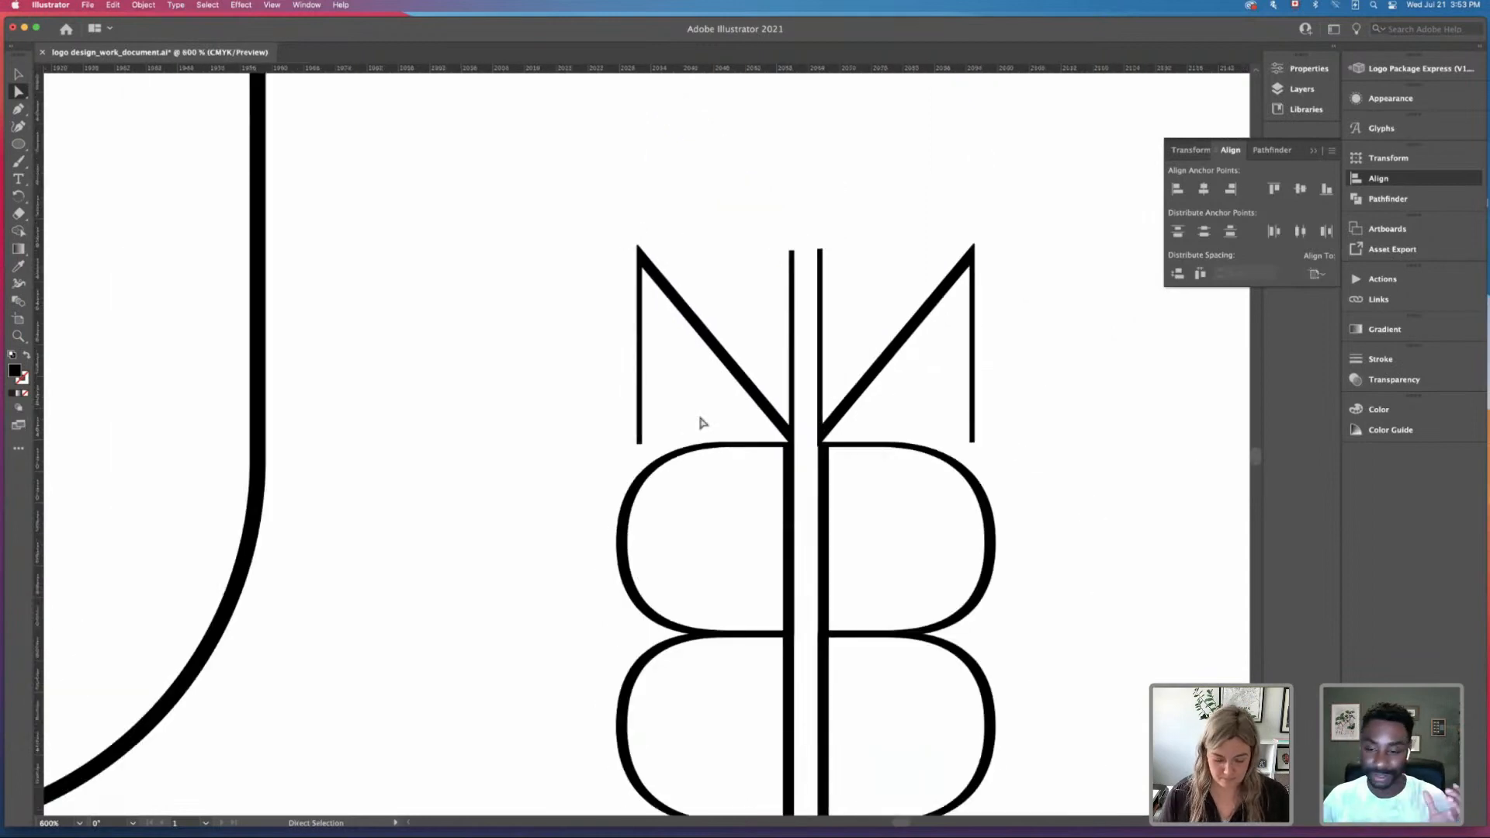
key(super)
key(super+minus)
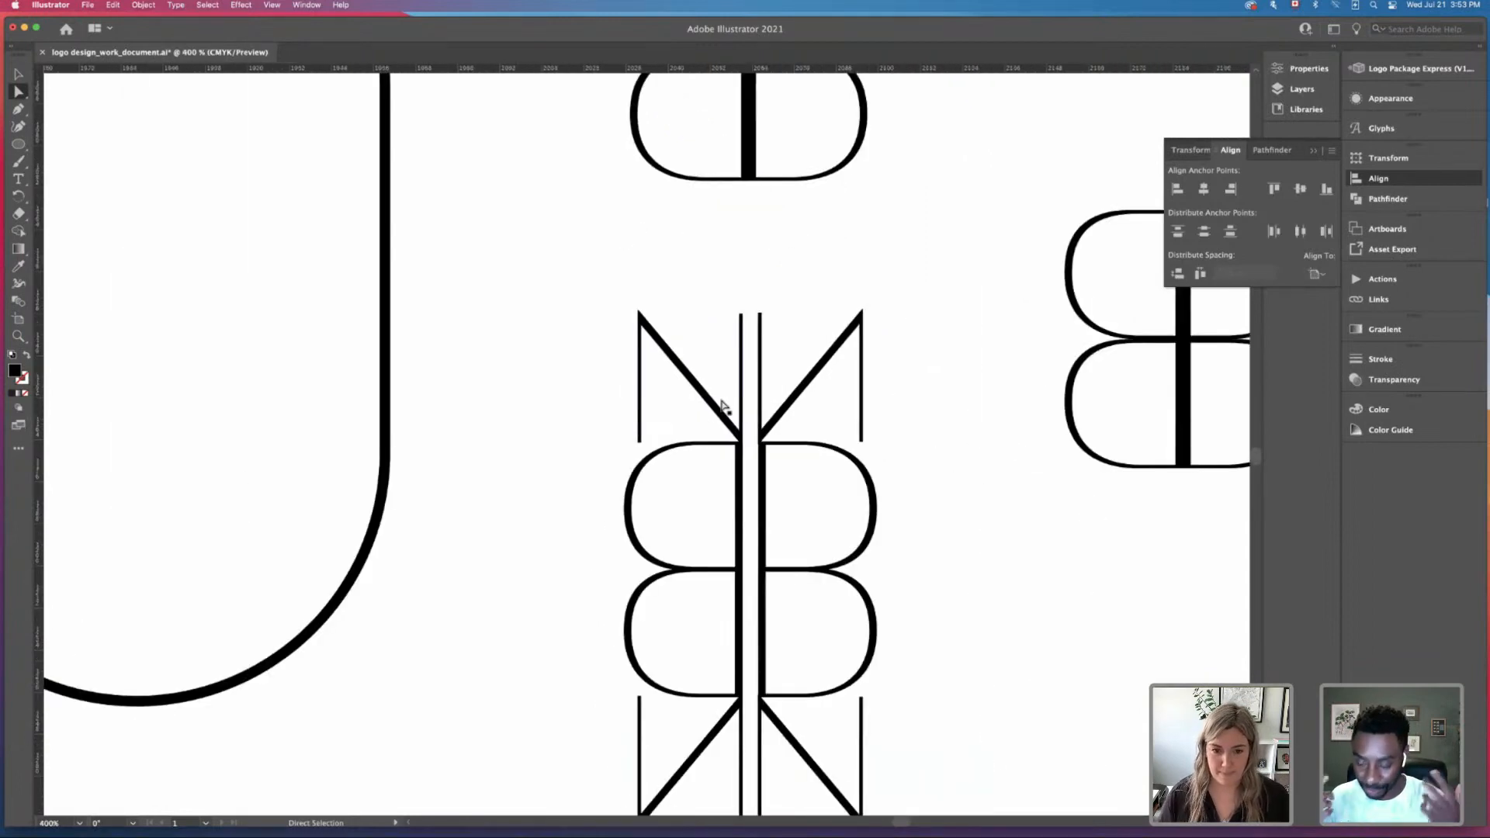
Step: Ungroup the emblem's upper half and pick out its left N for anchor point editing
key(v)
click(761, 450)
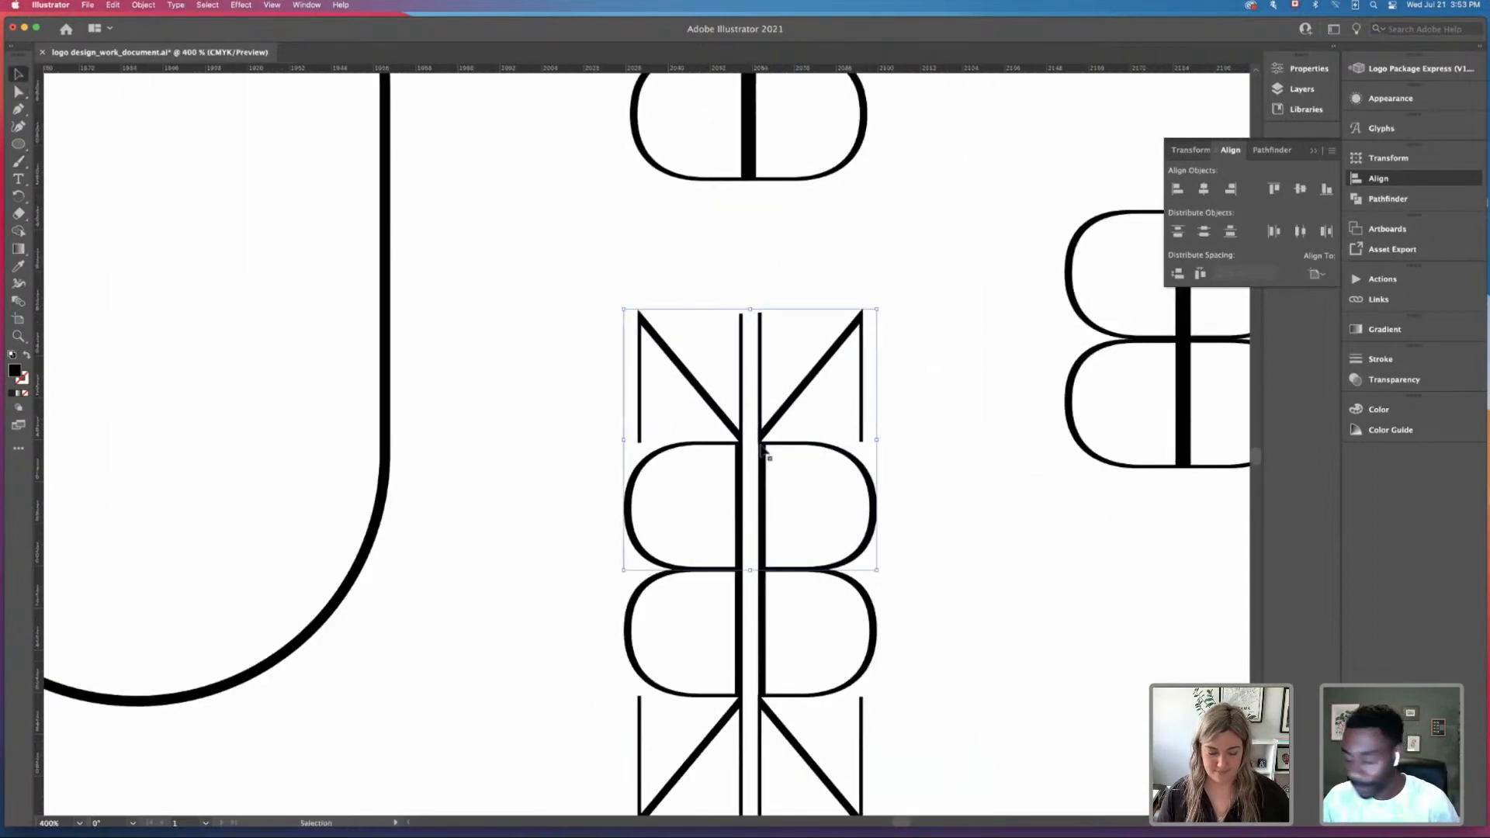
key(super+shift+a)
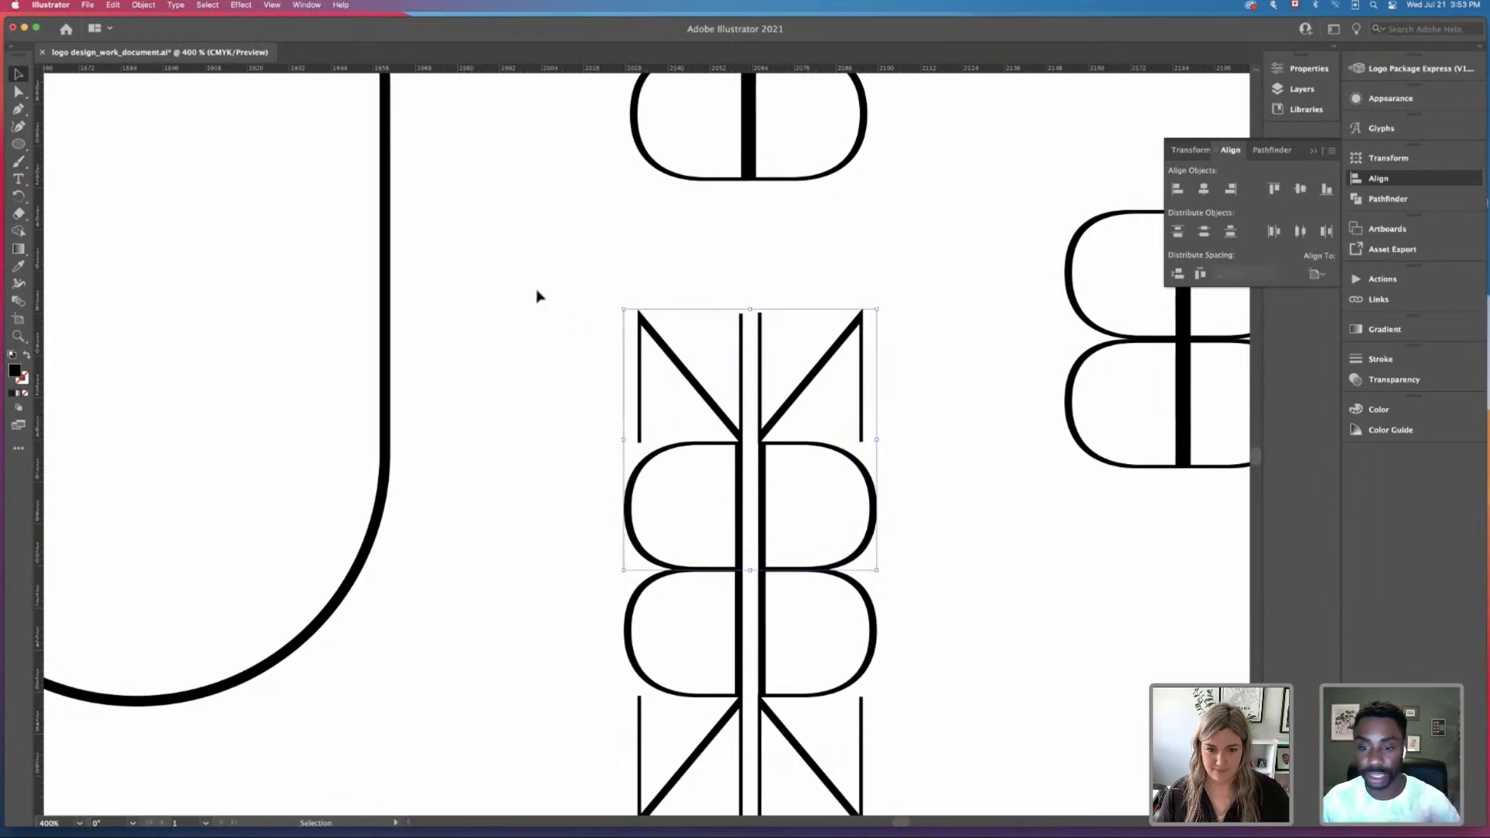
drag(537, 289, 891, 529)
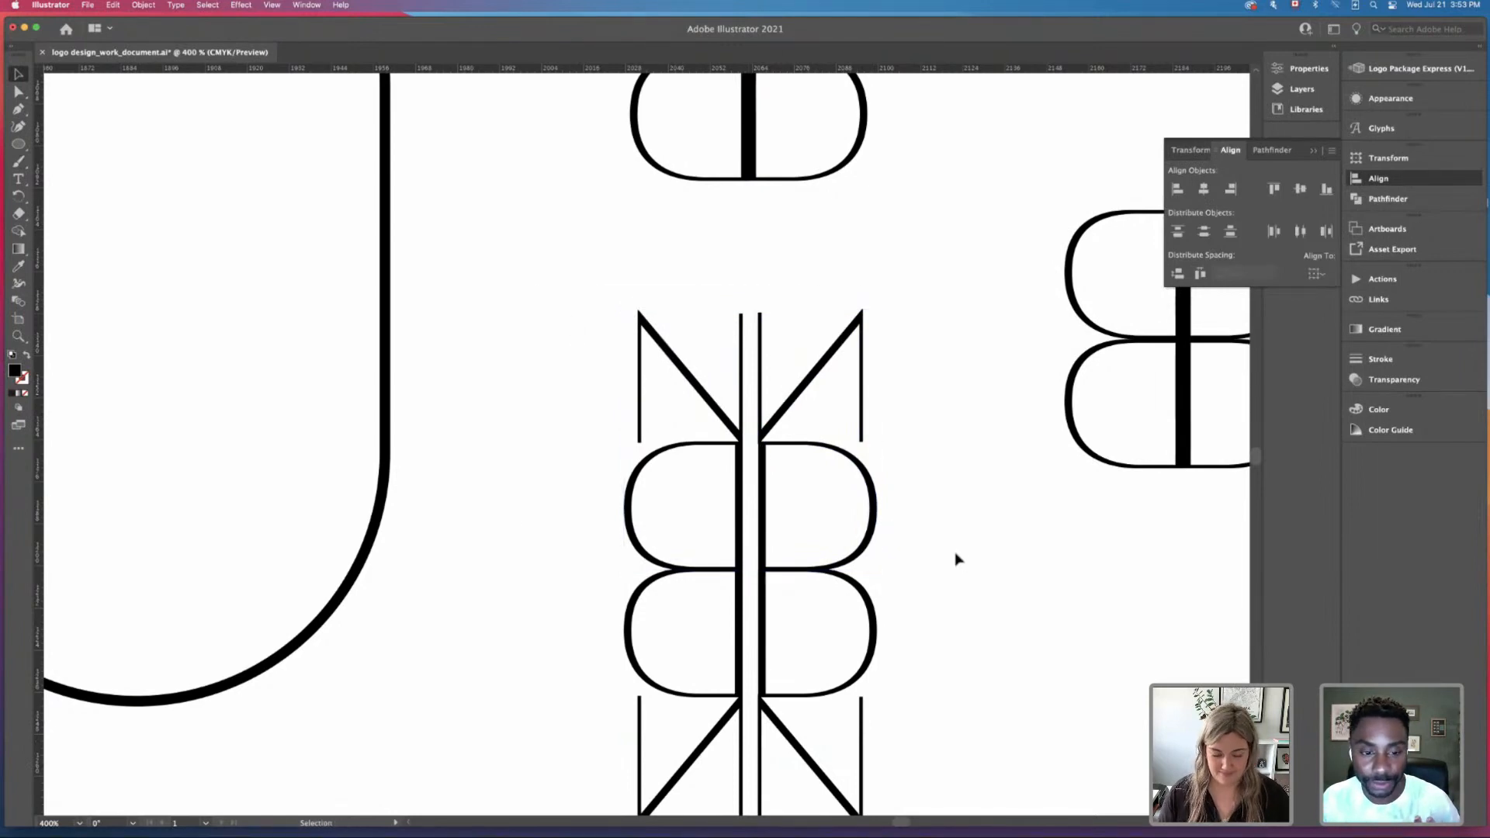
key(a)
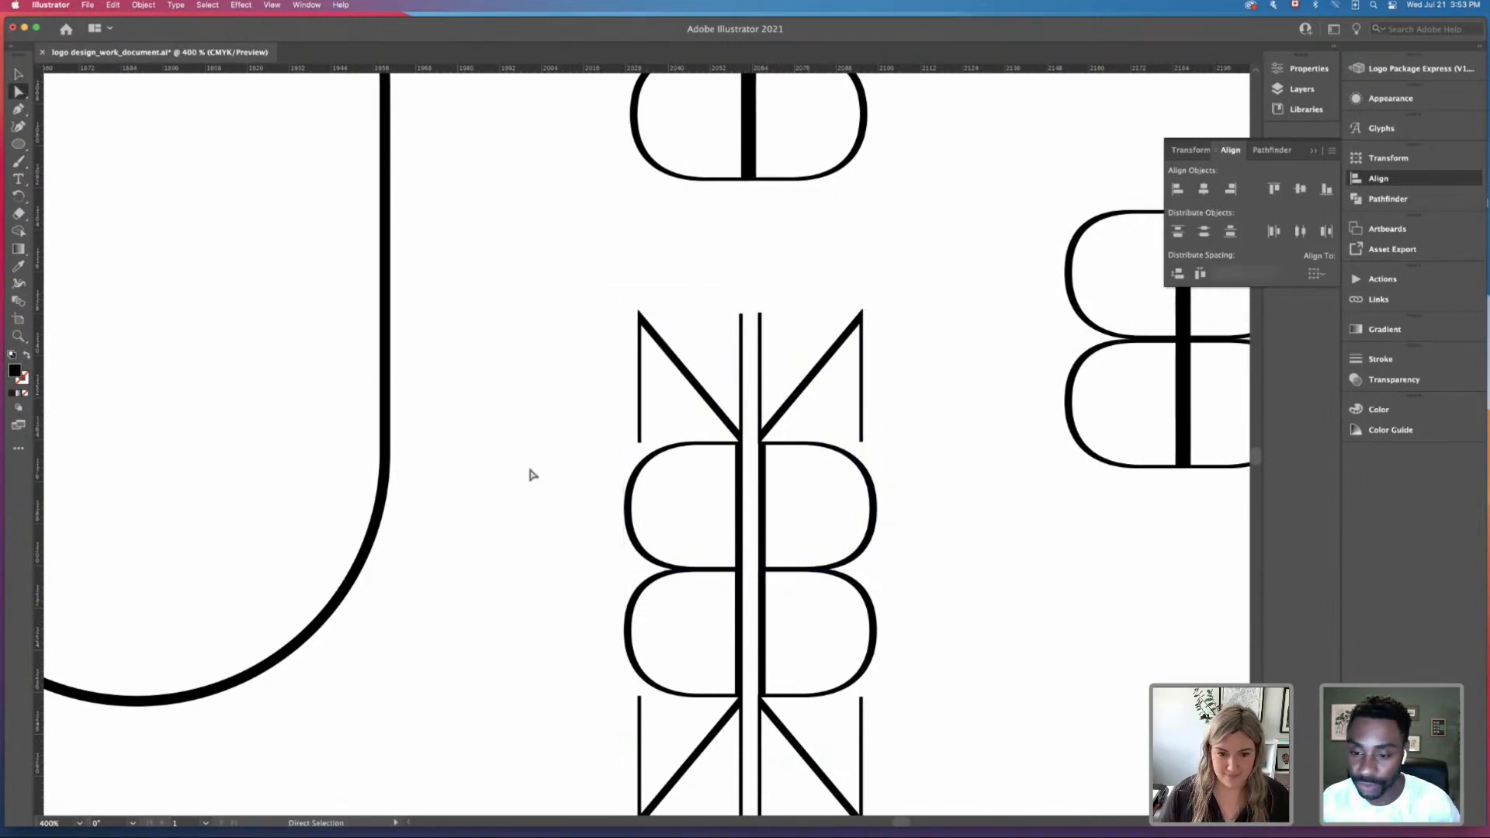
drag(651, 446, 653, 448)
click(640, 441)
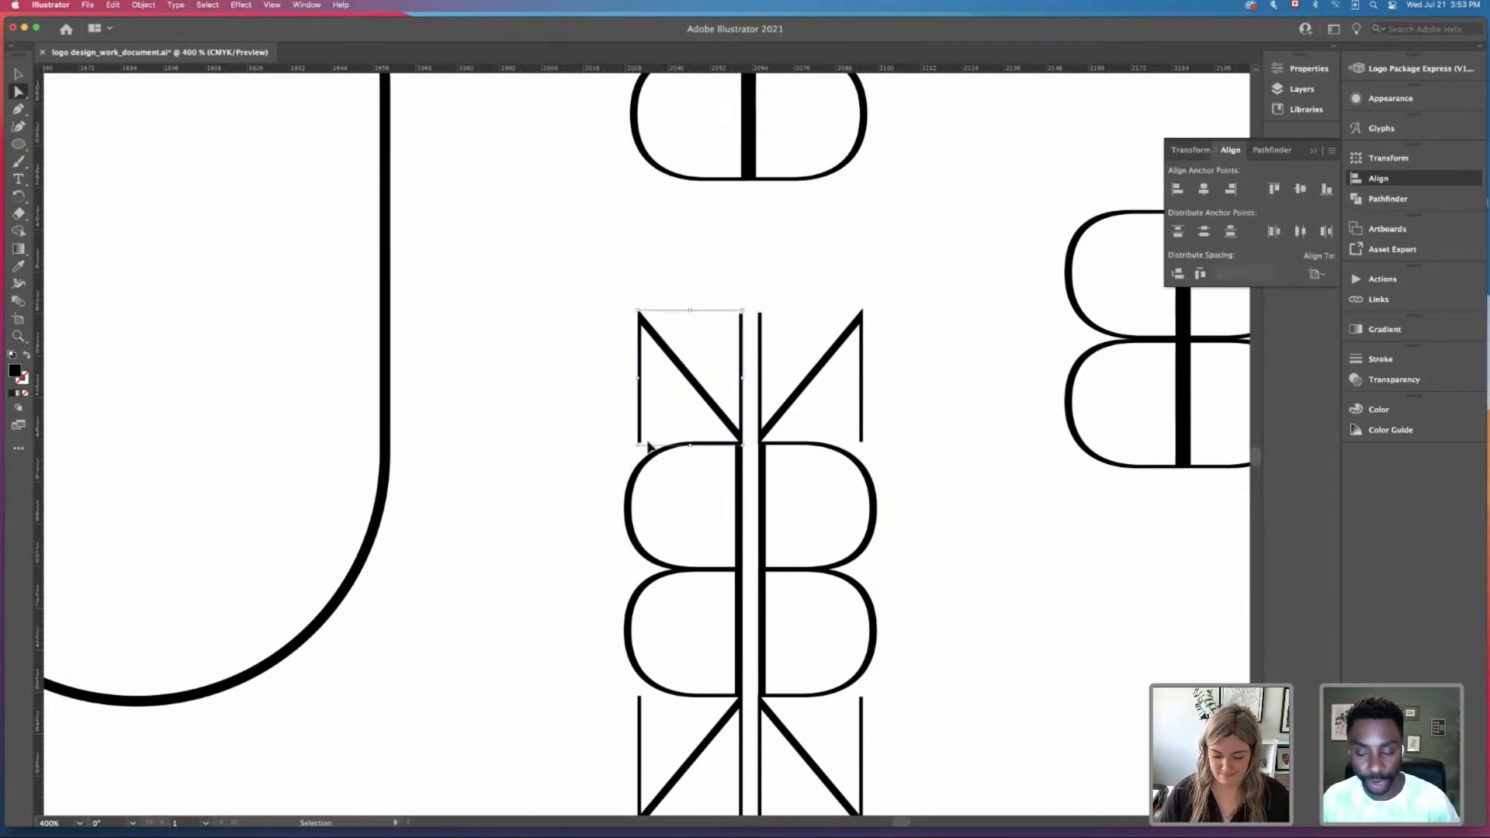
Step: Extend the lower end of the upper left N's outer stem straight down until it meets the left D's curve
key(super+plus)
key(super+plus)
key(super+plus)
key(super+plus)
key(super+plus)
key(super+plus)
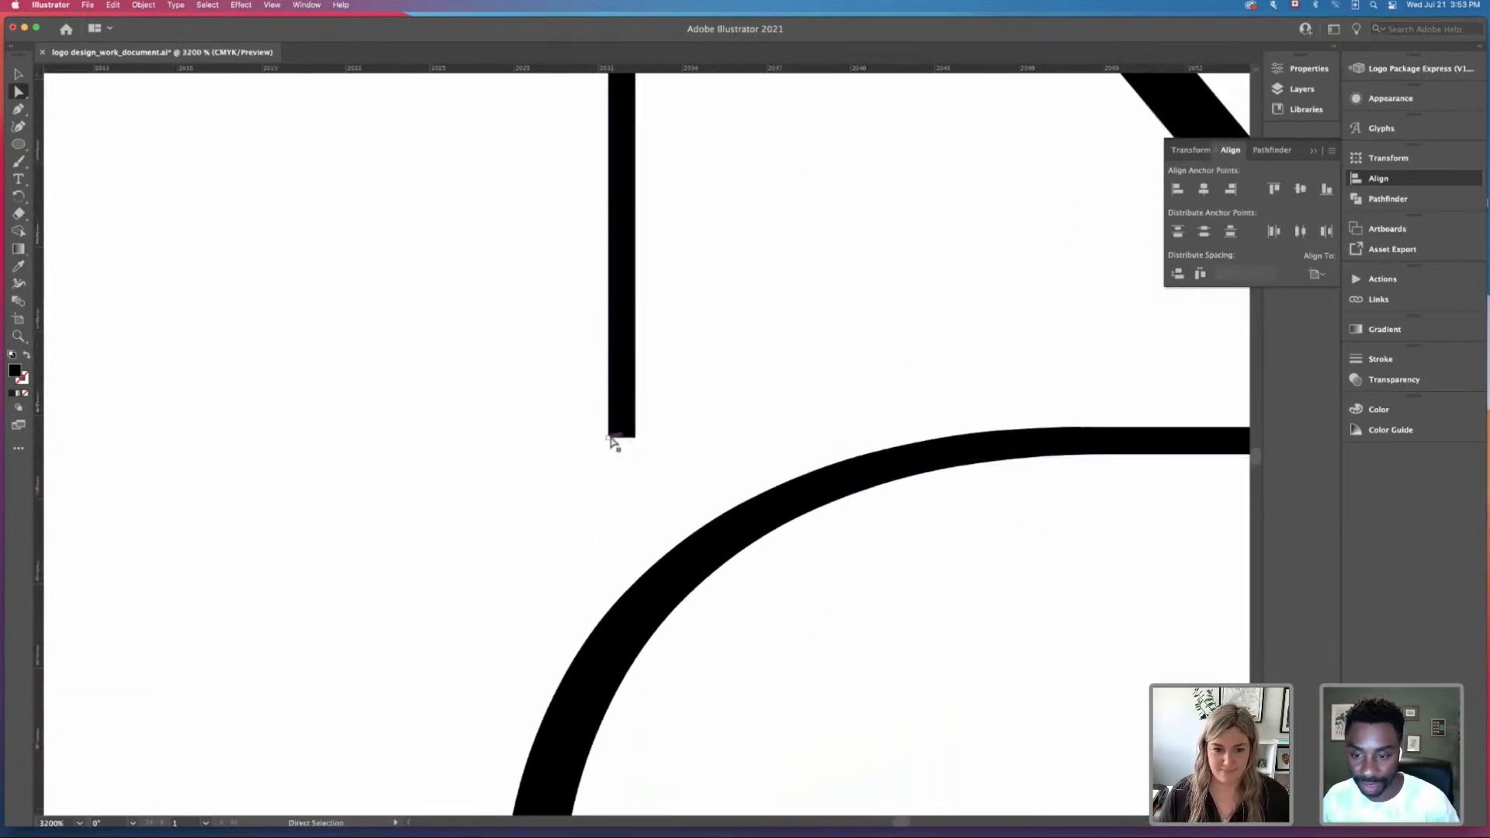
click(635, 438)
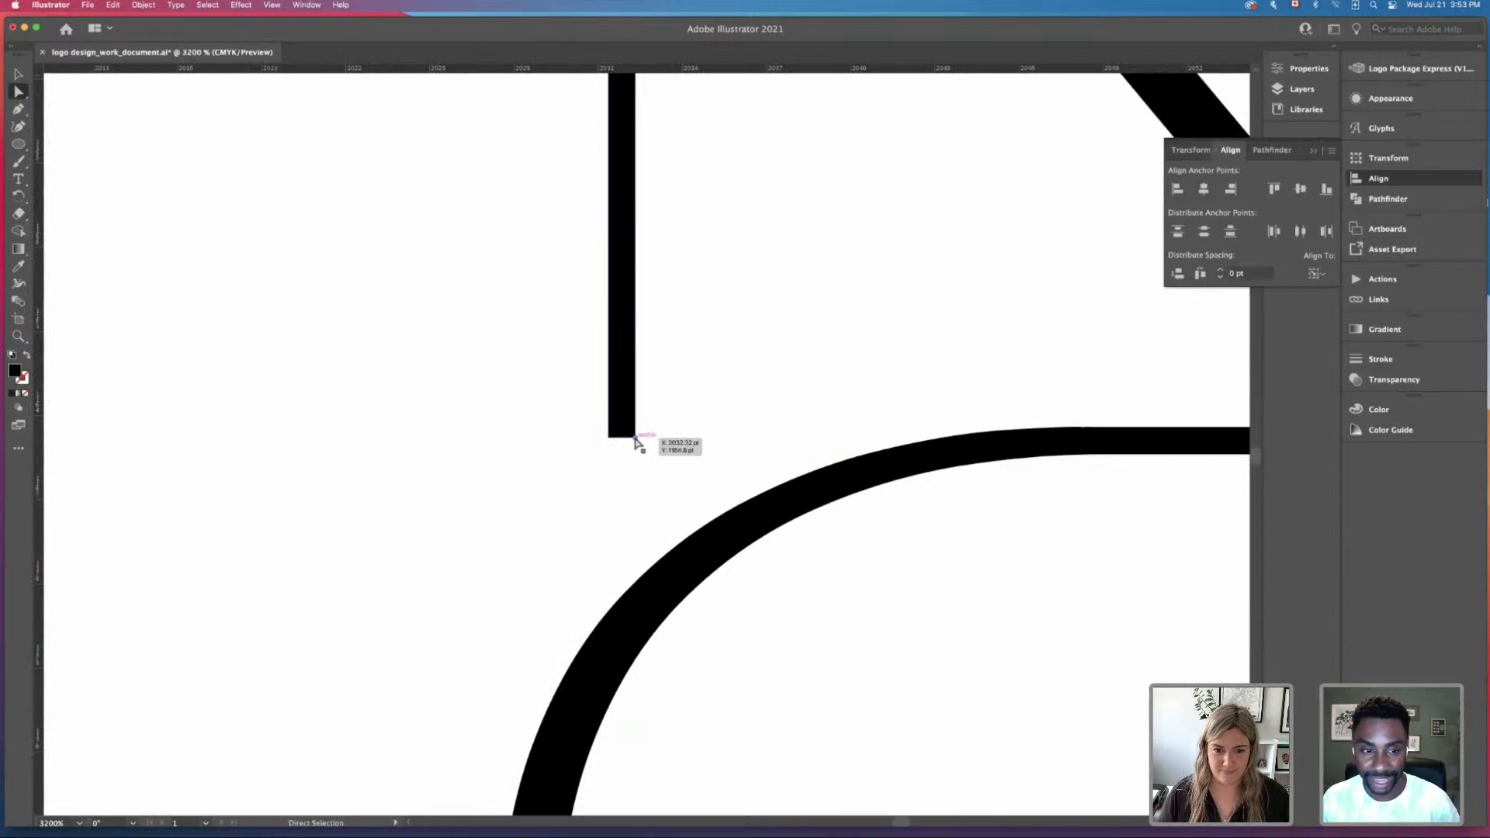
key(Down)
key(Down)
key(Down)
key(Down)
key(Down)
key(Down)
key(Down)
key(Down)
key(Down)
key(Down)
key(Down)
key(Down)
key(Down)
key(Down)
key(Down)
key(Down)
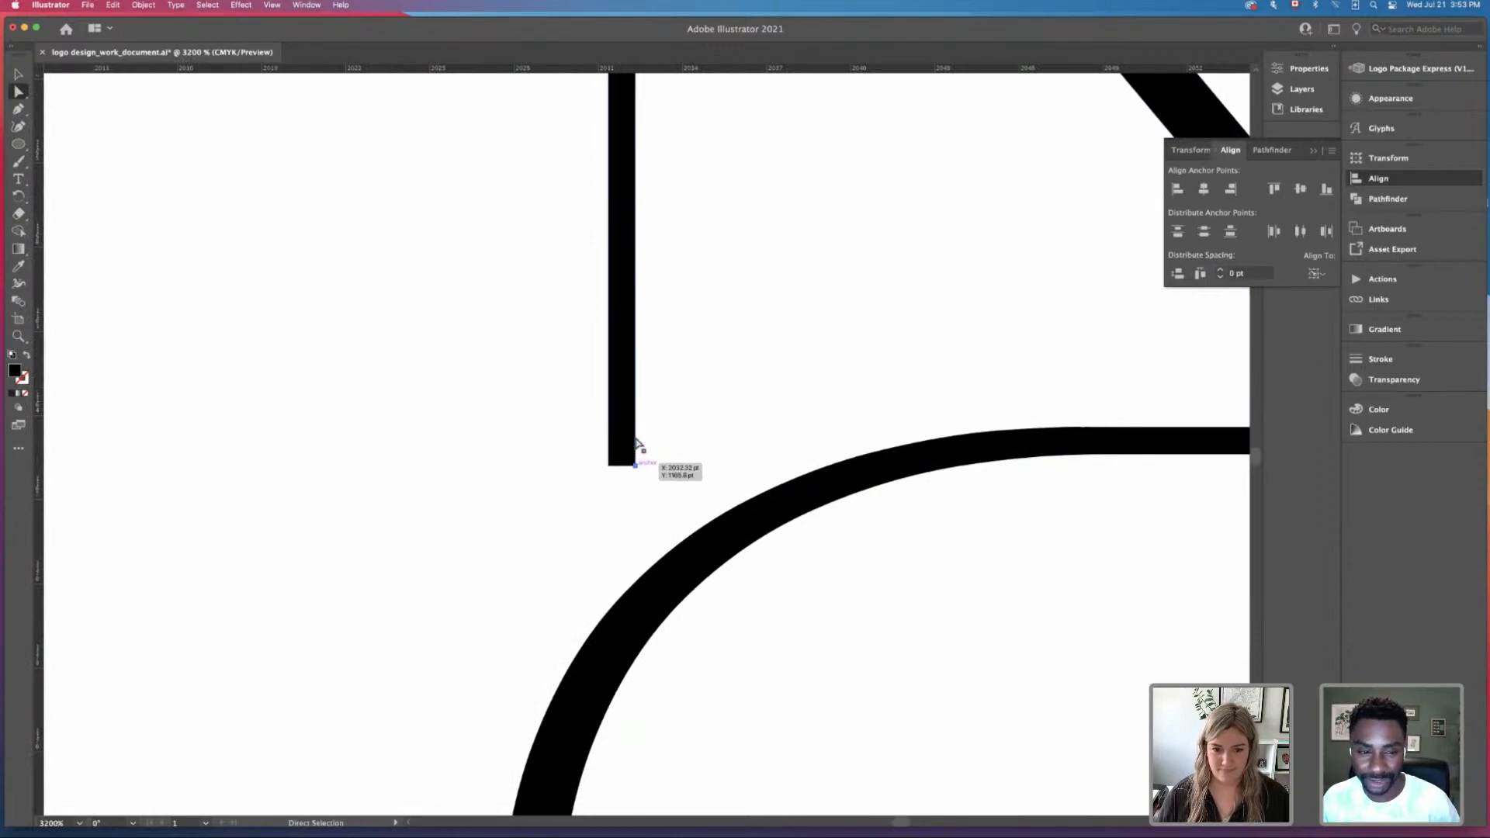
key(Down)
key(Down)
key(Down)
key(Down)
key(Down)
key(Down)
key(Down)
key(Down)
key(Down)
key(Down)
key(Down)
key(Down)
key(Down)
key(Down)
key(Down)
key(Down)
key(Down)
key(Down)
key(Down)
key(Down)
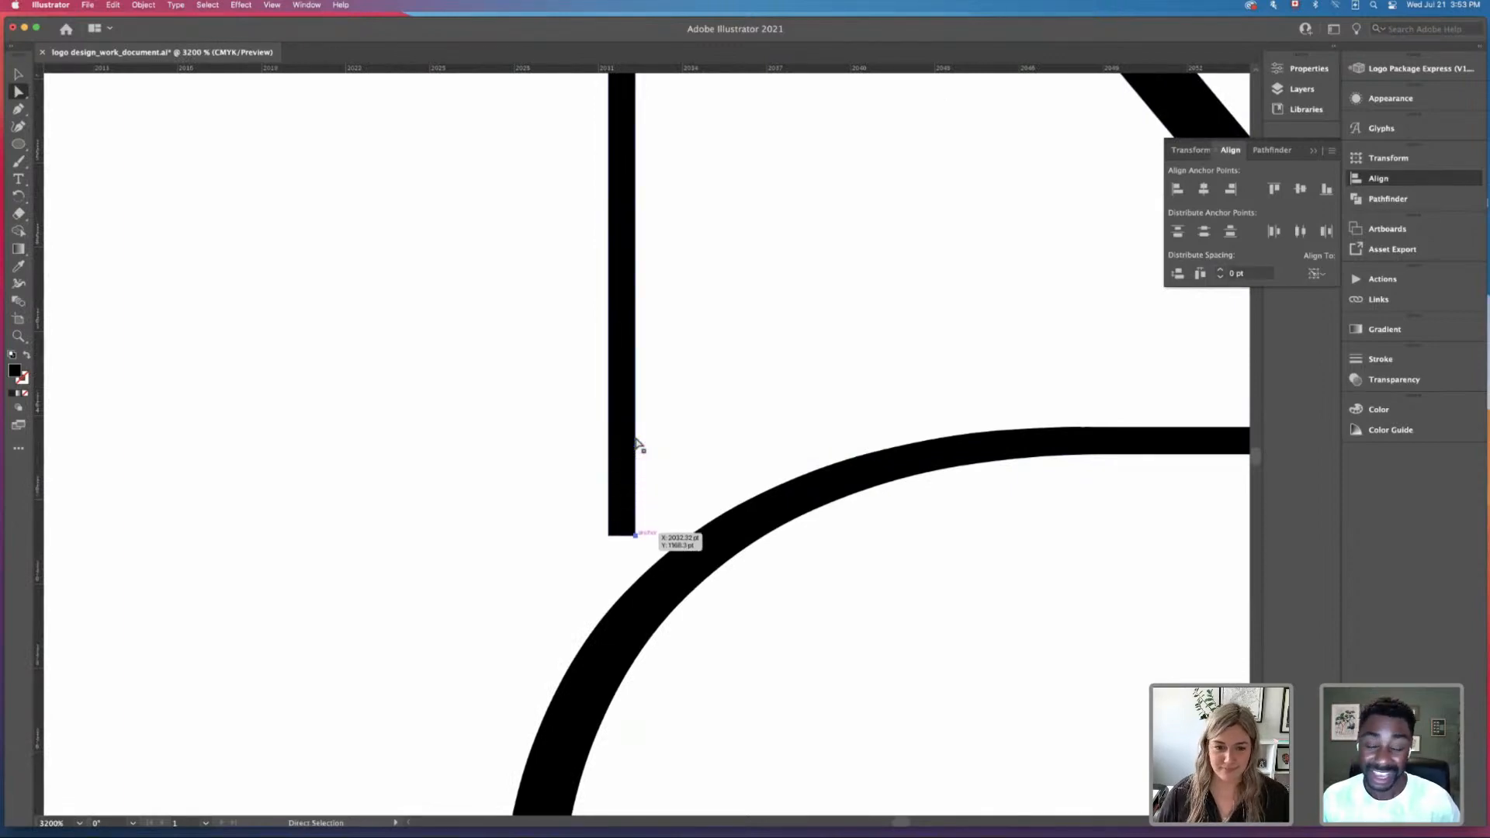
key(Down)
key(Down)
key(Down)
key(Down)
key(Down)
key(Down)
key(Down)
key(Down)
key(Down)
key(Down)
key(Down)
key(Down)
key(Down)
key(Down)
key(Down)
key(Down)
key(Down)
key(Down)
key(Down)
key(Down)
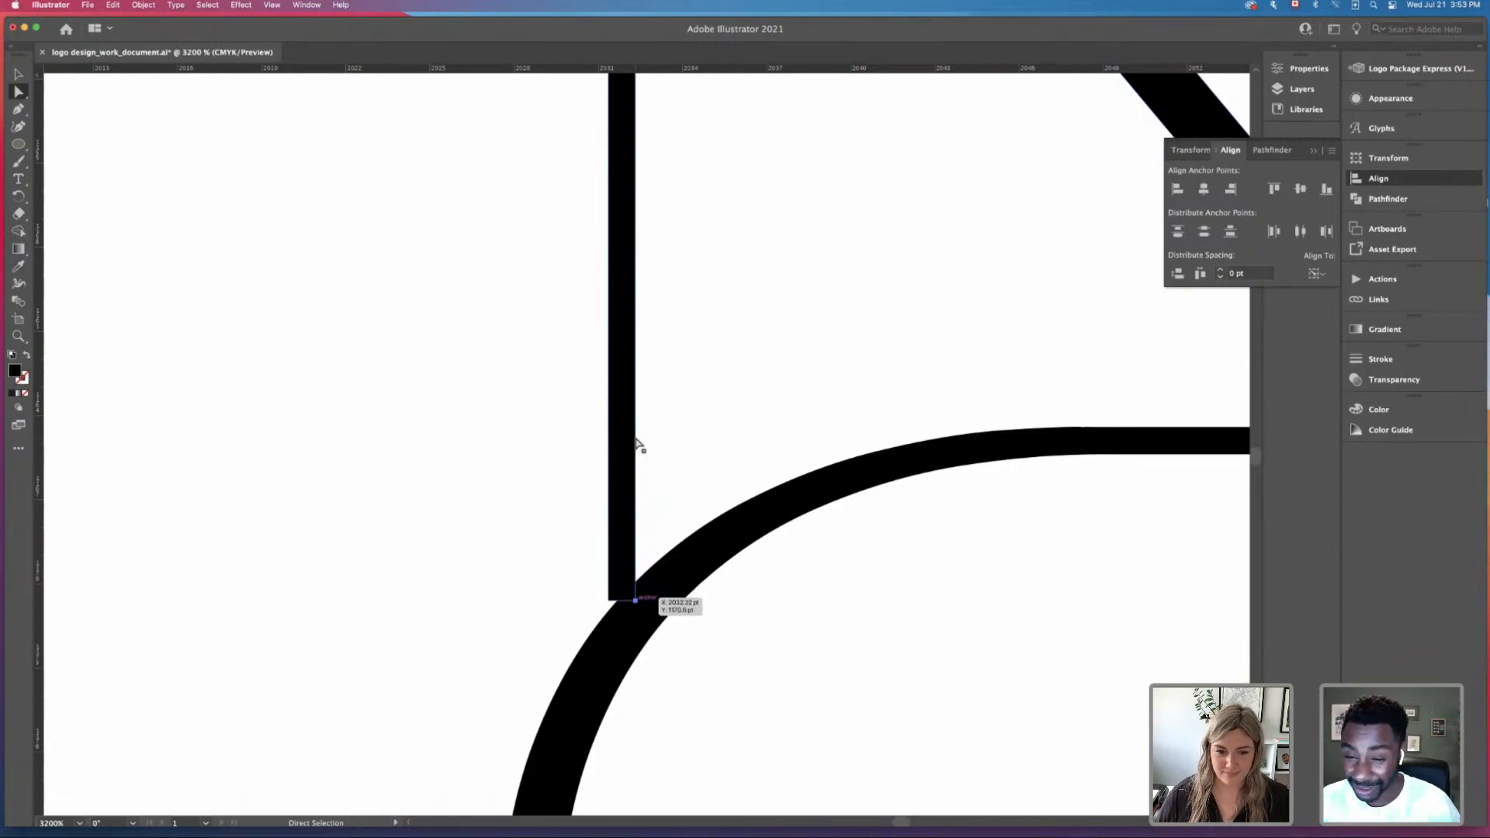
key(Down)
key(Down)
key(Down)
key(Down)
key(super+minus)
key(super+minus)
key(super+minus)
key(super+minus)
key(super+minus)
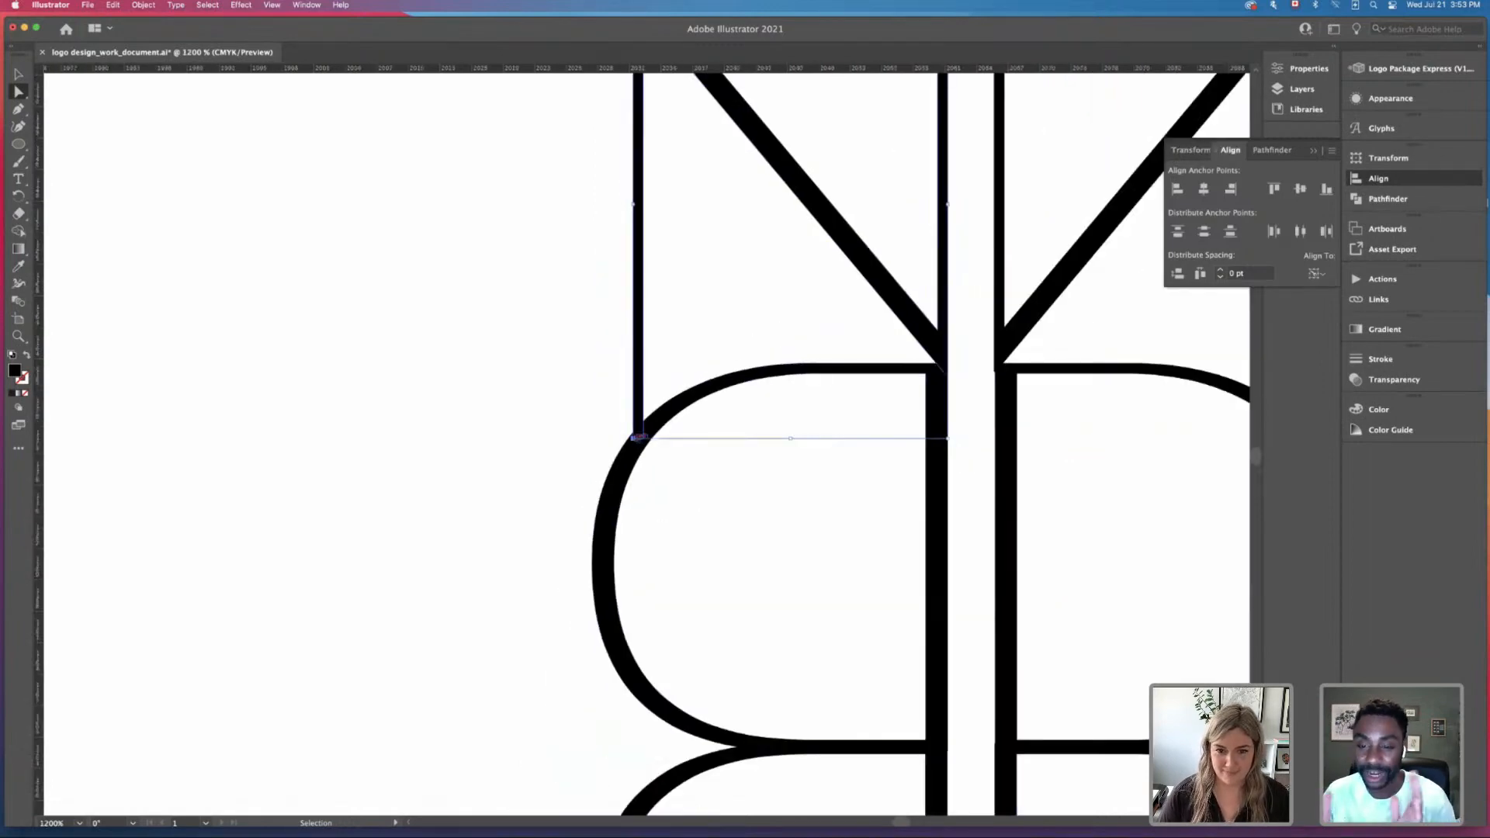
click(582, 398)
Step: Lengthen the upper right N's outer stem downward so its end merges into the right D's curve
drag(936, 405, 851, 422)
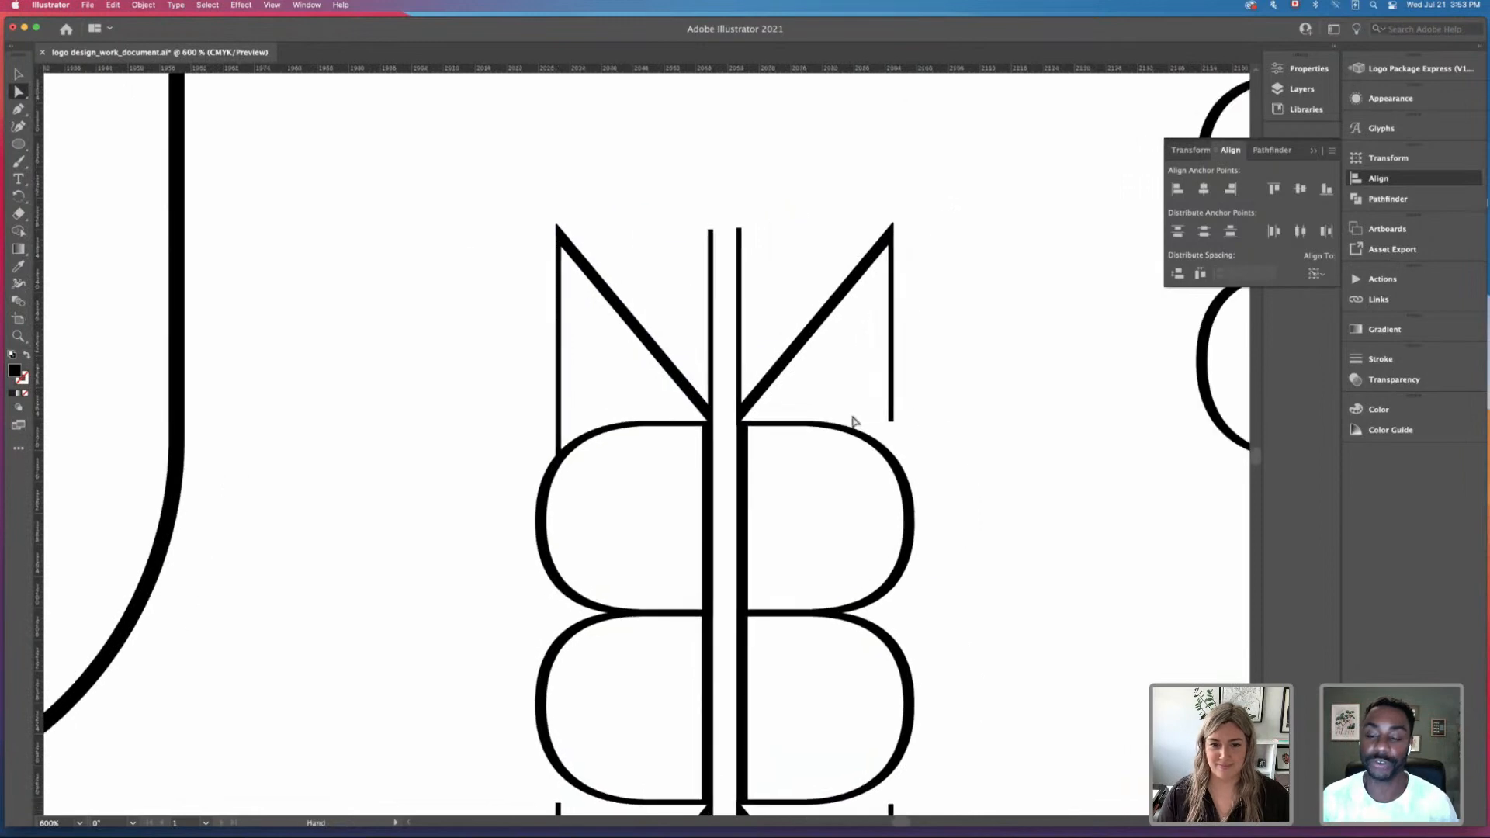
key(super+plus)
key(super+plus)
key(super+plus)
key(super+plus)
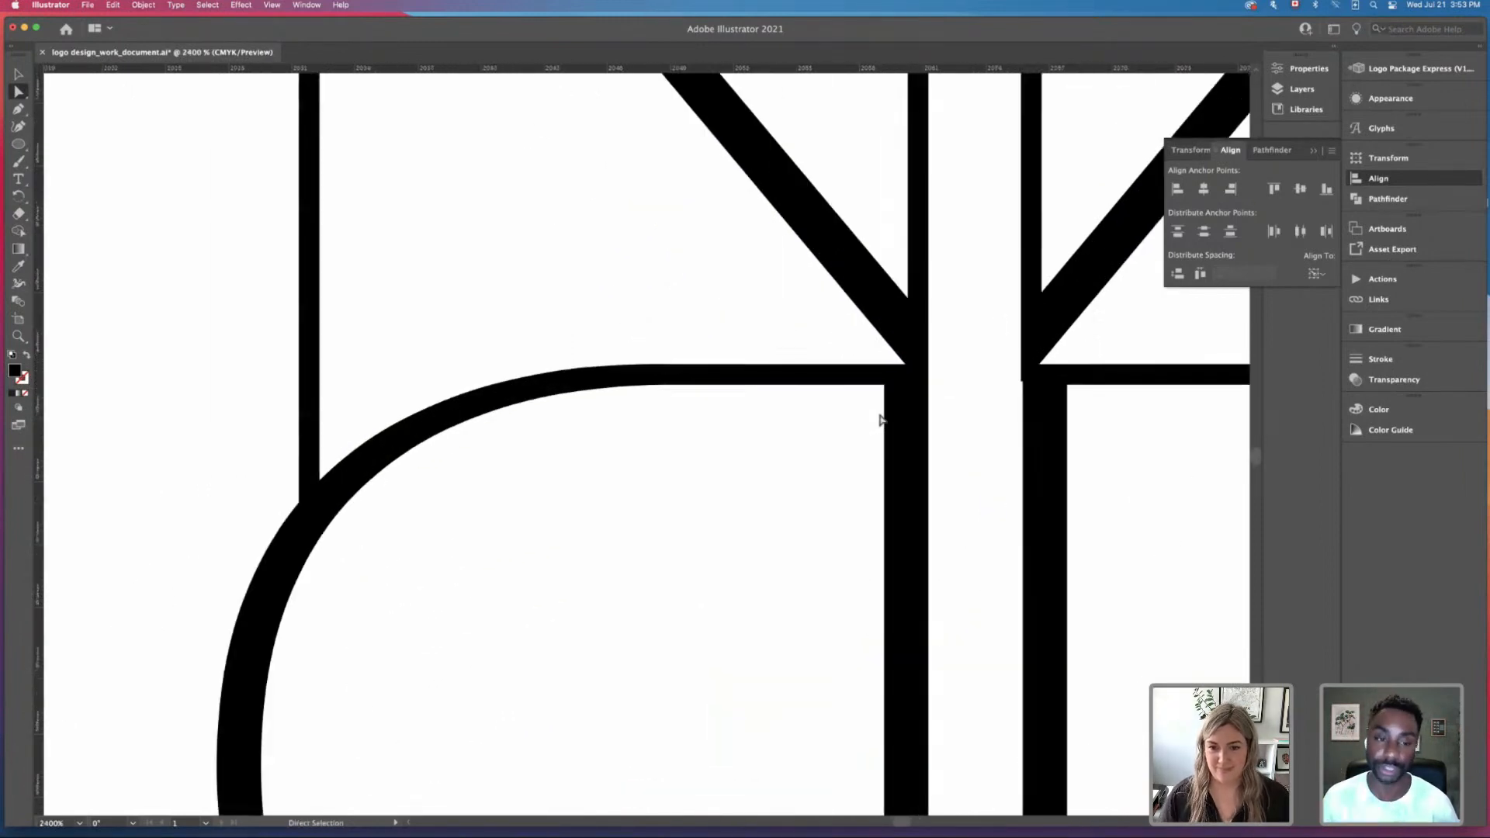
drag(987, 374, 470, 501)
drag(1064, 471, 1176, 527)
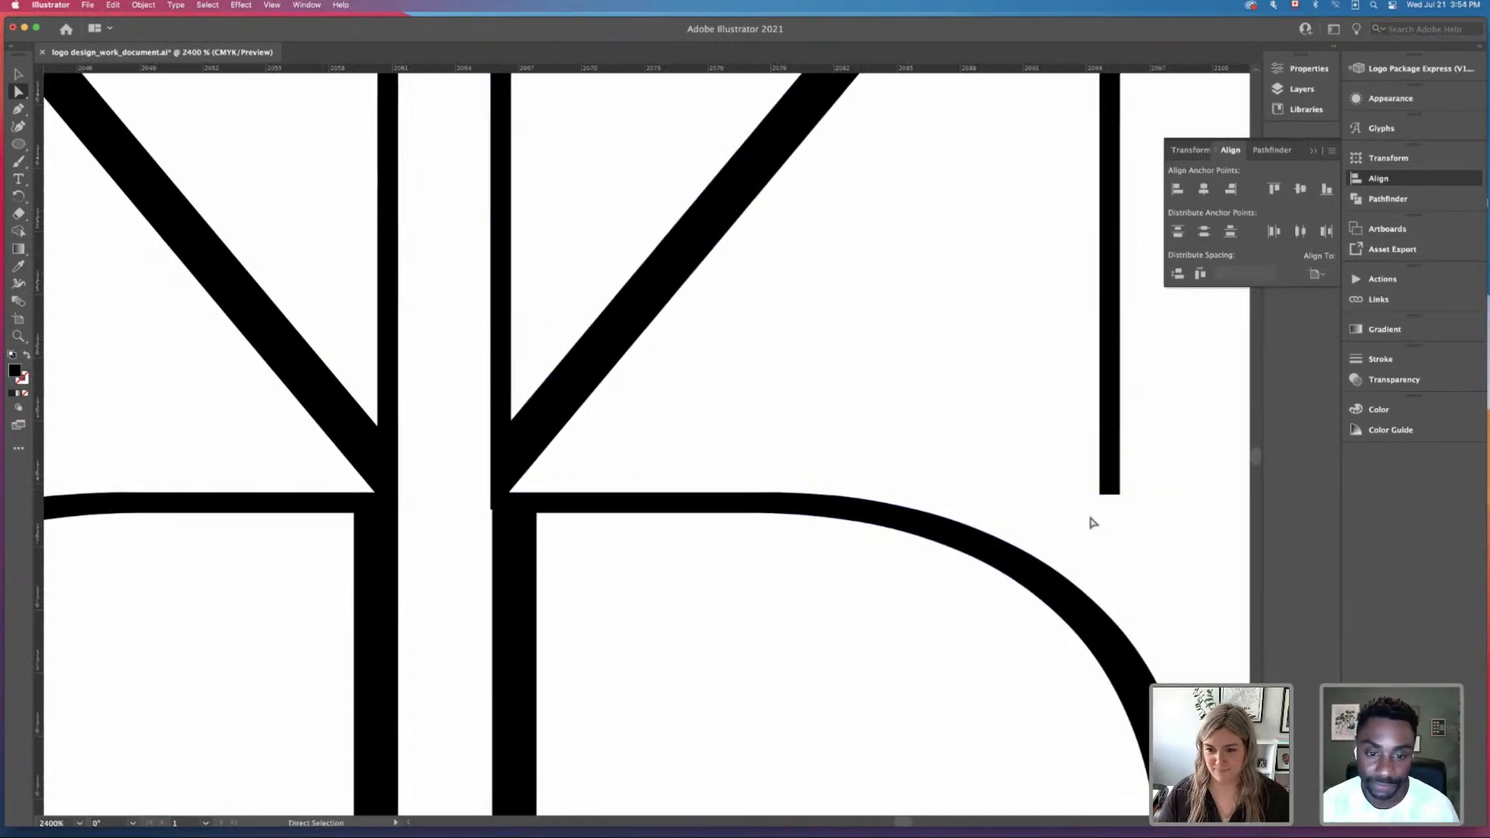
key(super+equal)
key(super+equal)
drag(1122, 498, 495, 459)
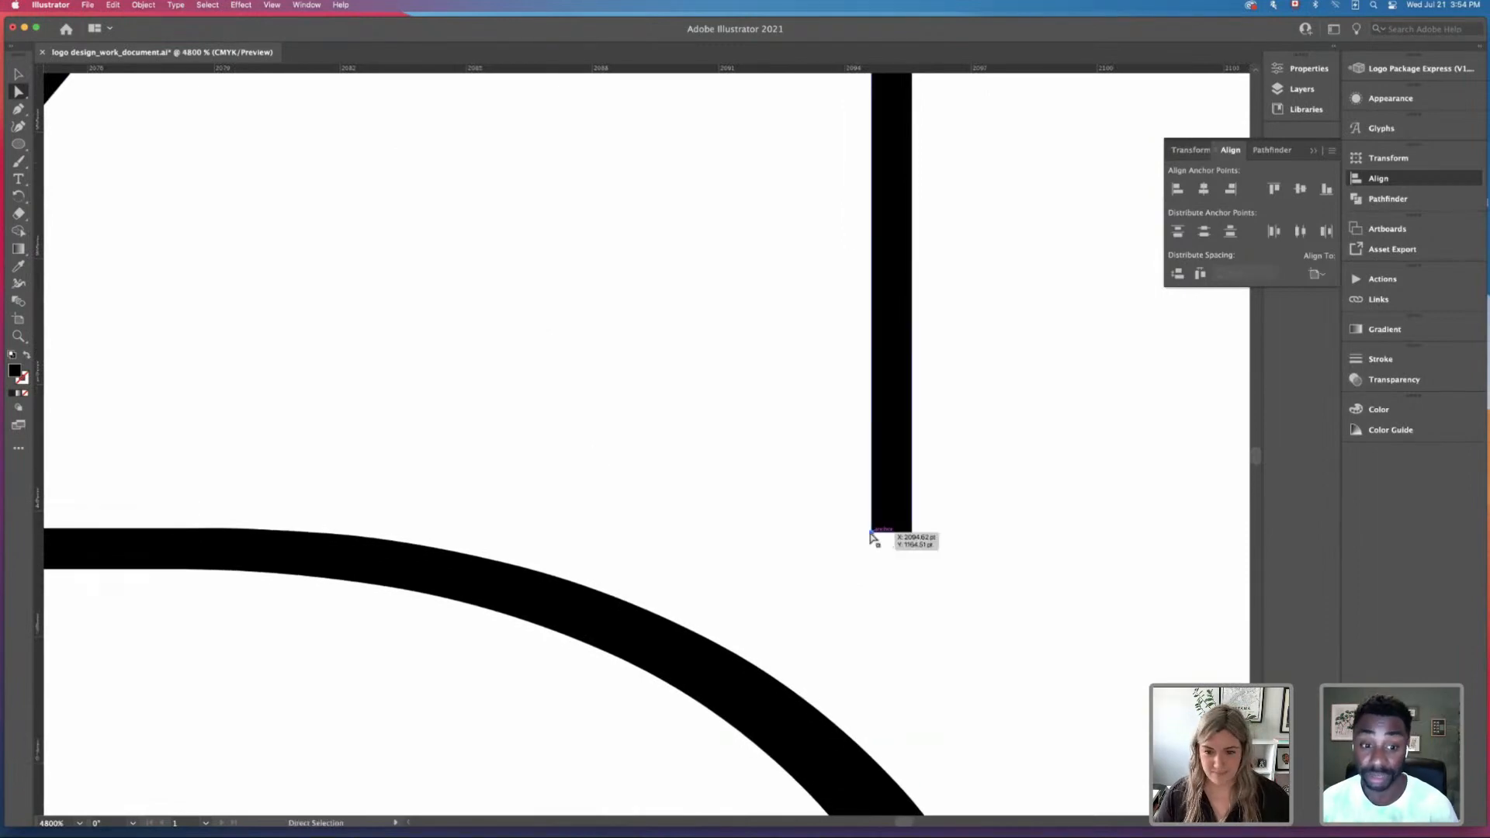
click(912, 532)
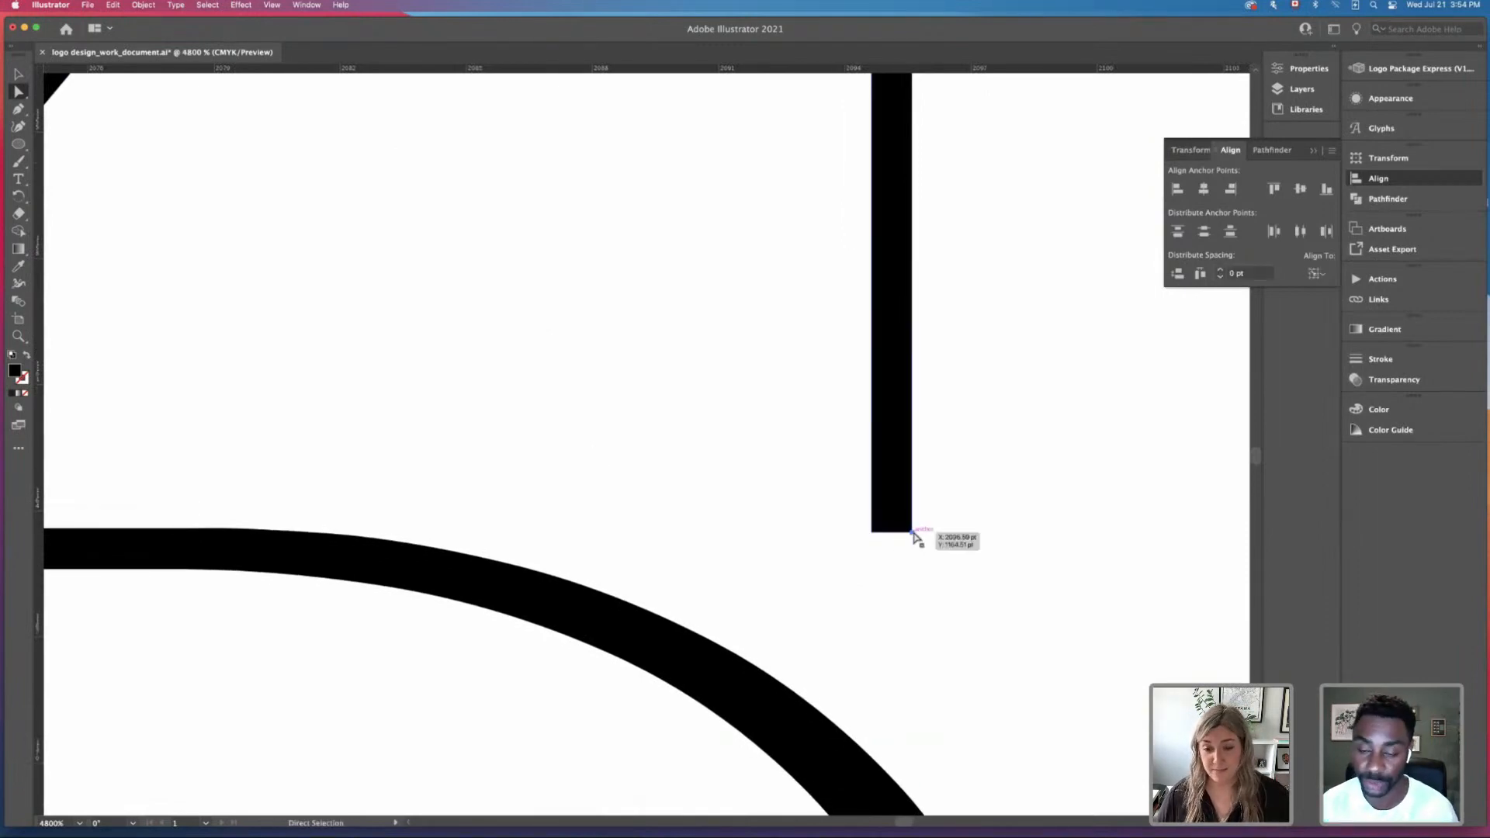
key(Down)
key(Down)
key(Down)
key(Down)
key(Down)
key(Down)
key(Down)
key(Down)
key(Down)
key(Down)
key(Down)
key(Down)
key(Down)
key(Down)
key(Down)
key(Down)
key(Down)
key(Down)
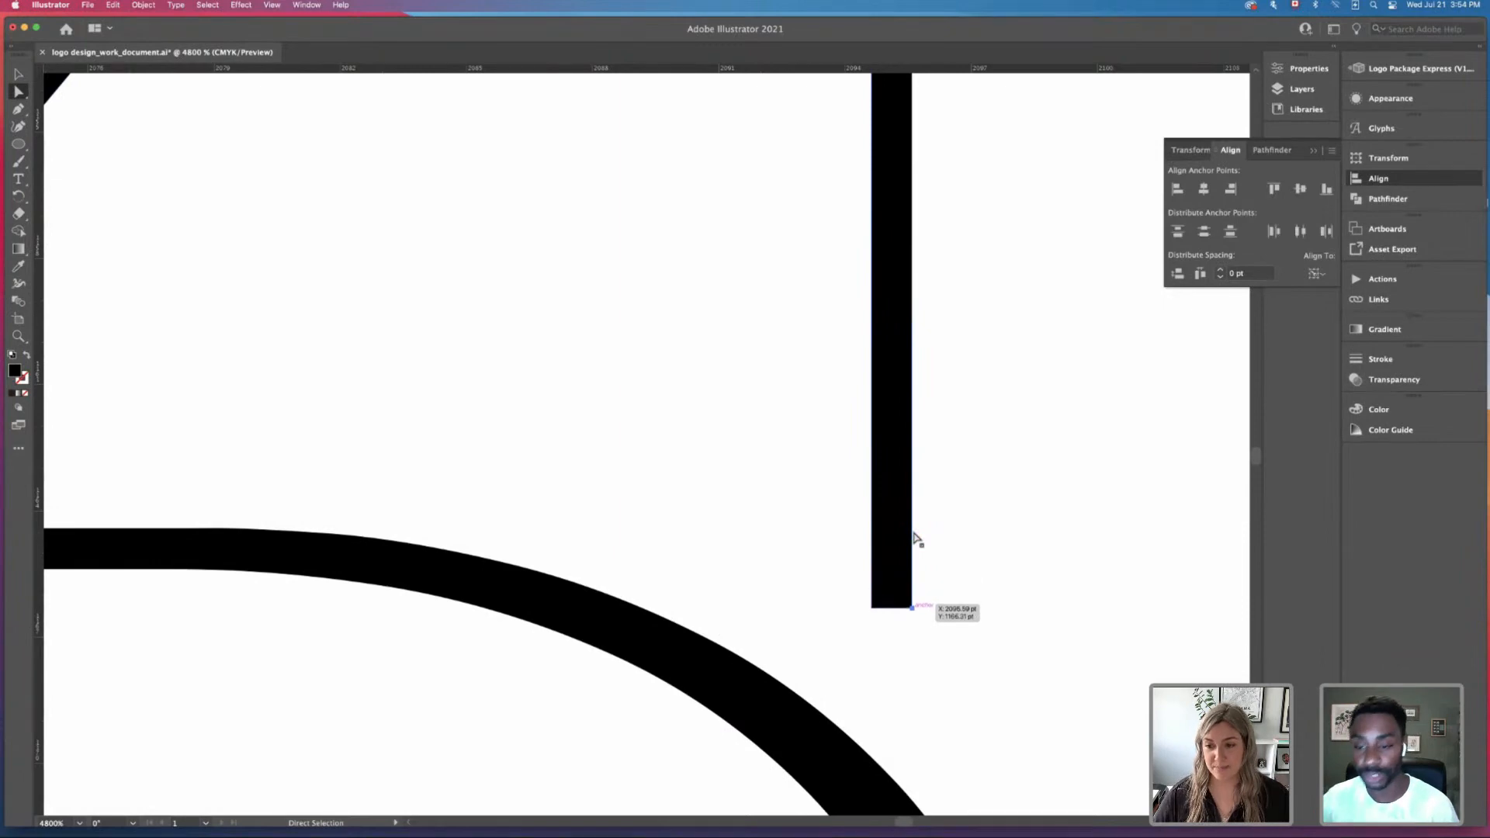
key(Down)
key(Down)
key(Down)
key(Down)
key(Down)
key(Down)
key(Down)
key(Down)
key(Down)
key(Down)
key(Down)
key(Down)
key(Down)
key(Down)
key(Down)
key(Down)
key(Down)
key(Down)
key(Down)
key(Down)
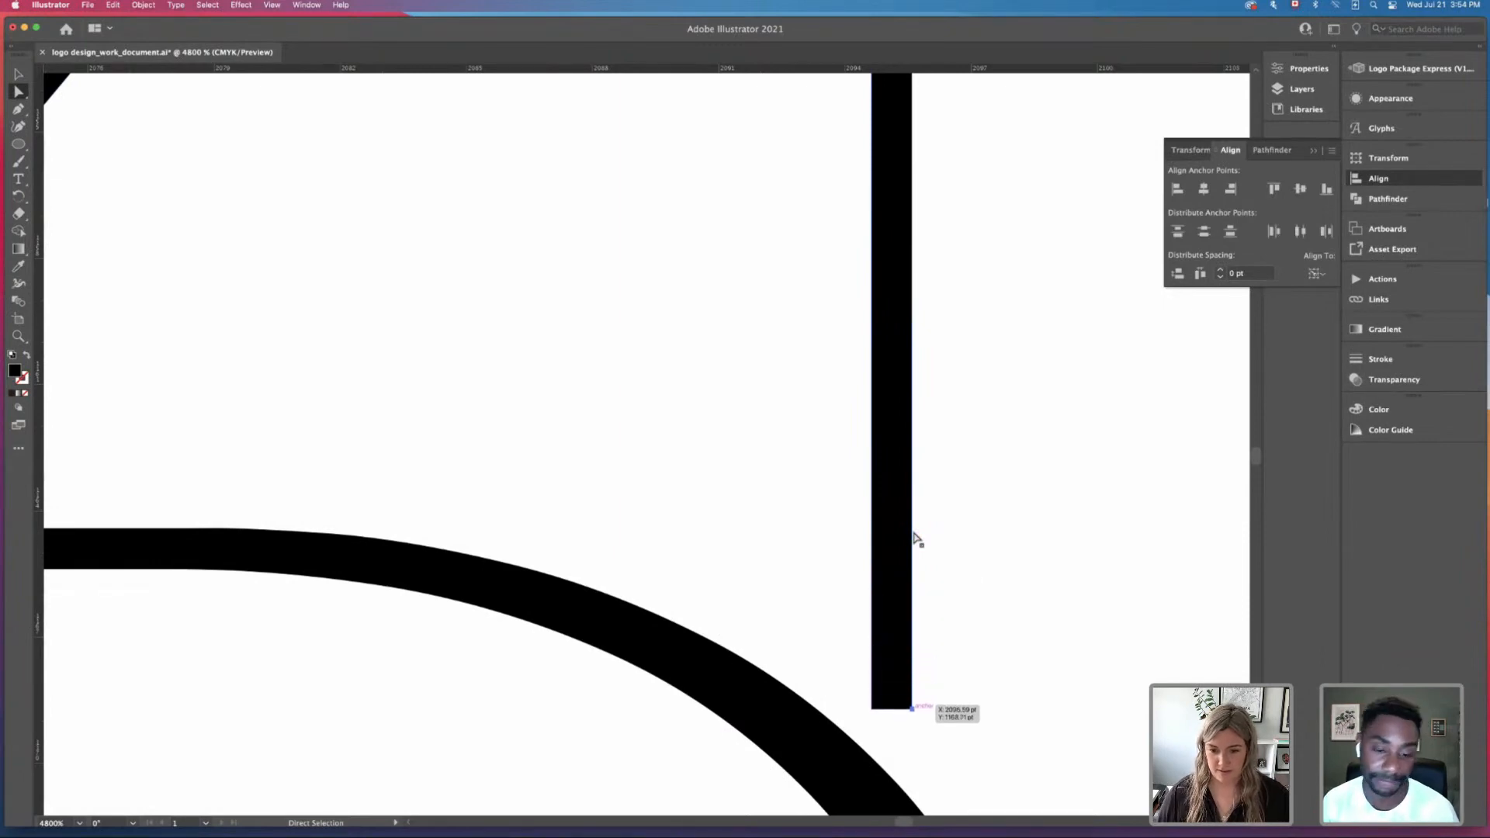
key(Down)
key(Down)
key(Down)
key(Down)
key(Down)
key(Down)
key(Down)
key(Down)
key(Down)
key(Down)
key(Down)
key(Down)
key(Down)
key(Down)
key(Down)
key(Down)
key(Down)
key(Down)
key(Down)
key(Down)
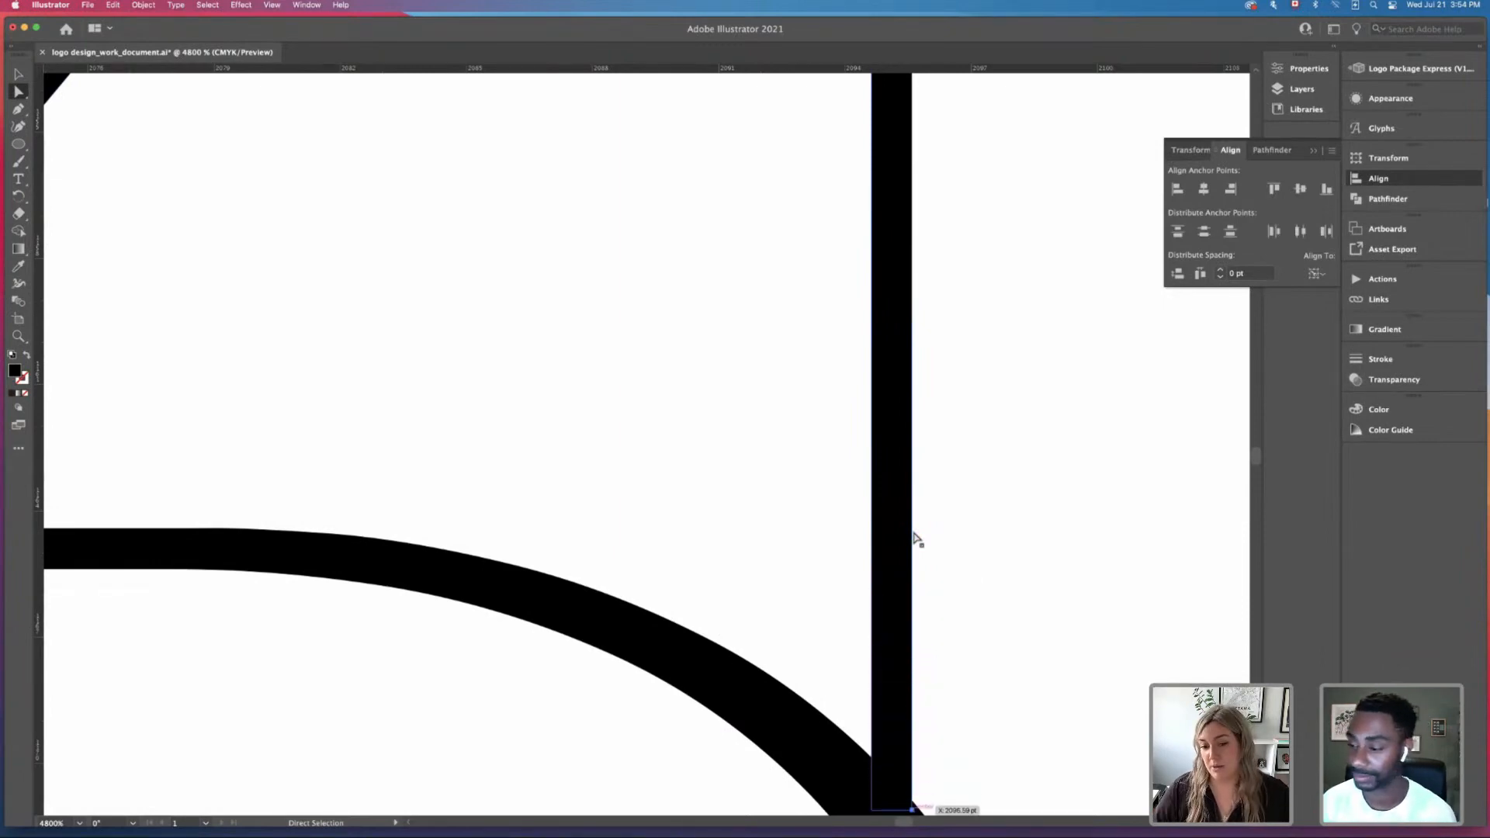
key(super+minus)
key(super+minus)
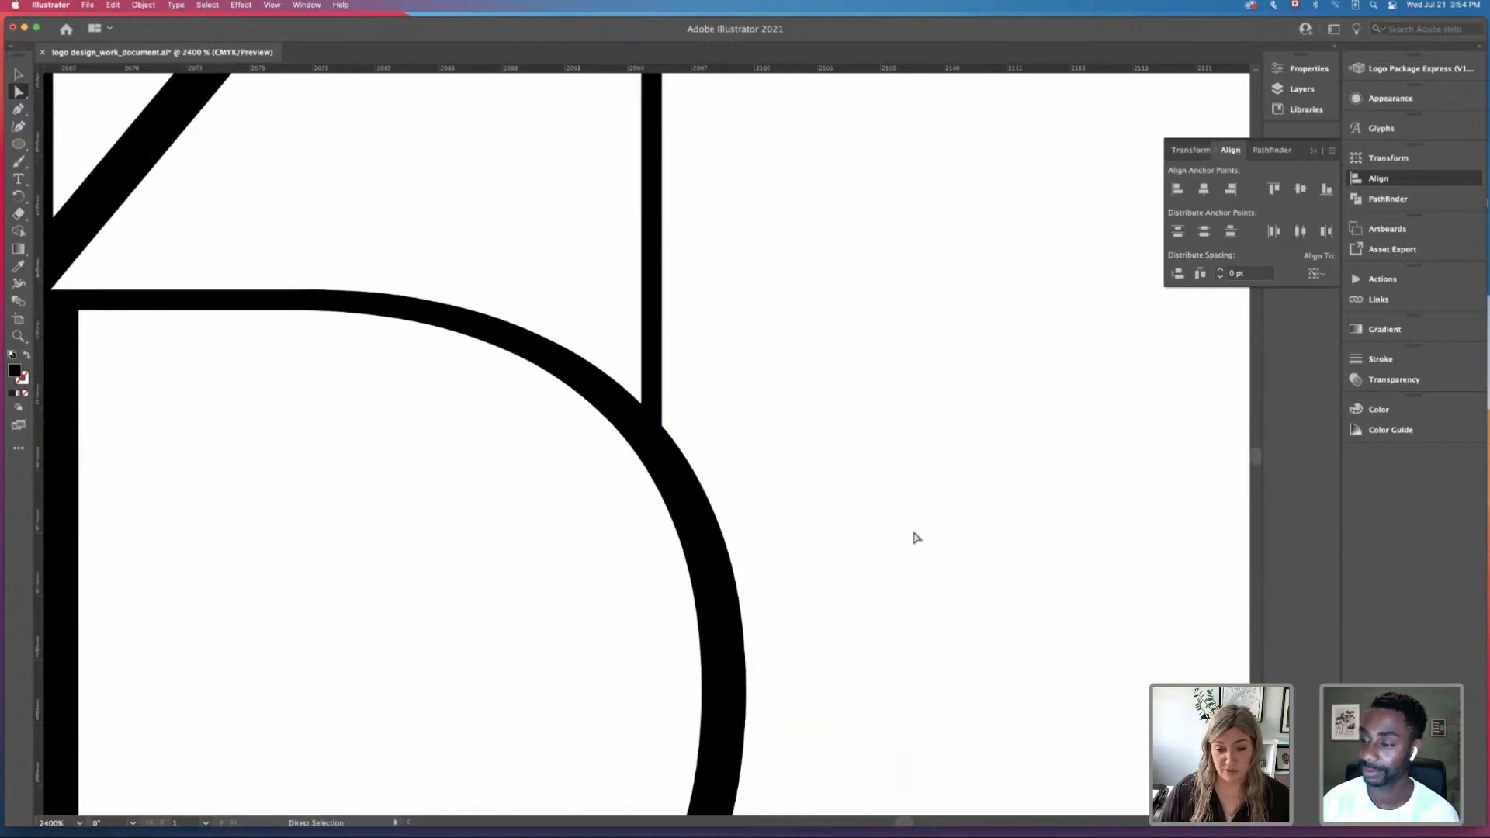
key(super+minus)
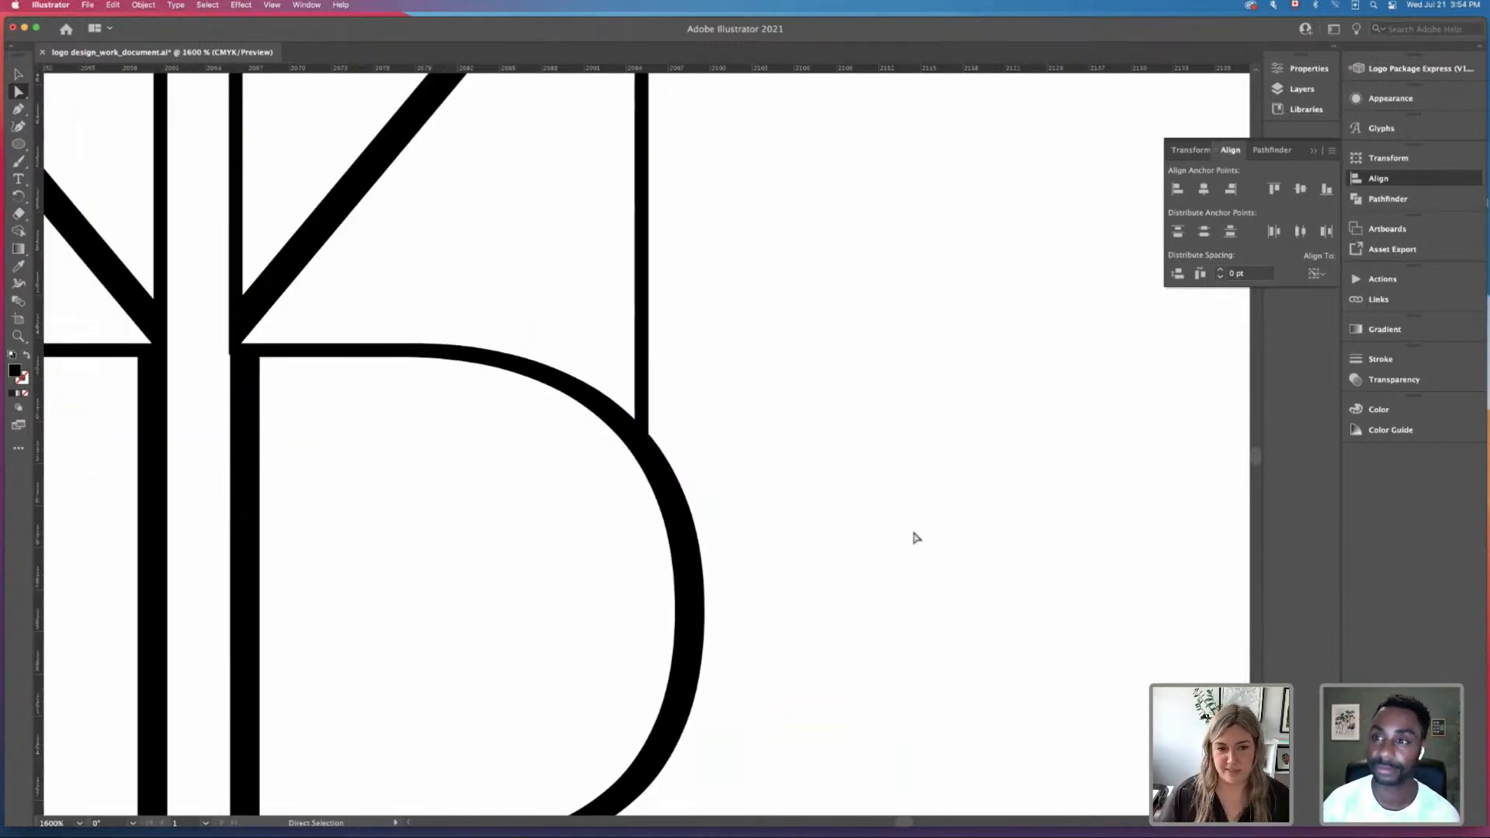
Step: Nudge the upper right N slightly sideways so its inner stem lines up with the D stem beneath it
scroll(1037, 532, left, 5)
key(v)
click(750, 282)
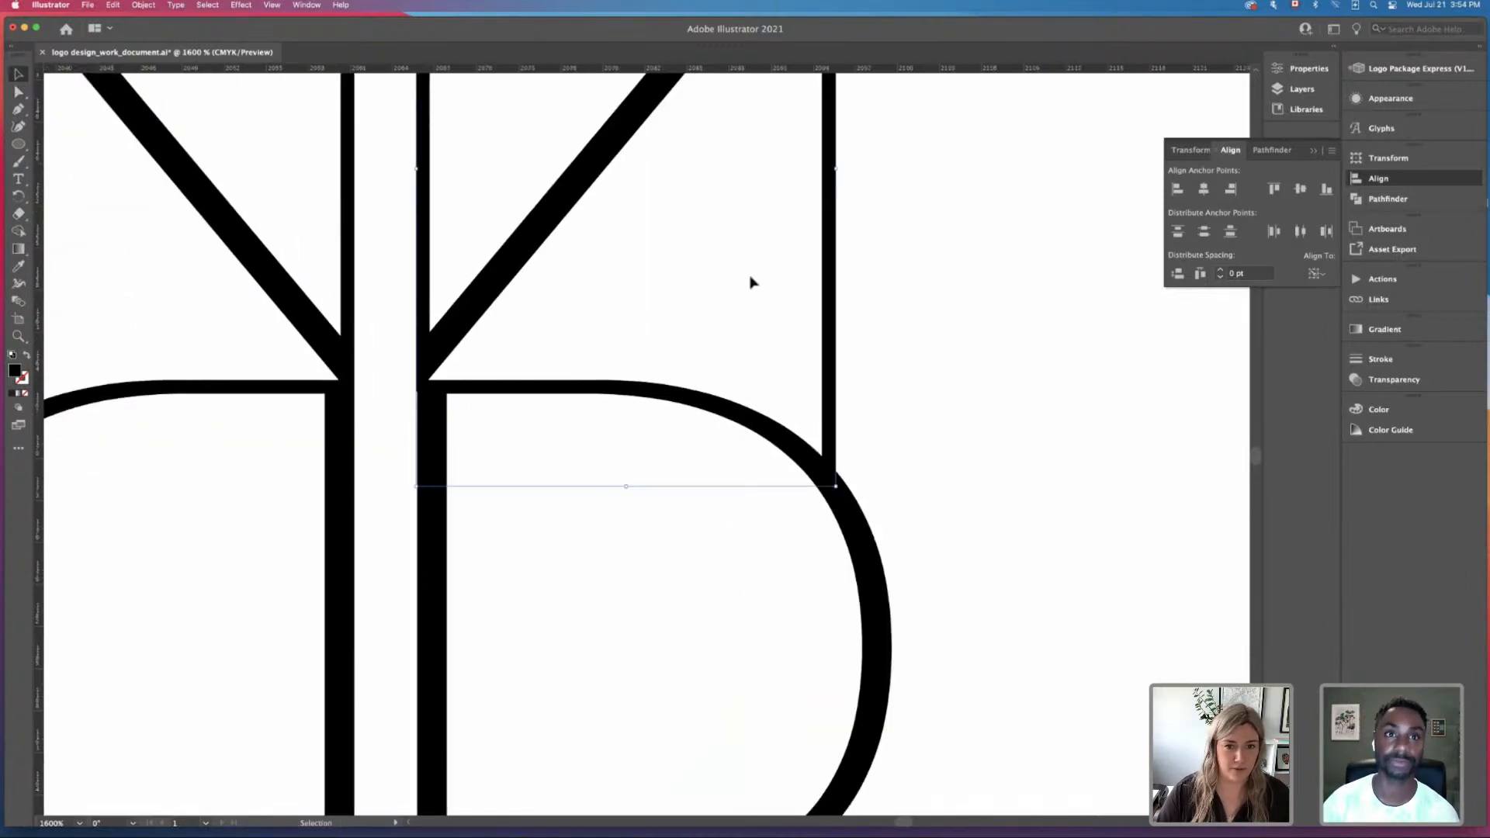
click(970, 281)
scroll(998, 319, up, 5)
scroll(998, 319, left, 5)
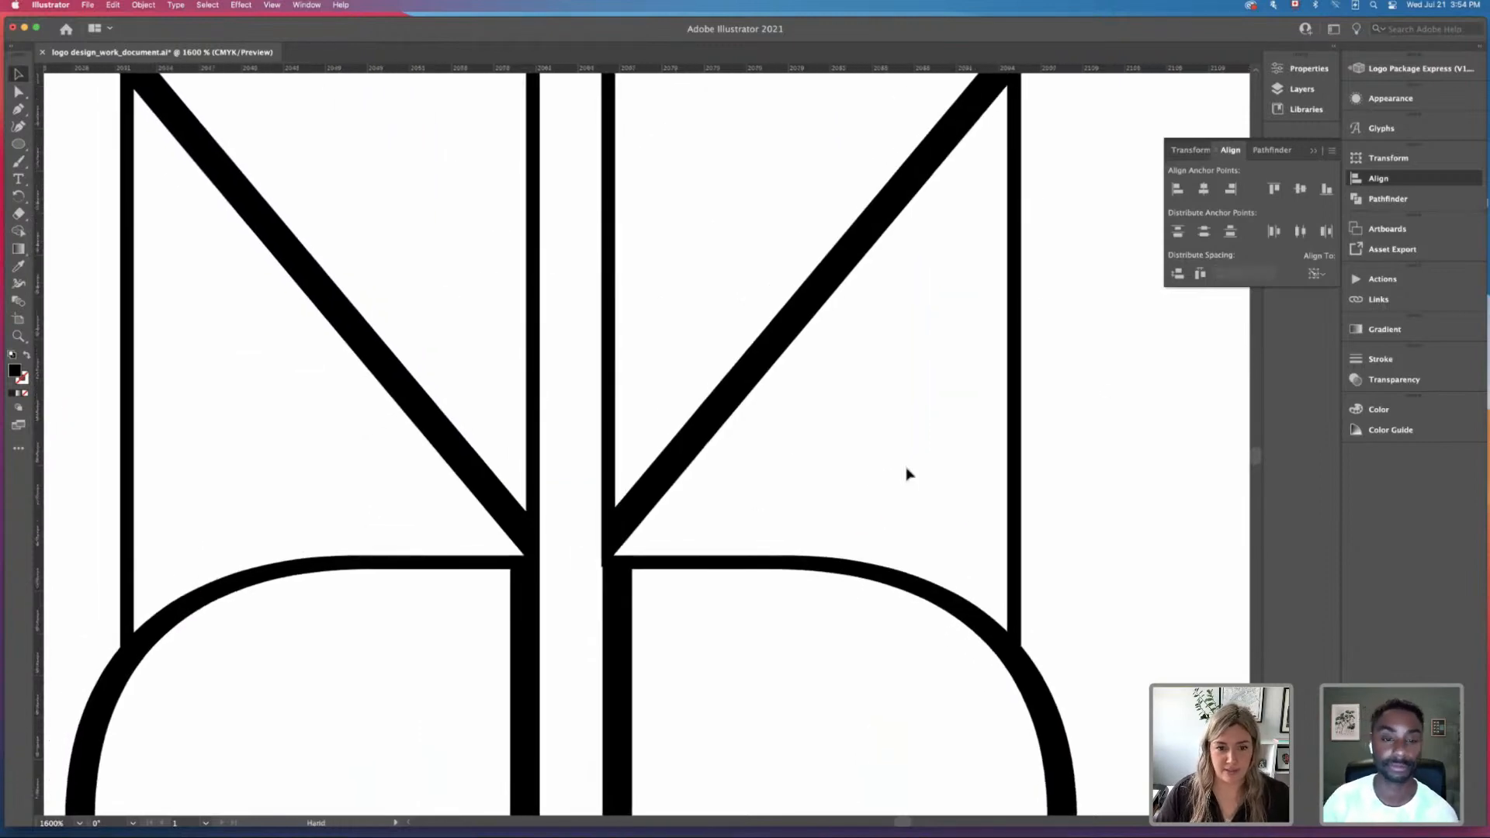
click(668, 489)
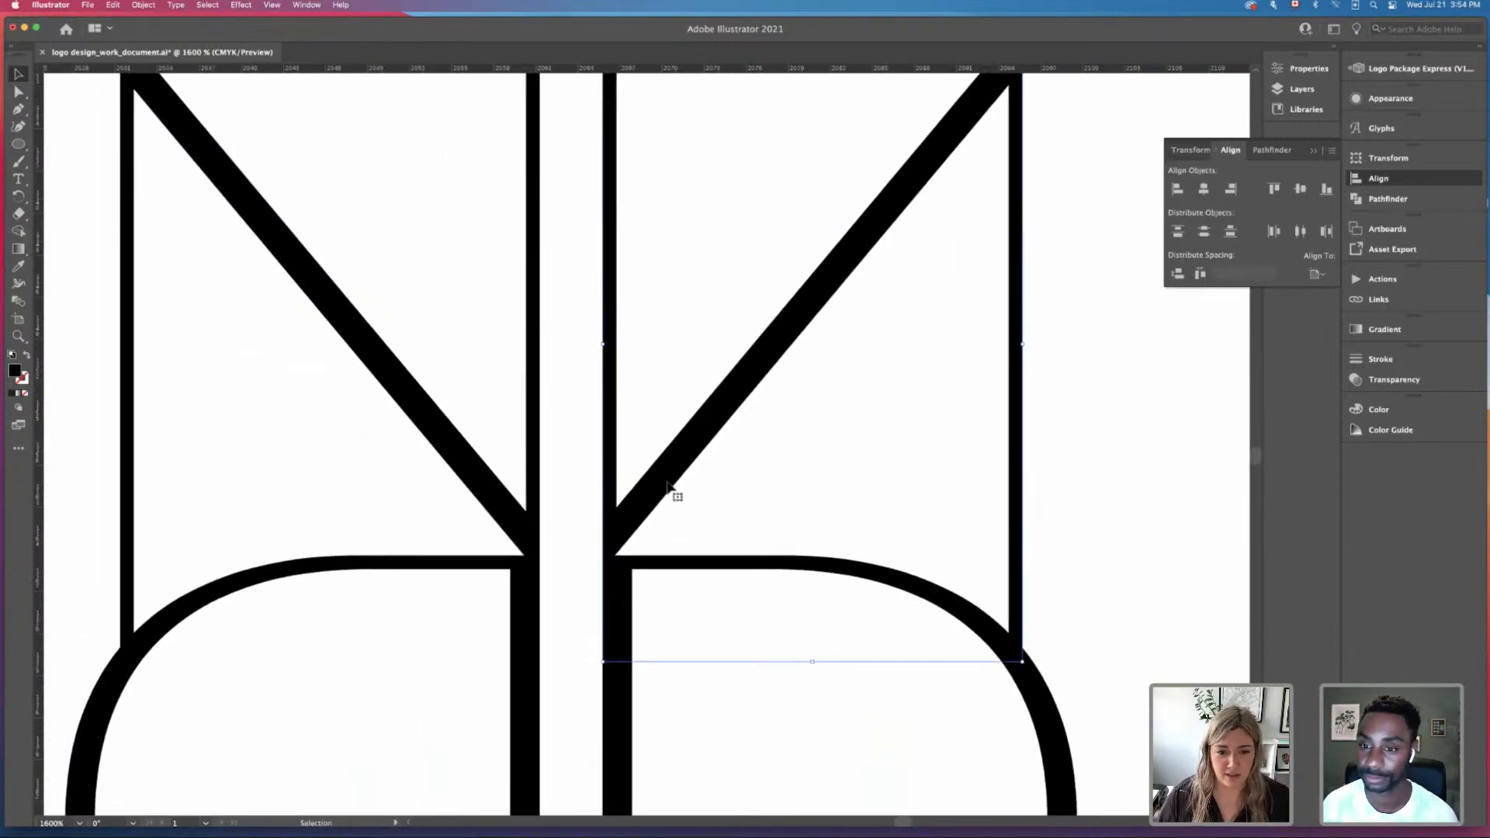
click(1115, 504)
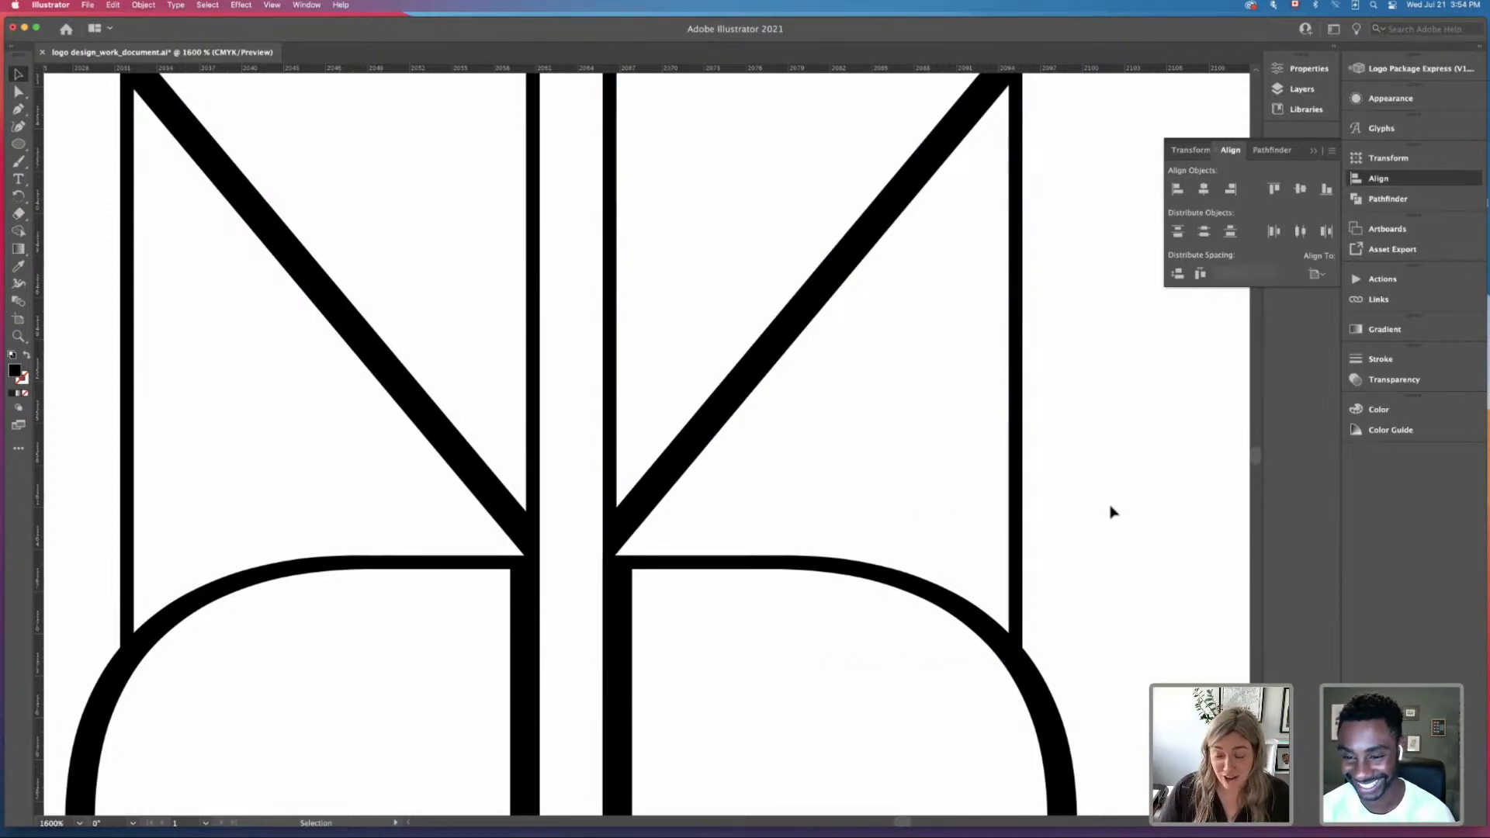
Step: Extend the upper end of the lower left N's outer stem straight up until it meets the left D's curve
key(super+minus)
key(super+minus)
key(super+minus)
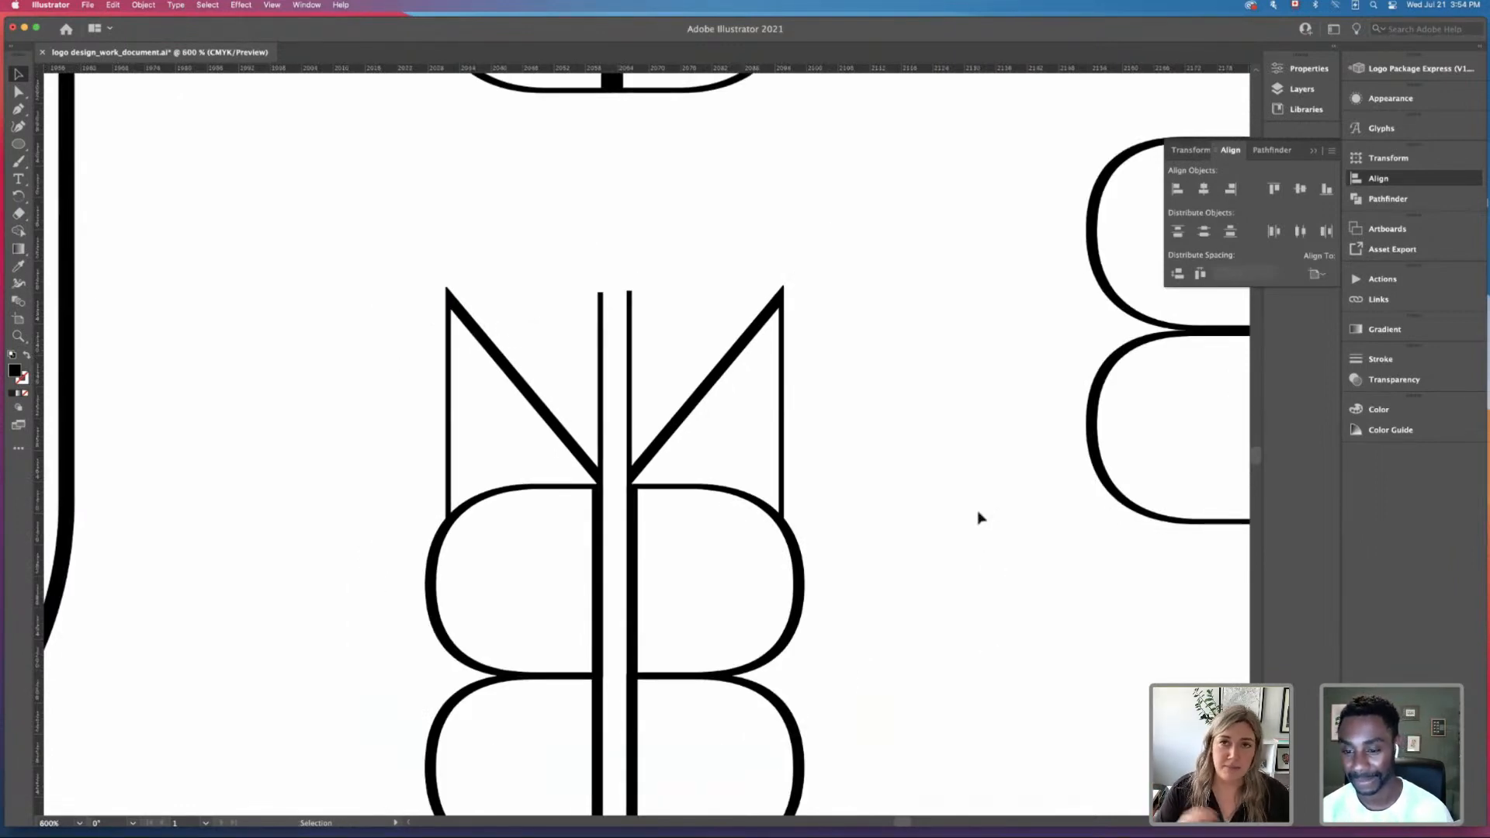
scroll(976, 521, down, 5)
scroll(993, 481, left, 1)
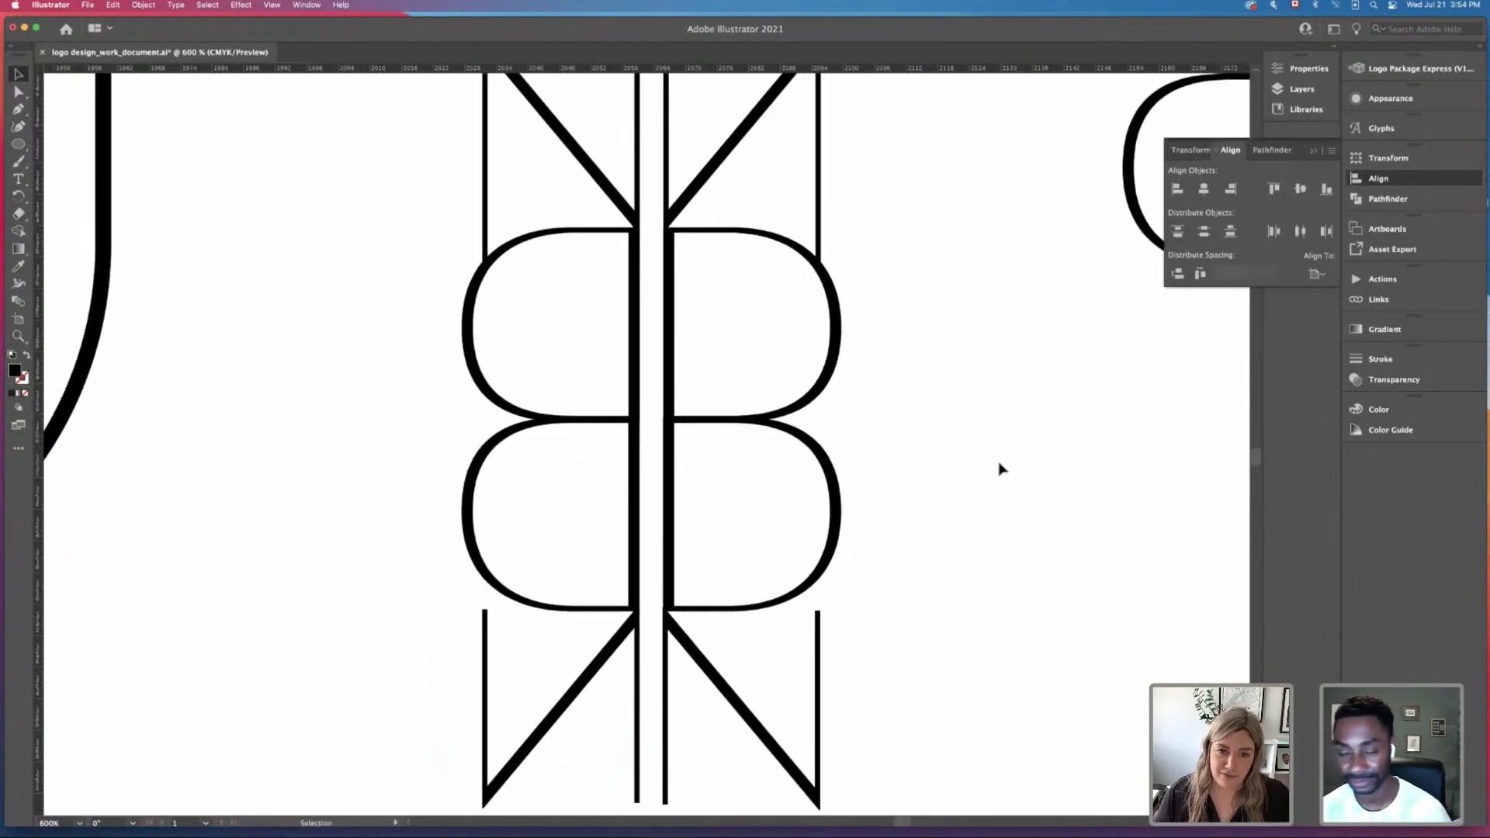
scroll(993, 569, down, 1)
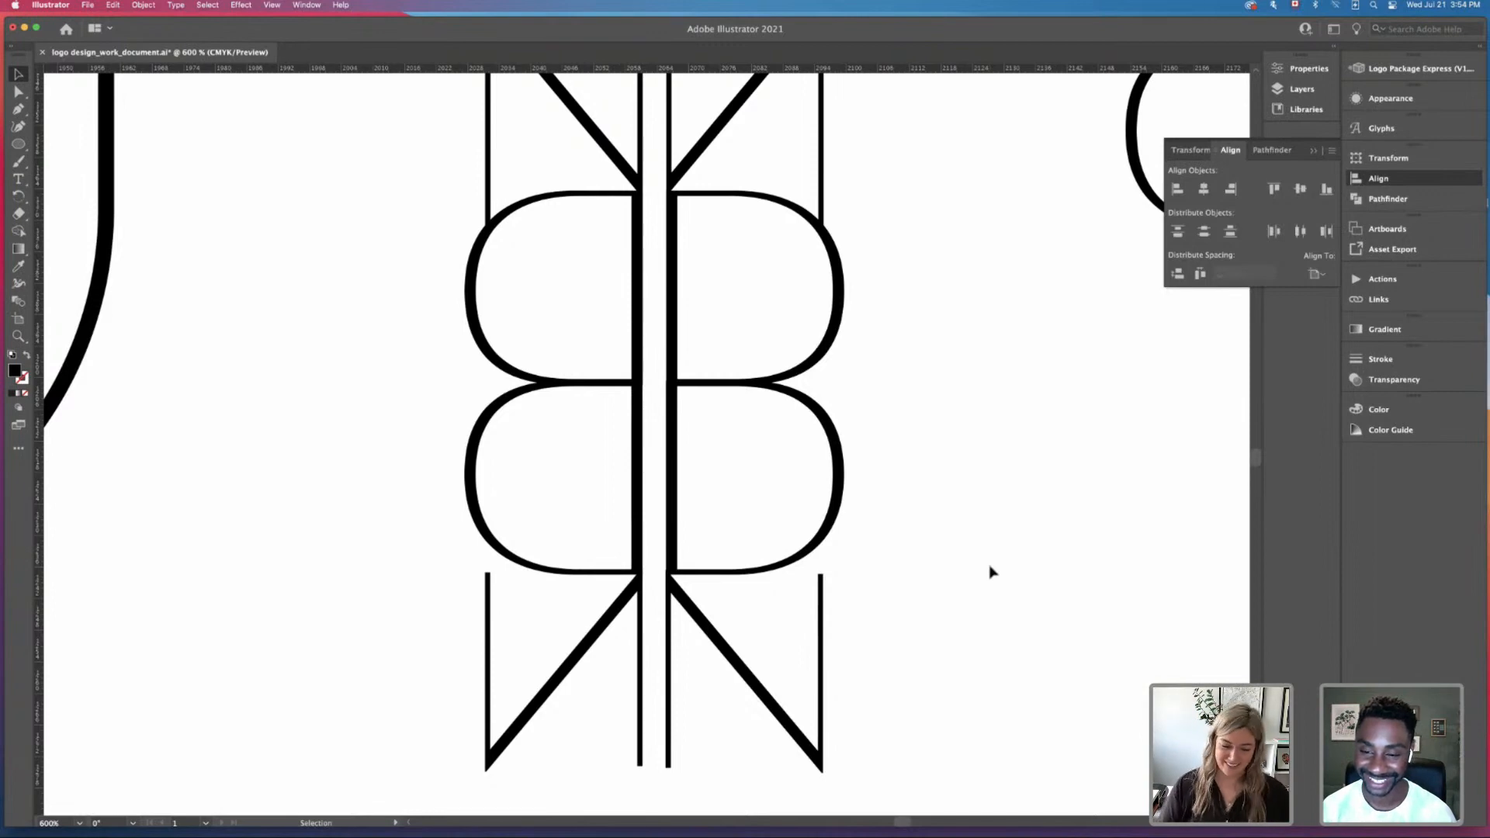
key(super+equal)
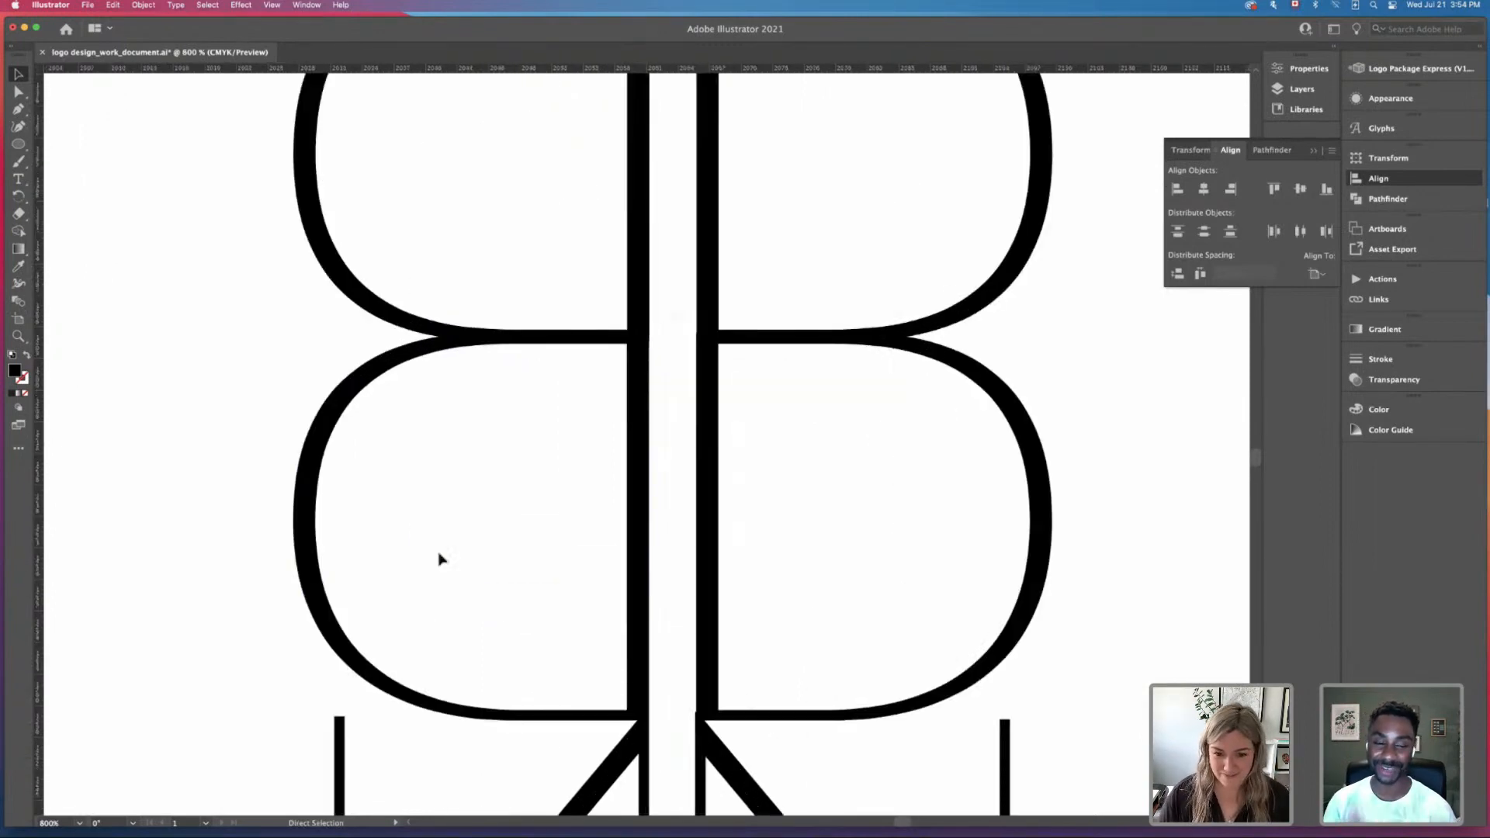
key(super+equal)
drag(331, 682, 495, 320)
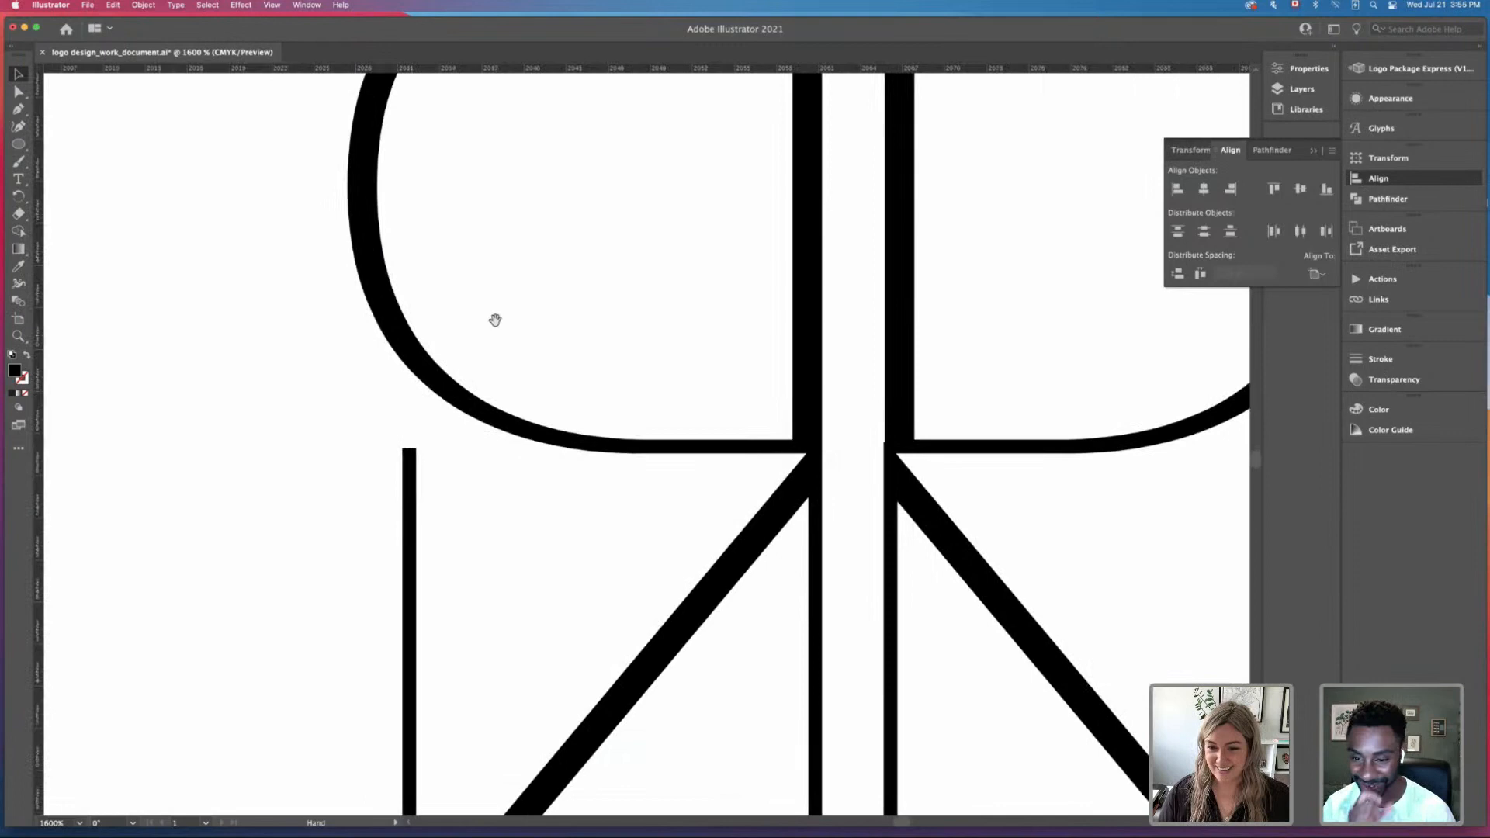
double_click(416, 454)
double_click(304, 389)
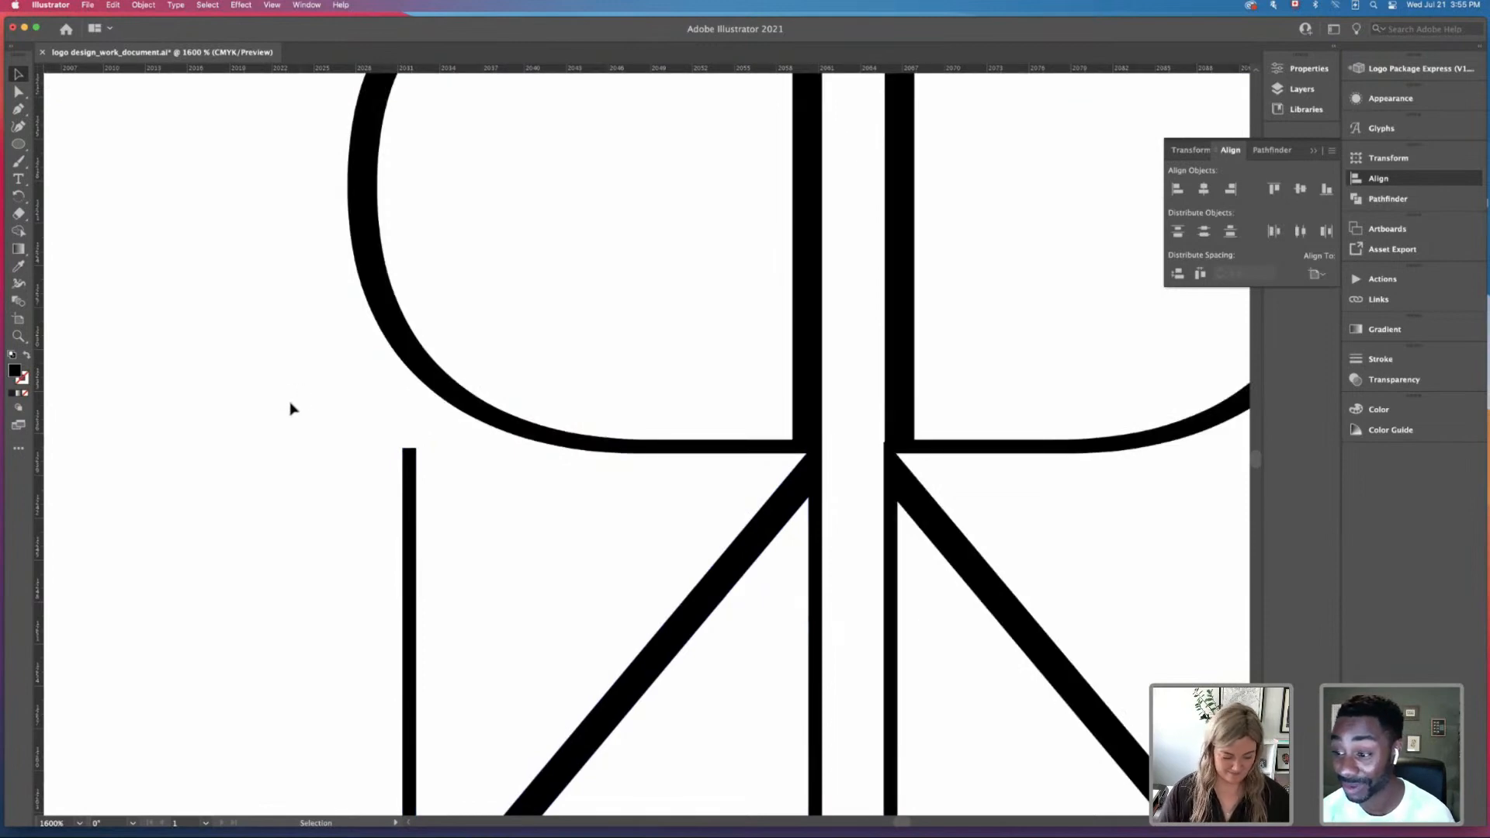
key(a)
drag(368, 437, 441, 457)
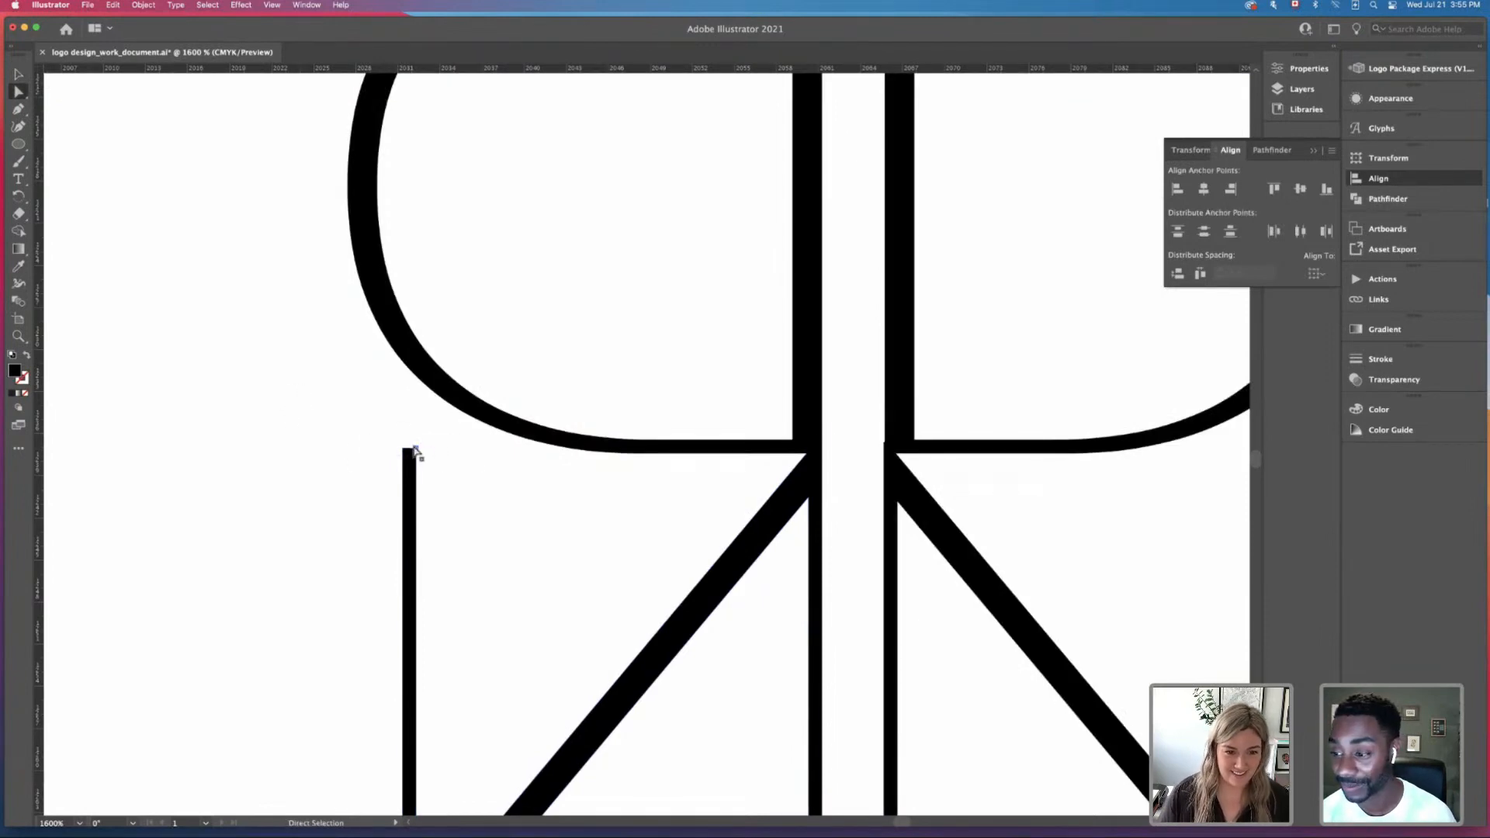
click(405, 449)
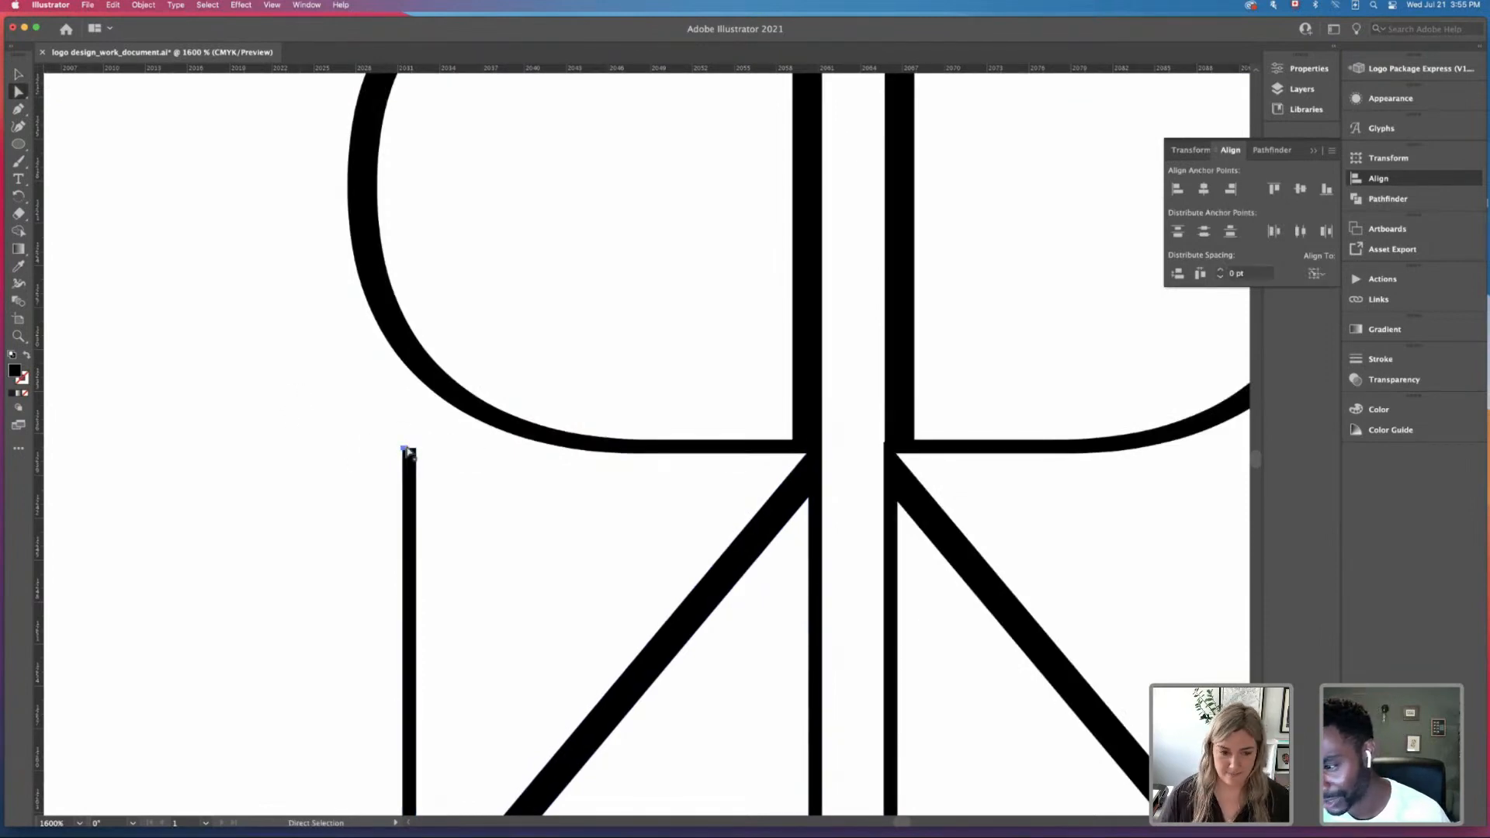
key(Up)
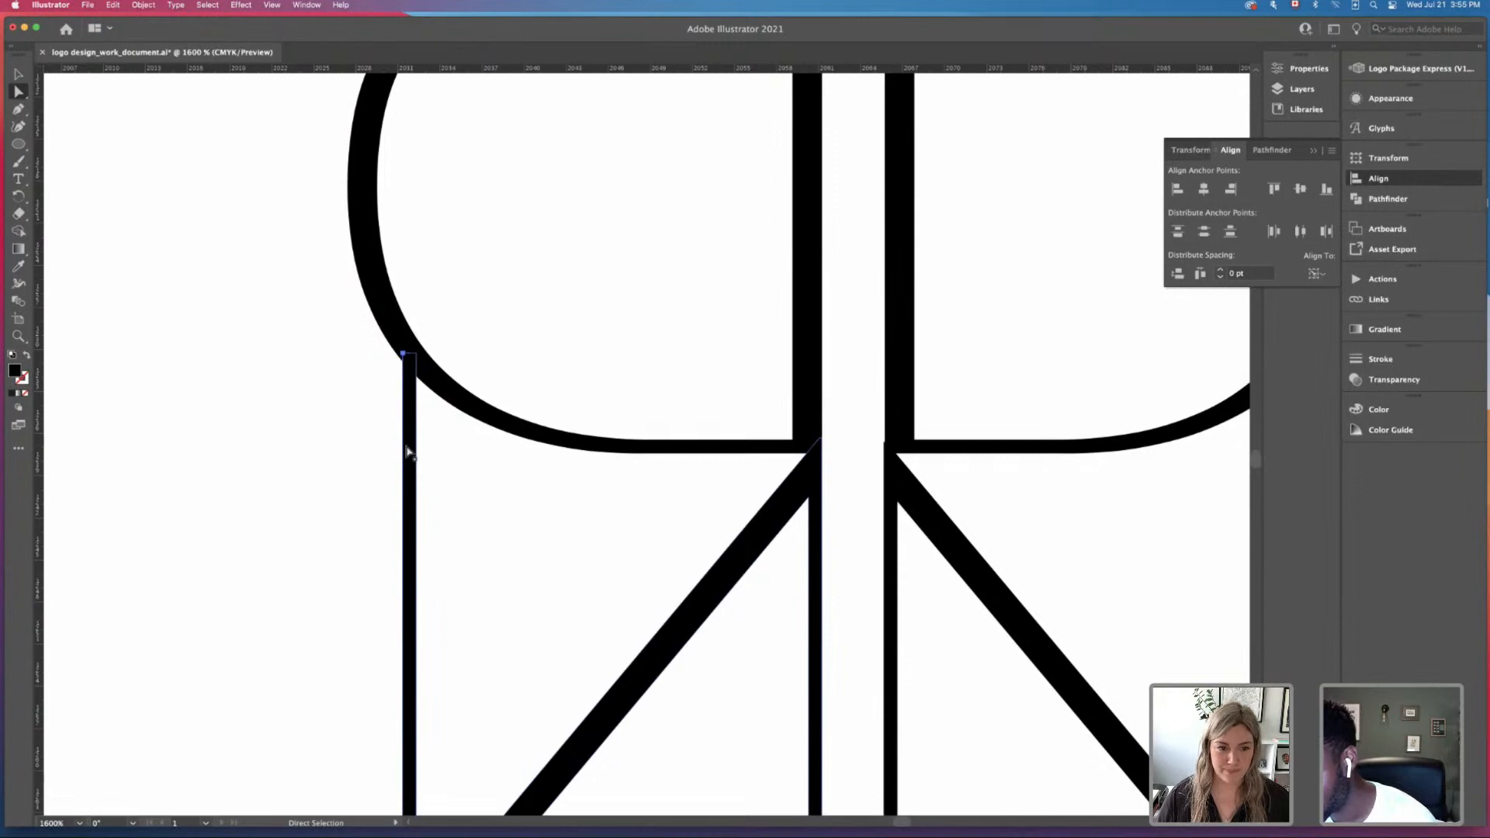
click(352, 448)
key(super+minus)
key(super+minus)
key(super+minus)
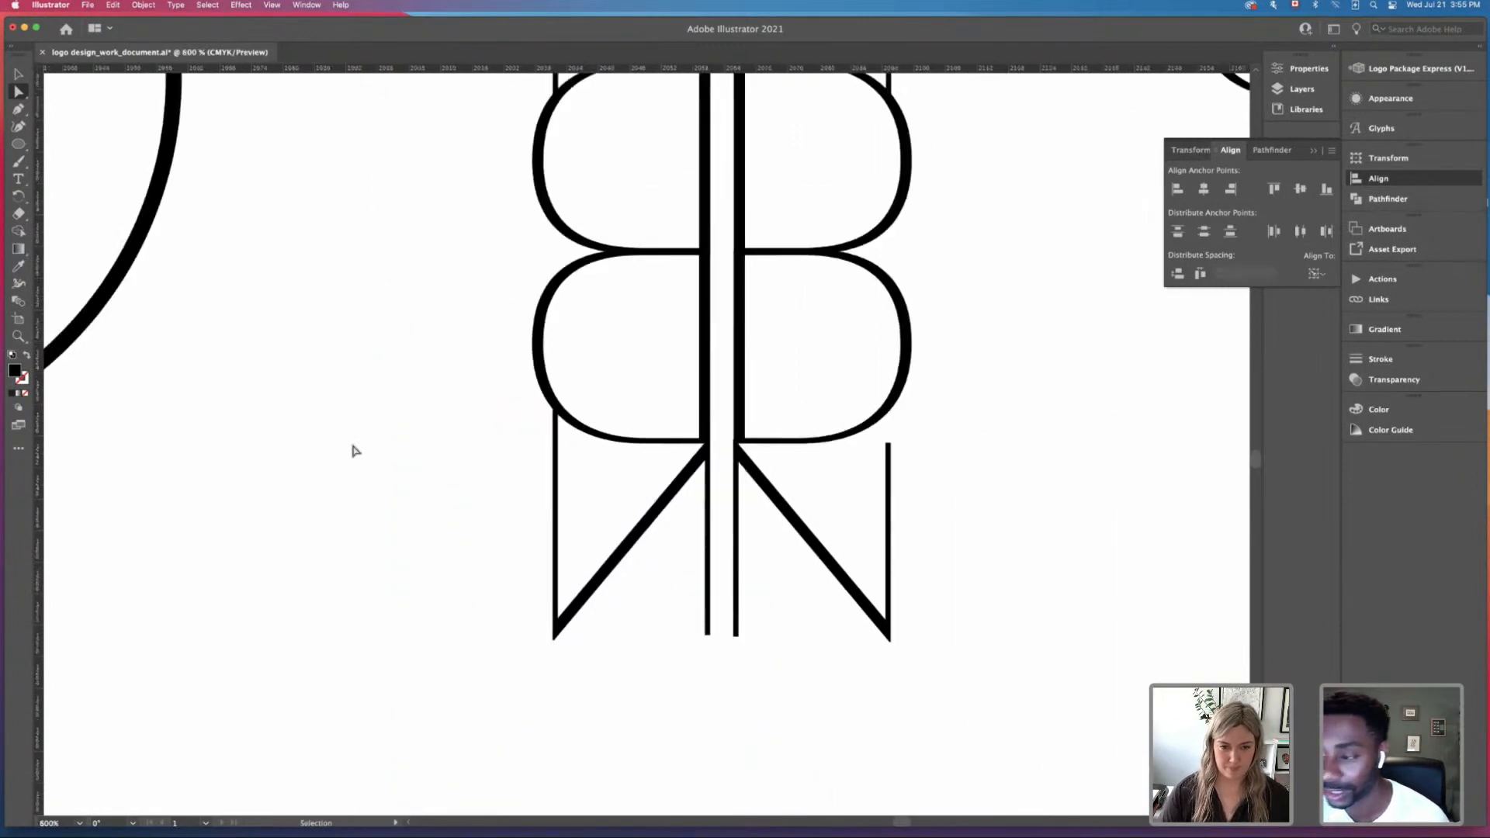
Step: Nudge the lower right N slightly outward so its inner stem lines up with the D stem above it
drag(360, 448, 260, 459)
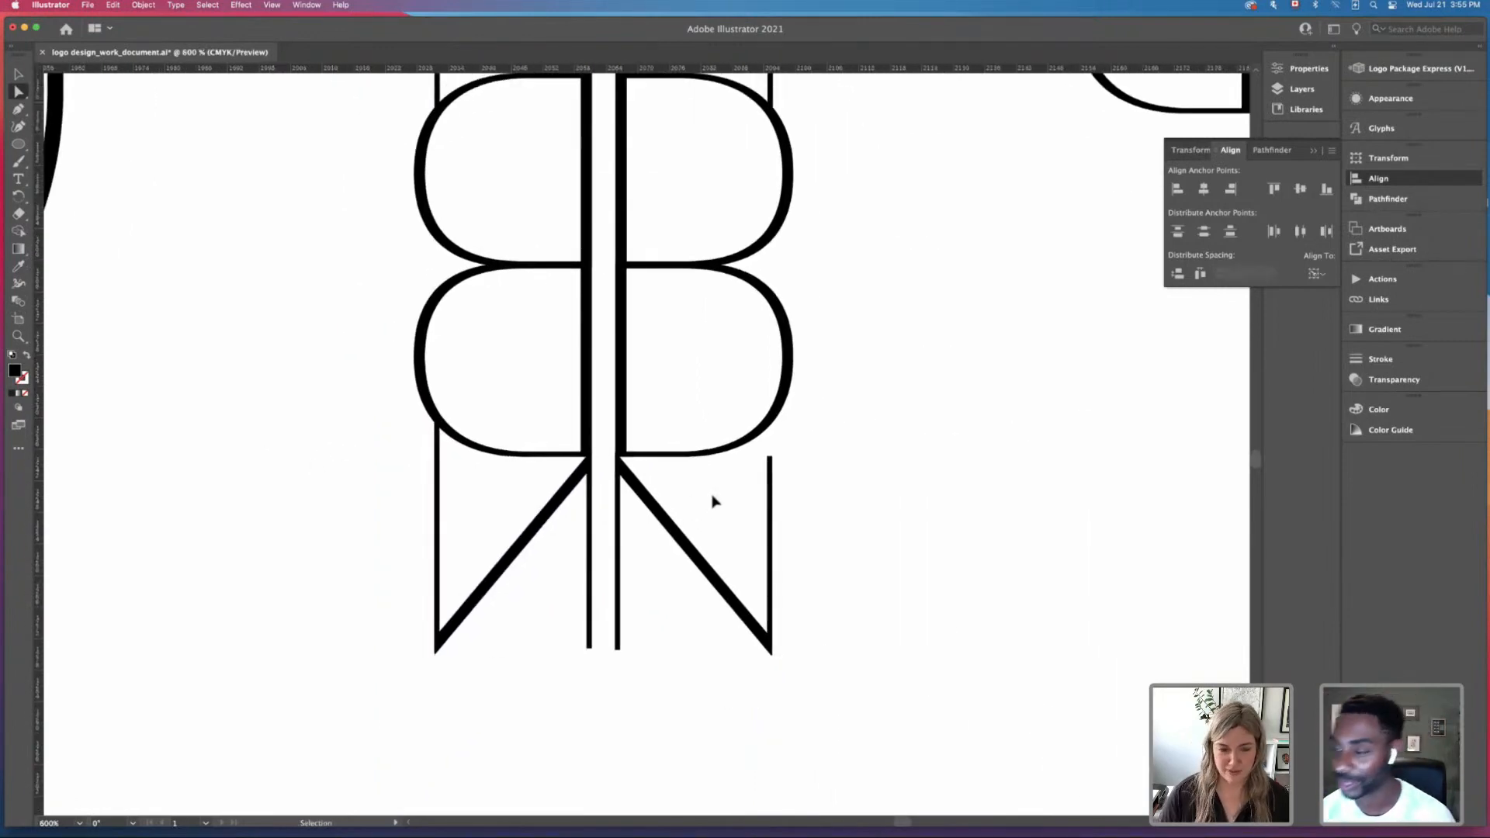
key(super+plus)
key(super+plus)
key(super+plus)
click(613, 525)
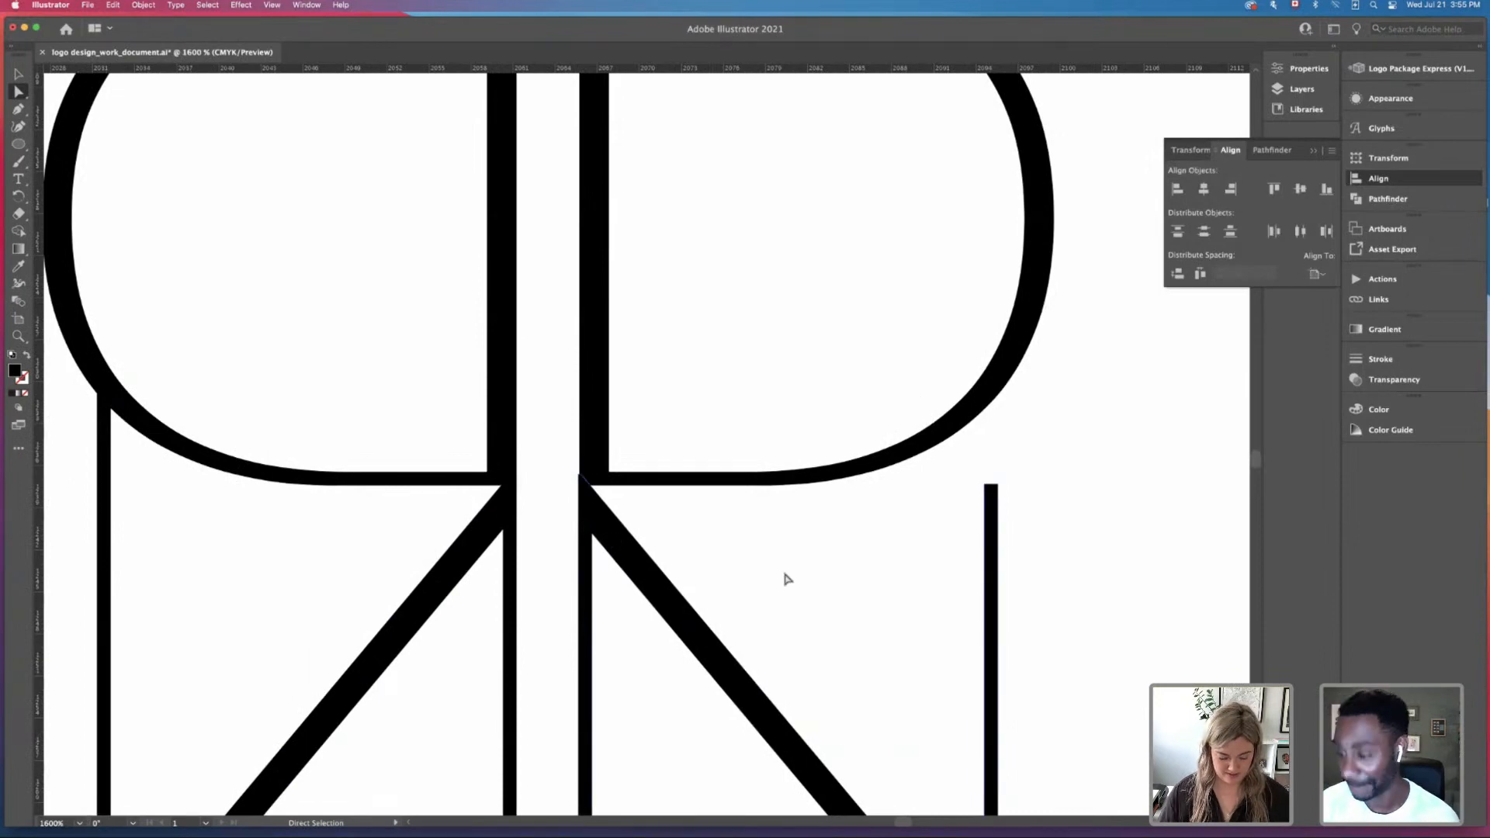
key(Right)
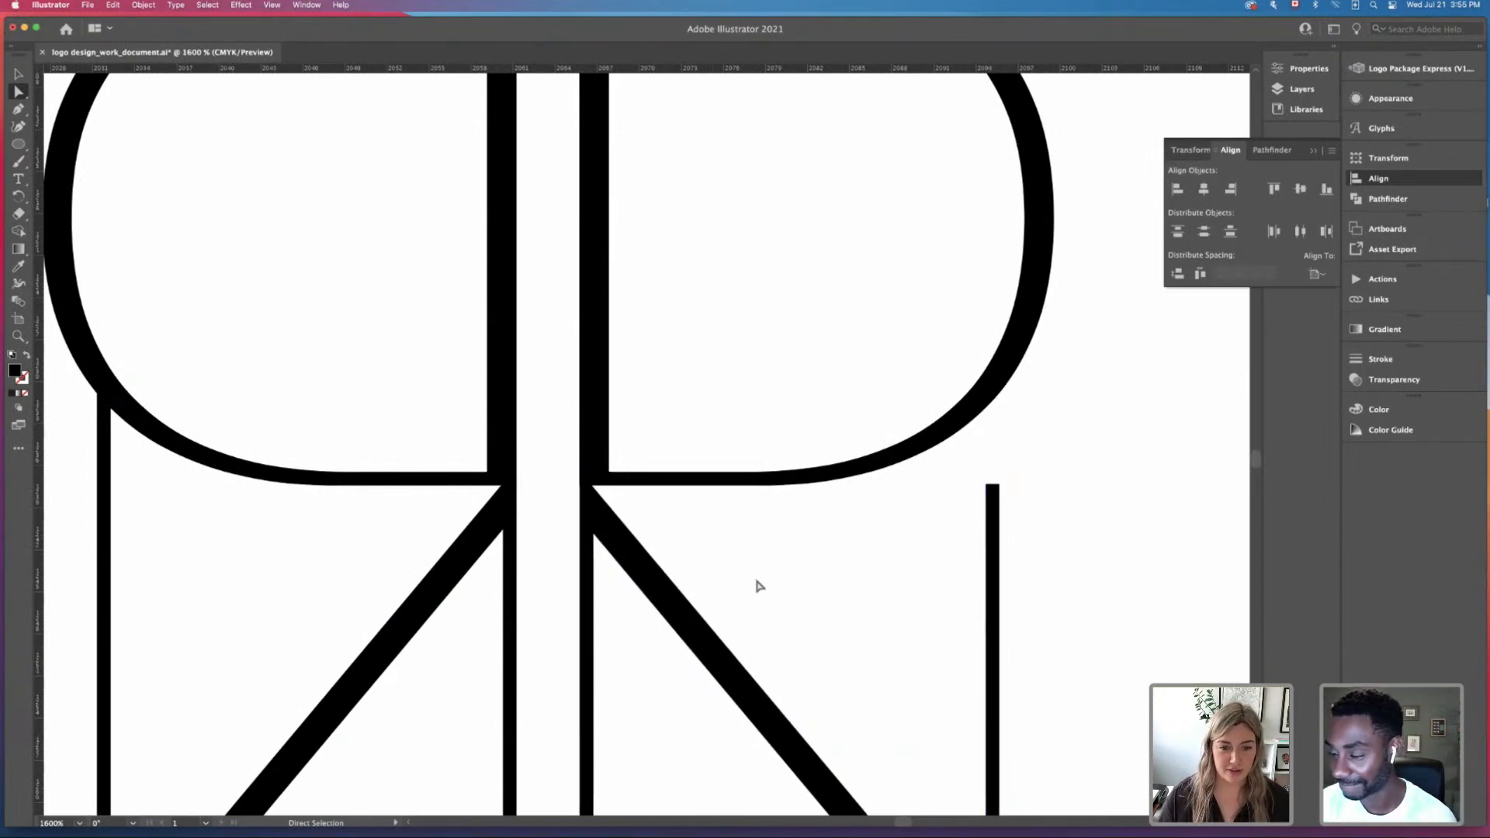
Step: Lengthen the lower right N's outer stem upward so its end merges into the right D's curve
scroll(1098, 521, right, 3)
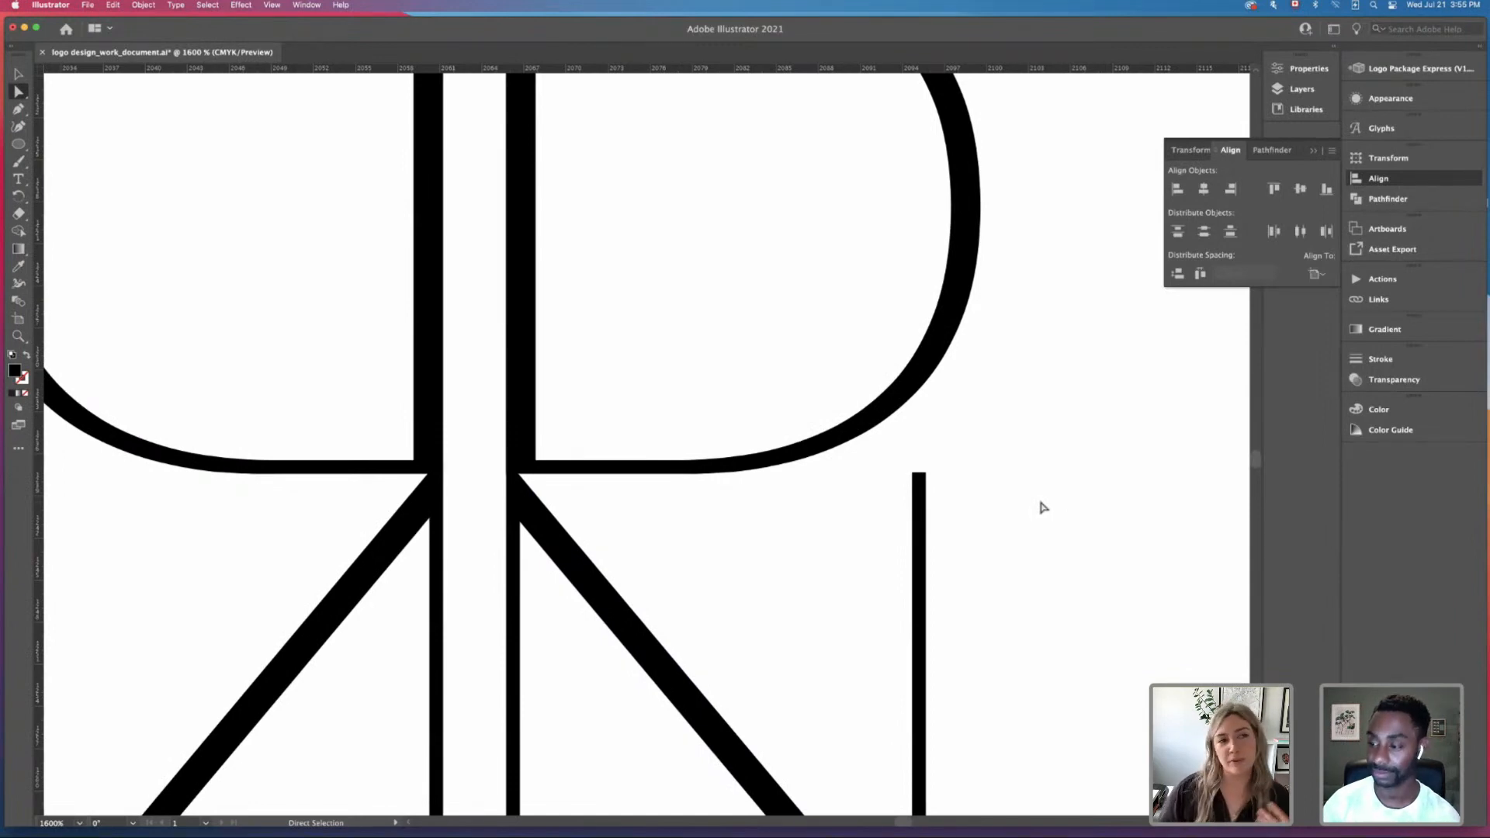
drag(903, 463, 976, 489)
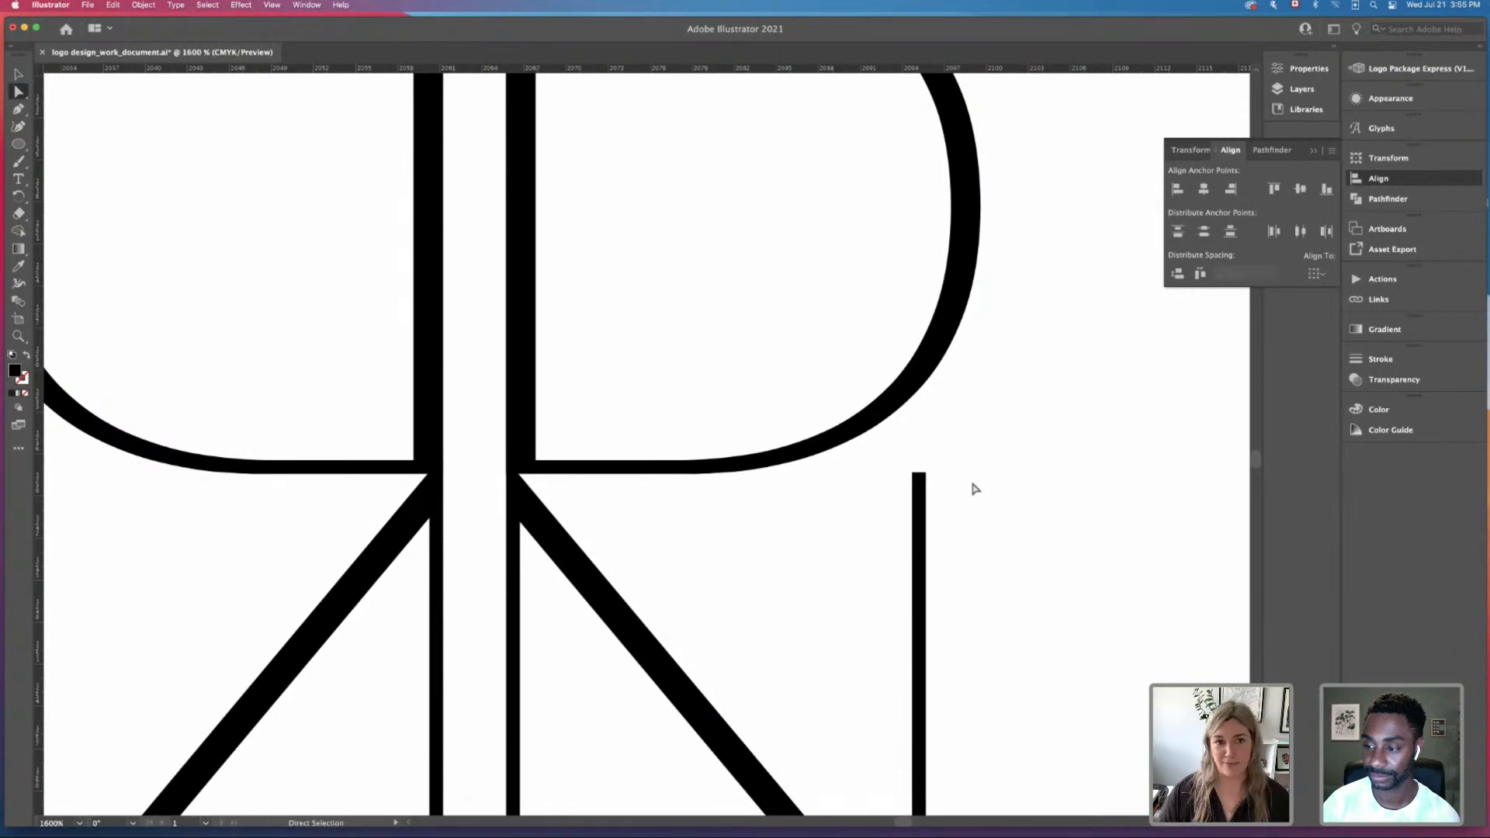
click(926, 475)
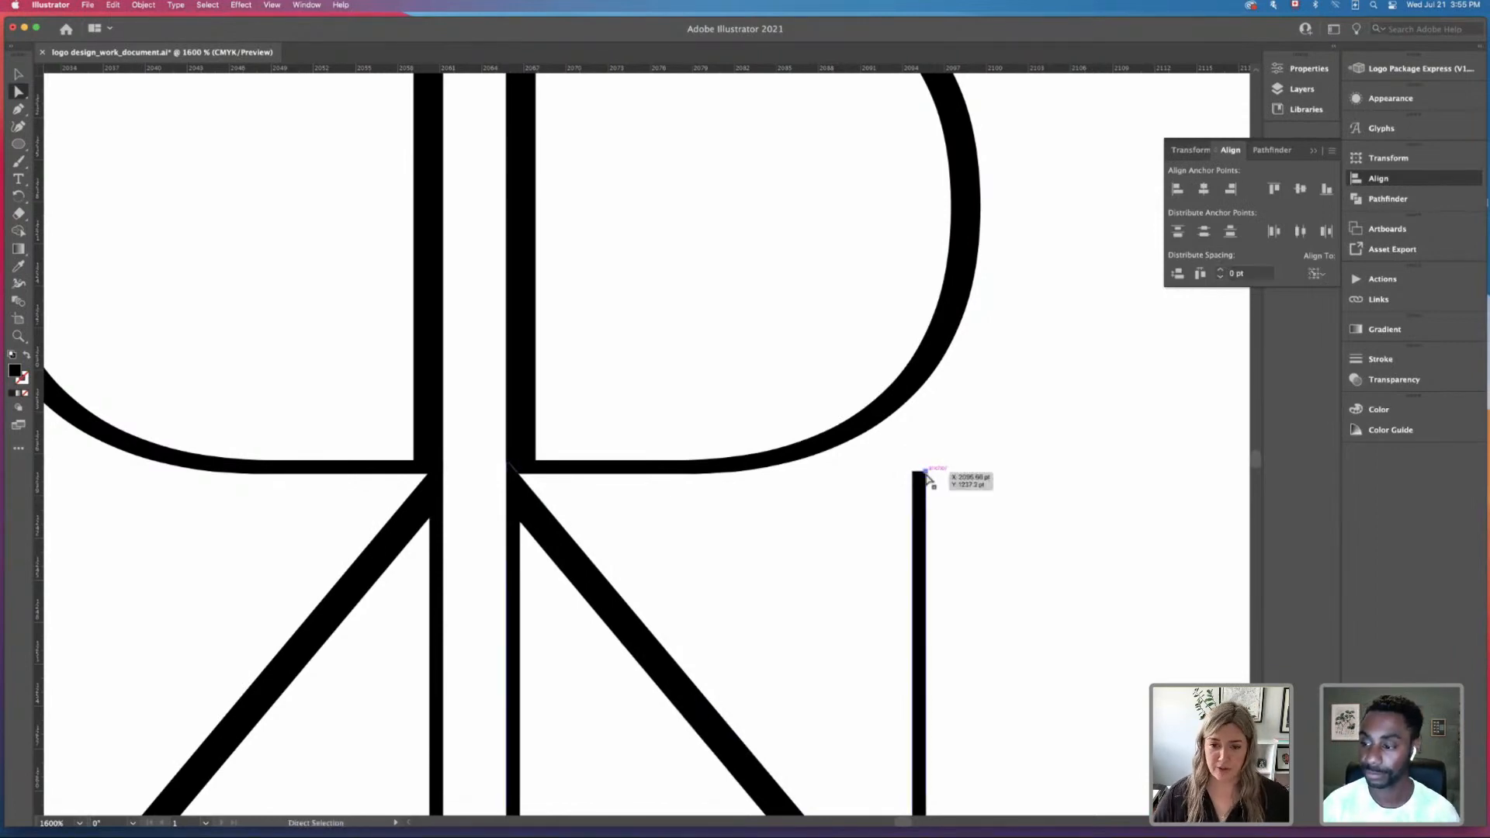
key(Up)
key(Up)
key(Up)
key(Up)
key(Up)
key(Up)
key(Up)
key(Up)
key(Up)
key(Up)
key(Up)
key(Up)
key(Up)
key(Up)
key(Up)
key(Up)
key(Up)
key(Up)
key(Up)
key(Up)
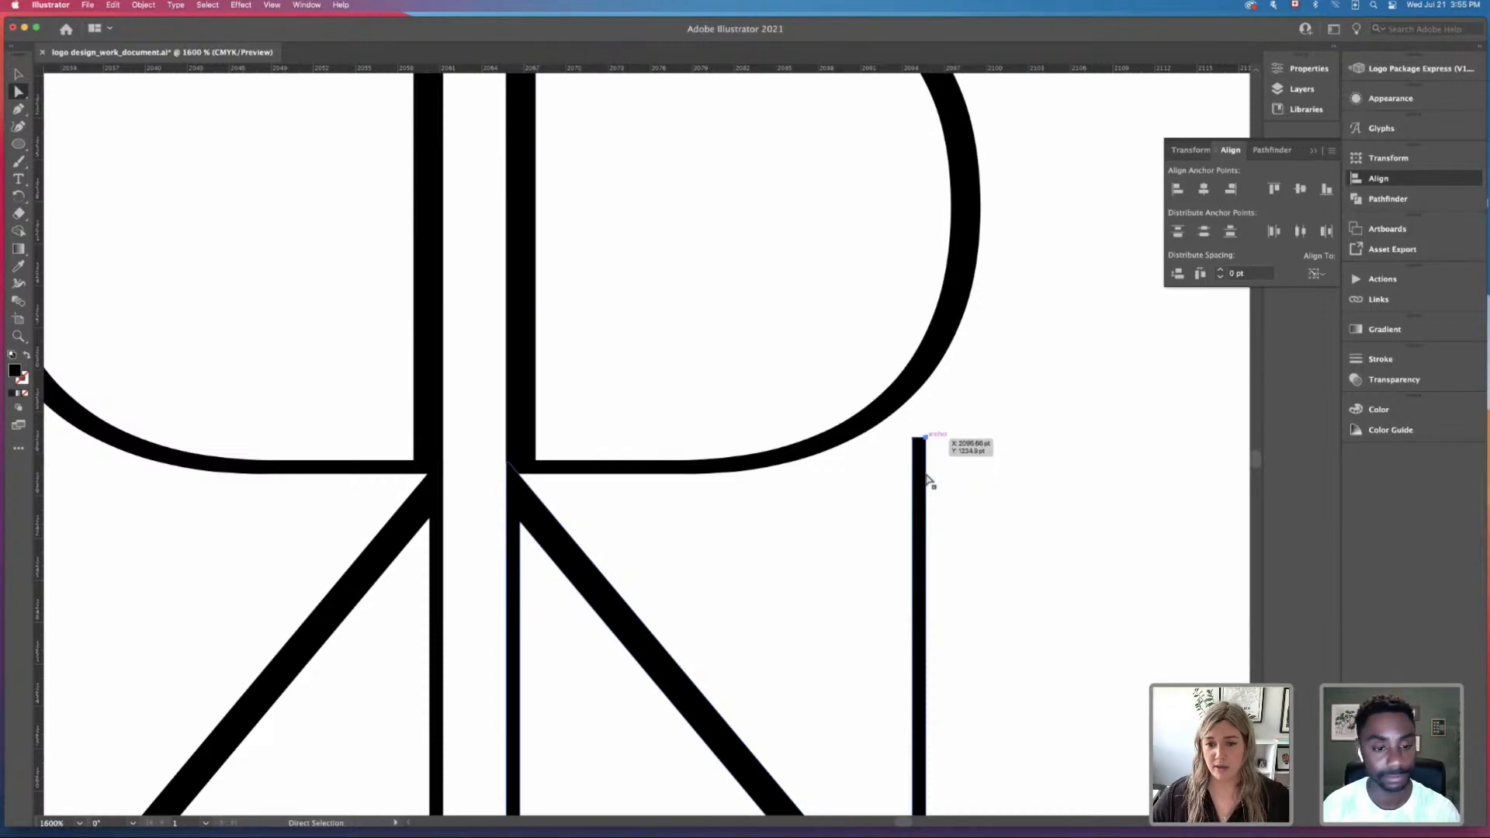
key(Up)
key(Up)
key(Up)
key(Up)
key(Up)
key(Up)
key(Up)
key(Up)
key(Up)
key(Up)
key(Up)
key(Up)
key(Up)
key(Up)
key(Up)
key(Up)
key(Up)
key(Up)
key(Up)
key(Up)
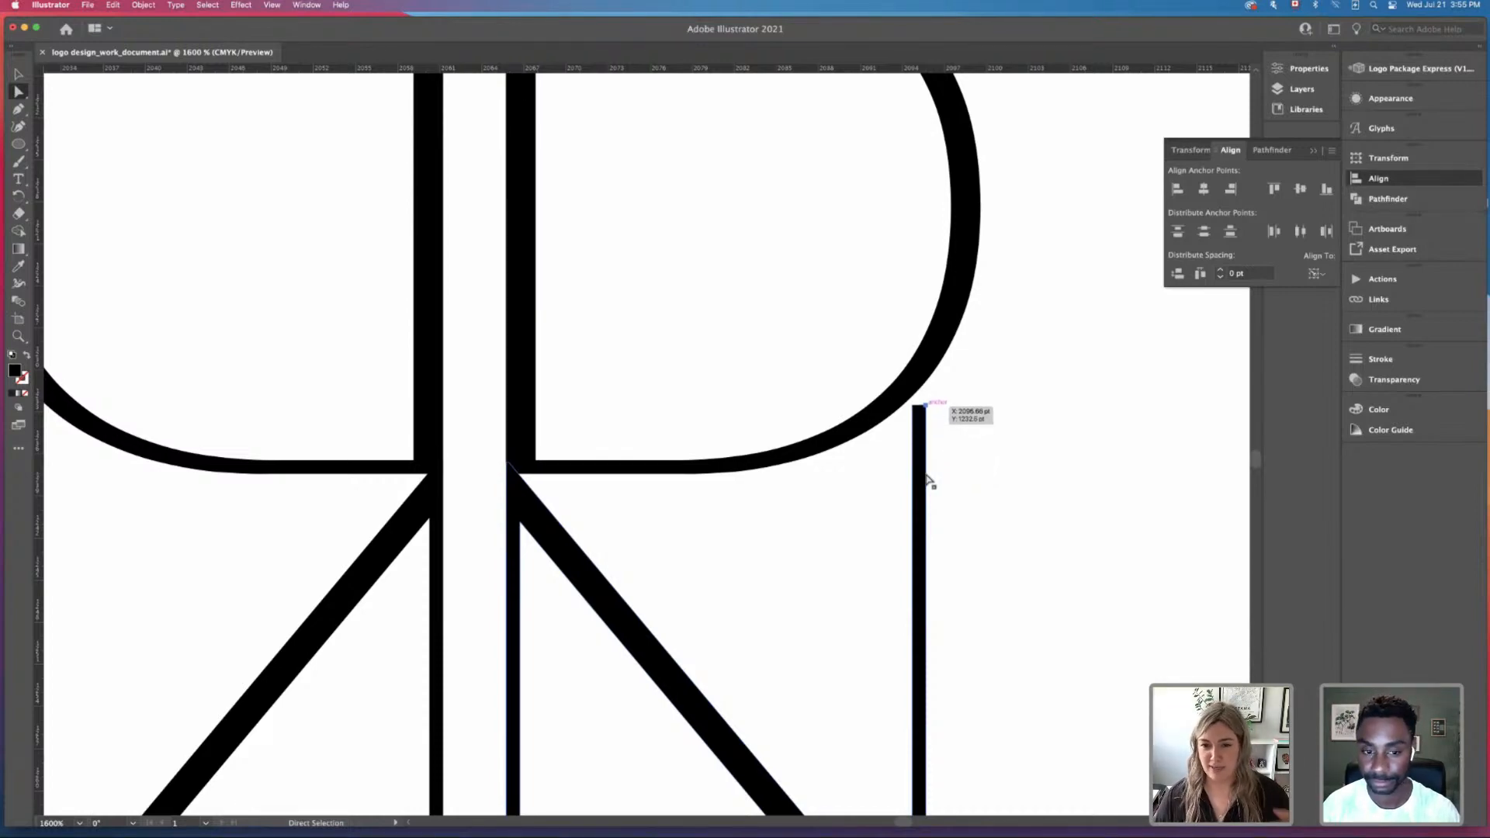
key(Up)
key(Up)
key(Up)
key(Up)
key(Up)
key(Up)
key(Up)
key(Up)
key(Up)
key(Up)
key(Up)
key(Up)
key(Up)
key(Up)
key(Up)
key(Up)
key(Up)
key(Up)
key(Up)
key(Up)
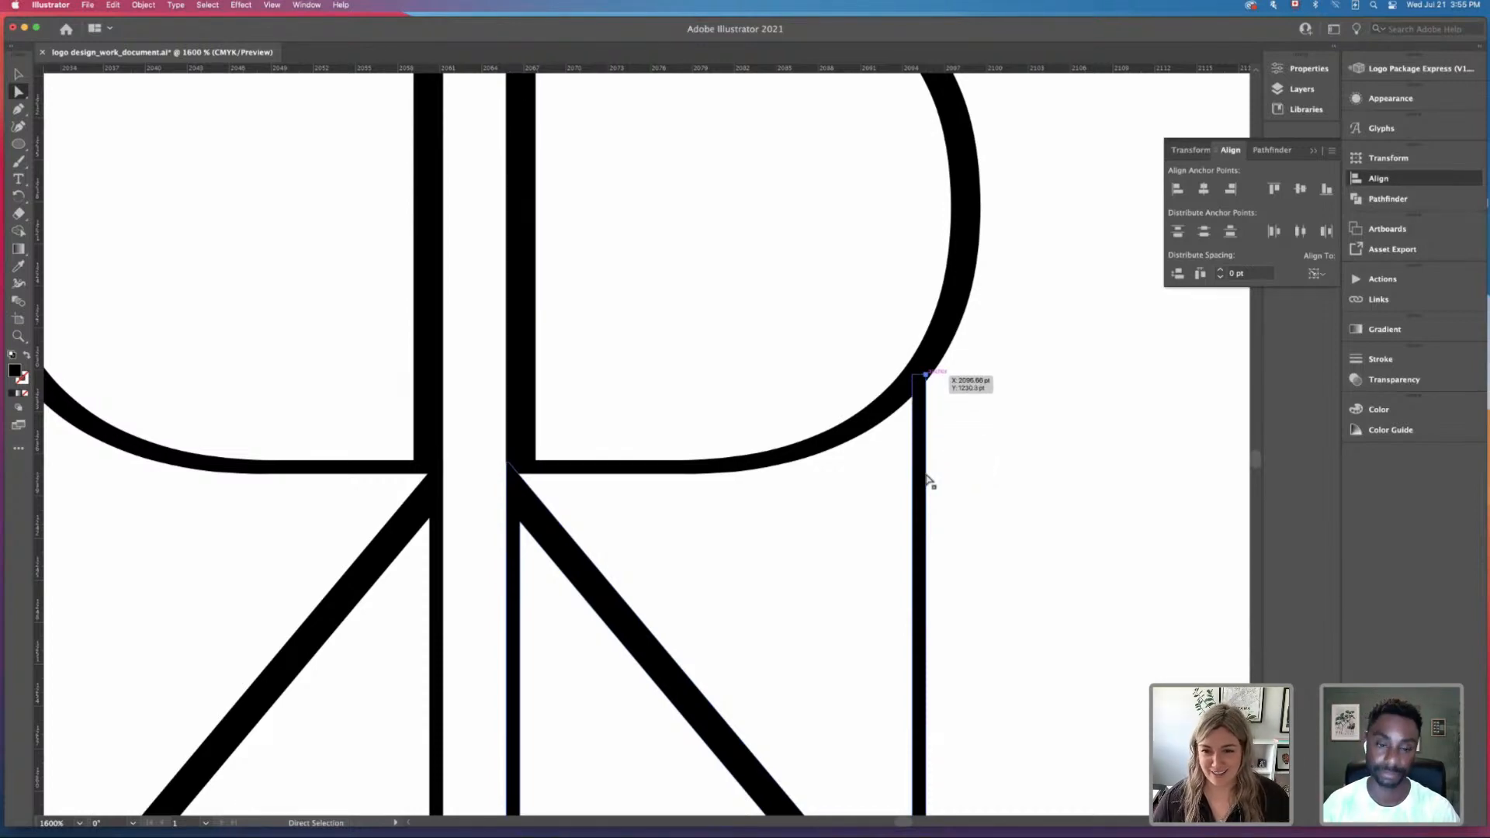
key(super+minus)
key(super+minus)
key(super+minus)
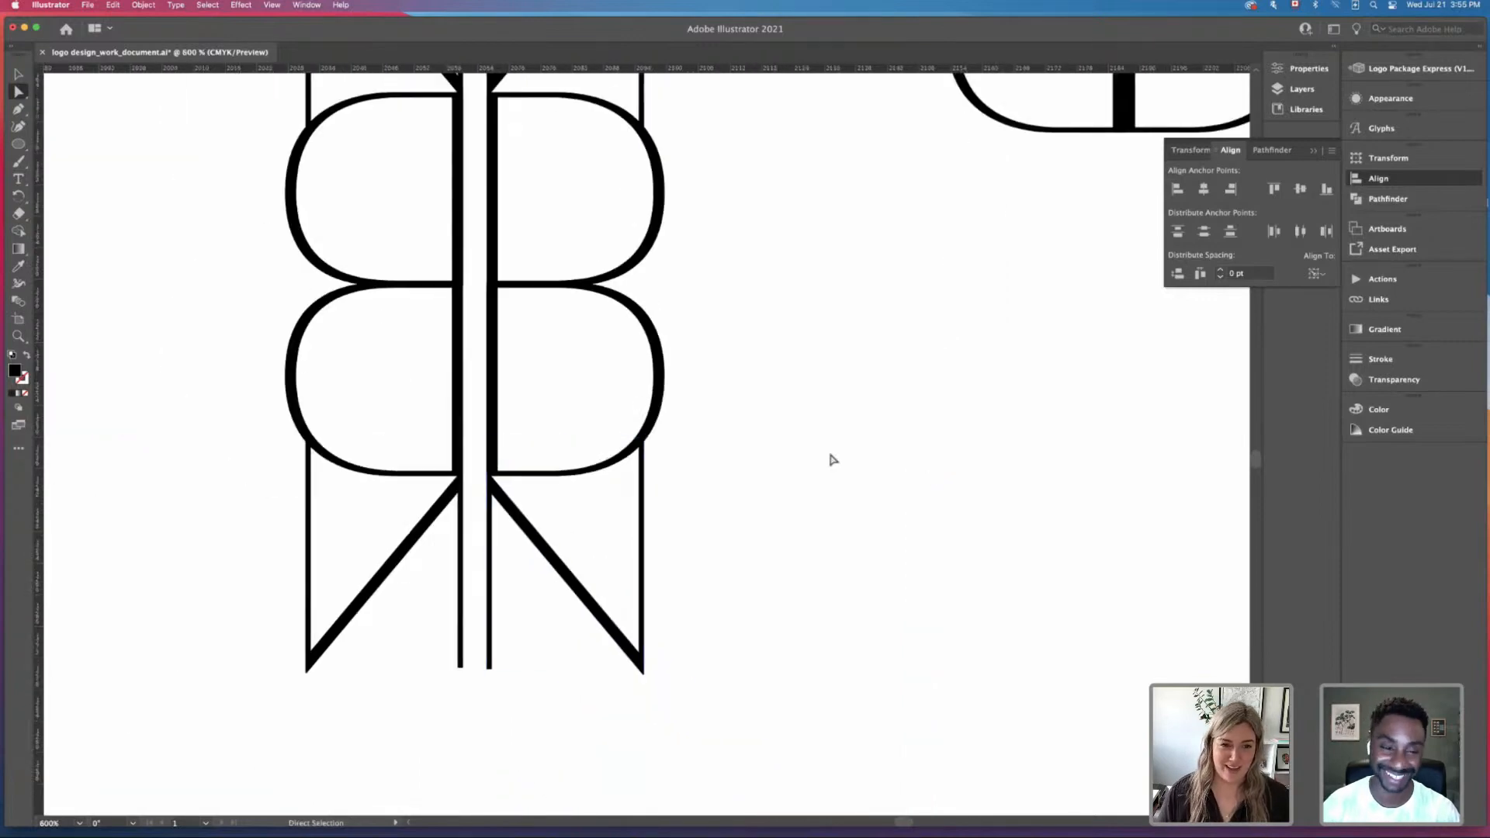
Step: Inspect how the extended stems meet the lower D curves and how the stacked D stems line up
scroll(833, 459, up, 2)
scroll(833, 459, left, 3)
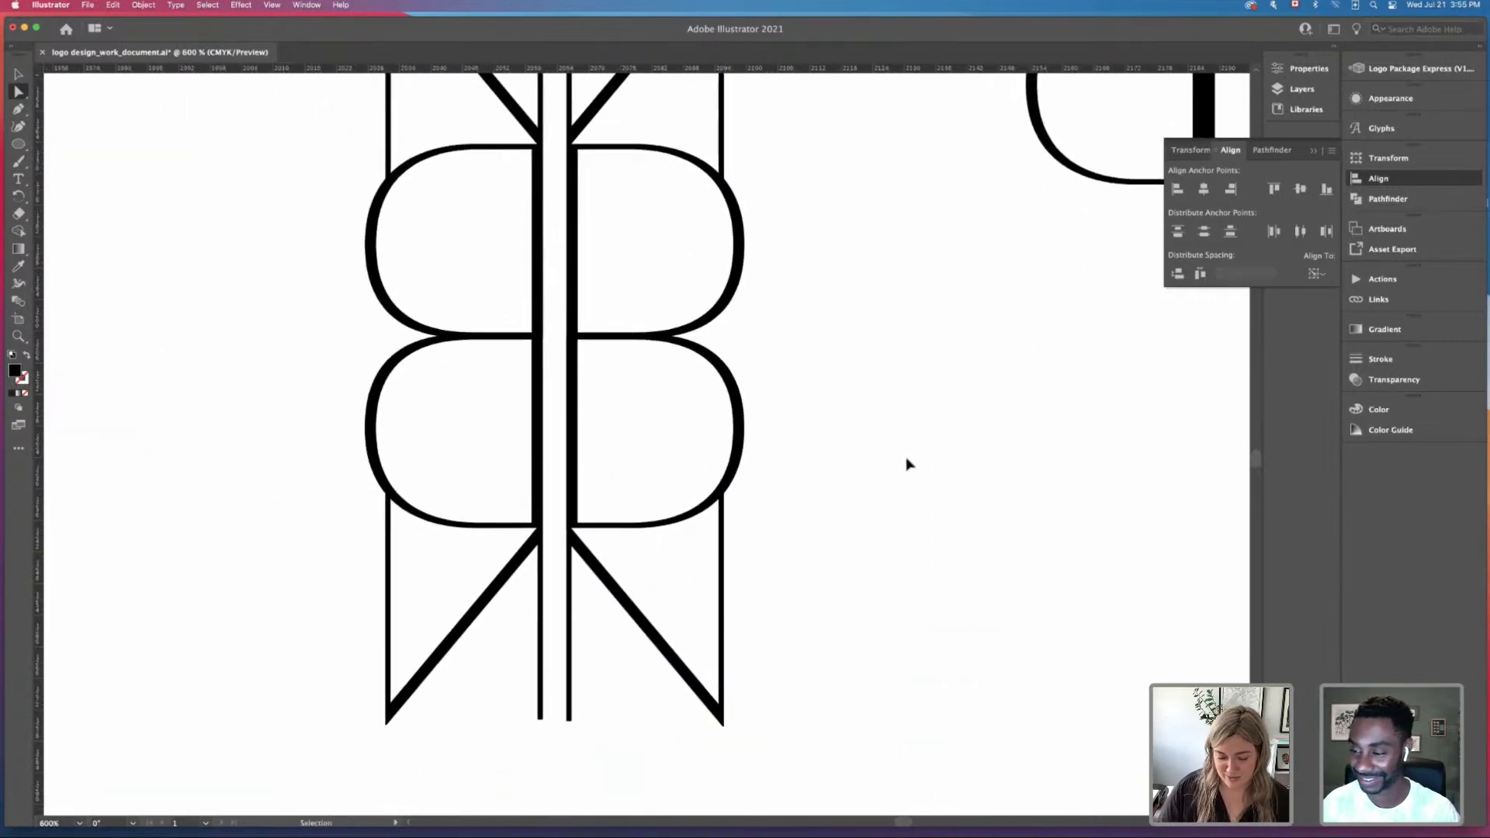
key(super+plus)
key(super+plus)
drag(983, 425, 984, 427)
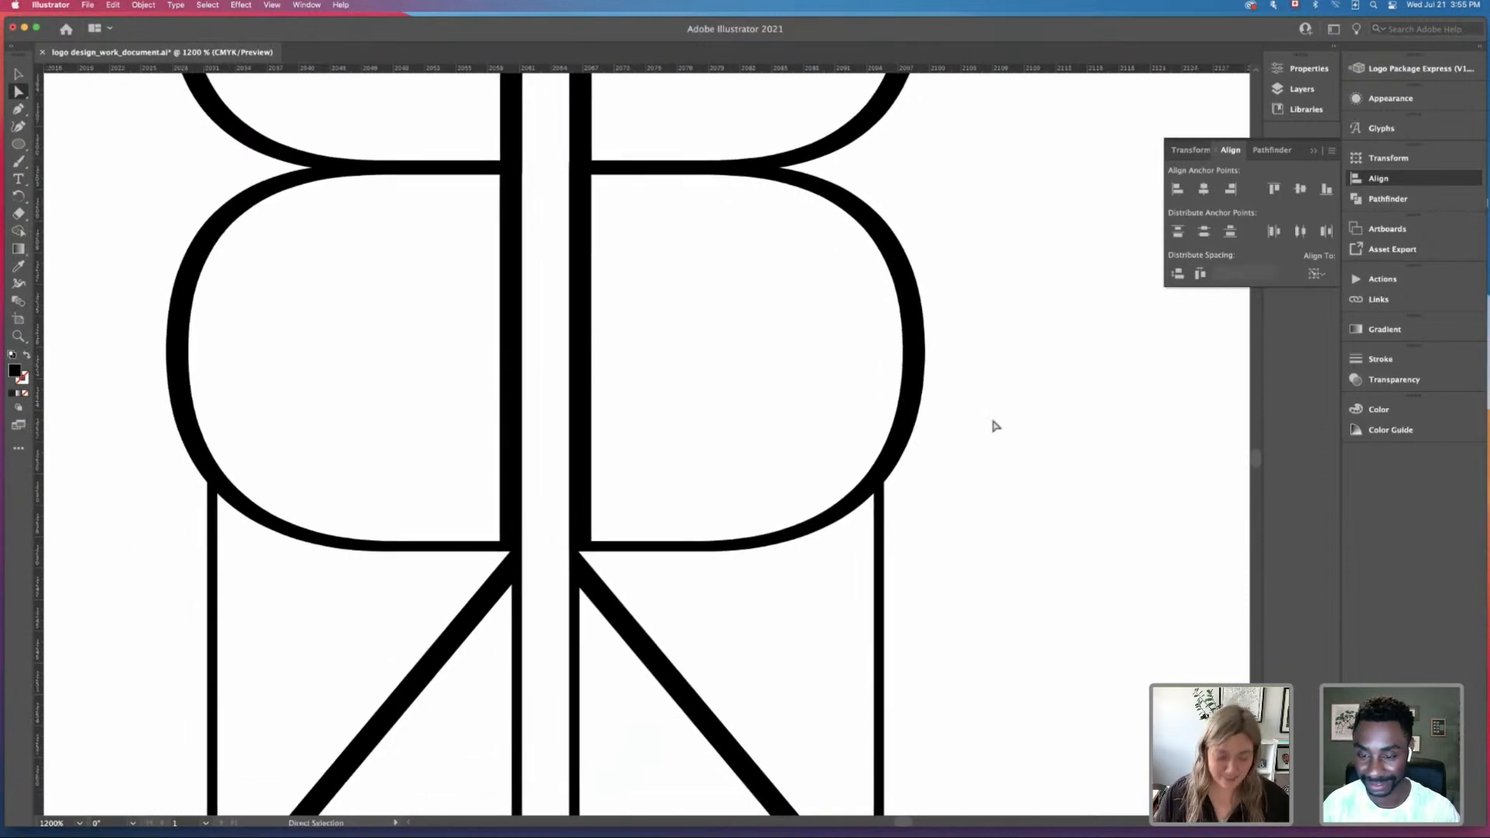
drag(1035, 487, 1060, 470)
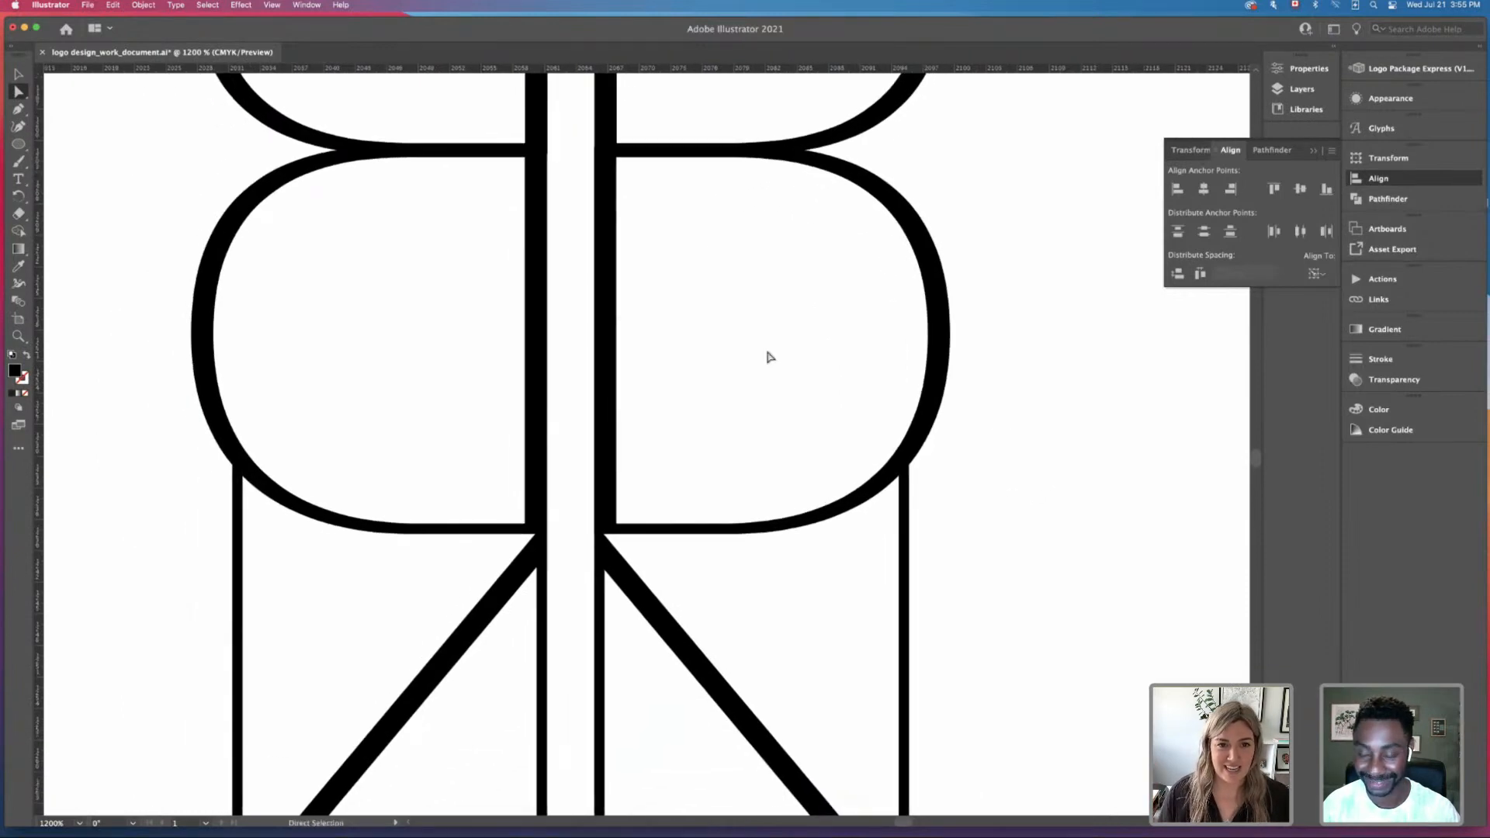
click(543, 167)
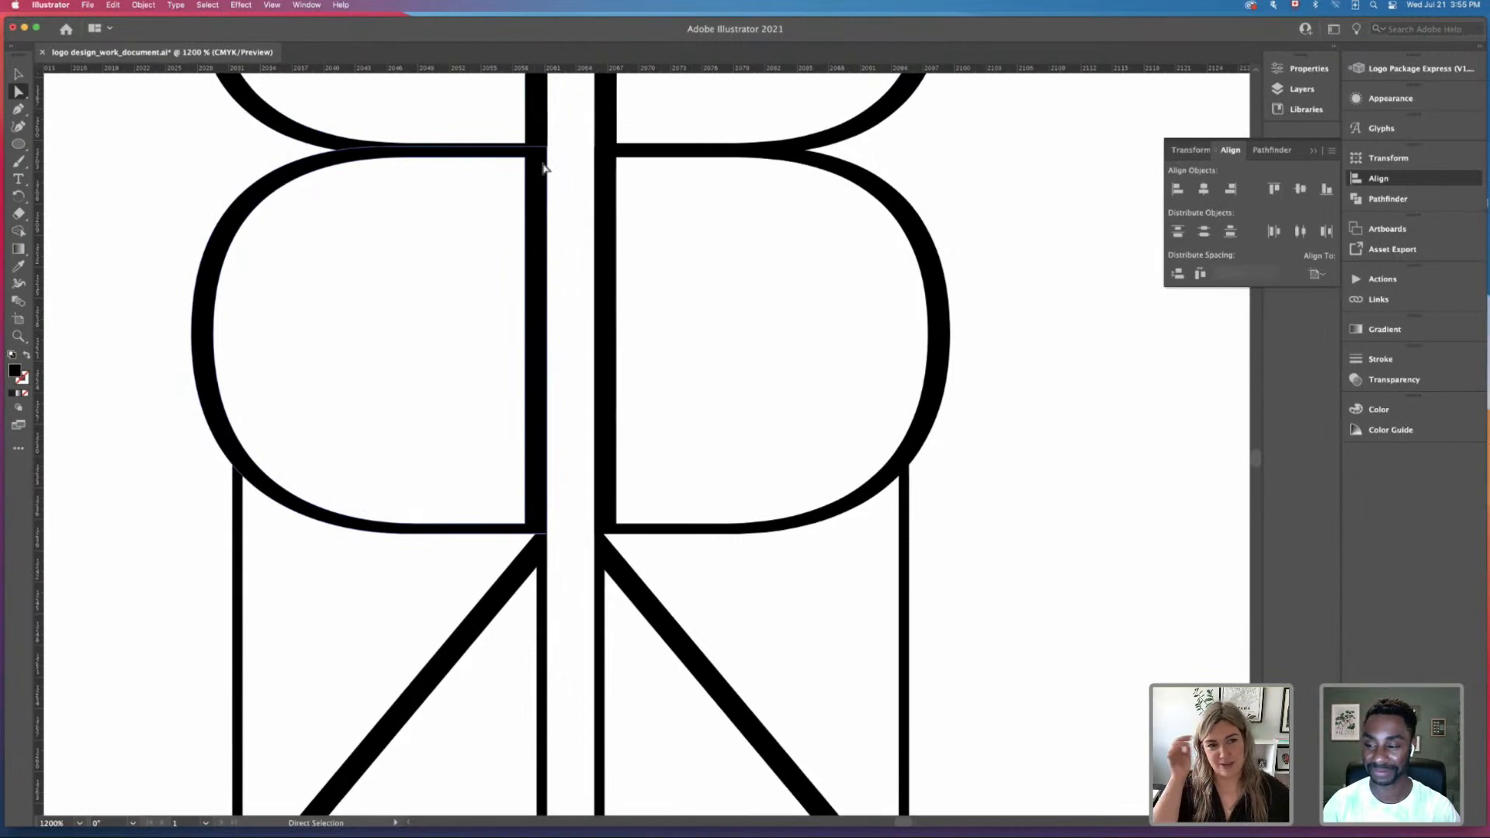
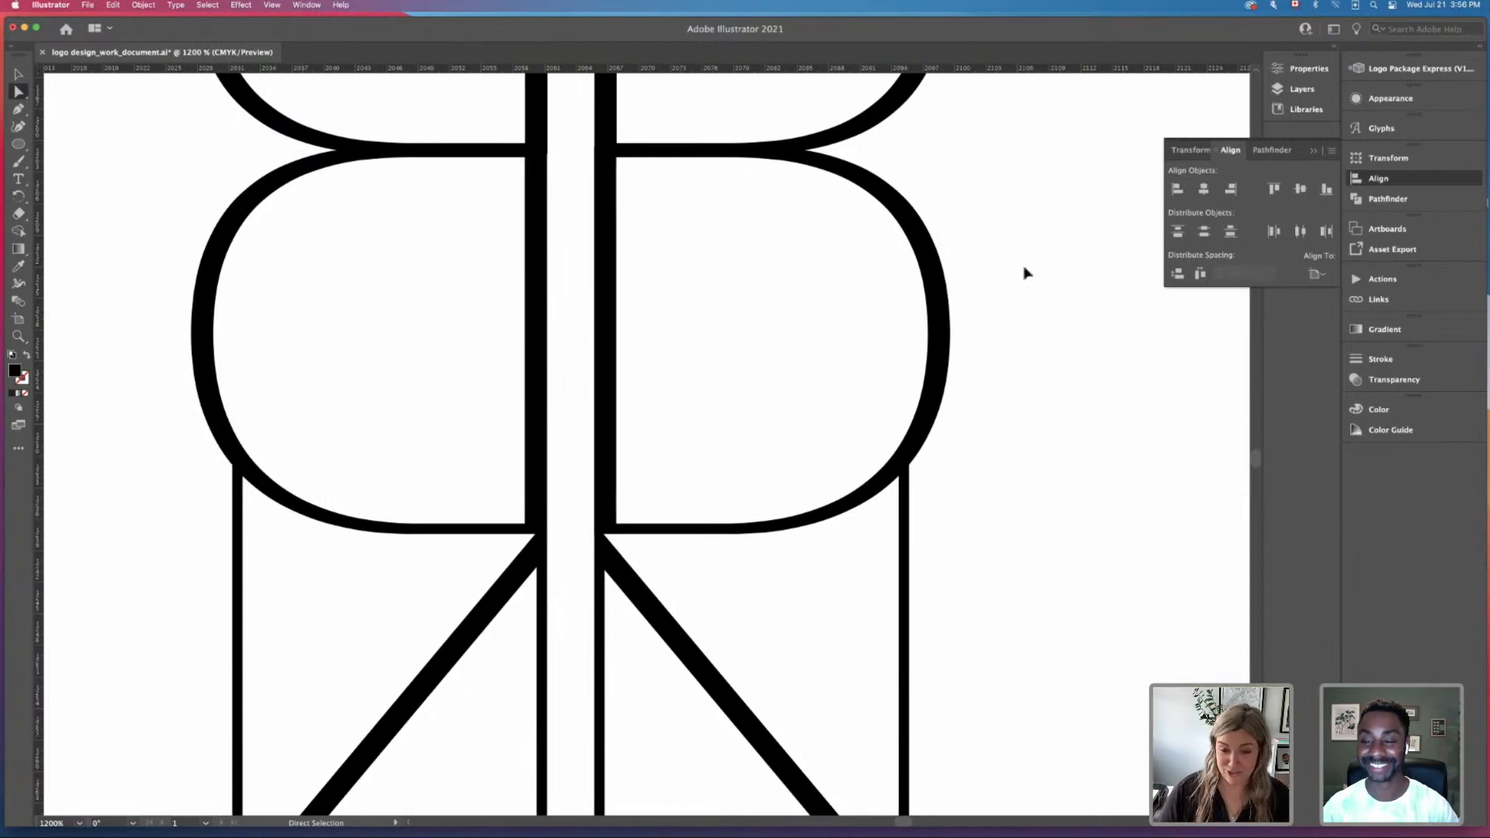
Step: Select the complete emblem of mirrored Ns and stacked Ds and group it into one object
scroll(1025, 272, down, 5)
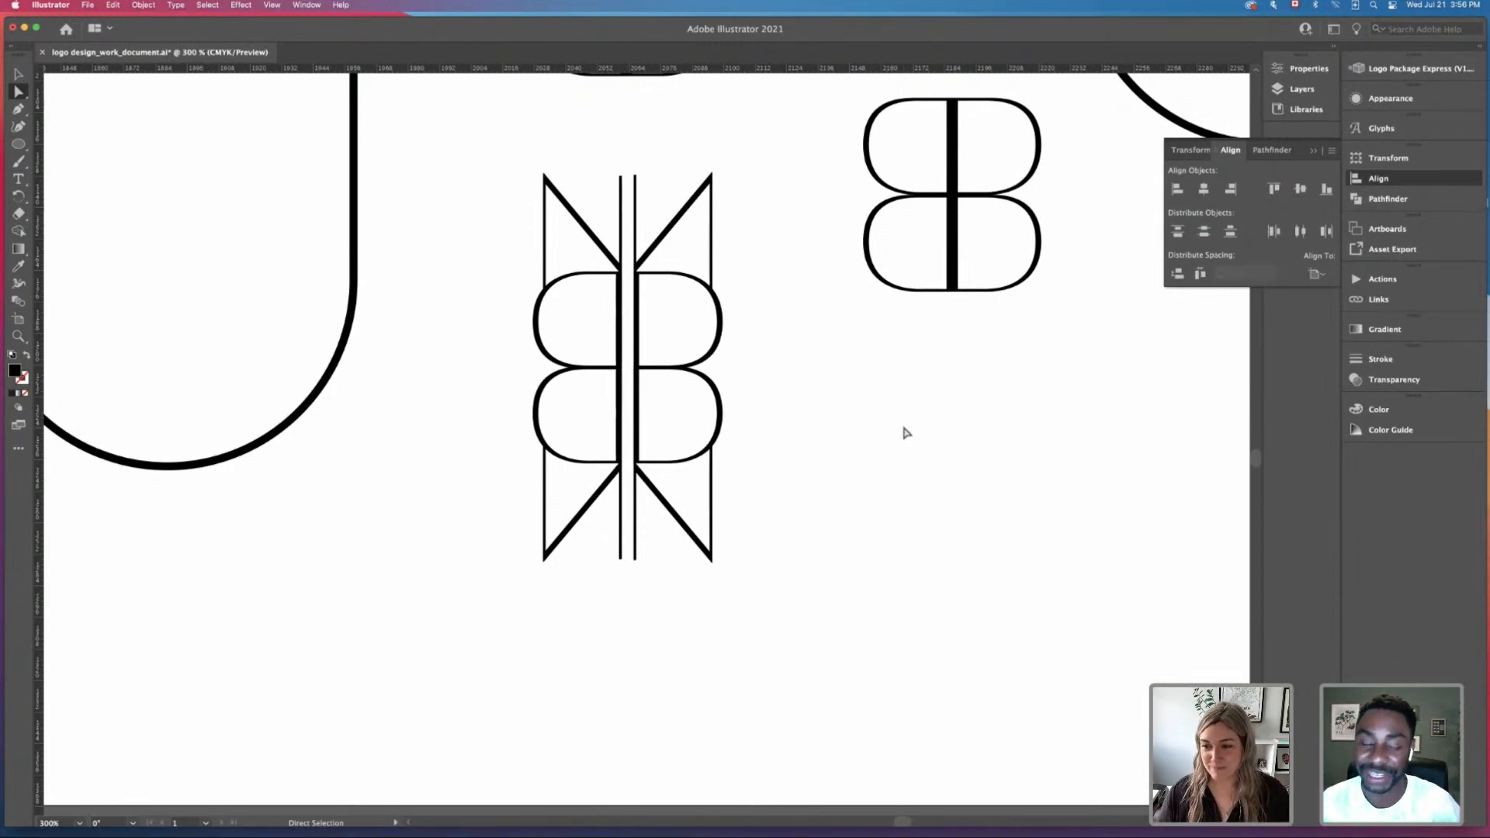
scroll(916, 427, right, 2)
click(17, 74)
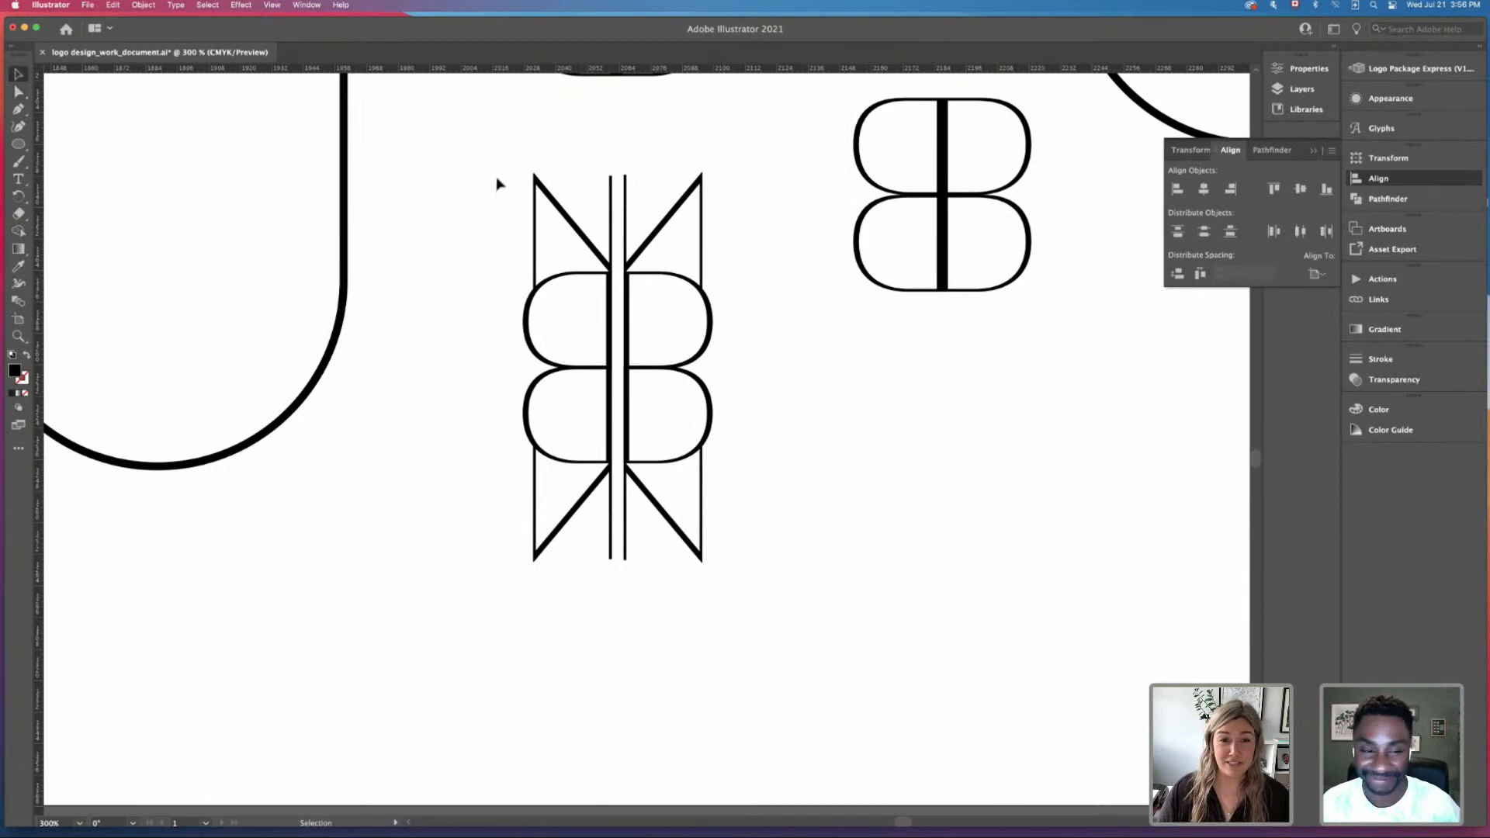
drag(498, 183, 718, 572)
click(768, 621)
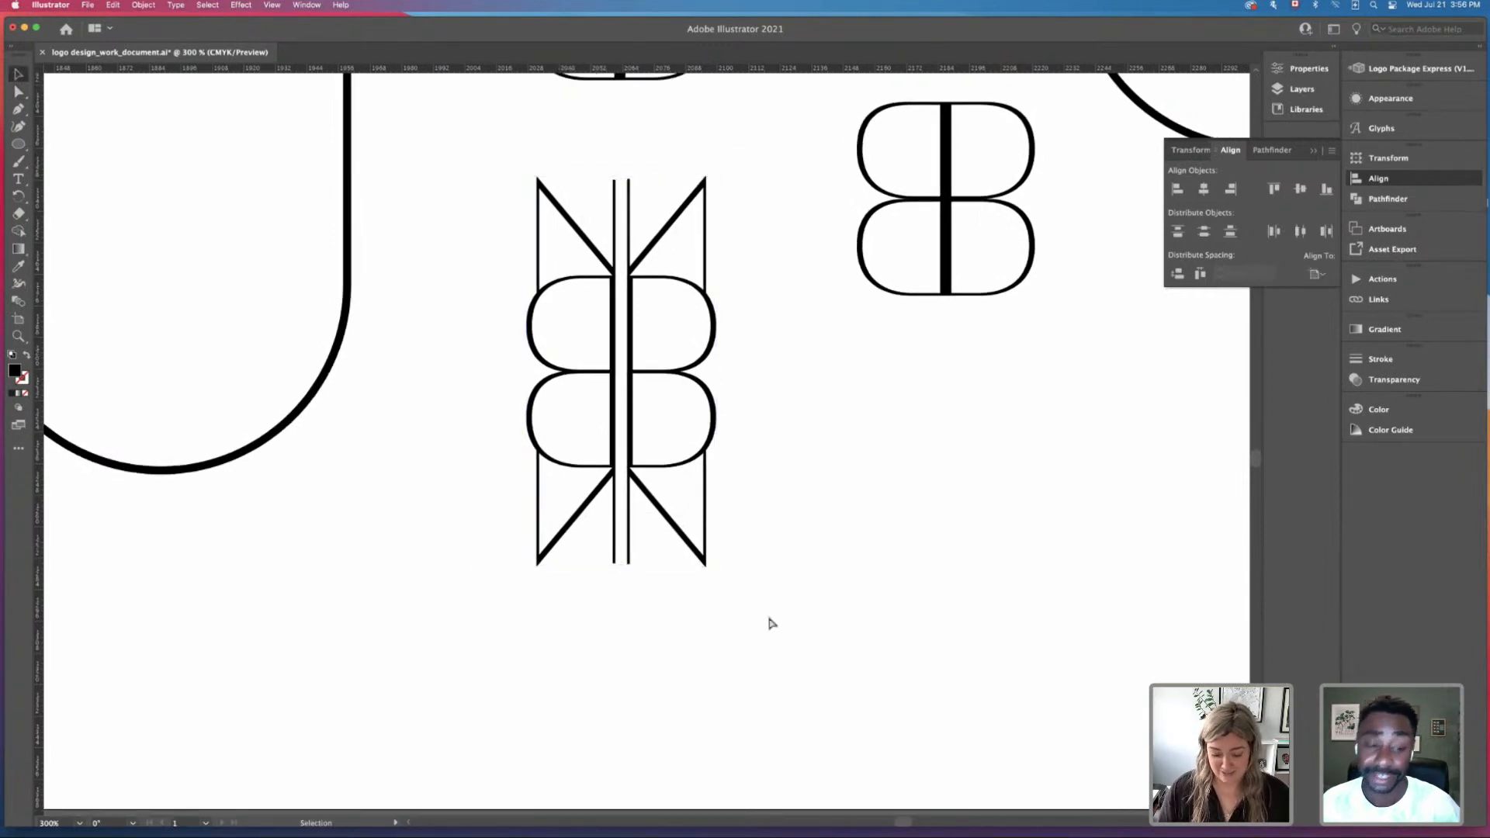
Step: Add a 0.5 pt black stroke to the grouped emblem to thicken its lines
key(super+minus)
key(super+minus)
scroll(832, 603, up, 3)
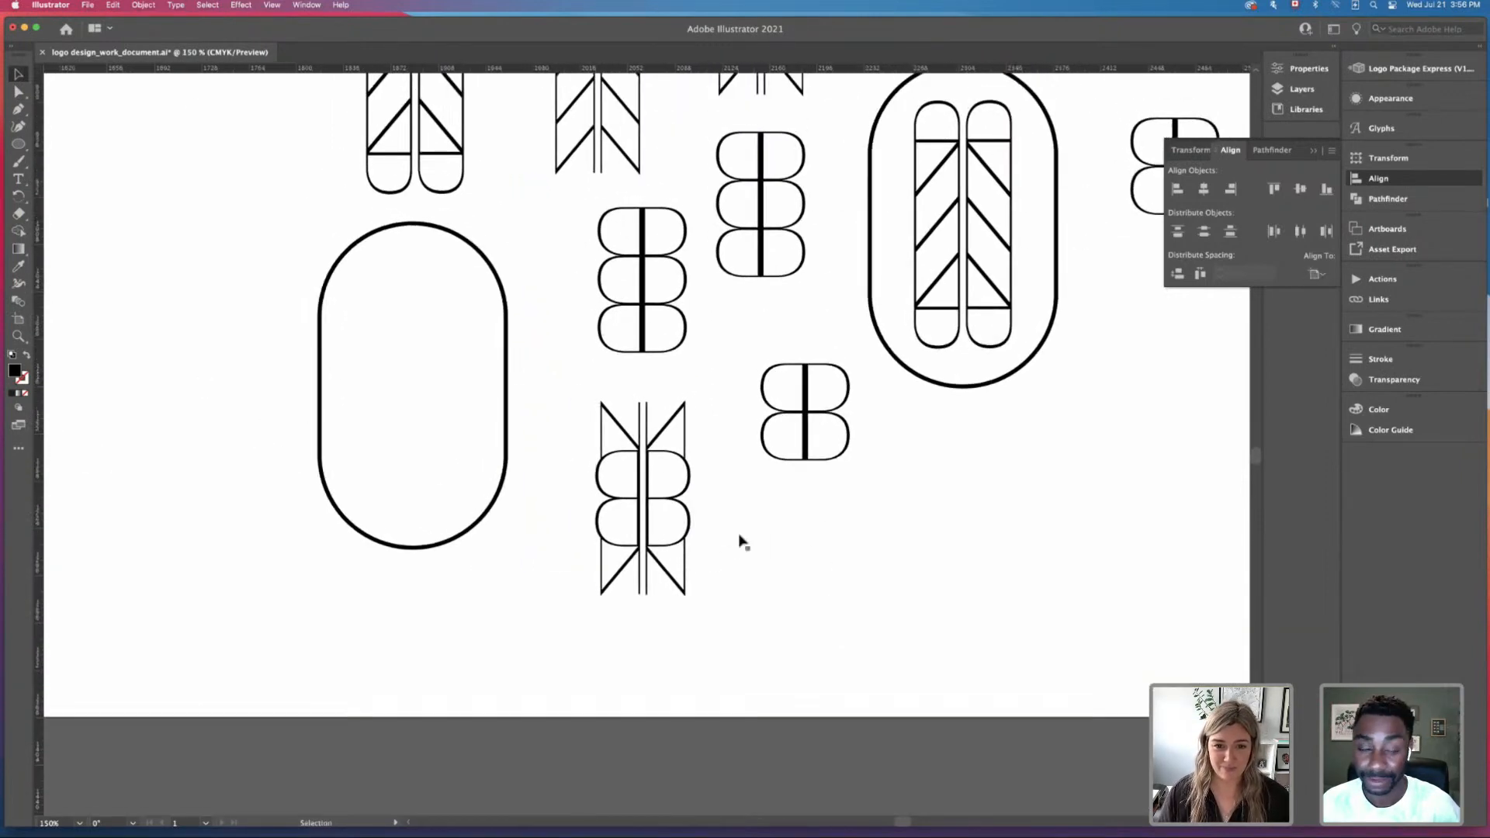
drag(578, 534, 652, 624)
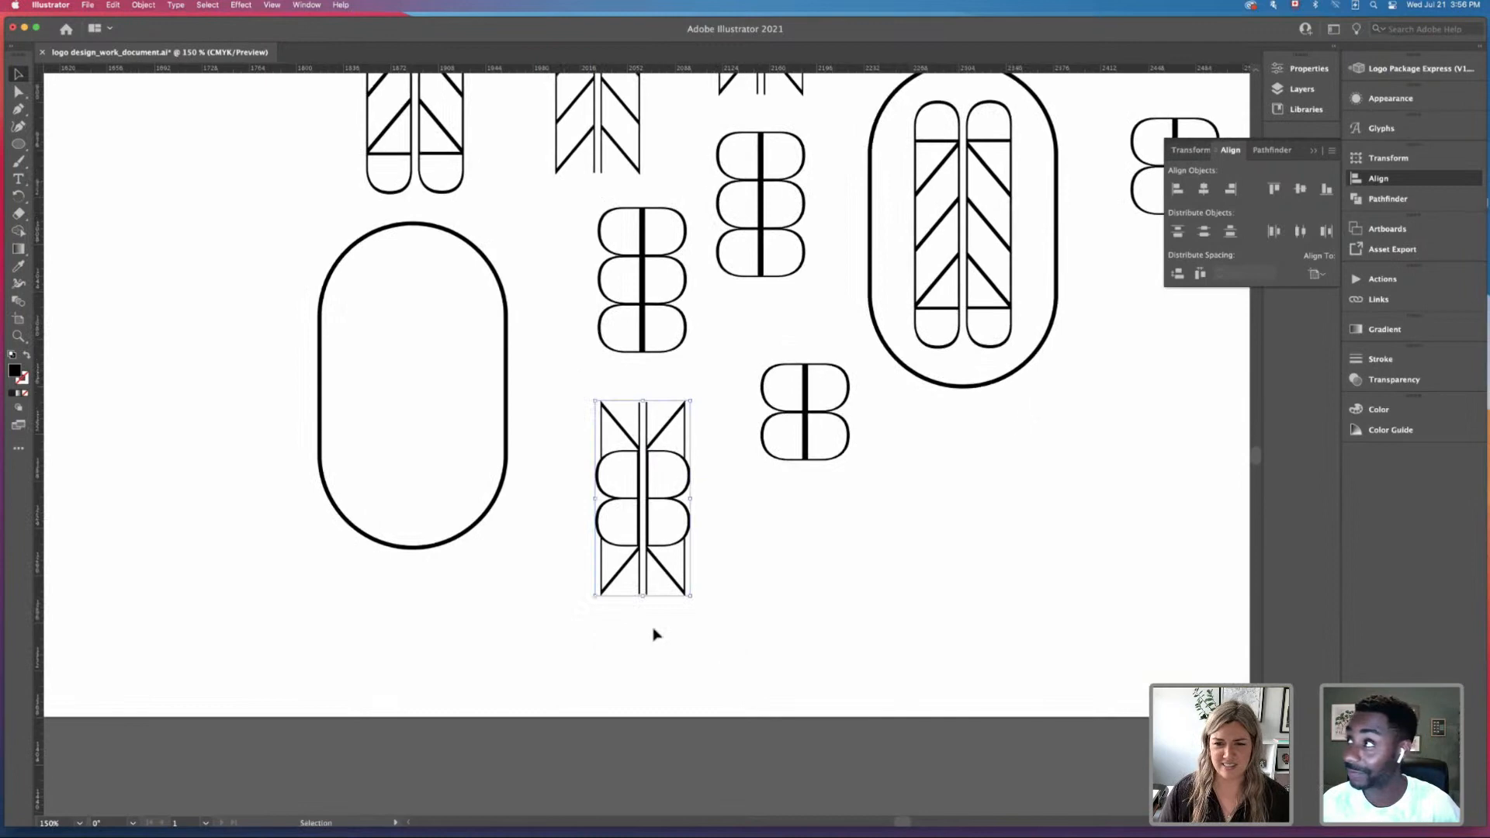
click(1311, 153)
click(1381, 359)
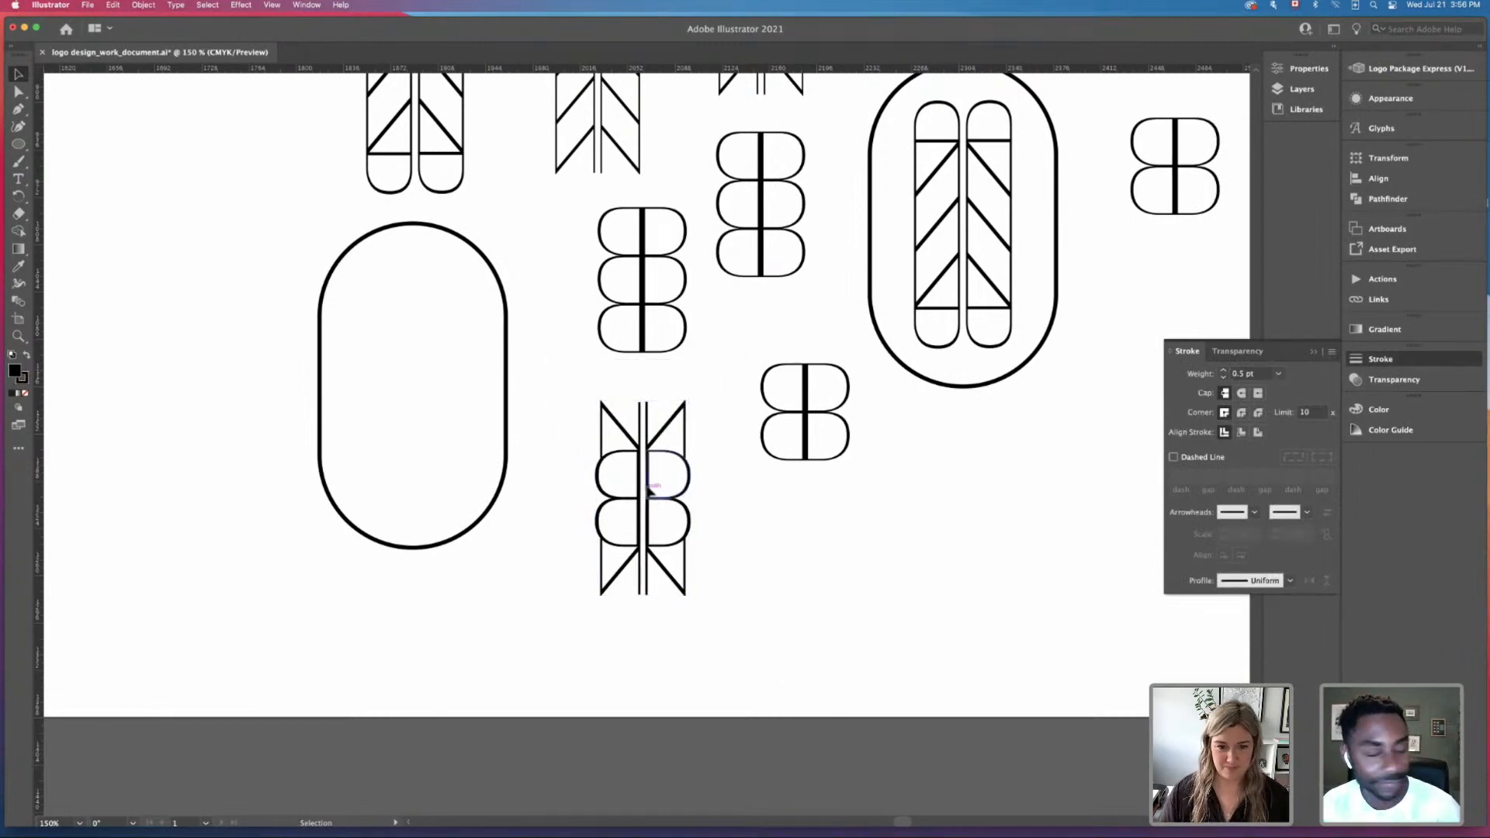
Step: Place the emblem, enlarged proportionally, inside the empty oval frame and centre the two horizontally
drag(649, 511, 409, 413)
drag(459, 303, 476, 269)
drag(276, 235, 543, 613)
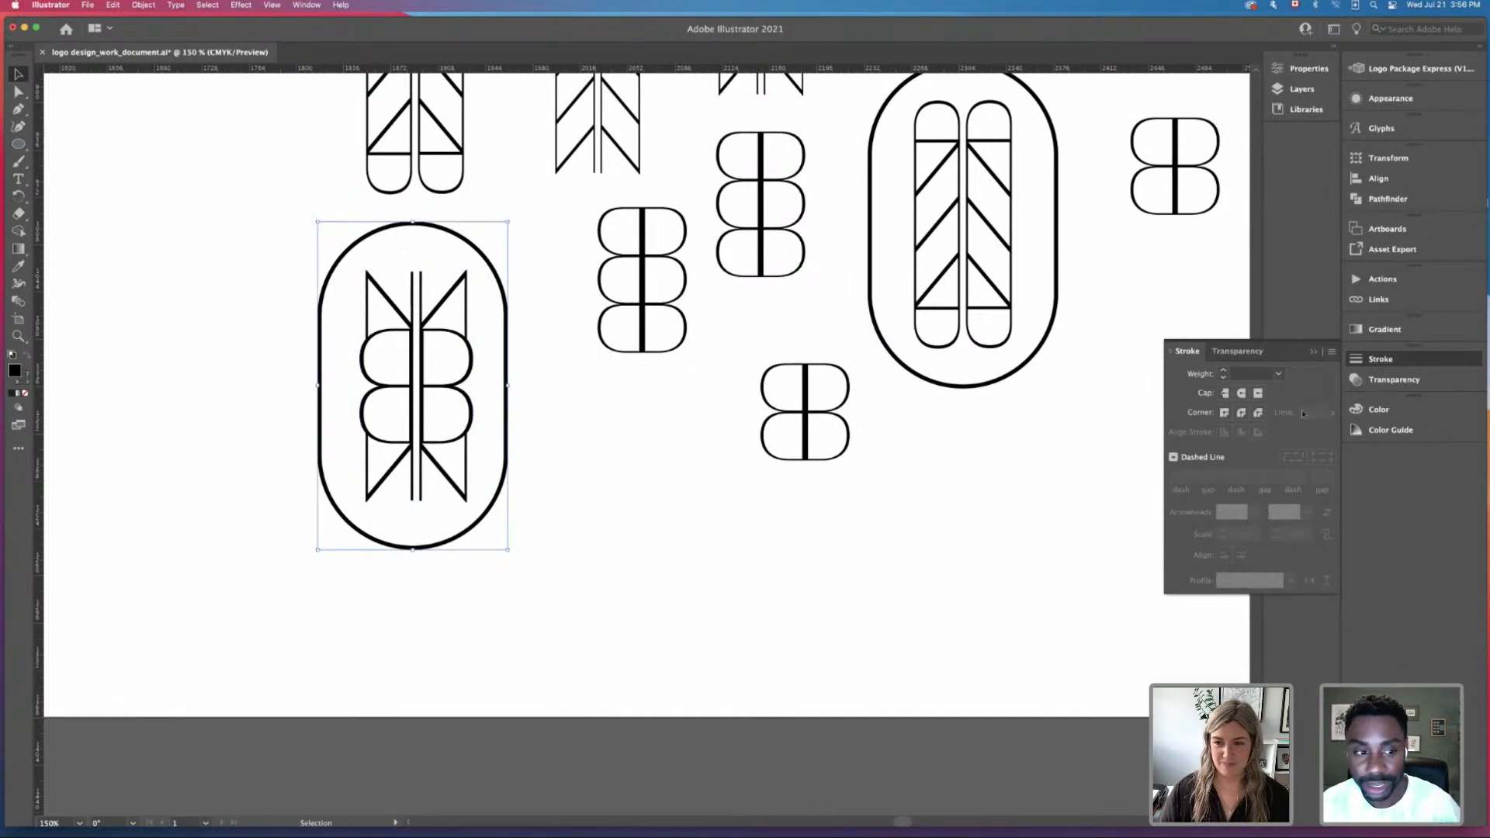
click(1378, 179)
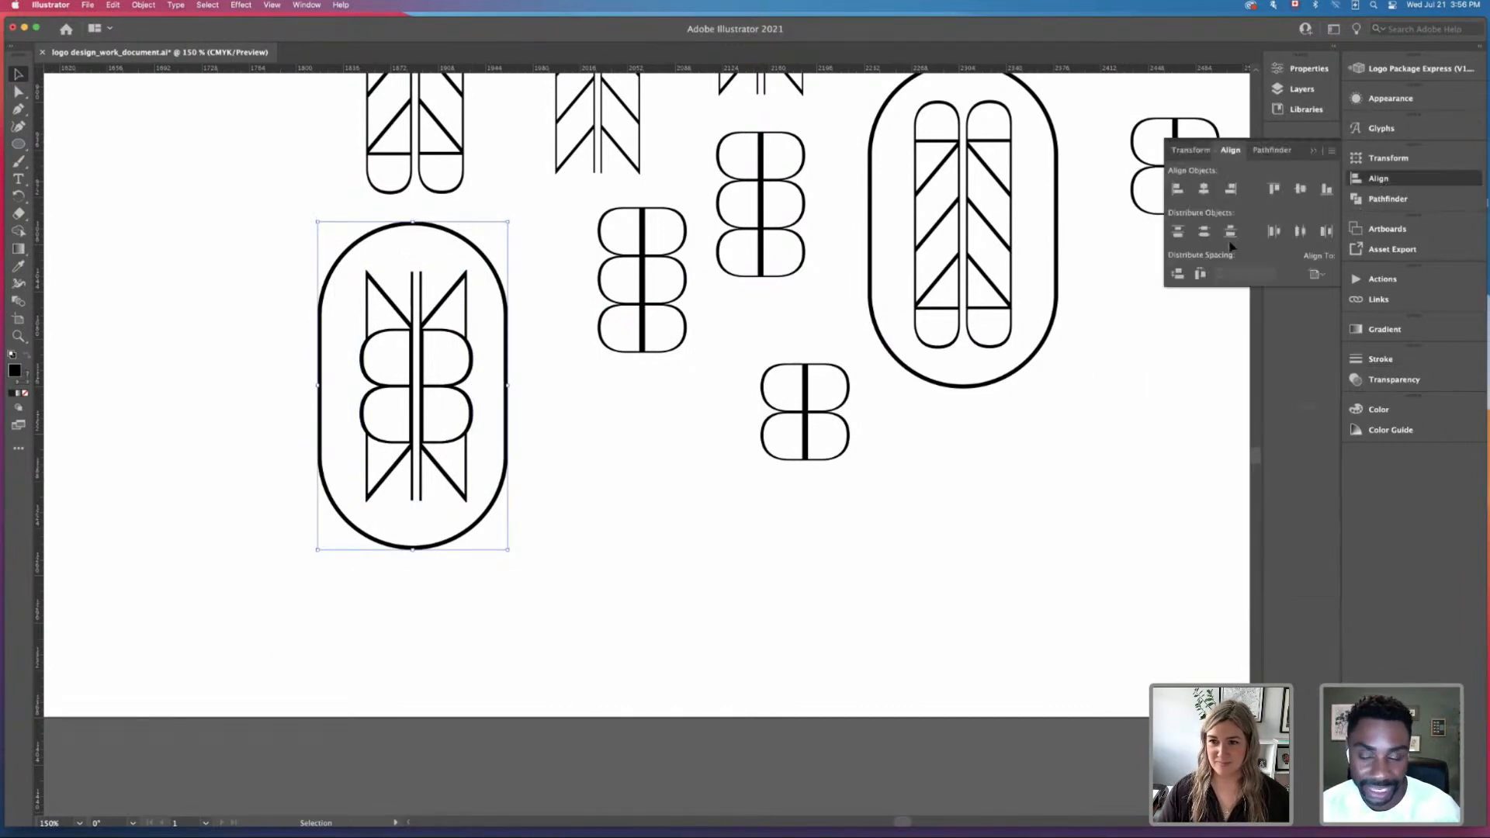
click(1208, 190)
click(807, 582)
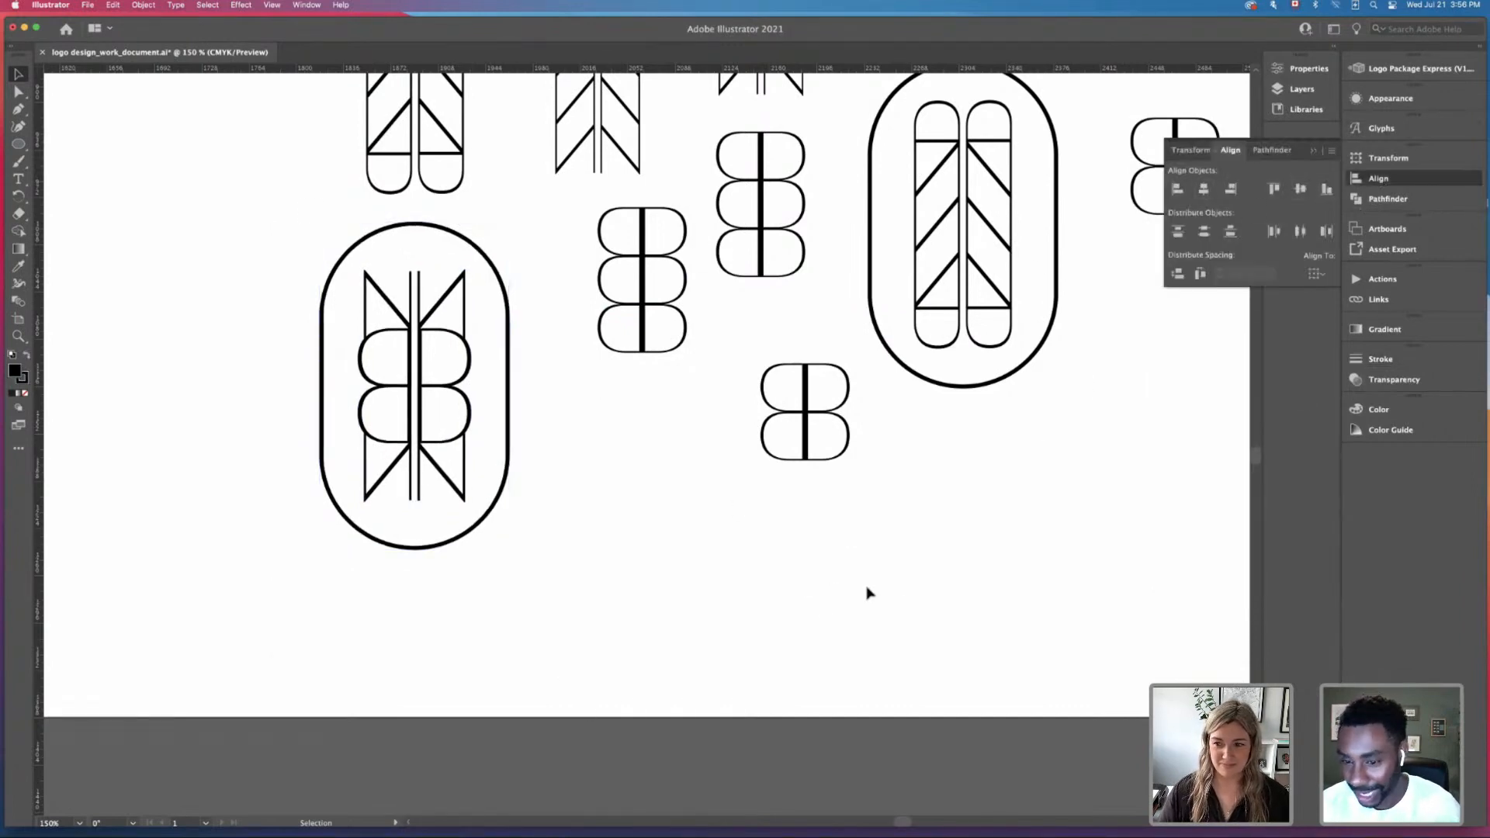
drag(206, 275, 642, 649)
click(642, 648)
key(a)
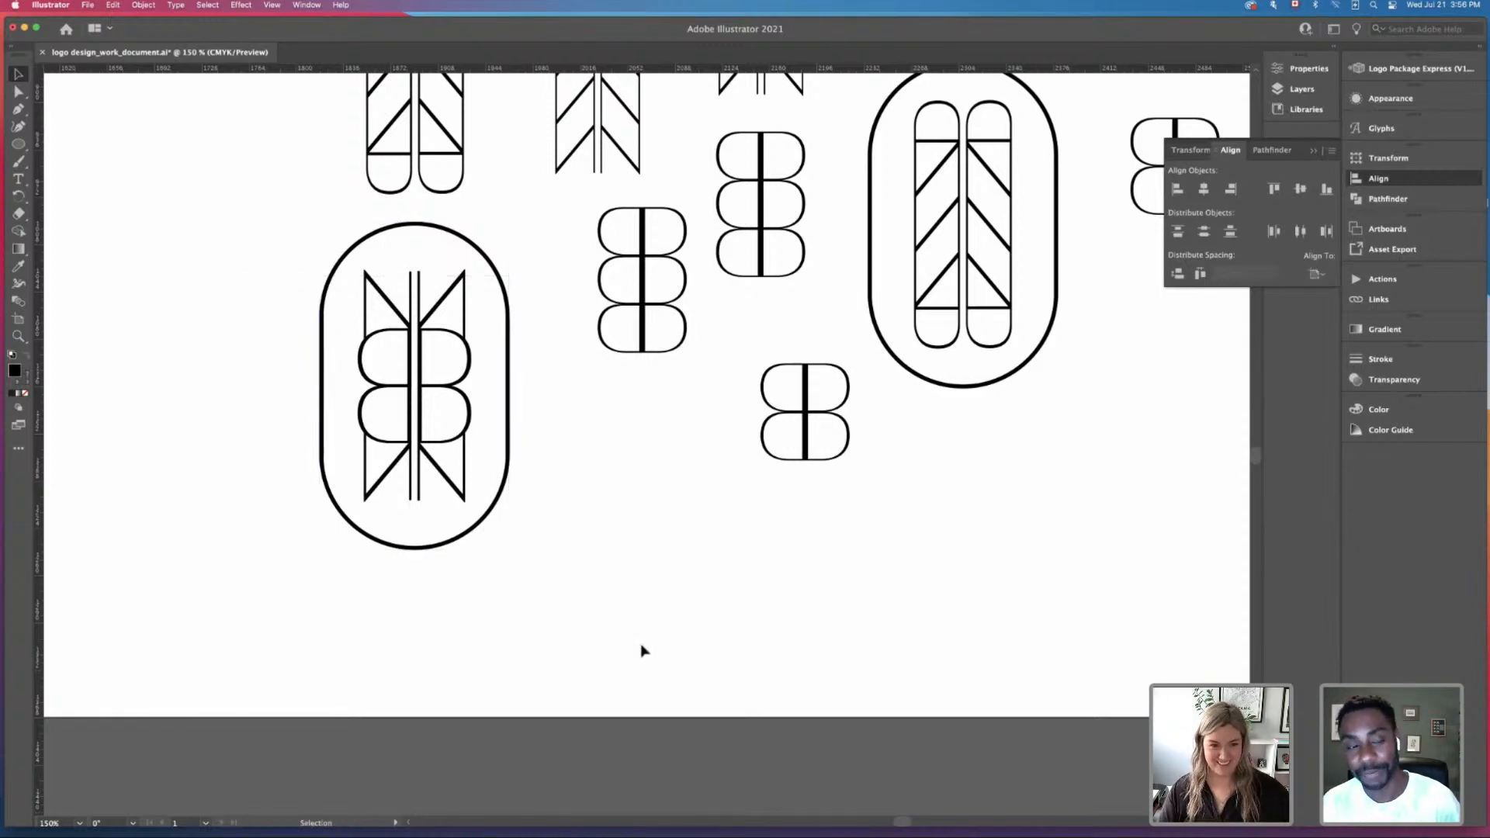
Step: Place the oval-framed emblem beside the framed arrow-style emblem, moving the loose D out of the way
key(super+minus)
key(super+minus)
drag(677, 521, 646, 608)
drag(438, 473, 608, 602)
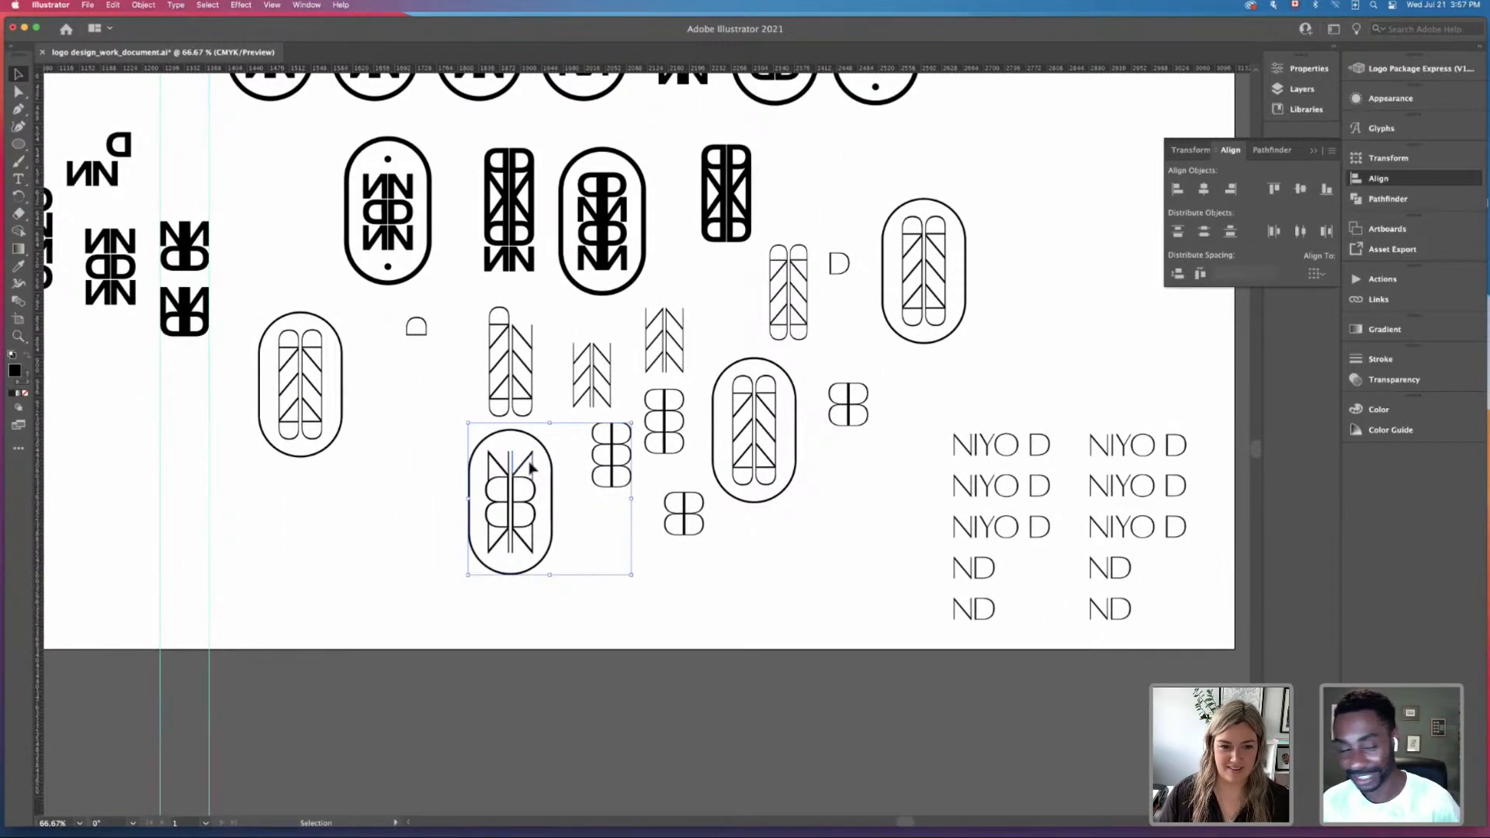
click(574, 539)
drag(537, 492, 428, 413)
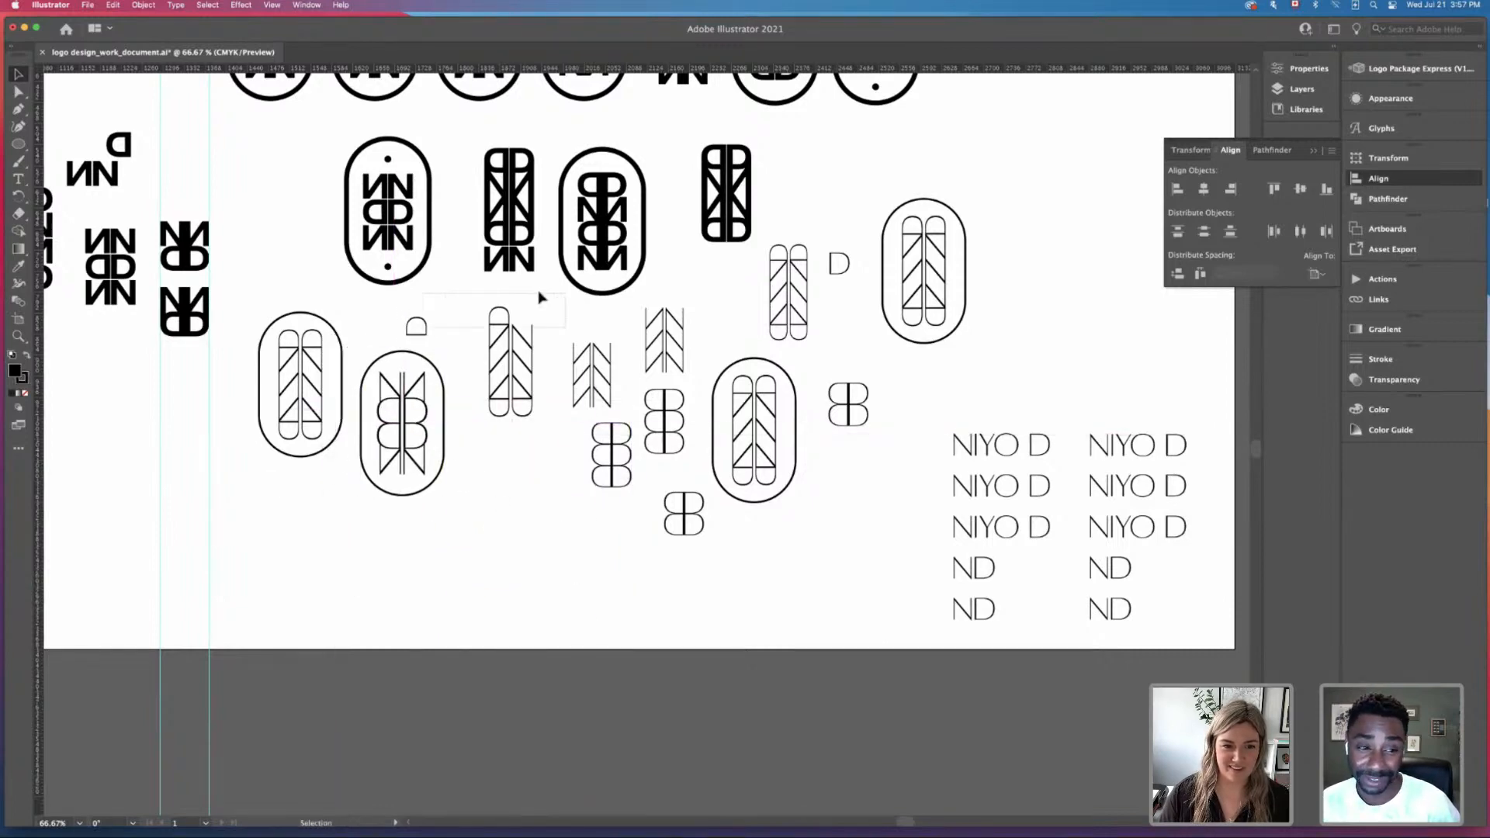
drag(416, 326, 548, 304)
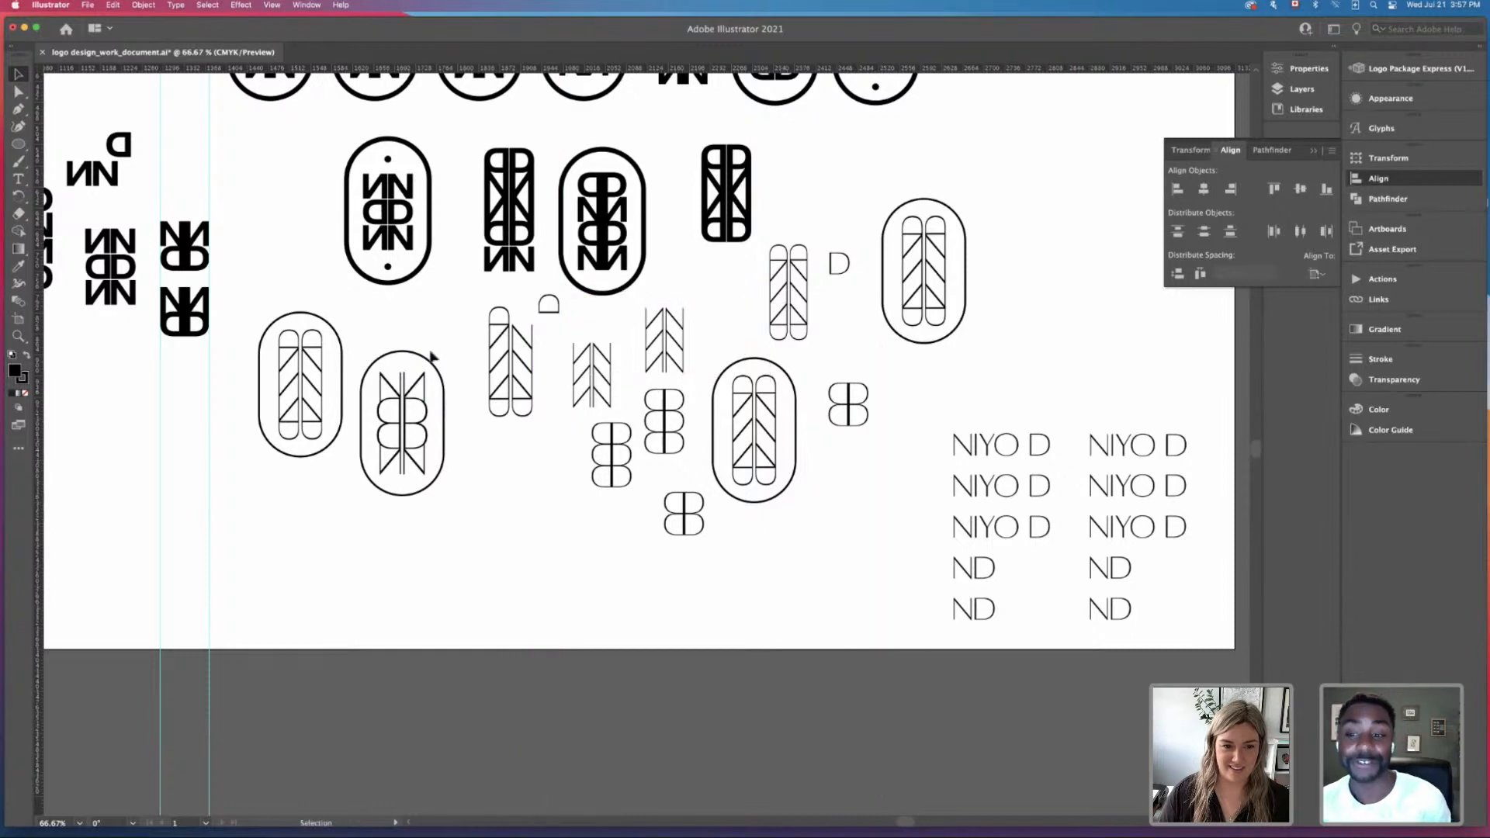
drag(422, 433, 423, 400)
click(479, 532)
Step: Clear space beside the two framed emblems by moving the partial ND column, loose D, N column and triple D stack lower on the artboard
scroll(497, 509, up, 1)
scroll(496, 508, right, 1)
drag(447, 314, 532, 471)
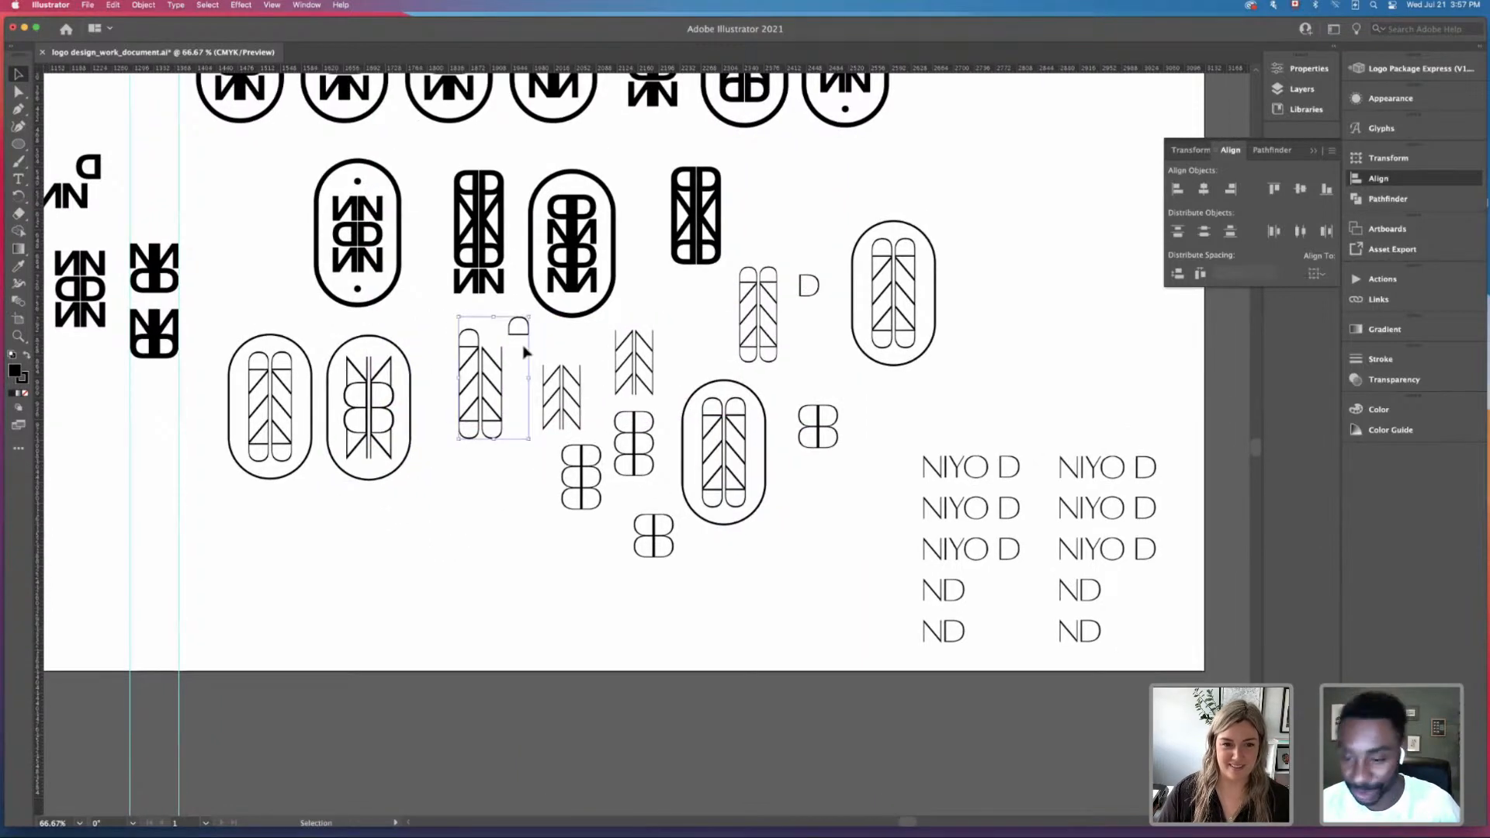
drag(523, 332, 487, 522)
drag(601, 461, 554, 589)
click(592, 432)
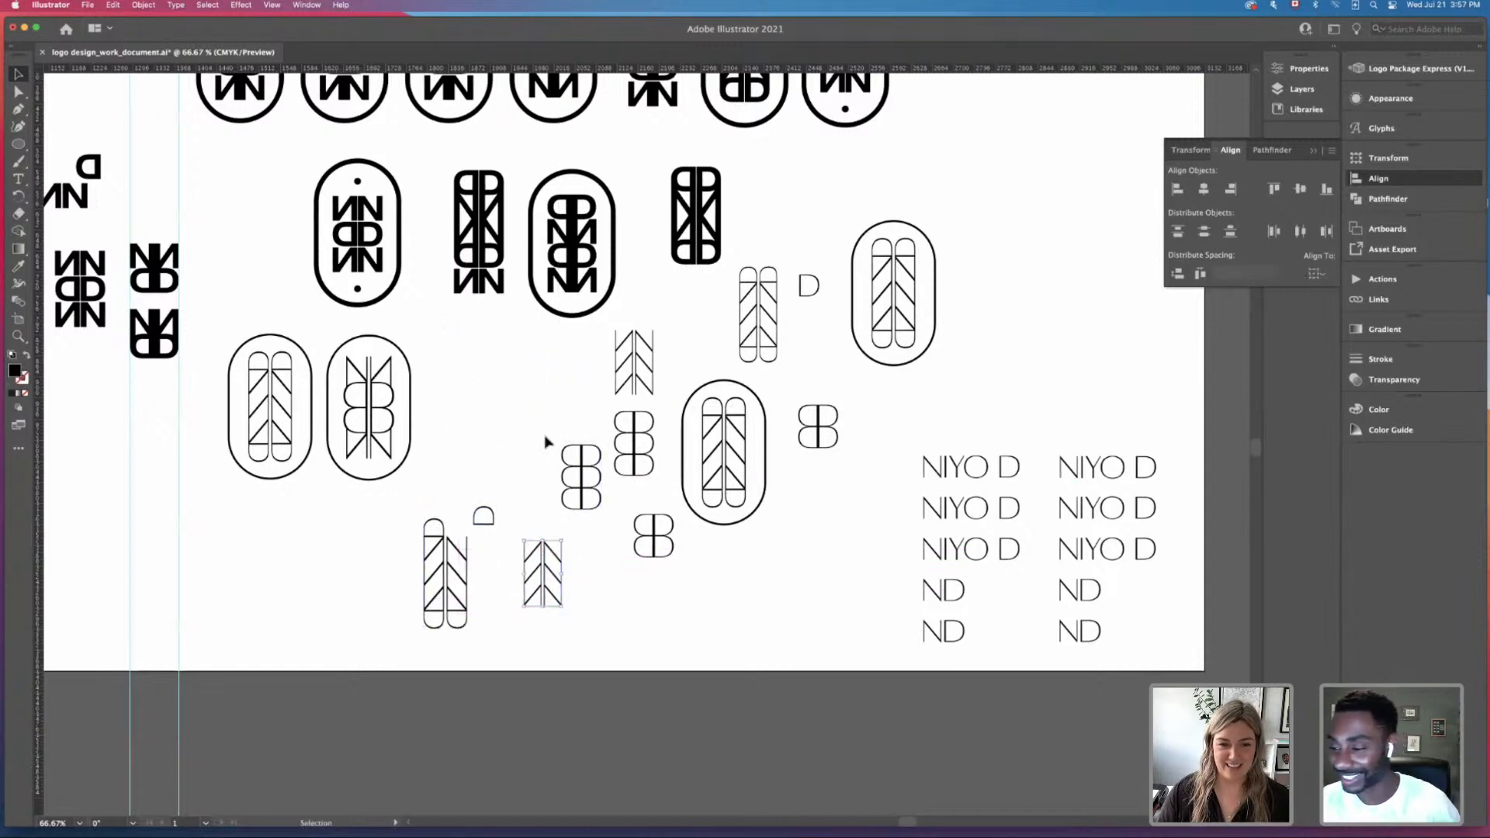
click(545, 442)
drag(580, 475, 605, 571)
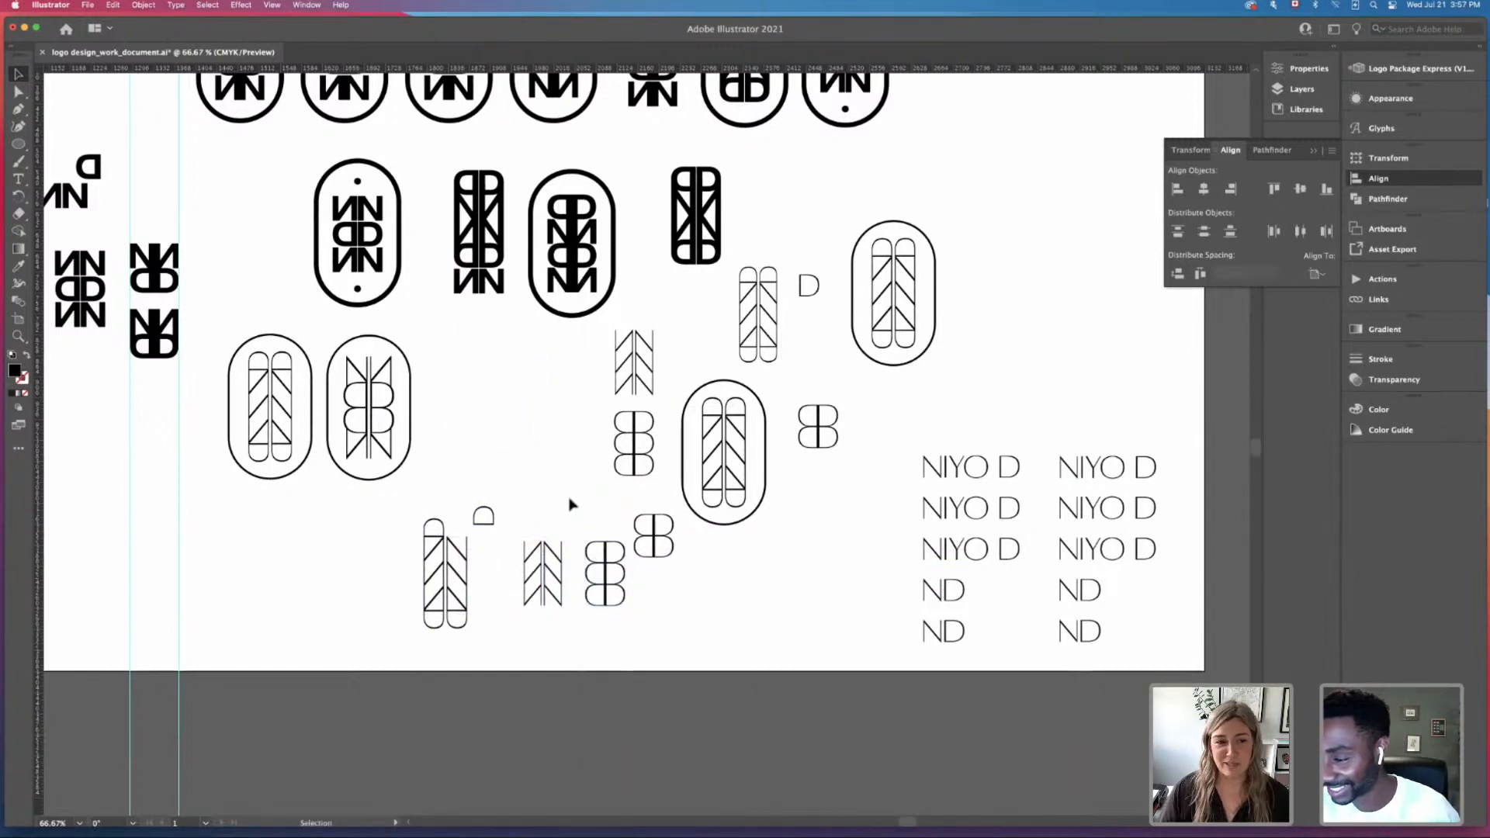
Step: Duplicate the framed emblem below the row and place an unframed copy in the empty area beyond the vertical guides
scroll(570, 505, left, 1)
scroll(559, 482, up, 2)
scroll(559, 482, left, 4)
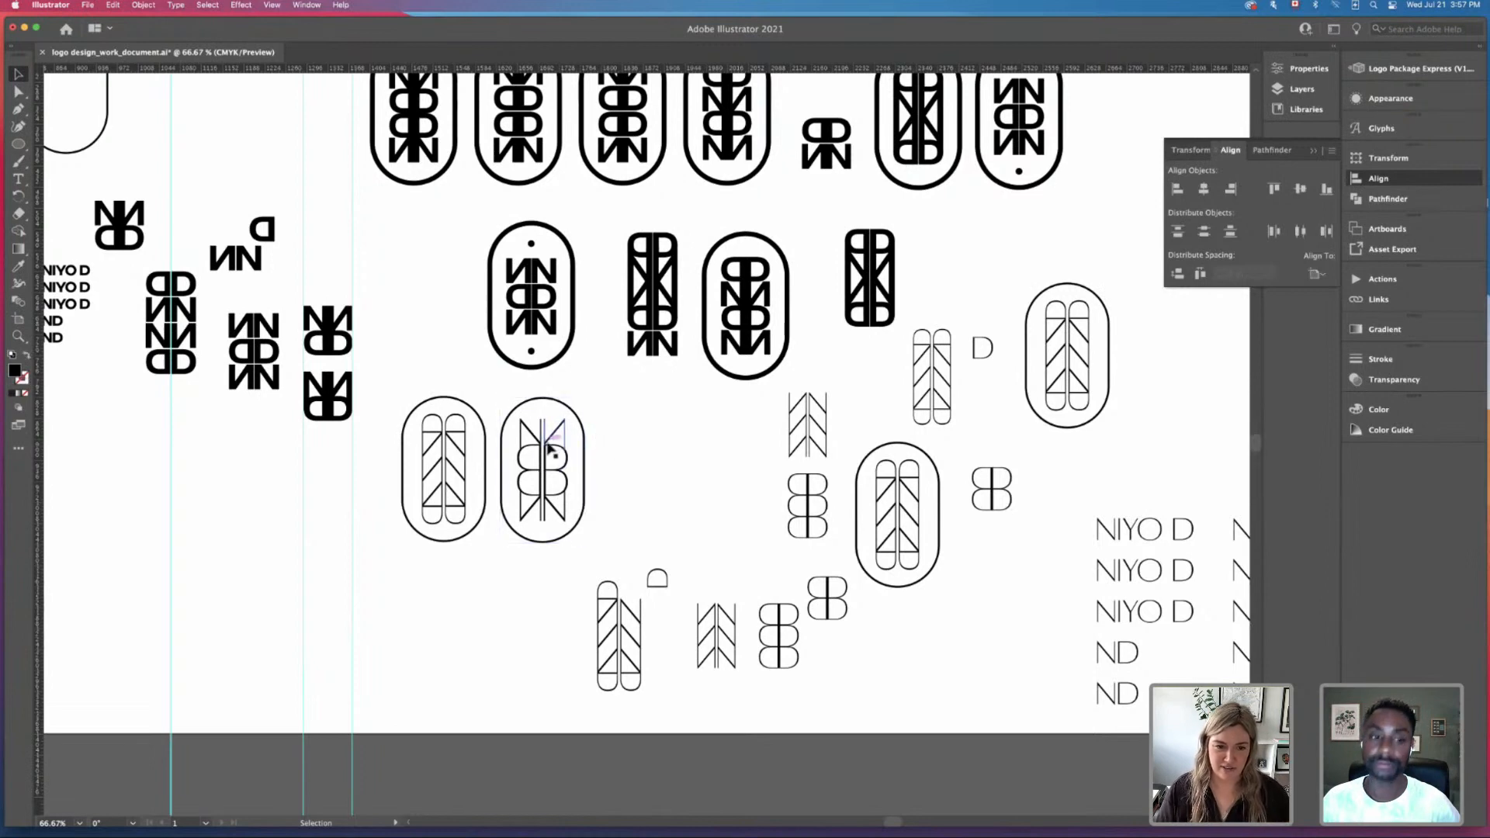
alt+drag(554, 448, 175, 479)
click(629, 526)
Step: Duplicate the unframed emblem directly above itself, joined end to end, to form one continuous vertical pattern
drag(359, 439, 367, 440)
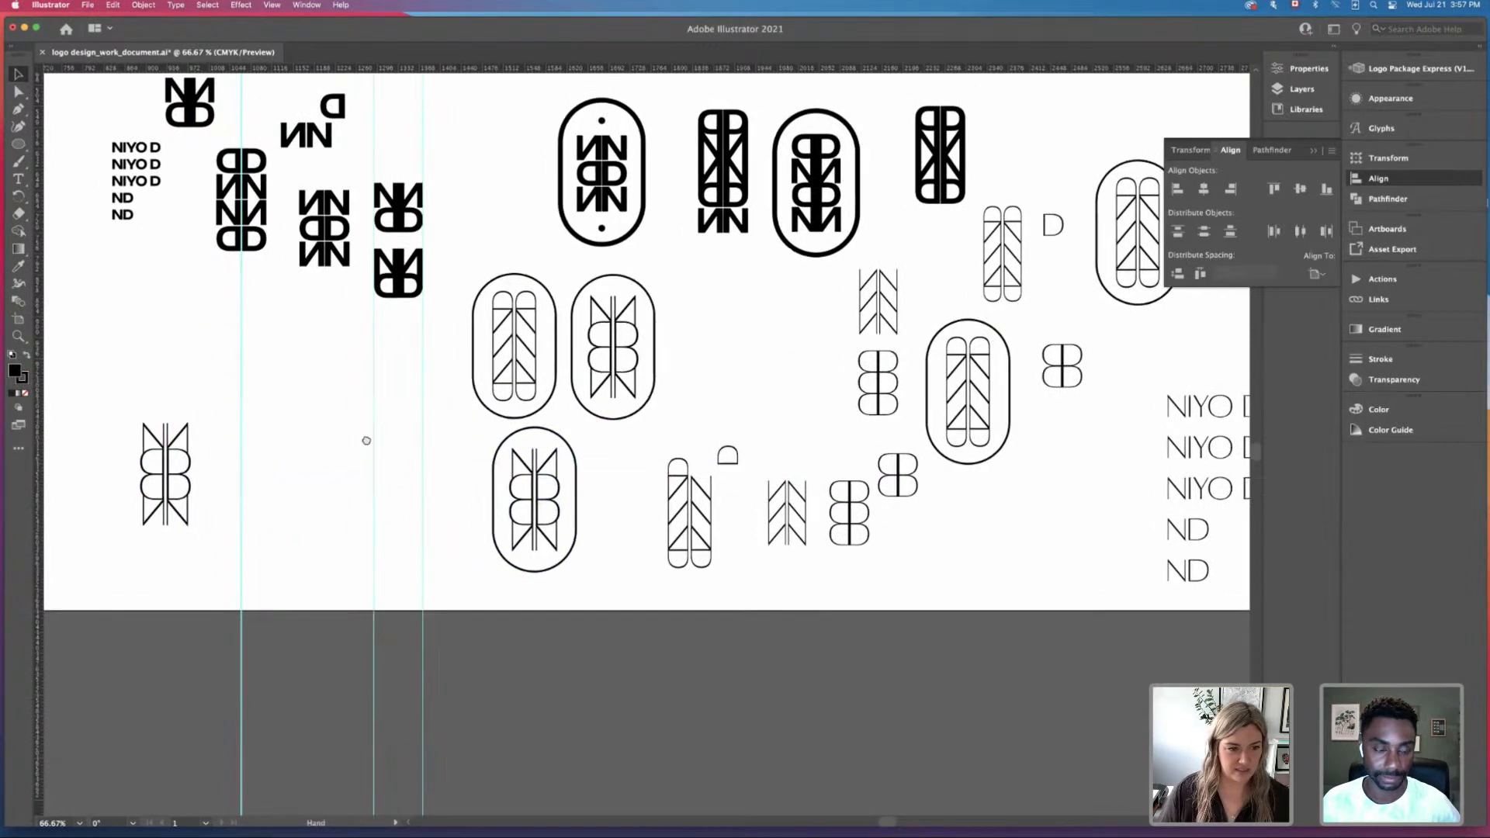
key(super+equal)
key(super+equal)
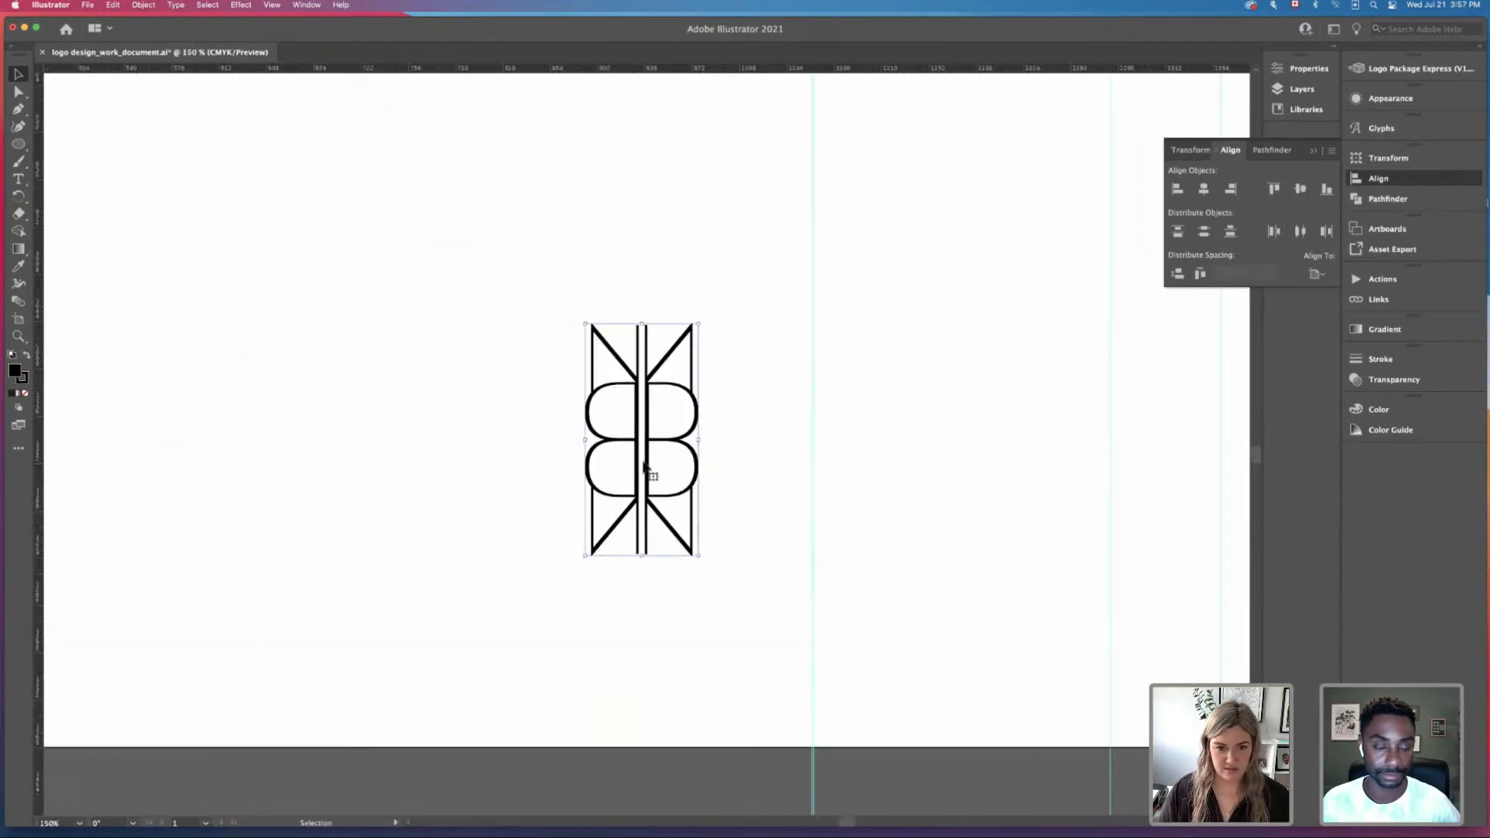
alt+drag(639, 437, 639, 209)
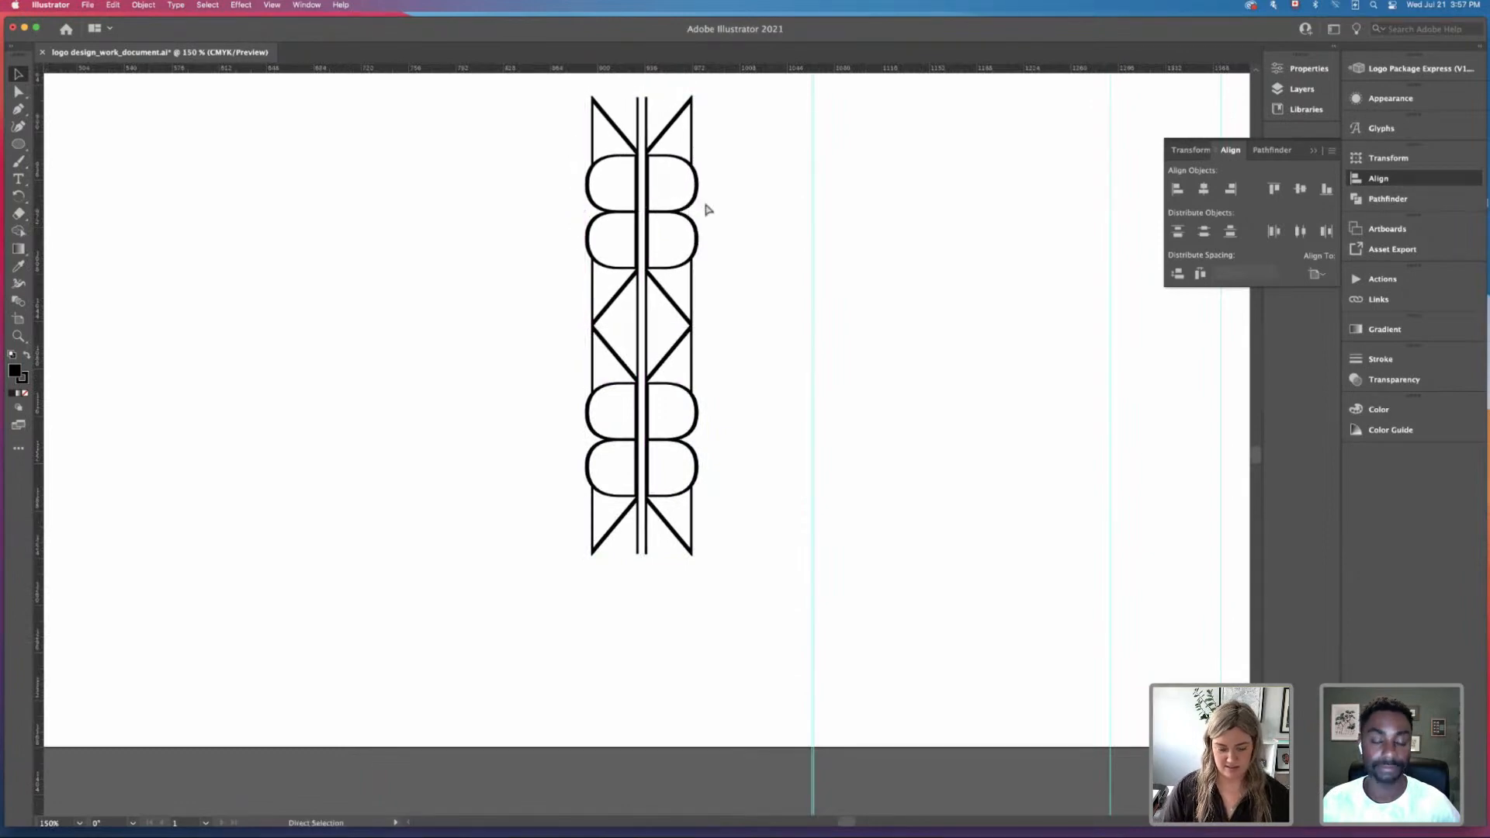
key(super+minus)
key(super+minus)
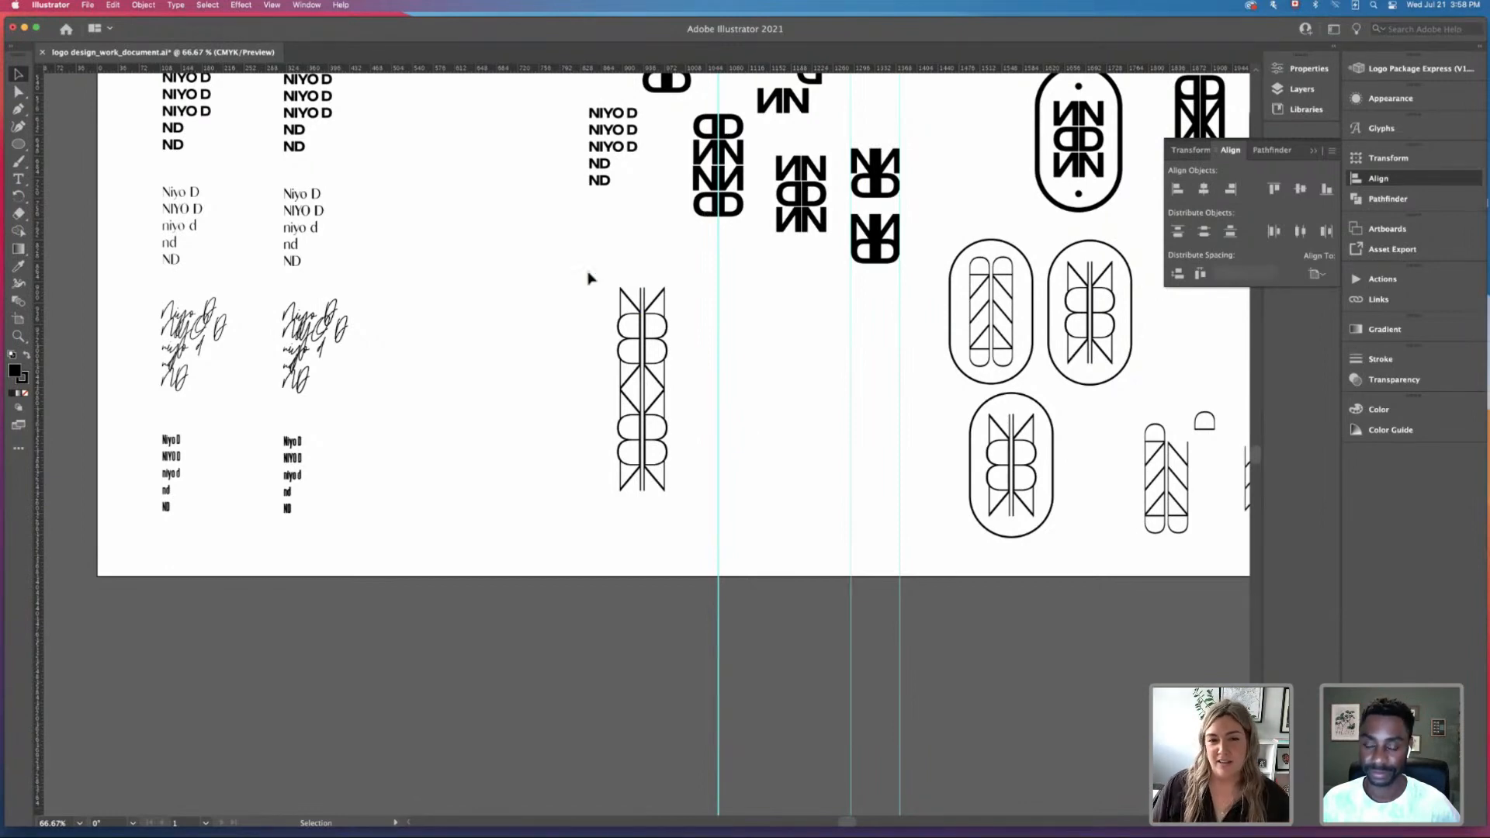
Step: Duplicate the lower oval-framed emblem into the empty space between the tall pattern and the framed emblems
scroll(652, 336, right, 5)
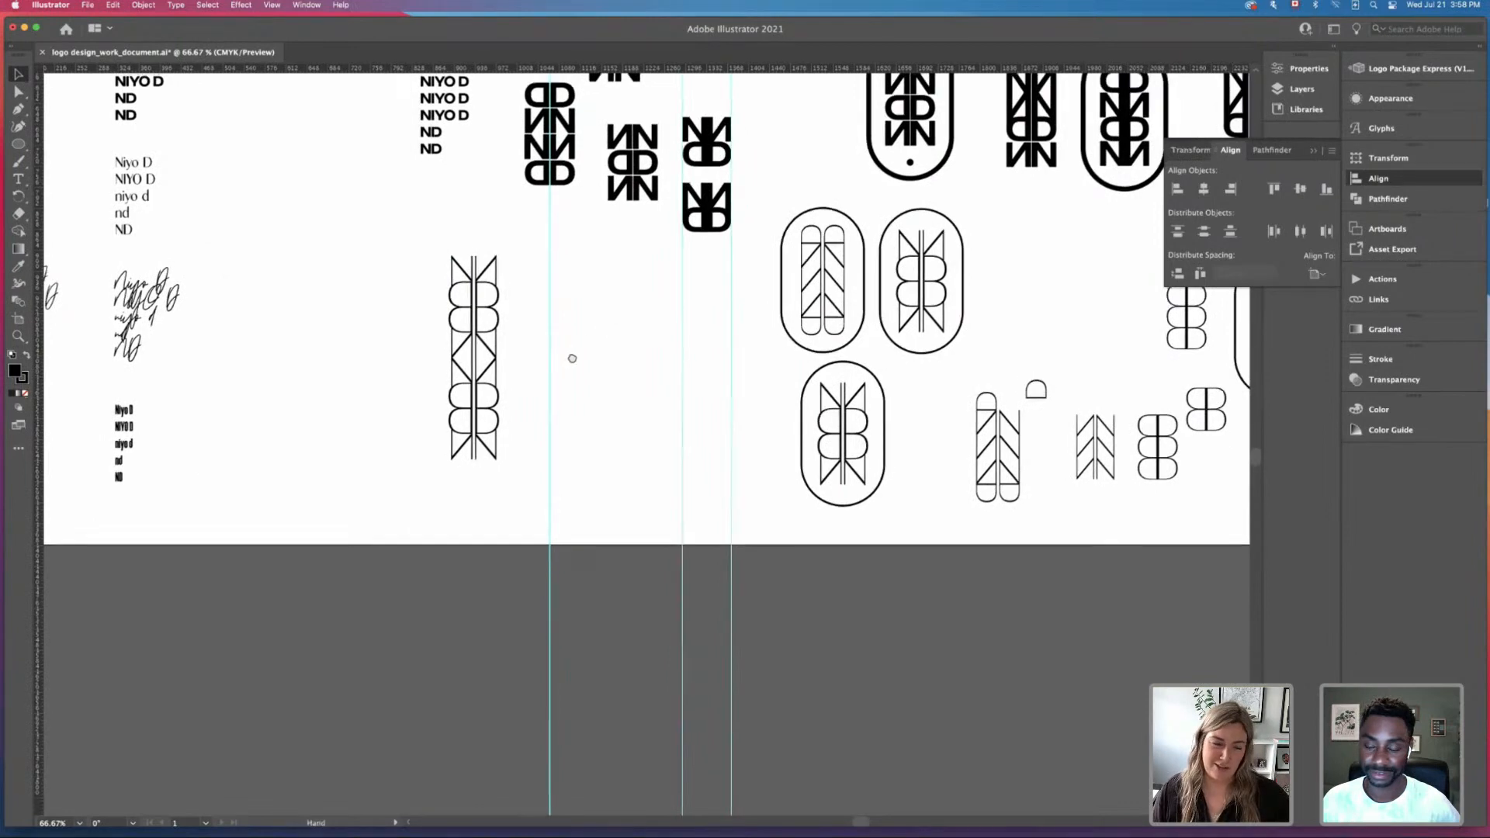
scroll(572, 356, up, 1)
scroll(572, 355, right, 2)
drag(604, 376, 561, 382)
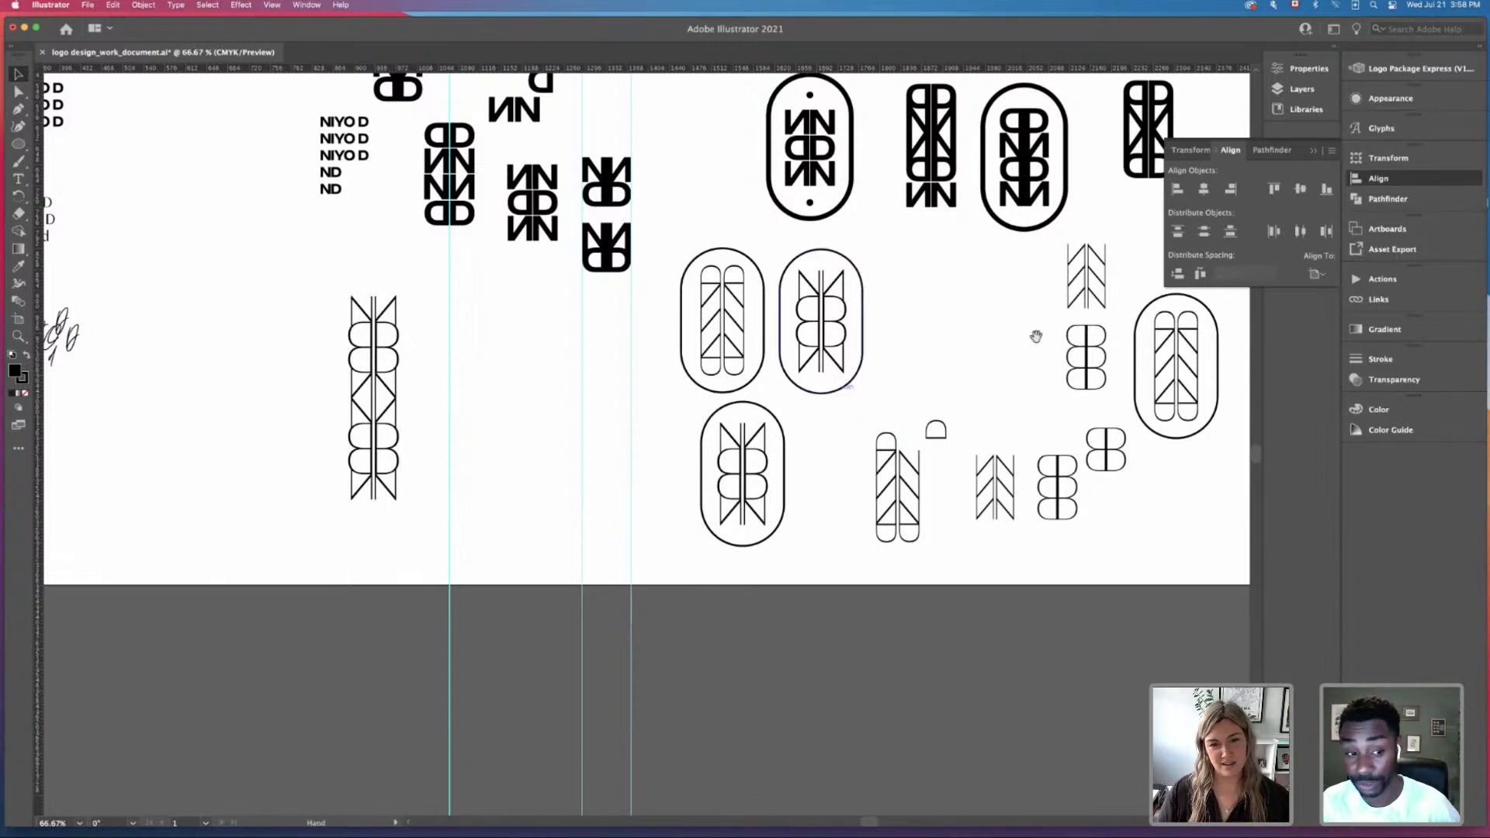
scroll(974, 338, right, 5)
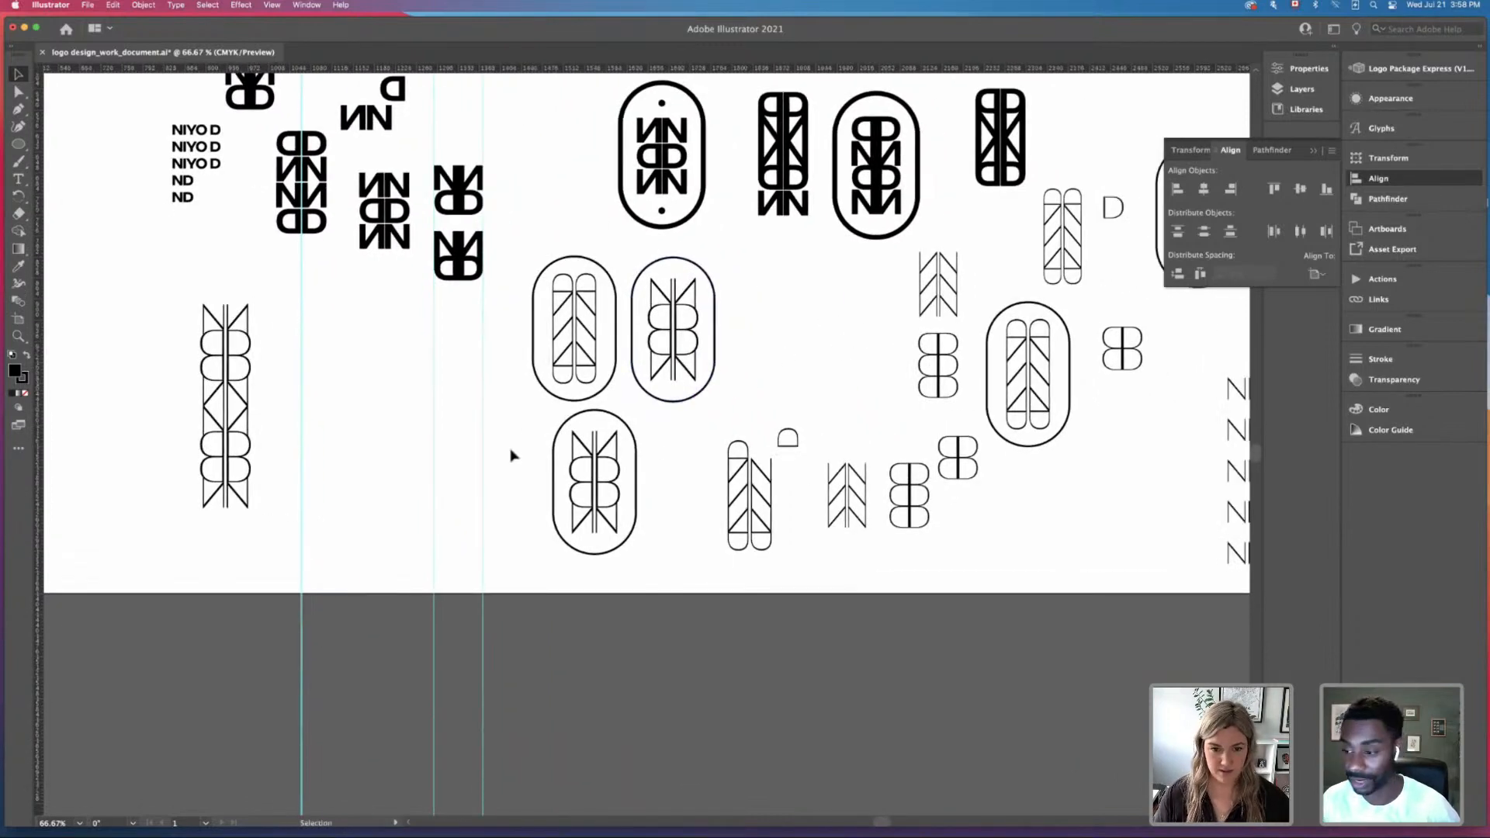
click(606, 497)
drag(603, 482, 395, 450)
Step: Move the partial ND column and loose D aside, and place the duplicated framed emblem third in the upper row
click(776, 497)
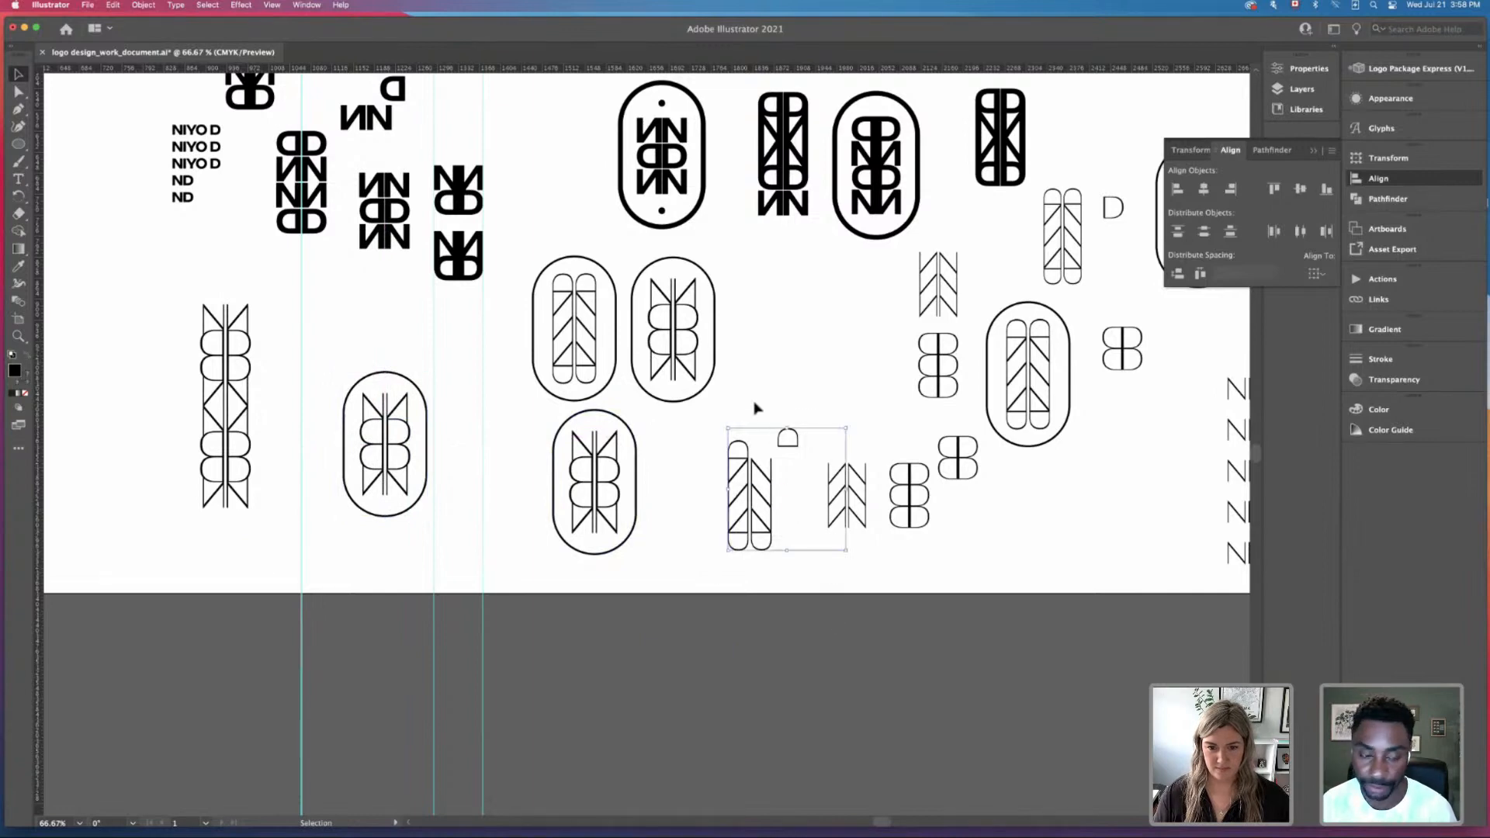
click(758, 409)
click(758, 492)
drag(929, 530, 1168, 515)
click(1024, 525)
drag(1028, 526, 983, 513)
drag(340, 442, 726, 326)
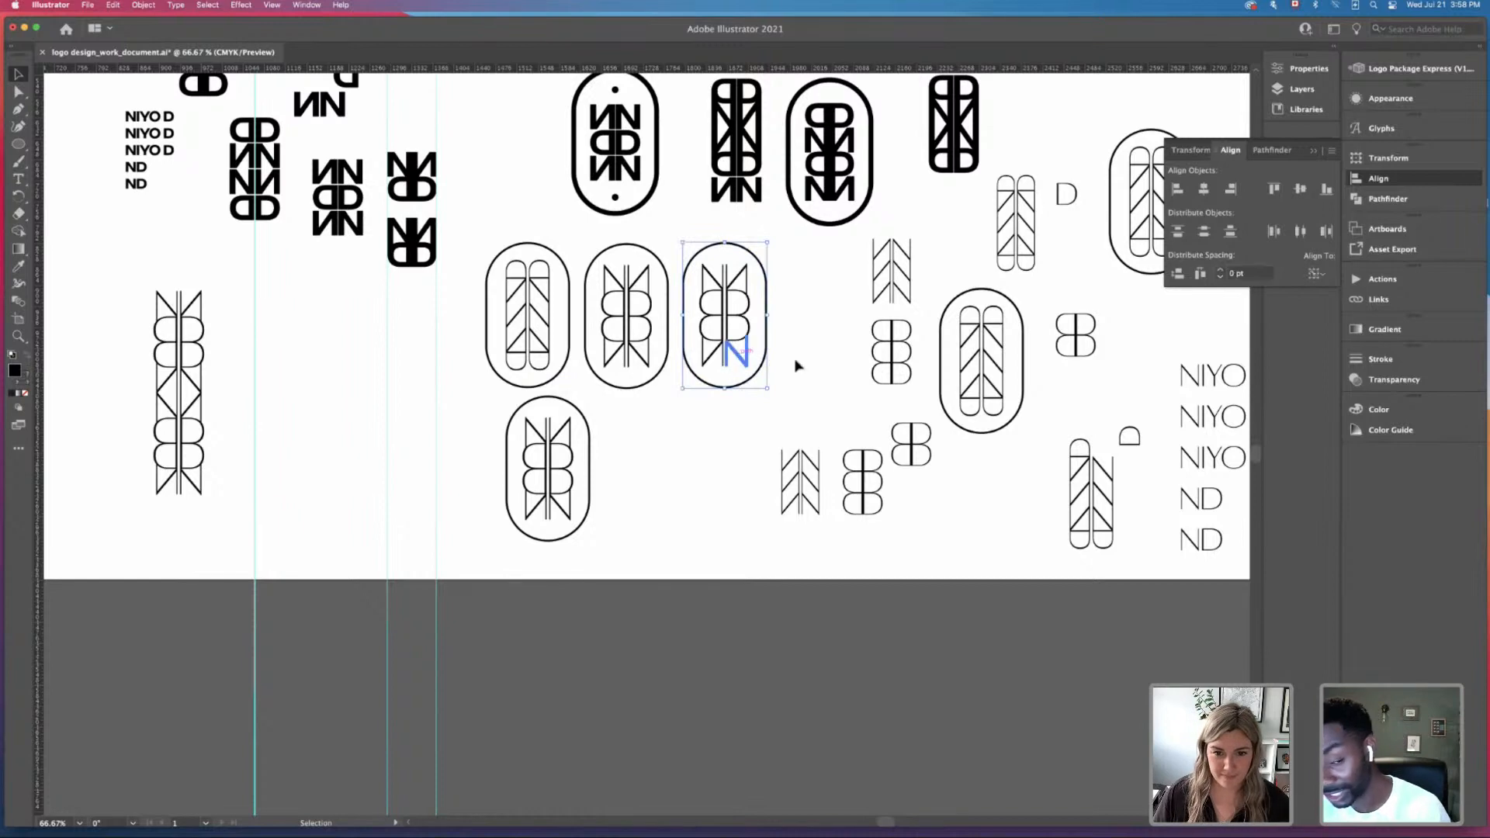
click(847, 356)
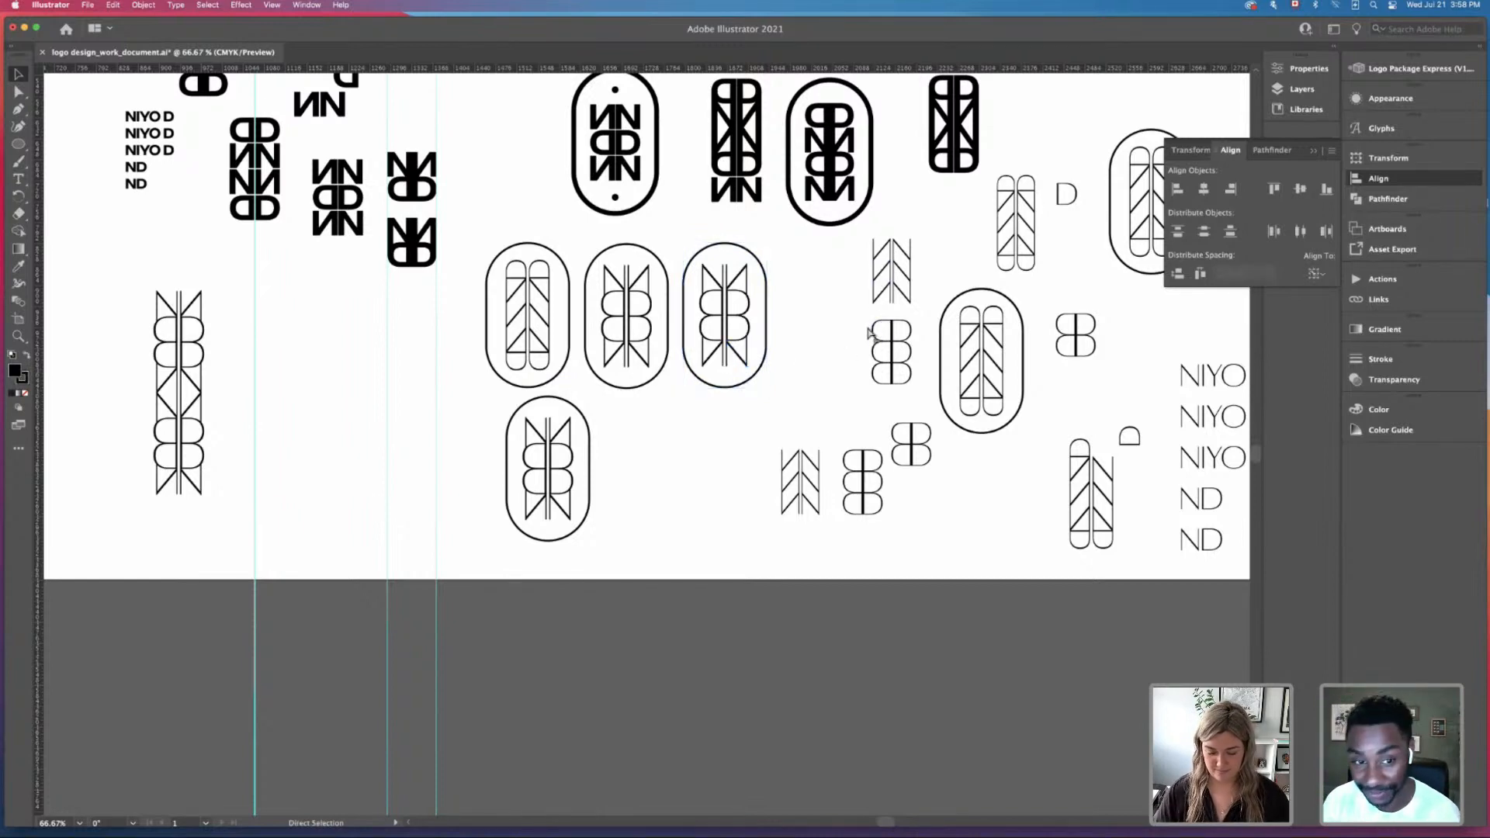
Step: Make two separate copies of the top mirrored N pair from the lower N column
key(super+equal)
scroll(855, 423, up, 3)
click(883, 564)
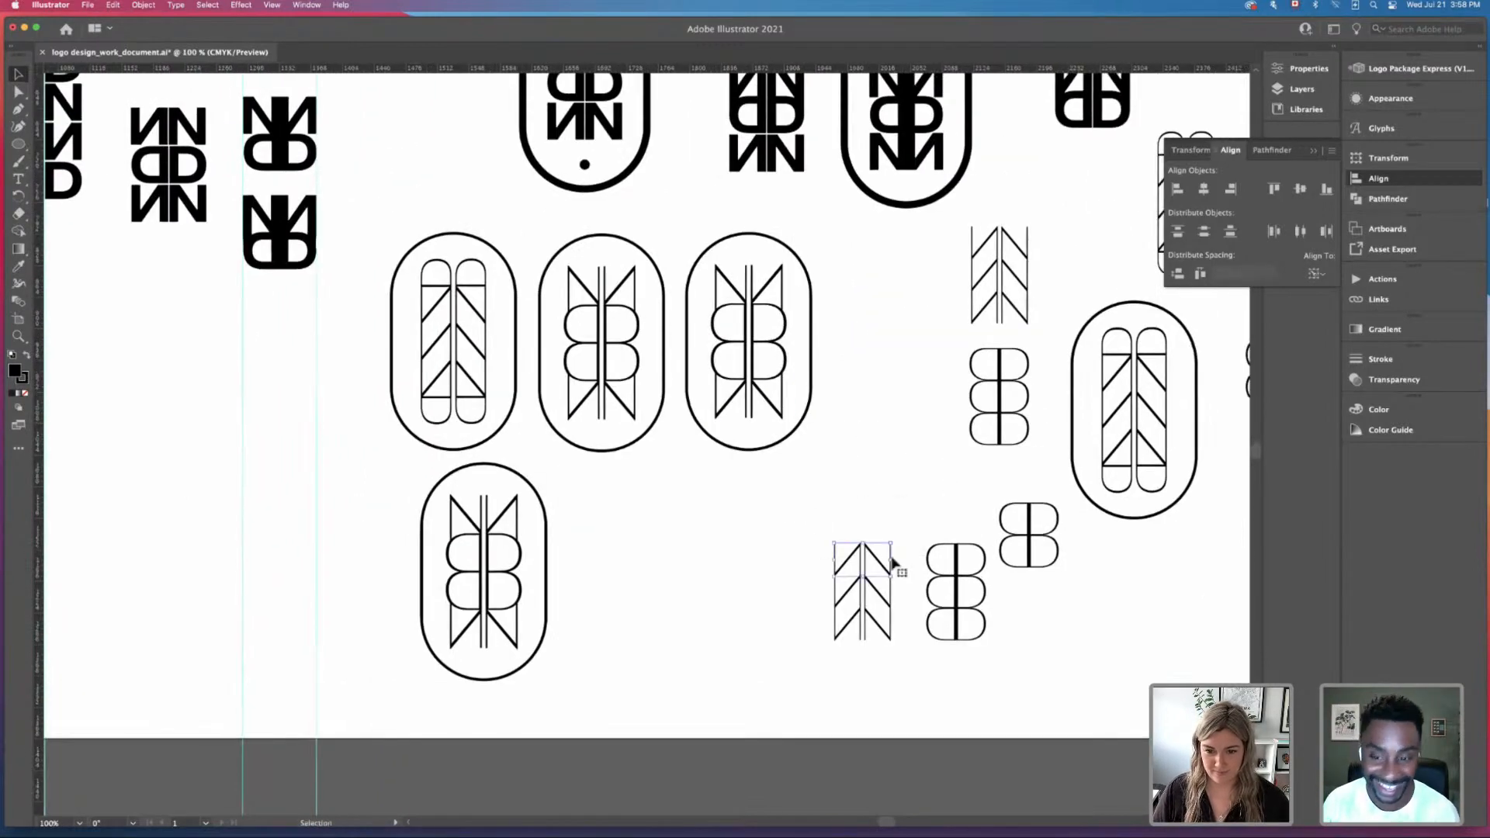
drag(883, 564, 885, 500)
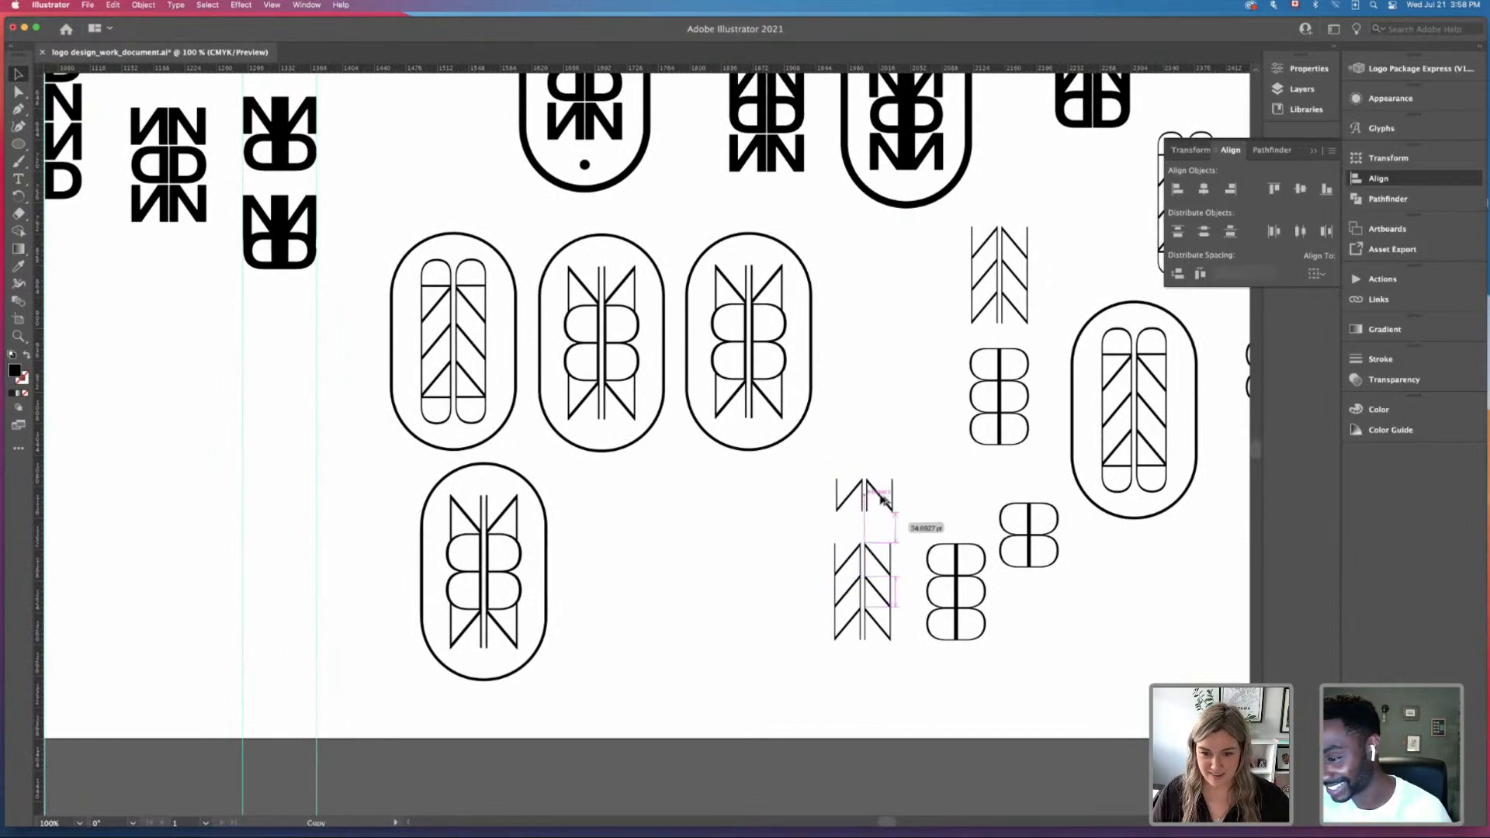
click(918, 499)
drag(873, 564, 764, 549)
click(799, 531)
Step: Stack the two copied N pairs above the N column, one directly over the other
scroll(745, 500, left, 10)
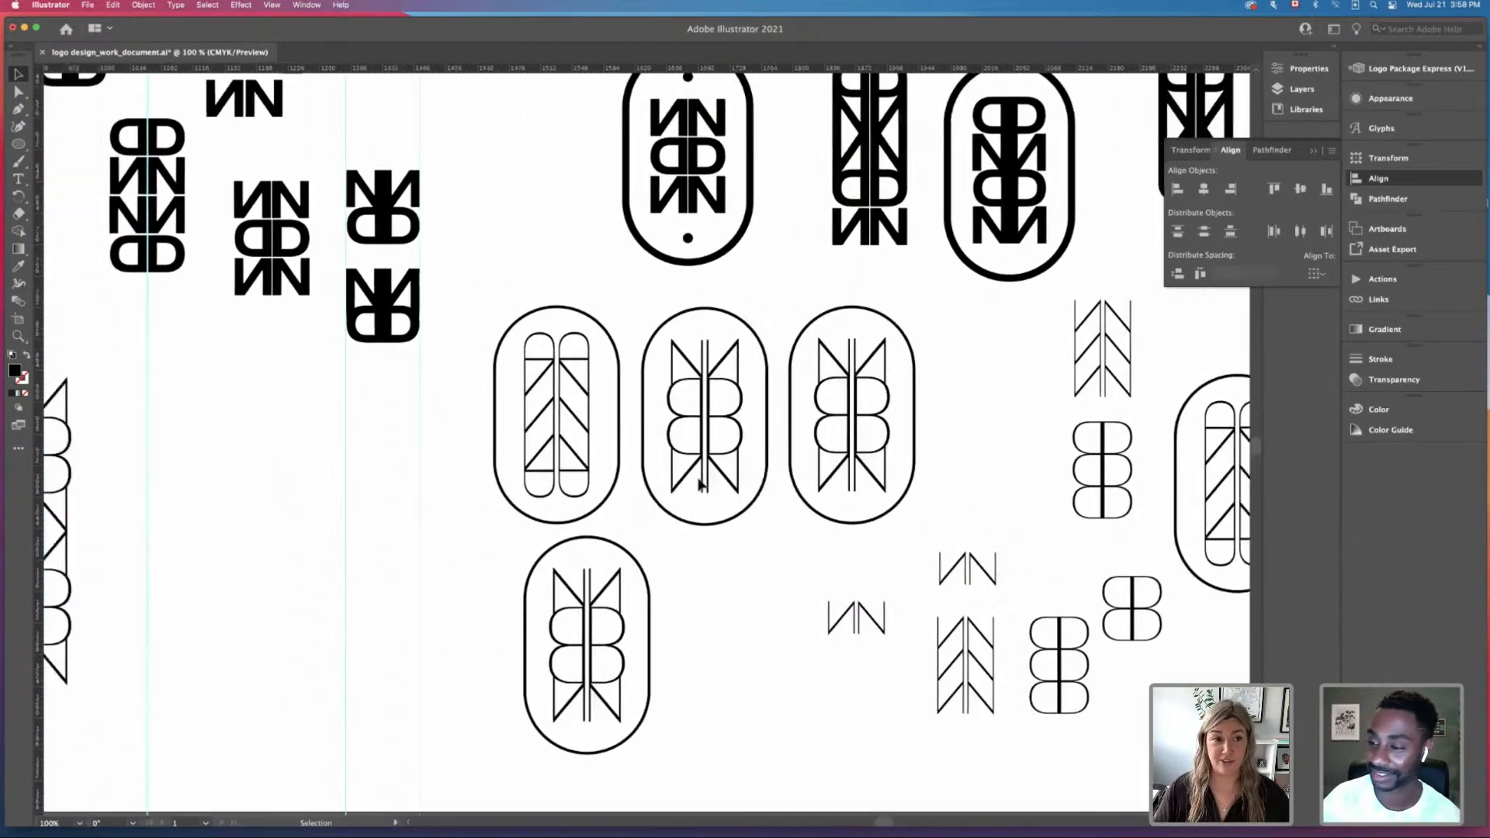
key(super+minus)
key(super+minus)
drag(270, 395, 206, 427)
scroll(759, 464, right, 5)
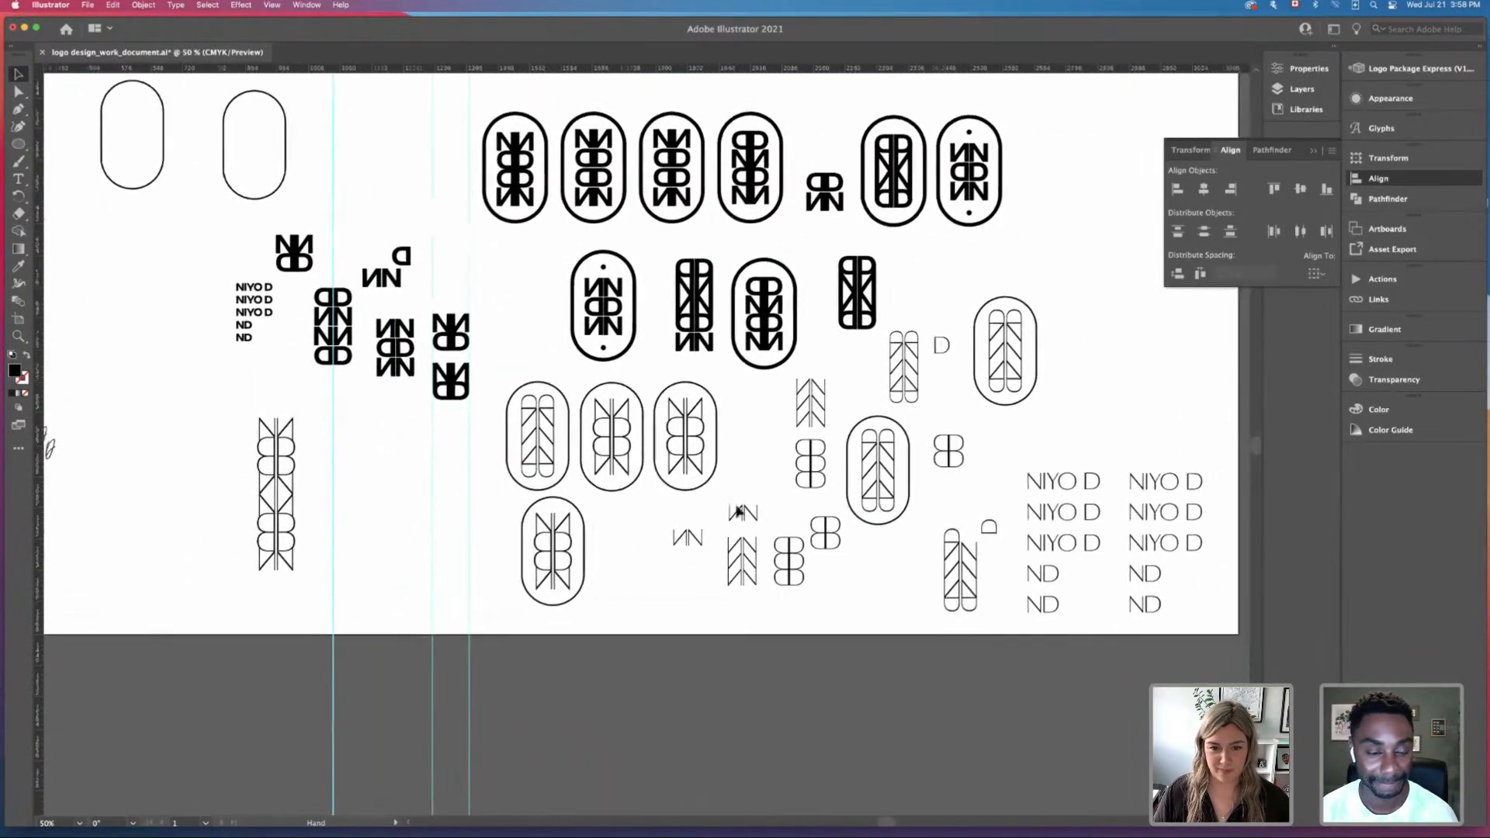
key(super+plus)
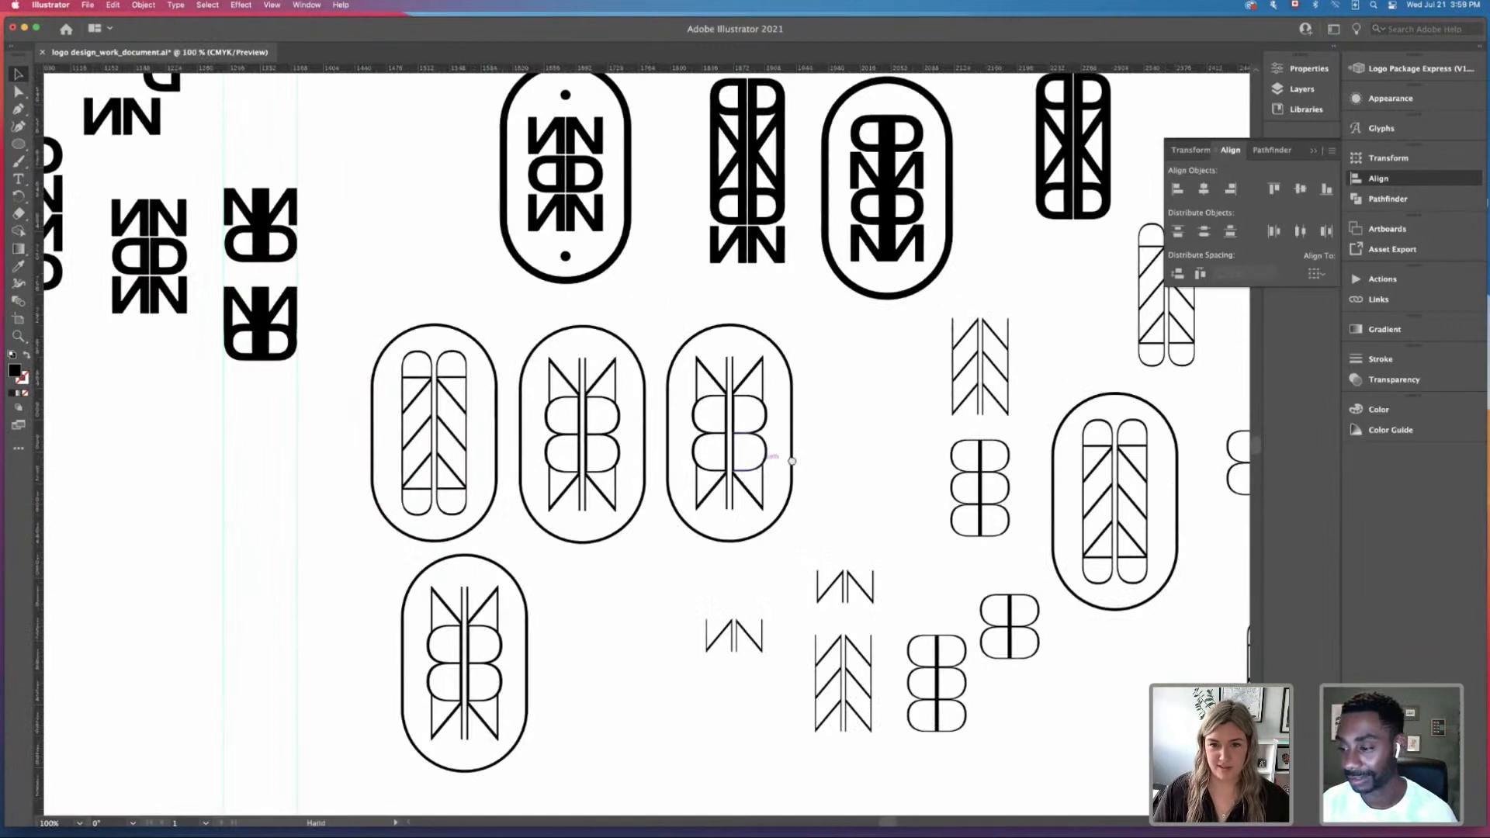
scroll(762, 426, right, 4)
drag(633, 617, 749, 510)
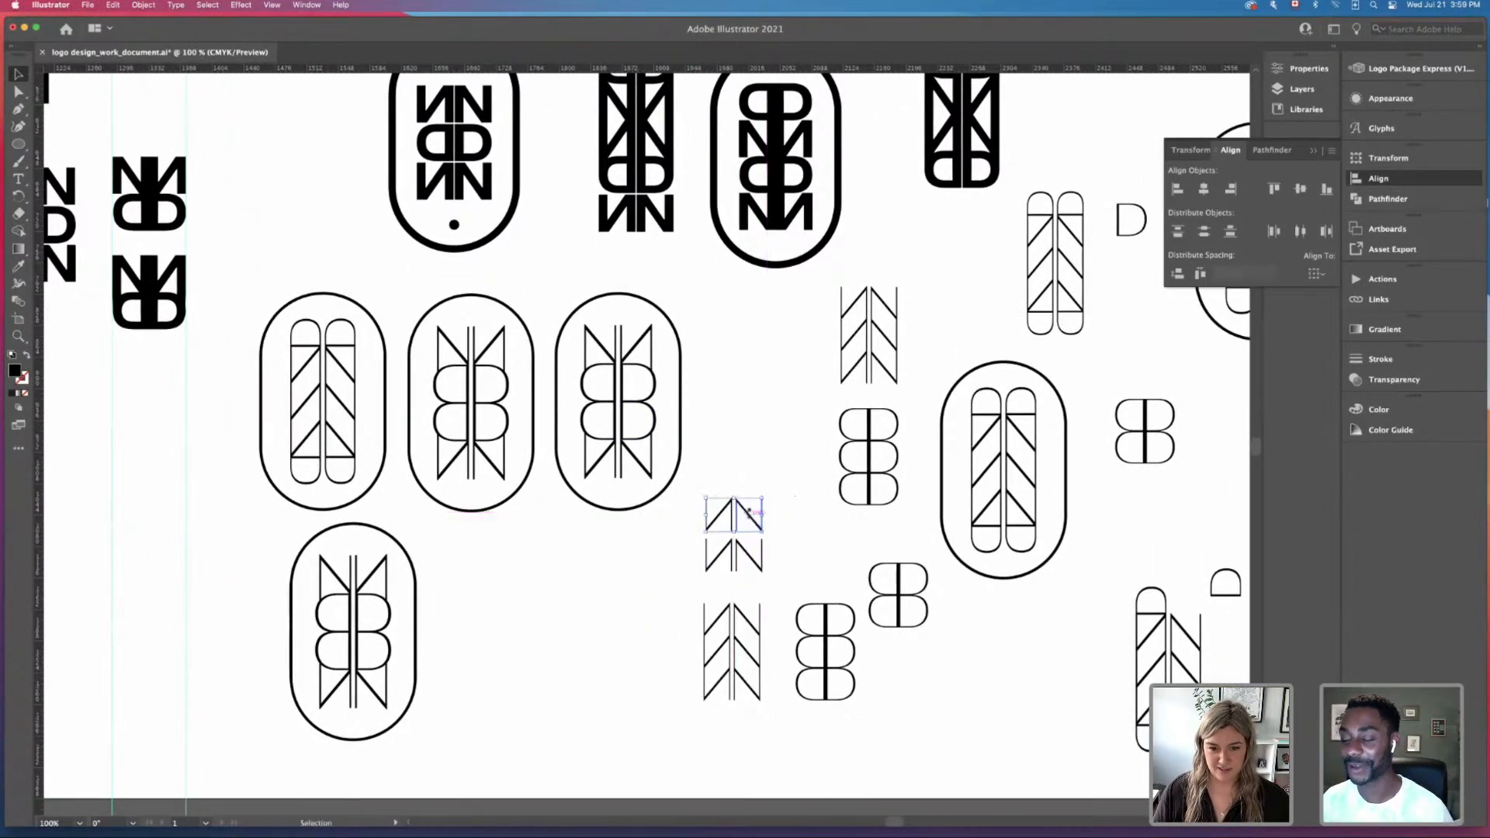
Step: Reflect the upper N pair so it becomes an upside-down mirror of the lower pair
click(143, 4)
mouse_move(171, 25)
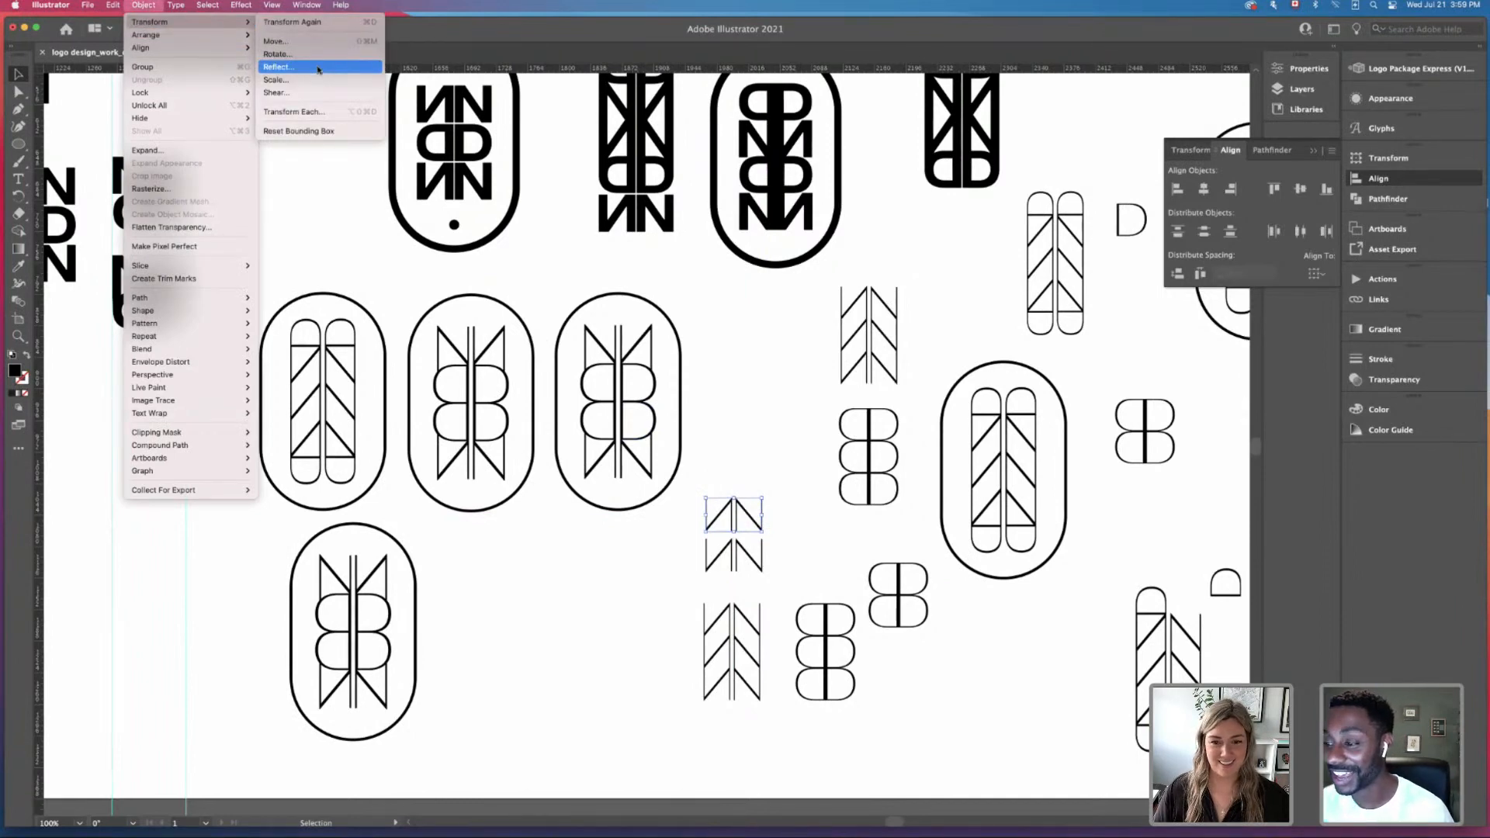
click(318, 68)
click(803, 495)
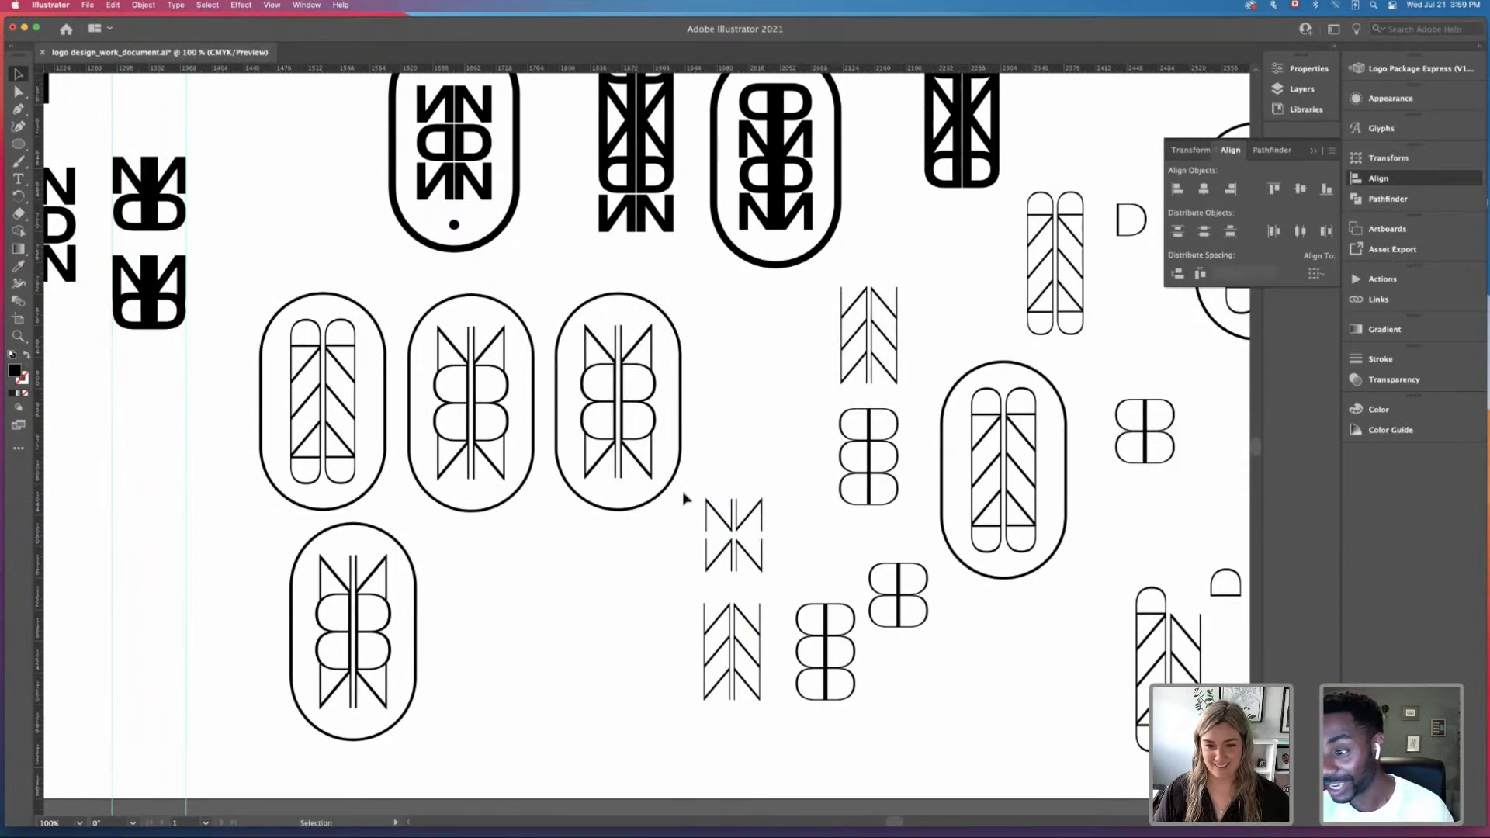
Step: Move the upper N pair down until its diagonals meet those of the lower pair at the inner stems
key(super+equal)
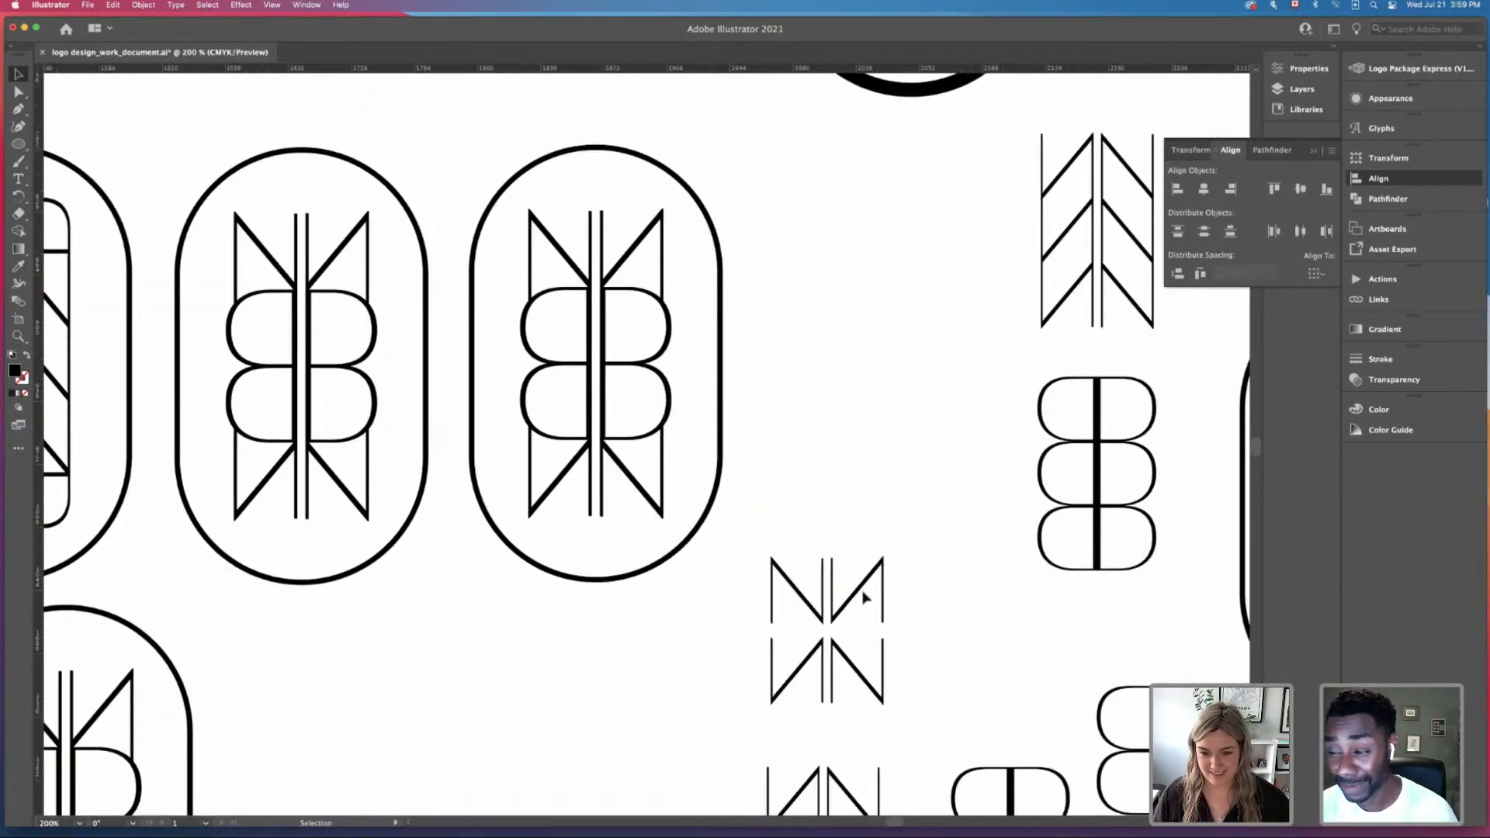
drag(861, 595, 859, 599)
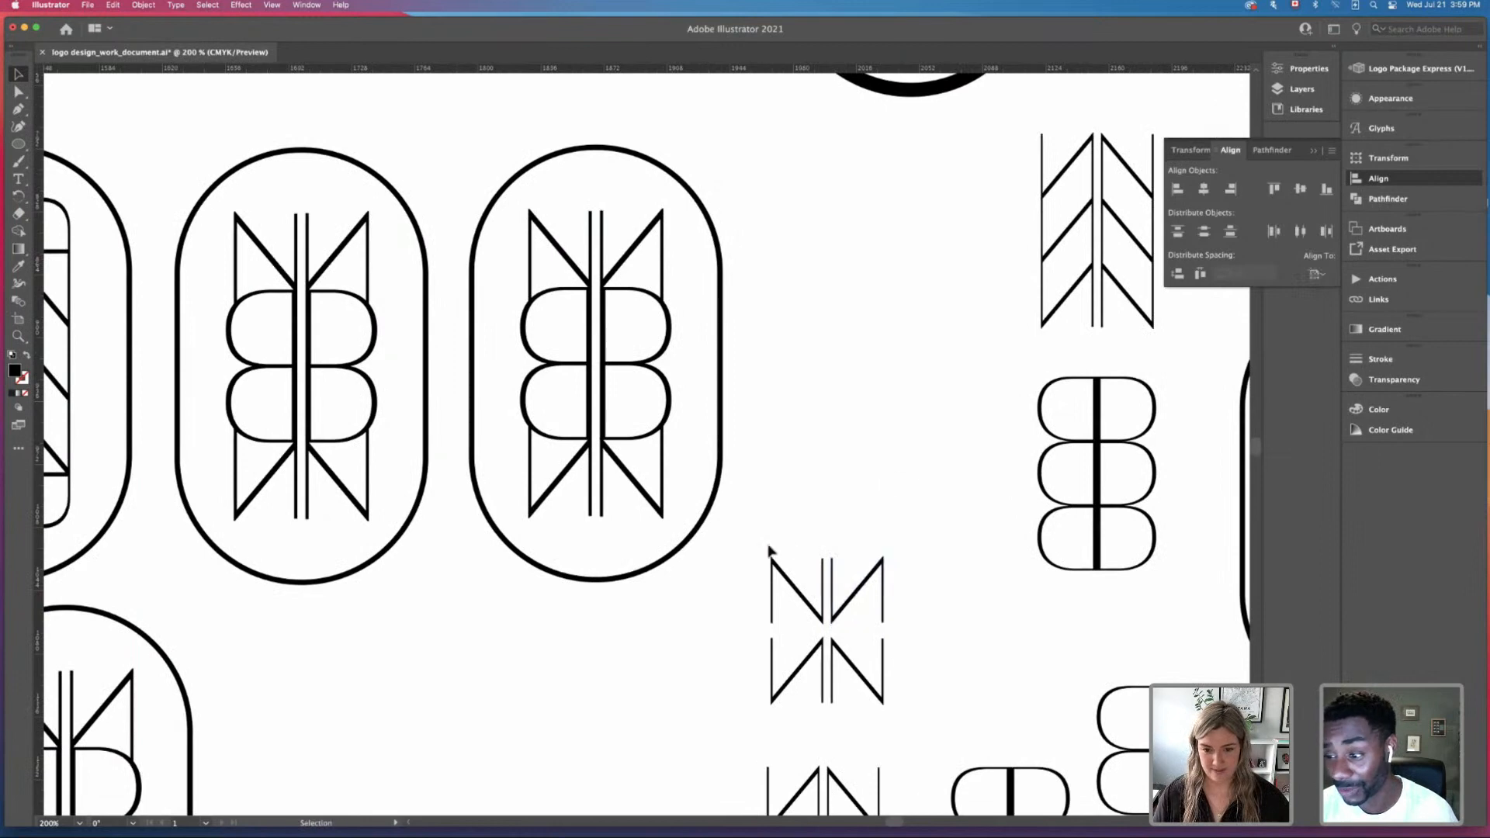
drag(771, 552, 915, 464)
key(super+equal)
drag(522, 225, 690, 376)
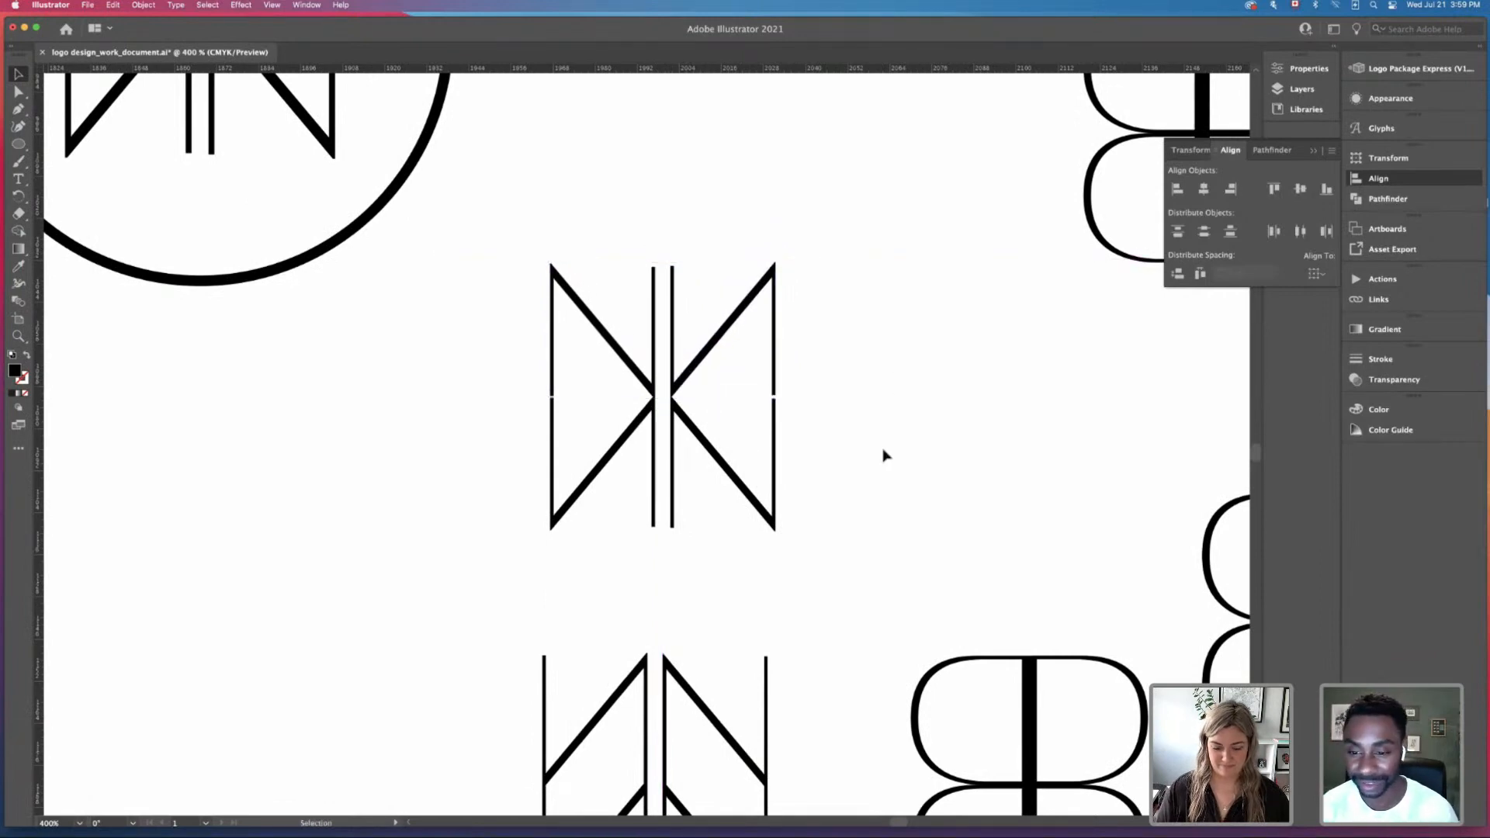
Step: Extend the end of the left outer N stem to close the gap between the two halves
key(super+equal)
key(a)
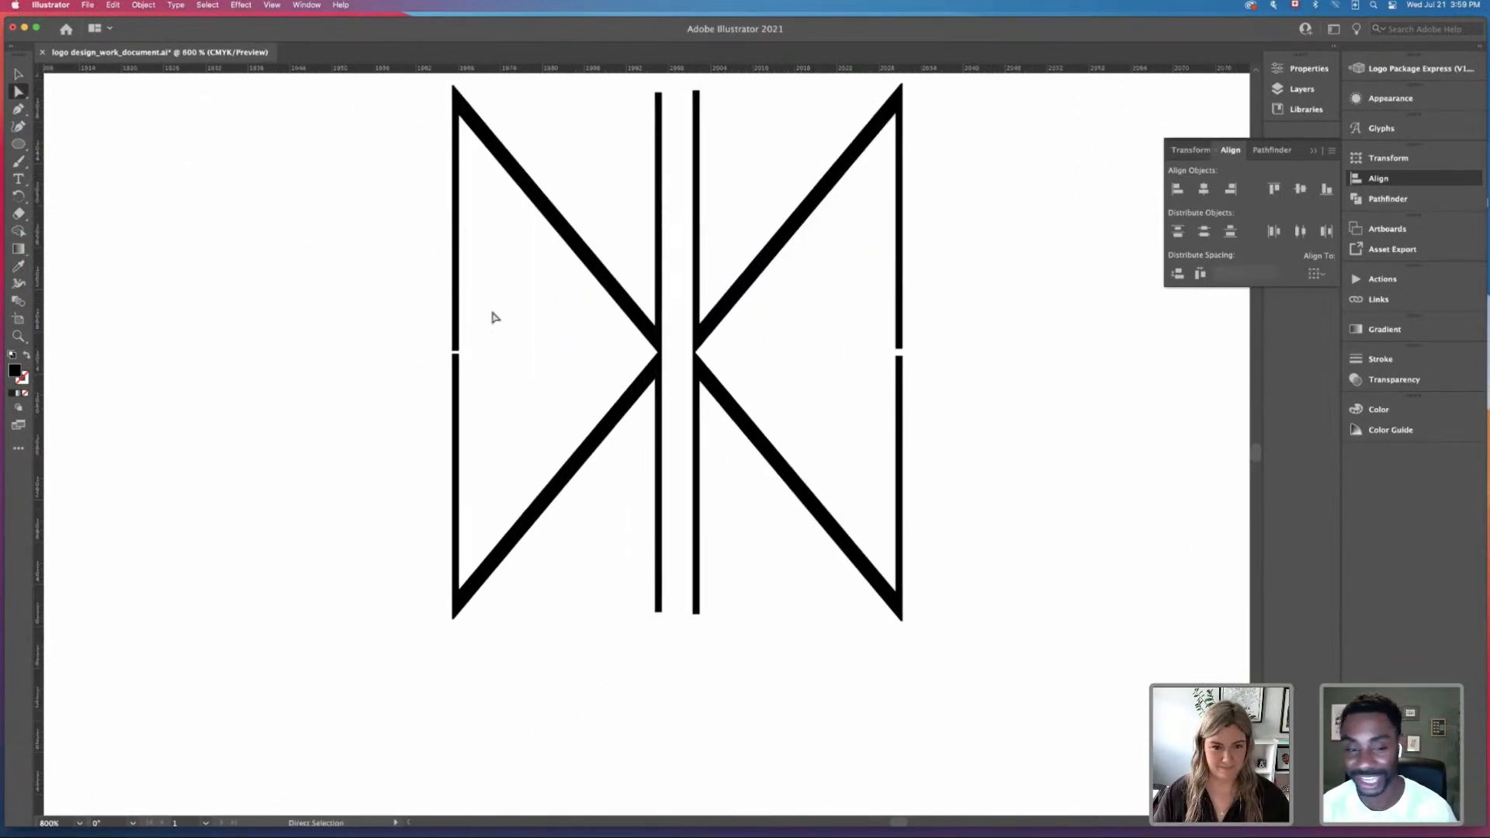
drag(444, 341, 484, 354)
key(super+equal)
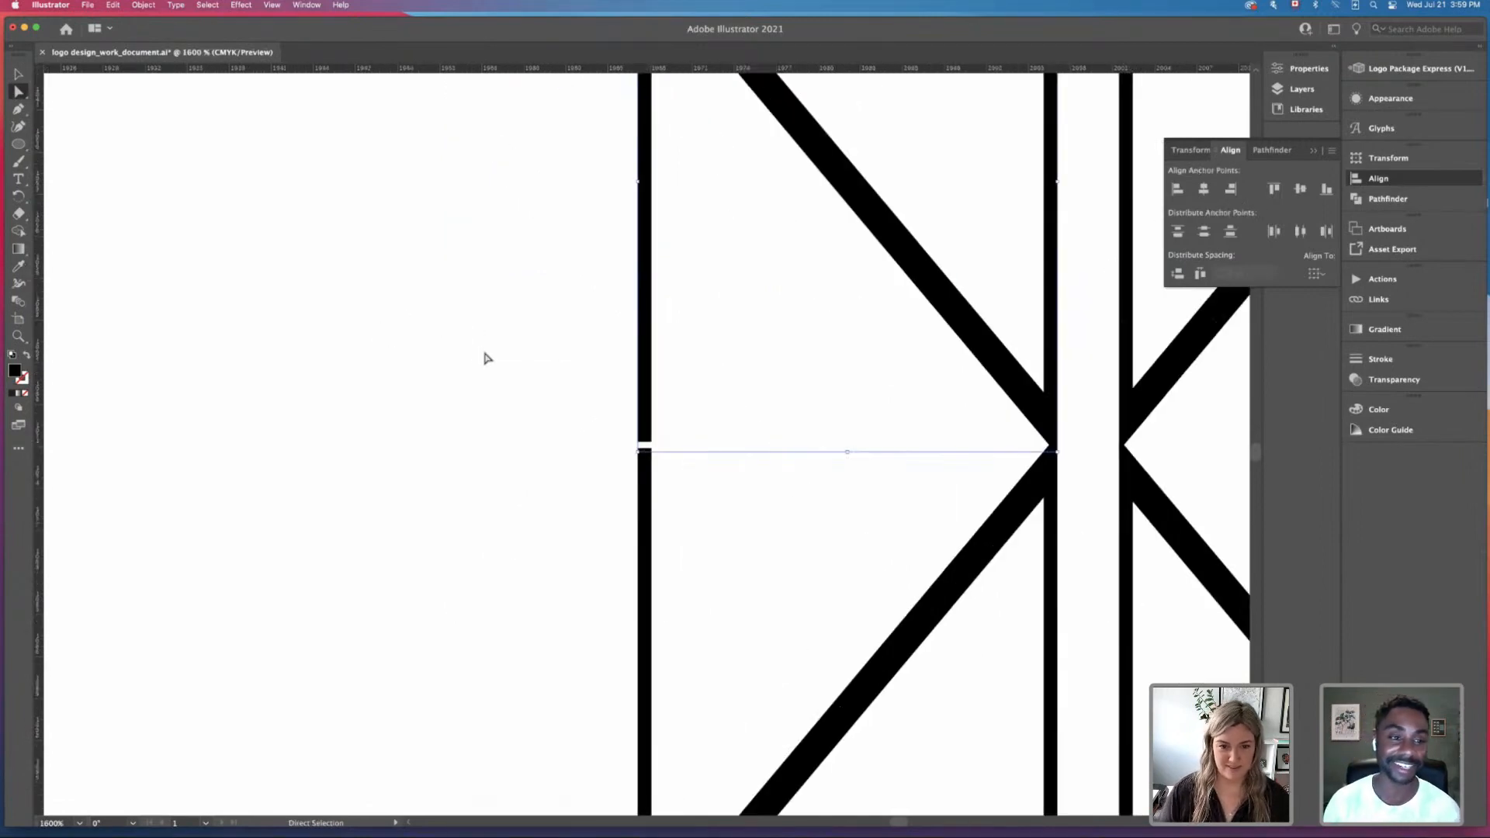
drag(650, 446, 652, 446)
Step: Extend the right outer N stem's end points to close its gap, and deselect the joined shape
key(space)
drag(472, 440, 0, 407)
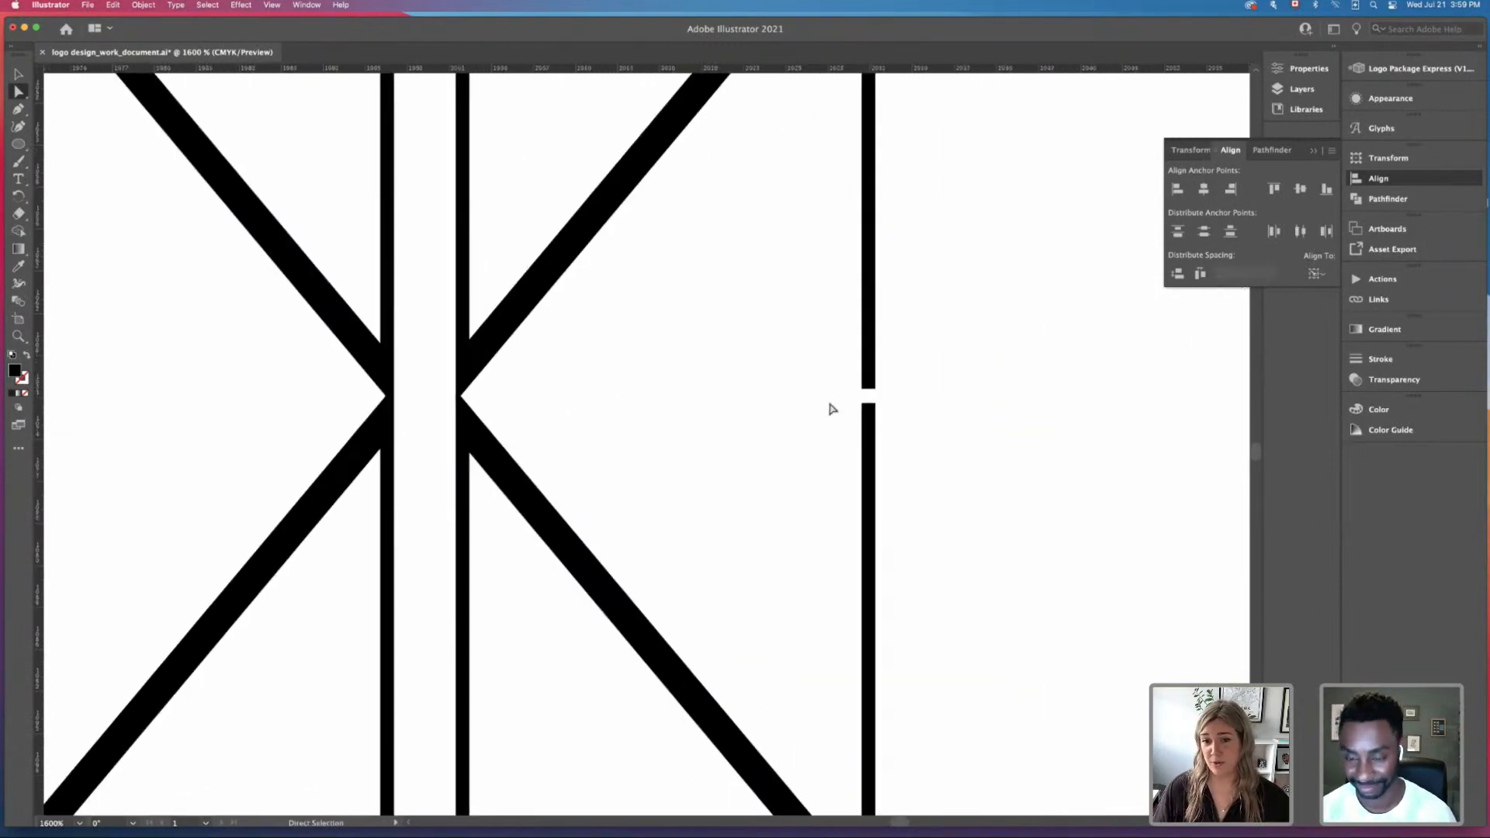
click(863, 388)
shift+click(875, 388)
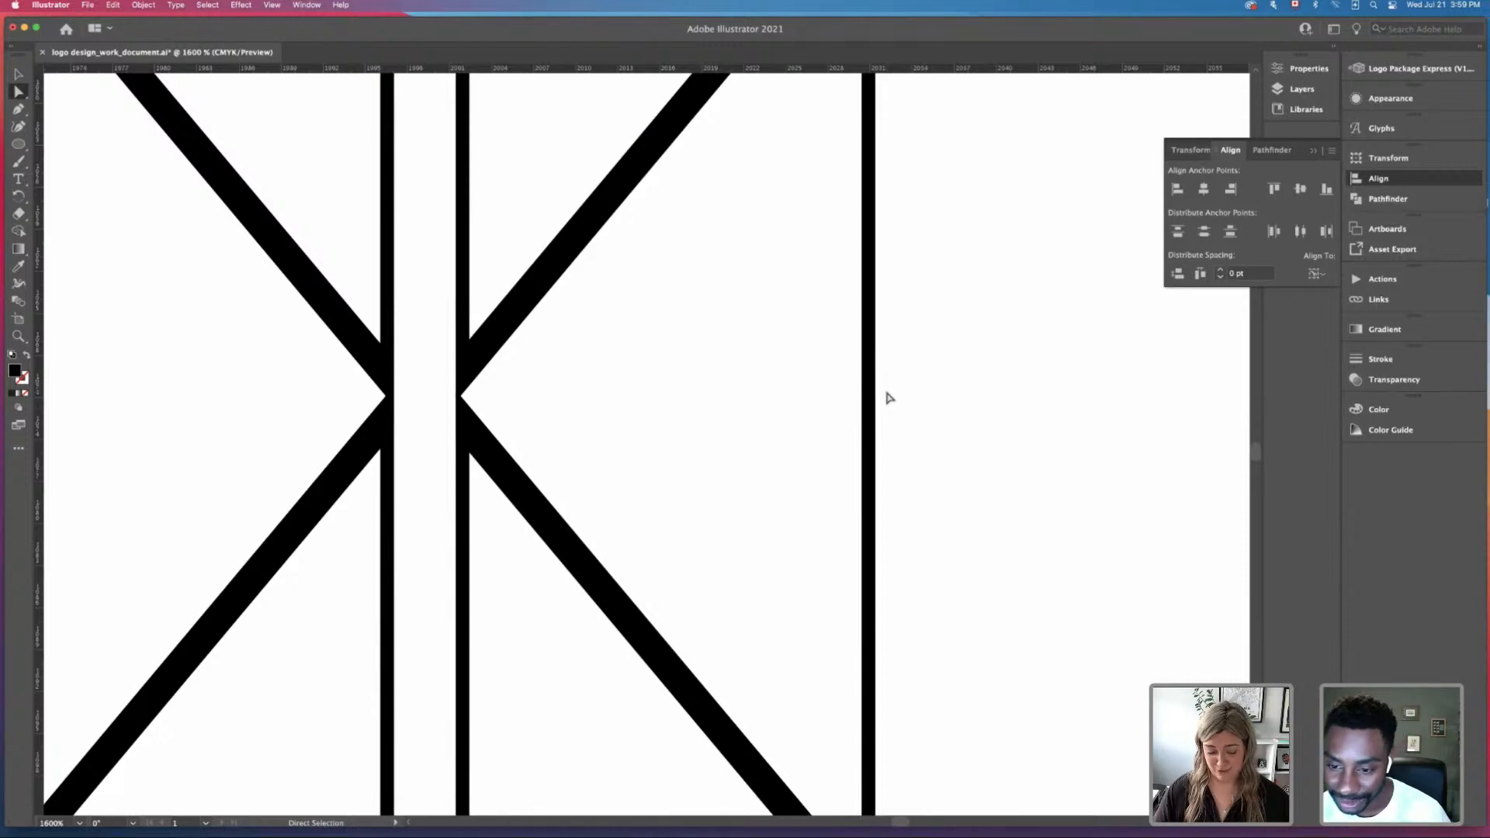
key(super+minus)
key(super+minus)
key(super+minus)
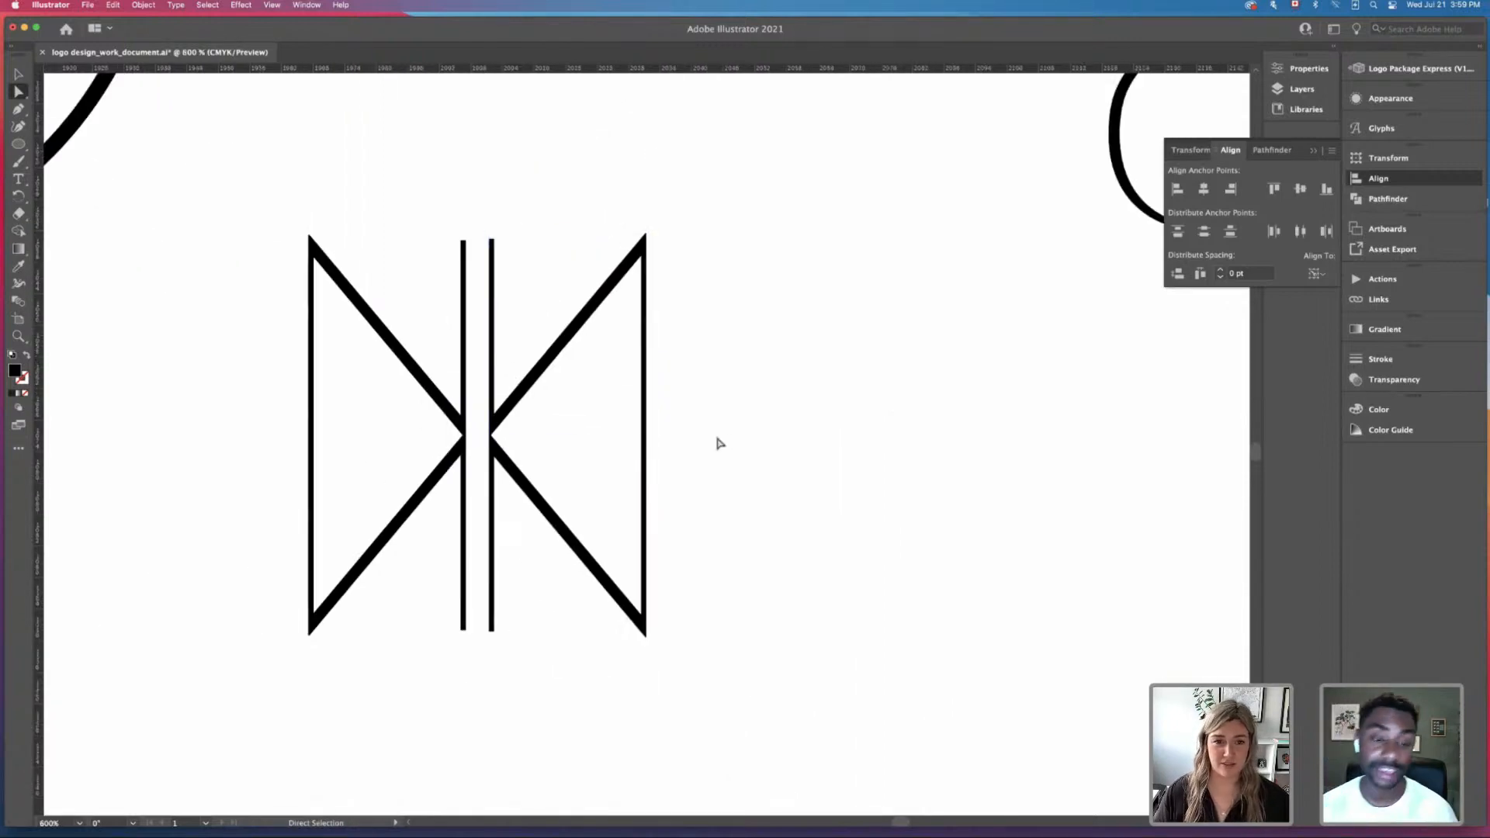
click(718, 443)
key(v)
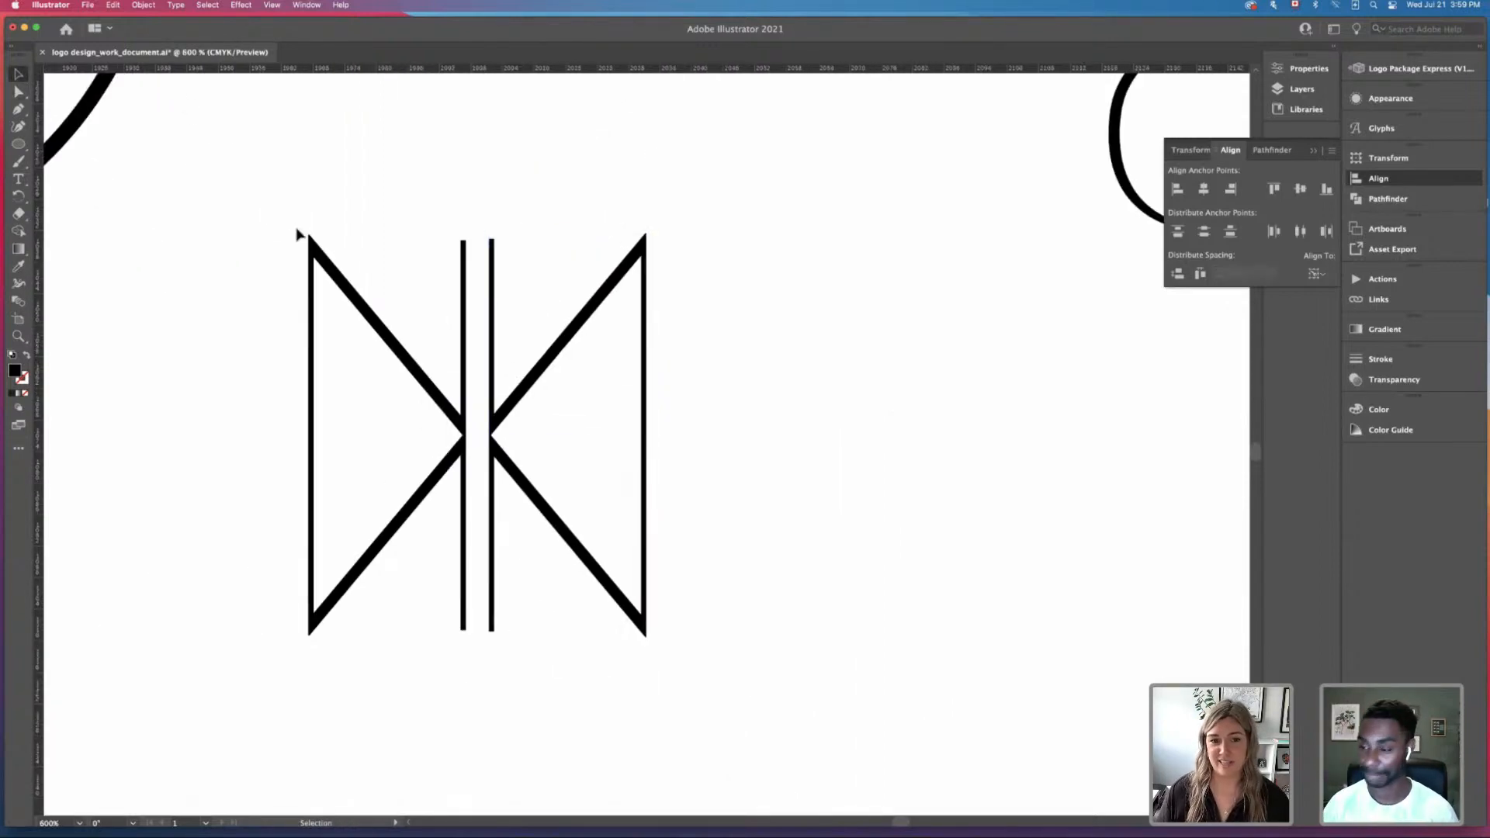
key(super+minus)
key(super+minus)
key(super+minus)
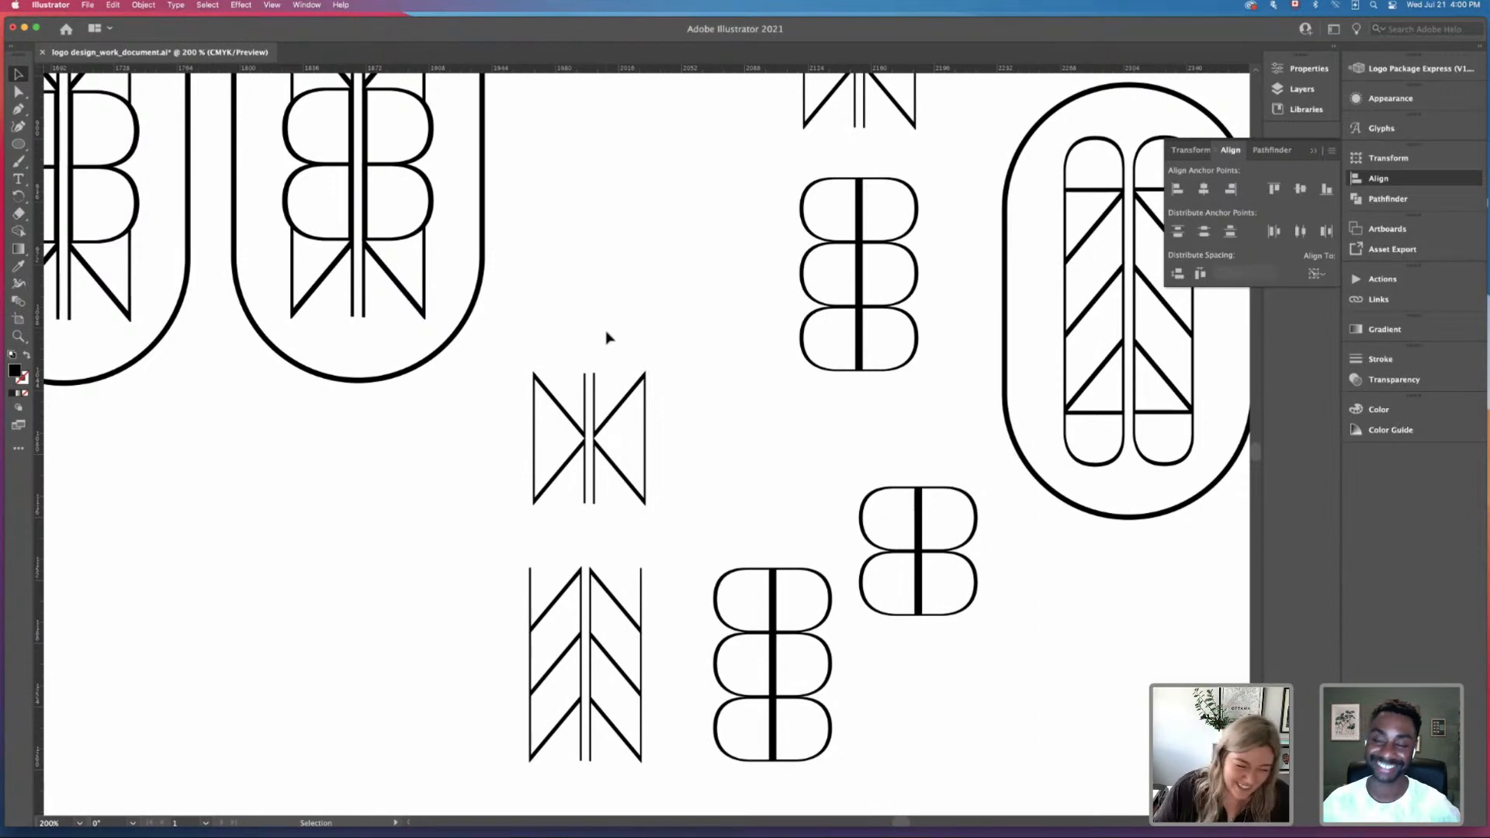
Step: Duplicate the upper mirrored D pair from the two-row stack and place the copy above the joined N shape
click(779, 594)
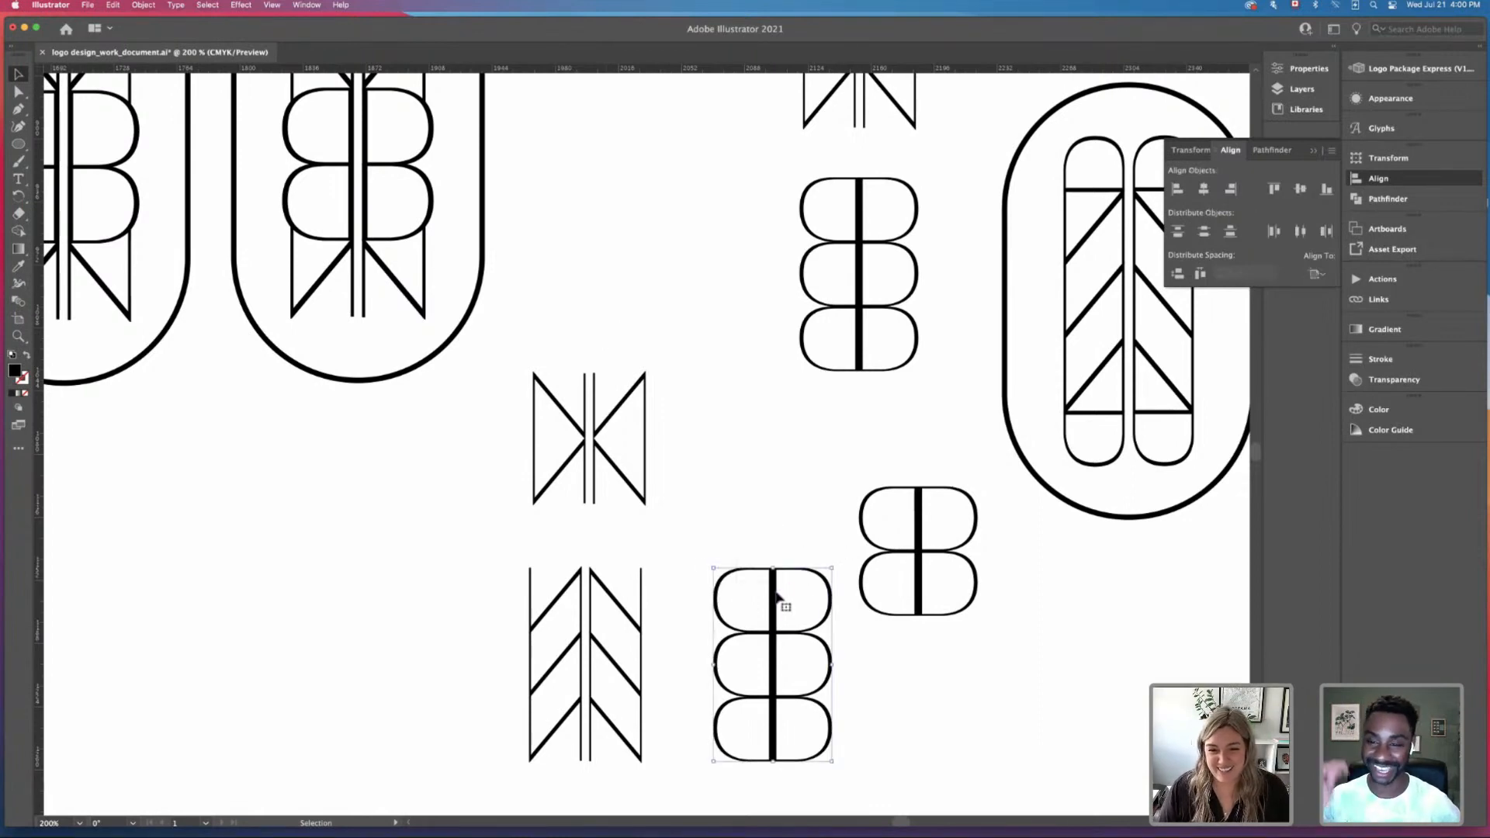
click(925, 519)
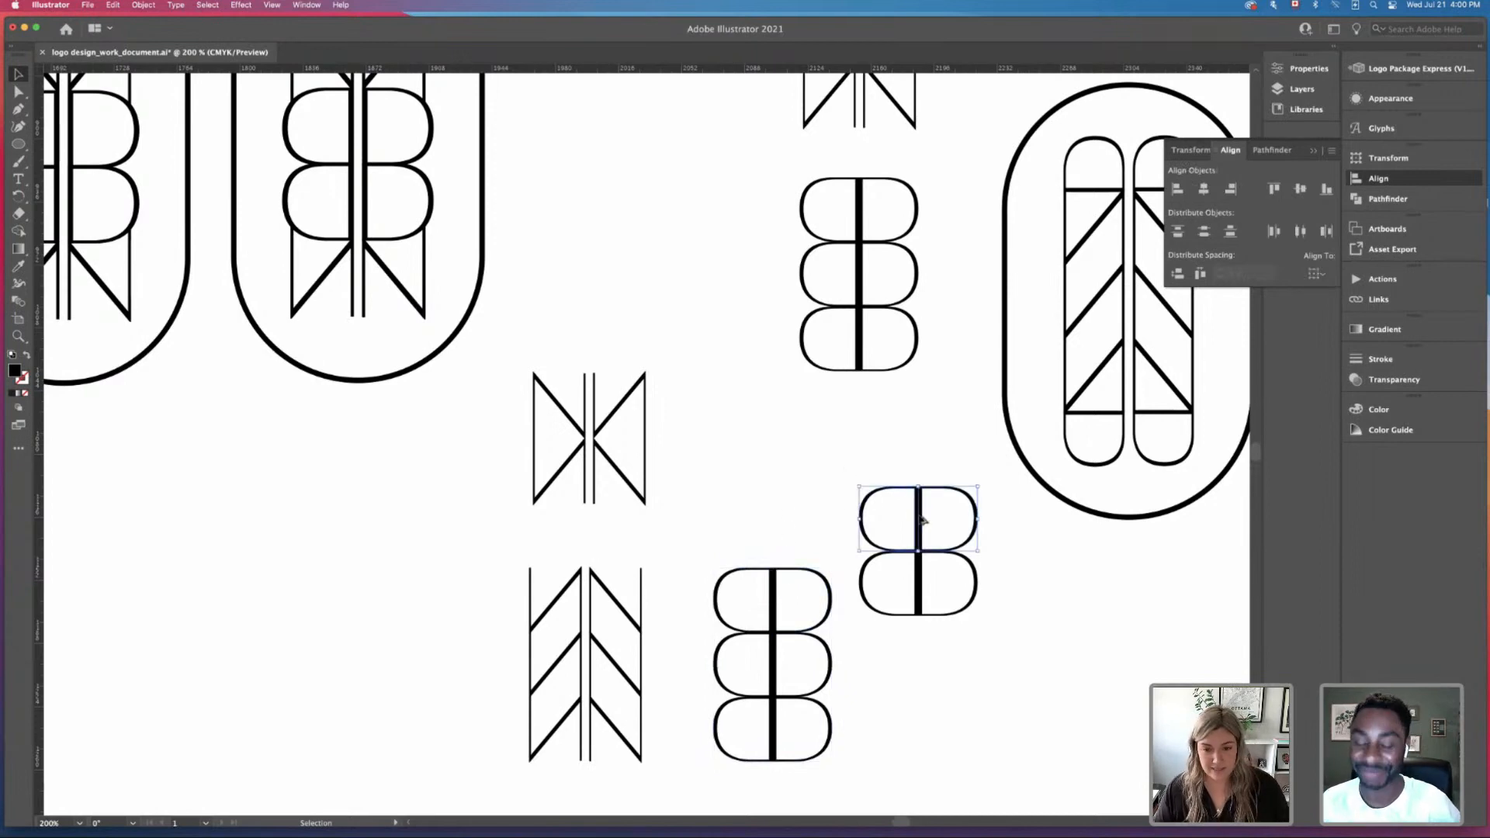
alt+drag(921, 509, 595, 296)
click(702, 310)
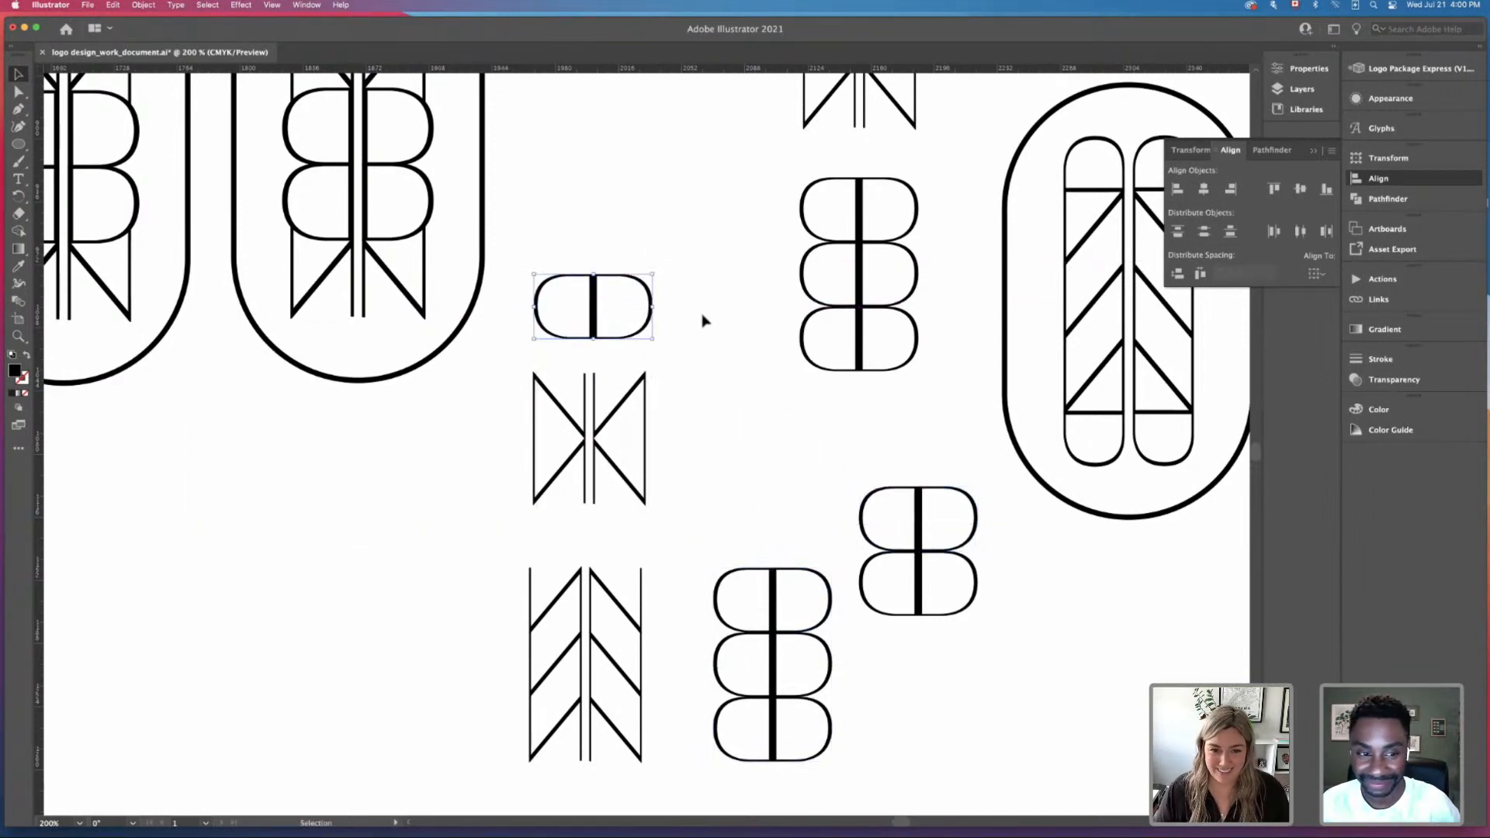
key(super+equal)
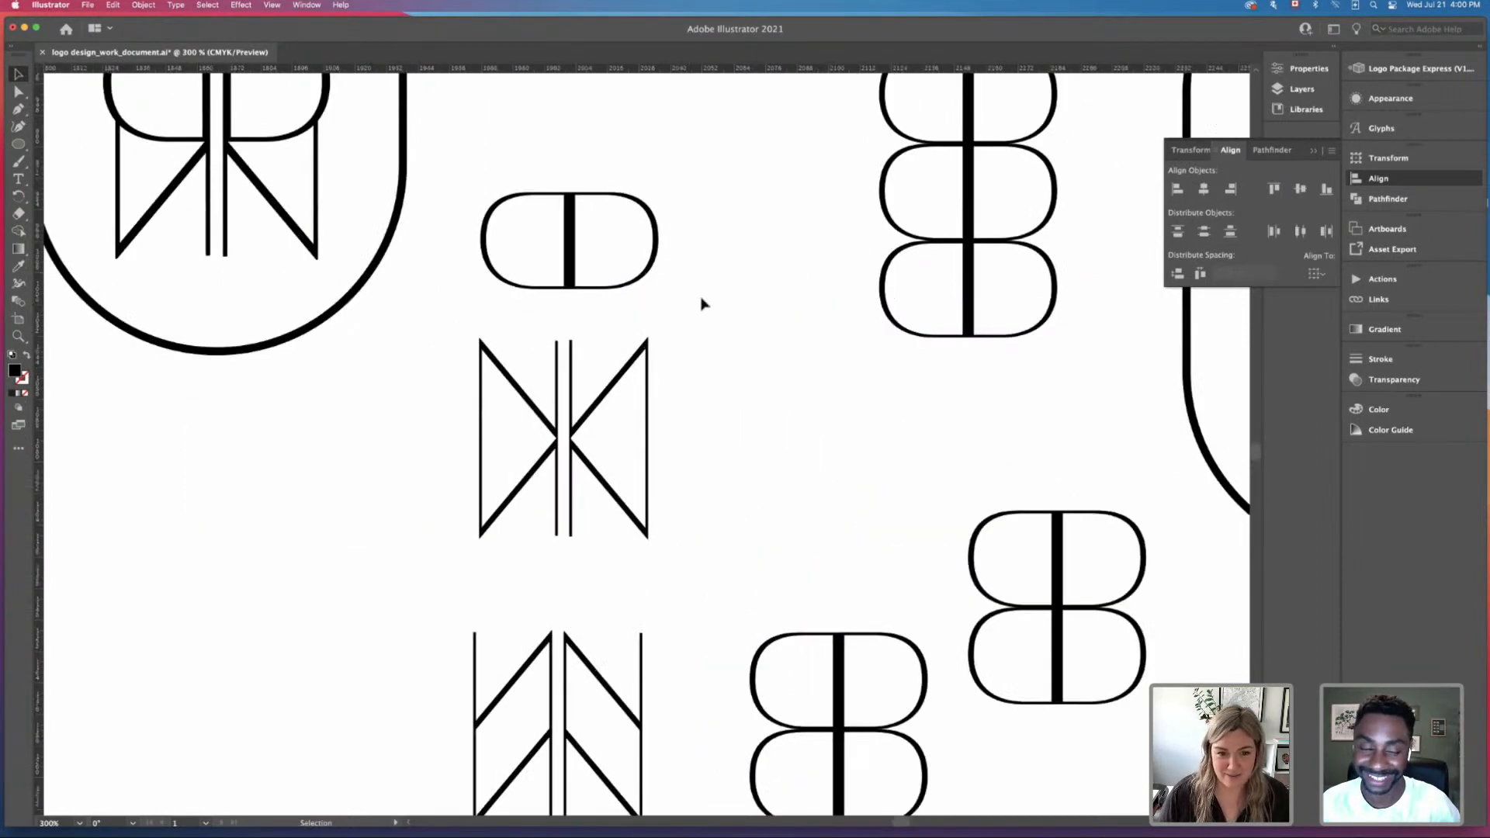
Step: Nudge the left half of the joined N shape right until its inner stem touches the right half's, forming one central stem
click(548, 541)
key(Right)
key(Right)
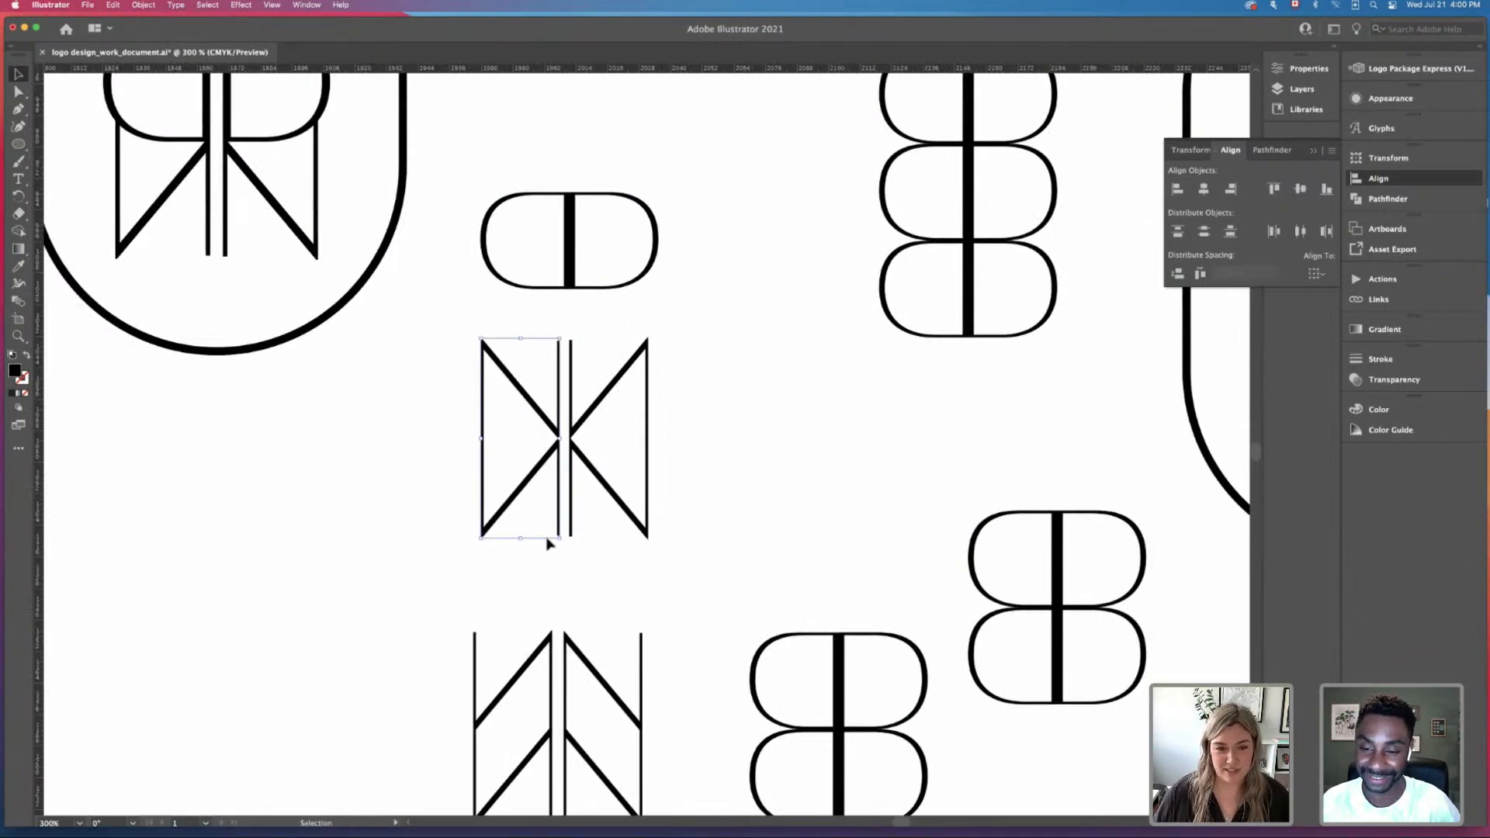
key(Right)
key(Right)
key(Right)
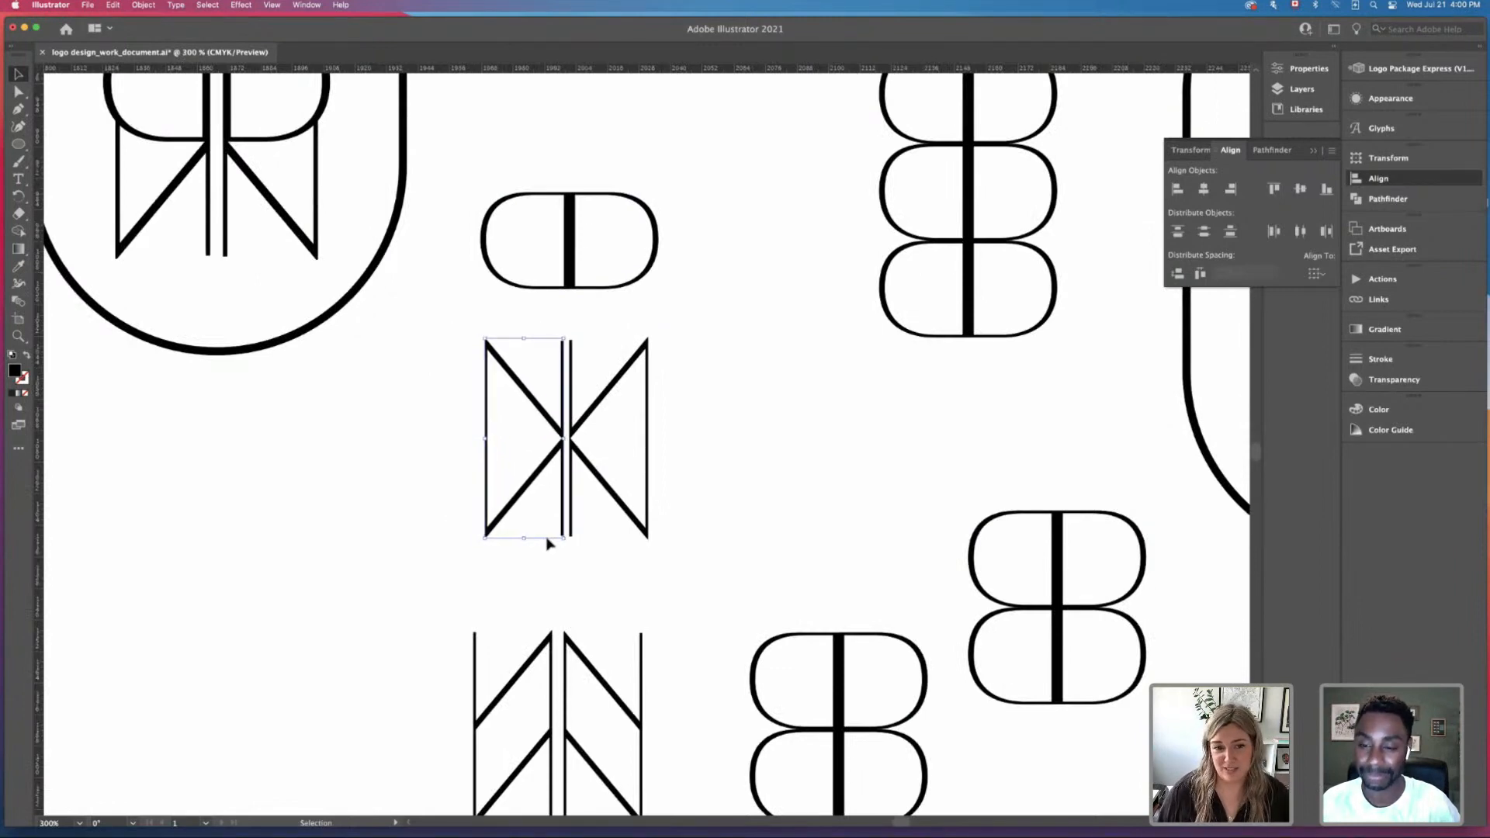
key(super+equal)
key(super+equal)
key(Right)
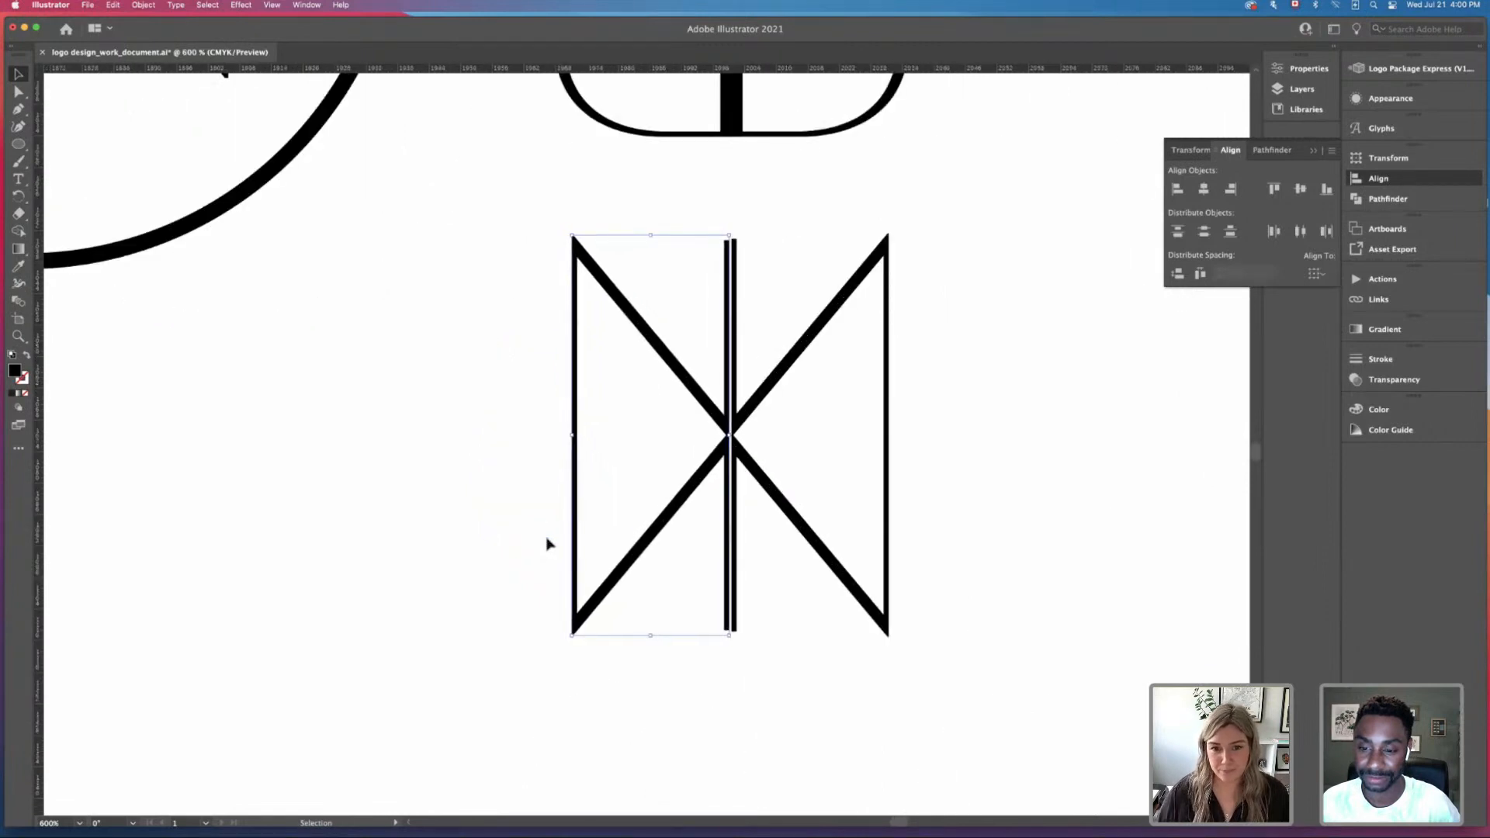
key(Right)
key(super+equal)
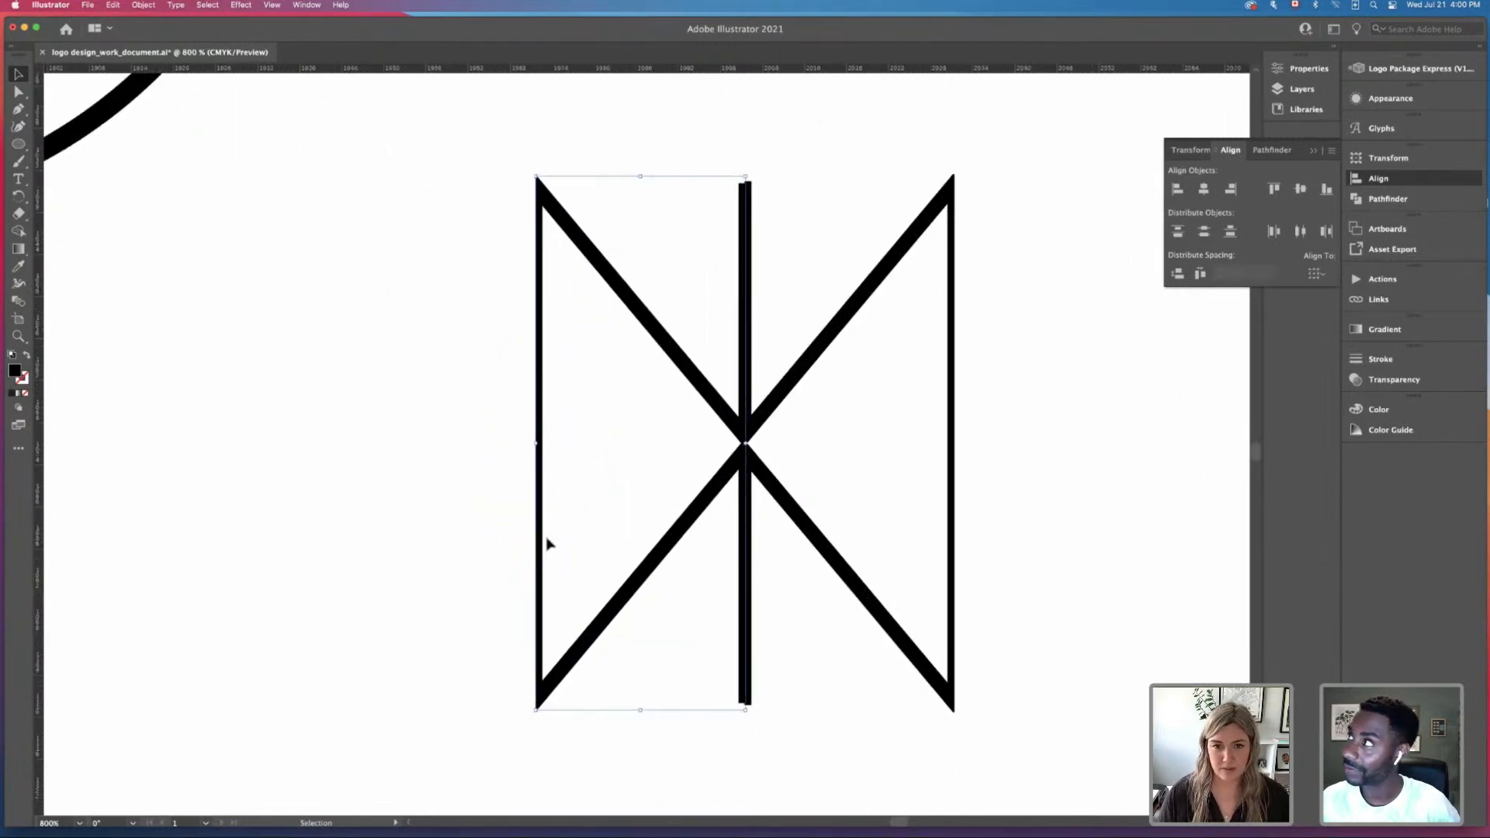
click(807, 250)
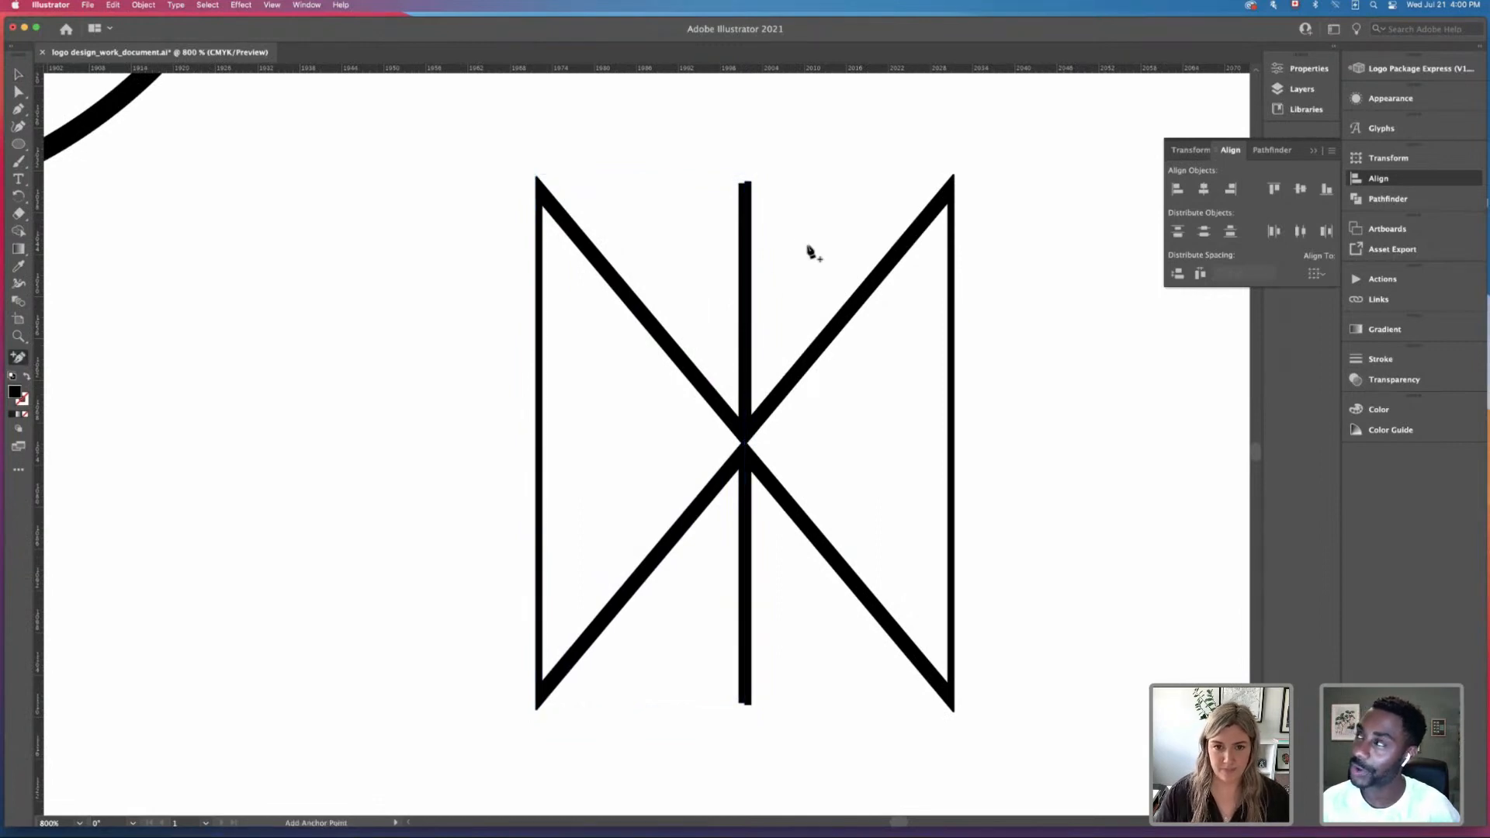
Step: Raise the top corner of the left inner stem to level it with the right inner stem
key(a)
key(super+equal)
key(super+equal)
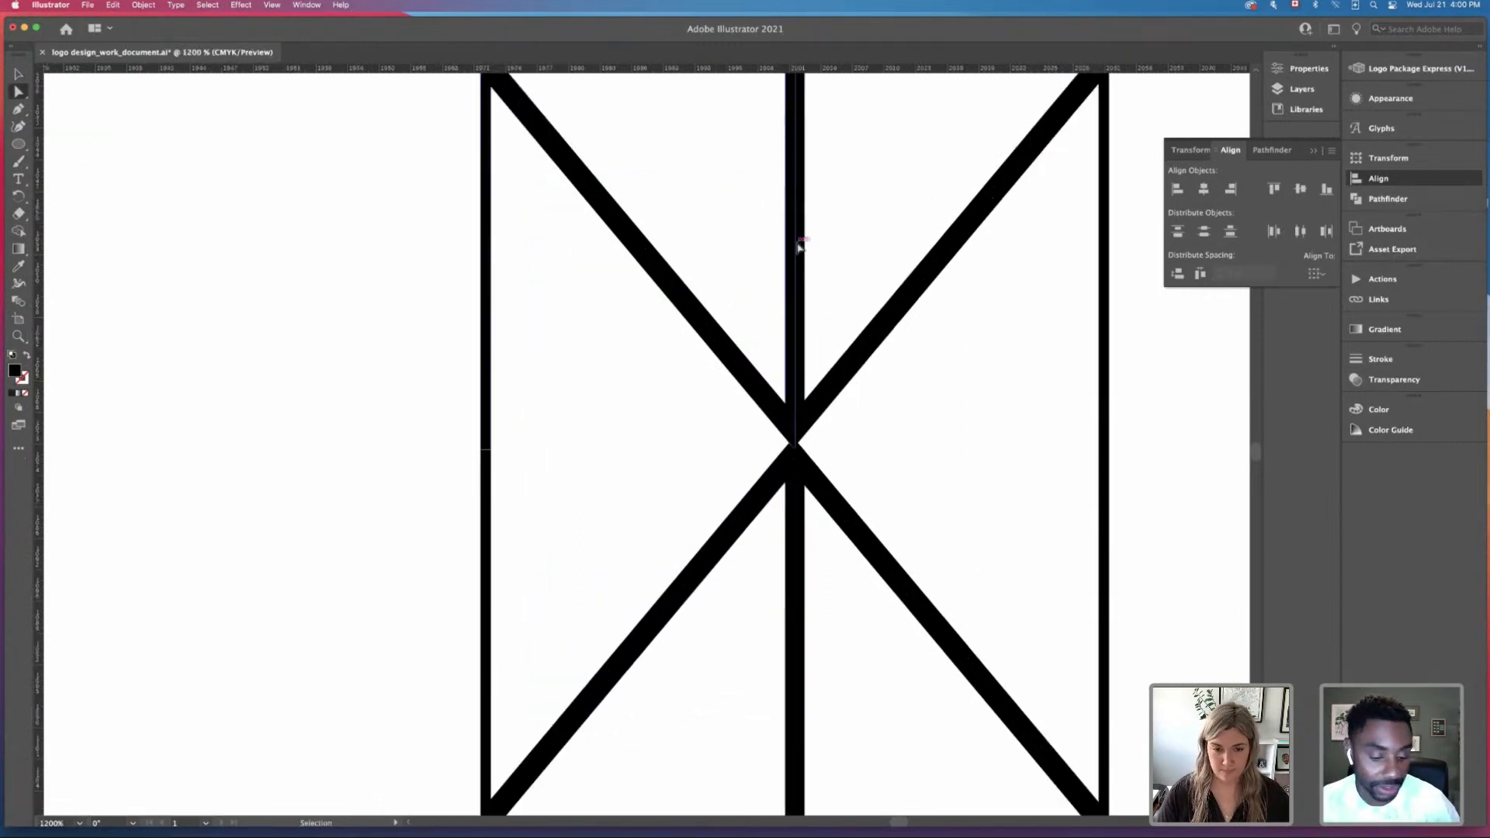
scroll(650, 314, up, 5)
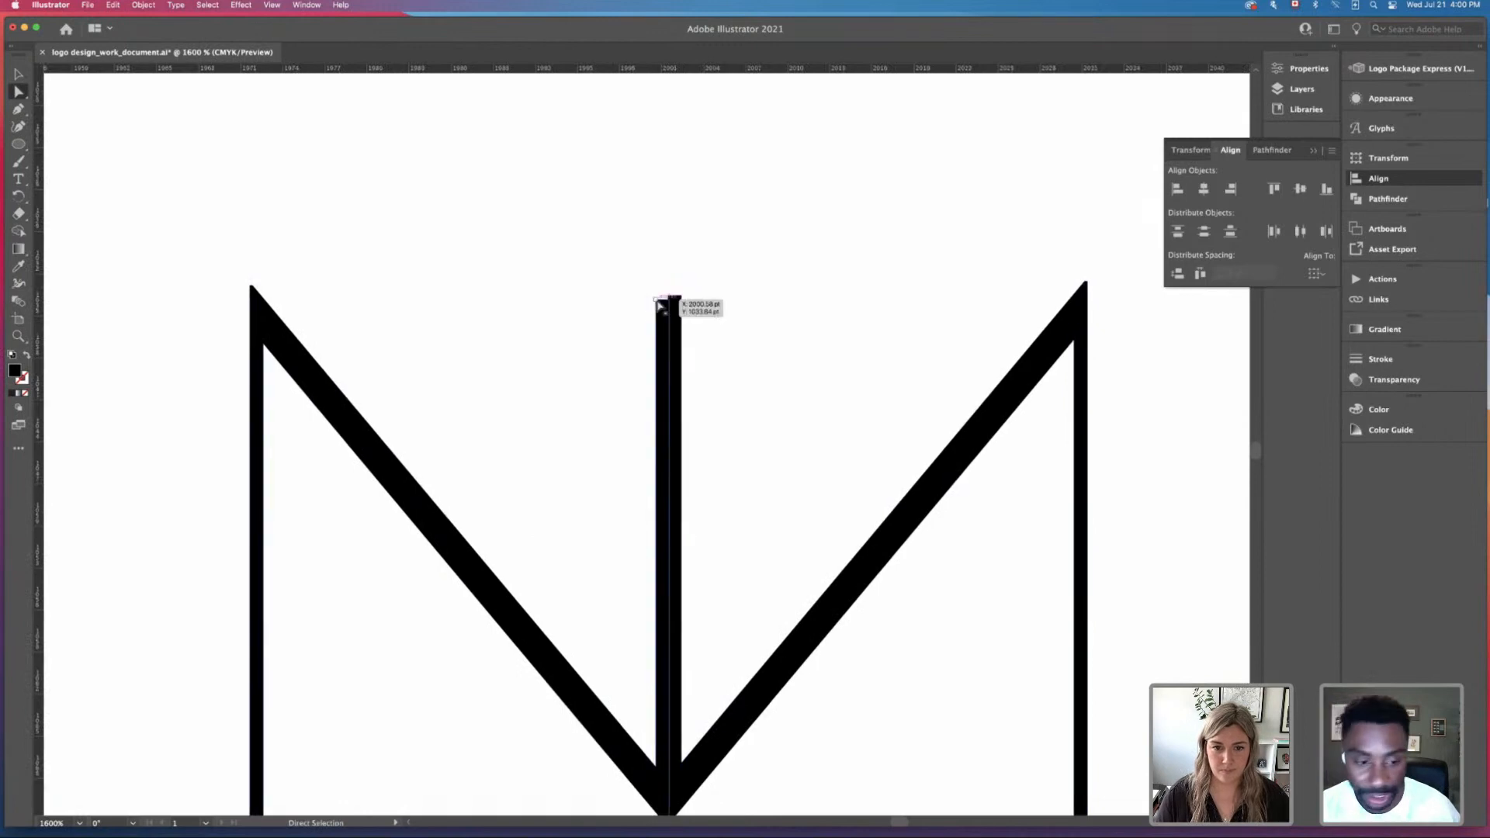
click(665, 299)
key(super+equal)
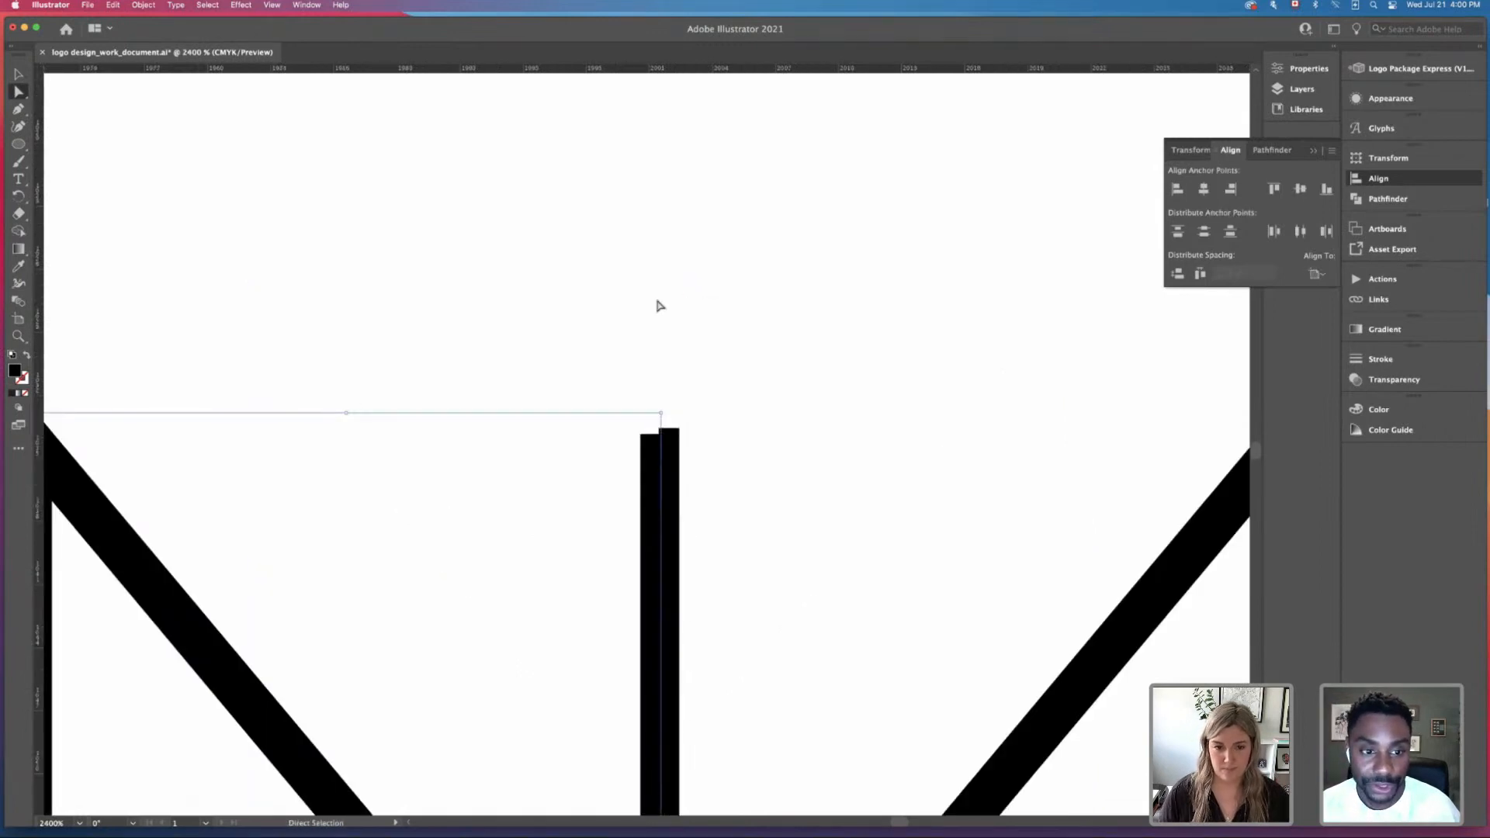
drag(665, 432, 644, 441)
click(642, 435)
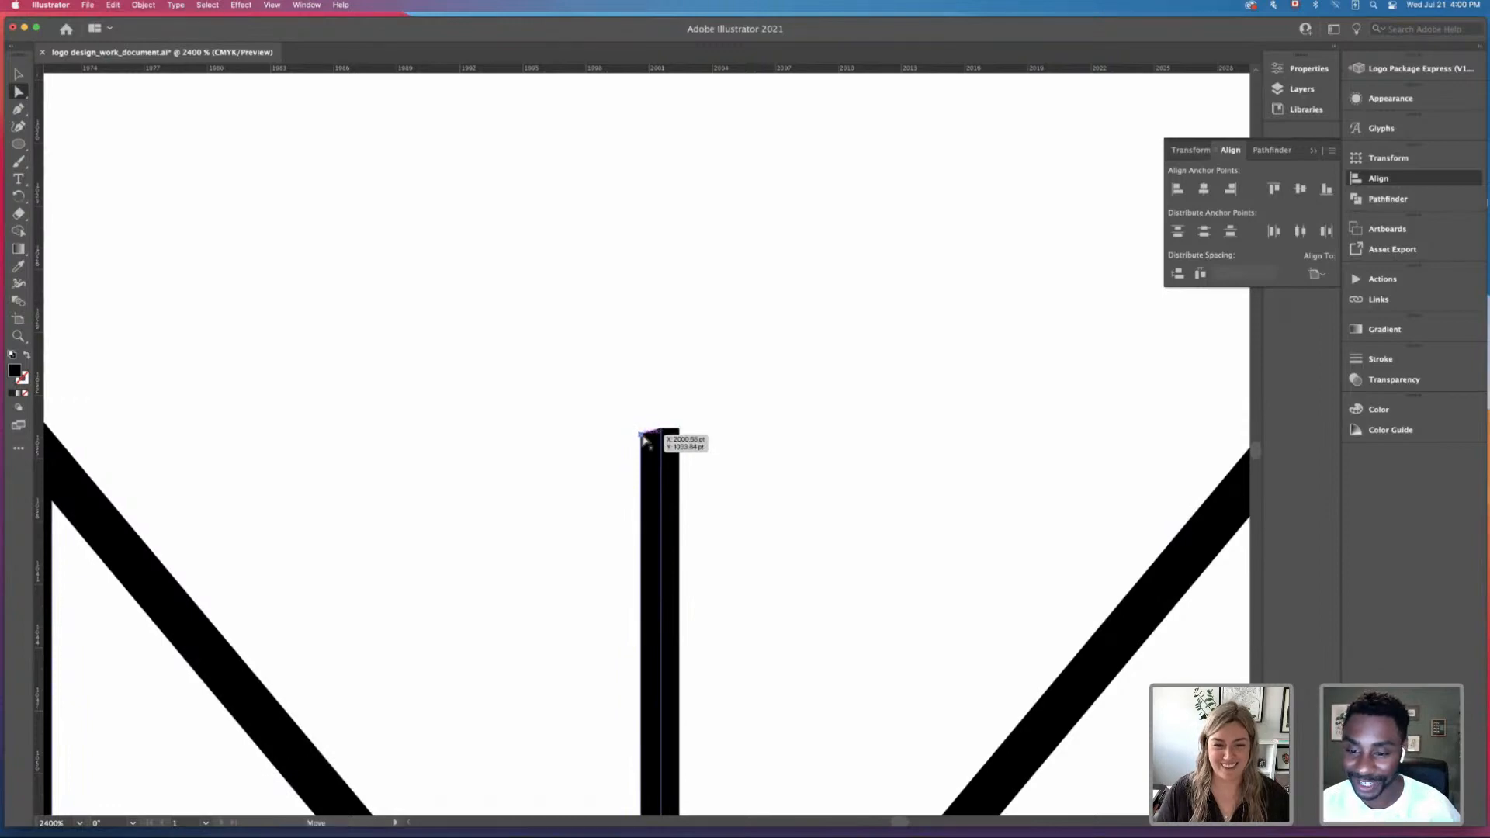
key(Up)
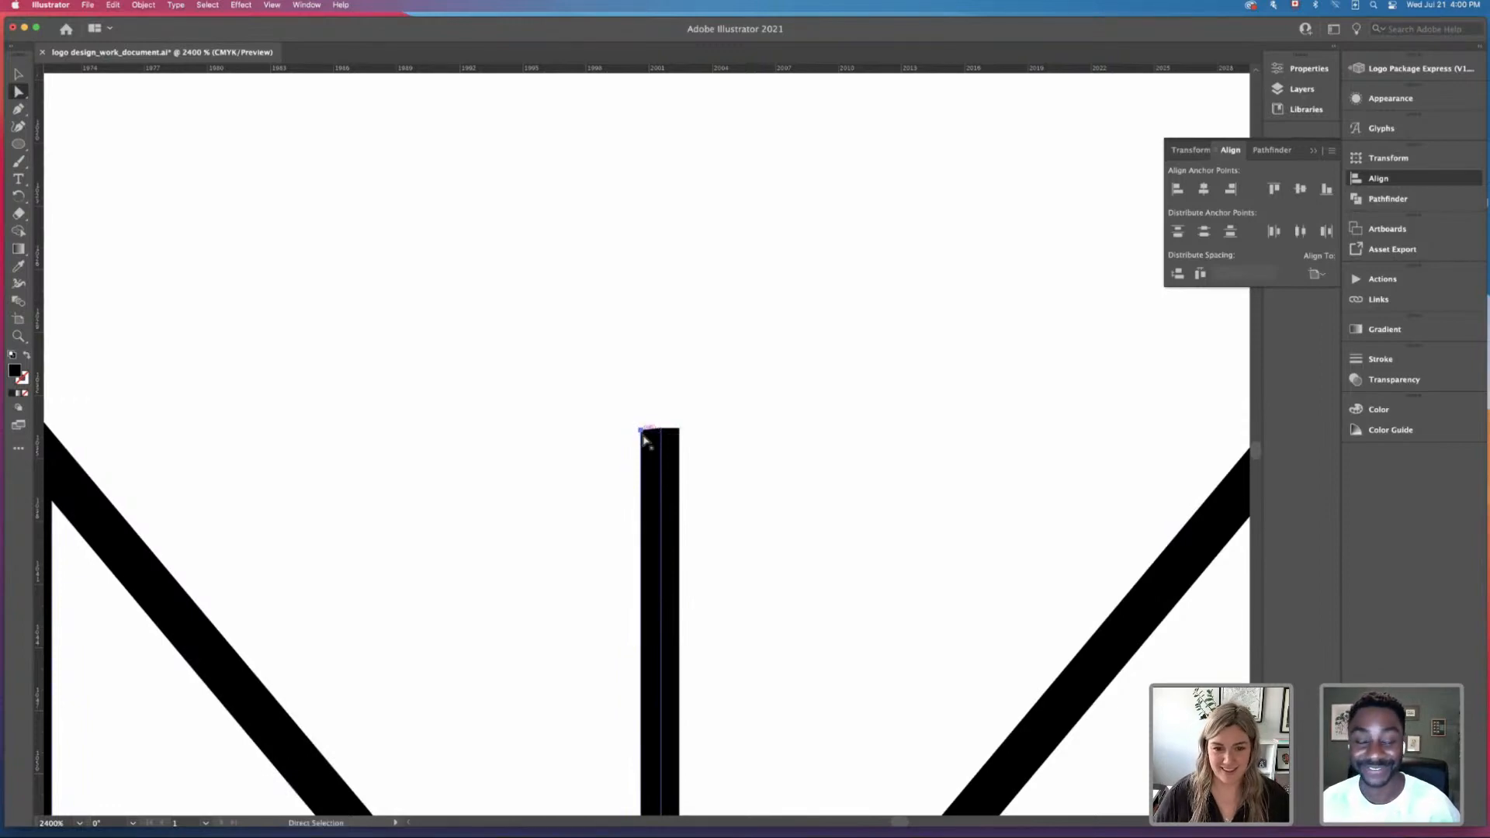
click(792, 392)
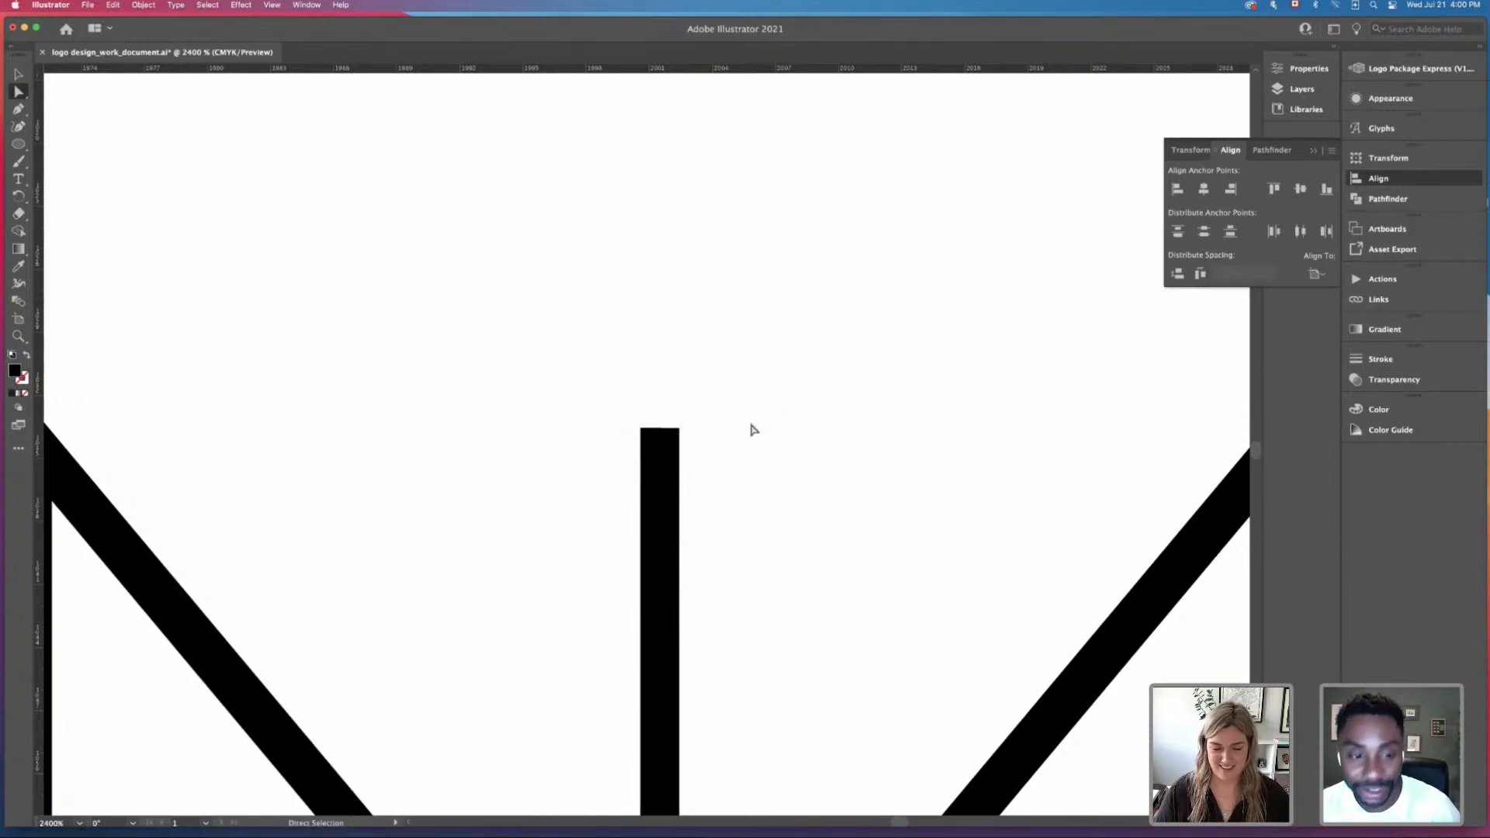
Step: Extend the outer bottom corner of the left inner stem downward at the central stem's lower end
click(19, 74)
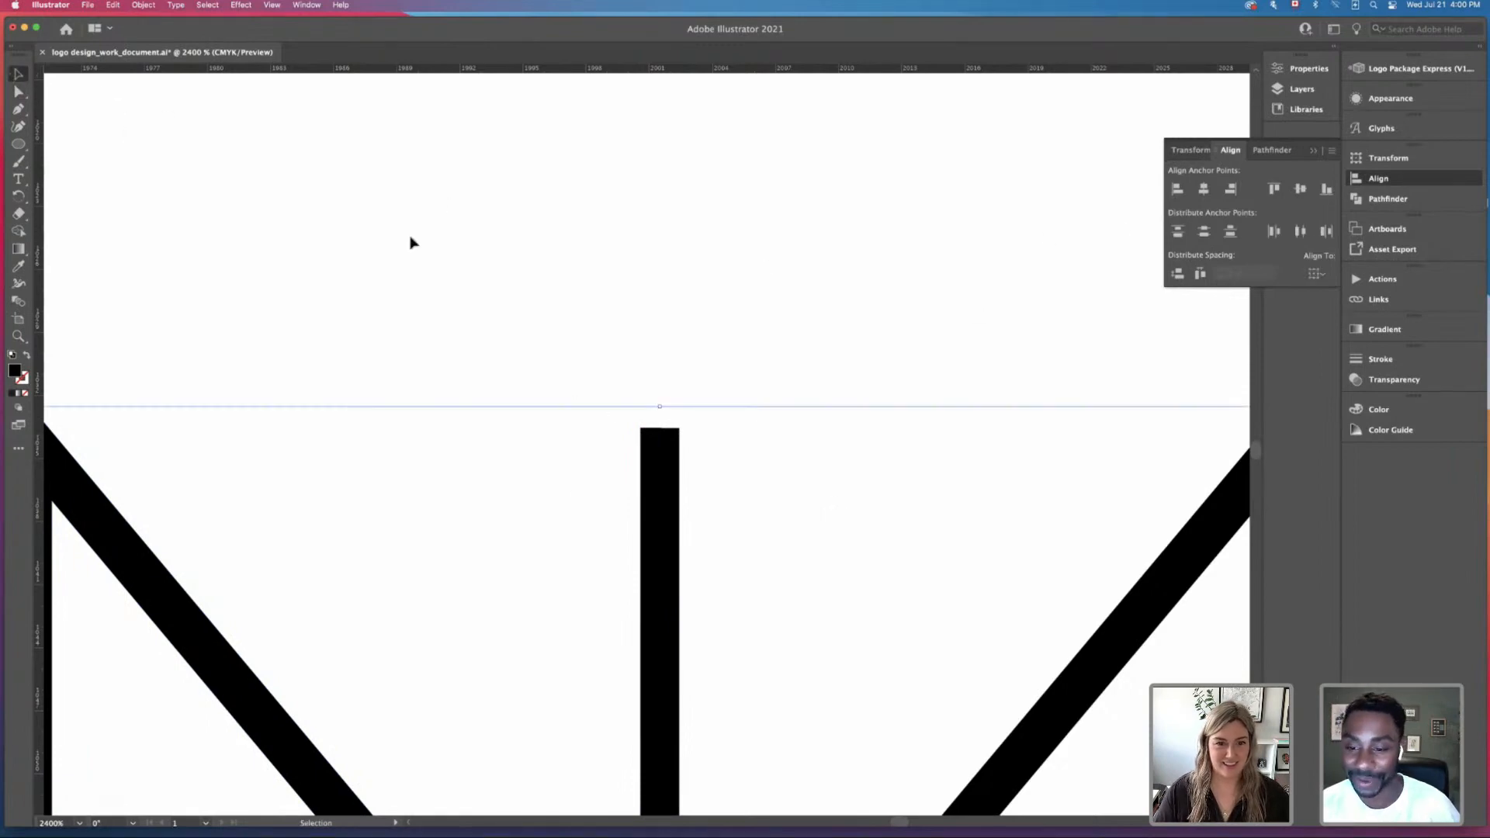
key(super+minus)
drag(462, 442, 445, 172)
key(super+plus)
key(super+plus)
key(super+plus)
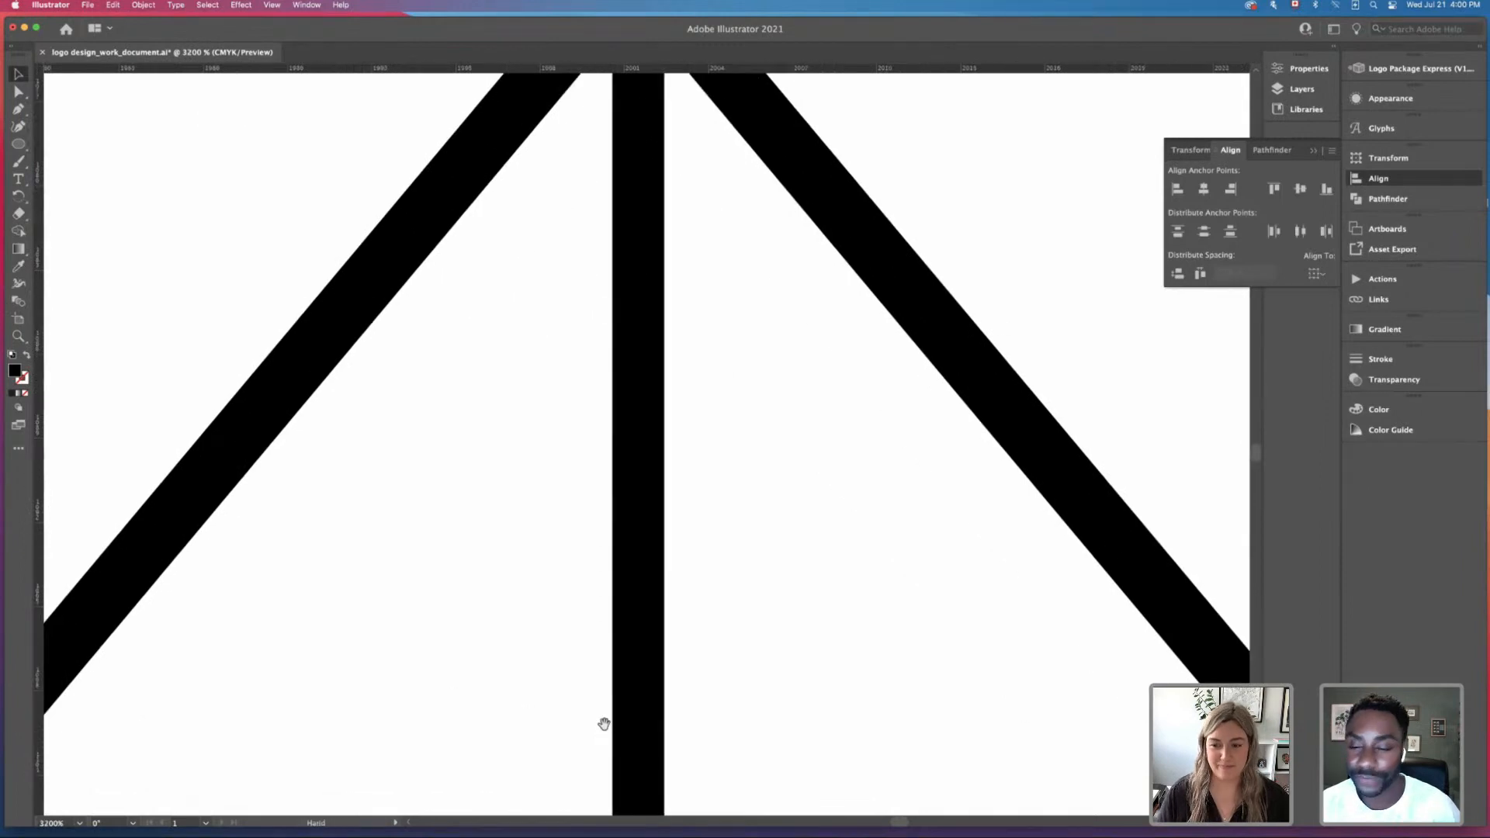
scroll(587, 417, down, 3)
key(a)
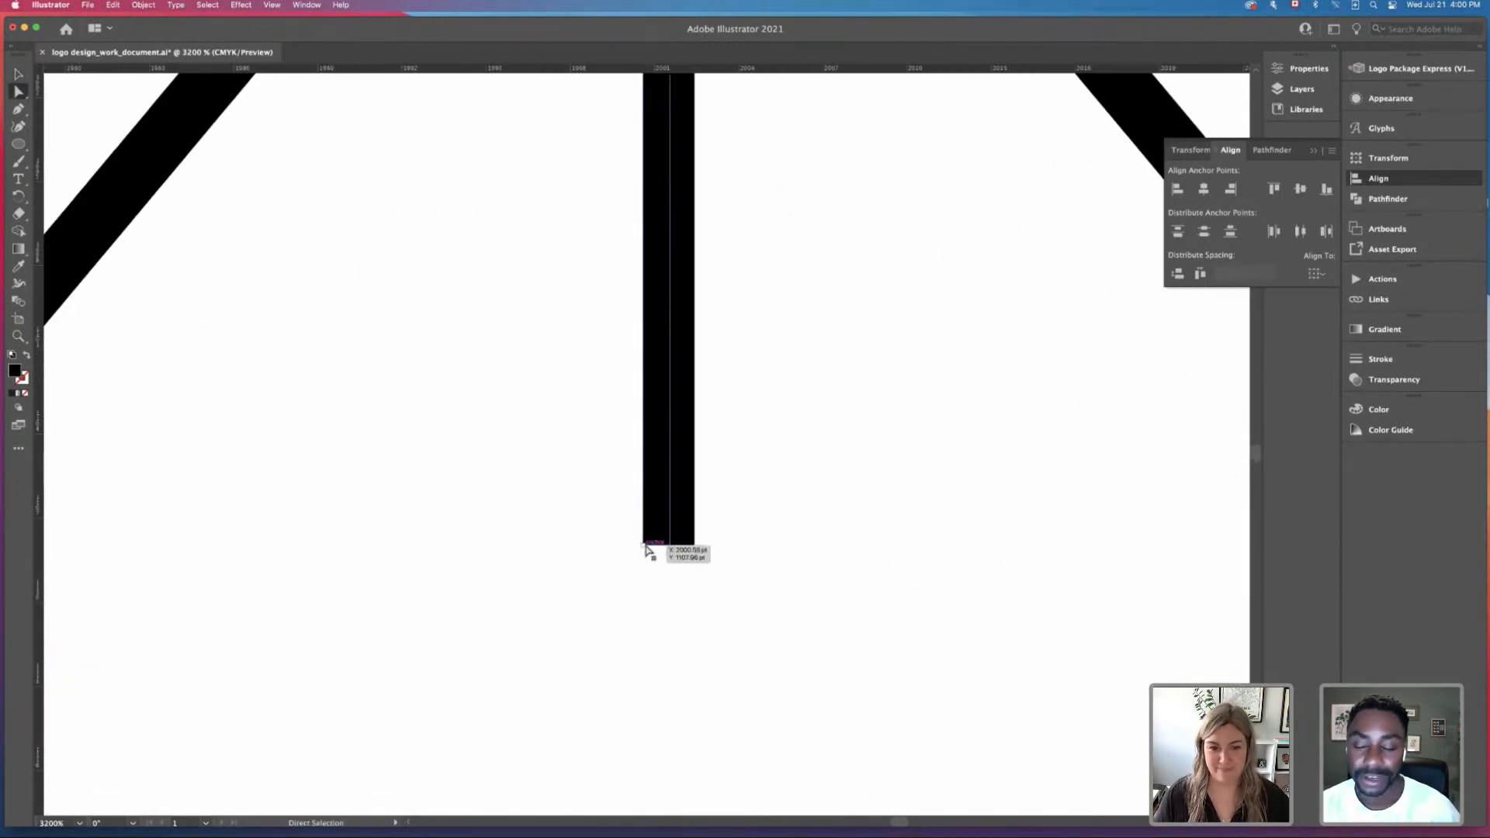
drag(644, 545, 644, 554)
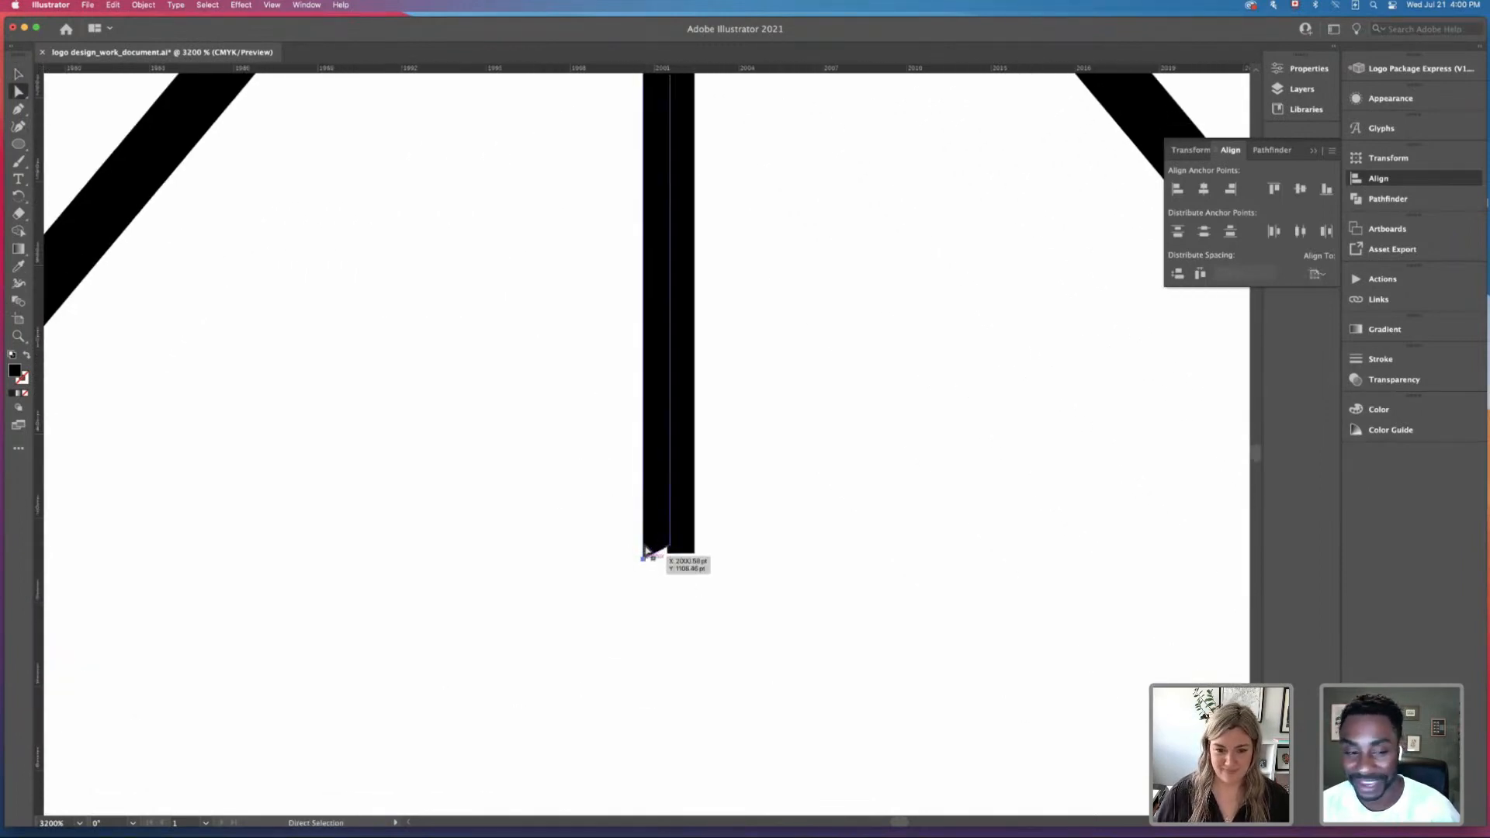
click(828, 83)
Step: Add a horizontal guide at the central stem's lower end and align the left inner stem's bottom corners to it
drag(832, 68, 693, 555)
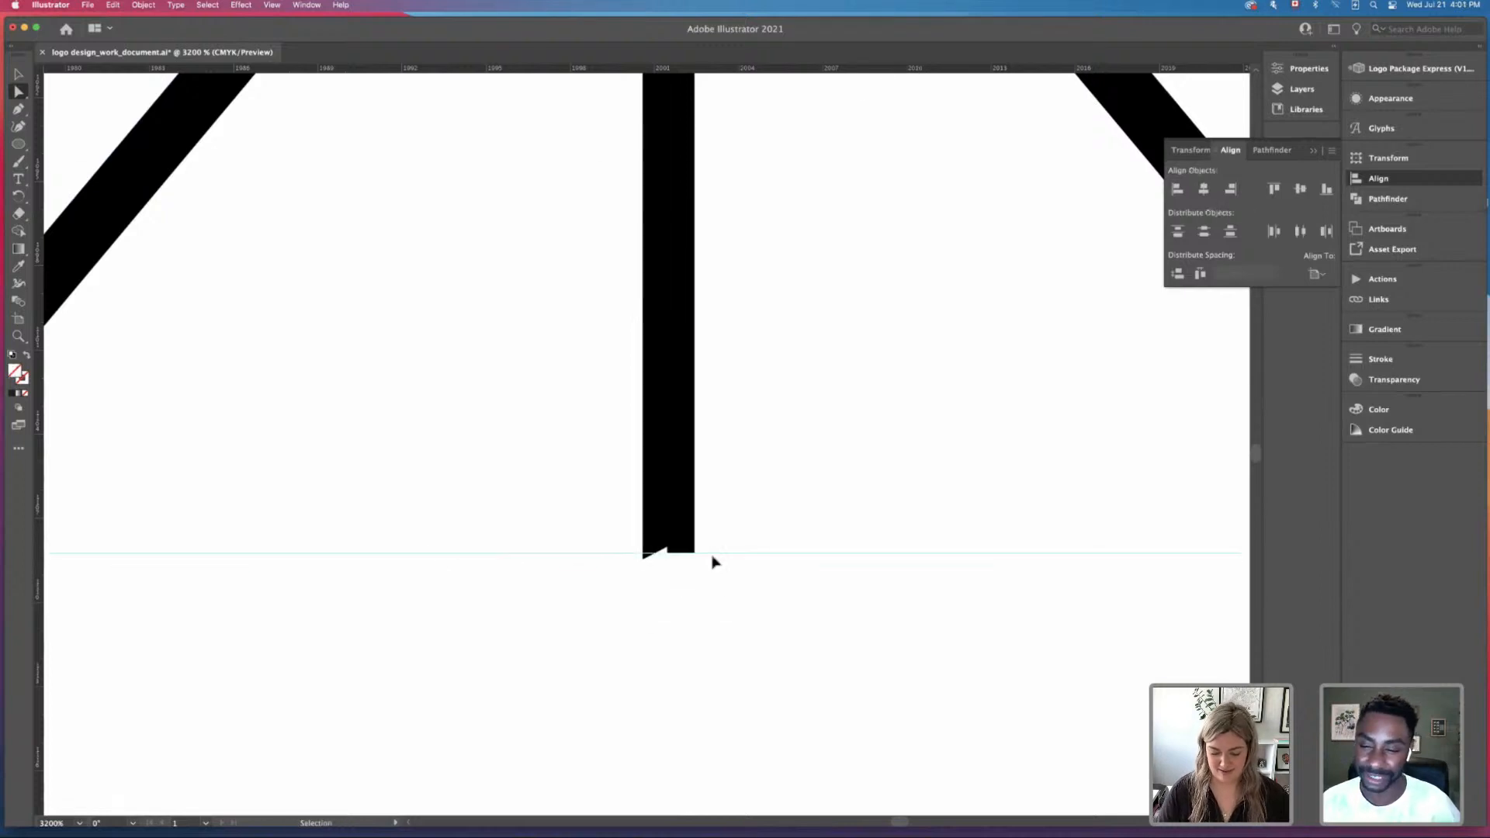
key(super+equal)
click(645, 639)
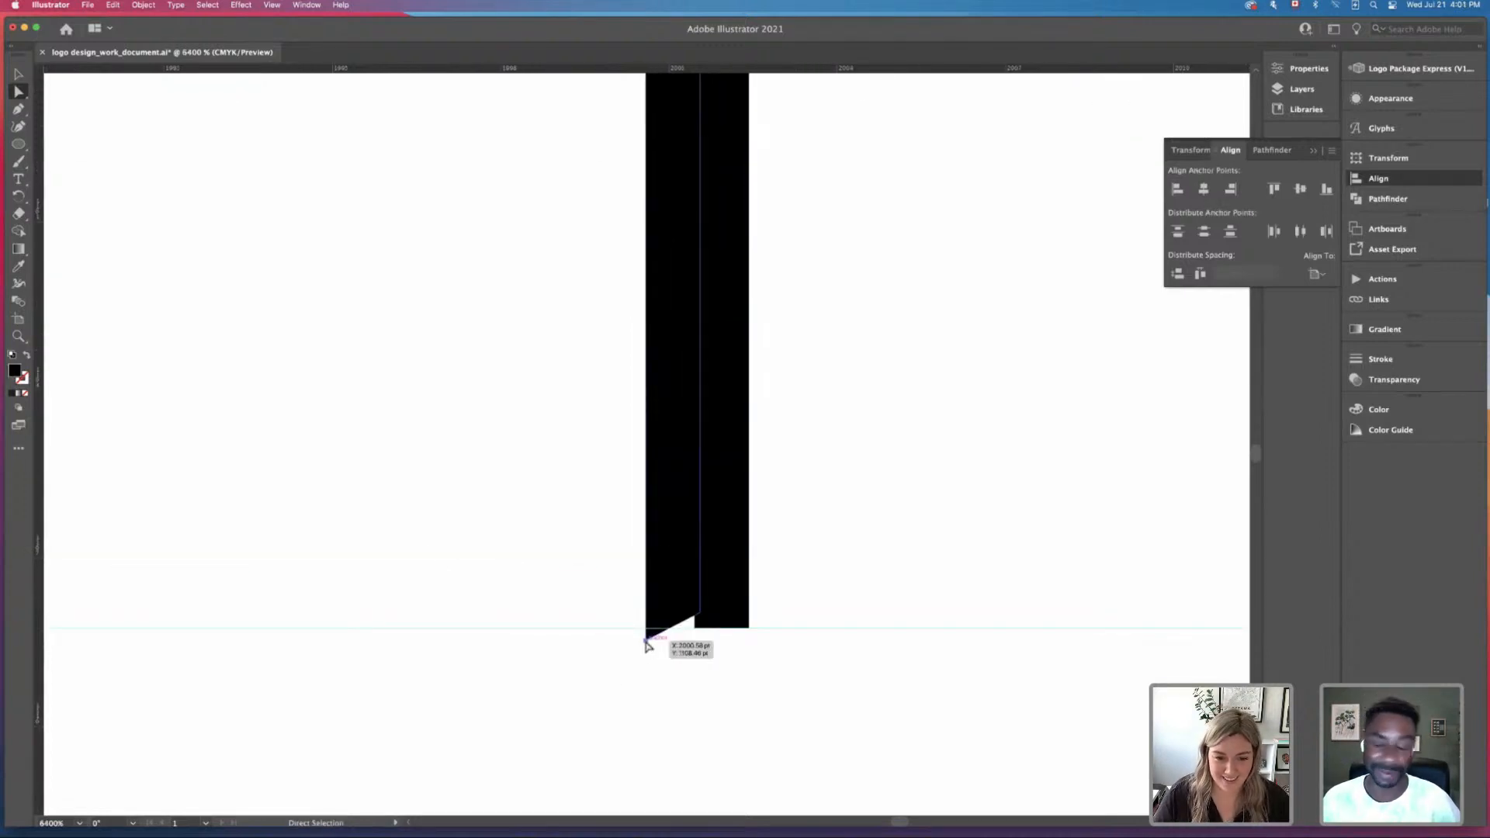
drag(648, 643, 704, 621)
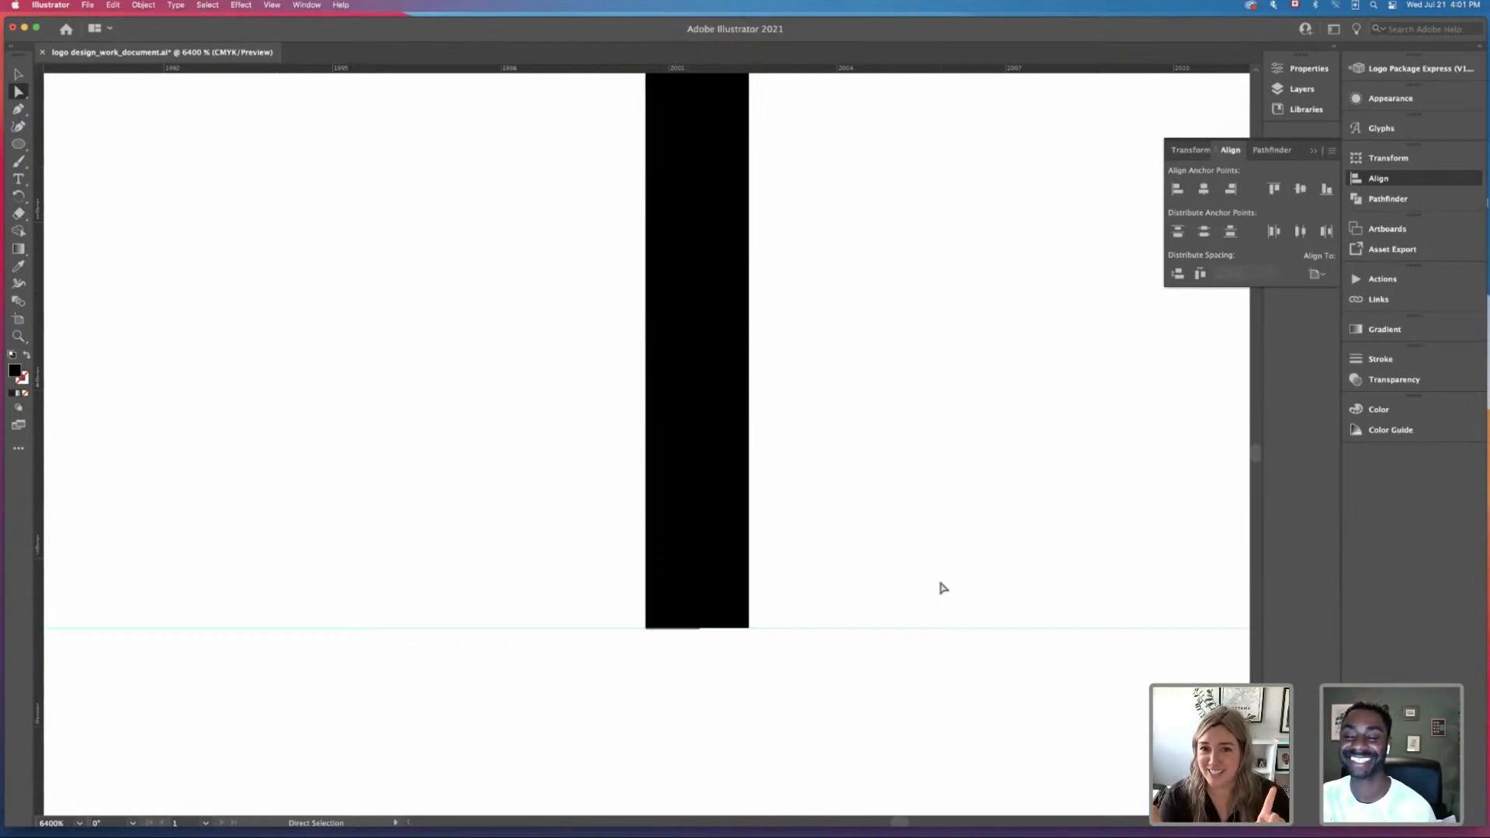
Step: Move the mirrored D pair down to rest on top of the joined N shape, and delete the horizontal guide
key(super+minus)
key(super+minus)
key(super+minus)
key(super+minus)
key(super+minus)
key(super+minus)
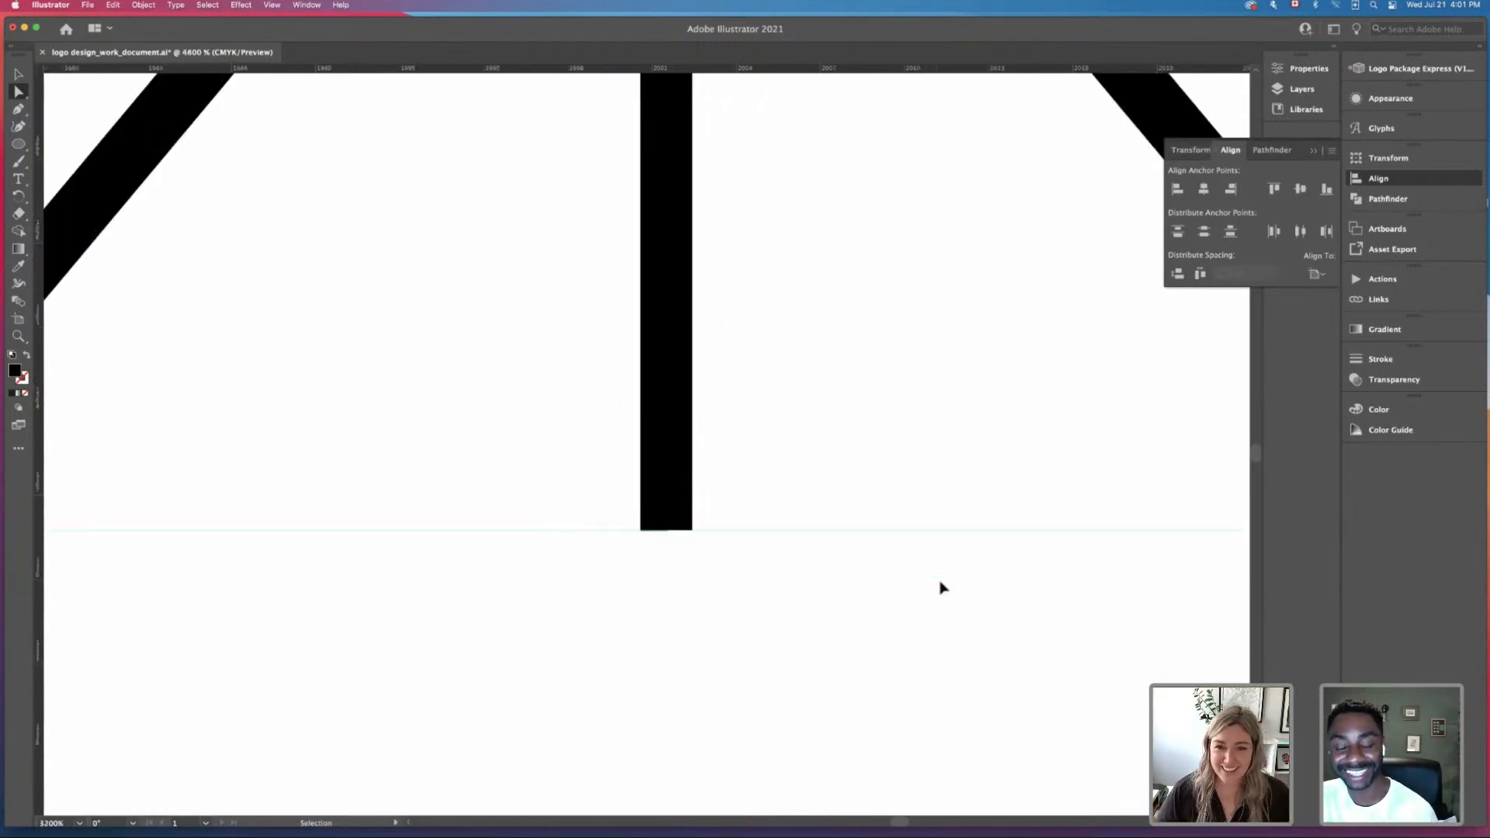
key(super+minus)
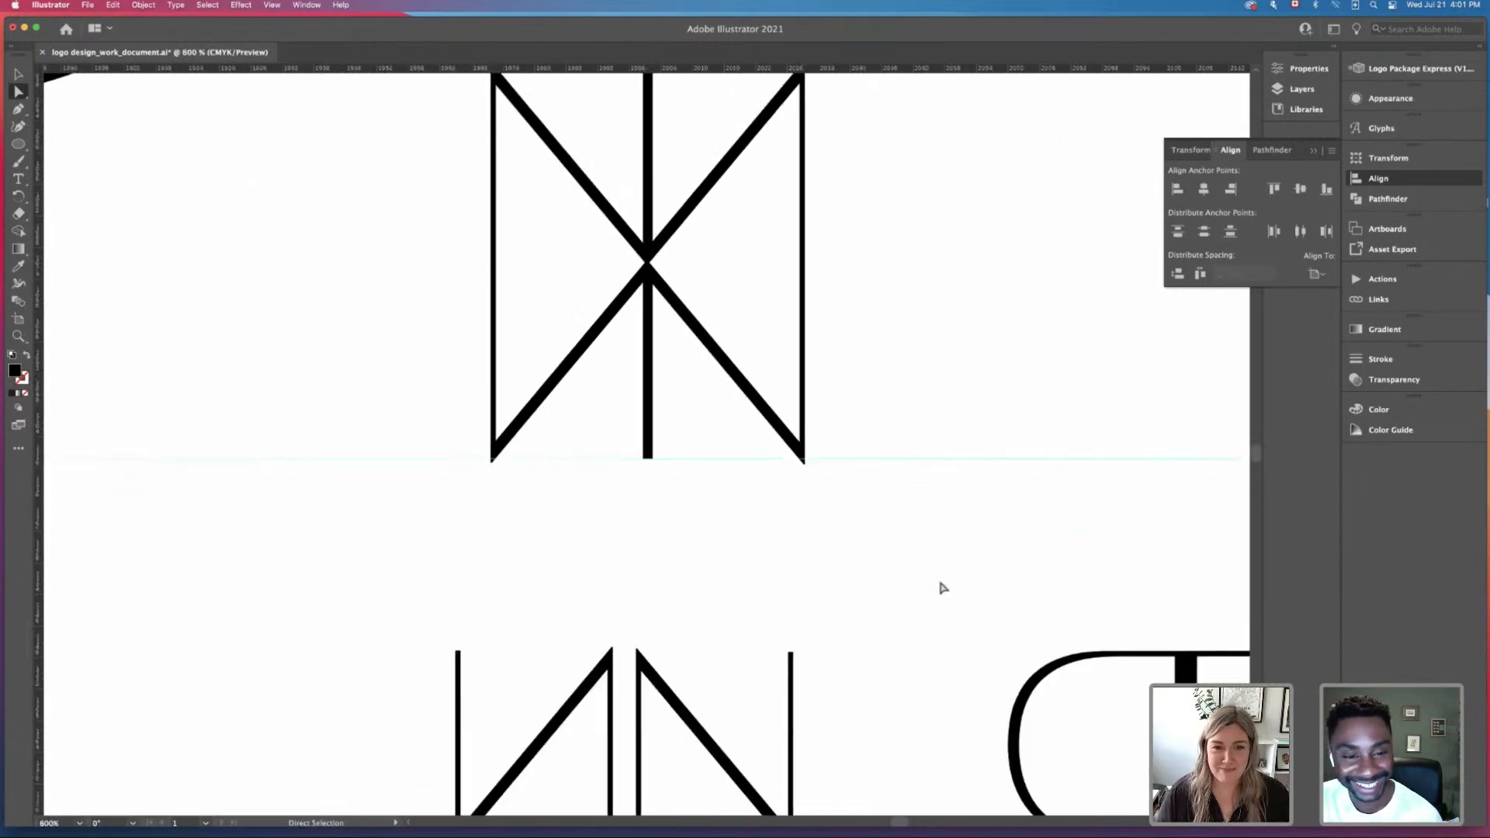
drag(901, 380, 921, 426)
key(super+minus)
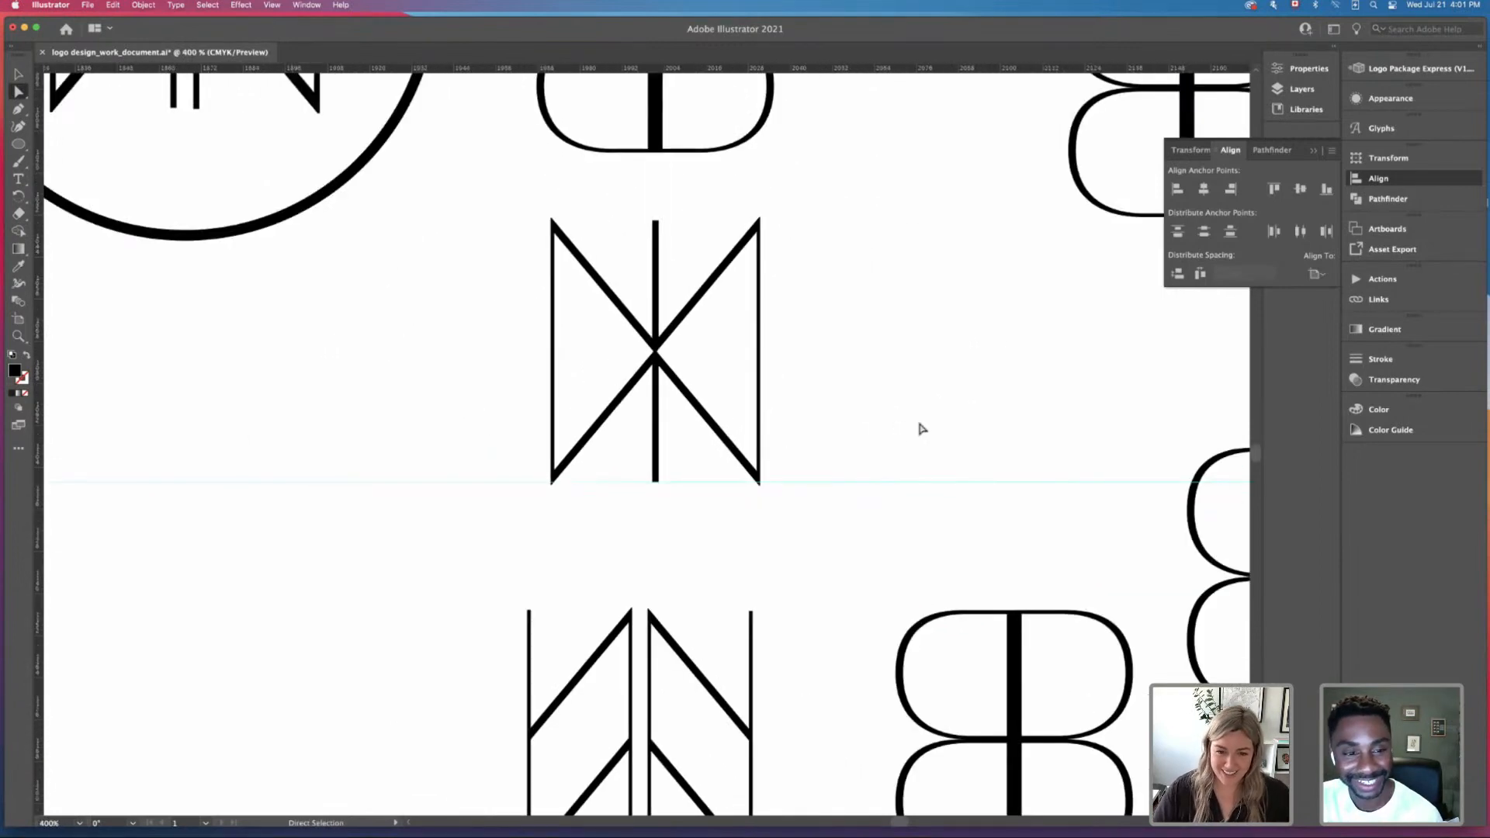
click(19, 74)
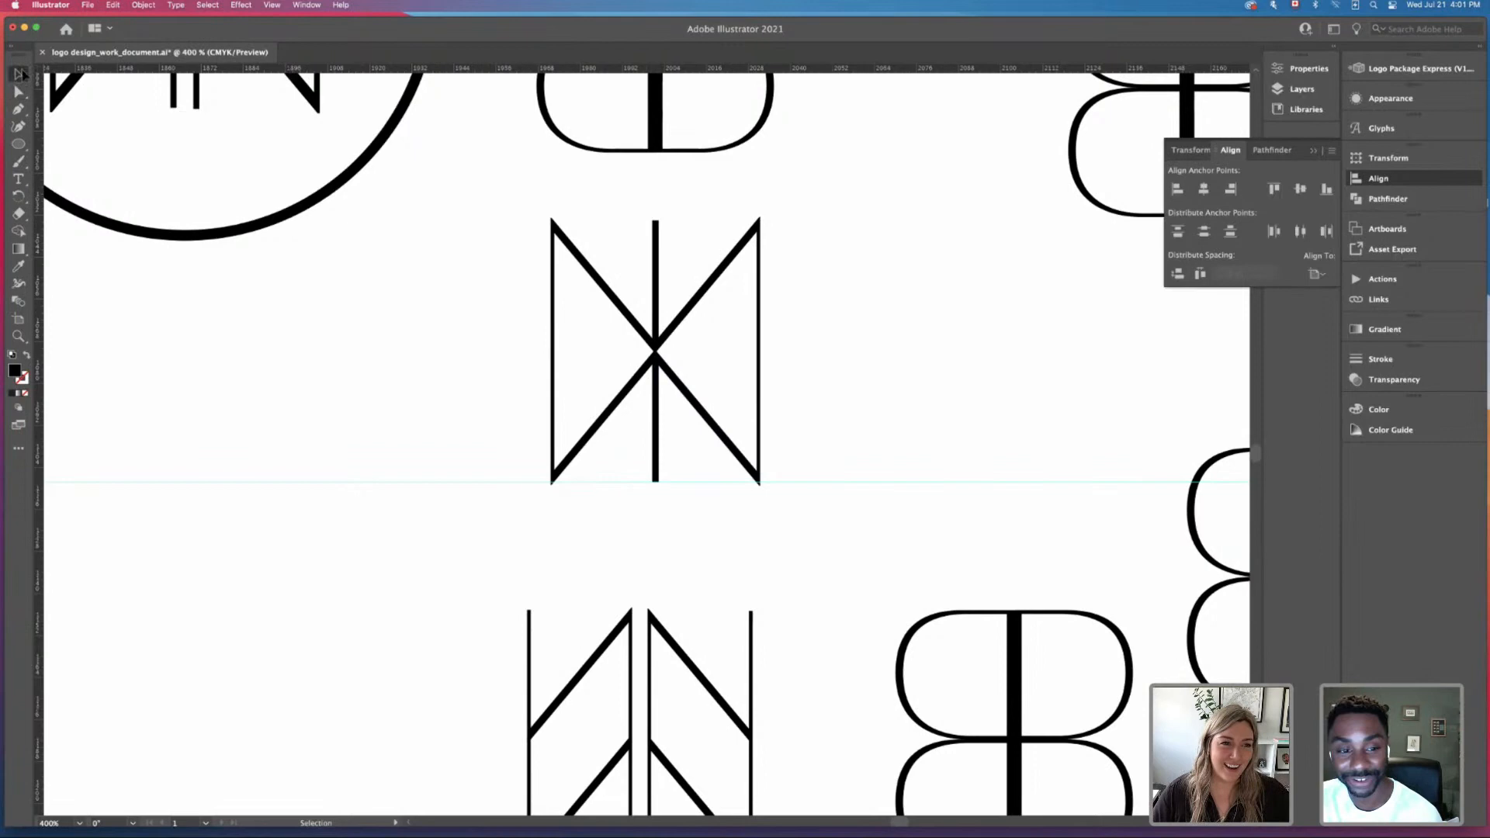
click(563, 130)
drag(695, 190, 693, 225)
click(829, 200)
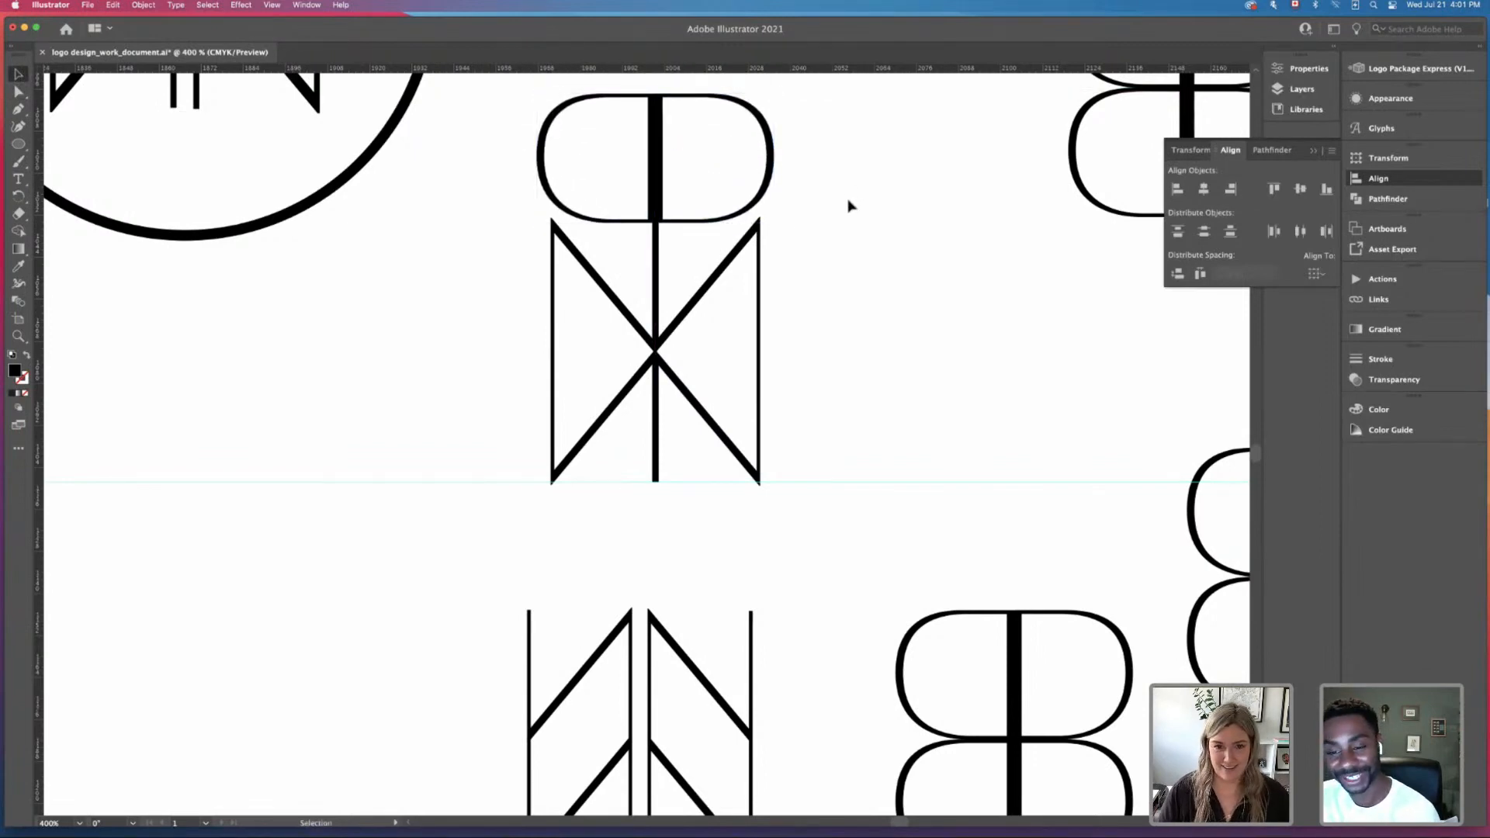
drag(905, 434, 907, 569)
key(Delete)
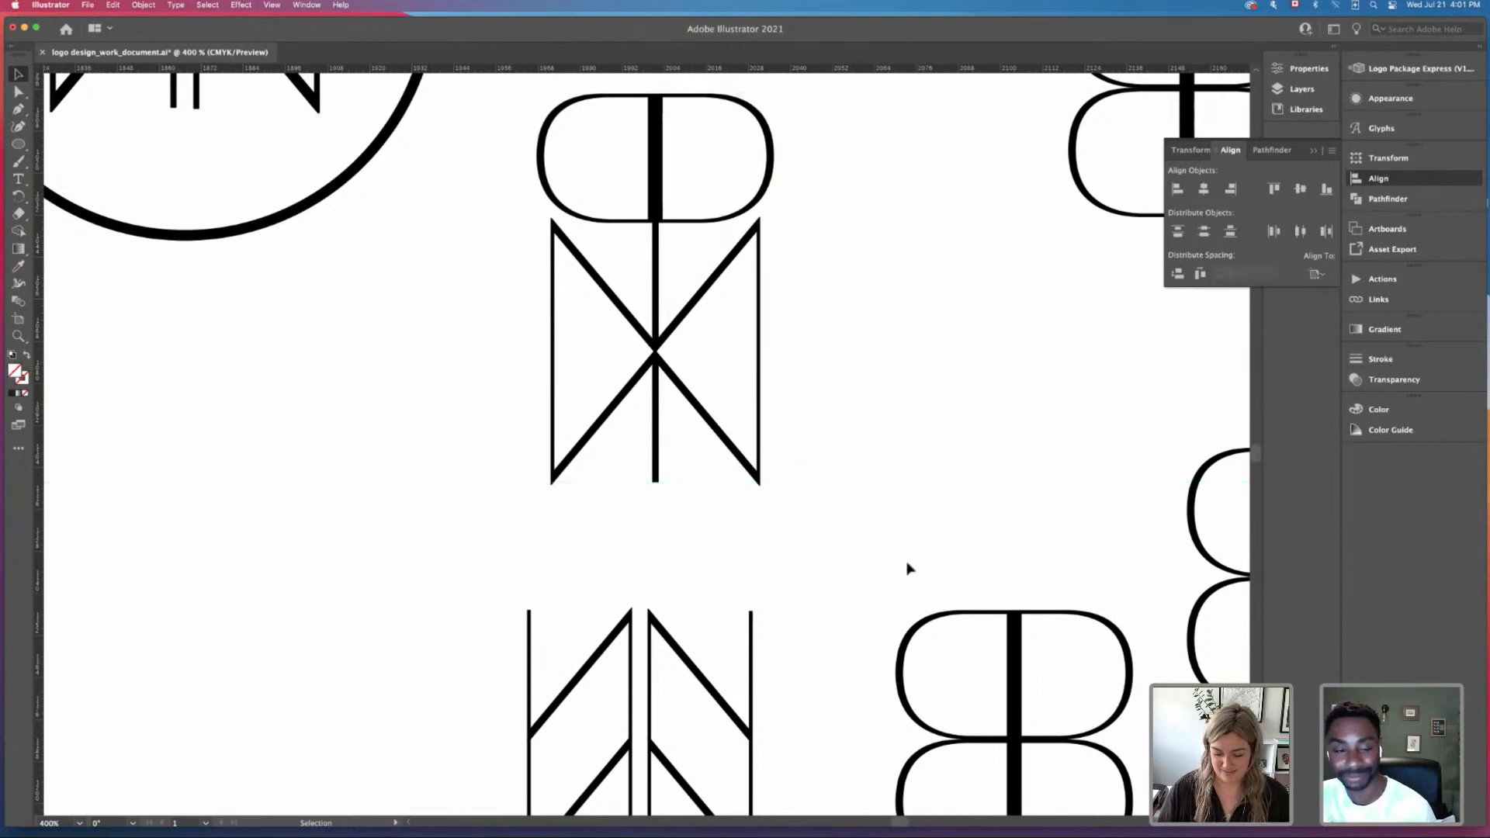
Step: Duplicate the combined D and N emblem into the empty area to its left
key(super+minus)
key(super+minus)
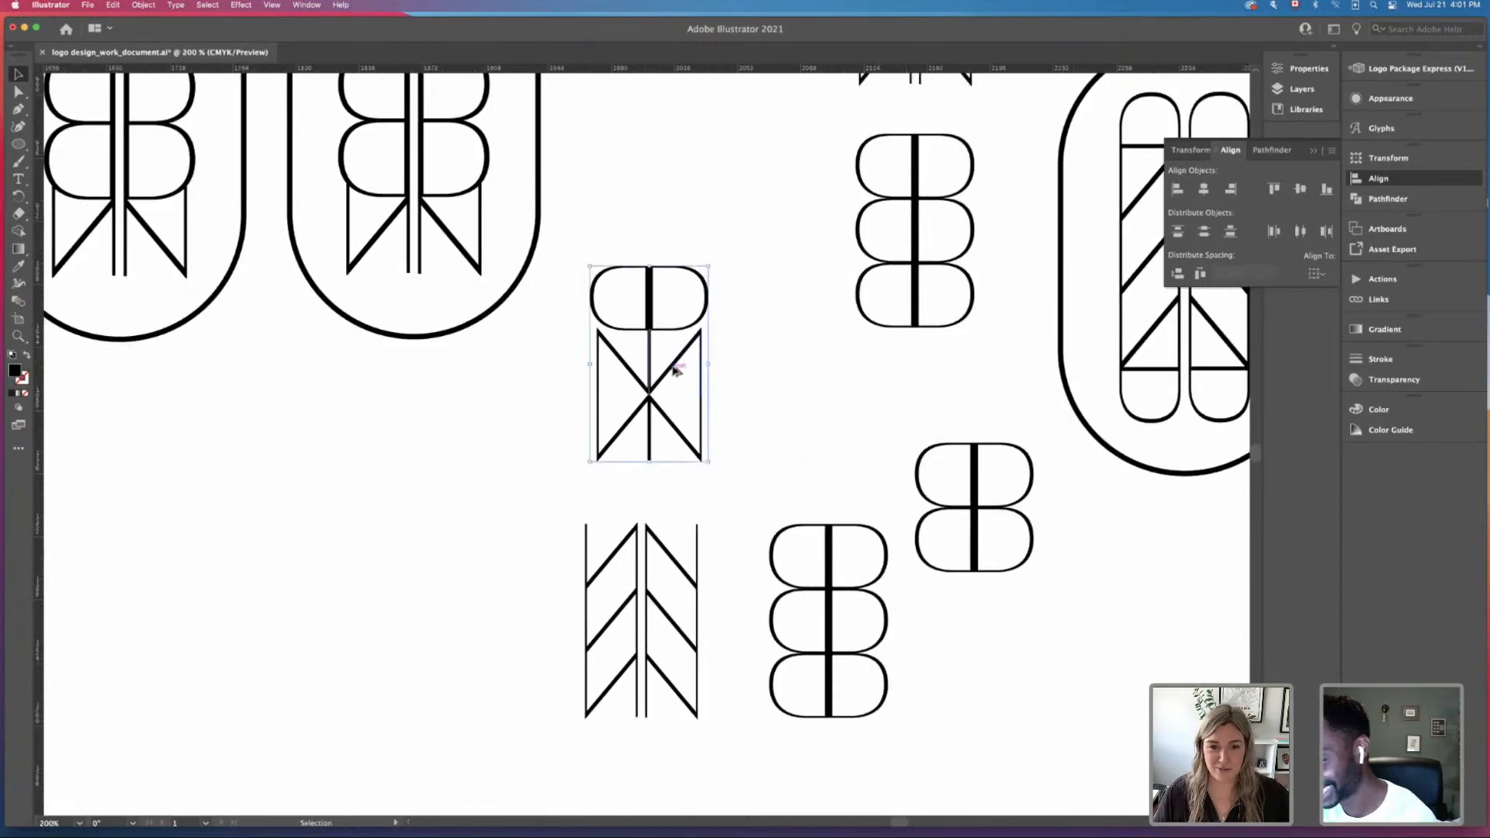
drag(625, 401, 272, 564)
drag(445, 523, 572, 462)
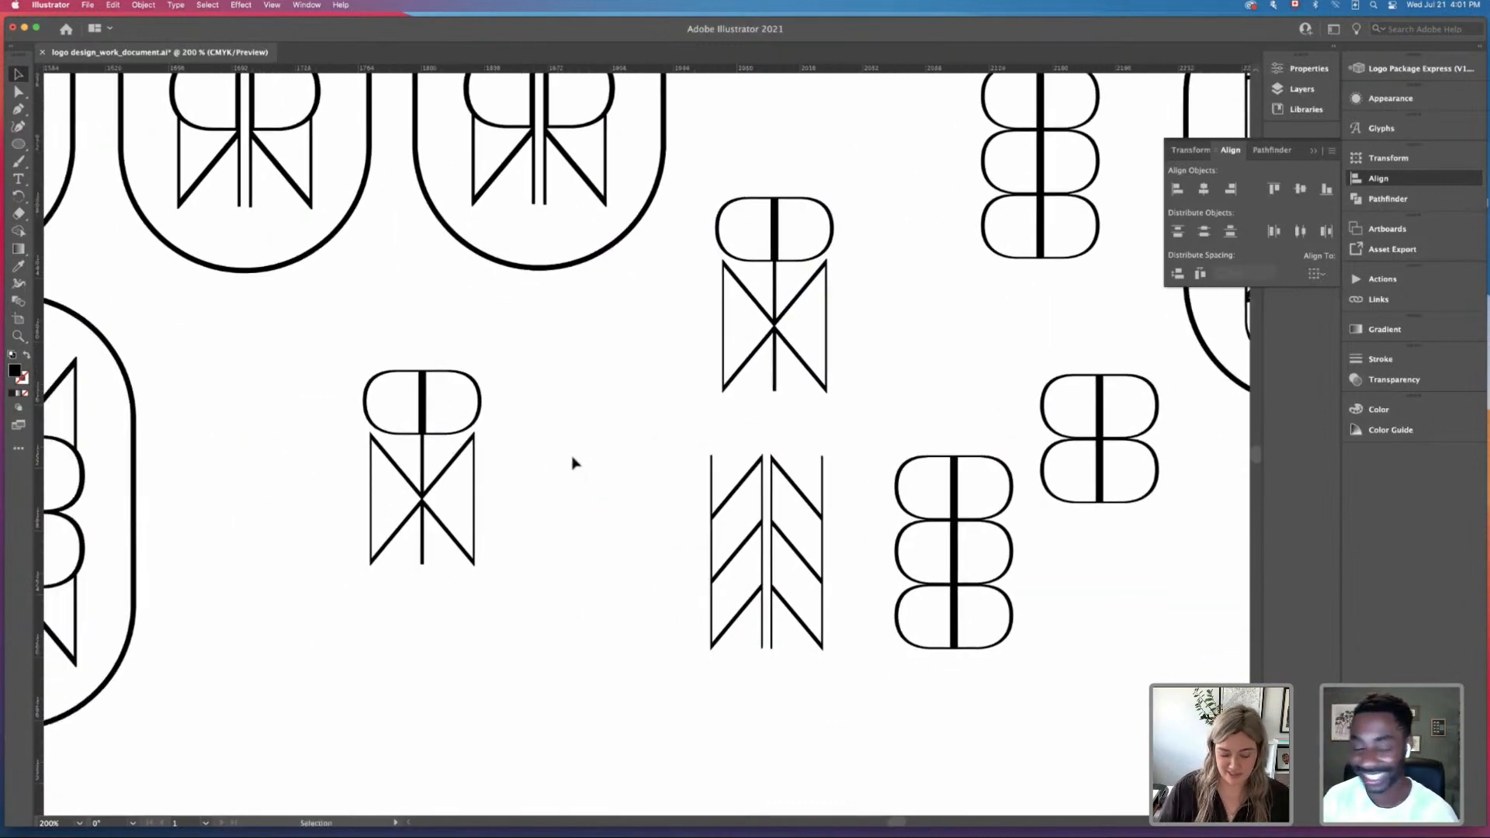
Step: Copy the duplicated emblem's D pair and fit the copy directly beneath its N shape, centred on the central stem
key(super+plus)
key(super+plus)
drag(409, 492, 788, 389)
key(v)
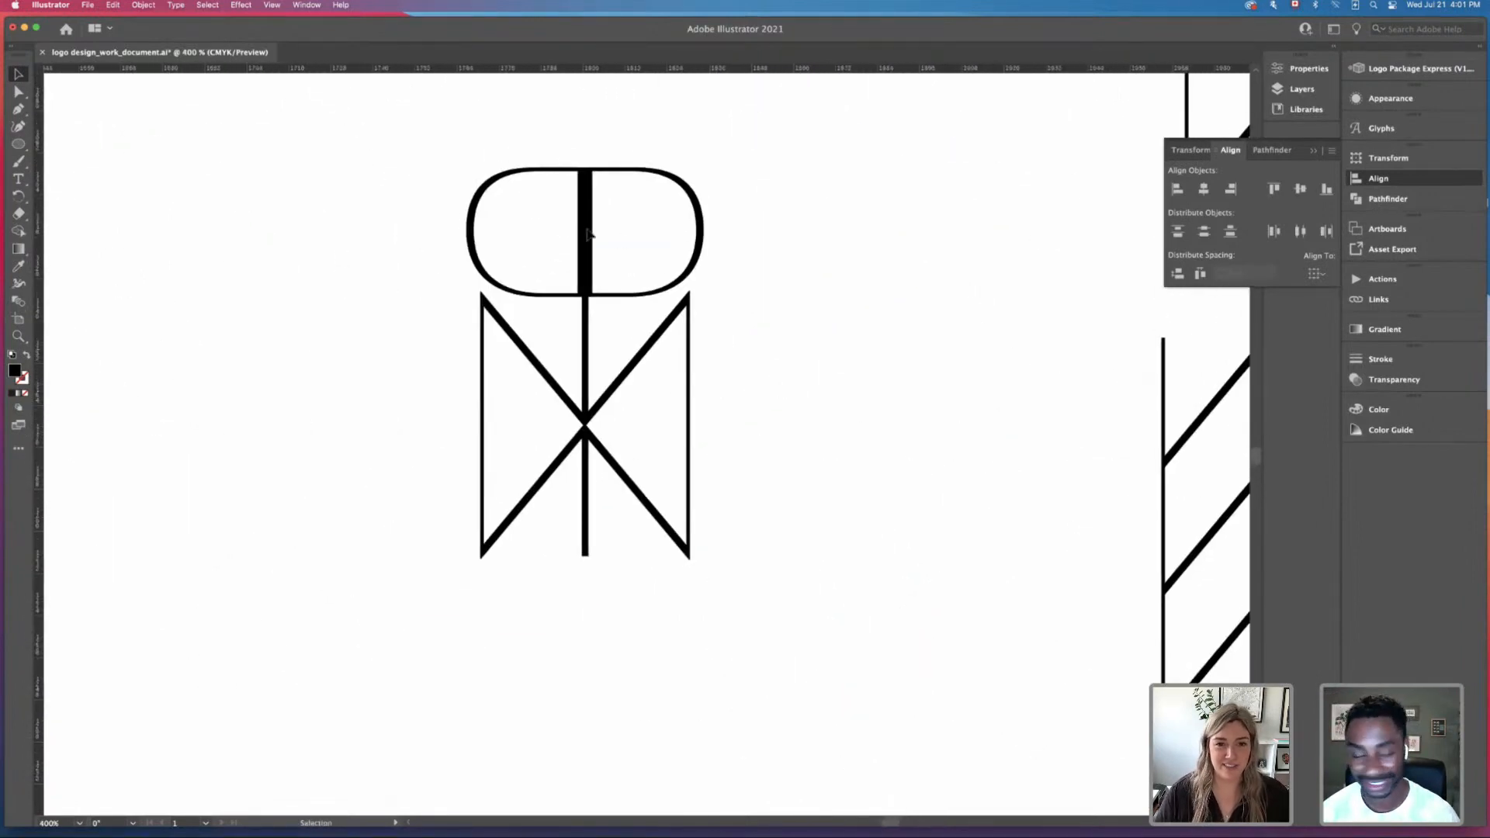
click(598, 237)
drag(597, 237, 628, 678)
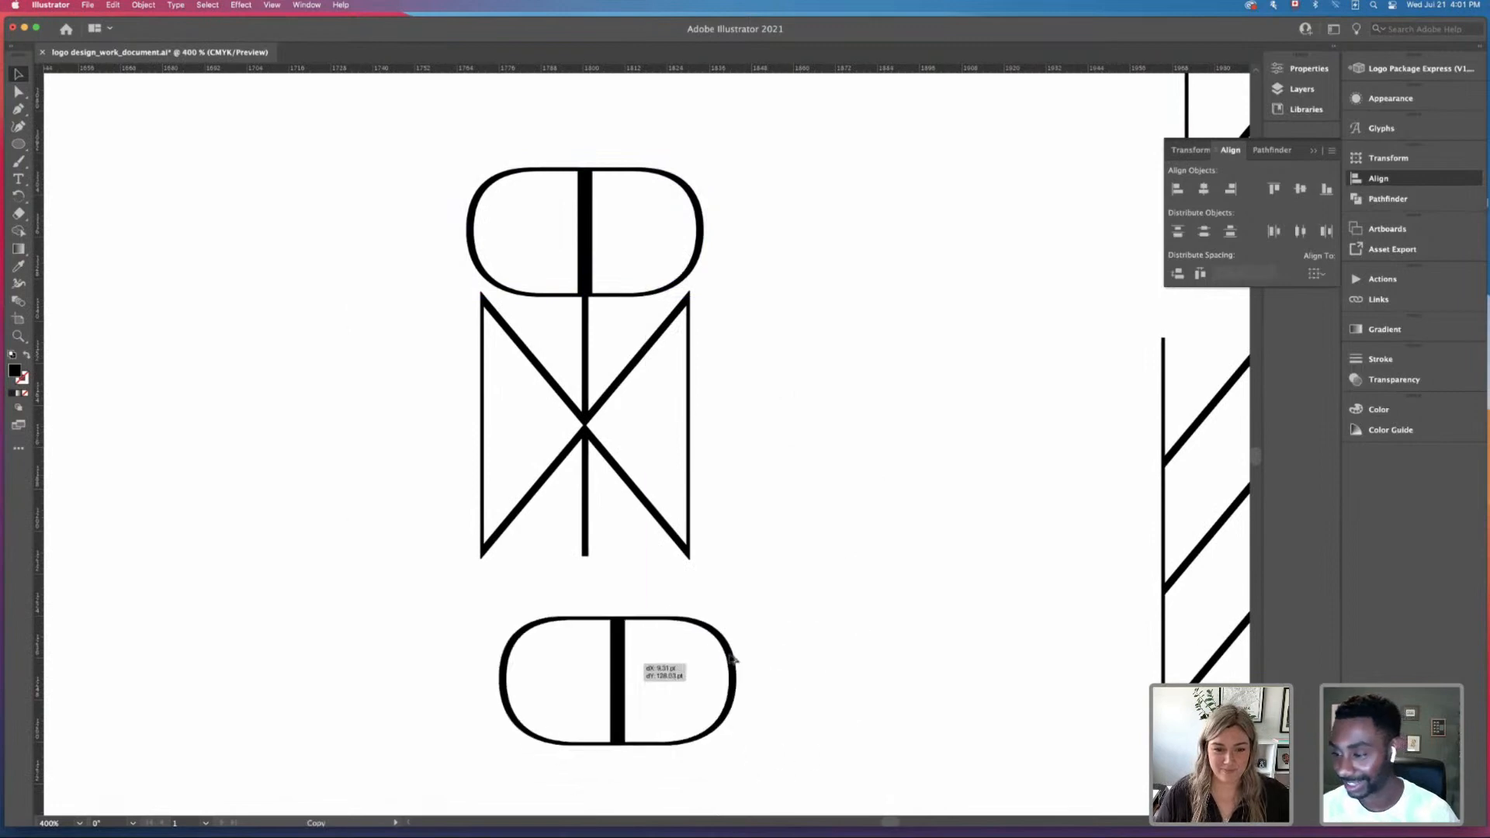
click(760, 658)
key(super+minus)
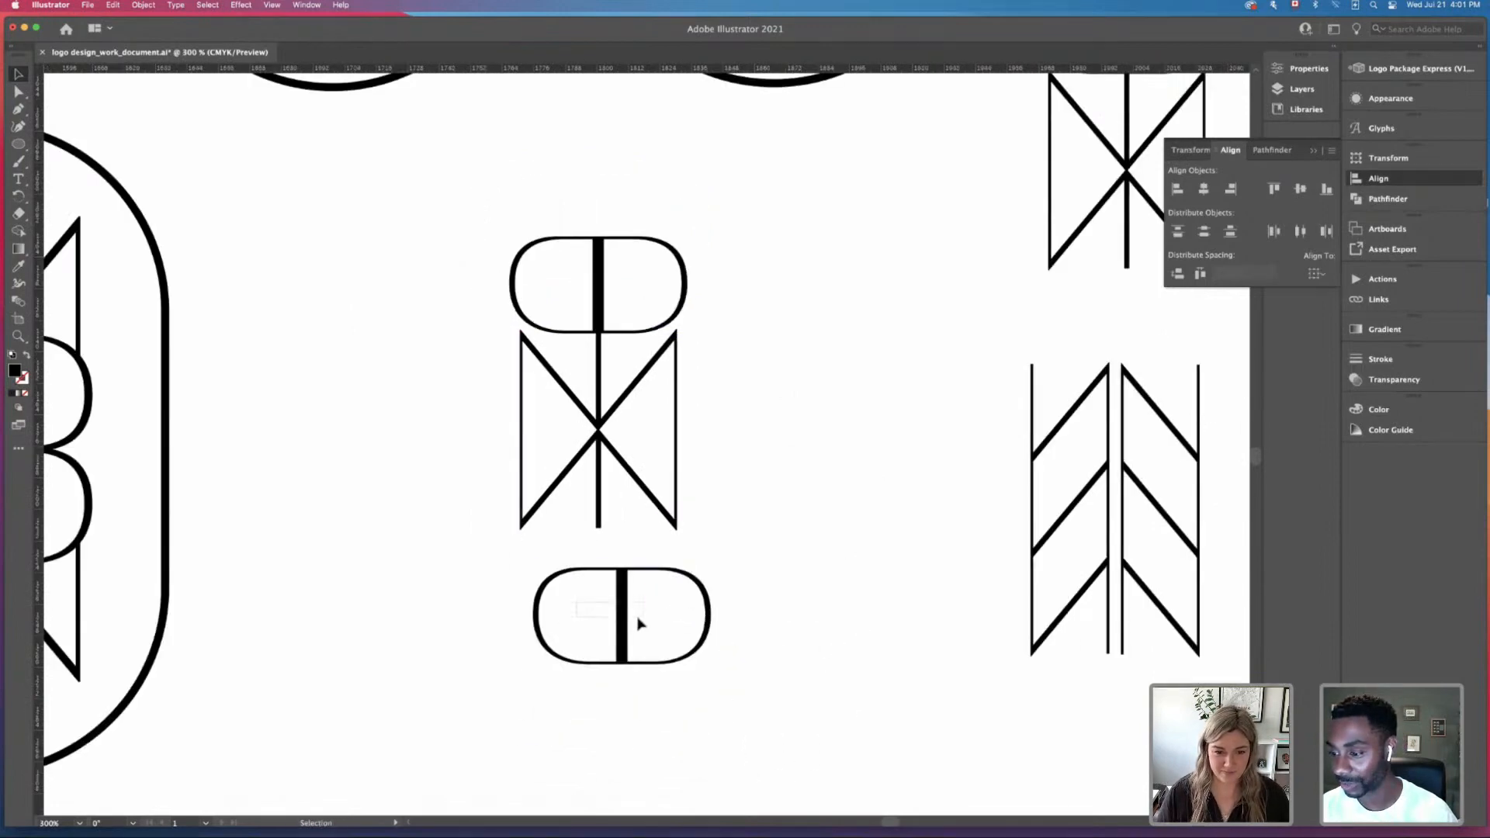
drag(636, 623, 602, 580)
click(741, 662)
key(a)
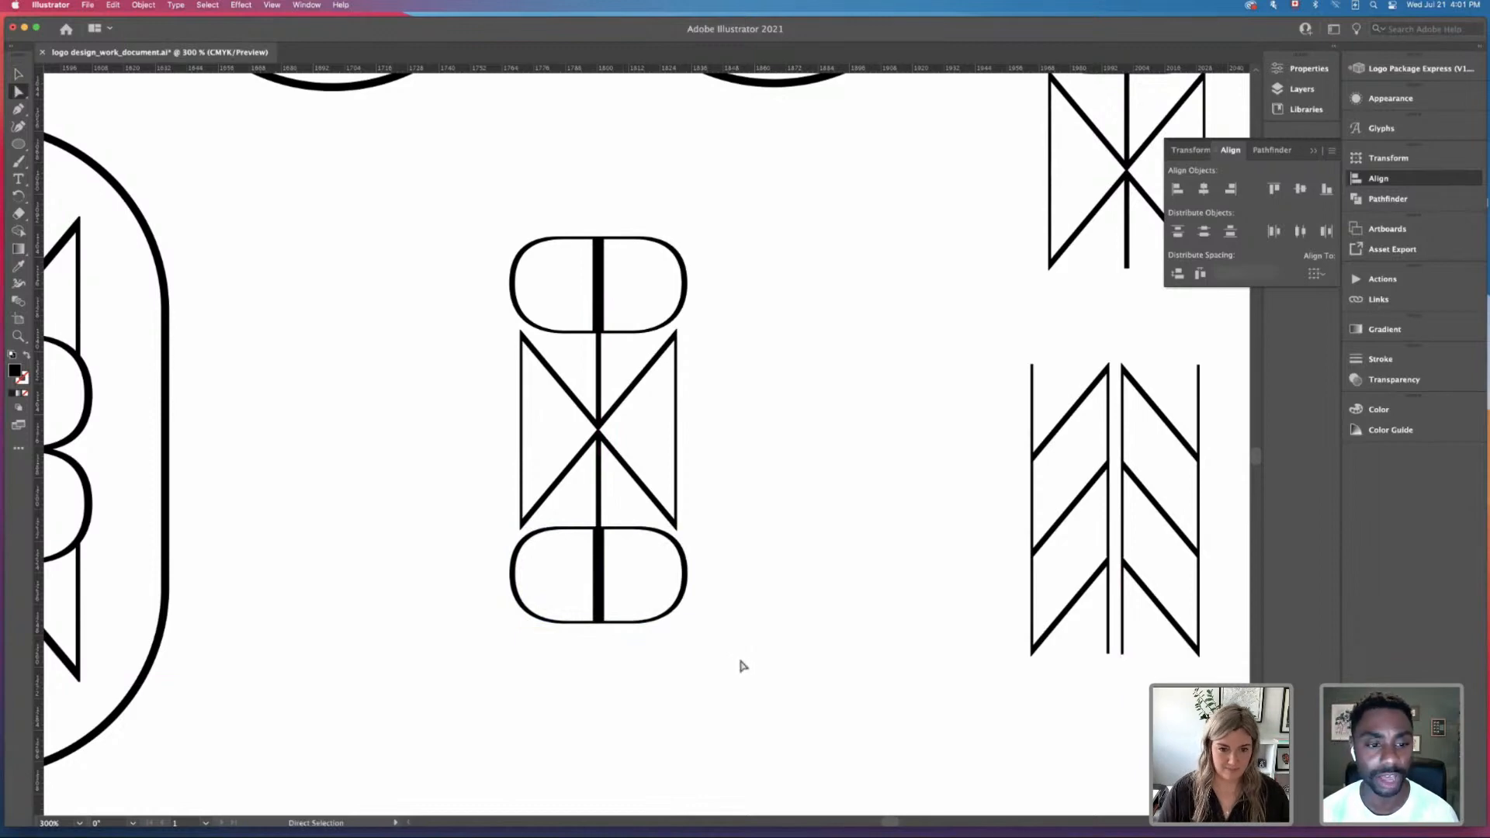
key(super+minus)
key(super+minus)
key(super+minus)
key(super+minus)
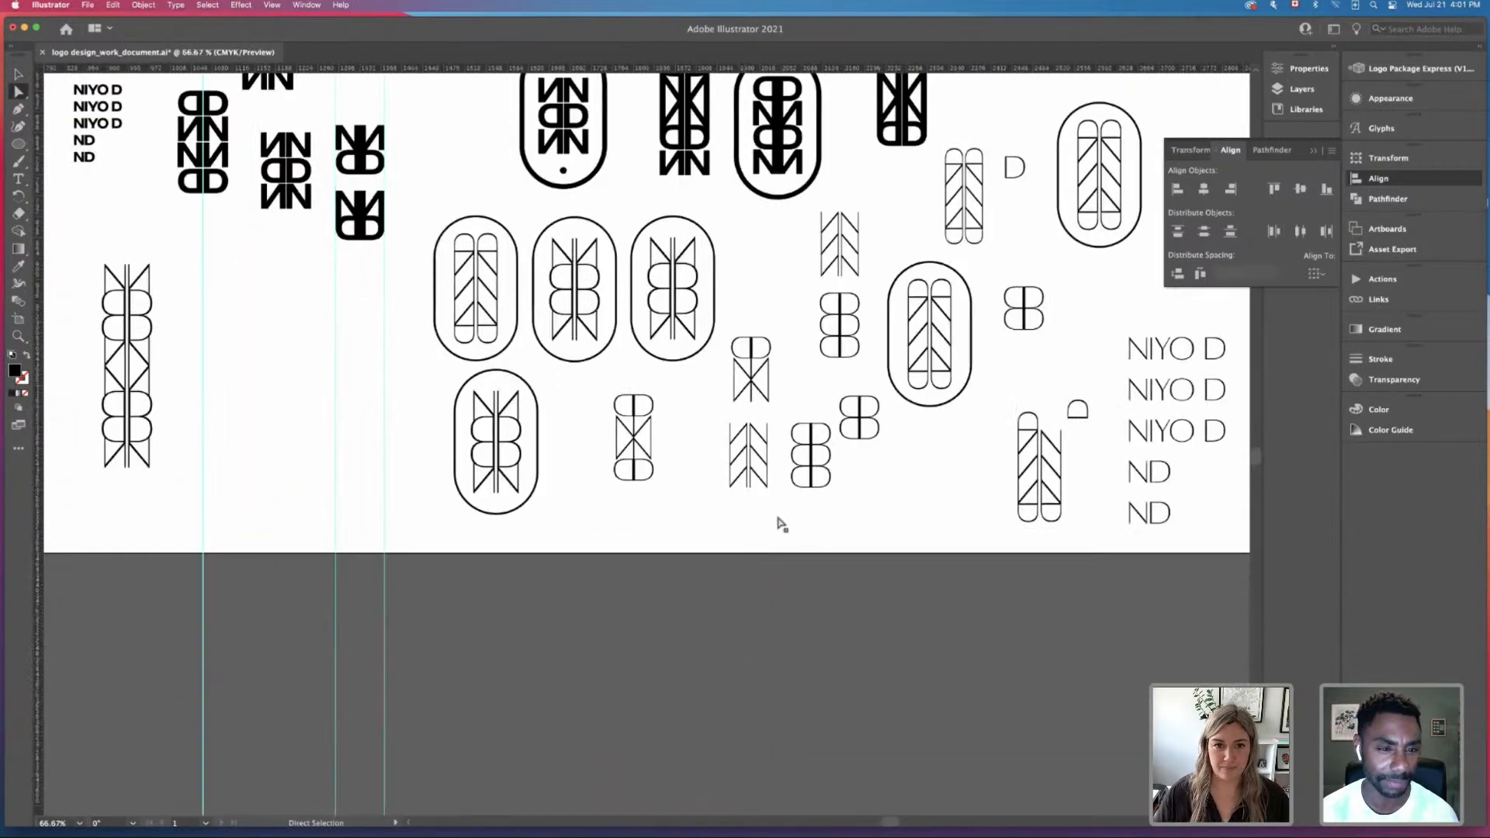
Step: Examine the bold and thin monogram variations, then inspect the new D–N–D emblem beside the framed emblems up close
scroll(671, 315, up, 2)
scroll(588, 173, up, 2)
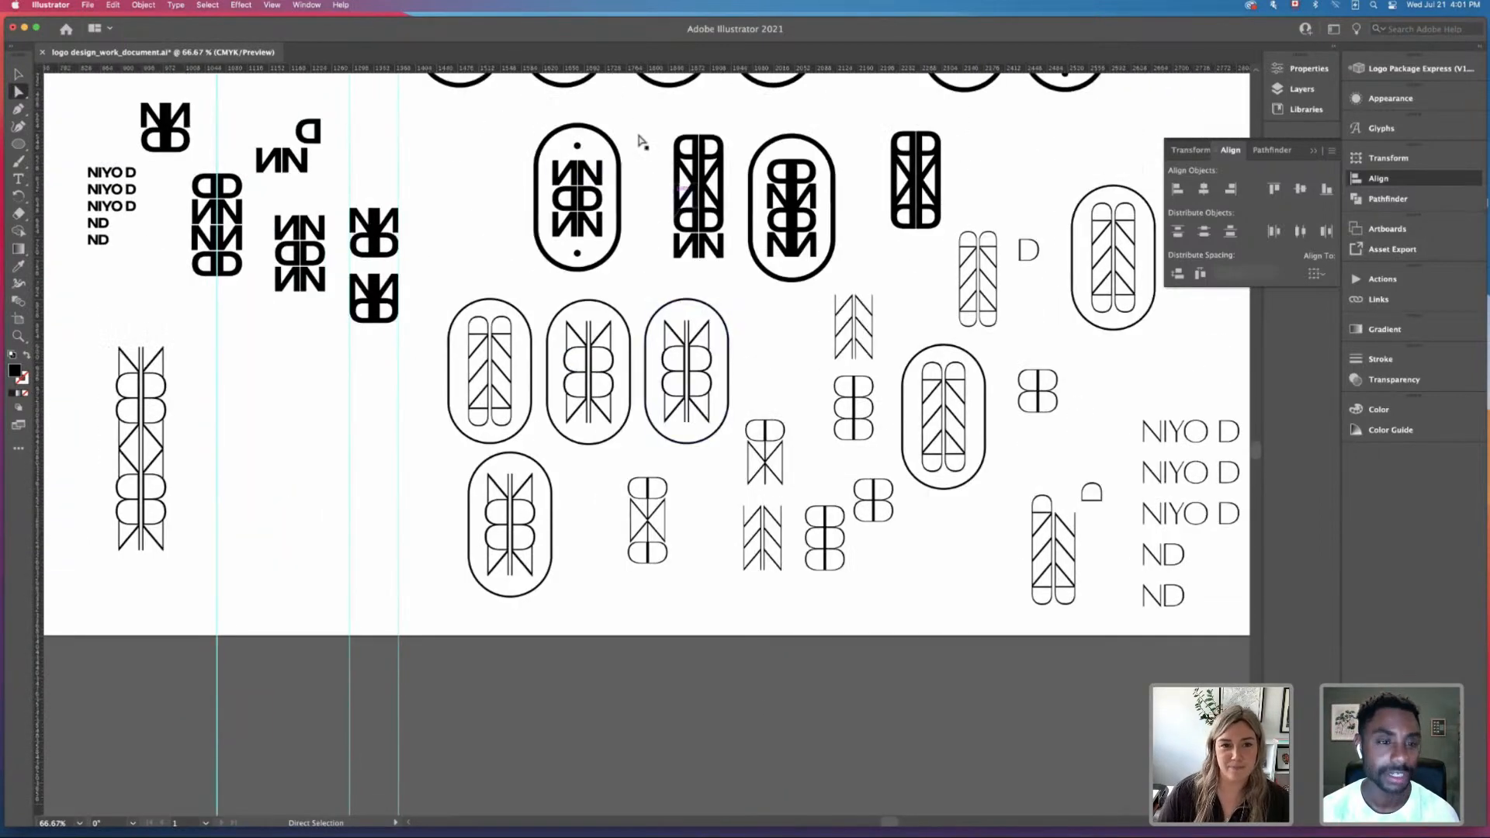
key(v)
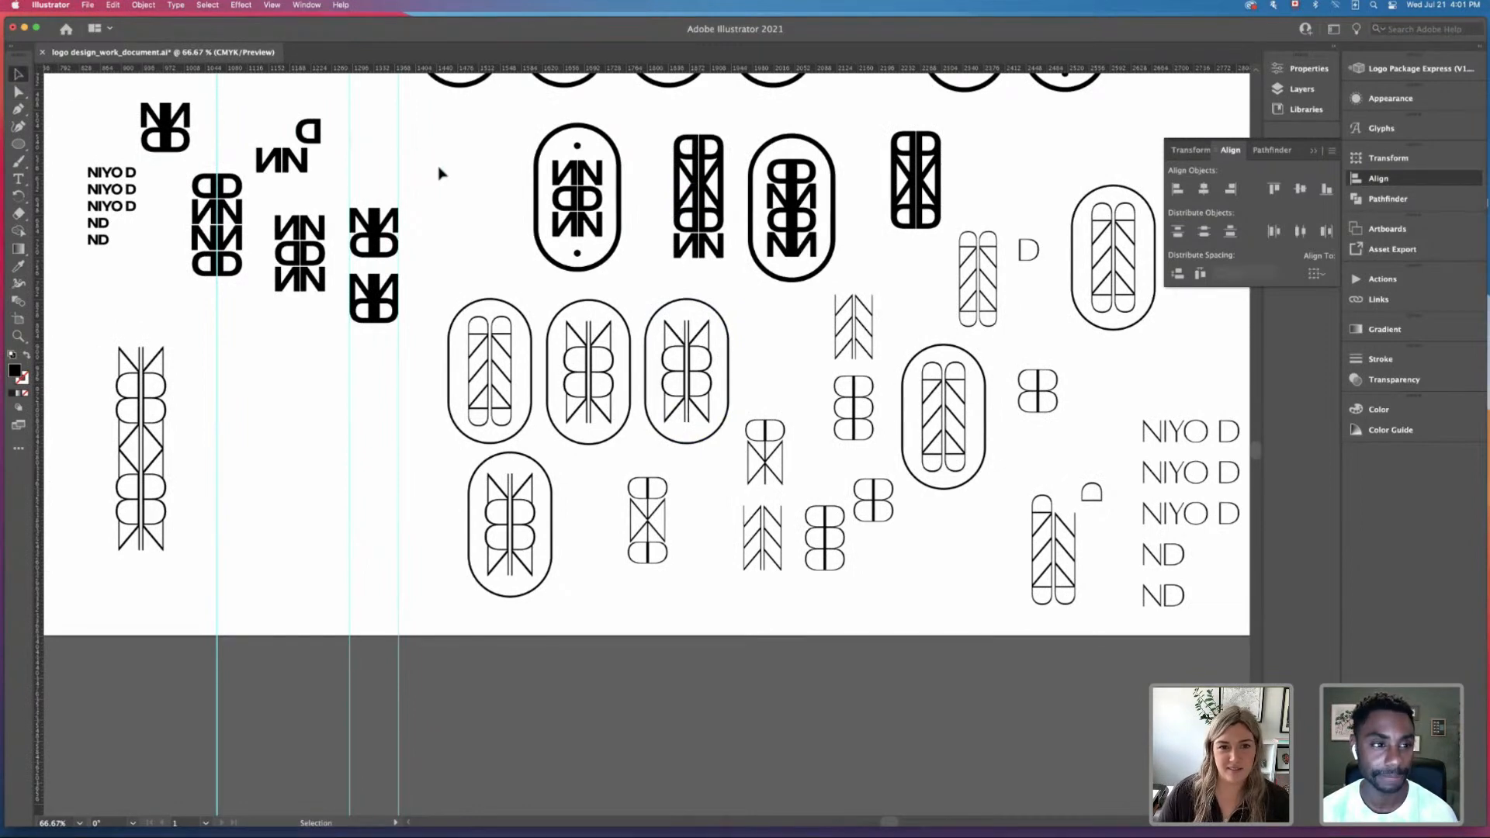
scroll(443, 173, up, 1)
scroll(445, 172, up, 3)
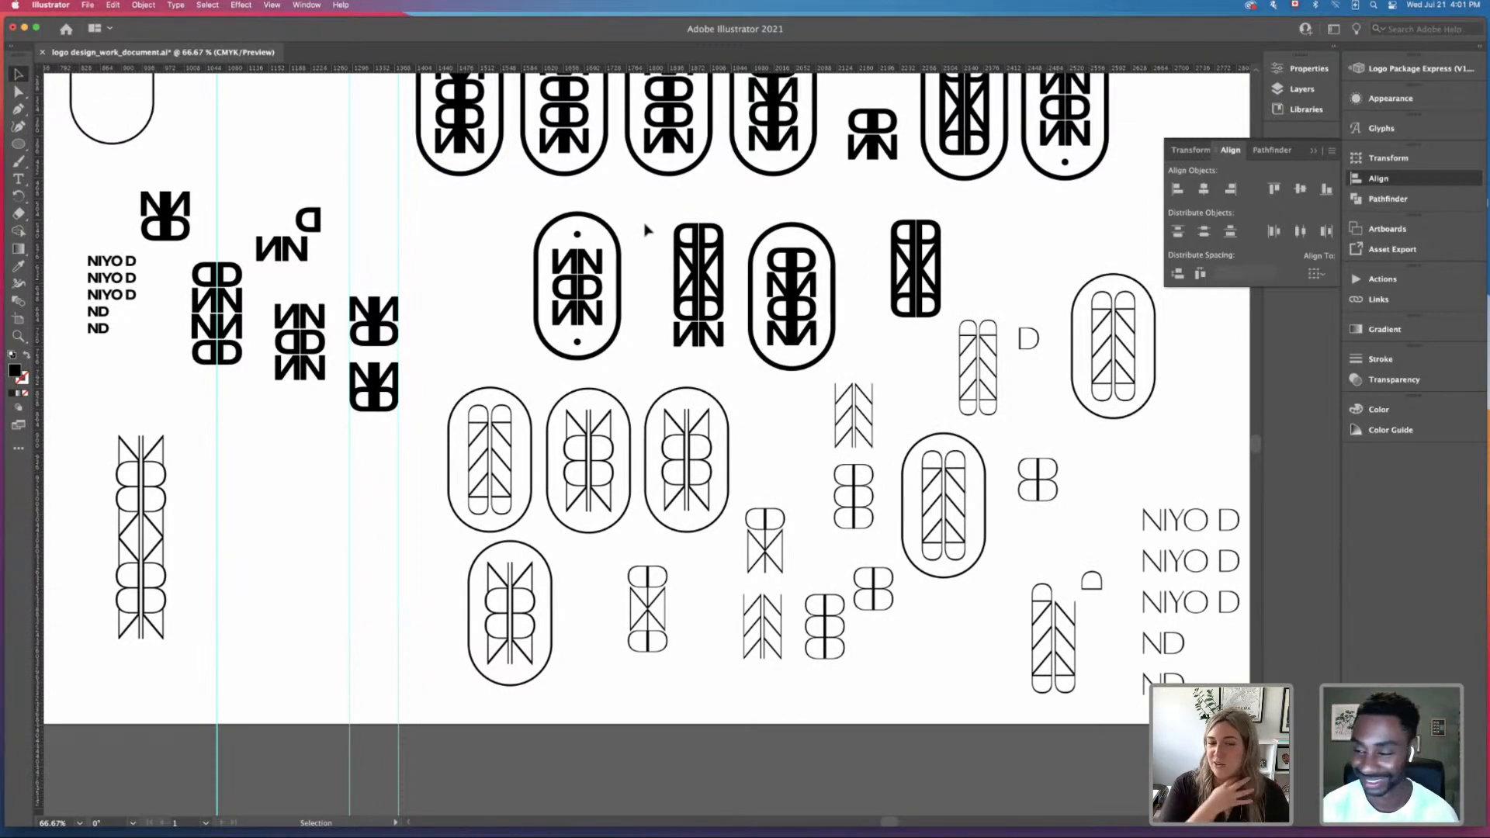
drag(621, 553, 681, 660)
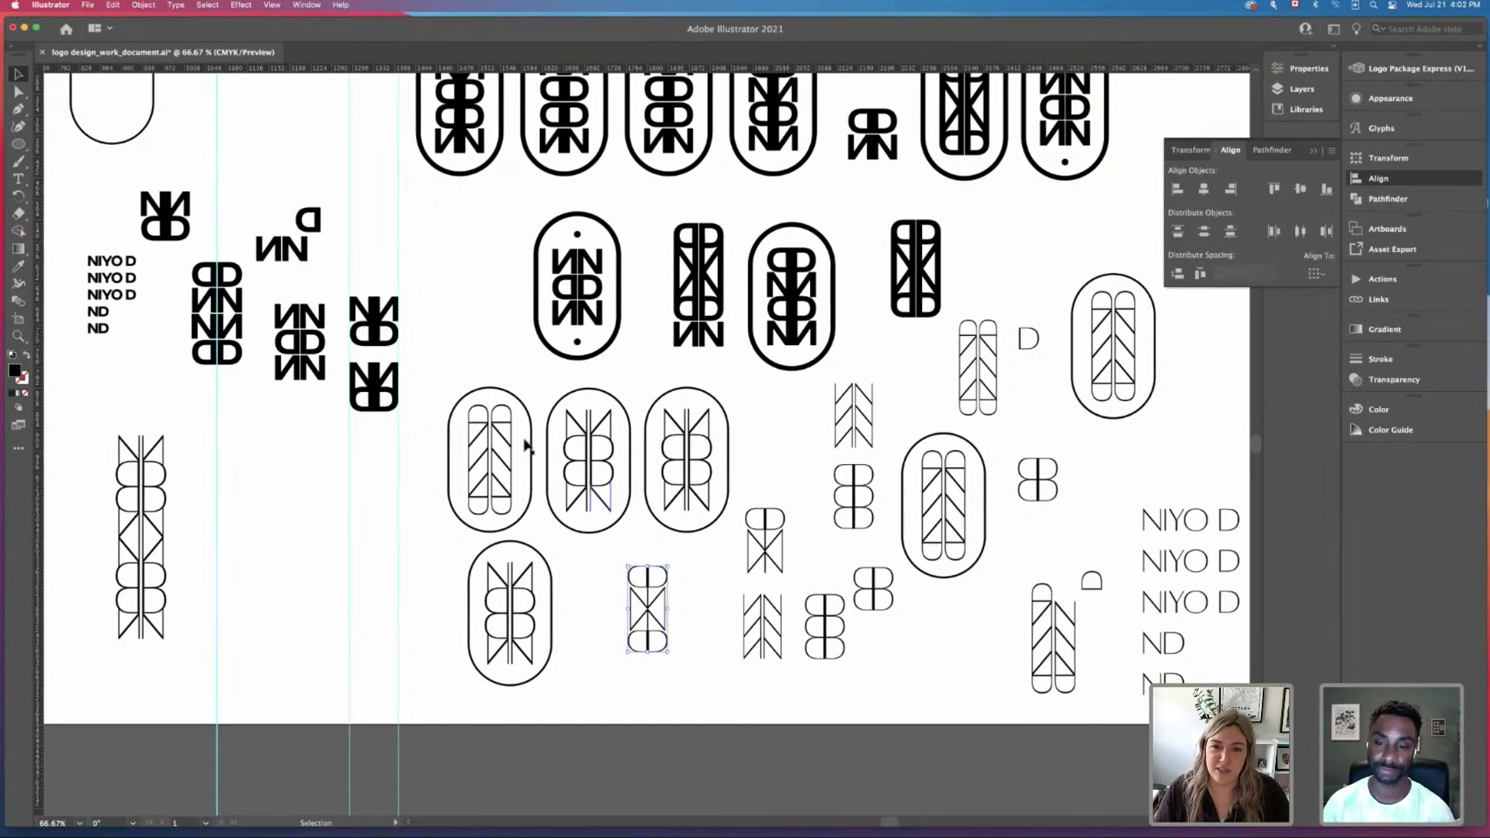
click(761, 445)
scroll(763, 448, up, 3)
scroll(762, 448, down, 4)
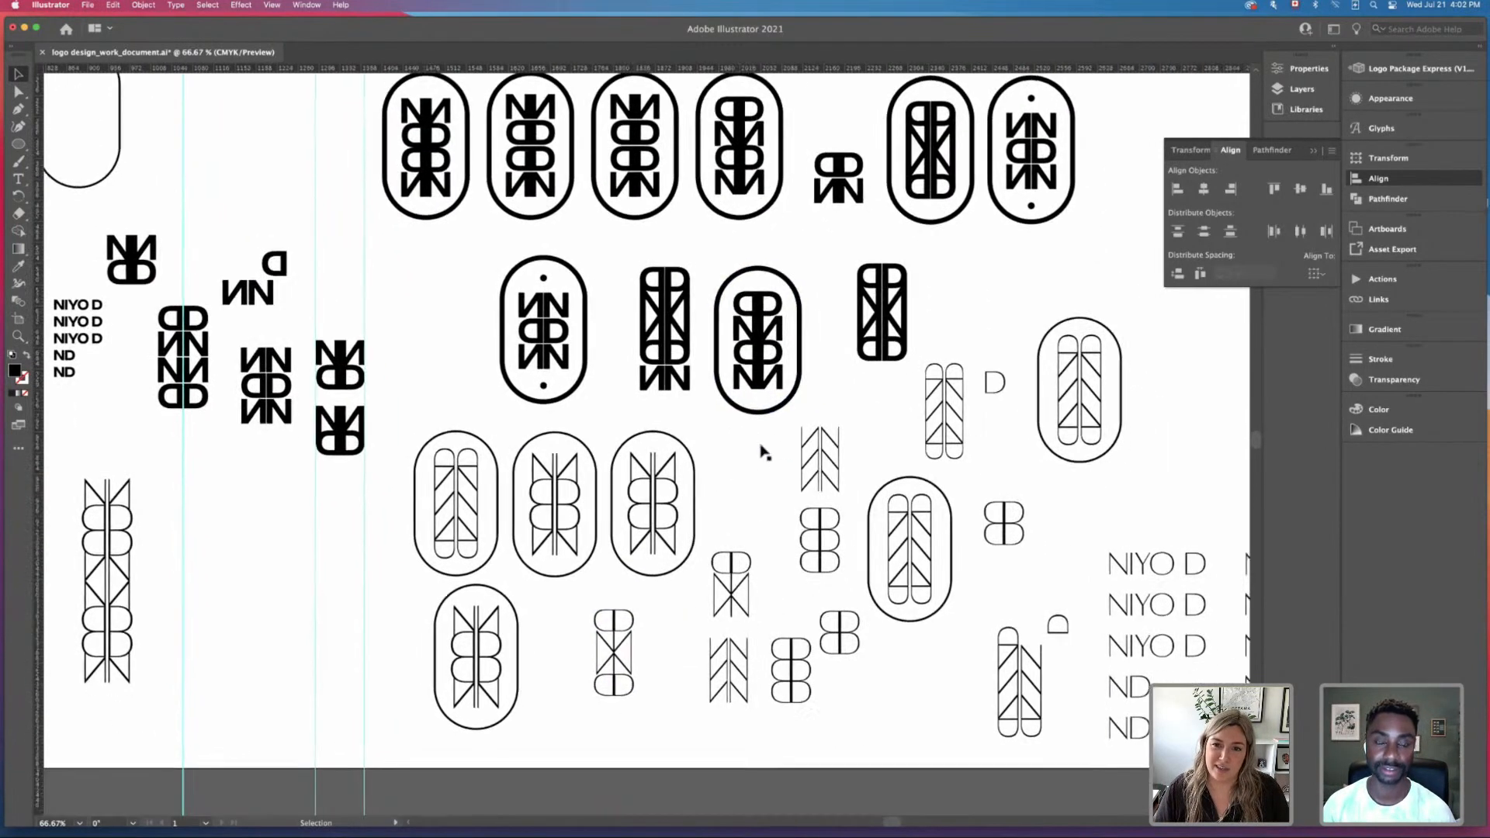
scroll(763, 449, up, 3)
scroll(761, 447, down, 5)
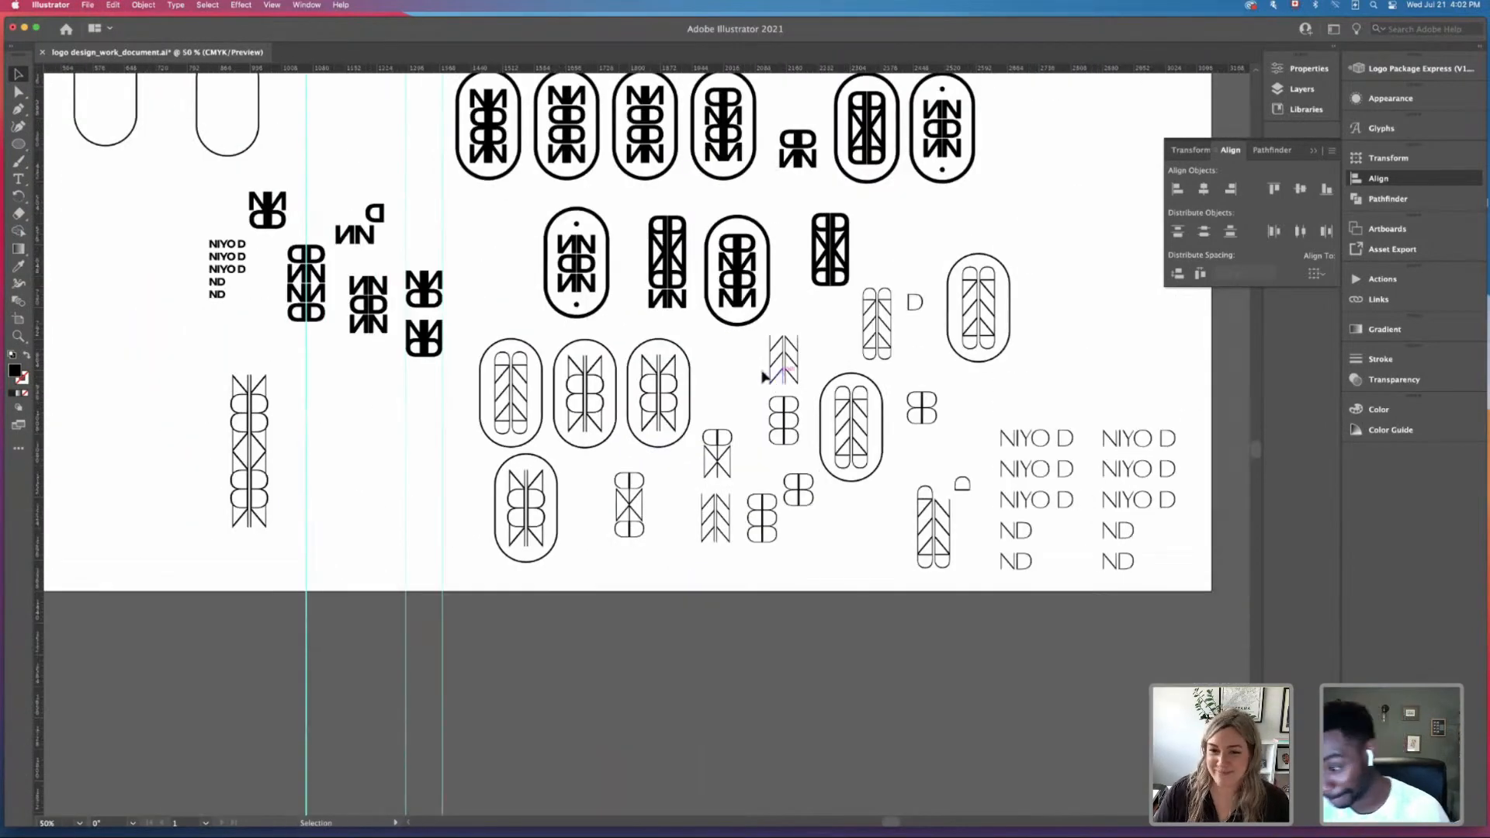
scroll(725, 355, up, 1)
scroll(725, 355, up, 3)
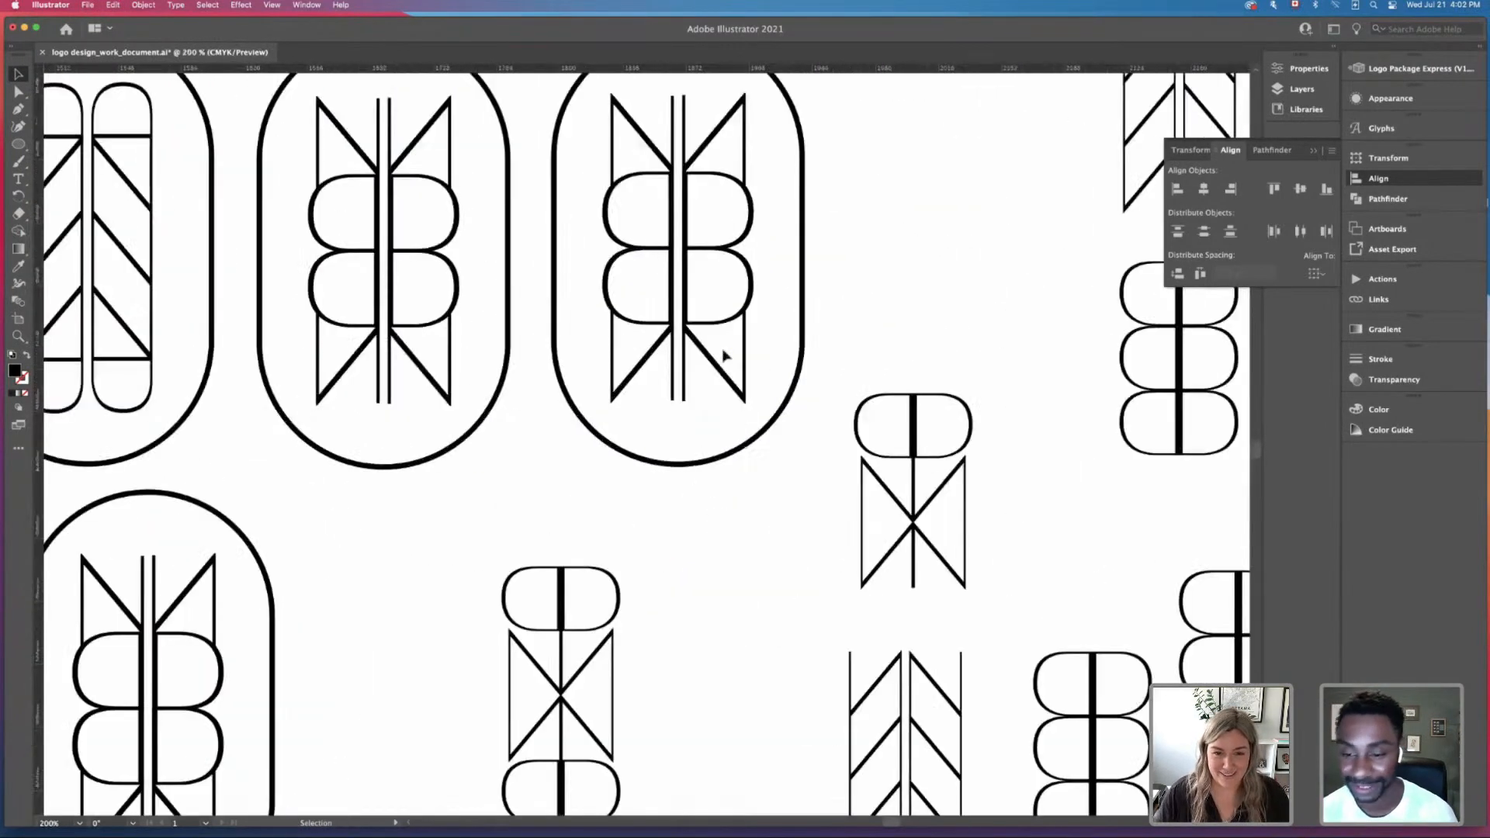
scroll(621, 512, down, 2)
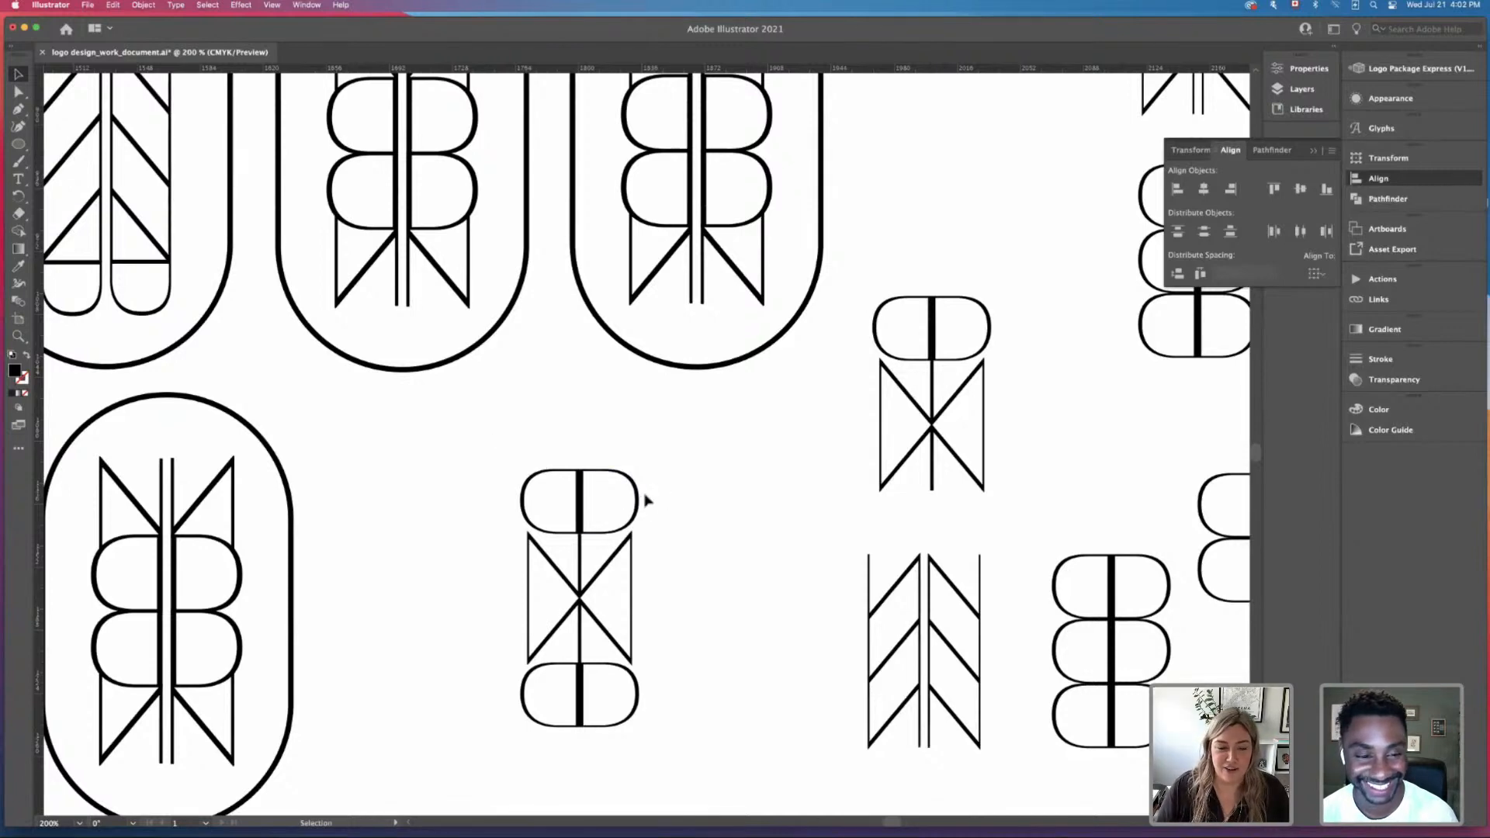
drag(443, 423, 739, 757)
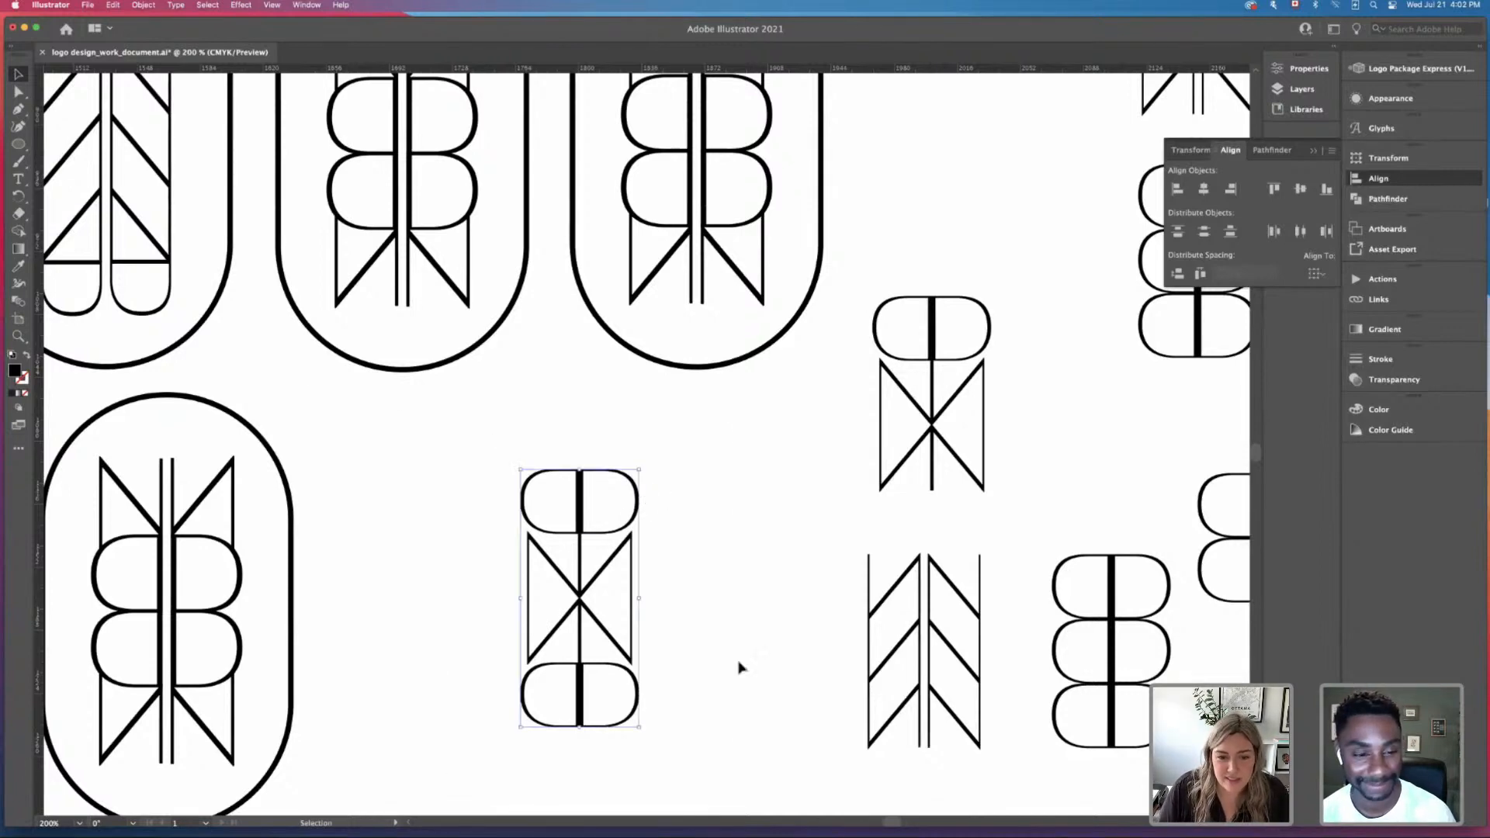
click(702, 758)
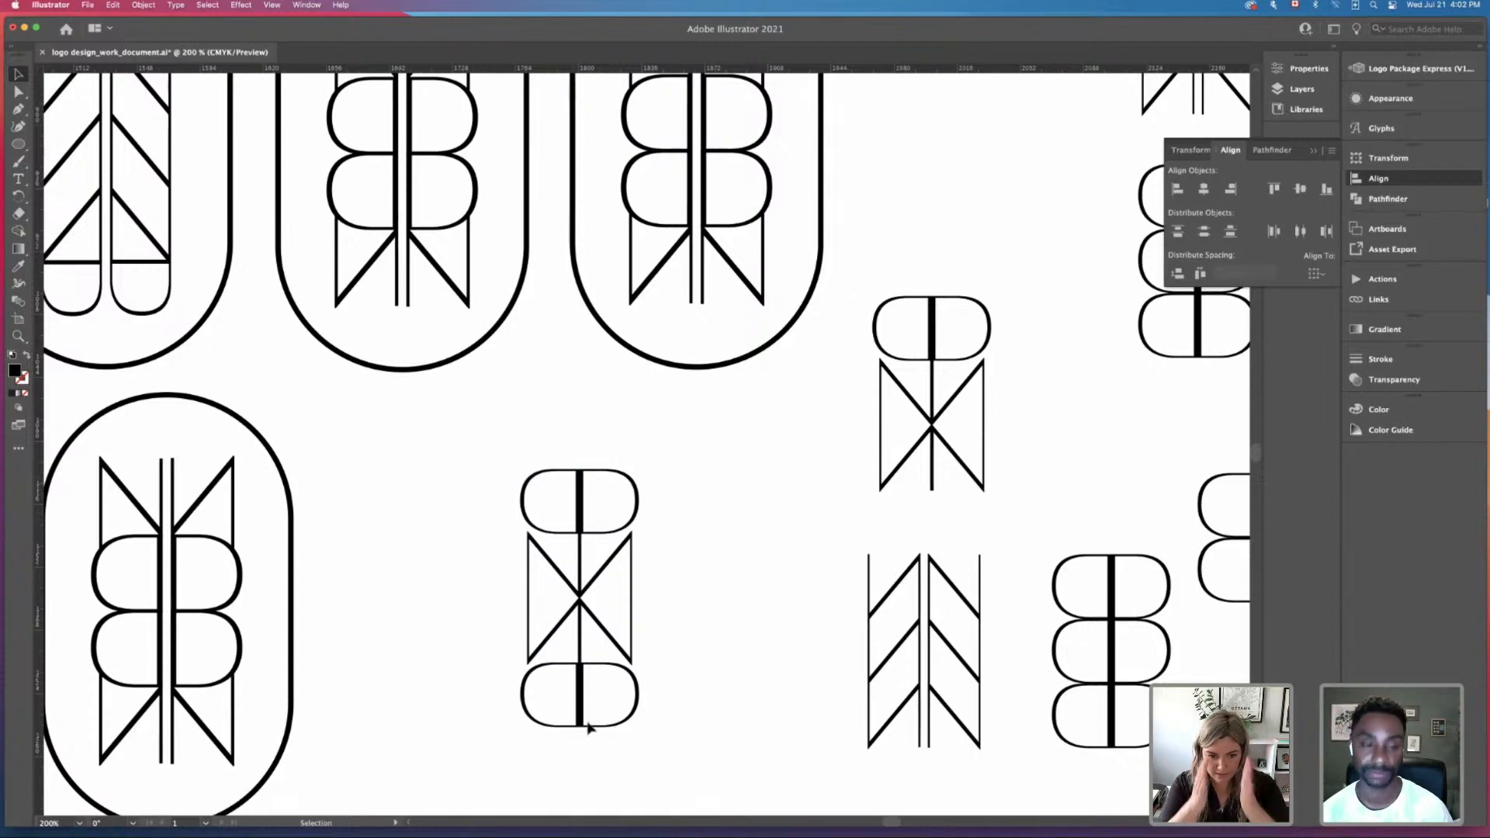
Step: Draw a narrow black rectangle over the emblem's central stem, bridging the thick stems of the upper and lower D pairs
key(super+equal)
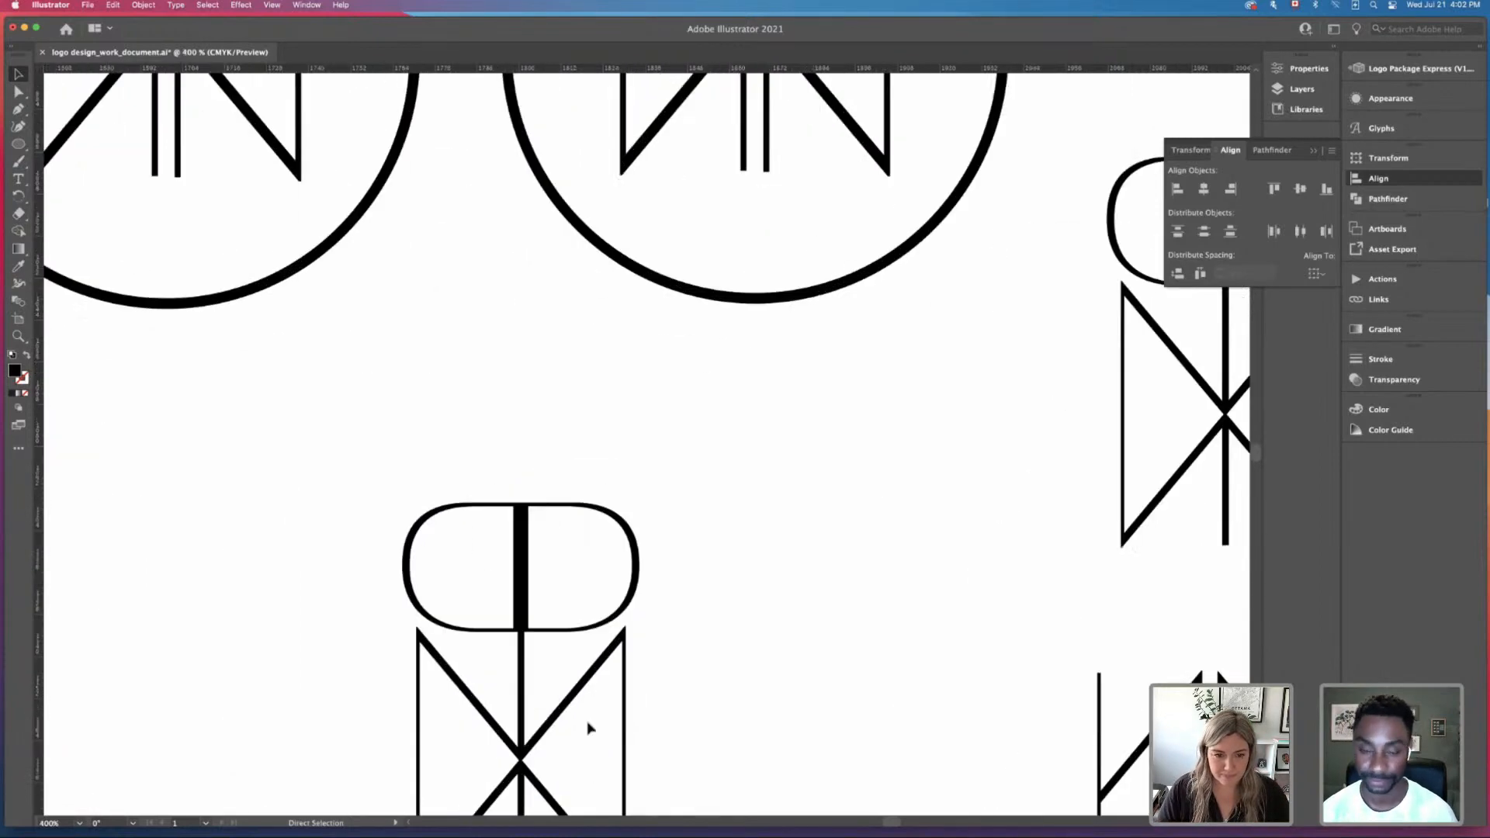
scroll(681, 698, down, 5)
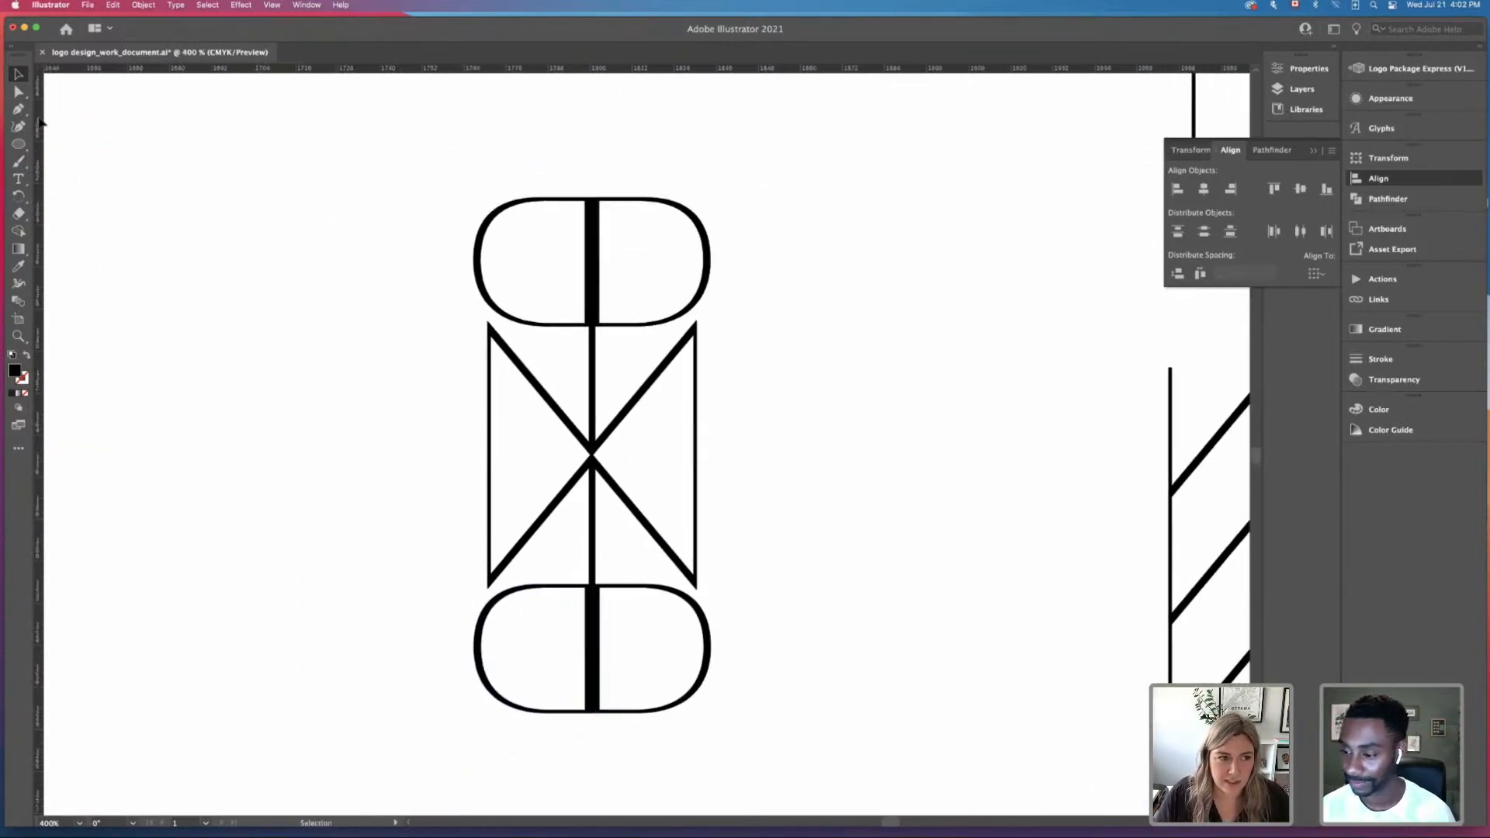
drag(19, 143, 70, 143)
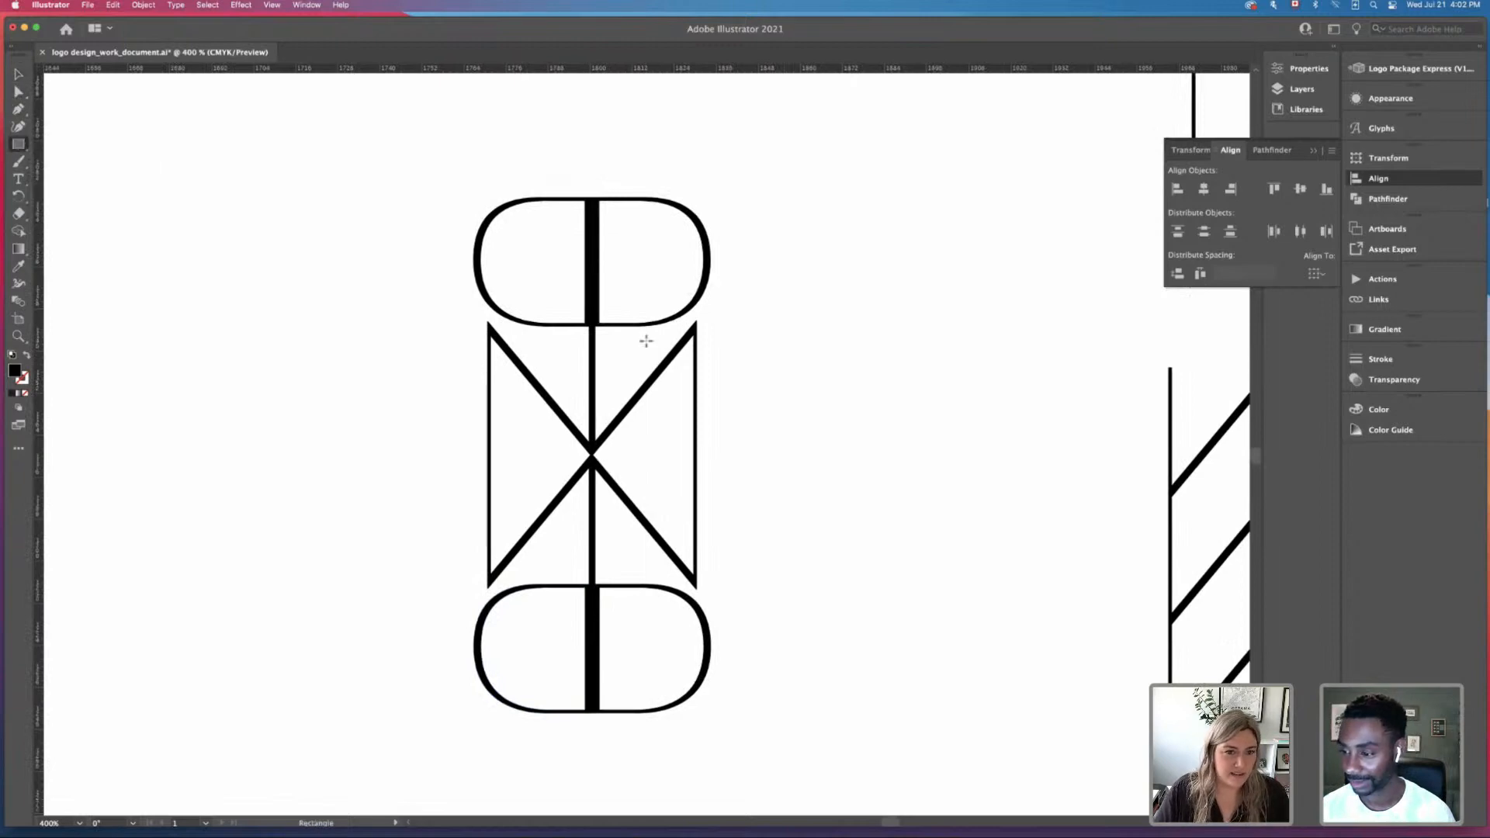
drag(586, 326, 595, 640)
key(v)
key(Return)
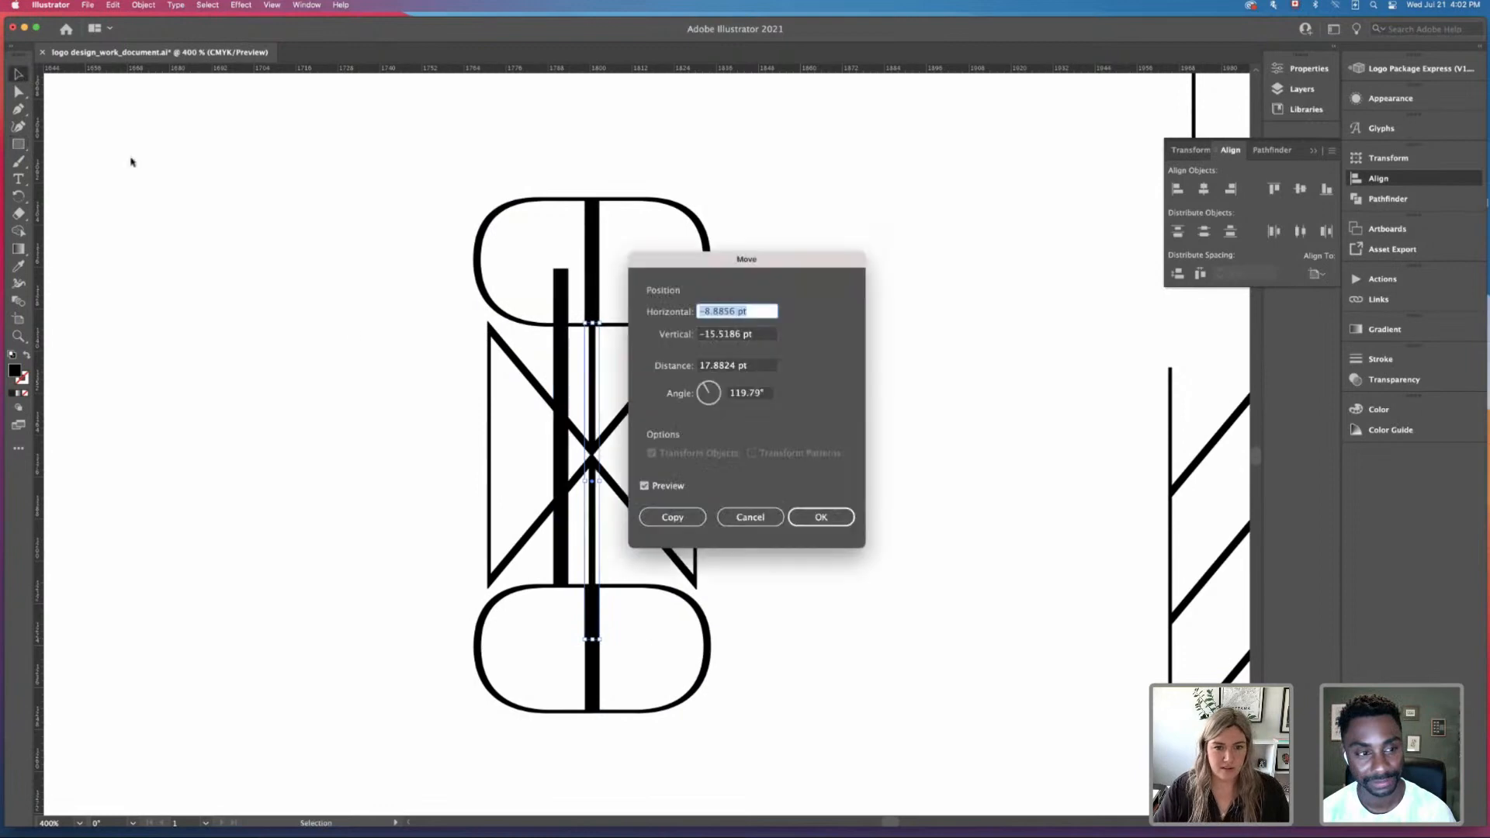
click(757, 517)
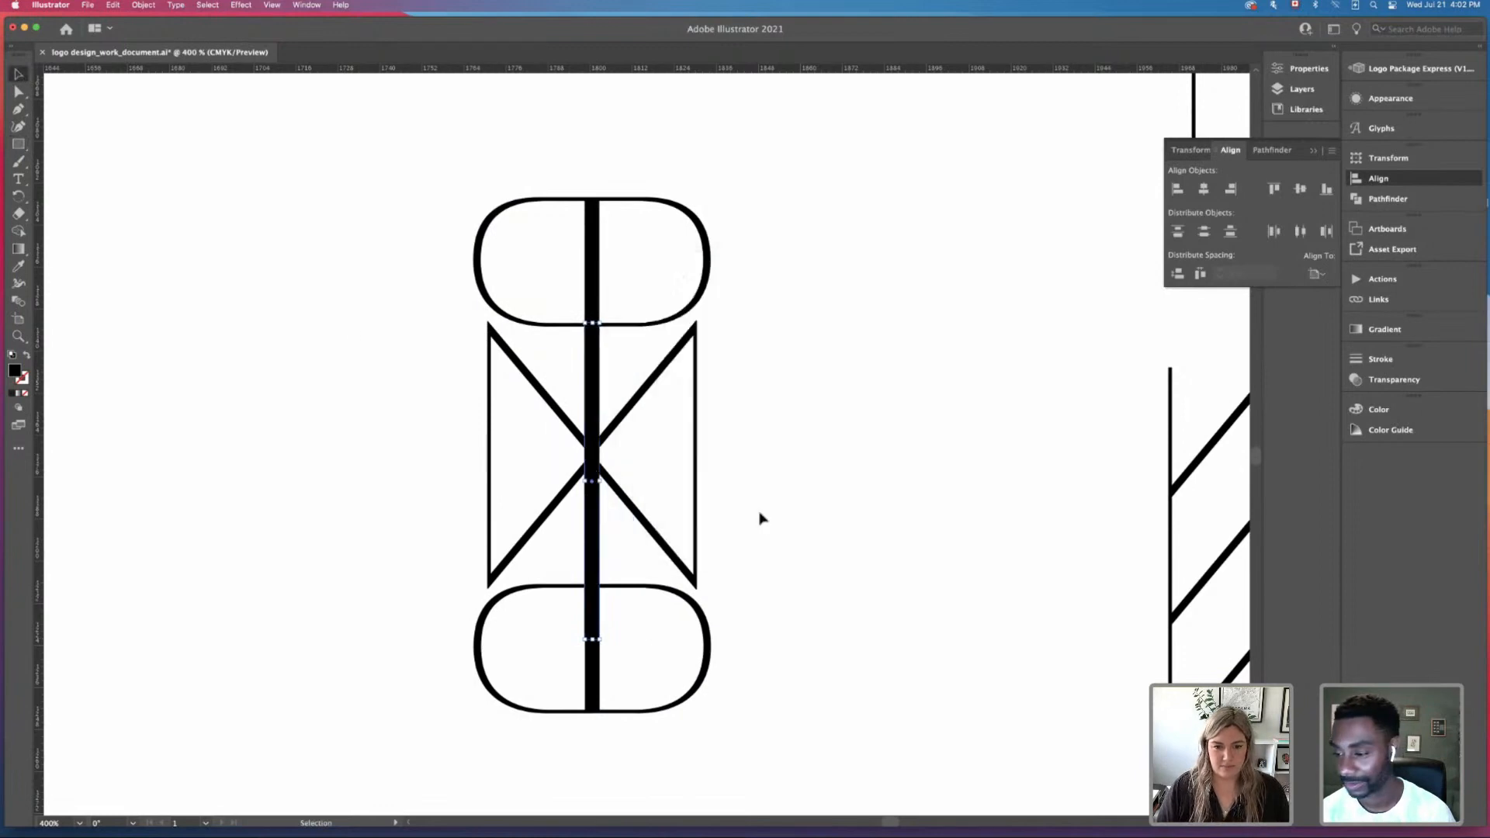
Step: Try to nudge the N shape's upper-left corner point up and outward towards the D curve, and undo the nudges
click(19, 91)
key(super+equal)
key(super+equal)
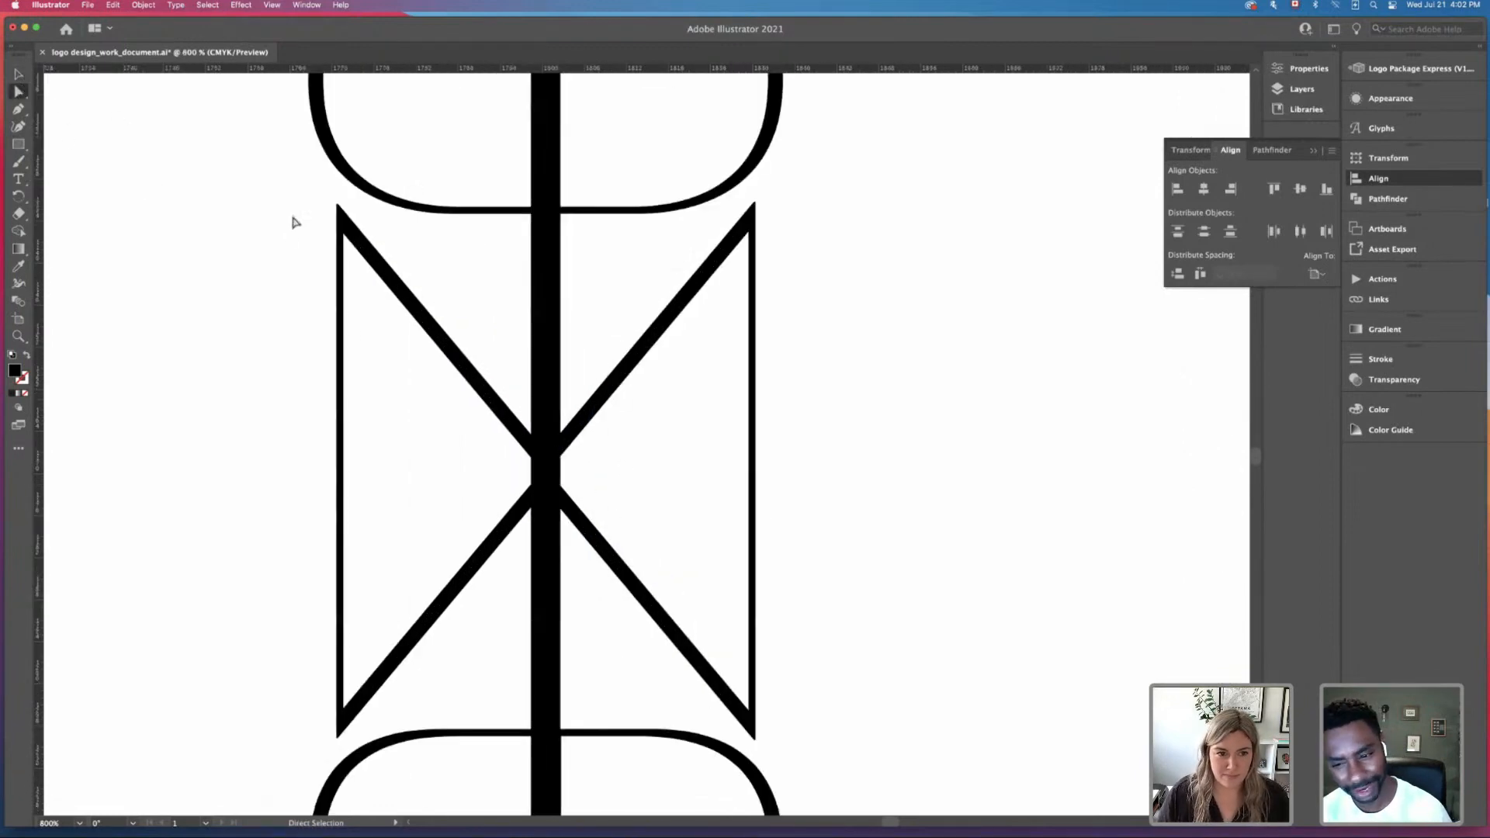
click(339, 206)
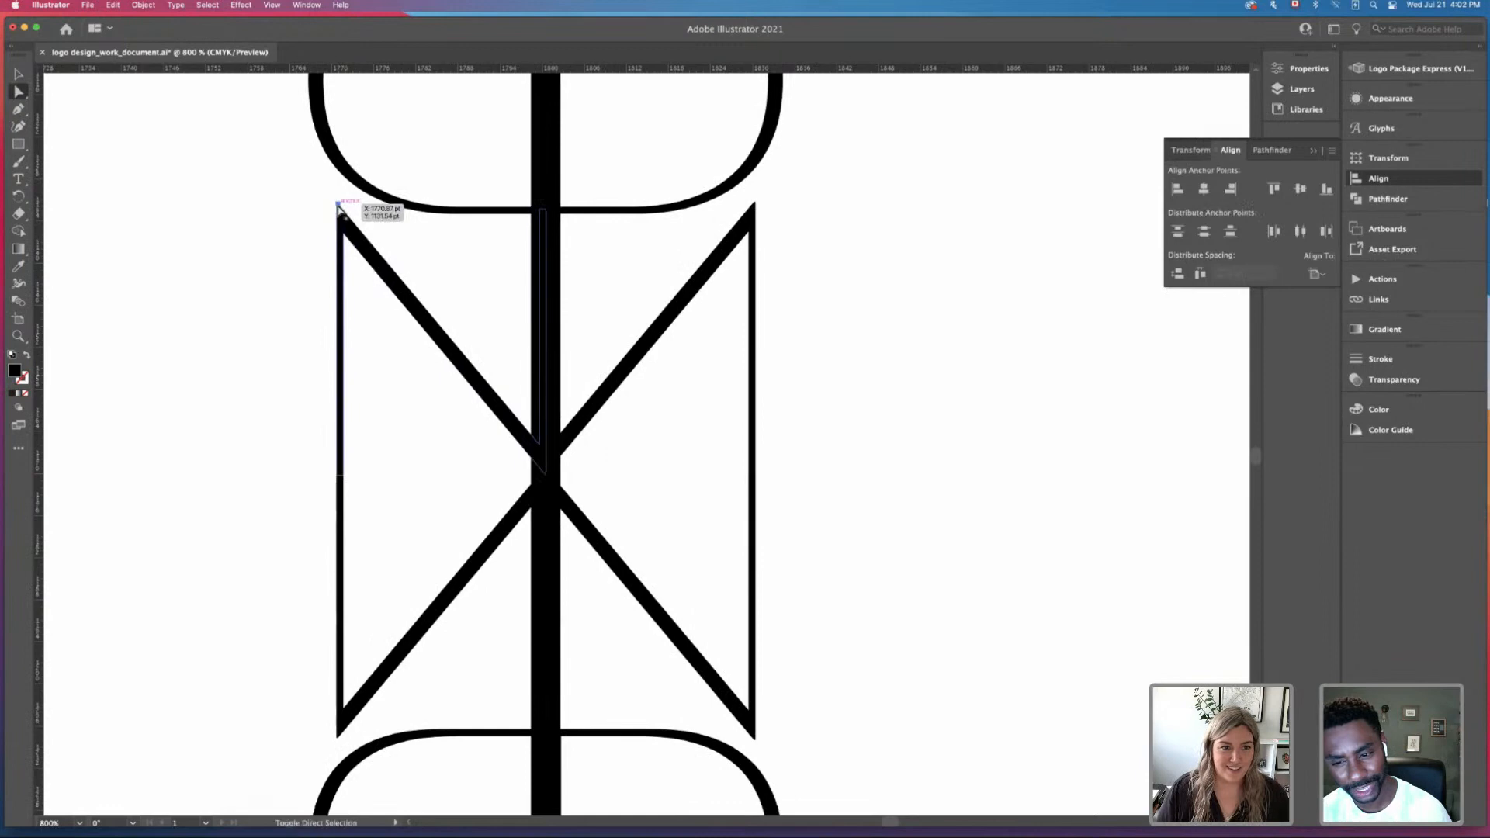
shift+click(757, 205)
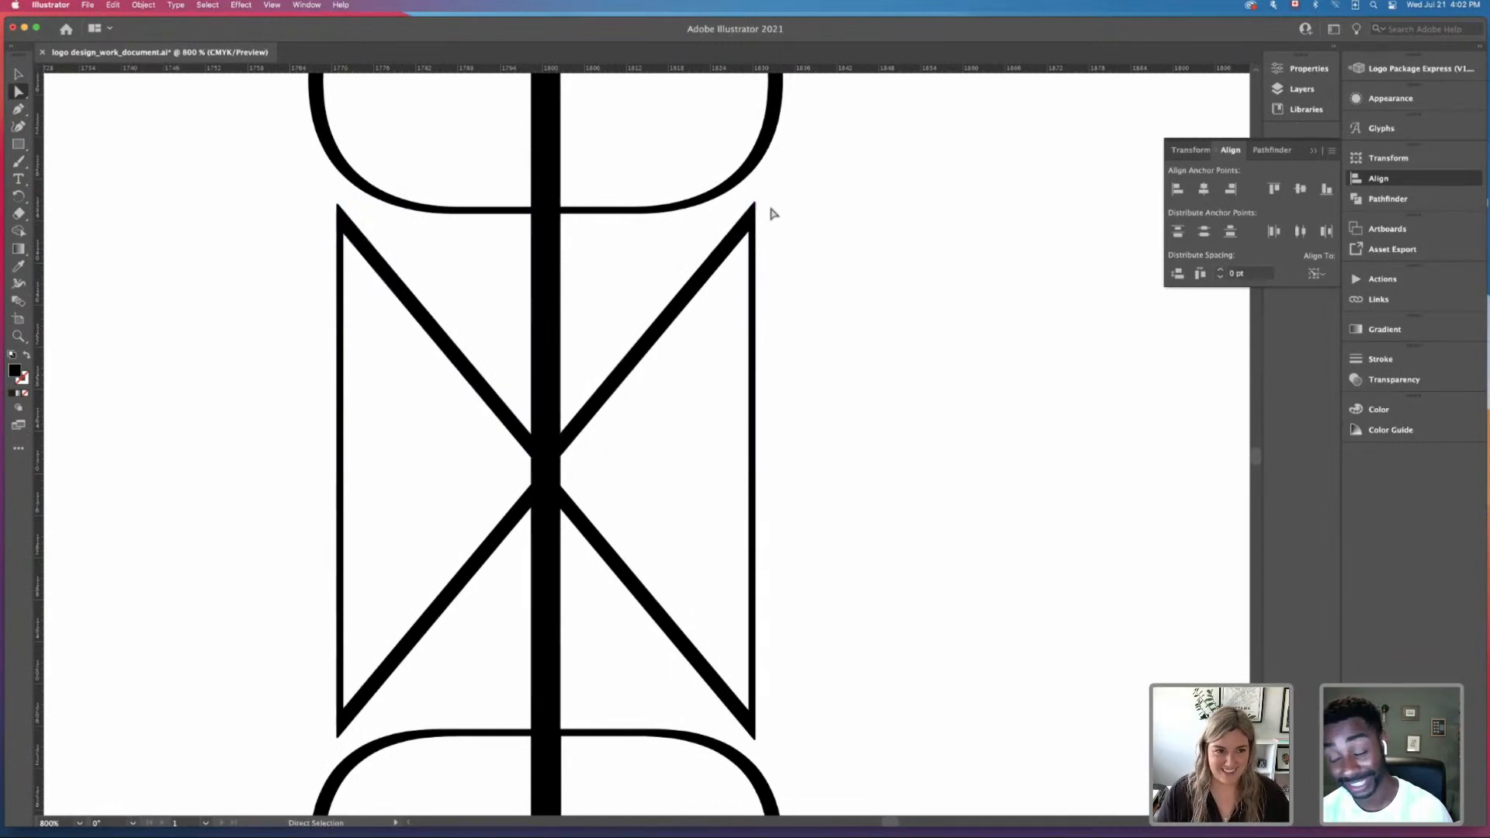
drag(329, 197, 362, 217)
key(Up)
key(Up)
key(Up)
key(Up)
key(Up)
key(Up)
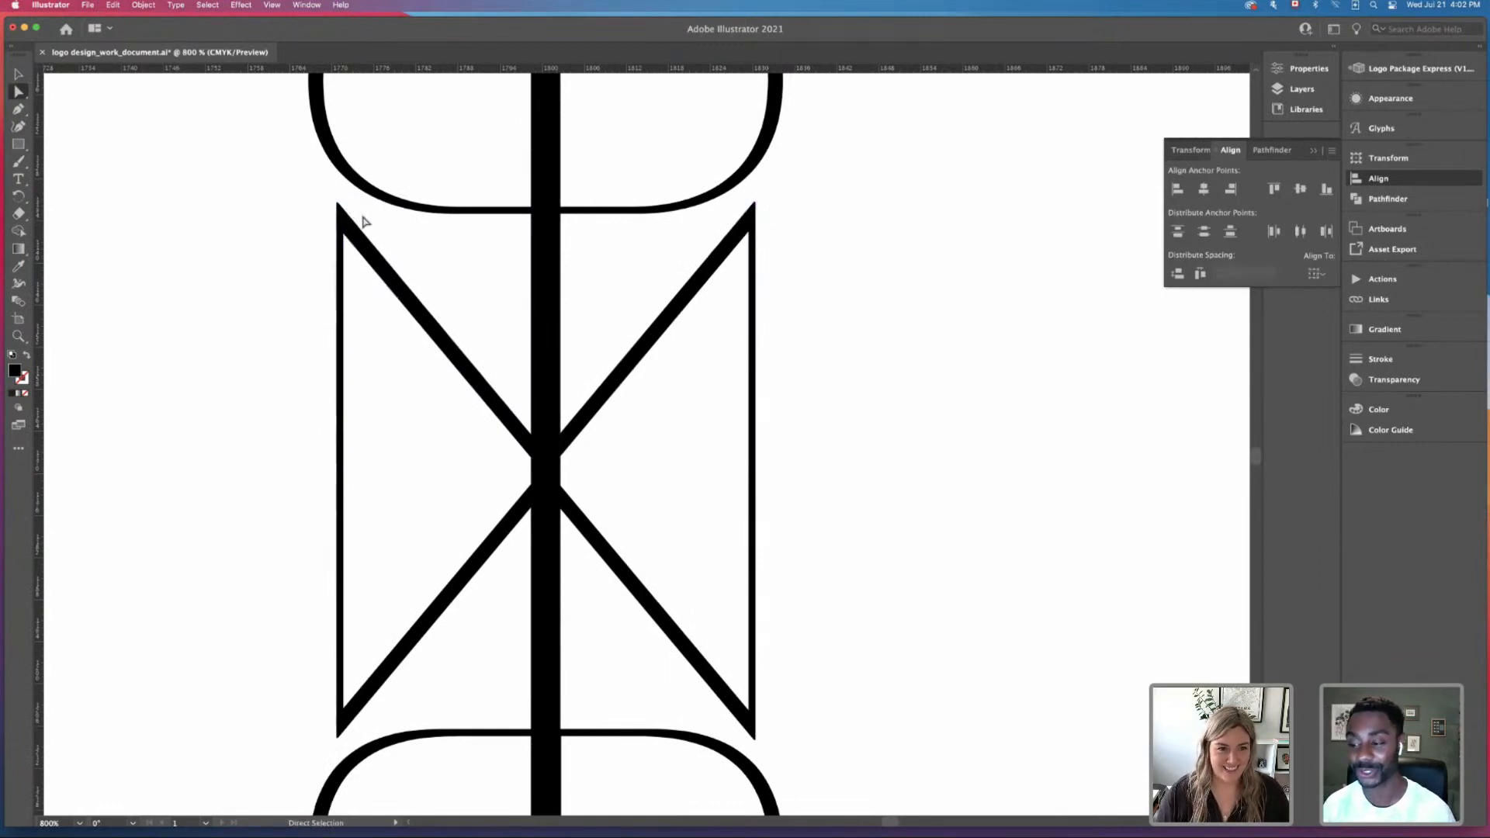
key(Left)
key(Left)
key(Left)
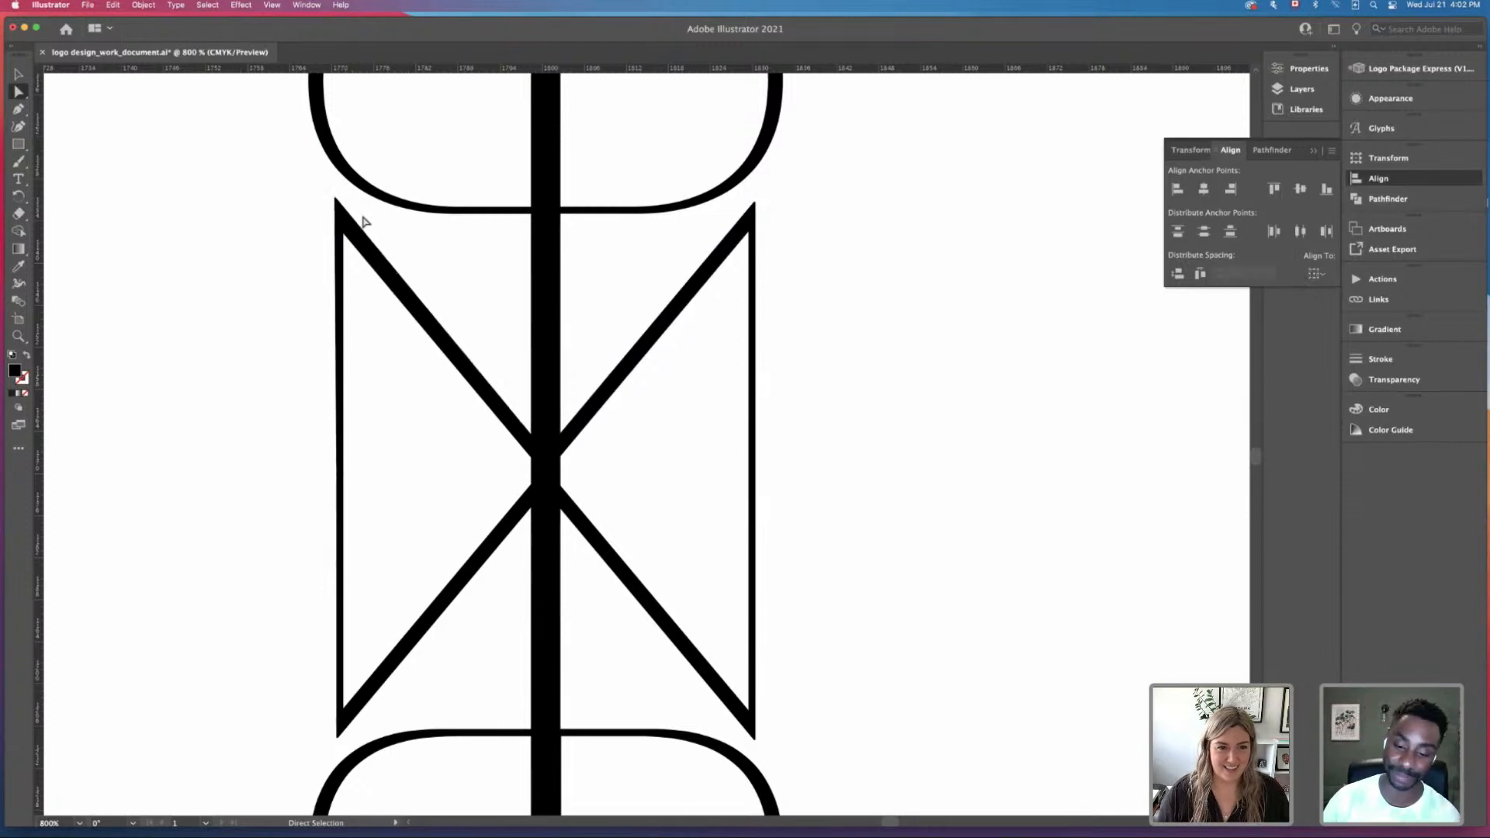
key(super+z)
key(super+z)
key(super+z)
key(super+z)
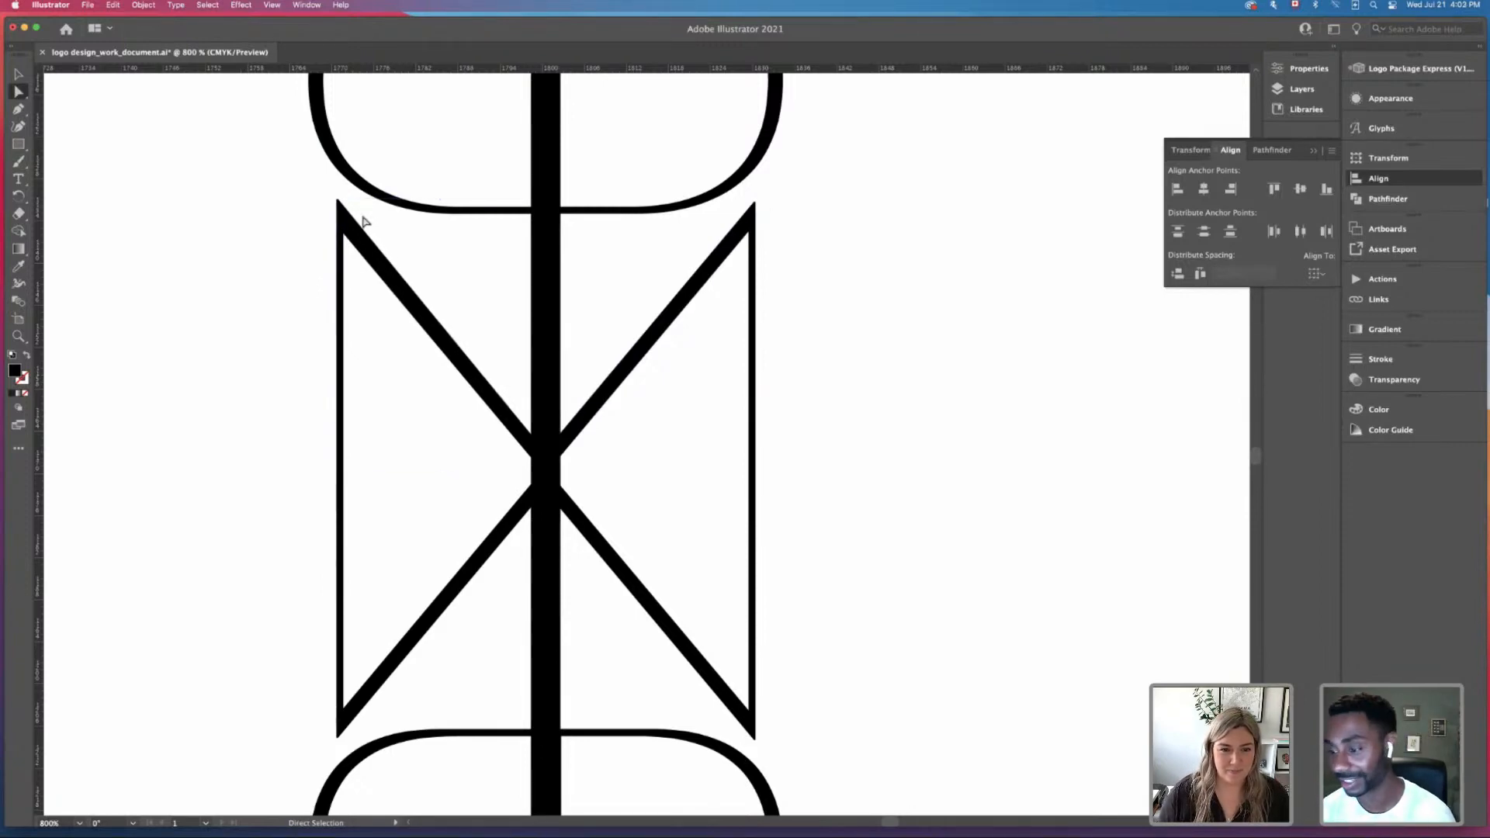
Step: Try to pull the N shape's upper-left corner point straight up to the D curve, and undo the moves
click(240, 210)
key(super+equal)
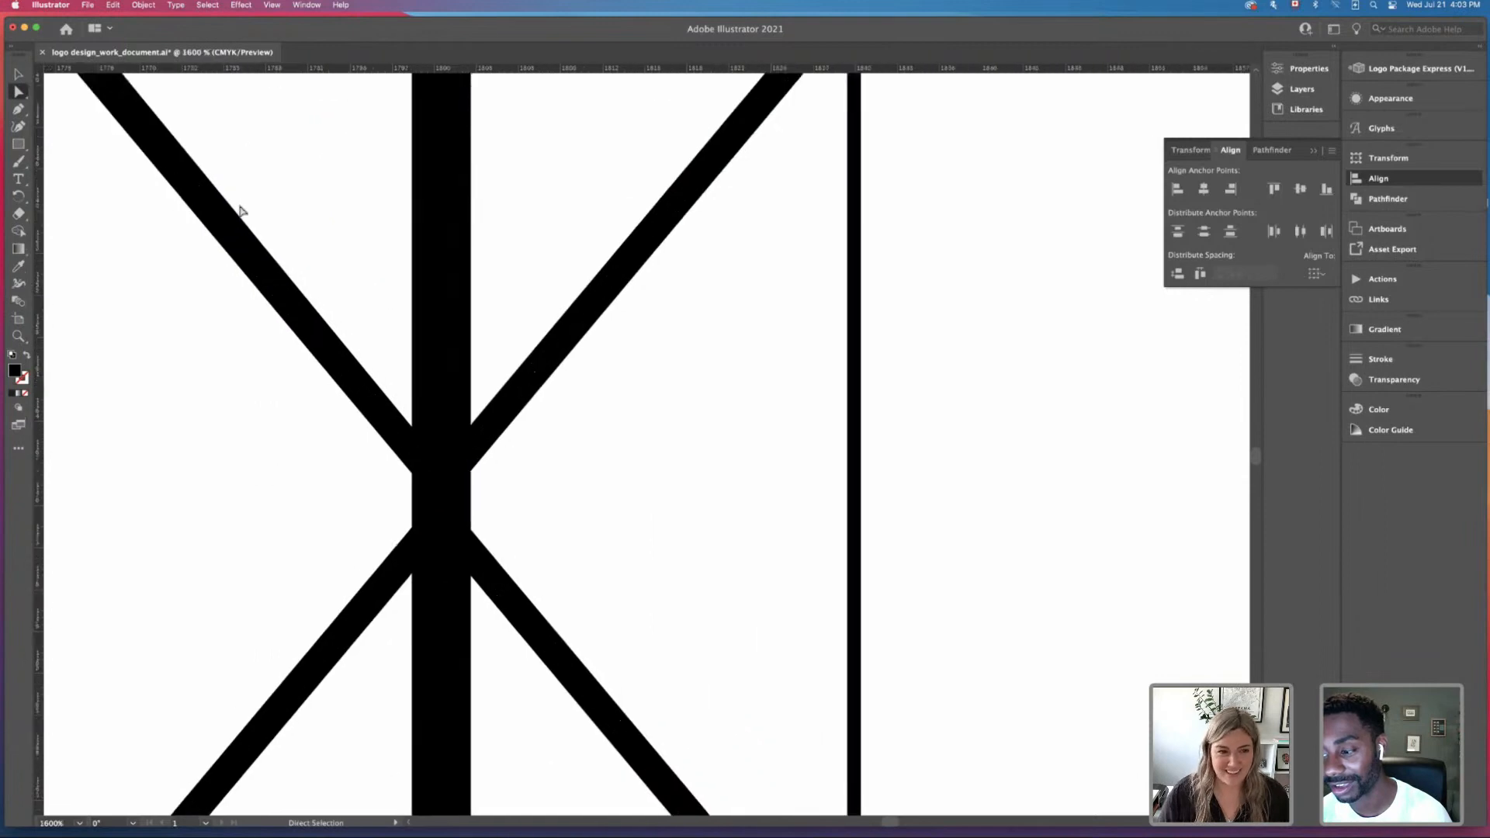
scroll(582, 489, up, 4)
scroll(582, 489, left, 5)
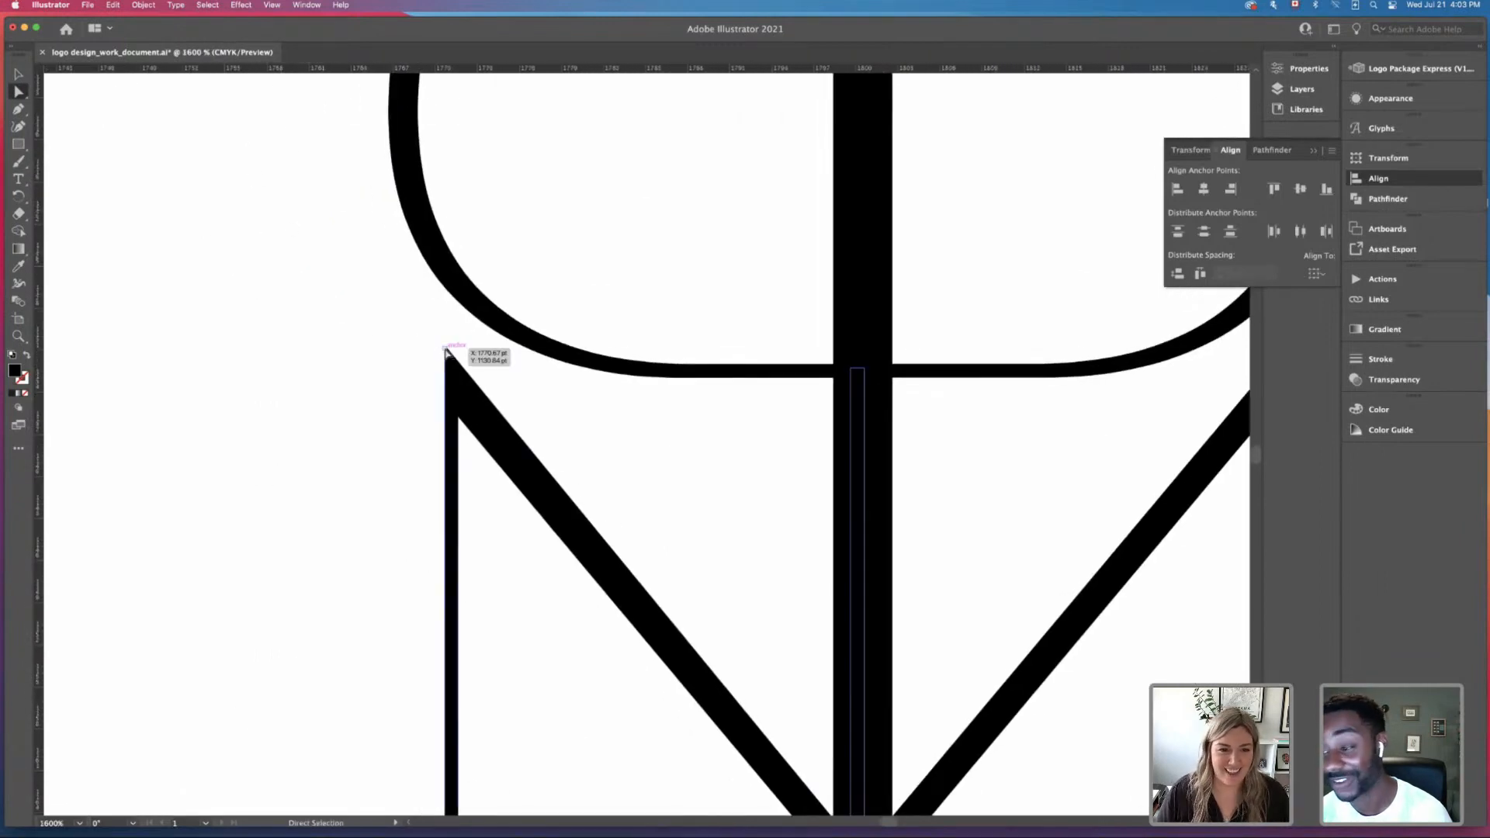
drag(446, 352, 446, 277)
key(super+z)
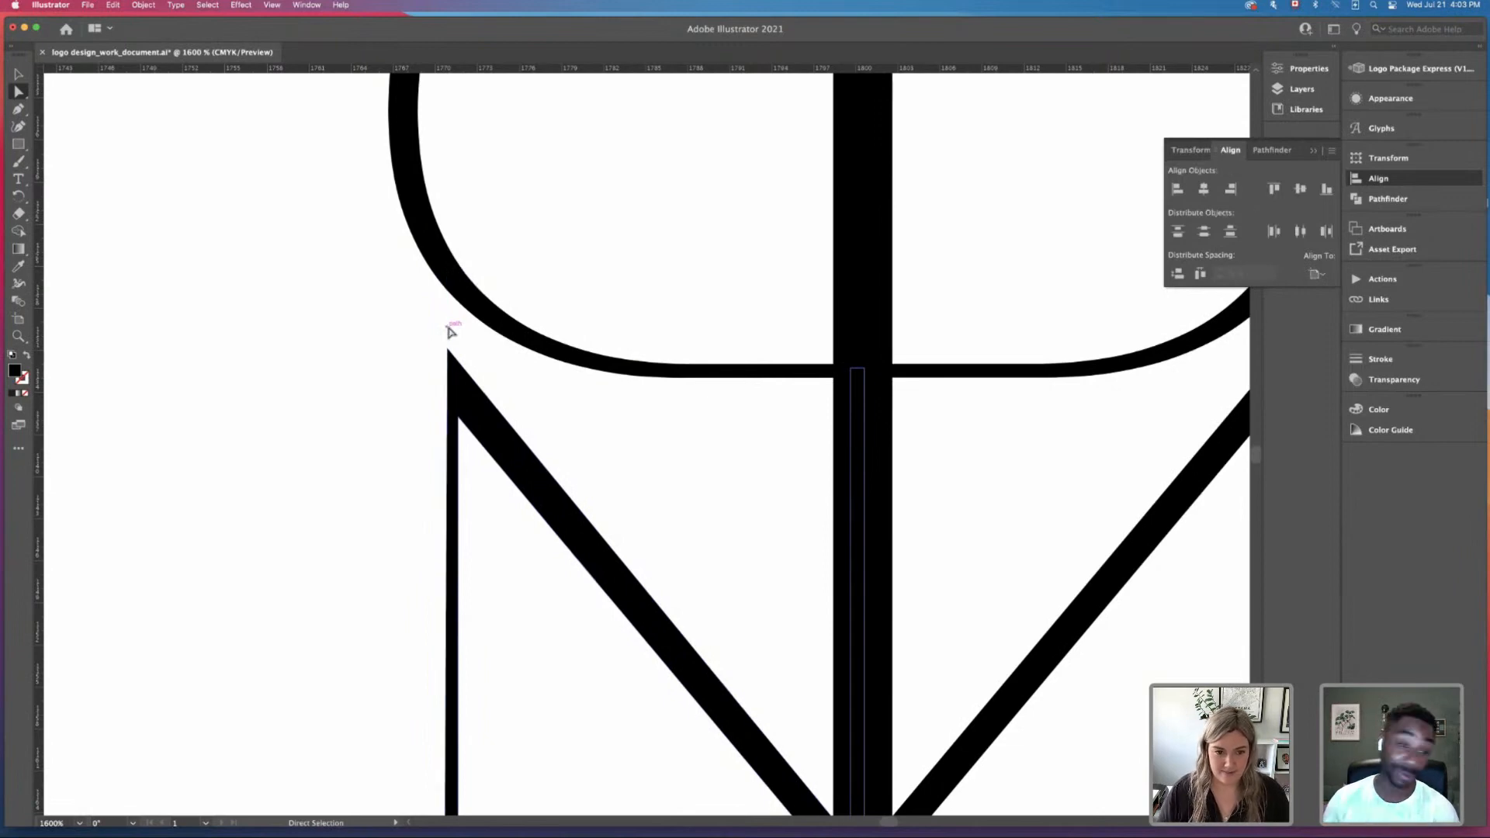
key(super+plus)
drag(450, 326, 481, 749)
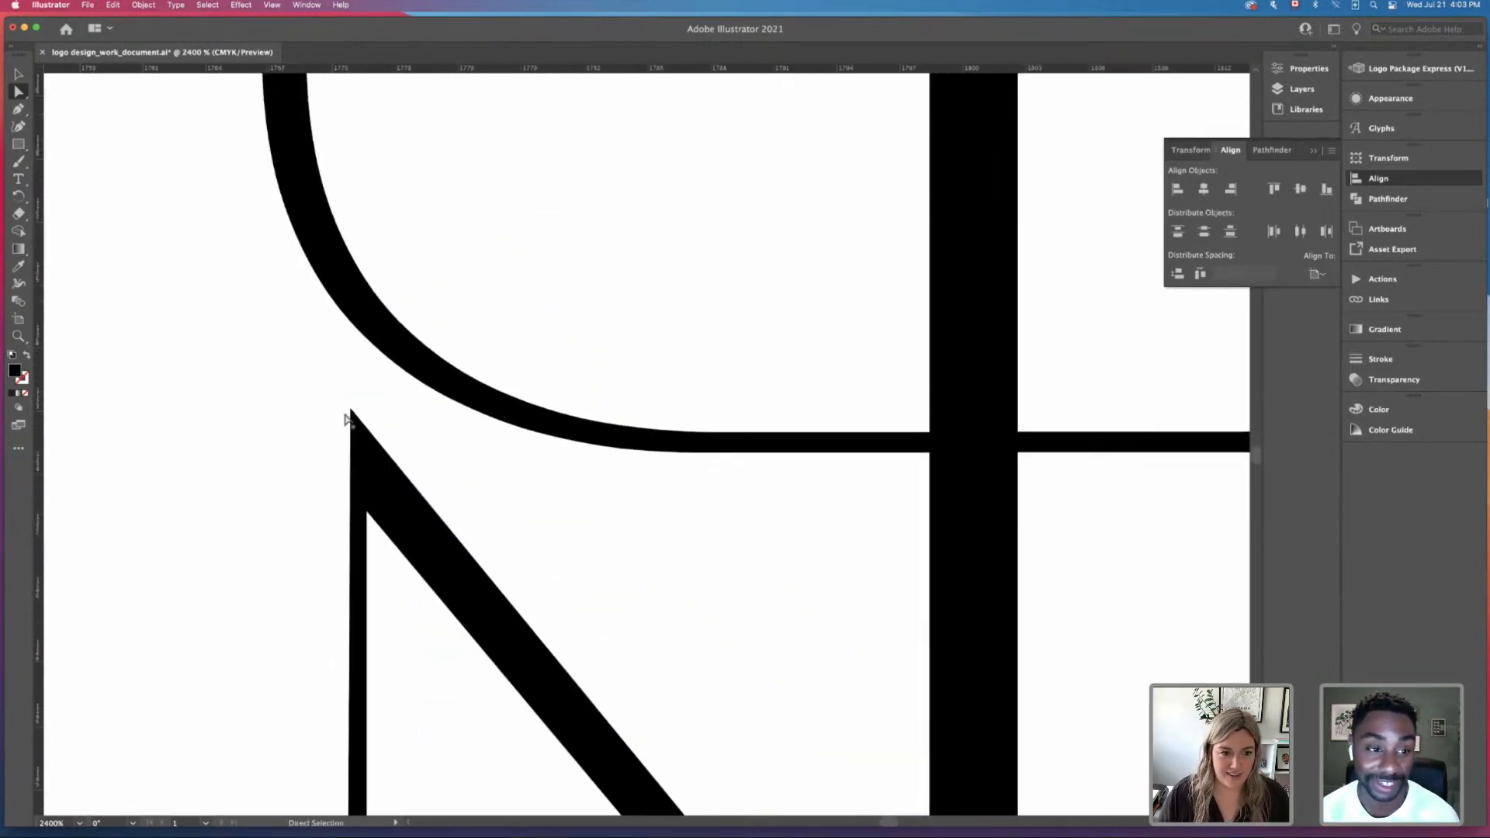
click(350, 408)
drag(351, 408, 356, 326)
key(super+z)
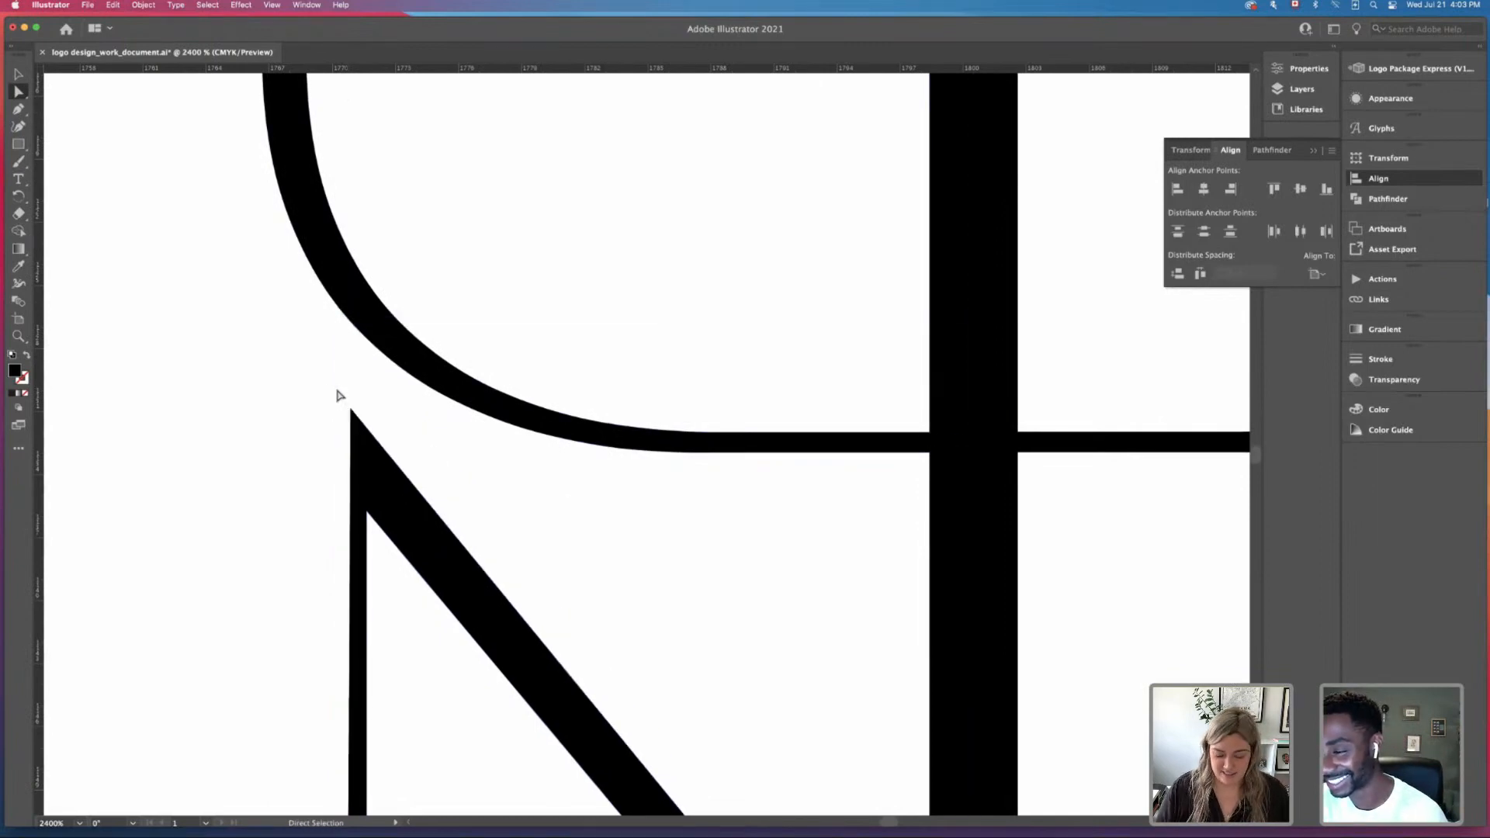
key(v)
click(292, 389)
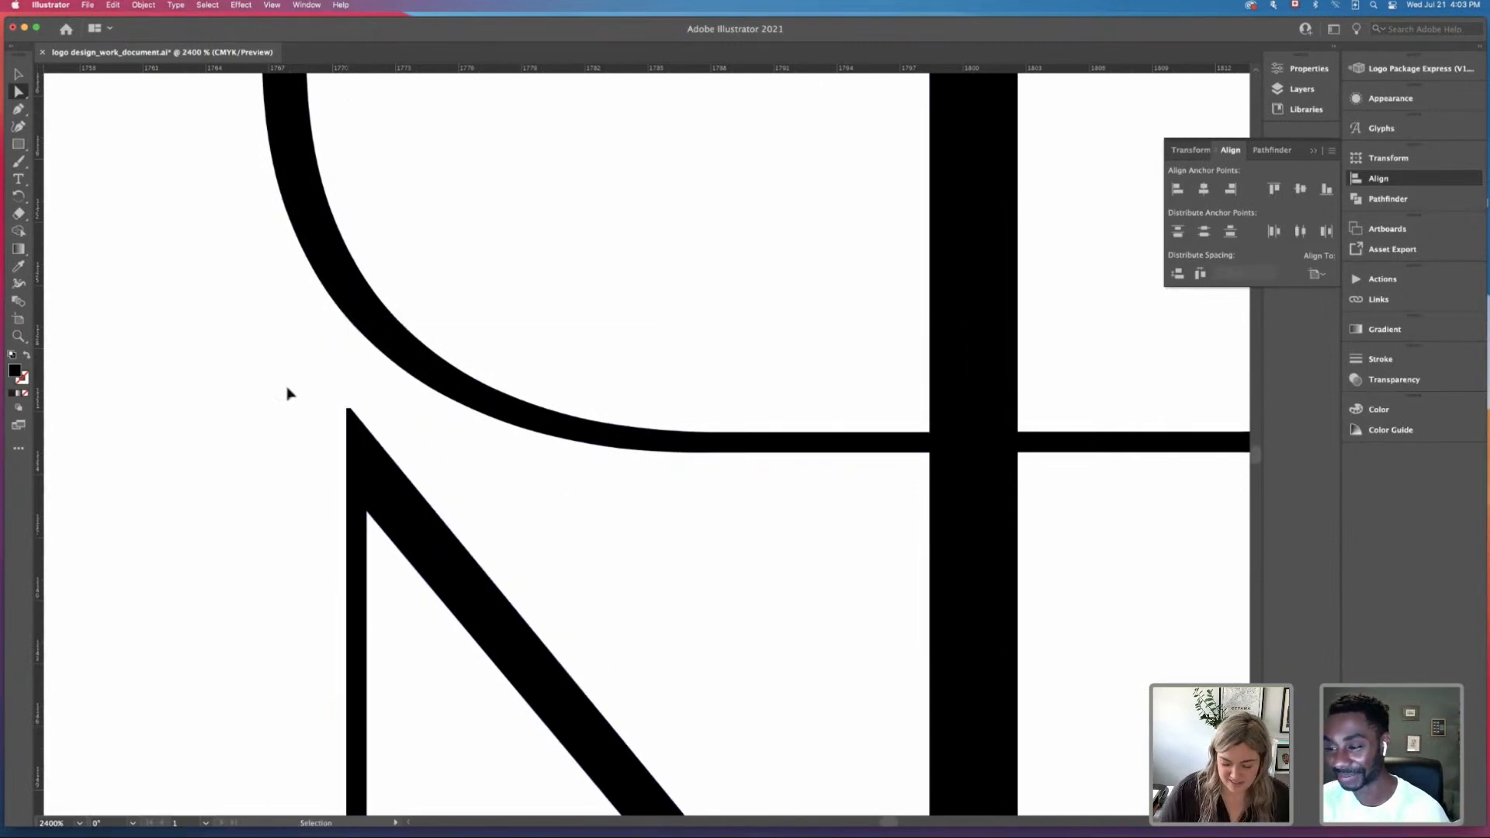
Step: Raise both anchor points of the N shape's upper-left tip straight up until the tip joins the upper D's curve
key(super+plus)
drag(135, 485, 534, 504)
drag(369, 391, 512, 469)
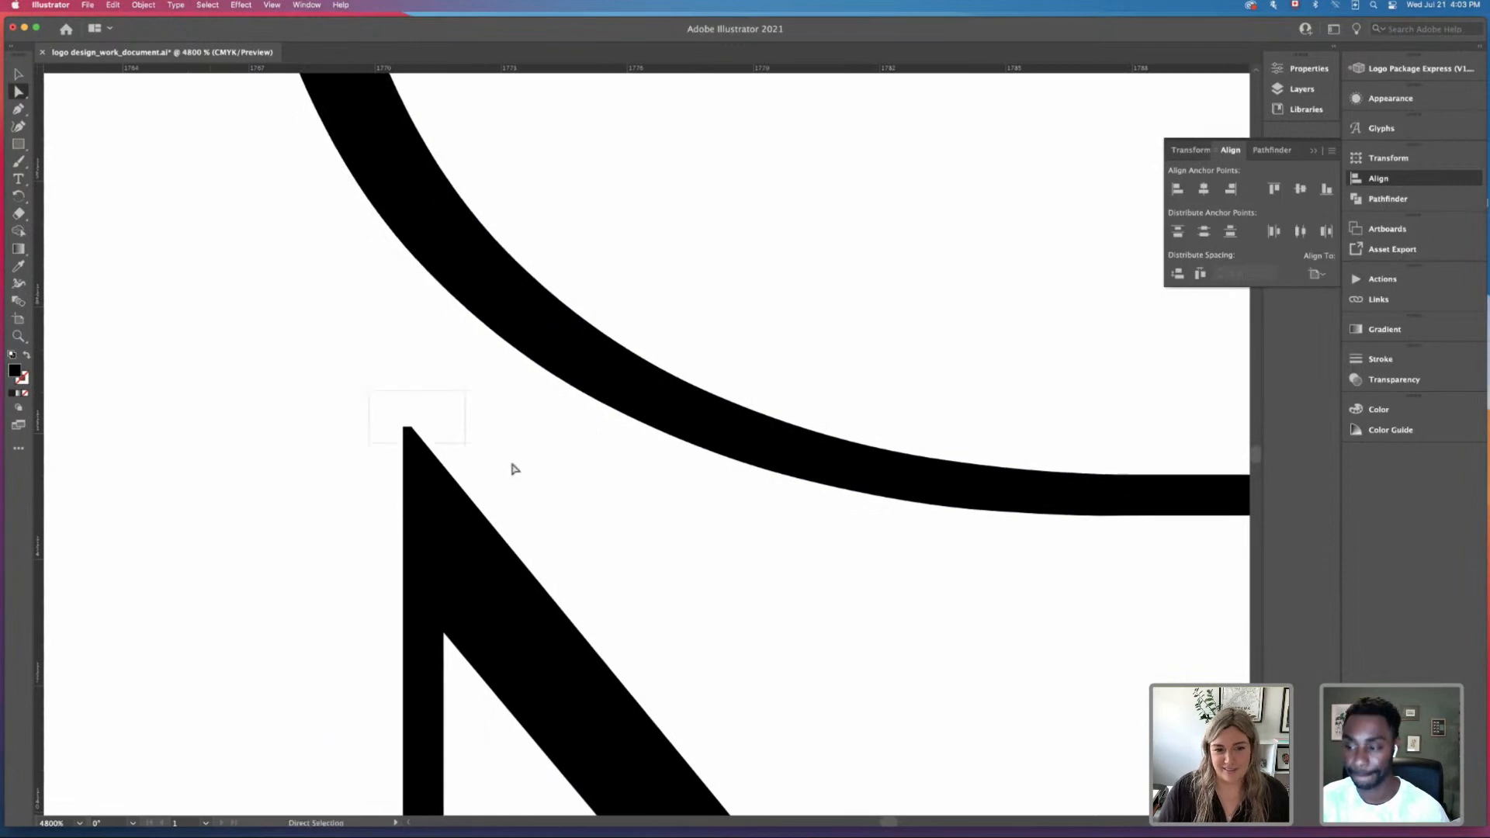
shift+click(411, 428)
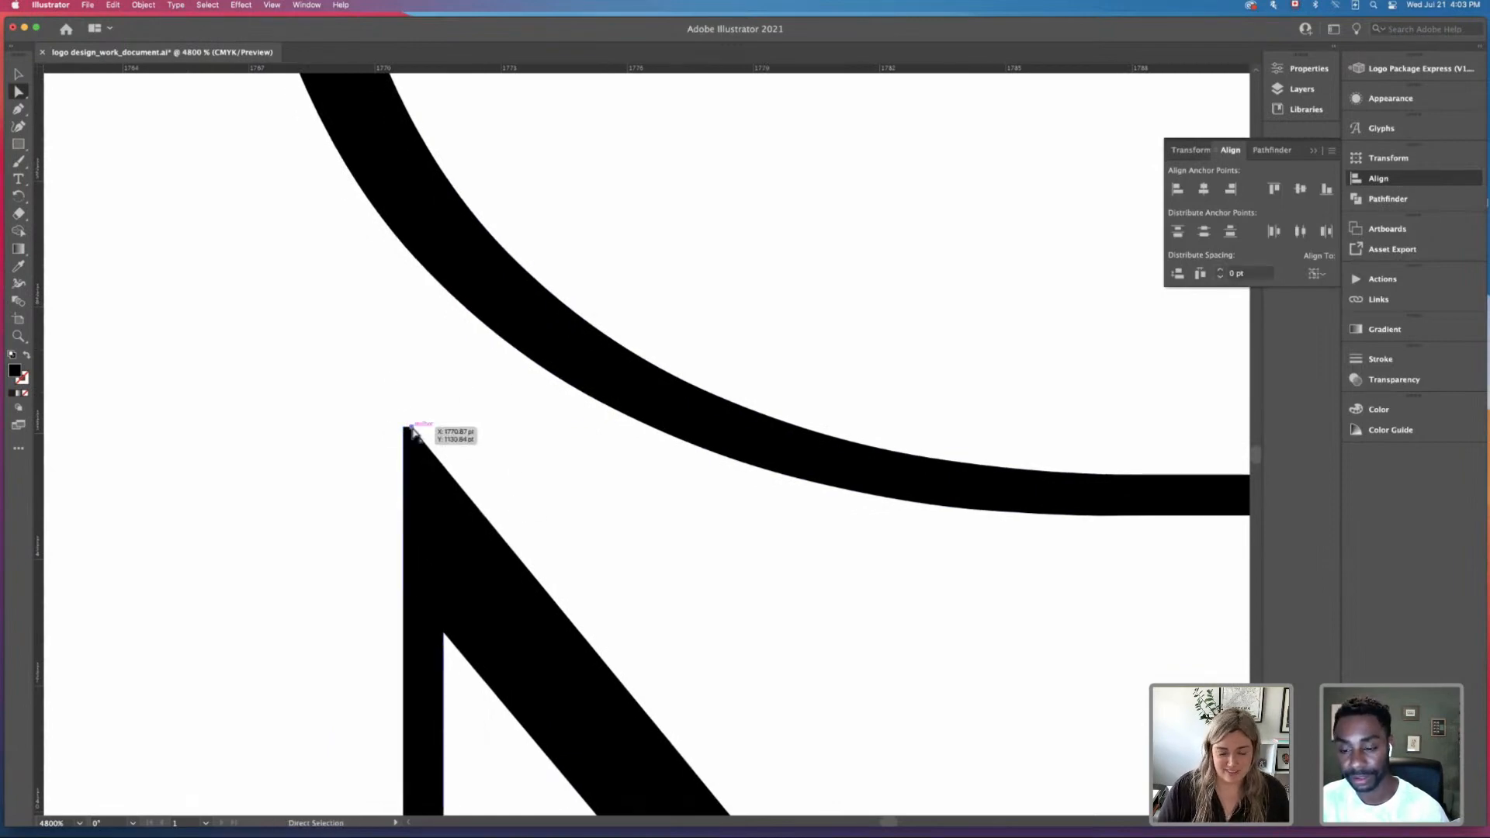
key(Up)
key(Up)
key(Up)
key(Up)
key(Up)
key(Up)
key(Up)
key(Up)
key(Up)
key(Up)
key(Up)
key(Up)
key(Up)
key(Up)
key(Up)
key(Up)
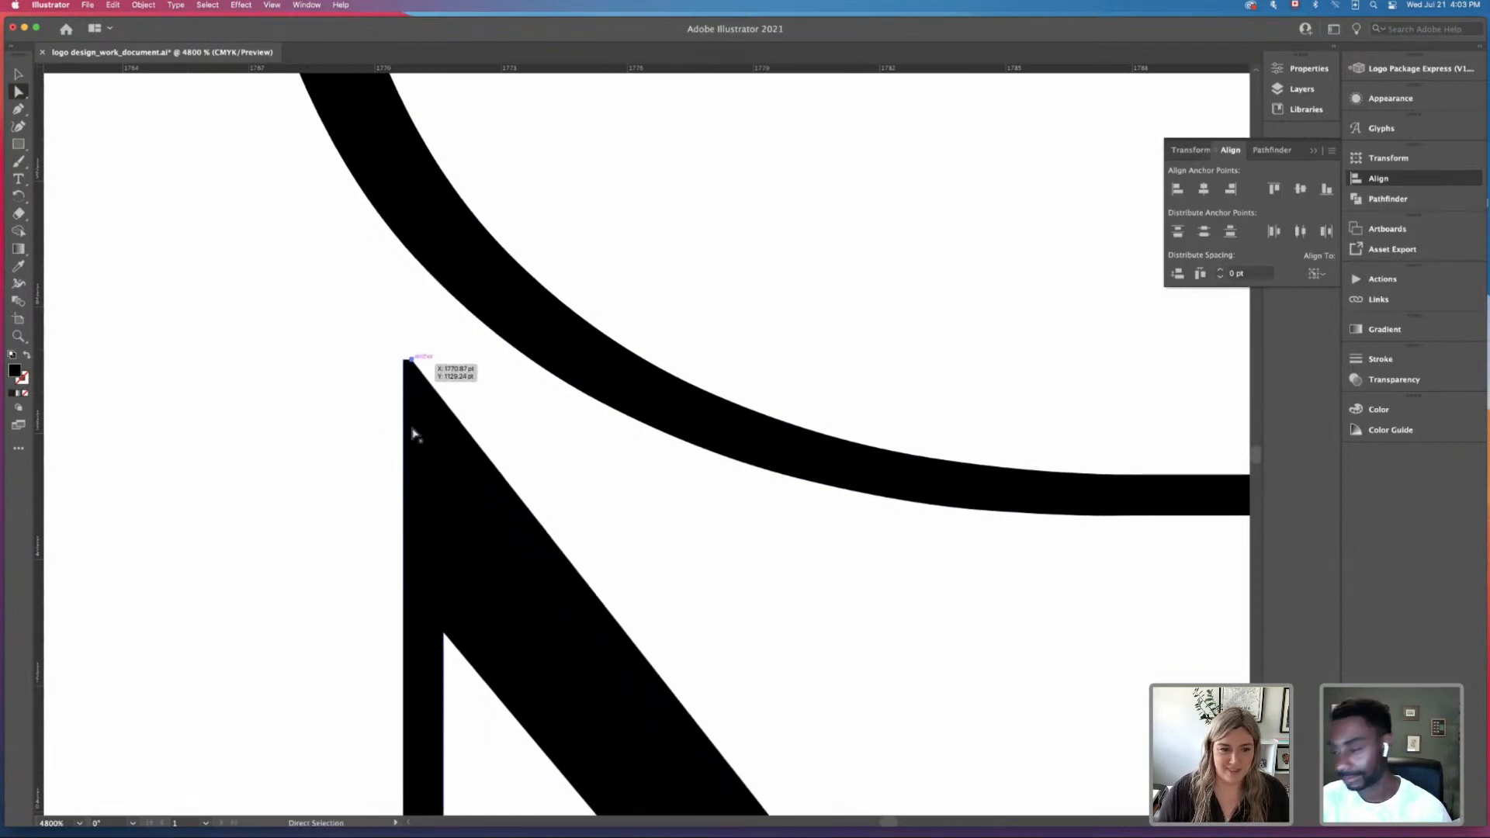
key(Up)
key(Up)
key(Up)
key(Up)
key(Up)
key(Up)
key(Up)
key(Up)
key(Up)
key(Up)
key(Up)
key(Up)
key(Up)
key(Up)
key(Up)
key(Up)
key(Up)
key(Up)
key(Up)
key(Up)
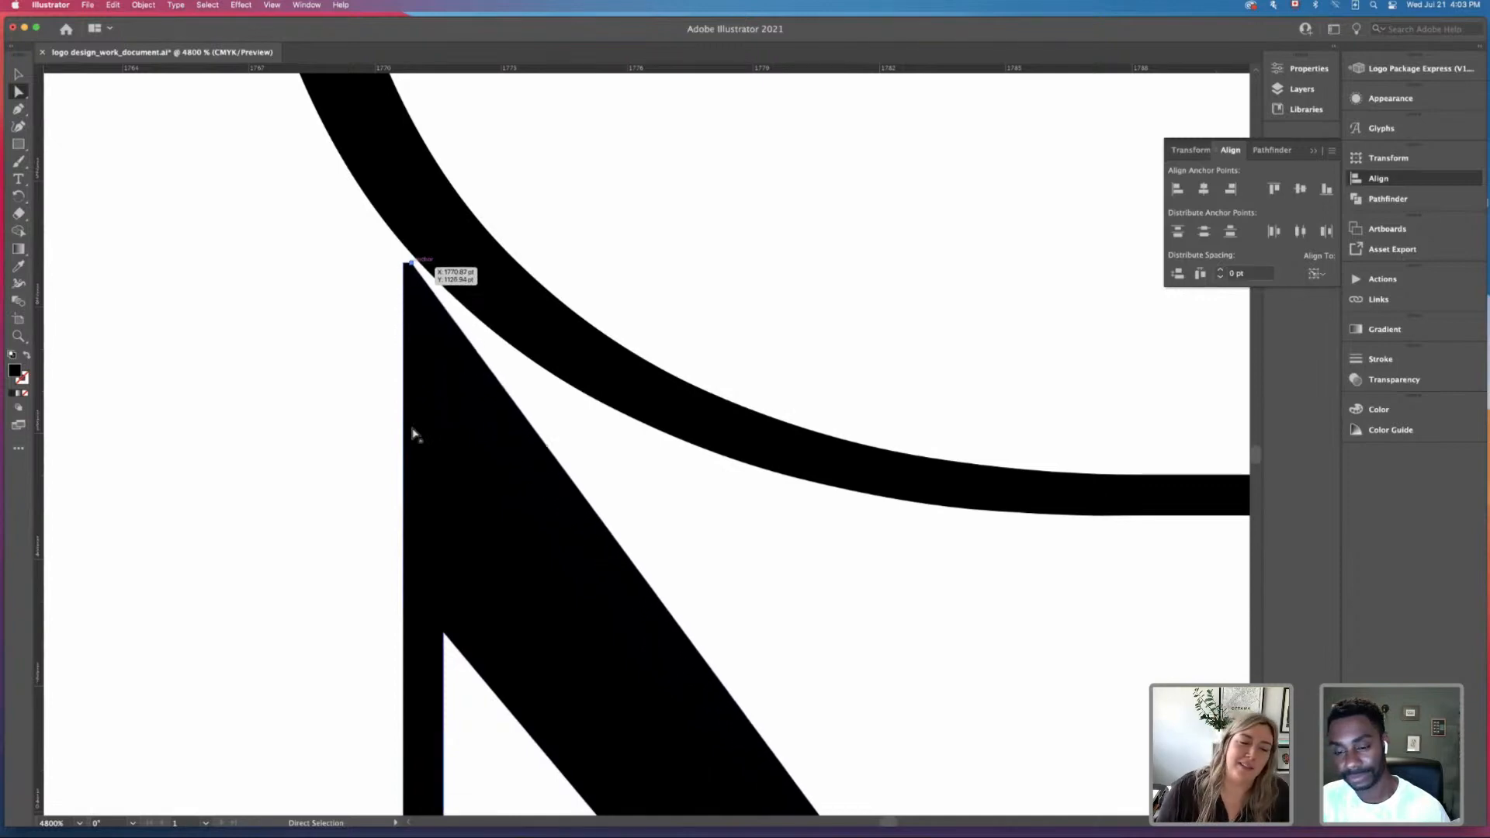
key(Up)
key(Up)
key(Up)
key(Up)
key(Up)
key(Up)
key(Up)
key(Up)
key(Up)
key(Up)
key(Up)
key(Up)
key(Up)
key(Up)
key(ctrl+minus)
key(ctrl+minus)
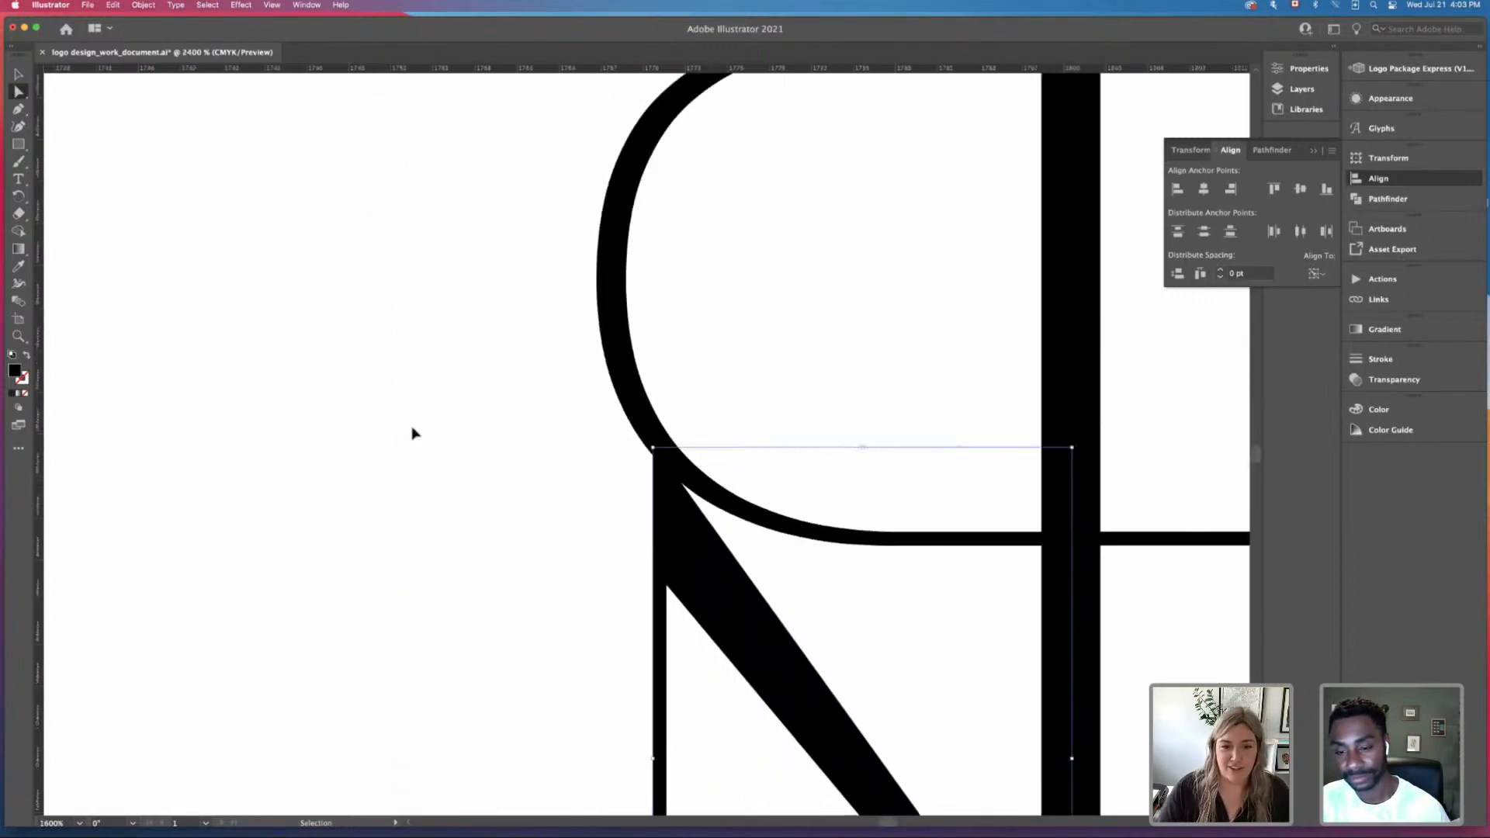
key(super+minus)
key(super+minus)
key(super+minus)
key(super+minus)
click(413, 423)
scroll(433, 424, right, 2)
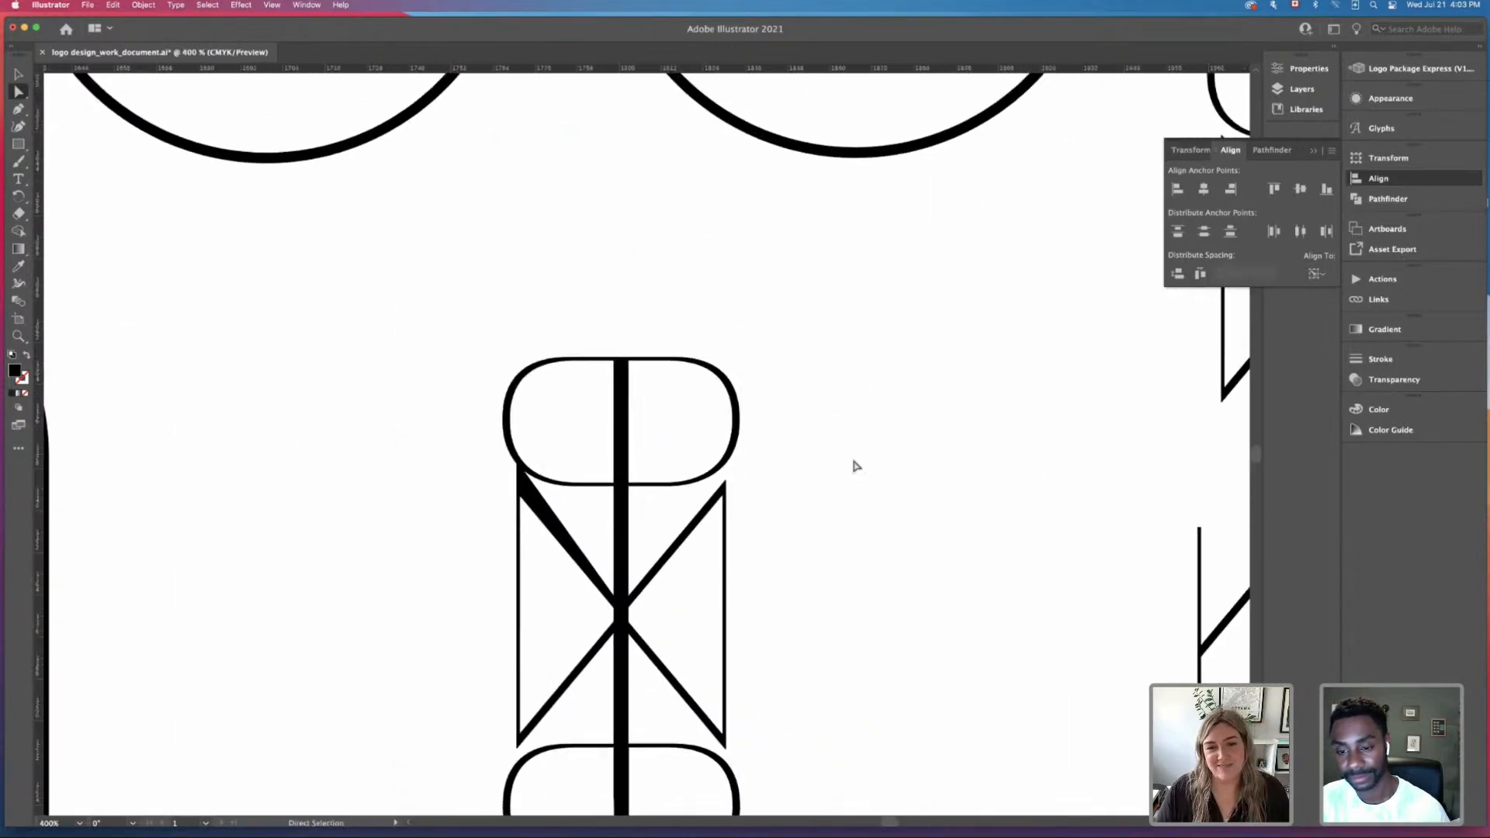
Step: Raise the anchor points of the N shape's upper-right tip straight up until the tip joins the upper D's curve
key(super+equal)
key(super+equal)
key(super+equal)
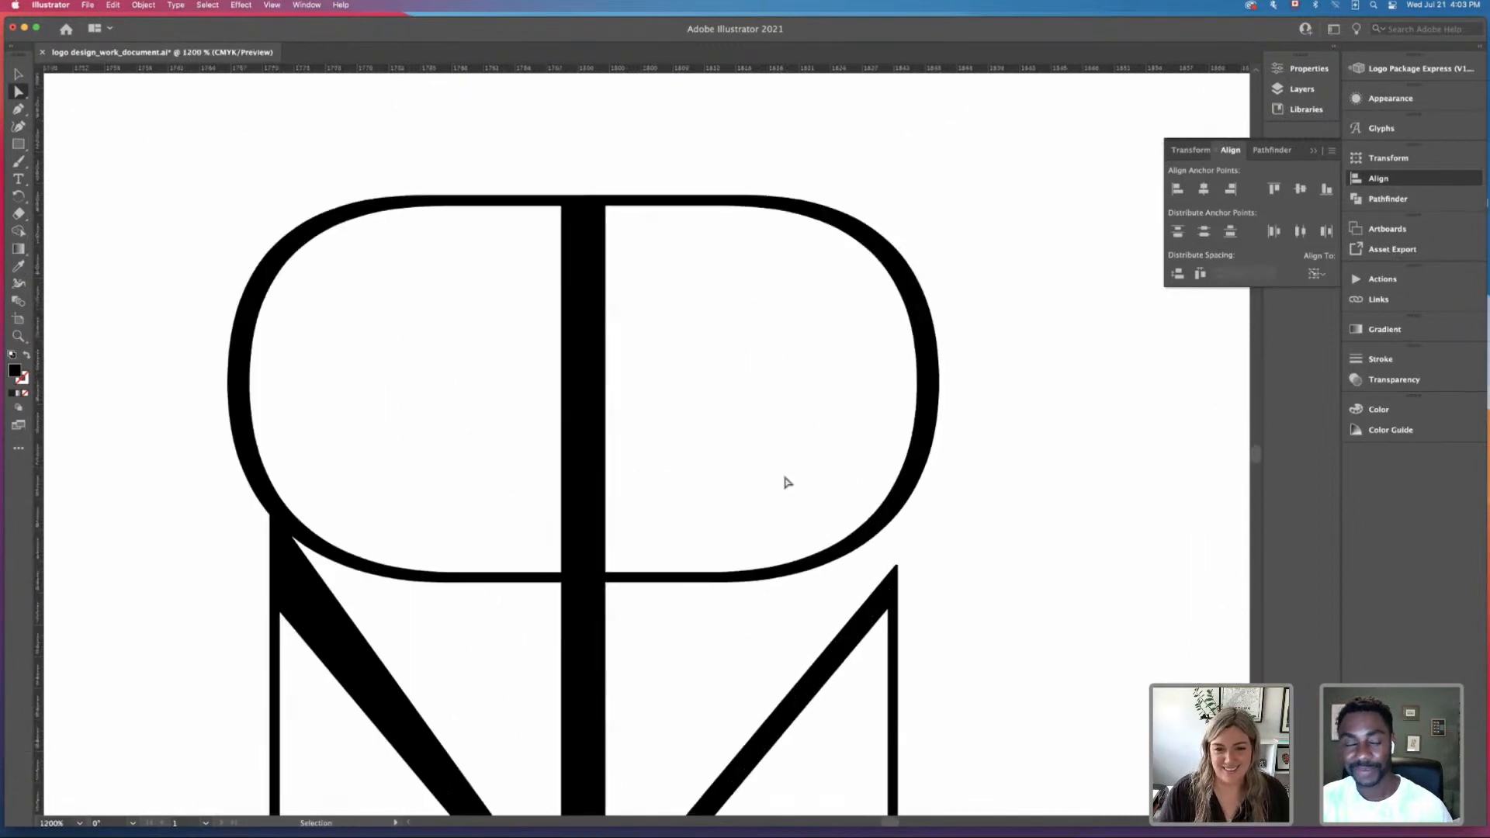
key(super+equal)
key(super+equal)
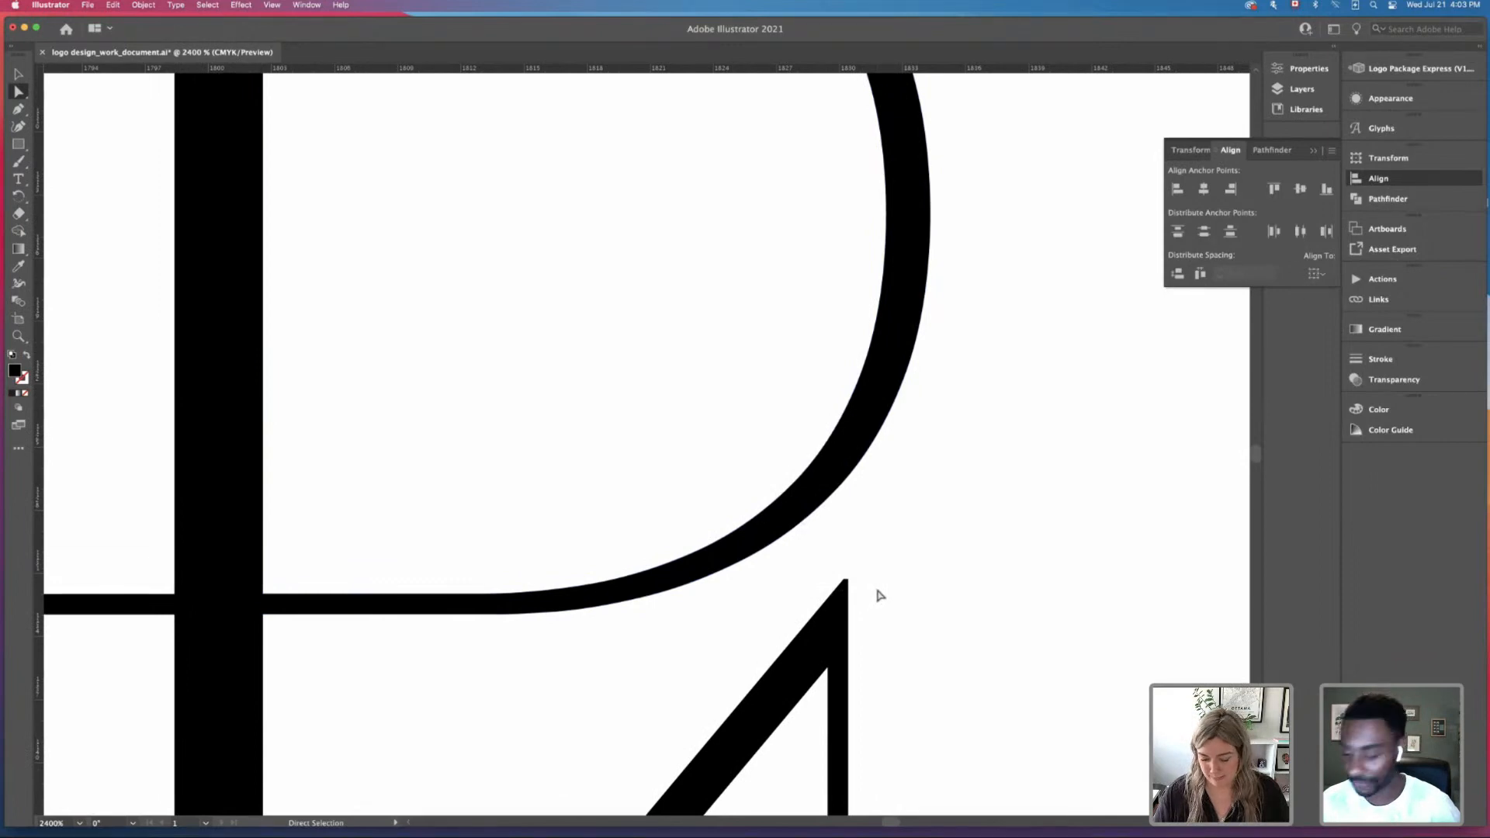
key(Up)
key(Up)
key(Up)
key(Up)
key(Up)
key(Up)
key(Up)
key(Up)
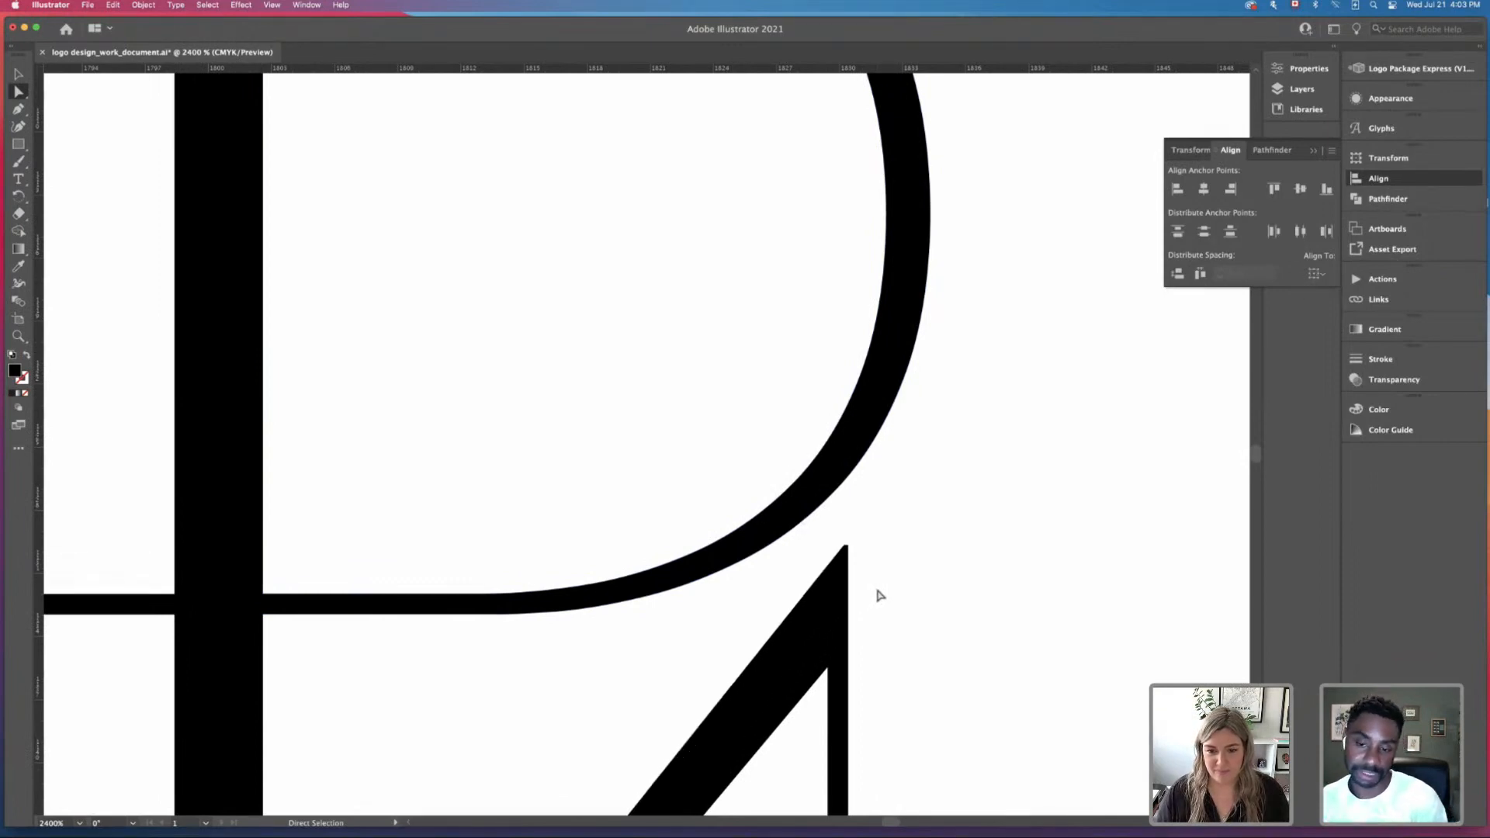
key(Up)
key(Up)
key(Up)
key(Up)
key(Up)
key(Up)
key(Up)
key(Up)
key(Up)
key(Up)
key(Up)
key(Up)
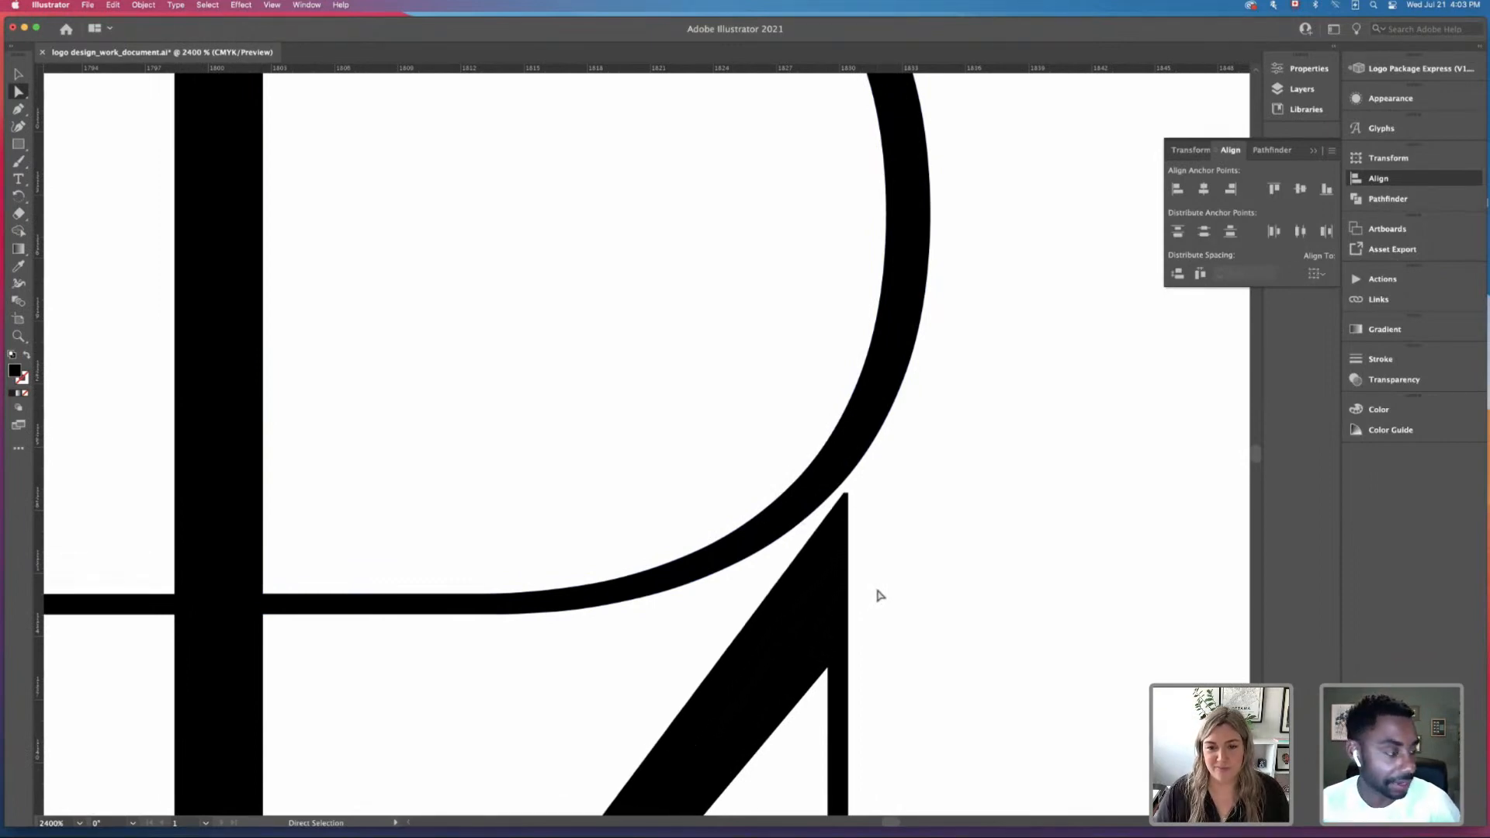
key(Up)
key(Up)
key(Up)
key(Up)
key(Up)
key(Up)
key(Up)
key(Up)
key(Up)
key(Up)
key(v)
key(super+minus)
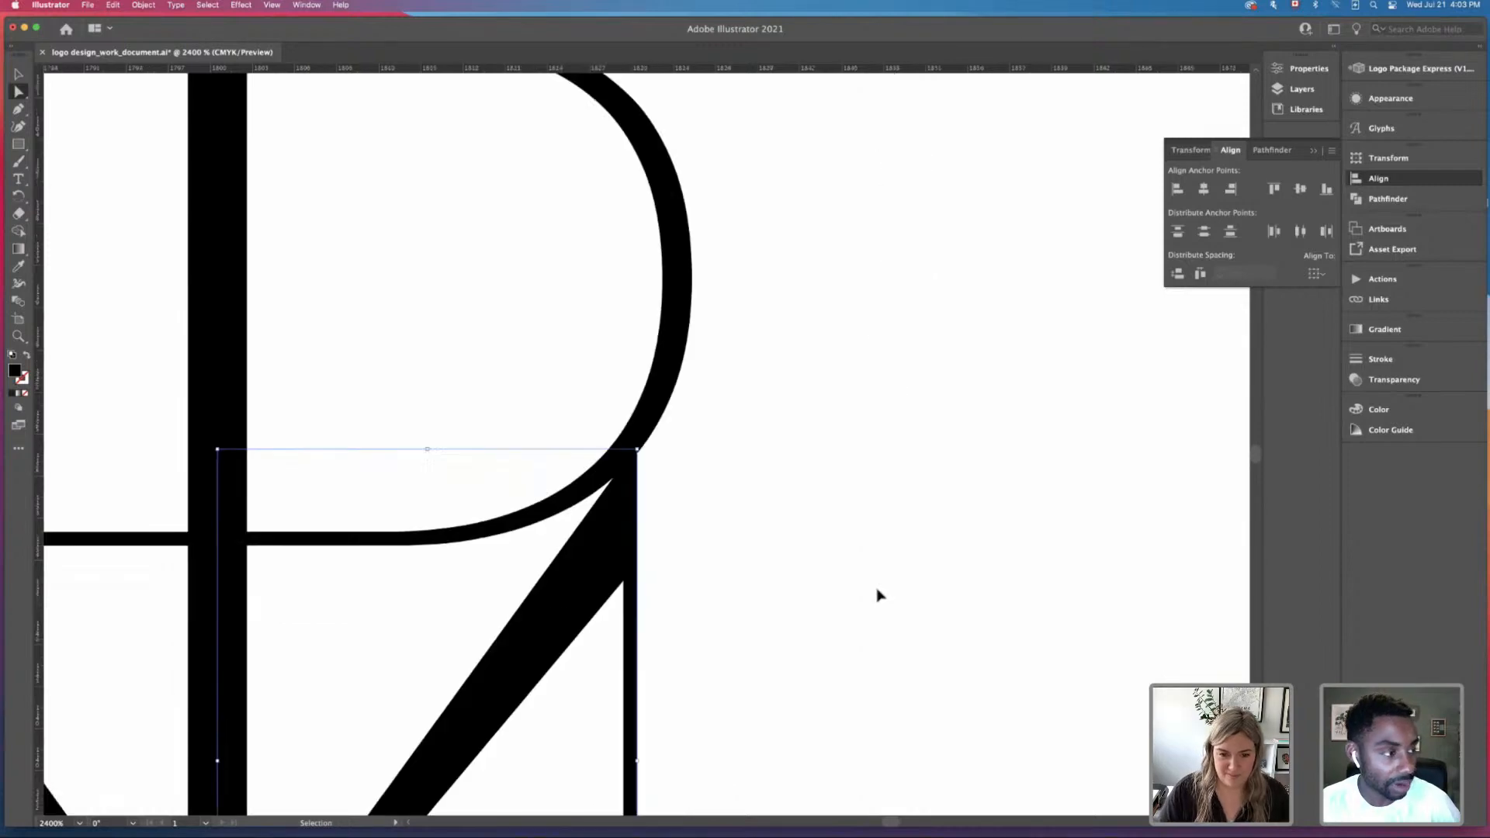
key(super+minus)
key(super+minus)
key(super+minus)
key(super+minus)
key(super+minus)
key(super+minus)
key(super+minus)
key(a)
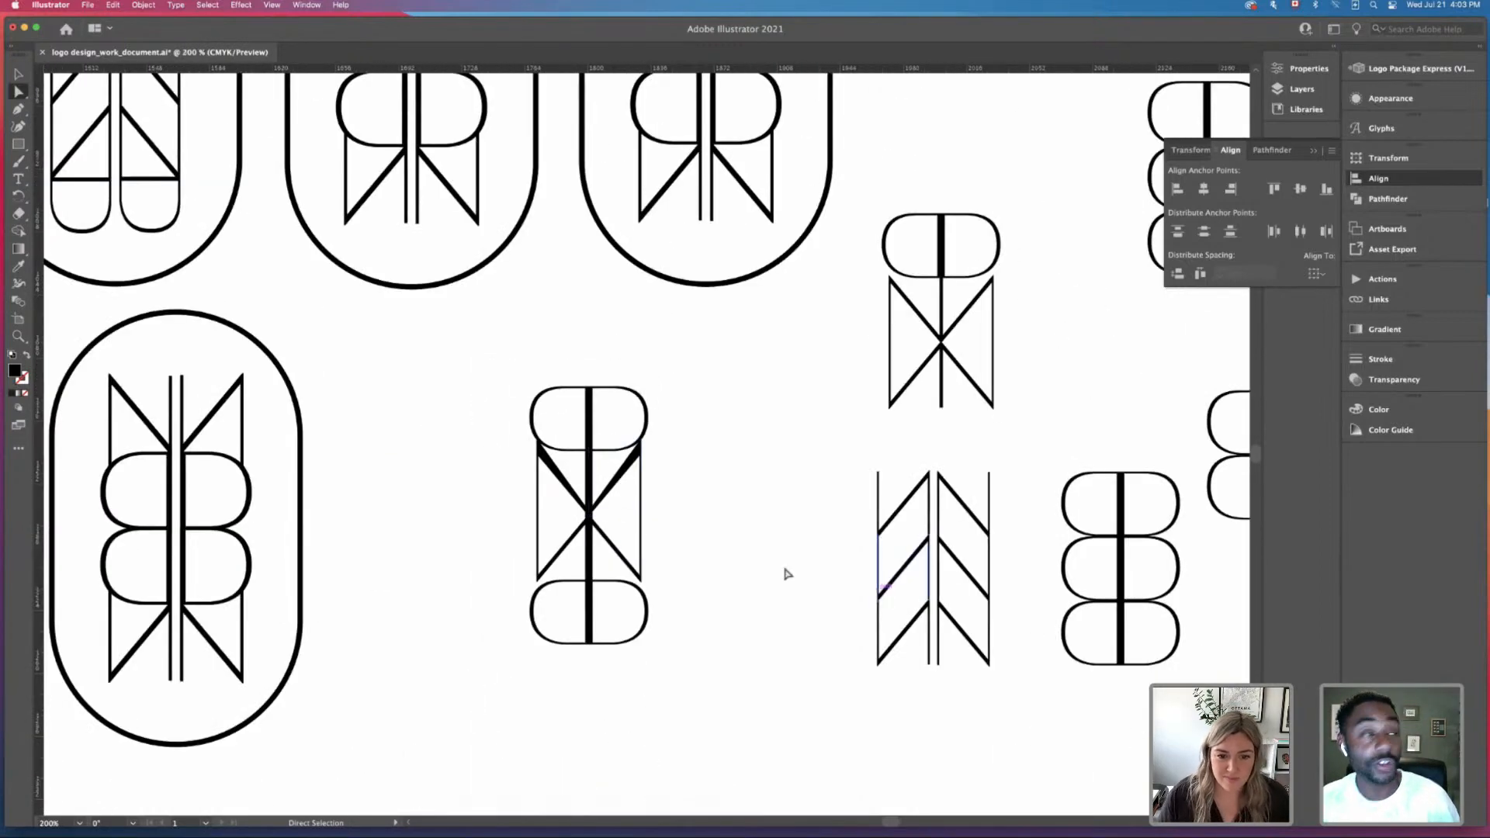
Step: Lower the anchor points of the N shape's lower-right tip straight down until the tip joins the lower D's curve
key(super+plus)
key(super+plus)
scroll(788, 516, down, 5)
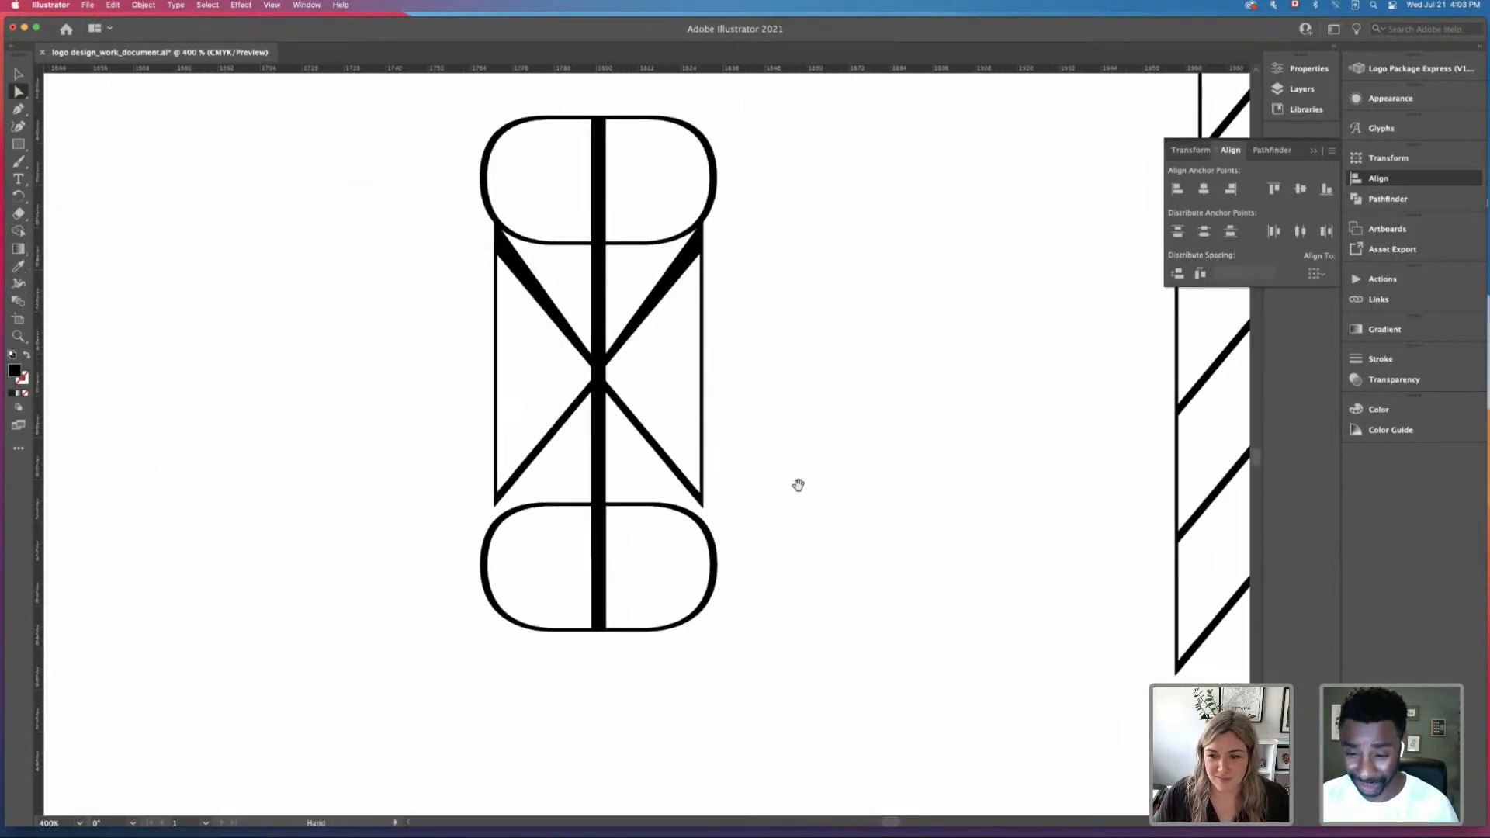
scroll(798, 484, down, 2)
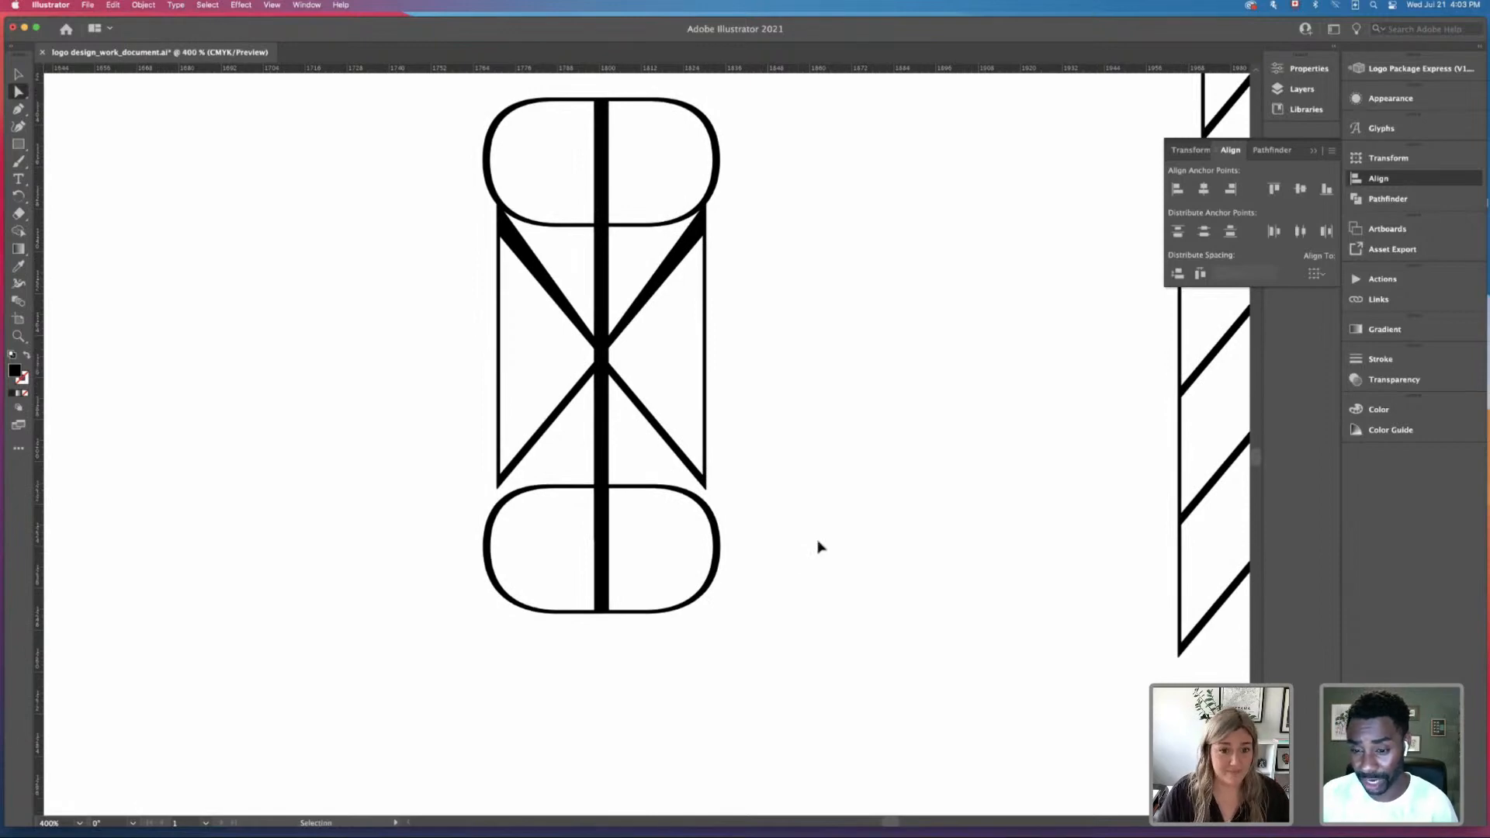
key(super+plus)
key(super+plus)
key(super+plus)
drag(823, 579, 882, 596)
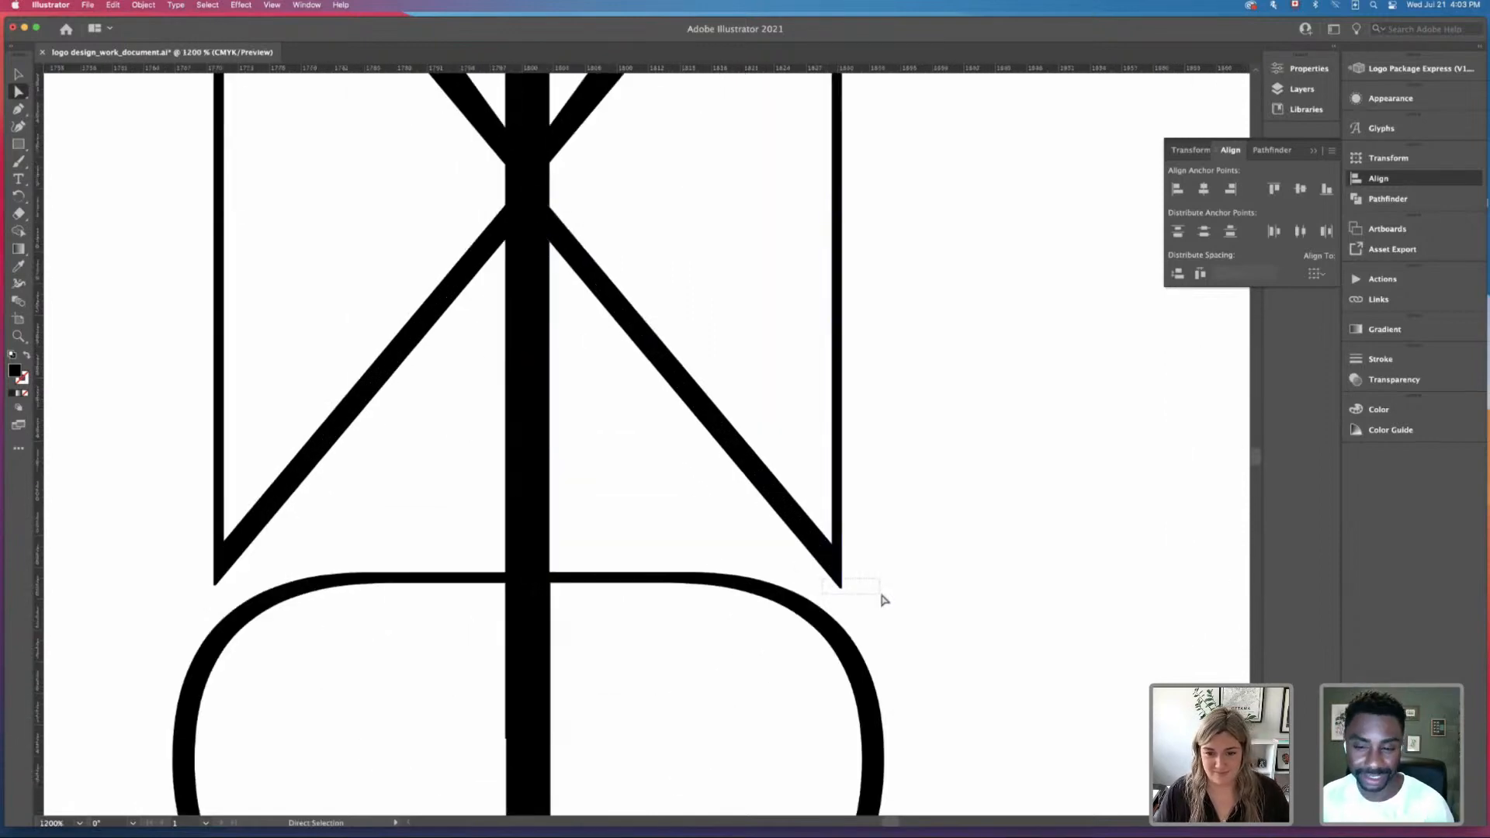
key(Down)
key(Down)
key(Down)
key(Down)
key(Down)
key(Down)
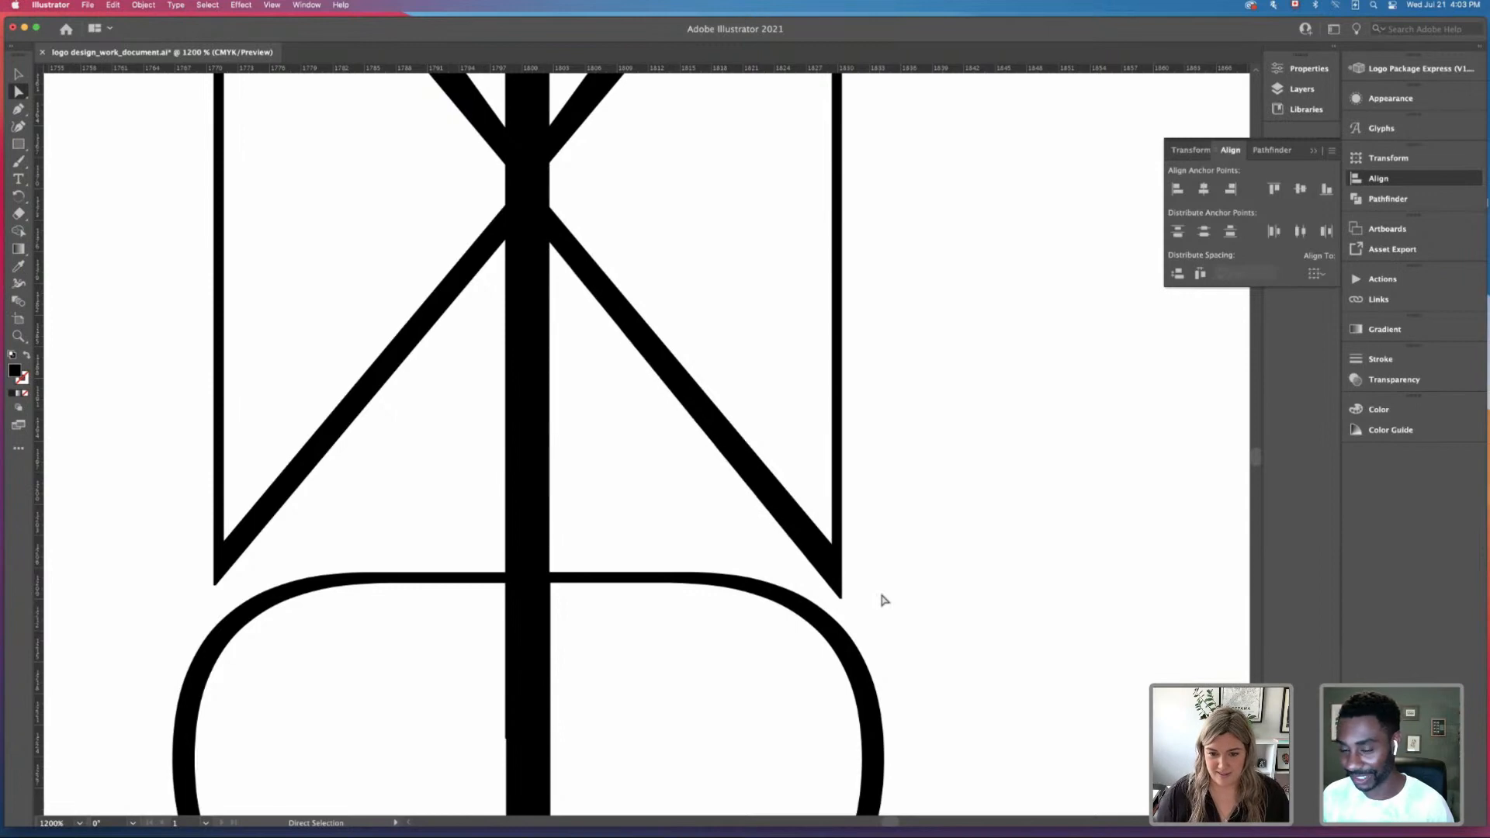
key(Down)
key(Down)
key(Down)
key(Down)
key(Down)
key(Down)
key(Down)
key(Down)
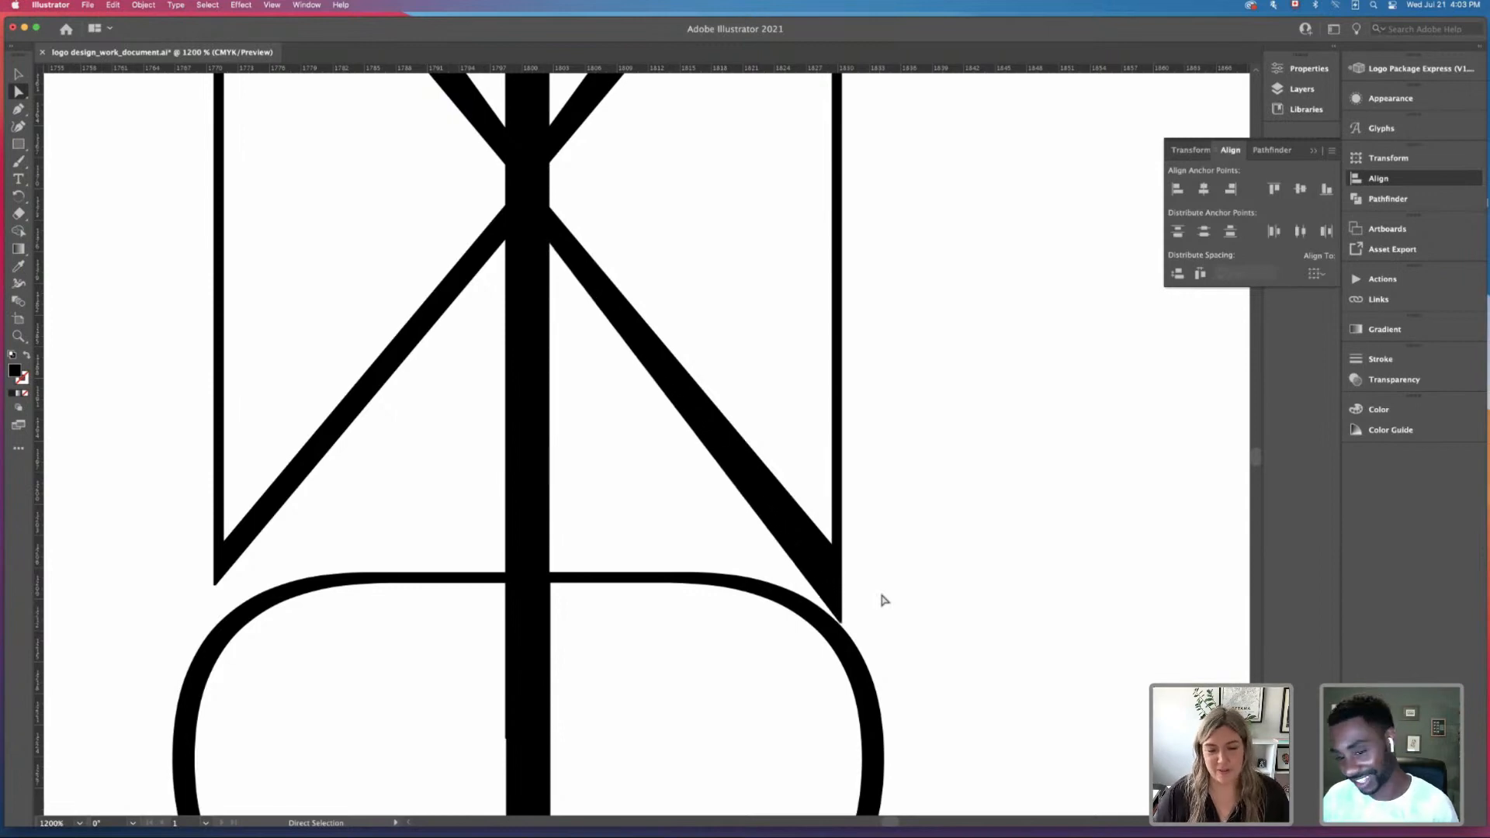
key(Left)
key(Left)
key(Left)
key(Left)
key(Left)
key(Left)
key(Left)
key(Left)
key(Left)
key(Left)
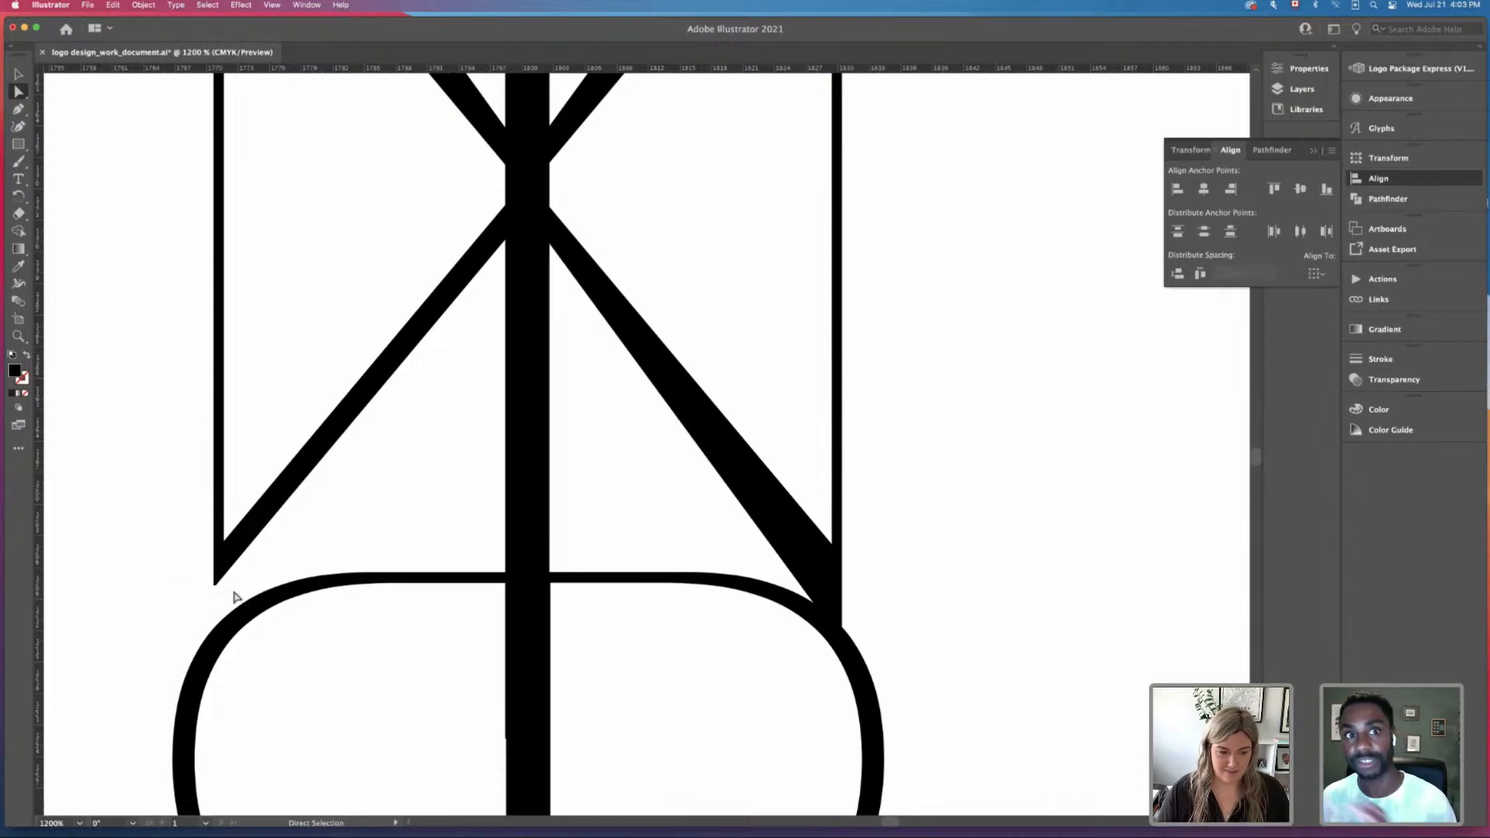
Step: Lower the anchor points of the N shape's lower-left tip straight down until the tip joins the lower D's curve
key(Down)
key(Down)
key(Down)
key(Down)
key(Down)
key(Down)
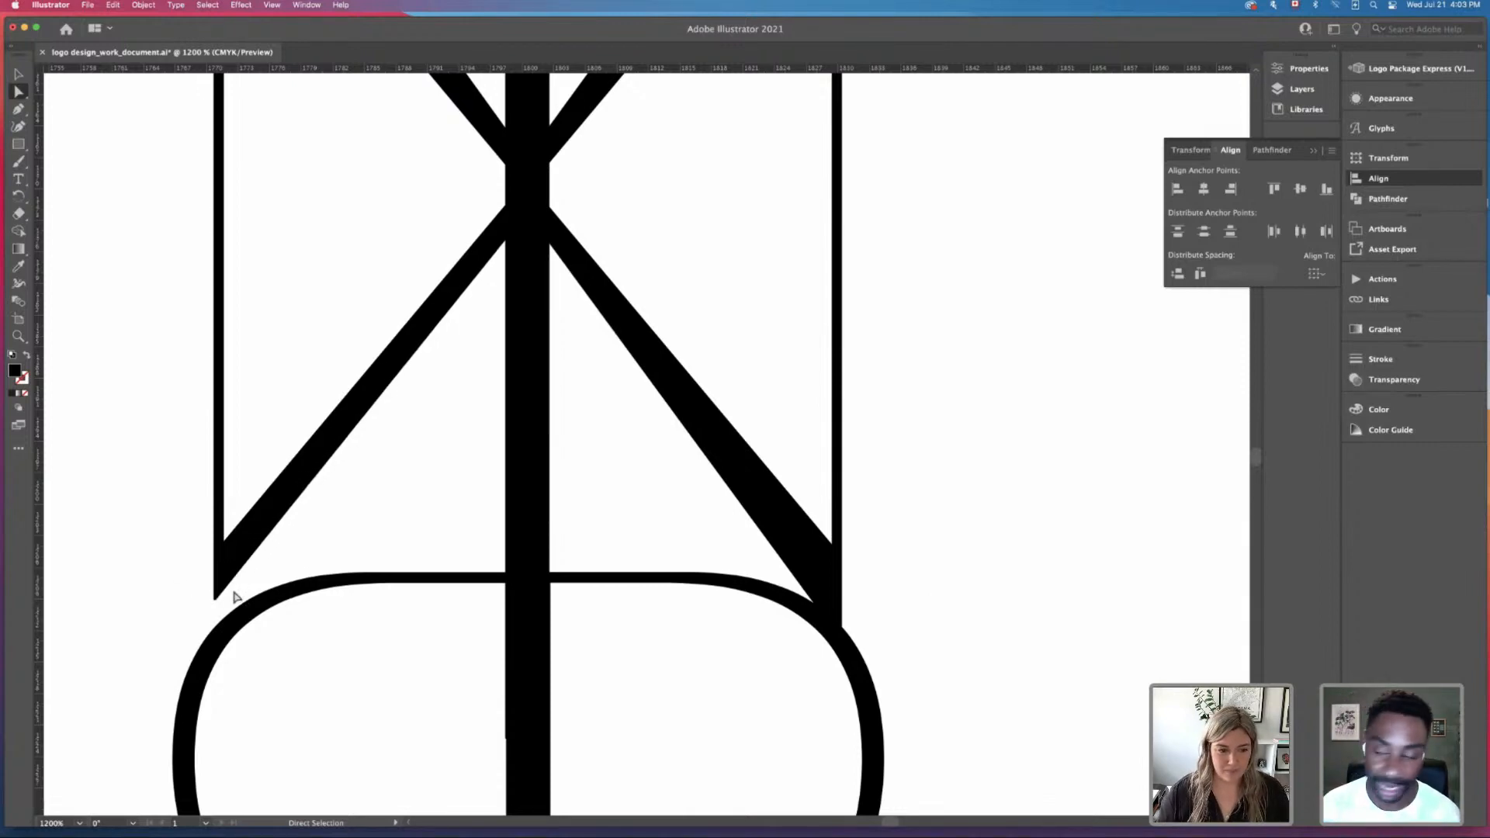
key(Down)
key(Down)
key(Down)
key(Down)
key(Down)
key(Down)
key(Down)
key(Down)
key(Down)
key(Down)
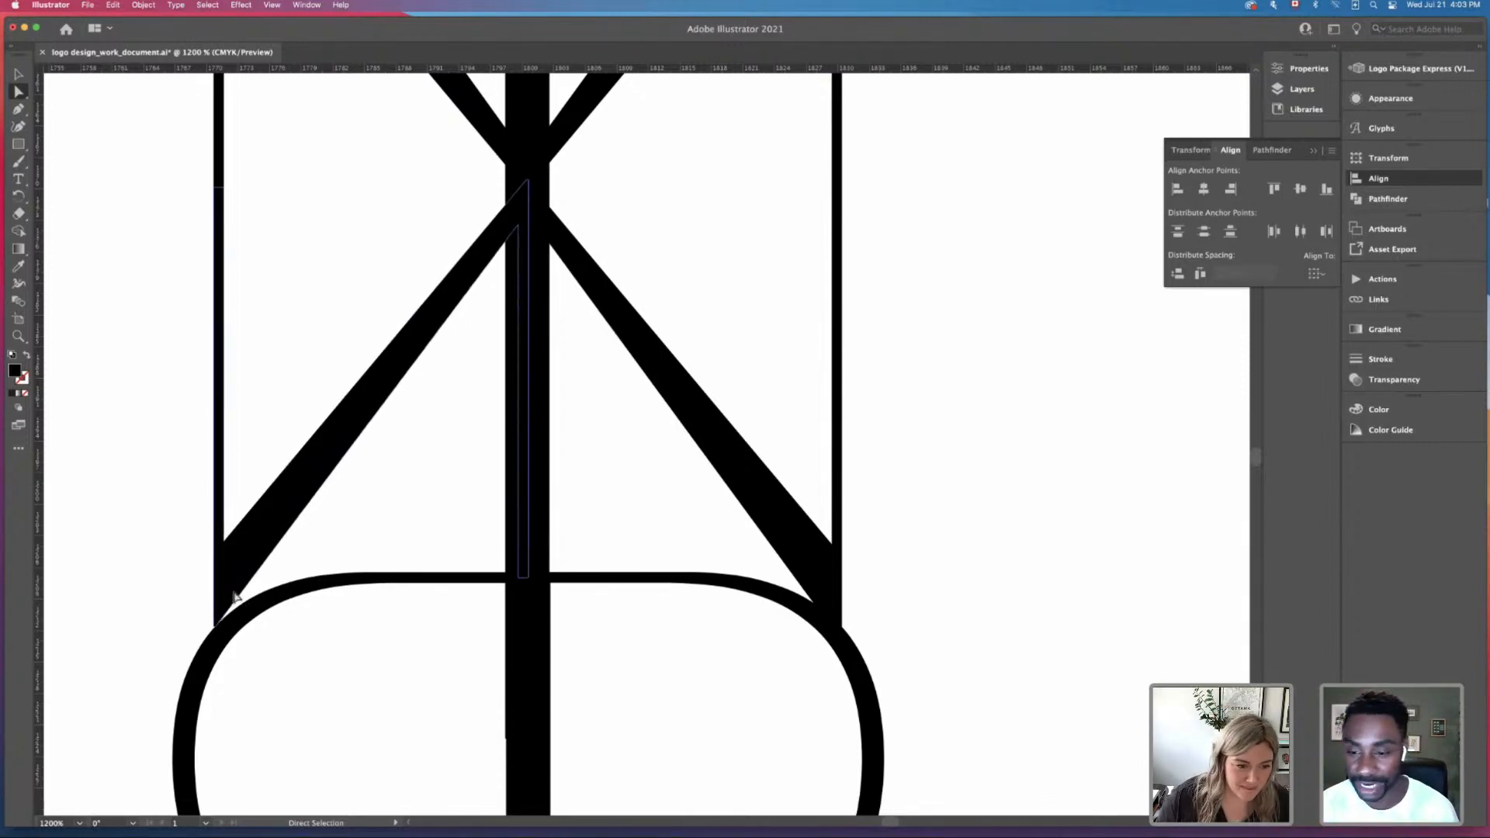
key(Down)
key(Down)
key(Down)
key(Down)
key(Down)
key(Down)
click(861, 611)
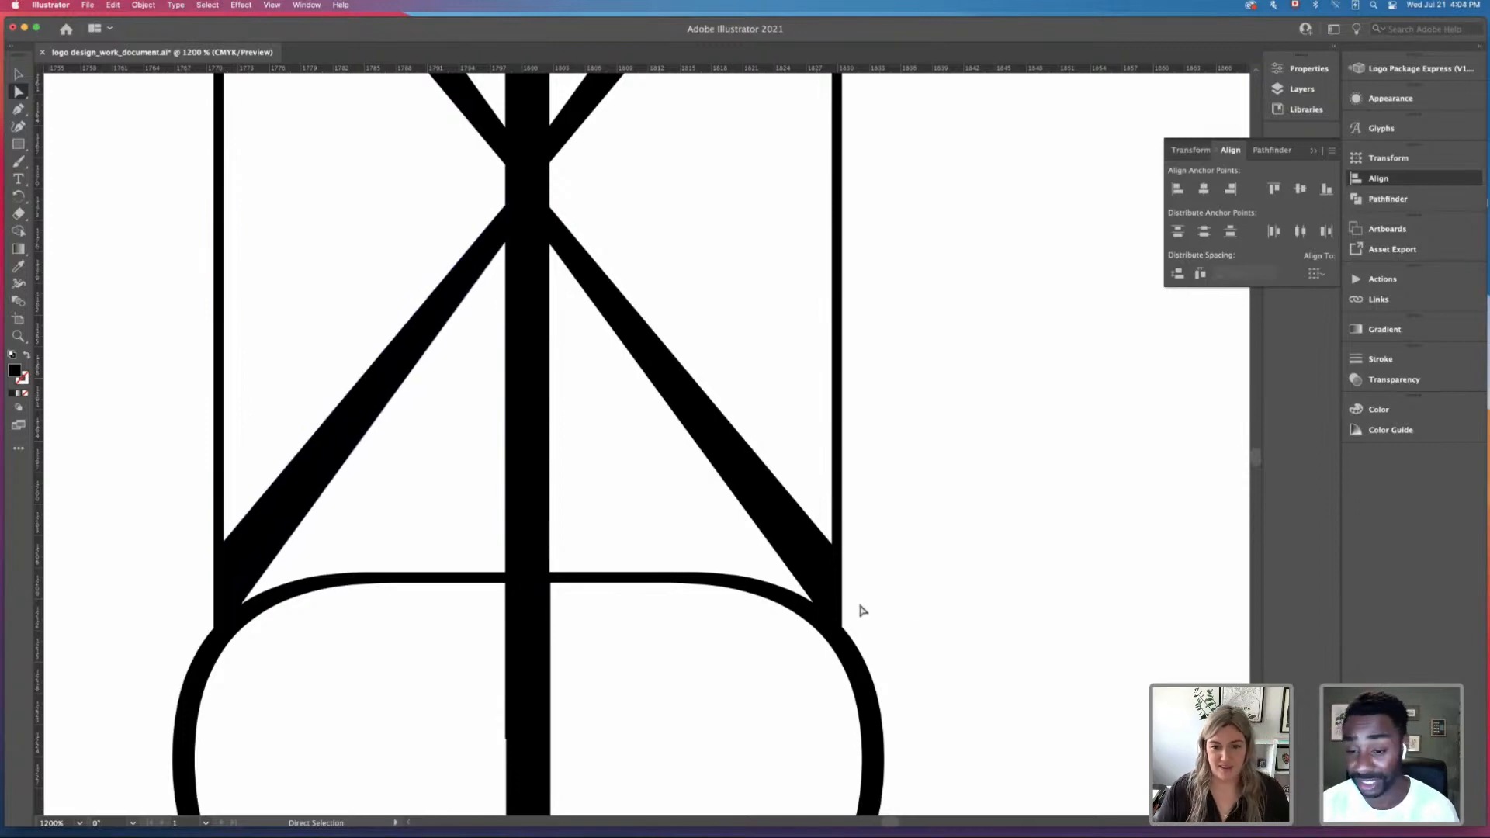
key(super+minus)
key(super+minus)
key(super+minus)
key(super+minus)
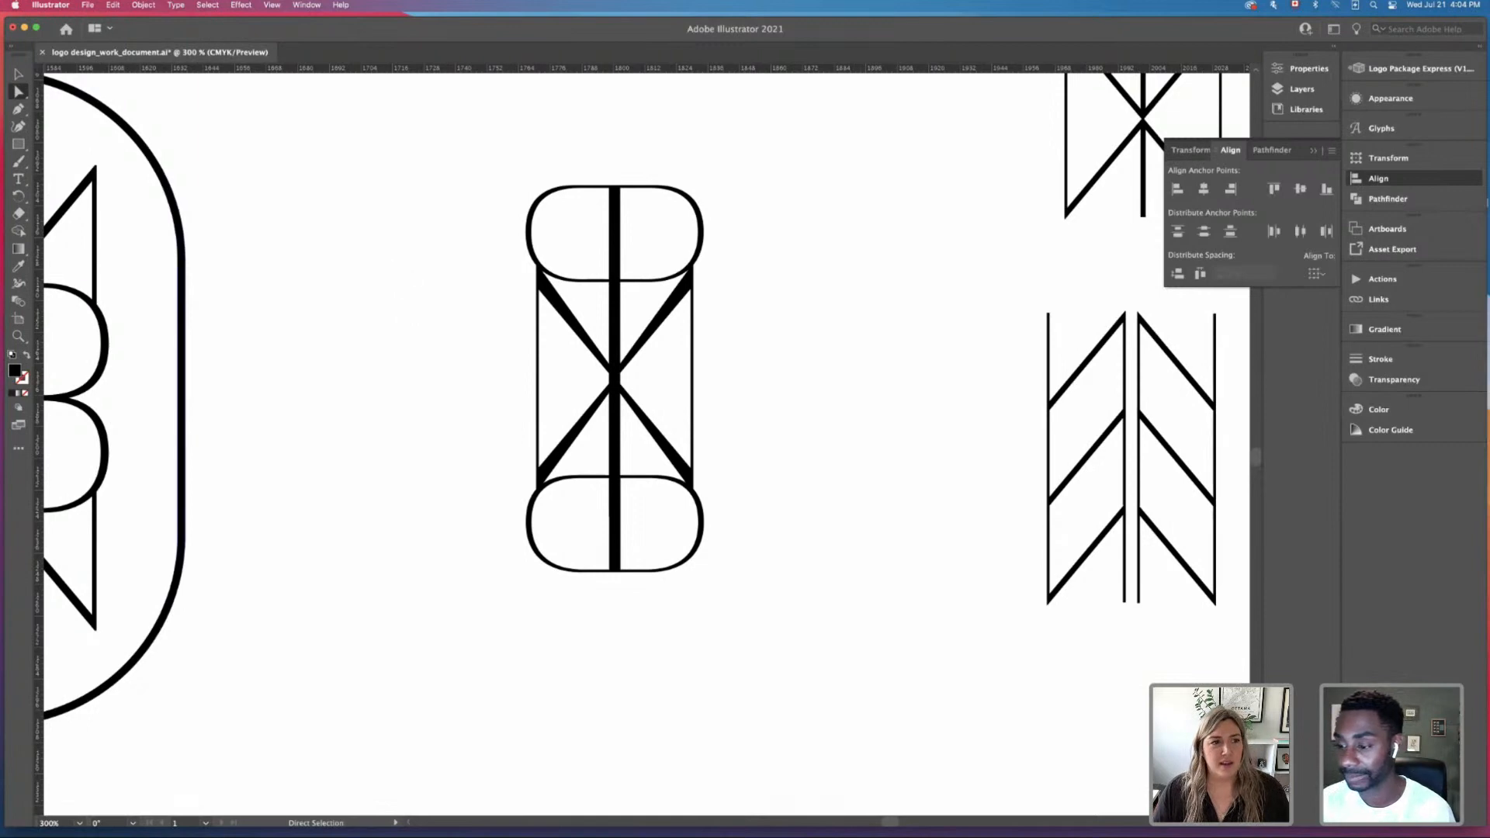
click(18, 145)
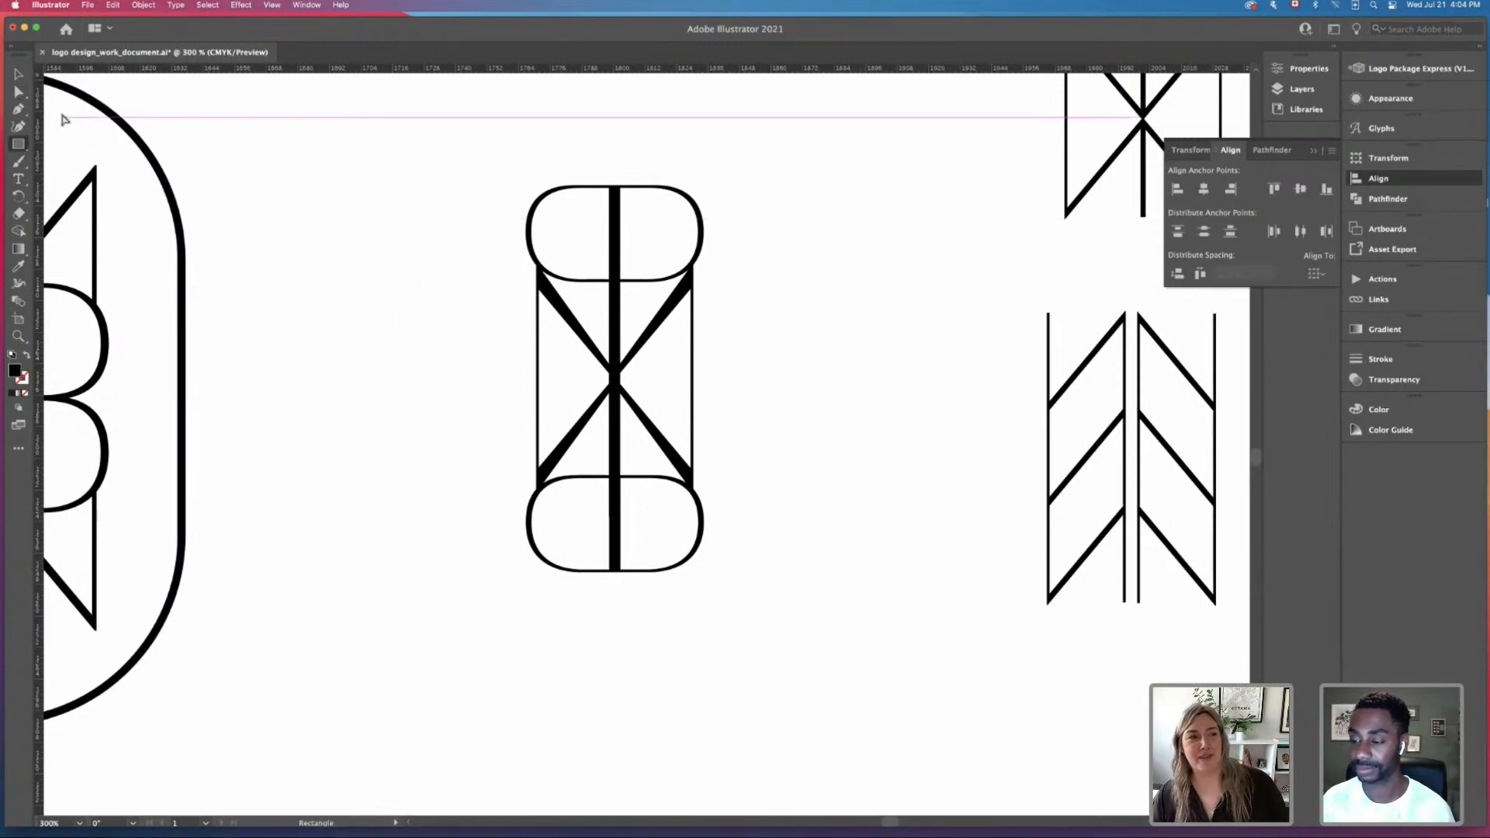
click(17, 76)
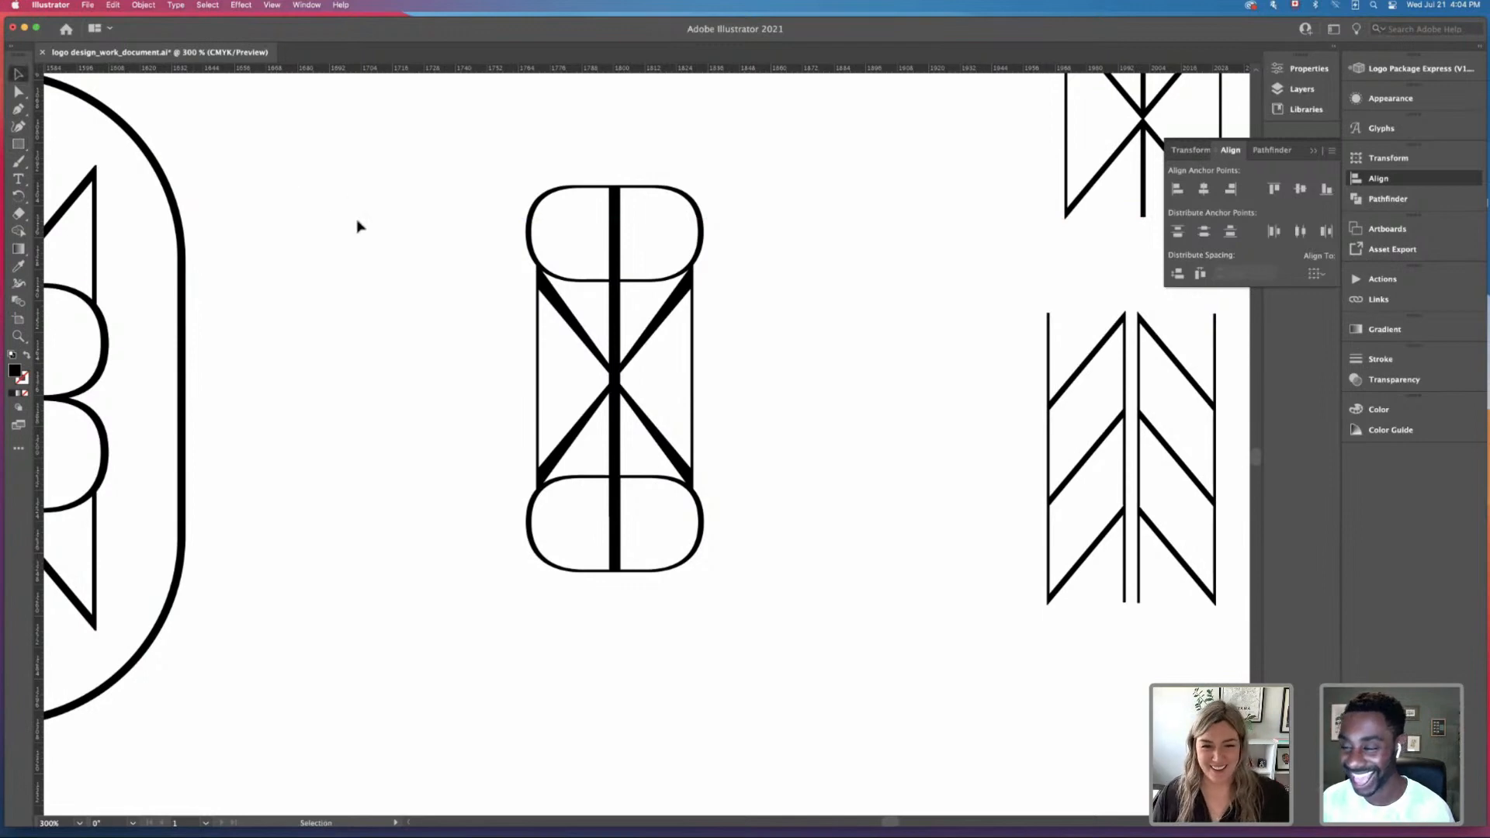
drag(389, 168, 846, 682)
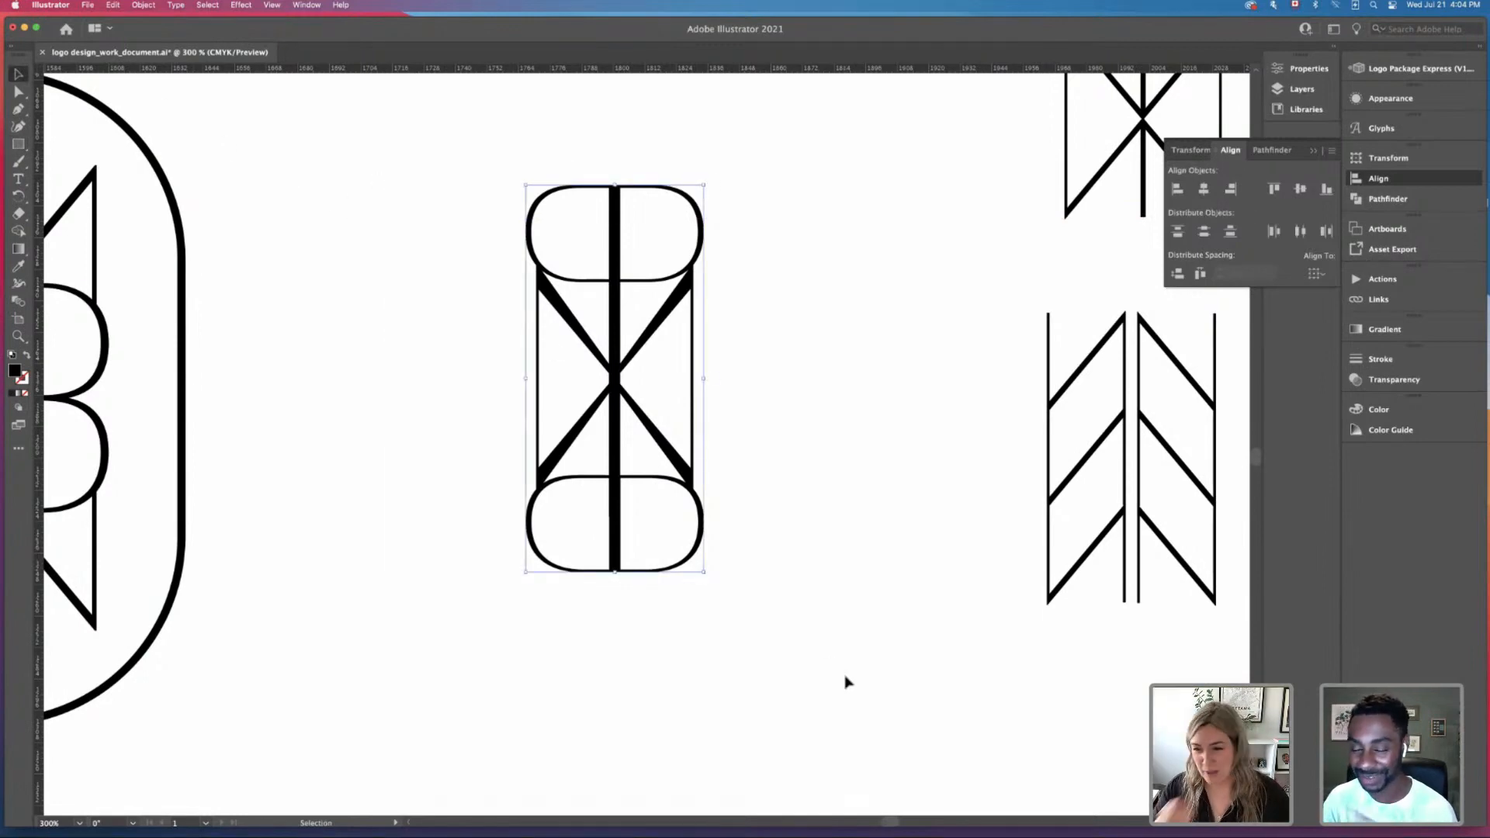
click(896, 491)
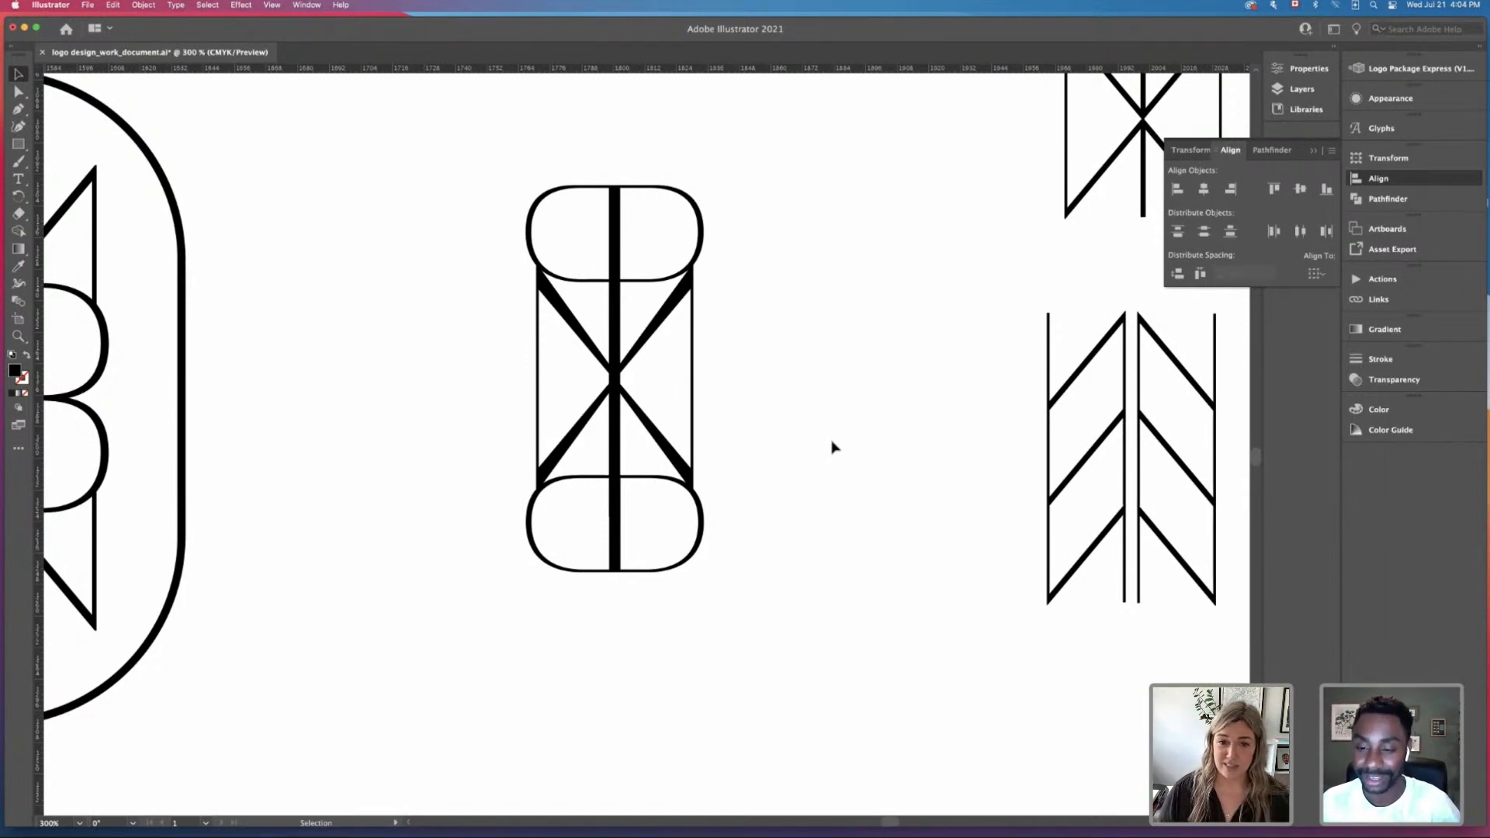
drag(480, 166, 777, 684)
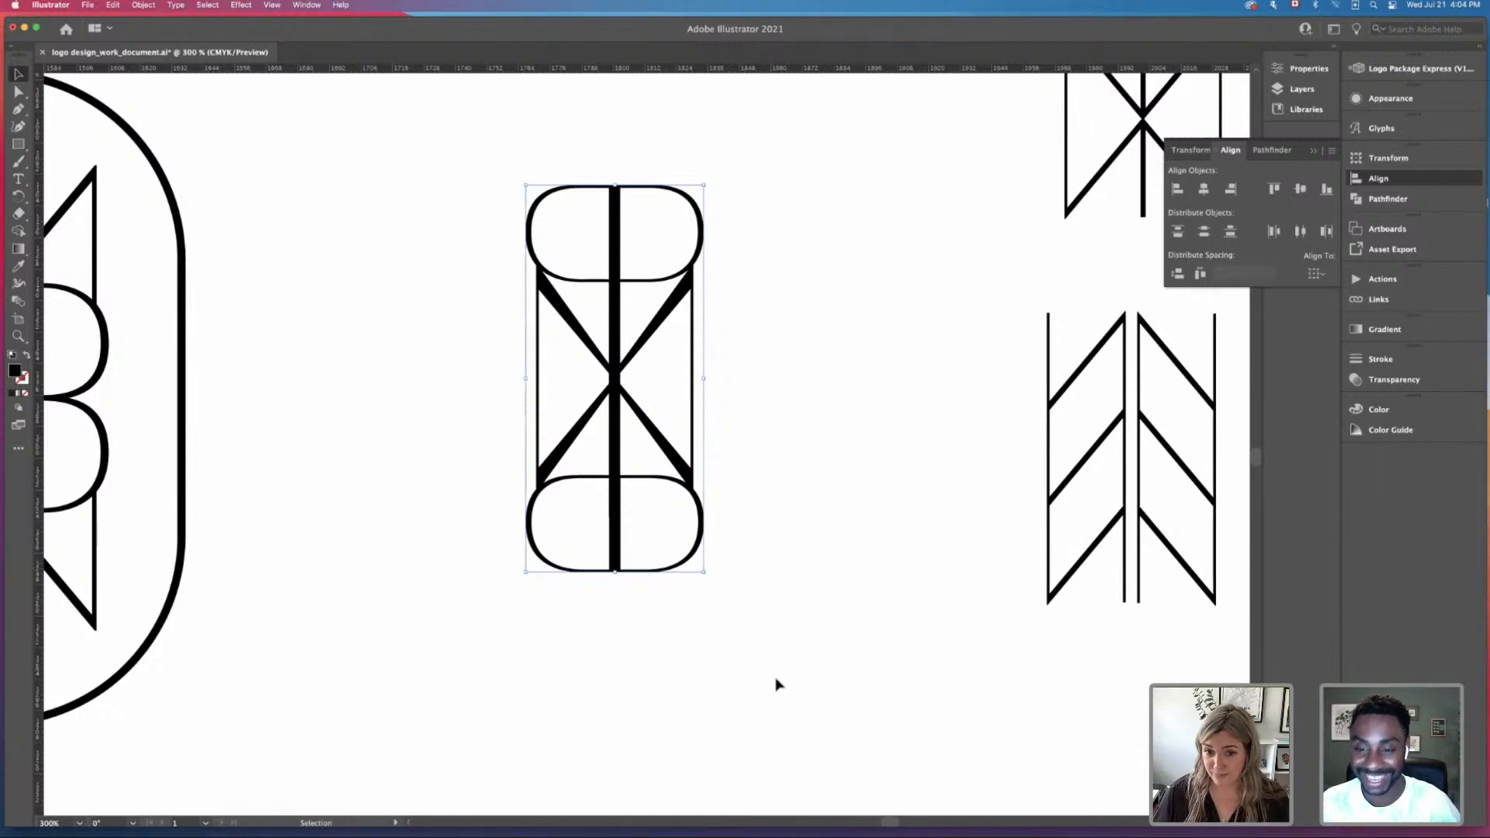
drag(416, 145, 805, 587)
click(804, 588)
Step: Duplicate the pill-shaped outline around the neighbouring N–D–D–N emblem, offsetting the copy towards the D–N–D emblem
scroll(805, 588, down, 5)
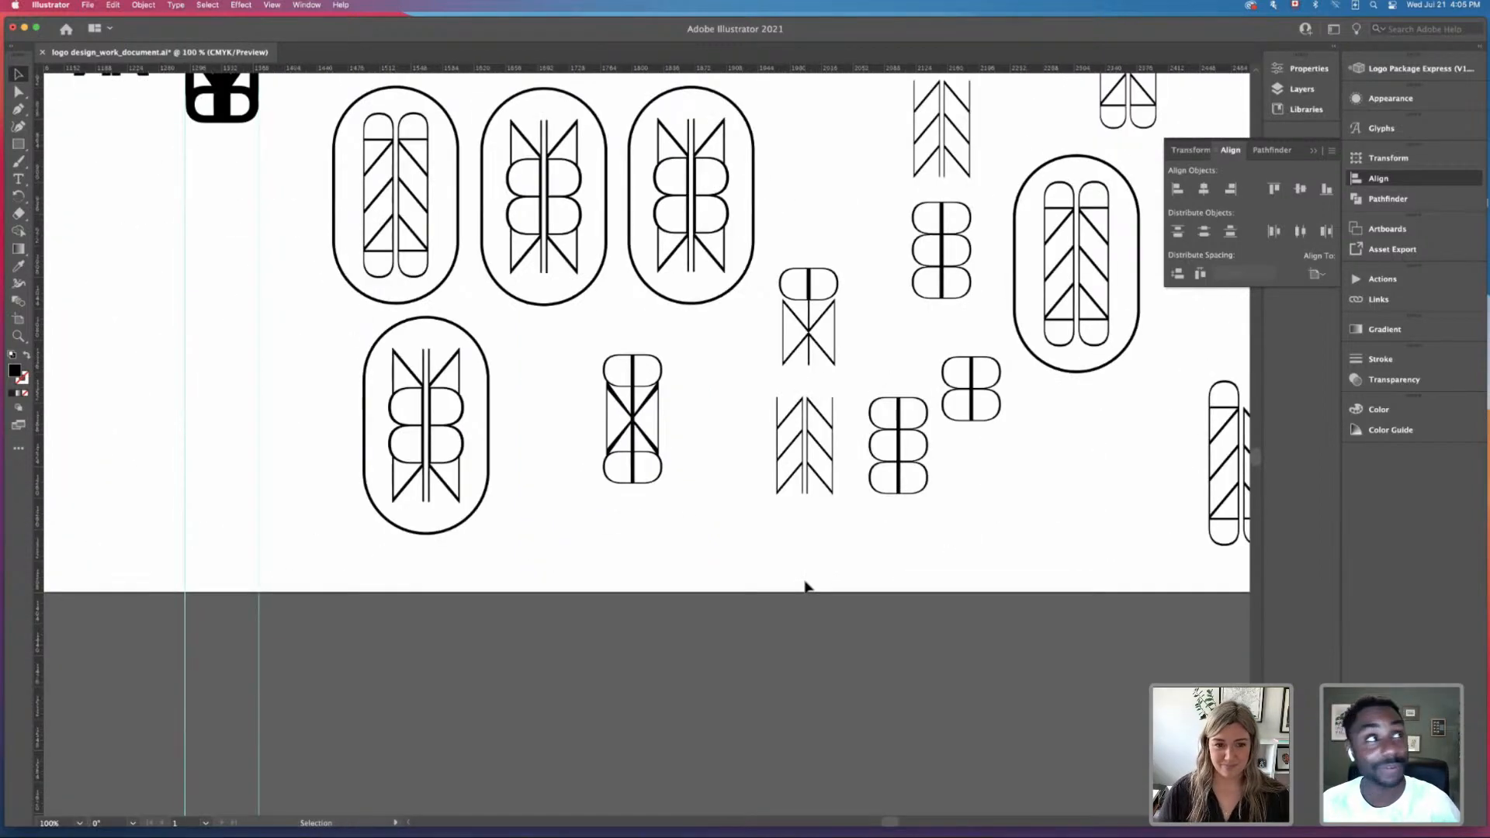
scroll(739, 549, up, 1)
double_click(485, 433)
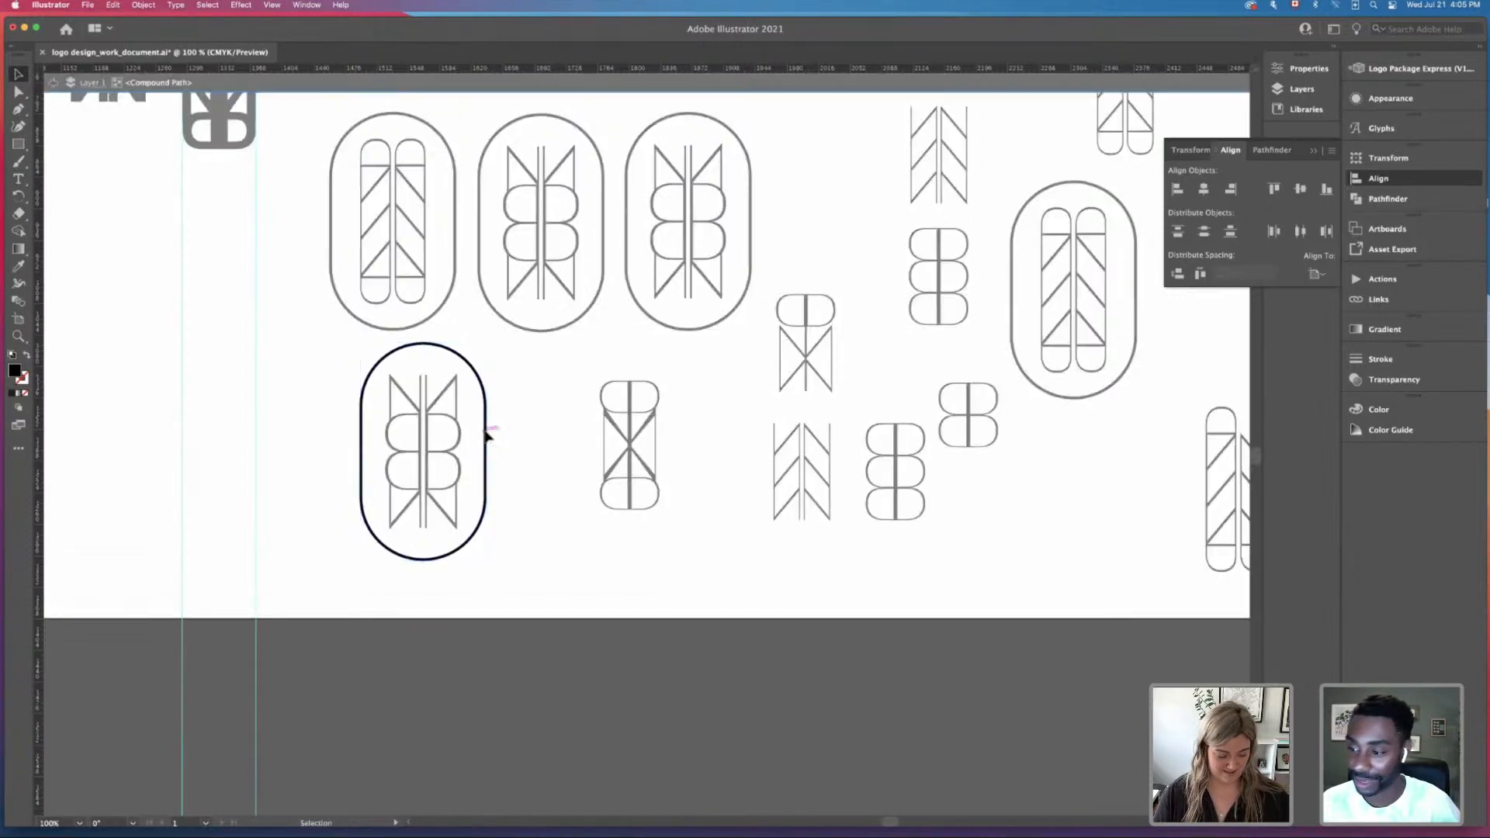
double_click(551, 483)
click(486, 458)
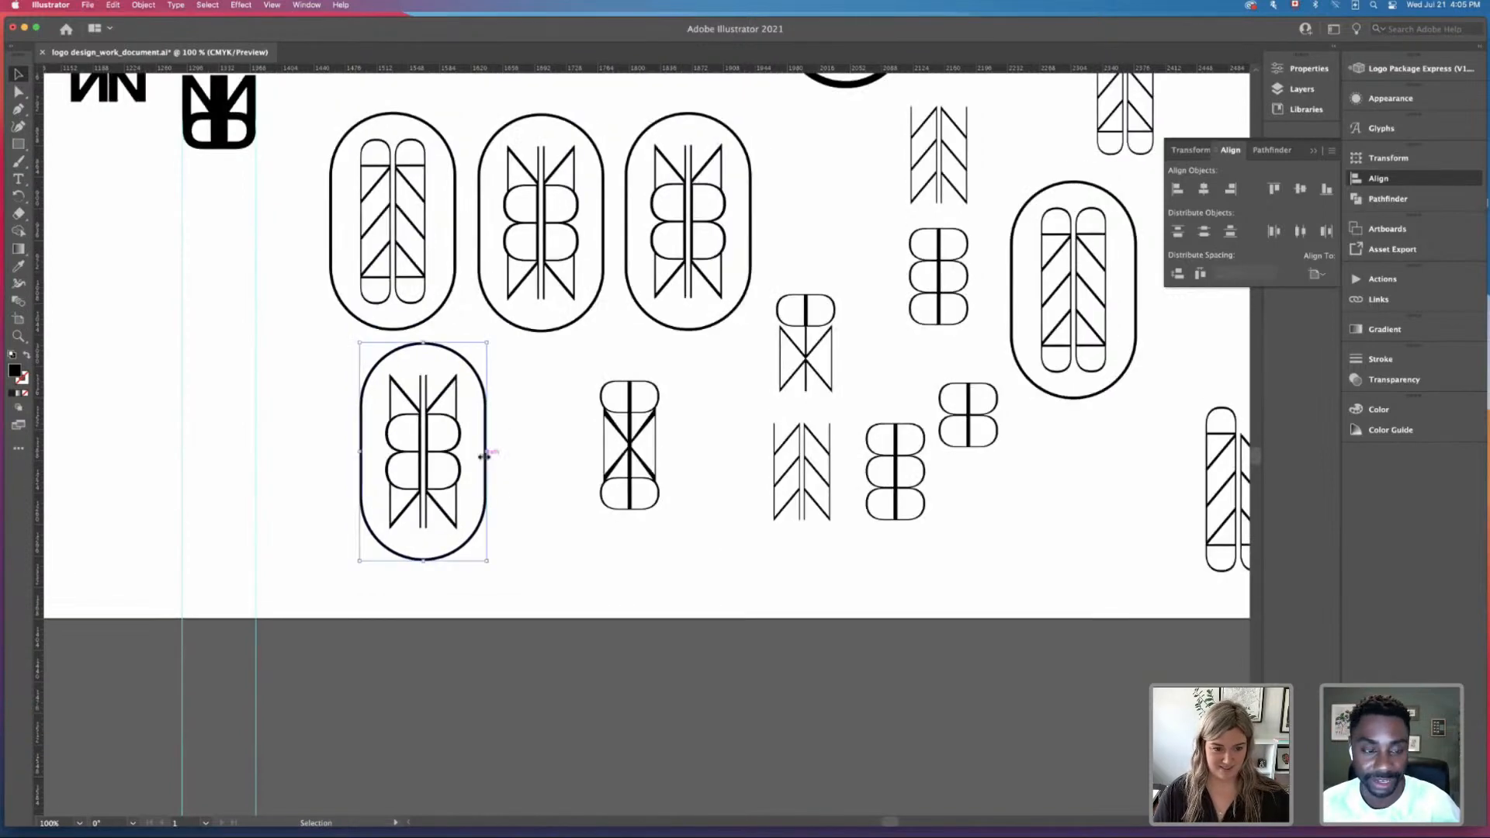
drag(487, 461, 567, 421)
Step: Scale the D–N–D emblem up proportionally and thicken it with a 1 pt black stroke
drag(596, 372, 708, 553)
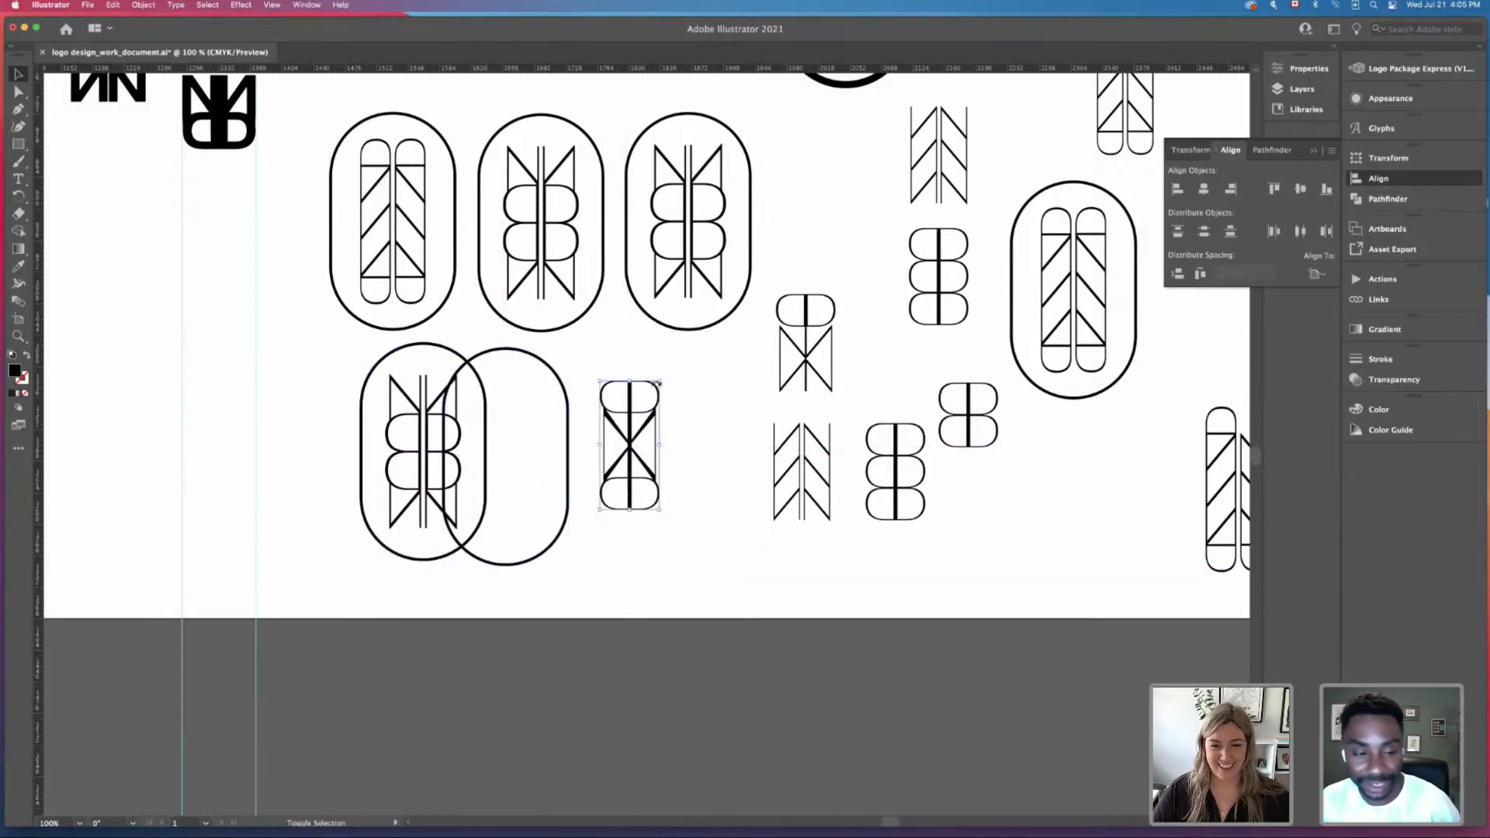
drag(664, 376, 678, 347)
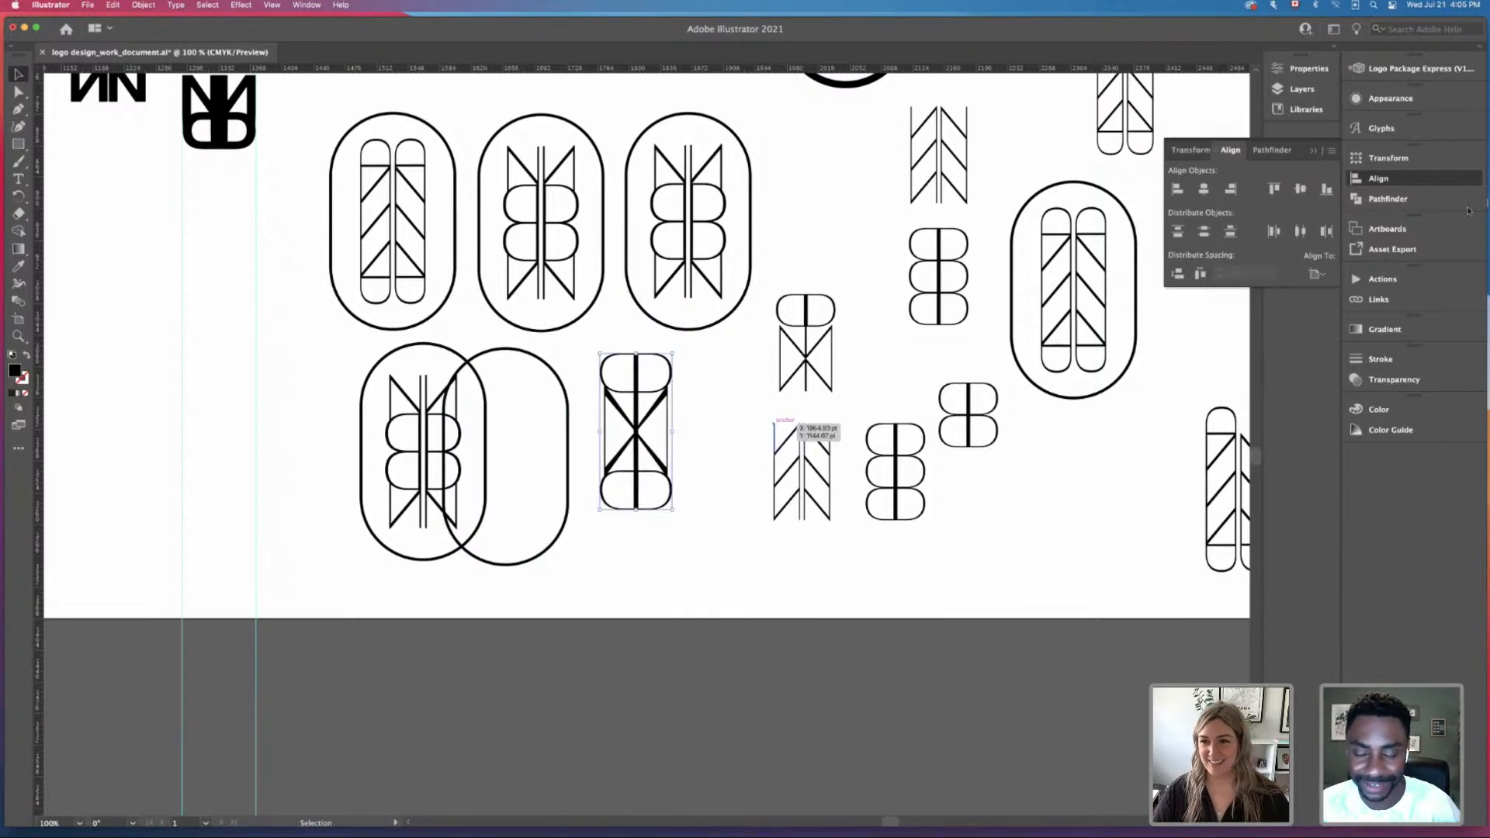
click(1313, 152)
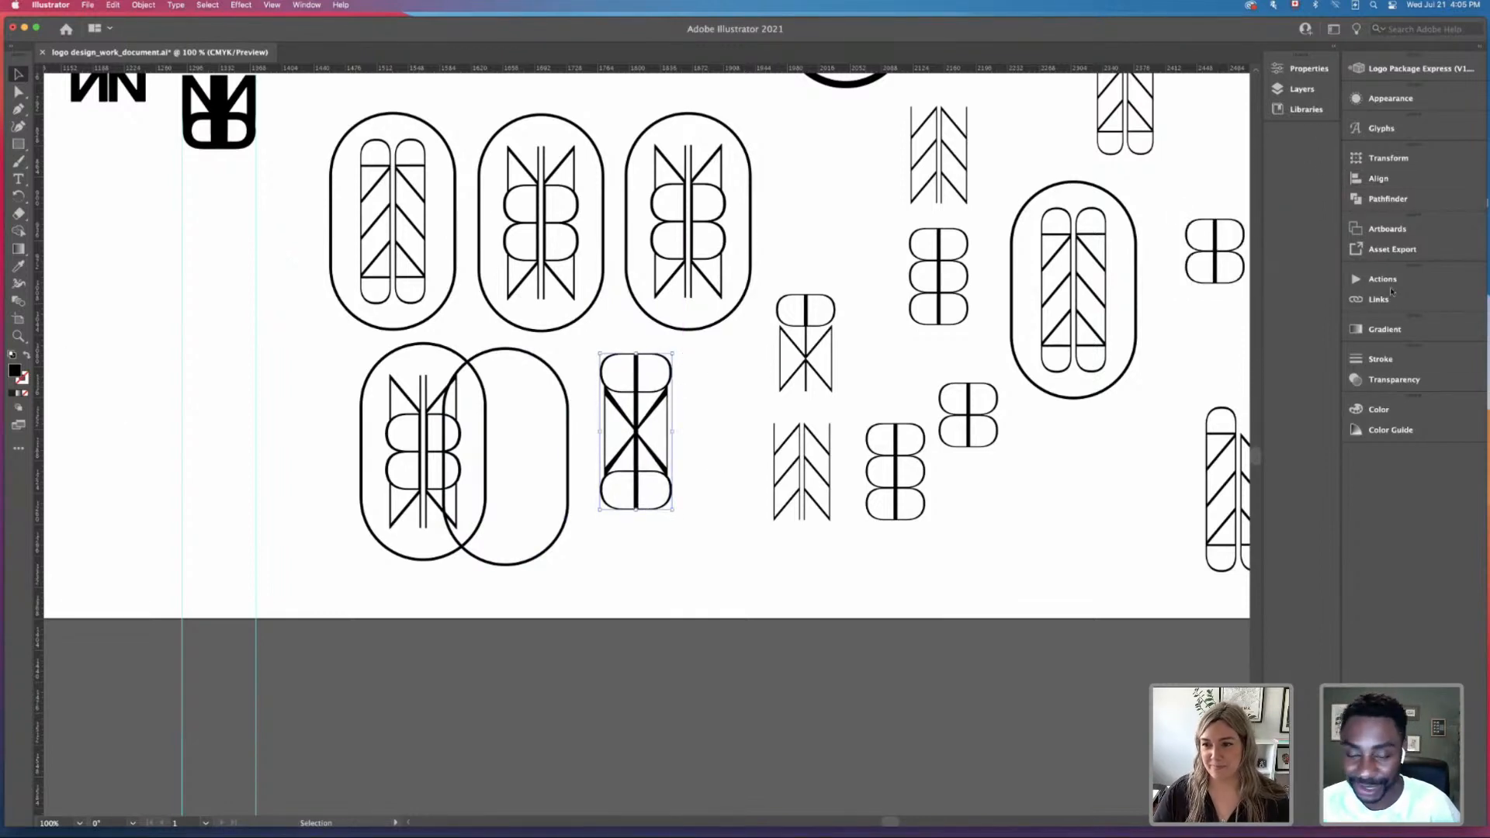
click(1380, 358)
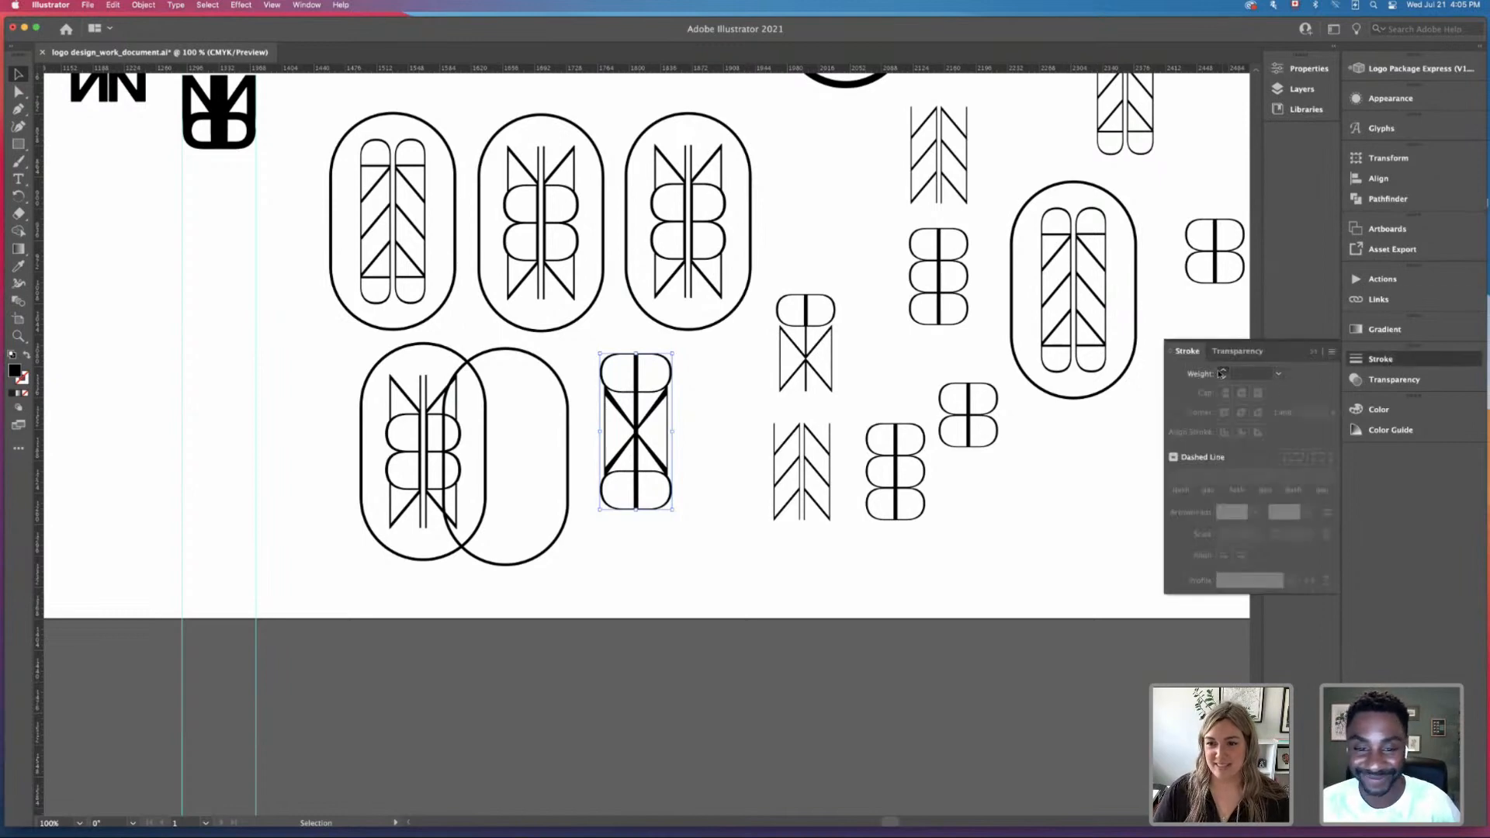
click(735, 480)
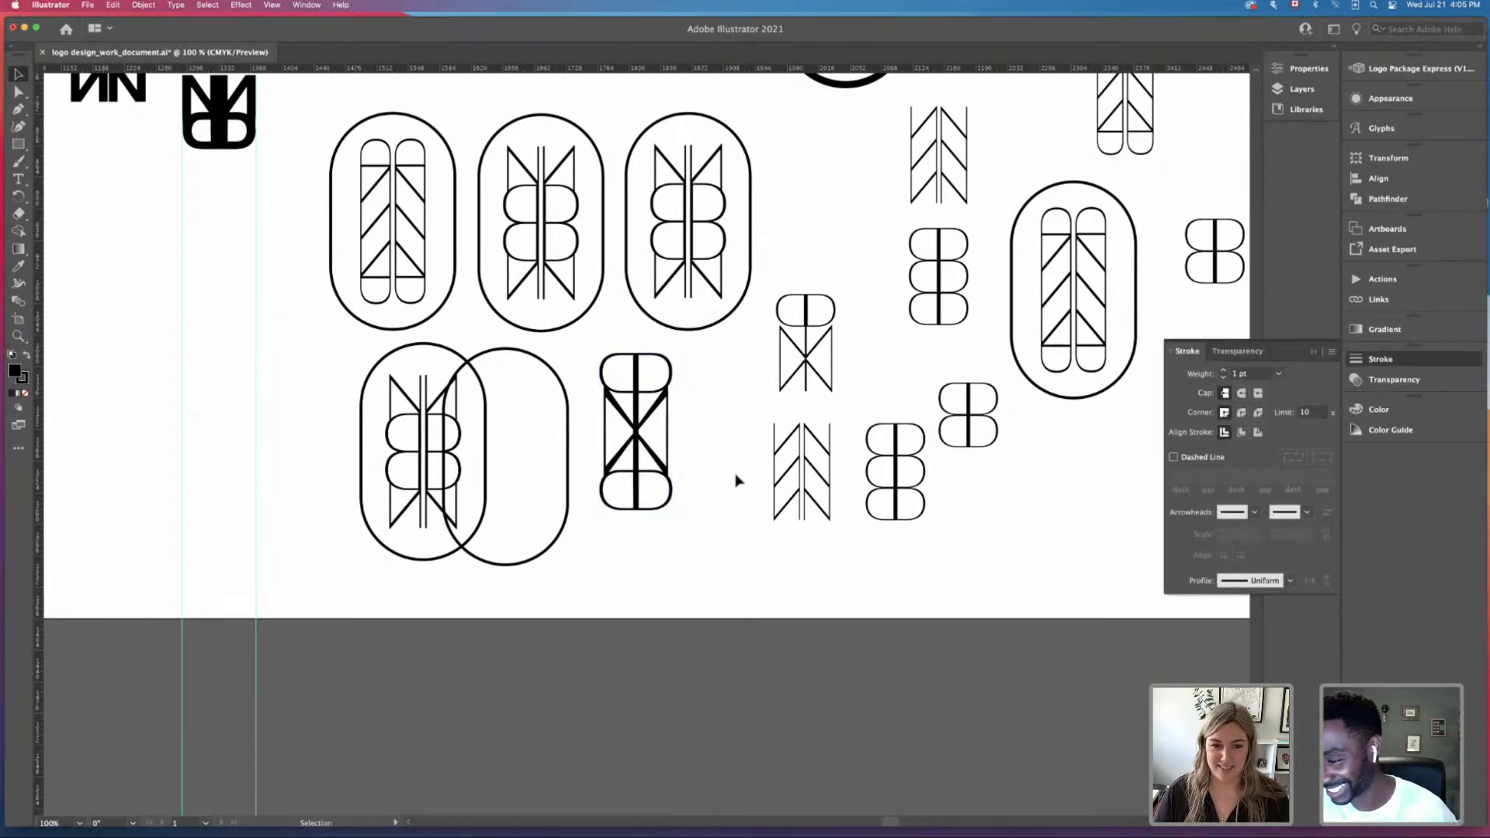
Step: Move the copied pill outline around the D–N–D emblem, and shift both together down and closer to the neighbouring badge
drag(569, 422, 691, 398)
click(715, 398)
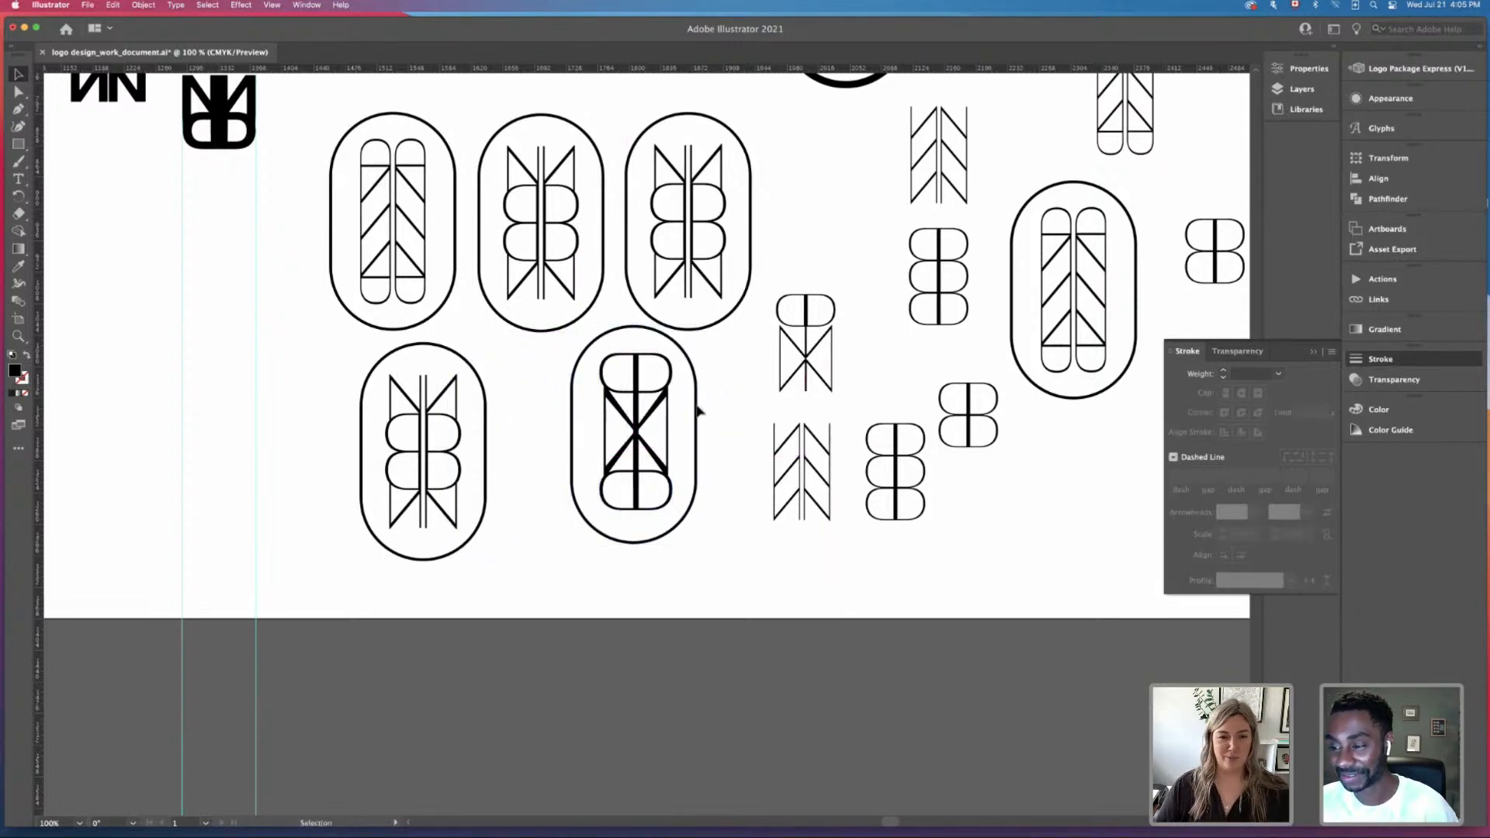
click(572, 481)
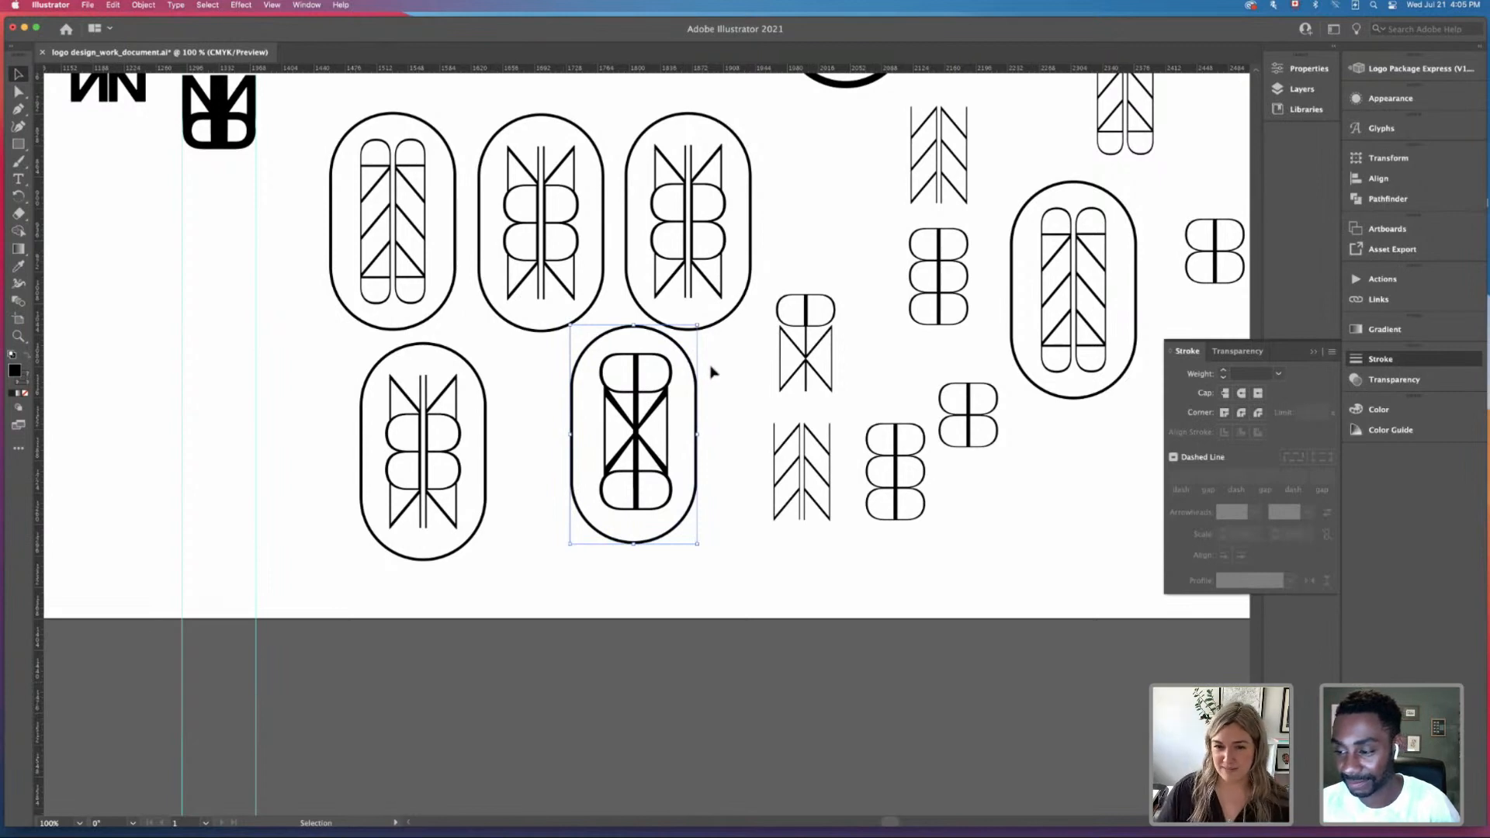
drag(660, 403, 630, 446)
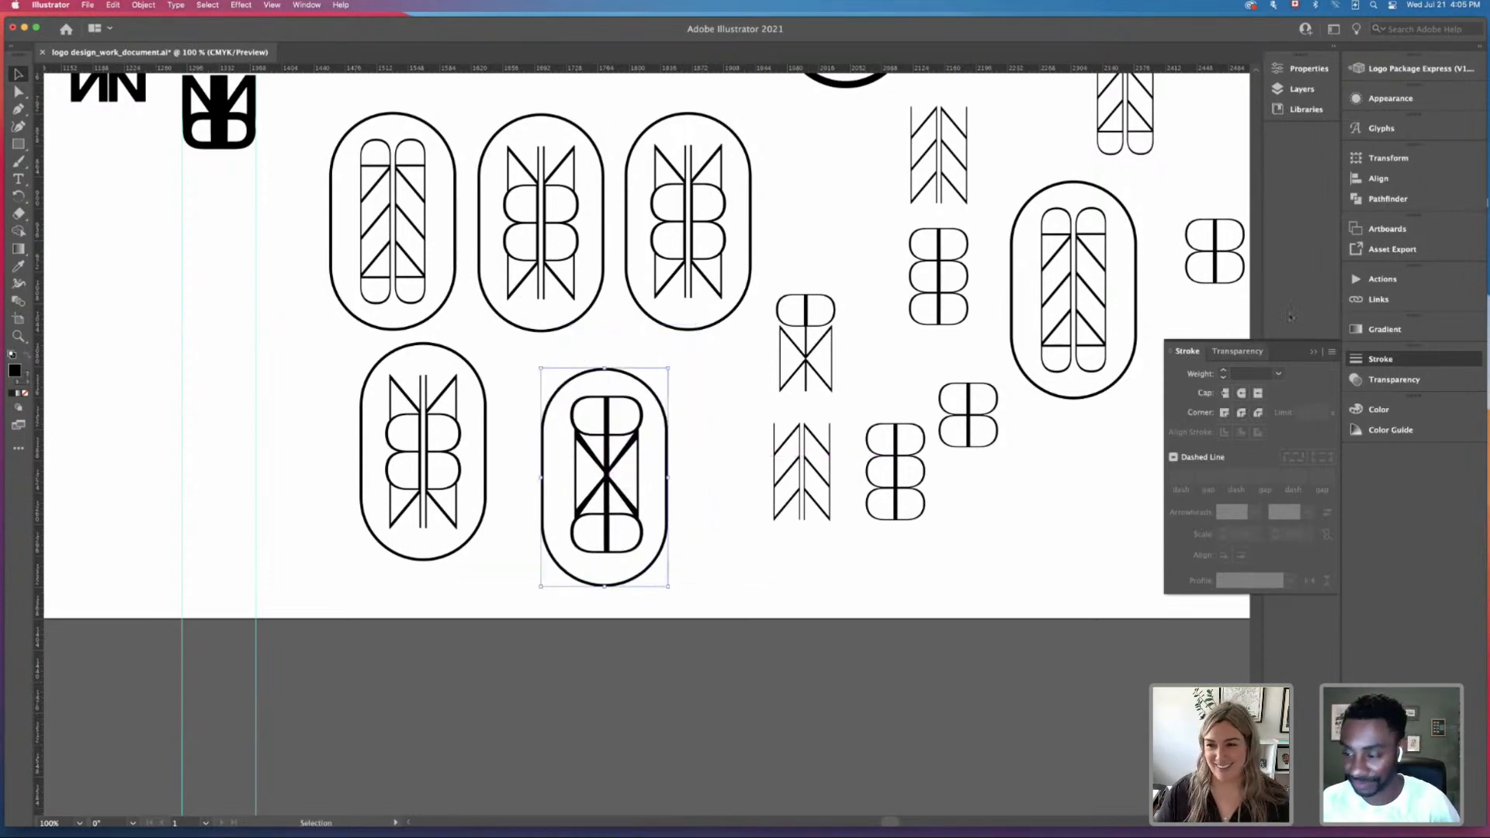
Step: Align the D–N–D emblem and its pill outline to each other's horizontal and vertical centres
click(1379, 178)
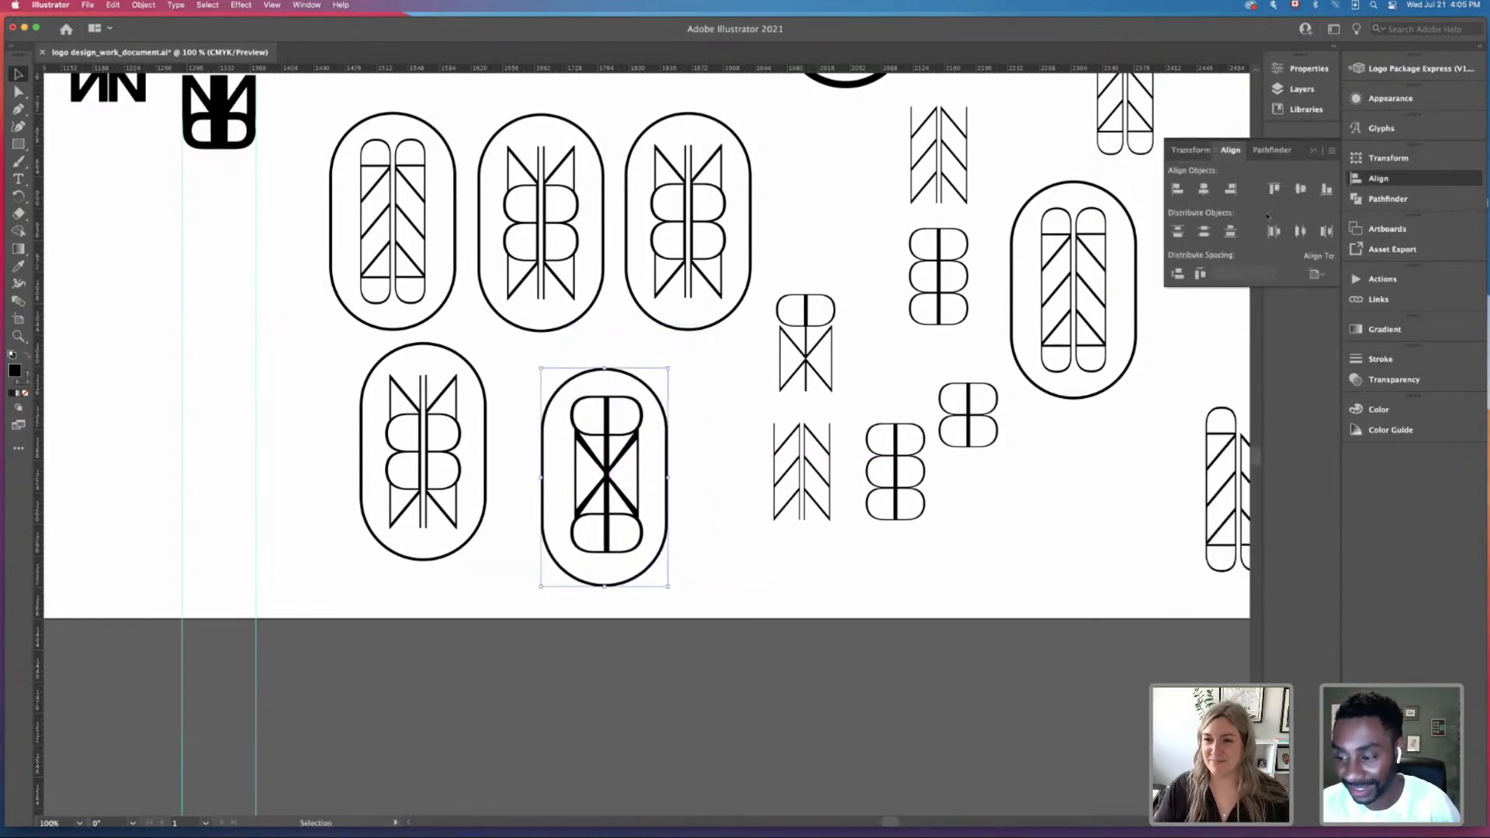
click(1204, 189)
click(1300, 189)
click(723, 388)
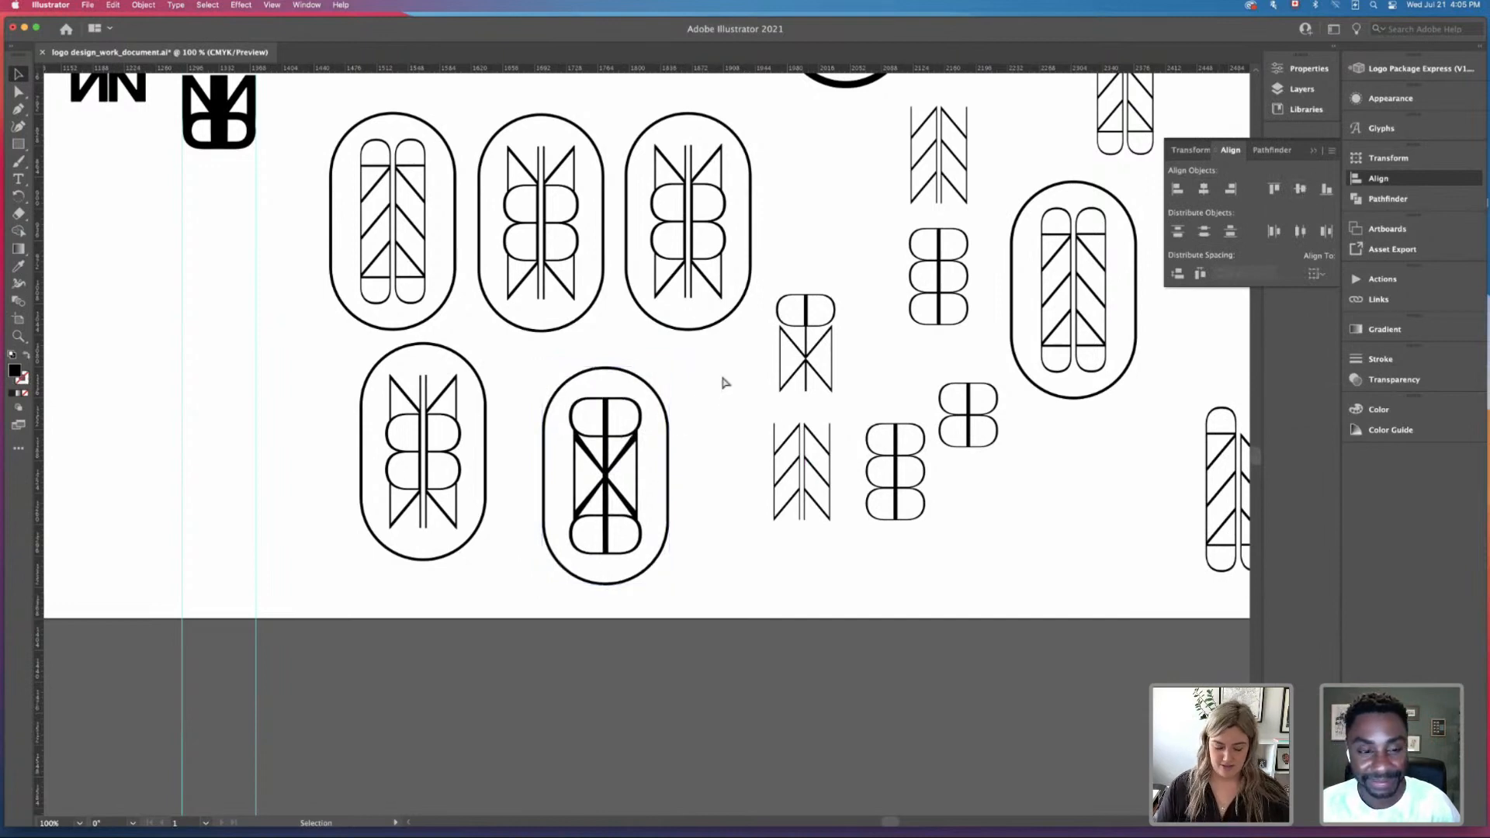
key(super+equal)
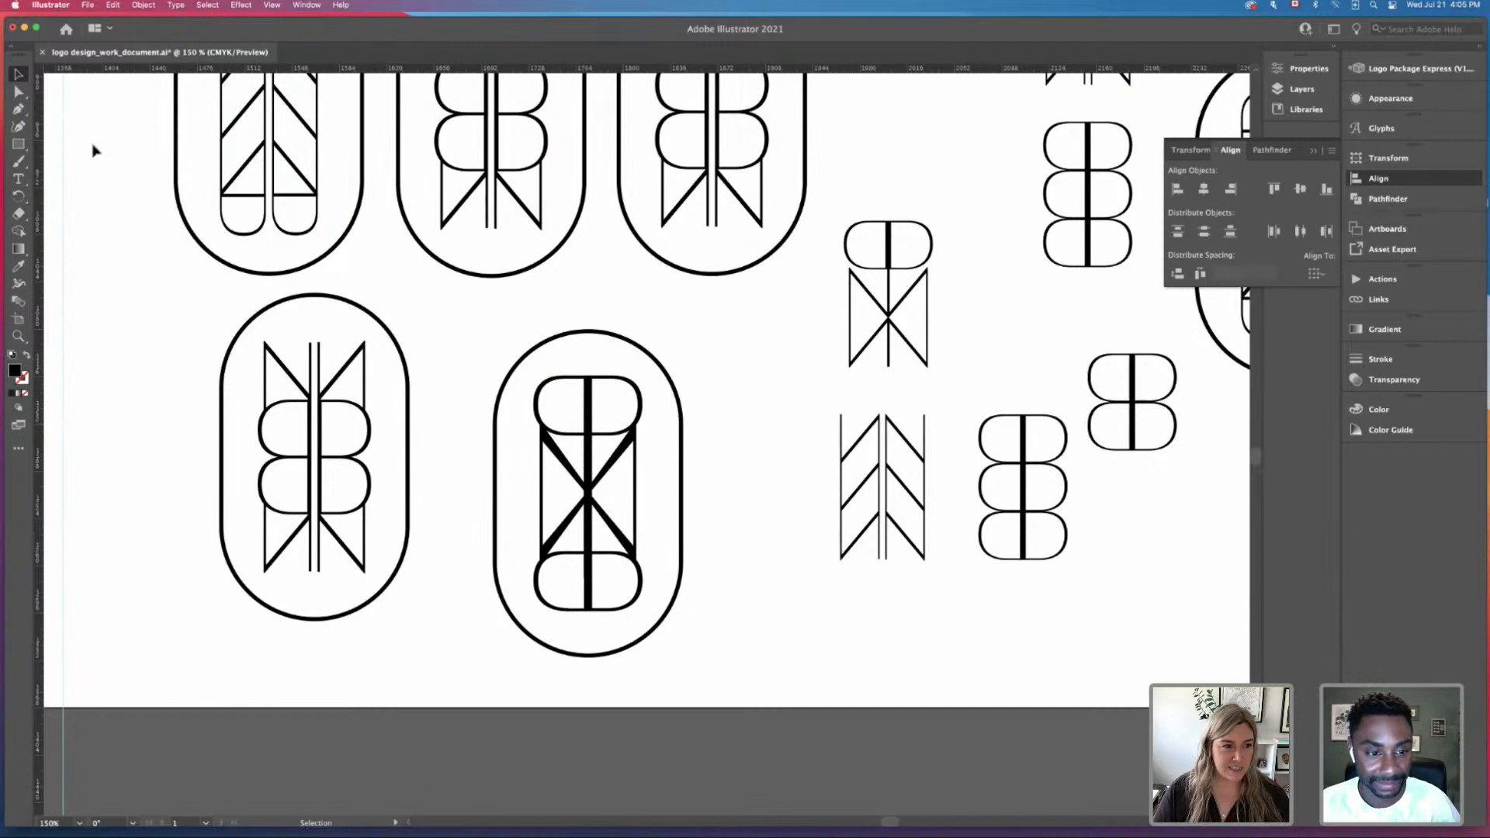
scroll(306, 250, up, 5)
key(m)
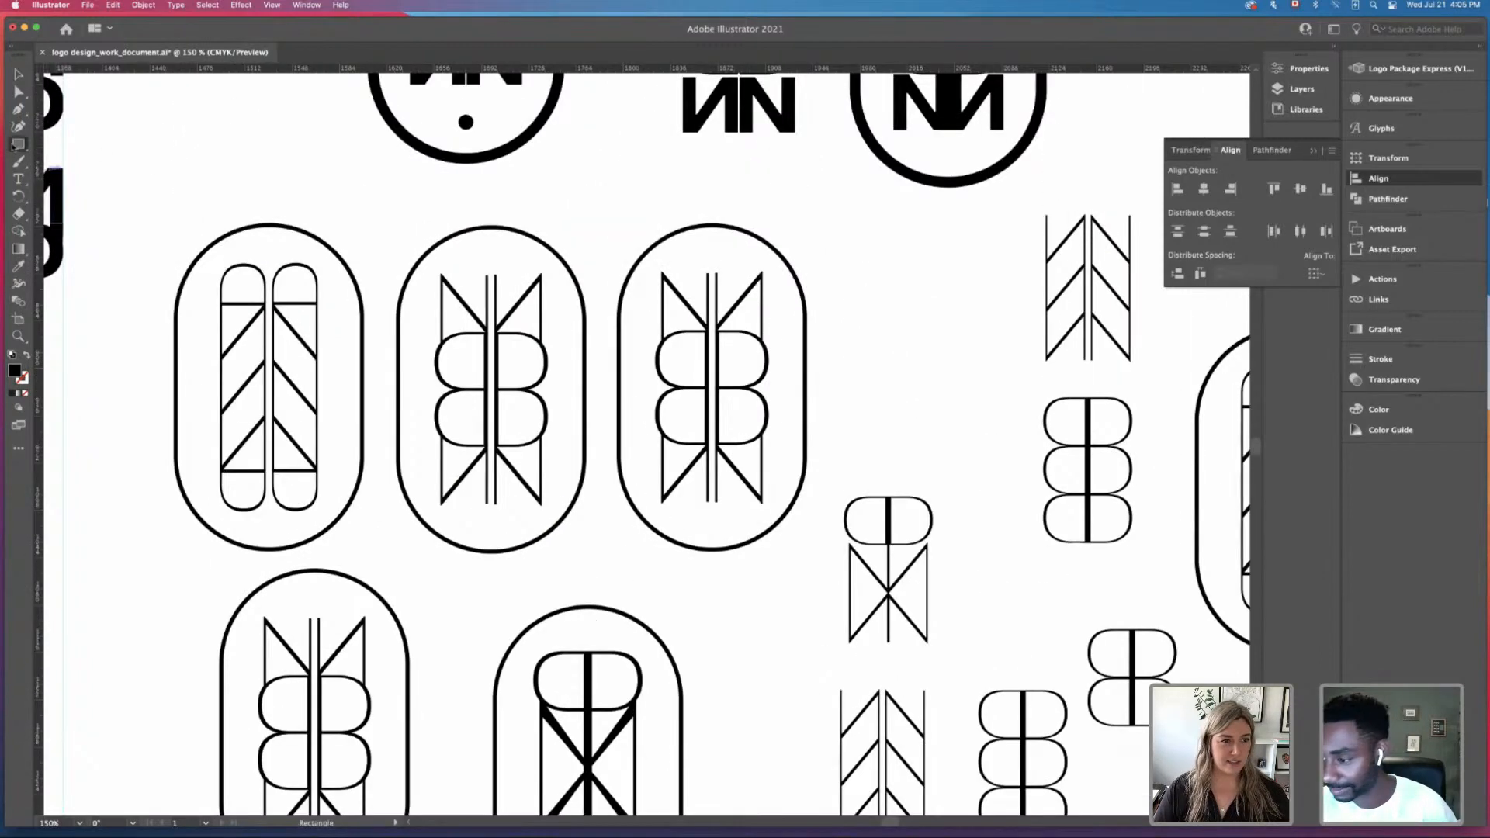
drag(584, 554, 601, 569)
key(Delete)
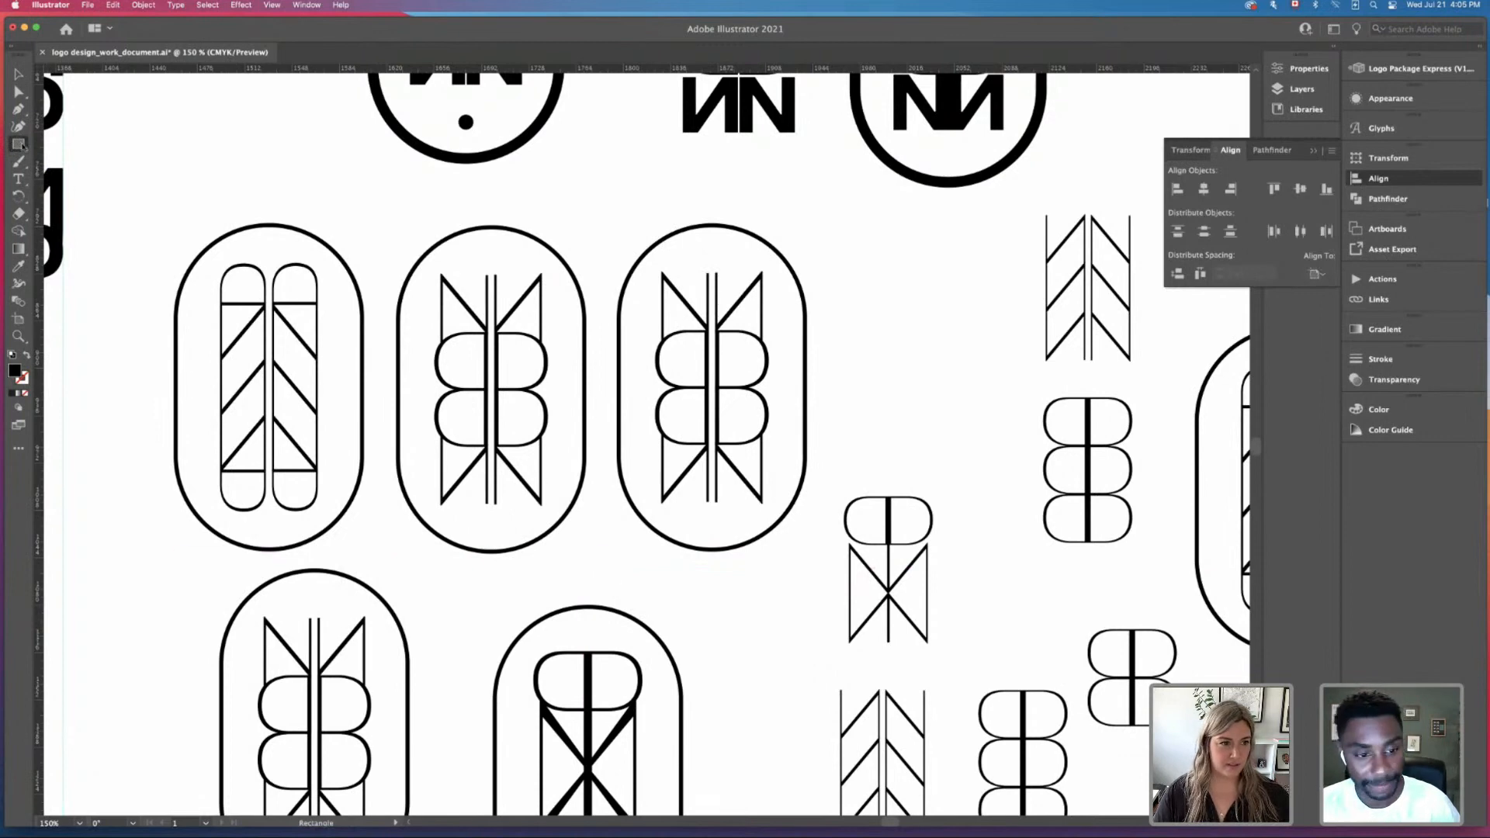
Step: Draw a small solid black circle just above the D–N–D pill badge with the Ellipse tool
click(66, 163)
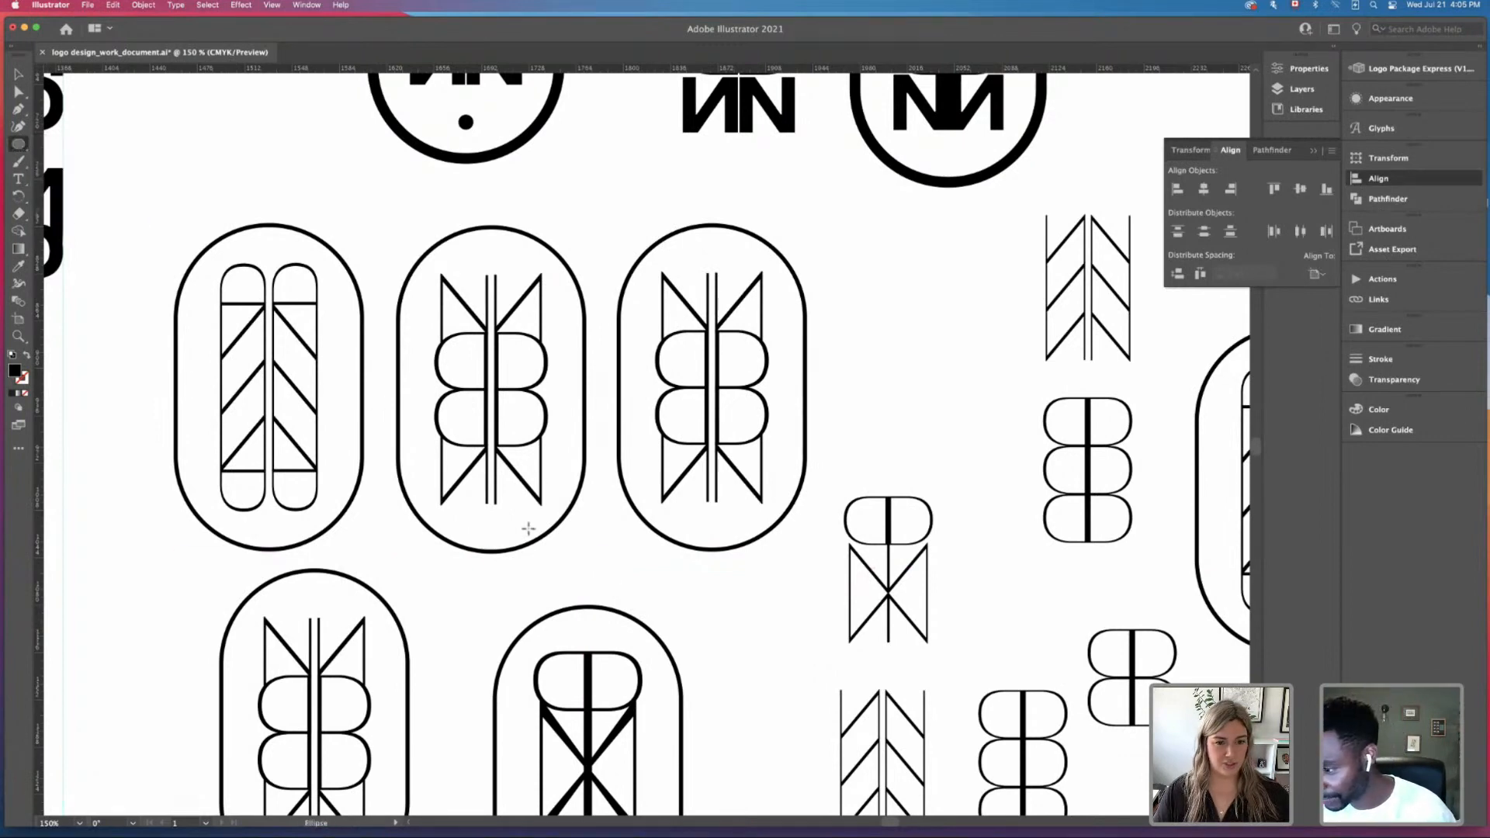
scroll(527, 528, up, 1)
drag(618, 638, 582, 387)
click(20, 74)
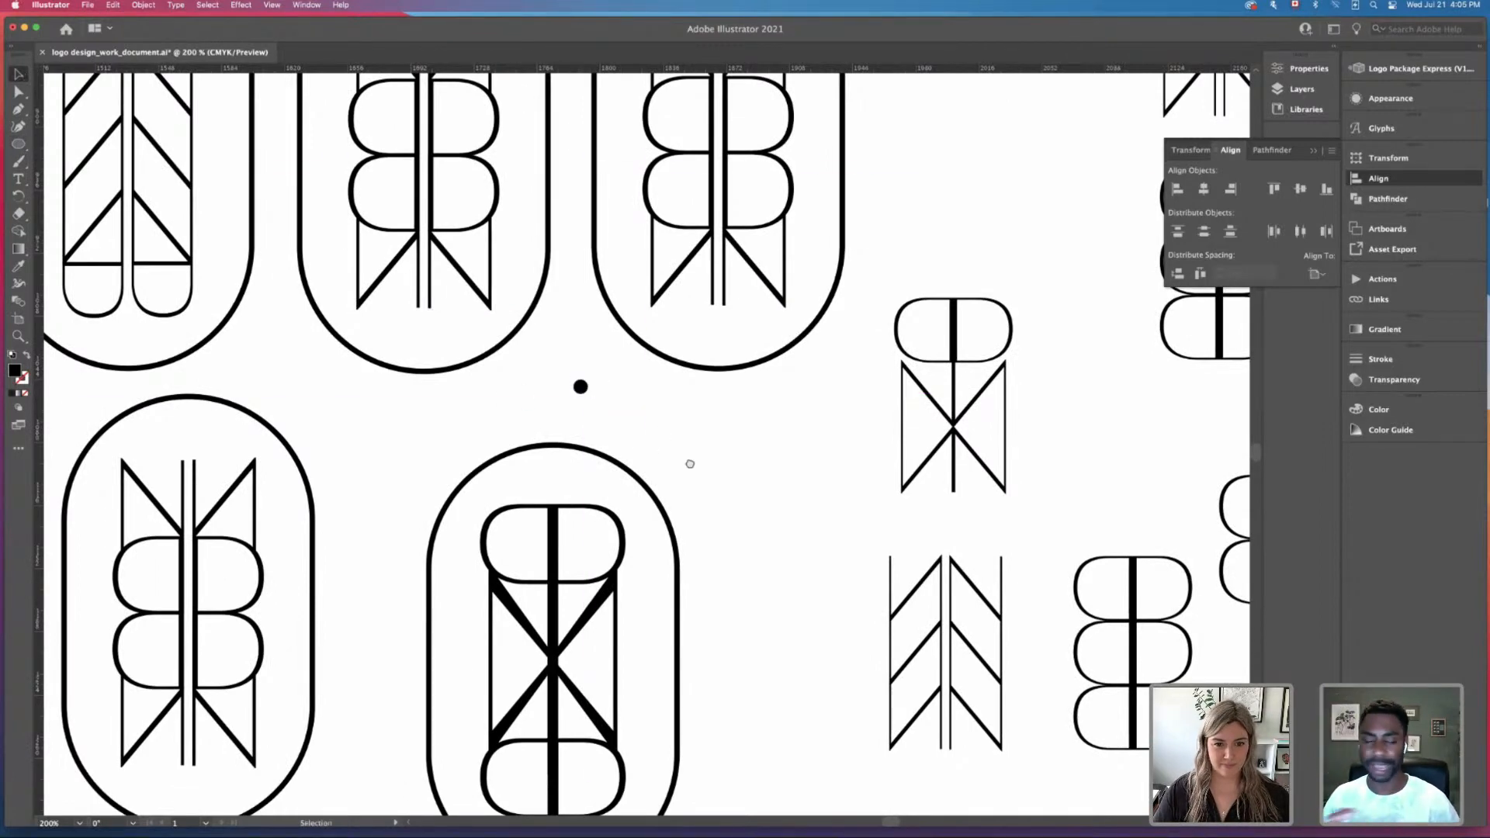
Step: Move the black dot inside the pill, centred above the upper D, and place a vertically aligned copy below the lower D
scroll(688, 463, down, 3)
drag(565, 281, 544, 393)
scroll(721, 441, down, 5)
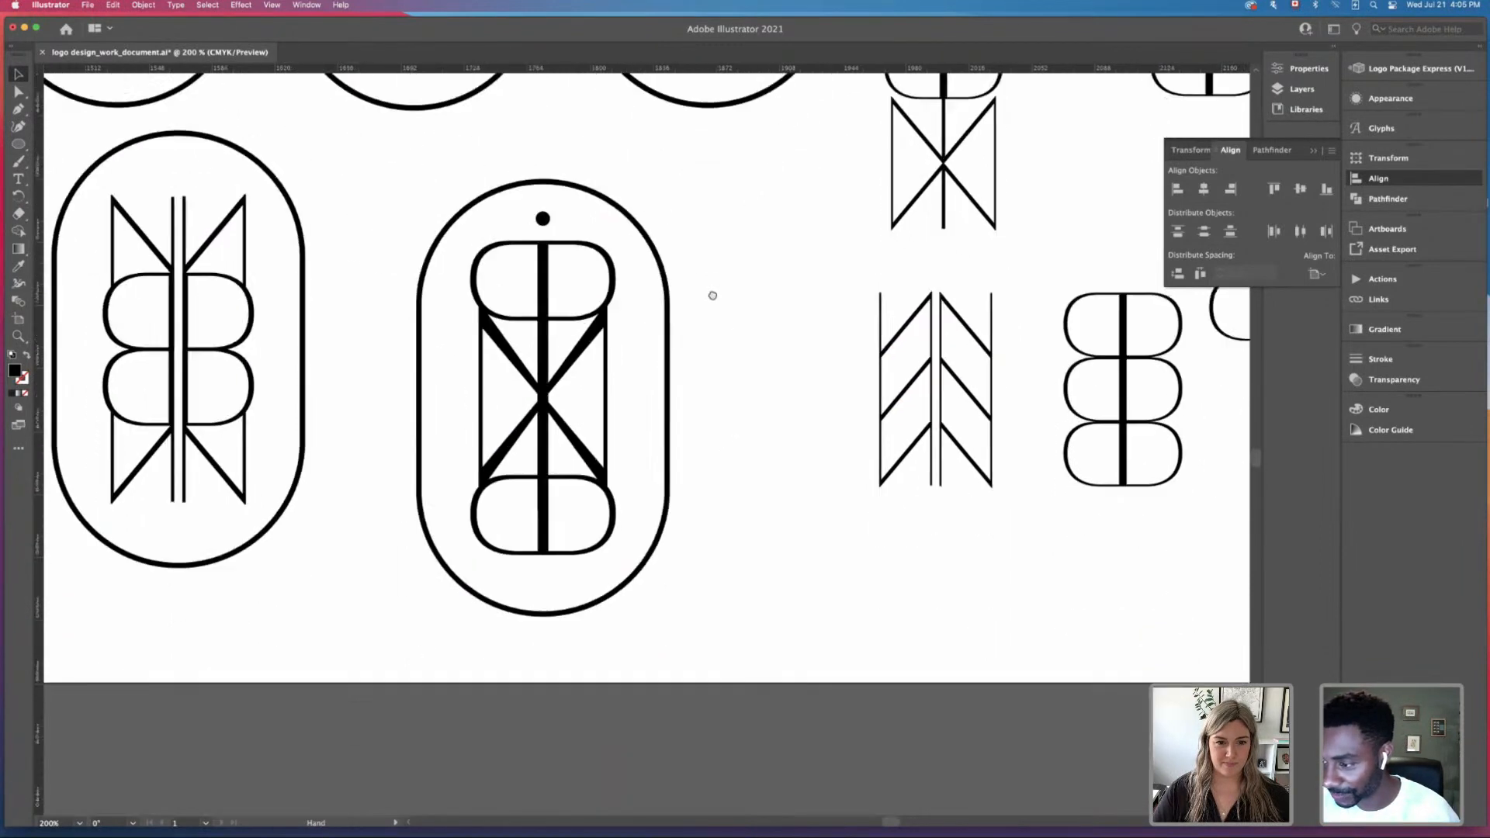
drag(536, 208, 535, 572)
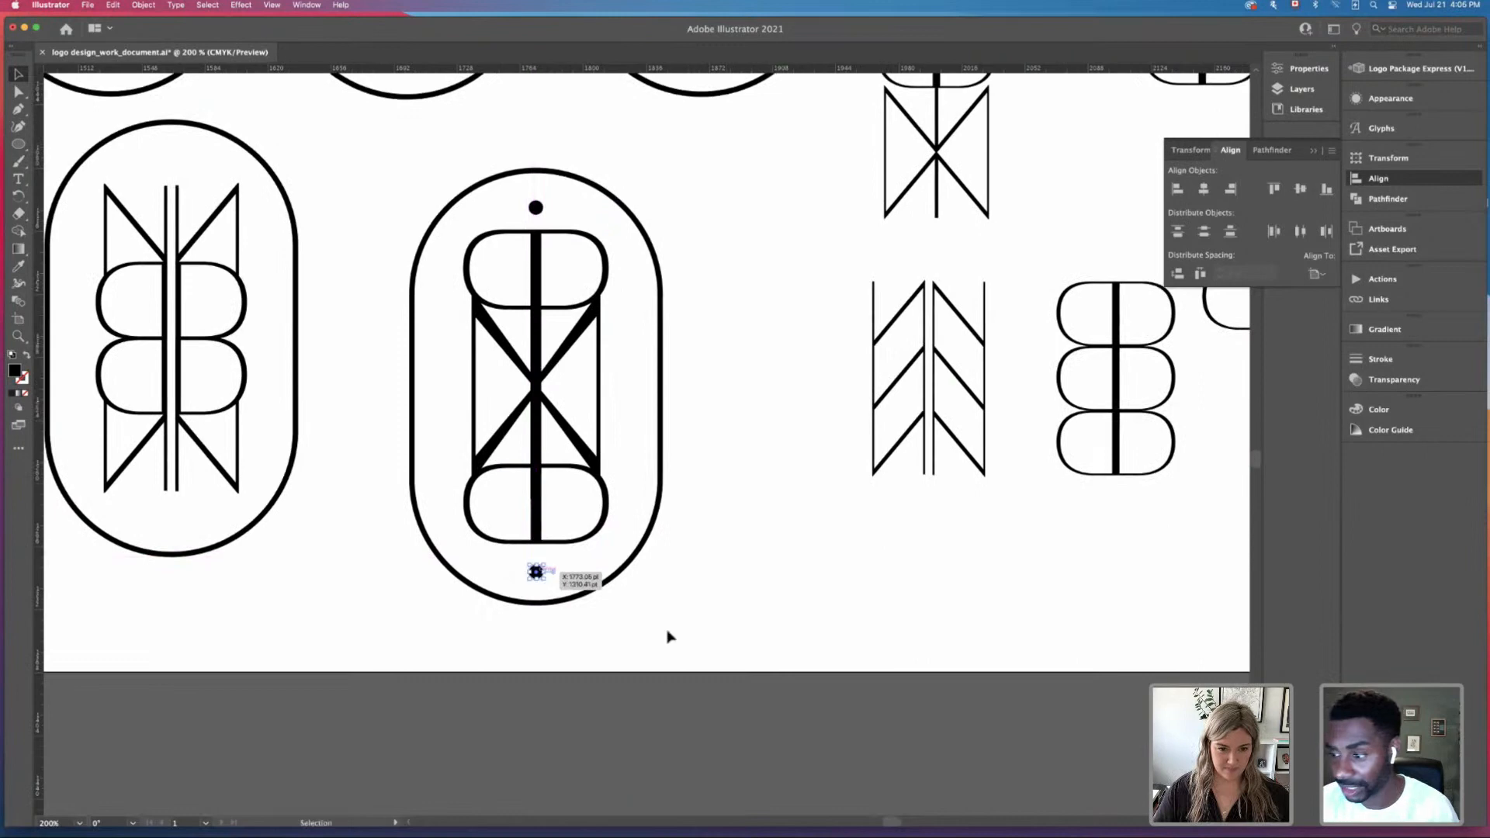
Step: Copy the upper dot to the crossing of the X lines in the heavy-line badge and enlarge it
shift+click(535, 208)
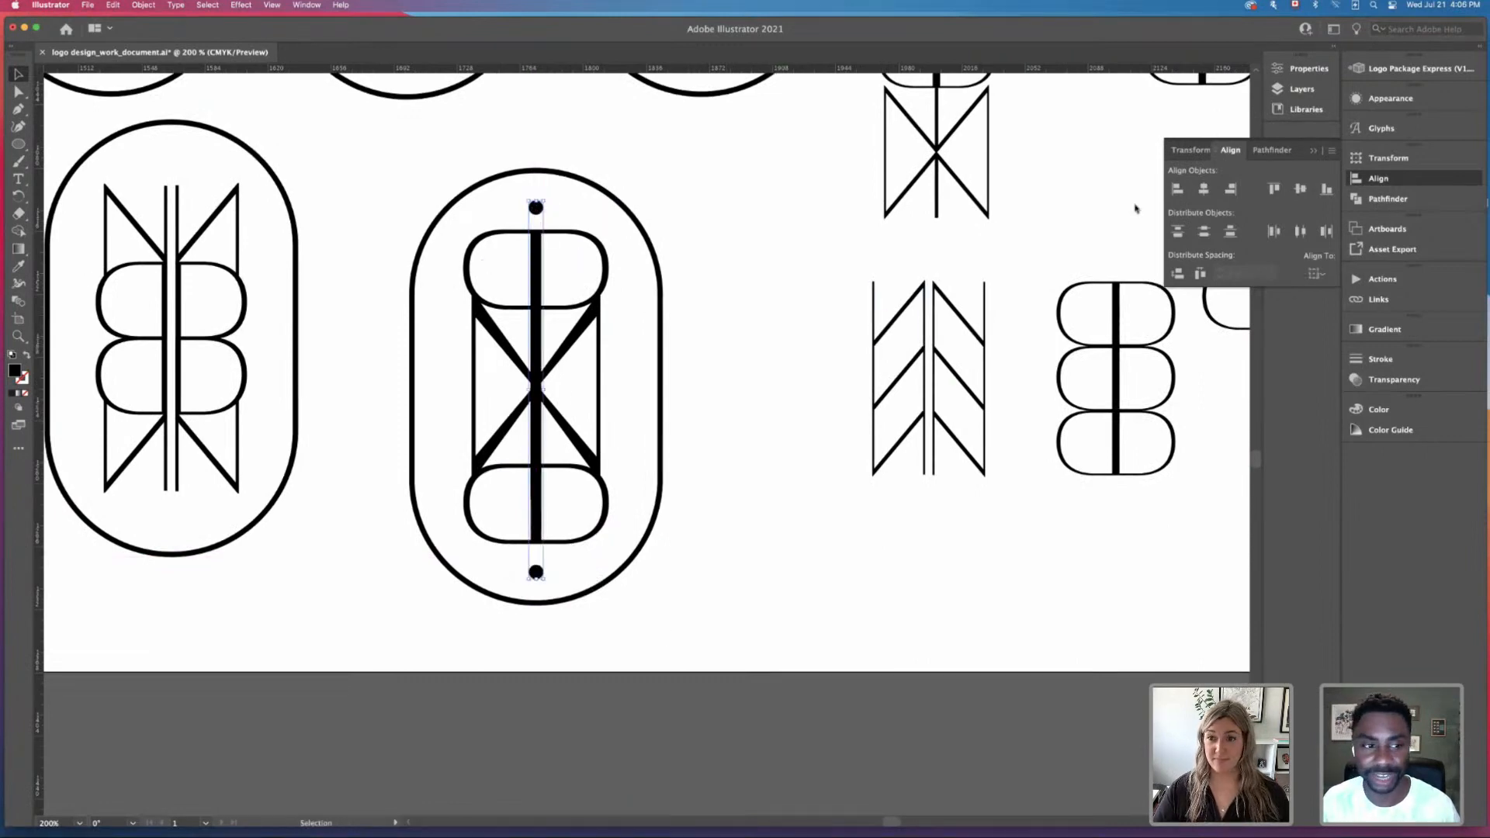
drag(419, 172, 698, 577)
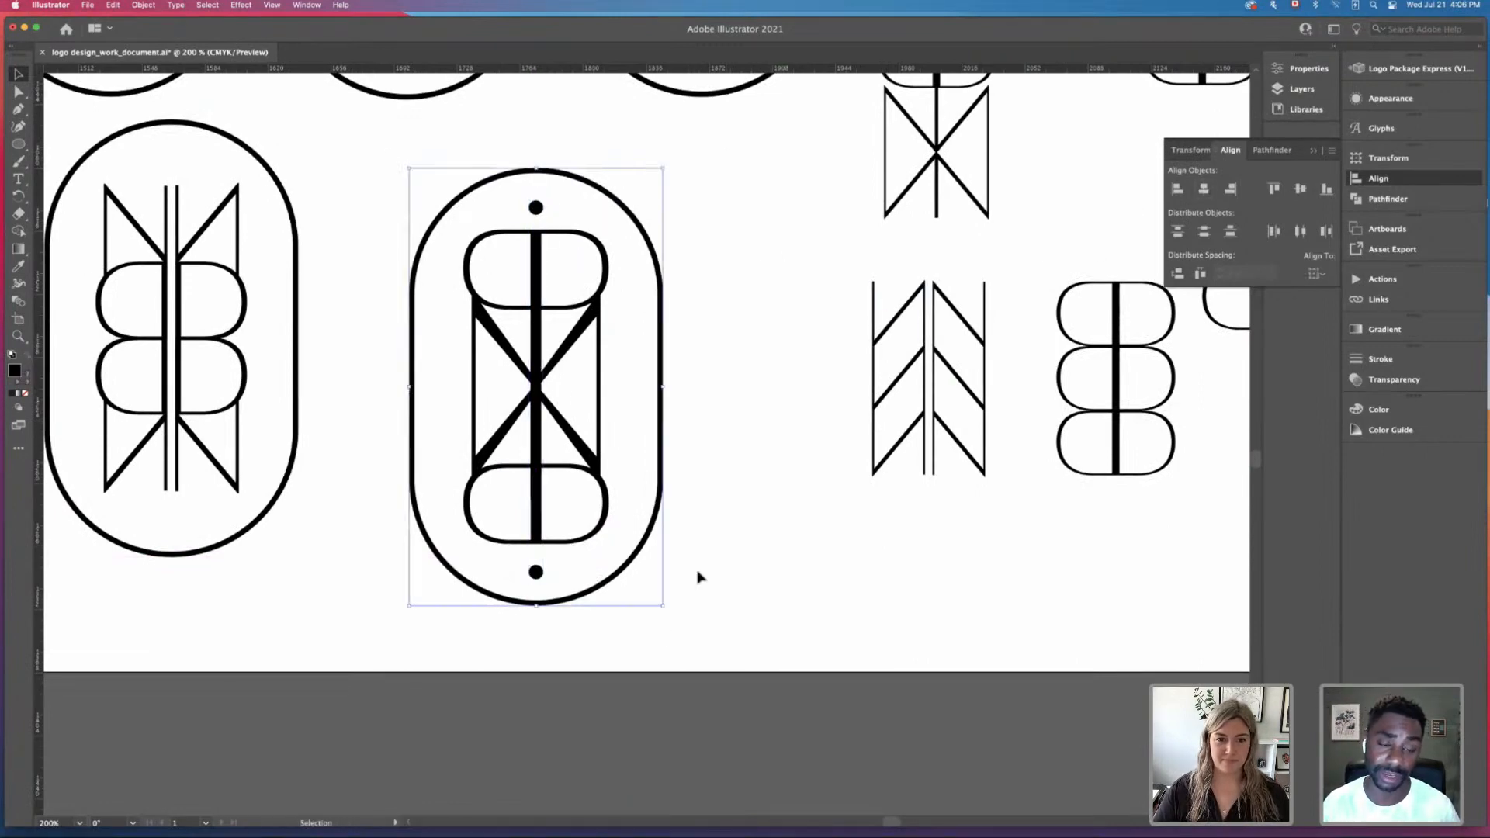
click(536, 208)
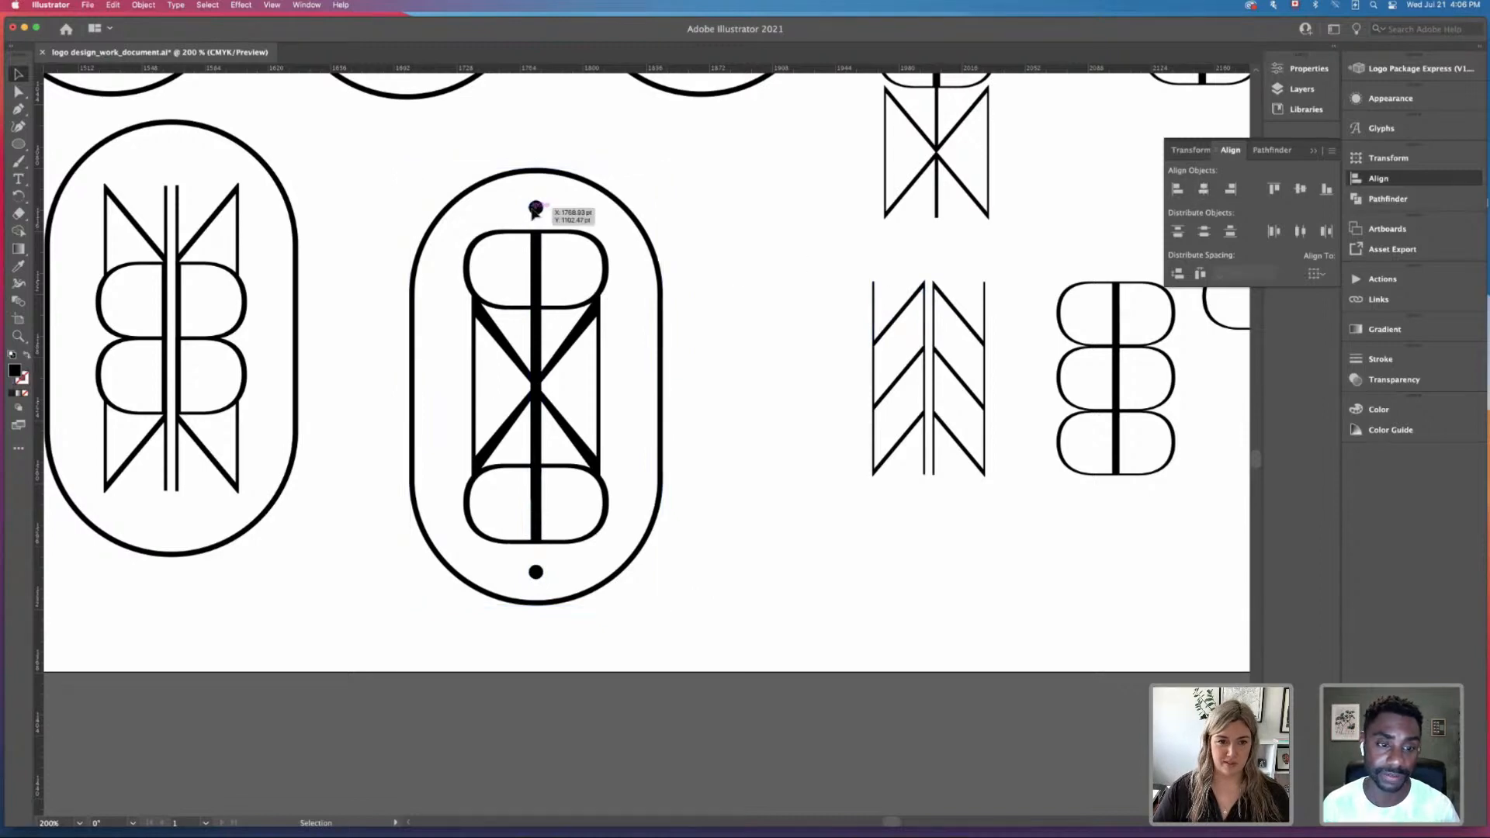
scroll(549, 215, left, 1)
scroll(558, 209, down, 1)
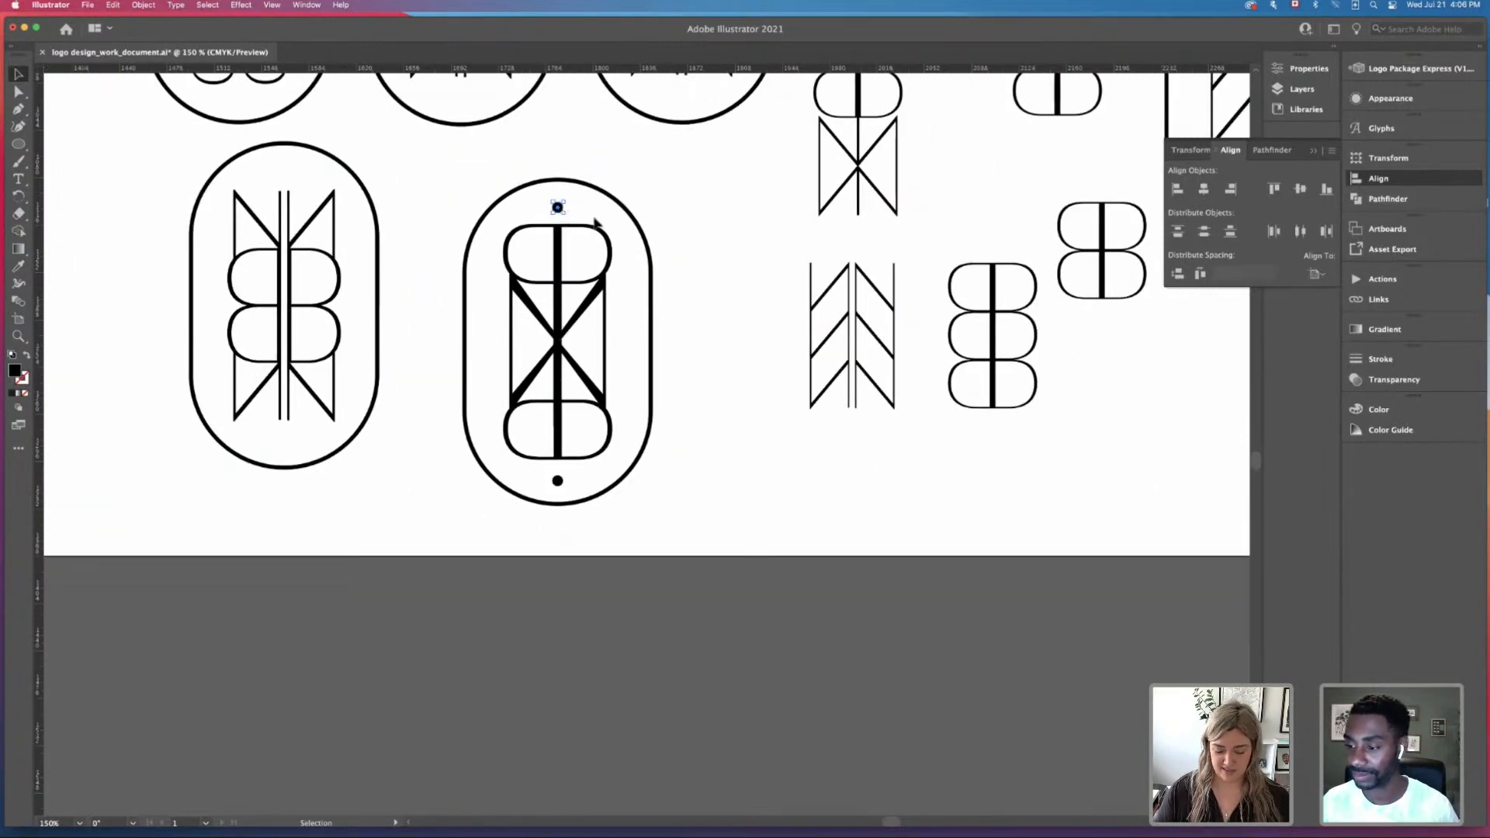
key(super+plus)
key(super+plus)
key(super+plus)
drag(820, 626, 715, 304)
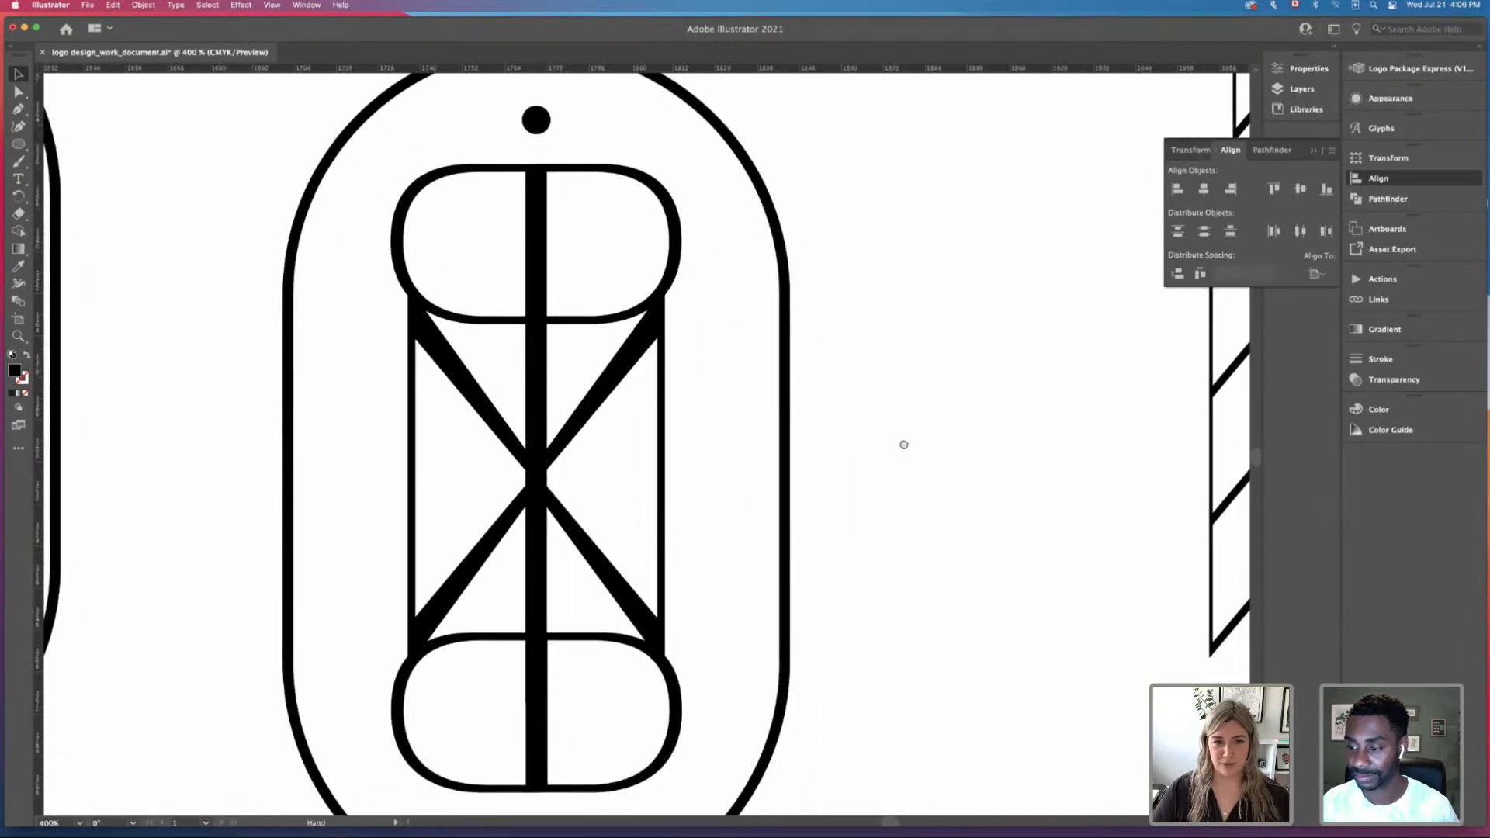
drag(904, 445, 899, 441)
click(533, 118)
drag(536, 123, 561, 444)
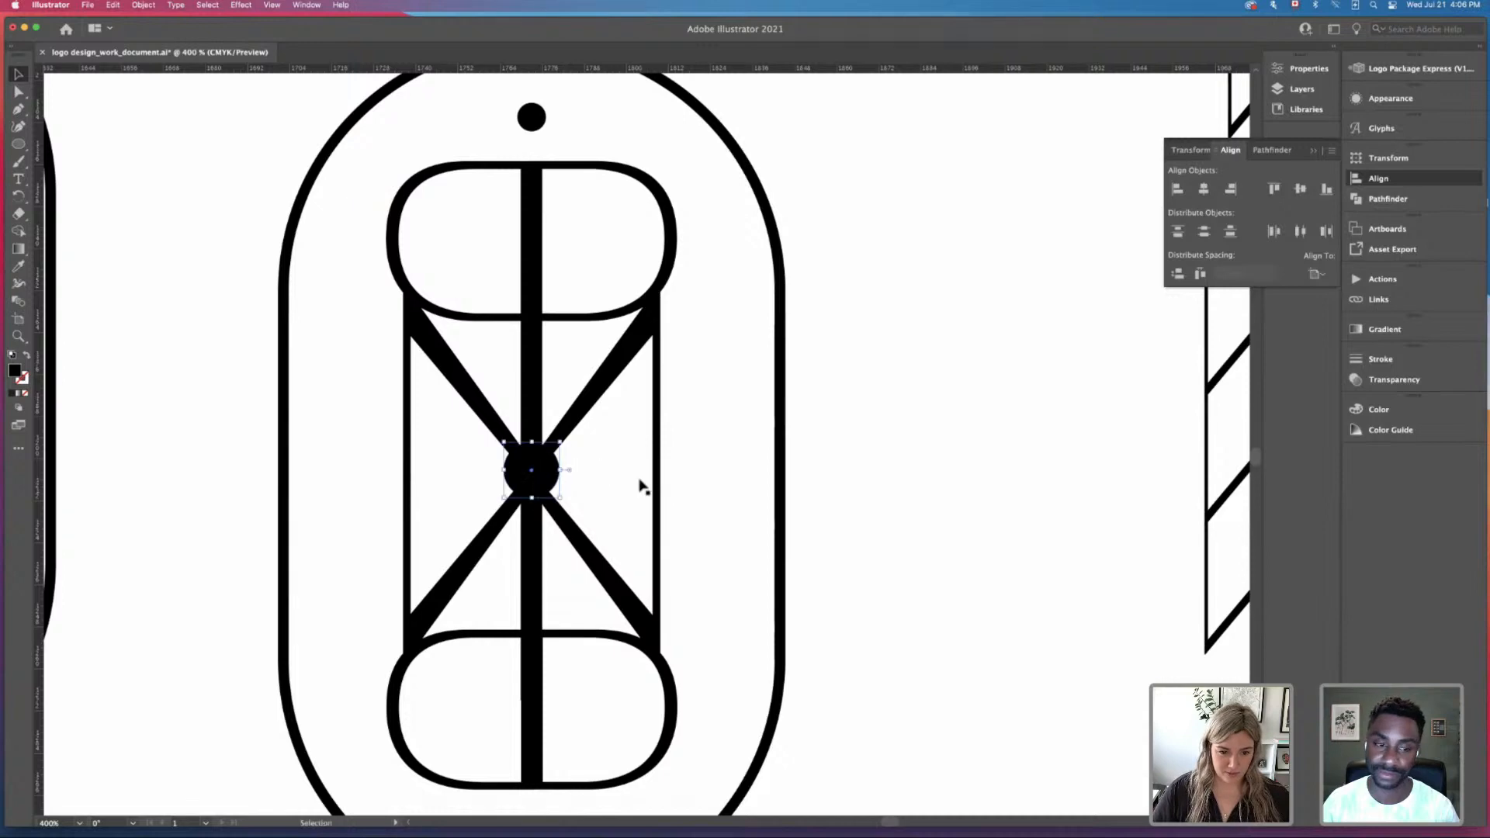
click(896, 516)
Step: Duplicate the badge with the dots into the empty area beside the tall outlined letter pattern
key(super+minus)
key(super+minus)
key(super+minus)
key(super+minus)
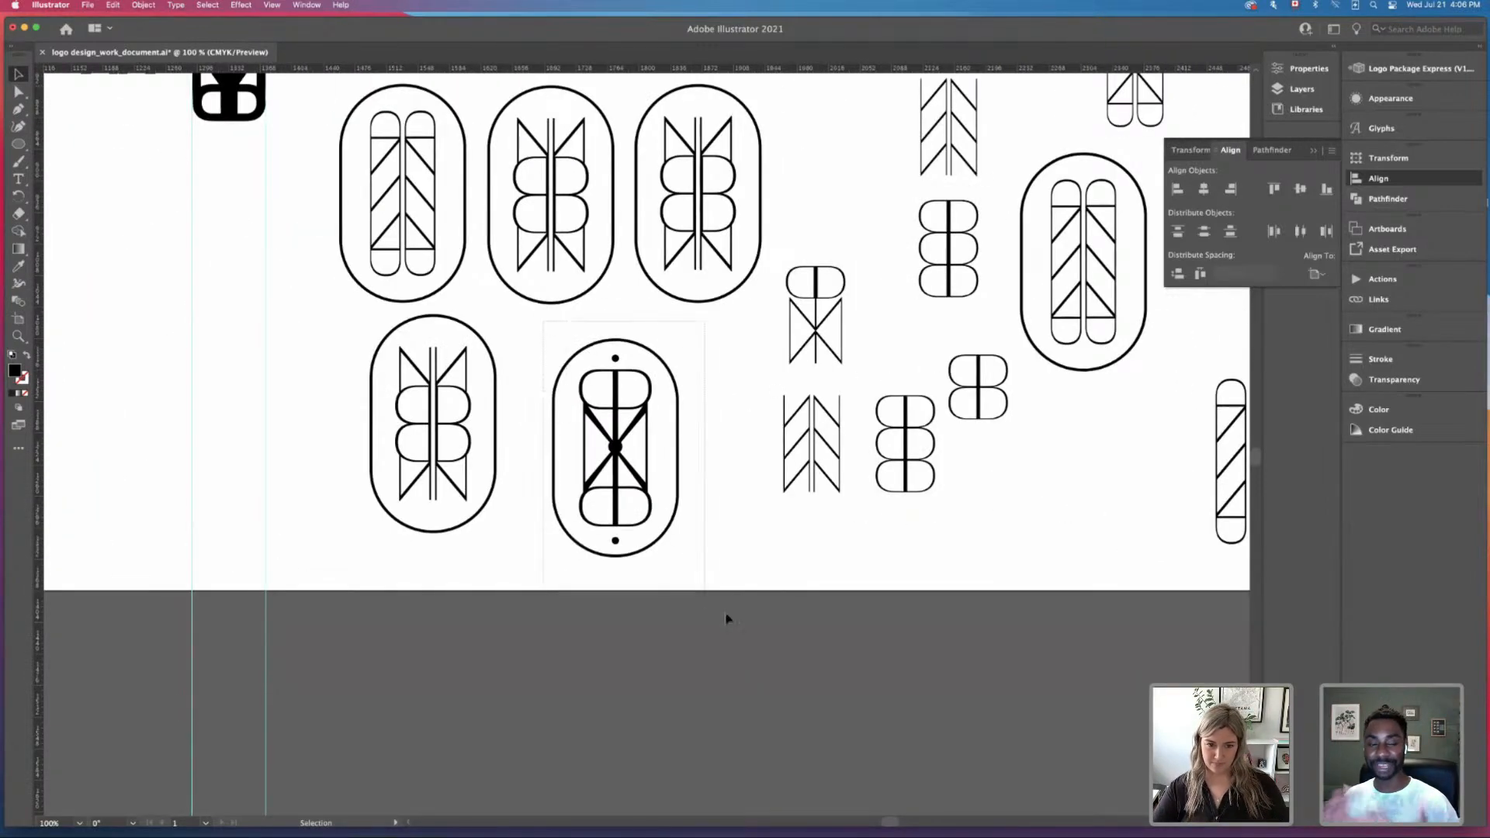
key(a)
key(v)
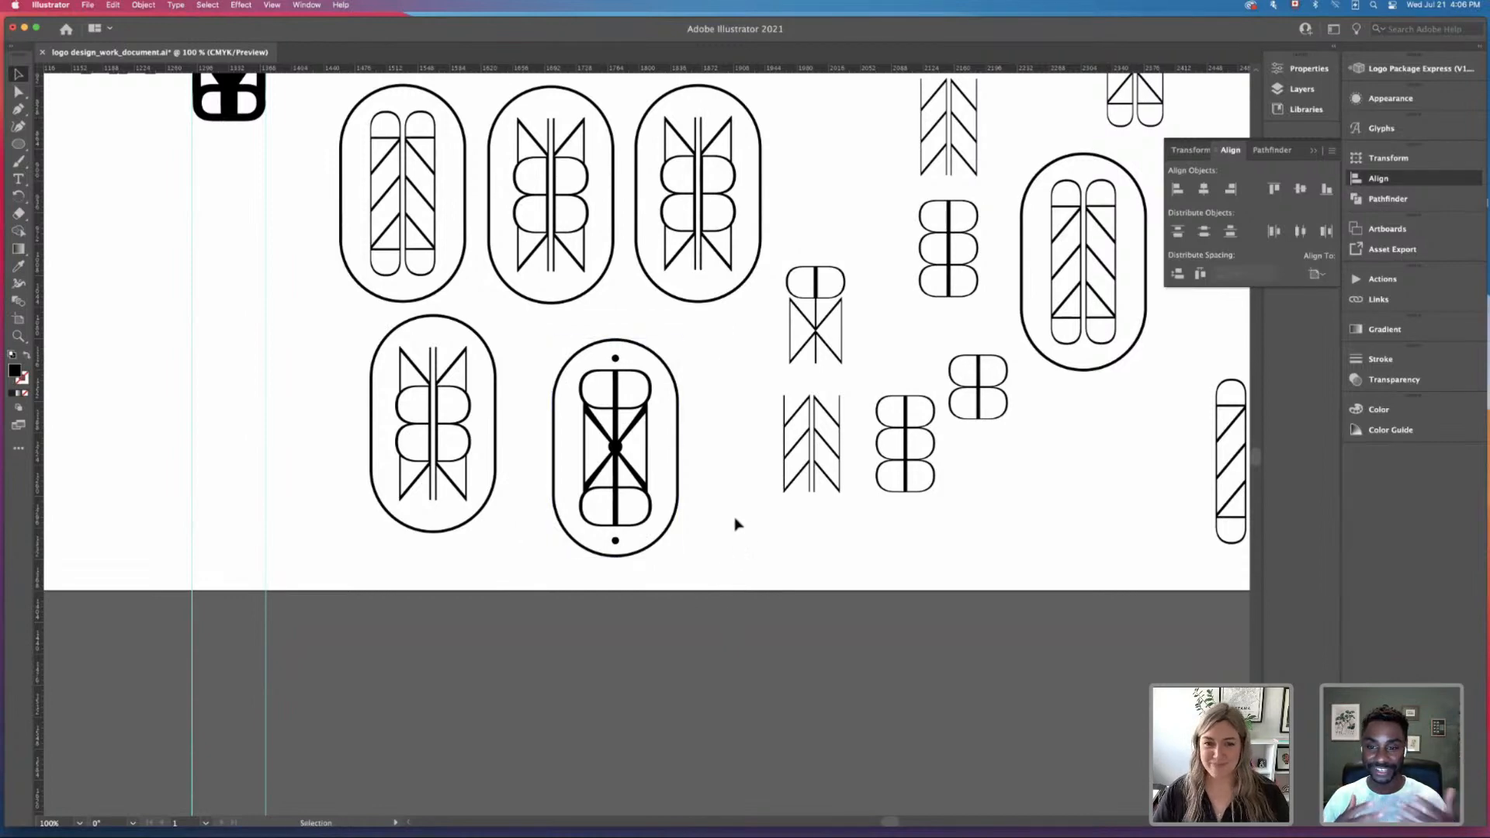
scroll(742, 556, up, 2)
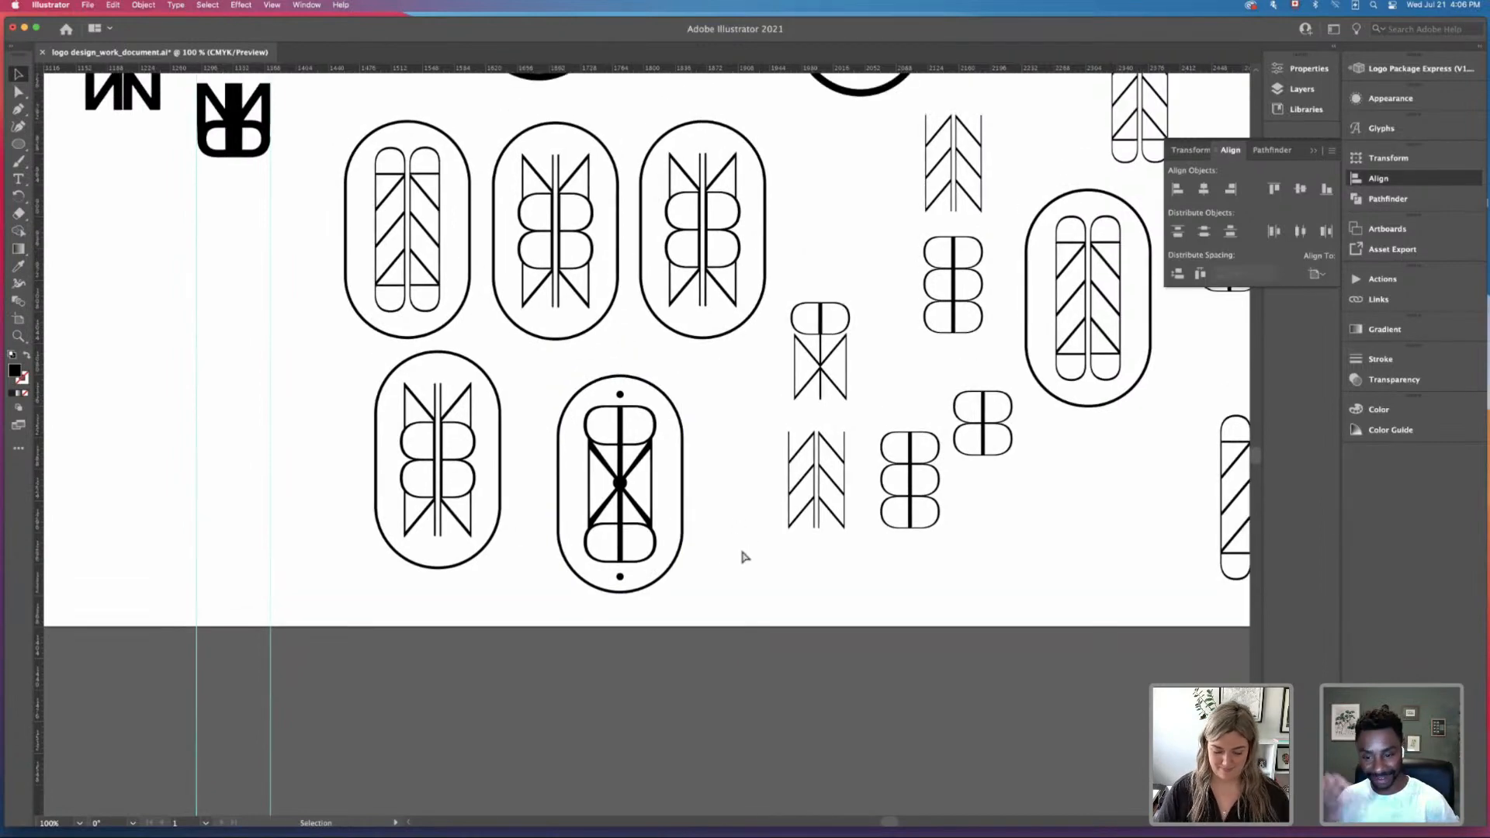
key(super+minus)
drag(677, 443, 656, 475)
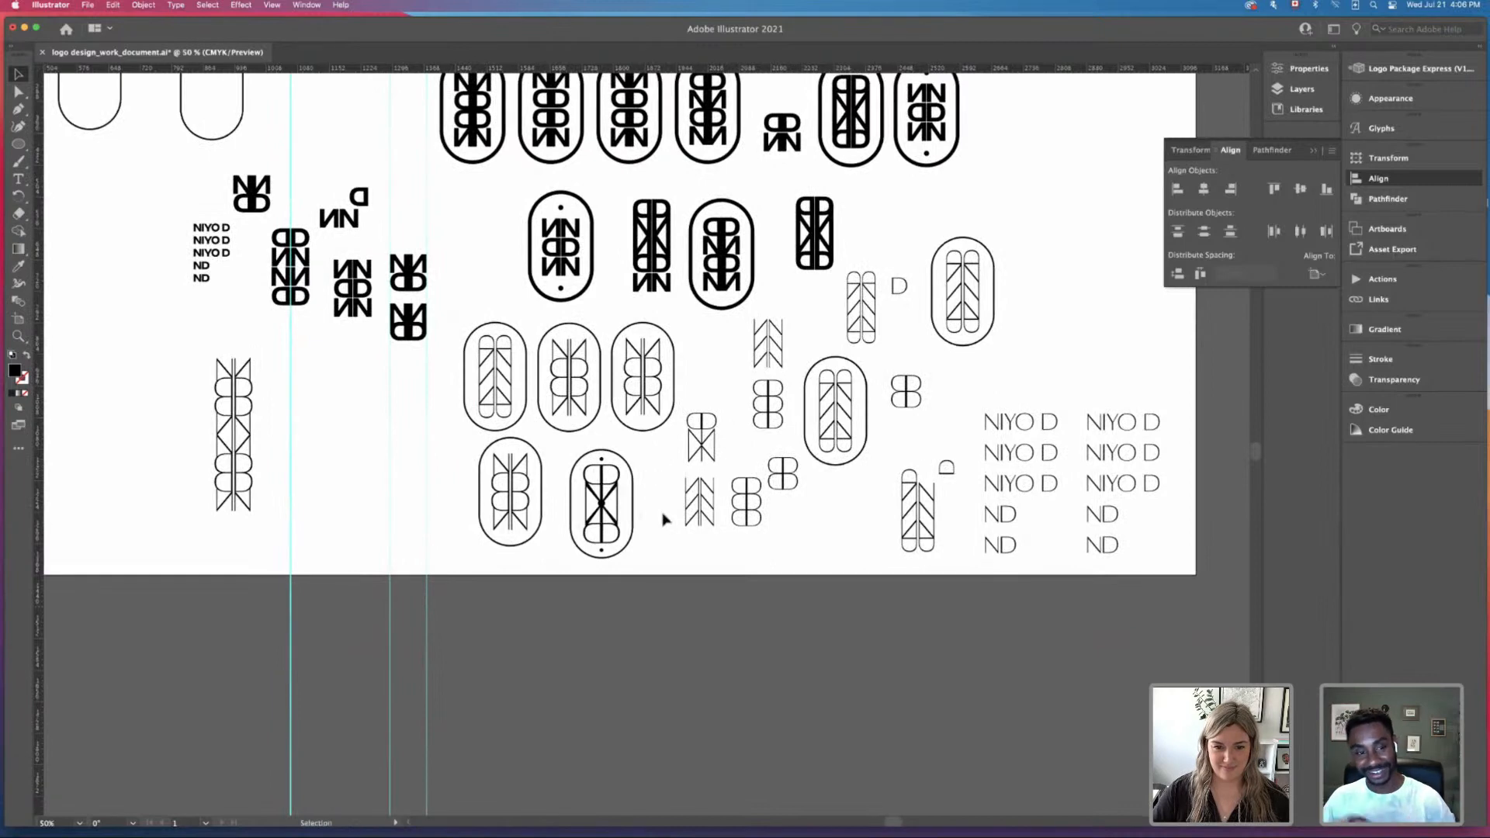
drag(562, 442, 669, 566)
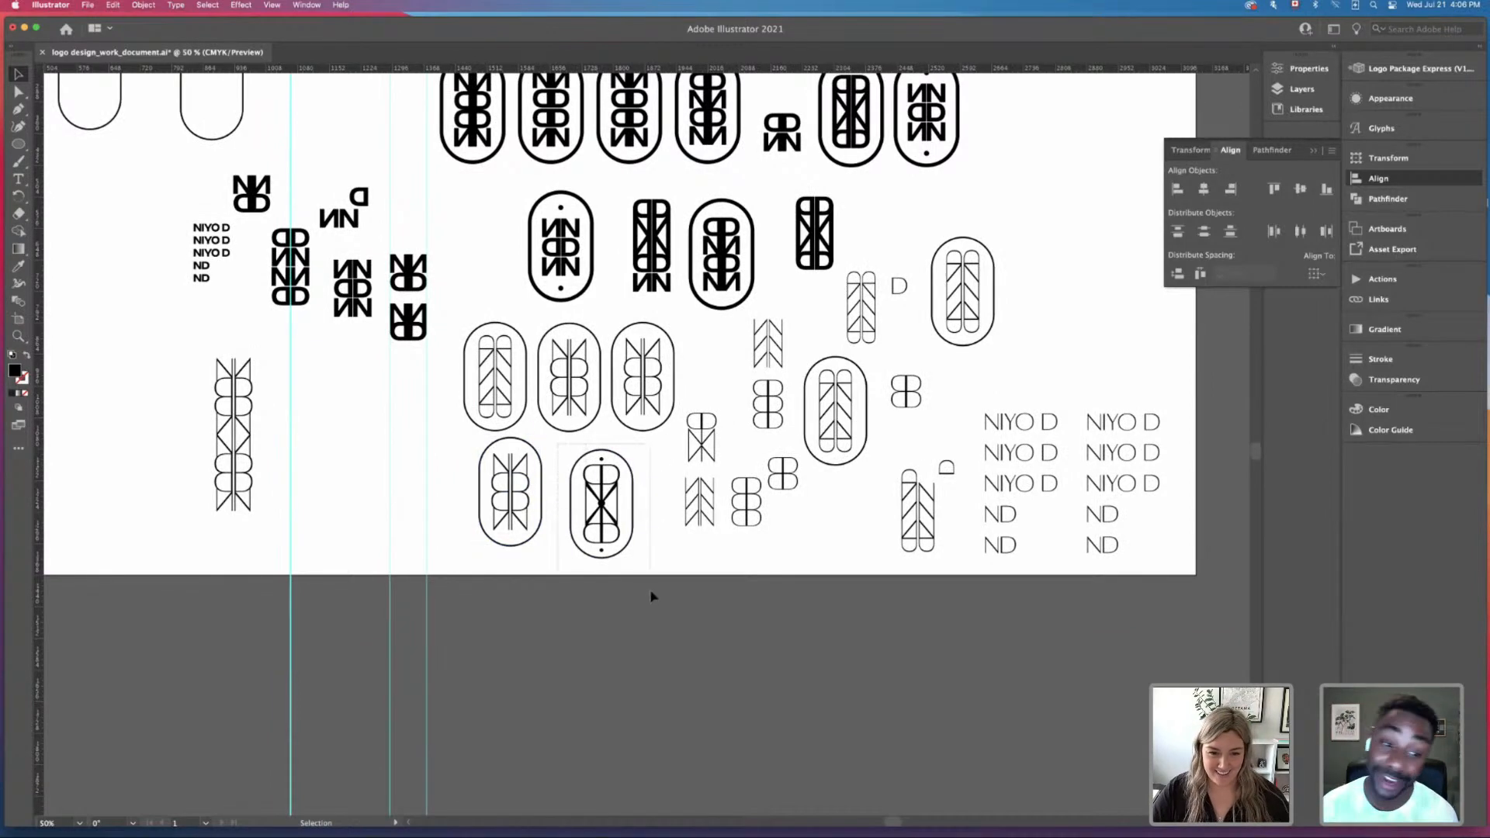
drag(609, 466, 361, 393)
click(361, 394)
key(super+=)
drag(55, 392, 498, 453)
click(497, 454)
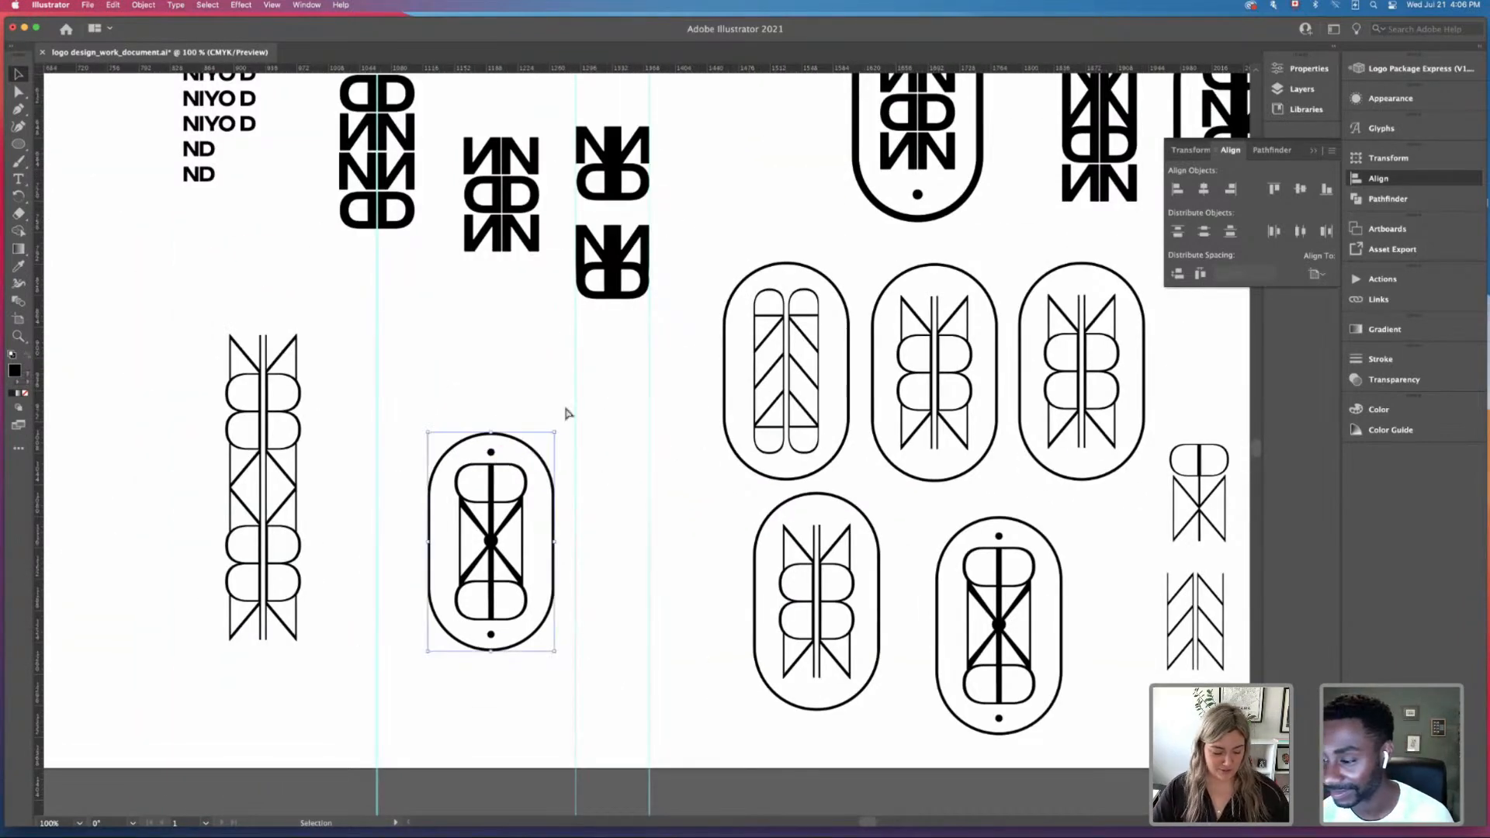
Step: Delete the upper and lower dots from the duplicated badge, keeping the centre dot
click(491, 451)
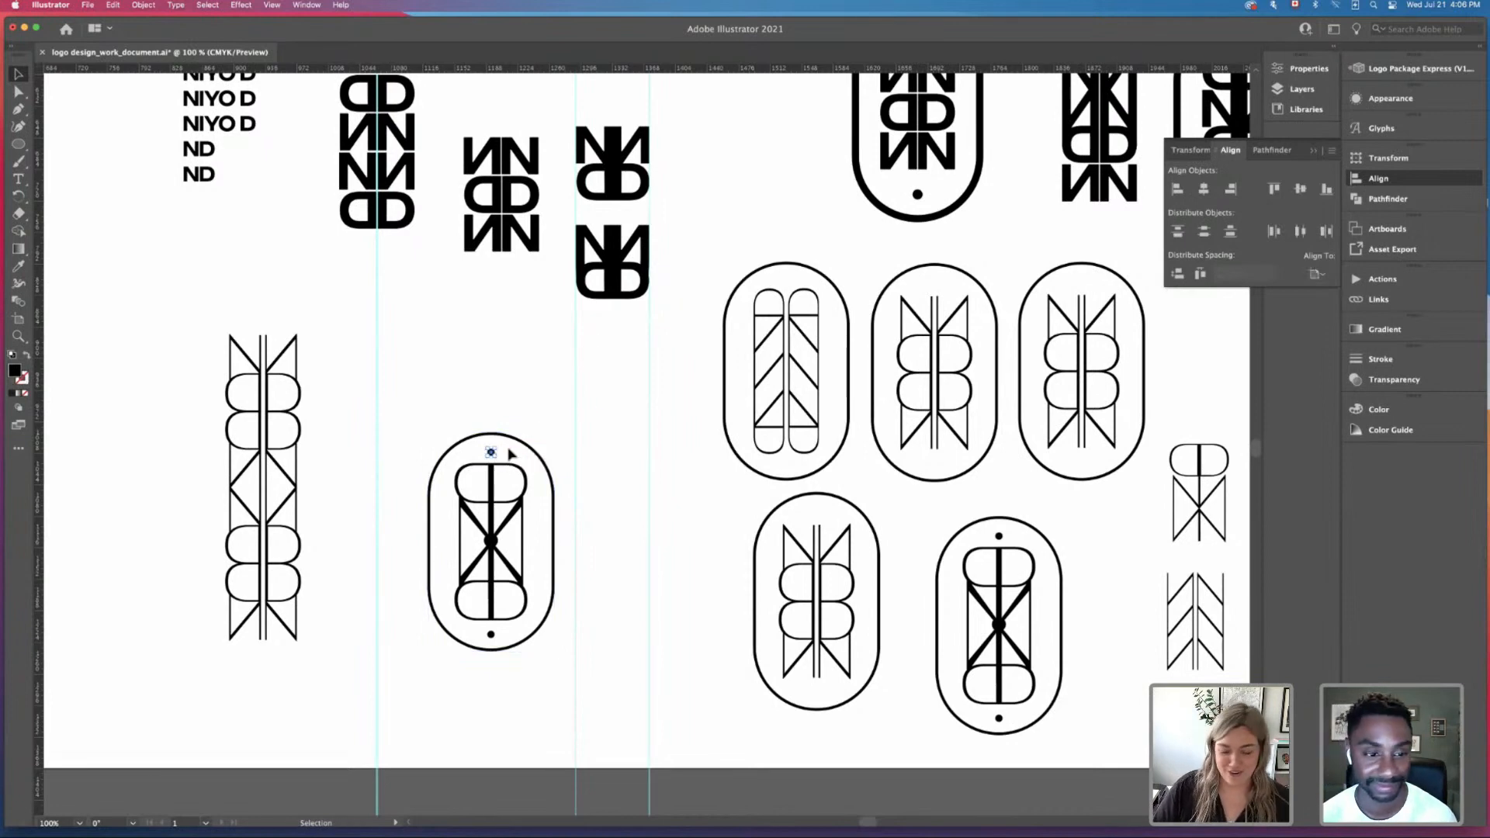
click(491, 632)
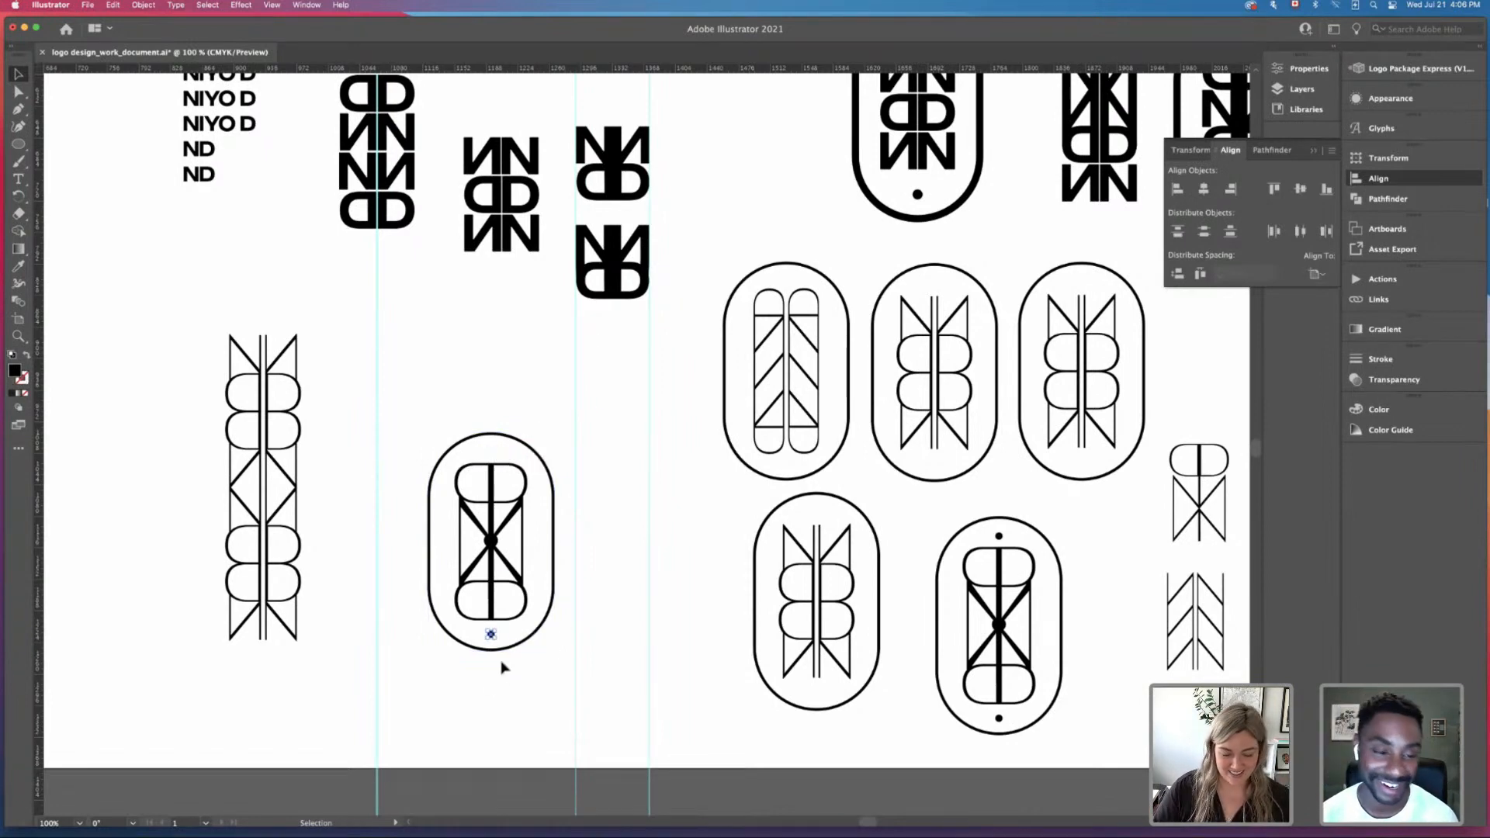
key(super+minus)
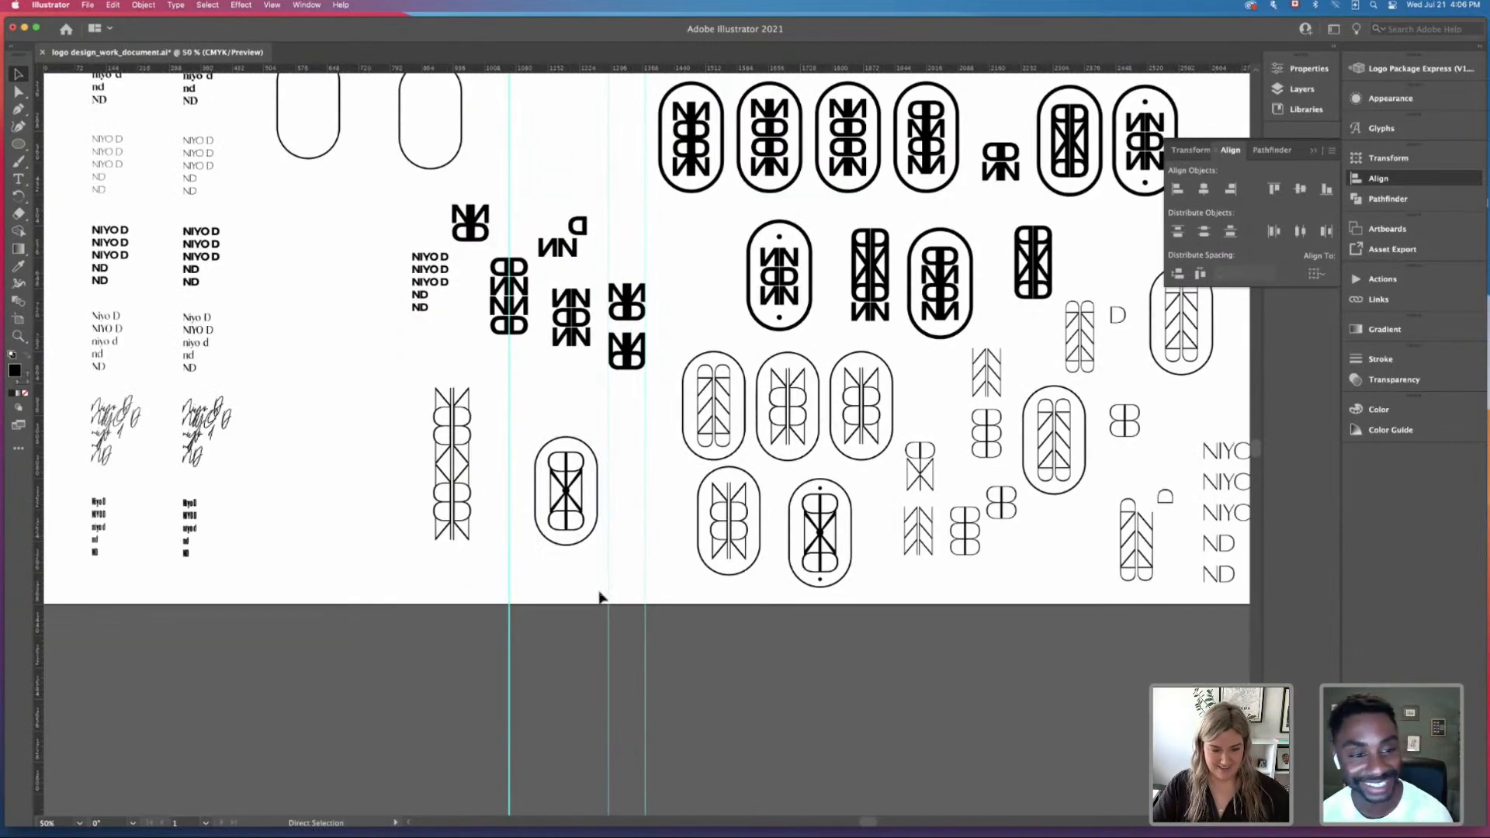
Step: Place the copy without outer dots and the original dotted badge side by side, next to the outlined chevron badge near the artboard's edge
scroll(679, 582, right, 5)
drag(406, 504, 1106, 342)
scroll(644, 388, right, 3)
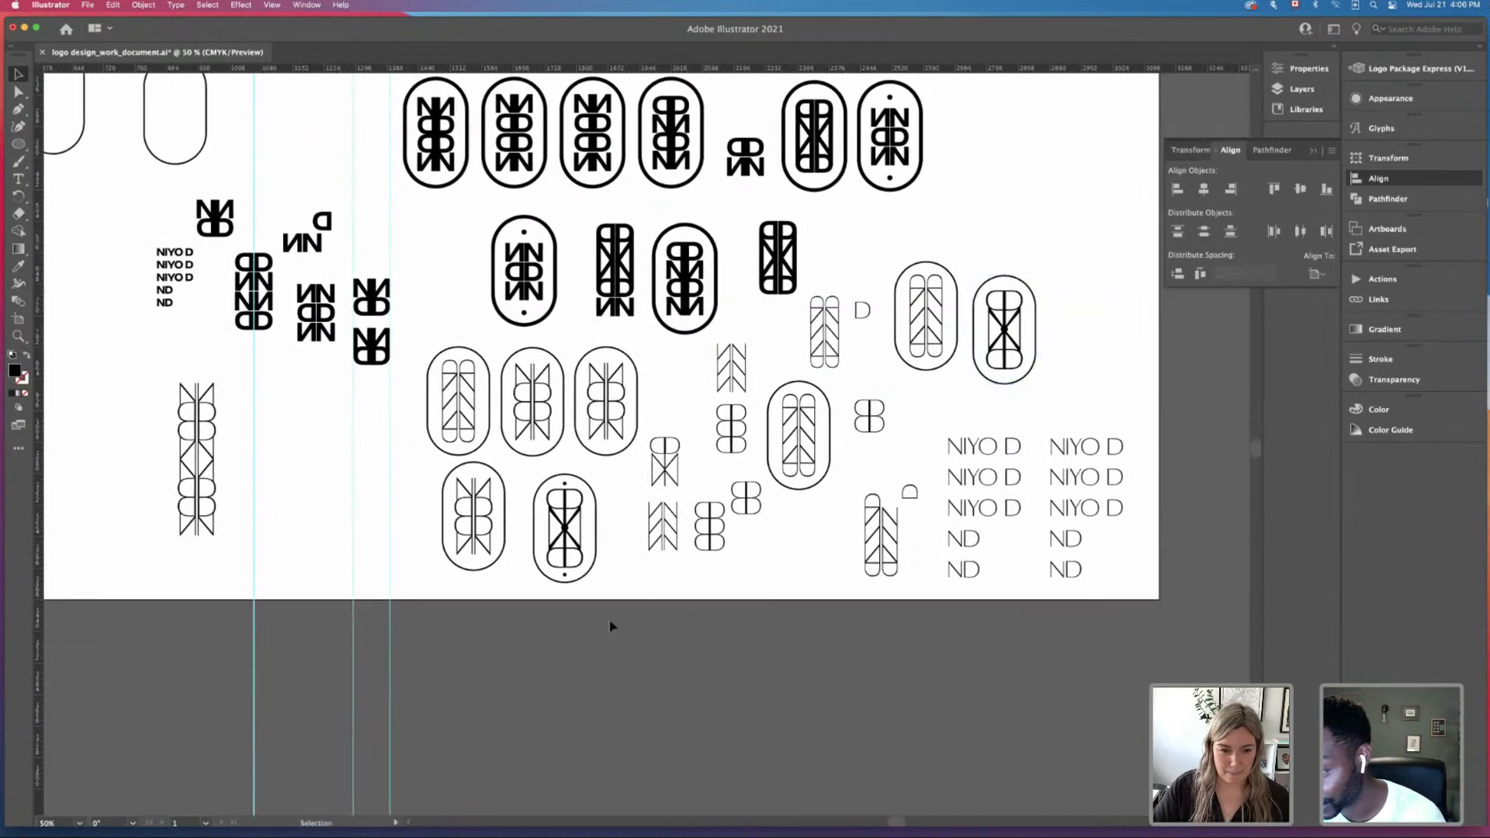
click(570, 534)
drag(571, 534, 1078, 383)
click(1015, 282)
key(super+minus)
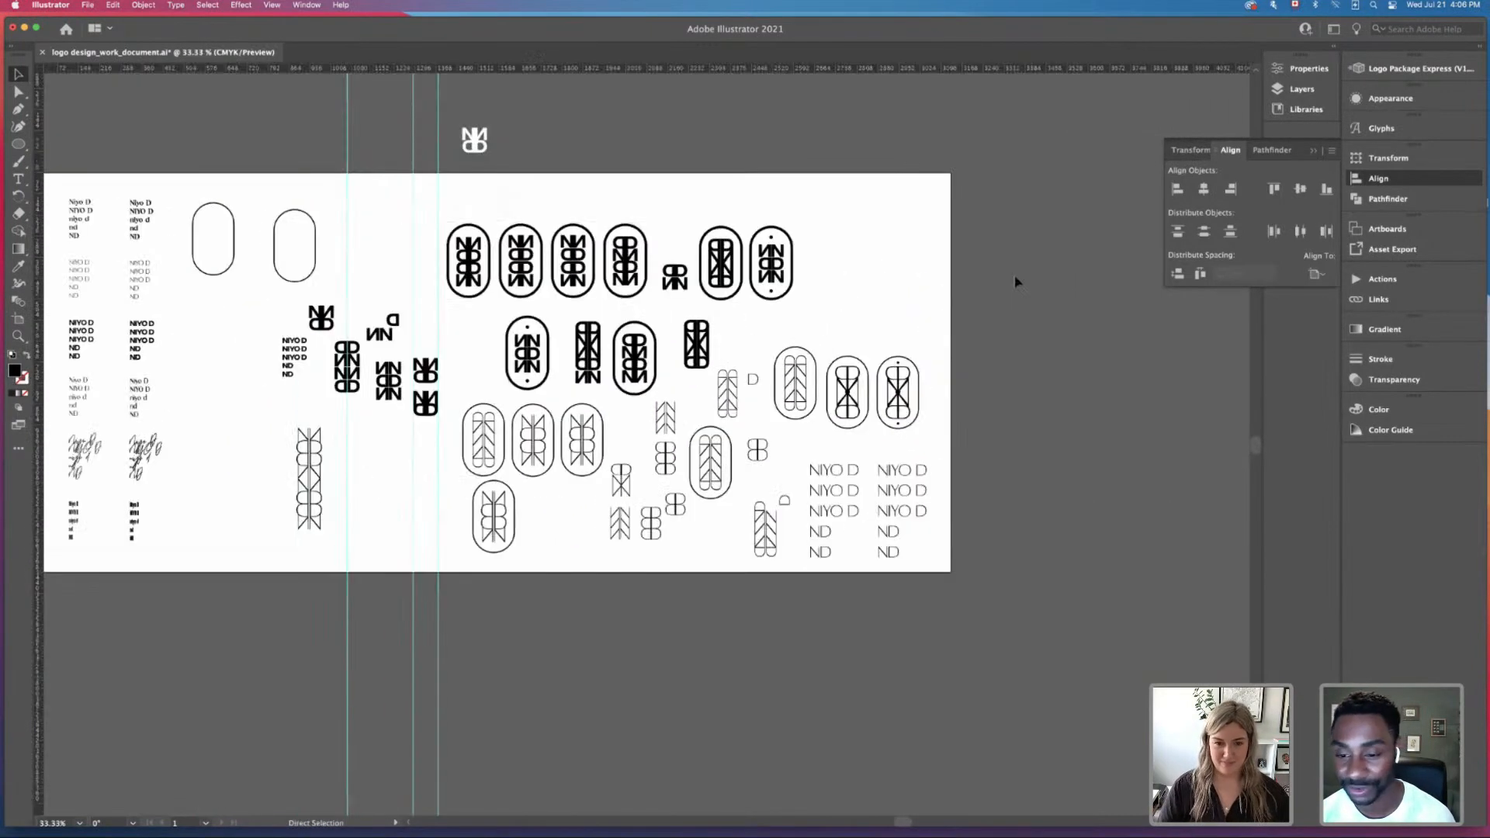
Step: Examine the row of outlined badges and compare it with the type samples and early monograms across the artboard
key(super+plus)
drag(1012, 260, 1081, 373)
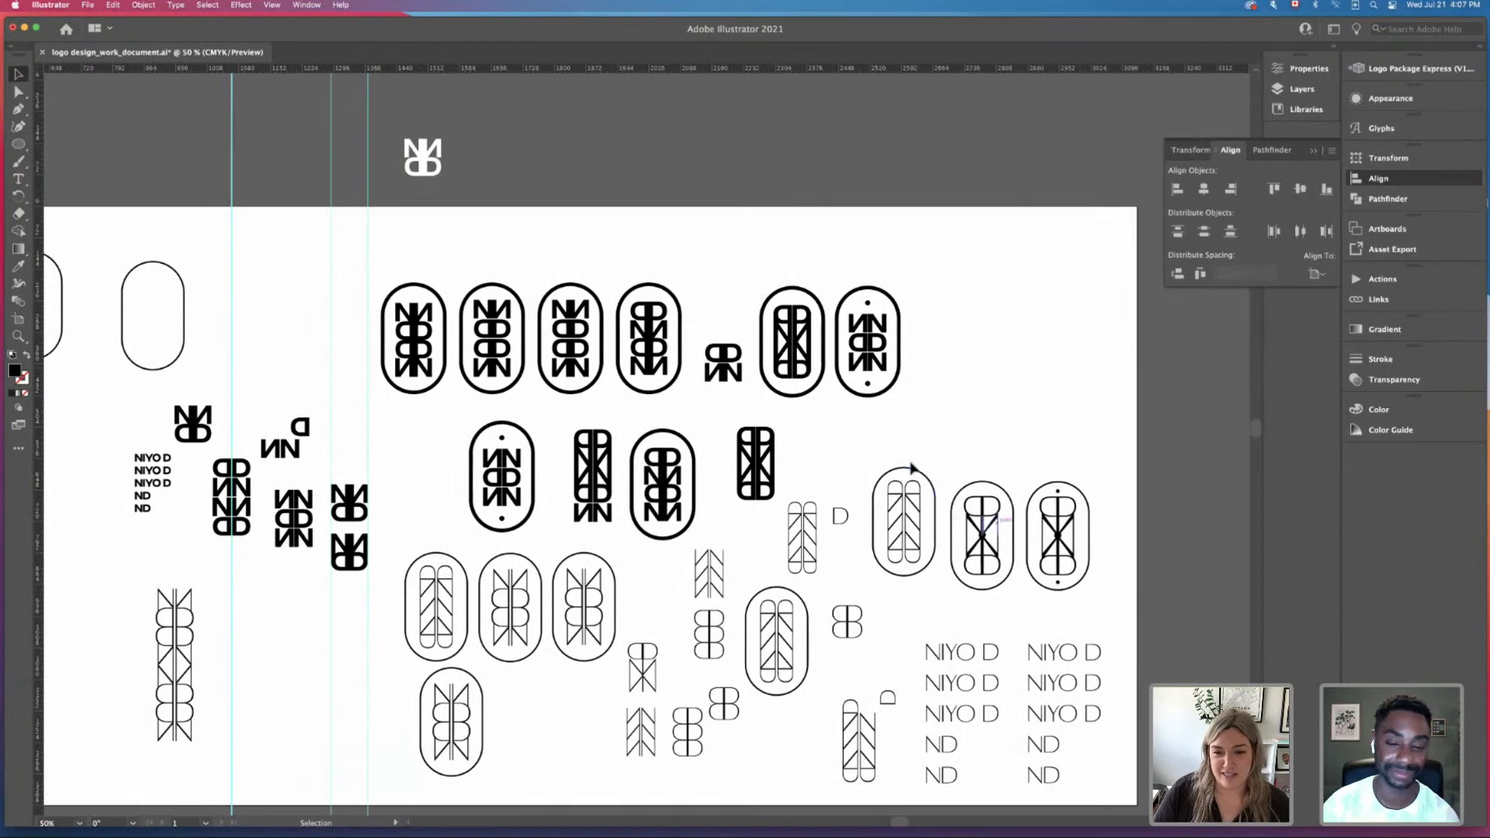
click(900, 514)
click(939, 602)
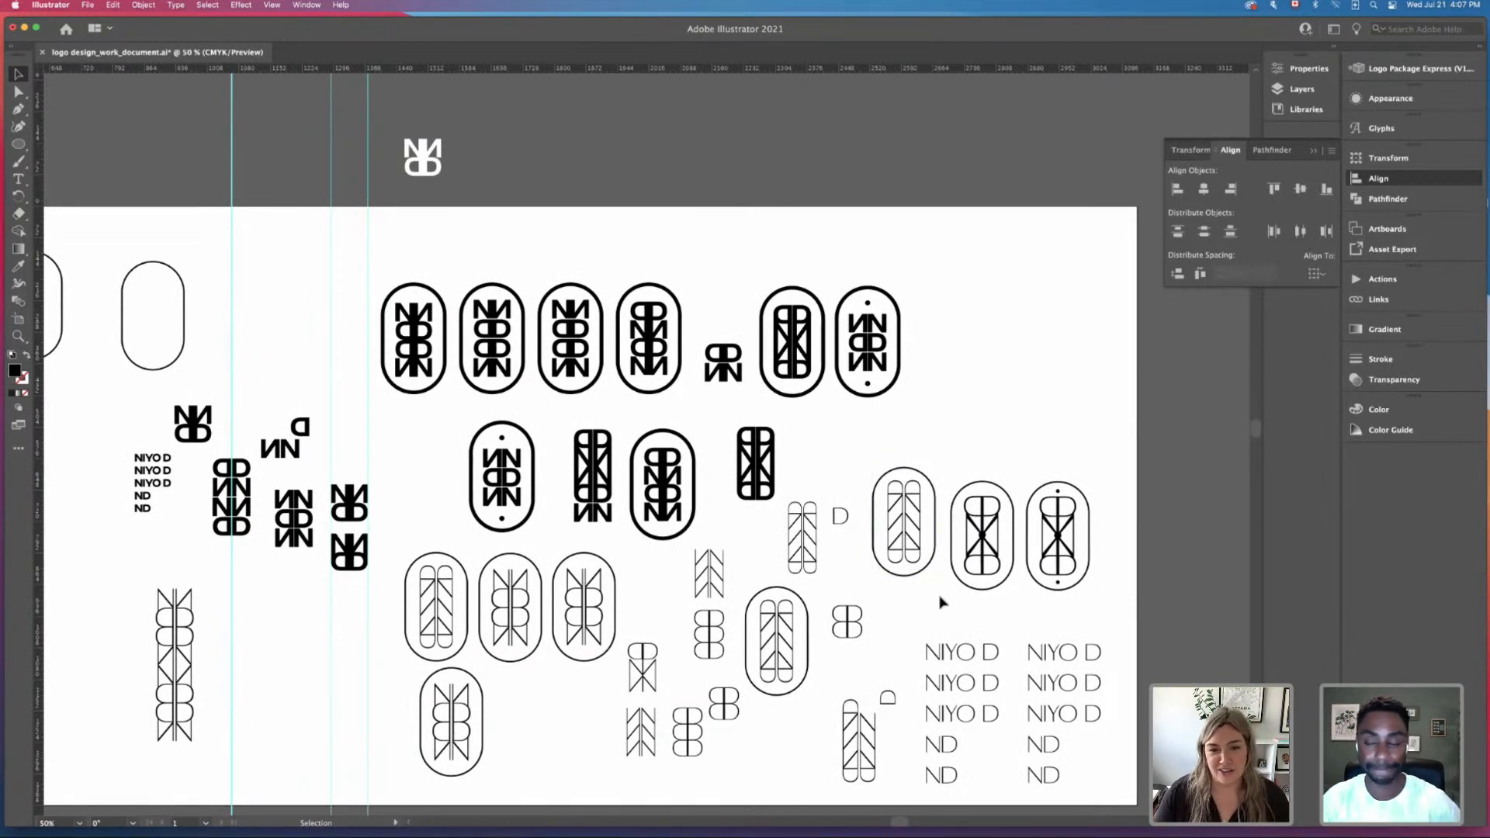
scroll(882, 688, left, 5)
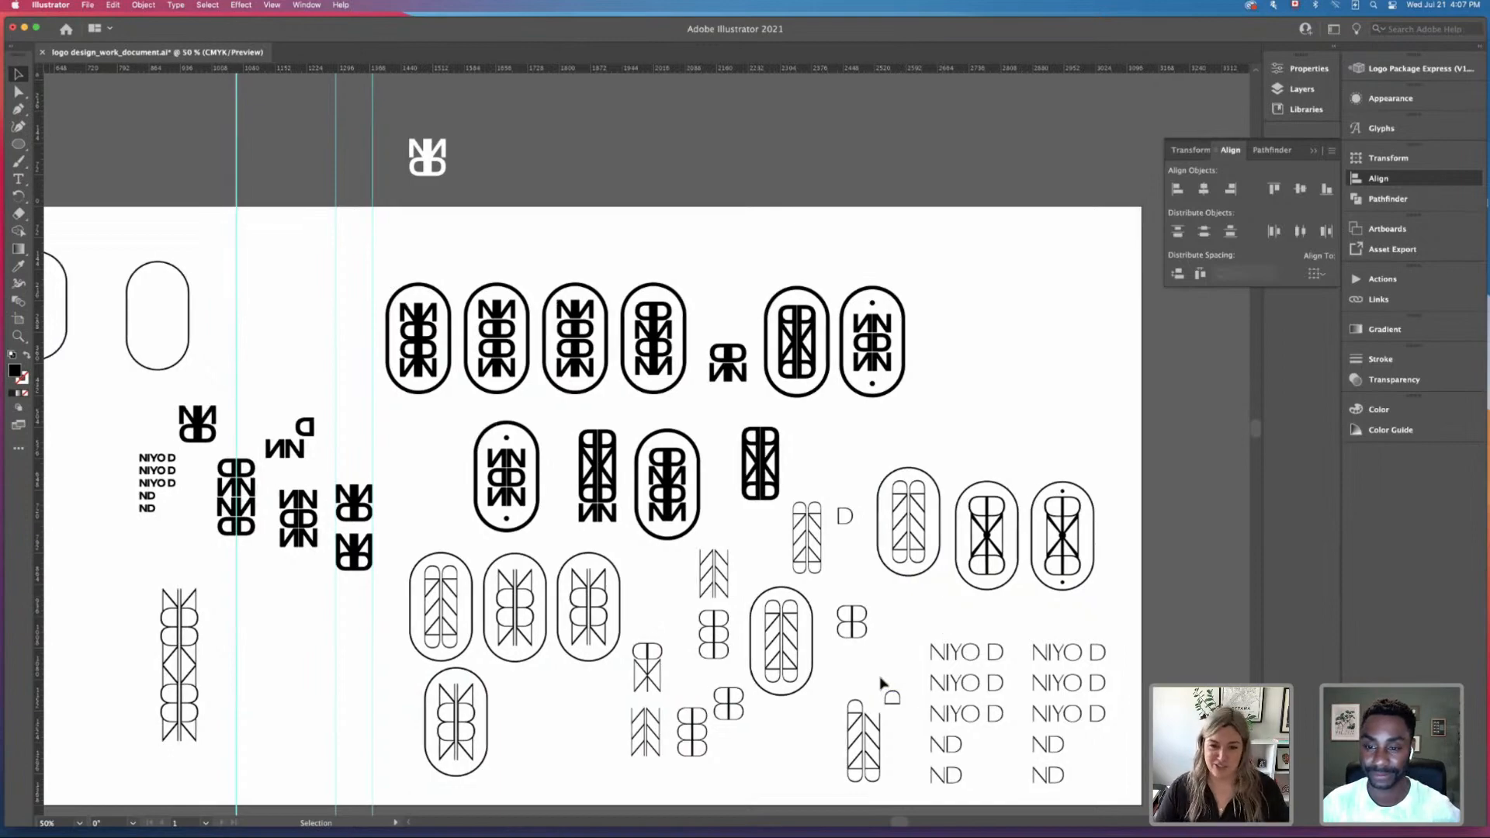
scroll(314, 534, left, 4)
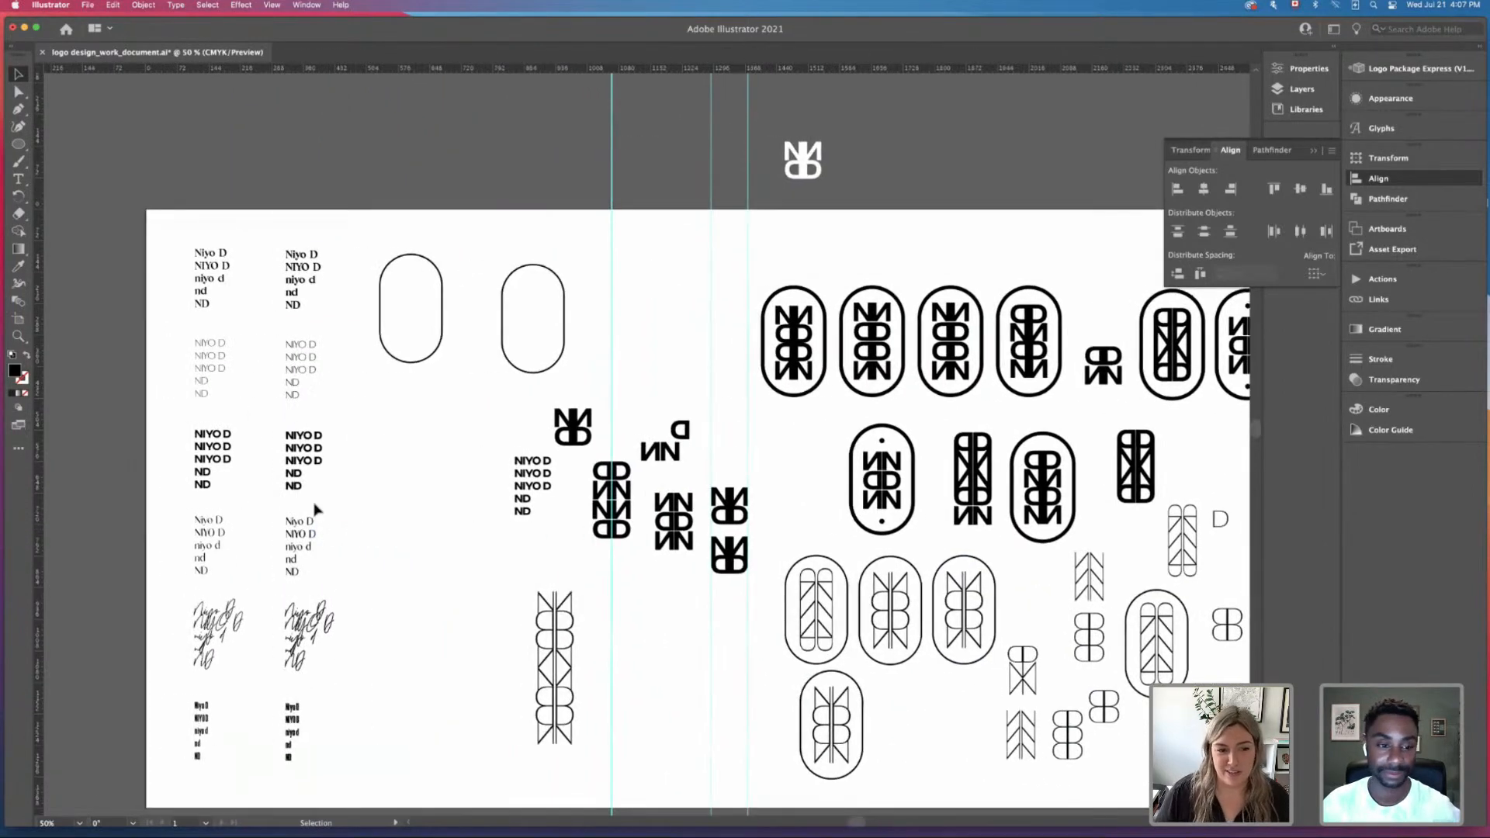
key(super+equal)
key(super+equal)
drag(214, 606, 784, 458)
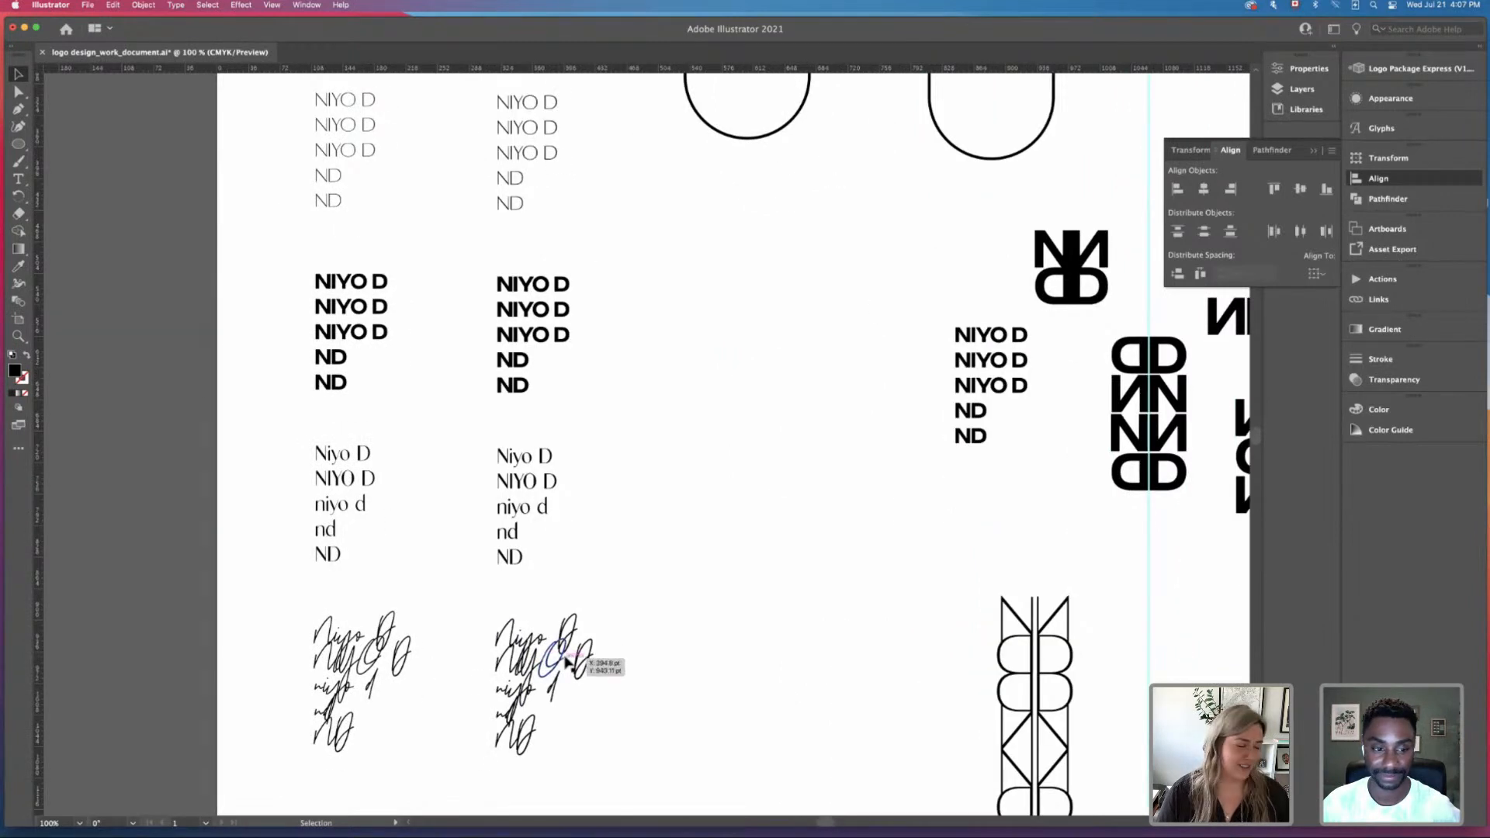
drag(797, 514, 712, 572)
drag(891, 581, 681, 565)
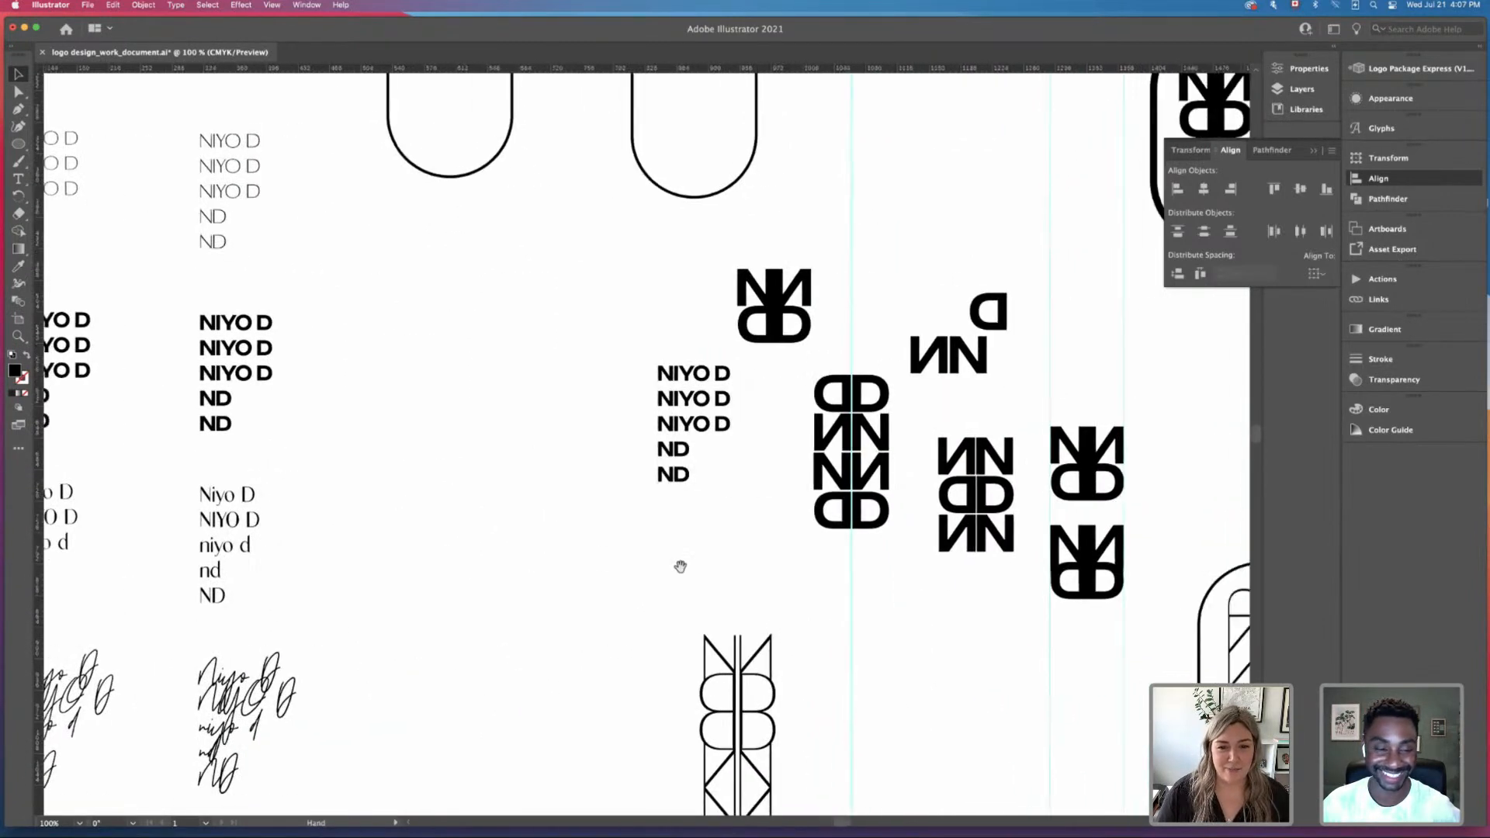
drag(791, 569, 811, 605)
Step: Duplicate the second condensed bold type sample into the empty area beside the tall outlined letter pattern
drag(414, 598, 676, 531)
scroll(682, 551, down, 5)
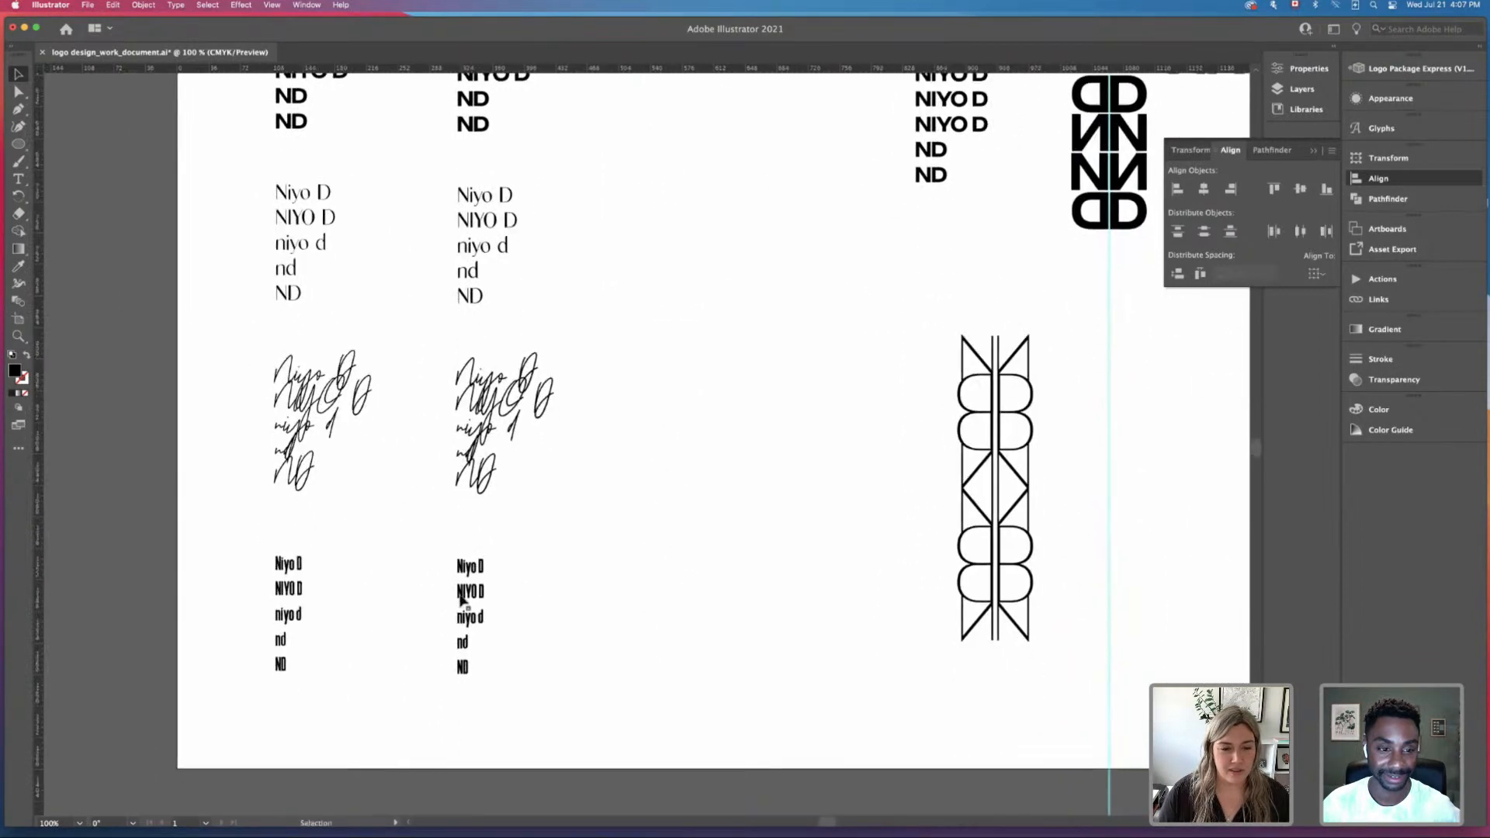
click(466, 591)
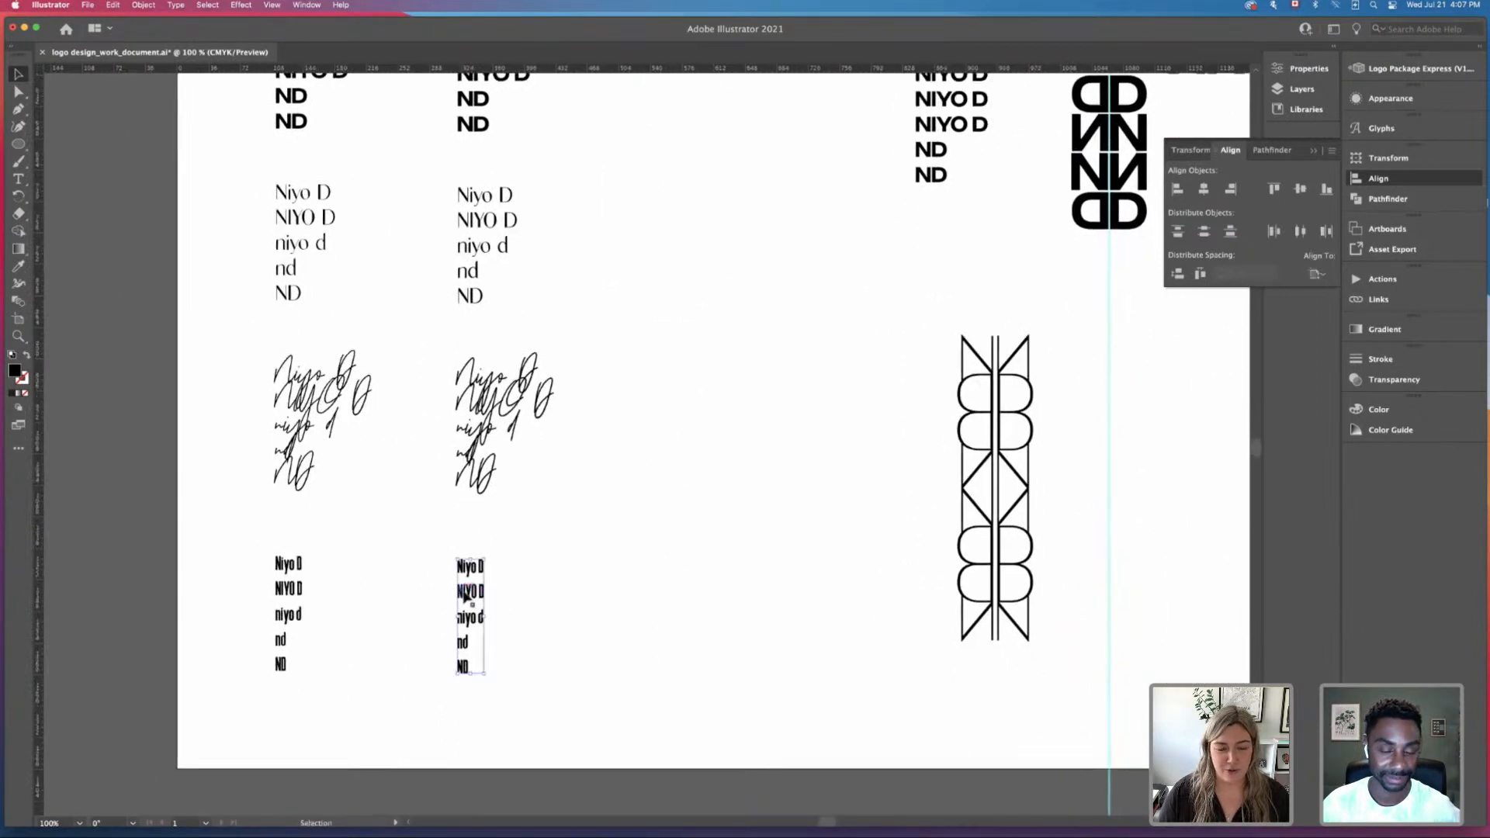
drag(466, 592, 838, 515)
scroll(708, 529, right, 5)
scroll(708, 529, up, 2)
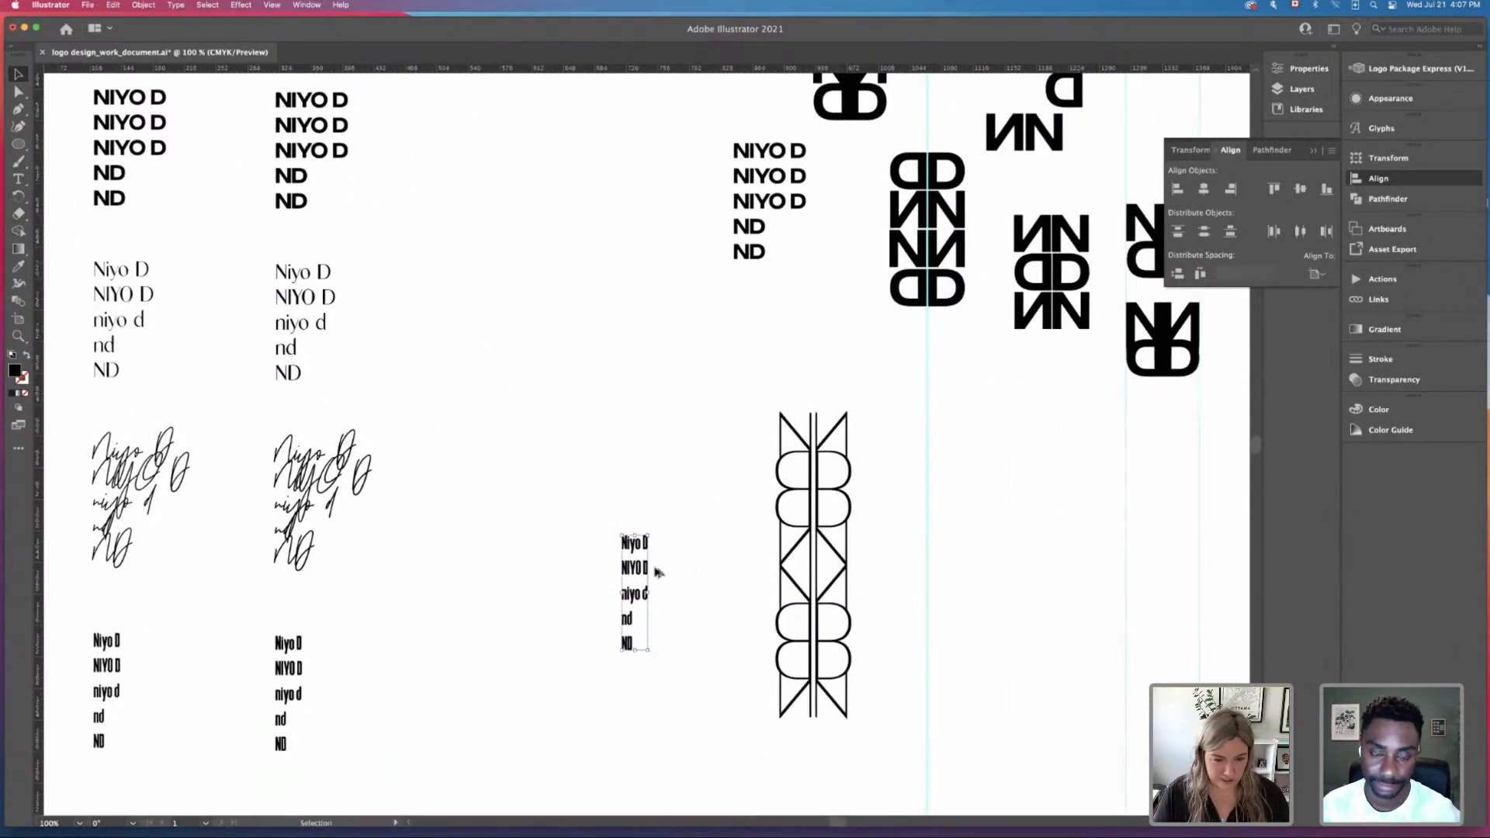
Step: Duplicate the condensed type sample once more and place both copies side by side next to the small outlined letter glyphs
drag(636, 550, 1122, 491)
drag(1025, 537, 780, 550)
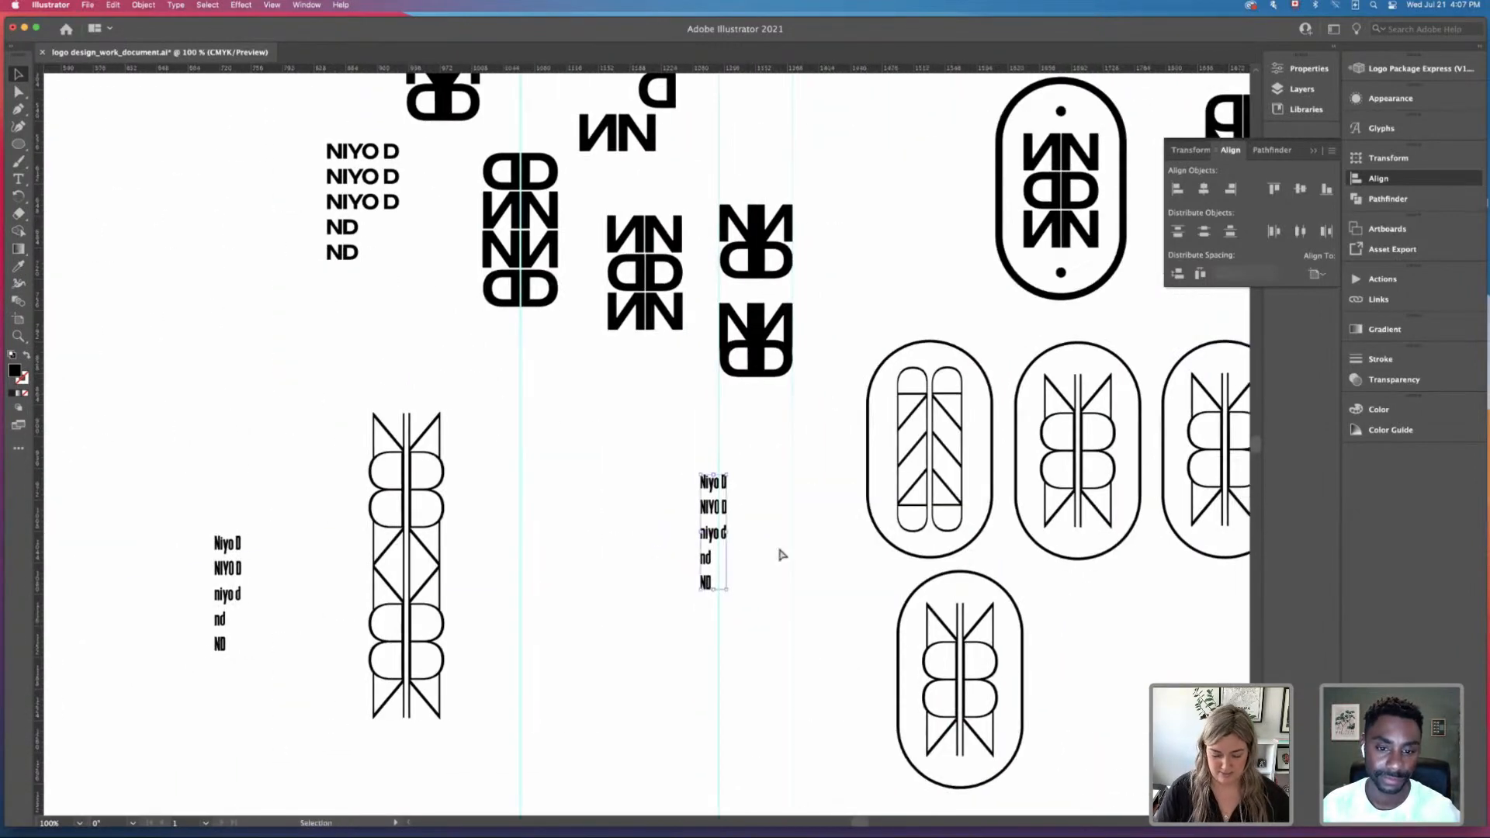
key(super+minus)
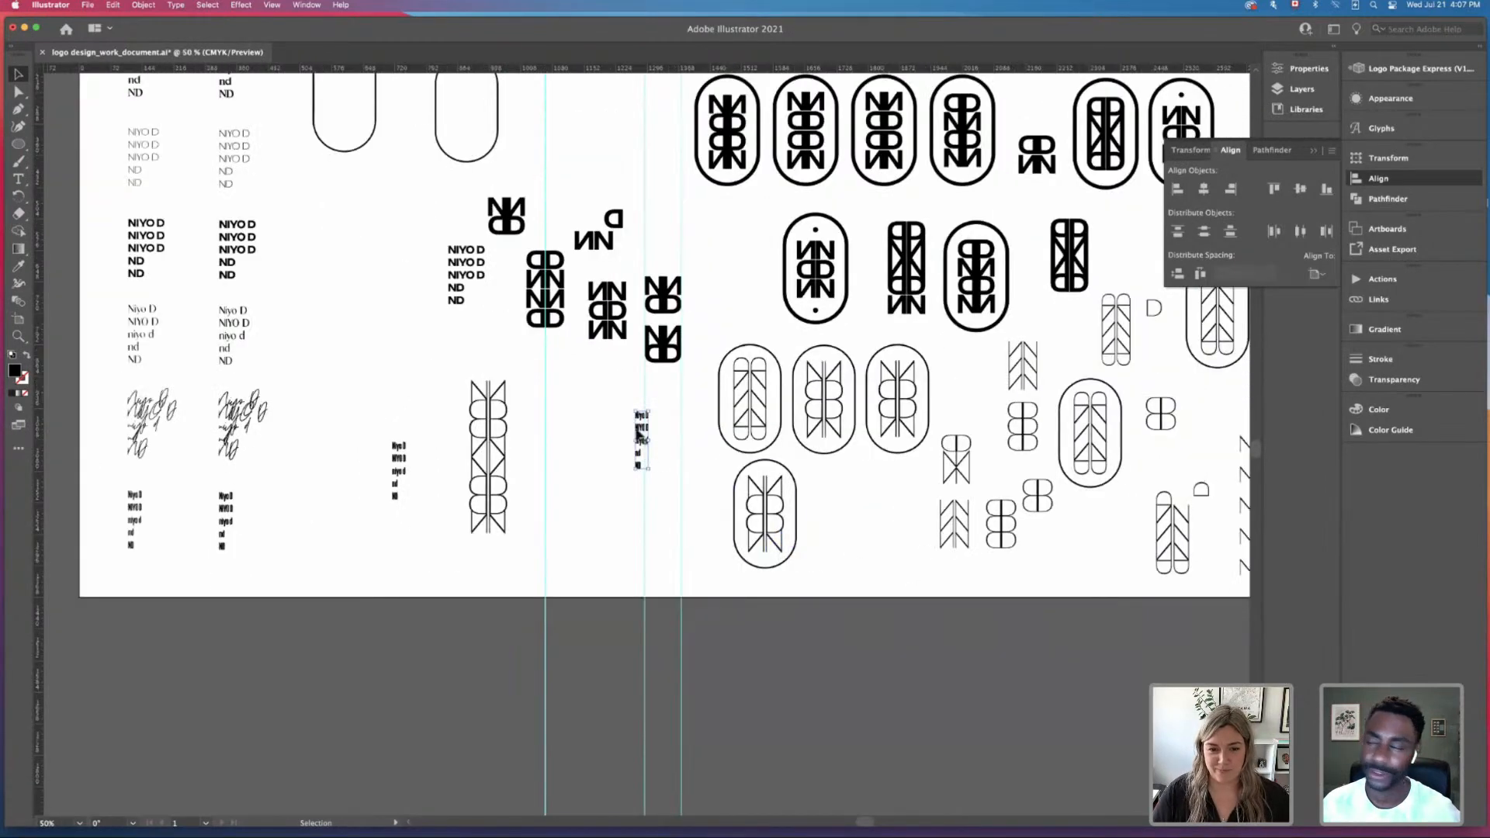
drag(641, 436, 873, 522)
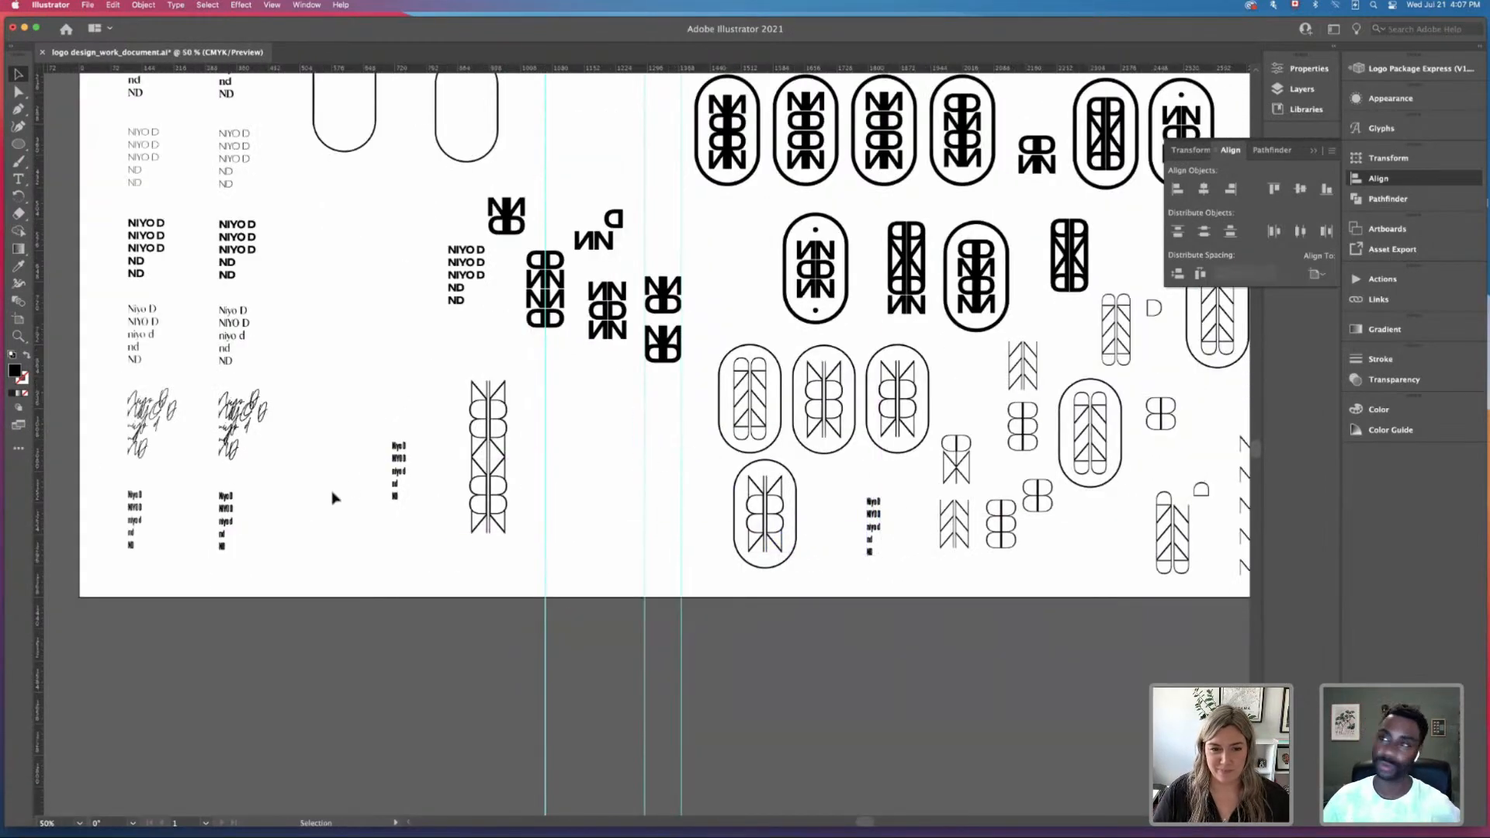
drag(398, 475, 903, 520)
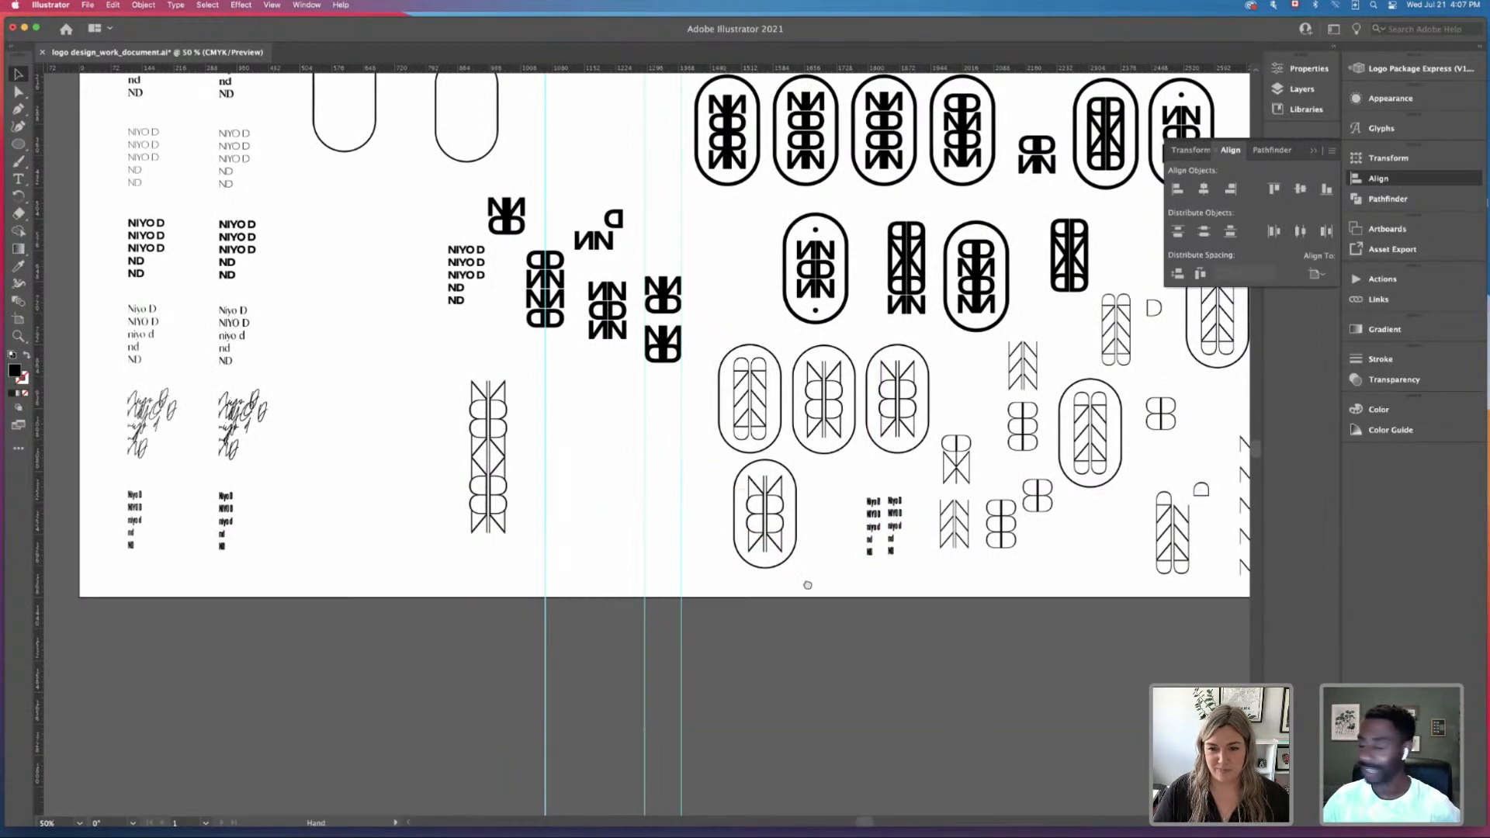
Step: Move the two large thin type samples below the artboard and put the two condensed samples in their place under the finished badges
scroll(776, 587, right, 5)
key(super+minus)
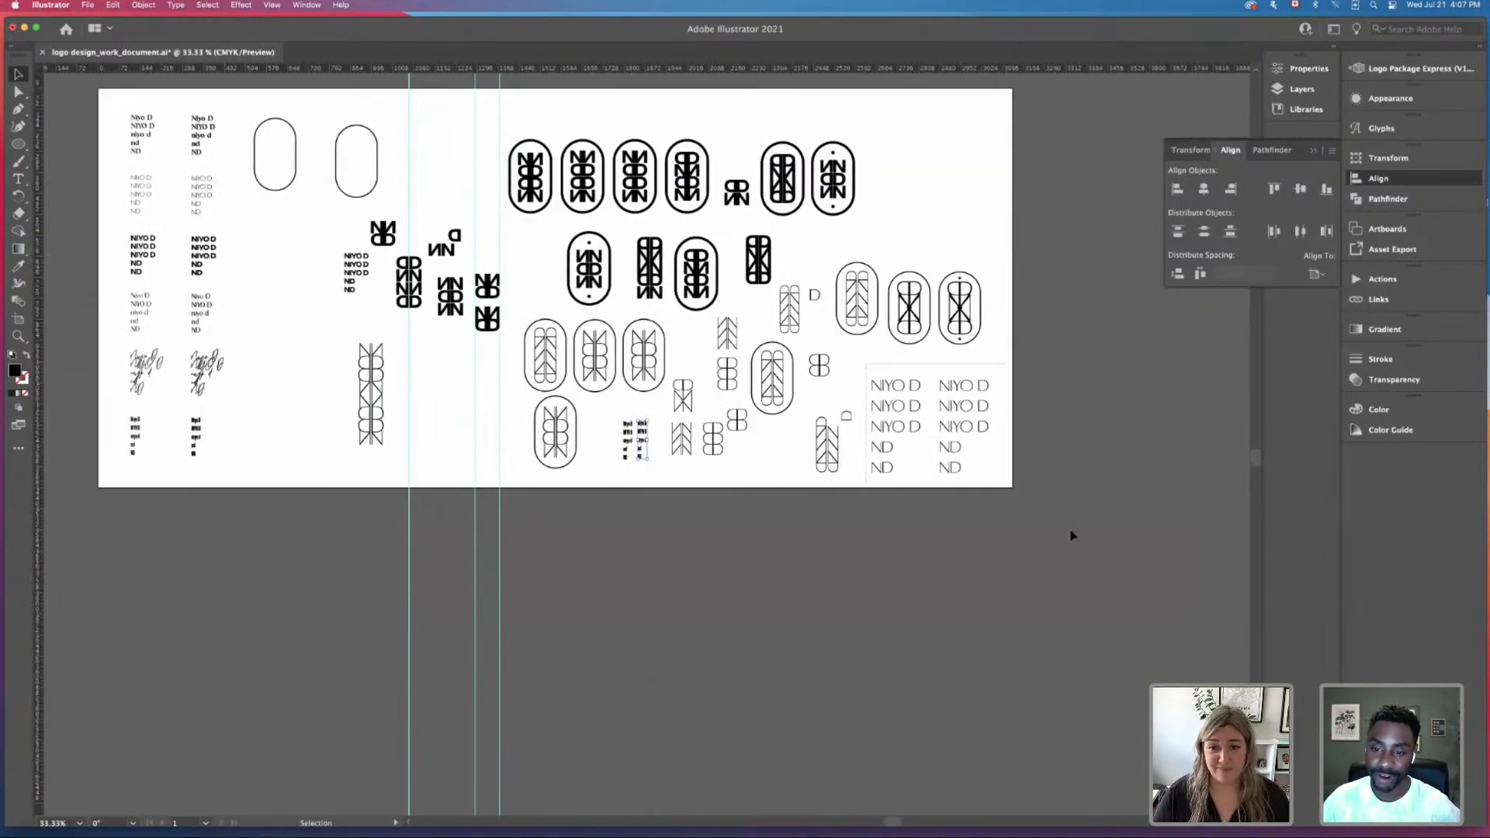
drag(947, 409, 650, 506)
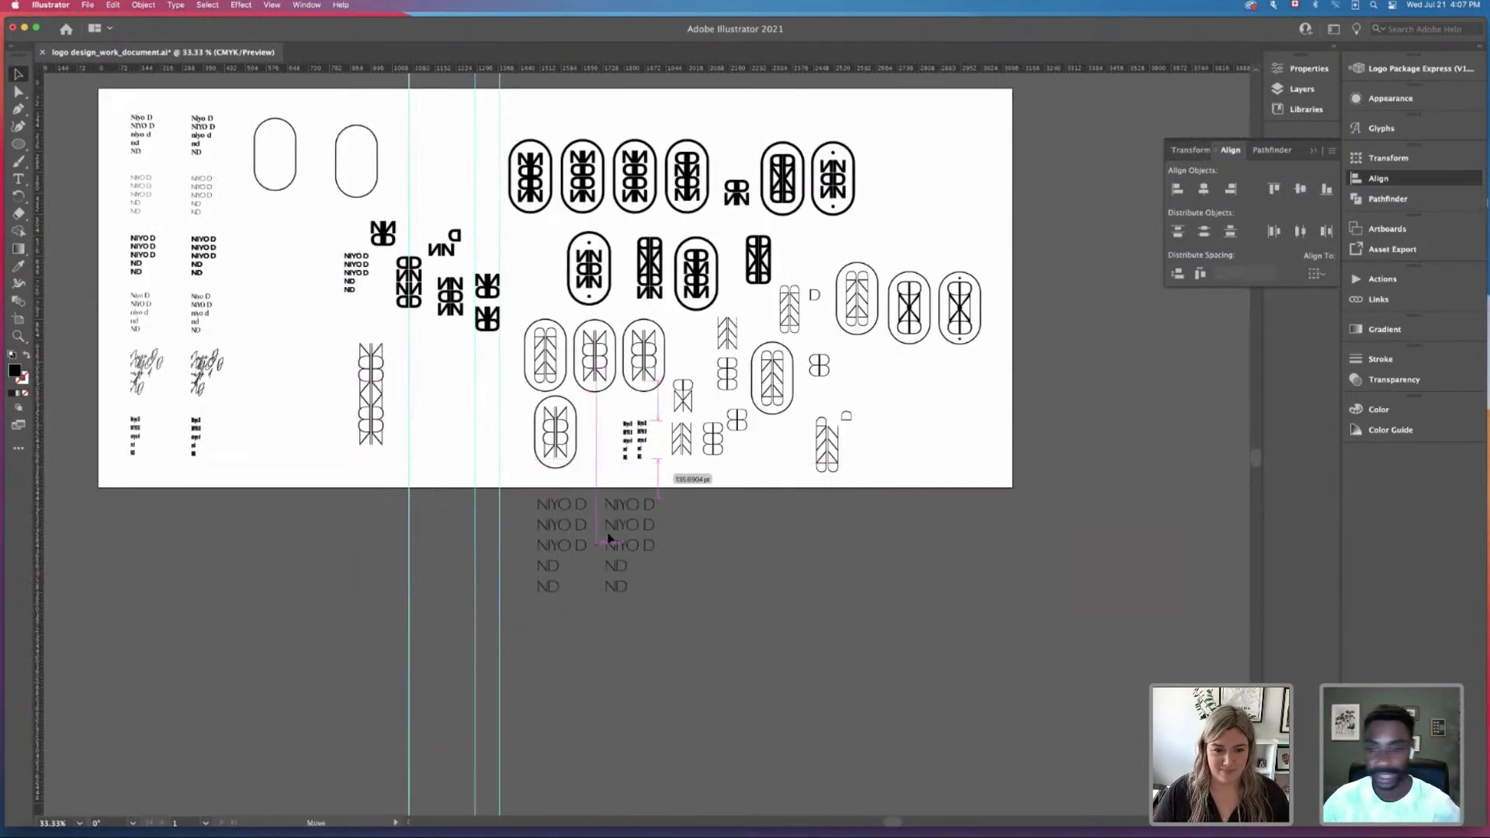
click(642, 445)
drag(642, 445, 929, 391)
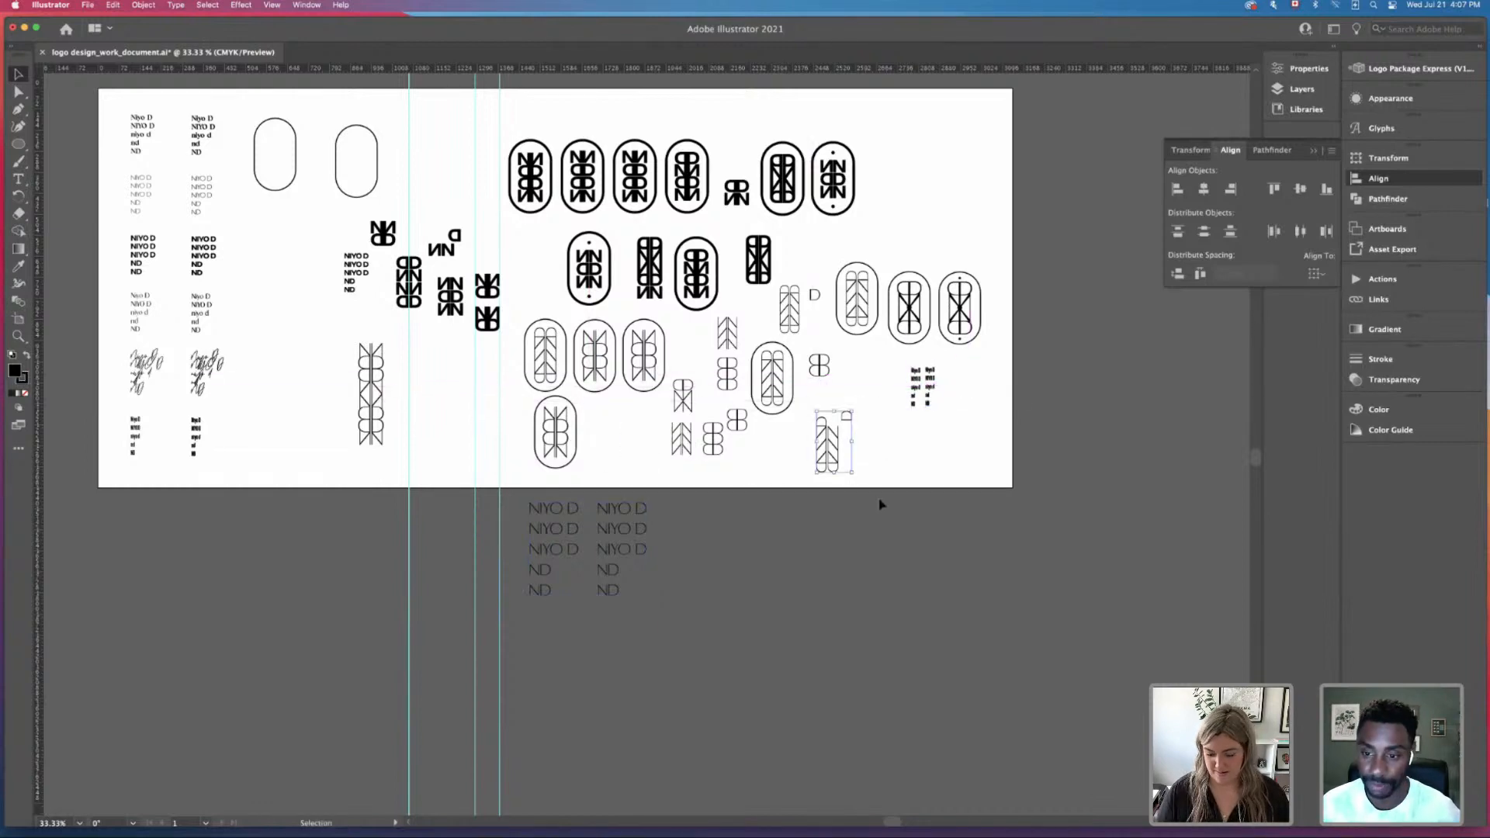
Step: Remove the leftover outlined letter group near the artboard's lower edge and move the loose thin D beside the small outlined glyphs
drag(885, 450, 794, 482)
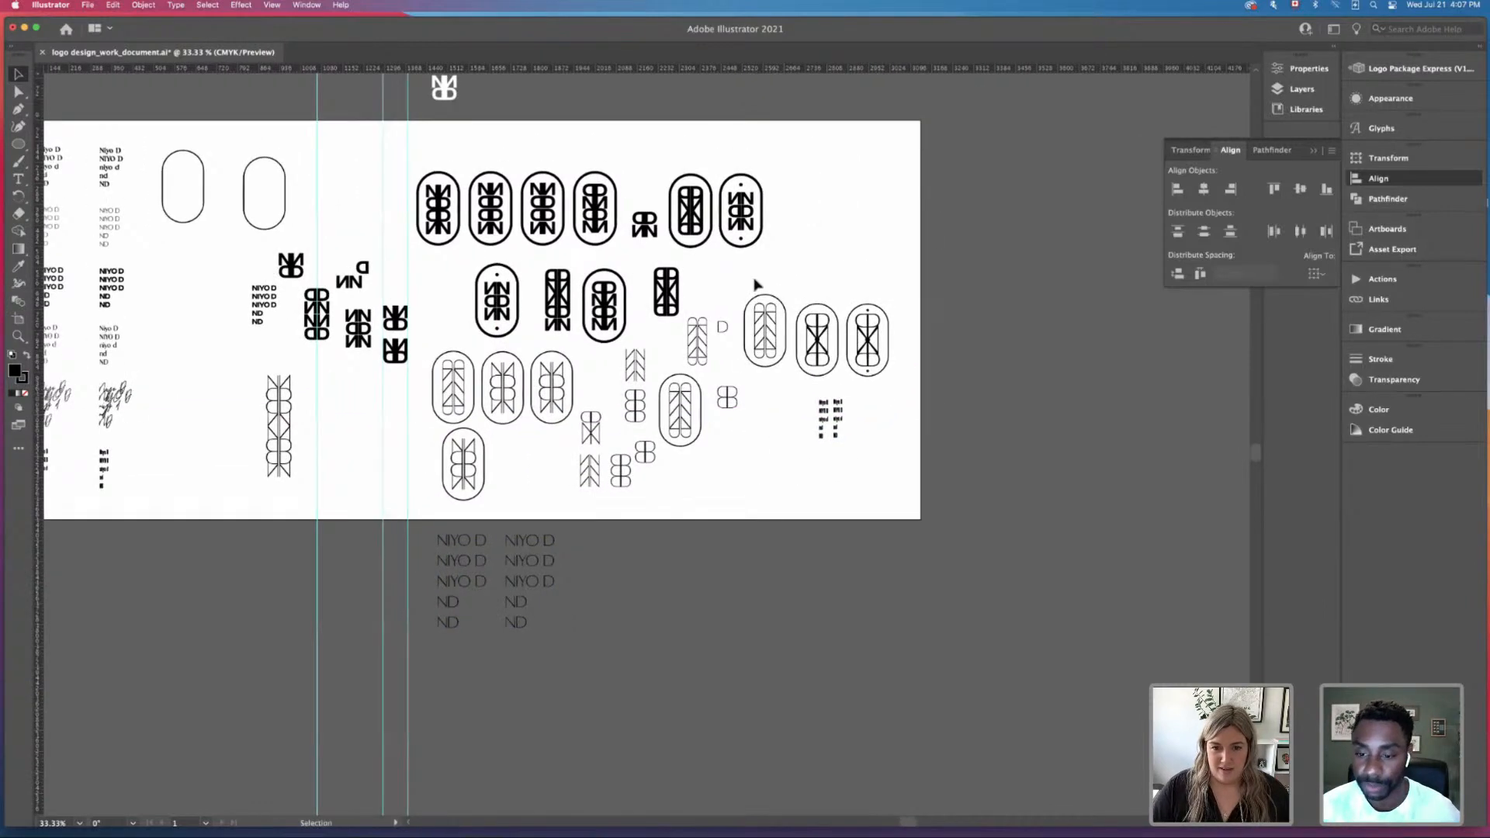
drag(720, 321, 657, 370)
key(super+z)
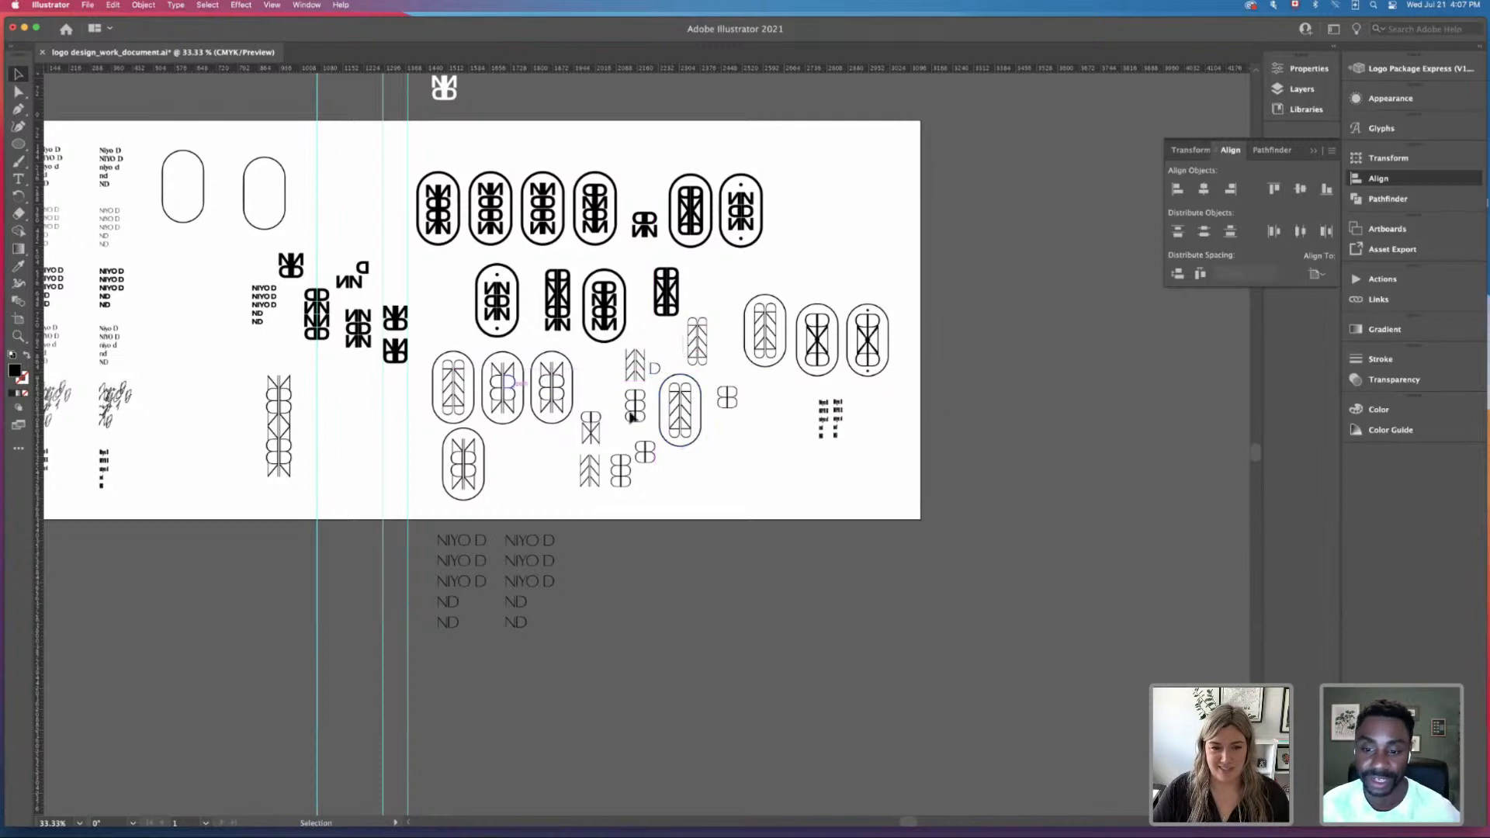
Step: Move two pairs of small outlined letter glyphs next to the tall outlined letter pattern, one pair on each side
drag(606, 505, 576, 405)
drag(592, 468, 257, 426)
click(463, 464)
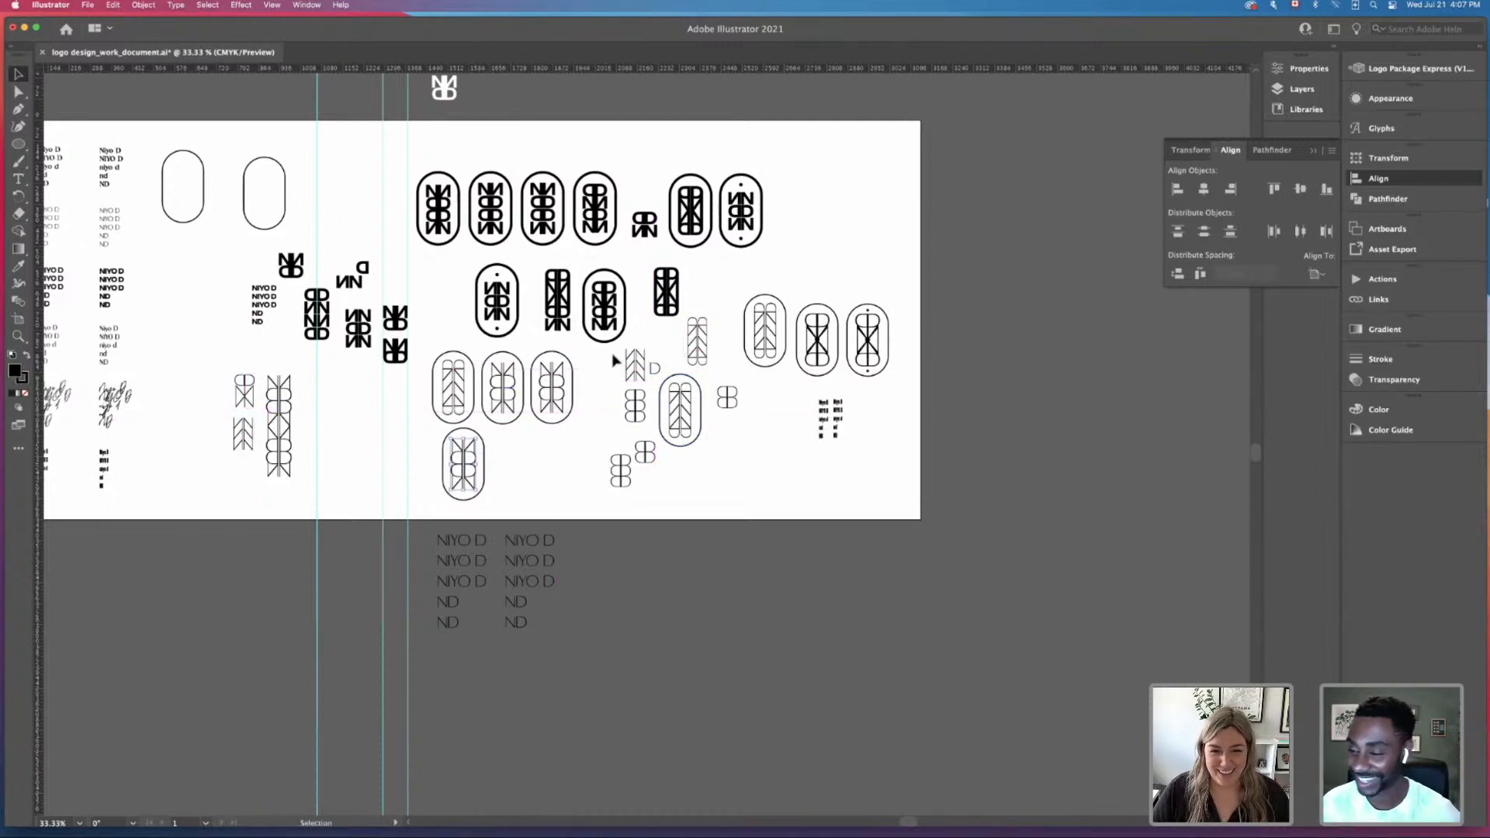
drag(643, 422, 343, 406)
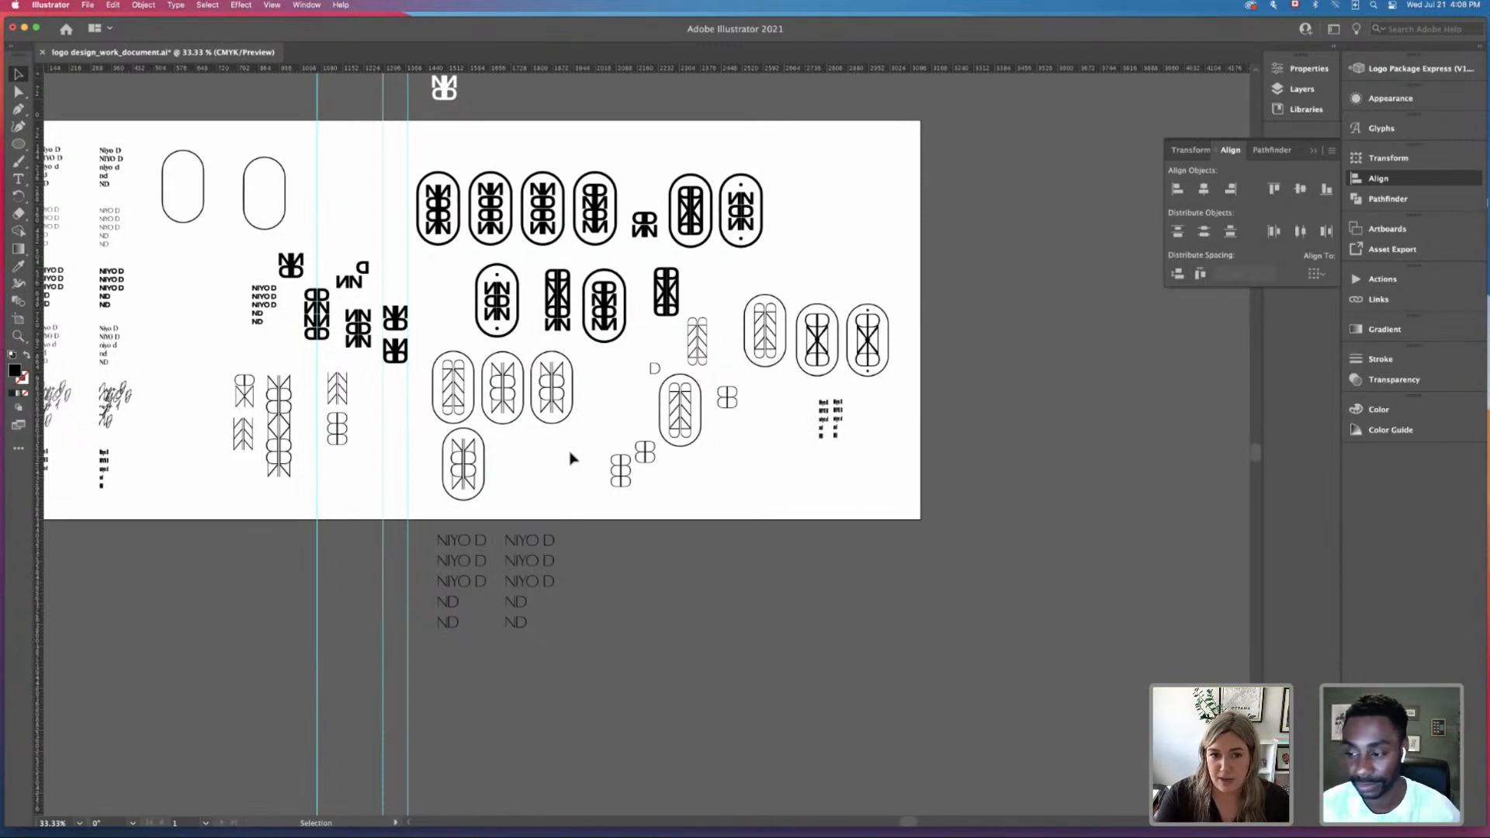
Step: Examine the type samples, early monograms and finished badge variations across the whole artboard
scroll(349, 326, left, 5)
scroll(350, 326, up, 2)
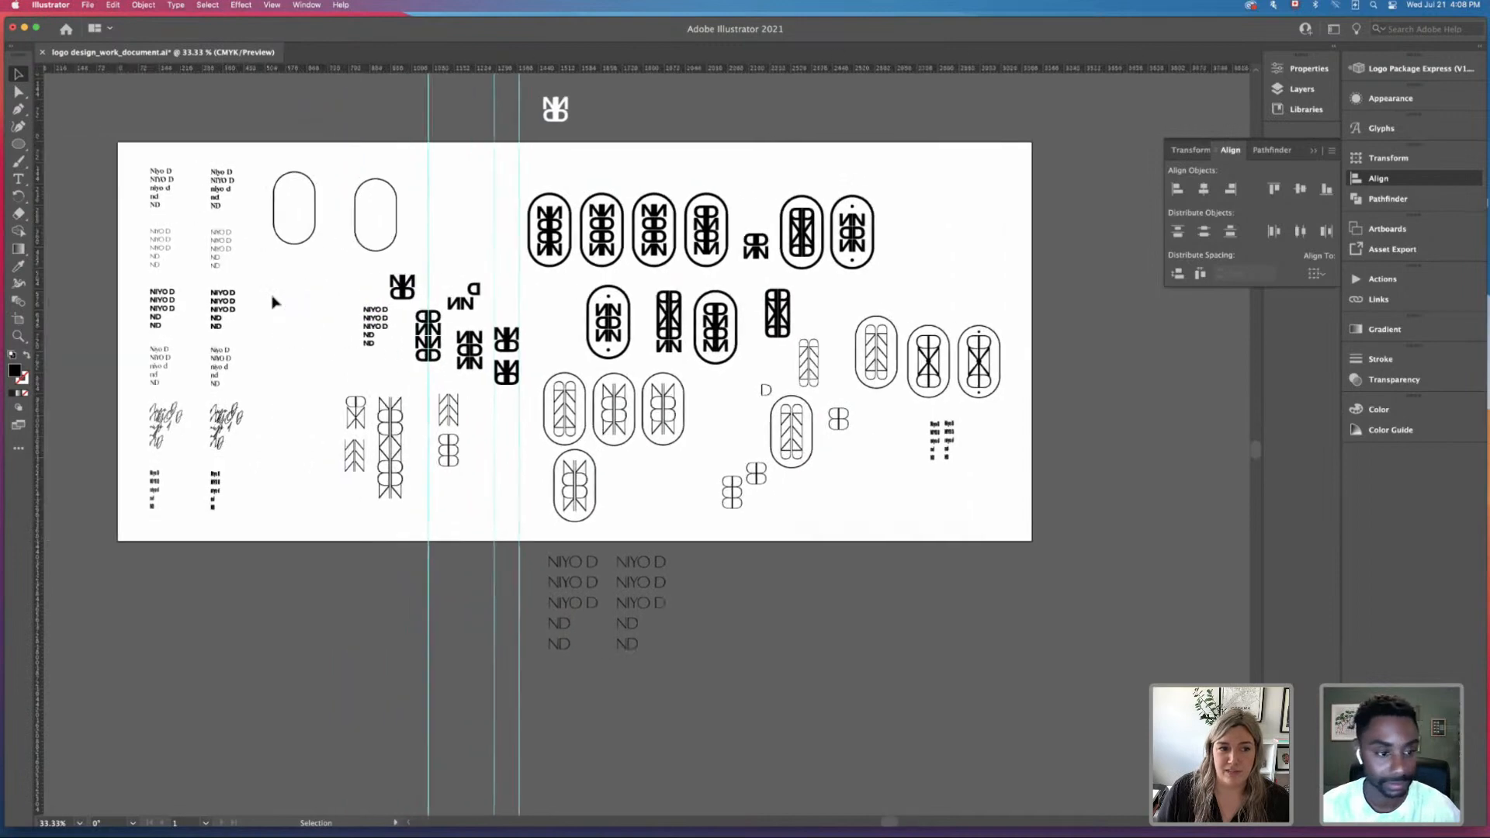
drag(165, 167, 296, 545)
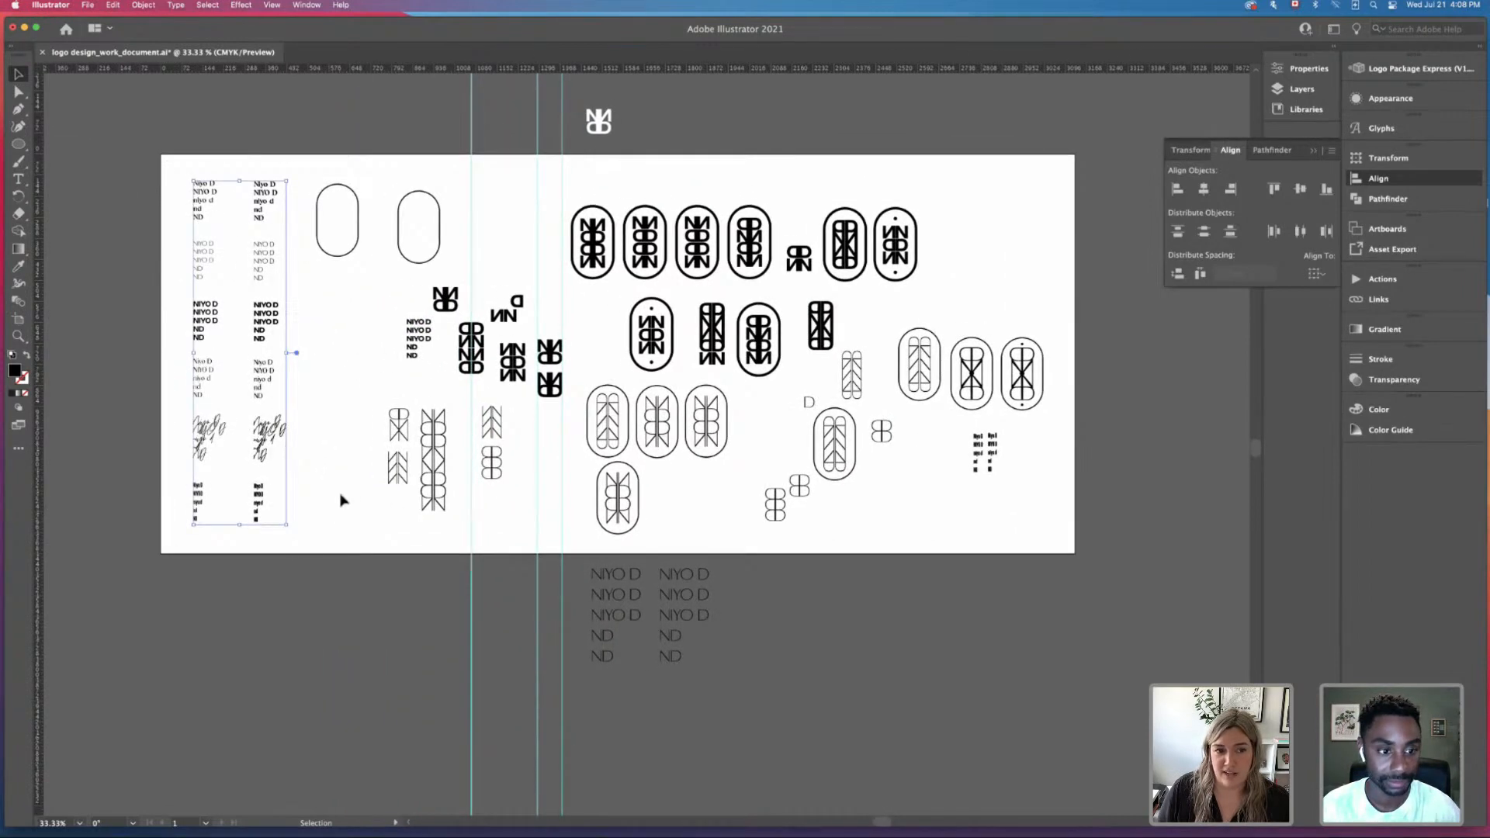
click(342, 500)
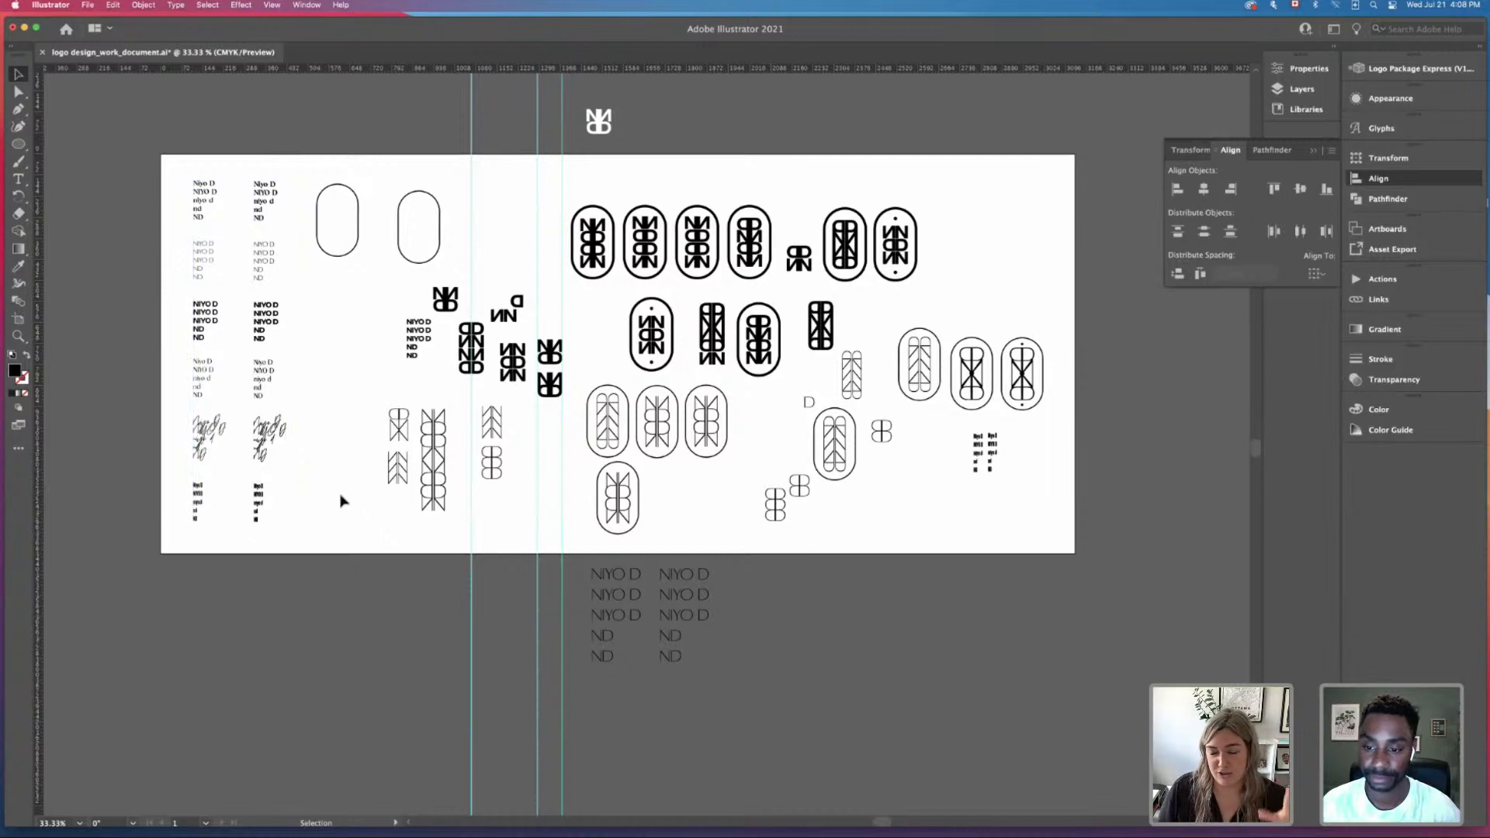
scroll(341, 500, right, 3)
scroll(341, 500, up, 2)
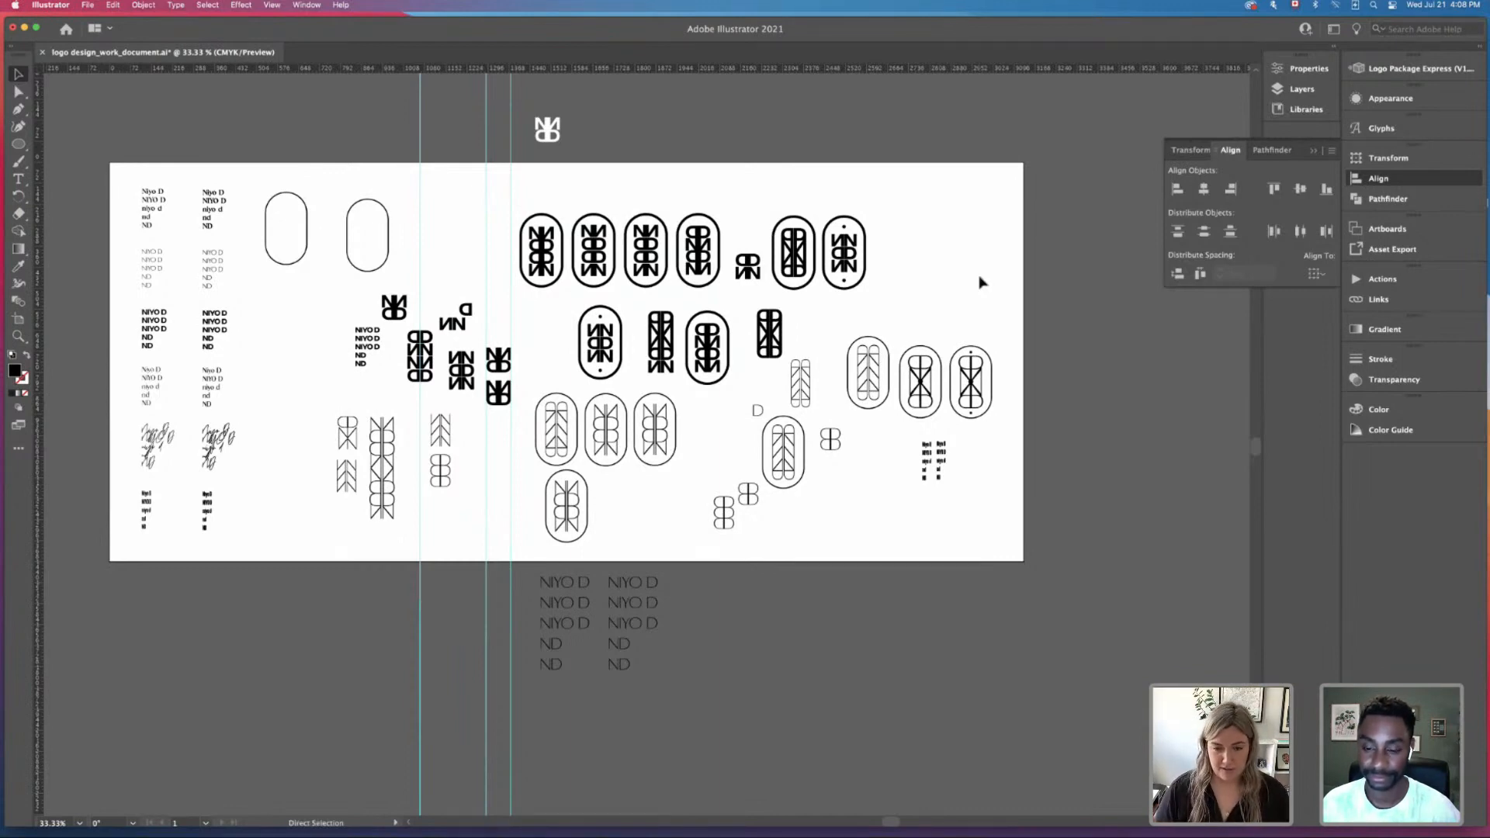
scroll(986, 275, right, 2)
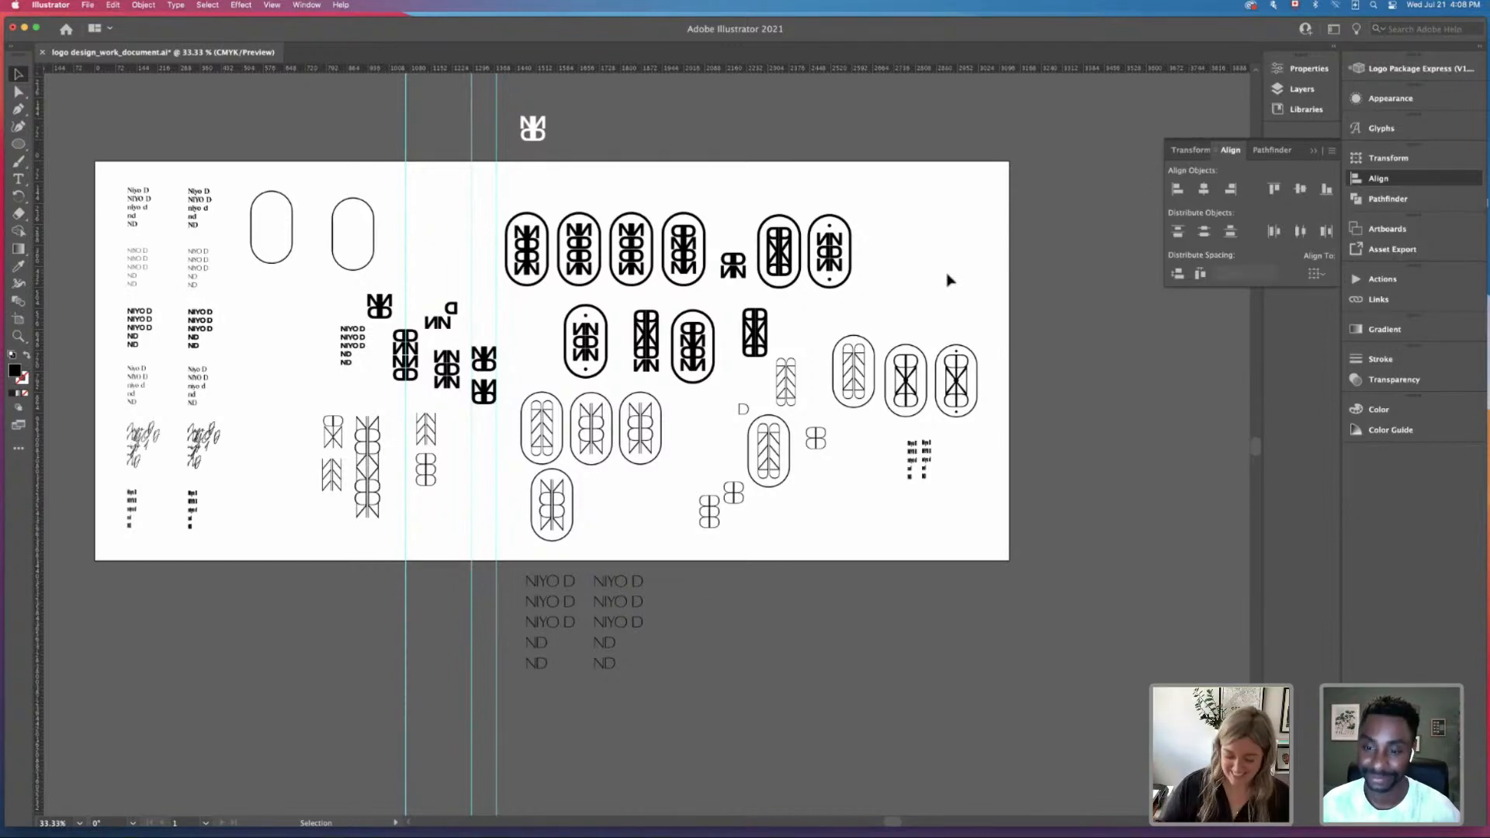
key(super+equal)
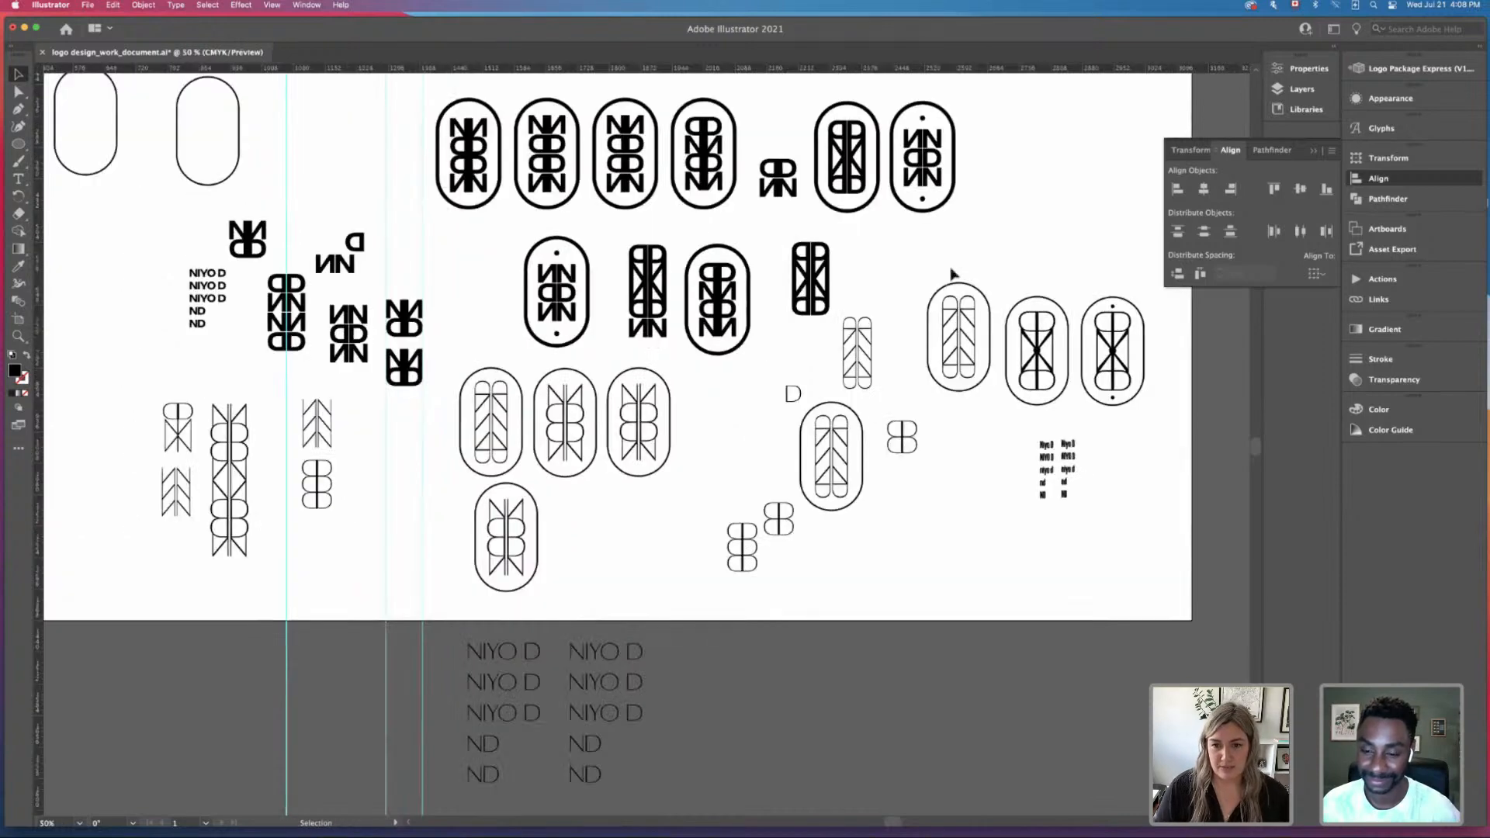
drag(1064, 239, 835, 300)
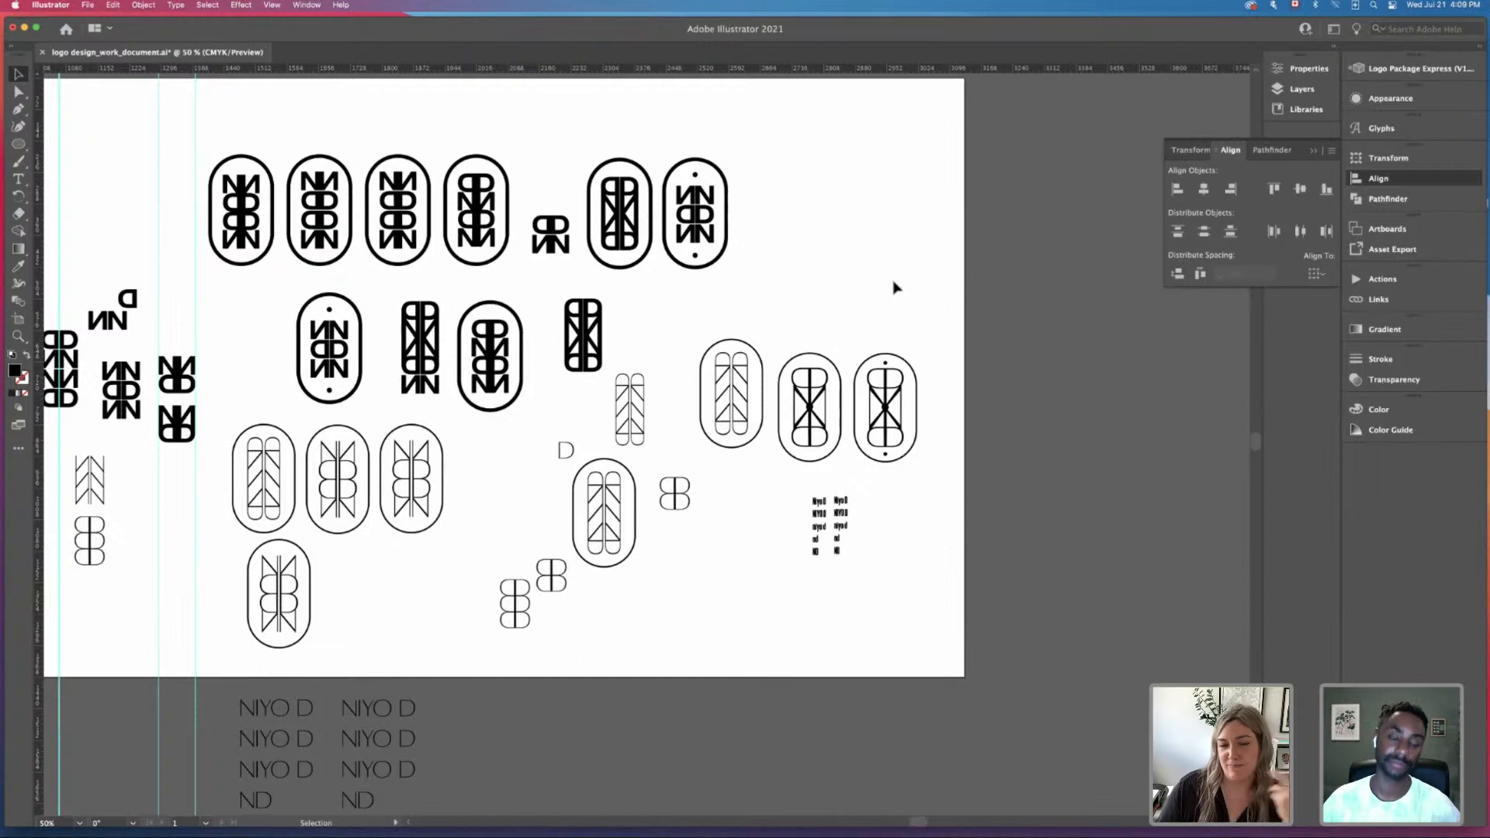
scroll(875, 310, down, 5)
scroll(875, 310, left, 2)
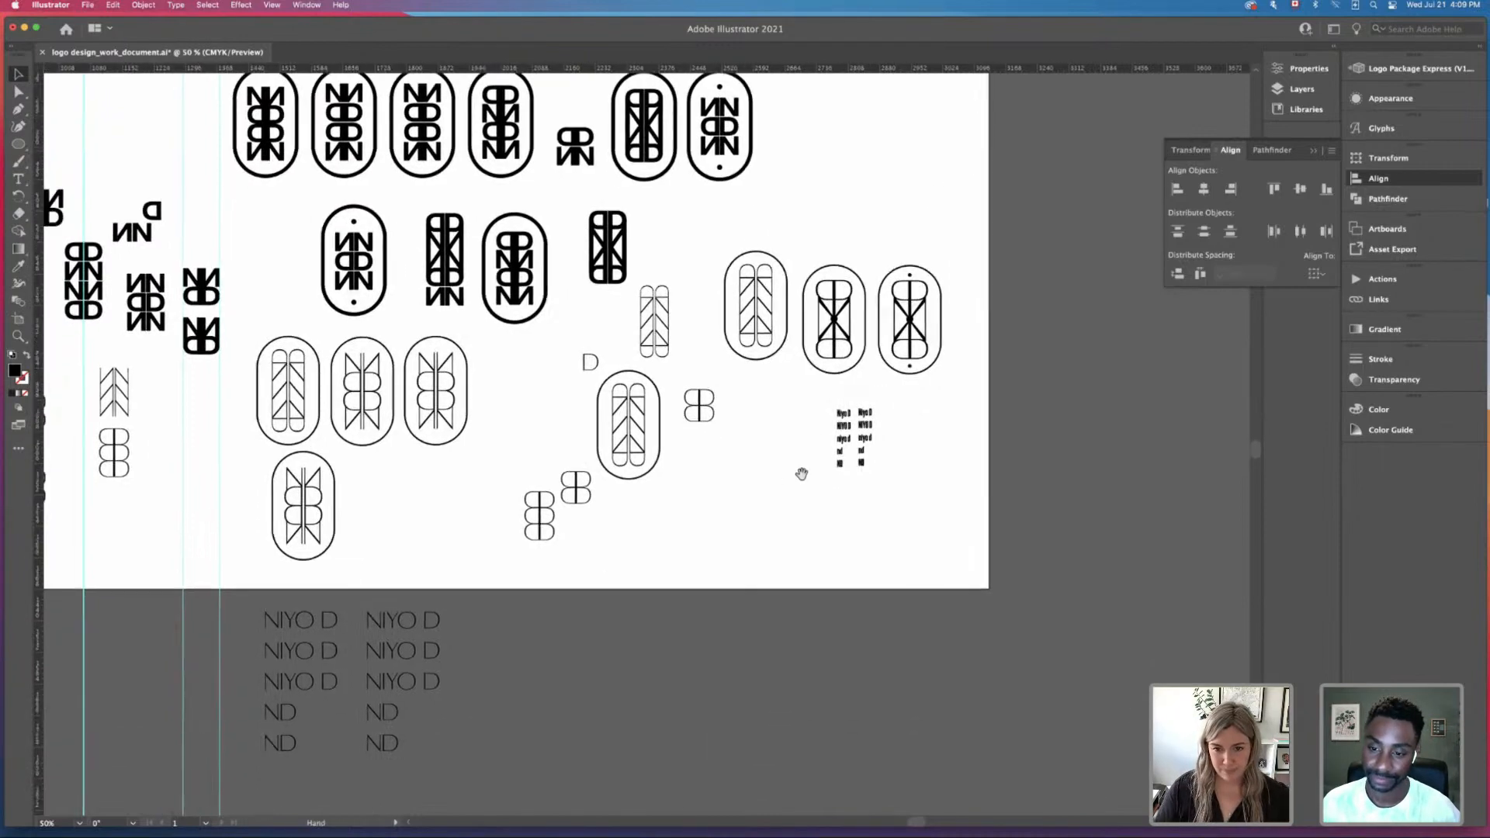
Step: Enlarge the two condensed bold type samples below the finished thin badges to about twice their size
drag(825, 354, 953, 485)
click(827, 370)
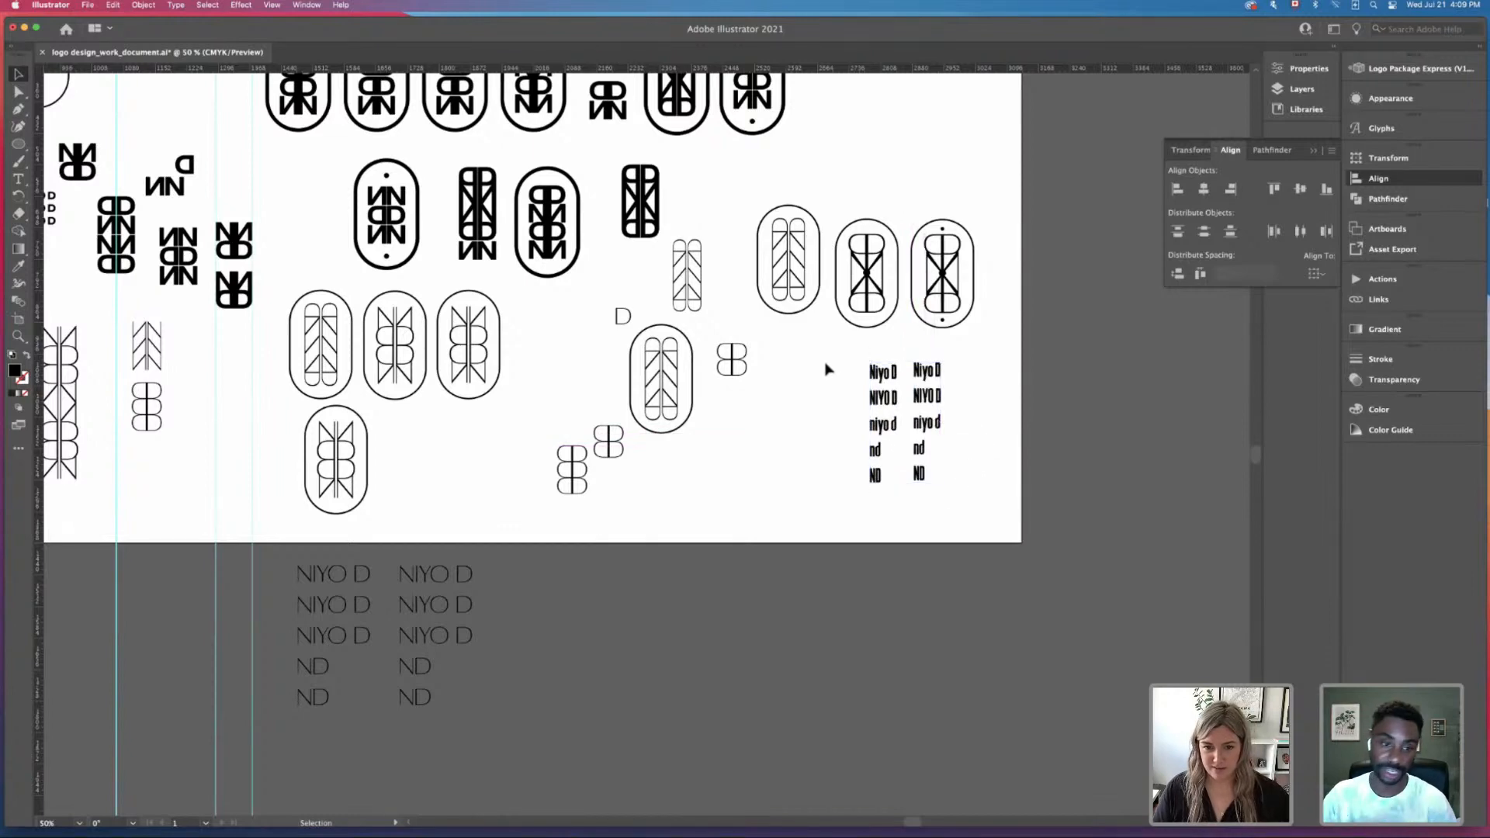
key(super+=)
key(super+=)
drag(949, 357, 560, 389)
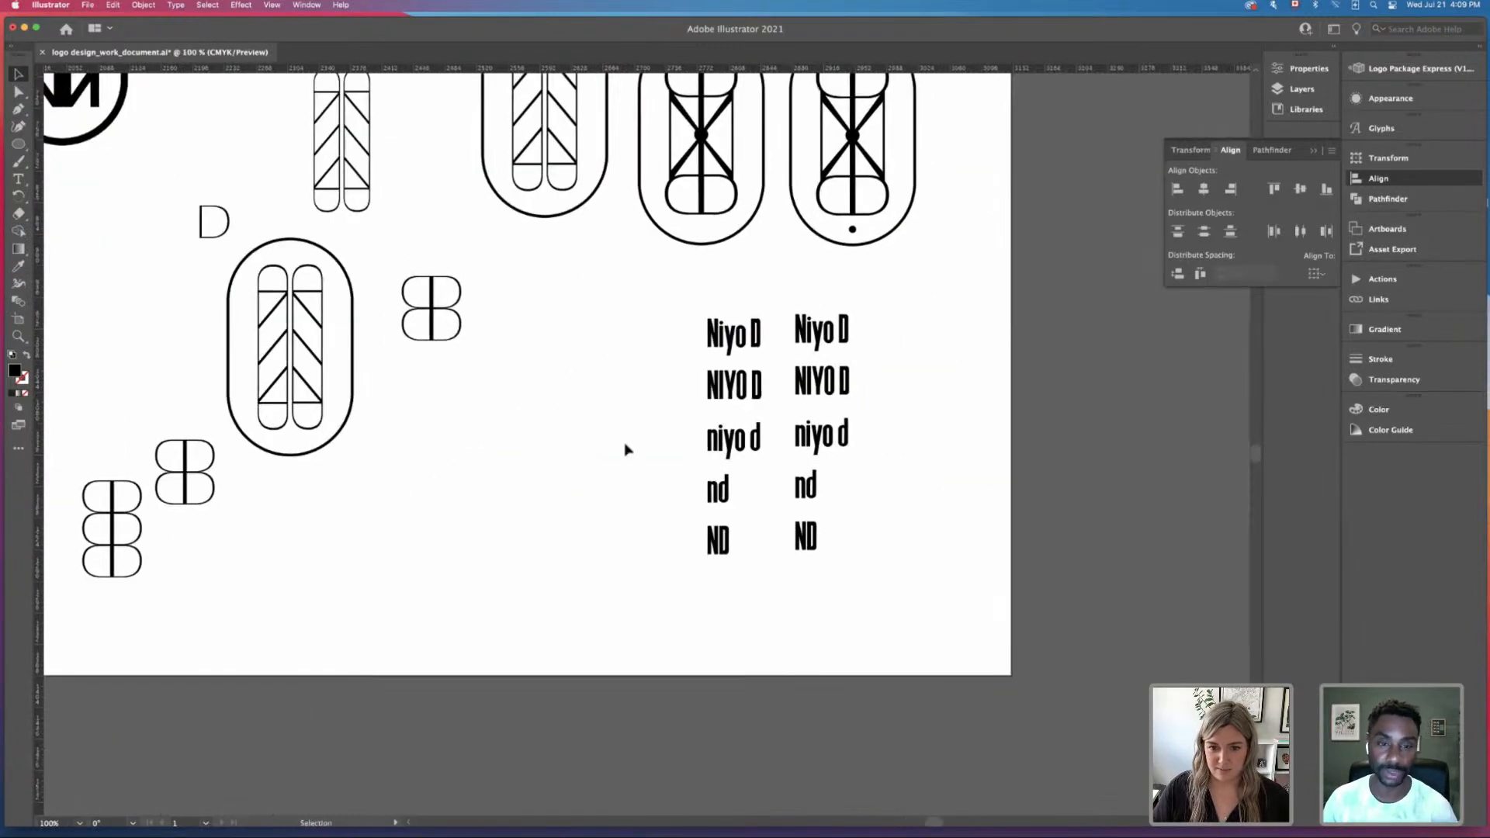
drag(666, 544, 893, 594)
click(672, 386)
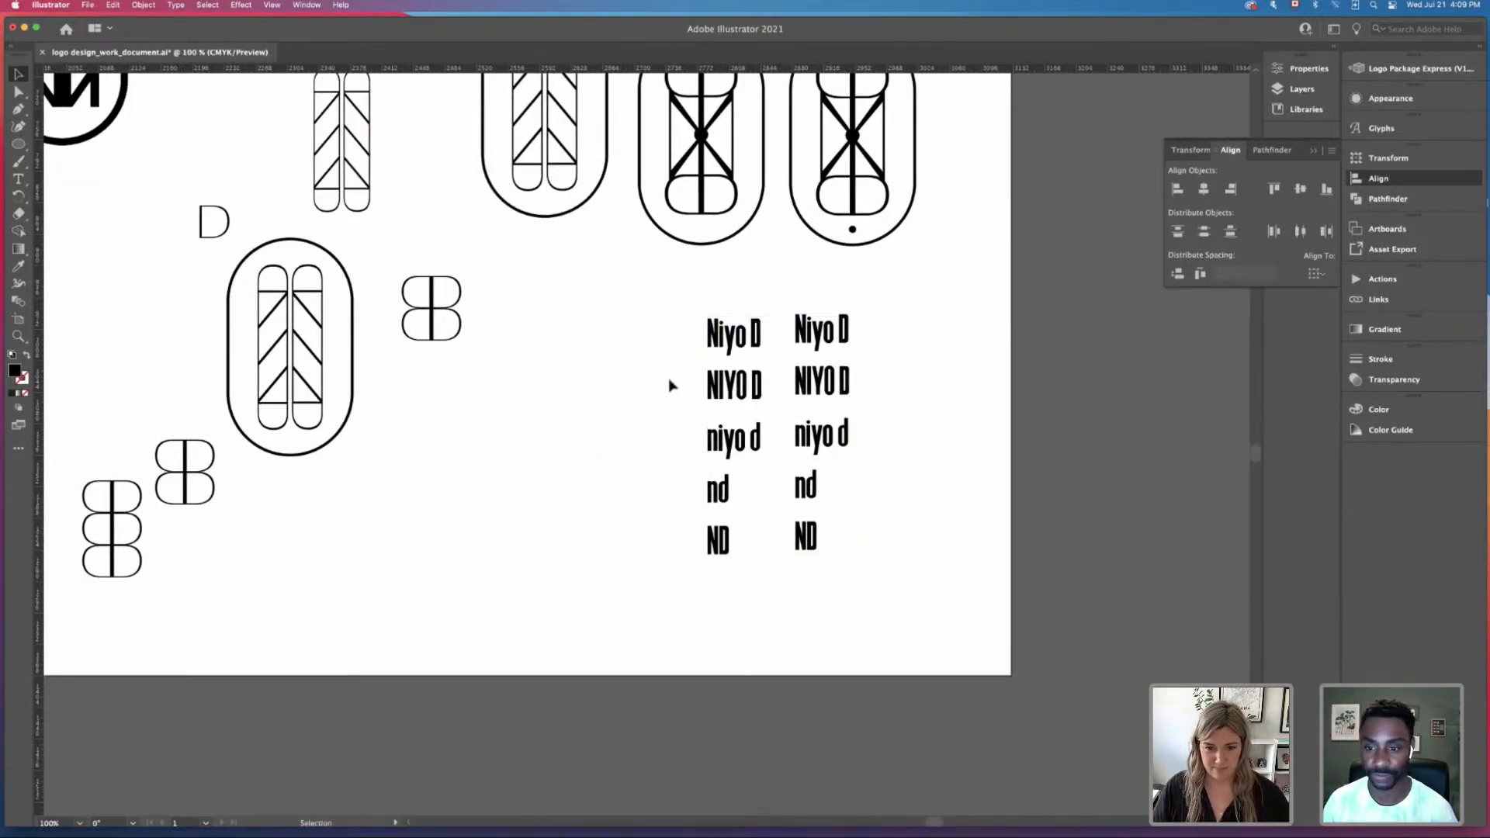
drag(691, 318, 898, 609)
click(789, 602)
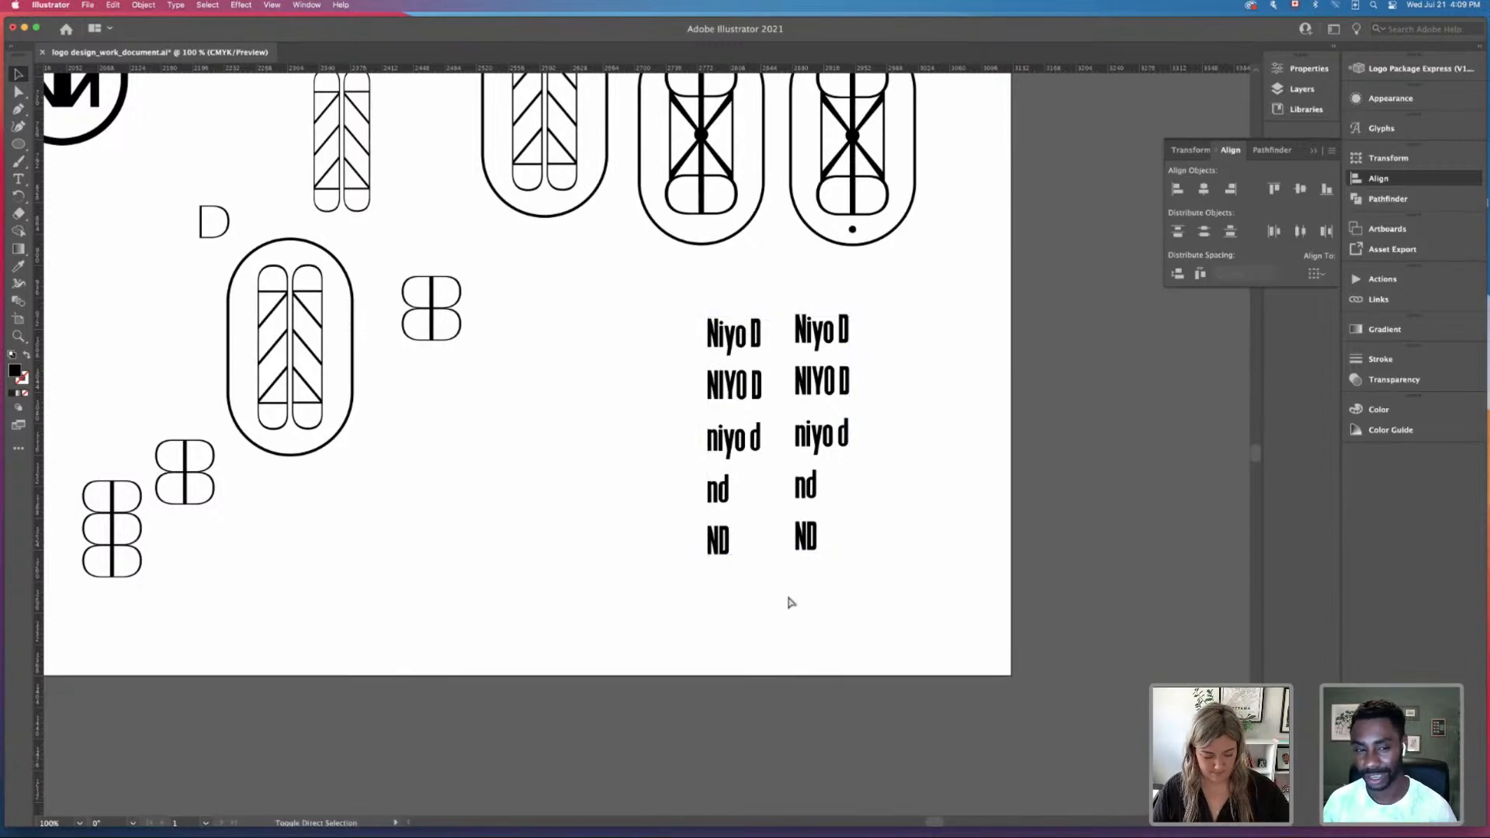
Step: Pull both ND lines out of the condensed samples into the empty space and enlarge one of them into large display letters
drag(687, 518, 520, 556)
click(605, 506)
drag(564, 472, 629, 430)
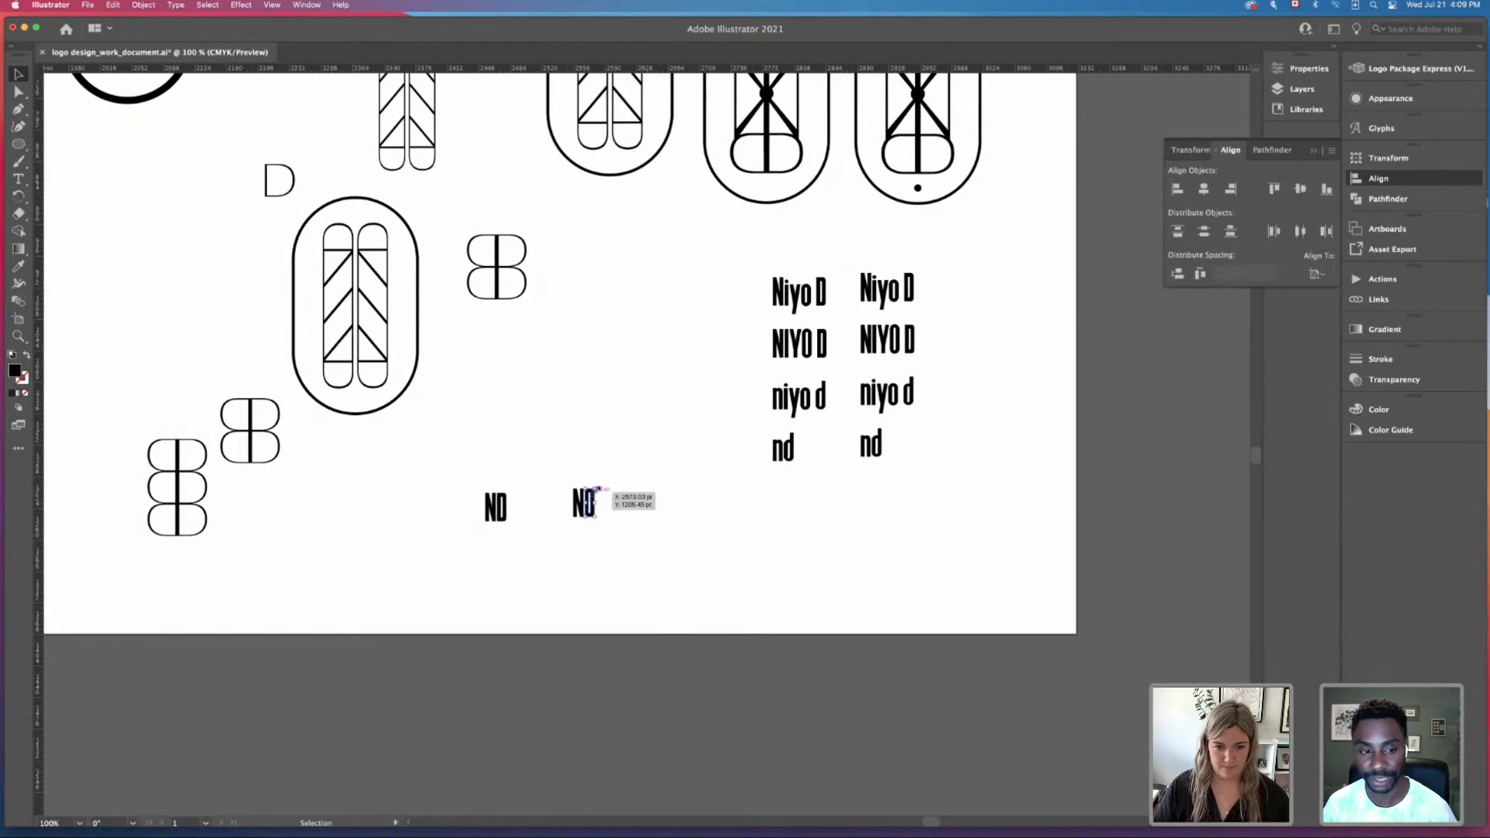
drag(596, 487, 674, 382)
click(732, 559)
Step: Set the small ND aside, scale its D up to over half the large N's height, and delete the large D
drag(503, 518, 830, 586)
click(516, 522)
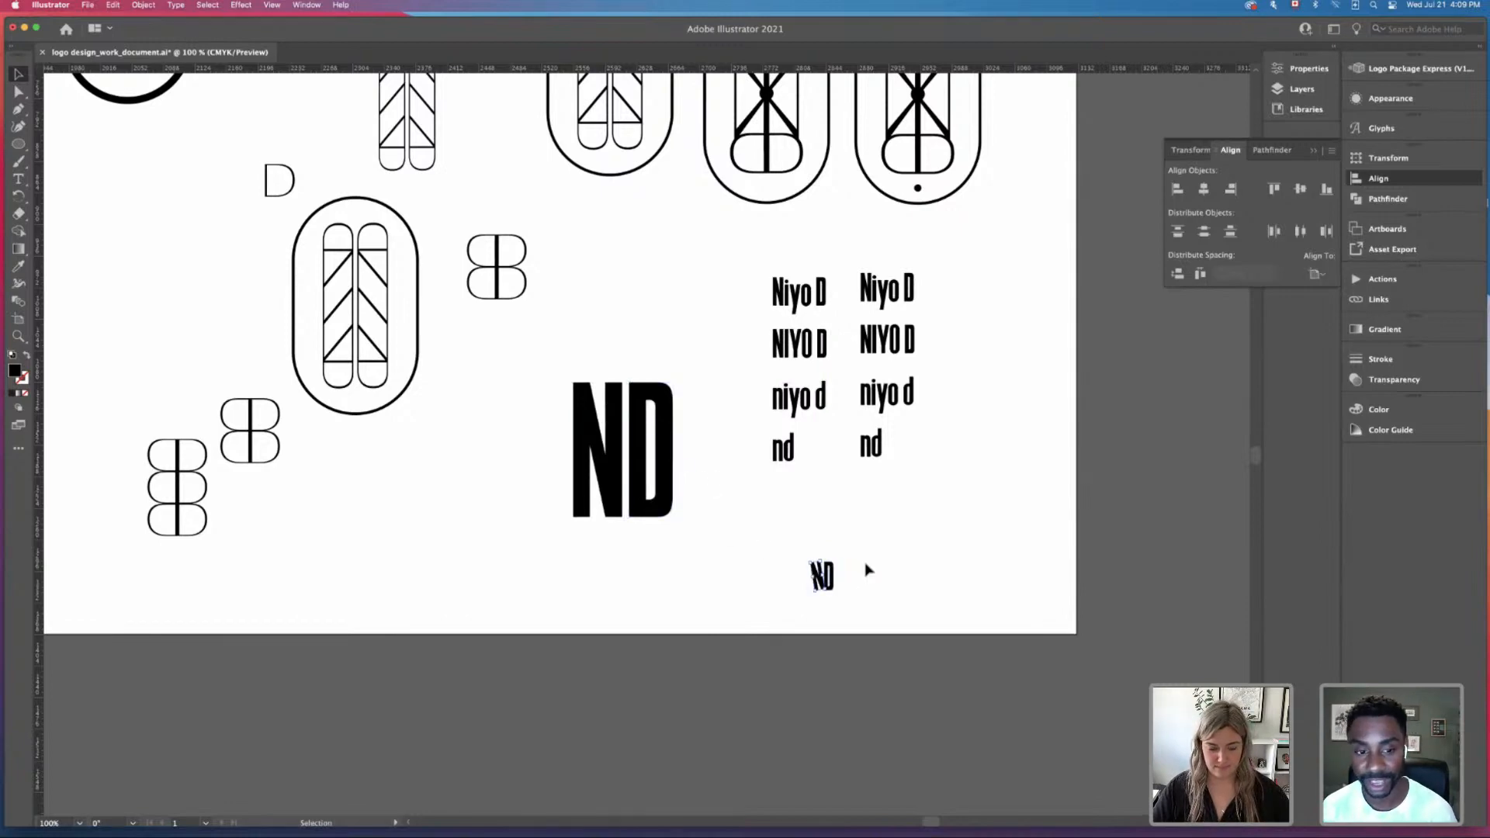
drag(838, 579, 787, 511)
click(672, 466)
key(Delete)
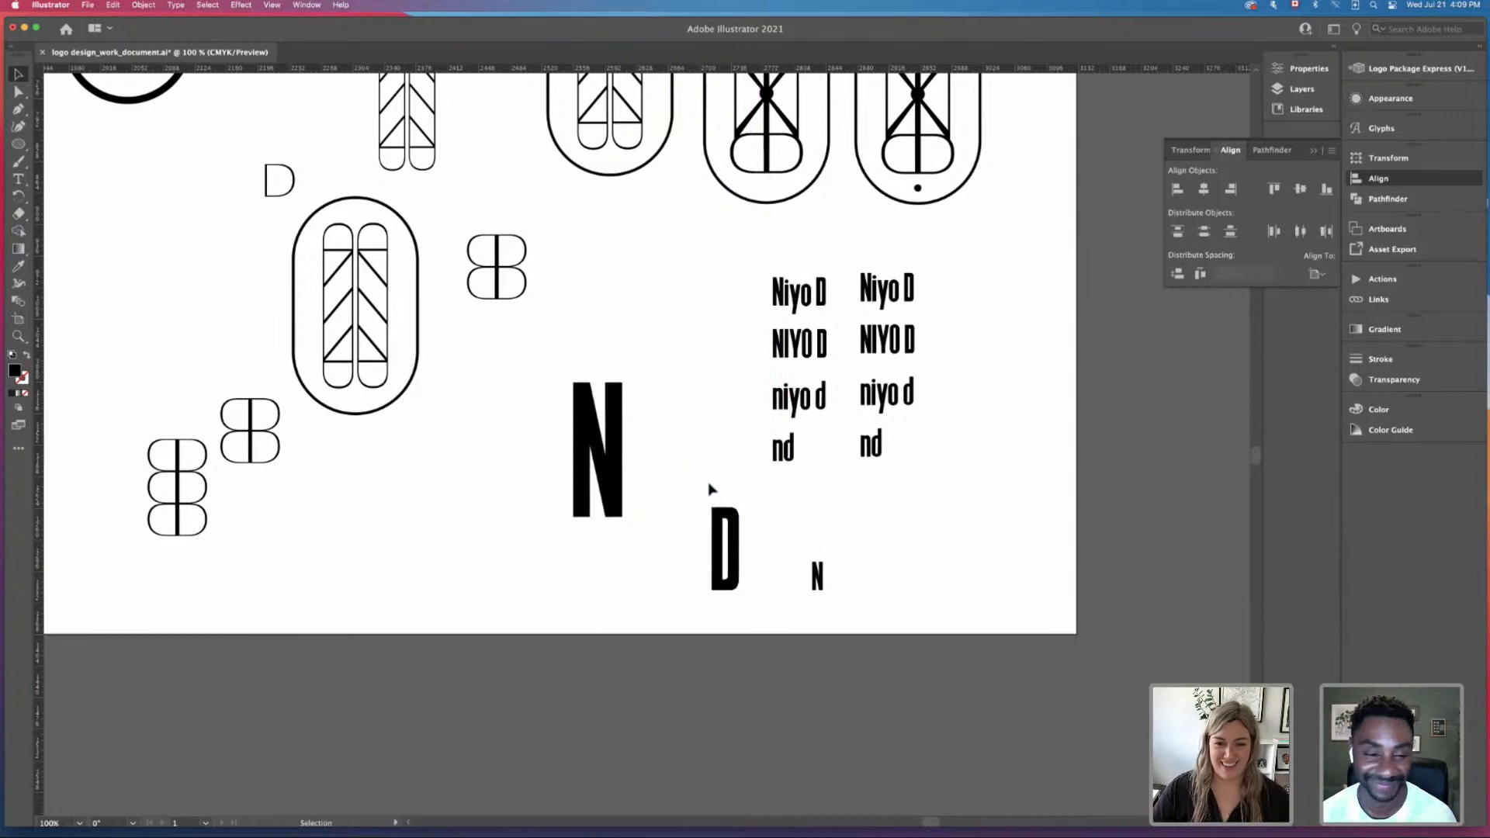
Step: Place the medium D against the right of the large N and a copy reflected across the vertical axis against its left
drag(734, 561, 711, 527)
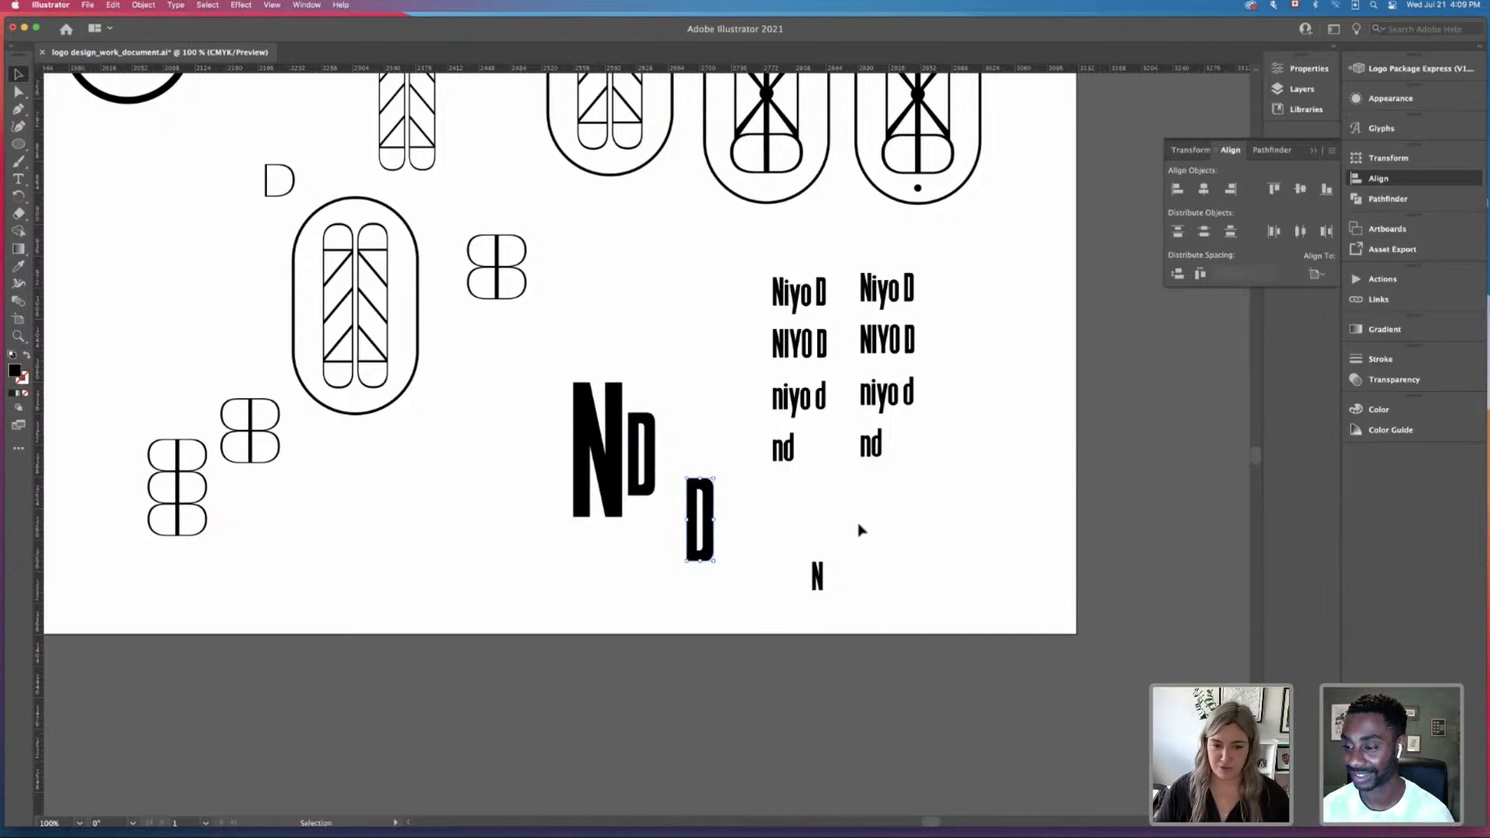
click(142, 6)
mouse_move(146, 23)
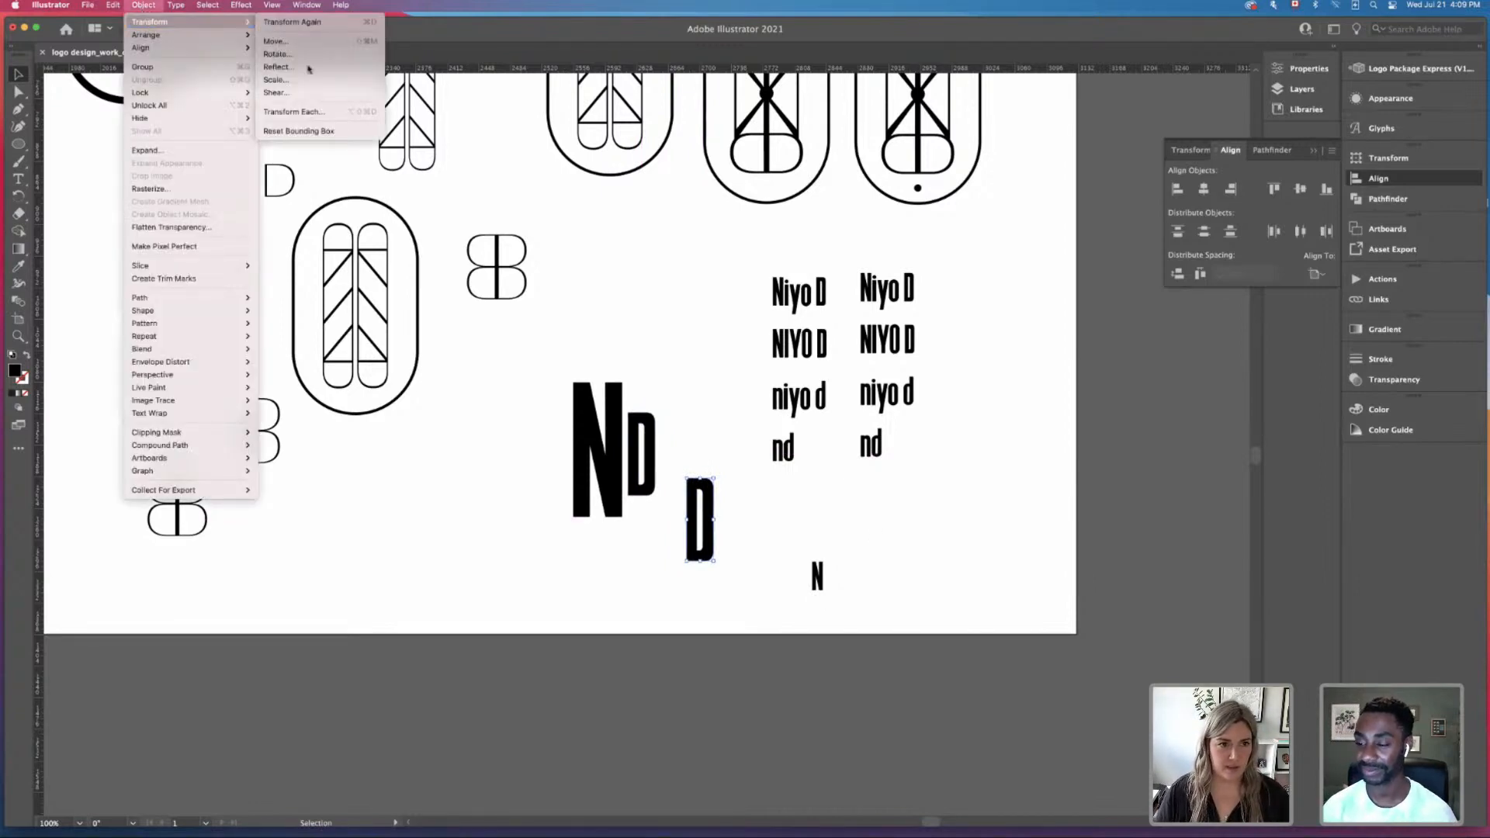
click(308, 70)
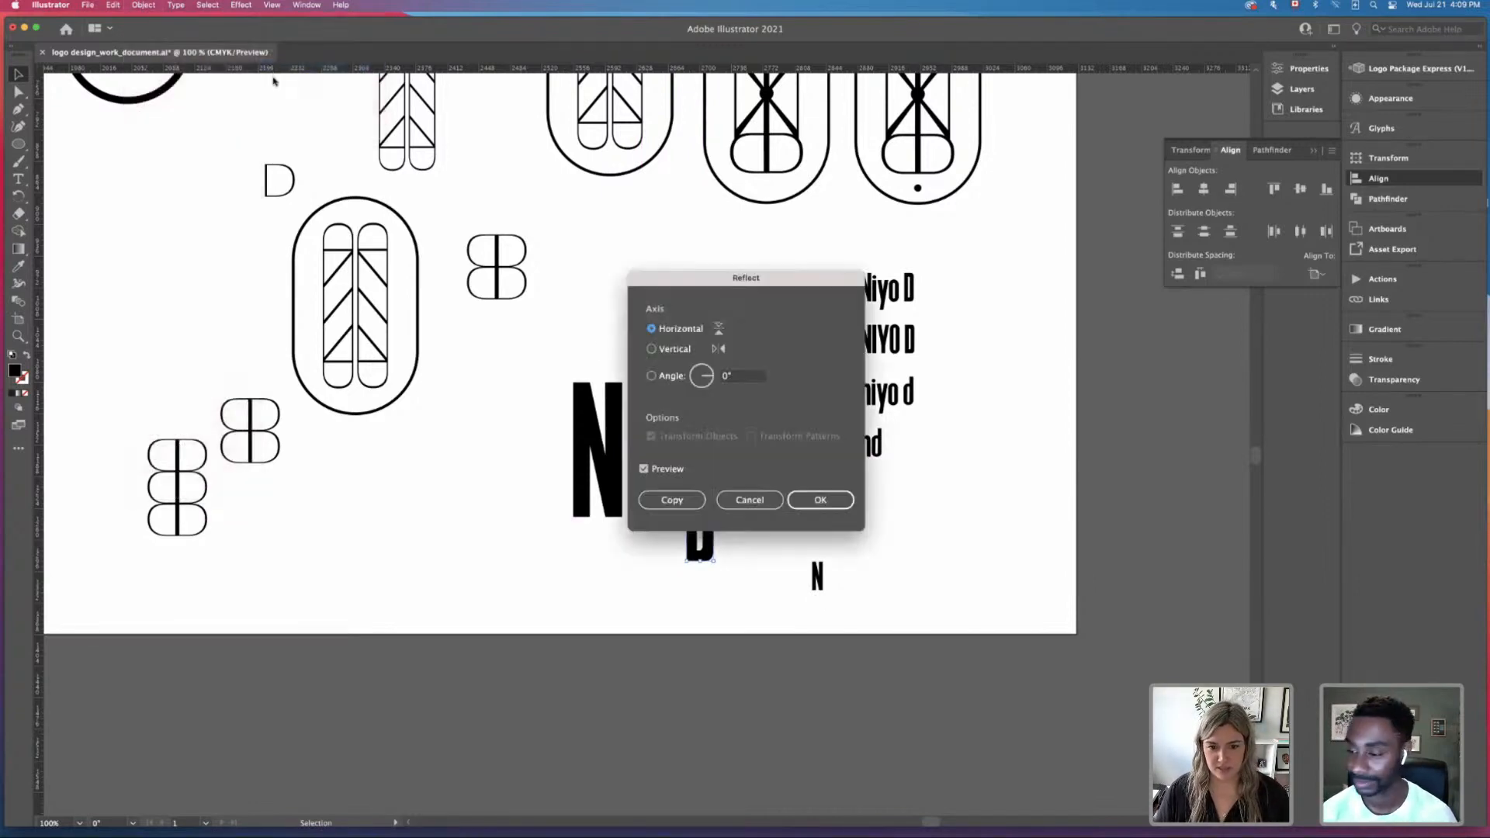
click(651, 348)
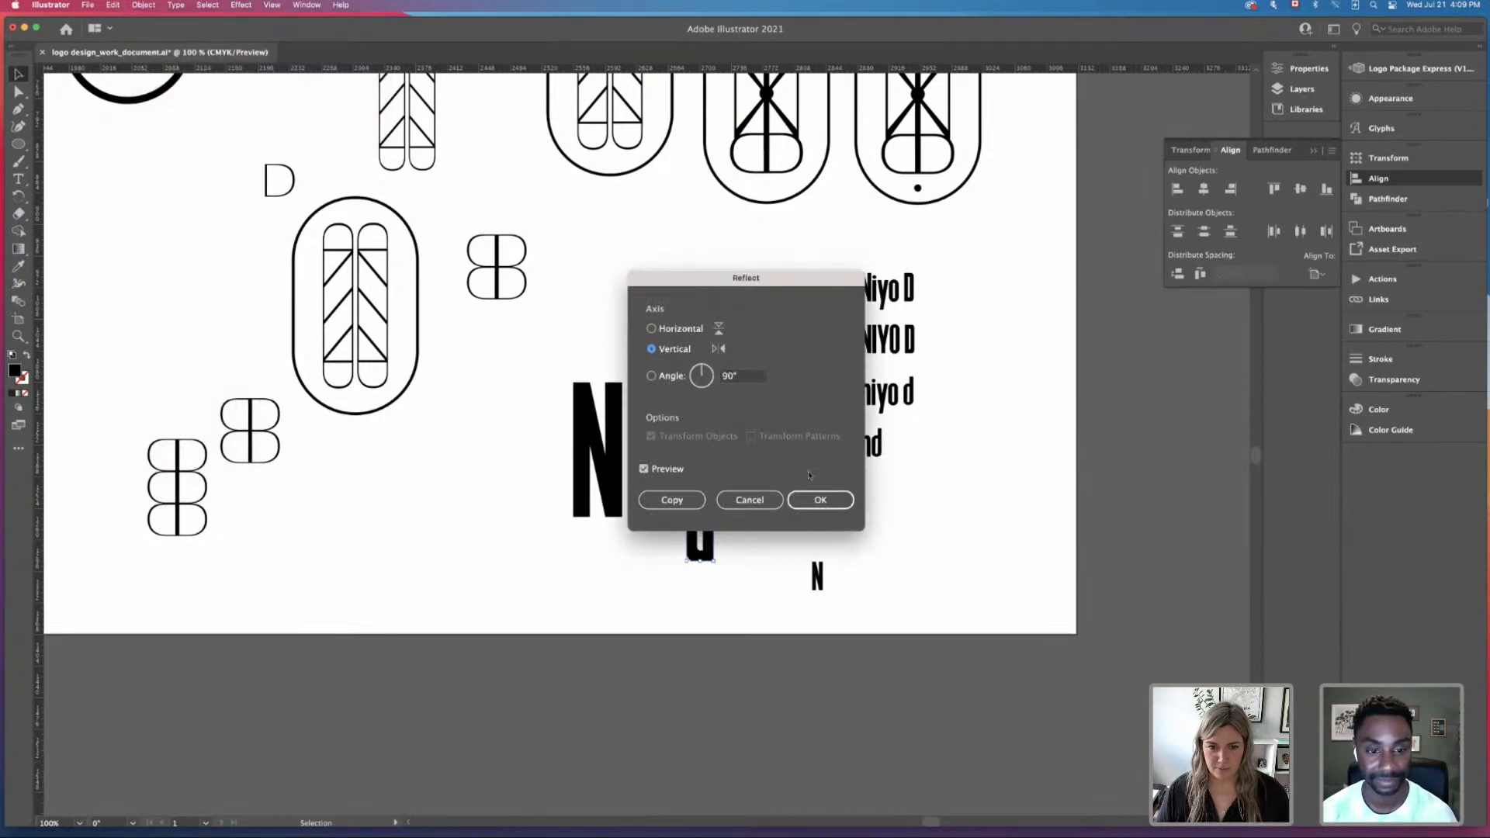
click(813, 502)
drag(710, 535, 572, 466)
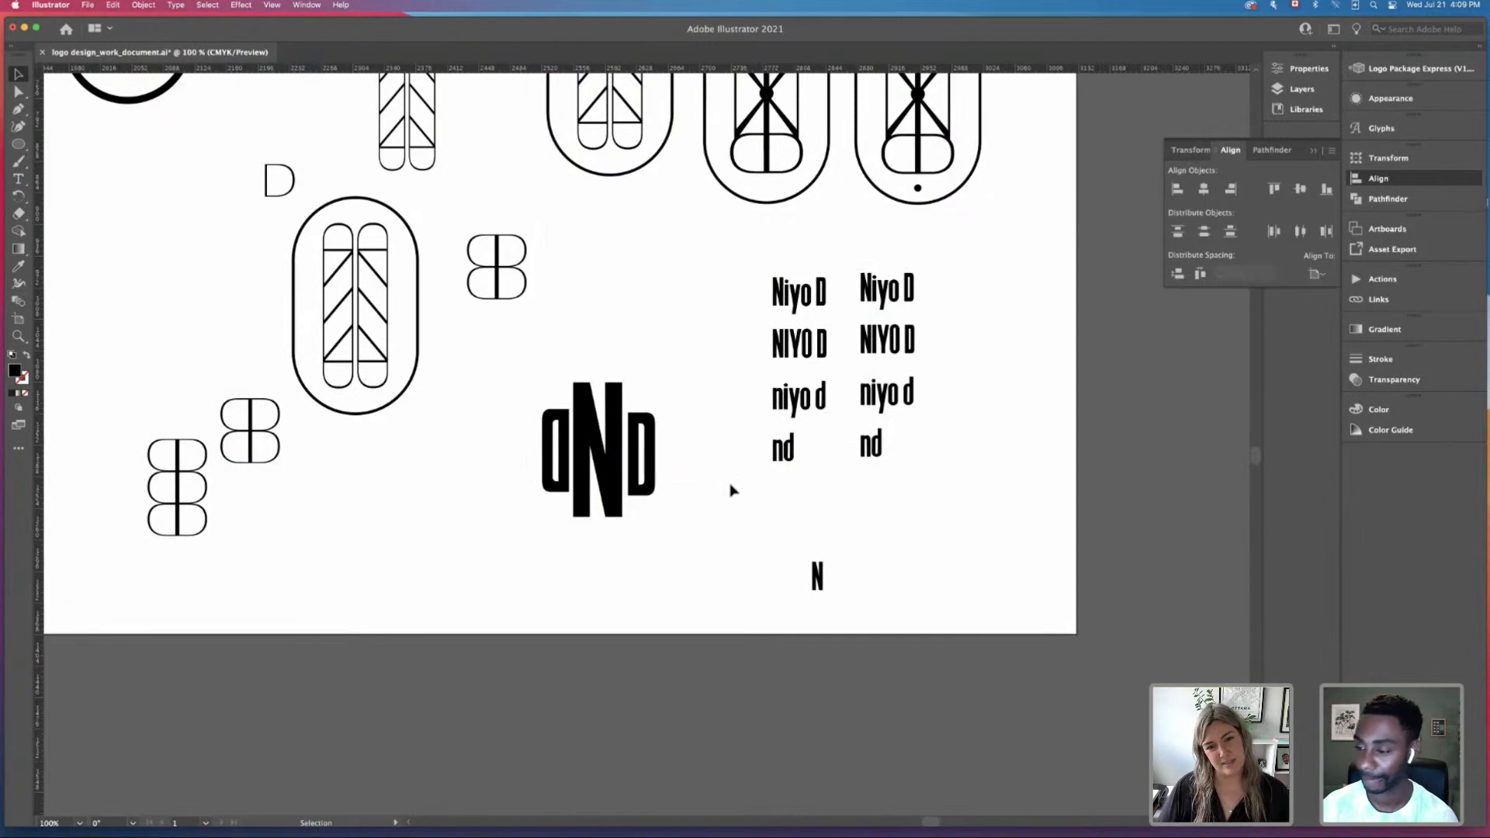
Step: Align the large N and the two flanking Ds to a common vertical center
drag(475, 324, 729, 576)
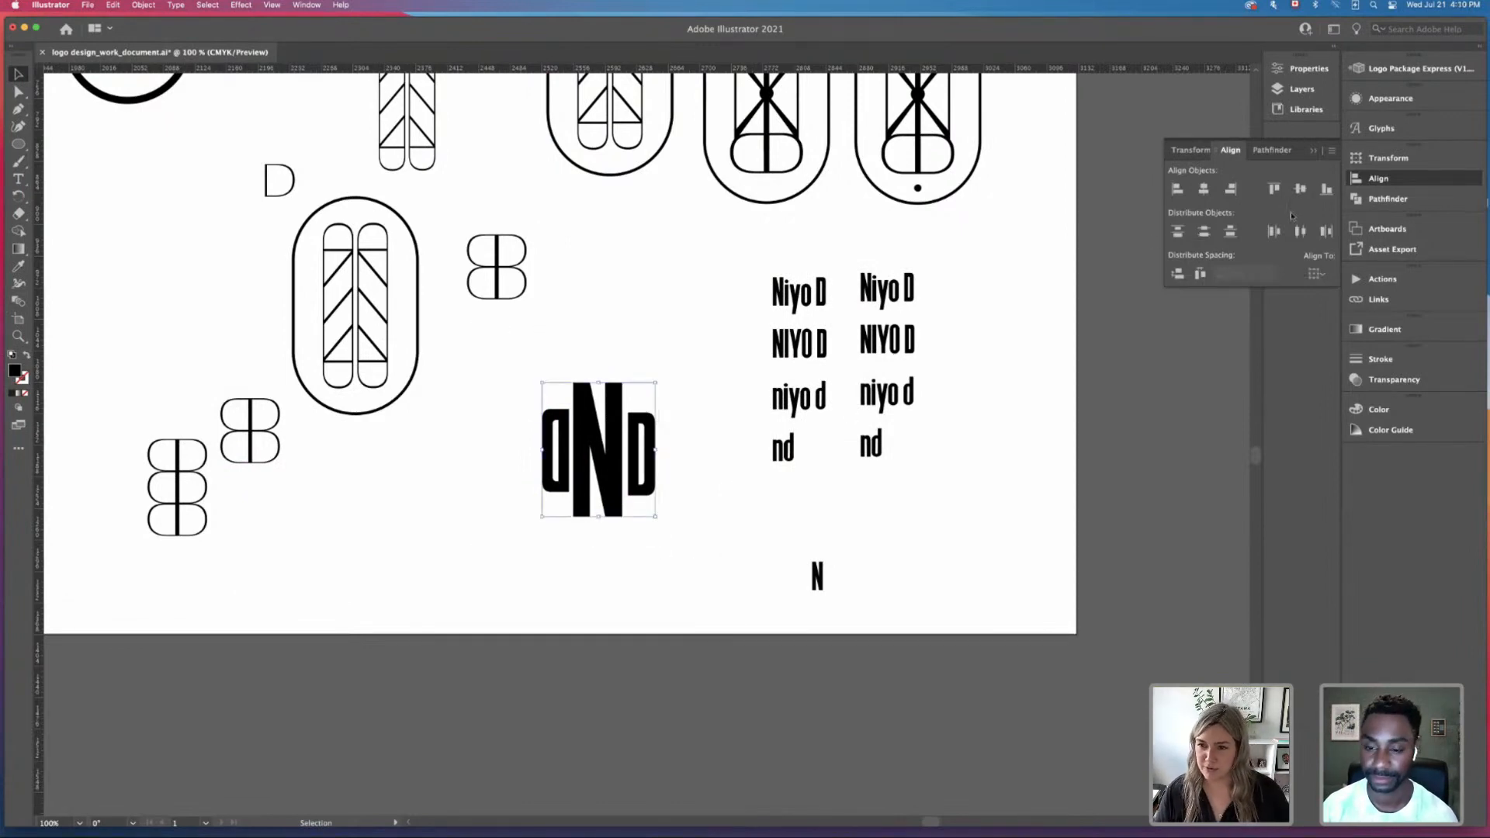
click(1300, 189)
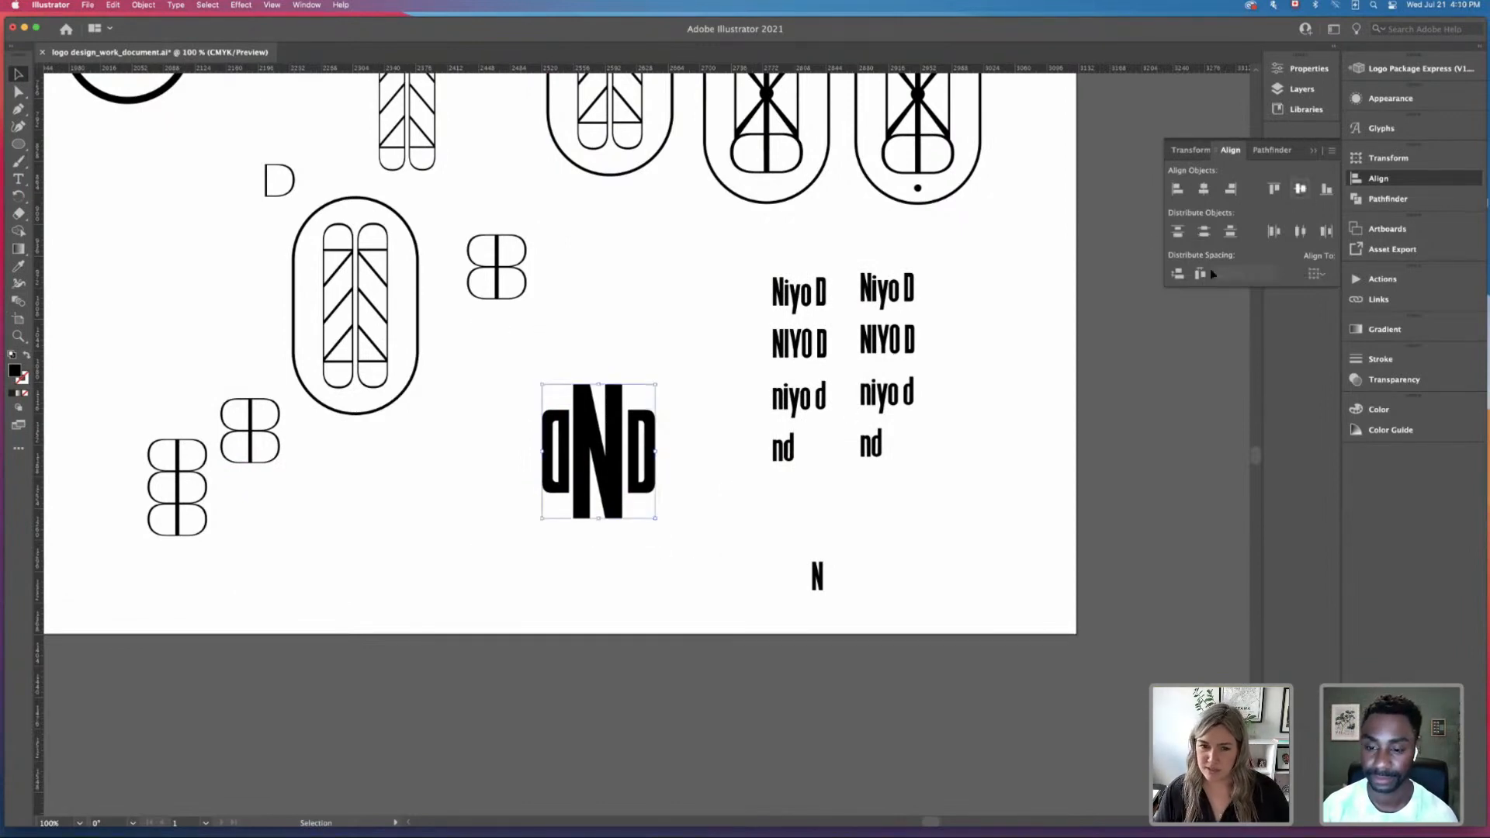
click(718, 572)
Step: Place a copy of the heavy rounded badge outline around the mirrored D, N and D monogram
key(super+minus)
drag(571, 504, 622, 508)
click(364, 221)
drag(365, 221, 679, 530)
click(713, 543)
key(super+equal)
key(super+equal)
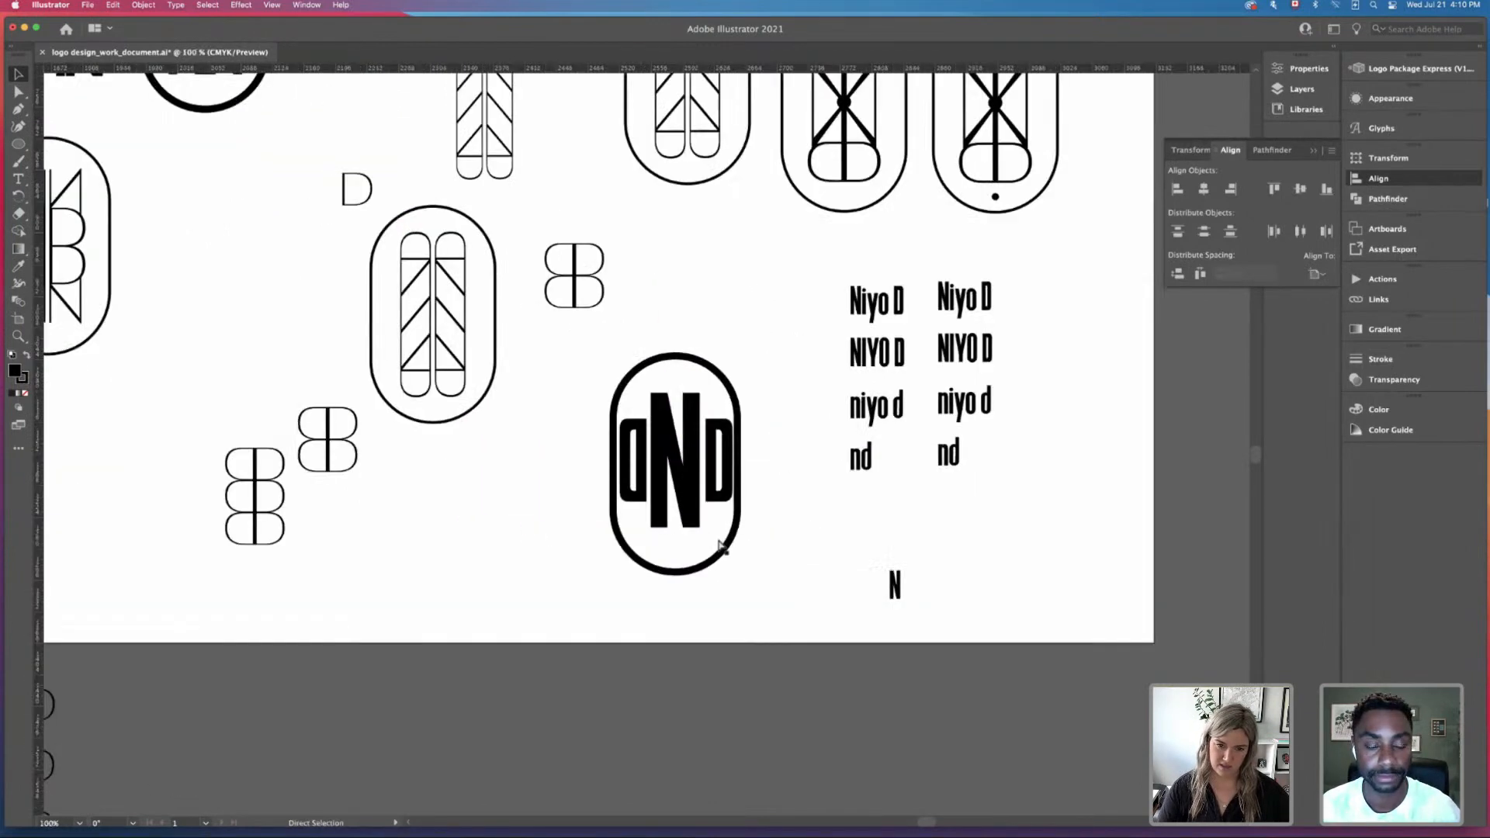
Step: Distribute the three monogram letters evenly by their horizontal centers and move the badge outline off them
click(763, 339)
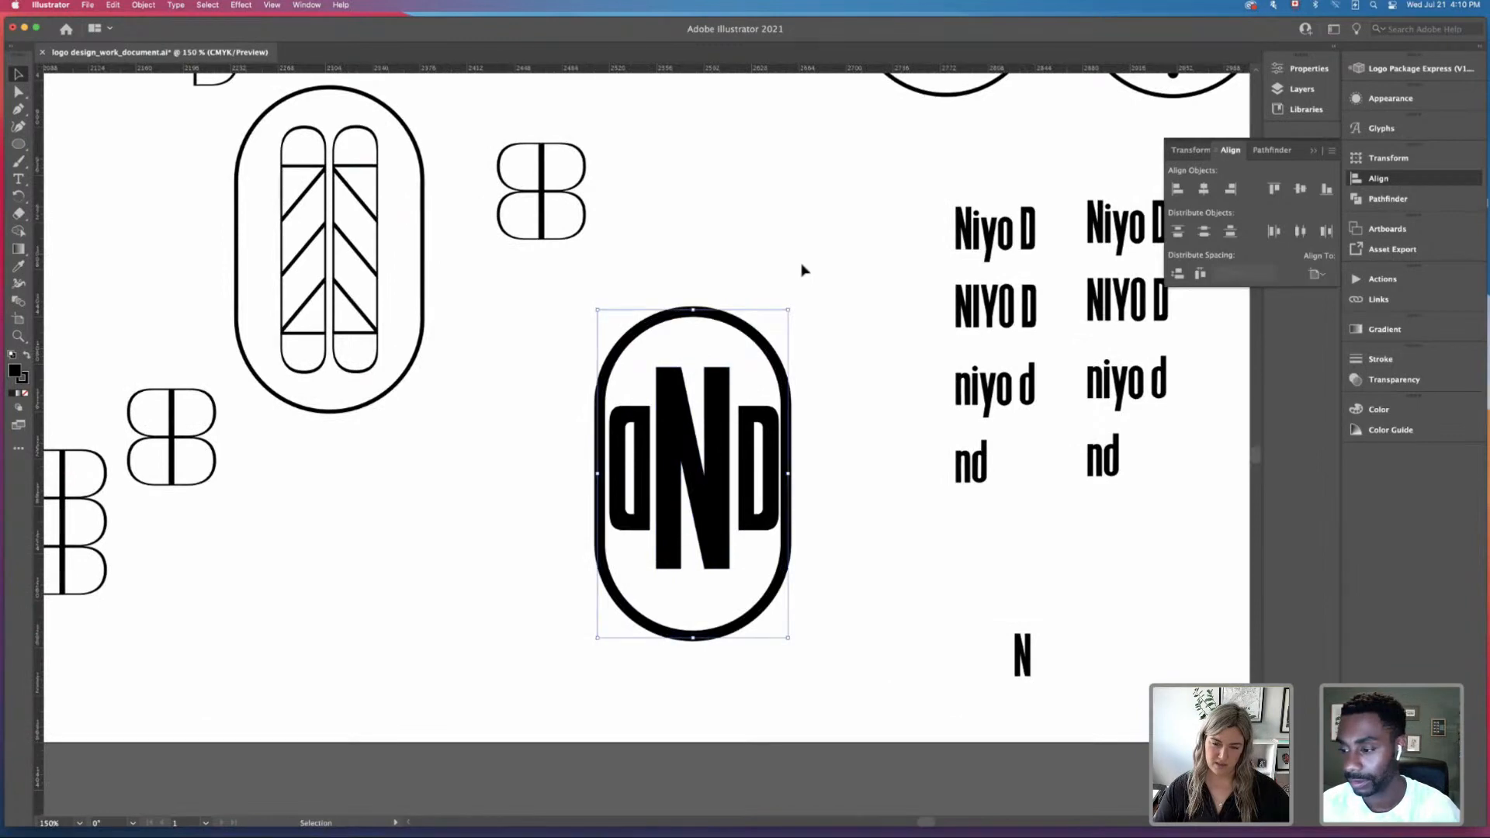
click(802, 266)
click(768, 407)
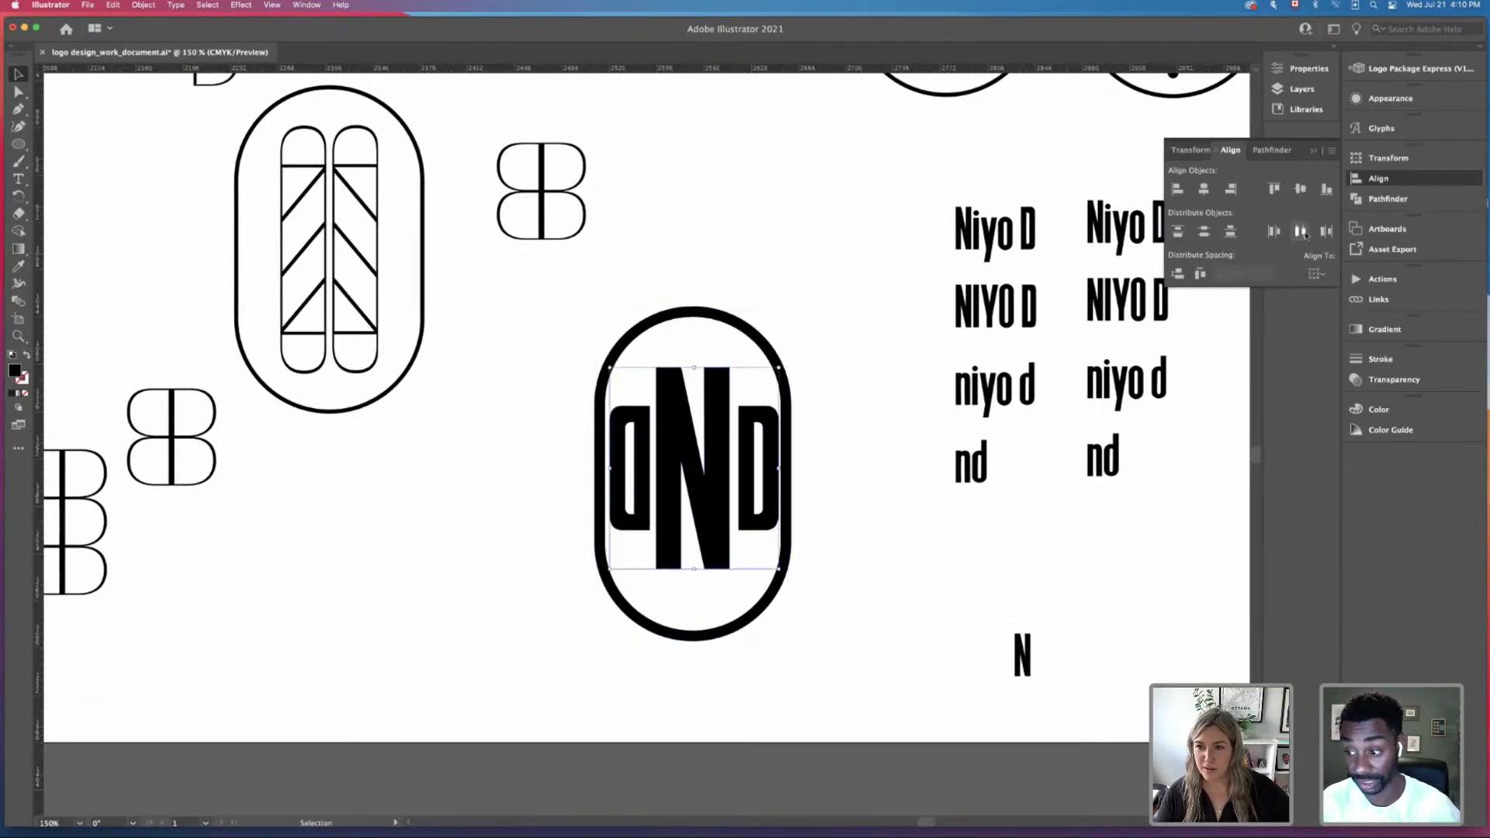
click(611, 375)
drag(609, 375, 396, 416)
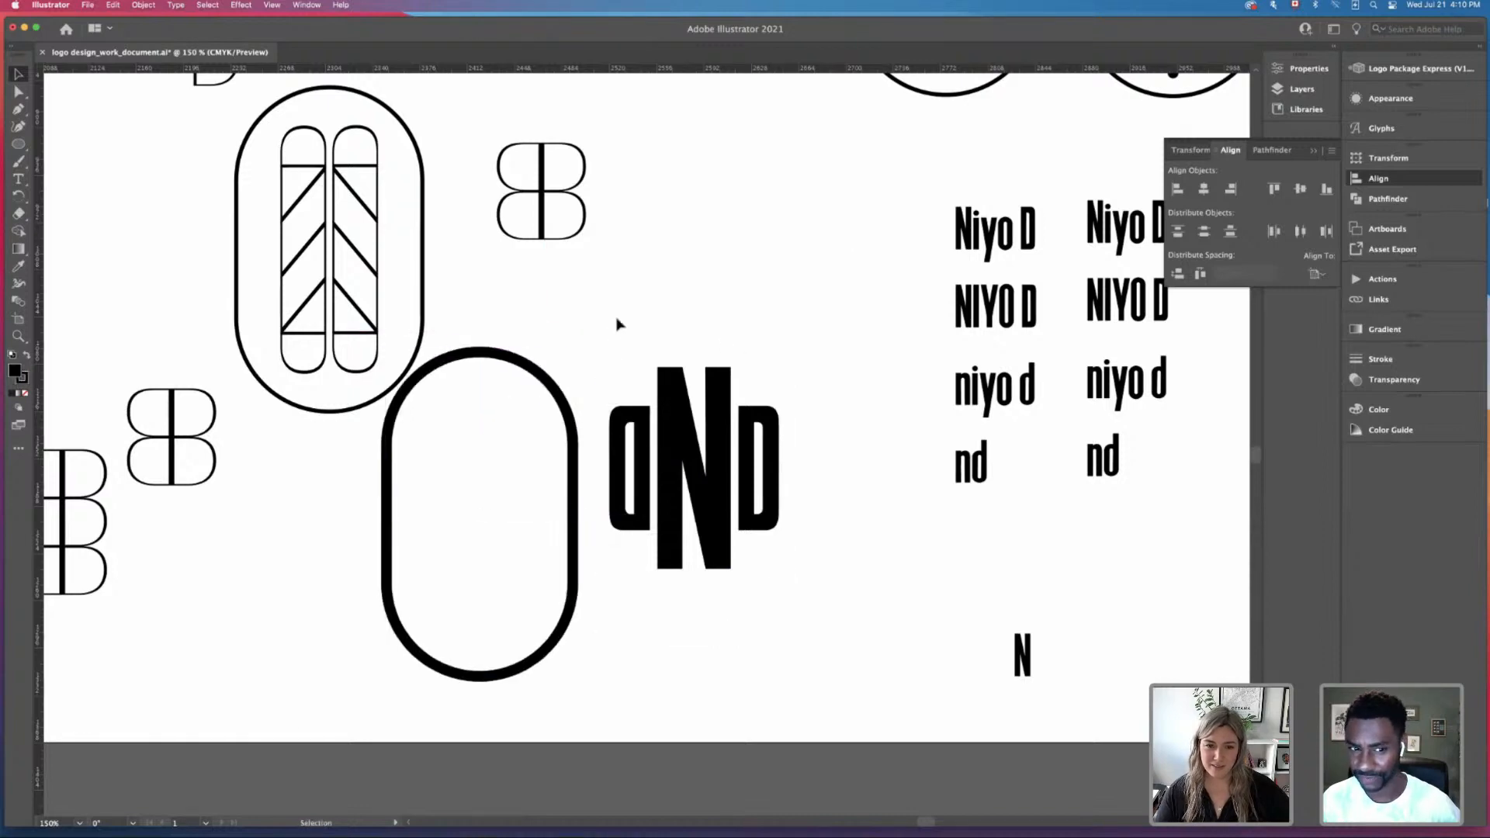
drag(618, 315, 832, 574)
click(824, 568)
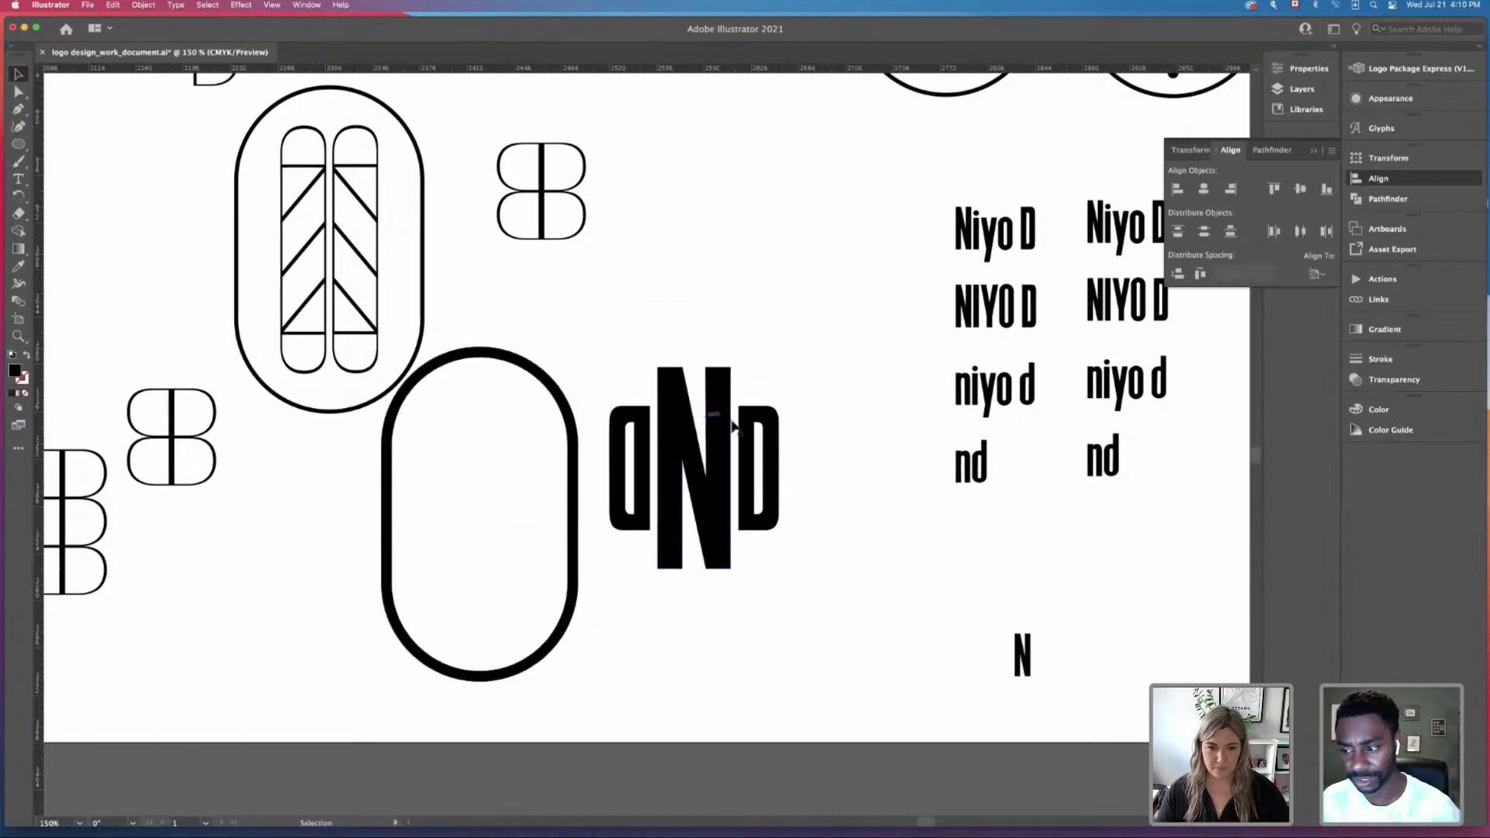
Step: Move the heavy outline back around the monogram and shrink it slightly until it meets the outer edges of both Ds
drag(528, 494, 706, 457)
click(865, 432)
drag(574, 412, 794, 367)
drag(792, 304, 785, 318)
click(803, 305)
Step: Center the monogram letters and the badge outline on each other horizontally and vertically
drag(584, 389, 811, 657)
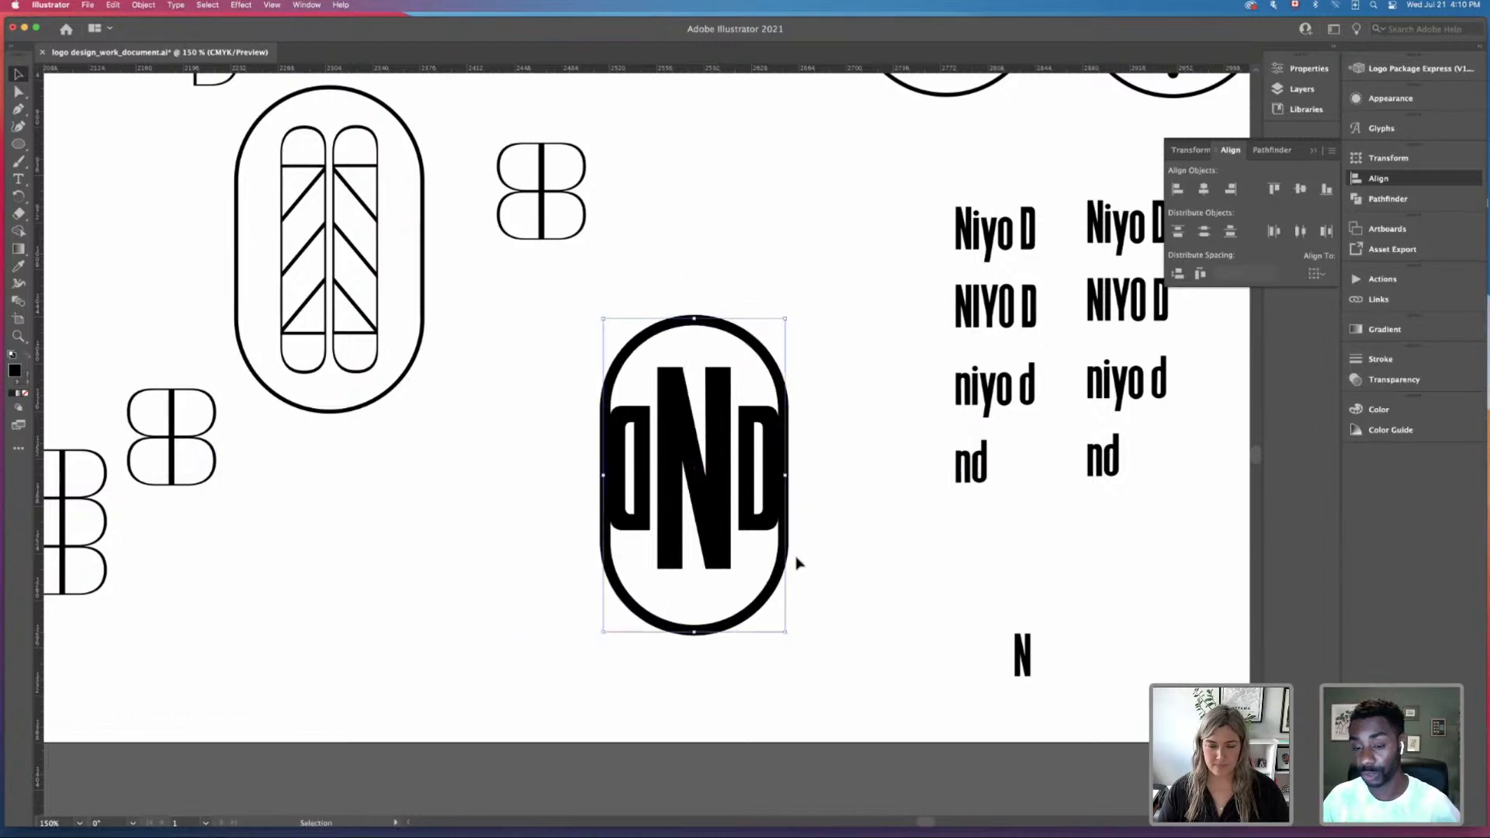
click(1203, 188)
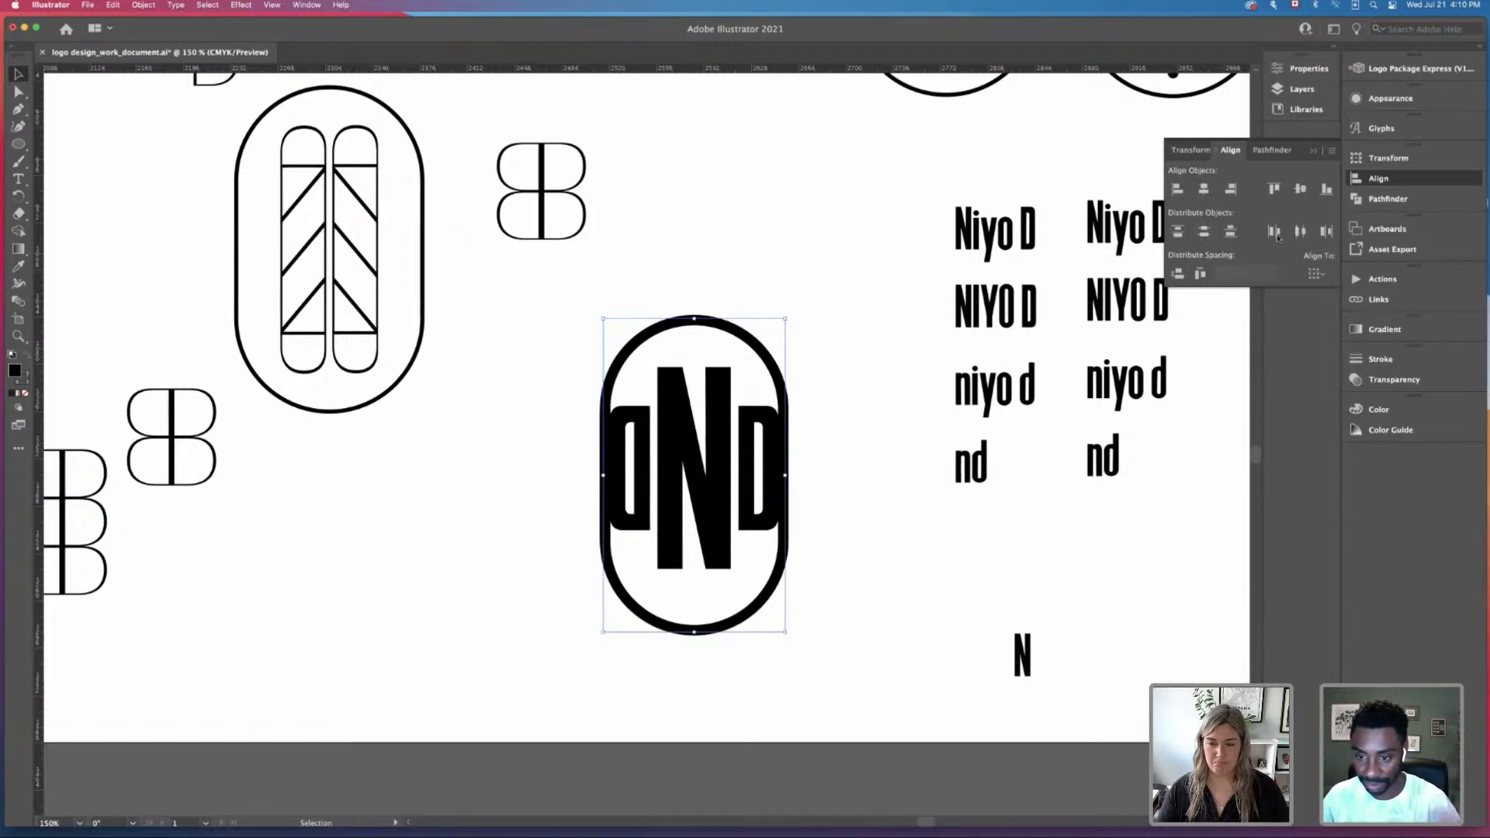
click(1300, 188)
click(799, 275)
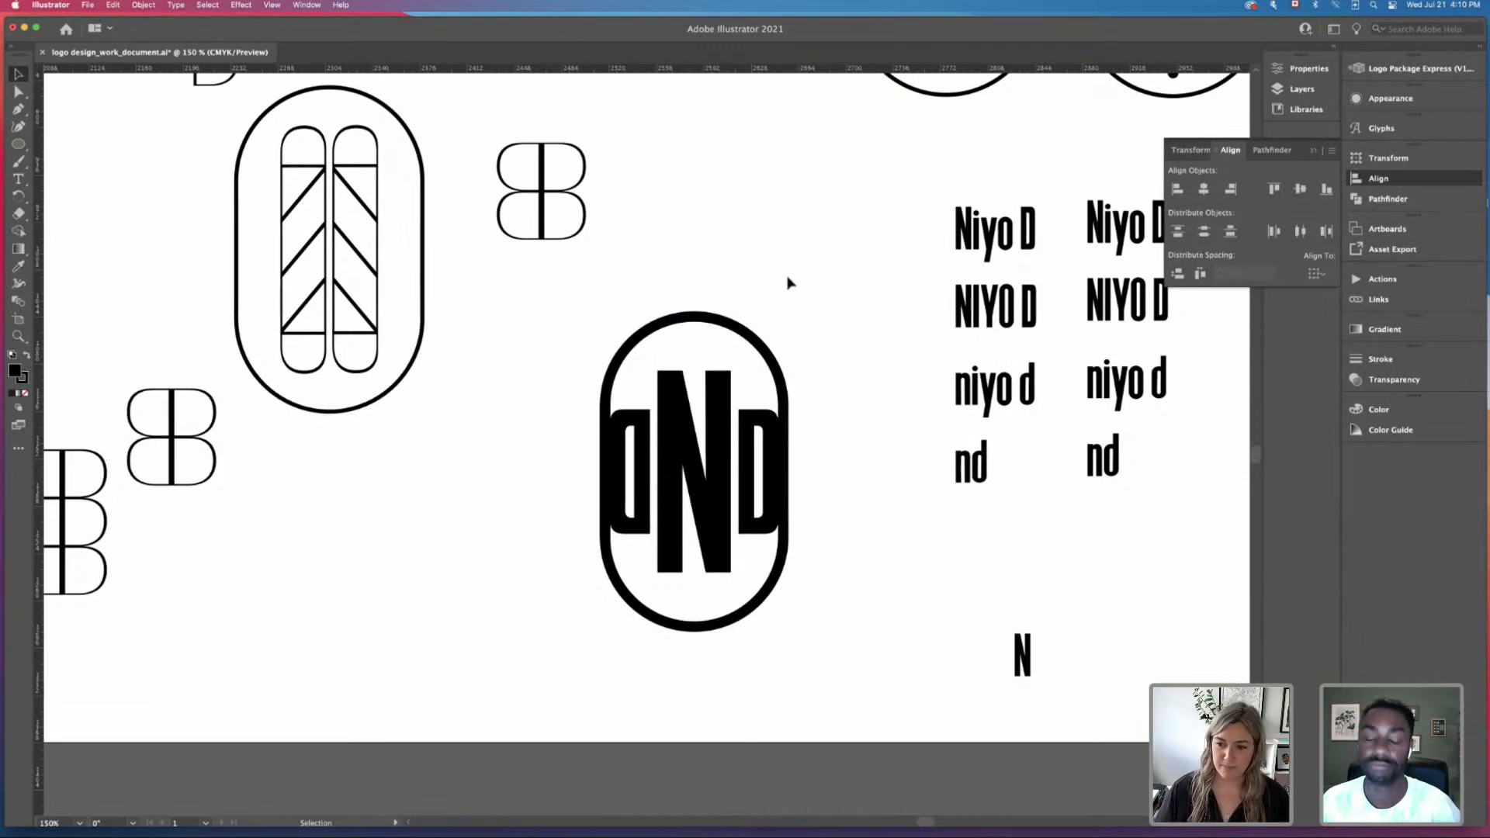
key(super+minus)
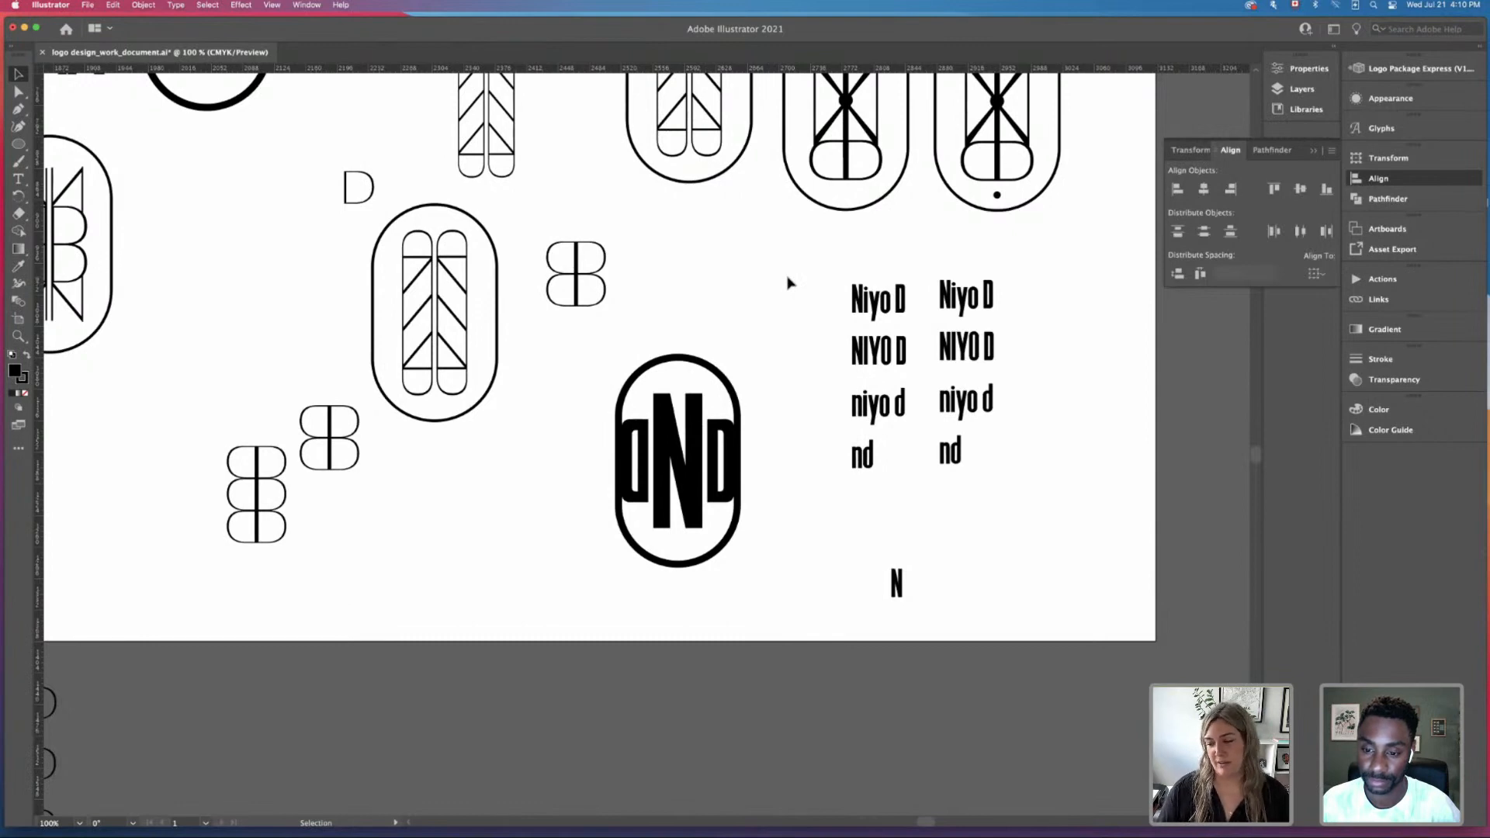
Step: Draw a small solid black circle inside the badge outline and center it in the gap above the N
scroll(763, 290, down, 1)
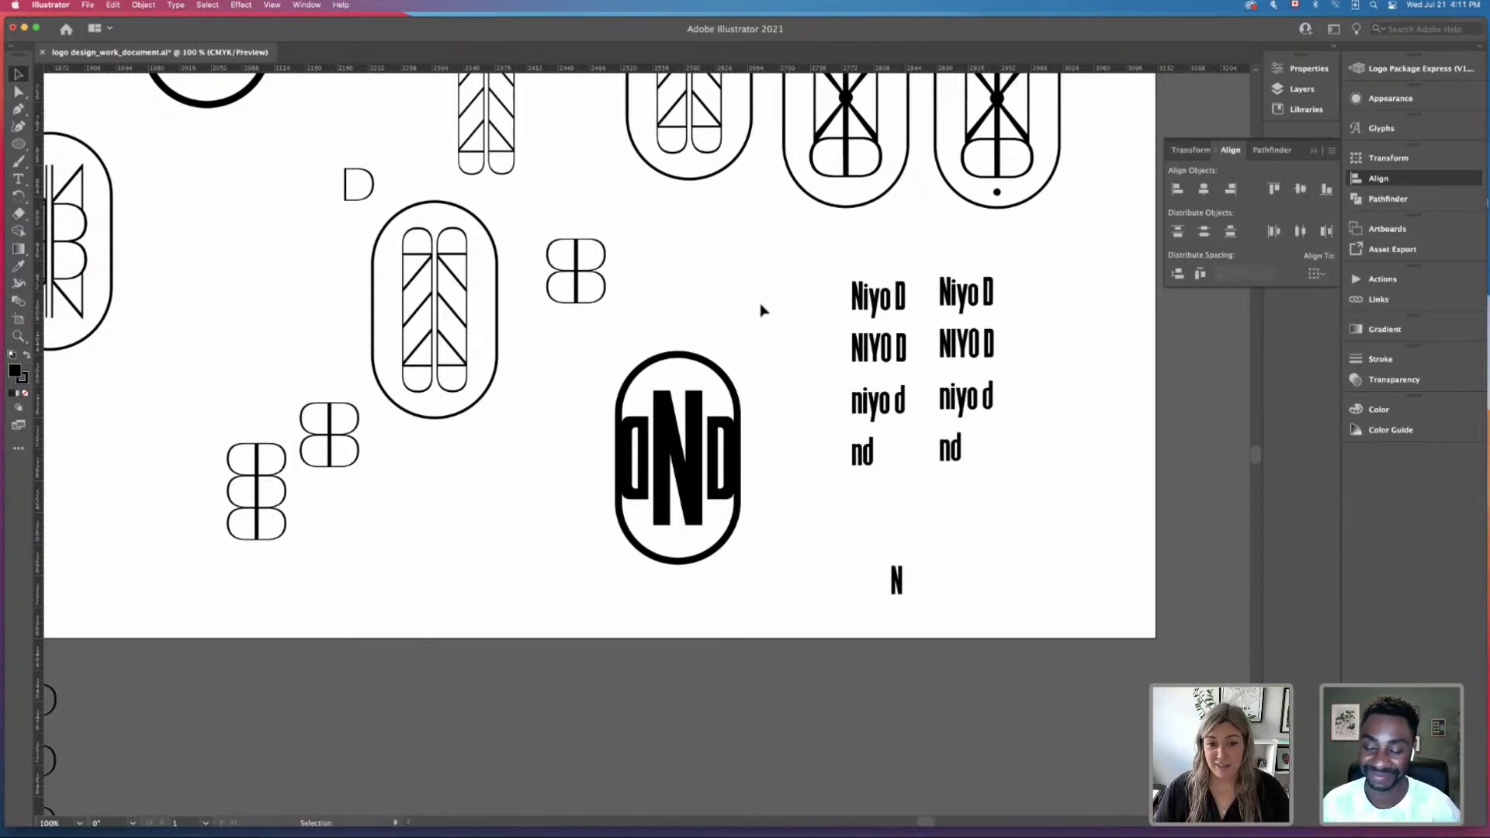
drag(18, 144, 65, 164)
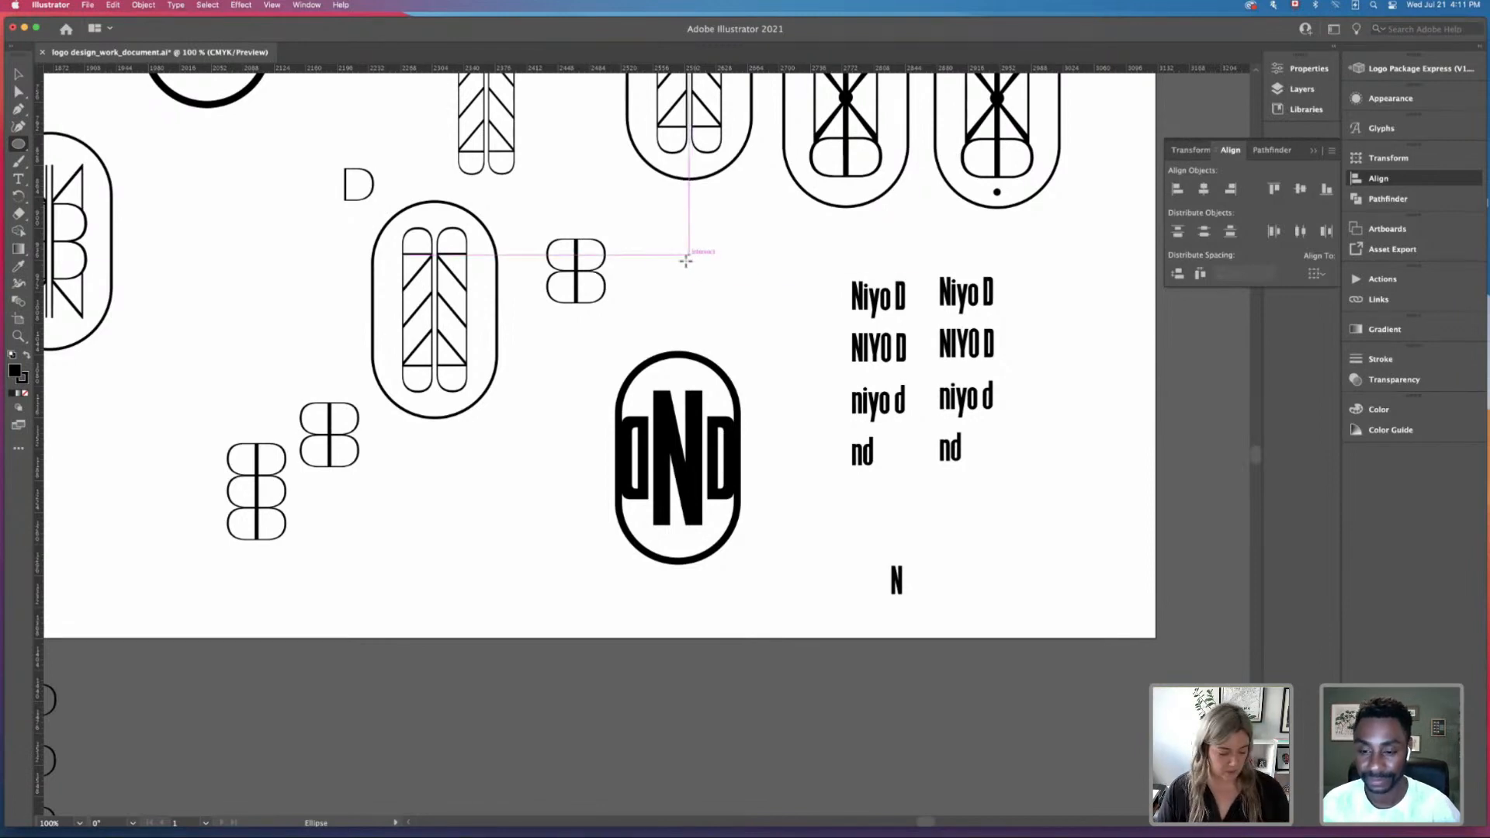
drag(674, 249, 678, 371)
key(v)
key(super+=)
key(super+=)
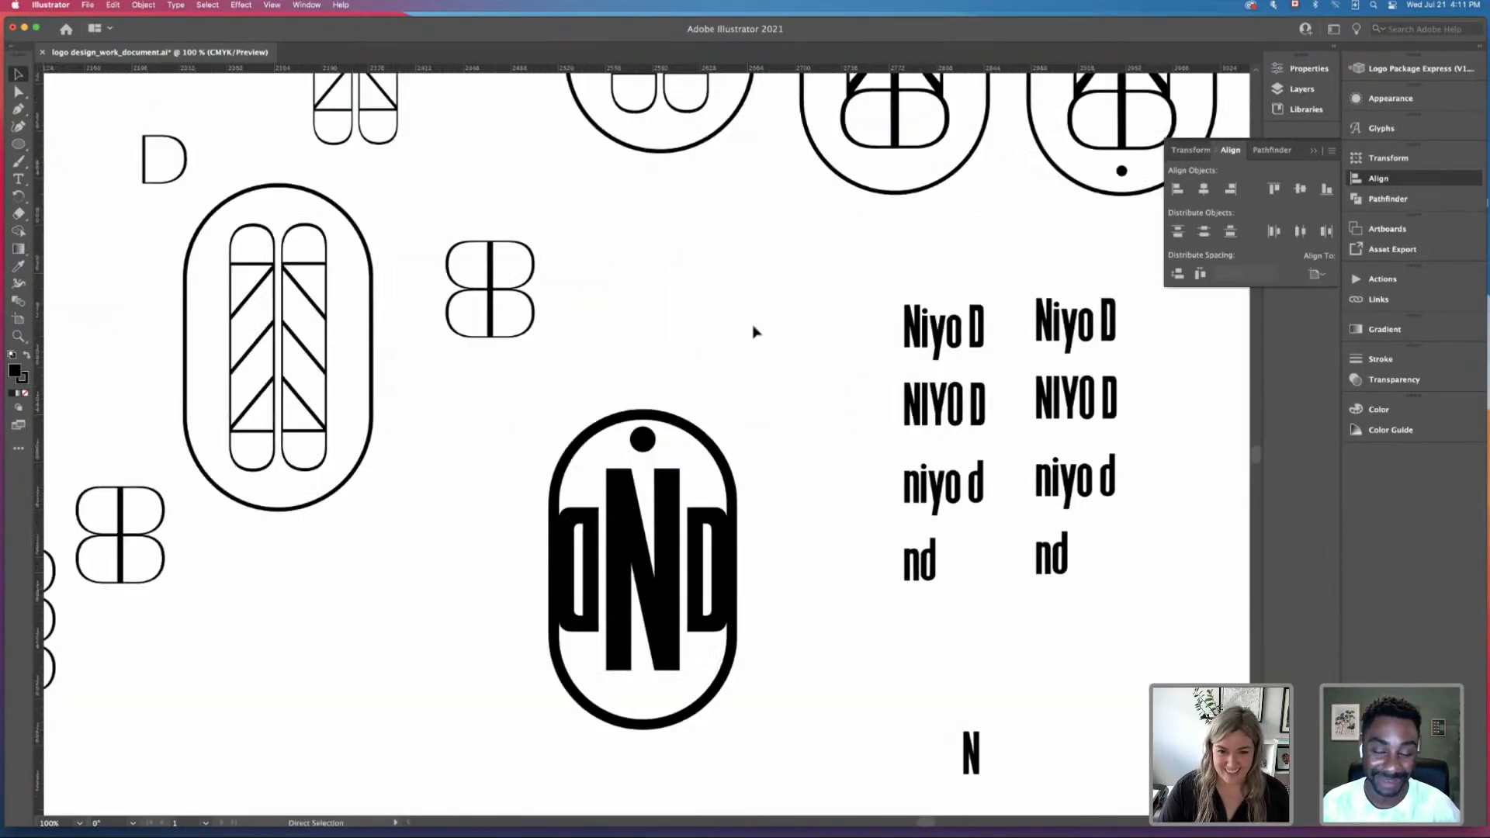
mouse_move(651, 430)
mouse_down()
mouse_move(678, 432)
mouse_move(646, 448)
mouse_up()
click(764, 403)
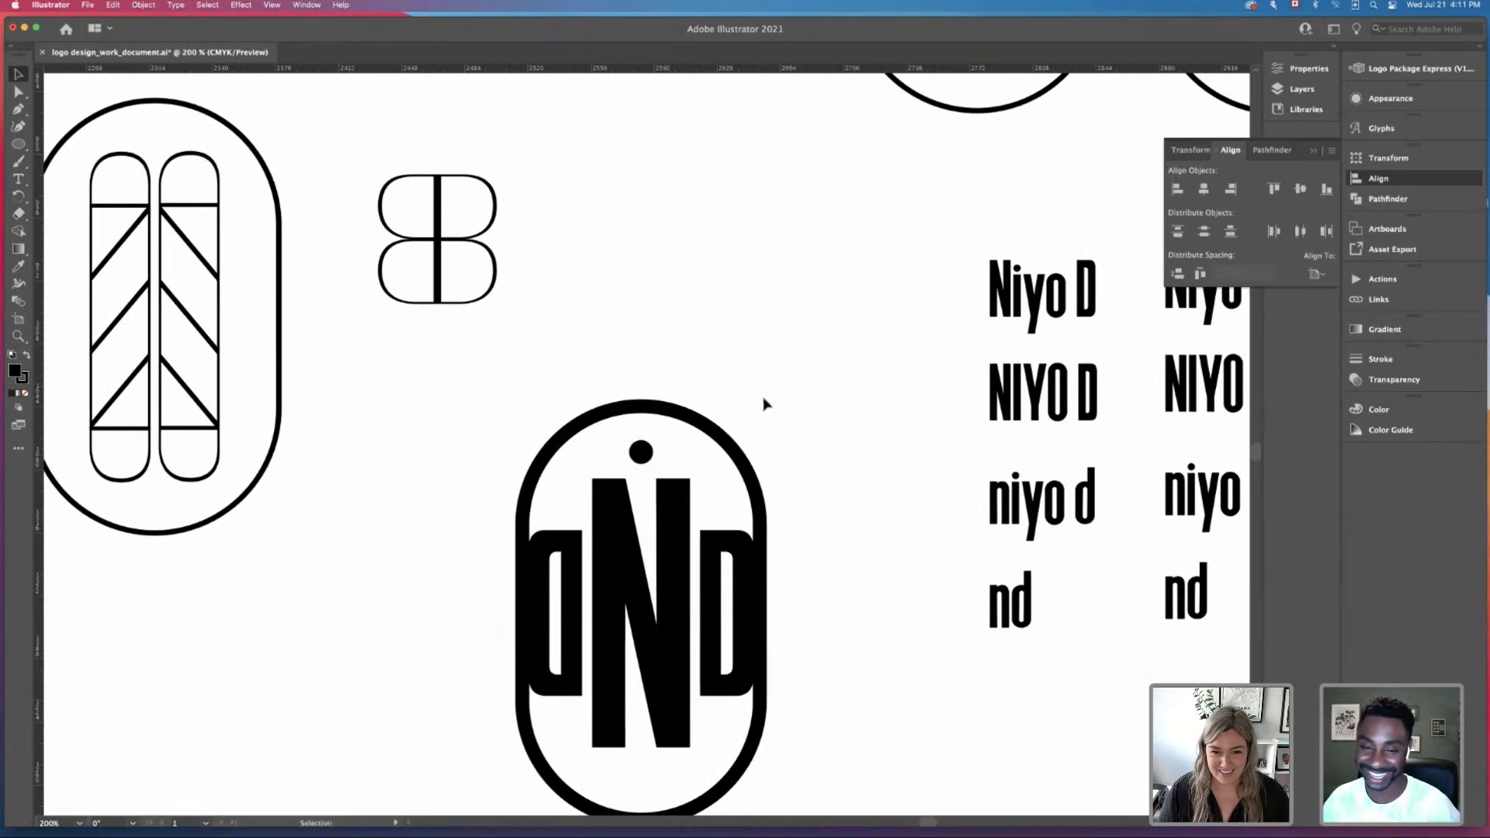
Step: Place a copy of the dot straight below the original, in the gap between the N and the outline's lower curve
key(super+minus)
scroll(761, 399, down, 5)
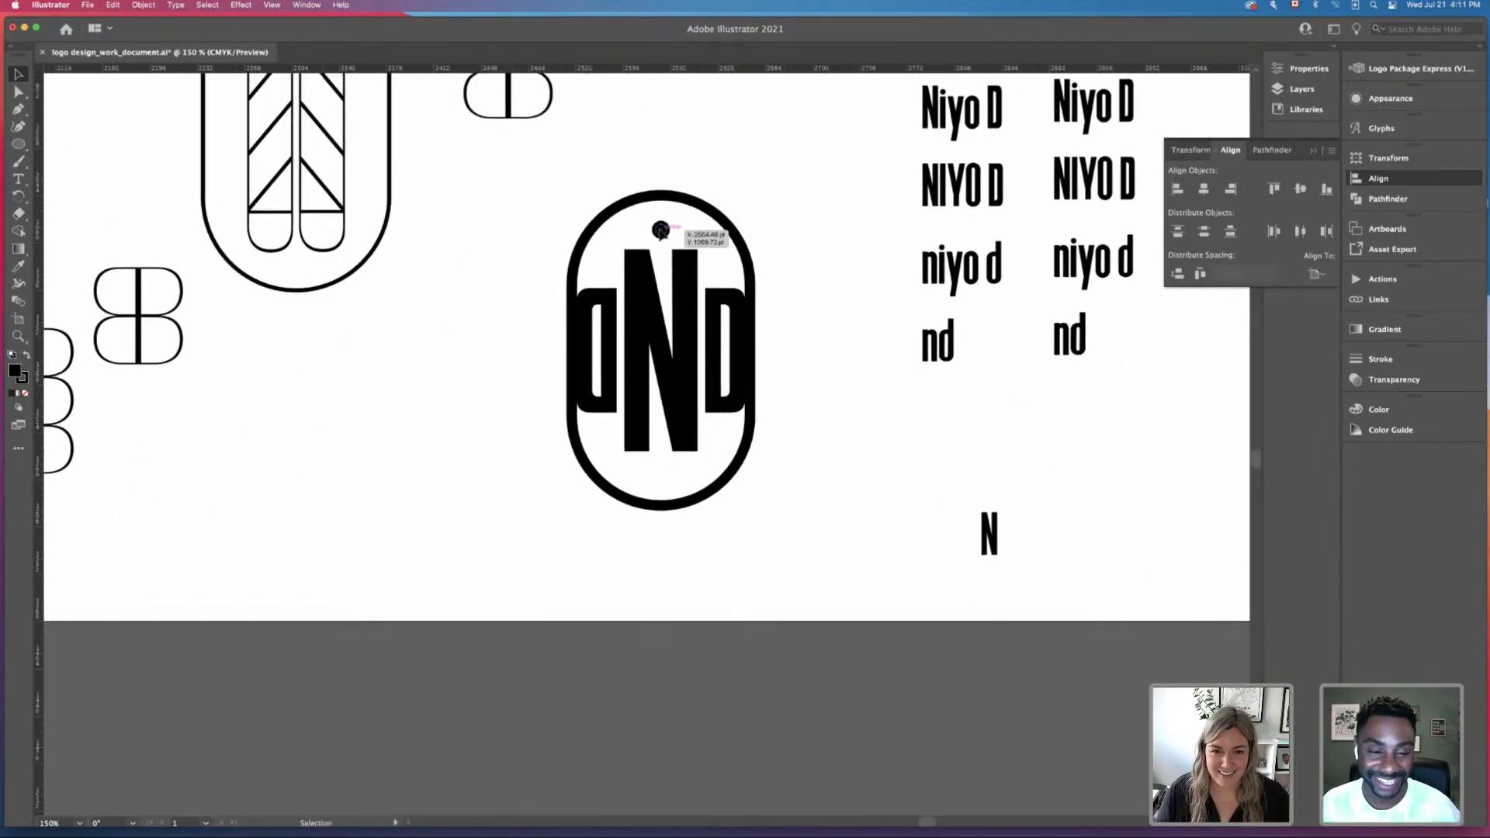
drag(660, 231, 662, 473)
drag(556, 177, 817, 618)
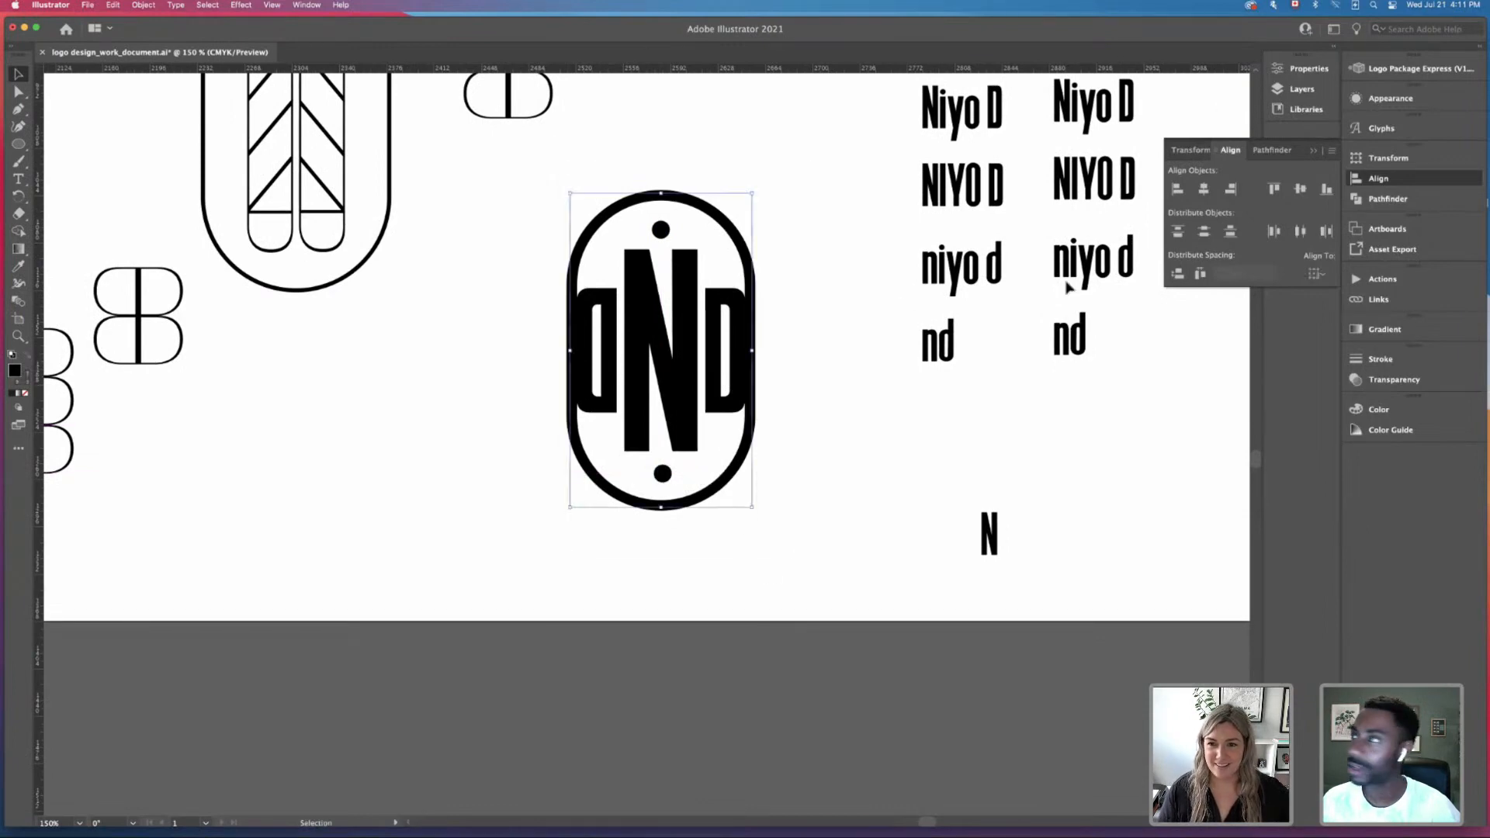
click(774, 239)
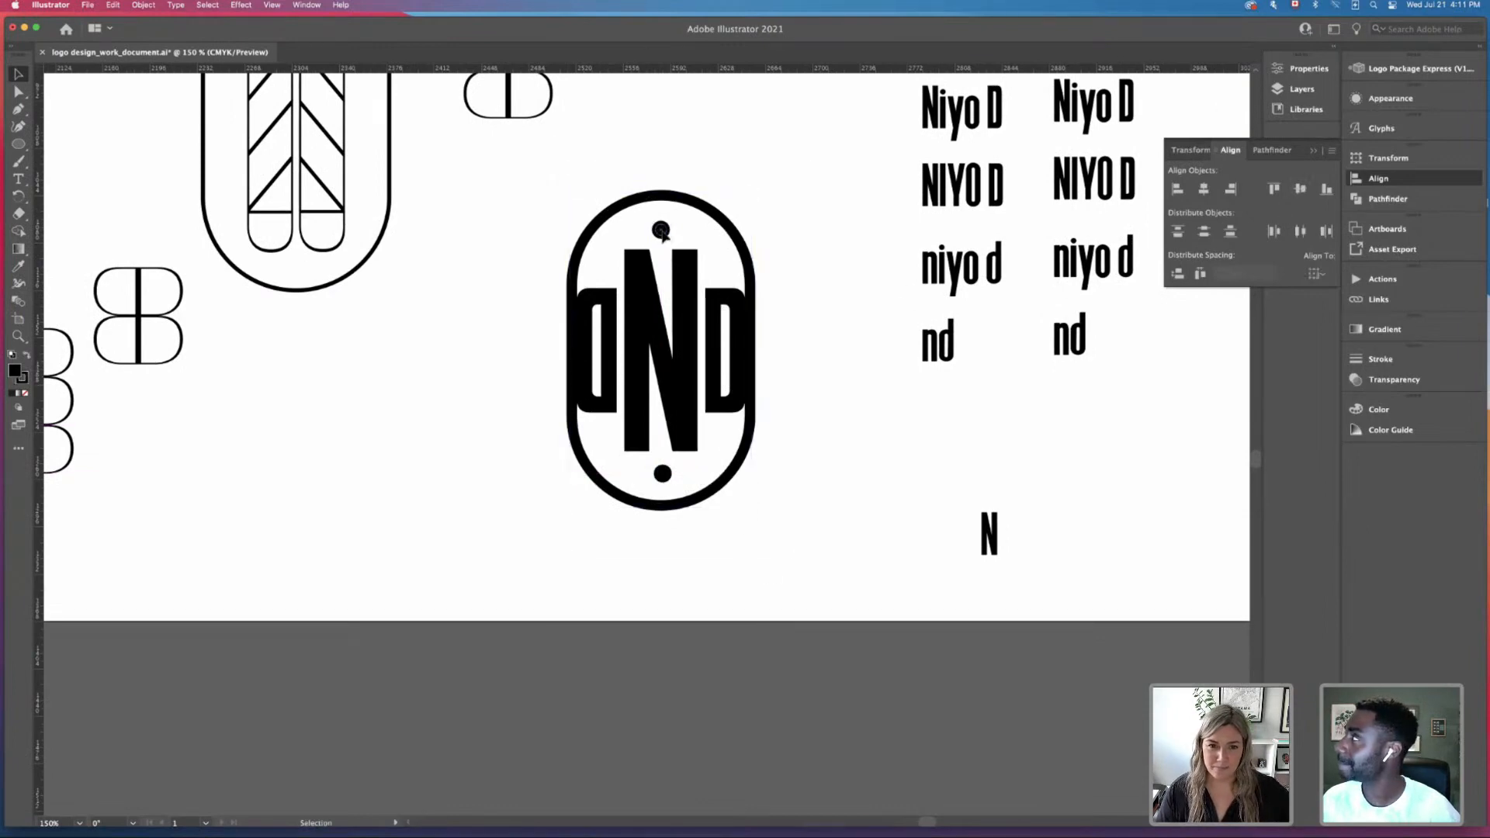
Step: Align the two dots with each other by their horizontal centers within the badge
shift+click(660, 228)
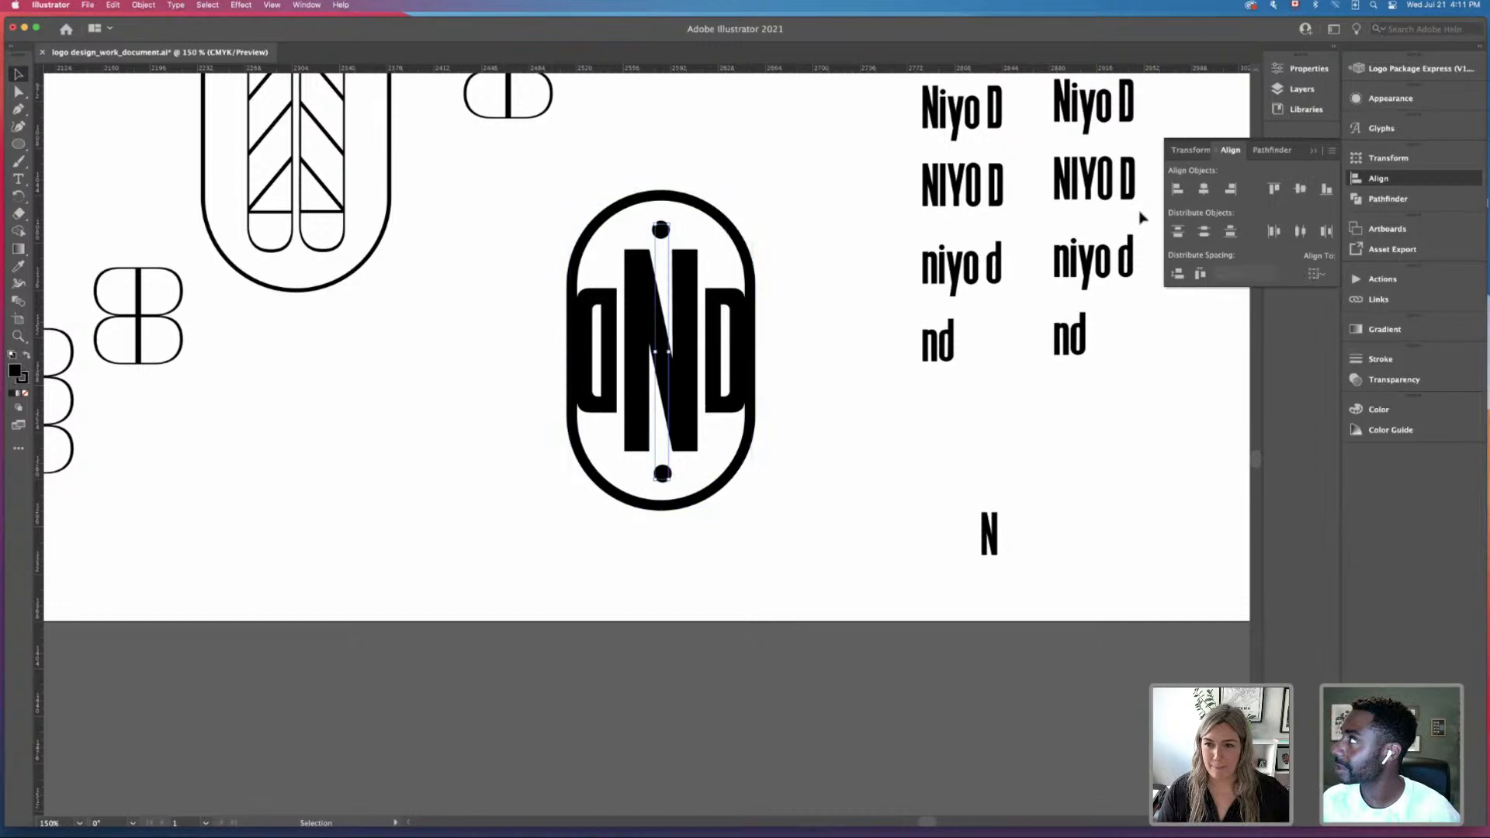
click(1204, 188)
click(761, 205)
drag(554, 191, 780, 563)
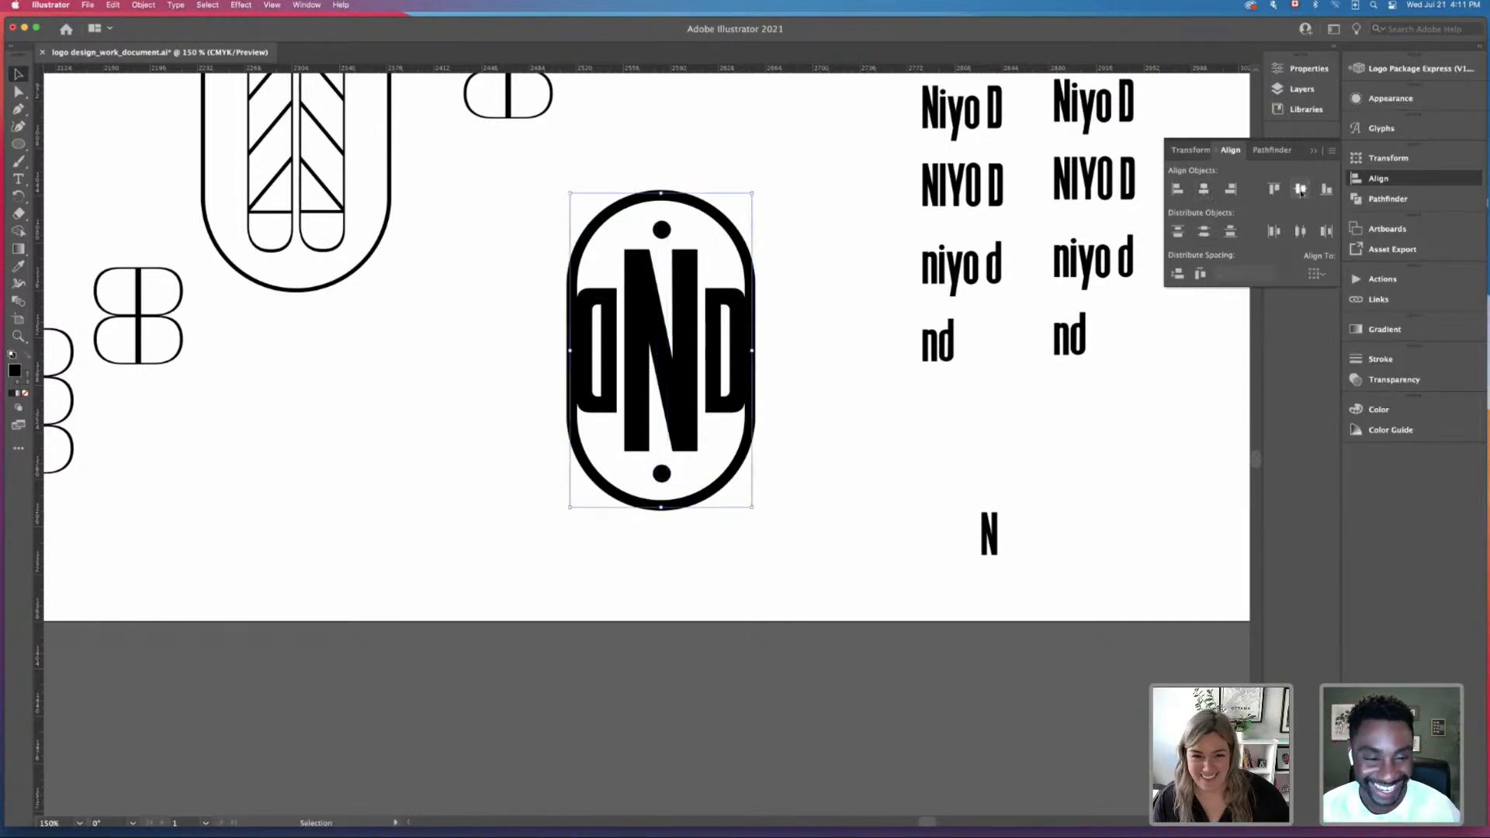
click(807, 222)
Step: Place a copy of the dotted D, N and D badge to the right of the condensed type samples
key(super+minus)
key(super+minus)
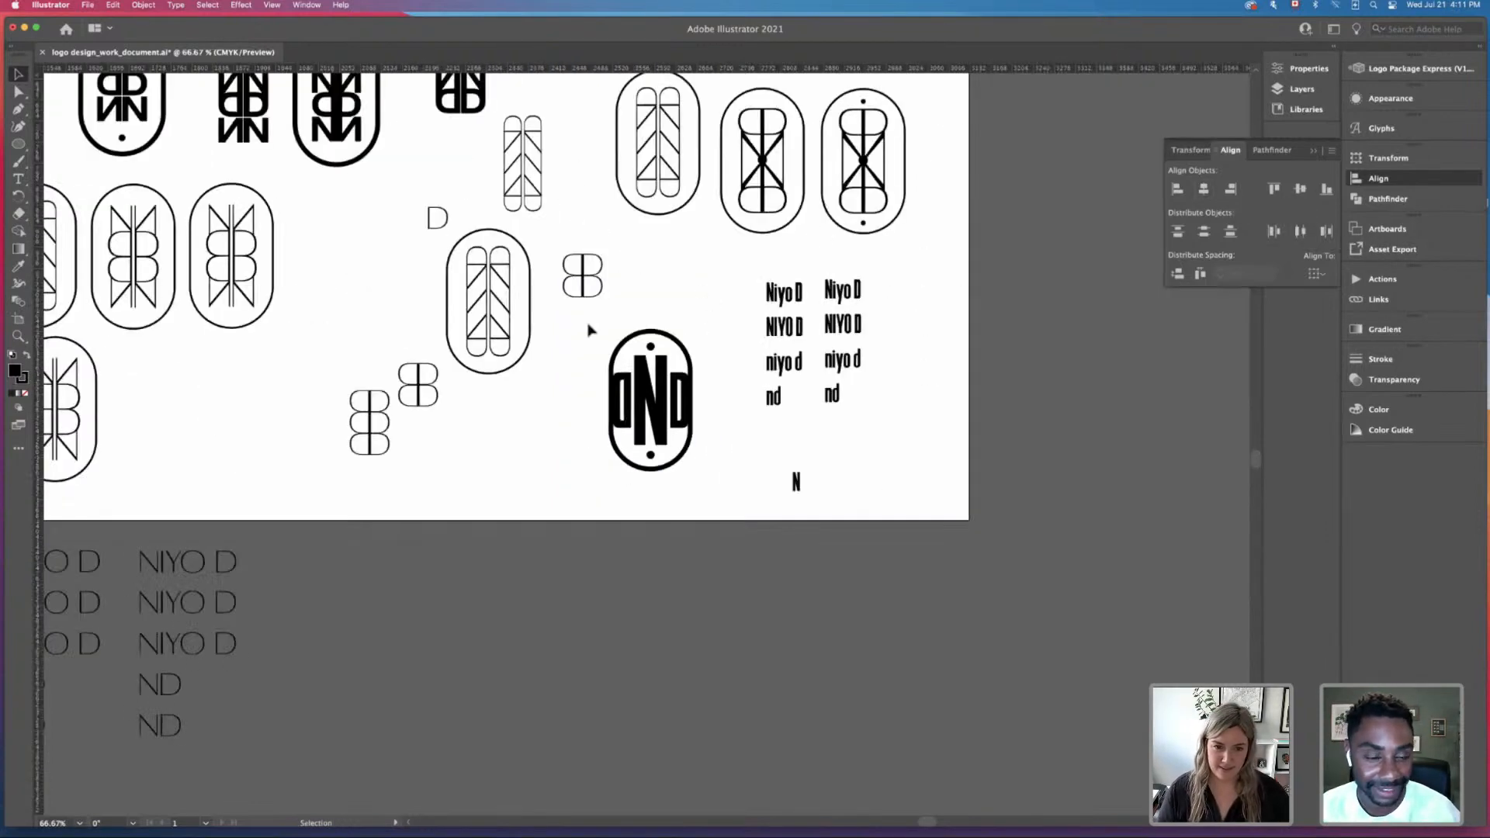
key(super+minus)
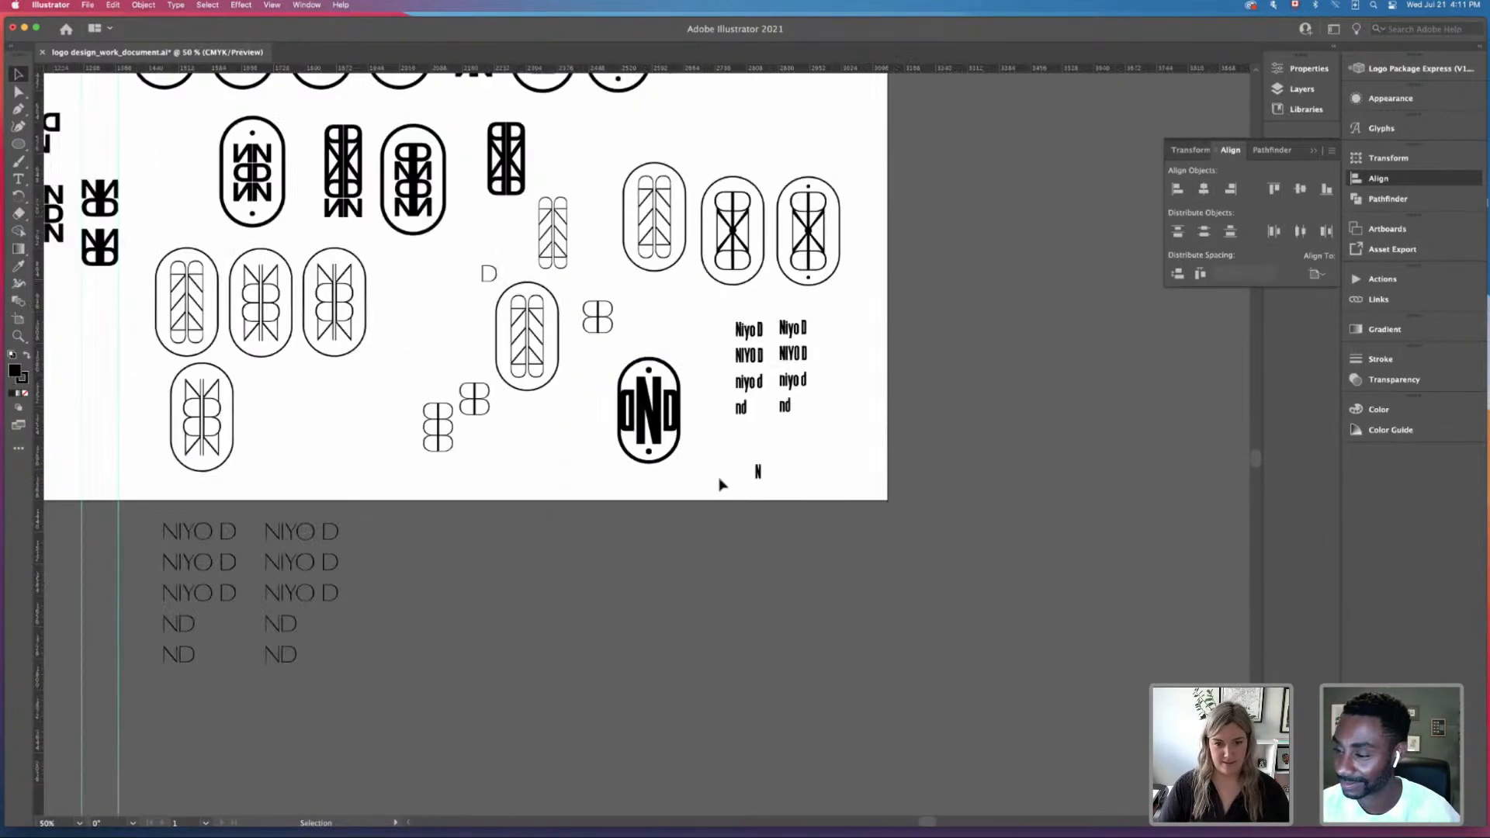
scroll(673, 322, up, 2)
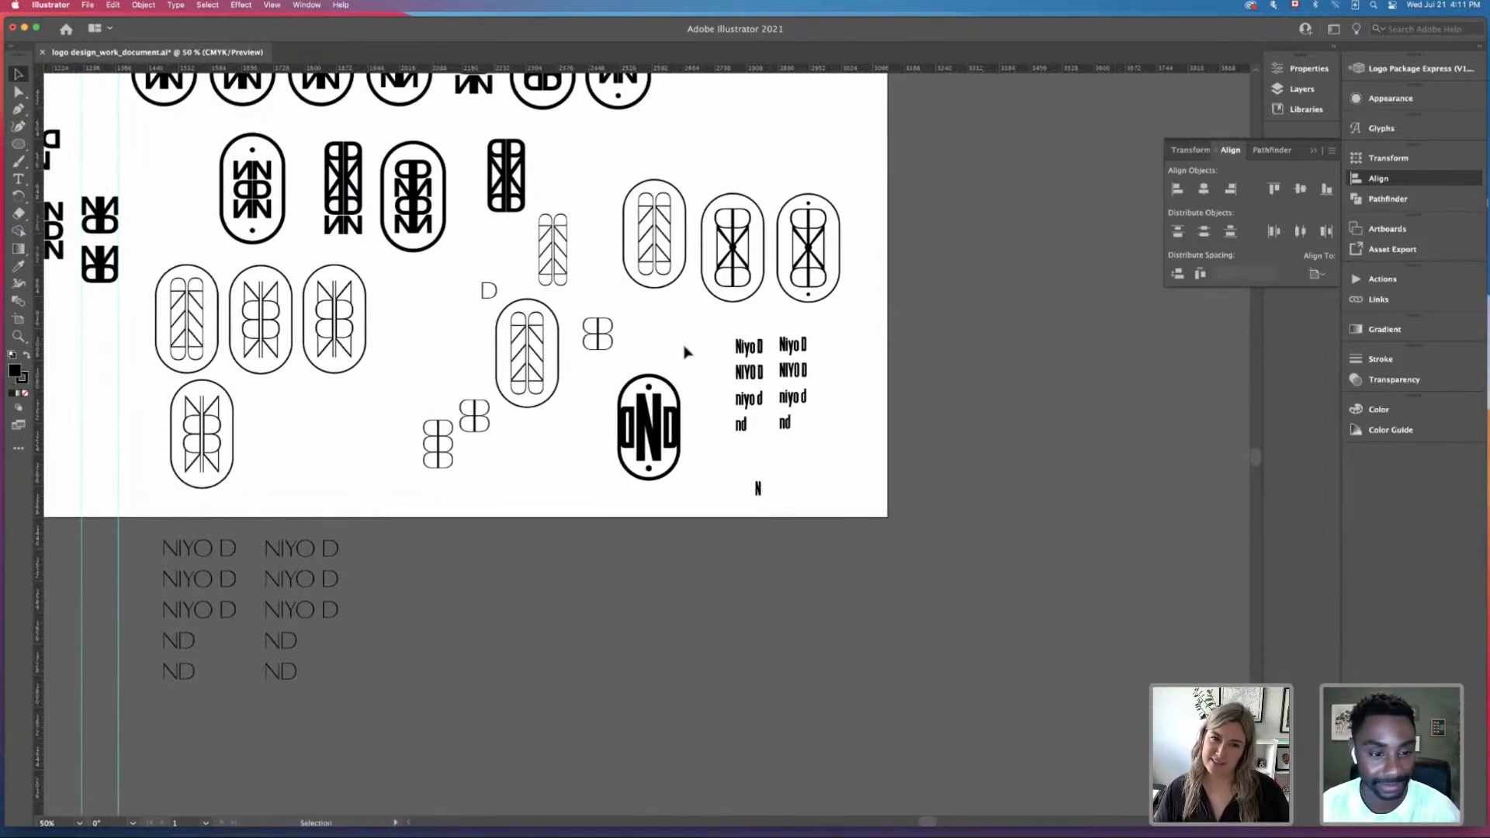
scroll(686, 349, up, 5)
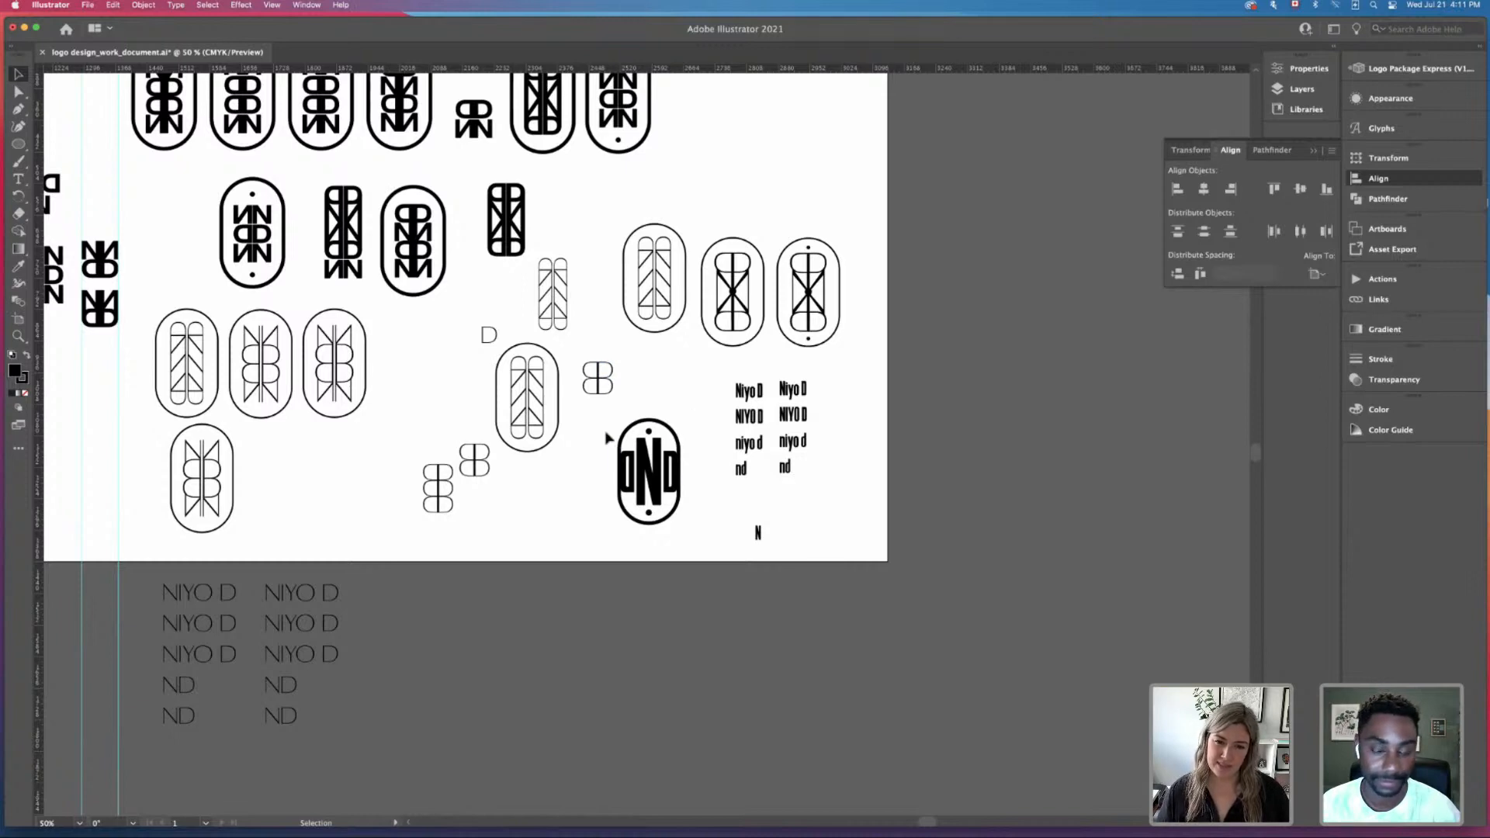
drag(663, 484, 882, 445)
Step: Move the copied badge up to the empty artboard area above the two thin hourglass-style badges
scroll(860, 318, down, 1)
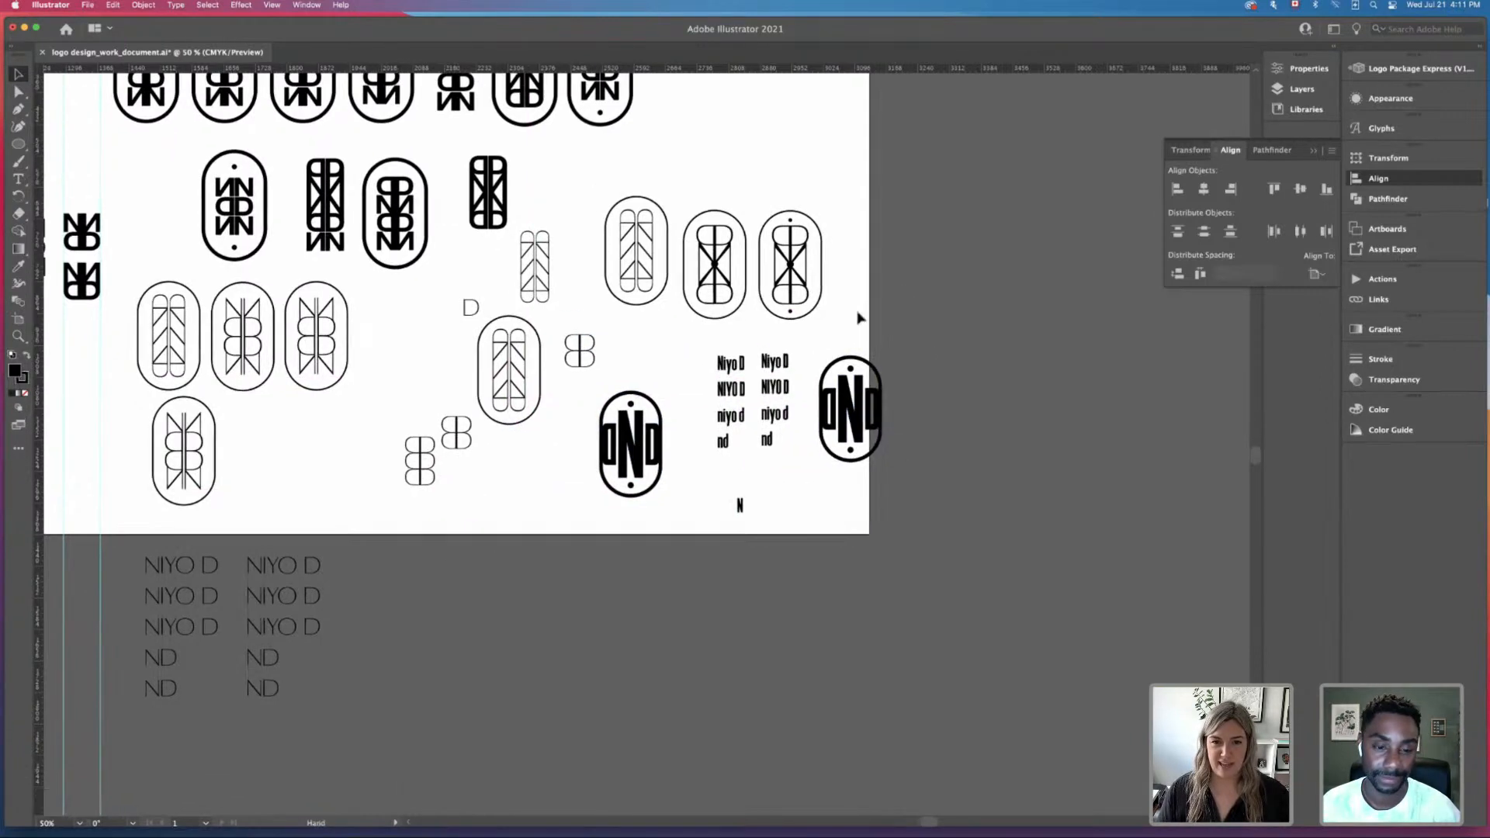
scroll(860, 318, left, 5)
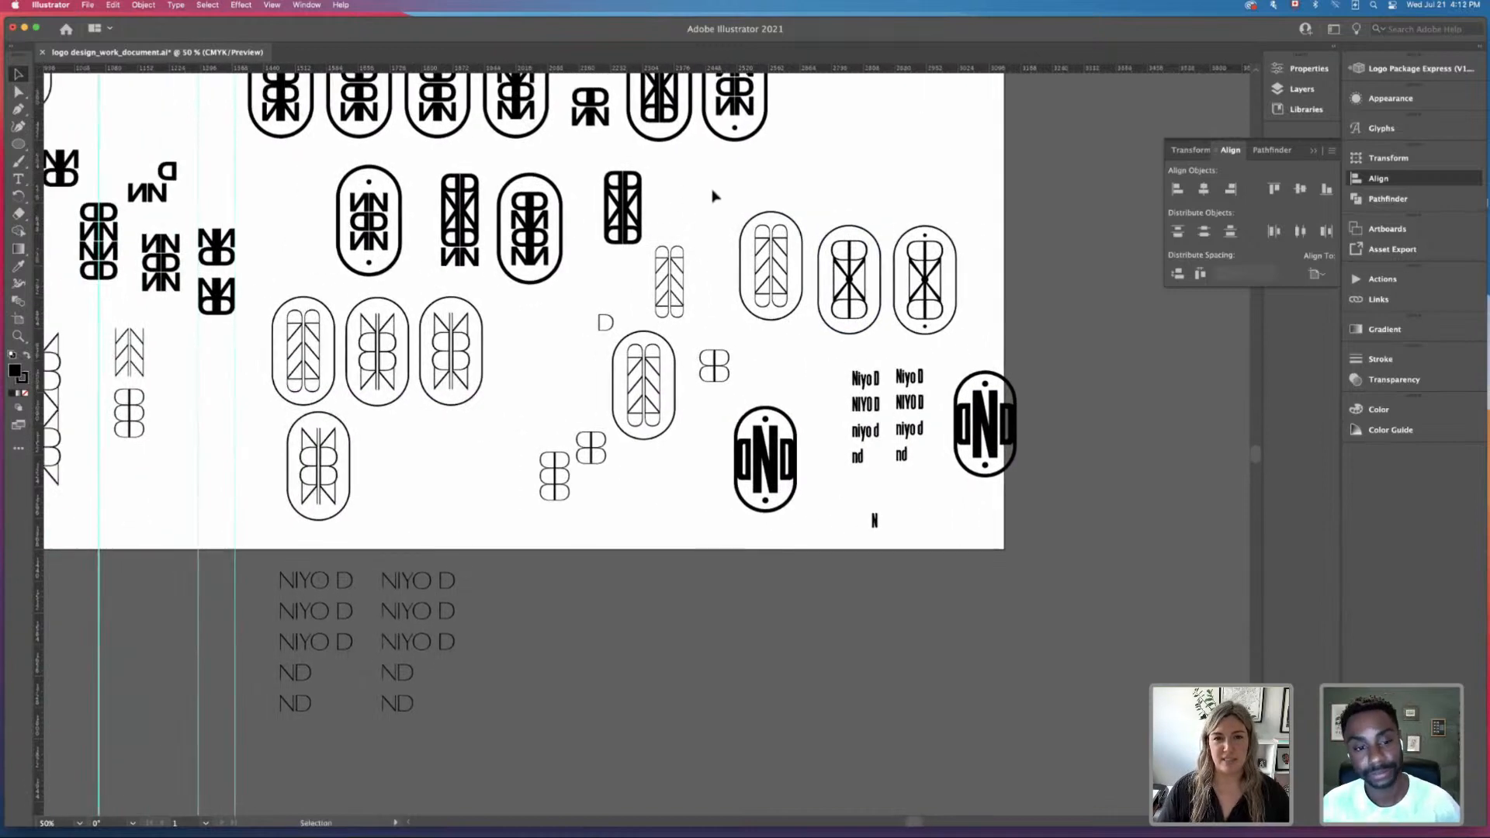
scroll(714, 195, up, 3)
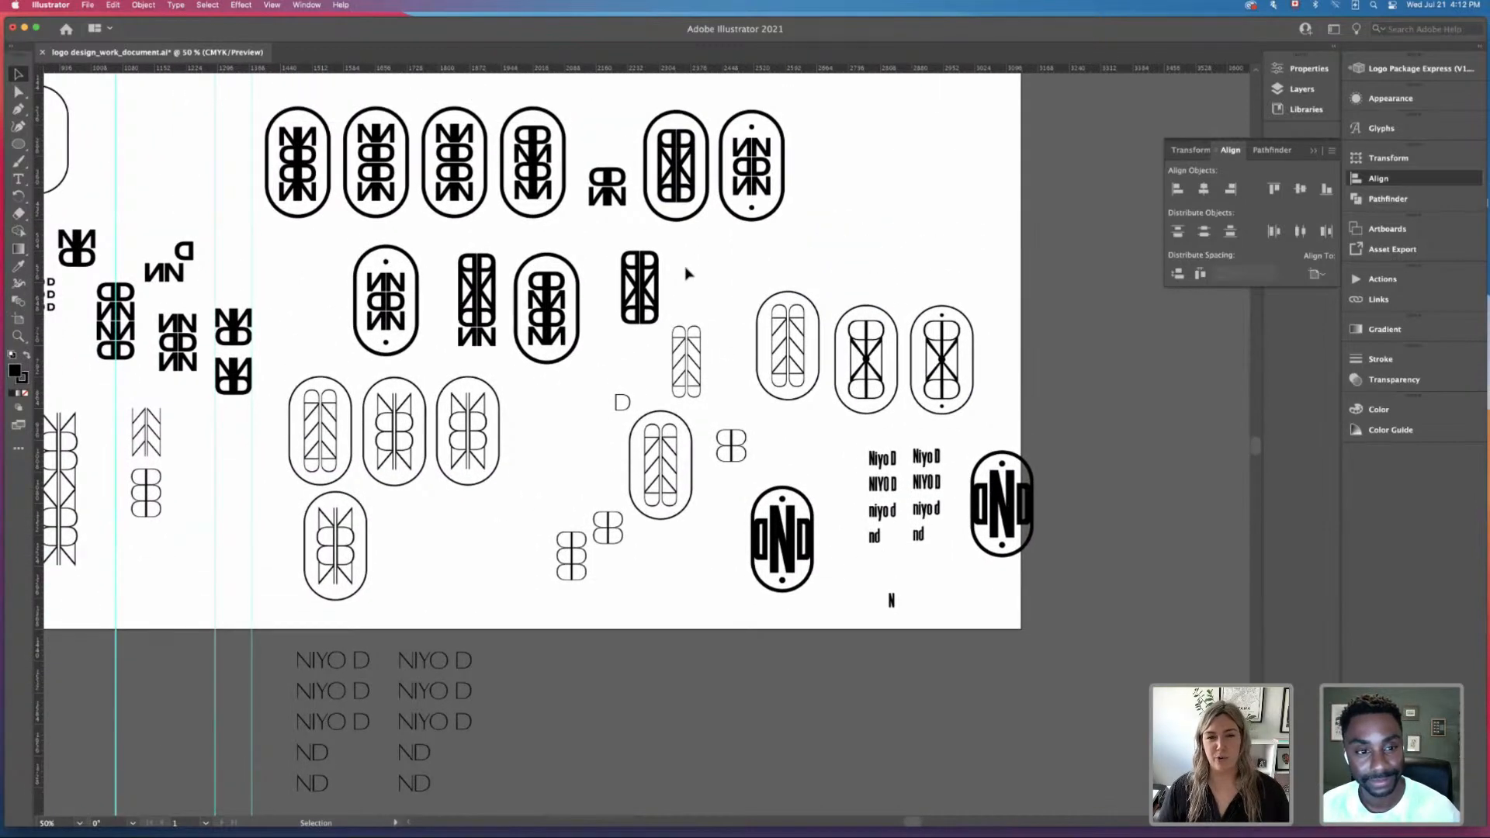
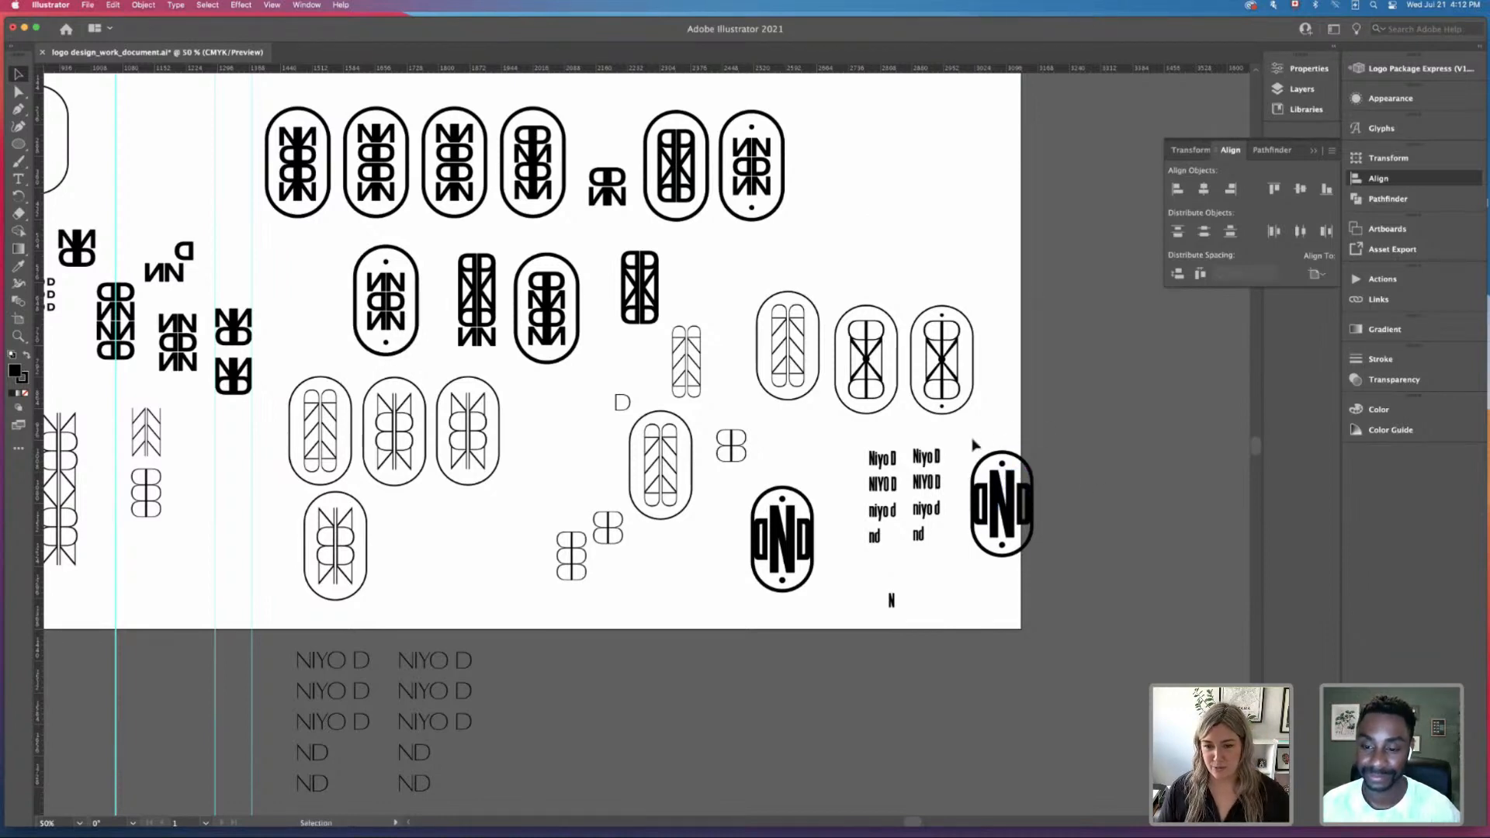
drag(1005, 512, 908, 261)
super+click(948, 232)
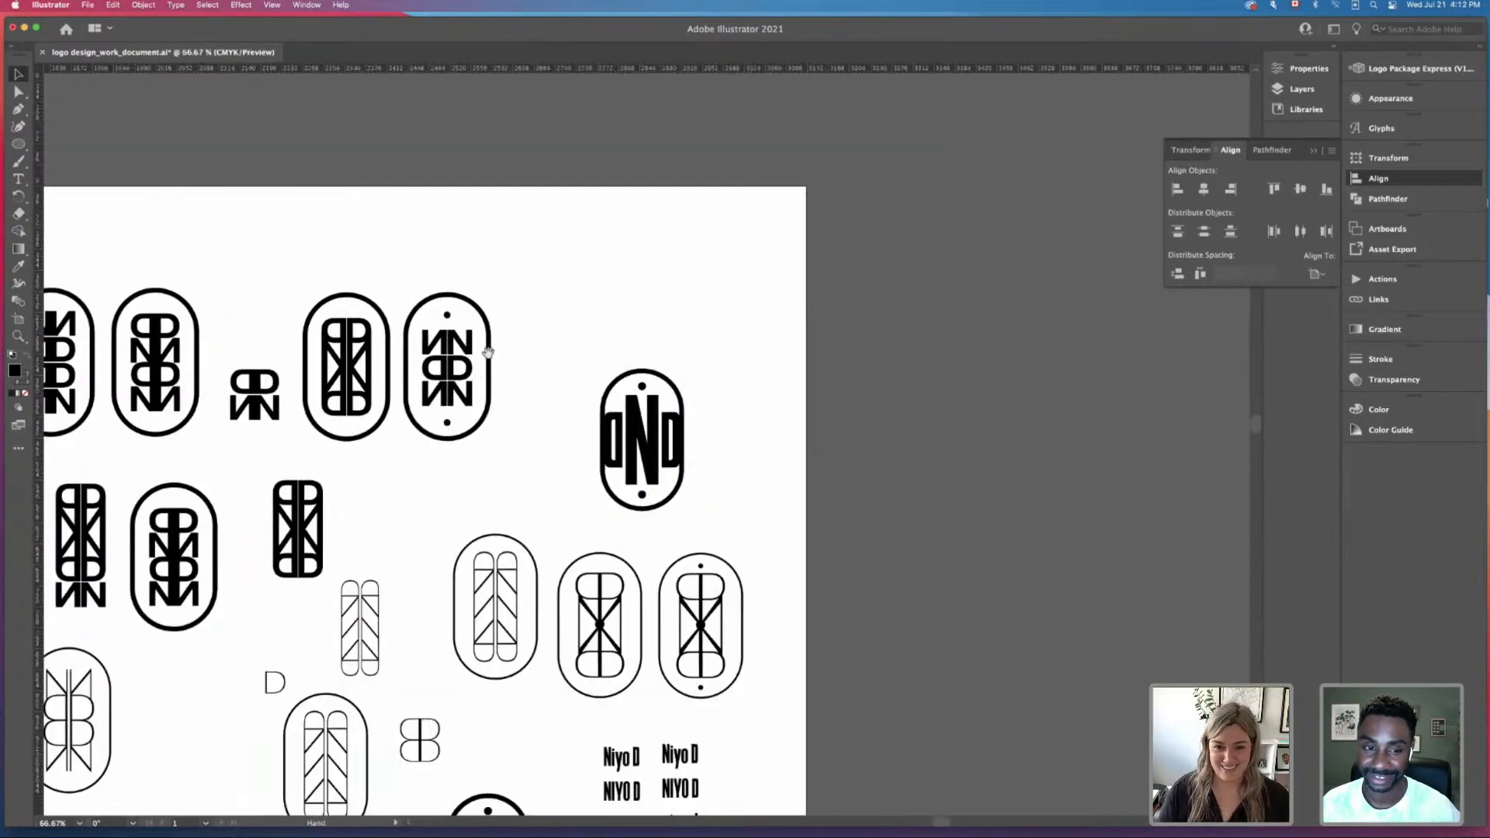
Step: Move both Ds of the copied badge inward until they join the N, and delete the two dots
click(652, 436)
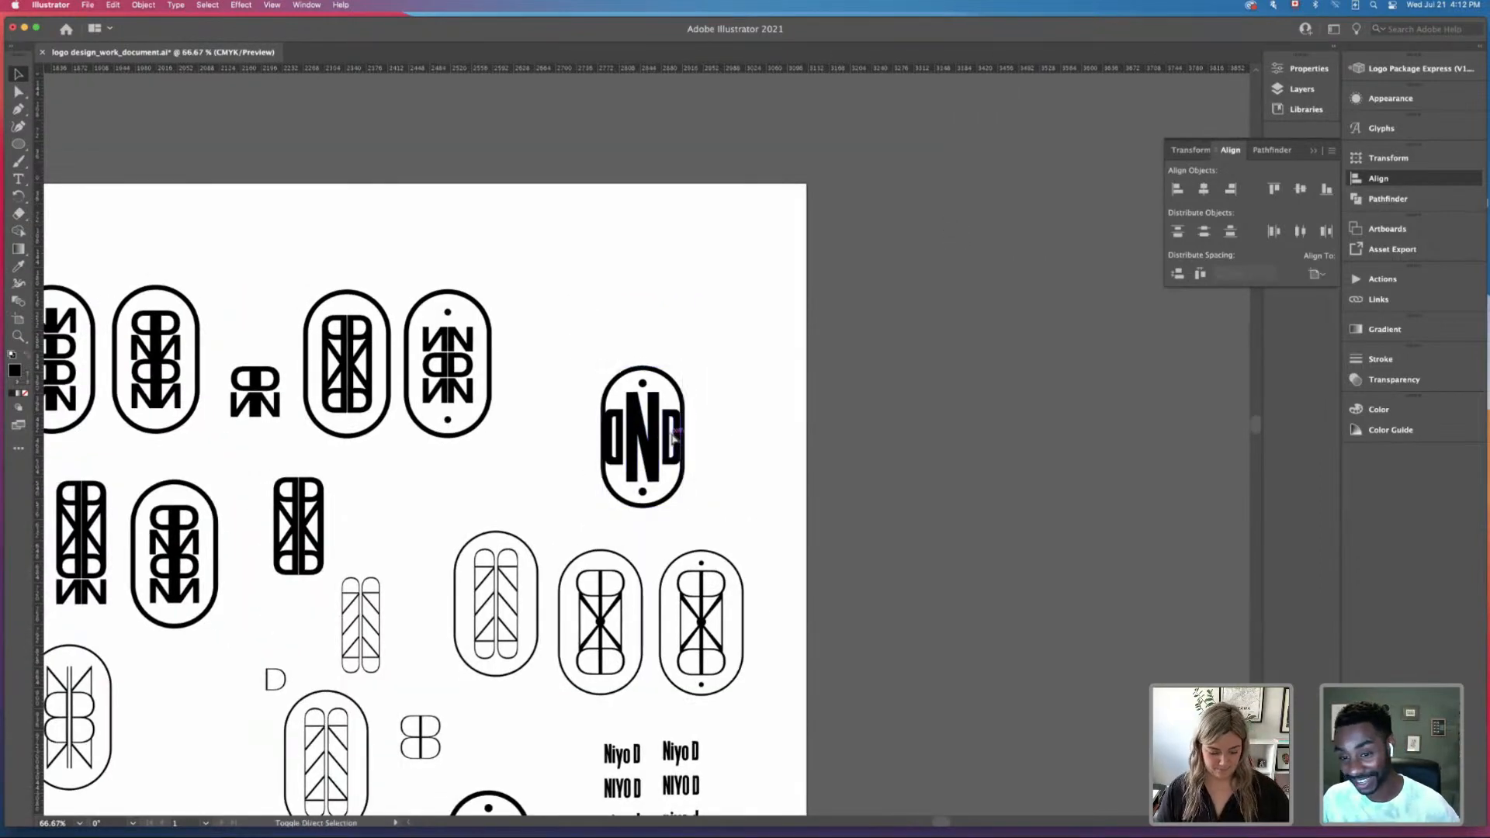
click(740, 451)
key(super+=)
key(super+=)
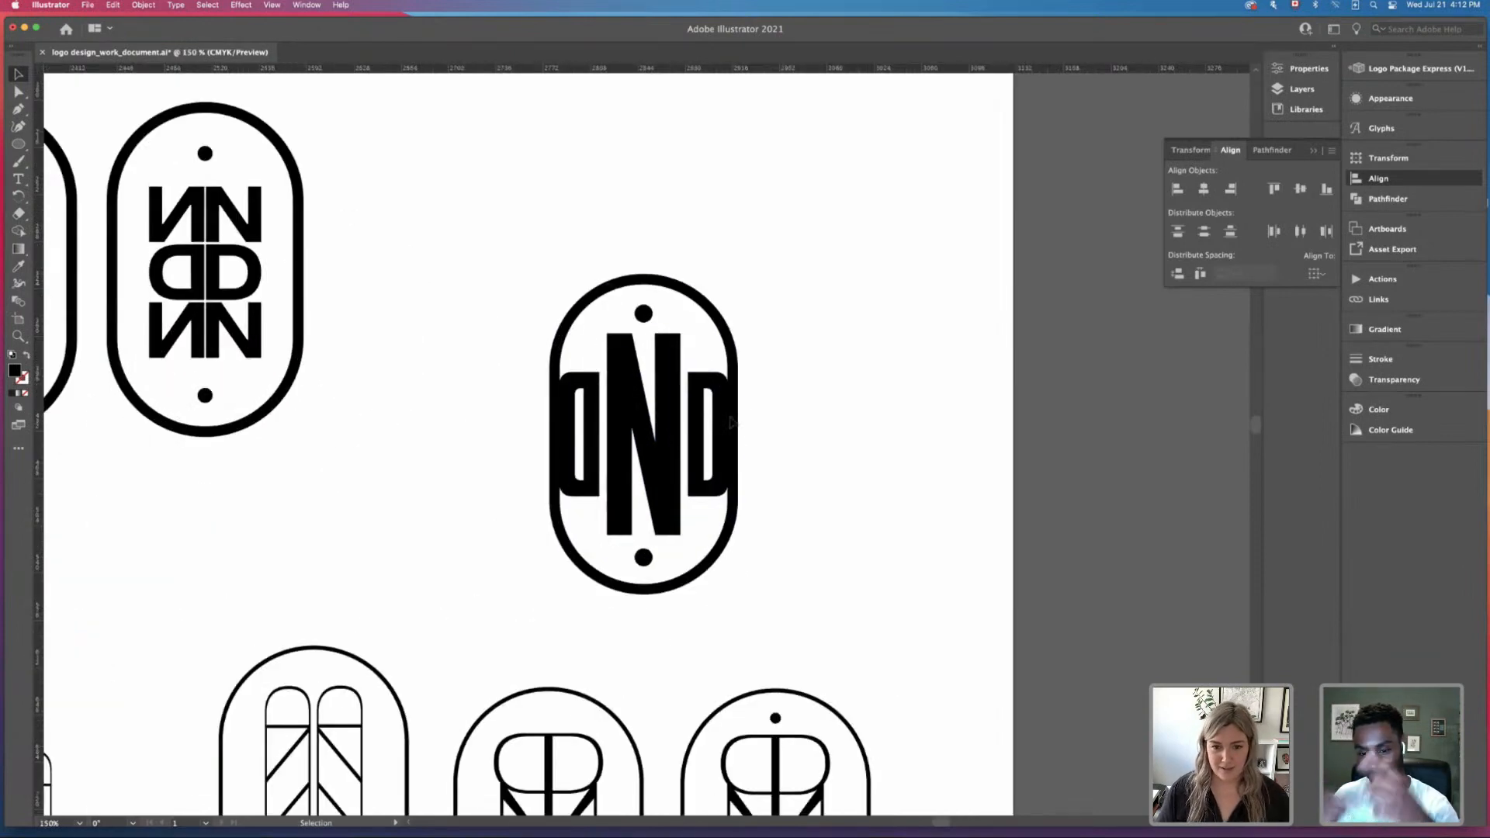
click(728, 423)
click(764, 346)
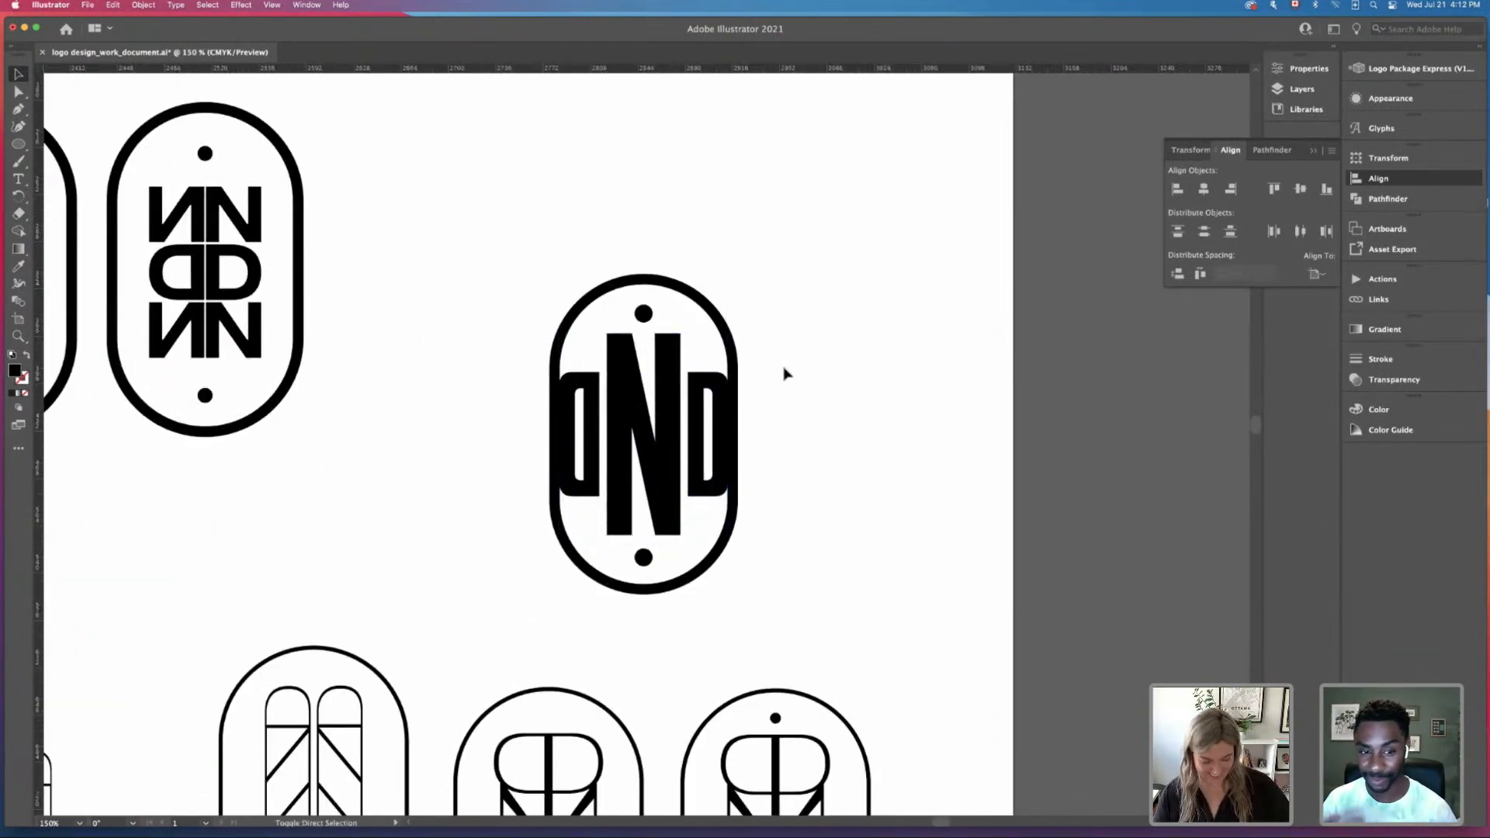
drag(699, 412, 687, 411)
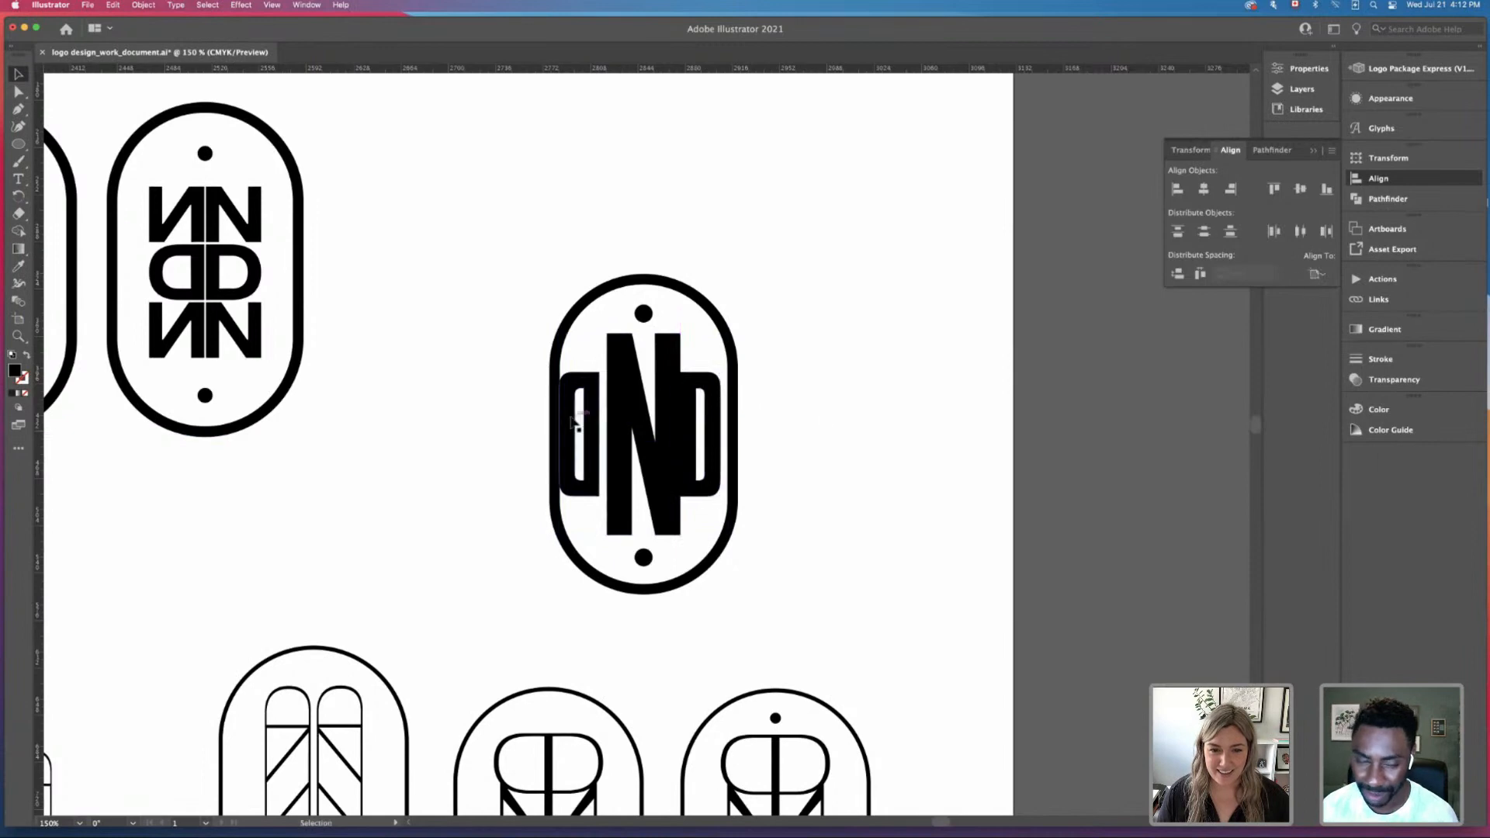
drag(595, 421, 604, 422)
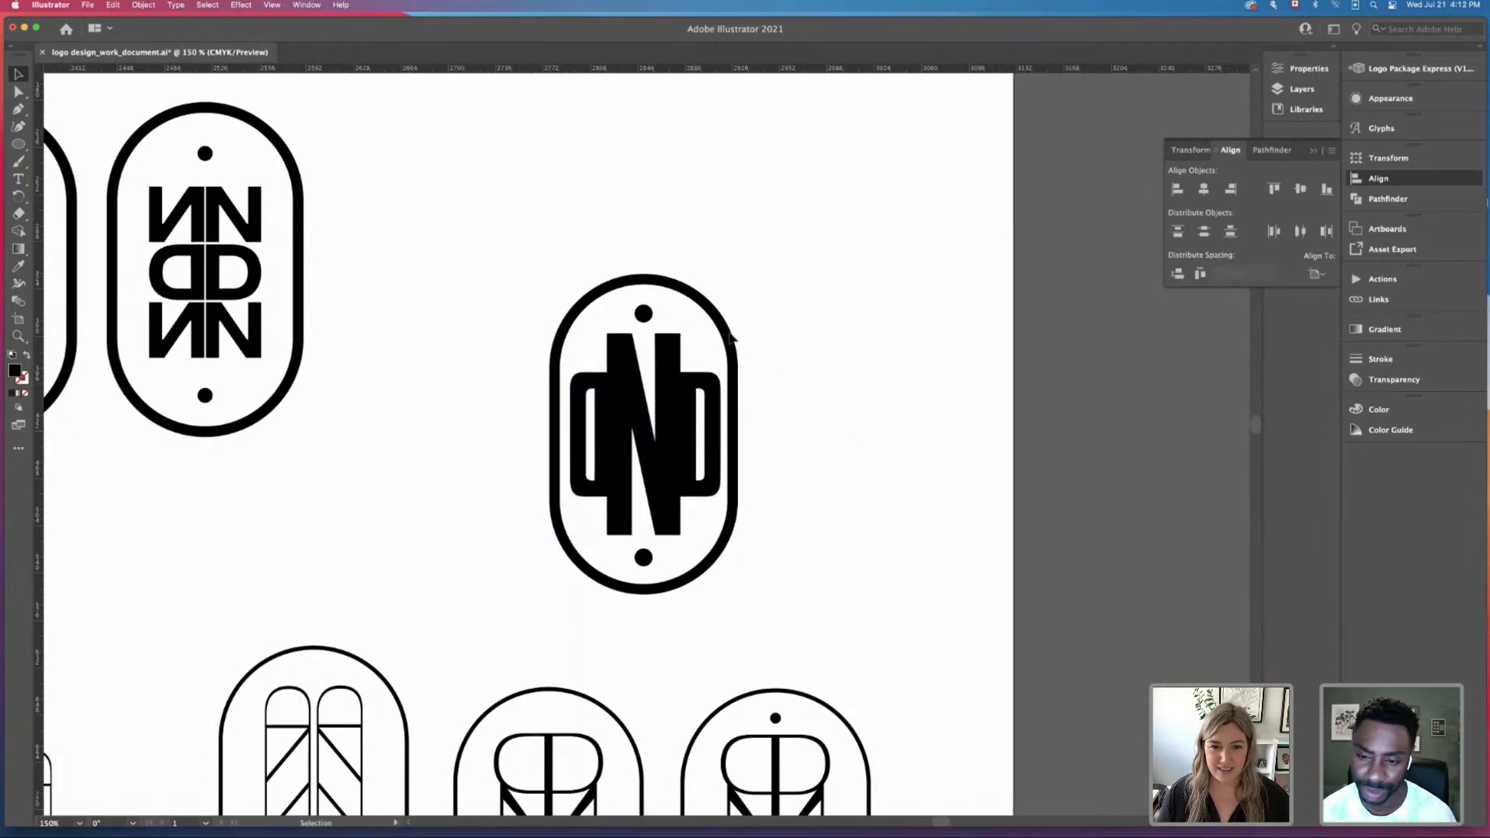
click(649, 318)
key(Delete)
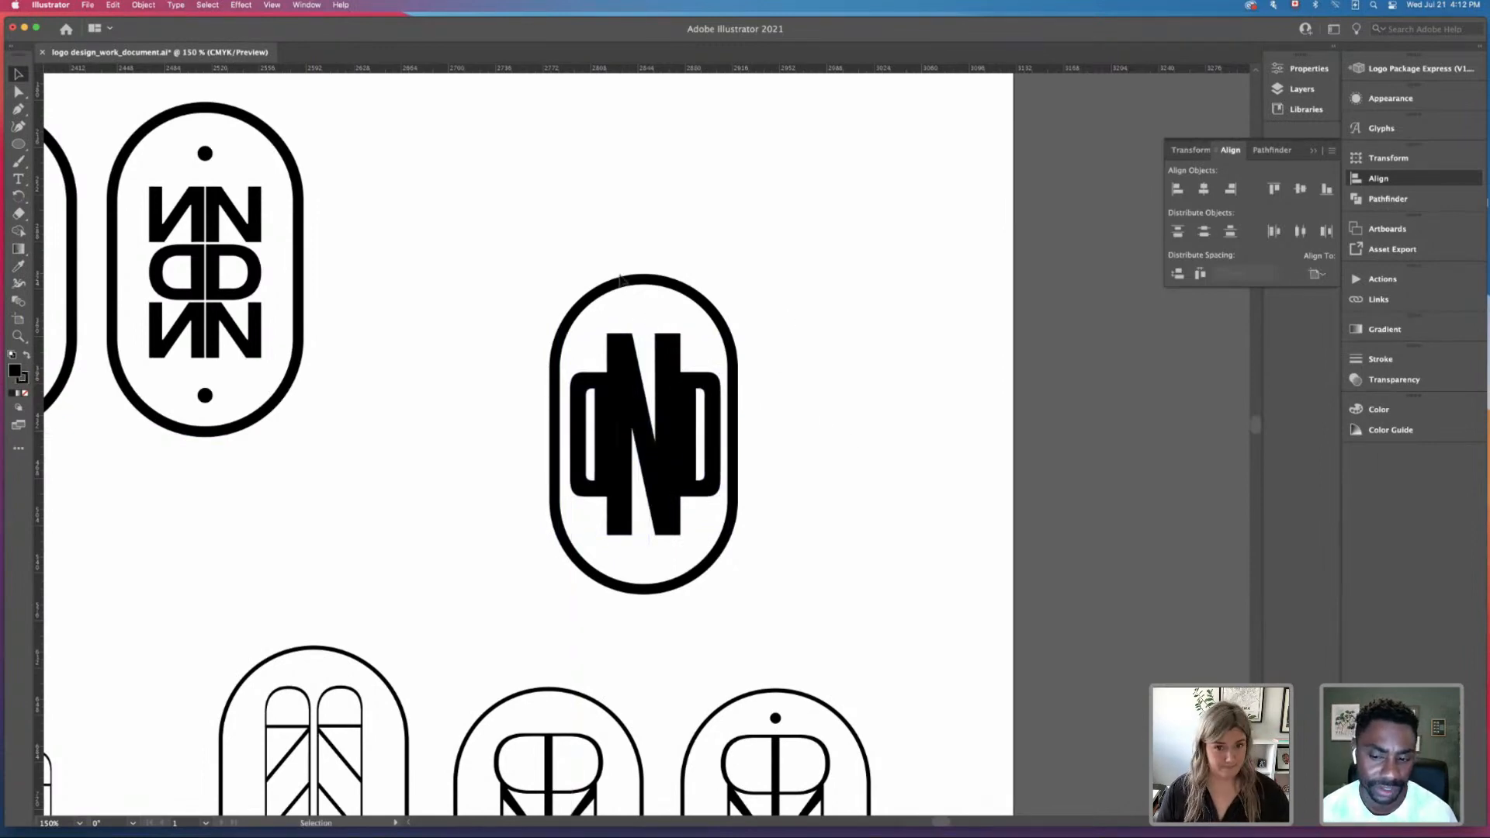
Step: Try to make the N taller by nudging its upper corner anchor points upward
click(646, 342)
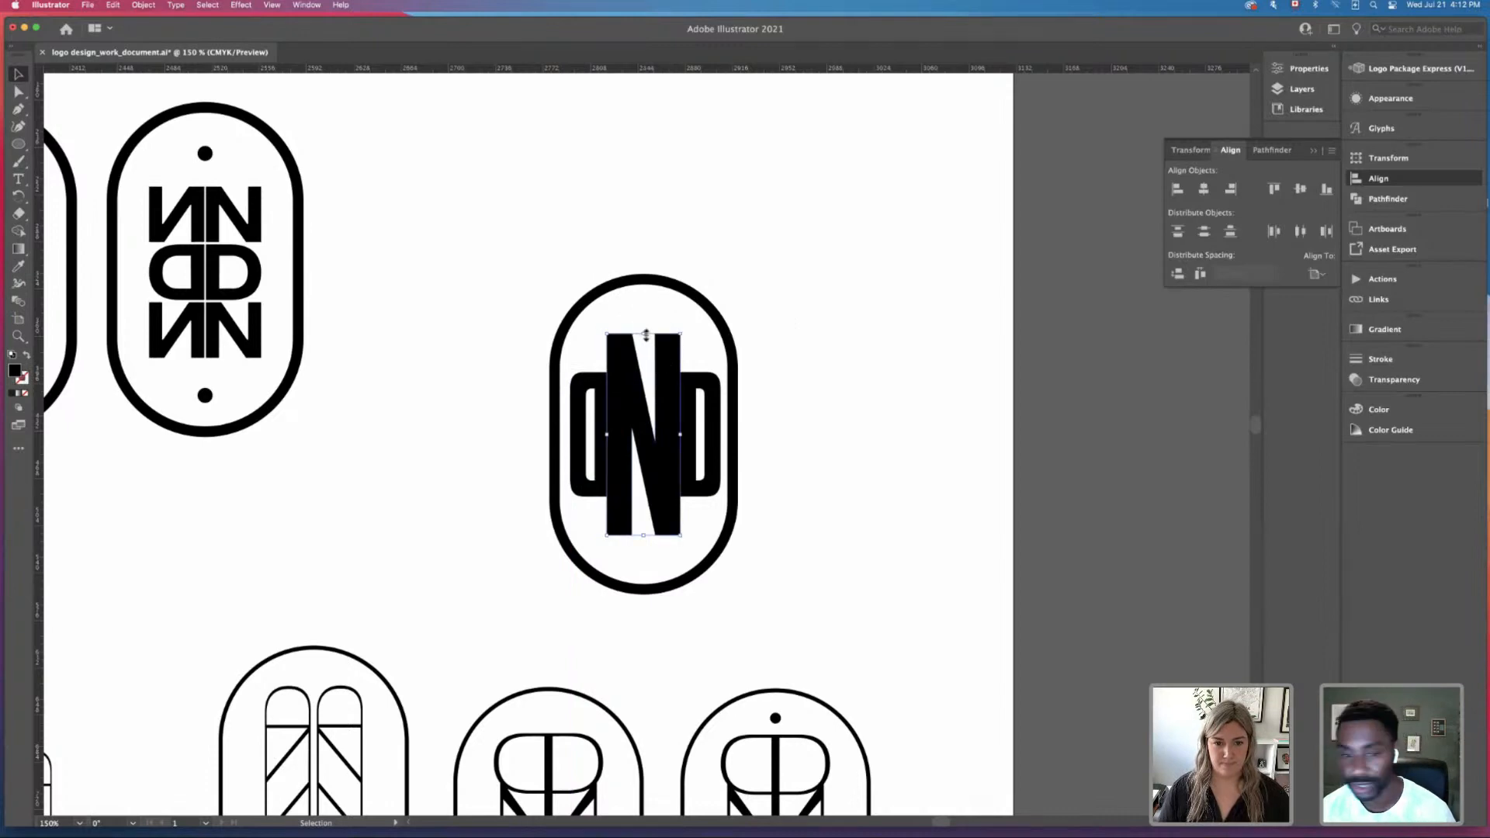
key(a)
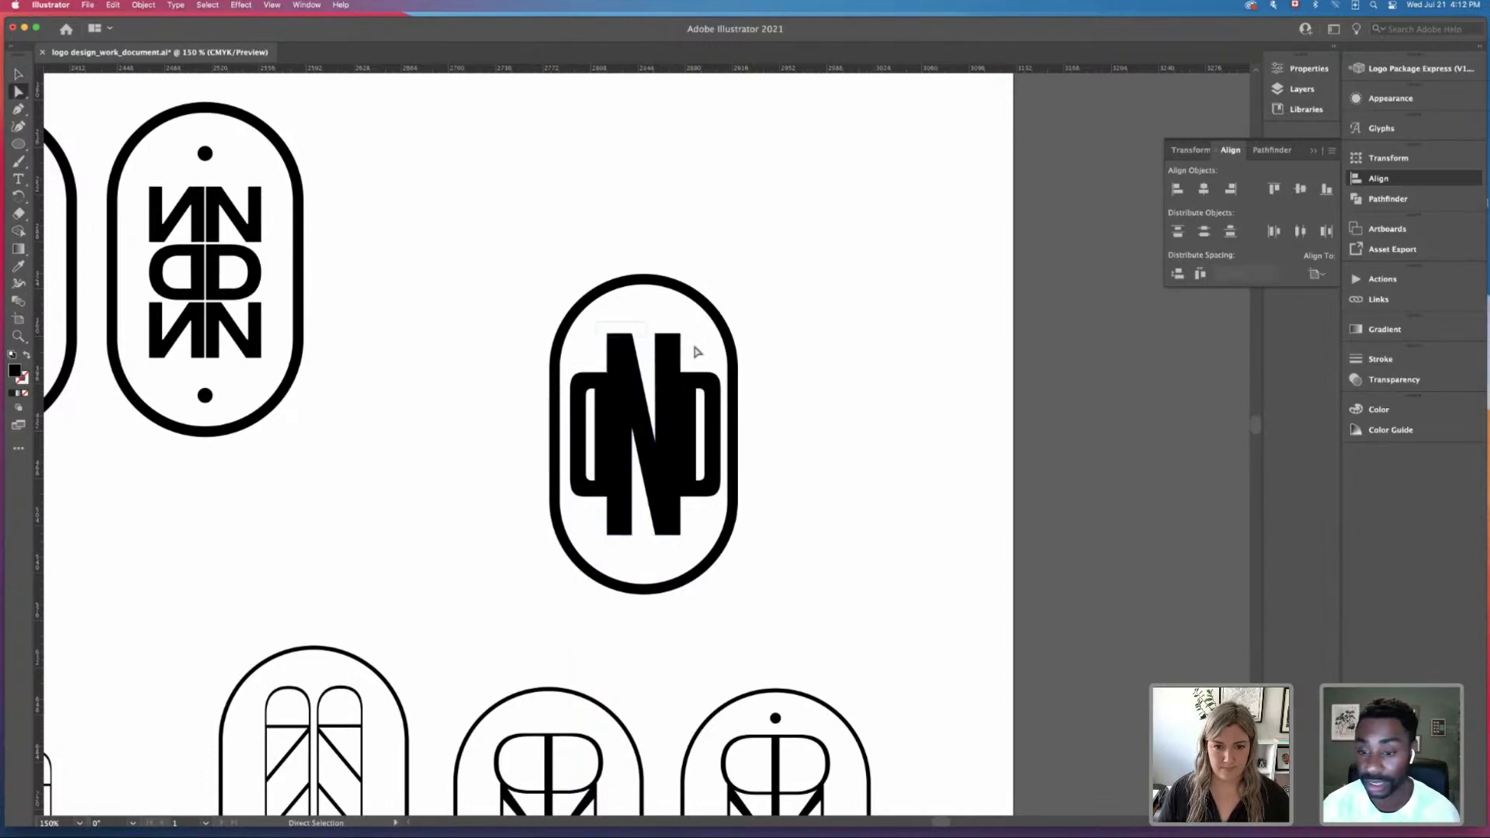
key(super+equal)
key(super+equal)
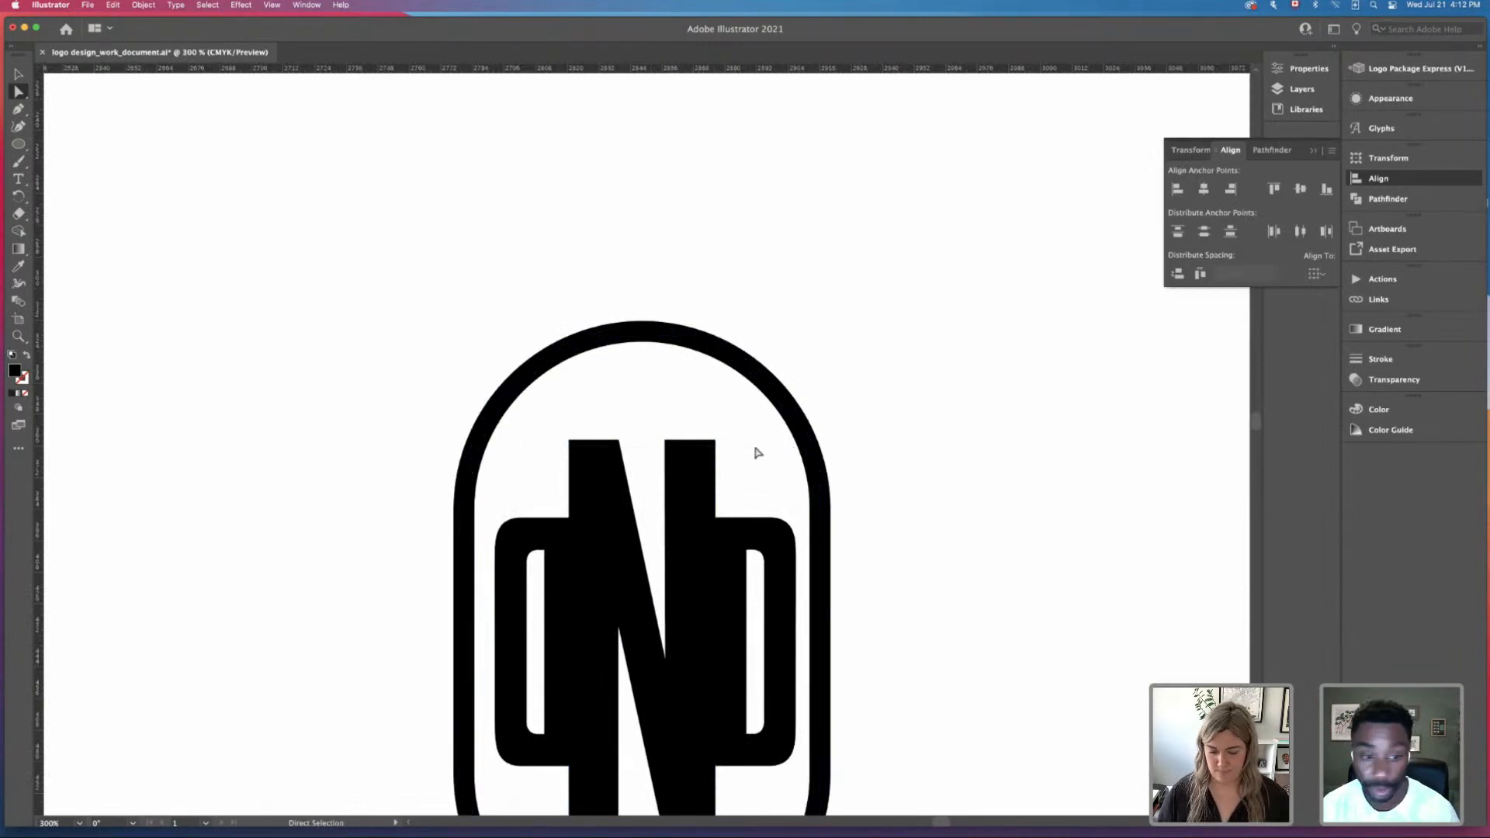
scroll(534, 489, right, 1)
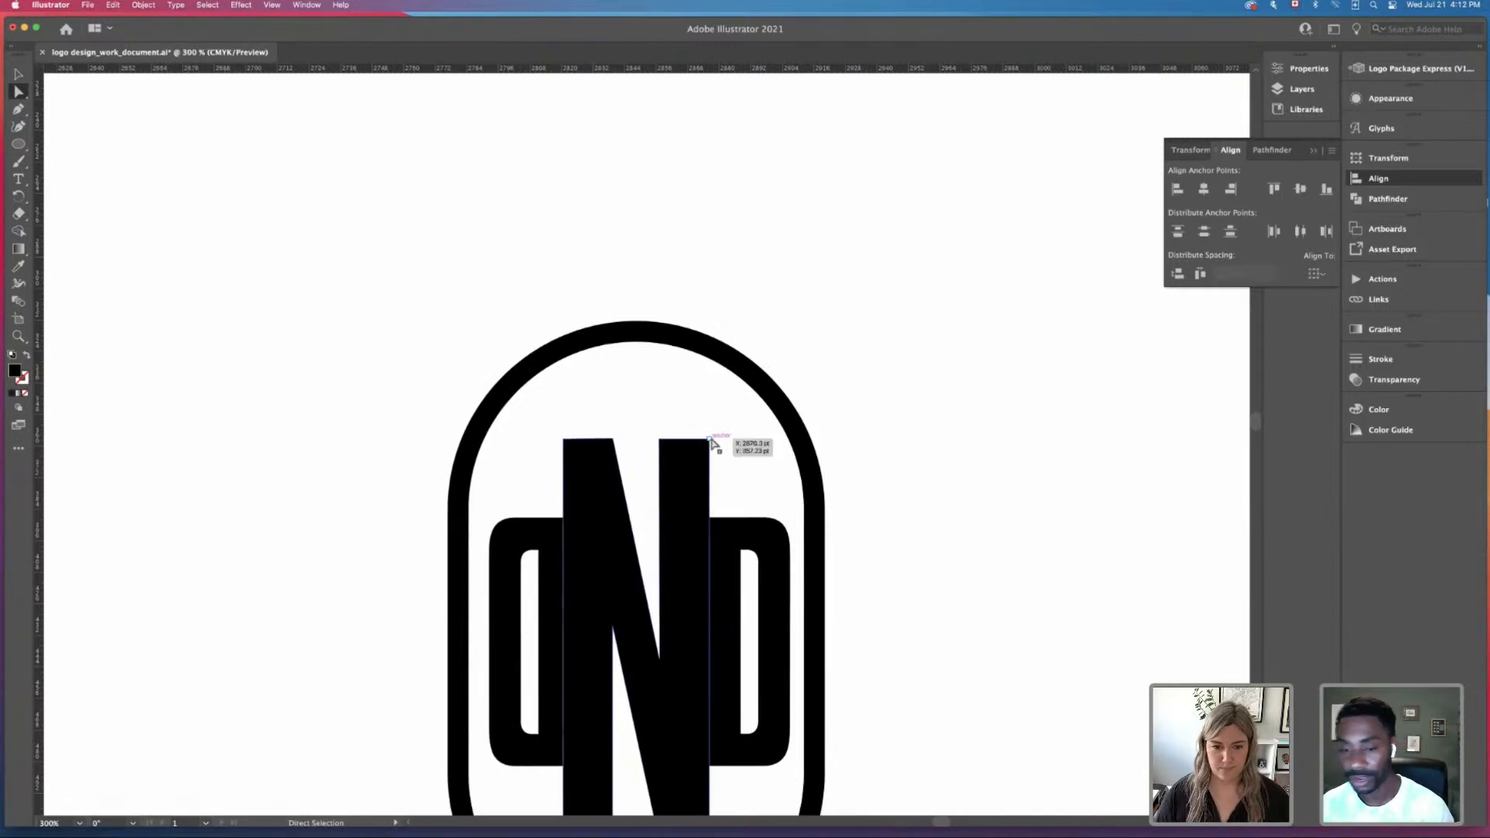
key(plus)
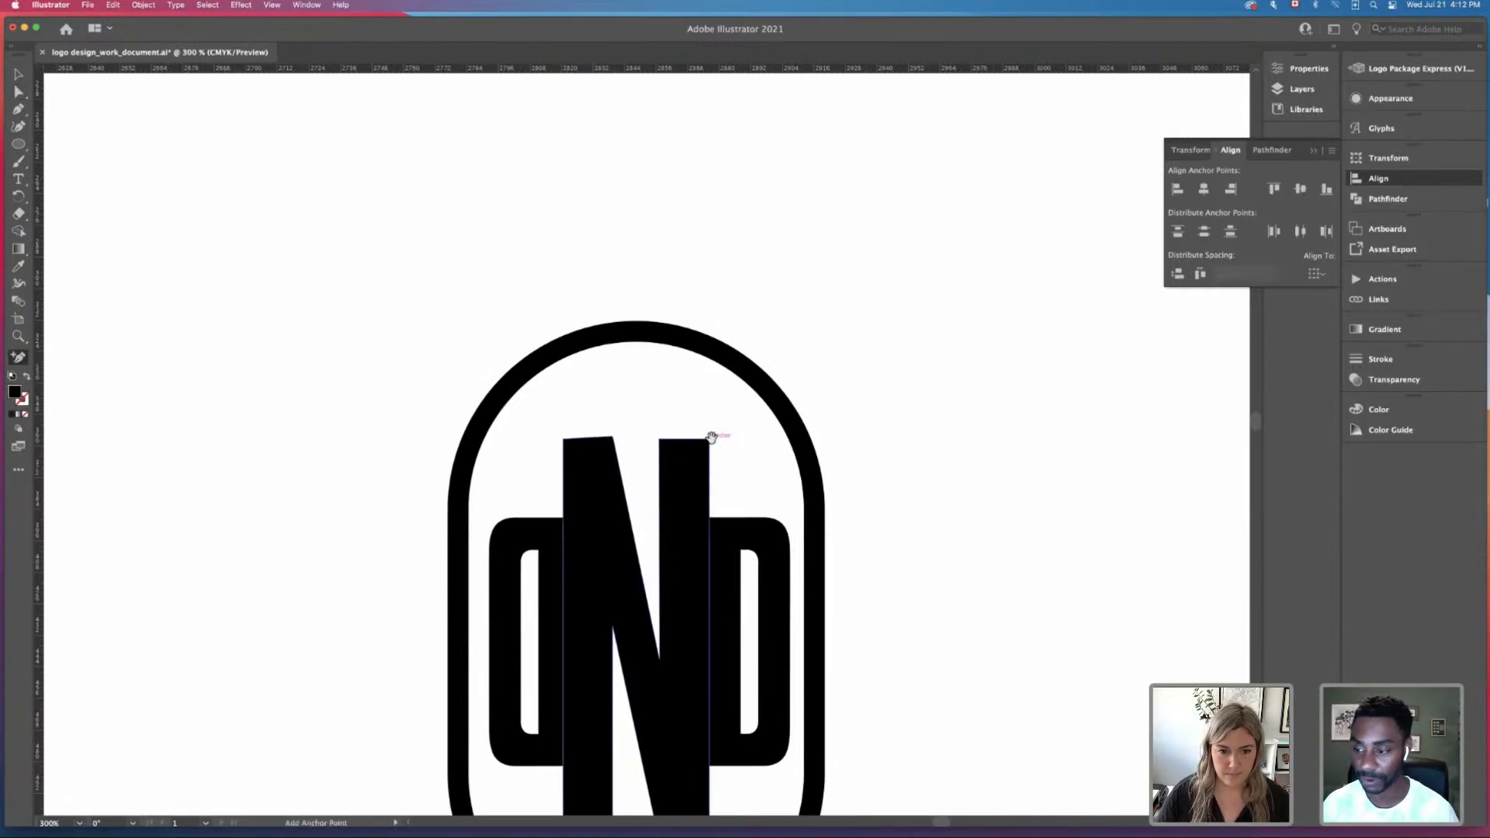
key(super+equal)
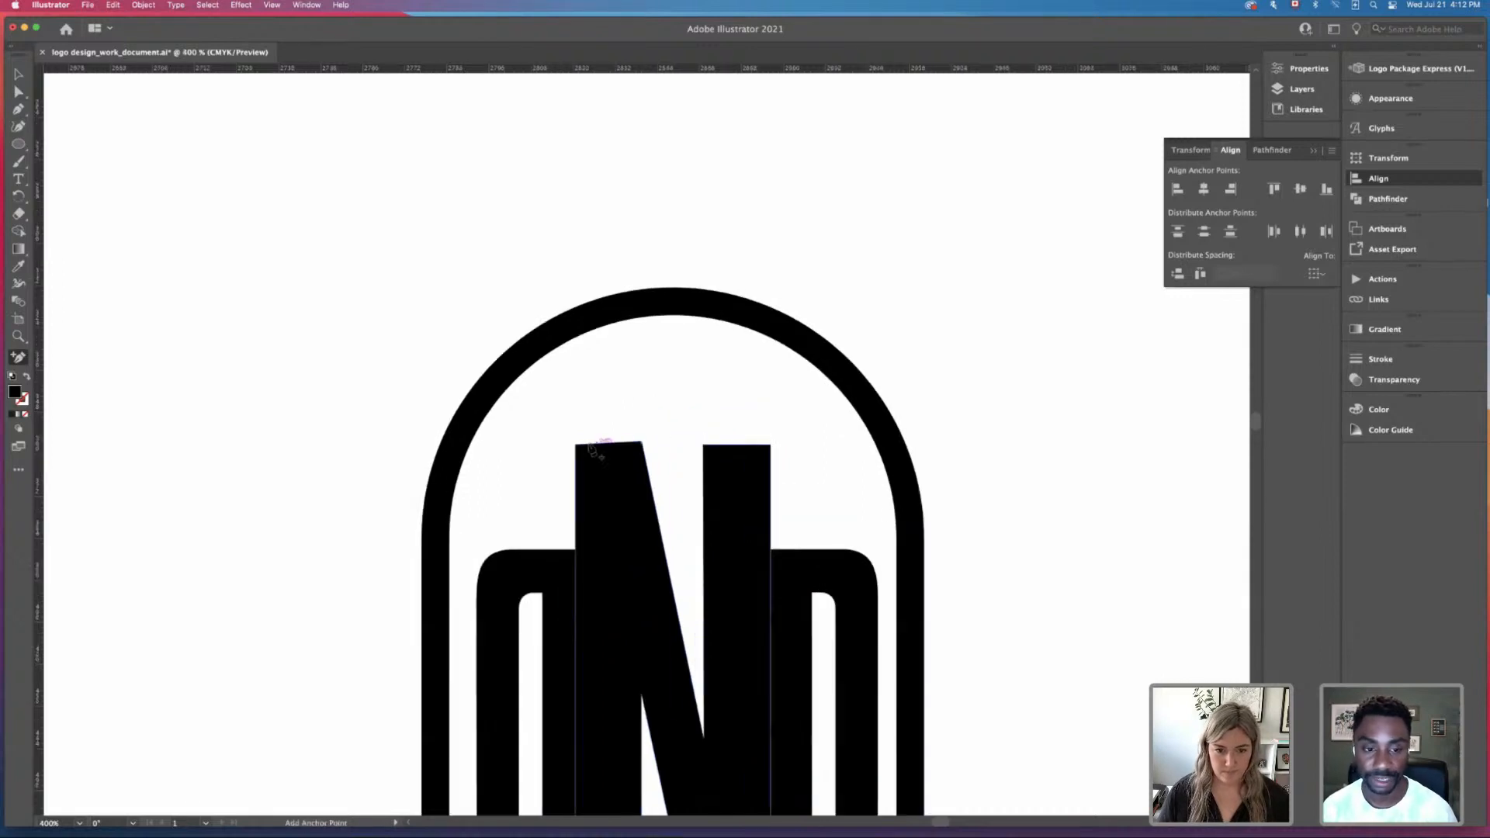
key(a)
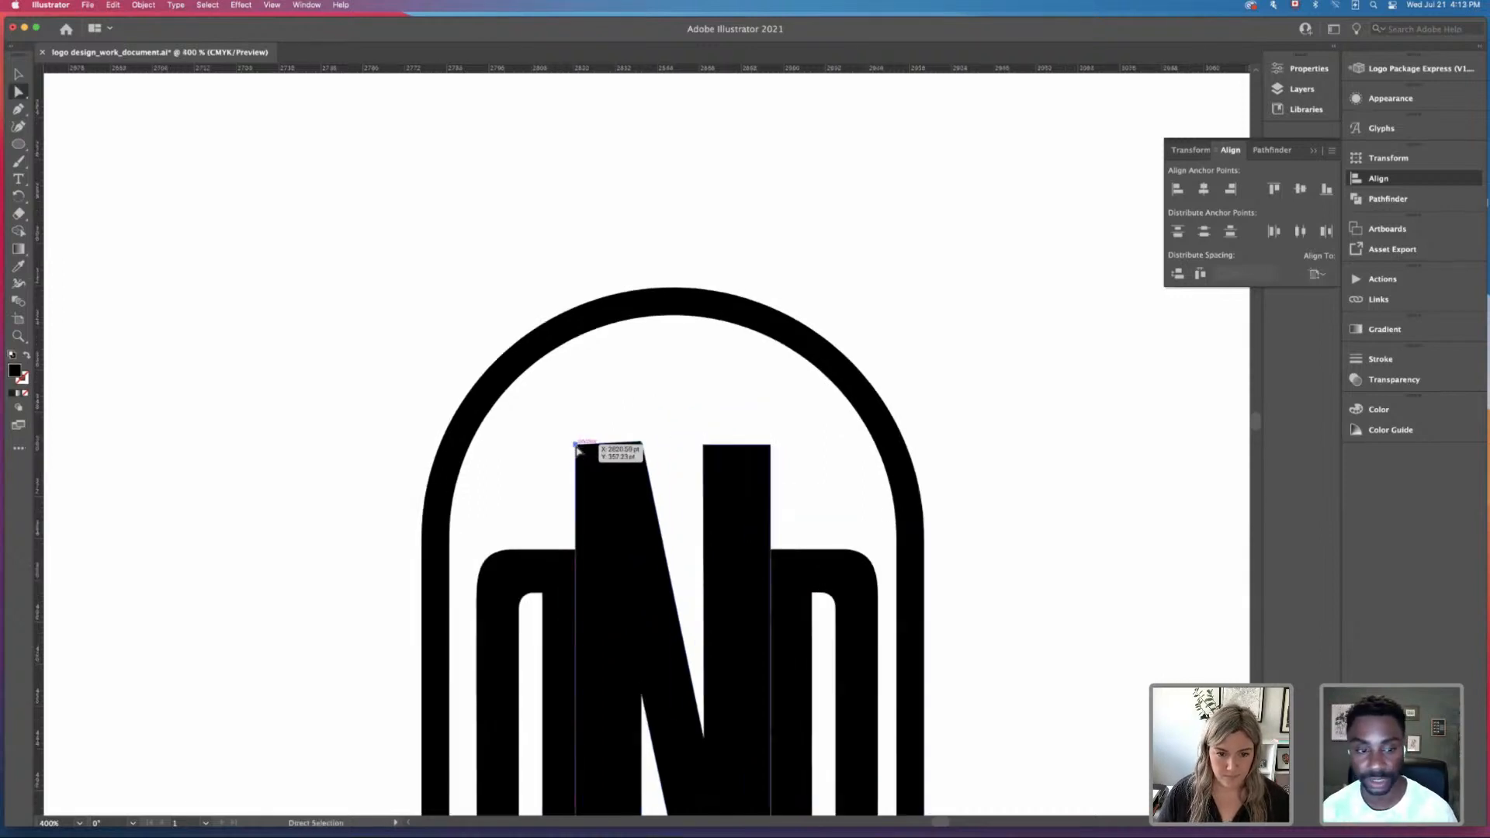
shift+click(642, 443)
shift+click(703, 445)
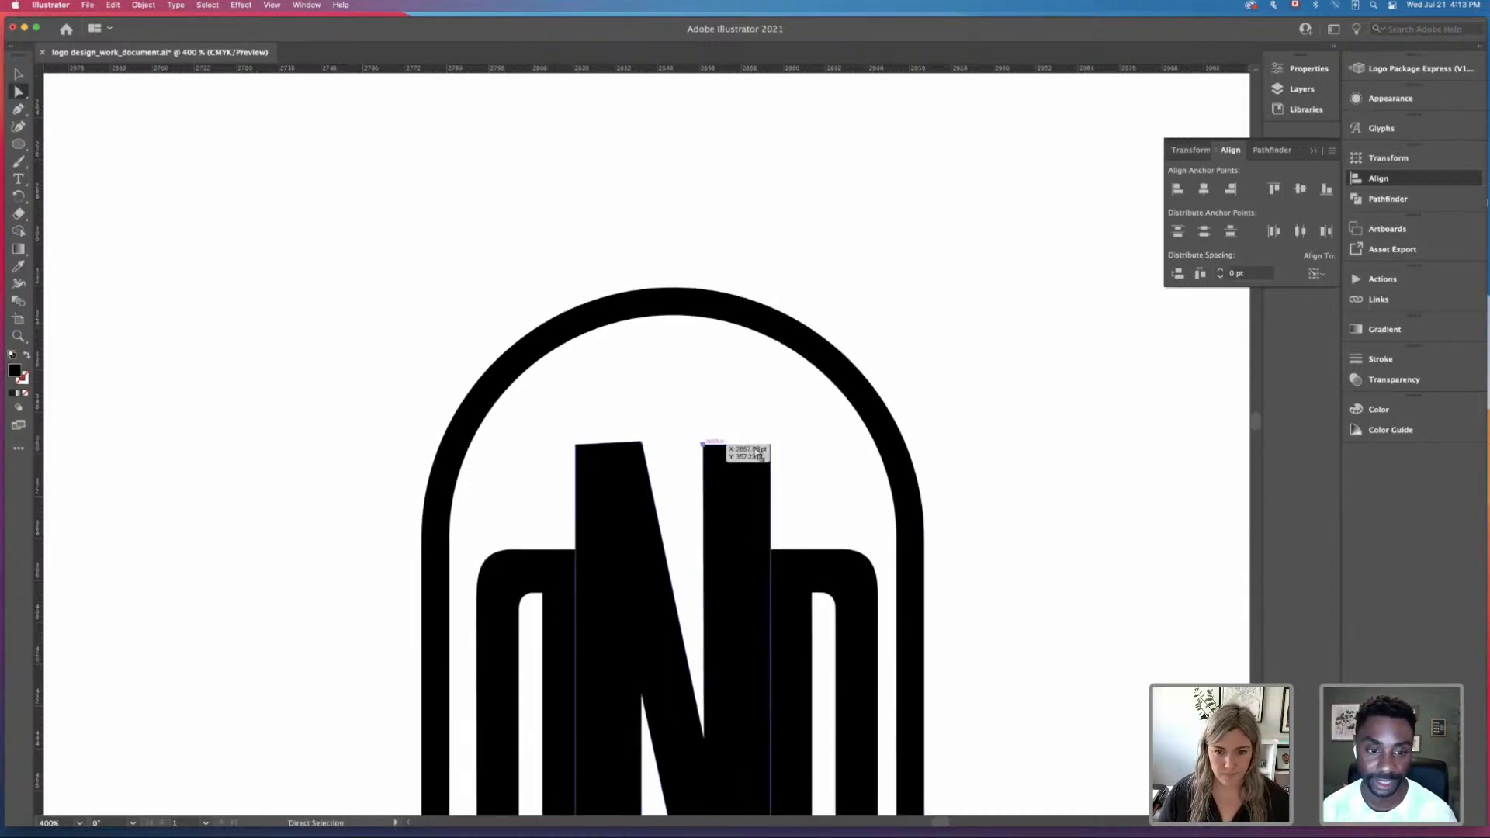
key(Up)
key(Up)
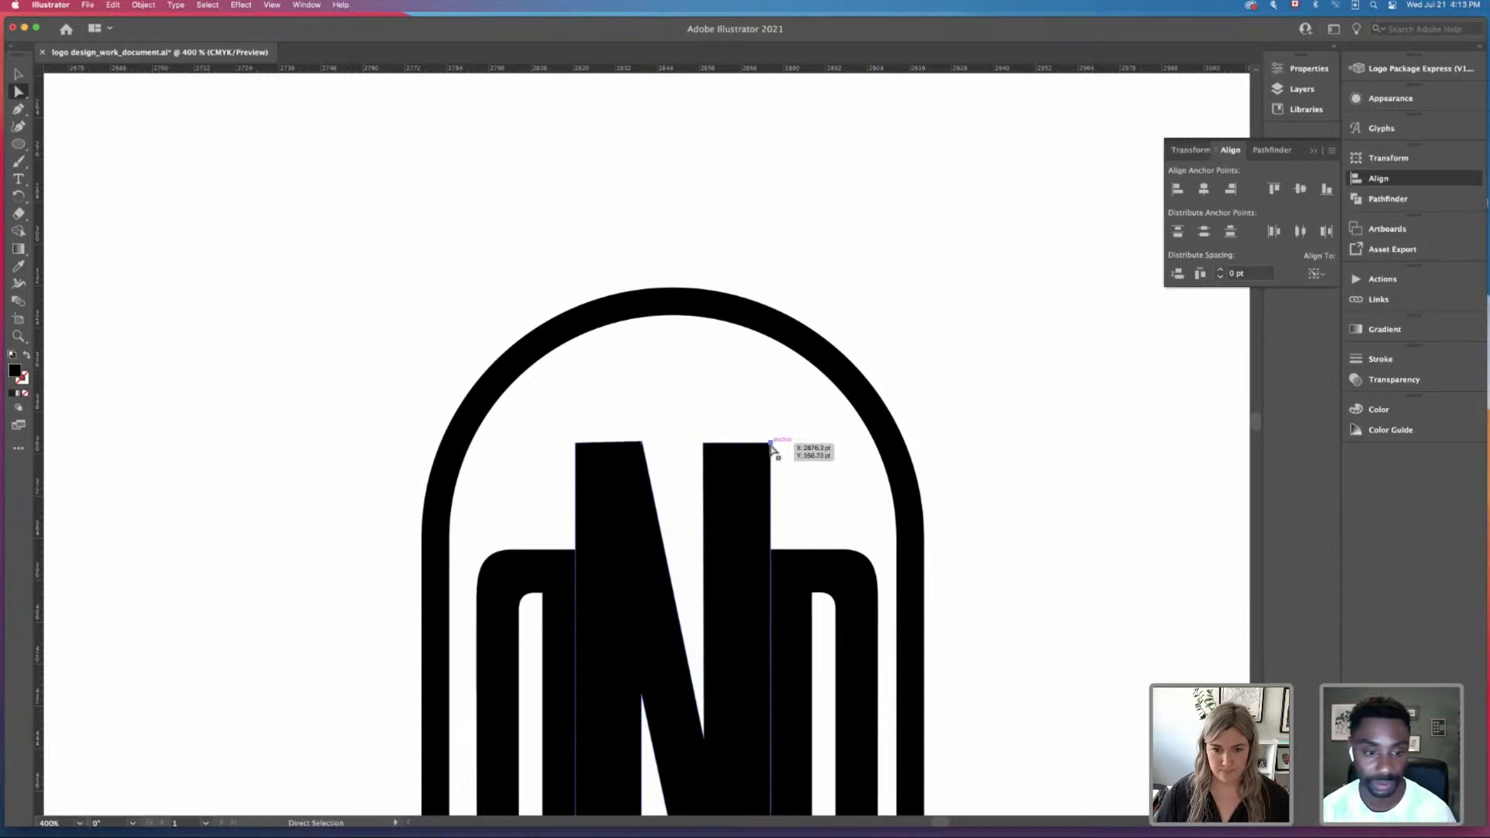
click(709, 427)
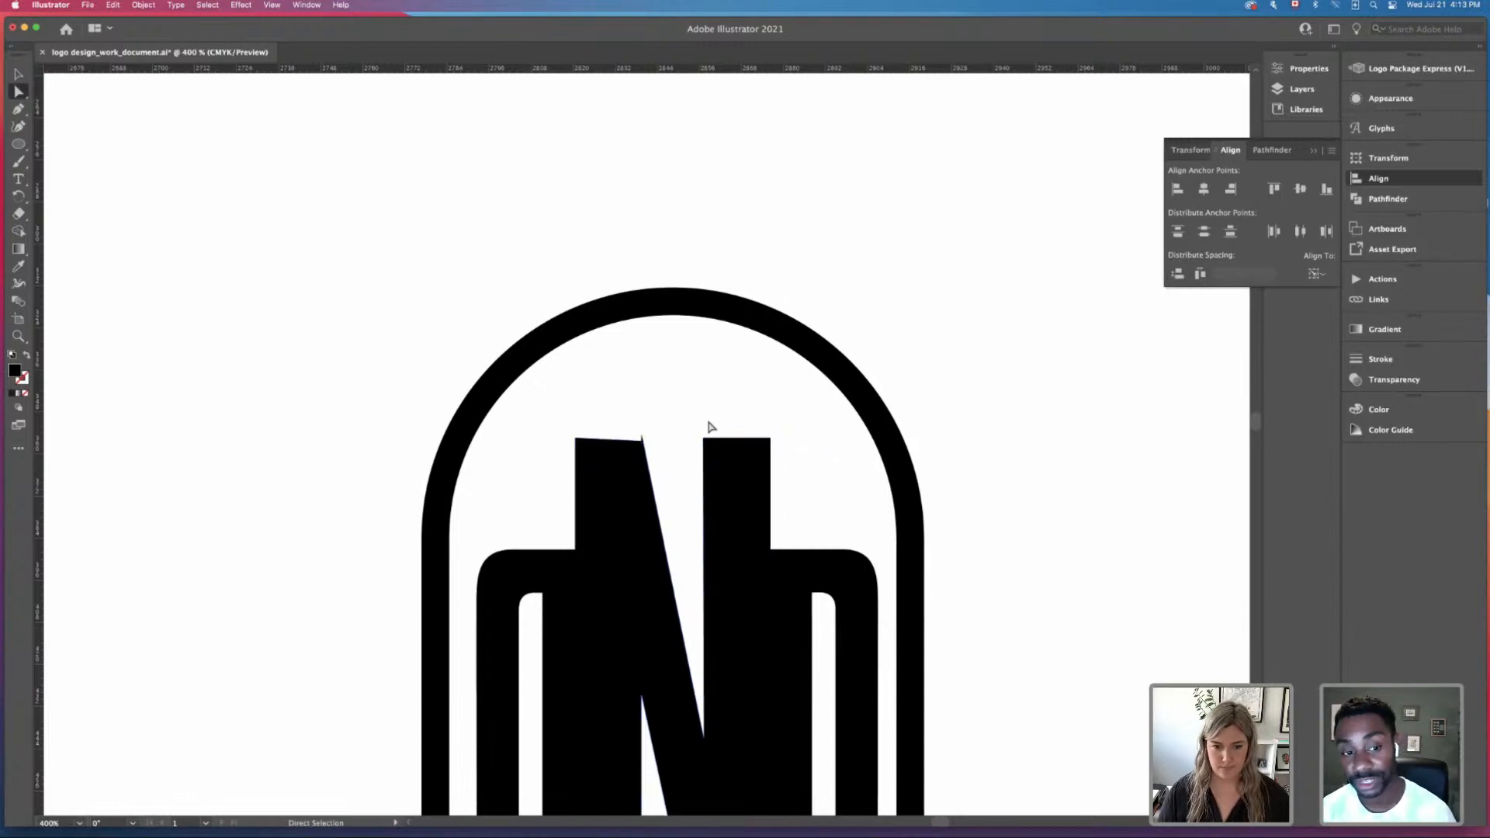
Step: Undo the anchor point edits on the top of the N
key(super+z)
key(super+z)
key(super+z)
key(super+z)
key(super+z)
key(super+z)
key(super+z)
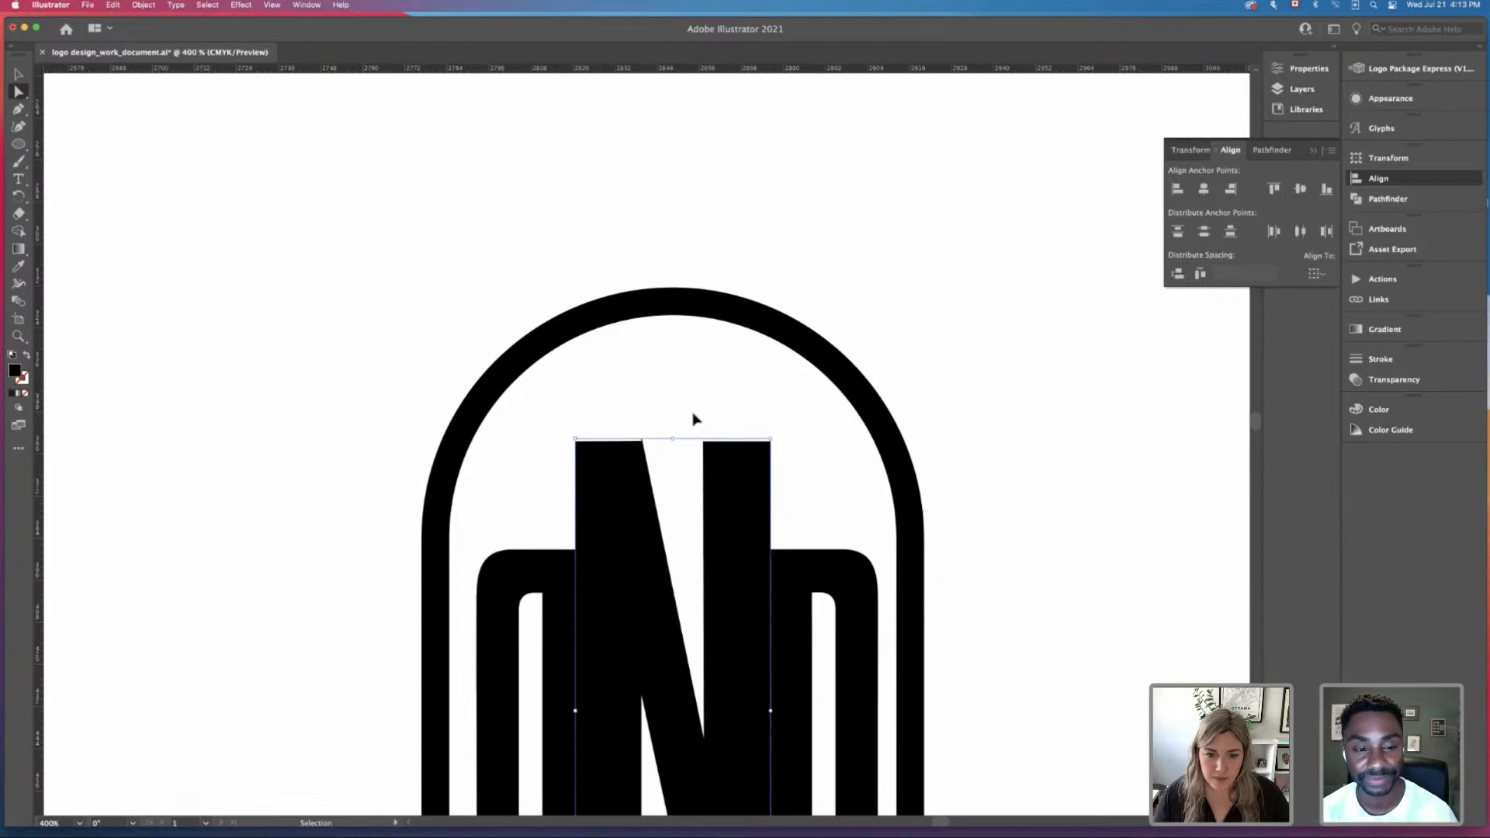
Step: Step back through the remaining corner edits until the top of the N's left stem is level
key(z)
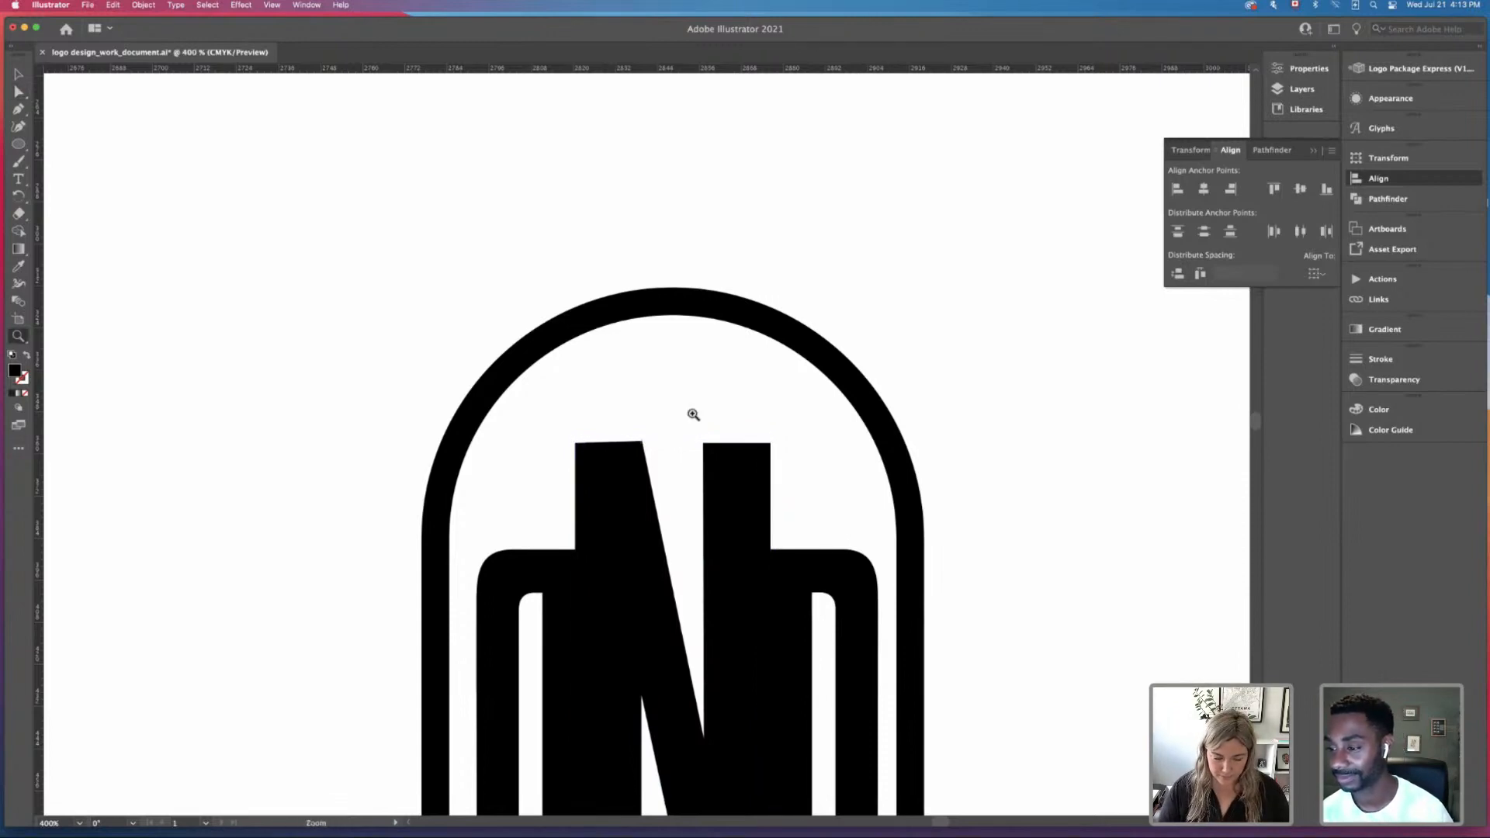
key(super+z)
alt+click(630, 426)
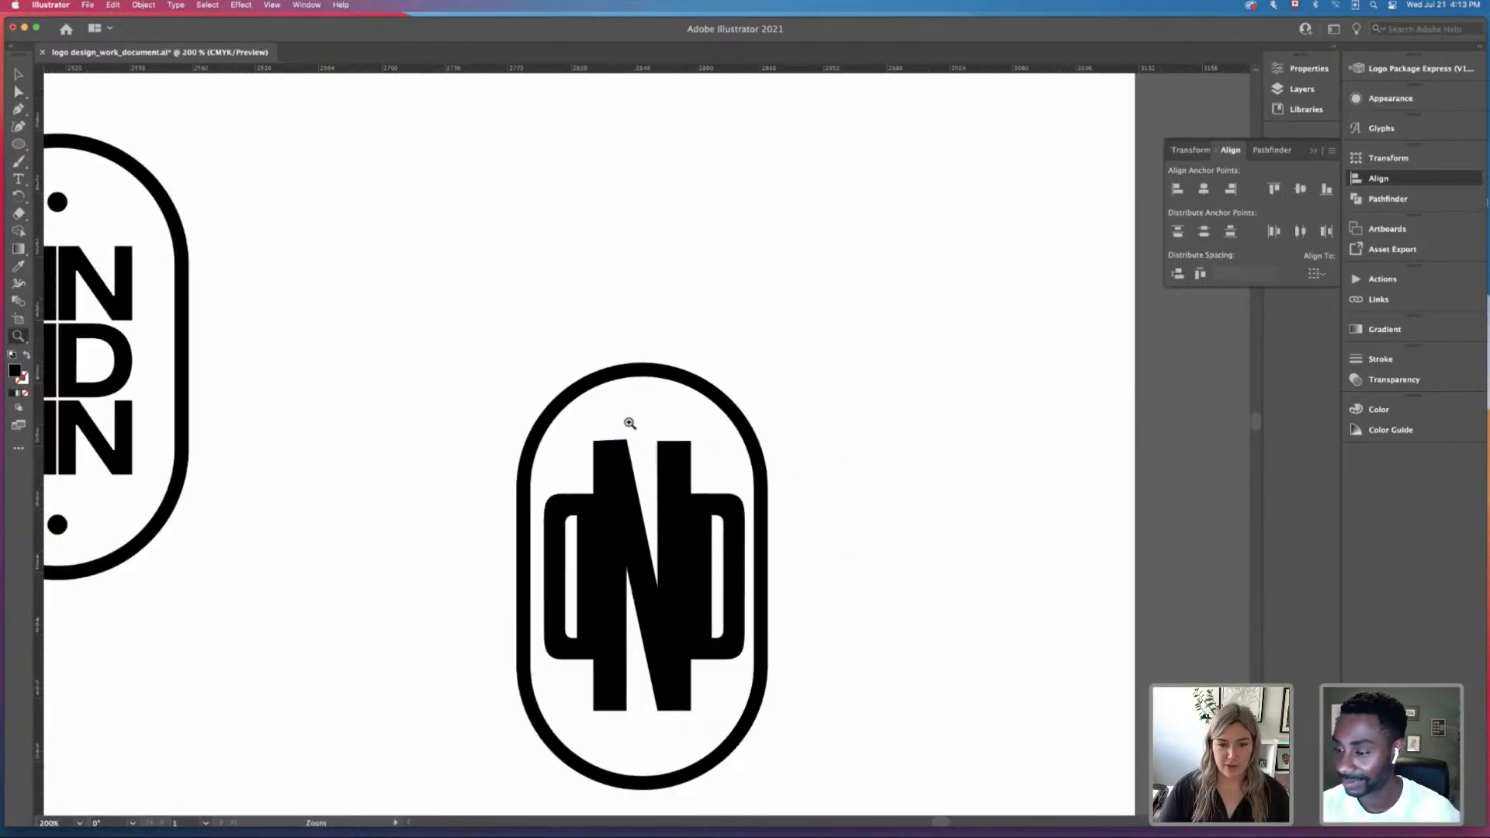
click(19, 93)
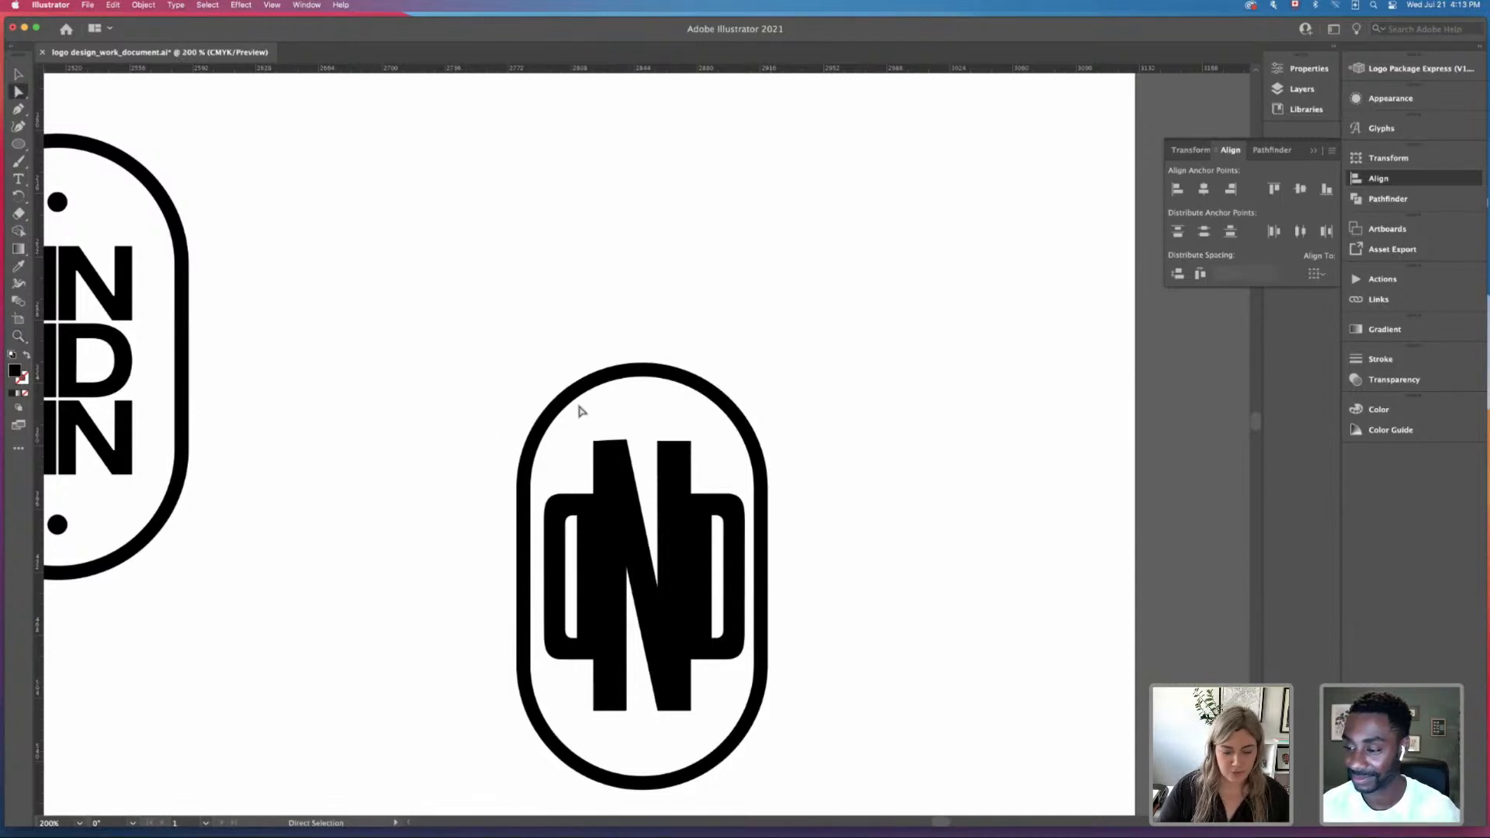
key(super+equal)
key(super+equal)
key(super+equal)
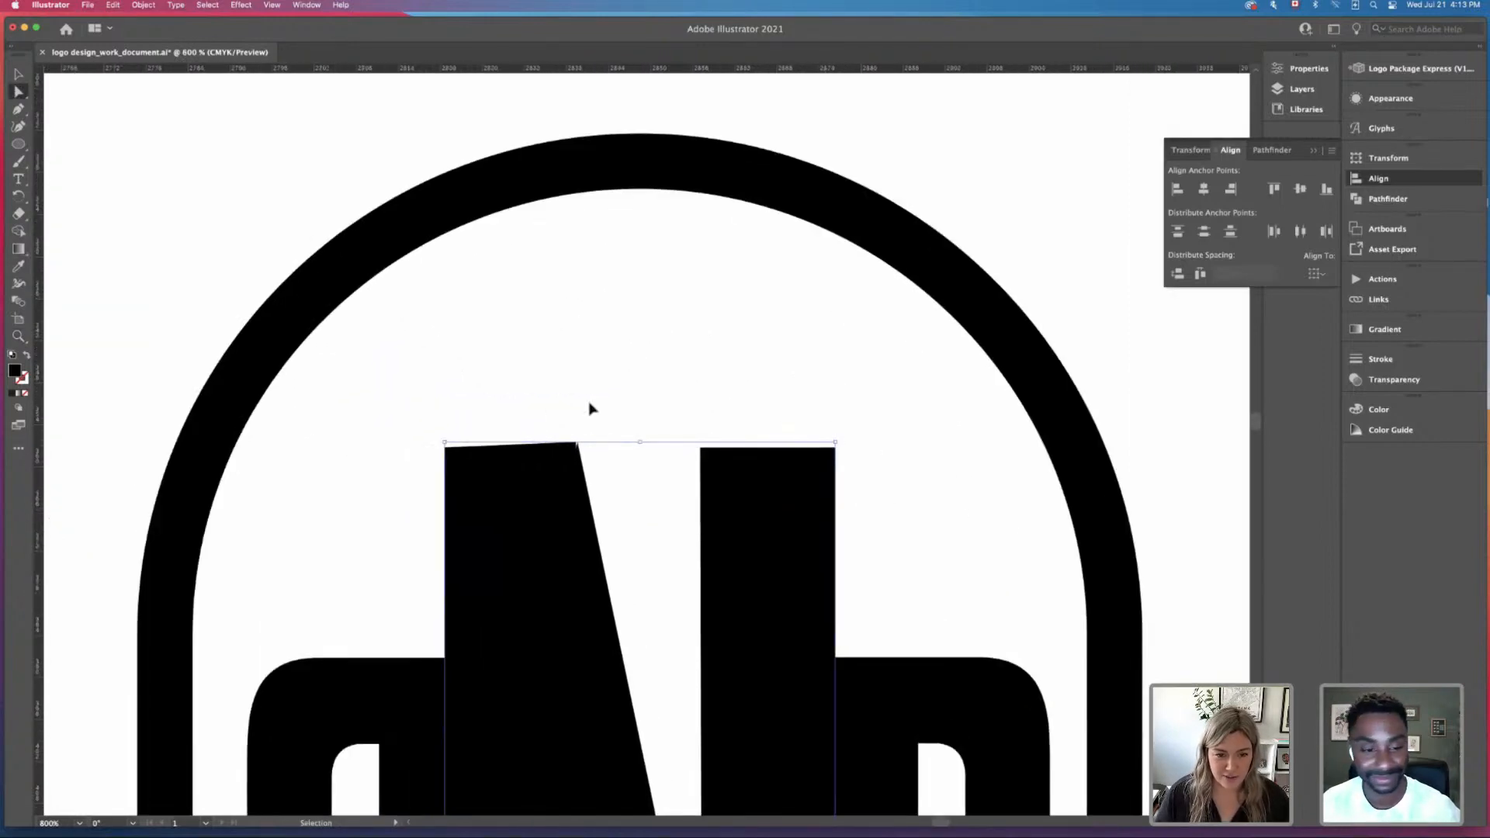
key(z)
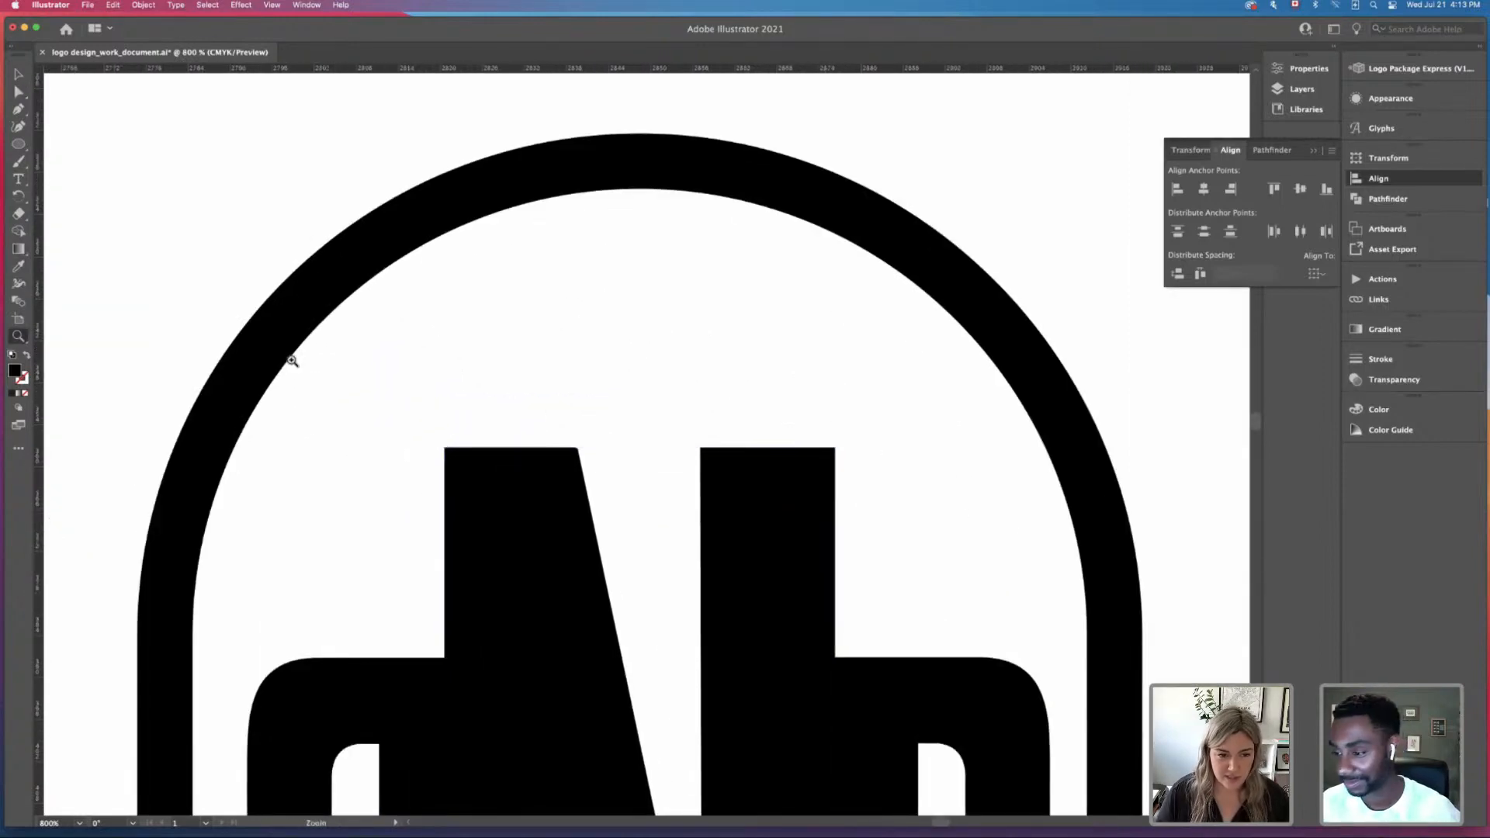
Step: Delete the extra anchor point at the upper inner corner of the N's left stem to leave a clean corner
key(a)
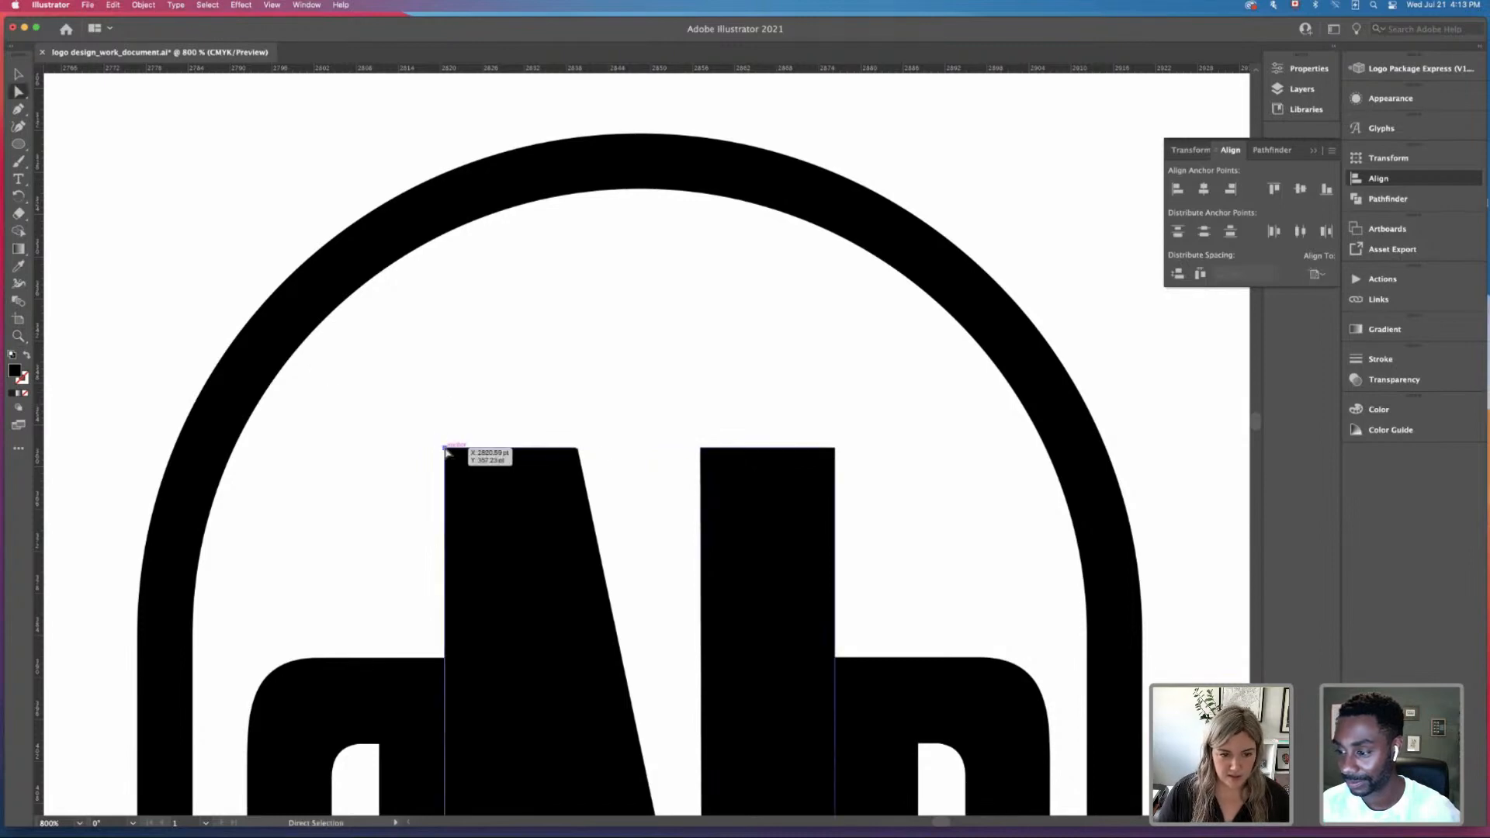
key(super+equal)
key(super+equal)
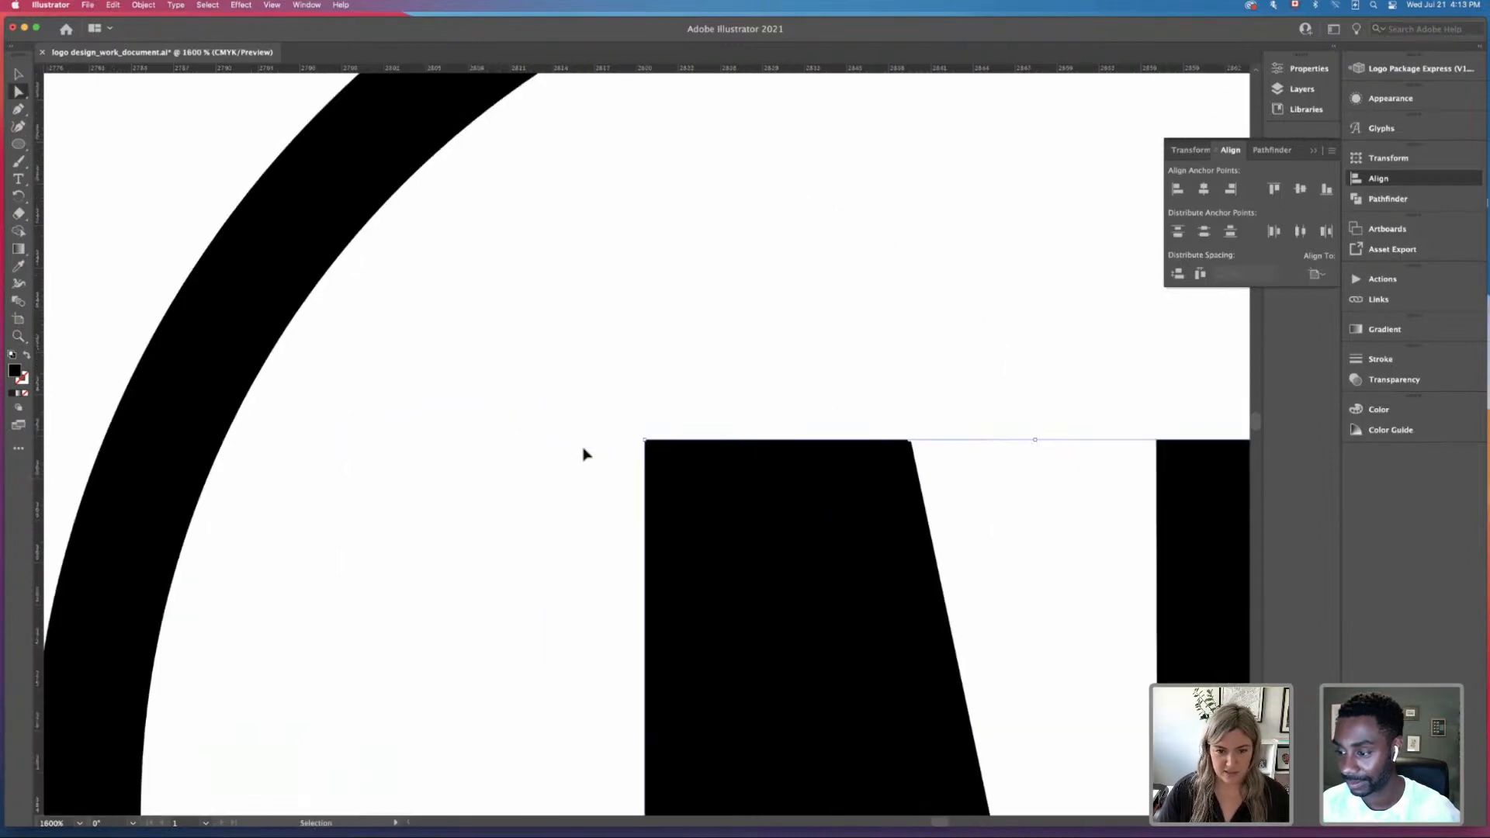
key(super+equal)
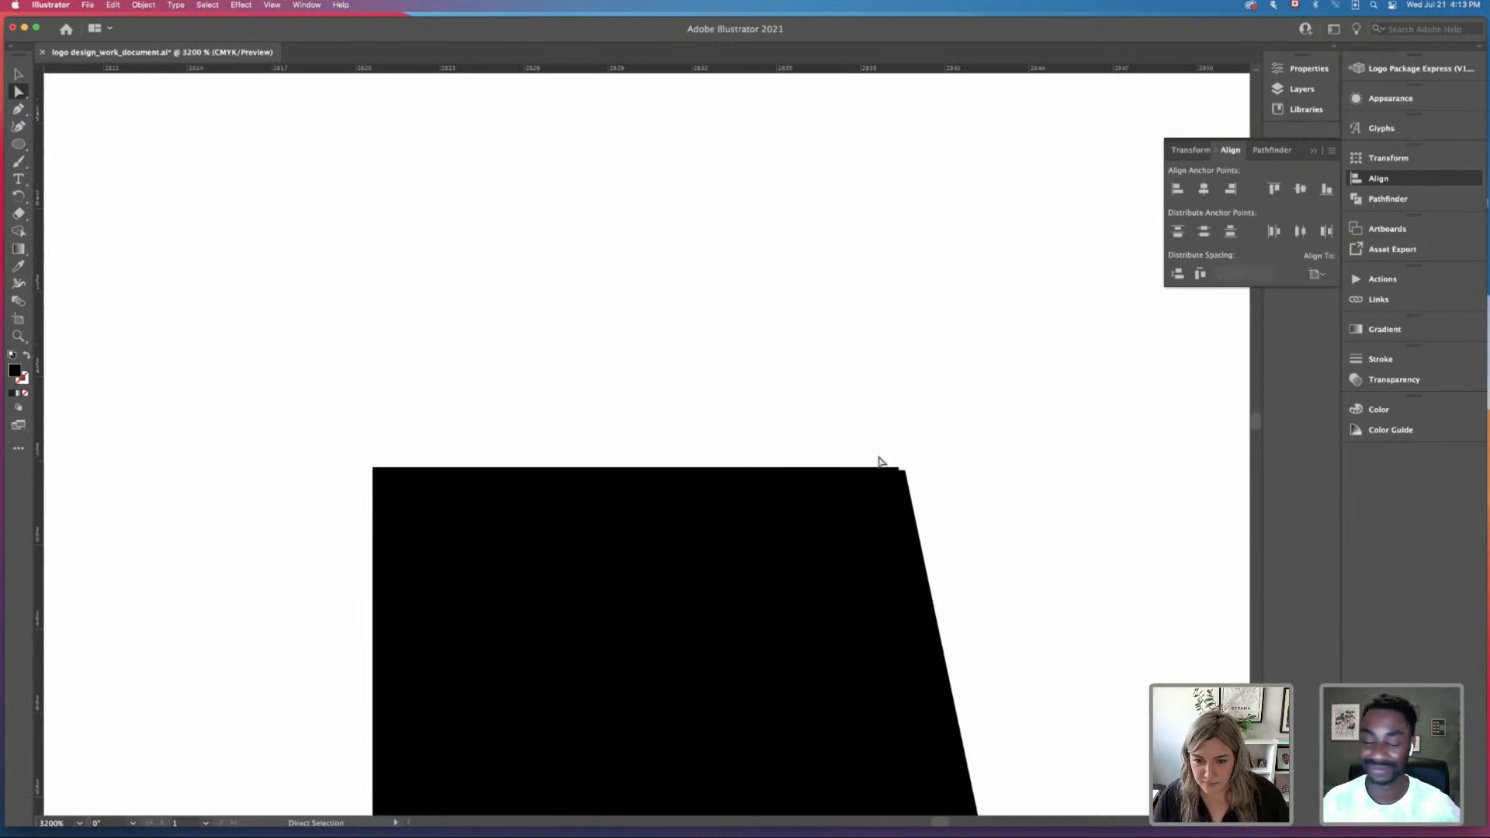
key(minus)
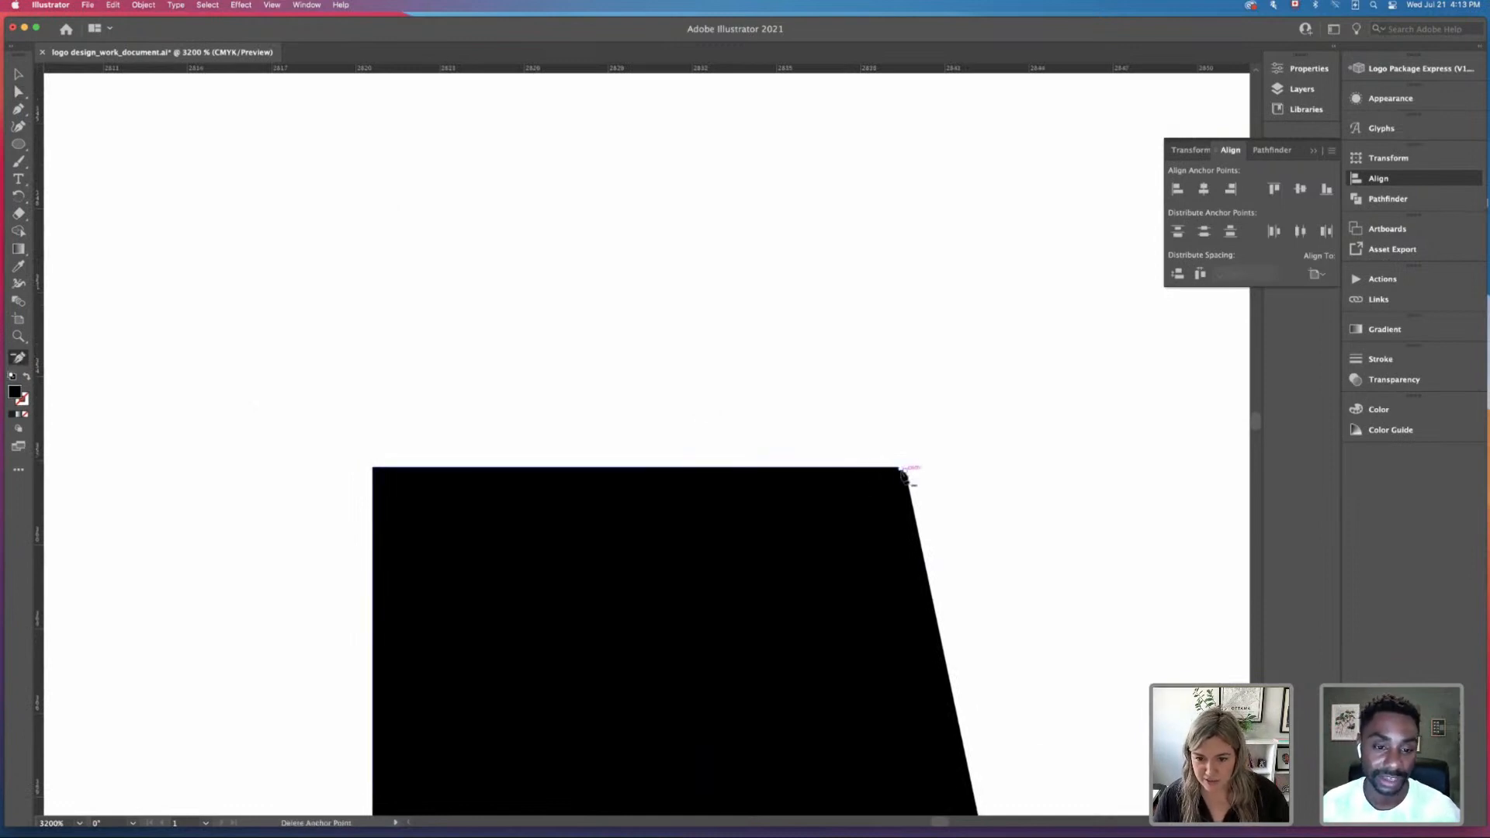
click(901, 468)
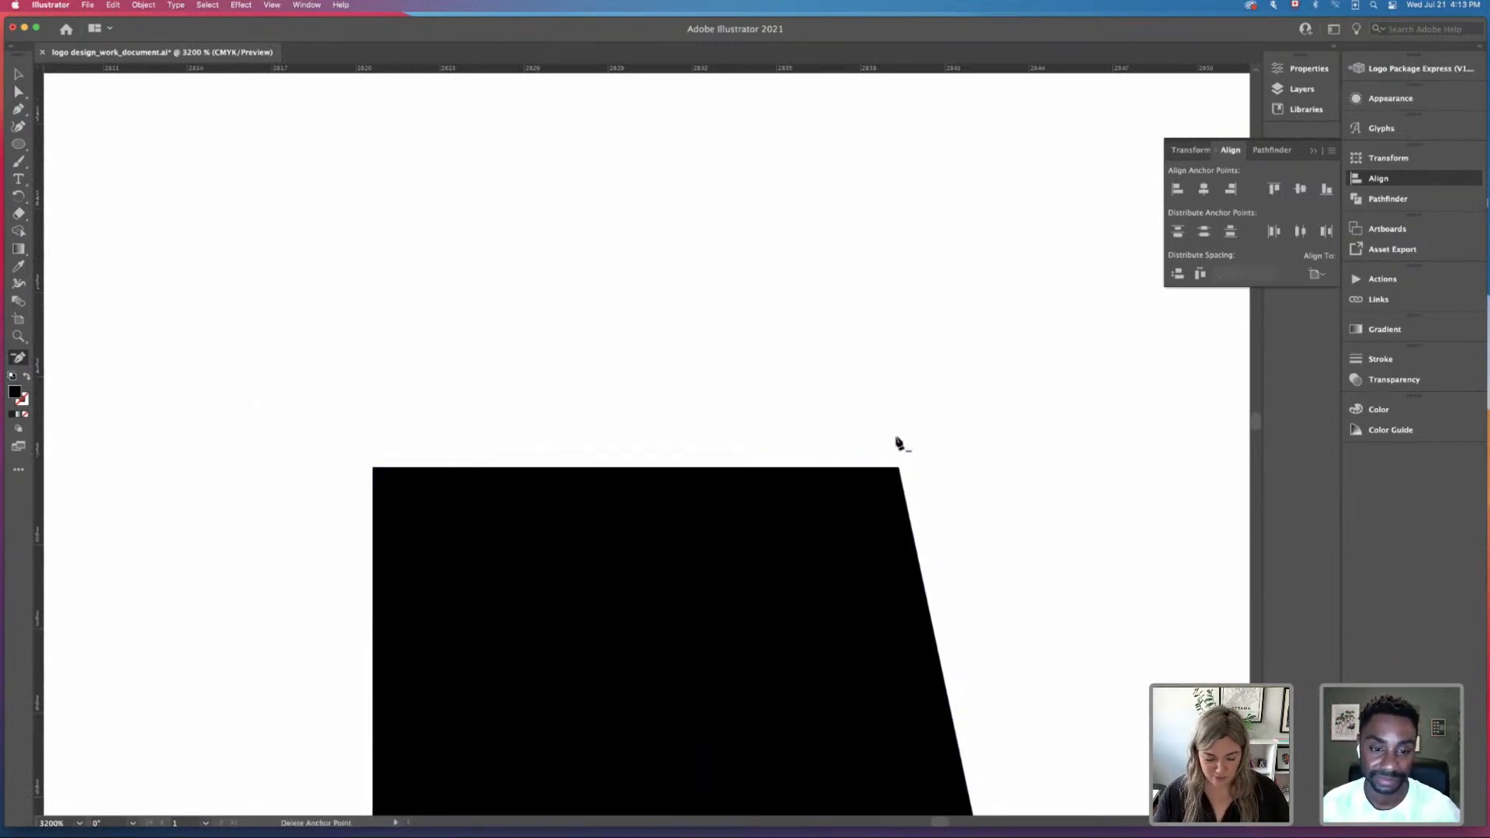
Step: Try to raise the top edge of the N by stretching its bounding box upward
key(super+minus)
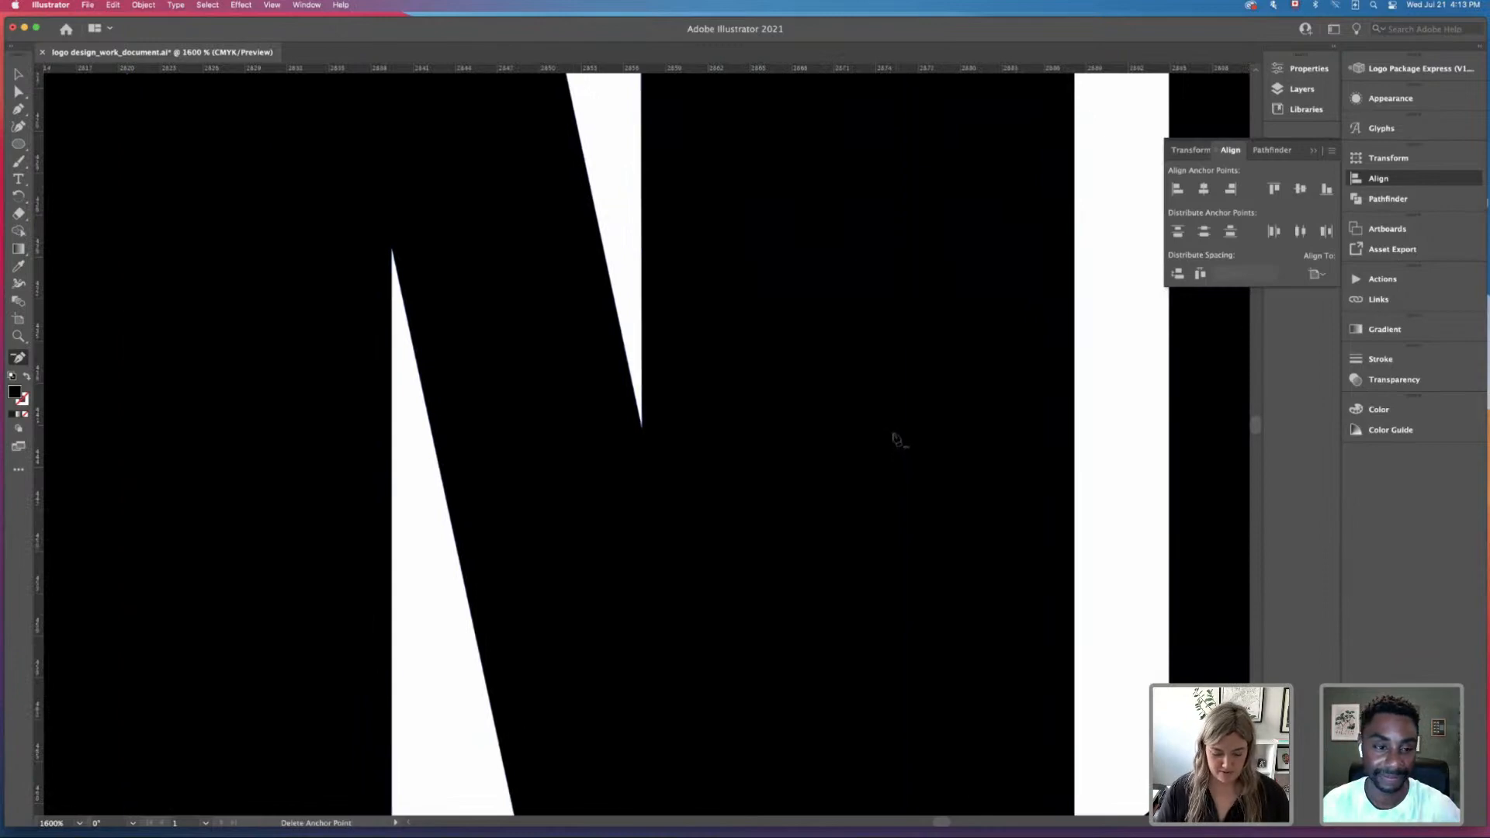
key(super+minus)
key(super+minus)
drag(589, 128, 649, 296)
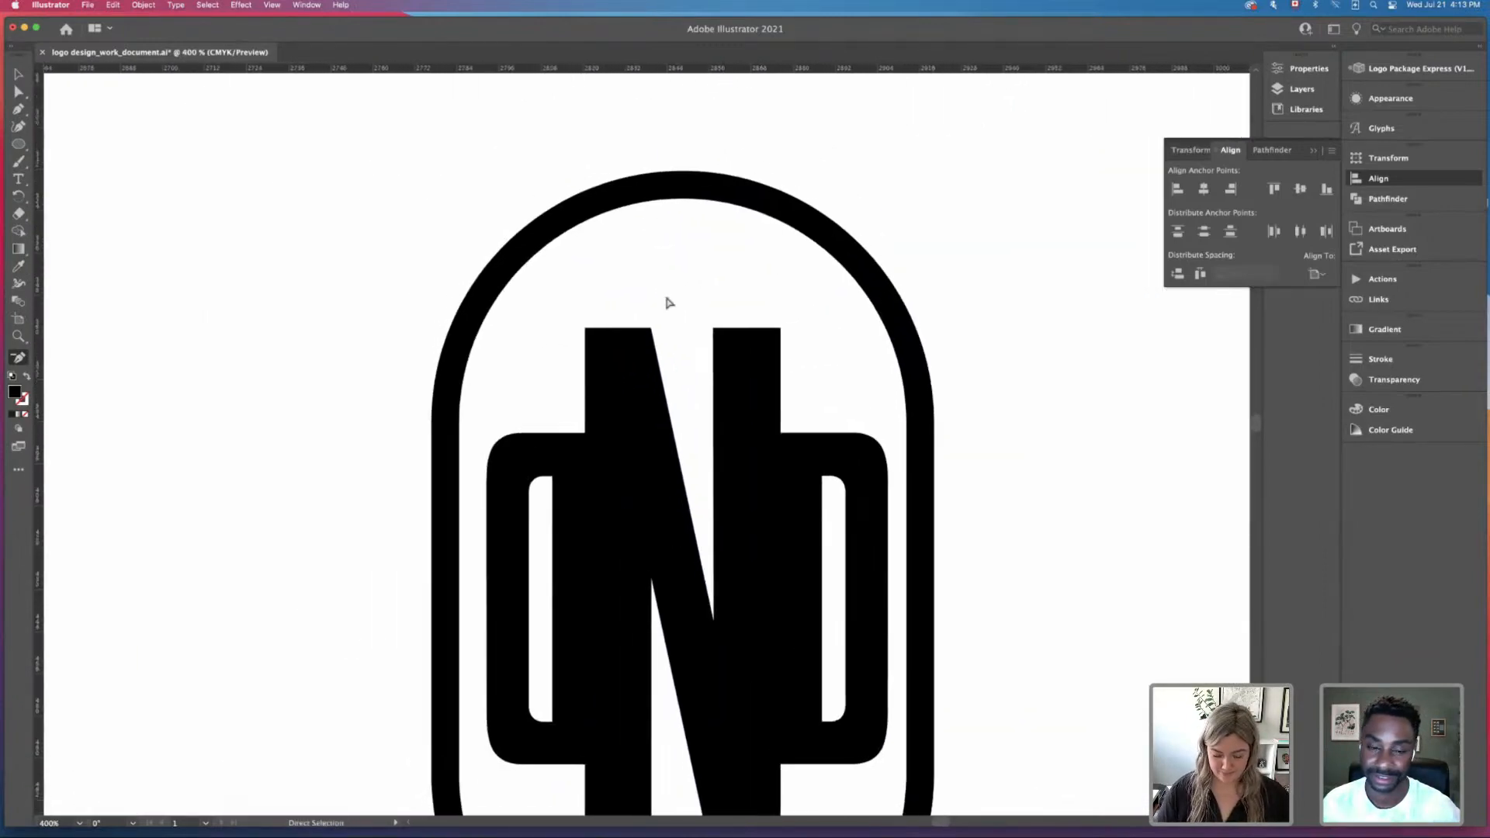
key(super+plus)
drag(545, 281, 602, 547)
drag(567, 167, 595, 532)
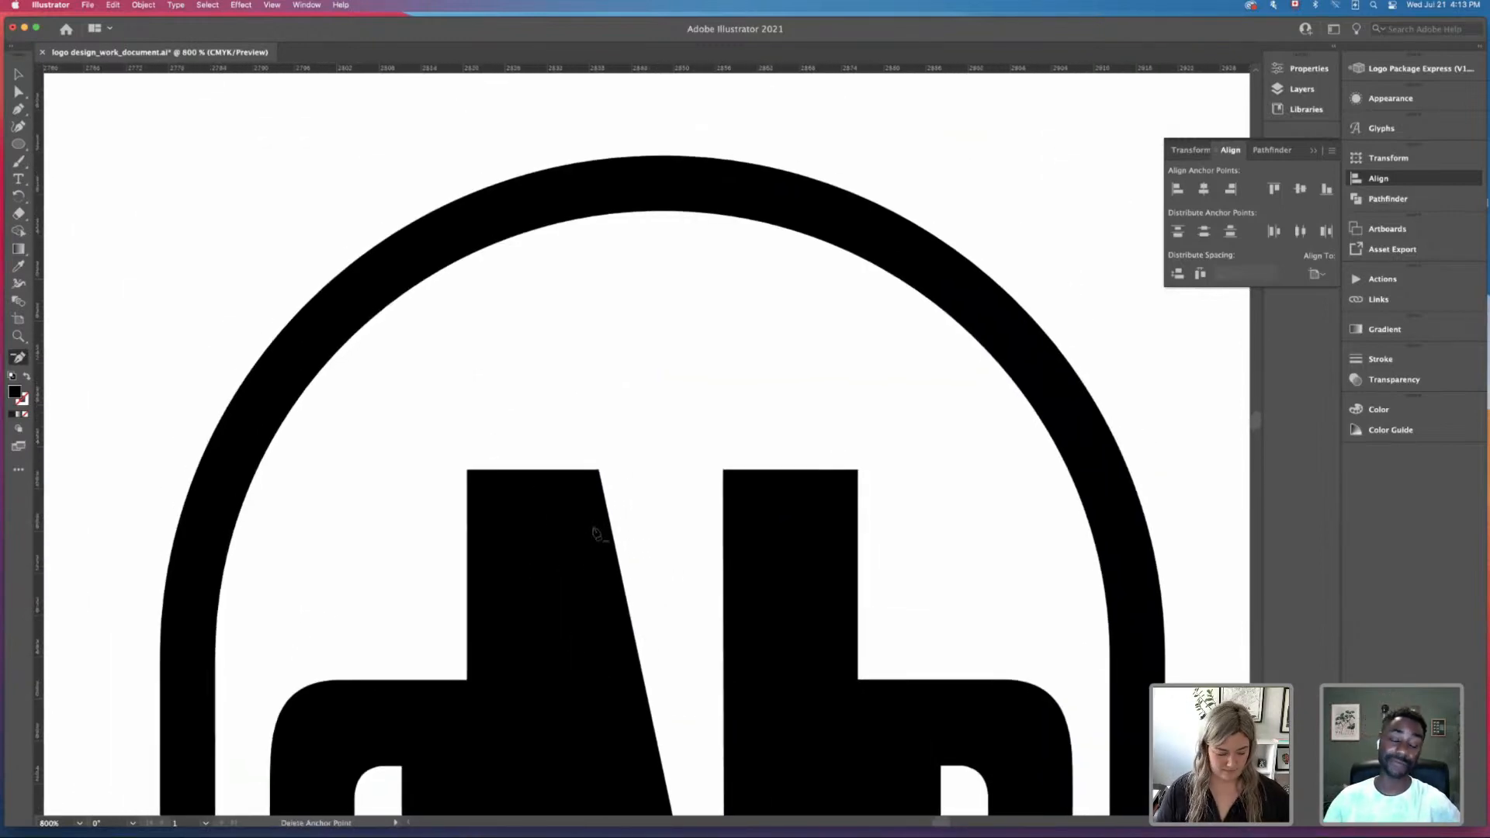
key(a)
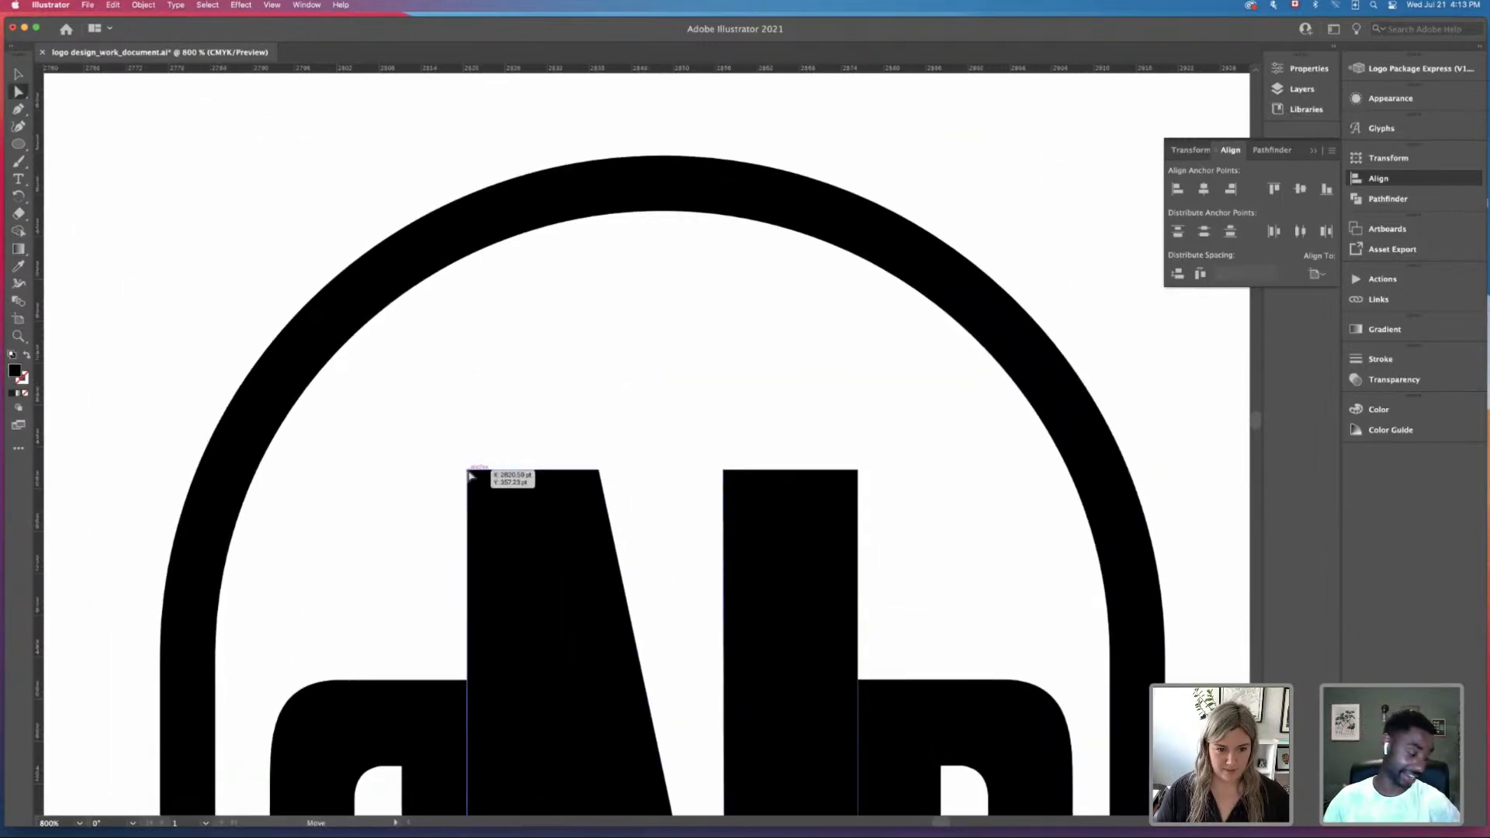
shift+click(599, 470)
key(v)
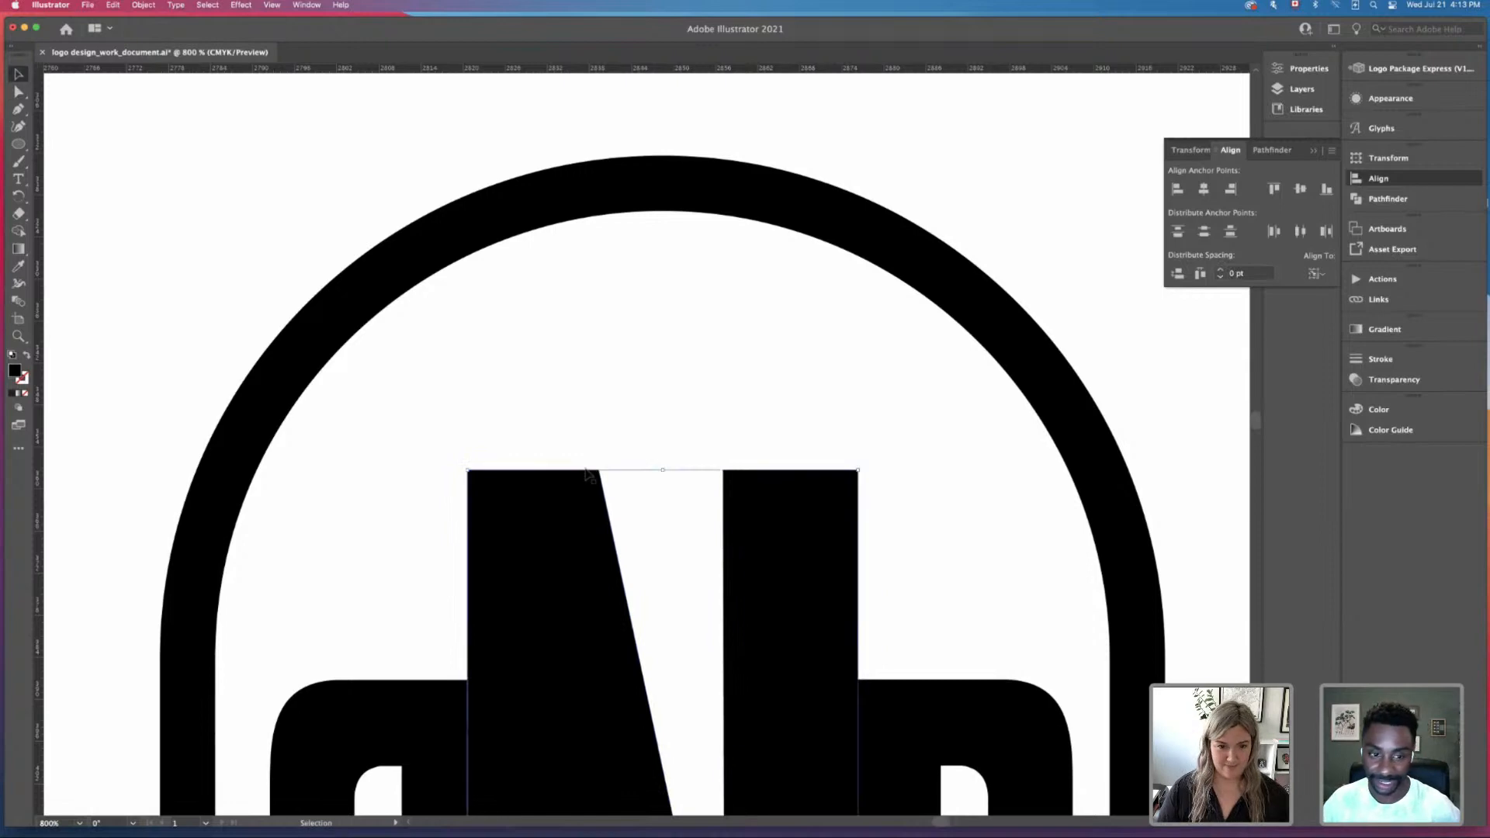
drag(665, 466, 662, 446)
key(a)
key(super+minus)
key(super+minus)
key(super+z)
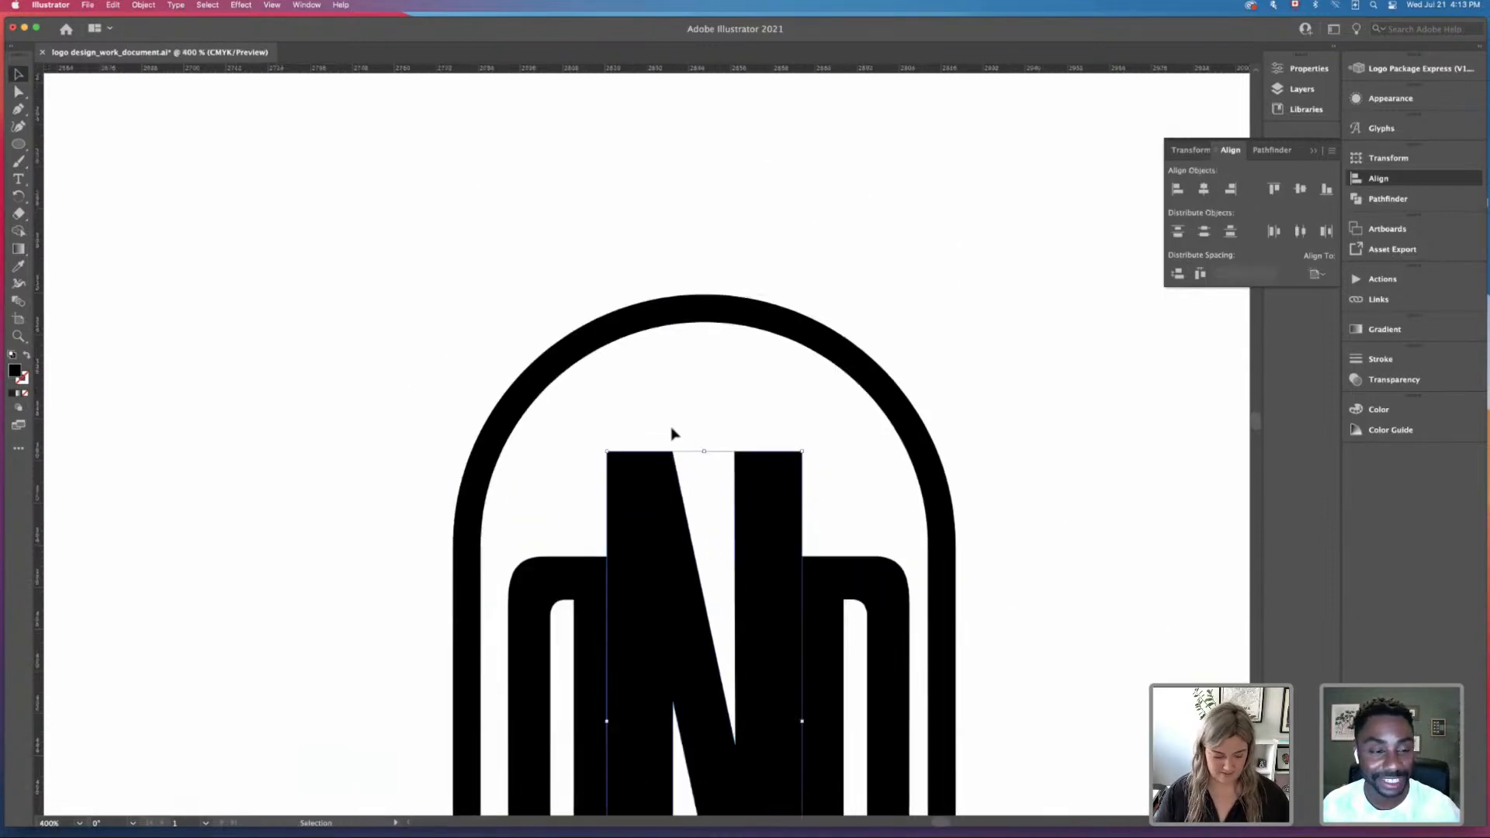
Step: Raise the two top anchor points of the N's left stem by about 8 pt in small increments
click(606, 457)
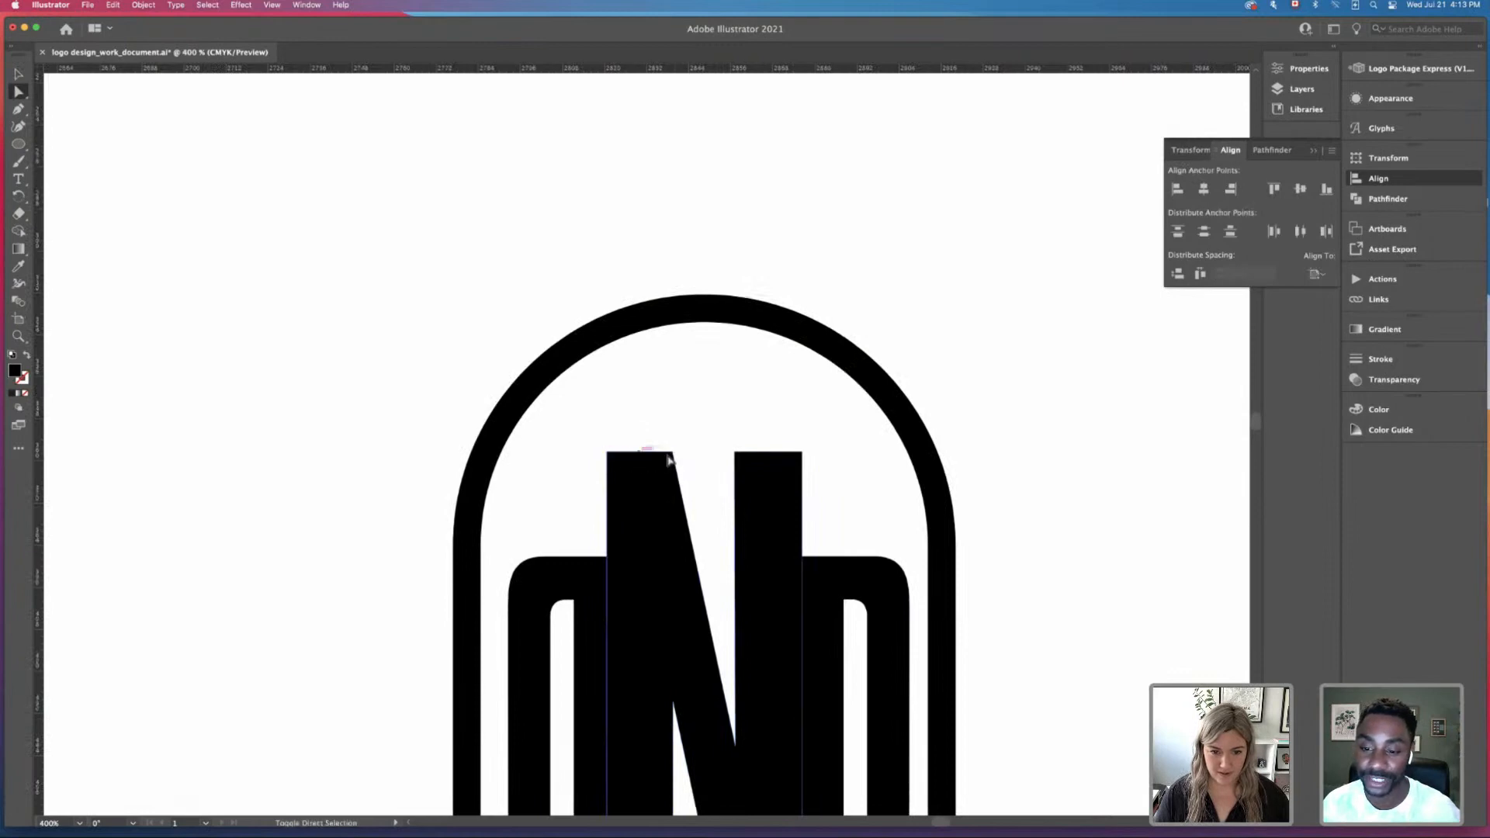
shift+click(673, 455)
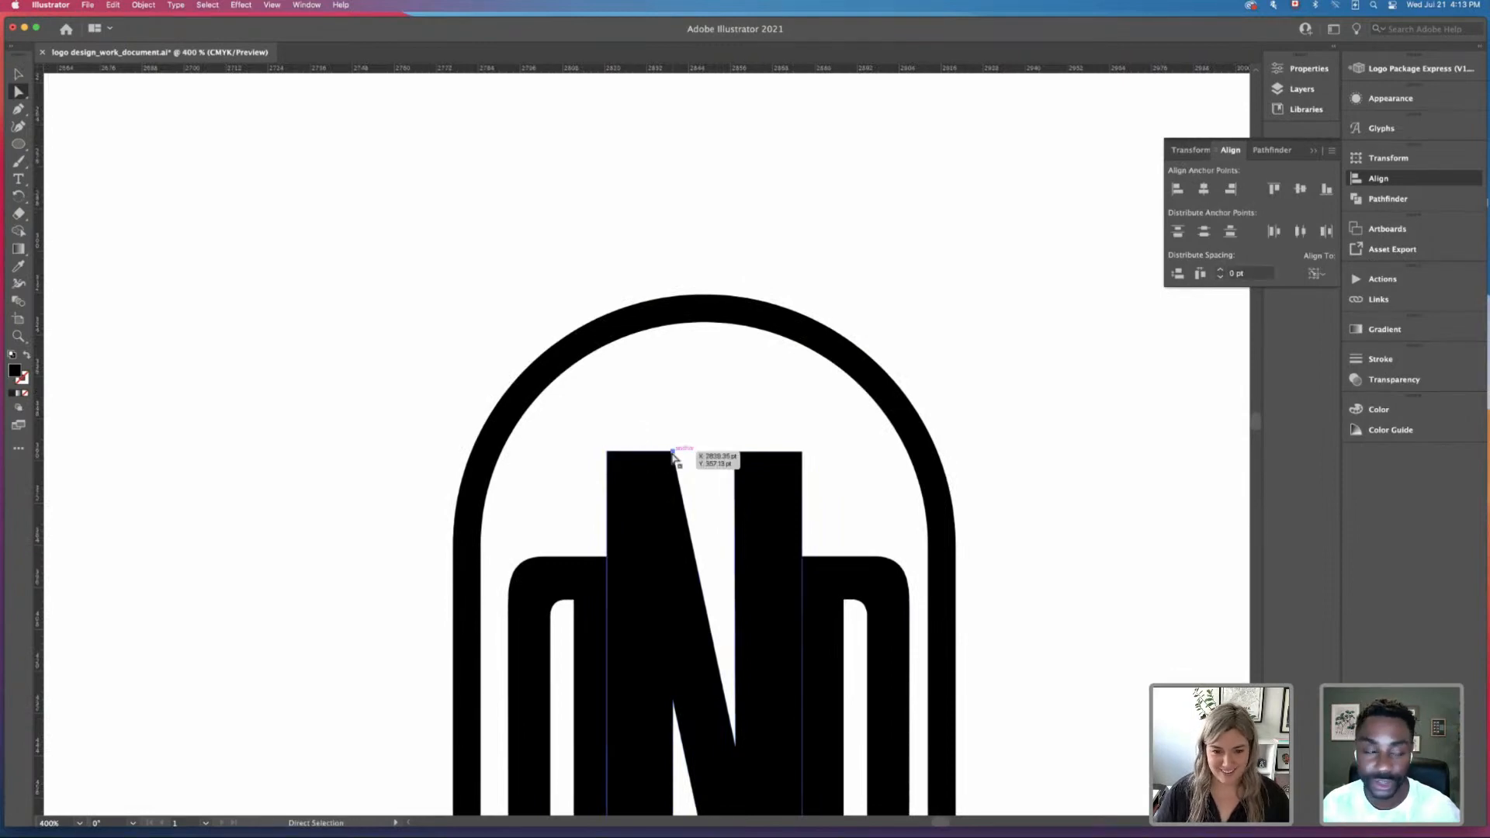
key(Up)
key(Up)
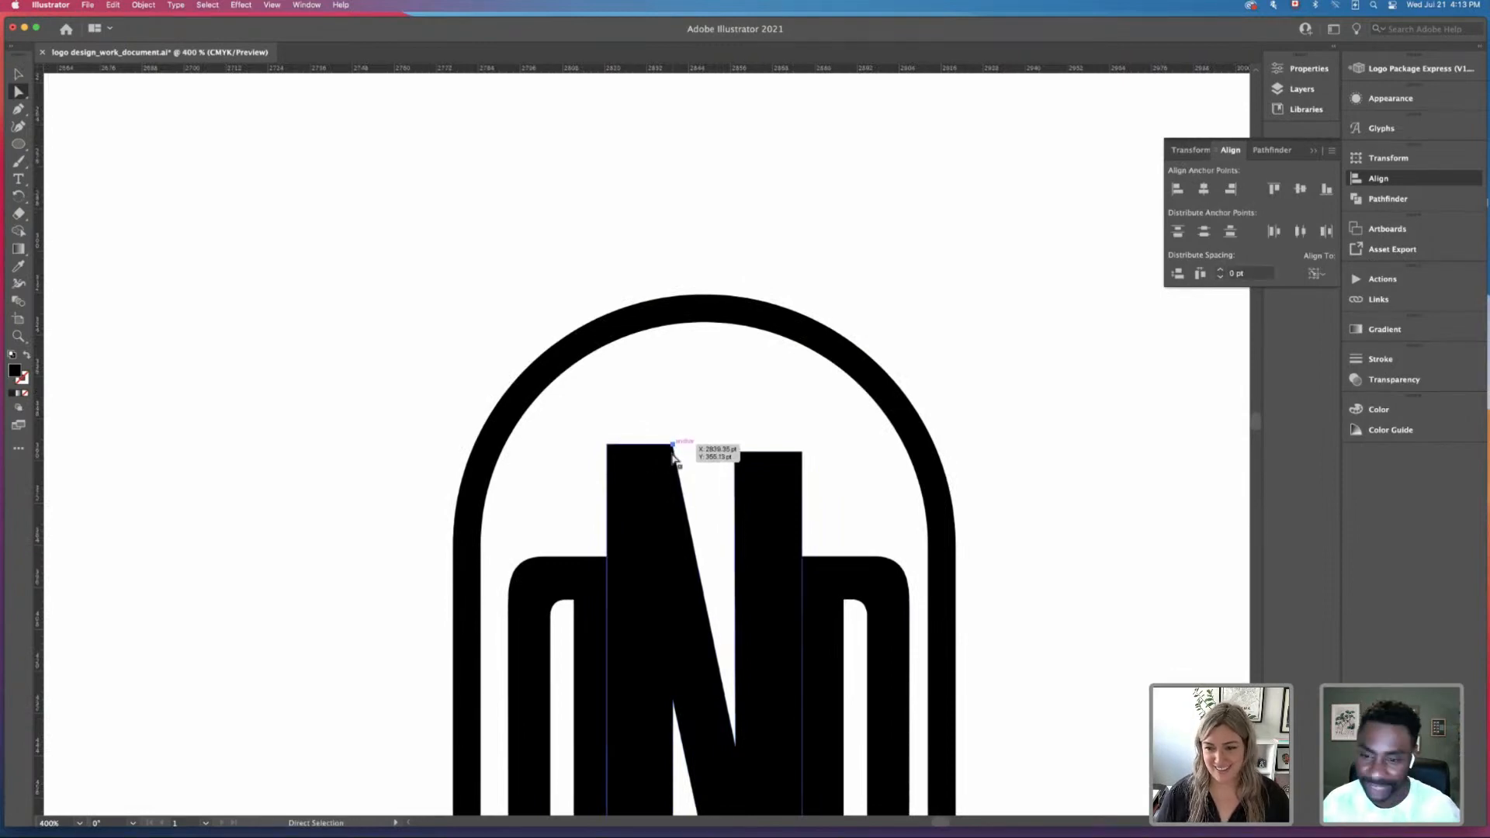
key(Up)
key(Up)
key(Up)
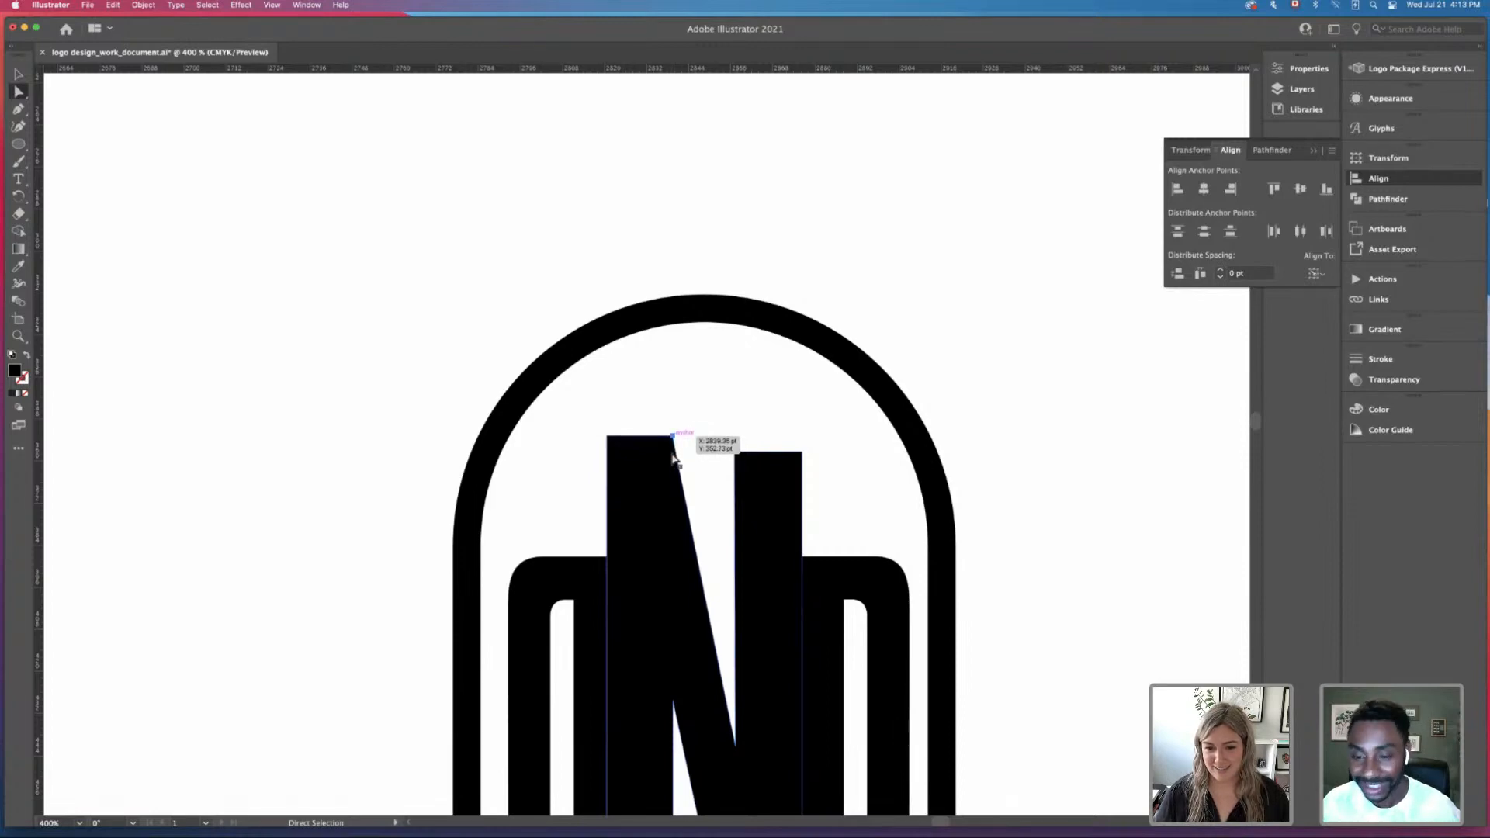
key(Up)
key(Up)
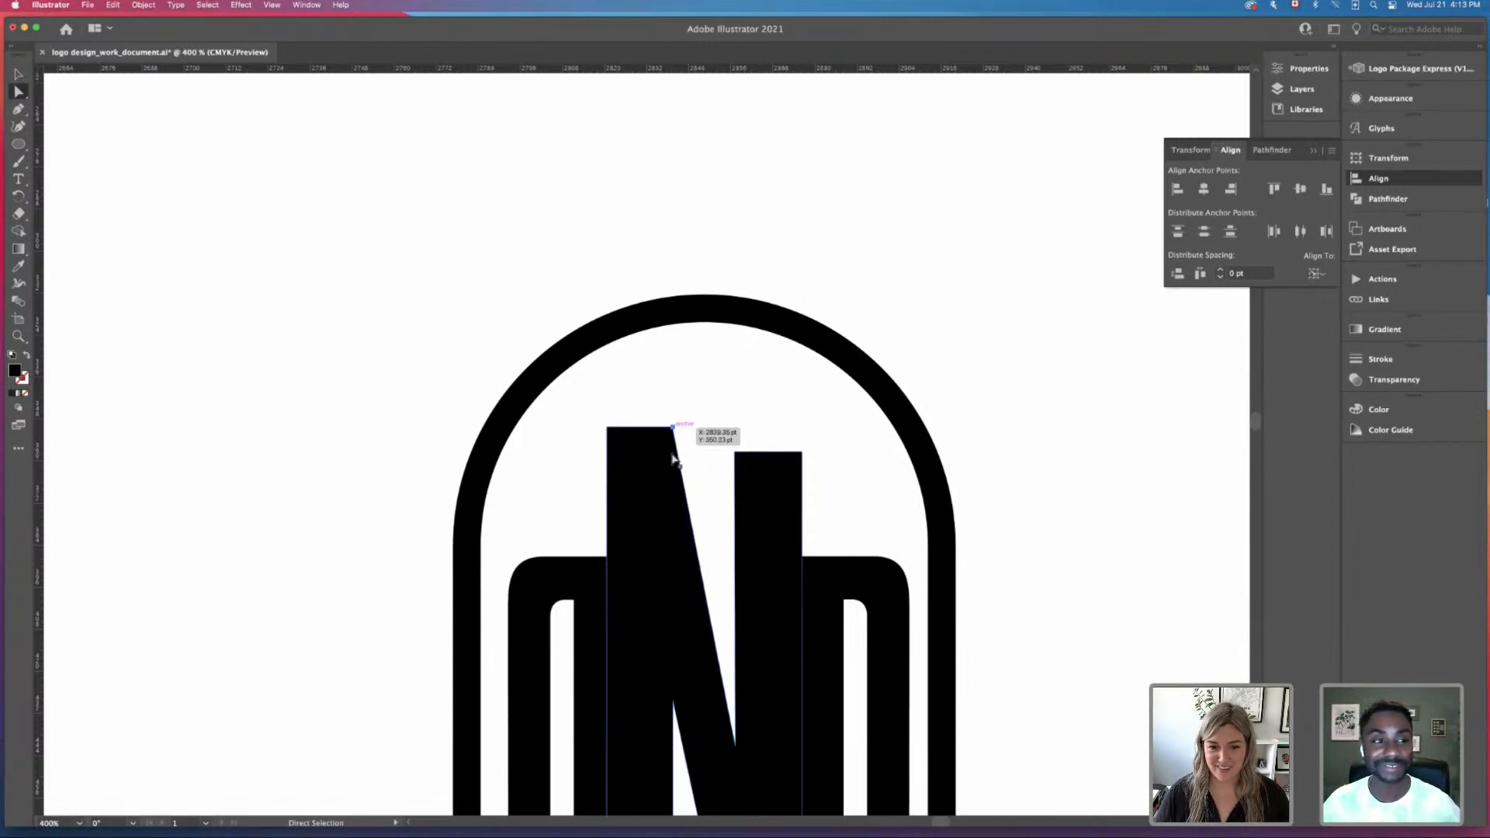
key(Up)
click(589, 366)
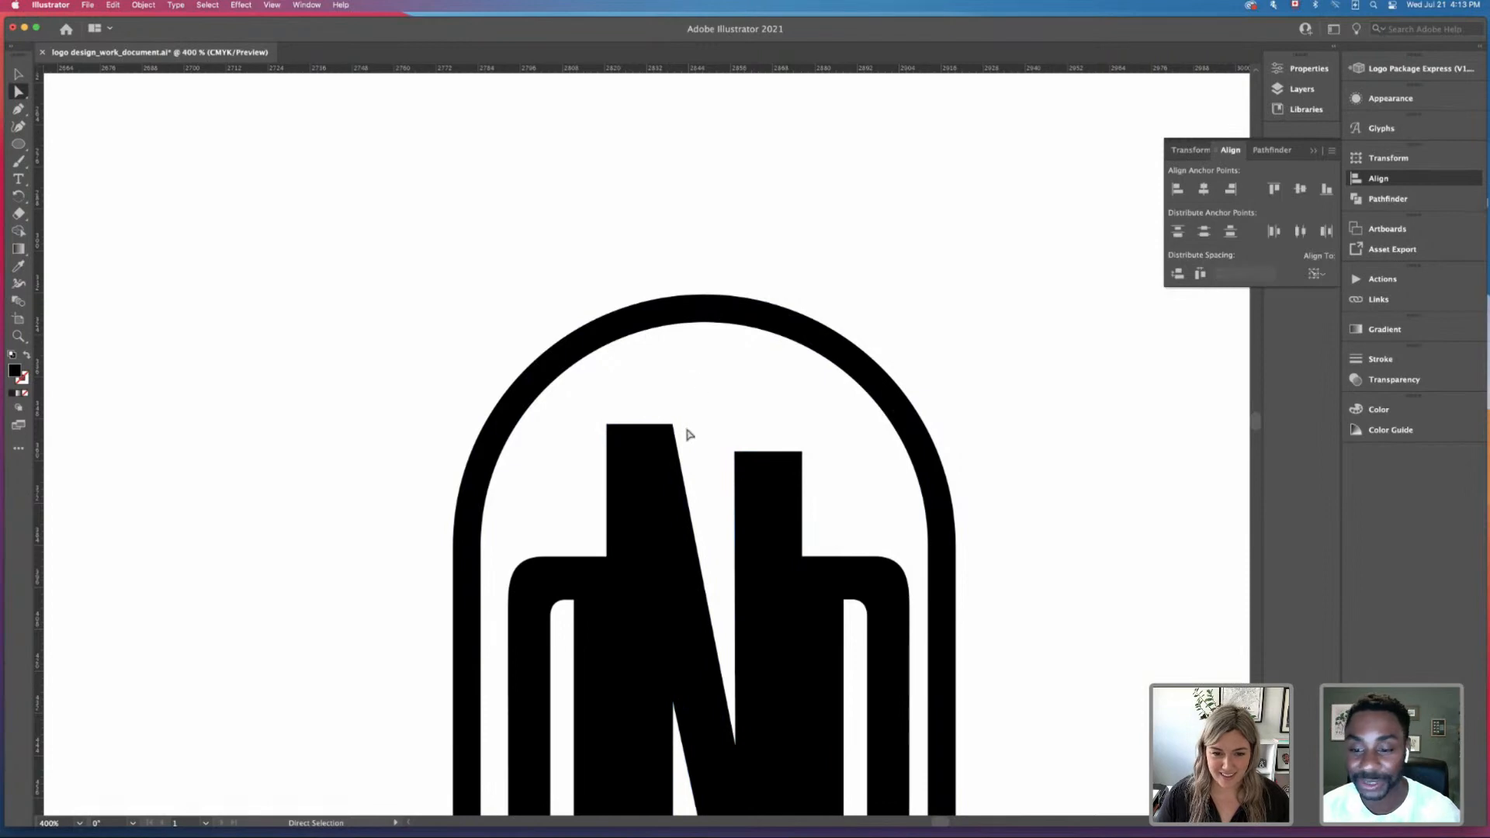
Step: Place a horizontal guide at the left stem's top edge and raise the right stem's two top corners to it
drag(744, 89, 736, 455)
click(735, 452)
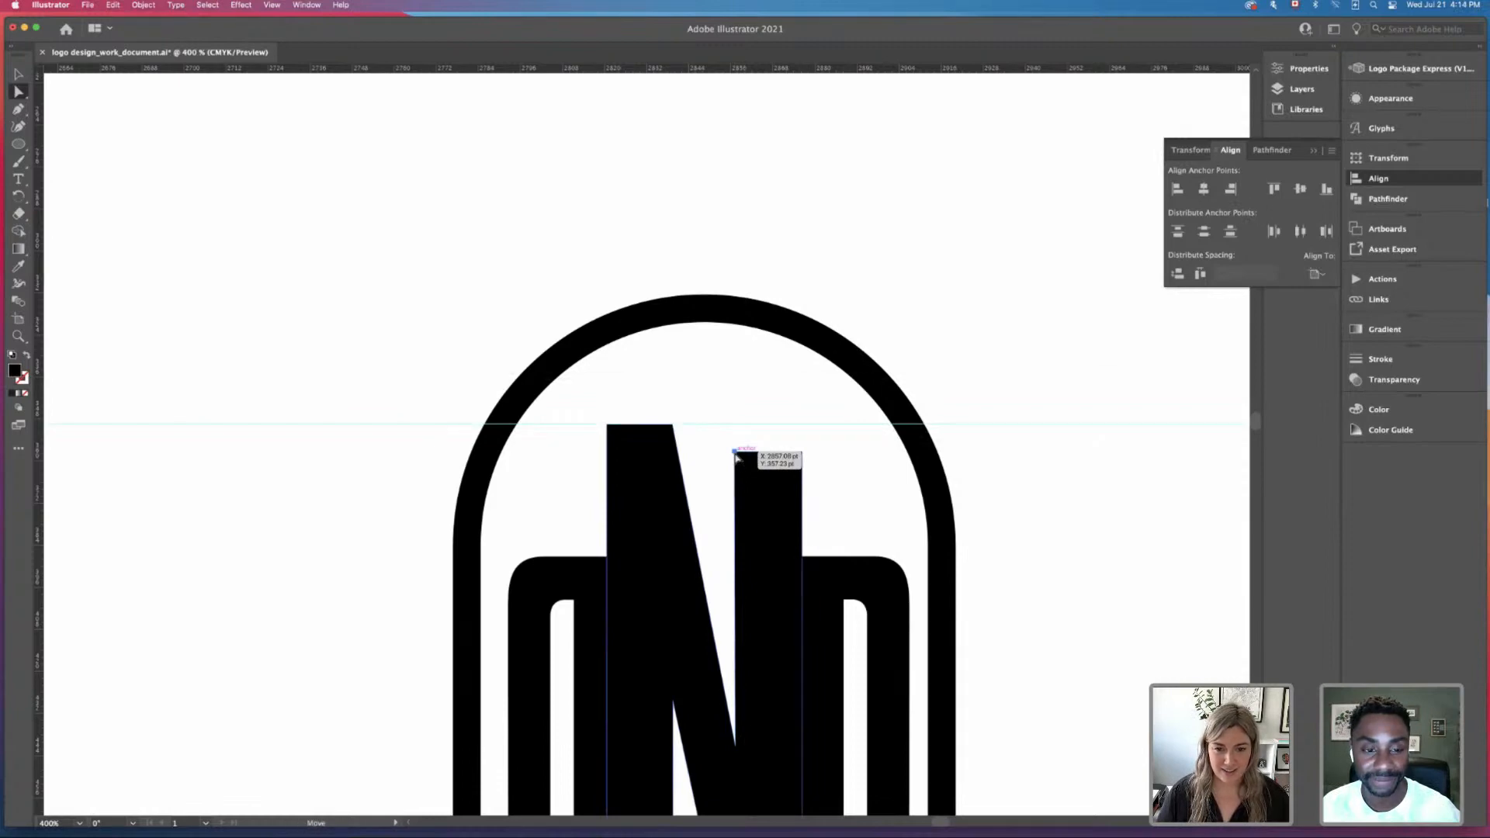
drag(736, 458, 802, 426)
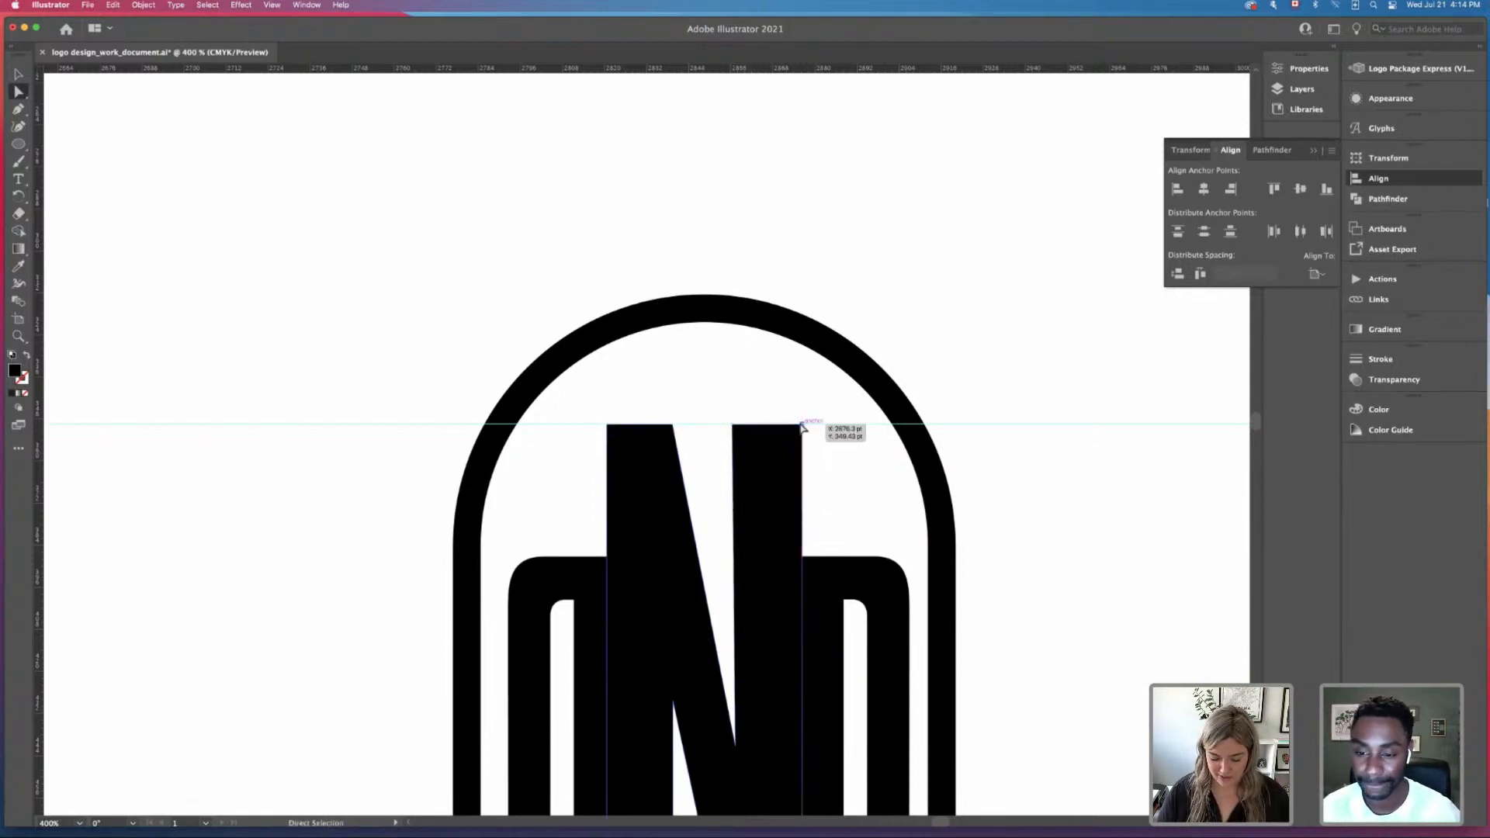
key(super+equal)
key(super+equal)
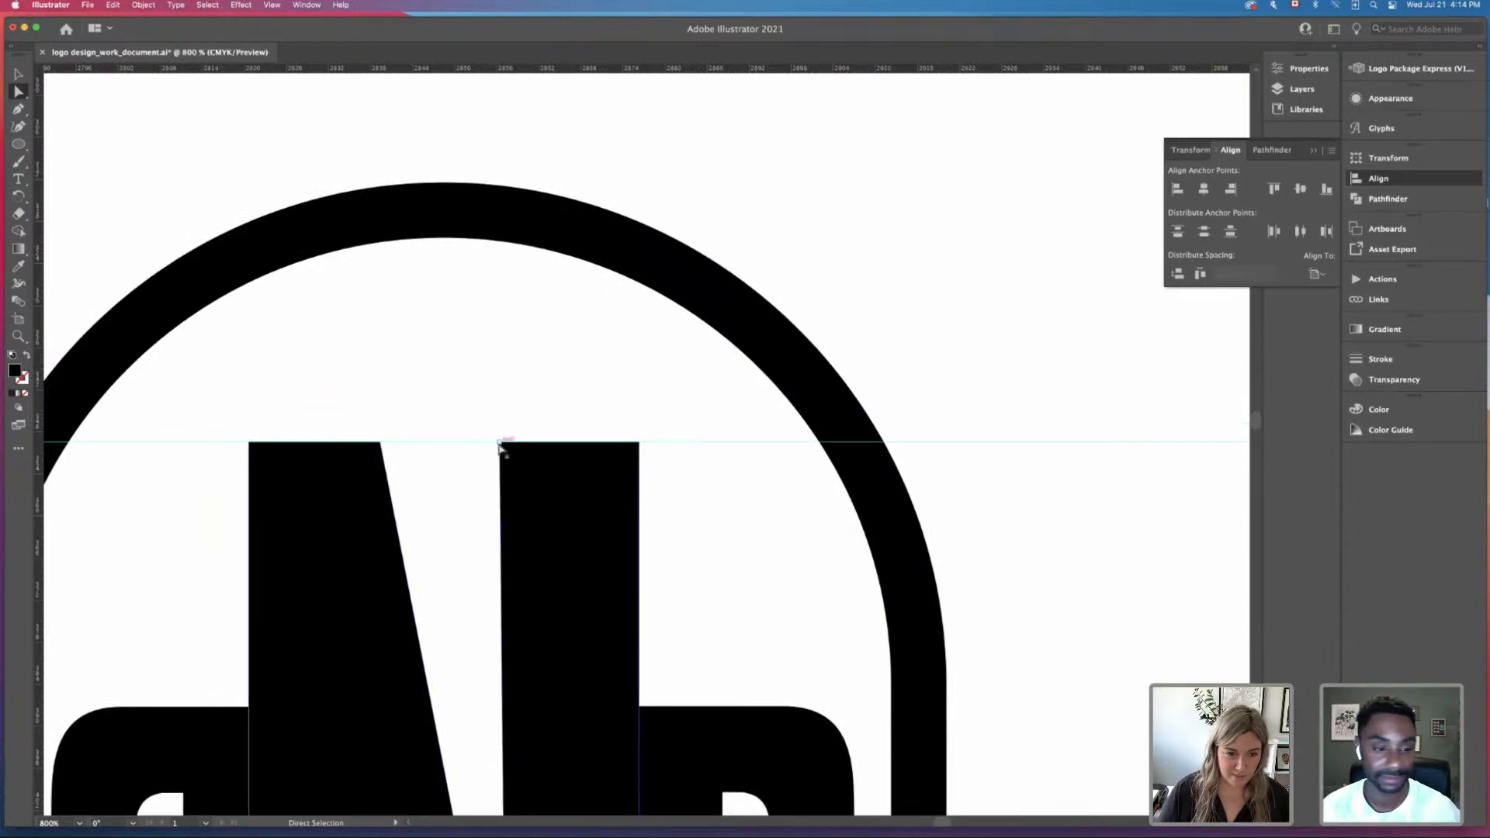
drag(499, 442, 500, 442)
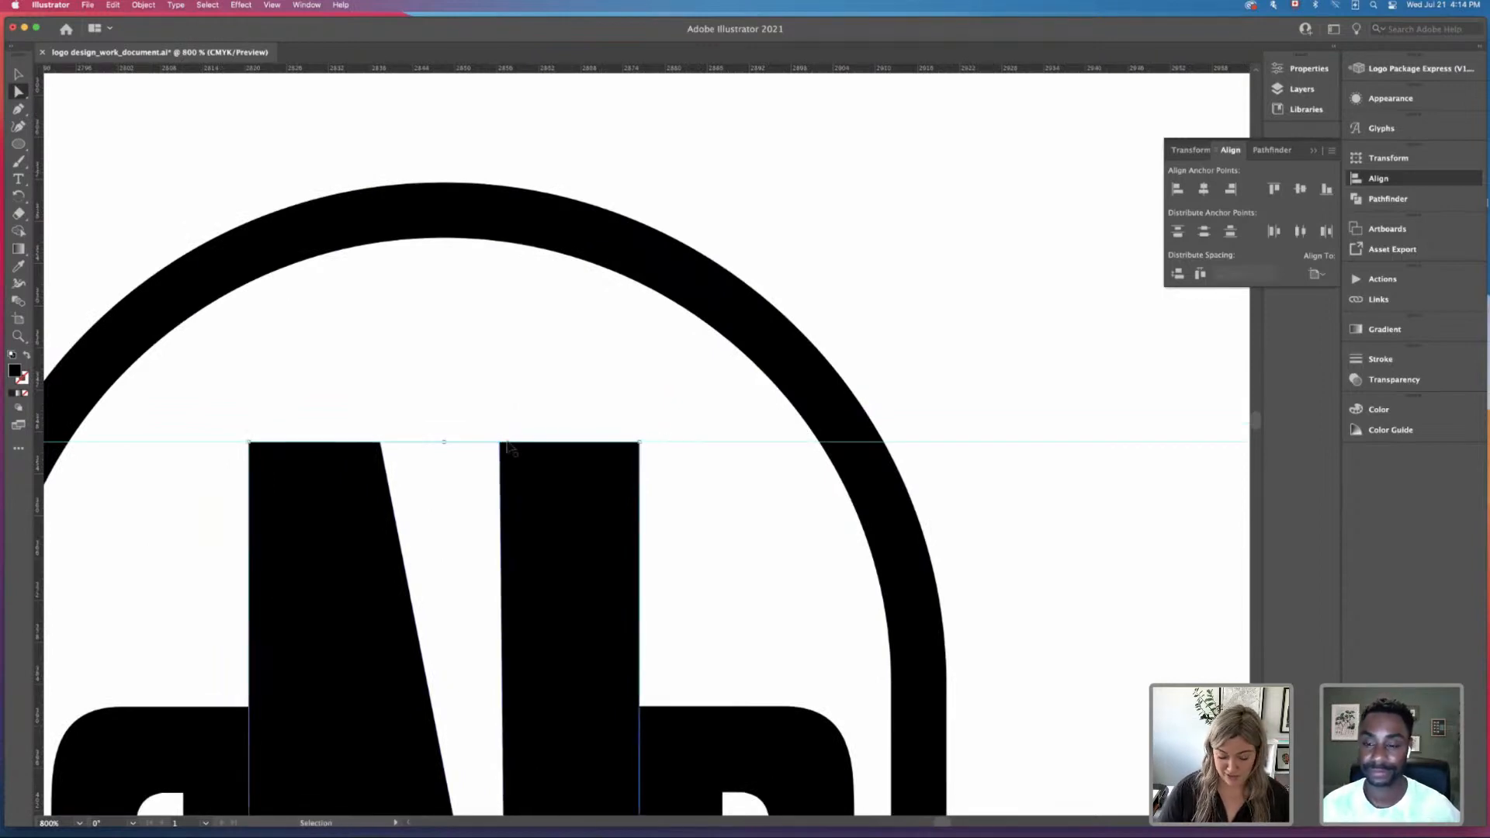
Step: Lower the two bottom anchor points of the N's left stem a little below the base of the right stem
key(super+minus)
key(super+minus)
key(super+minus)
scroll(497, 427, down, 1)
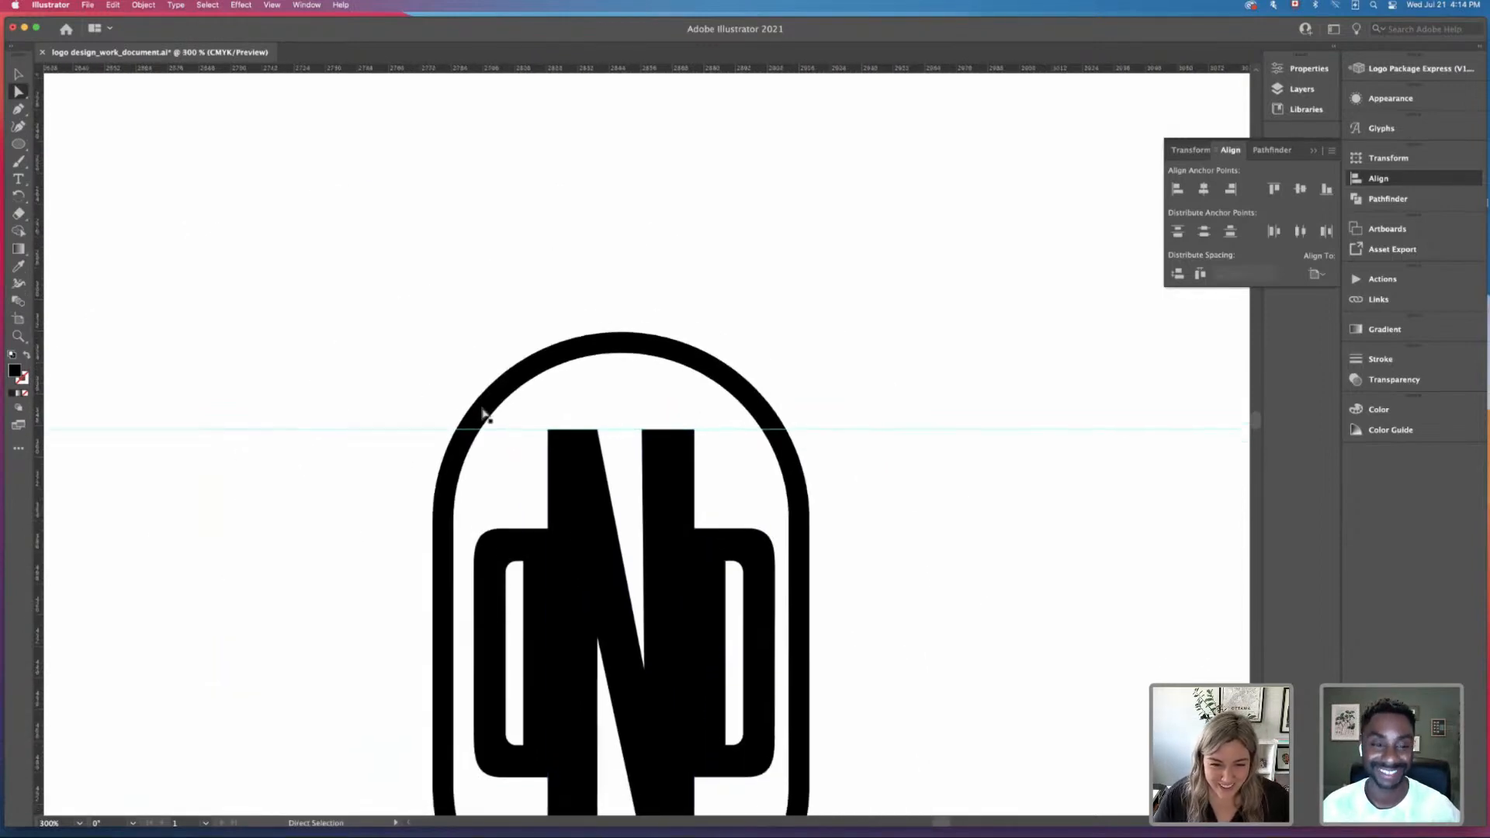
key(v)
scroll(262, 103, down, 4)
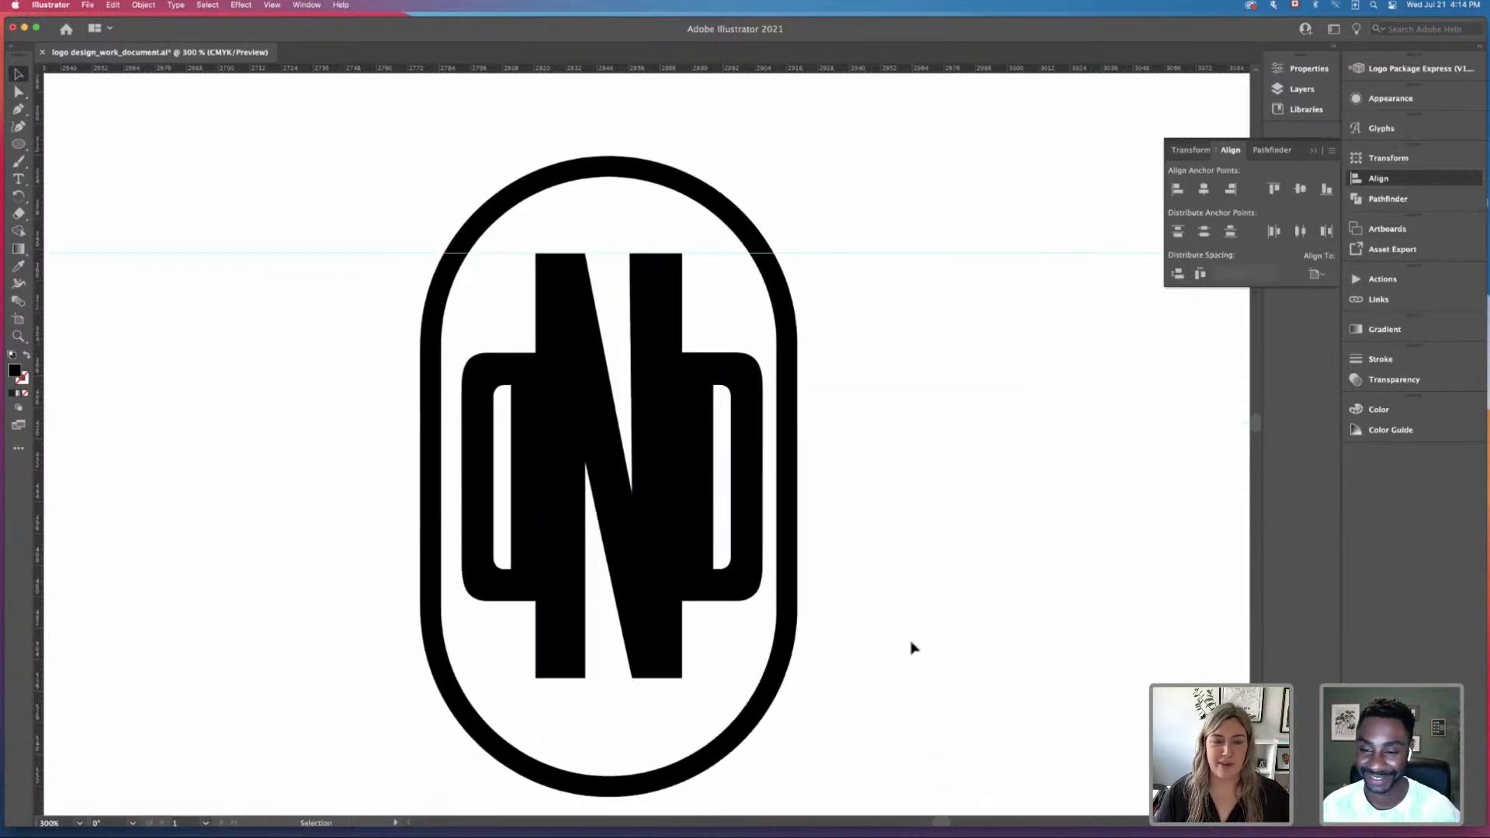
key(super+equal)
key(super+equal)
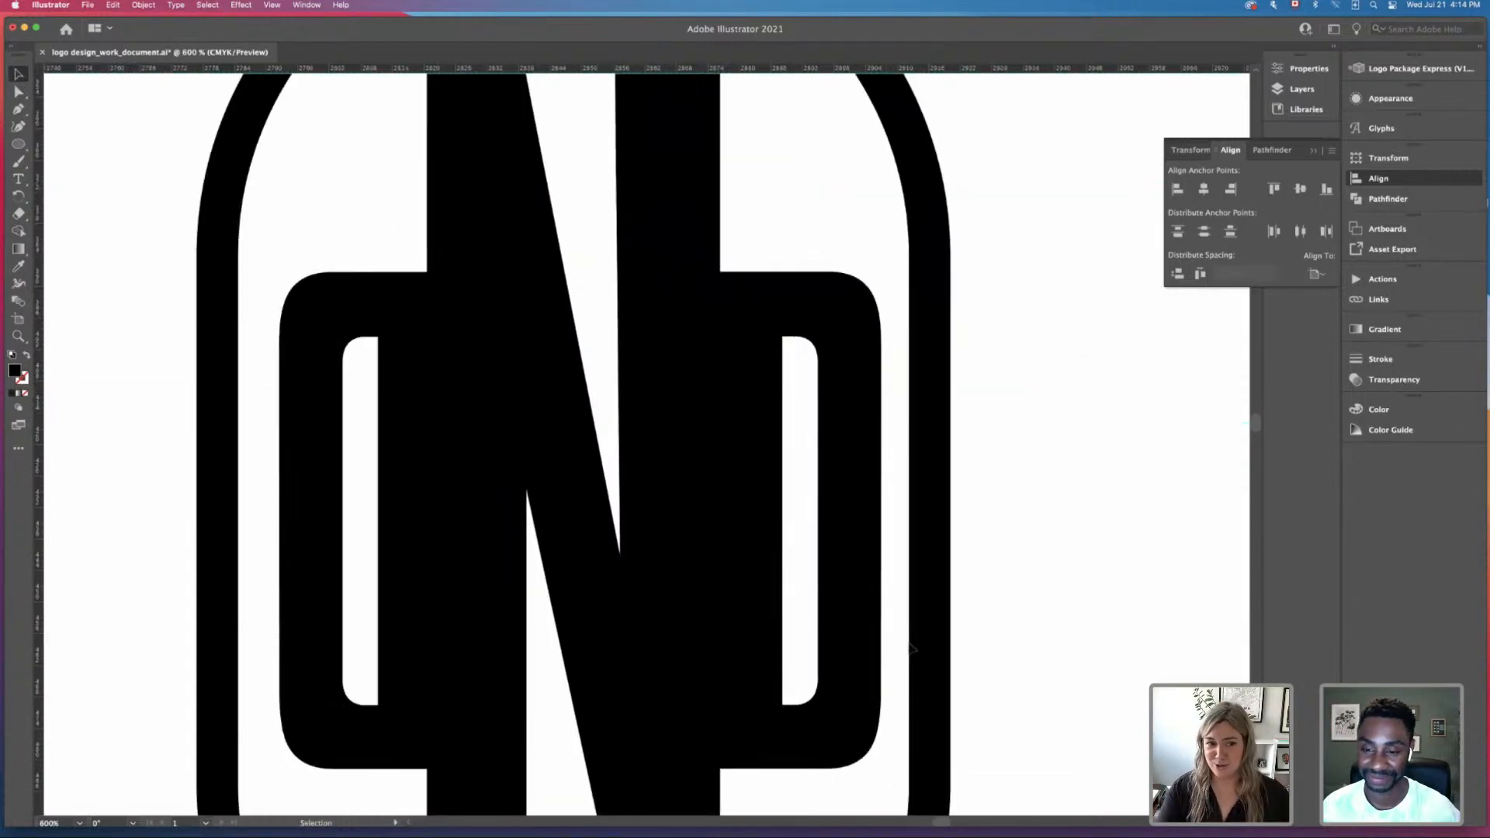
drag(827, 722, 872, 349)
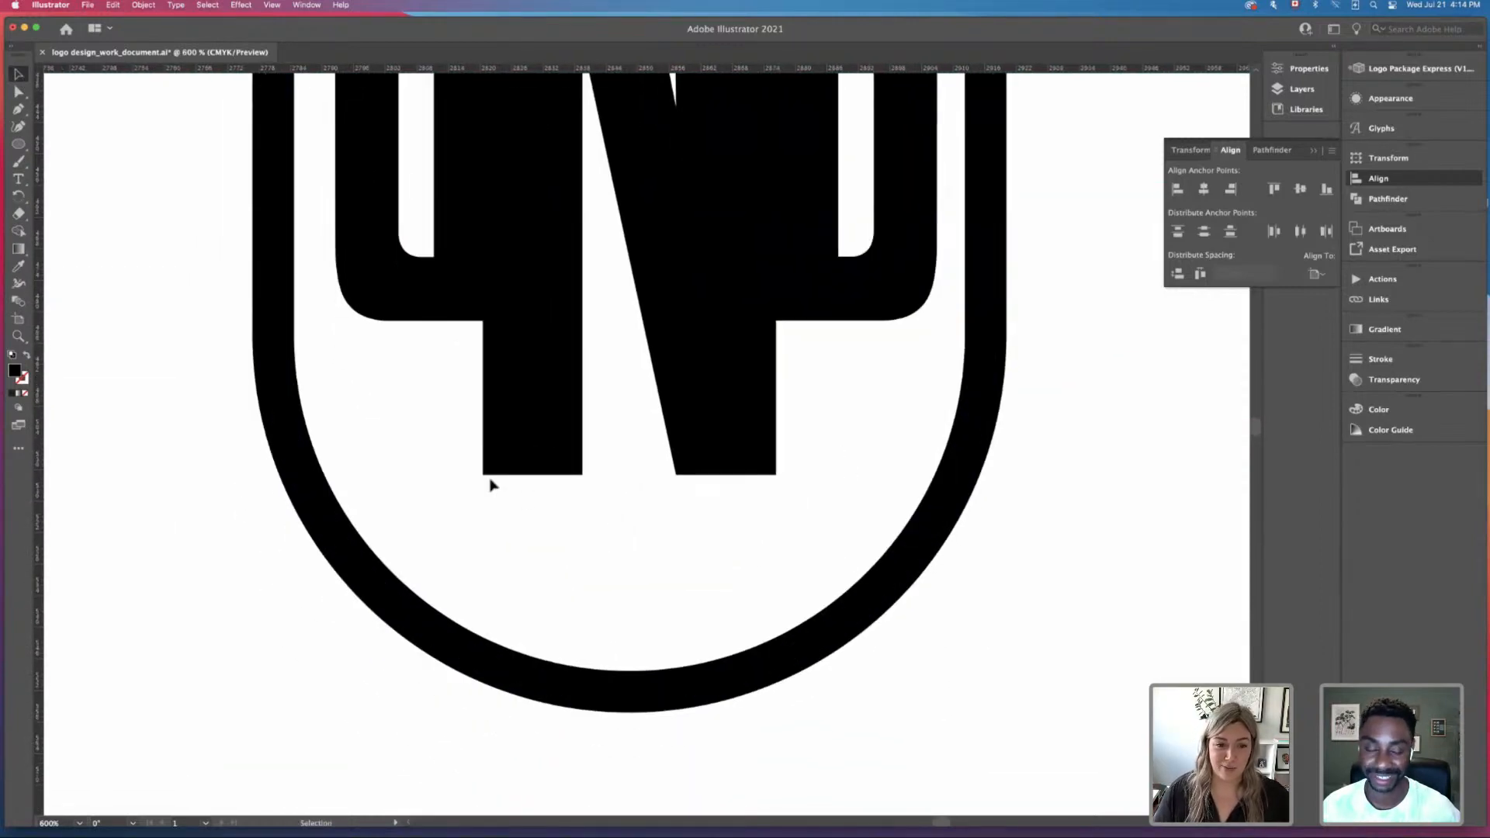
click(486, 479)
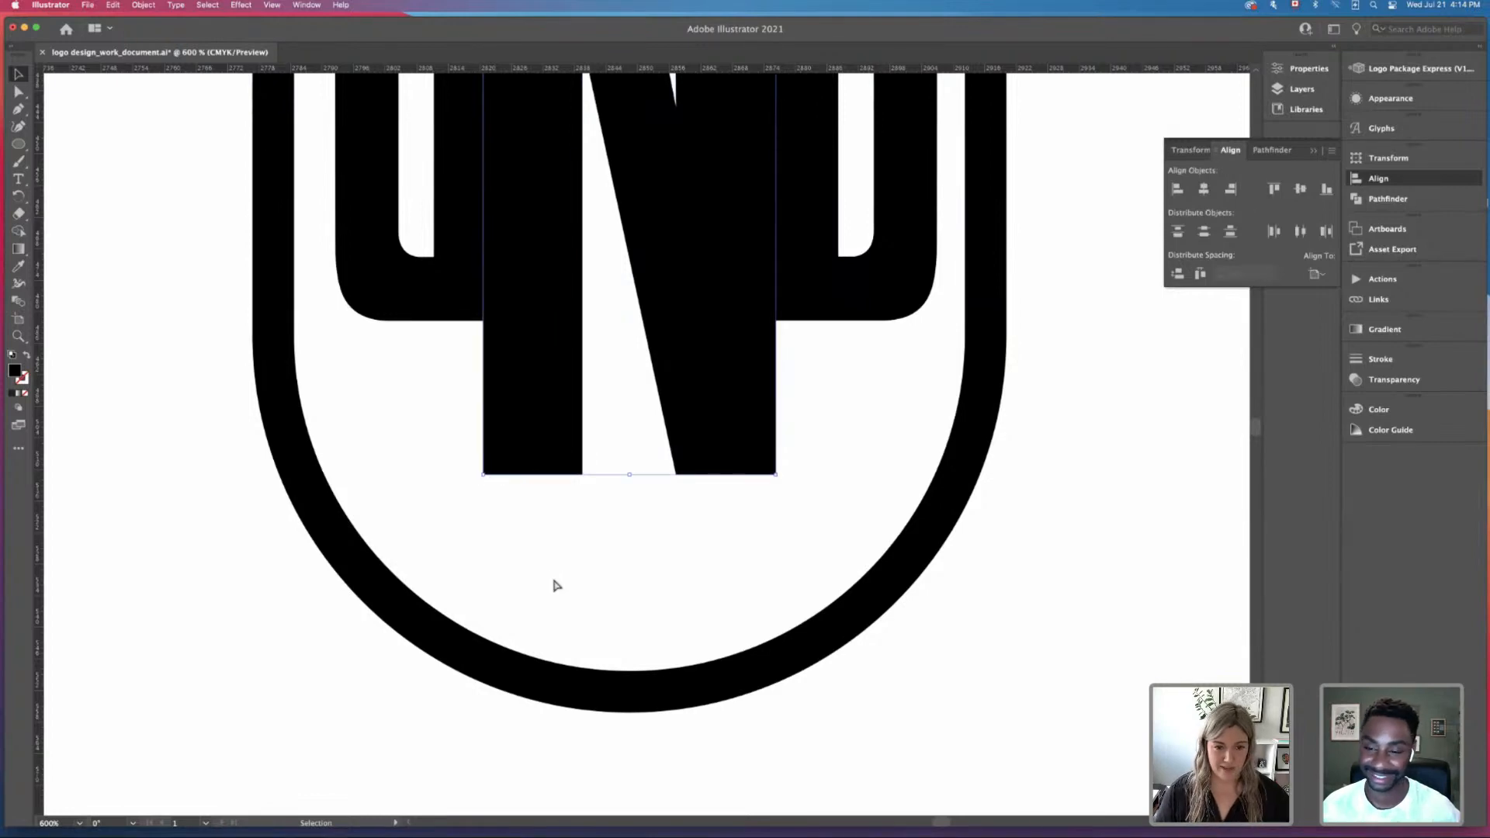
key(a)
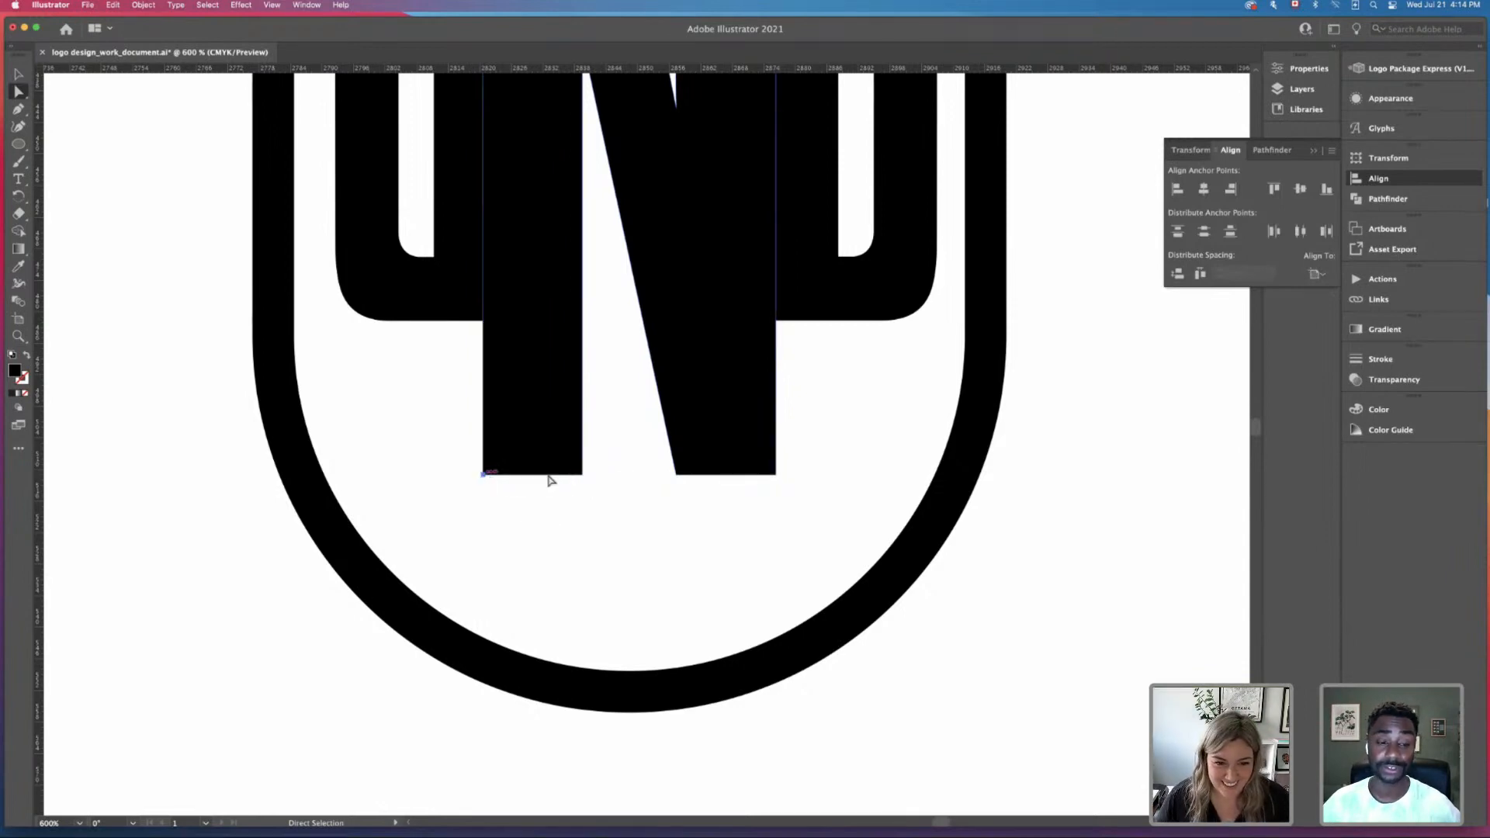
click(583, 476)
drag(582, 476, 583, 528)
Step: Extend the bottom of the N's left stem further down until it meets the badge's oval outline
key(super+minus)
key(super+minus)
key(super+minus)
key(super+minus)
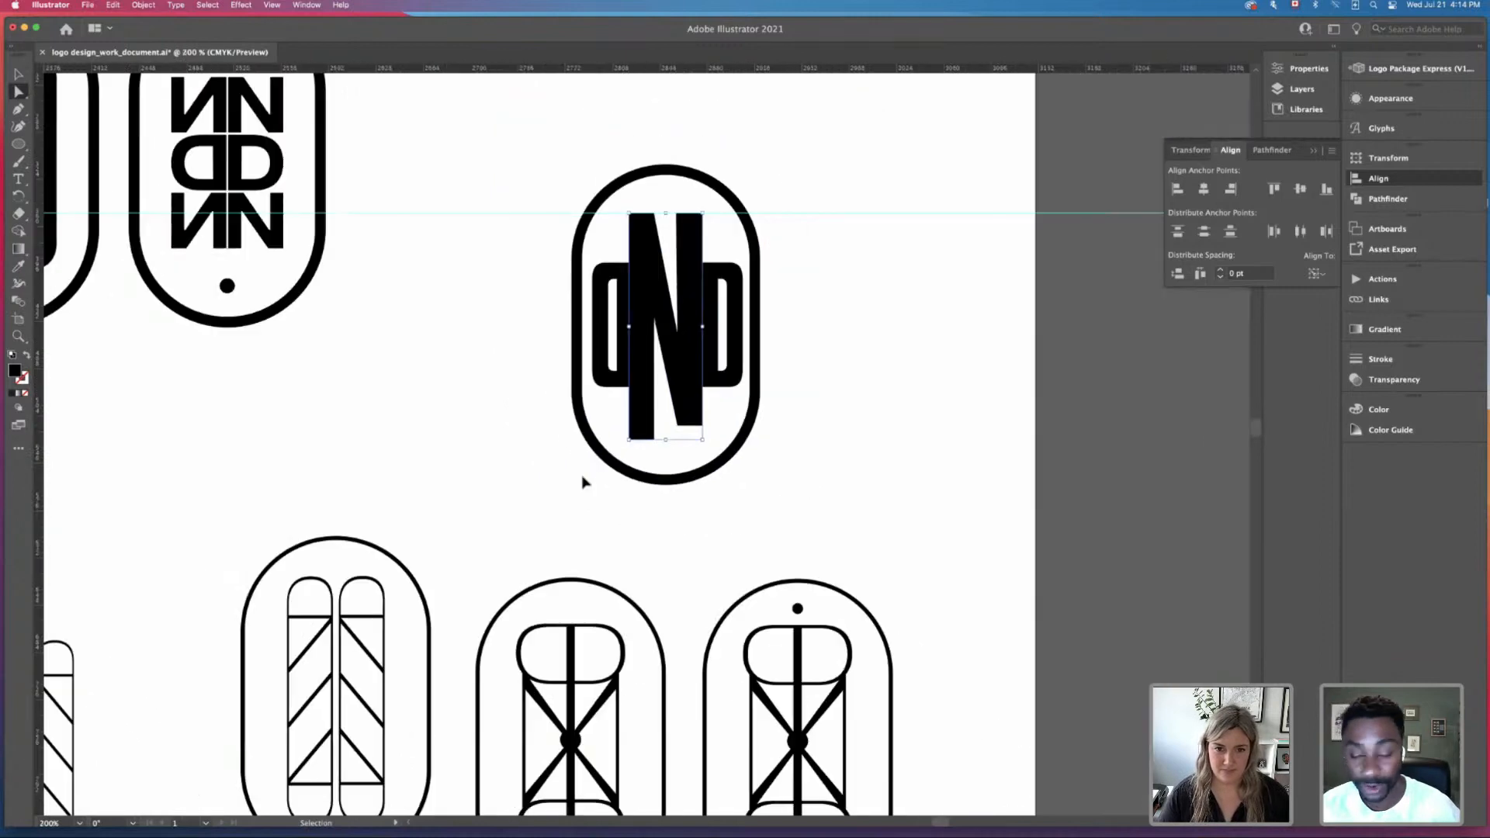
click(840, 350)
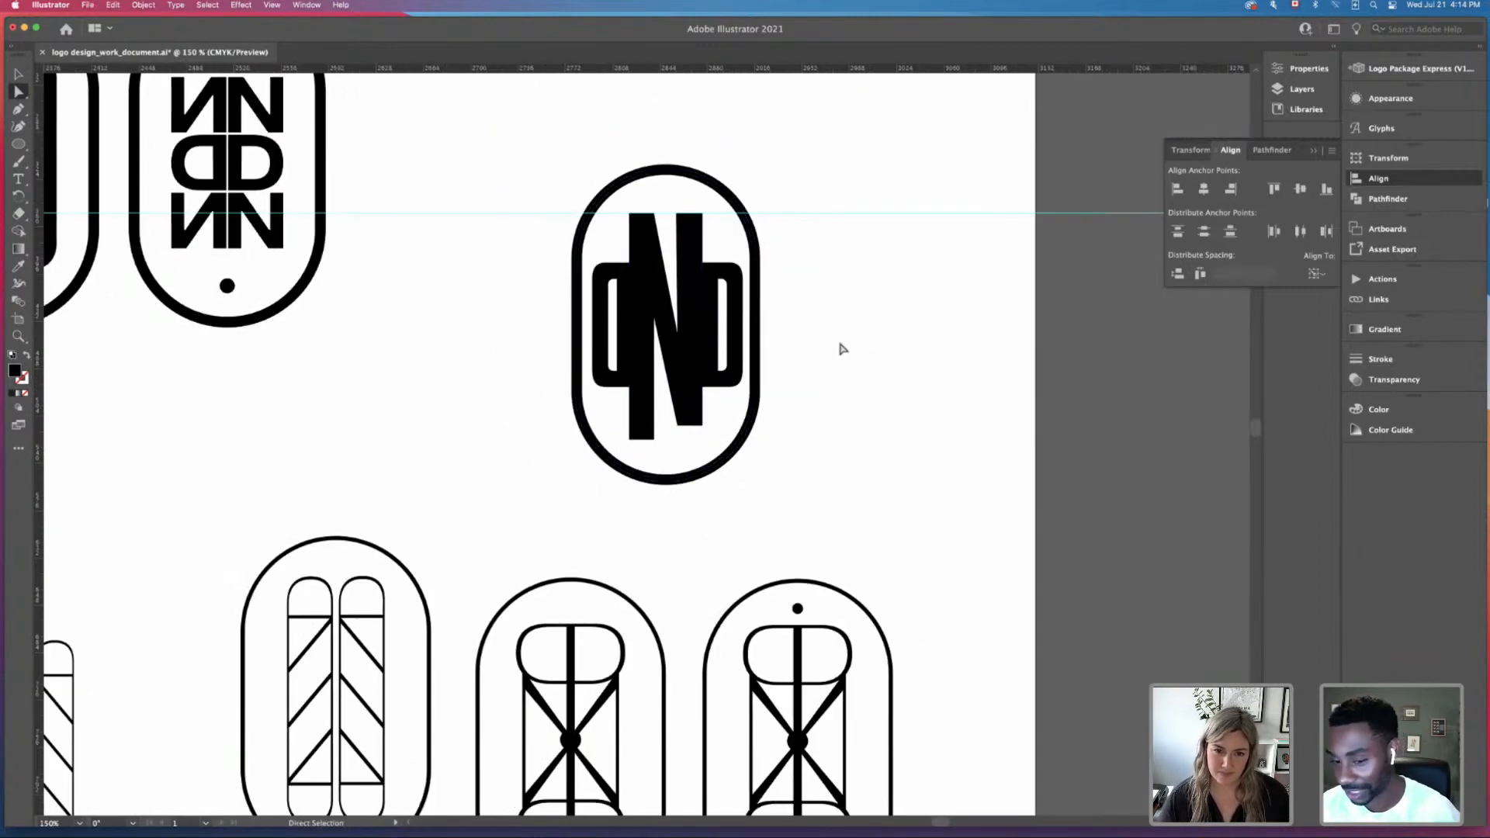
drag(629, 439, 654, 475)
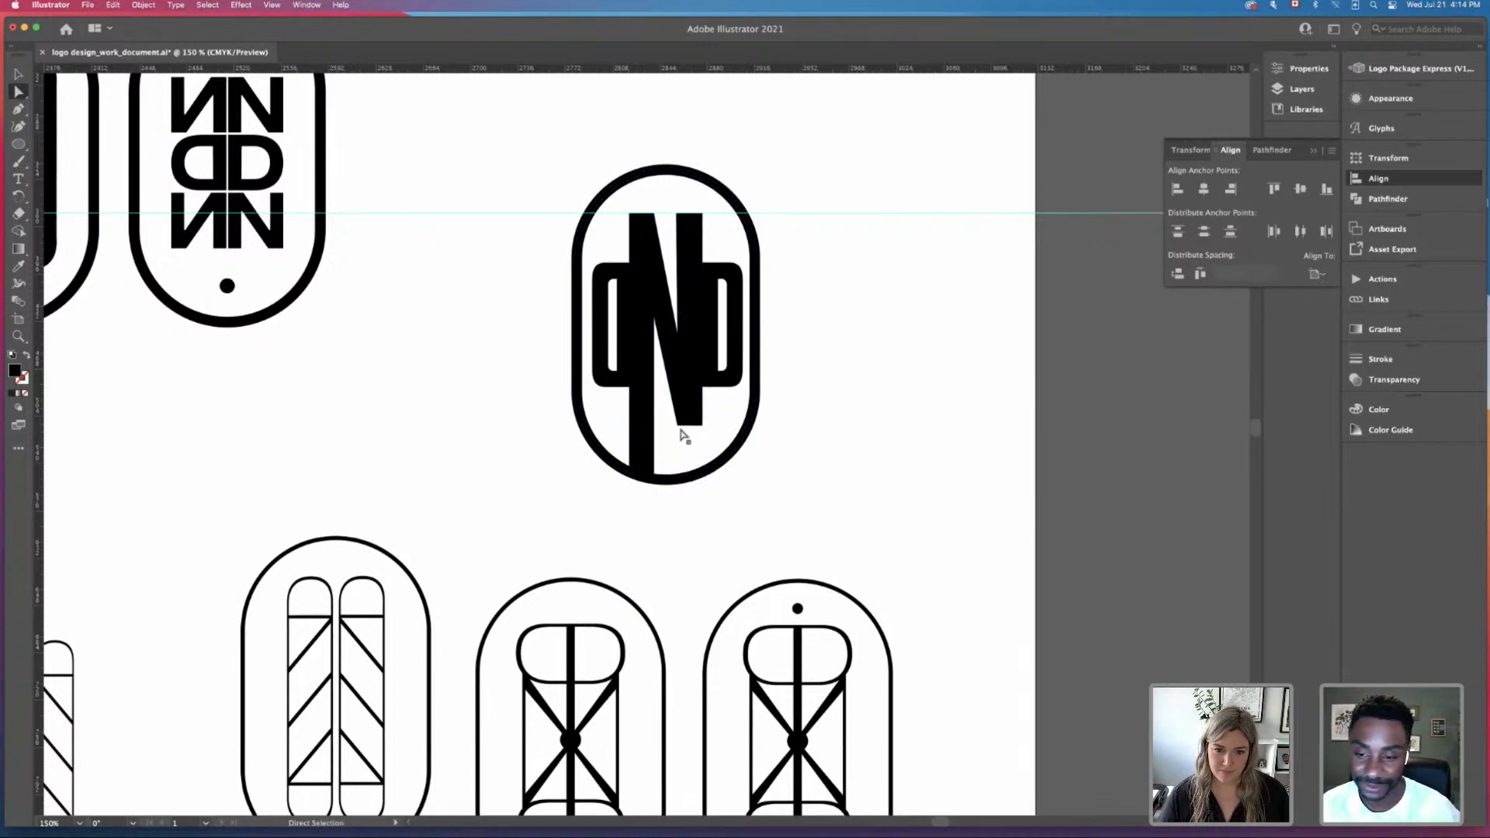
Step: Raise both top corners of the N's right stem until they meet the badge's oval outline
drag(873, 347, 868, 494)
key(super+=)
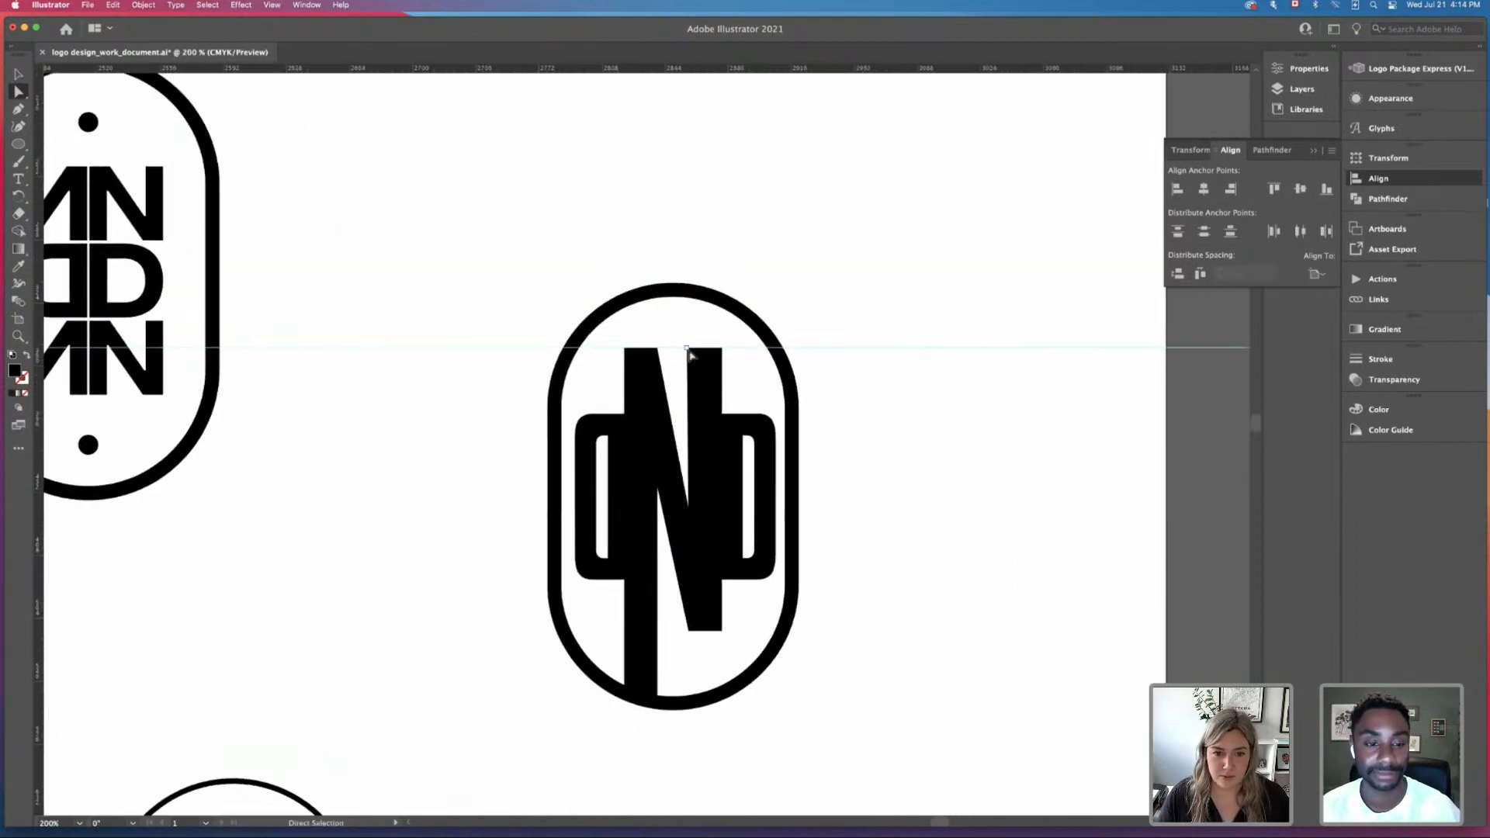
drag(686, 348, 685, 321)
key(BackSpace)
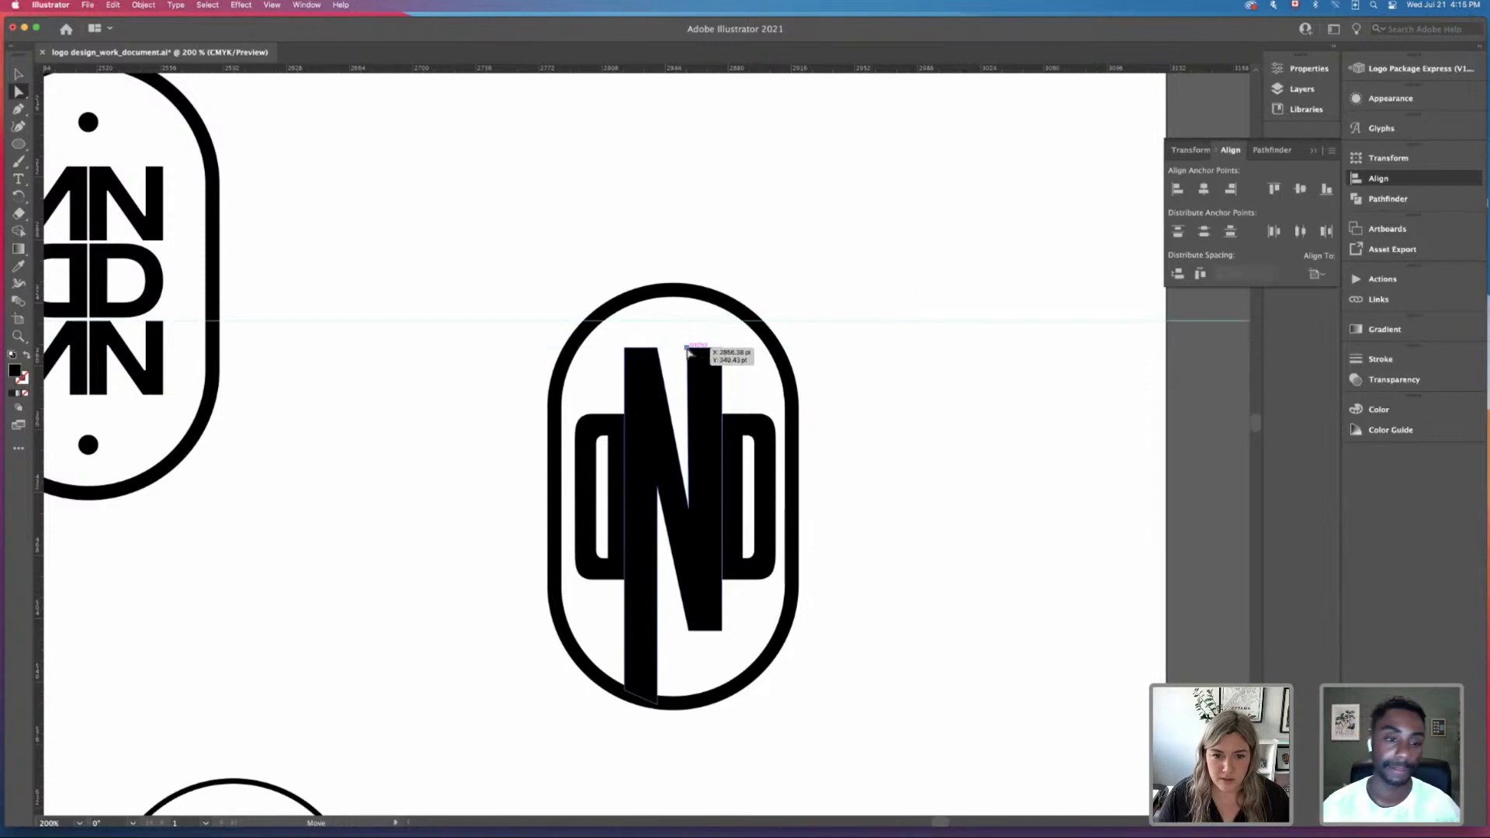
drag(687, 348, 689, 294)
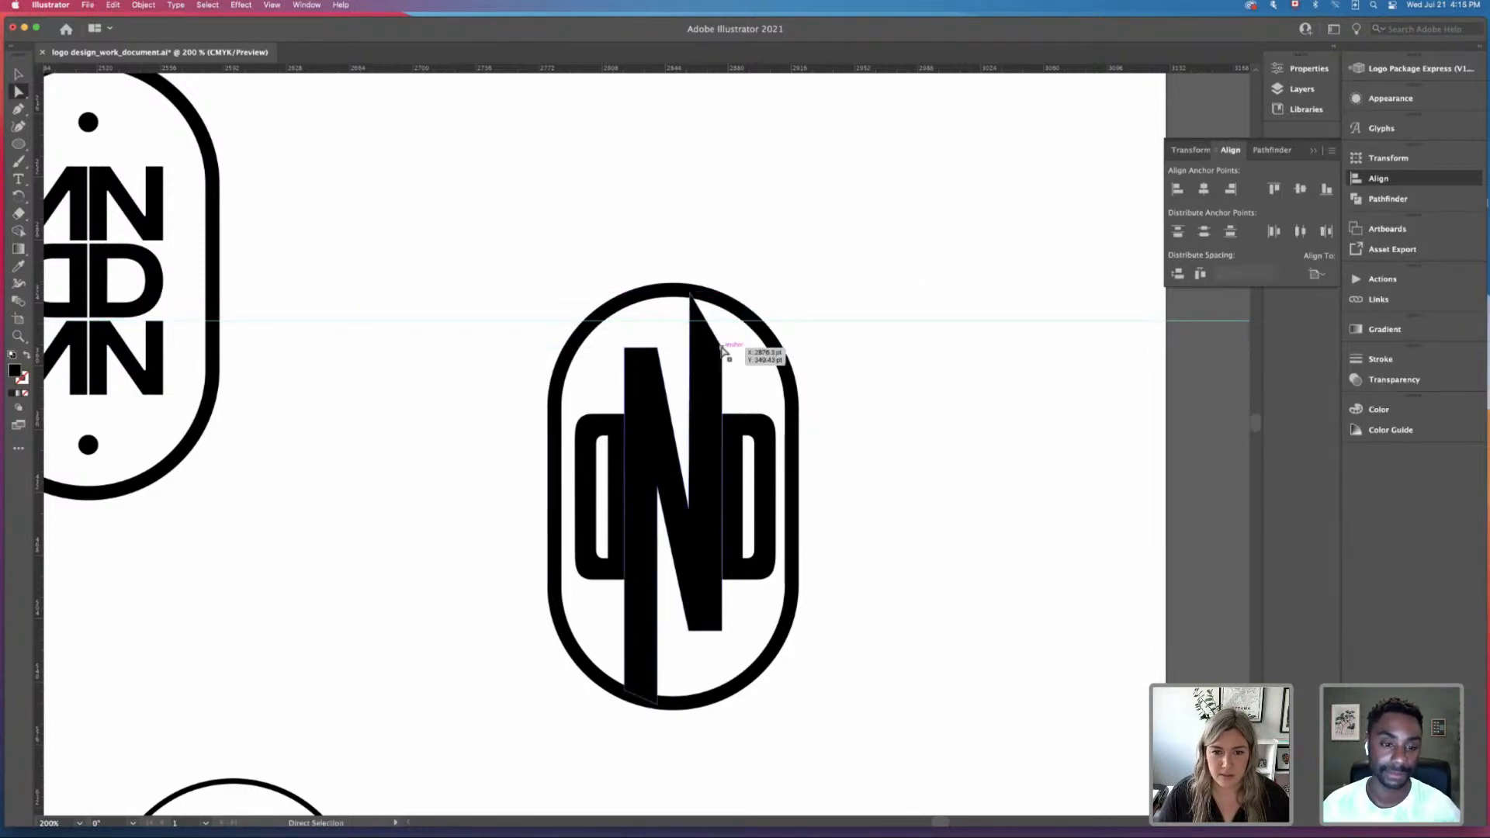
drag(724, 353, 719, 304)
click(908, 349)
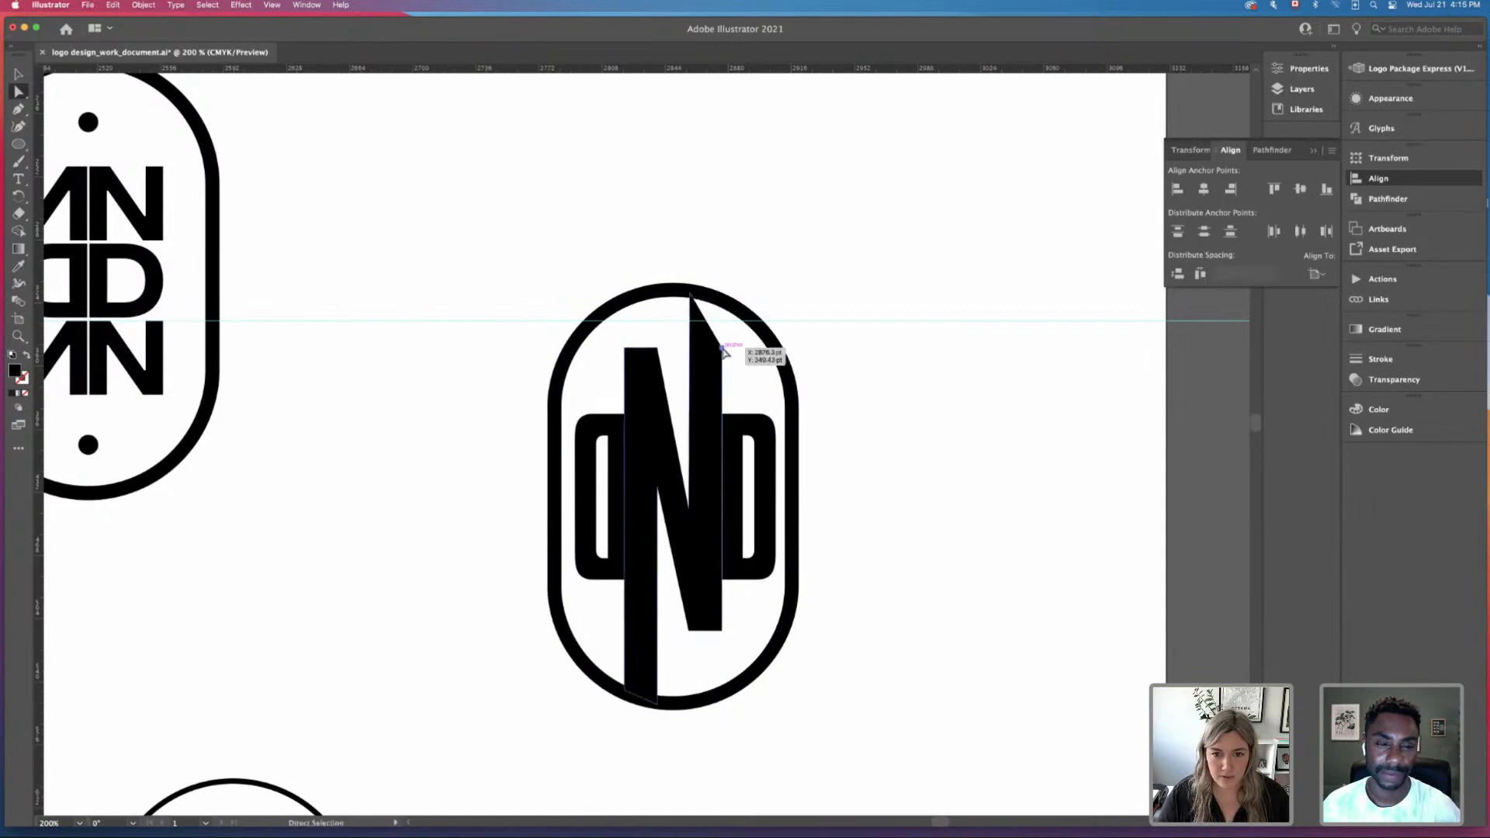
drag(724, 345, 726, 304)
click(909, 383)
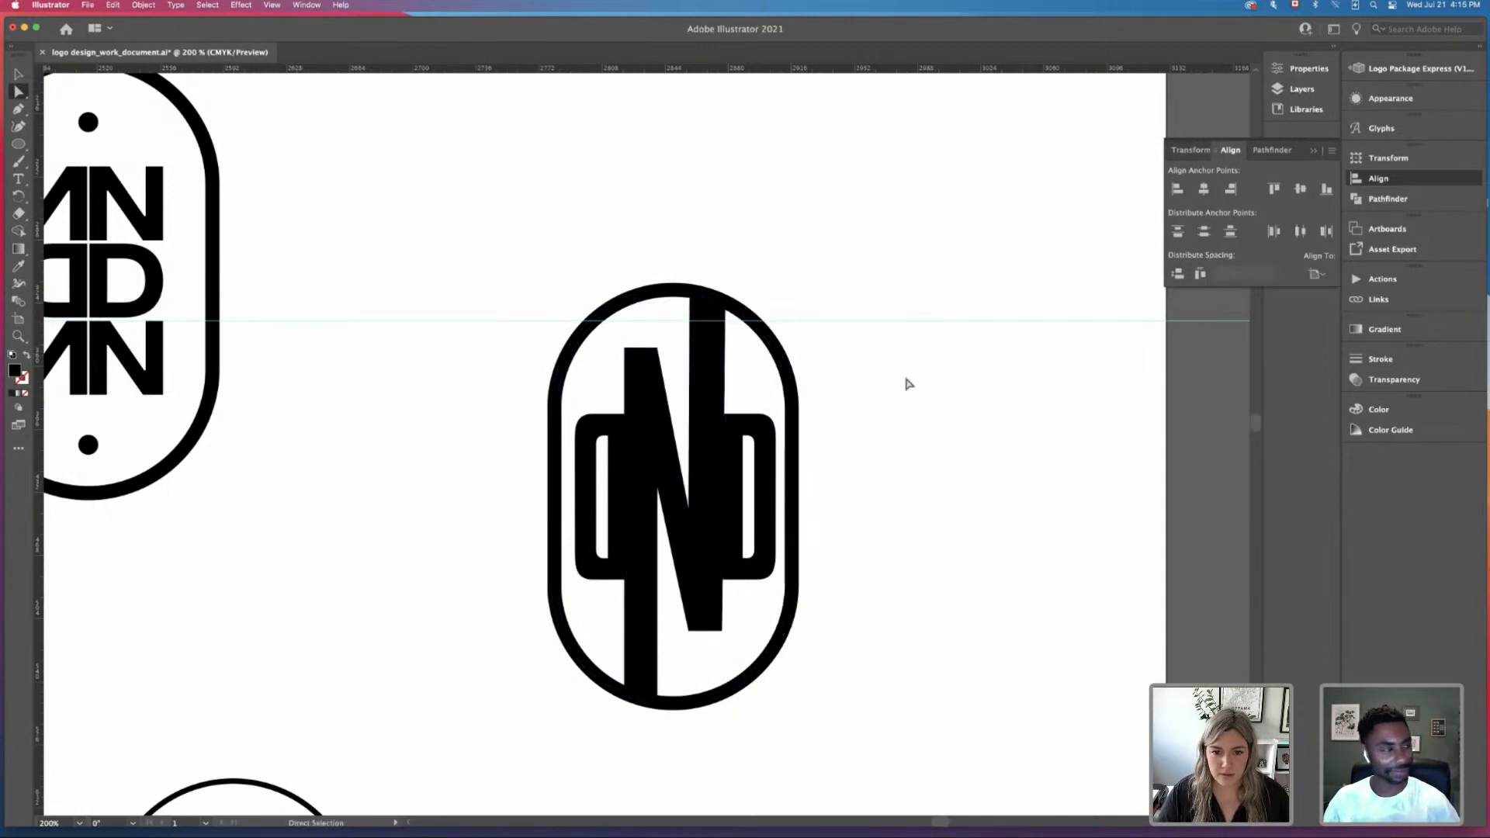
Step: Remove the horizontal guide crossing the badge
key(super+minus)
key(super+minus)
key(super+minus)
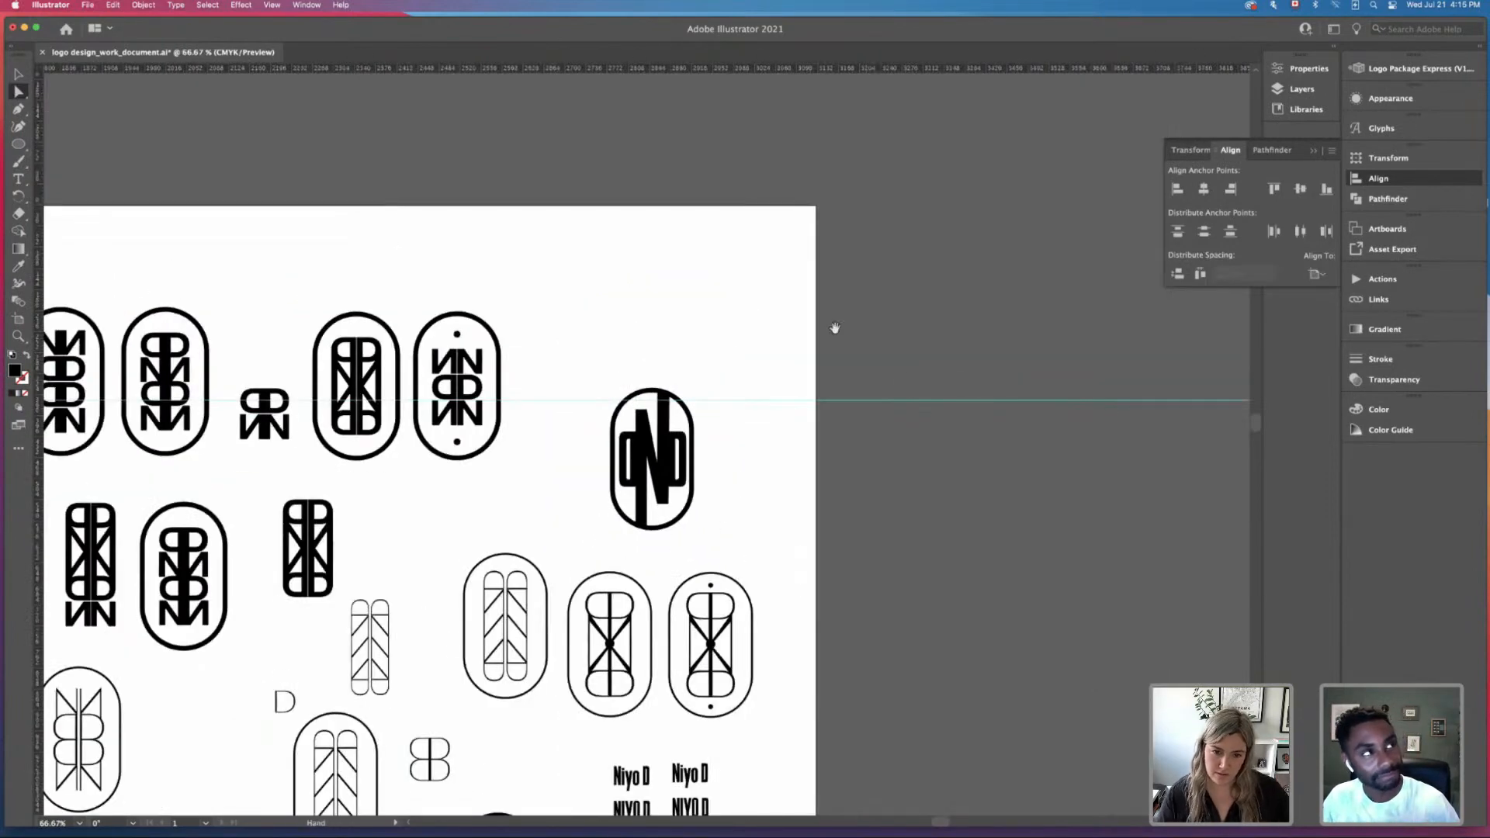
click(944, 493)
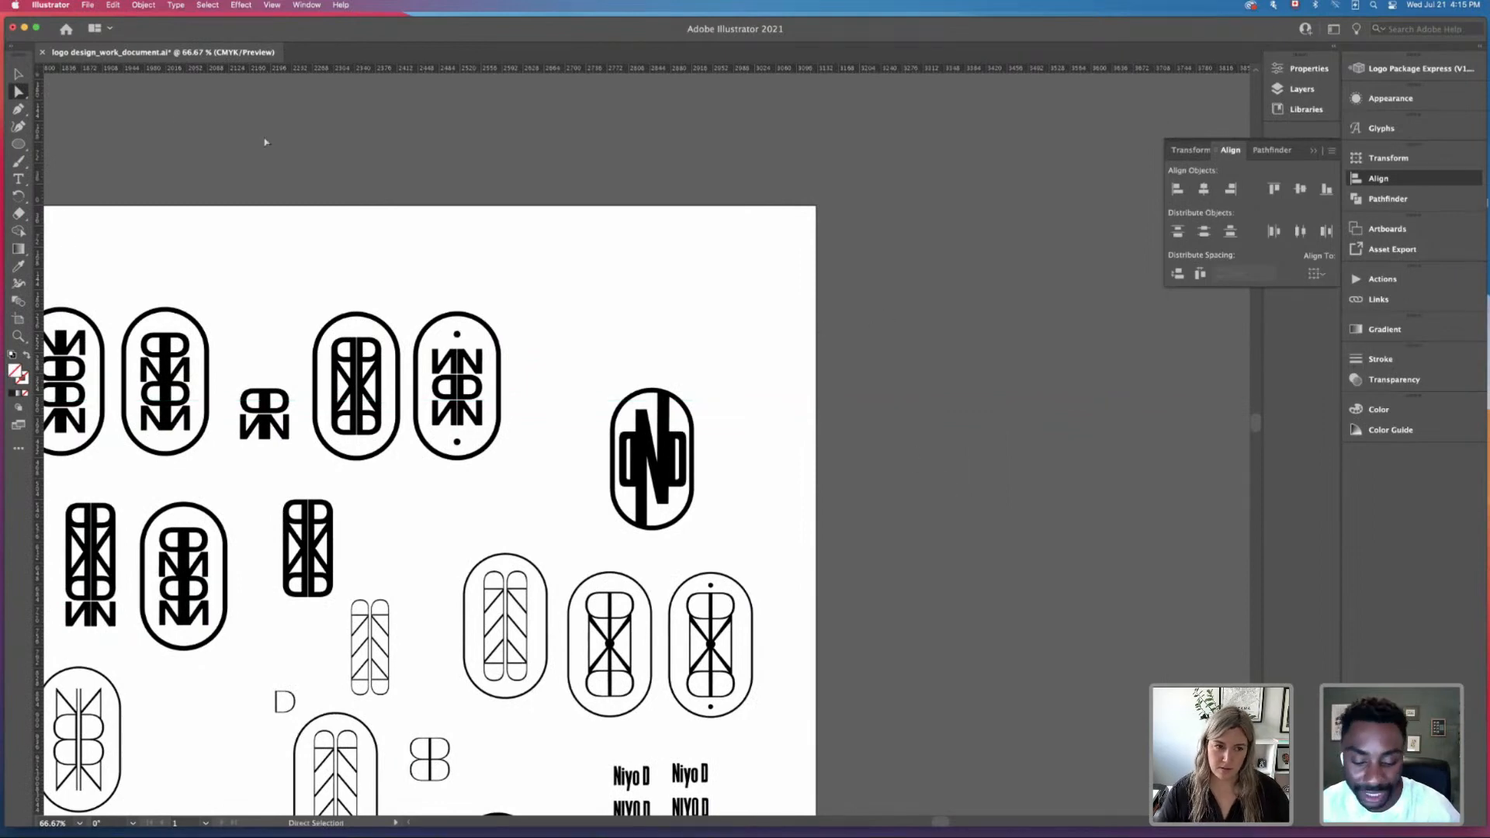
Step: Duplicate the joined N and mirrored D badge, placing the copy above and to the right of the original
key(v)
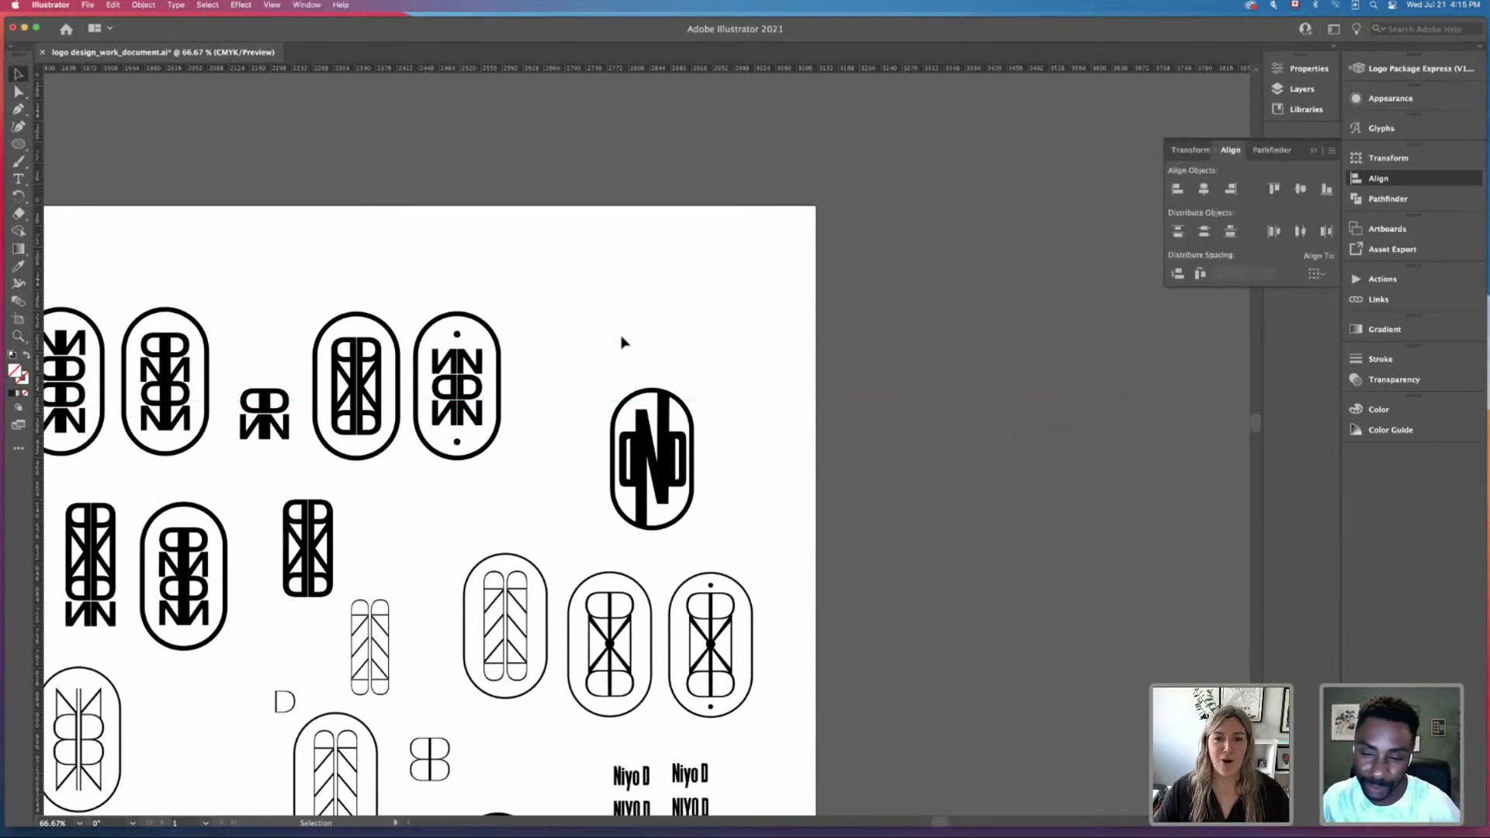
drag(774, 572, 769, 534)
click(759, 537)
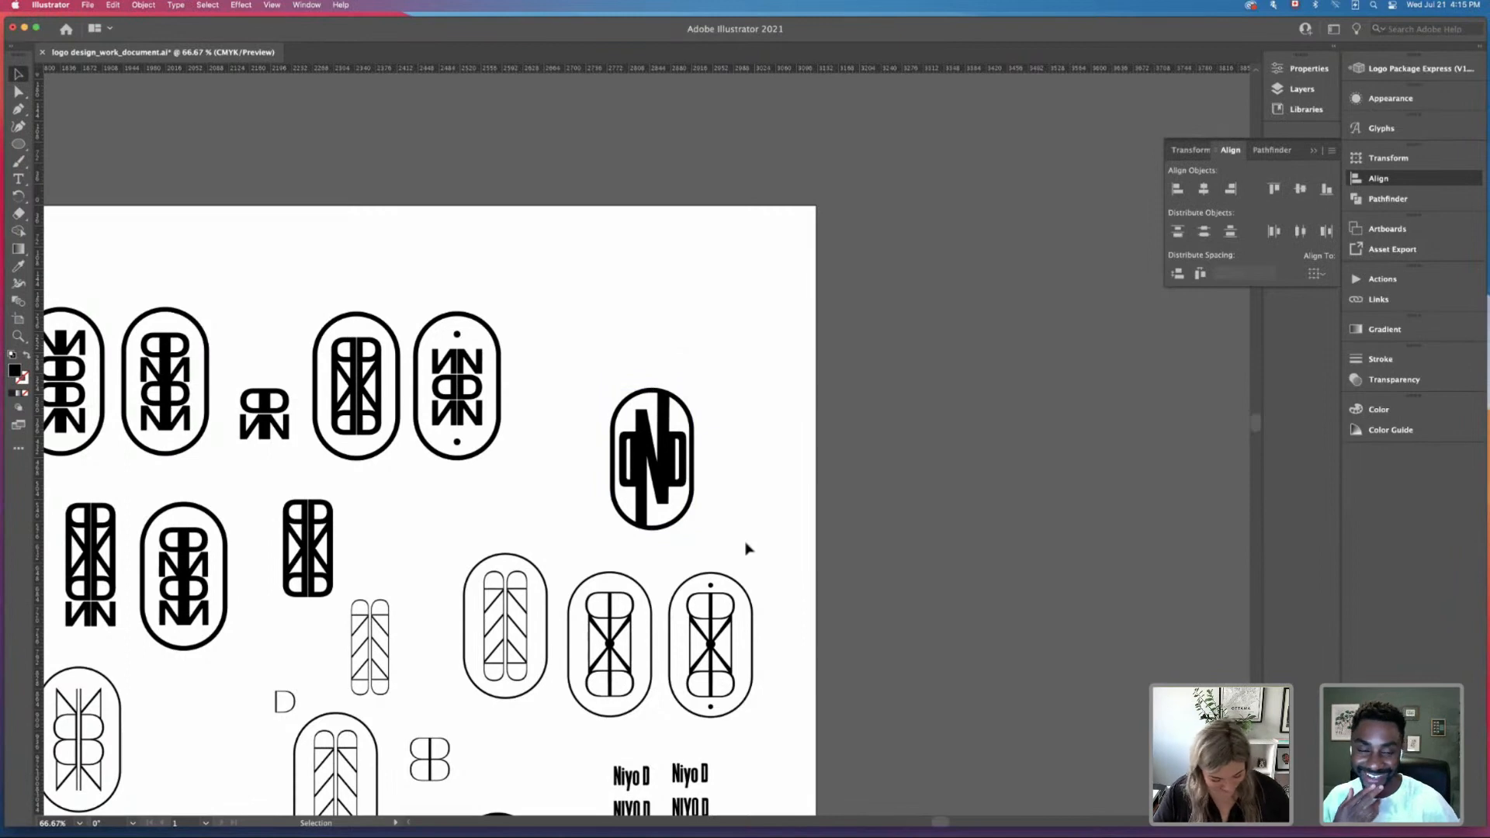
drag(579, 356, 784, 327)
key(v)
key(super+minus)
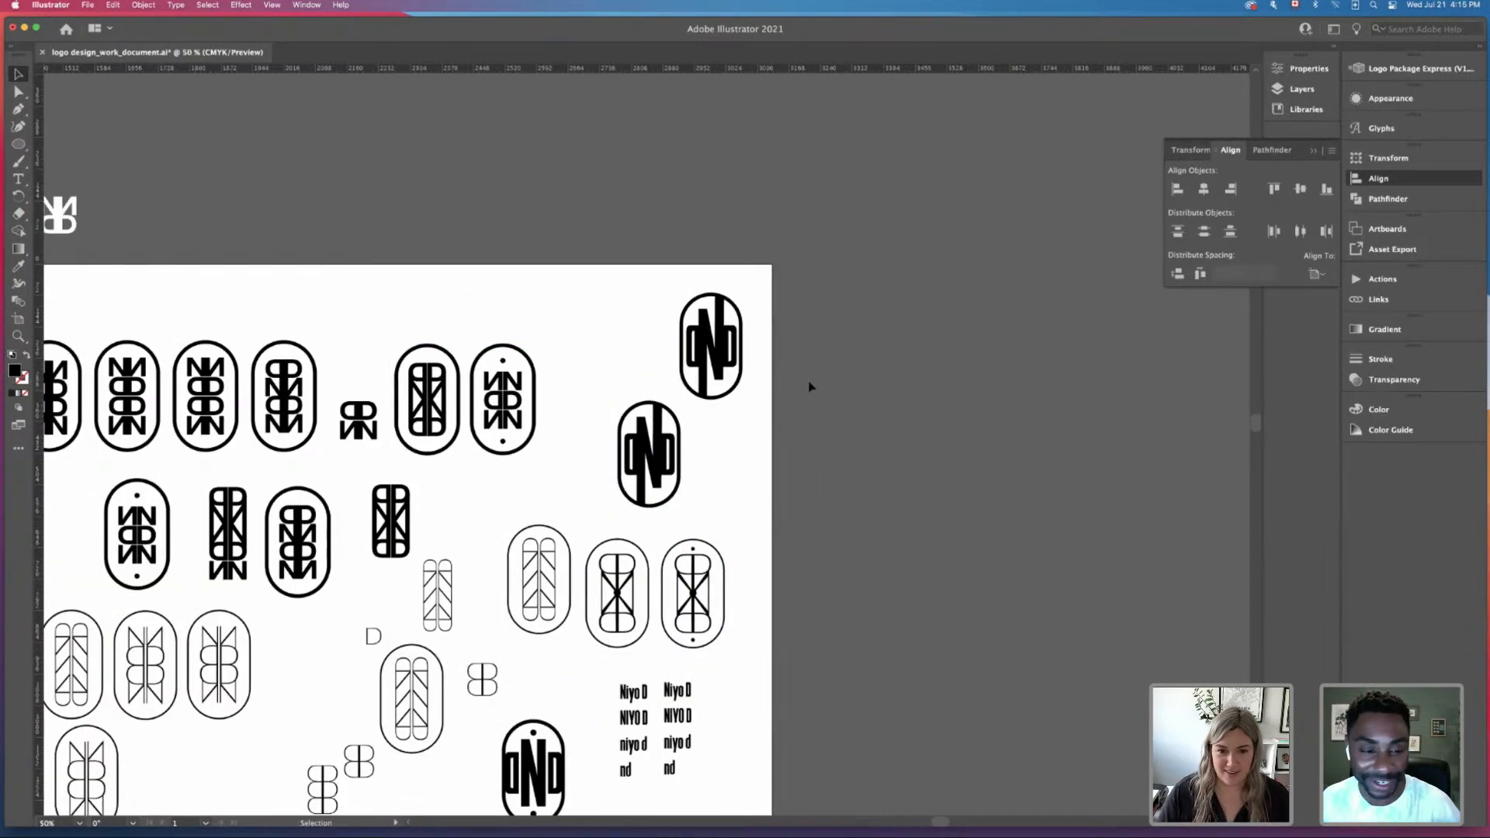
Step: Set the badge copy directly beside the original and move the pair to the right of the small condensed wordmarks
scroll(808, 386, right, 2)
scroll(807, 385, down, 1)
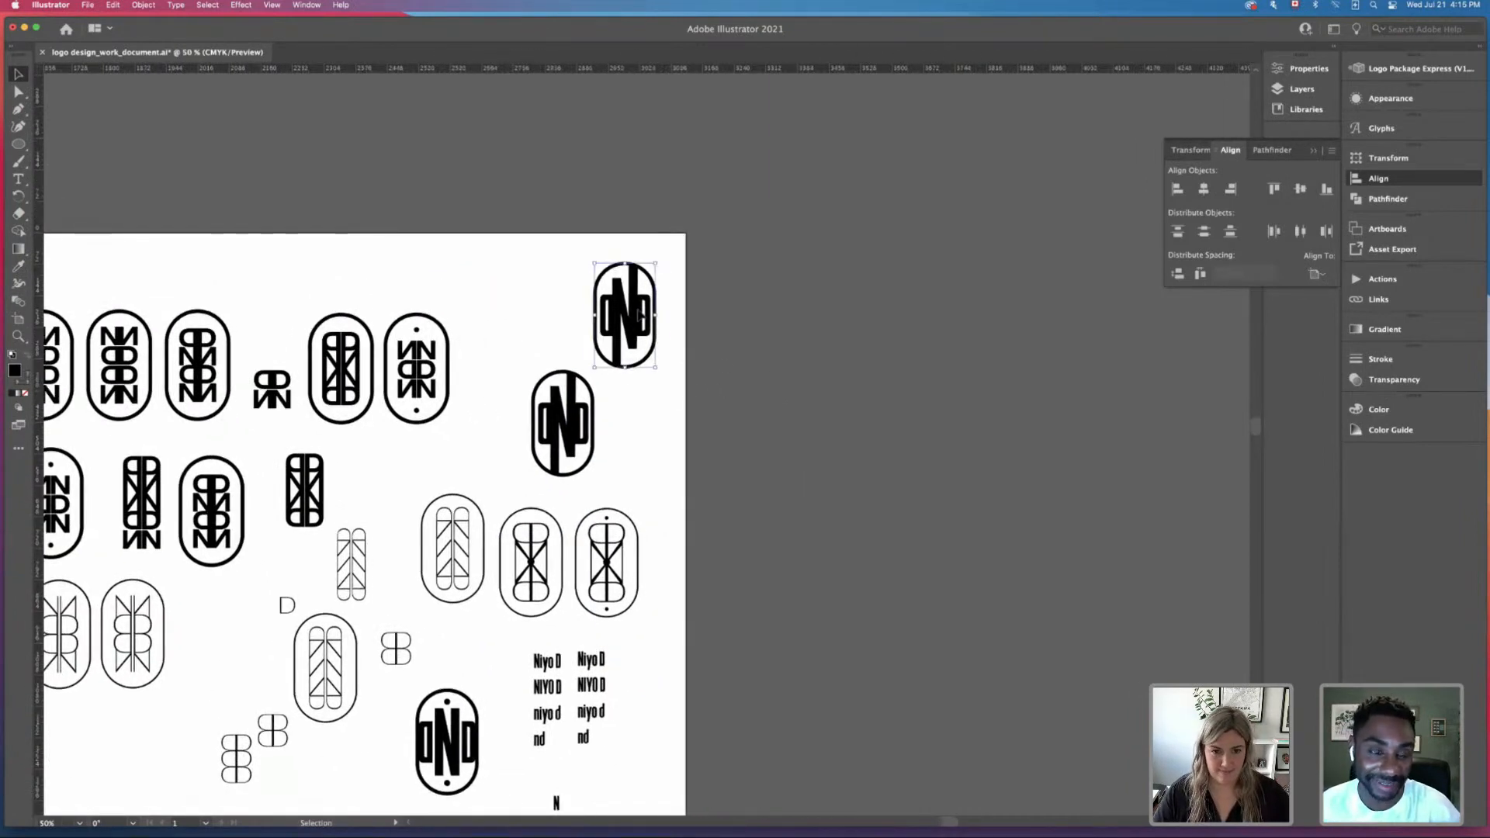
click(714, 398)
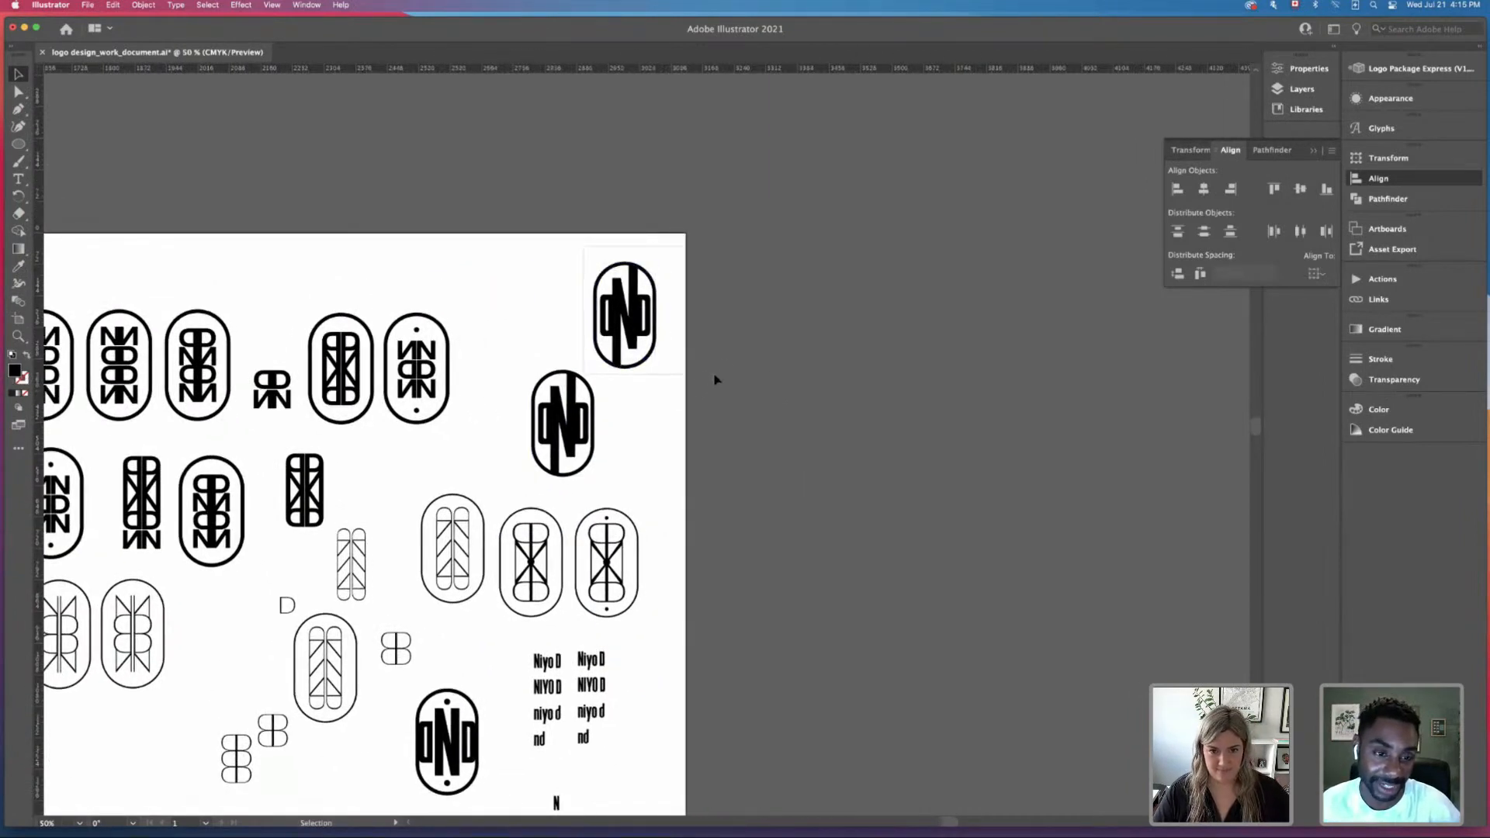
drag(644, 419, 848, 408)
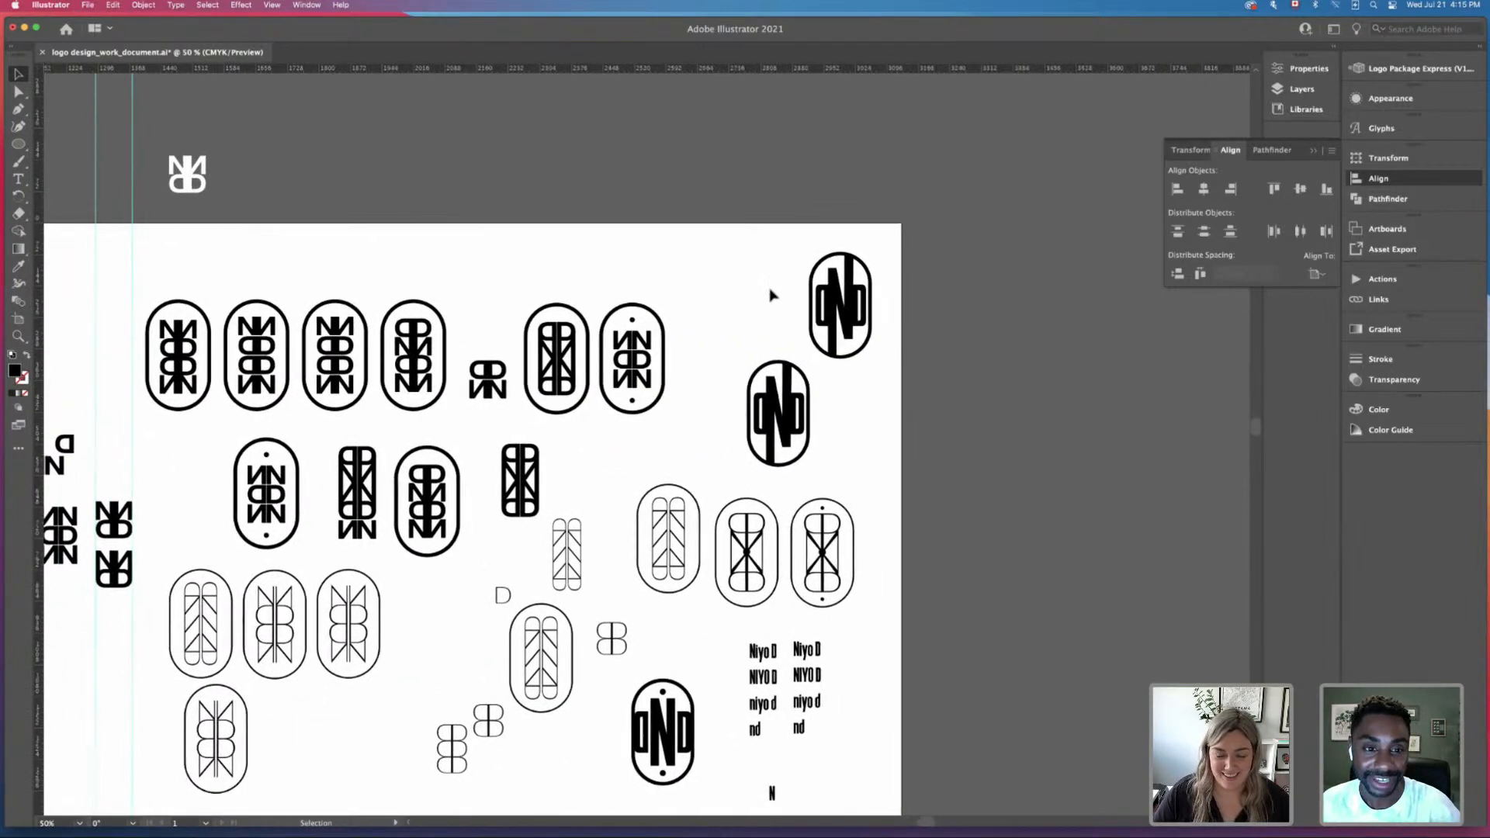
scroll(771, 295, left, 2)
key(super+minus)
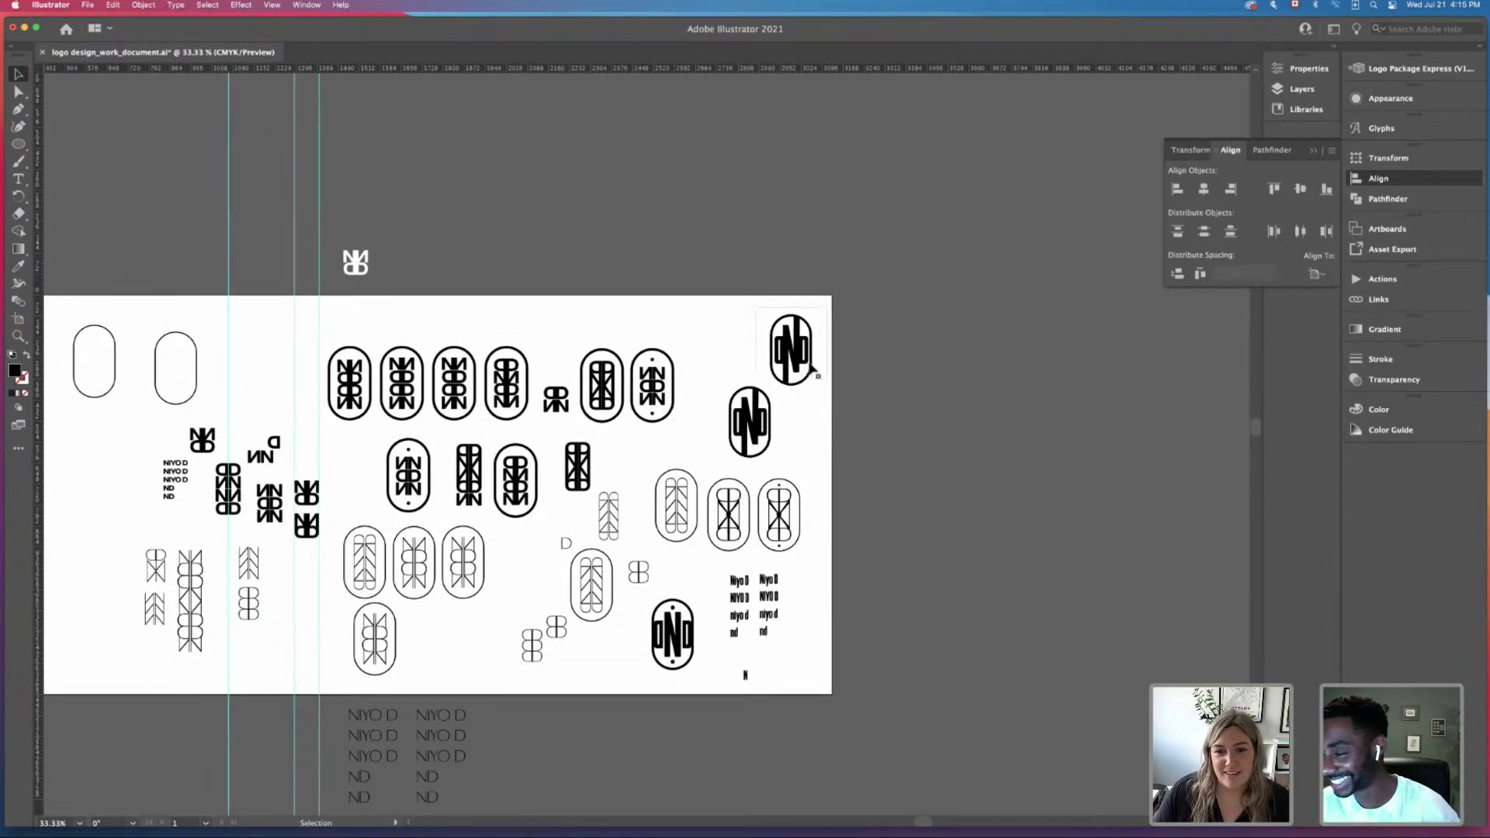
drag(812, 369, 817, 441)
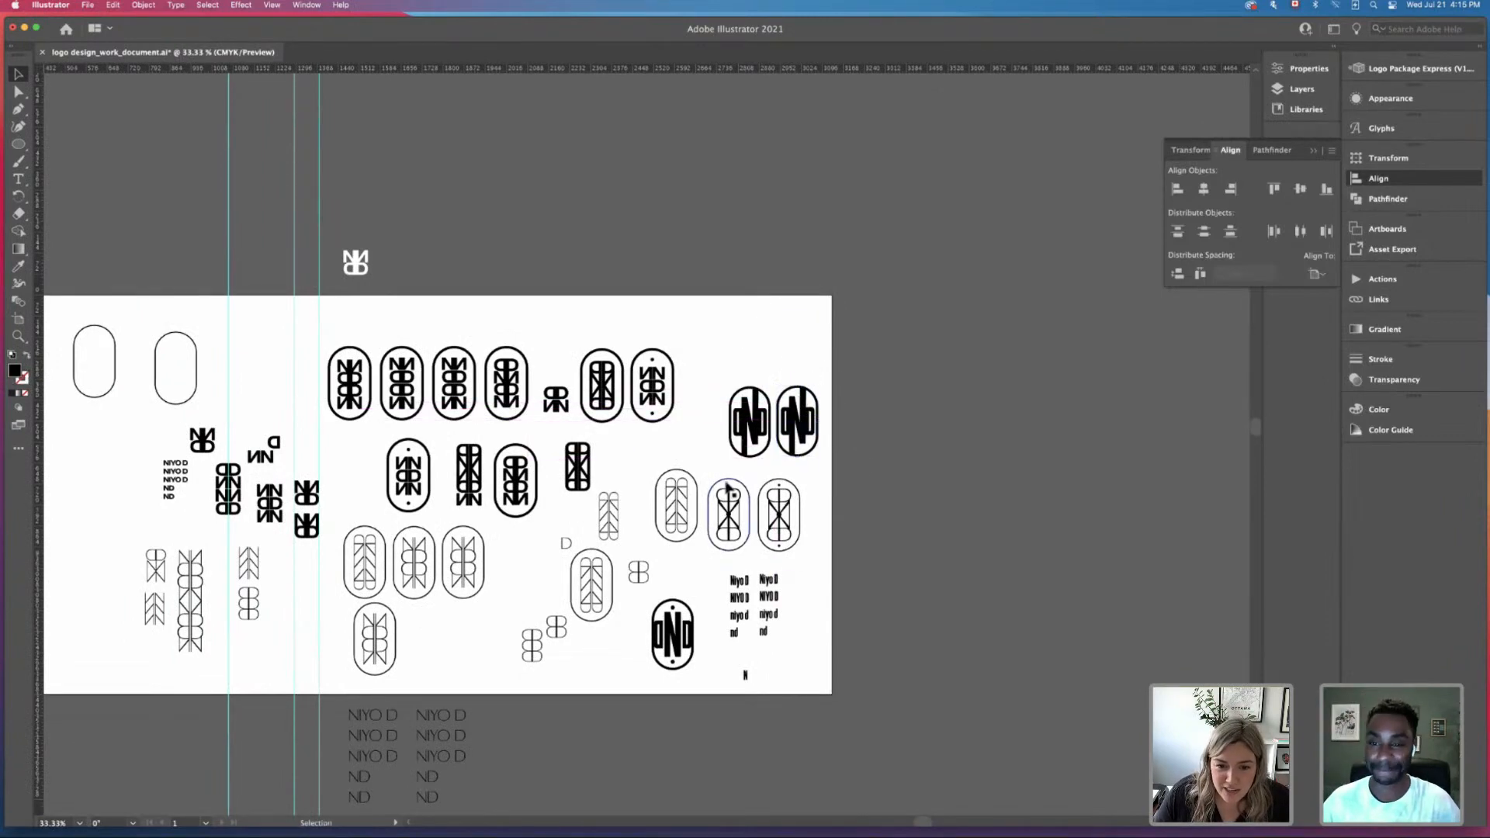
drag(720, 386, 871, 626)
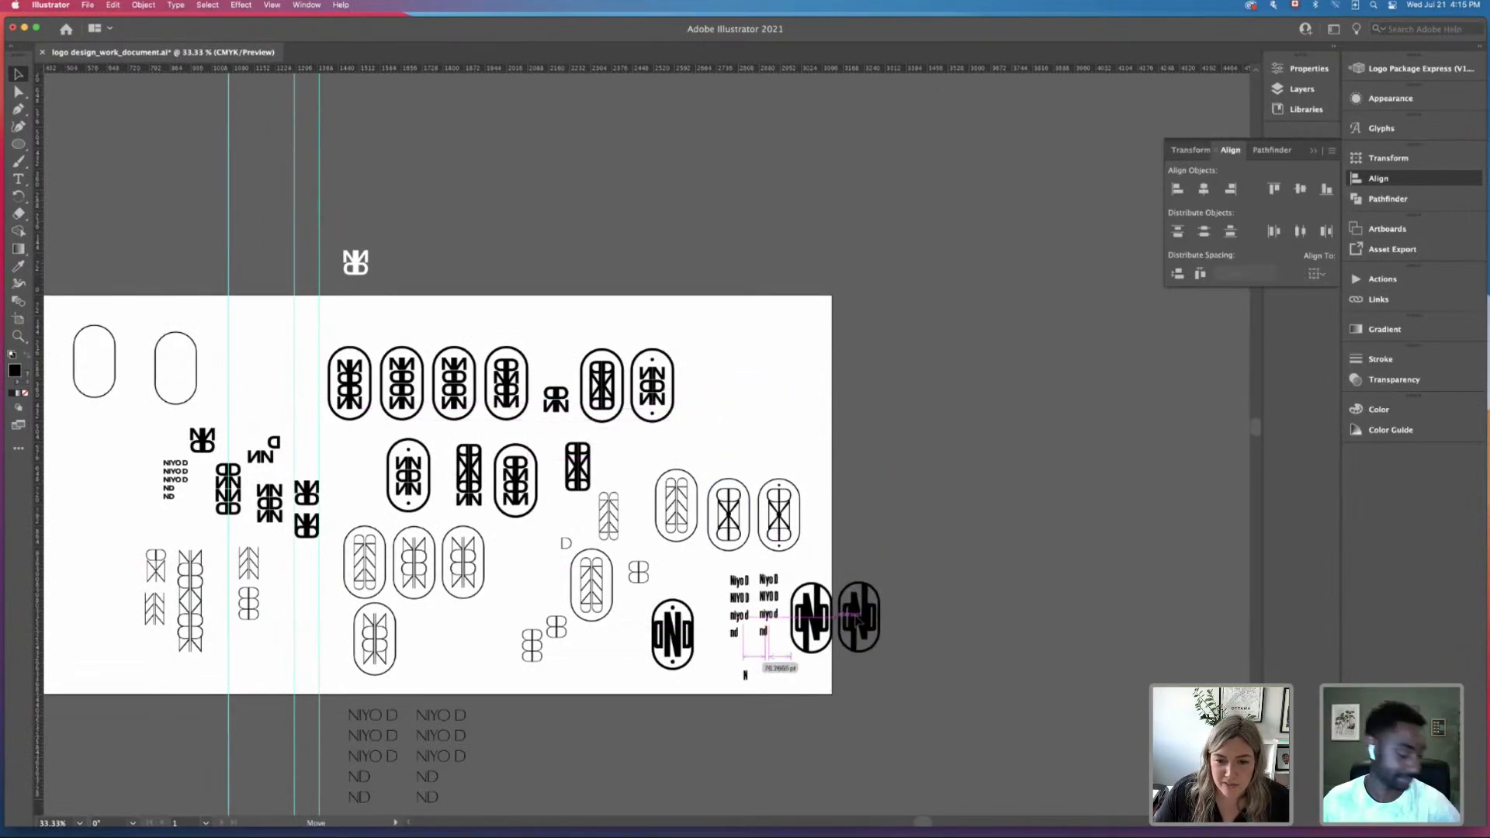
click(1015, 661)
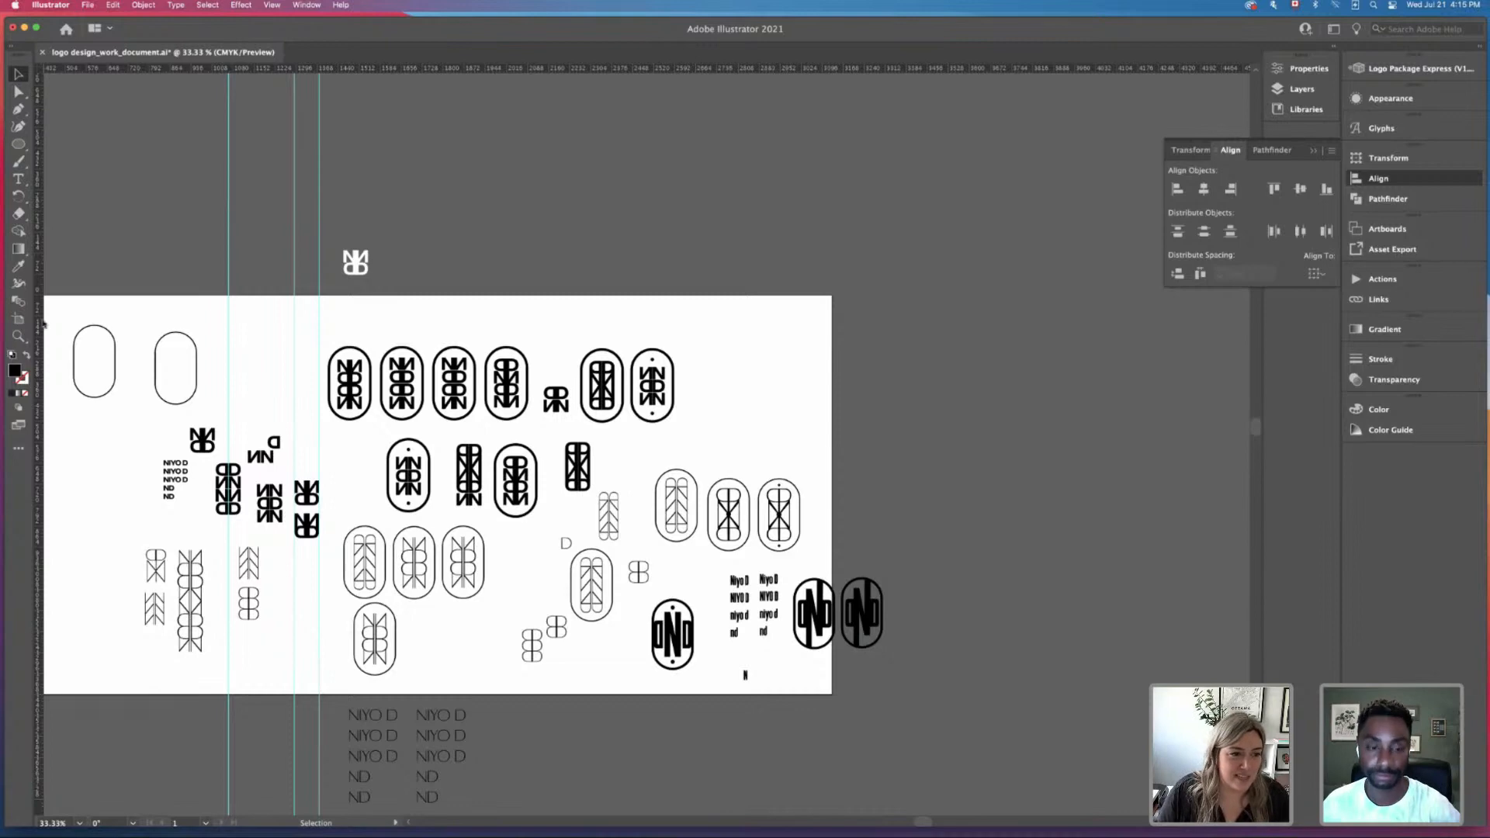
Step: Widen the artboard to enclose the two solid badges and extend its lower edge past the thin wordmark columns
click(18, 318)
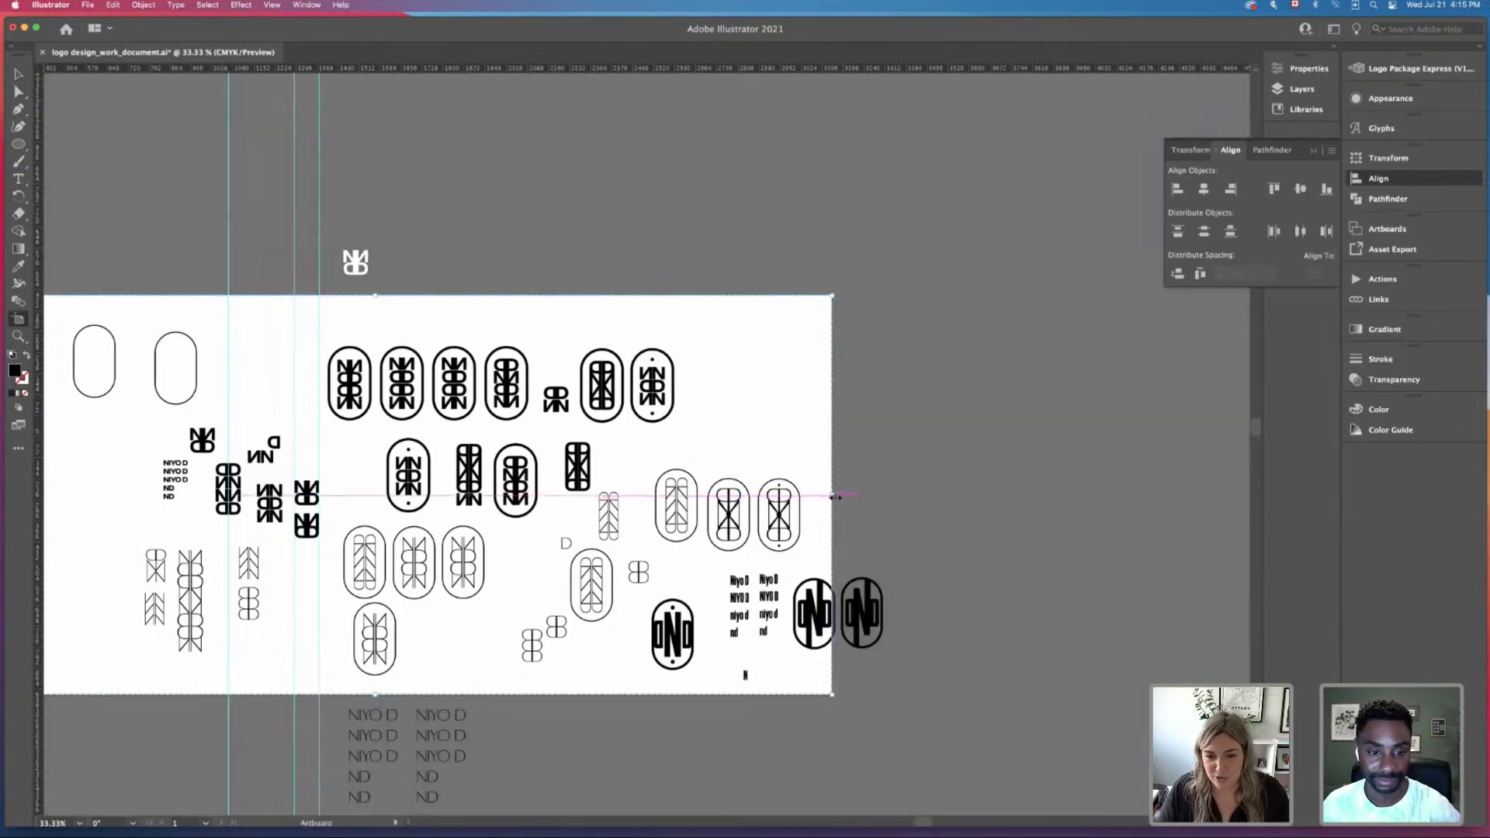
drag(833, 497, 917, 501)
key(v)
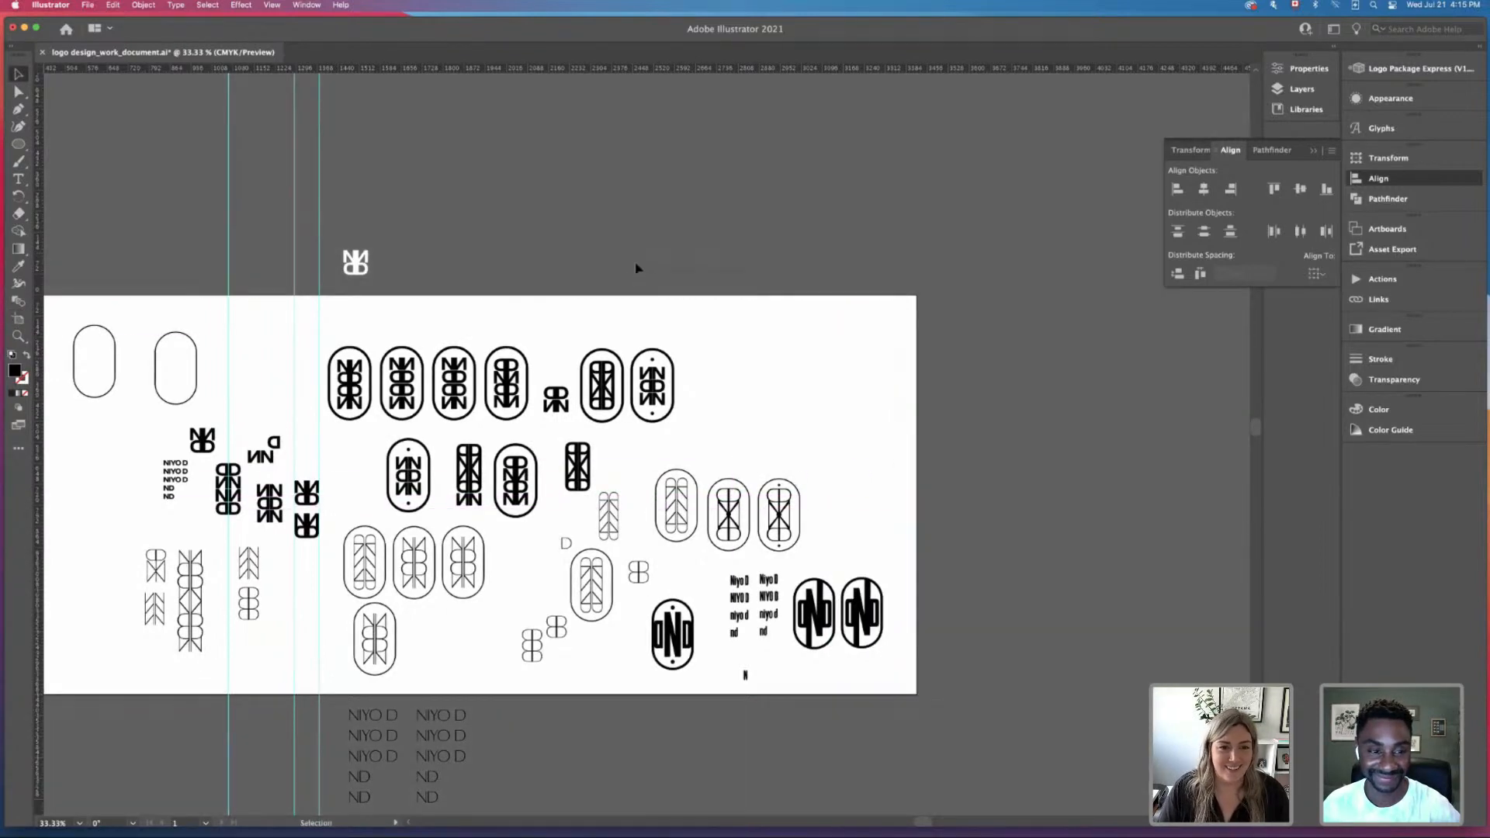
scroll(768, 217, left, 5)
scroll(749, 326, down, 2)
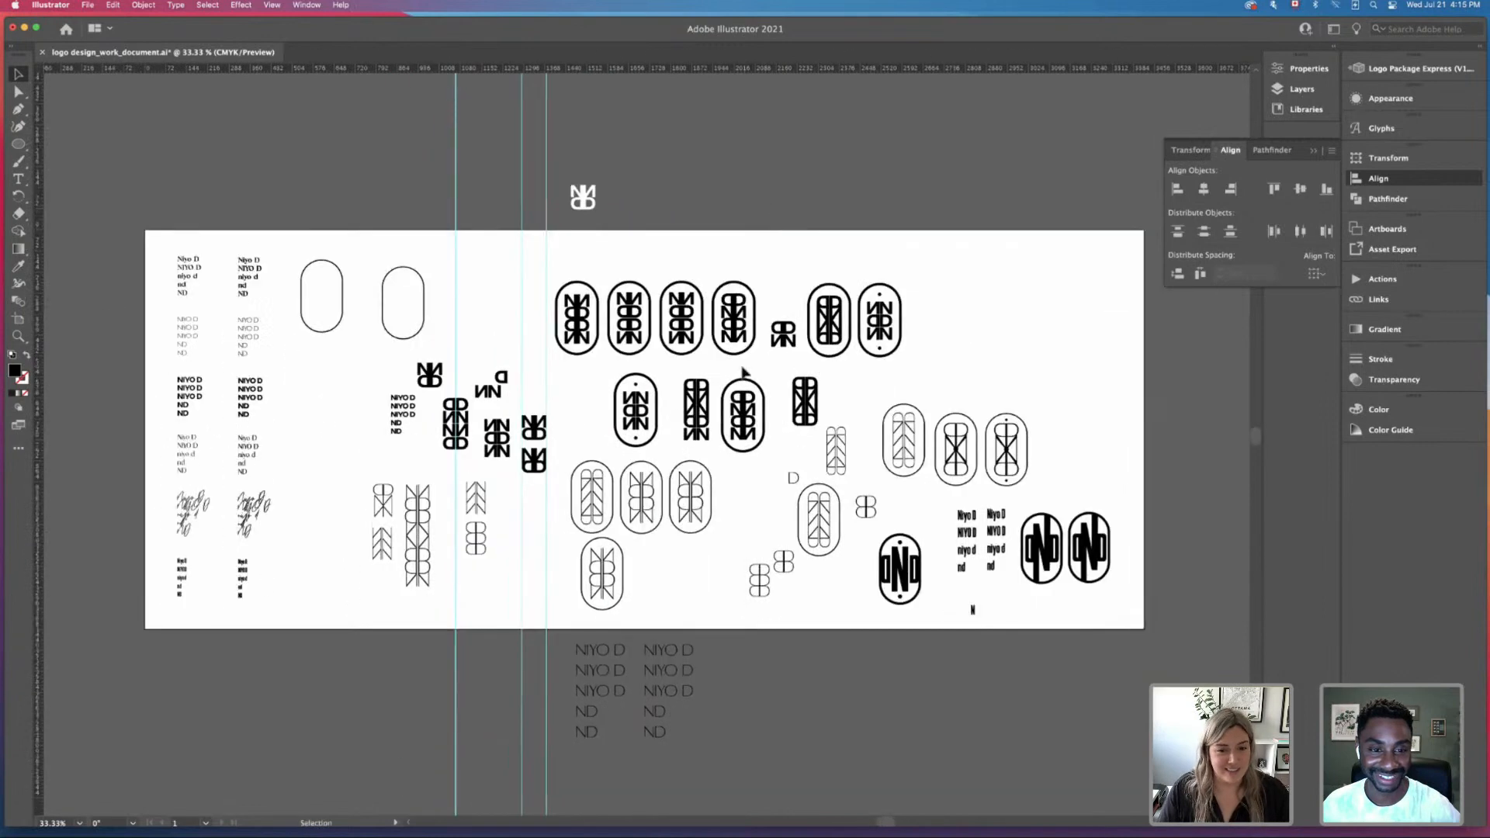
click(18, 319)
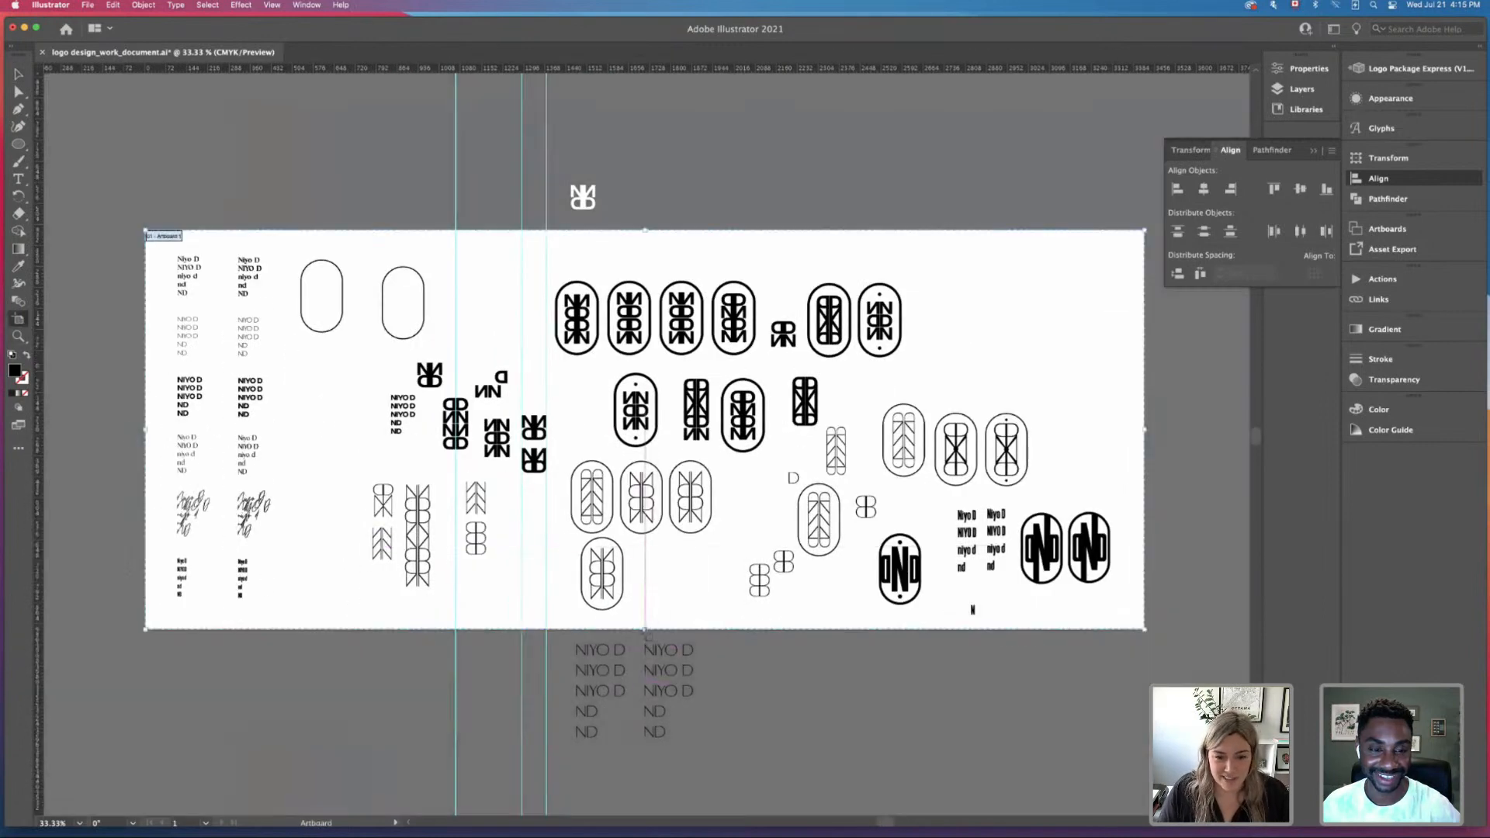
drag(645, 629, 662, 774)
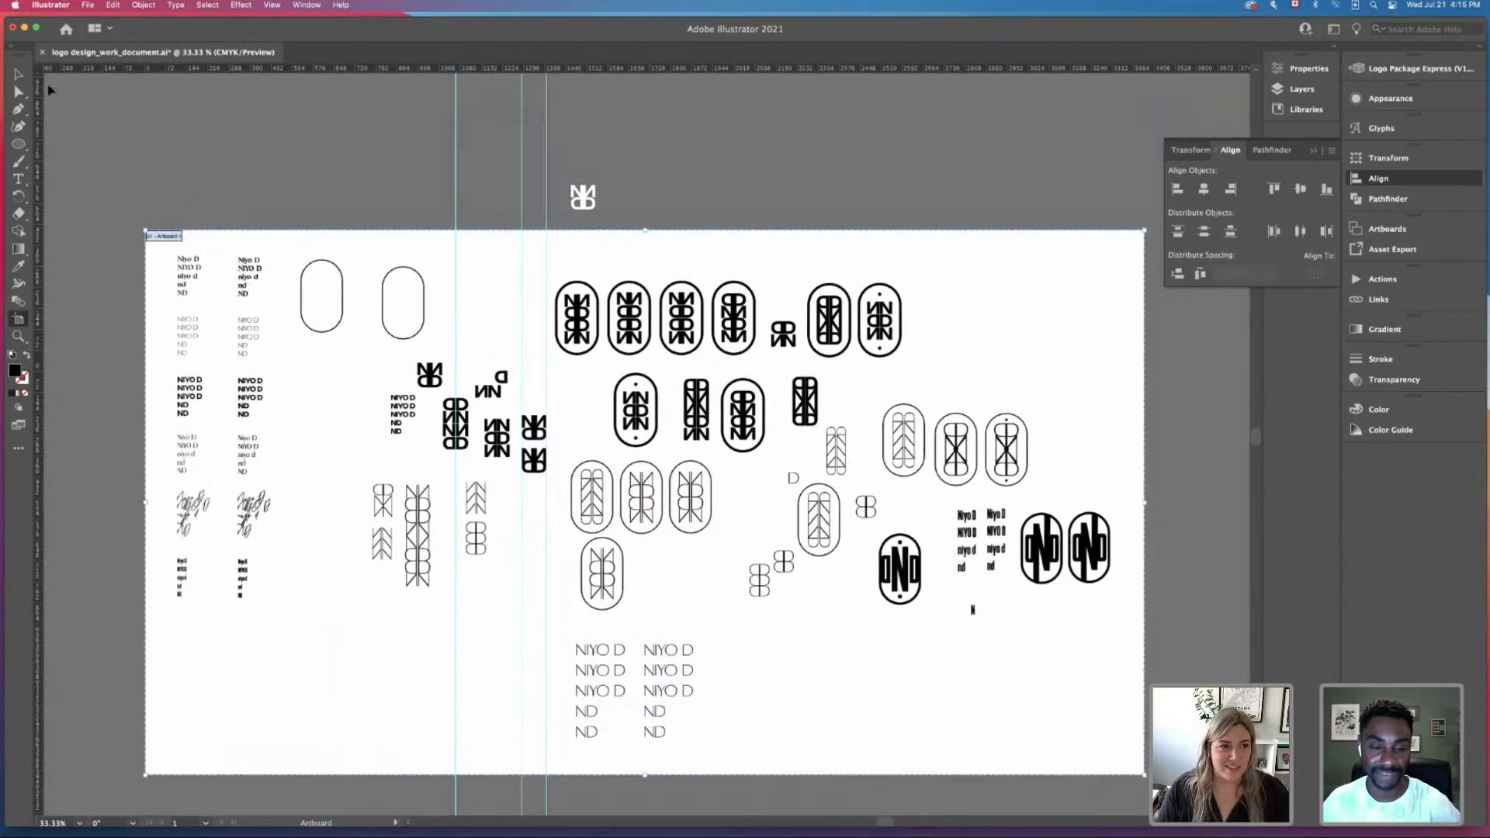
key(v)
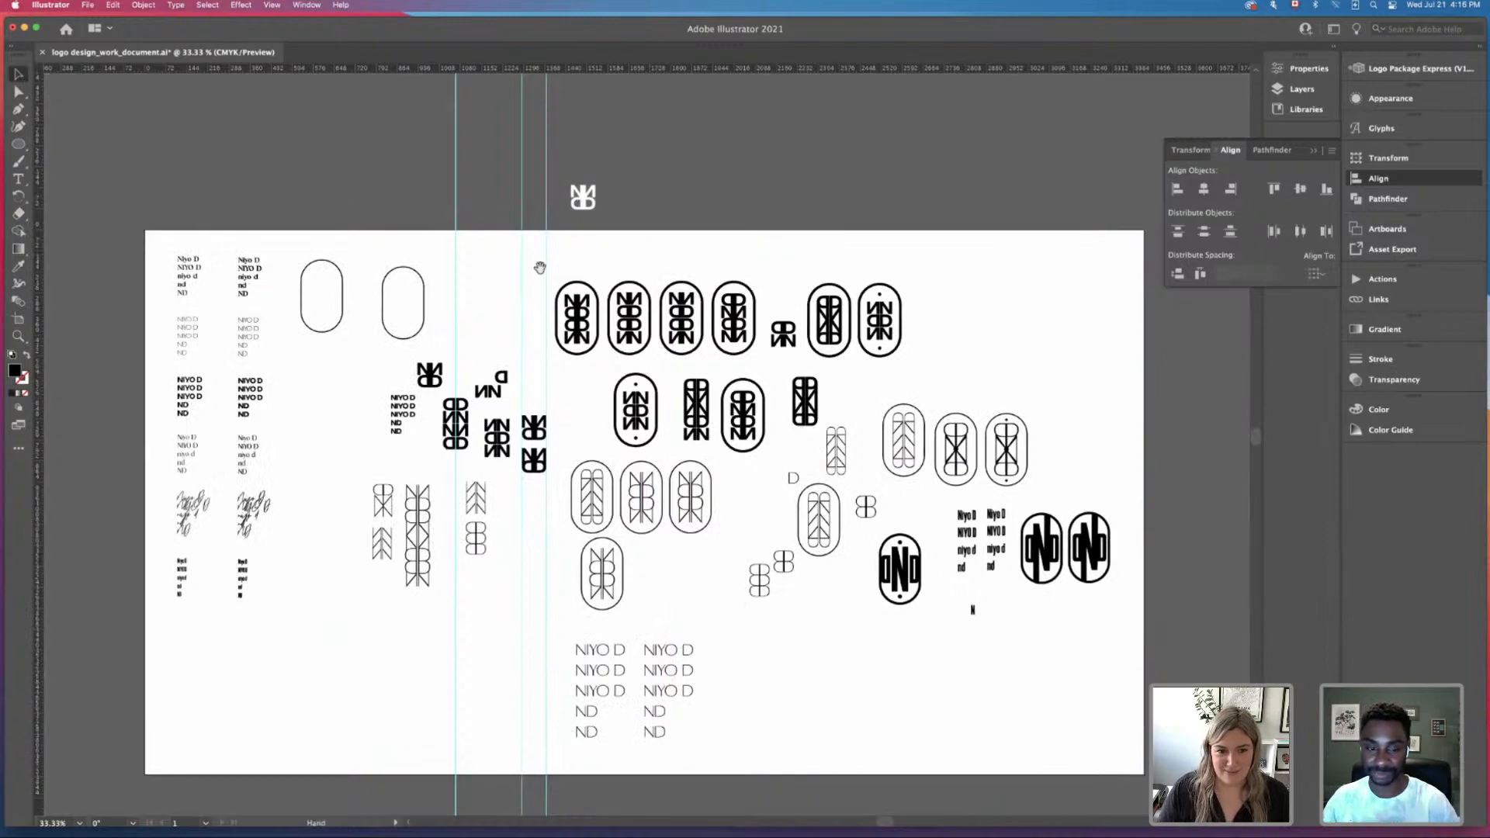
Step: Move the block of thin uppercase wordmarks to the left, beneath the thin-line monogram sketches
drag(539, 267, 467, 214)
click(514, 596)
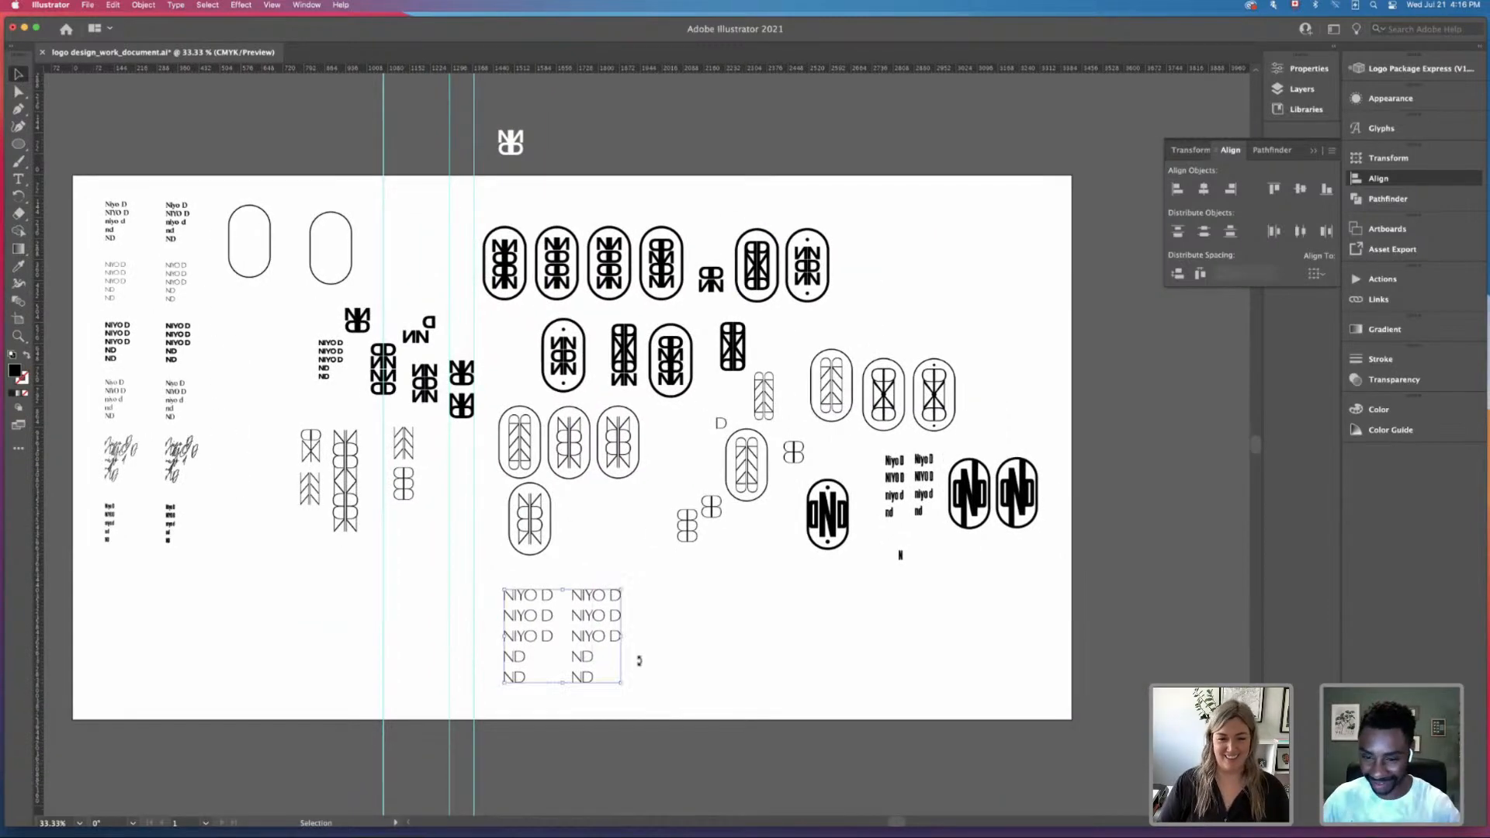
drag(608, 614, 355, 580)
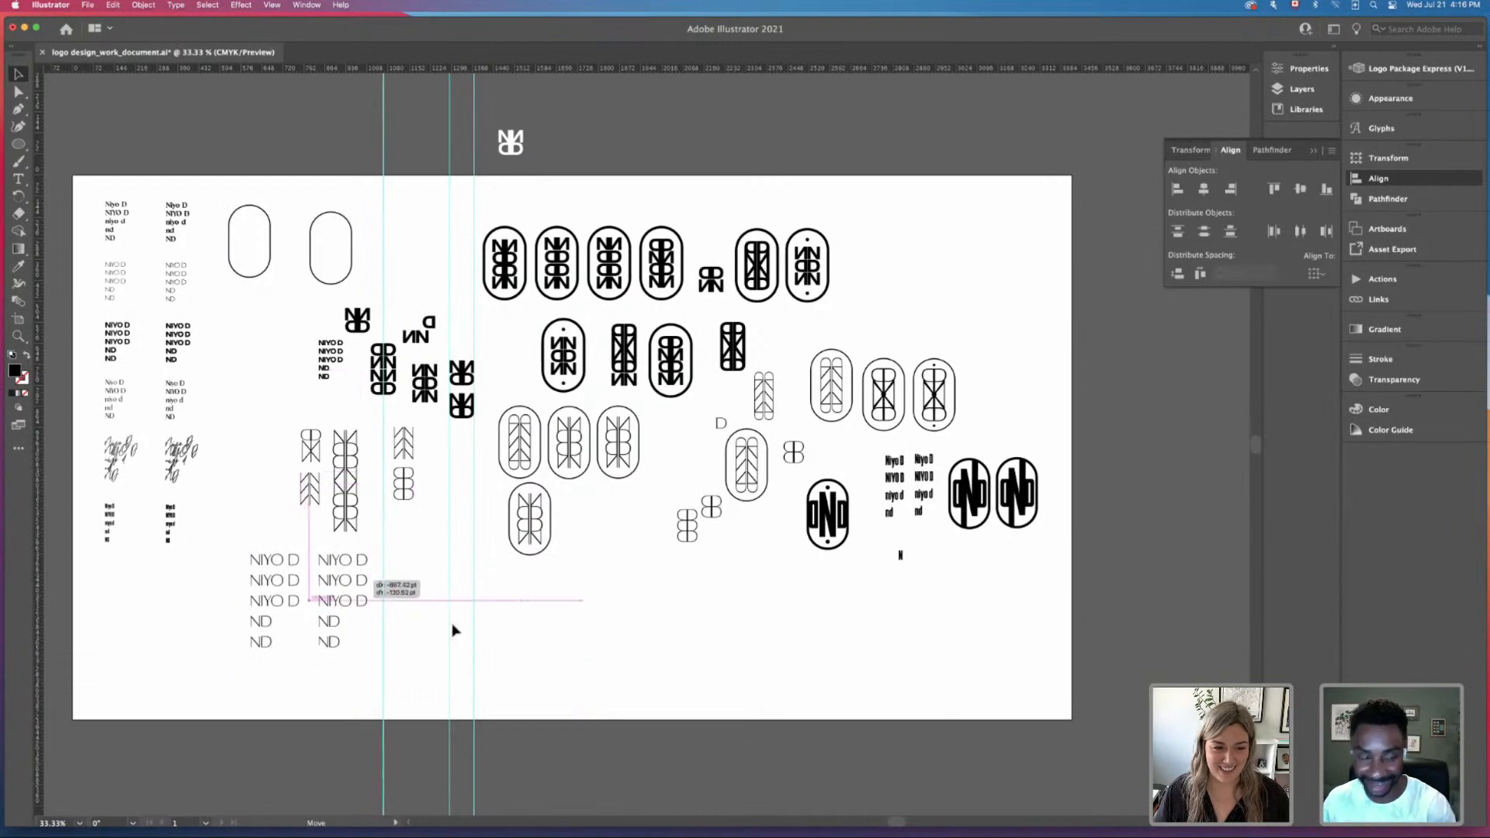
click(559, 649)
Step: Stack the two loose thin-line mirrored D monograms below the similar monogram beside the thin-line sketches
drag(600, 673, 619, 689)
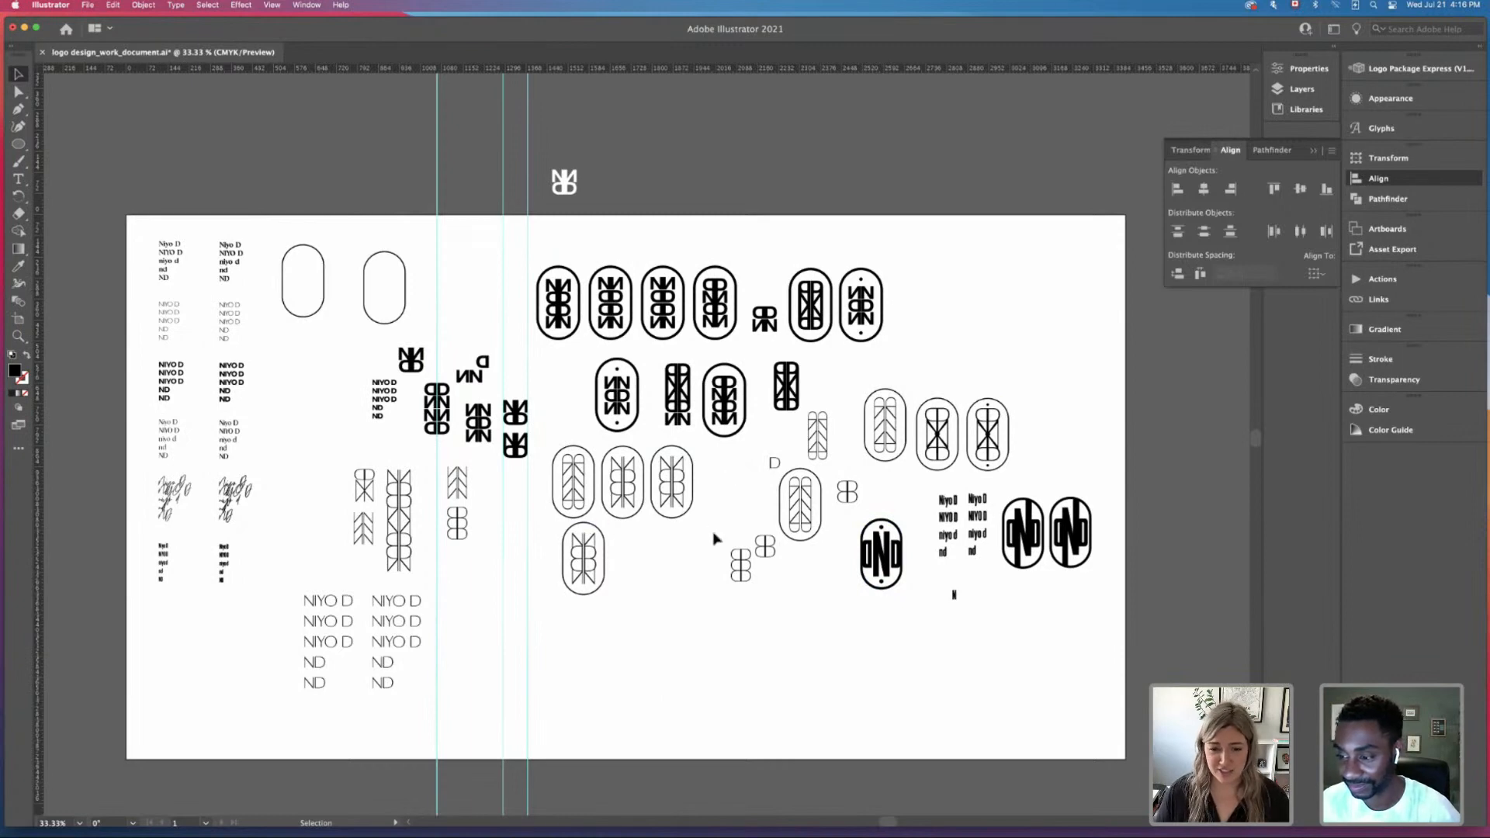
drag(714, 538, 454, 571)
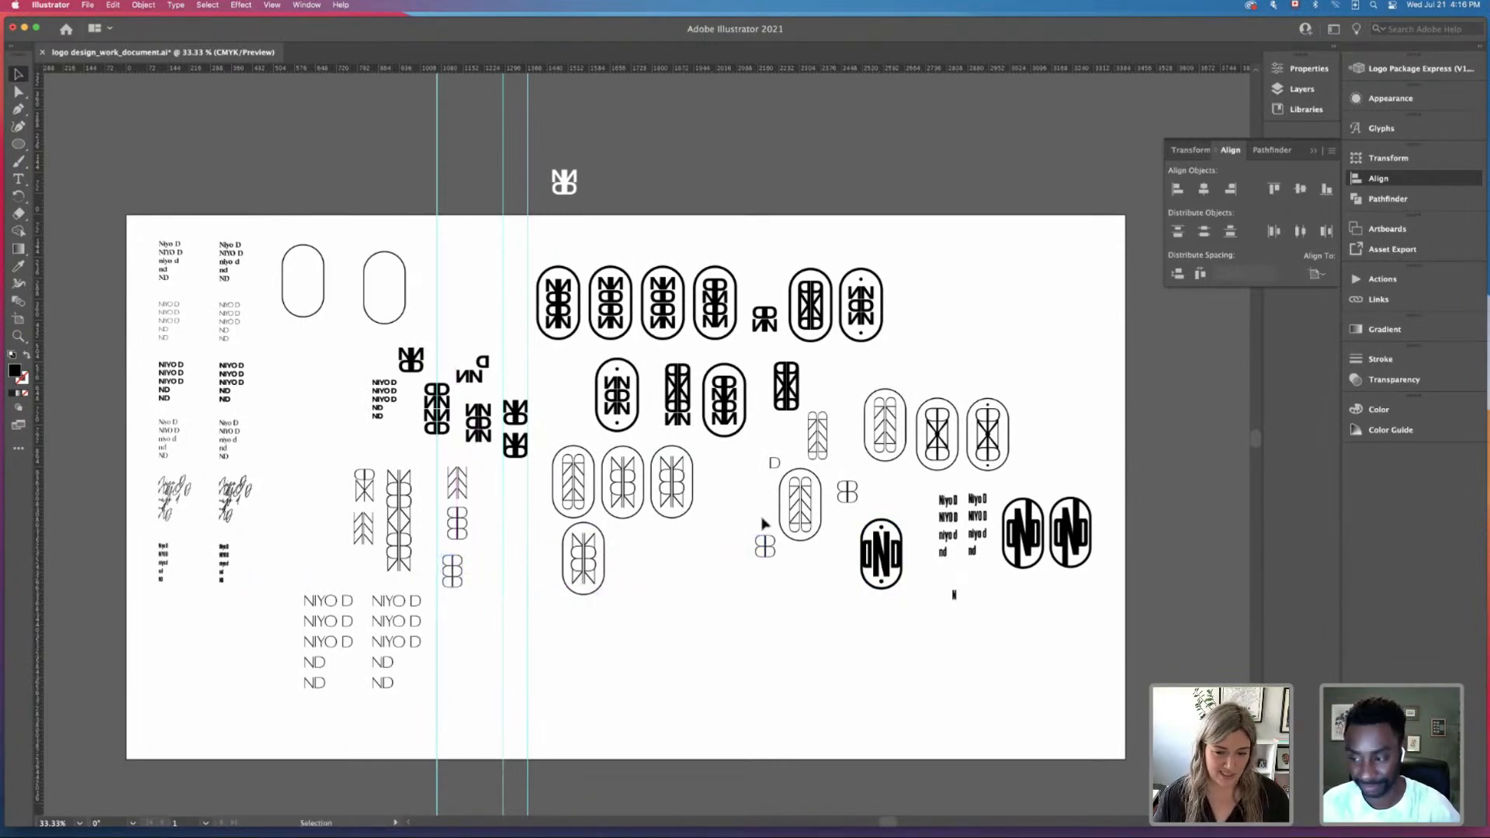
drag(764, 552, 454, 611)
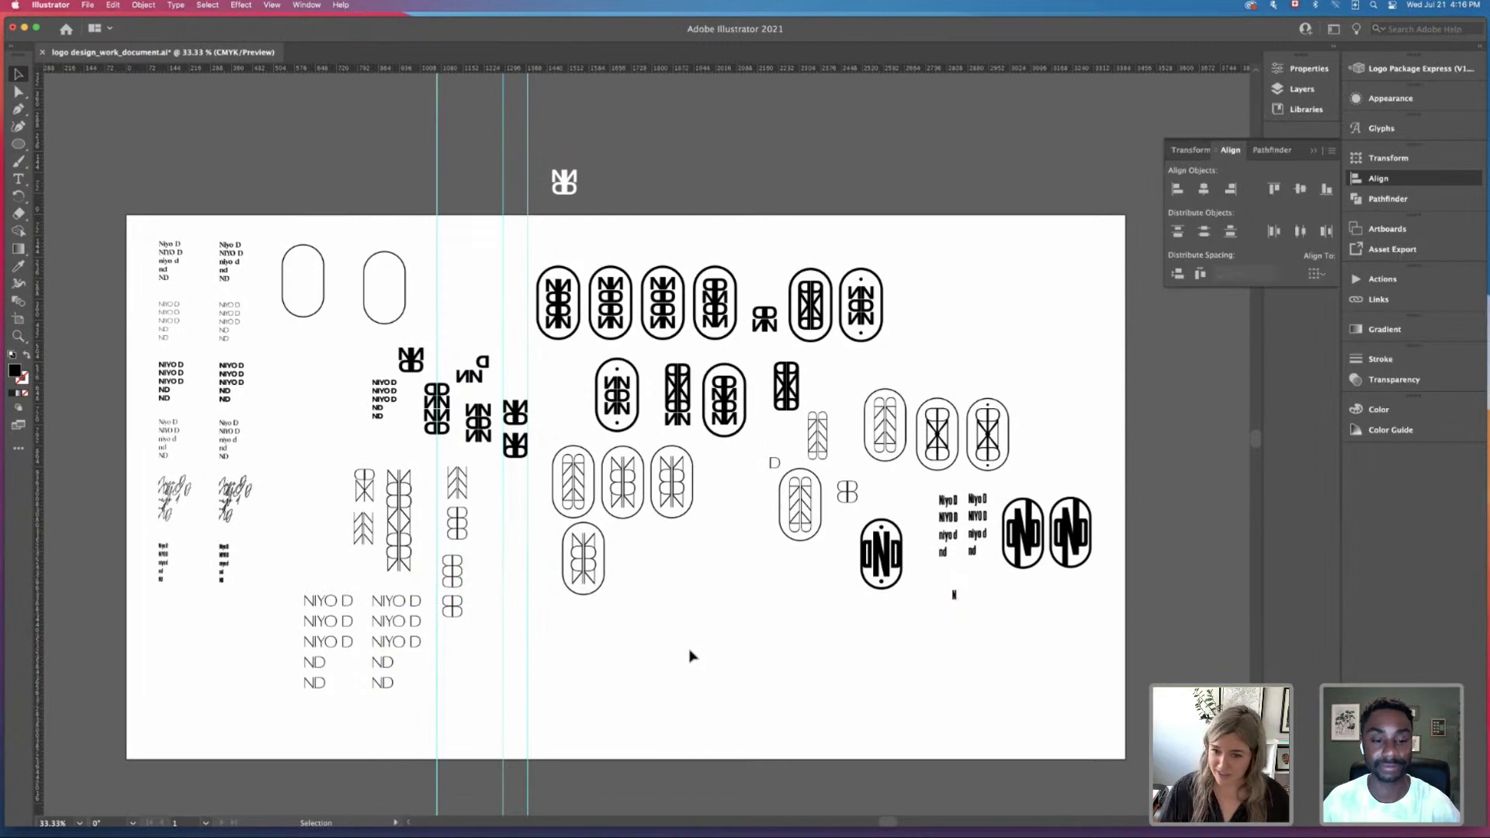
Step: Duplicate the bold framed monogram badge without dots from the upper row into the empty area near the artboard's lower edge
click(820, 312)
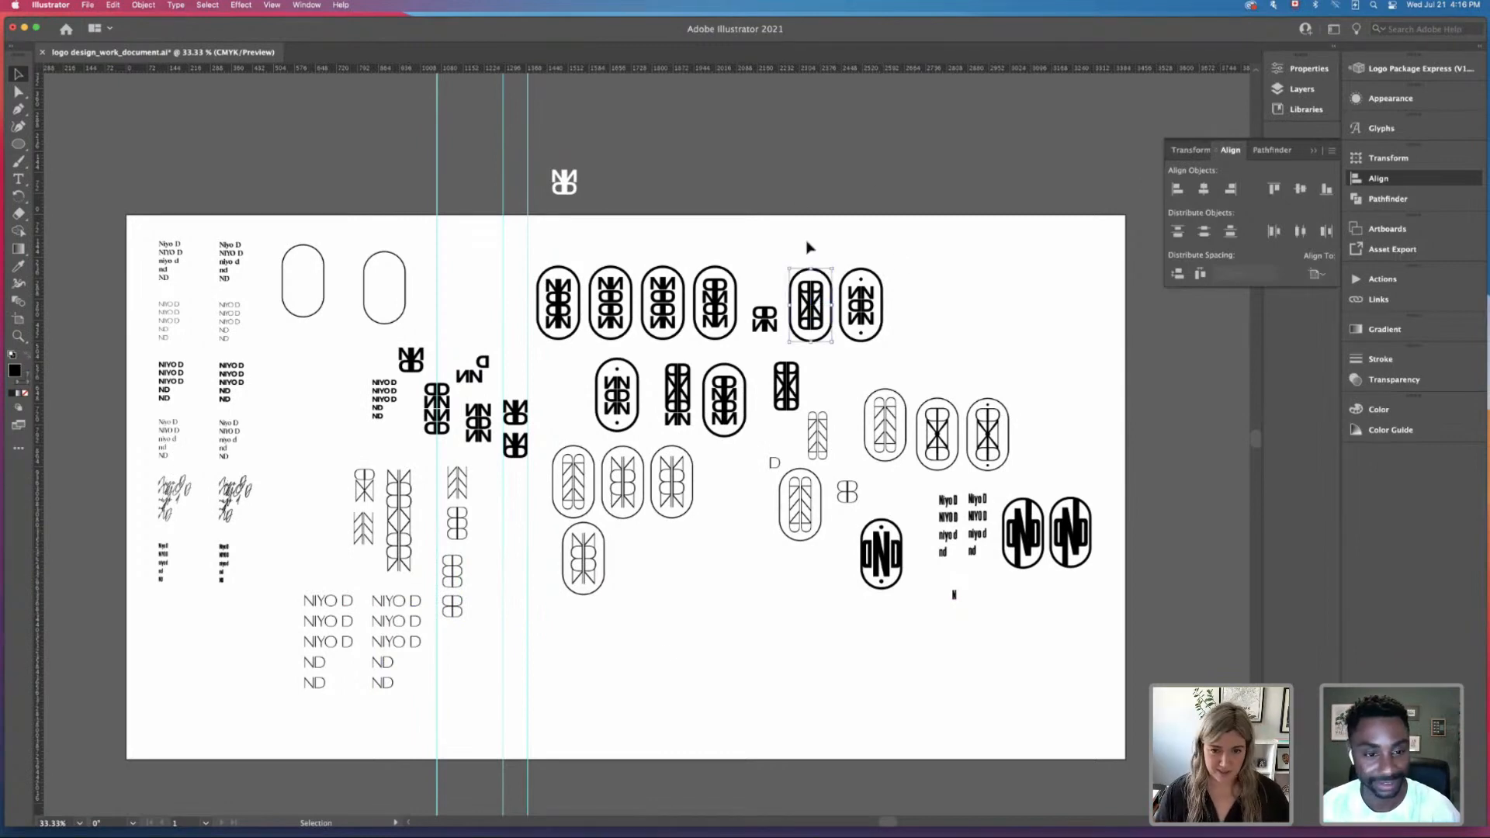
click(814, 333)
click(819, 341)
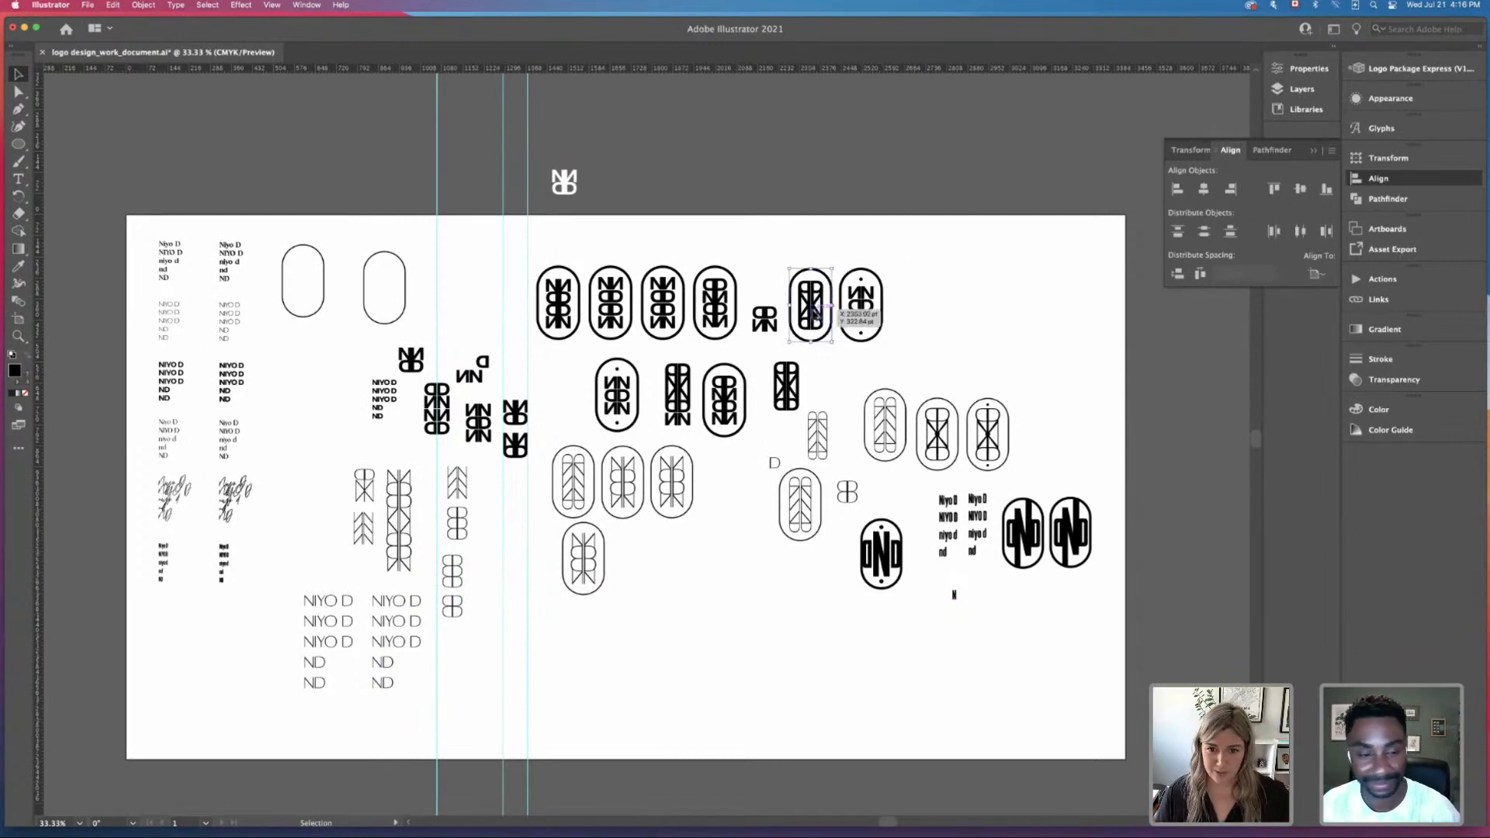
drag(814, 314, 653, 647)
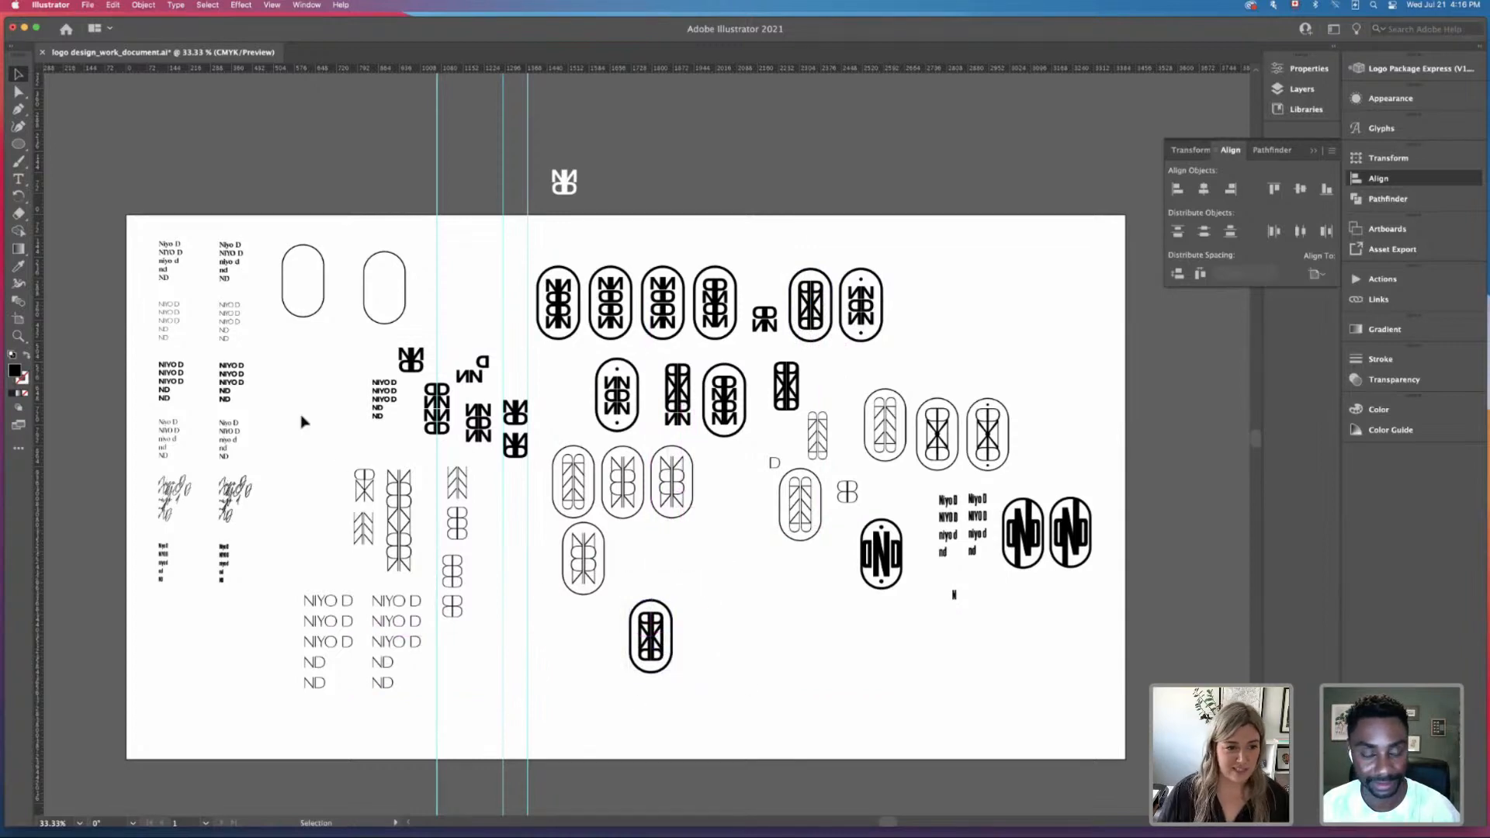
Step: Copy the bold uppercase name wordmark and place it enlarged to the right of the duplicated monogram badge
key(super+equal)
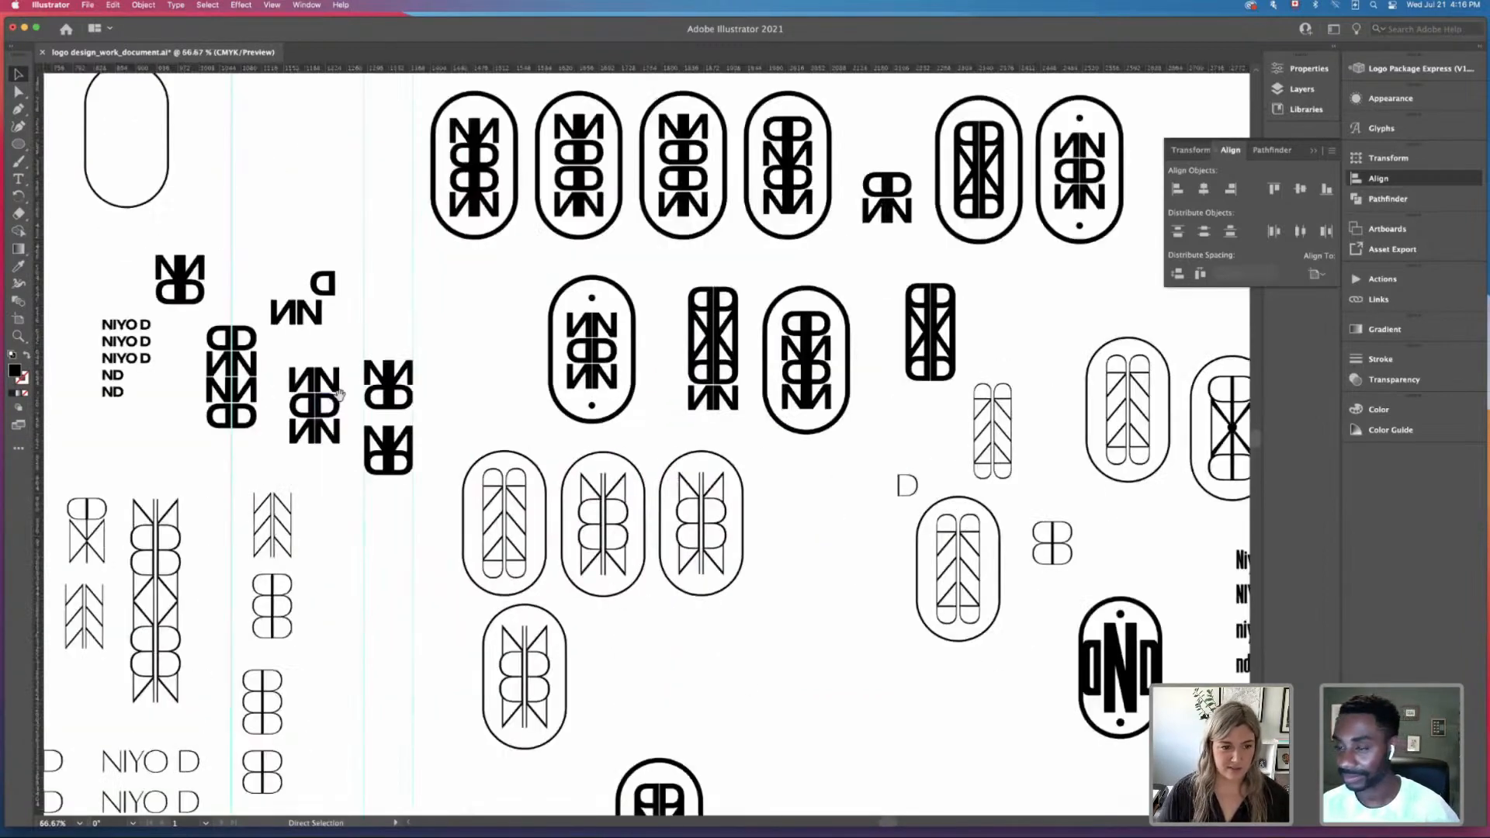
scroll(287, 388, left, 5)
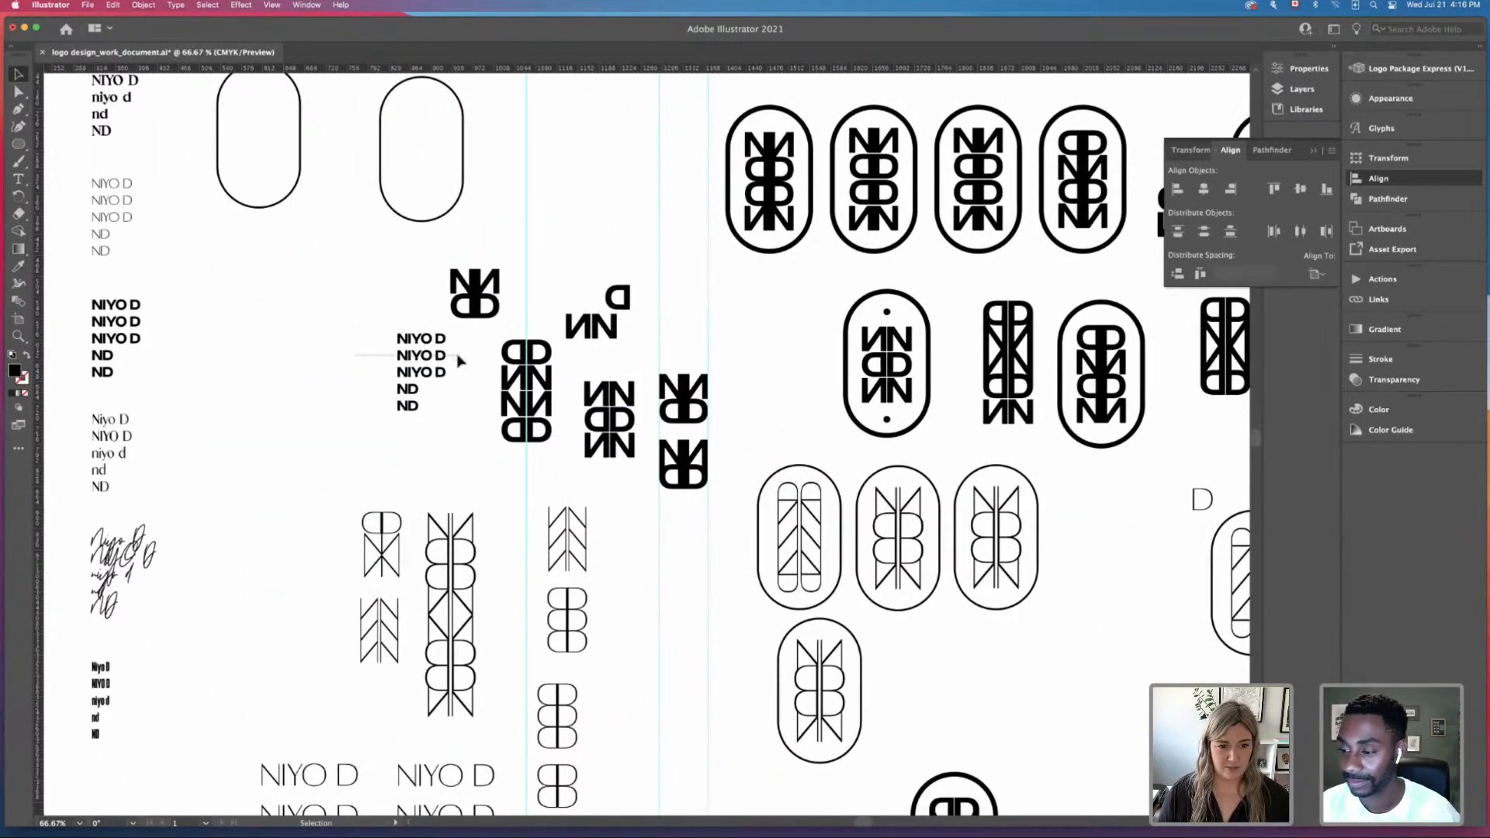
drag(662, 611, 279, 230)
text(NIYO D)
drag(671, 451, 878, 425)
click(865, 409)
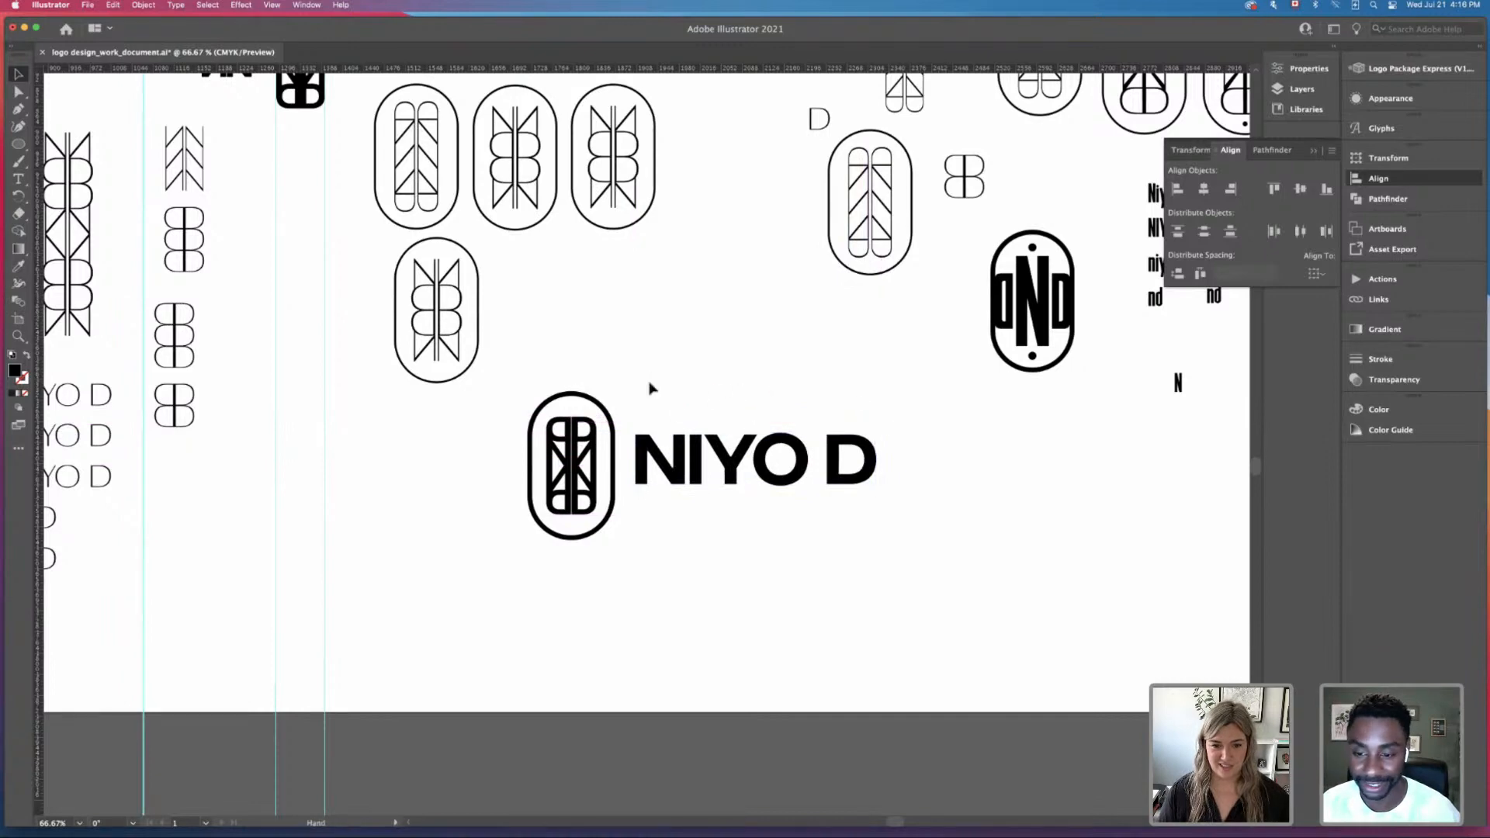
Step: Scale down the duplicated monogram badge beside the large bold wordmark
click(613, 393)
drag(615, 391, 630, 573)
key(super+shift+a)
key(v)
drag(515, 388, 617, 560)
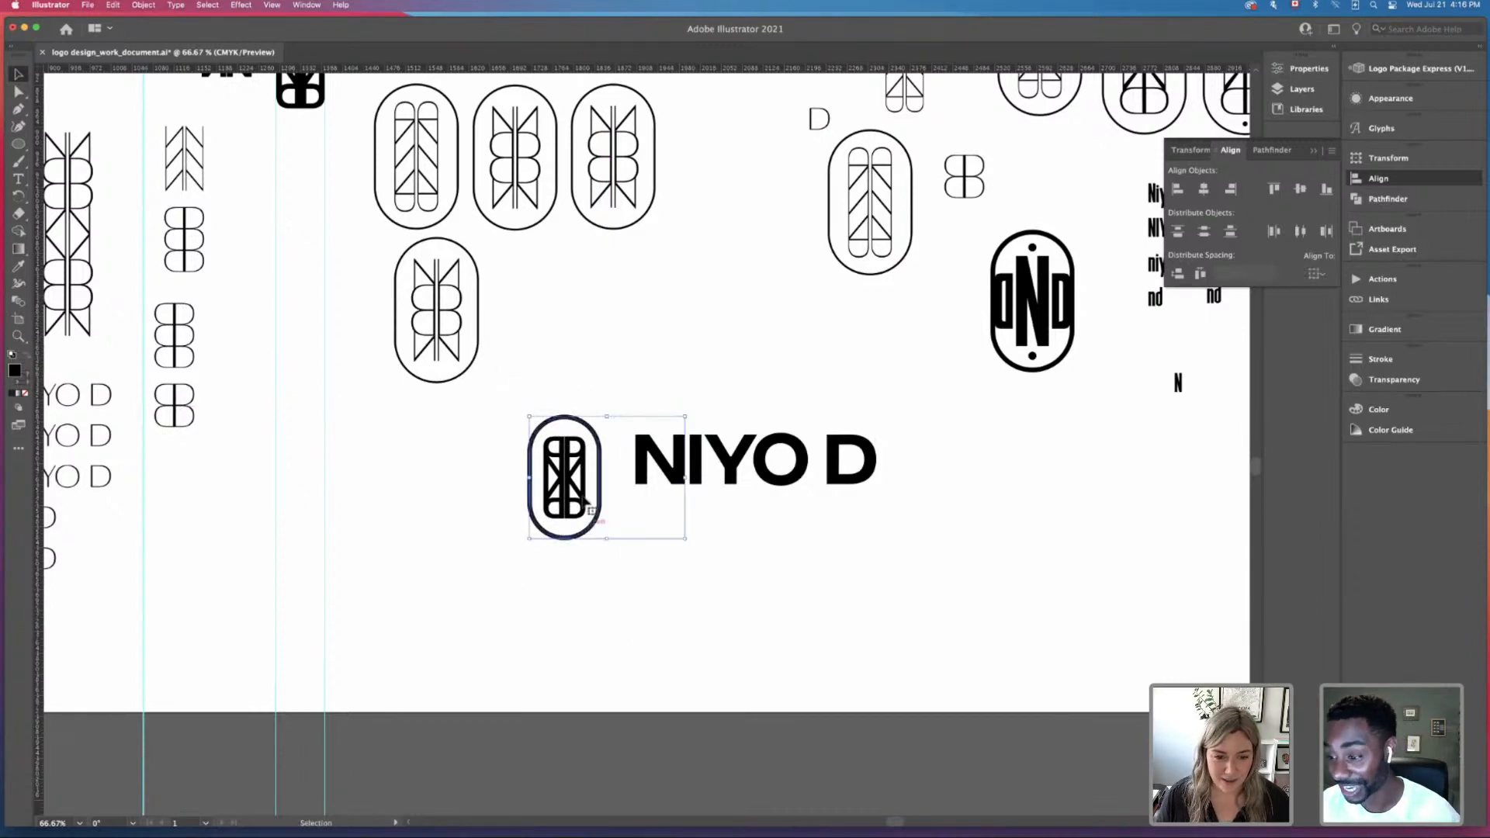
Step: Move the framed monogram badge up and closer to the large bold name wordmark
drag(571, 504, 586, 484)
click(682, 552)
drag(521, 362, 614, 582)
key(super+shift+a)
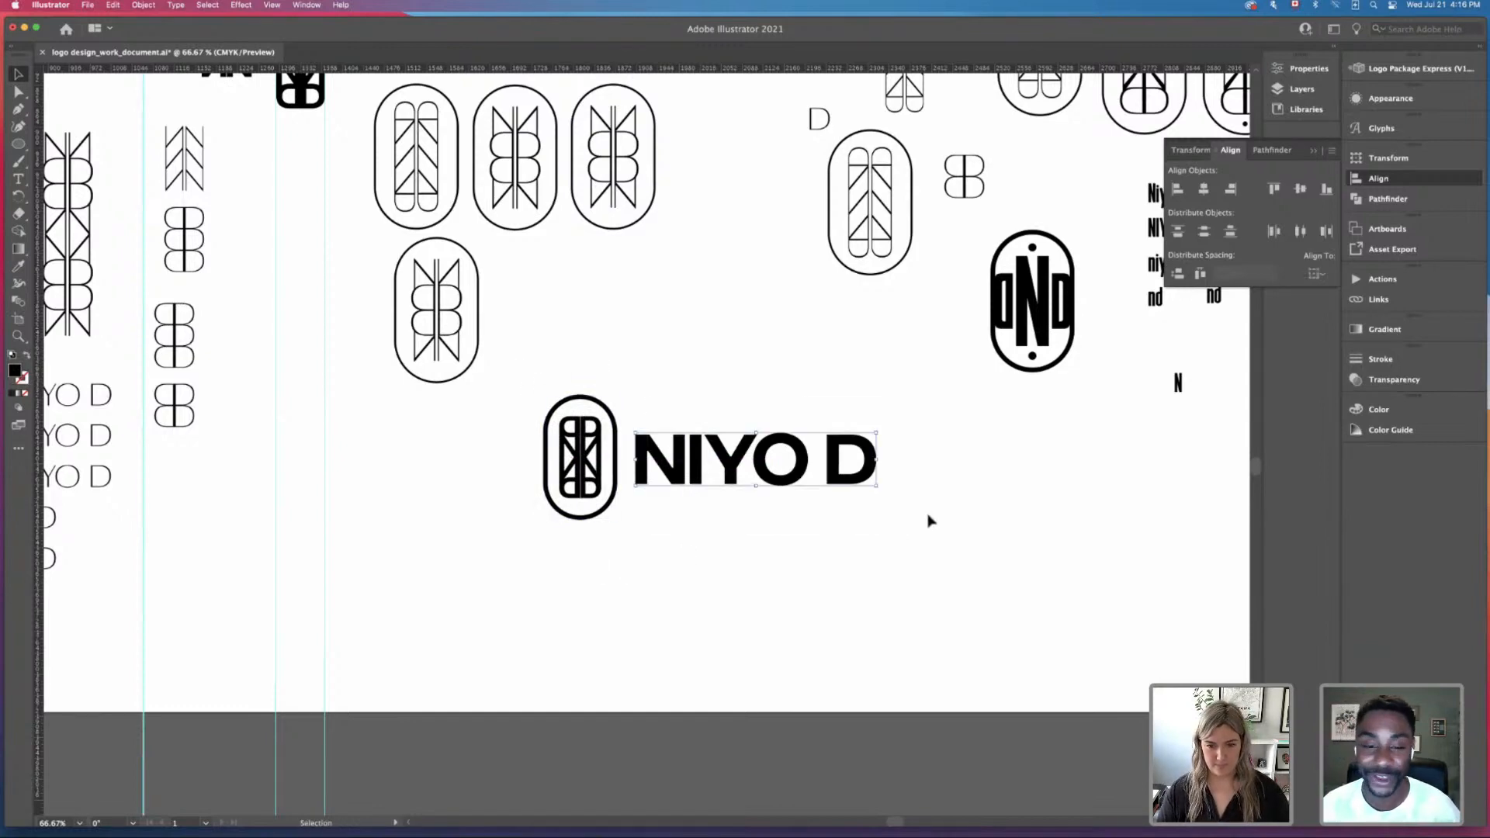
Step: Try to align the large bold wordmark on its vertical centre, and undo the alignment
key(super+minus)
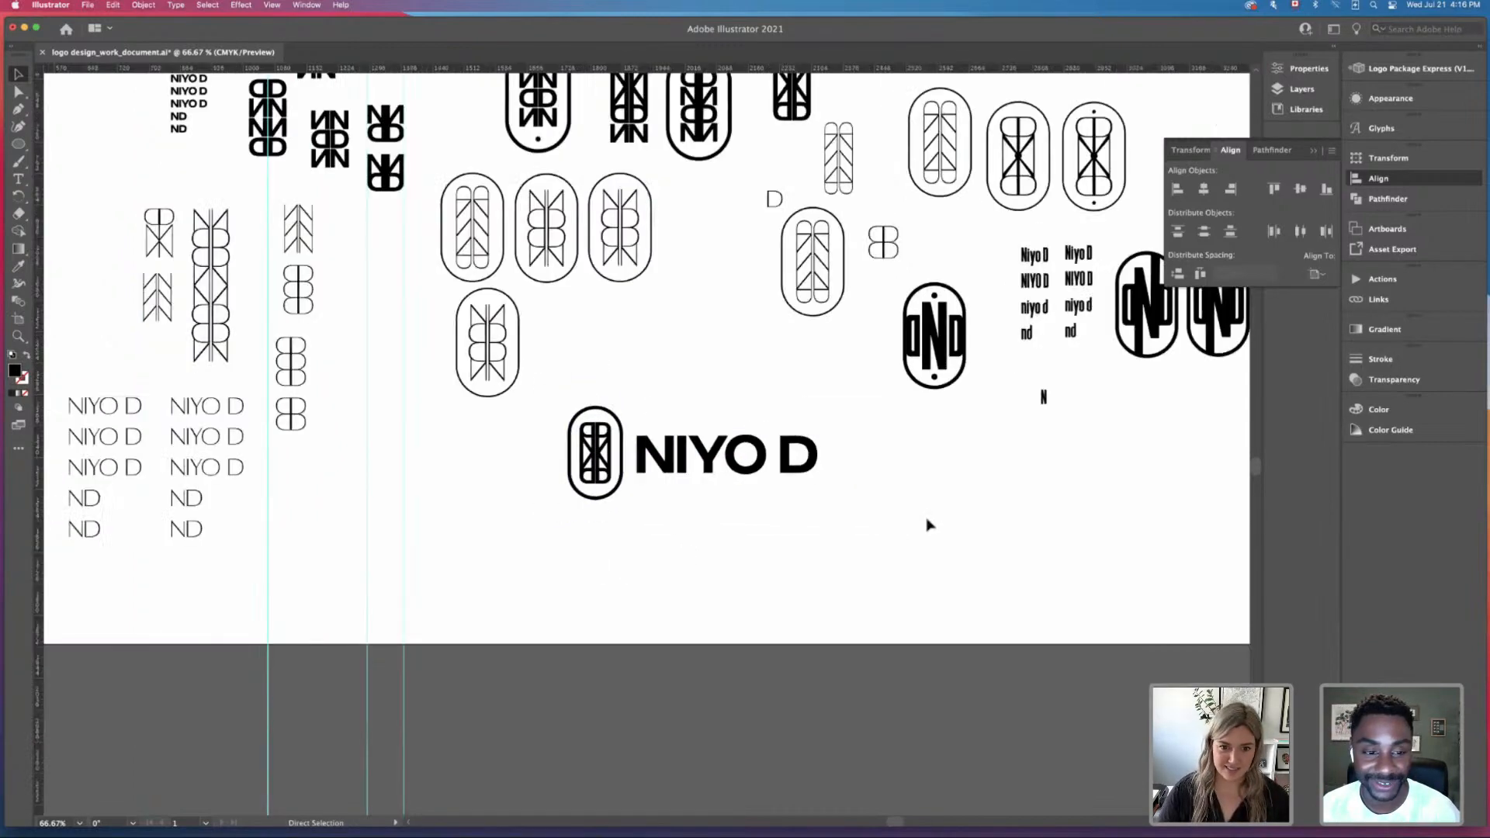
drag(871, 523, 928, 505)
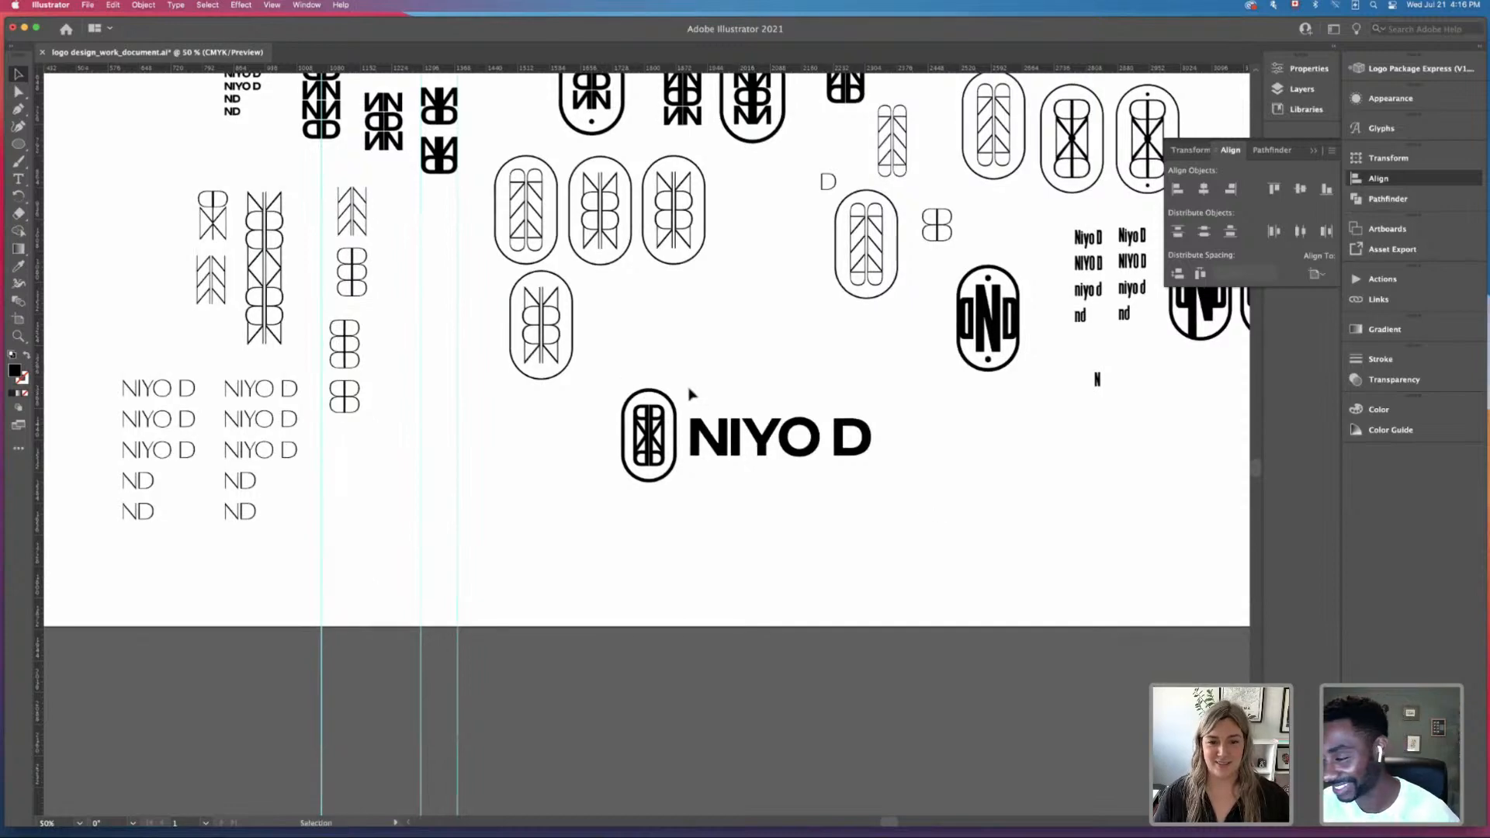
drag(690, 395, 951, 502)
click(1300, 188)
click(942, 459)
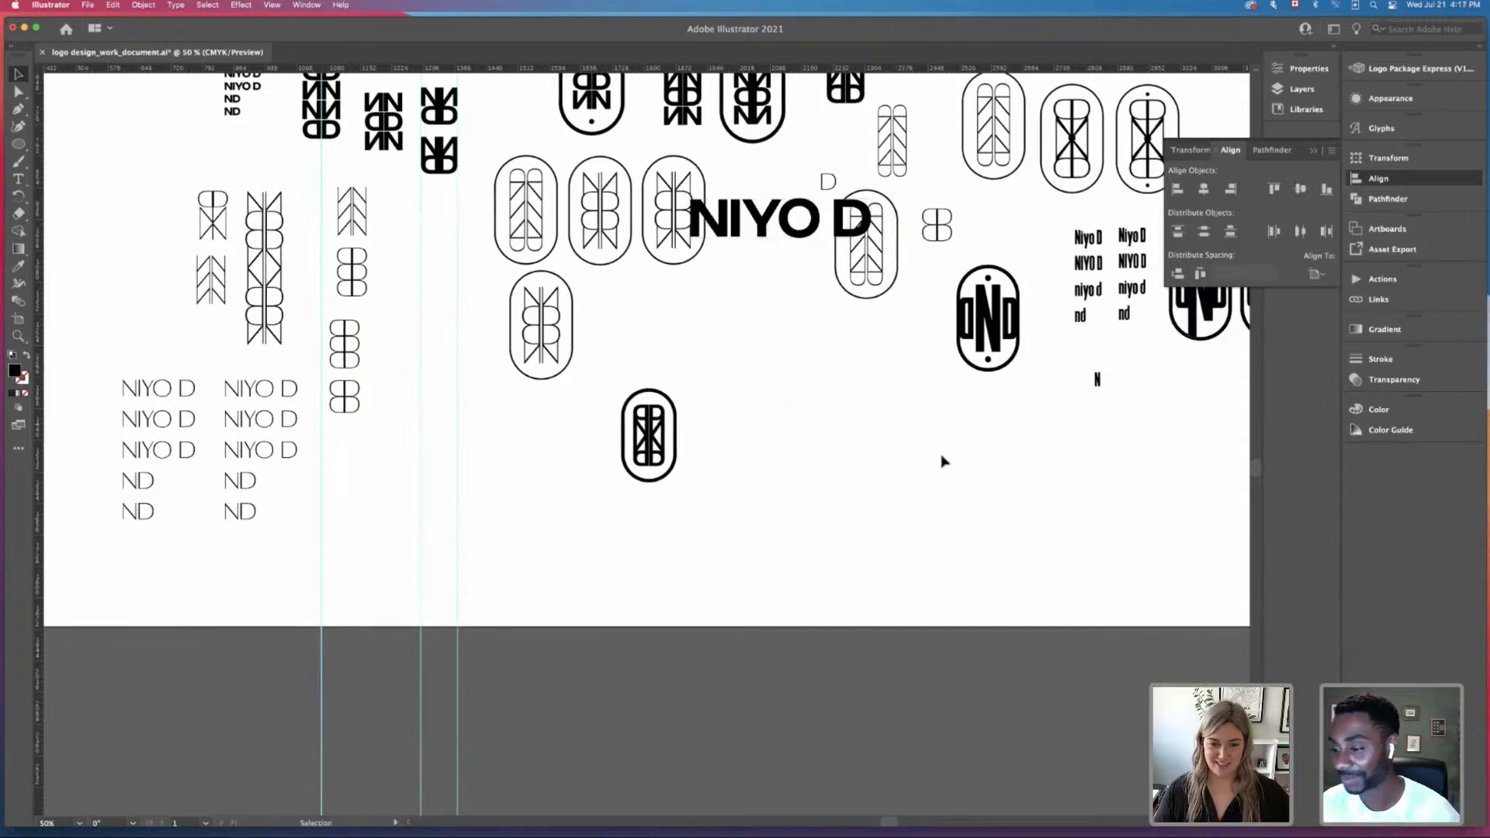
key(super+z)
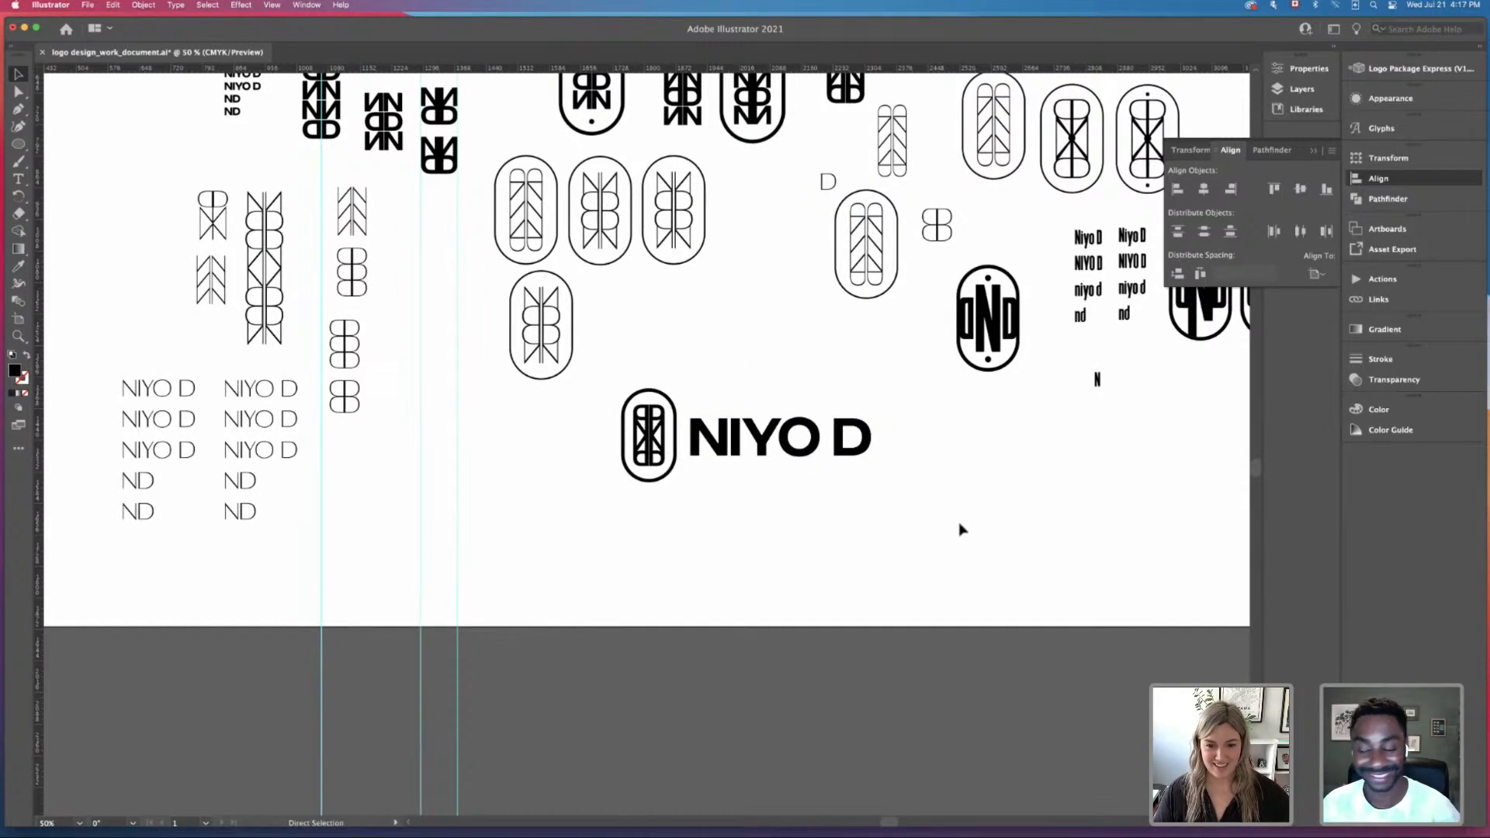
Step: Align the framed monogram badge and the large bold wordmark on their vertical centres
click(842, 447)
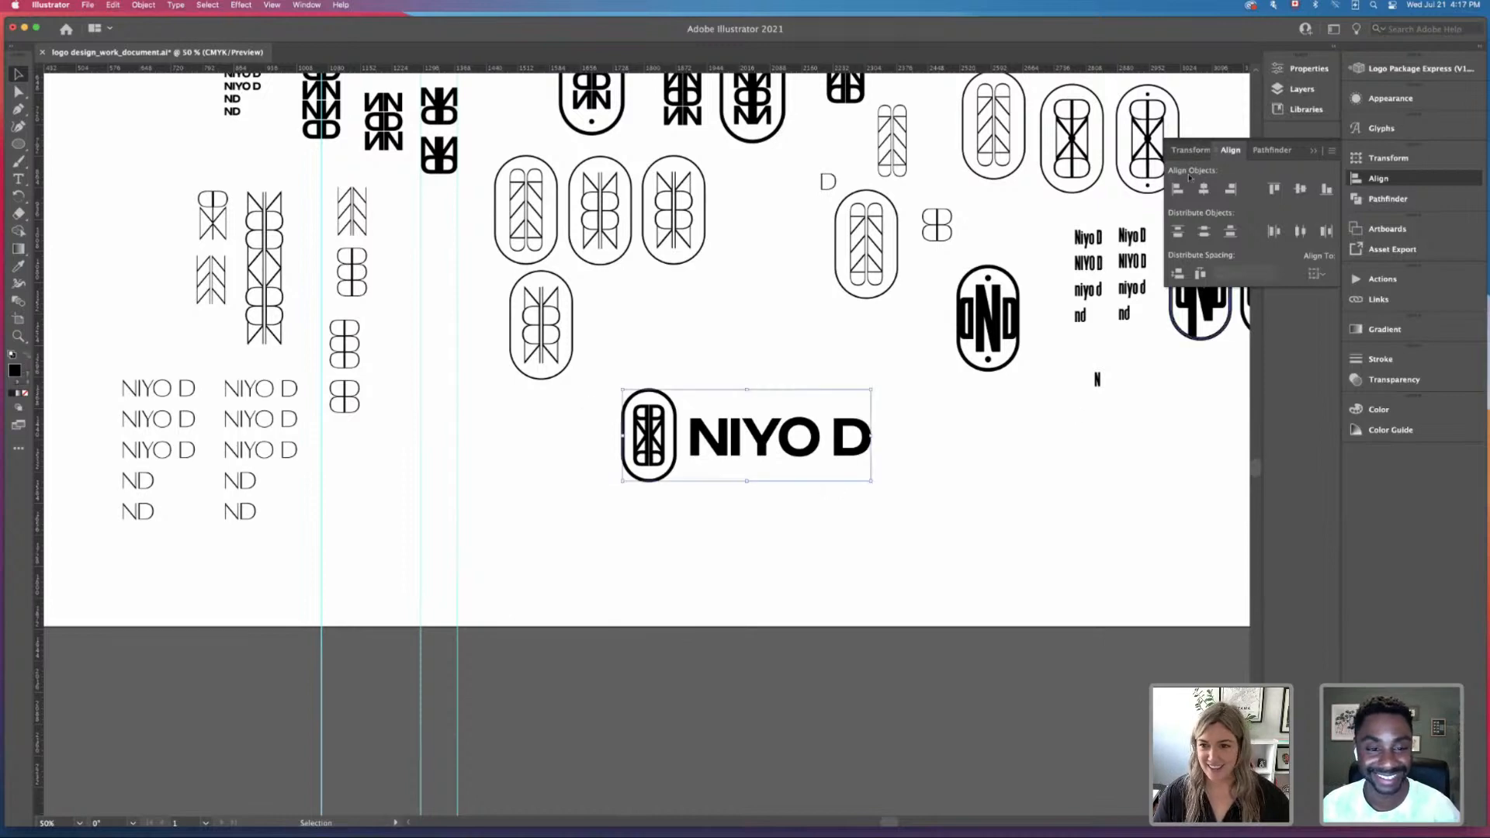
click(1098, 420)
drag(973, 506, 927, 527)
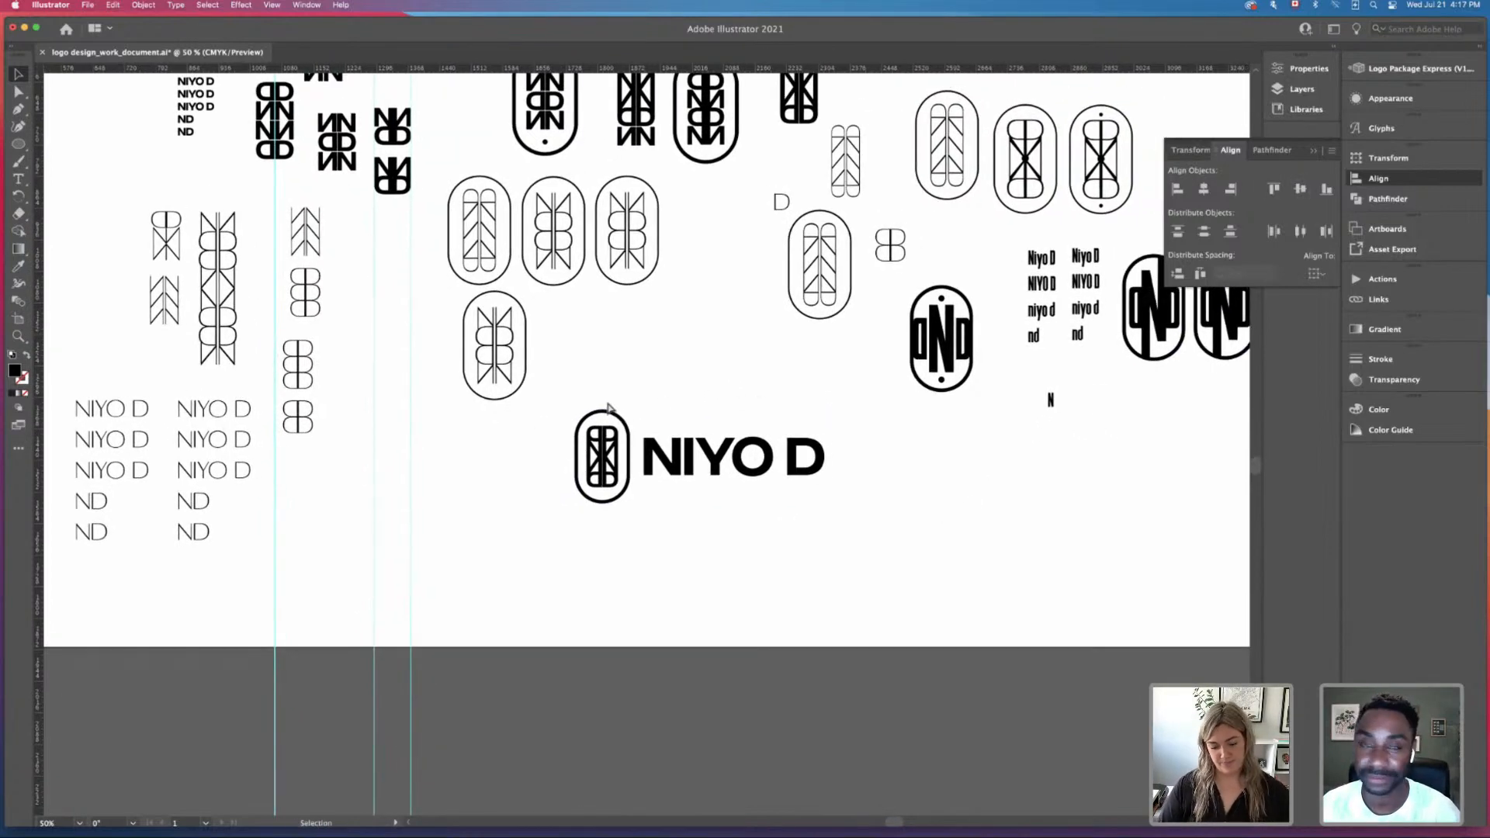
Step: Duplicate the large bold wordmark directly below the original beside the badge
key(super+minus)
scroll(640, 377, down, 2)
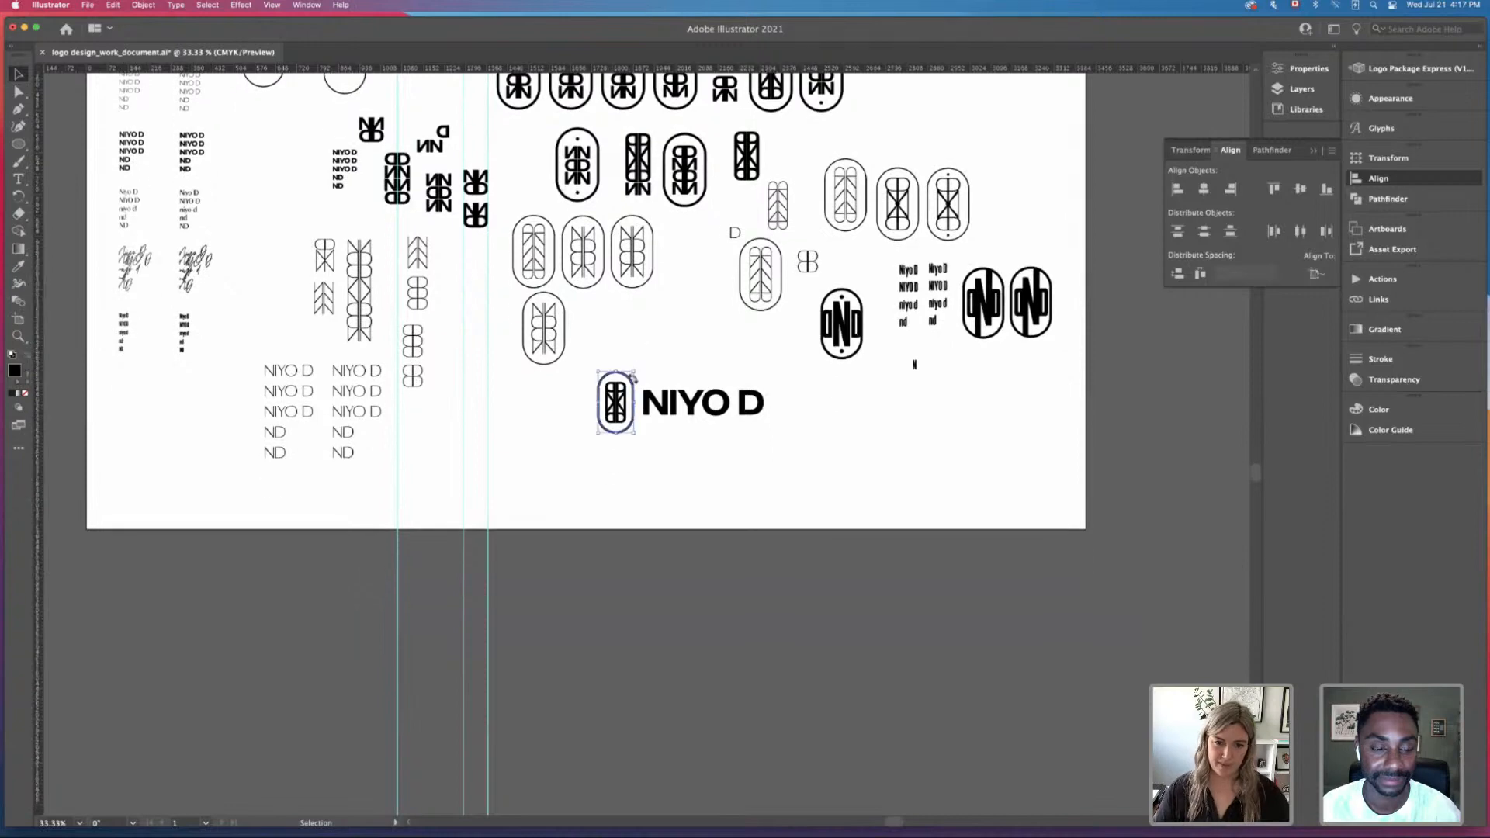
scroll(680, 362, up, 1)
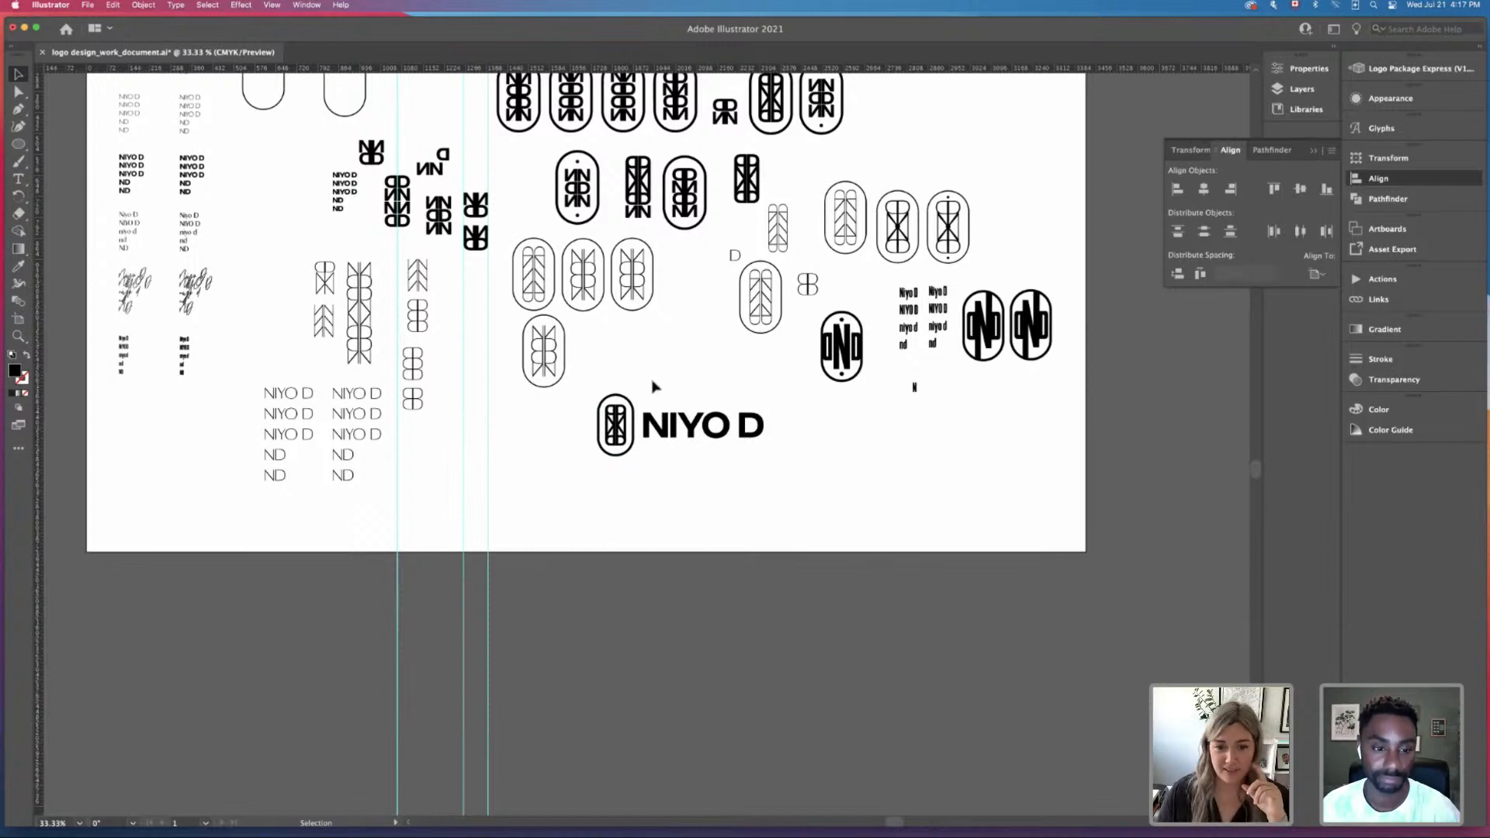
drag(652, 385, 784, 468)
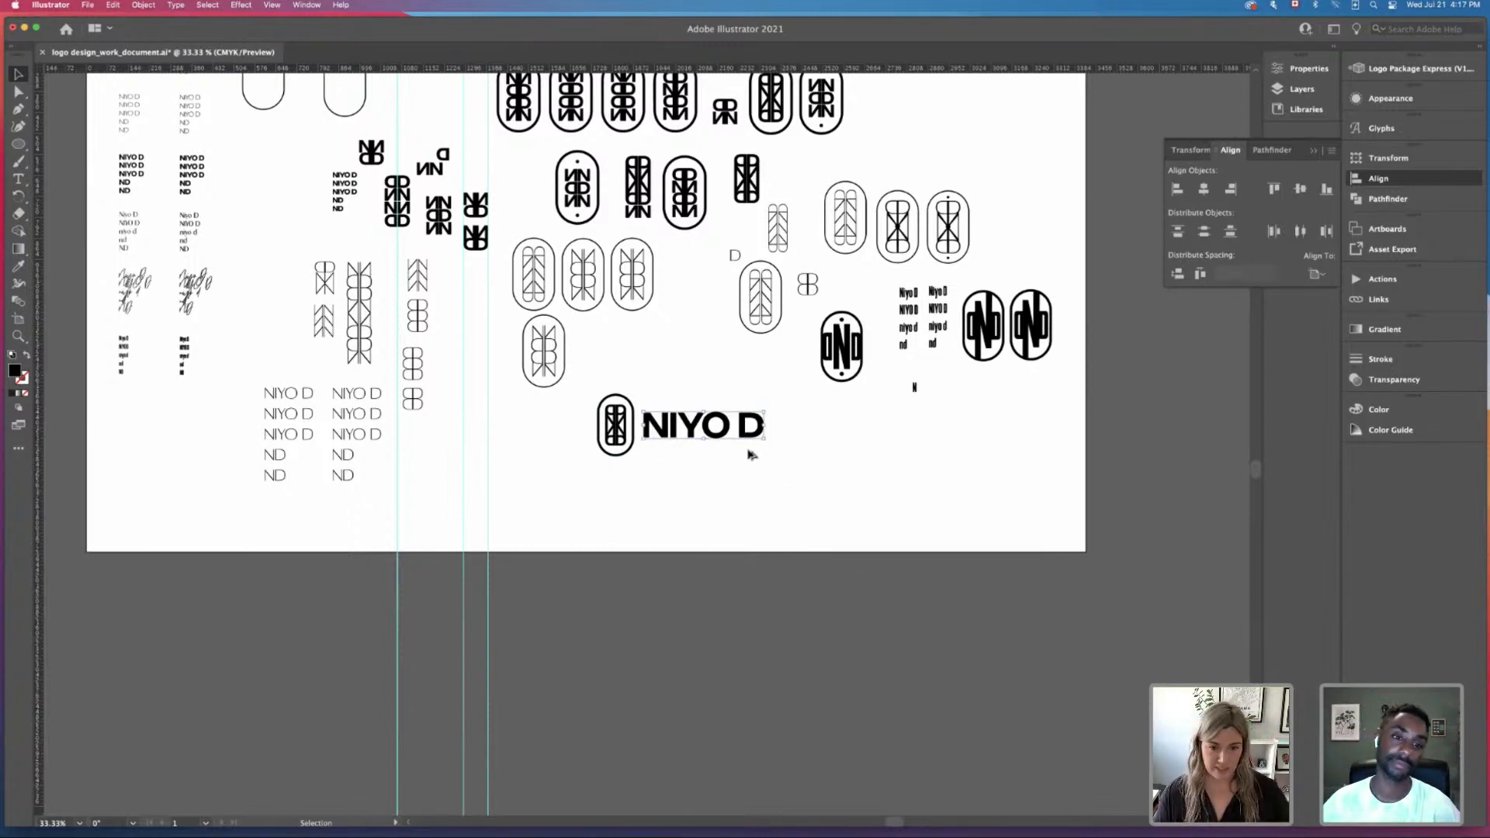
drag(676, 429, 674, 486)
key(super+equal)
key(super+equal)
drag(905, 492, 879, 398)
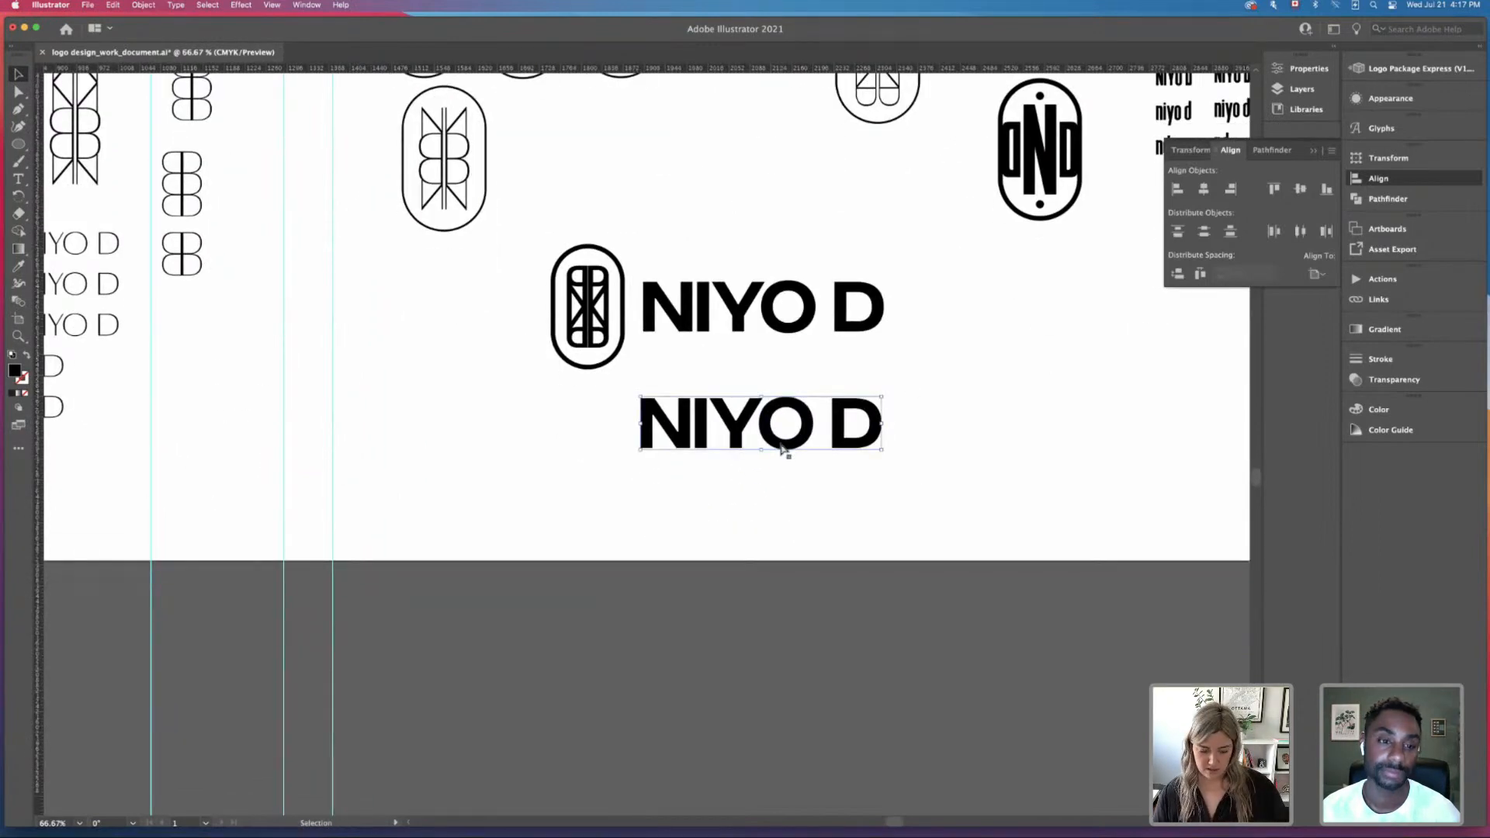
Step: Delete the middle letters of the wordmark copy, keeping only the initials N and D
key(super+shift+a)
drag(805, 469, 814, 473)
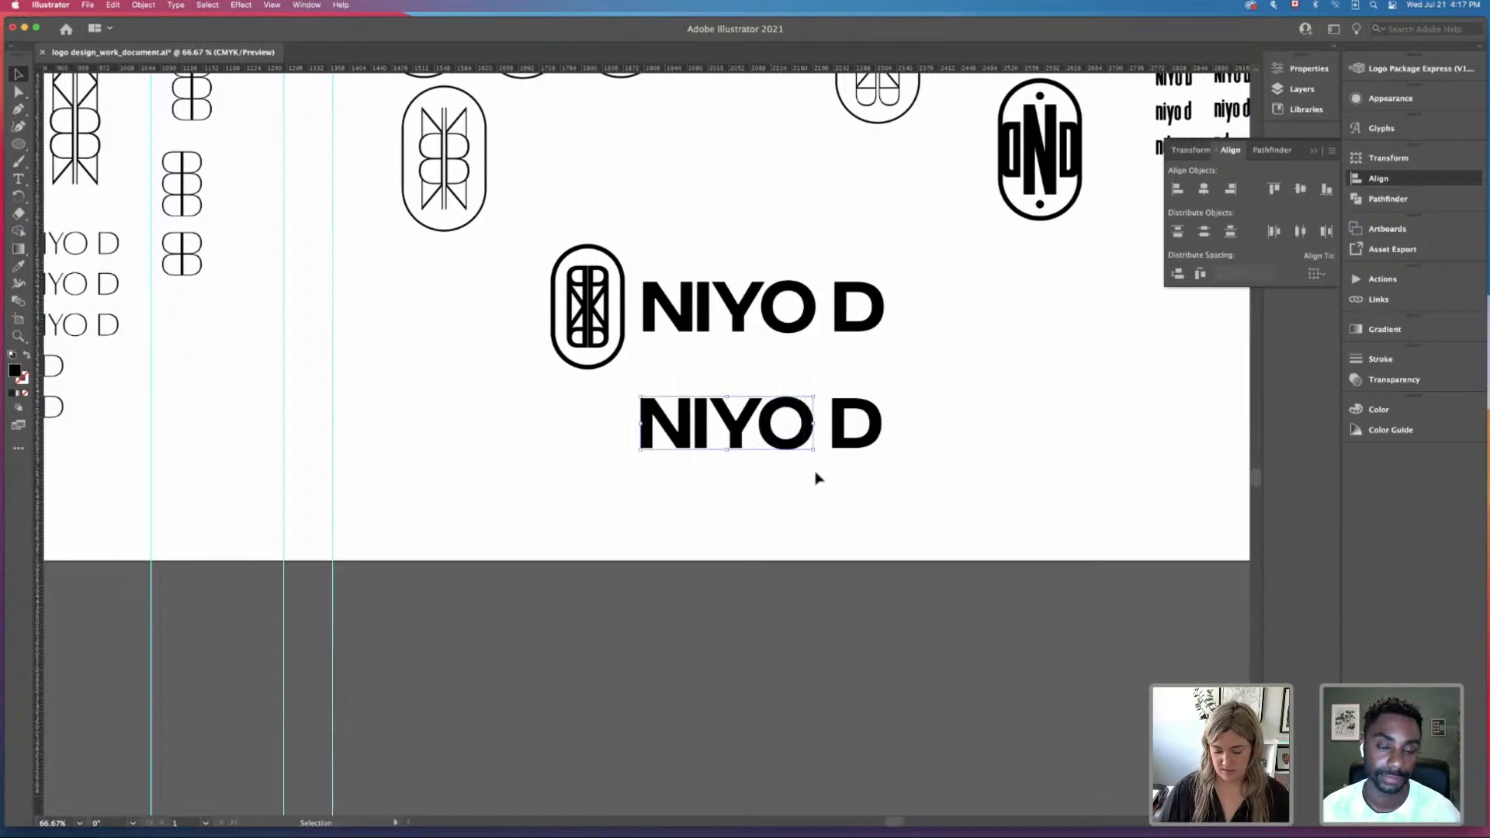
click(863, 375)
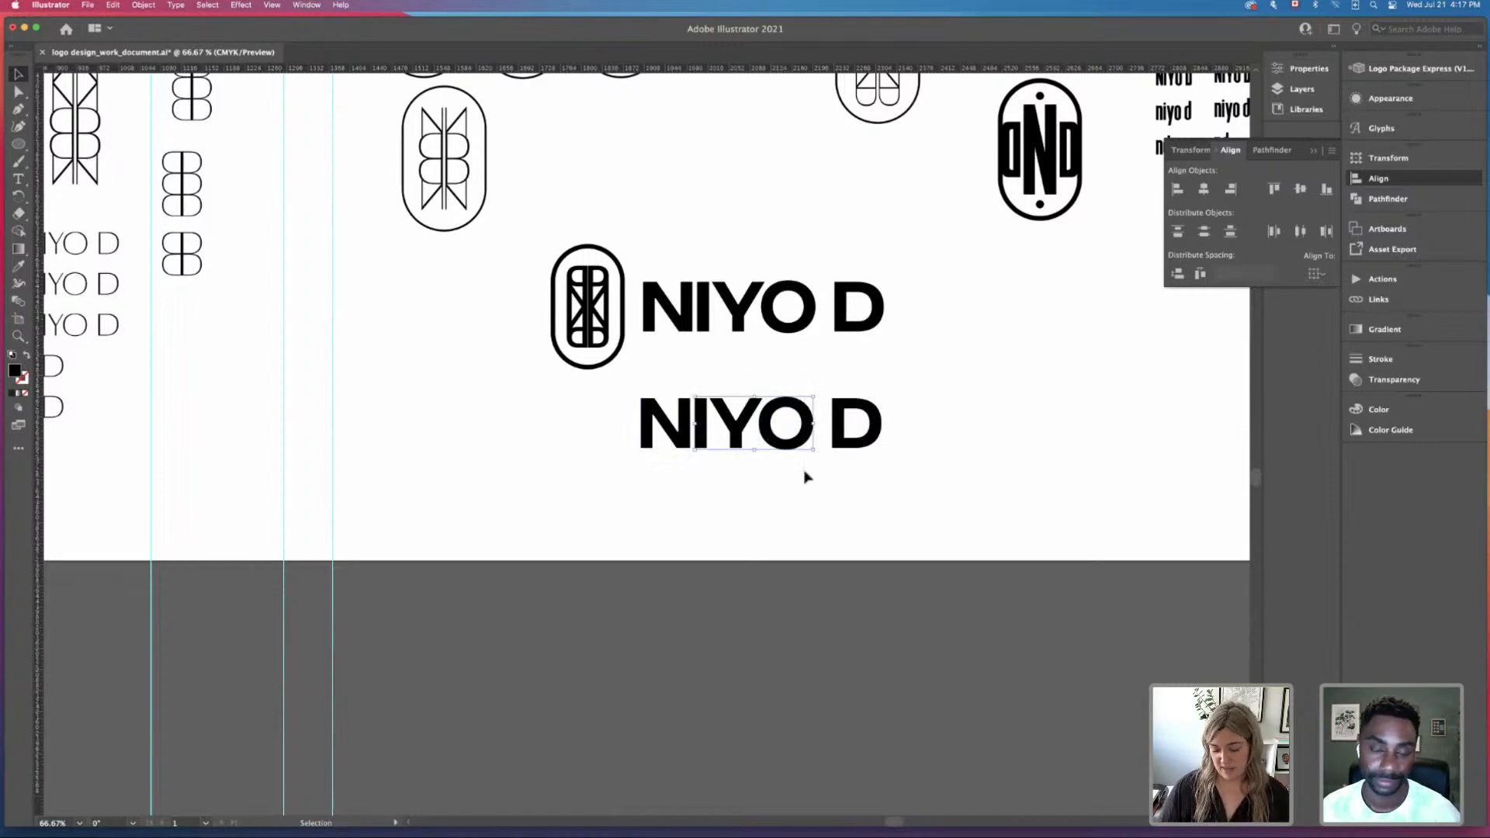
key(Delete)
Step: Stagger the D below the N so its stem overlaps the N's right stem
drag(865, 440, 732, 468)
key(super+equal)
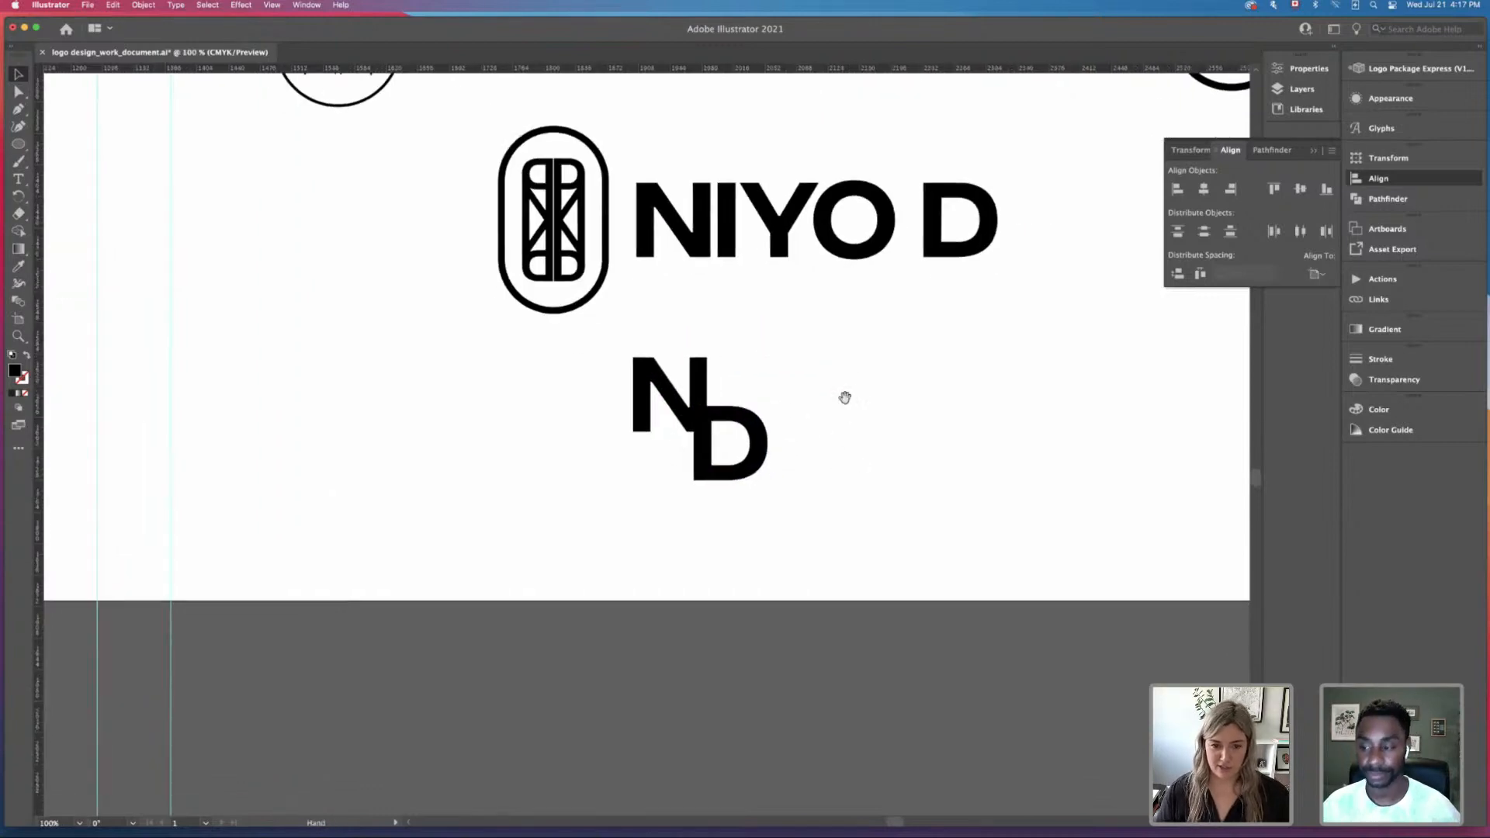
drag(682, 332, 678, 330)
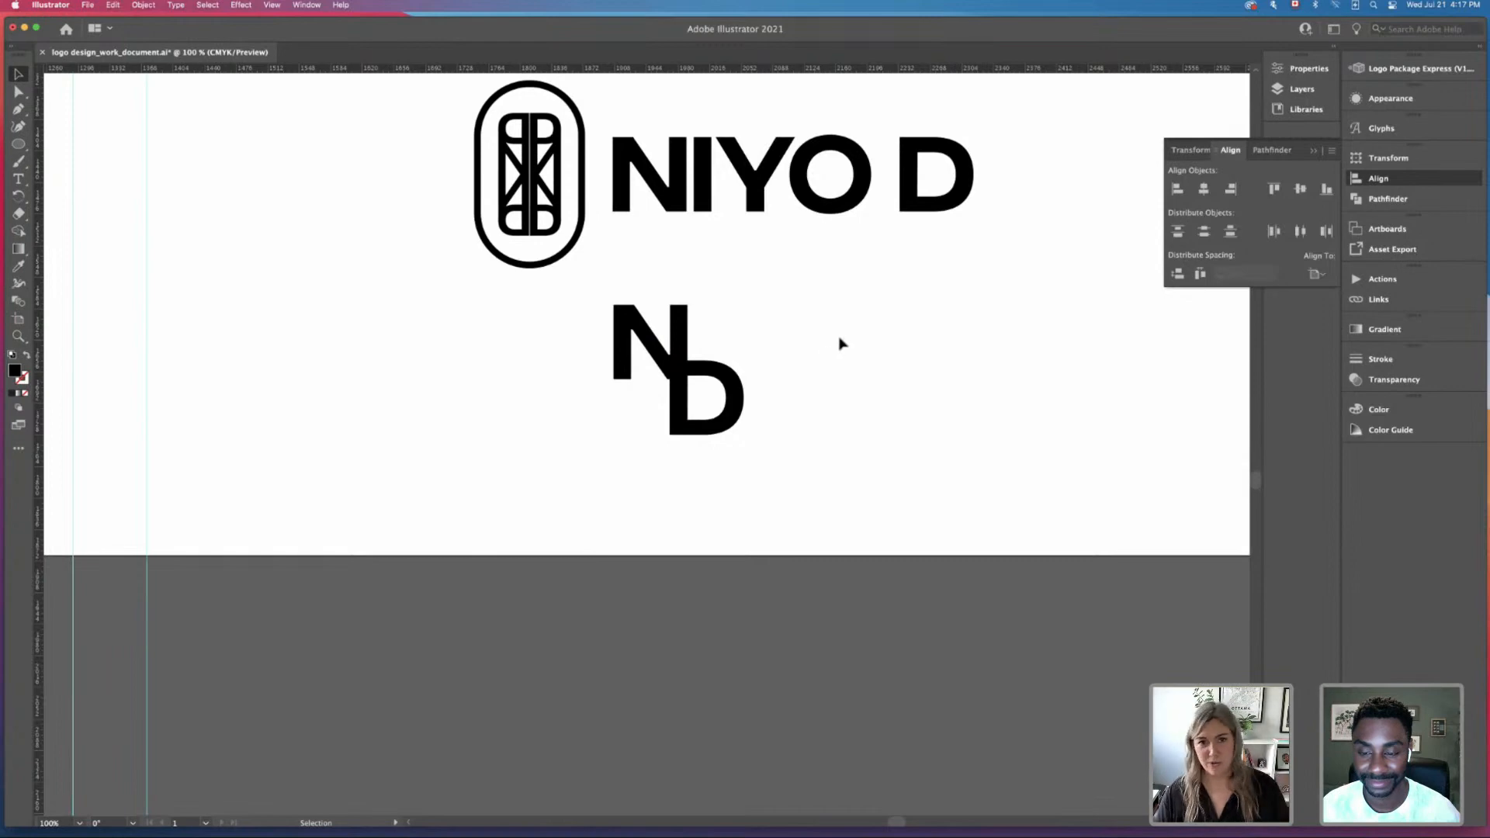
Step: Adjust the join between the two initials so the N's diagonal ends flush against the D's stem
key(super+equal)
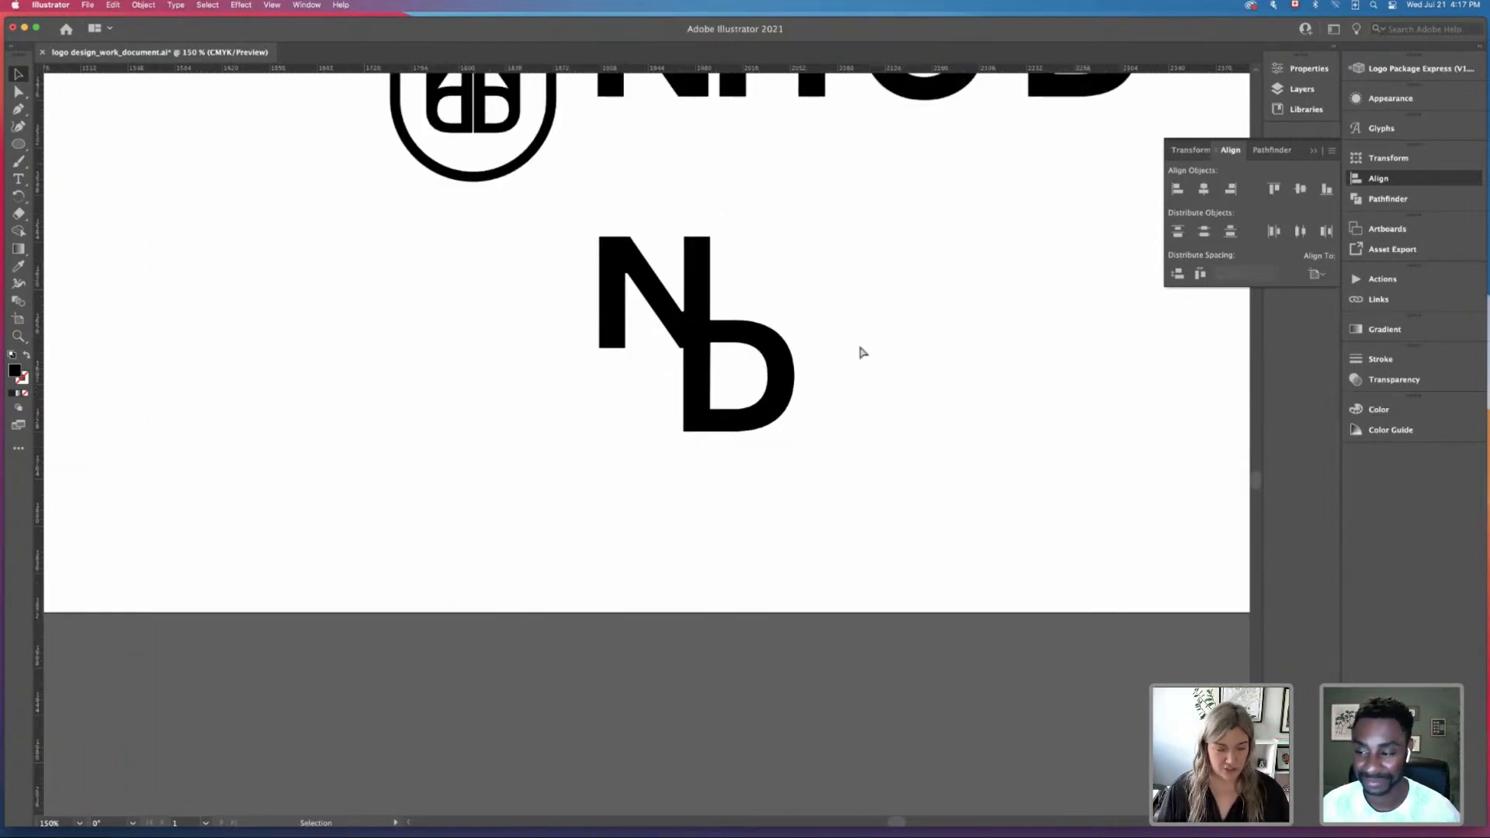
key(a)
drag(683, 321, 680, 322)
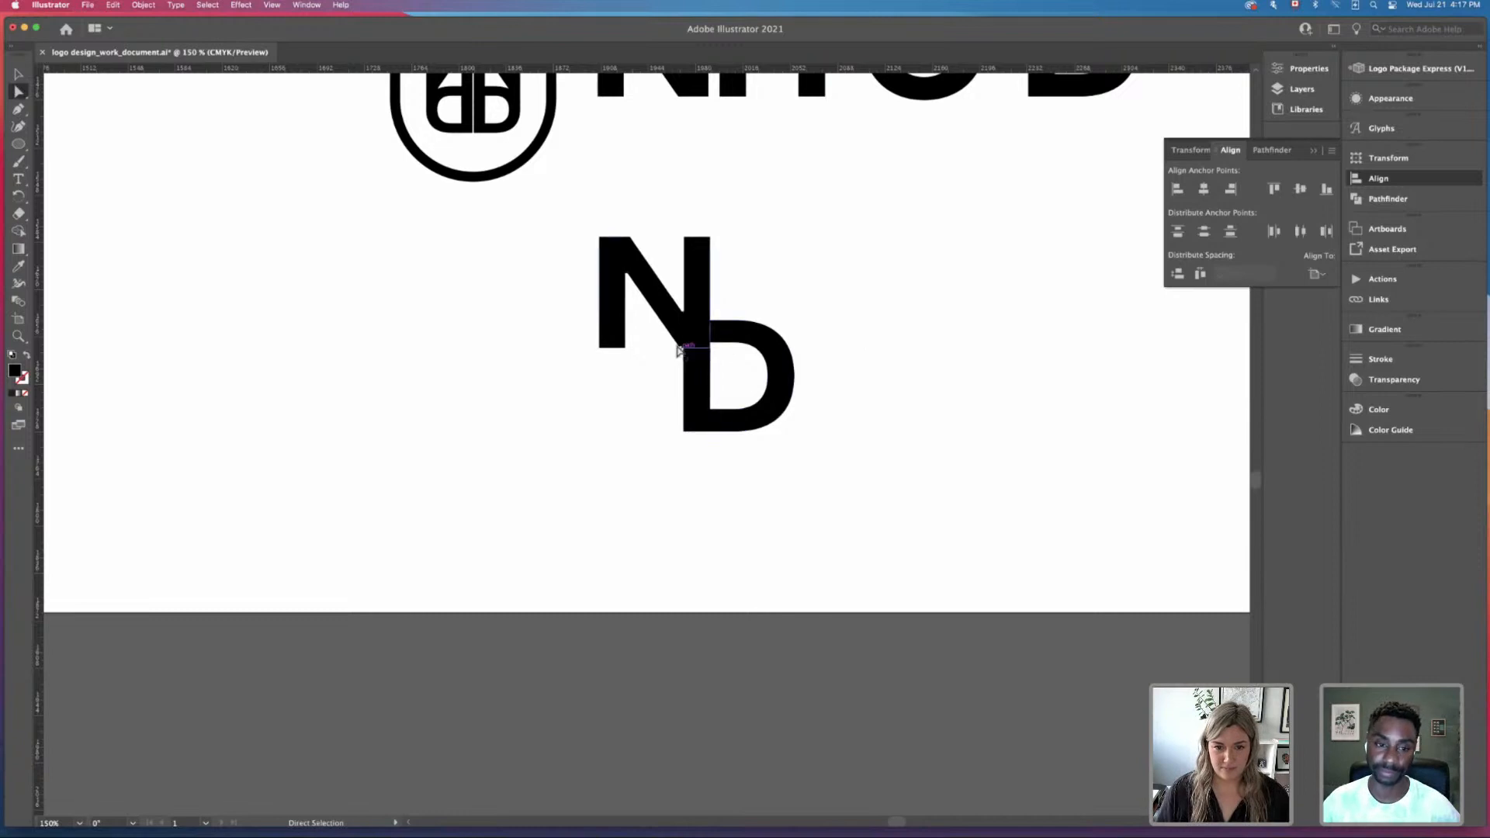
key(super+equal)
key(super+equal)
drag(716, 256, 741, 285)
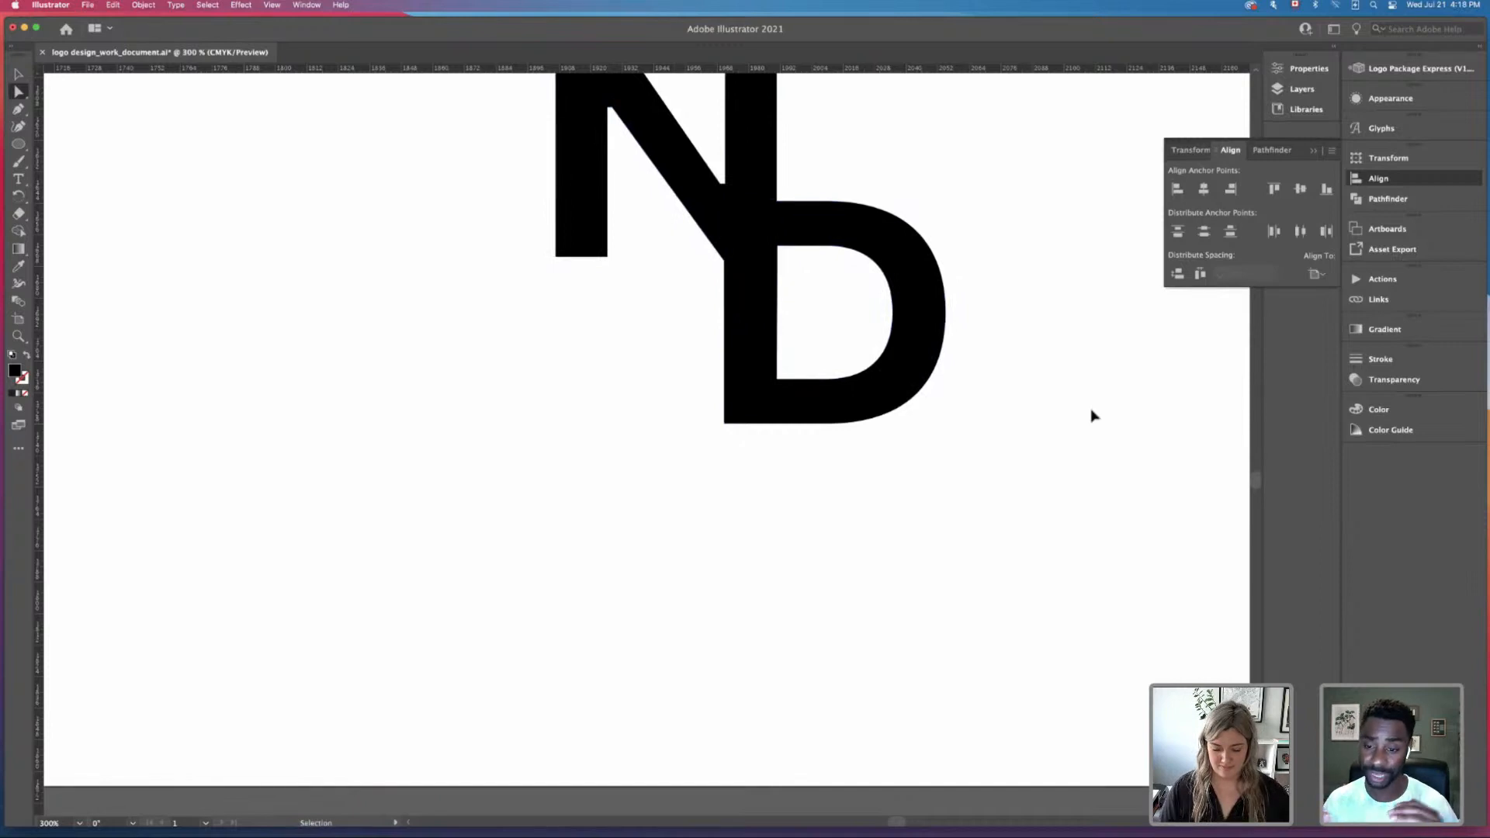
Step: Duplicate the framed monogram badge below the original, to the left of the staggered ND initials
key(super+minus)
key(super+minus)
key(super+minus)
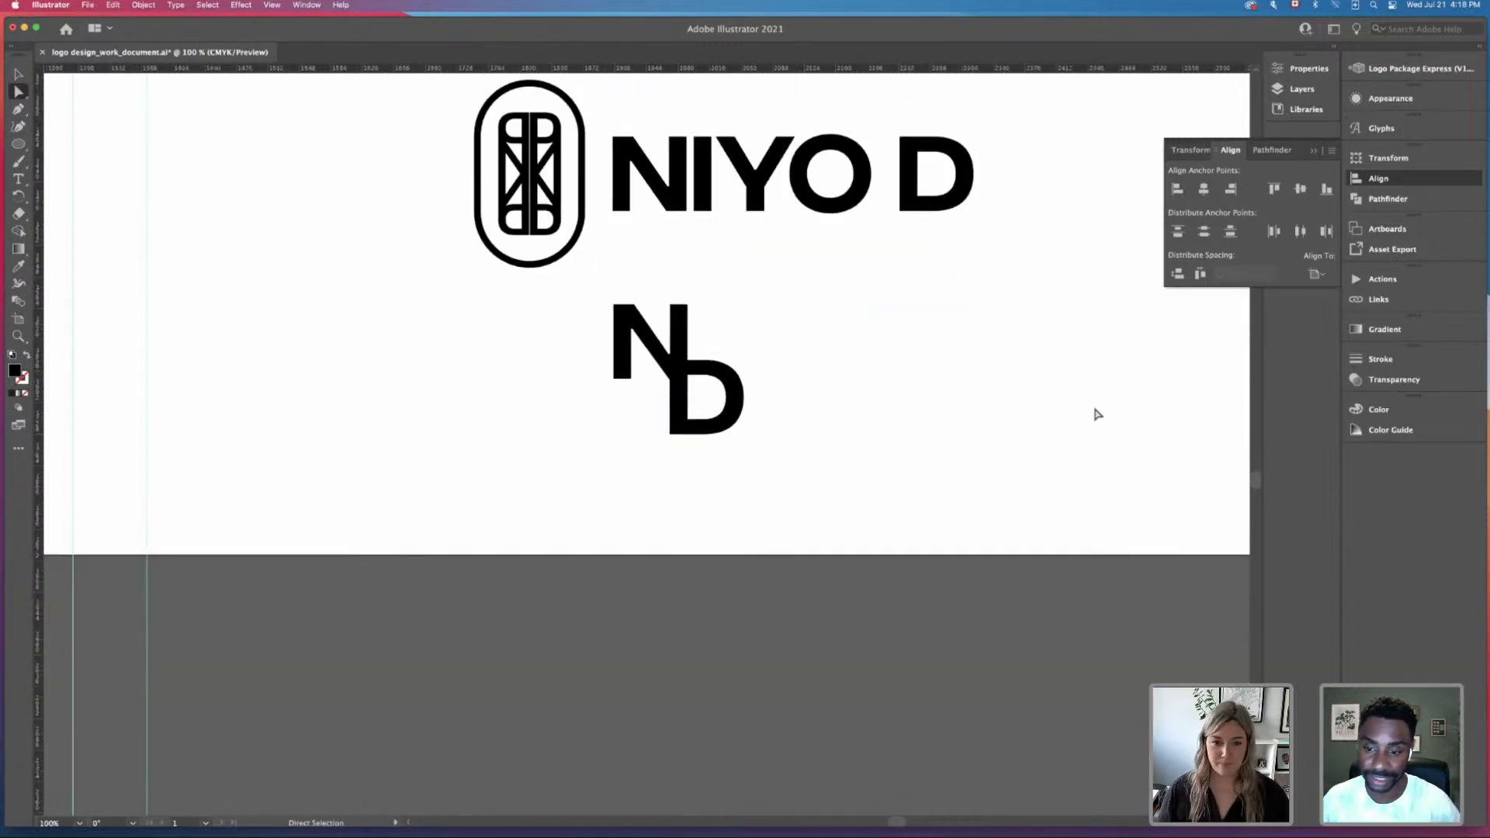
click(19, 74)
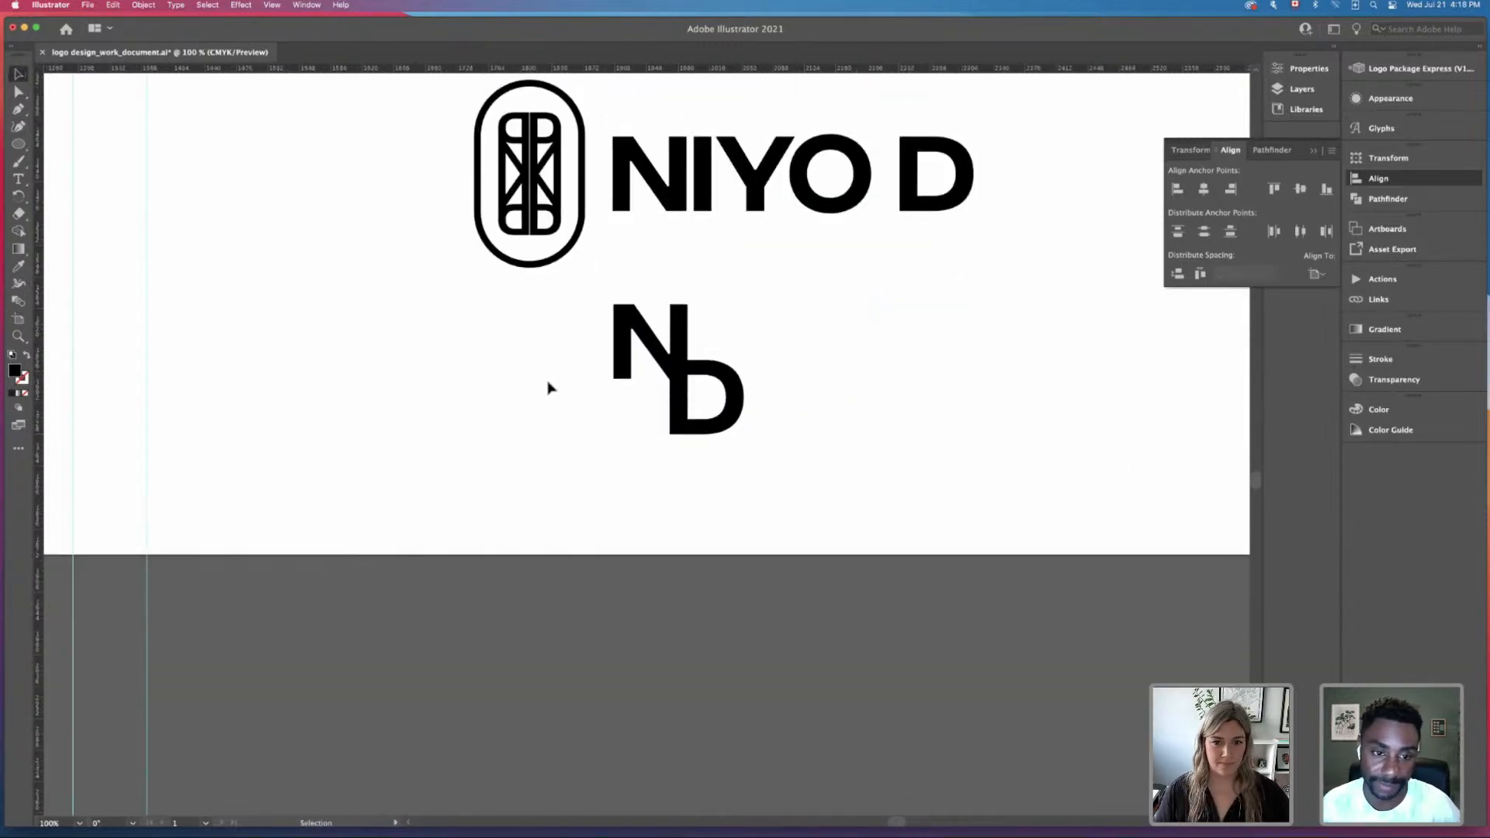
click(555, 259)
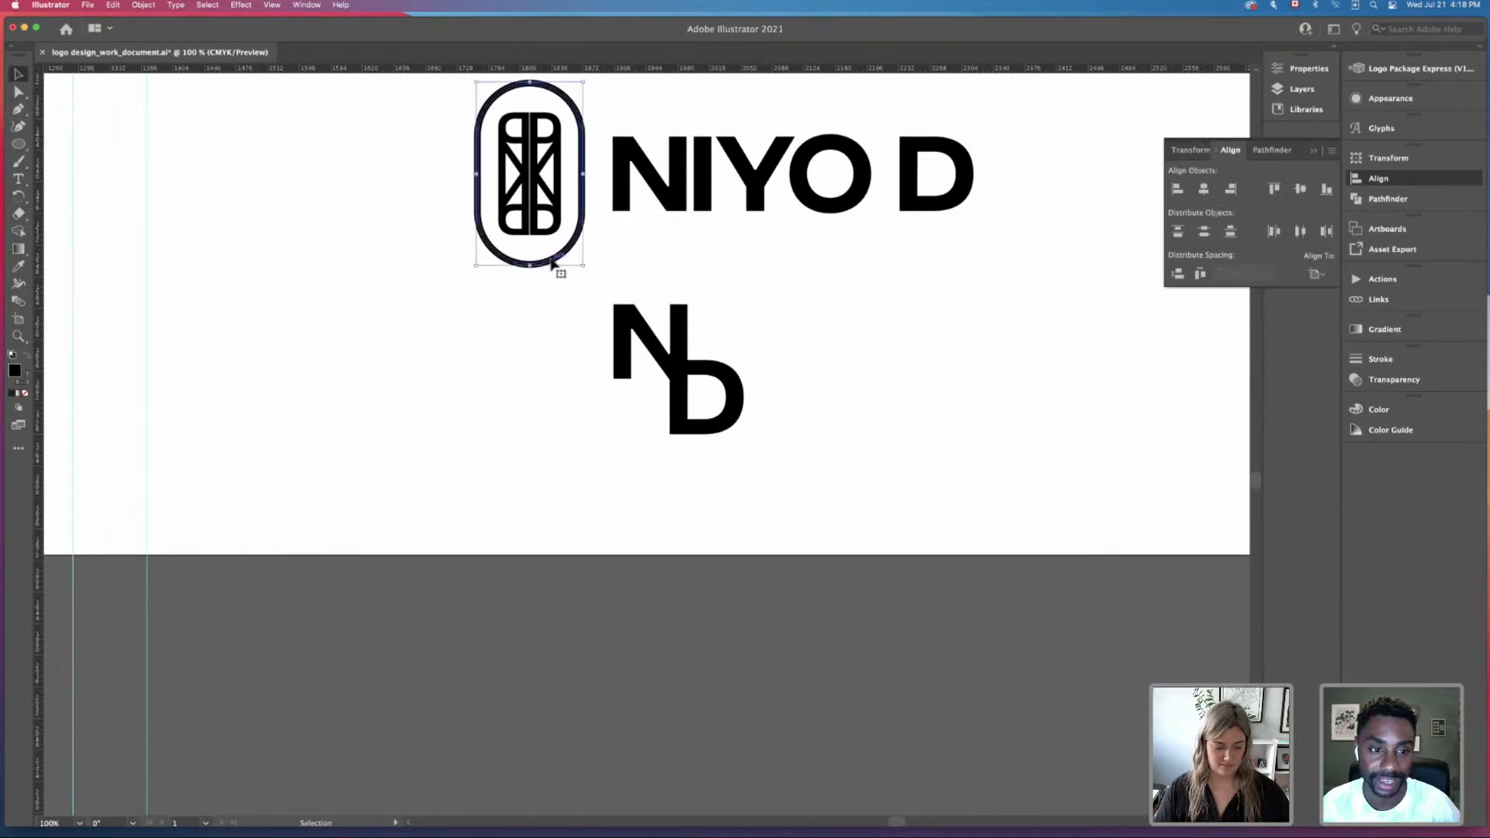
drag(577, 245, 585, 450)
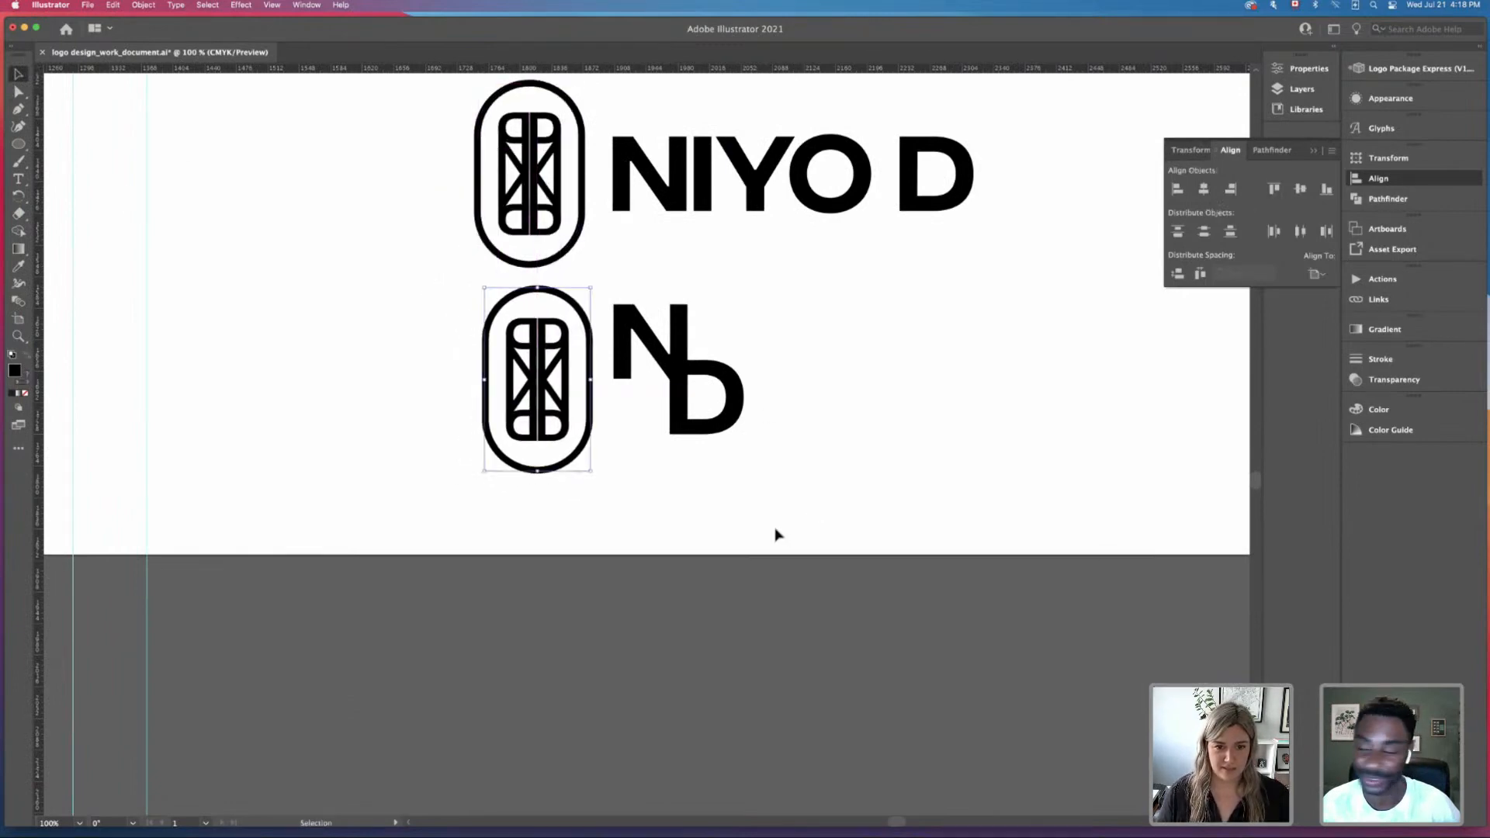
Step: Enlarge the staggered ND initials to nearly the height of the duplicated badge
click(775, 532)
drag(632, 285, 783, 506)
click(768, 482)
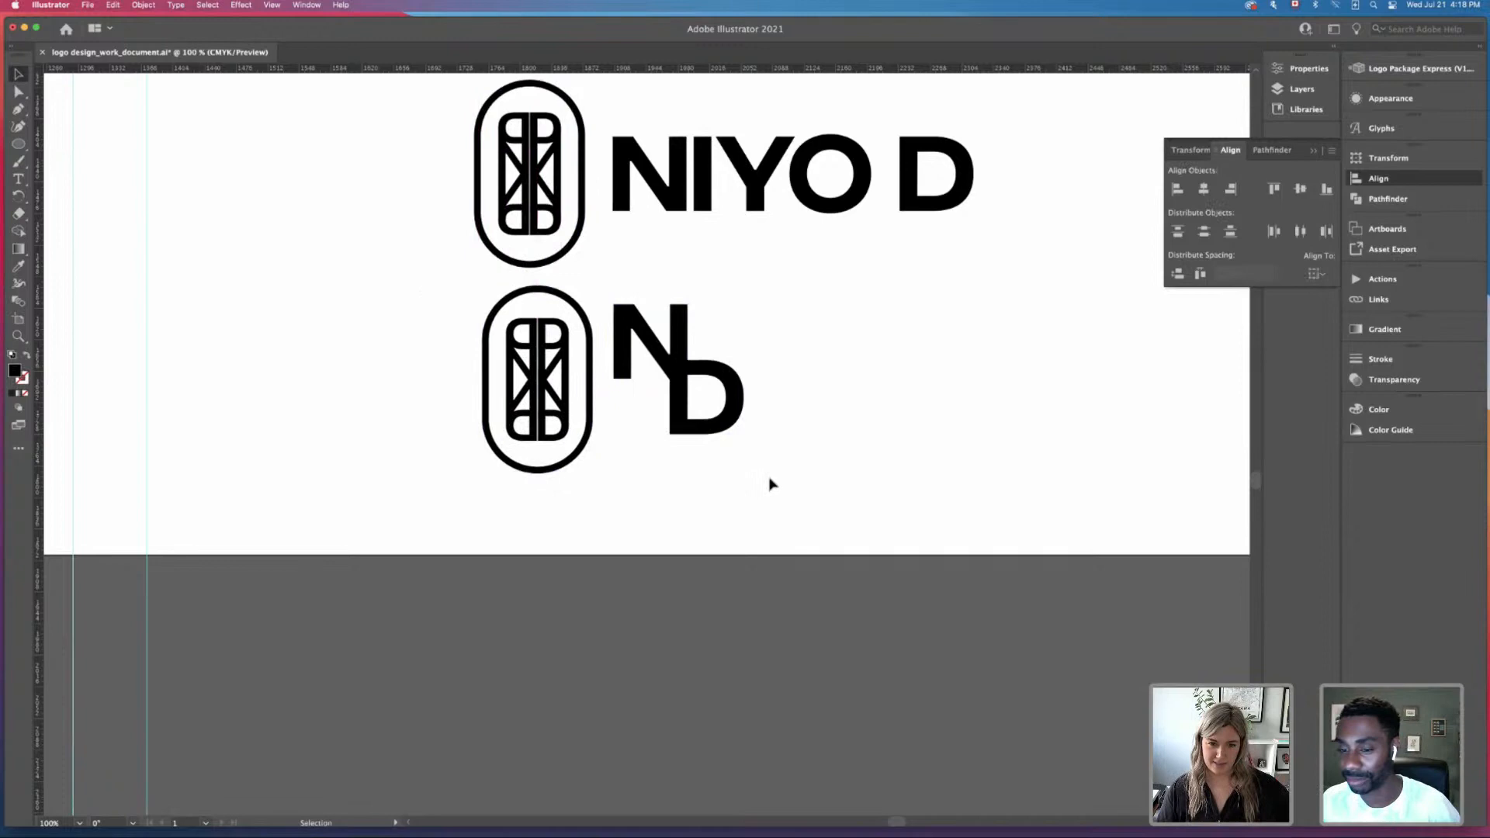
click(732, 424)
drag(629, 280, 760, 454)
click(808, 482)
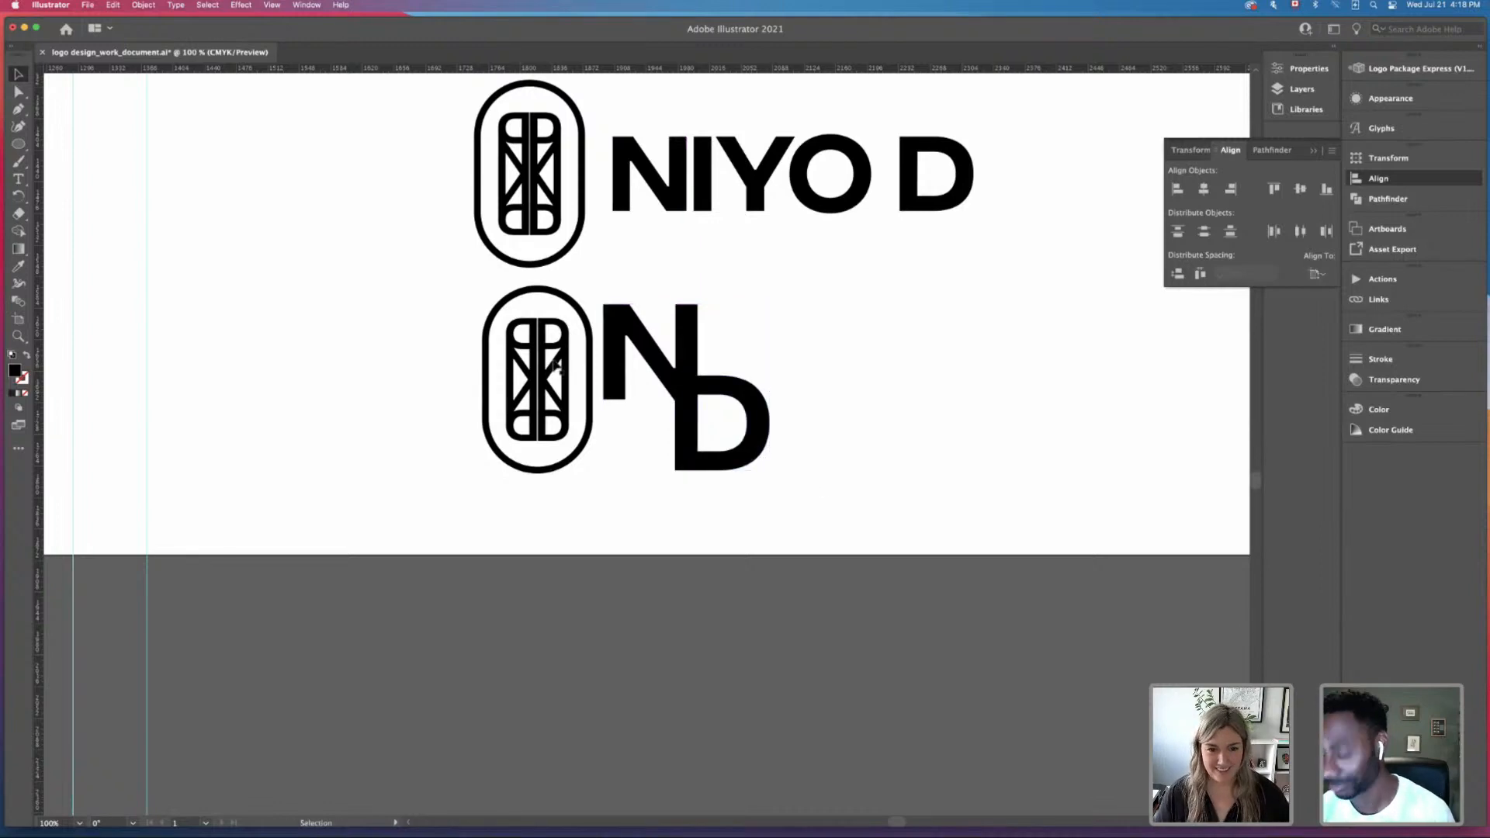
Step: Shift the enlarged ND initials slightly upward beside the duplicated badge
click(677, 378)
click(661, 442)
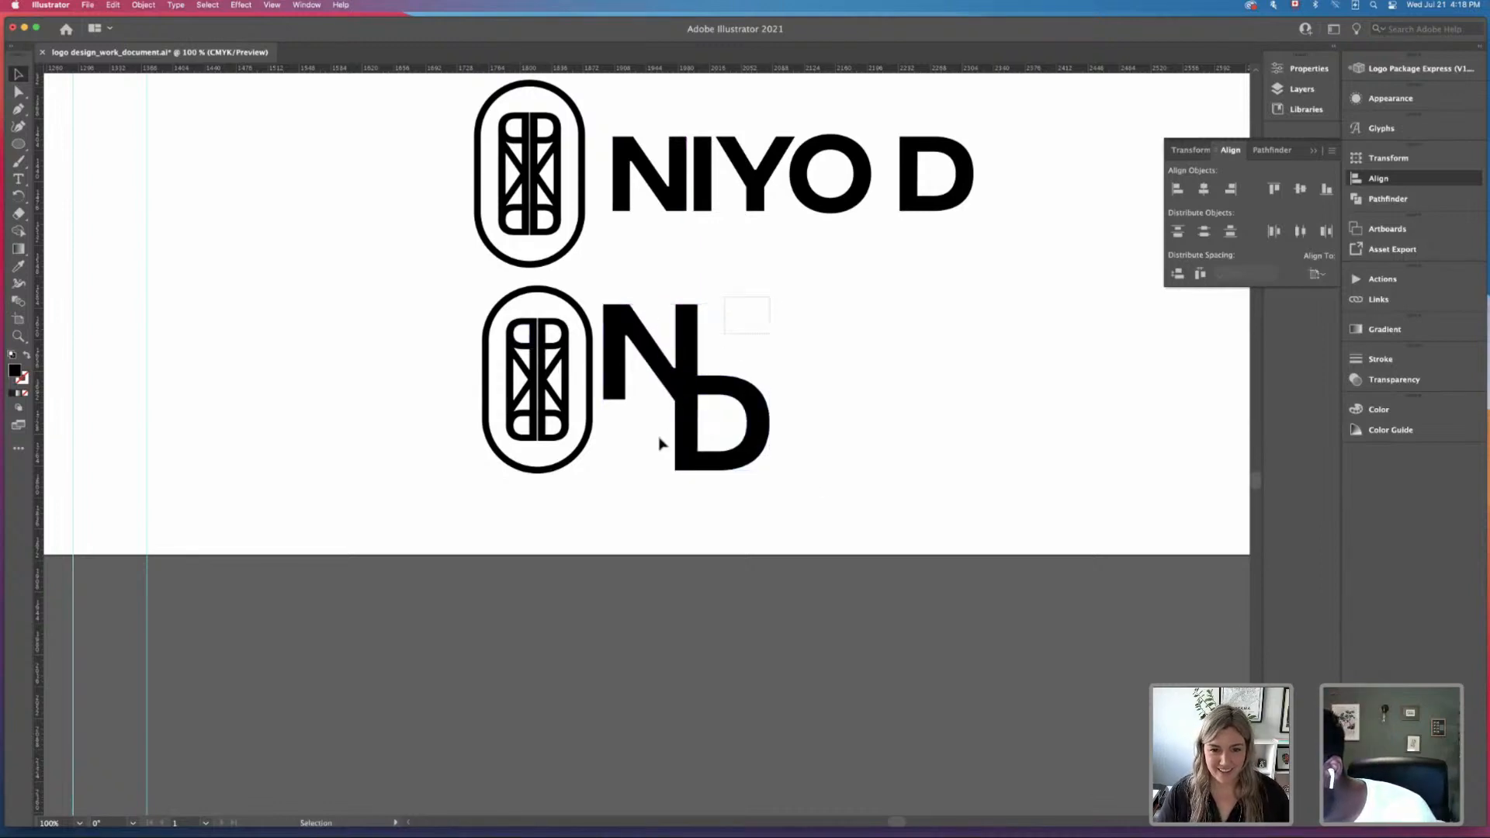
click(691, 391)
click(905, 443)
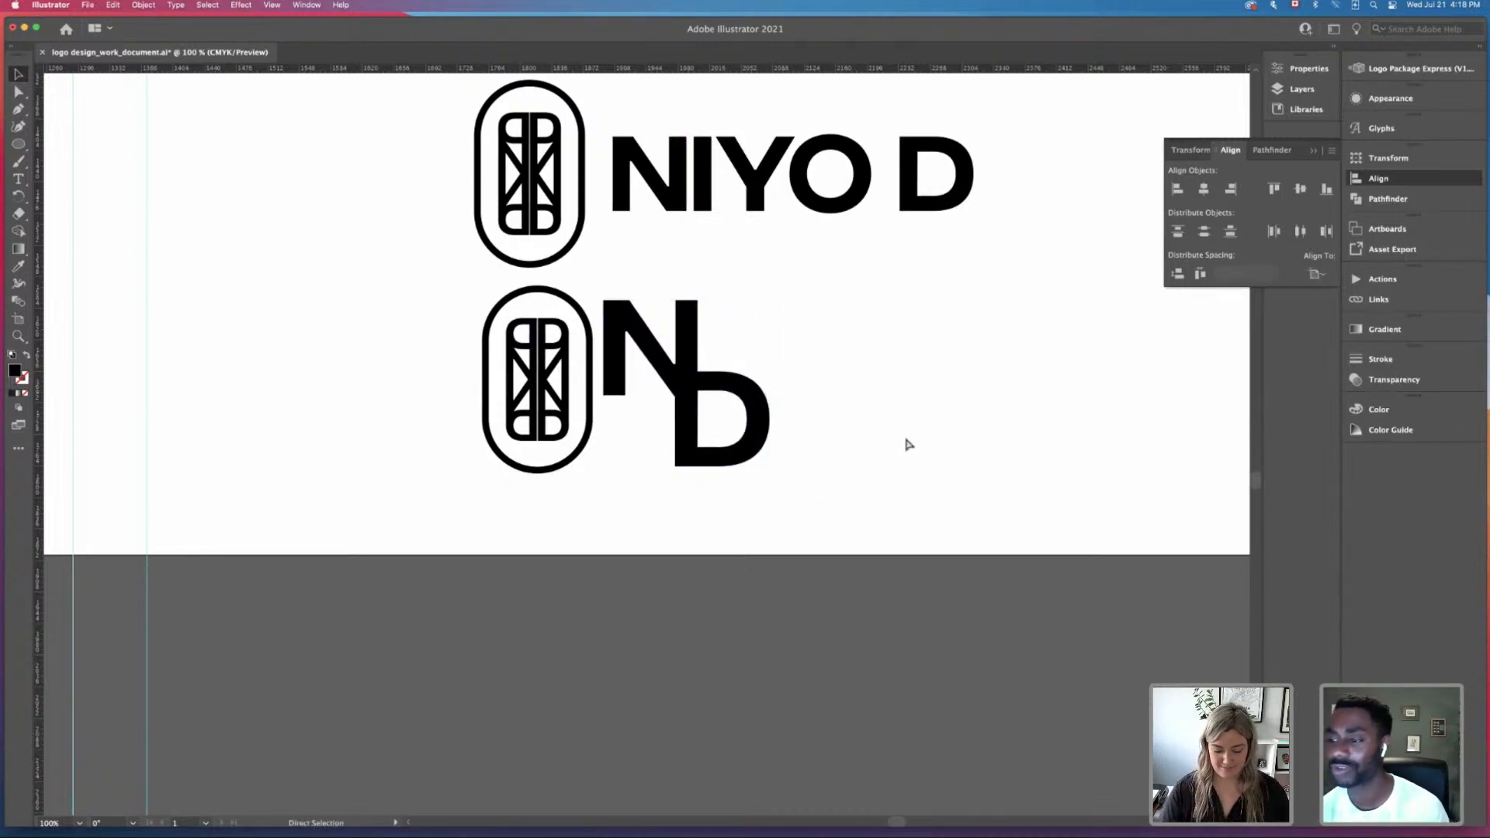
Step: Duplicate the staggered ND initials and place the copy a short distance to the right of the badge and initials pairing
key(super+minus)
click(670, 419)
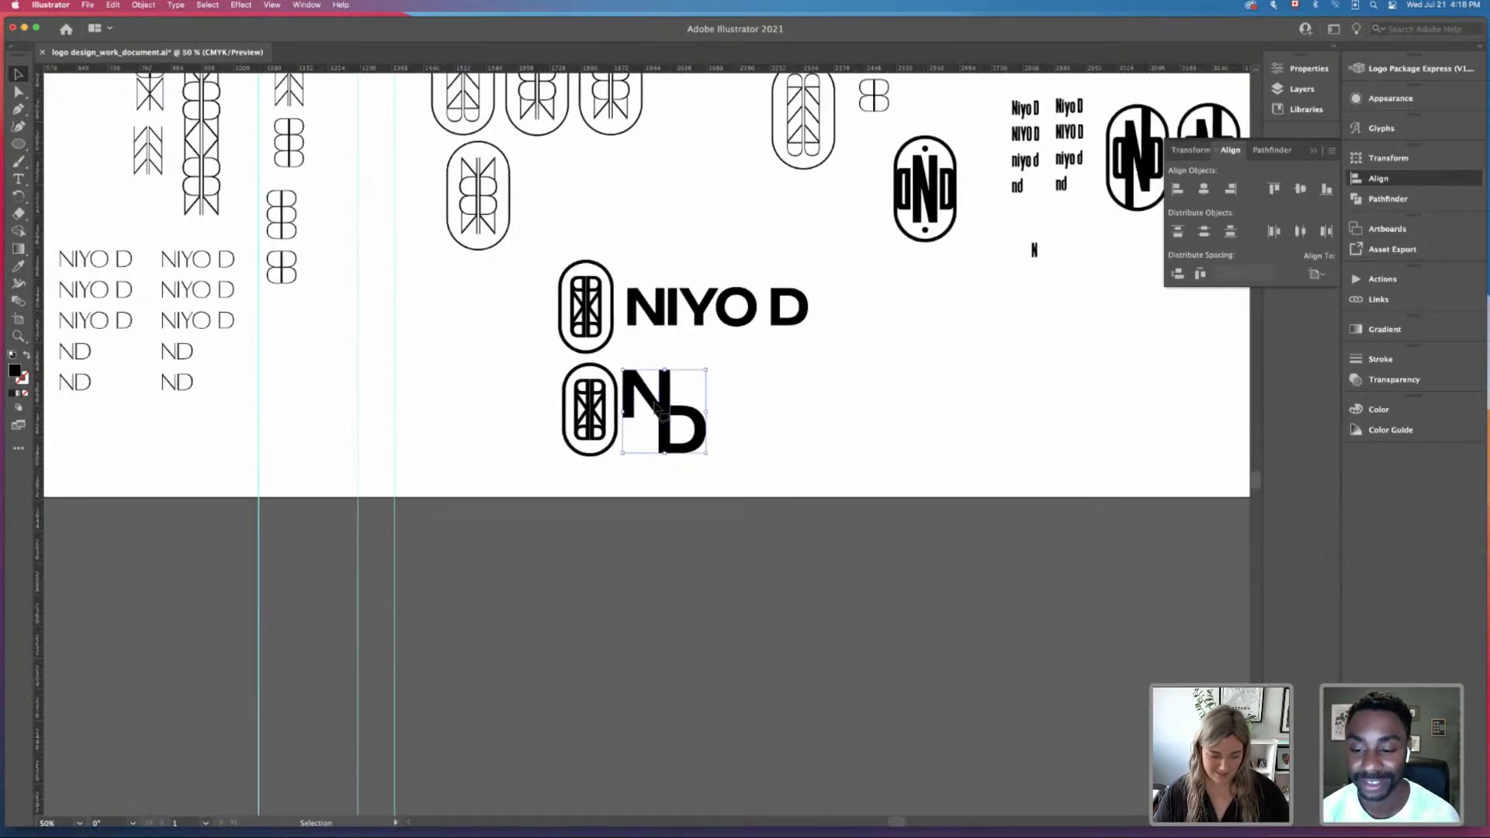
drag(666, 415, 833, 405)
click(937, 474)
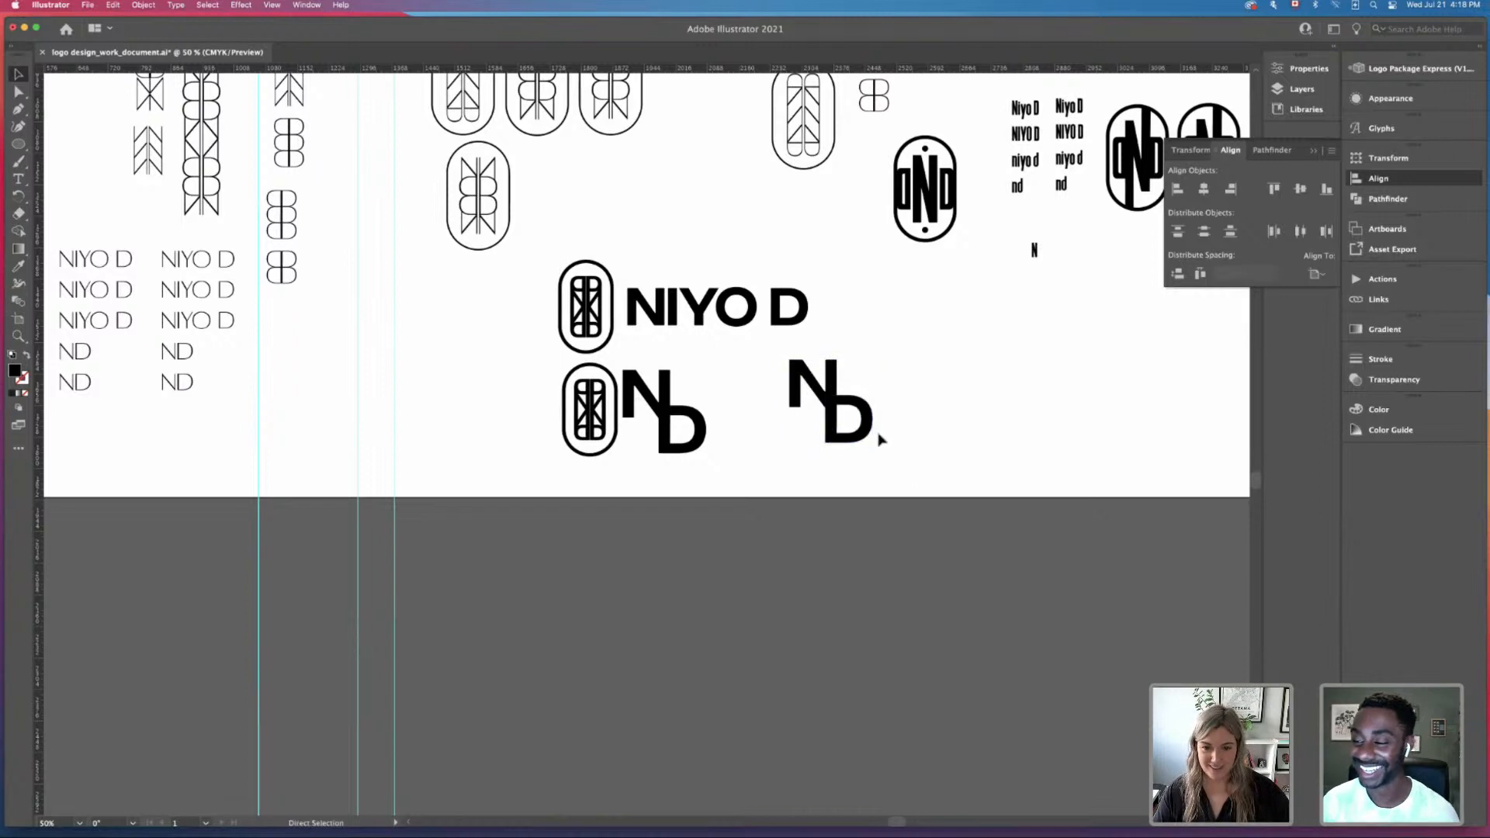
click(694, 412)
click(738, 476)
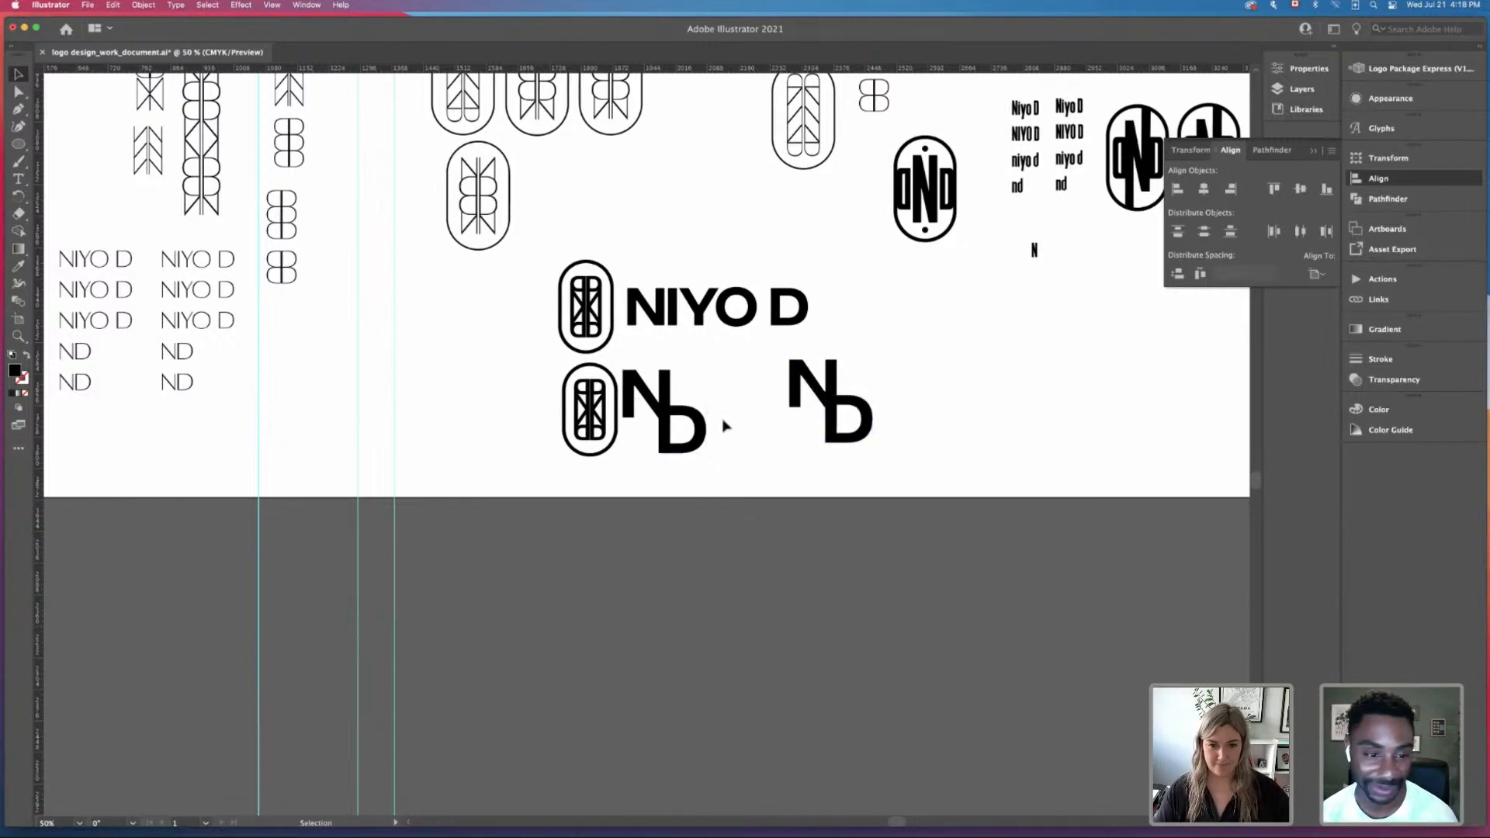
mouse_move(851, 414)
mouse_down()
mouse_move(809, 418)
mouse_move(828, 402)
mouse_up()
drag(462, 368, 652, 435)
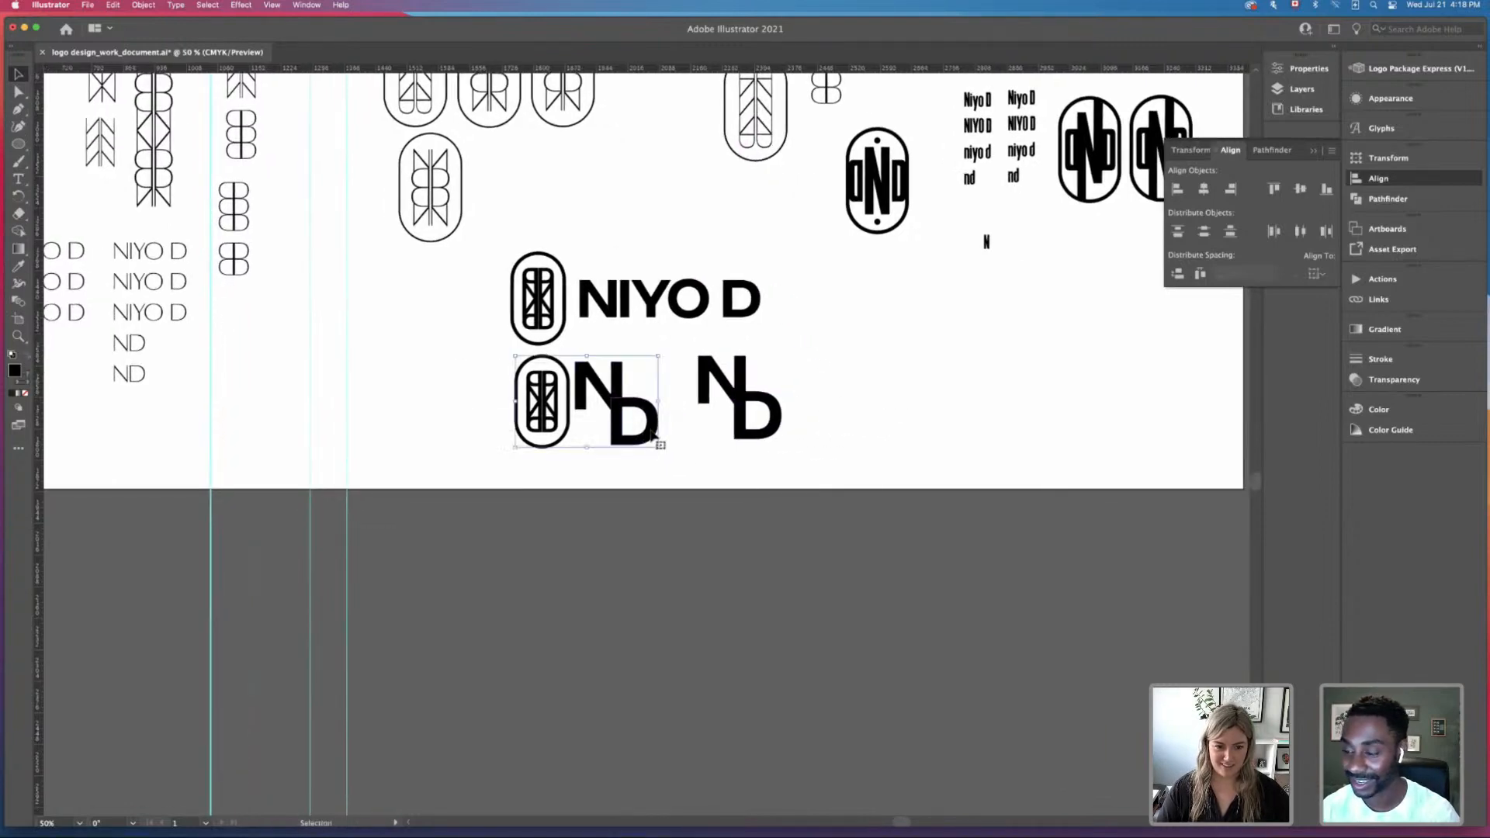
click(672, 393)
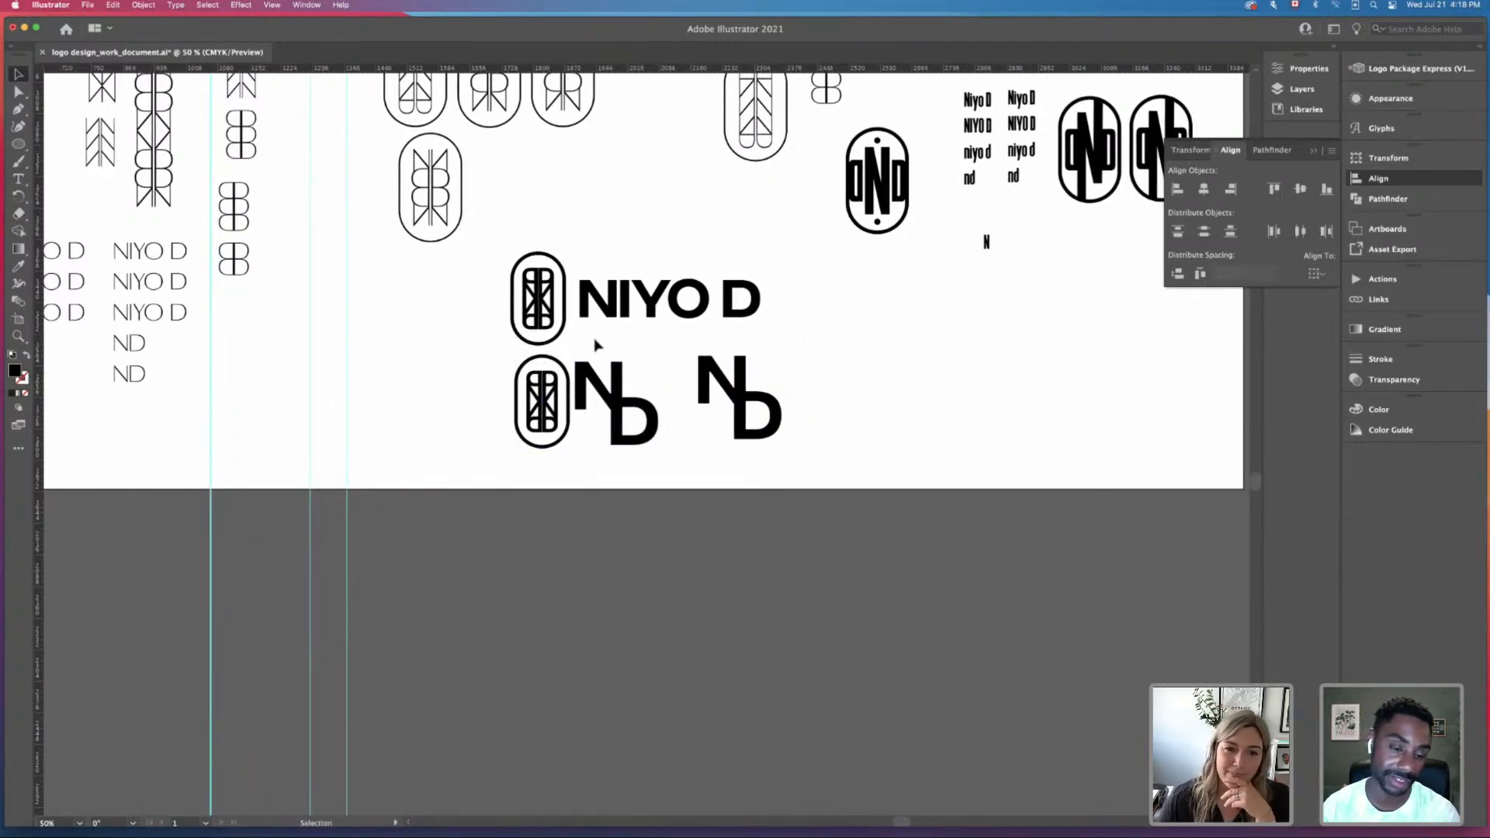
scroll(596, 343, left, 2)
scroll(596, 343, up, 1)
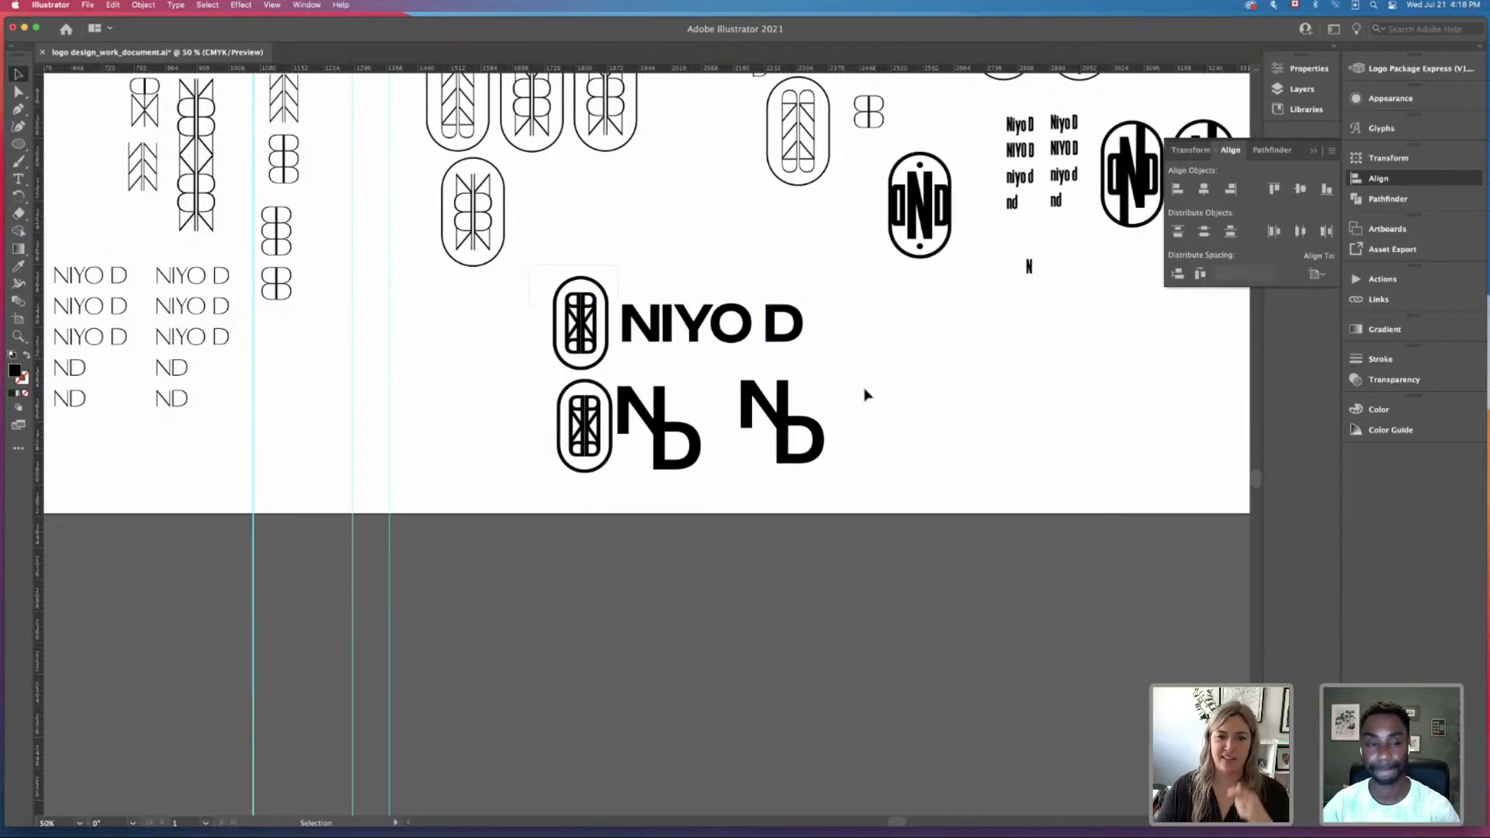
click(796, 341)
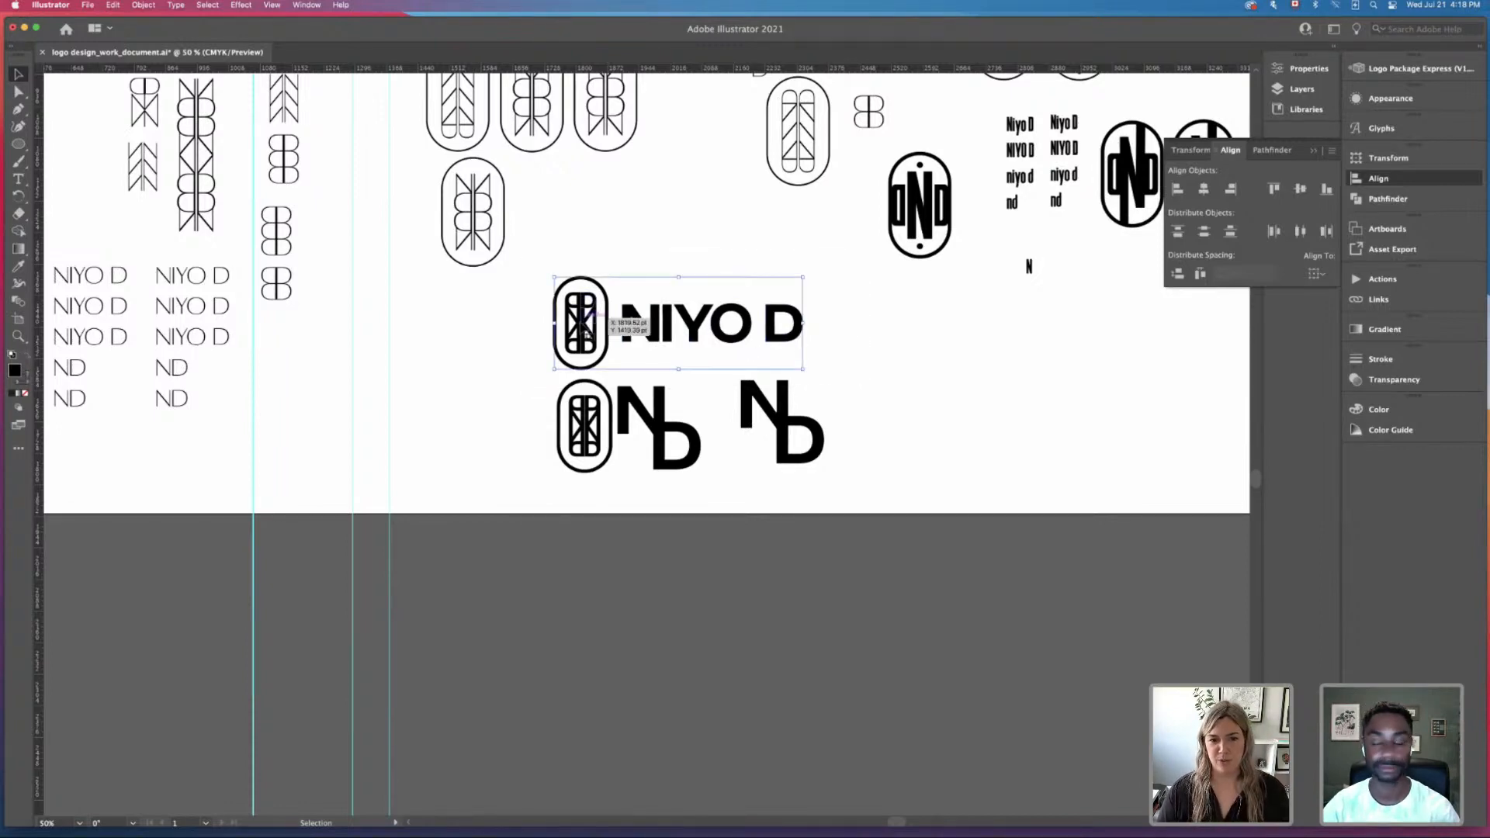
click(592, 265)
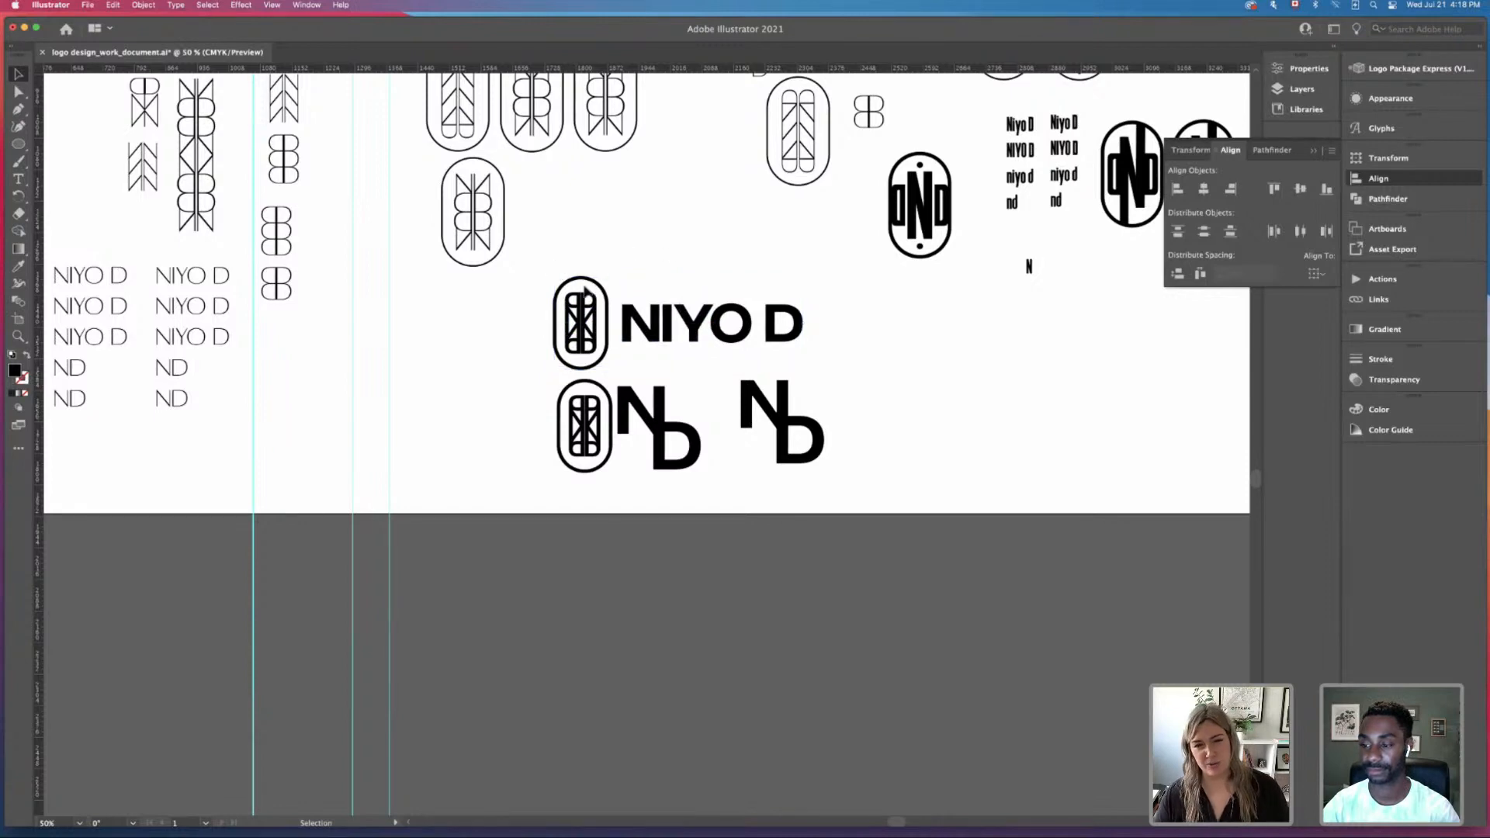
drag(836, 354, 841, 355)
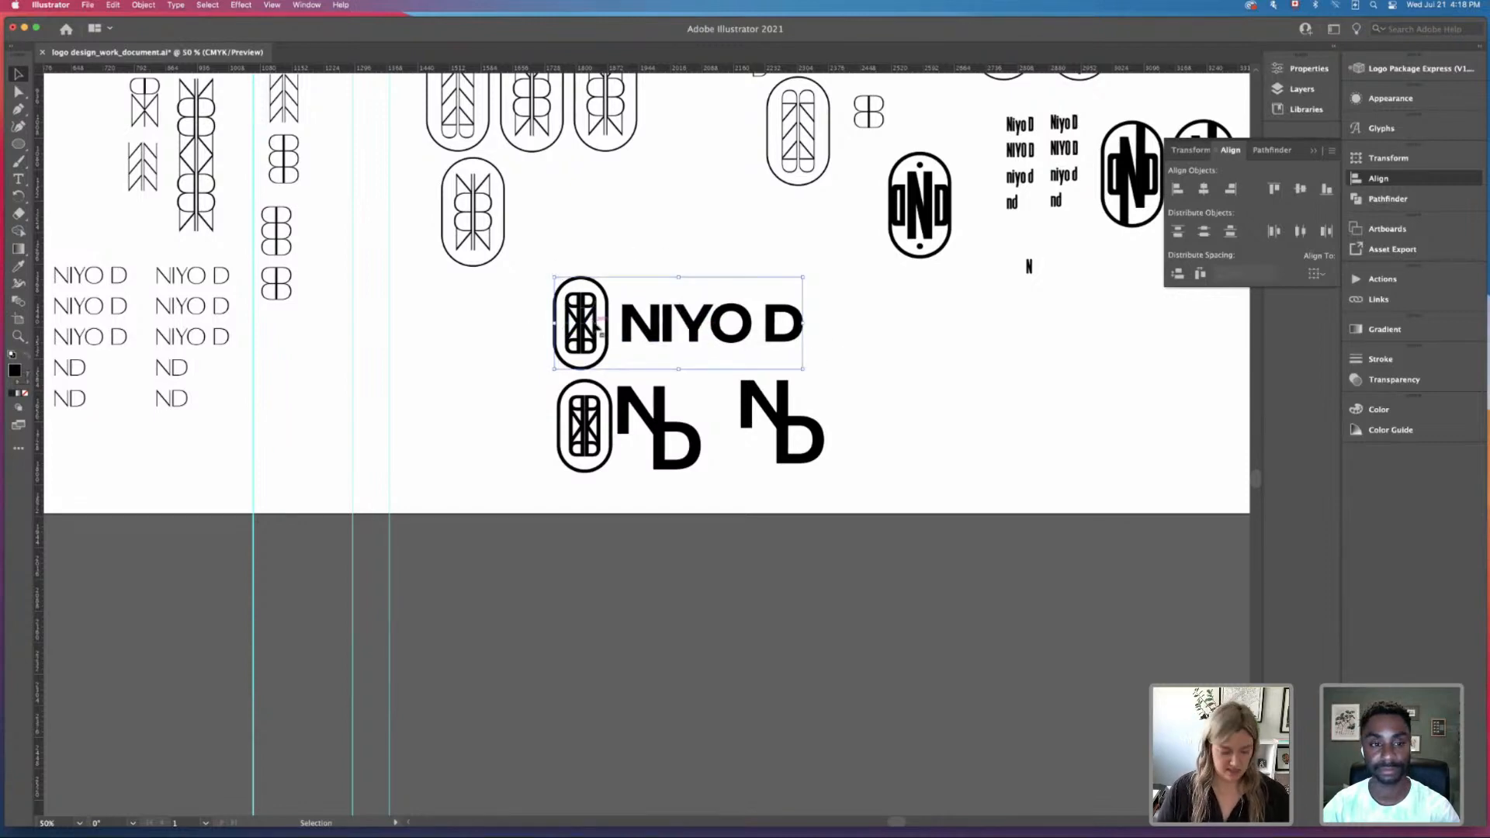
Step: Duplicate the badge and bold NIYO D lockup into the empty space to the right of the staggered ND initials
drag(613, 326, 1023, 456)
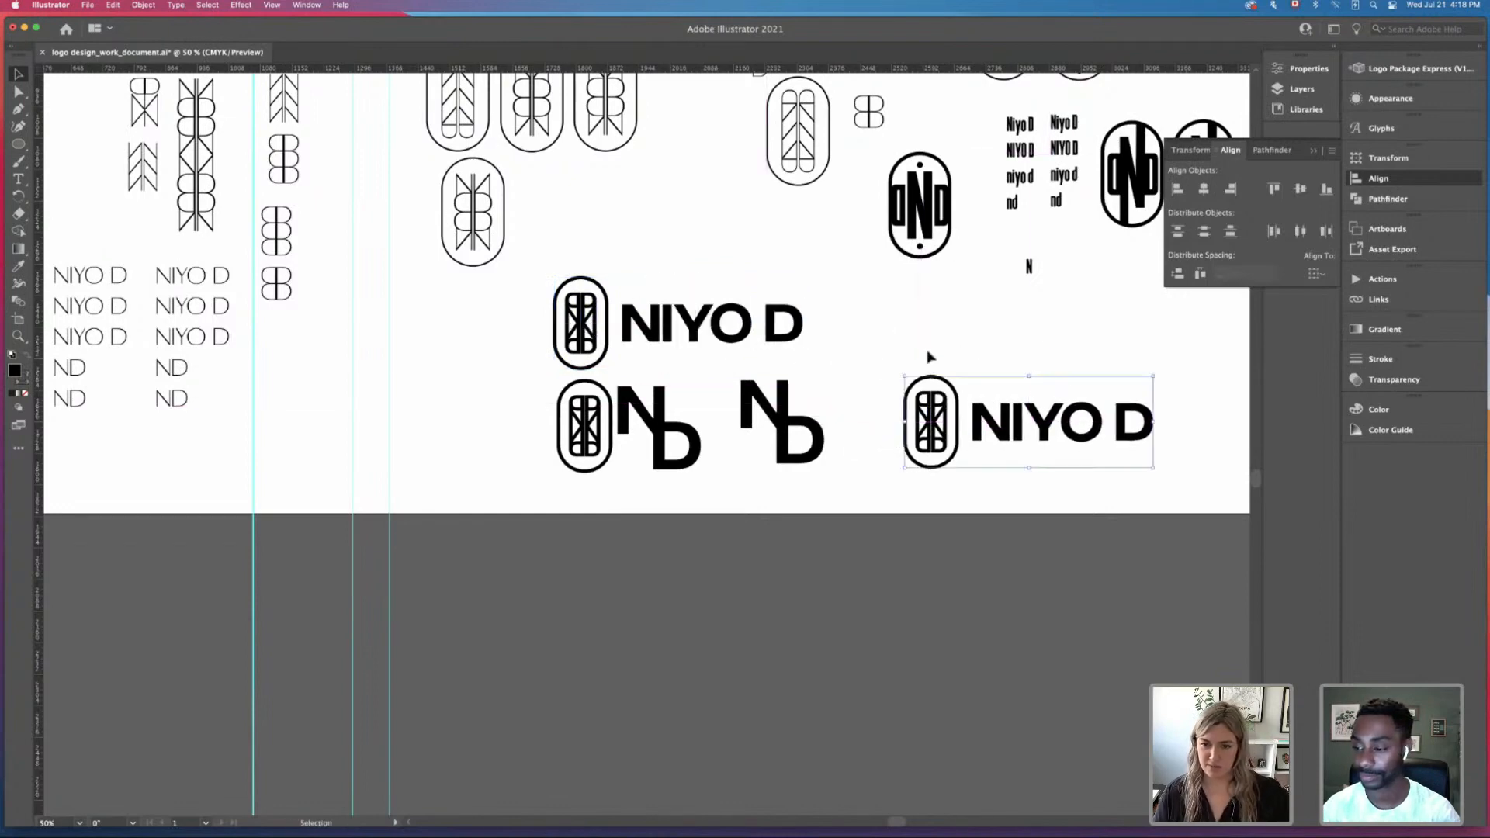
click(929, 356)
Step: Duplicate a column of condensed name samples and place the copy just above the original bold NIYO D lockup
drag(211, 411, 680, 438)
scroll(380, 369, right, 2)
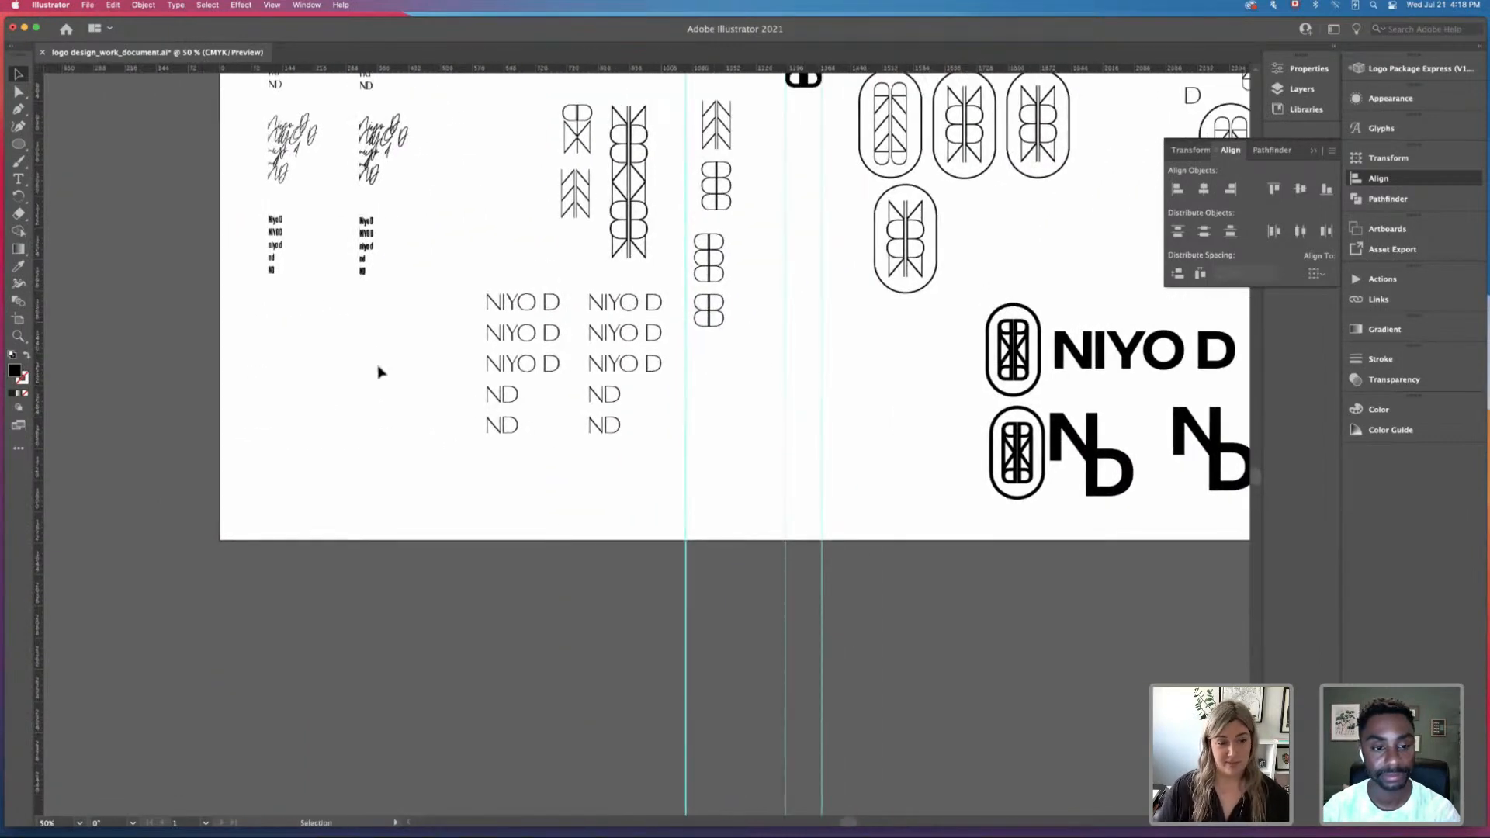
scroll(381, 357, up, 3)
click(354, 306)
drag(354, 306, 889, 429)
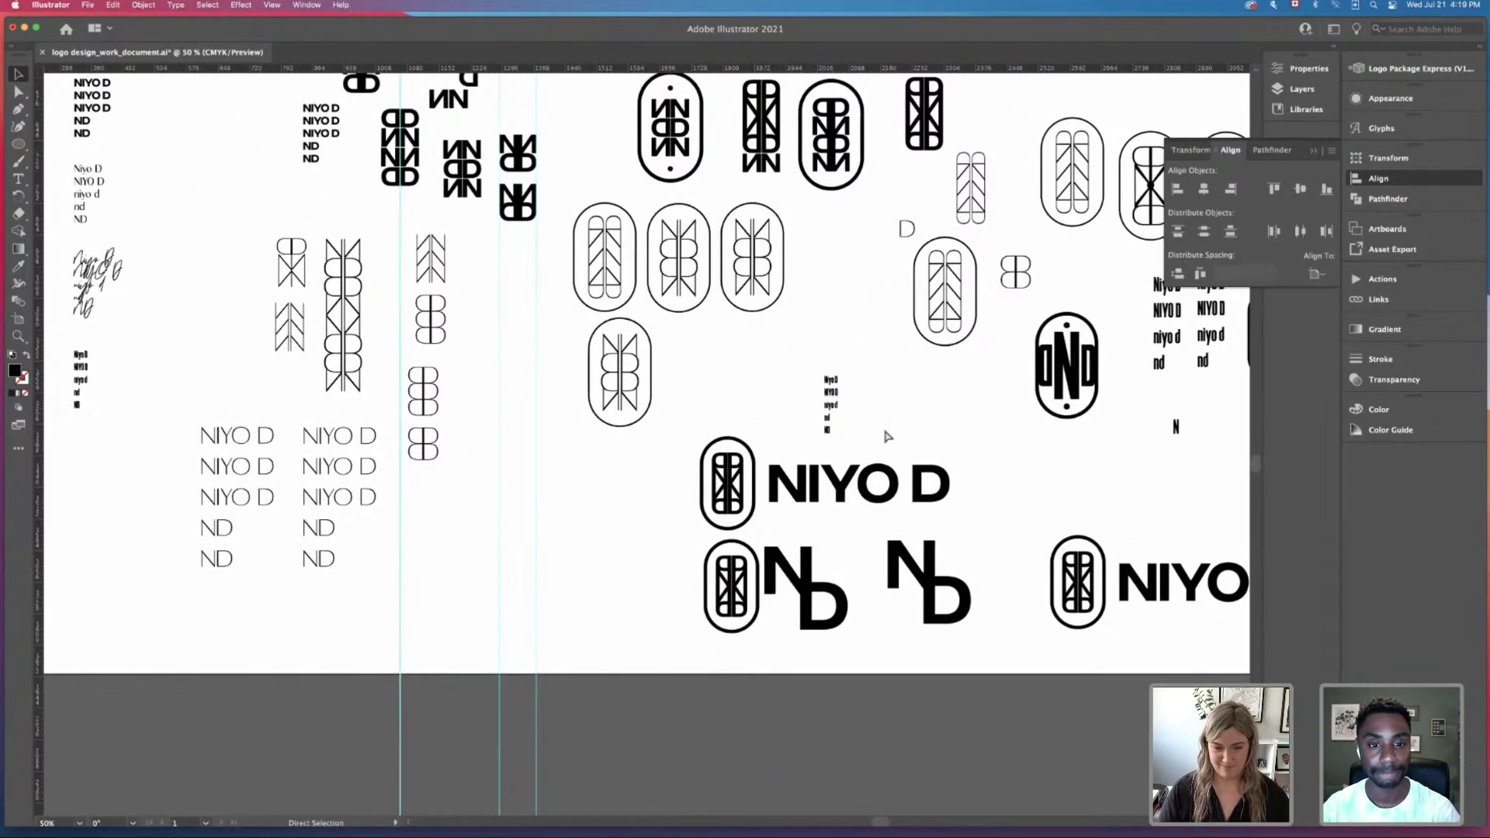
key(super+=)
key(super+=)
drag(735, 422, 737, 330)
drag(613, 281, 733, 423)
key(super+shift+a)
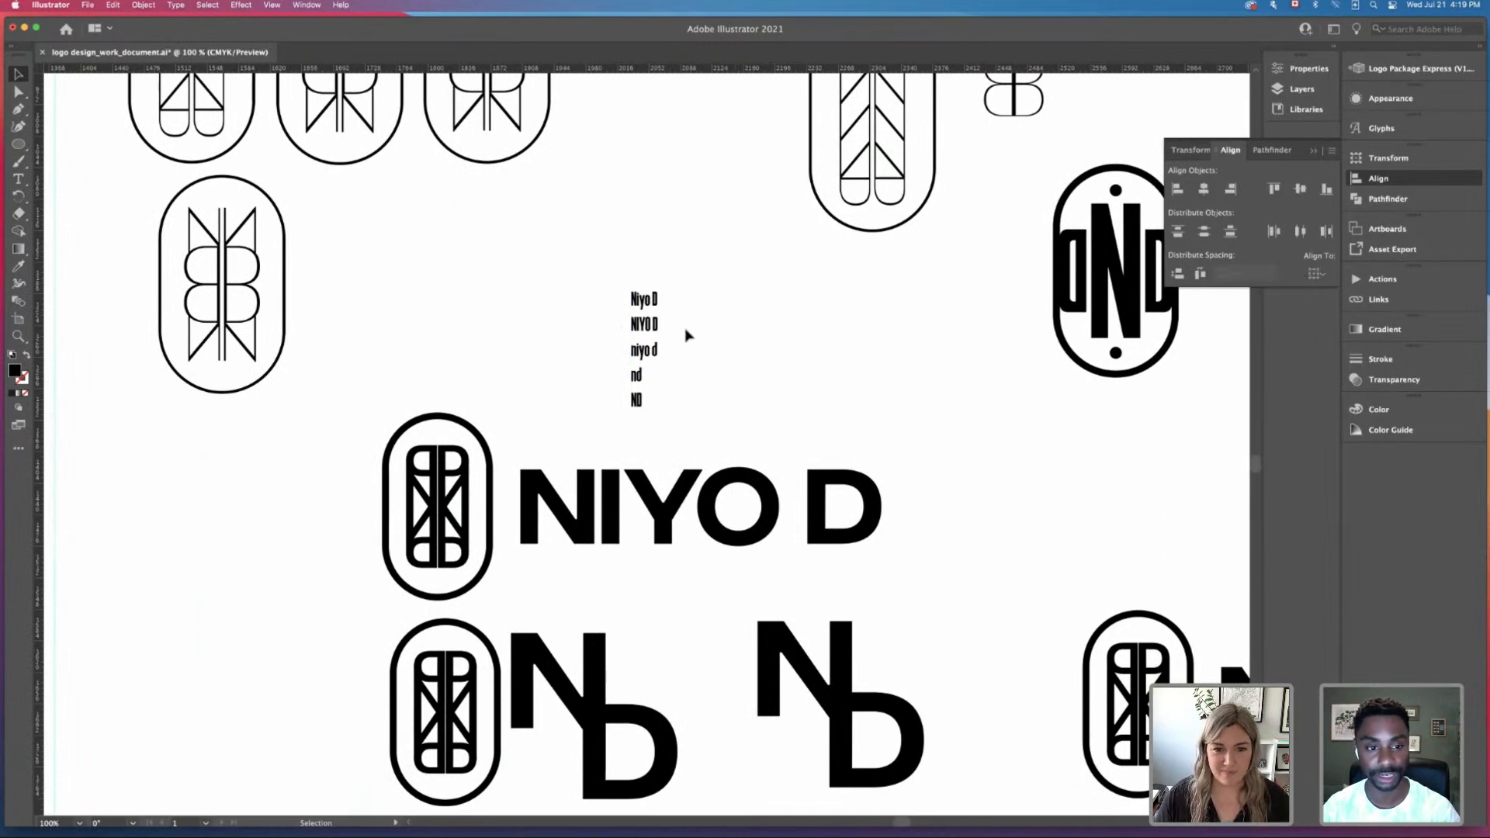
Step: Enlarge the condensed all-caps NIYO D sample to roughly the bold wordmark's letter height and place it above that wordmark
click(644, 324)
drag(759, 357, 918, 432)
click(983, 489)
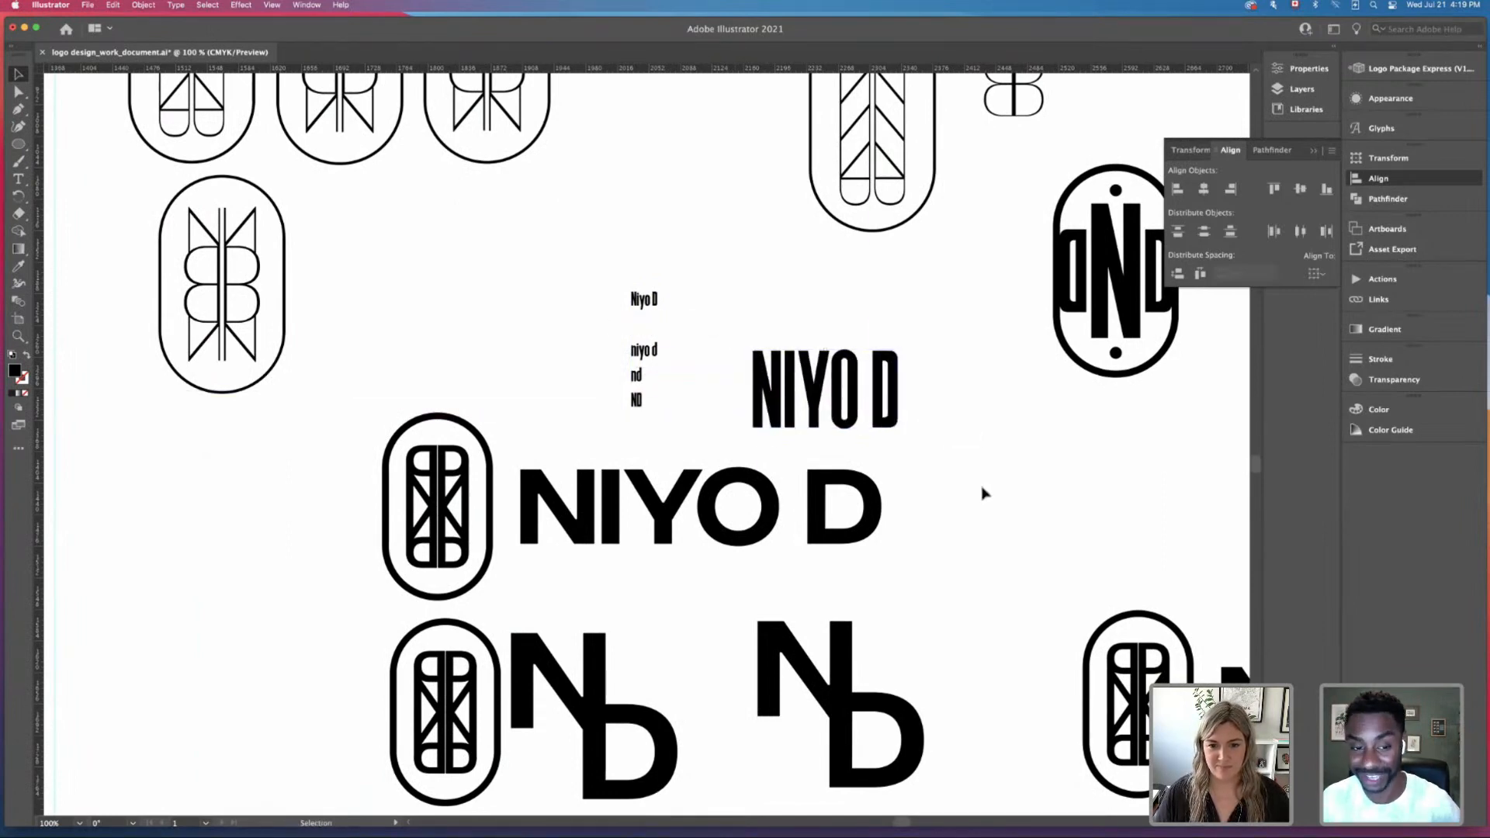
Step: Replace the bold wordmark in the duplicated lockup with the enlarged condensed NIYO D, set beside the badge
drag(522, 466, 937, 573)
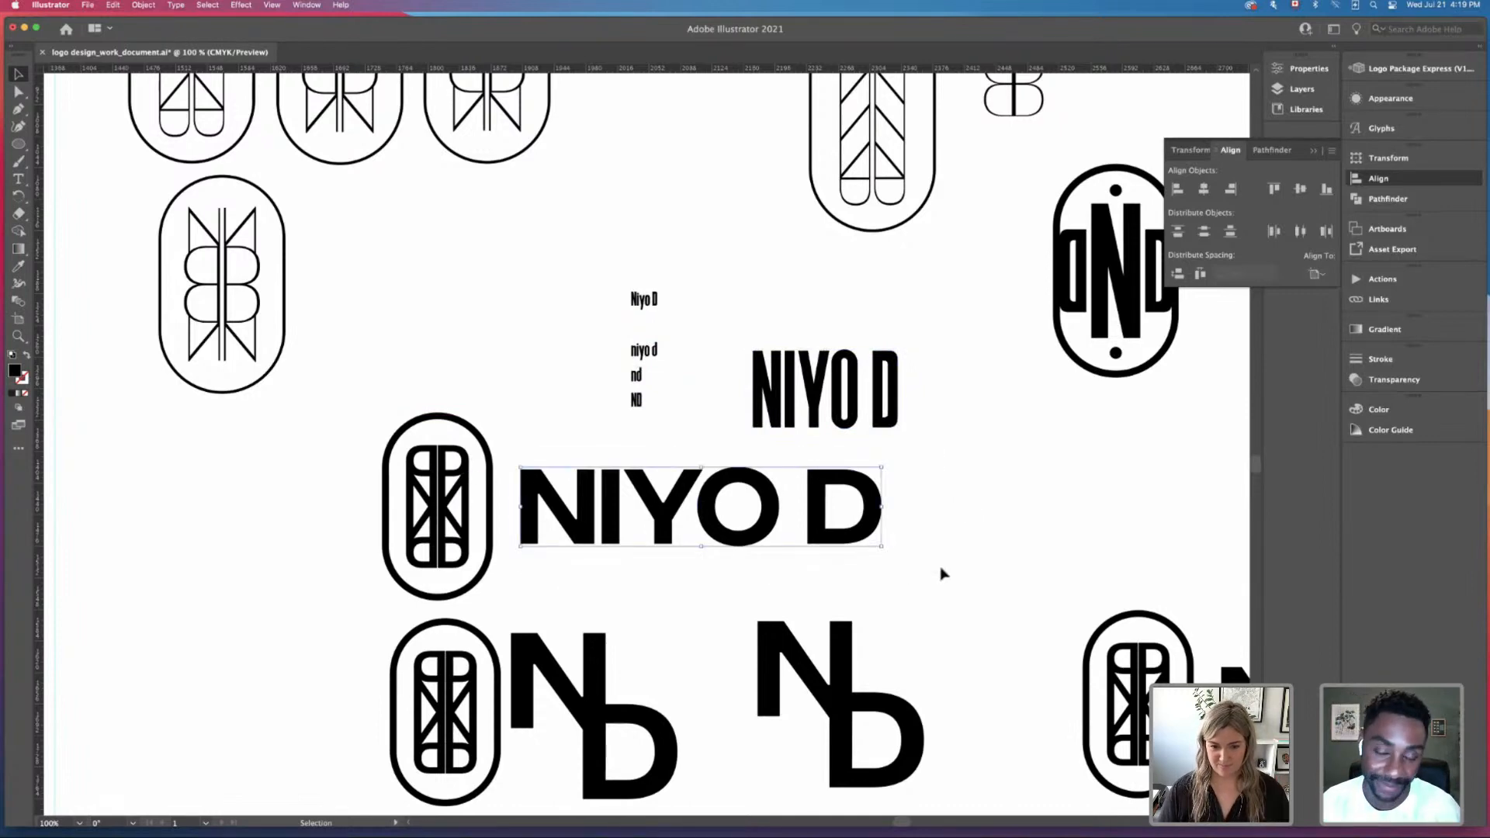
key(super+minus)
key(super+minus)
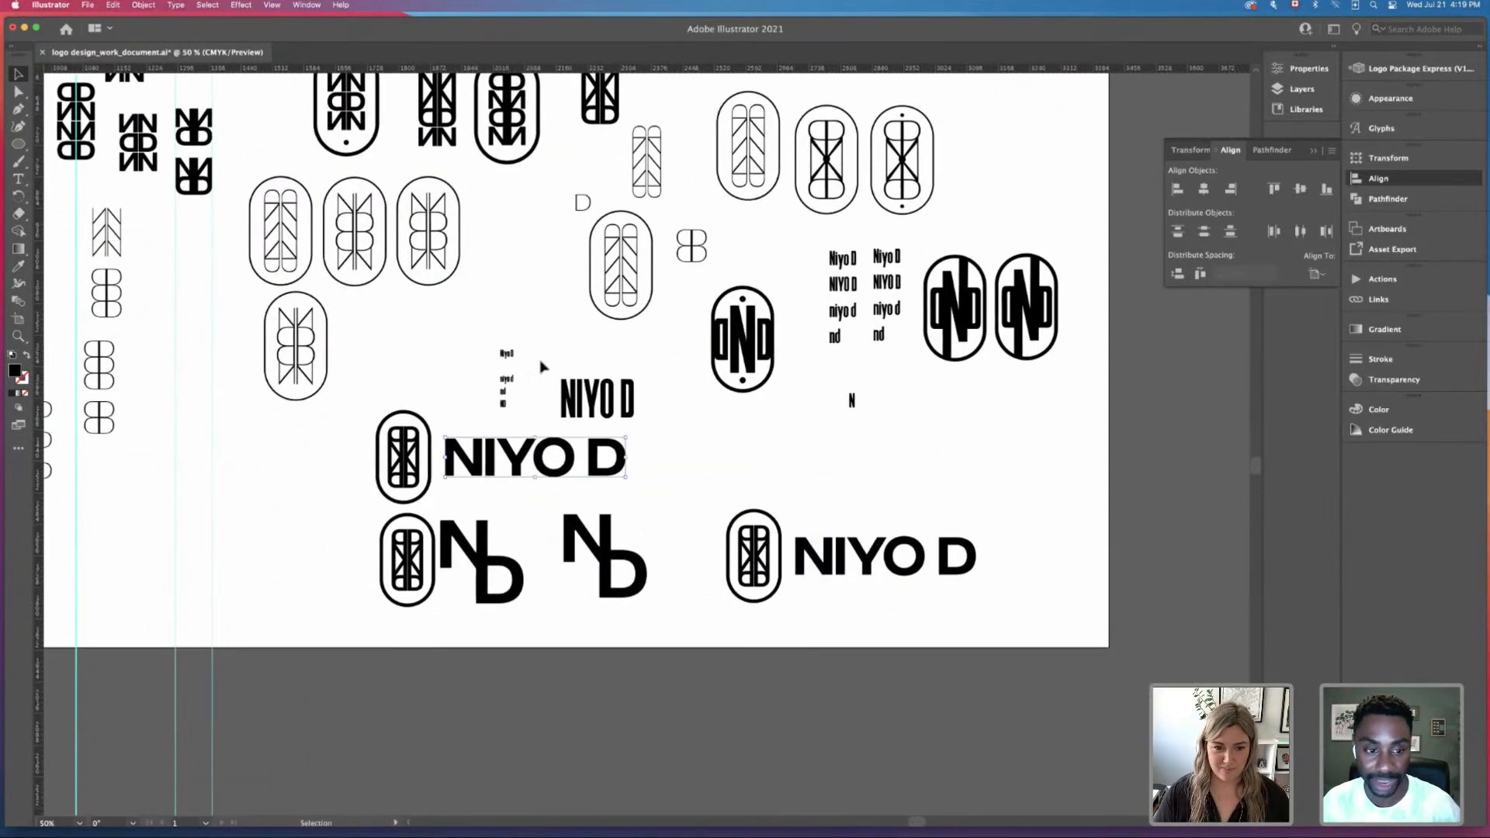
drag(616, 403, 893, 466)
click(992, 547)
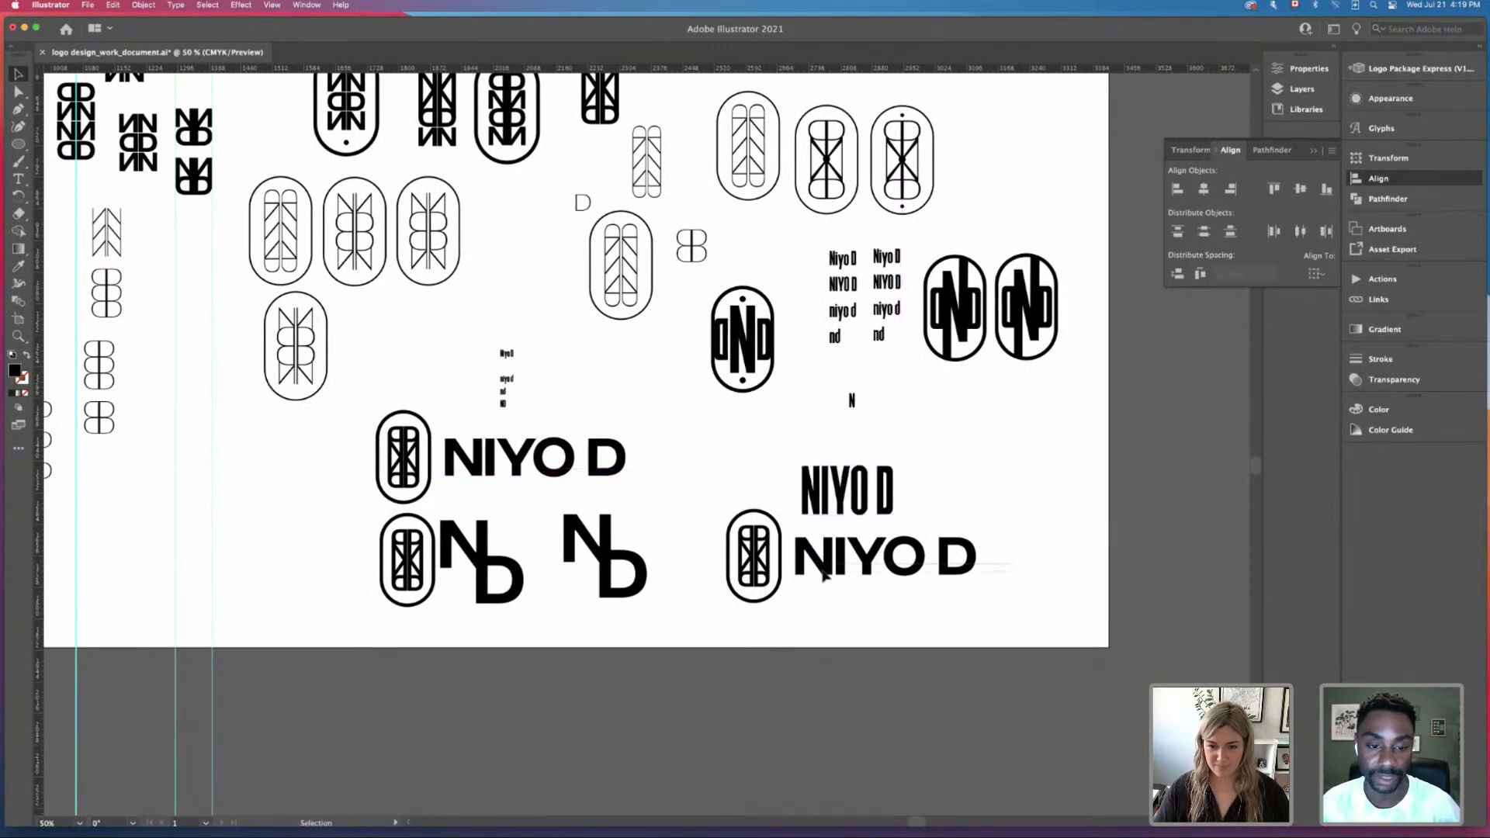
click(824, 574)
key(Delete)
drag(788, 466, 874, 578)
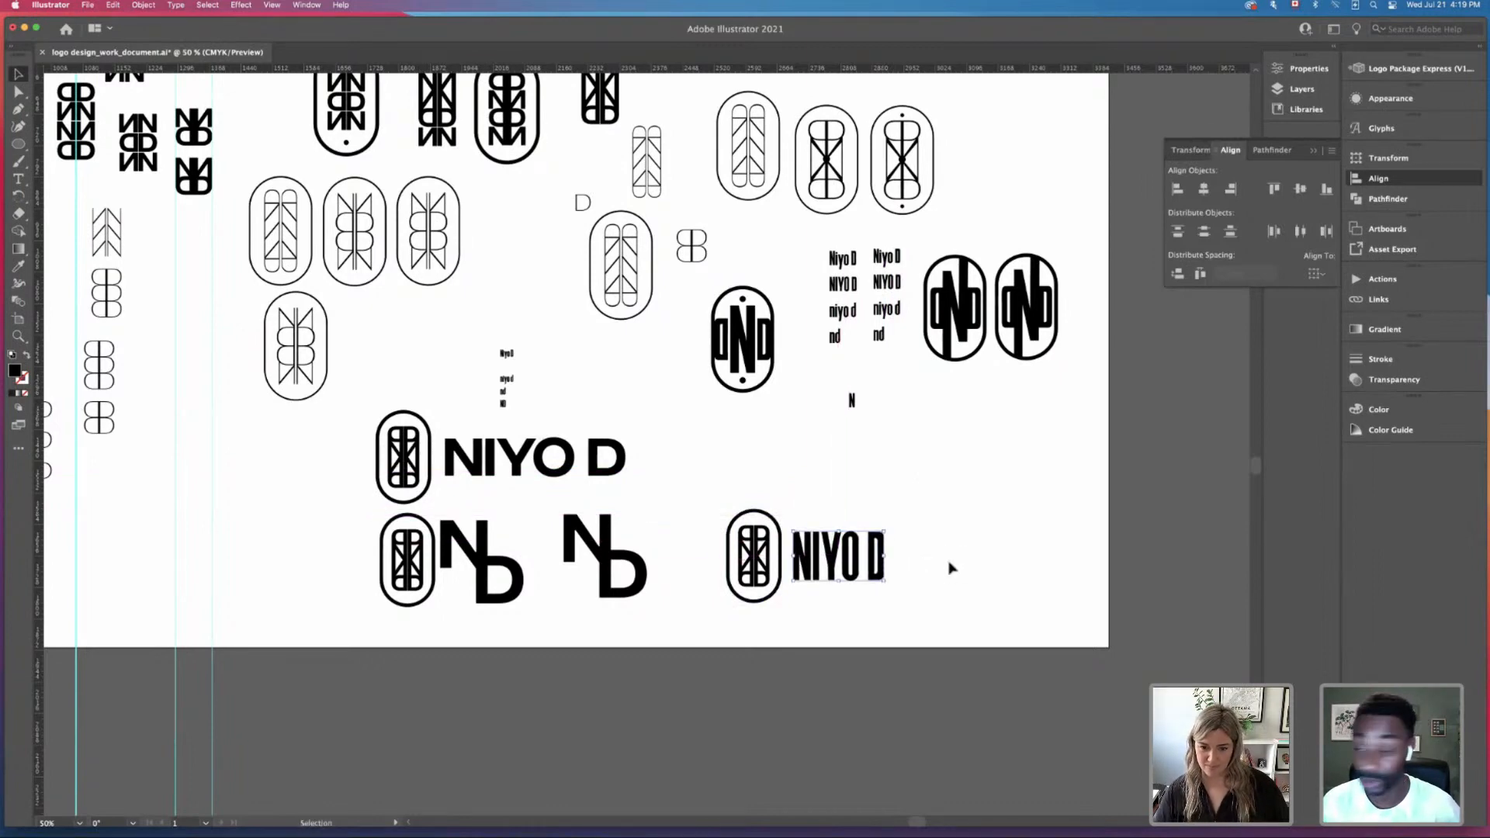
click(942, 562)
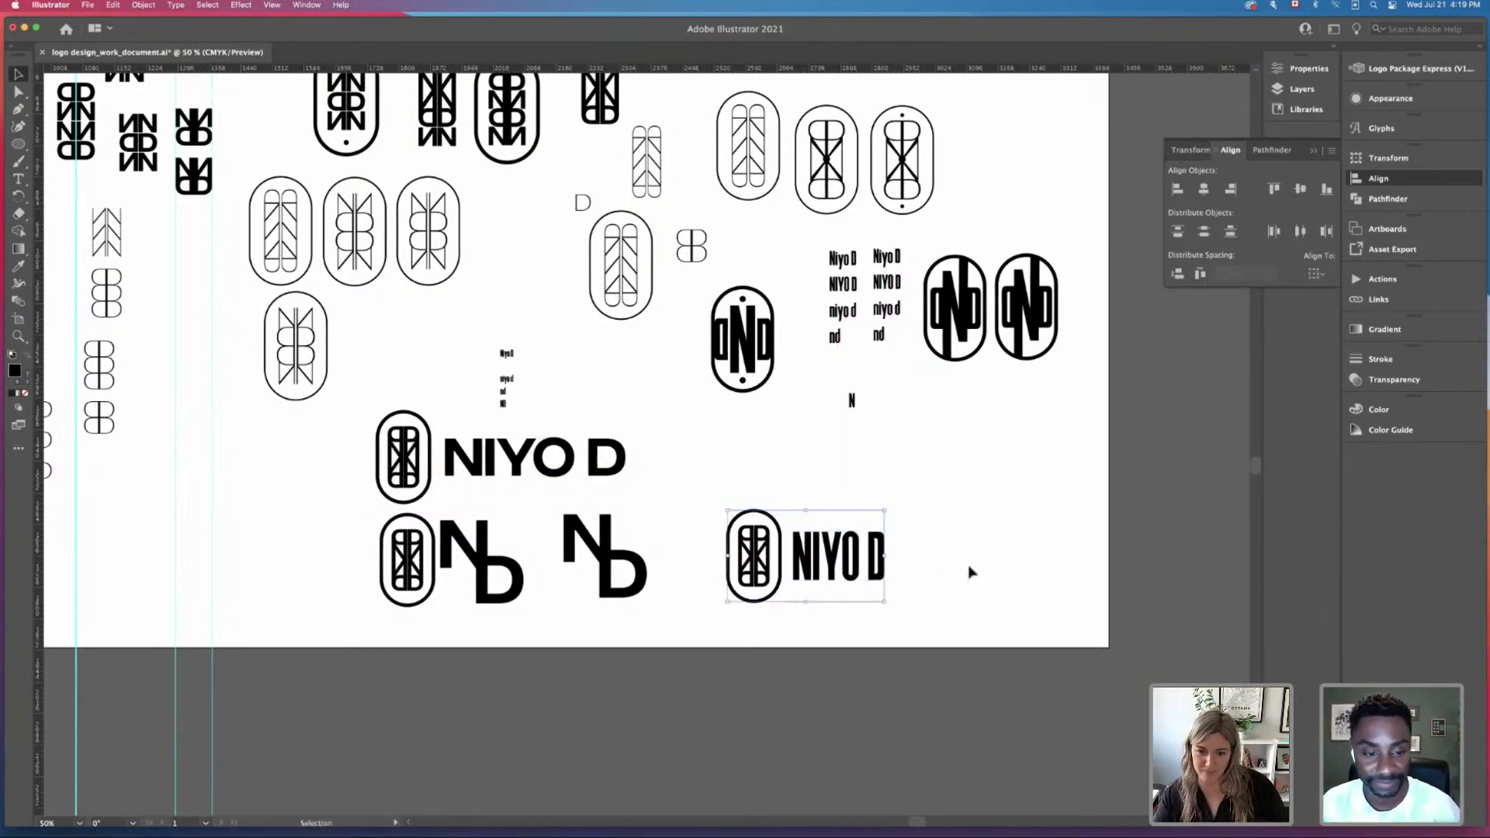
Step: Duplicate the badge and condensed NIYO D lockup directly to its right
key(super+equal)
scroll(965, 562, down, 3)
scroll(965, 562, right, 2)
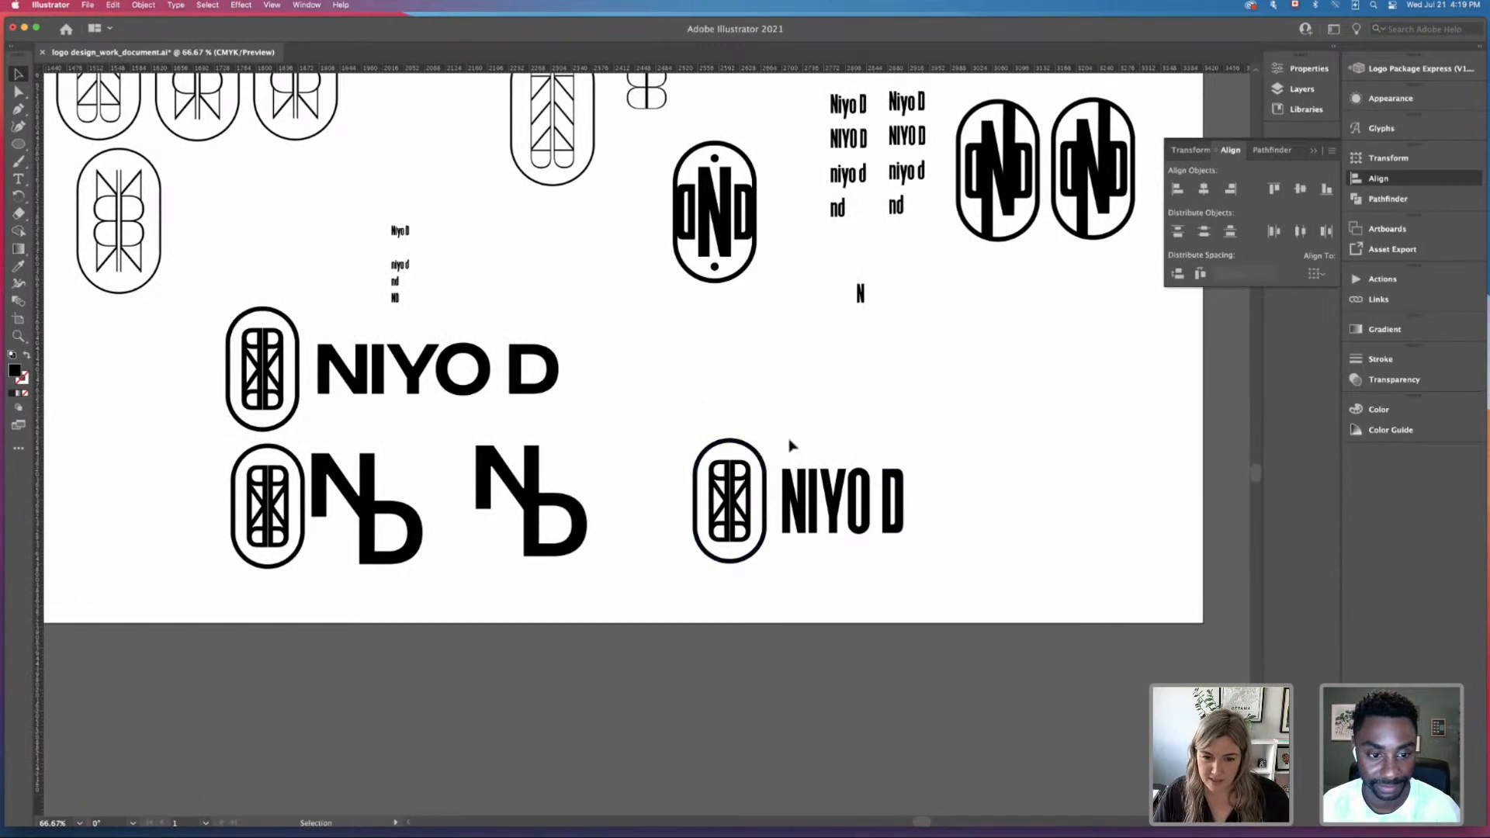
click(764, 459)
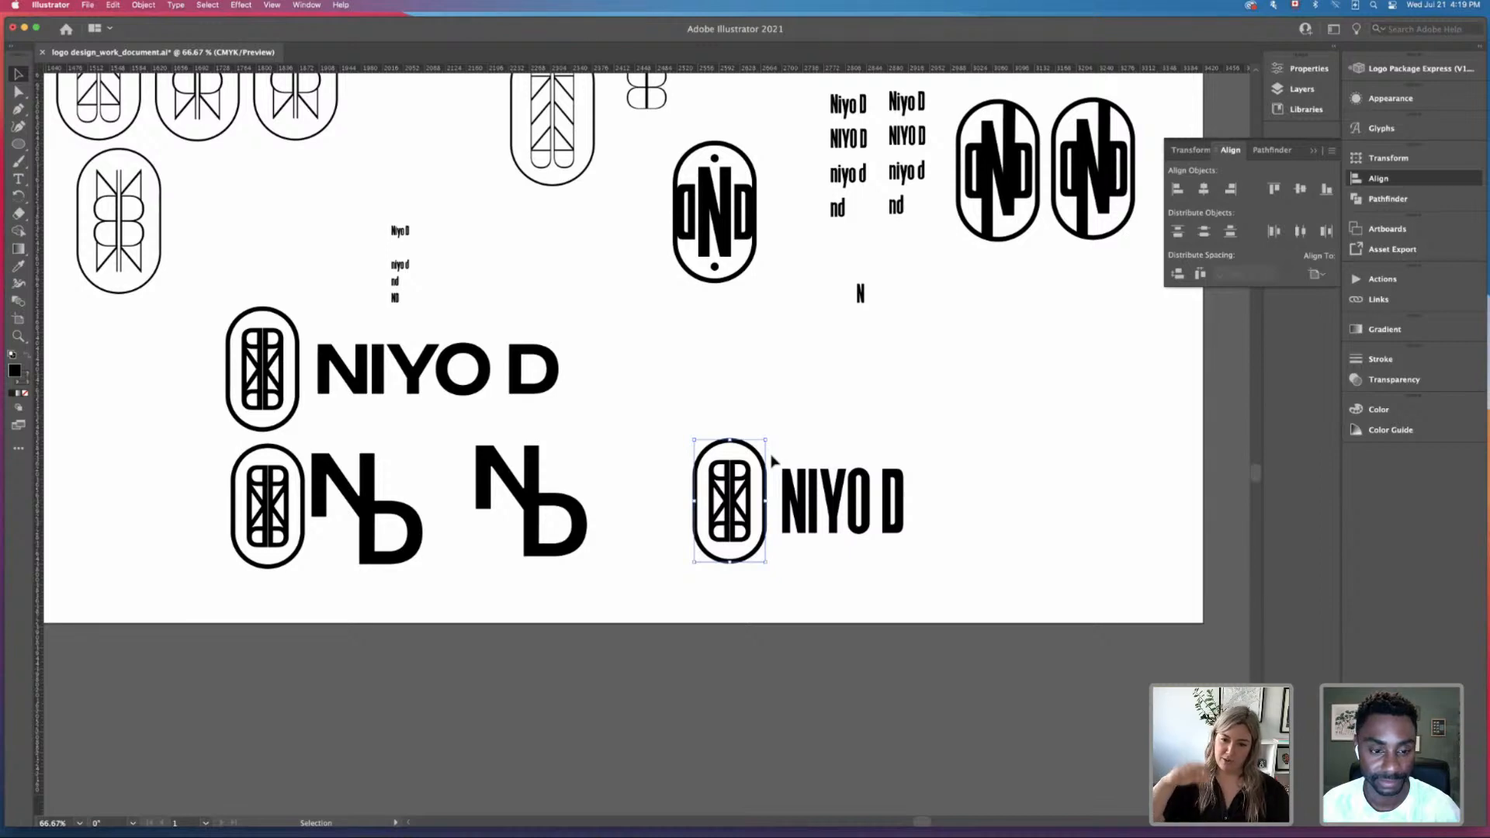
click(841, 401)
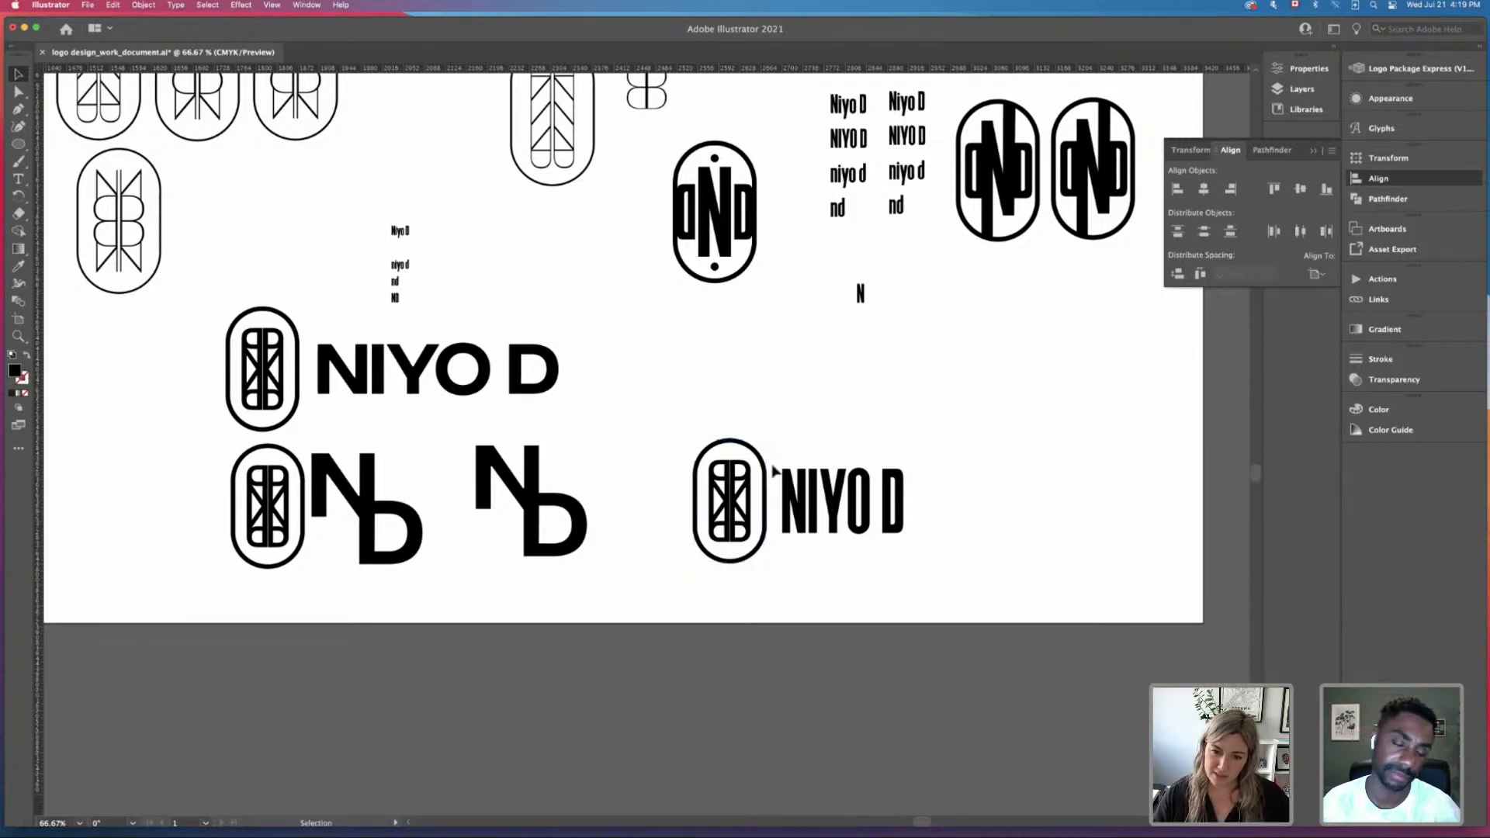
drag(654, 424, 998, 599)
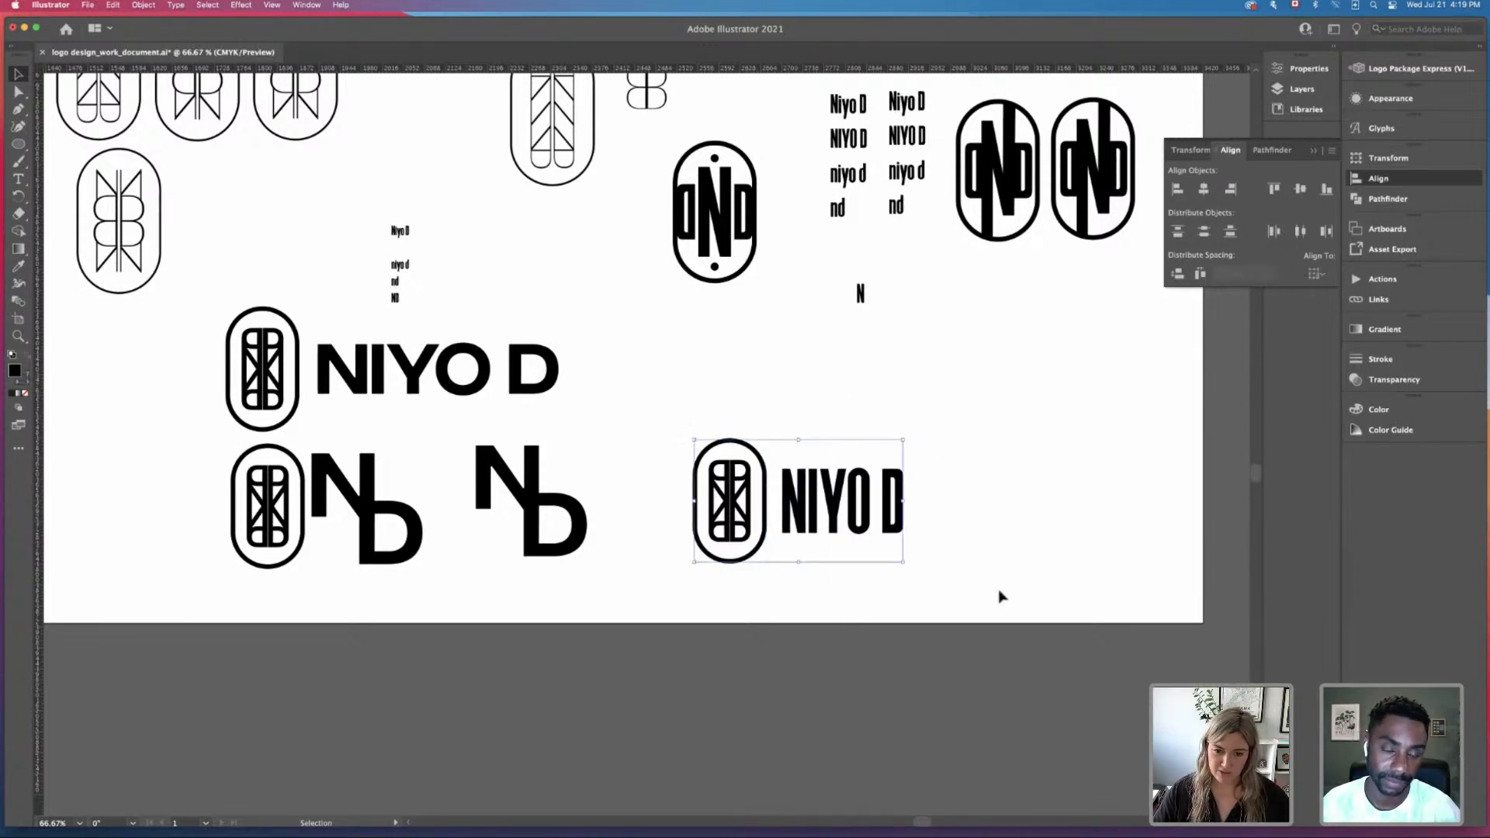
drag(733, 501, 979, 496)
drag(1057, 393, 853, 345)
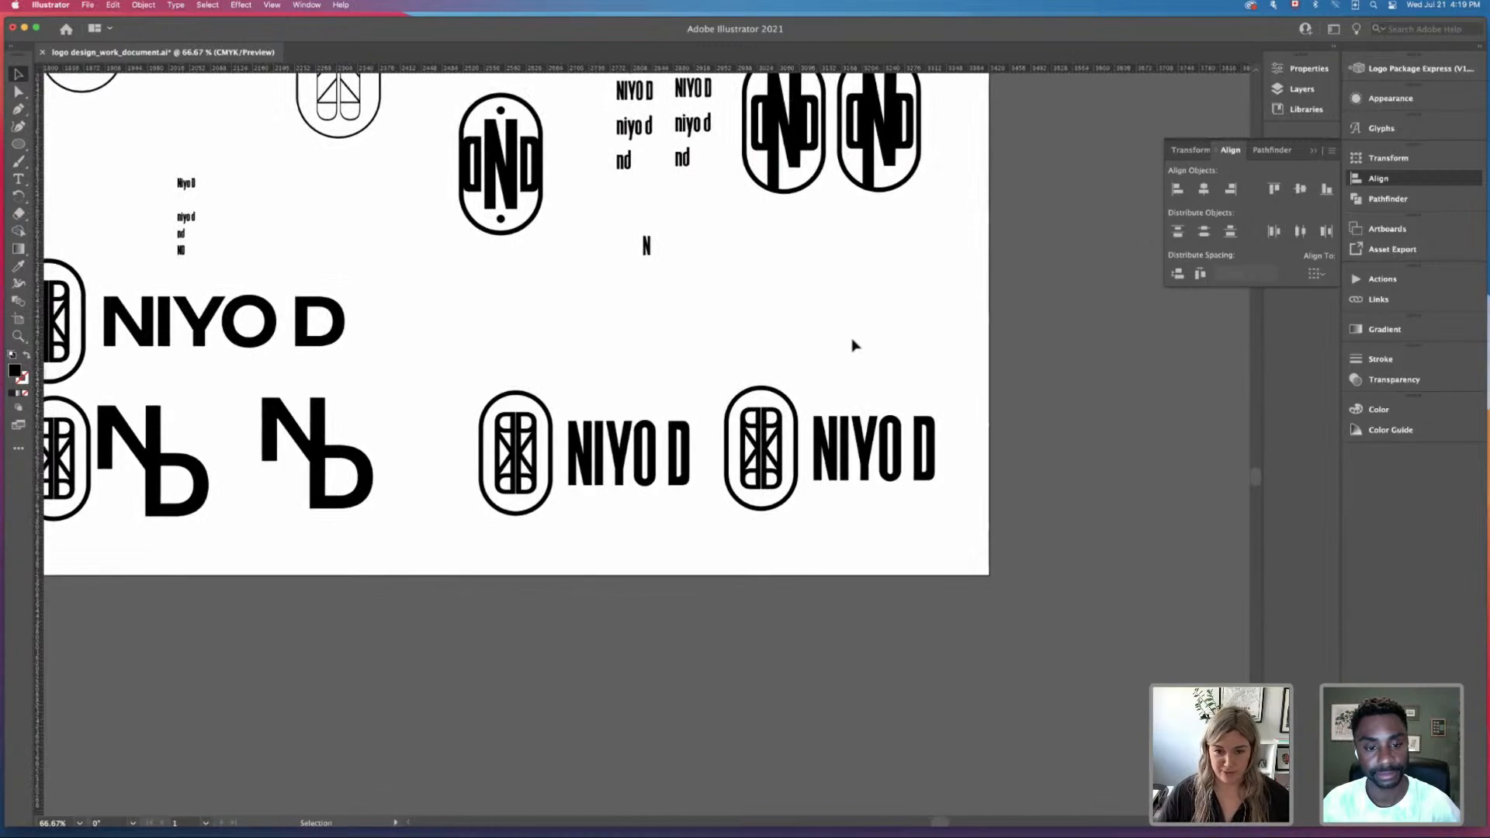
Step: Review the two condensed NIYO D lockups against the rest of the artboard and up close
key(super+minus)
key(super+minus)
key(super+minus)
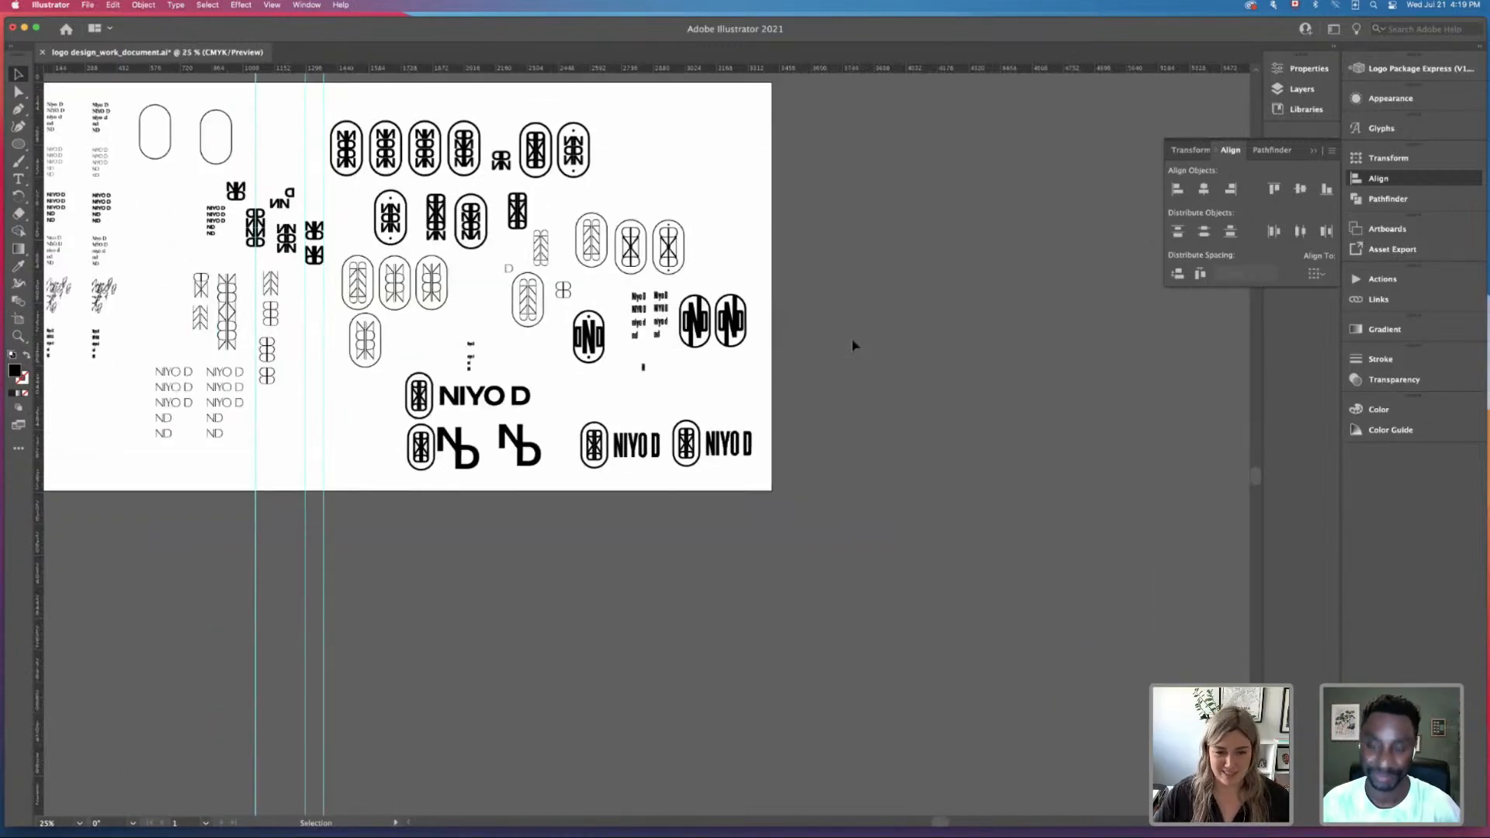
key(super+equal)
key(super+equal)
key(super+equal)
key(super+equal)
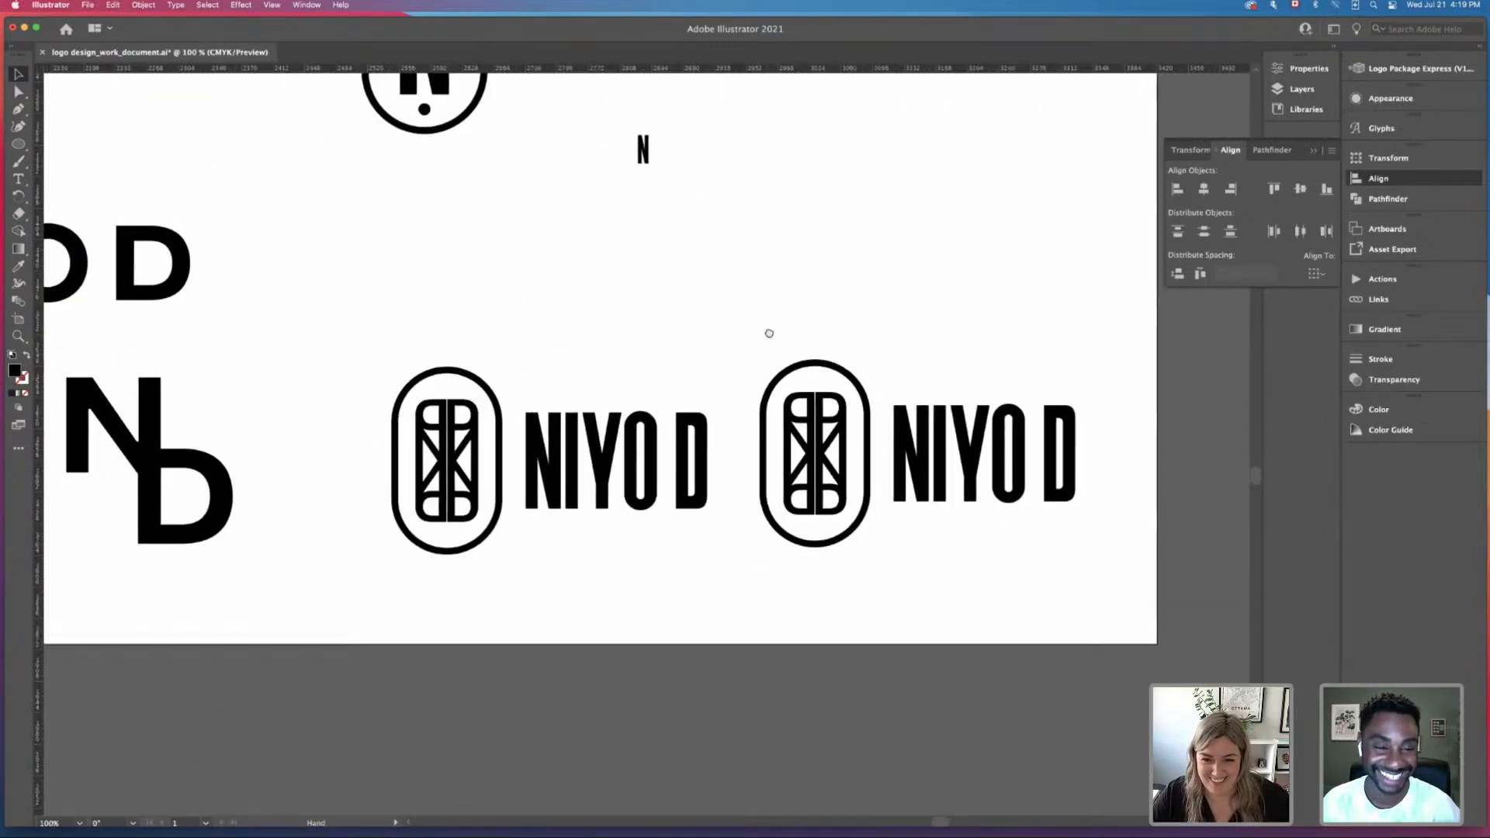
scroll(769, 333, right, 5)
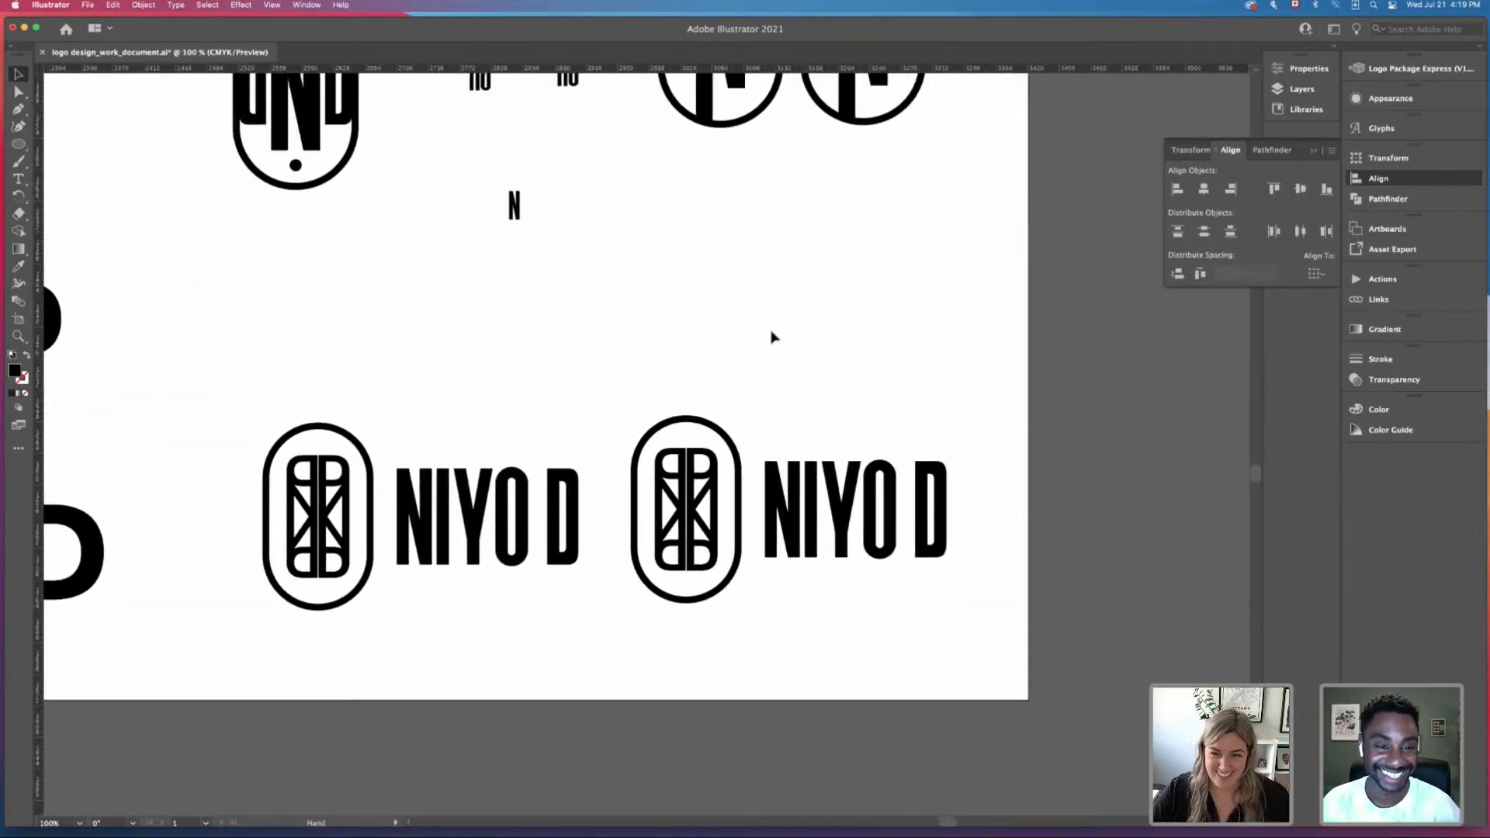
Step: Try to narrow the oval frame of the right-hand condensed lockup from both sides
click(723, 440)
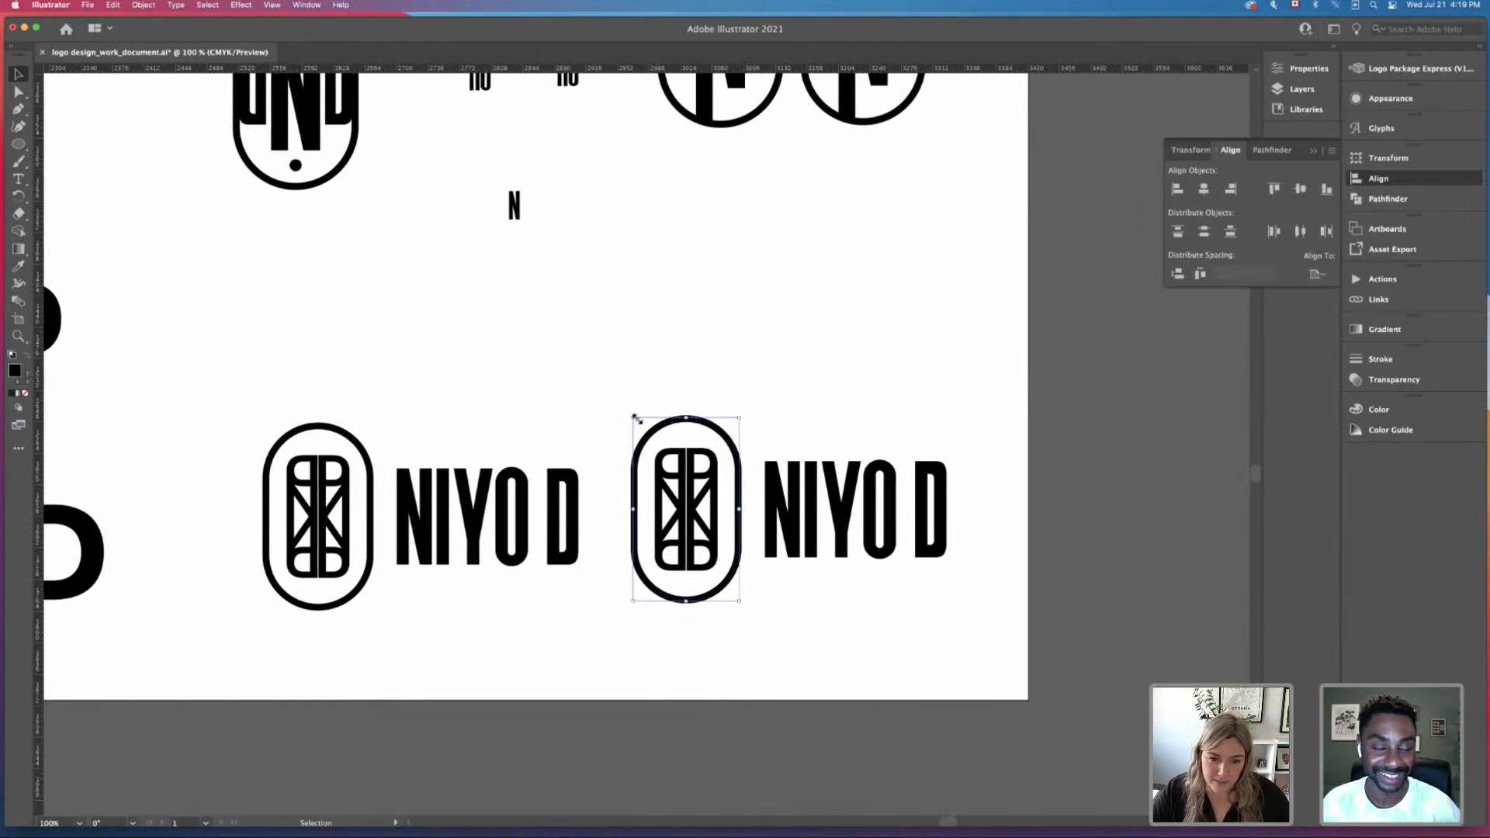
click(785, 389)
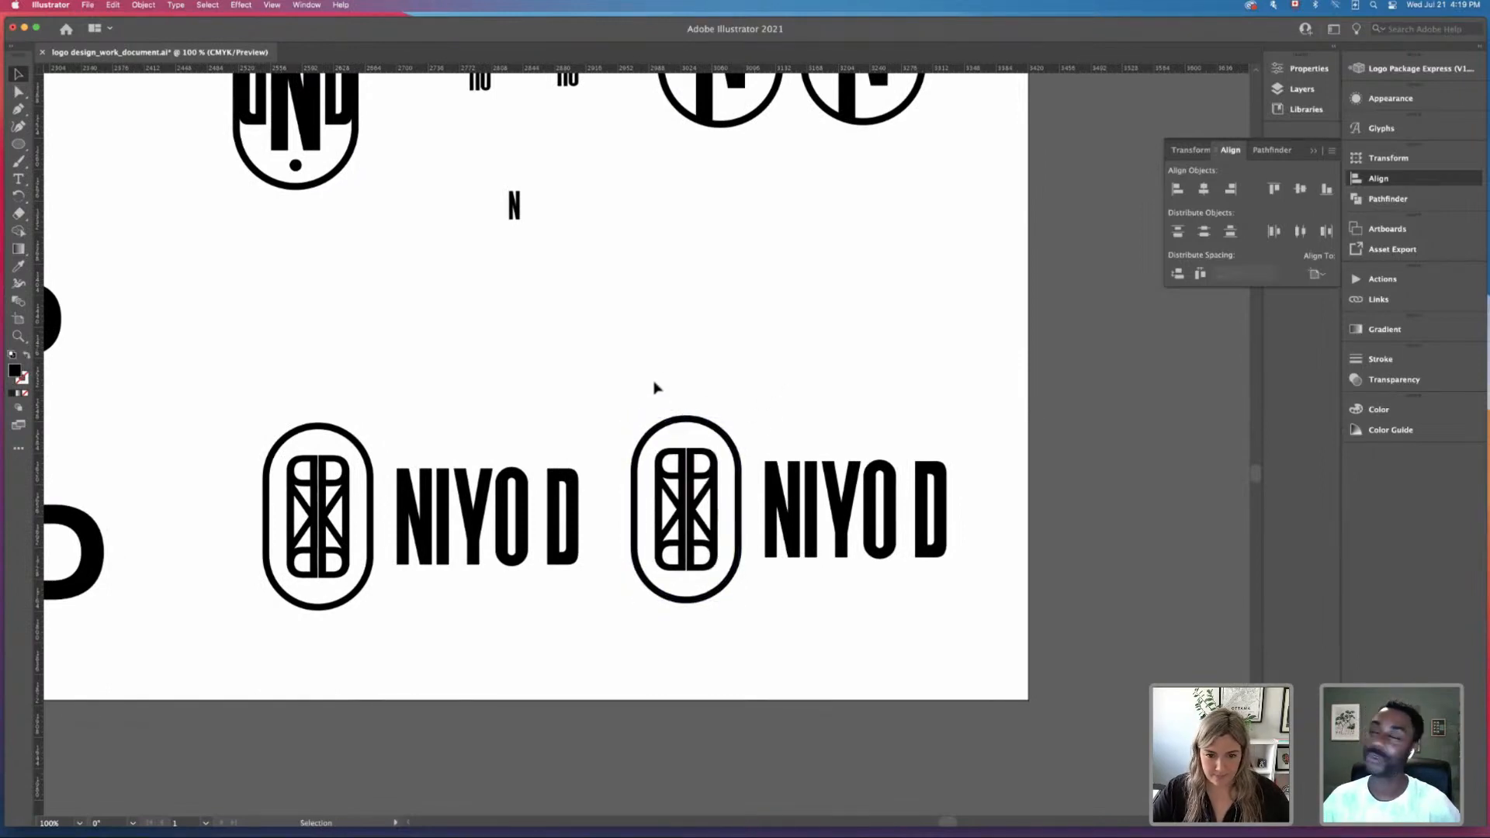
drag(654, 388, 734, 623)
click(736, 624)
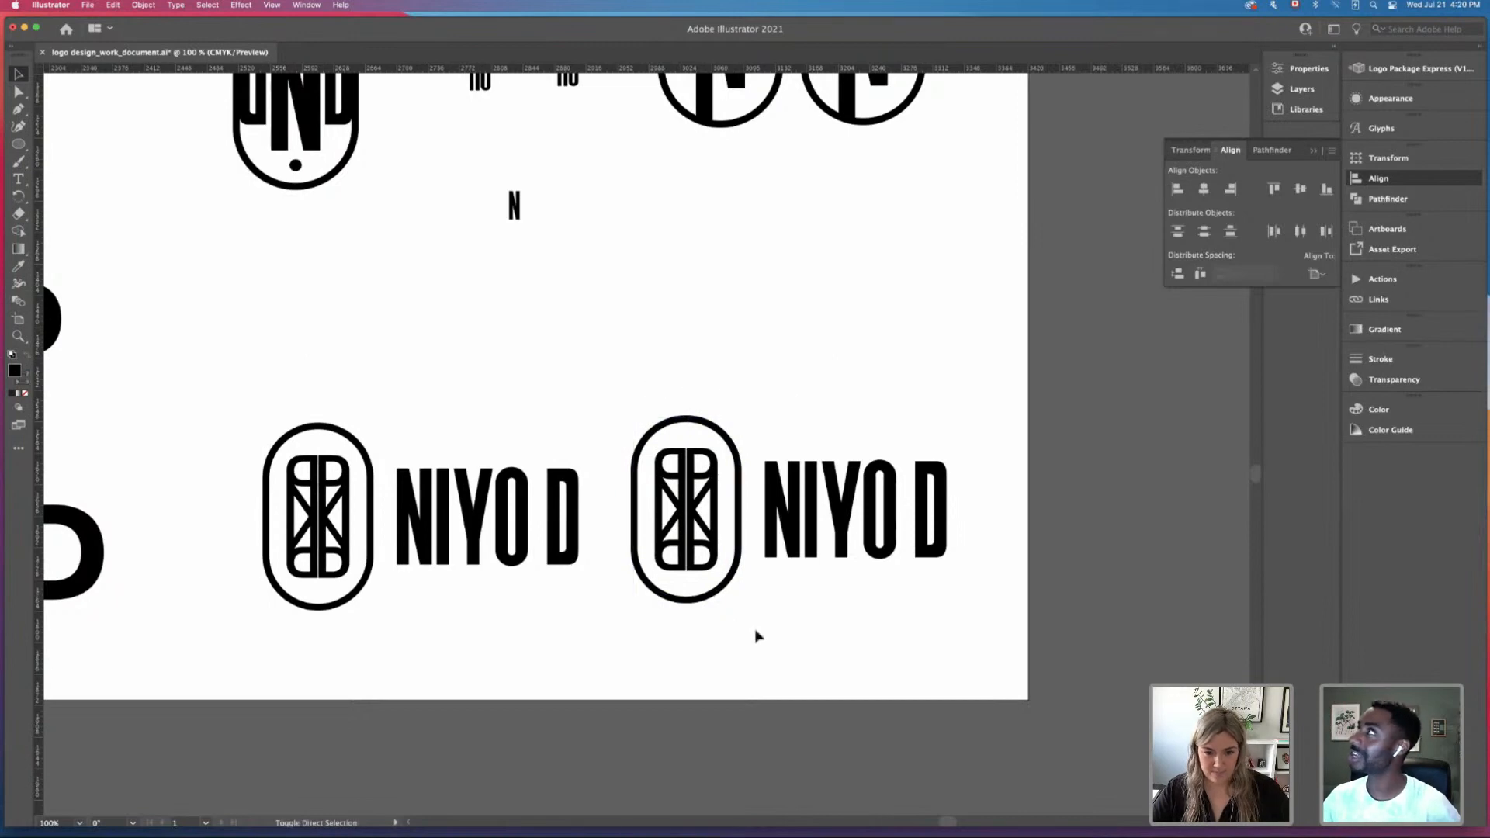
click(737, 487)
drag(634, 508, 641, 508)
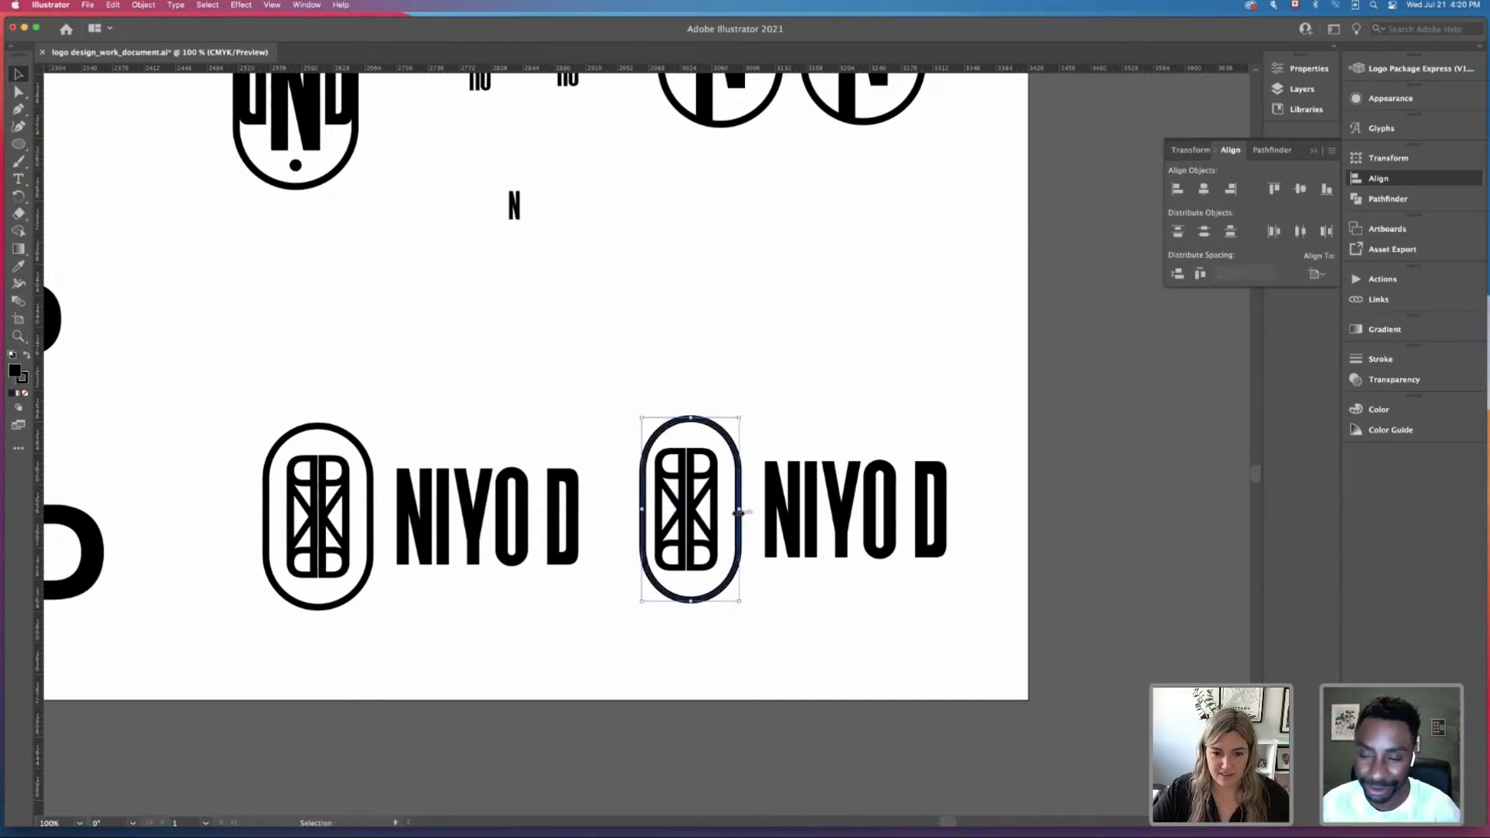
drag(739, 511, 730, 512)
click(668, 346)
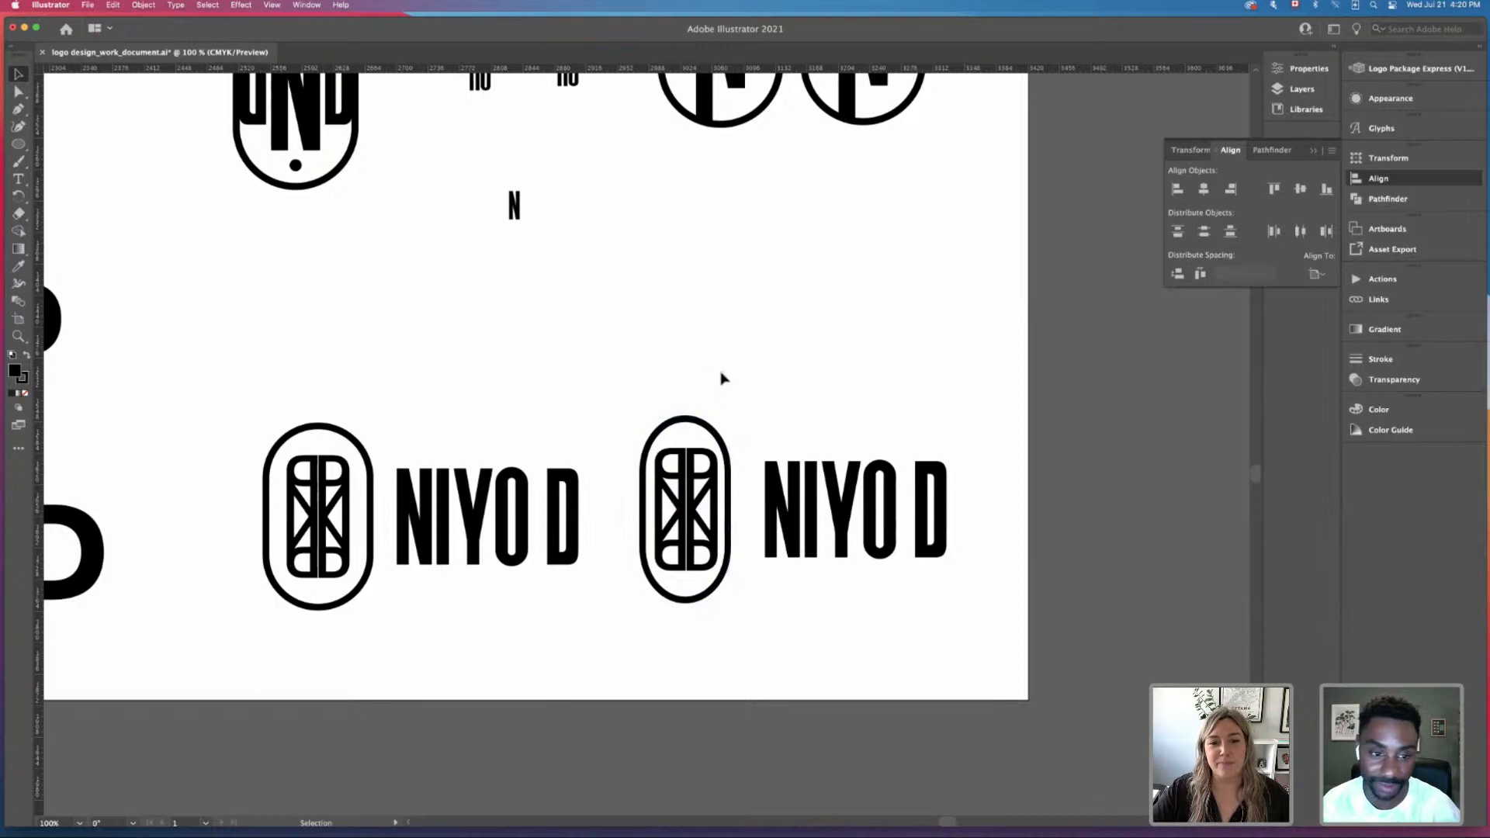
key(super+z)
key(super+z)
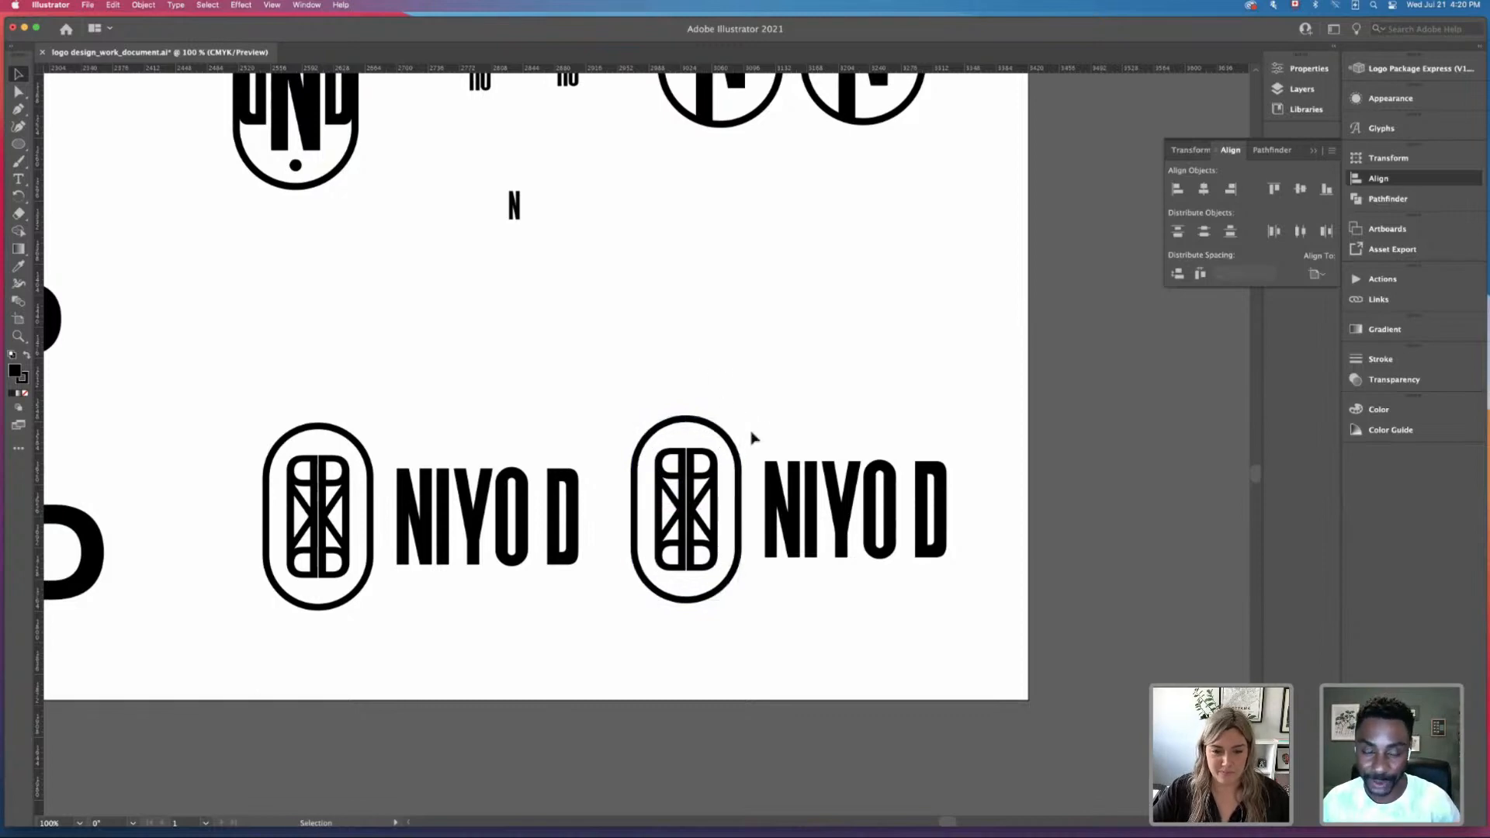
Step: Narrow the right-hand lockup's oval frame slightly from both sides, keeping its height and the monogram unchanged
click(732, 456)
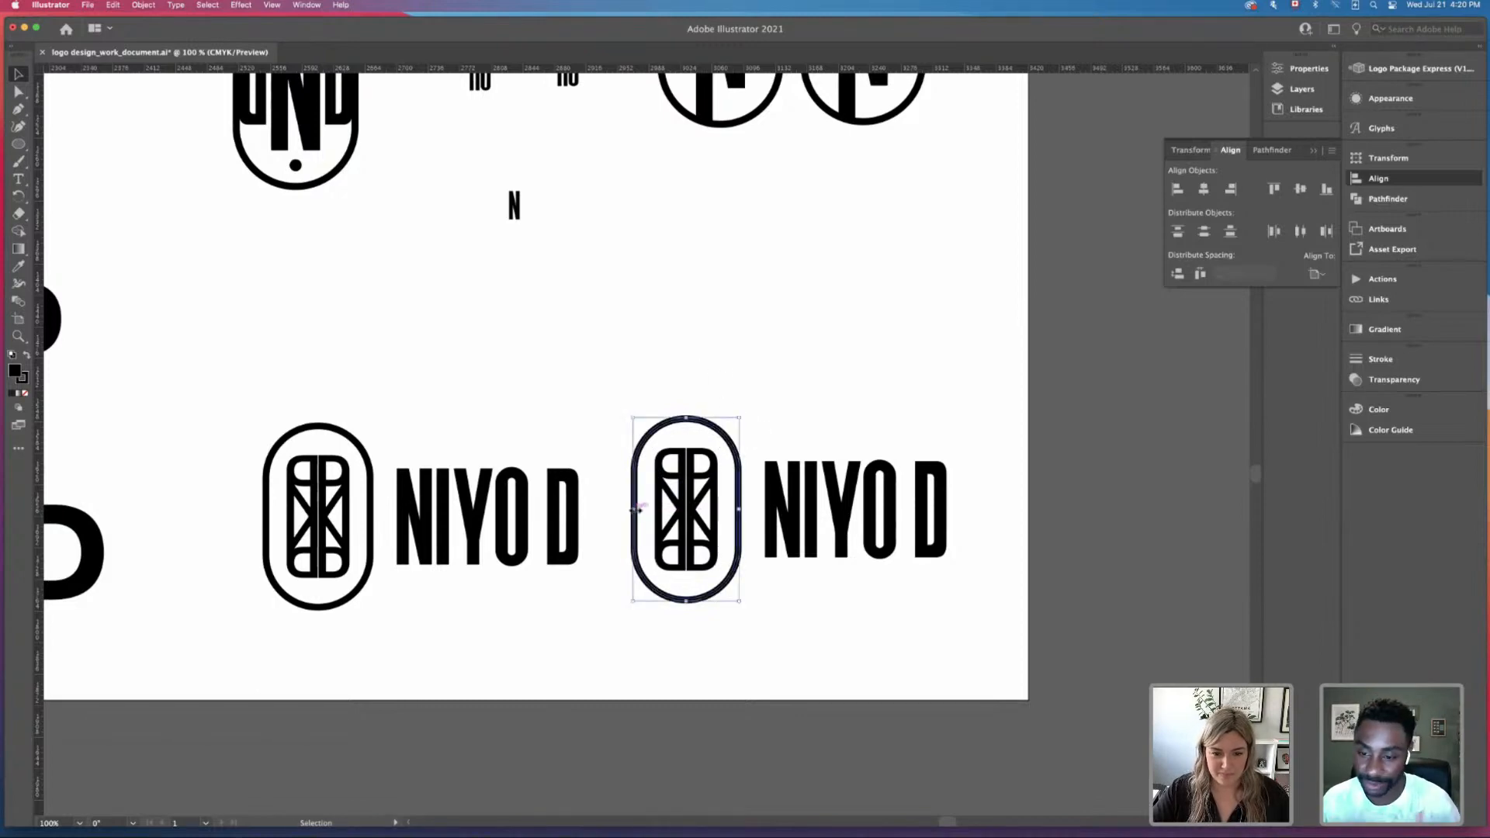
drag(635, 510, 639, 509)
drag(740, 509, 732, 509)
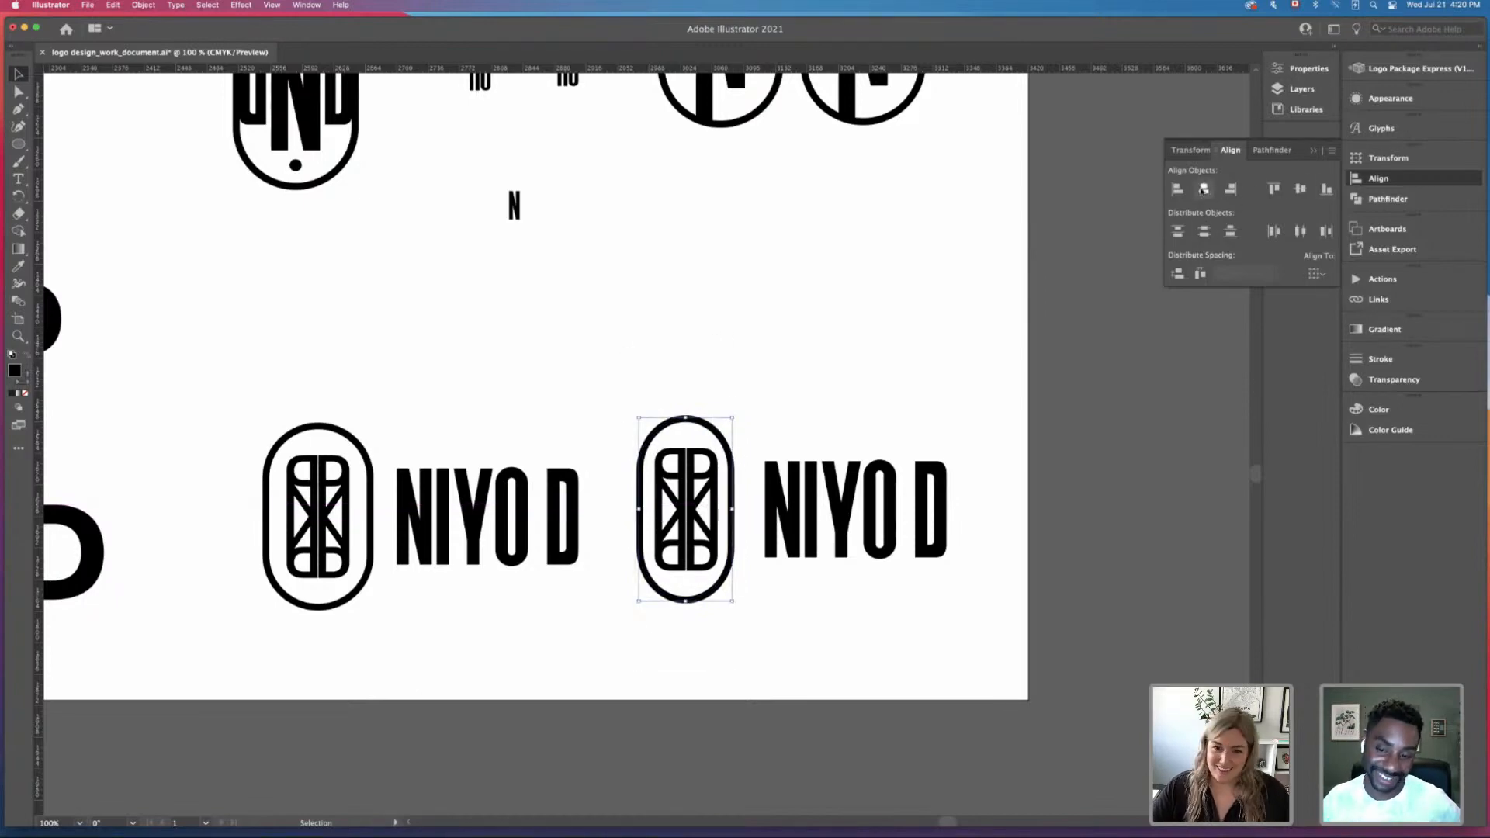
click(886, 365)
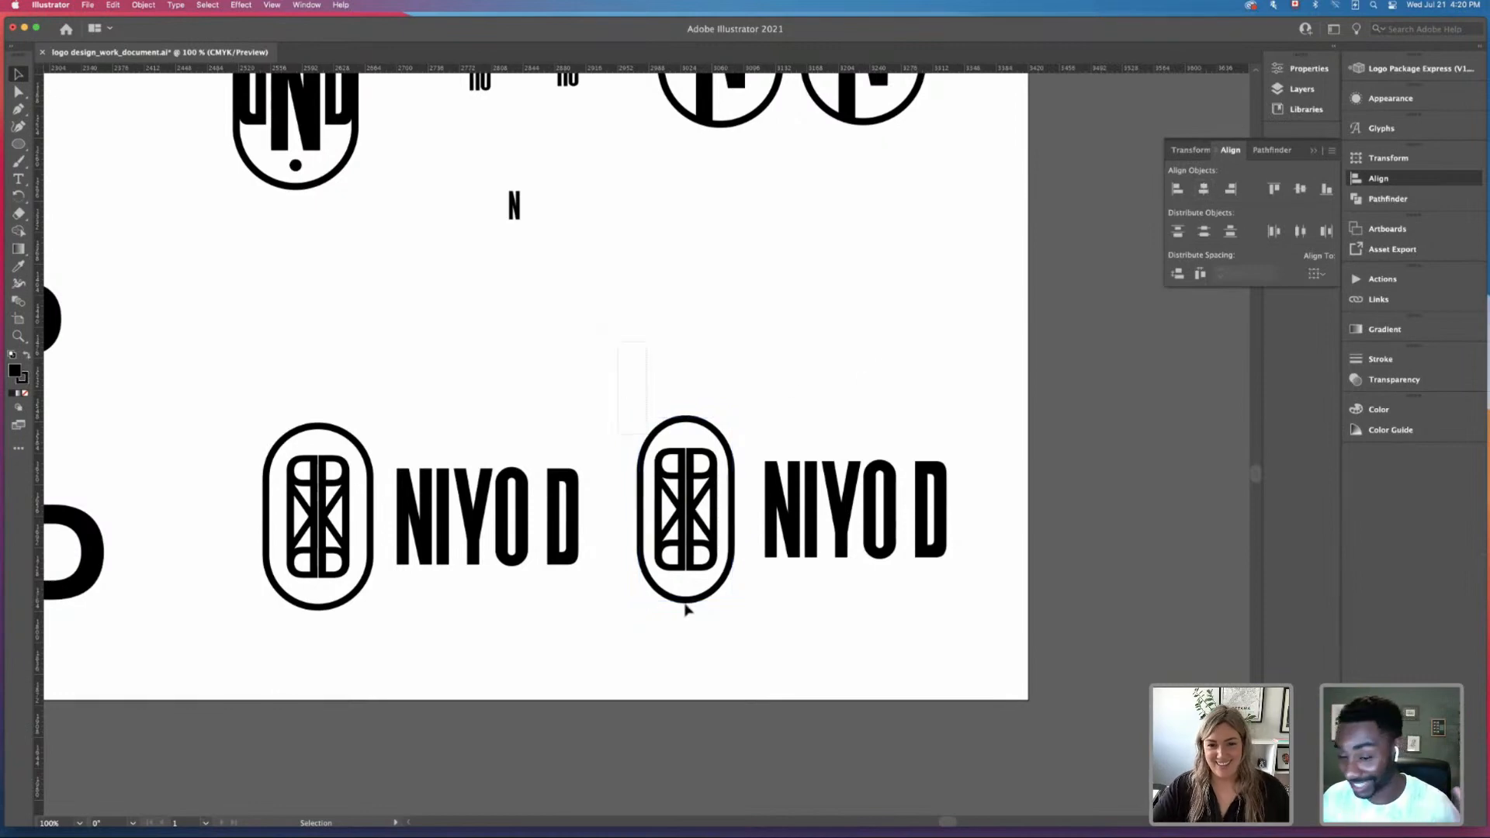
Step: Move the badge with the narrowed frame slightly closer to the condensed NIYO D wordmark
drag(685, 604, 762, 693)
drag(658, 373, 738, 638)
drag(696, 516, 712, 516)
drag(625, 365, 998, 682)
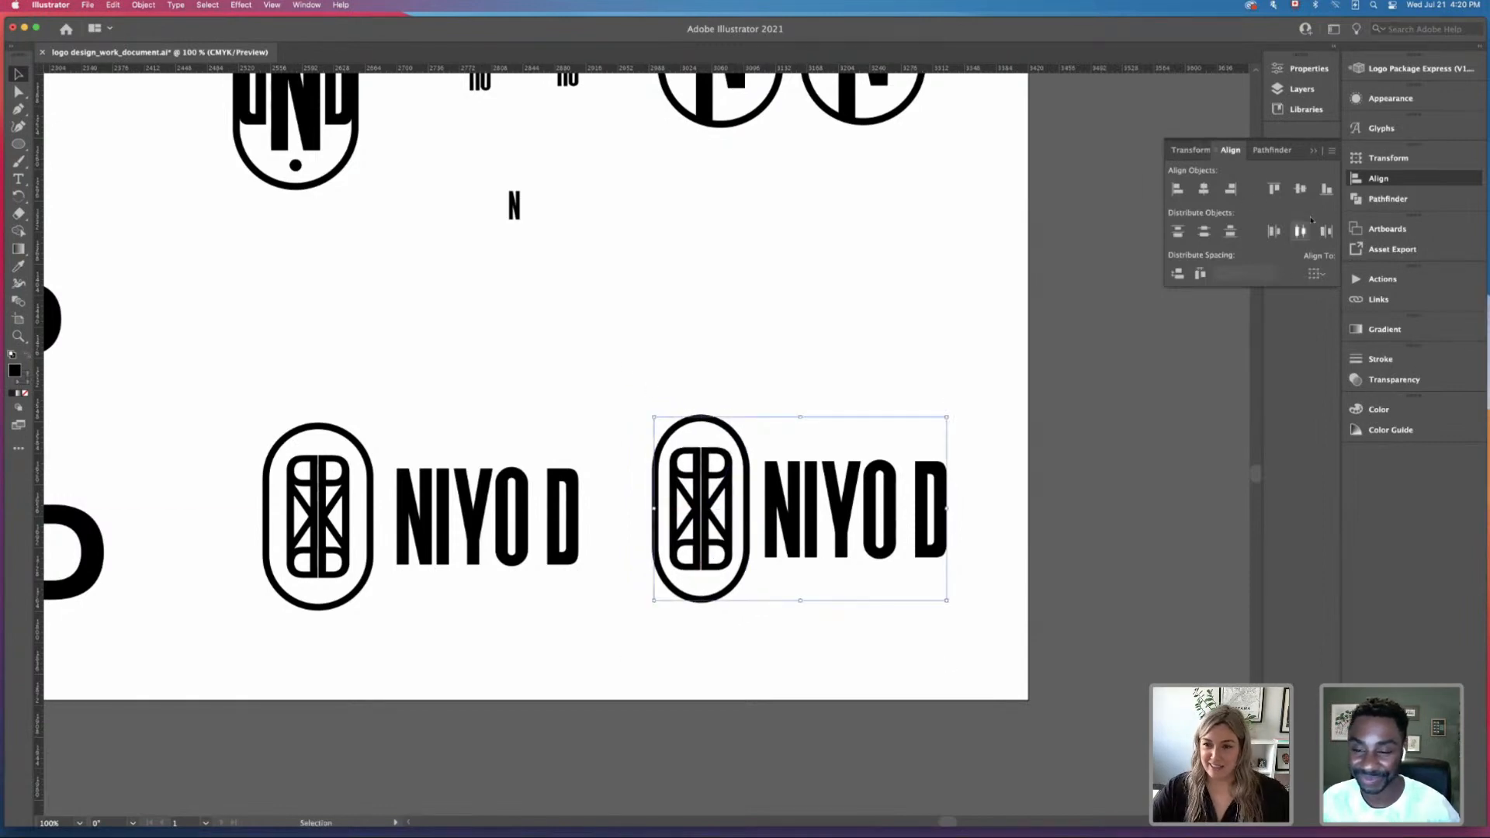
click(961, 355)
Step: Duplicate the tightened badge and condensed NIYO D lockup directly above itself, below the two ND oval badges
key(super+minus)
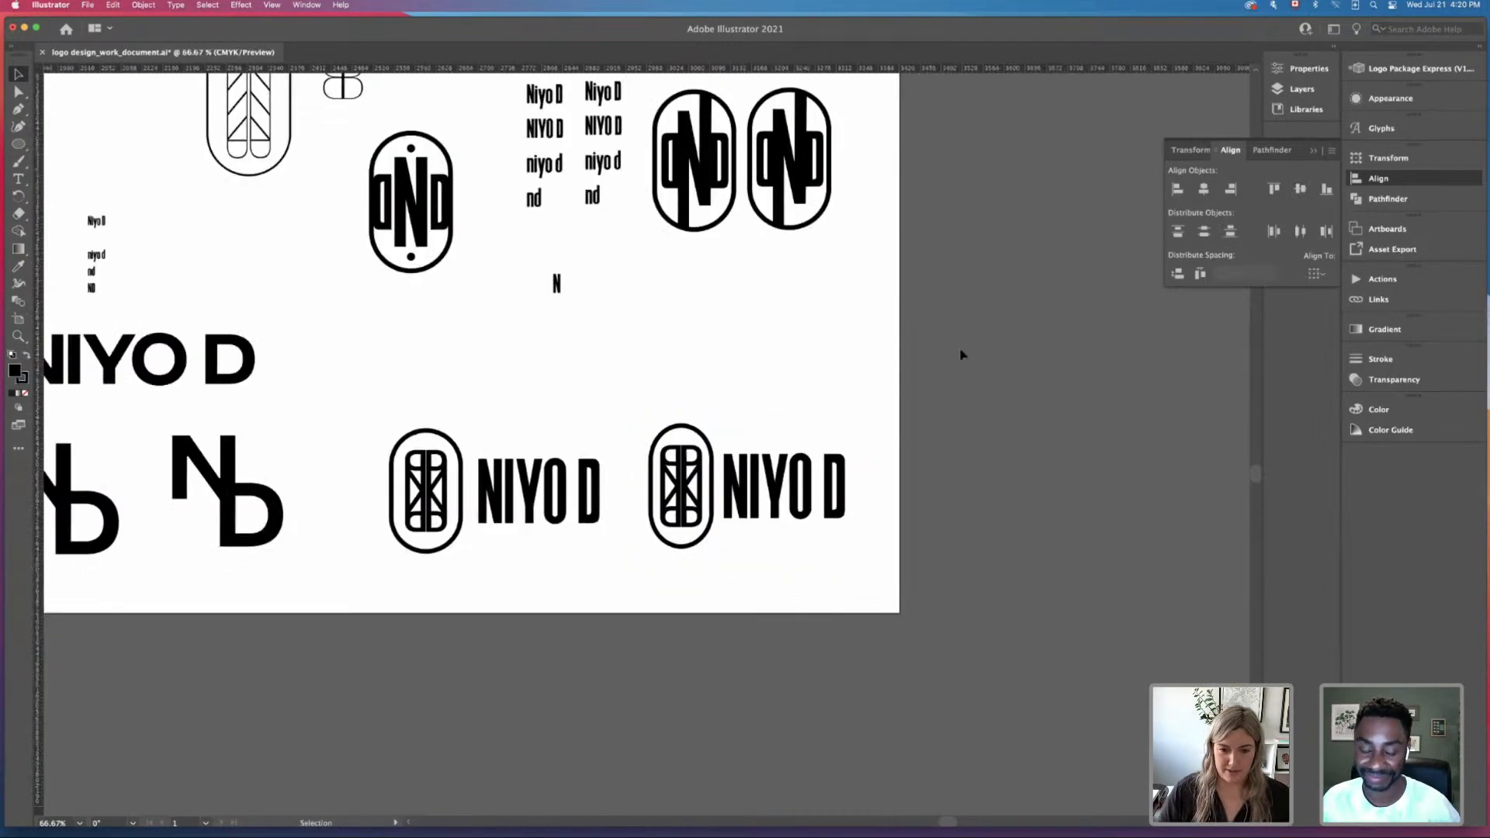
scroll(788, 390, right, 3)
scroll(788, 390, down, 1)
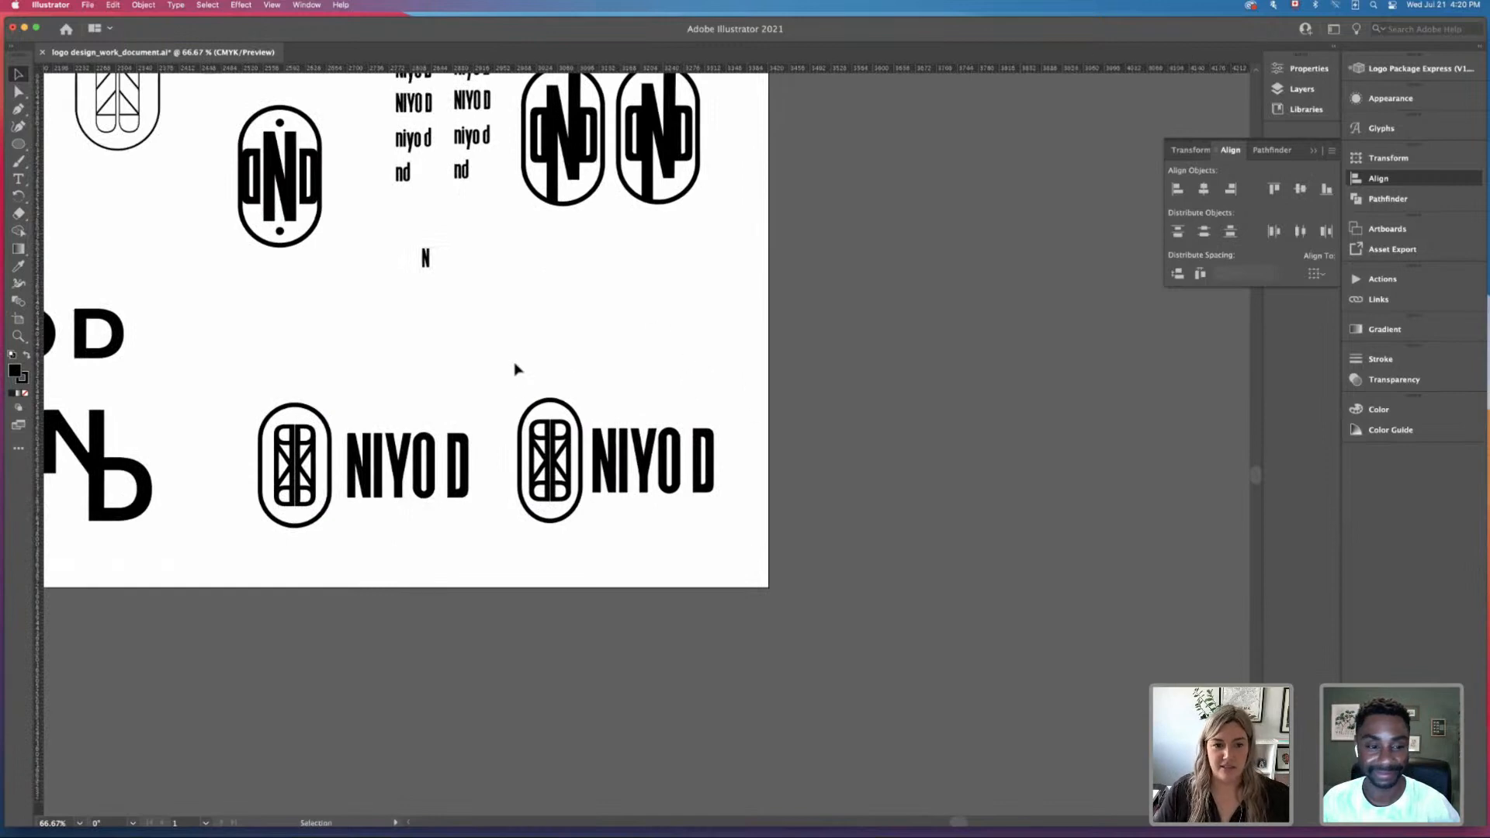
drag(514, 369, 748, 547)
scroll(647, 476, left, 1)
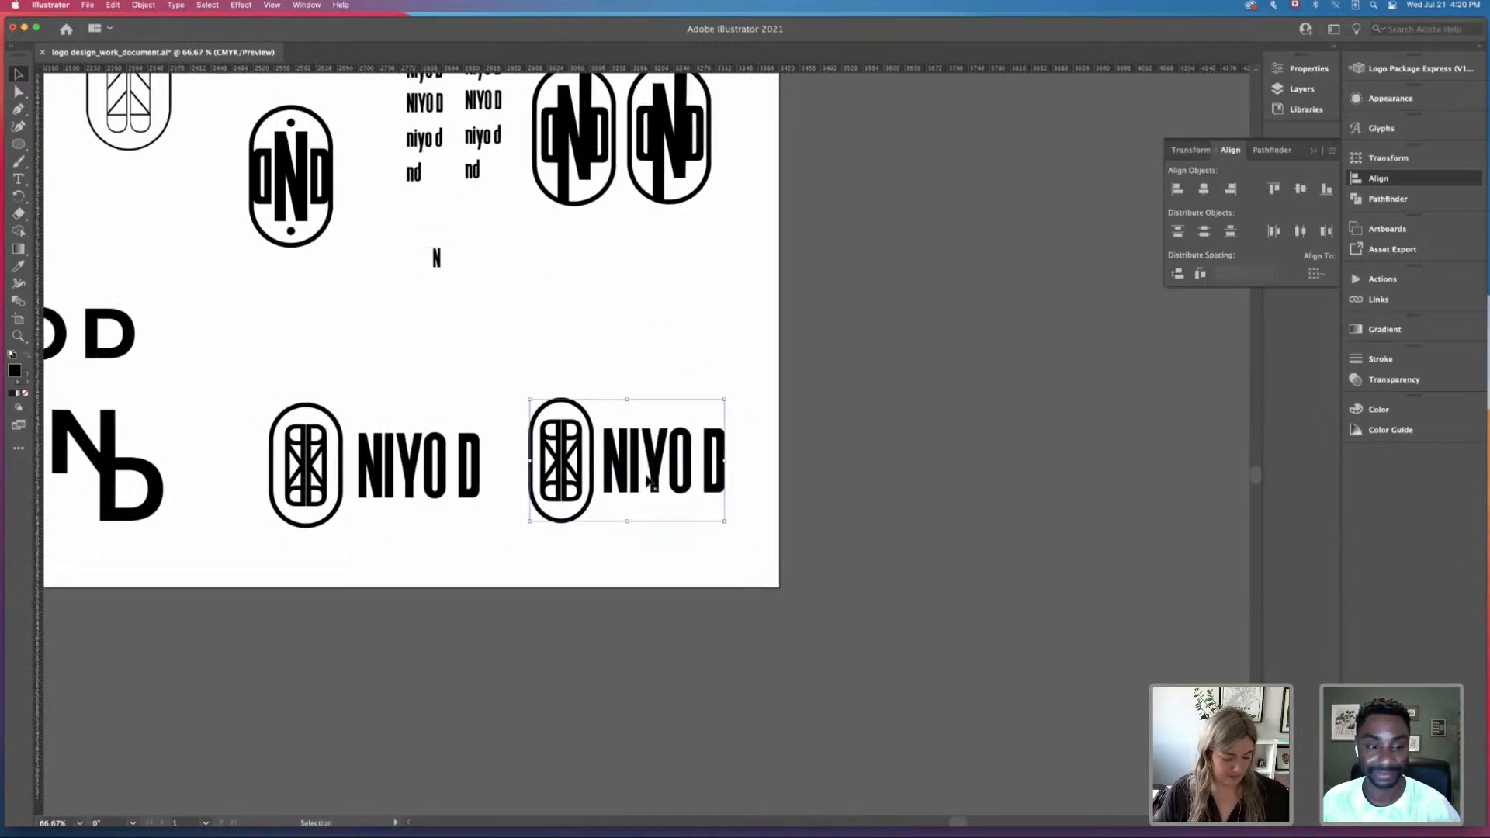
scroll(649, 481, left, 1)
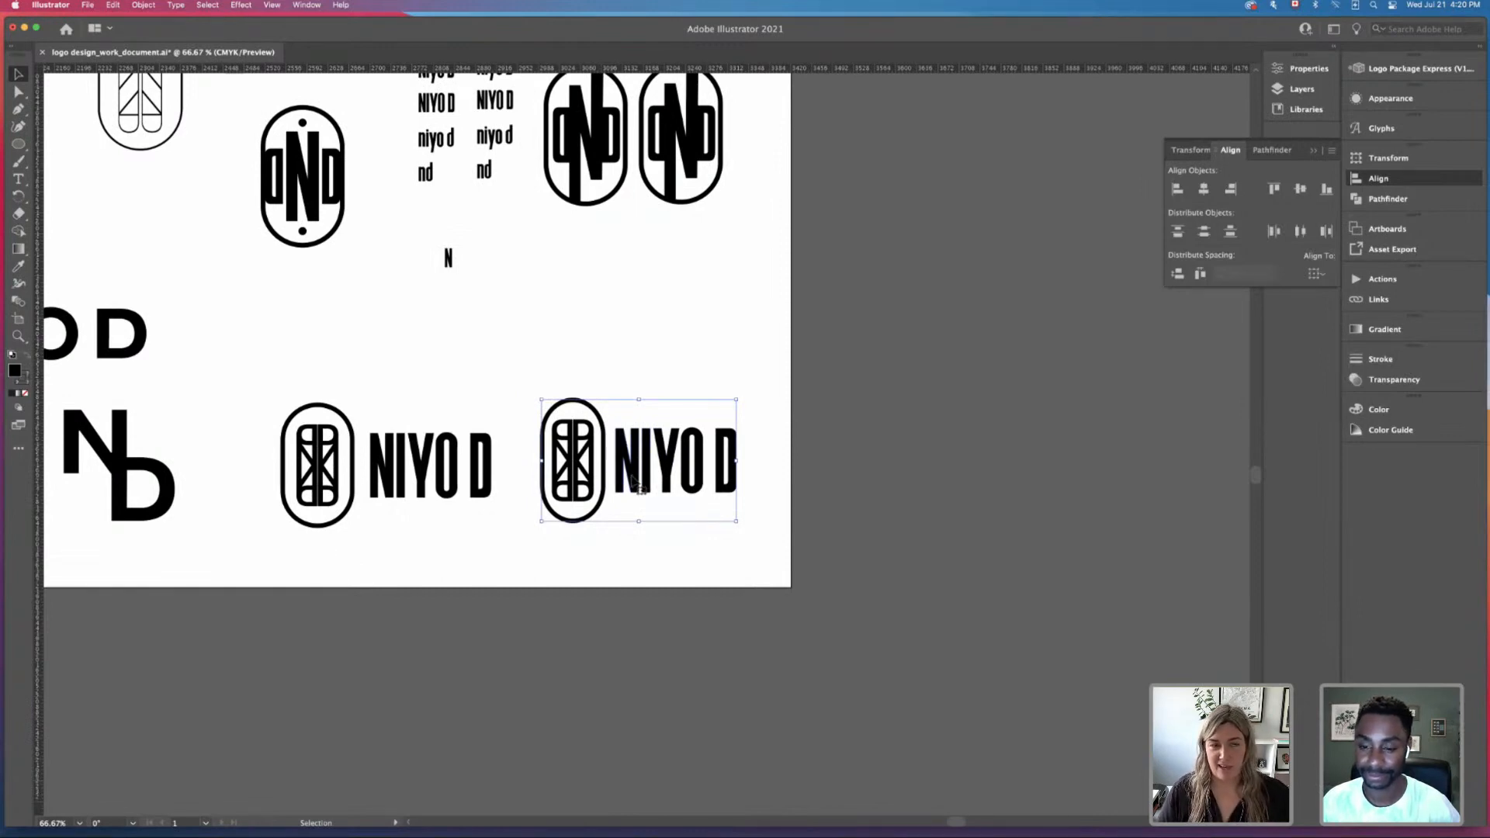
drag(635, 484, 639, 349)
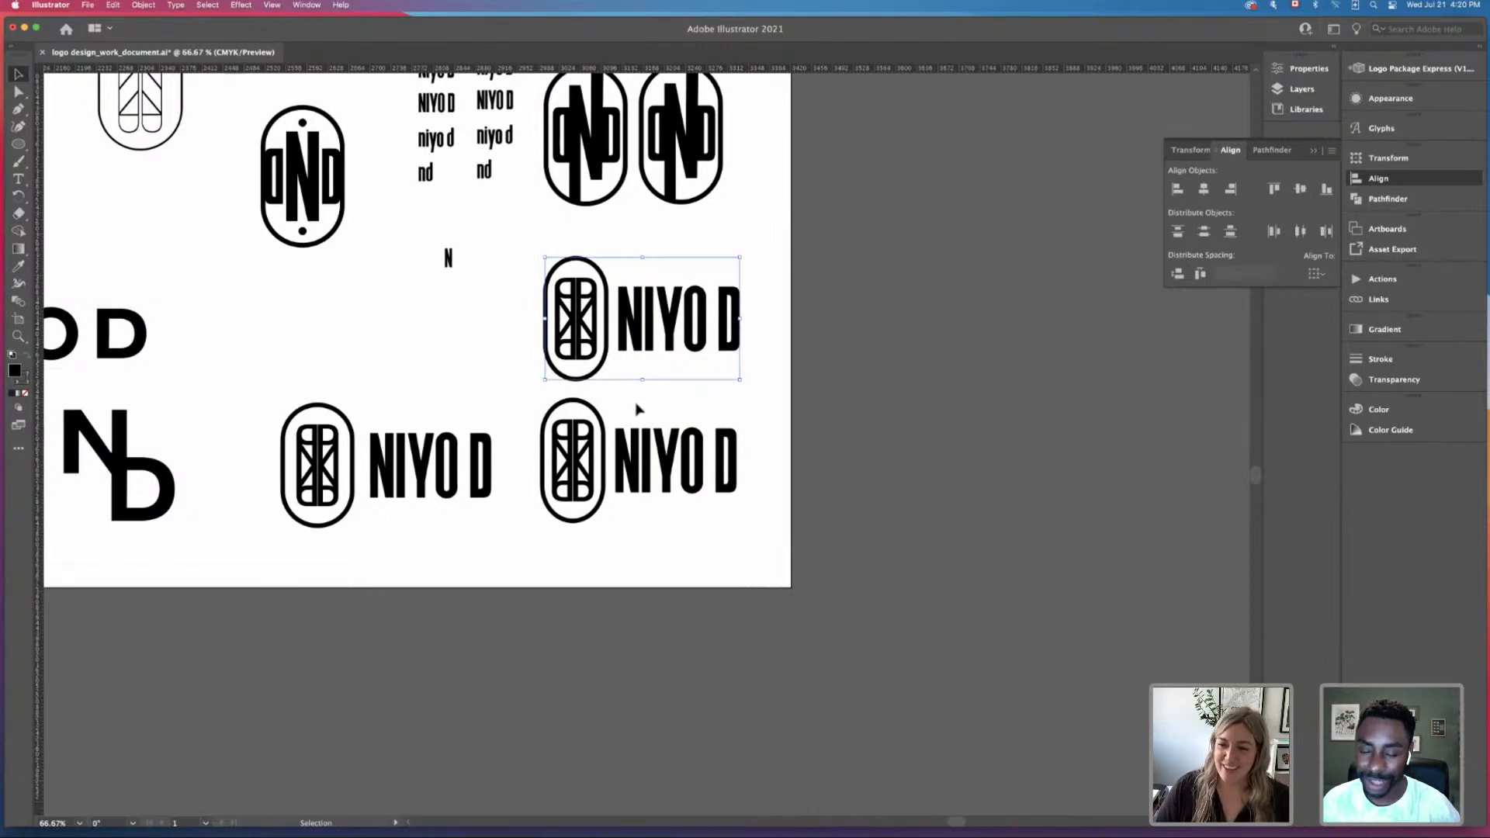
click(723, 239)
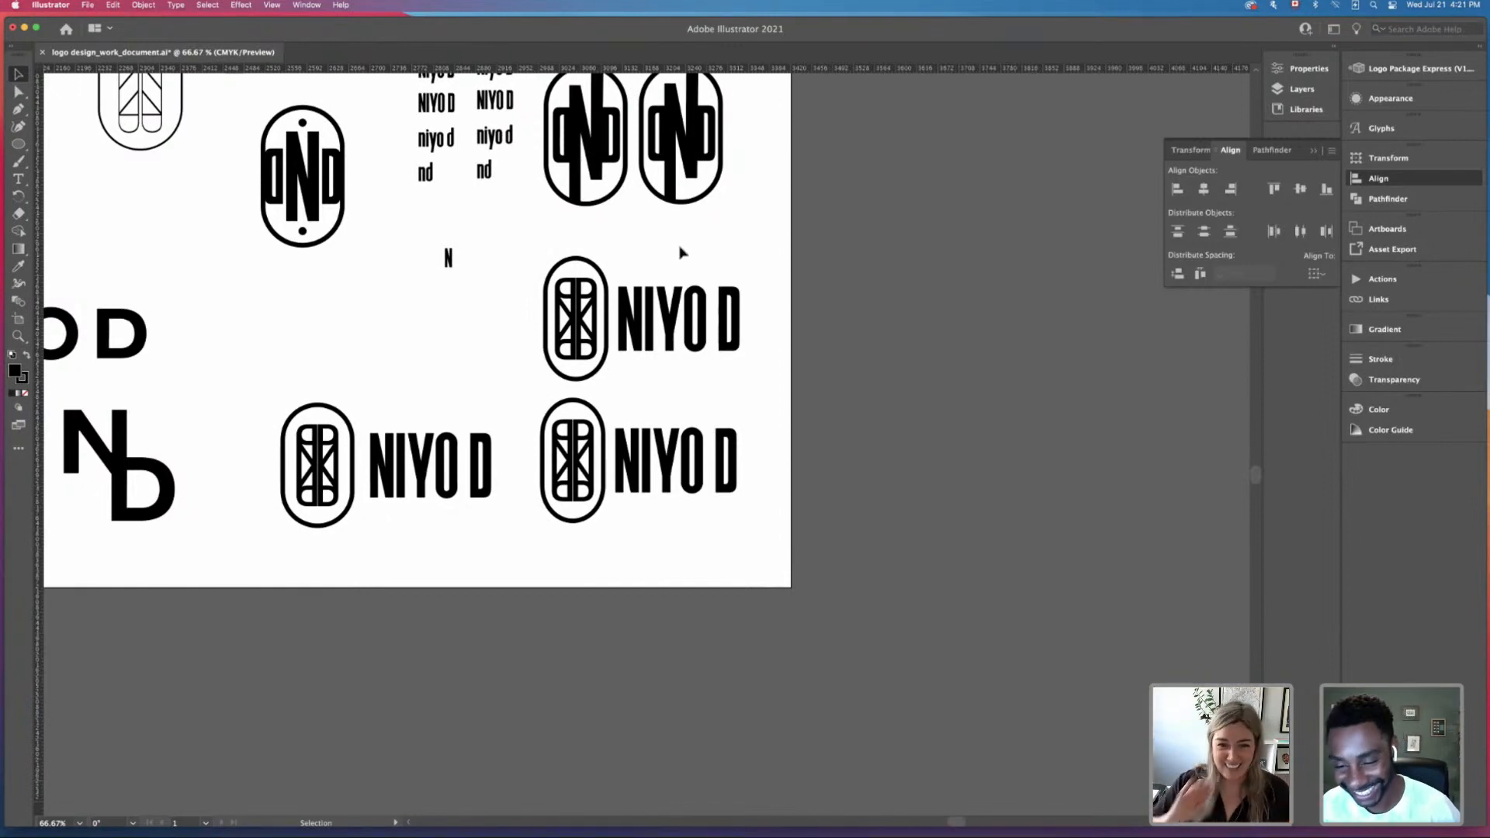
key(super+minus)
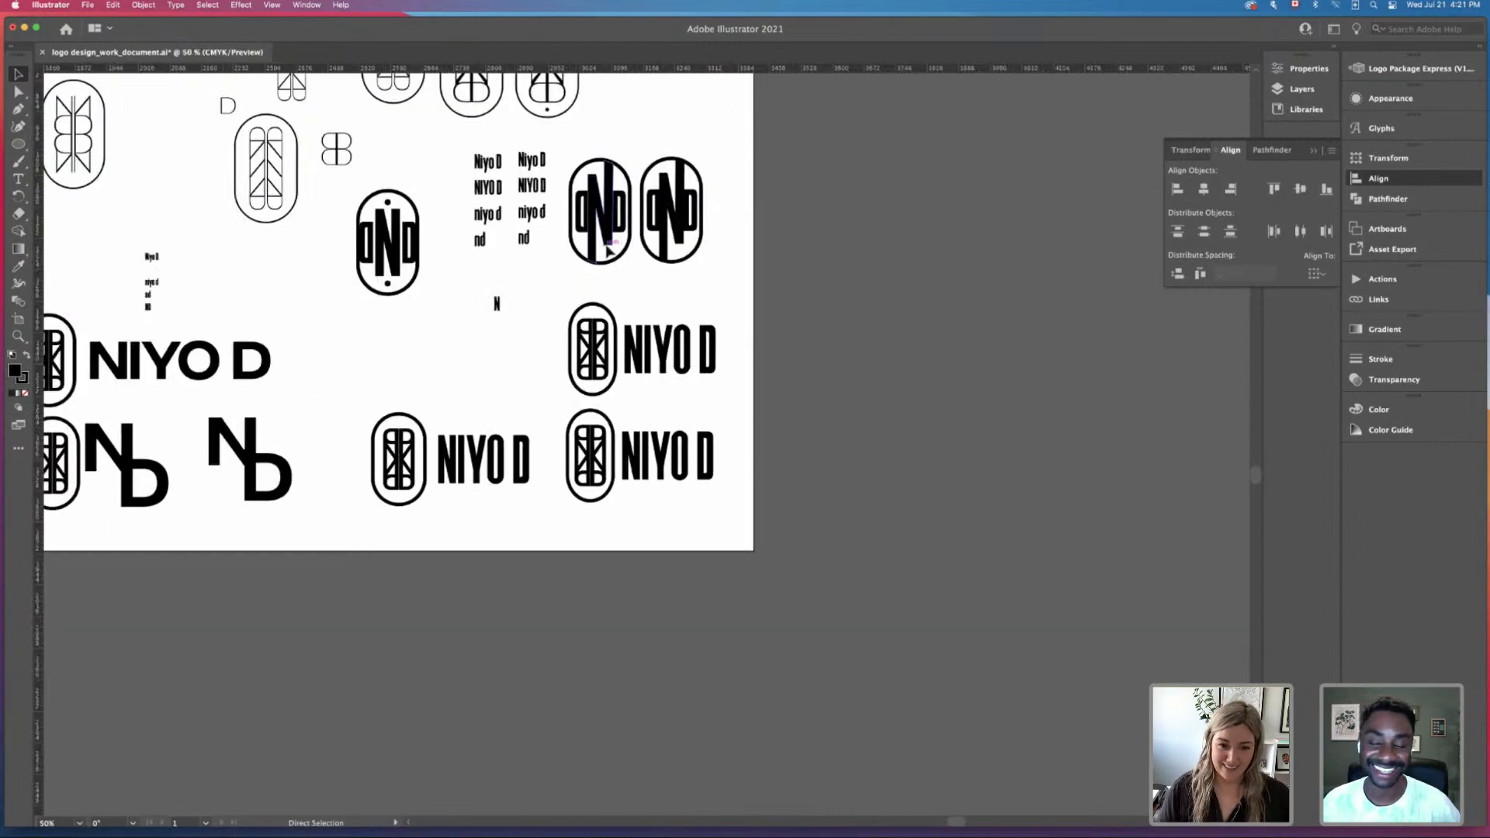
Step: Duplicate the first oval badge of the top row into the empty area above the two ND oval badges
key(super+minus)
scroll(662, 295, up, 5)
scroll(662, 295, left, 5)
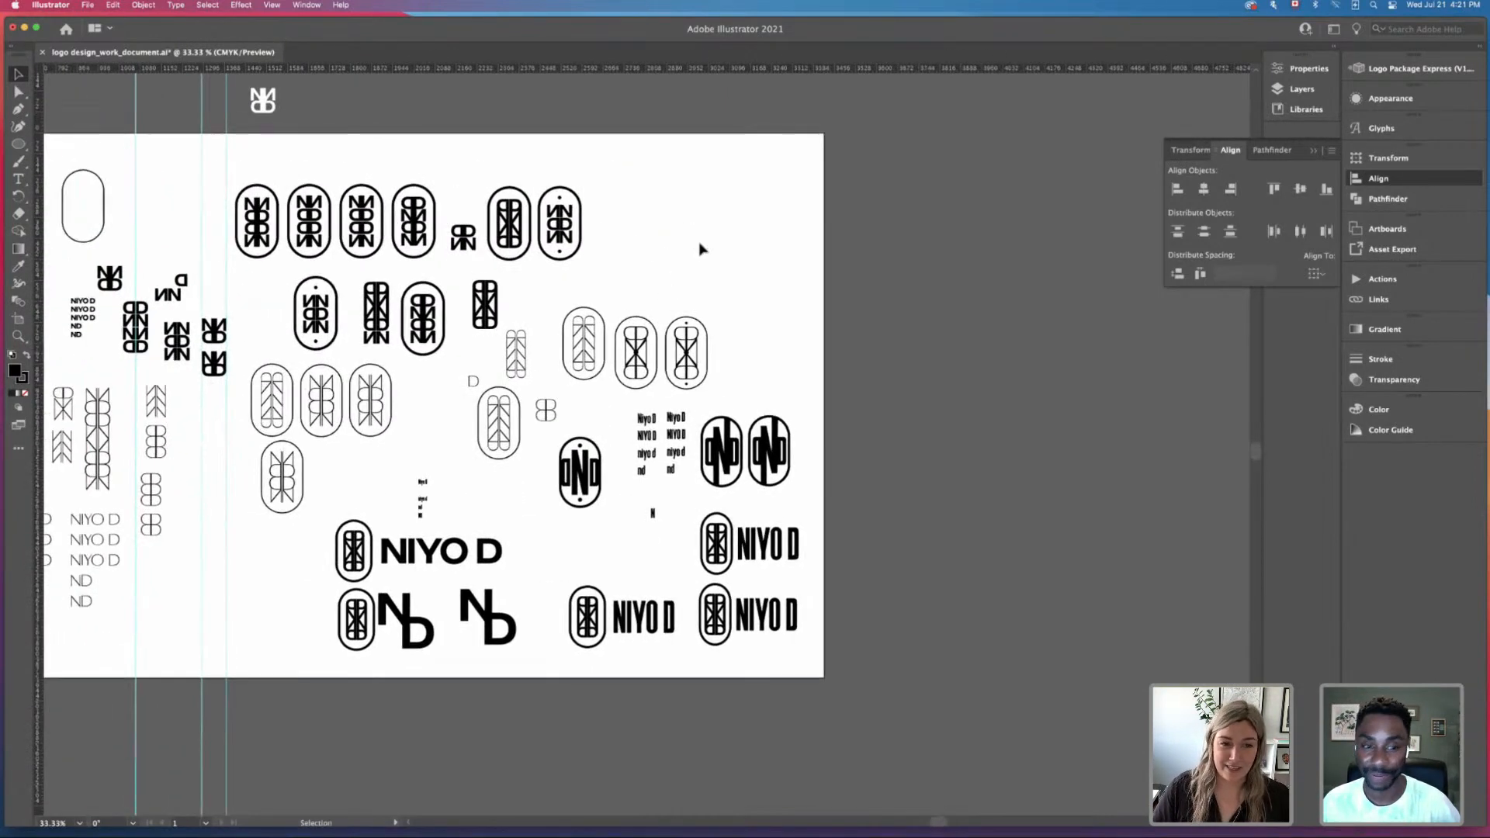
key(space)
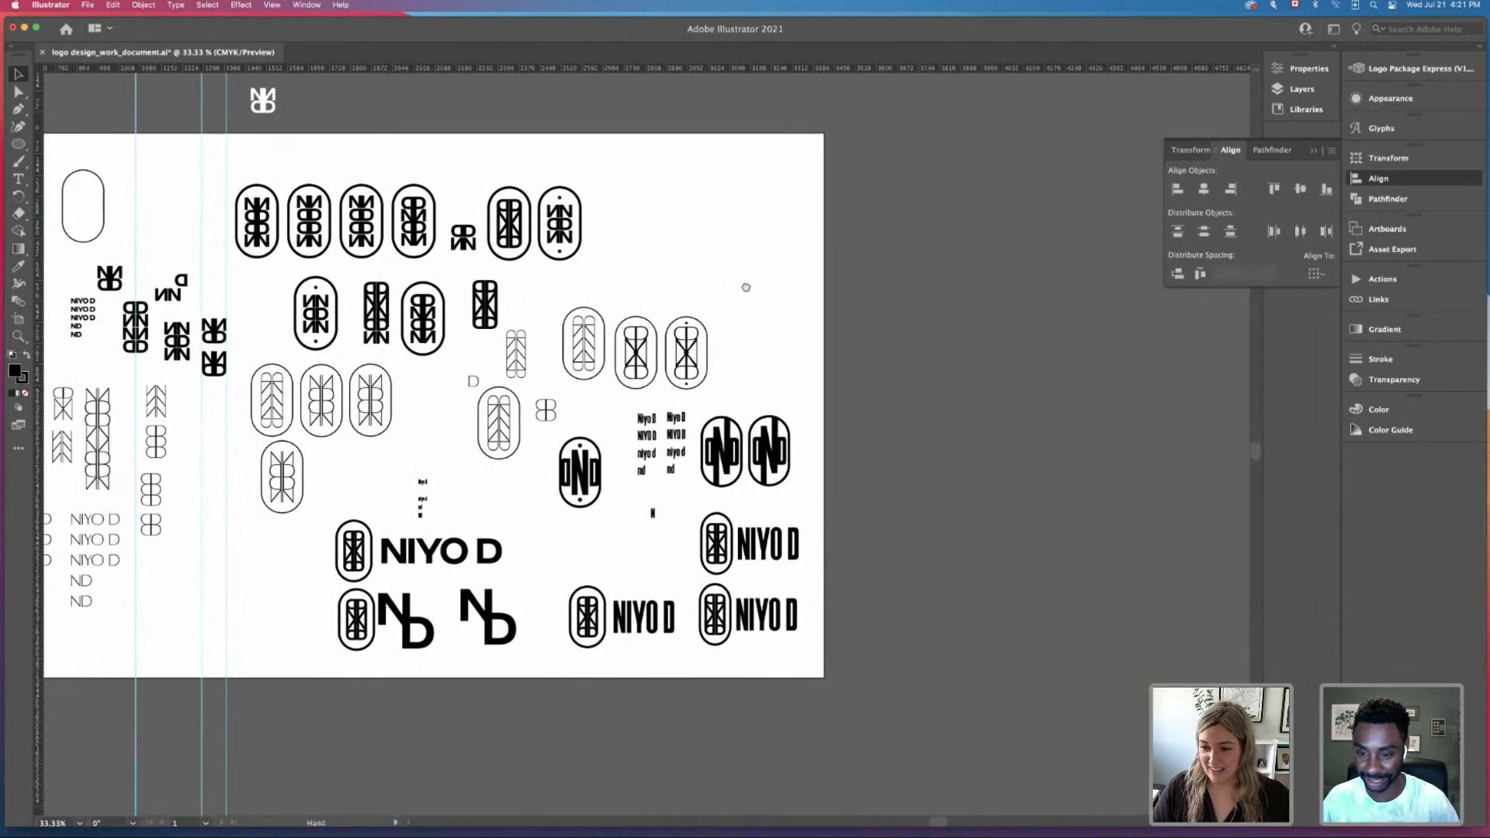
drag(746, 287, 742, 256)
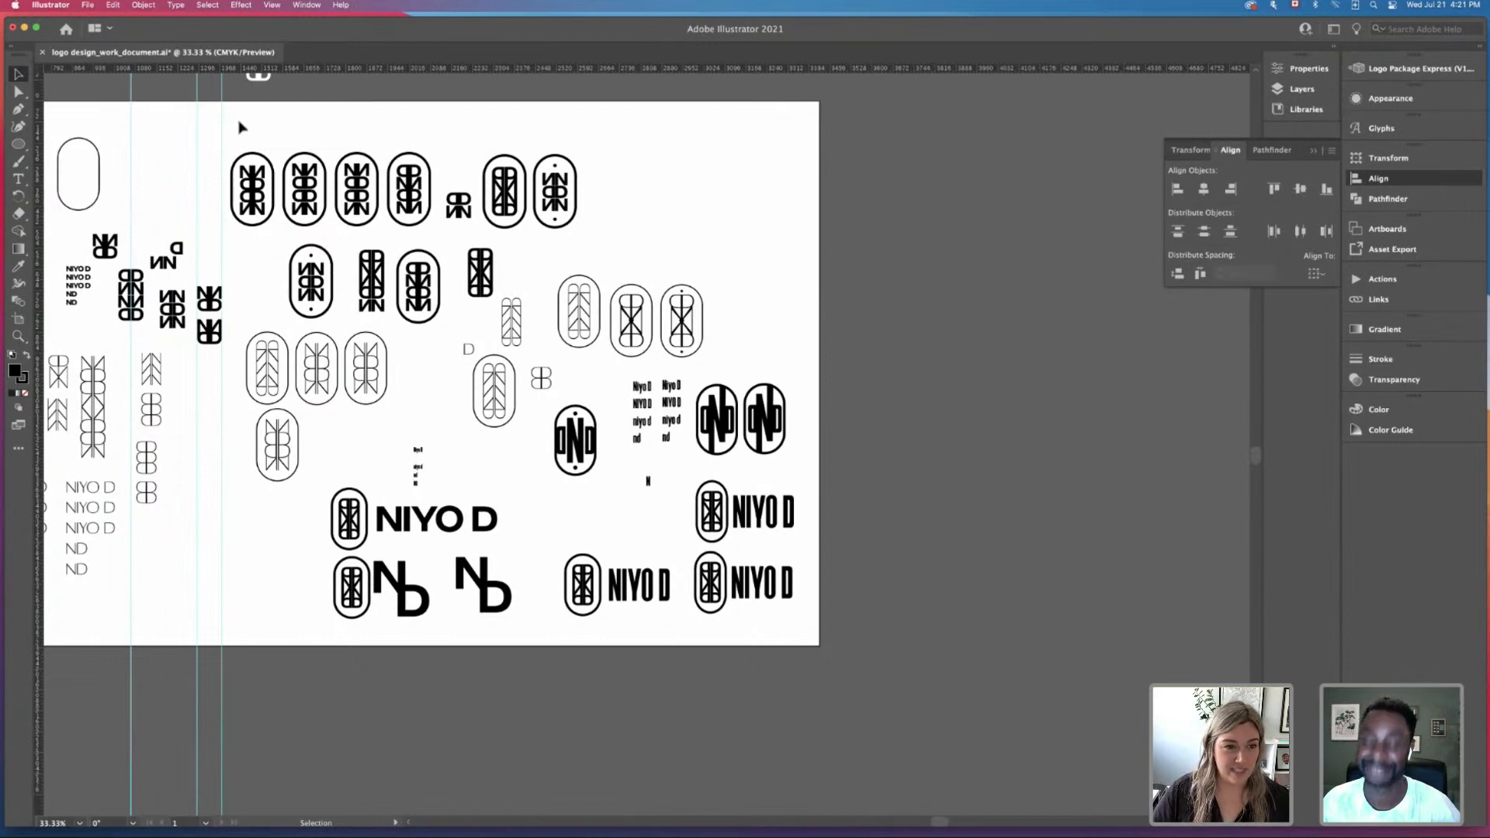
drag(241, 127, 272, 267)
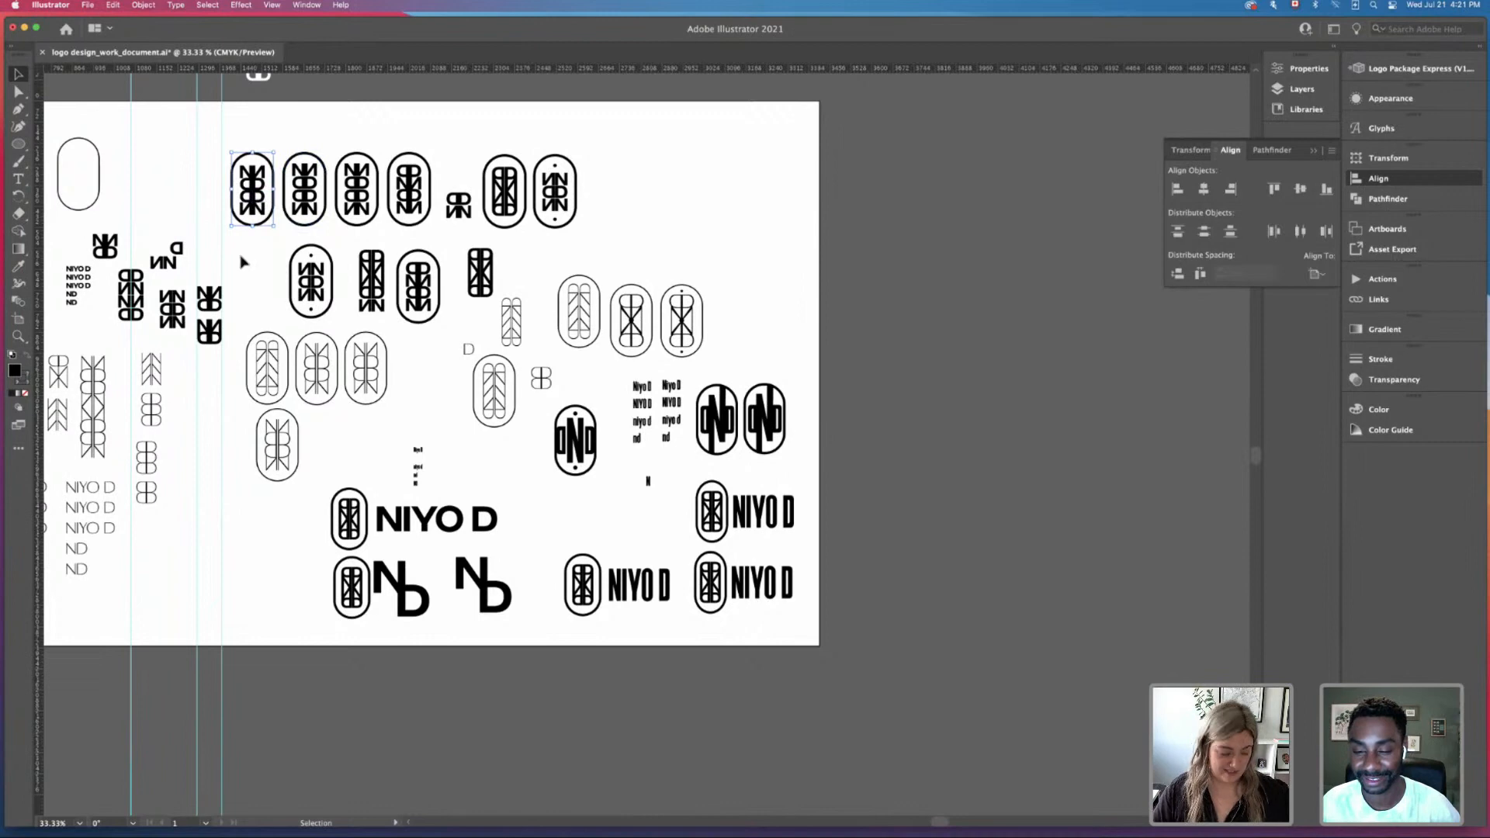
drag(253, 218, 745, 301)
Step: Copy the bold wordmark beside the duplicated badge and scale that badge down proportionally to about two thirds of its size
key(super+equal)
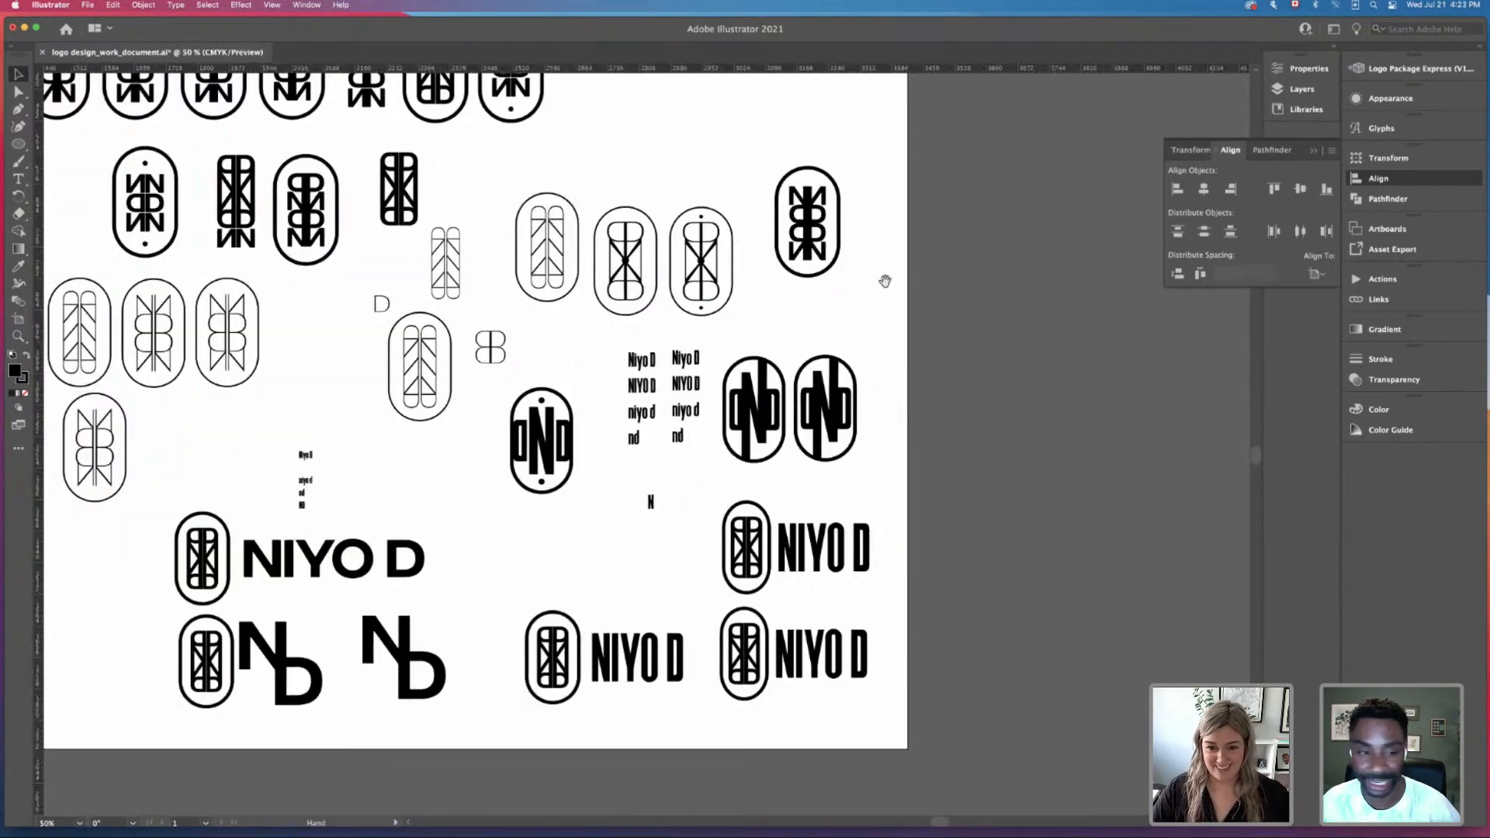
drag(885, 281, 821, 308)
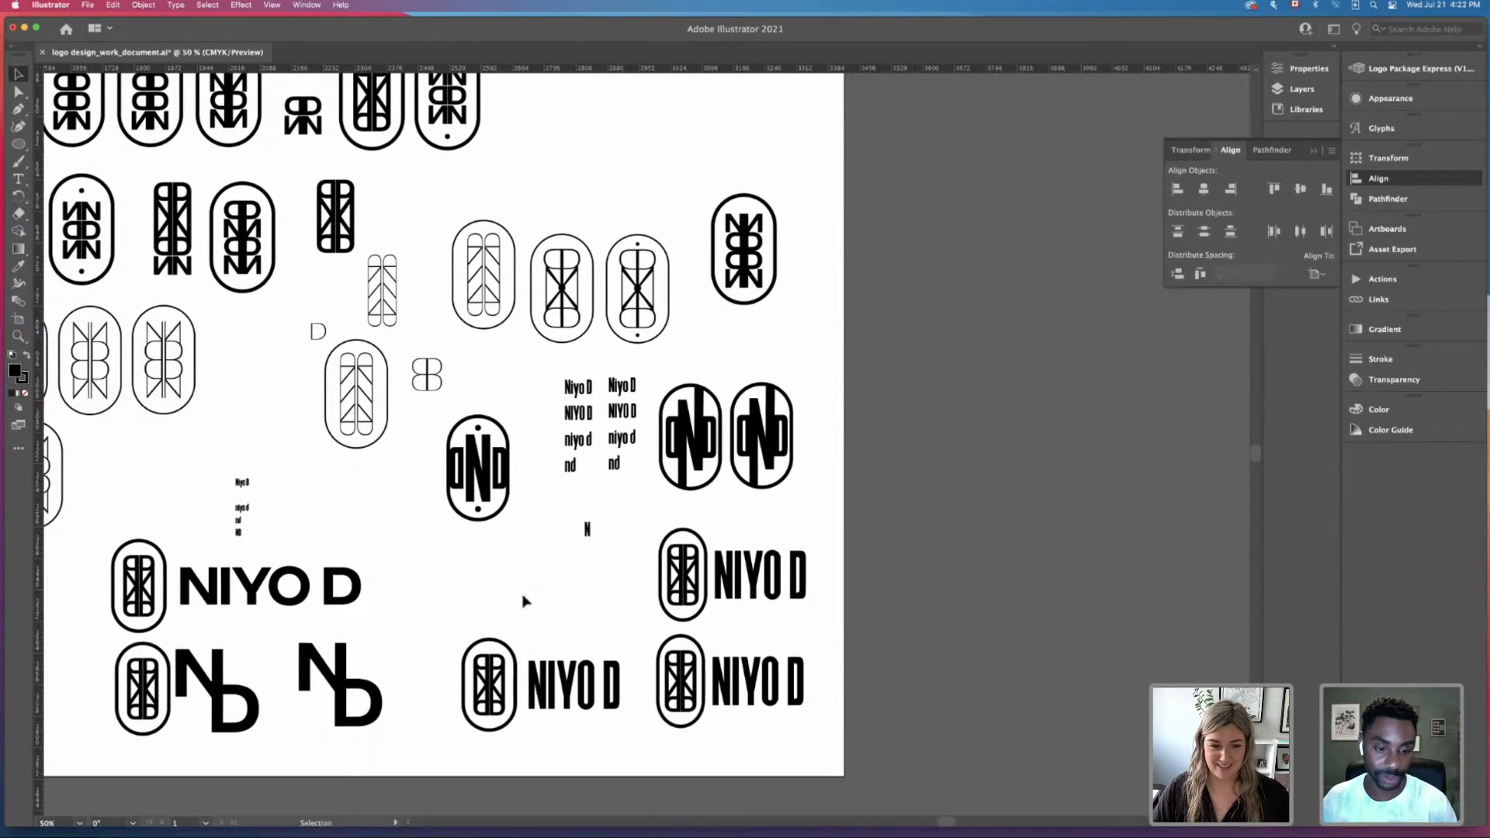
click(190, 581)
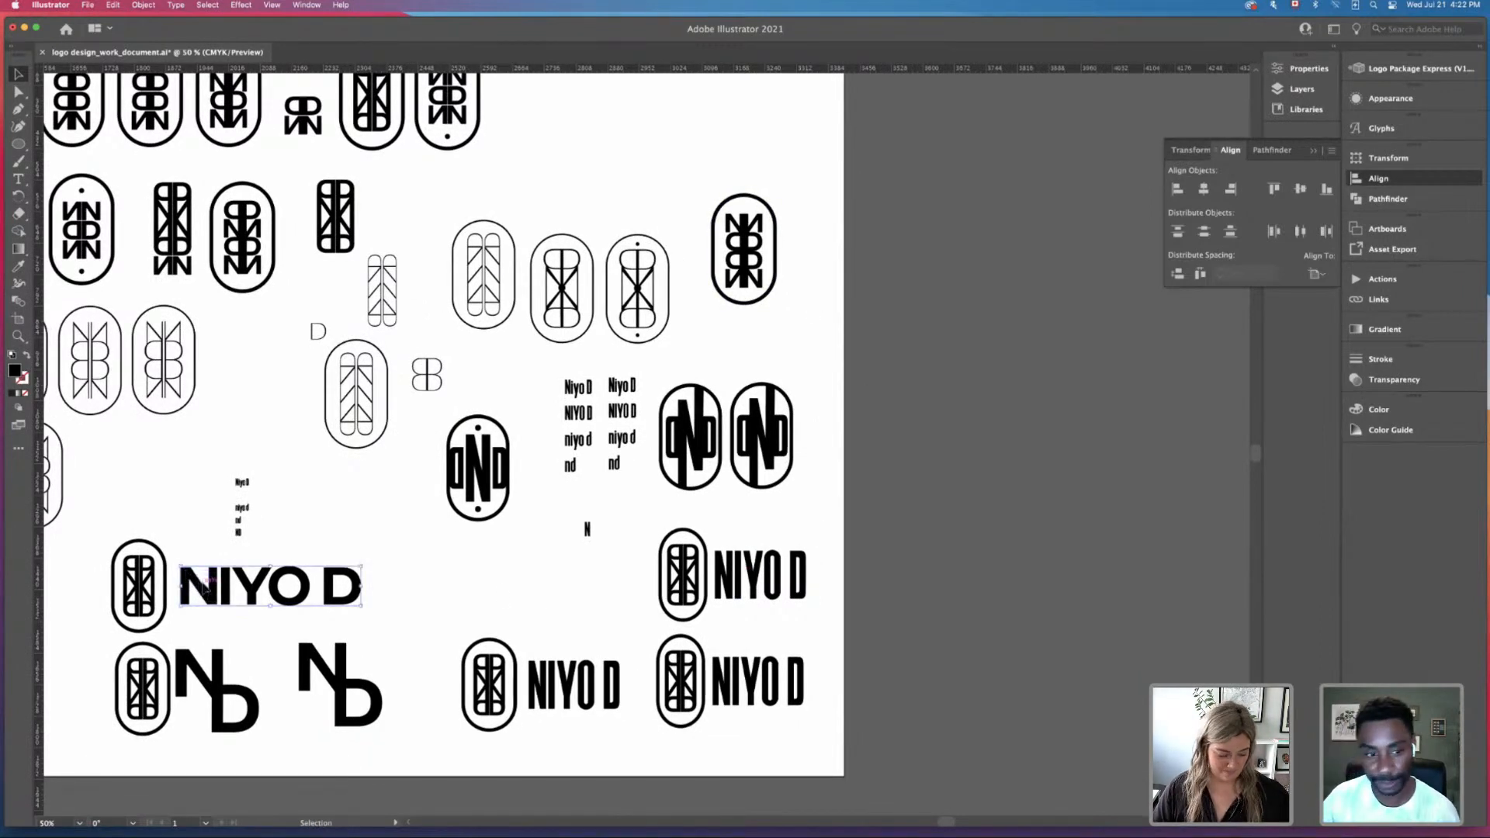
drag(203, 588, 811, 248)
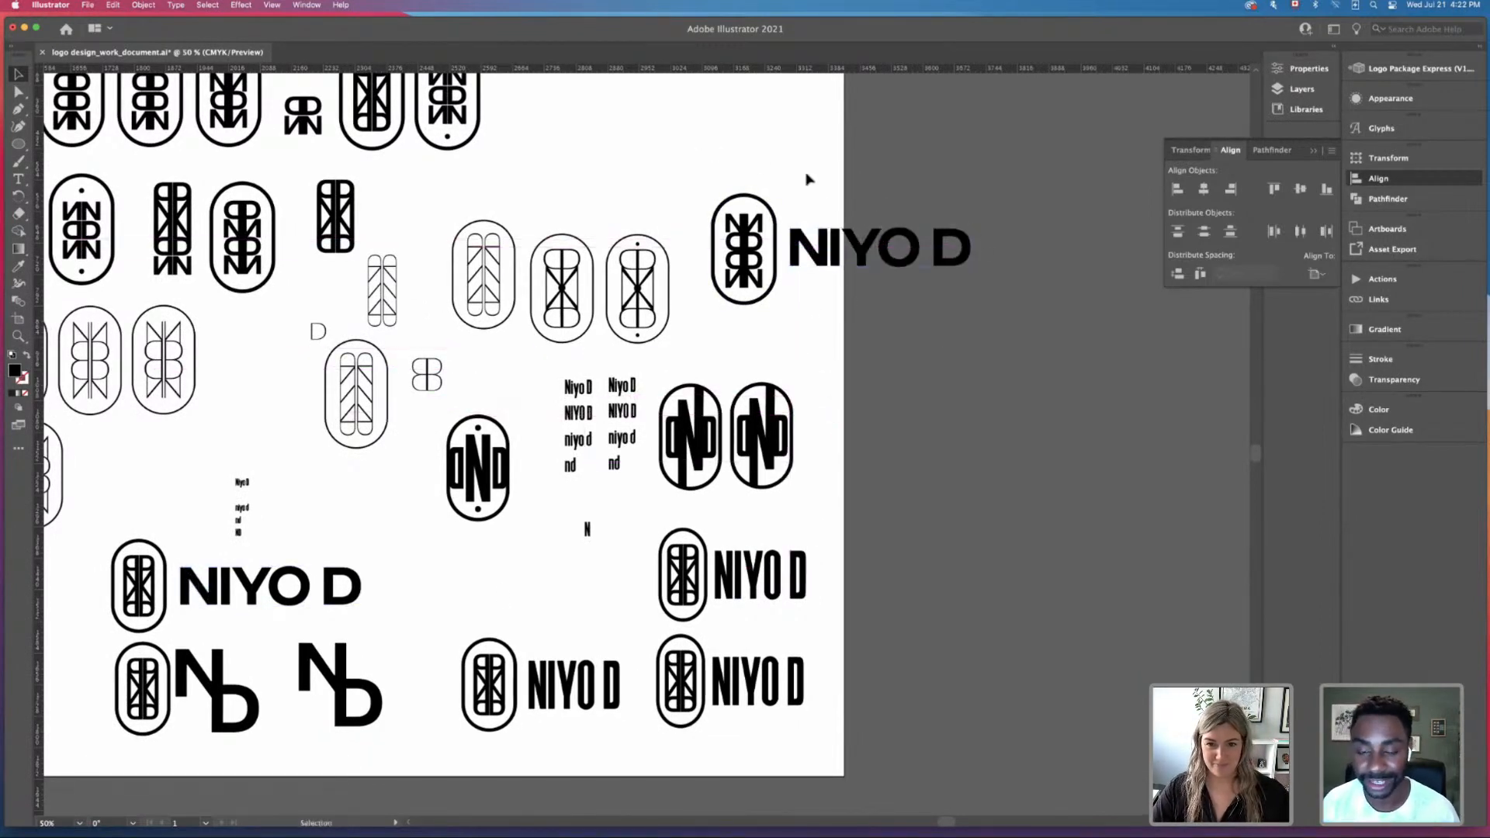
shift+click(774, 194)
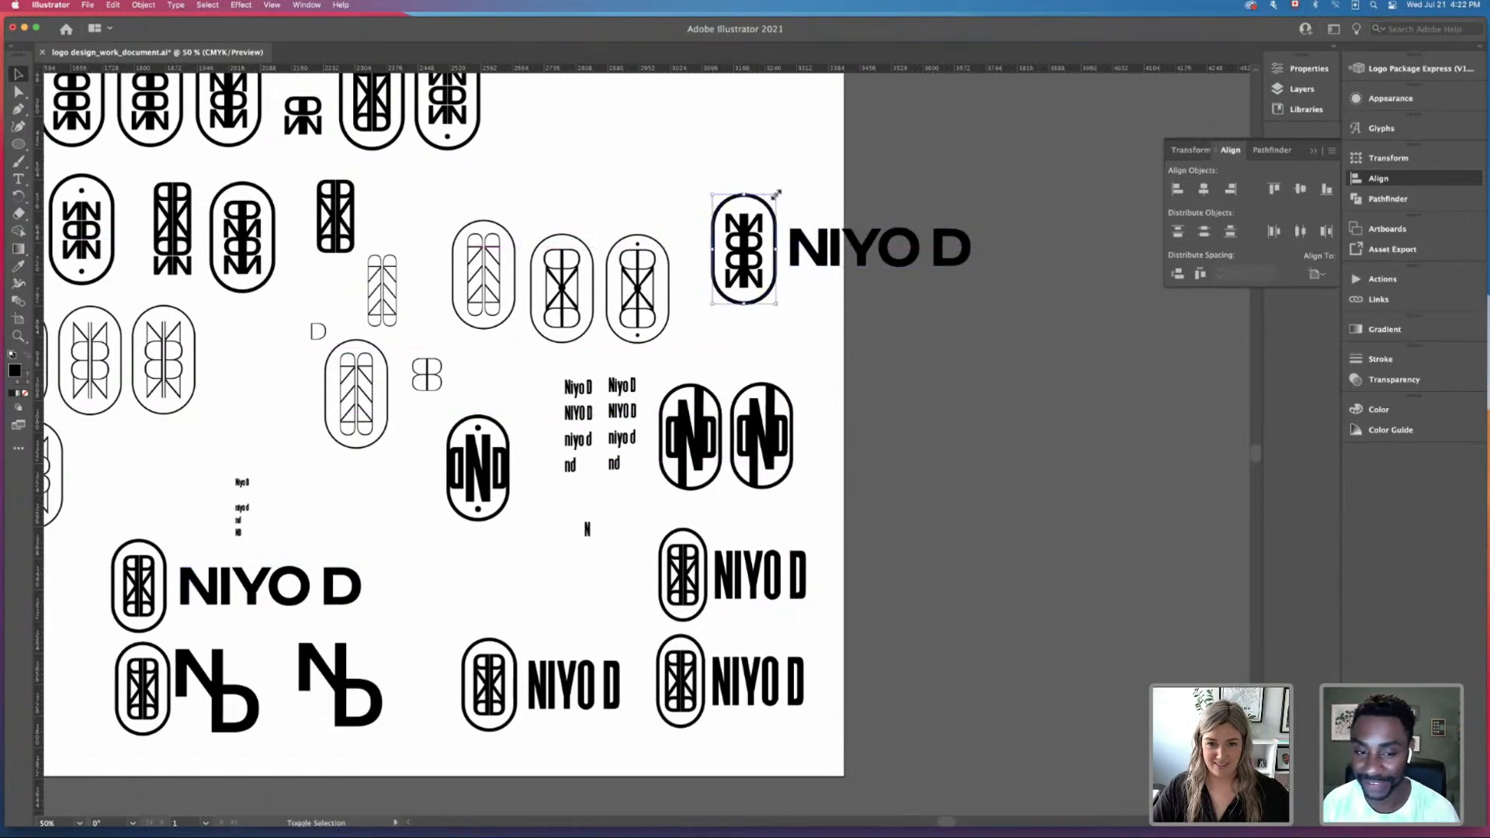
drag(776, 194, 768, 237)
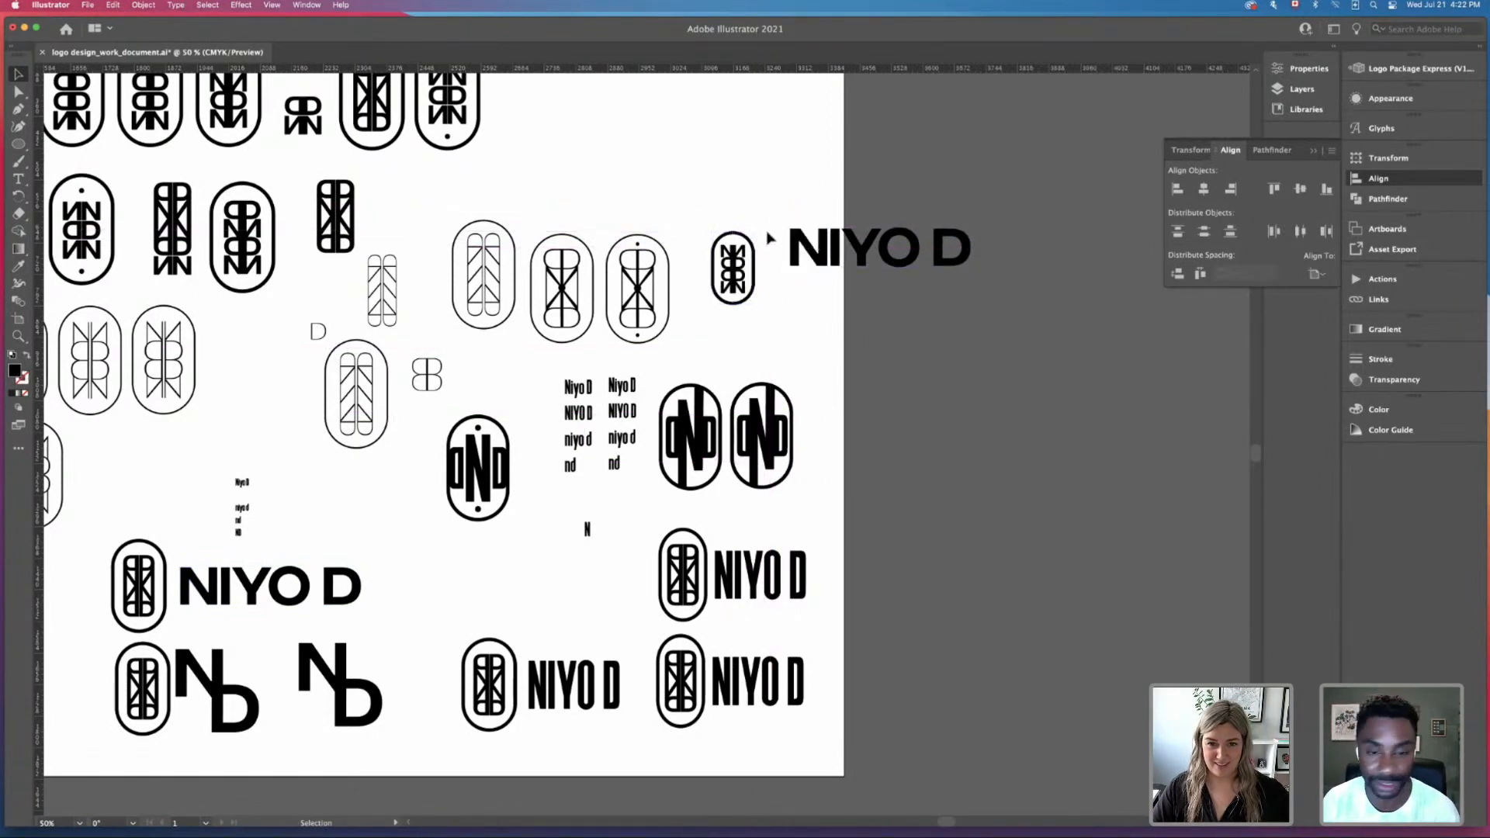
key(a)
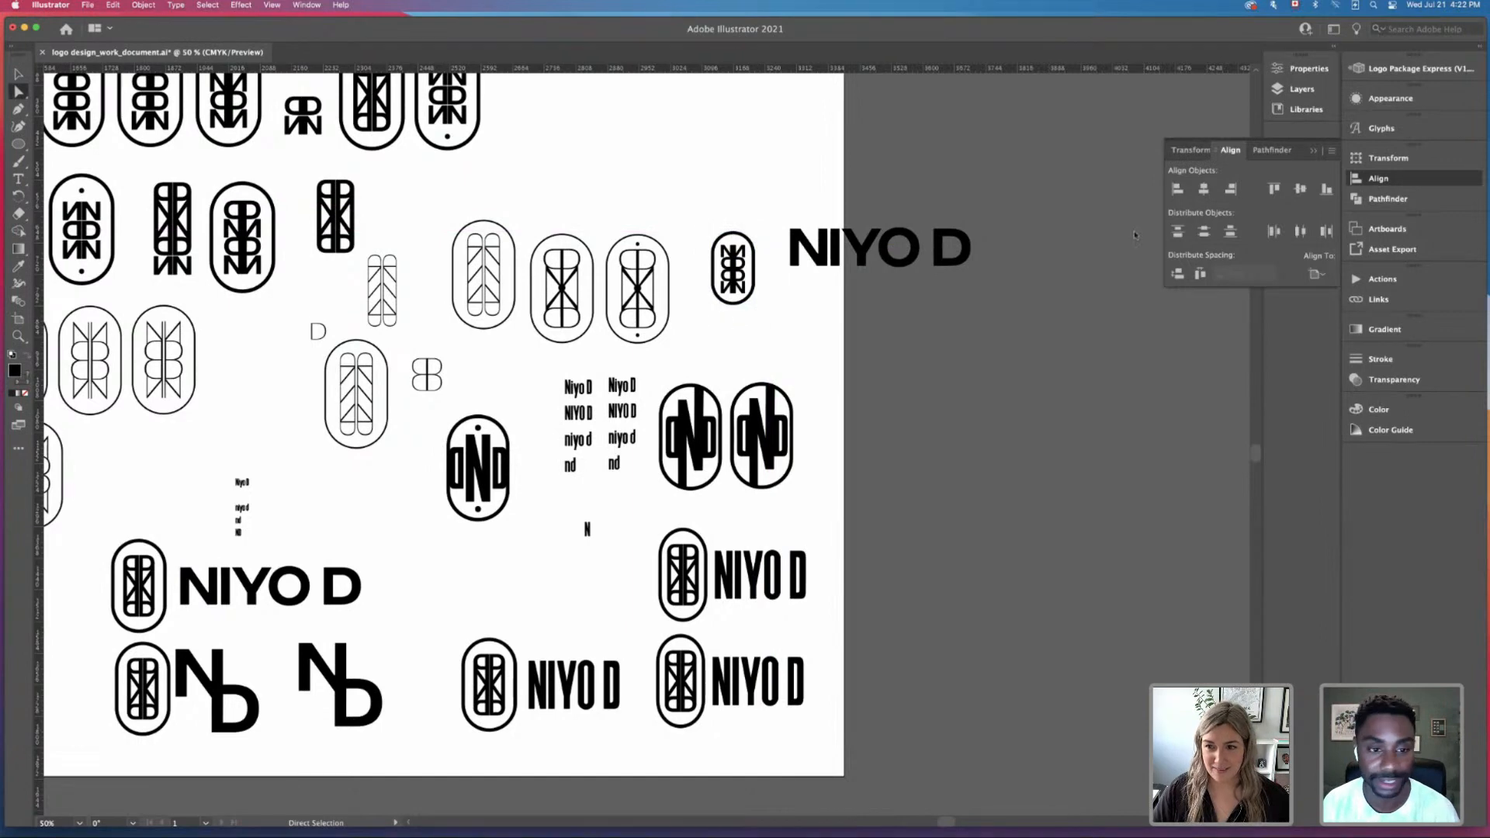
key(c)
click(750, 174)
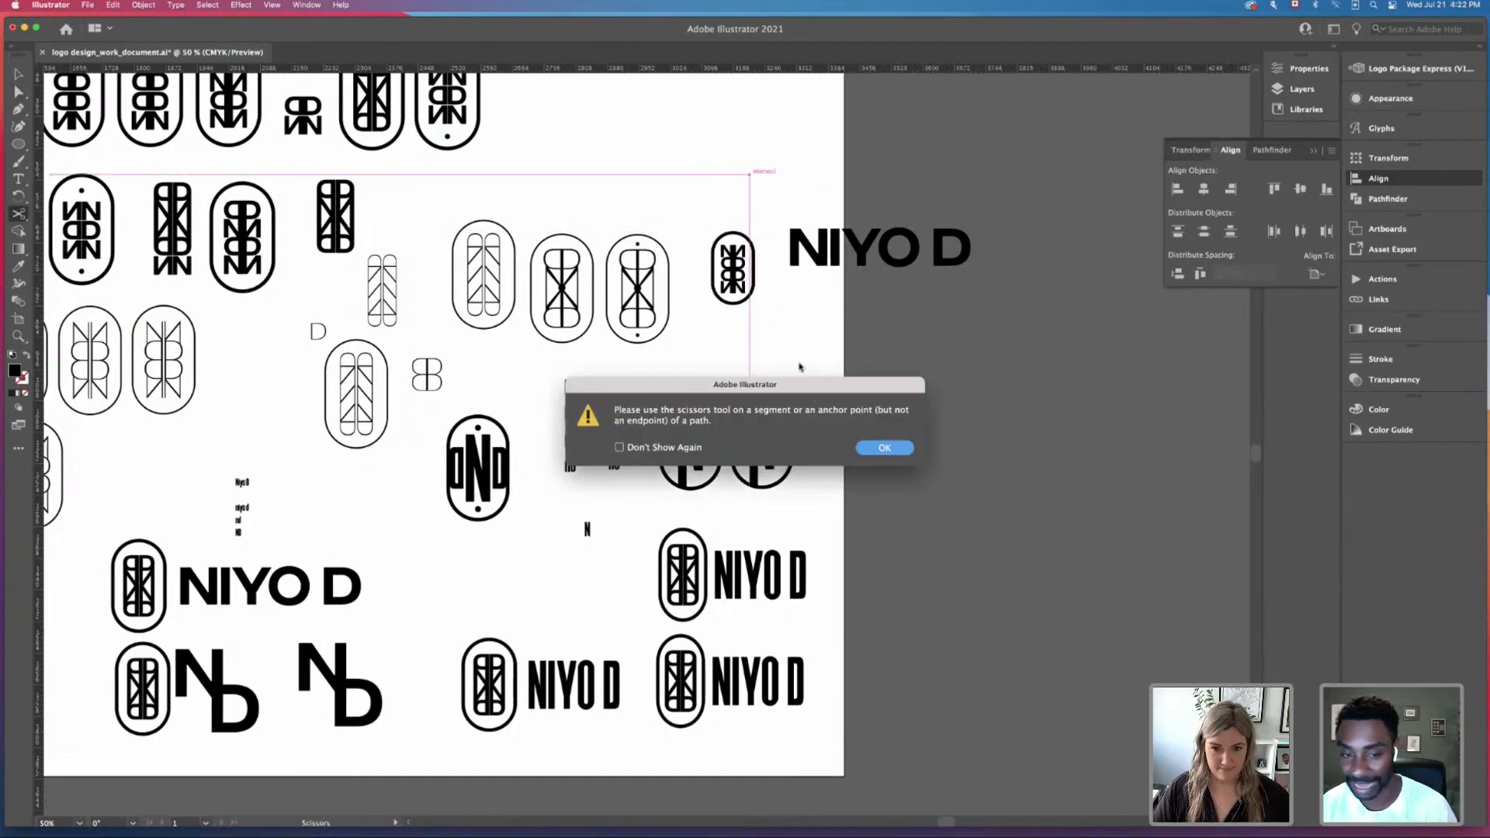
click(883, 448)
key(v)
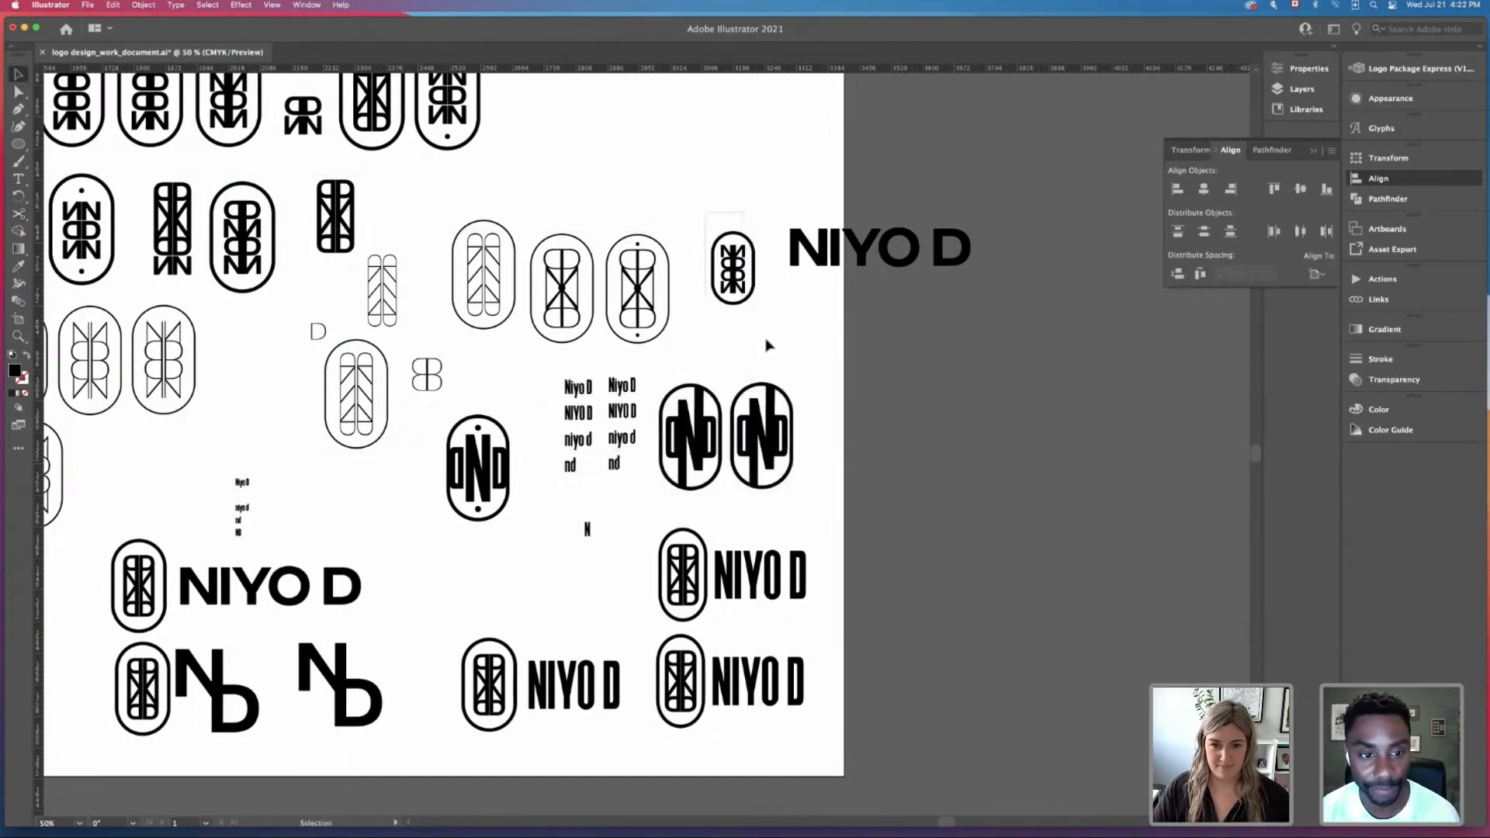
Step: Add a black 0.25 pt stroke to the whole reduced badge, covering both its oval frame and monogram
key(super+equal)
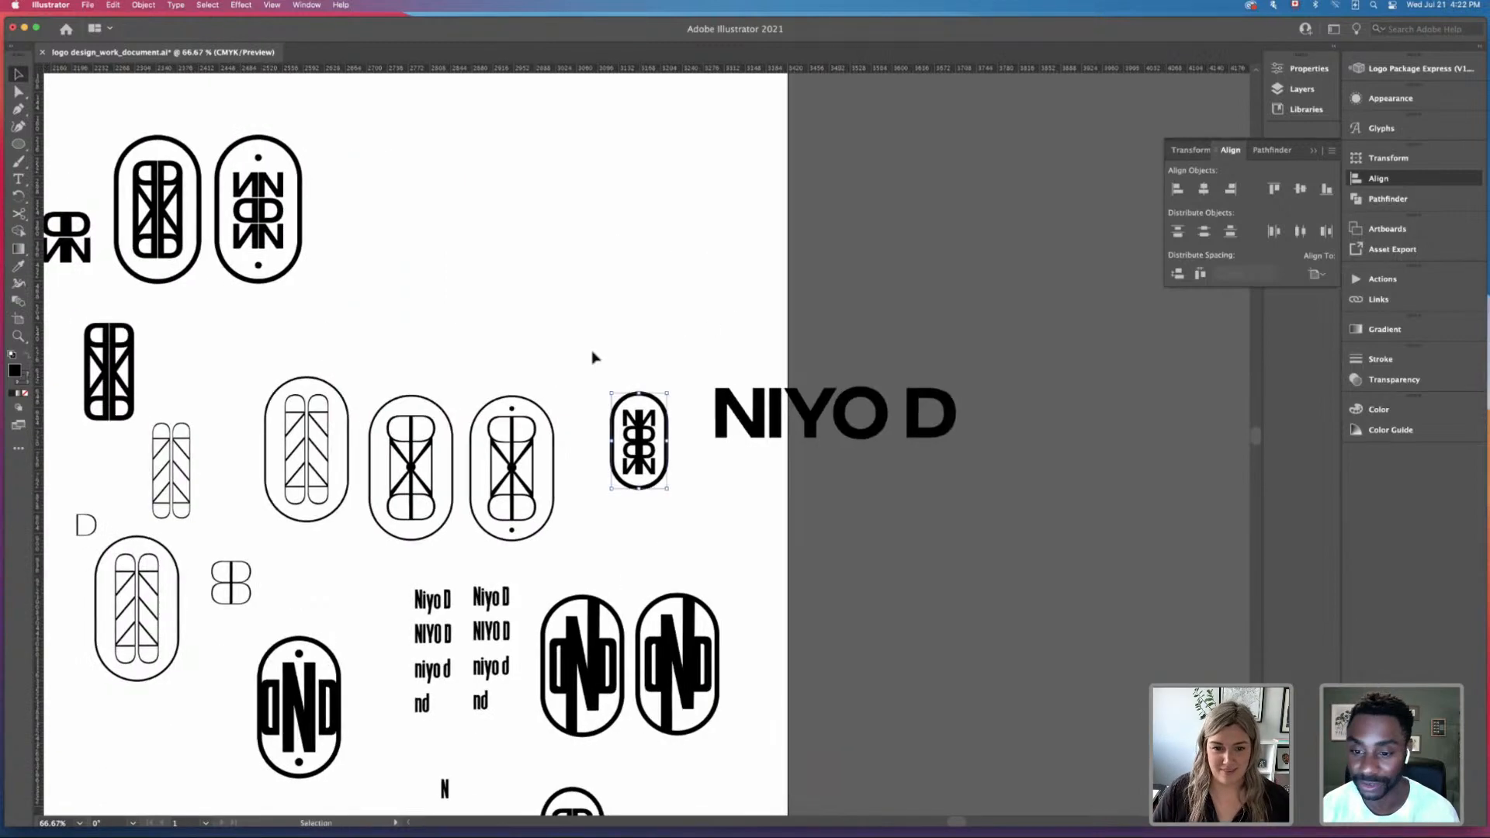
click(1380, 359)
click(1224, 378)
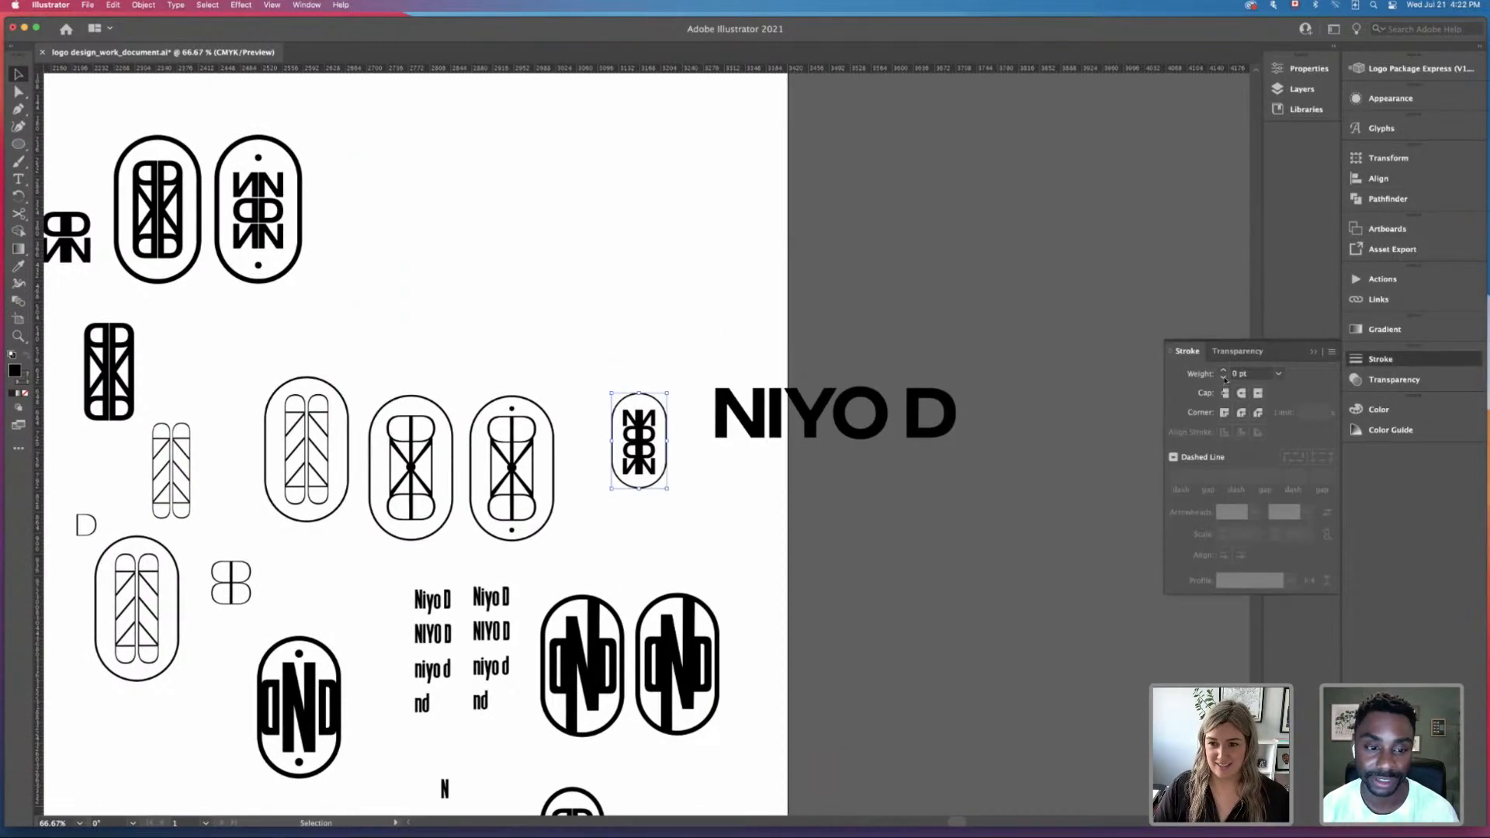
drag(572, 309, 687, 535)
drag(20, 382, 22, 379)
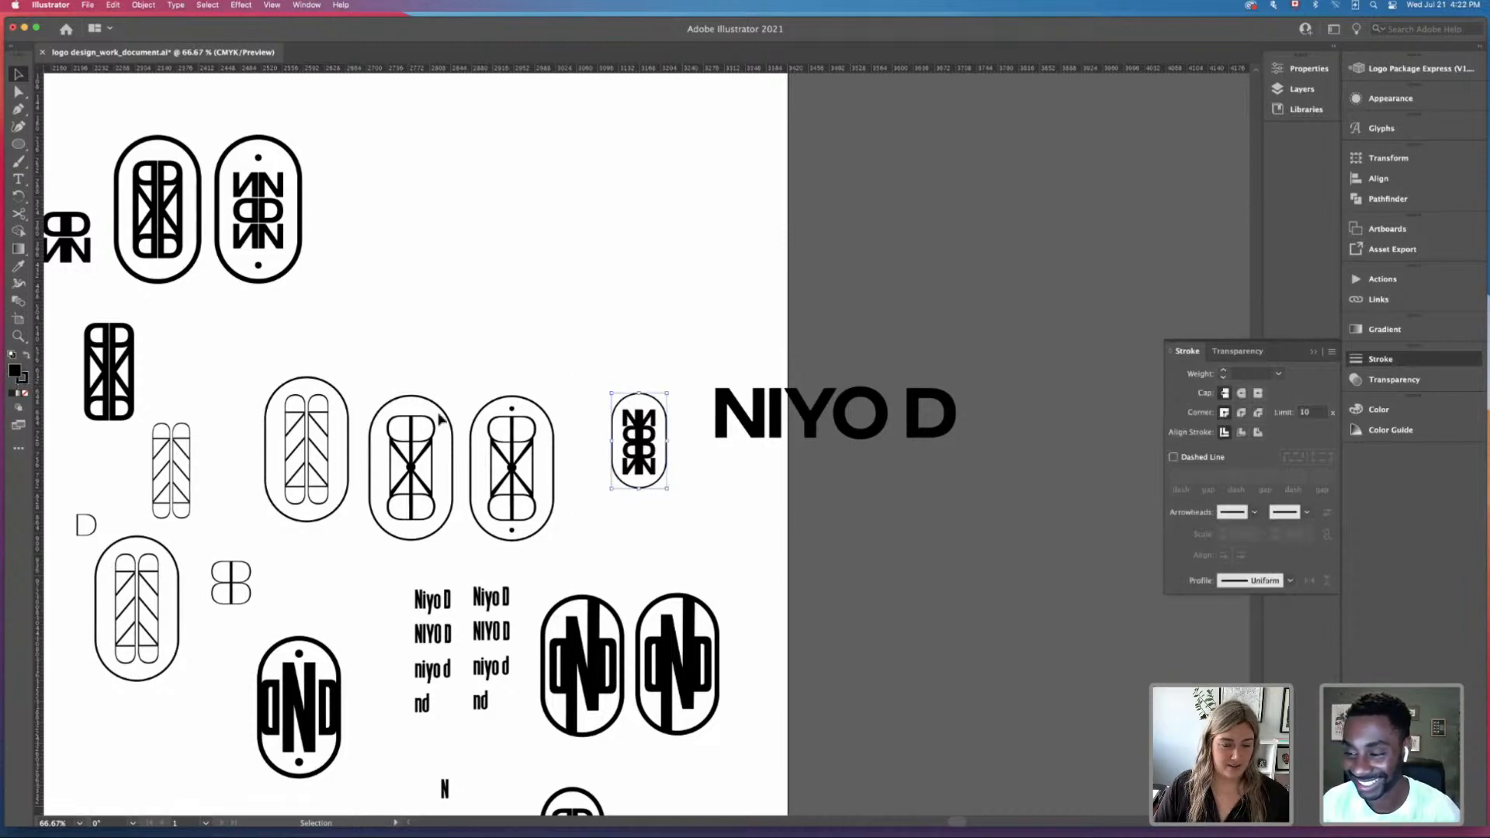
click(1225, 370)
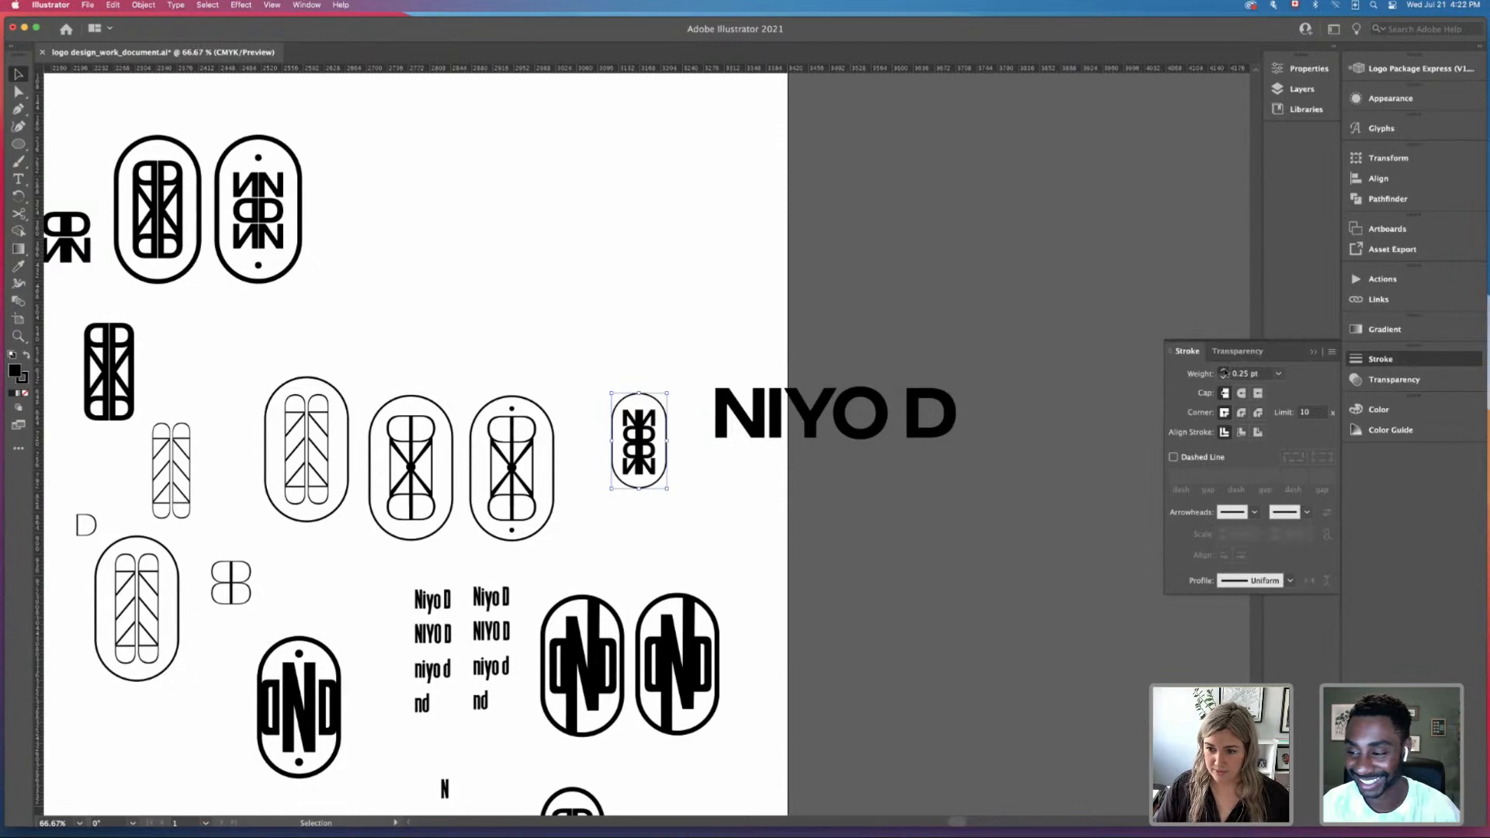
Step: Try heavier stroke weights up to 5 pt on the reduced badge, bringing it back down to 1 pt
click(1224, 370)
click(1224, 370)
click(1223, 377)
click(1223, 377)
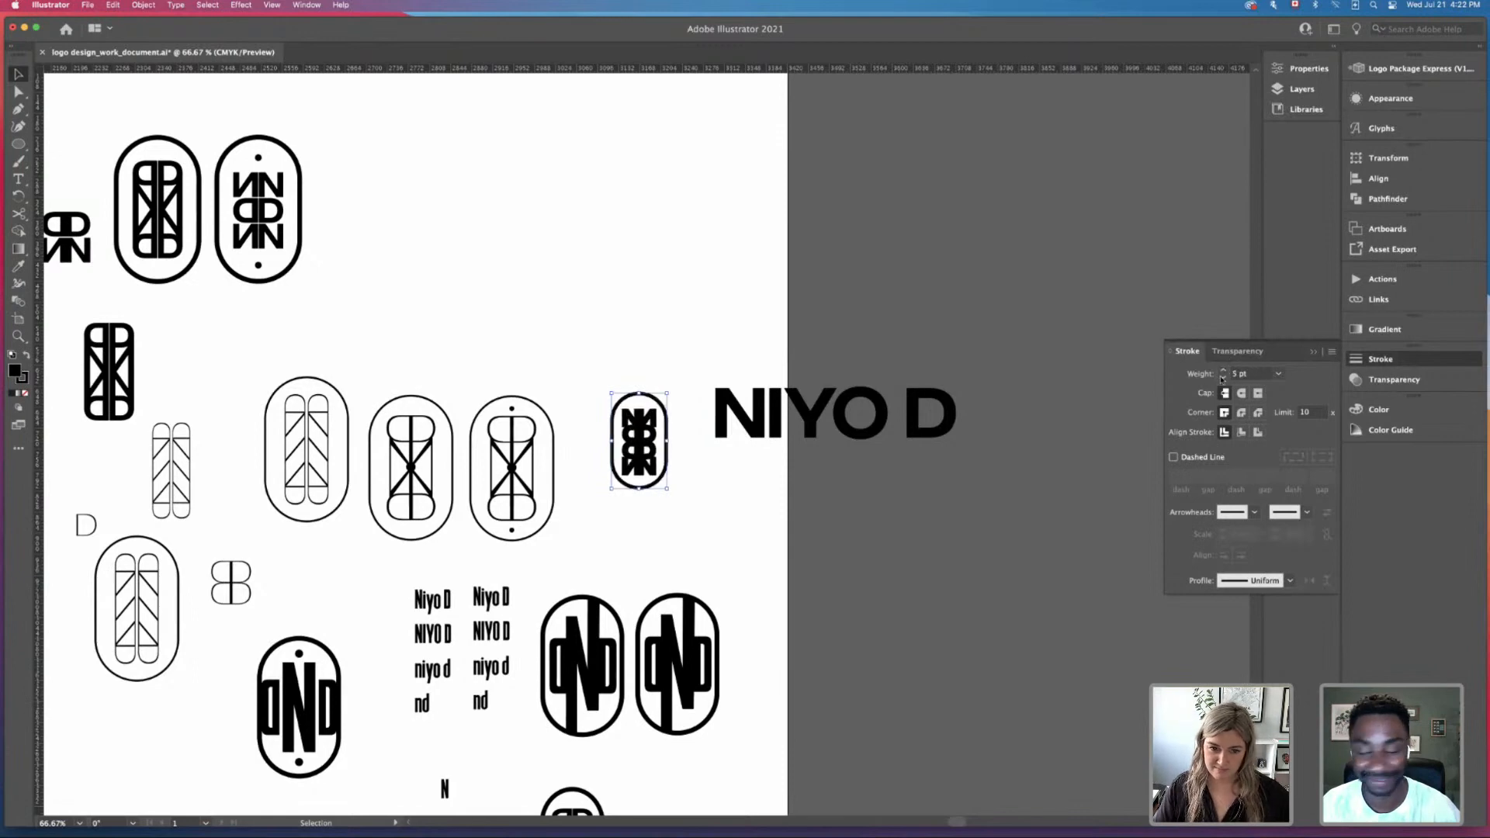
click(1223, 377)
click(1223, 377)
click(742, 349)
Step: Set the stroke weight of the reduced badge to 4 pt
drag(614, 362, 687, 519)
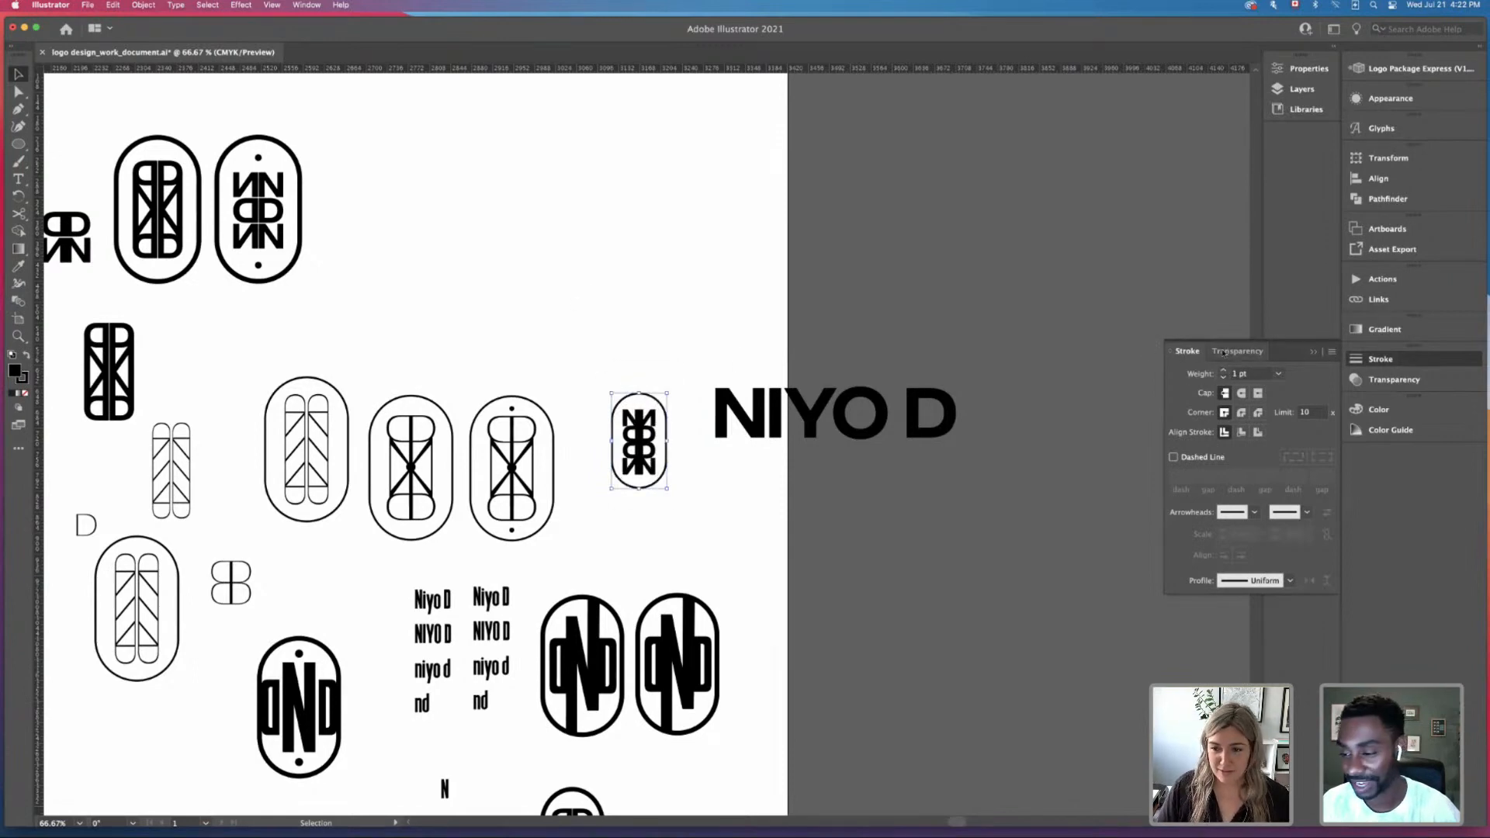
click(1223, 371)
click(1223, 370)
click(1223, 370)
click(687, 309)
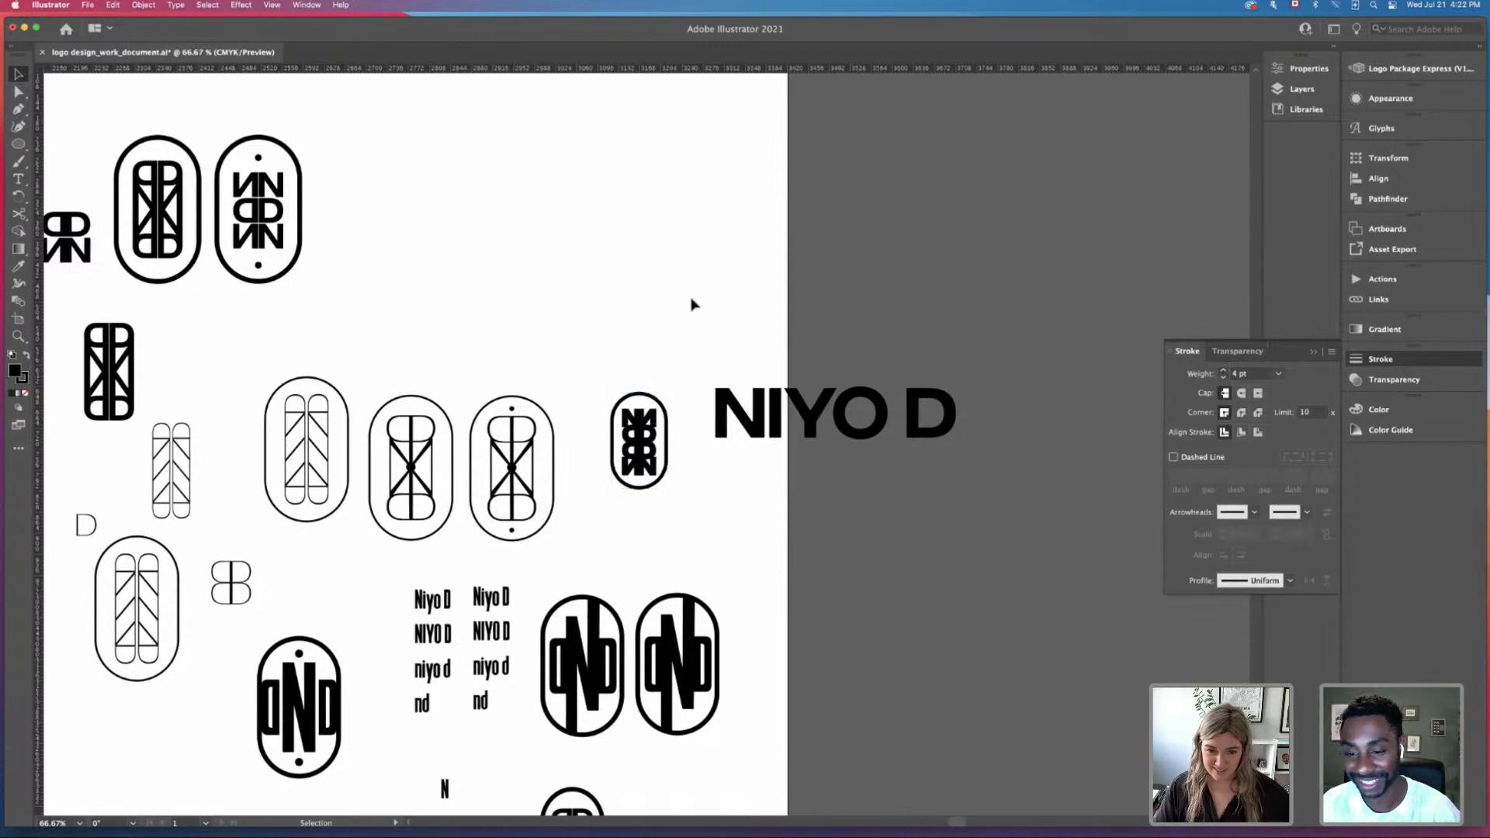
Step: Move the thickened badge close to the bold wordmark and level with the letters' vertical centre
drag(633, 310, 683, 433)
scroll(642, 308, up, 4)
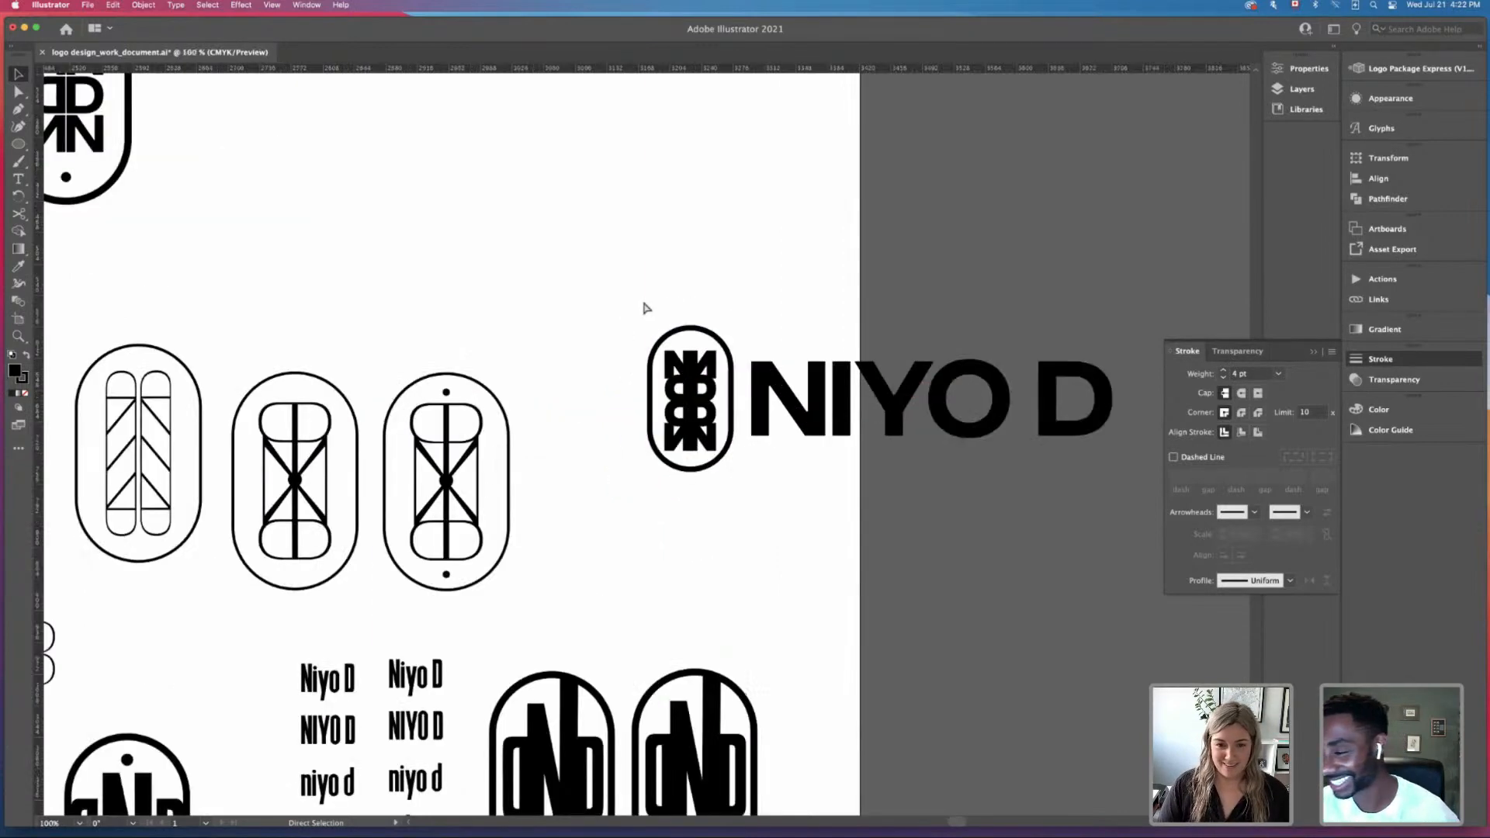
drag(629, 294, 549, 339)
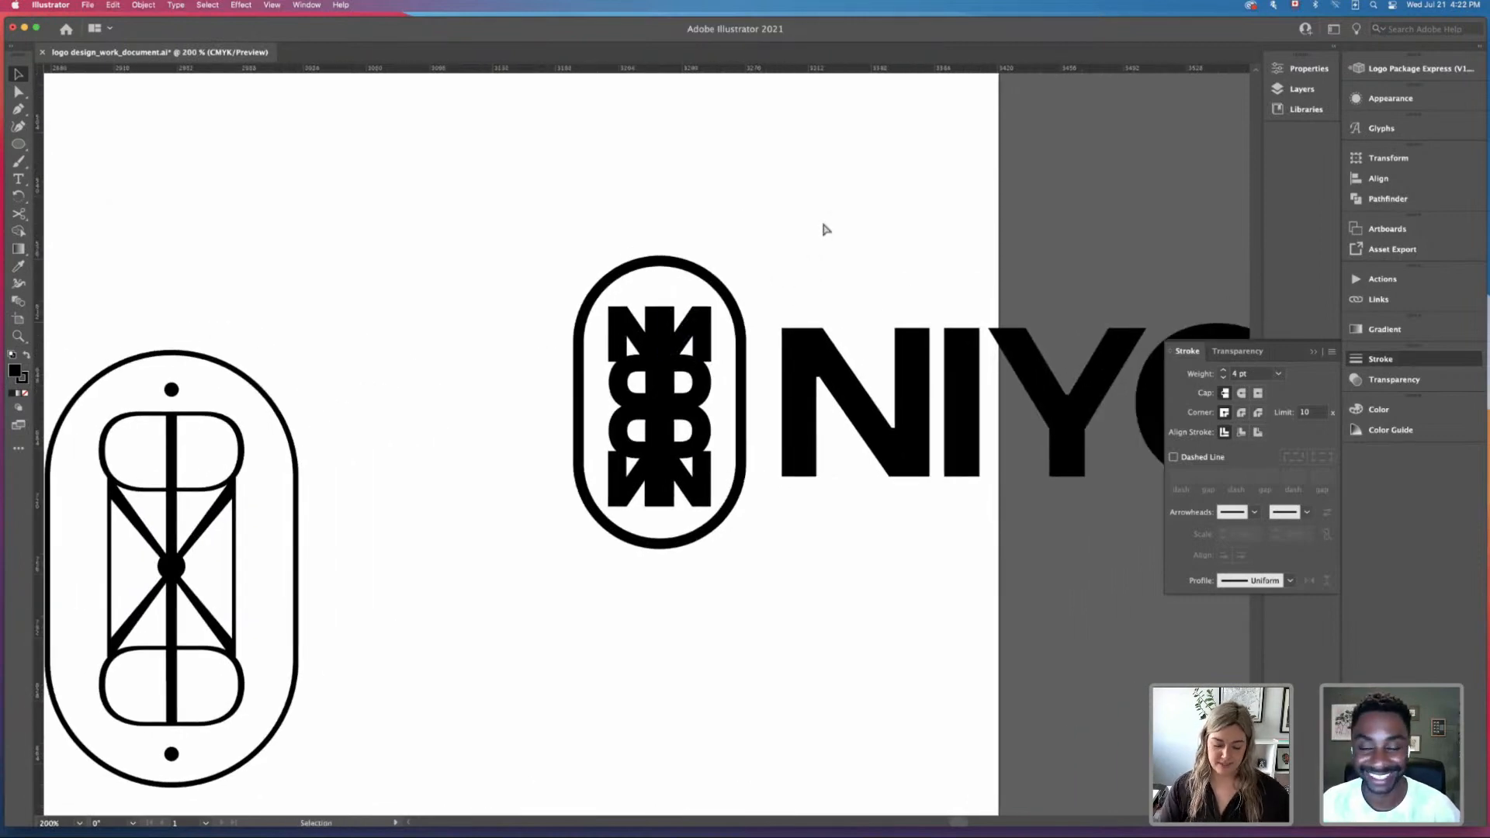
key(super+minus)
key(super+minus)
key(super+minus)
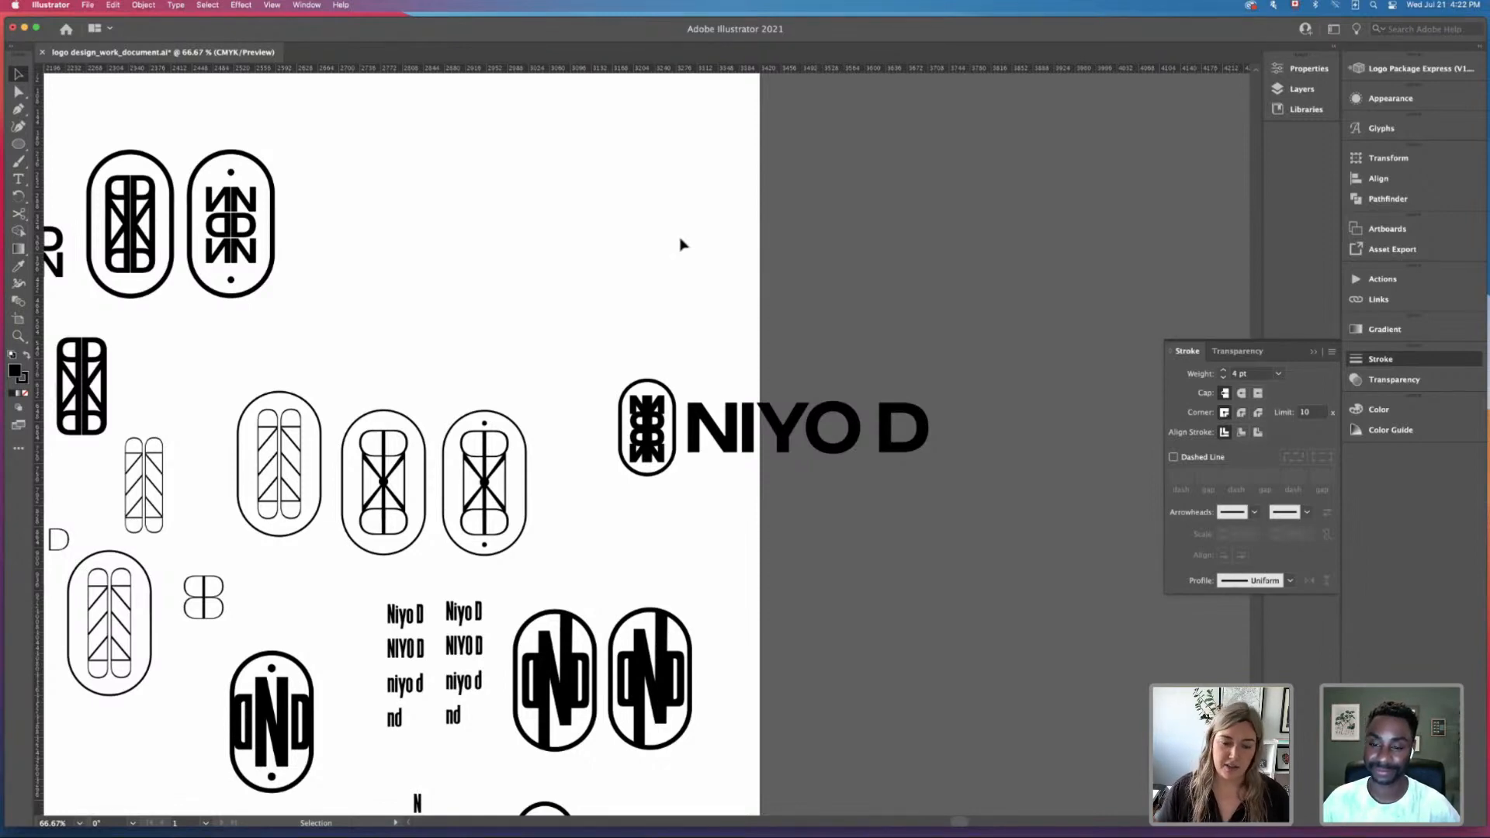
Step: Place the thickened badge and bold wordmark lockup in the artboard's upper-right corner, with a second copy directly below it
key(super+minus)
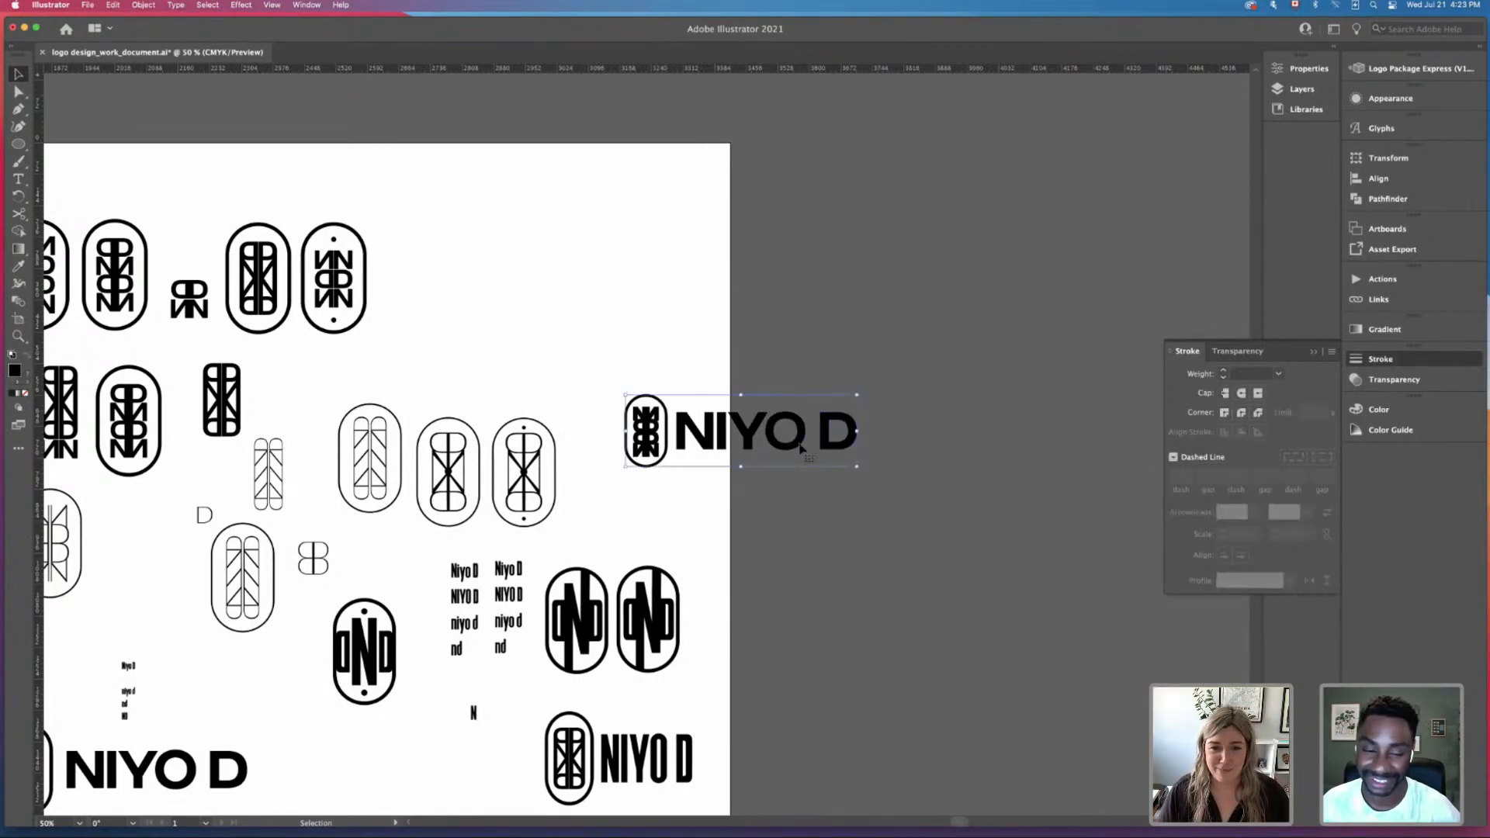
drag(779, 454, 643, 278)
click(679, 164)
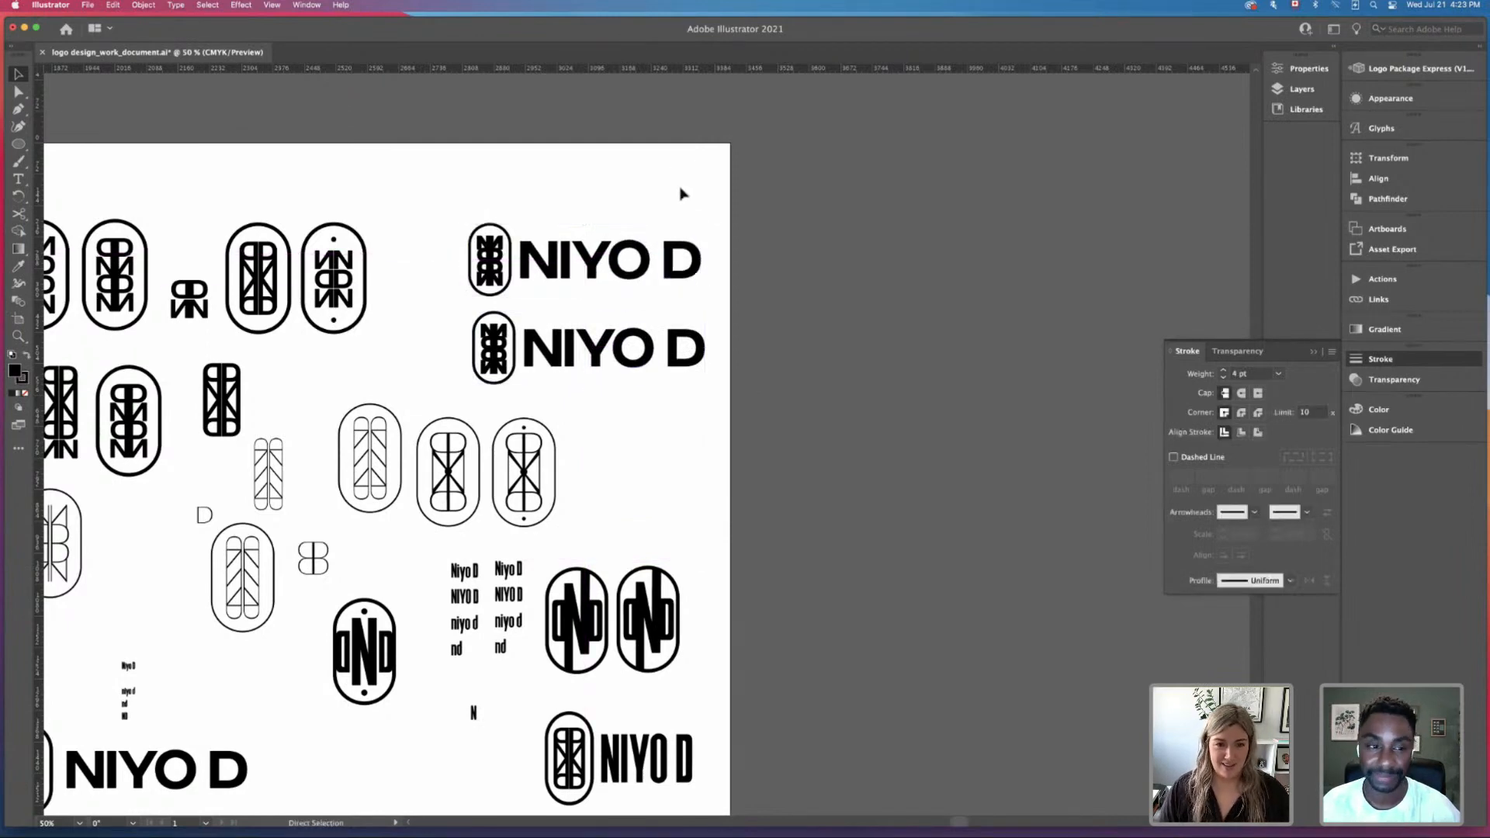
scroll(706, 279, left, 3)
scroll(706, 279, down, 2)
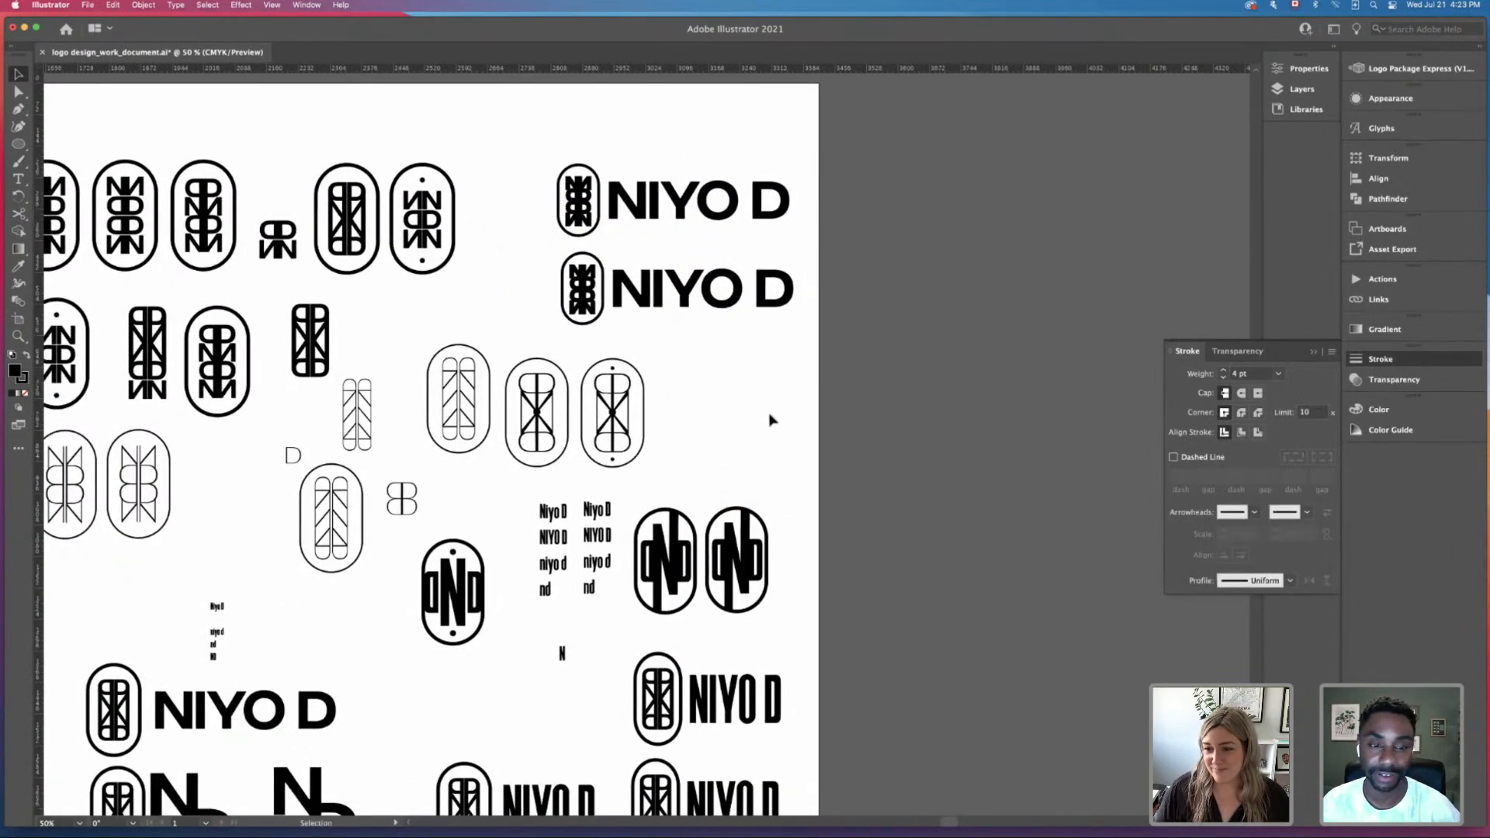
Step: Move the older badge and bold wordmark lockup from the lower part of the artboard to just below the artboard
key(super+minus)
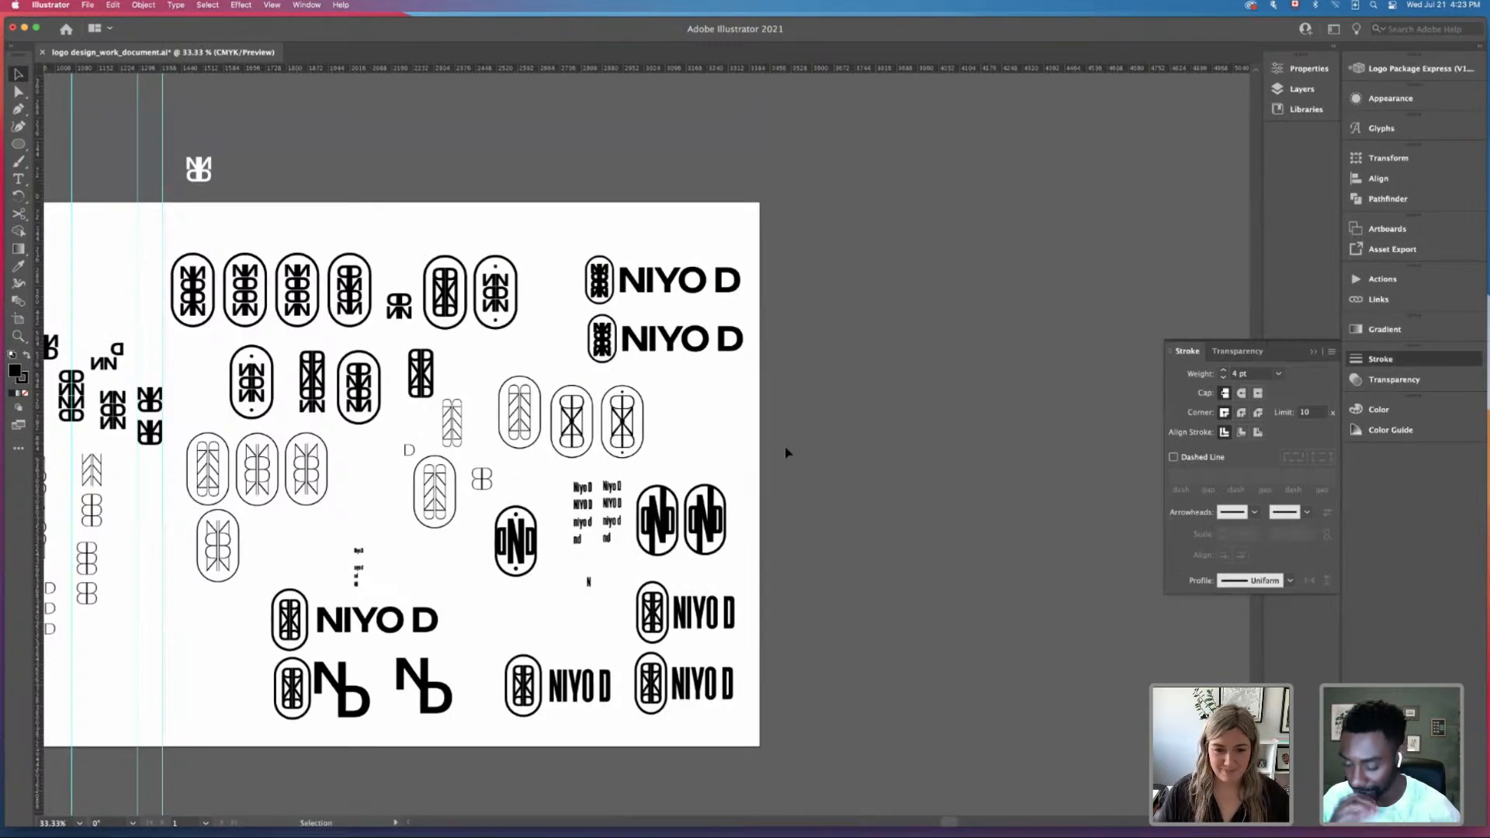
scroll(789, 449, down, 3)
scroll(496, 512, left, 5)
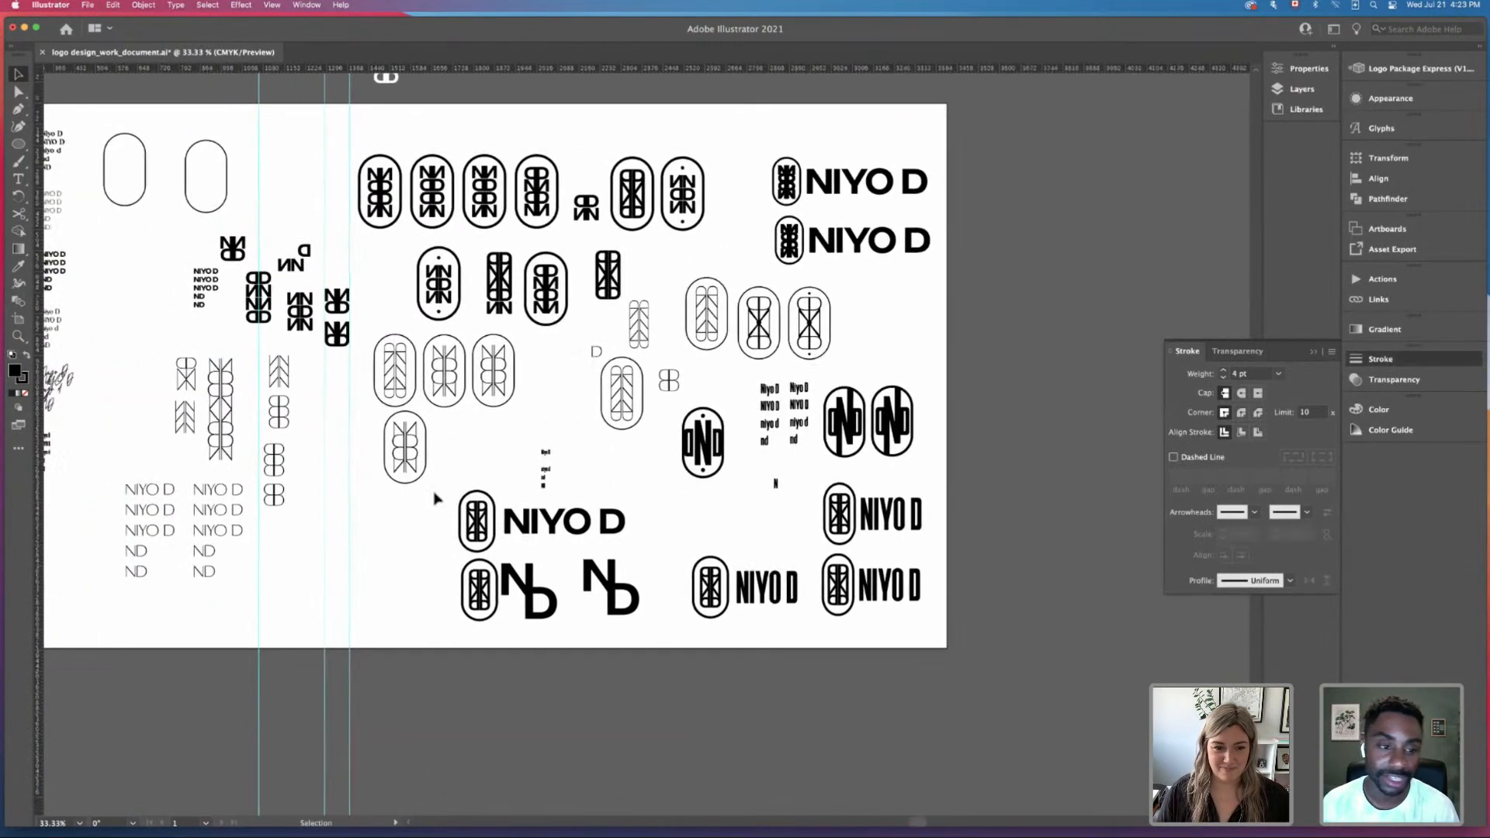
click(611, 535)
drag(610, 536, 618, 723)
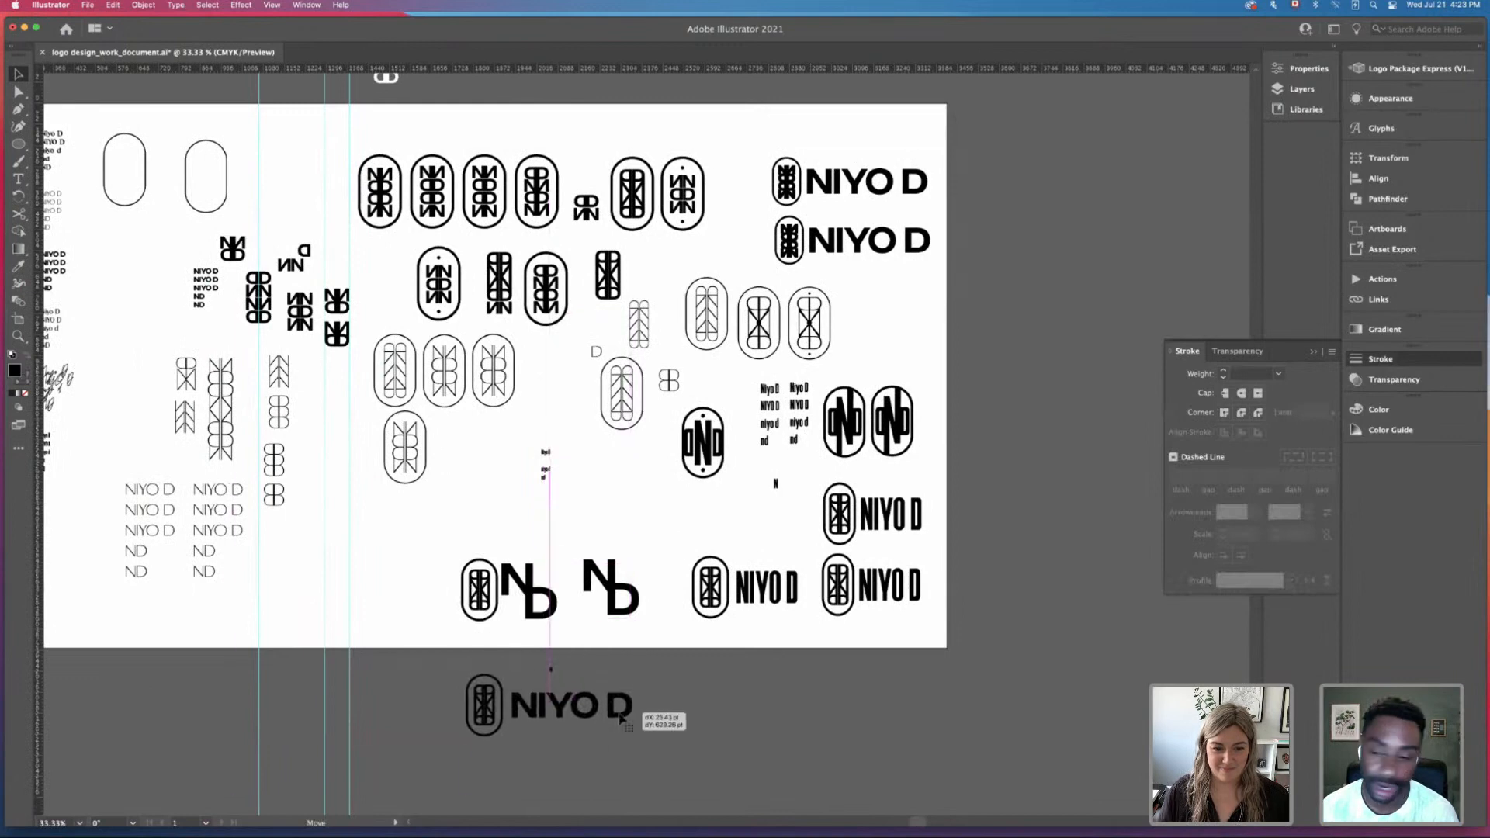
Step: Move the badge with staggered ND initials and the separate ND initials below the artboard, beside the bold wordmark lockup
click(440, 534)
drag(660, 643, 661, 643)
drag(613, 592, 827, 701)
click(697, 533)
Step: Duplicate the lower-right condensed wordmark lockup into the space freed at the artboard's lower left of the lockups
drag(809, 551, 947, 619)
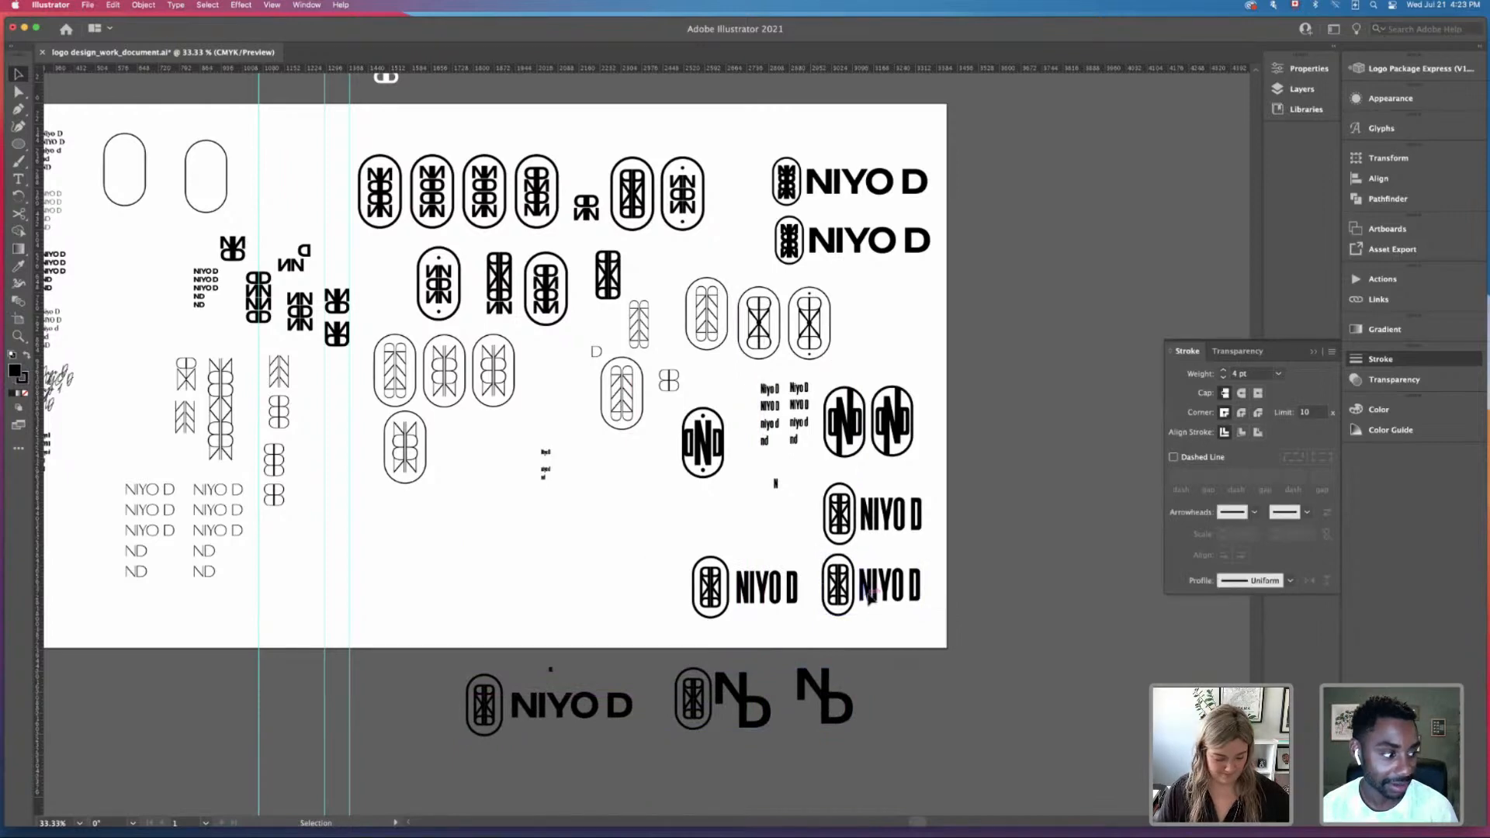
alt+drag(868, 594, 464, 588)
click(591, 538)
Step: Copy the N and D from the duplicated condensed wordmark beside it, staggering the D lower and overlapping the N's right leg
key(super+=)
key(super+=)
key(super+=)
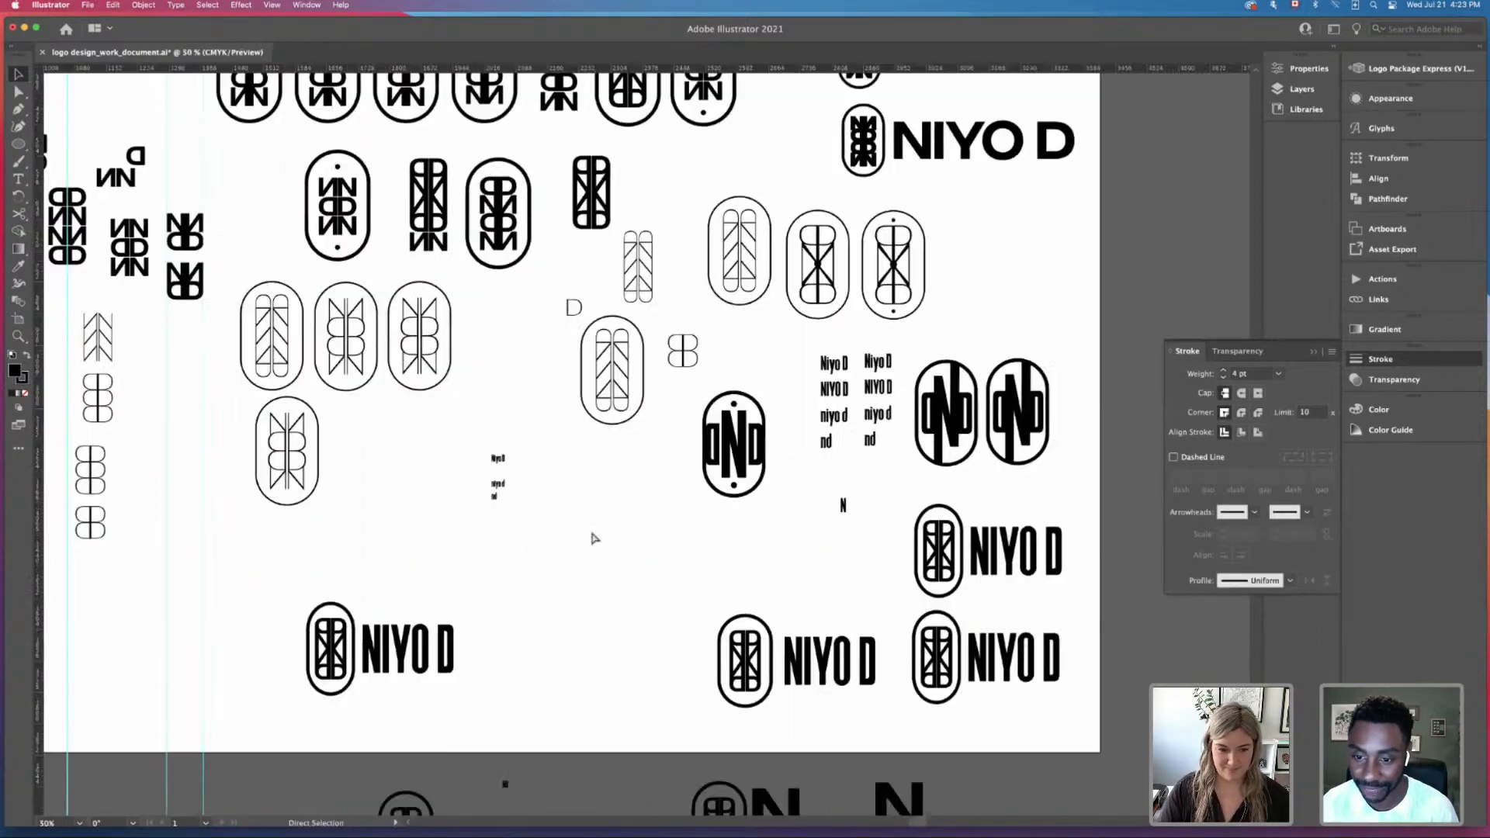
drag(595, 700, 916, 326)
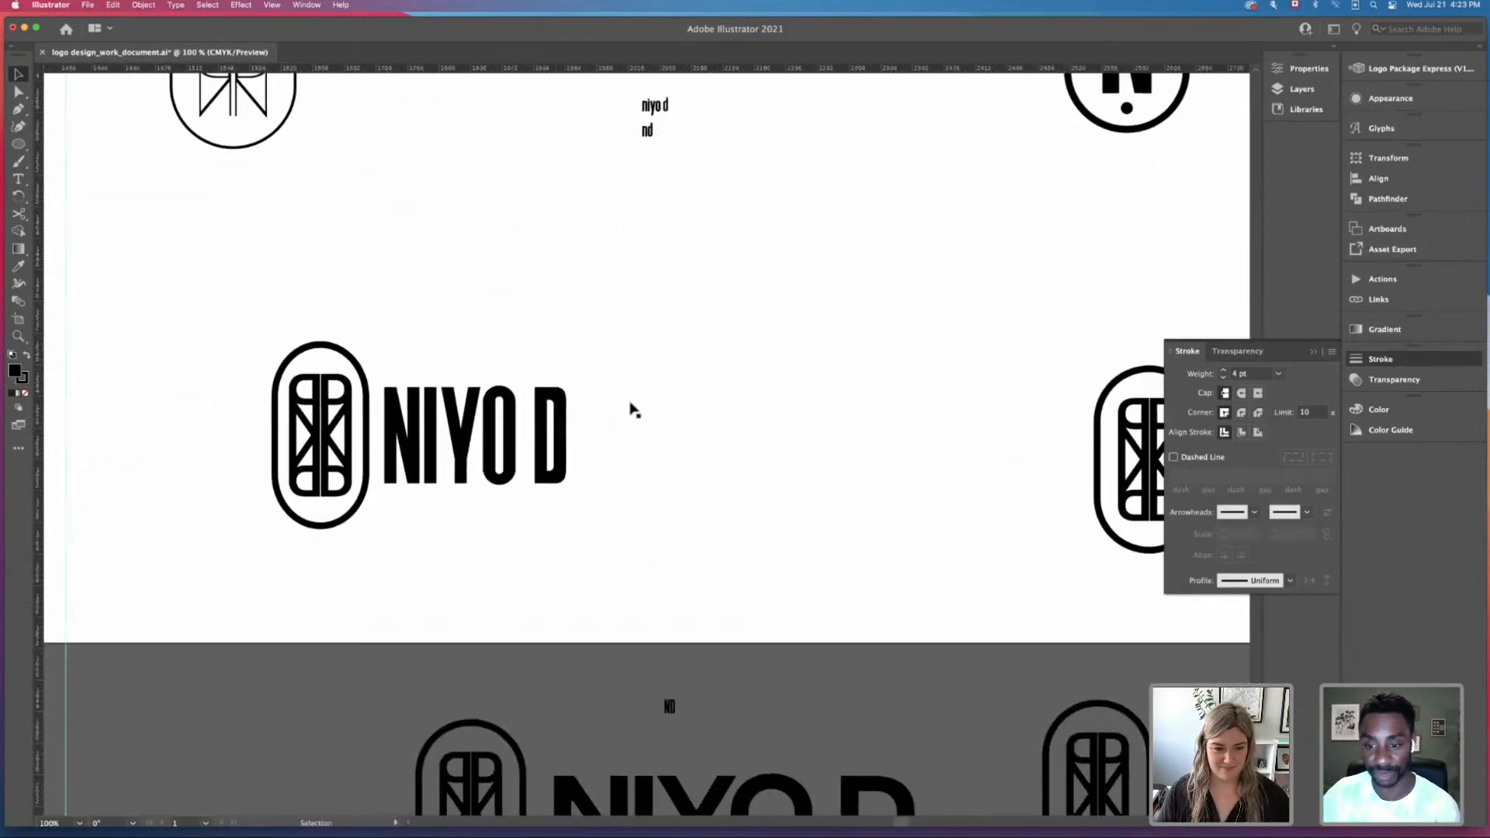
click(538, 417)
click(652, 456)
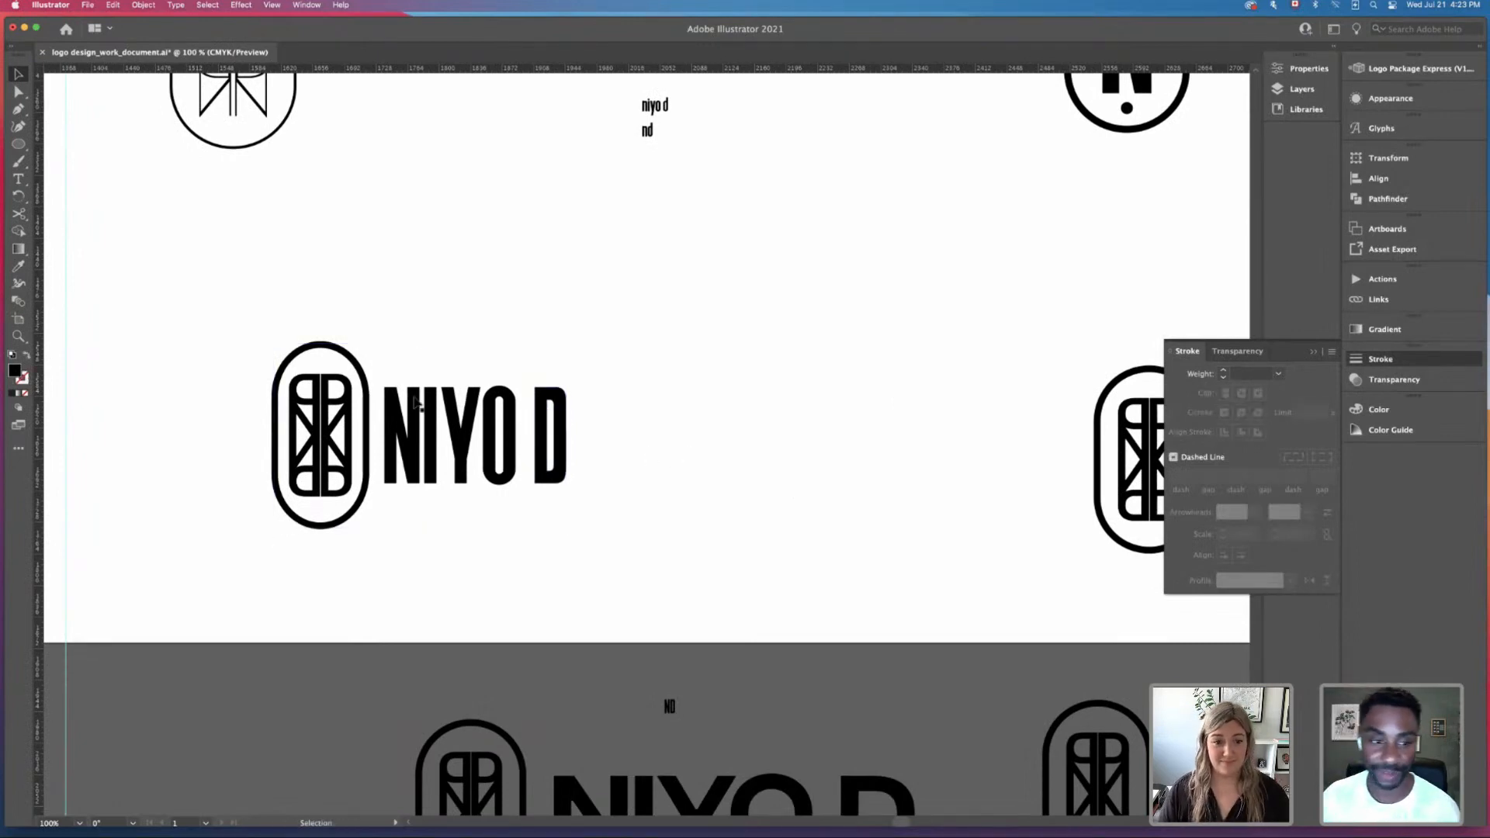
click(396, 417)
drag(395, 416, 655, 333)
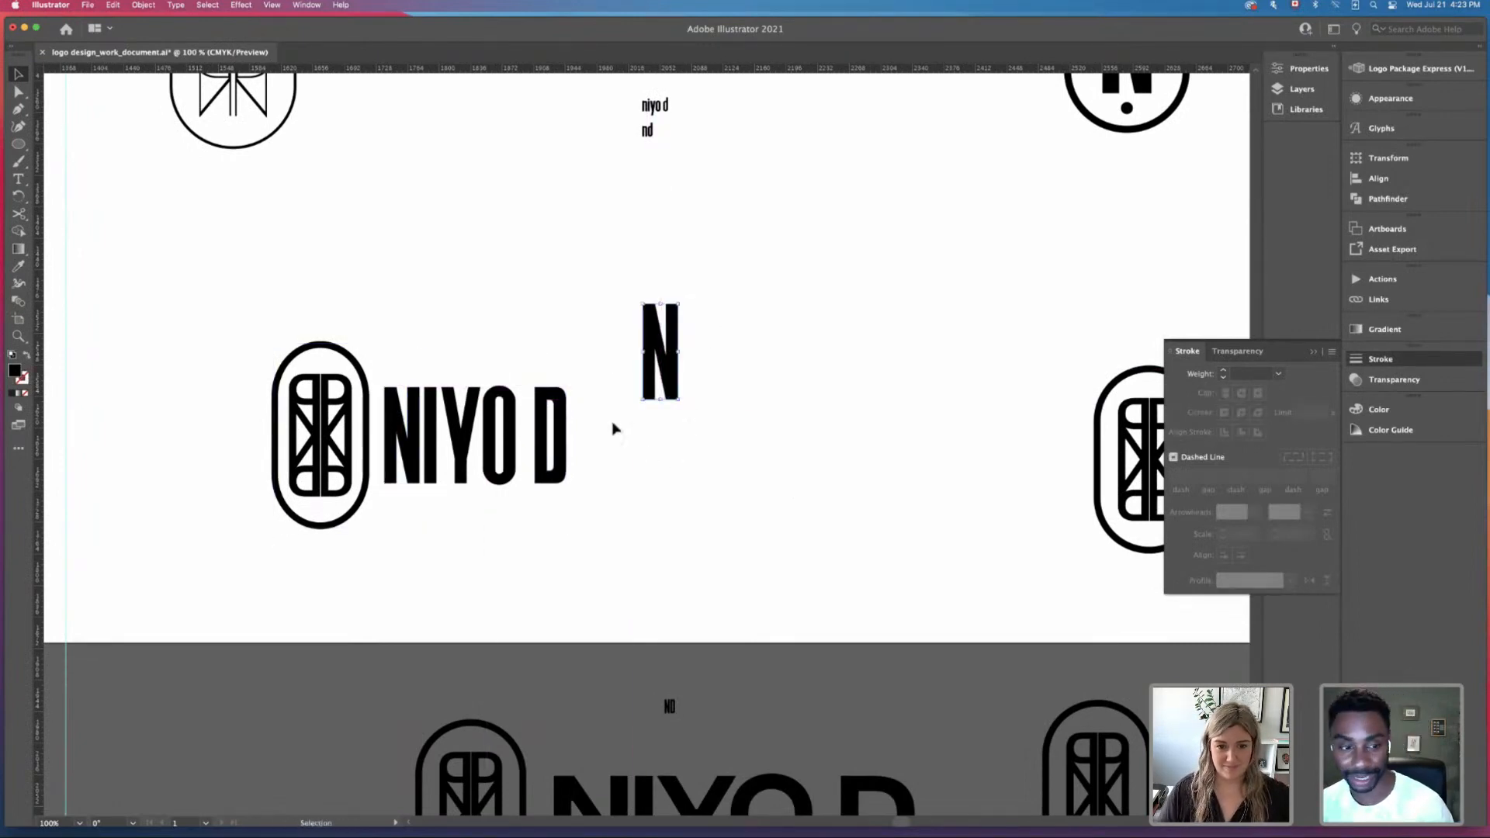
click(564, 434)
drag(564, 434, 701, 401)
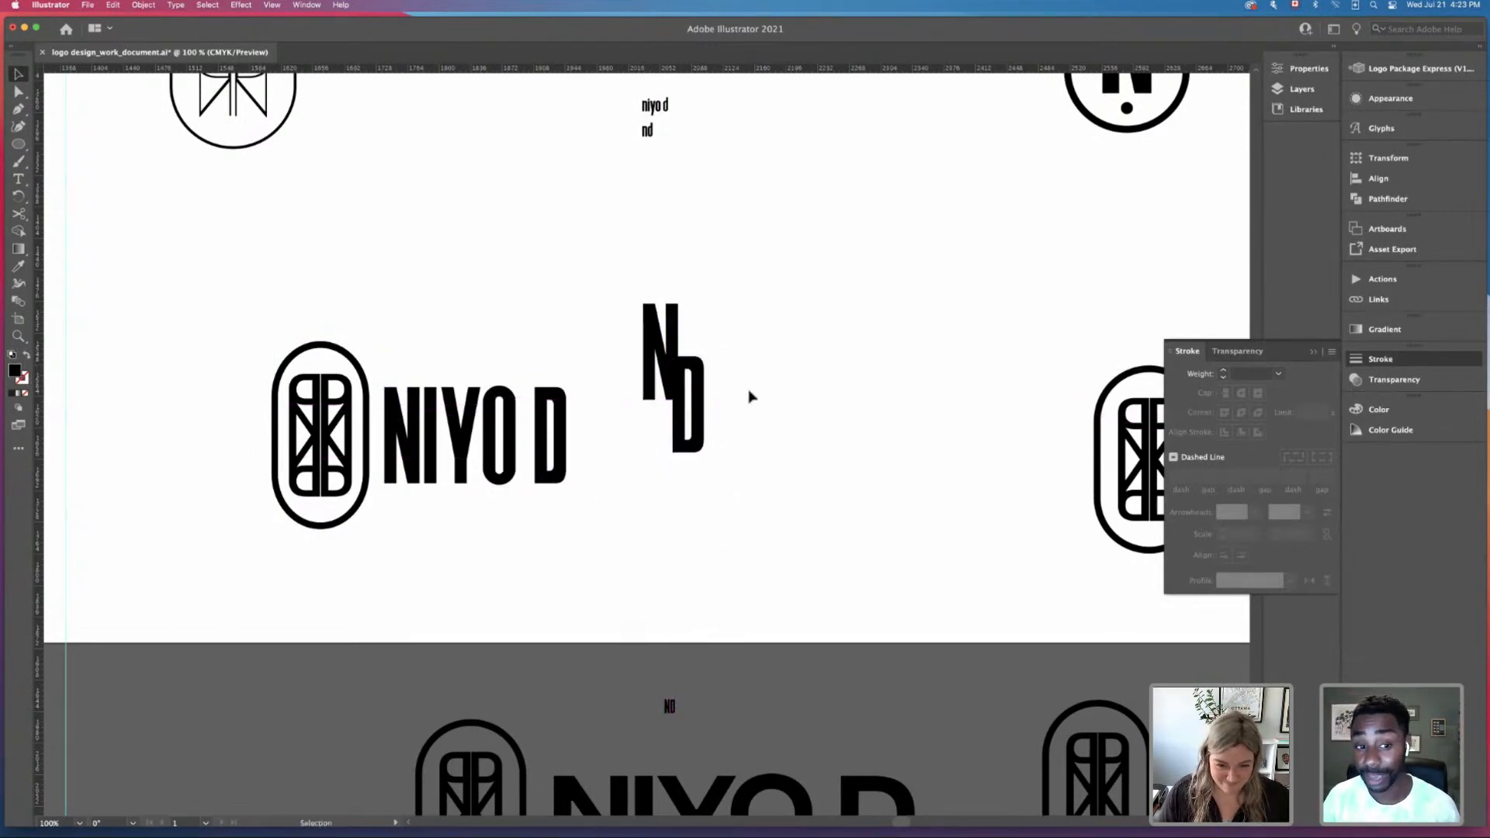
Step: Raise the D beside the N so the condensed initials sit side by side on one baseline
key(super+=)
key(super+=)
drag(828, 229, 769, 336)
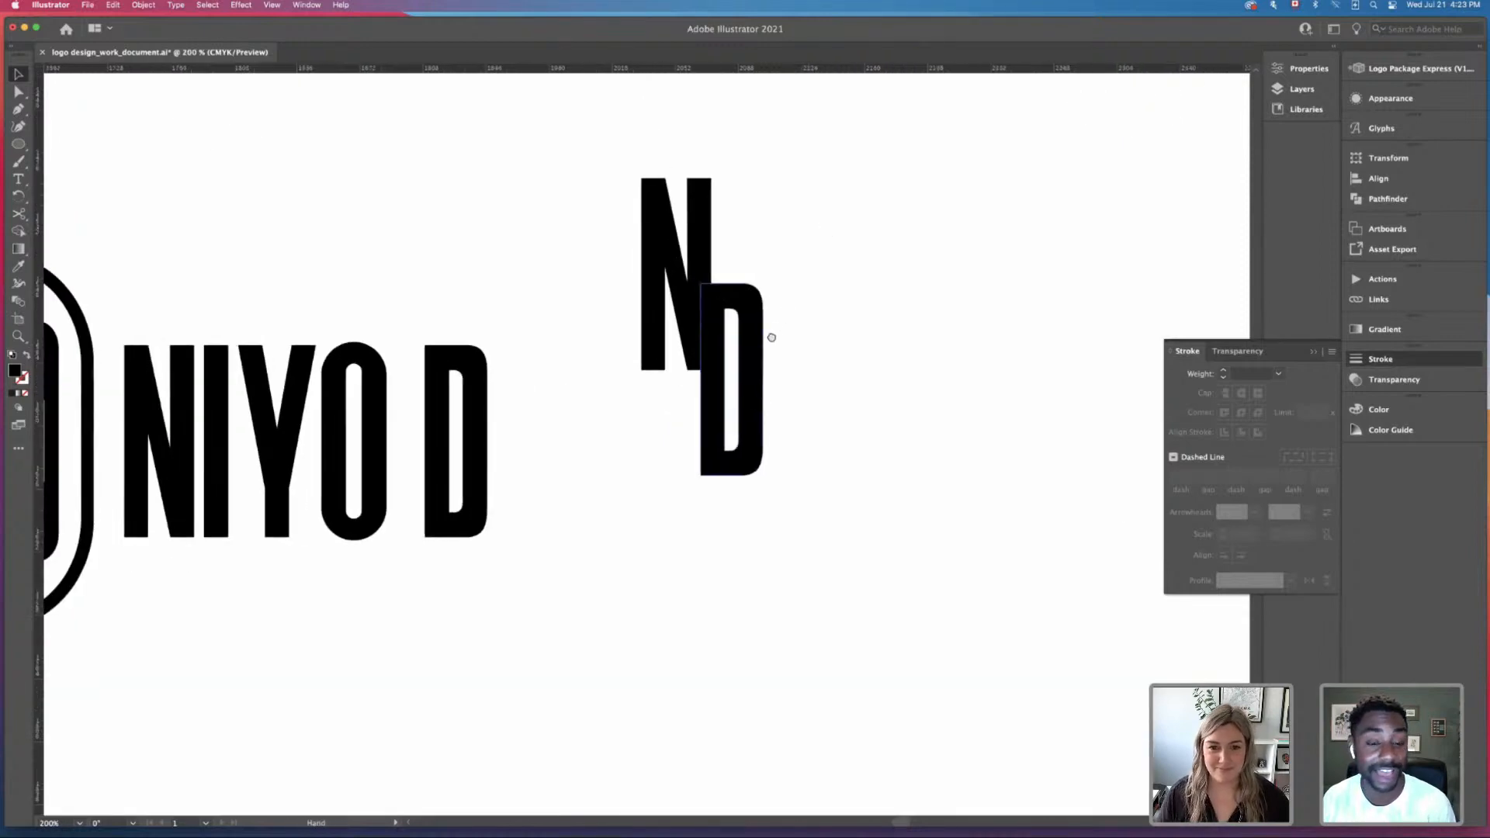
drag(702, 416, 724, 309)
click(786, 325)
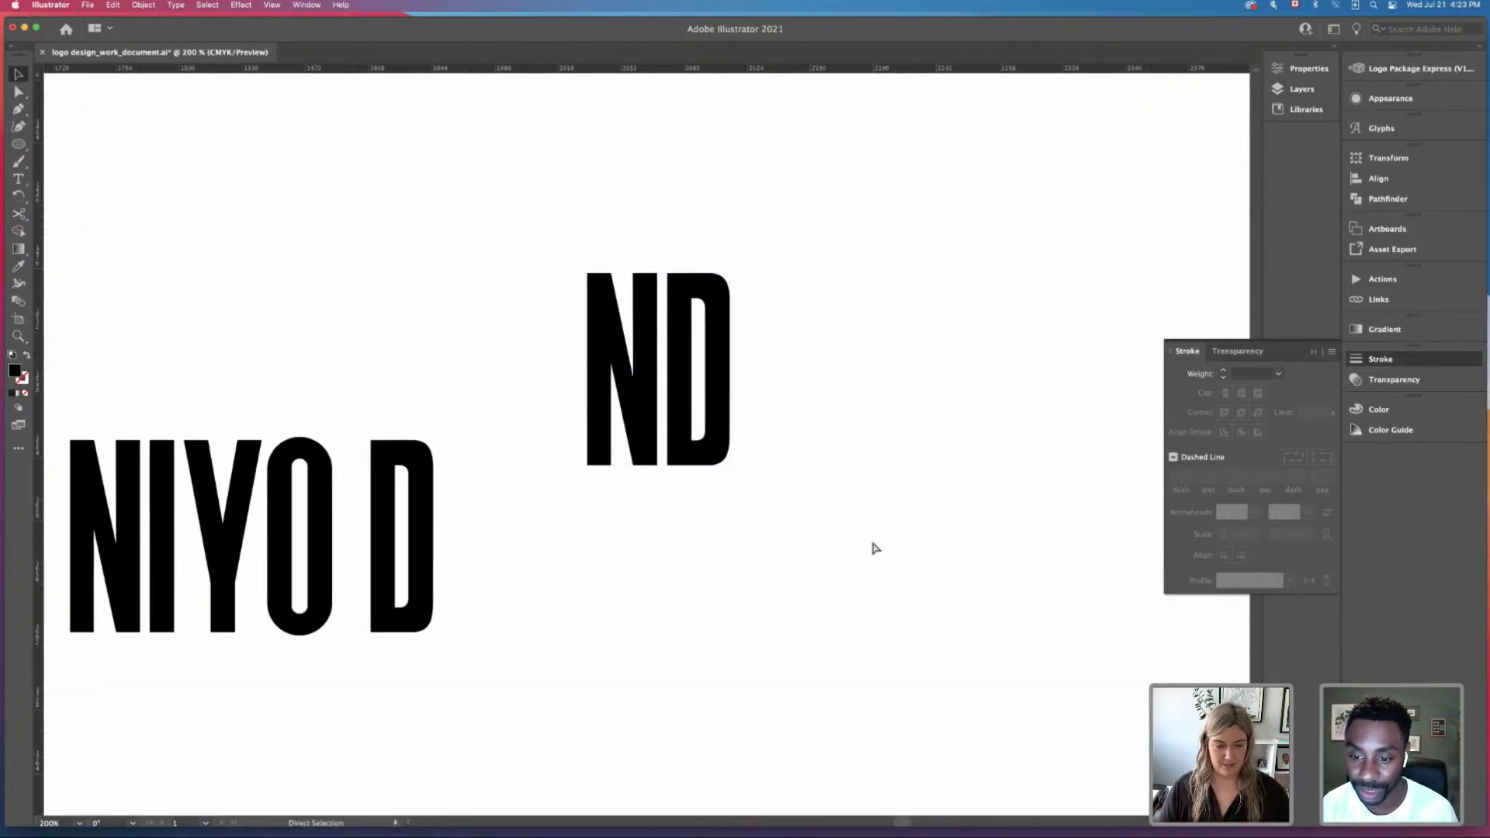
Step: Duplicate the badge from the lower-left condensed wordmark lockup and pair the copy with the ND initials
key(super+minus)
key(super+minus)
key(super+minus)
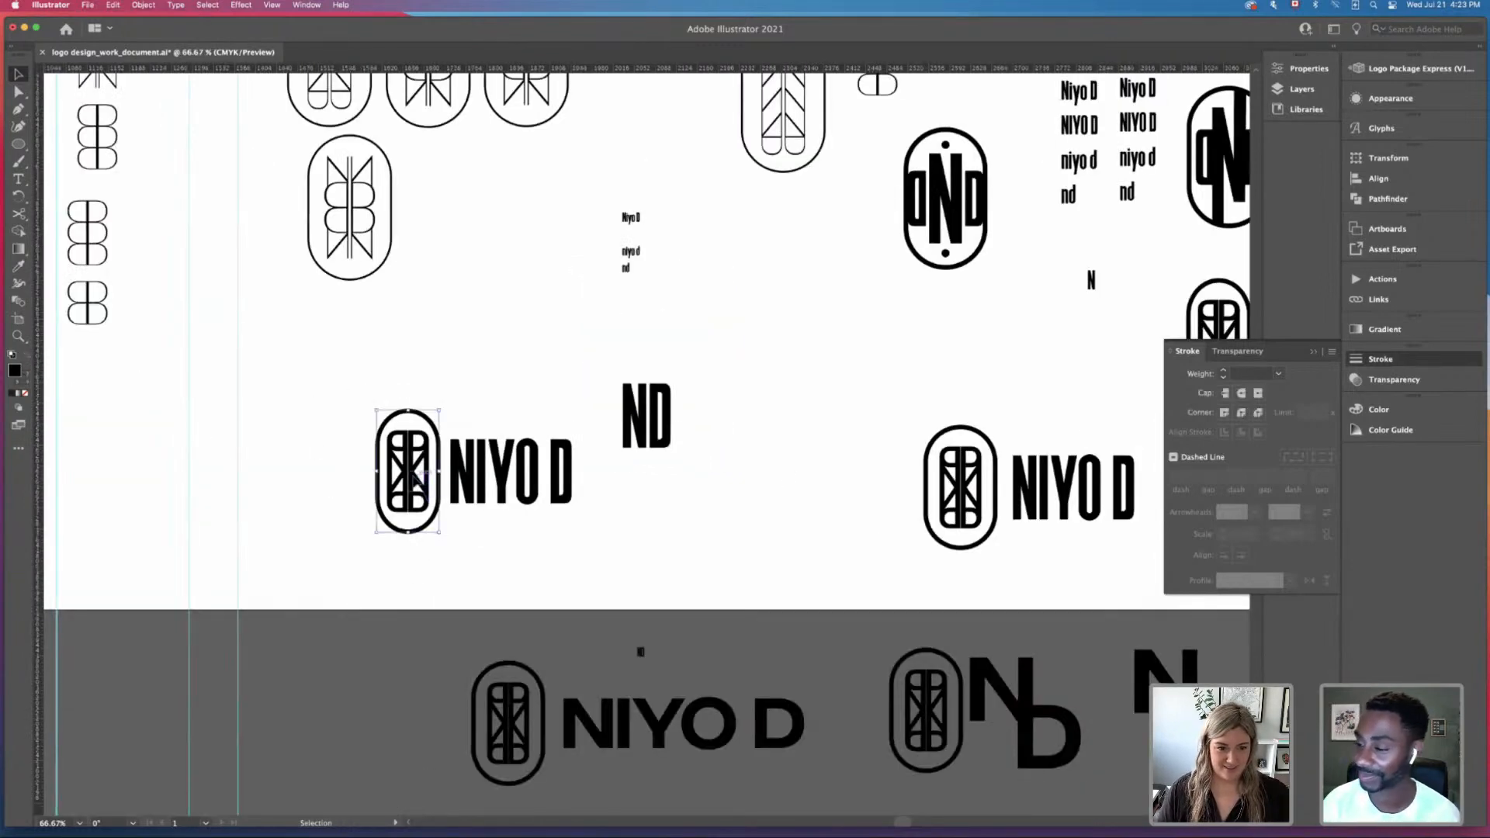
mouse_move(419, 485)
mouse_down()
mouse_move(805, 423)
mouse_move(678, 443)
mouse_move(880, 457)
mouse_move(715, 450)
mouse_up()
click(677, 433)
scroll(676, 422, up, 2)
click(710, 481)
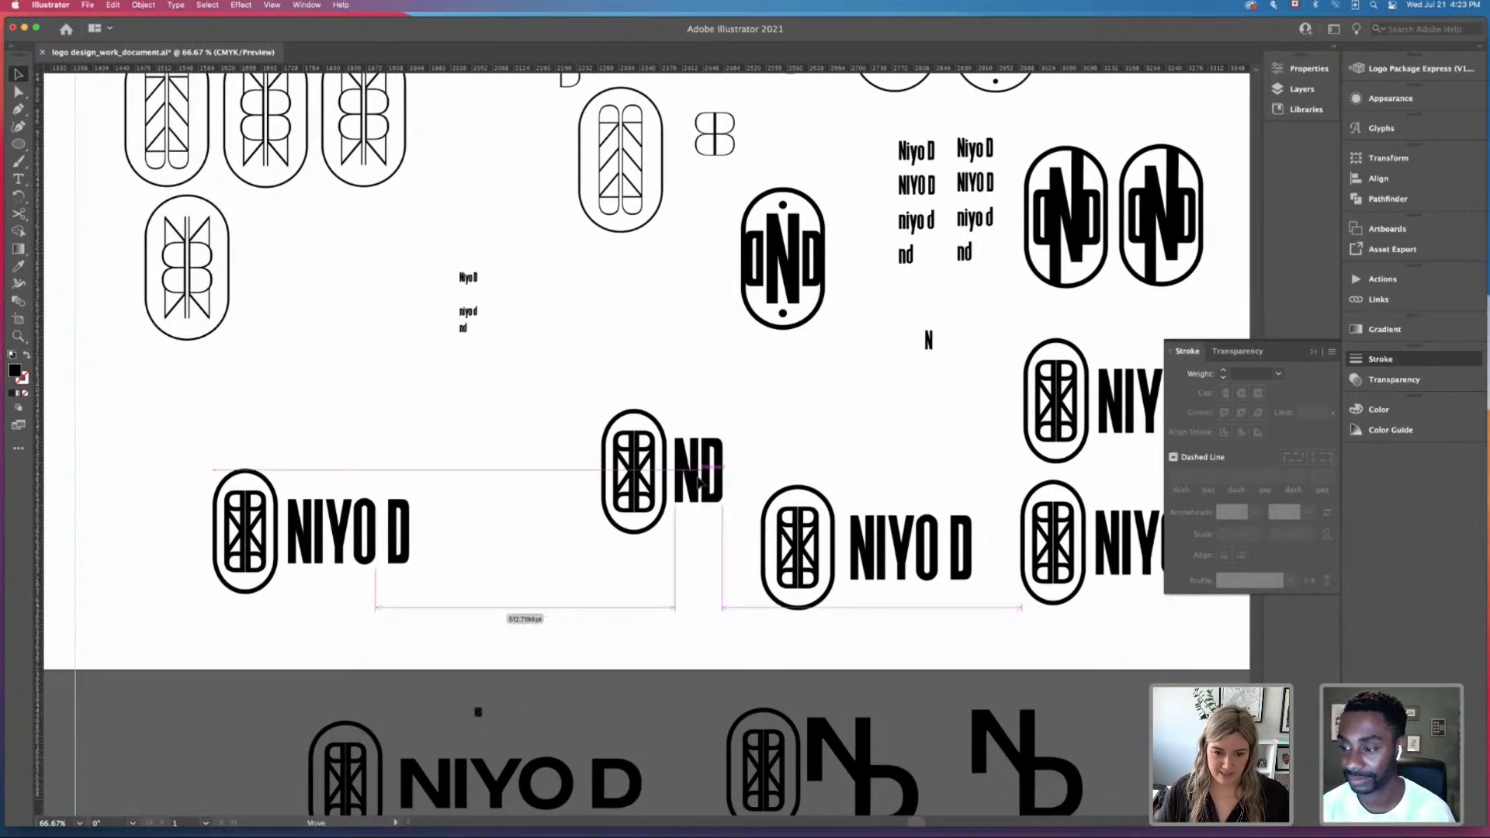
click(674, 404)
Step: Scale the copied badge down to suit the ND initials and align the pair beside the condensed wordmark lockup
drag(600, 379, 665, 541)
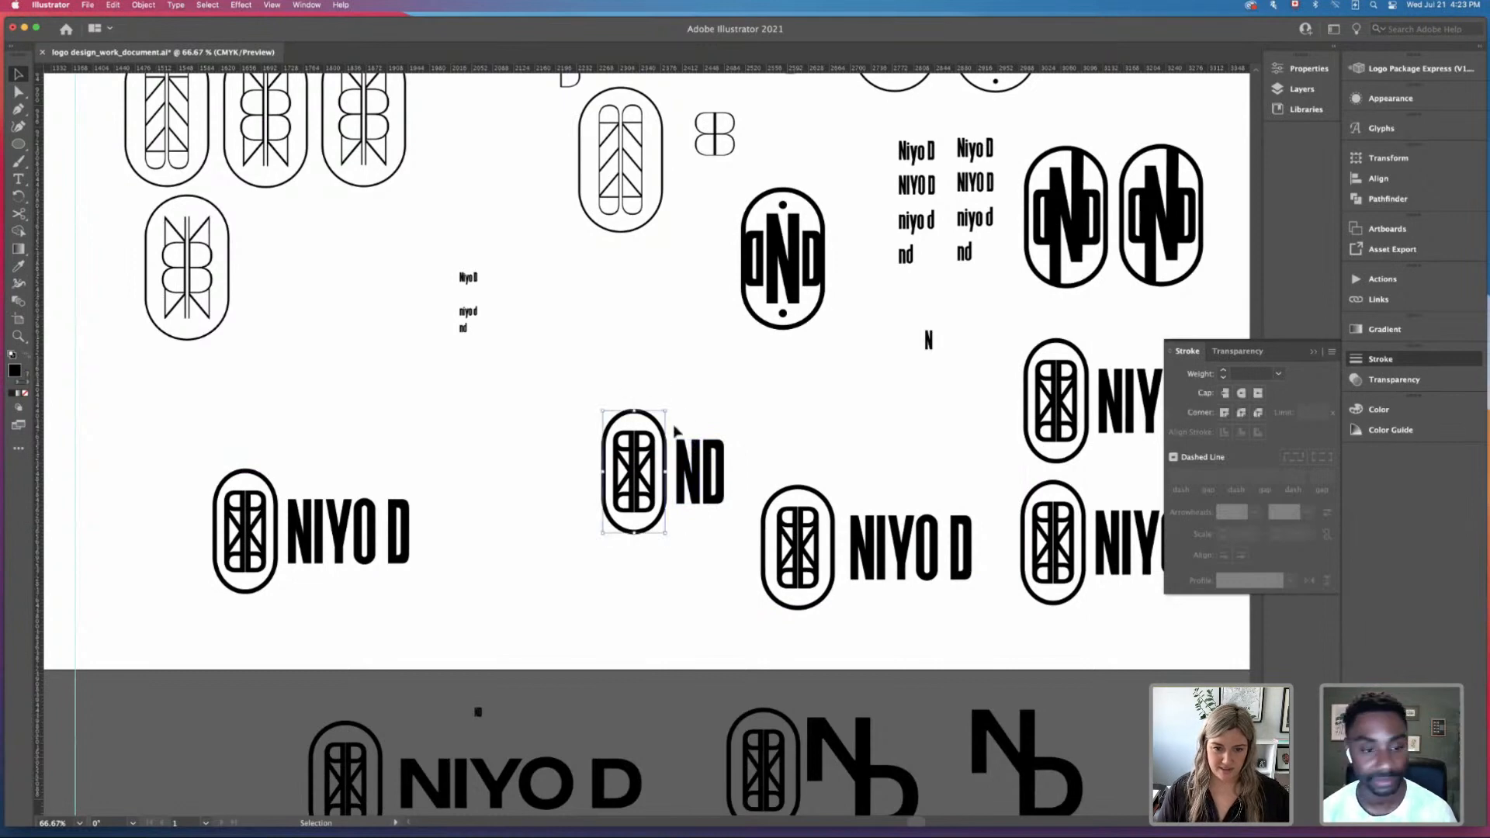
mouse_move(666, 412)
mouse_down()
mouse_move(661, 471)
mouse_move(525, 548)
mouse_move(553, 544)
mouse_up()
click(672, 535)
click(728, 563)
click(635, 569)
scroll(533, 453, down, 1)
Step: Duplicate the condensed ND initials to the right of the small badge pair as a standalone version
drag(532, 451, 621, 586)
drag(528, 525, 607, 523)
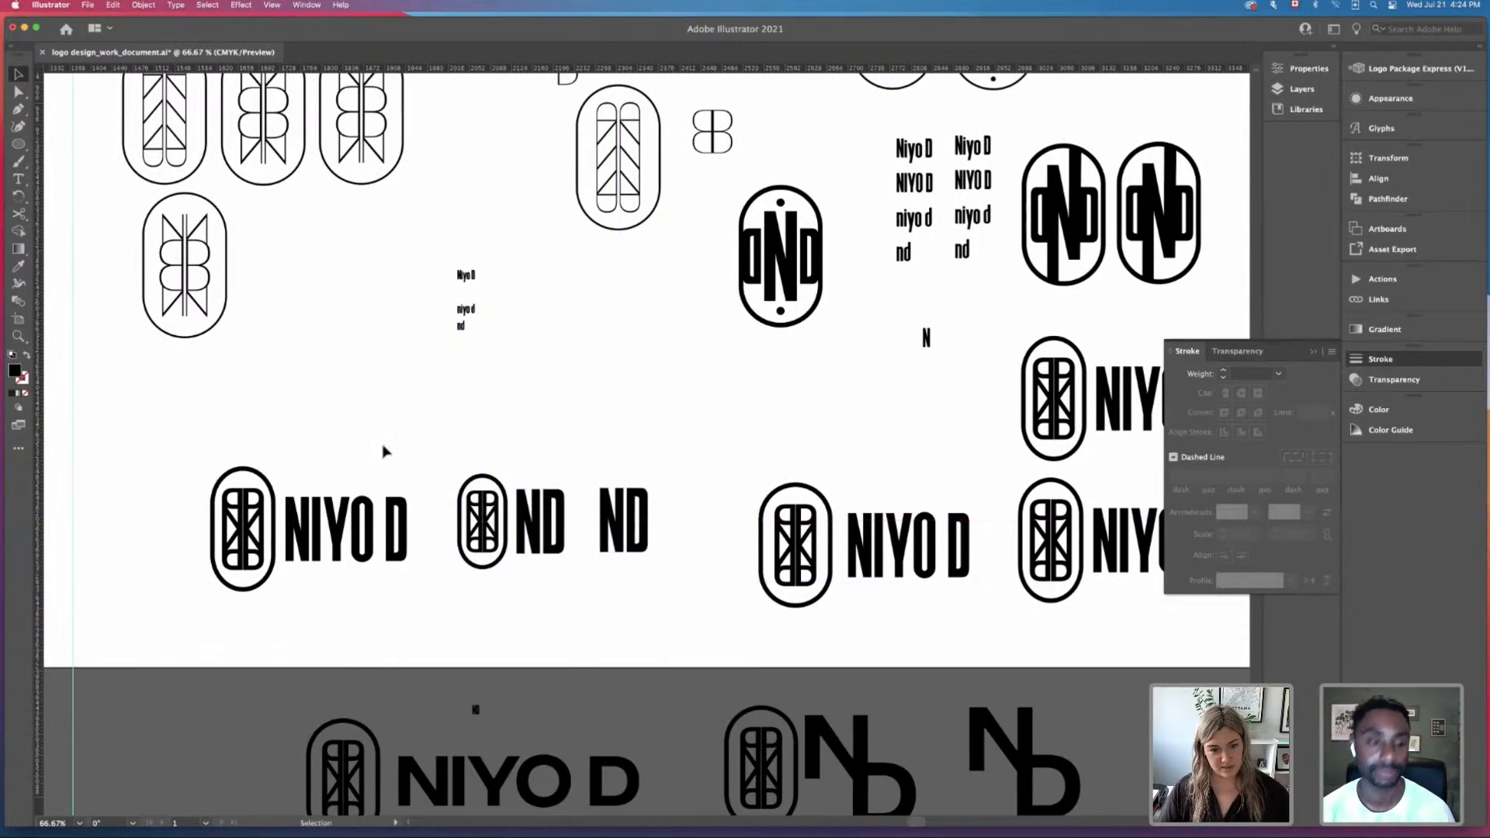
drag(382, 445, 501, 381)
key(super+minus)
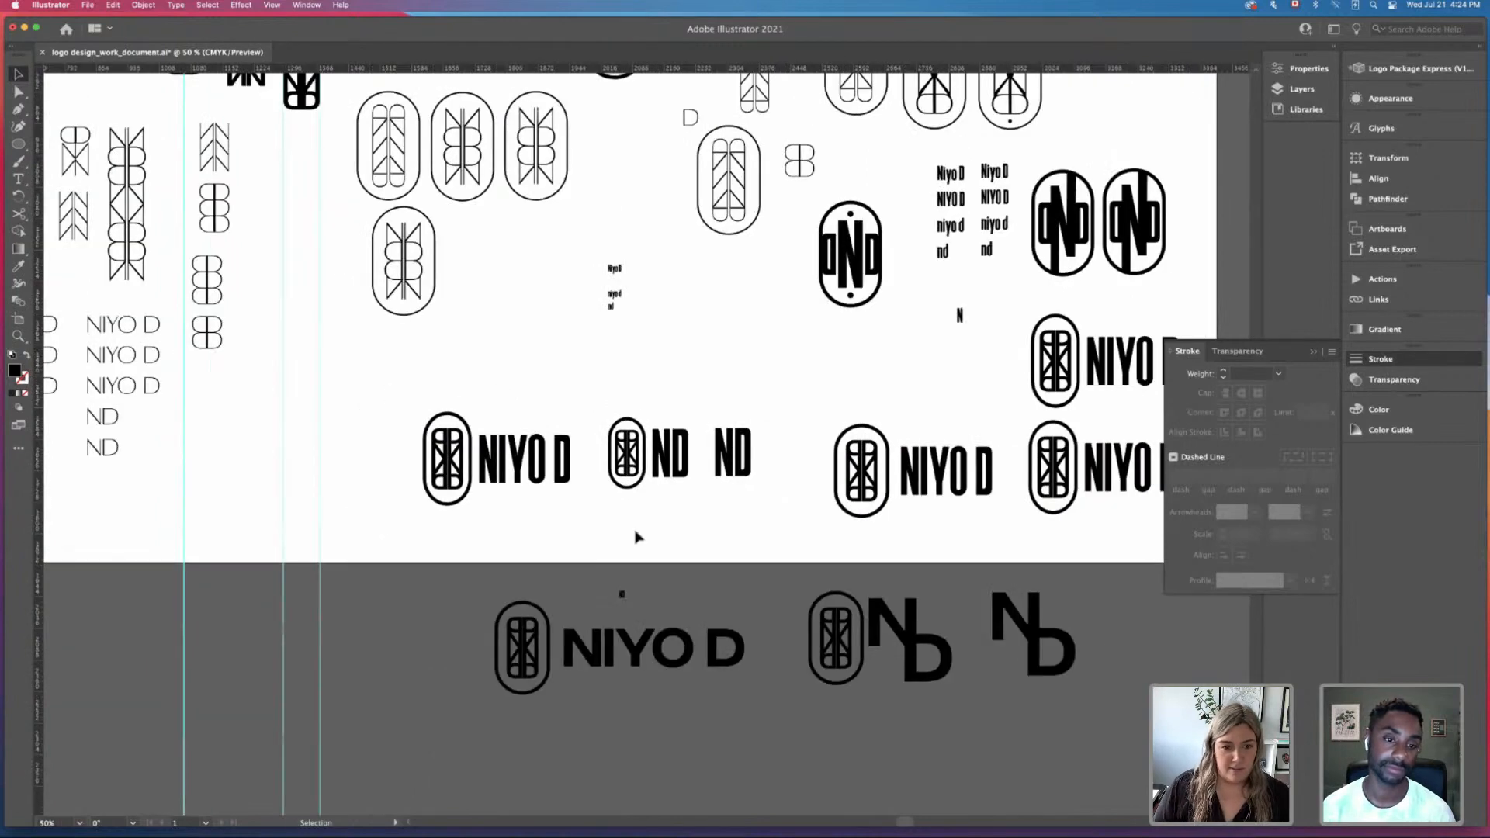
Step: Review the condensed lockups against the thin-line monograms and badges across the artboard
drag(402, 388, 584, 522)
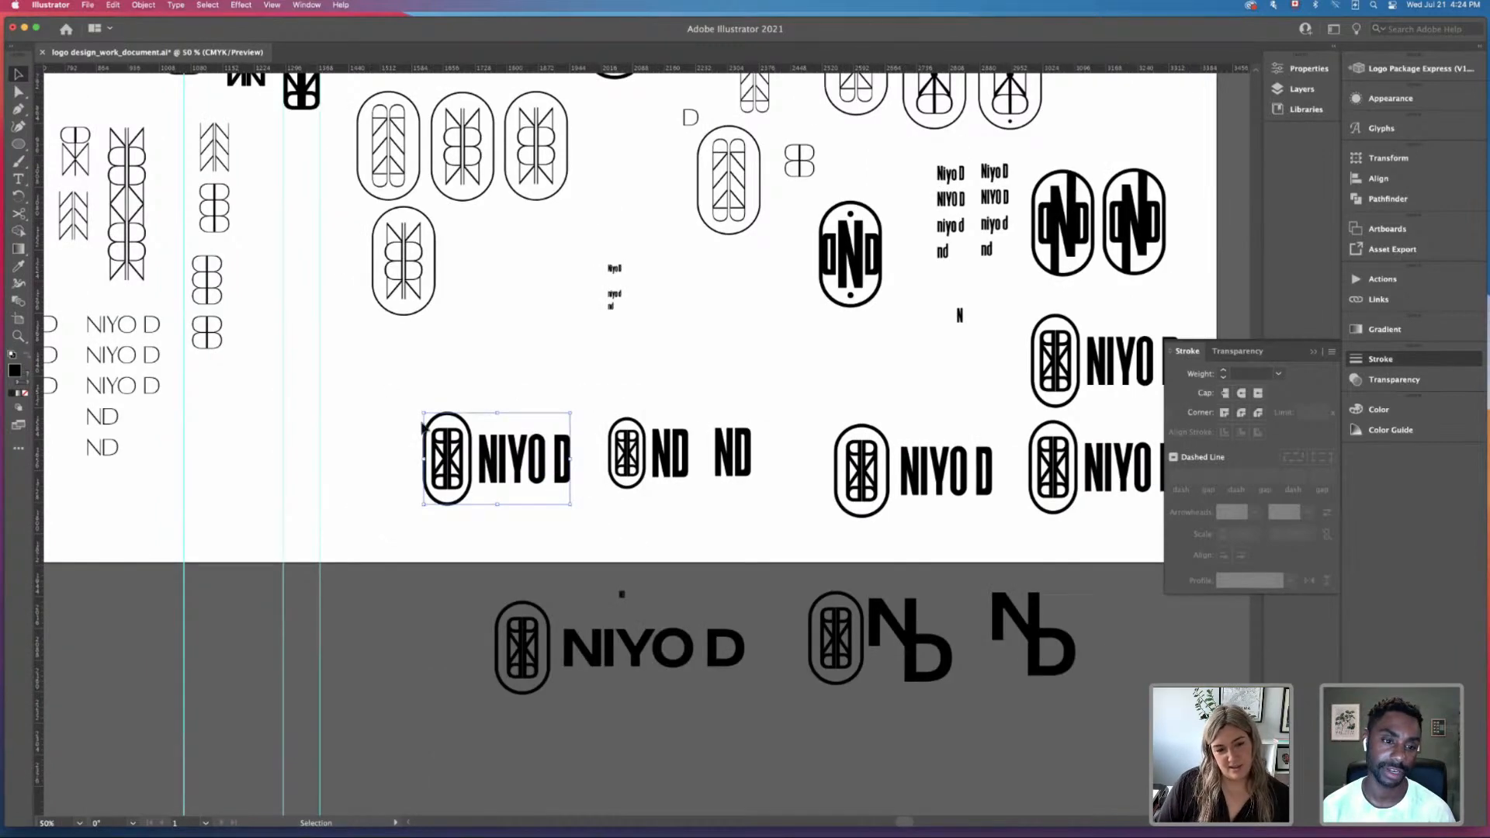
click(419, 395)
scroll(745, 404, right, 3)
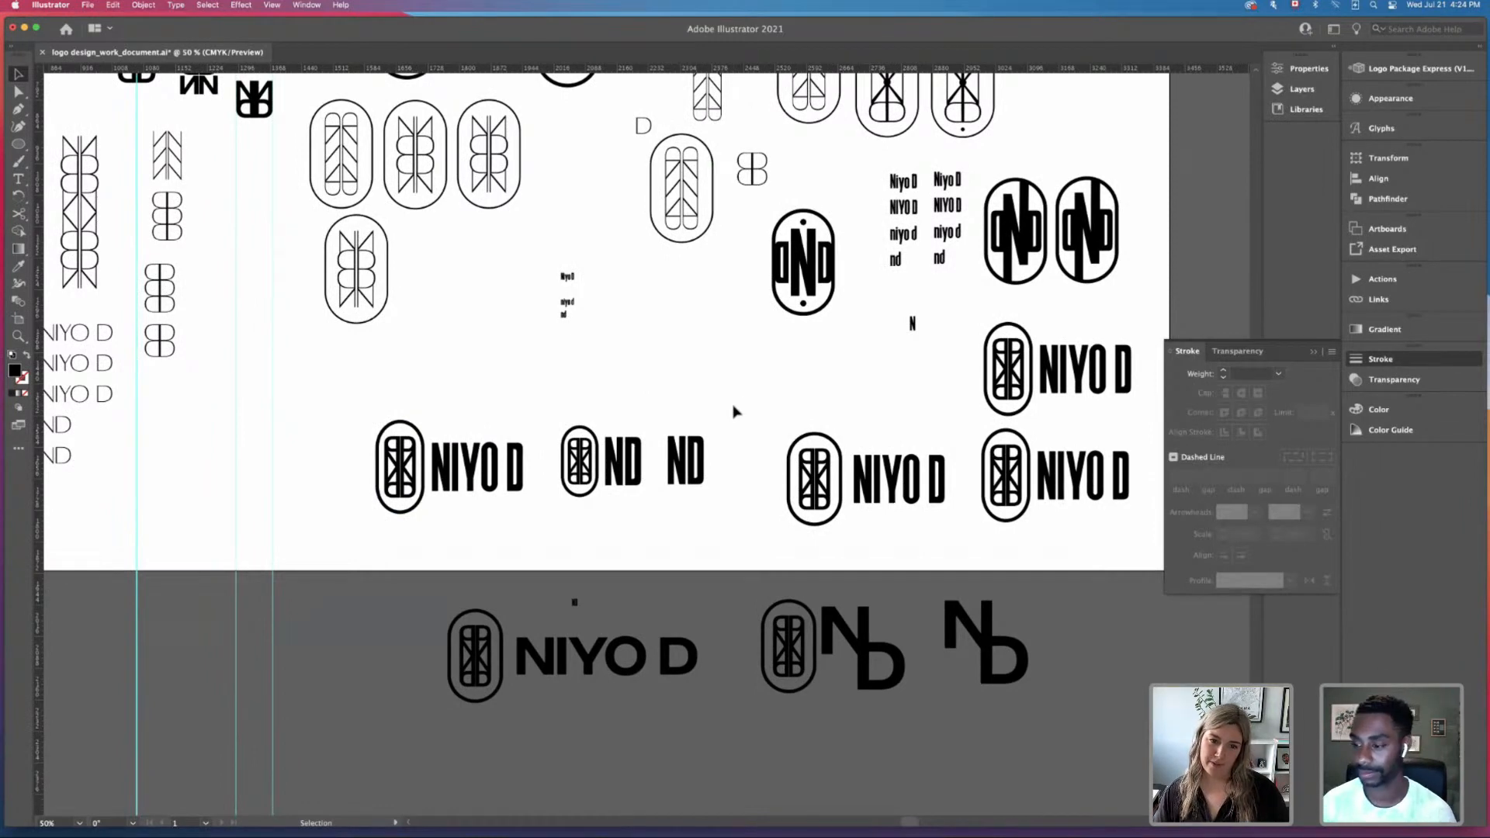
scroll(737, 410, up, 3)
scroll(737, 409, left, 3)
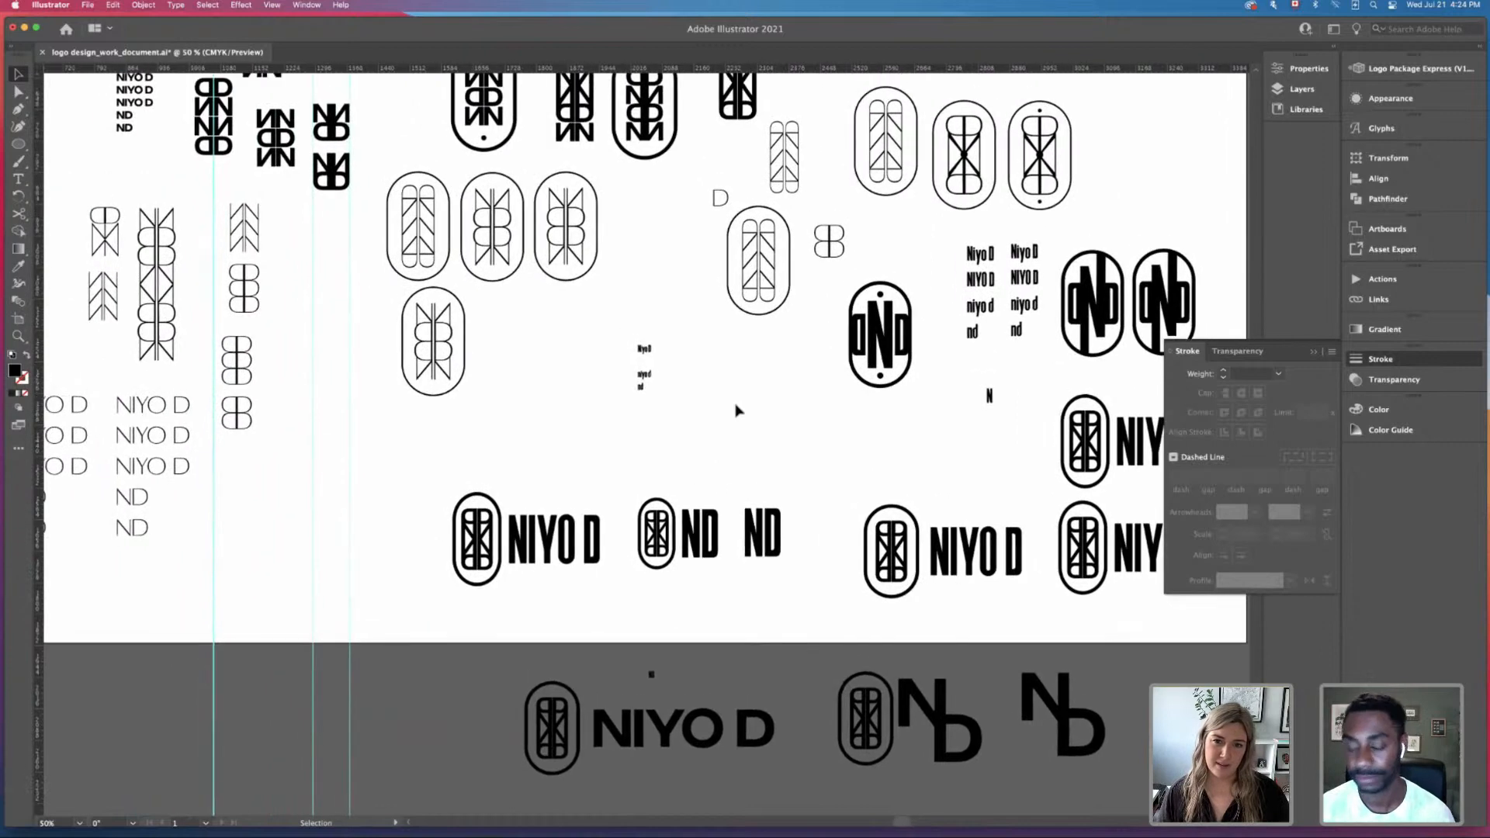
click(159, 217)
click(157, 183)
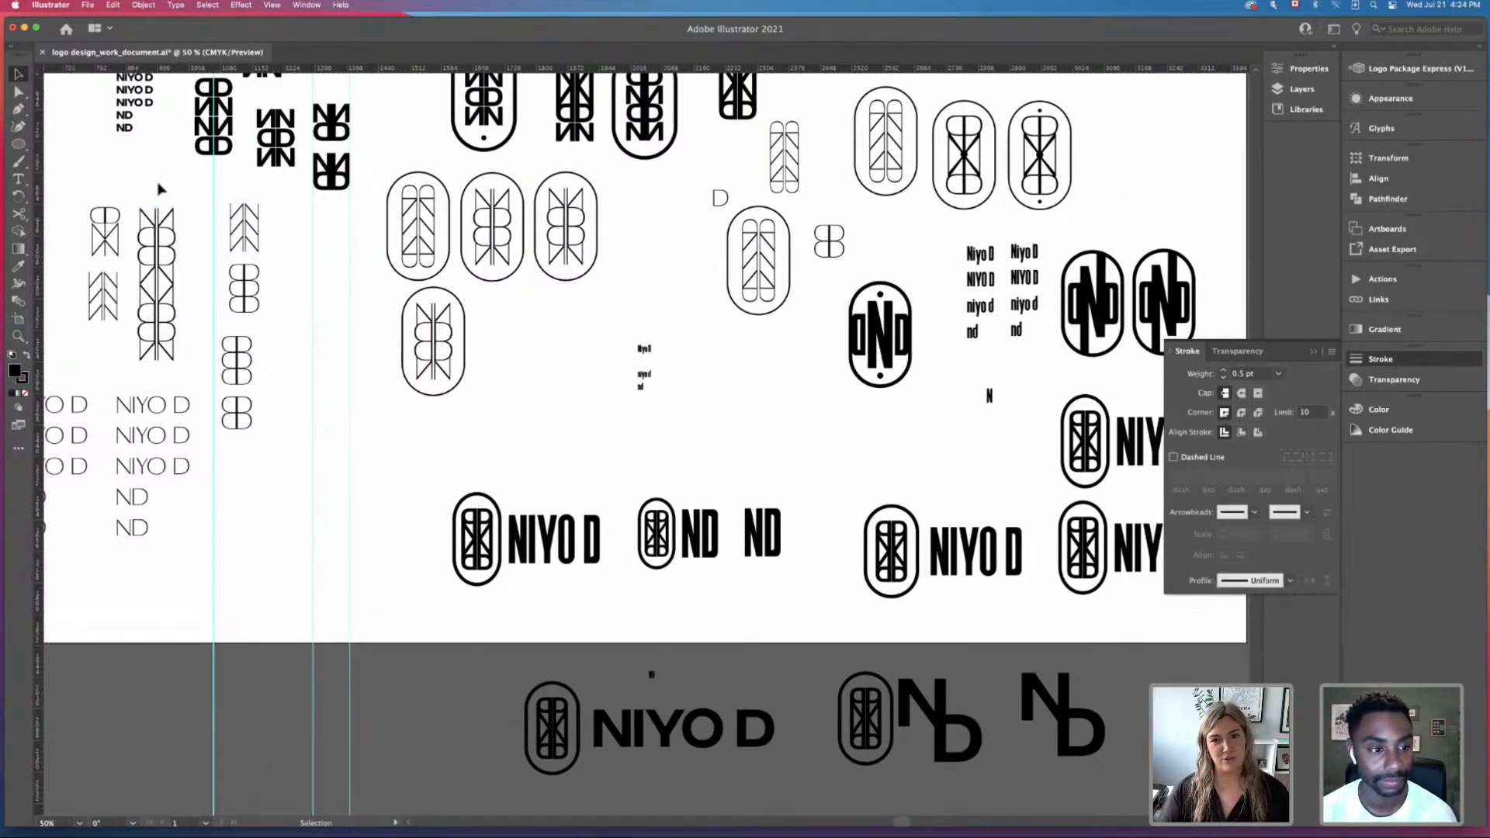
scroll(1093, 253, up, 3)
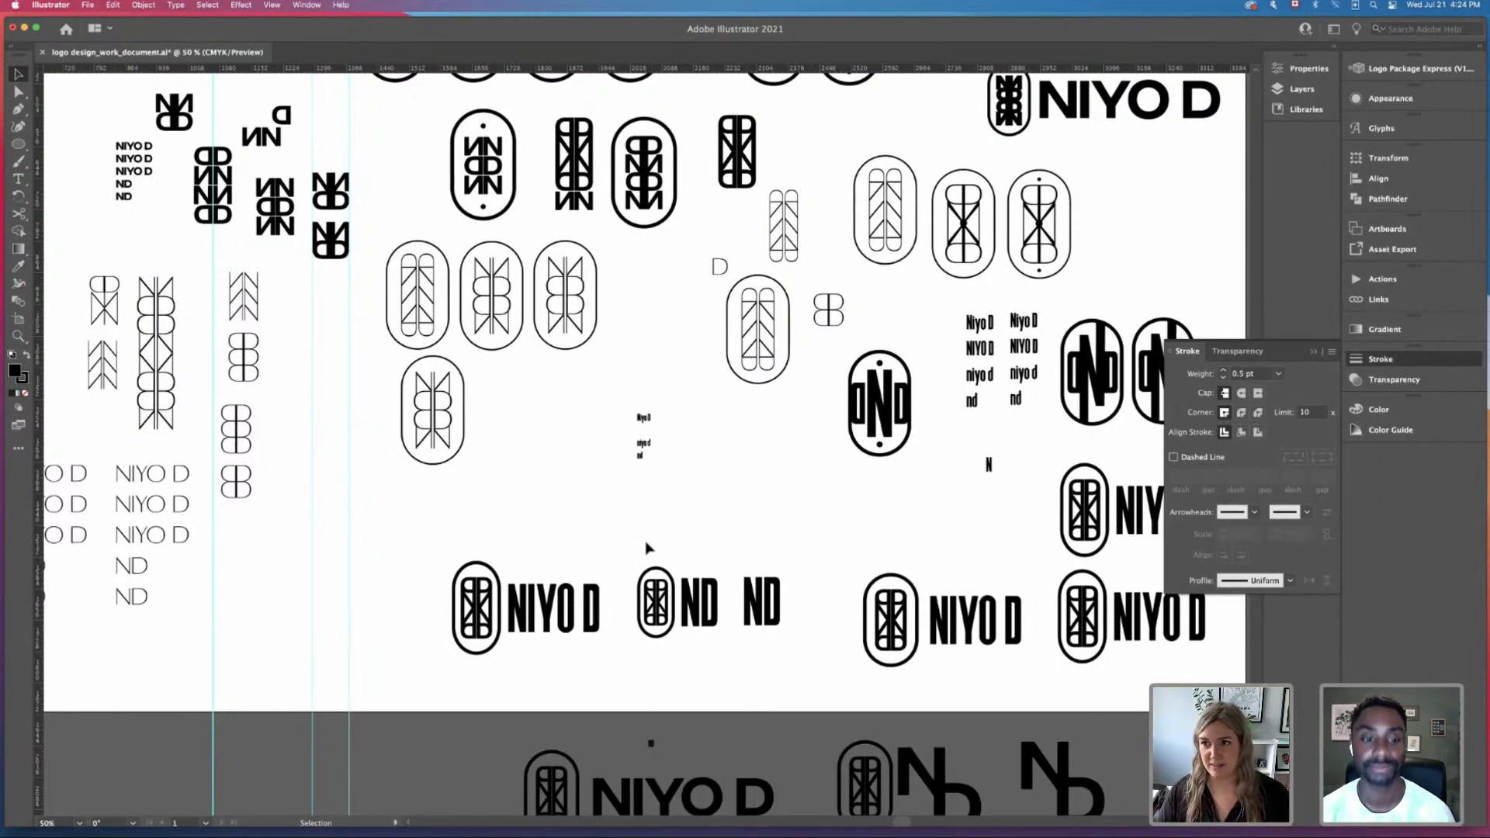
scroll(728, 445, up, 4)
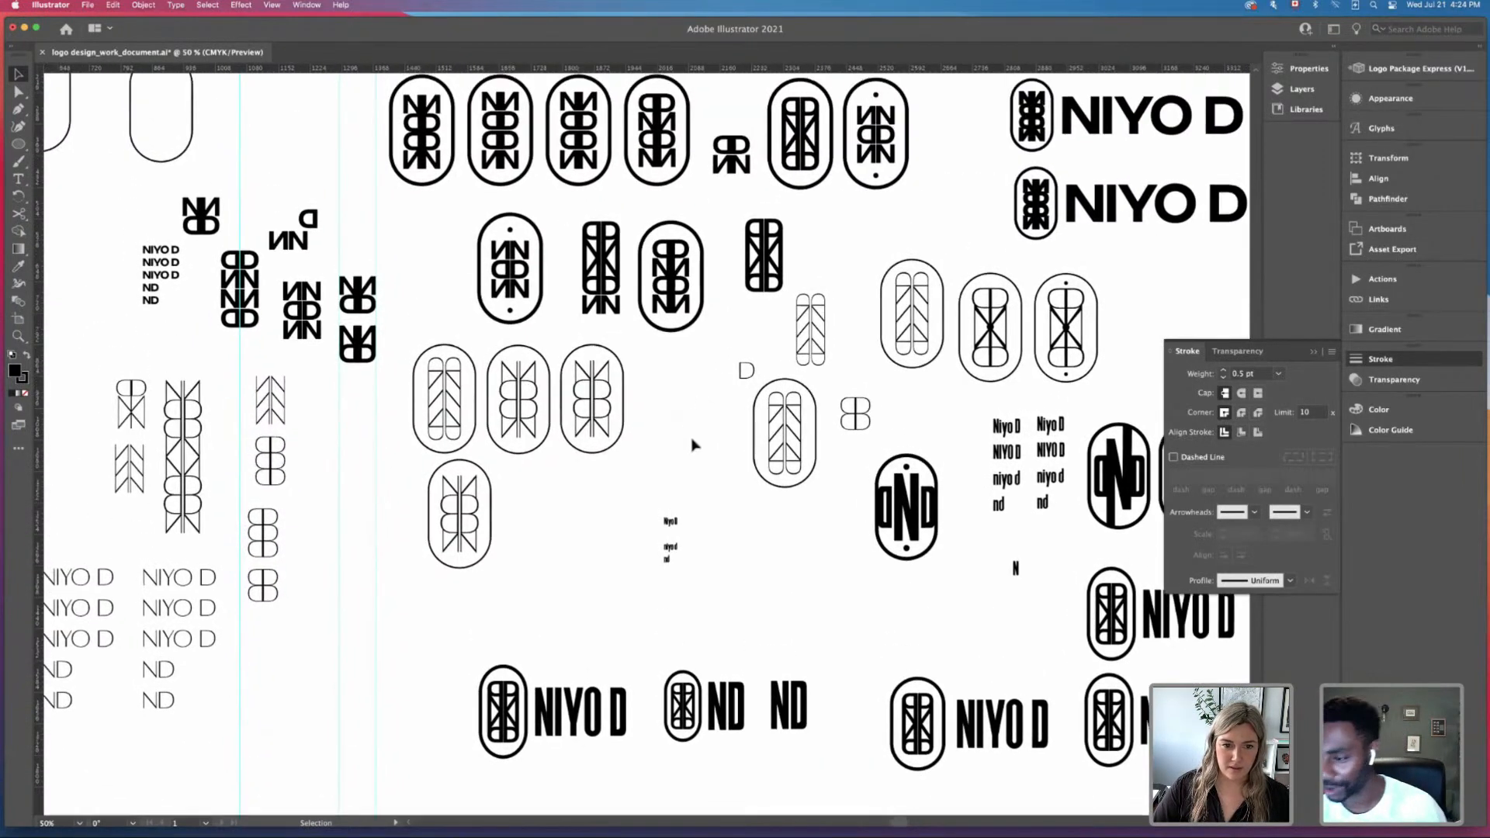
scroll(505, 466, down, 1)
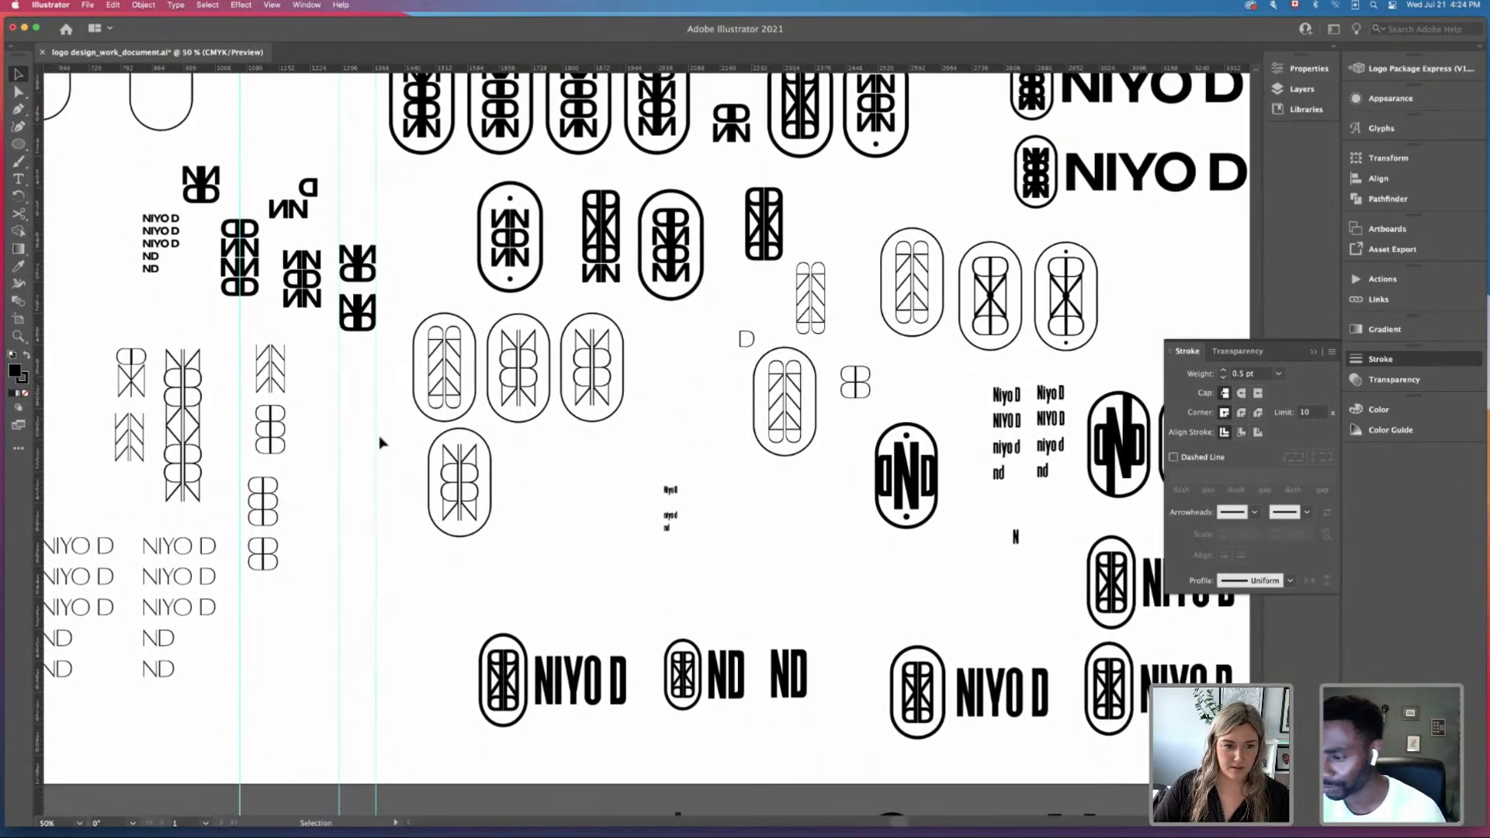
Step: Duplicate the undotted thin-outline badge with crossed strokes above the condensed lockups and delete the tiny condensed type samples beside it
click(998, 312)
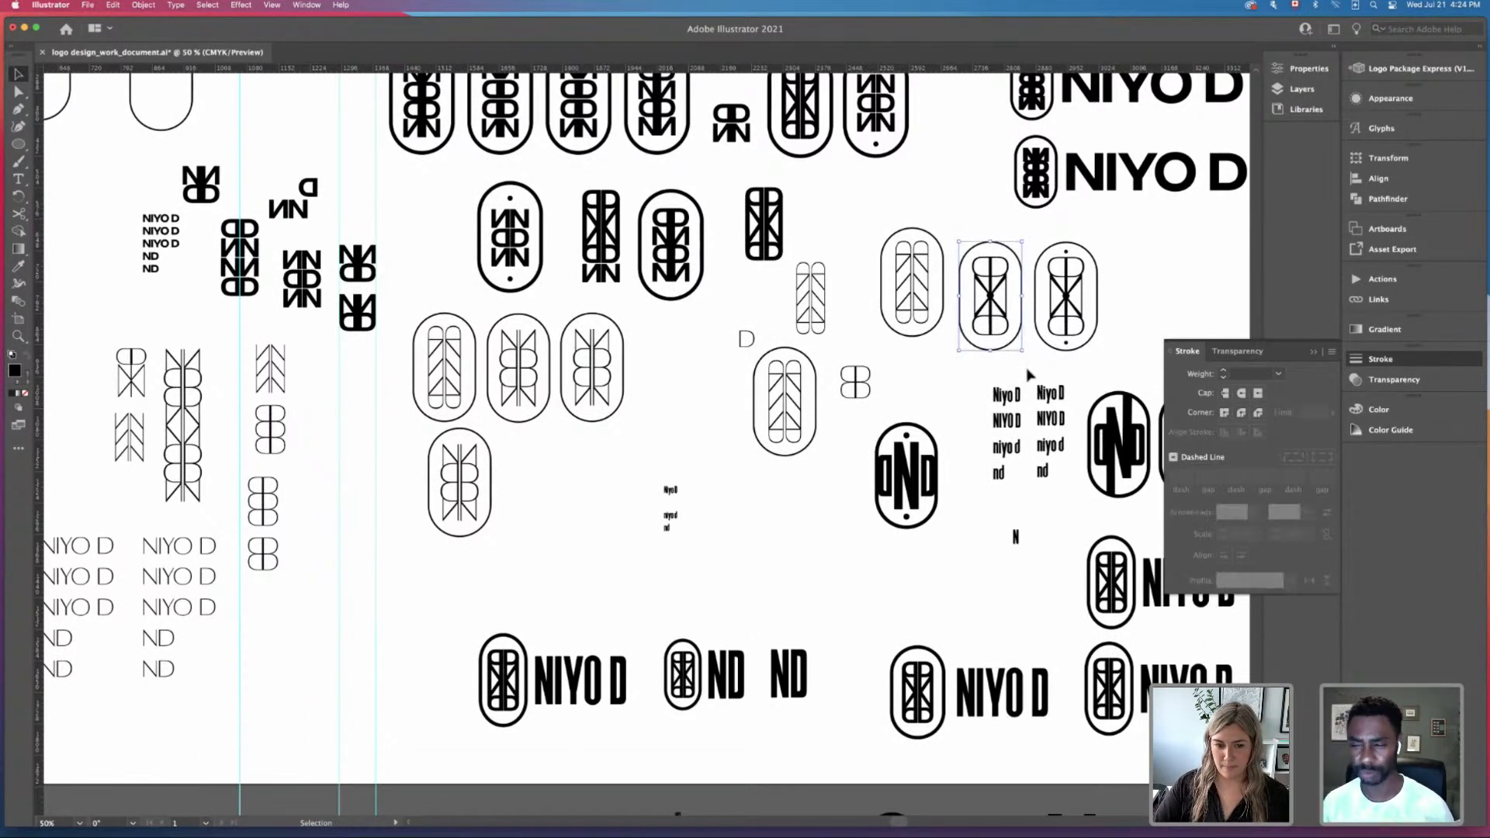
drag(993, 301, 576, 556)
click(670, 502)
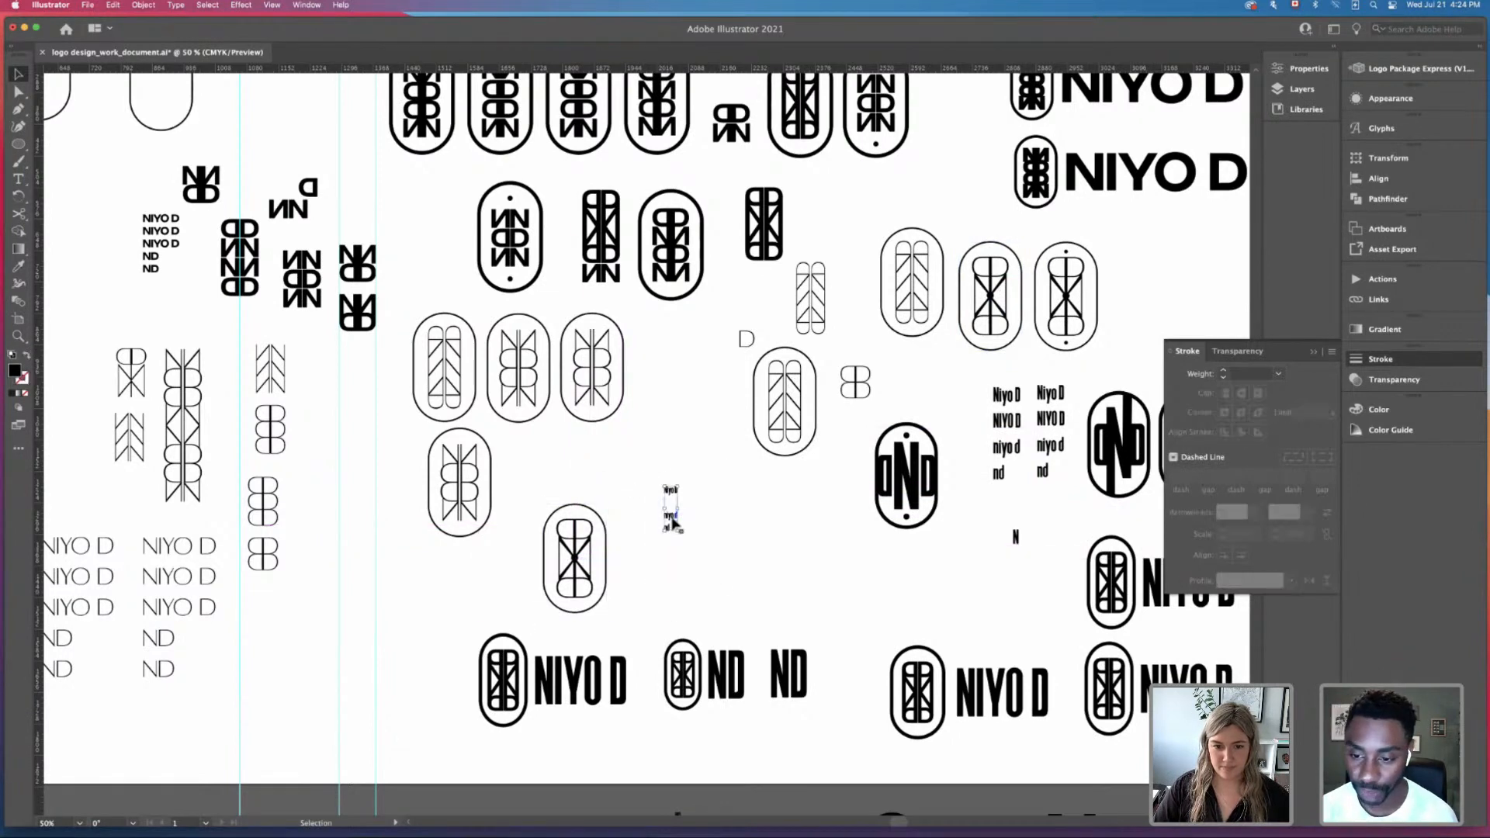
drag(669, 501, 666, 395)
key(Delete)
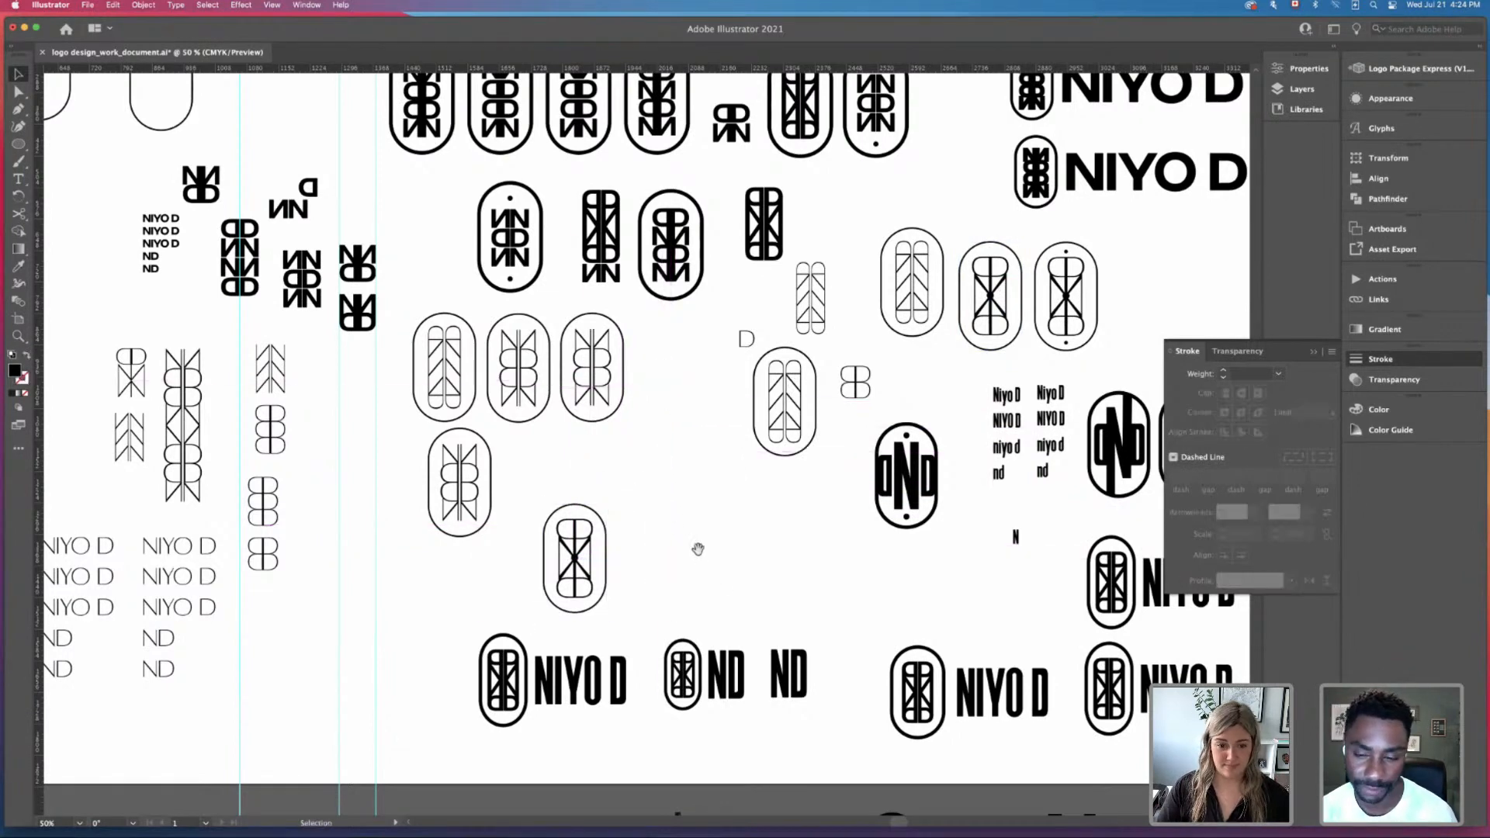
Step: Copy the thin uppercase wordmark from the type samples to the right of the duplicated badge and enlarge it
scroll(700, 528, down, 1)
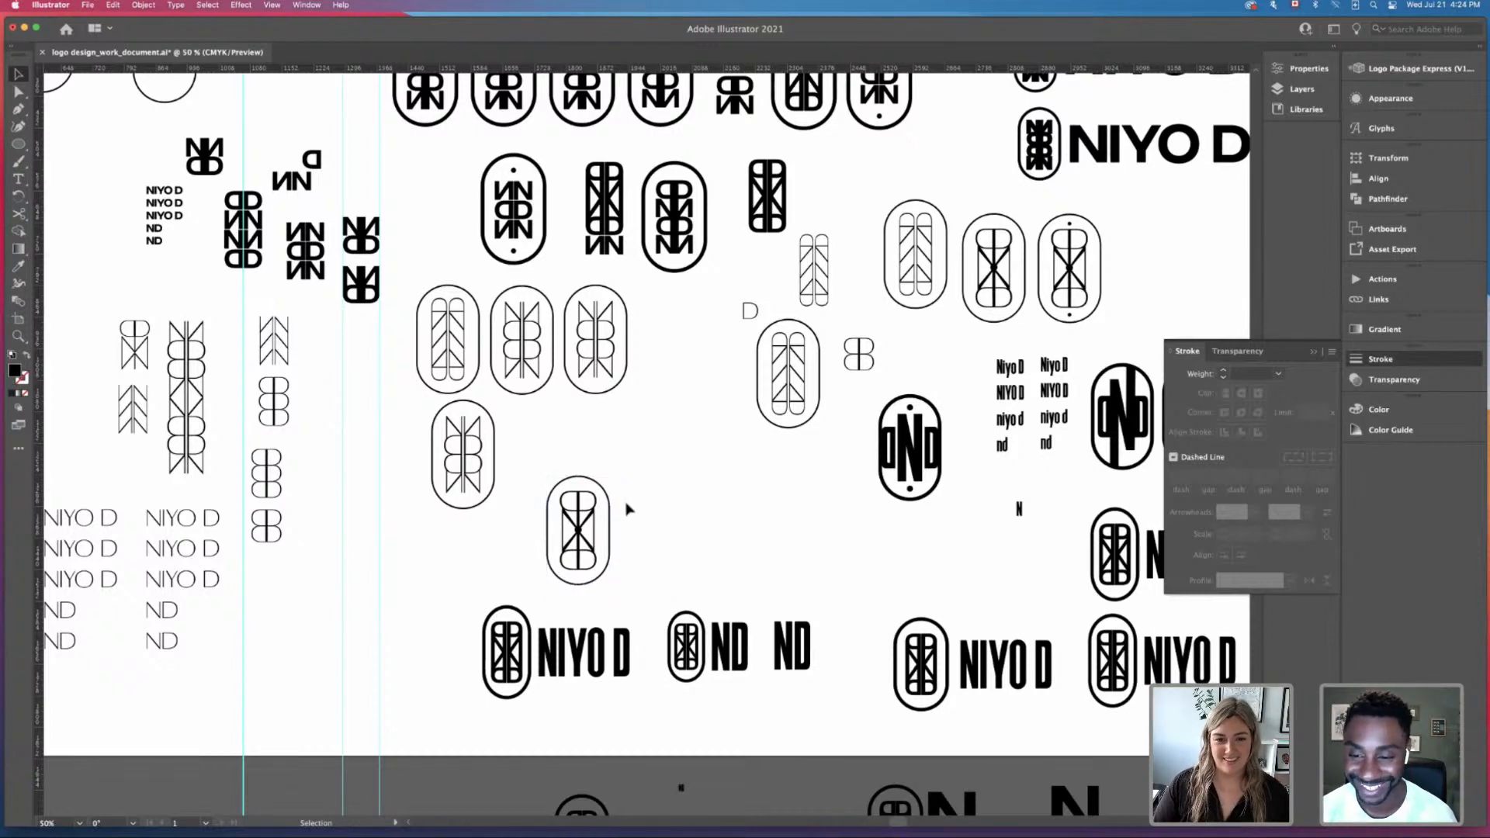
mouse_move(534, 456)
mouse_down()
mouse_move(644, 574)
mouse_move(665, 554)
mouse_up()
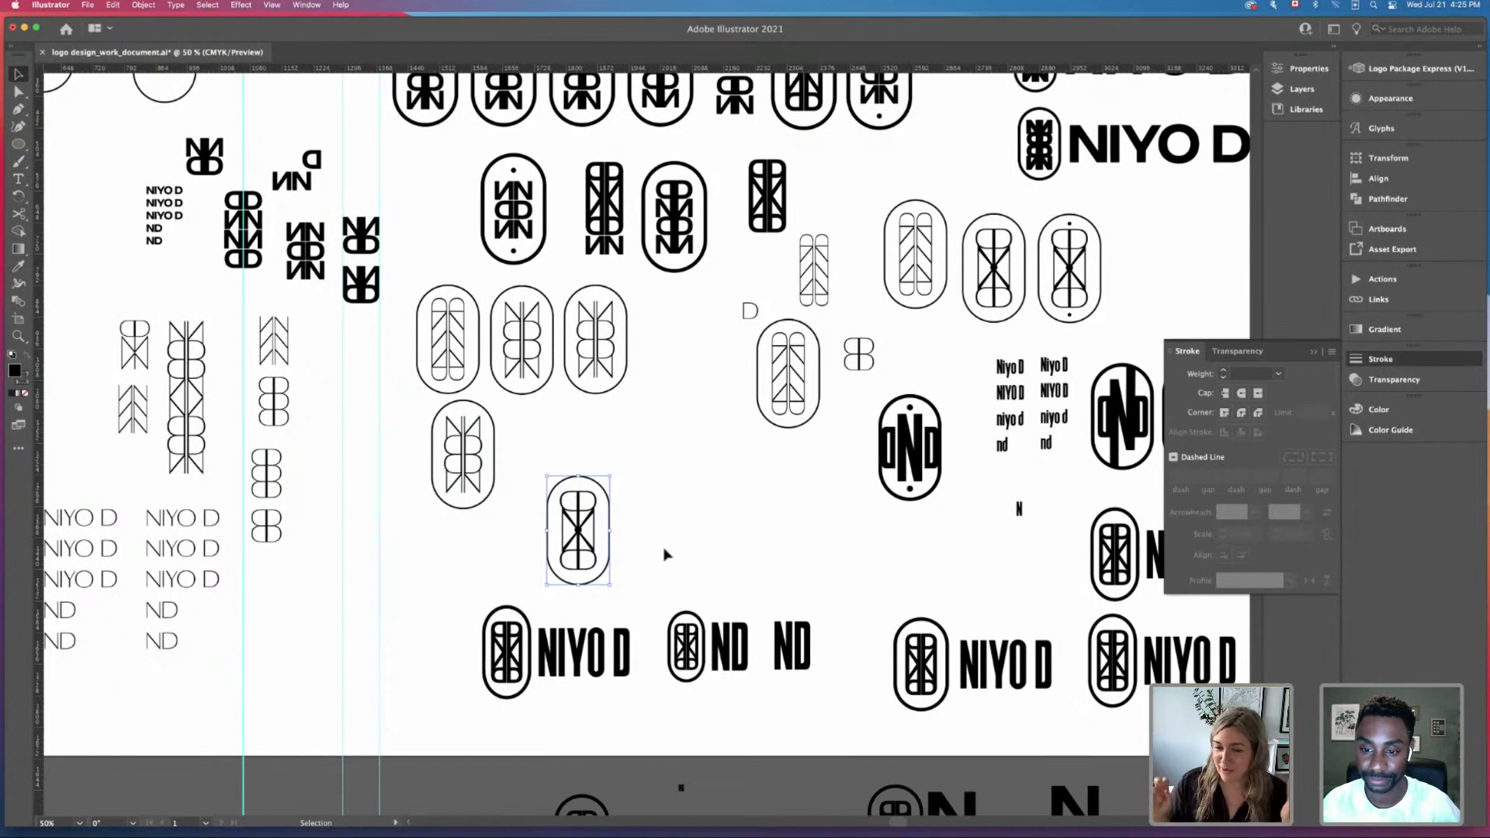
click(698, 549)
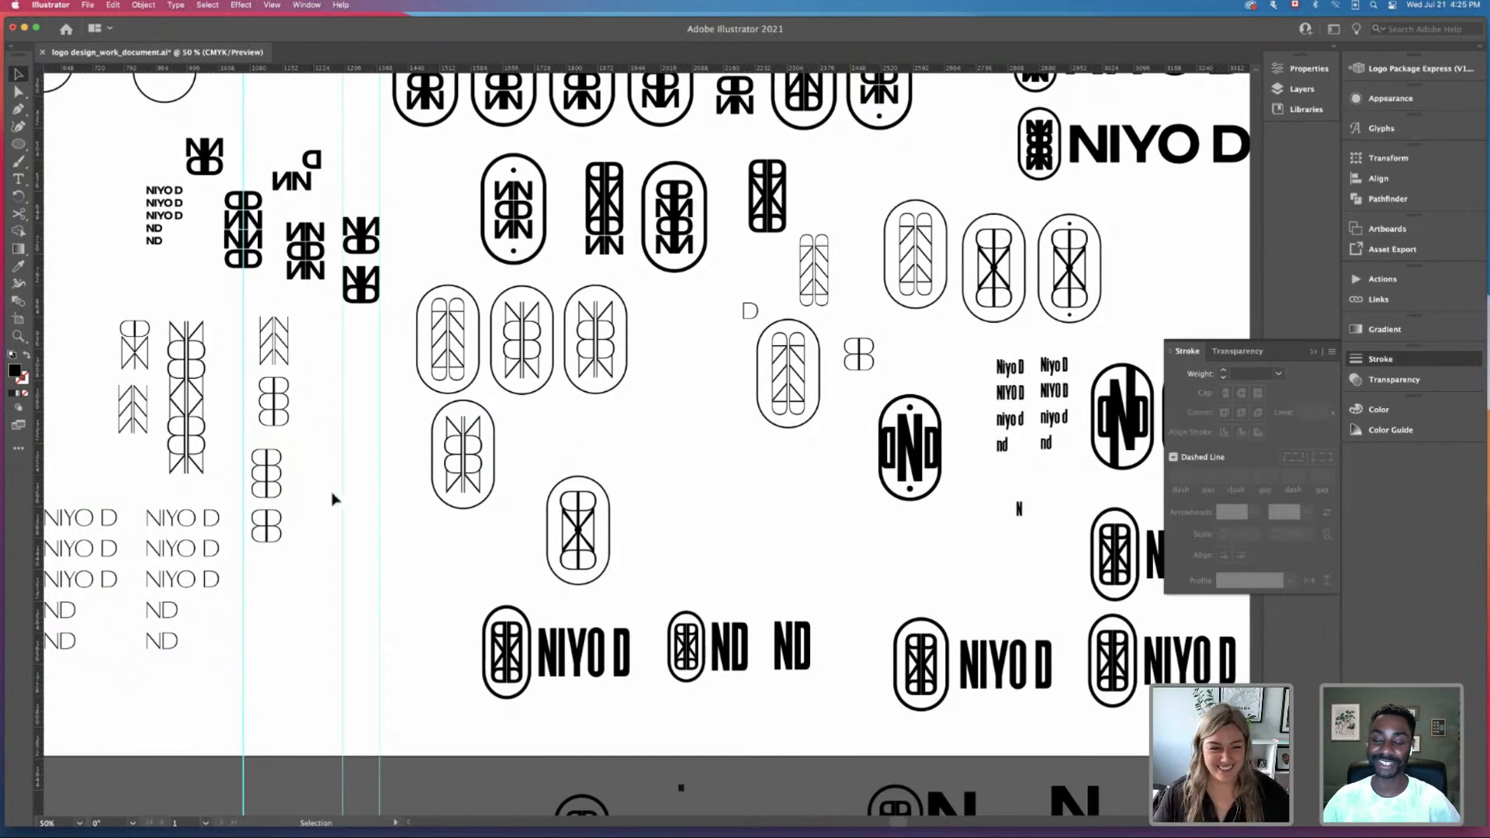
scroll(310, 500, left, 5)
click(343, 515)
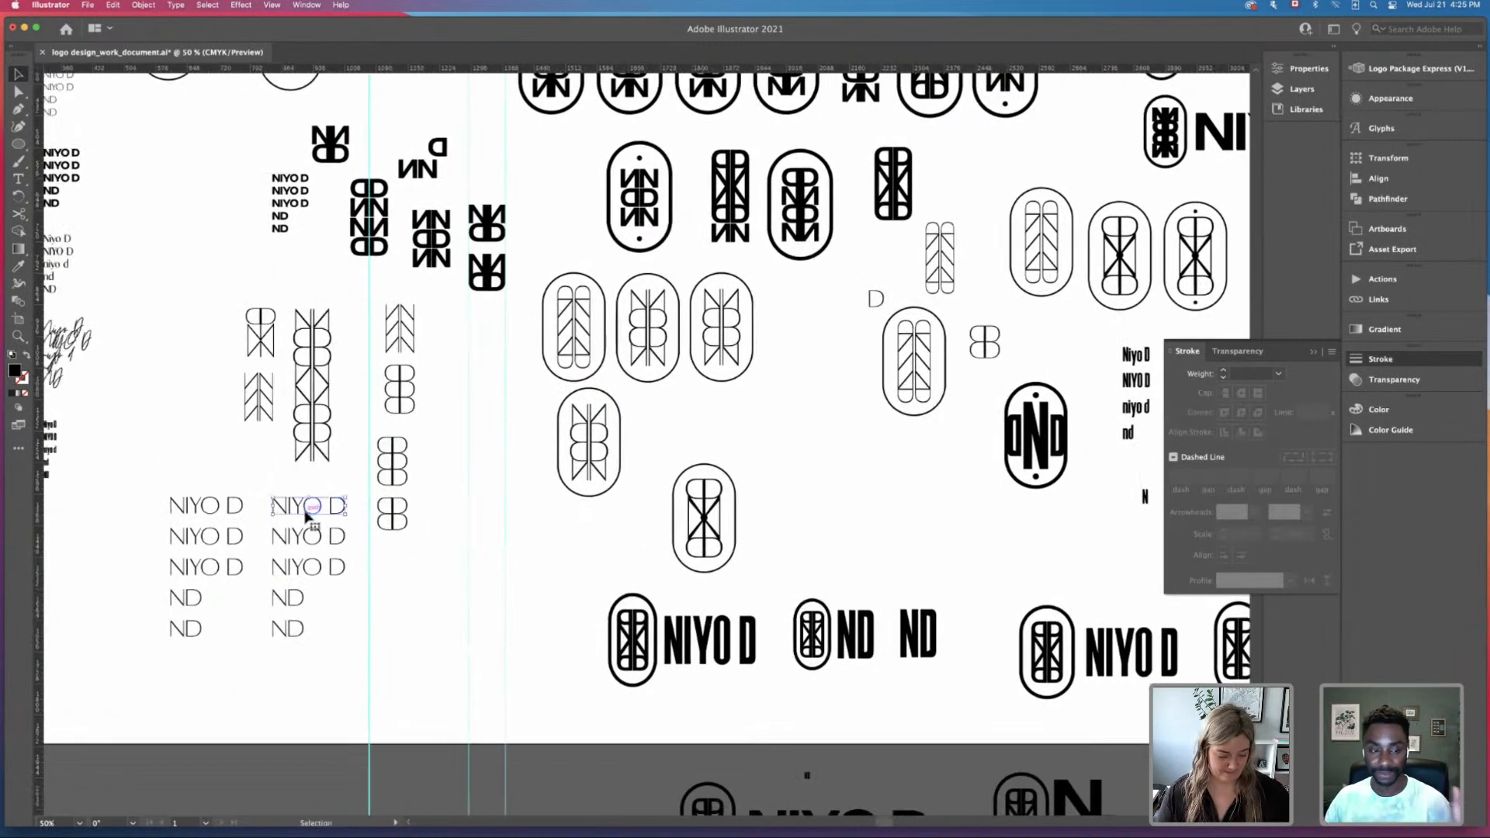
drag(307, 515, 926, 515)
key(space)
Step: Scale the thin-outline badge down and position it beside the thin wordmark to complete the lockup
click(661, 447)
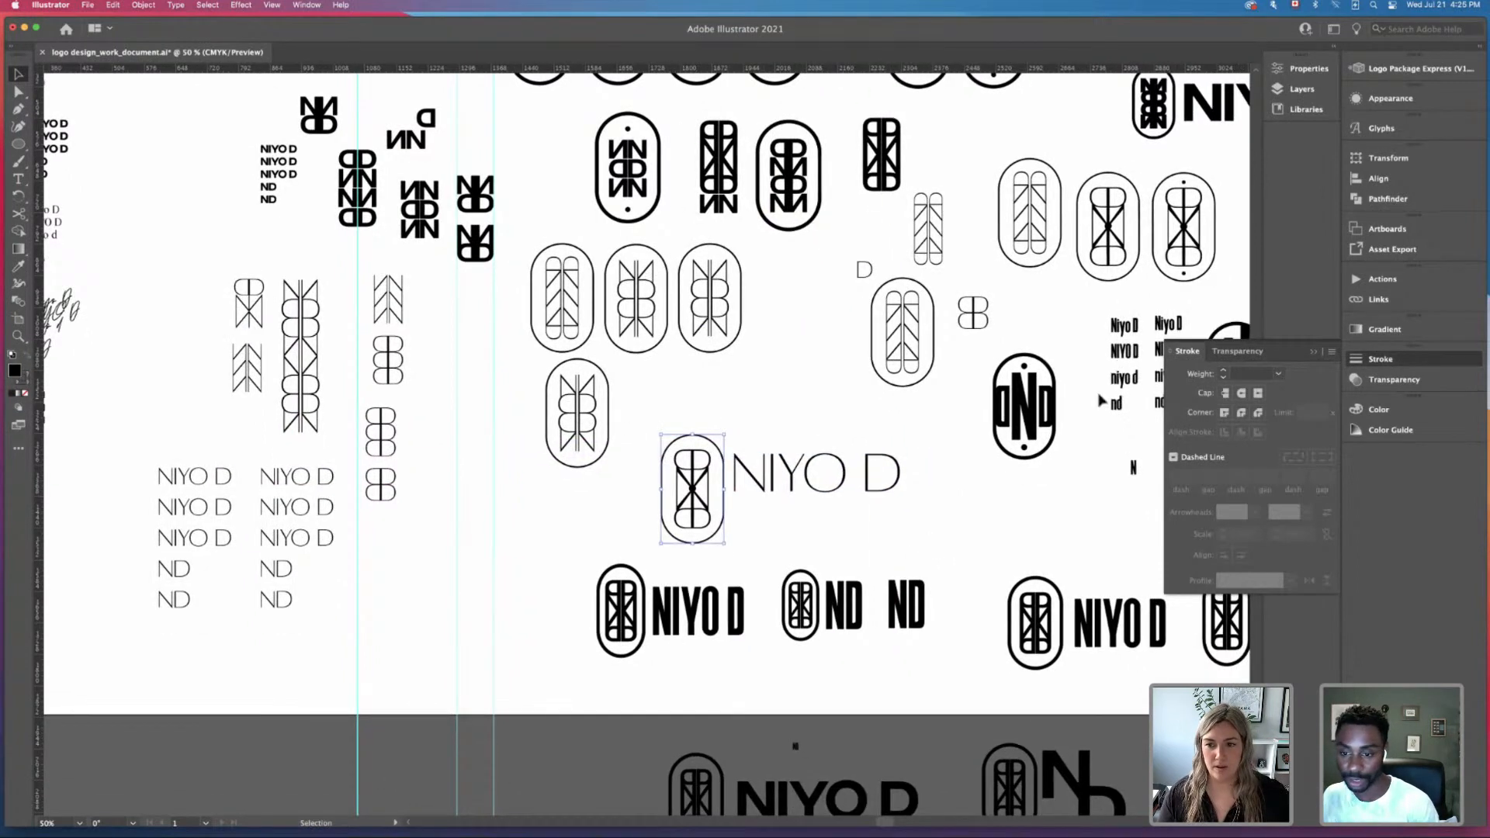
drag(725, 434, 706, 463)
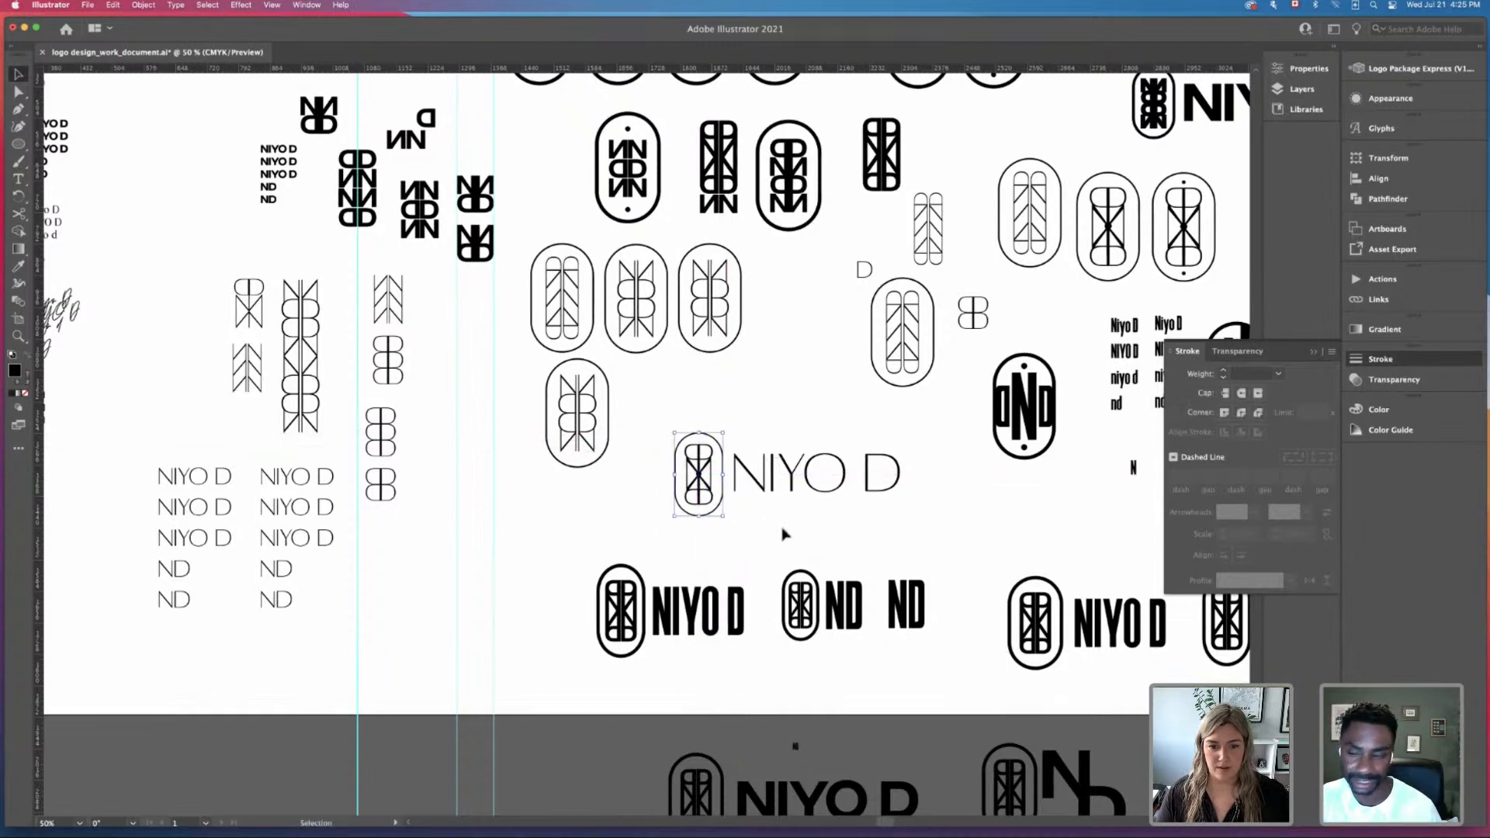
click(783, 534)
drag(754, 561, 628, 586)
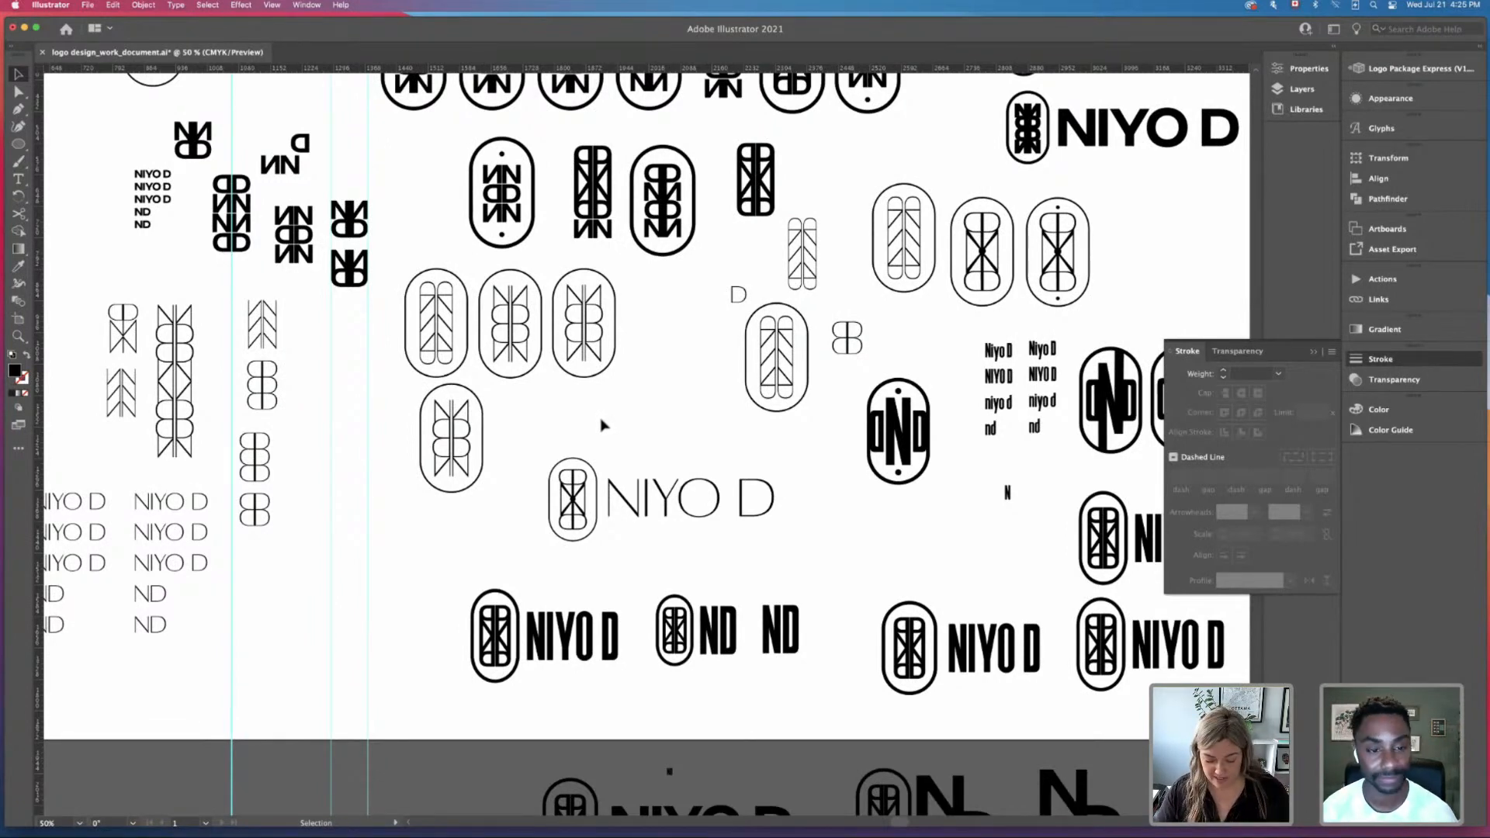
Step: Examine the thin wordmark lockup, the original type samples and the bold and thin-line monogram explorations
key(super+equal)
key(super+equal)
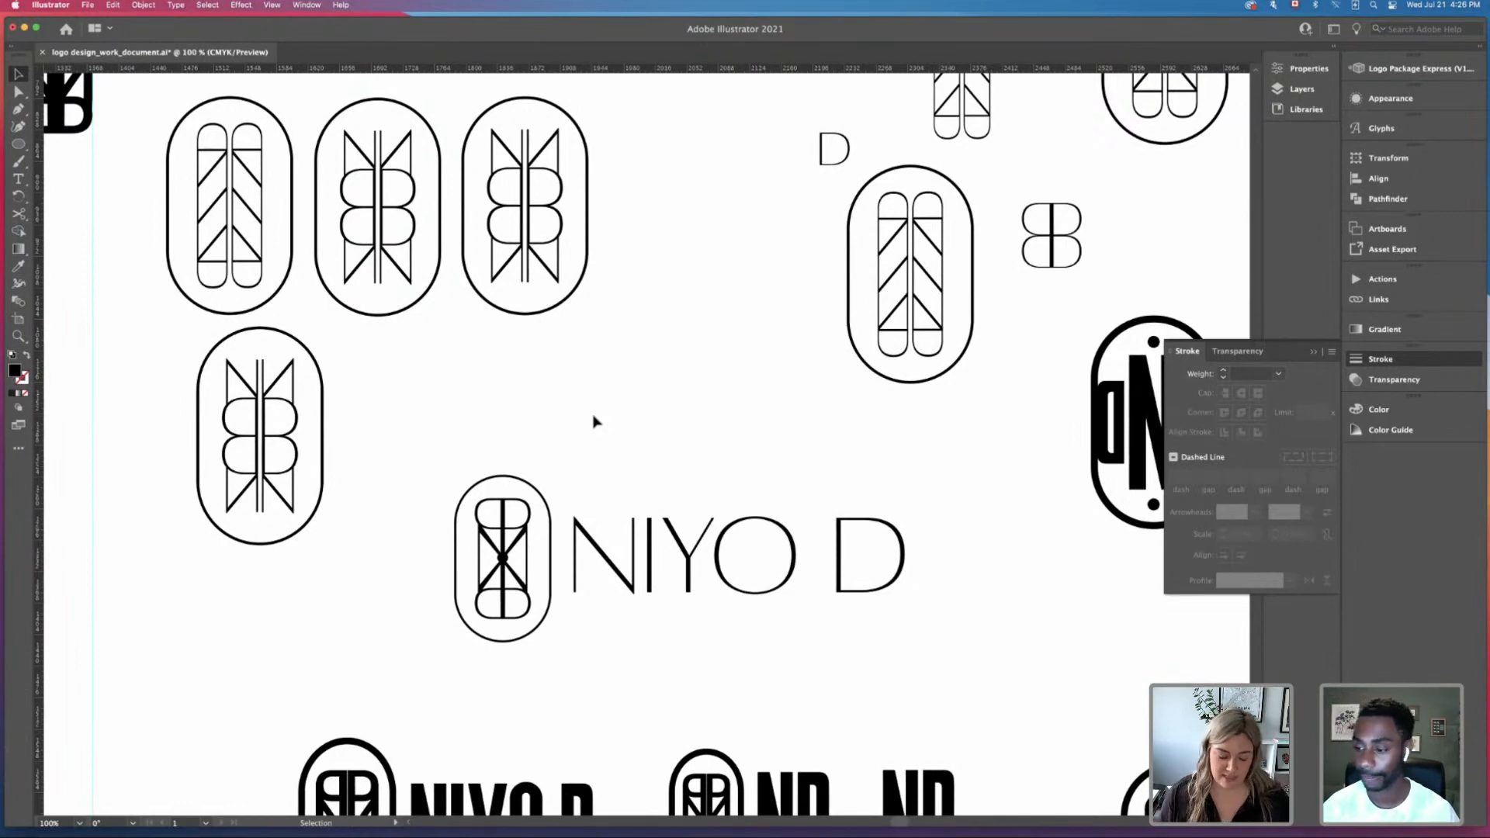
scroll(341, 388, left, 20)
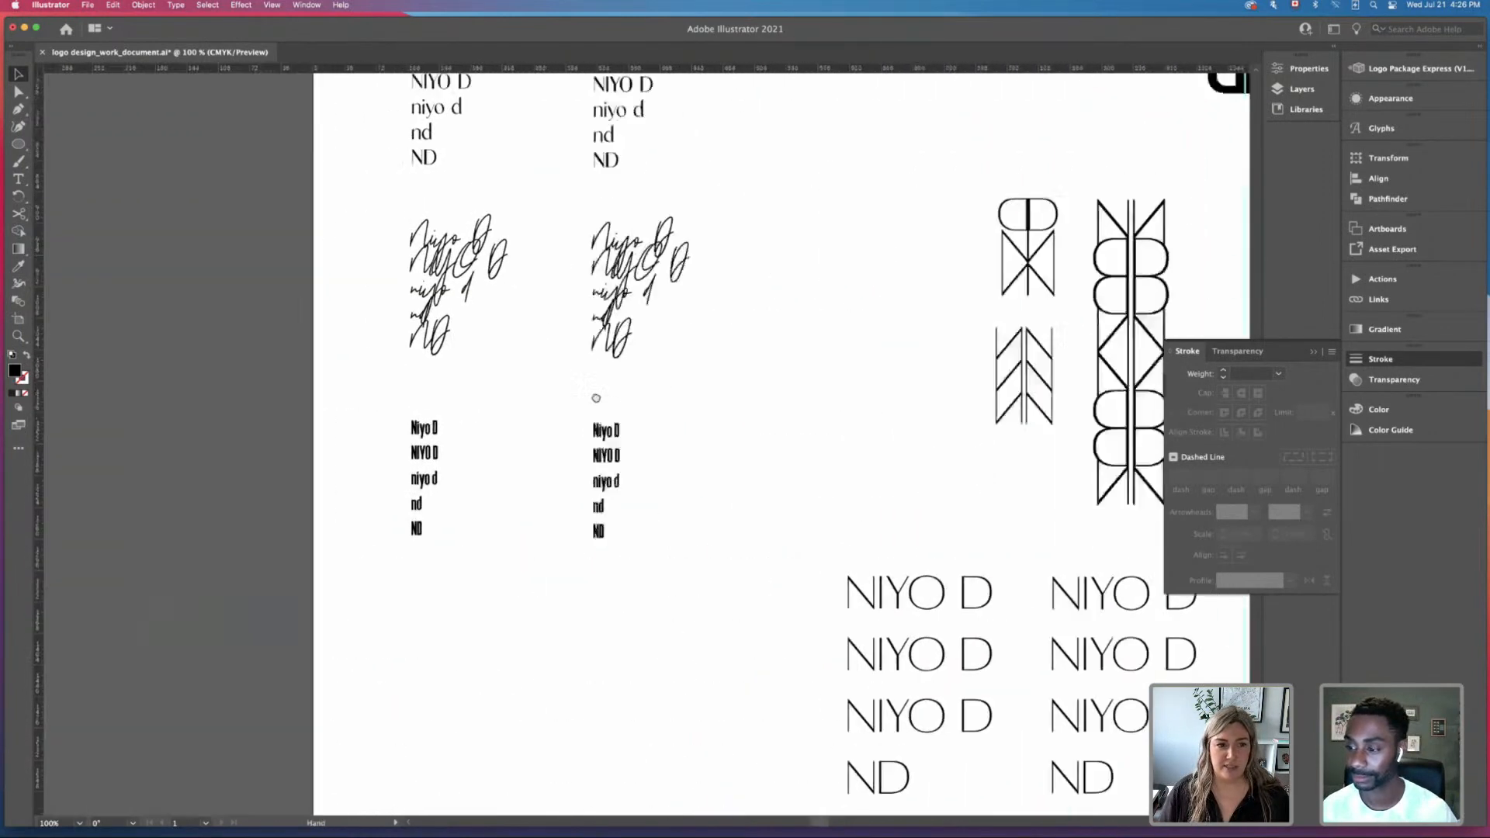
scroll(596, 398, up, 10)
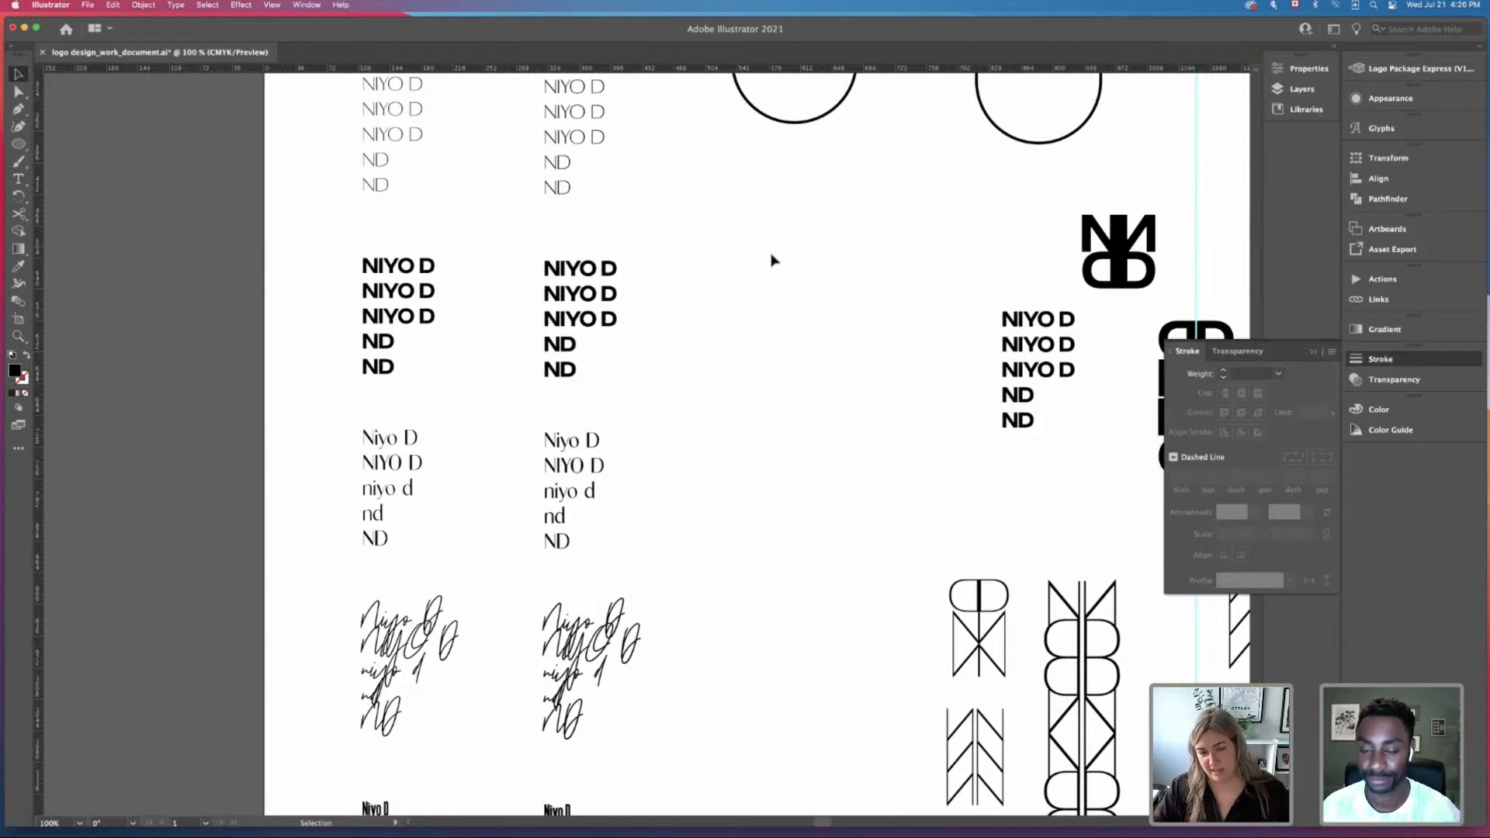
scroll(785, 335, right, 15)
scroll(784, 336, down, 3)
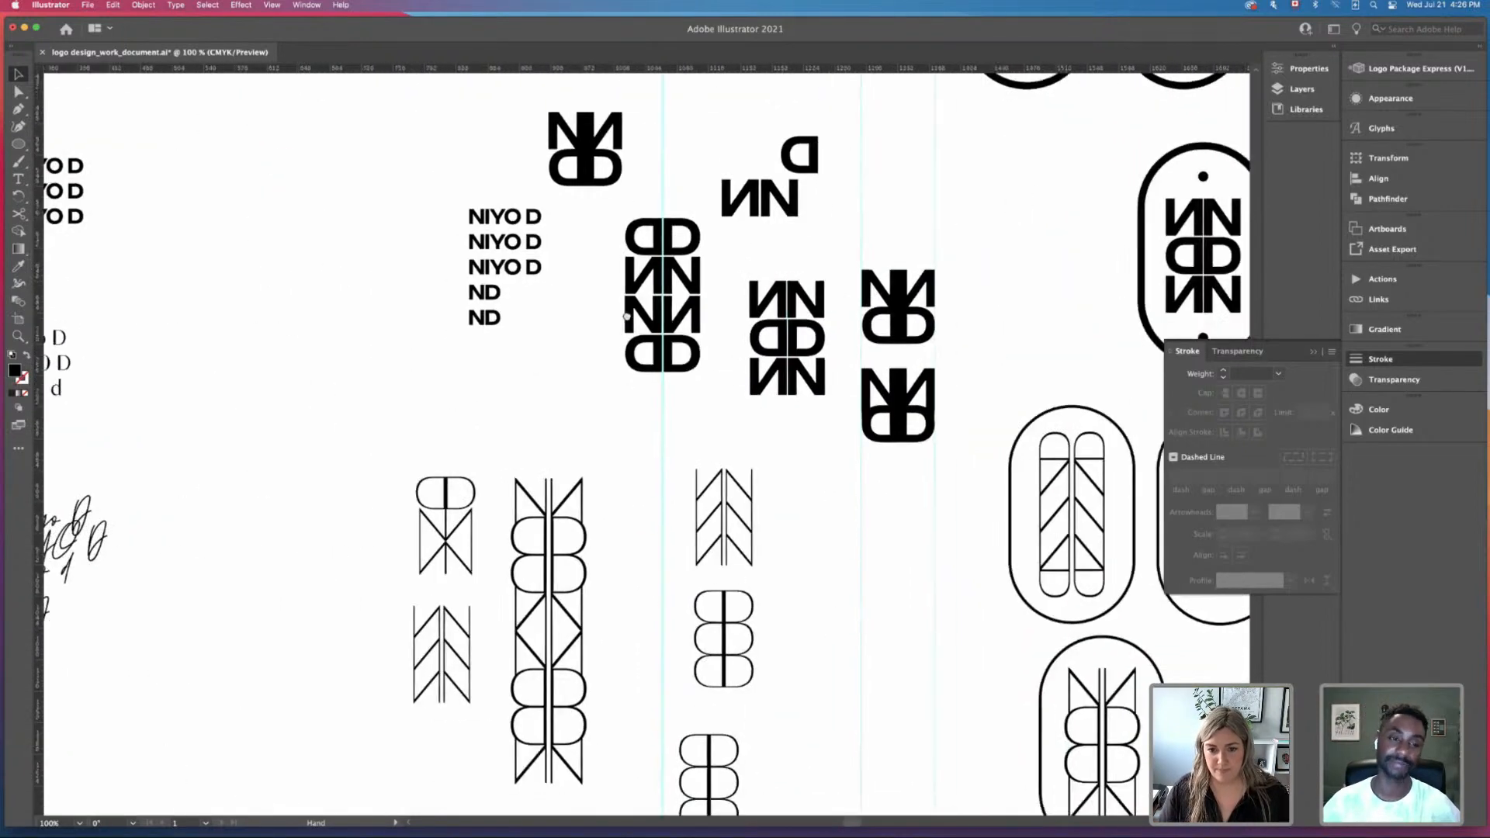
scroll(627, 317, right, 10)
scroll(627, 316, down, 5)
scroll(608, 346, up, 5)
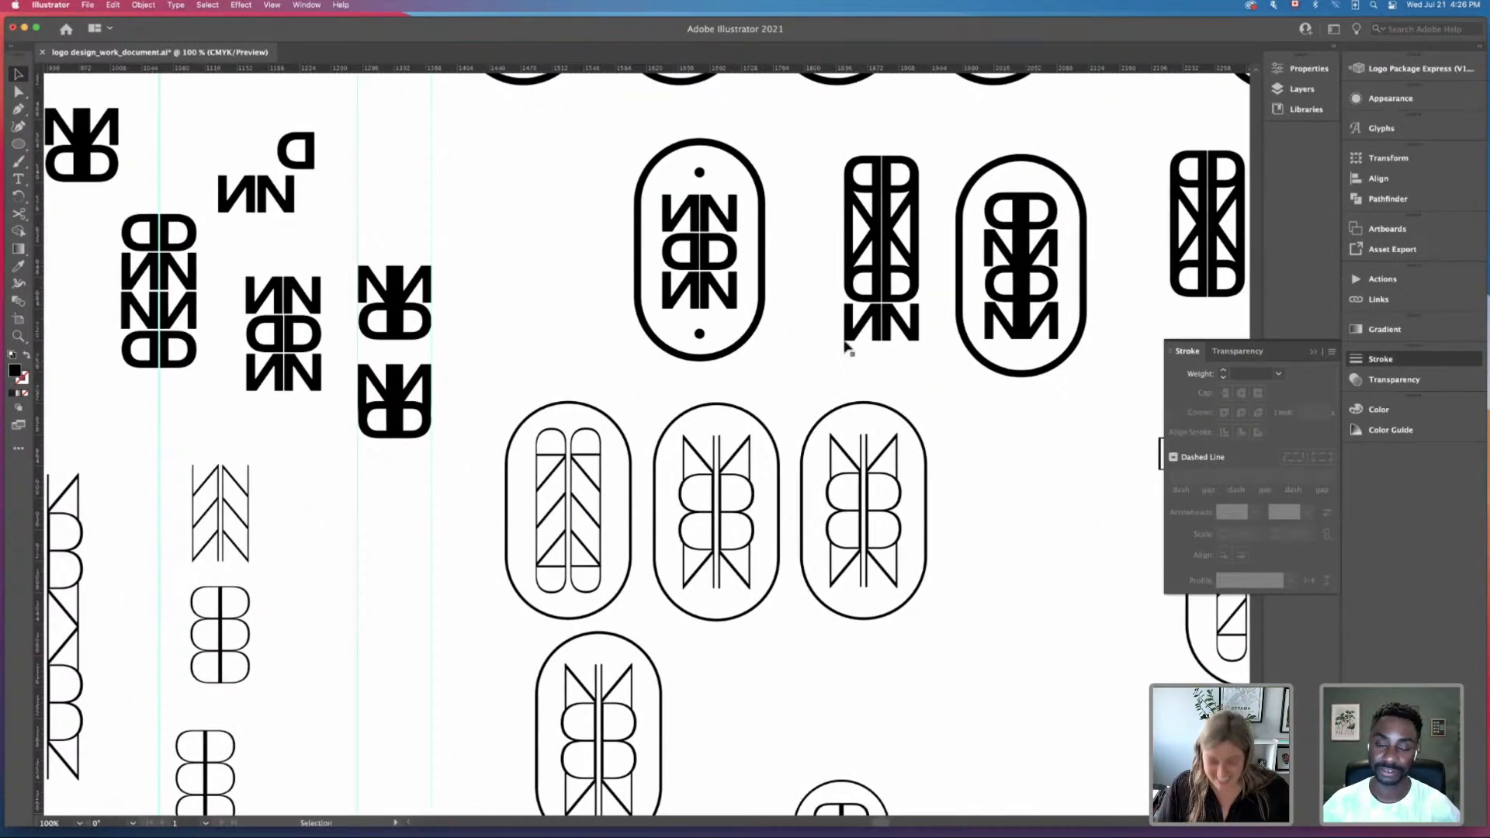
scroll(905, 360, right, 8)
scroll(905, 359, down, 2)
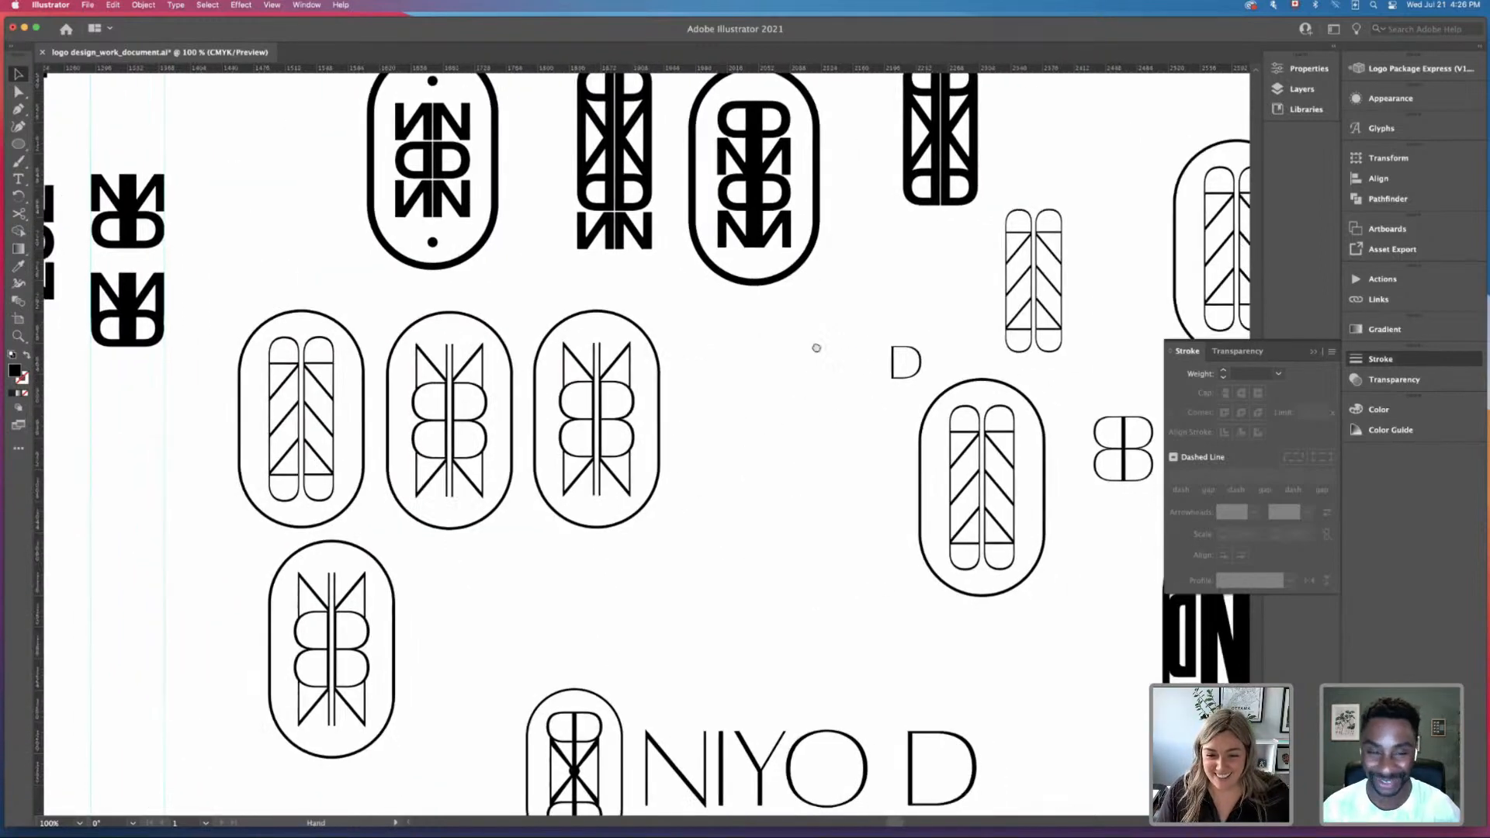
scroll(817, 348, down, 5)
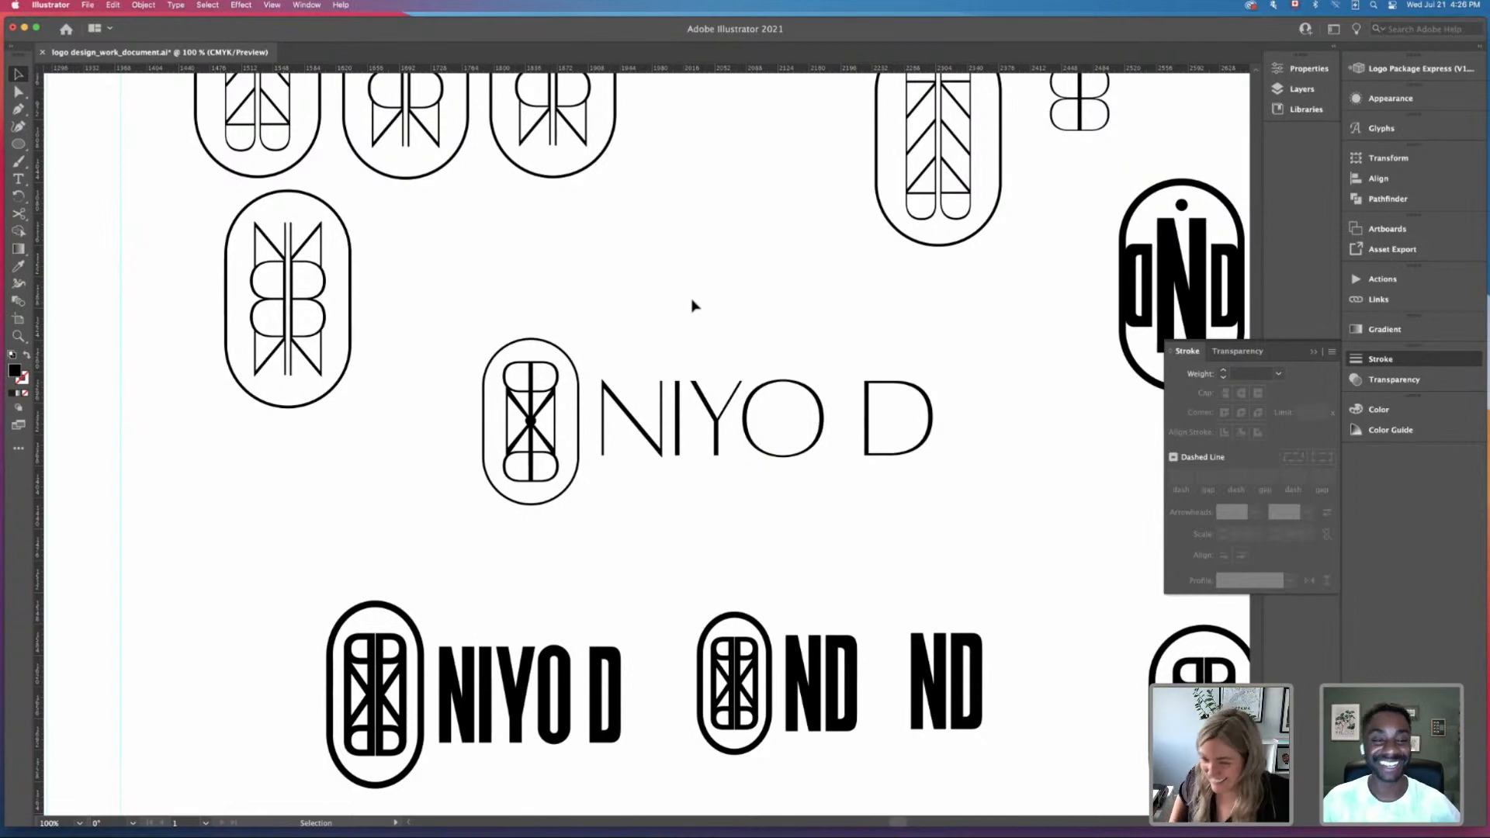
drag(459, 288, 621, 567)
click(642, 318)
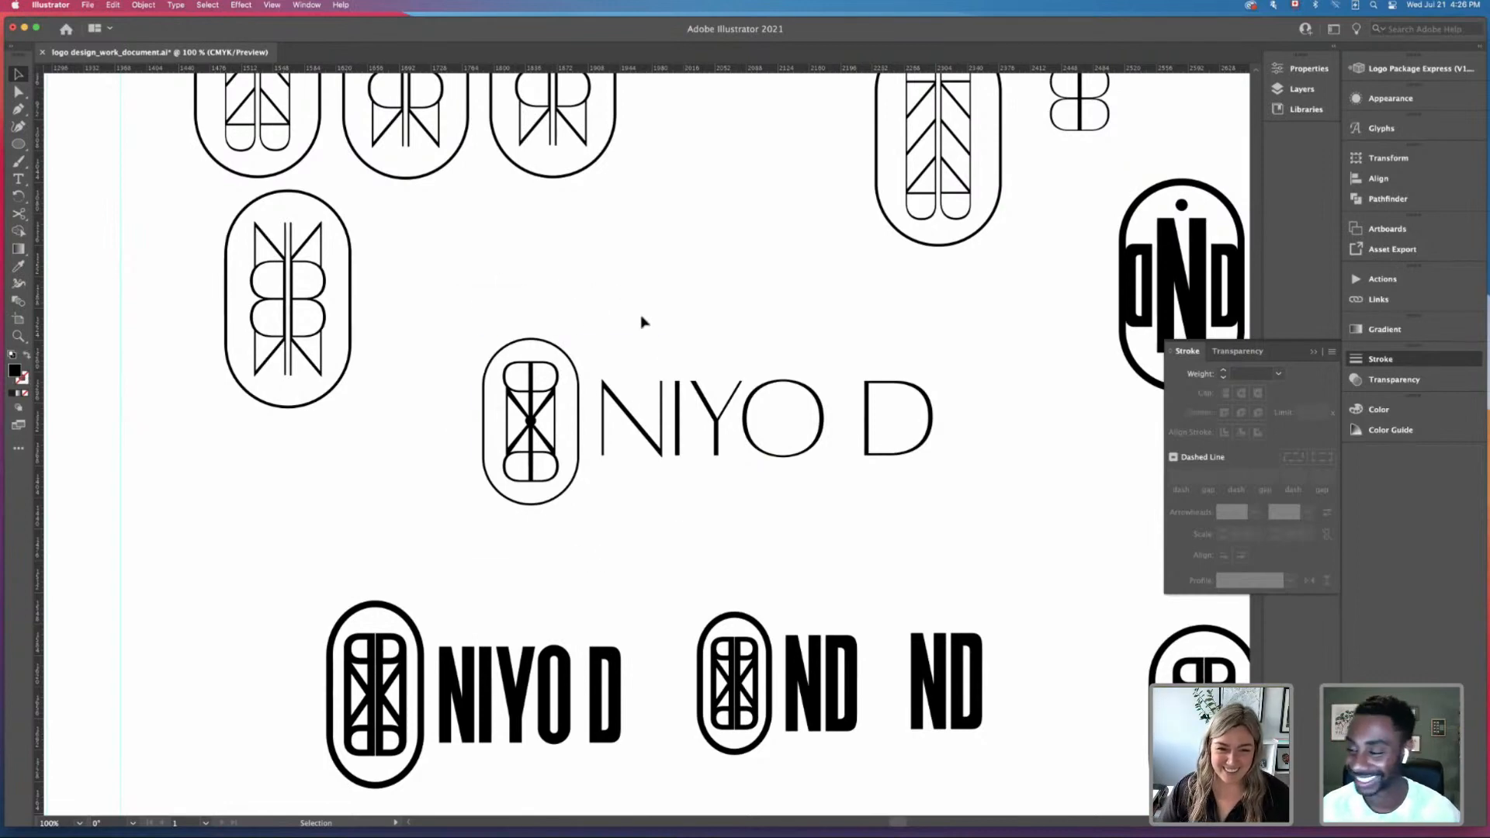
key(super+minus)
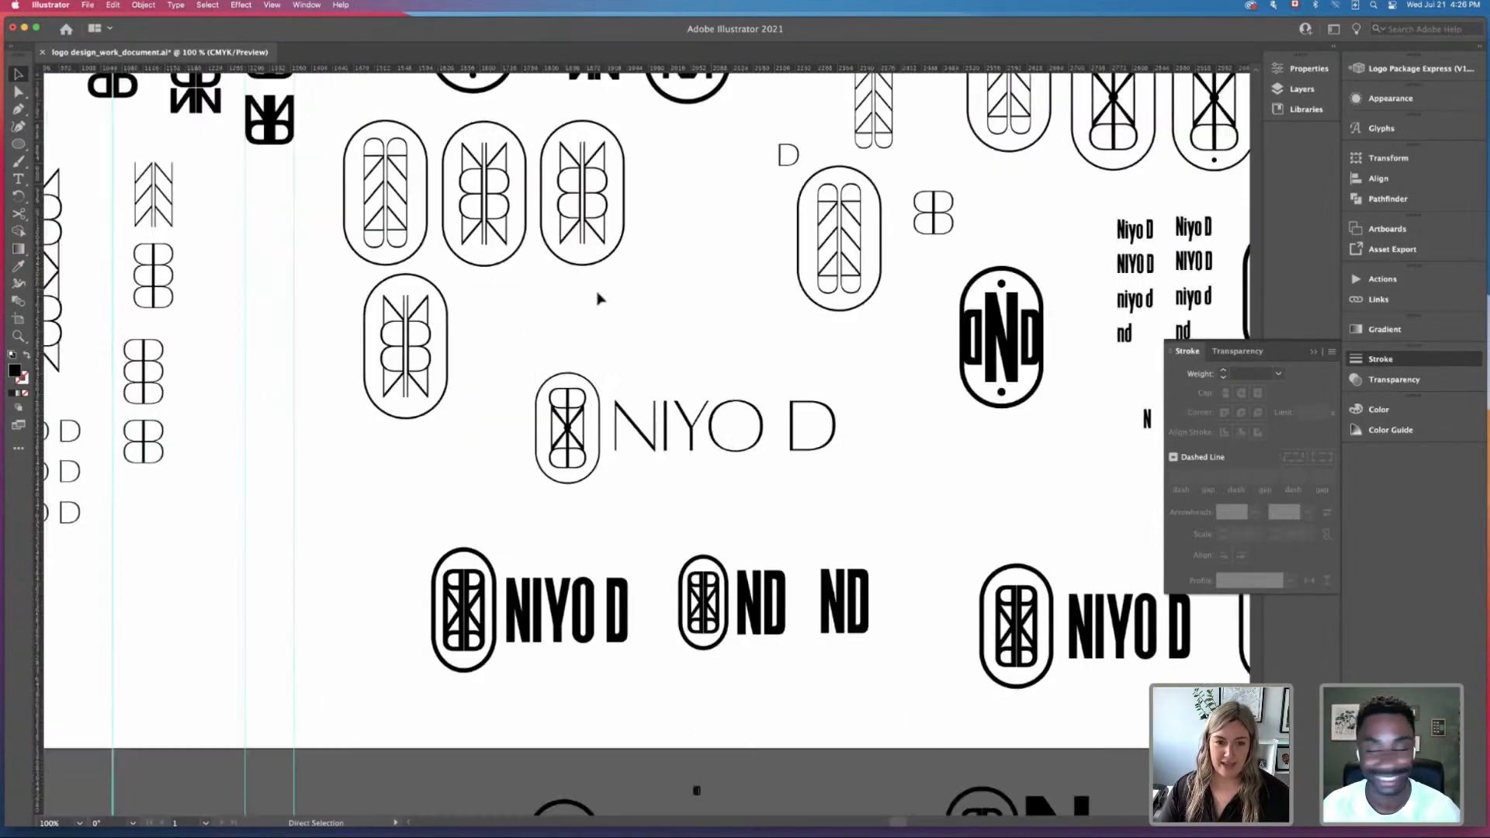
scroll(879, 349, right, 4)
scroll(879, 349, up, 2)
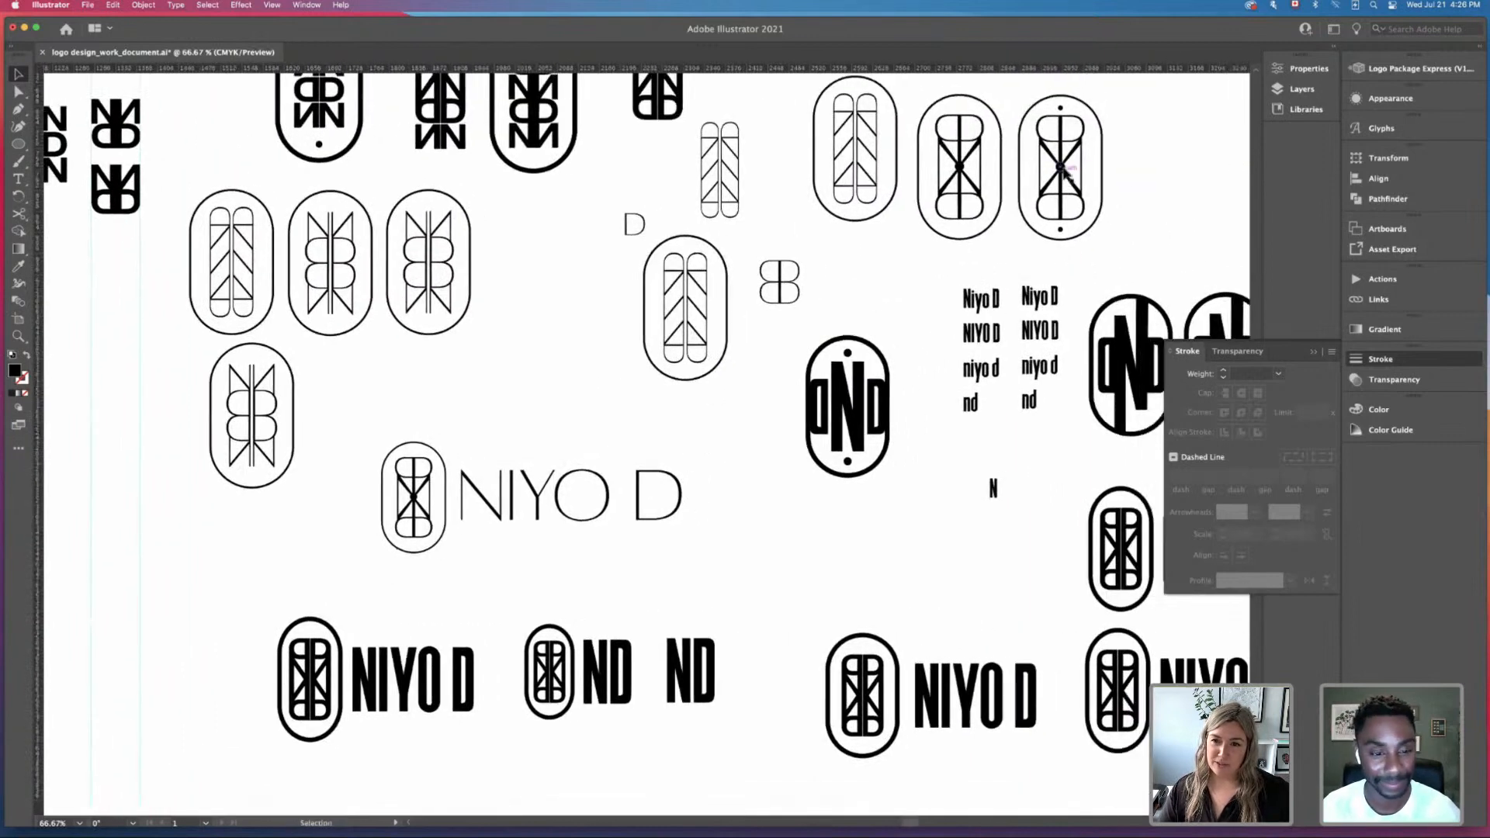
drag(466, 427, 767, 556)
click(767, 556)
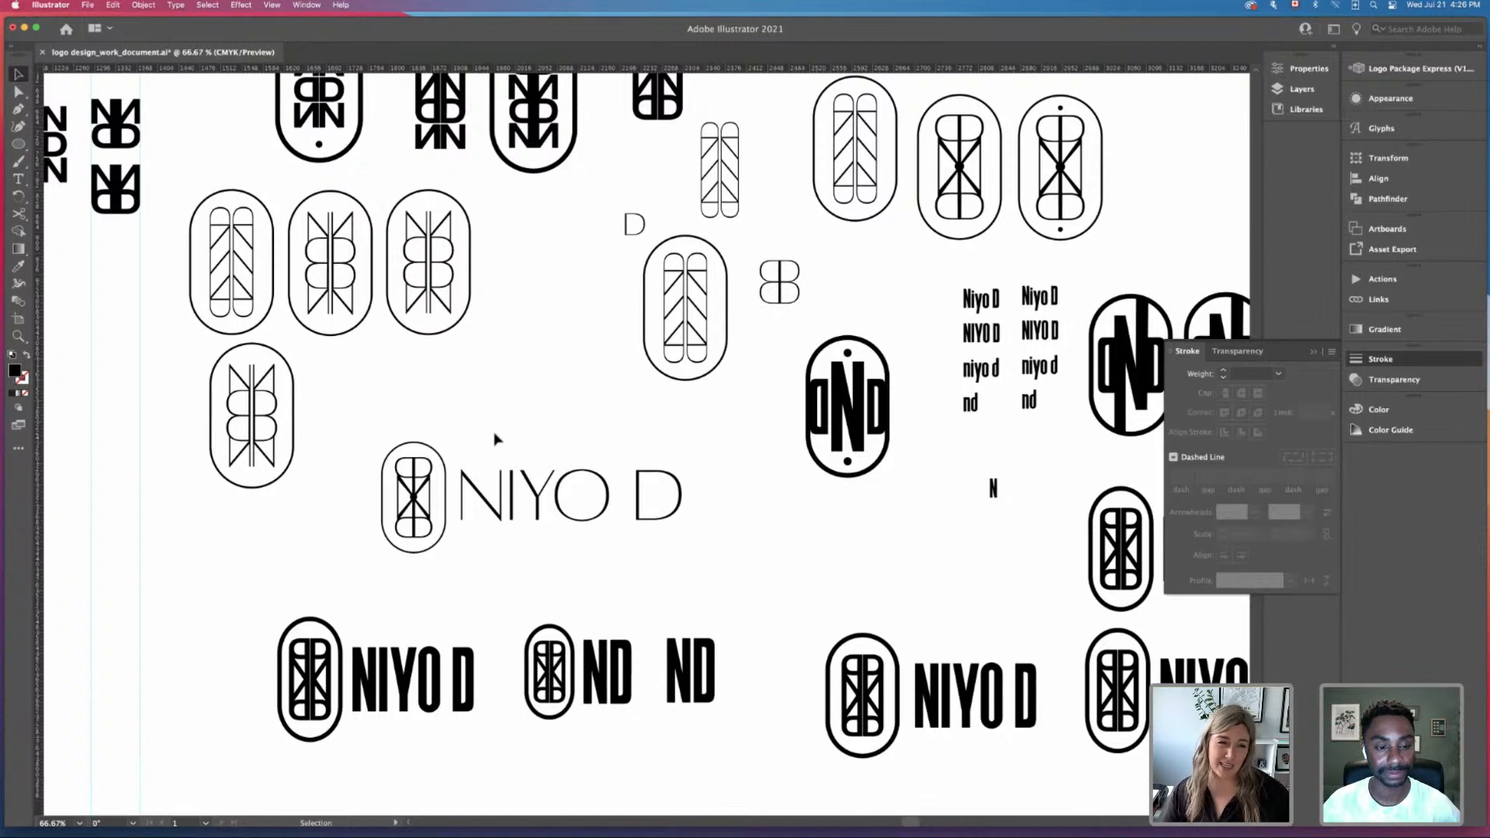
Step: Duplicate the thin wordmark lockup with its badge directly above the original
drag(360, 401, 699, 549)
scroll(728, 575, up, 2)
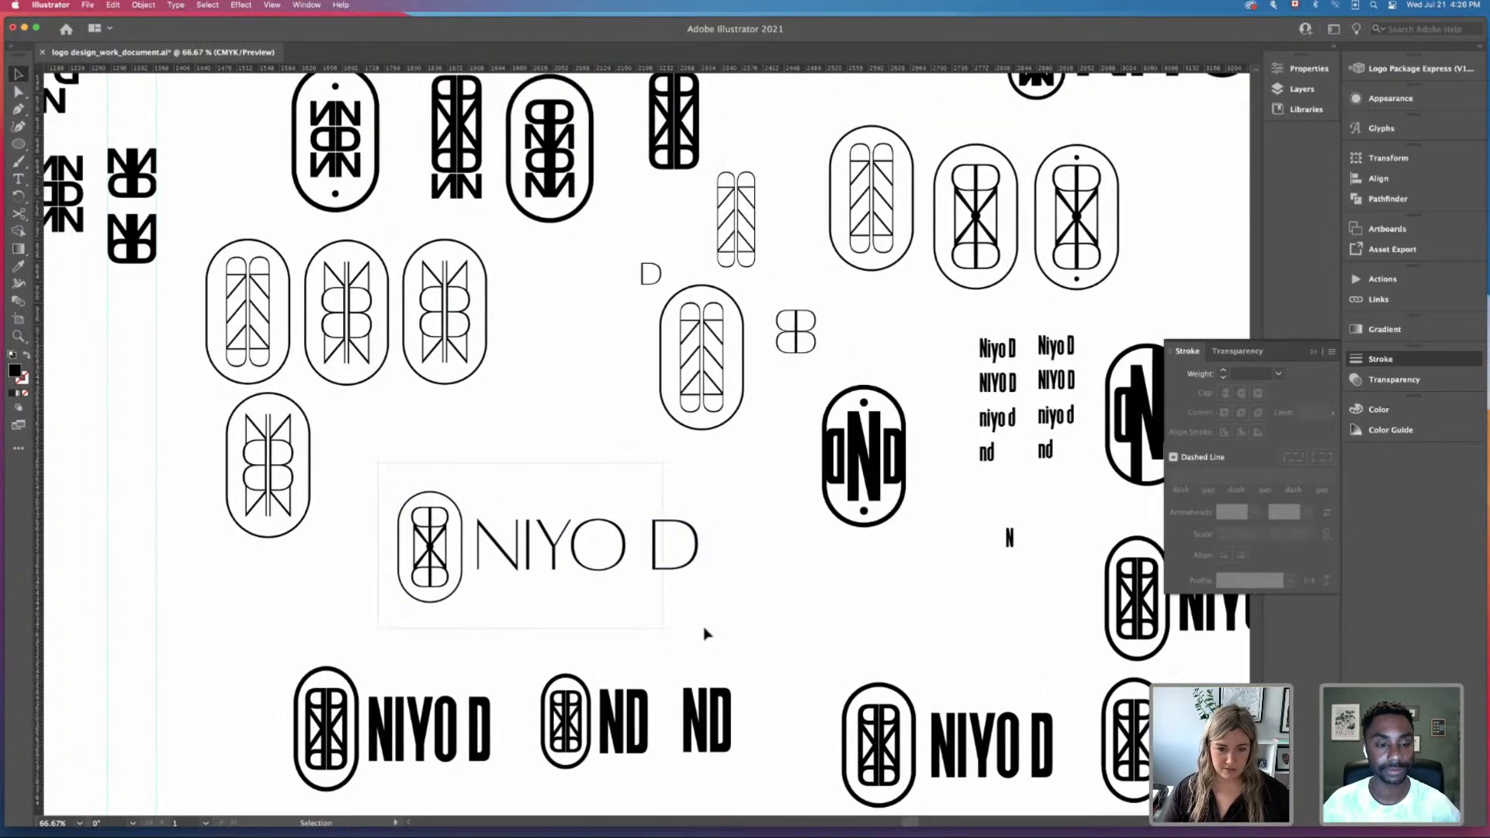
drag(516, 563, 541, 476)
drag(381, 522, 753, 611)
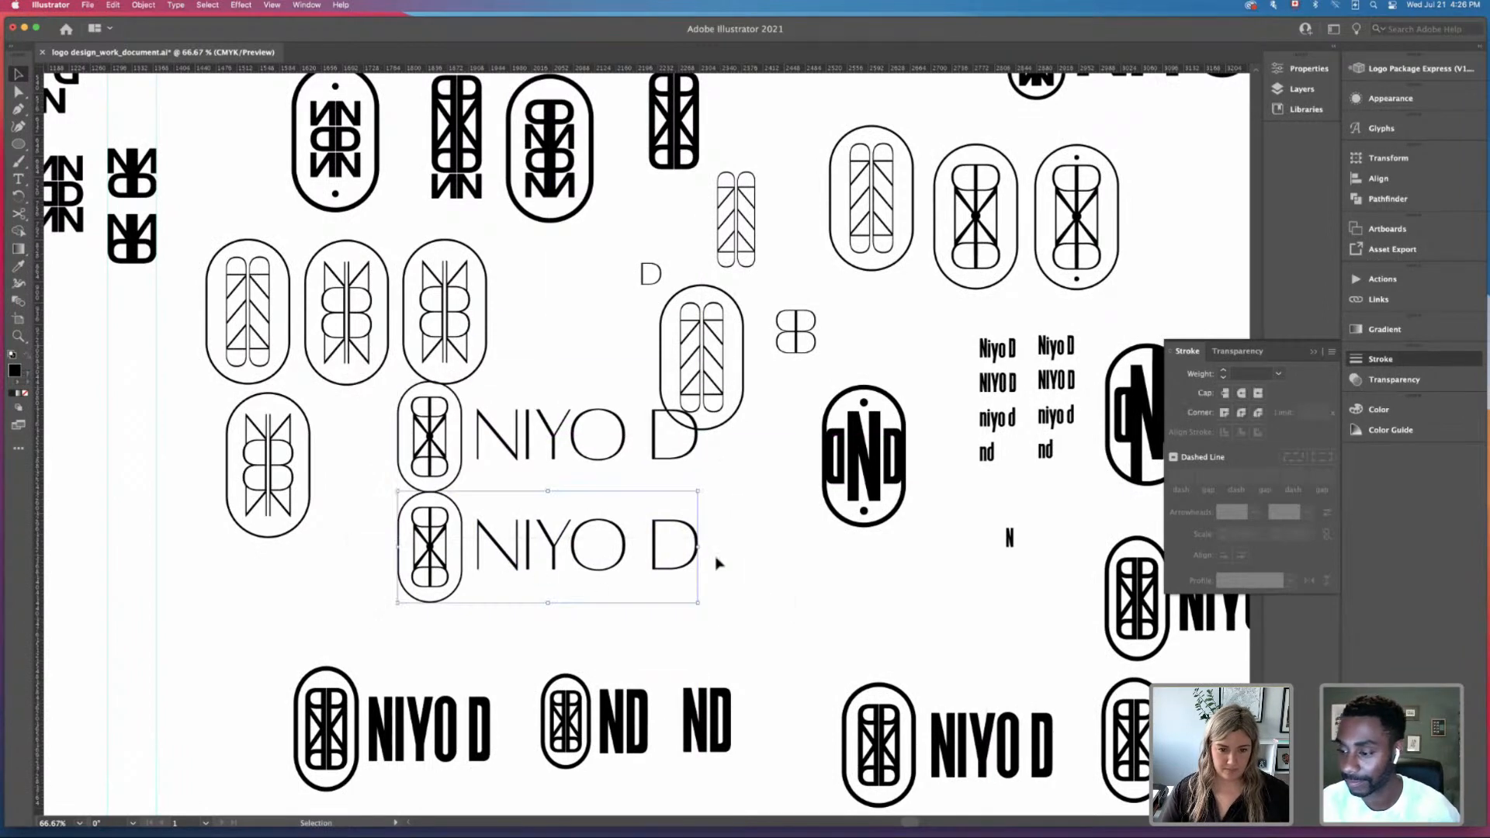
Step: Try to group the badge and wordmark of the original thin lockup
click(683, 615)
drag(385, 514, 750, 605)
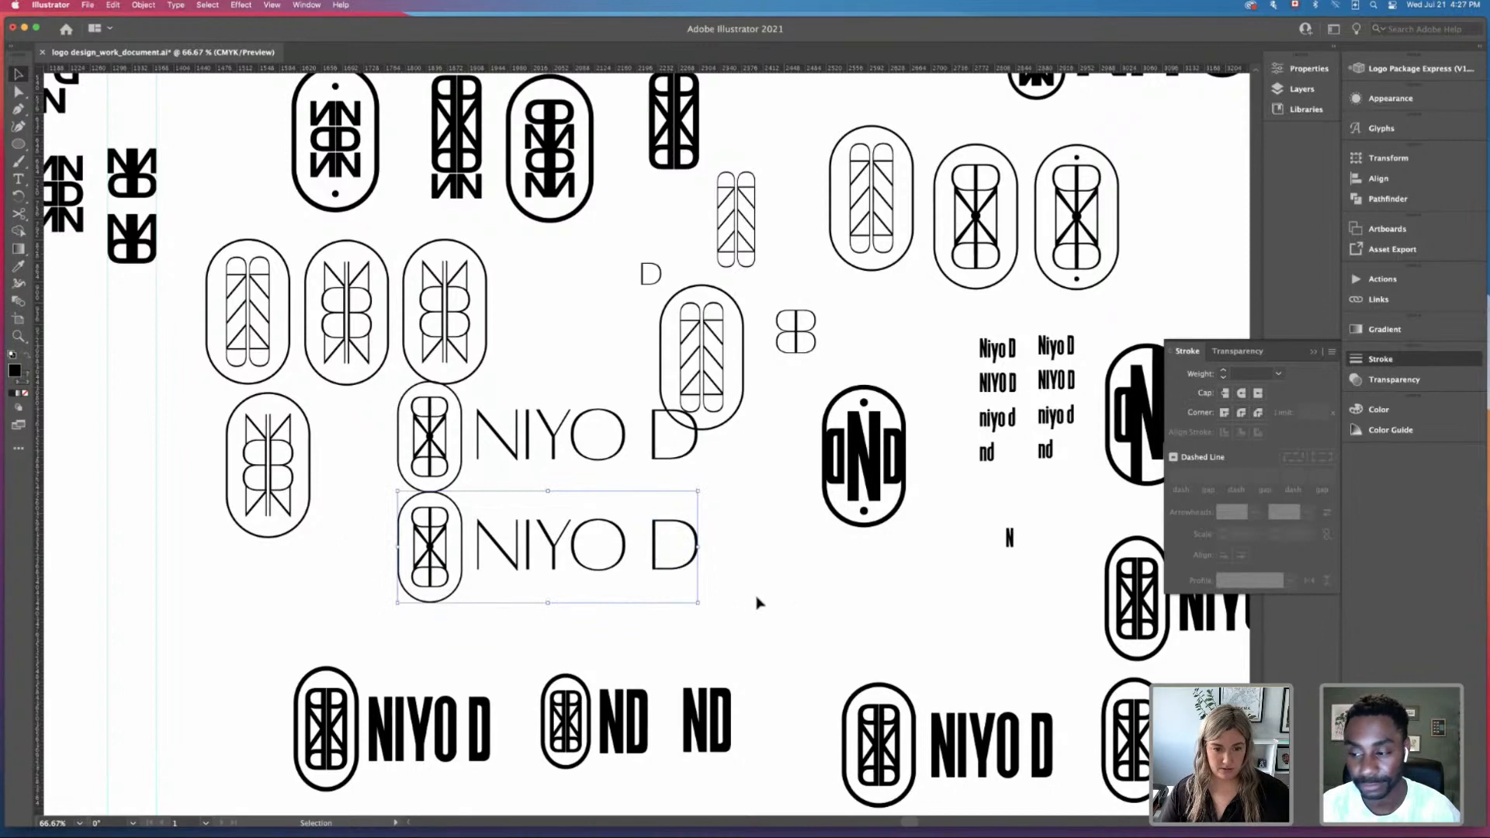
drag(363, 537, 864, 621)
key(super+g)
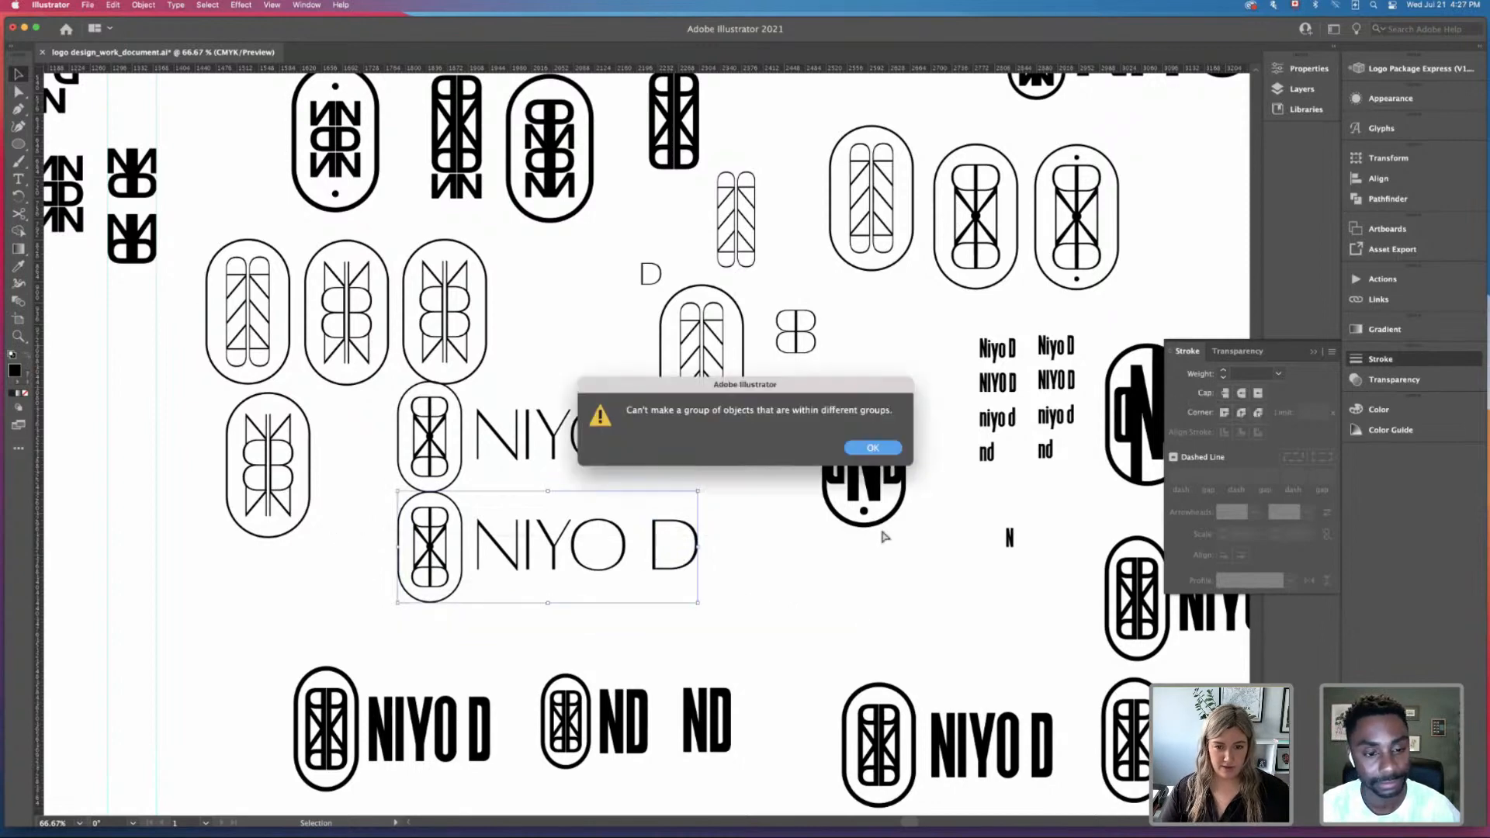
click(873, 448)
Step: Move the original thin lockup down towards the condensed lockups and bring the duplicate down closer above it
drag(313, 526, 800, 614)
drag(631, 548, 627, 611)
click(781, 574)
drag(364, 425, 746, 495)
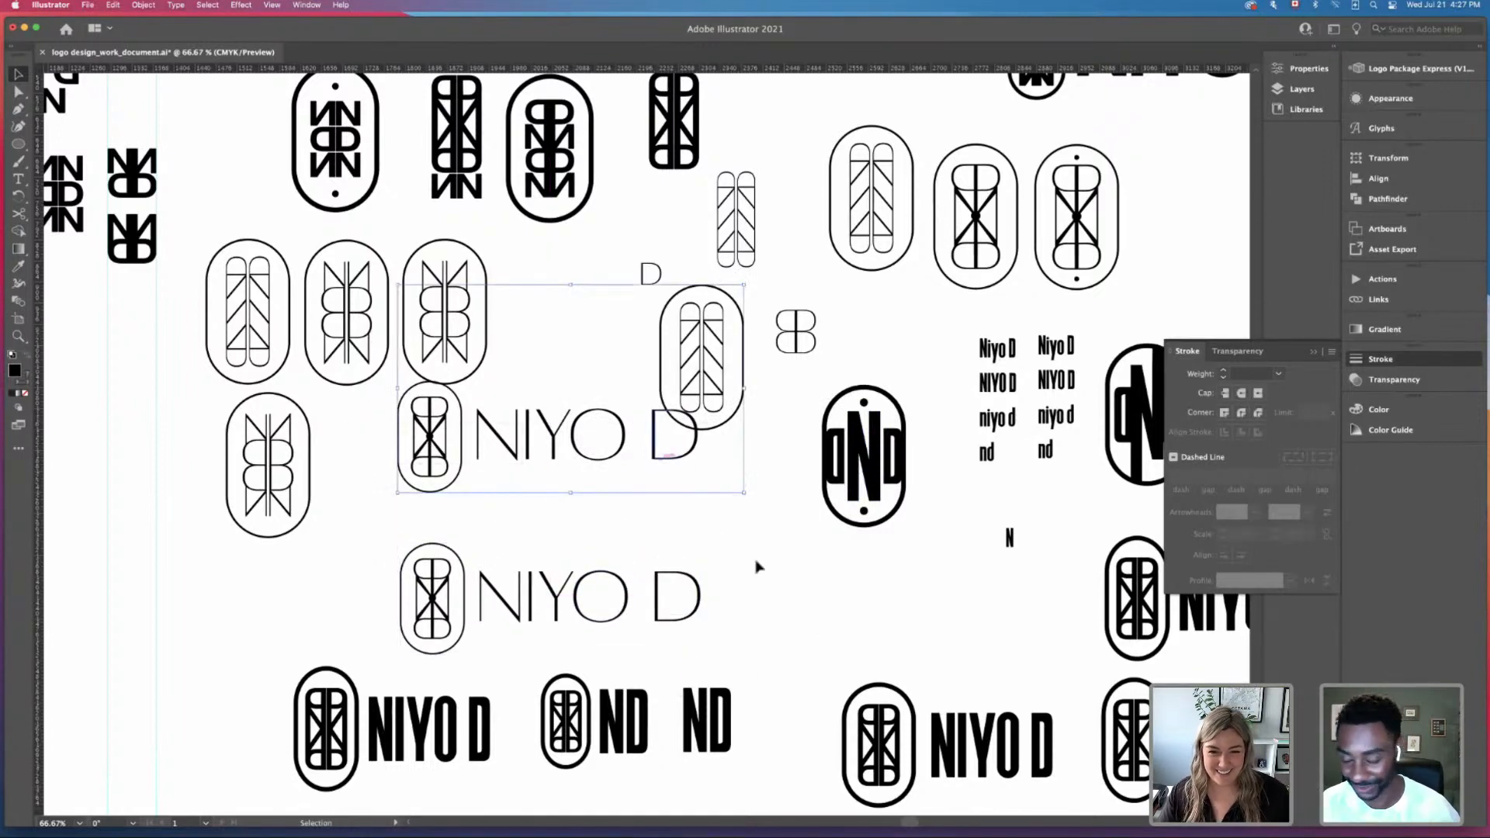
click(757, 567)
drag(660, 460, 669, 499)
Step: Shift the duplicated thin lockup sideways towards the neighbouring thin-outline badge
key(super+plus)
key(space)
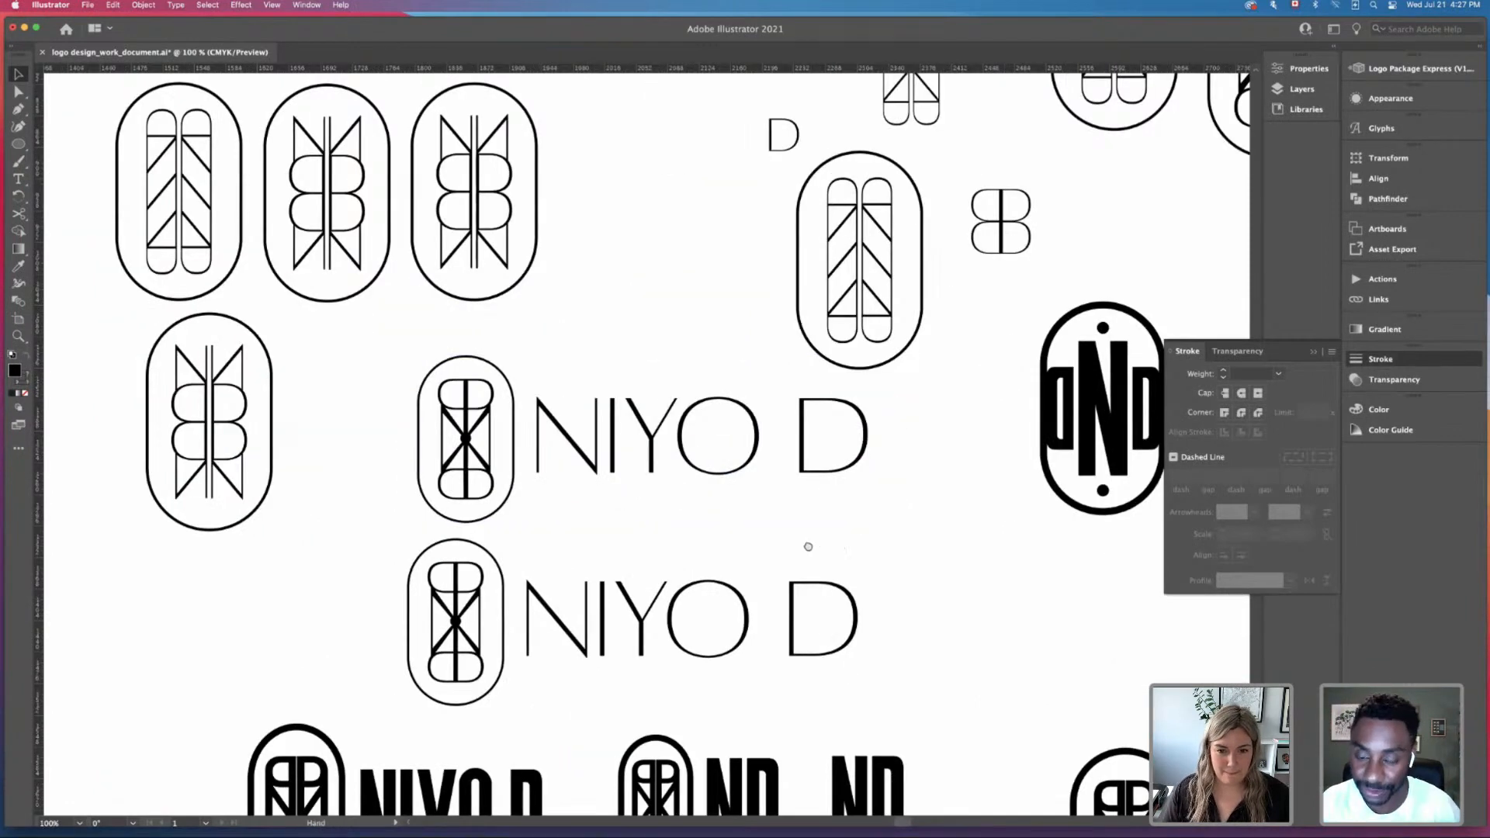
drag(808, 547, 771, 544)
drag(326, 385, 704, 451)
click(864, 497)
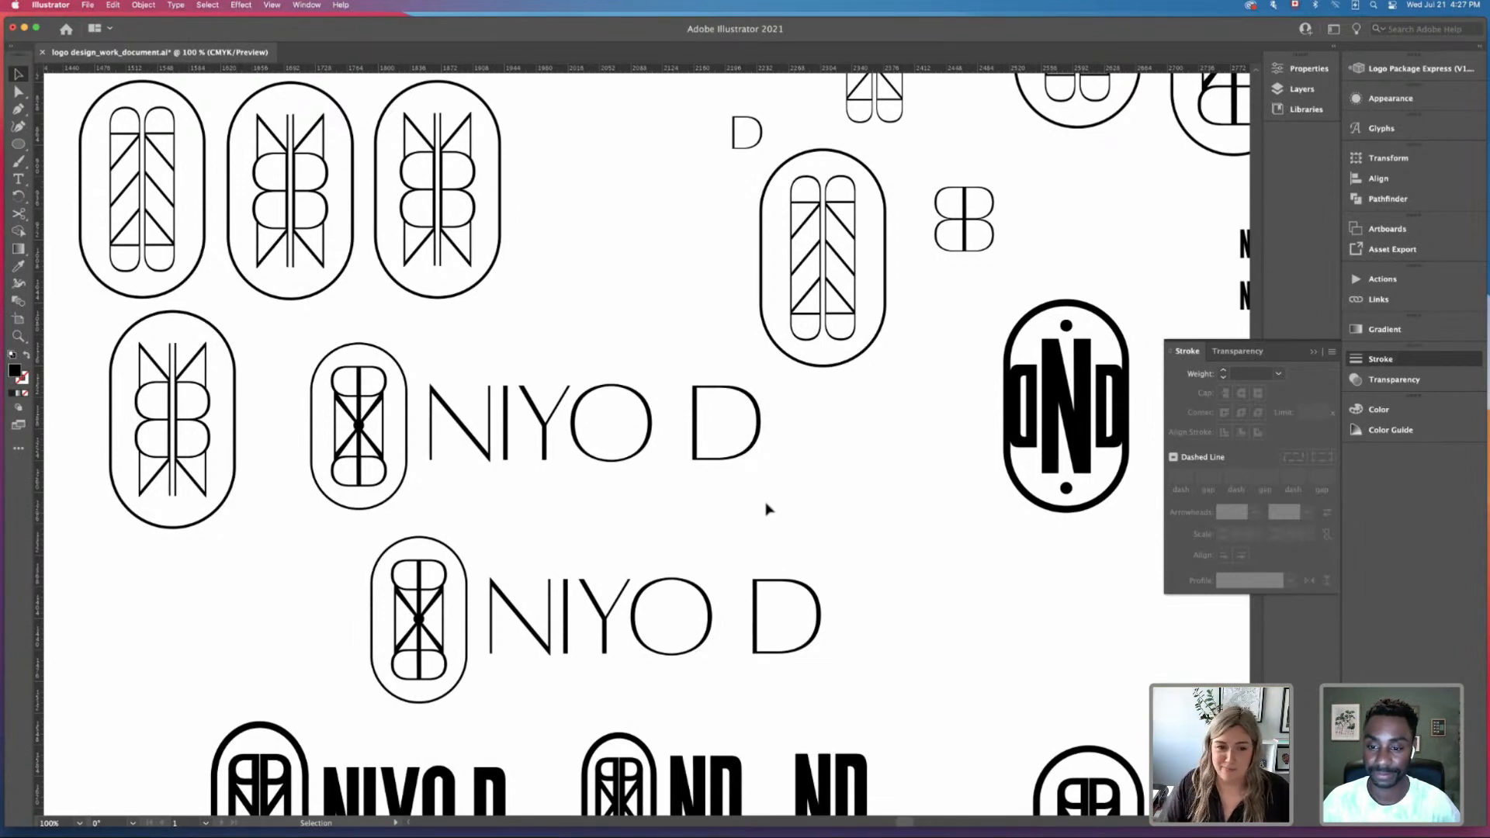
Step: Delete the small centre dot where the strokes cross in the upper thin lockup's badge
click(359, 427)
click(363, 431)
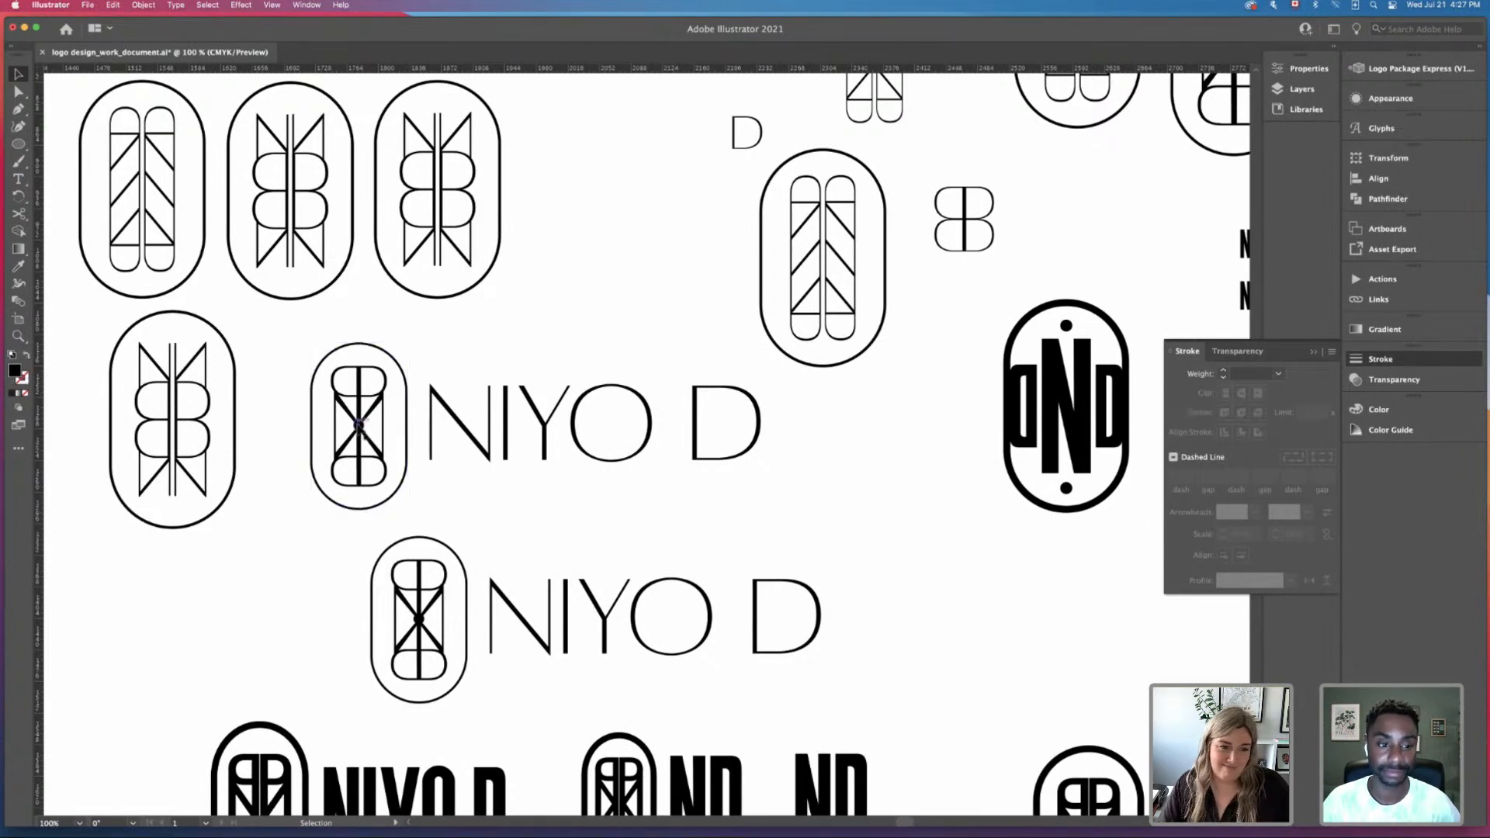
click(359, 427)
click(359, 426)
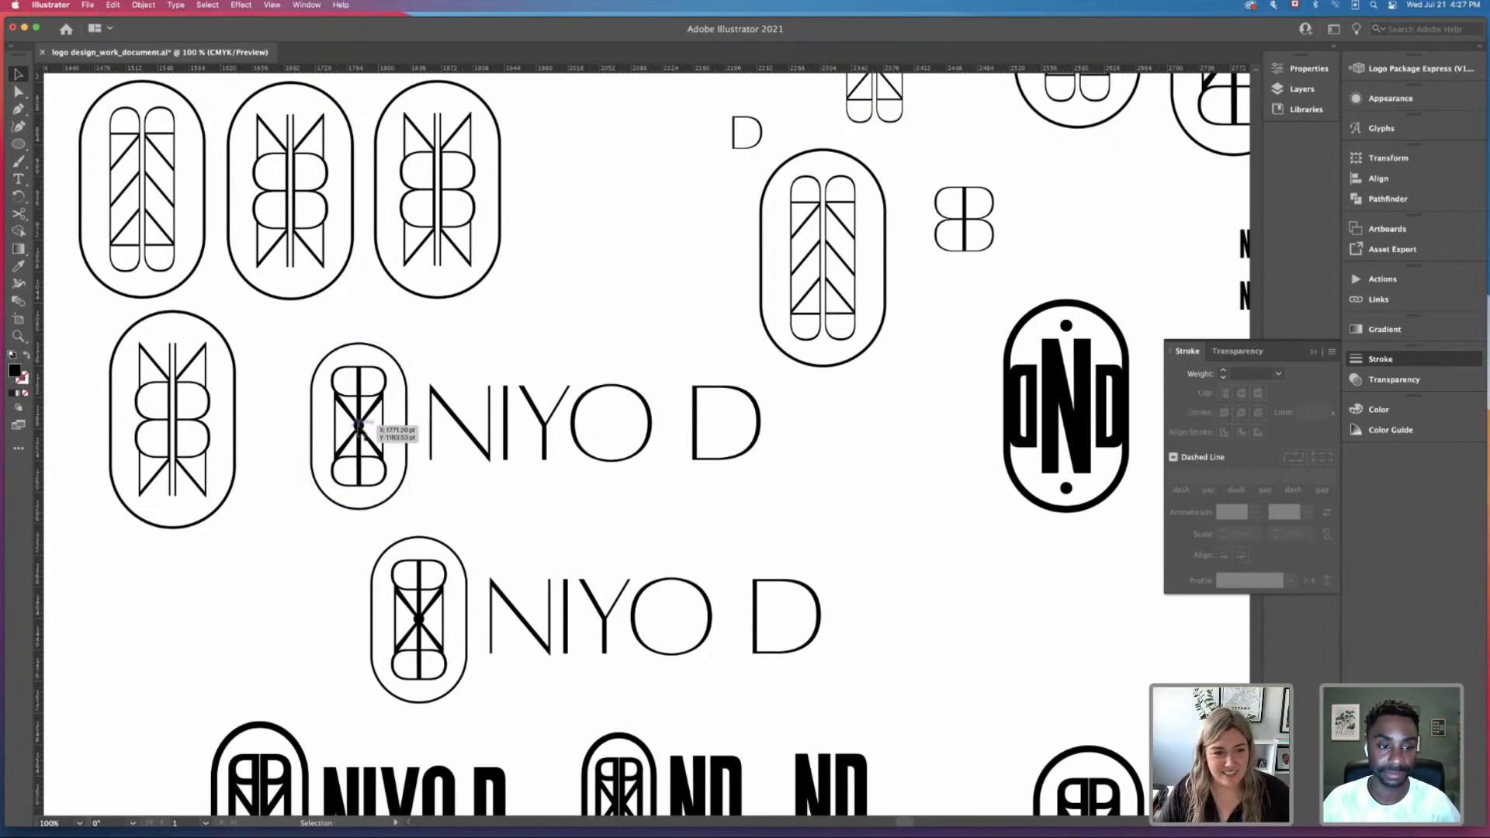
click(469, 485)
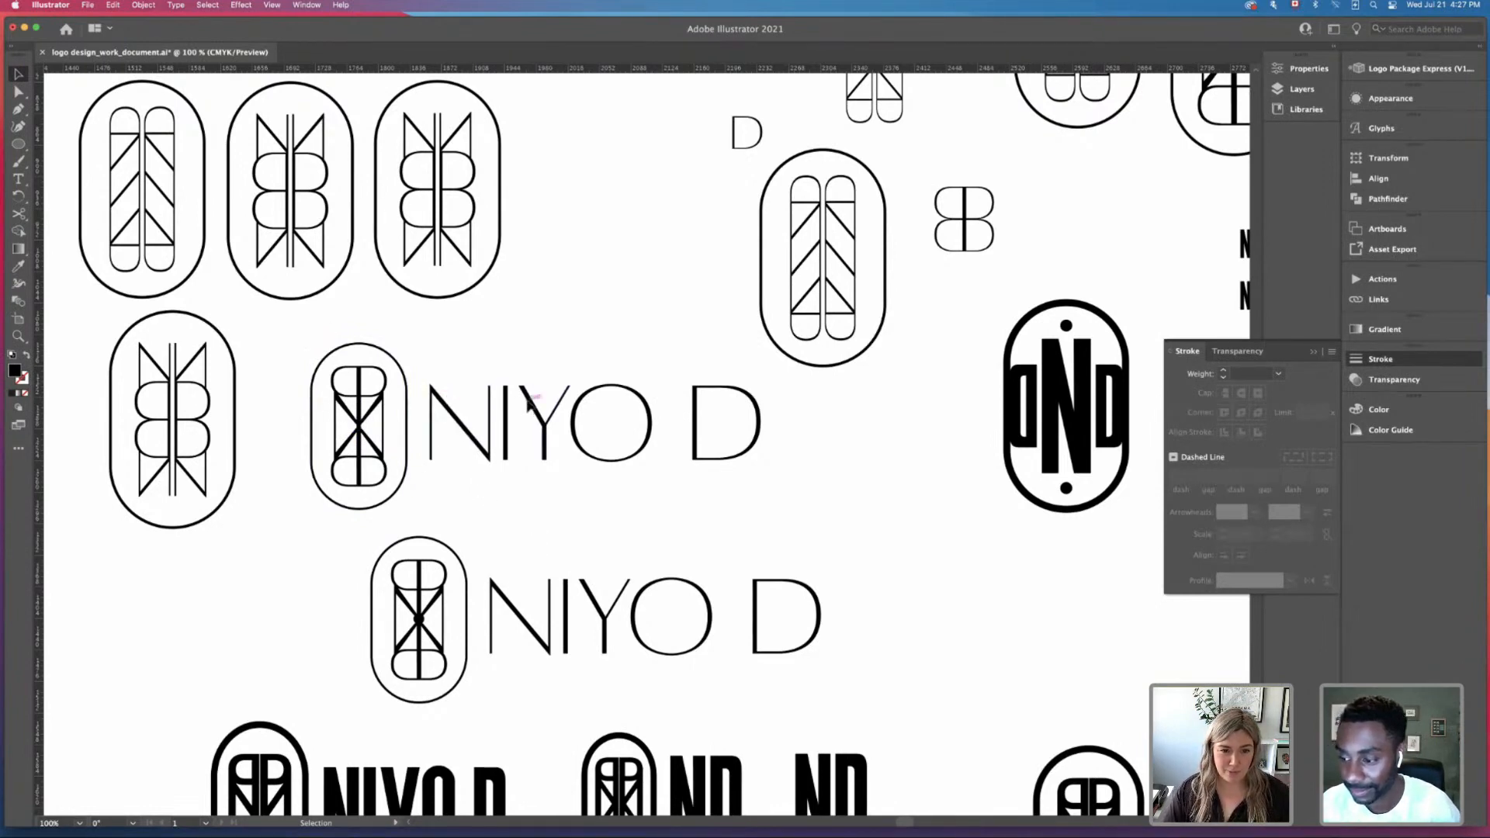
Step: Apply a 0.5 pt stroke to the upper thin lockup's wordmark
click(719, 471)
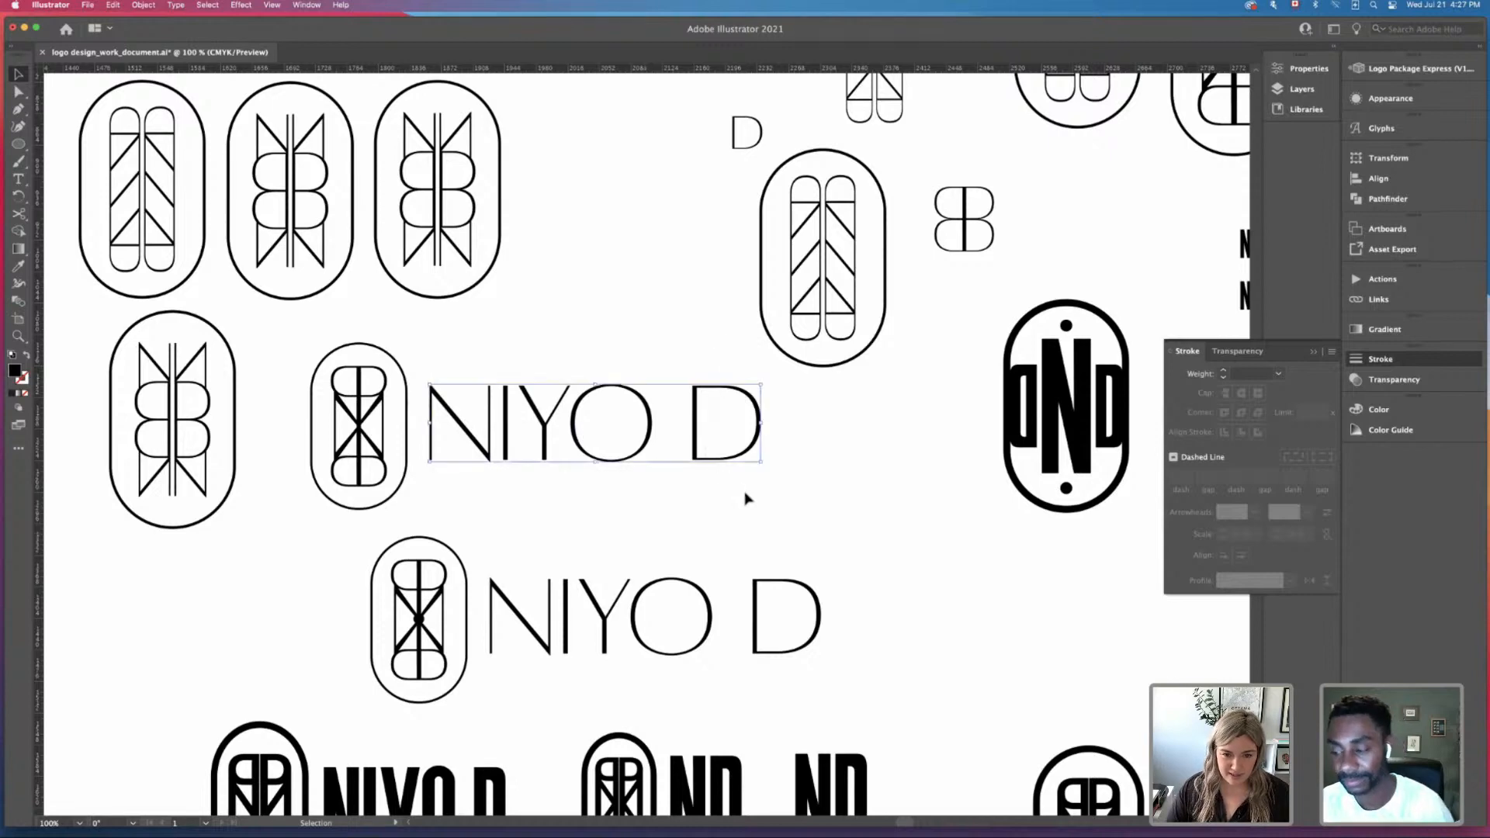
click(1224, 373)
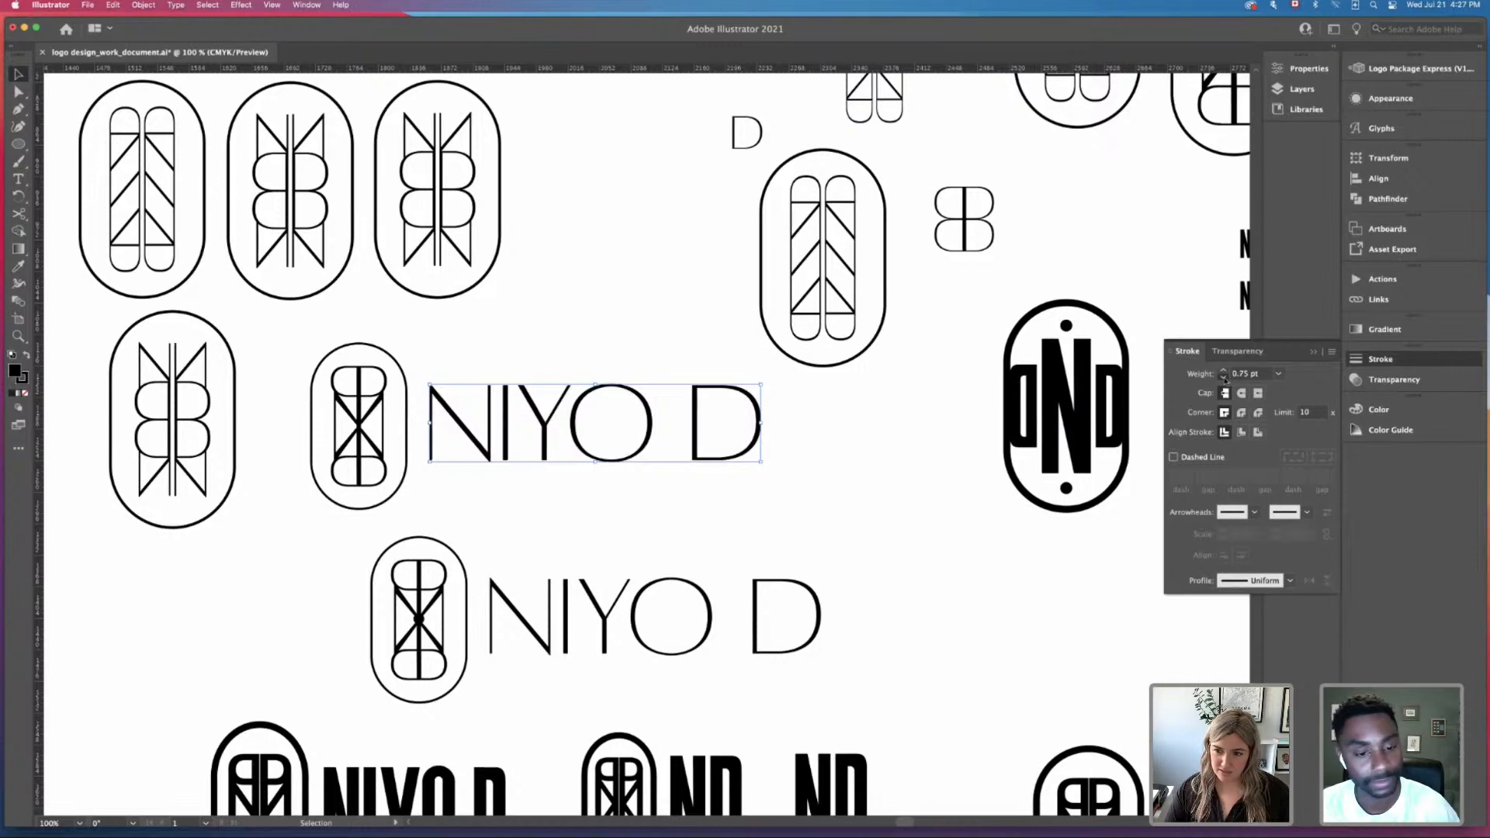
click(902, 452)
drag(891, 506, 980, 504)
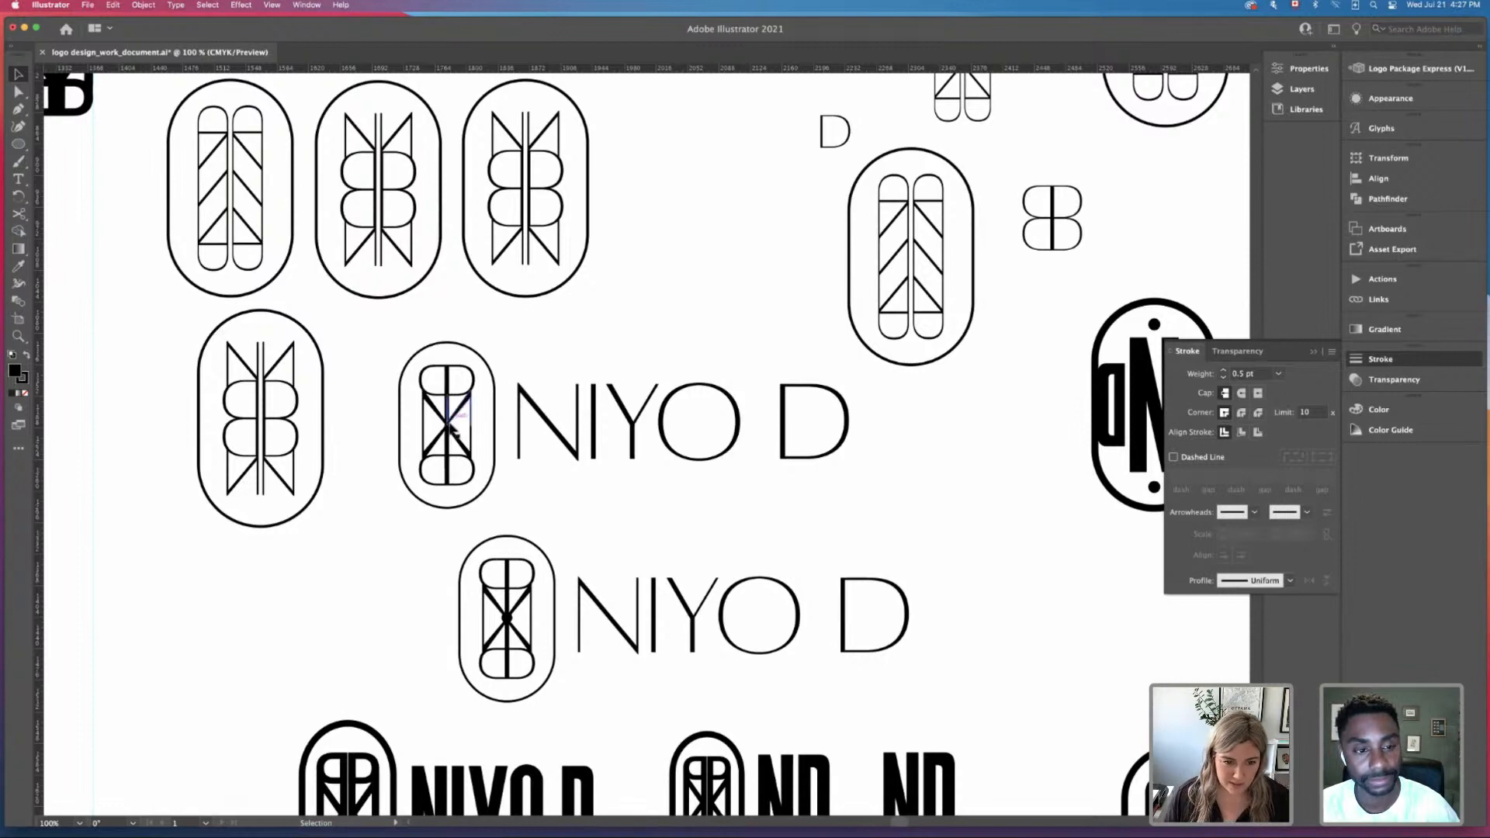
click(493, 396)
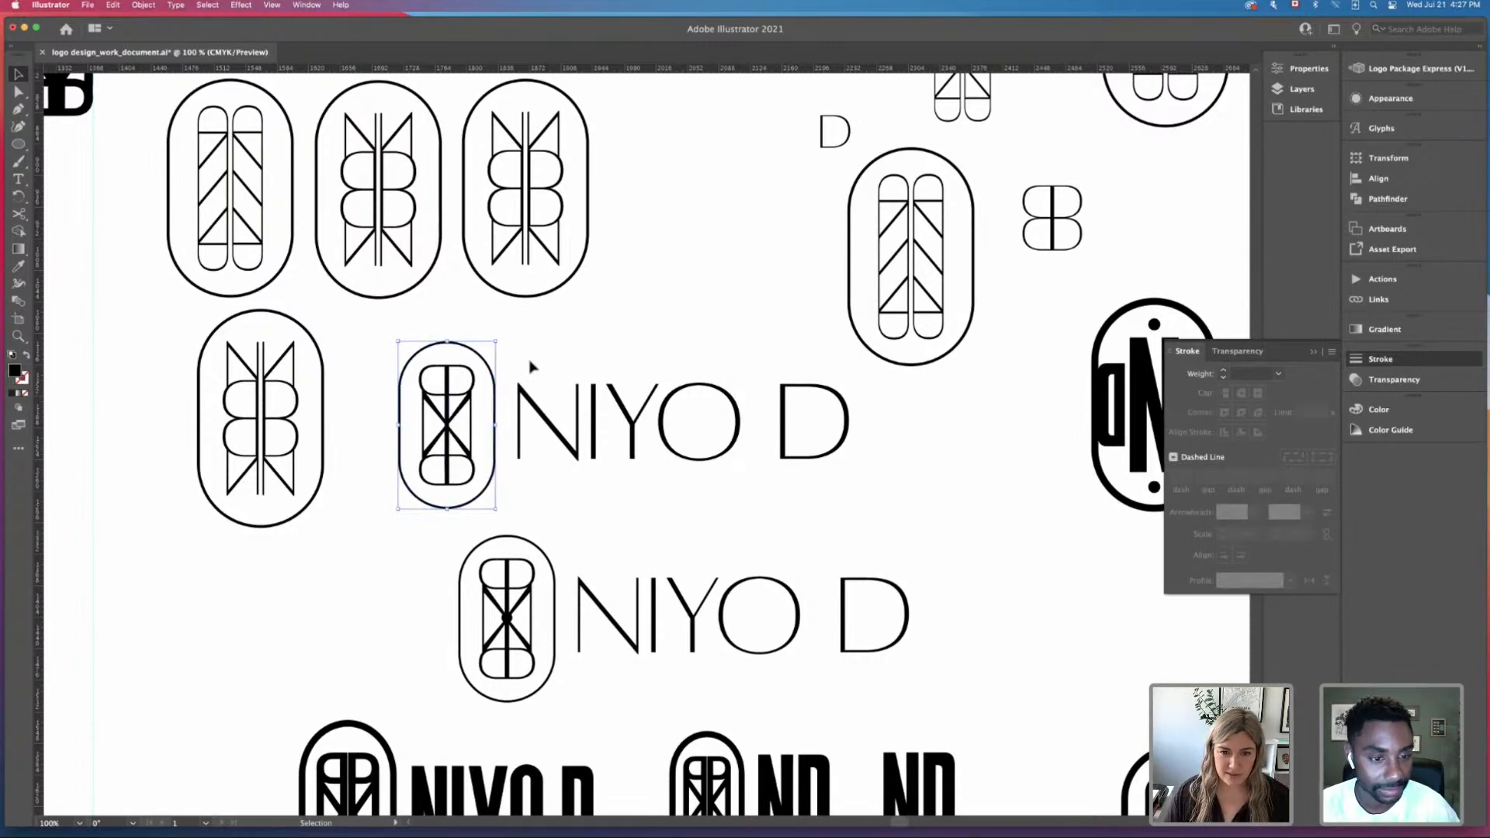
click(440, 388)
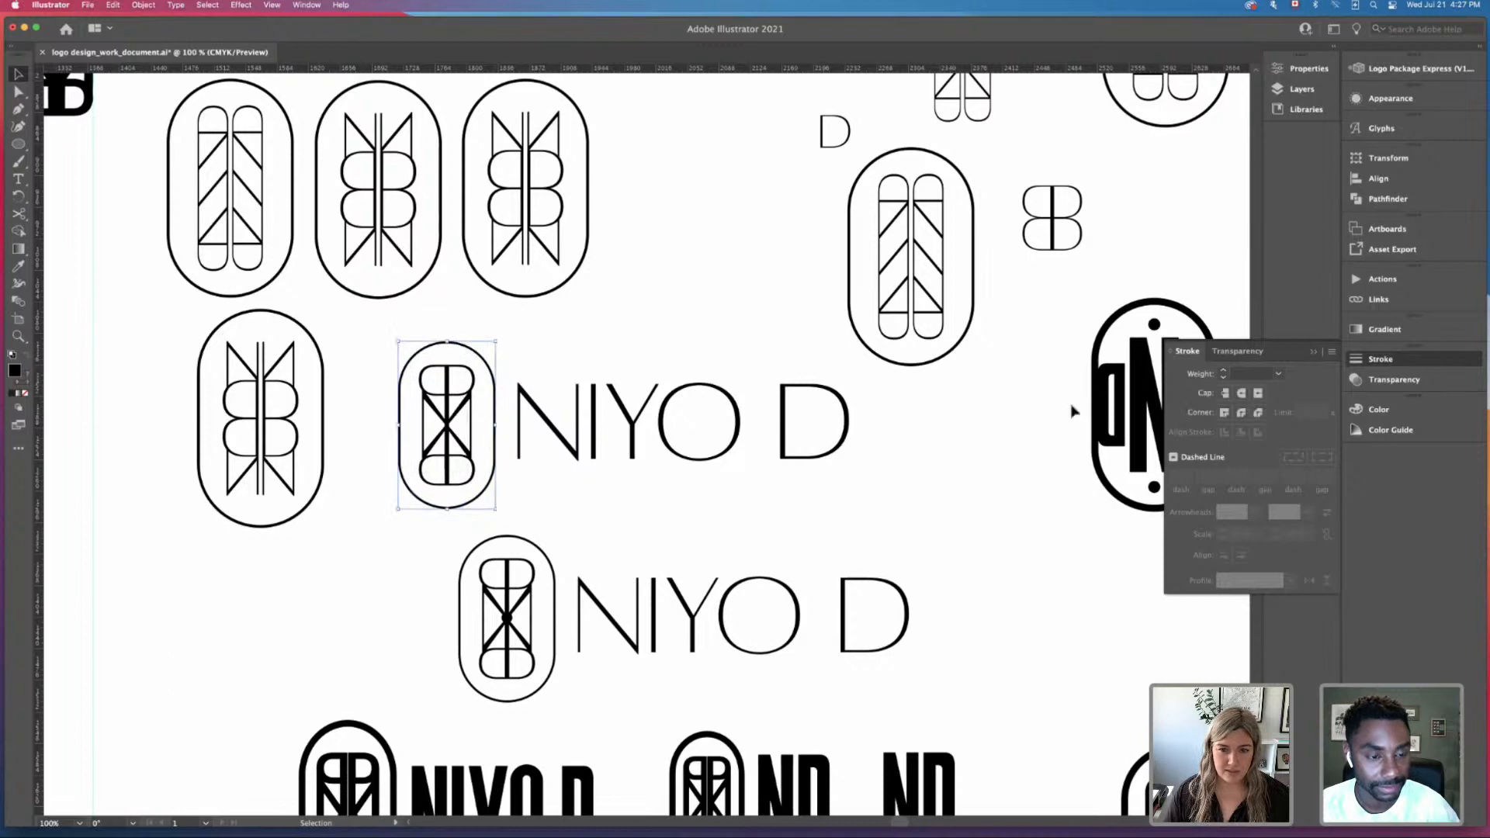
click(1378, 178)
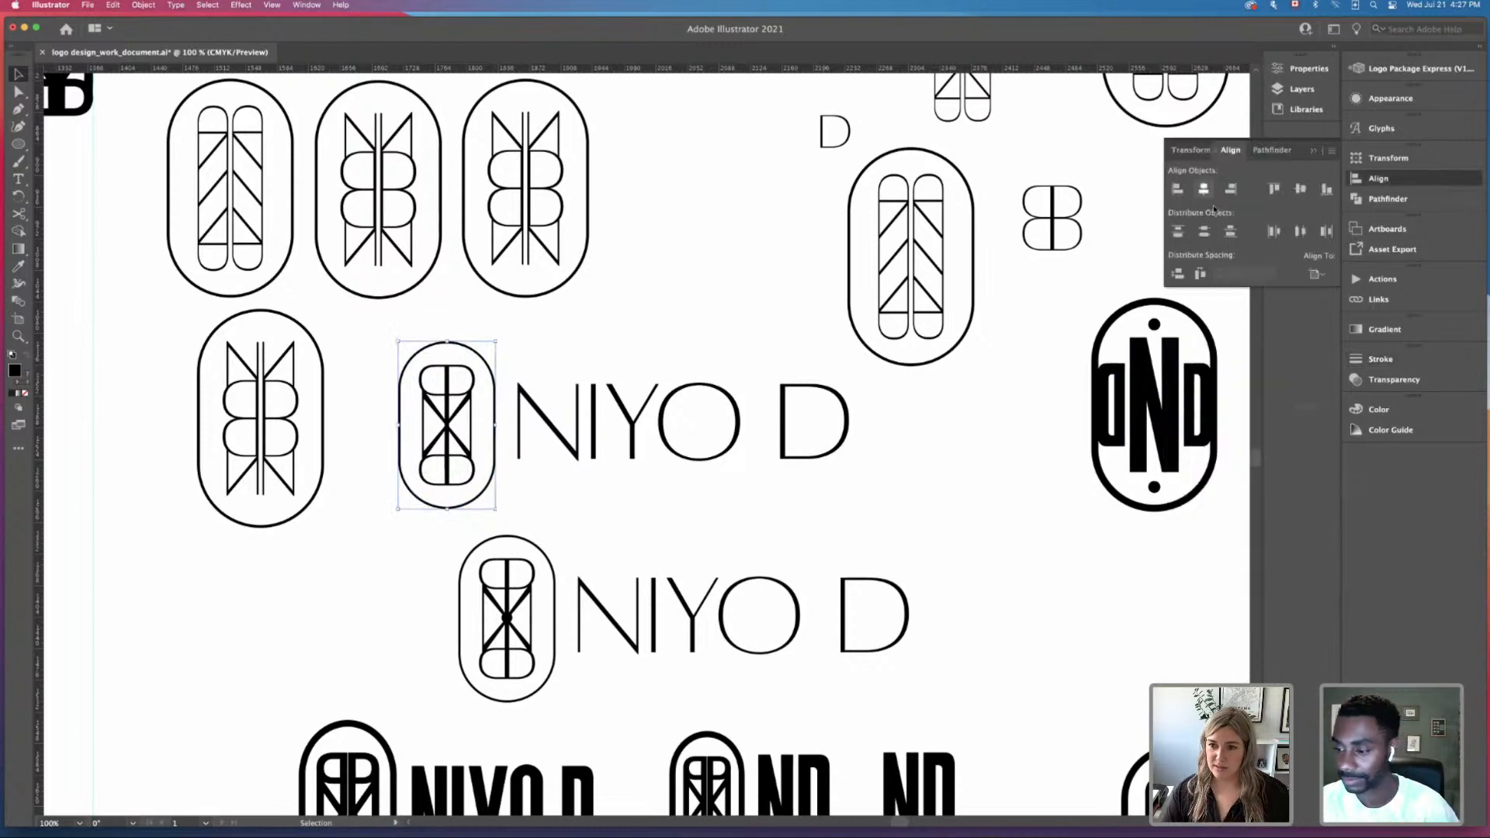
click(700, 301)
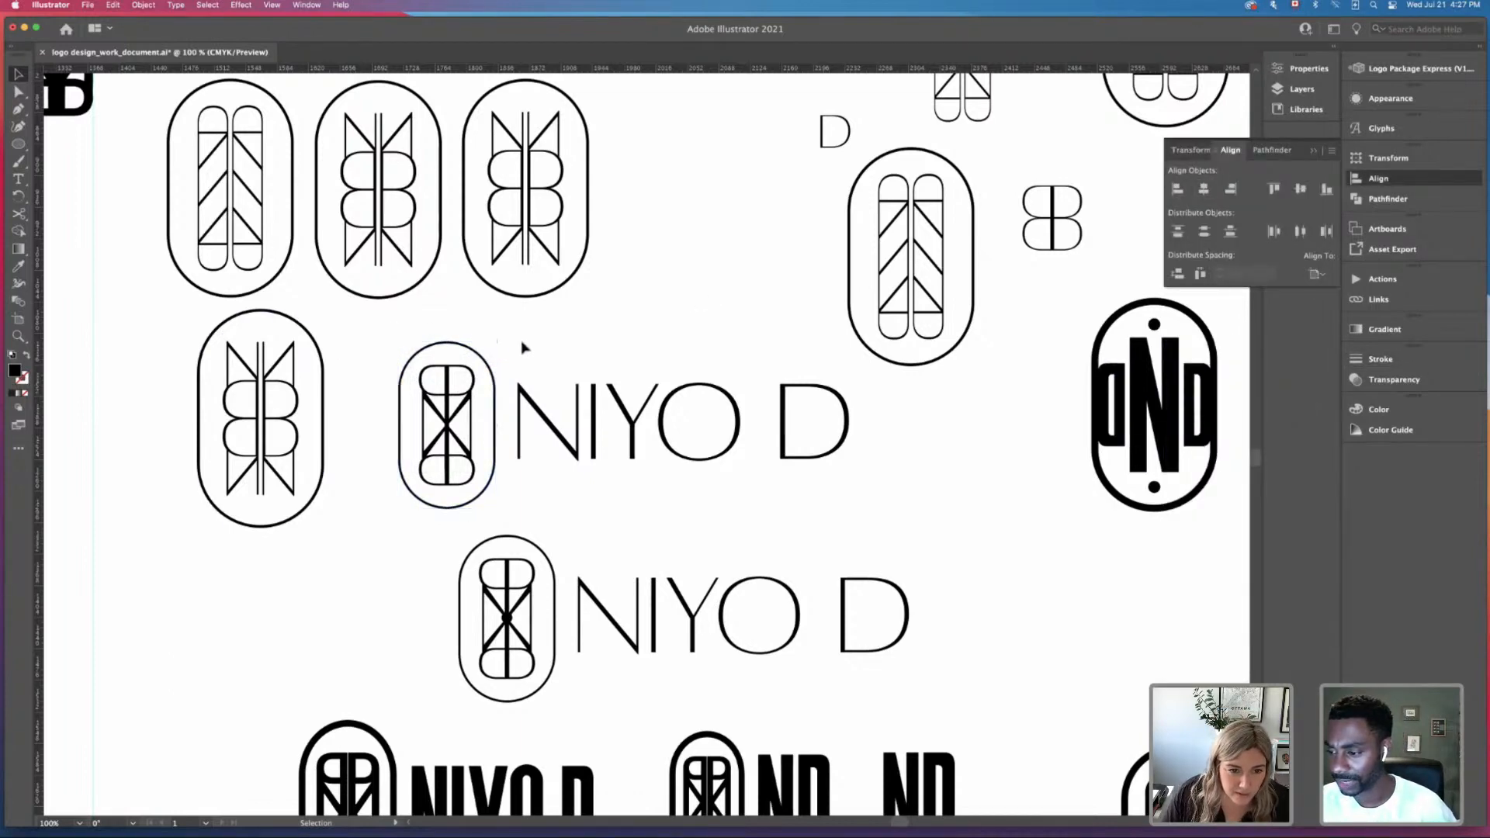
drag(403, 336, 473, 547)
click(501, 465)
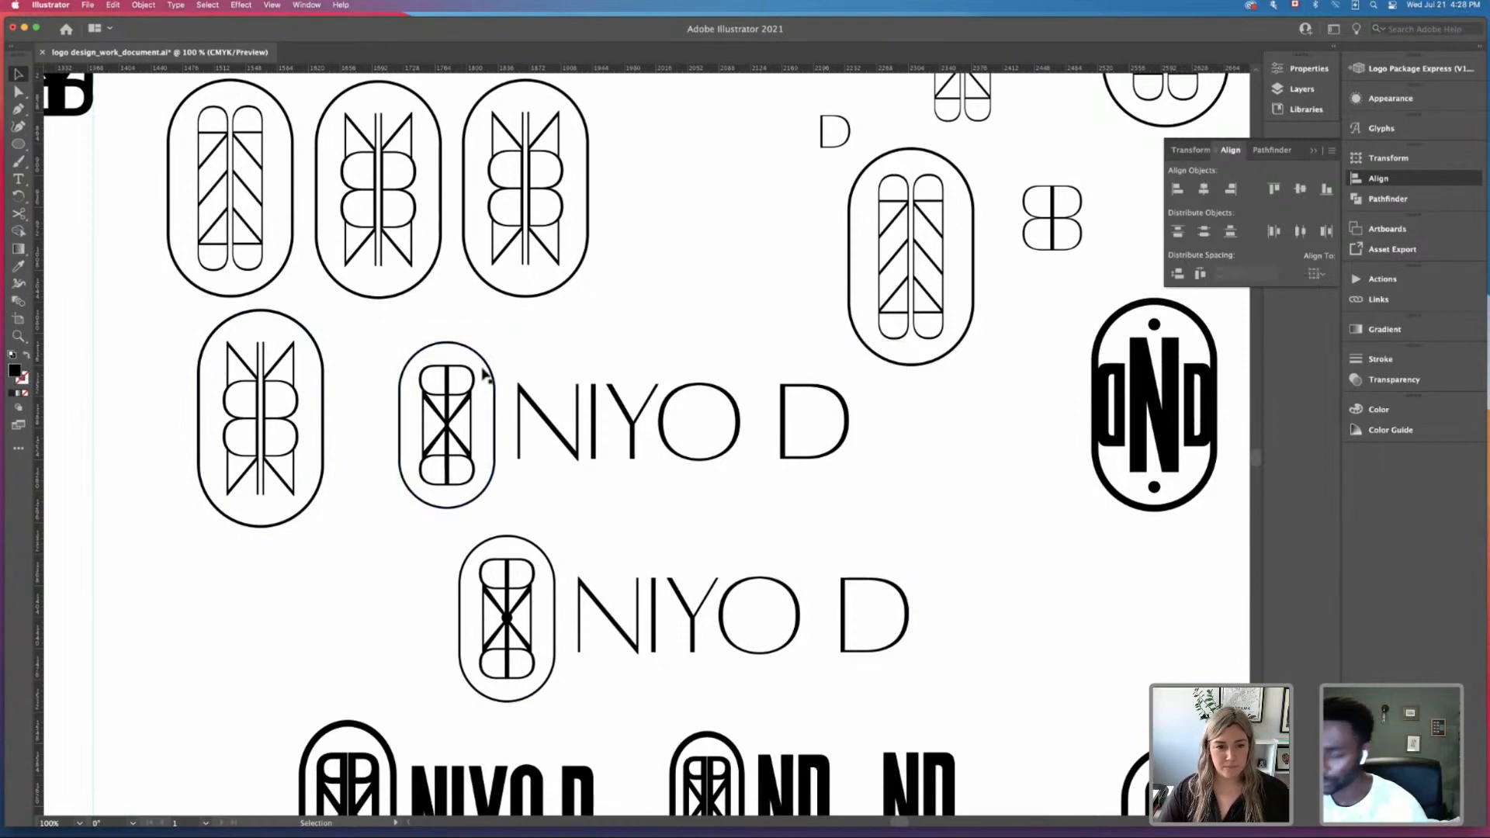
Step: Apply a 0.75 pt stroke to the oval outline of the upper thin lockup's badge
click(492, 381)
click(1314, 153)
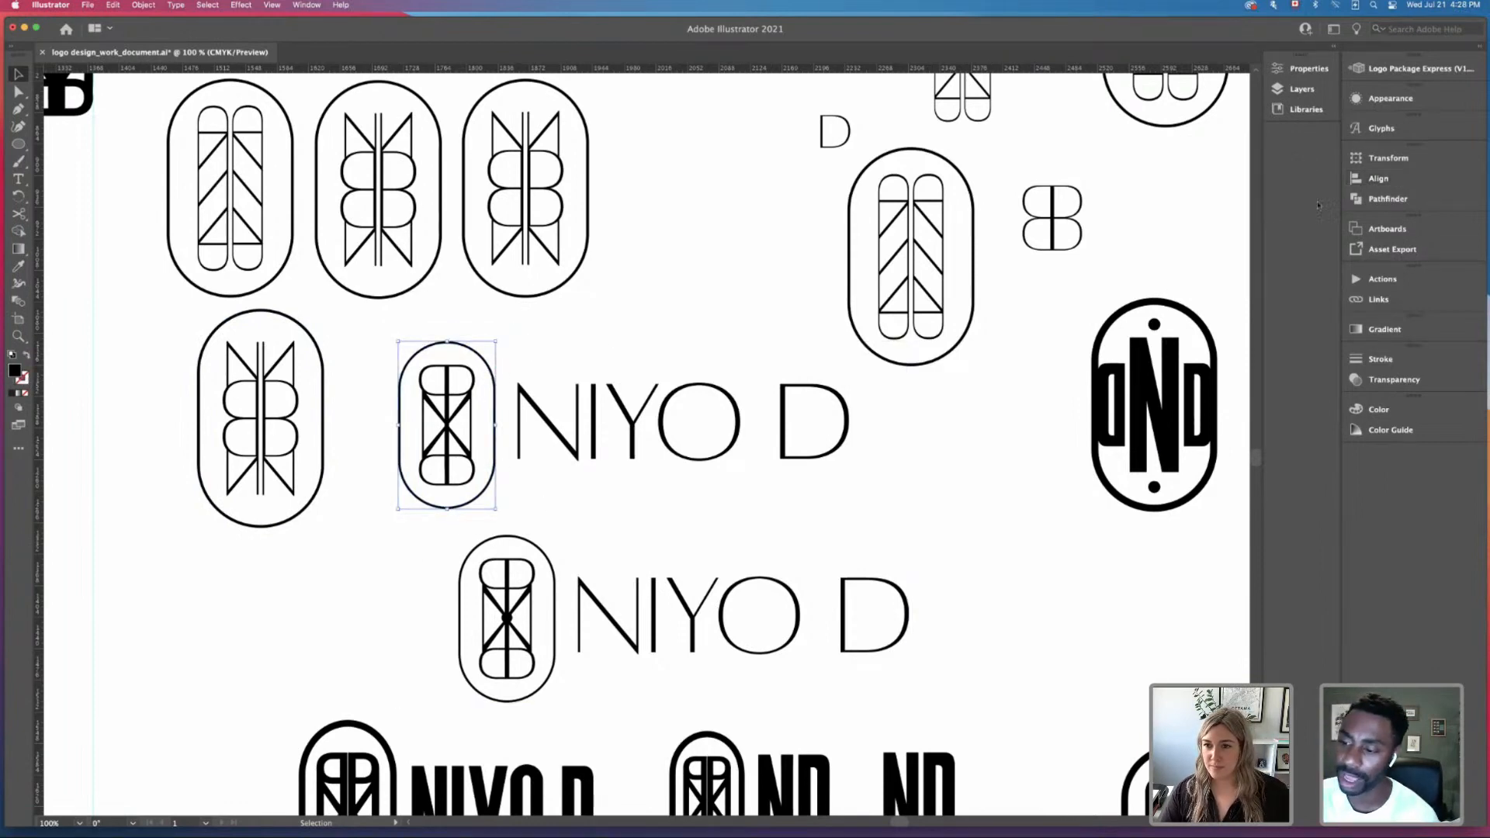
click(1367, 362)
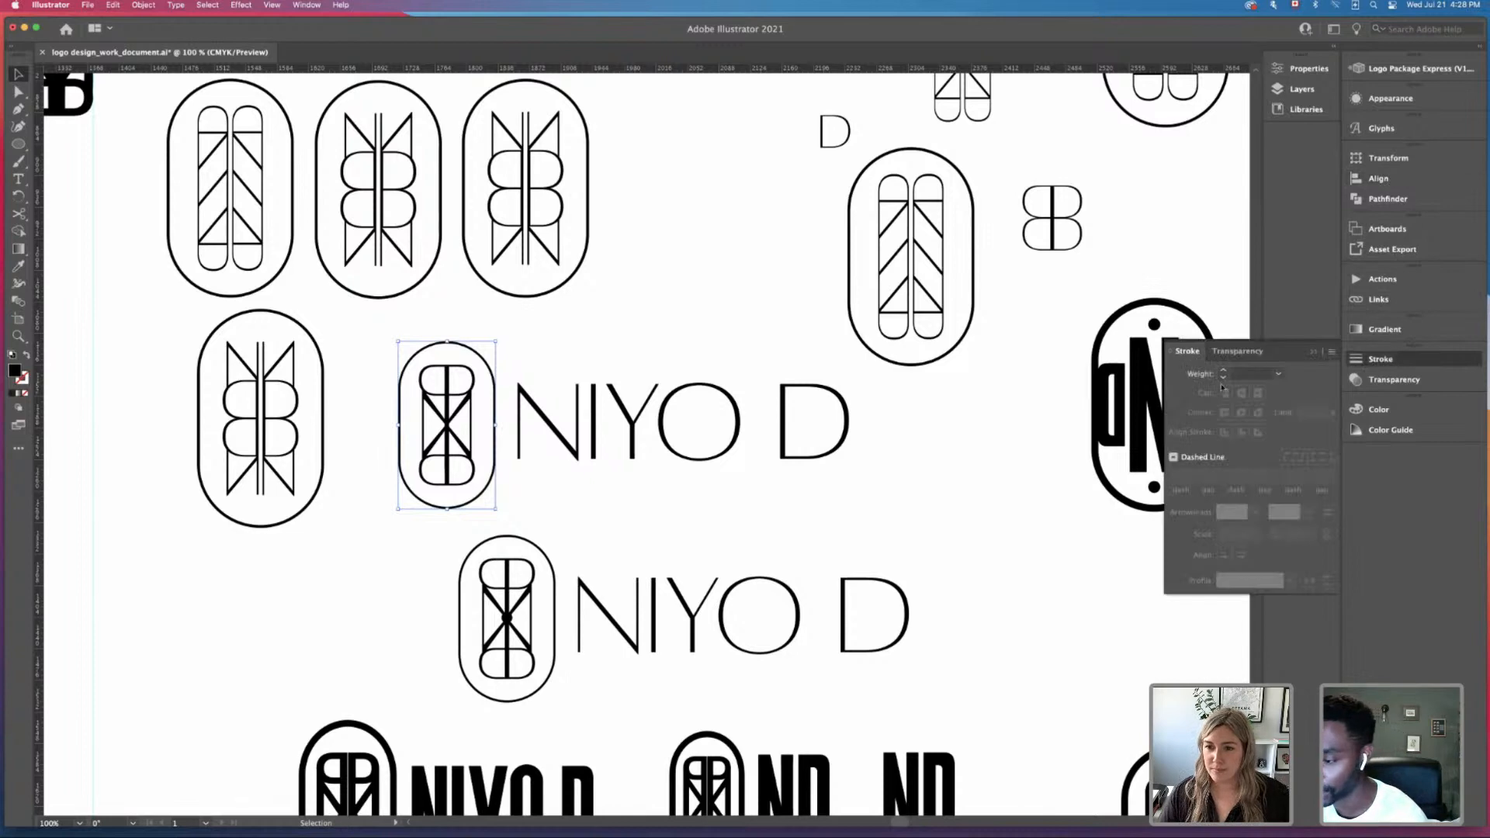
click(1224, 371)
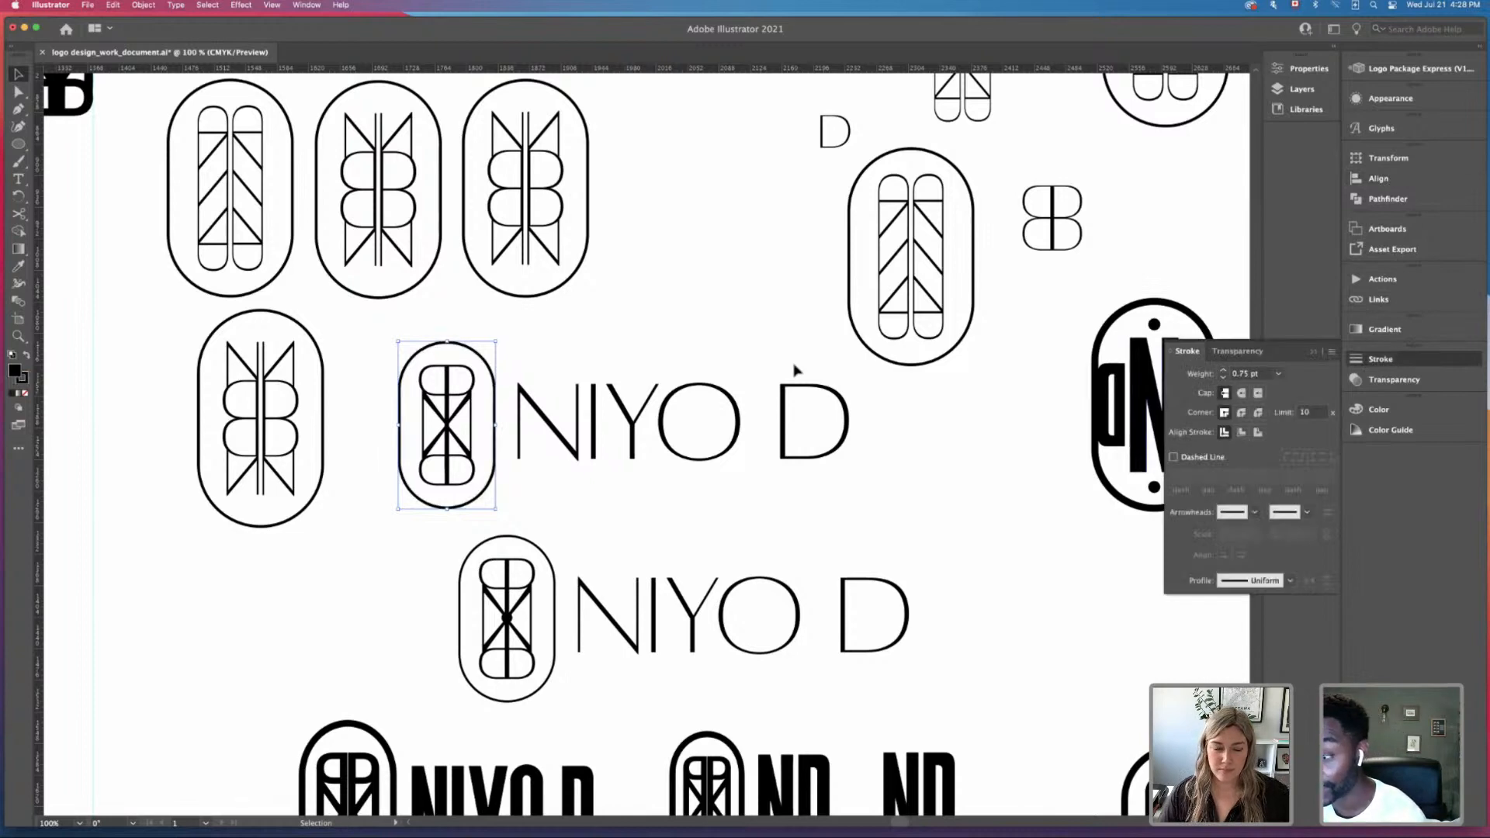
click(738, 346)
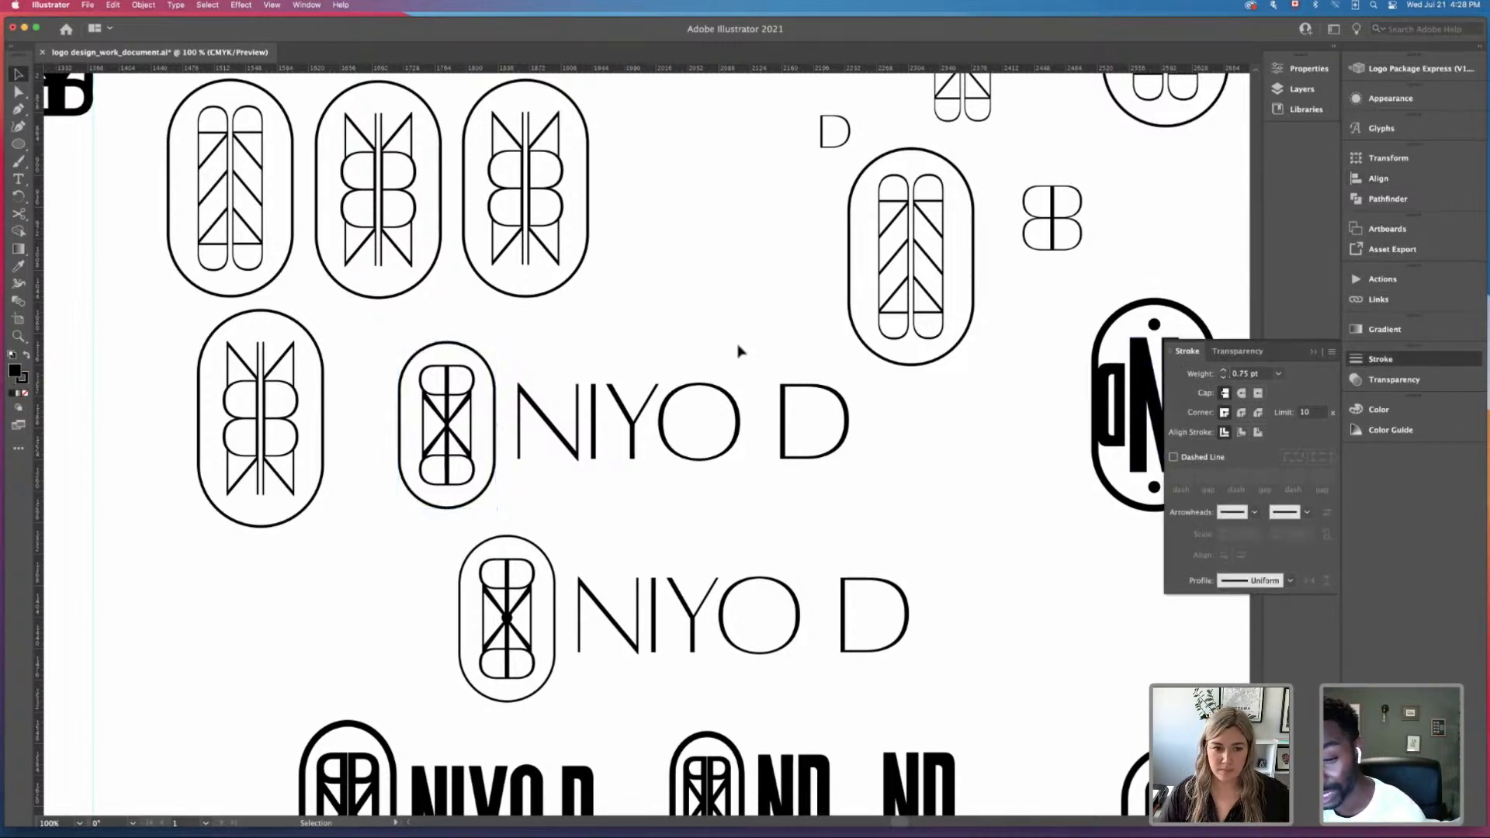
Step: Align the upper thin lockup's badge and wordmark on their vertical centres
mouse_move(368, 365)
mouse_down()
mouse_move(858, 486)
mouse_move(866, 502)
mouse_up()
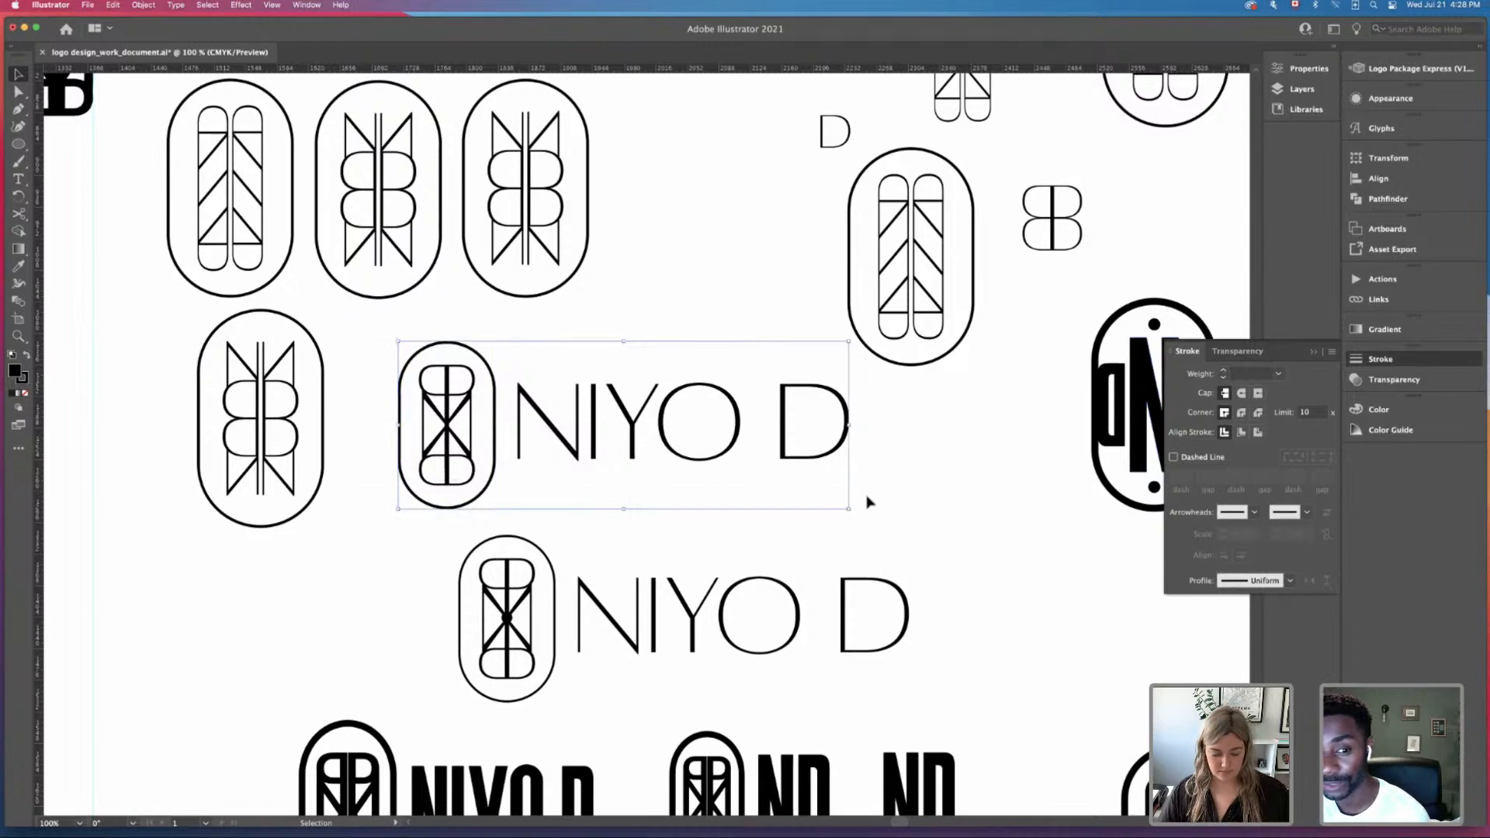
click(603, 384)
click(452, 400)
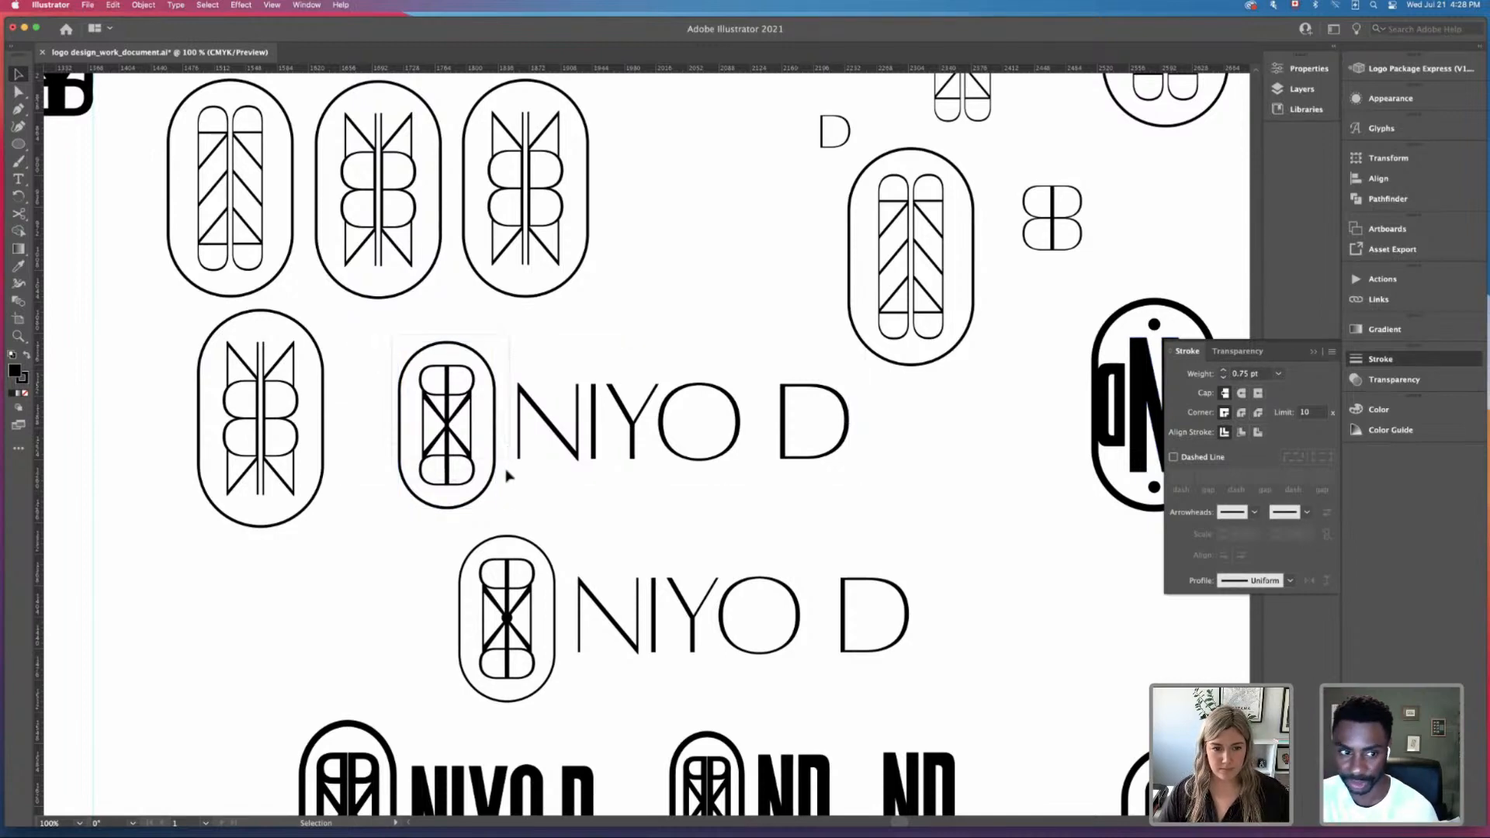
click(509, 510)
drag(360, 365, 851, 487)
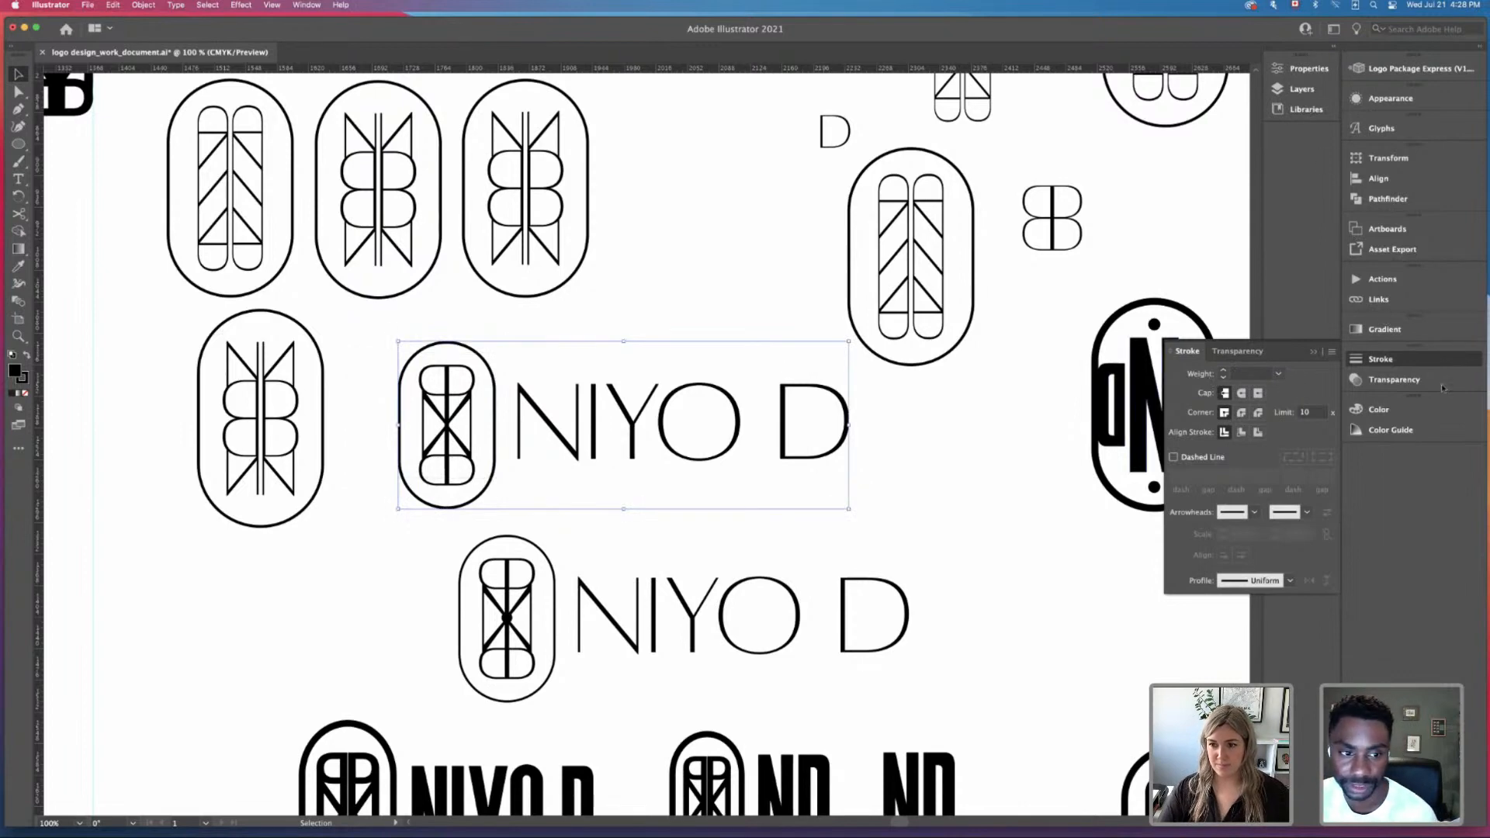
click(1378, 178)
click(1300, 189)
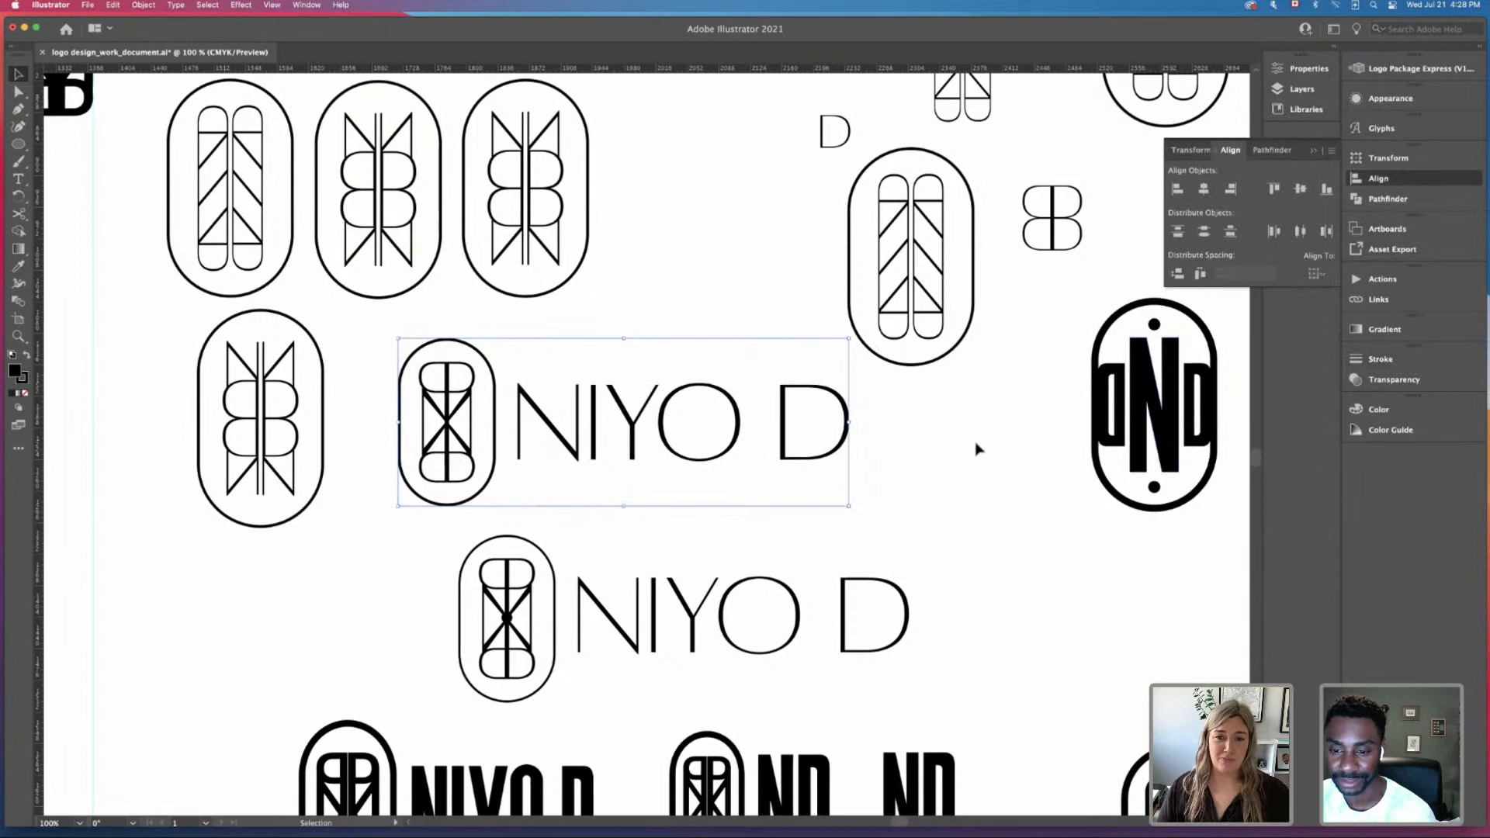
click(989, 458)
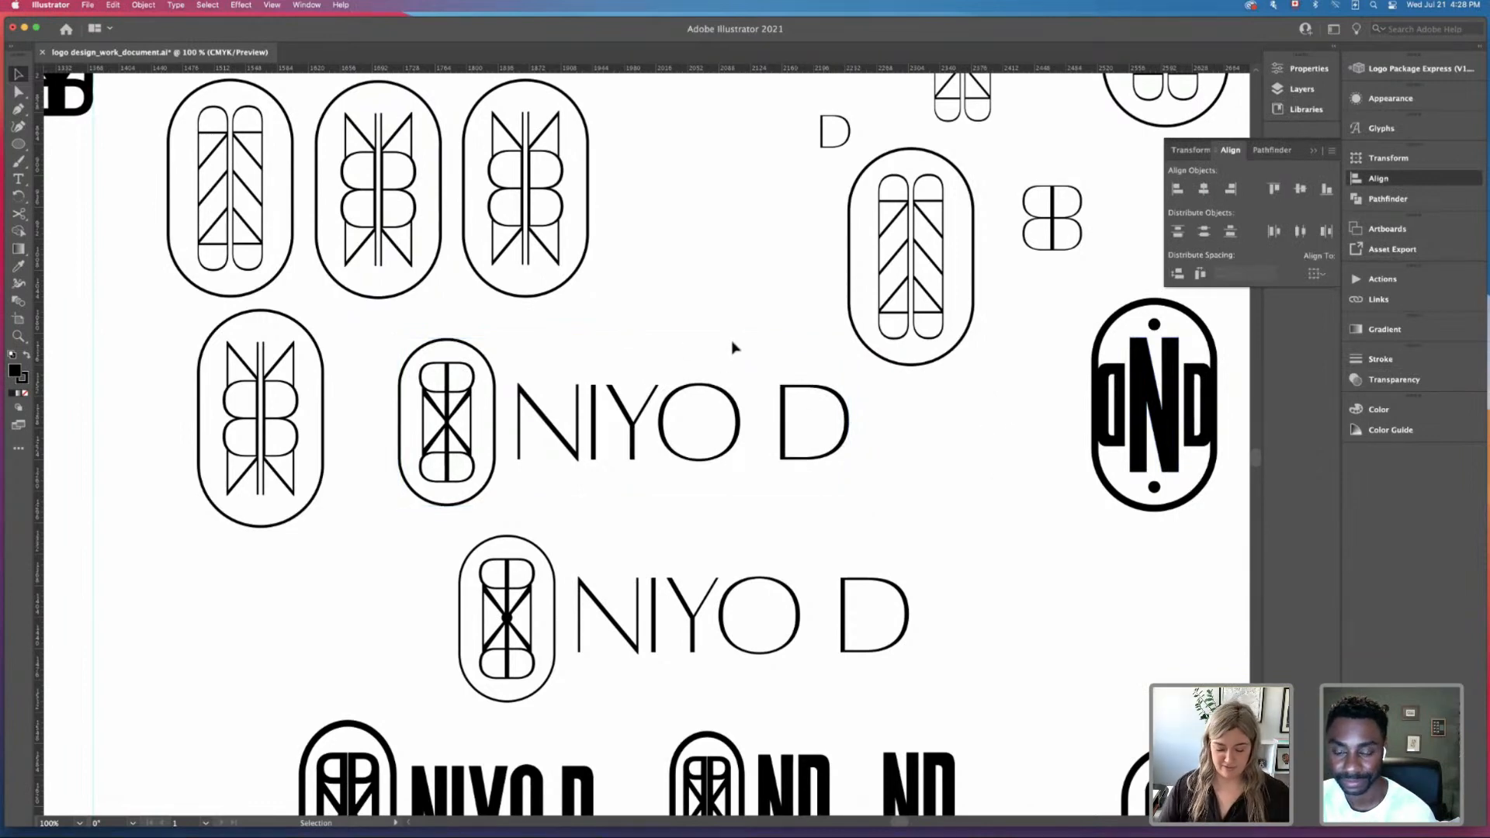
Step: Examine the thickened thin lockup against the original version, the condensed lockups and the surrounding monogram explorations
mouse_move(732, 347)
mouse_down()
mouse_move(612, 326)
mouse_move(732, 326)
mouse_move(718, 335)
mouse_up()
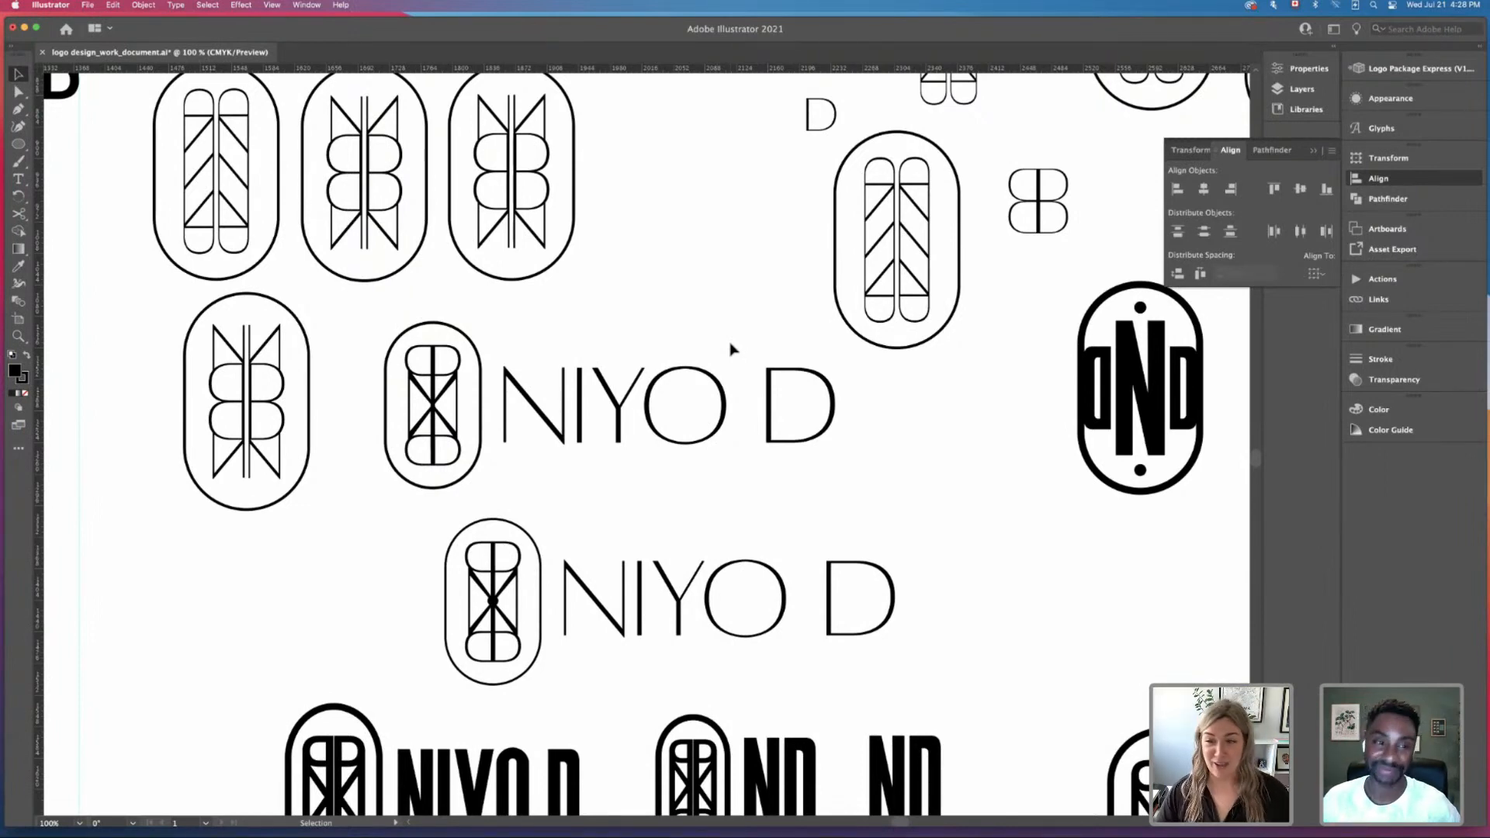
scroll(730, 348, right, 2)
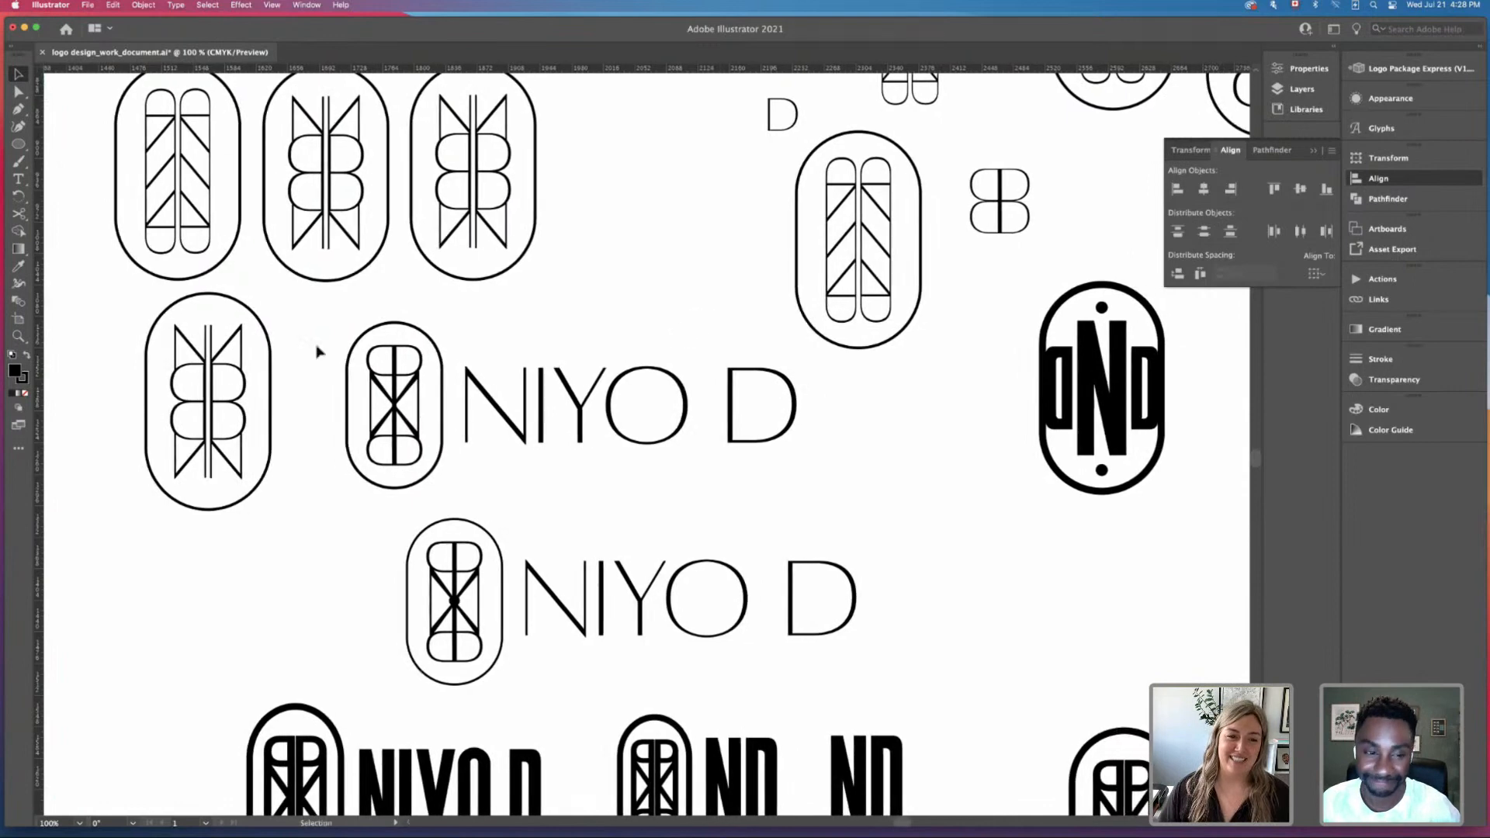
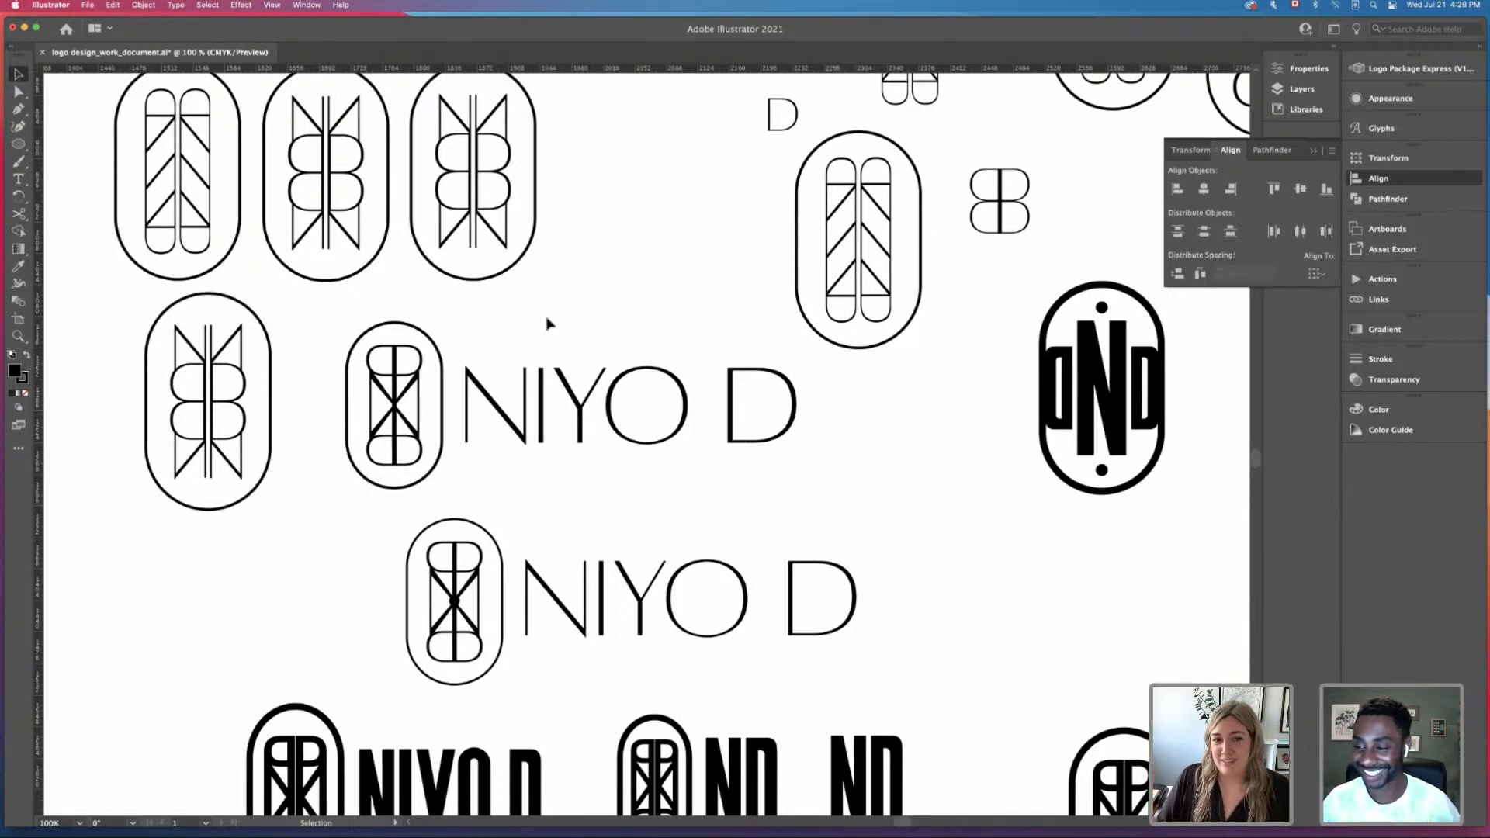
drag(332, 330, 825, 492)
click(835, 492)
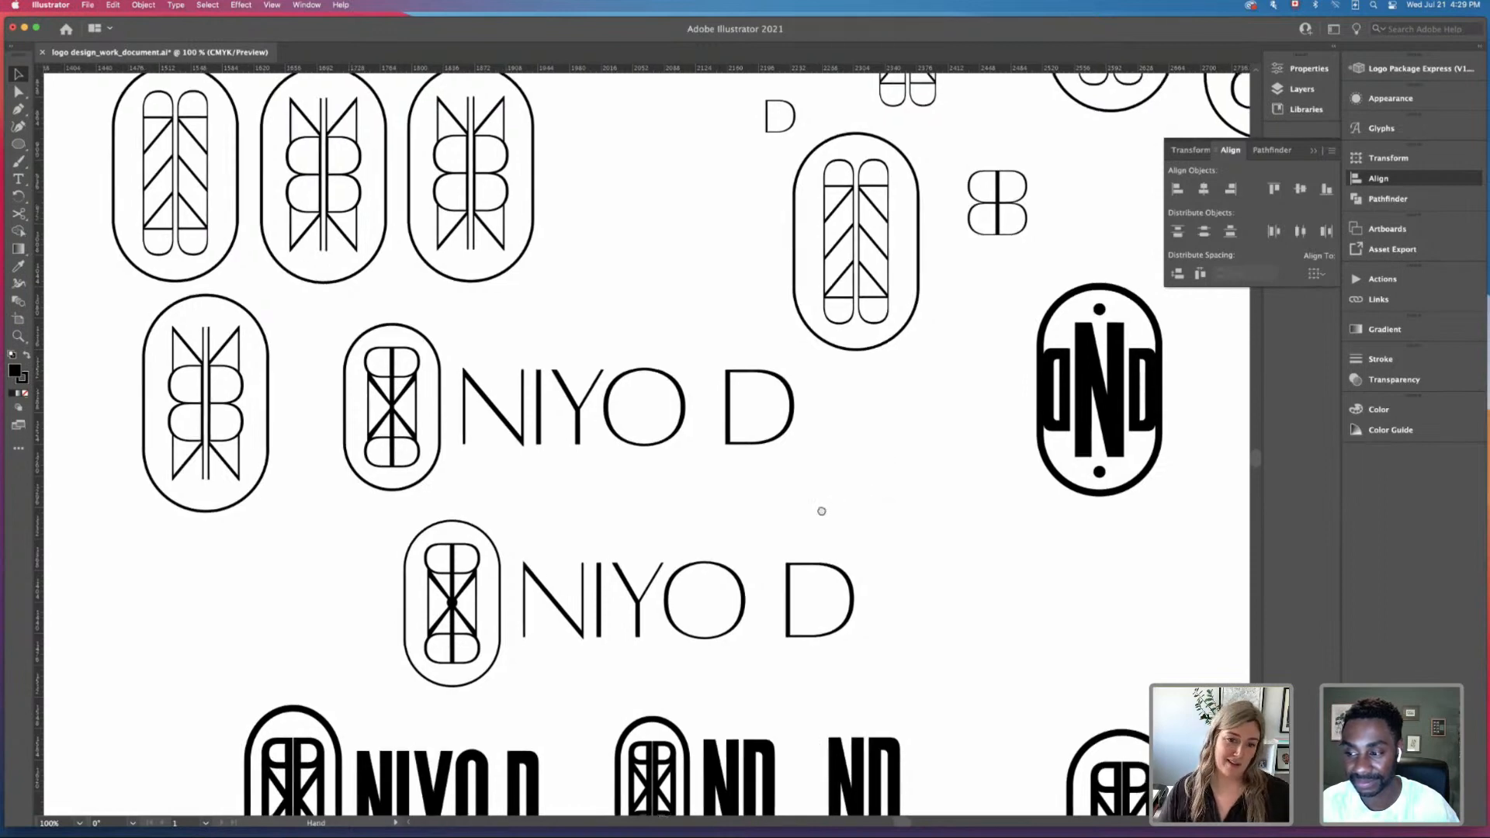
scroll(818, 509, down, 3)
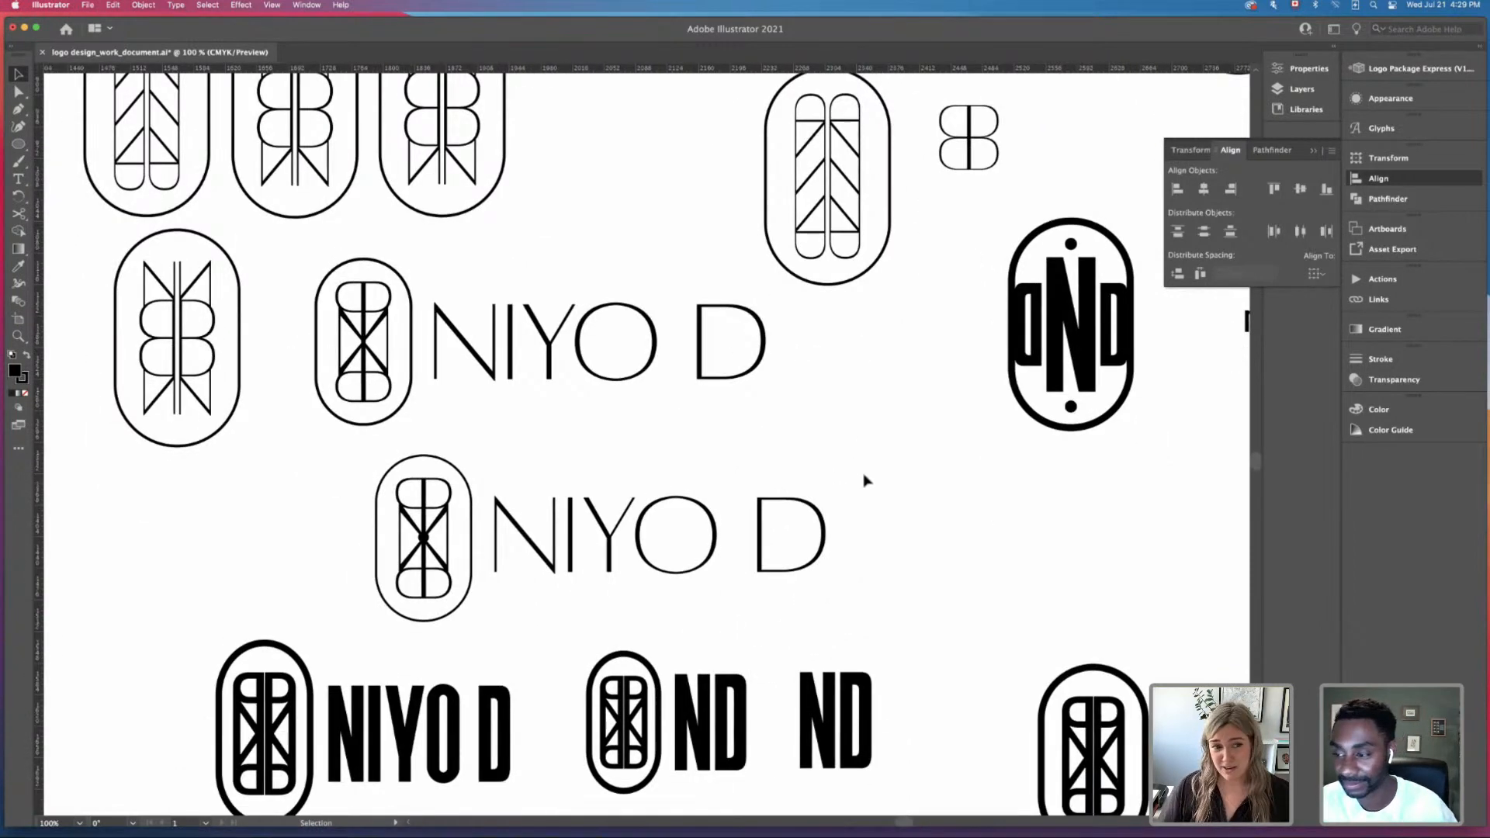
drag(282, 271, 715, 416)
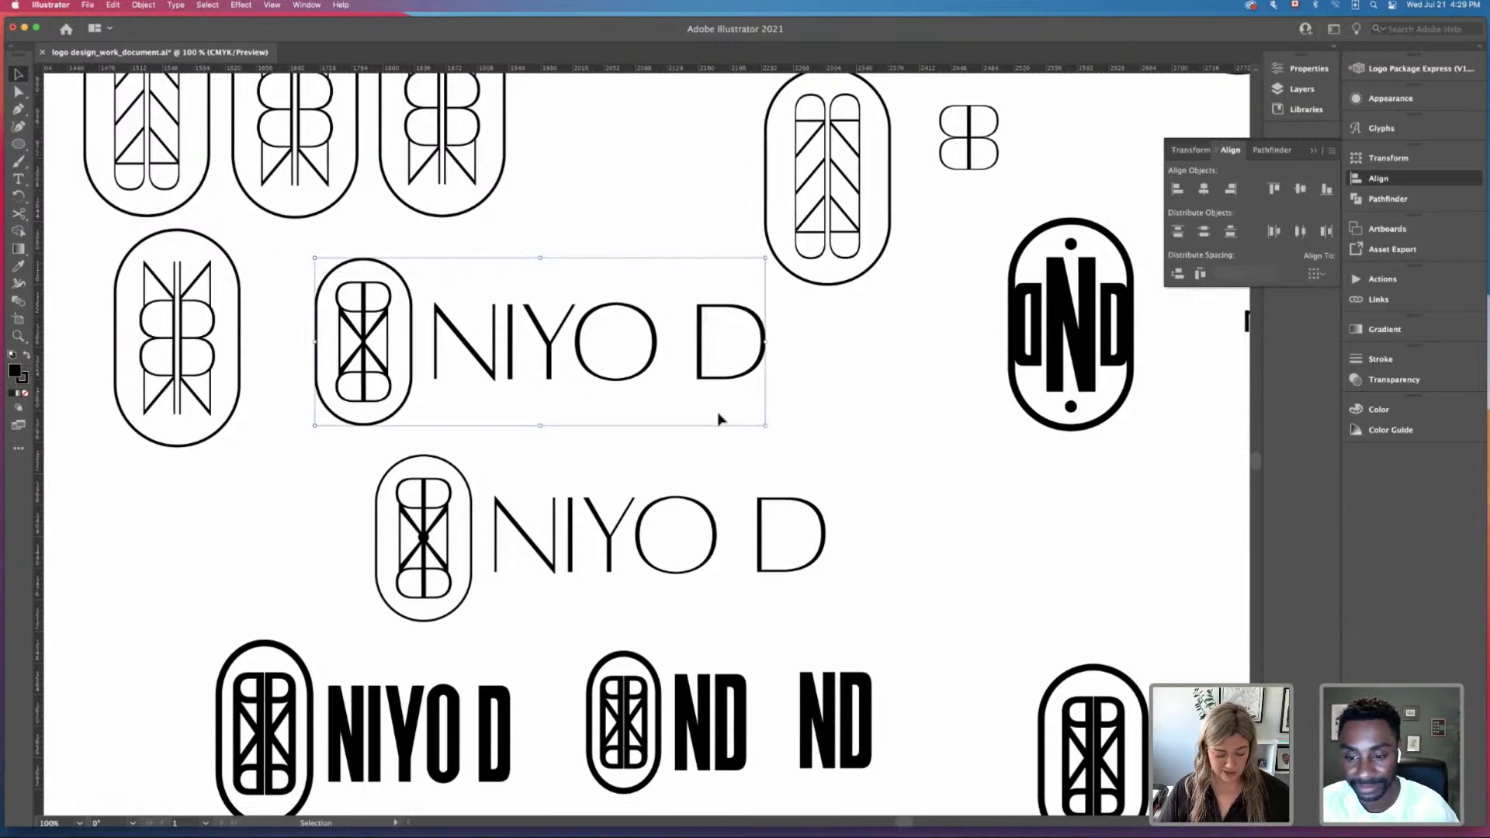
key(super+minus)
key(super+minus)
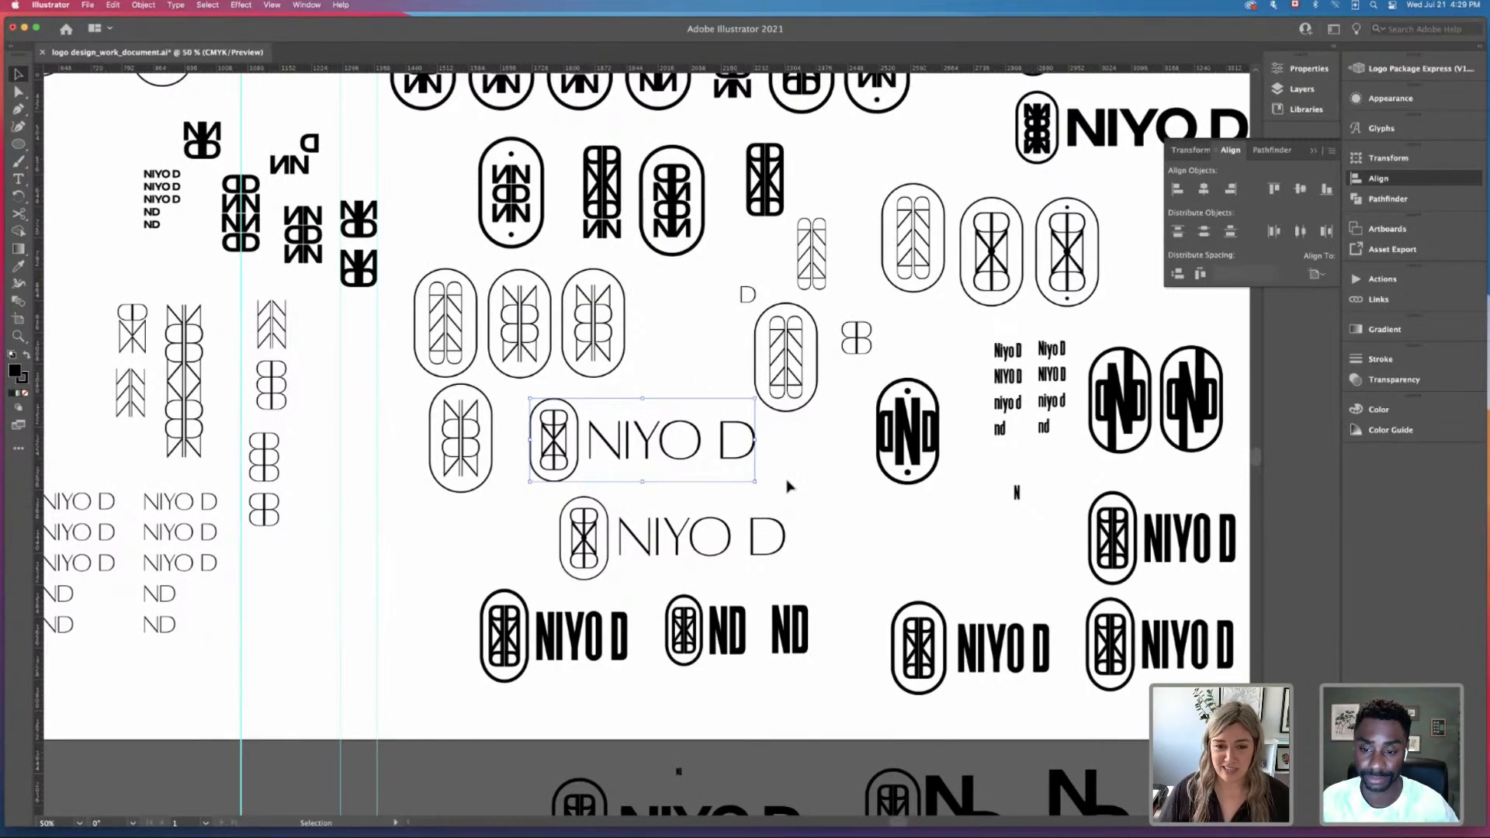
scroll(825, 462, down, 3)
scroll(825, 462, left, 2)
scroll(838, 446, down, 1)
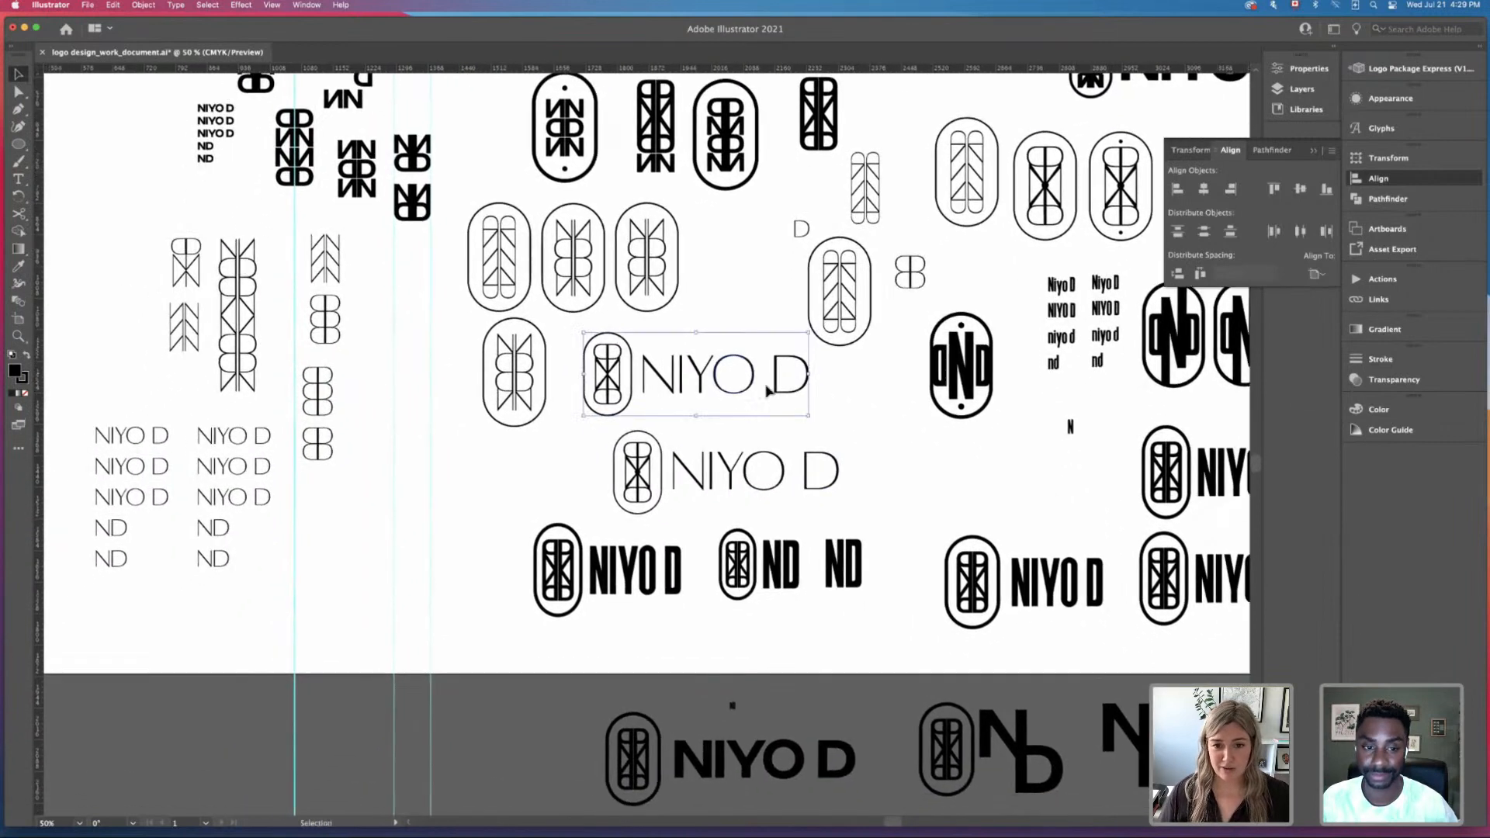
Step: Move the thickened thin lockup to the lower part of the artboard, beside the condensed lockups and below the thin type samples
drag(782, 380, 476, 628)
click(494, 511)
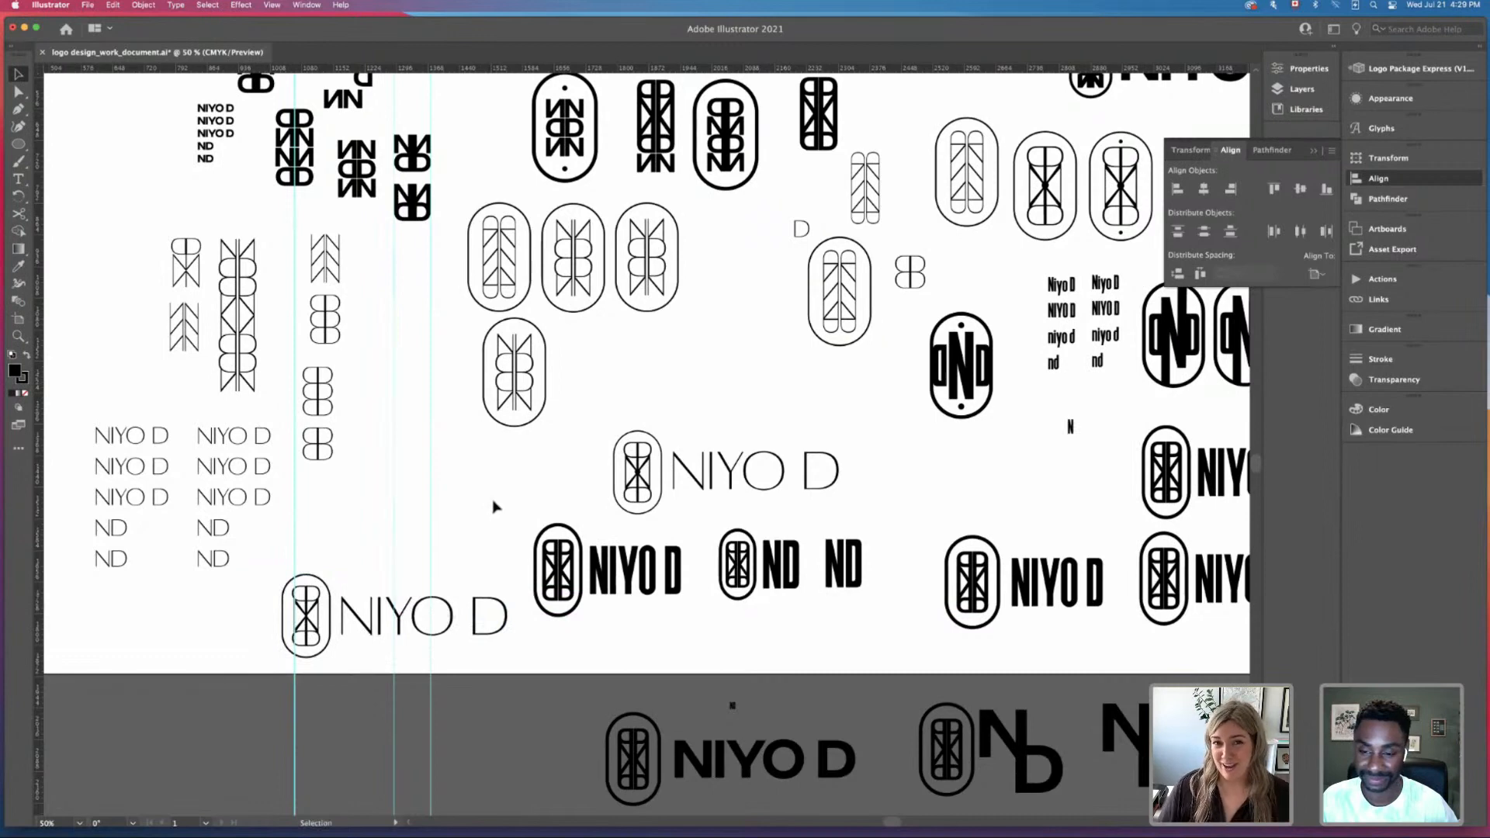
drag(484, 506, 415, 522)
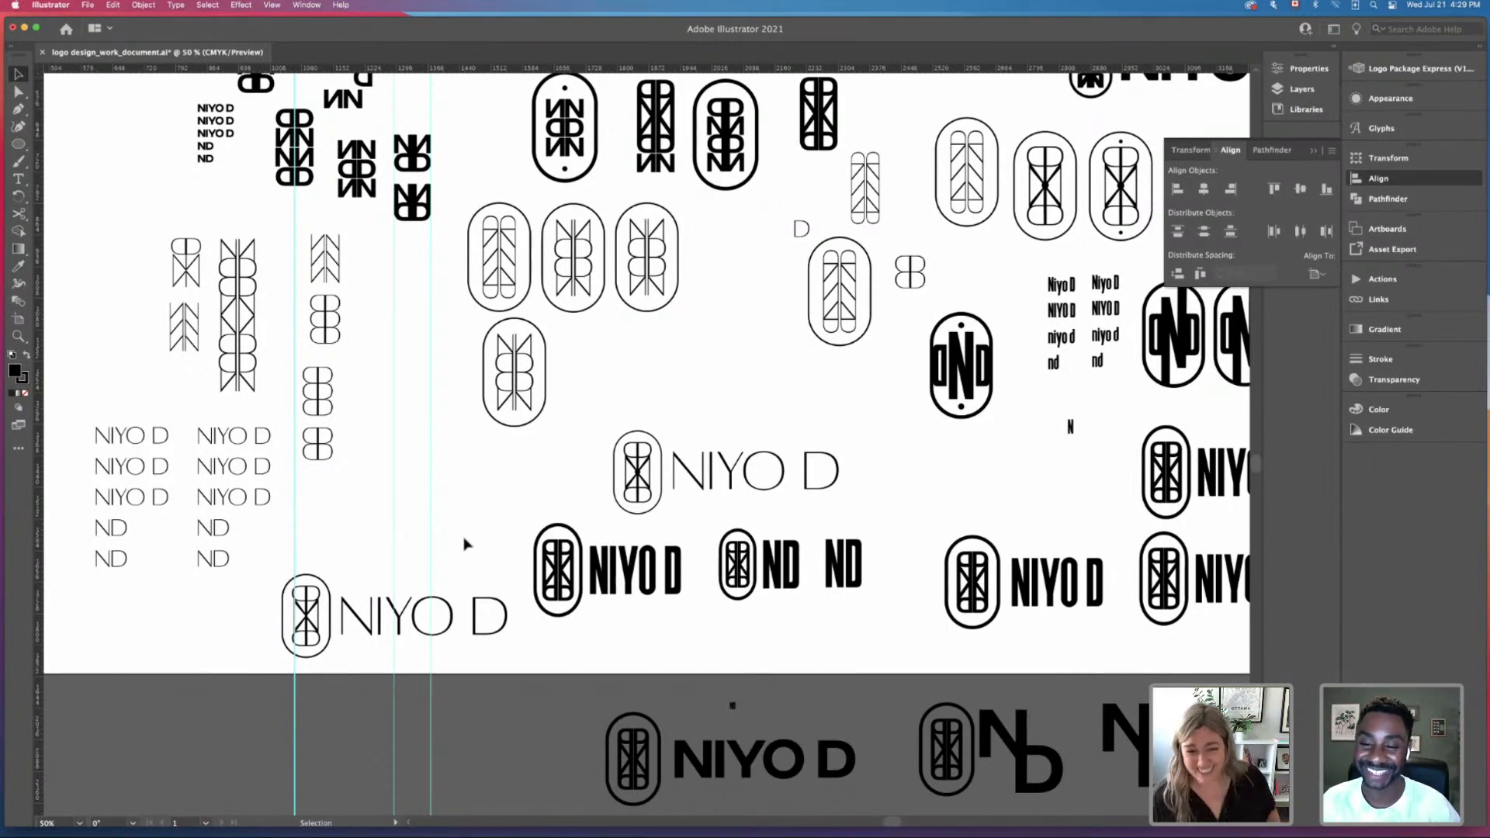
click(216, 6)
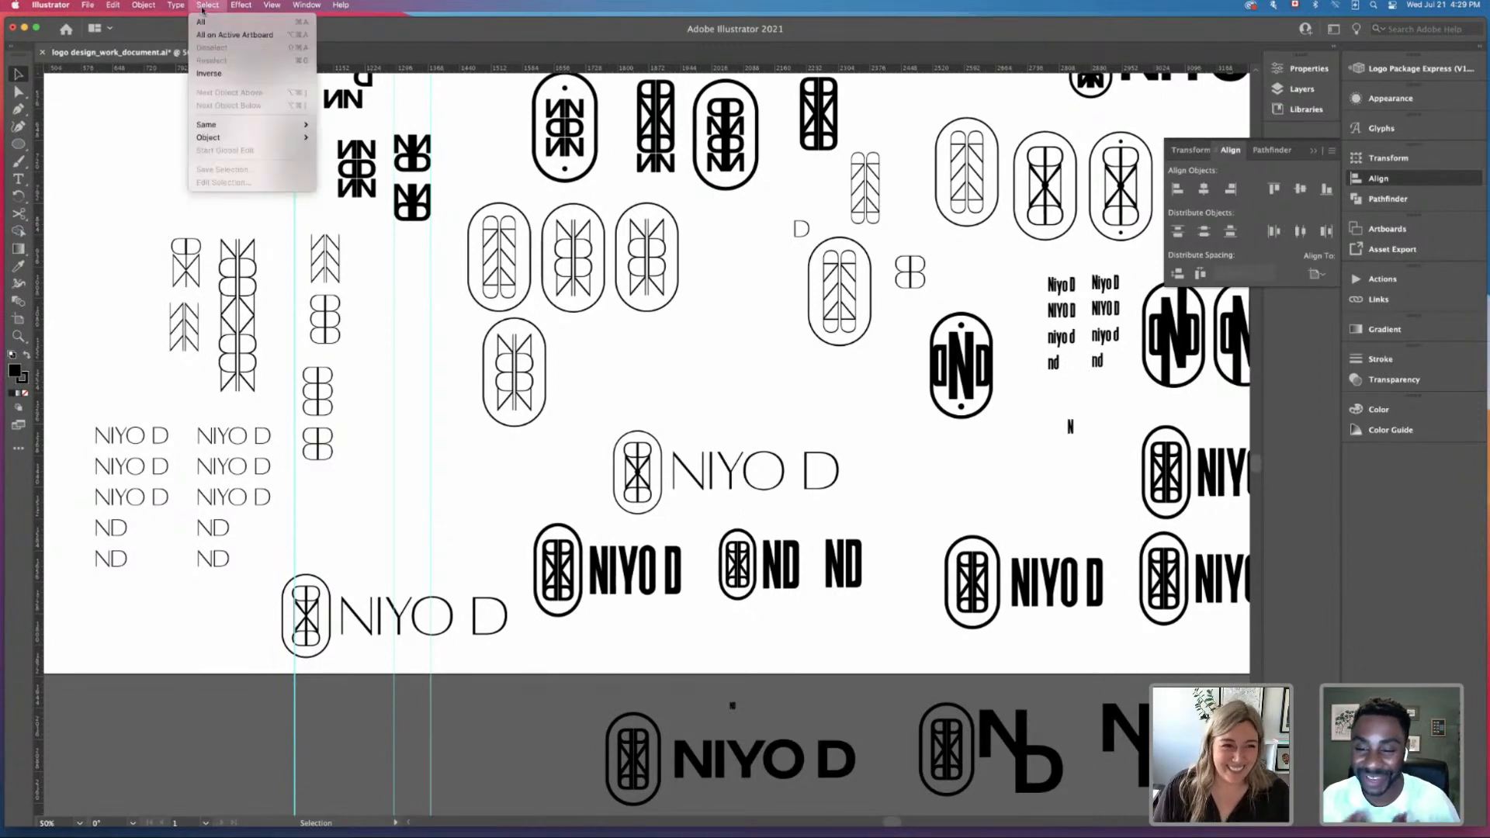
click(426, 261)
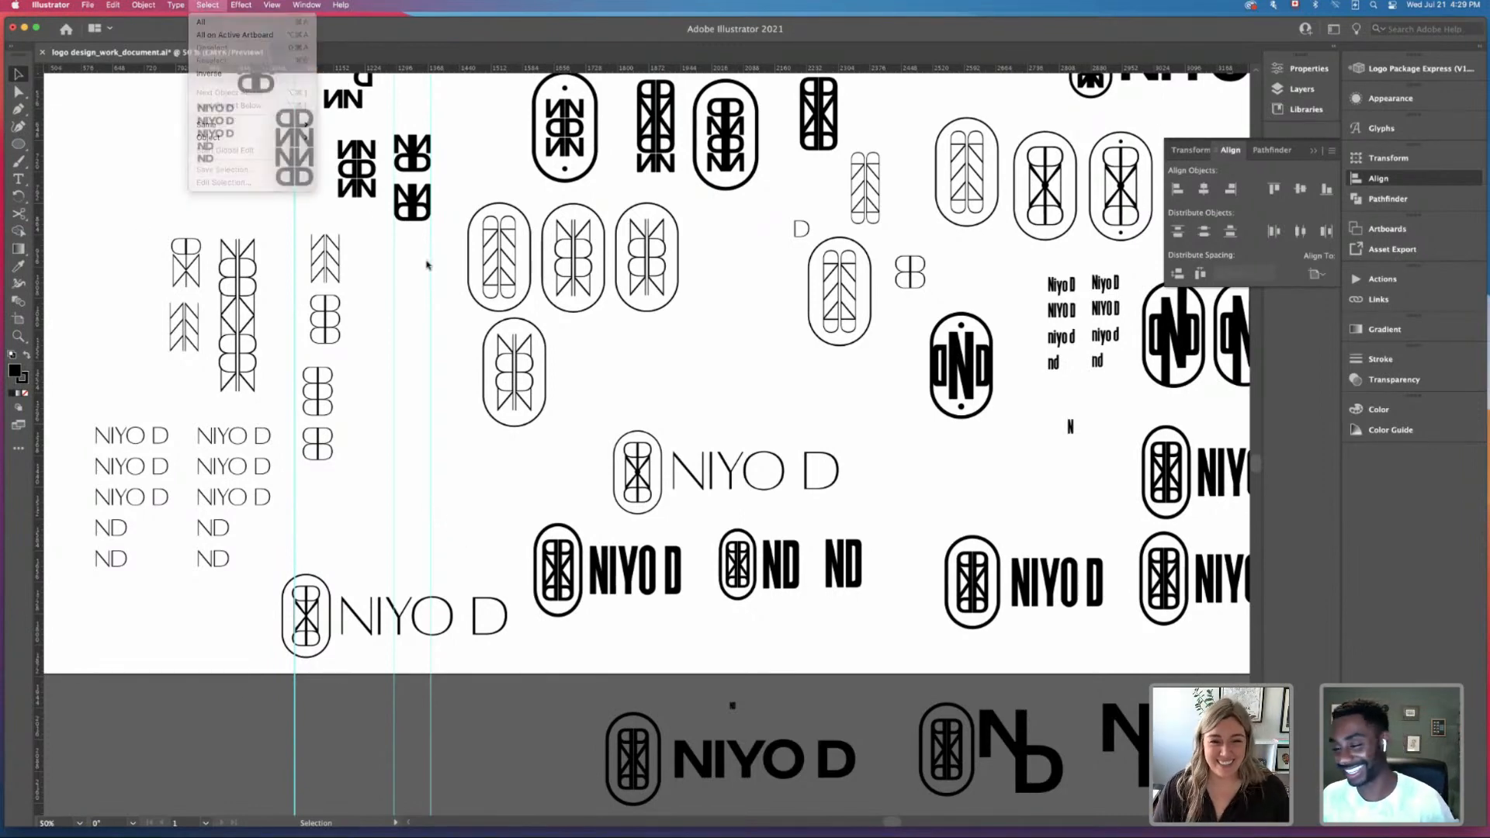
Step: Move the thickened thin lockup off the artboard into the empty canvas to the right of its upper area
click(505, 644)
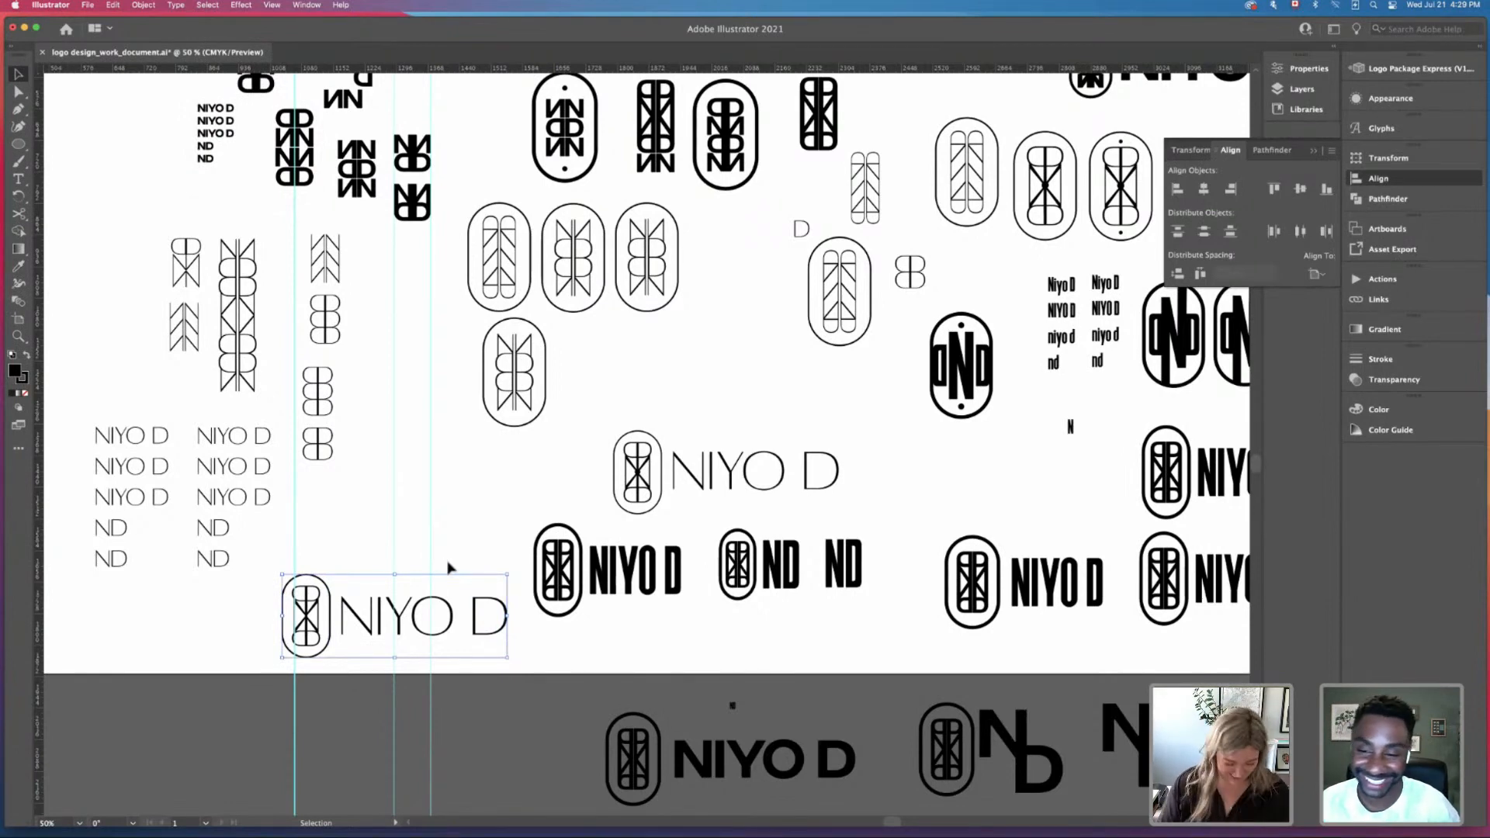
key(space)
drag(453, 544, 409, 333)
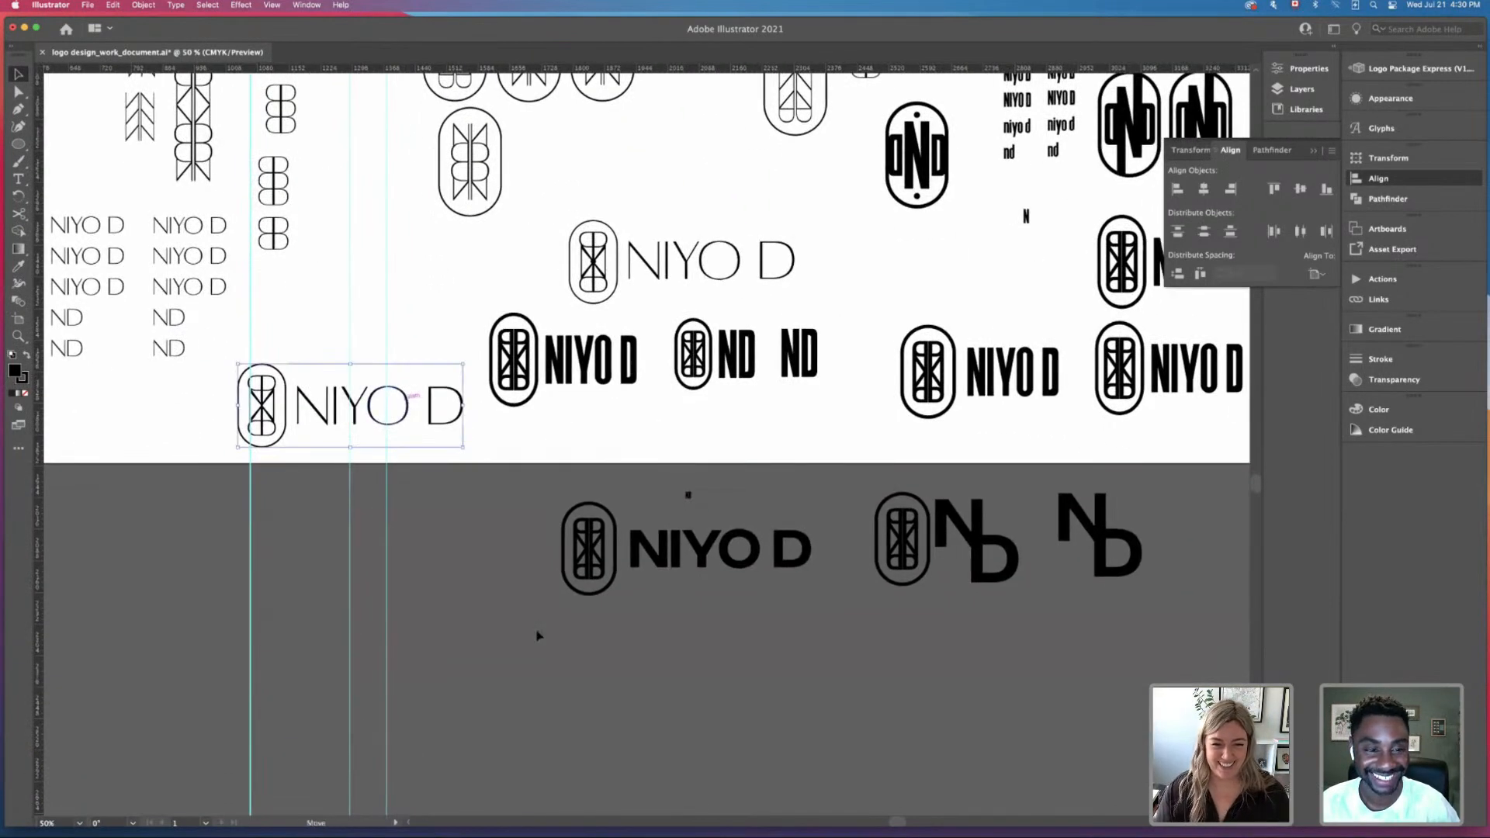
drag(409, 403, 752, 645)
scroll(722, 734, right, 5)
key(super+minus)
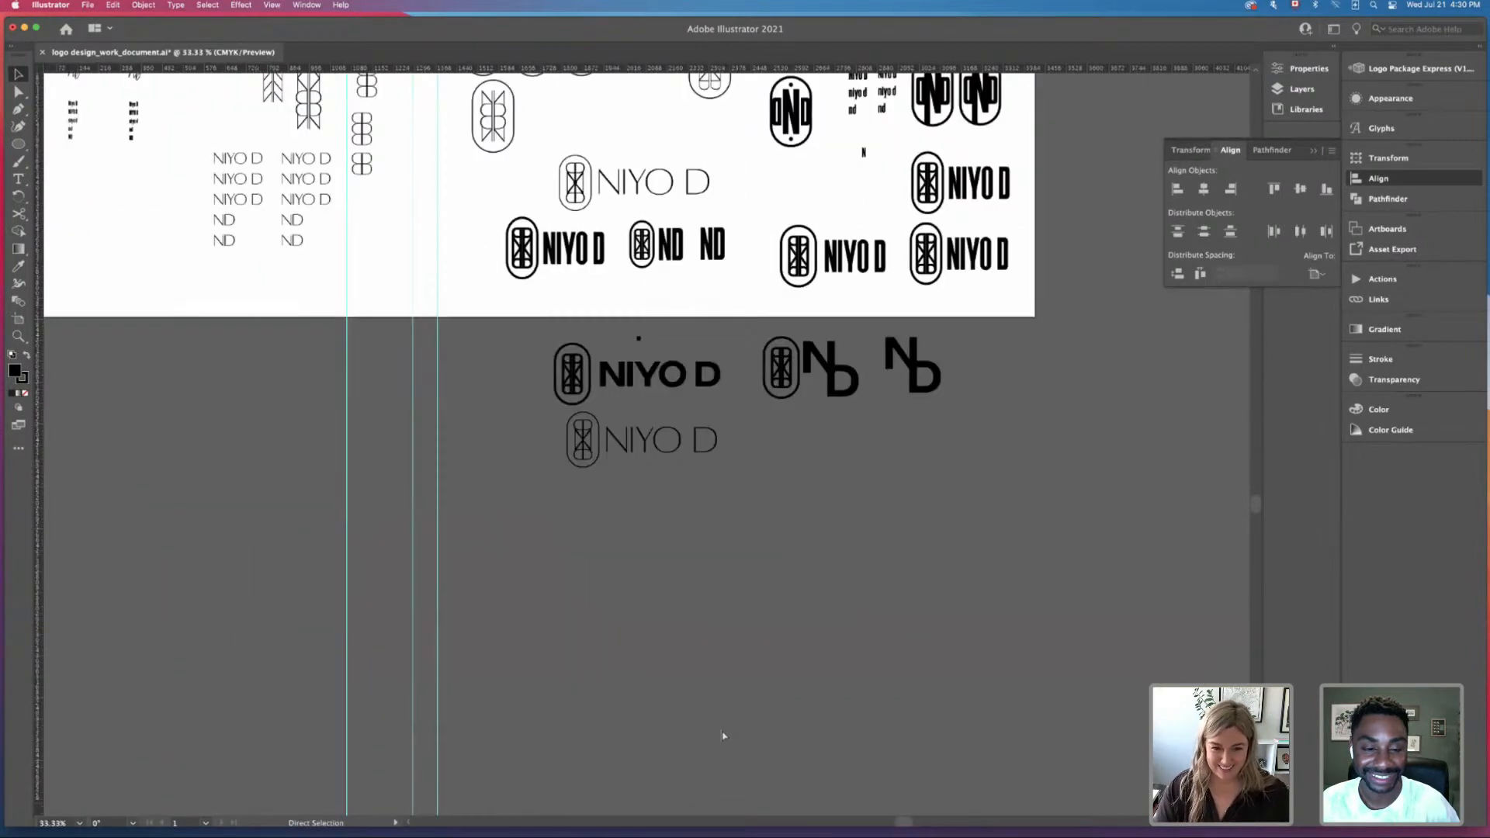
key(super+minus)
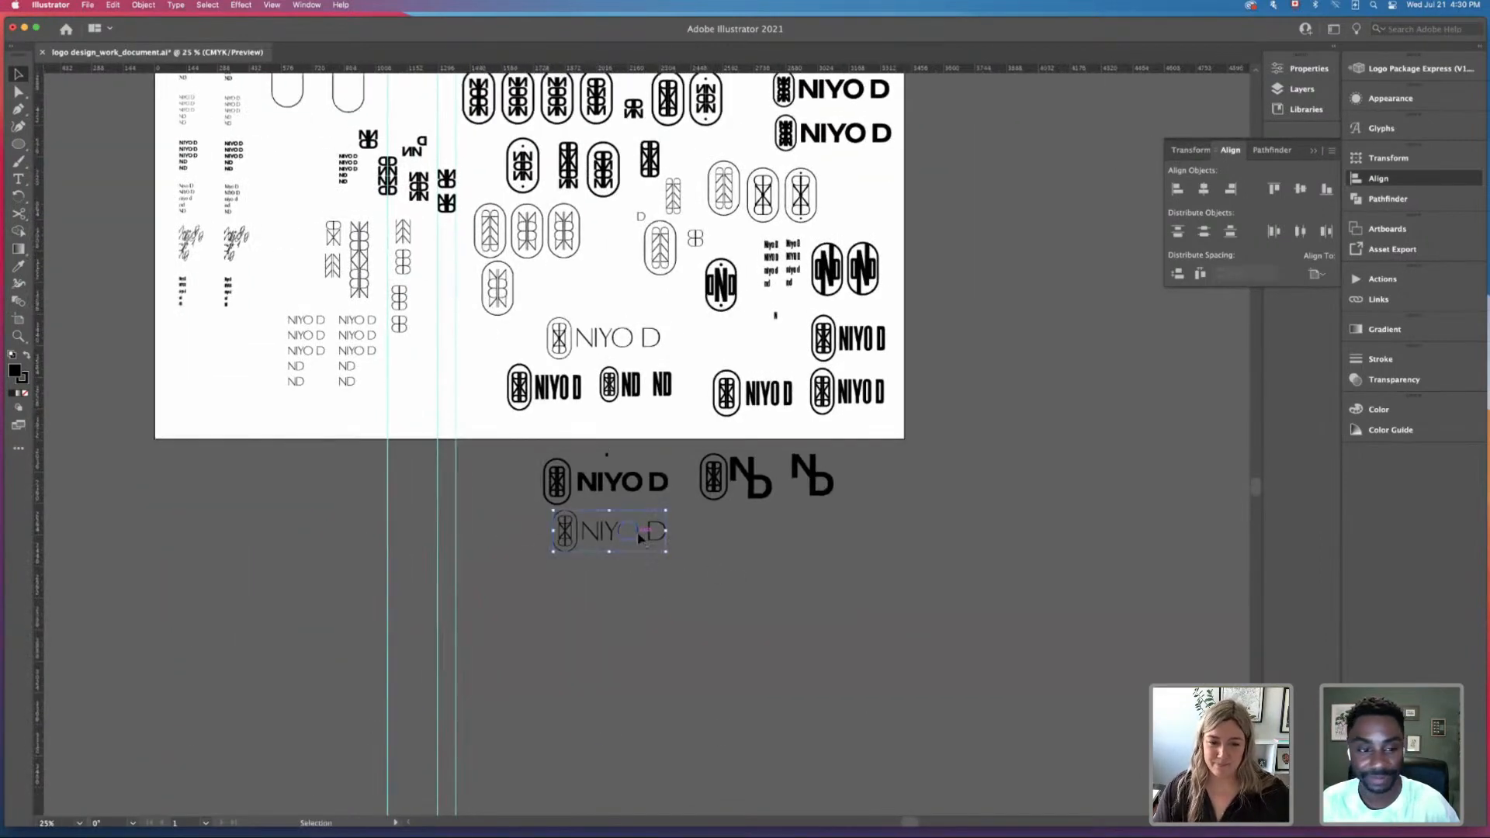
drag(621, 536, 1018, 163)
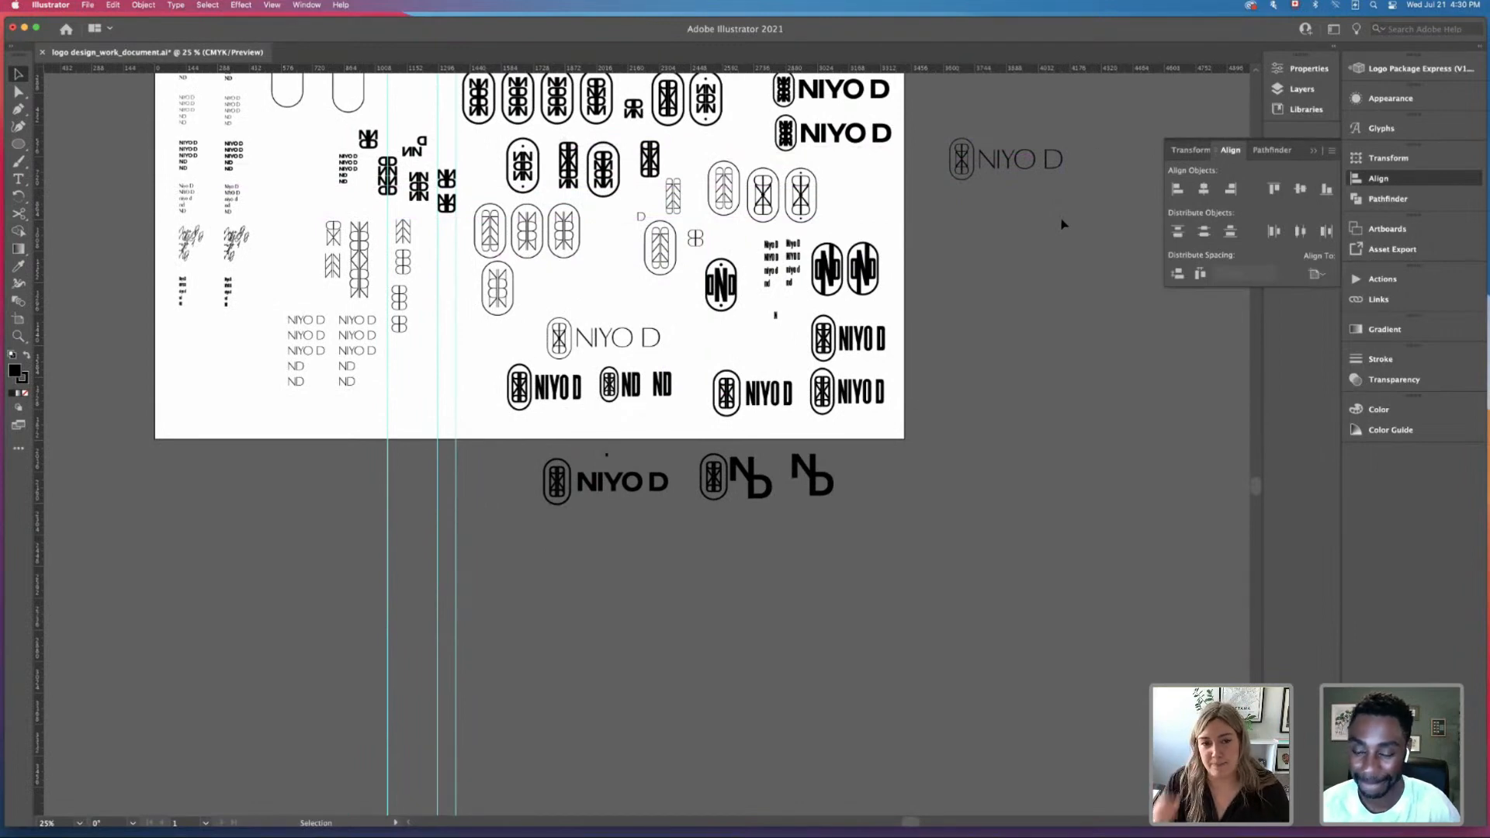
Step: Place a copy of the leftmost condensed badge-and-wordmark lockup directly beneath the thin lockup outside the artboard
scroll(1067, 225, up, 3)
scroll(1068, 226, right, 2)
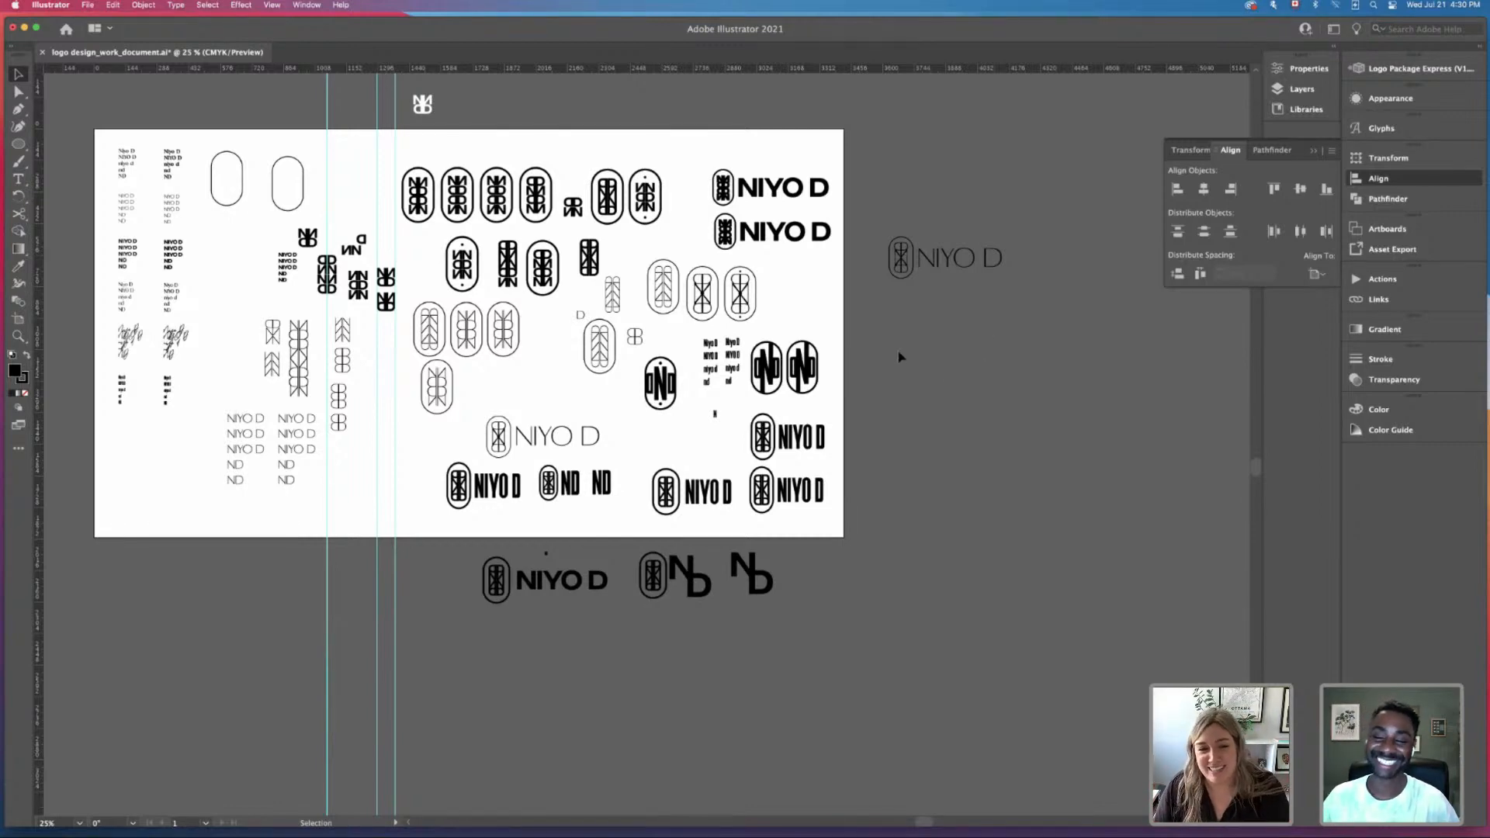
drag(419, 455, 518, 510)
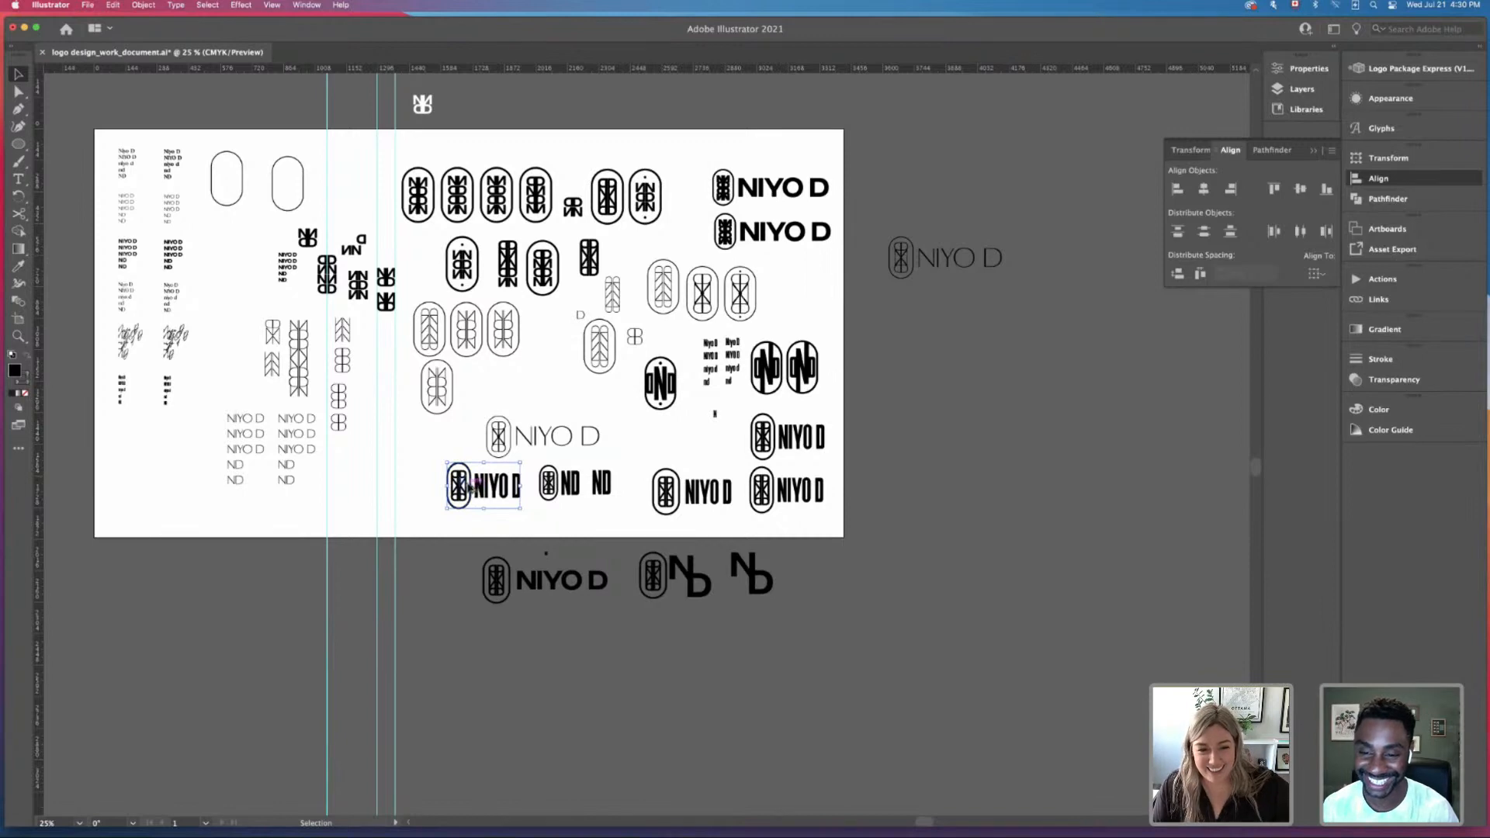
drag(469, 487, 921, 322)
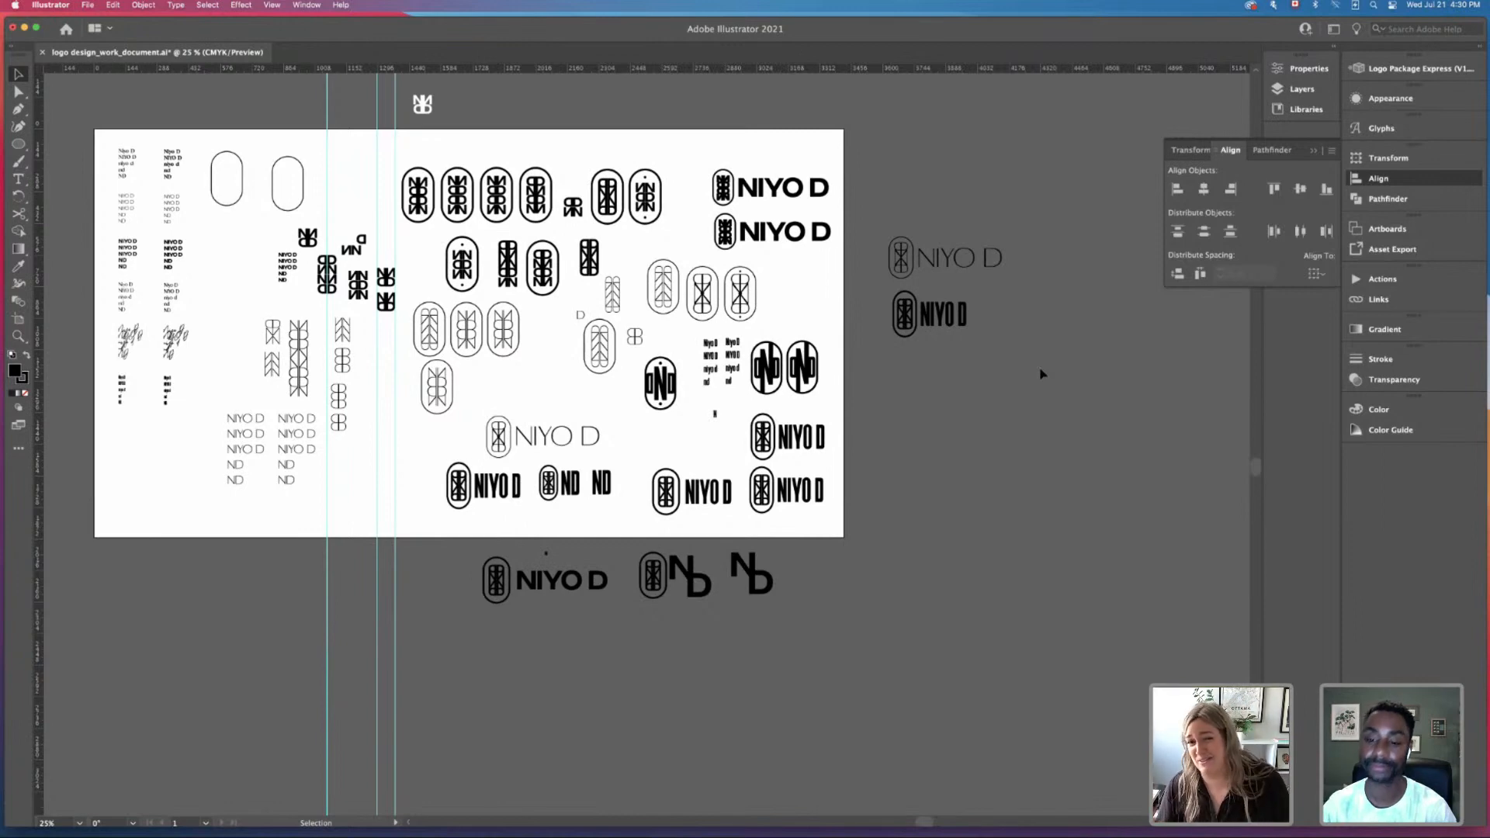
Step: Widen the artboard by extending its right edge until it includes the separated thin and condensed lockups
scroll(952, 150, down, 2)
scroll(965, 156, up, 2)
scroll(965, 156, right, 1)
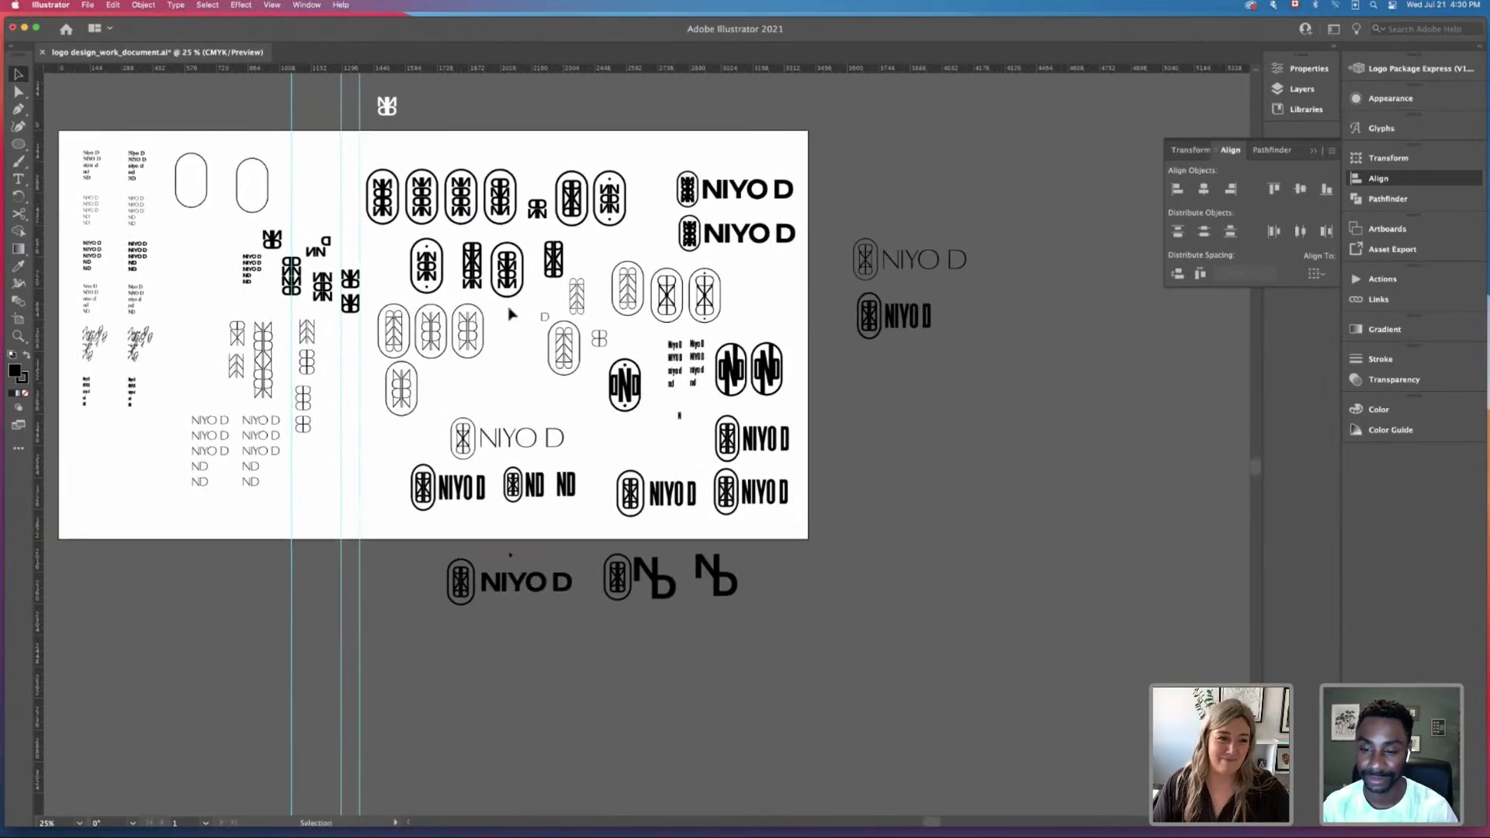
click(19, 318)
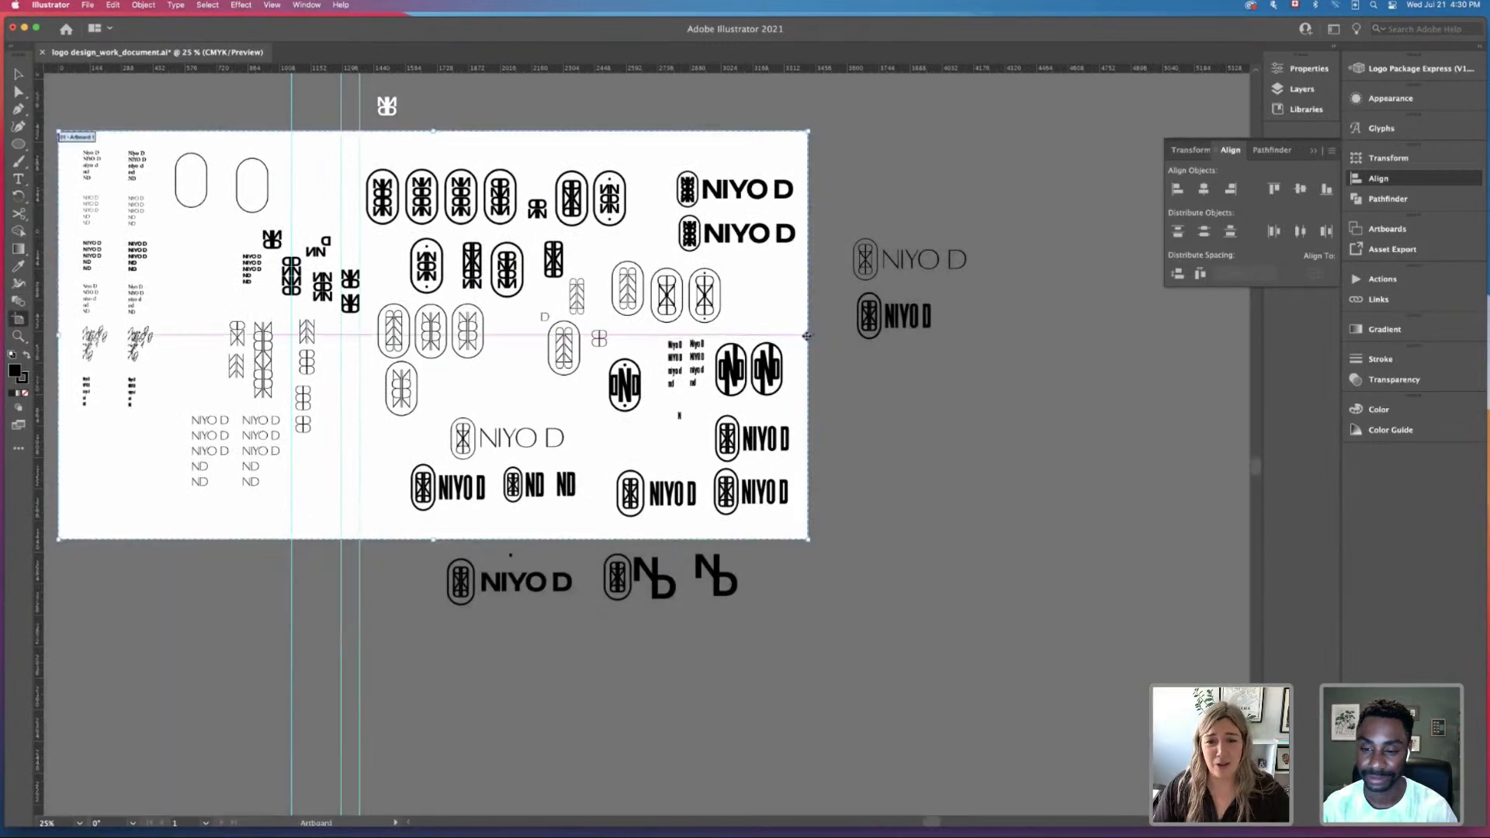
drag(807, 335, 994, 336)
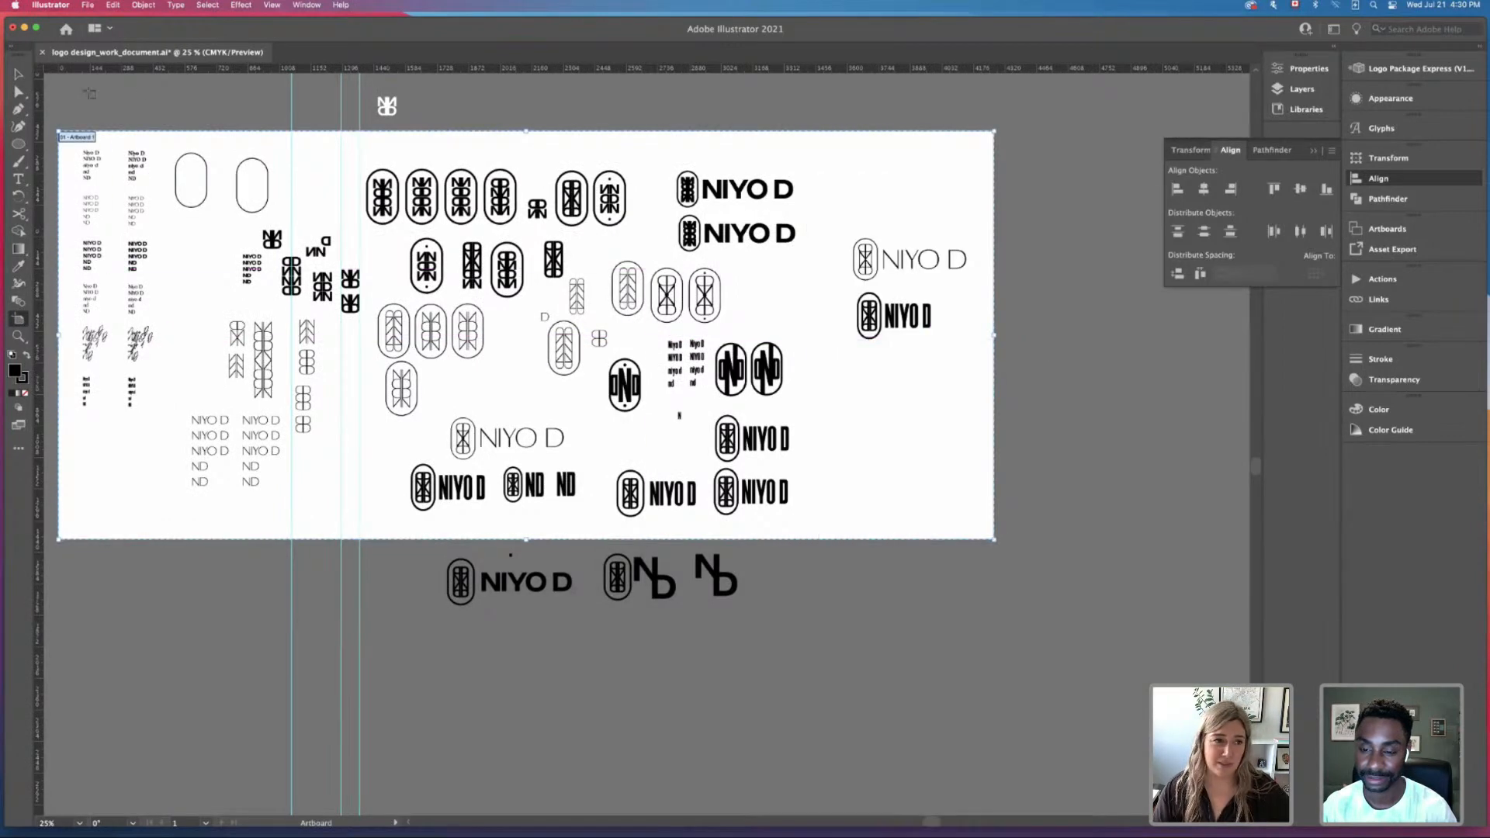
Step: Try to left-align the thin and bold NIYO D logos near the artboard's right edge
click(19, 74)
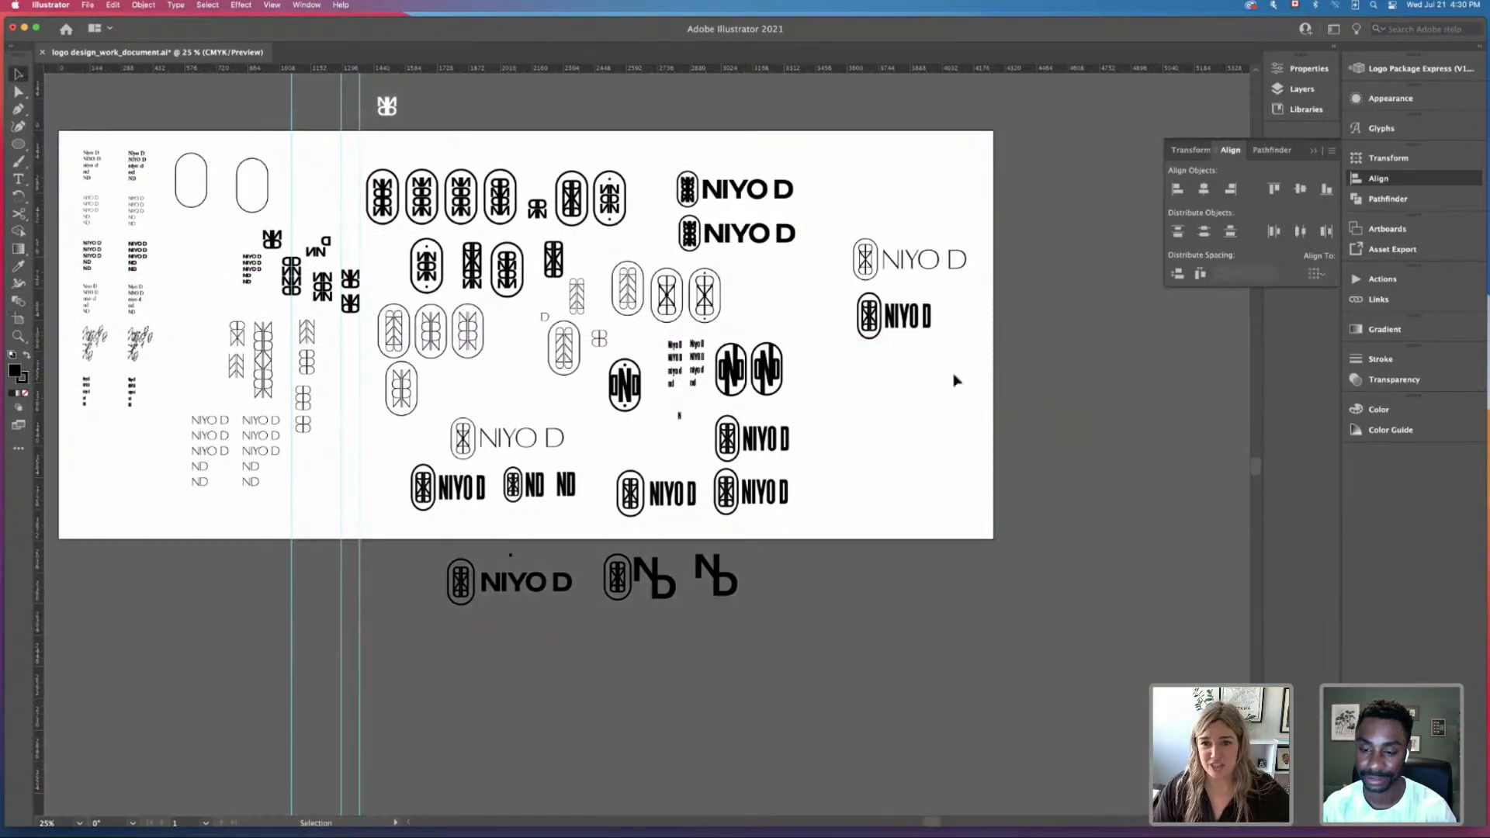
drag(969, 412, 865, 177)
click(1177, 189)
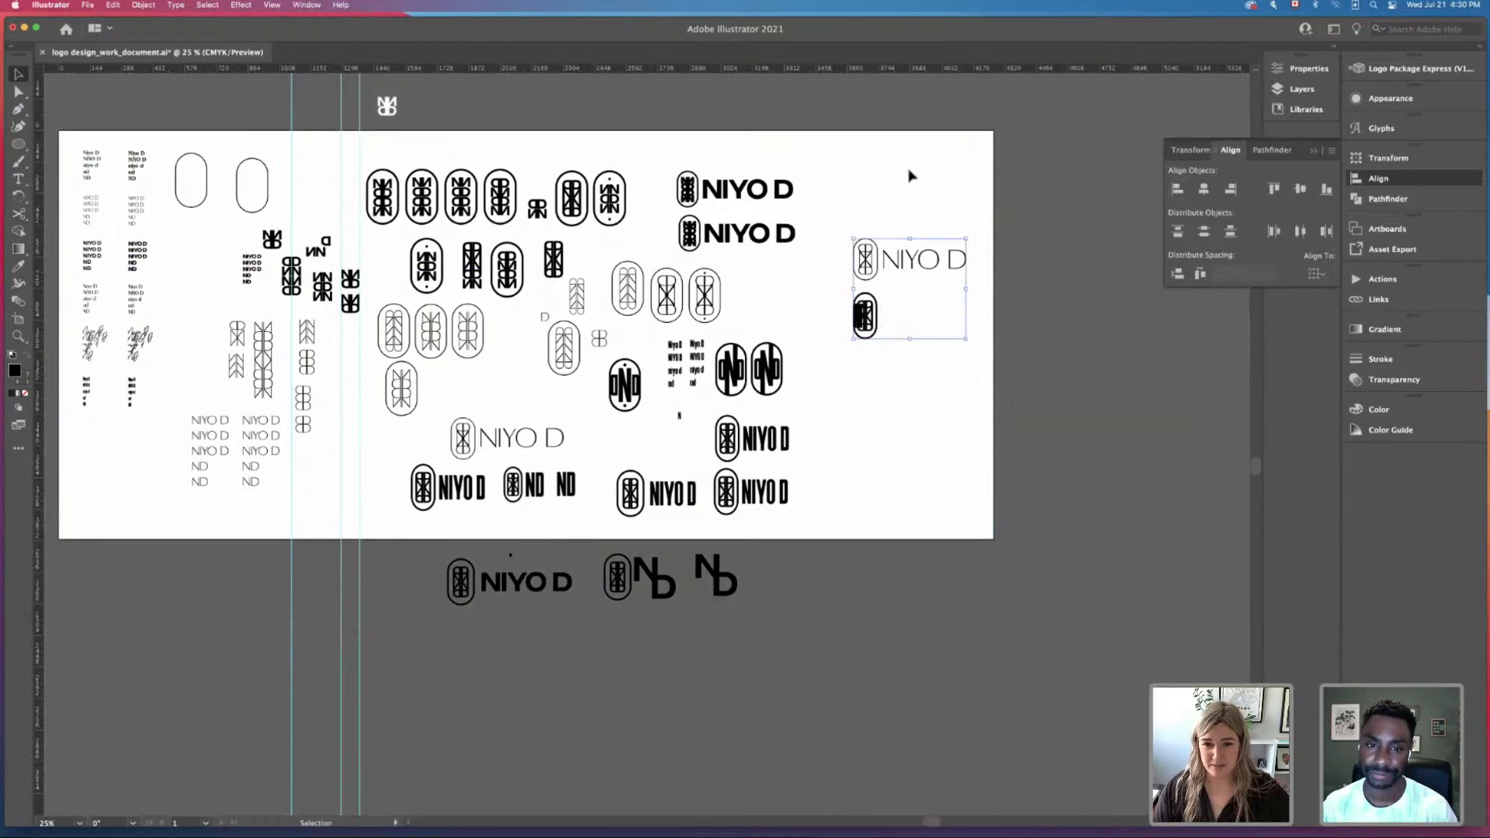
click(909, 170)
key(super+z)
Step: Group the parts of the bold NIYO D logo near the artboard's right edge and left-align it with the thin logo above
drag(841, 315, 974, 368)
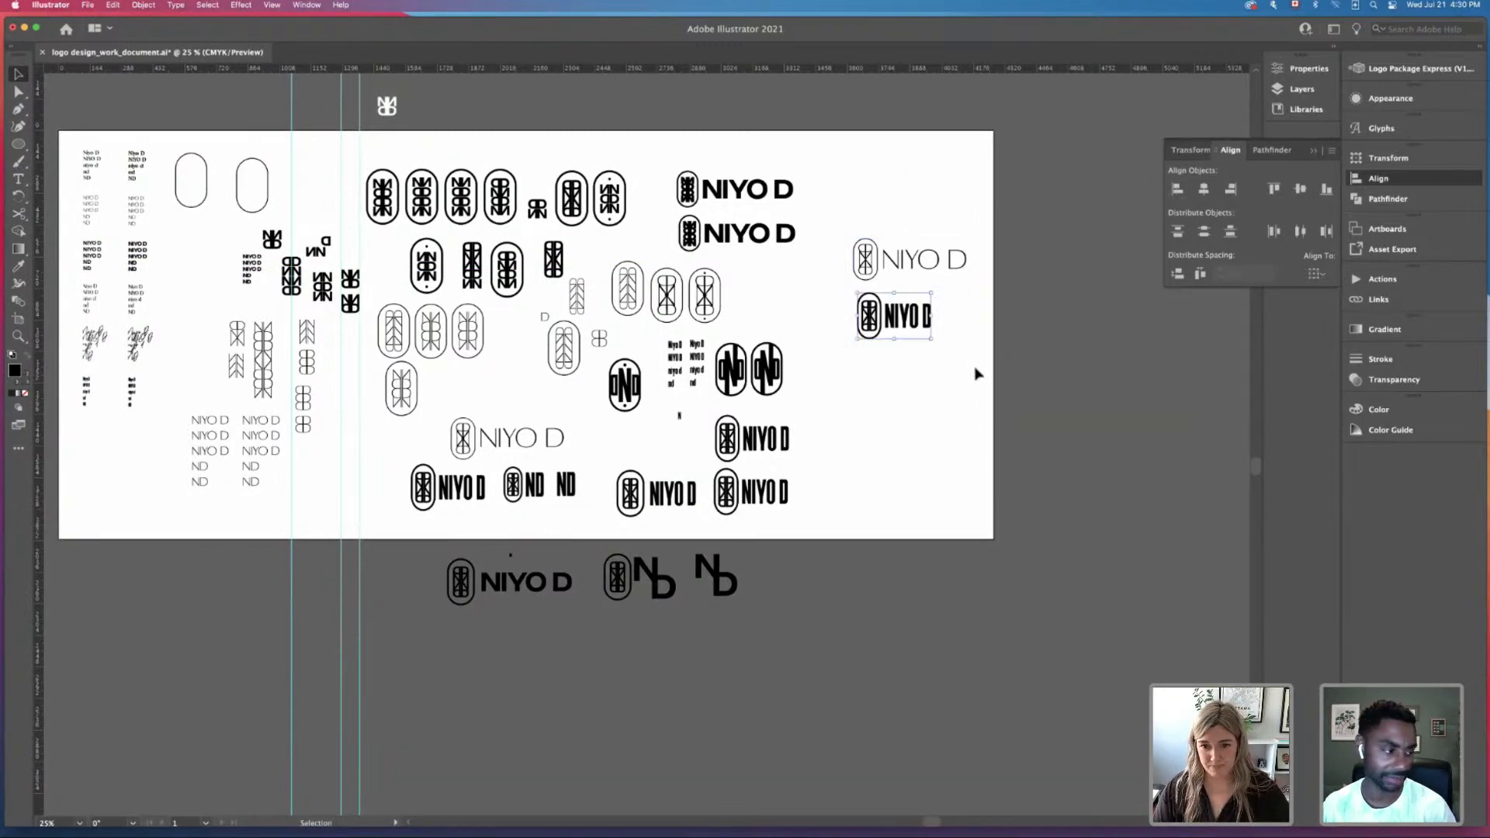
click(879, 330)
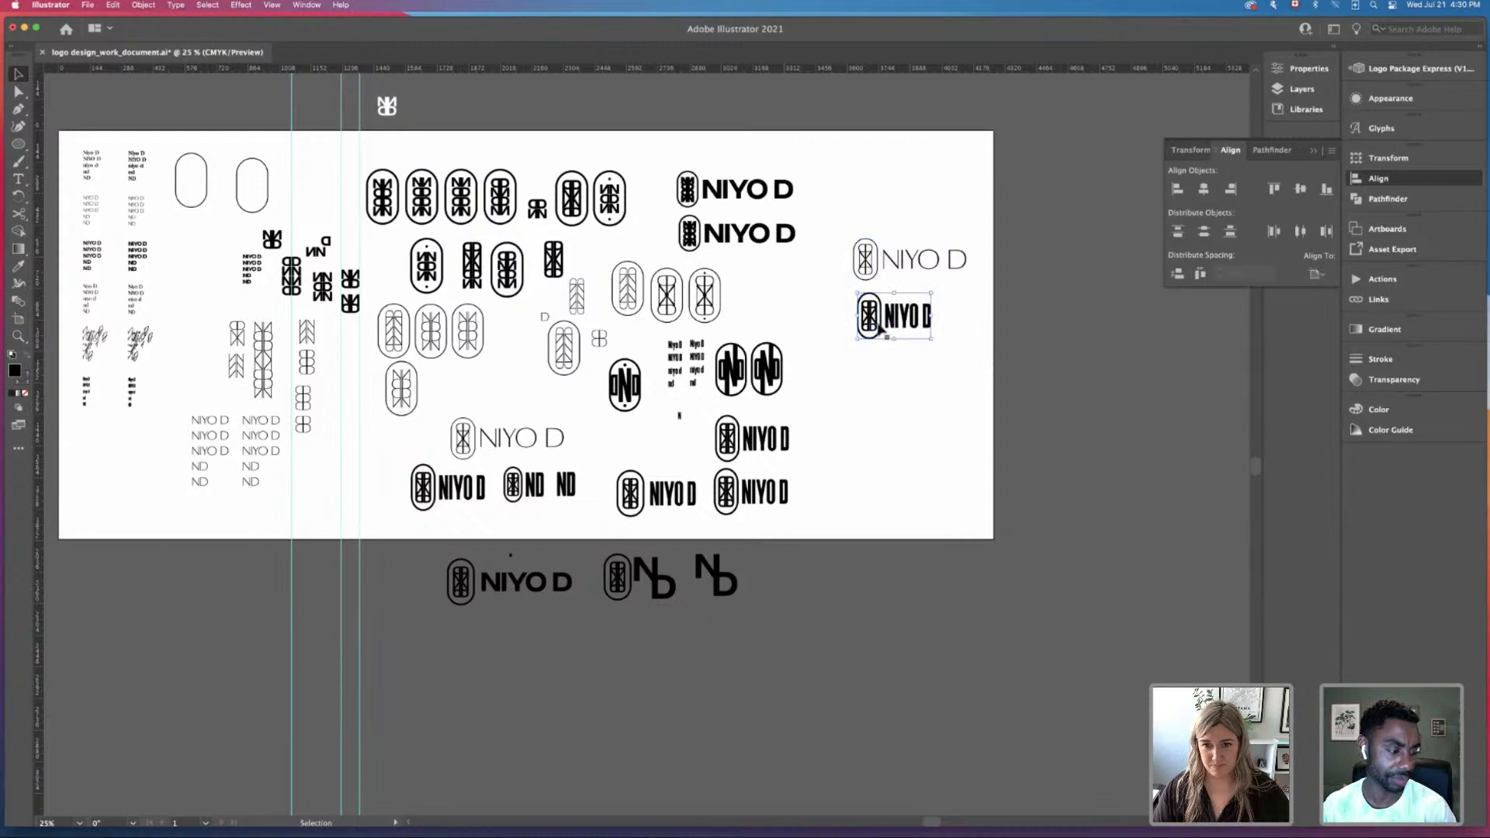
drag(848, 223, 1048, 375)
scroll(1047, 375, left, 1)
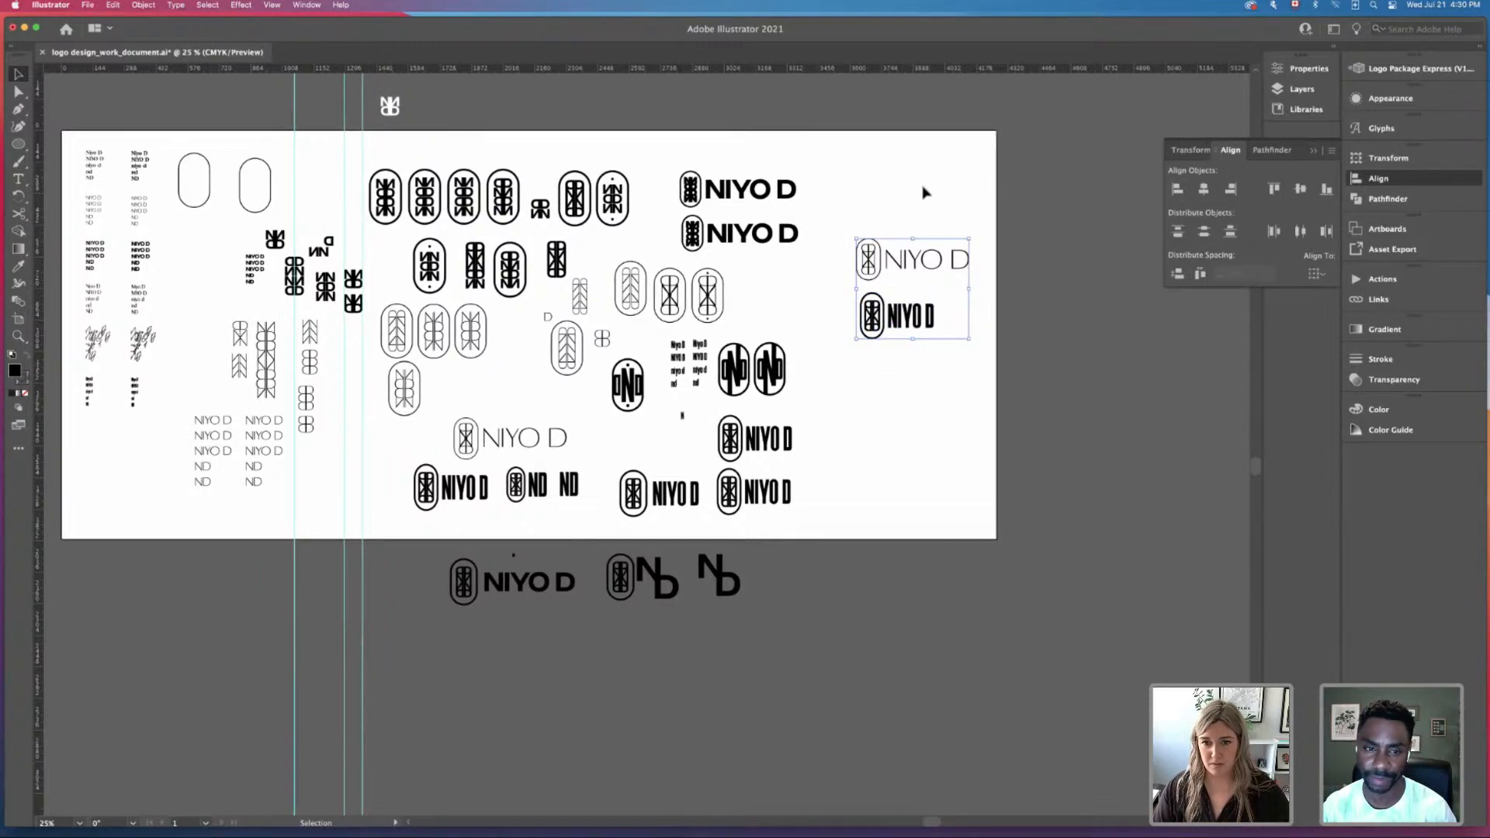
click(1176, 188)
click(941, 180)
drag(863, 184, 859, 186)
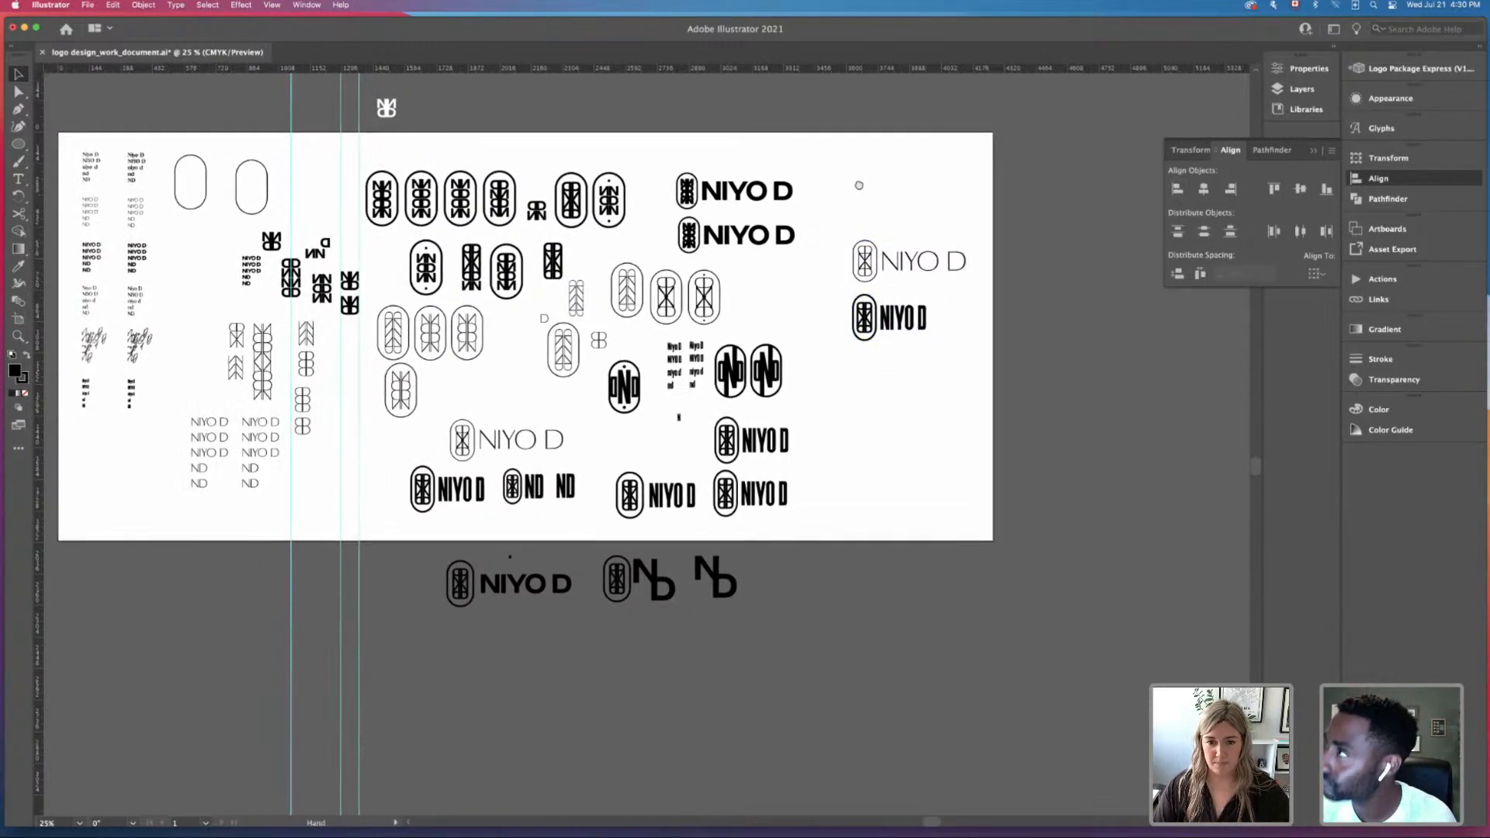
scroll(815, 505, right, 2)
key(super+equal)
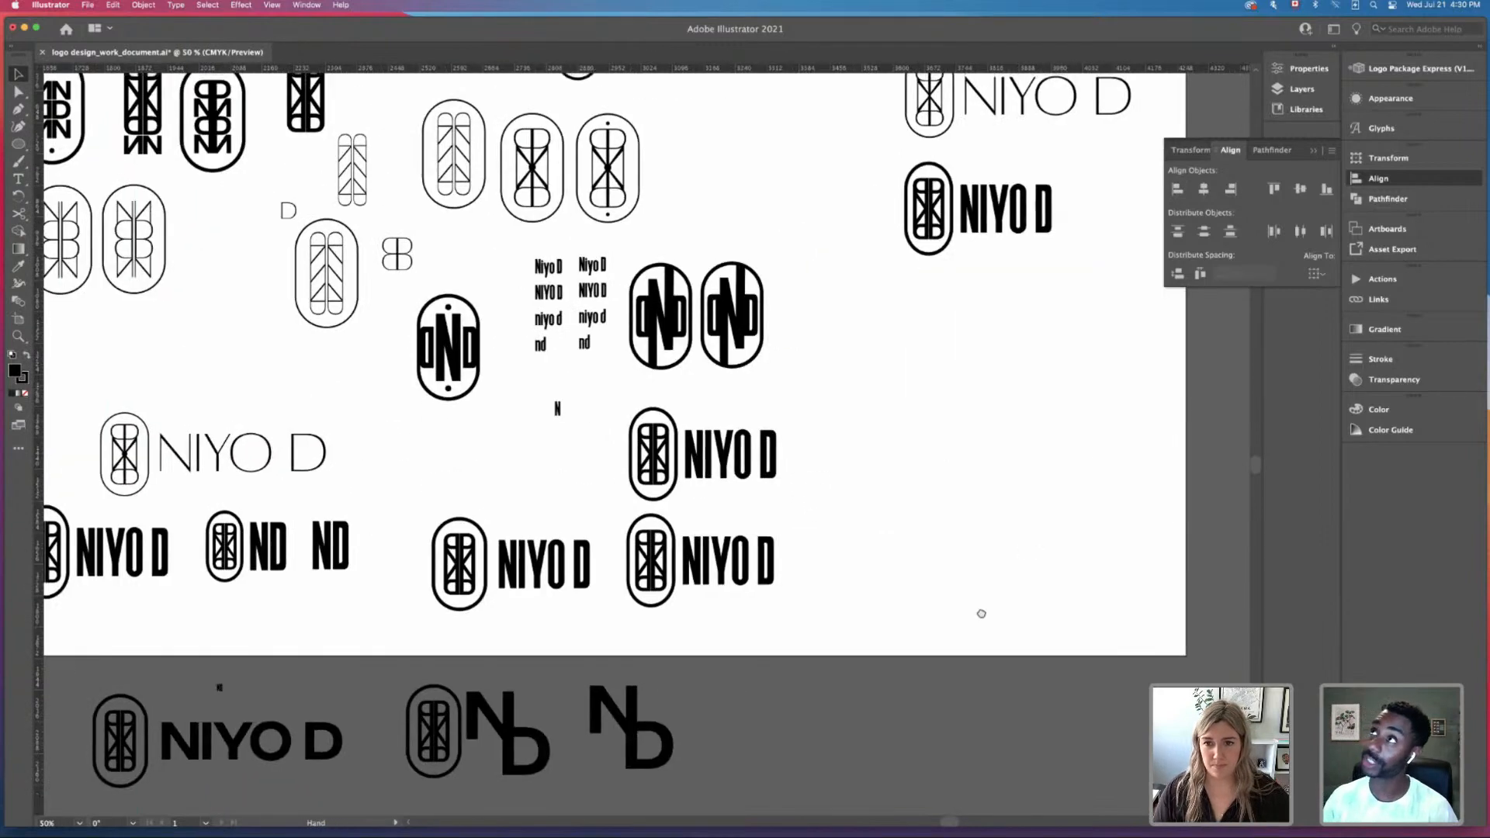
scroll(981, 614, up, 5)
scroll(981, 613, right, 3)
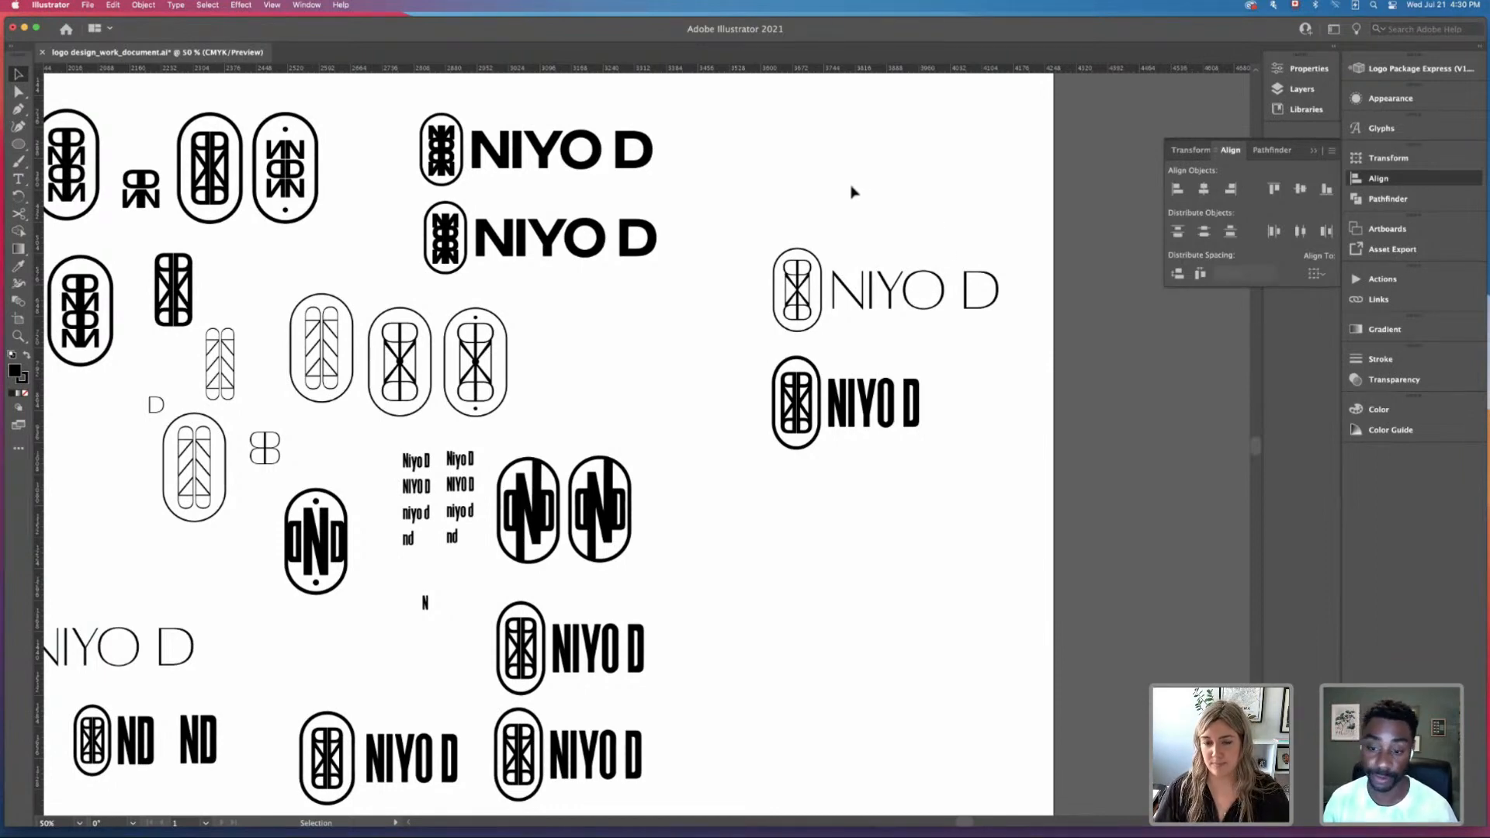
drag(752, 204, 1047, 334)
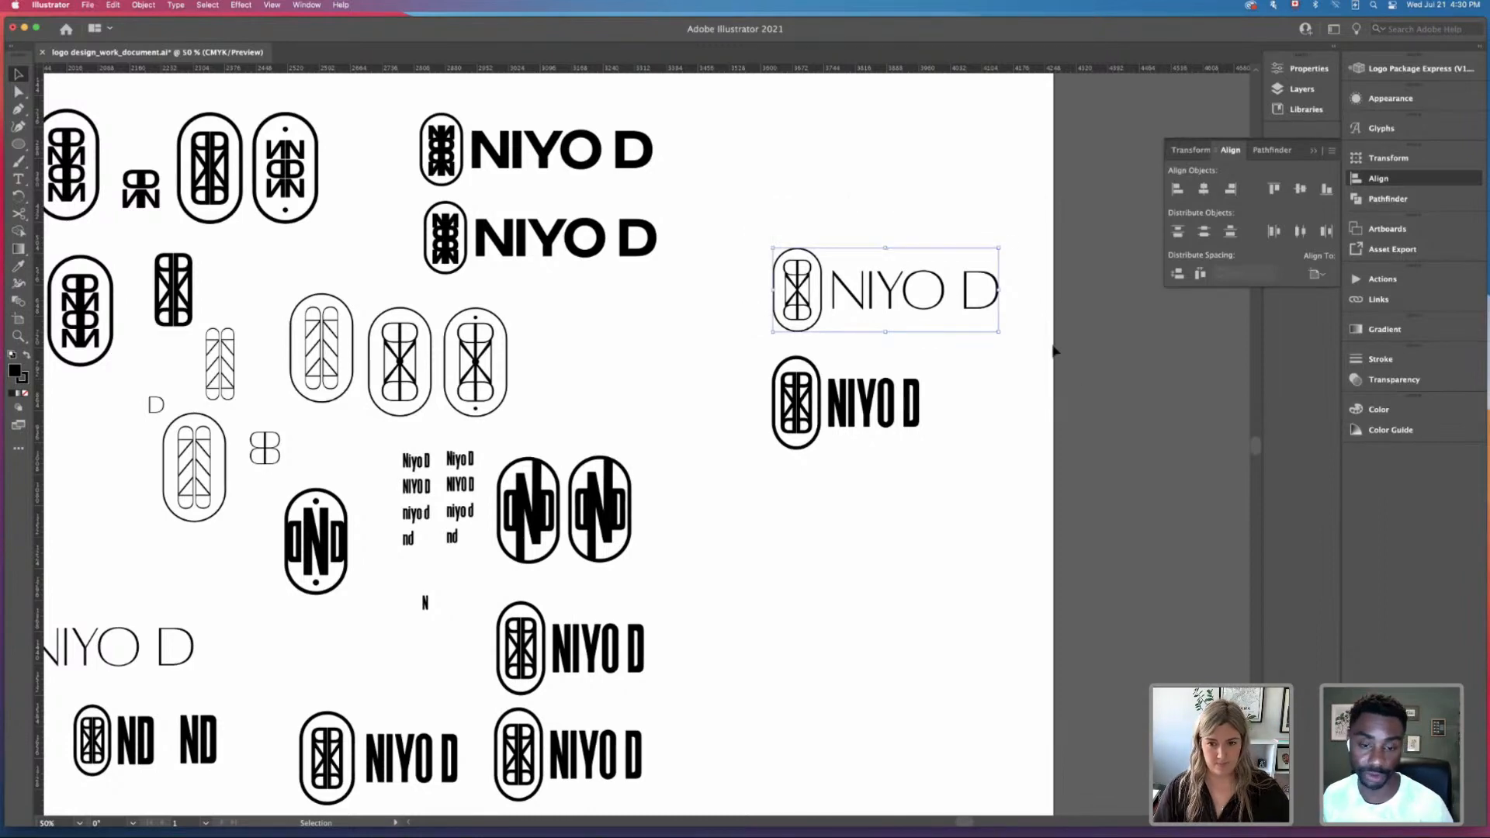
click(1044, 334)
Step: Save the document under the new name Patterns.ai in the Adobe Live folder, in Adobe Illustrator format
click(87, 5)
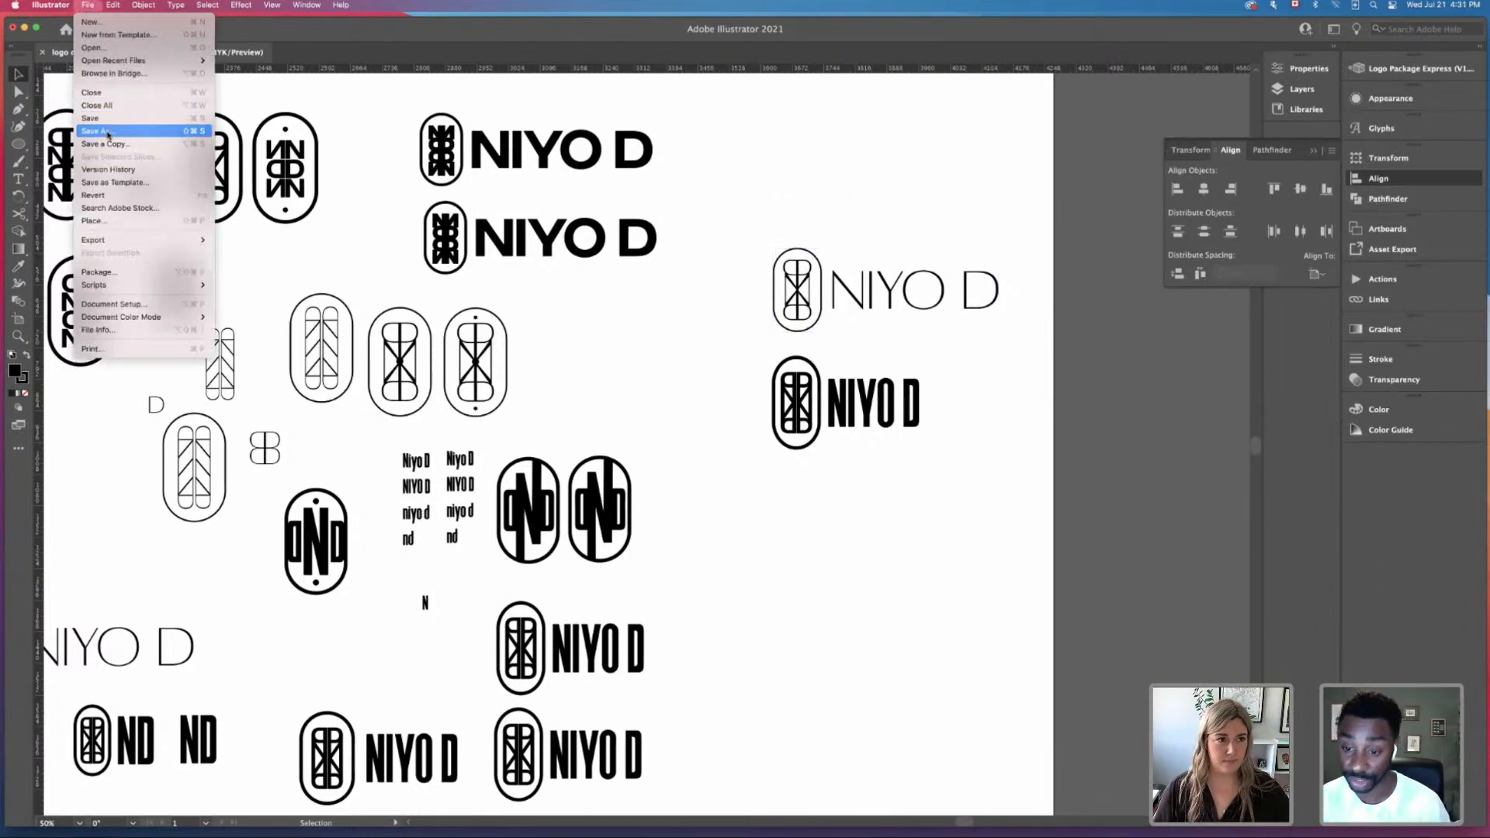
click(108, 131)
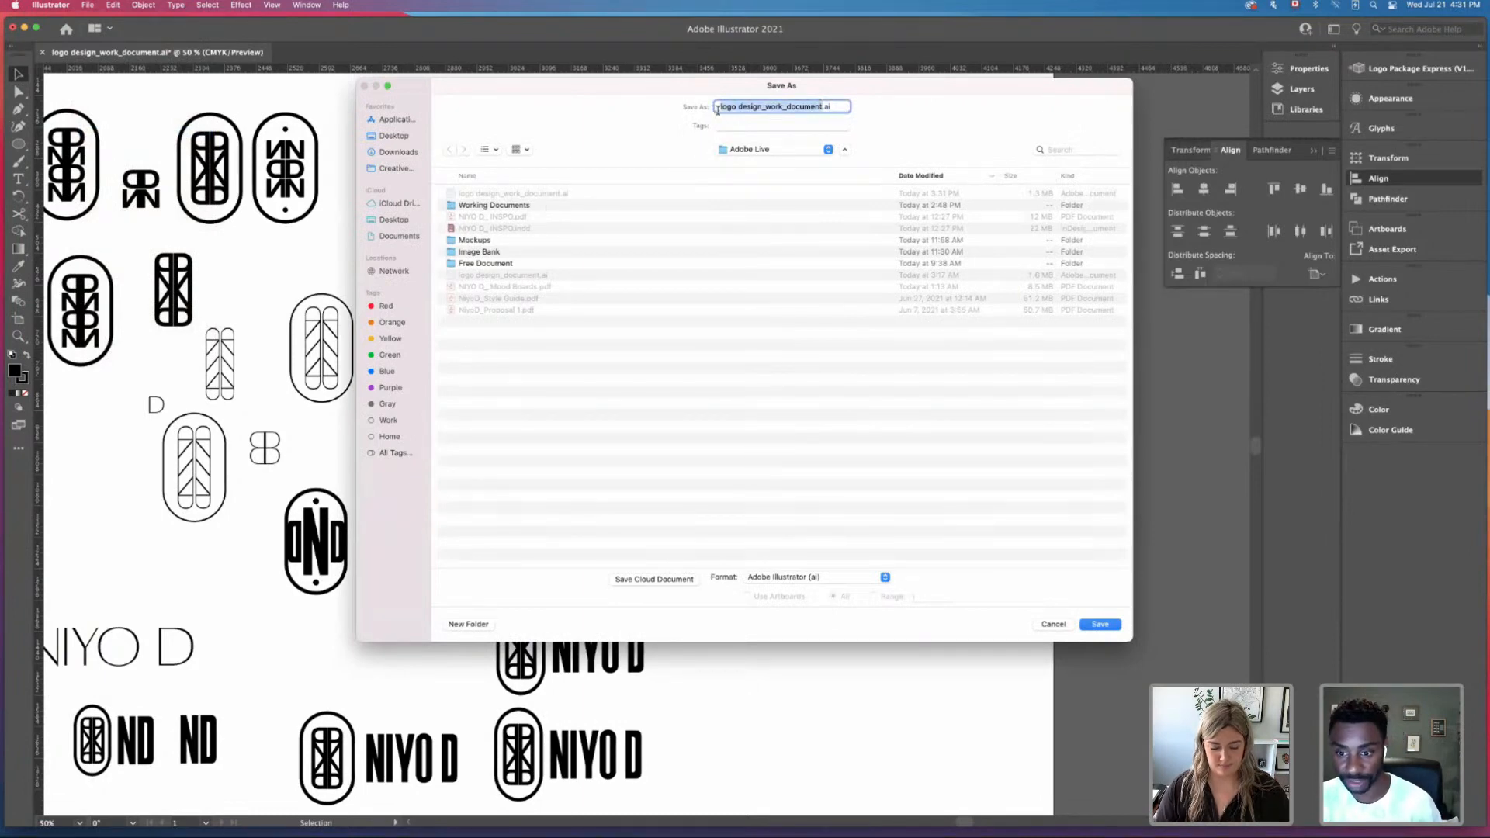
text(Pa)
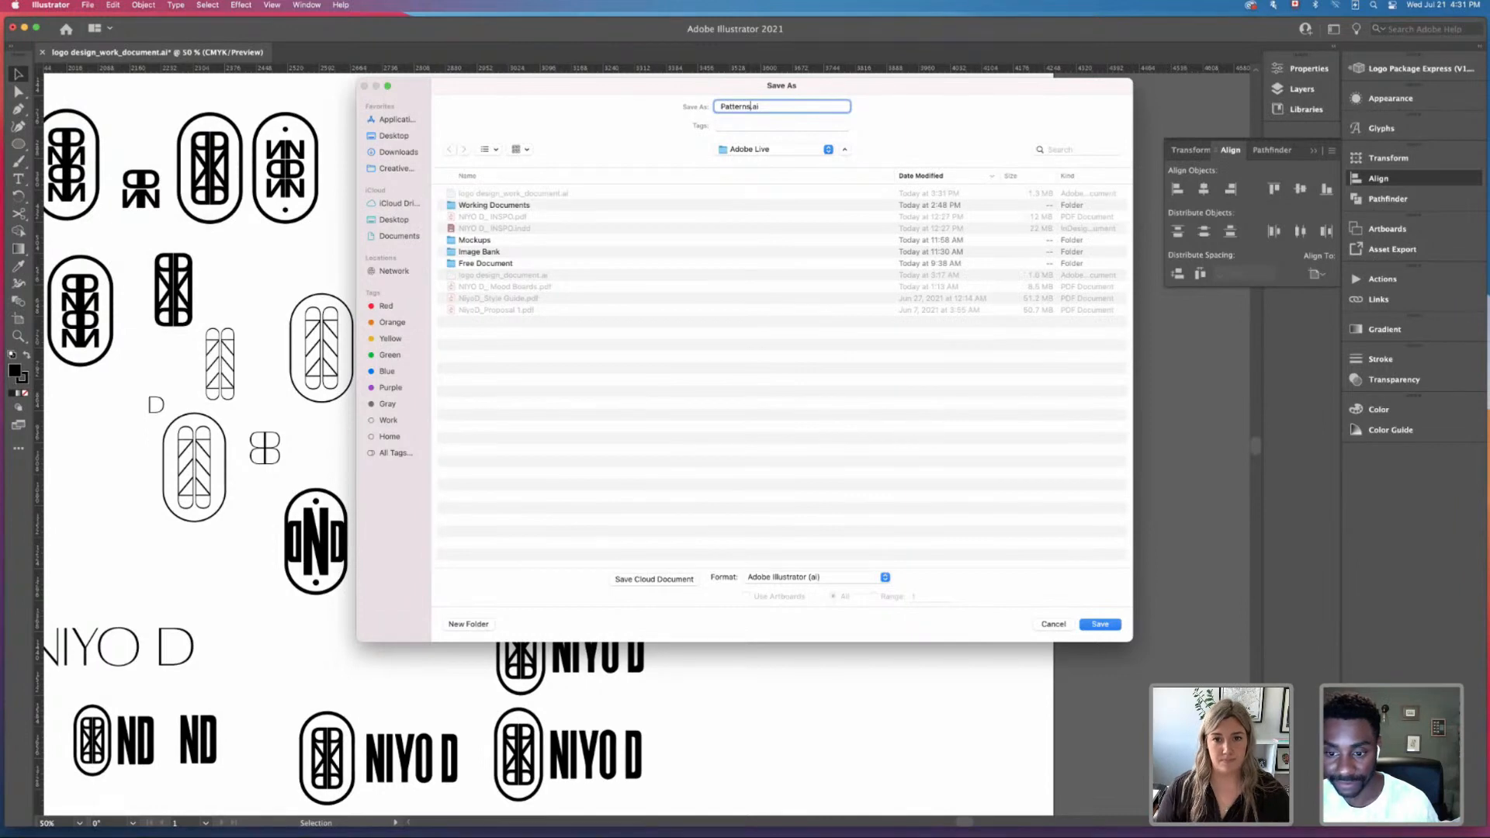
text(tterns)
key(Return)
click(904, 611)
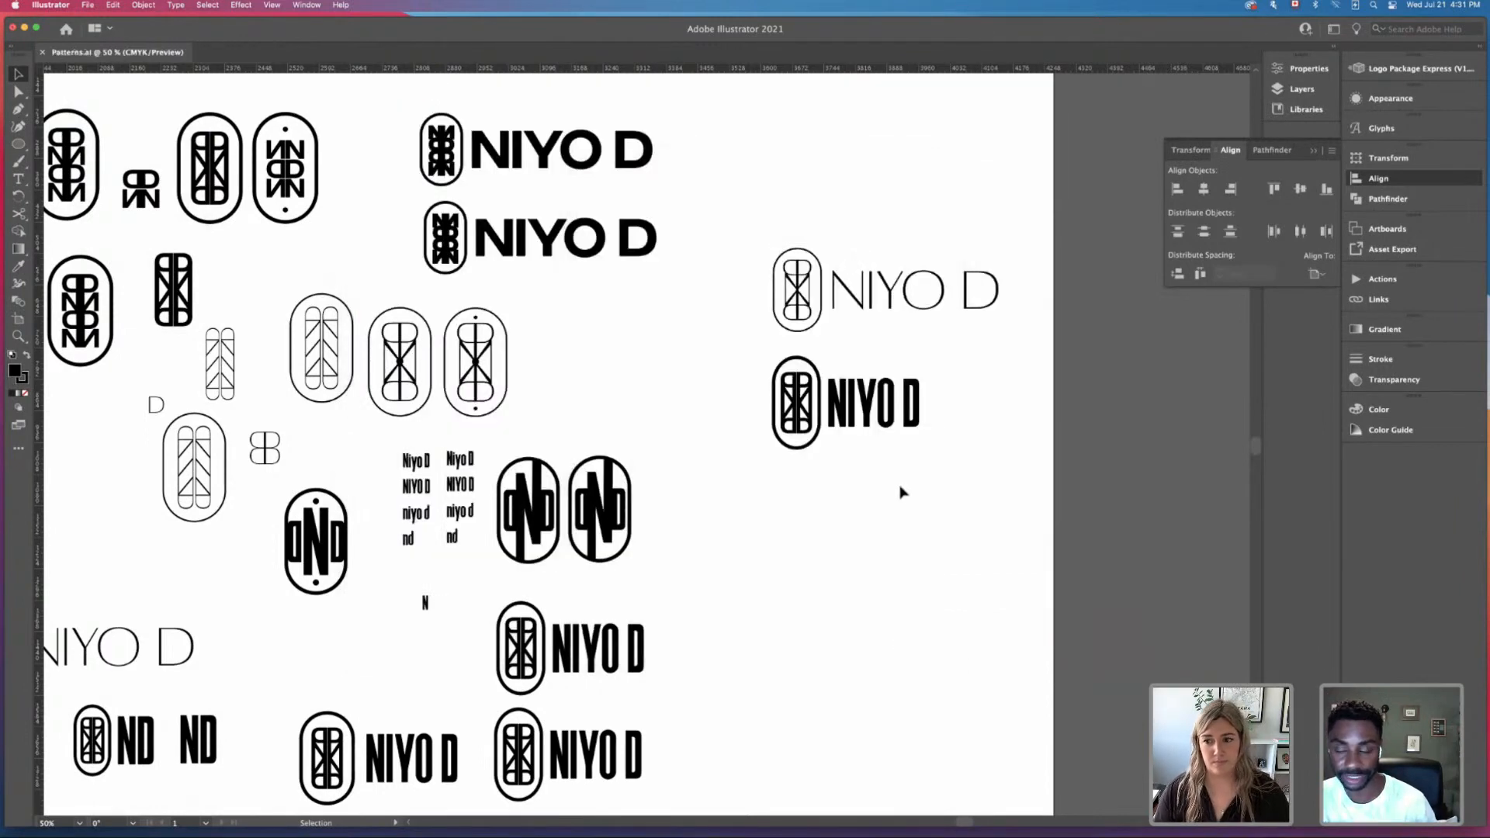
scroll(903, 488, up, 2)
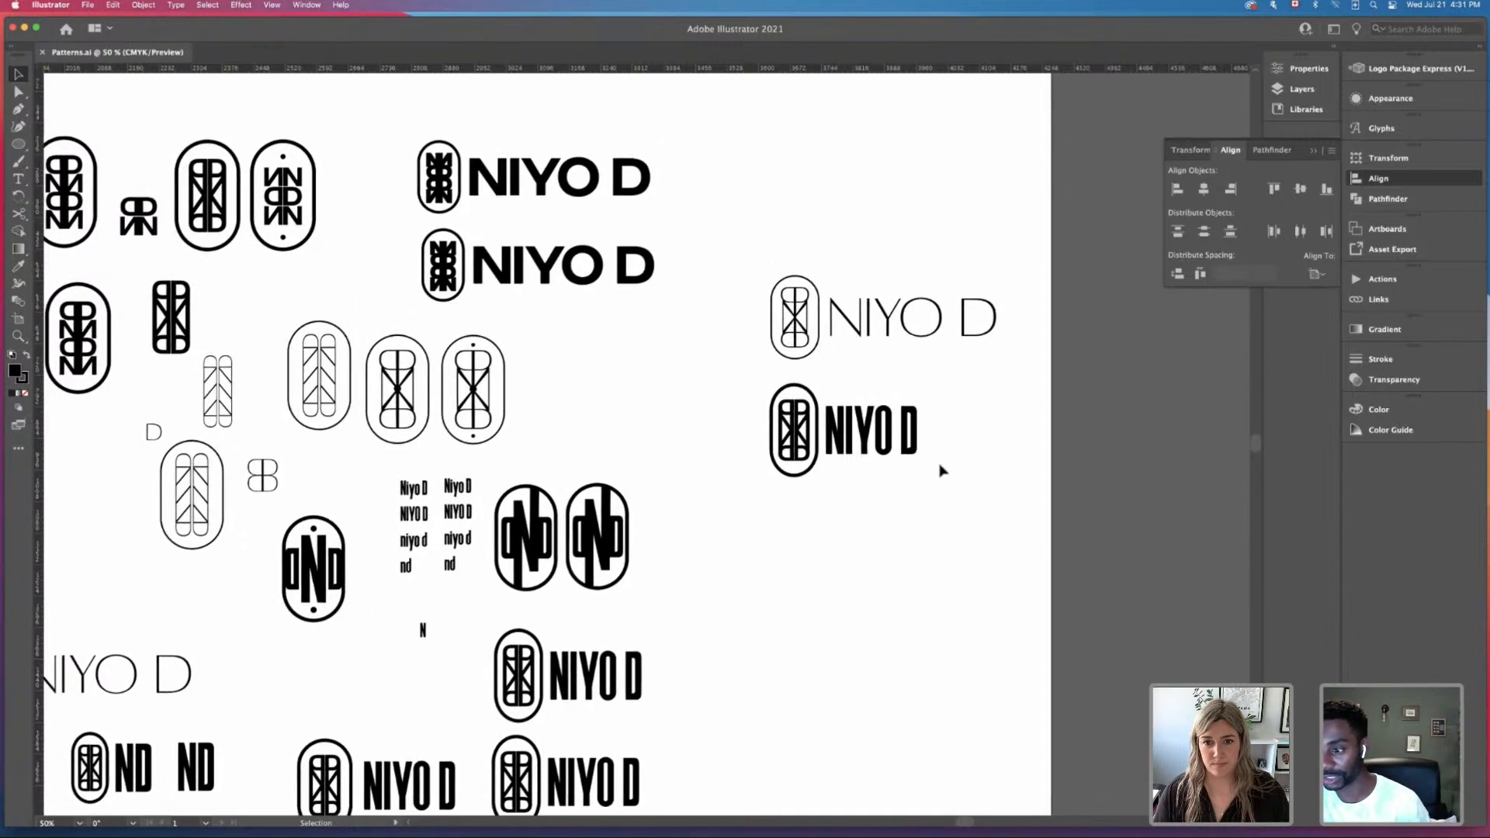
click(83, 7)
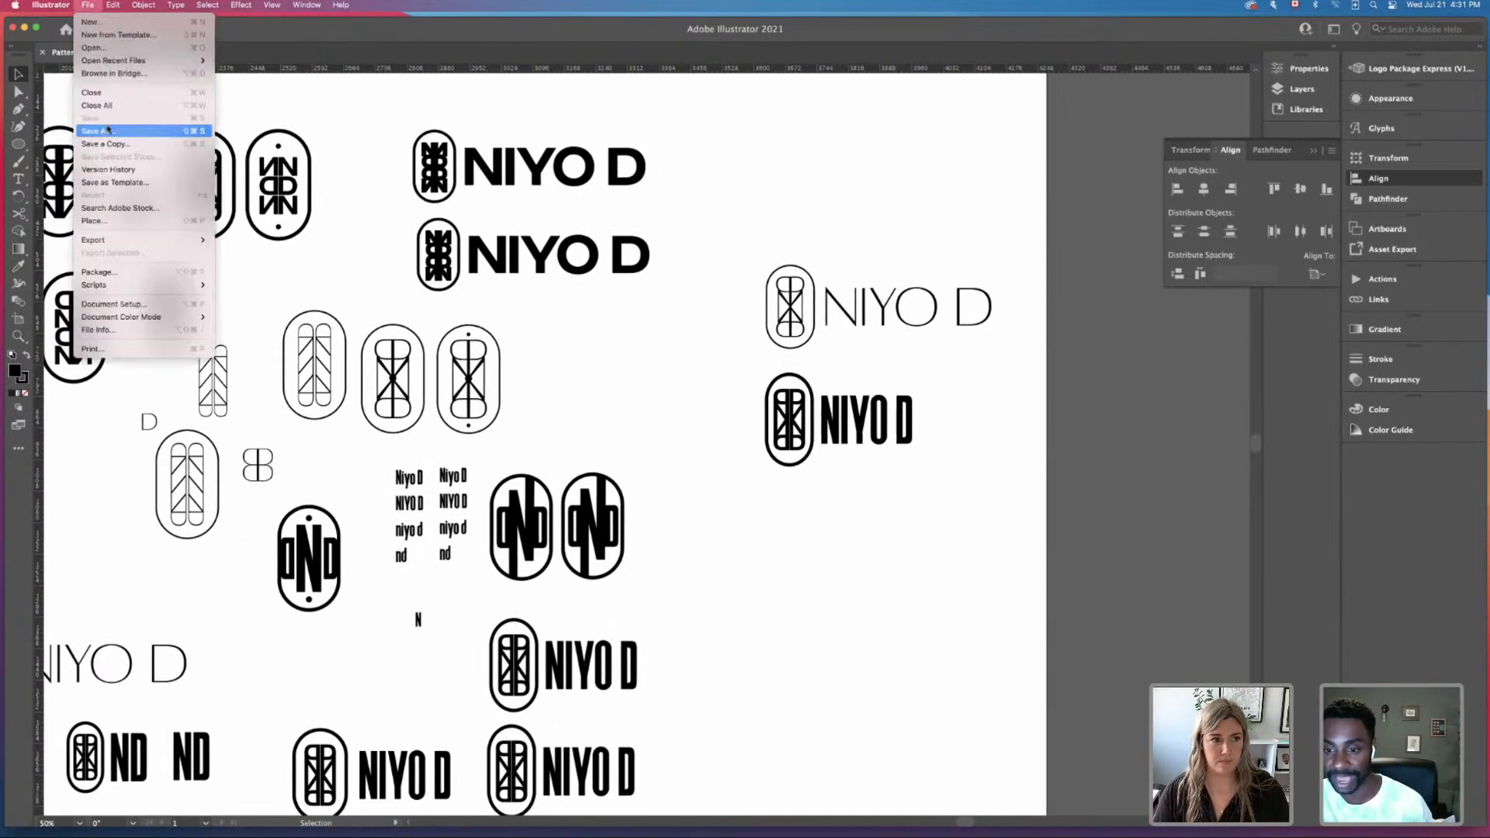
click(108, 132)
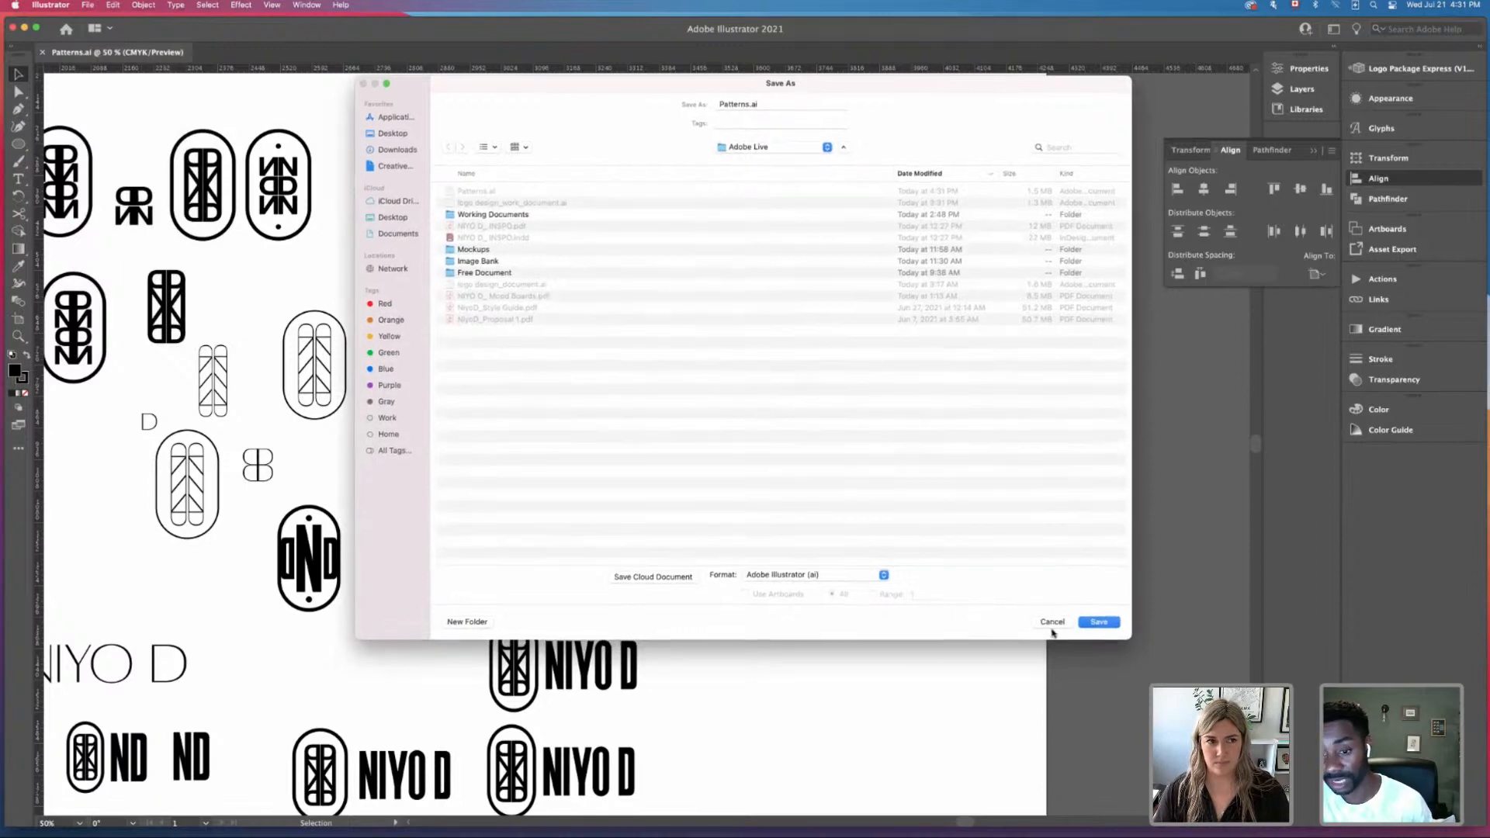
click(1053, 625)
click(90, 6)
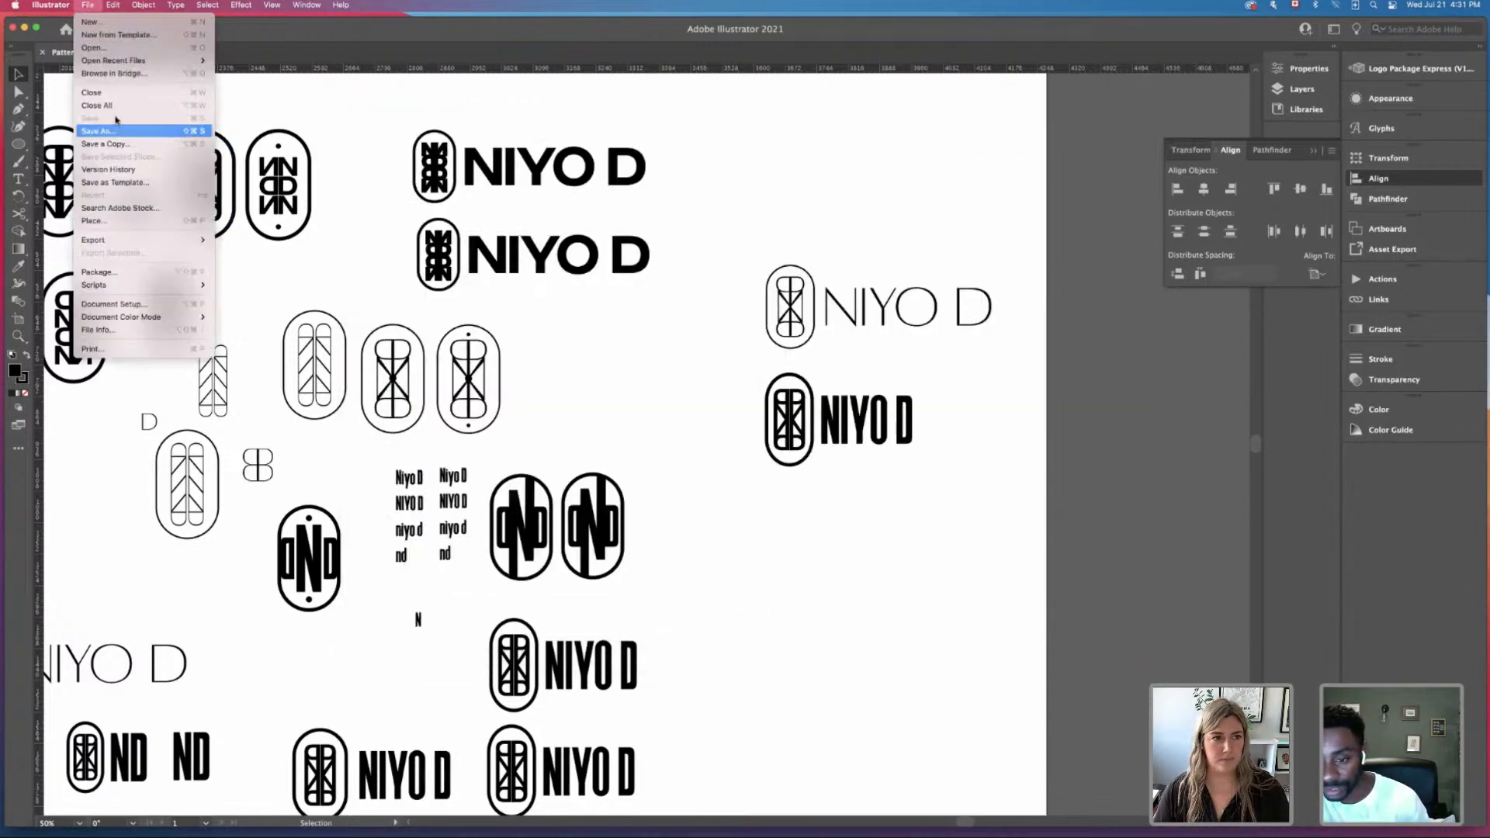
click(644, 534)
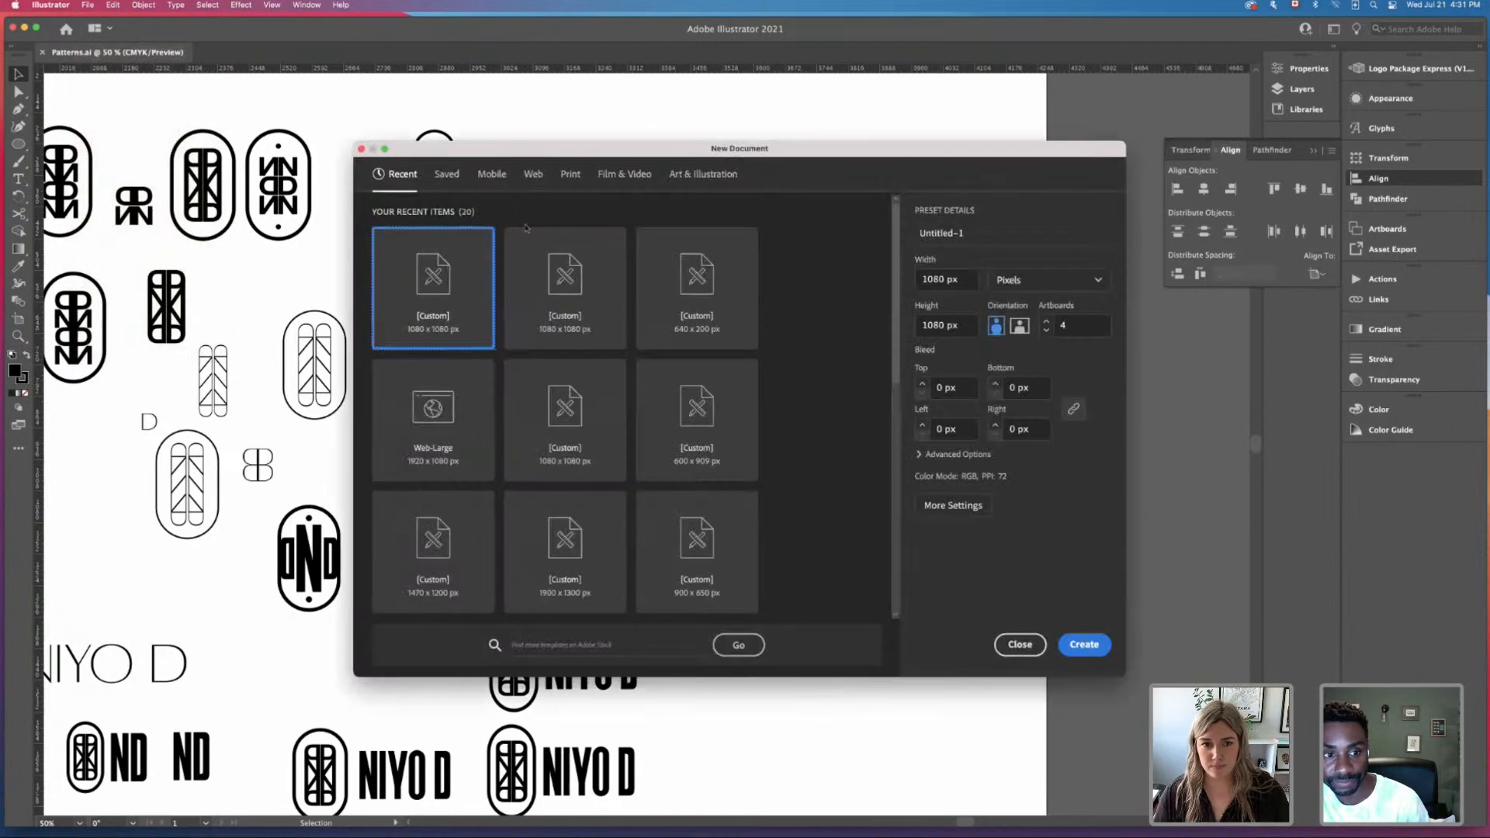
click(1021, 641)
Step: Move the two wide bold NIYO D logos above the artboard and delete the stray dot below it
key(super+minus)
key(super+minus)
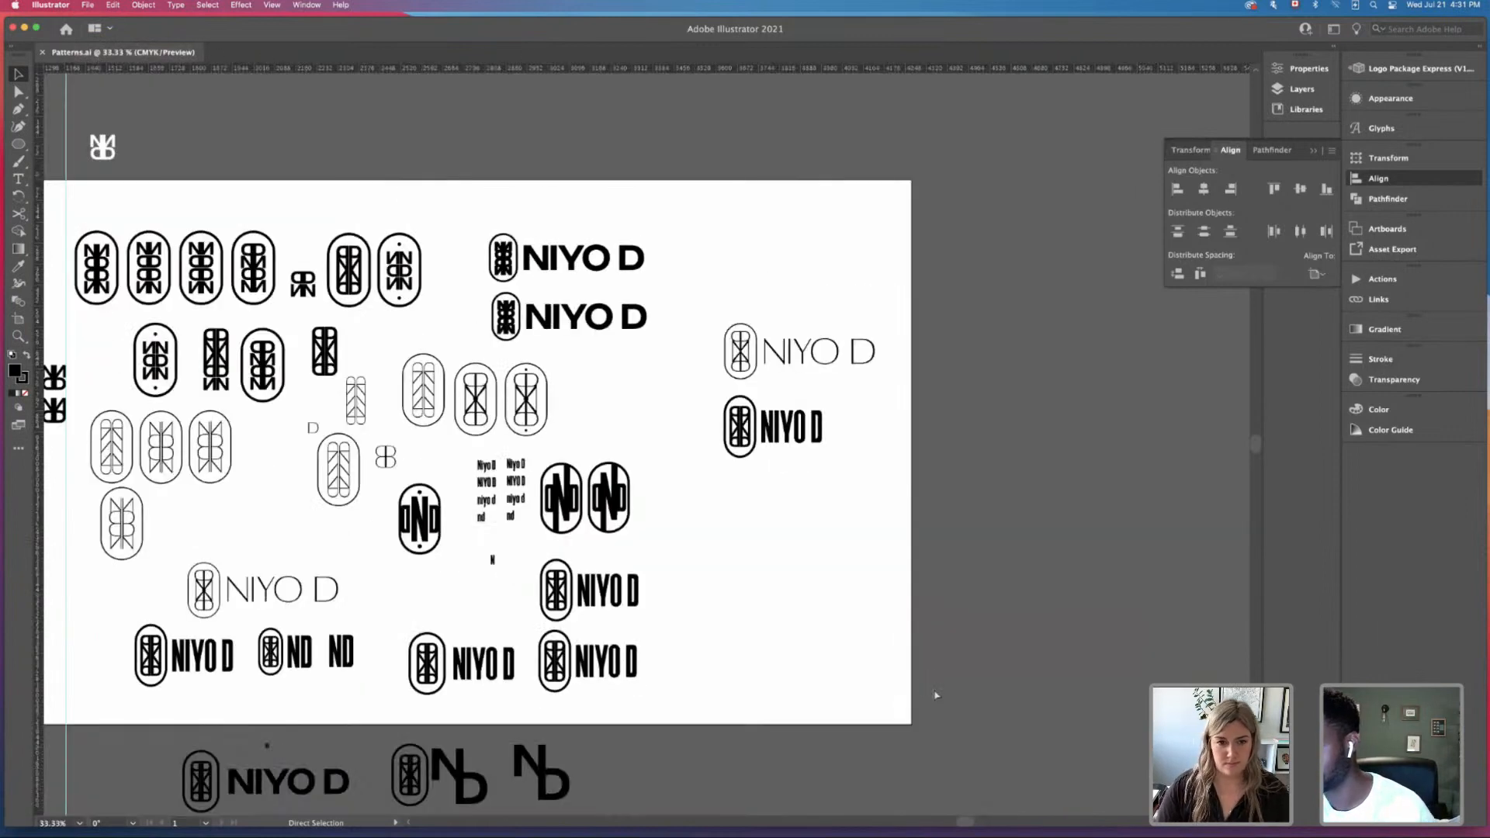
drag(736, 312, 880, 347)
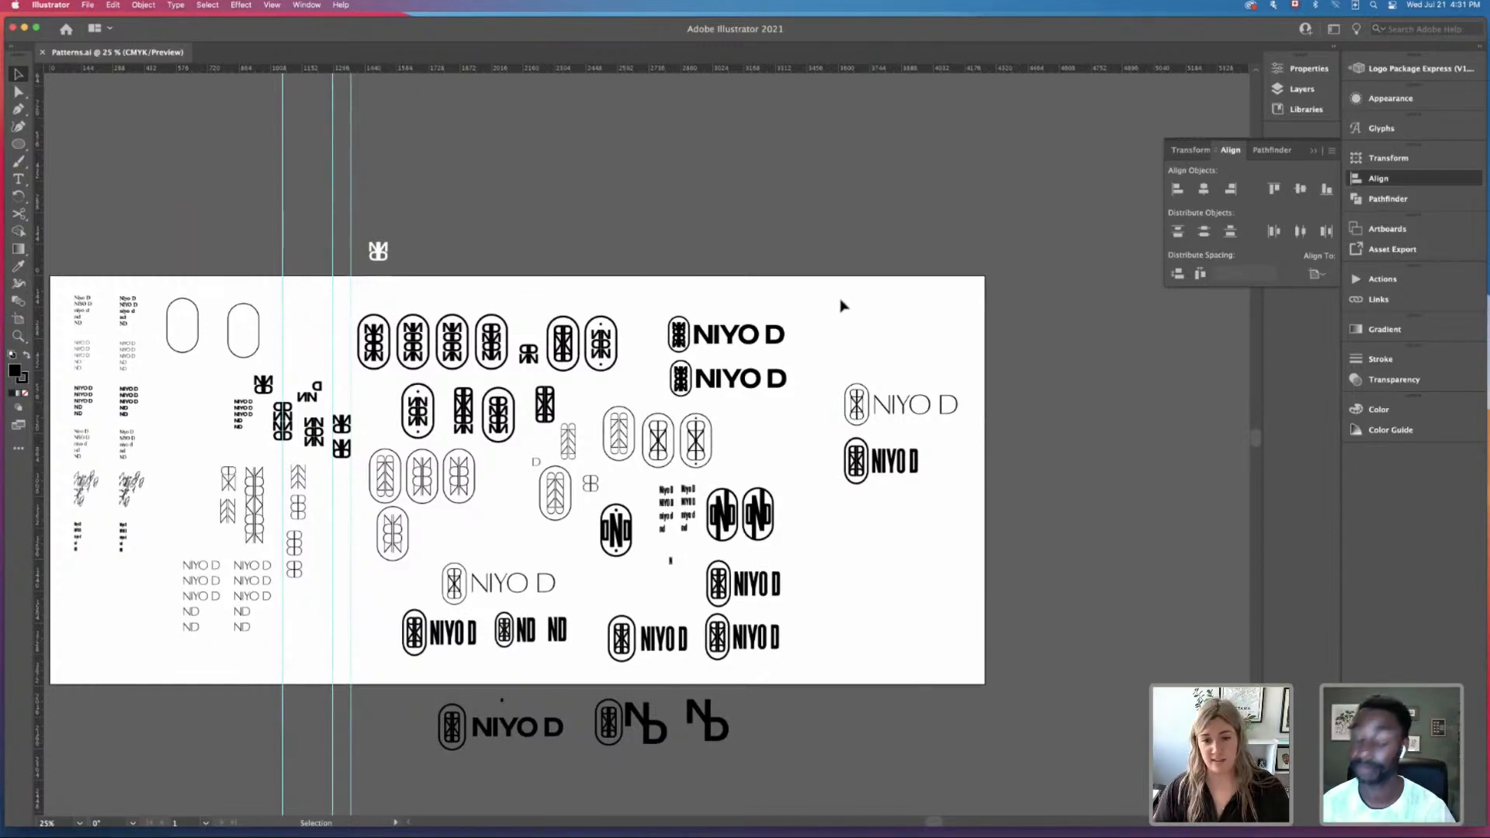
drag(656, 306, 768, 249)
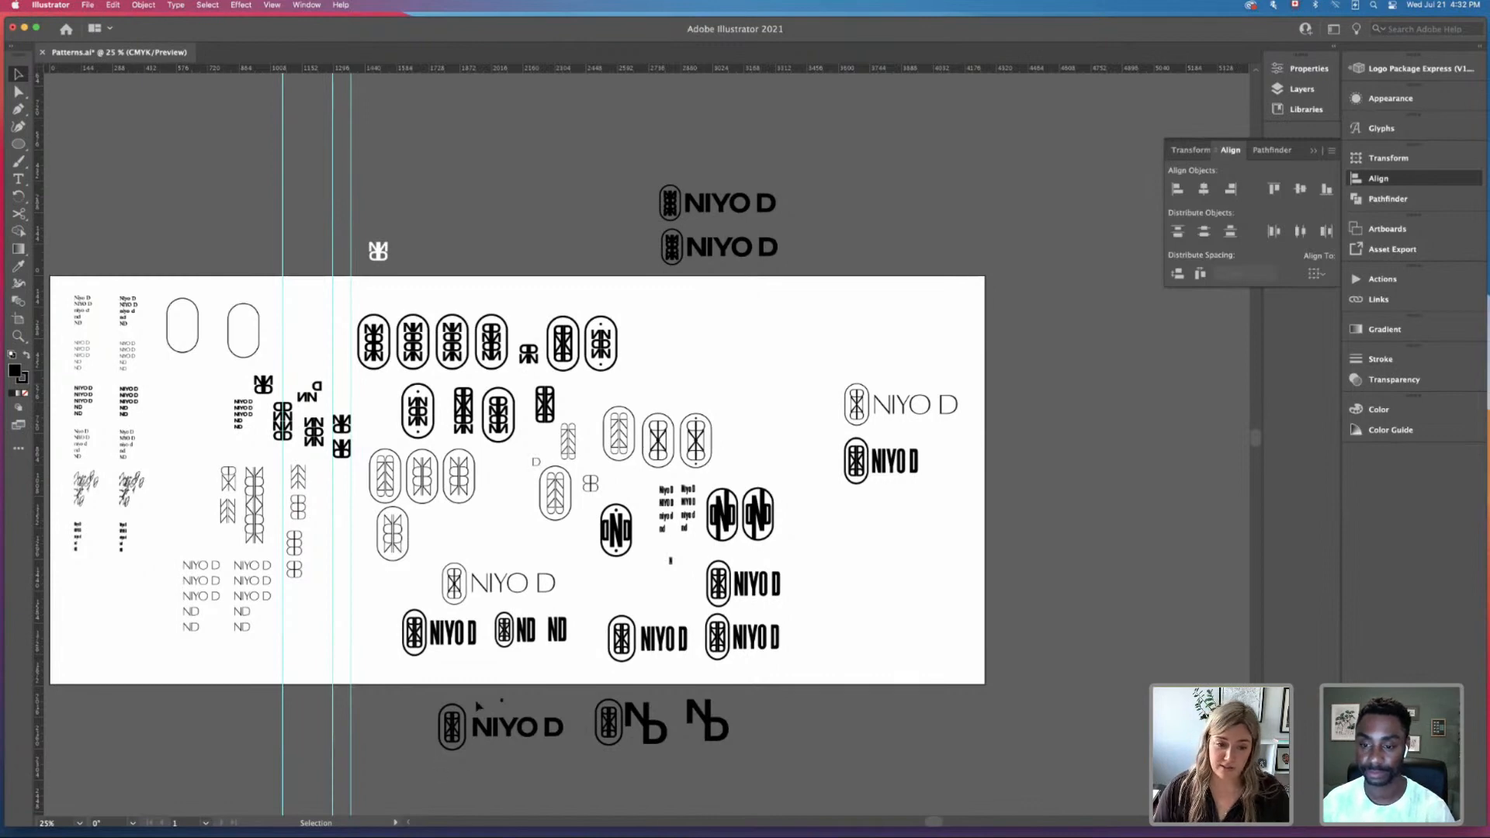
click(534, 712)
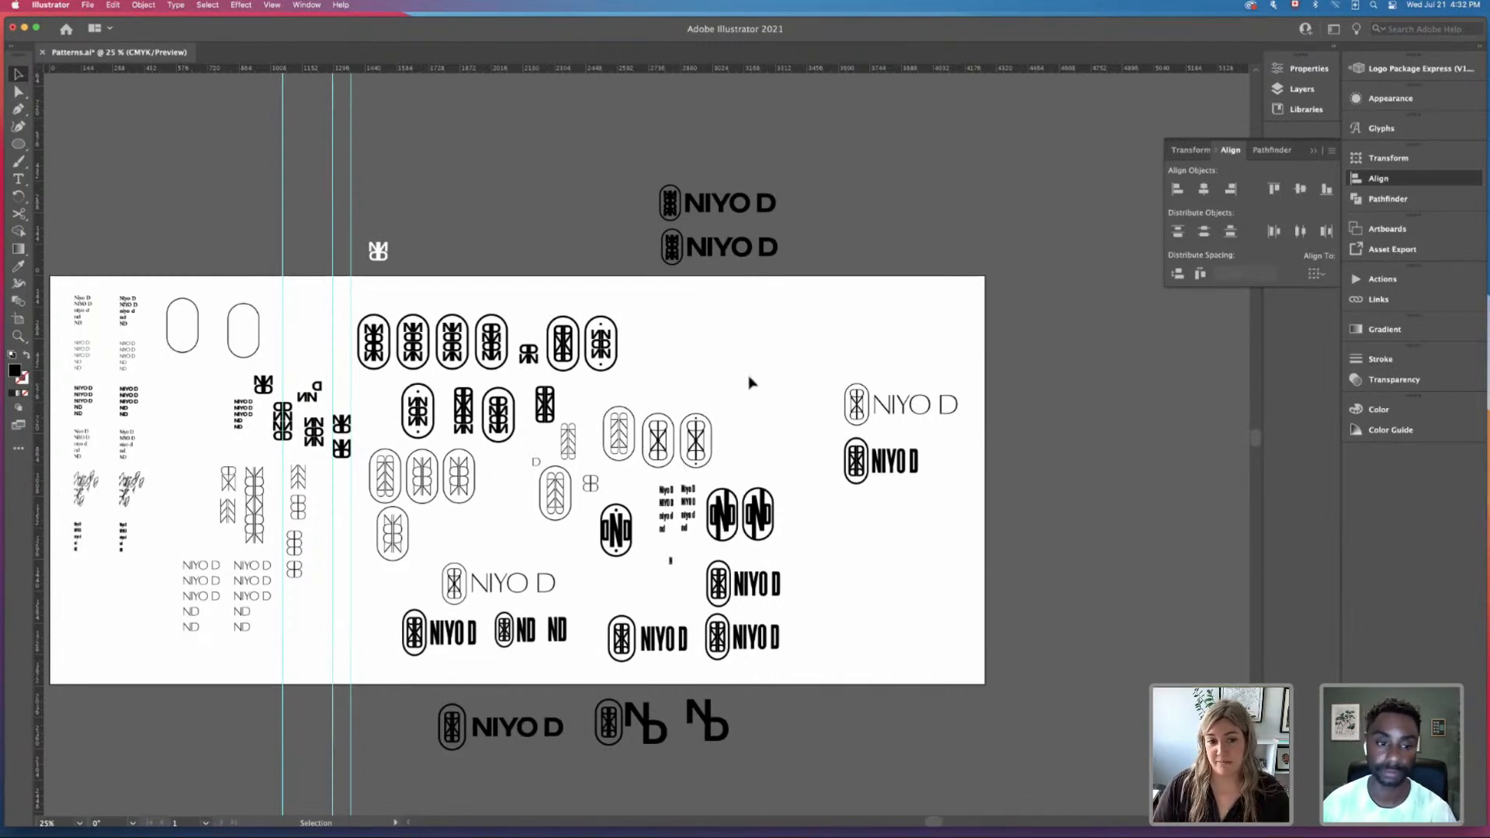
Step: Save the changes to the Patterns document
drag(499, 541, 385, 470)
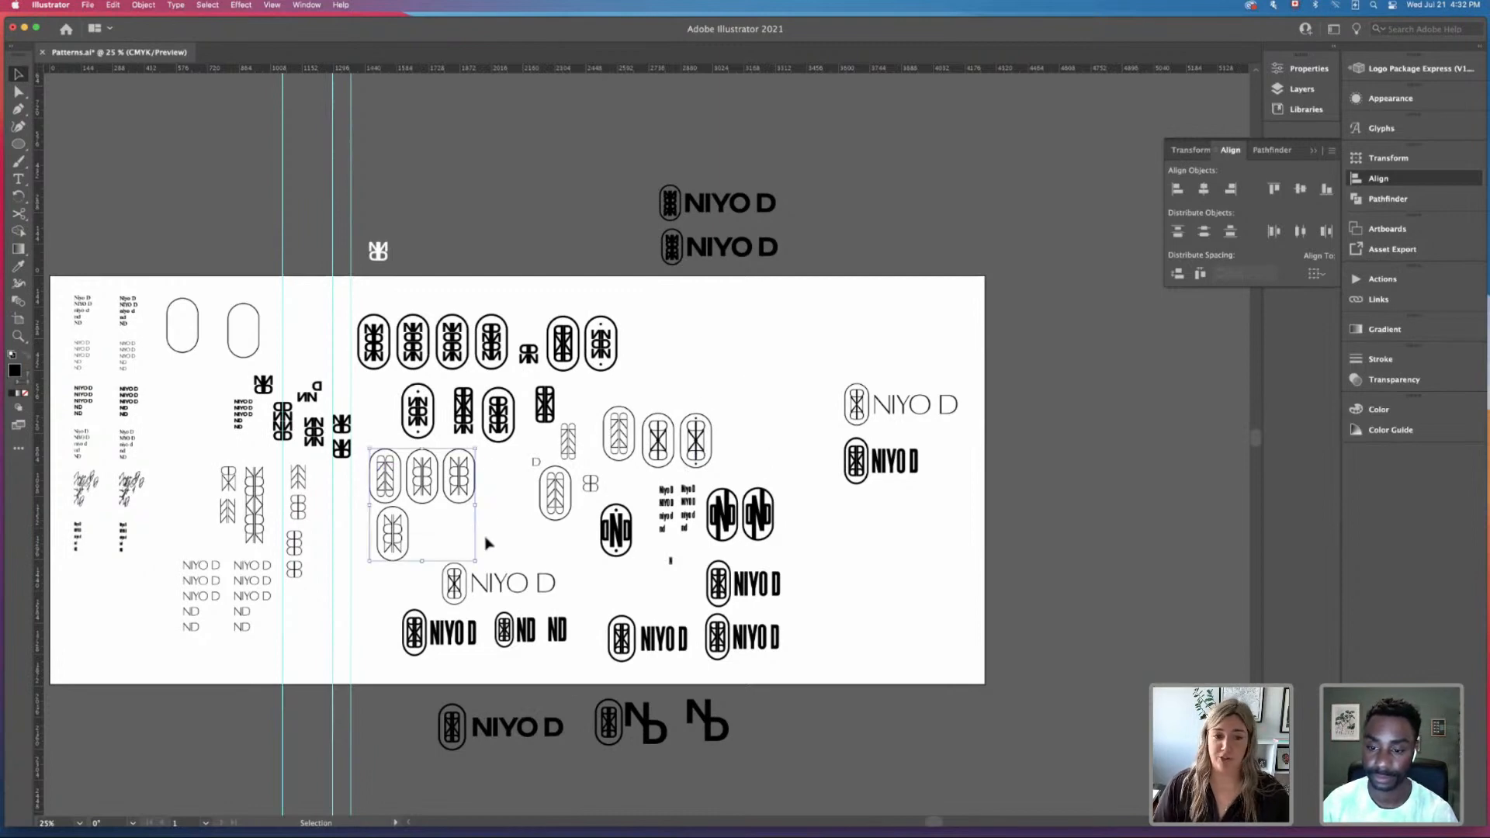
click(499, 541)
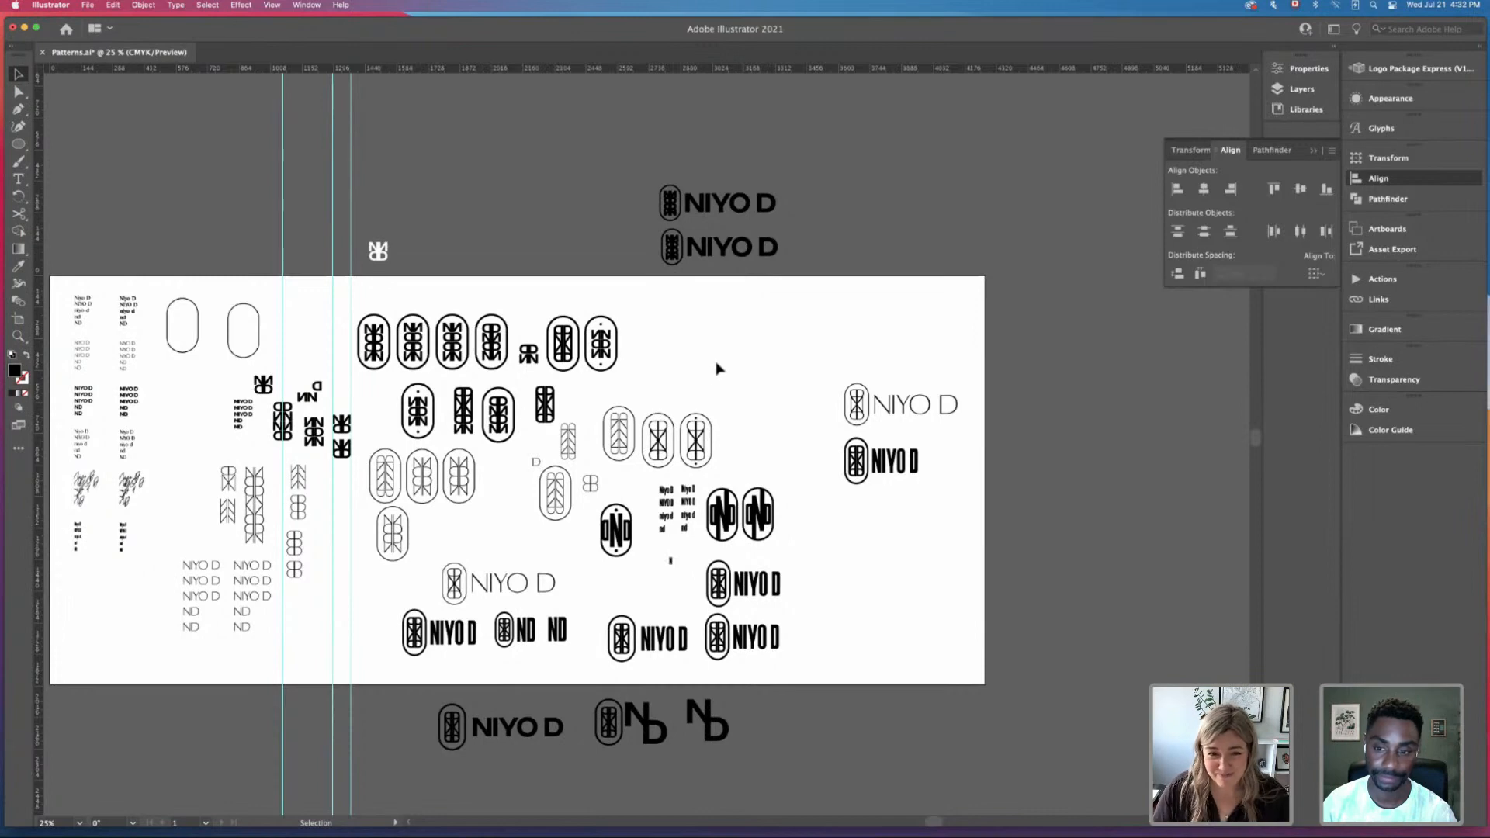
scroll(710, 360, left, 1)
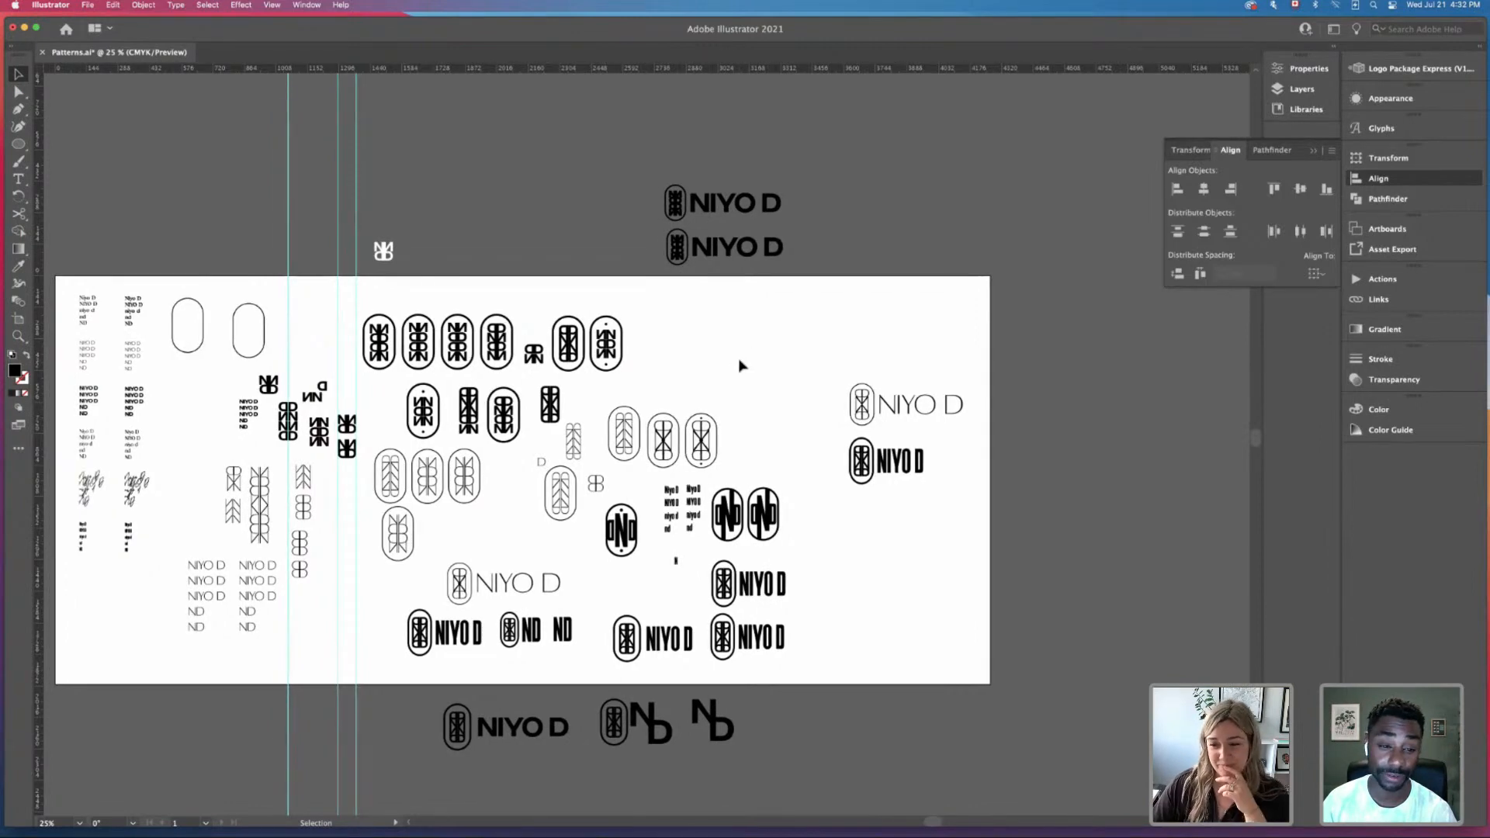
key(ctrl+s)
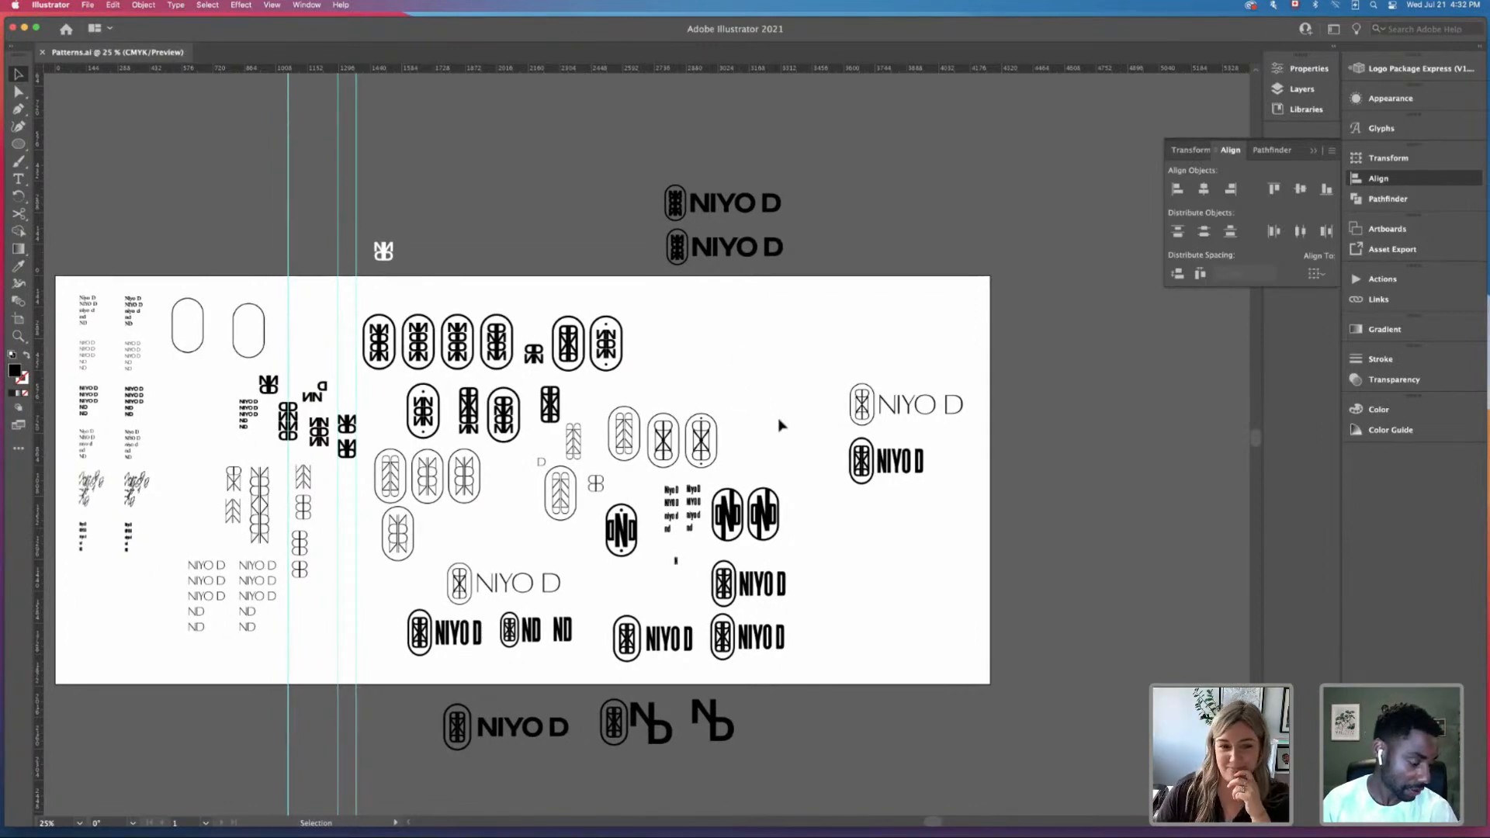
Step: Delete the two columns of thin NIYO D and ND text in the lower-left area of the artboard
scroll(781, 425, left, 3)
scroll(781, 426, left, 5)
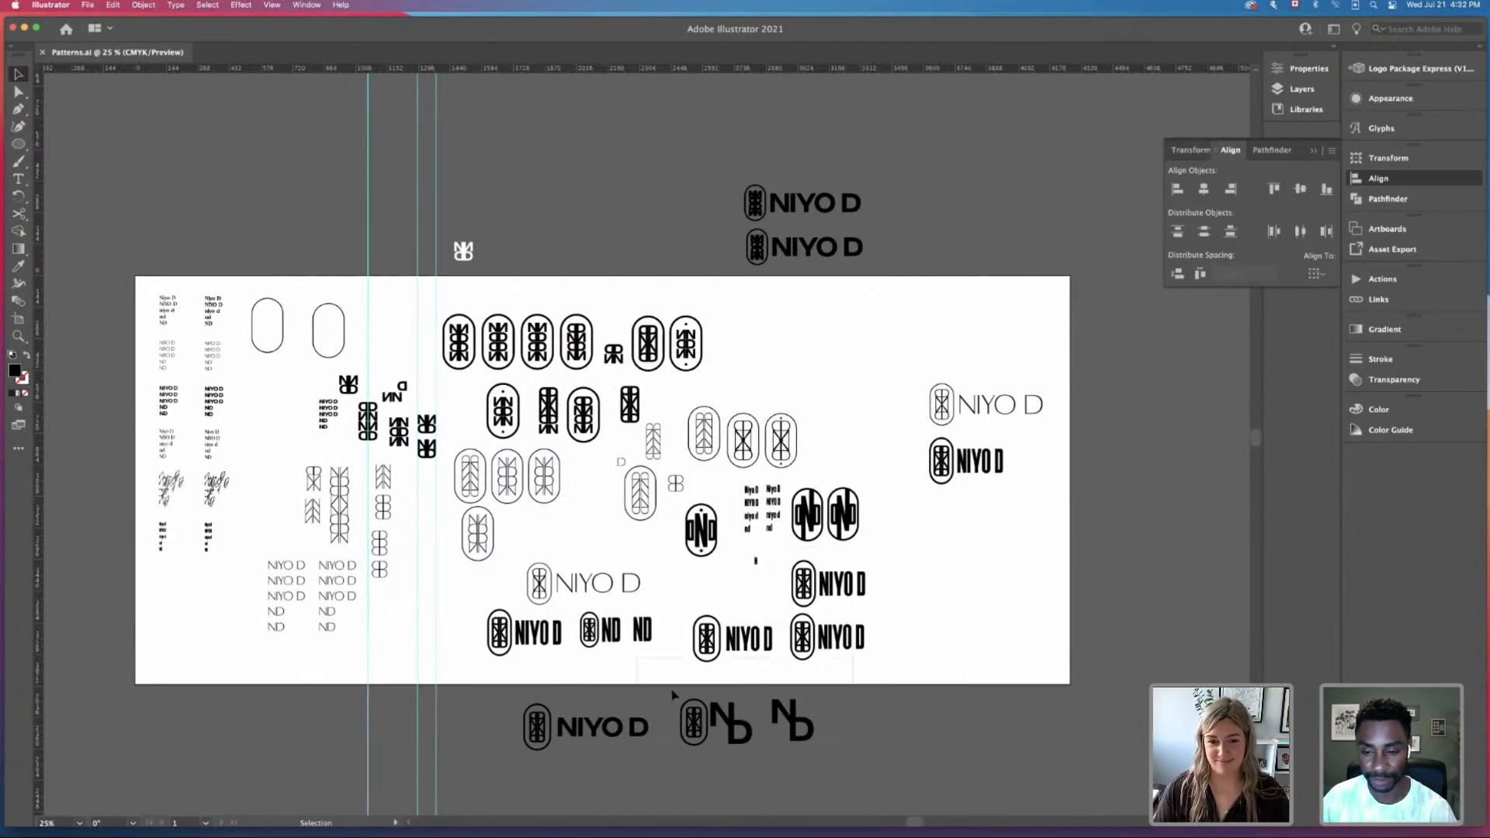
drag(251, 554, 365, 677)
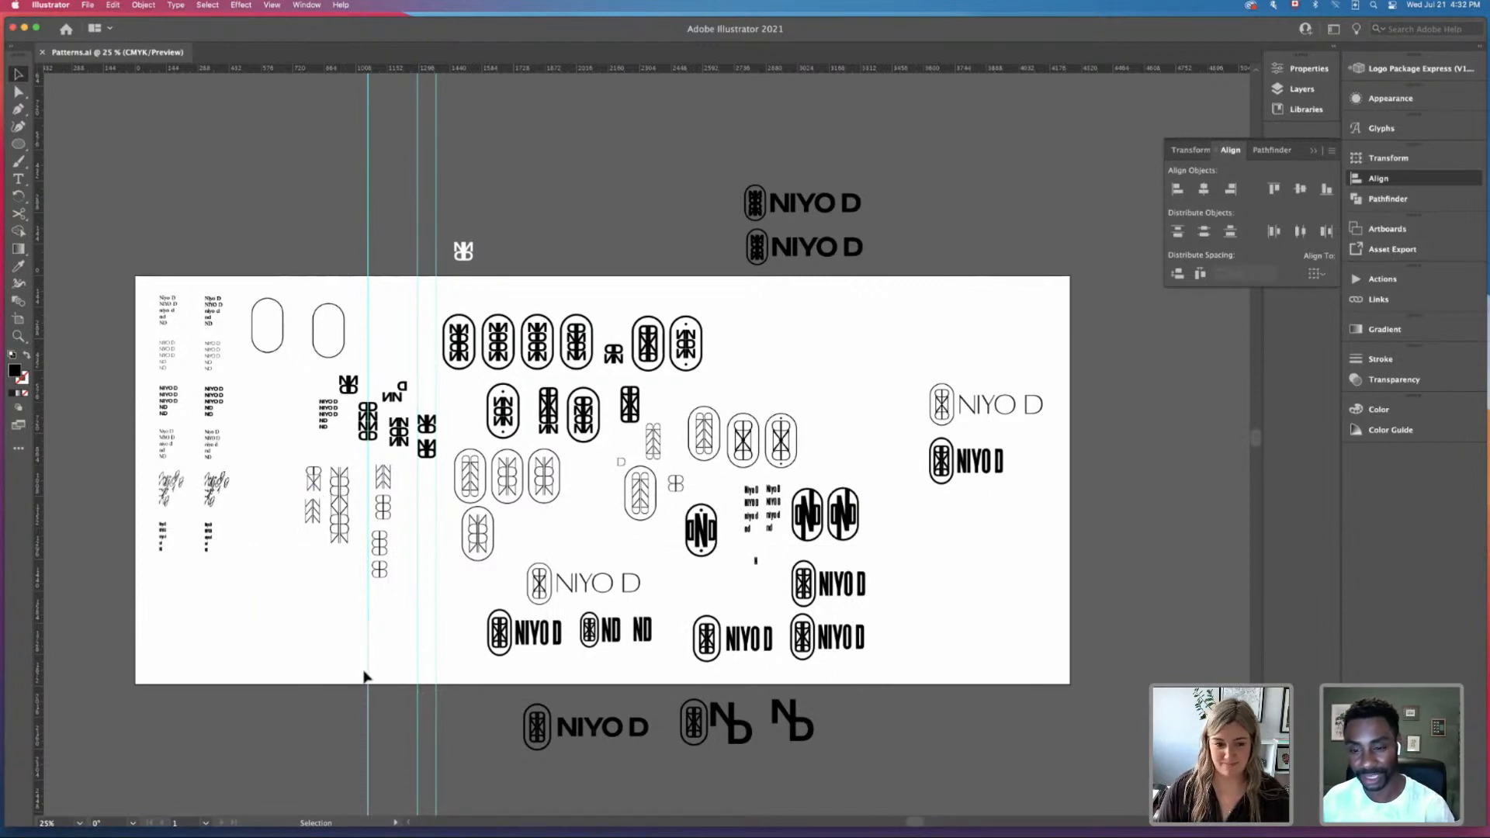
Step: Delete the vertical guides and the white ND mark above the artboard
click(143, 5)
click(156, 106)
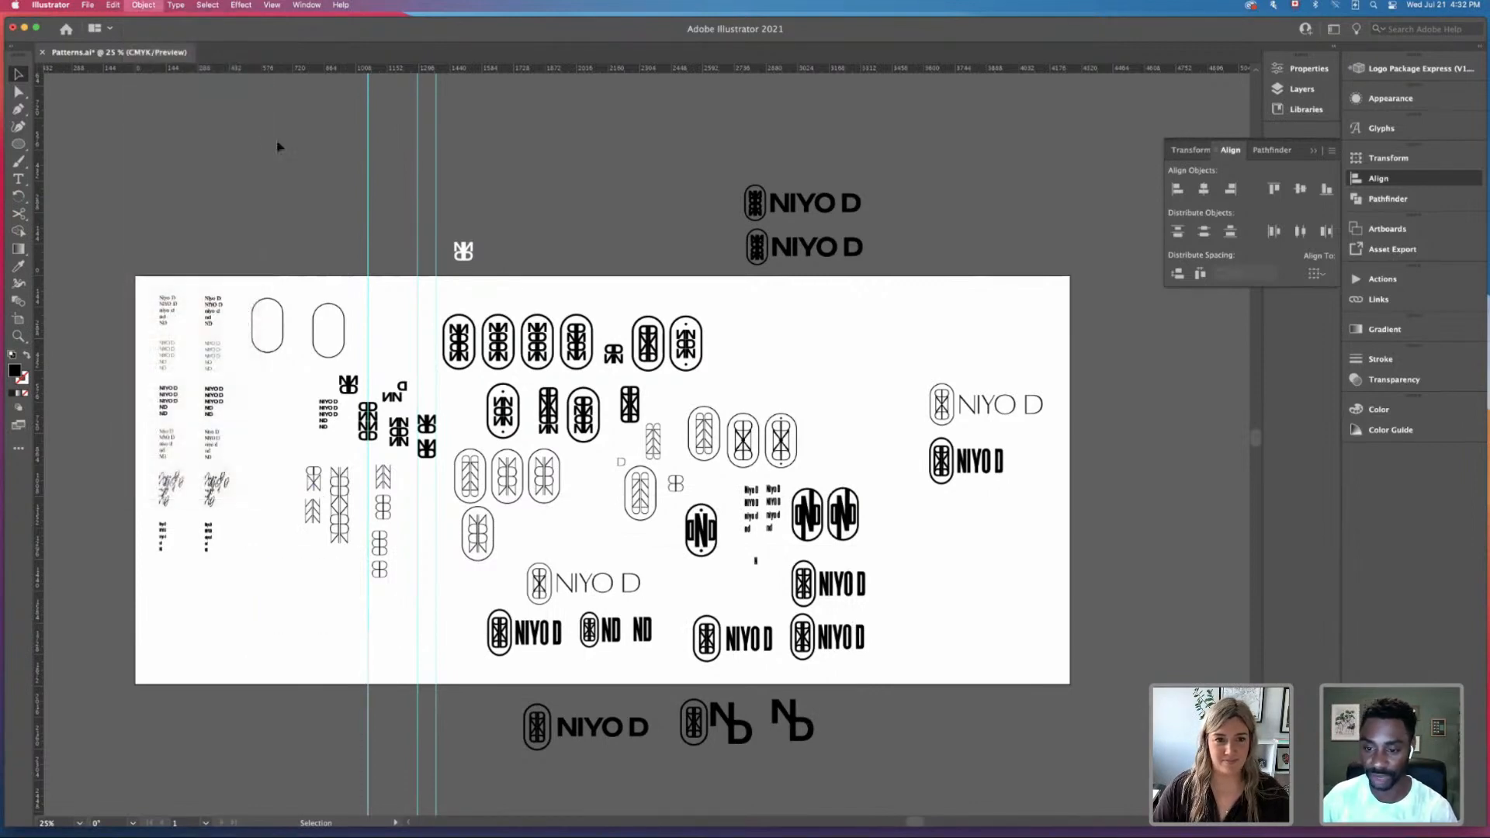
click(457, 249)
key(Delete)
Step: Delete the two wide bold NIYO D logos above the artboard
key(space)
drag(407, 328, 360, 280)
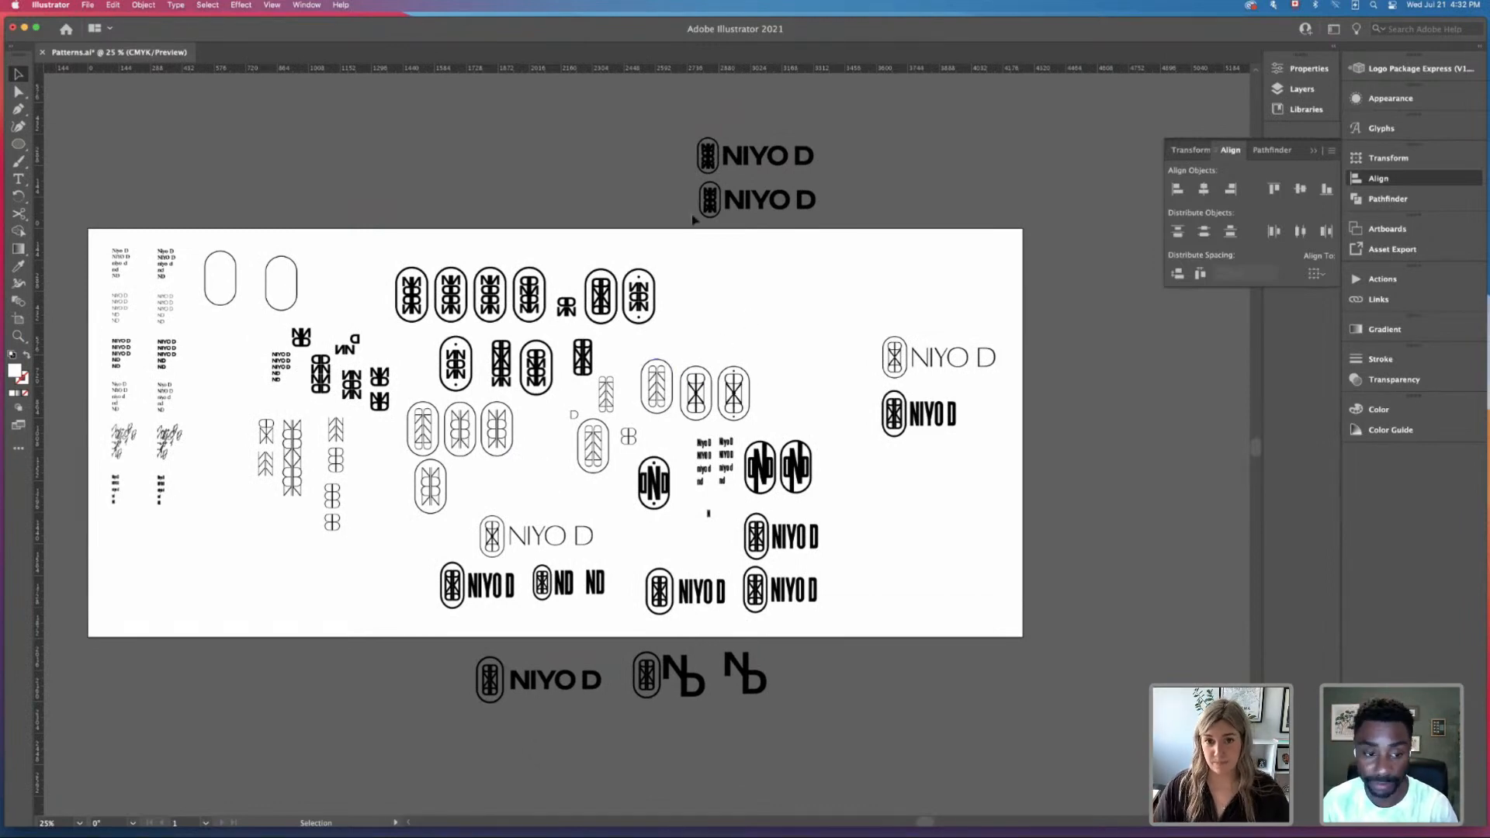
drag(683, 128, 931, 237)
key(Delete)
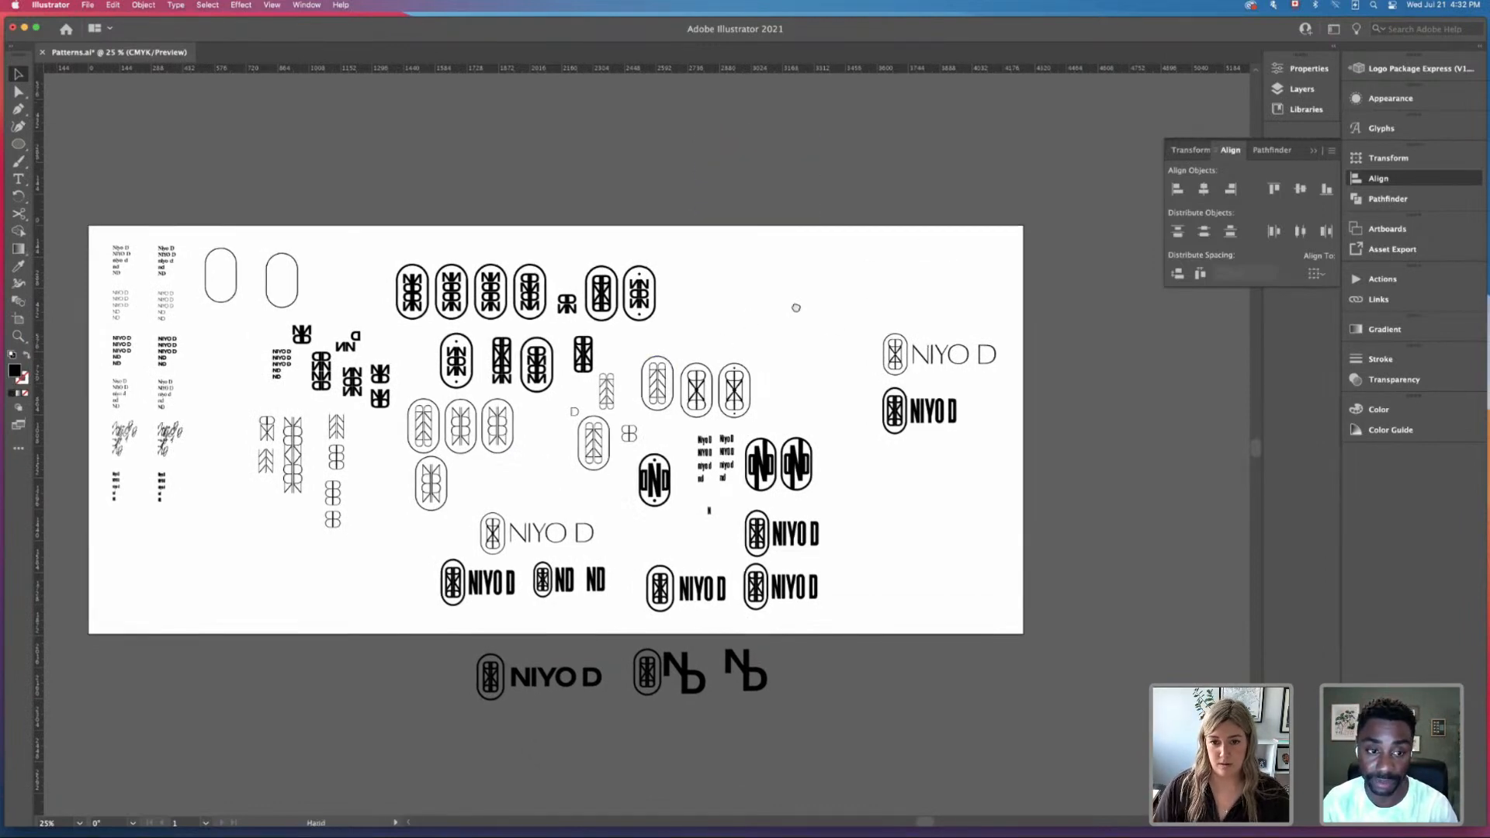
scroll(792, 311, right, 2)
scroll(792, 310, down, 1)
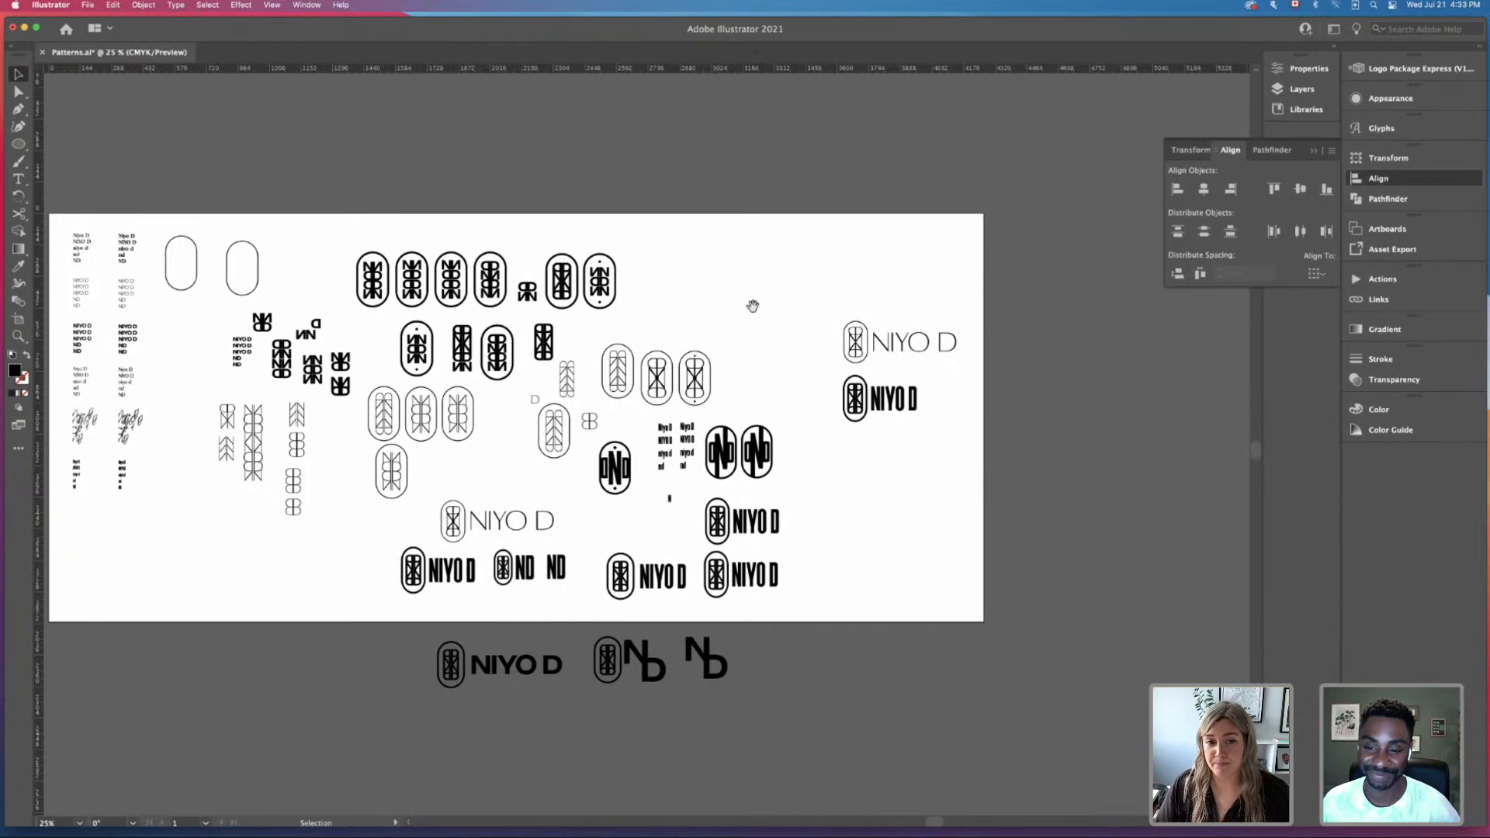
drag(752, 302, 812, 295)
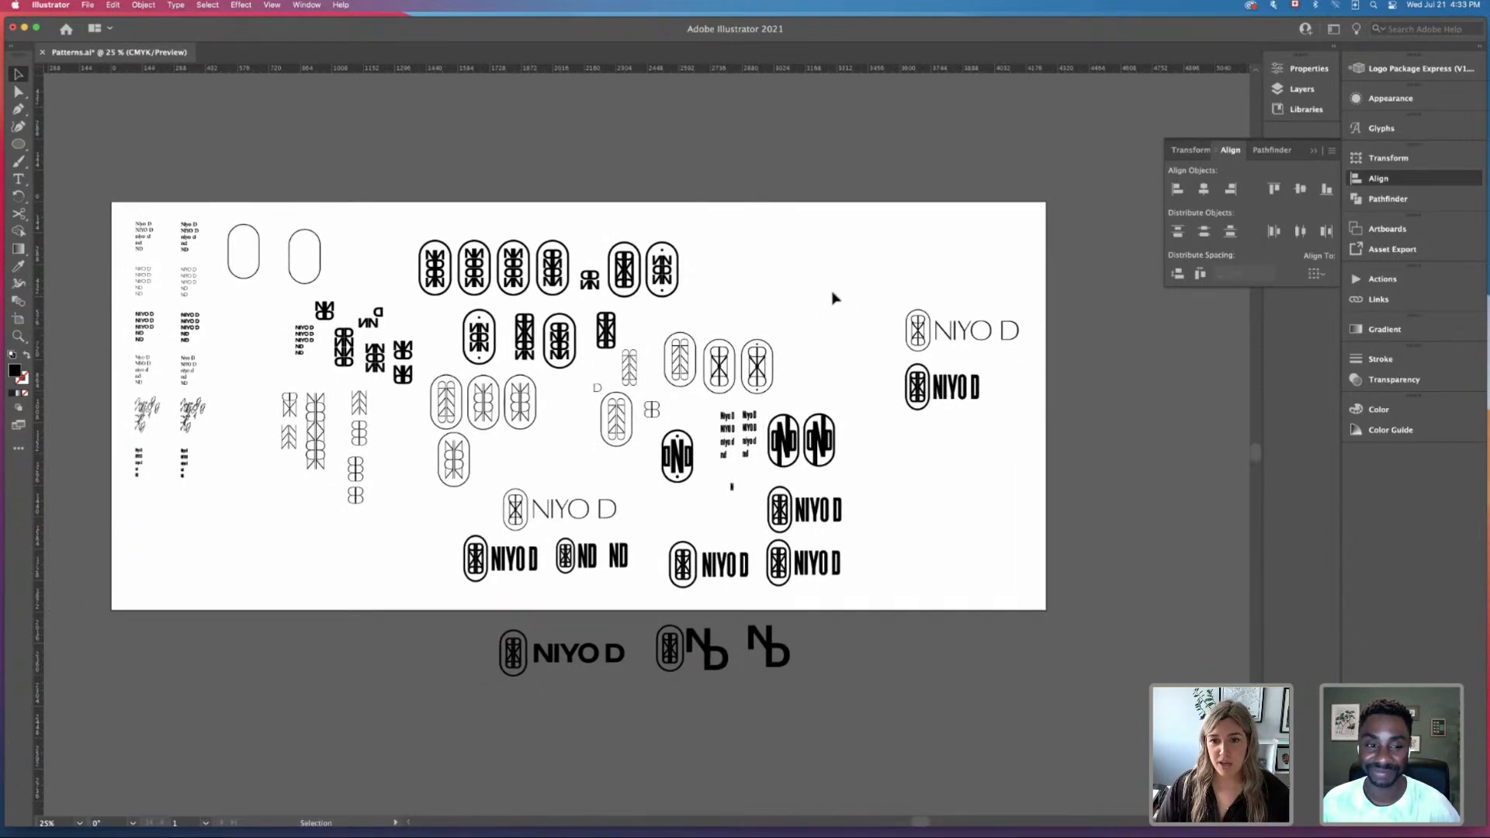
drag(856, 250, 1075, 472)
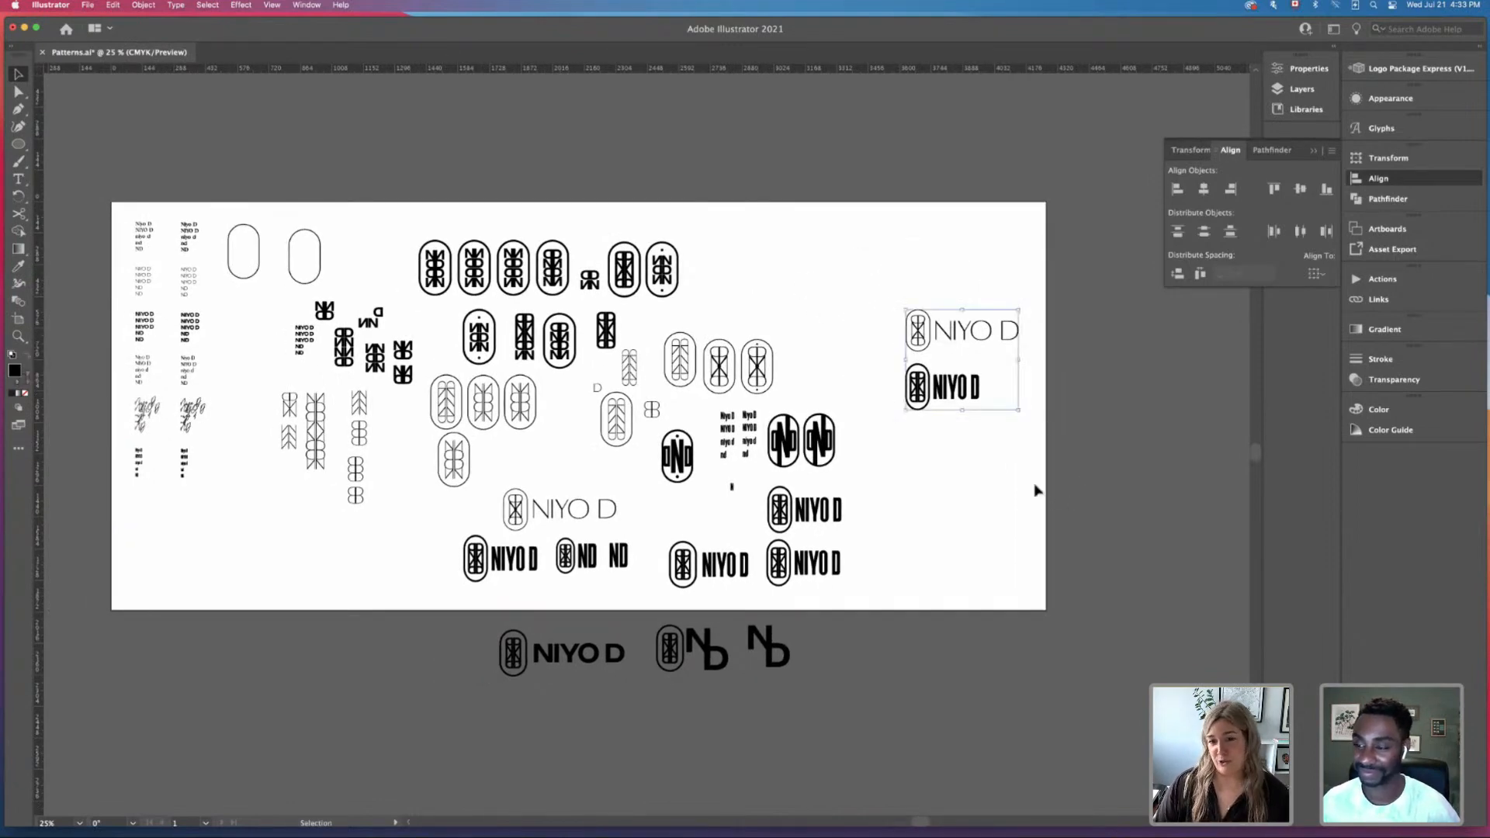
click(994, 489)
scroll(994, 489, up, 1)
scroll(994, 489, right, 2)
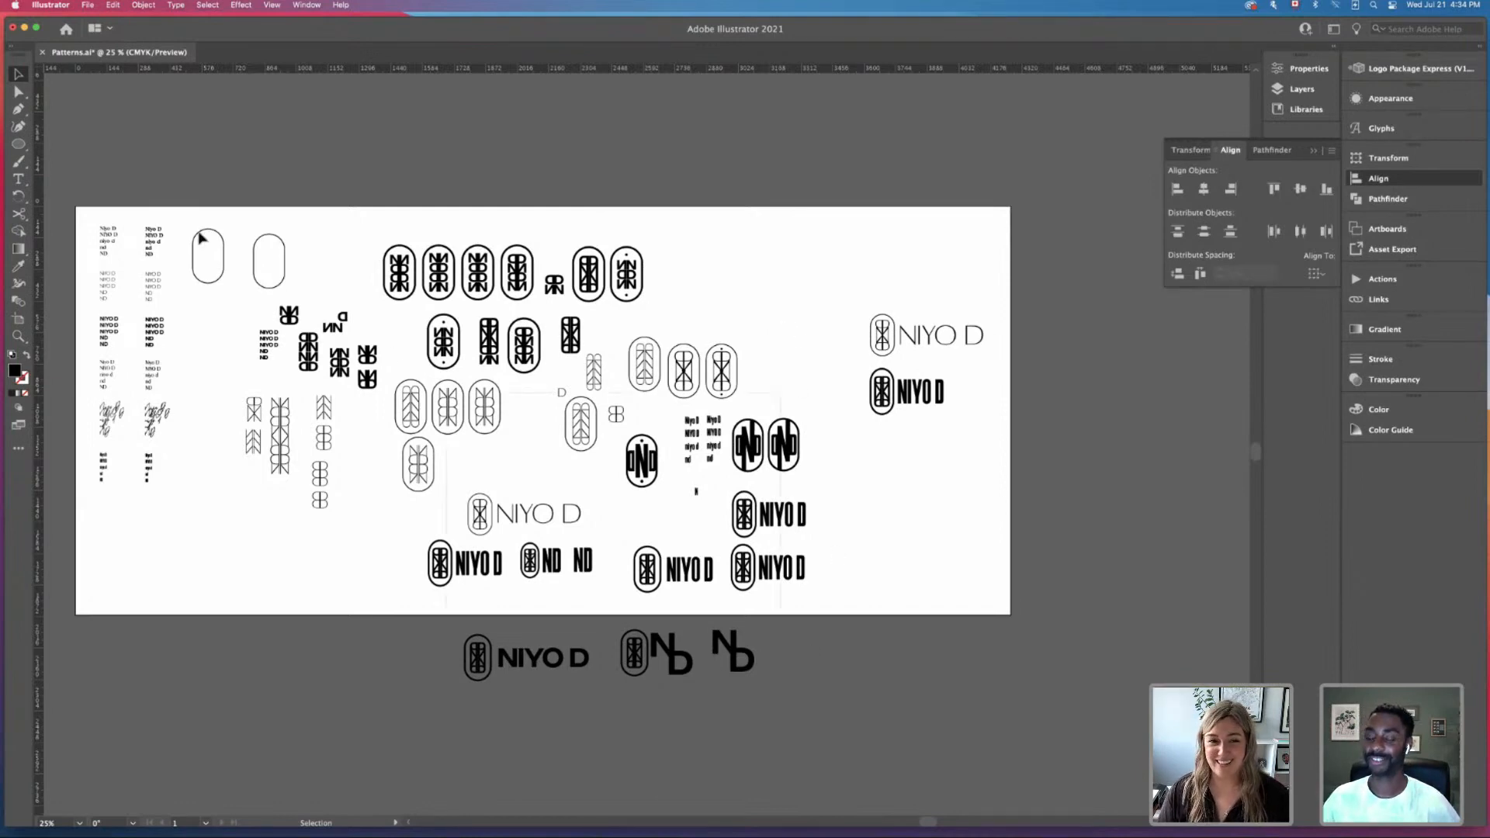
Step: Delete all remaining logo explorations on and below the artboard except the two NIYO D logos near its right edge
drag(64, 214, 780, 679)
key(Delete)
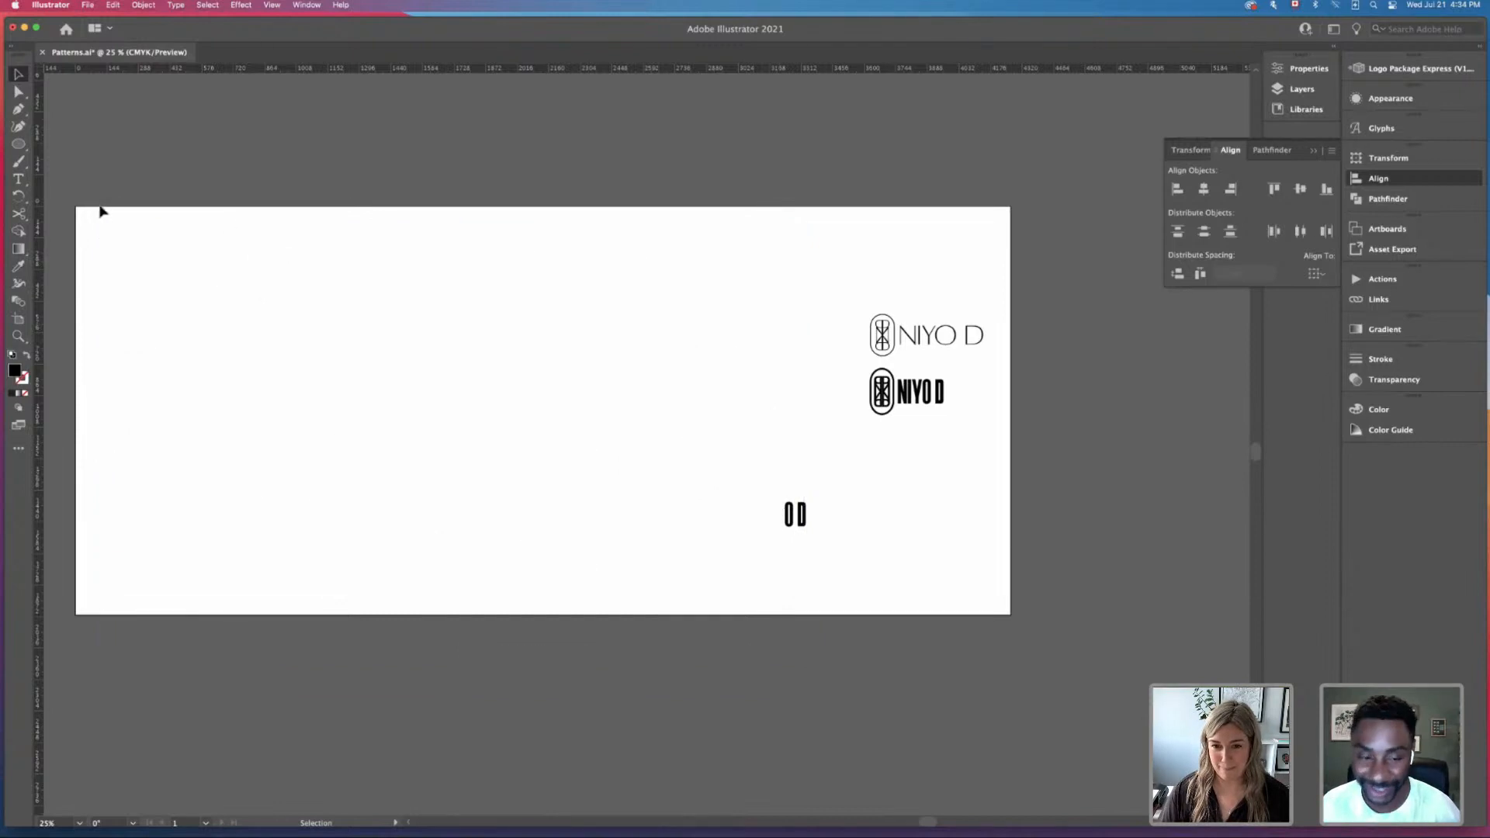
drag(638, 450, 822, 535)
key(Delete)
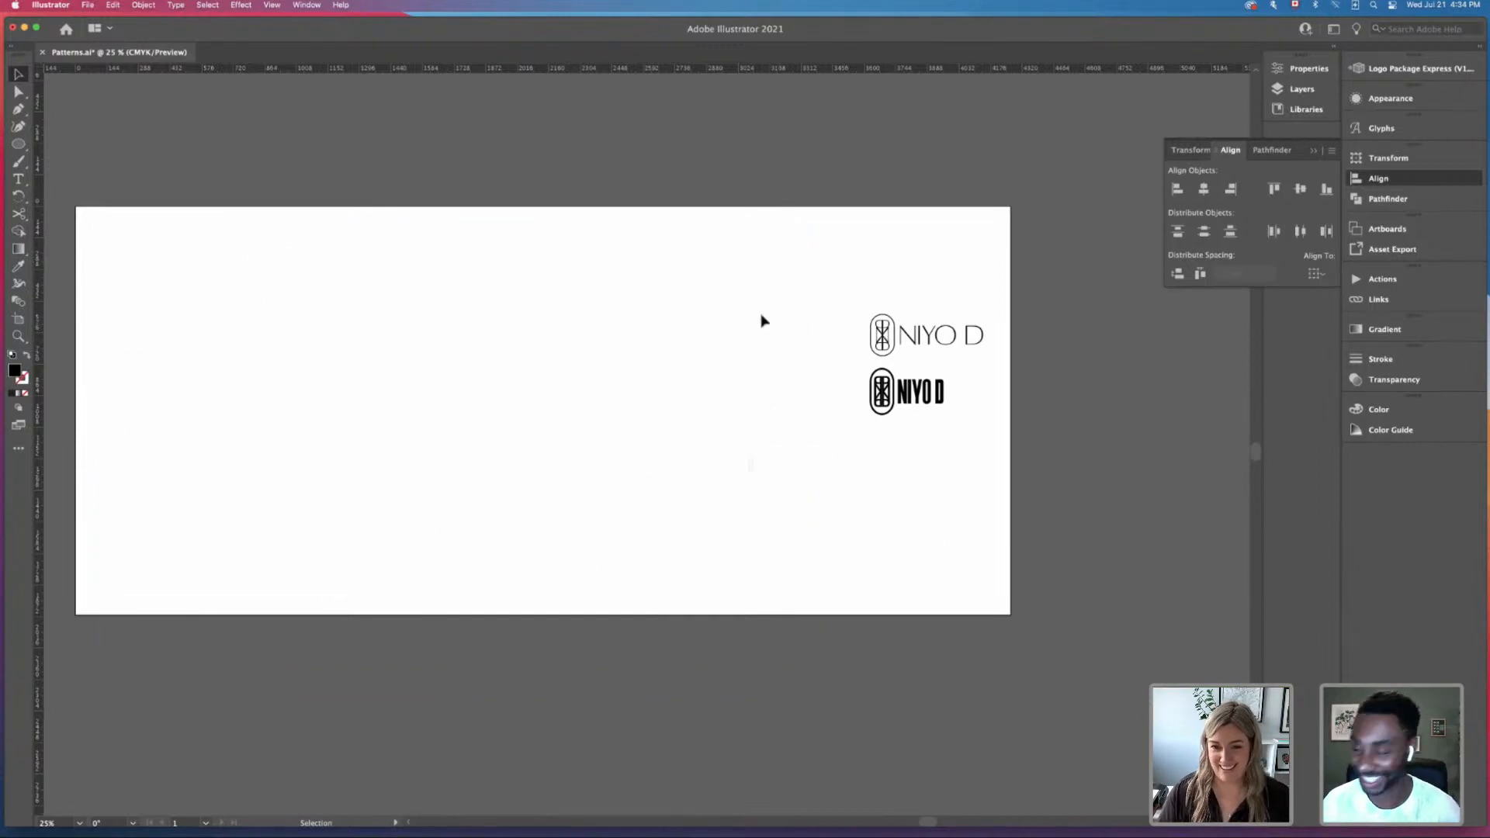
Step: Duplicate the two NIYO D logos into the middle of the artboard and move the originals off its right side
drag(761, 319, 1106, 530)
drag(908, 348, 411, 359)
drag(782, 279, 1028, 470)
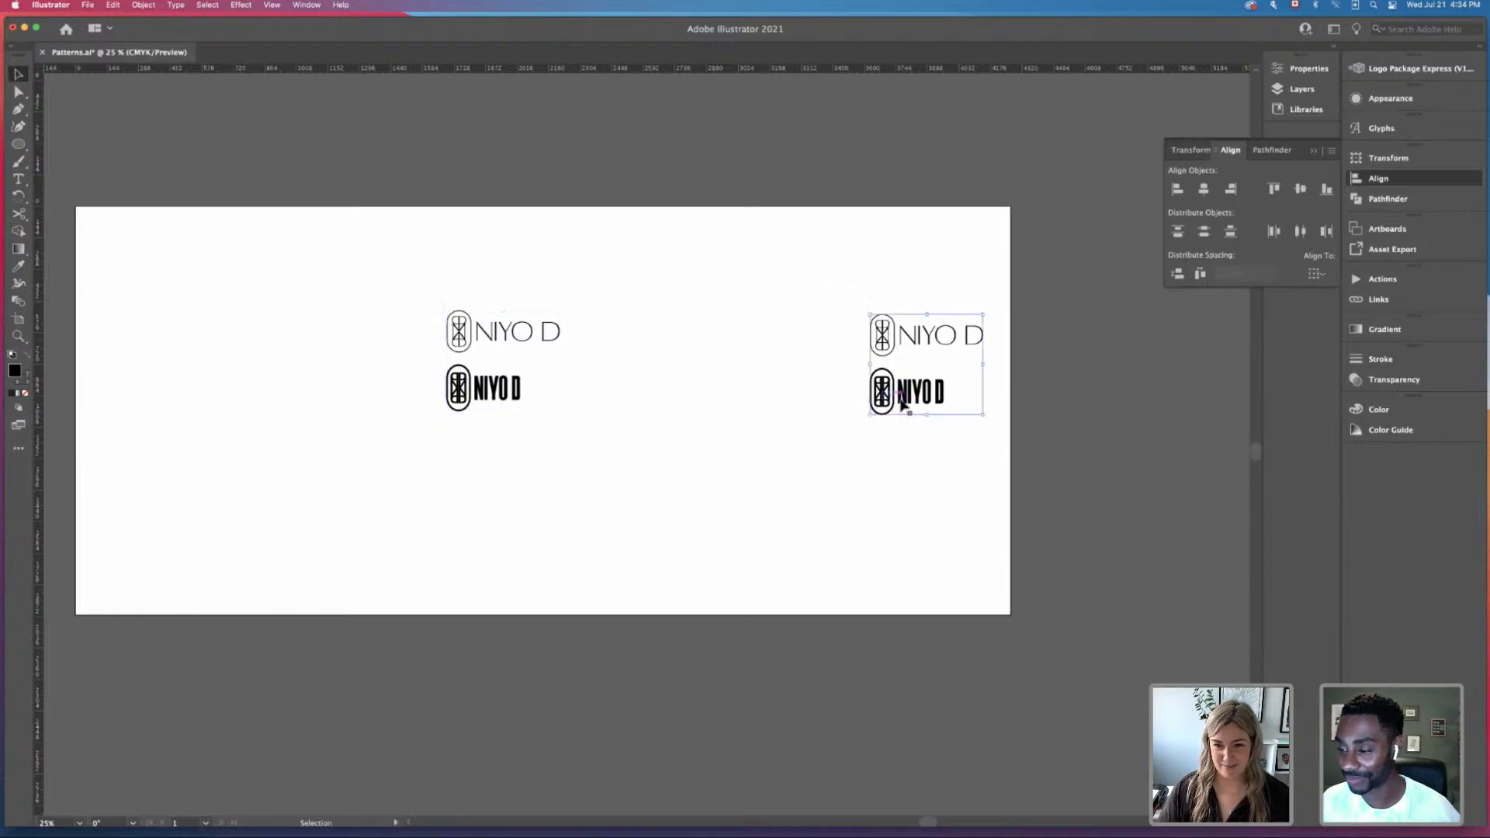
drag(882, 392, 1083, 466)
click(382, 246)
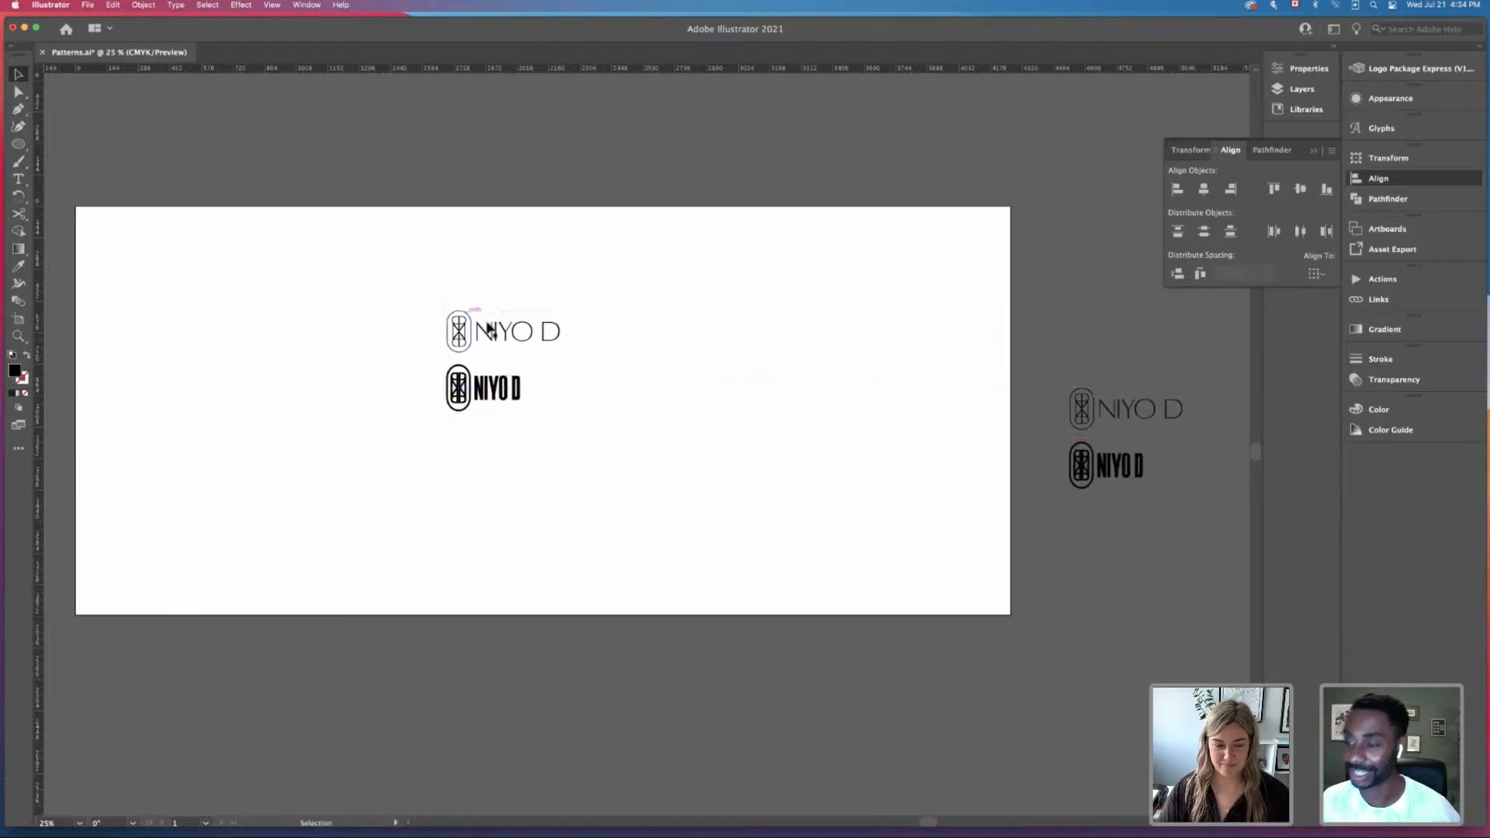
Step: Examine the thin and bold NIYO D logos in the middle of the artboard up close
key(a)
key(super+=)
key(super+=)
key(super+=)
key(space)
drag(564, 288, 890, 444)
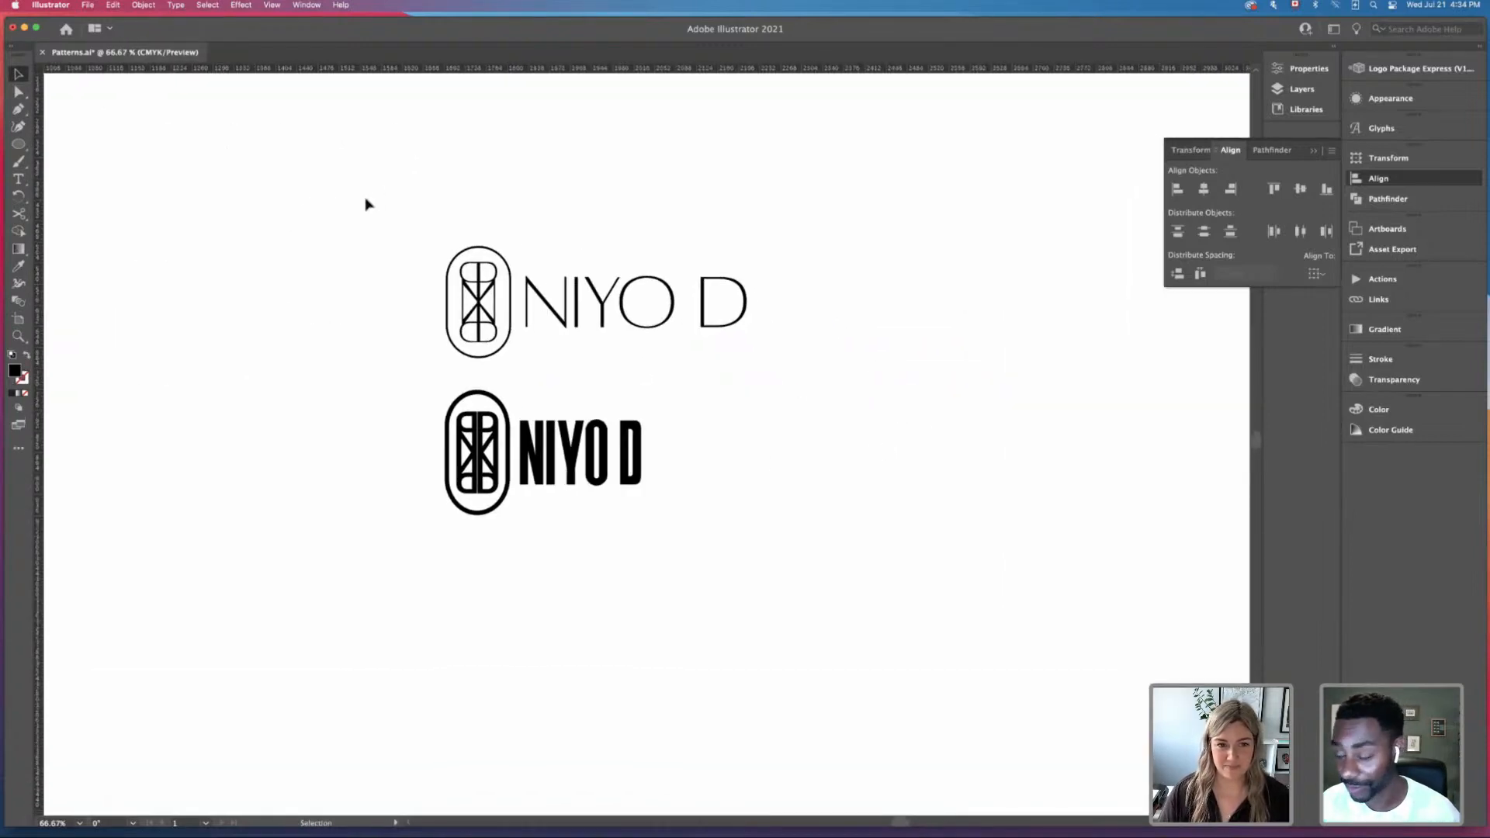
drag(365, 197, 904, 385)
click(625, 210)
drag(544, 245, 845, 397)
drag(317, 173, 935, 631)
click(937, 631)
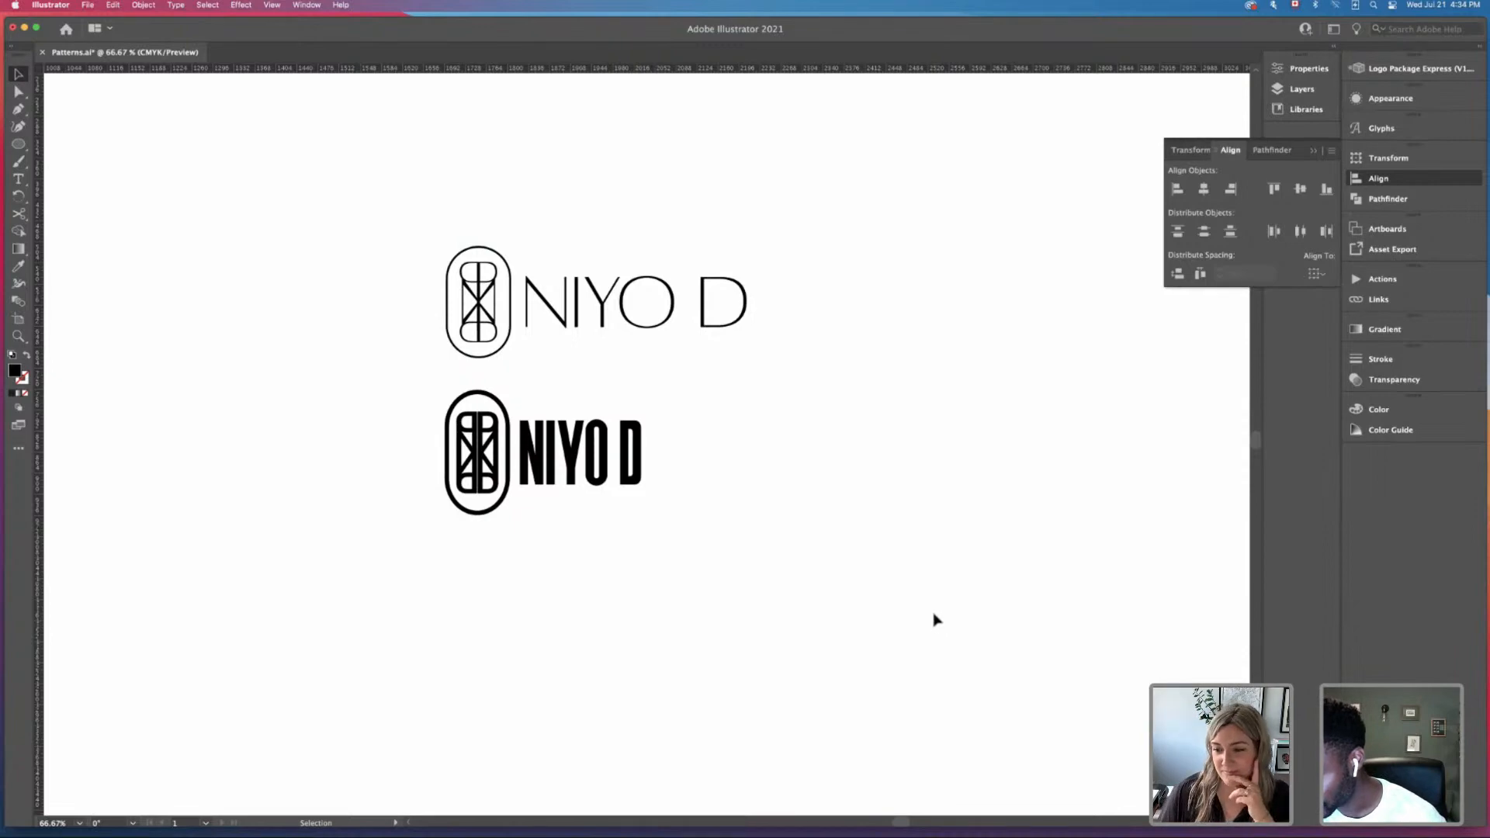
scroll(935, 617, right, 2)
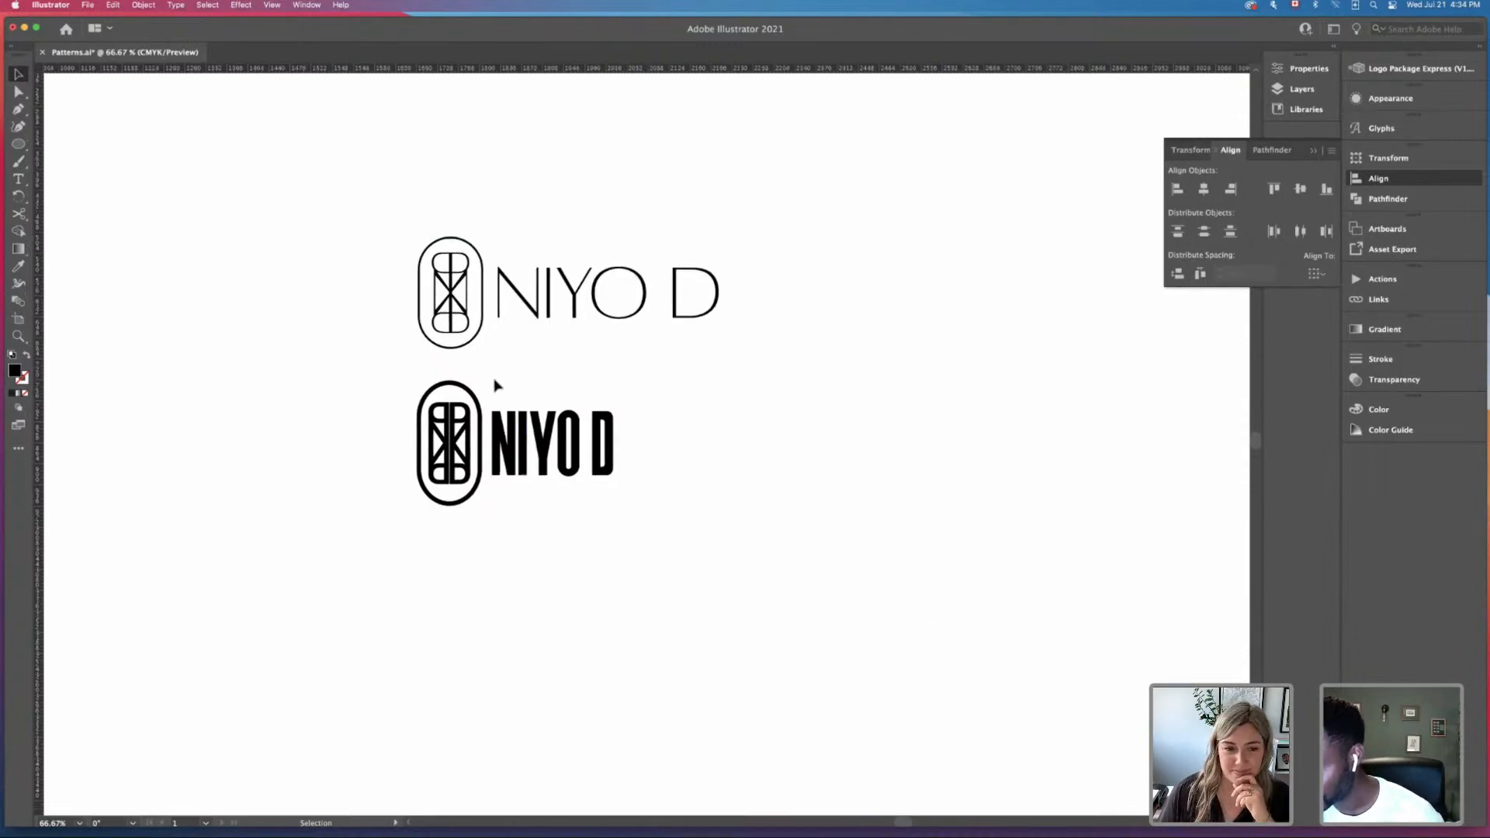
Step: Expand the bold capsule emblem beside the bold NIYO D wordmark into outlined shapes
drag(411, 371, 487, 537)
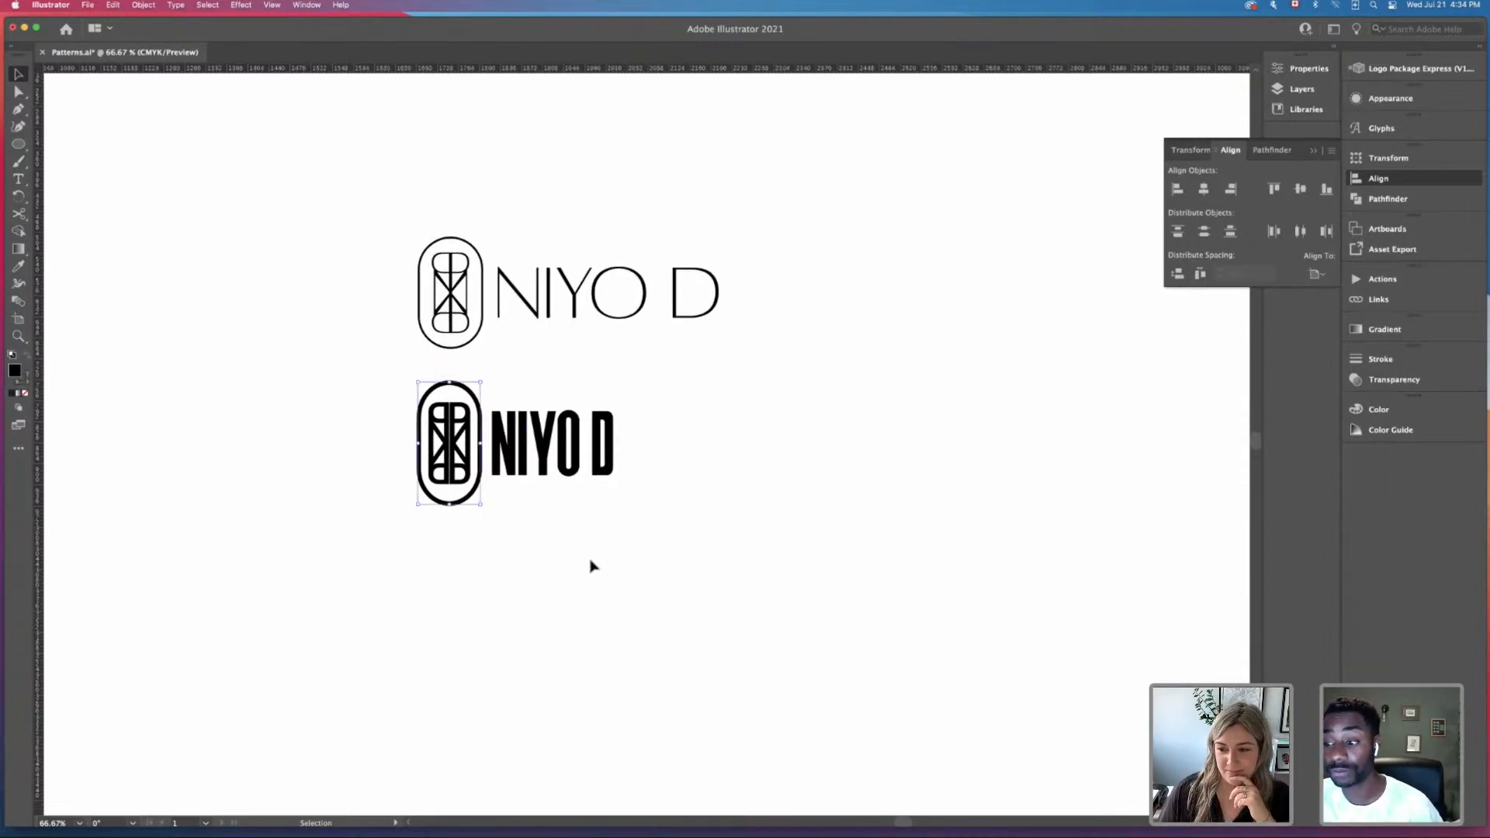
click(432, 378)
click(454, 392)
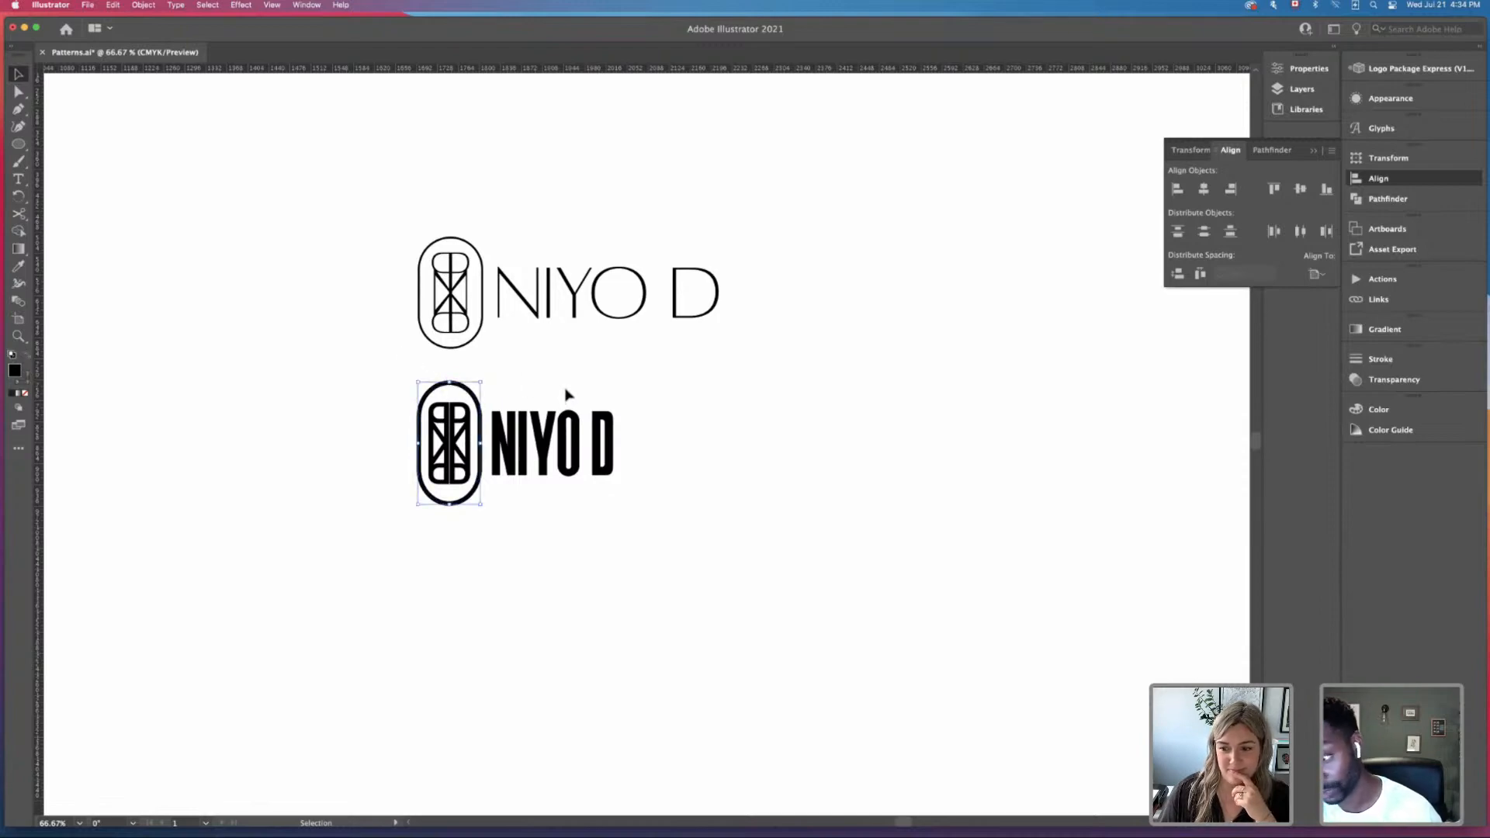
click(565, 376)
click(462, 395)
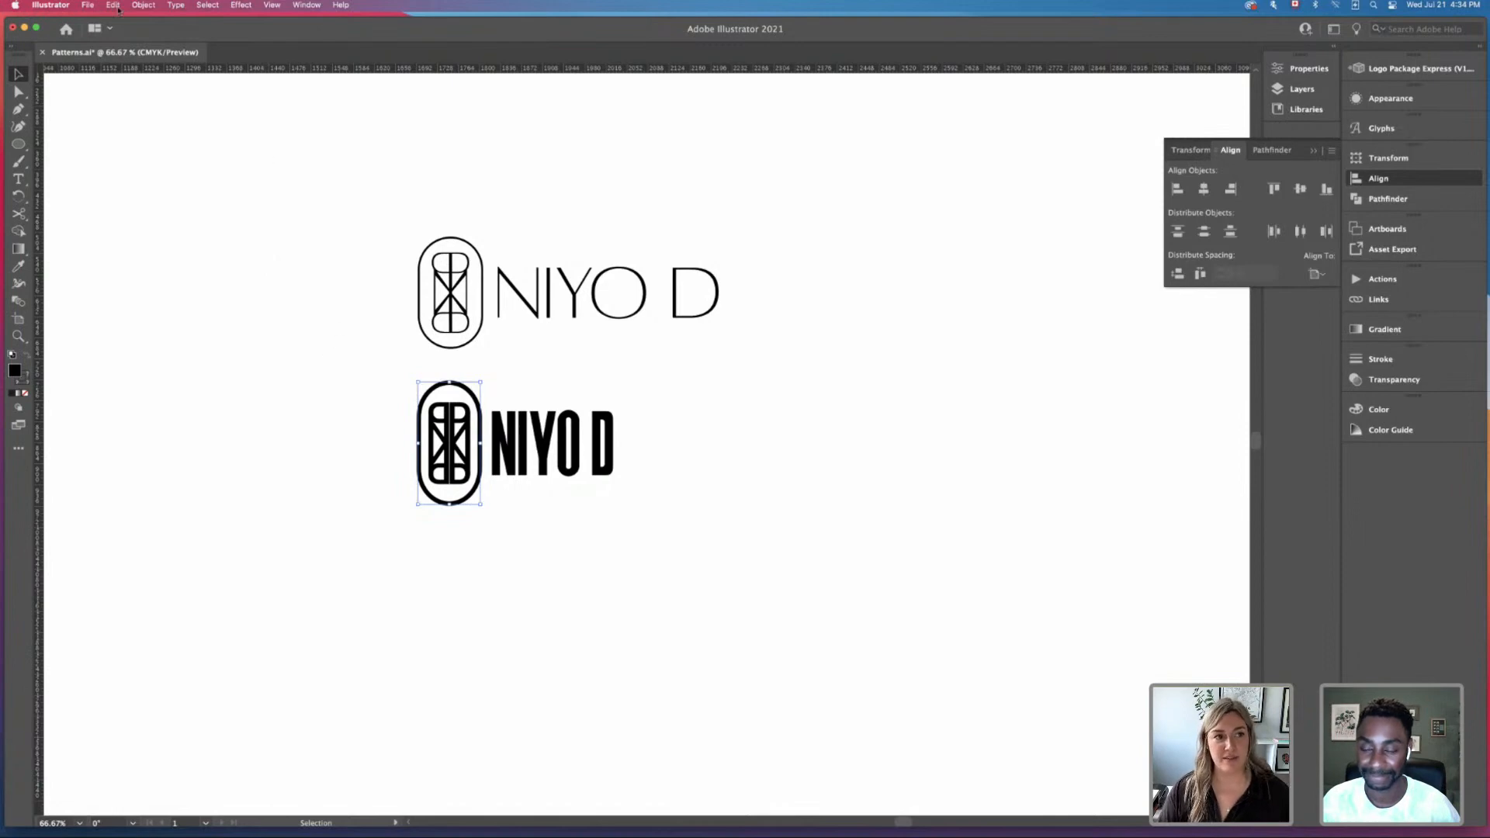
click(144, 5)
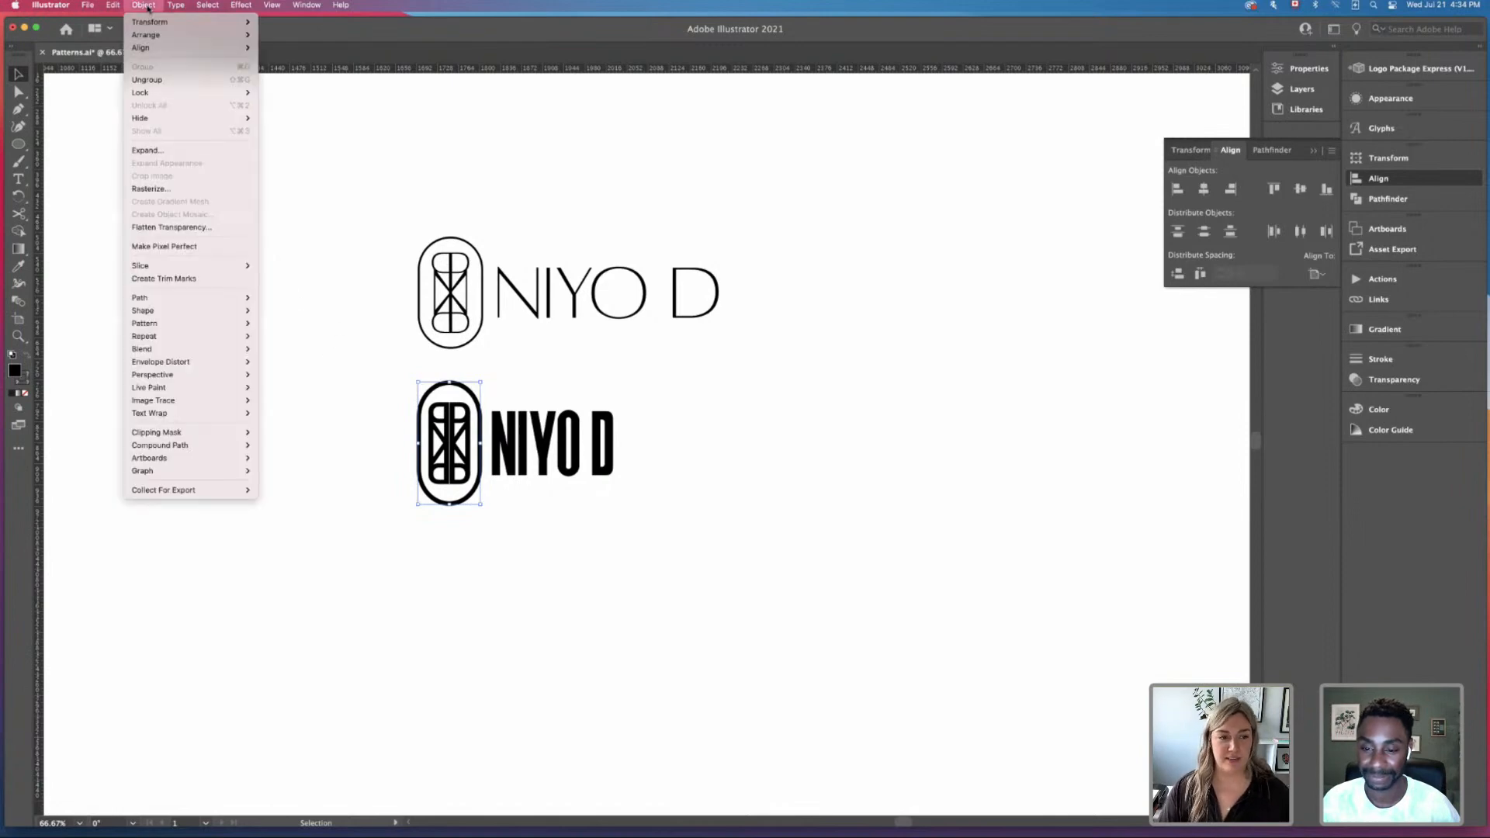
click(180, 151)
click(854, 490)
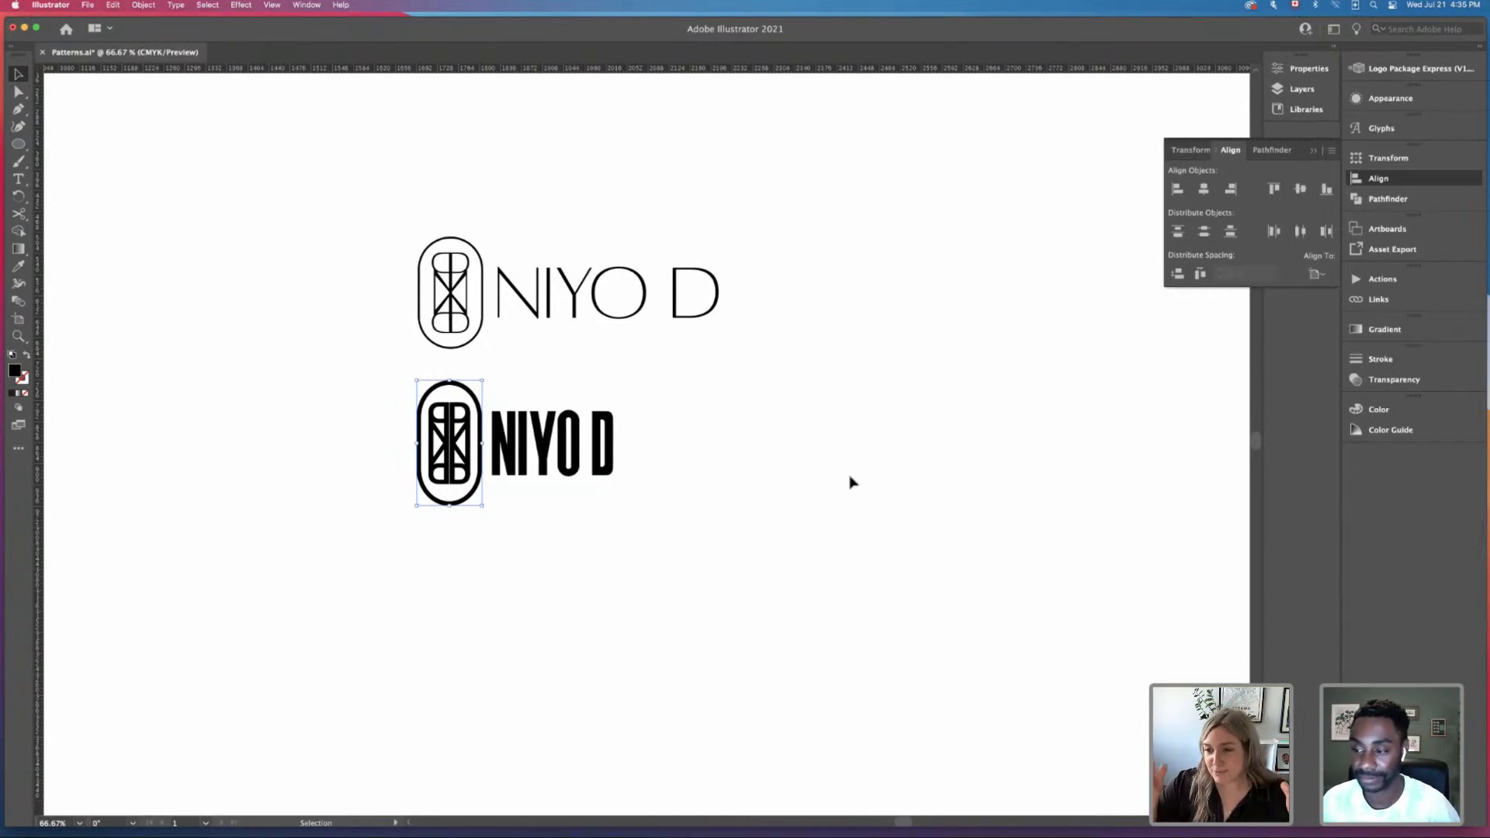
click(845, 423)
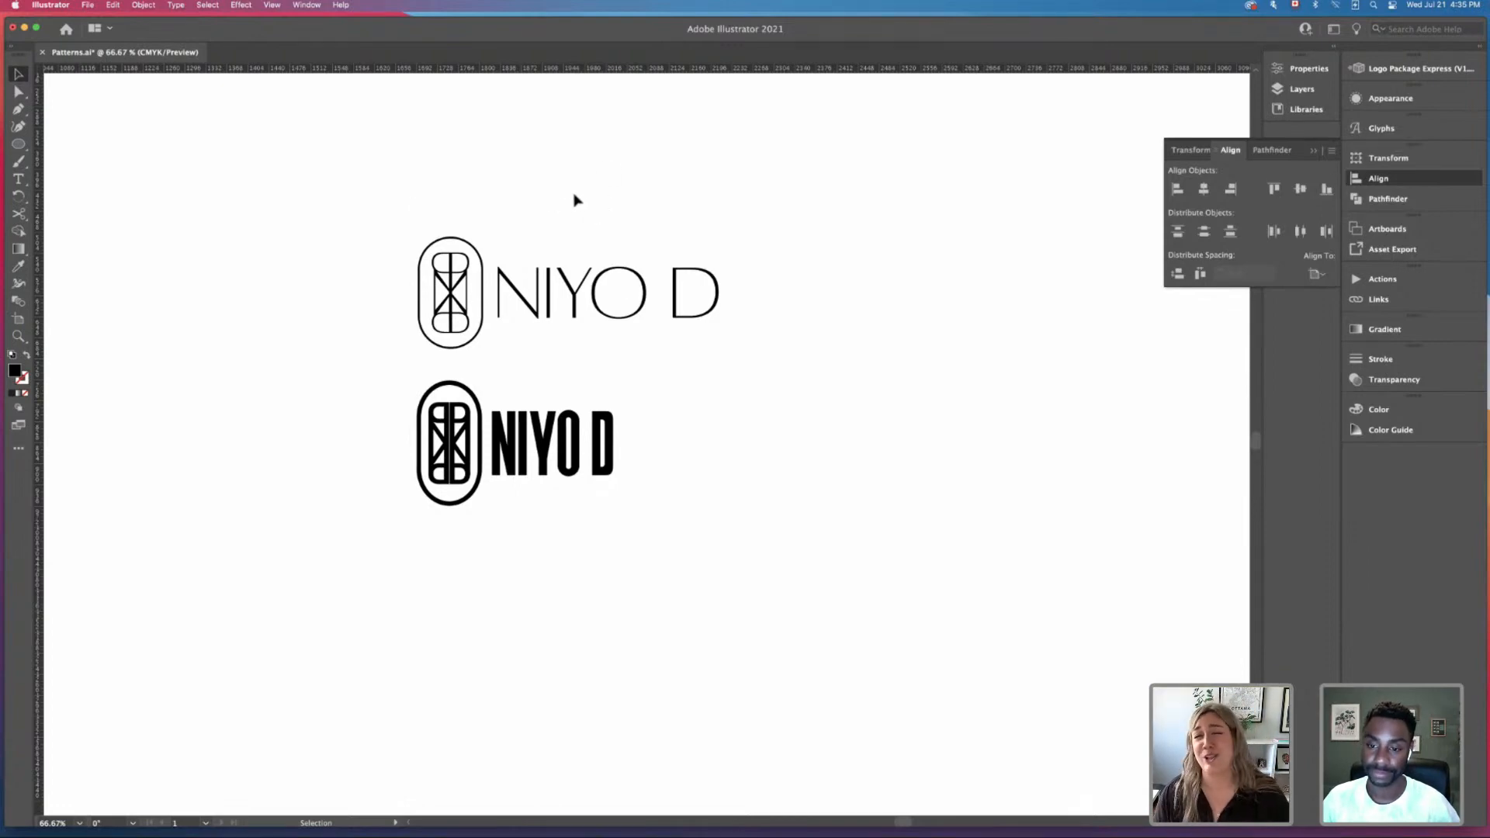
Step: Delete the thin NIYO D wordmark, keeping the thin capsule emblem beside it
drag(744, 330, 752, 333)
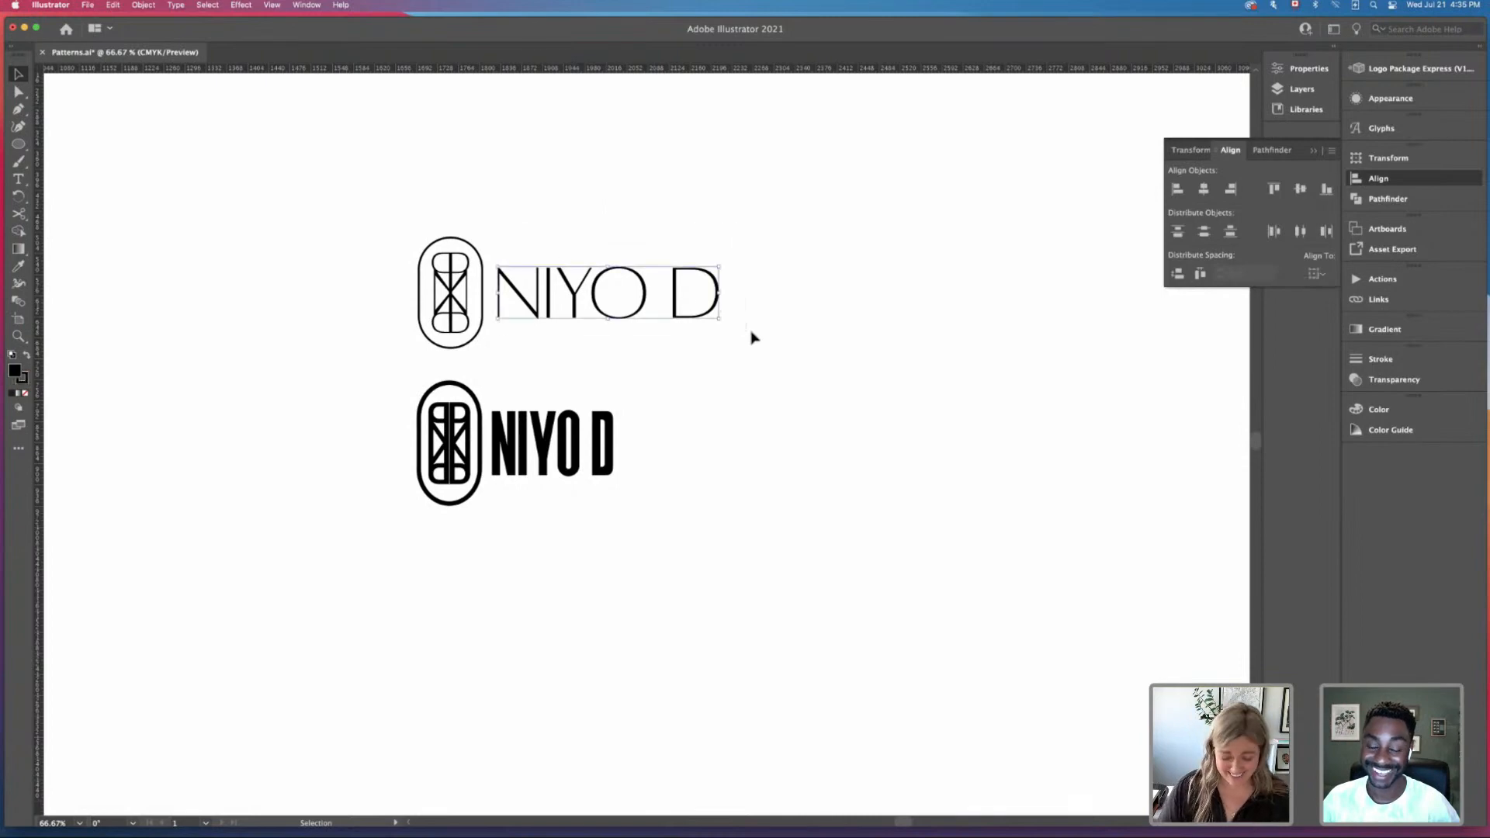
key(Delete)
drag(390, 205, 594, 367)
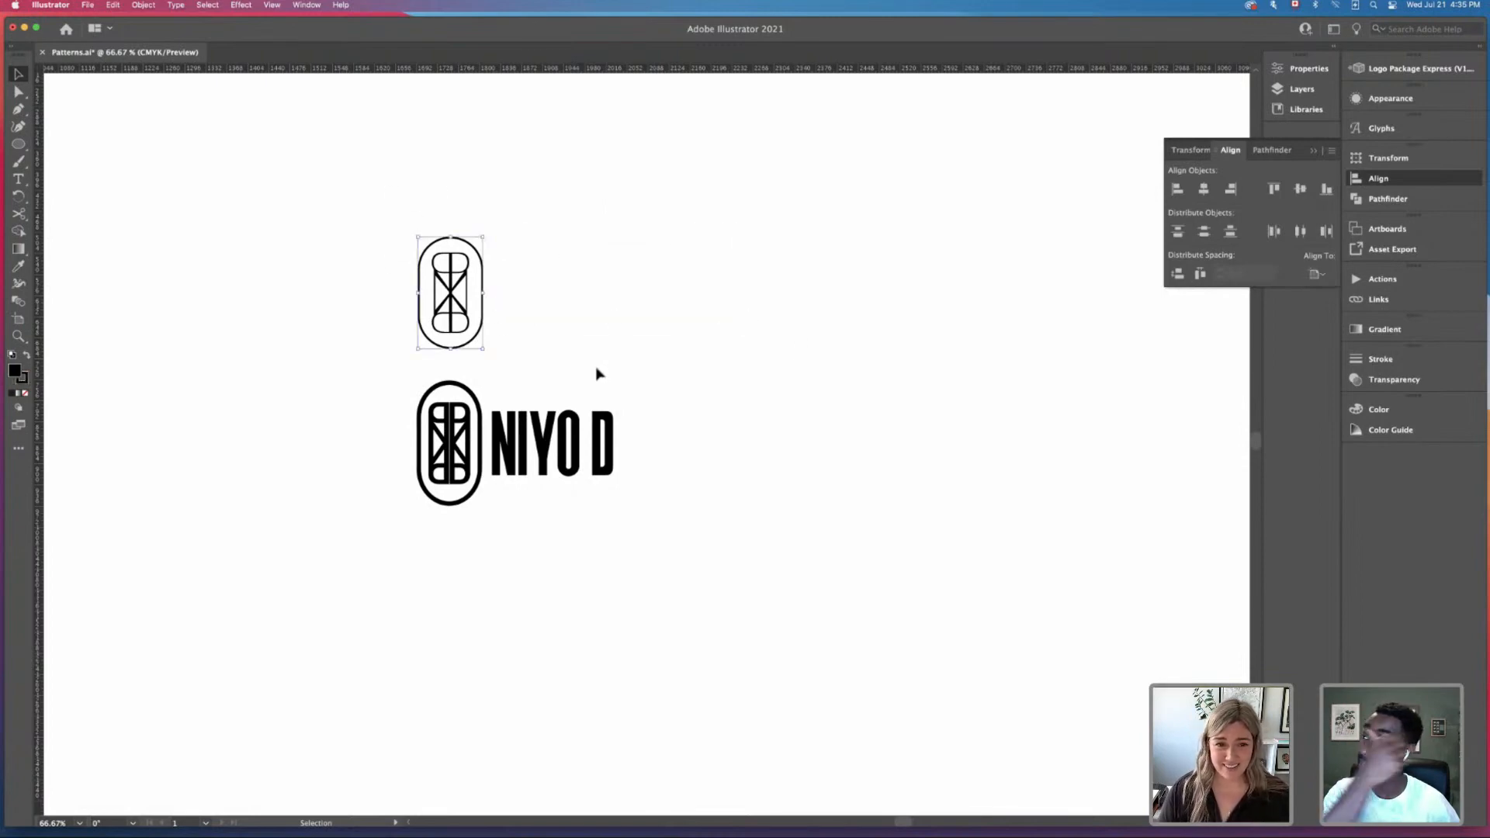
key(super+shift+a)
Step: Move the bold NIYO D logo off the artboard, placing it above the top edge
key(super+minus)
key(super+minus)
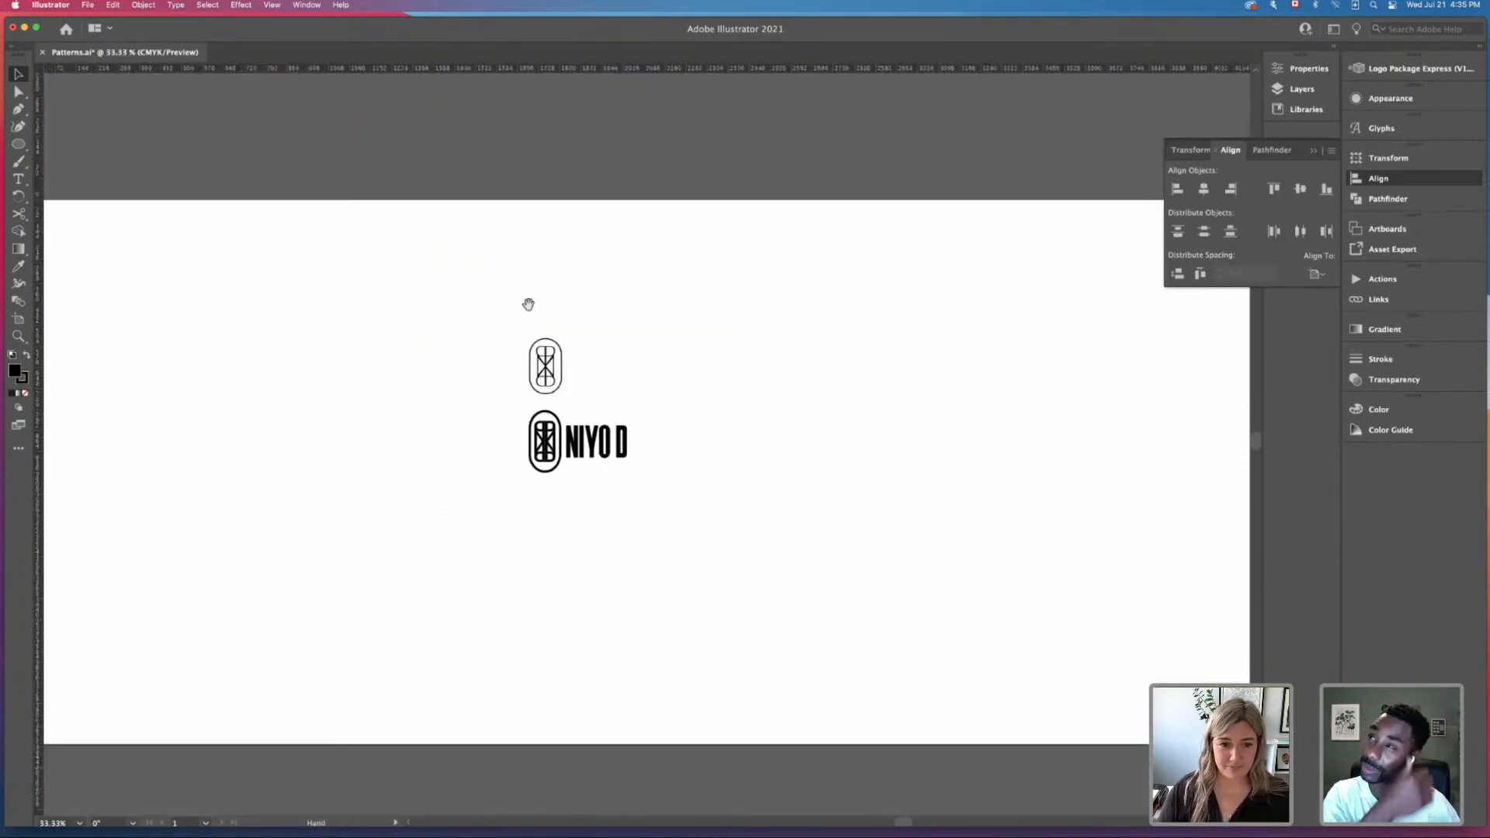
drag(528, 303, 682, 392)
drag(672, 512, 821, 568)
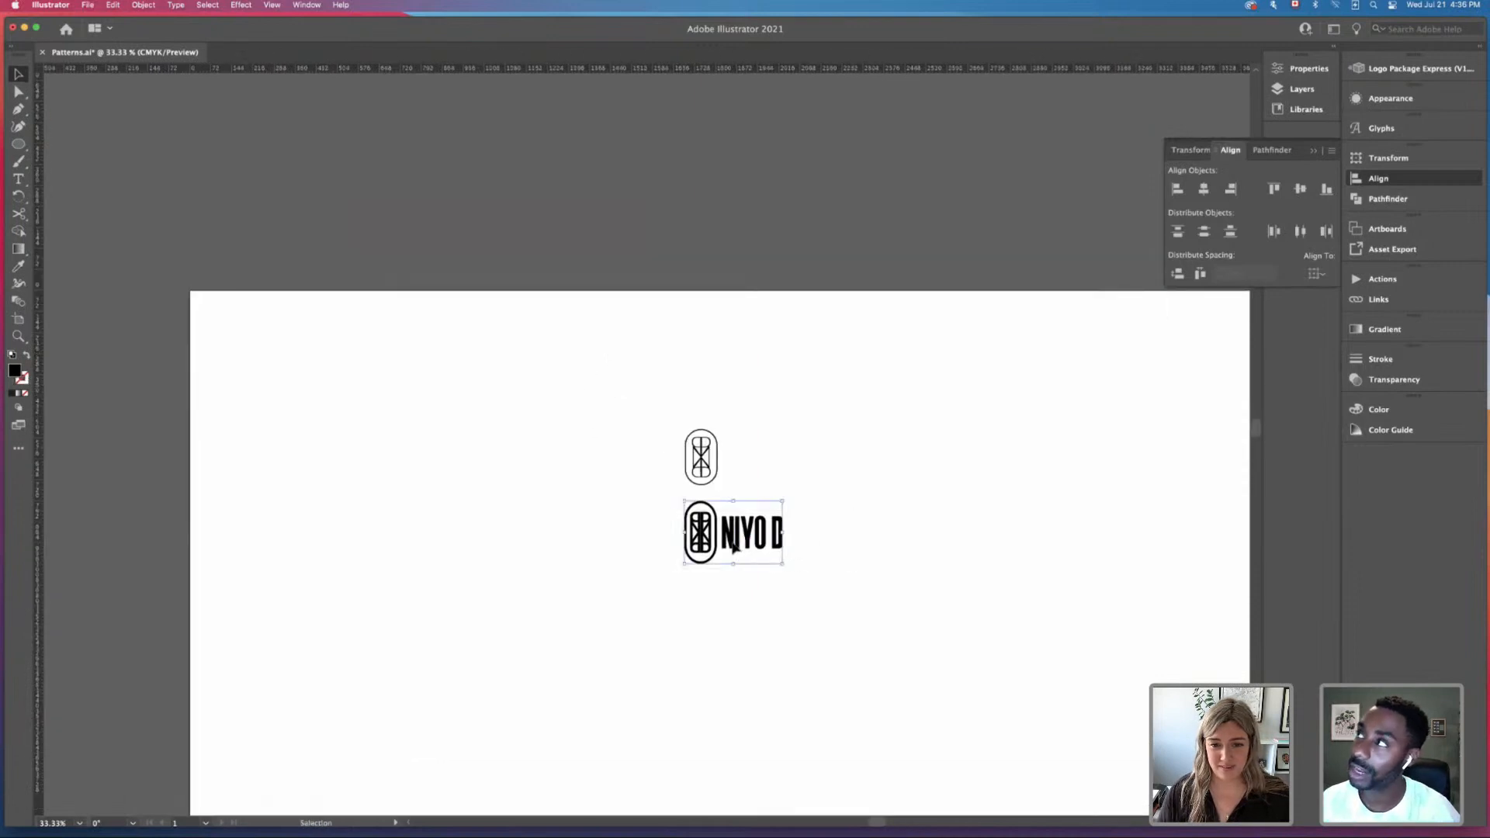
drag(737, 543, 977, 235)
drag(991, 357, 904, 219)
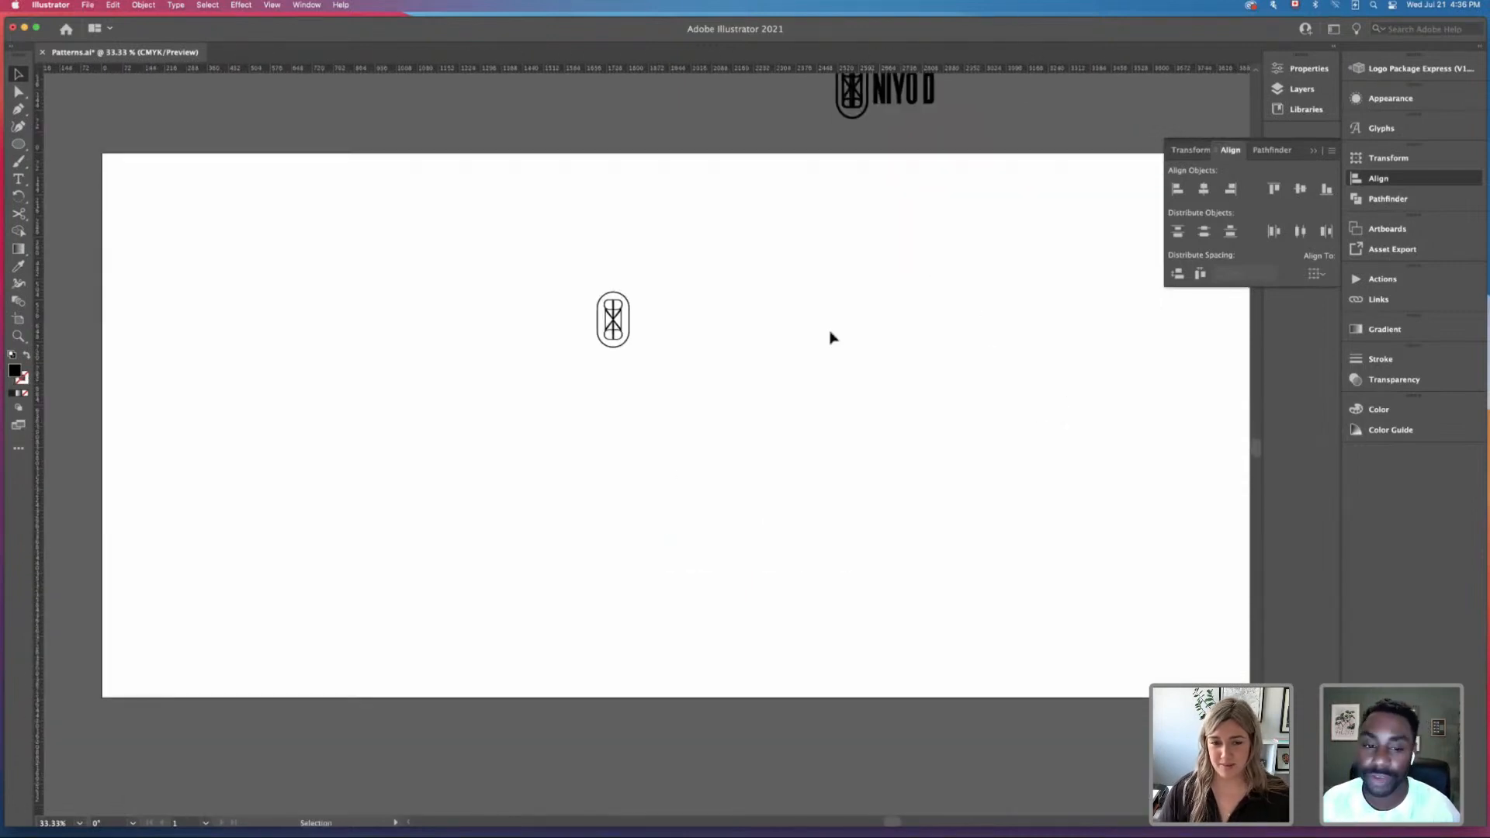
Step: Duplicate the thin capsule emblem downward three times to build a vertical column of four
drag(568, 259, 660, 402)
key(super+plus)
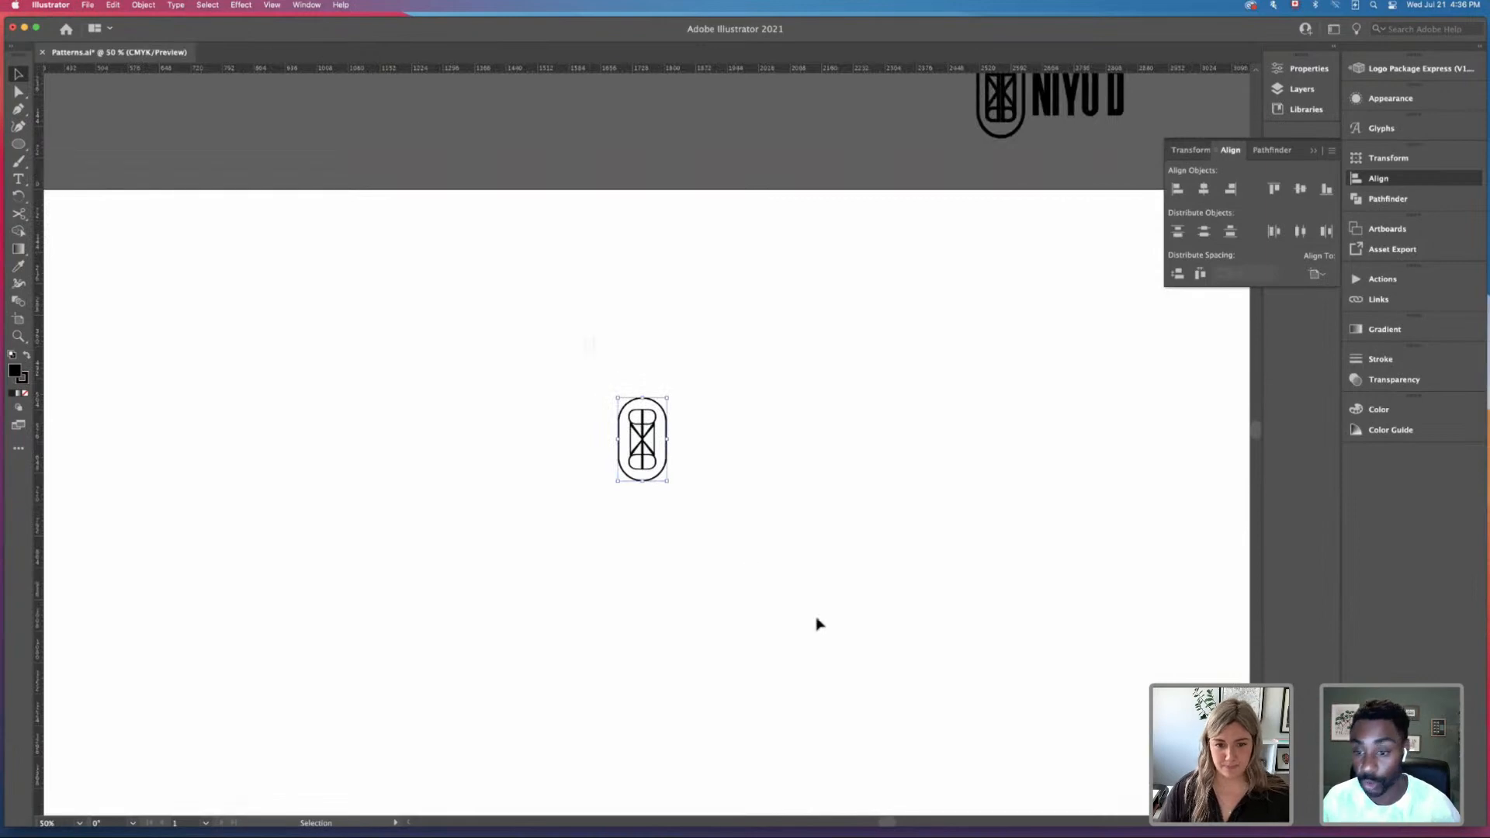
drag(656, 455, 647, 557)
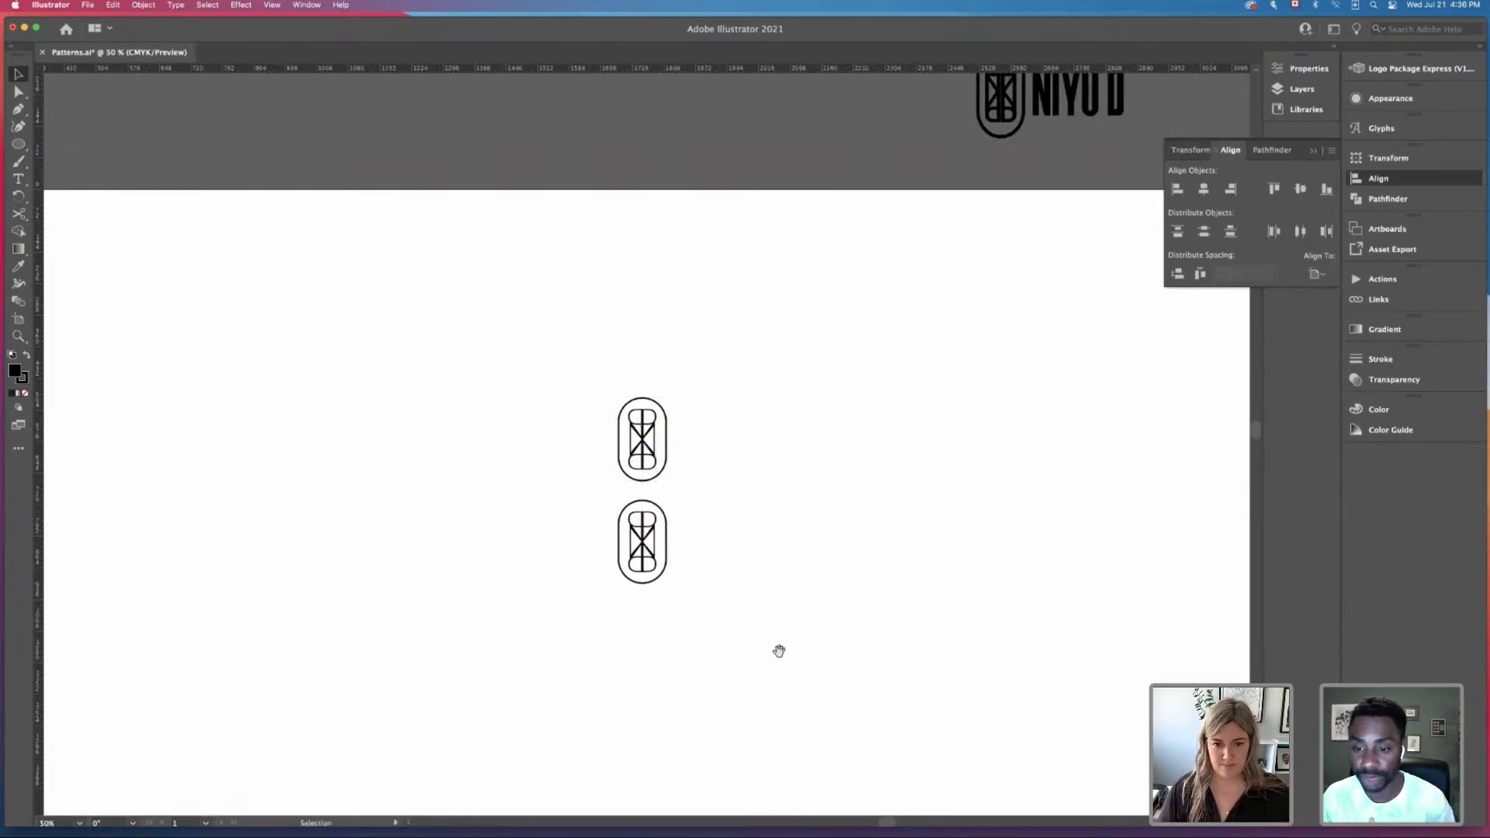
scroll(778, 649, down, 3)
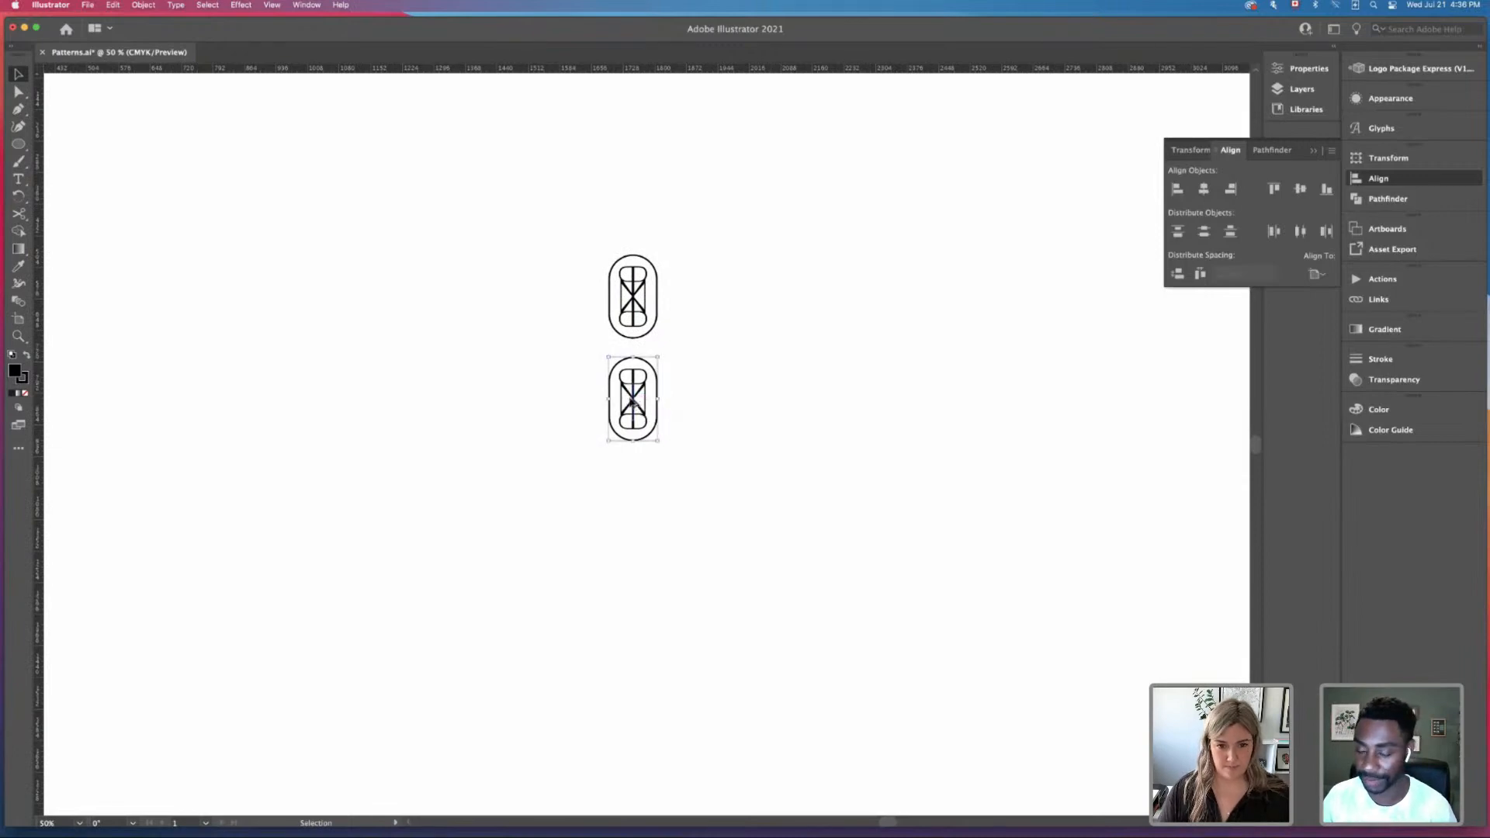
drag(635, 403, 634, 500)
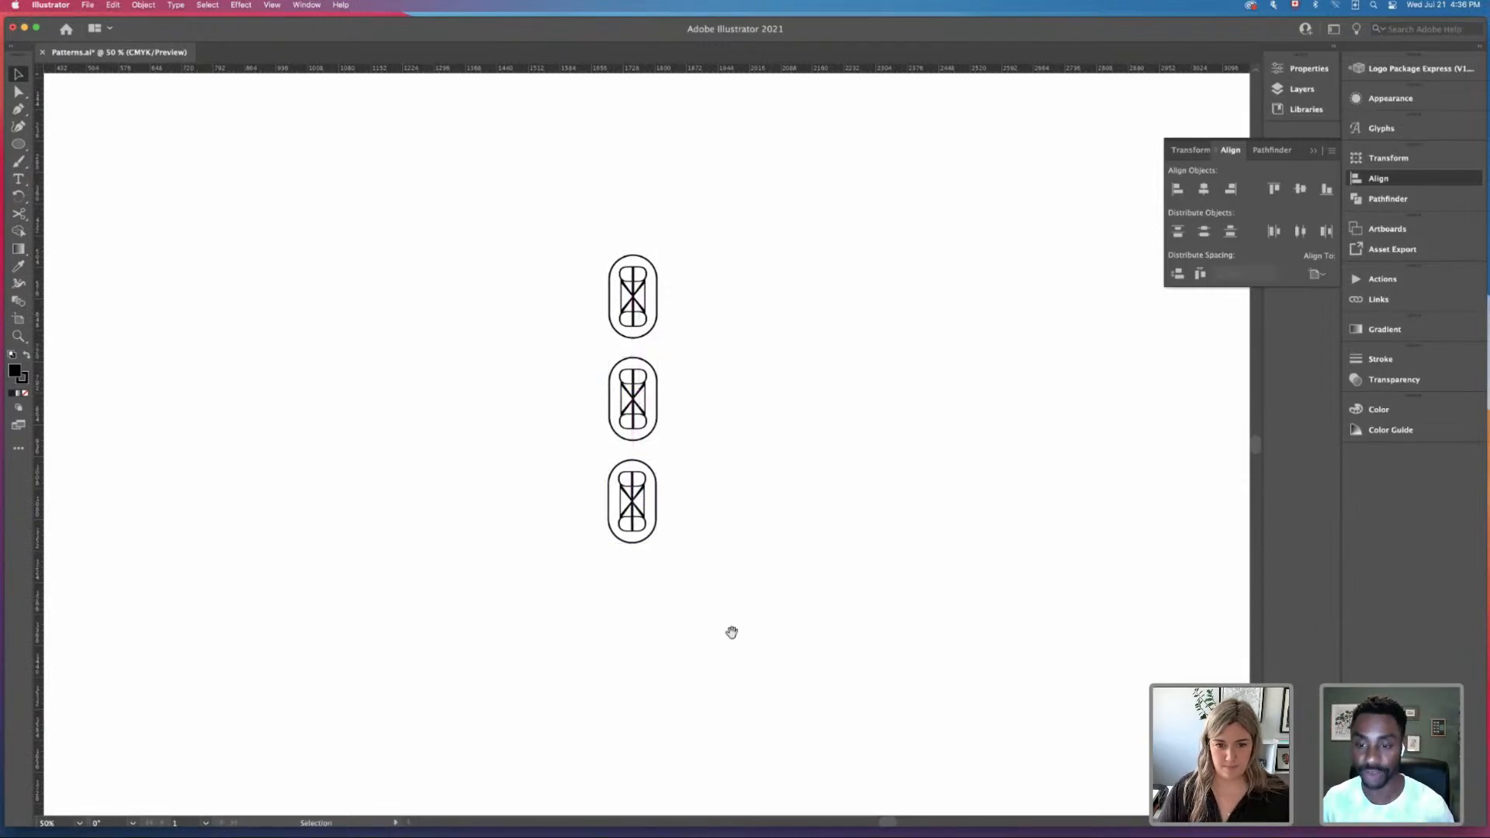
drag(731, 632, 752, 429)
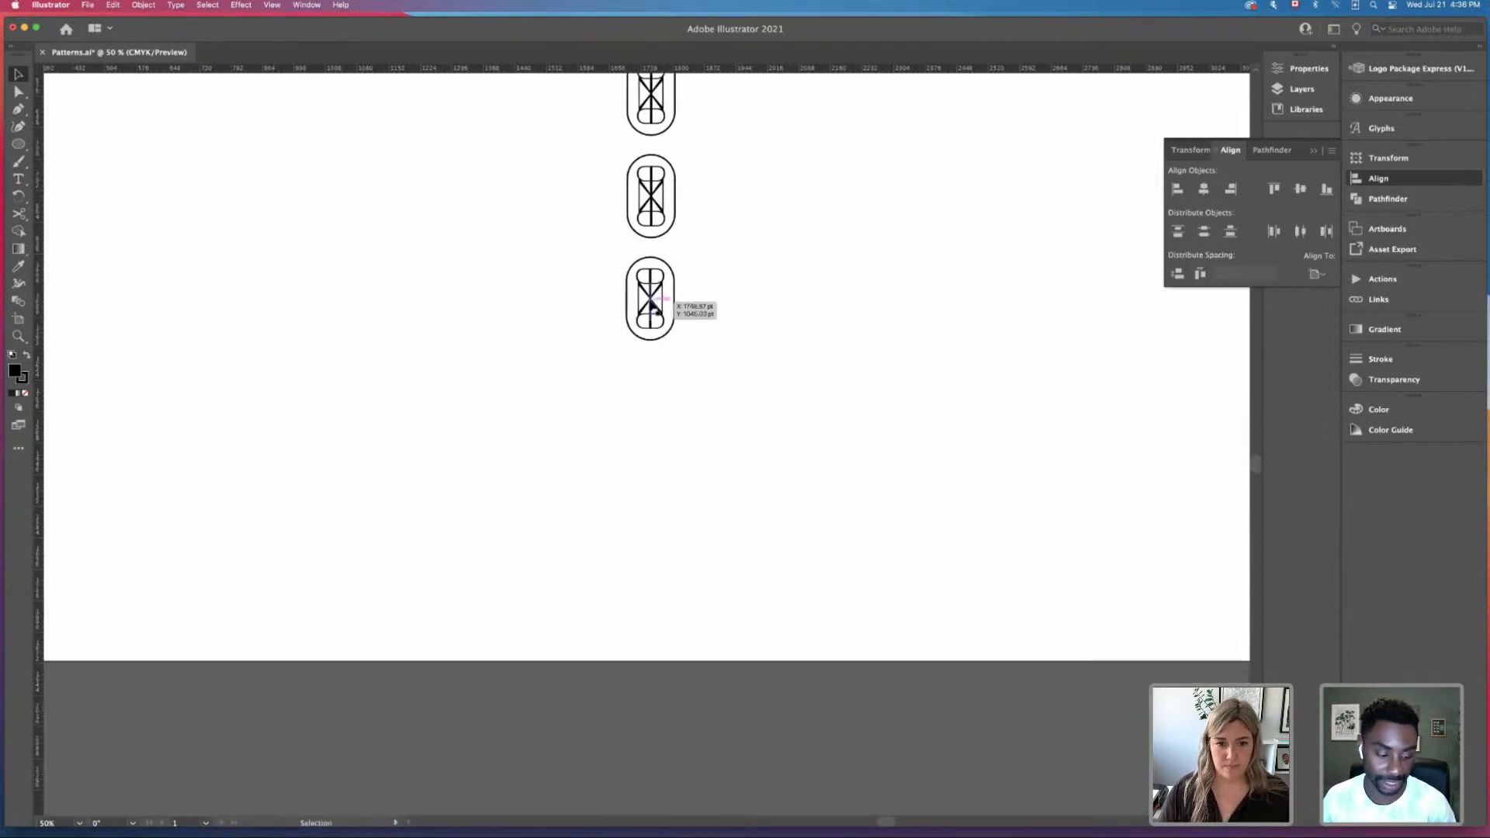
drag(650, 306, 650, 421)
key(super+minus)
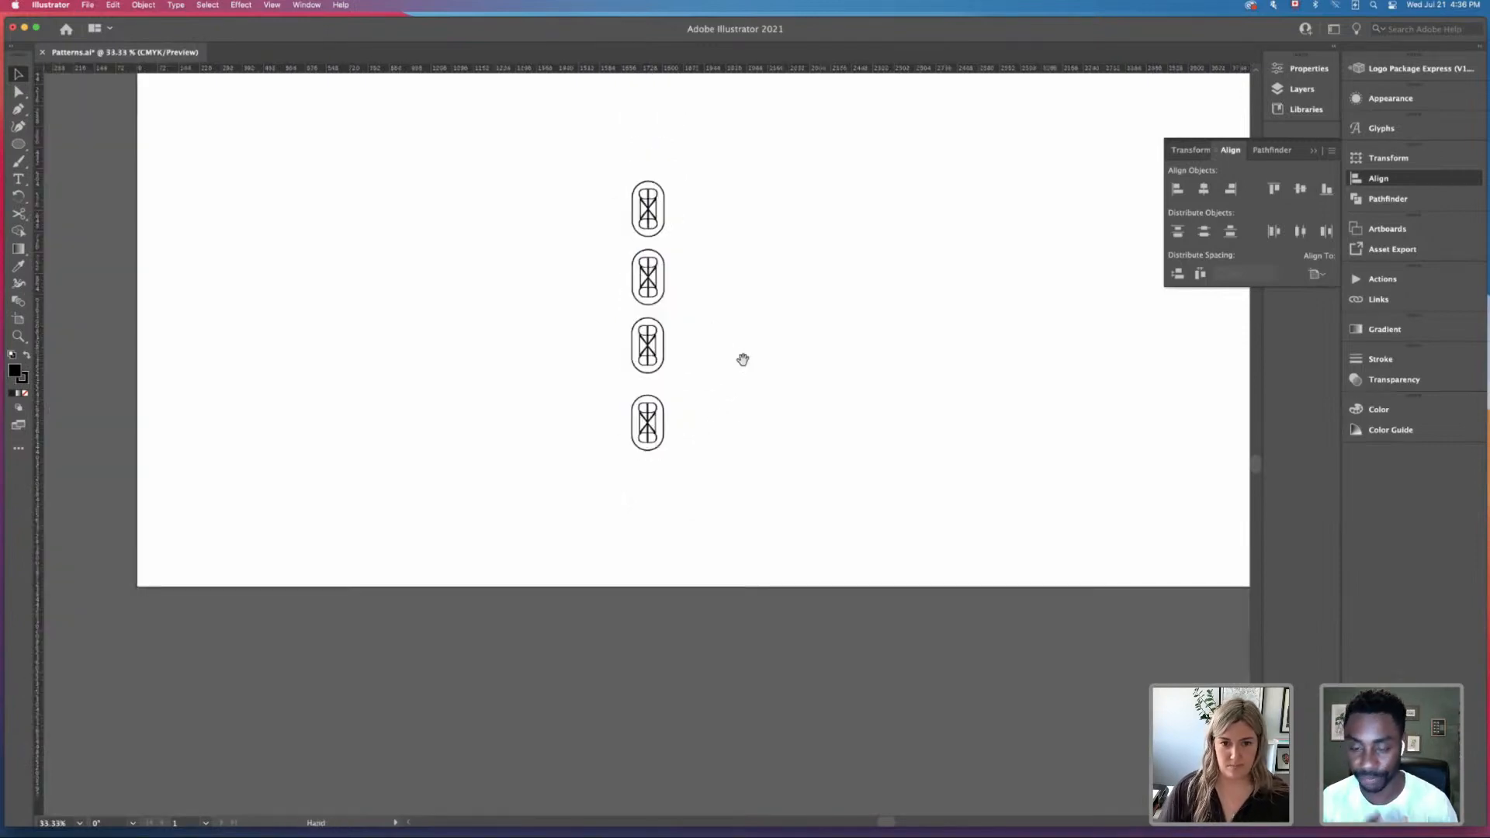
Step: Distribute the four thin emblems evenly in their column by their vertical centers
drag(743, 359, 736, 381)
drag(558, 160, 804, 474)
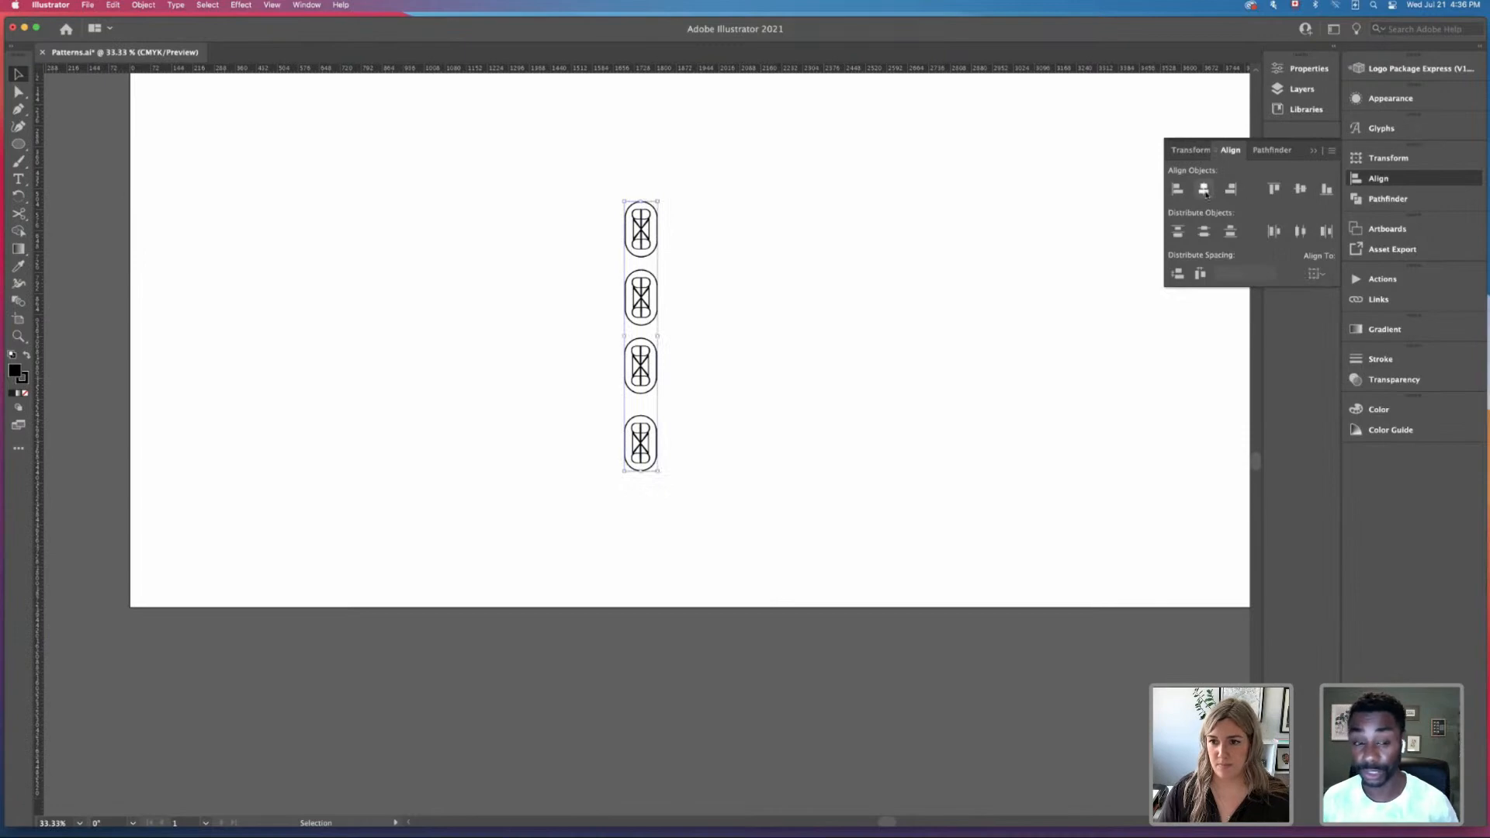
click(1204, 232)
click(807, 360)
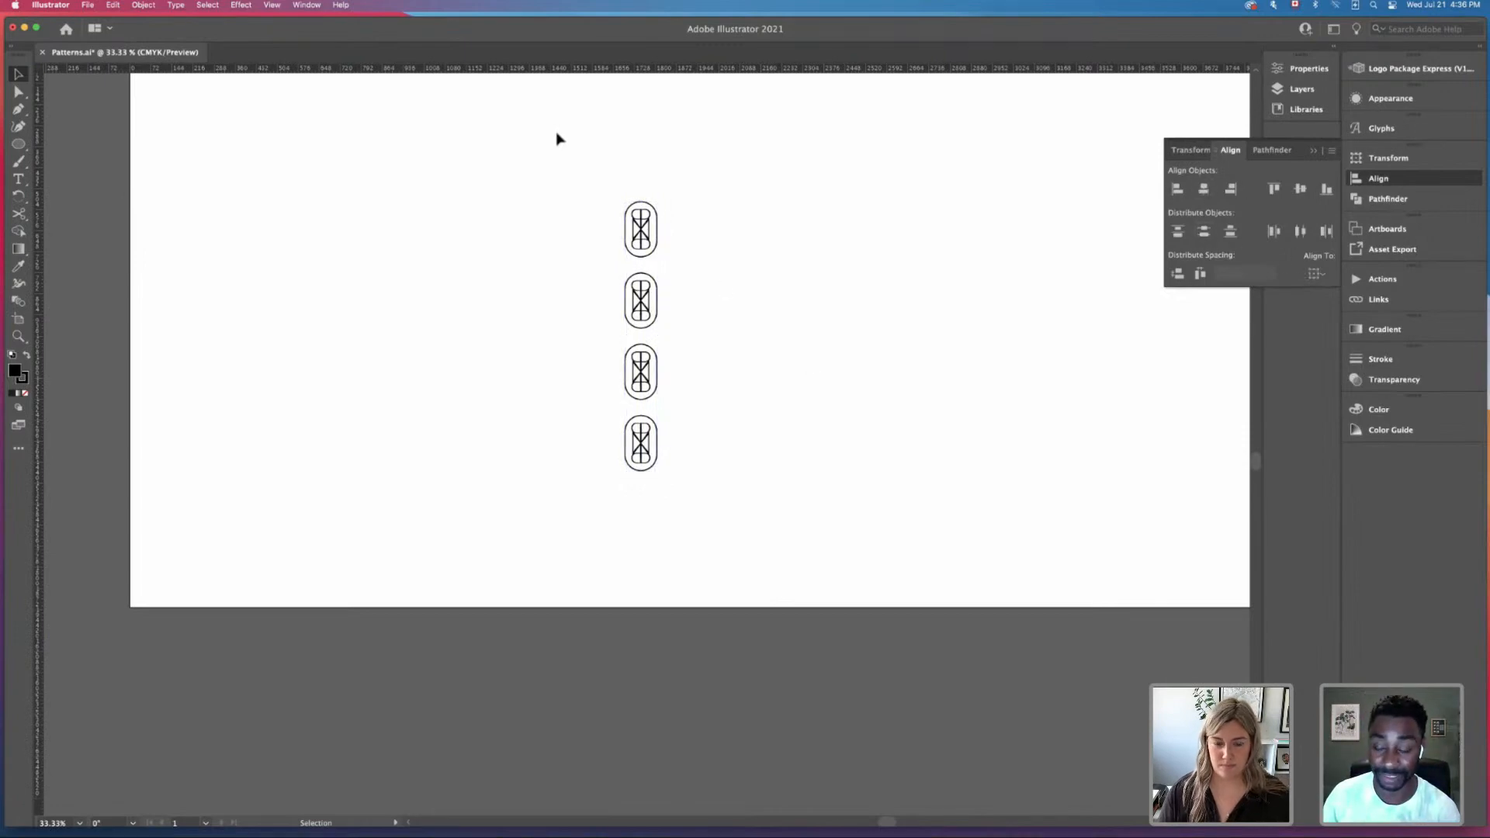
Step: Duplicate the column of four emblems to its right, shifted slightly upward as a staggered second column
drag(845, 259, 737, 374)
drag(476, 264, 753, 640)
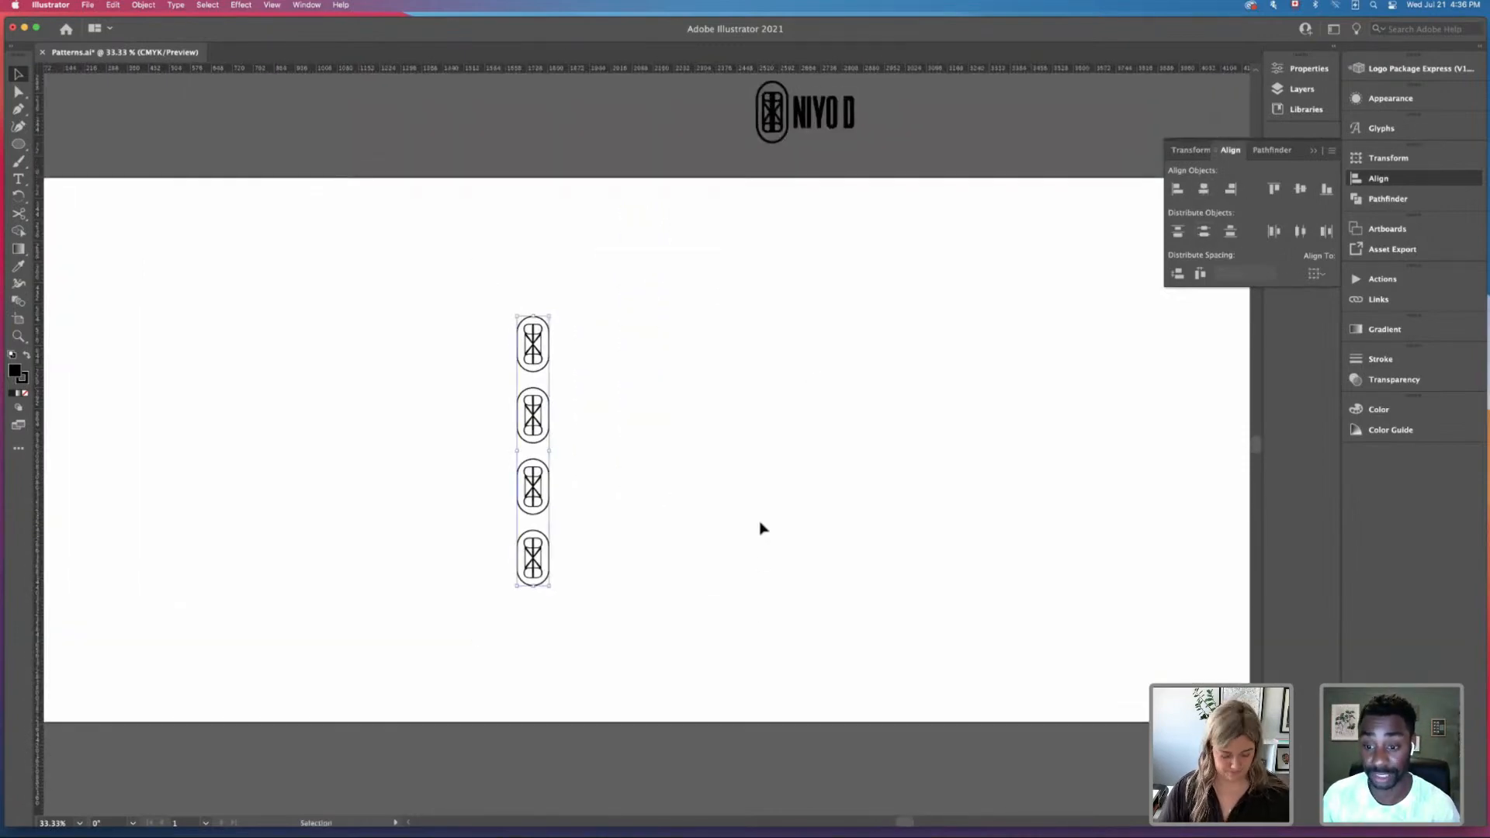
drag(534, 484, 596, 464)
click(469, 239)
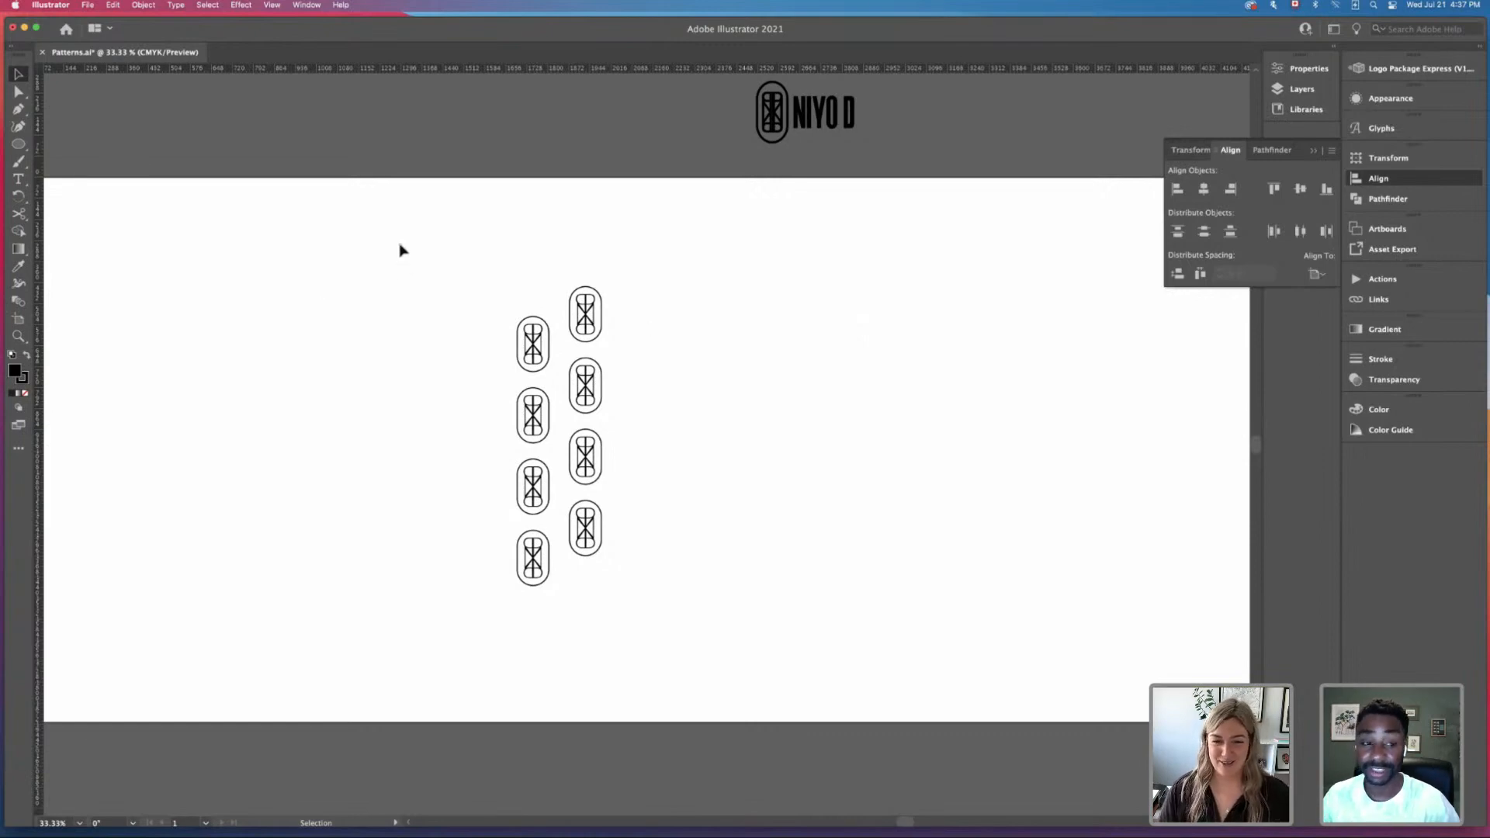
Step: Duplicate the staggered pair of columns twice to the right, each pair slightly higher, to make six emblem columns
drag(411, 247, 772, 566)
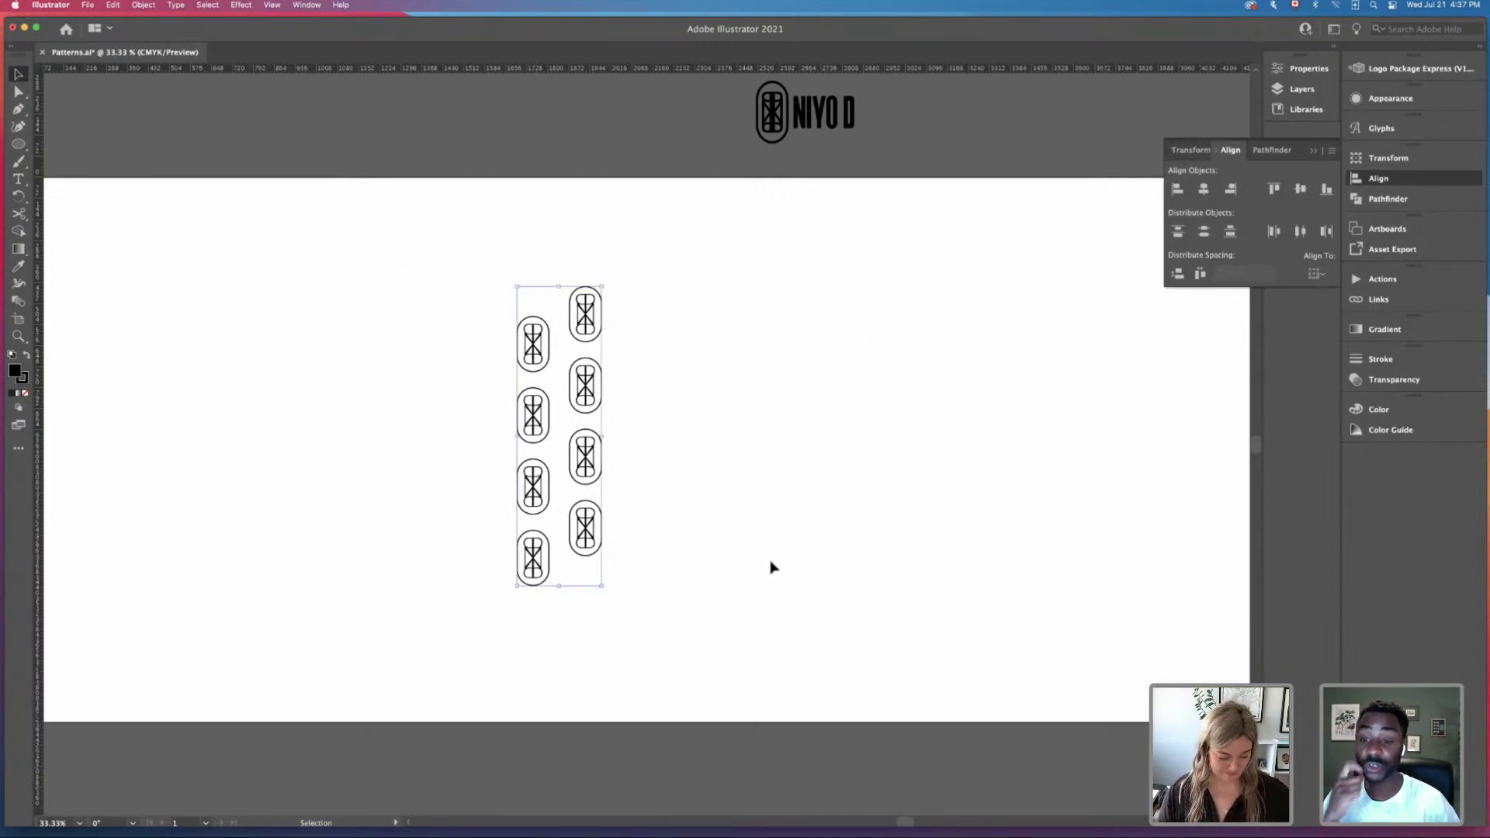
drag(587, 462, 757, 458)
click(941, 492)
drag(446, 260, 1007, 686)
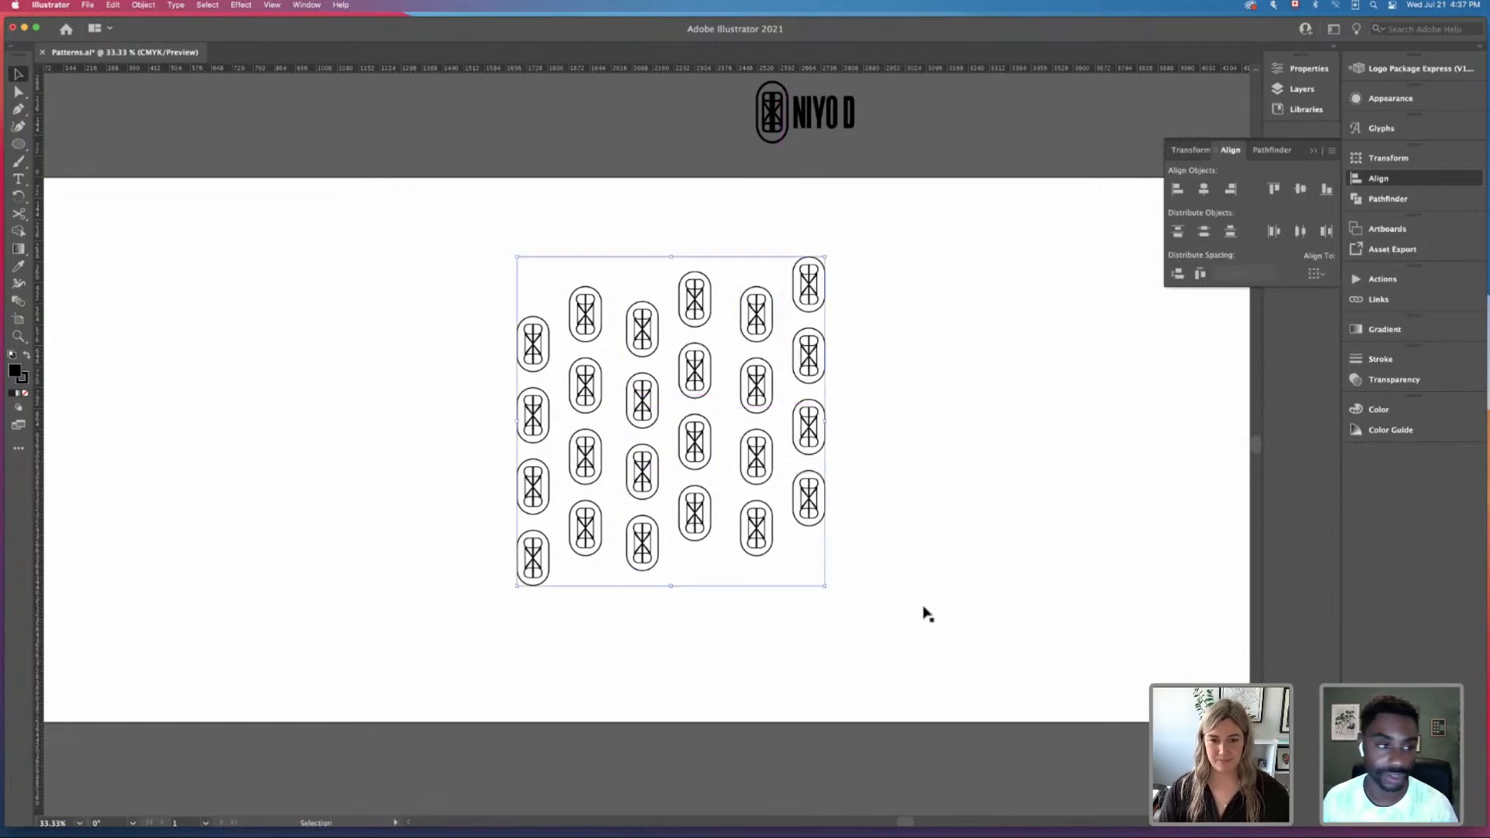
click(924, 610)
Step: Try to distribute all the emblems of the six columns by their horizontal centers
click(704, 373)
drag(506, 235, 932, 660)
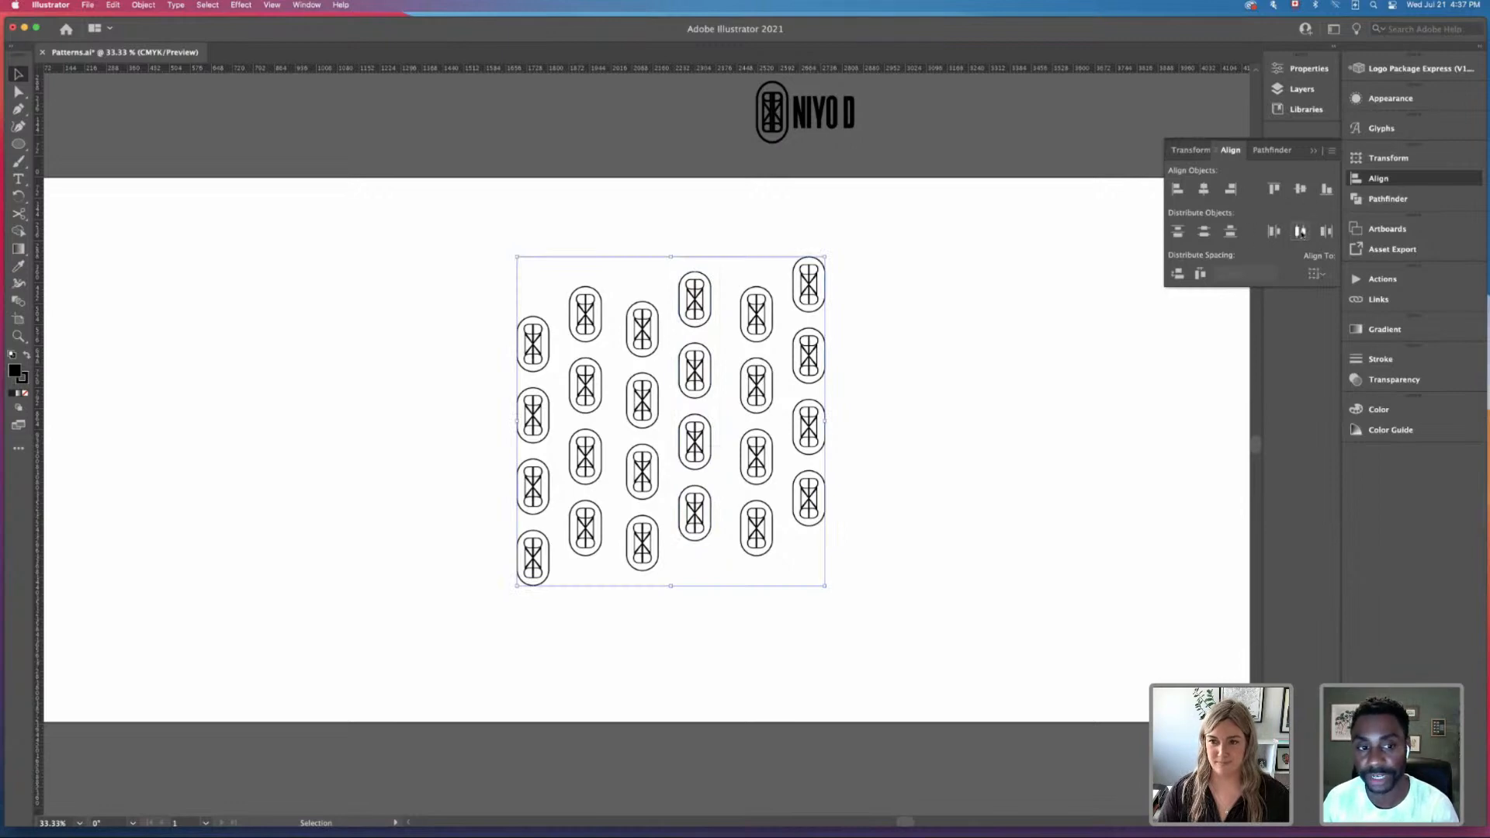
click(1301, 230)
click(1059, 414)
key(super+z)
key(super+z)
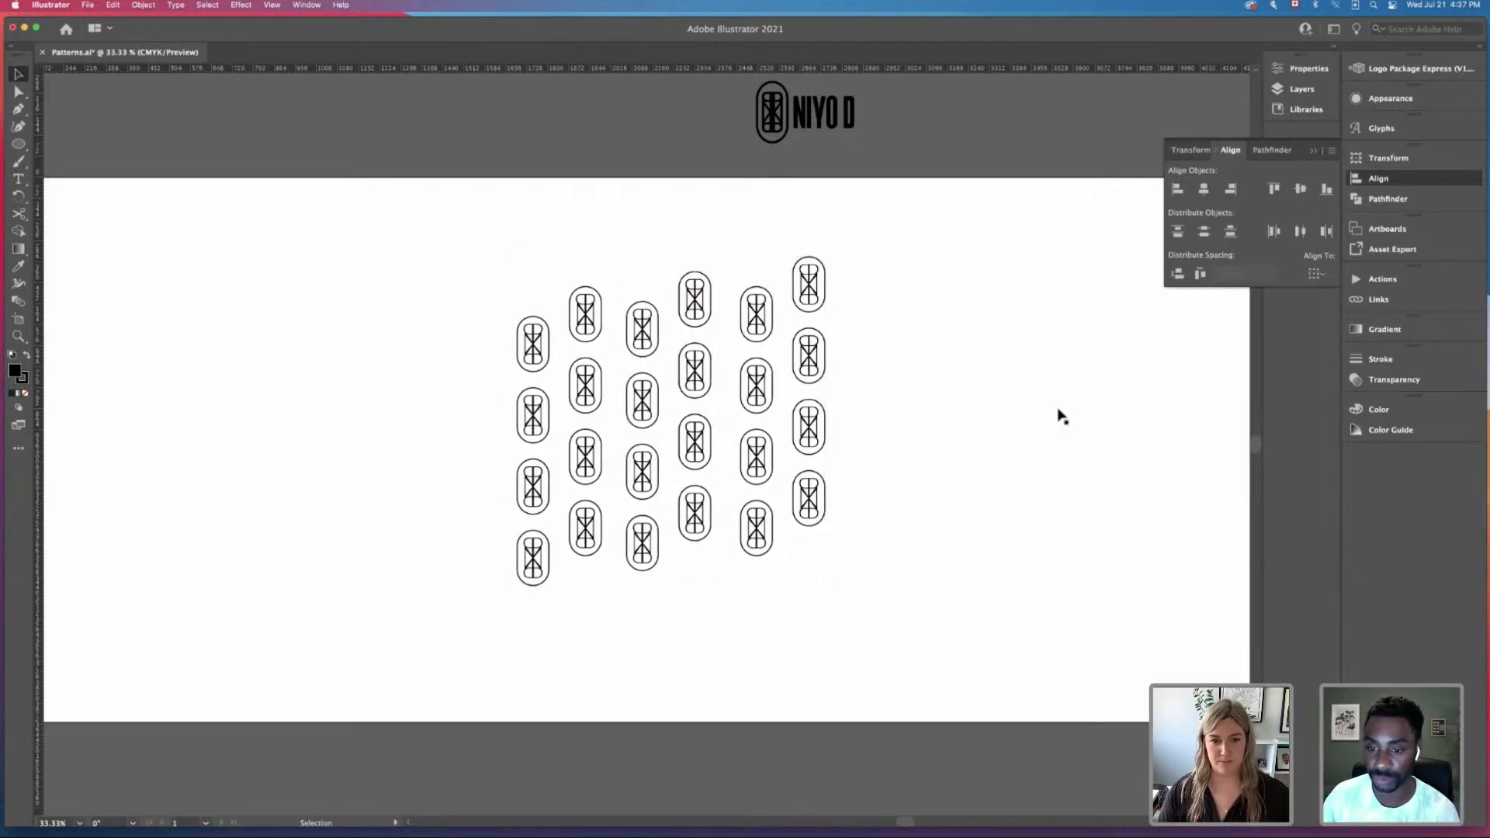
Step: Group the four emblems of each of the six columns into one group per column
drag(442, 261, 549, 669)
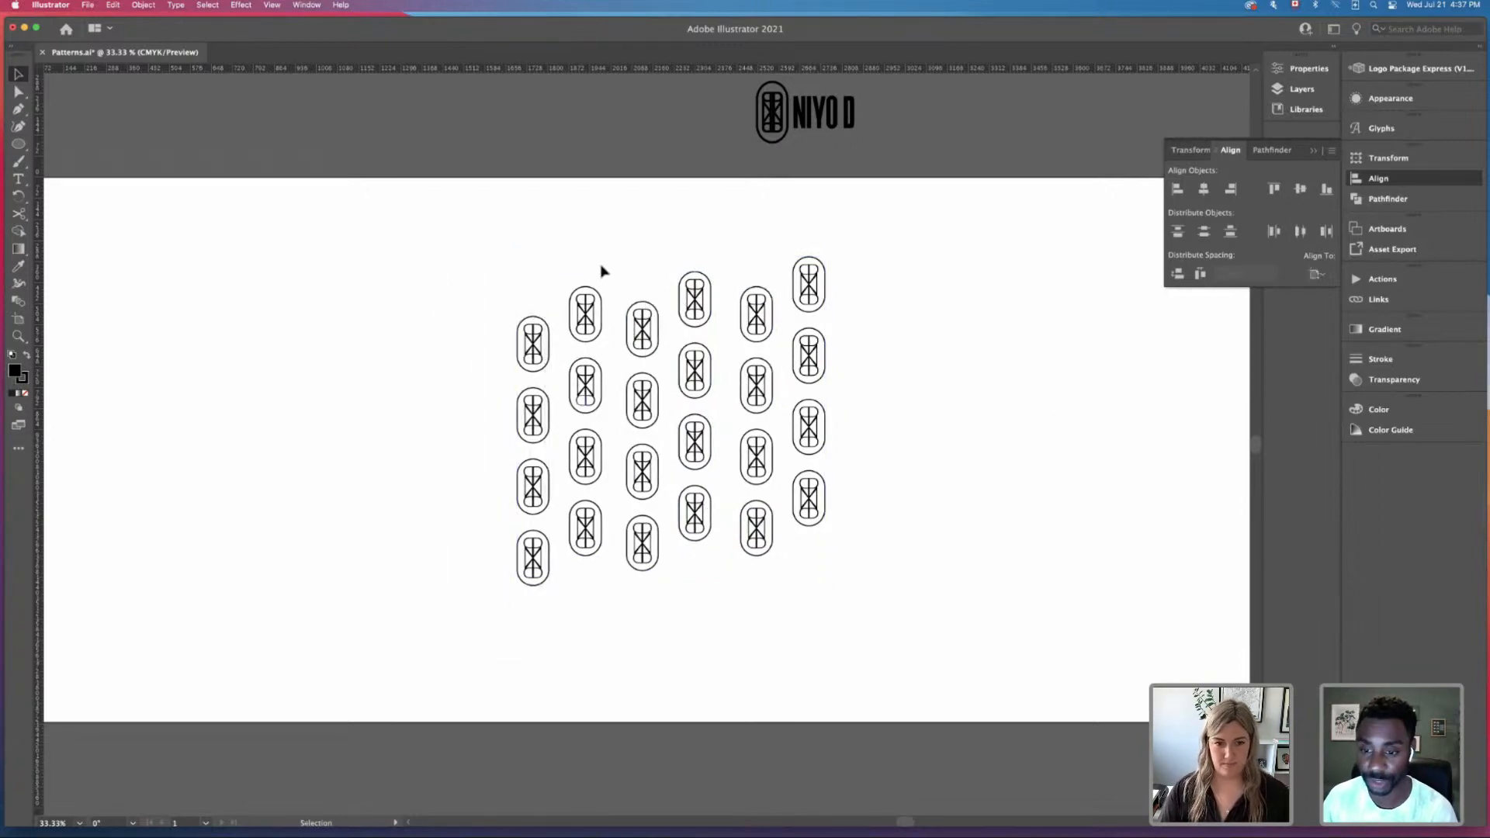
drag(602, 269, 623, 645)
drag(636, 231, 669, 648)
click(674, 655)
drag(680, 224, 712, 642)
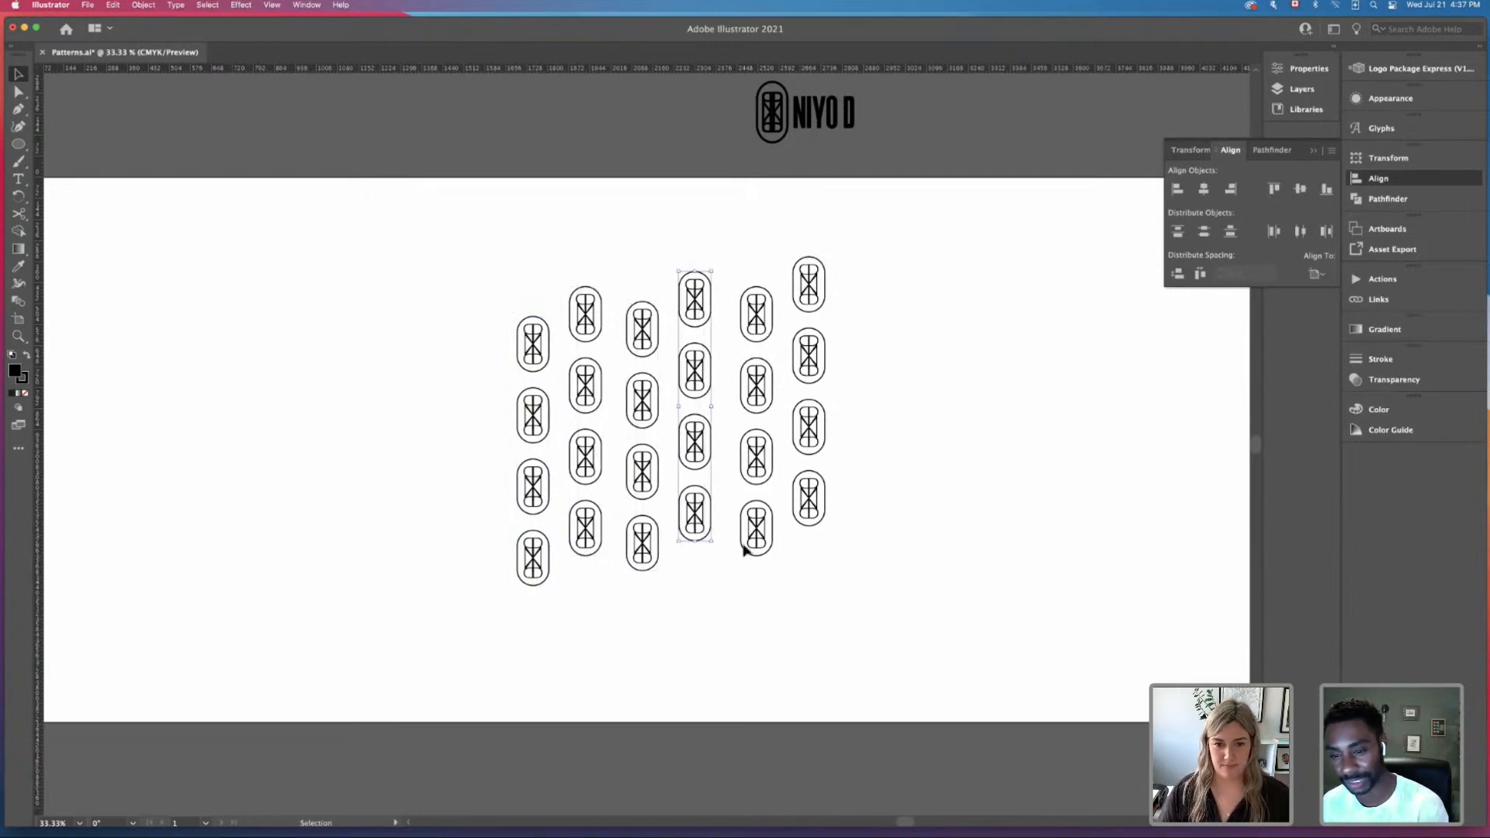
drag(751, 252, 773, 617)
drag(804, 221, 897, 648)
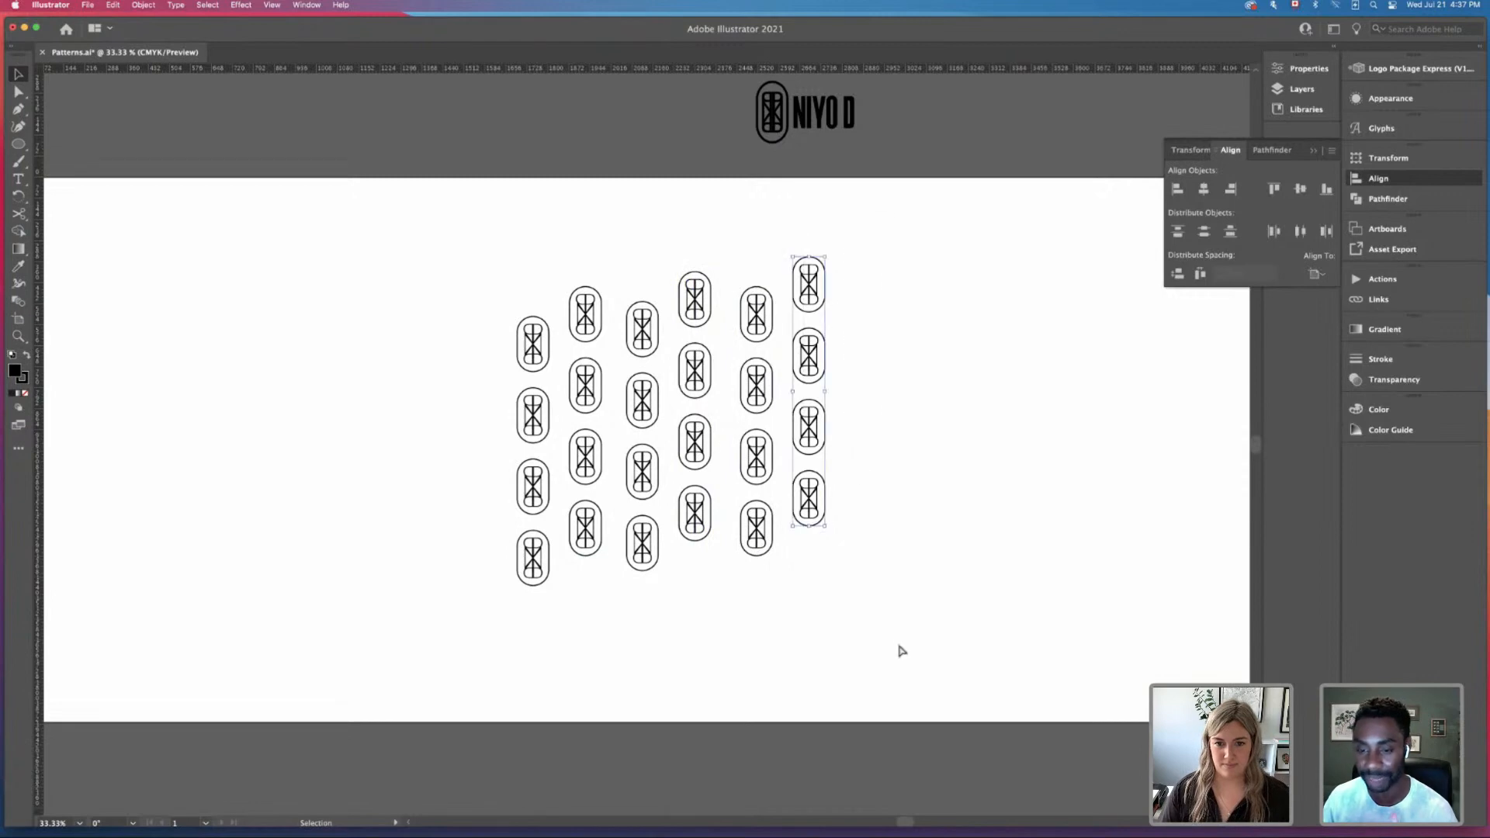
click(961, 496)
Step: Distribute the six grouped emblem columns evenly by their horizontal centers
key(super+a)
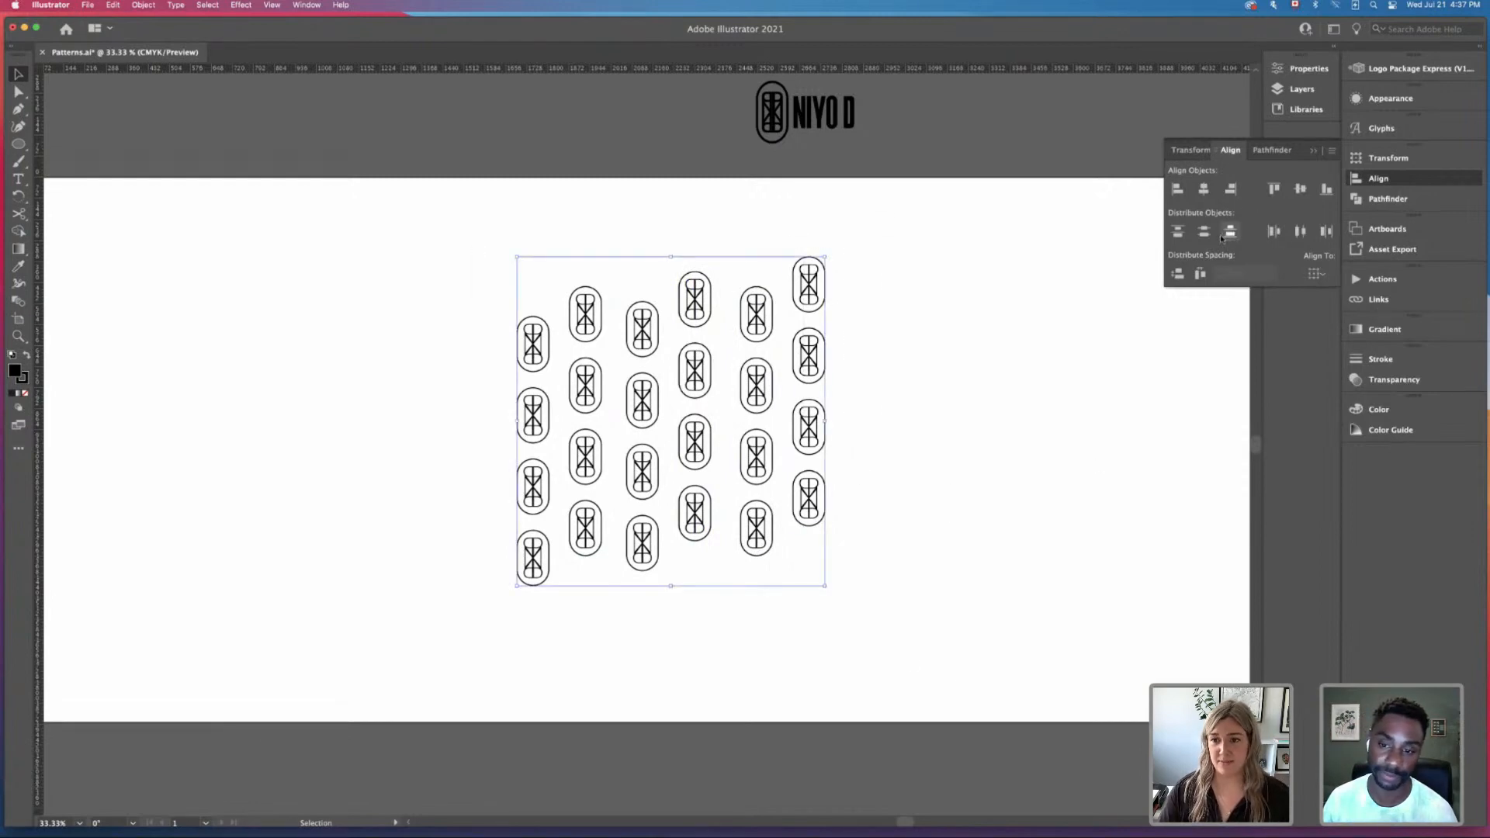
click(1301, 232)
click(1085, 323)
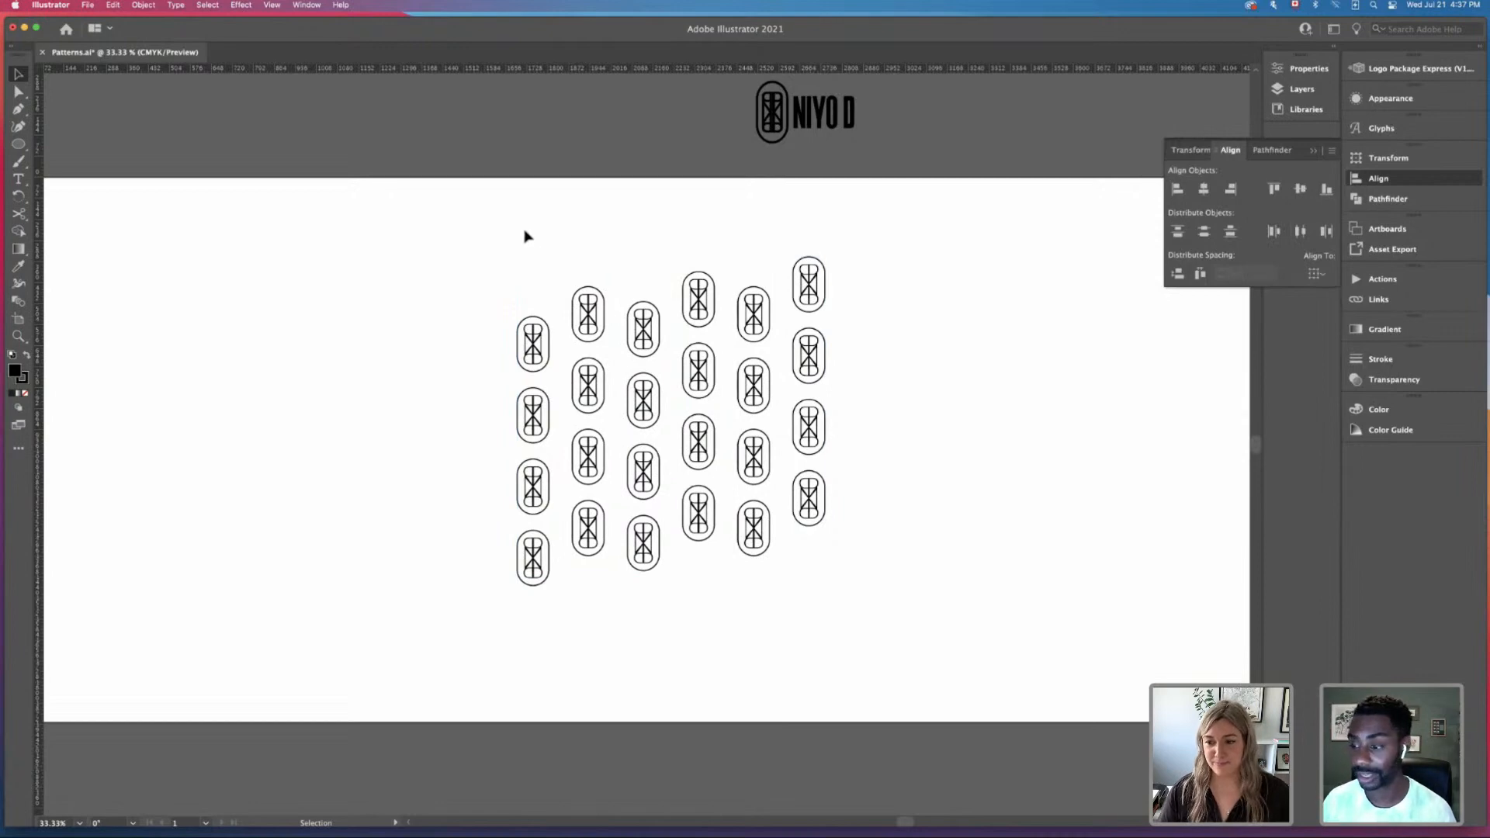
drag(524, 236, 1020, 623)
click(1020, 621)
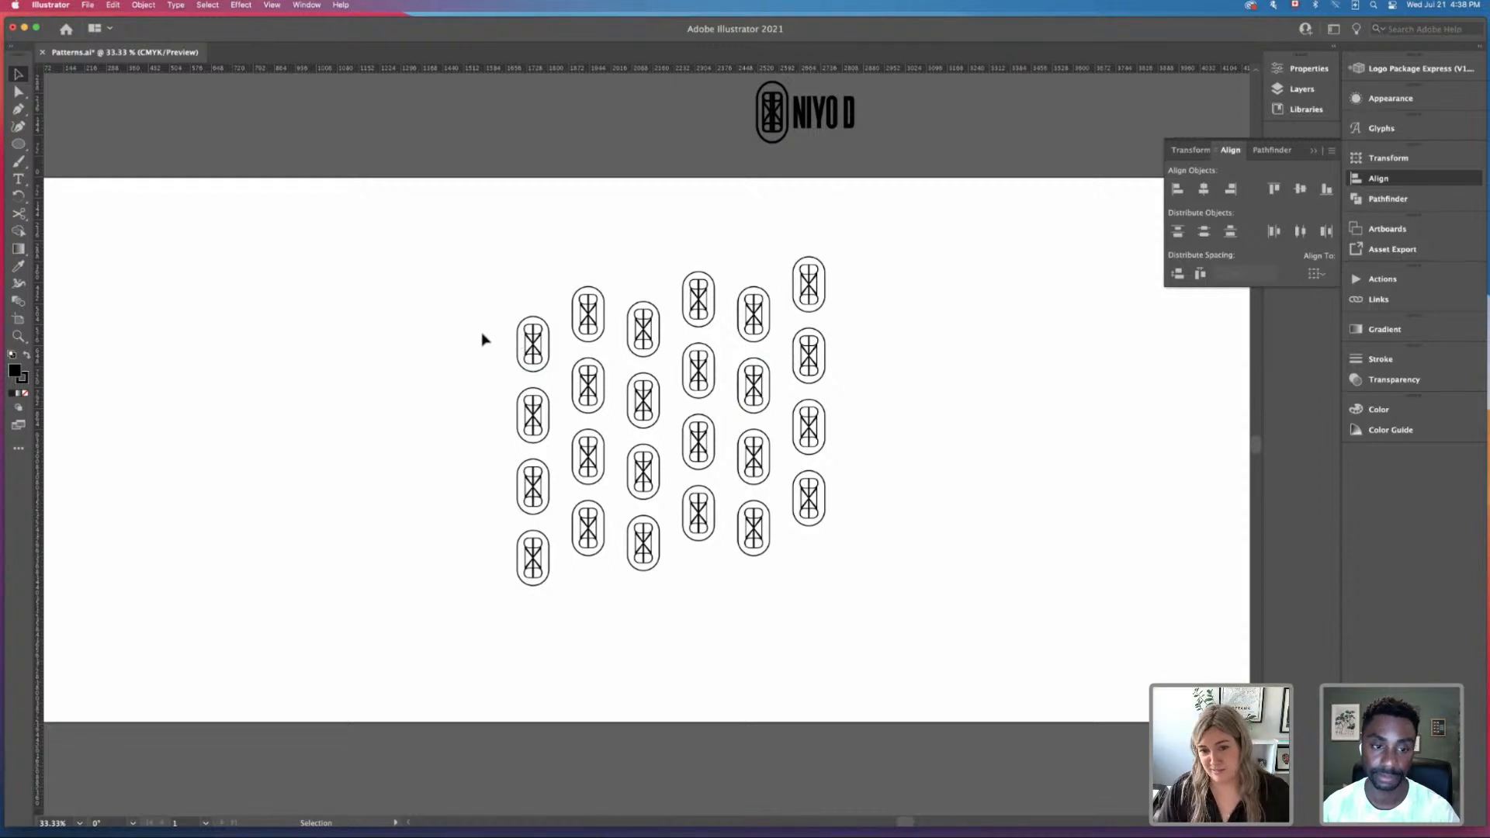
Step: Duplicate the block of six emblem columns to its right, slightly higher, to make twelve columns
drag(503, 278, 545, 689)
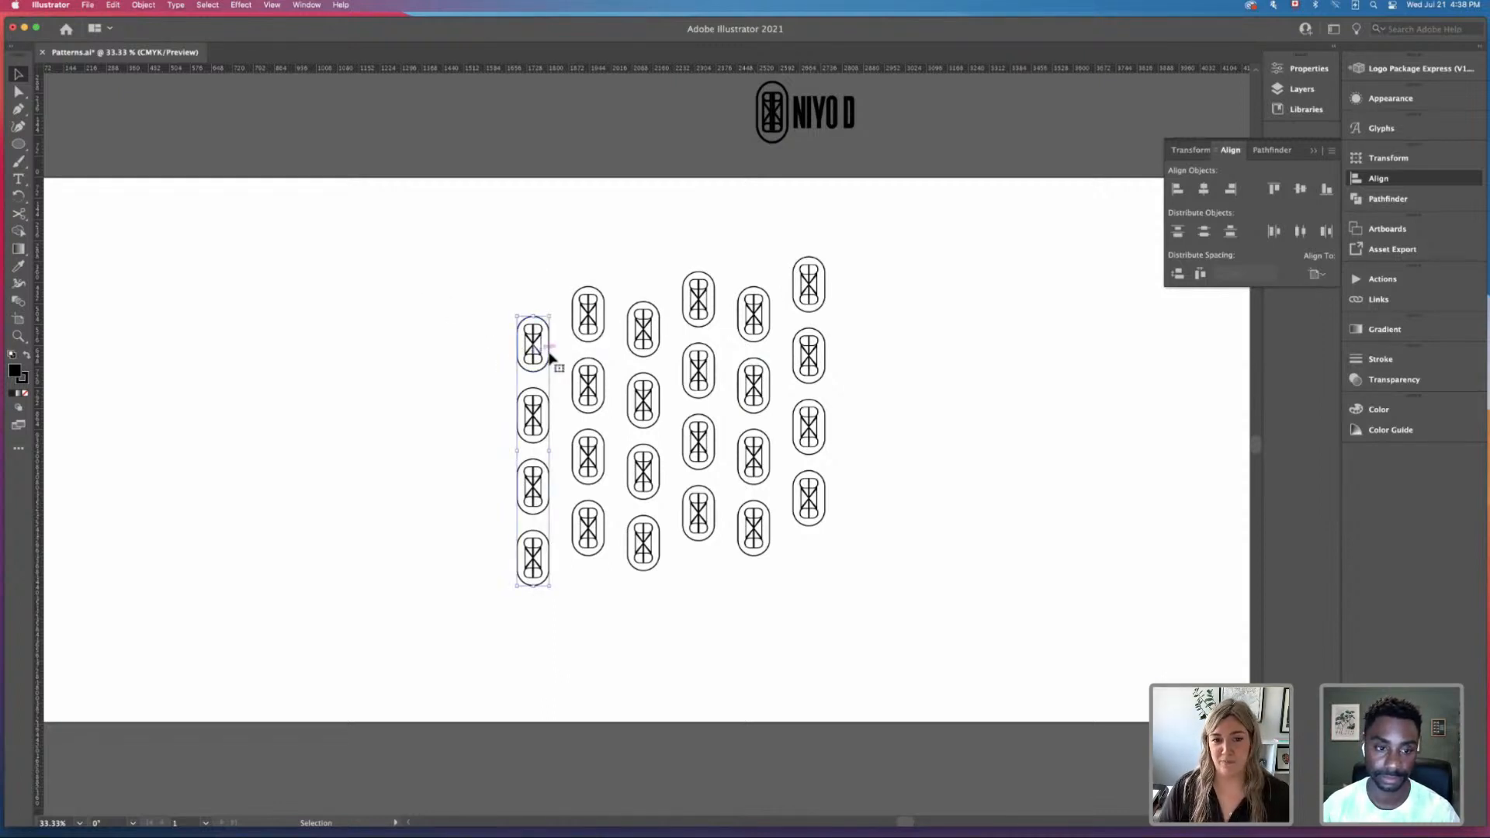
drag(499, 259, 846, 609)
key(space)
drag(524, 416, 848, 405)
key(super+z)
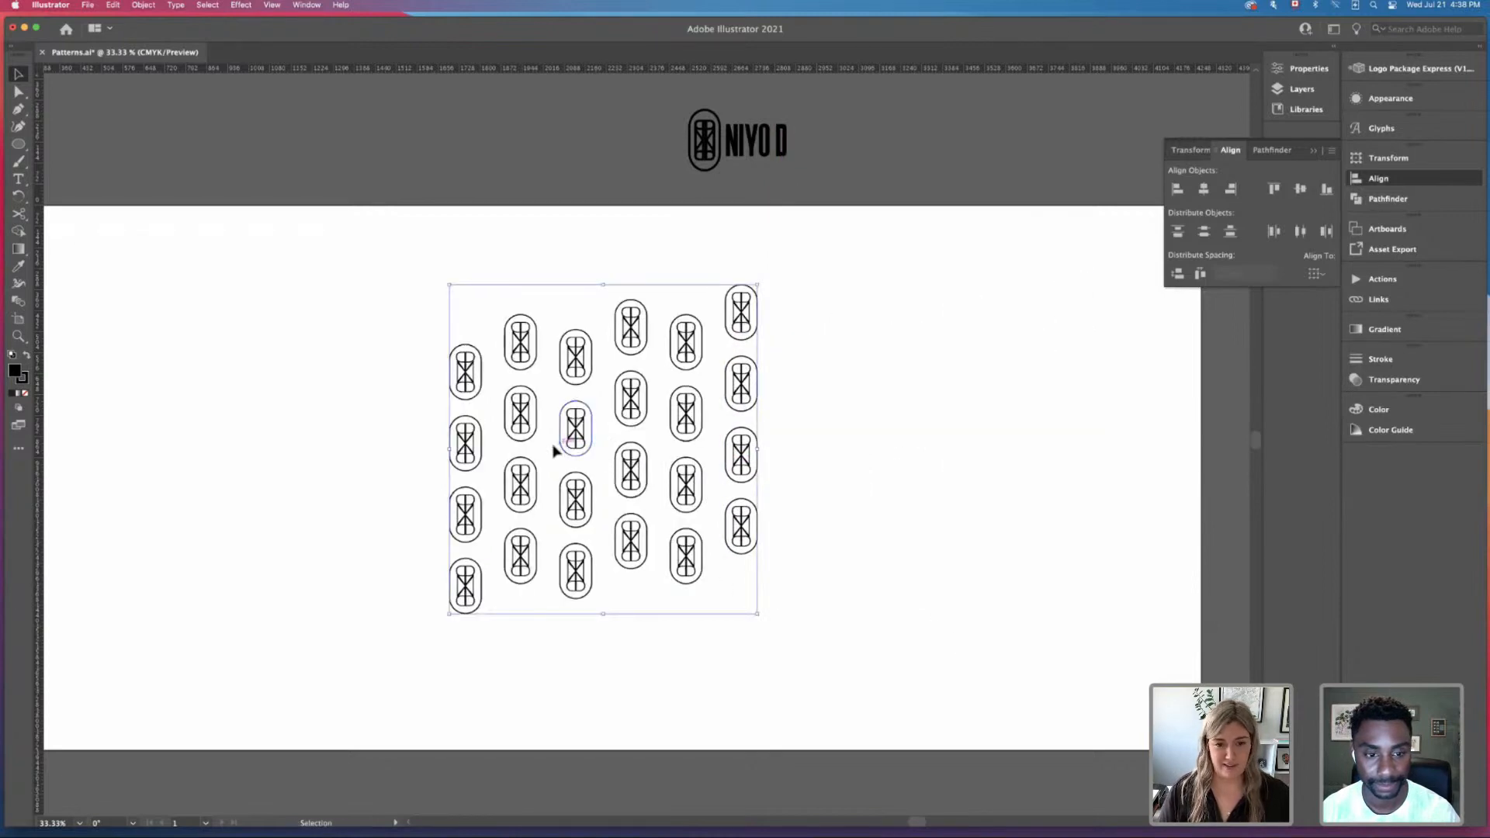
drag(575, 429, 903, 413)
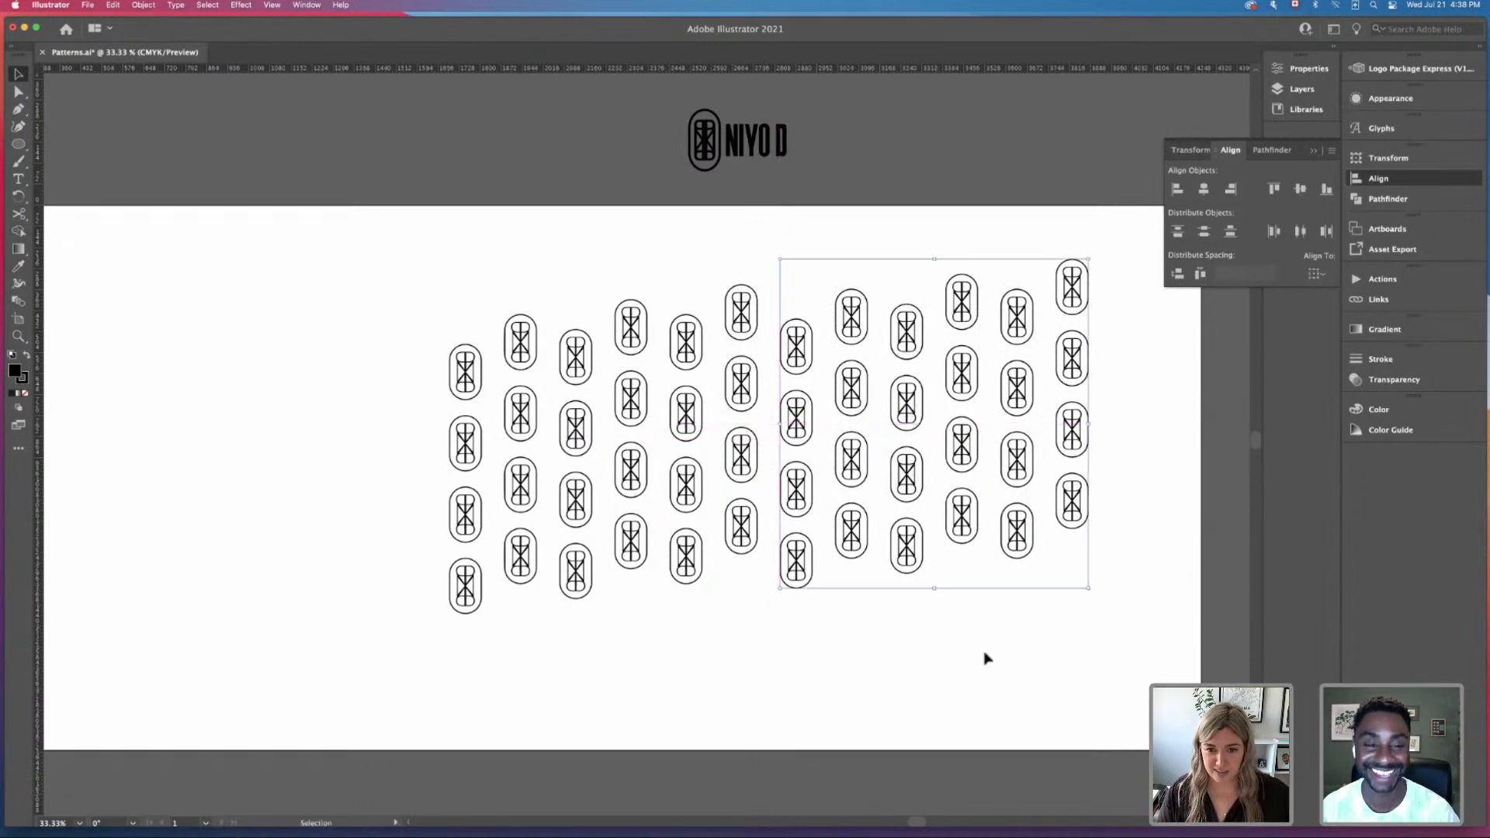
click(1024, 686)
scroll(1032, 681, right, 3)
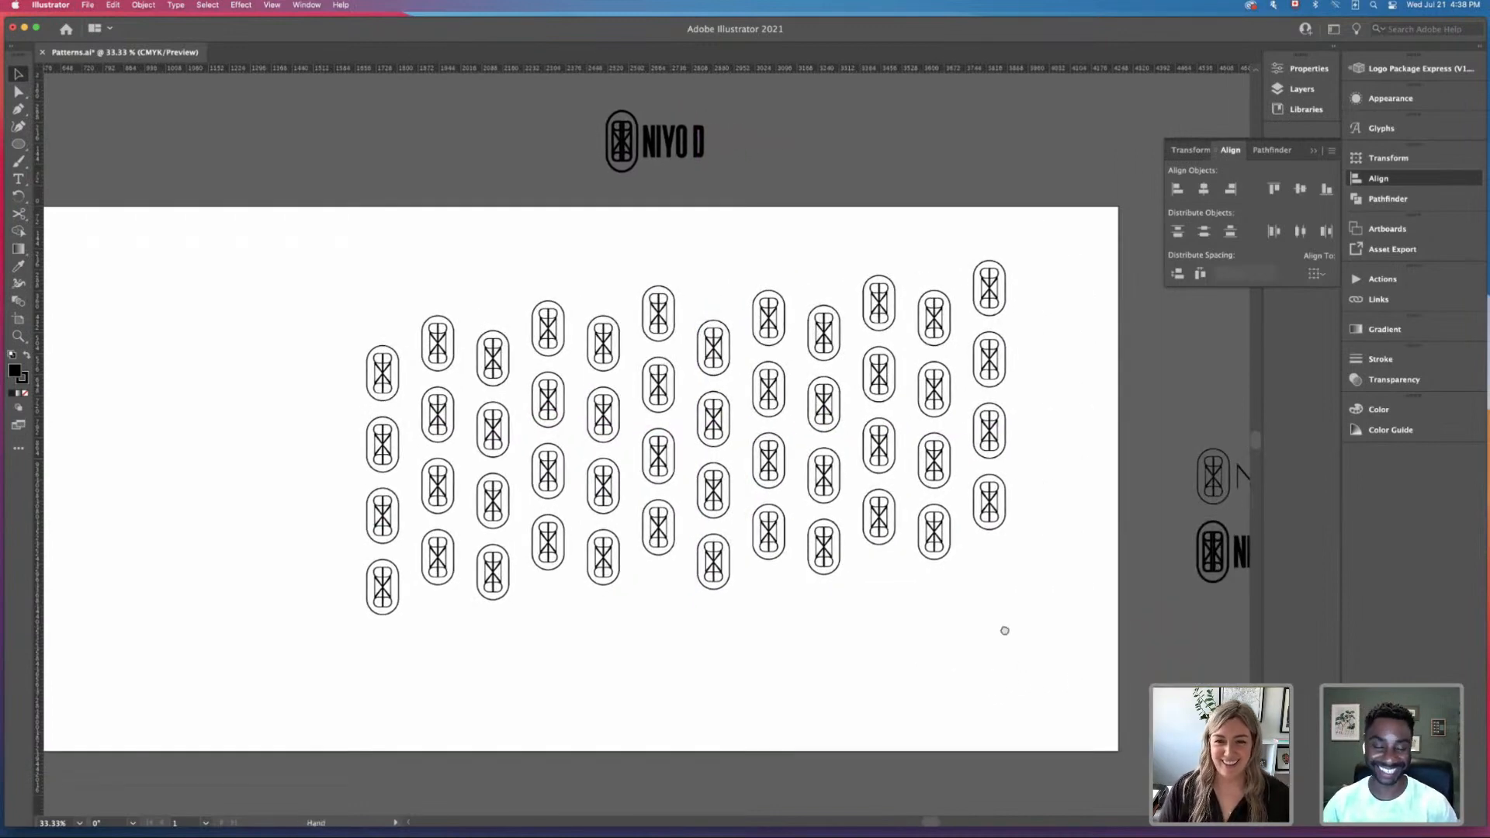
scroll(1001, 625, down, 2)
click(365, 346)
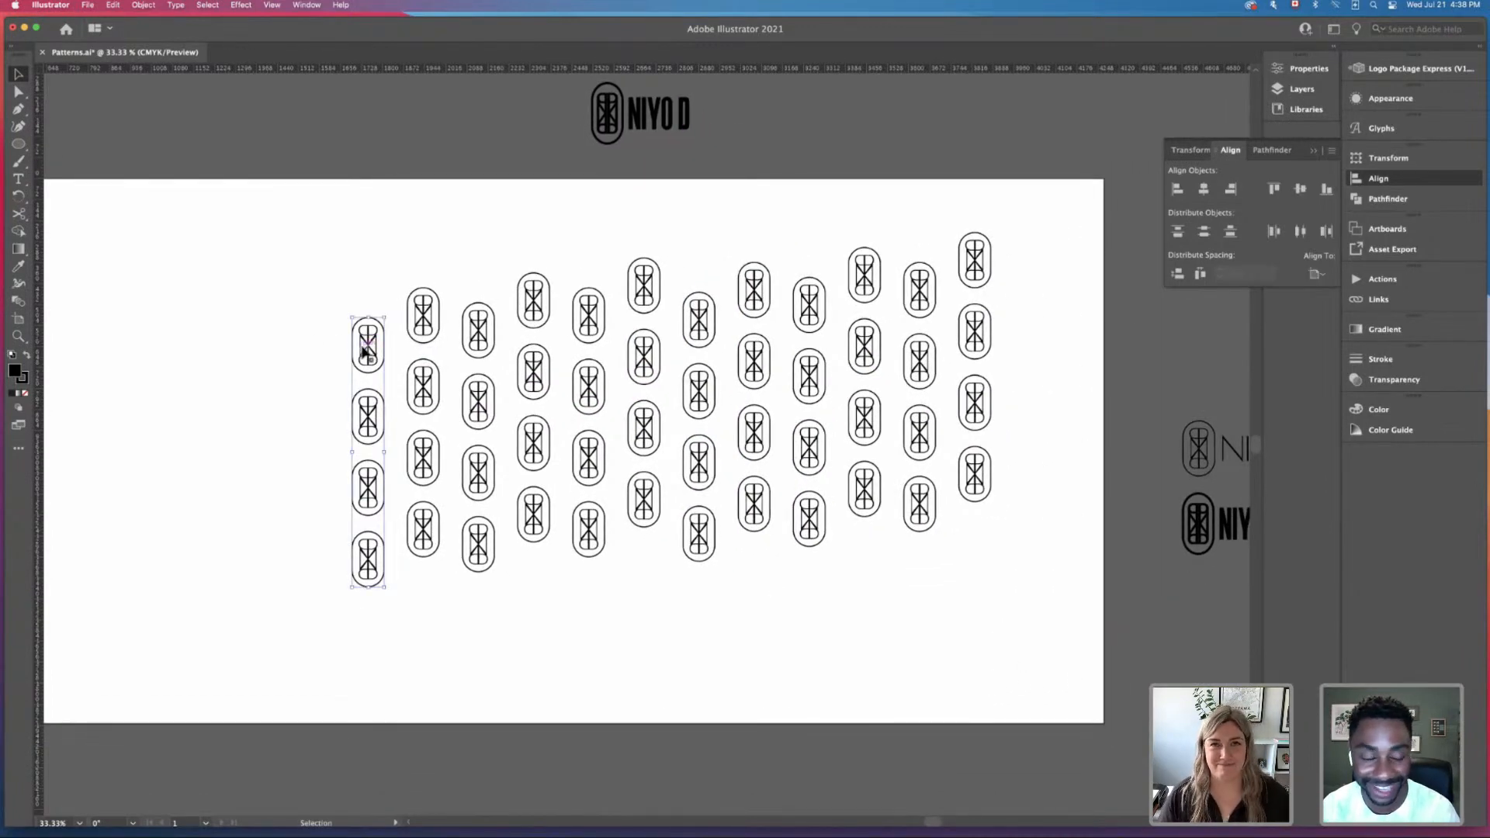
click(491, 291)
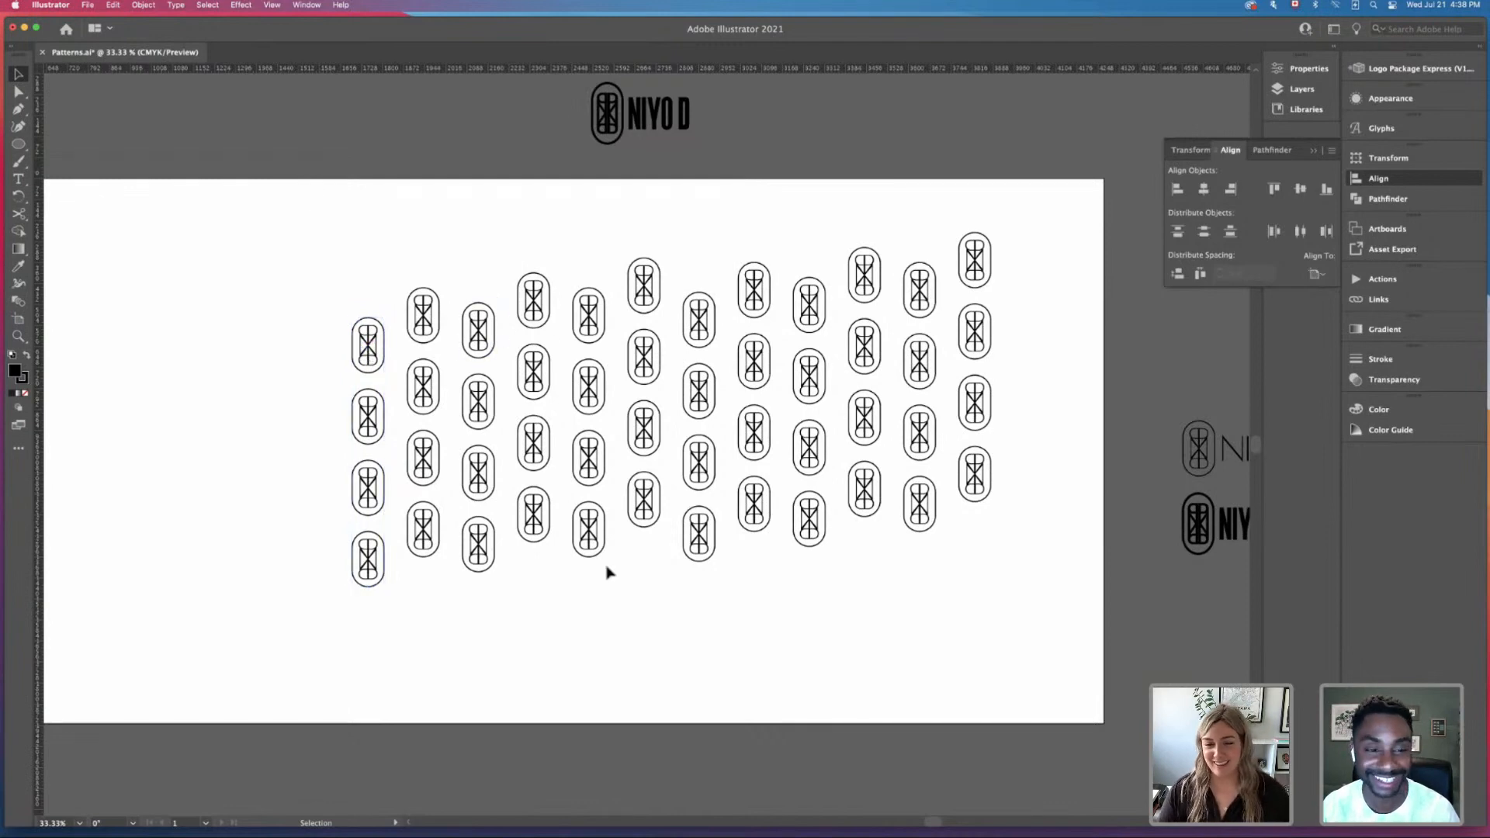
click(363, 347)
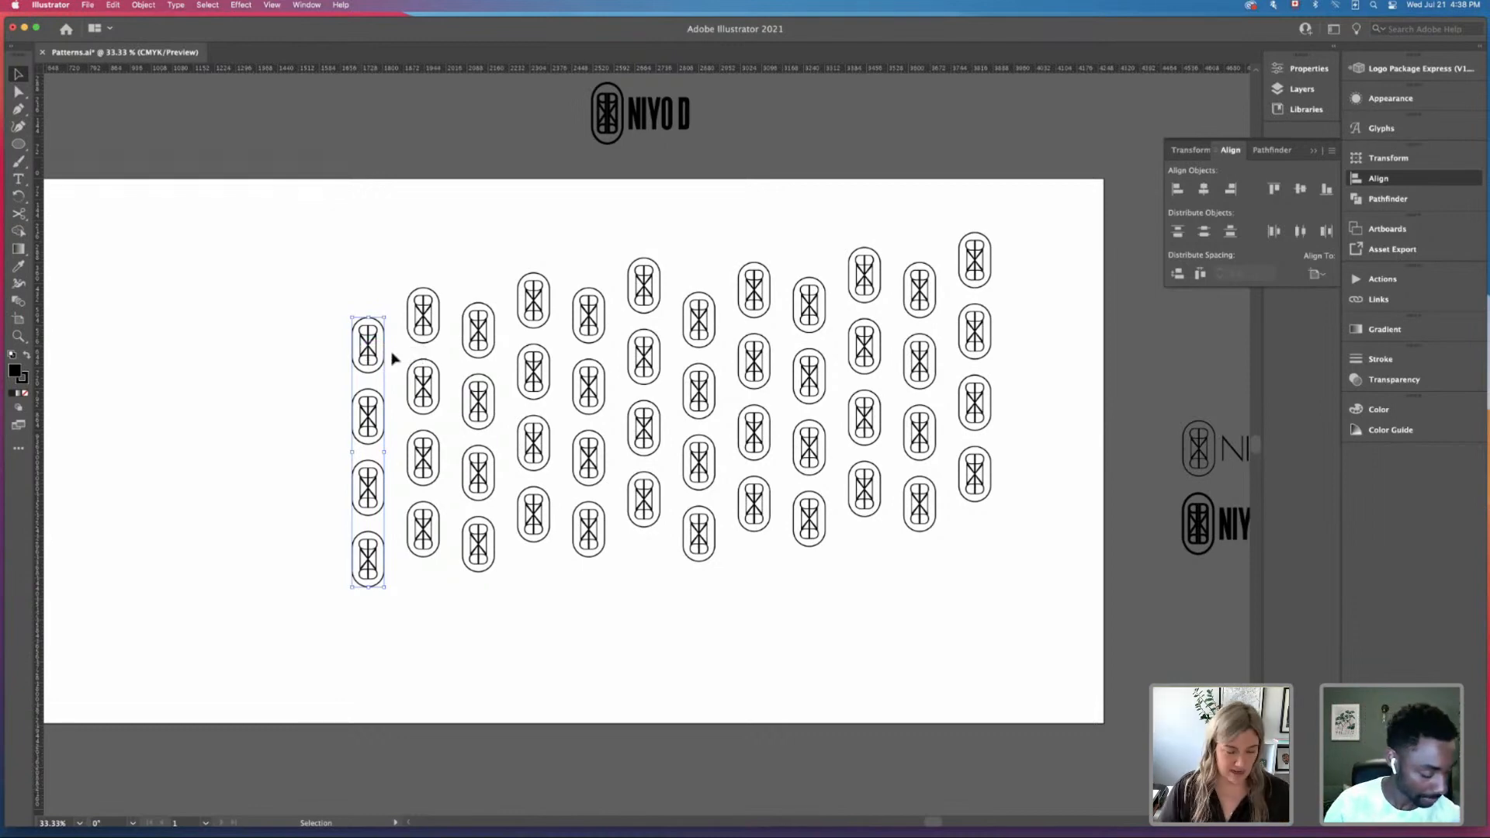
shift+click(479, 335)
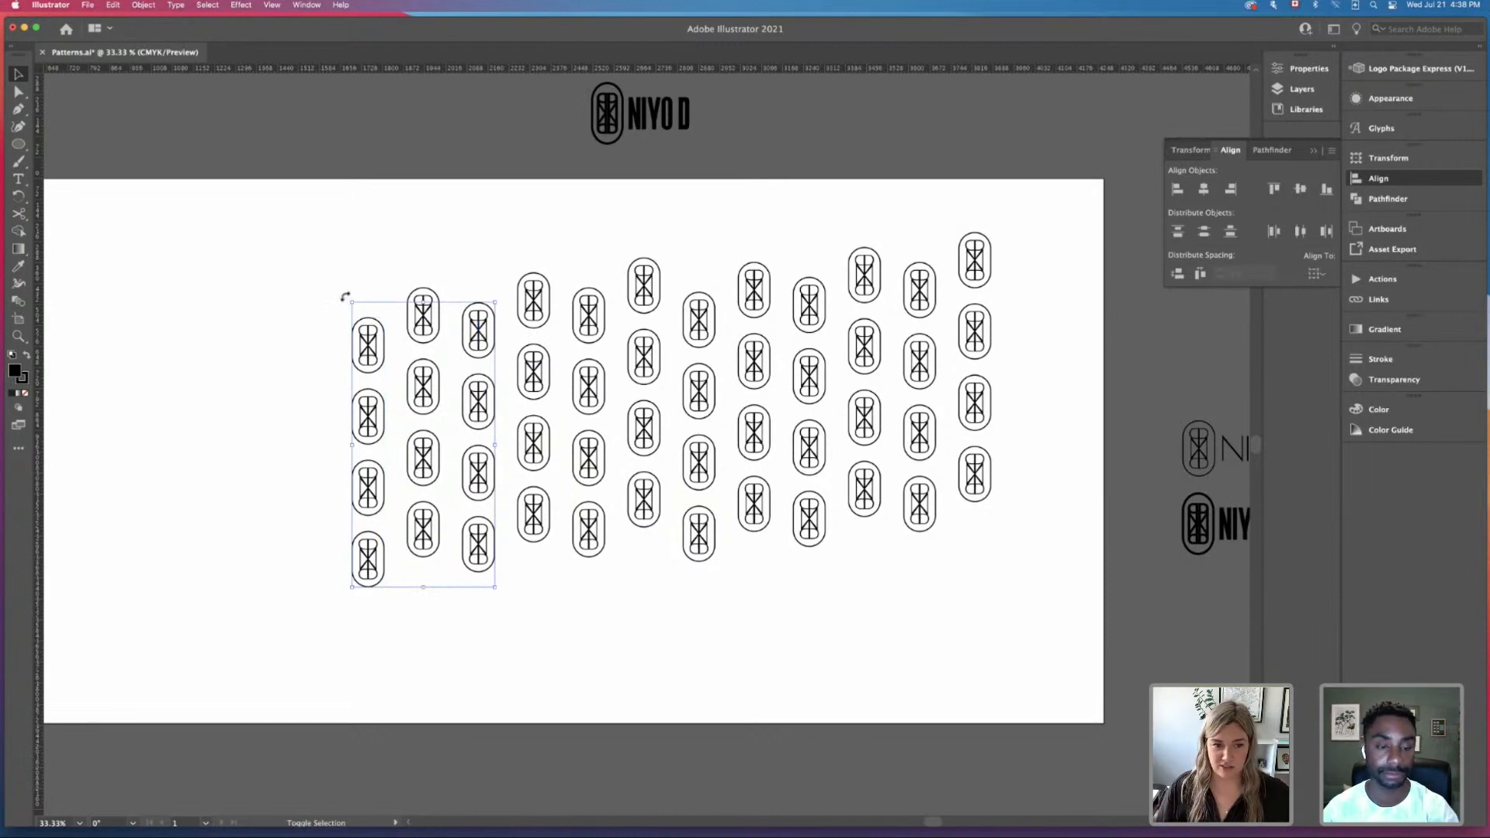
click(464, 277)
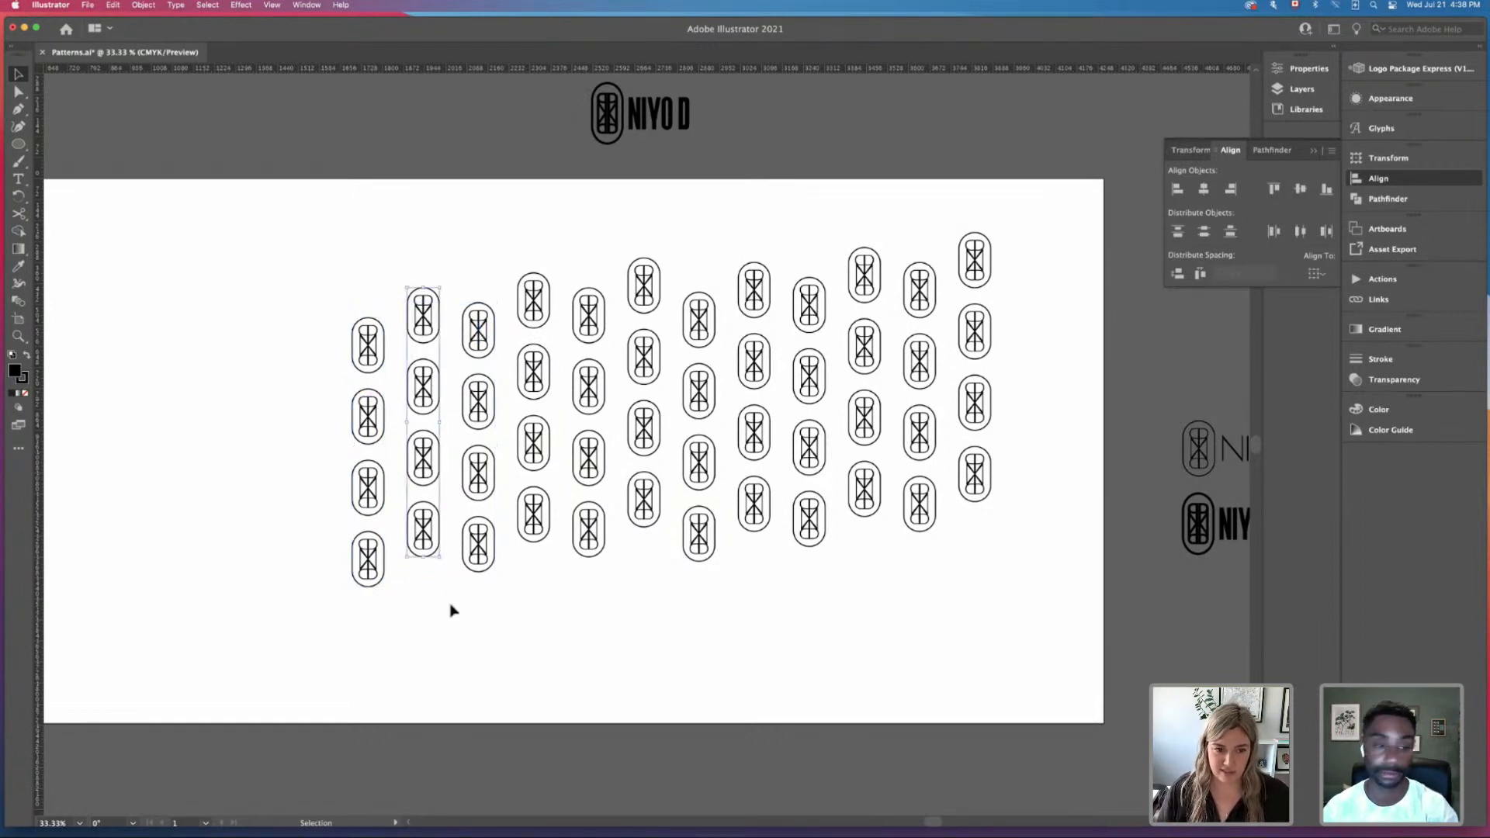
Step: Align the six odd-numbered emblem columns with one another by their vertical centers
click(363, 432)
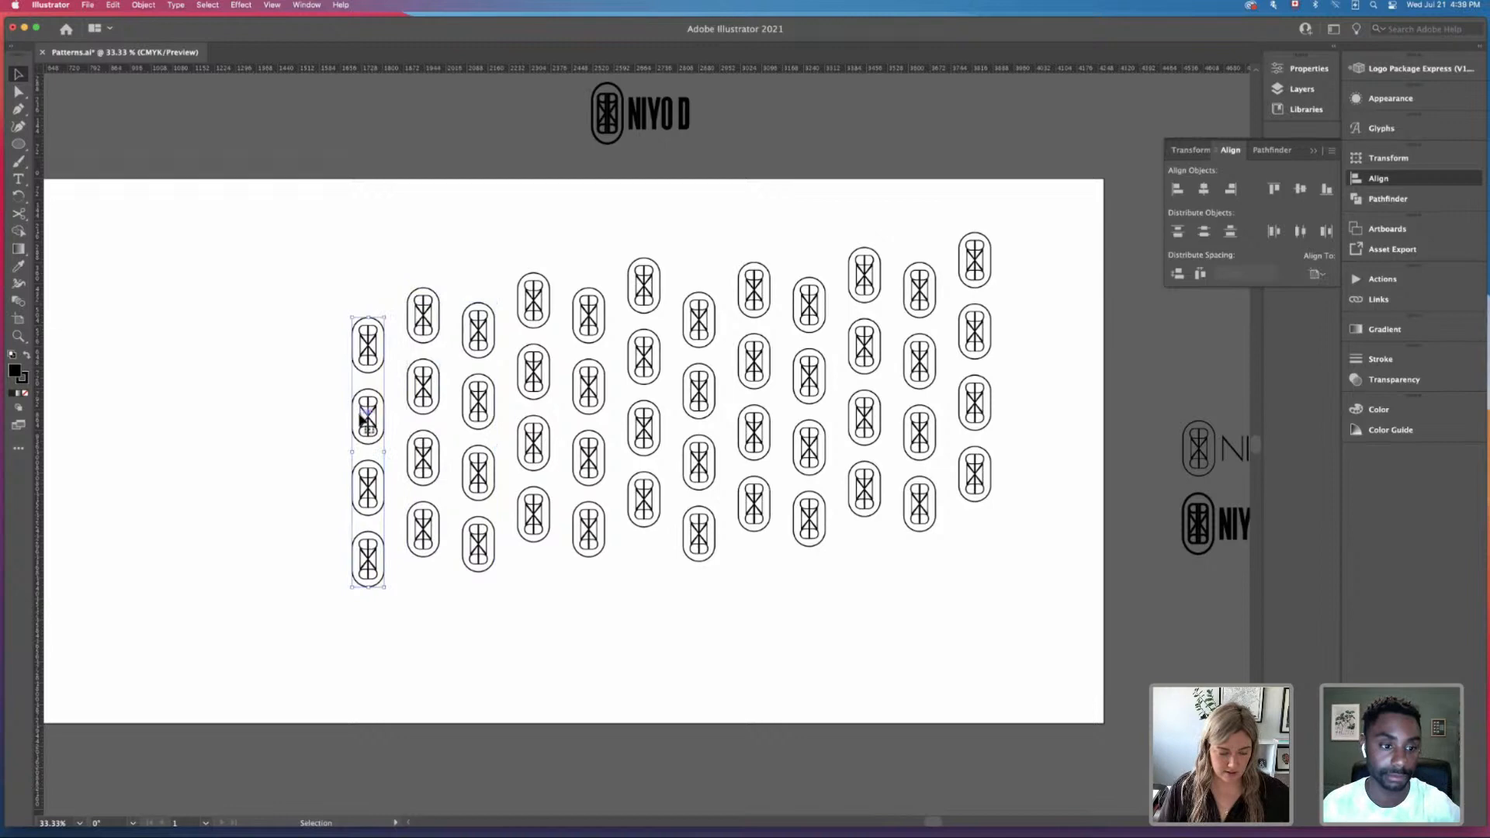
shift+click(482, 399)
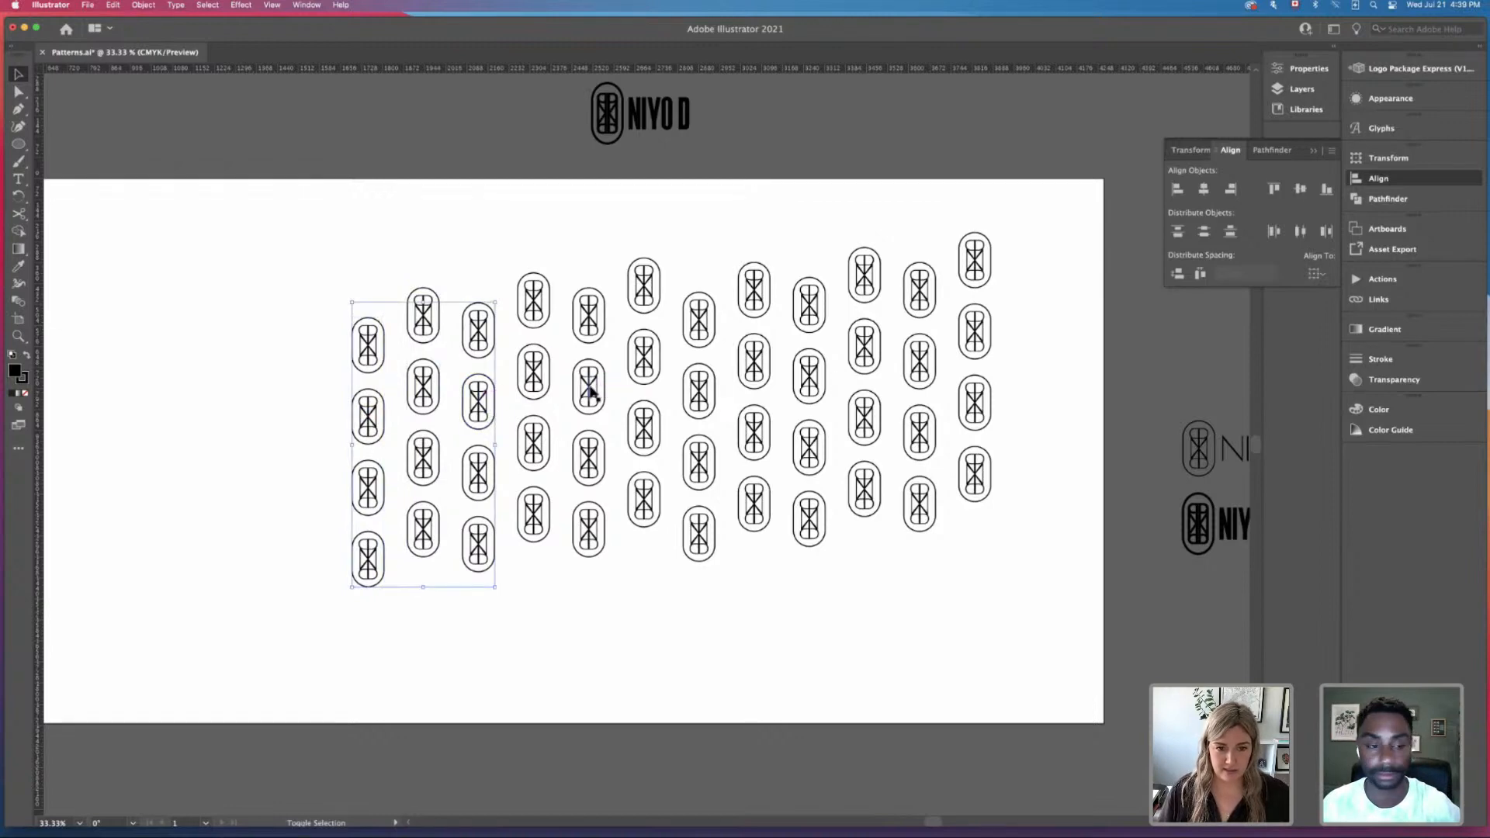
shift+click(590, 388)
shift+click(699, 393)
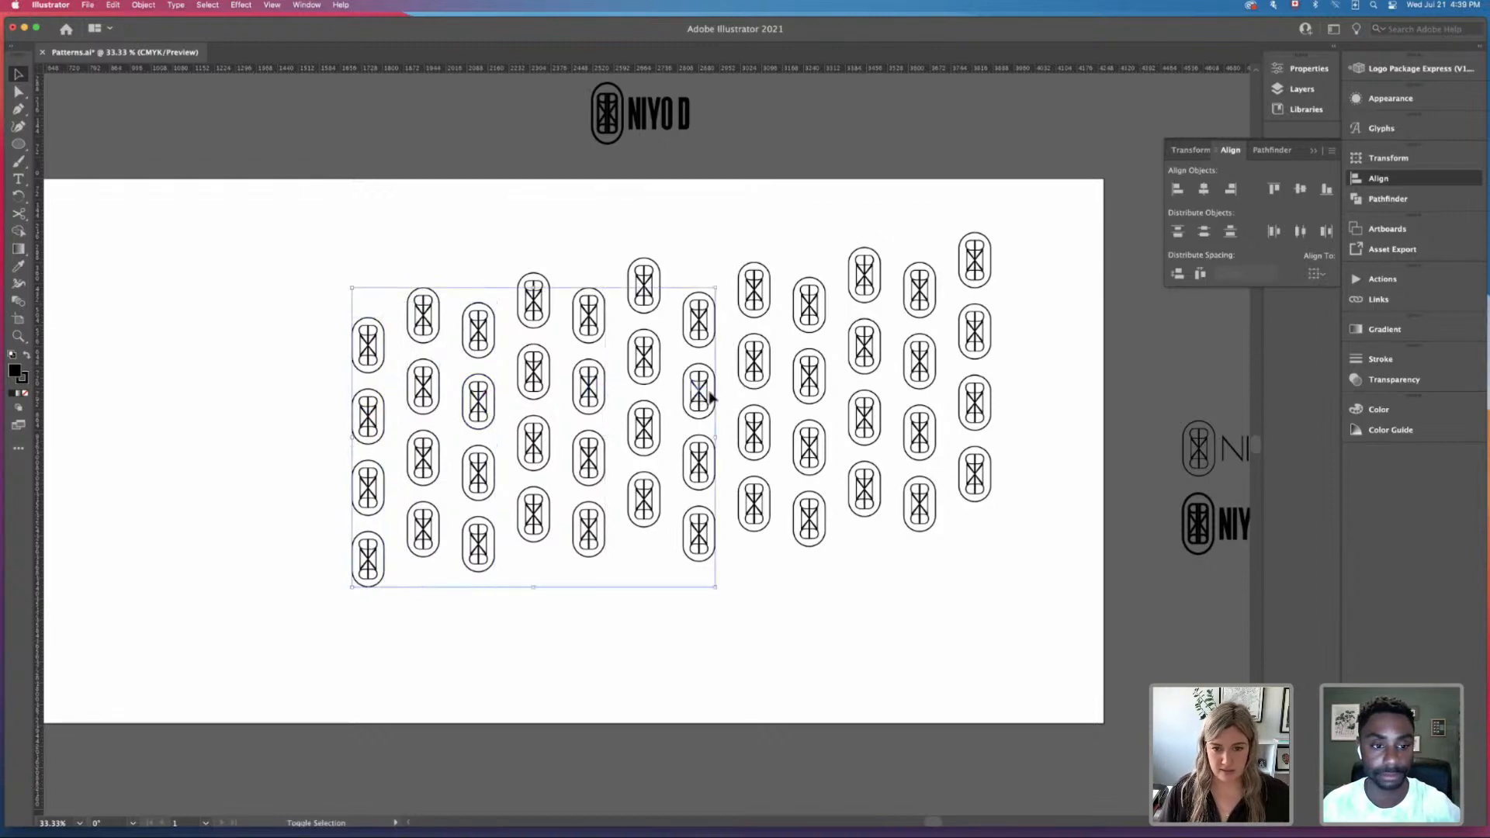
shift+click(808, 386)
shift+click(920, 373)
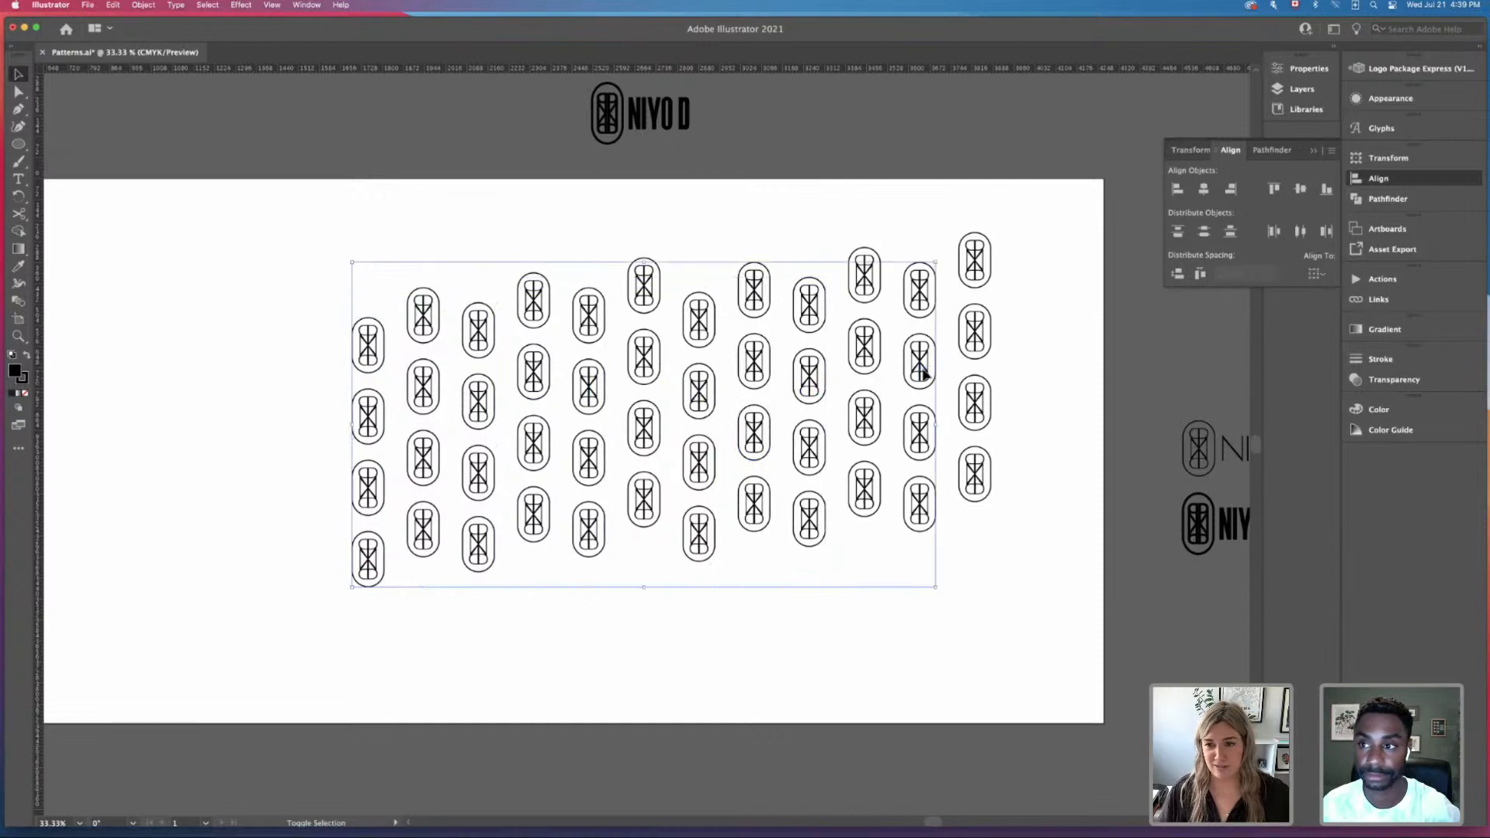
click(1300, 190)
click(1089, 293)
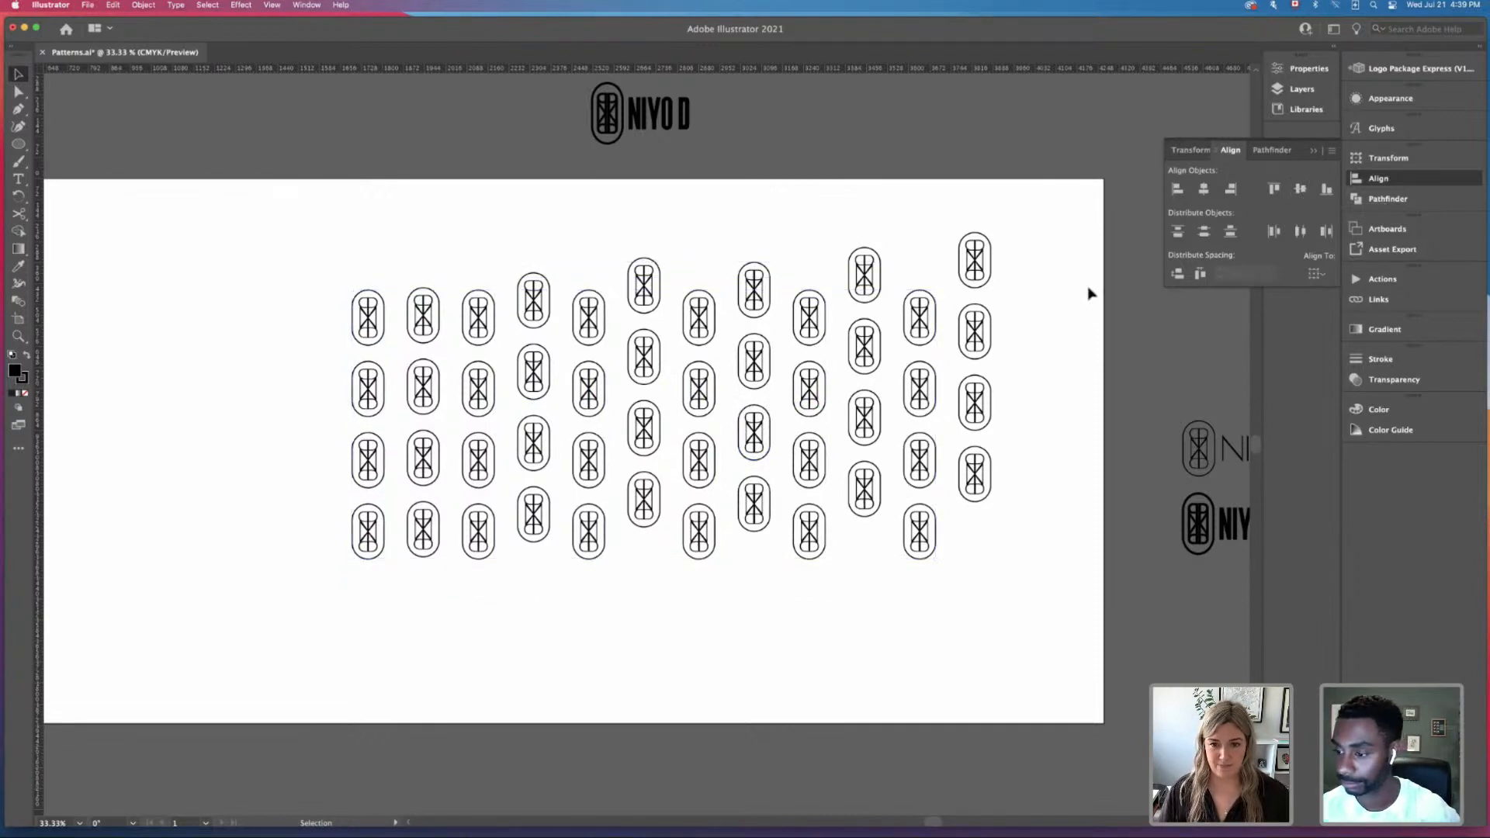
Step: Align the six even-numbered emblem columns with one another along their top edges
click(989, 268)
shift+click(864, 291)
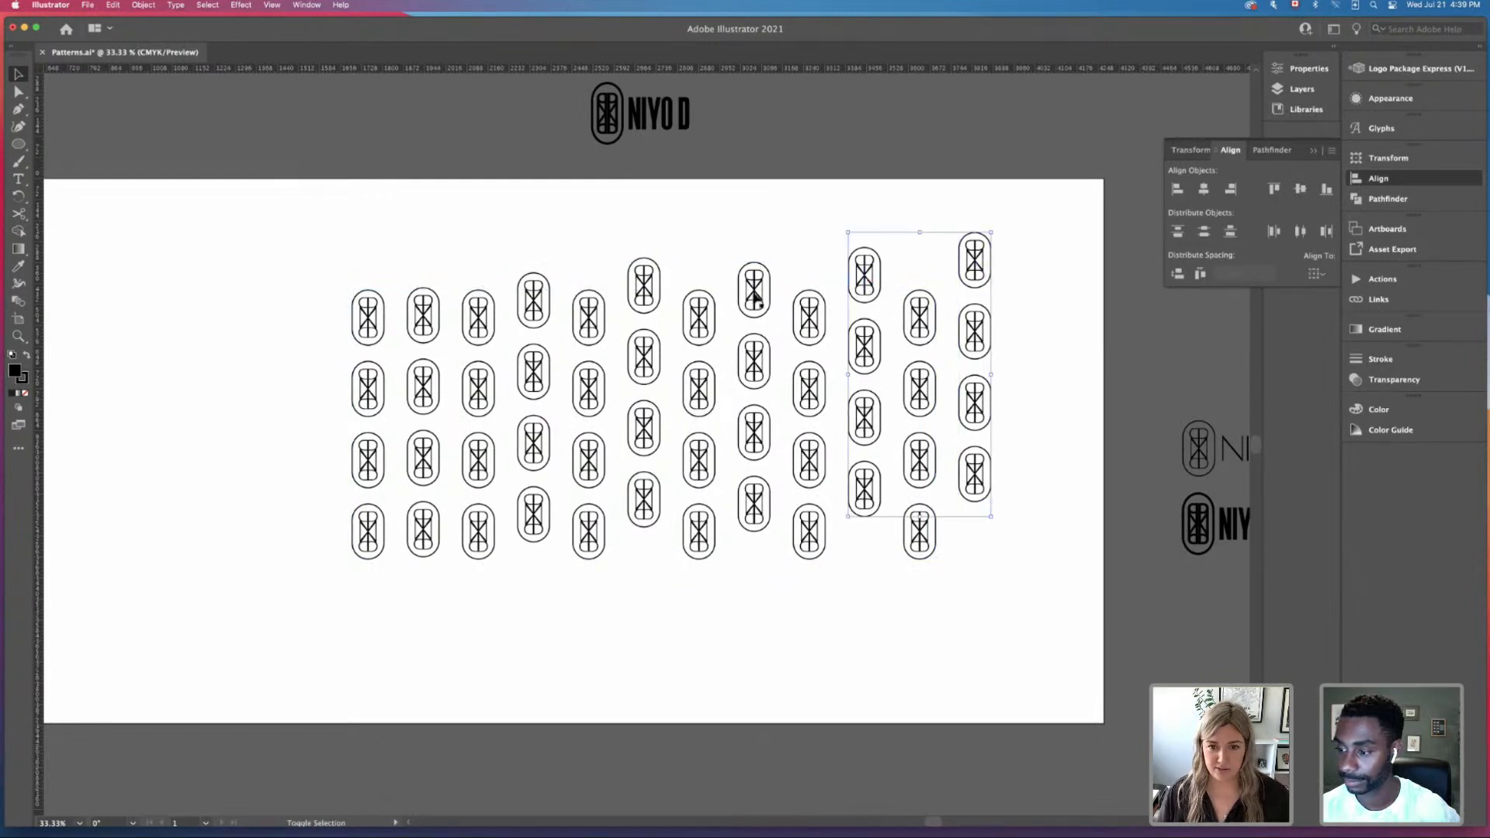
shift+click(754, 292)
shift+click(647, 286)
shift+click(537, 294)
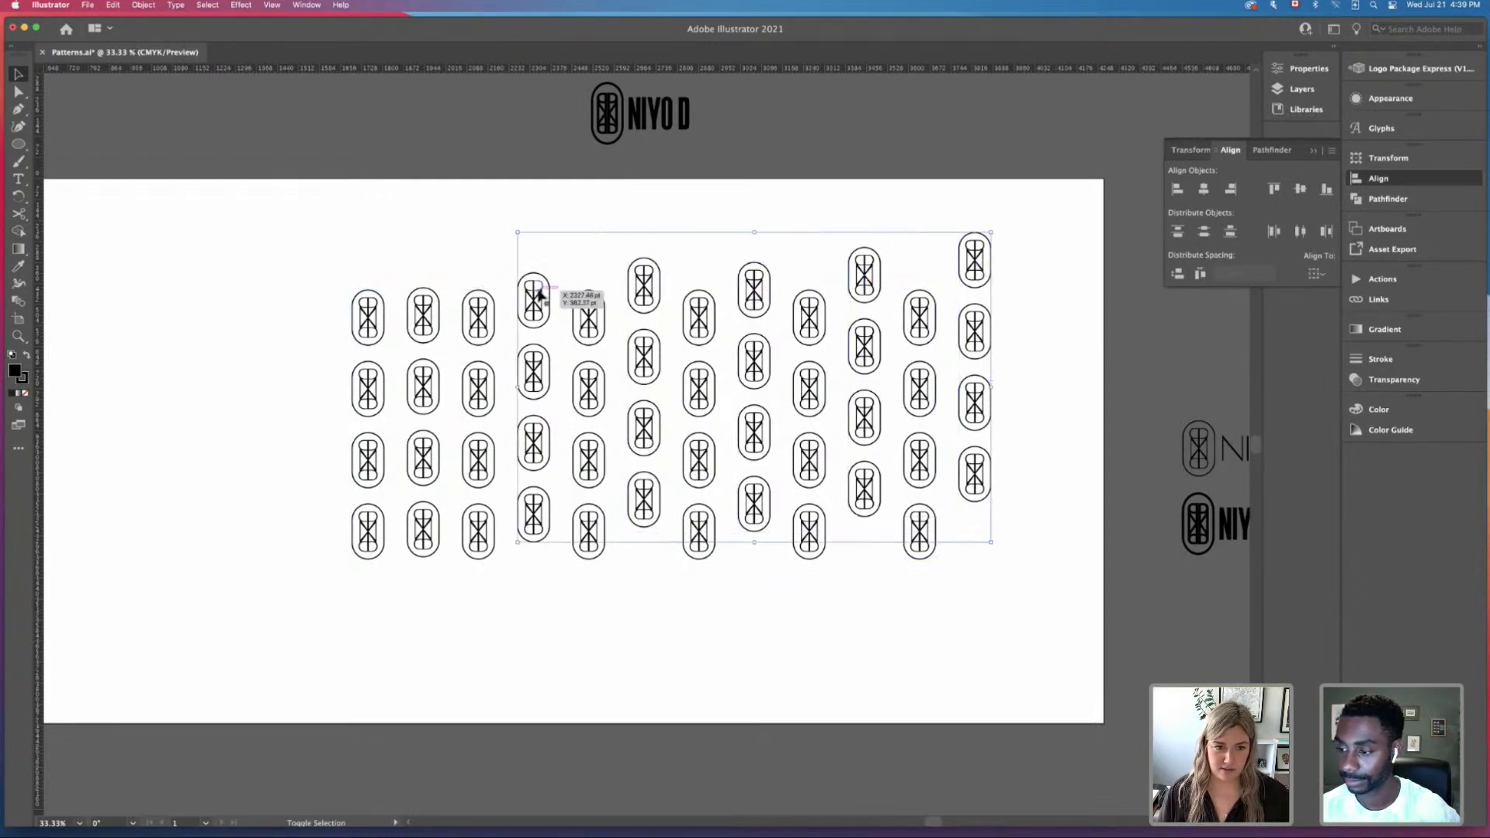
shift+click(424, 304)
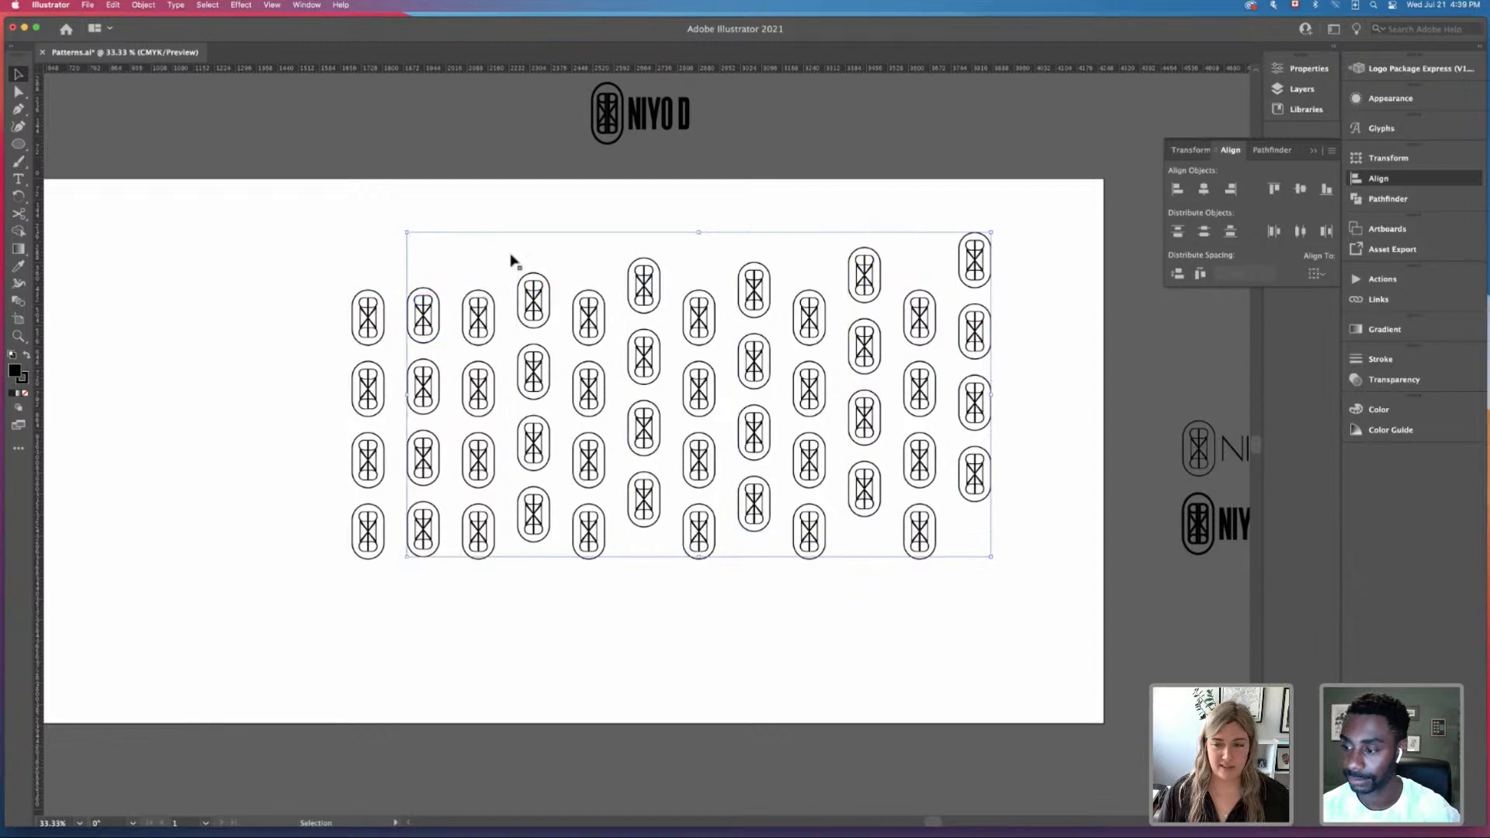
click(1273, 190)
click(1060, 247)
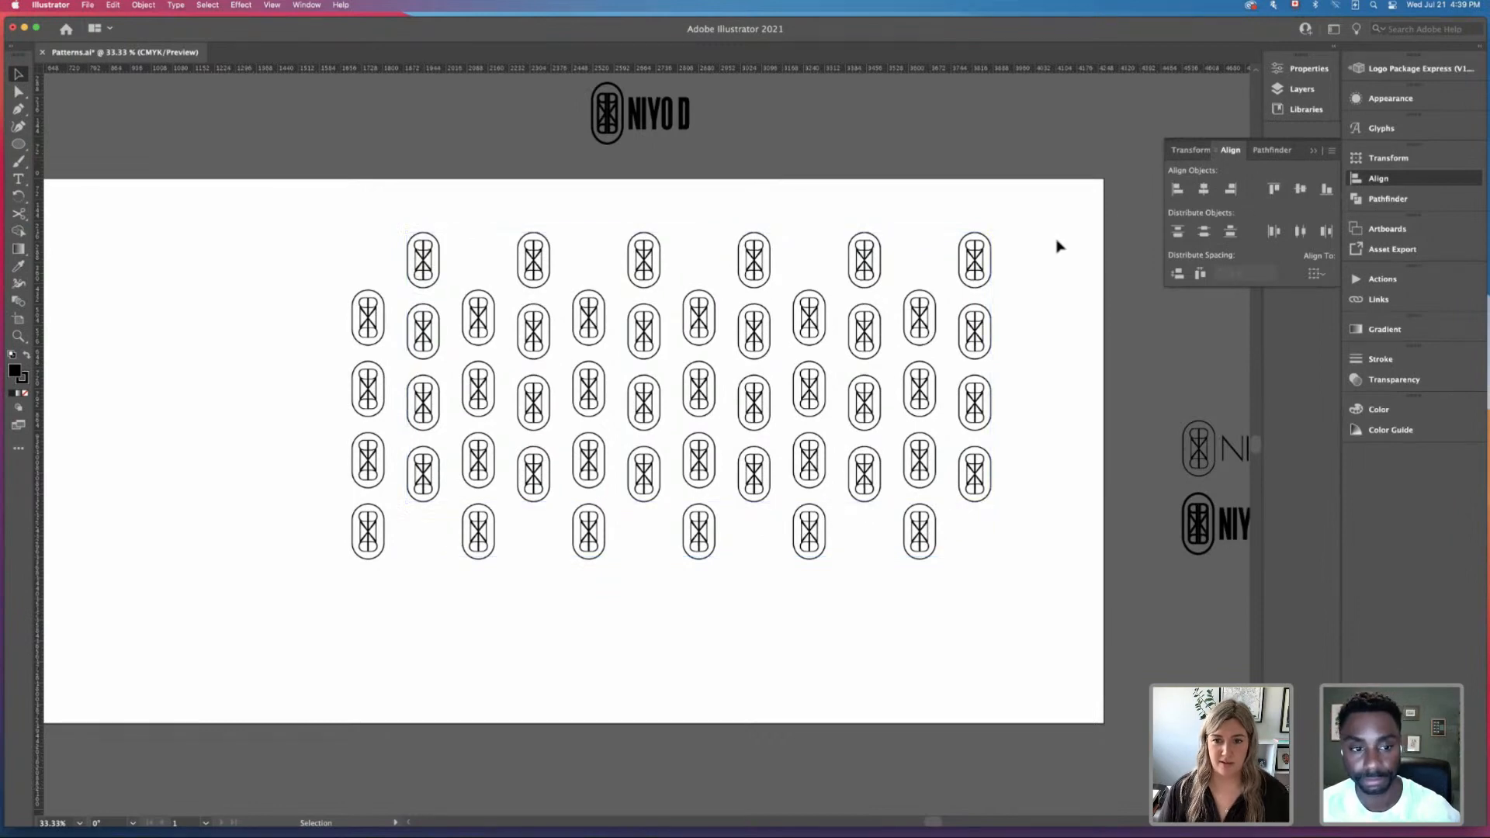
Step: Distribute all twelve staggered emblem columns evenly by their horizontal centers
drag(1040, 593, 1088, 605)
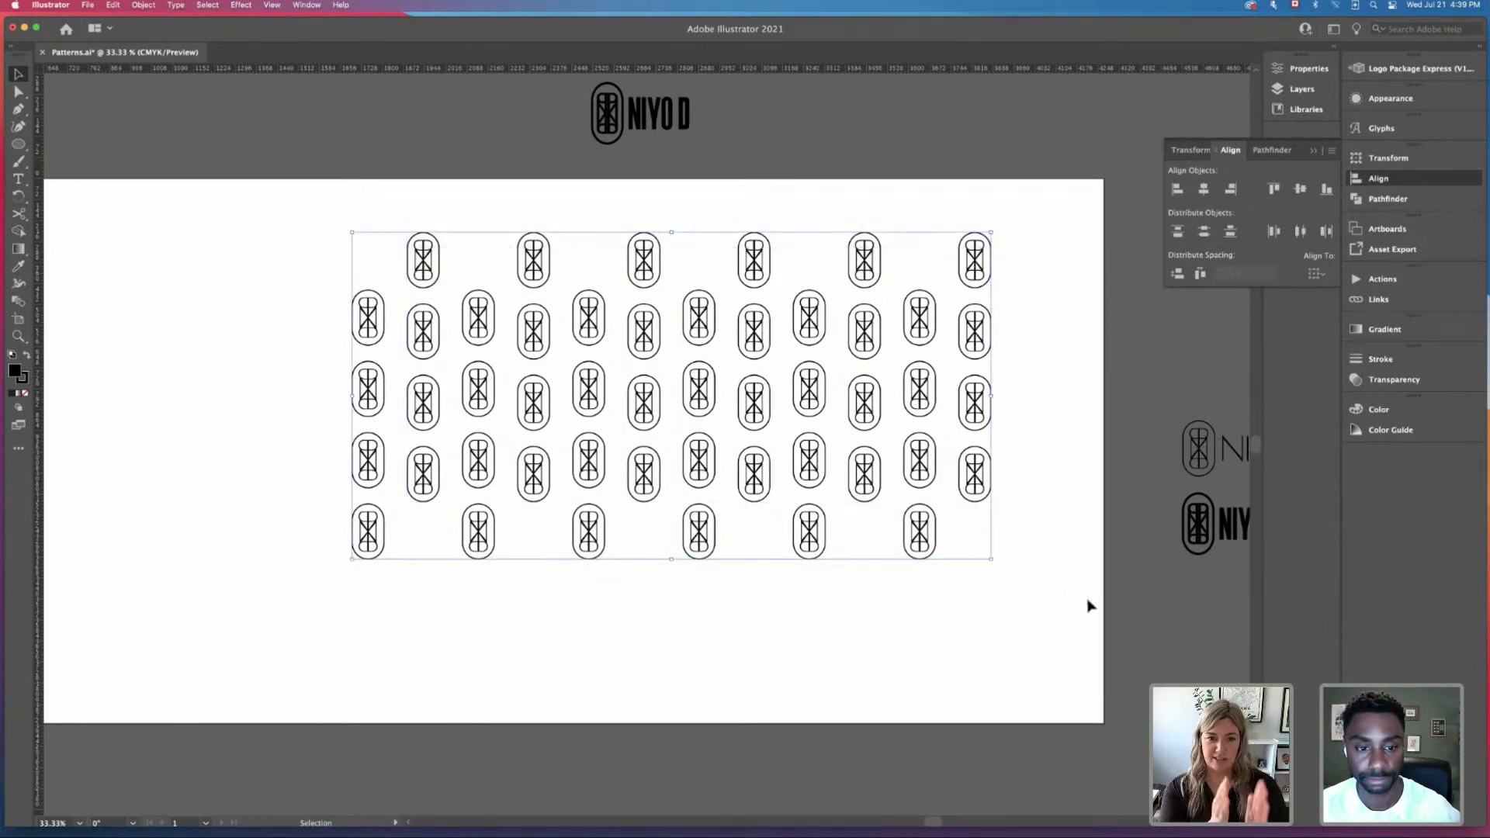
click(1299, 233)
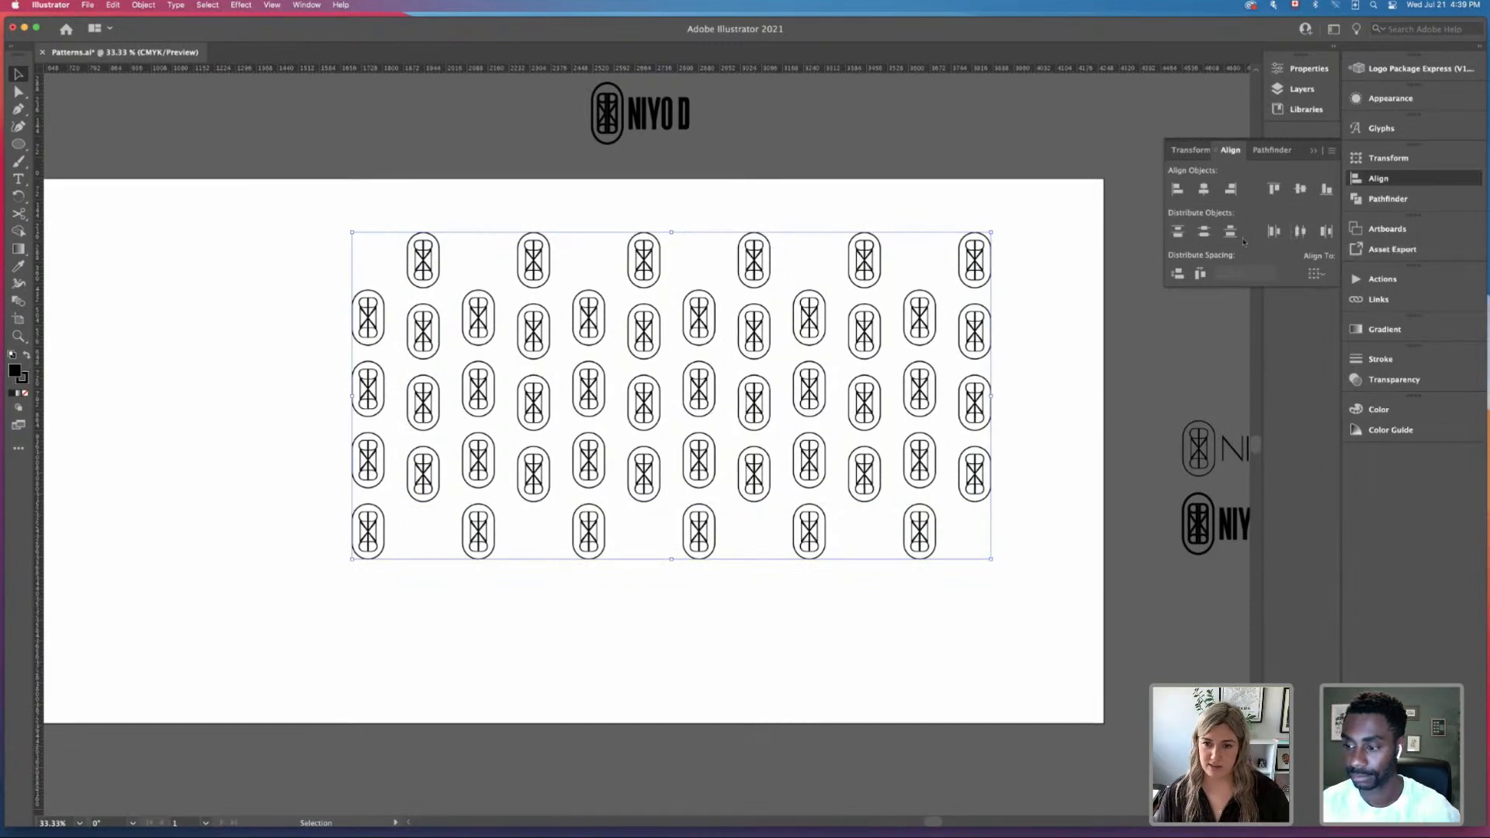
click(1076, 294)
scroll(1071, 289, down, 2)
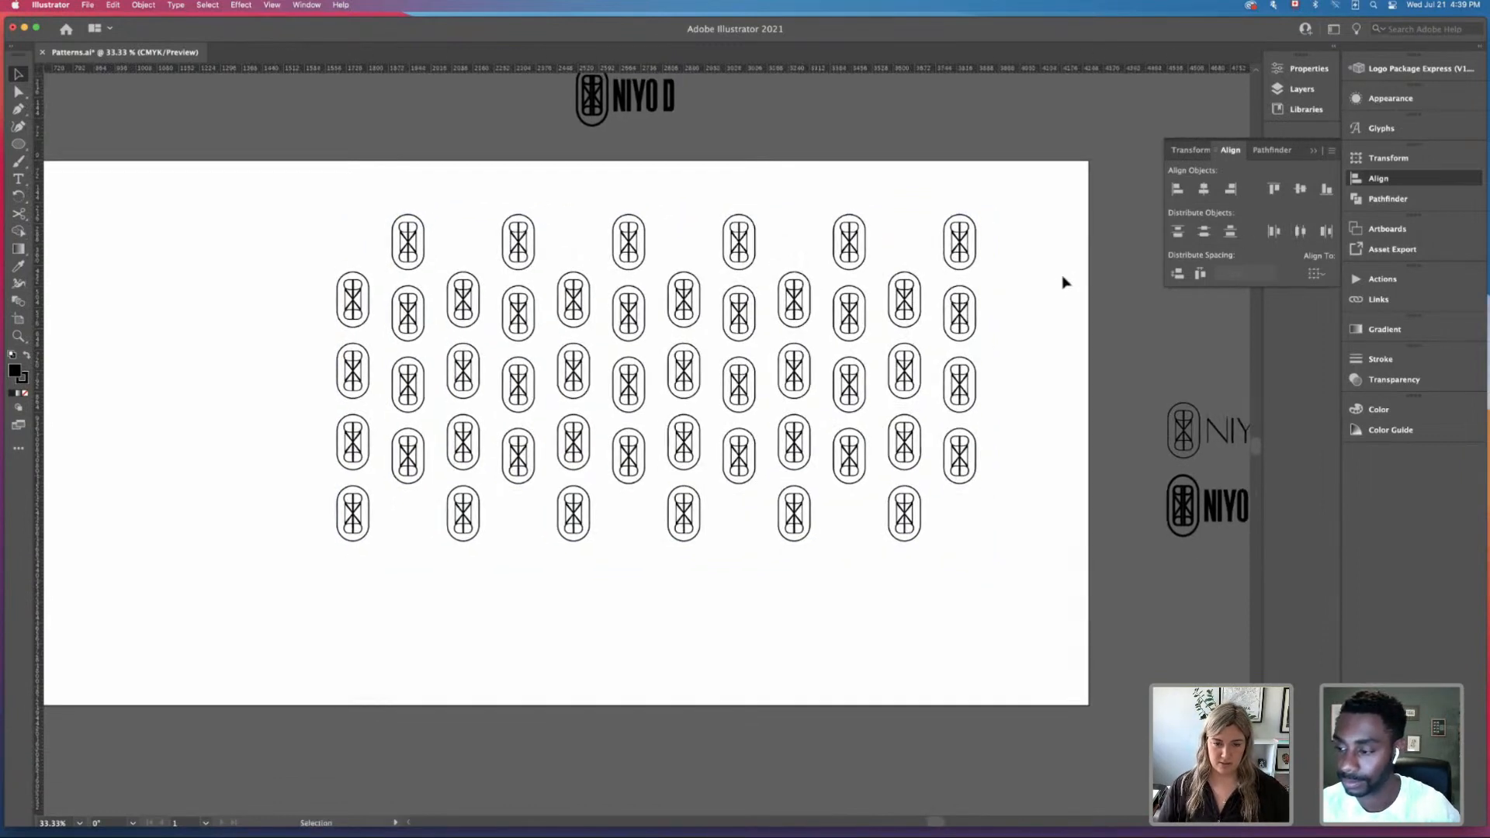
scroll(1075, 277, left, 2)
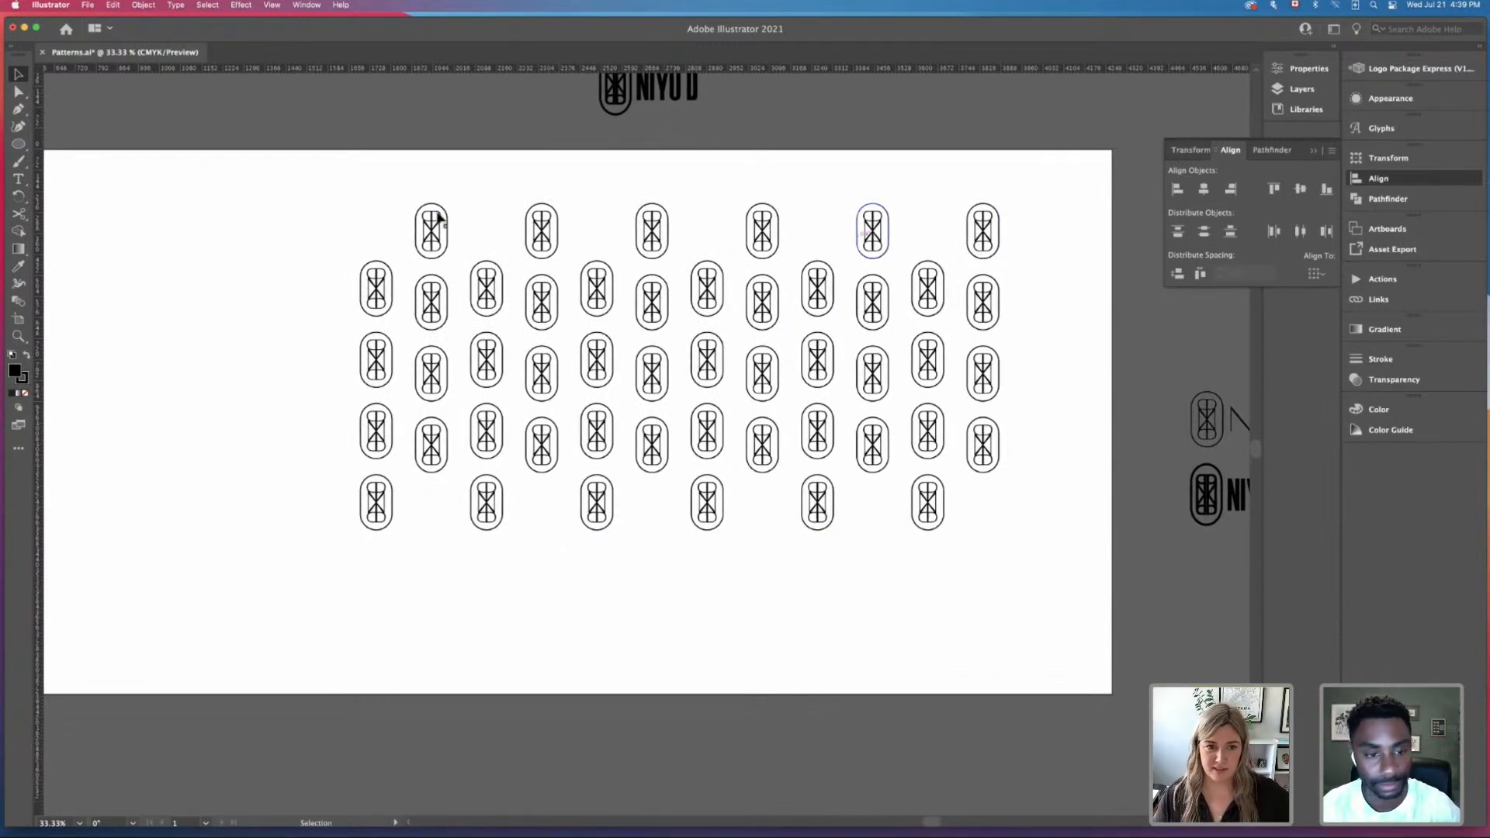
drag(328, 184, 1084, 545)
click(1084, 546)
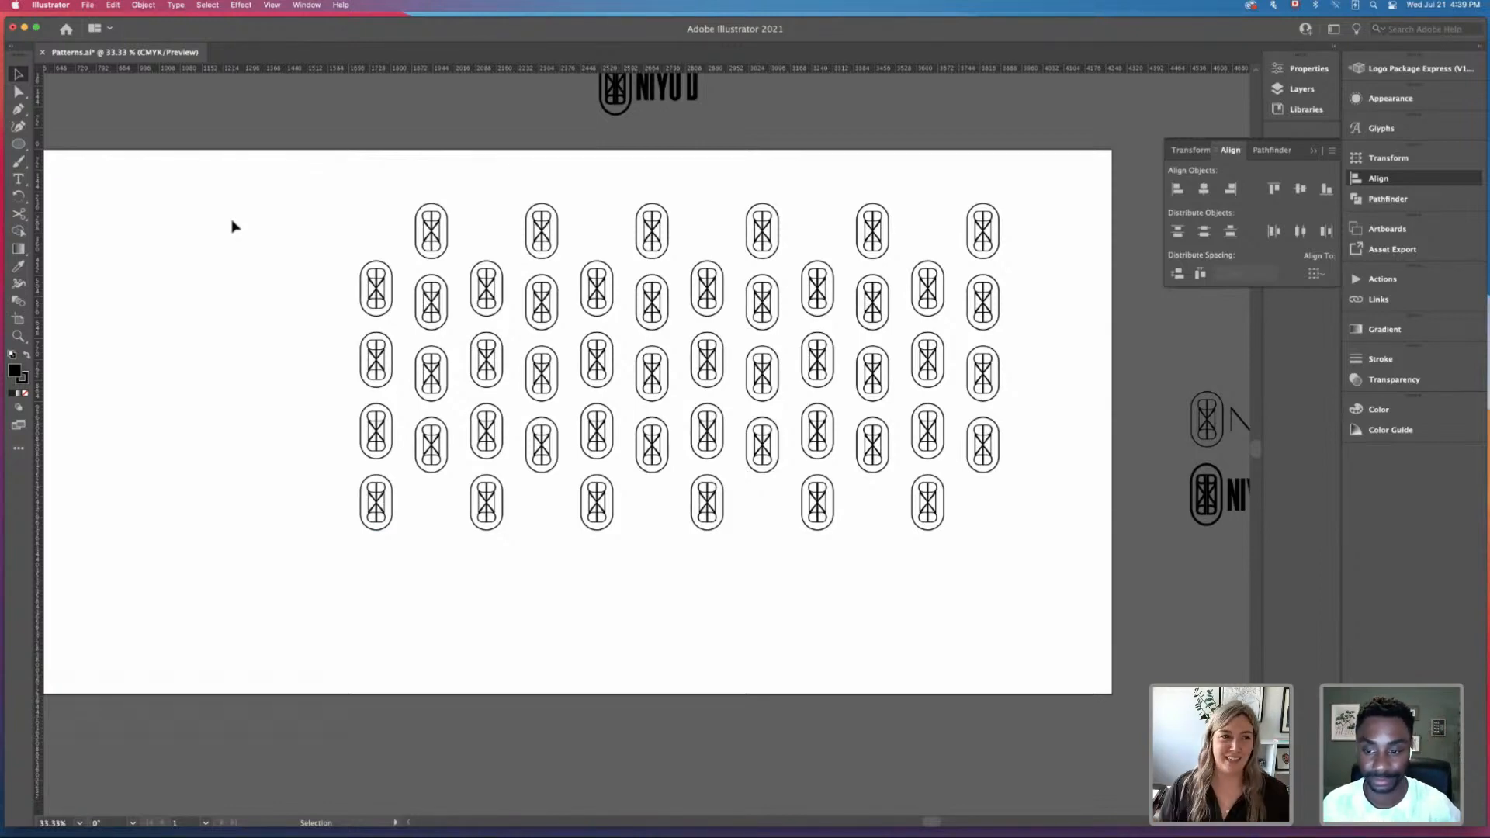
Step: Draw a black-filled rectangle over the middle of the pattern, spanning the third to eleventh emblem columns
click(18, 143)
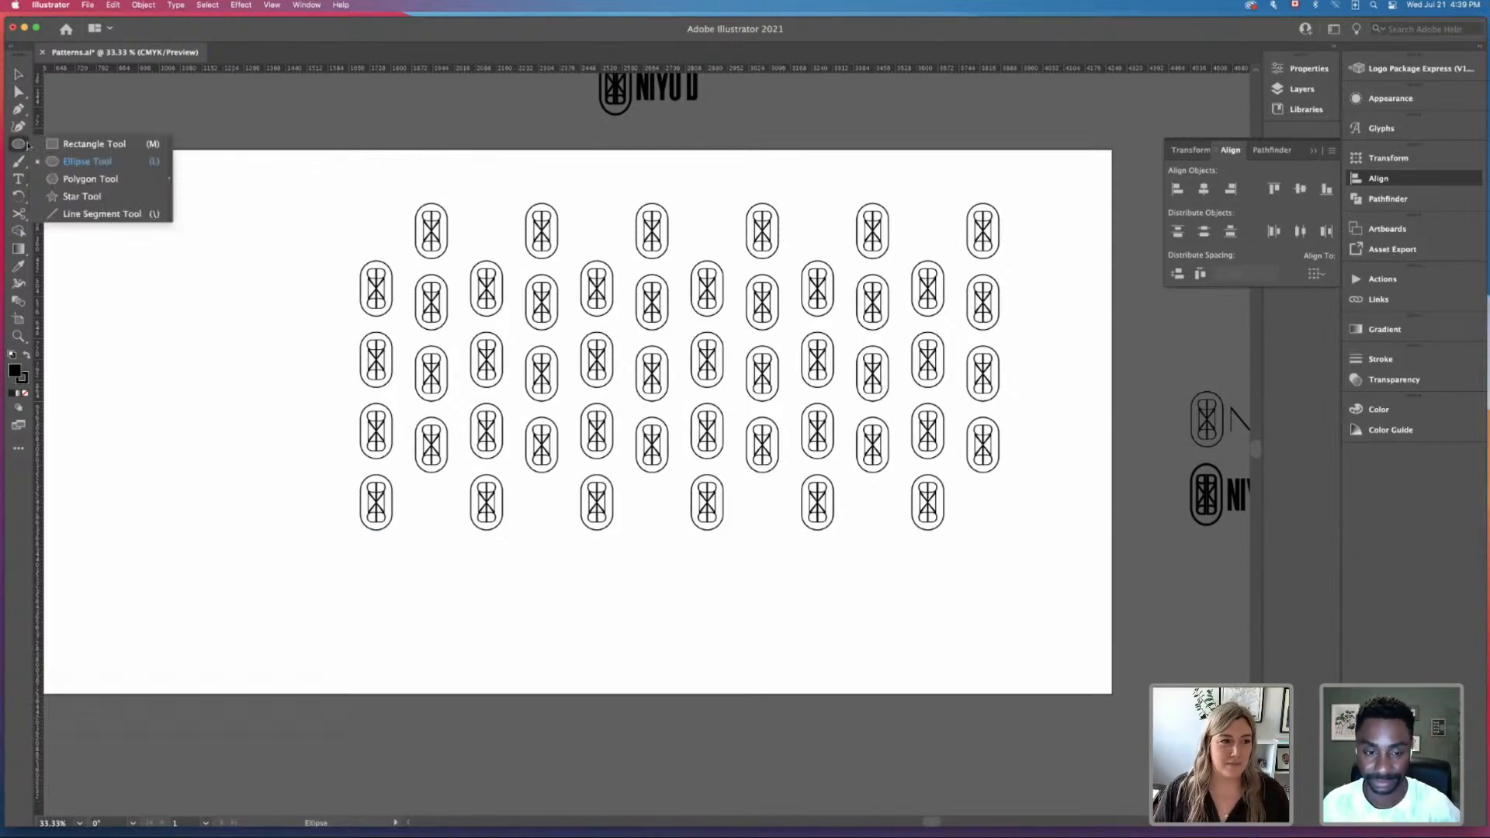
click(79, 148)
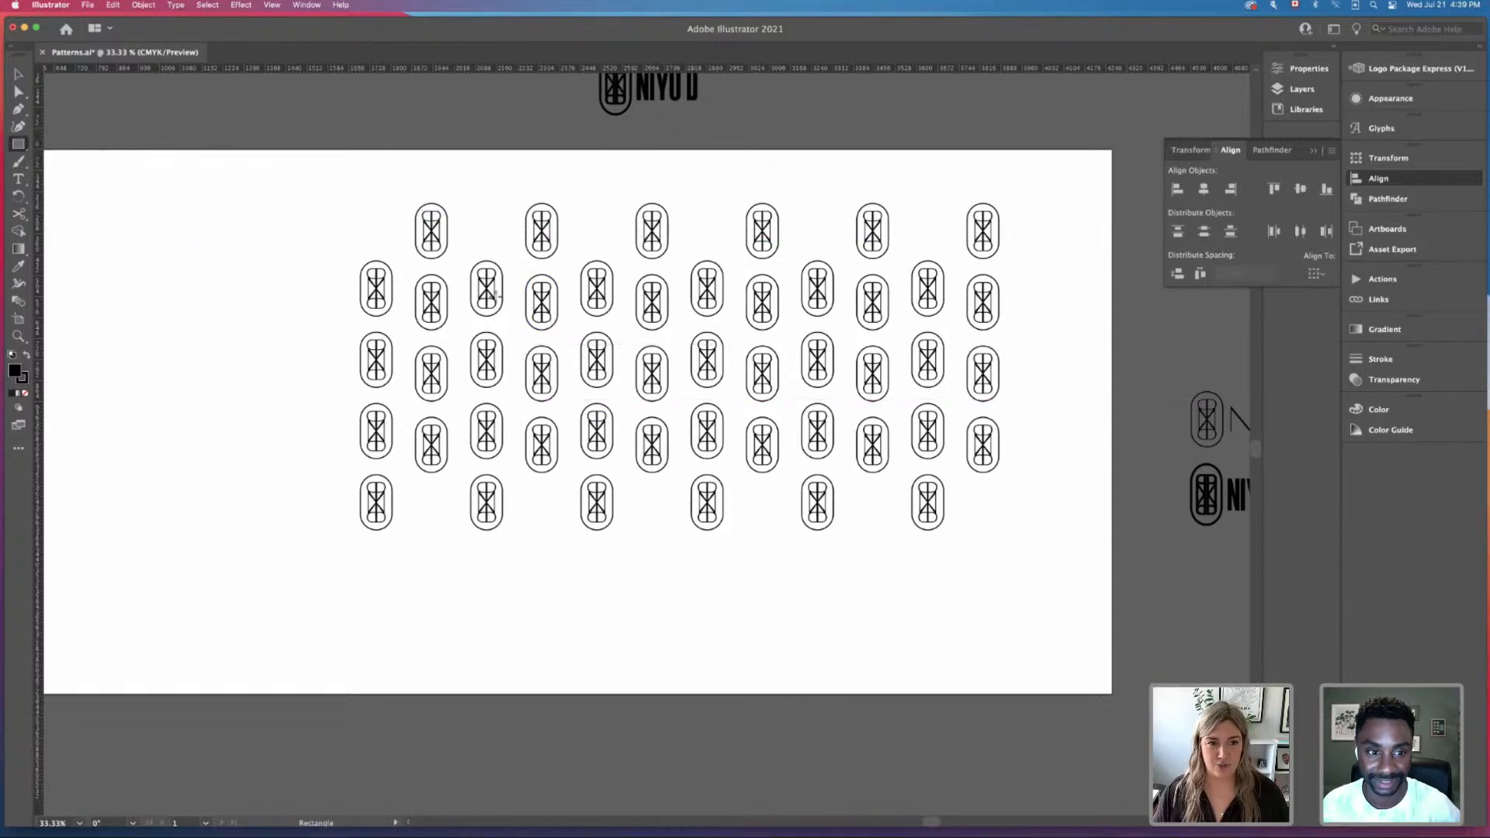
drag(458, 258, 943, 471)
key(v)
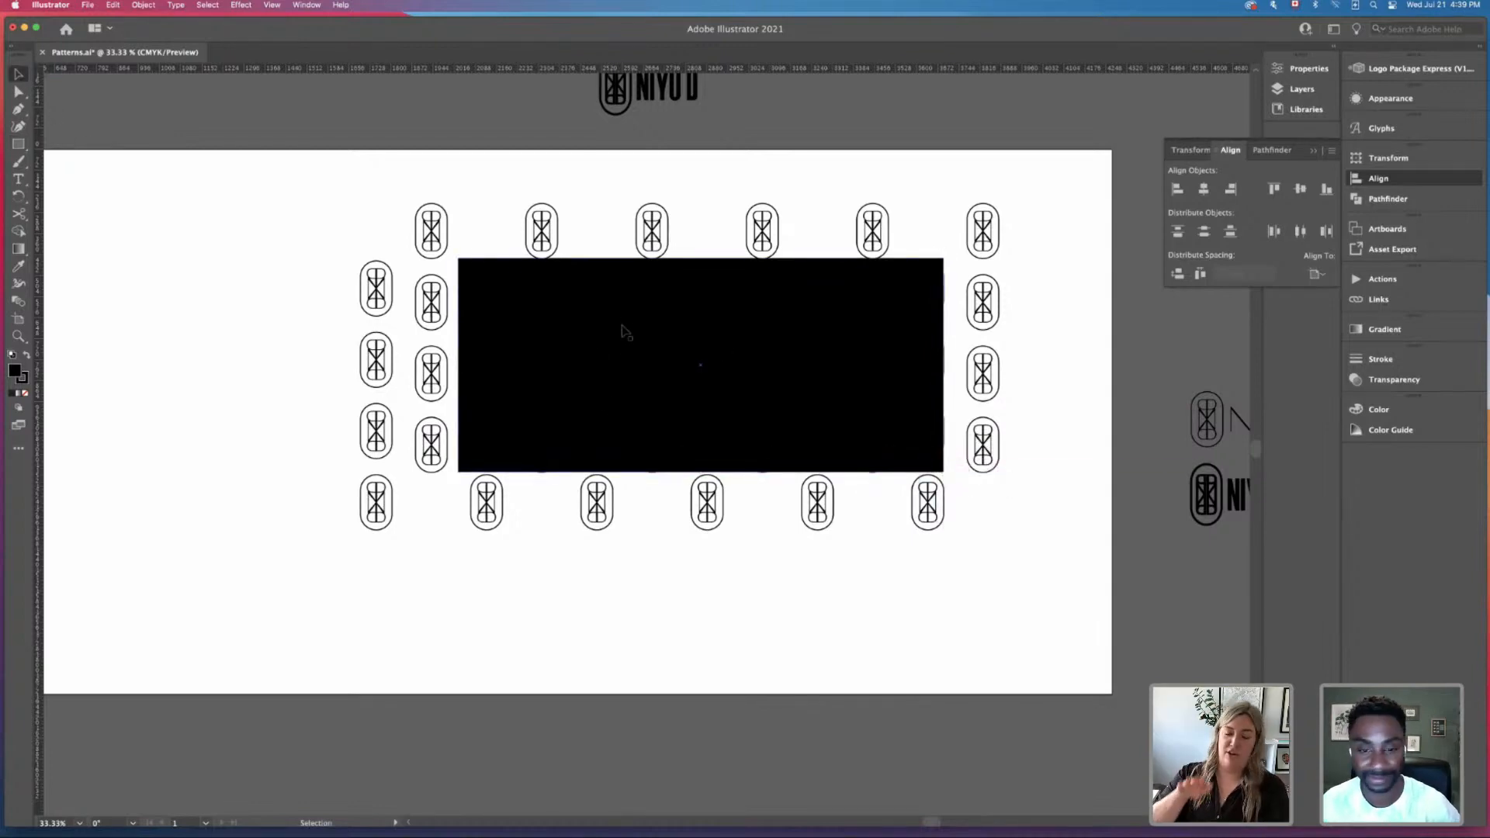
Step: Try to clip the whole emblem pattern to the black rectangle with a clipping mask
drag(210, 196, 1065, 574)
click(141, 6)
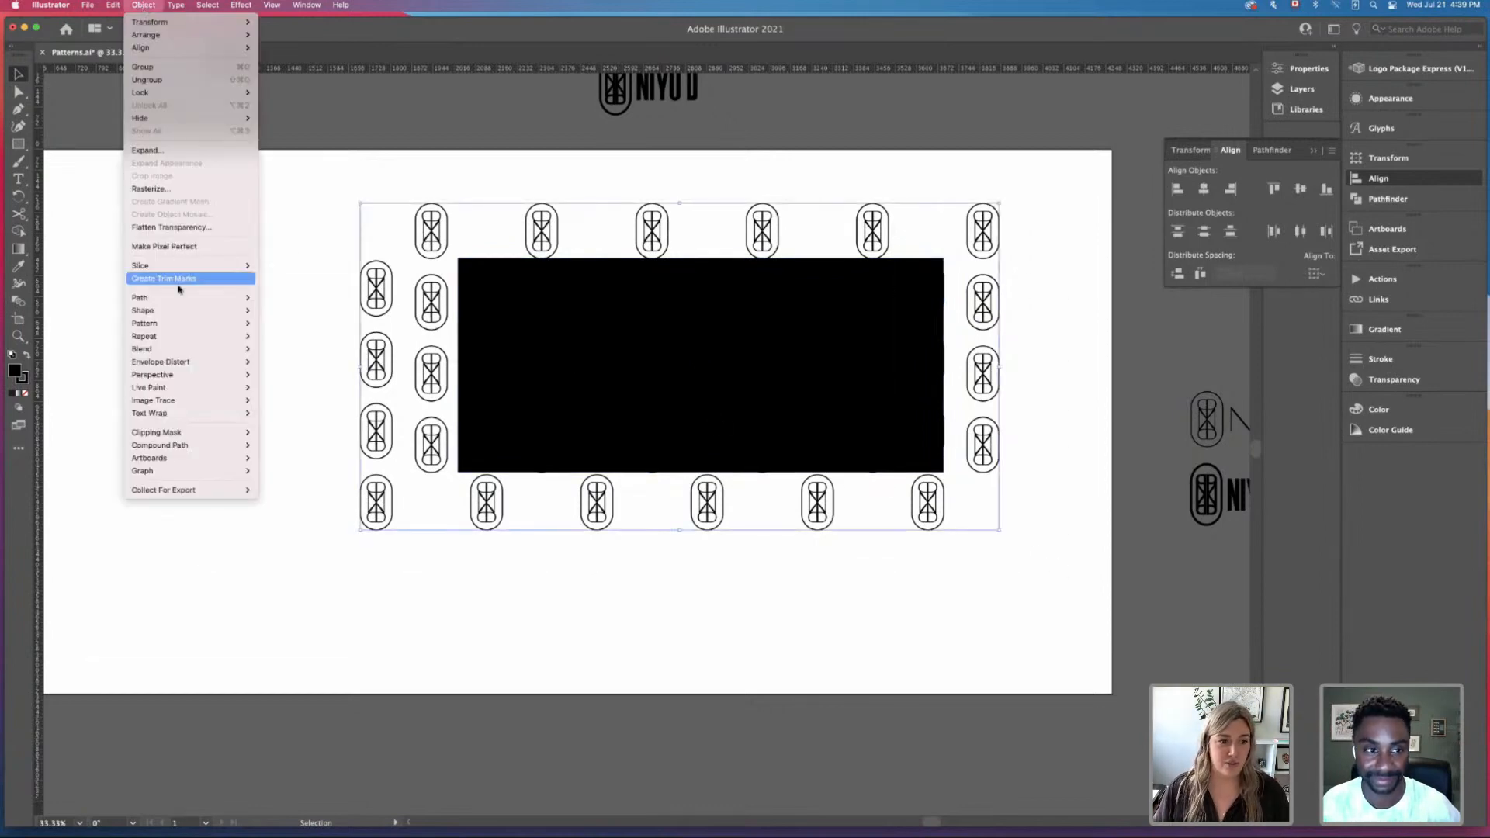
mouse_move(192, 438)
click(264, 435)
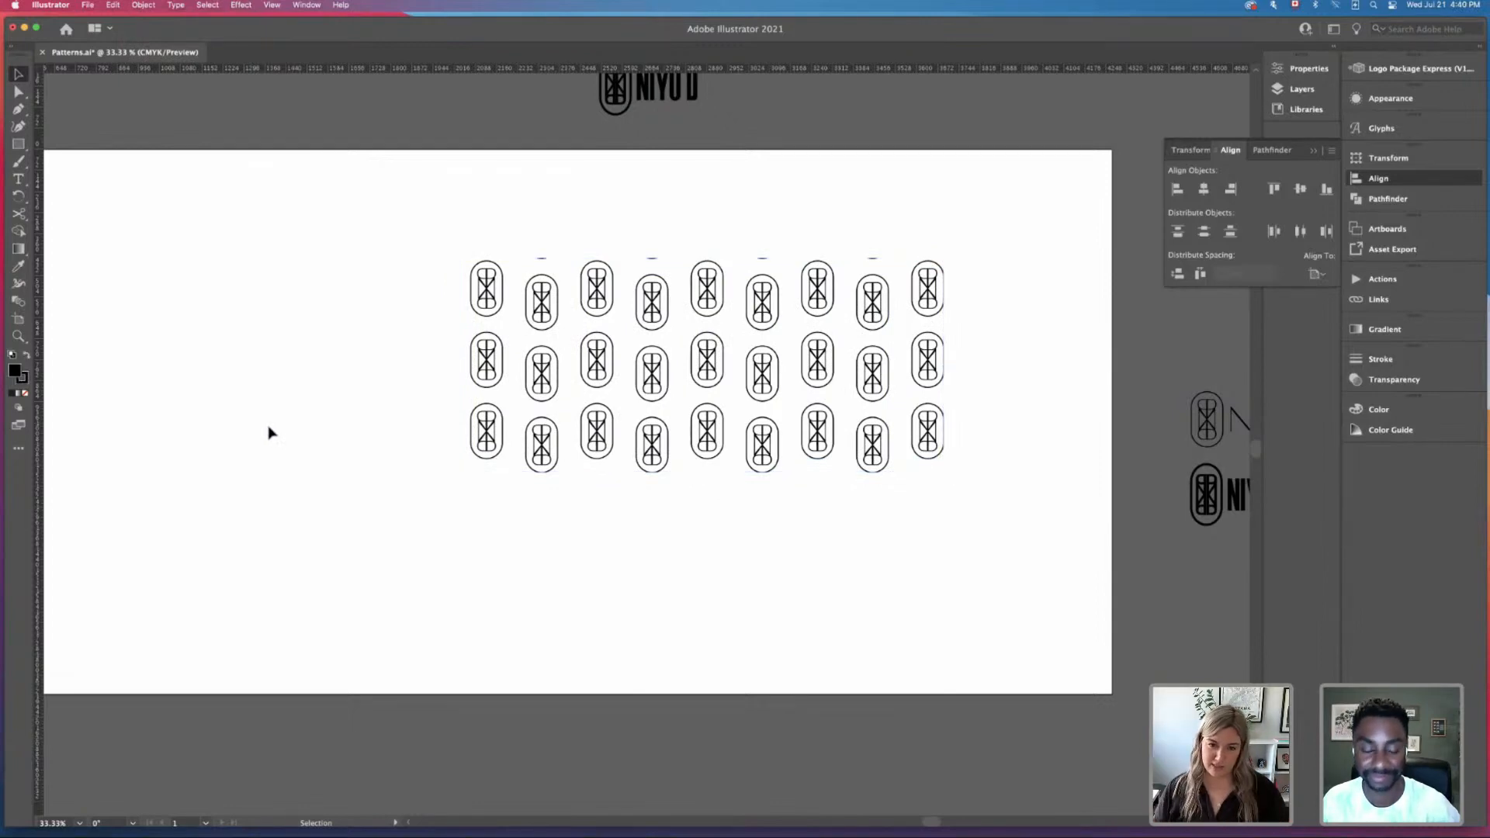
key(super+z)
click(748, 339)
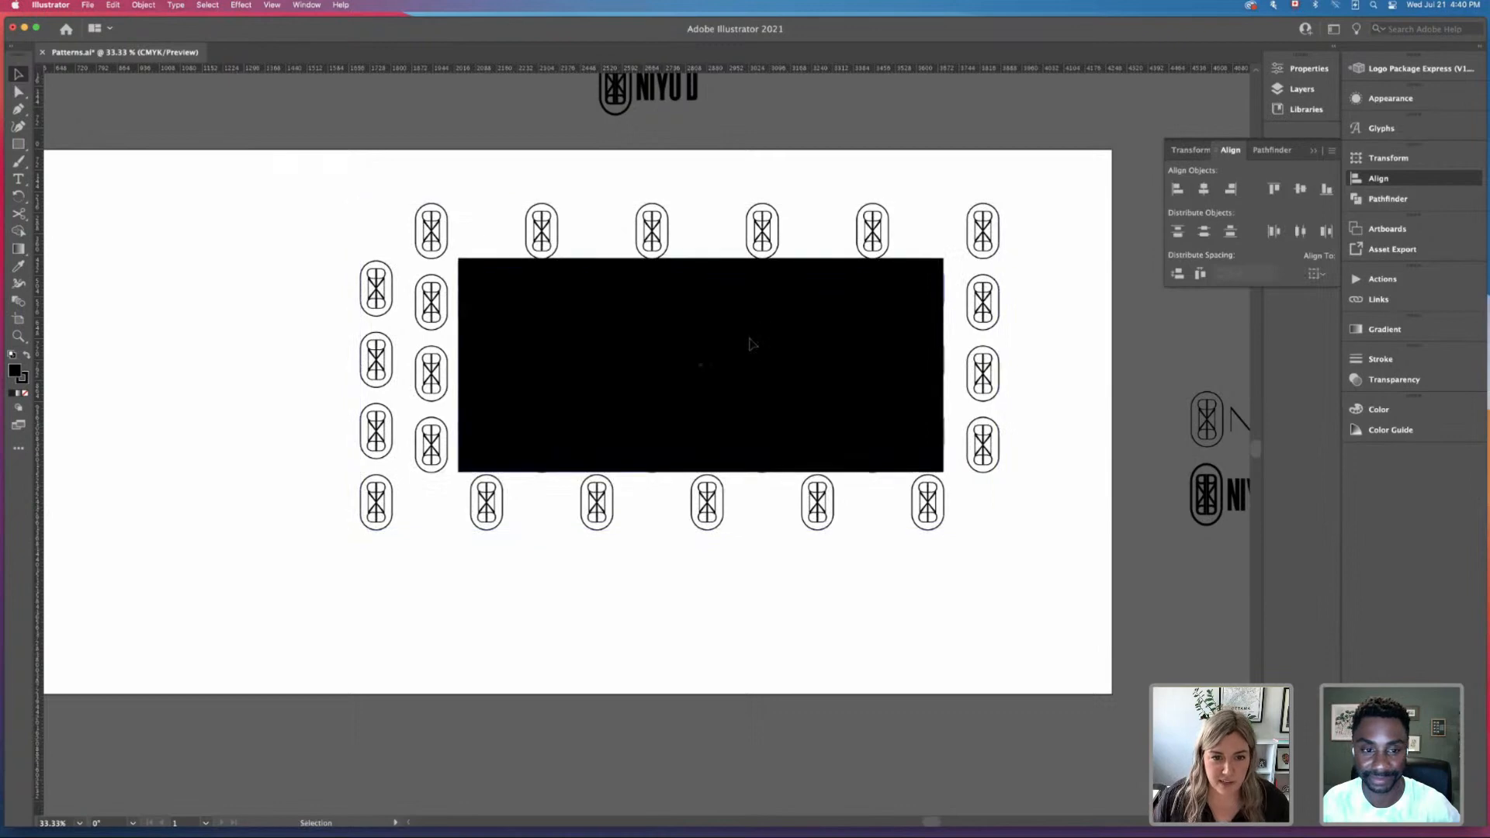
Step: Extend the black rectangle to mid-height of the top and bottom emblem rows and clip the whole pattern to it
drag(702, 258, 702, 237)
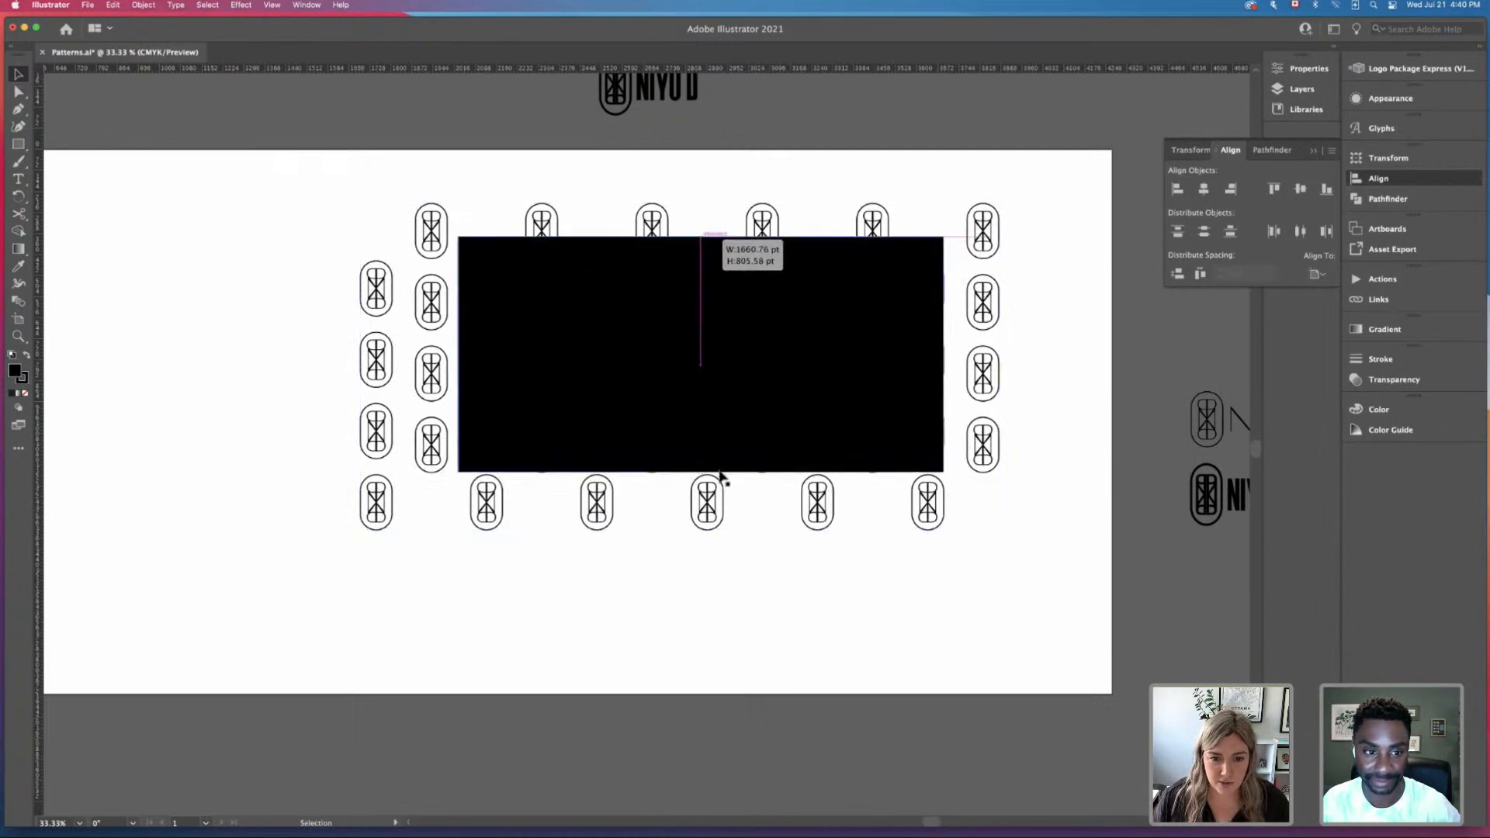
drag(701, 472, 703, 502)
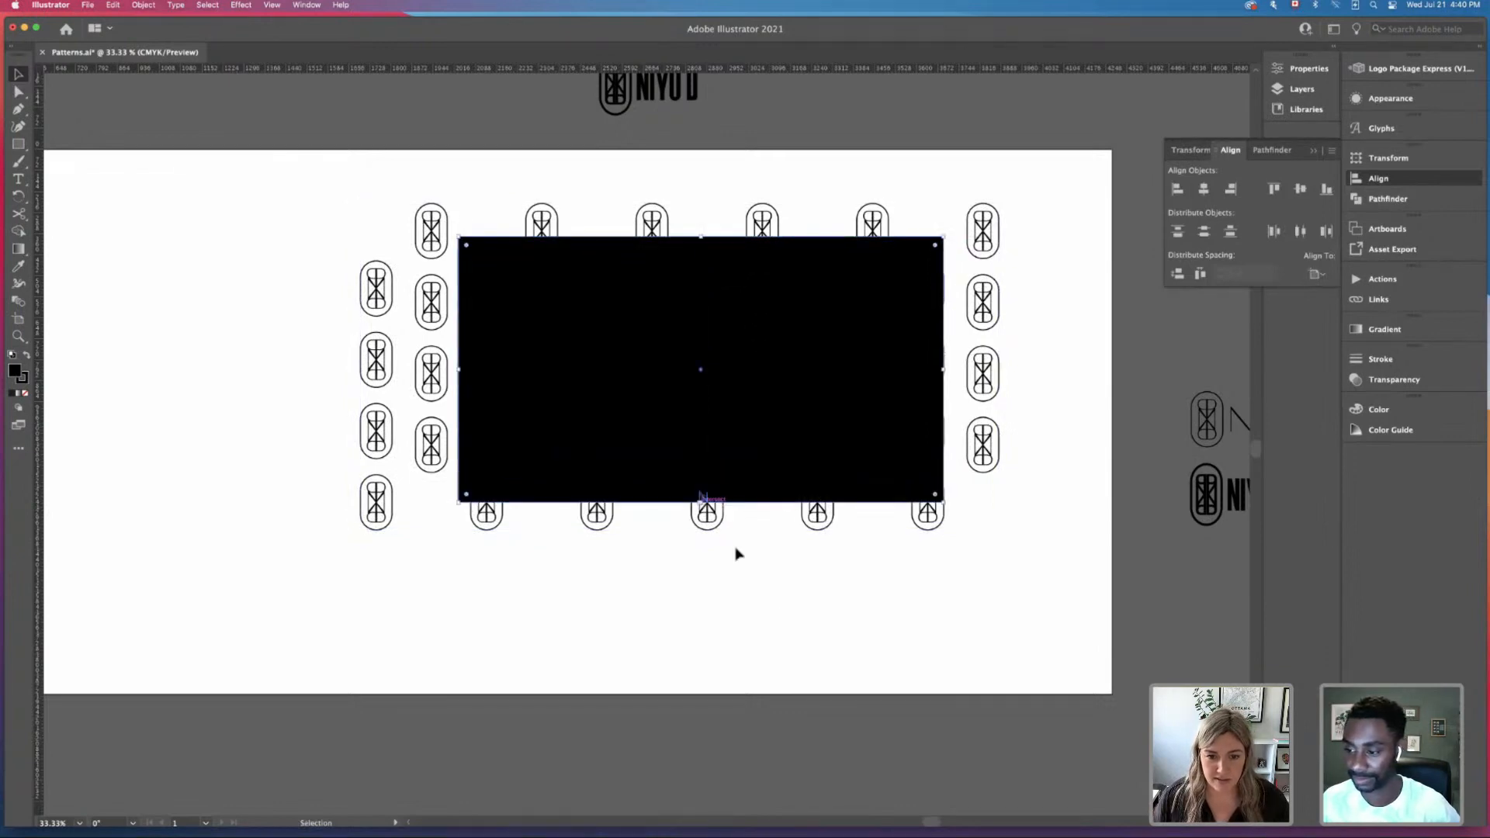
click(346, 204)
click(946, 511)
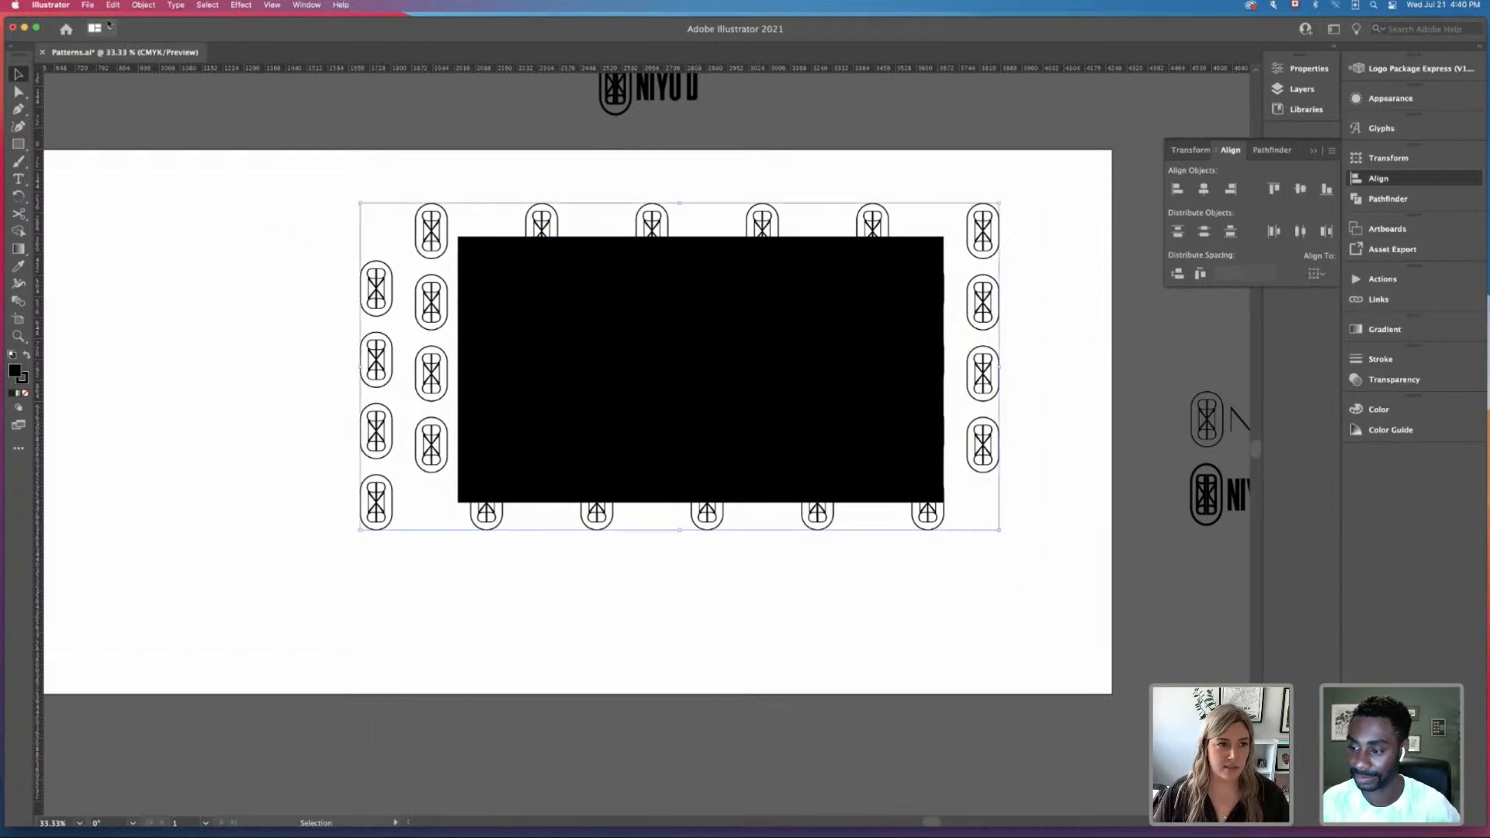
click(143, 5)
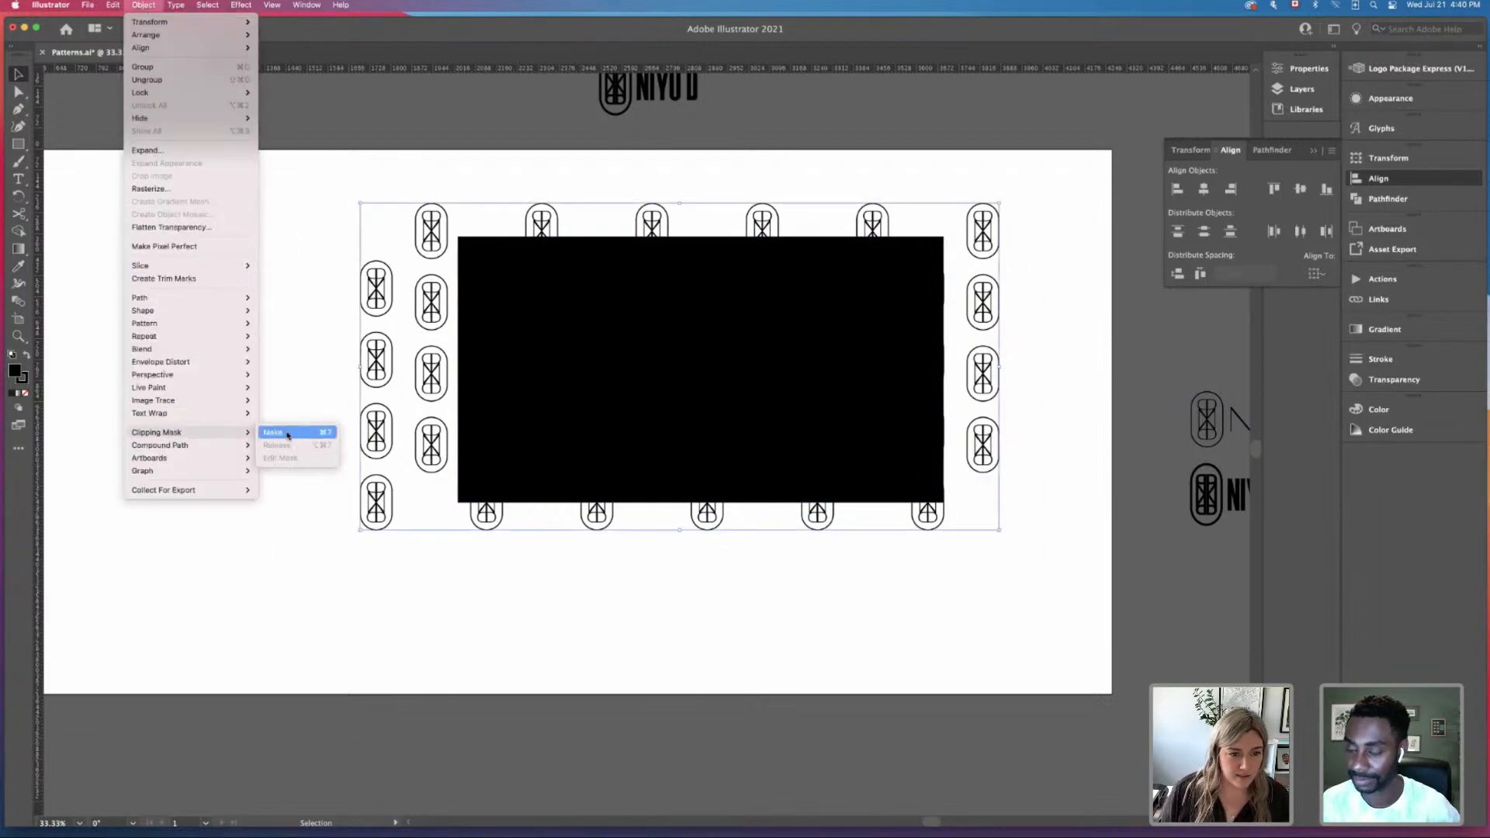
click(276, 432)
click(271, 428)
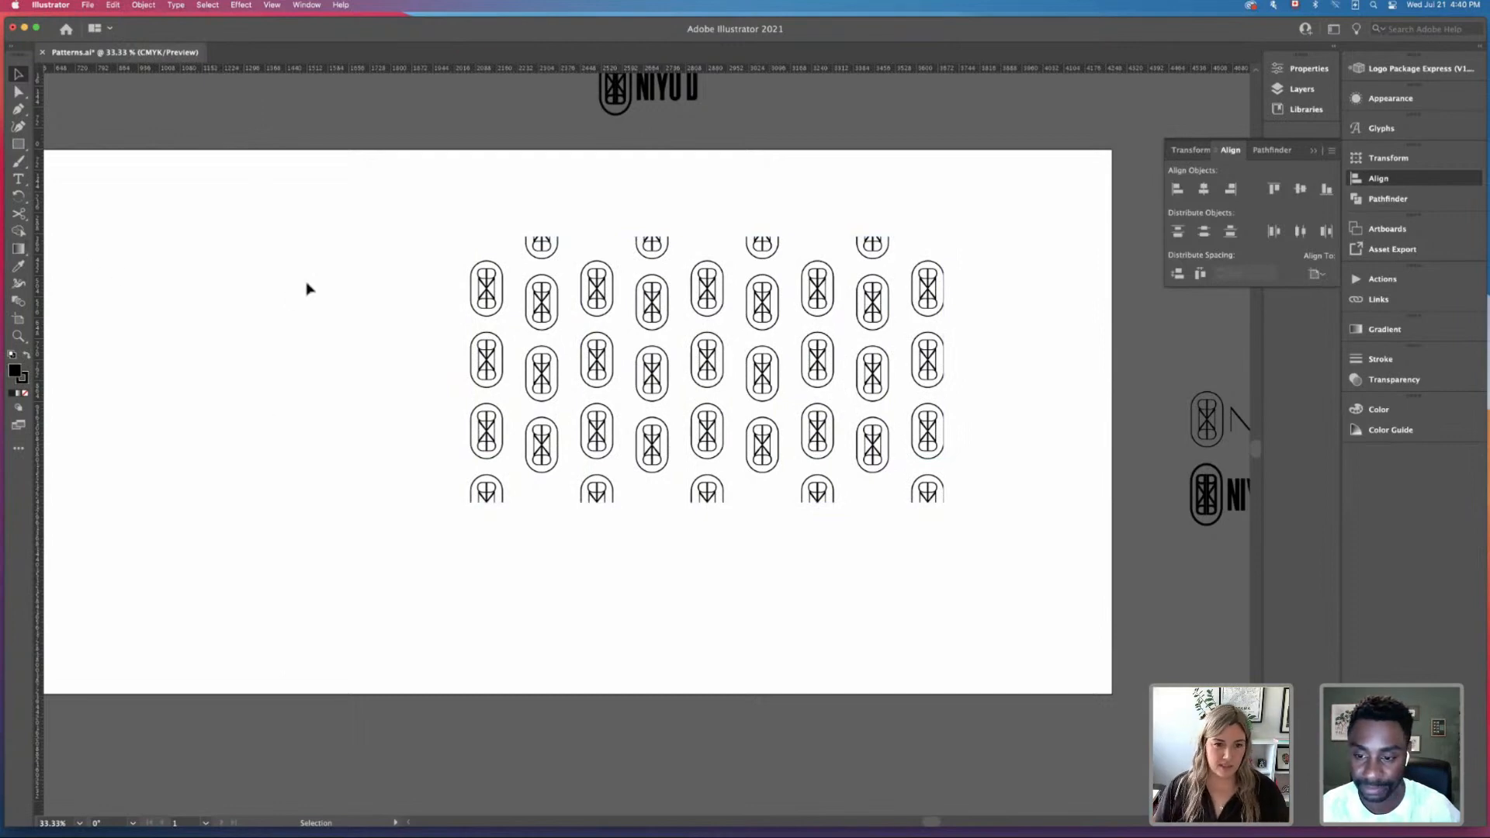
Step: Draw a rectangle on the empty artboard area beside the clipped pattern and fill it with #ea1854
key(super+minus)
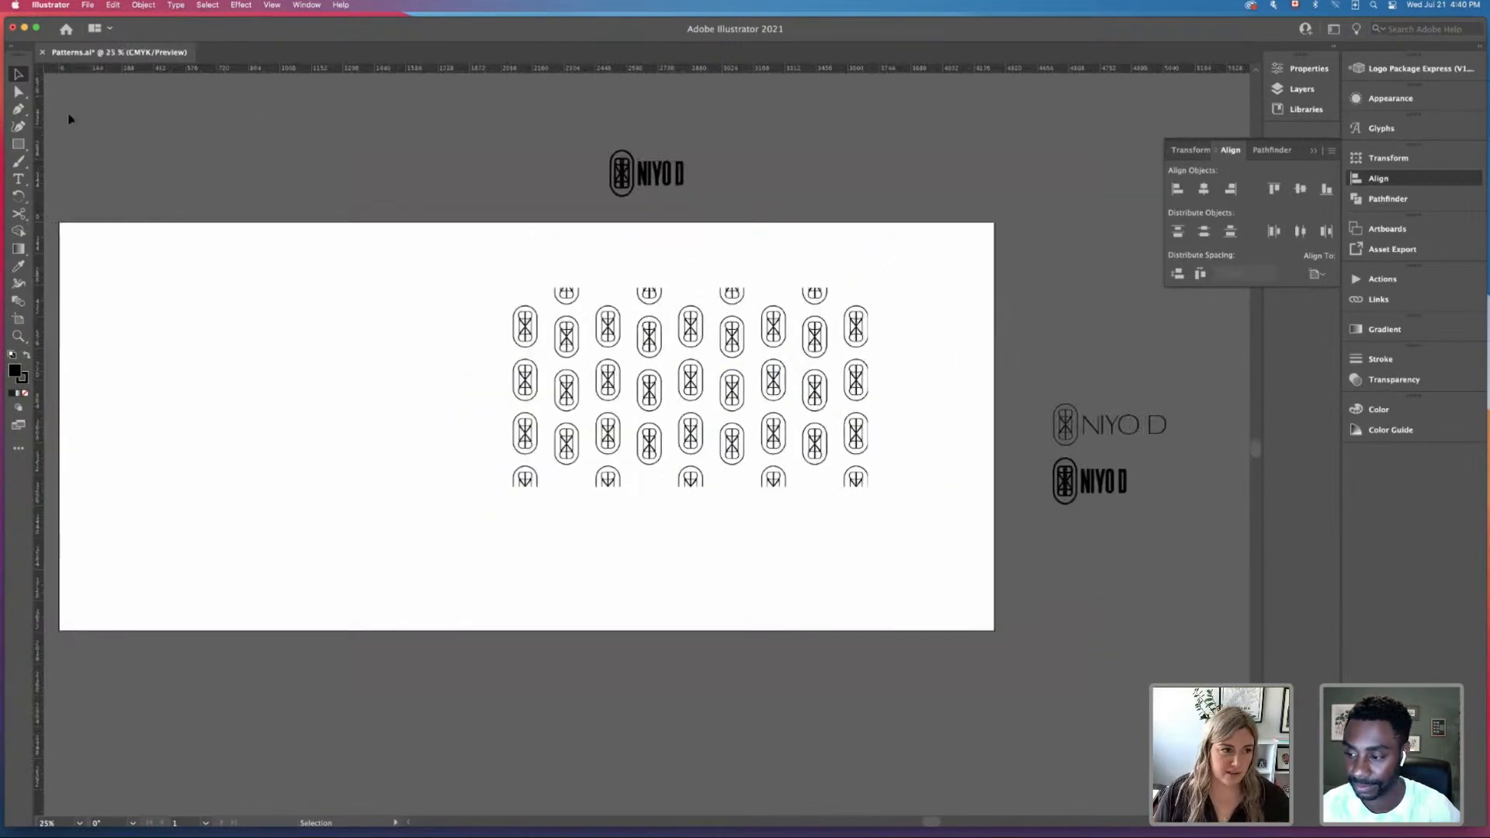
key(m)
mouse_move(235, 336)
mouse_down()
mouse_move(479, 561)
mouse_move(458, 535)
mouse_up()
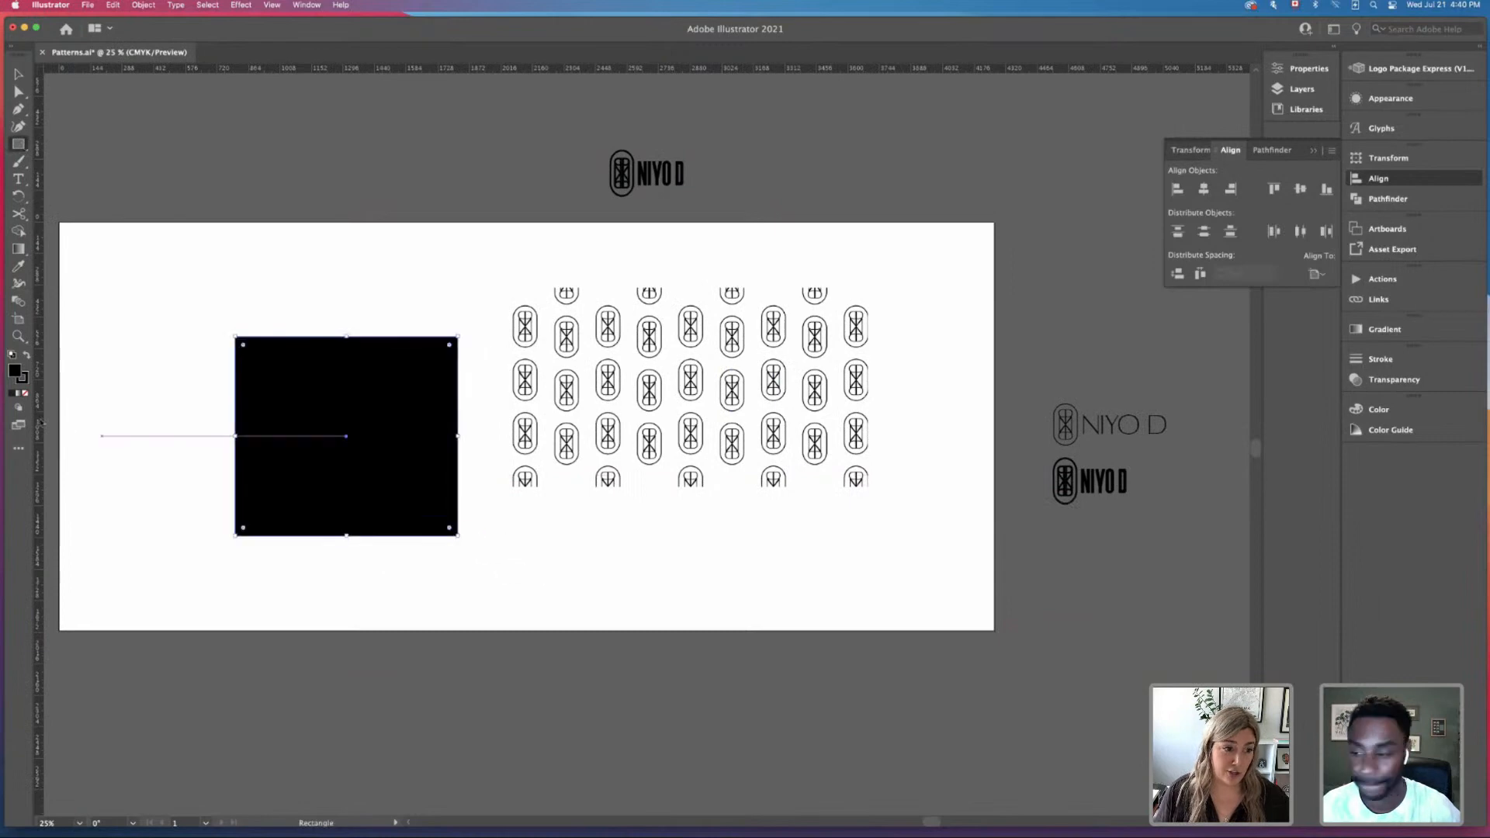
double_click(15, 373)
text(ea1854)
click(892, 316)
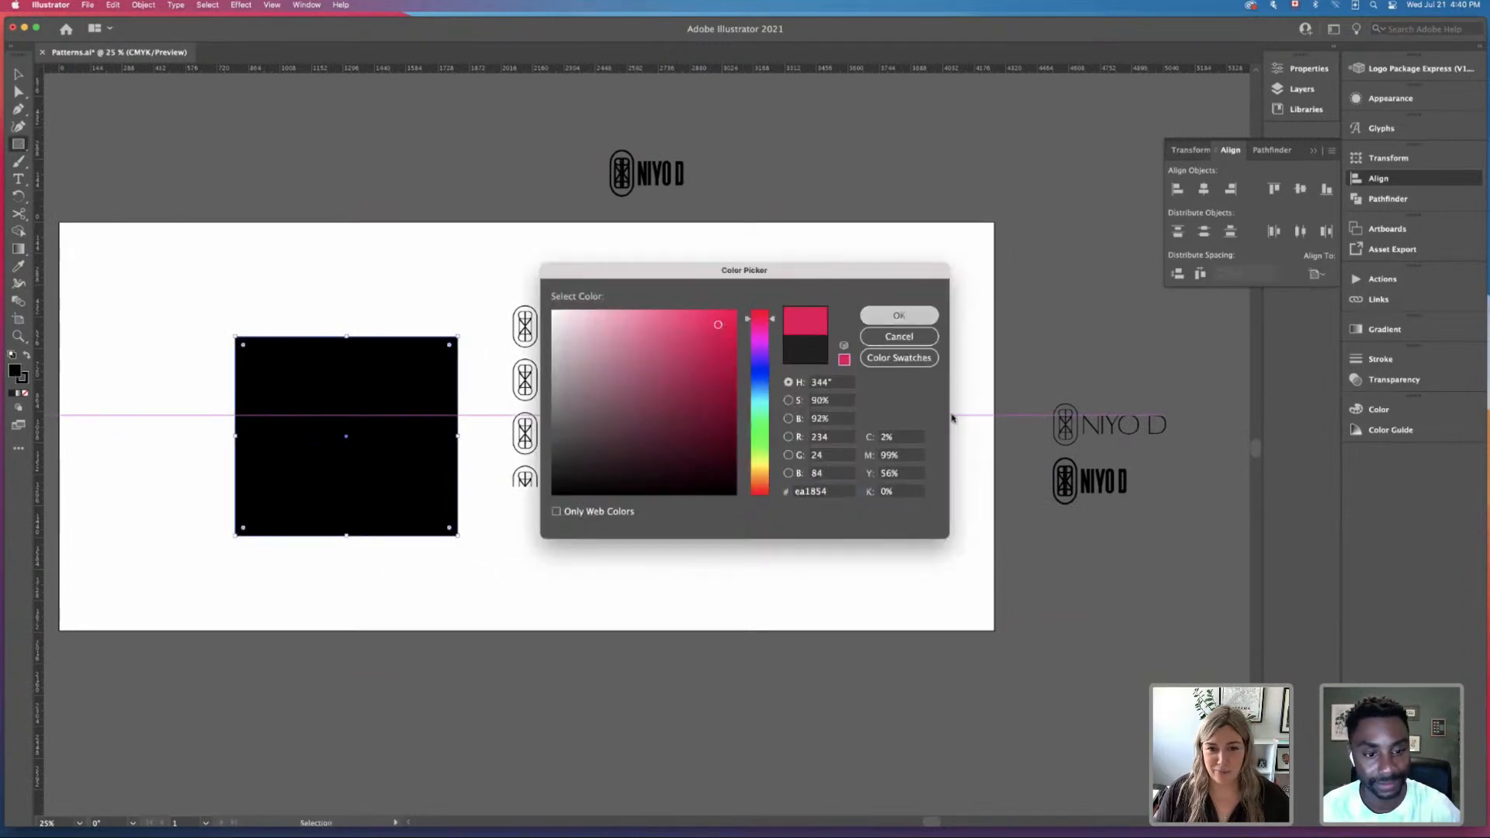
Step: Move the clipped pattern over the pink rectangle, bring it to the front and line up their left edges
key(v)
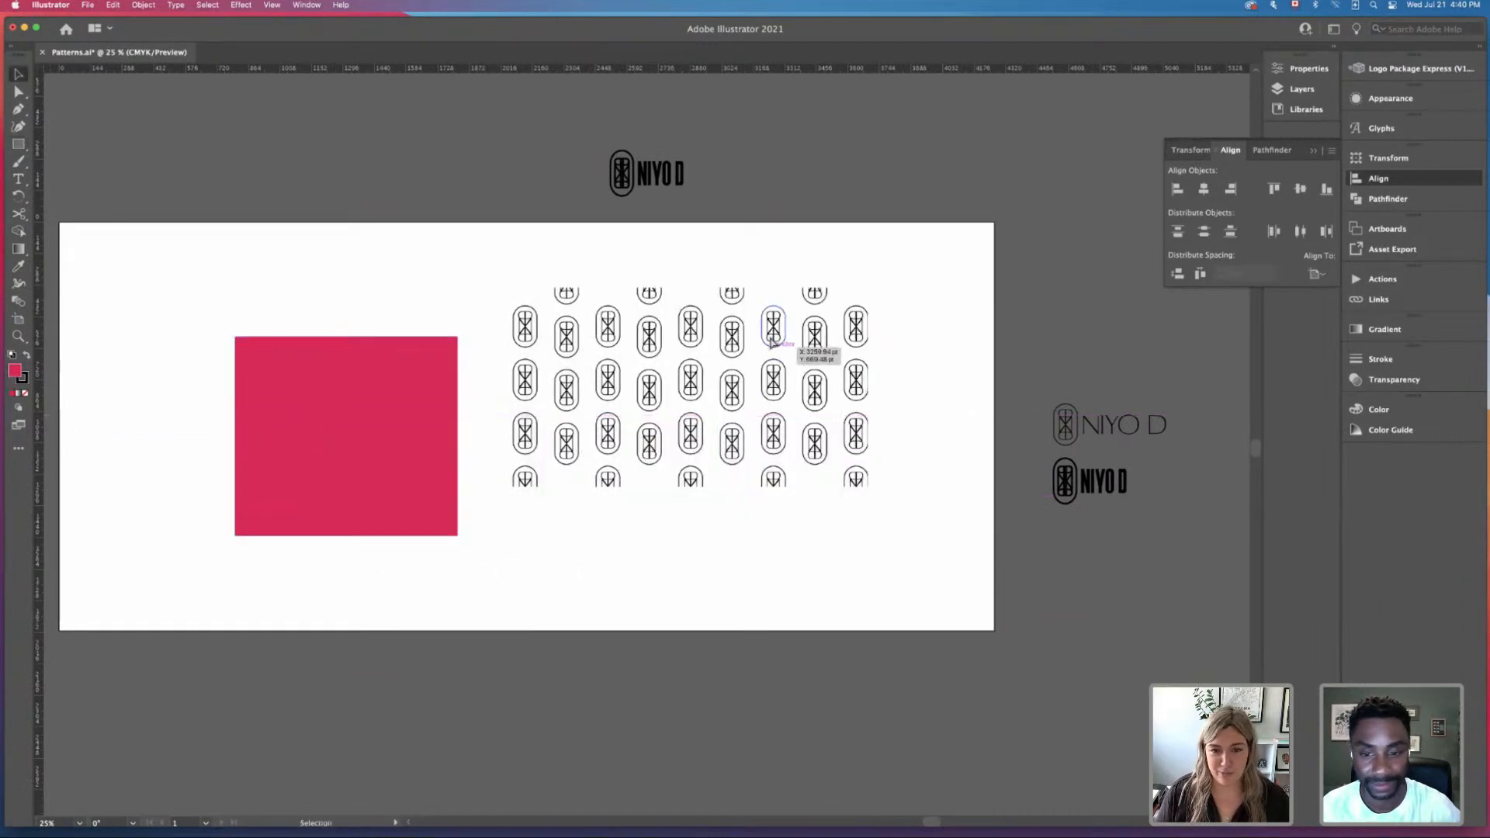
drag(806, 348, 572, 394)
click(143, 5)
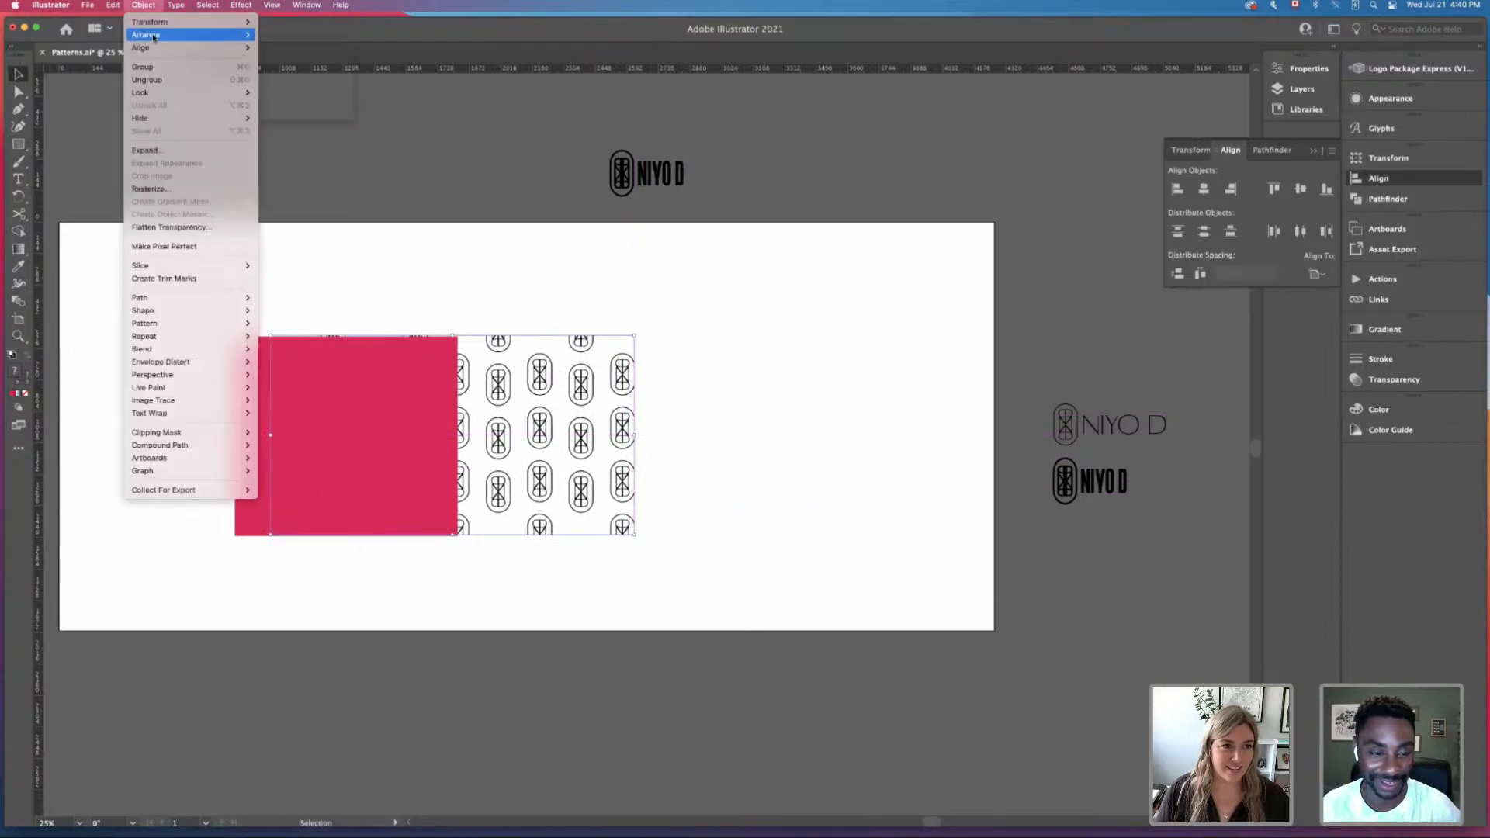
click(721, 316)
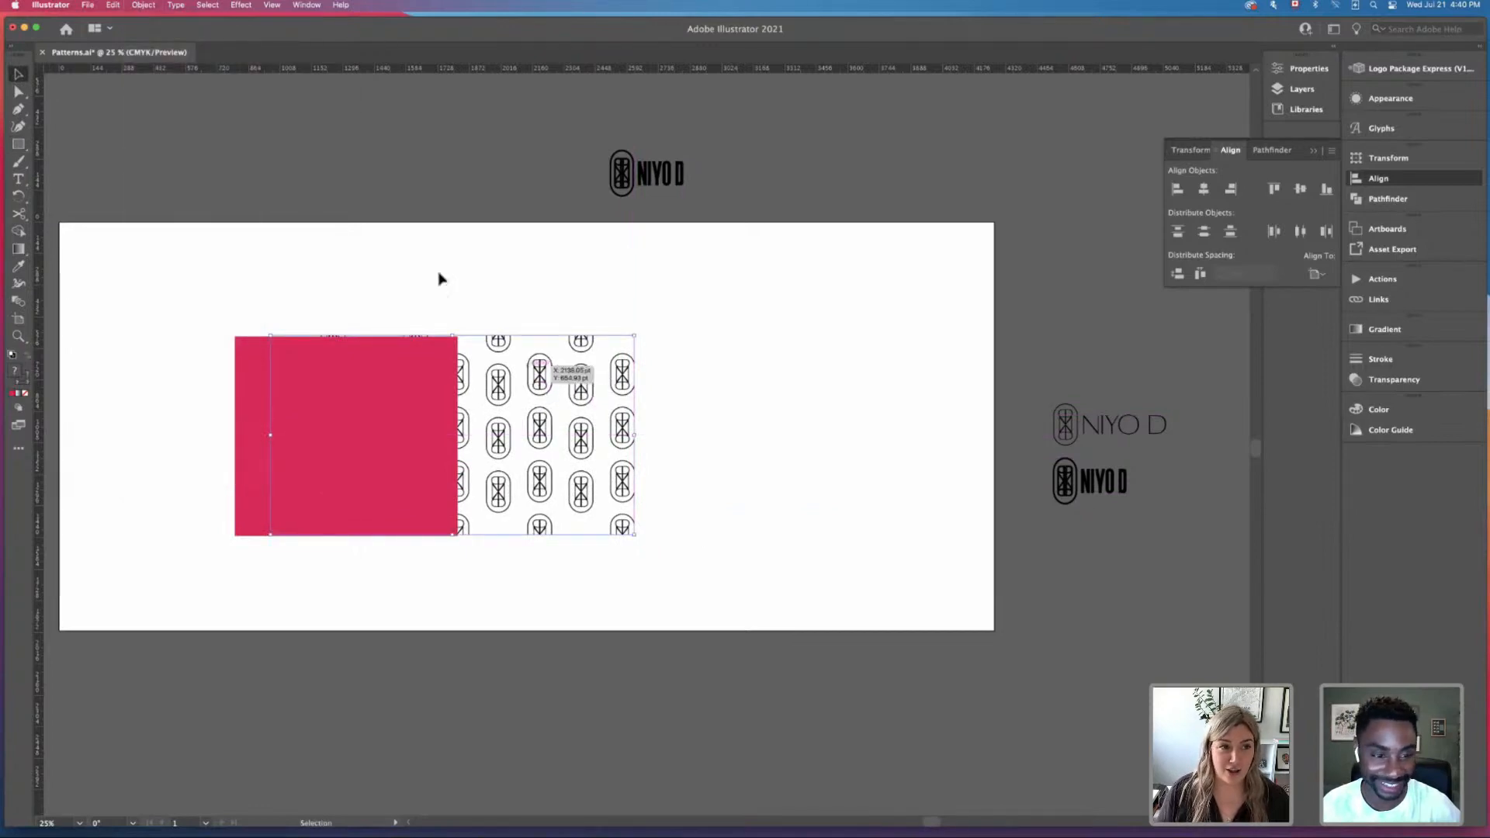
click(143, 5)
mouse_move(154, 35)
click(299, 36)
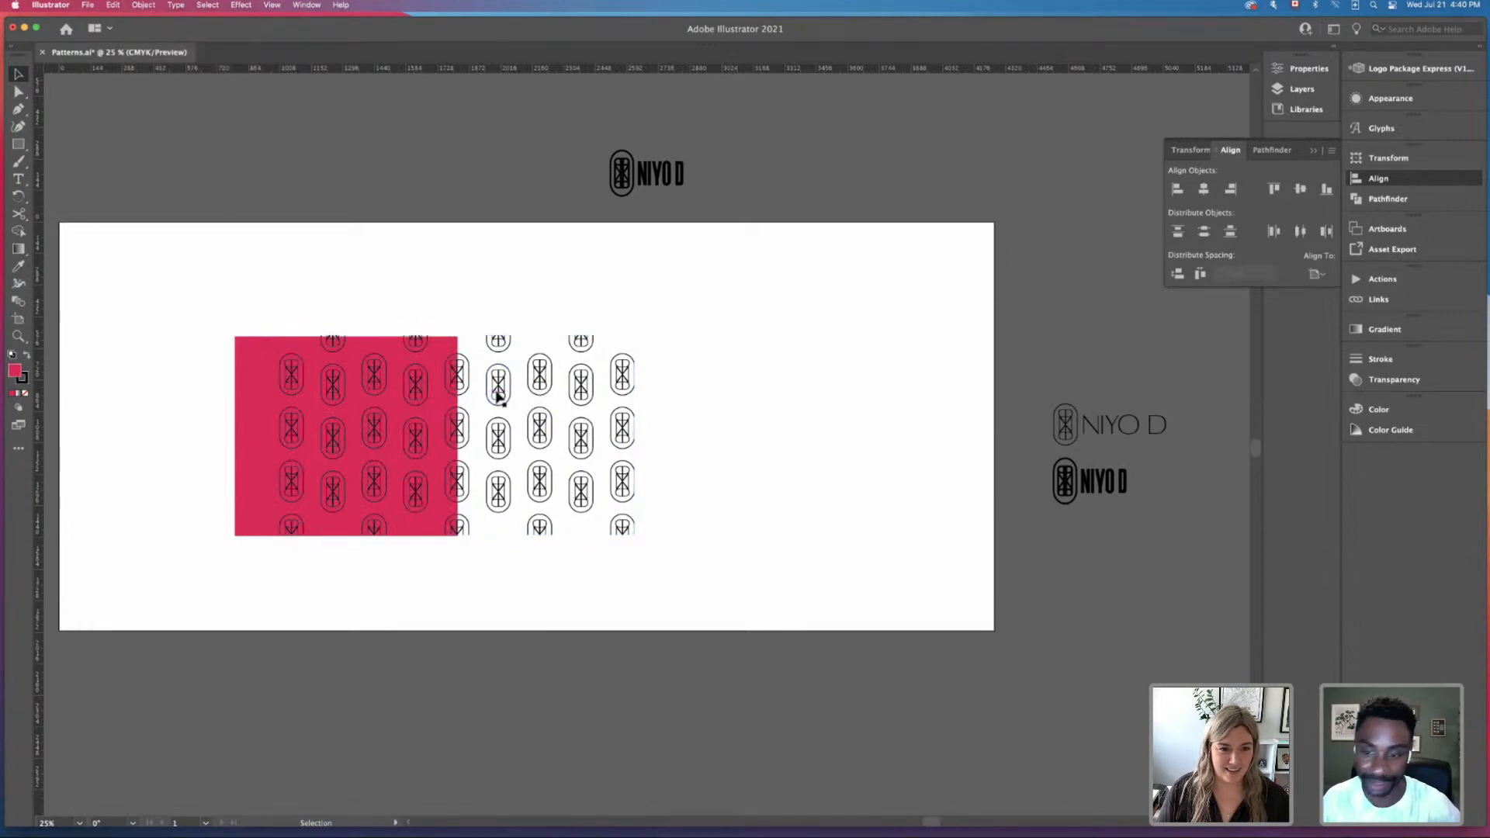
drag(499, 391, 461, 392)
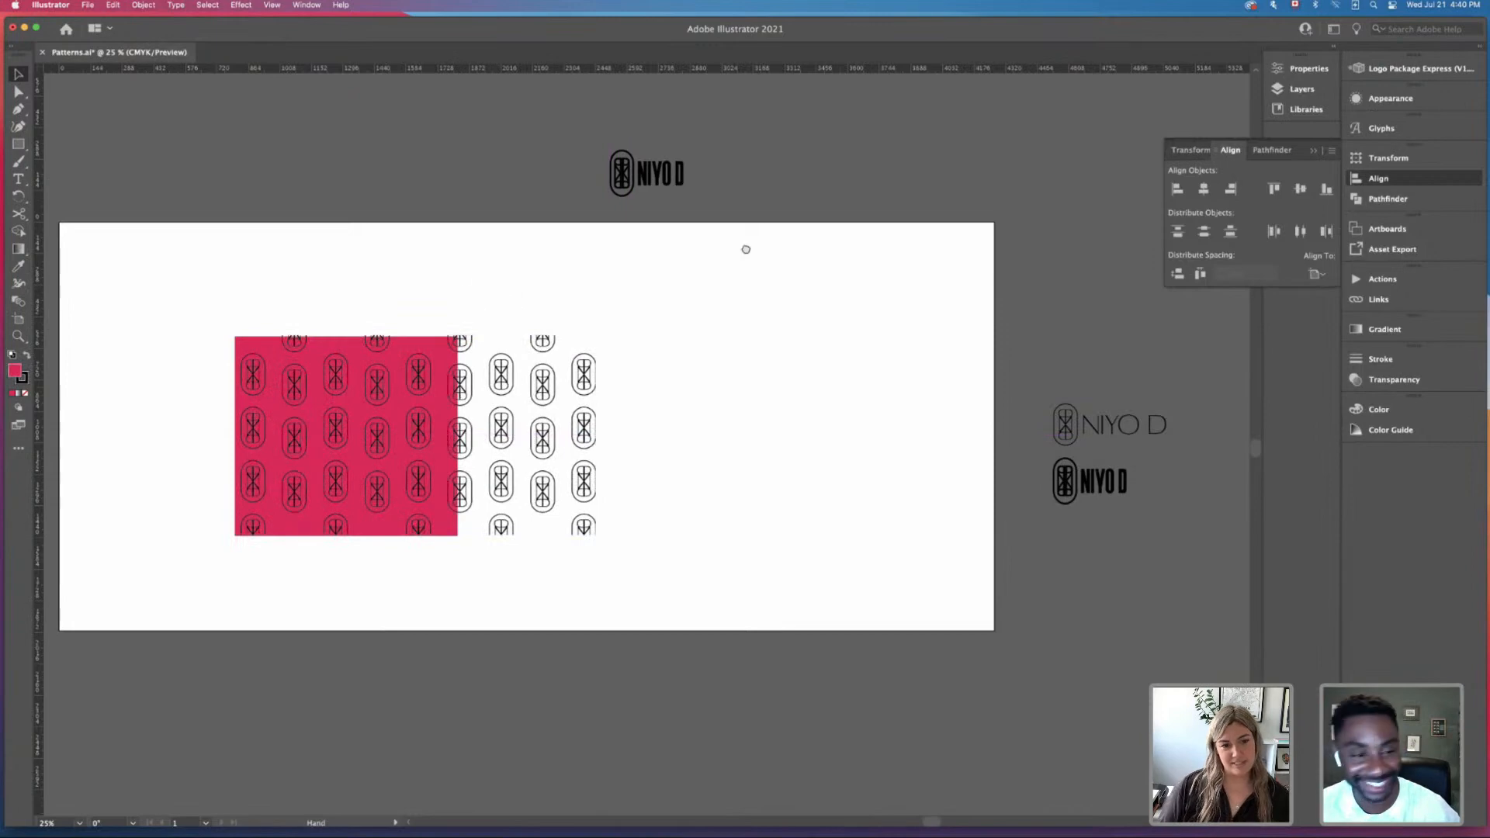
Step: Change the fill of the rectangle behind the pattern to #c99dac
scroll(1069, 358, left, 5)
click(625, 338)
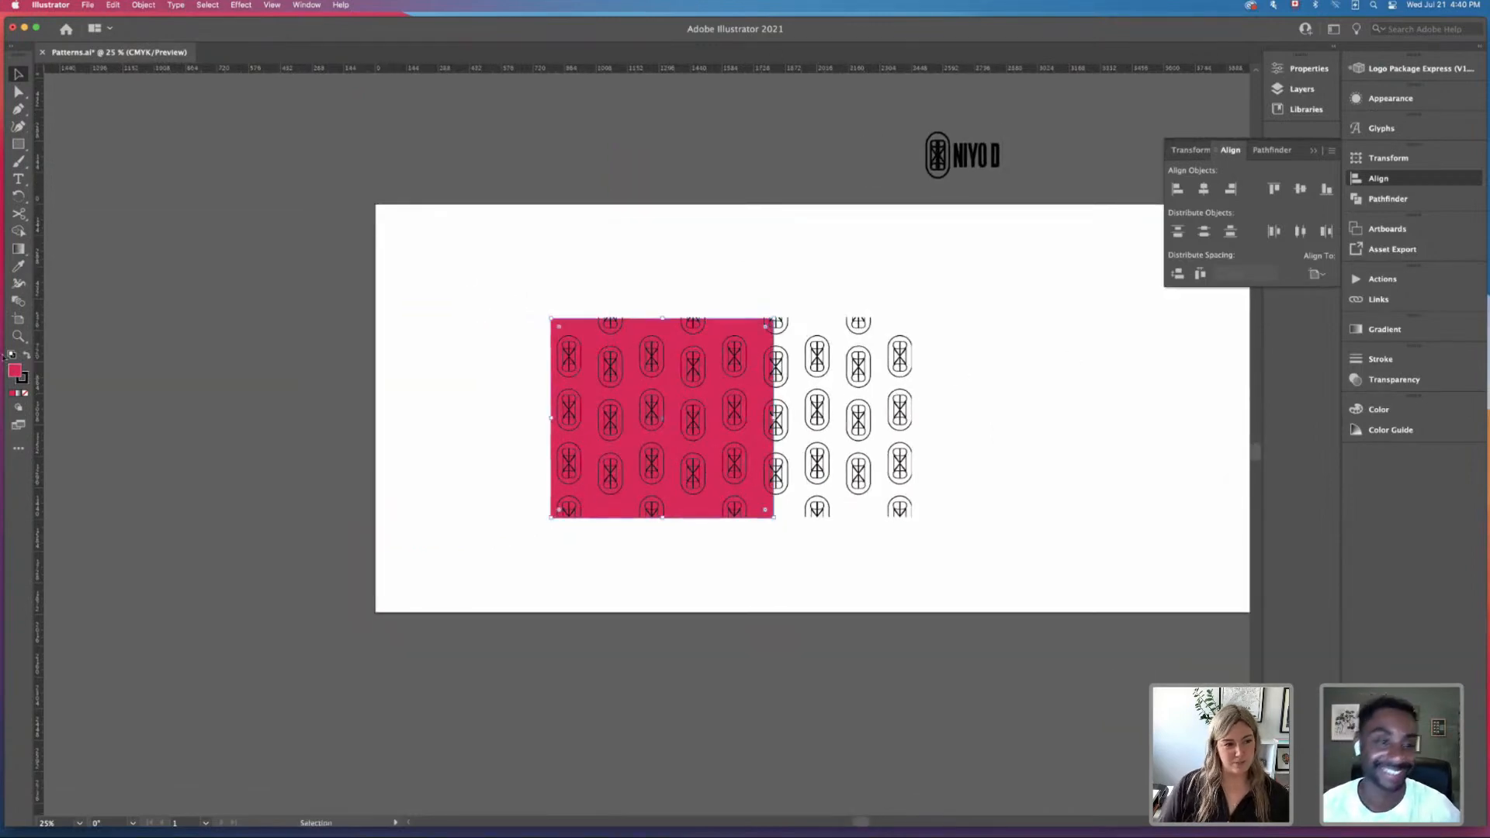
double_click(15, 371)
text(c99dac)
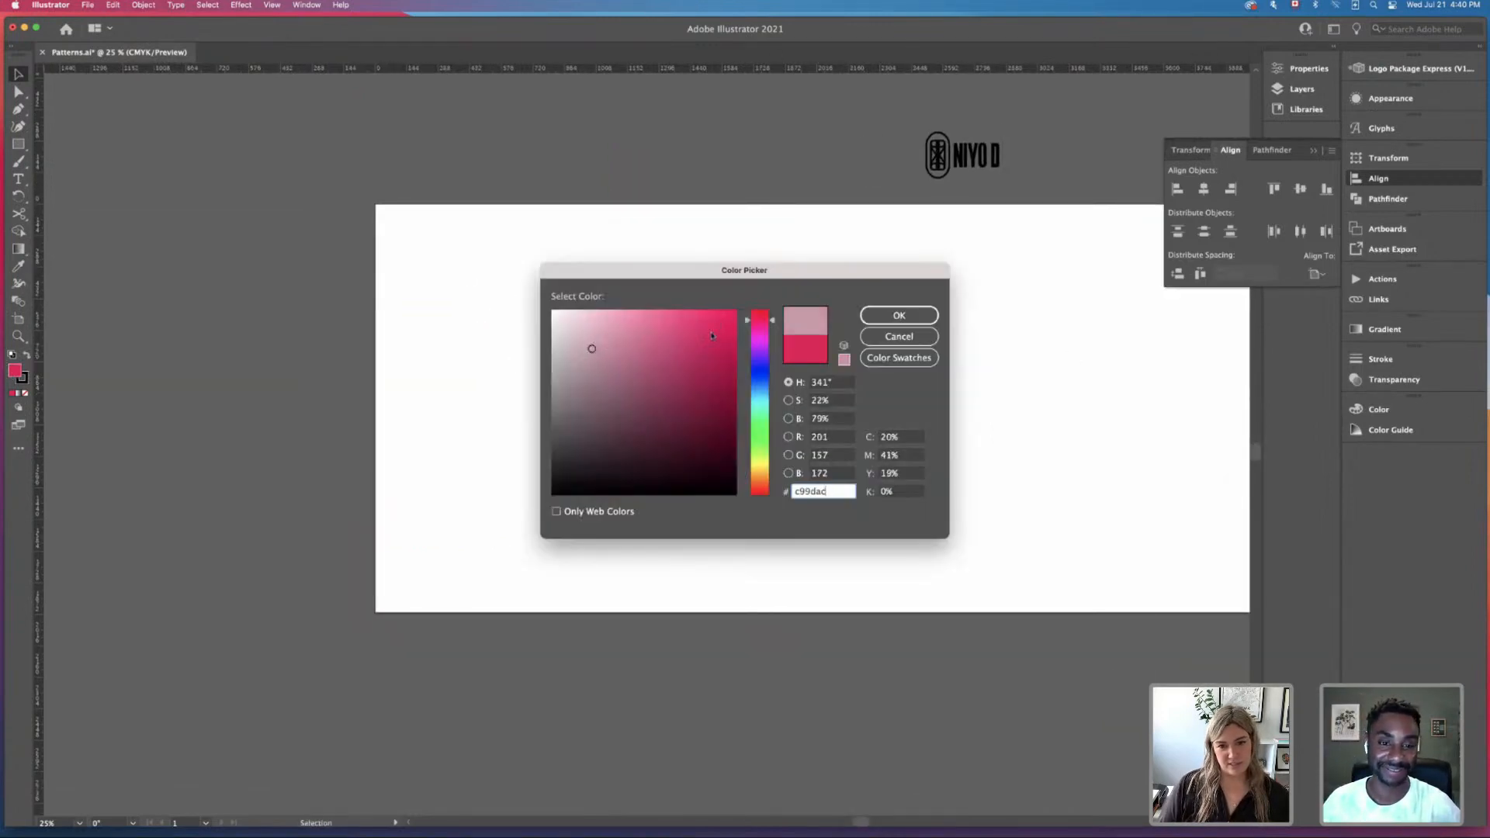
click(910, 315)
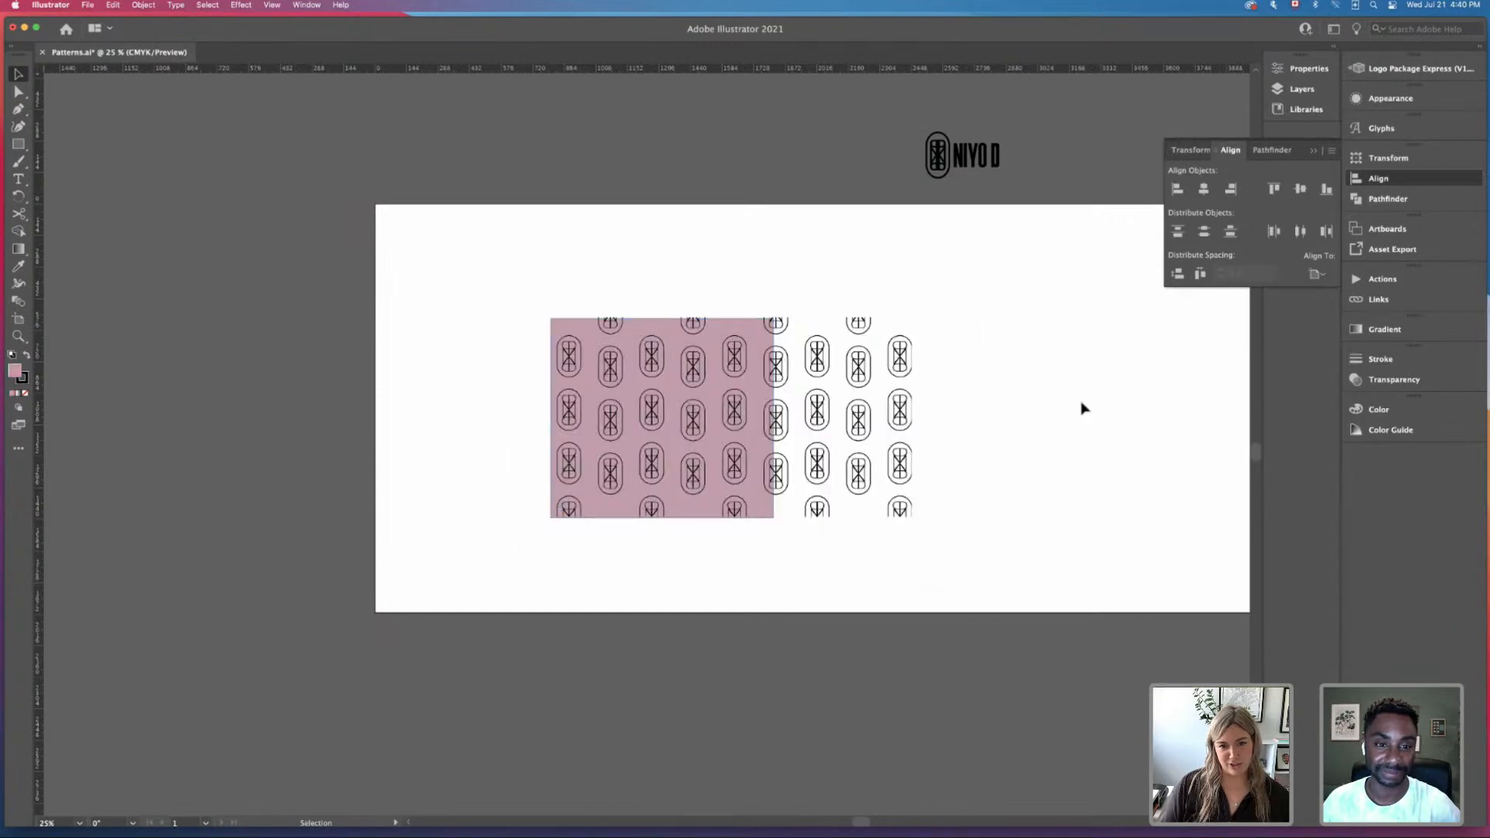
Step: Examine the emblem linework against the mauve rectangle up close
key(super+=)
key(super+=)
key(super+=)
key(super+=)
drag(928, 513, 839, 644)
drag(944, 438, 955, 458)
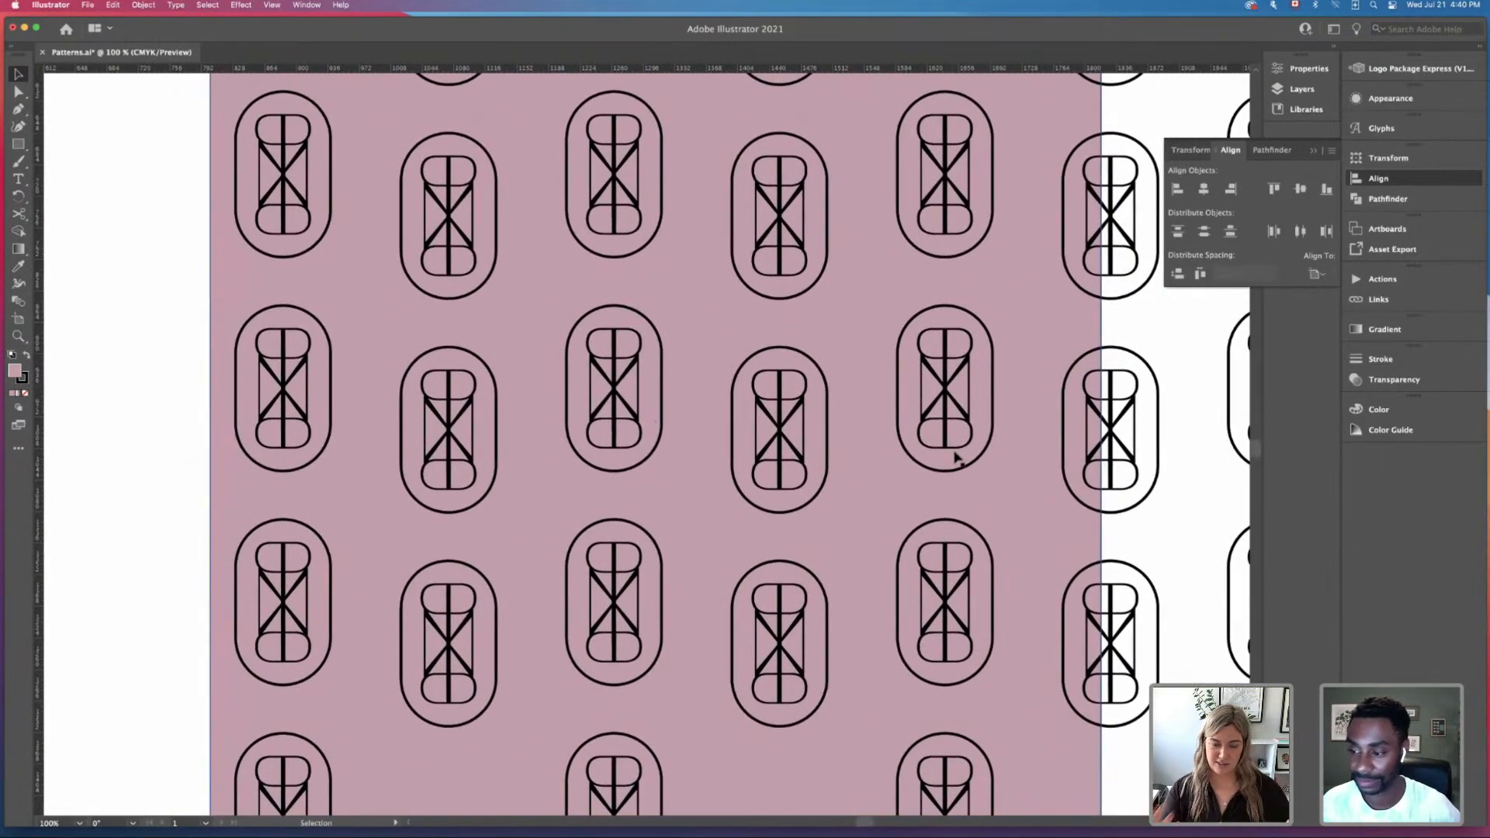
key(super+minus)
key(super+minus)
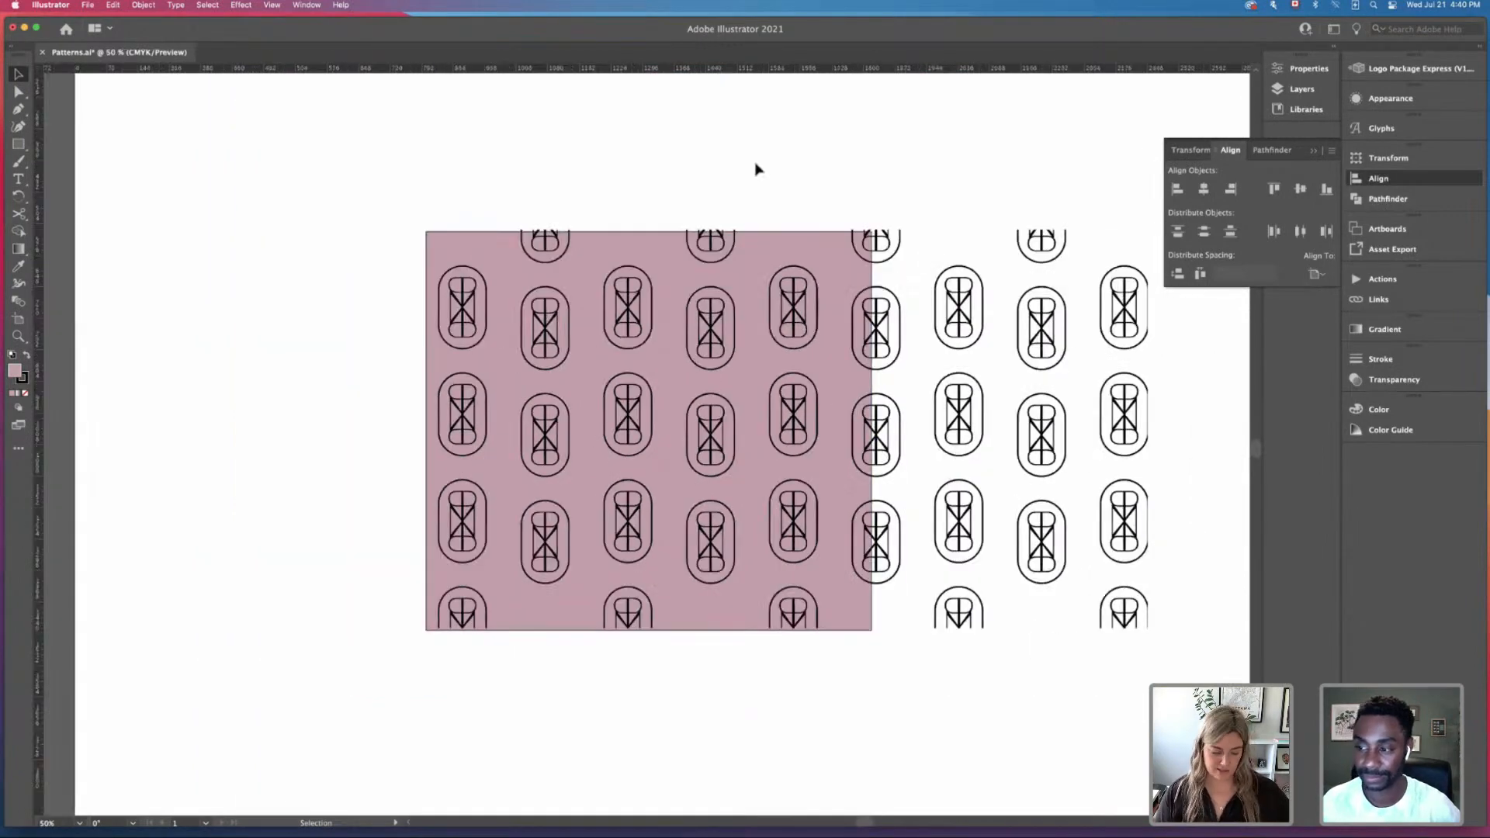
Step: Undo the pattern moves, the stacking change, the rectangle's fill and the rectangle itself, leaving only the clipped pattern
drag(869, 225, 620, 181)
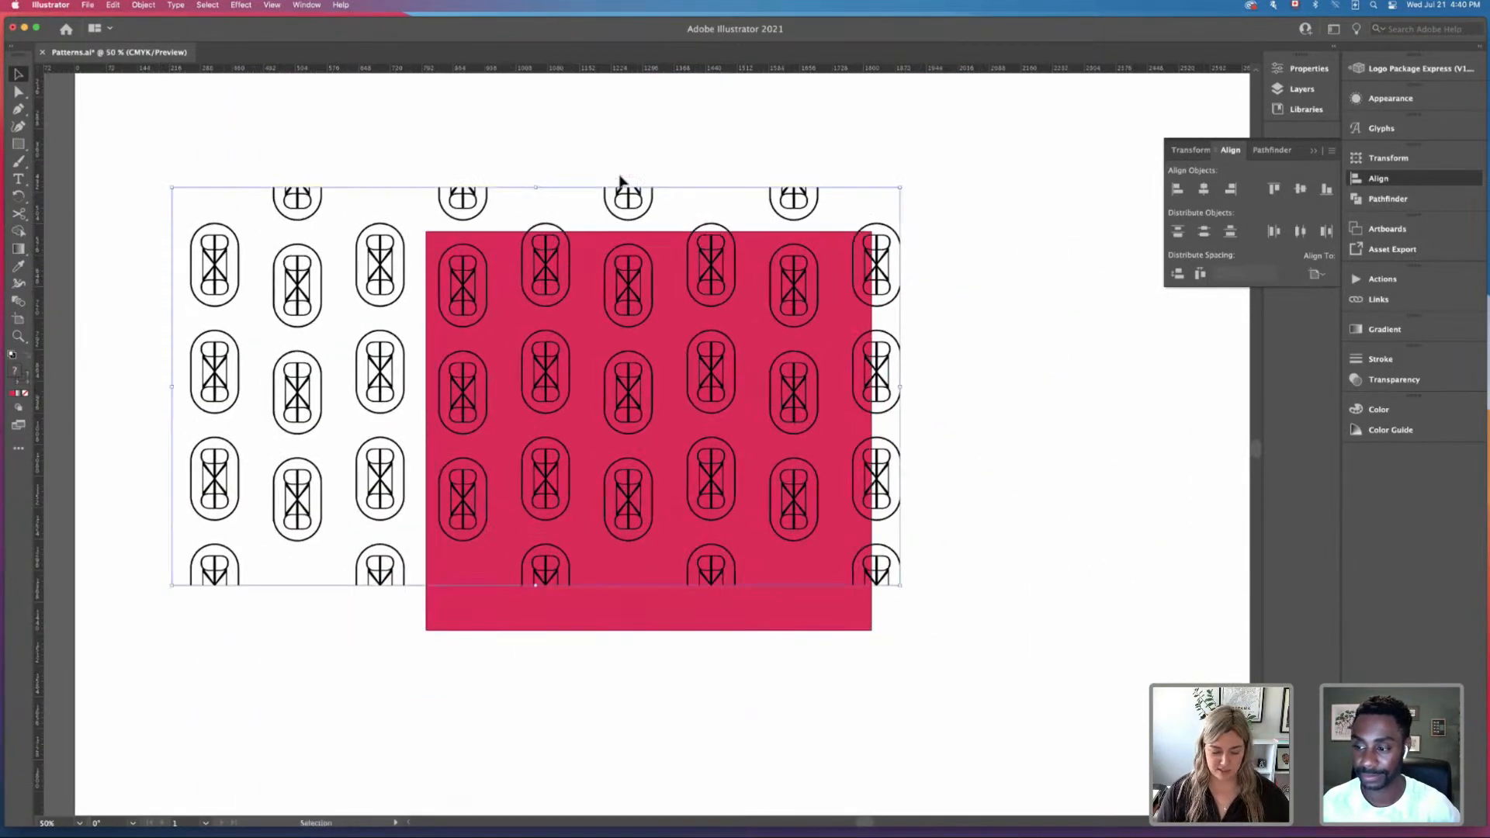
key(super+minus)
key(super+minus)
key(super+z)
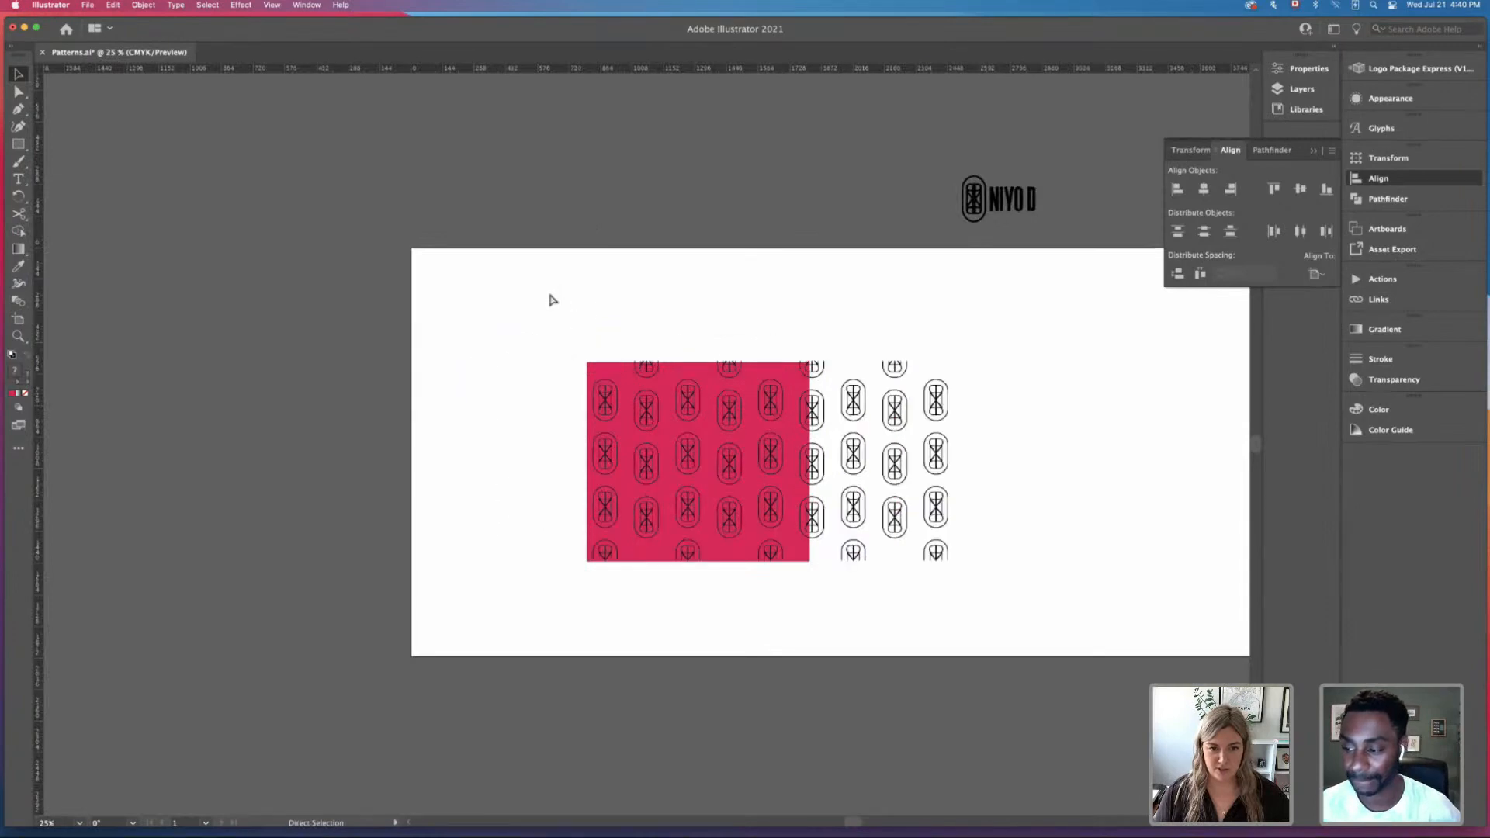
key(super+z)
key(super+z)
key(super+z)
key(super+z)
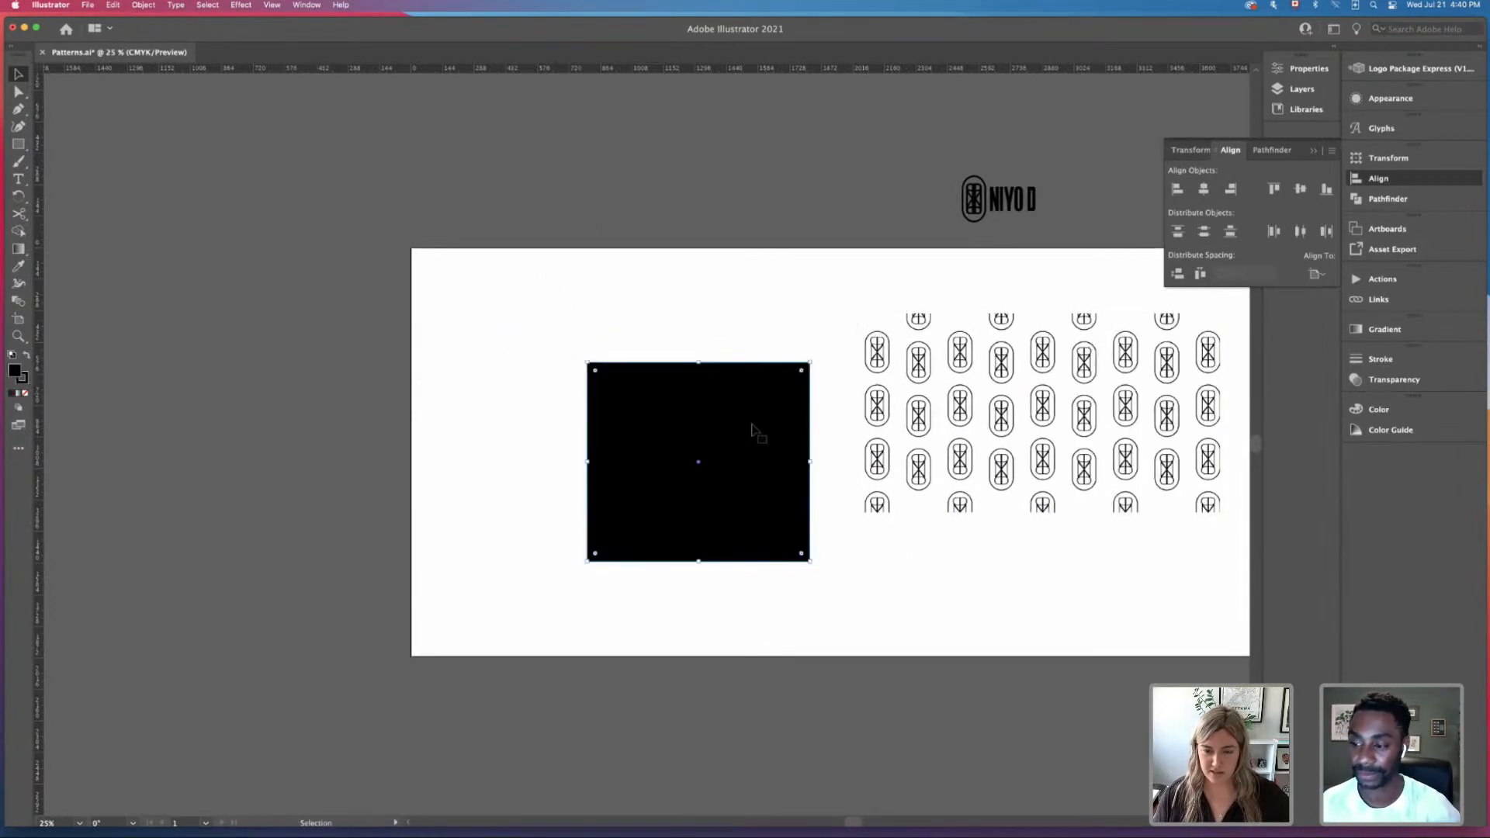
key(super+z)
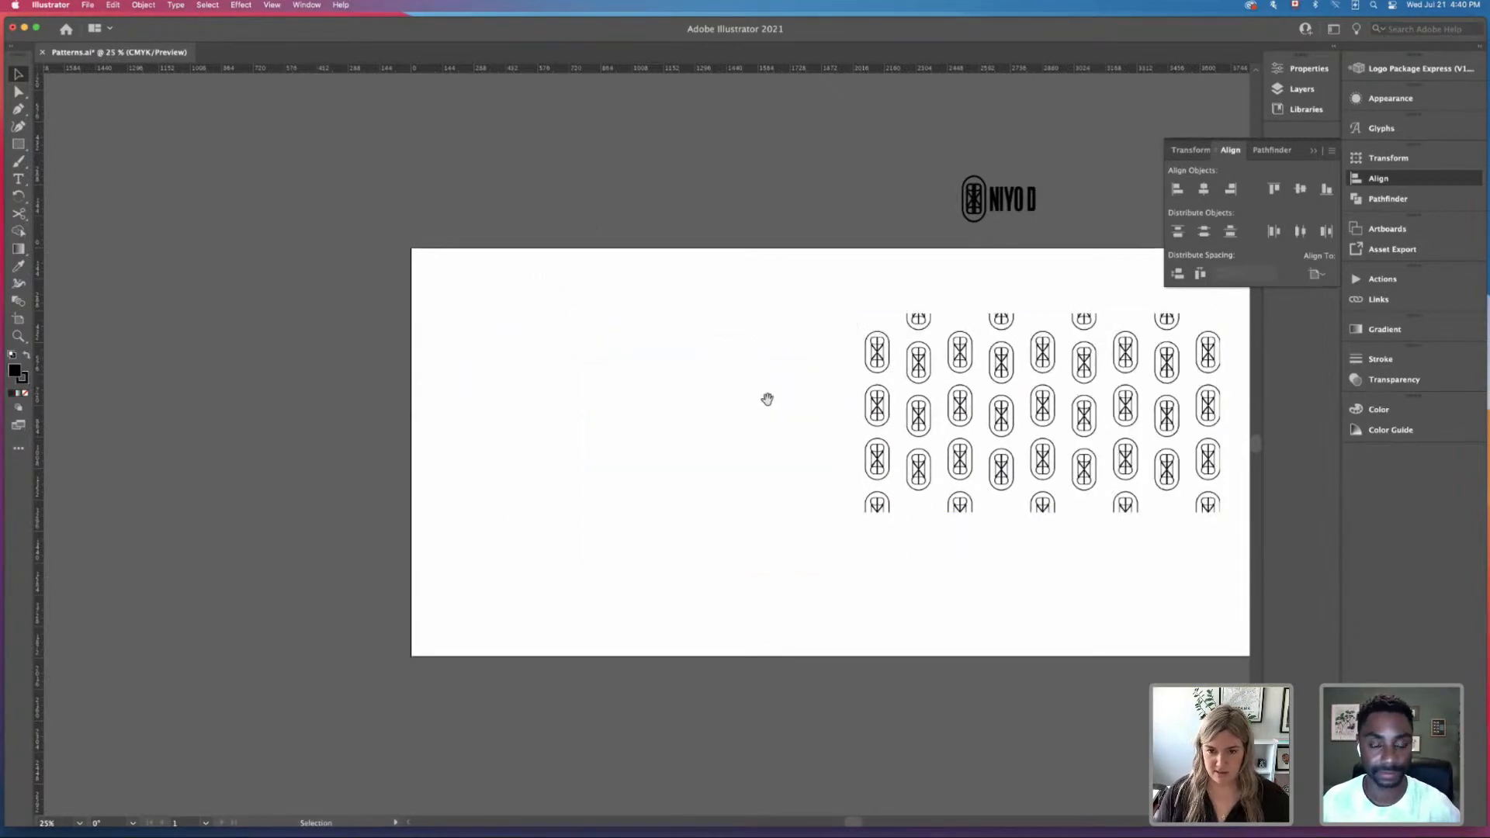
Step: Move the clipped pattern toward the artboard's left side and scale it up proportionally to span the artboard's full height
scroll(768, 399, right, 5)
drag(781, 387, 506, 390)
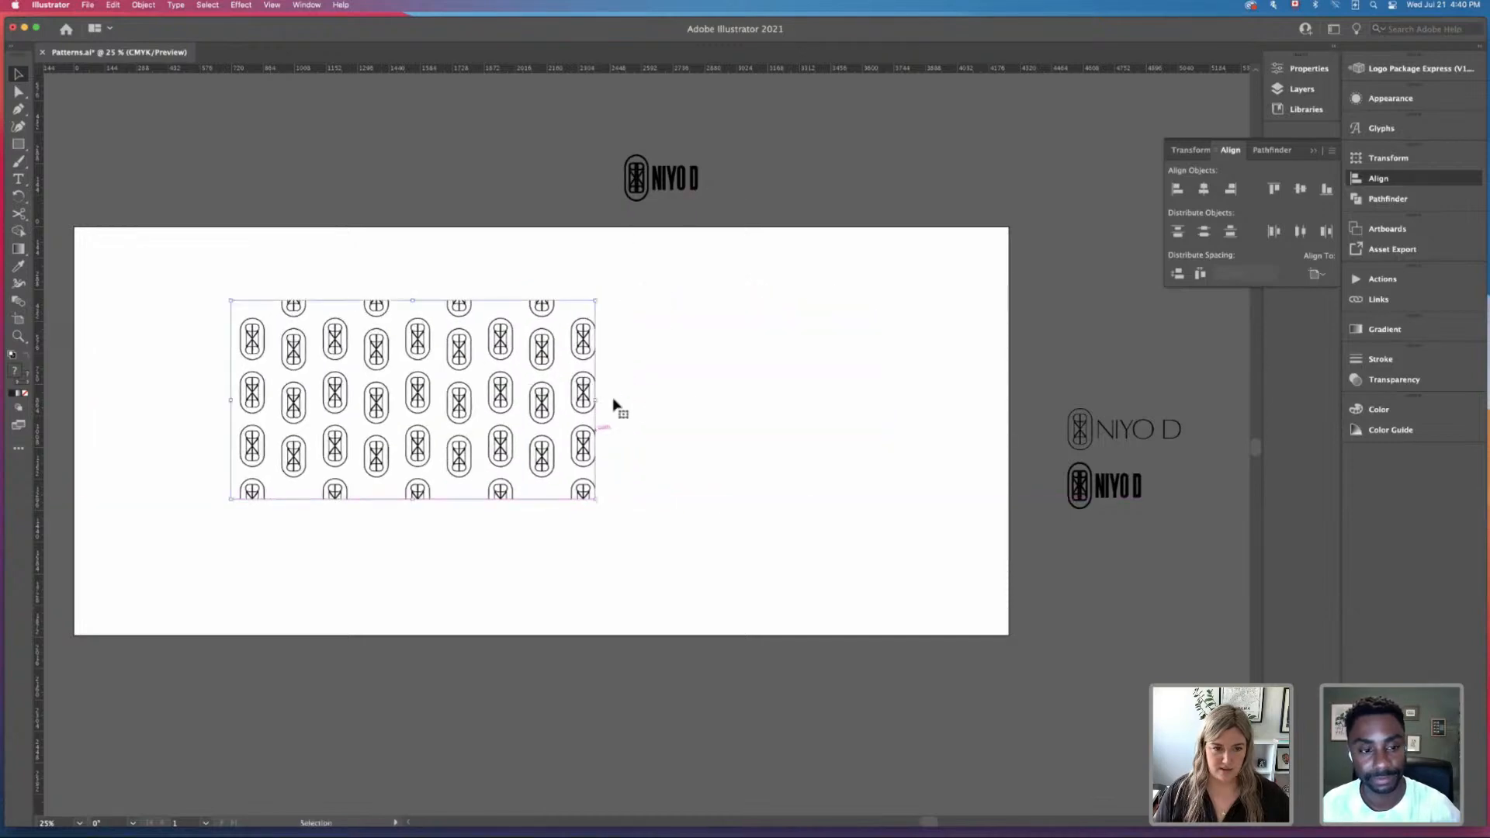
drag(592, 499, 848, 669)
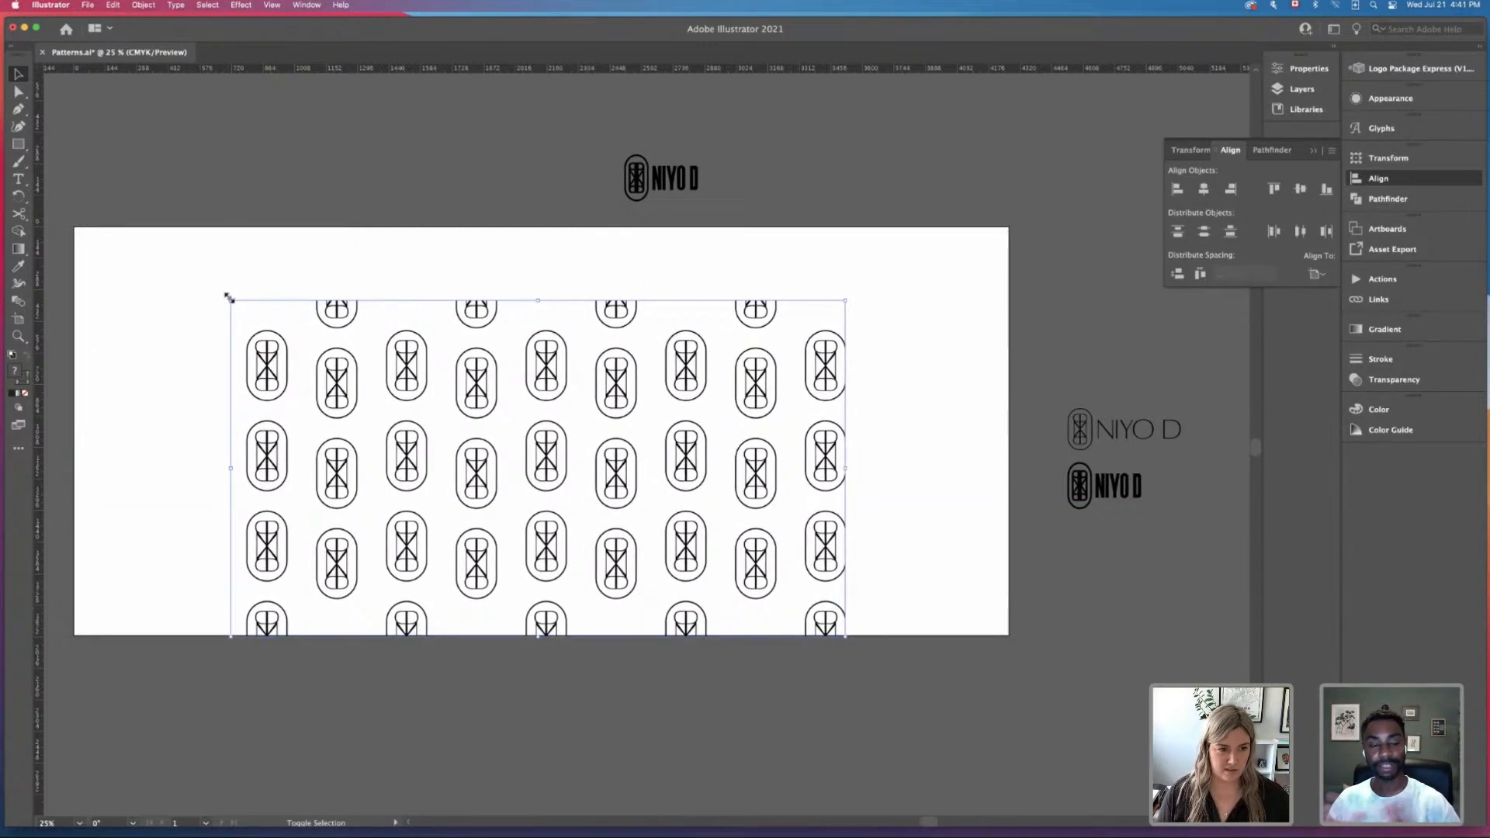
drag(229, 298, 103, 226)
click(135, 174)
drag(136, 173, 237, 172)
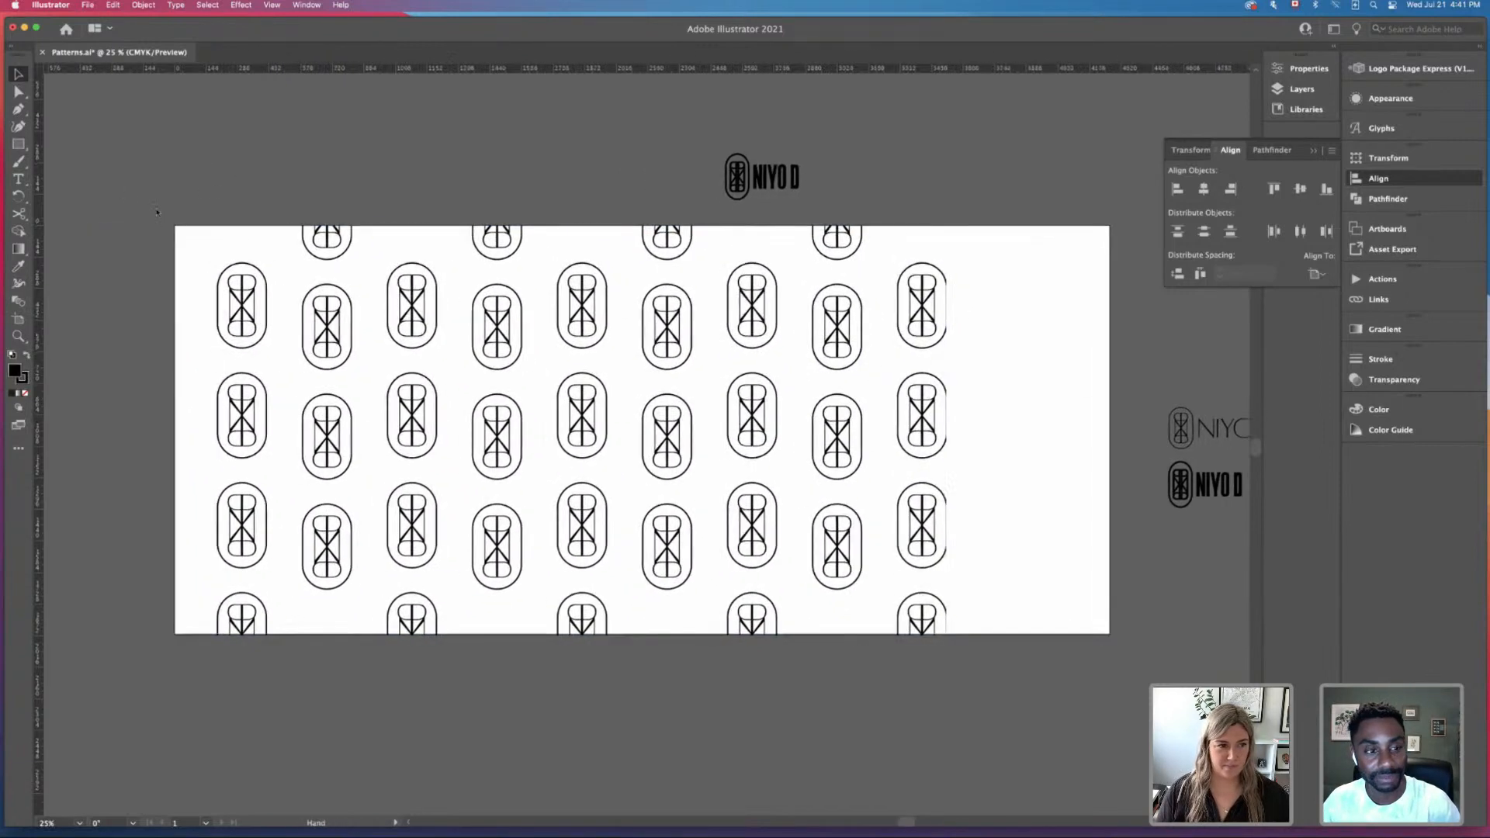
drag(156, 212, 160, 211)
Step: Narrow the artboard by bringing its left and right edges in to the outermost emblem columns
click(18, 318)
drag(178, 429, 220, 429)
drag(1116, 430, 951, 429)
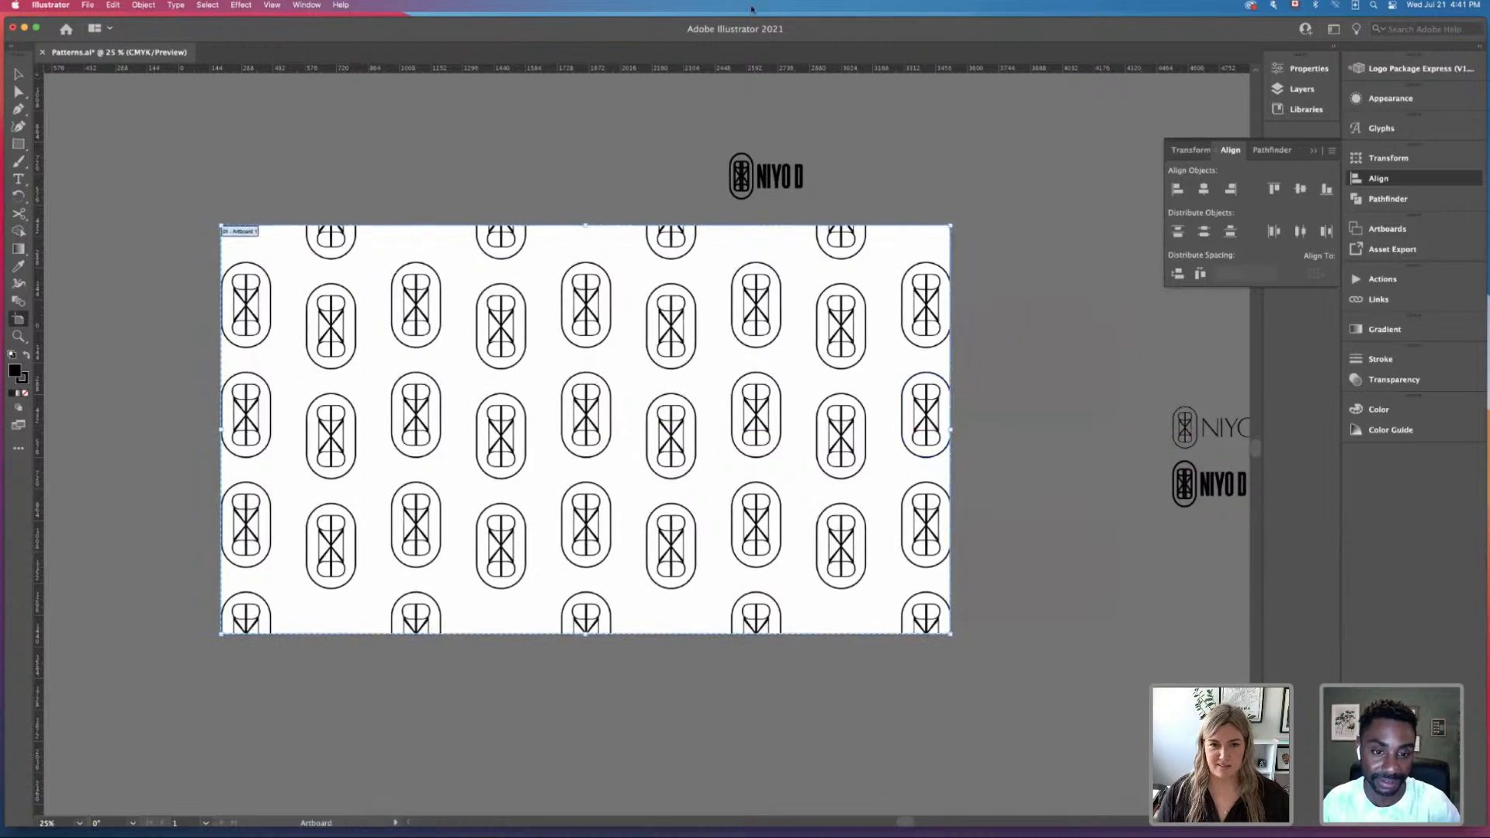
click(19, 74)
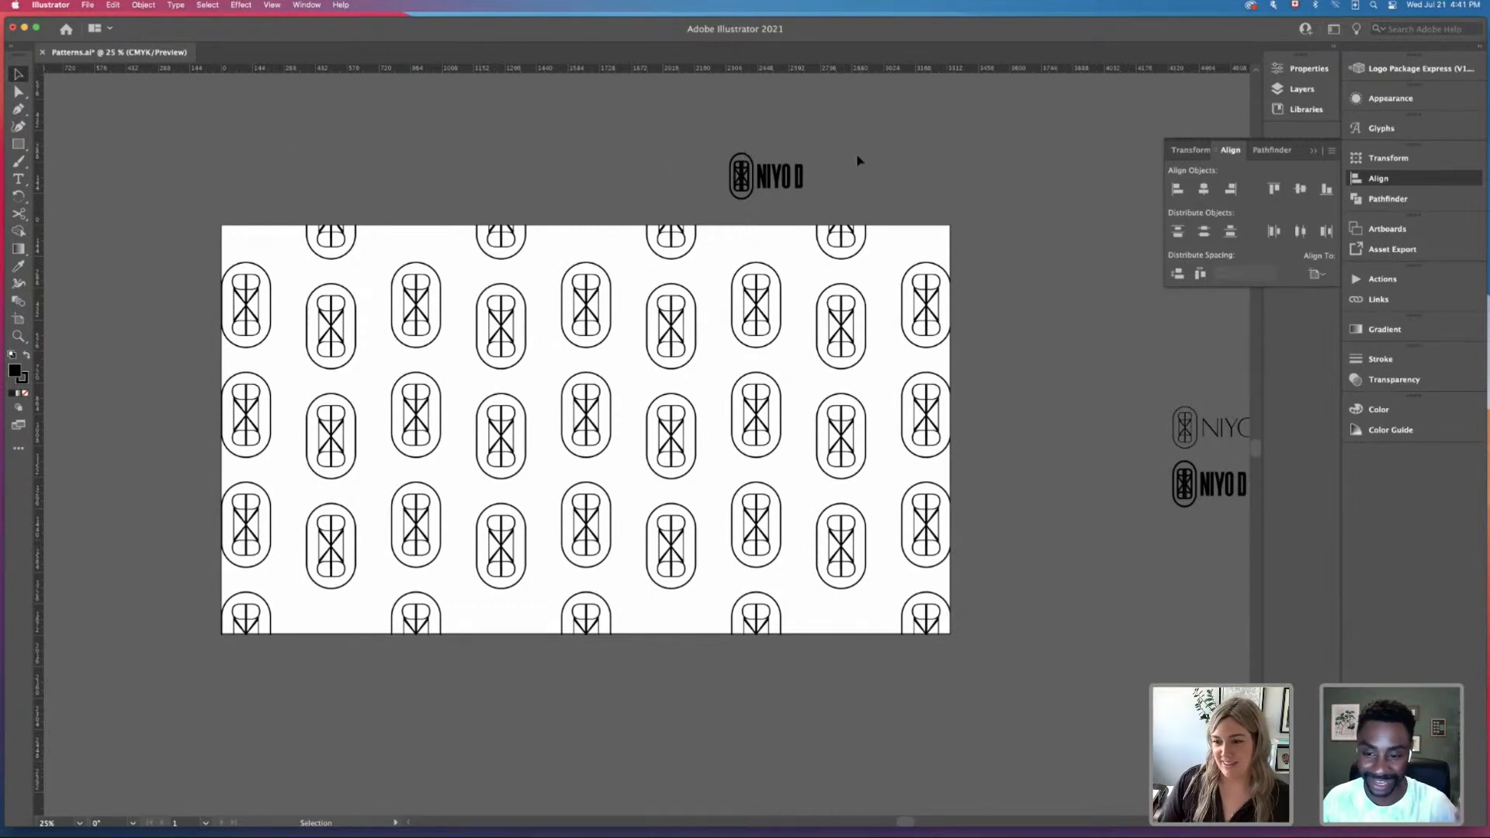
Step: Save the finished pattern document, and save it again under the name Patterns2.ai
scroll(846, 159, right, 5)
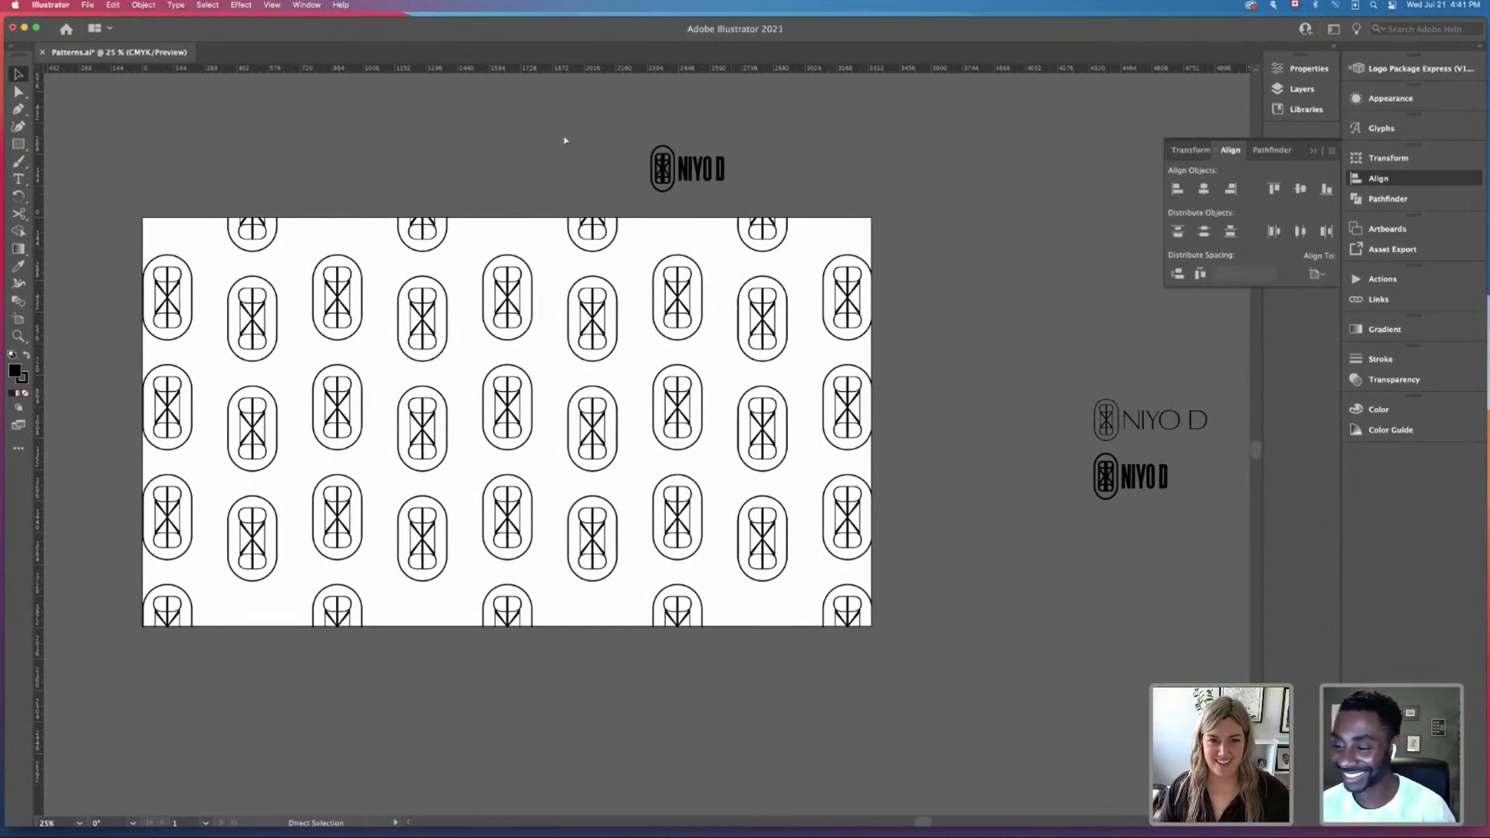
key(super+s)
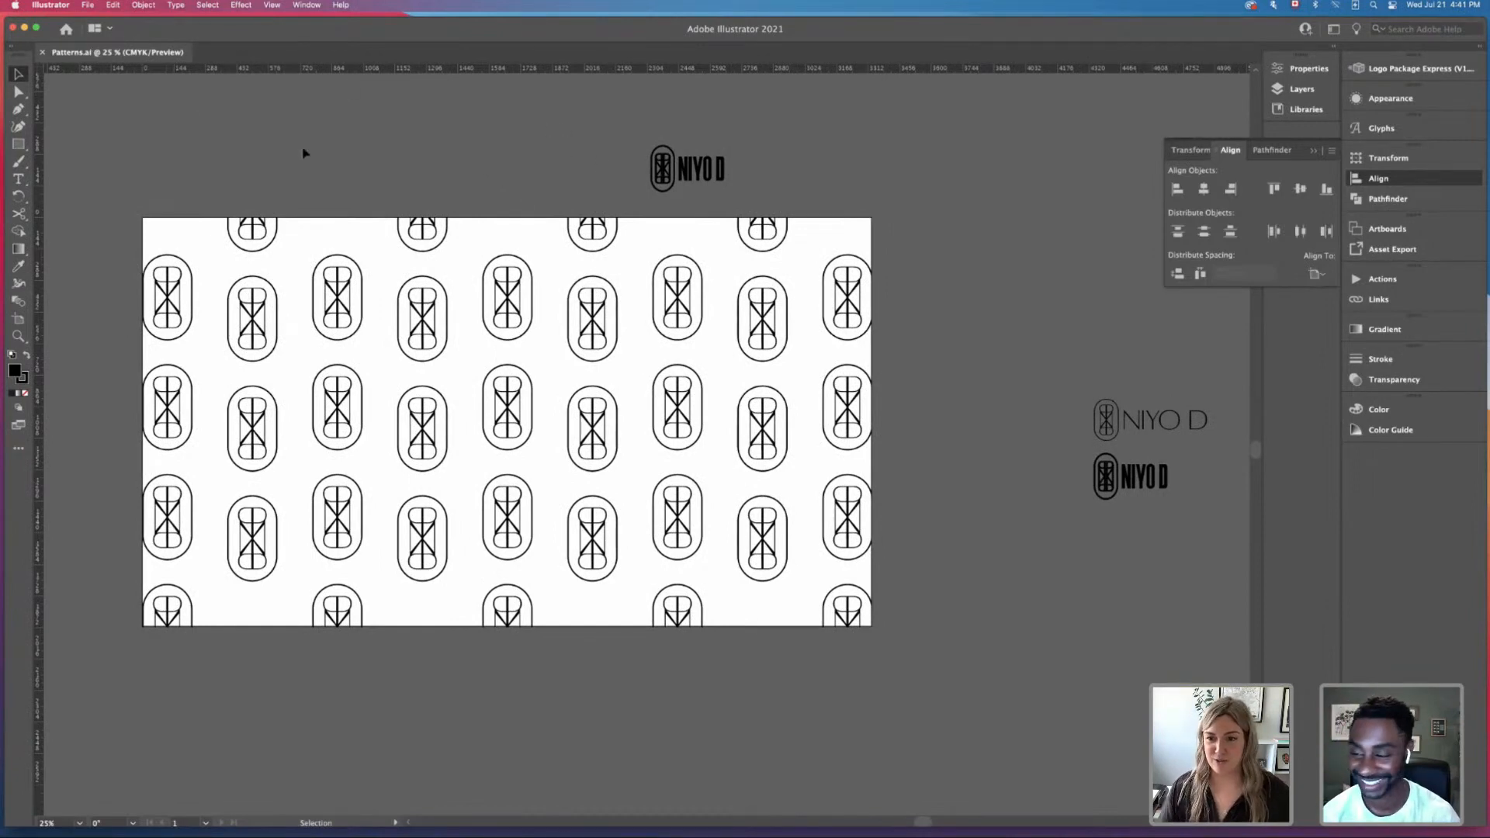
scroll(808, 329, right, 5)
scroll(882, 323, down, 3)
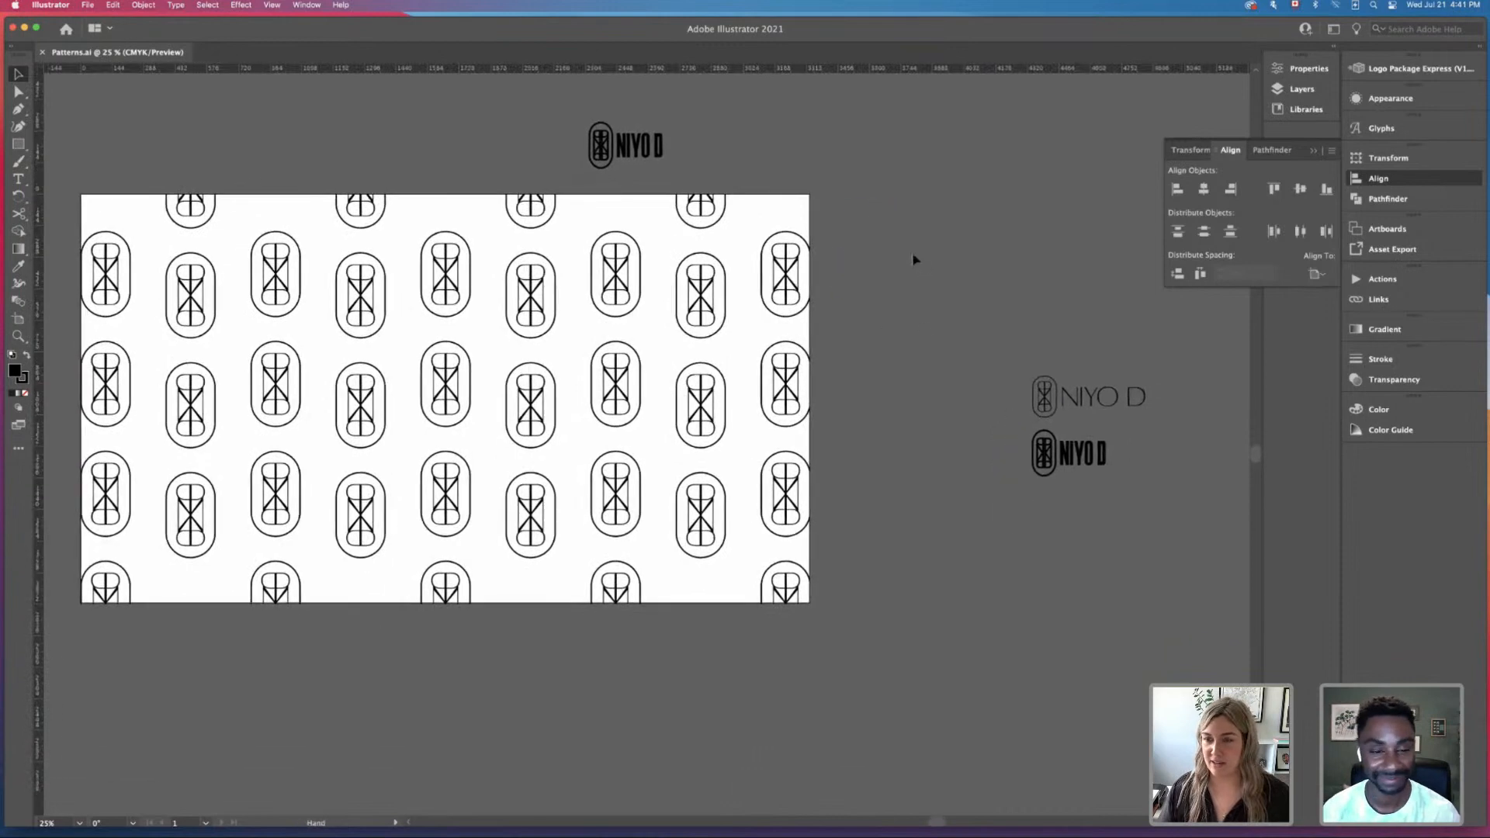
click(92, 7)
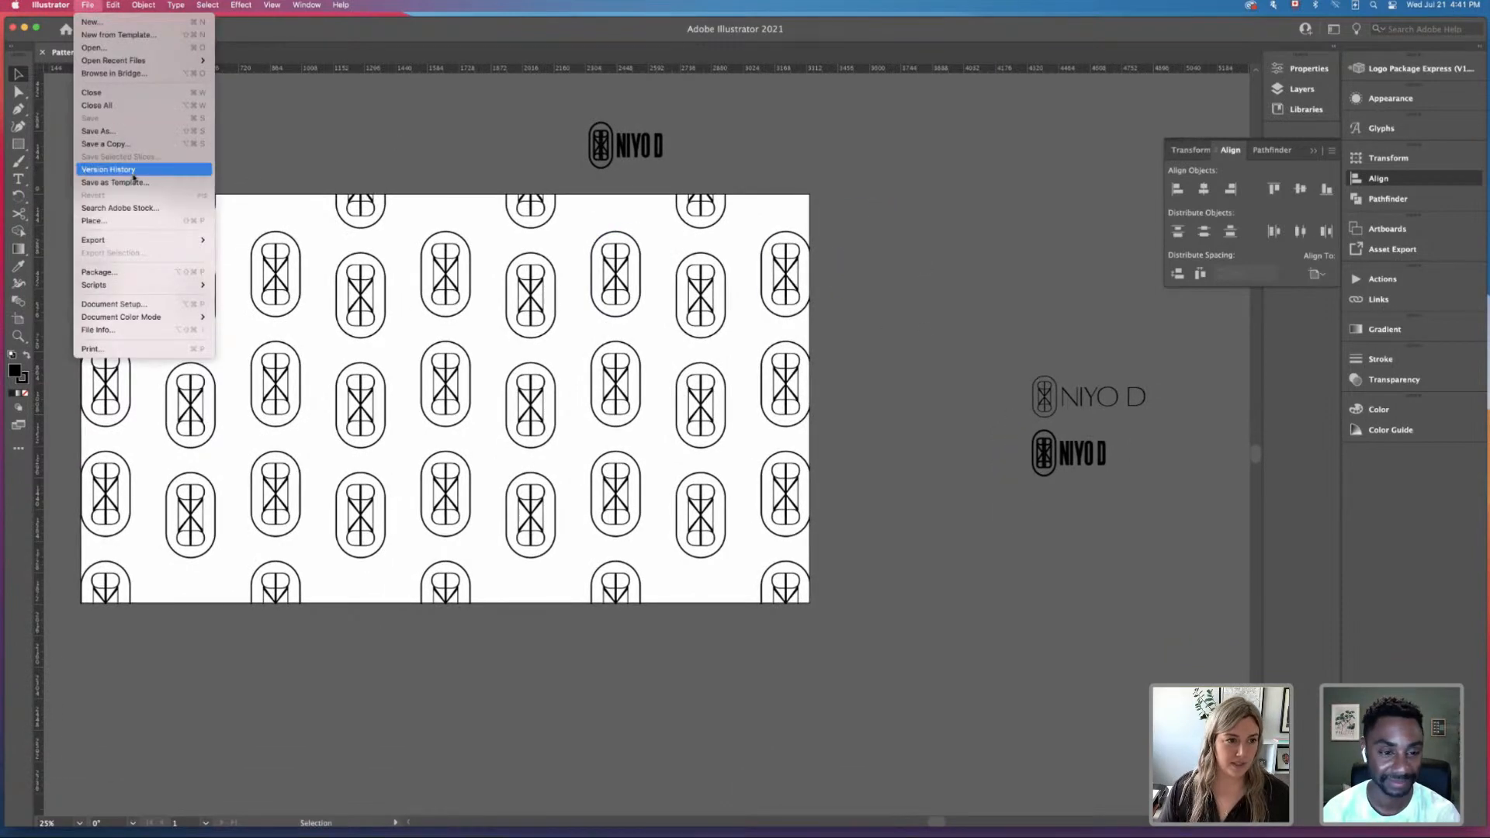
click(124, 116)
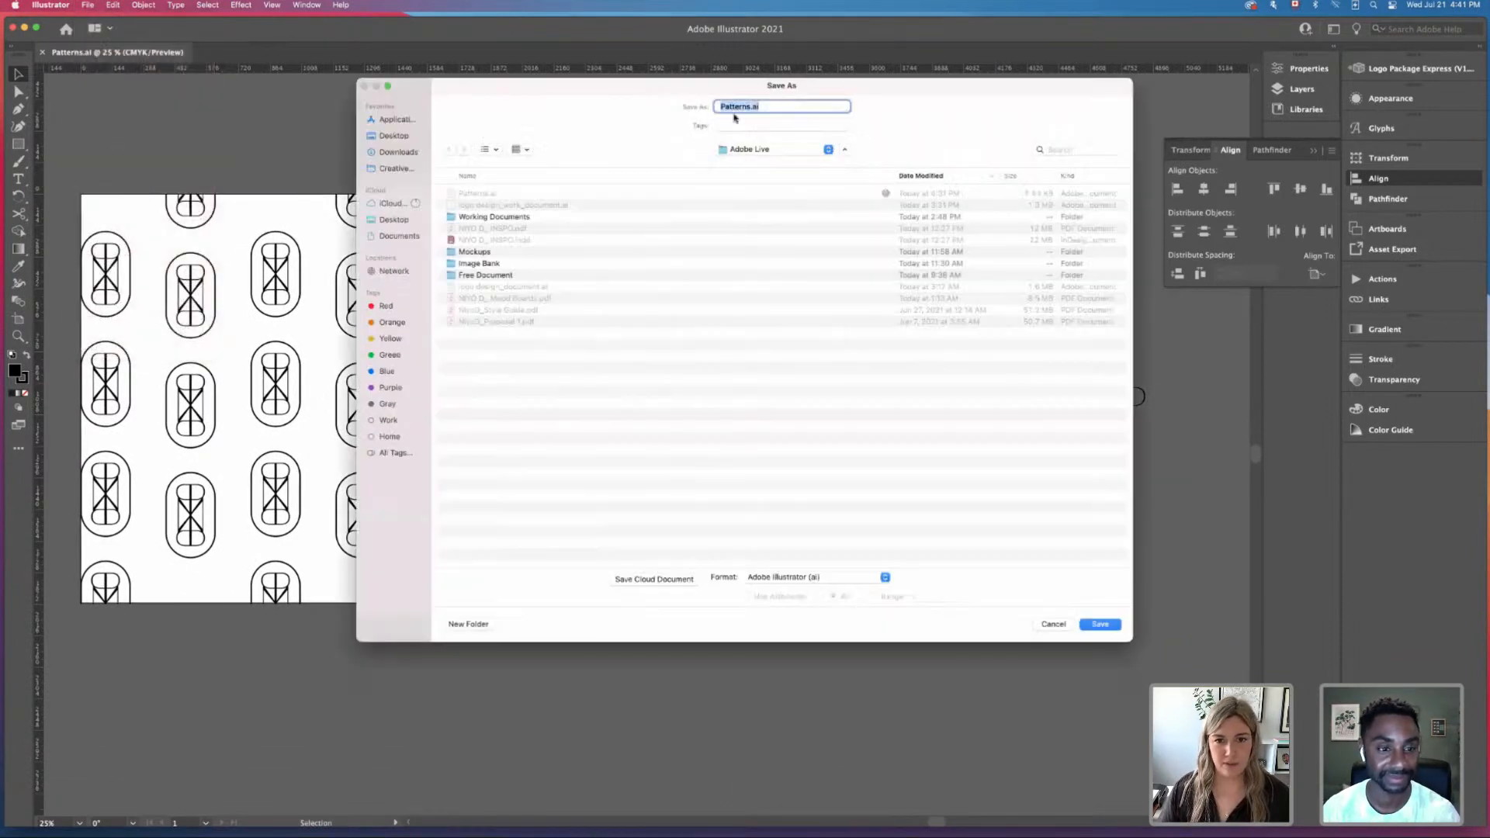
click(748, 105)
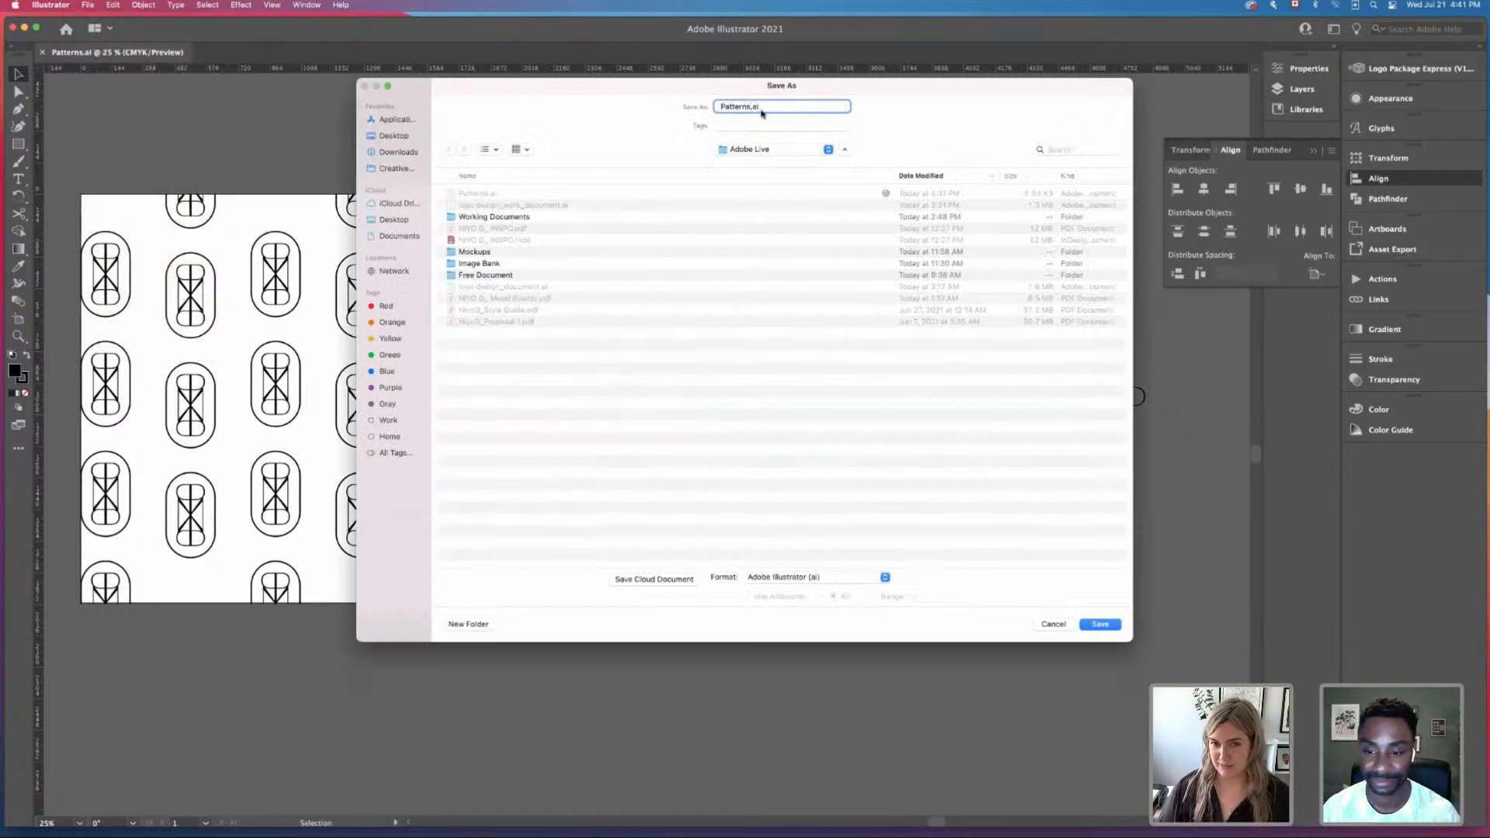
key(Return)
click(905, 608)
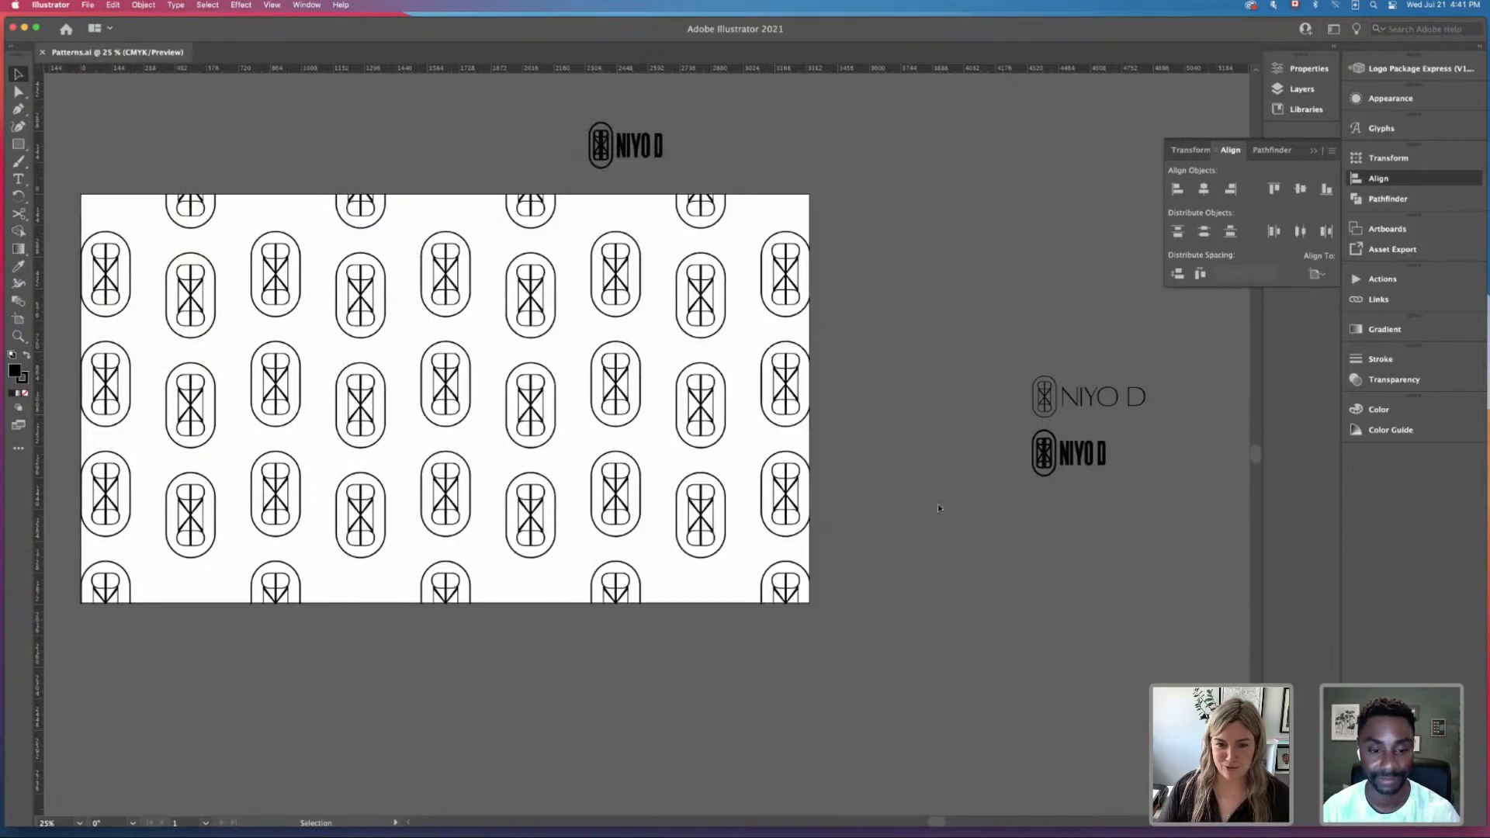
Step: Delete the clipped emblem pattern from the artboard of the Patterns2 document
click(642, 283)
key(Delete)
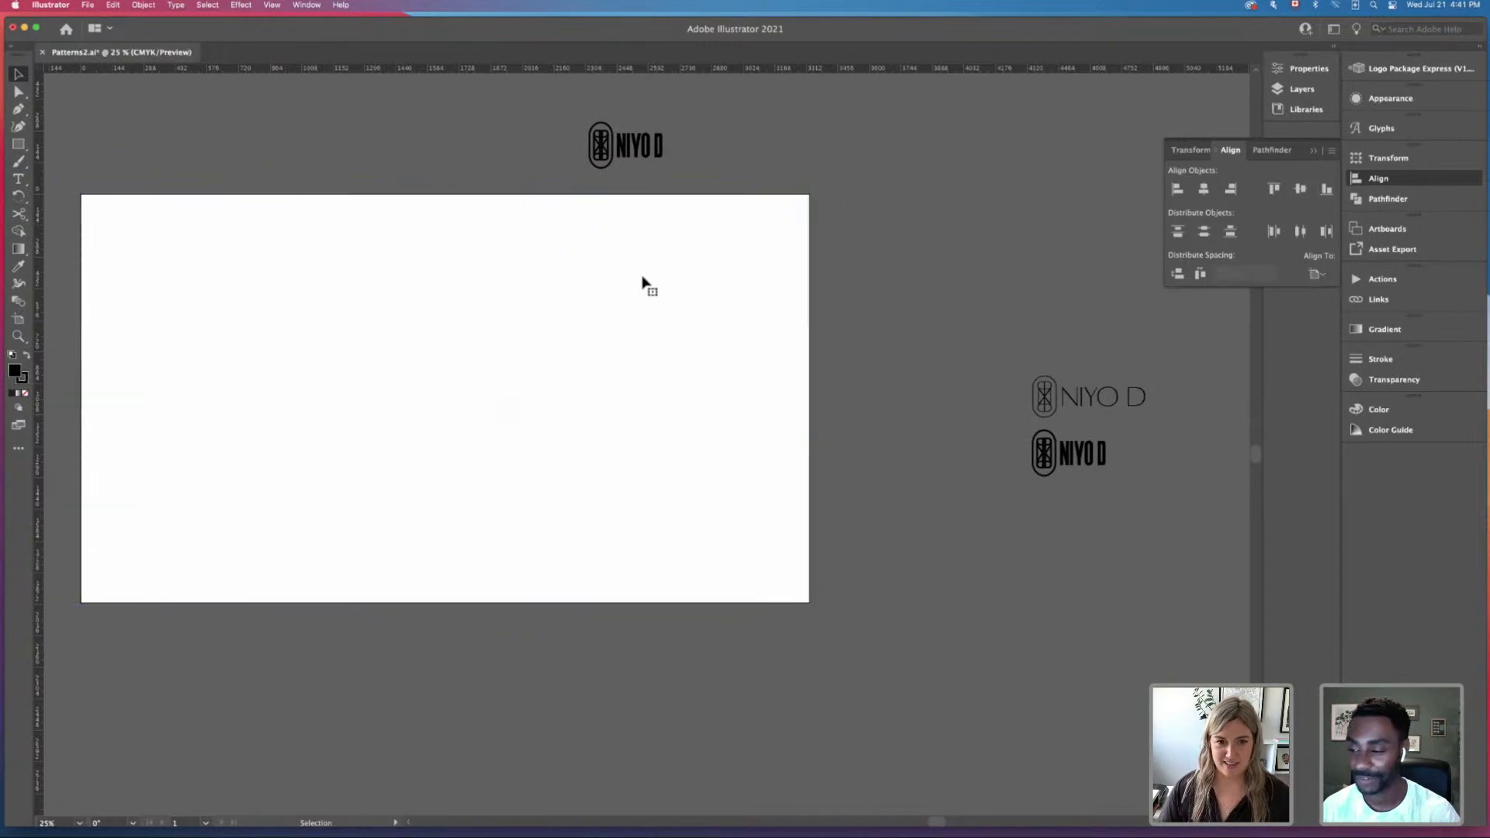
Step: Copy the emblem from the logo above onto the artboard and duplicate it downward into a vertical column of four emblems
click(608, 168)
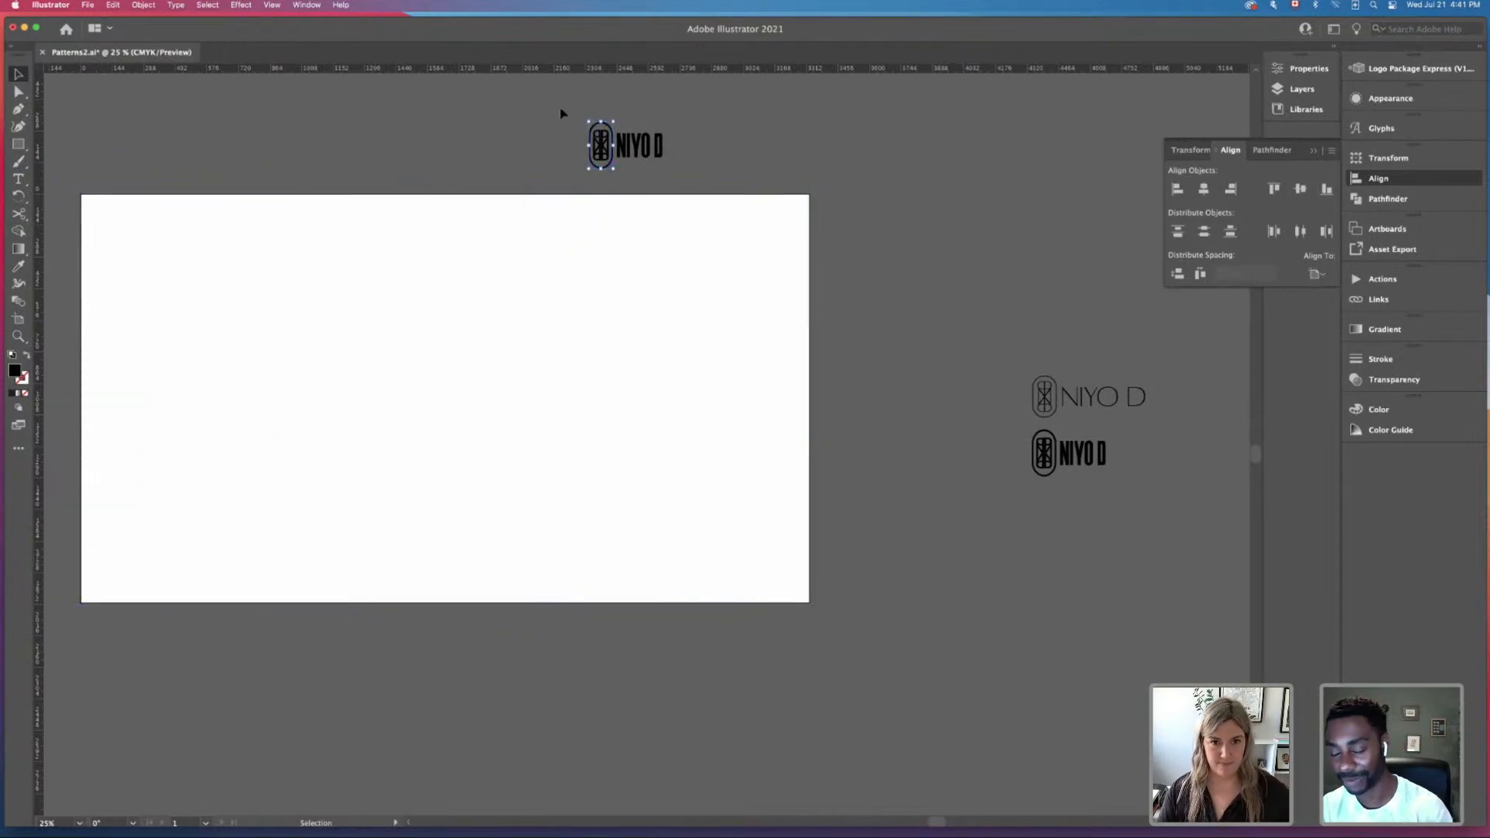
alt+drag(602, 144, 494, 328)
key(super+plus)
key(super+plus)
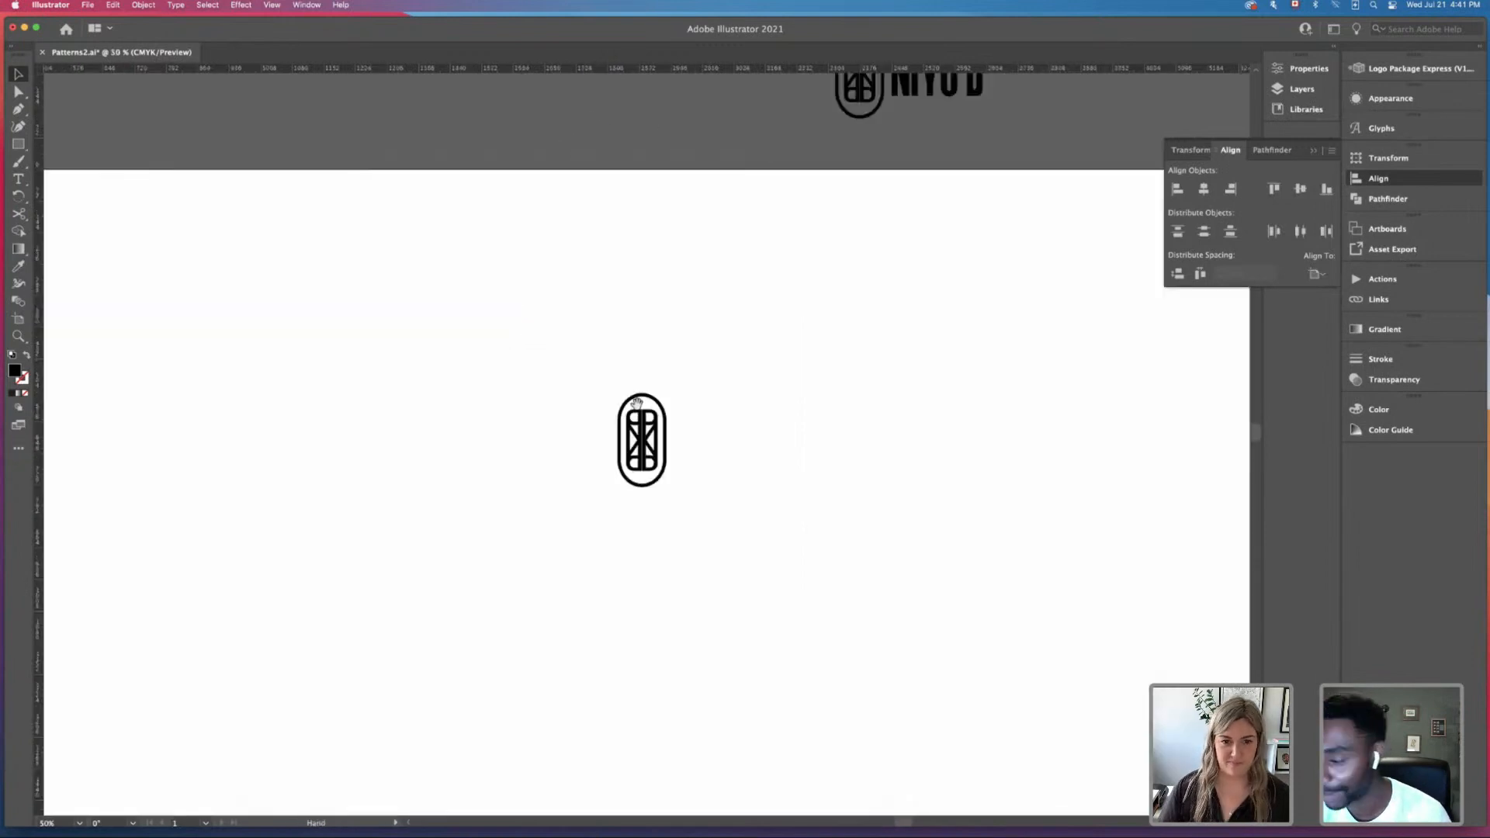
scroll(734, 382, down, 3)
scroll(734, 382, right, 2)
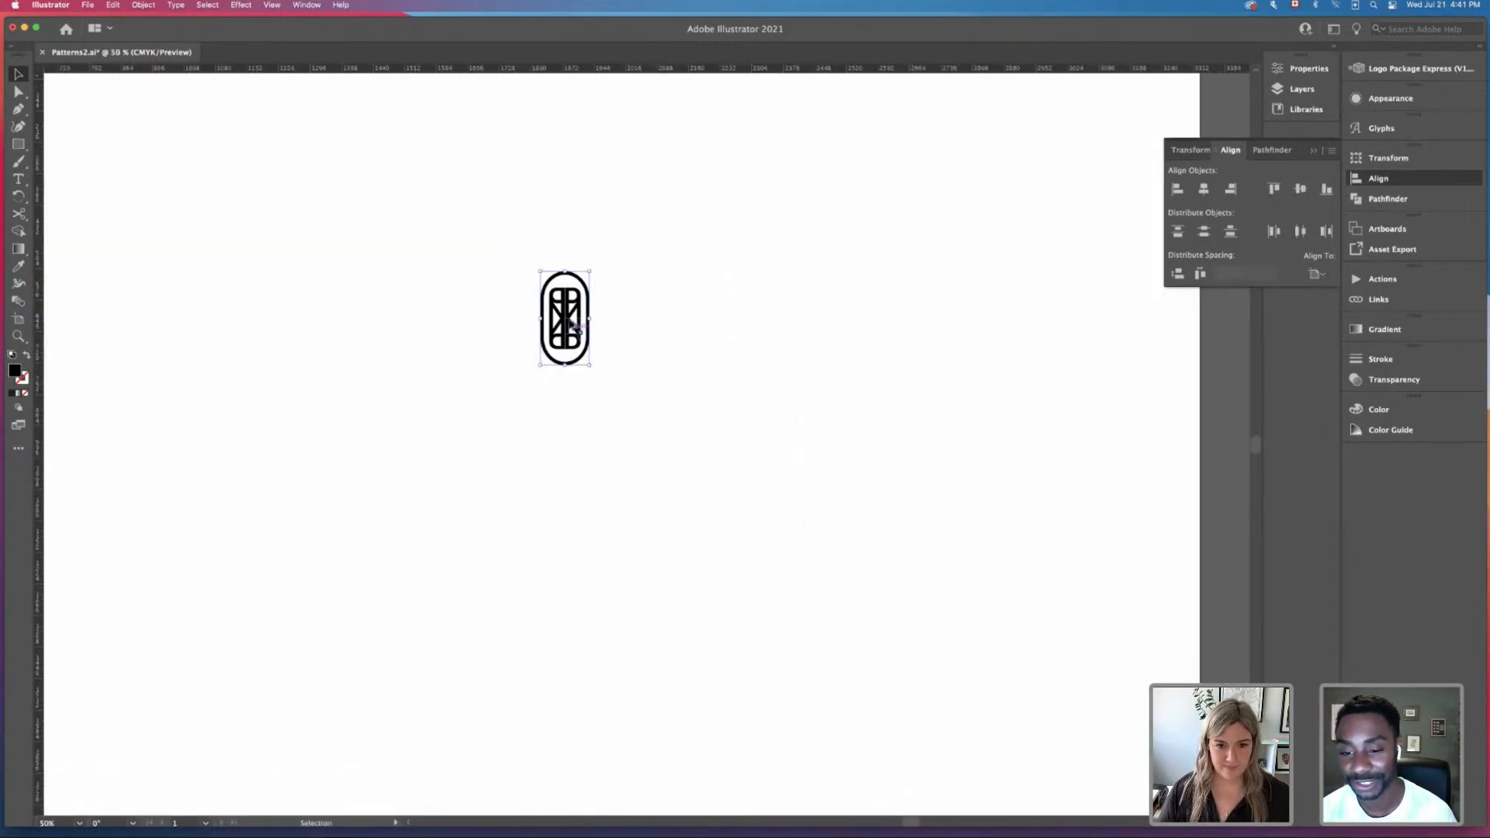
alt+drag(572, 316, 570, 661)
scroll(664, 590, down, 2)
key(super+minus)
key(super+minus)
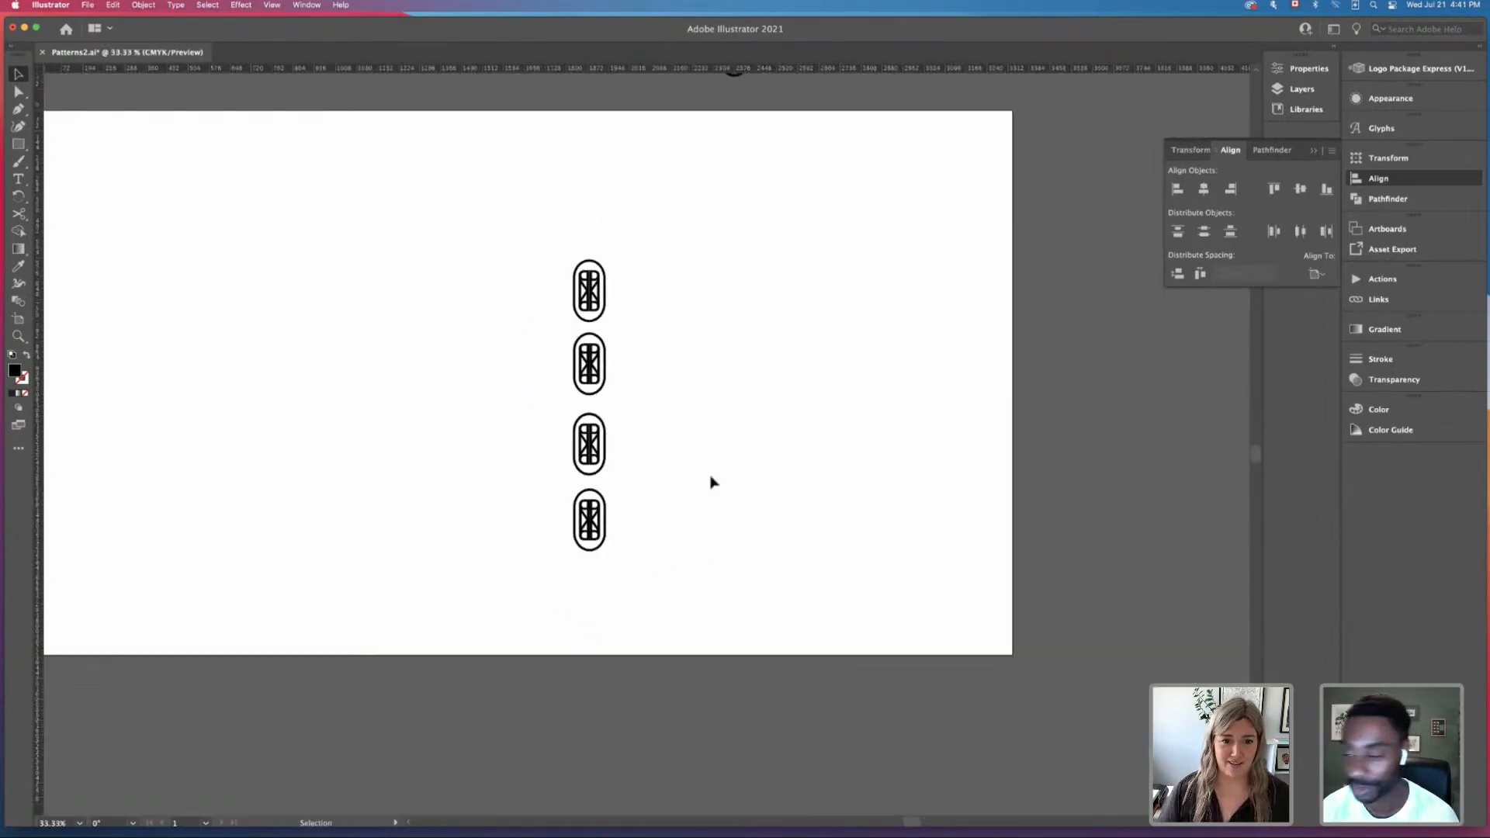
Step: Distribute the four stacked emblems evenly by their vertical centers
key(super+a)
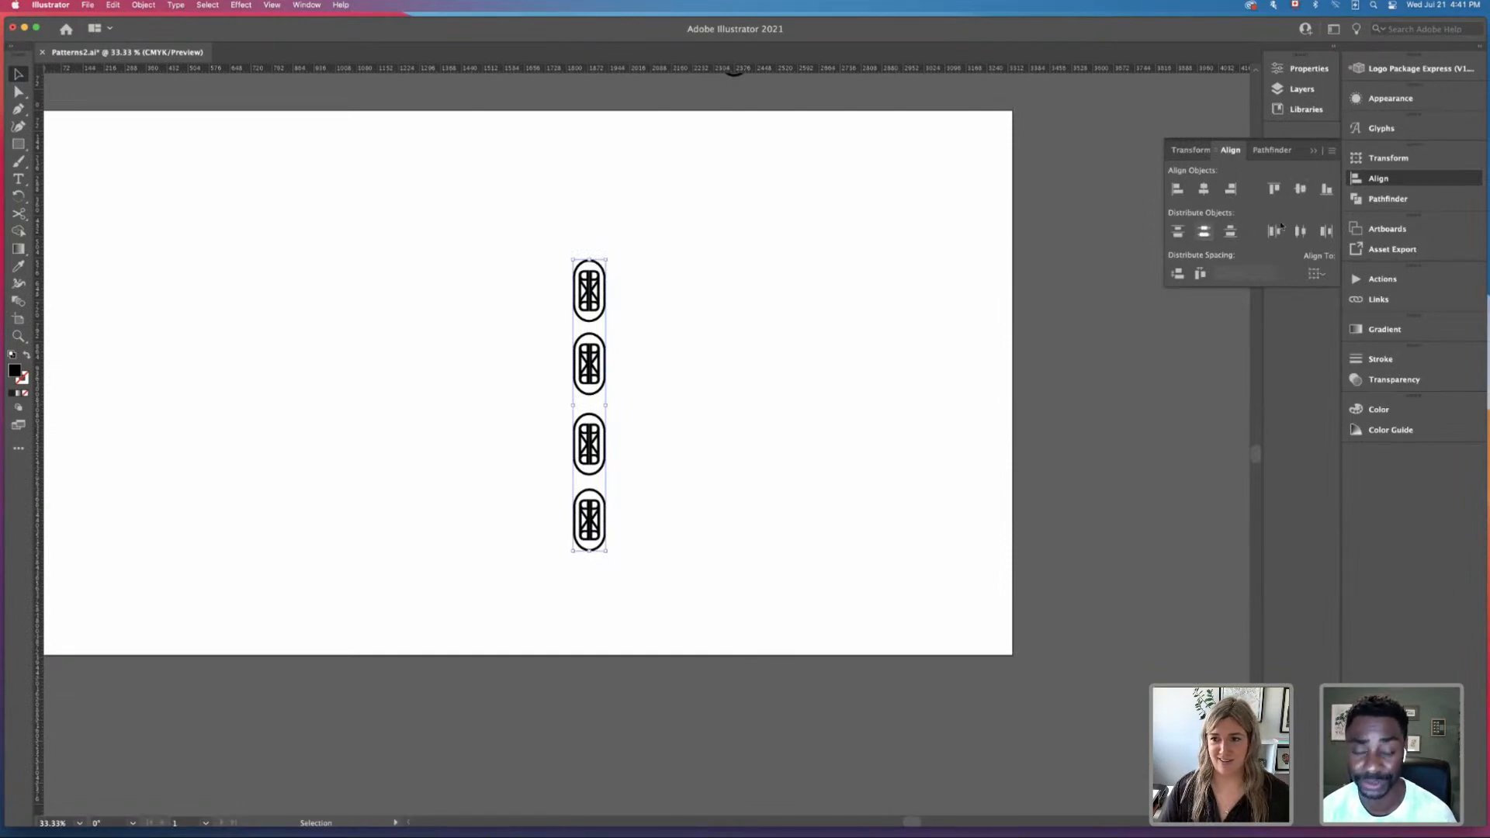
click(652, 339)
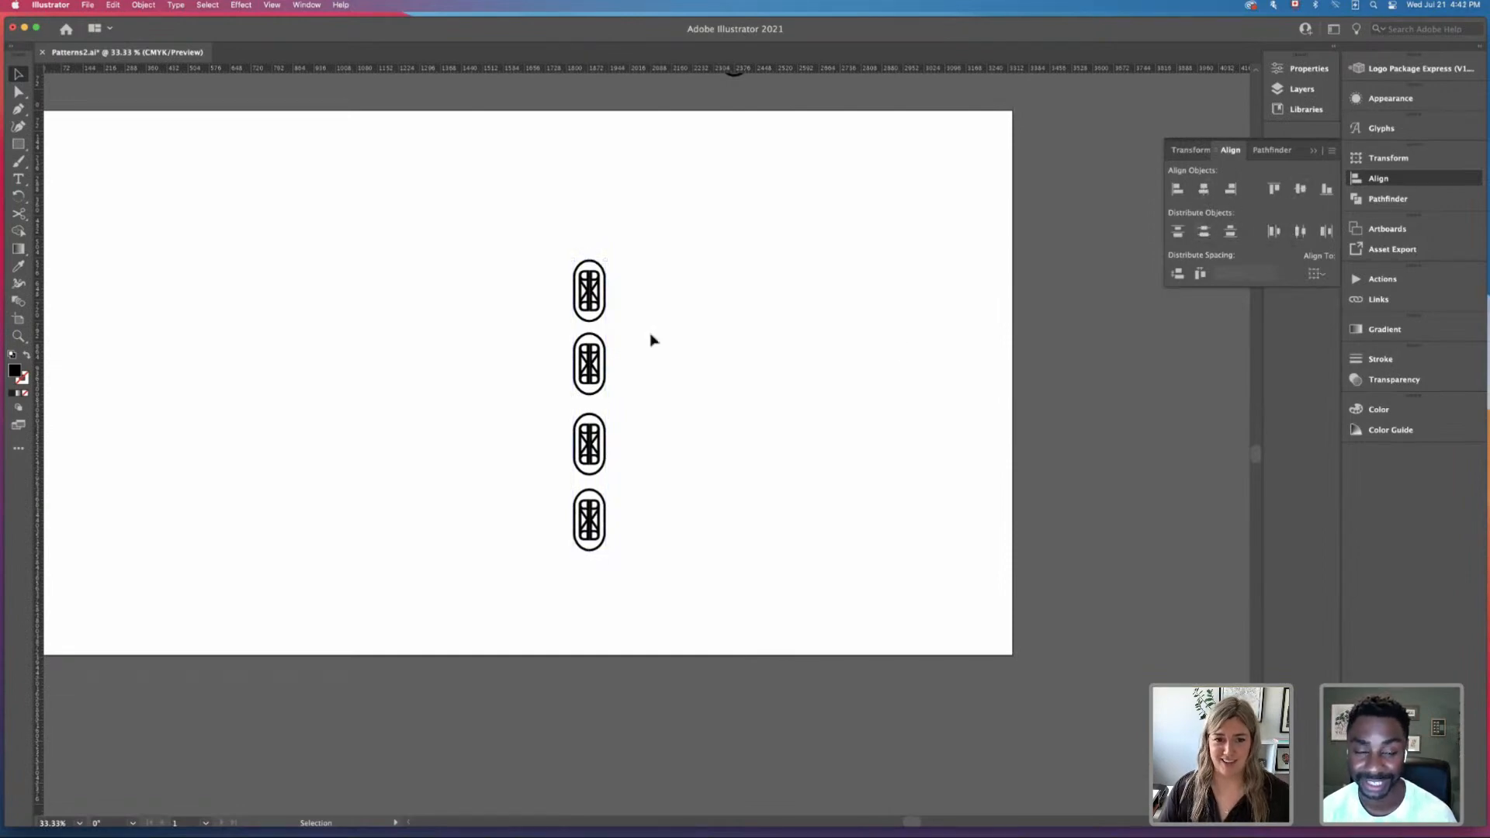
drag(782, 651, 782, 650)
click(1202, 231)
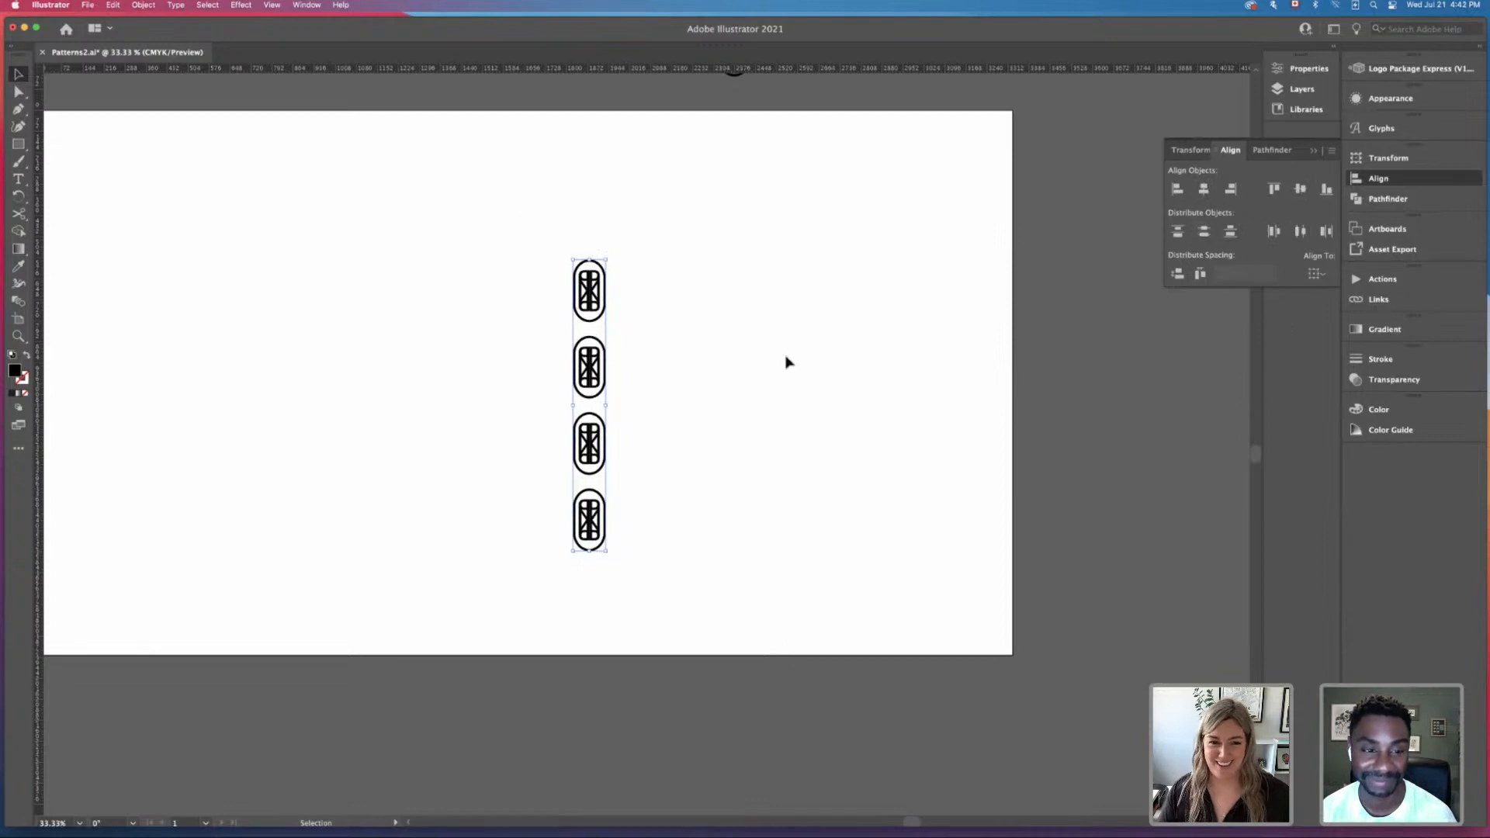
click(785, 360)
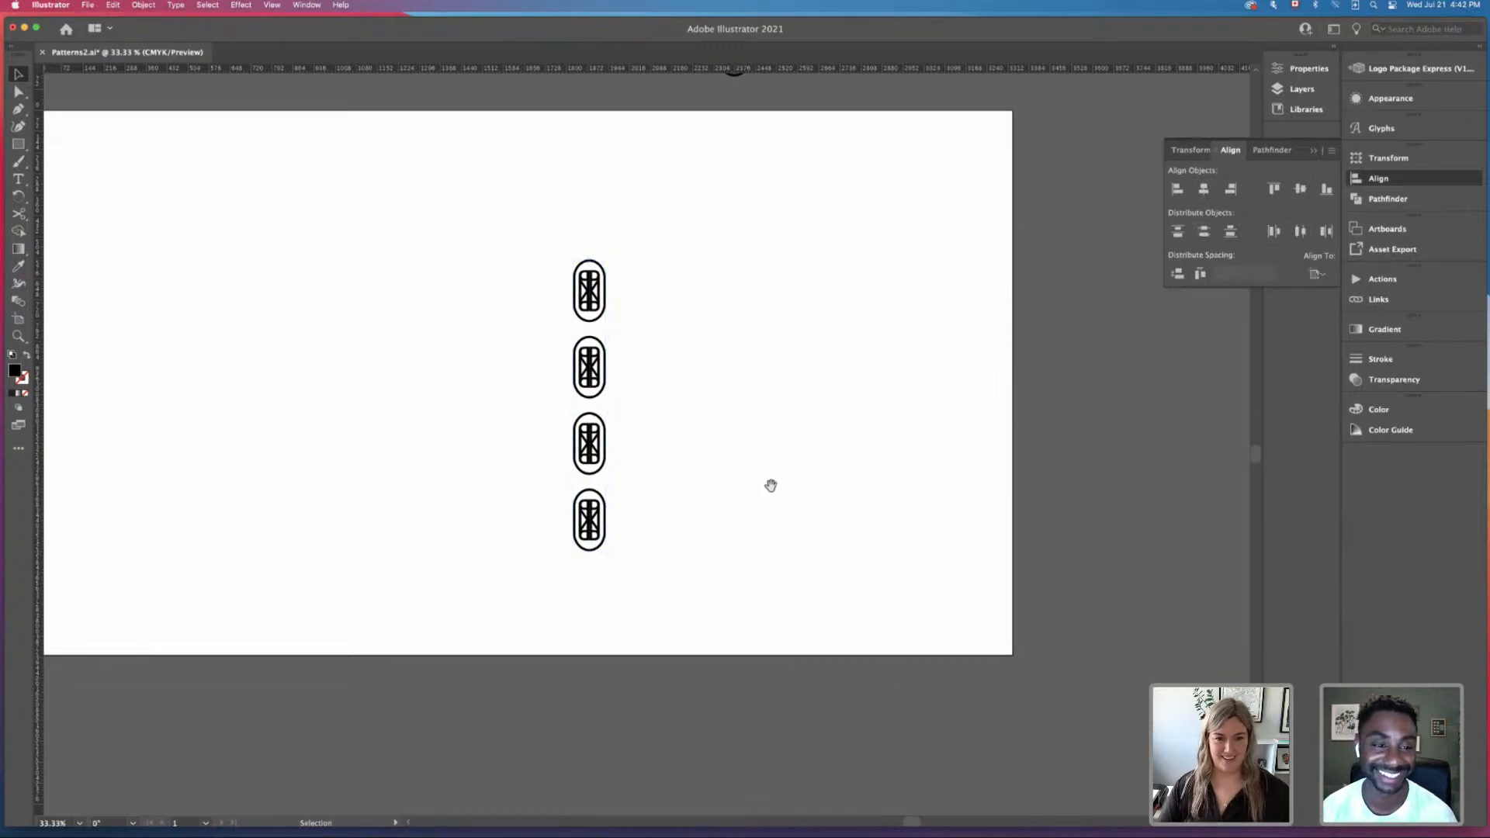
Step: Duplicate the four-emblem column sideways to make three side-by-side columns
scroll(772, 486, left, 5)
drag(710, 380, 575, 386)
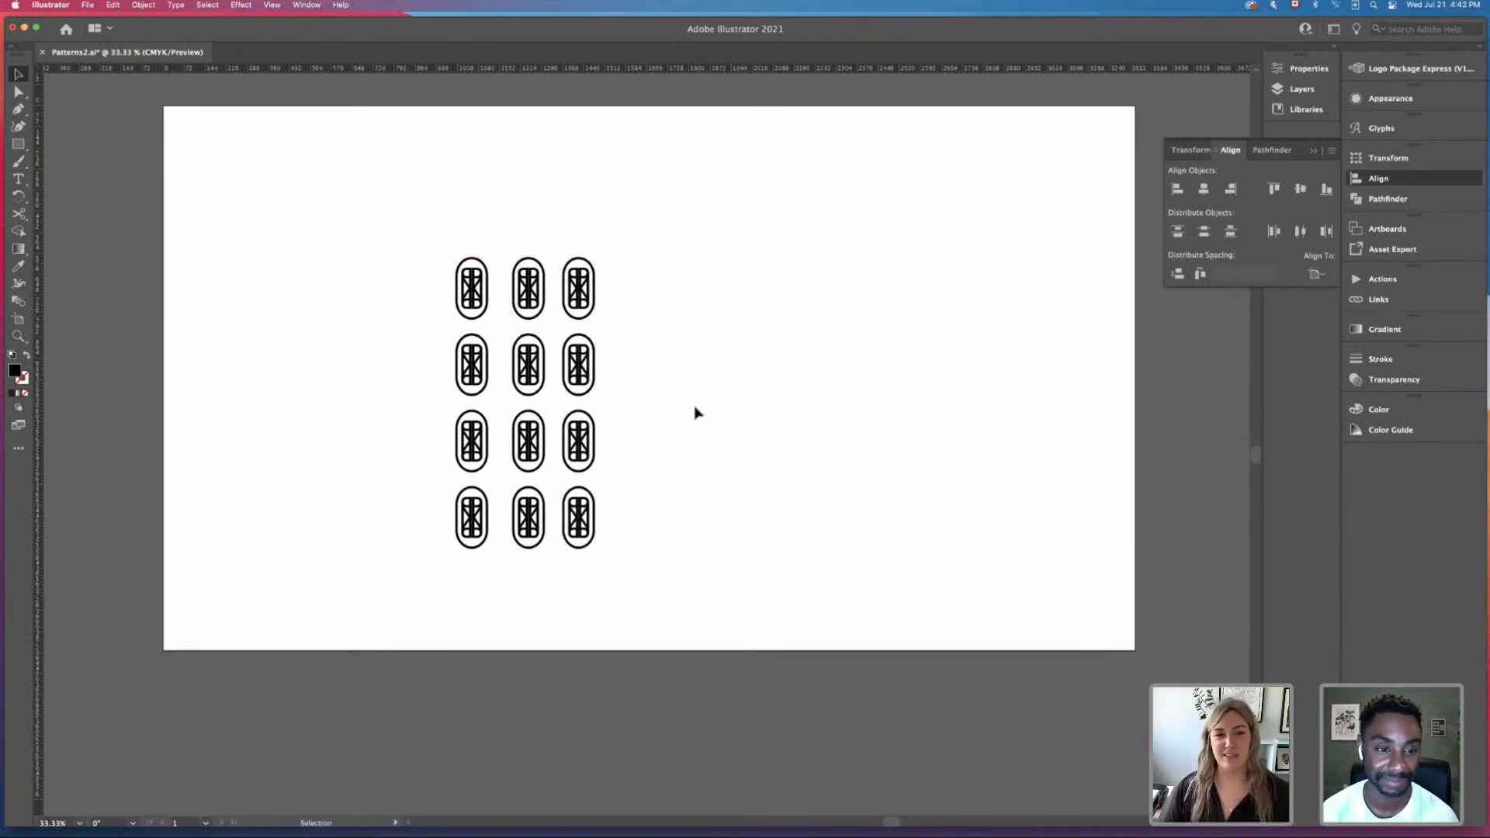
key(super+=)
key(super+=)
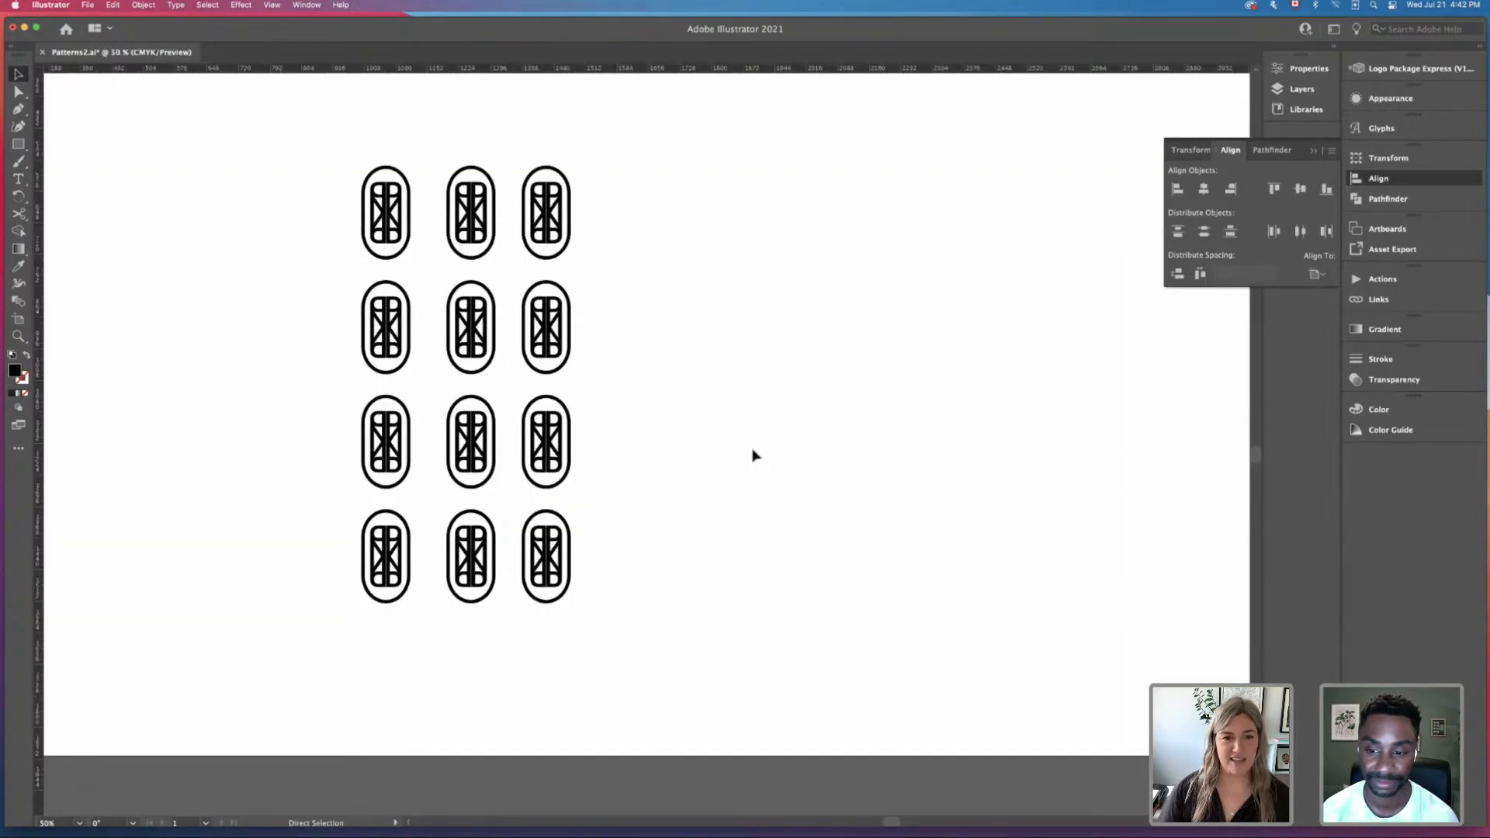
Step: Stagger the layout by moving the two outer emblem columns up about half an emblem height relative to the middle one
drag(748, 443, 861, 482)
key(super+-)
key(super+-)
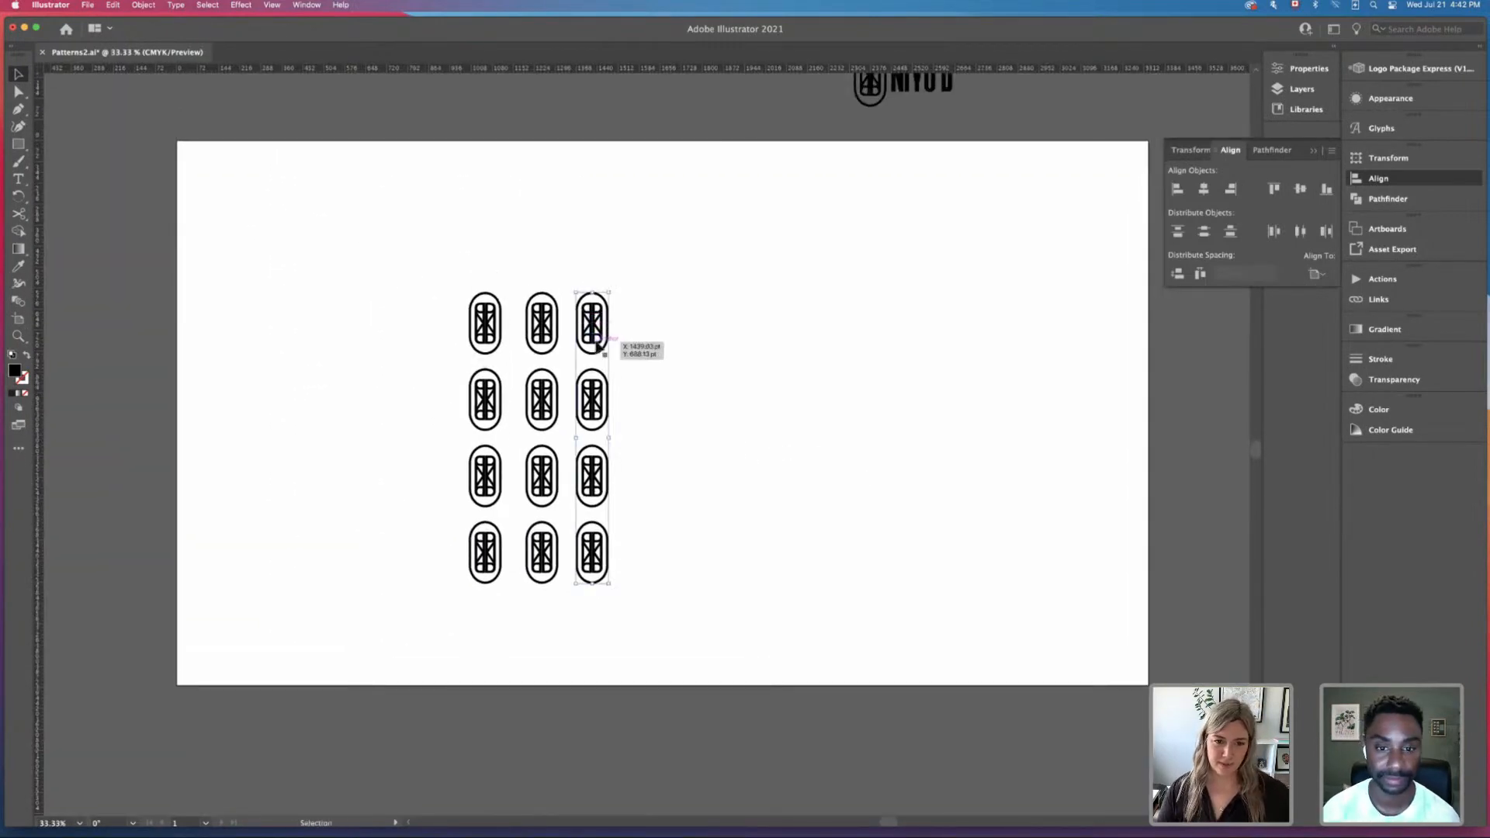
drag(604, 332, 604, 294)
drag(492, 338, 492, 306)
click(611, 450)
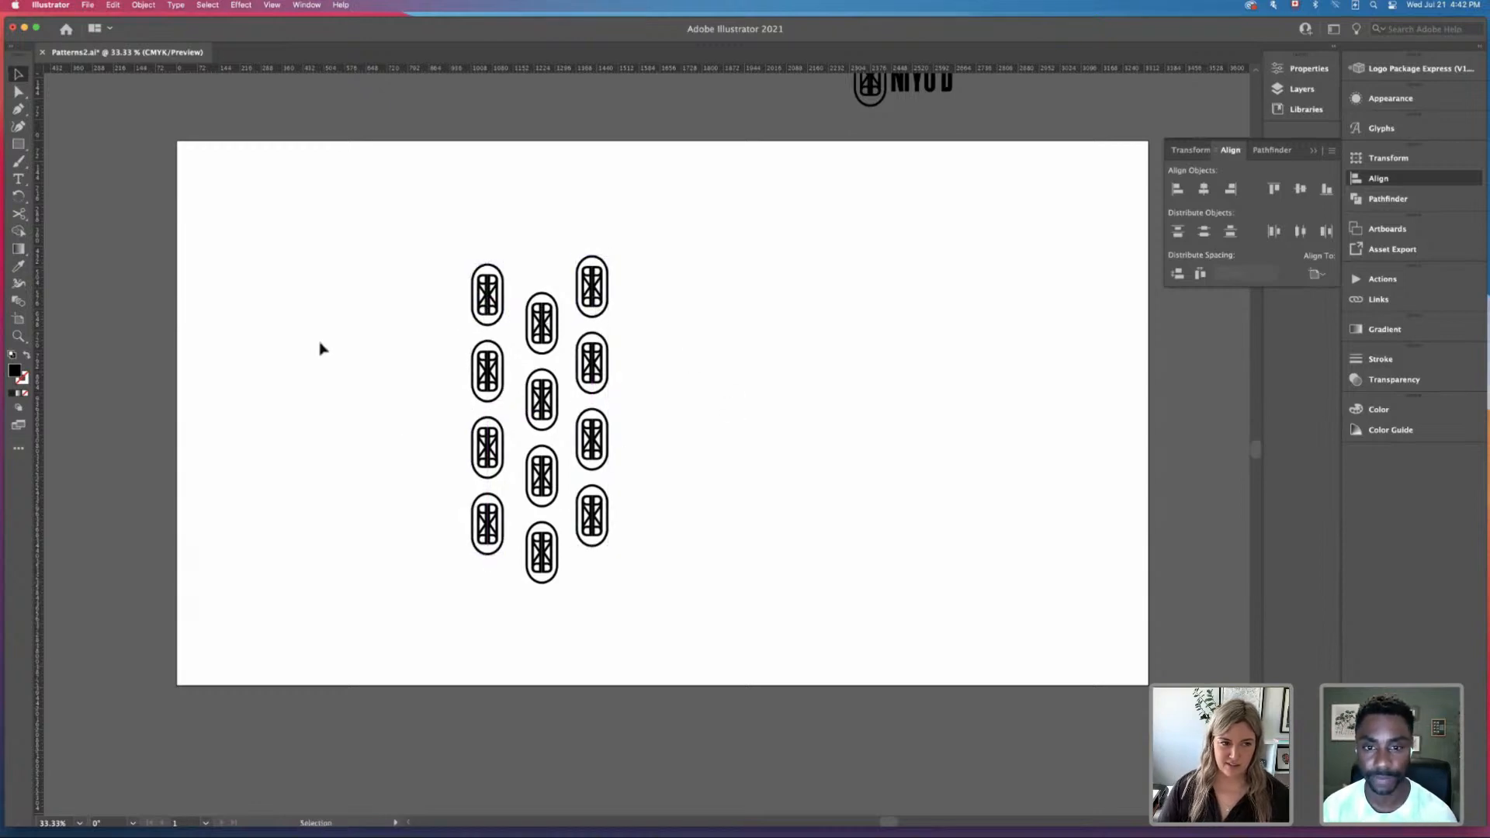
scroll(328, 353, left, 1)
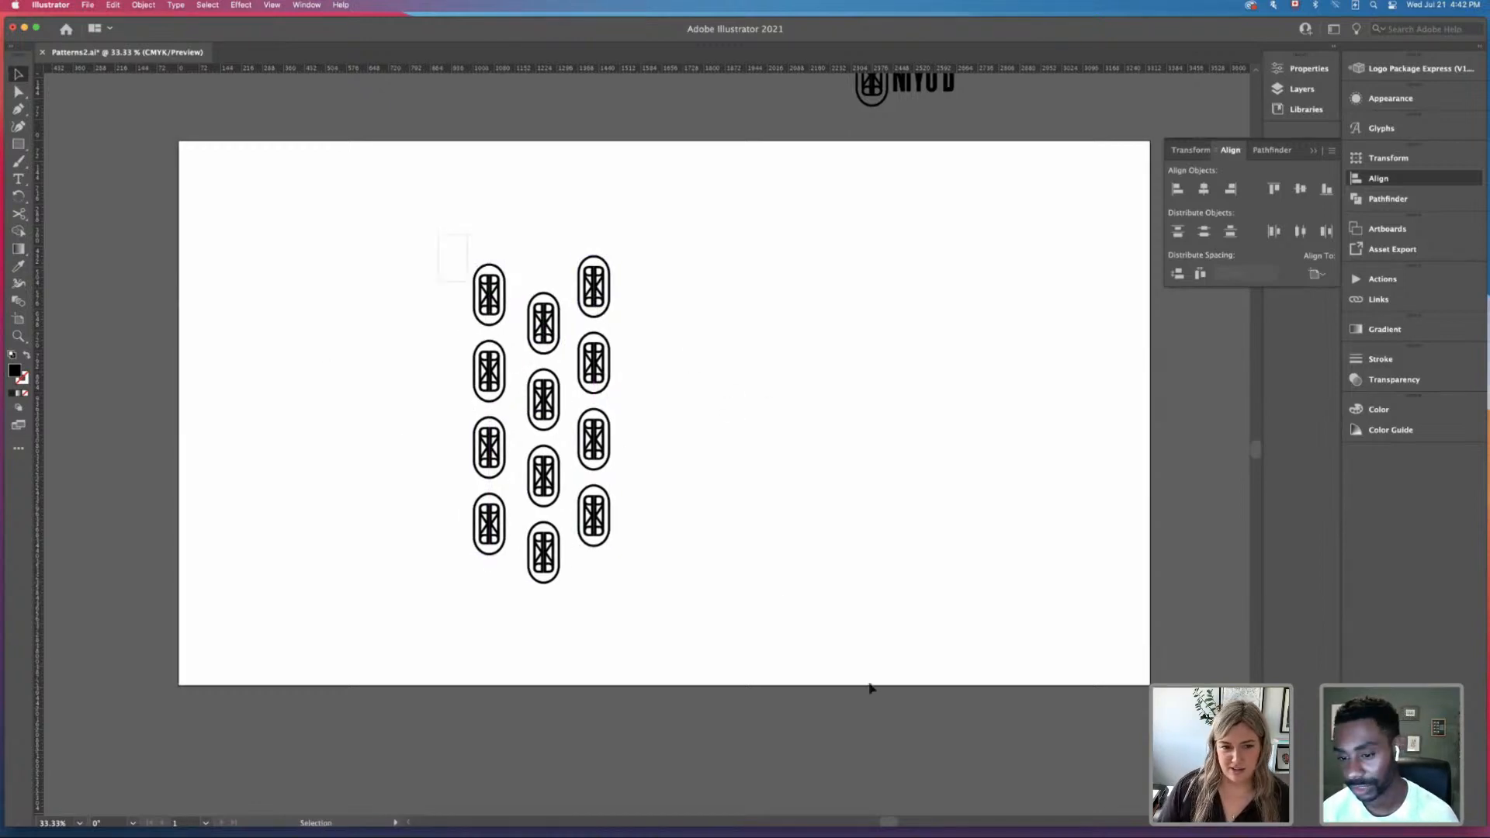
drag(870, 688, 870, 687)
click(850, 592)
drag(864, 572, 820, 611)
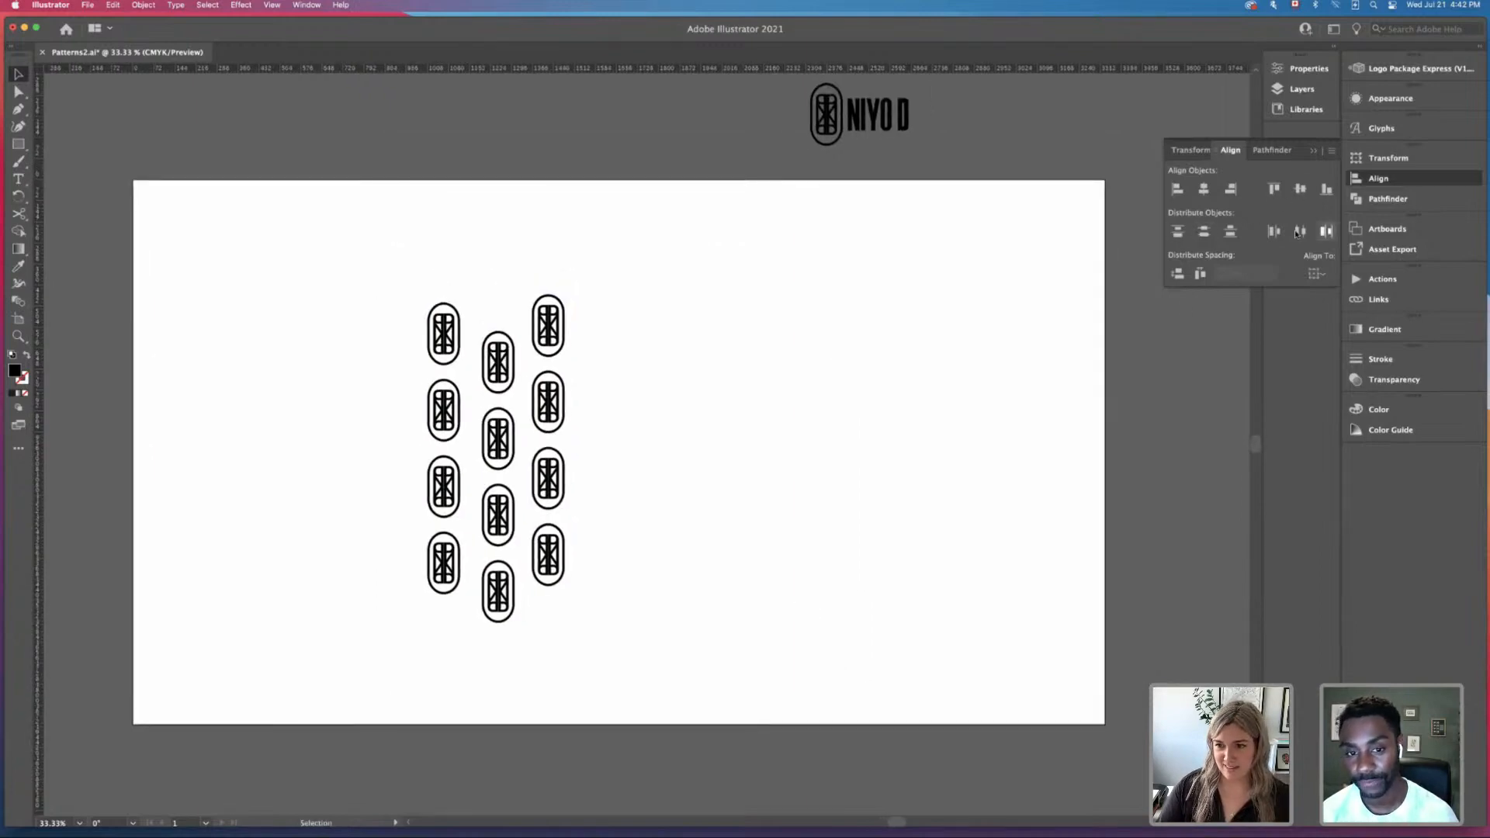
drag(370, 252, 787, 658)
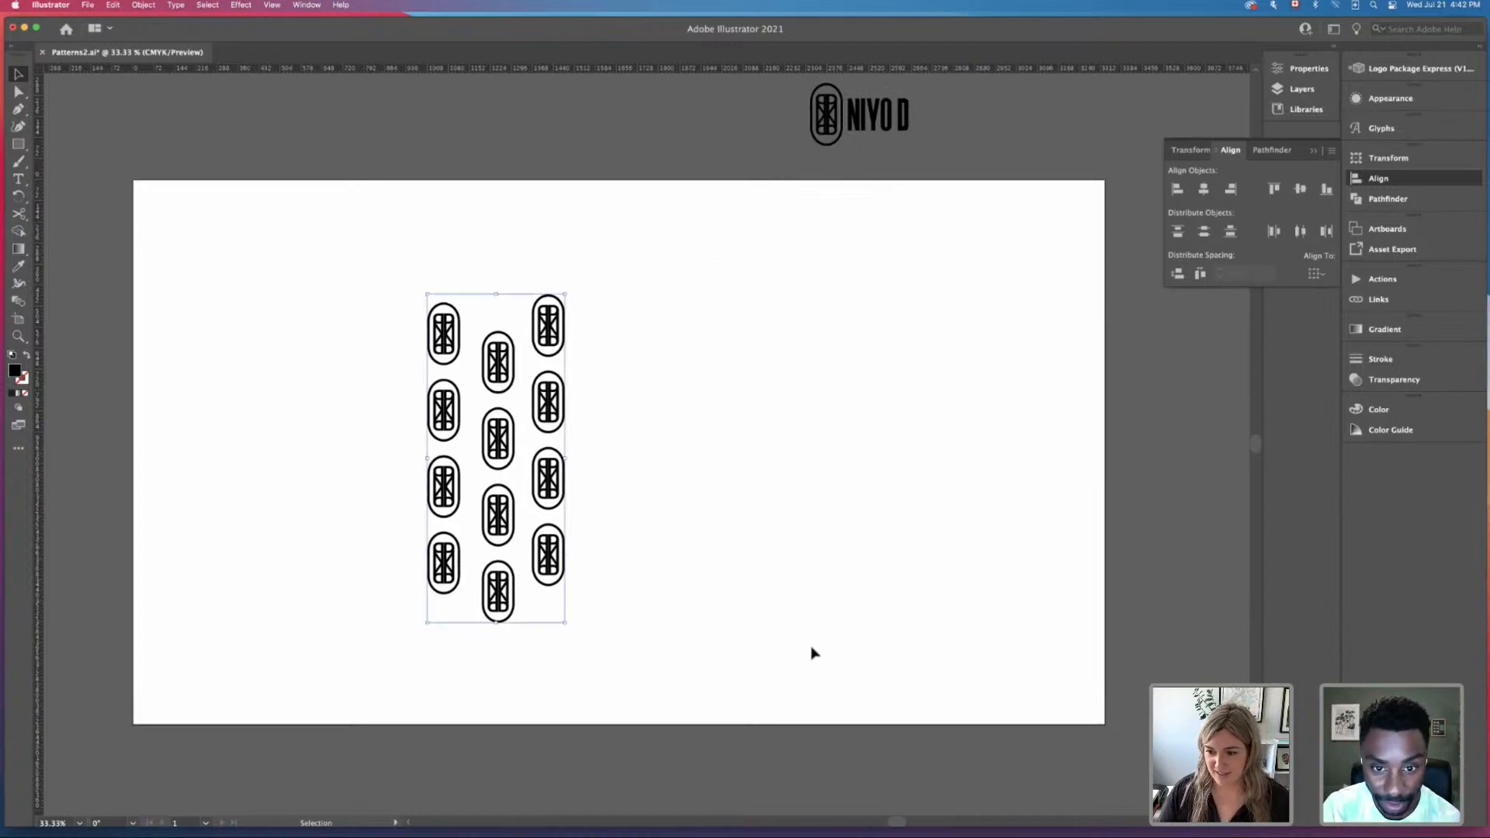
click(814, 653)
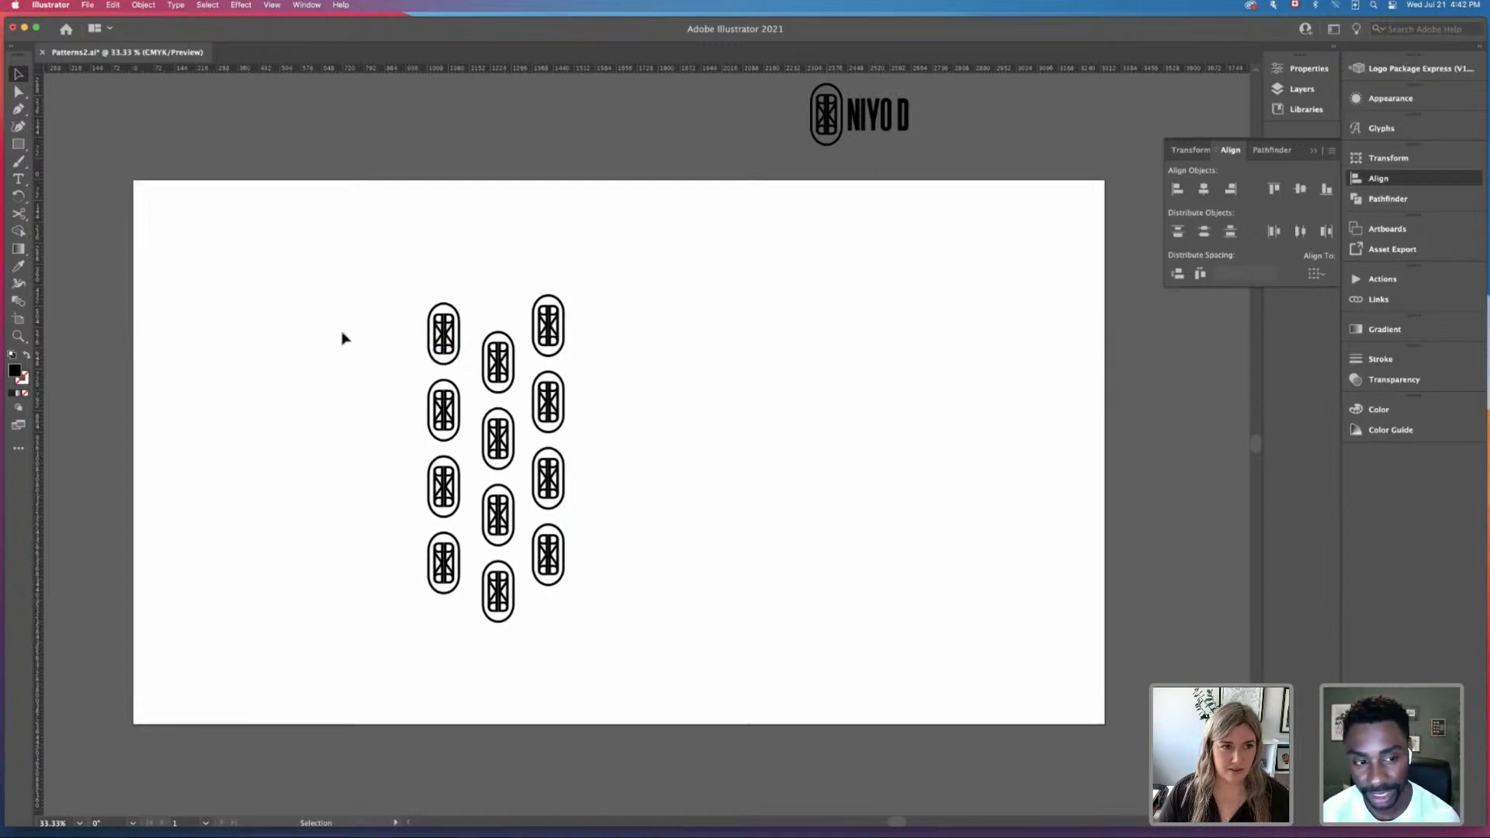
Step: Try to distribute the three emblem columns with equal vertical and horizontal spacing, and undo both distributions
drag(326, 257, 687, 623)
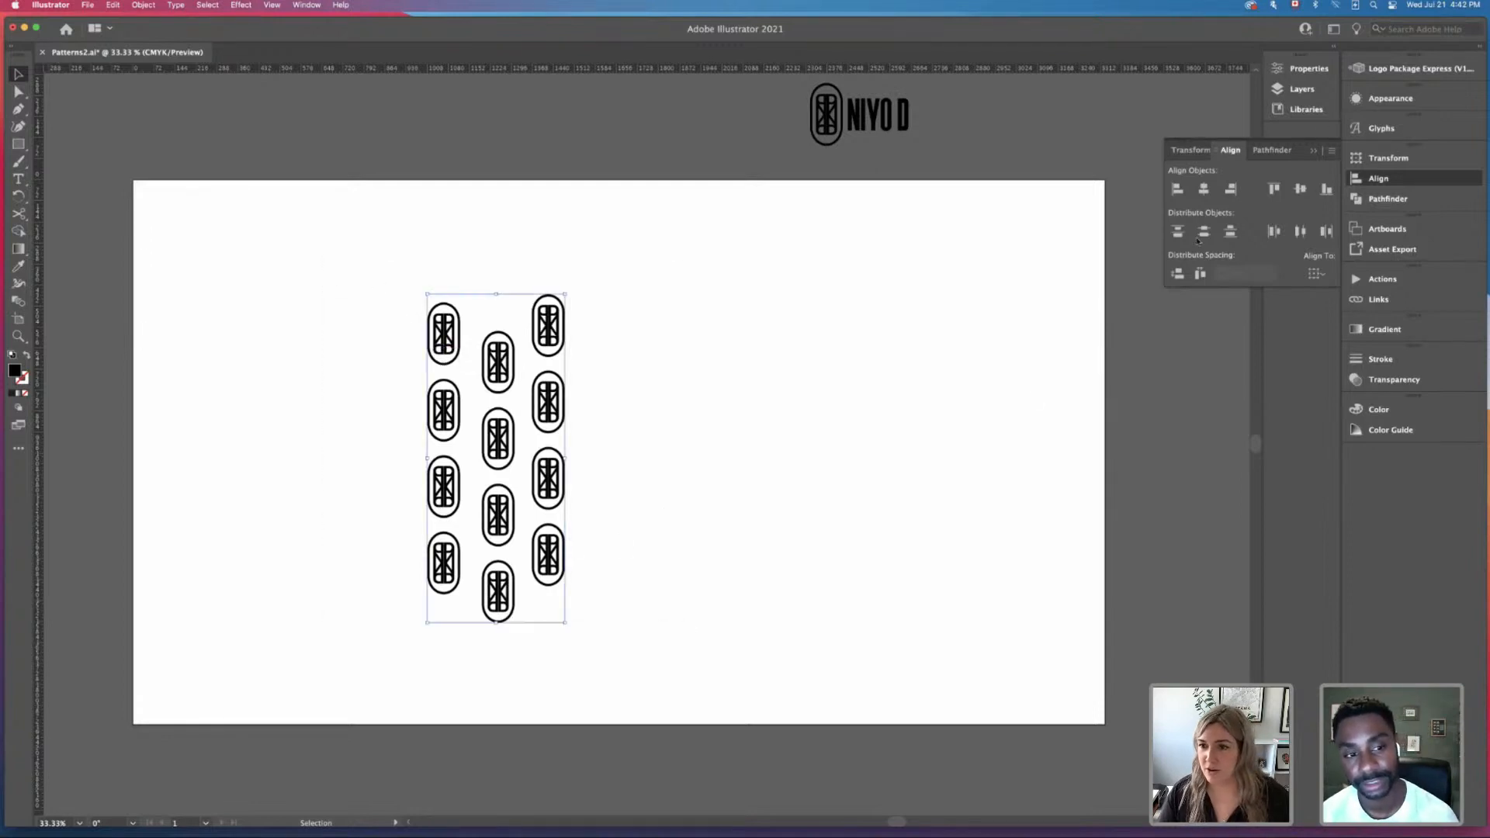
click(1319, 274)
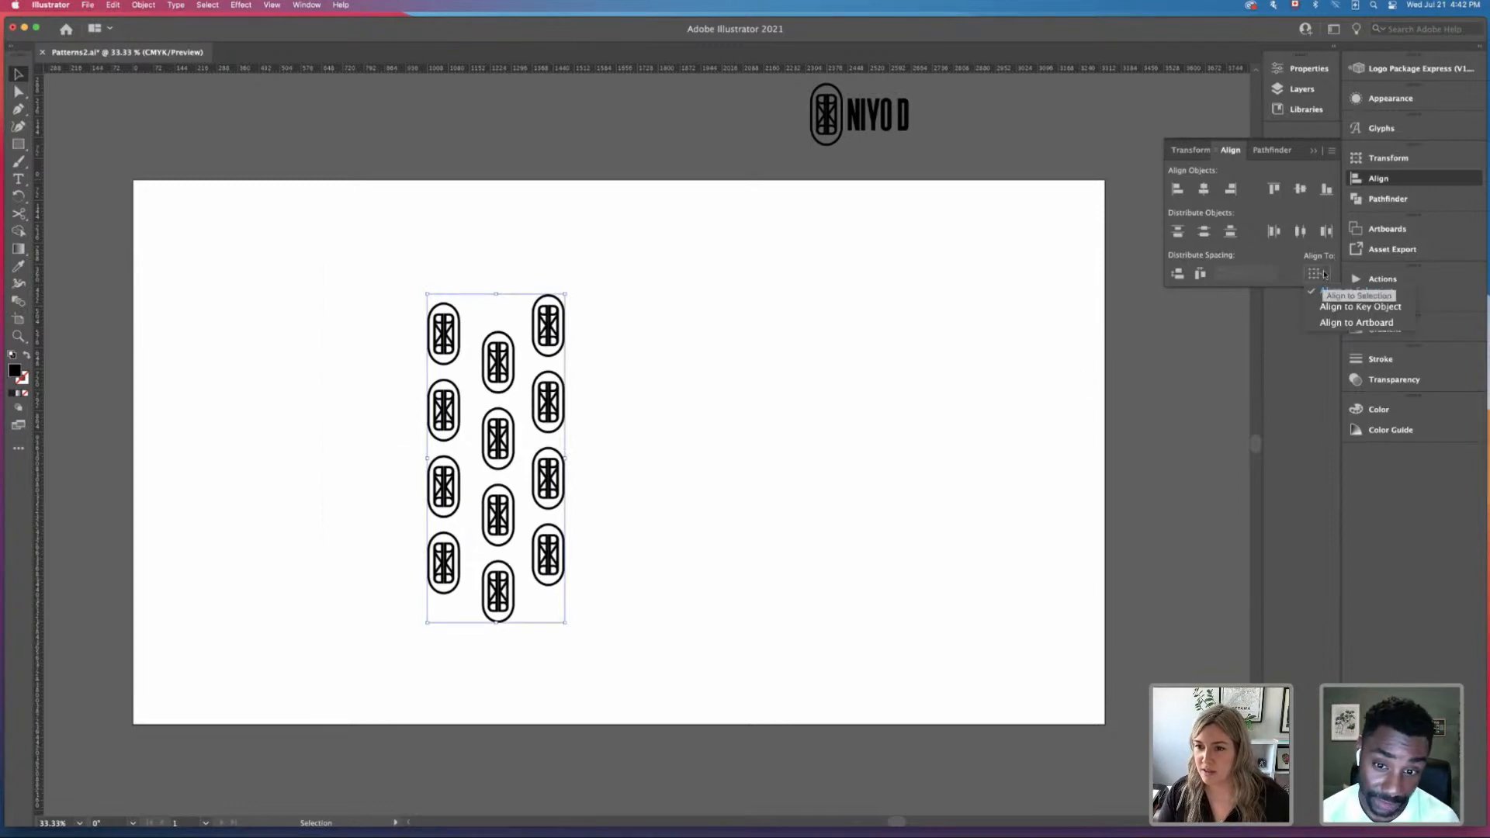
click(1177, 274)
click(1178, 273)
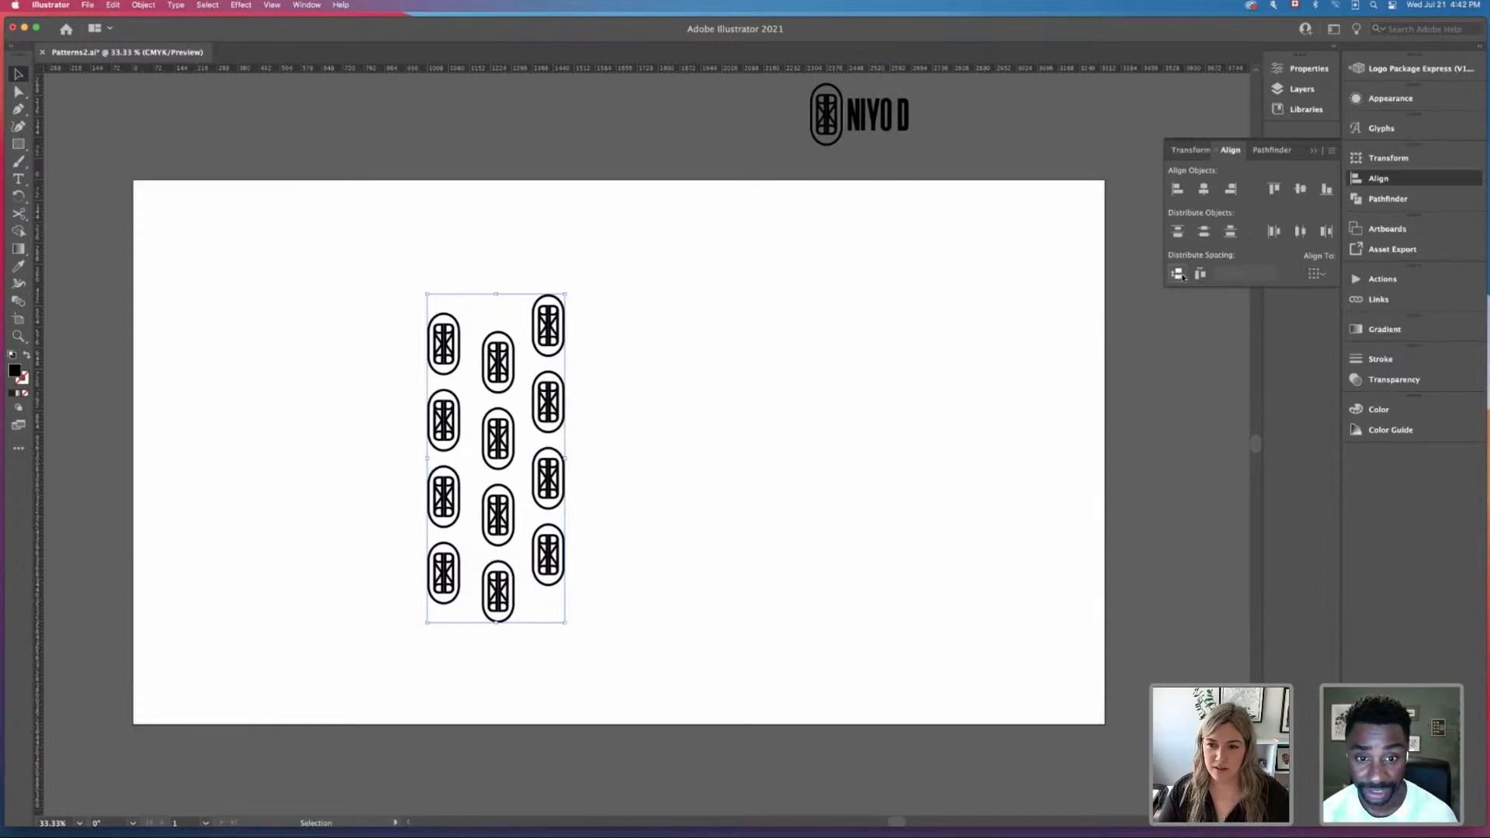
click(1200, 273)
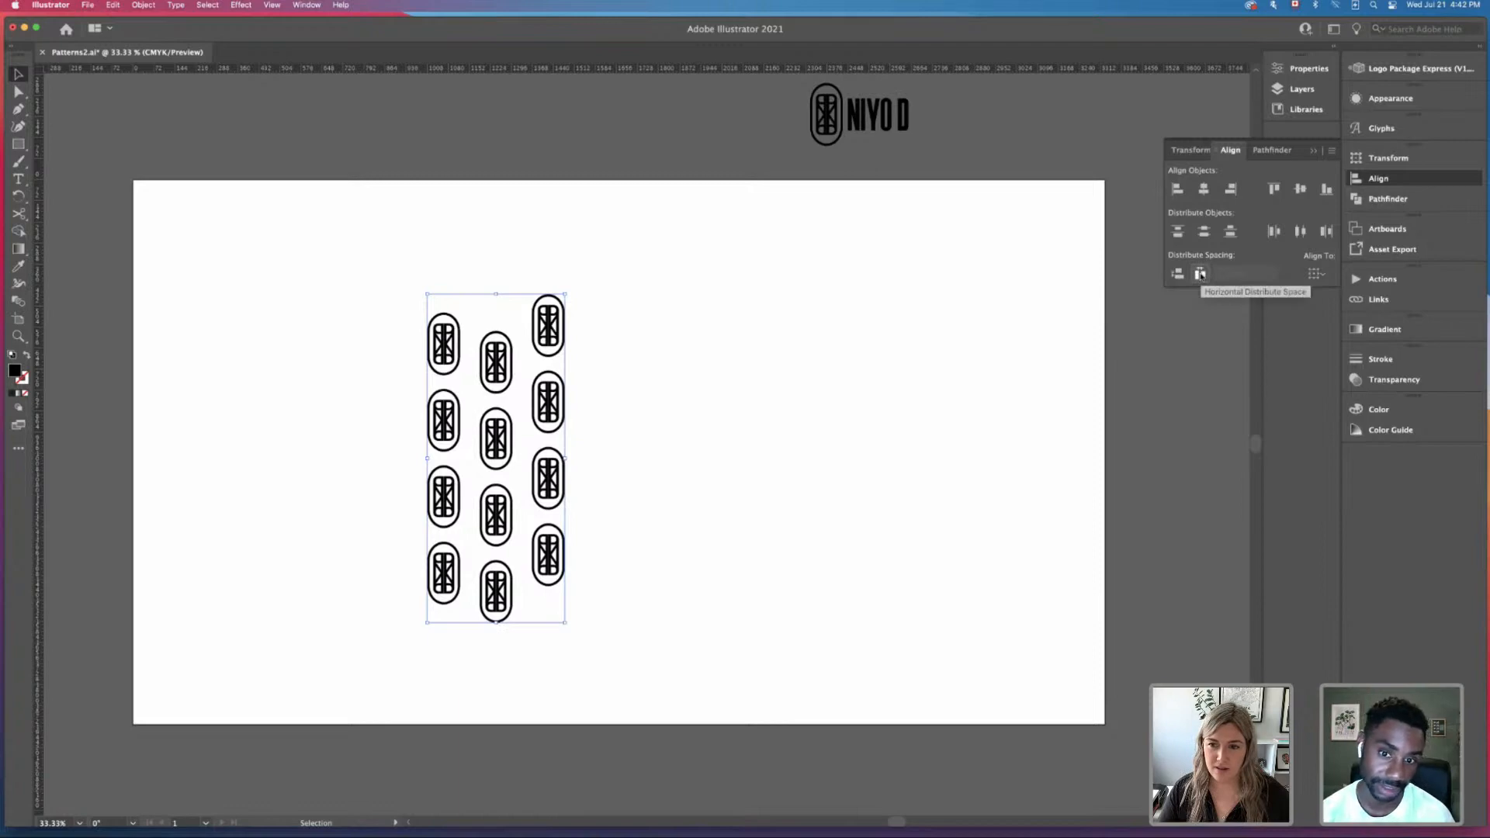
key(super+z)
key(super+z)
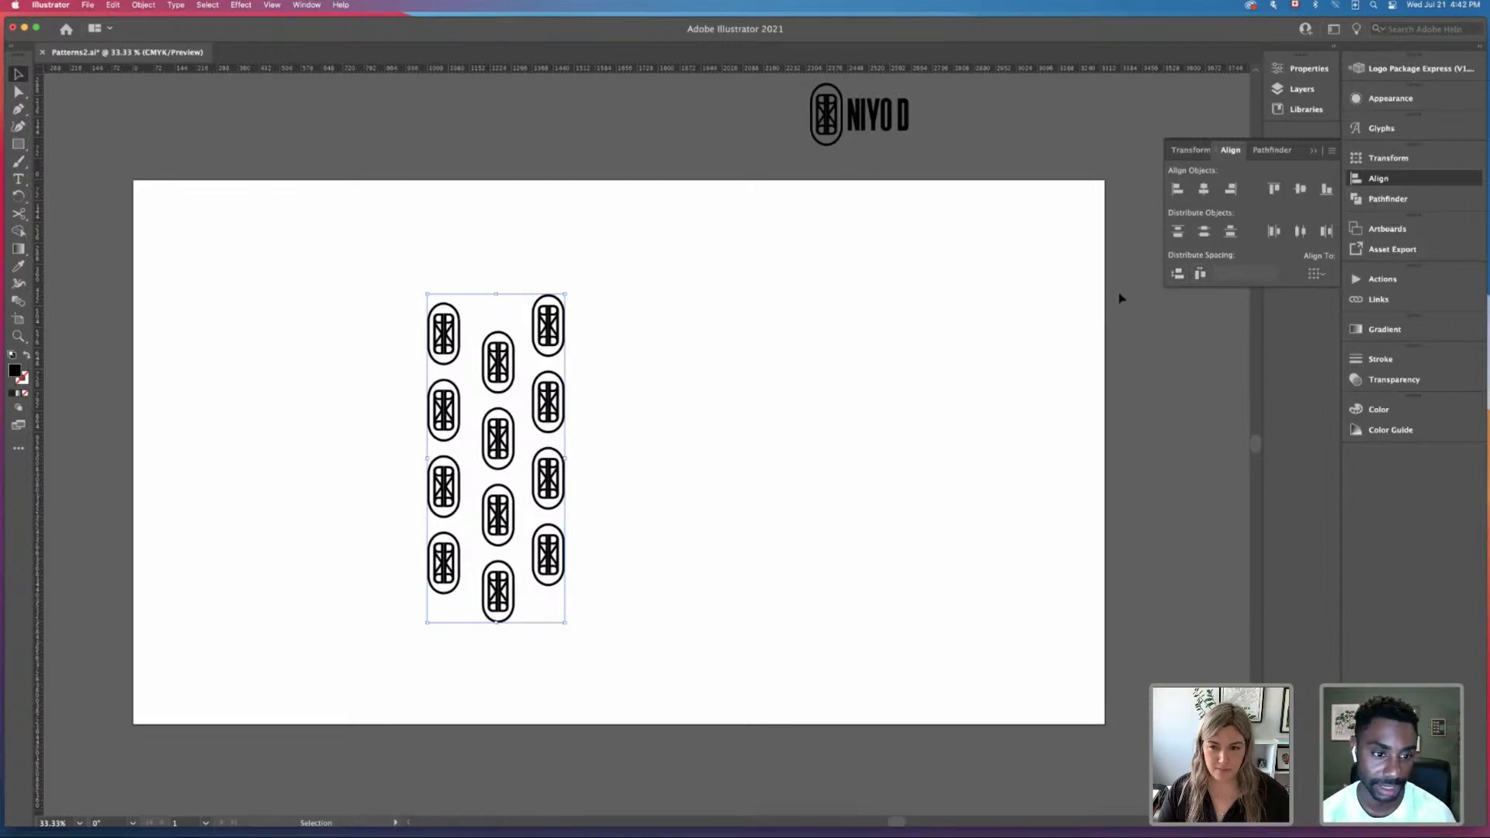
Step: Distribute the three emblem columns with equal horizontal spacing and align the tops of the two outer columns
click(1201, 275)
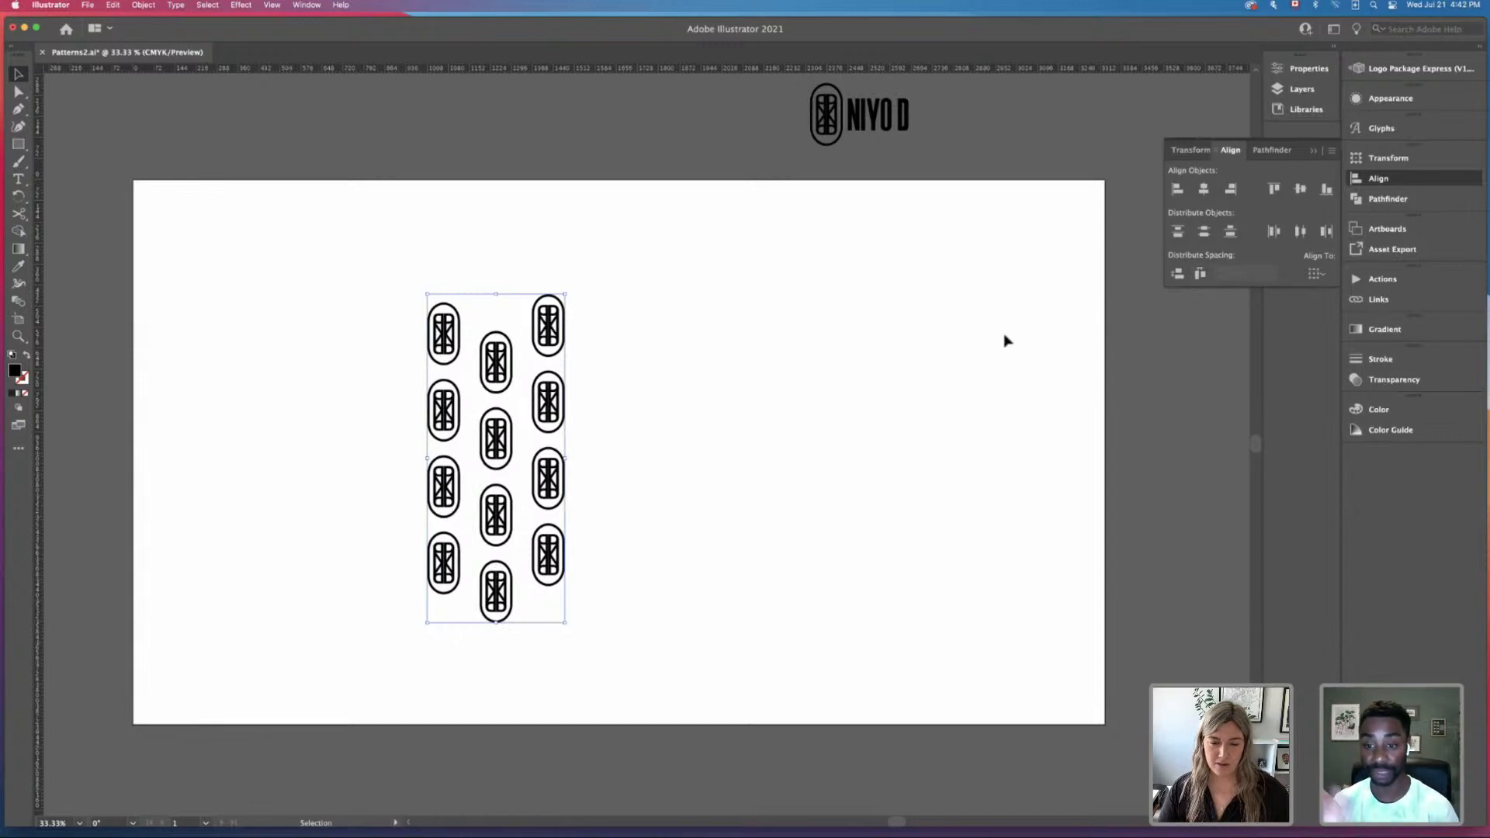
click(708, 353)
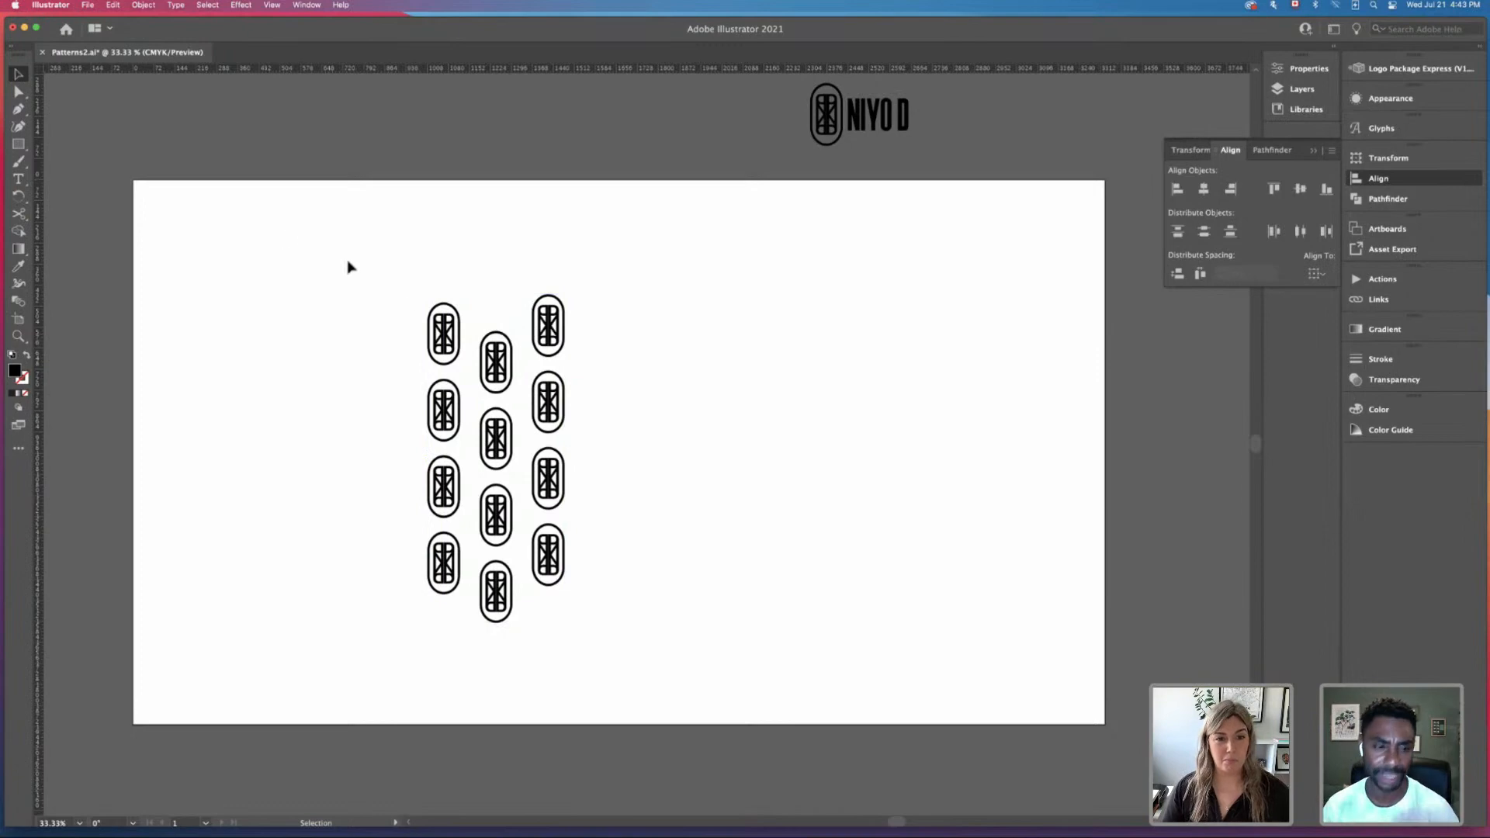
drag(399, 273, 557, 318)
click(409, 339)
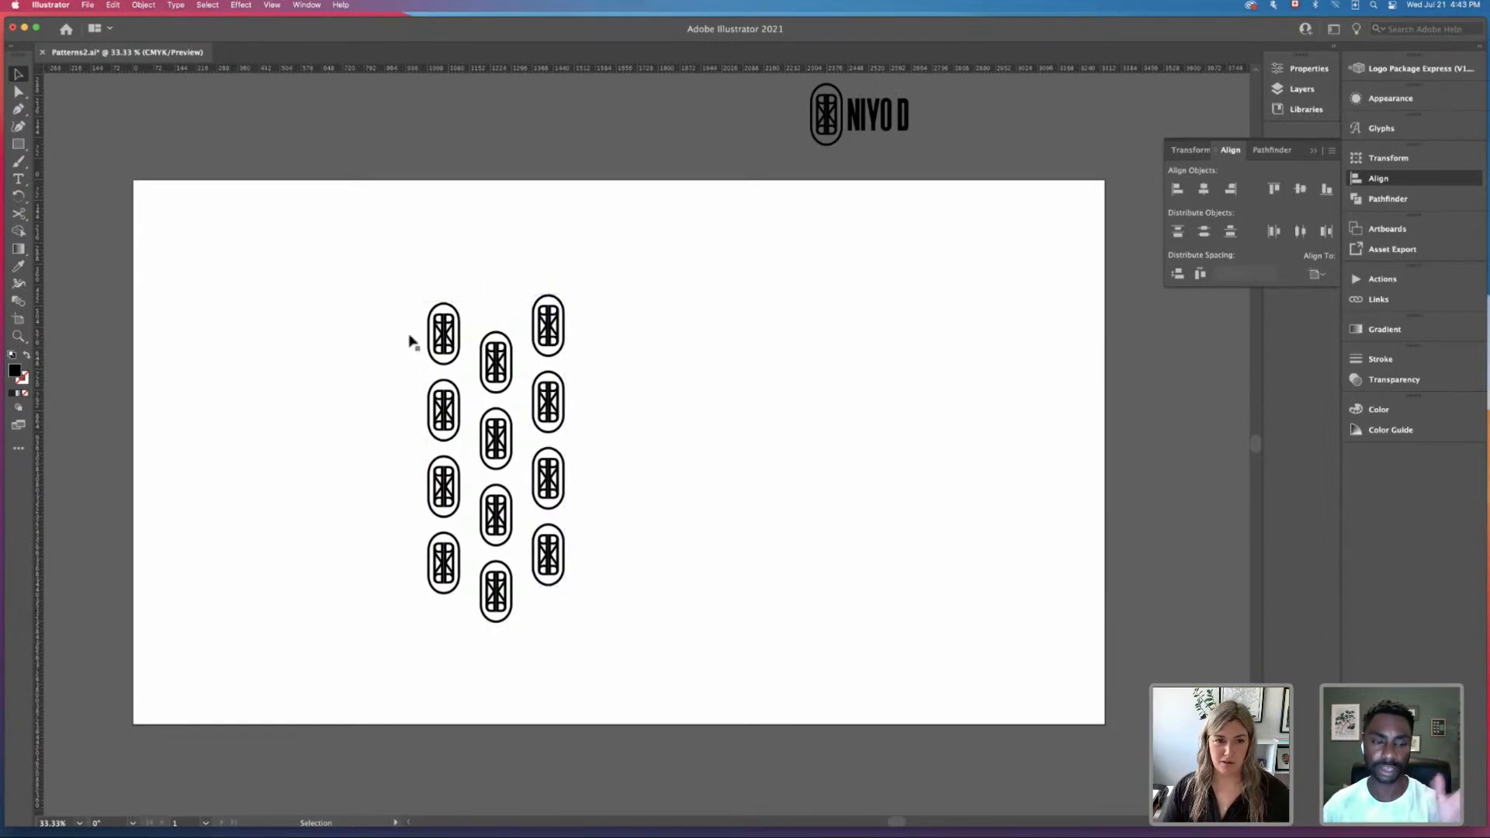
click(459, 323)
drag(425, 278, 598, 317)
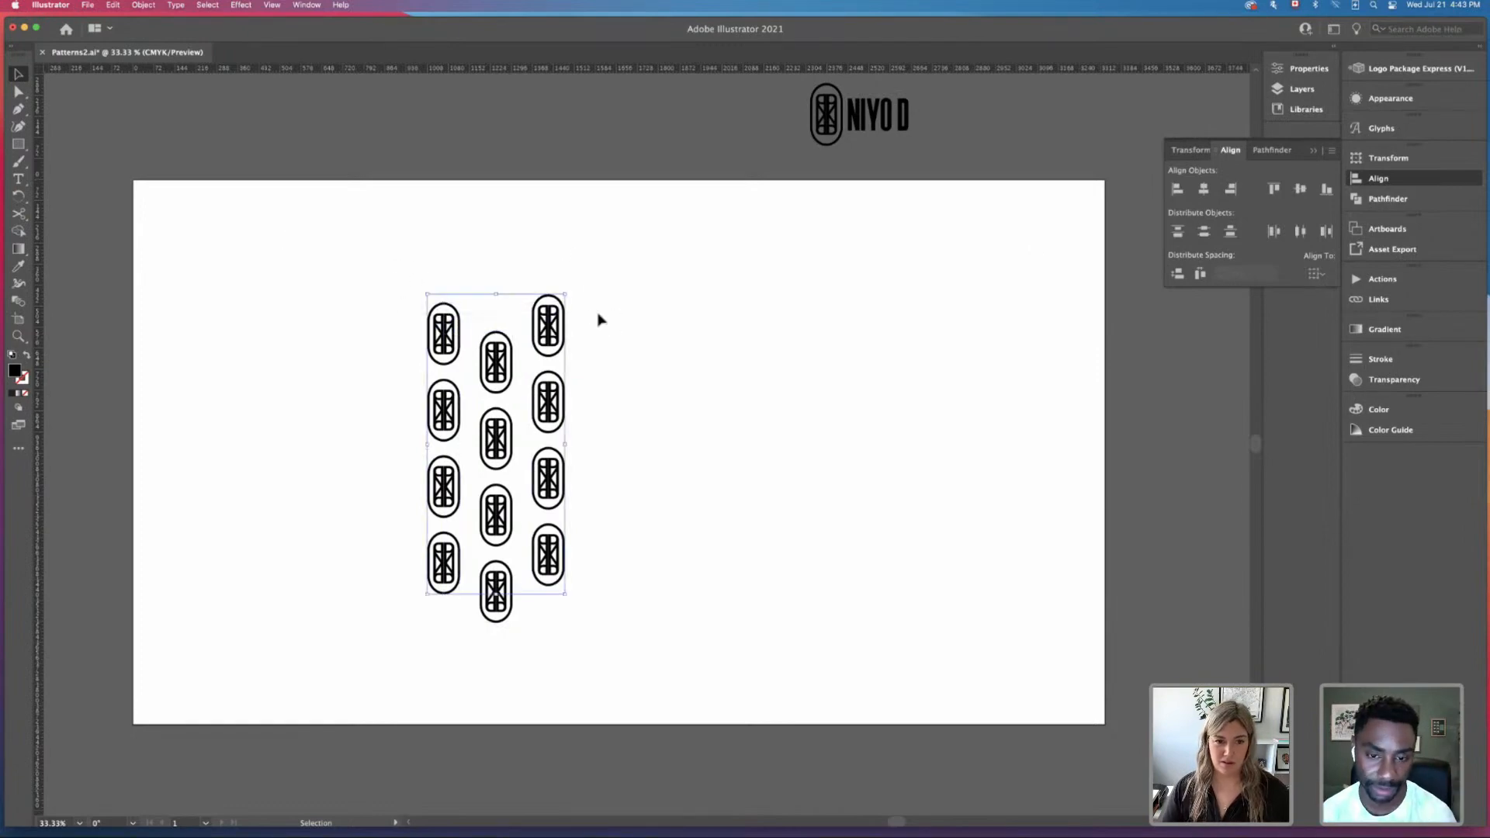
click(1273, 188)
click(834, 391)
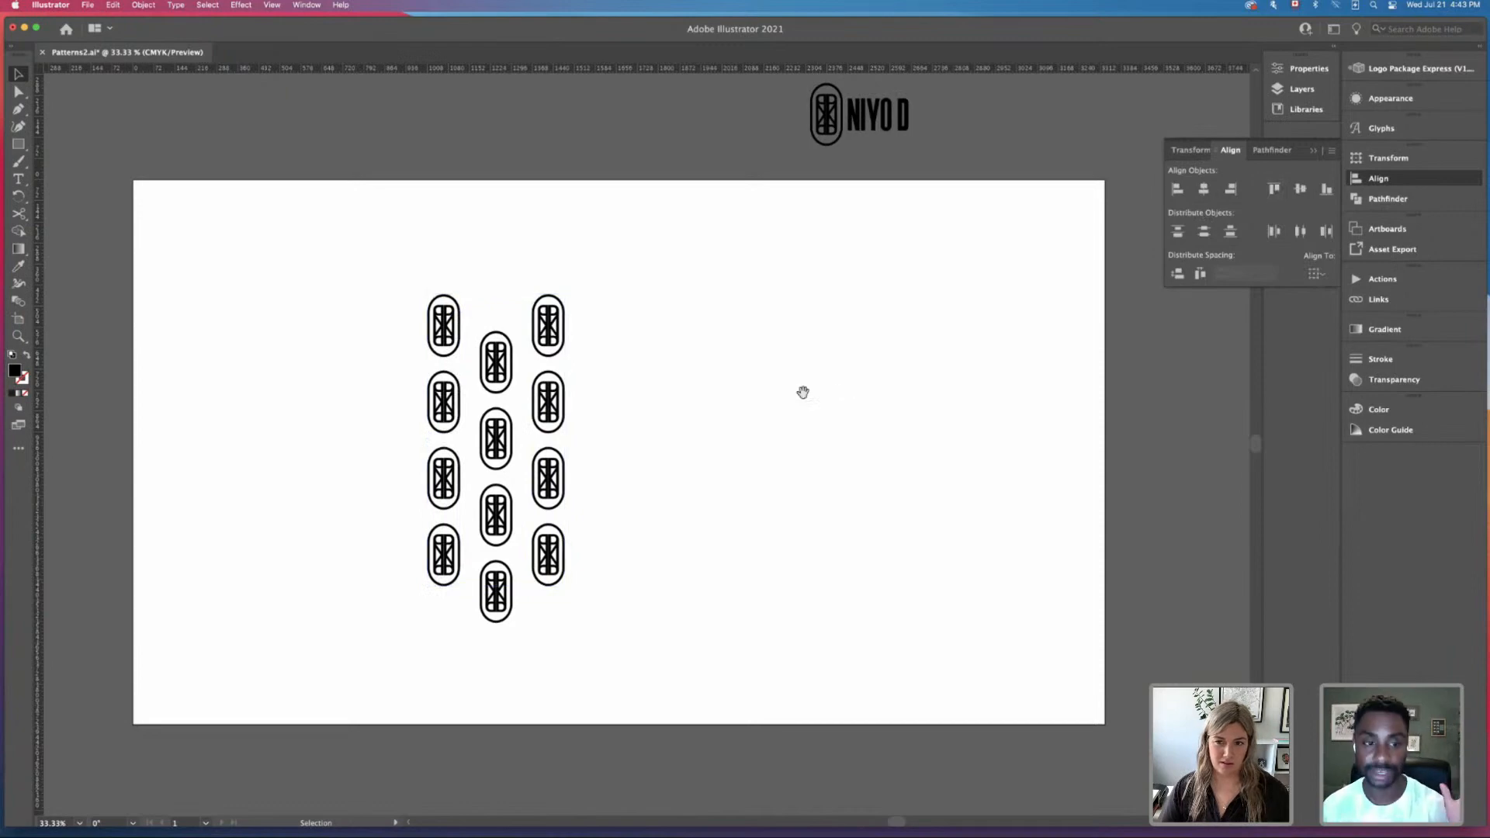
Step: Try to duplicate all three emblem columns to the right, and undo the copy
scroll(822, 391, down, 2)
scroll(936, 430, up, 1)
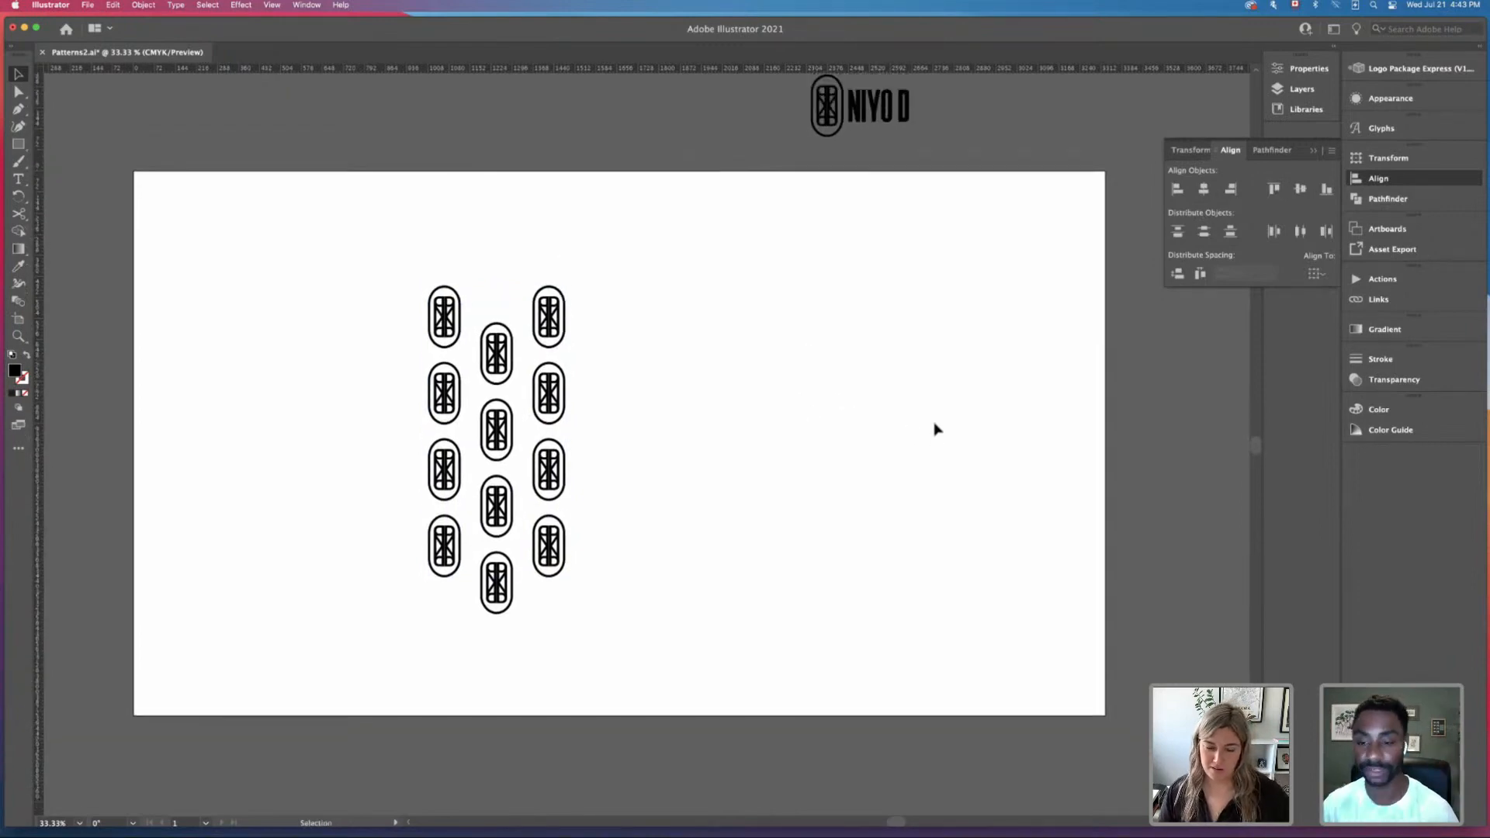
key(super+equal)
key(super+minus)
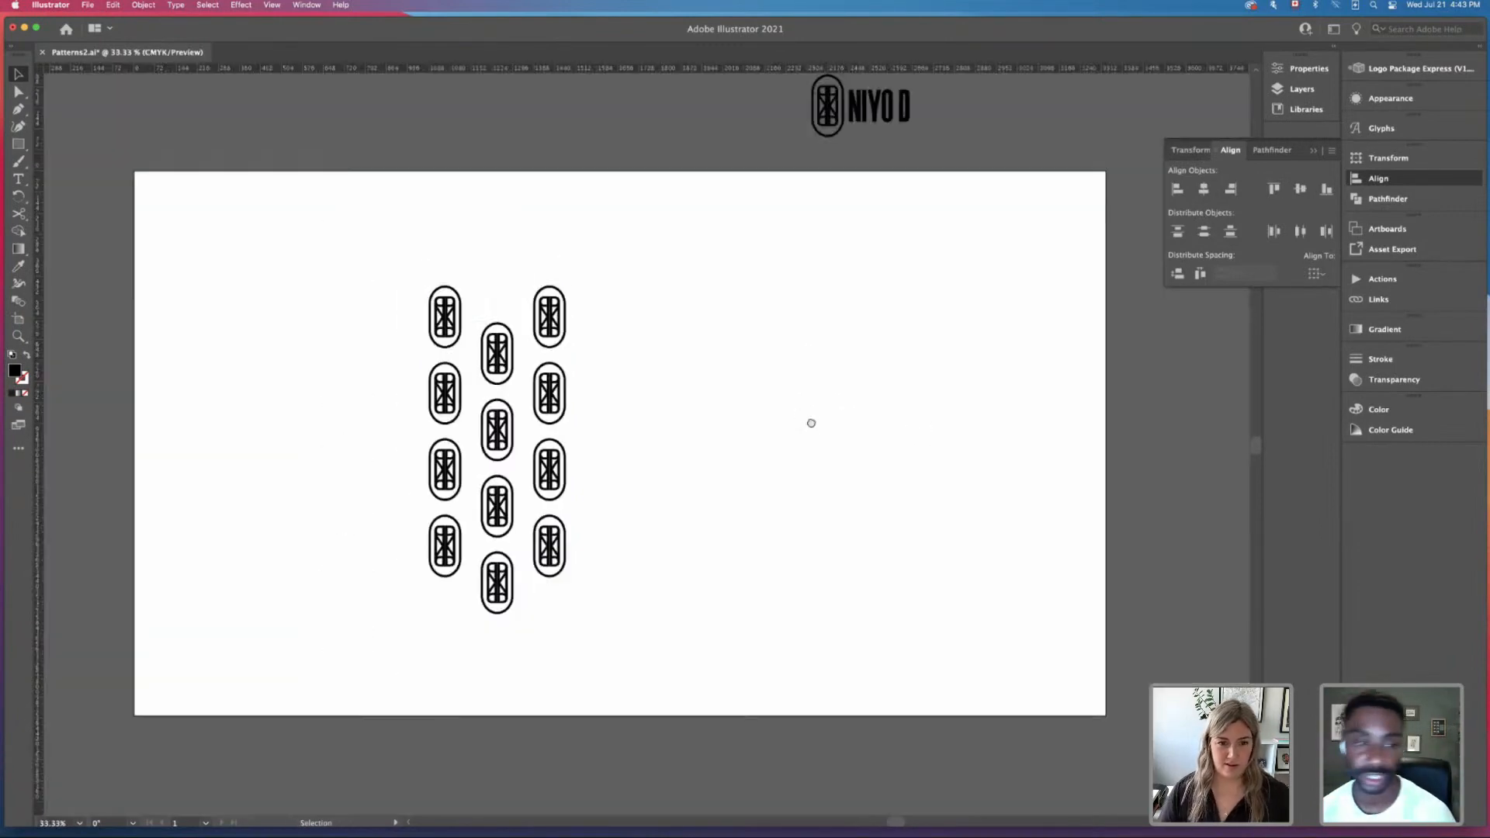
key(v)
drag(365, 242, 722, 585)
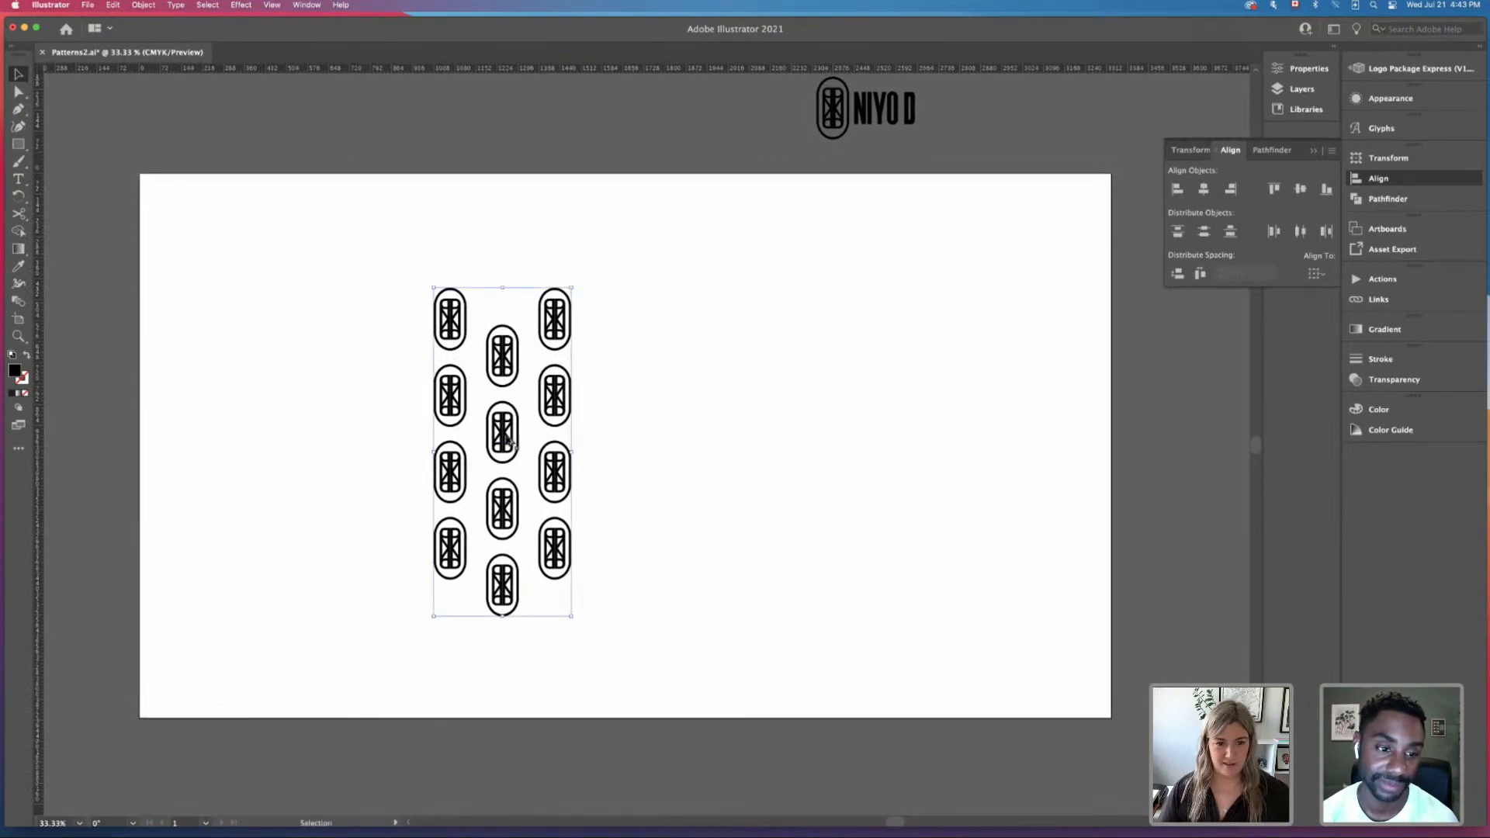
drag(508, 444, 675, 441)
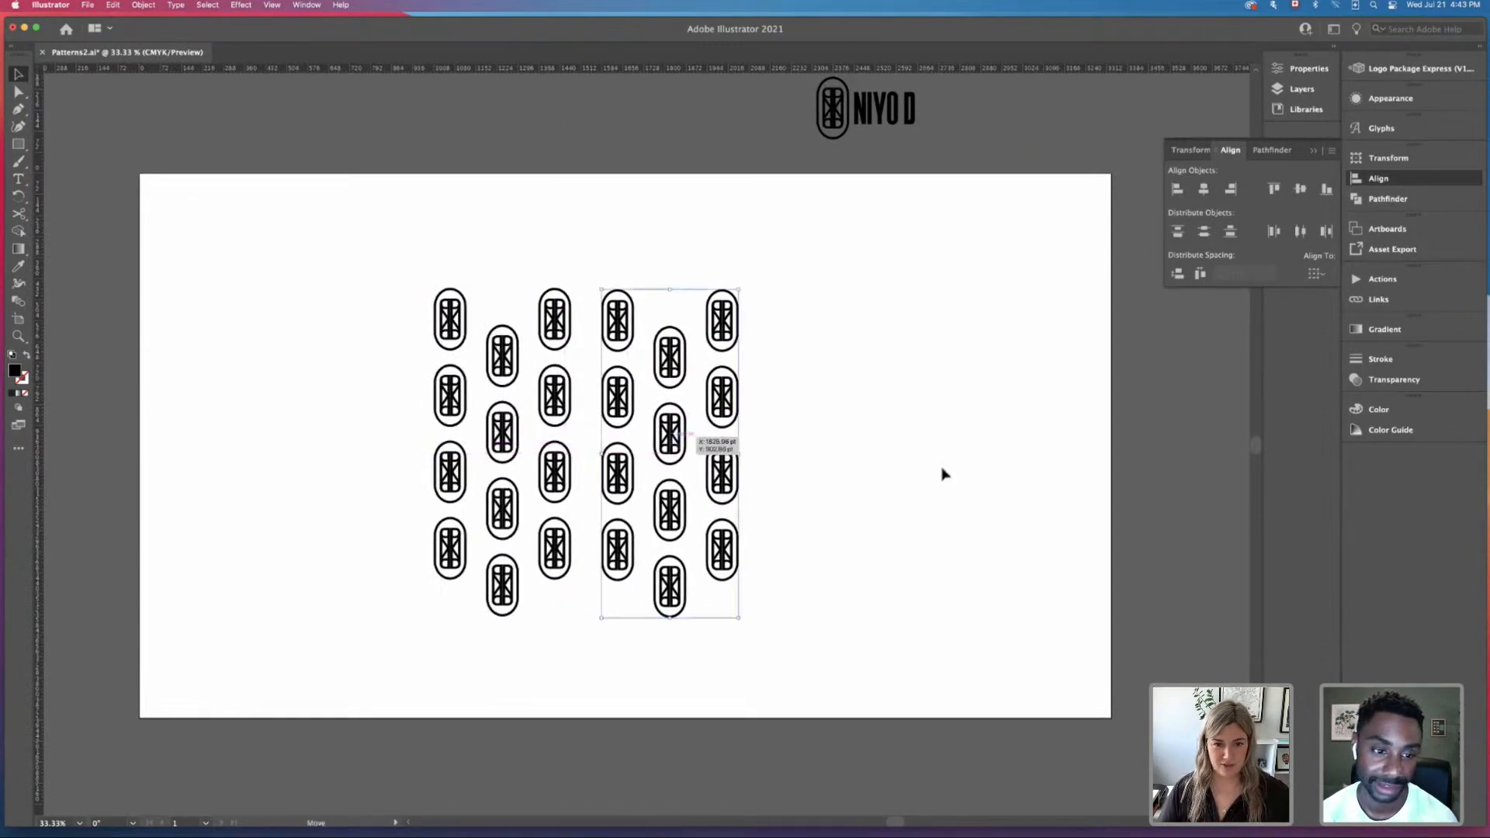
key(super+z)
Step: Duplicate the middle and rightmost emblem columns to the right, extending the staggered layout to five columns
drag(505, 302, 644, 604)
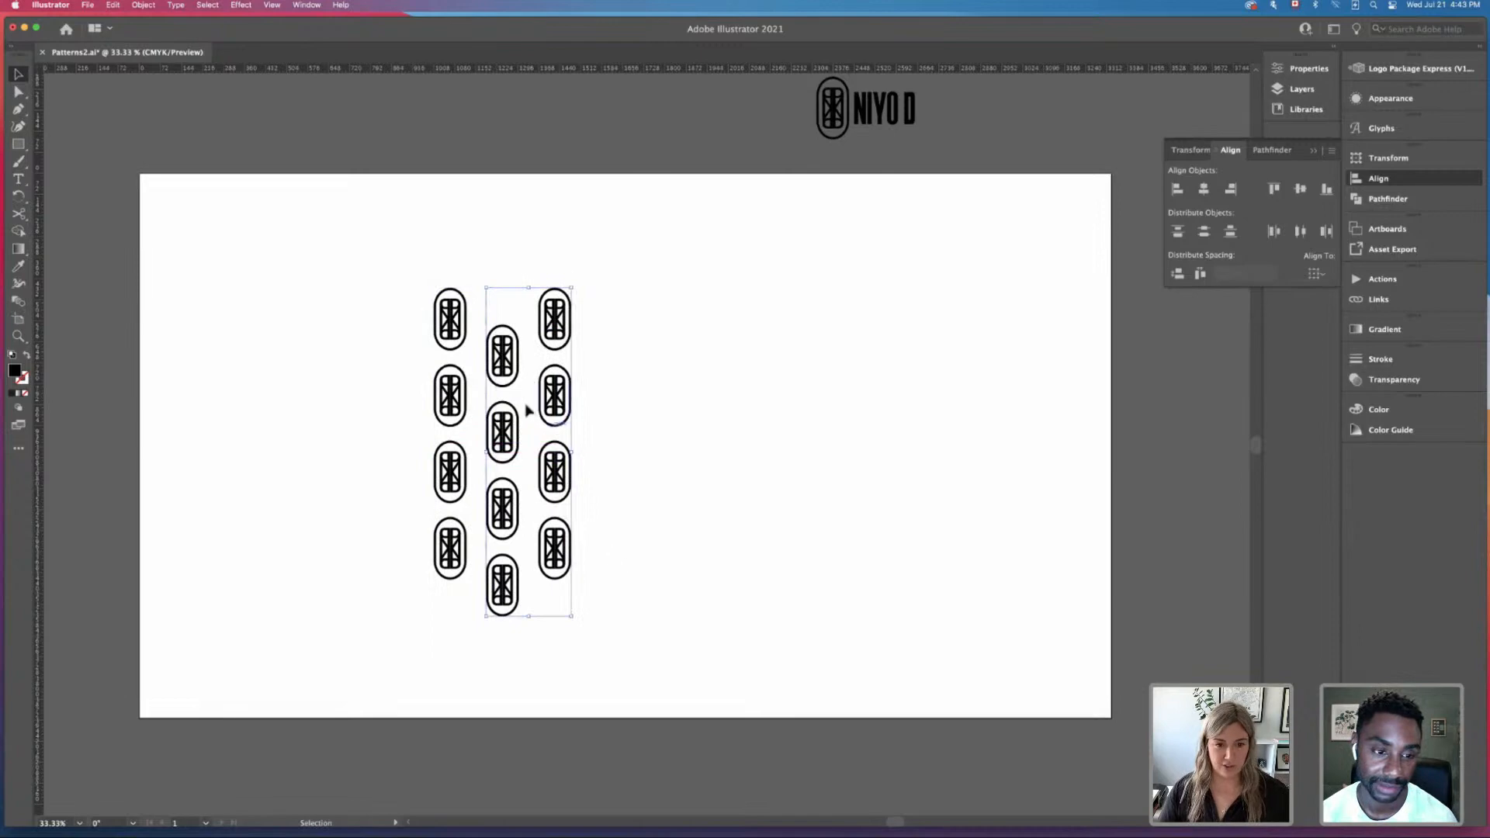
drag(505, 377, 615, 376)
click(838, 469)
click(673, 332)
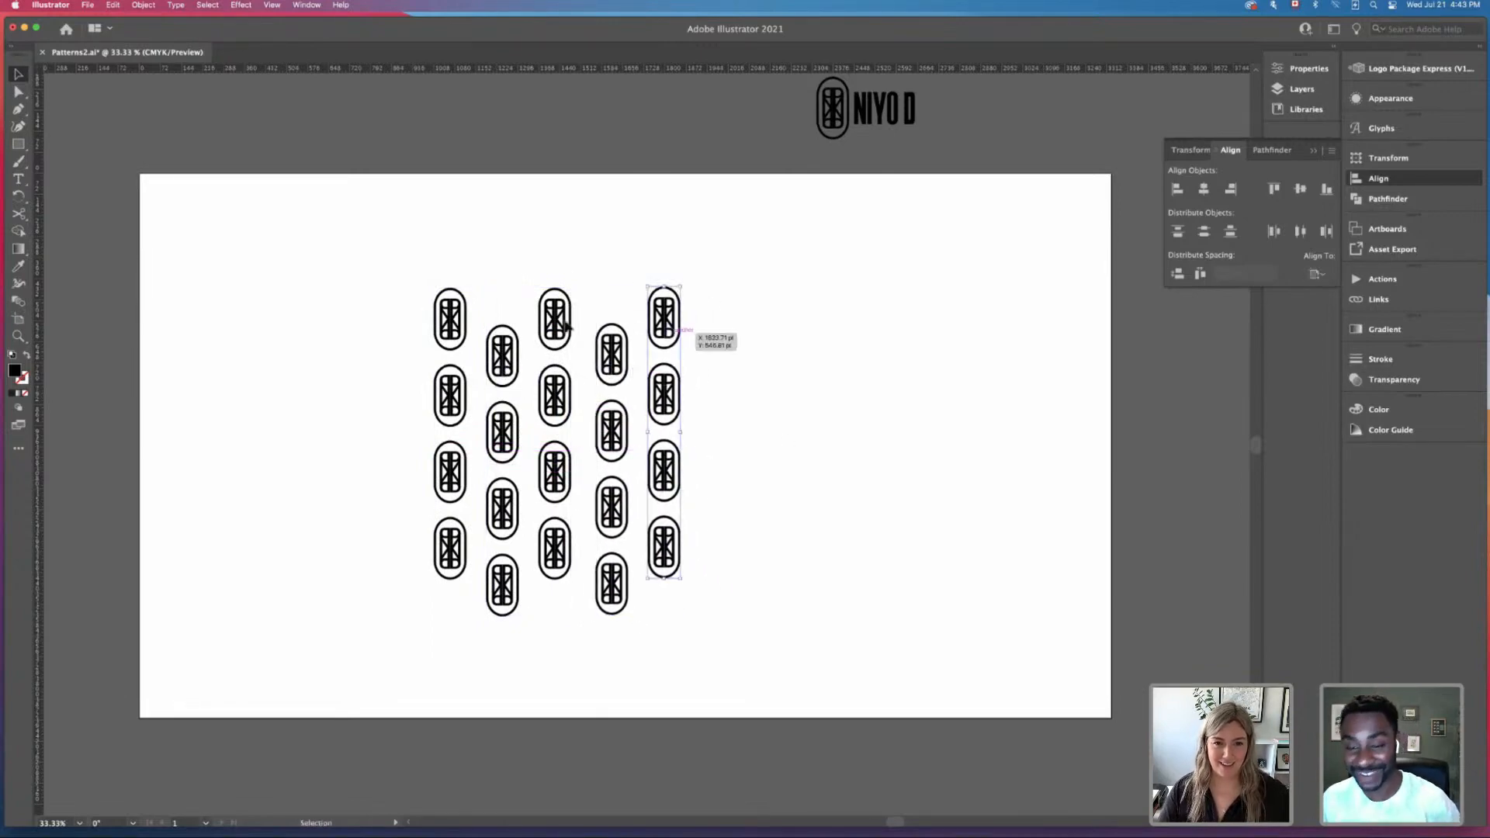
shift+click(556, 318)
shift+click(464, 316)
click(851, 451)
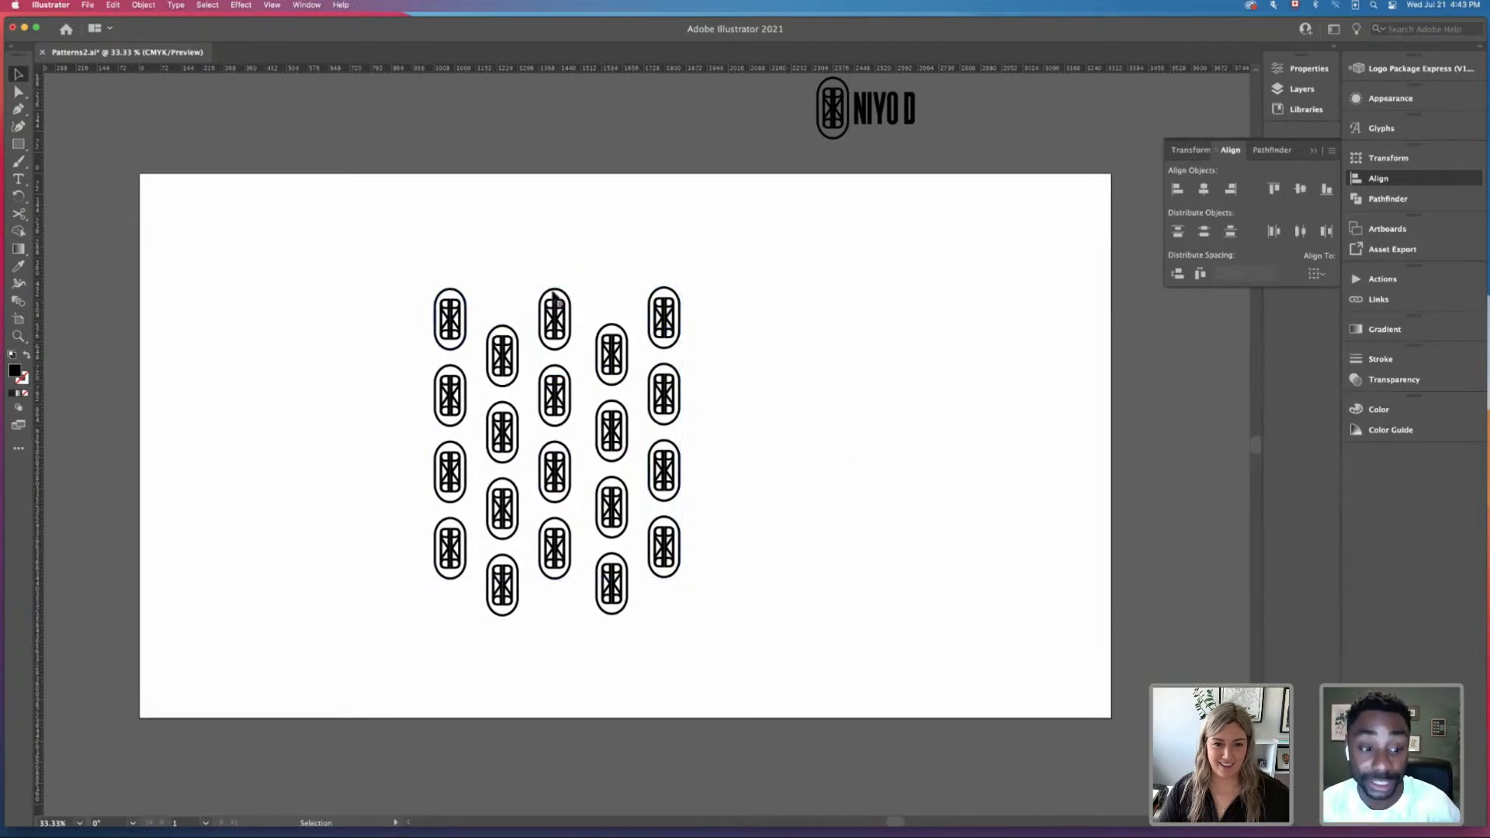
Step: Distribute all five emblem columns with equal horizontal spacing
drag(295, 250, 871, 696)
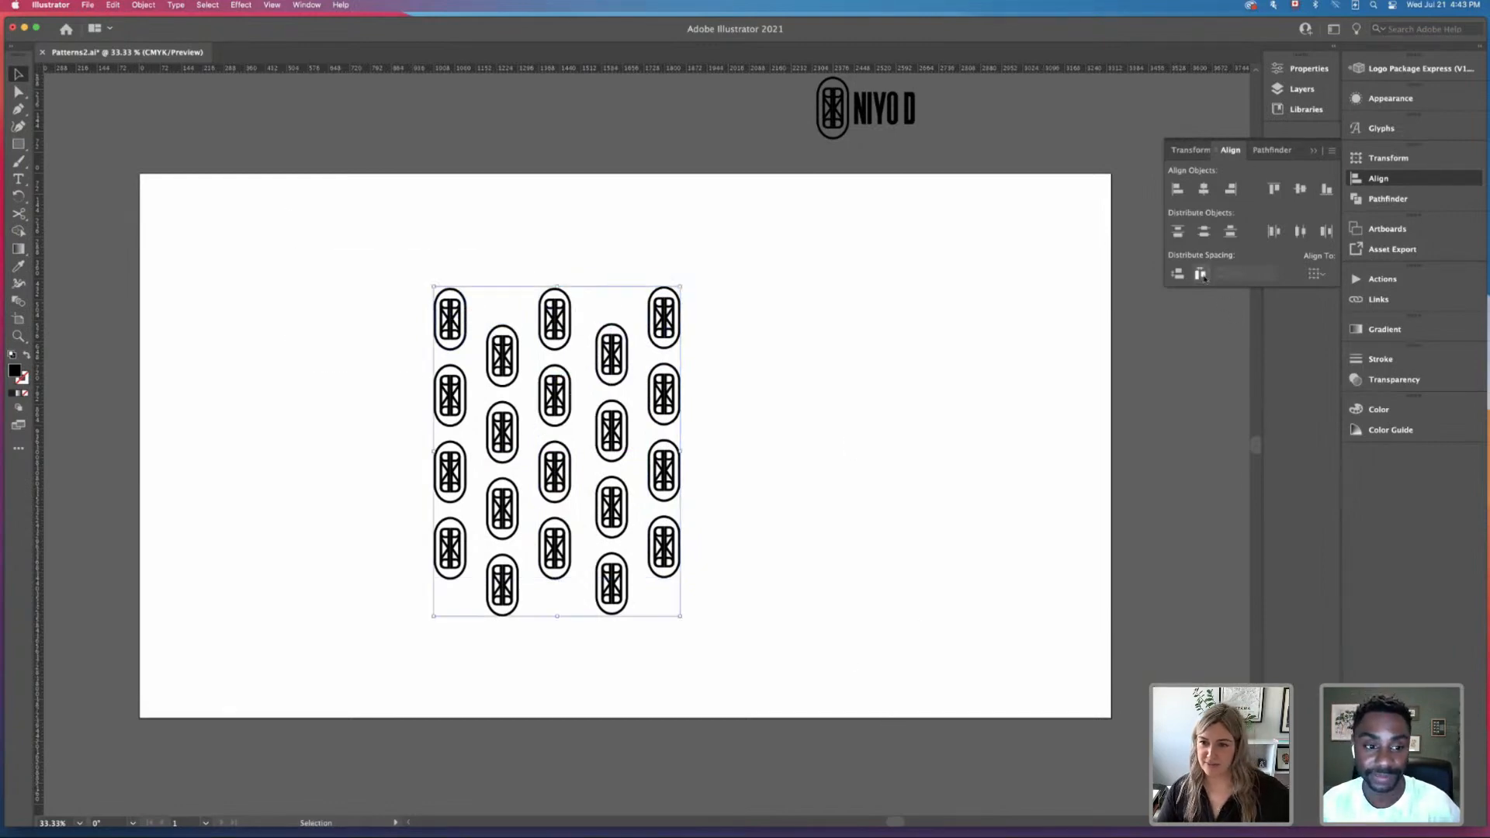
click(1201, 275)
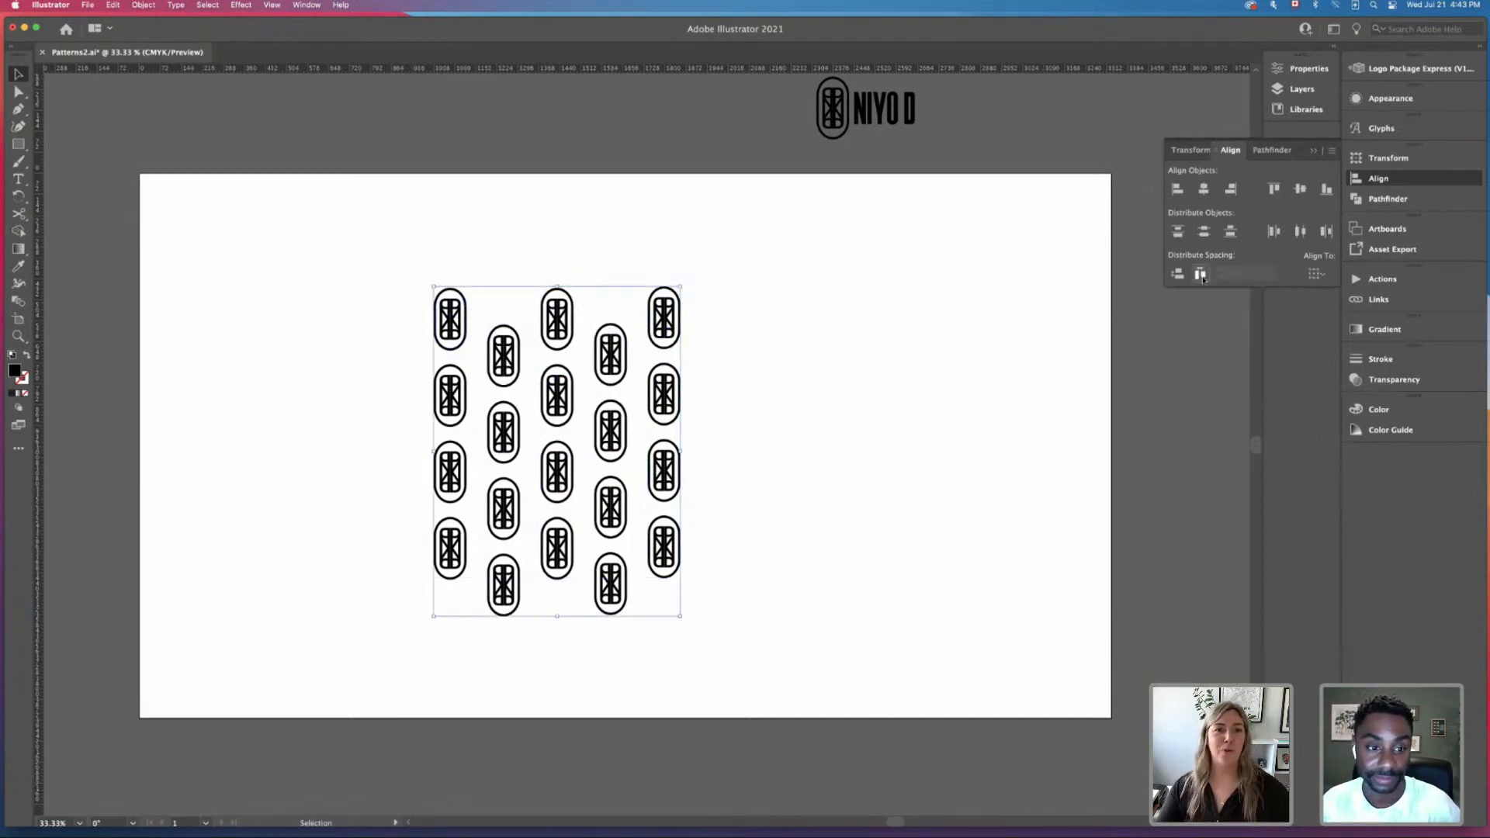
Step: Enlarge the five-column emblem pattern so it nearly fills the artboard's height
click(1064, 309)
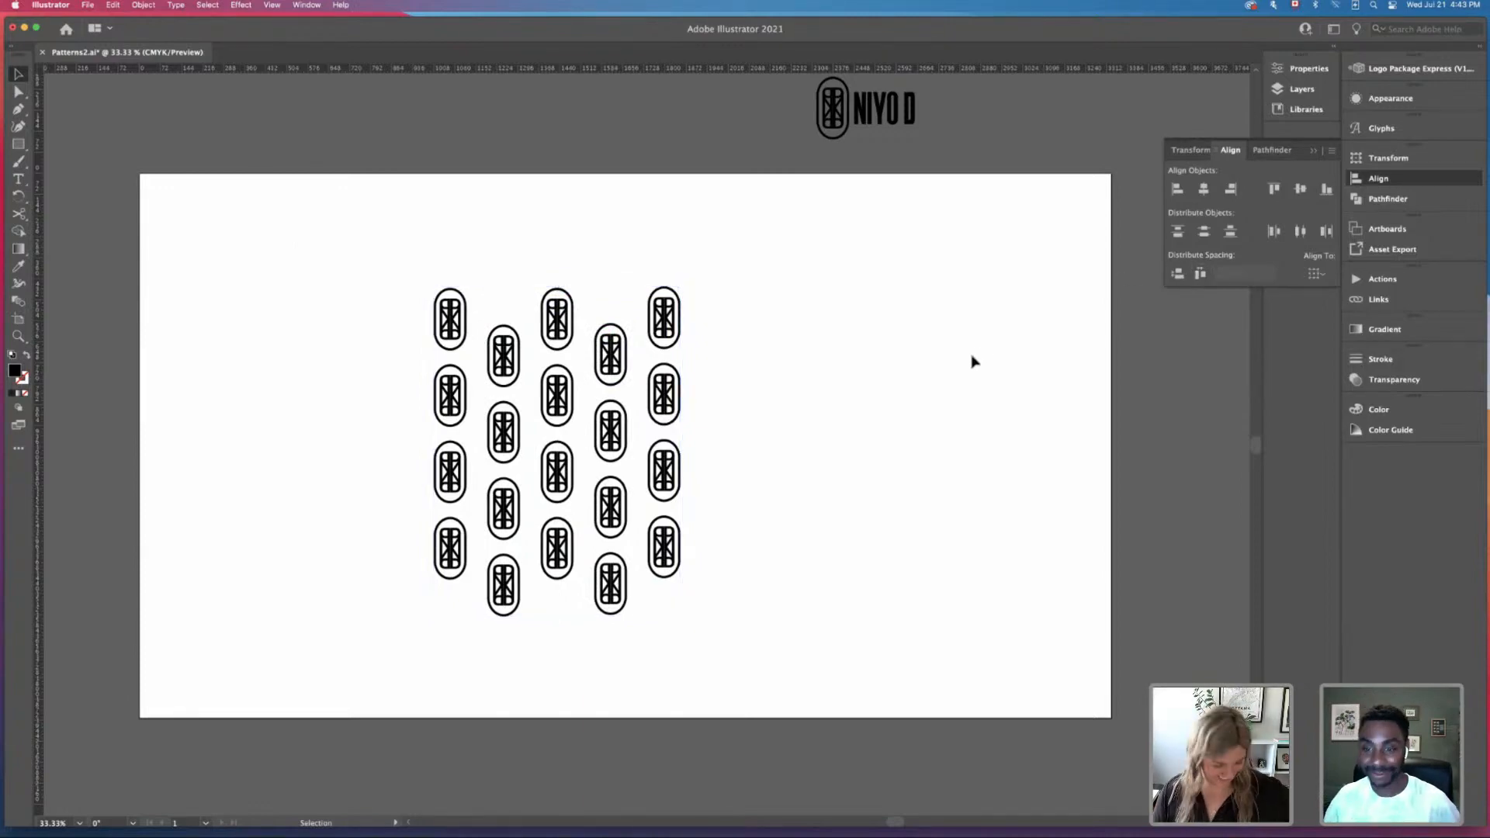
key(super+minus)
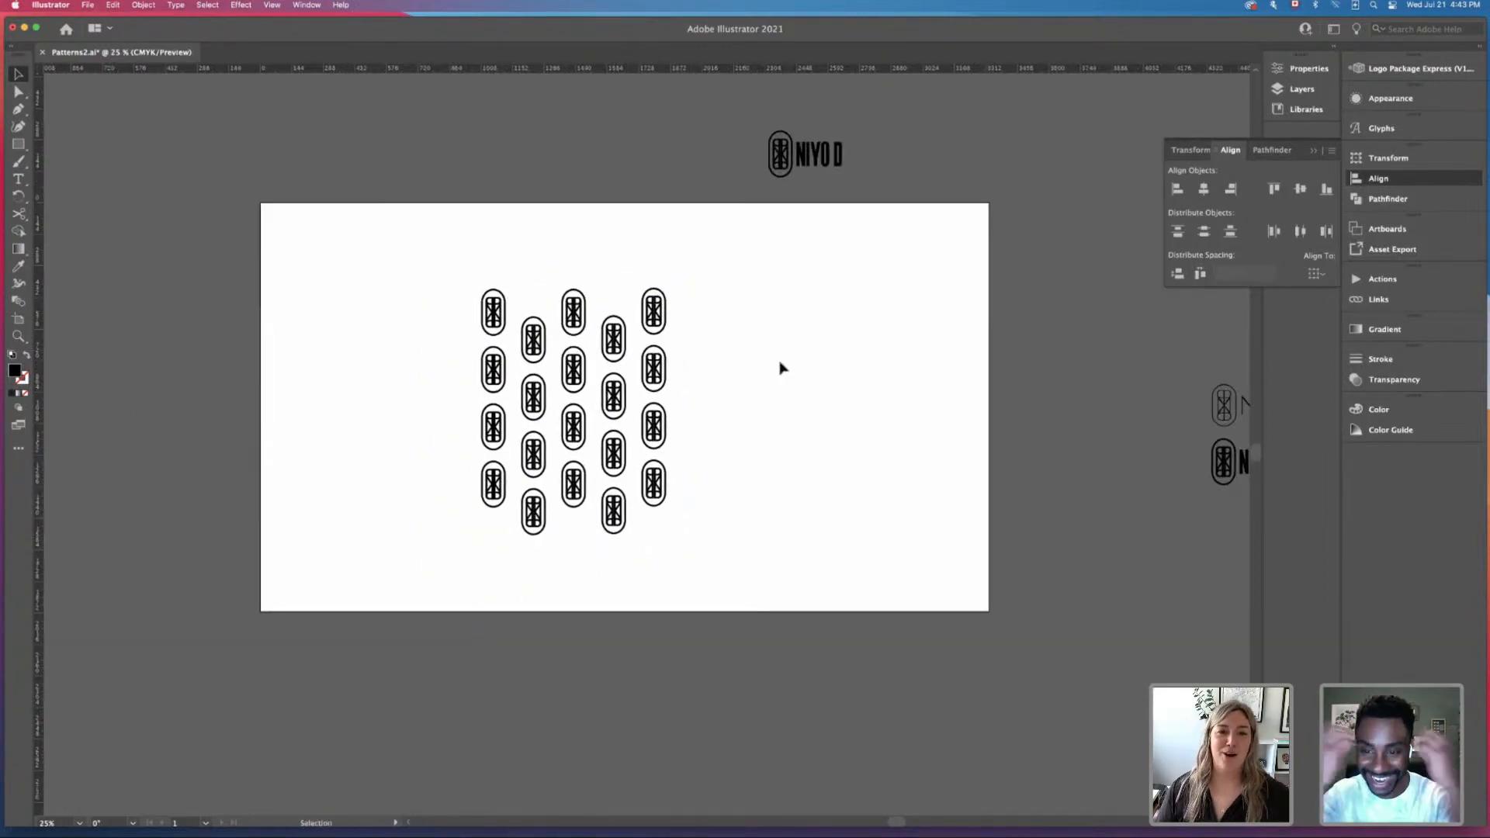
key(super+equal)
key(super+equal)
drag(861, 339, 887, 445)
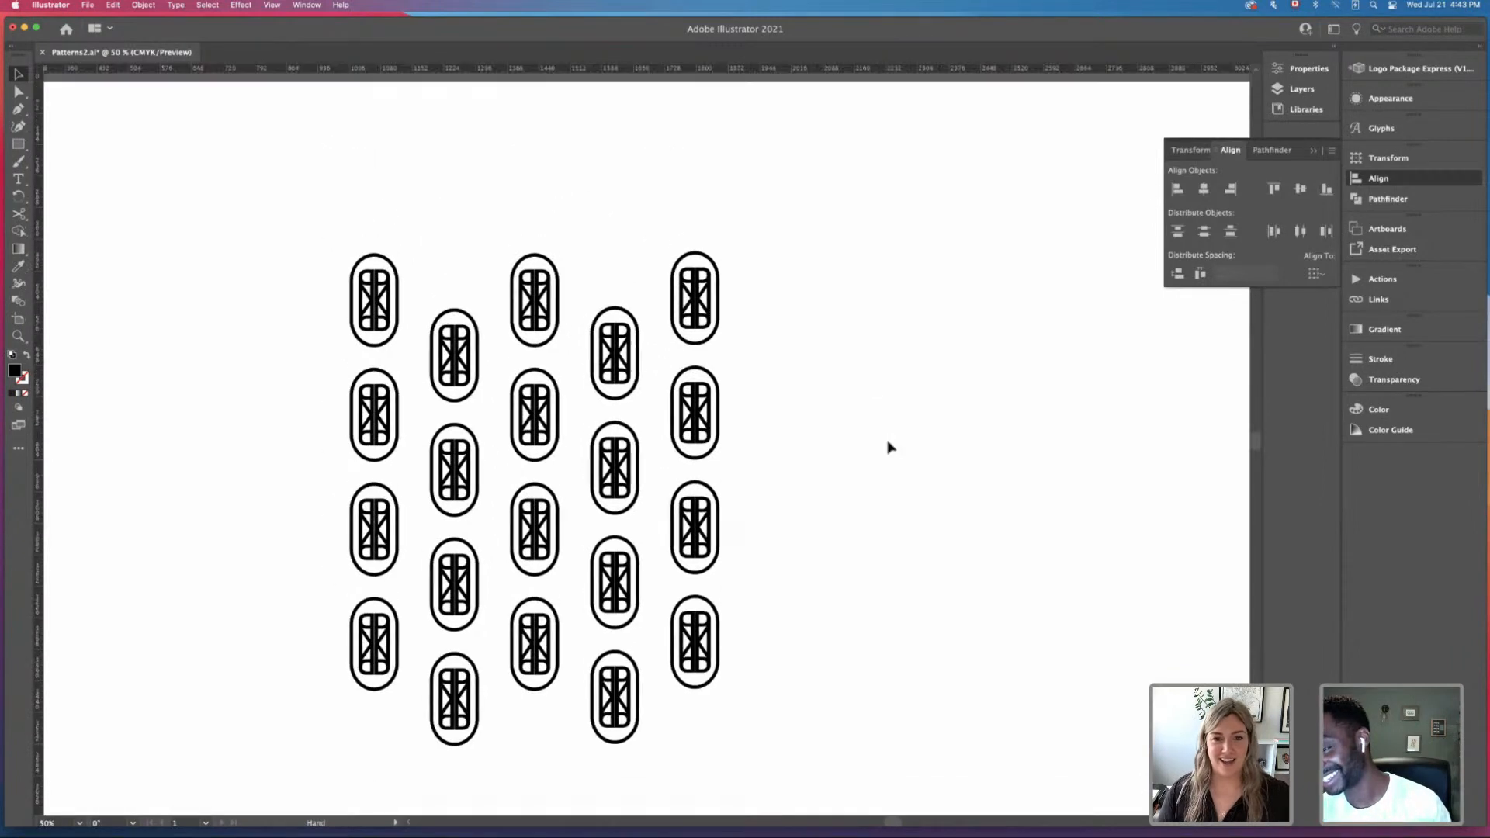
key(super+minus)
drag(392, 311, 858, 709)
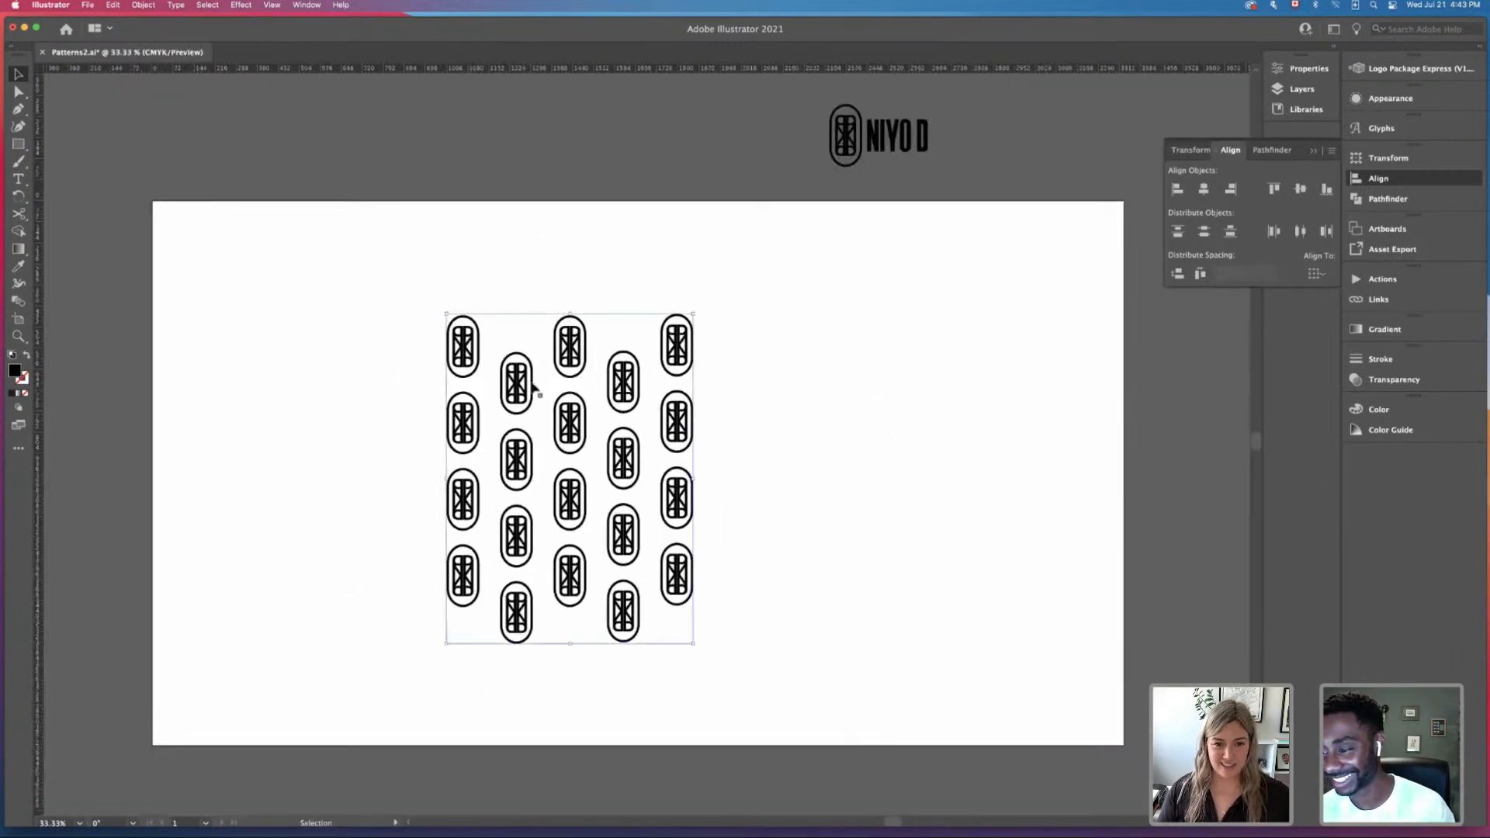
drag(446, 313, 388, 233)
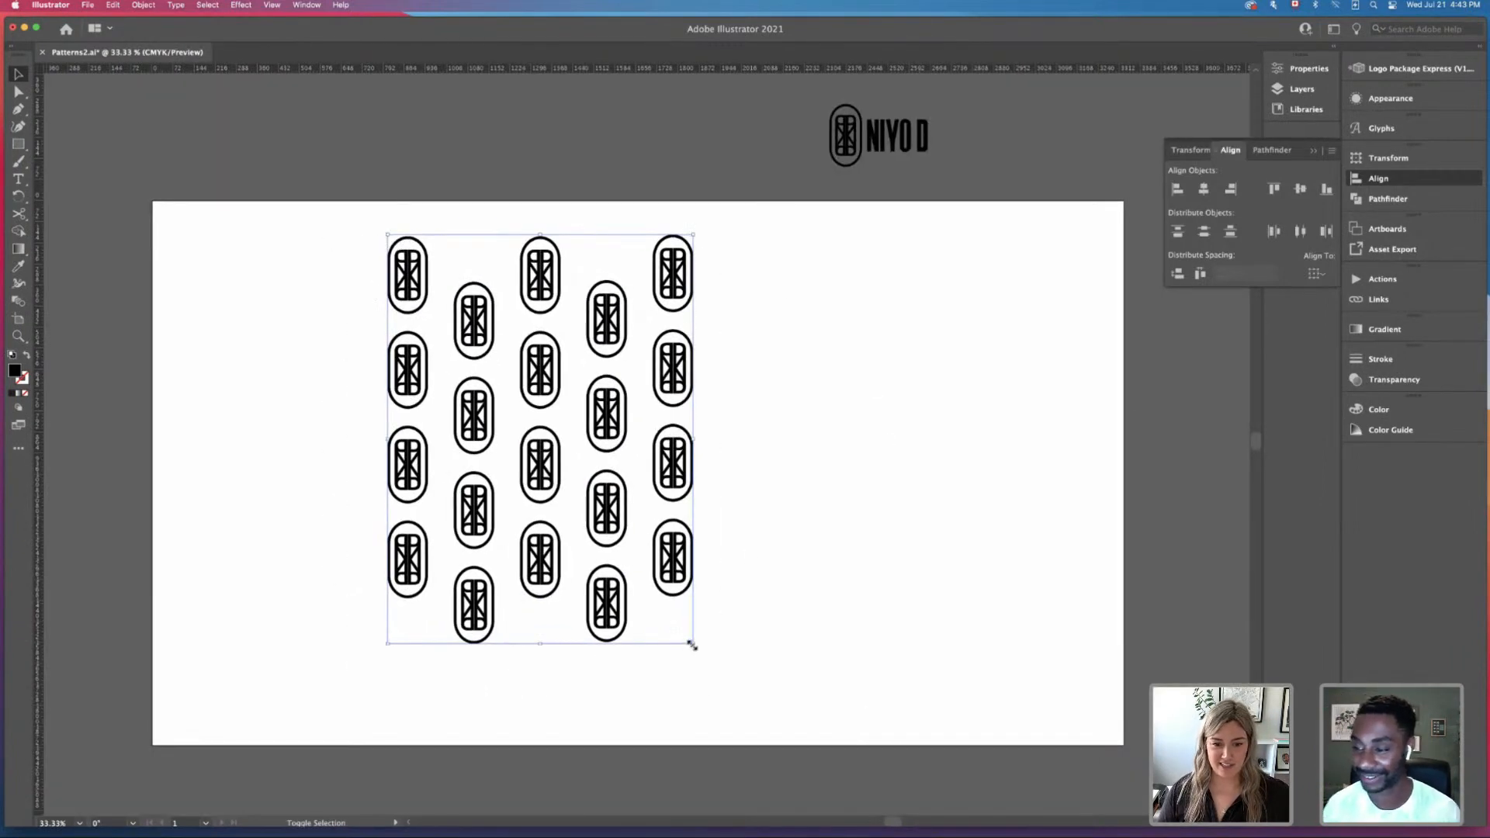
drag(690, 643, 729, 693)
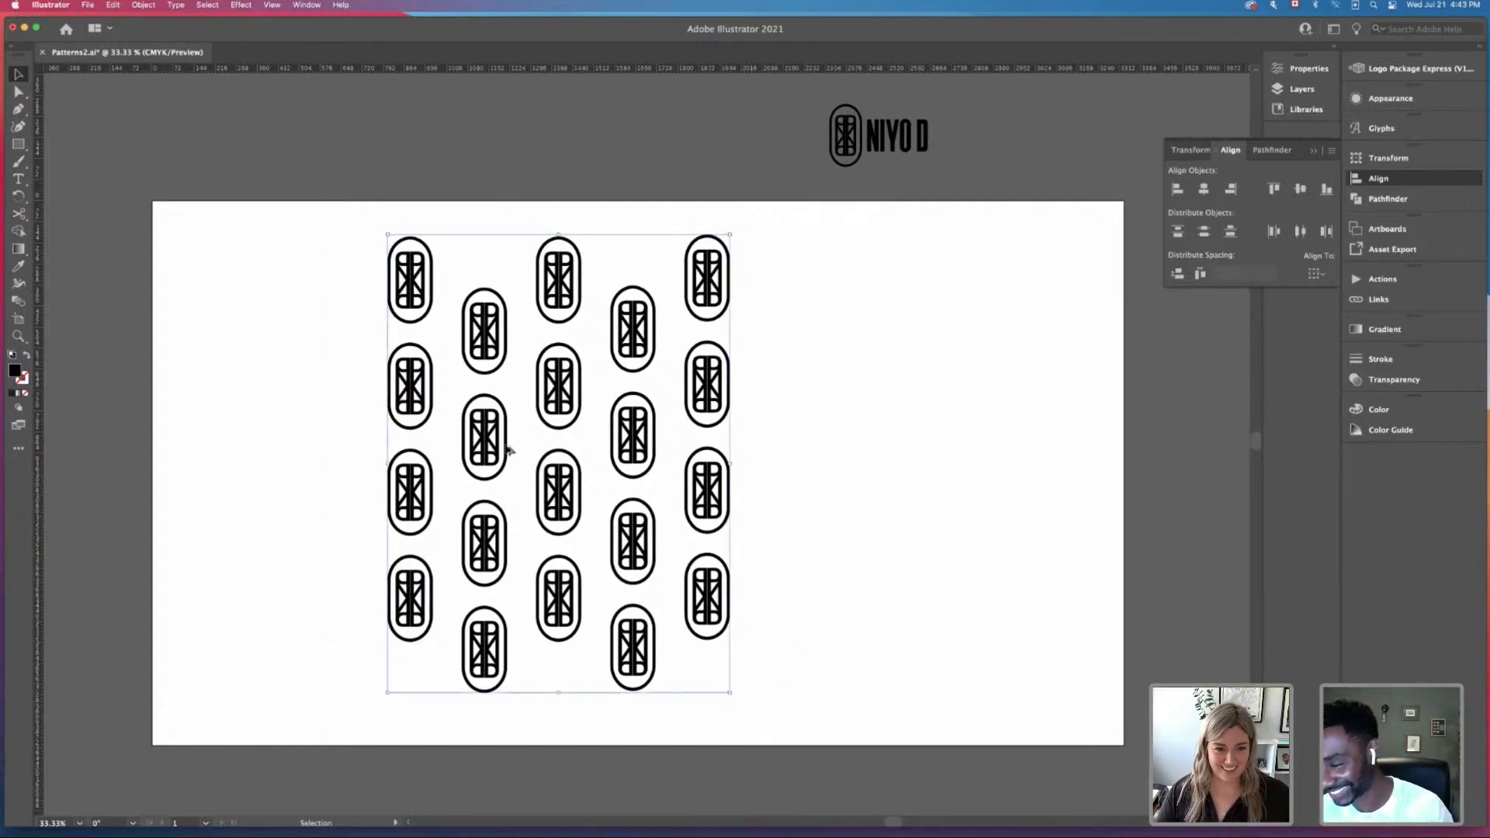
Step: Try to duplicate all five emblem columns to the right, and delete the copy
drag(466, 419, 845, 420)
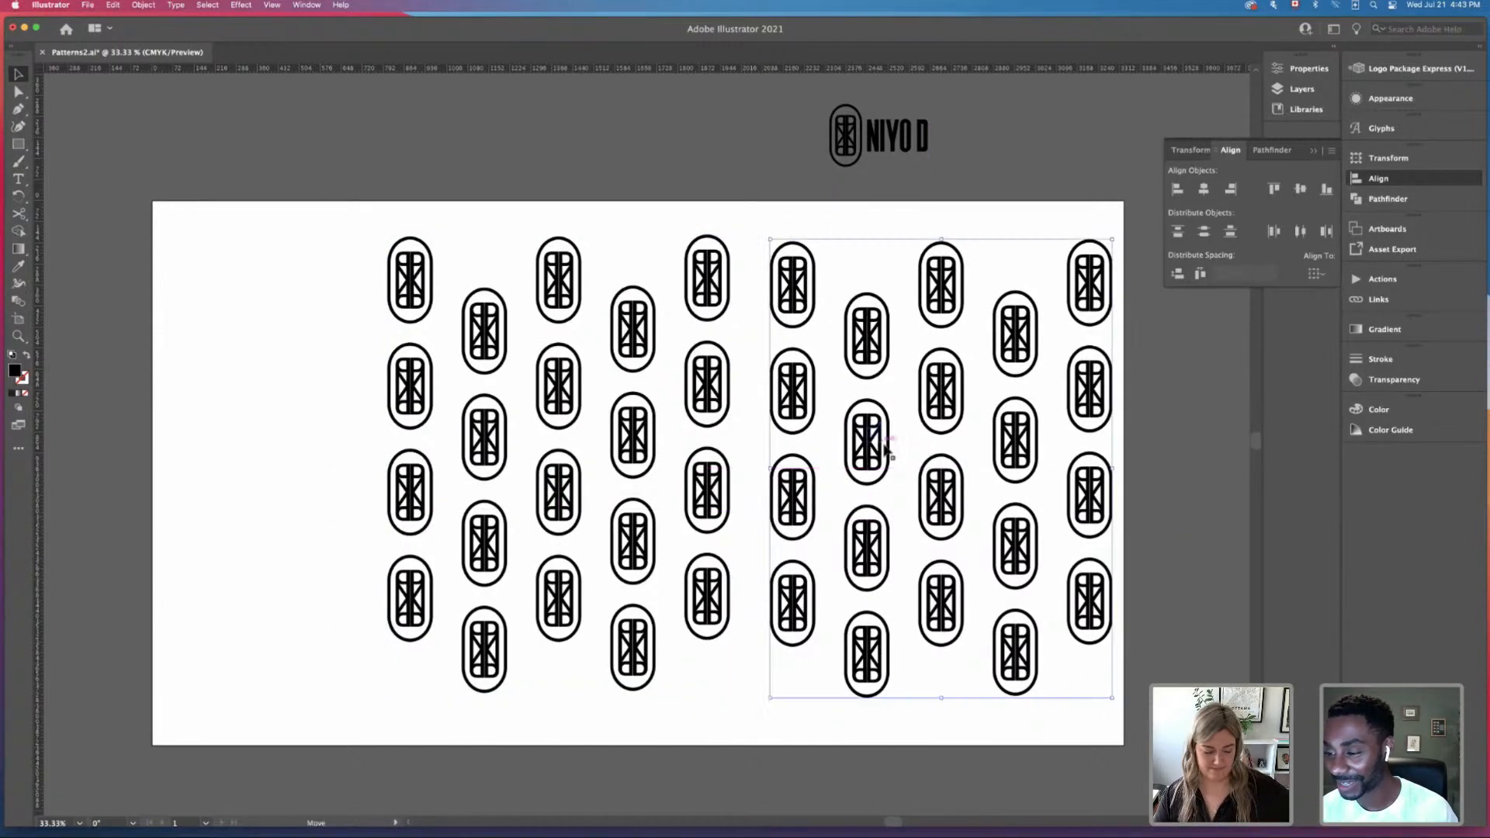
key(Delete)
key(z)
click(959, 533)
key(super+minus)
key(super+minus)
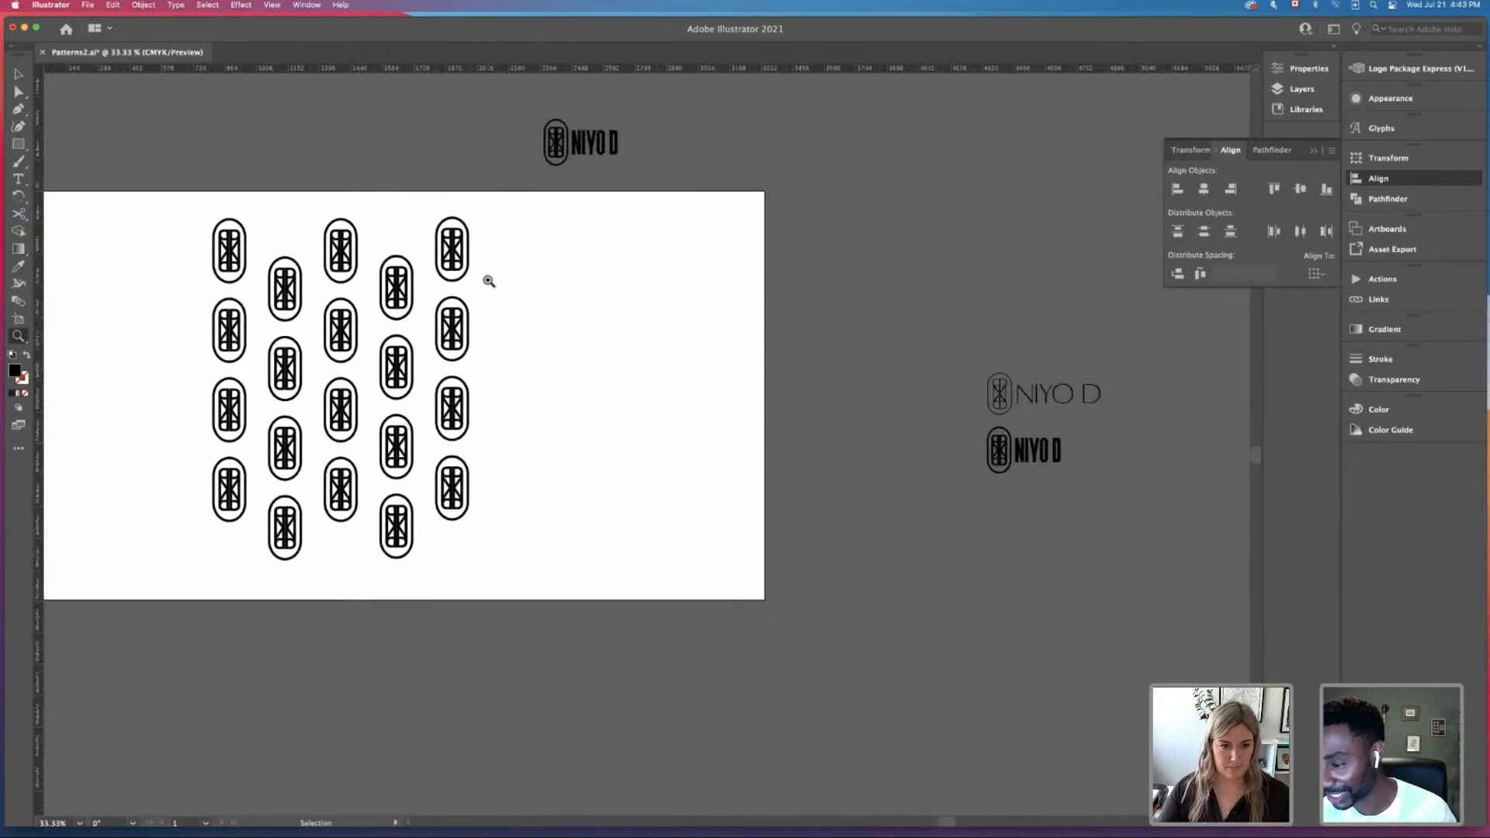
Step: Duplicate the four rightmost emblem columns to the right, extending the staggered pattern to nine columns
click(551, 313)
key(v)
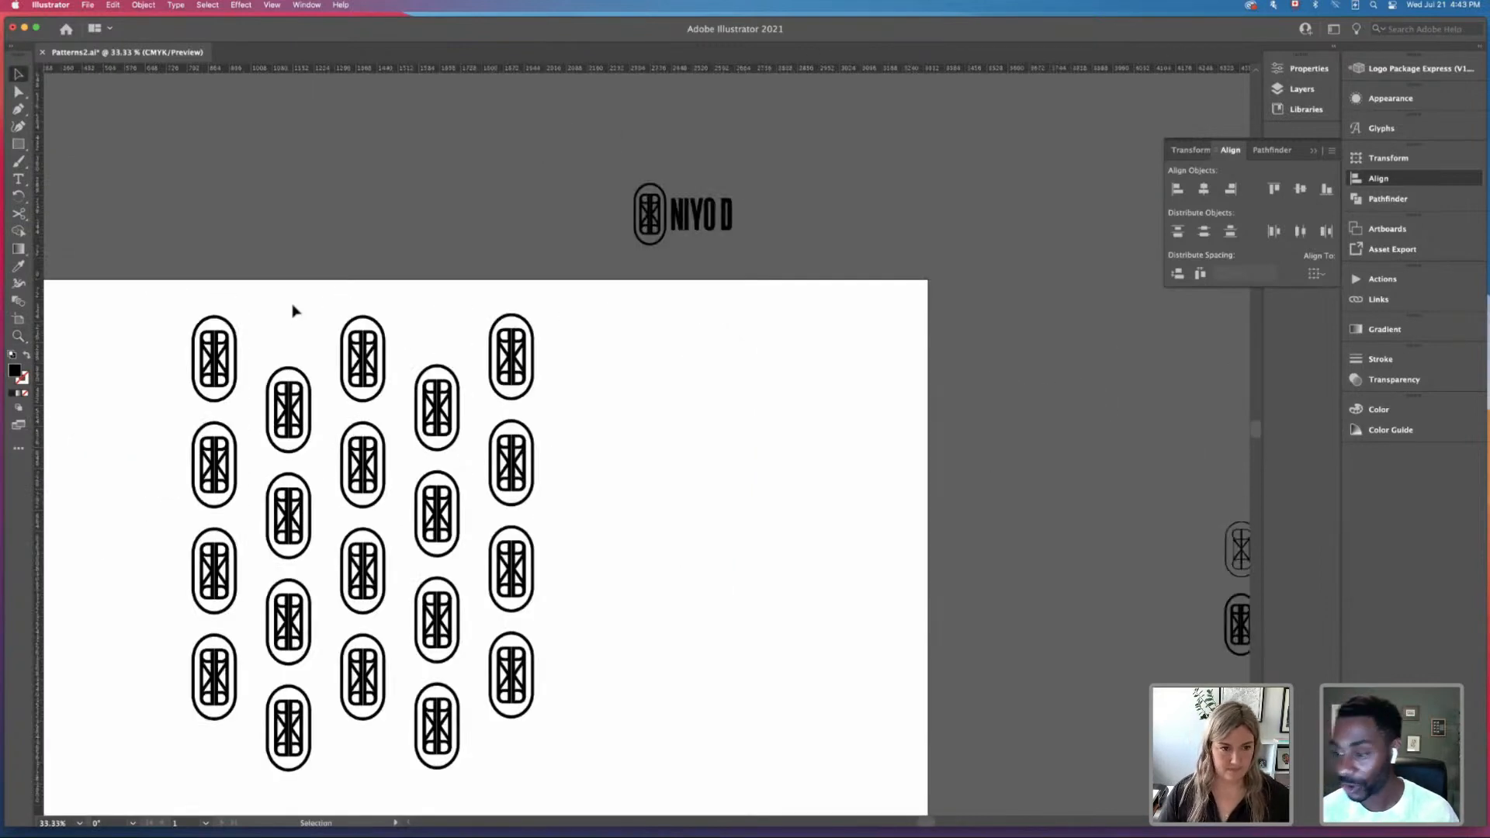
drag(292, 309, 651, 805)
drag(291, 613, 598, 624)
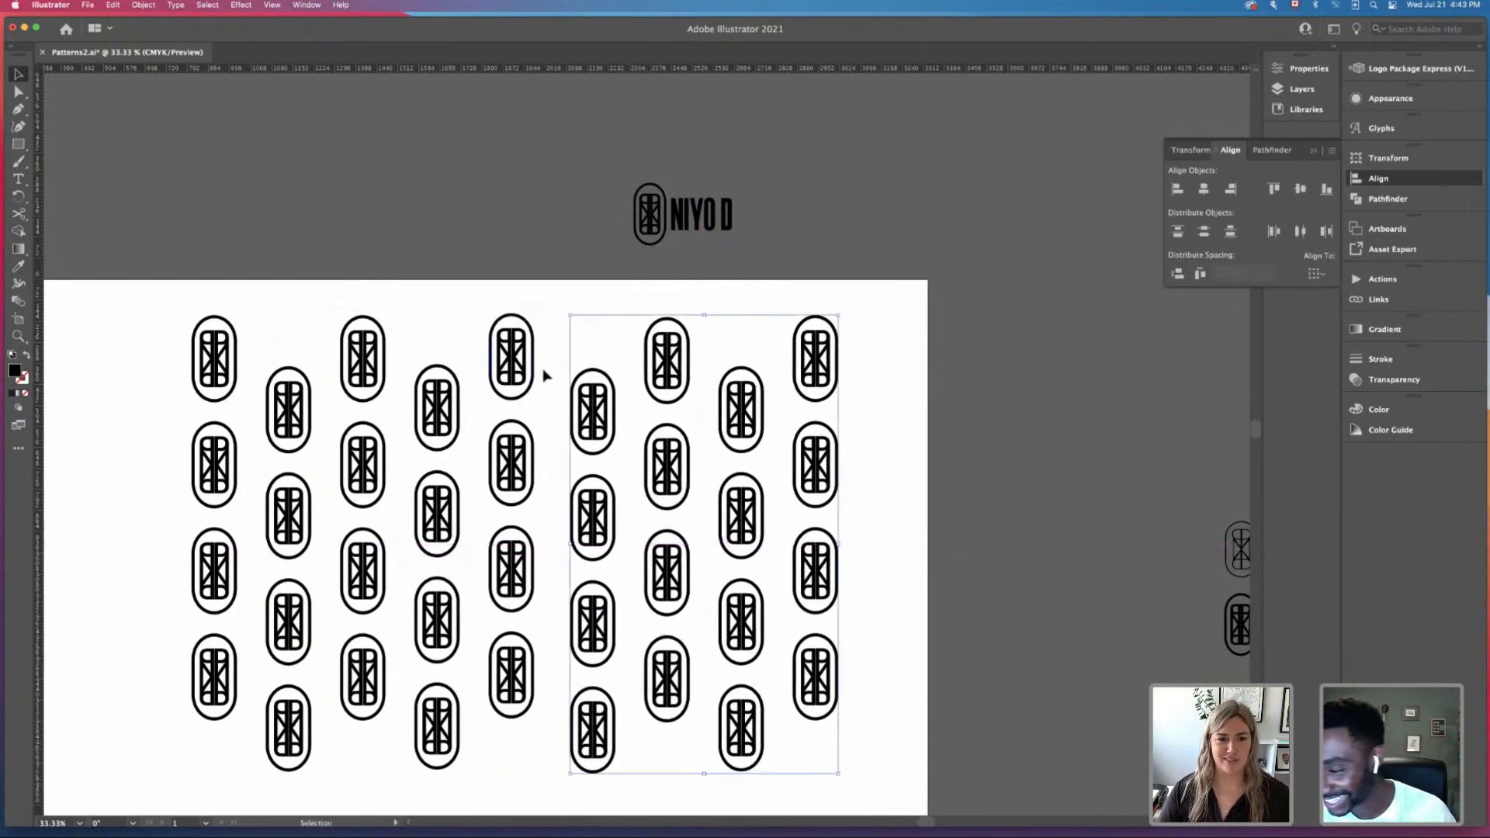
Step: Distribute all nine emblem columns with equal horizontal spacing
key(super+minus)
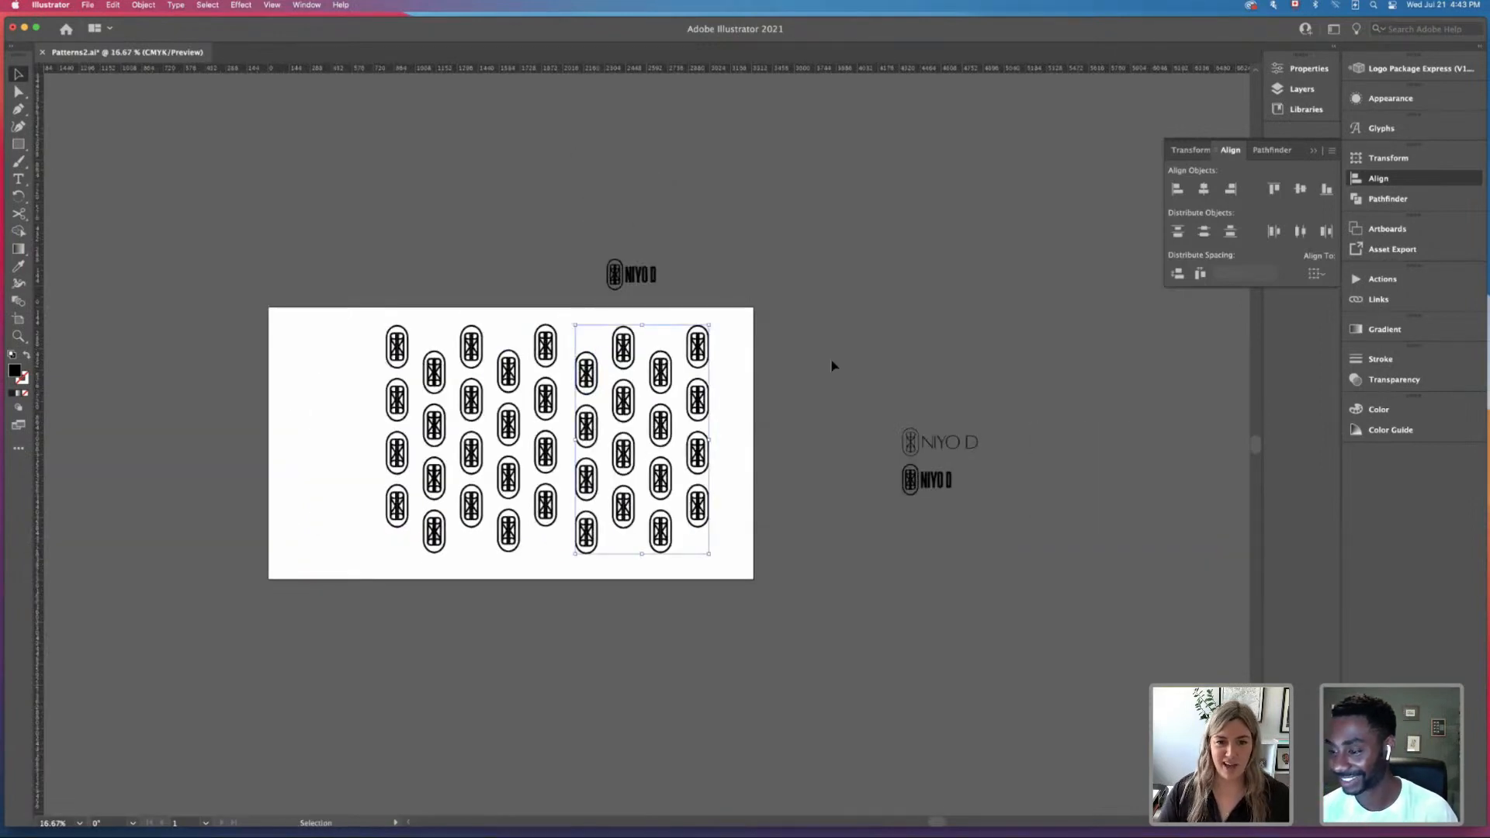
drag(746, 355, 745, 376)
drag(318, 346, 782, 613)
click(1200, 273)
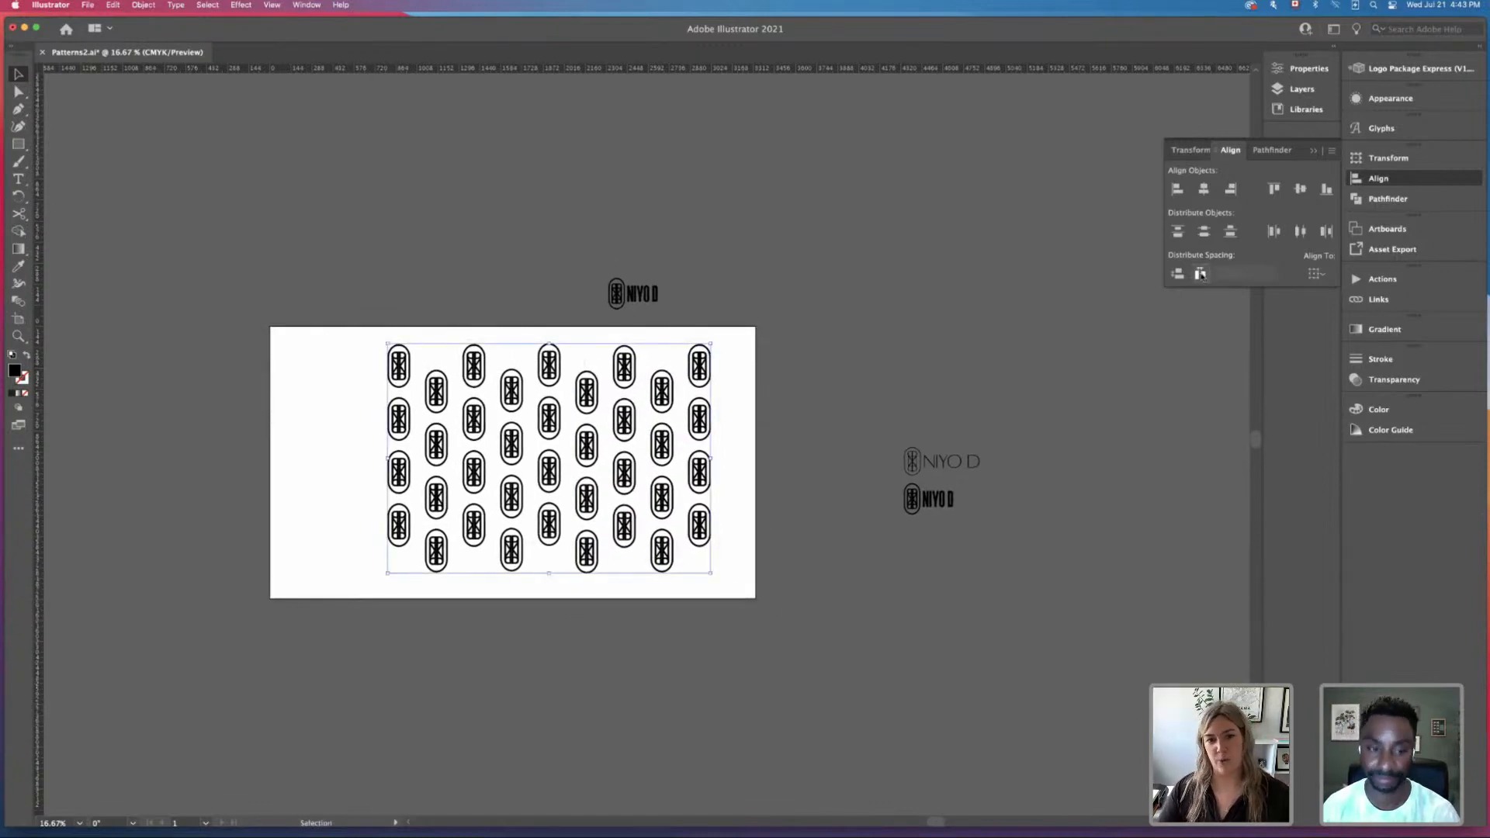
click(741, 403)
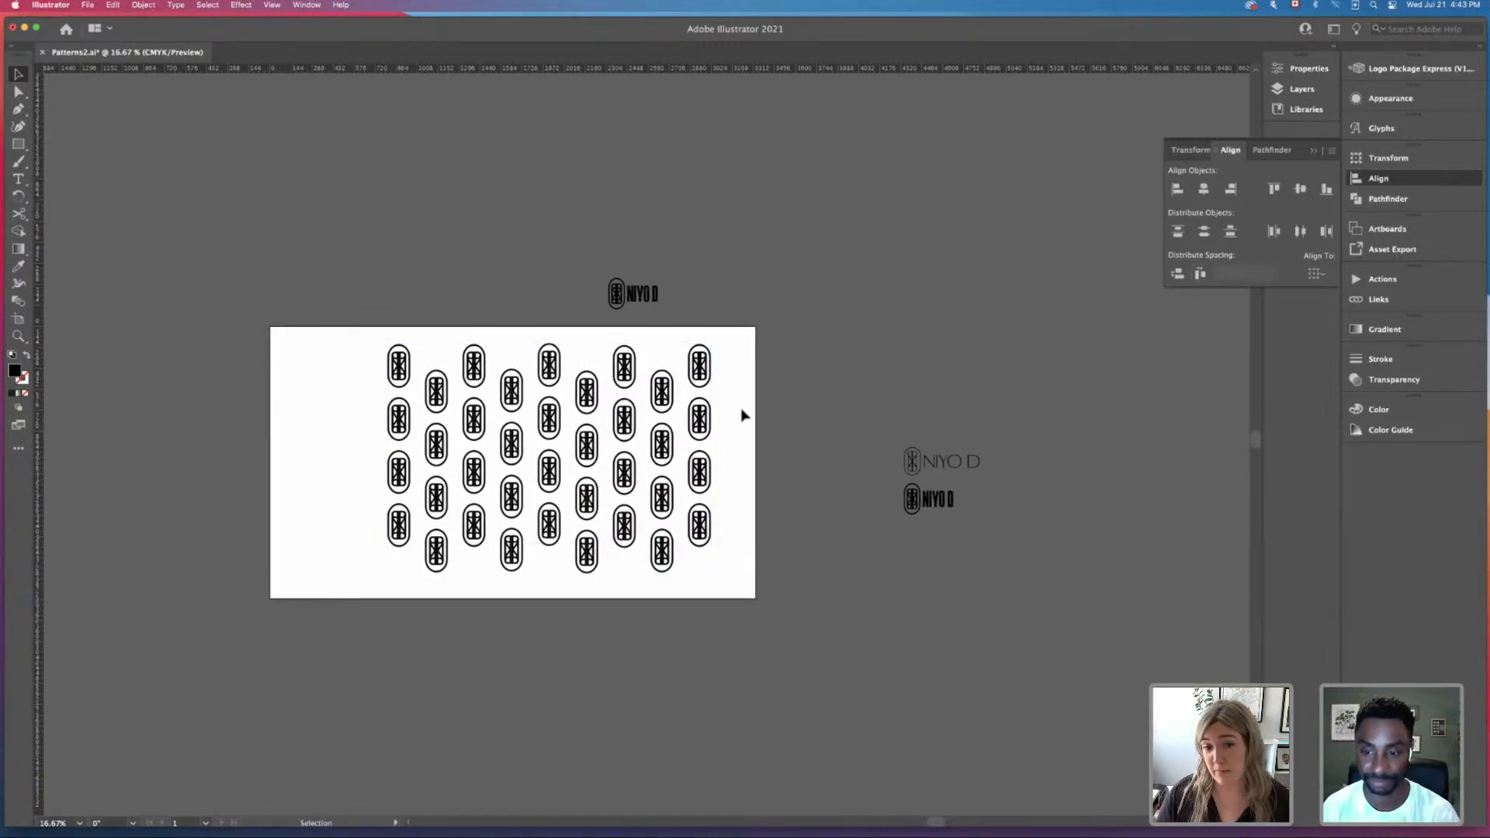
Step: Move the nine-column pattern left, closer to the artboard's left edge, and save the document
key(space)
drag(745, 495, 753, 533)
drag(286, 369, 768, 612)
drag(706, 463, 618, 471)
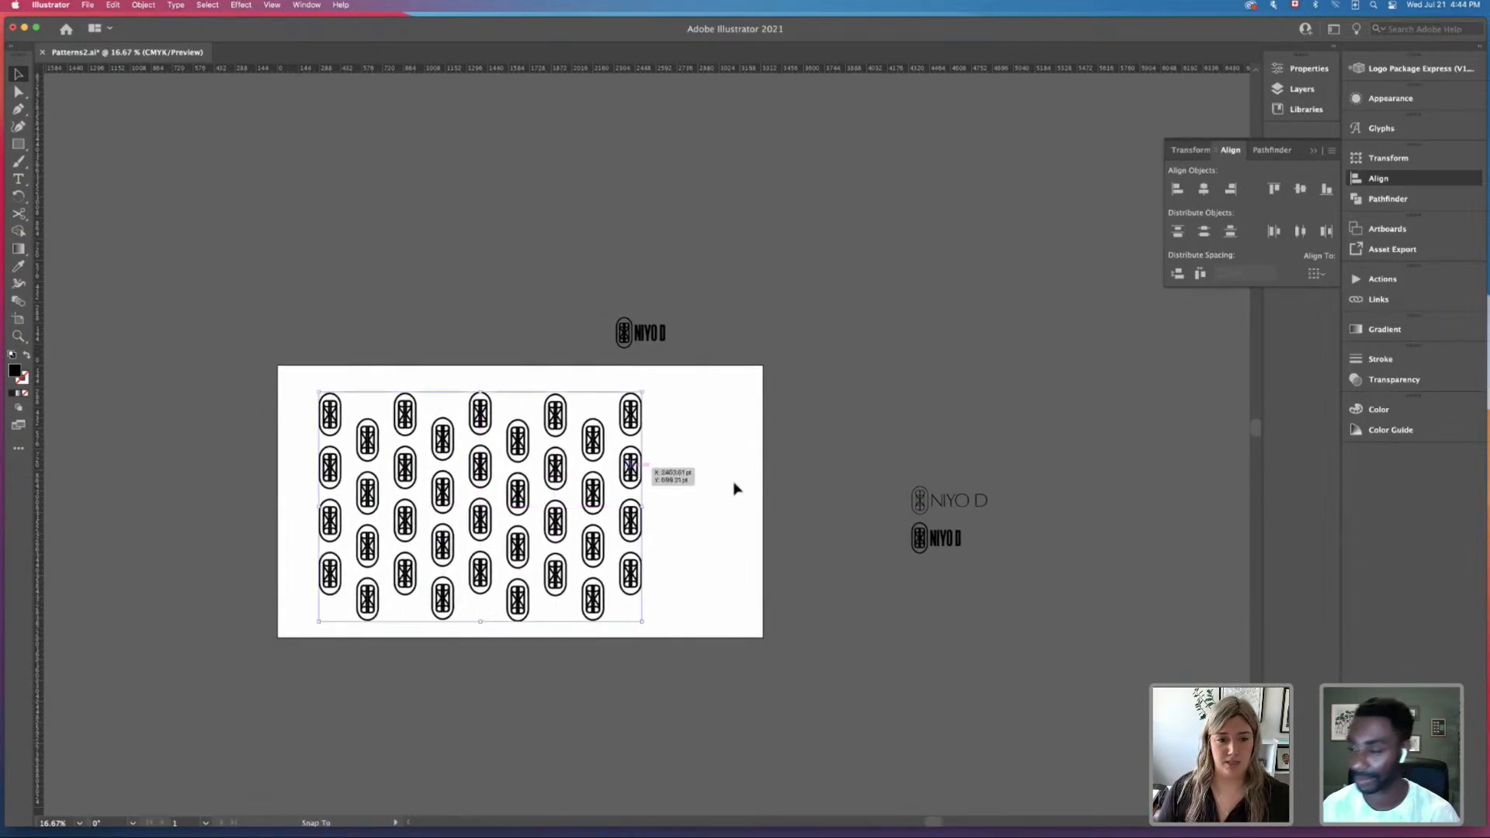
key(super+equal)
scroll(734, 483, left, 5)
scroll(734, 483, down, 4)
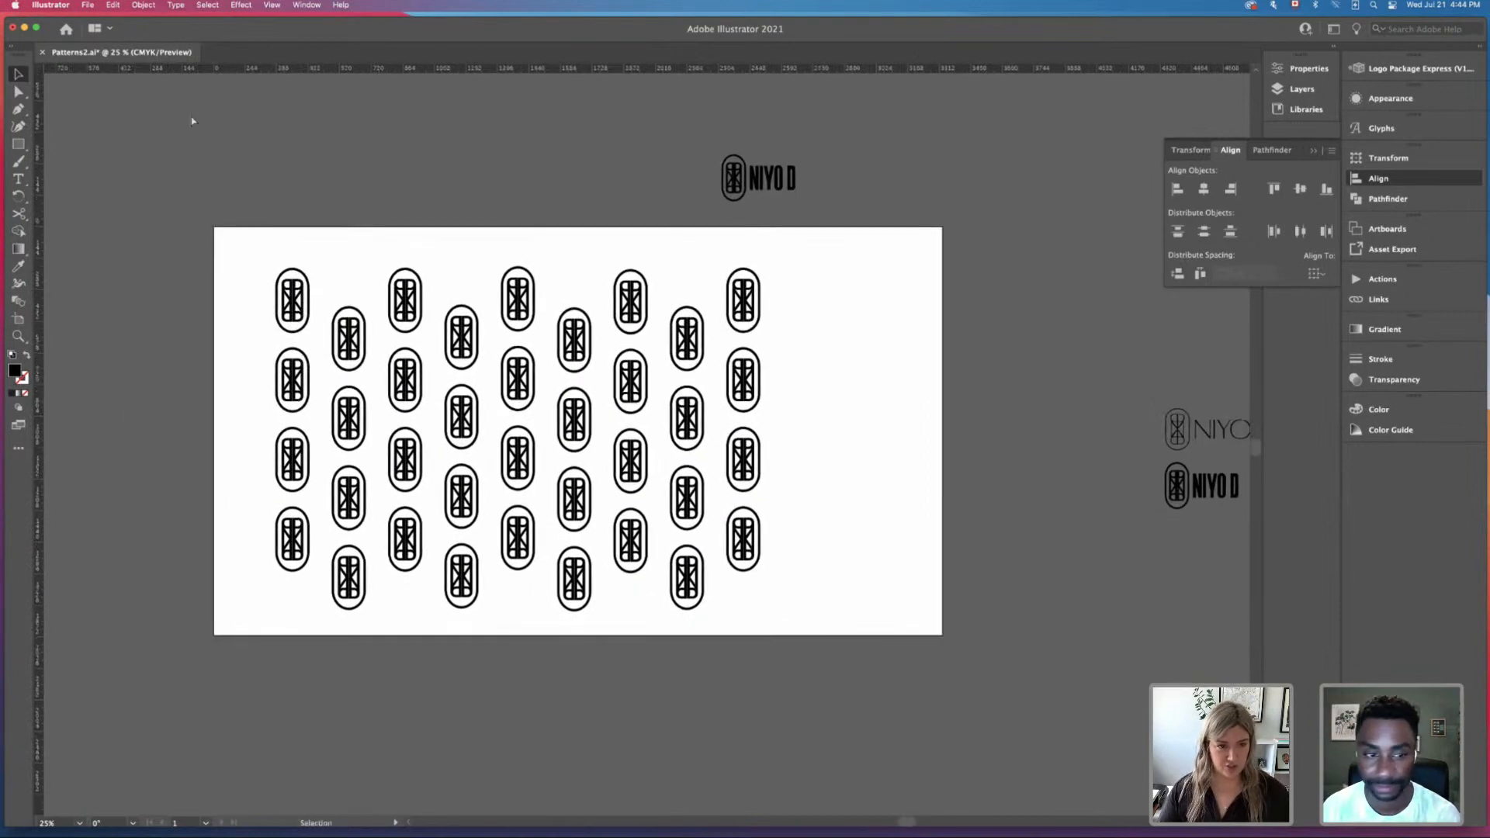
key(super+s)
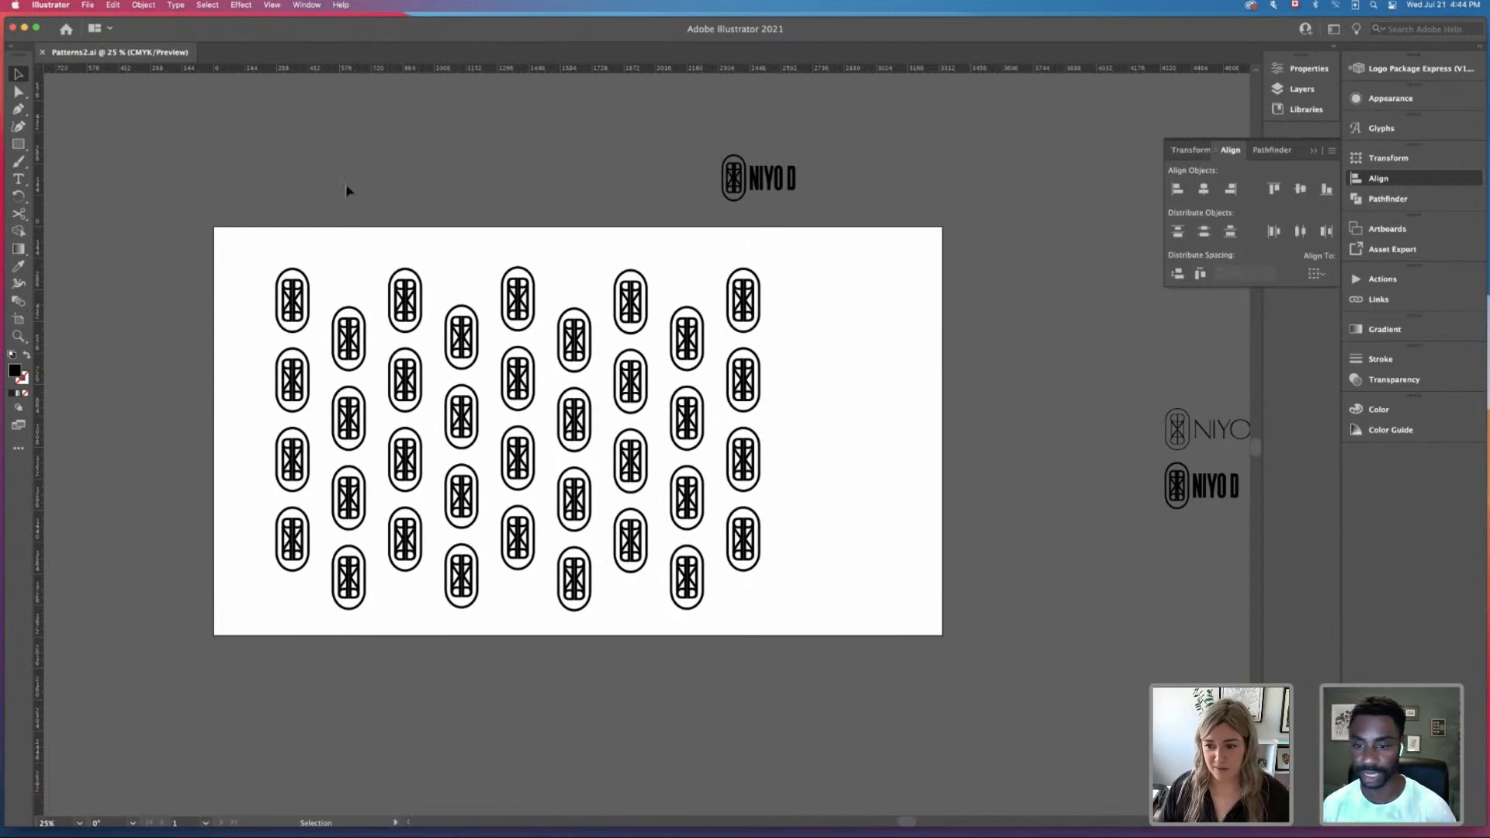
Step: Minimize the Illustrator and Acrobat windows, keeping all PDFs open, and switch to InDesign
click(24, 28)
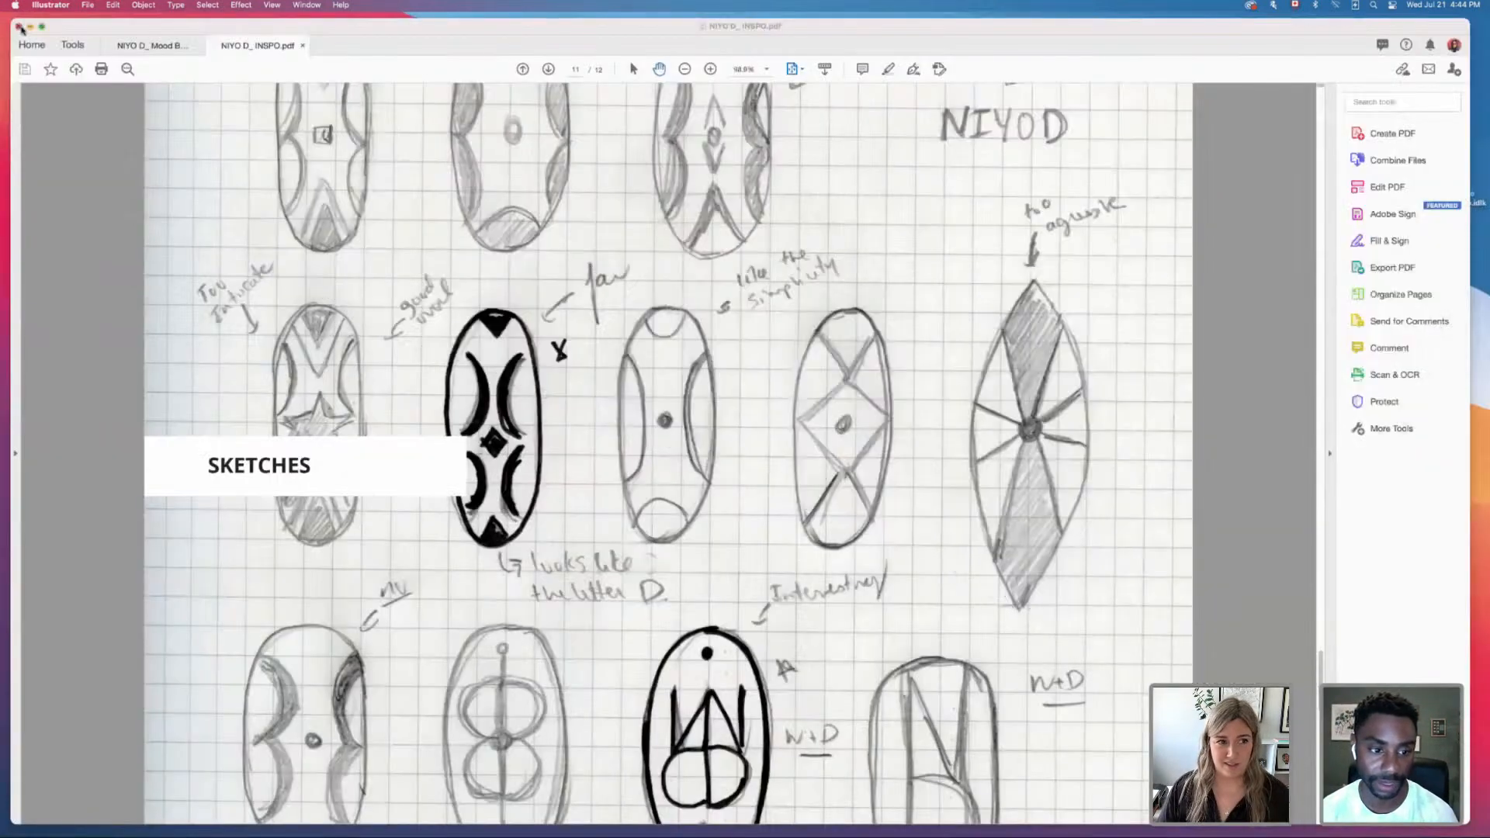
click(19, 27)
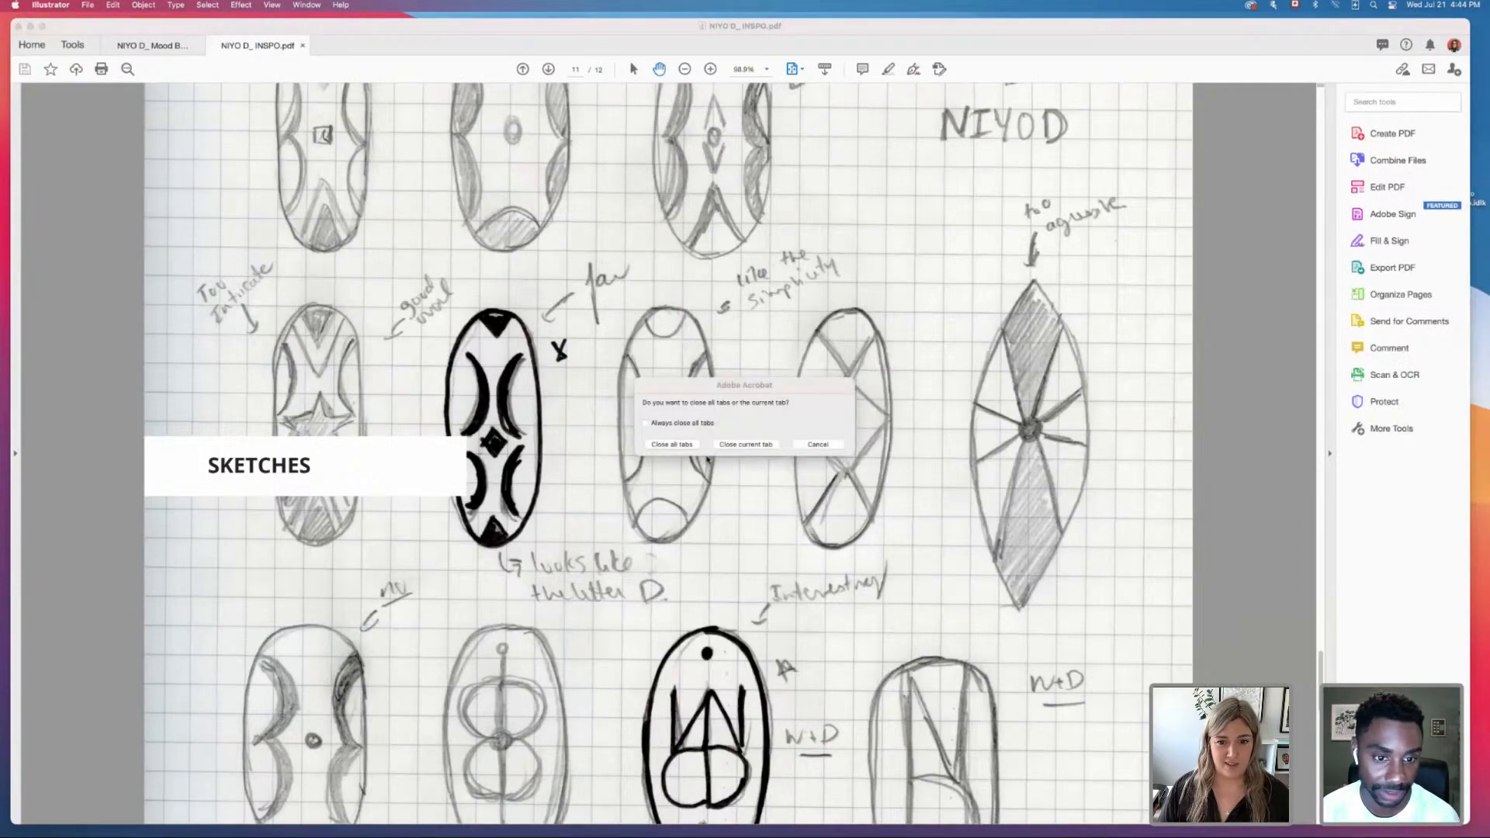
click(820, 445)
click(30, 27)
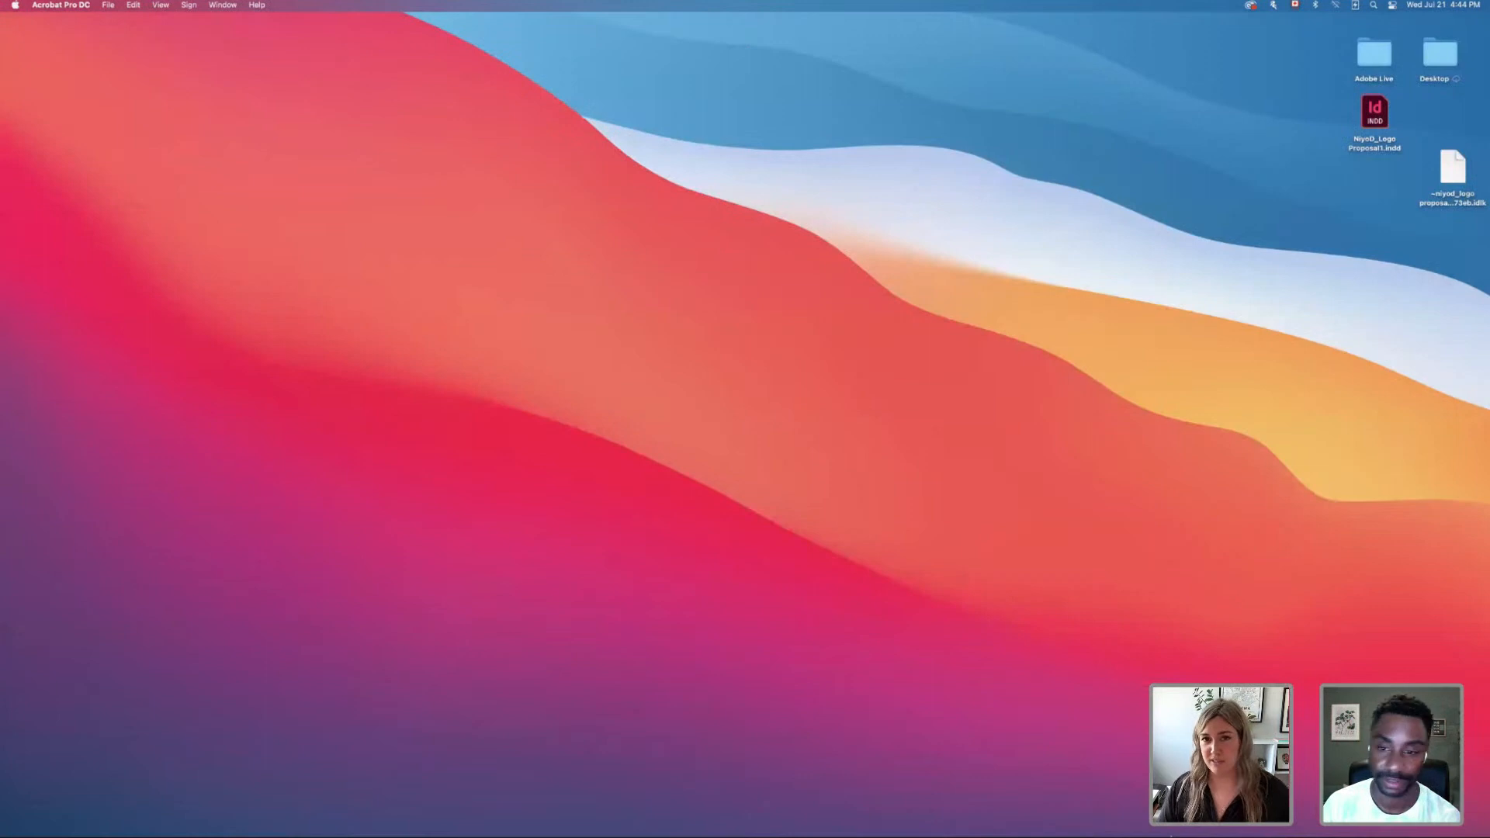
mouse_move(1171, 836)
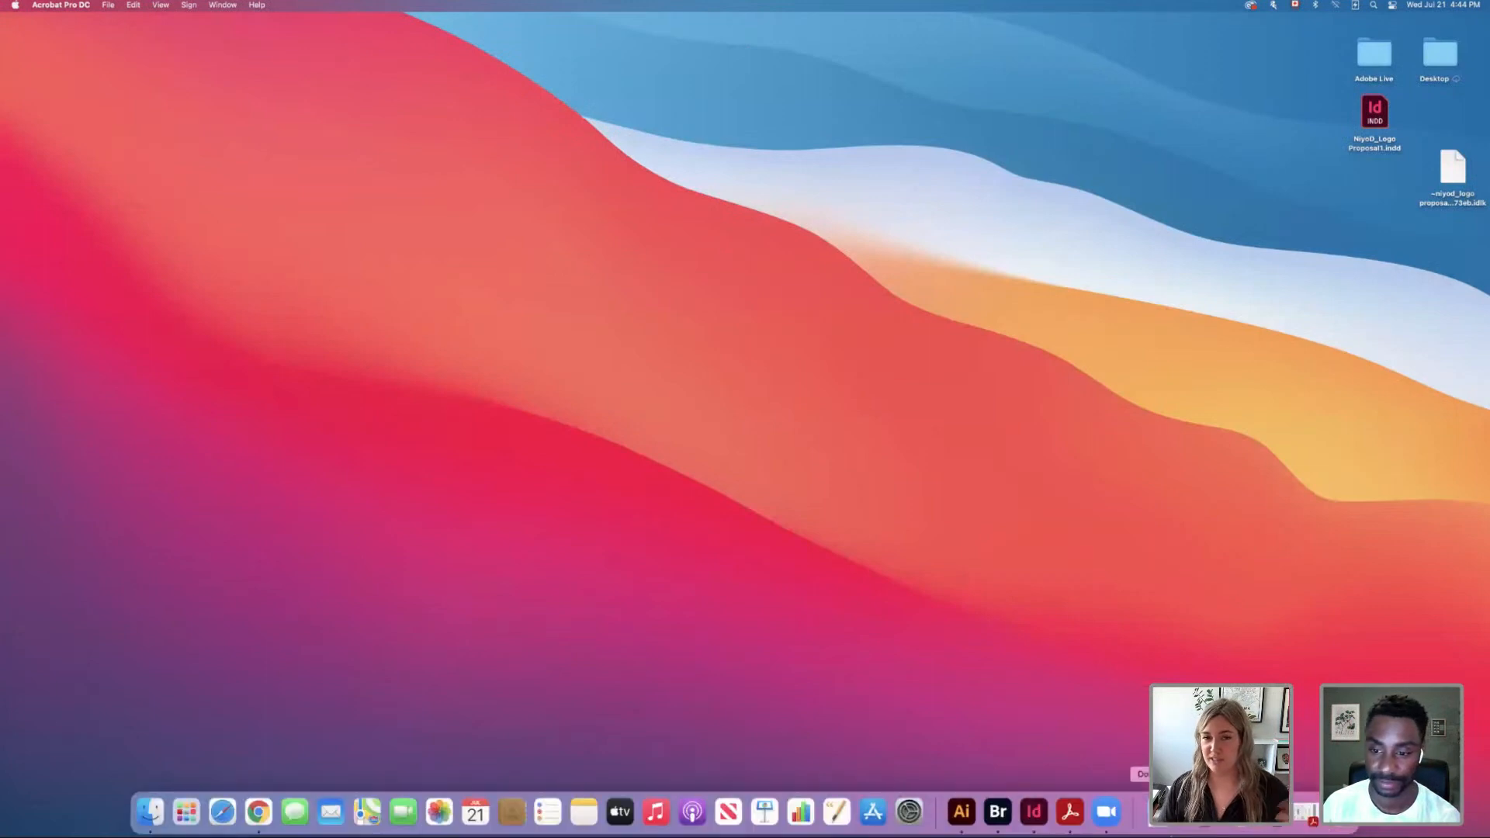
click(1035, 815)
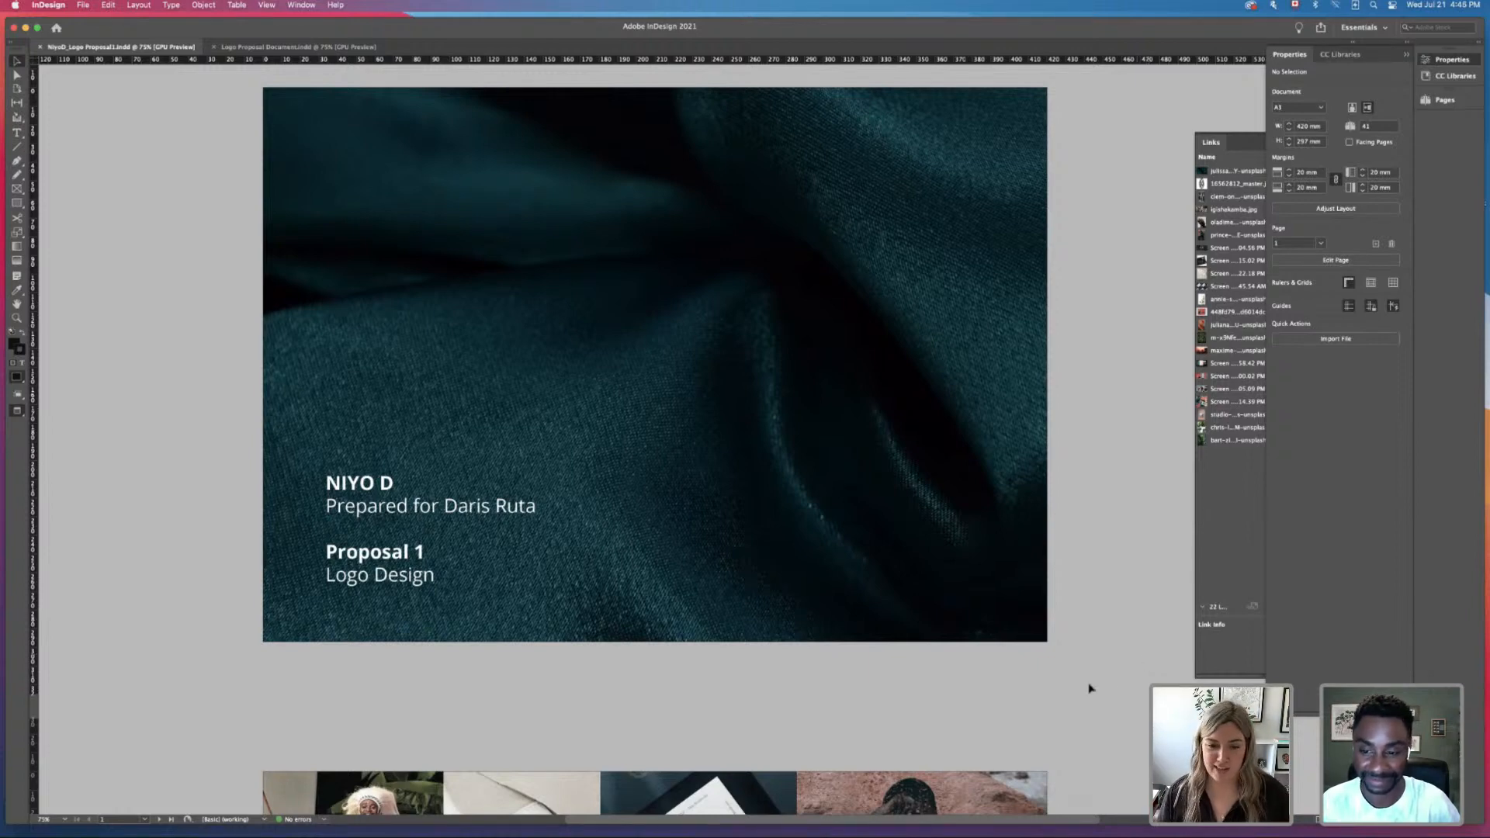
Step: Review the cover and the chosen mood board page of the NIYO D logo proposal
scroll(1083, 690, up, 2)
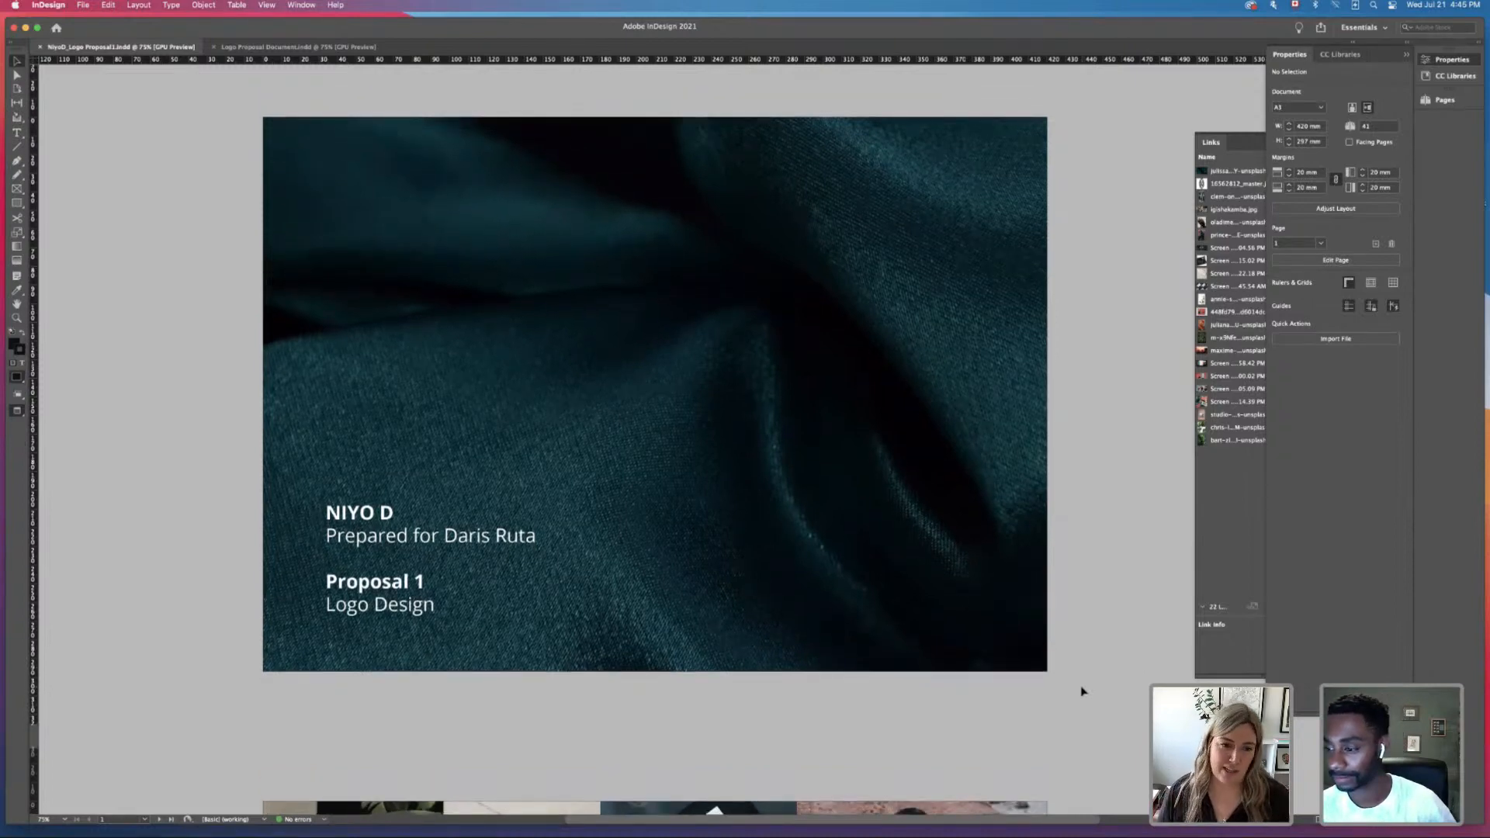
scroll(1082, 690, down, 1)
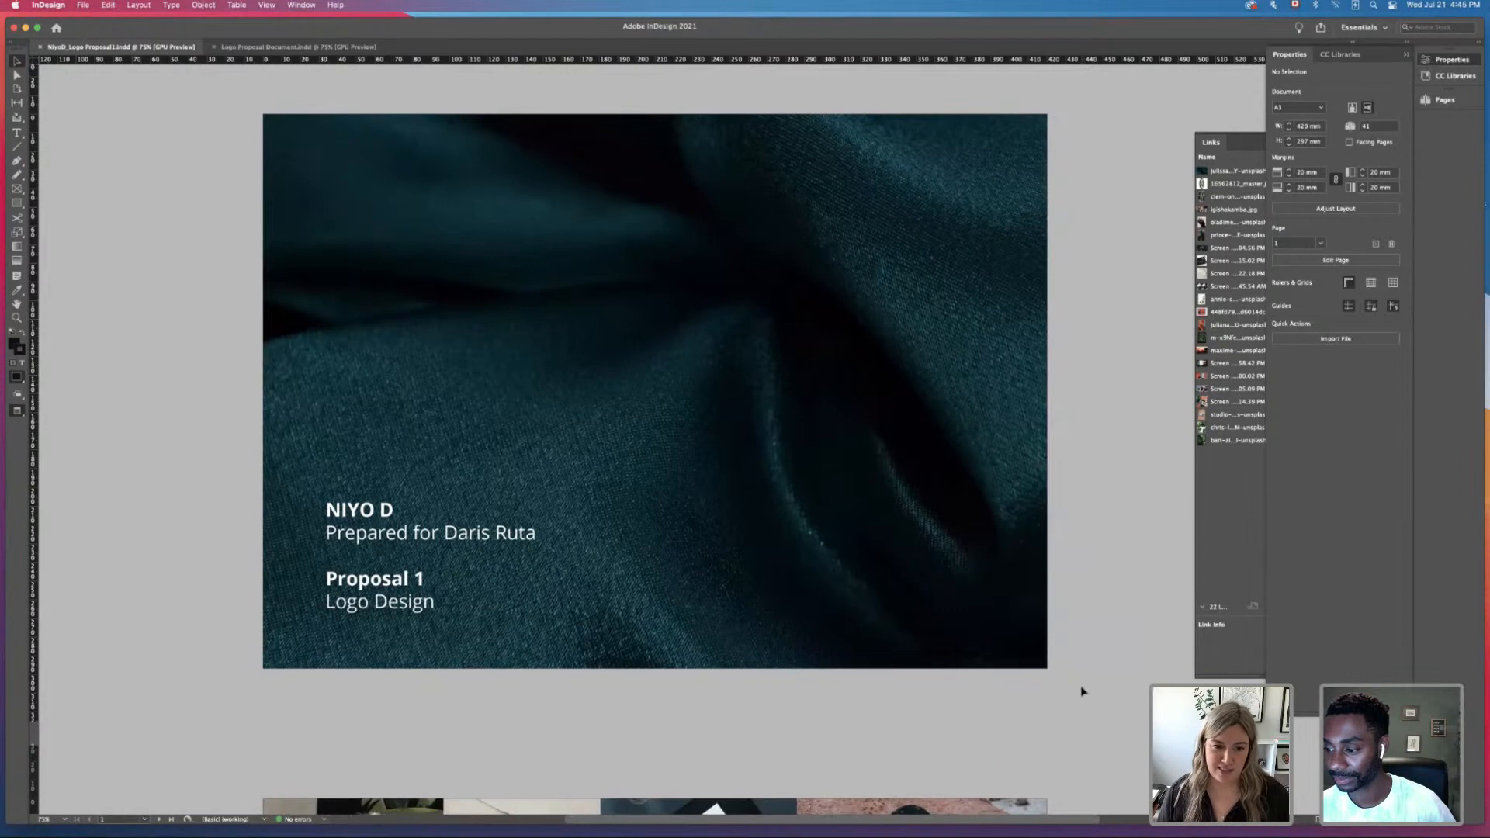
scroll(1082, 690, down, 1)
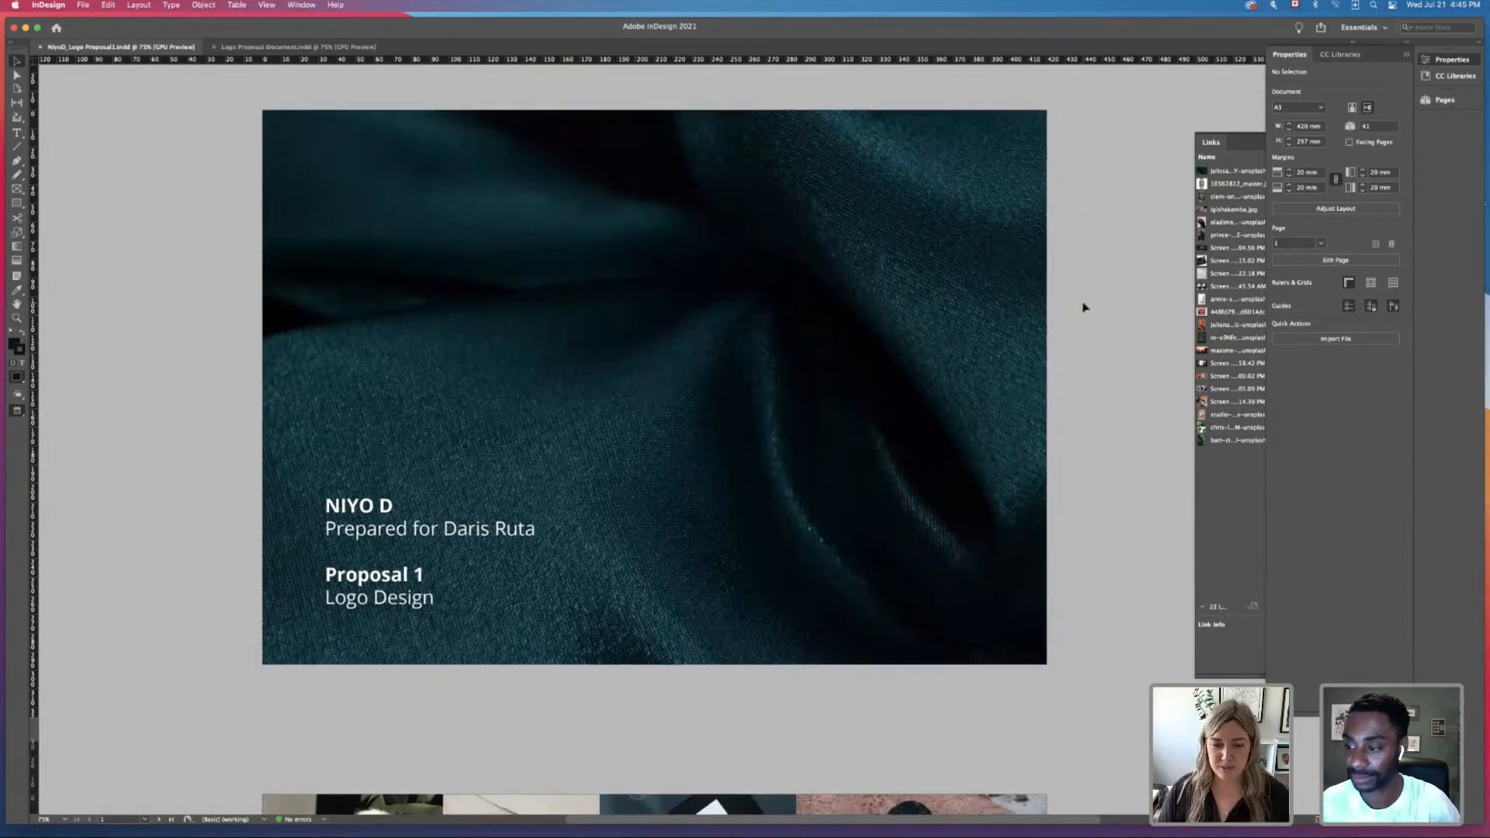
scroll(1084, 308, up, 1)
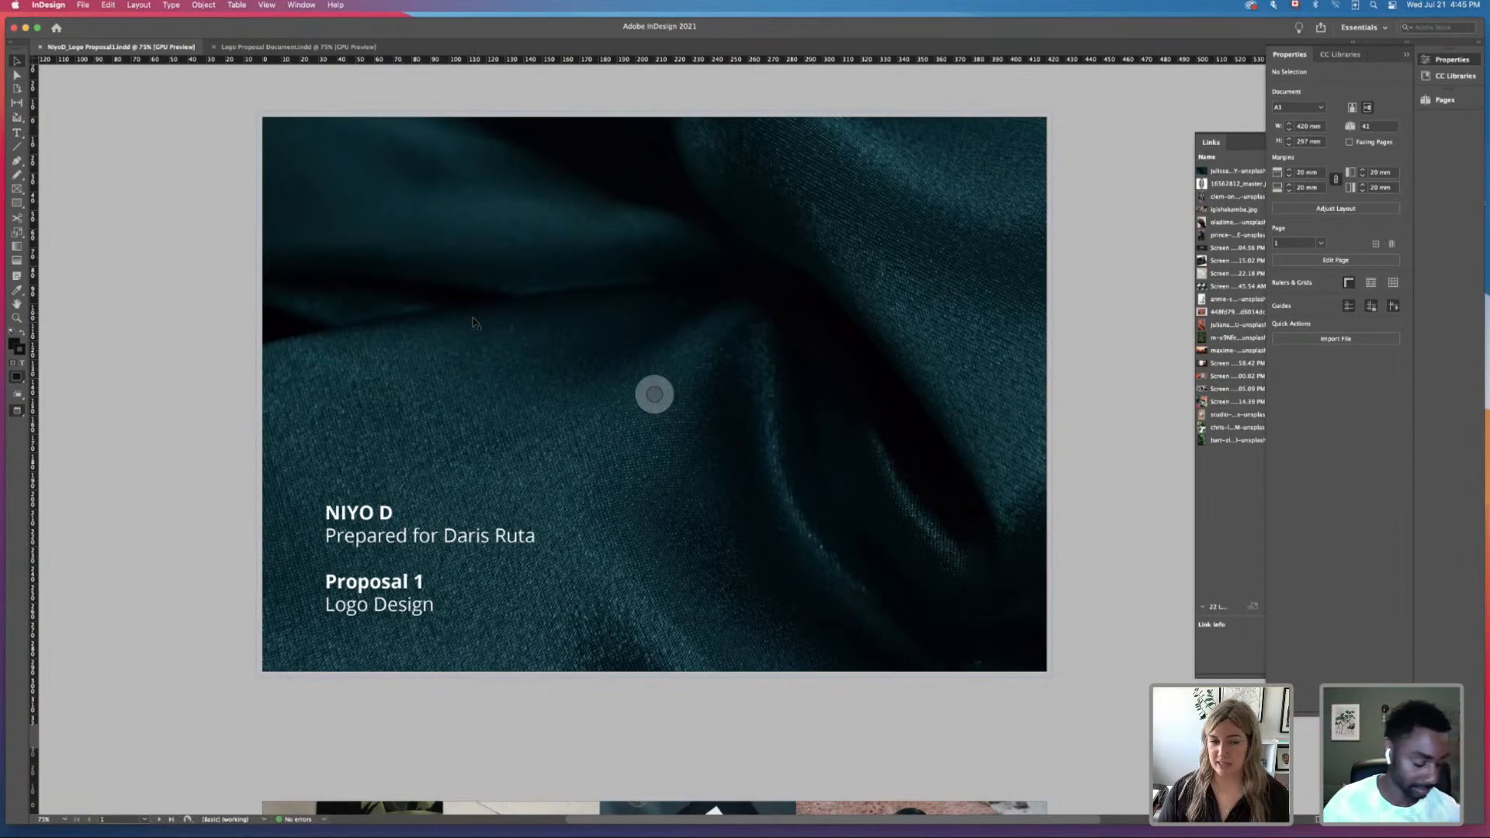
scroll(1096, 467, down, 5)
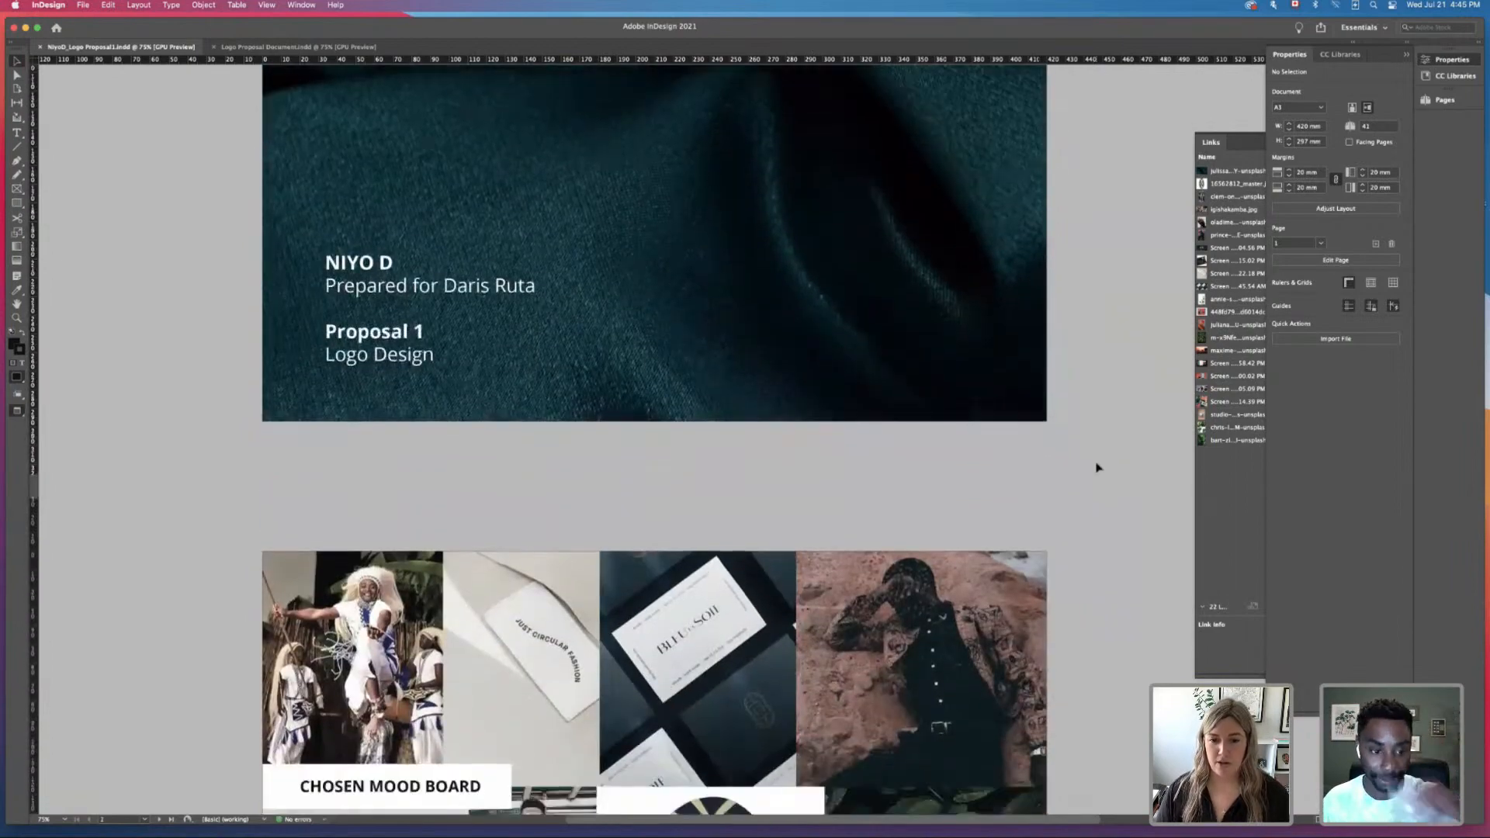
scroll(1097, 467, down, 6)
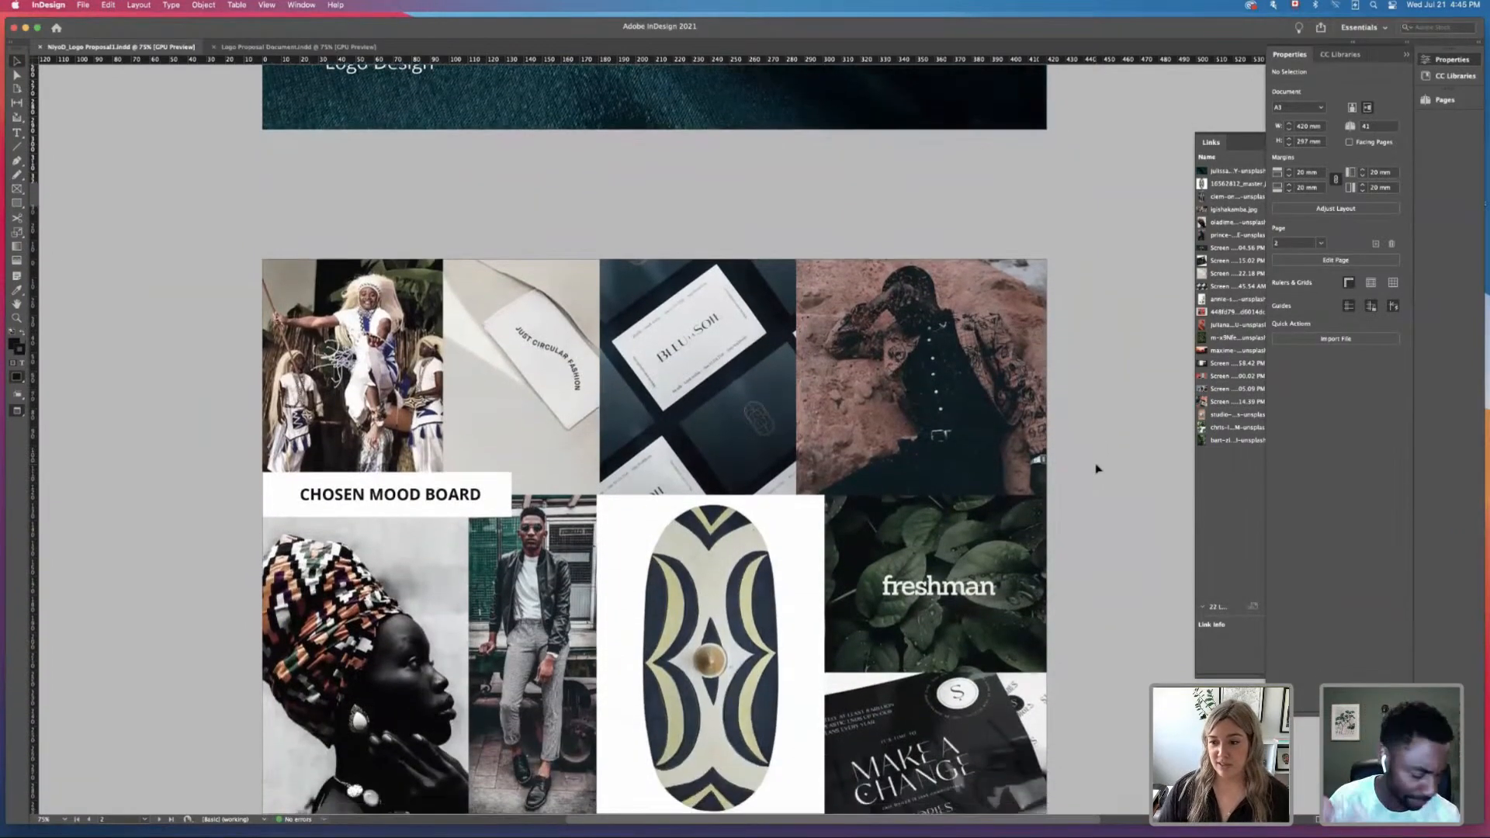
scroll(1096, 467, up, 11)
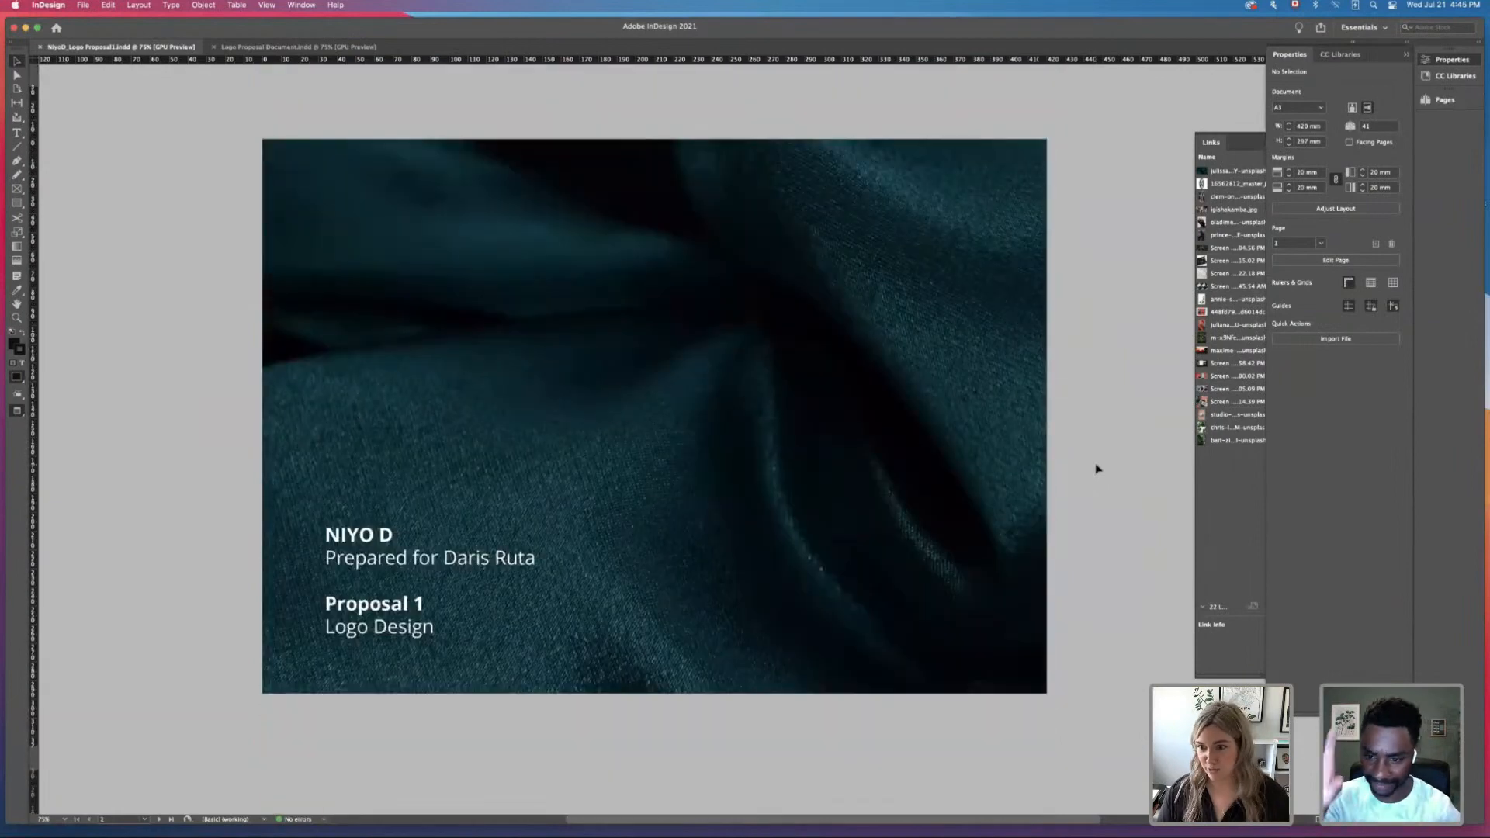
scroll(1096, 469, down, 1)
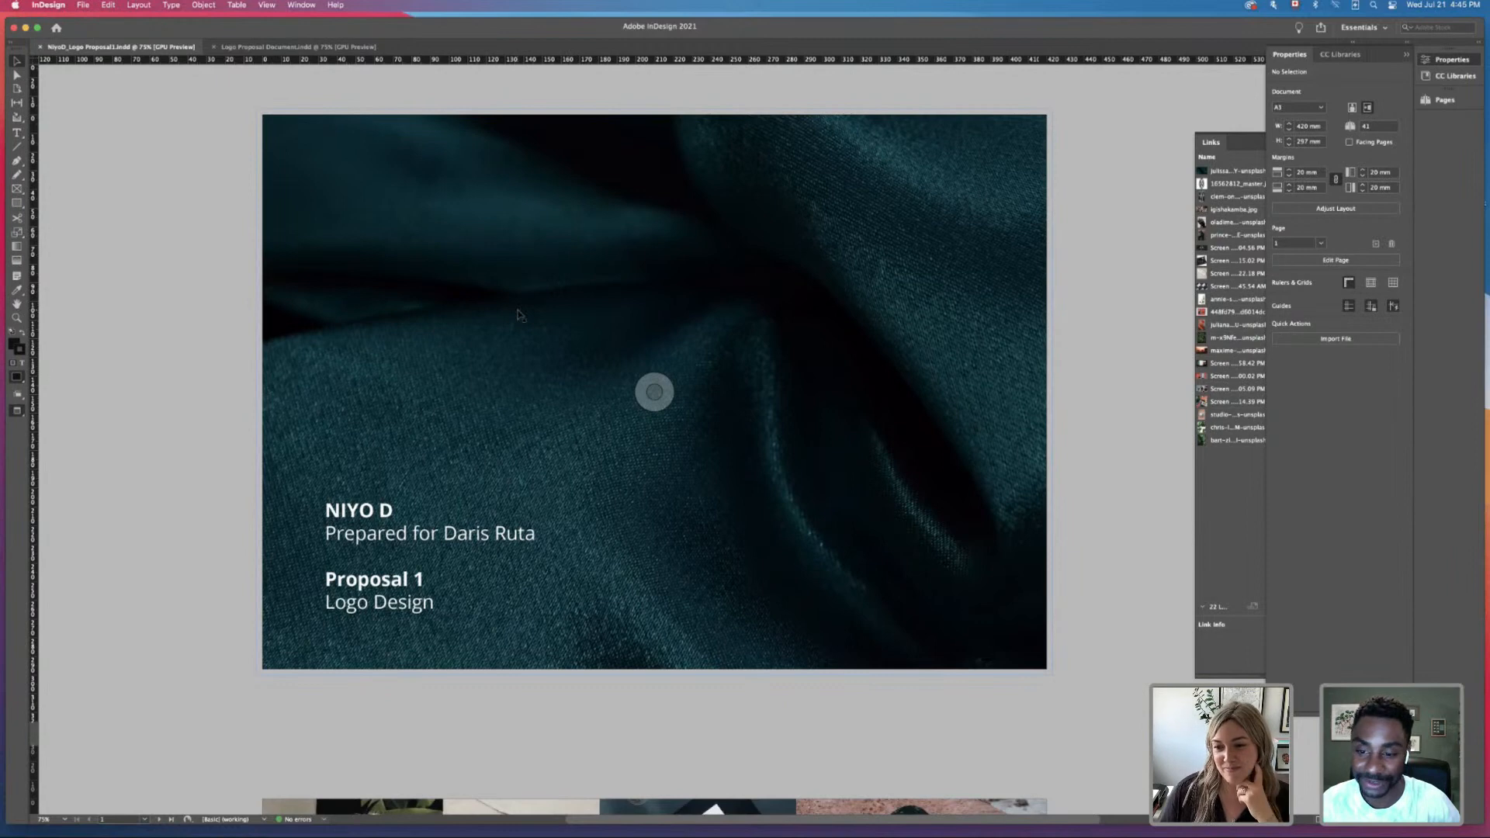
scroll(519, 314, down, 3)
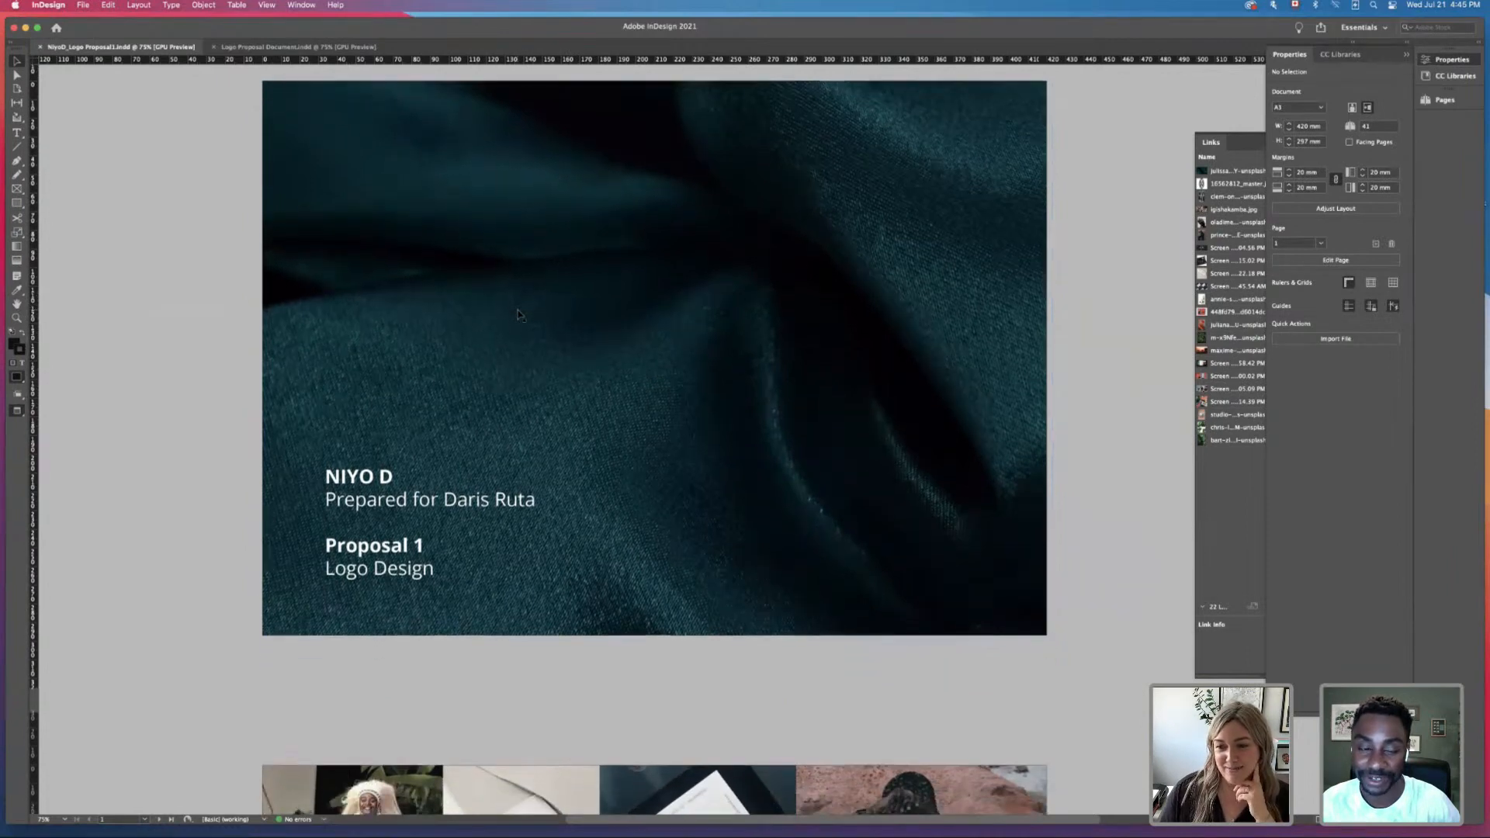
scroll(518, 315, down, 1)
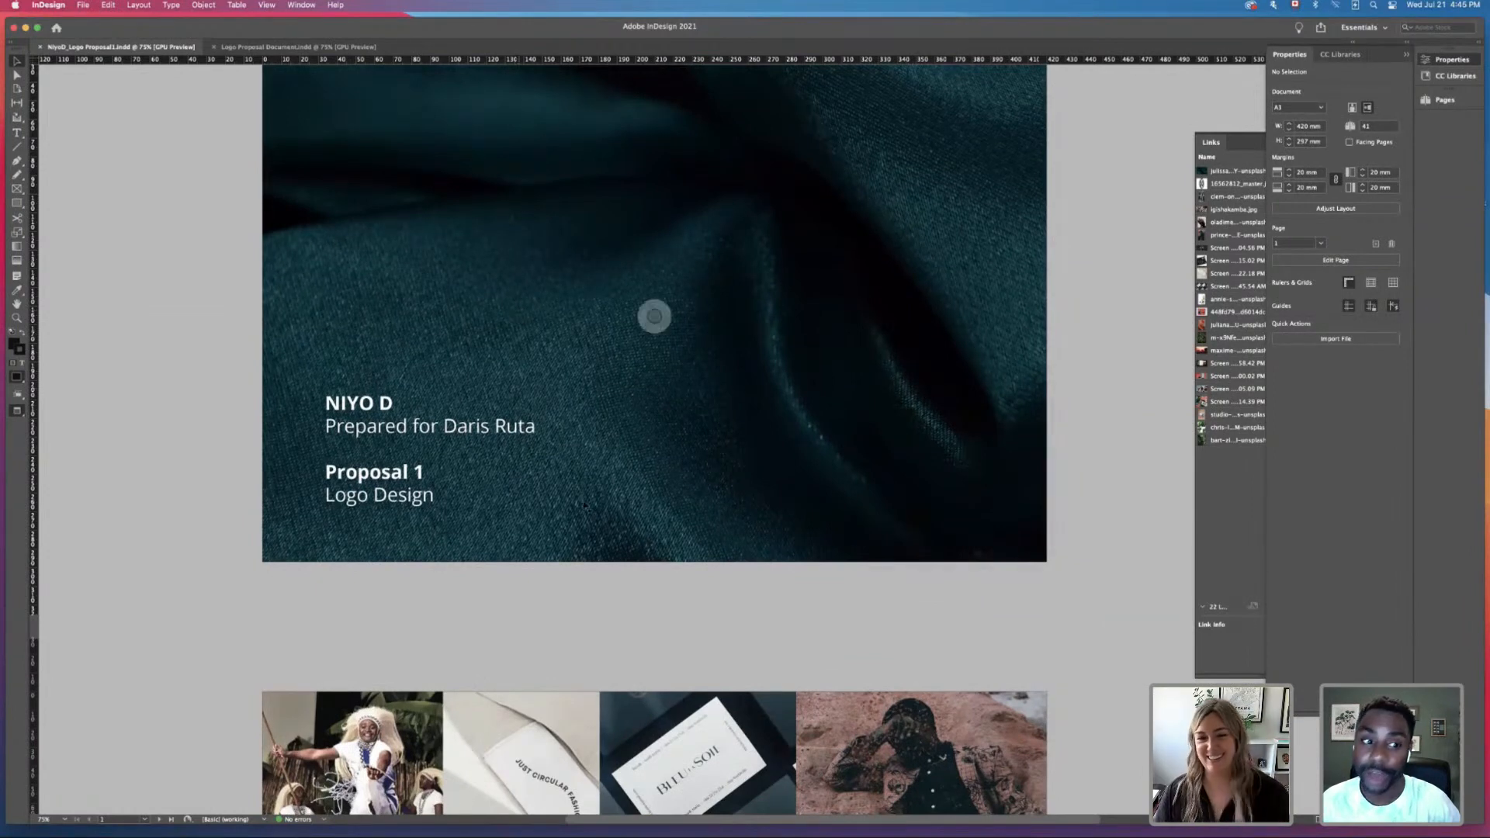
scroll(310, 463, down, 2)
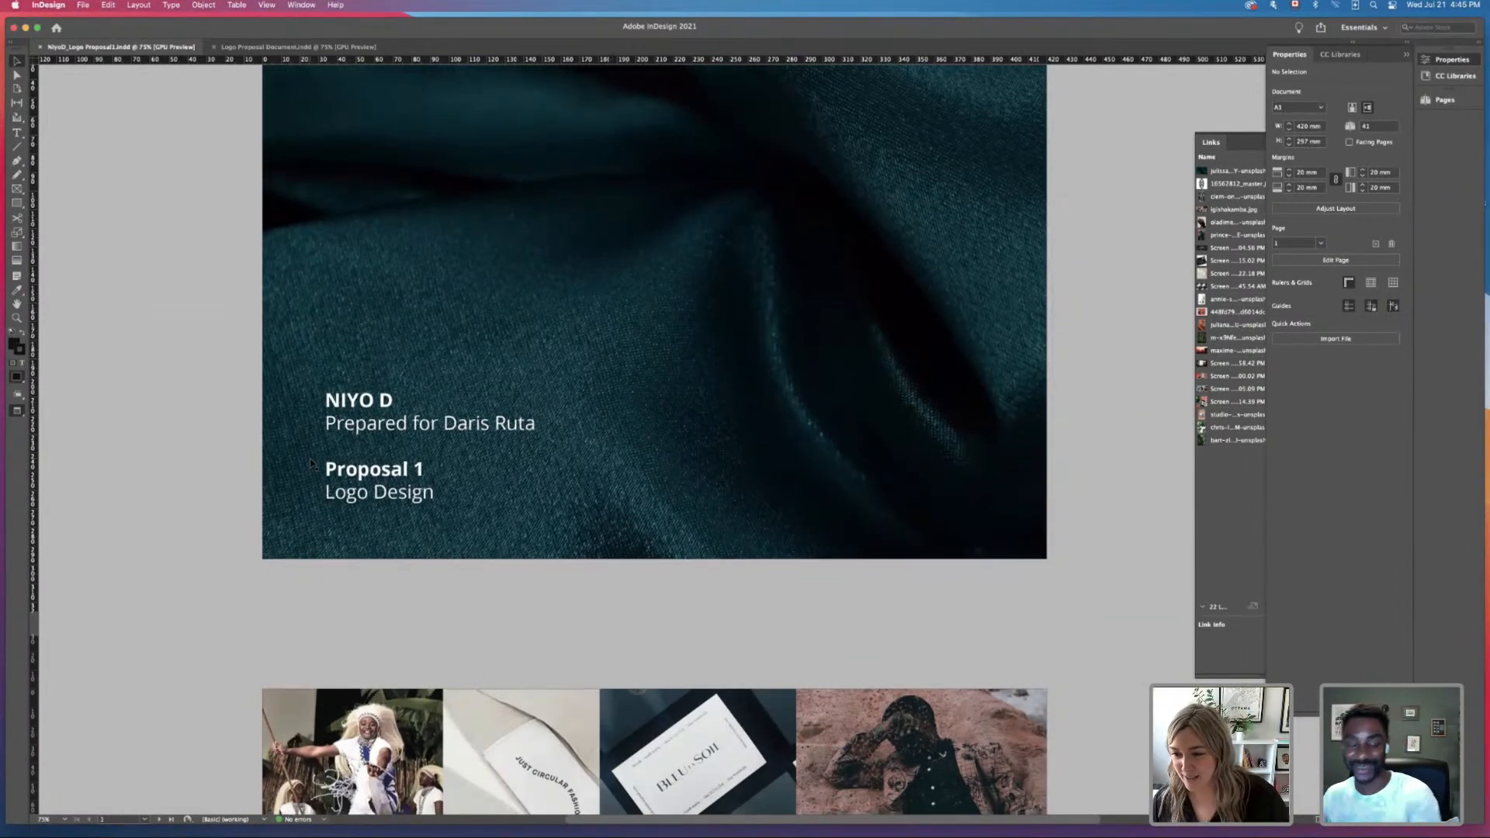
scroll(311, 463, down, 2)
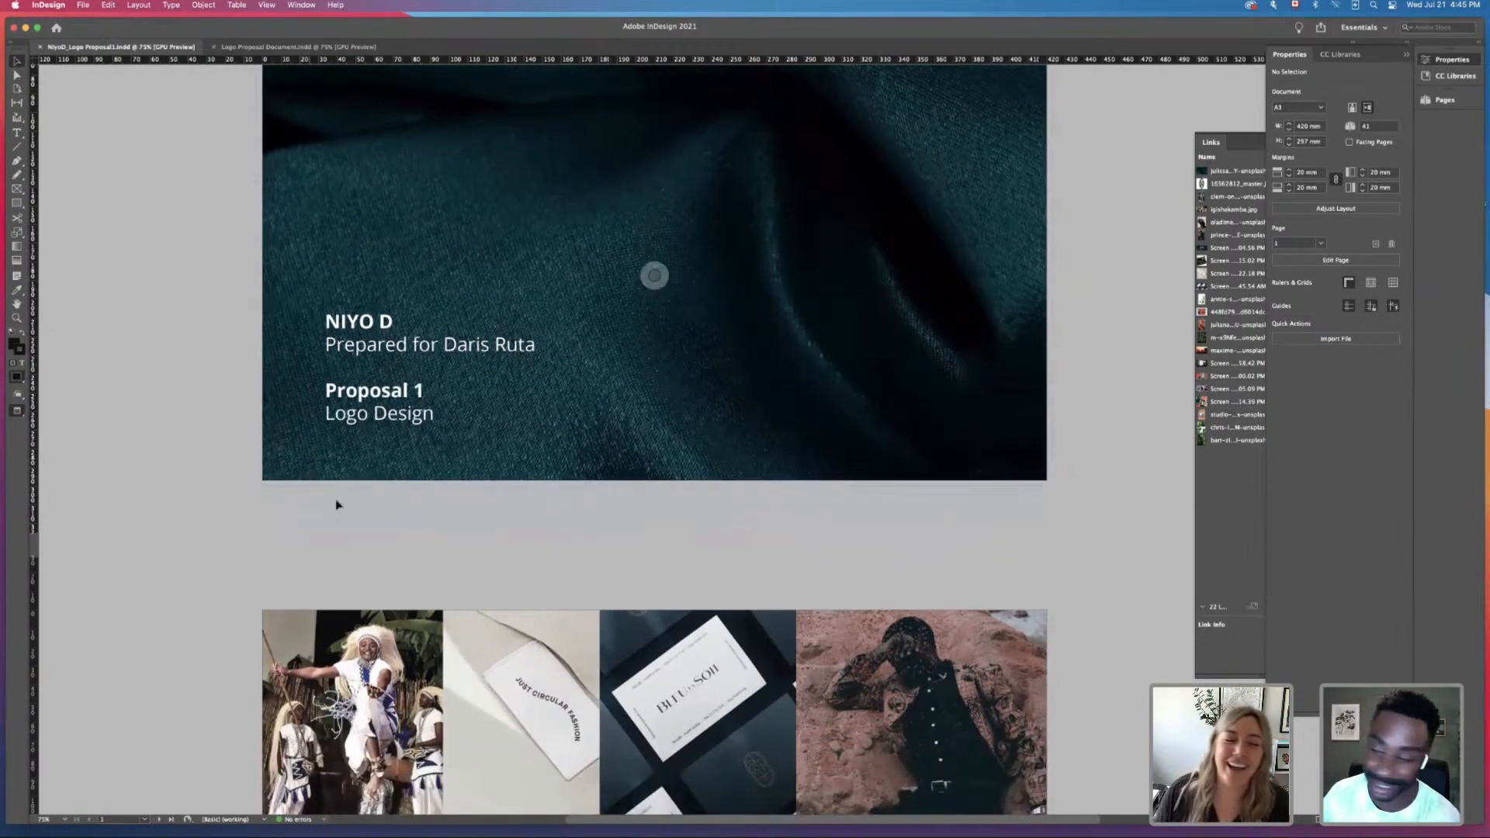
scroll(386, 542, down, 3)
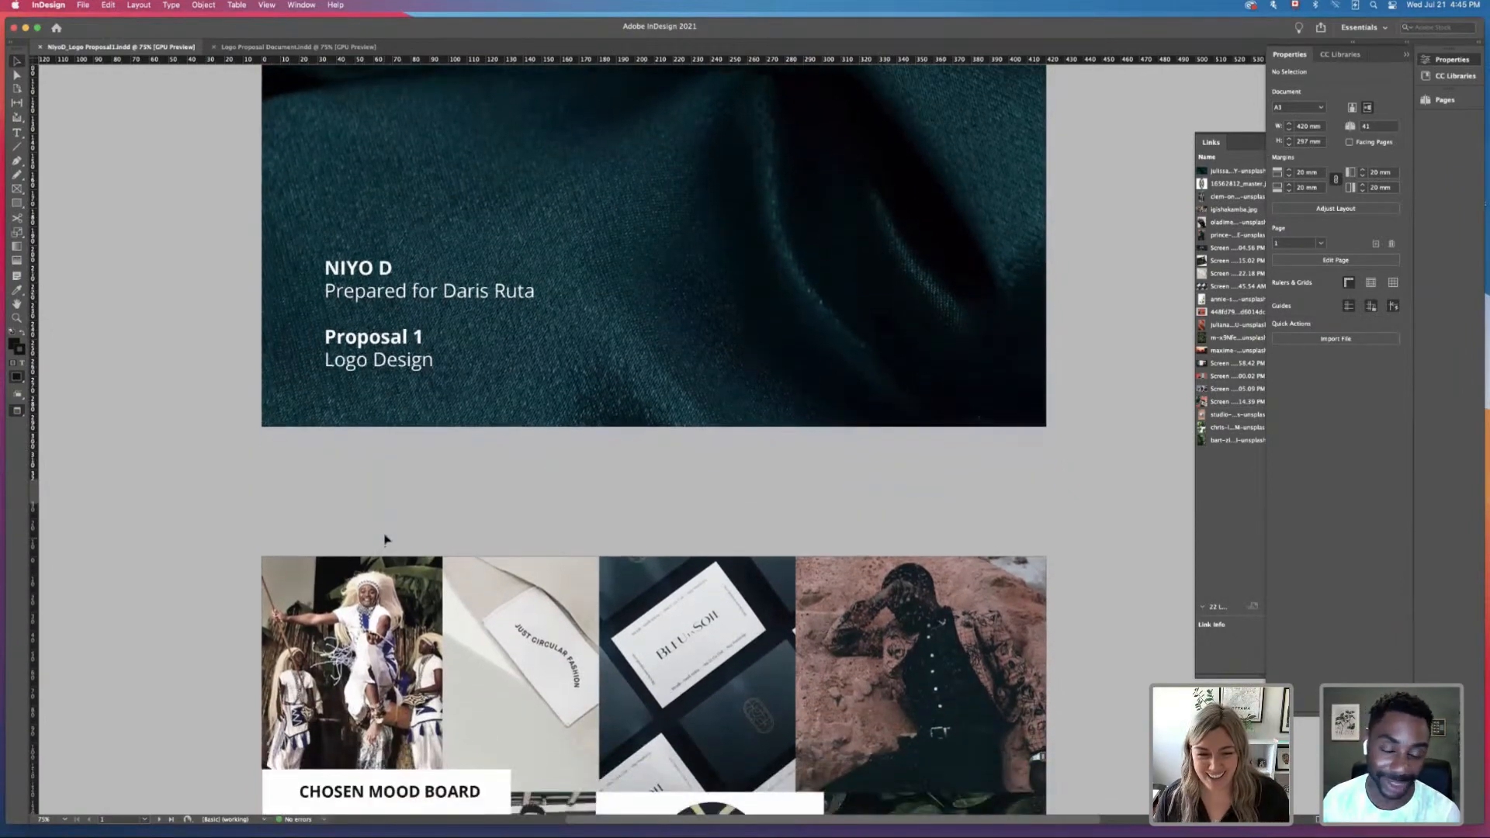
scroll(386, 541, down, 8)
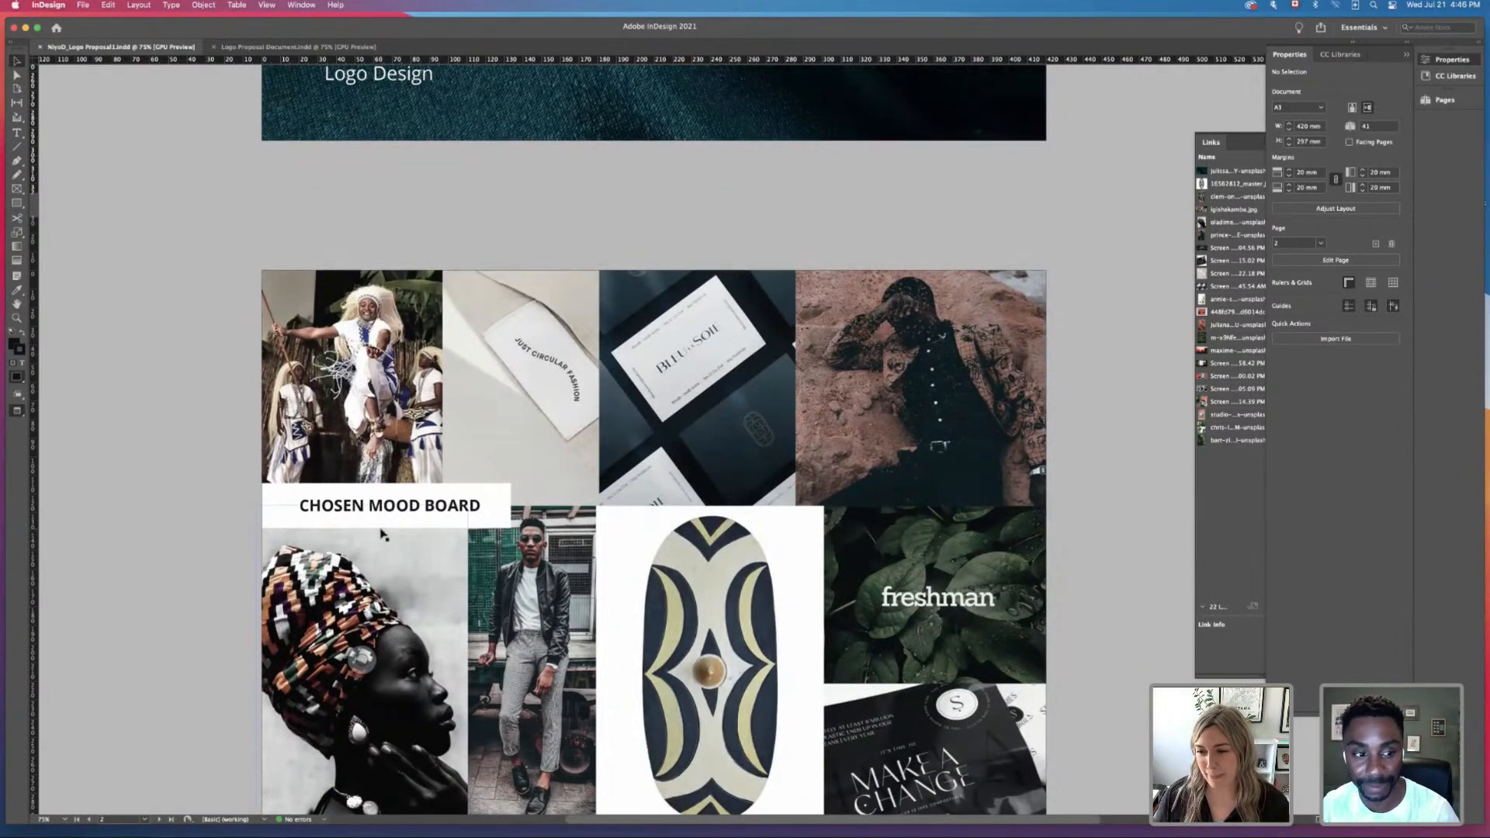
Step: Examine the full chosen mood board page and the Colour Palette page with its two rows of swatch cards
scroll(380, 534, down, 2)
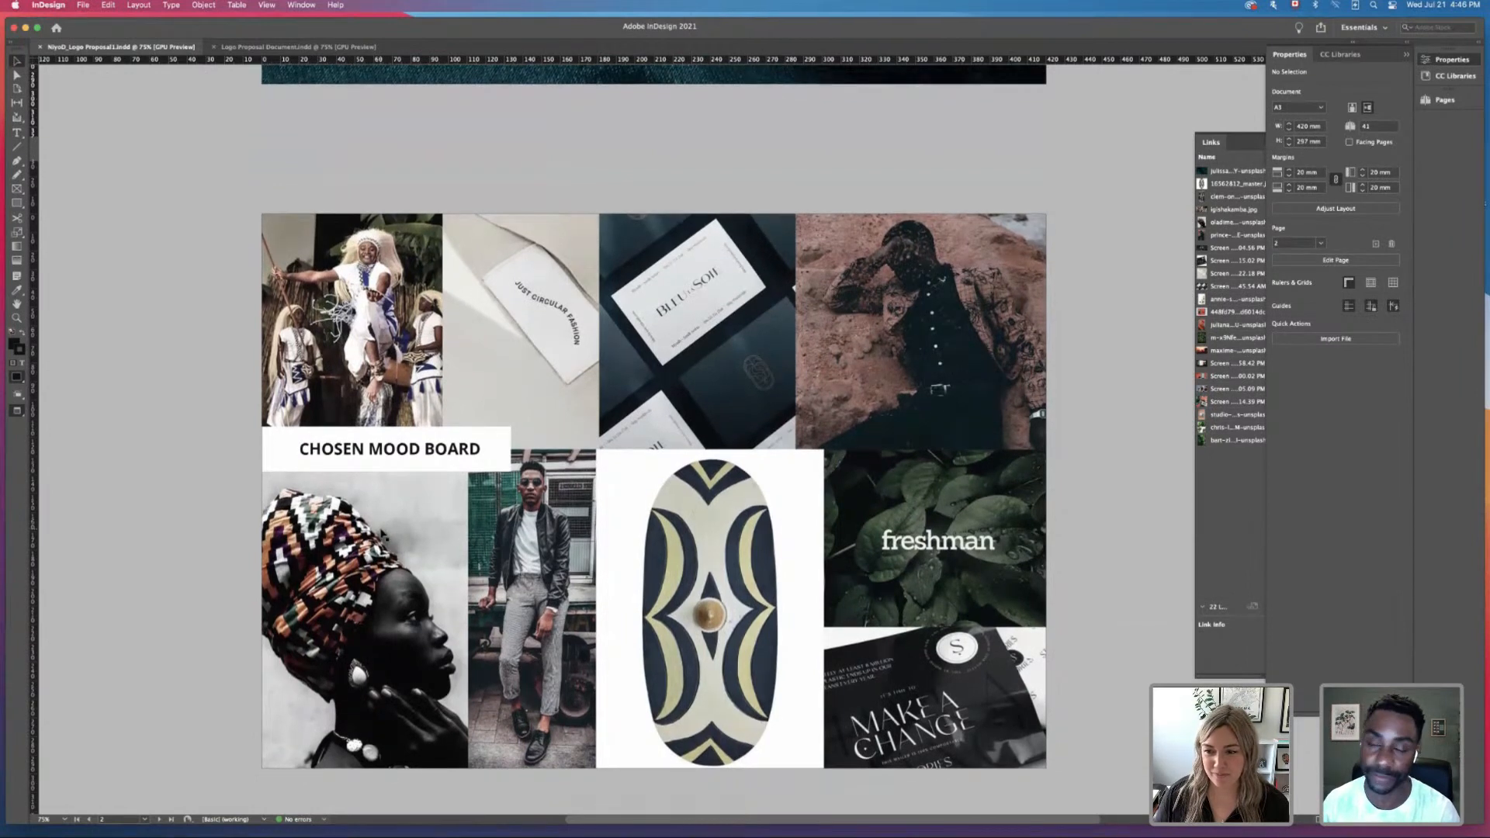
scroll(381, 533, down, 1)
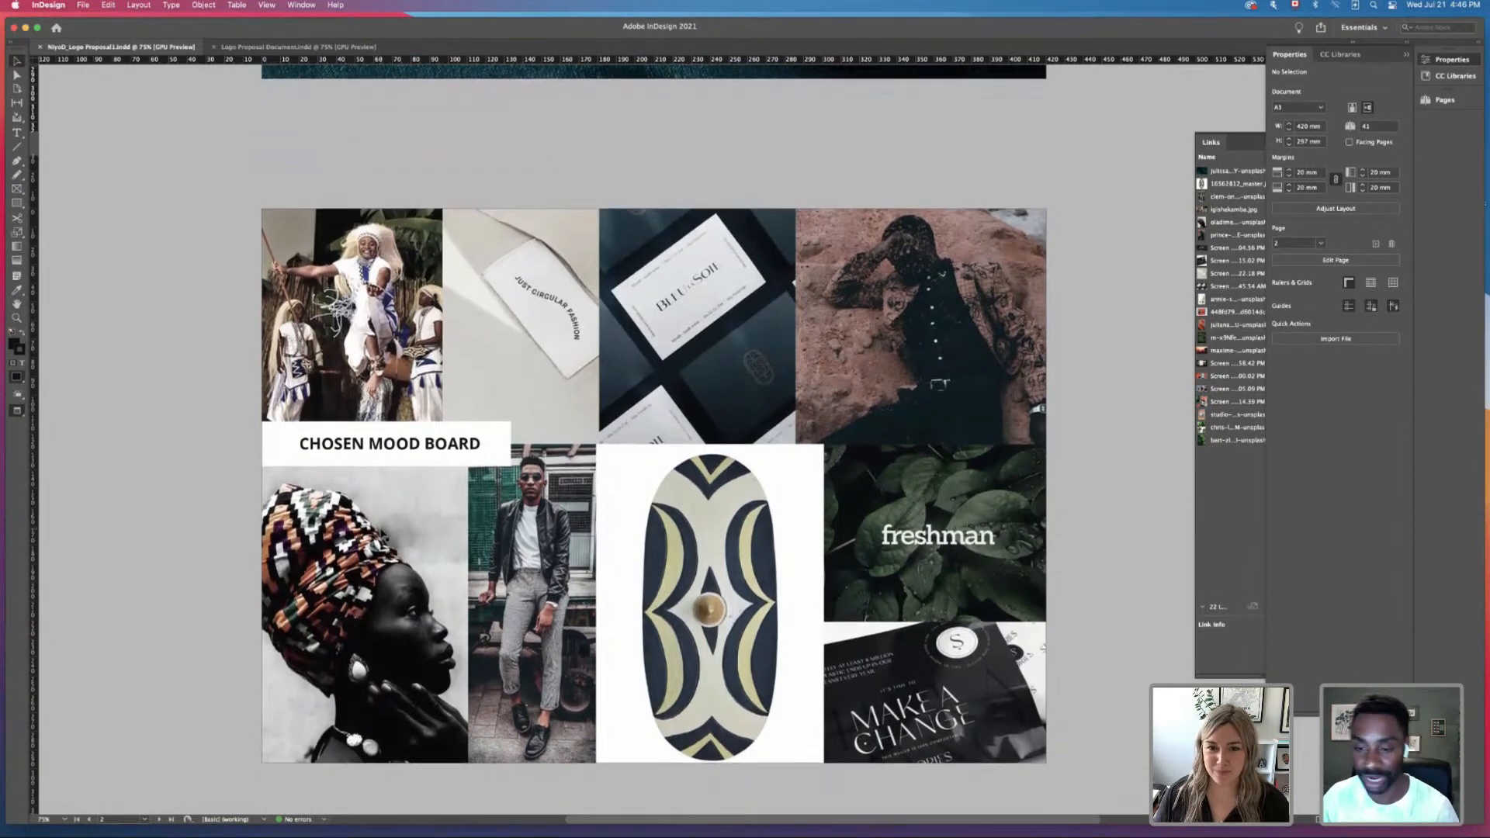
scroll(653, 481, down, 1)
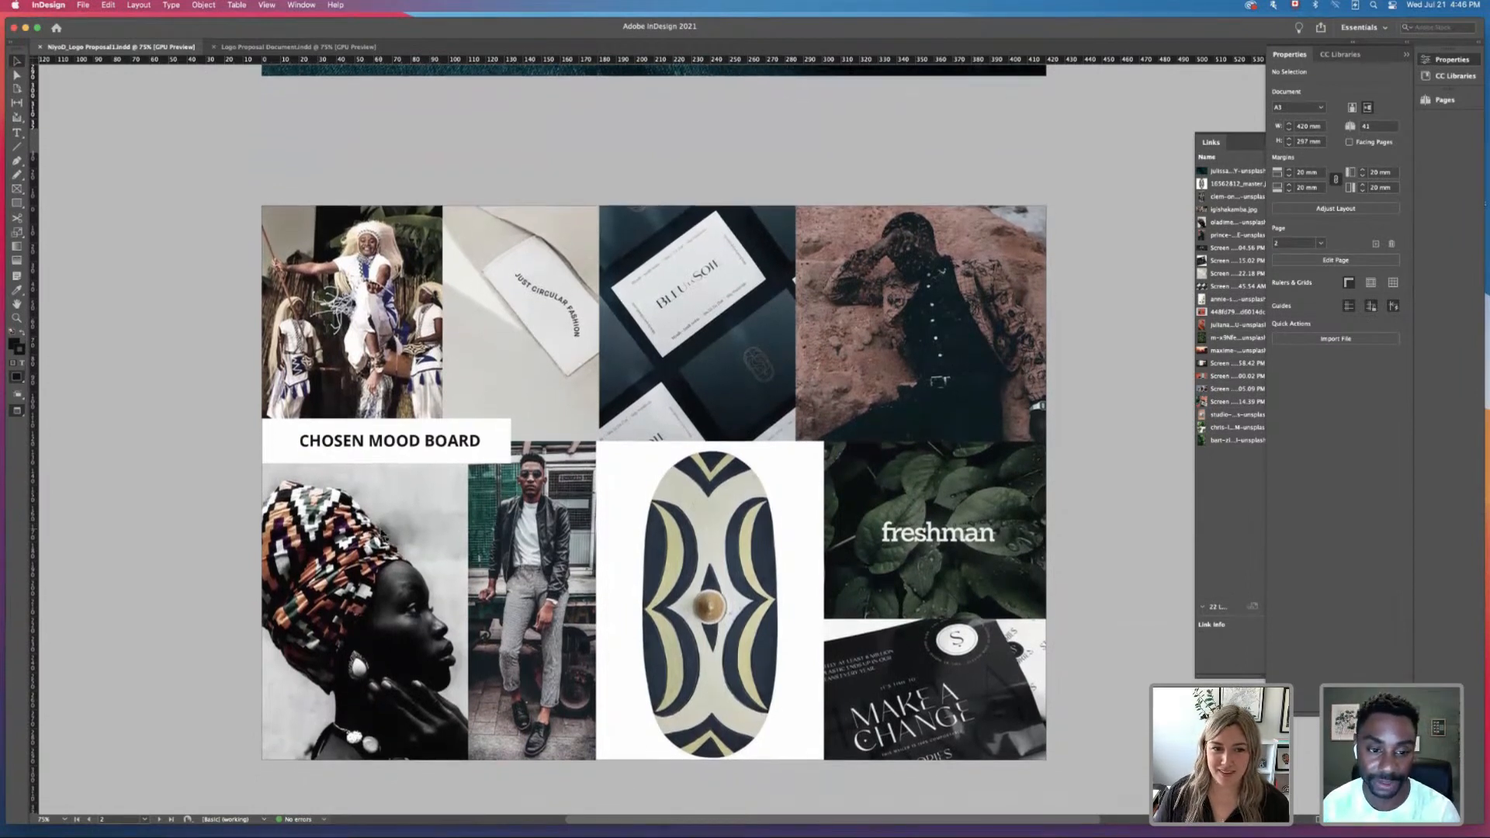
scroll(653, 475, down, 2)
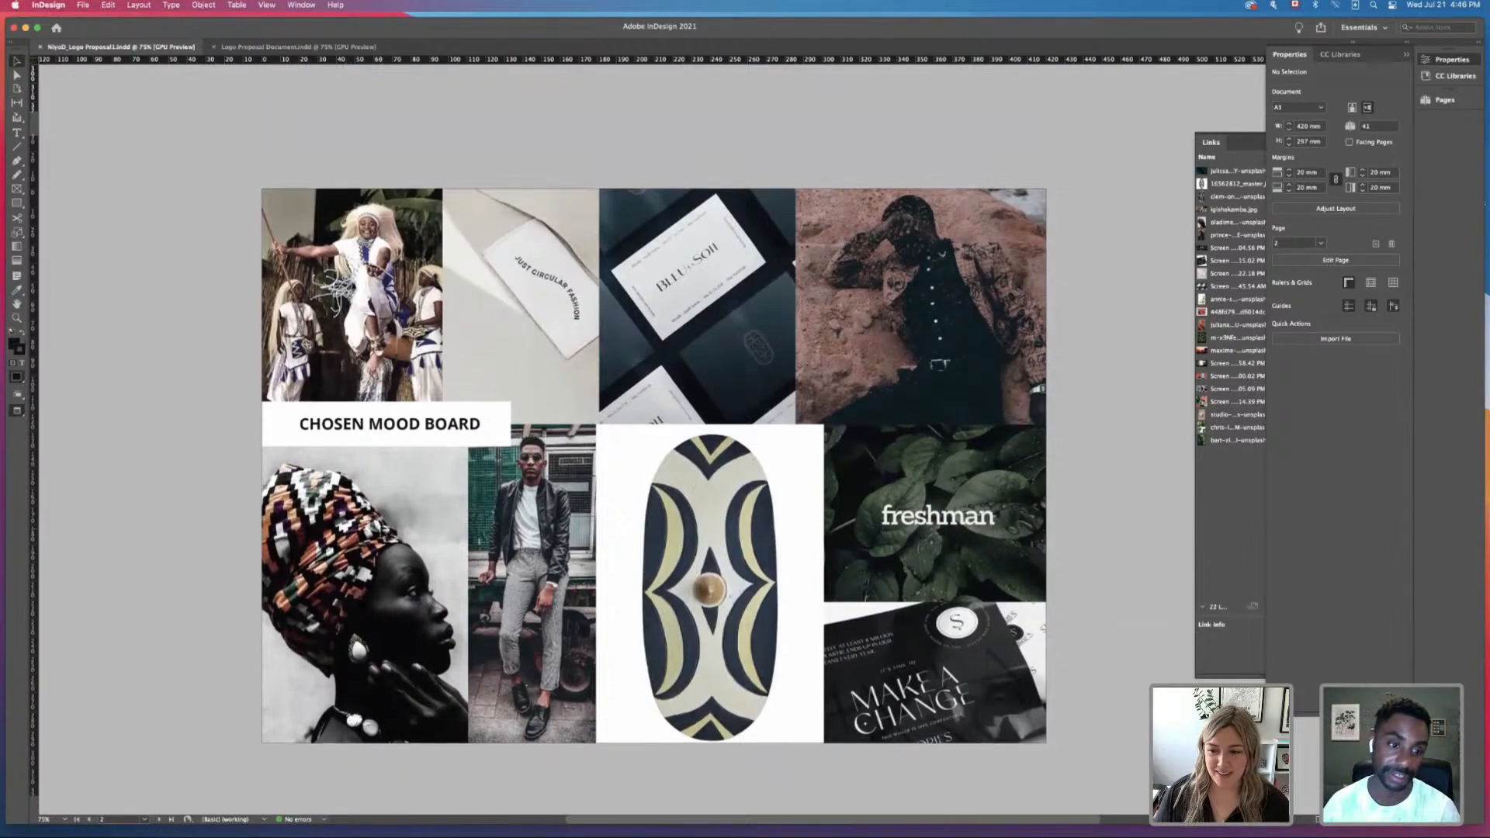
scroll(381, 532, up, 2)
scroll(381, 533, down, 3)
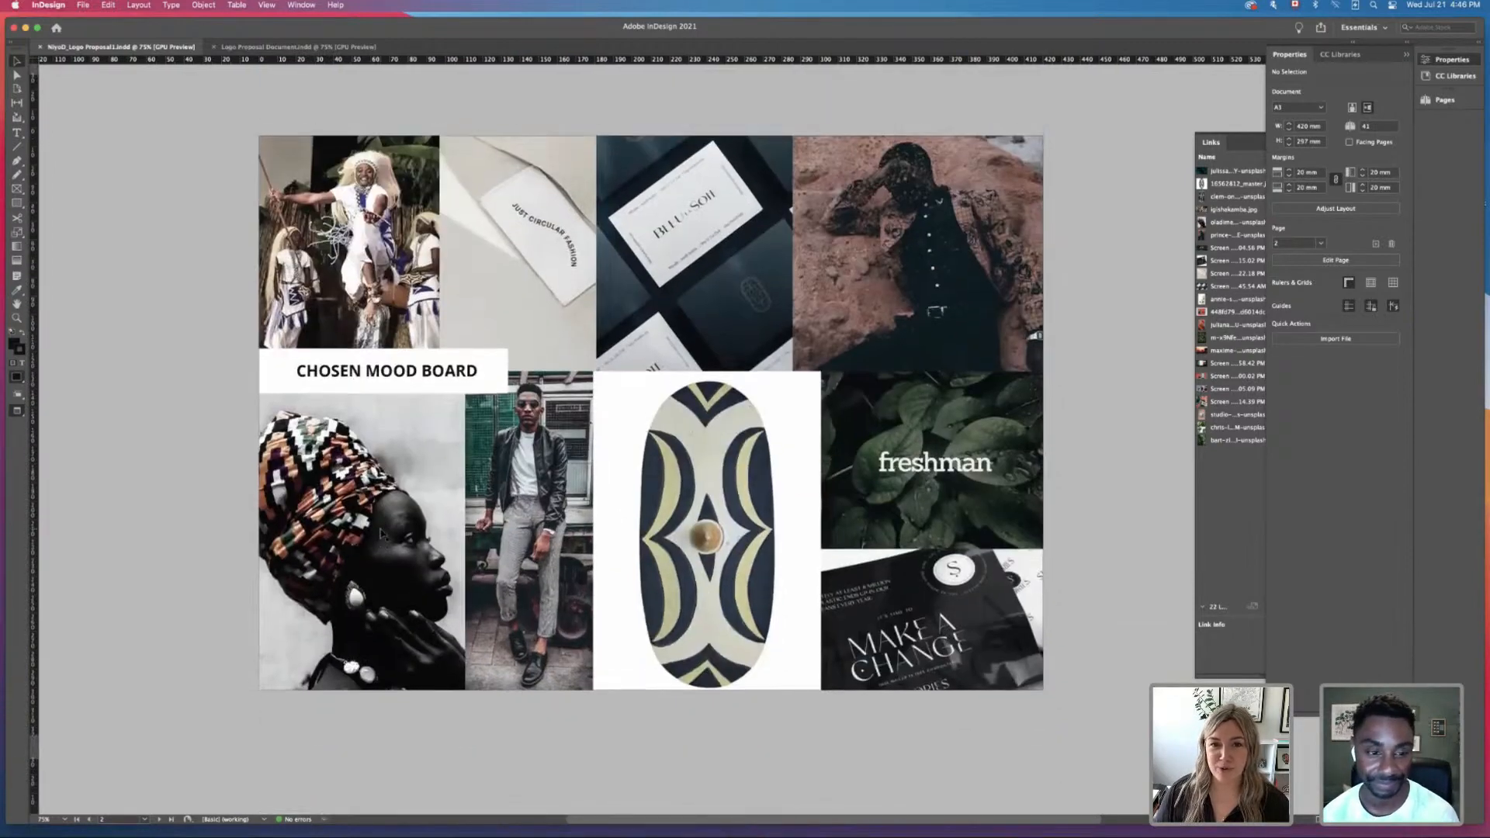
scroll(381, 532, up, 8)
scroll(381, 532, down, 10)
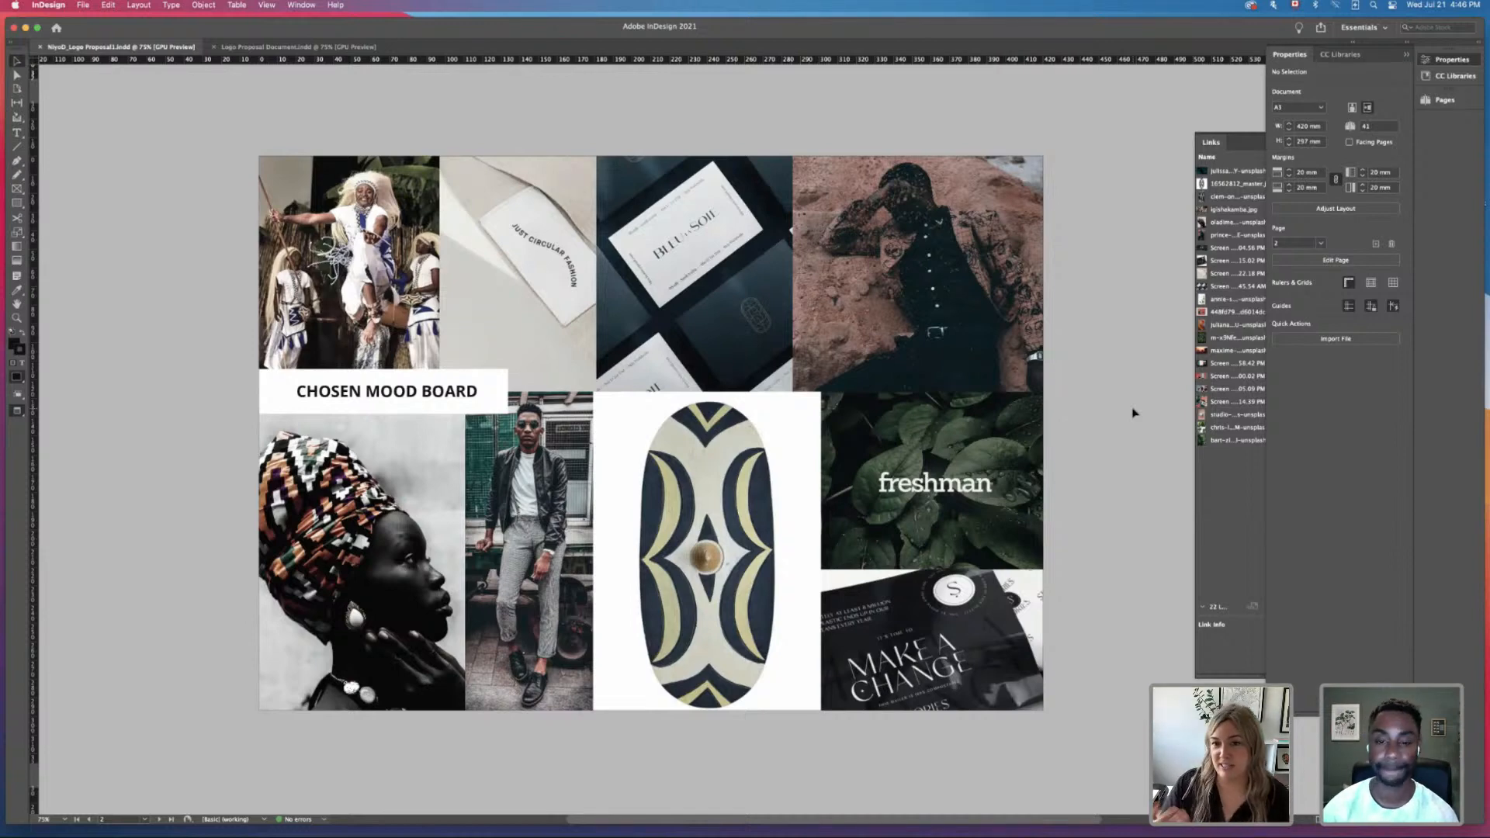
scroll(1085, 419, down, 5)
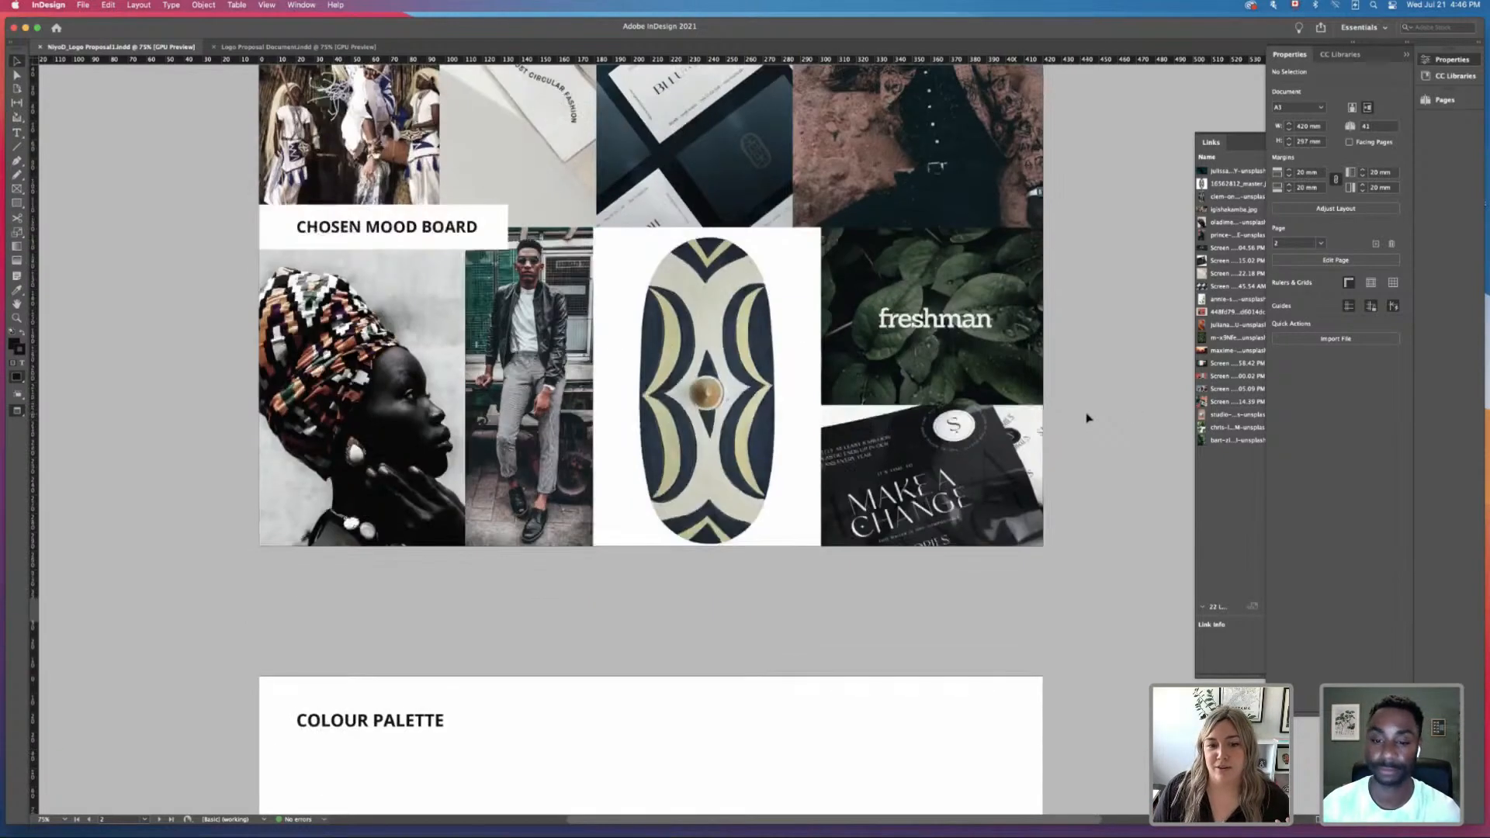
scroll(1085, 419, down, 5)
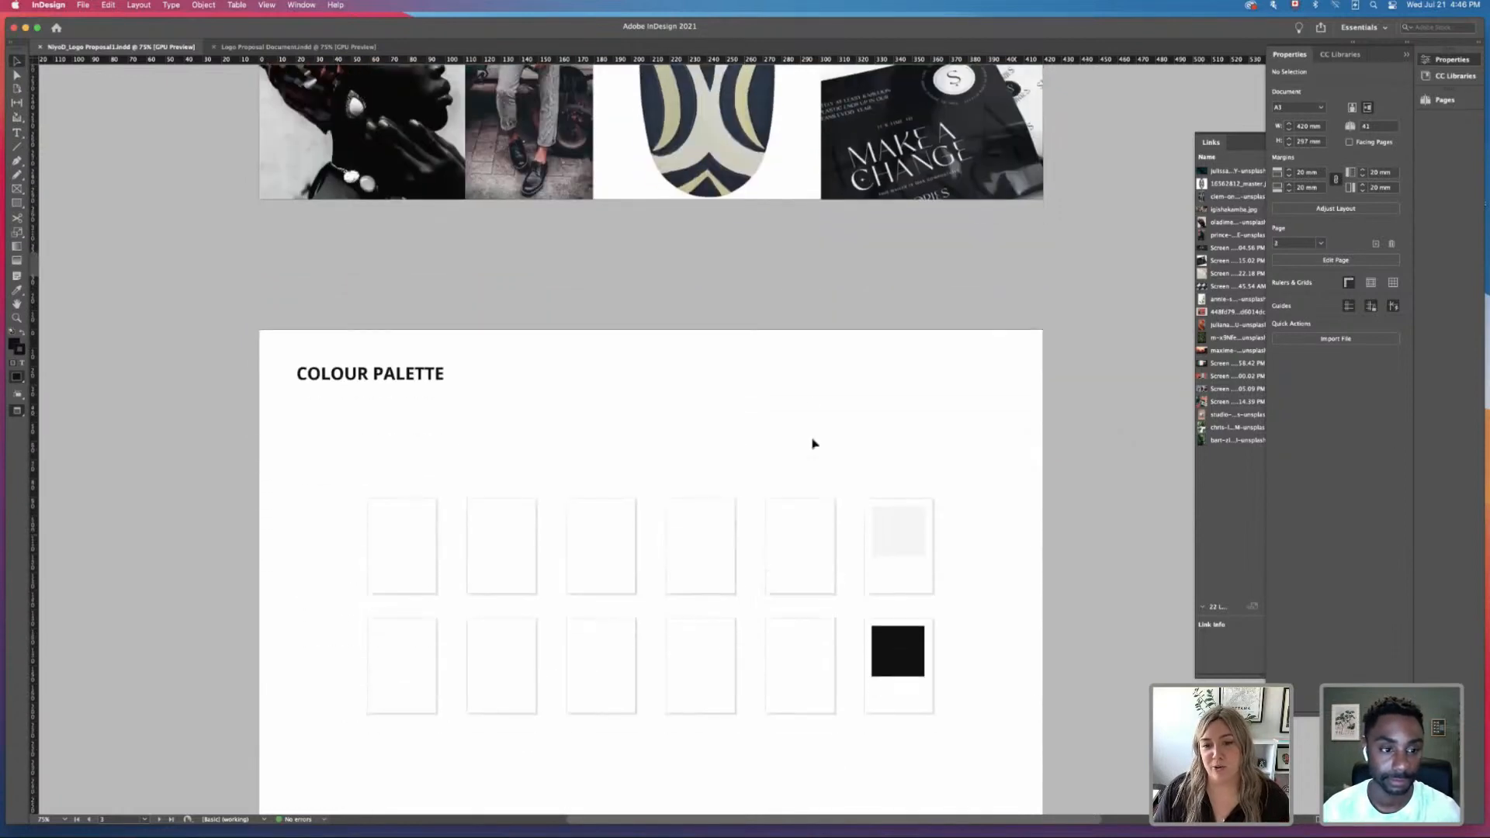
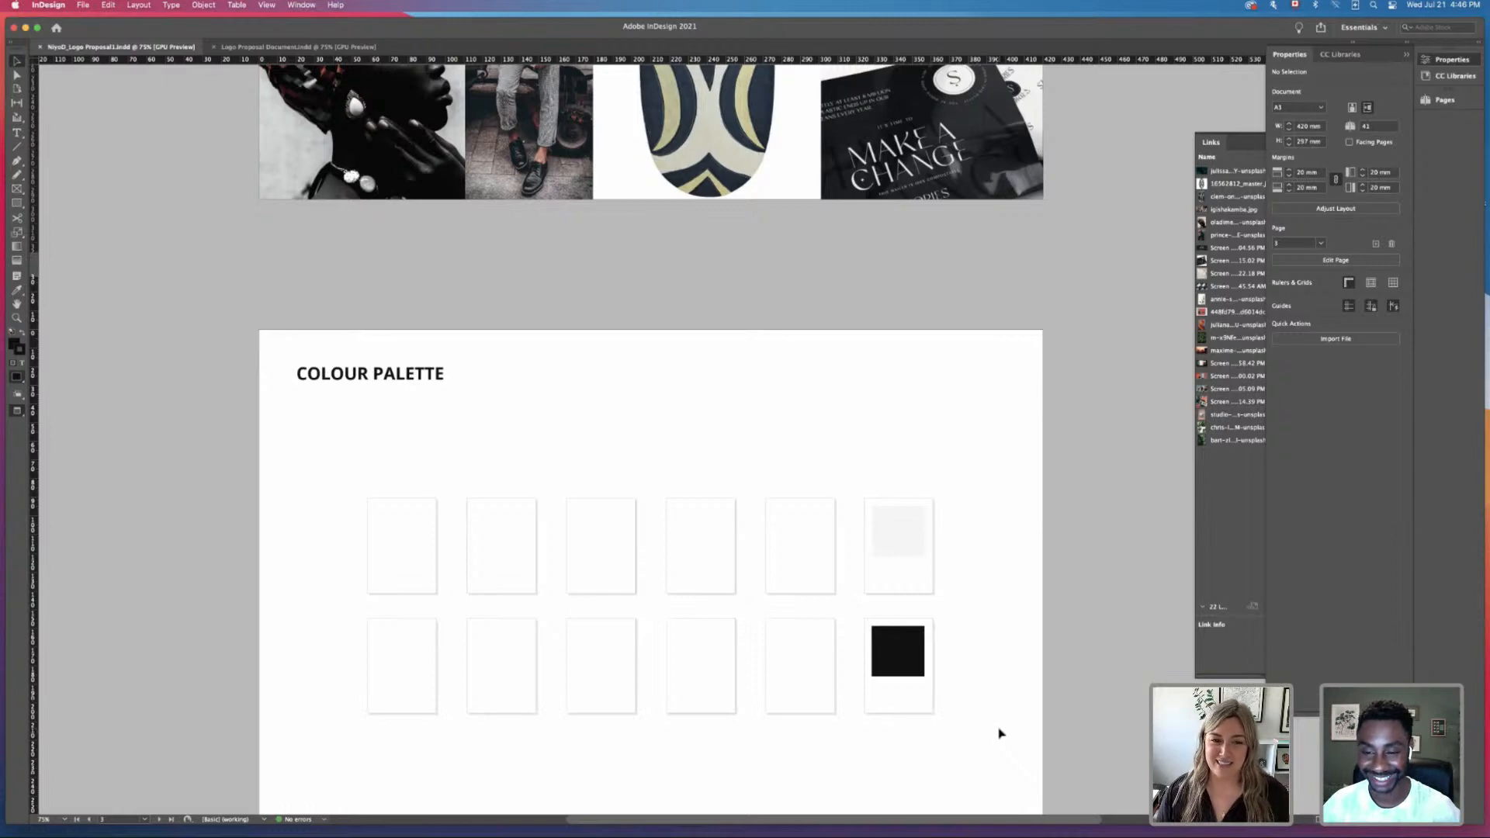
drag(317, 463, 958, 759)
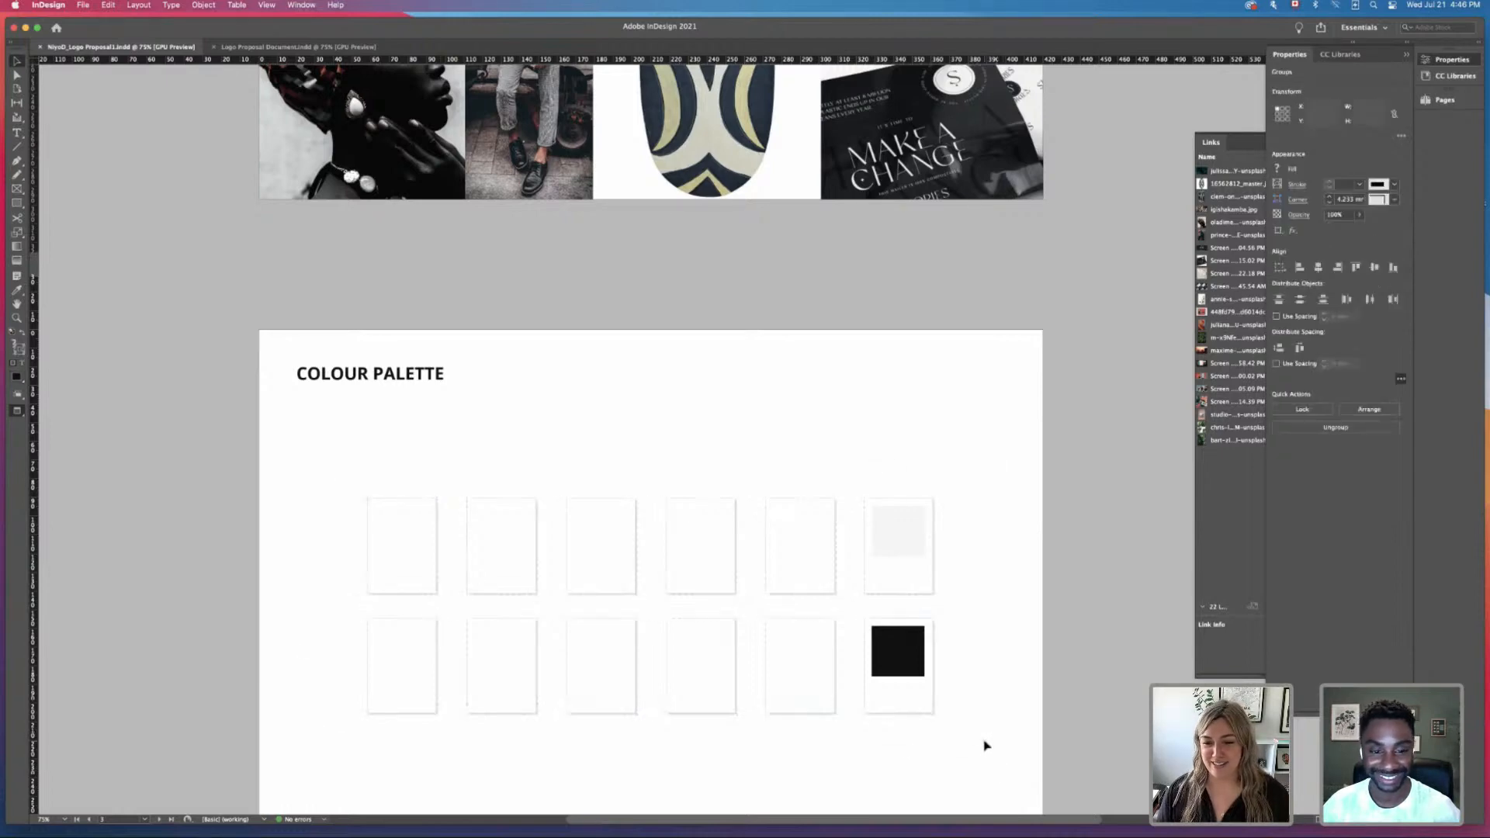
click(984, 745)
scroll(951, 698, down, 2)
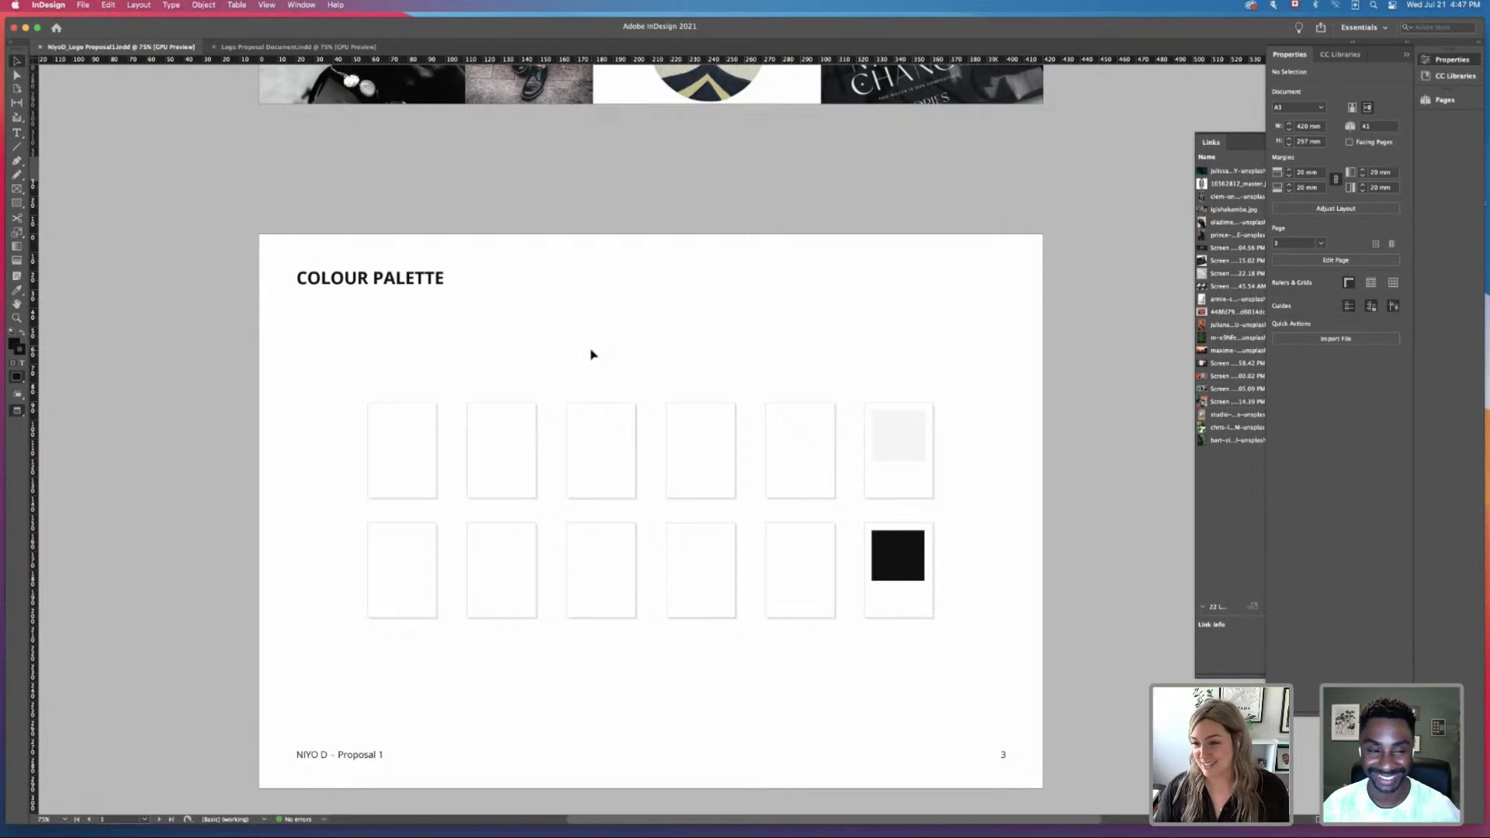
Step: Fill the square of the first palette card with a dark colour sampled from the patterned oval board on the mood board
key(a)
click(406, 432)
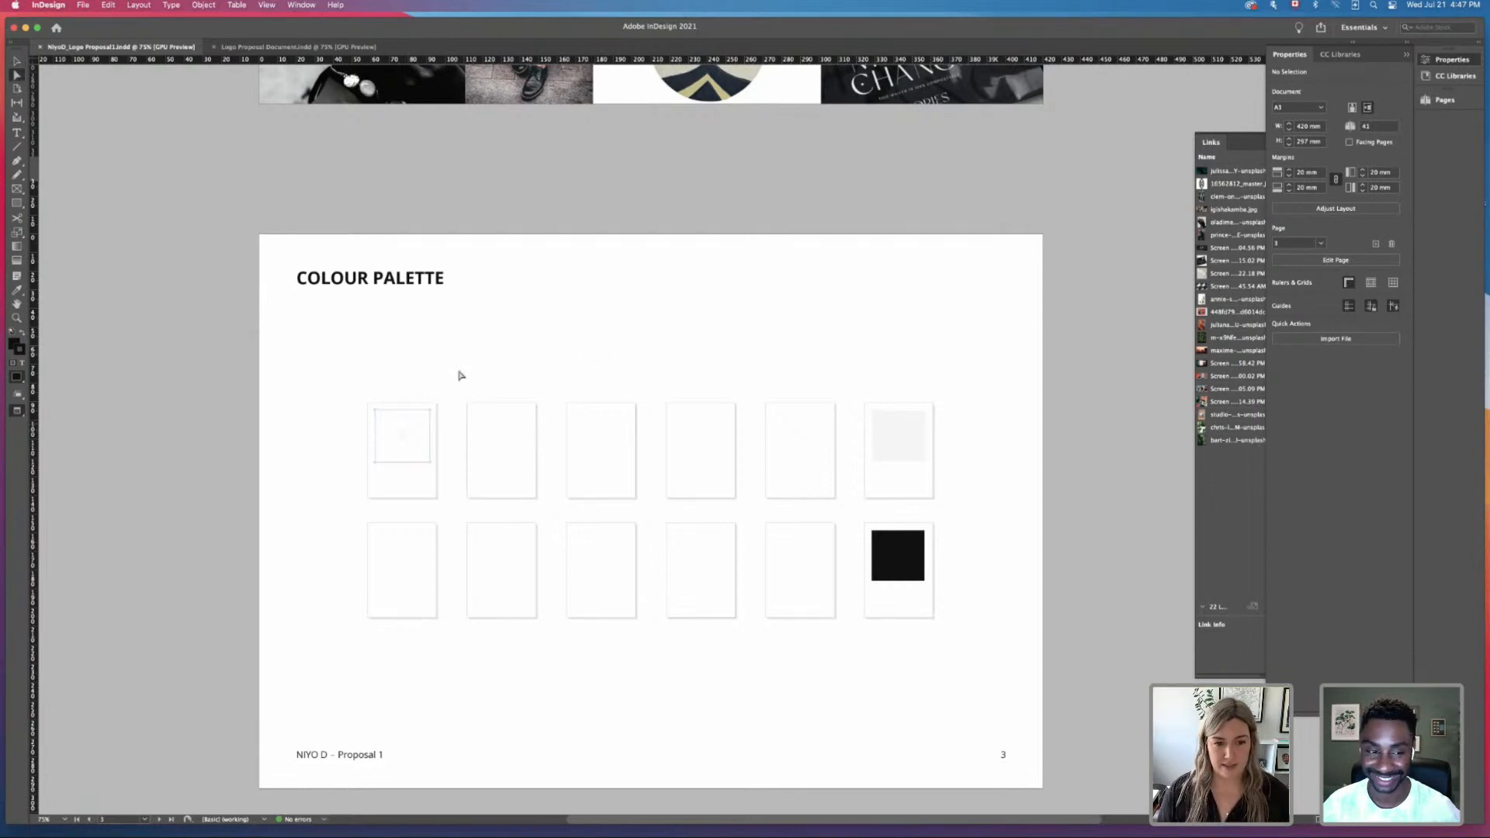
scroll(466, 369, up, 1)
scroll(471, 364, up, 5)
key(i)
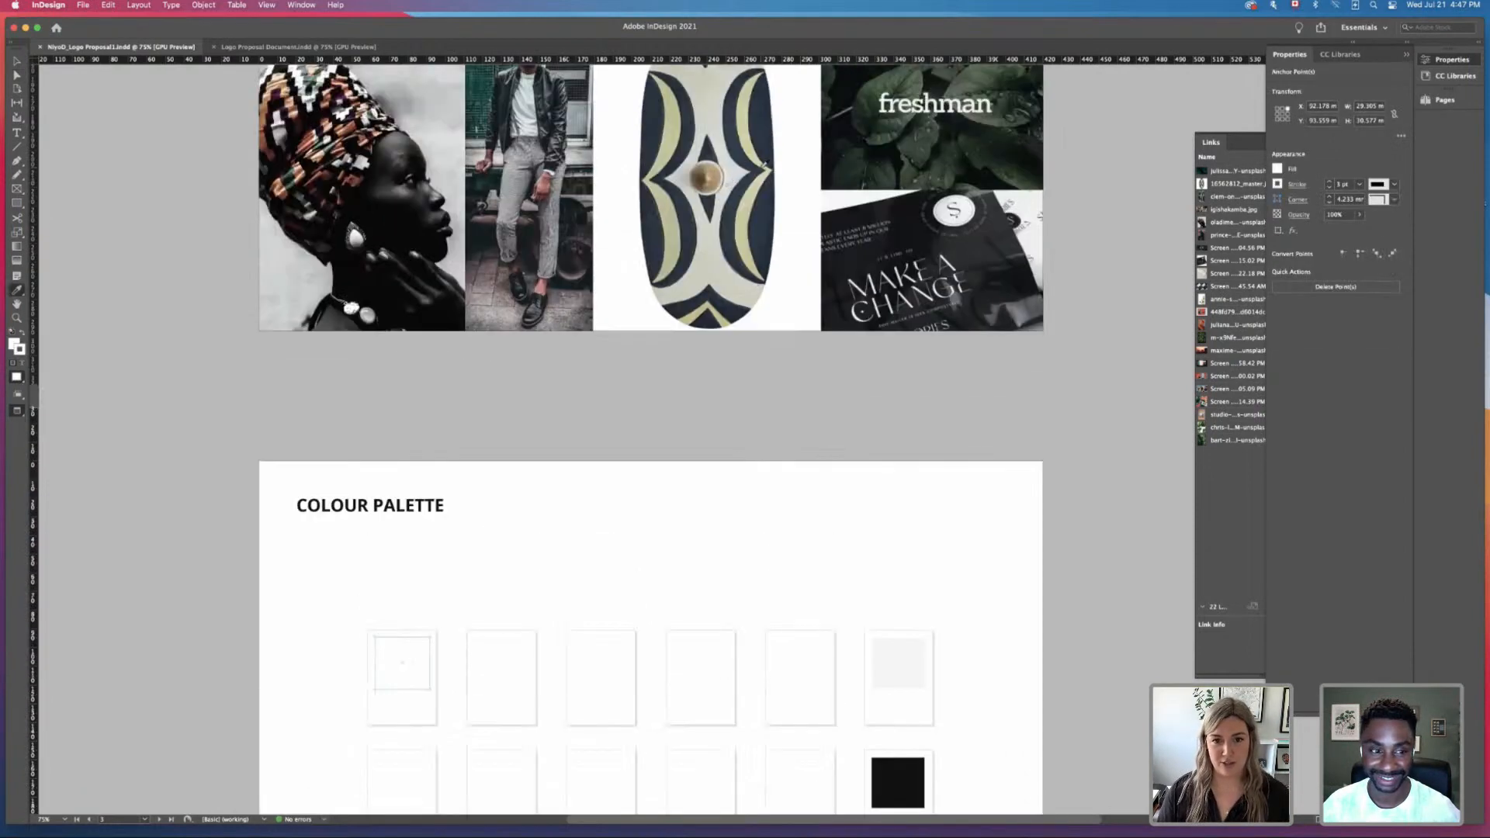
click(758, 136)
click(393, 658)
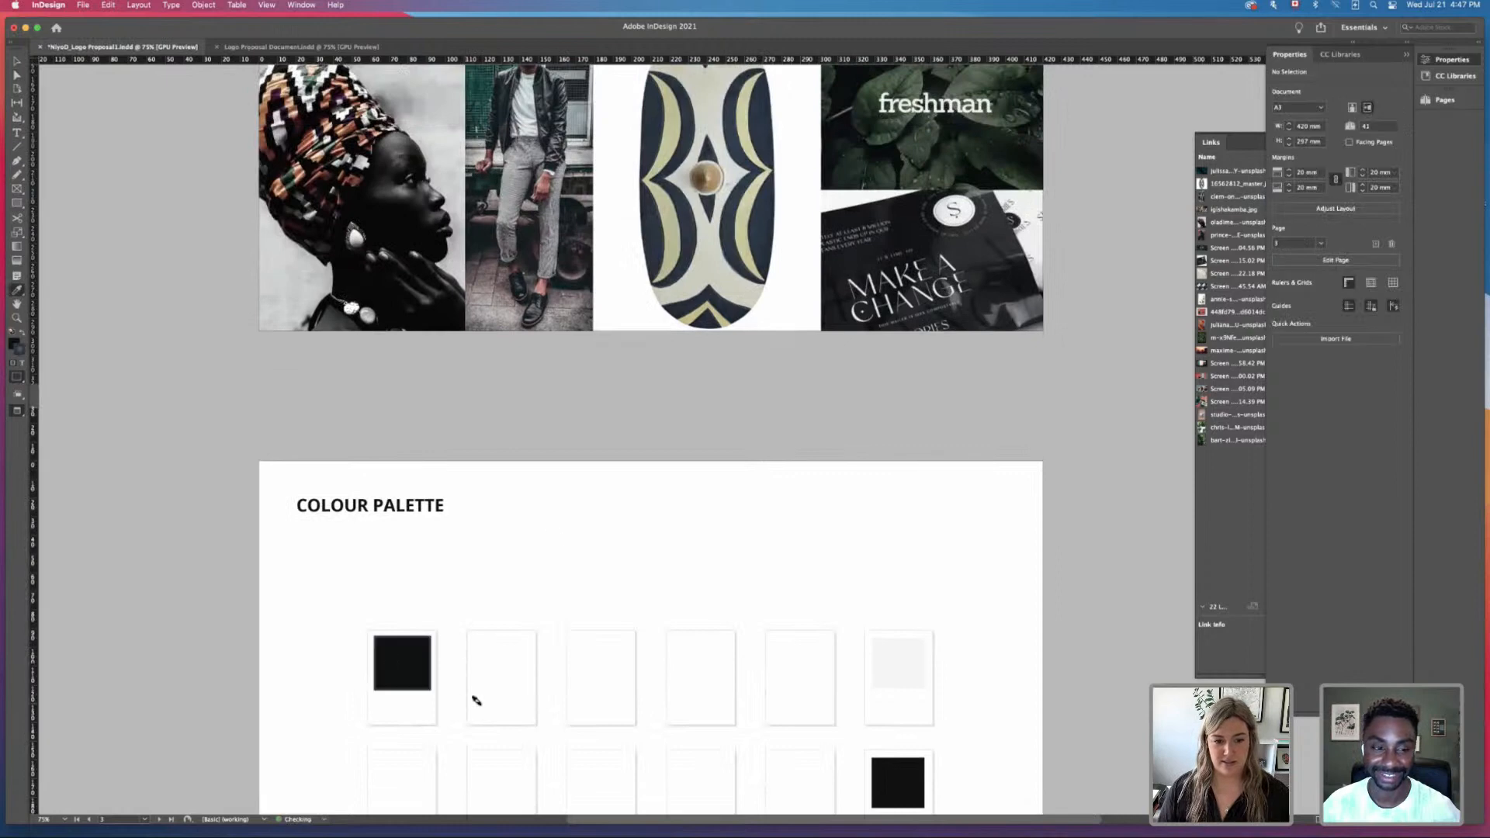
Step: Create an RGB process colour swatch with red 44, green 120 and blue 150, keeping the first palette square selected
scroll(470, 679, down, 2)
scroll(469, 679, down, 1)
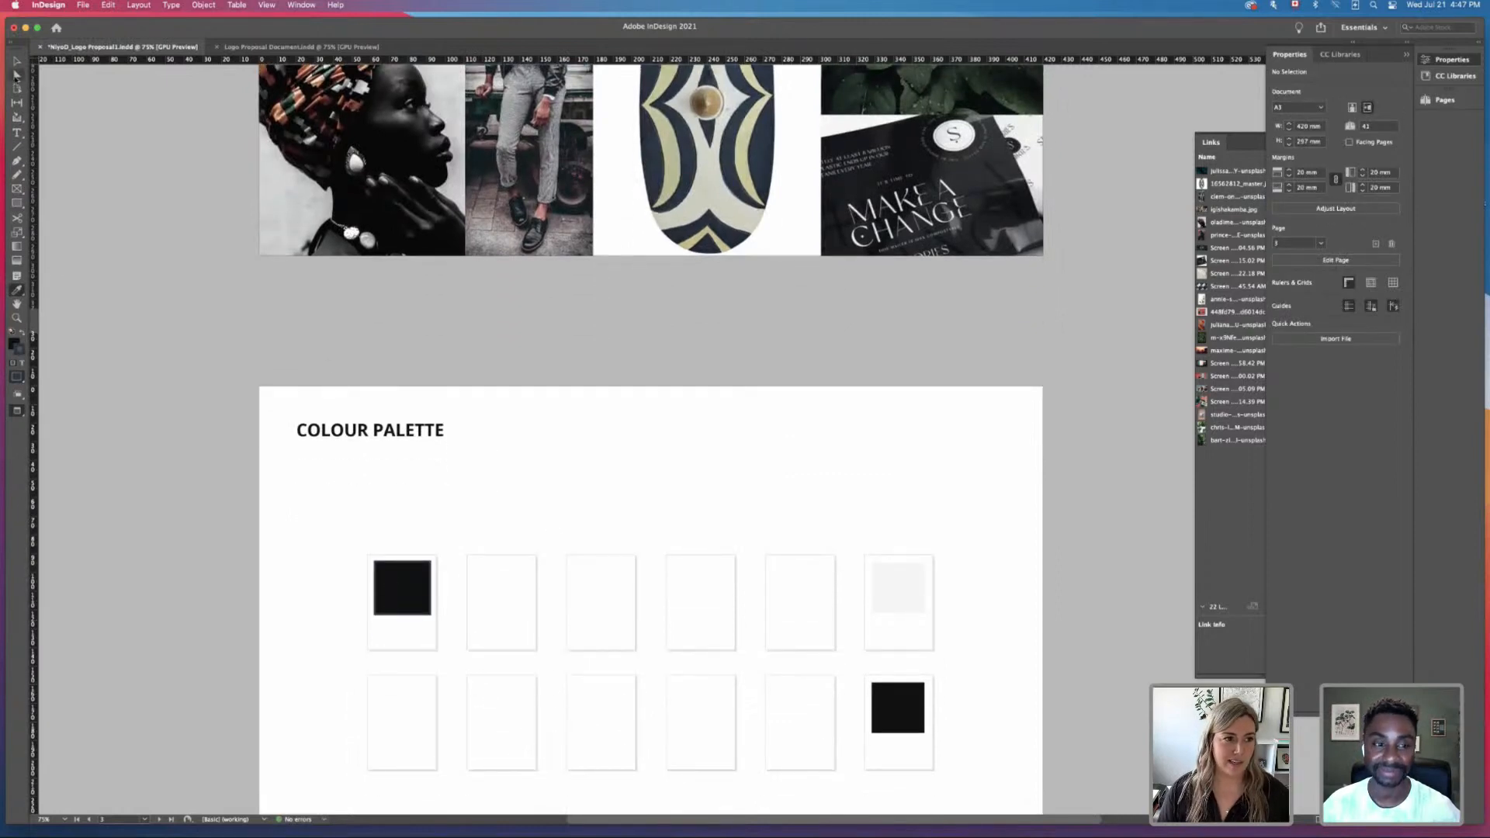
click(16, 75)
click(388, 596)
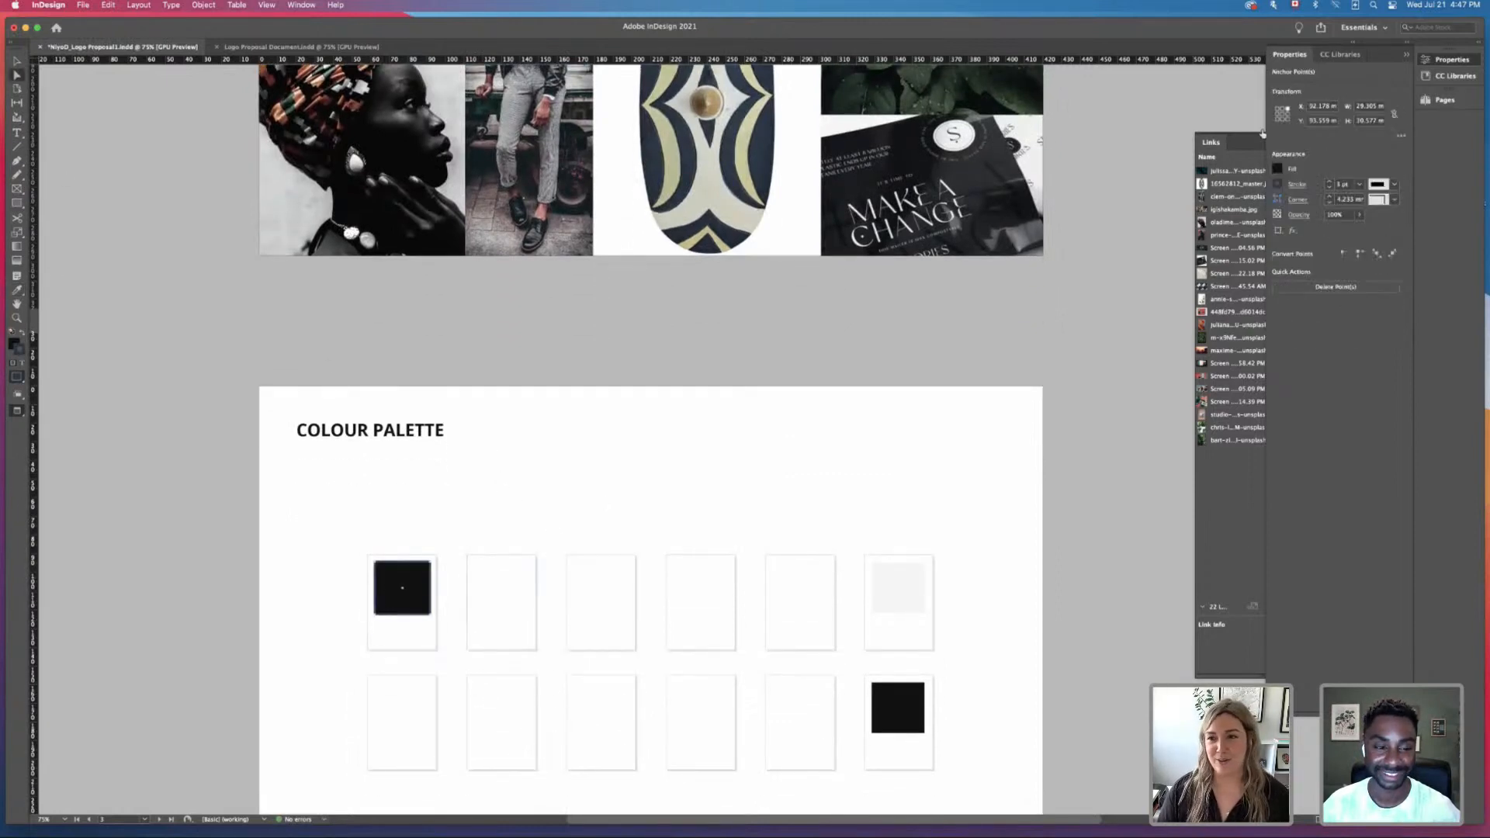
click(1403, 55)
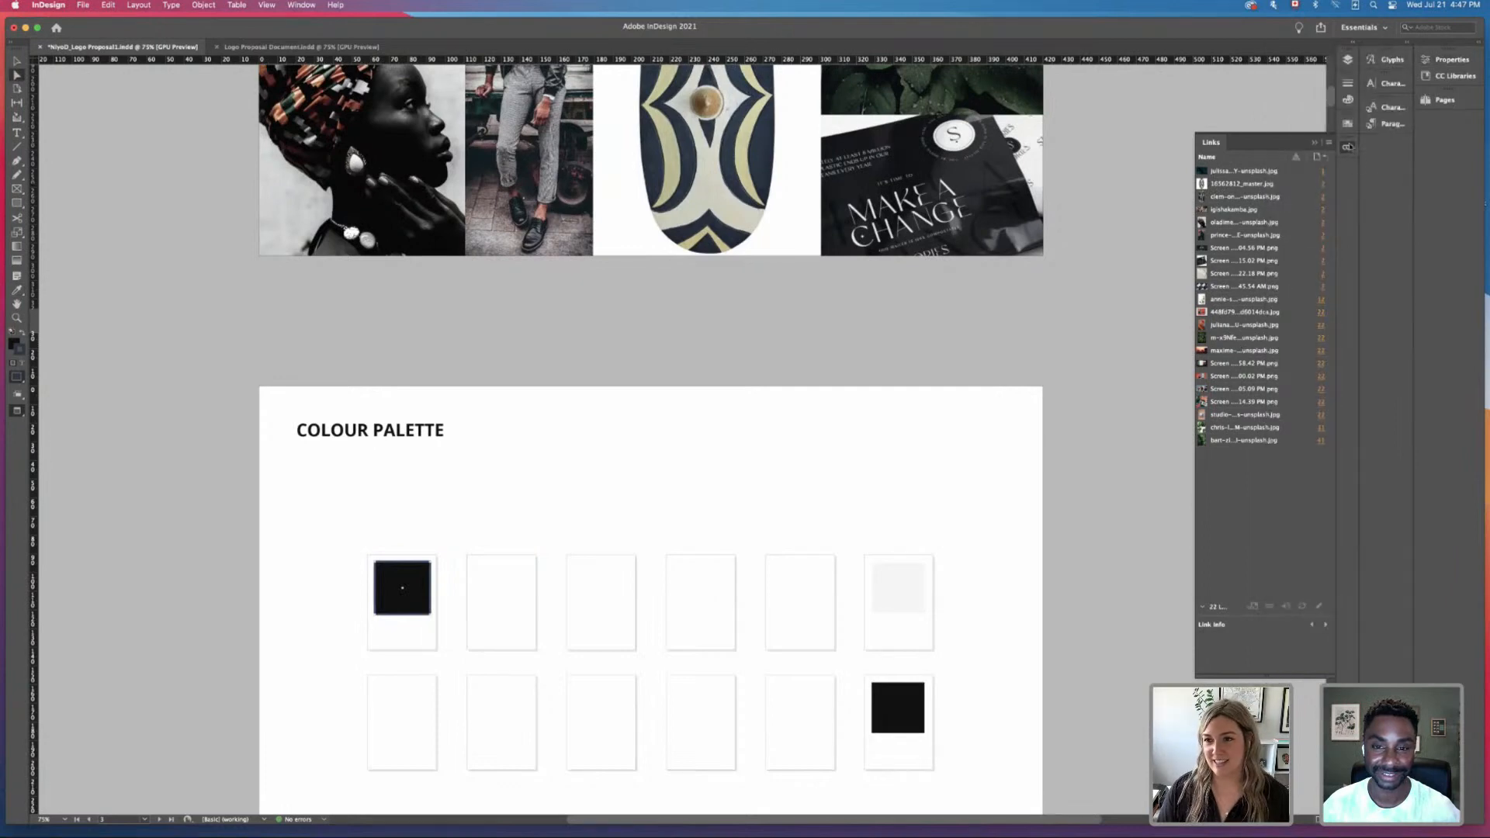
click(1348, 123)
click(1328, 120)
click(1389, 130)
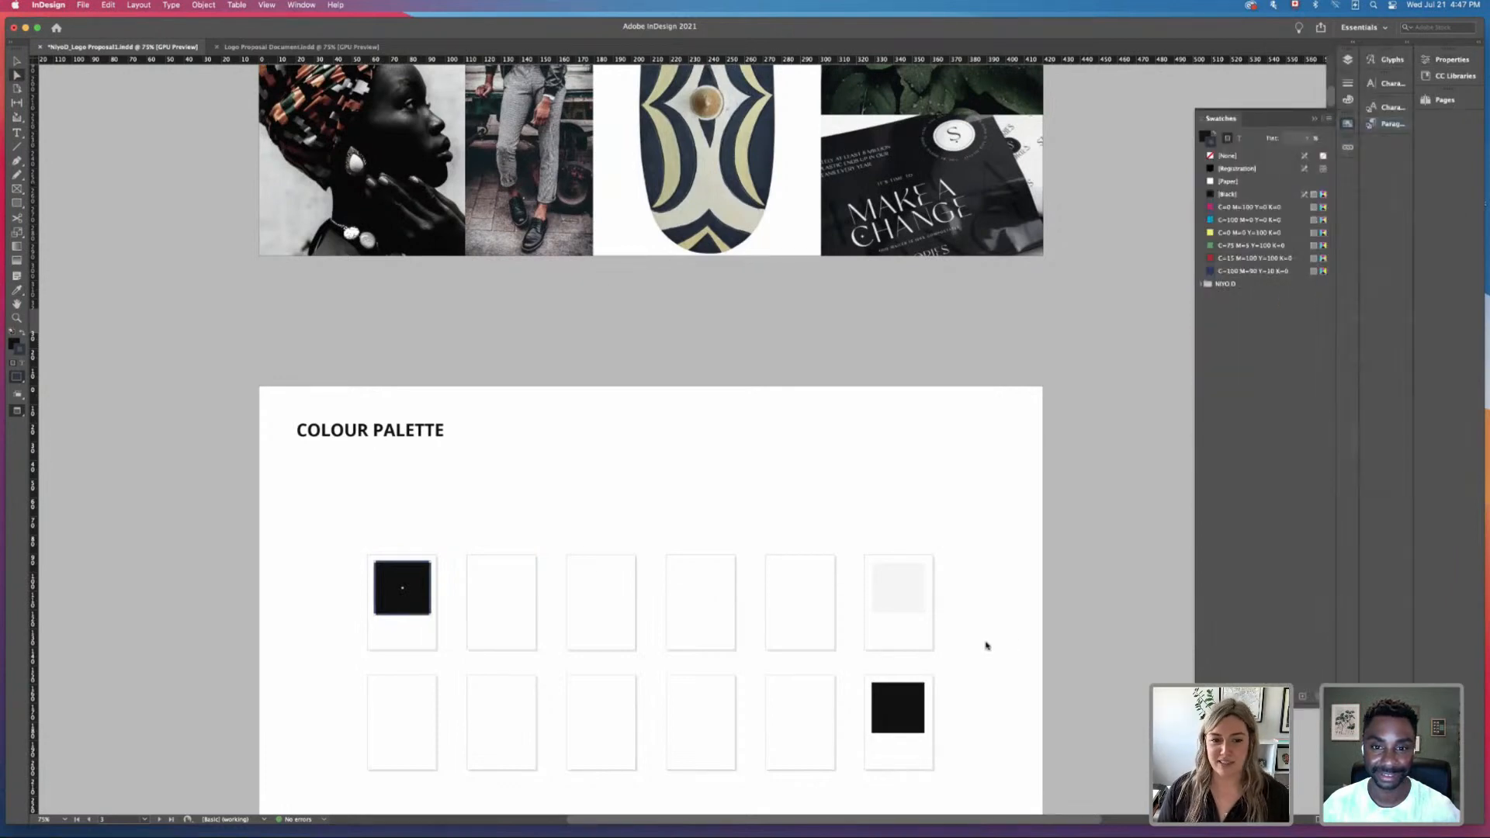
click(717, 417)
click(716, 431)
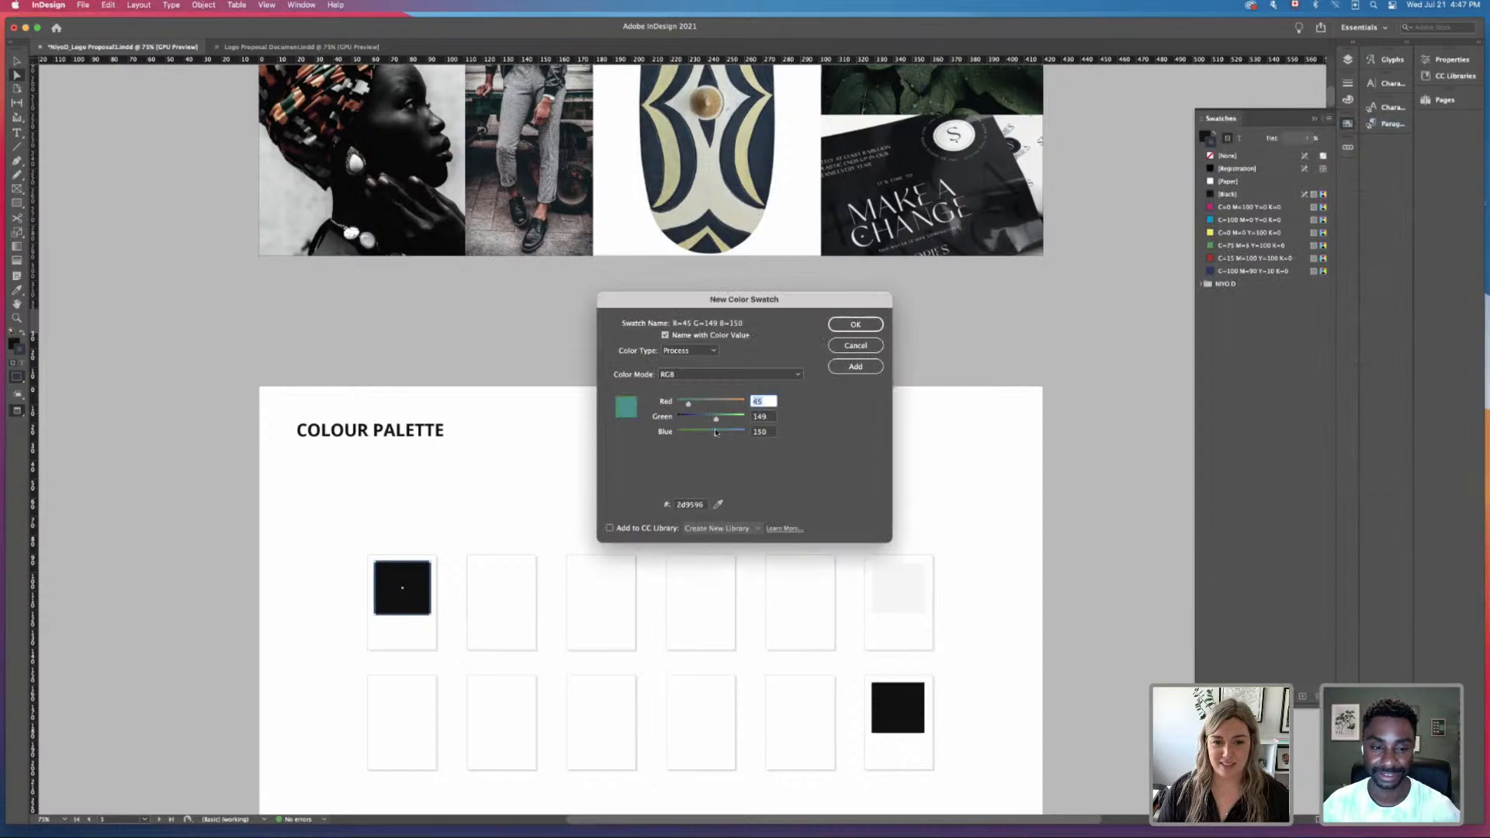
text(44)
mouse_move(715, 419)
mouse_down()
mouse_move(687, 420)
mouse_move(708, 420)
mouse_up()
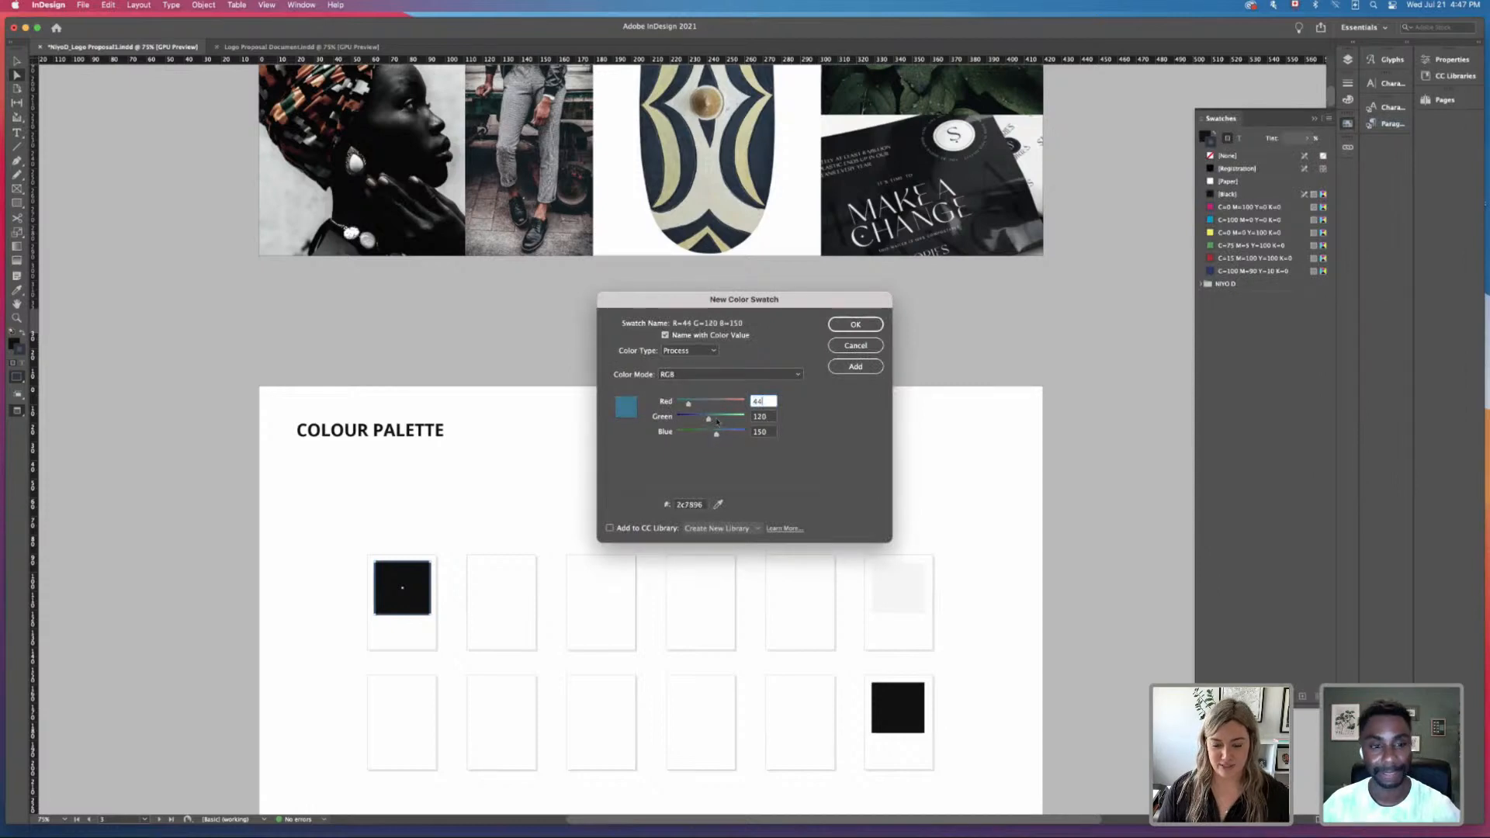
click(854, 326)
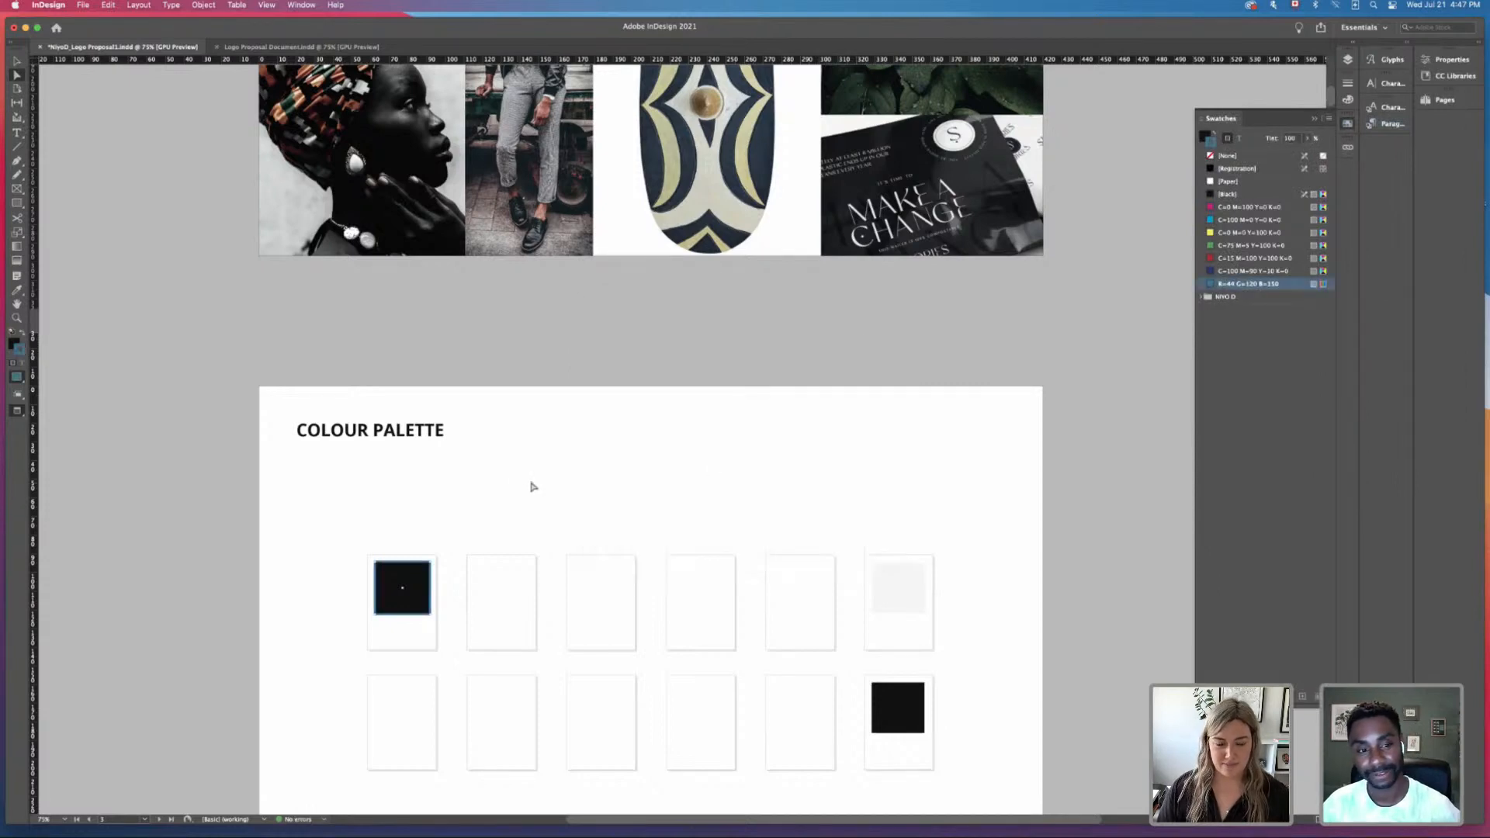
Step: Remove the stroke from the first palette card's square and fill it with the R=44 G=120 B=150 swatch
click(1224, 157)
click(1204, 137)
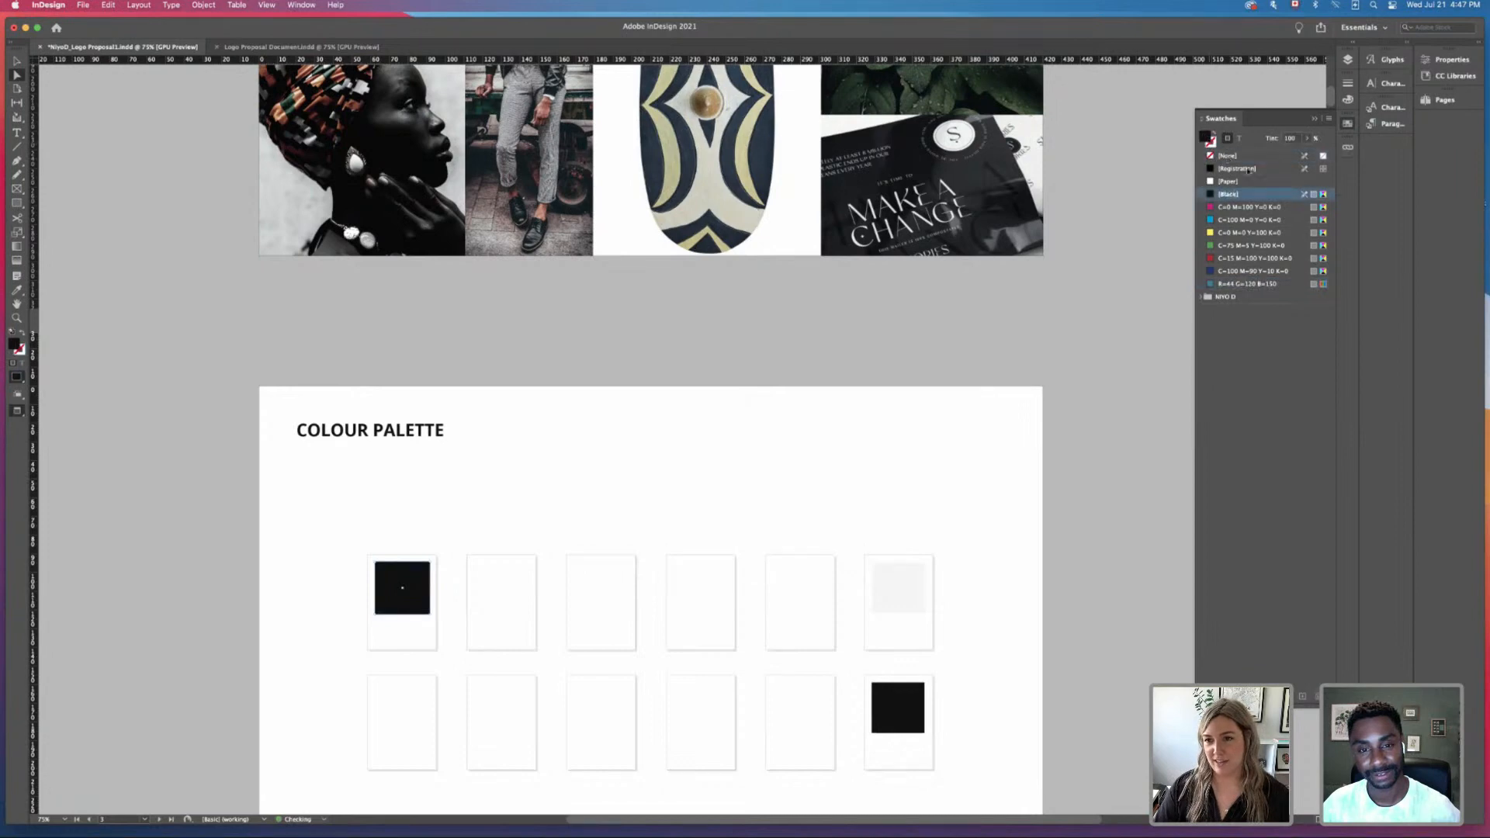
click(1247, 295)
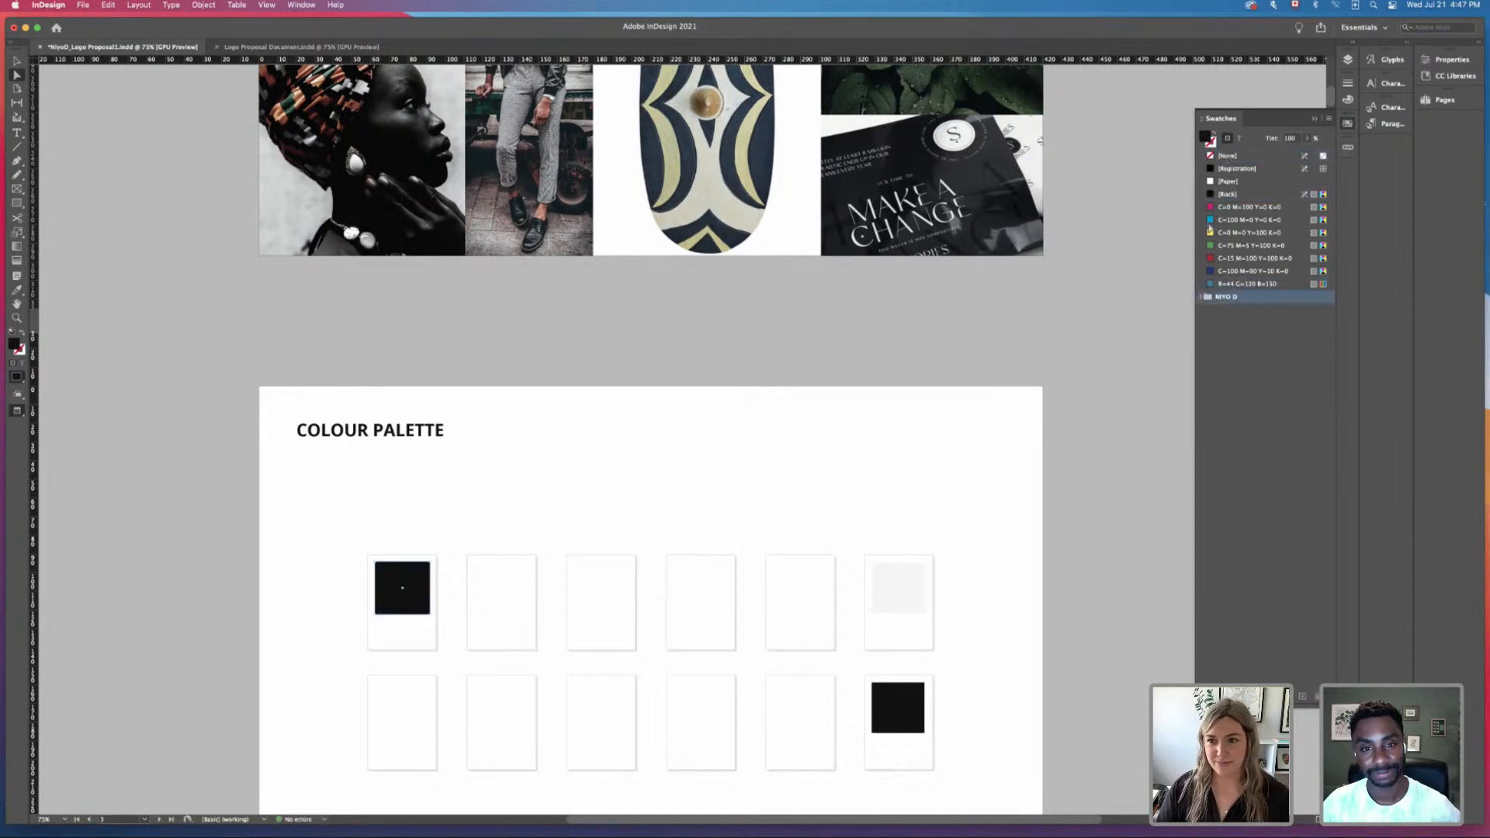
click(380, 583)
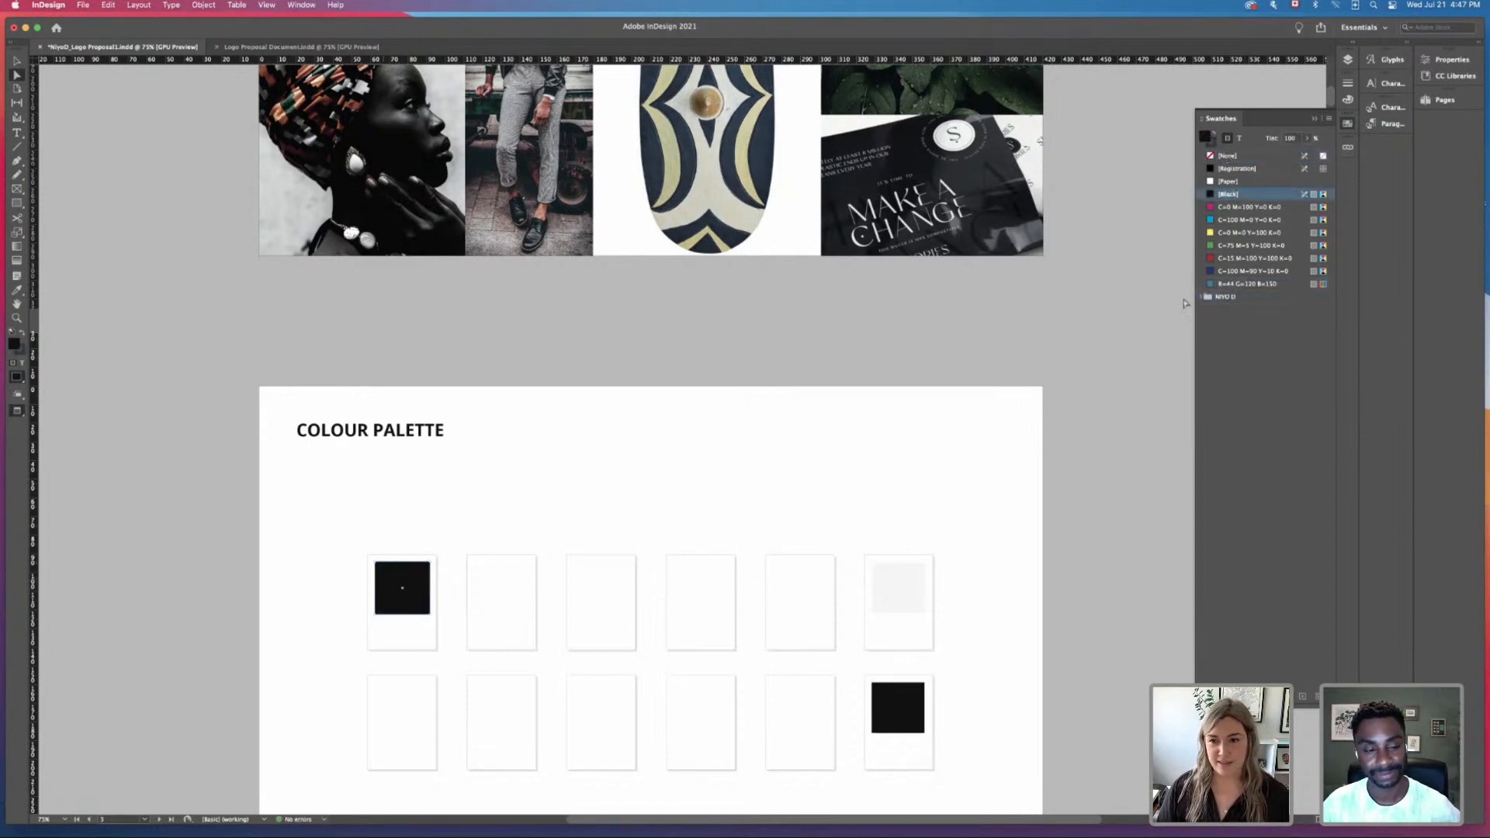
click(1247, 283)
click(732, 503)
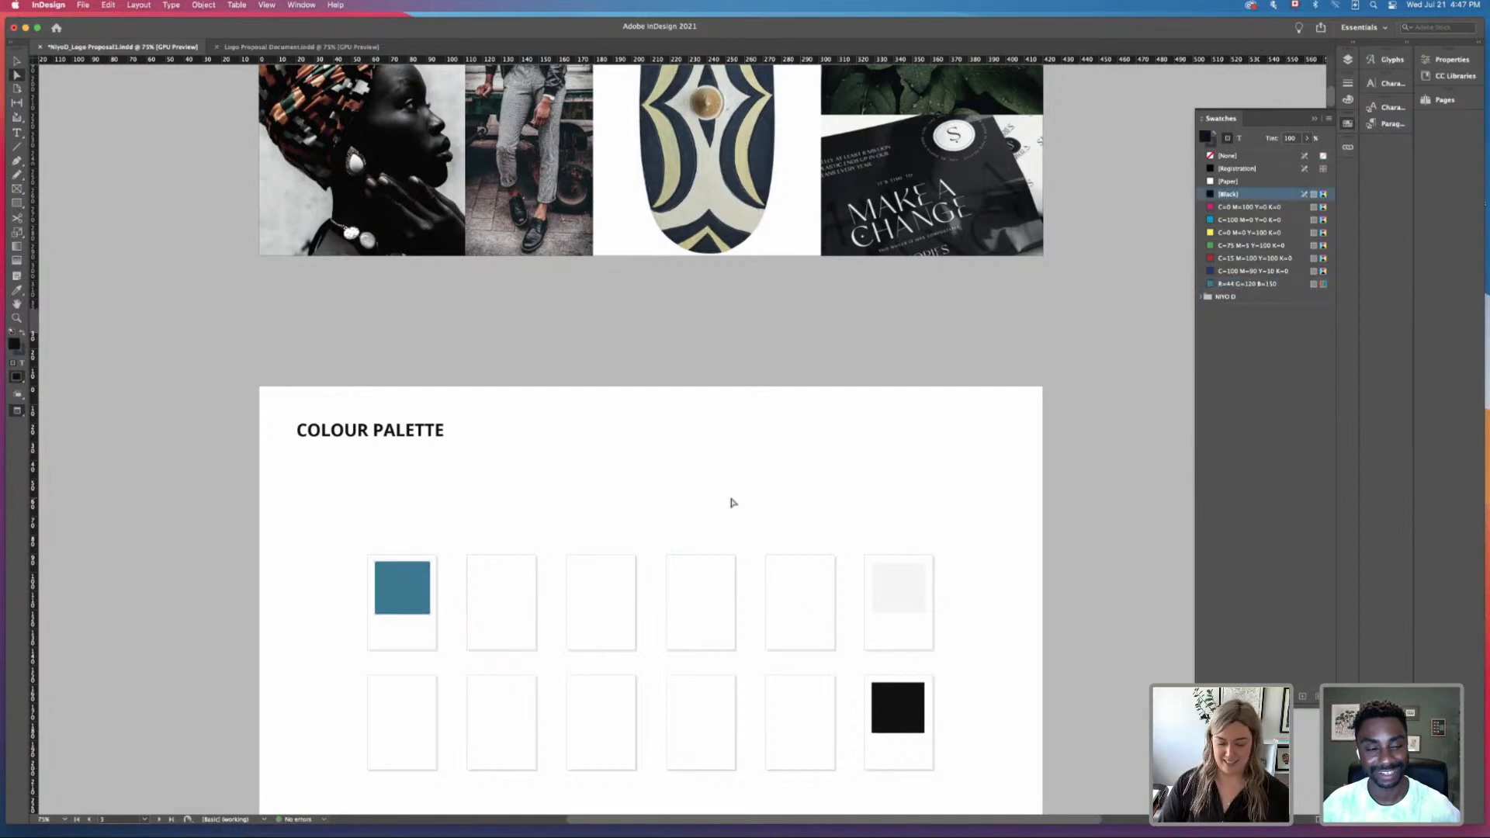
Step: Examine the Colour Palette page against the mood board, and proceed to the Logo Design 1 title page
key(super+equal)
drag(732, 499, 749, 345)
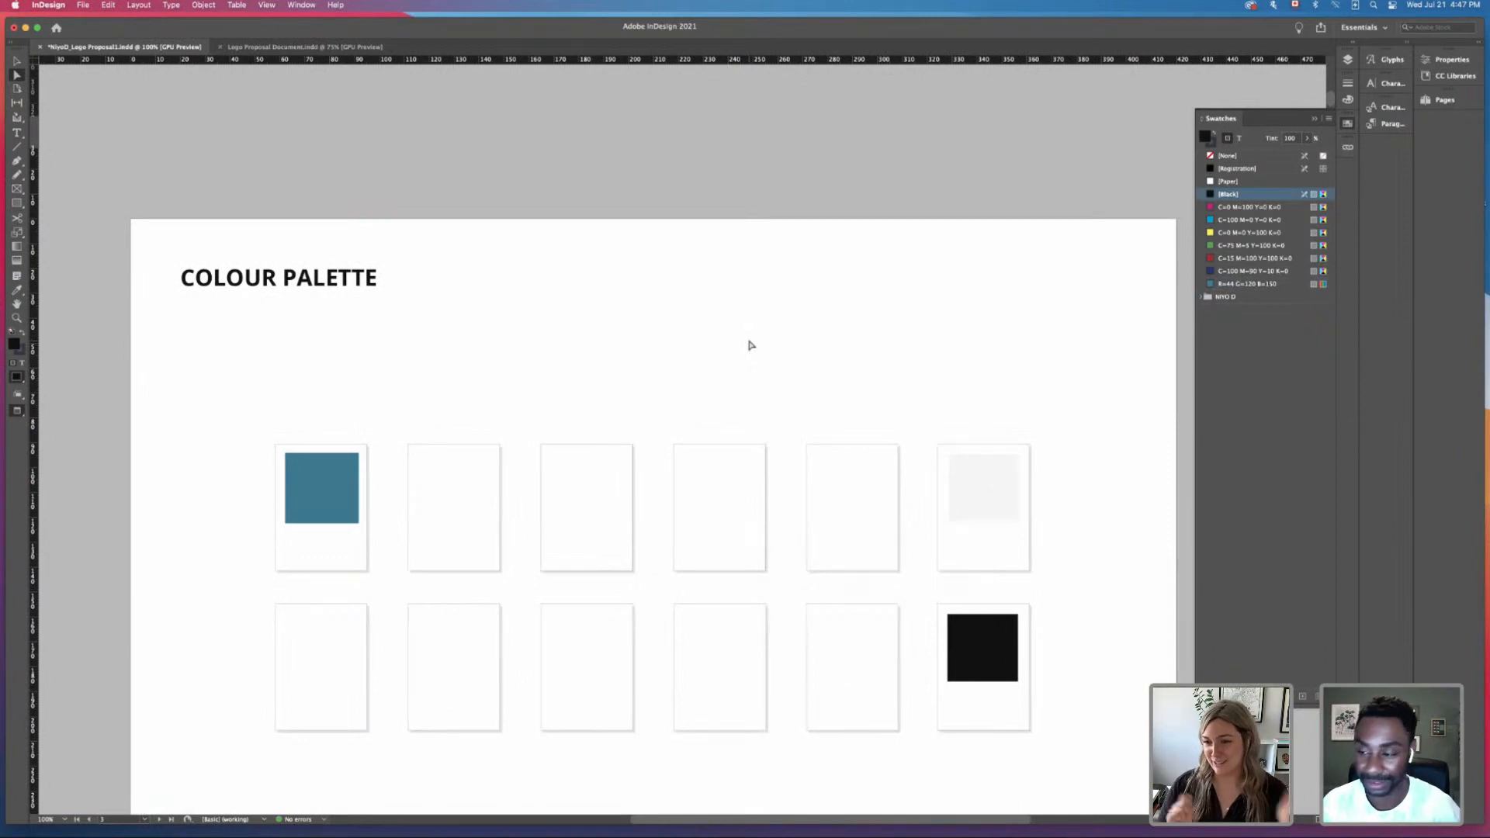
key(super+minus)
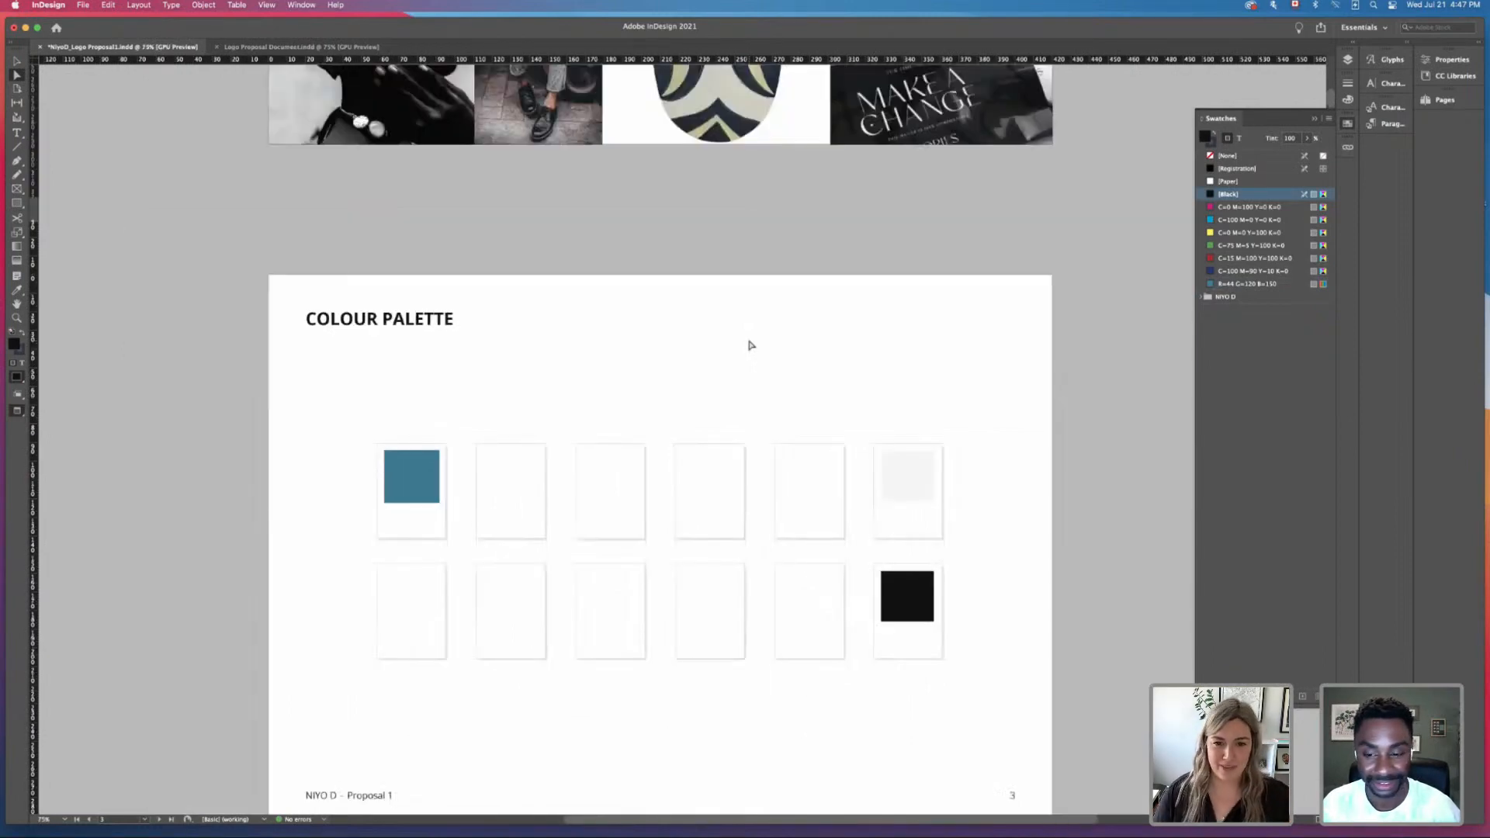
drag(749, 344, 751, 289)
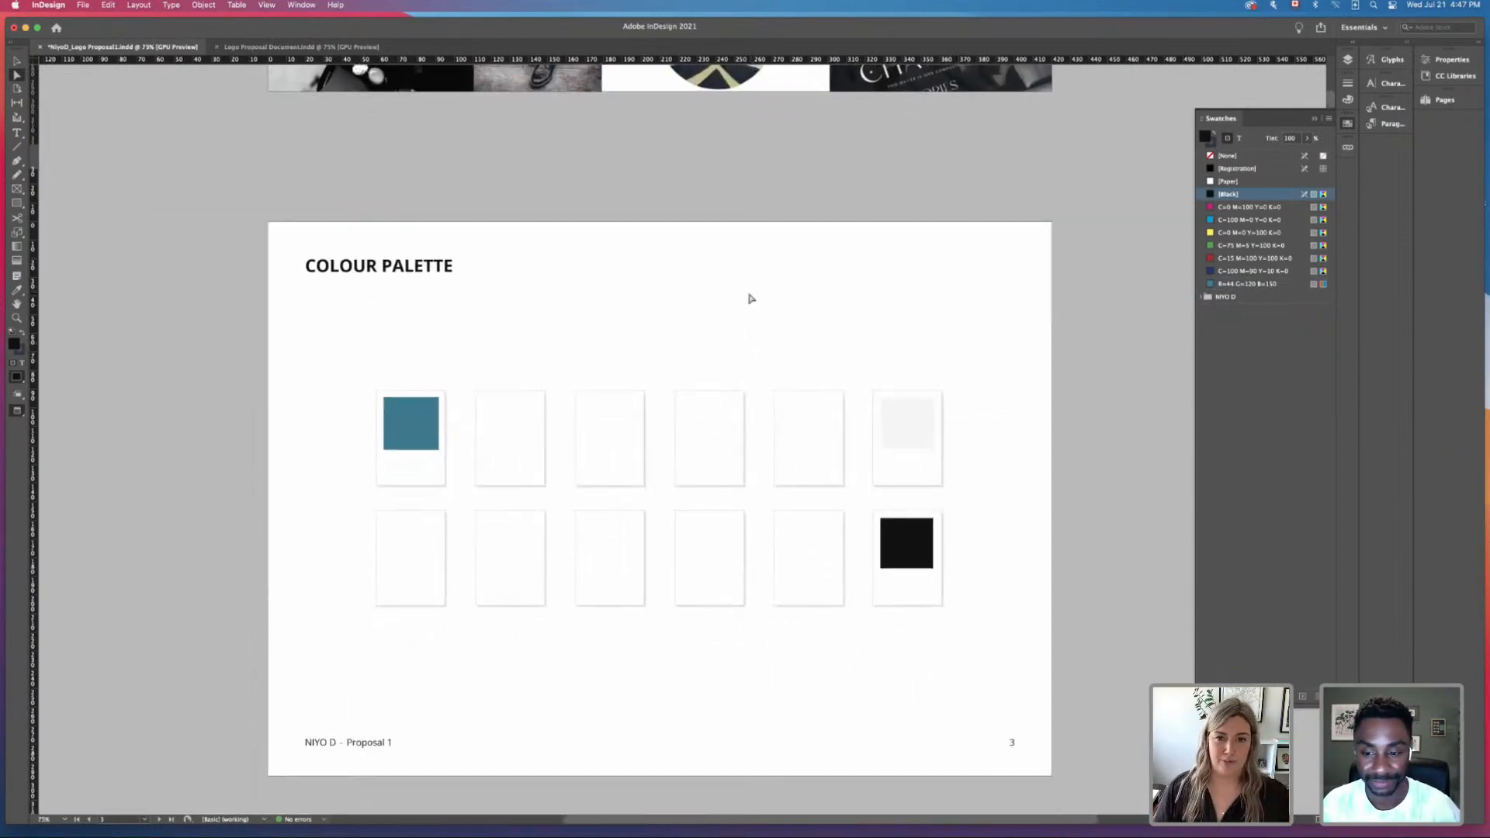
scroll(748, 296, up, 5)
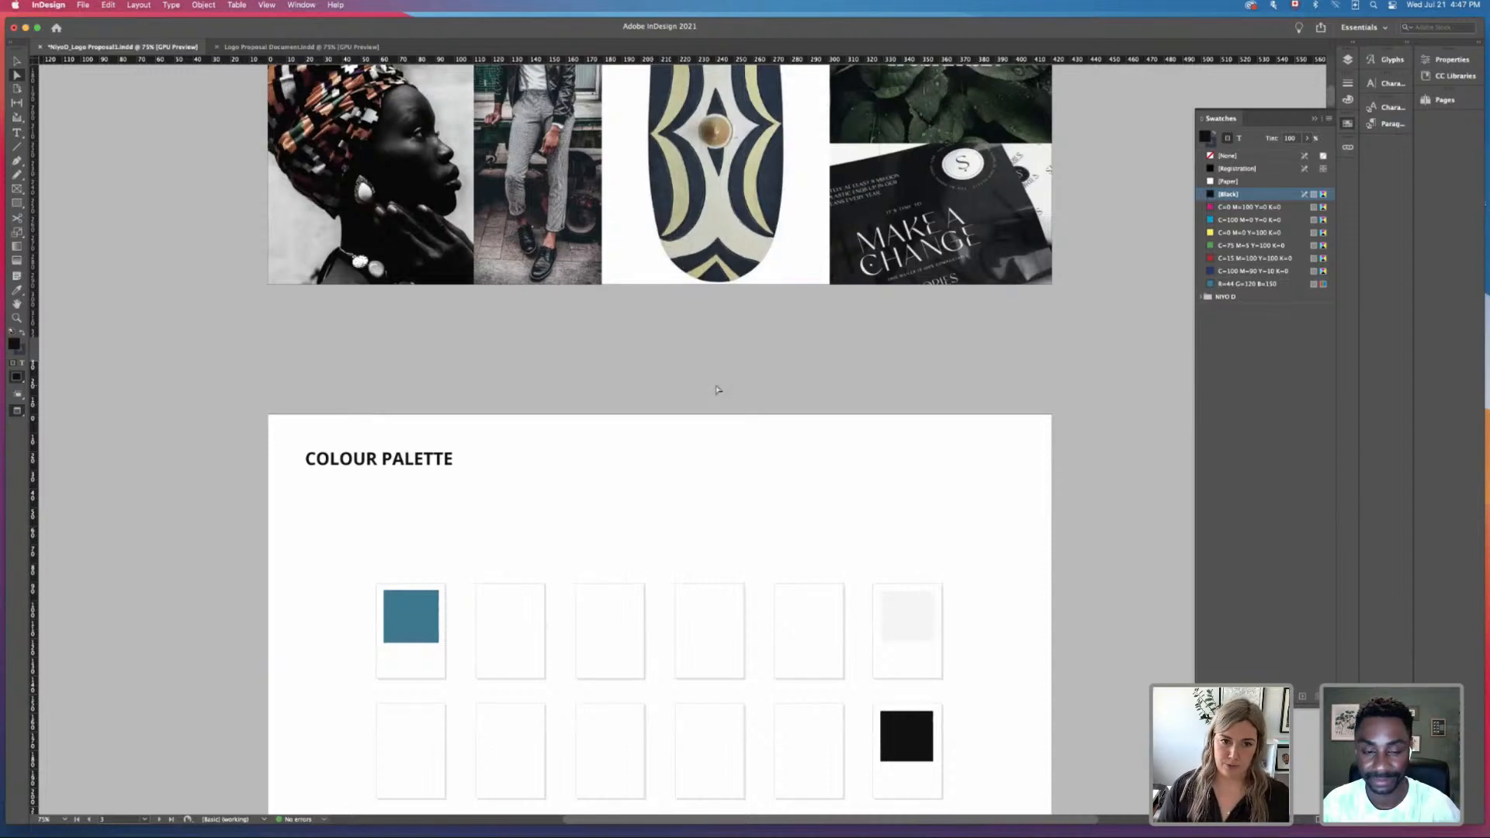
scroll(725, 423, down, 8)
scroll(729, 443, right, 2)
scroll(732, 459, left, 2)
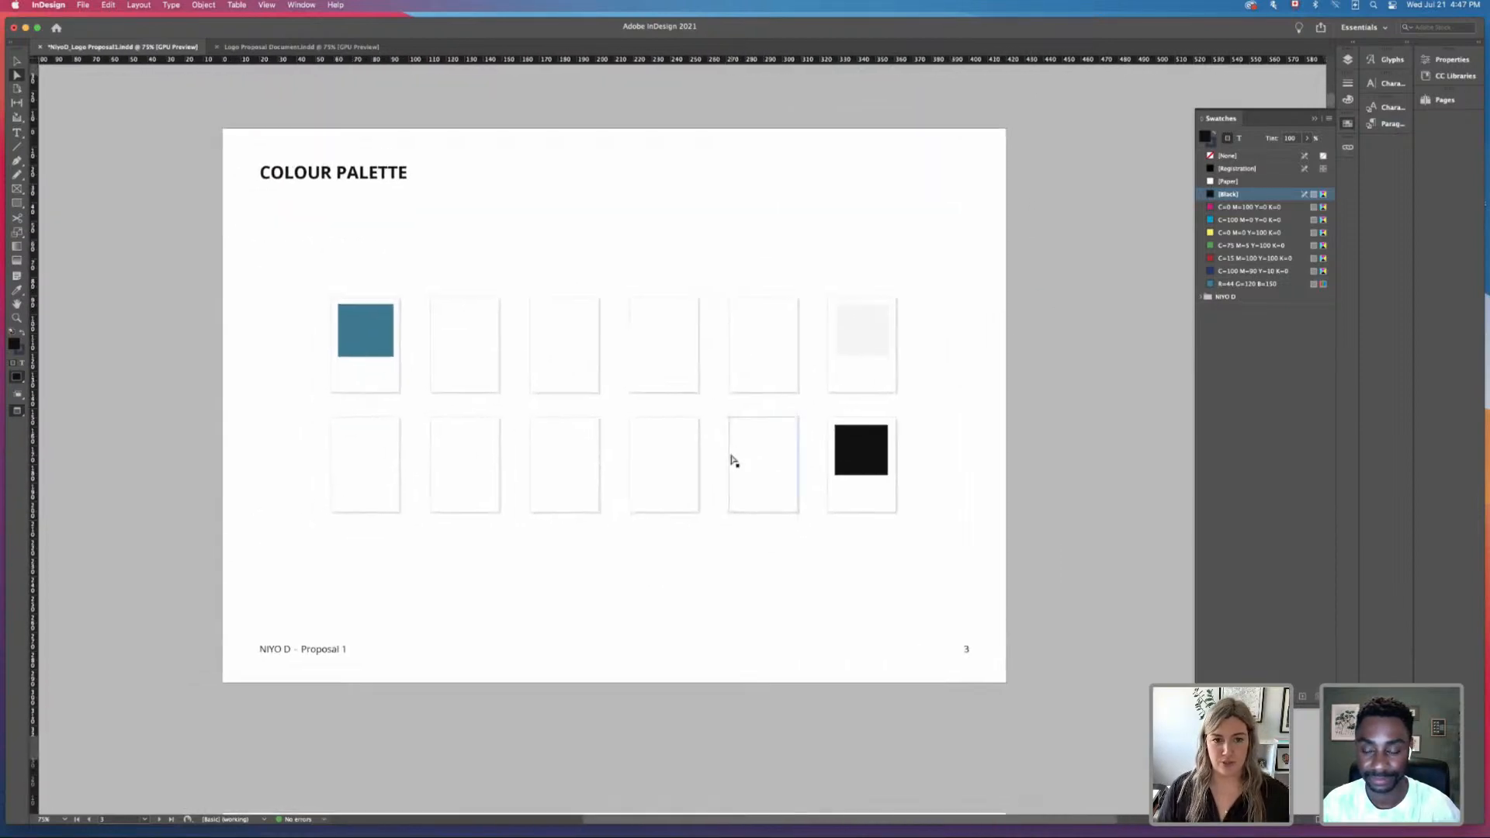
scroll(768, 542, down, 10)
scroll(768, 542, down, 5)
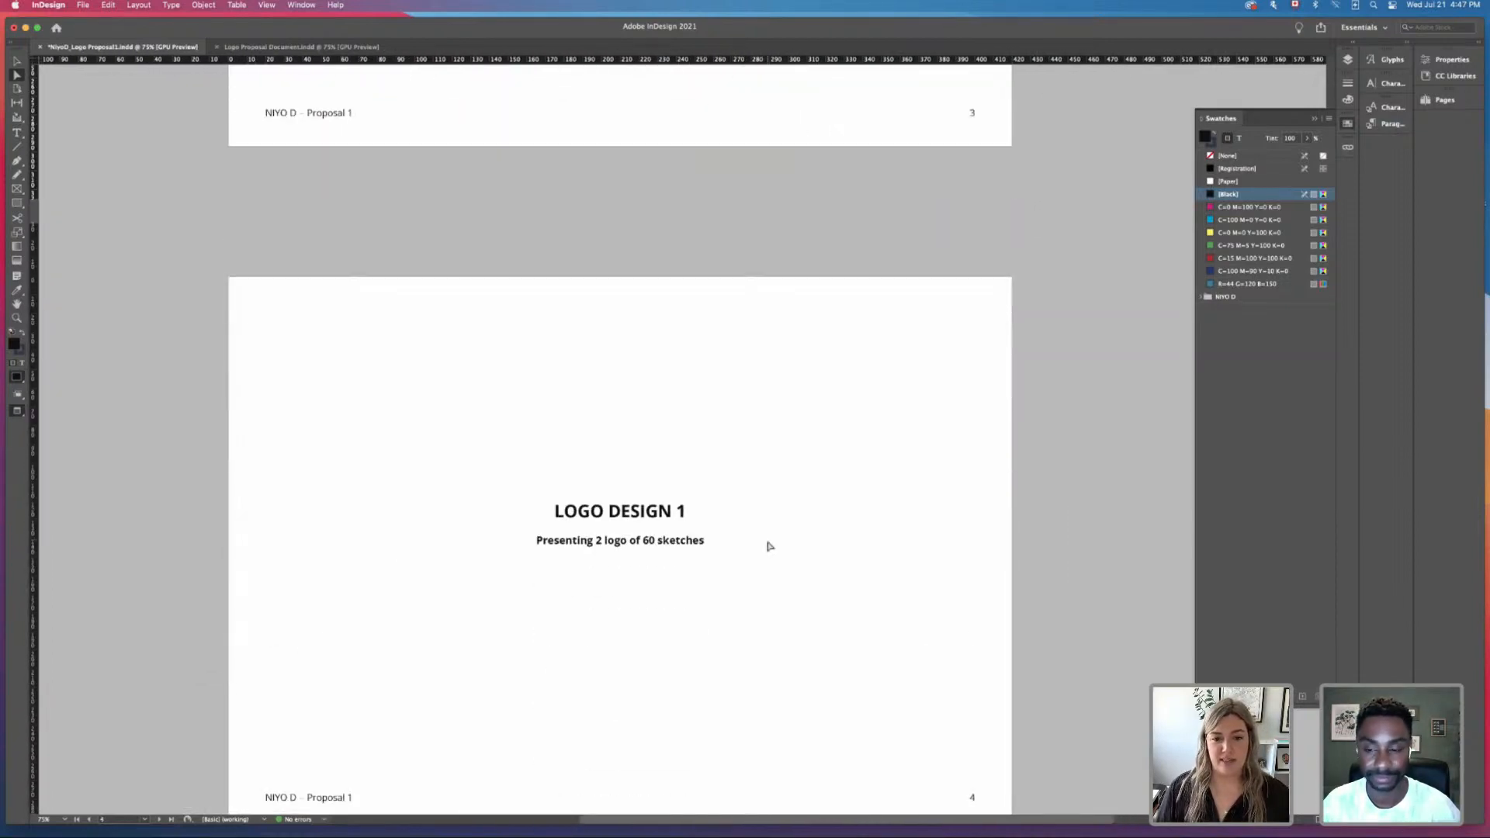
scroll(794, 419, down, 2)
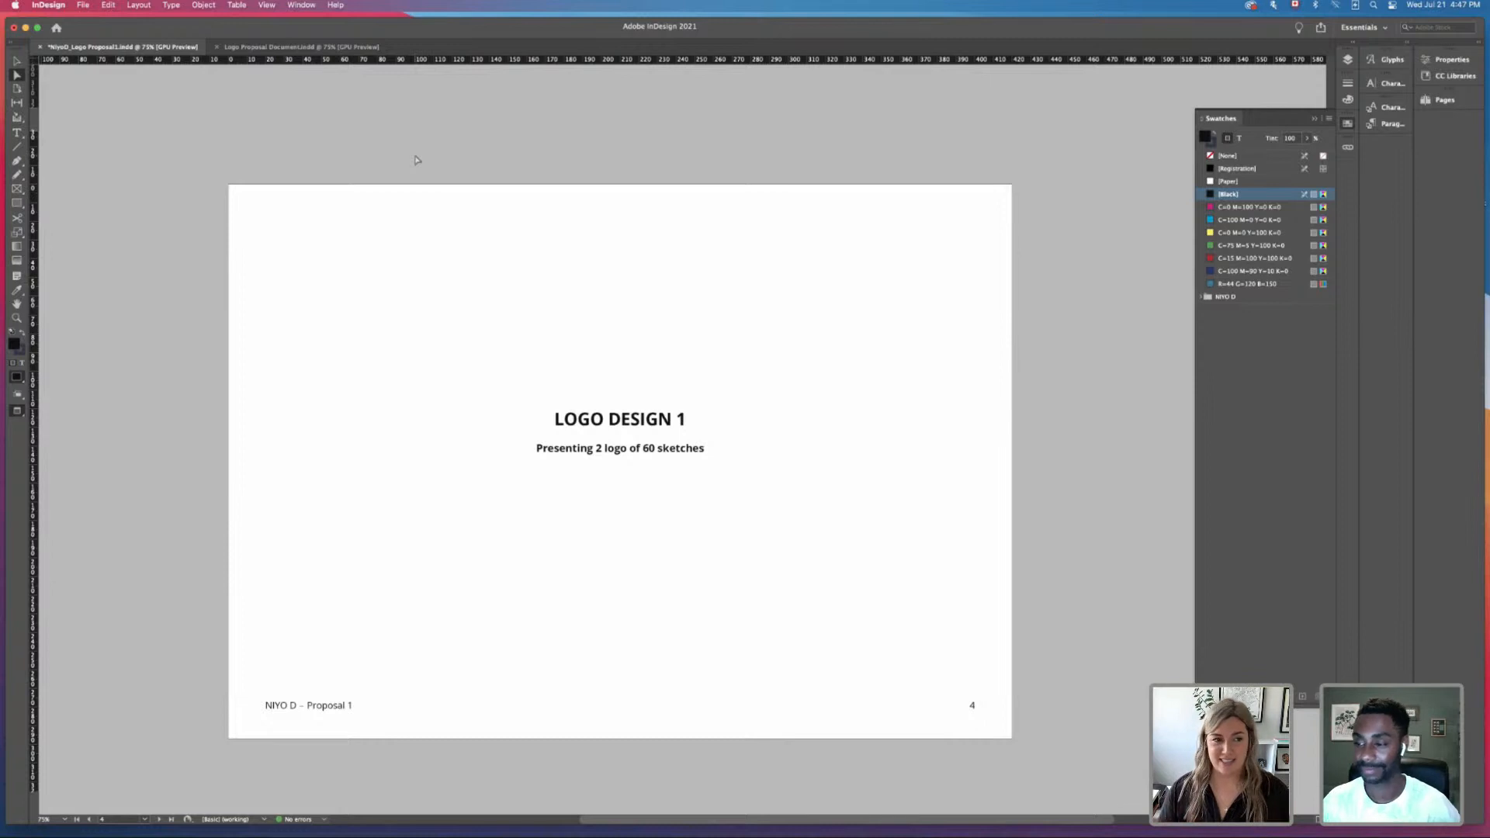
Step: Check the margins, column guides and text frames on the Logo Design 1 page by toggling between normal and preview display
key(w)
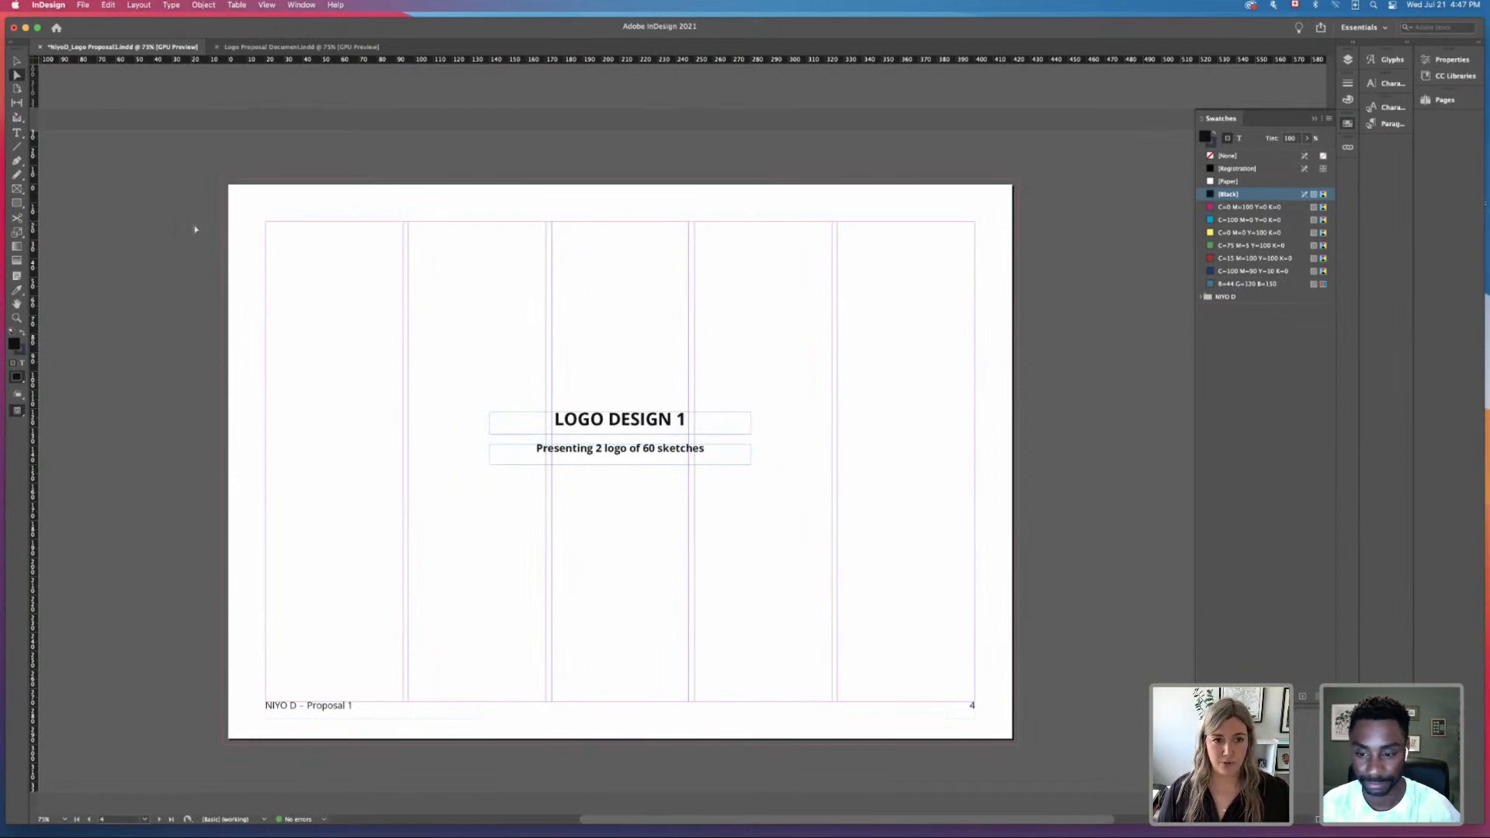
key(w)
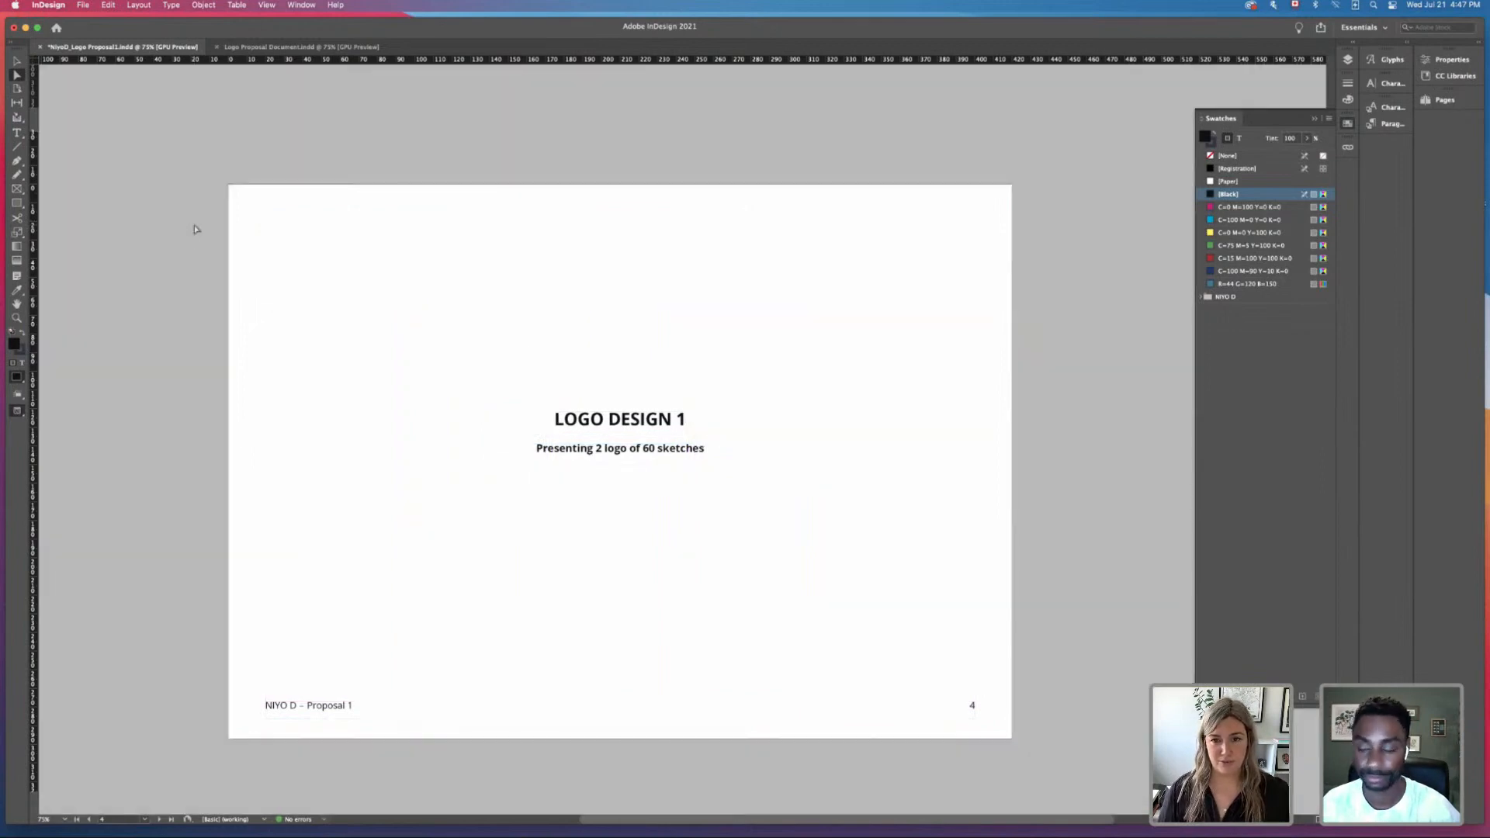
key(w)
key(w)
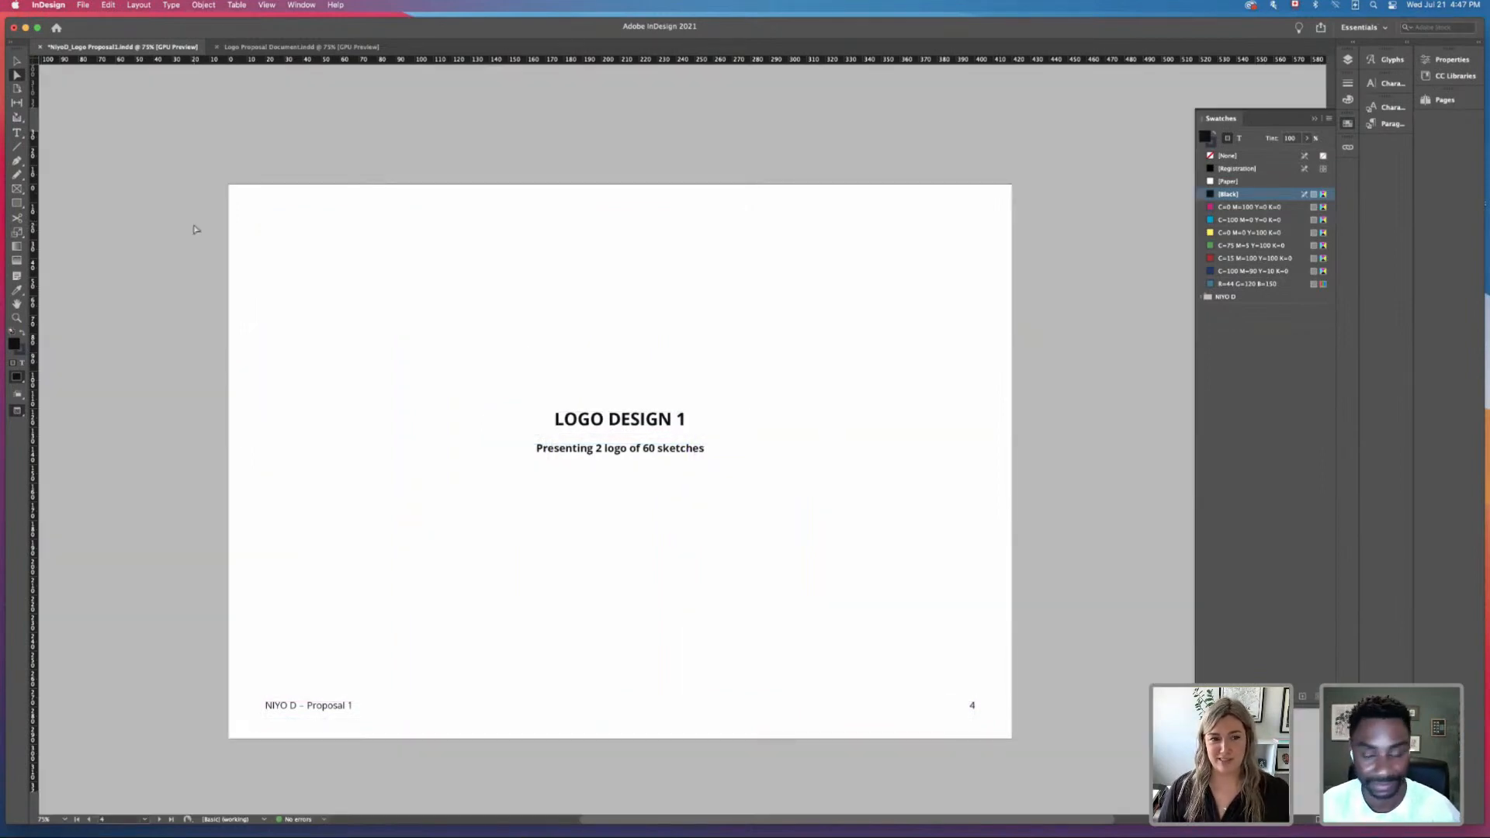
Step: Draw an empty image frame about 426 by 303 mm over the whole Logo Design 1 page, out to the bleed edges
key(w)
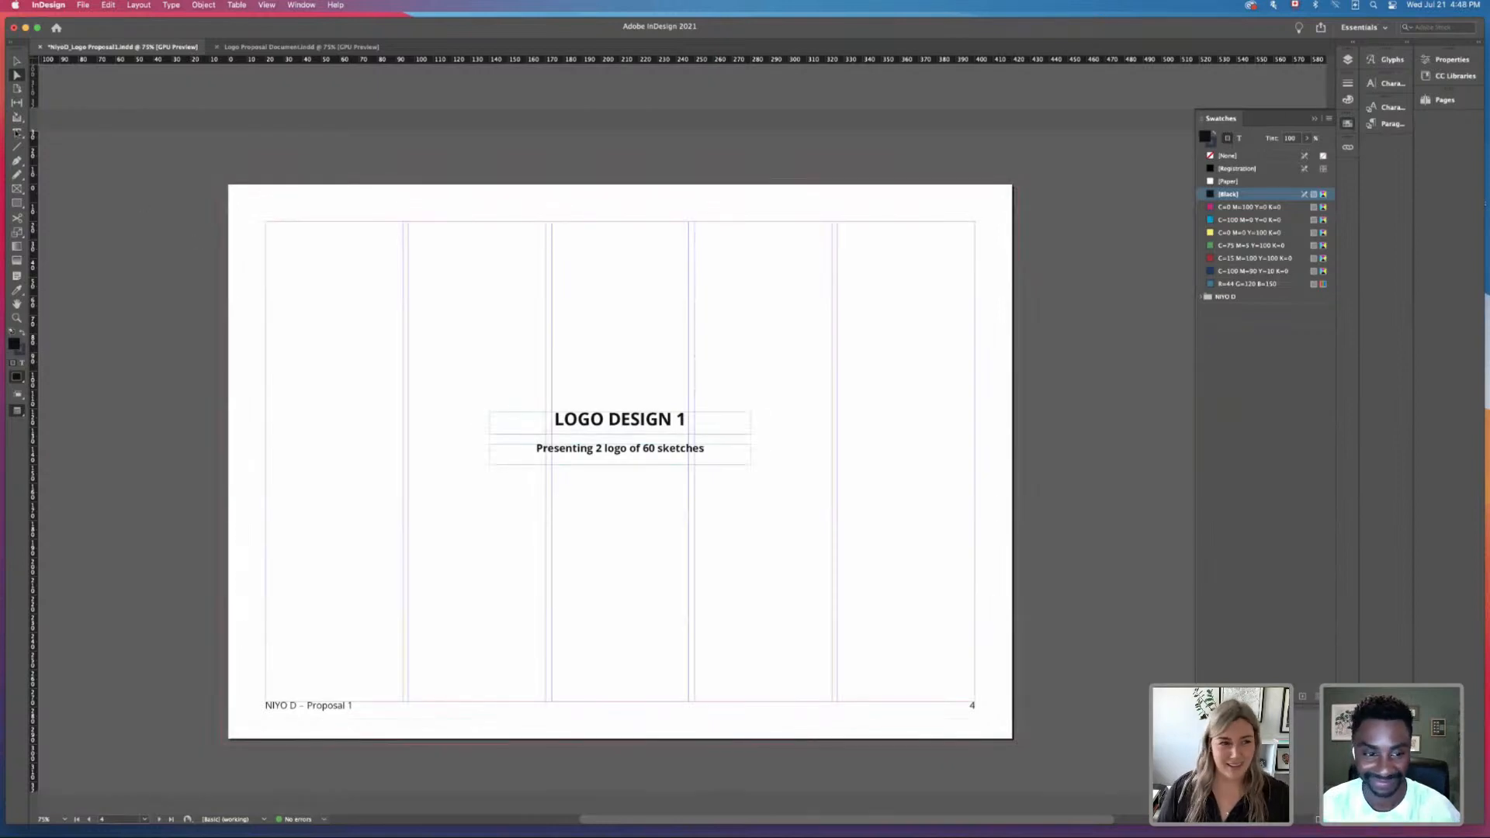
click(16, 188)
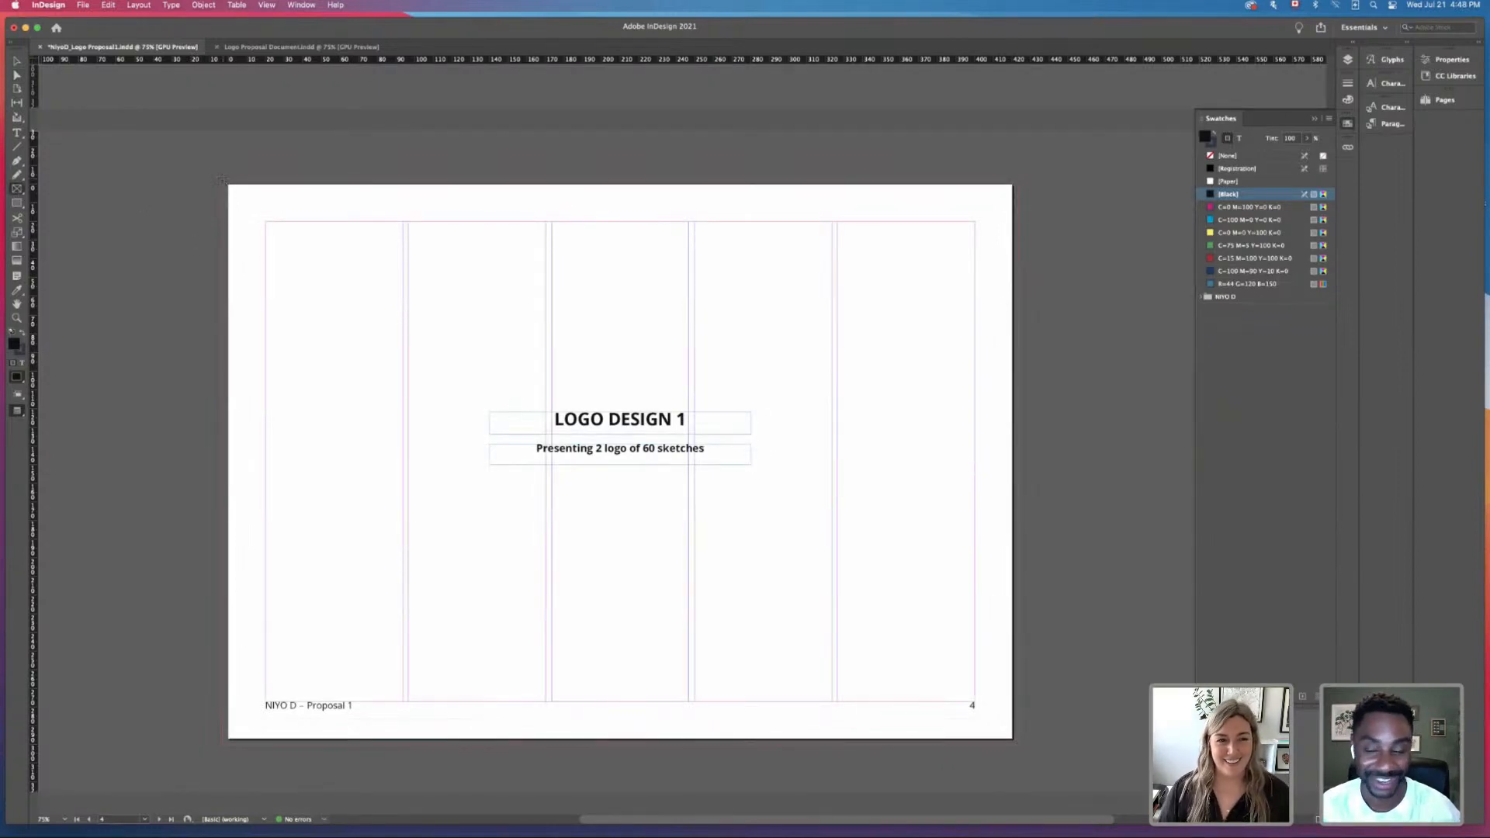
drag(234, 187, 1018, 743)
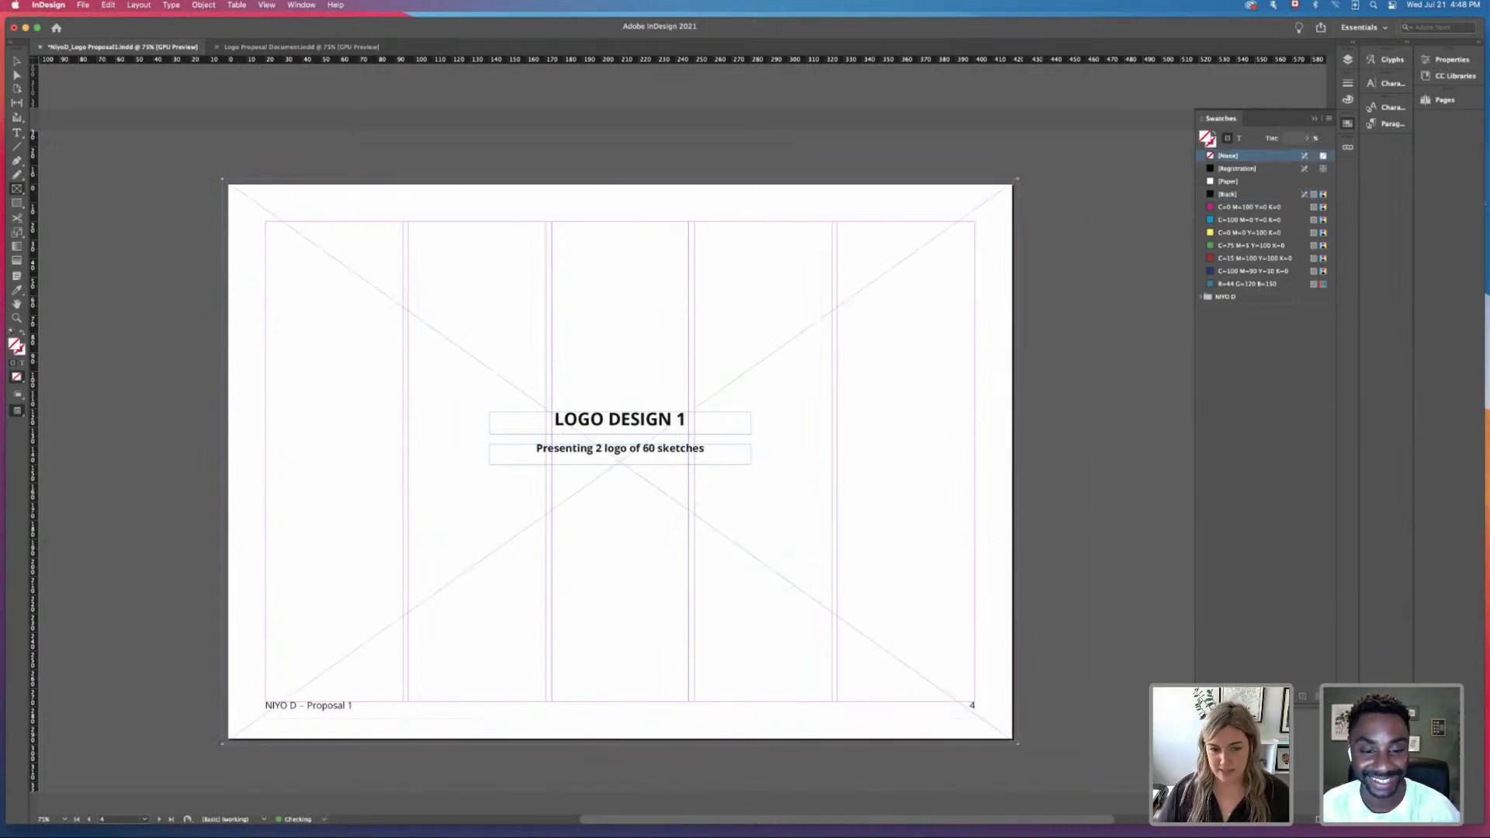
Step: Place the scanned logo sketch page from the NIYO D_ INSPO Folder's Links folder into the full-page frame
click(80, 5)
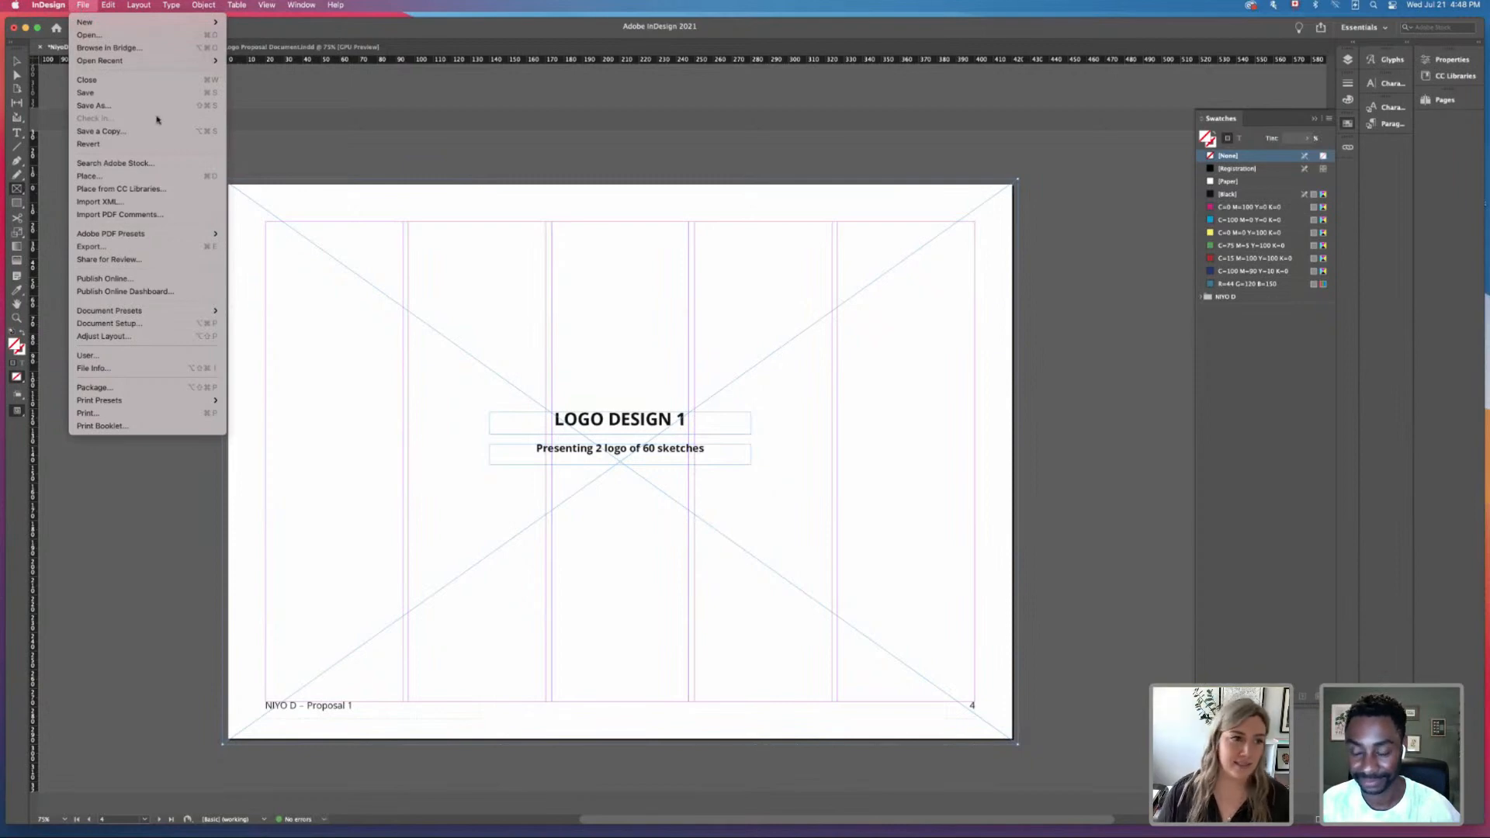
click(155, 176)
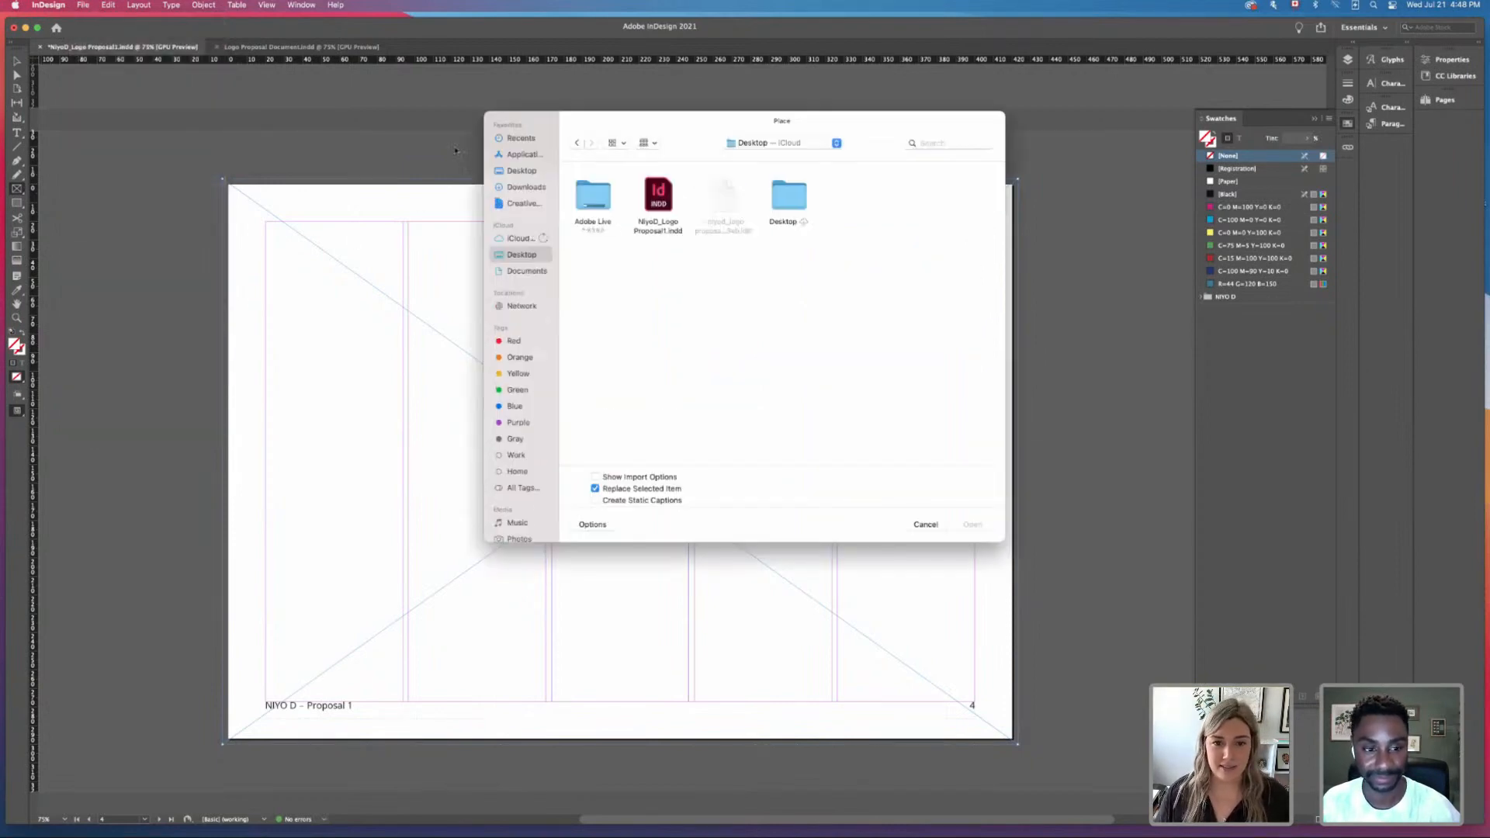
double_click(589, 198)
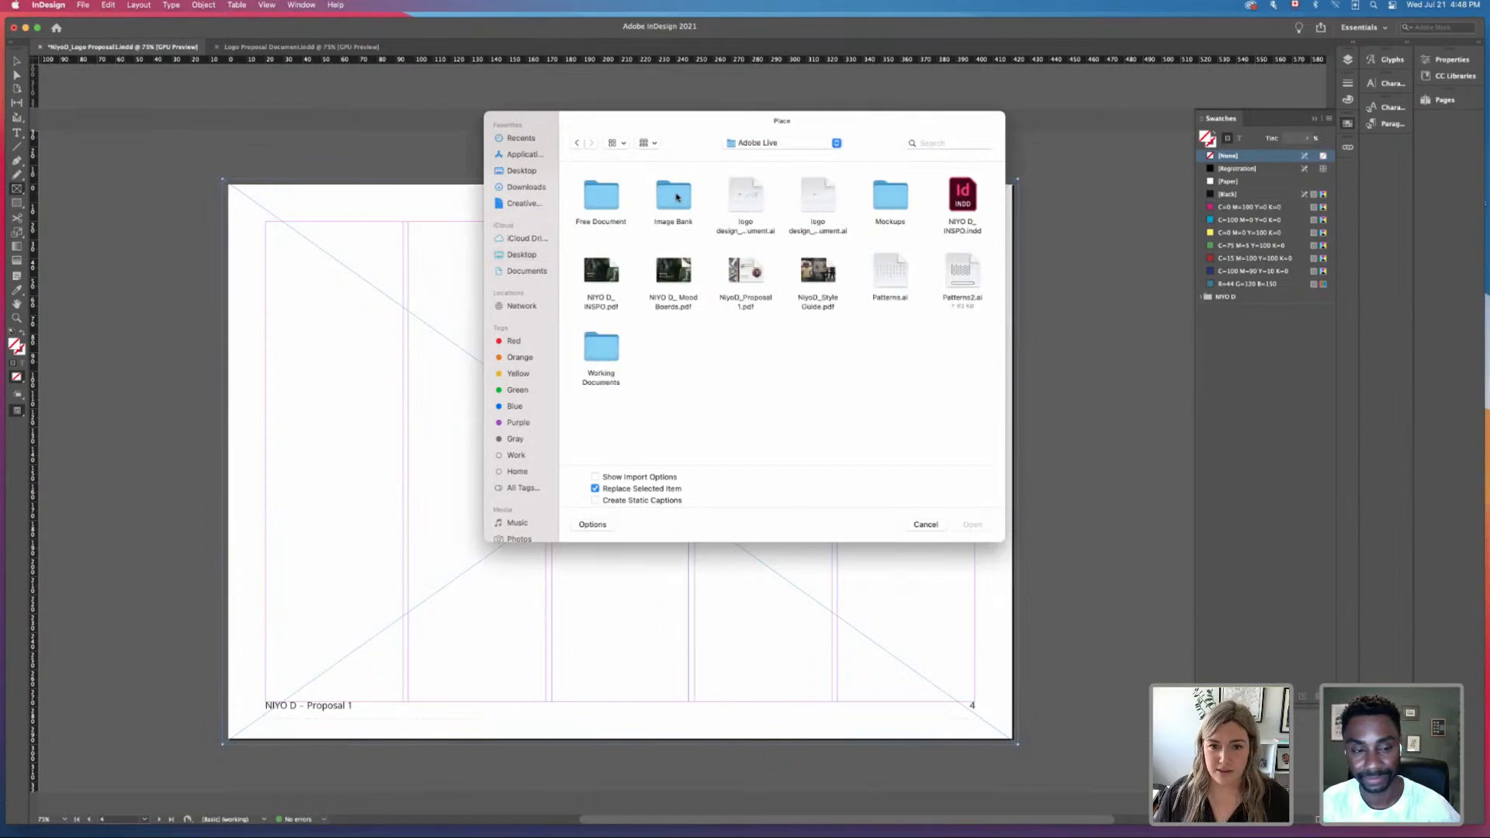
double_click(613, 357)
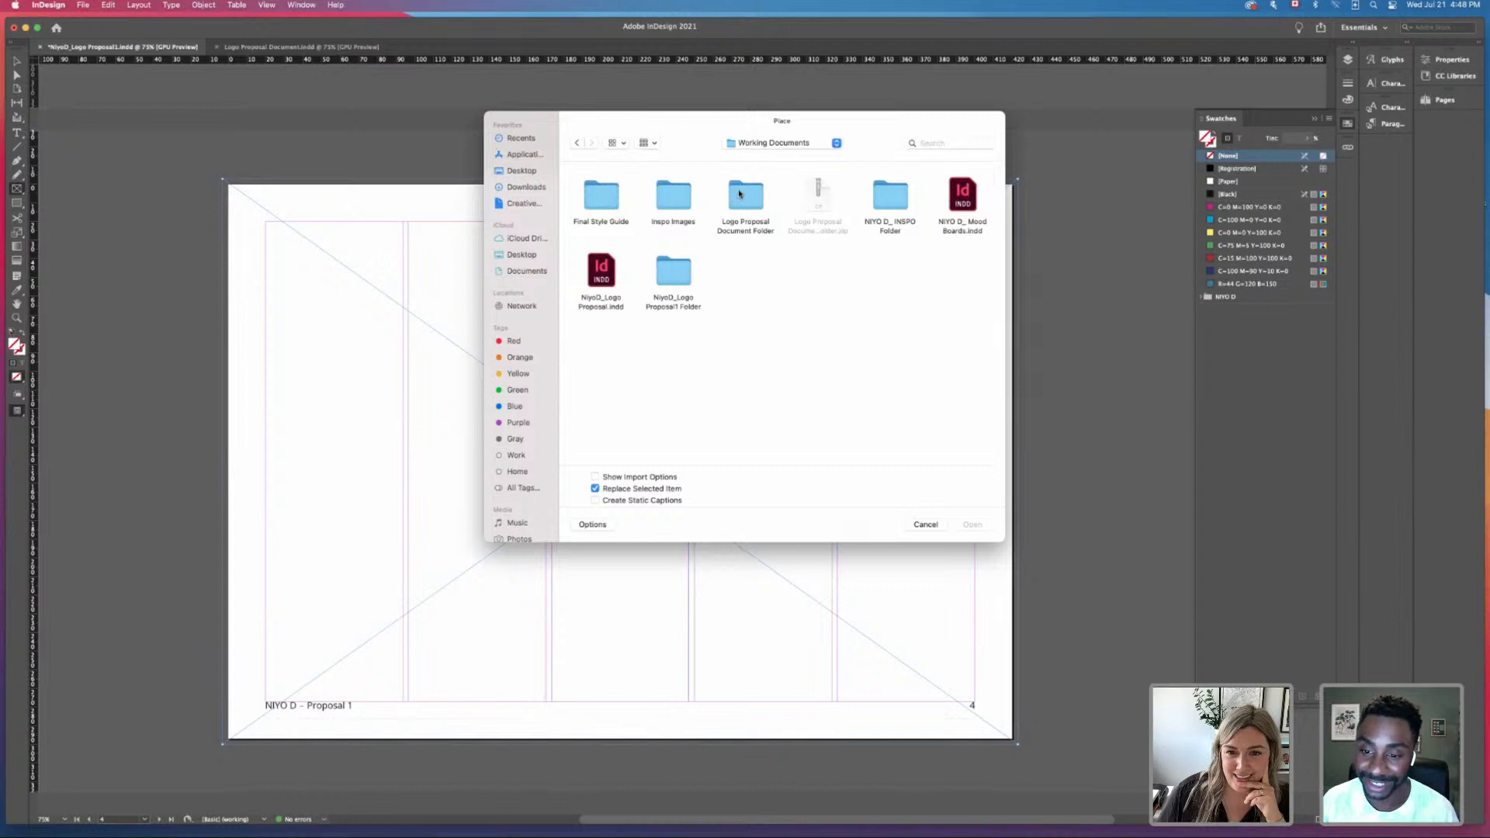
double_click(892, 198)
click(655, 195)
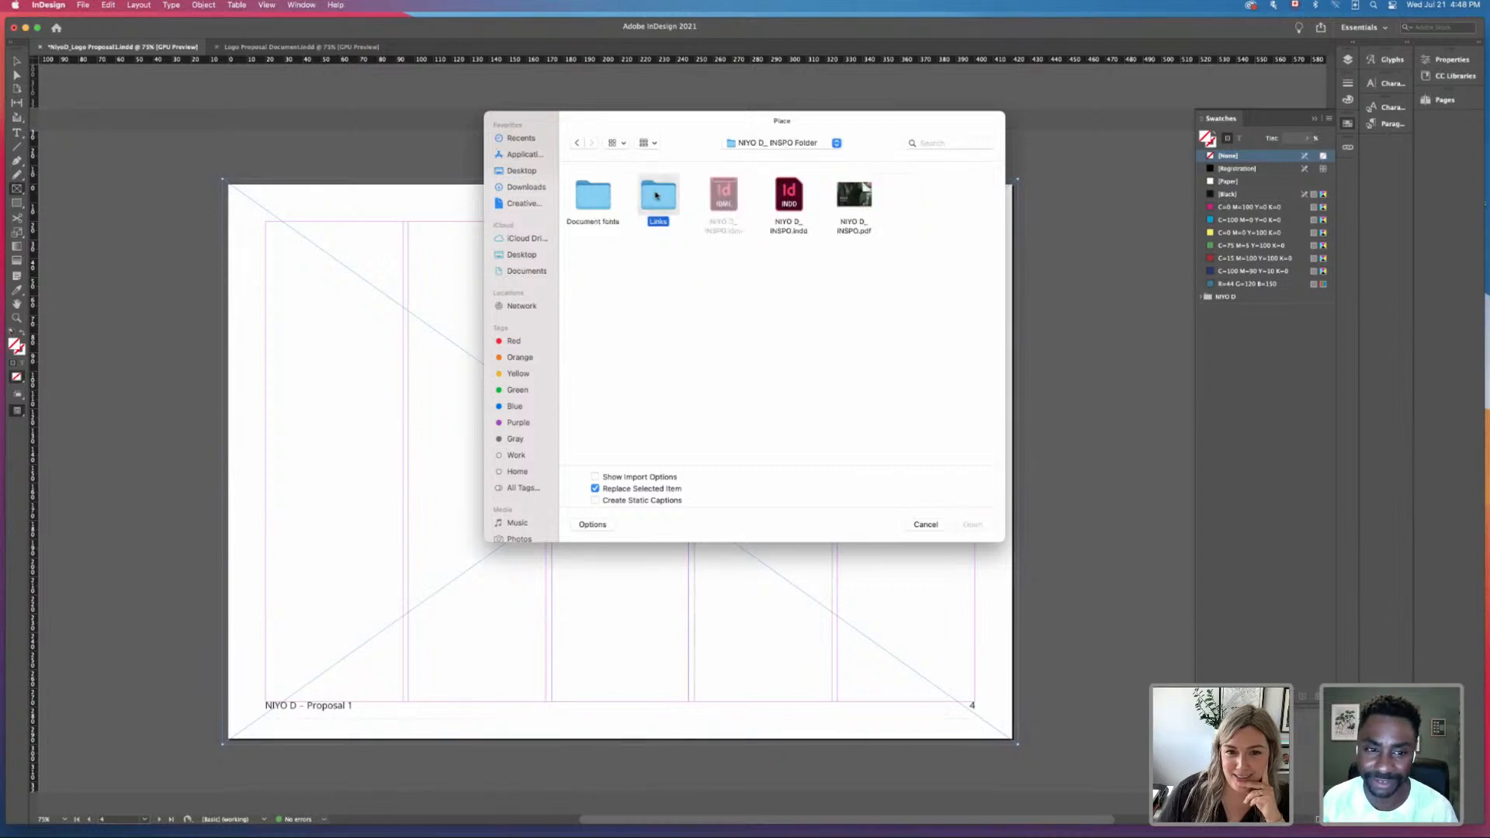
double_click(655, 195)
scroll(723, 330, down, 3)
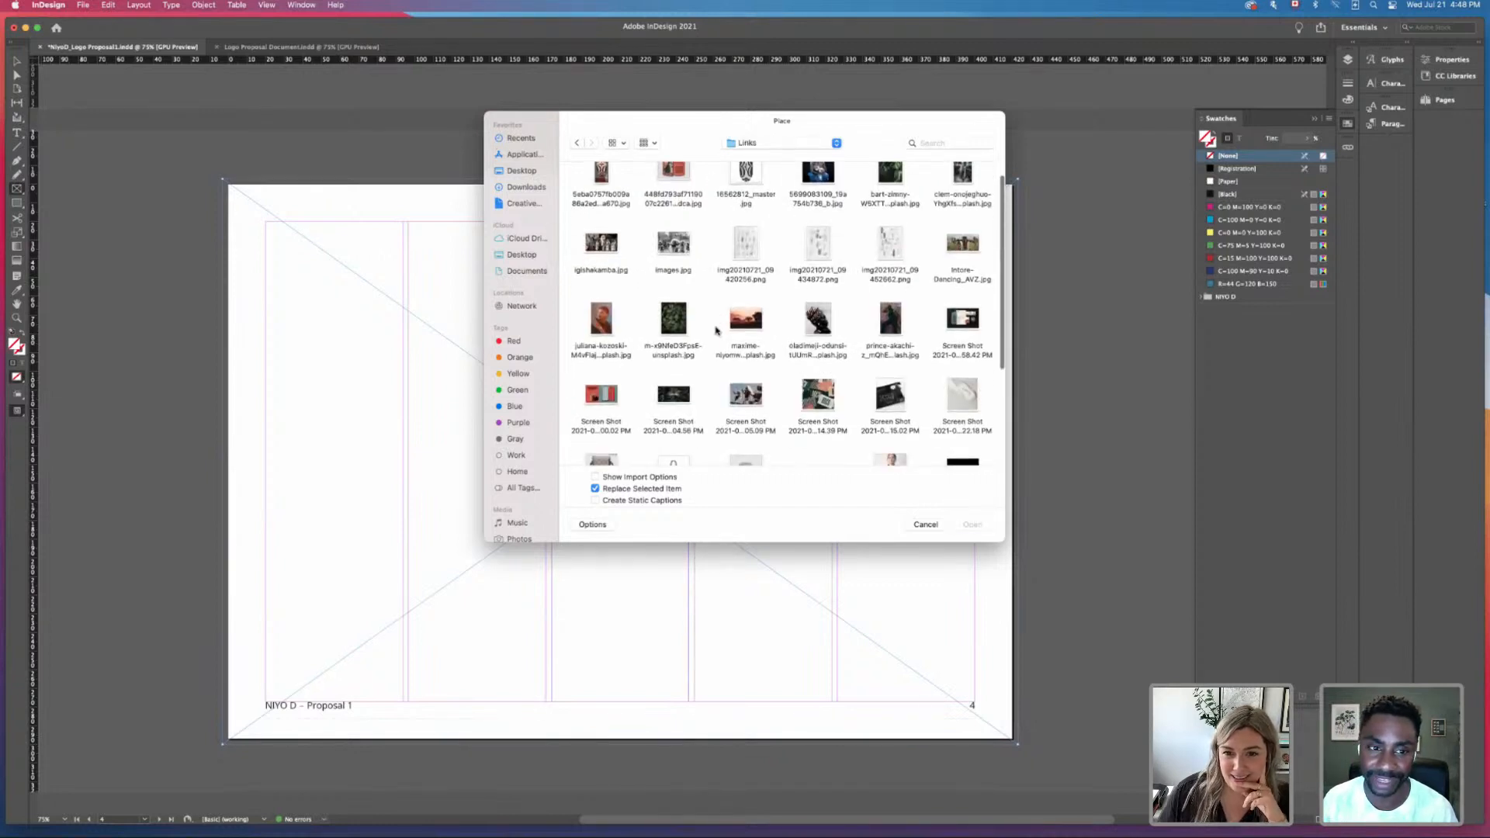
click(746, 264)
click(972, 525)
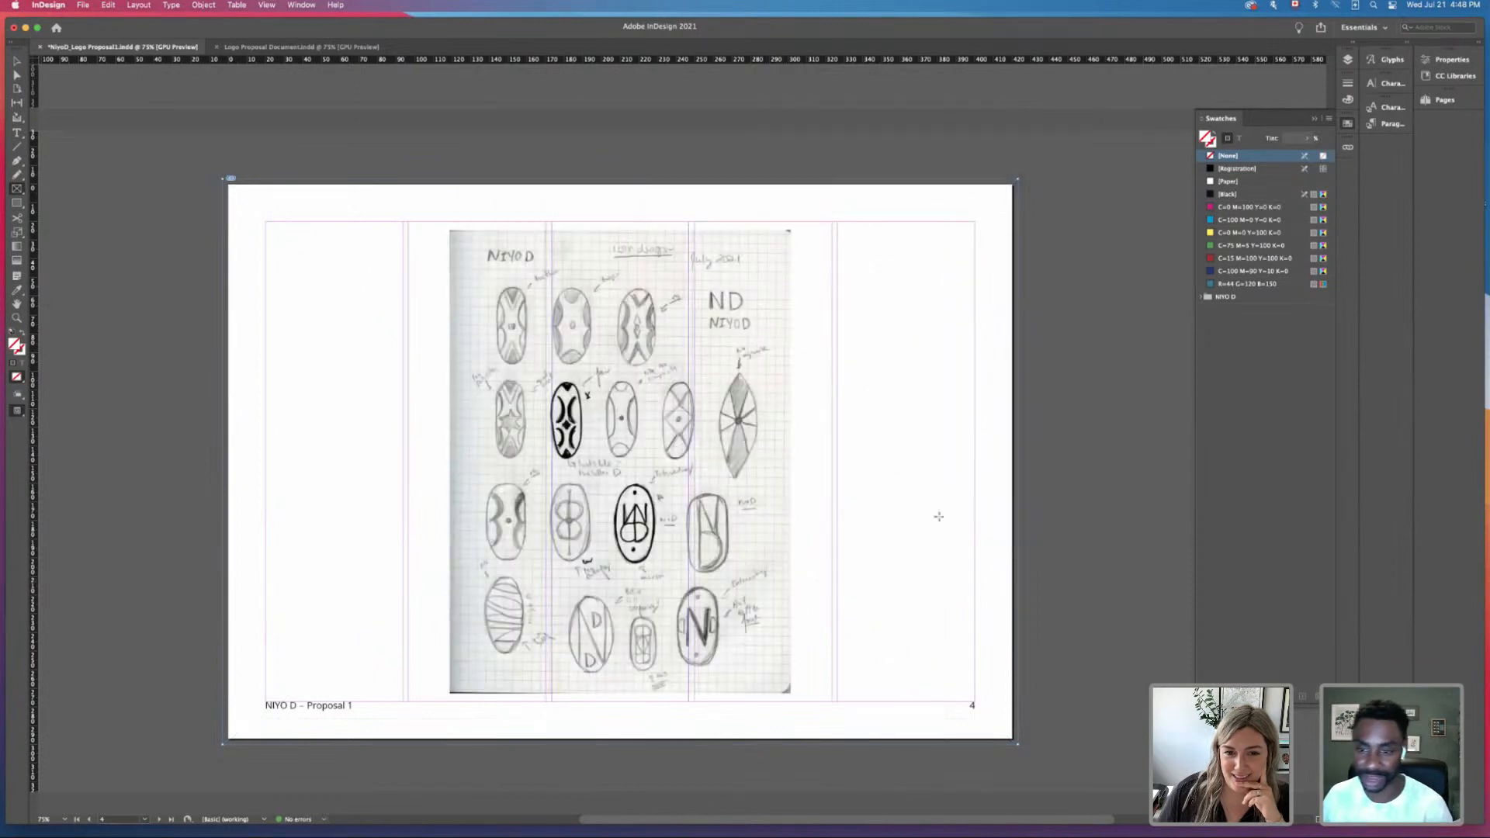
Step: Fill the frame proportionally with the sketch image and send it to the back, behind the Logo Design 1 title text
click(1451, 59)
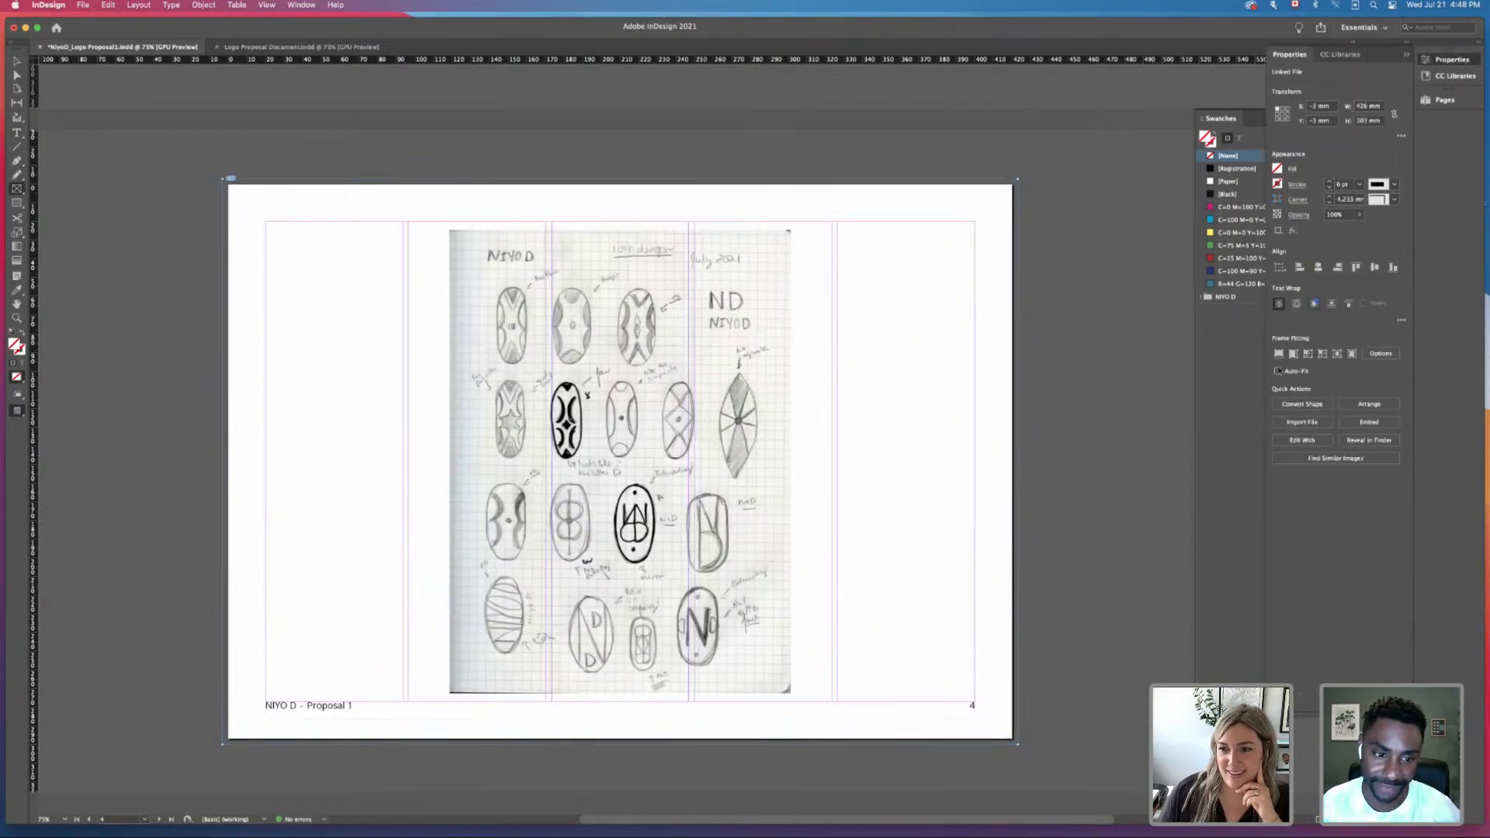
click(1279, 353)
click(139, 6)
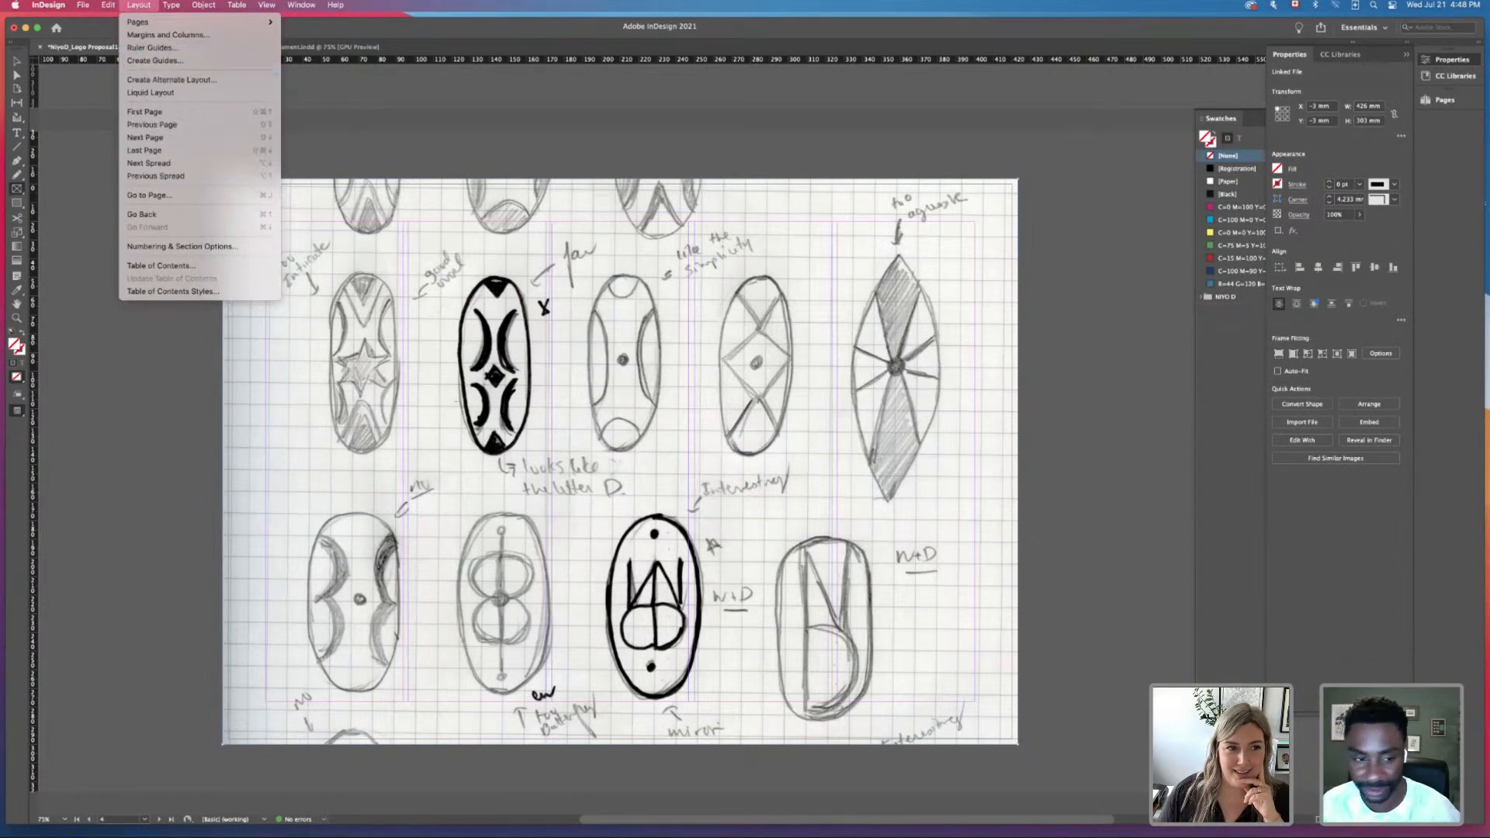
click(107, 5)
click(203, 5)
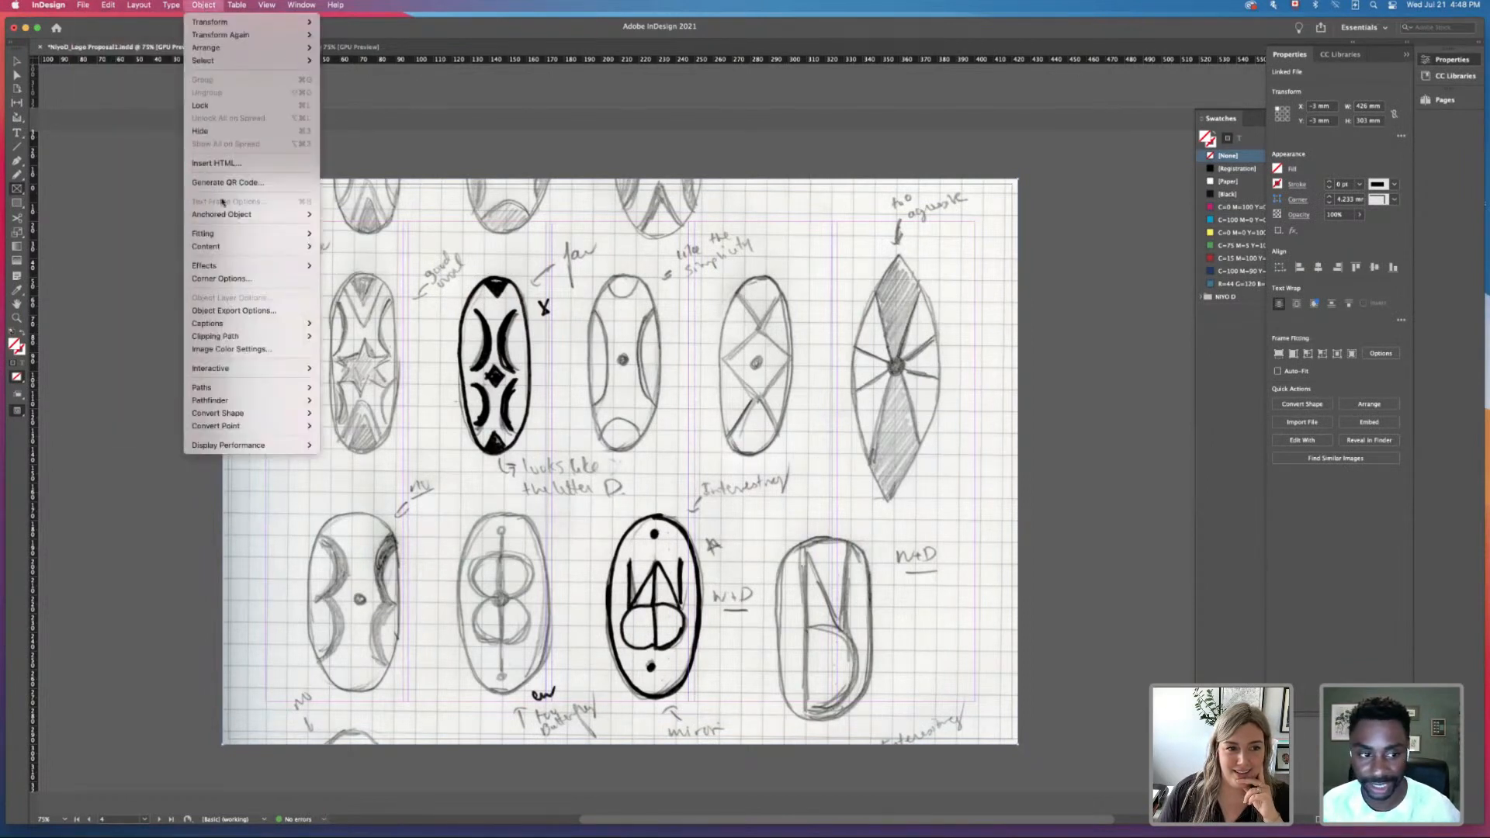
mouse_move(222, 39)
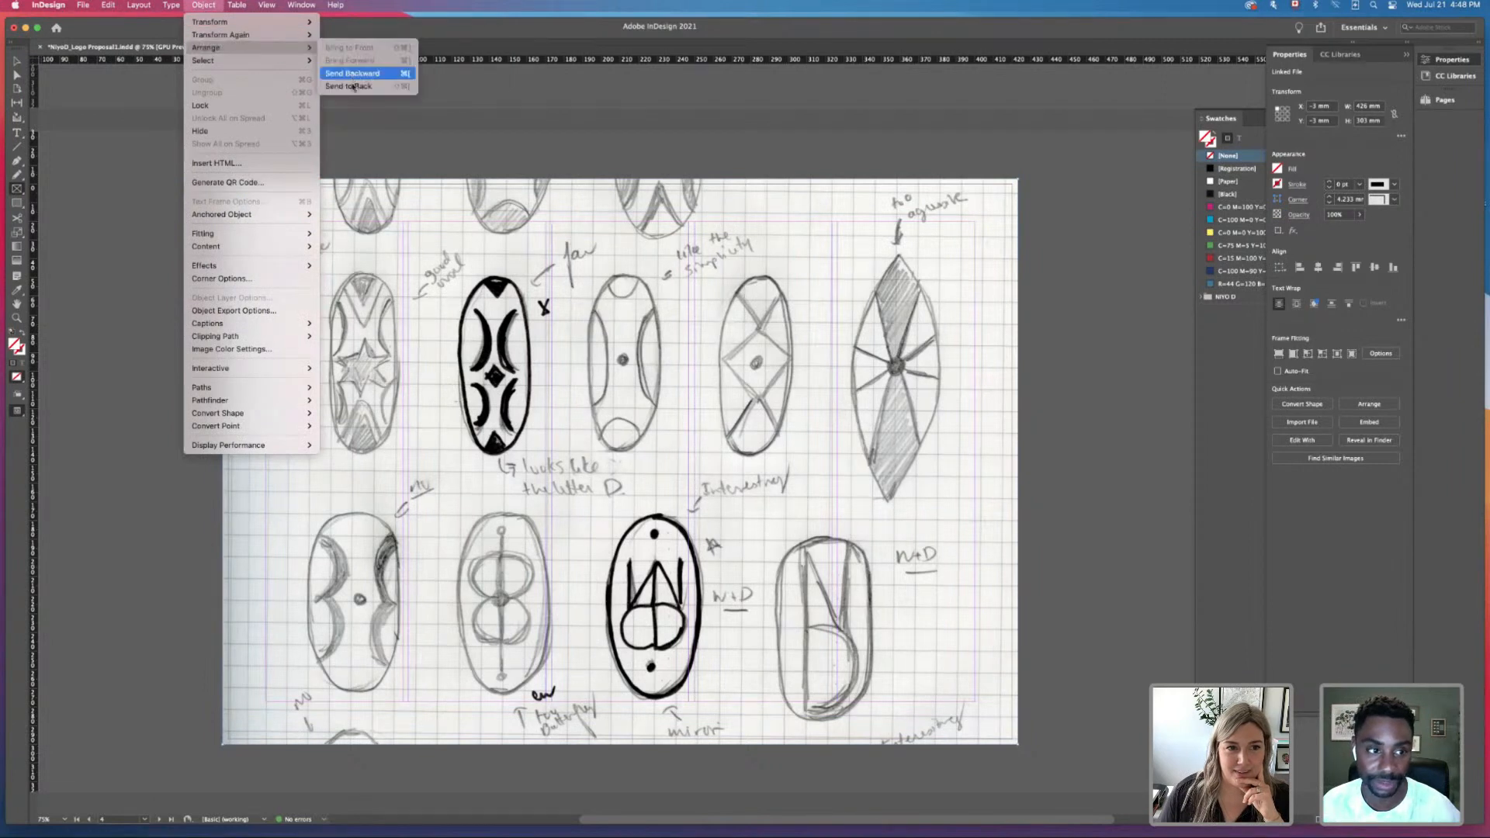
click(353, 86)
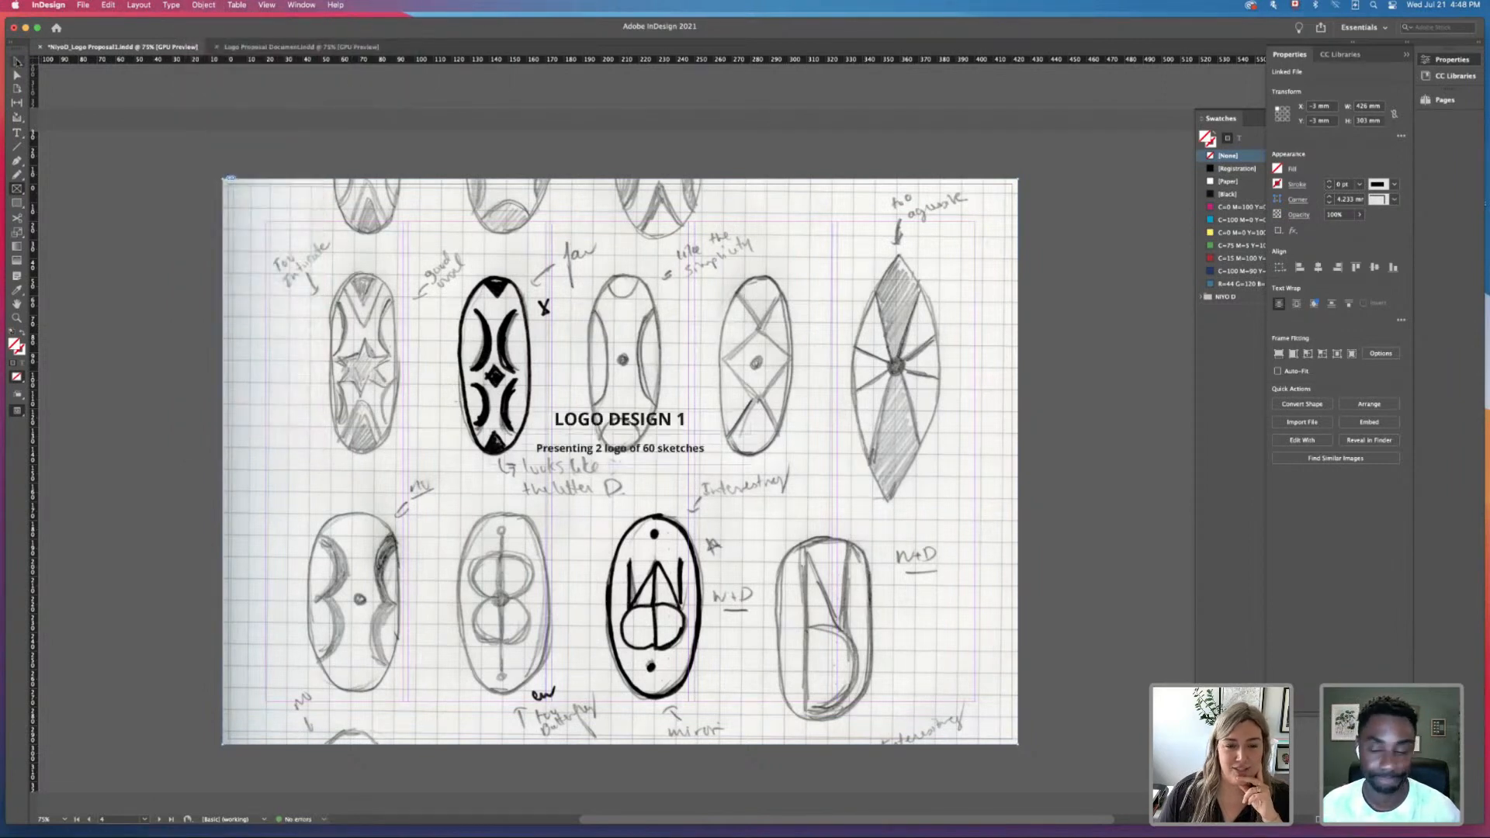
Step: Lower the opacity of the sketch background to about 21% using the Transparency effect, and preview the page without guides
click(620, 319)
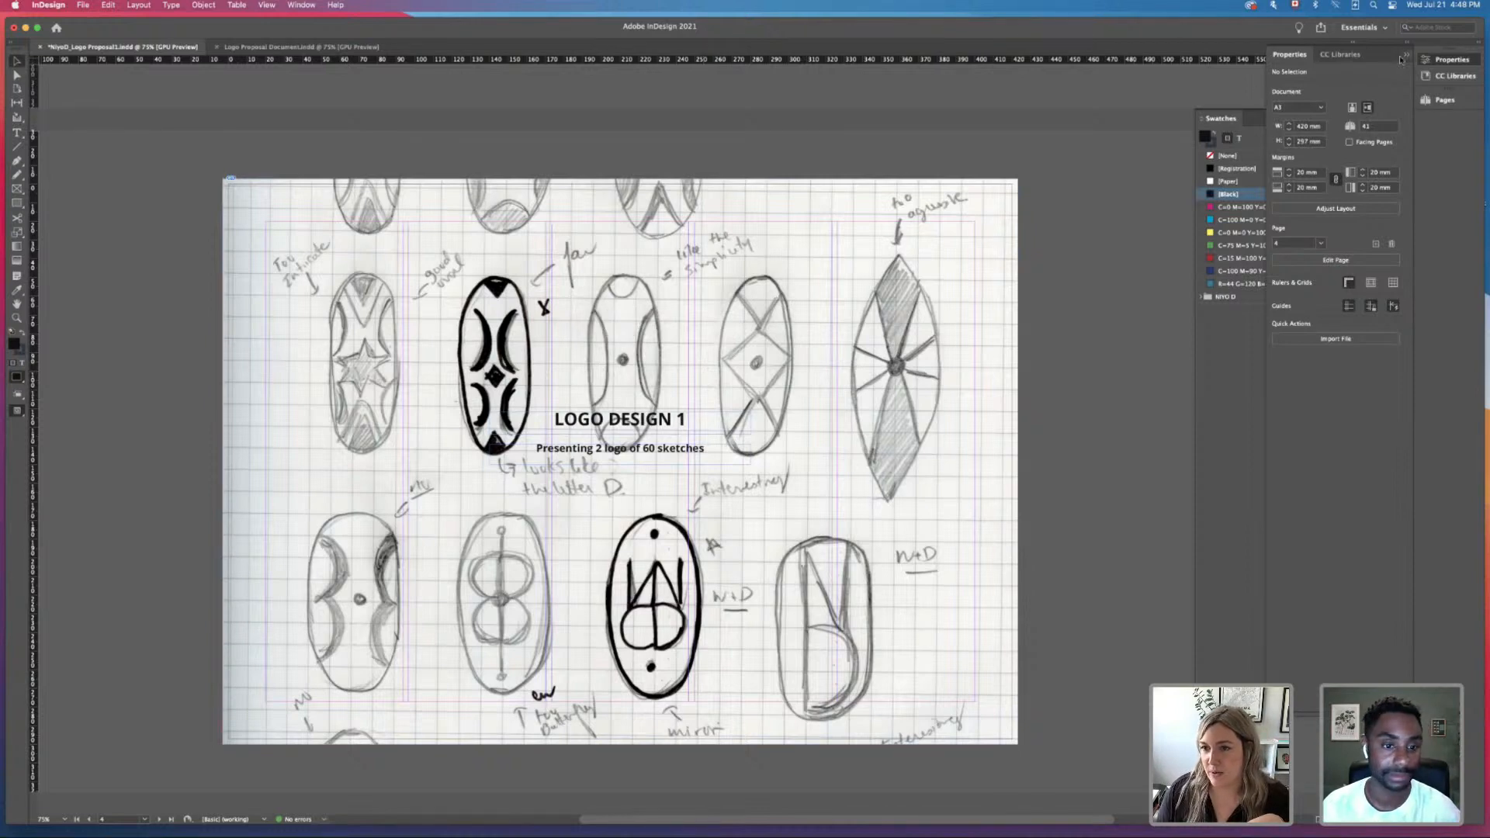
click(1006, 243)
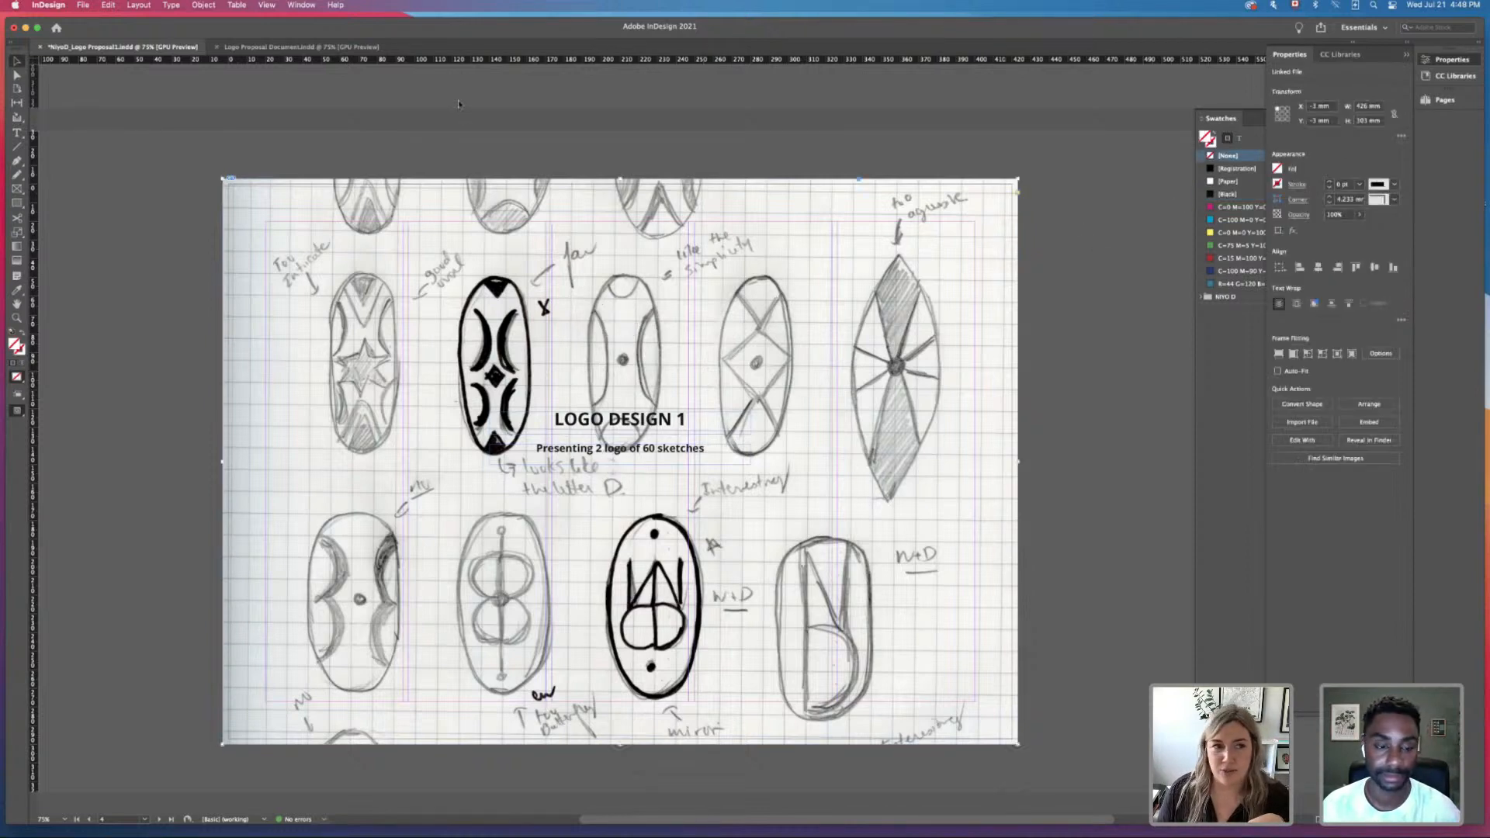
click(204, 5)
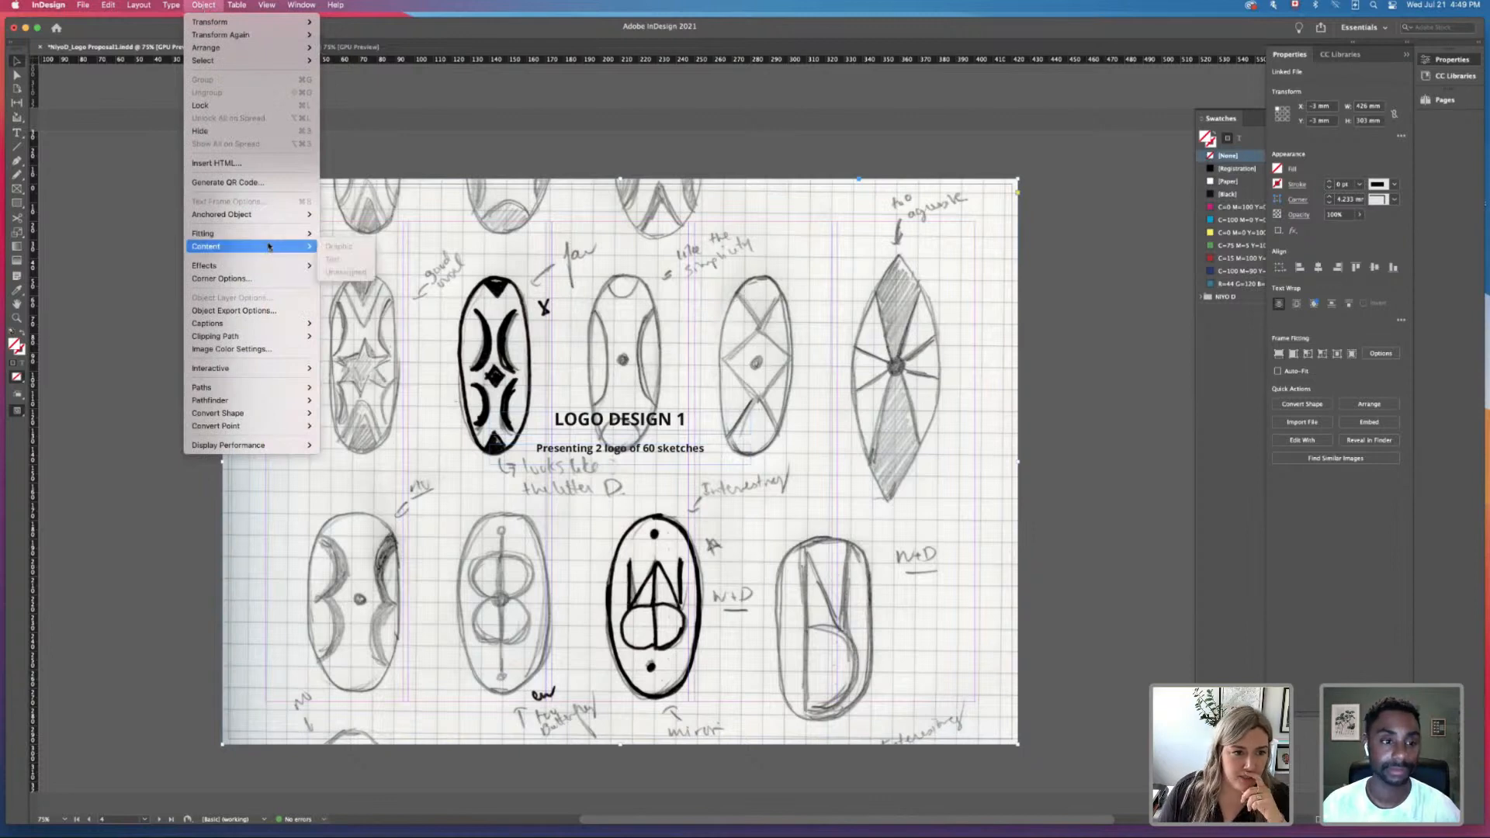
mouse_move(272, 265)
click(338, 267)
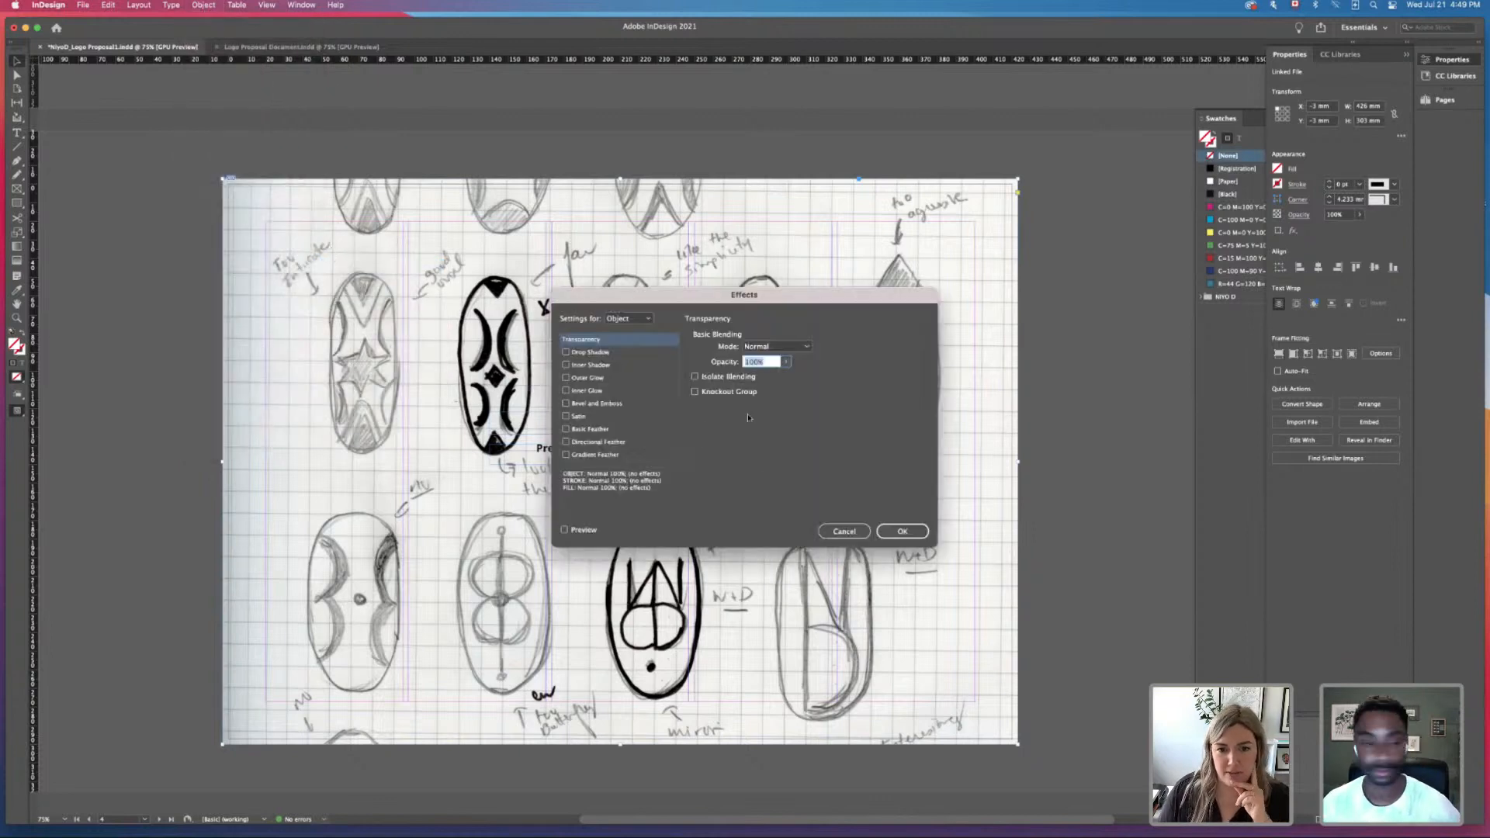
click(565, 530)
drag(673, 298, 937, 286)
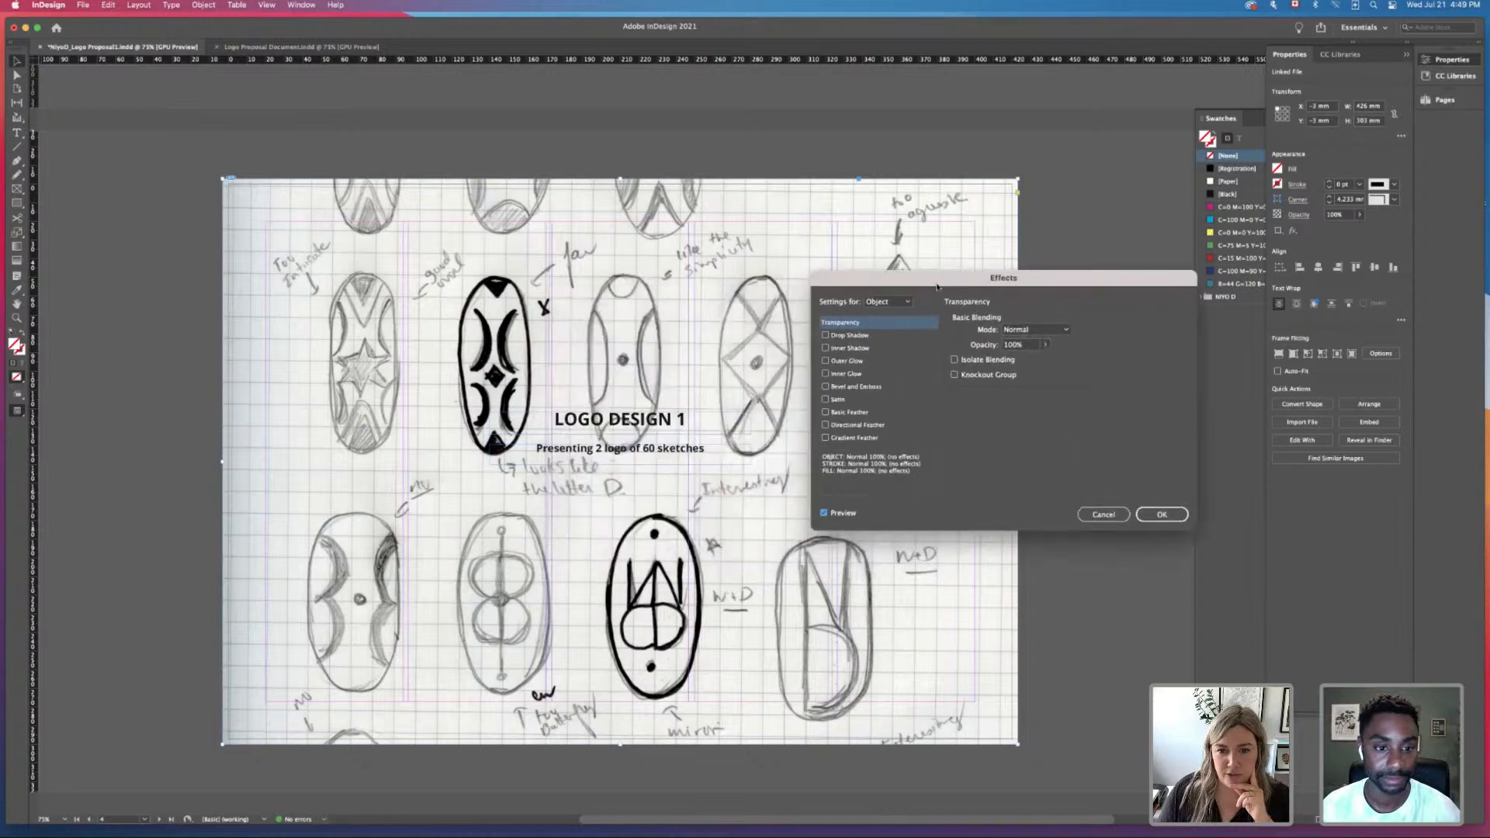
click(1045, 344)
drag(1047, 360, 996, 361)
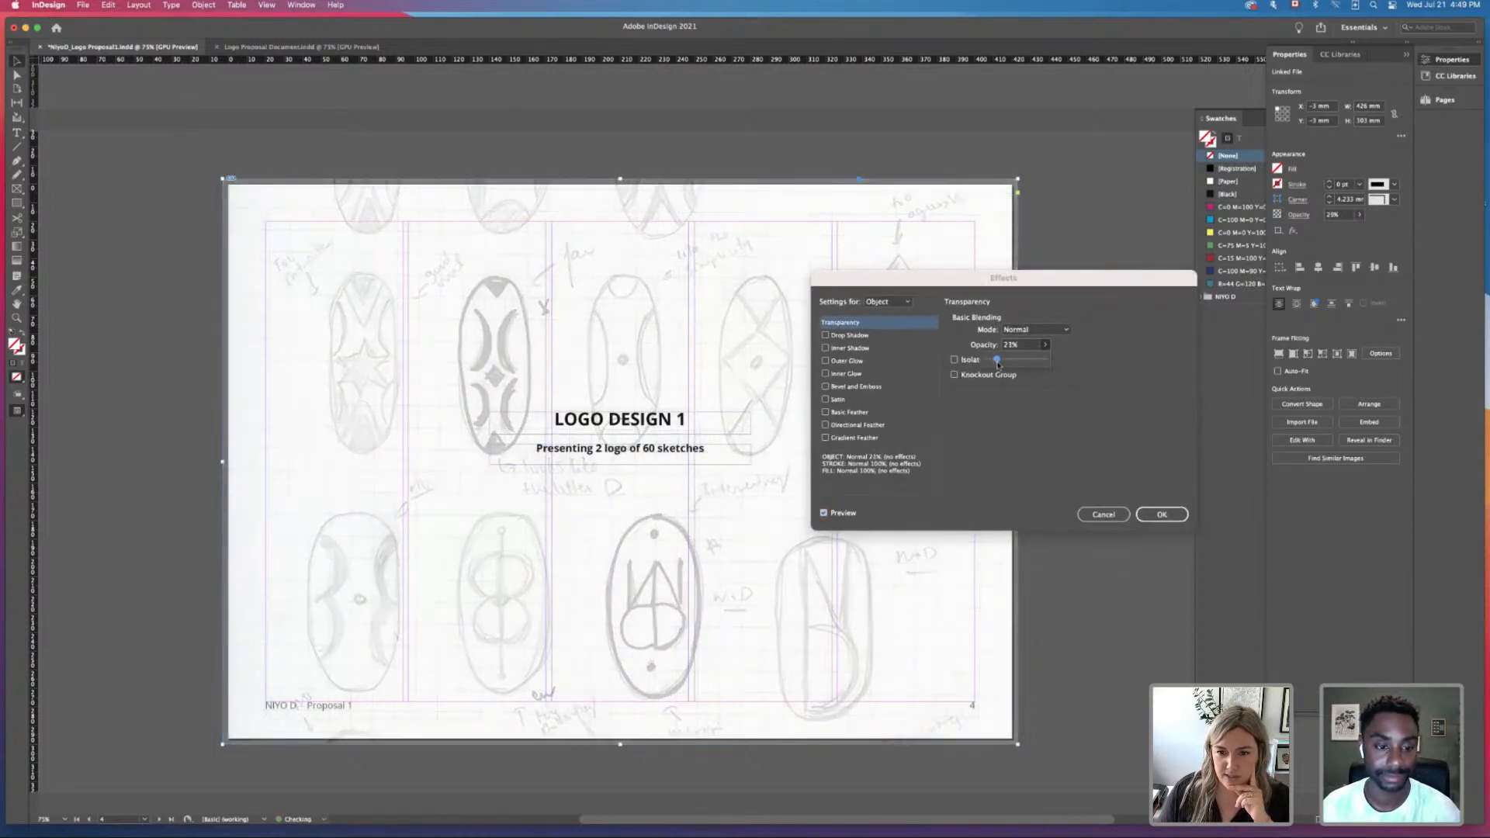
click(1158, 514)
click(1088, 514)
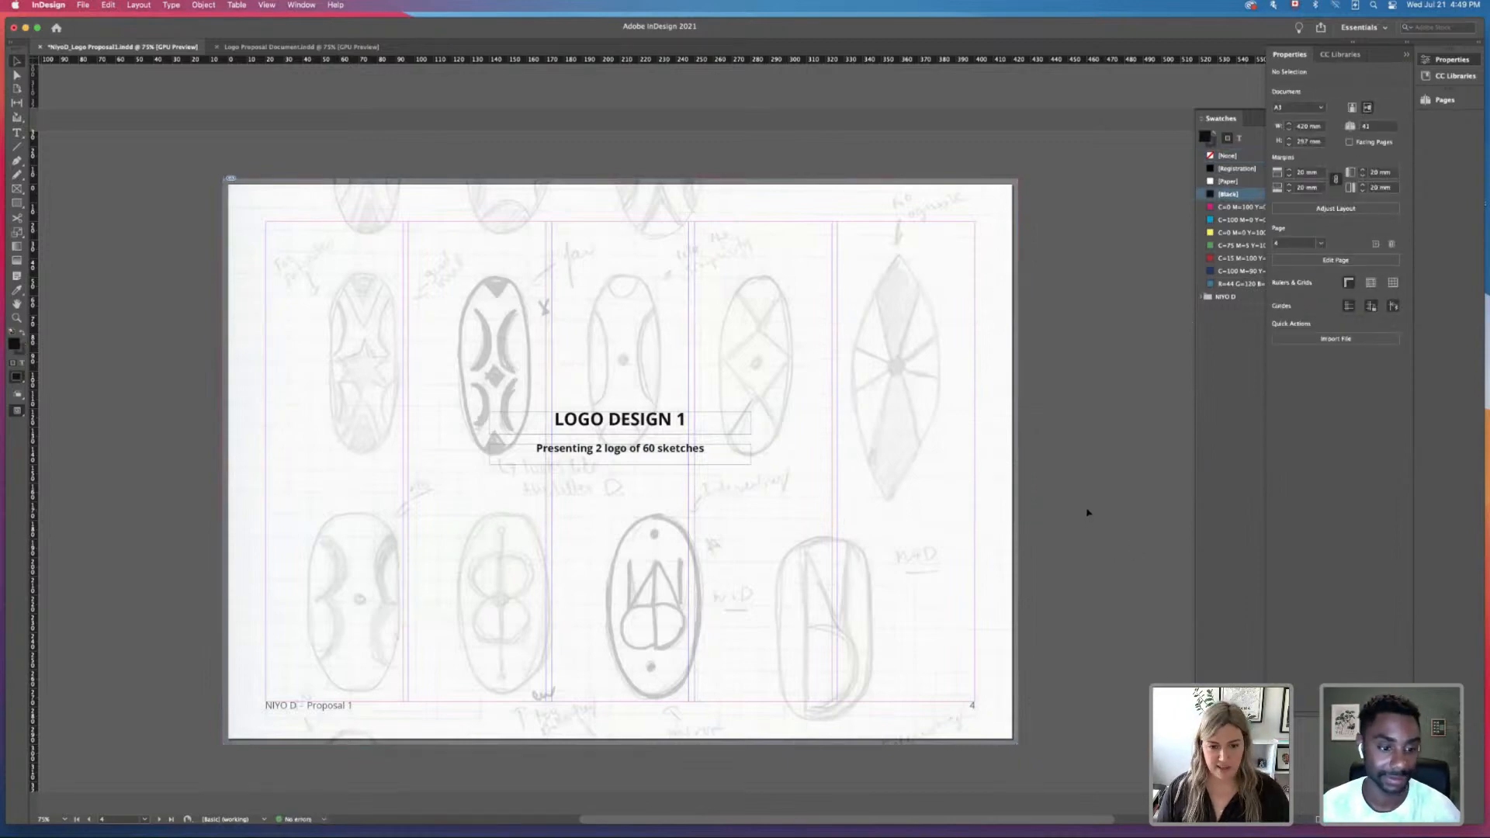
key(w)
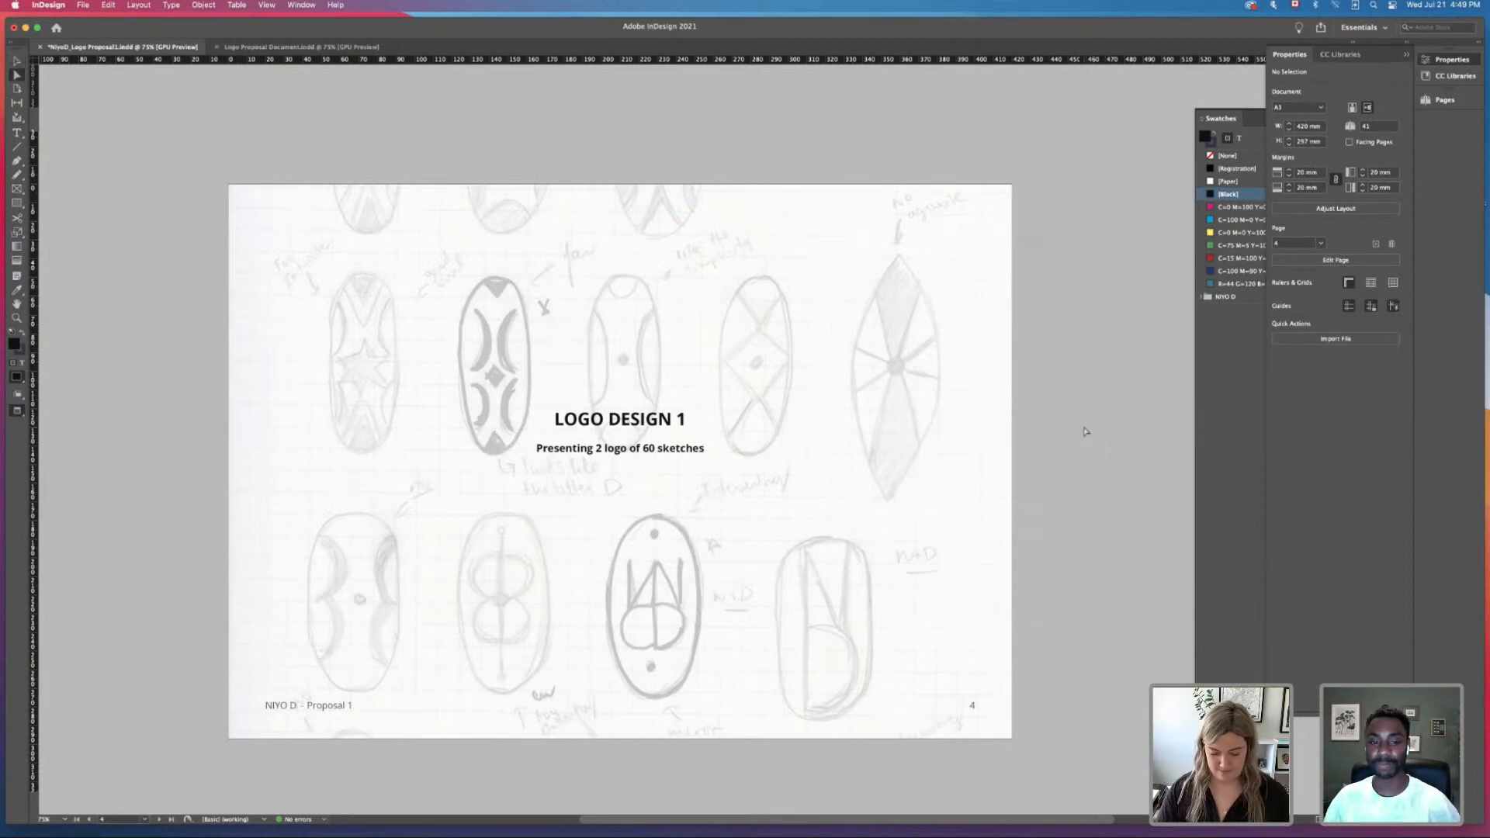
Step: Enlarge the sketch image inside its frame to about 590 by 803 mm and reposition it behind the title
key(super+minus)
click(746, 336)
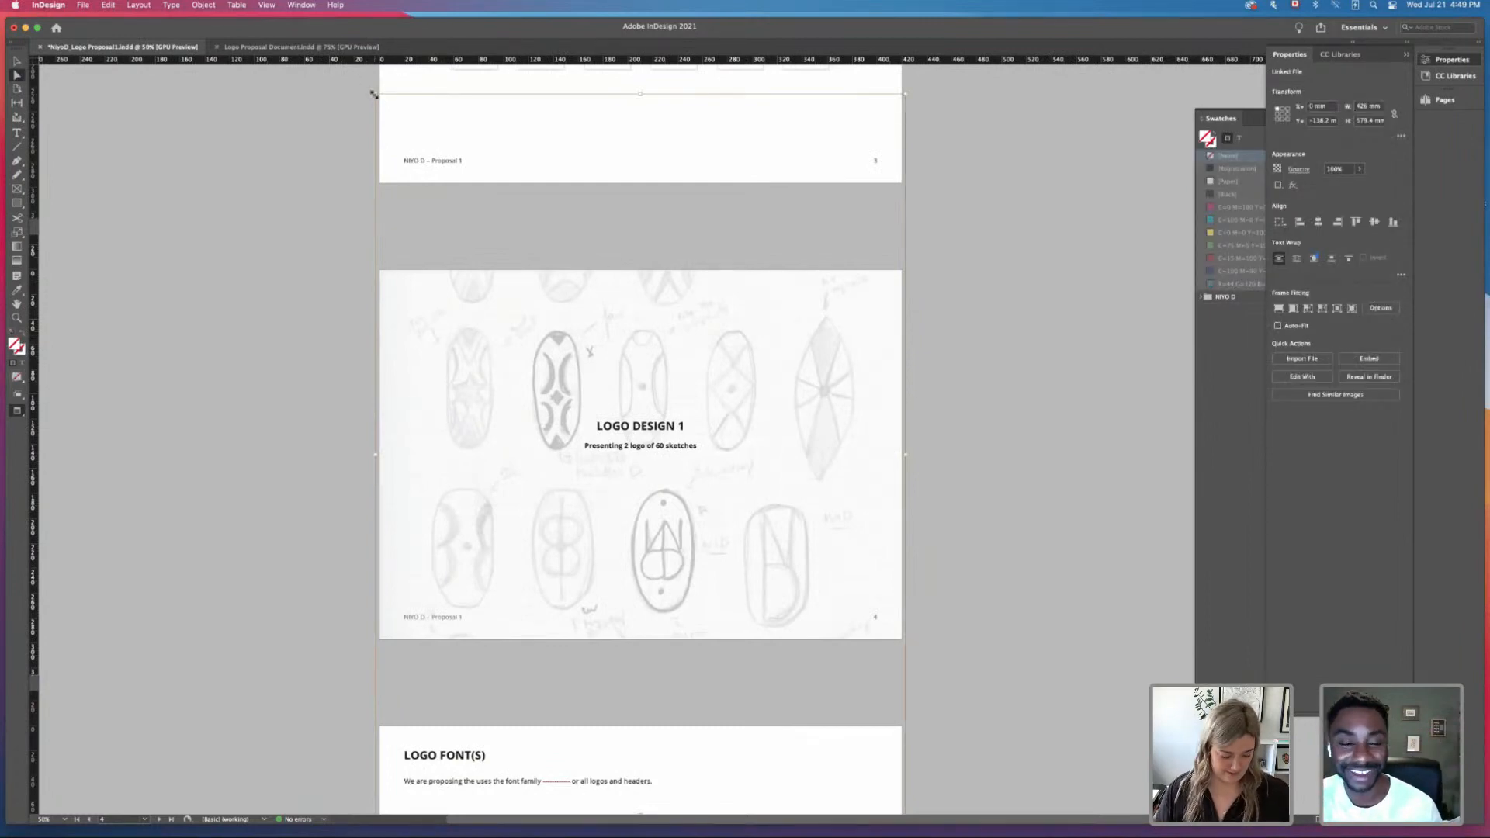
drag(373, 94, 333, 27)
scroll(797, 420, down, 3)
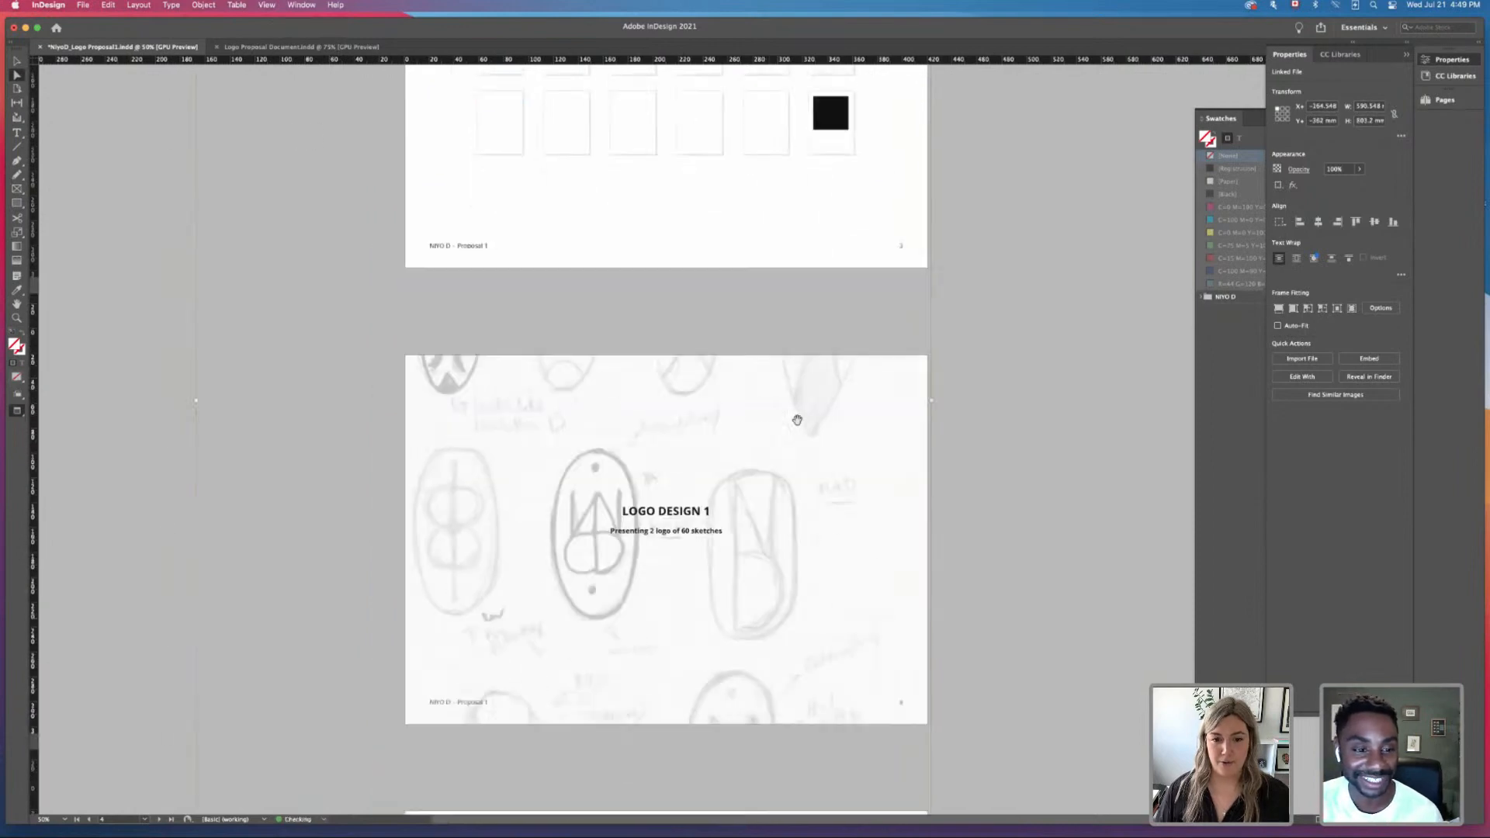
scroll(797, 420, down, 2)
mouse_move(516, 315)
mouse_down()
mouse_move(612, 435)
mouse_move(599, 348)
mouse_move(654, 343)
mouse_up()
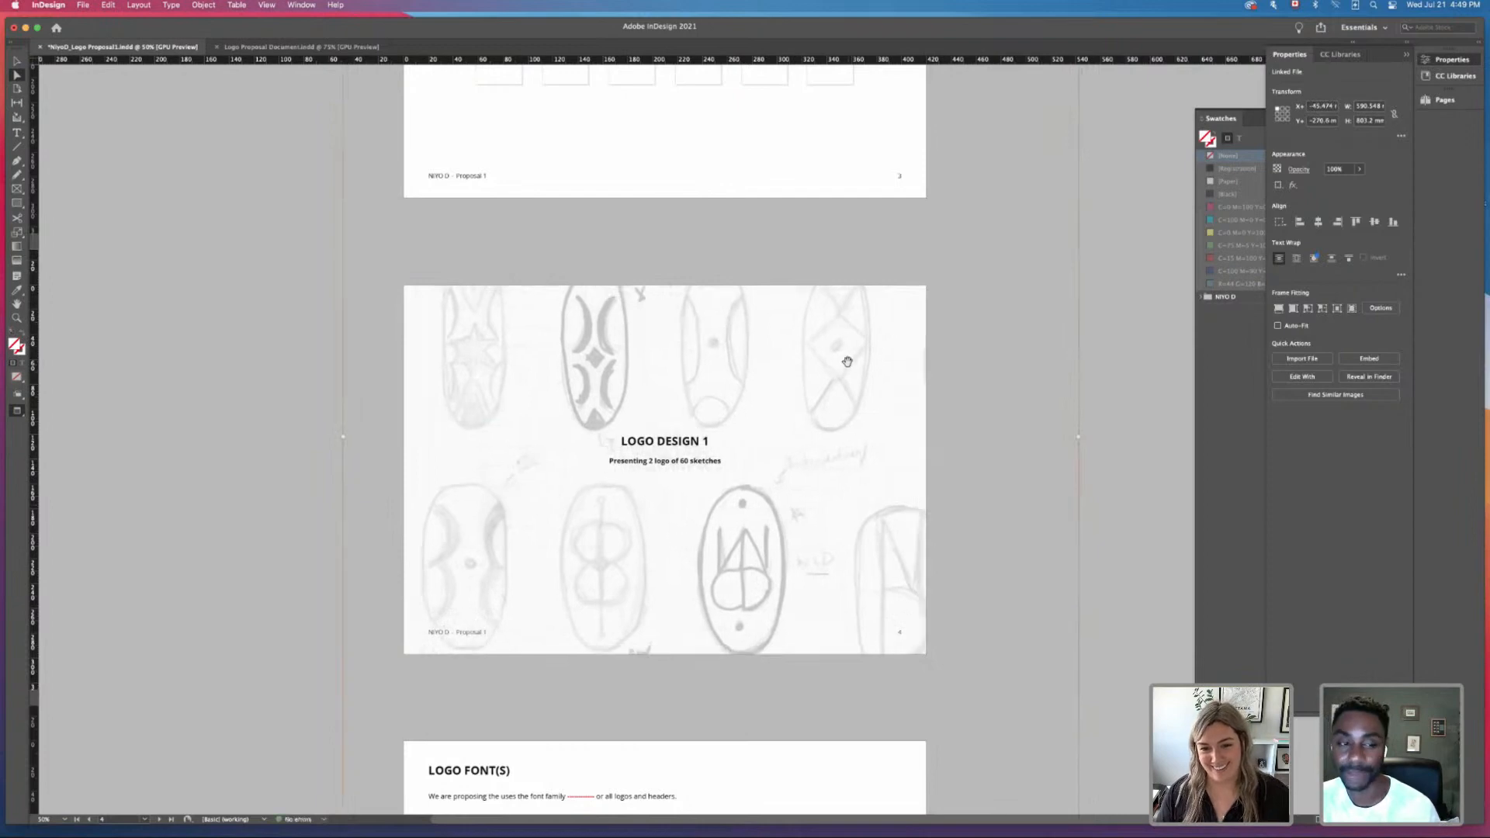
mouse_move(847, 361)
mouse_down()
mouse_move(815, 412)
mouse_move(815, 376)
mouse_move(836, 401)
mouse_up()
click(1055, 398)
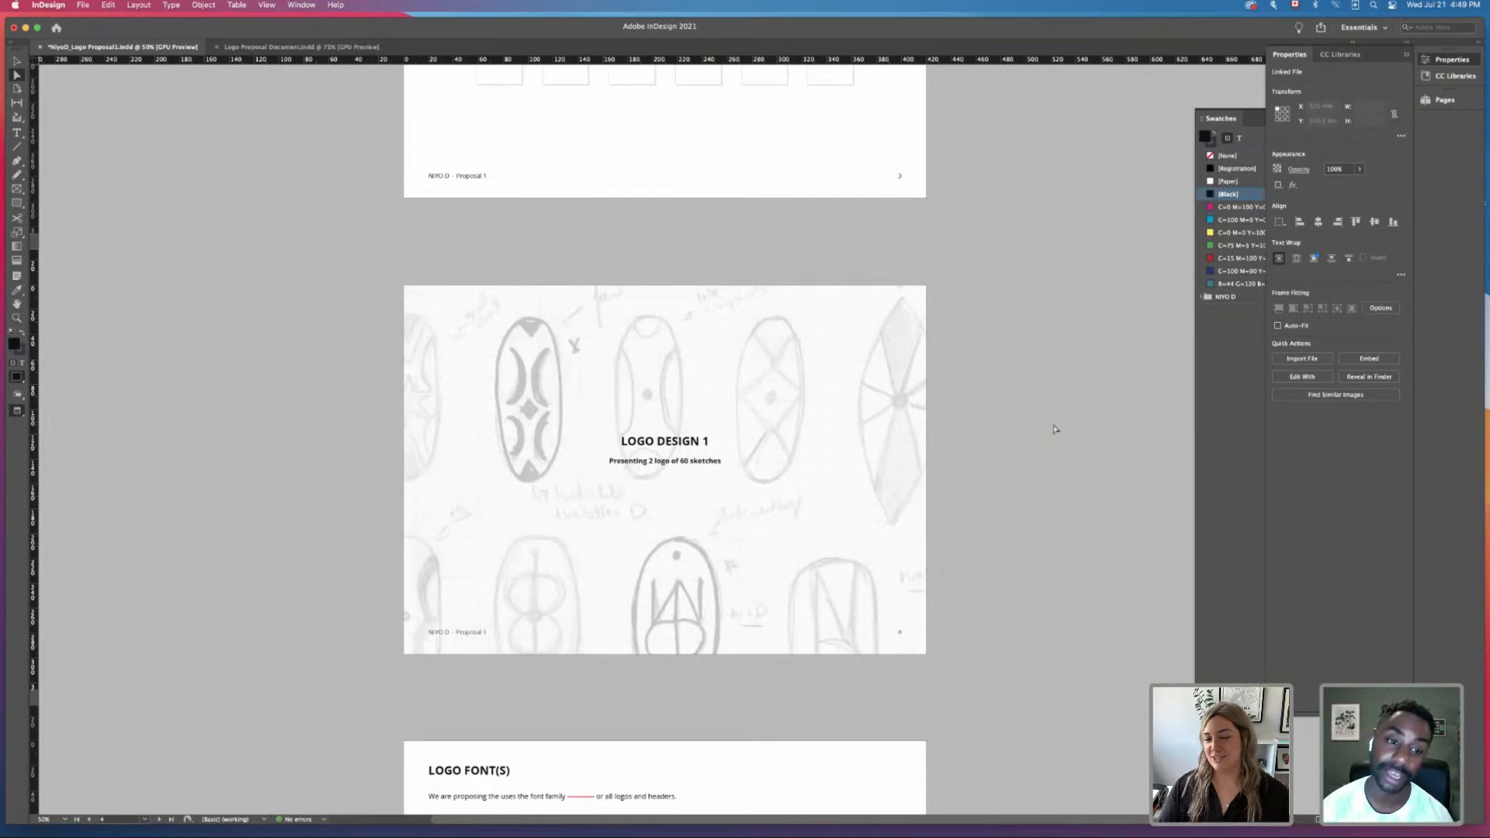
Step: Examine the Logo Font(s), Logo Idea and Logo Design pages, checking their text frames and column guides
scroll(1029, 521, down, 5)
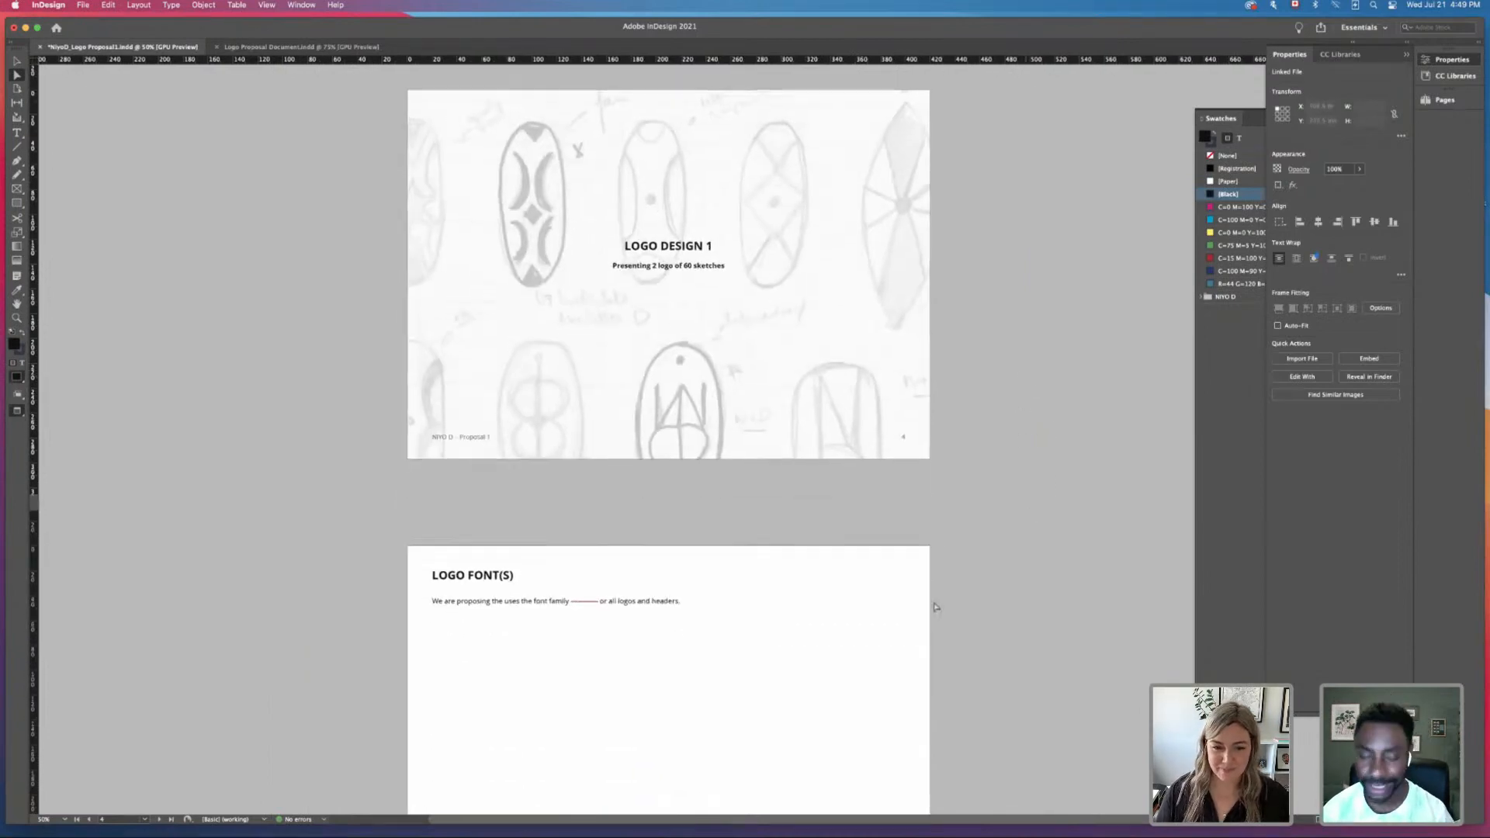
scroll(879, 590, down, 2)
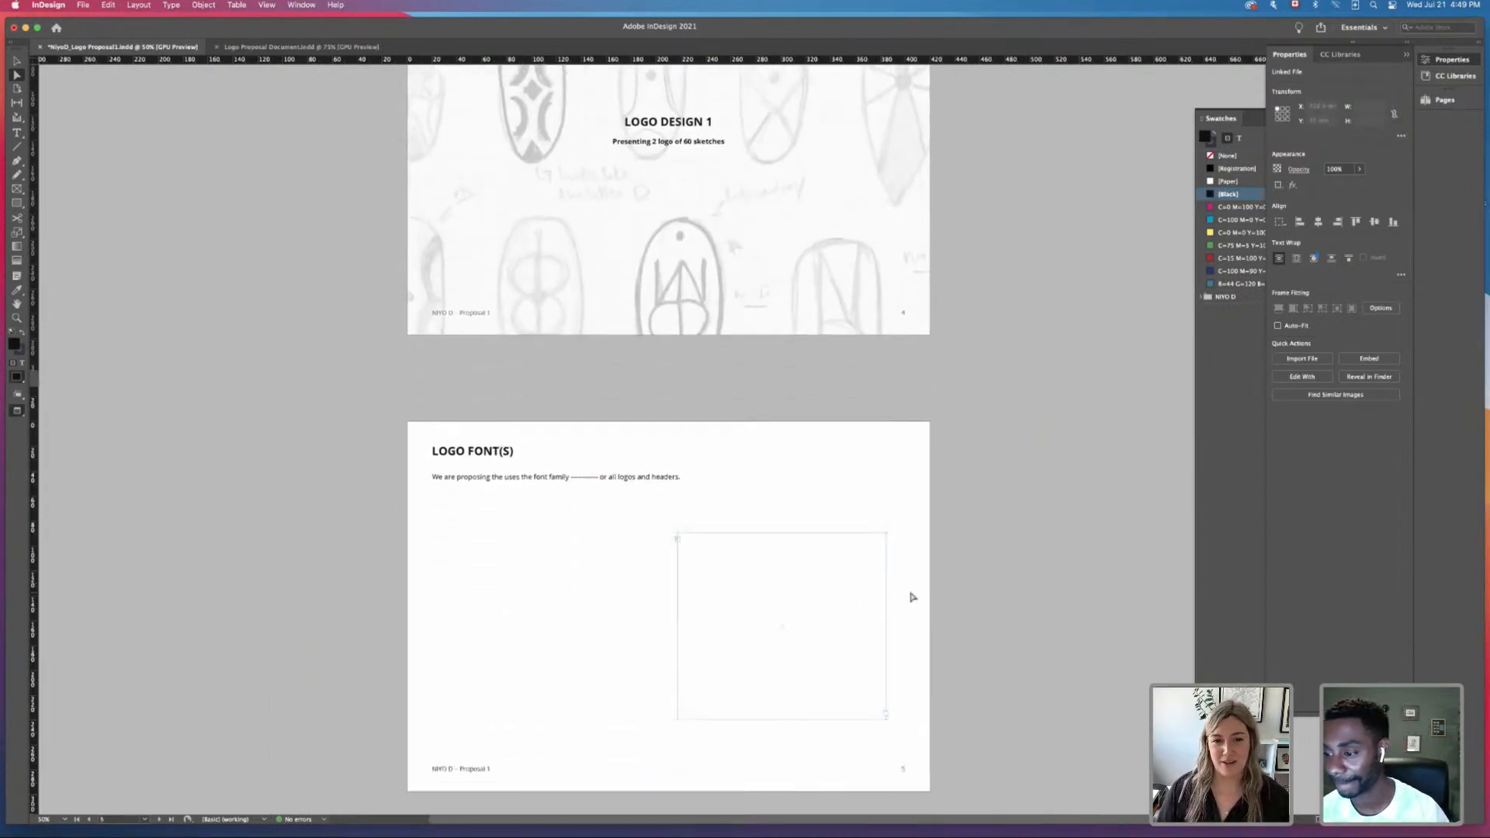
click(515, 568)
click(825, 447)
key(w)
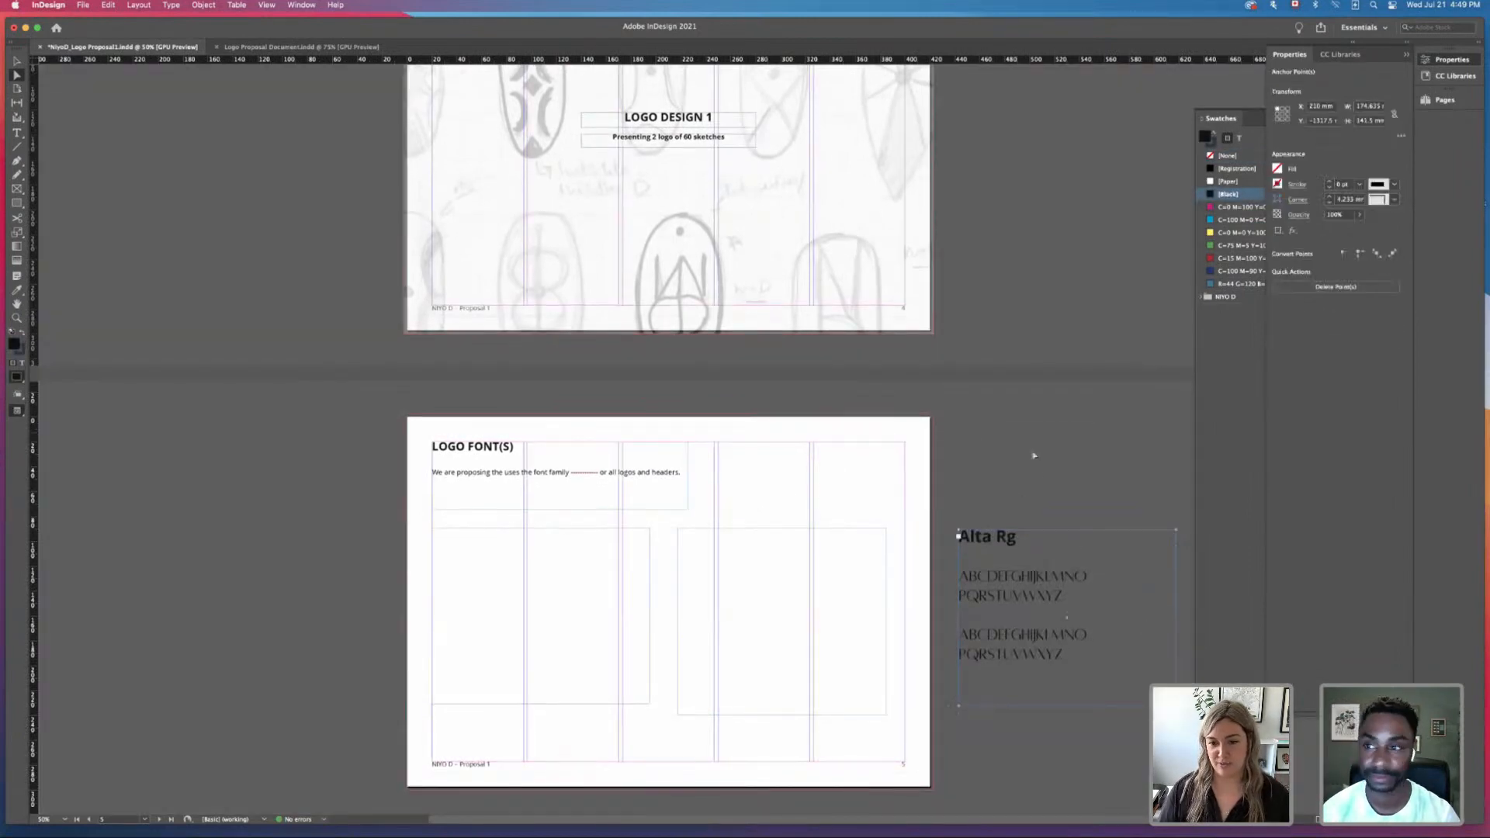
scroll(1031, 466, down, 5)
scroll(1030, 482, down, 7)
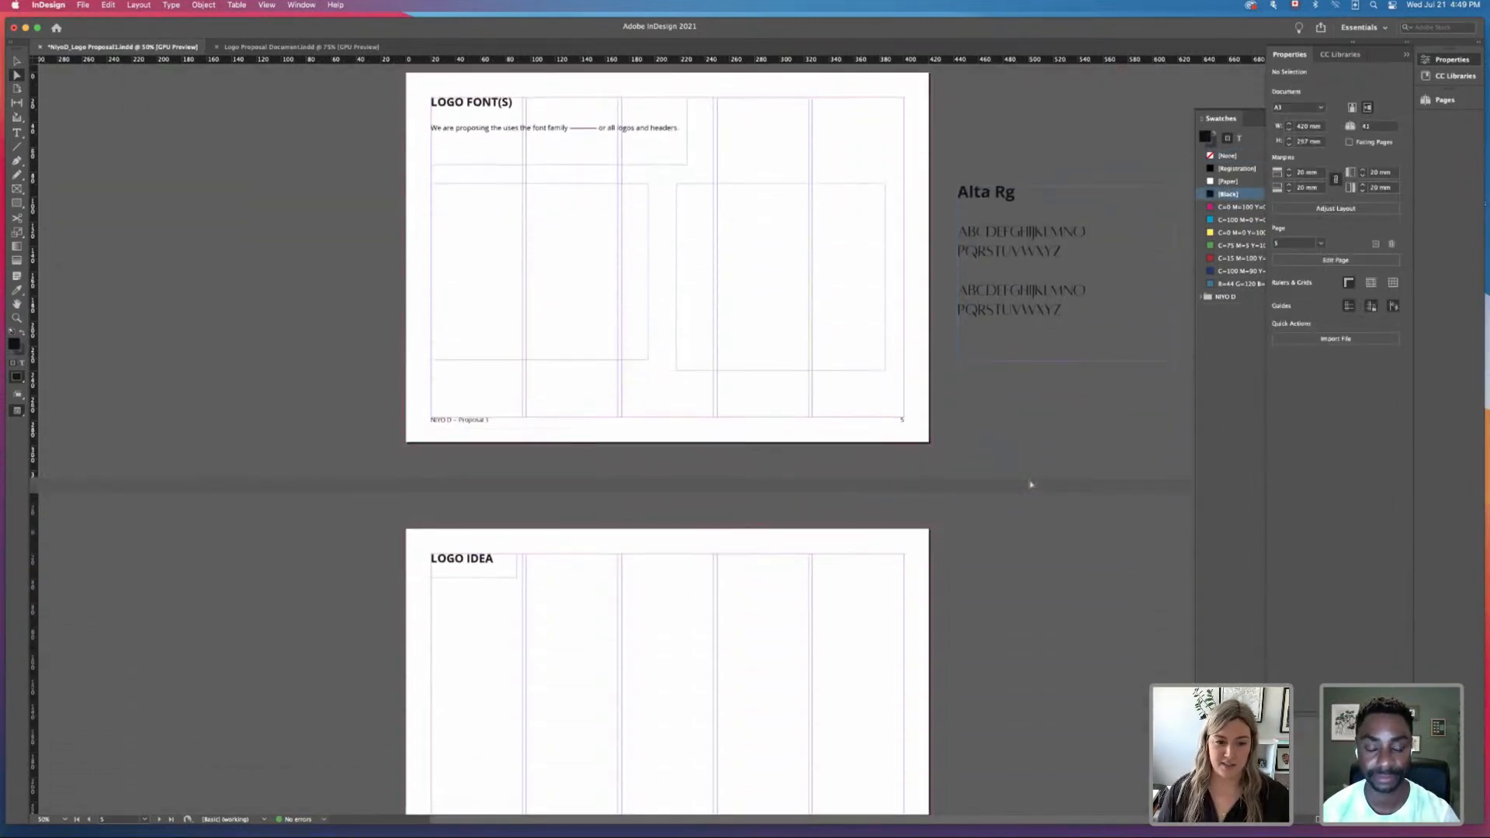
scroll(594, 477, down, 9)
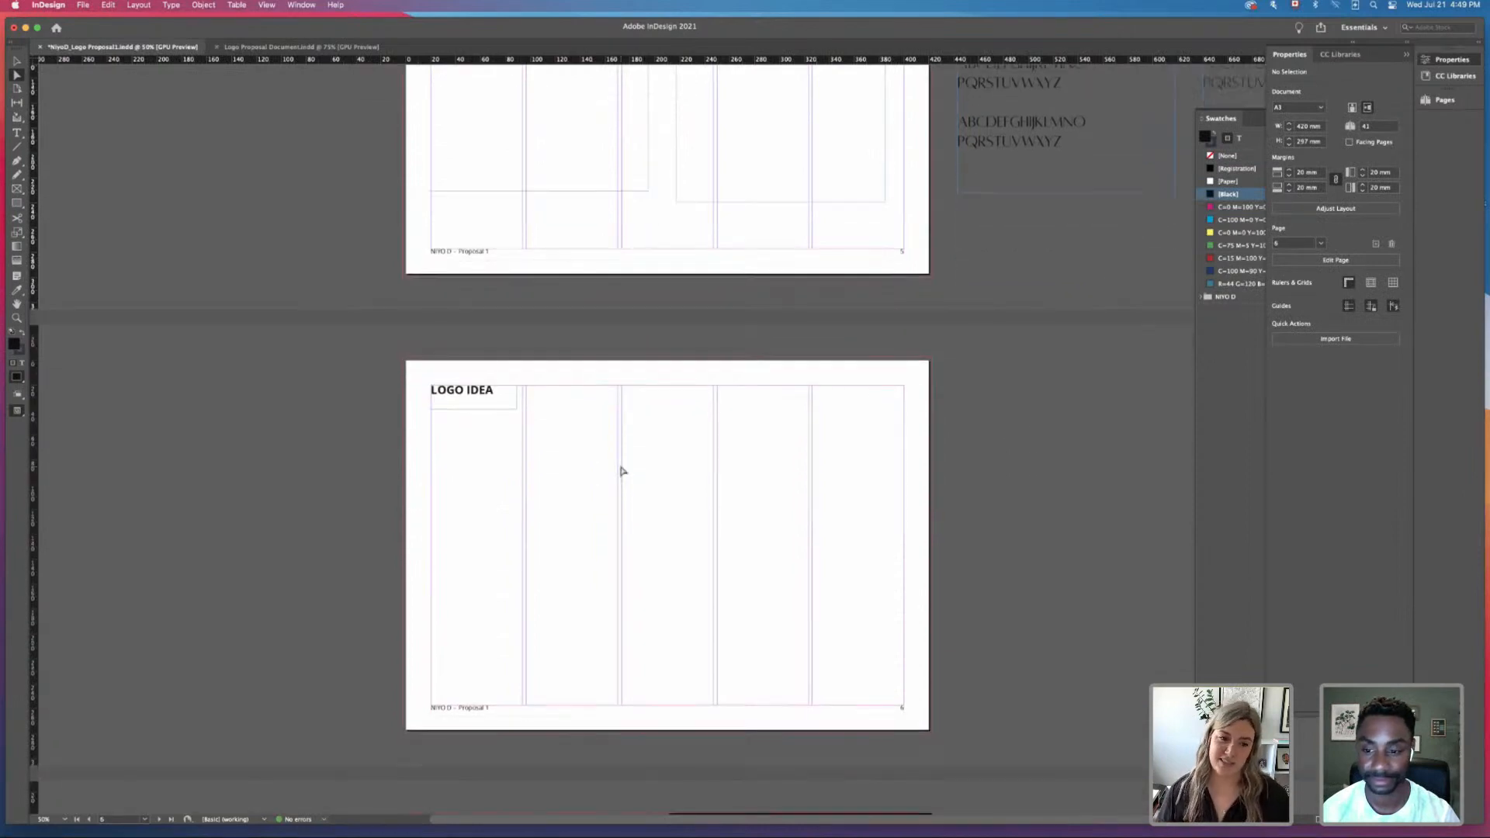
scroll(621, 471, down, 2)
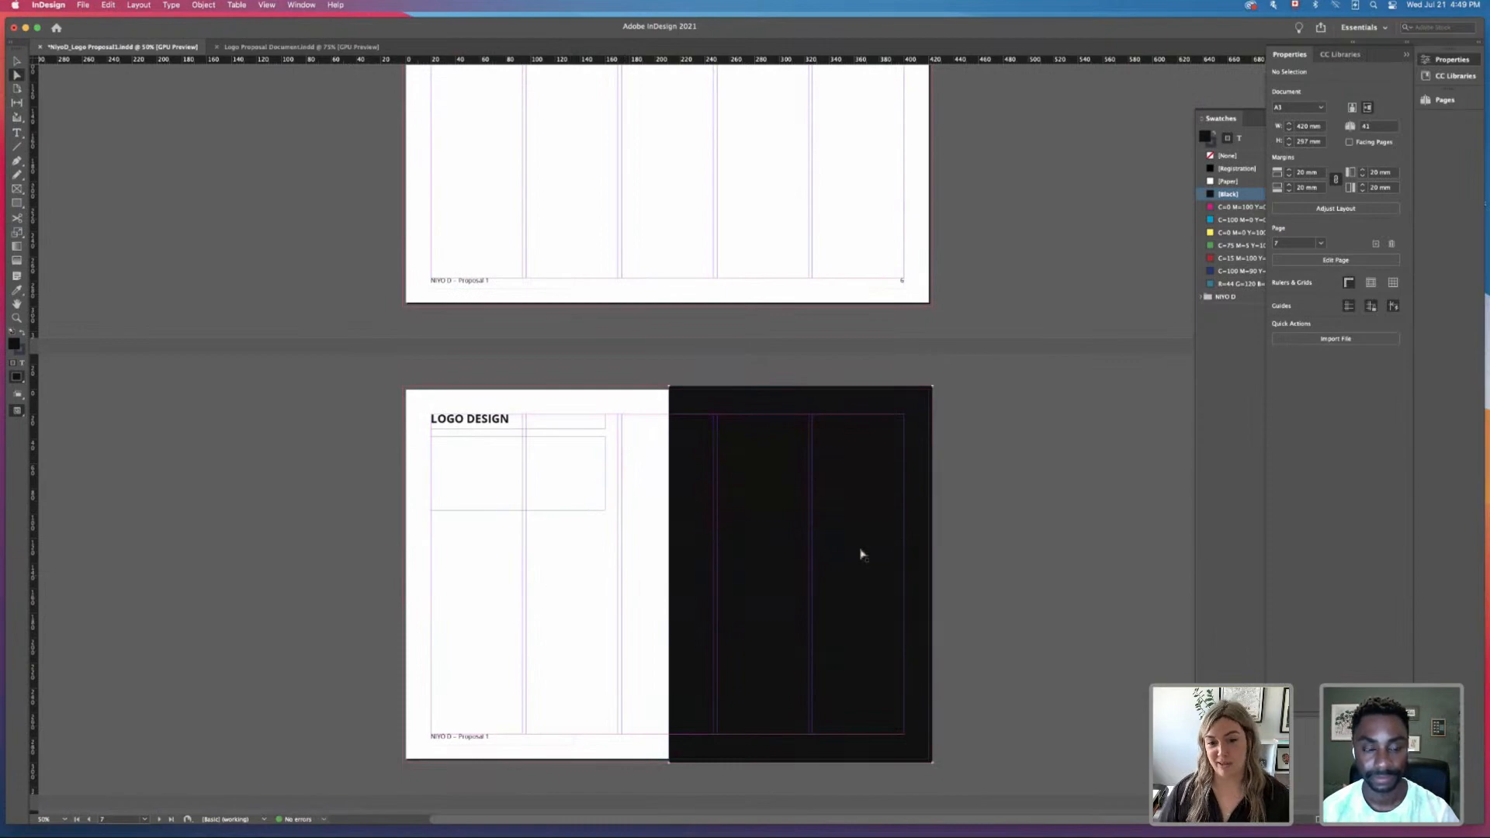
scroll(770, 549, down, 9)
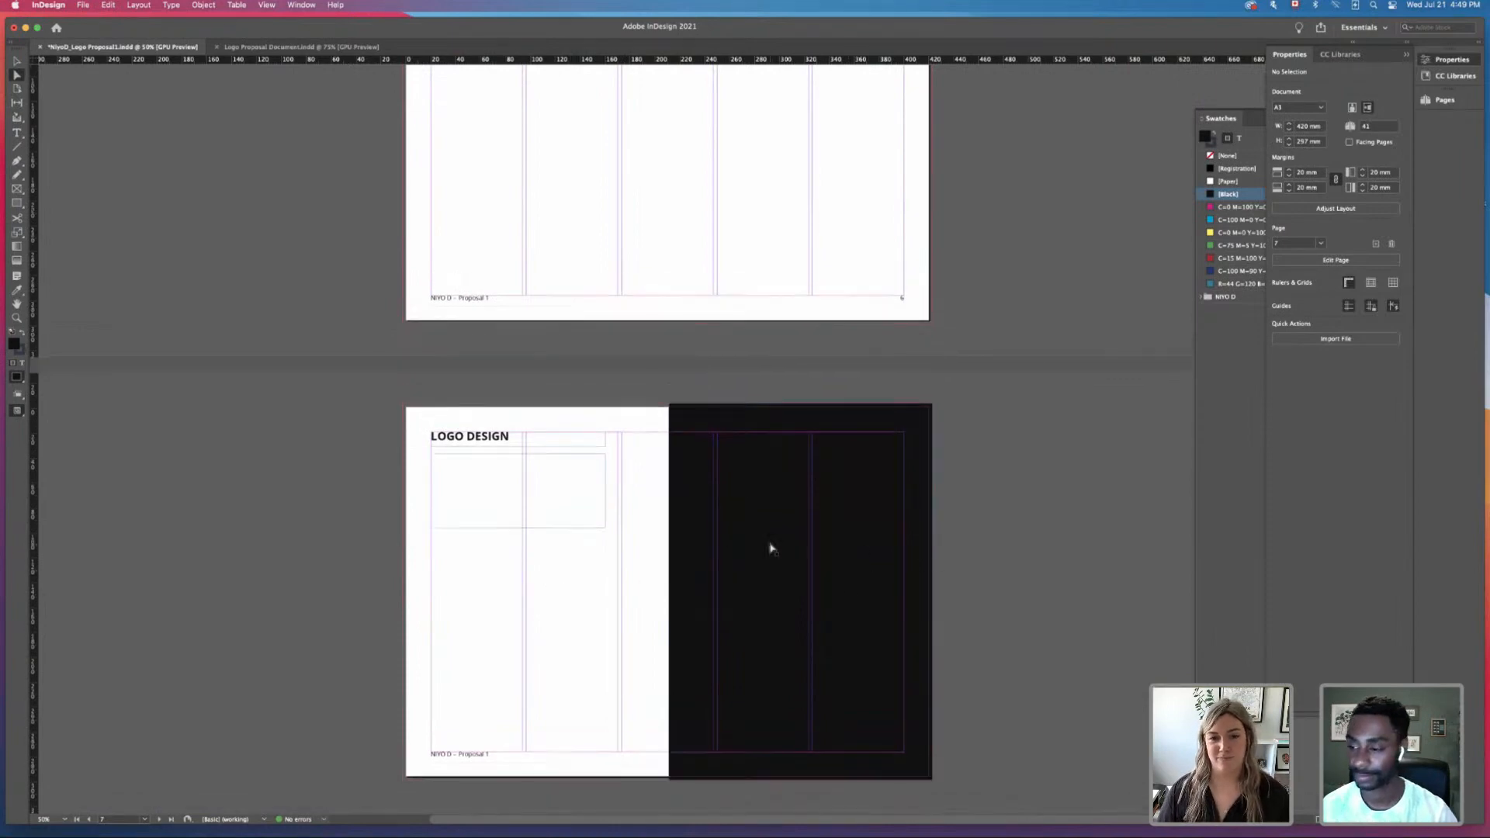
scroll(838, 578, down, 1)
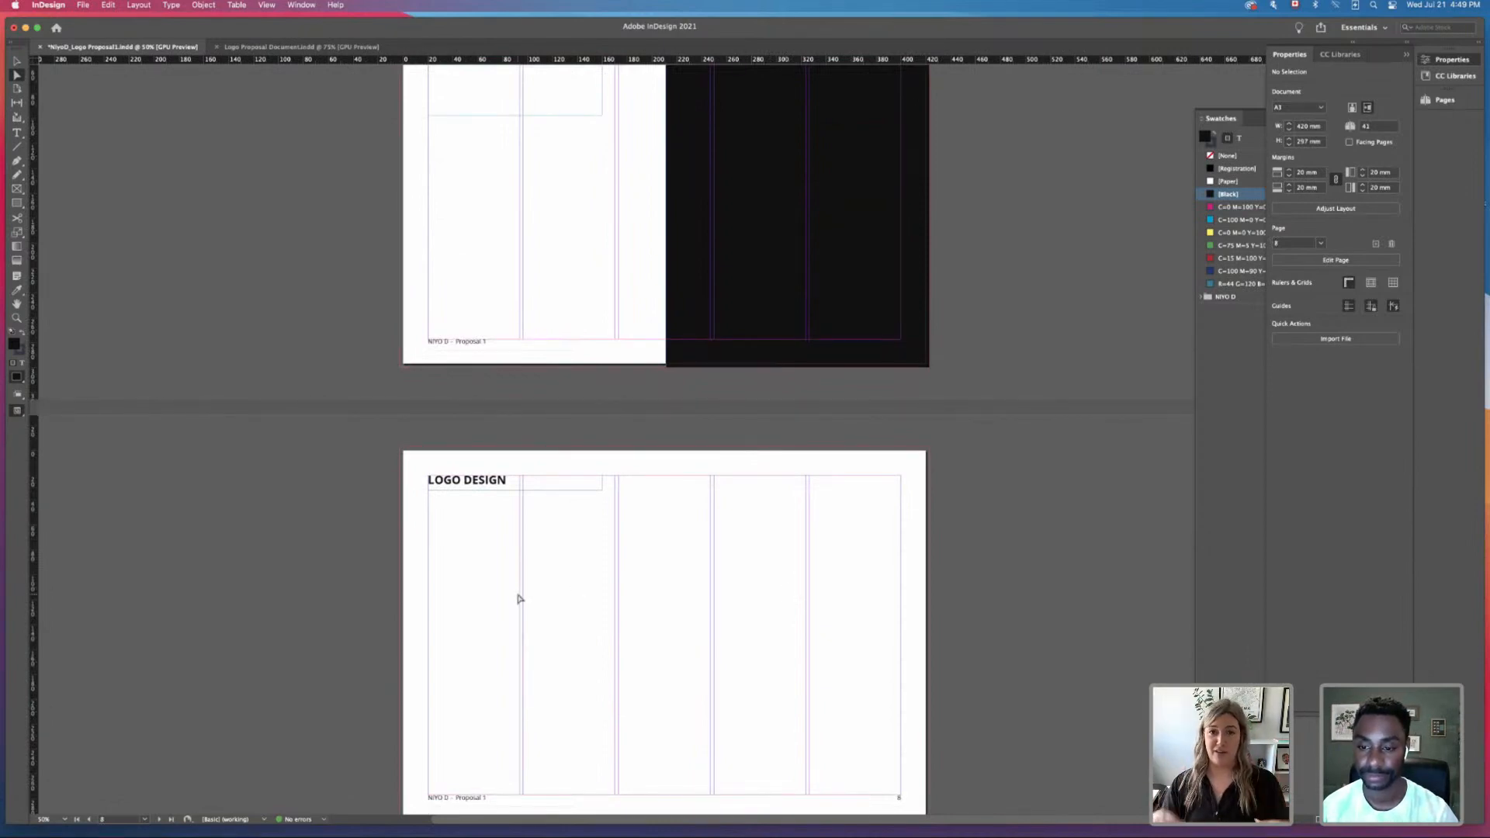
Step: Review the proposal pages from the Logo Design pages back to the Chosen Mood Board page
scroll(519, 598, up, 15)
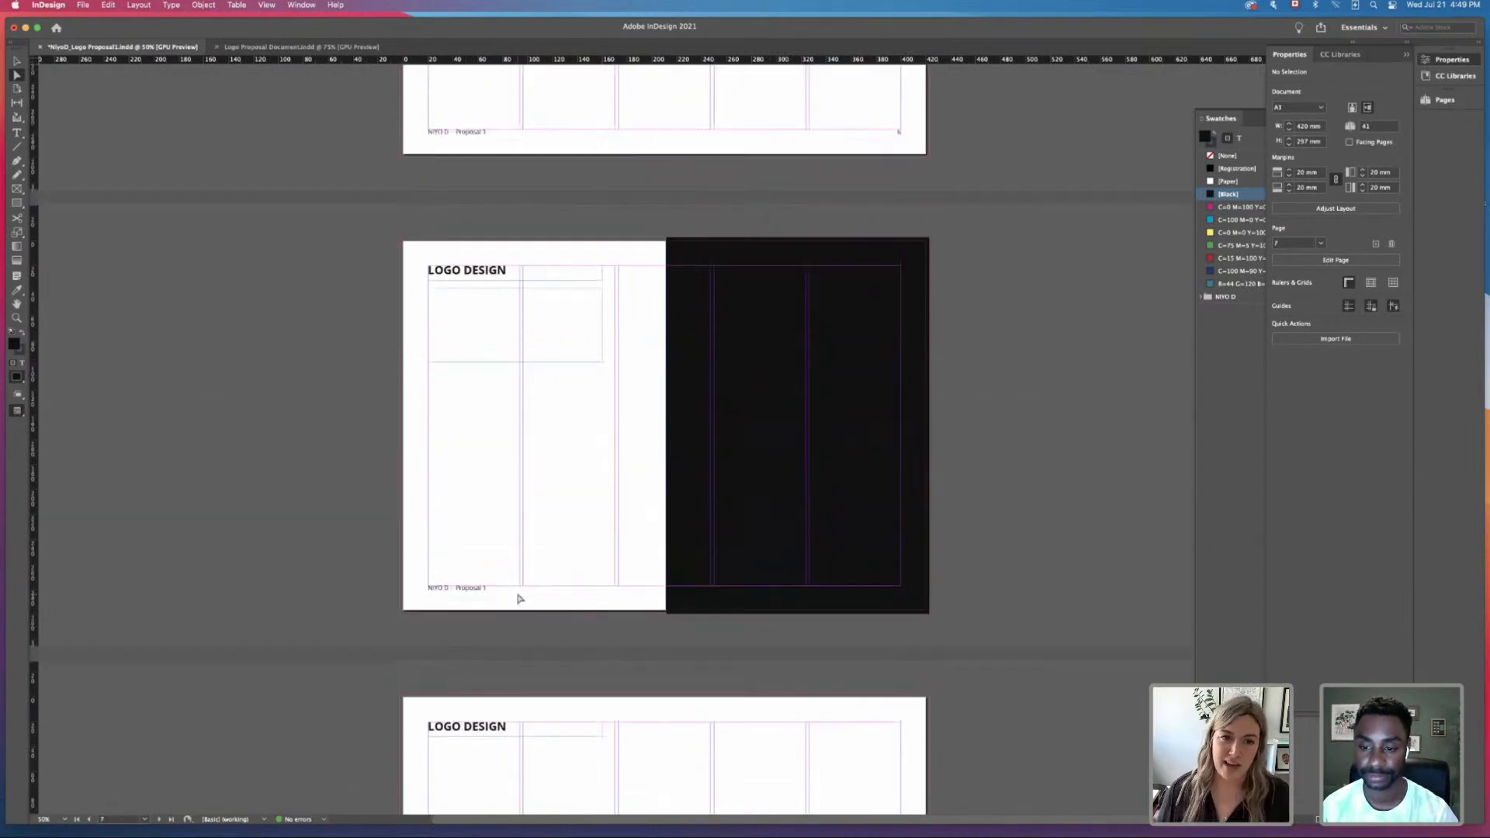
scroll(519, 598, down, 4)
scroll(519, 599, down, 8)
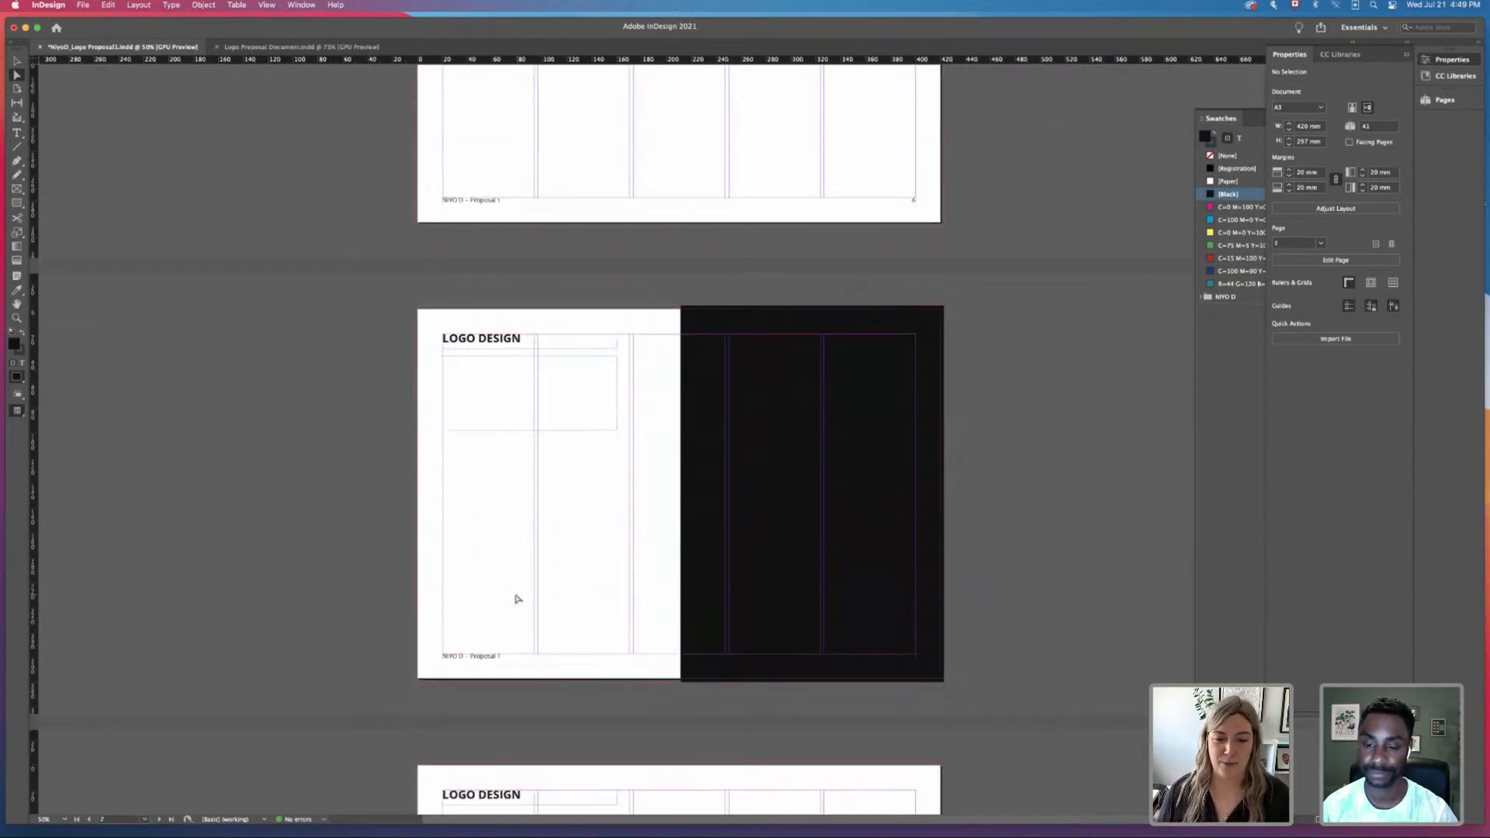
scroll(610, 577, up, 6)
scroll(610, 577, up, 20)
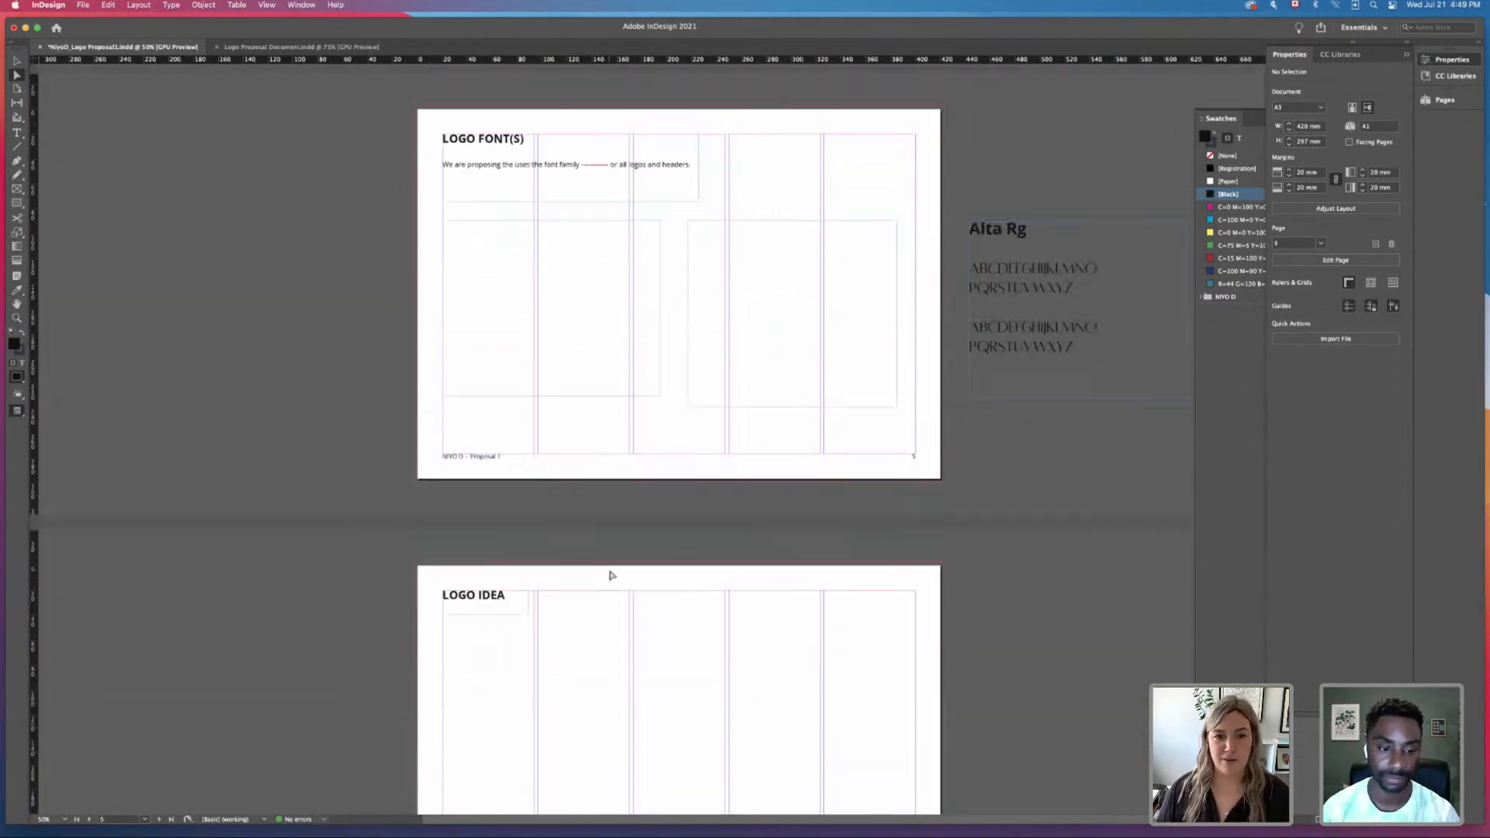
scroll(610, 576, up, 10)
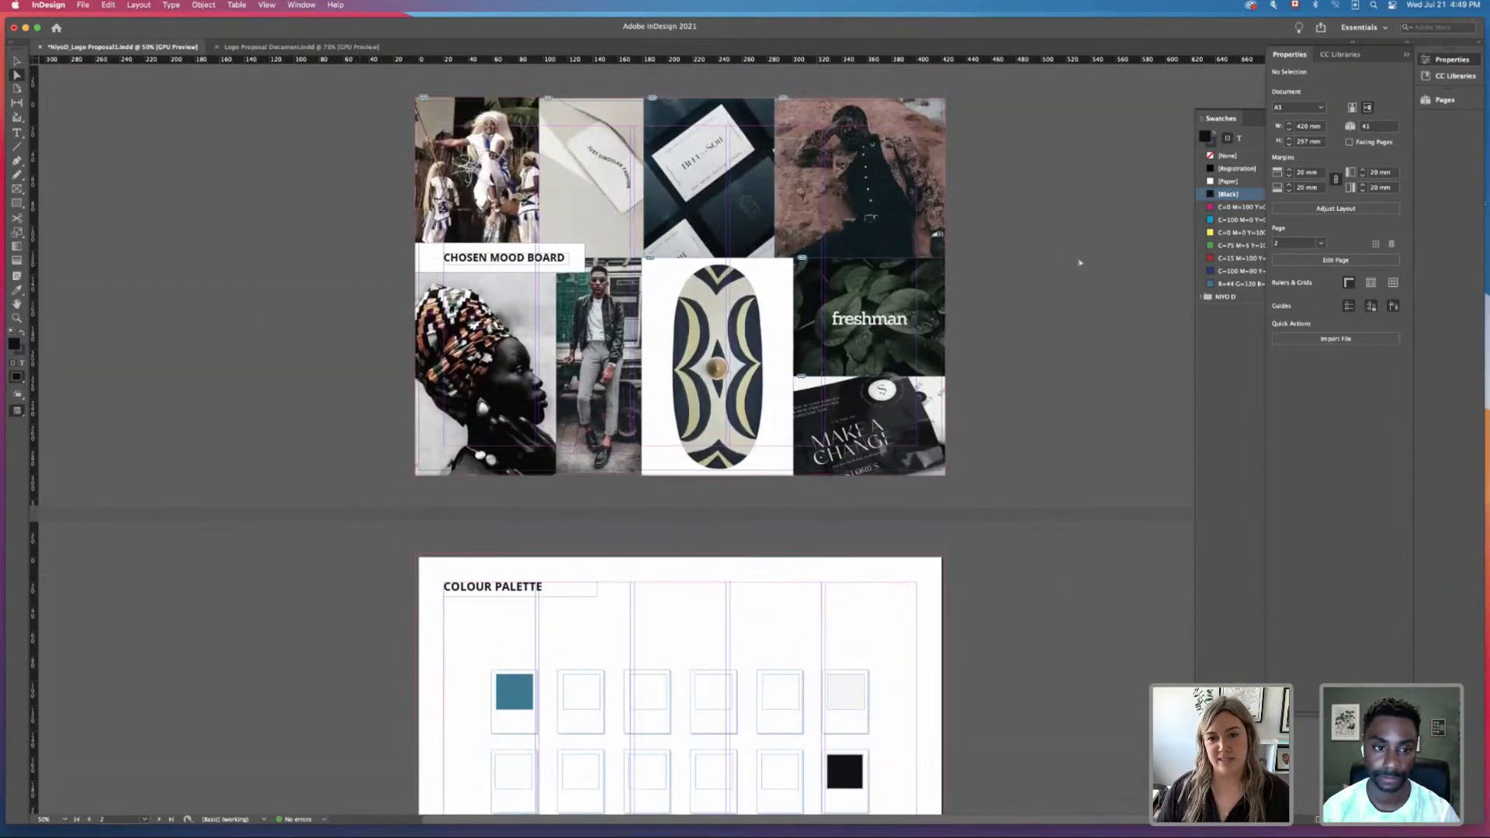
Step: Switch to Illustrator and check the recent file logo design_work_document.ai, closing it again to return to Patterns2.ai
mouse_move(852, 813)
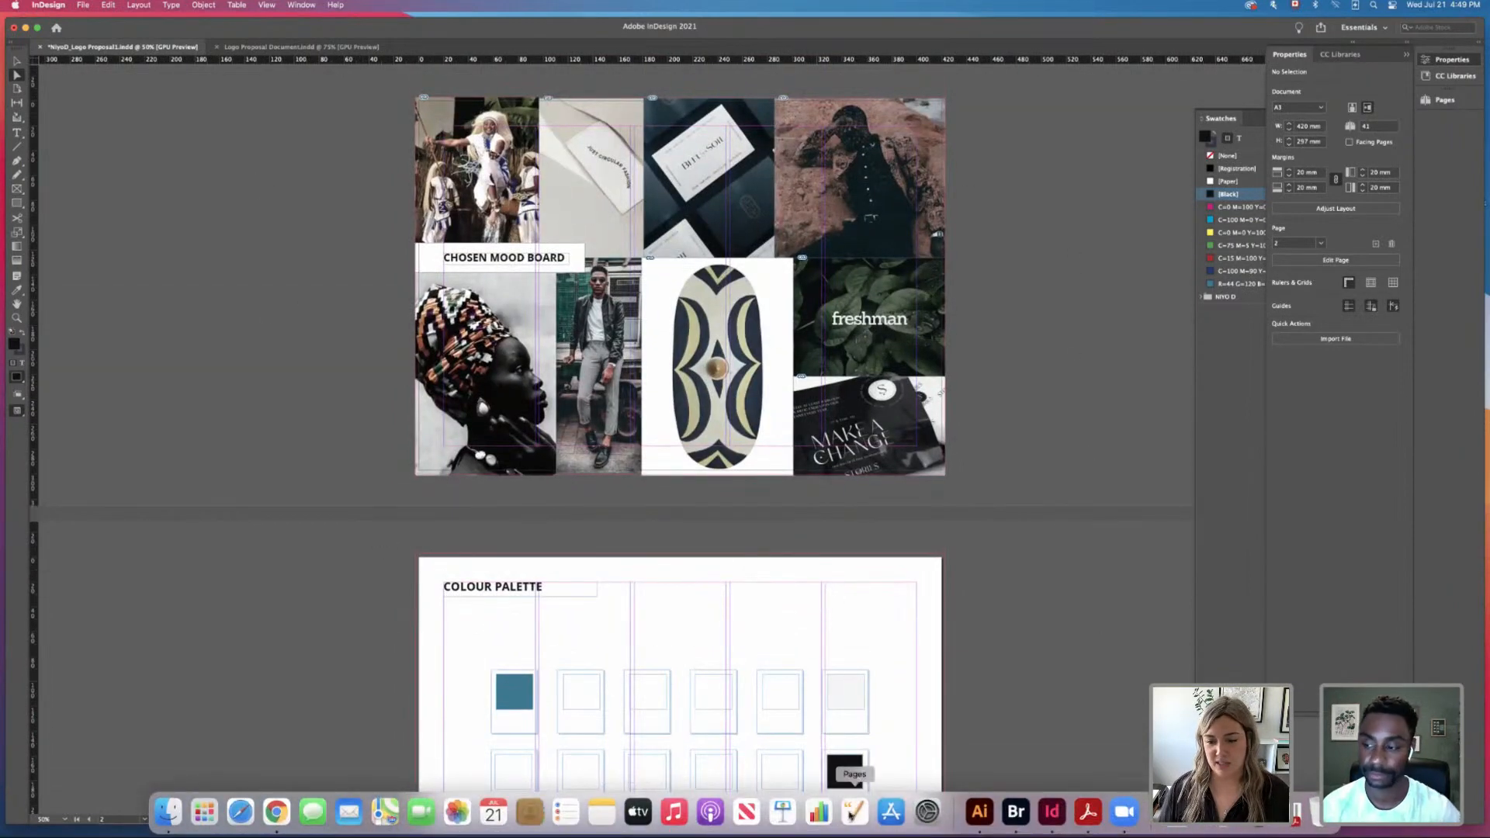
click(979, 810)
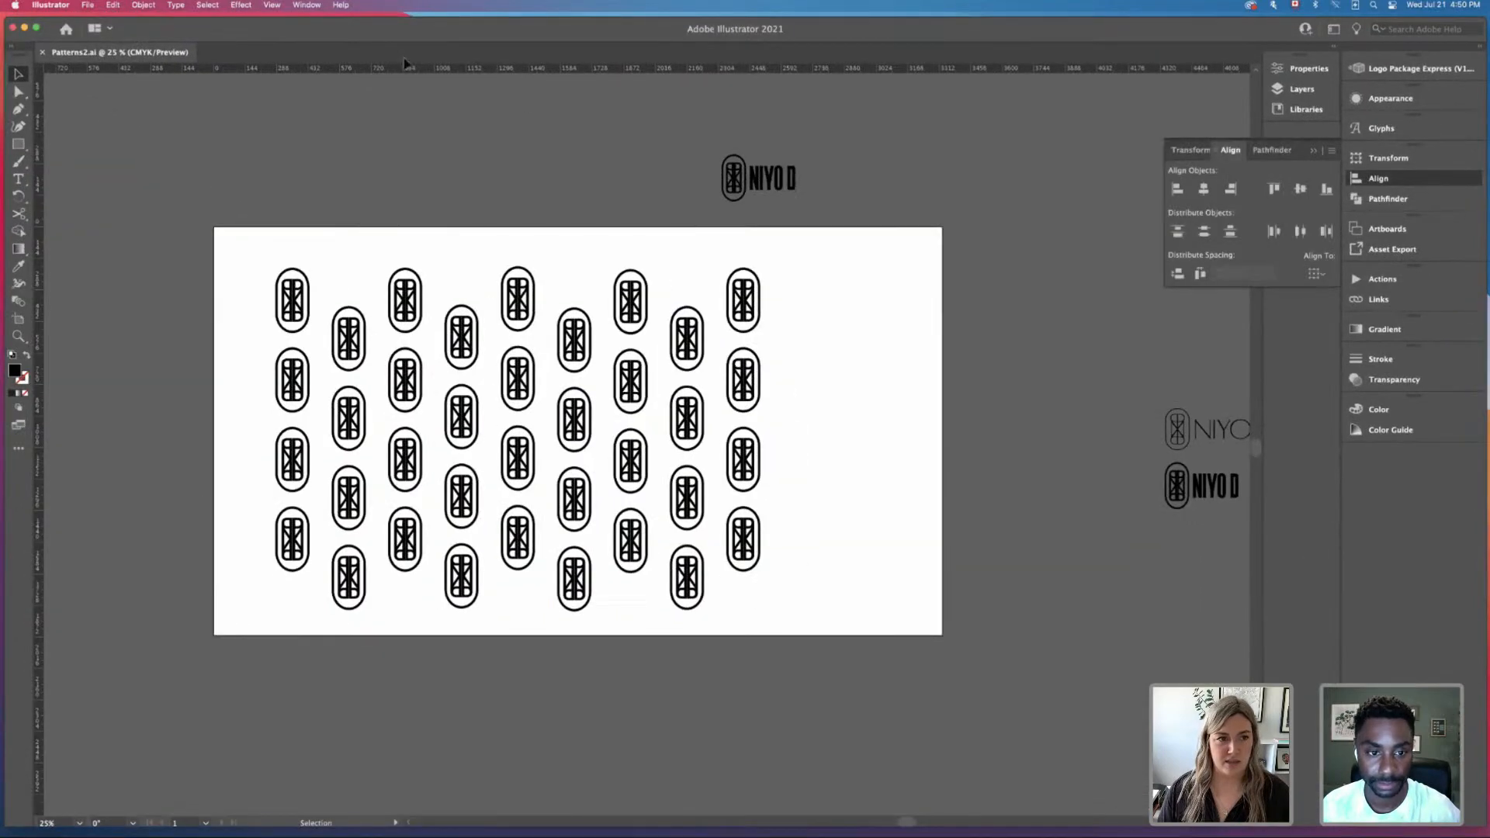
click(86, 5)
mouse_move(140, 60)
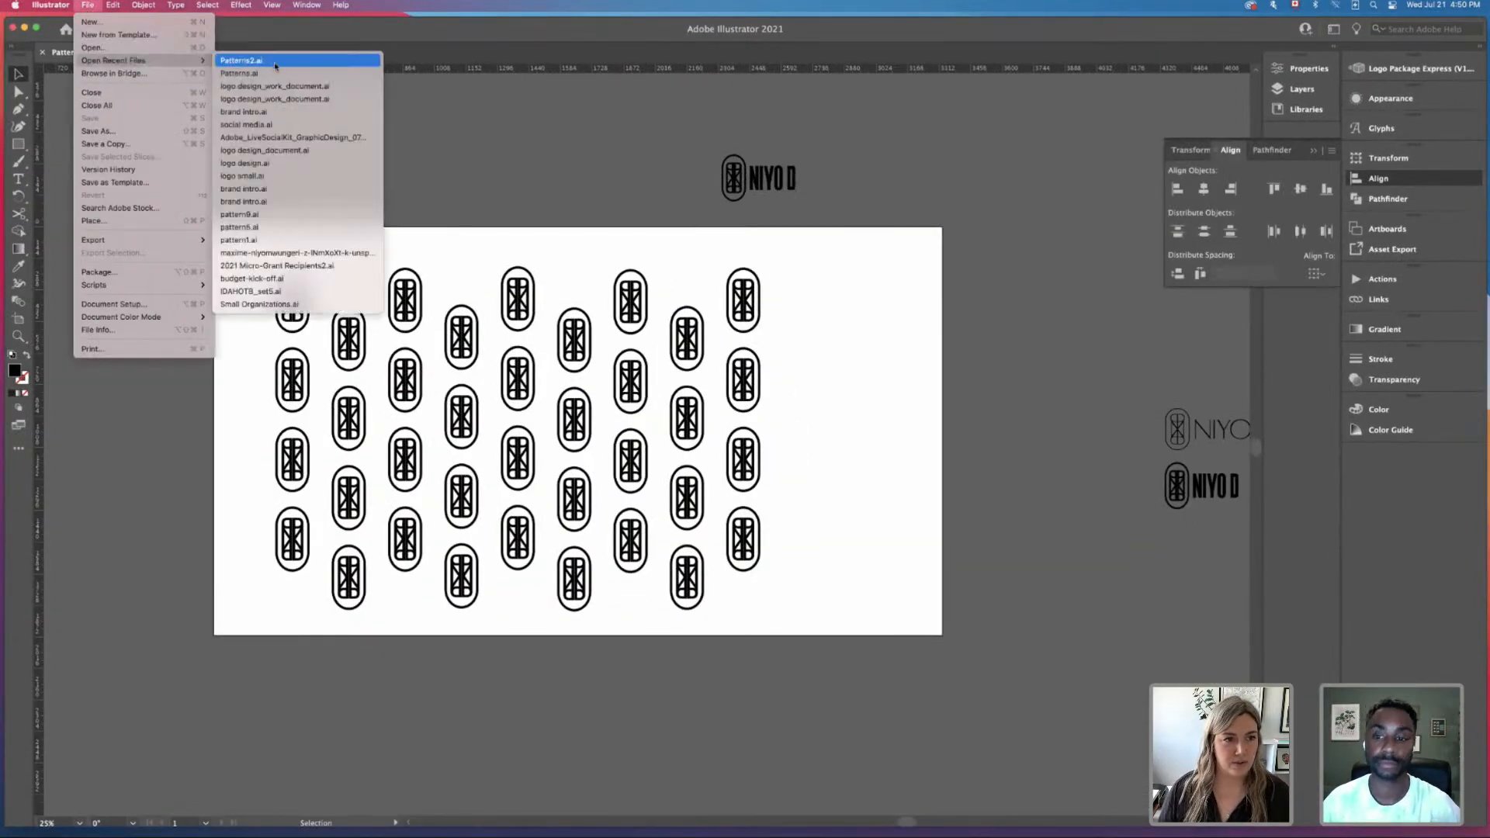
click(296, 87)
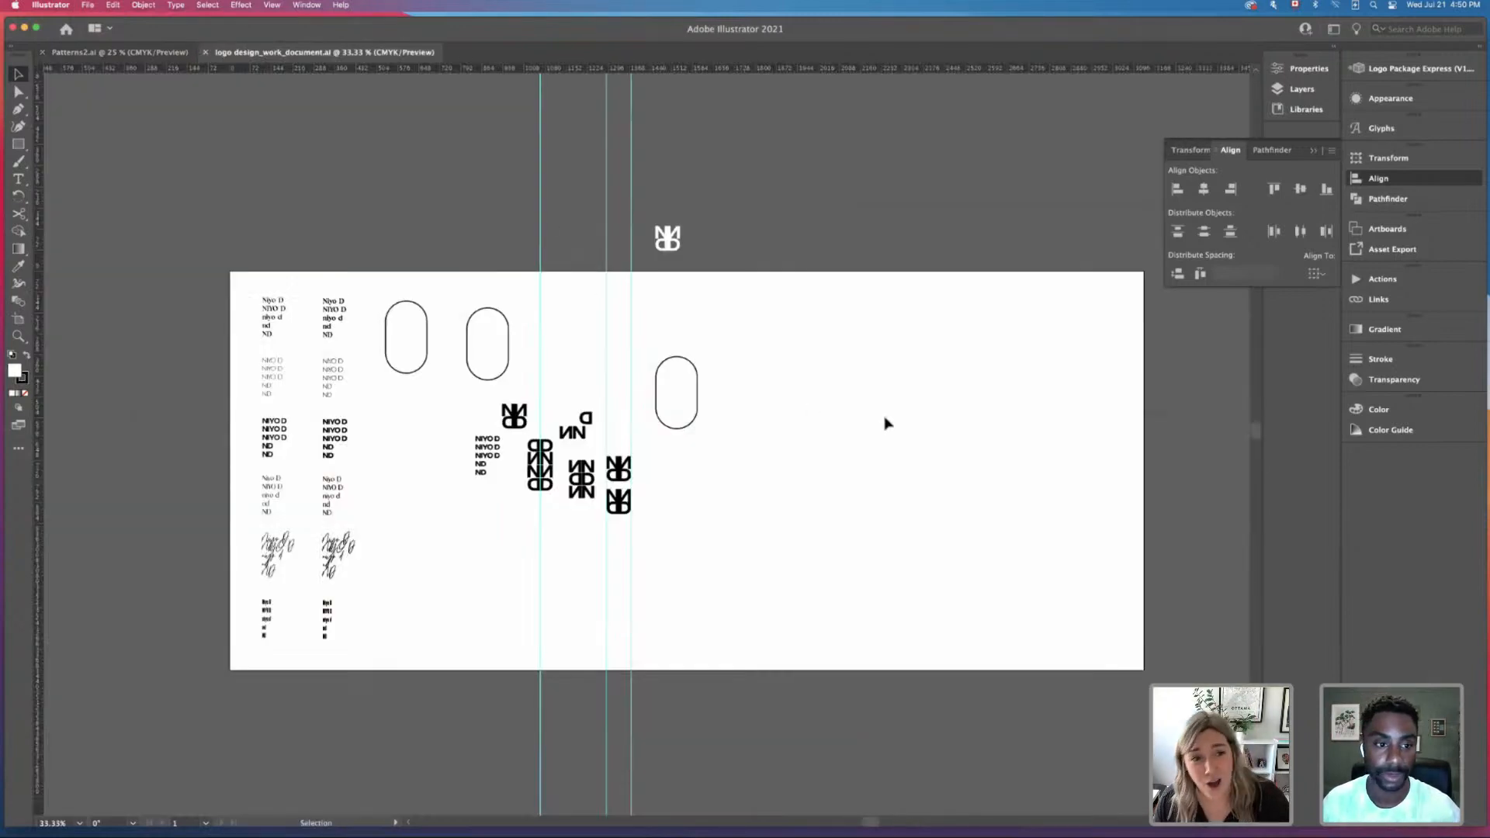
click(205, 52)
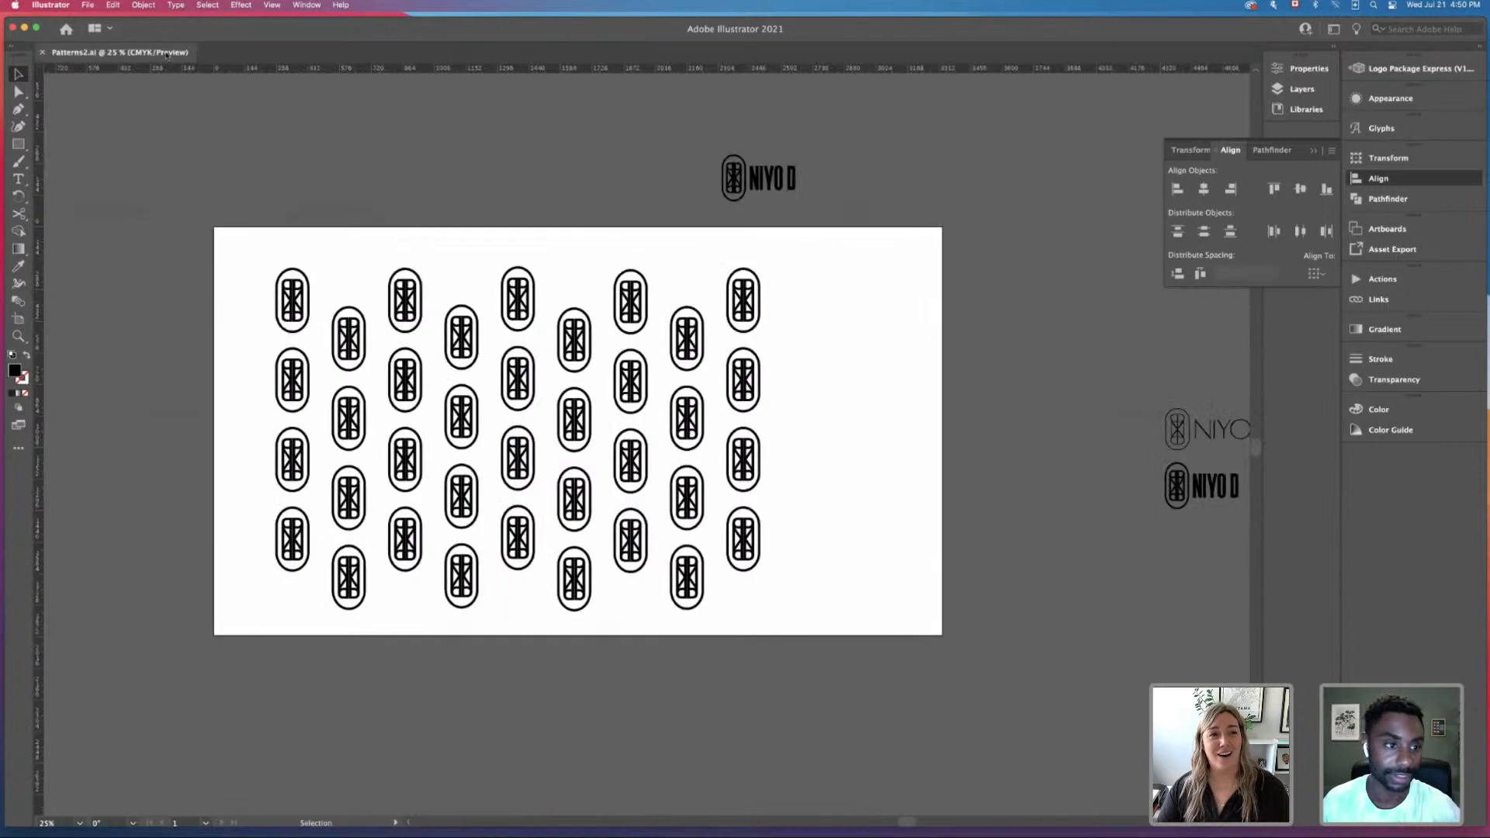
Step: Undo the pattern edits in Patterns2.ai back to the single stack of three logo emblems
key(super+z)
key(super+z)
key(super+z)
key(super+z)
key(super+z)
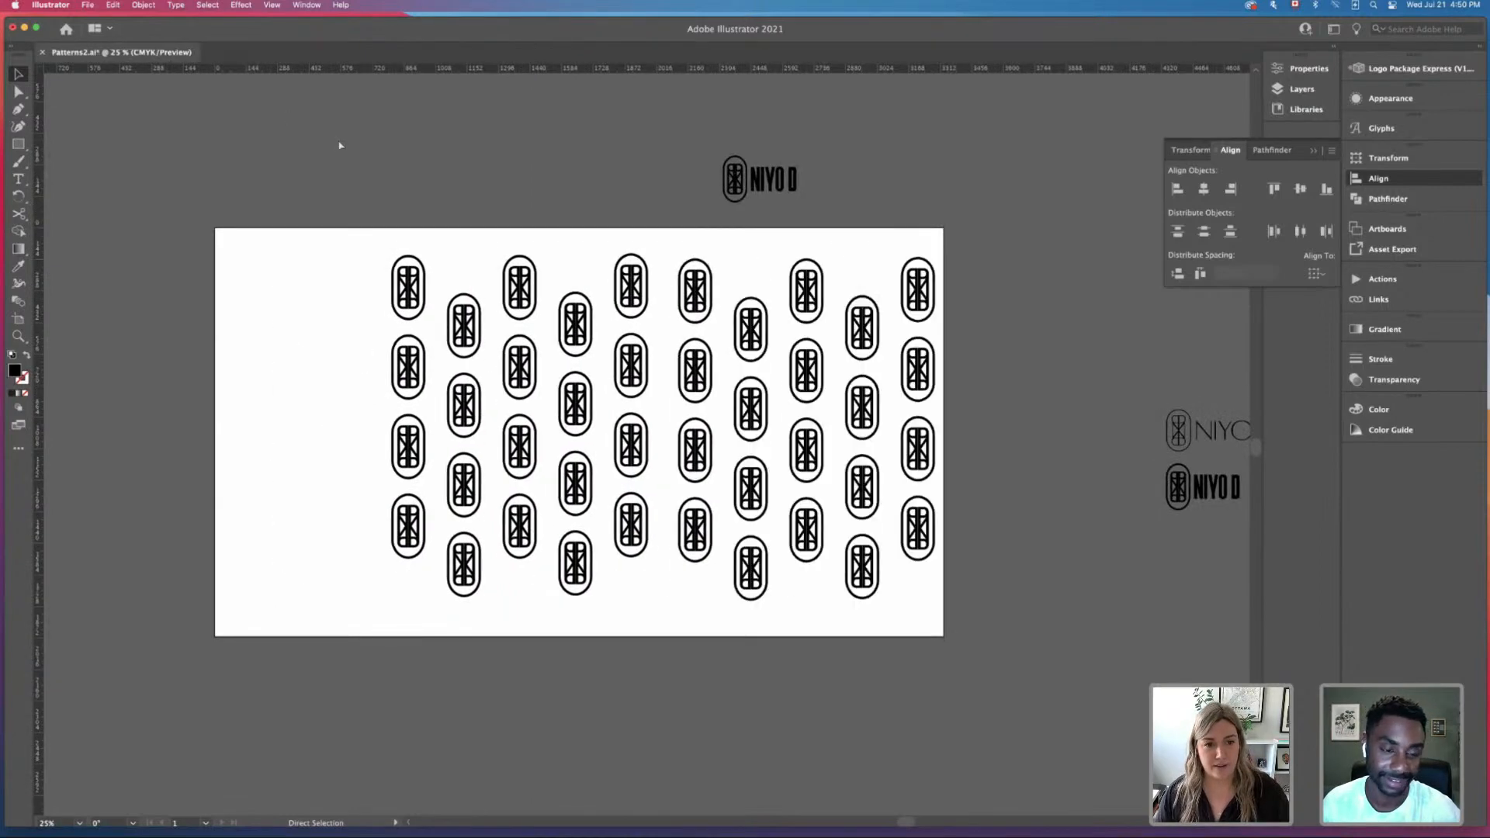
key(super+z)
key(super+z)
key(super+z)
key(super+z)
key(super+z)
key(super+z)
key(super+z)
key(super+z)
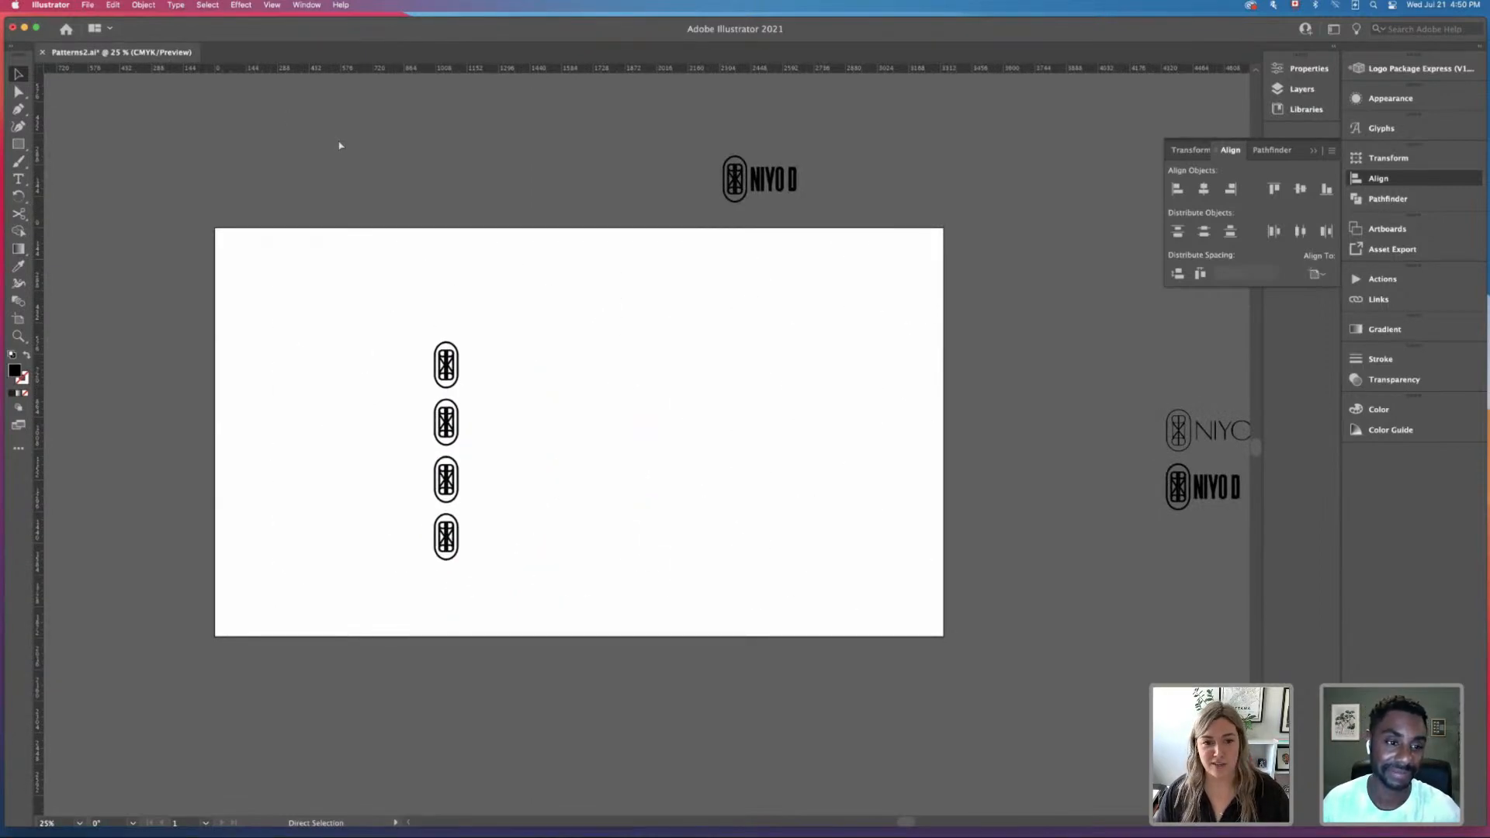
key(super+z)
Step: Copy the thin-line NIYO D logo beside the artboard and return to the InDesign proposal
scroll(726, 306, right, 5)
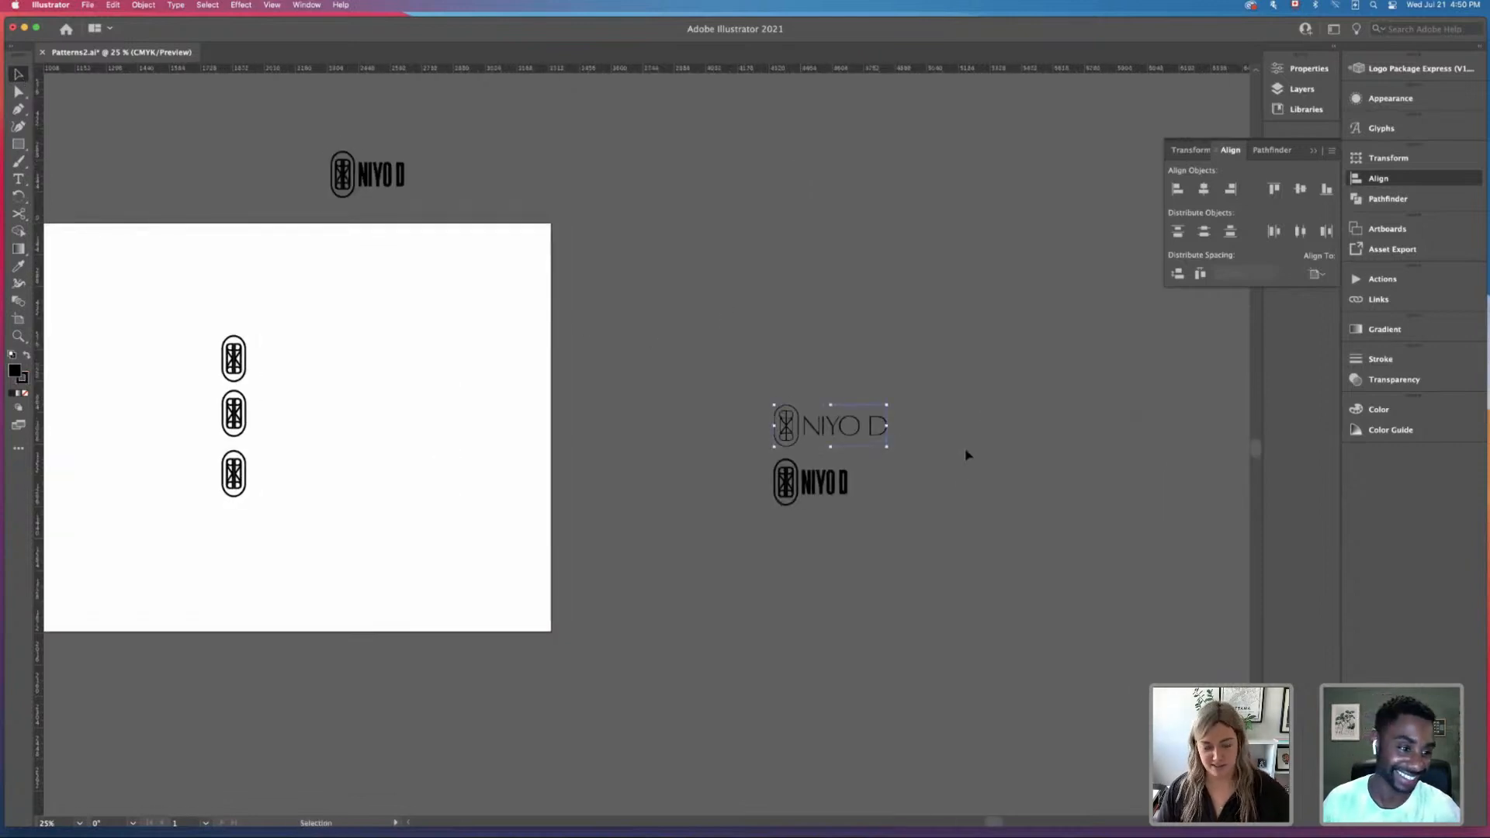
click(997, 535)
drag(957, 606, 955, 492)
click(24, 29)
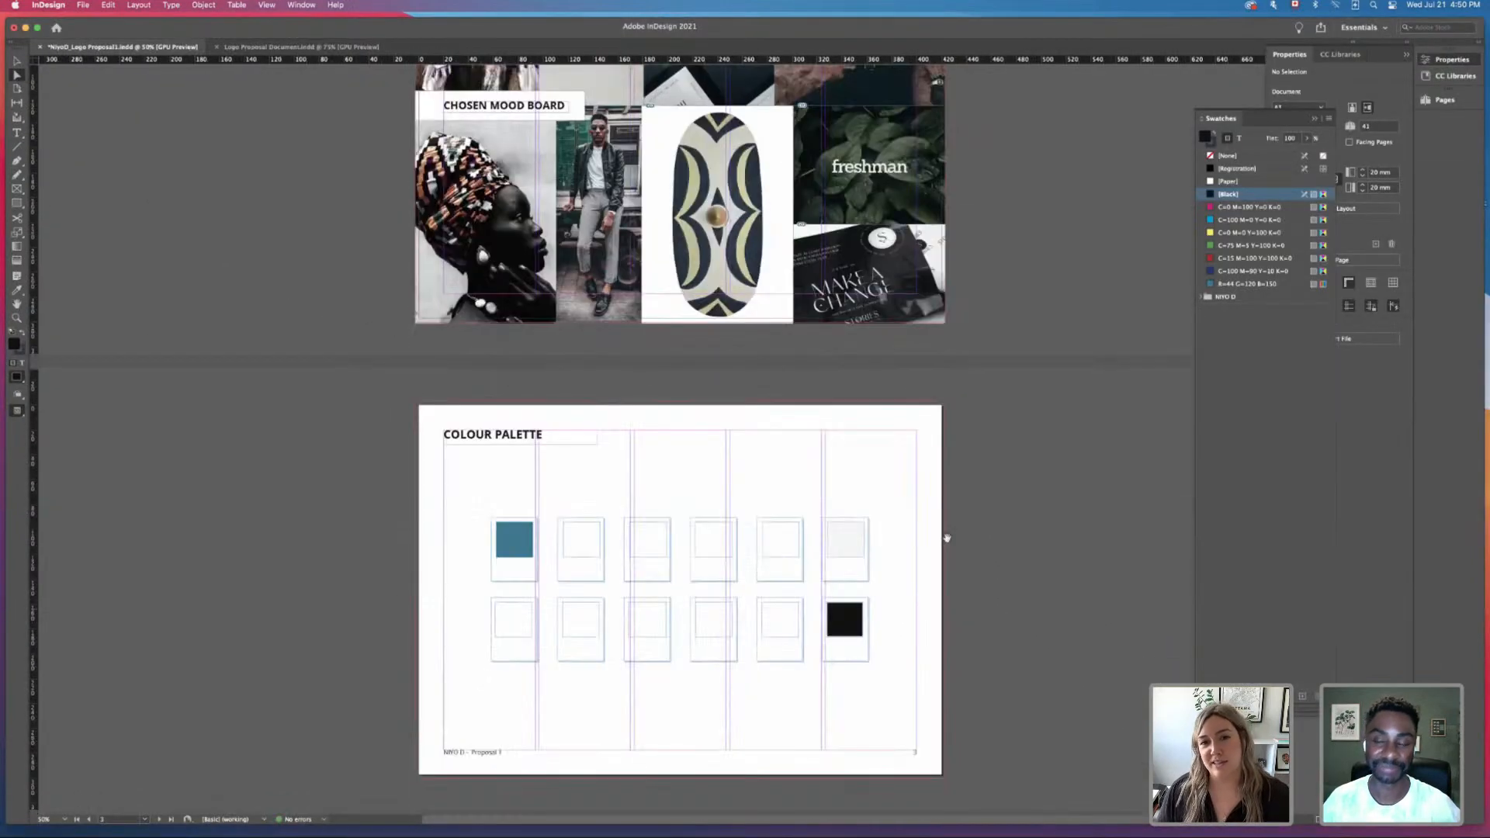
Step: Paste the thin-line NIYO D logo onto the Logo Design page that is split into white and black halves
scroll(954, 658, down, 15)
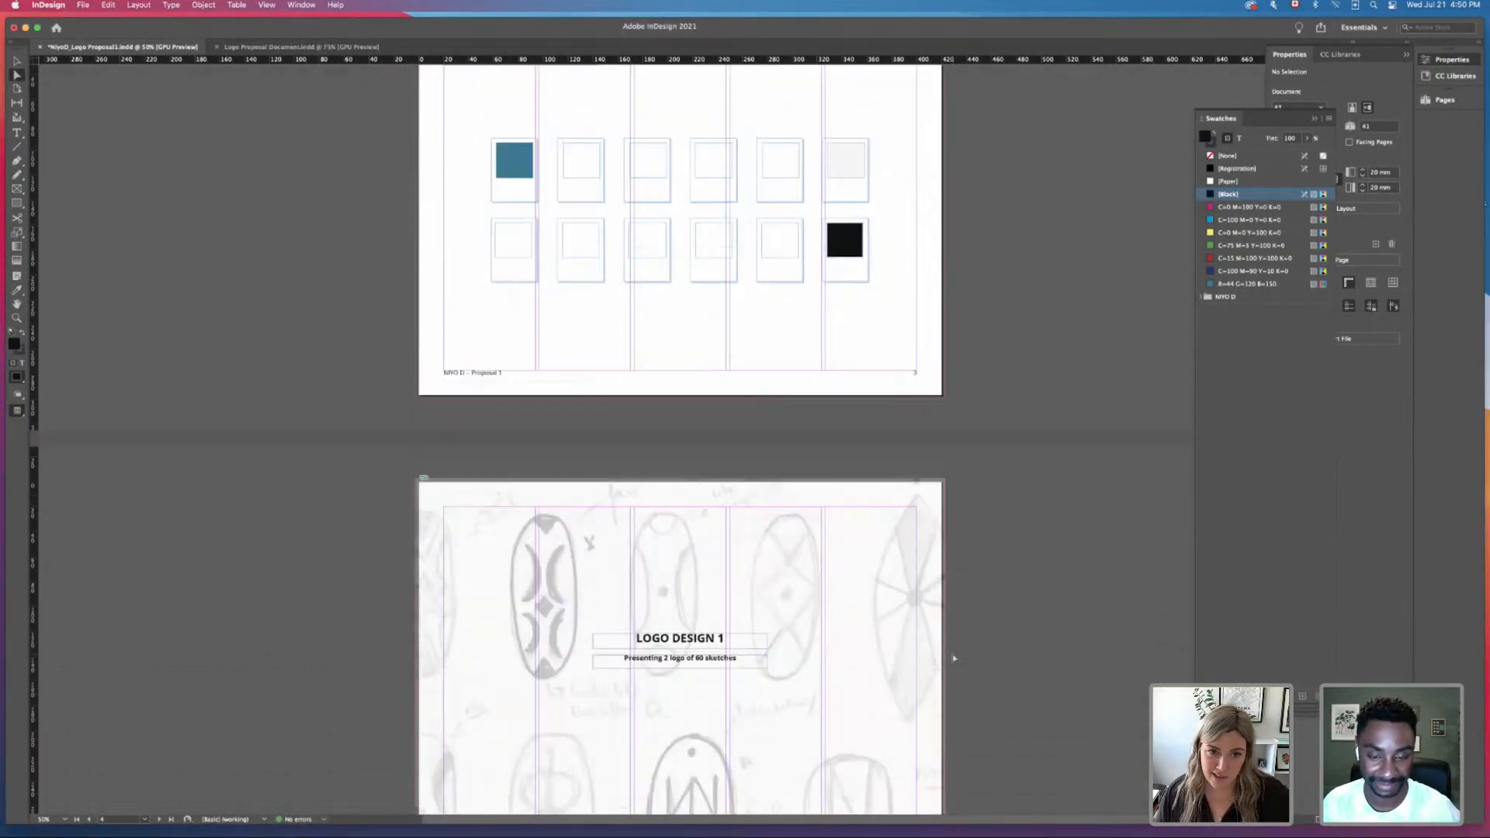
scroll(954, 658, down, 10)
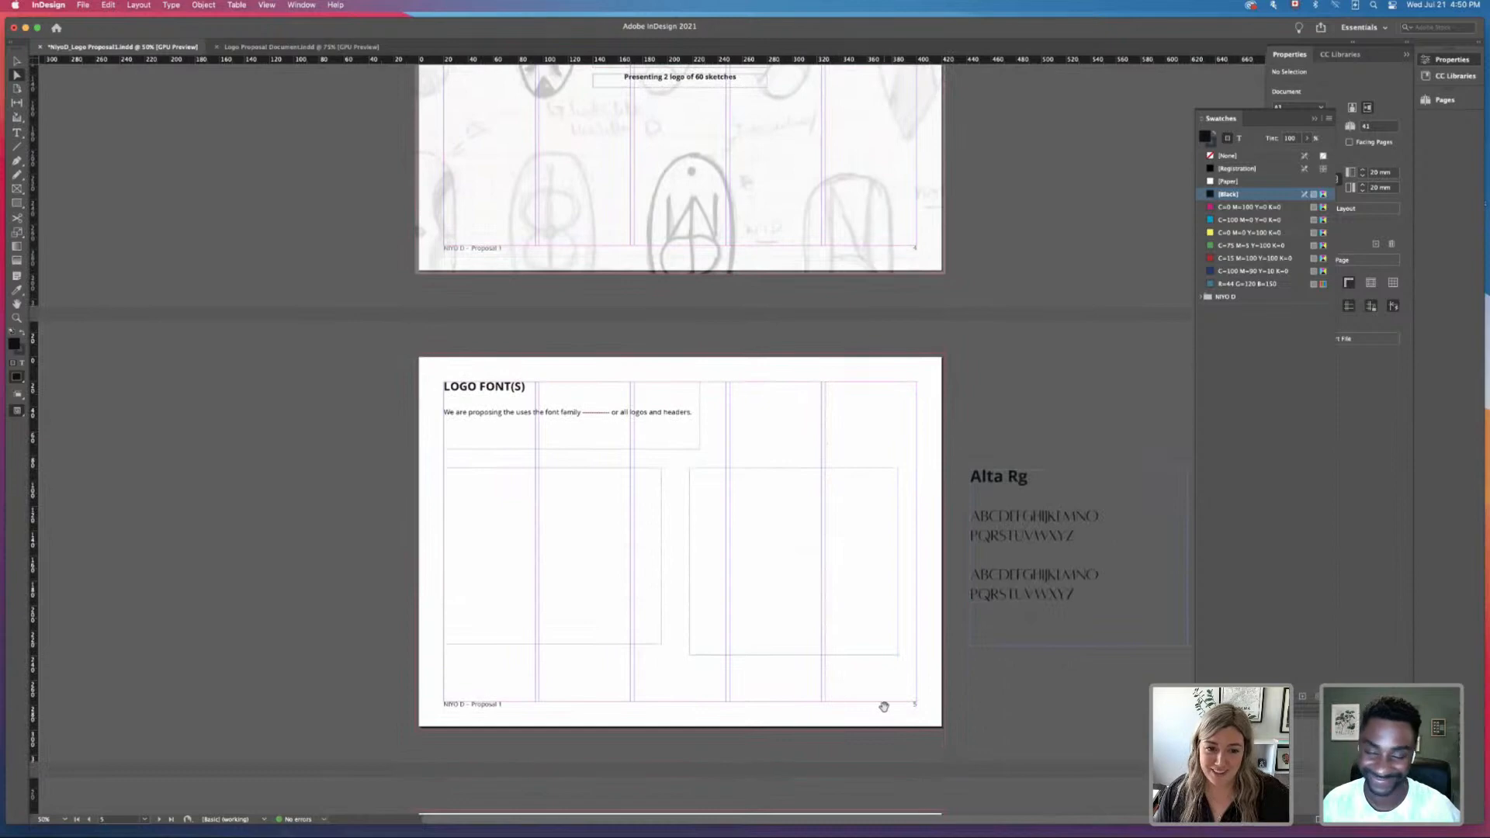
scroll(884, 707, down, 16)
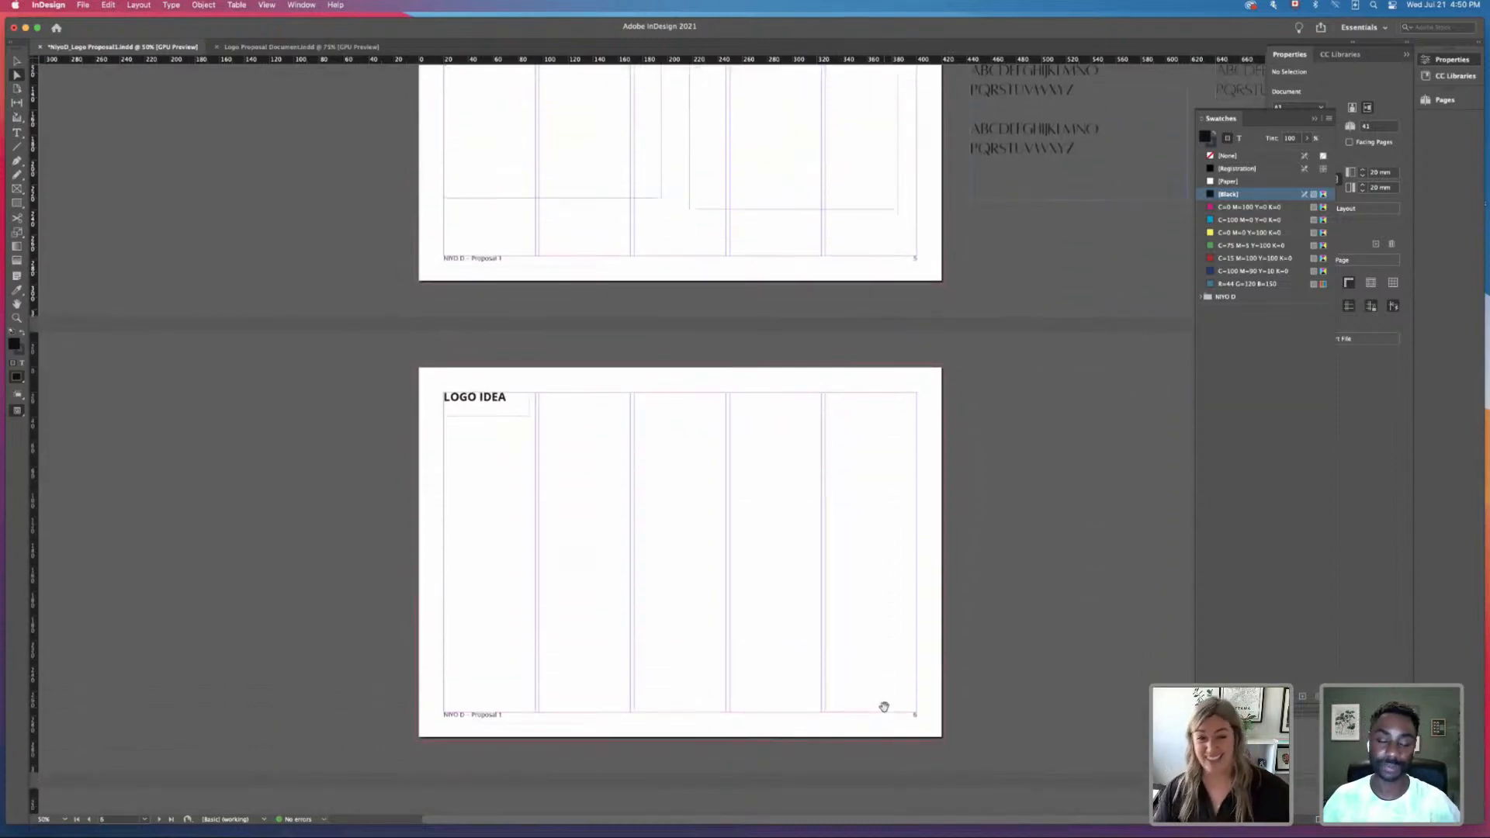
scroll(566, 599, down, 6)
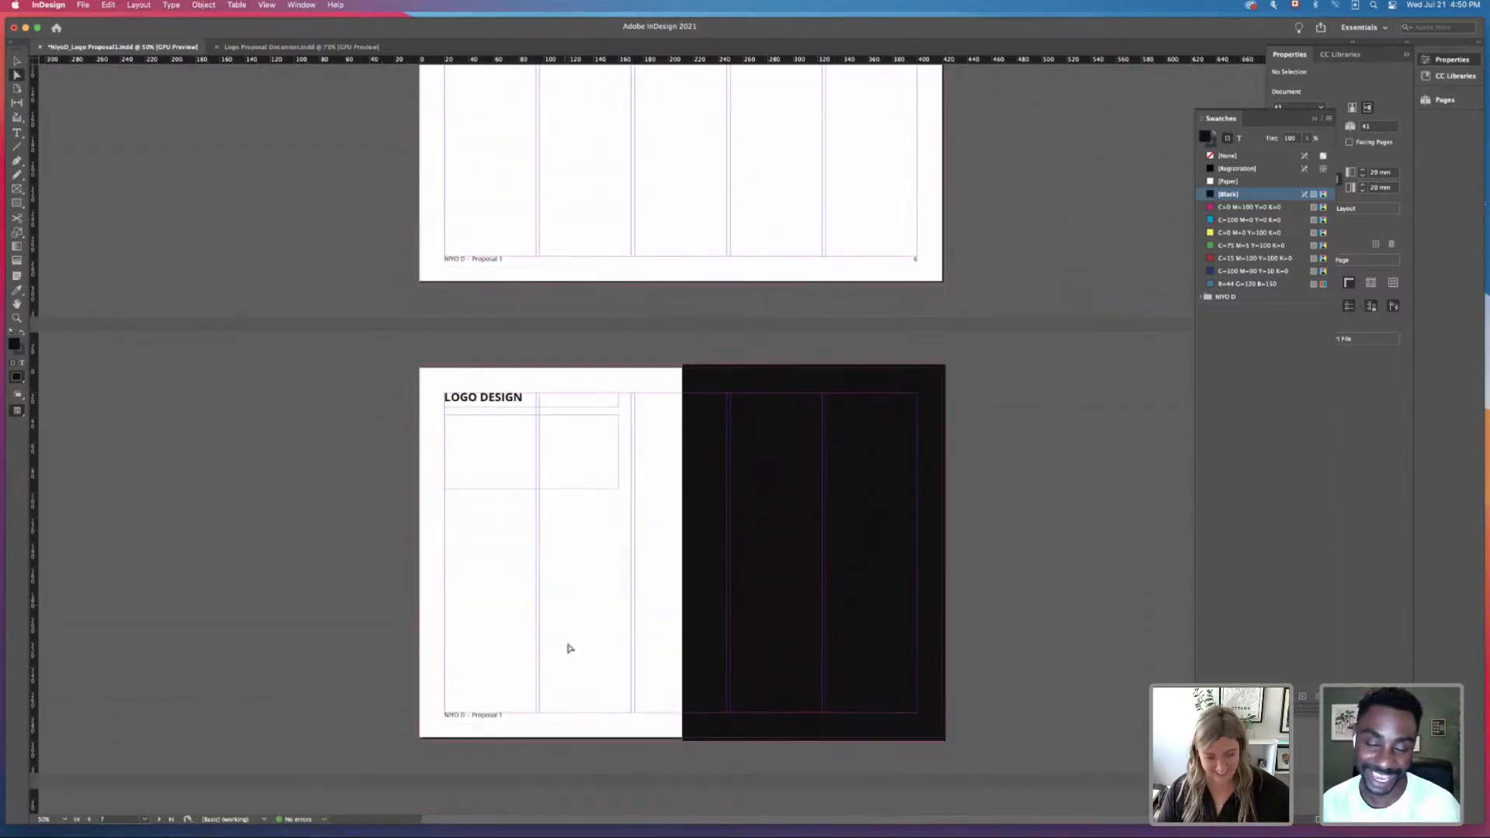
key(super+v)
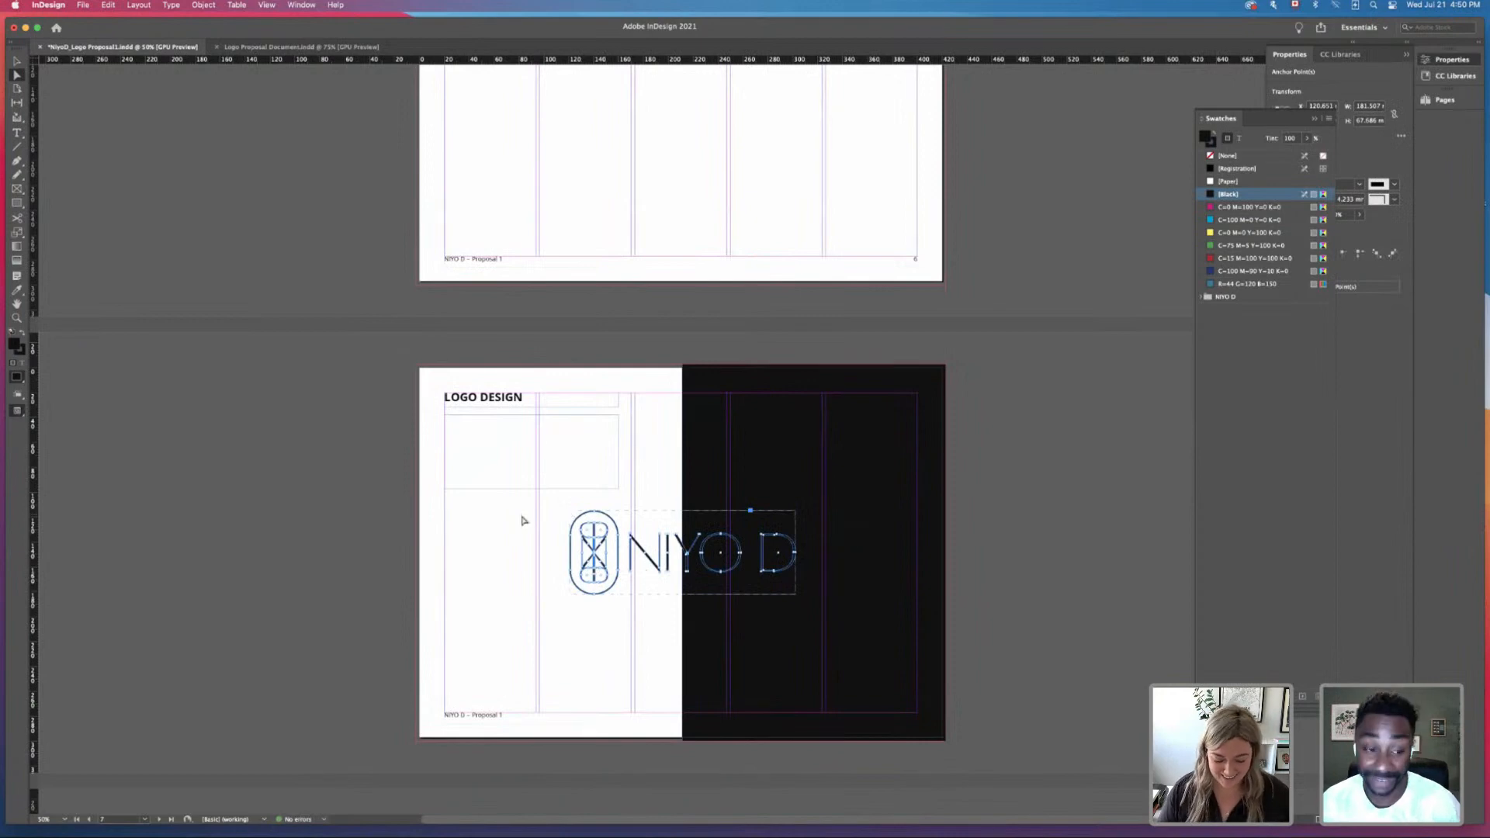
Step: Scale down the pasted NIYO D logo and center it on the page's white half, below the empty text frame
click(522, 521)
key(v)
click(581, 534)
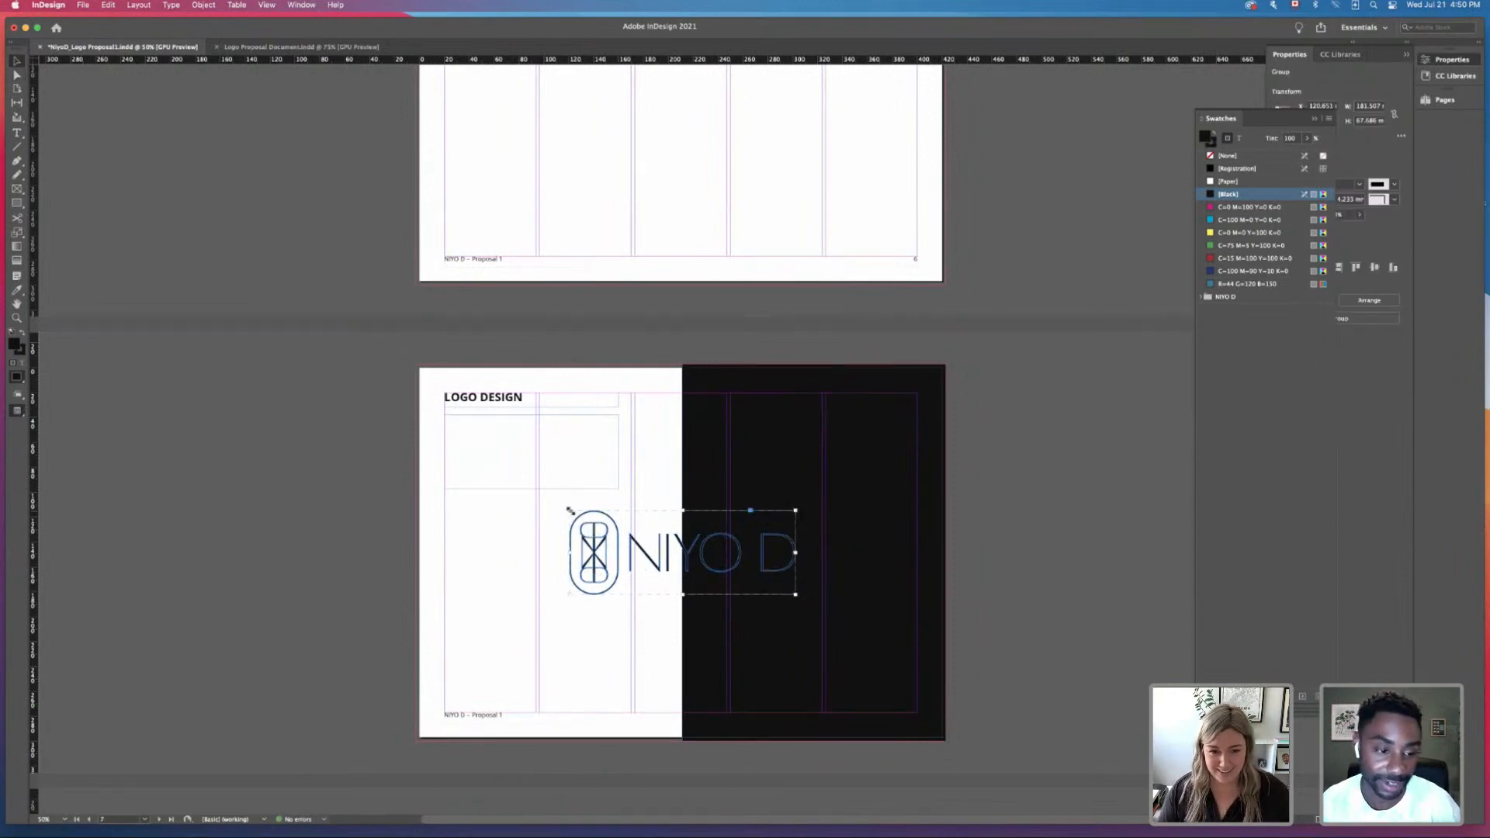
drag(570, 510, 532, 561)
click(638, 512)
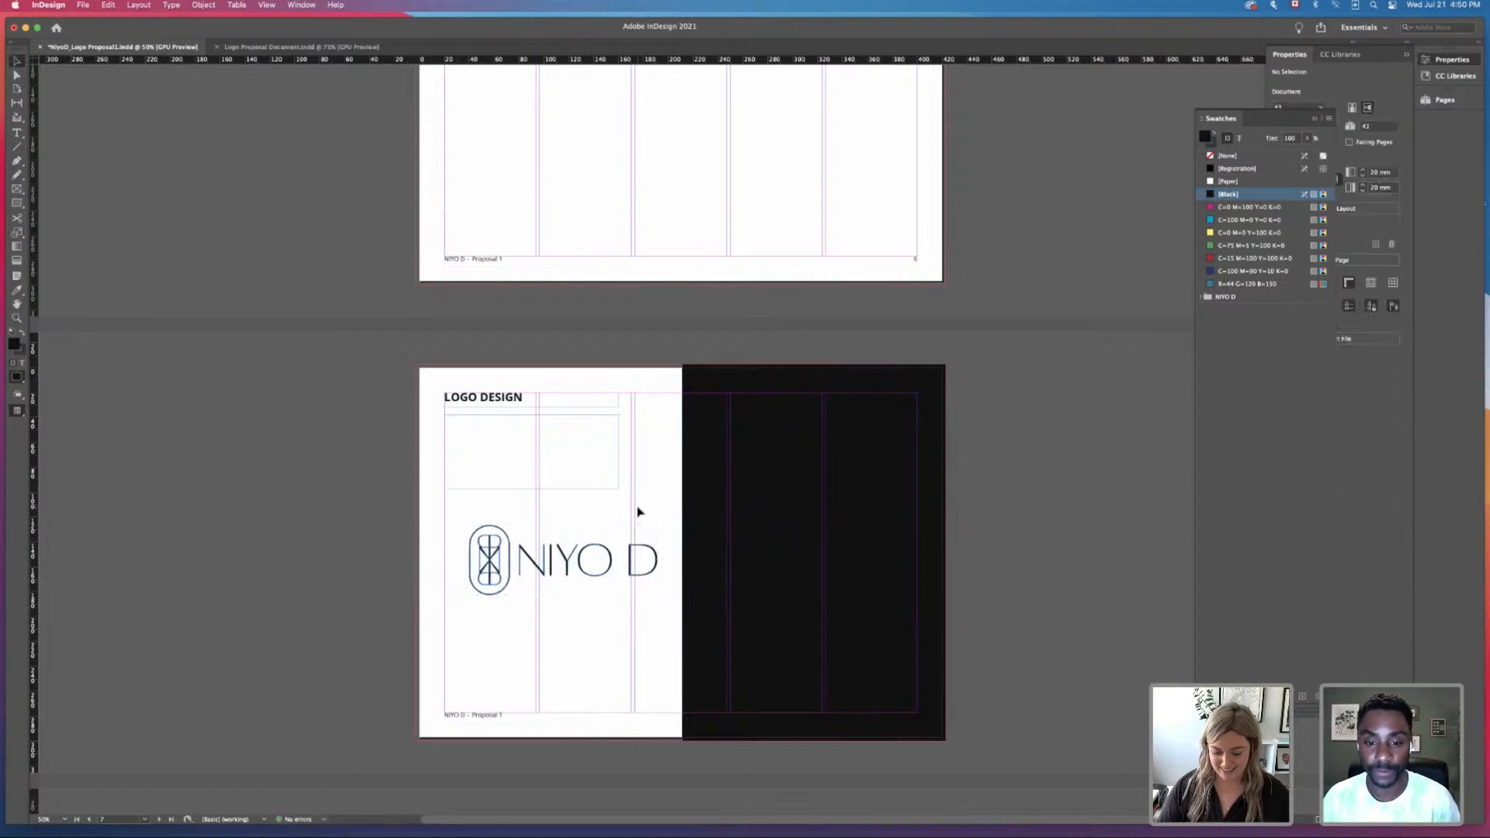
key(super+equal)
scroll(613, 489, down, 3)
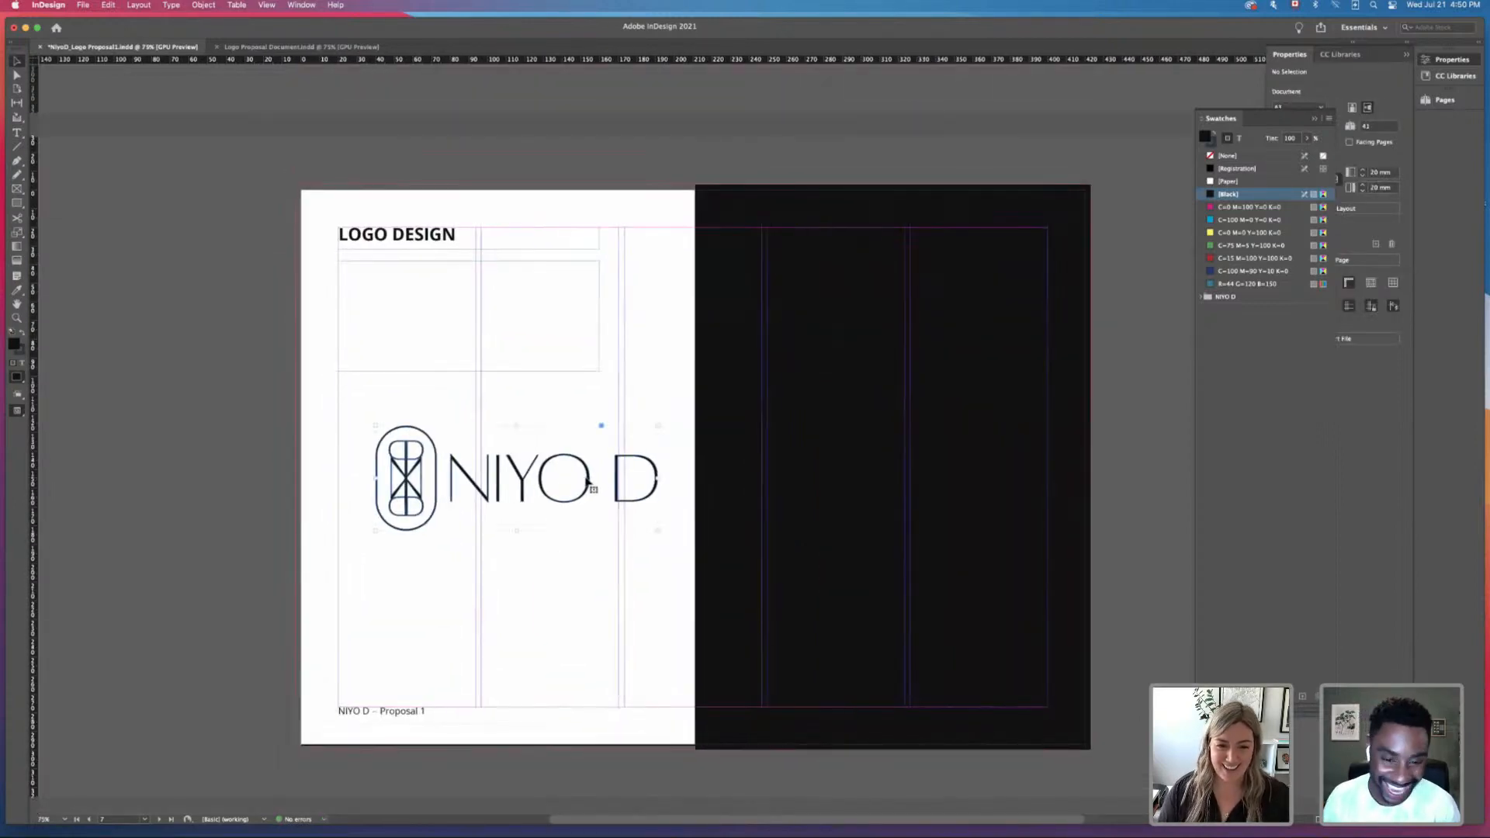
drag(586, 480, 575, 479)
click(429, 515)
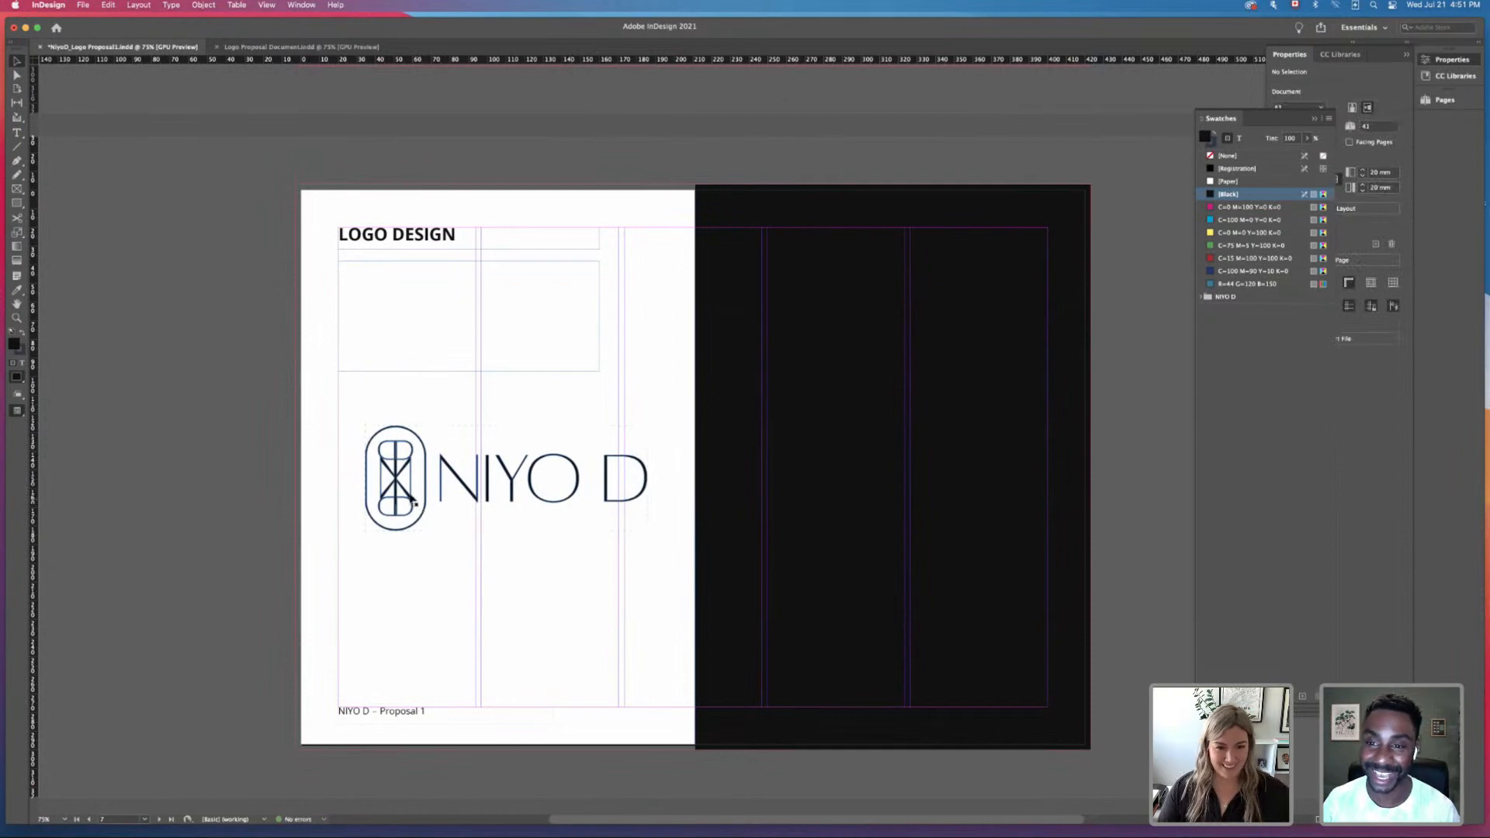
Step: Duplicate the NIYO D logo onto the black half and apply the [Paper] swatch to the copy
alt+drag(407, 490, 794, 485)
click(1227, 181)
click(1127, 251)
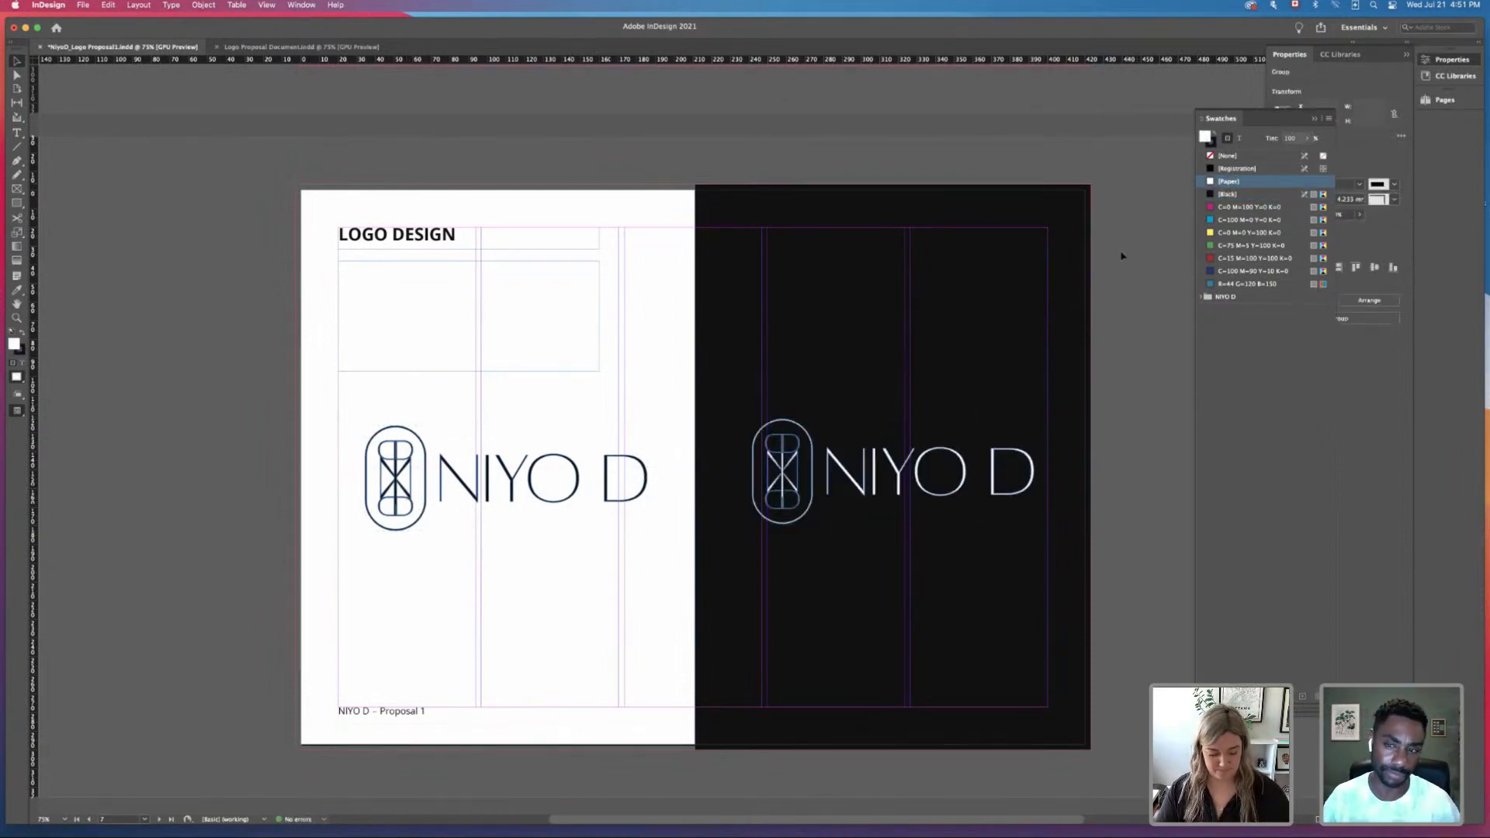
Step: Examine the placement of the dark and white logo versions on the two halves of the Logo Design page
key(super+minus)
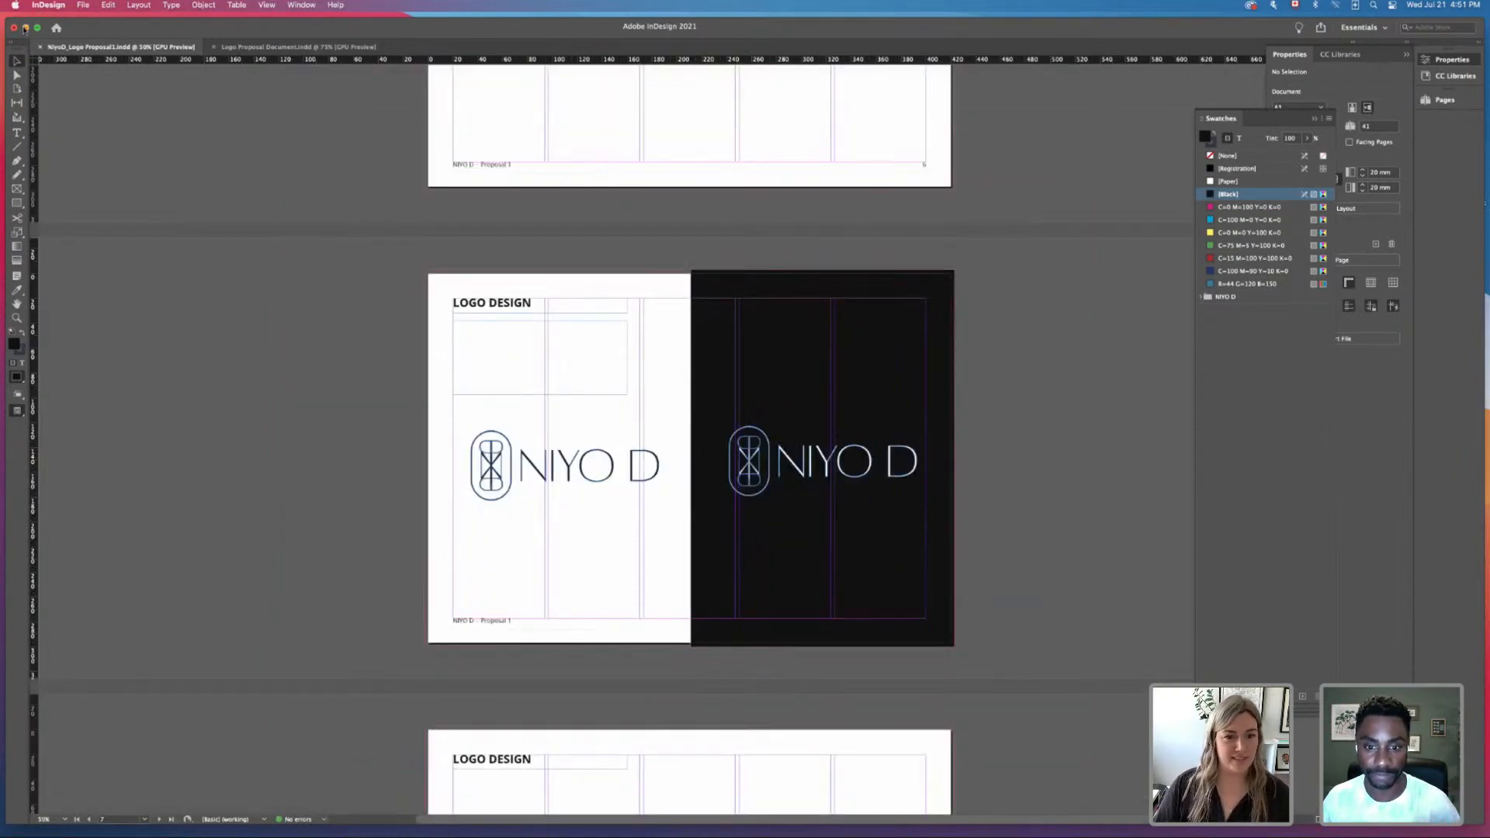
drag(247, 468, 247, 449)
key(super+equal)
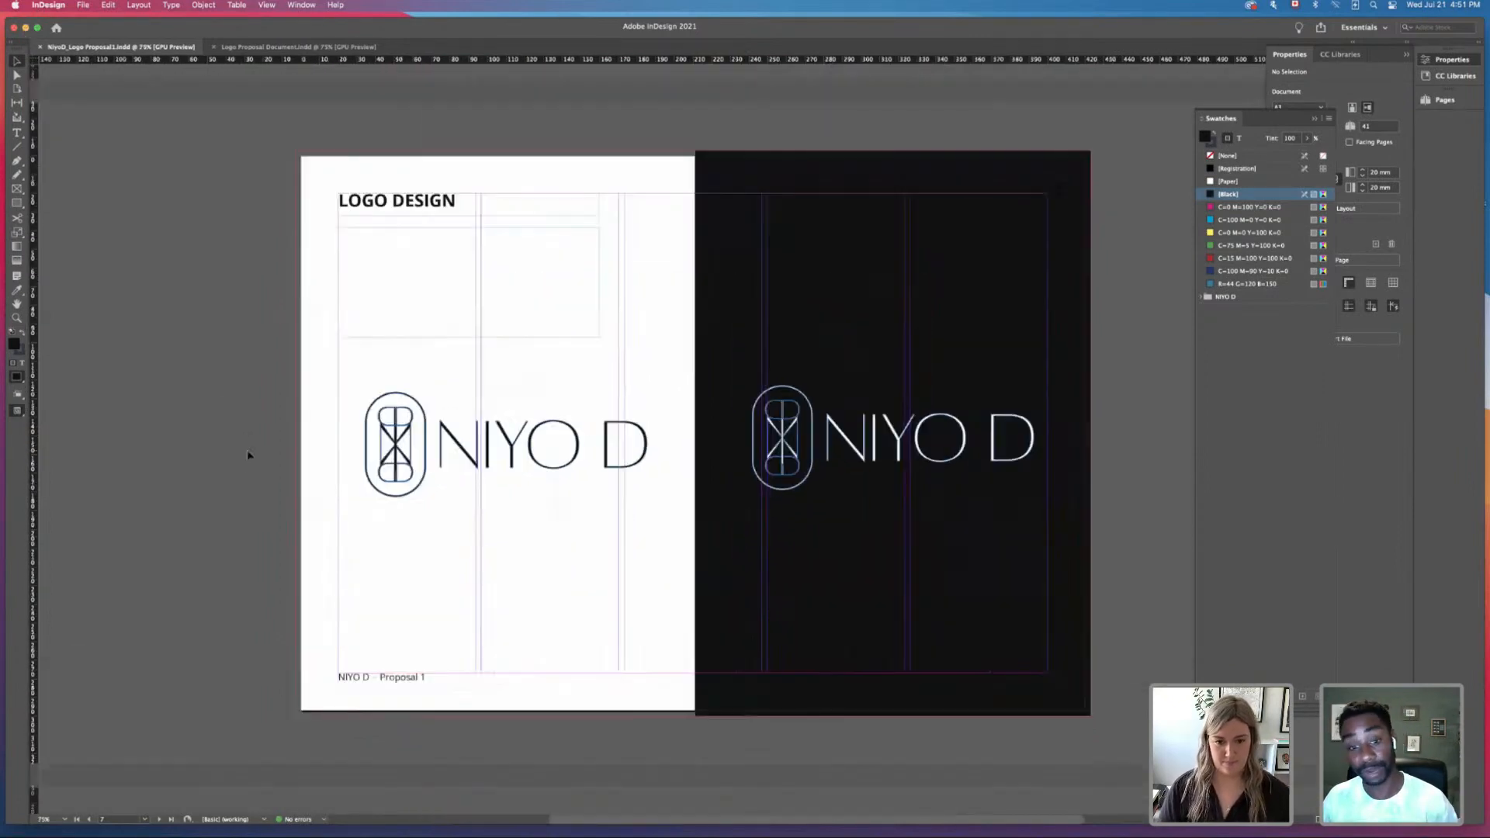
scroll(322, 432, up, 3)
scroll(322, 432, right, 1)
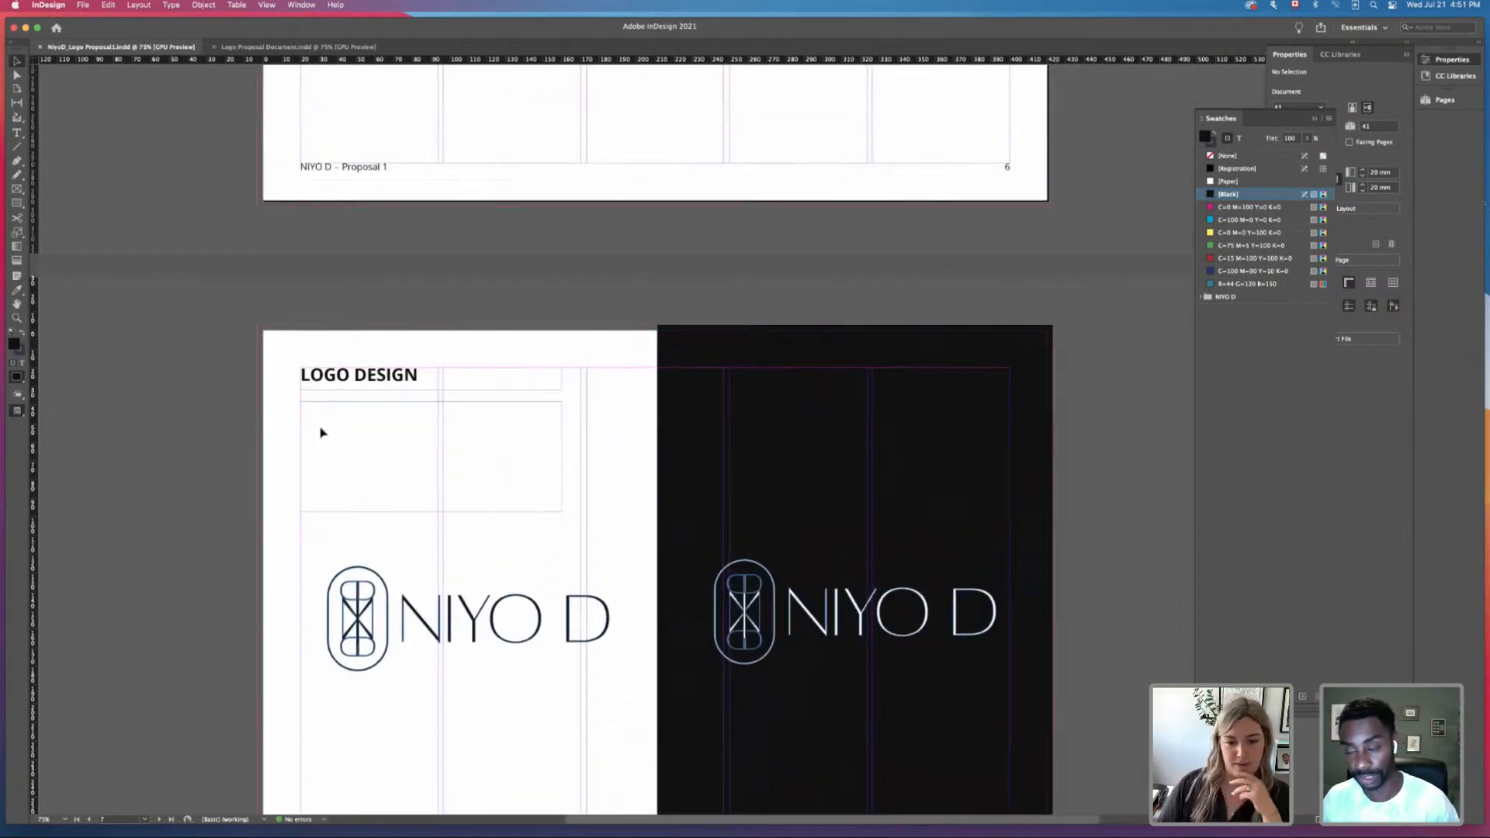
scroll(322, 433, down, 5)
scroll(322, 432, up, 3)
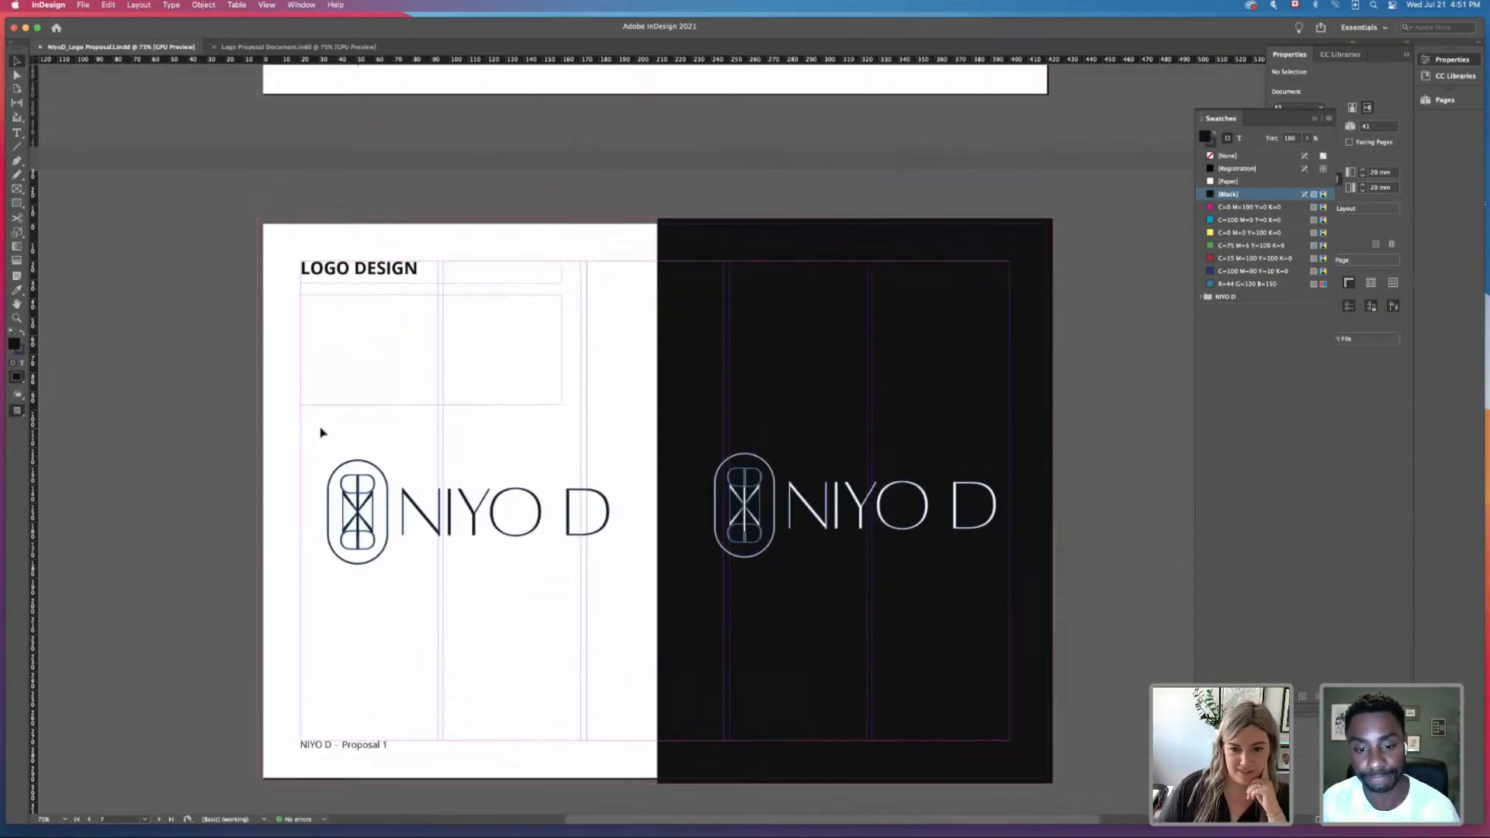
scroll(324, 434, down, 2)
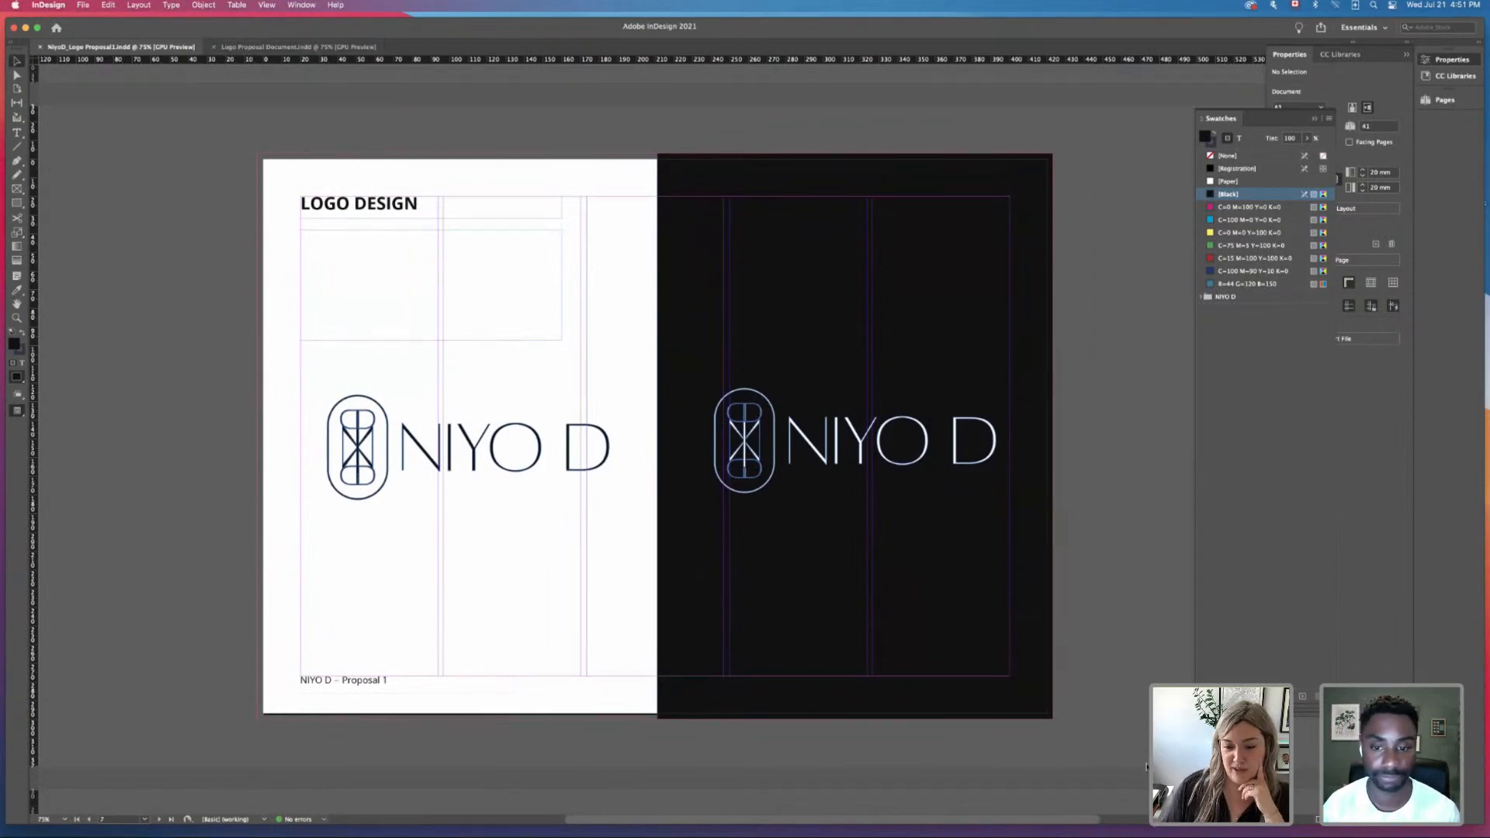
Step: Minimize the InDesign proposal and switch to the Patterns2.ai document in Illustrator
click(25, 27)
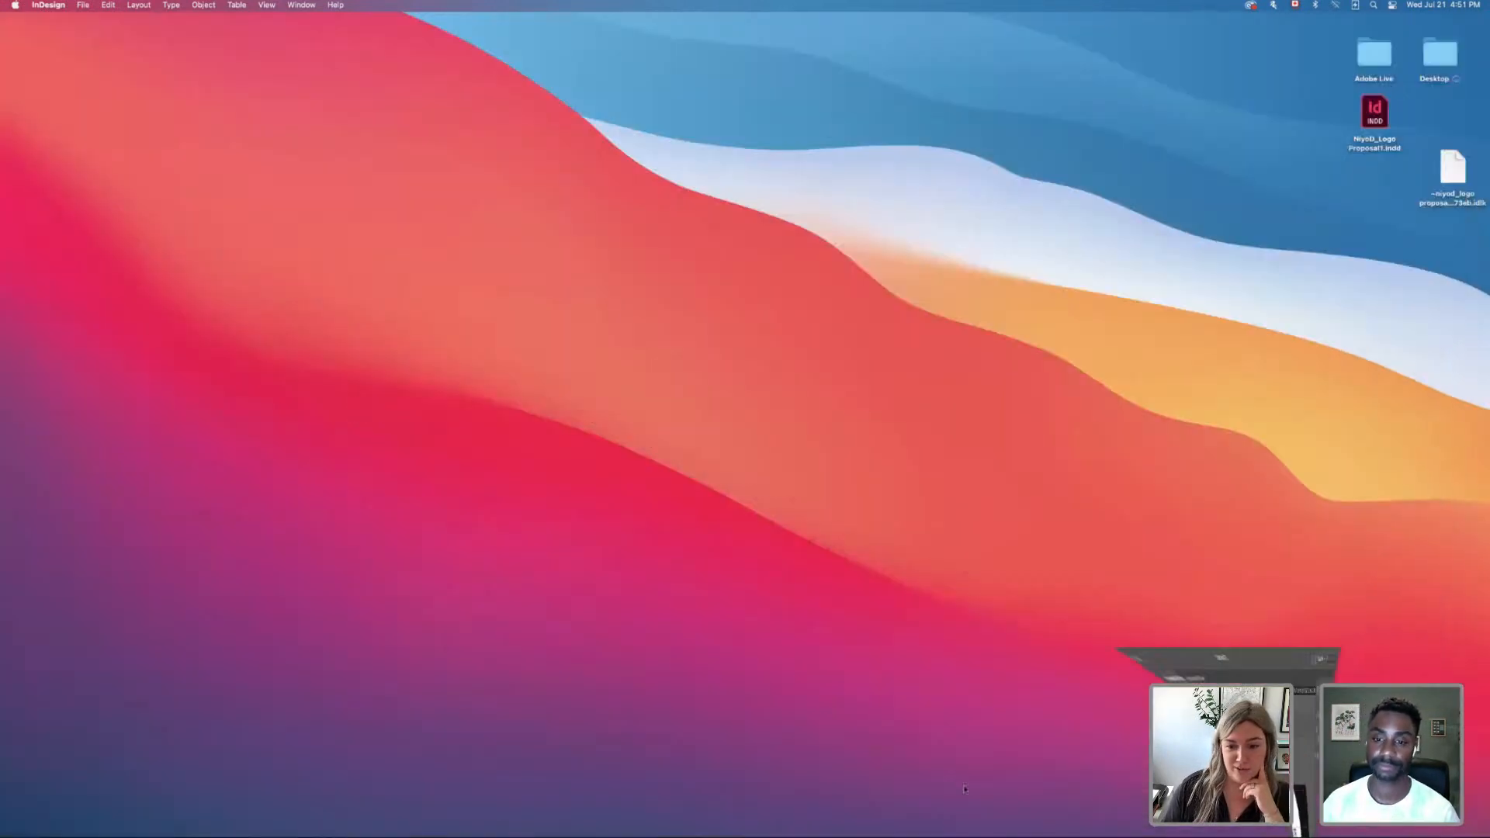
key(super+Tab)
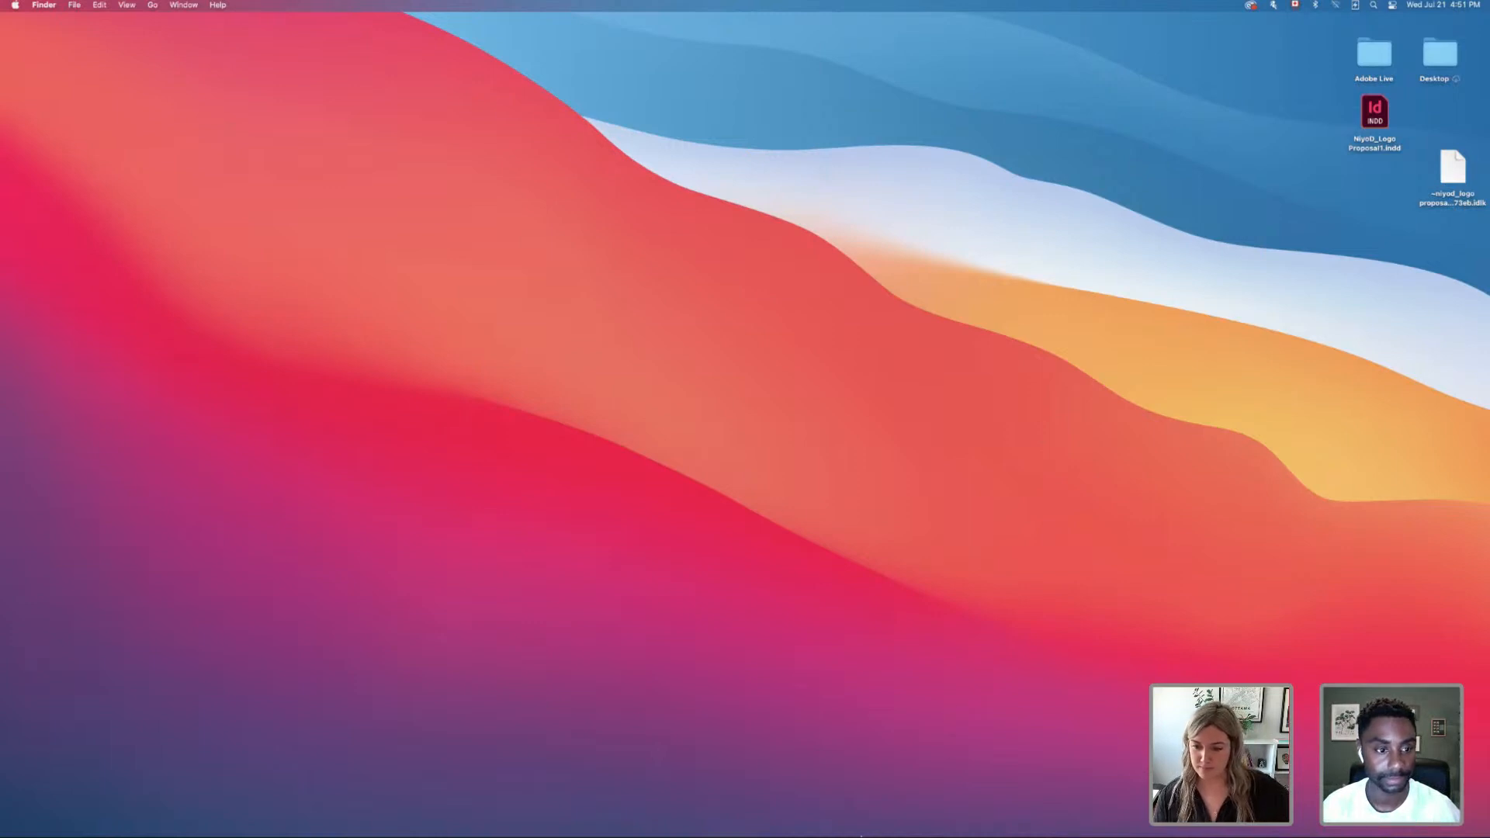
mouse_move(860, 835)
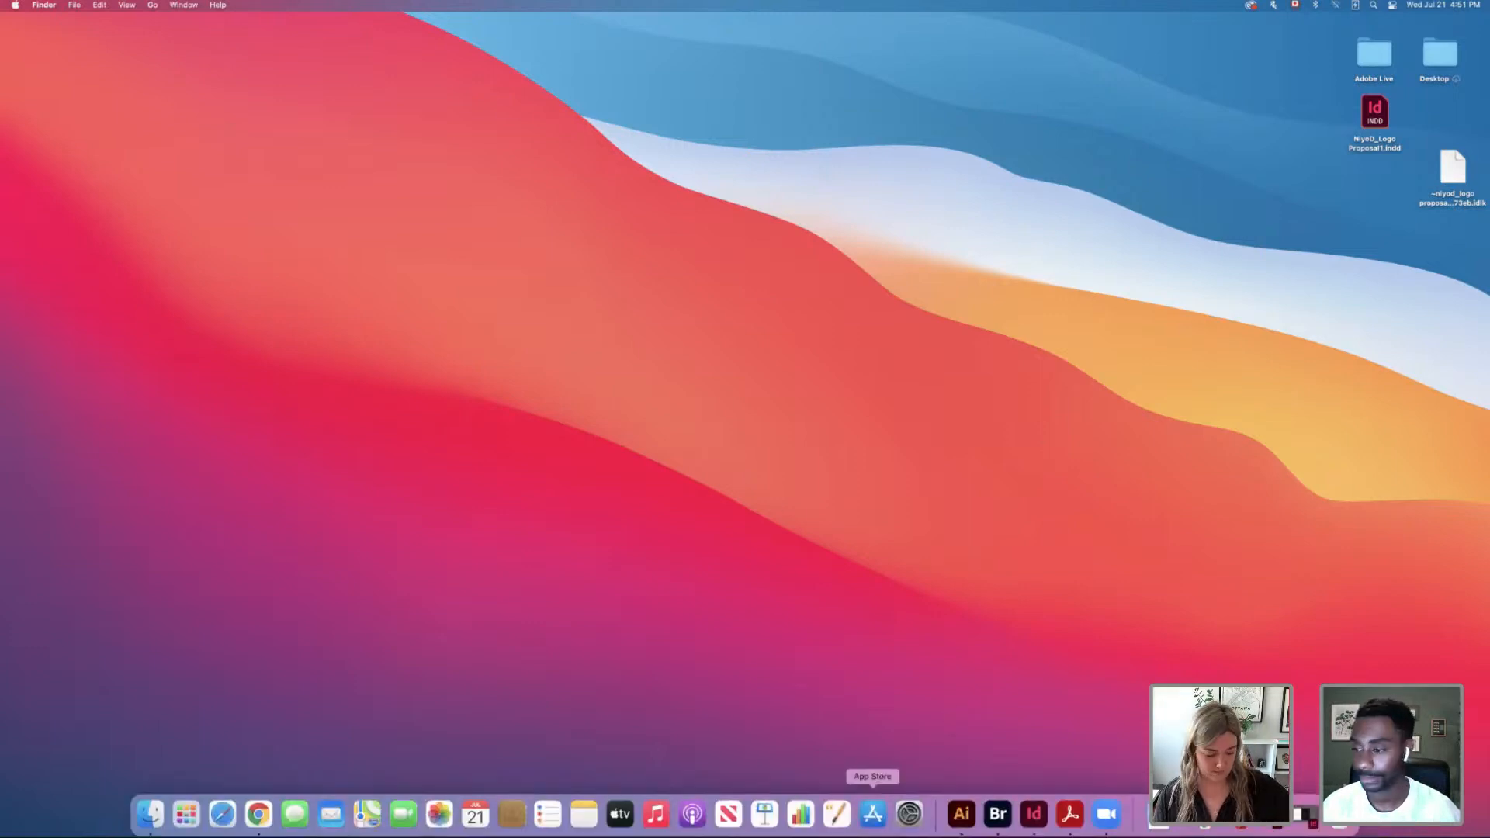
click(956, 813)
Step: Move the thin and bold NIYO D logos together onto the artboard, beside the stacked emblems
click(773, 365)
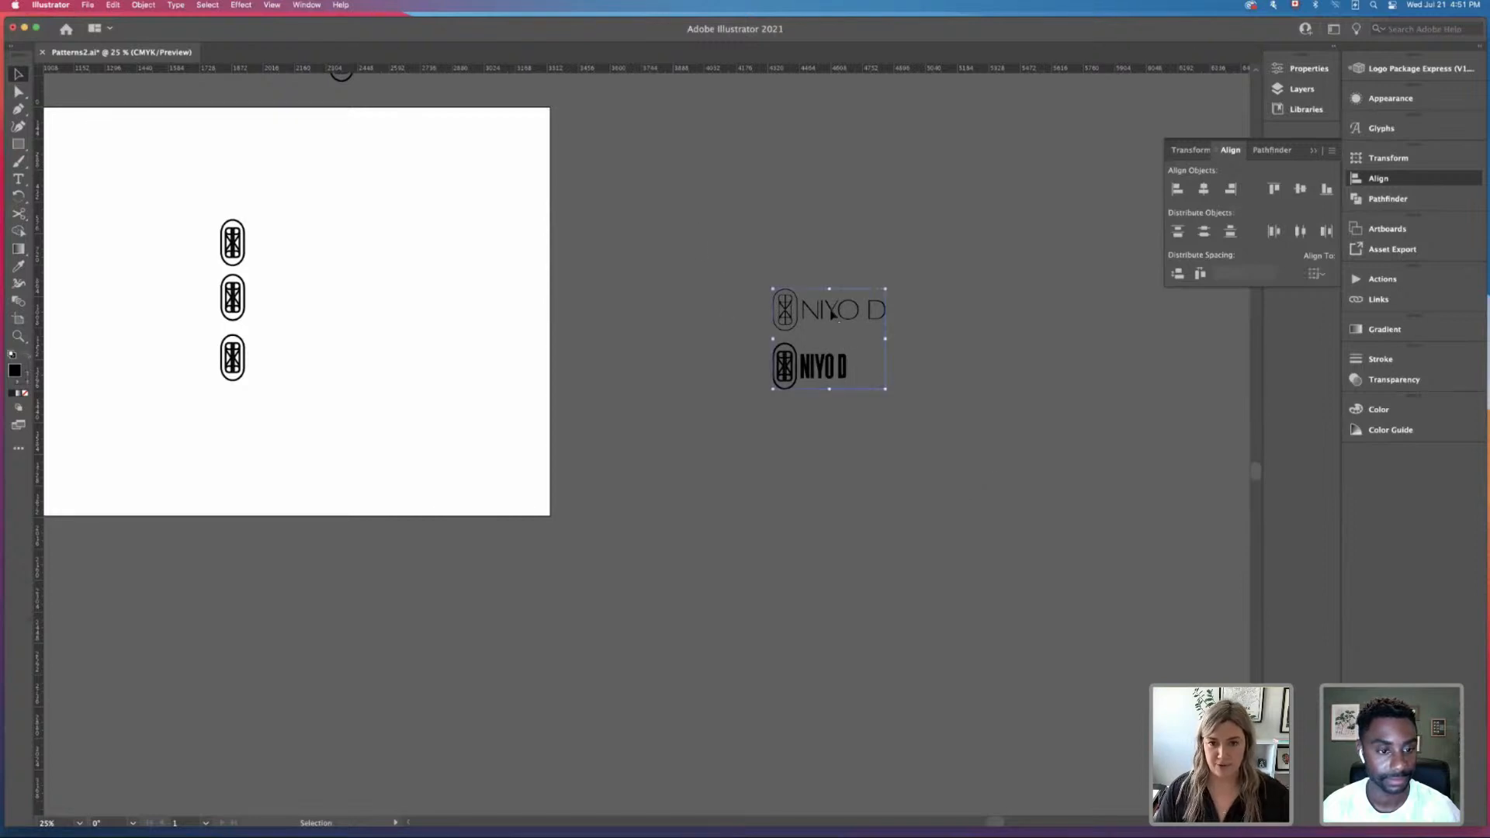
drag(784, 309, 338, 270)
click(405, 181)
drag(405, 181, 435, 272)
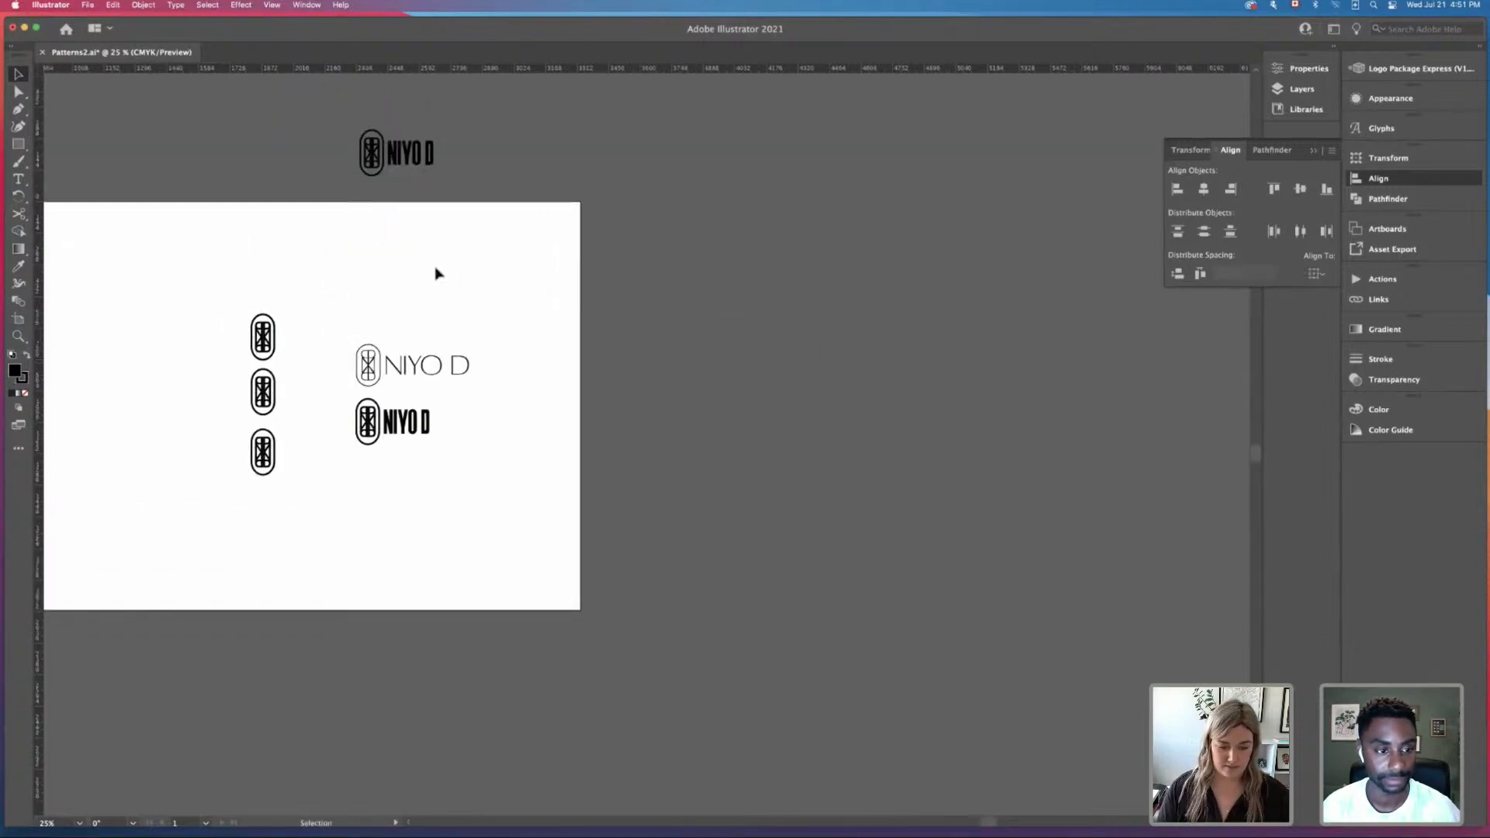
key(super+plus)
key(super+plus)
key(super+plus)
drag(373, 326, 800, 444)
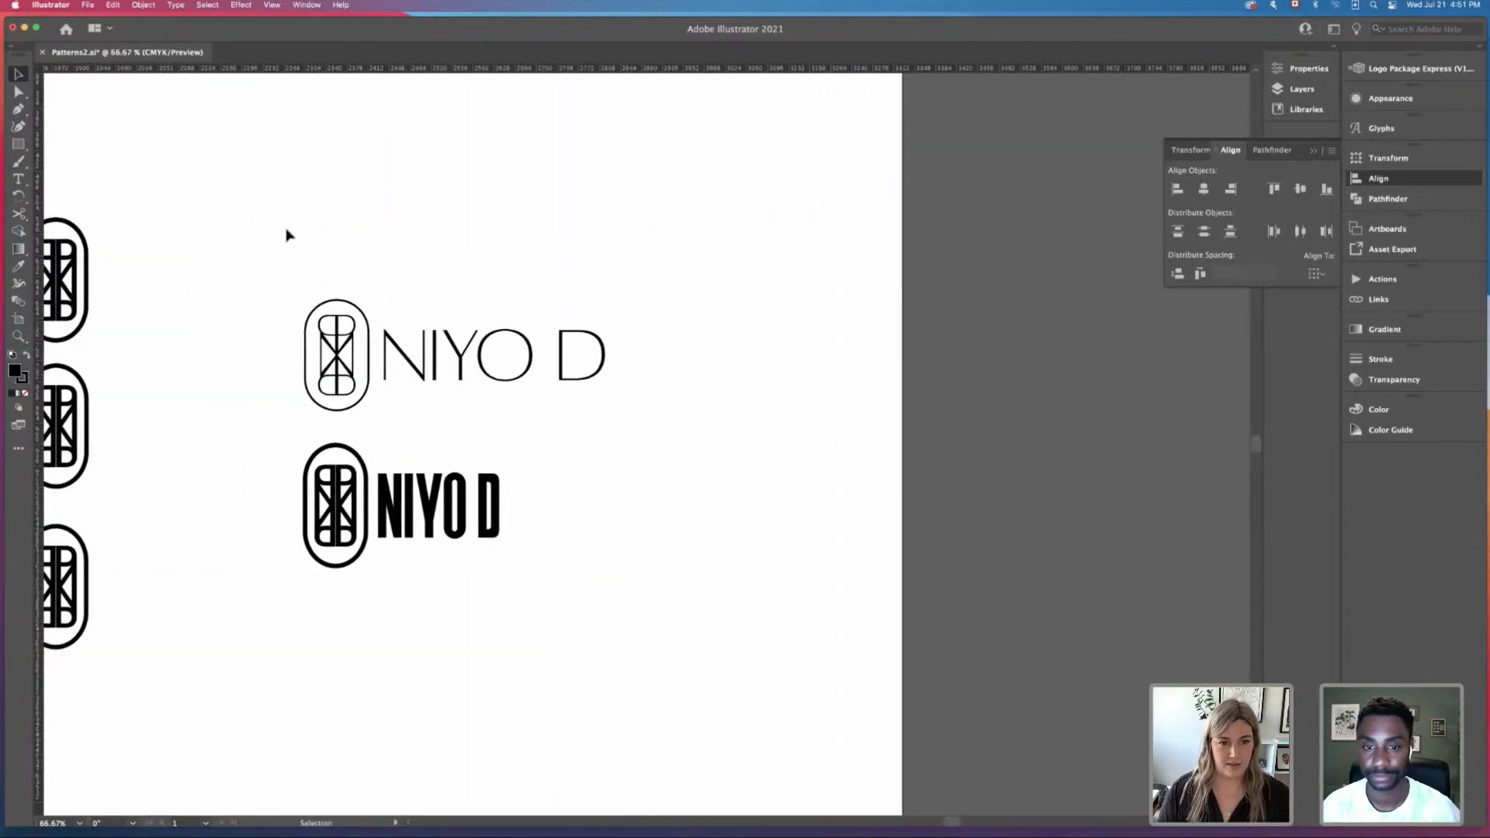
drag(221, 305, 411, 304)
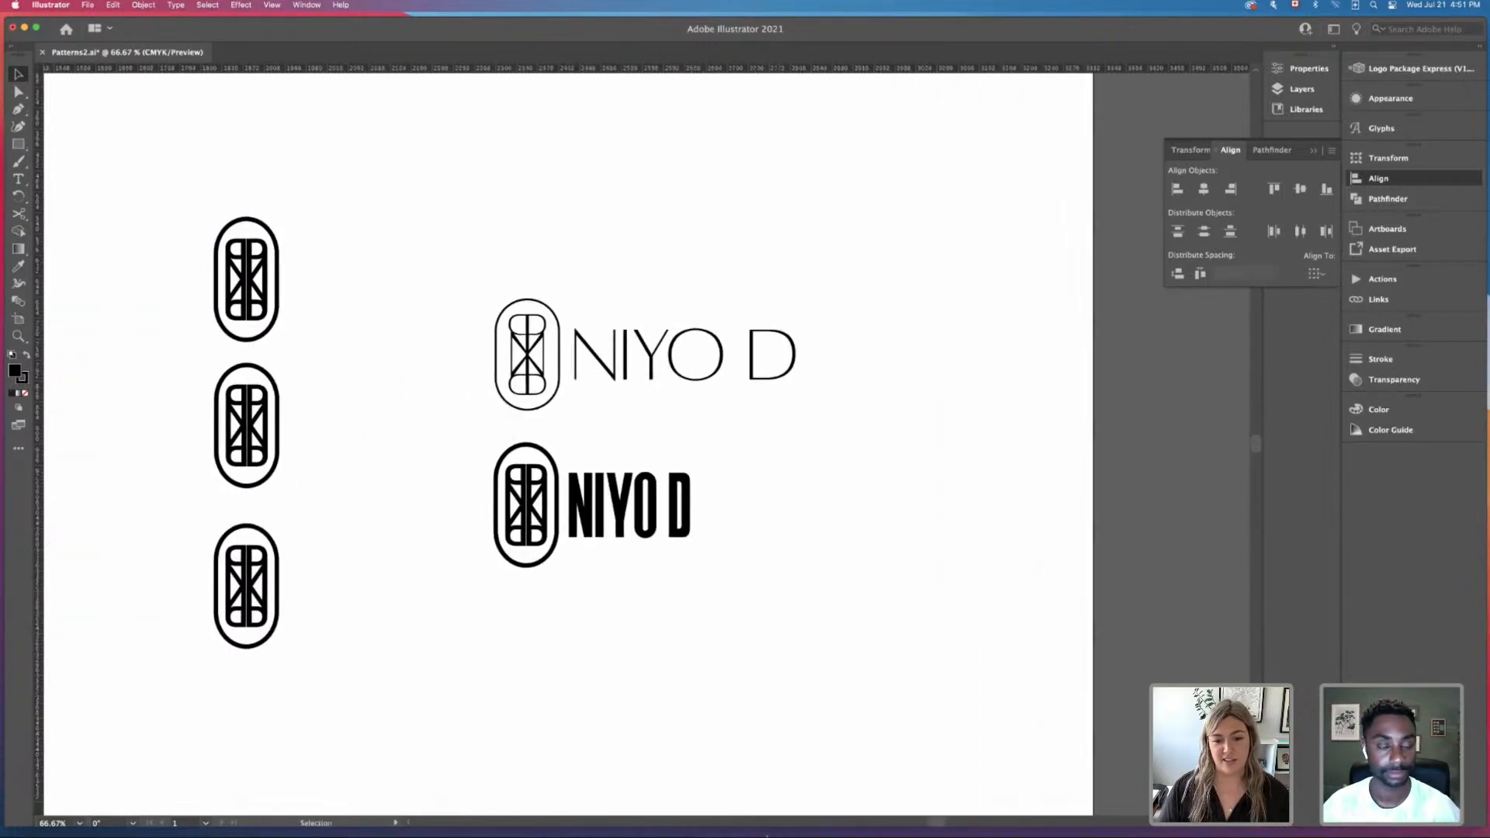
Step: Switch to the InDesign proposal and preview the Logo Design page without guides and frame edges
click(1052, 811)
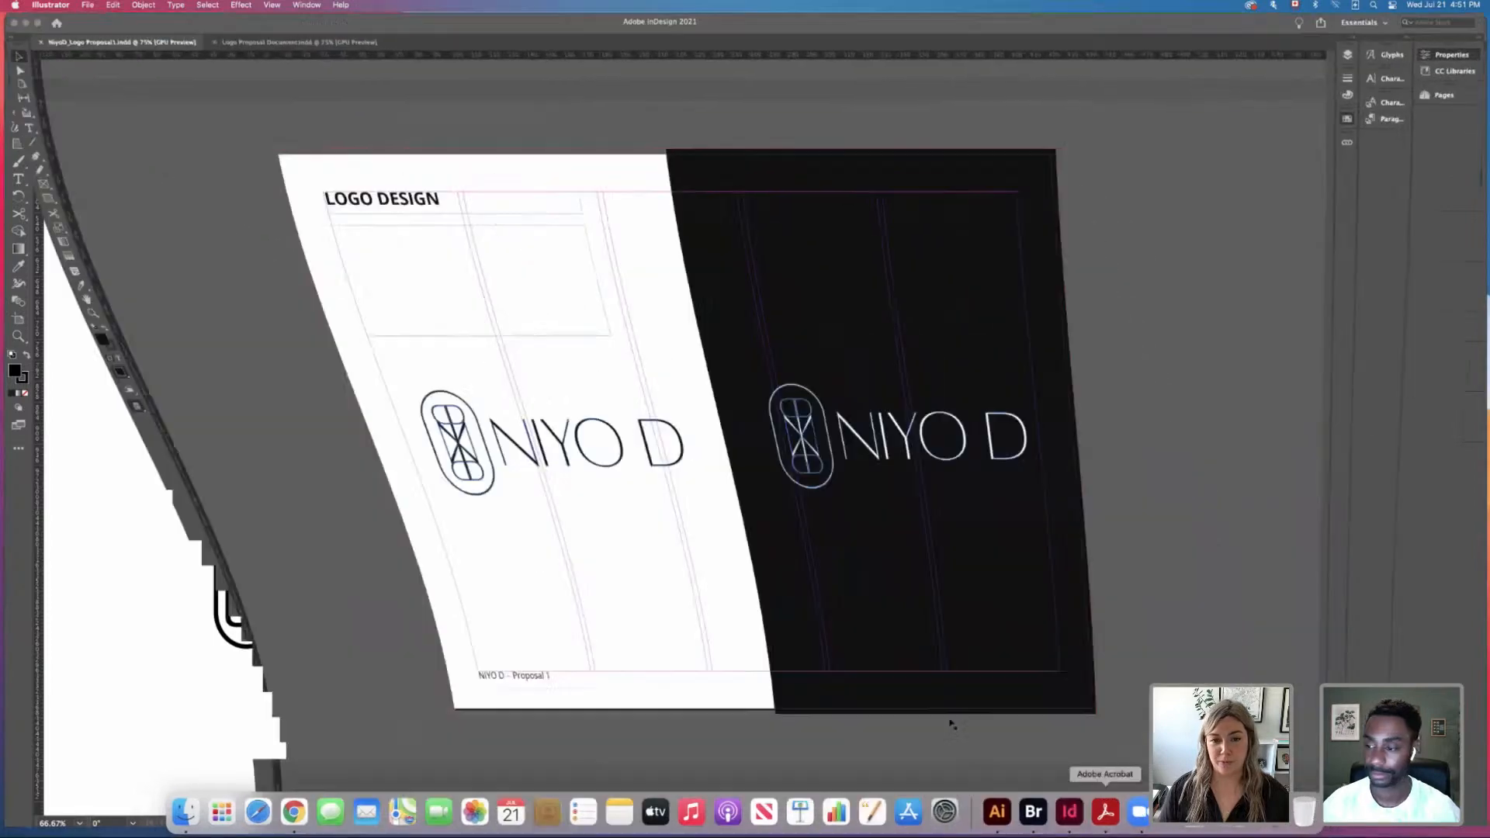
key(w)
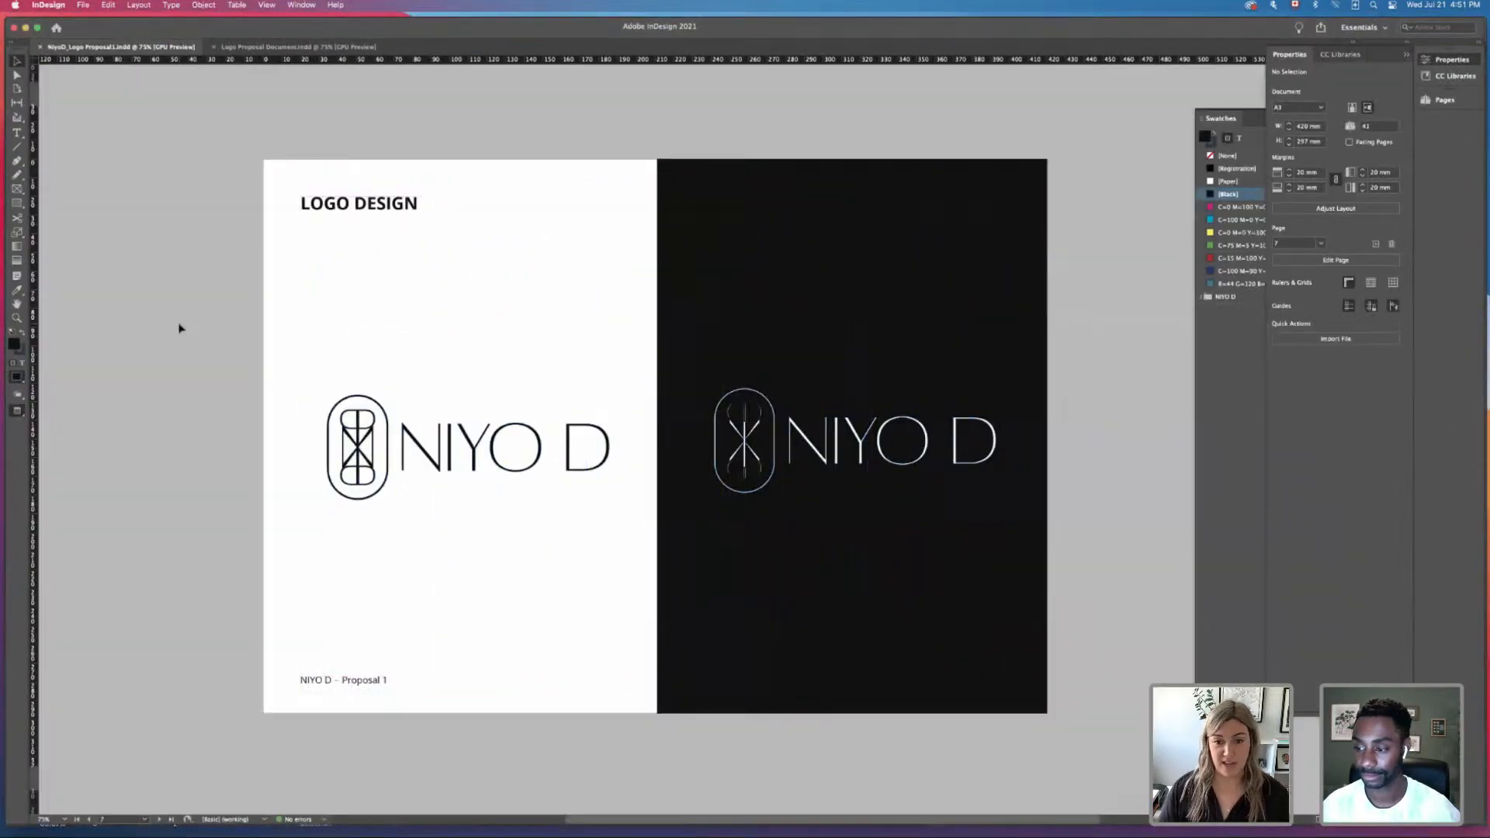
scroll(178, 329, down, 1)
click(746, 421)
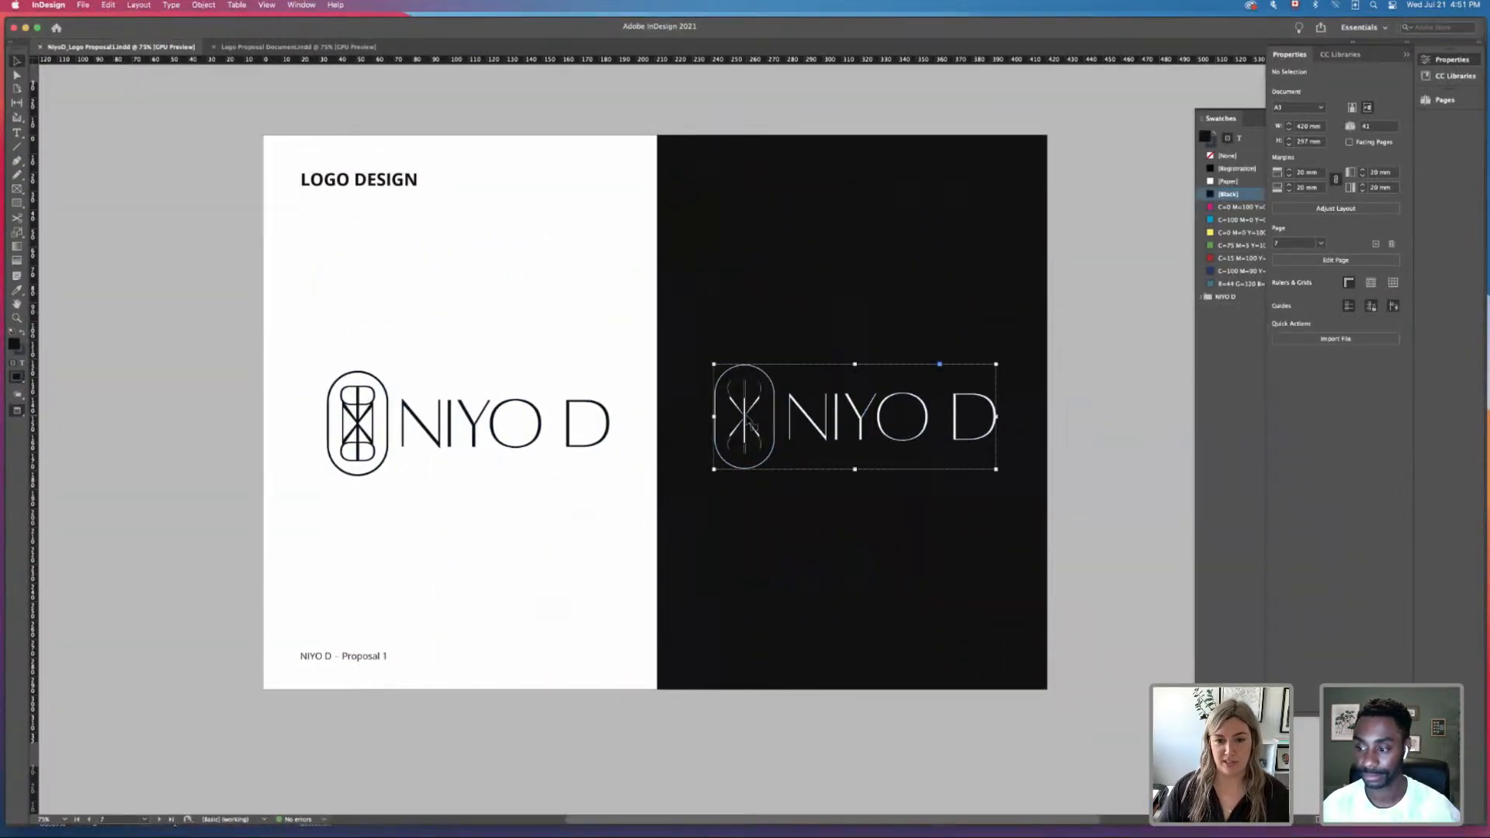
click(226, 326)
Step: Review the proposal pages from the Logo Design spread back to the Chosen Mood Board
scroll(289, 329, up, 5)
scroll(289, 329, up, 3)
scroll(288, 329, down, 8)
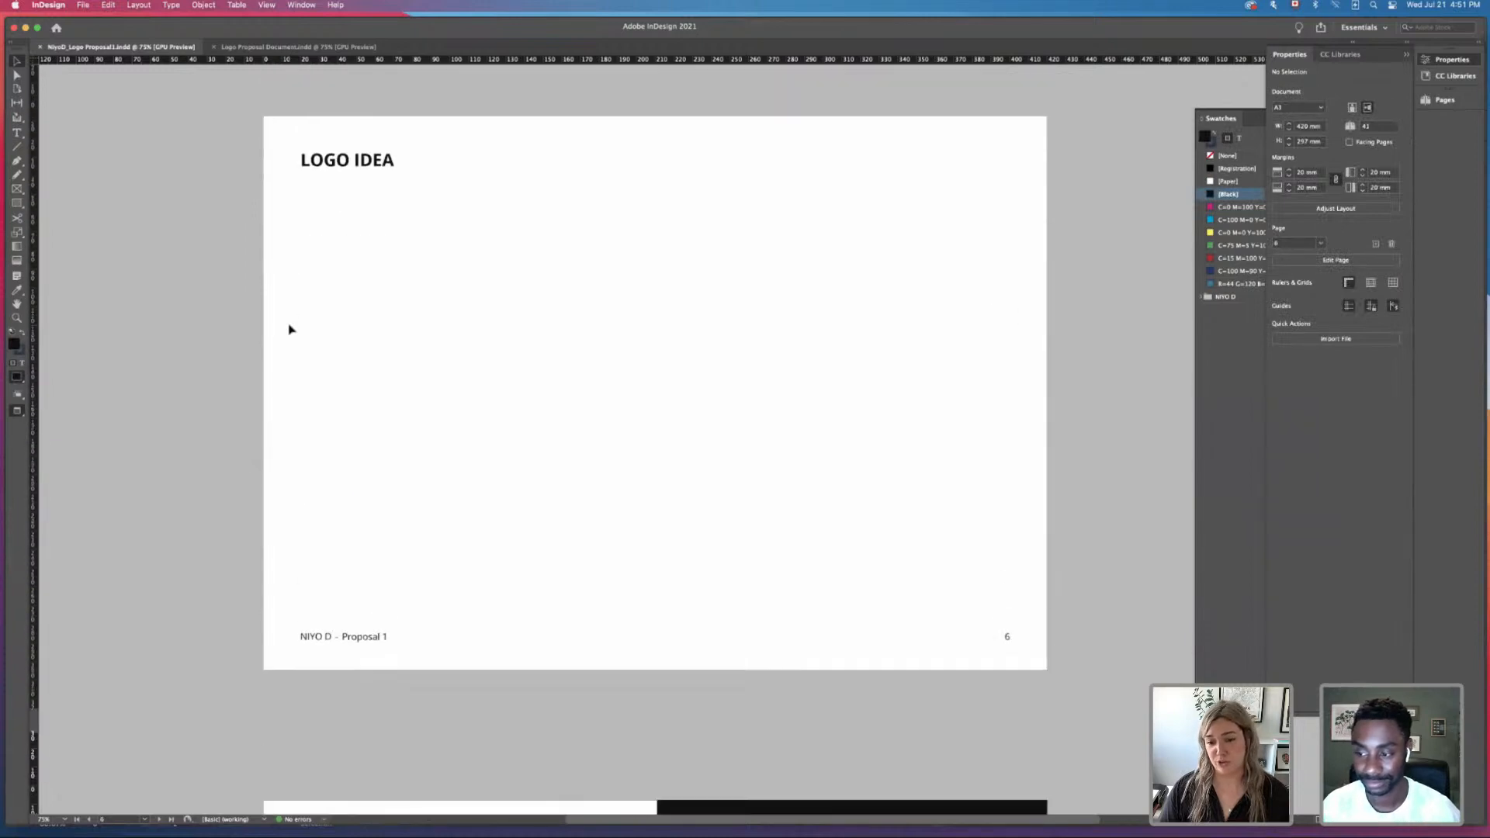
scroll(289, 329, down, 12)
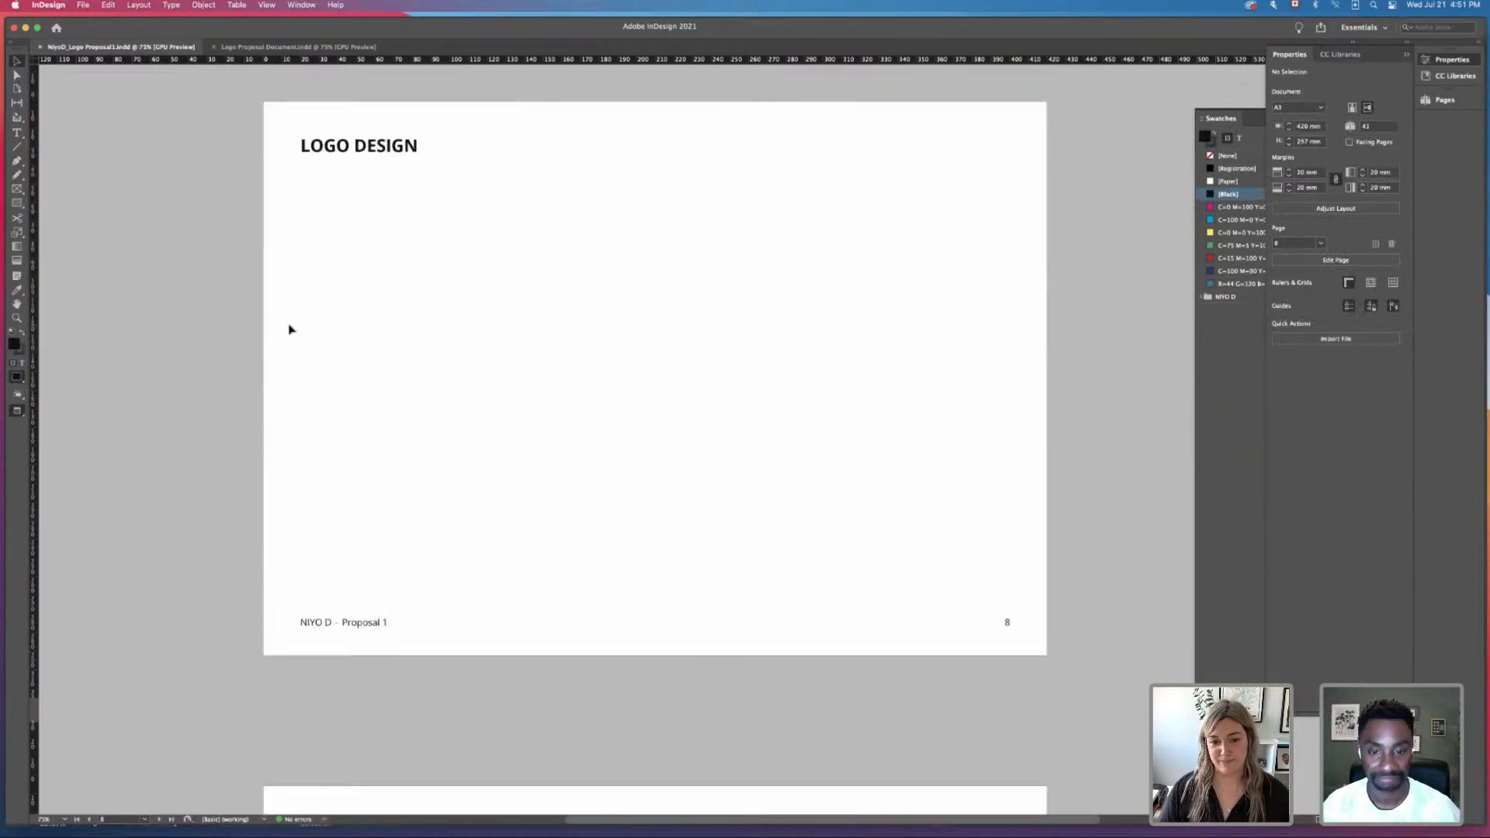
scroll(289, 329, up, 12)
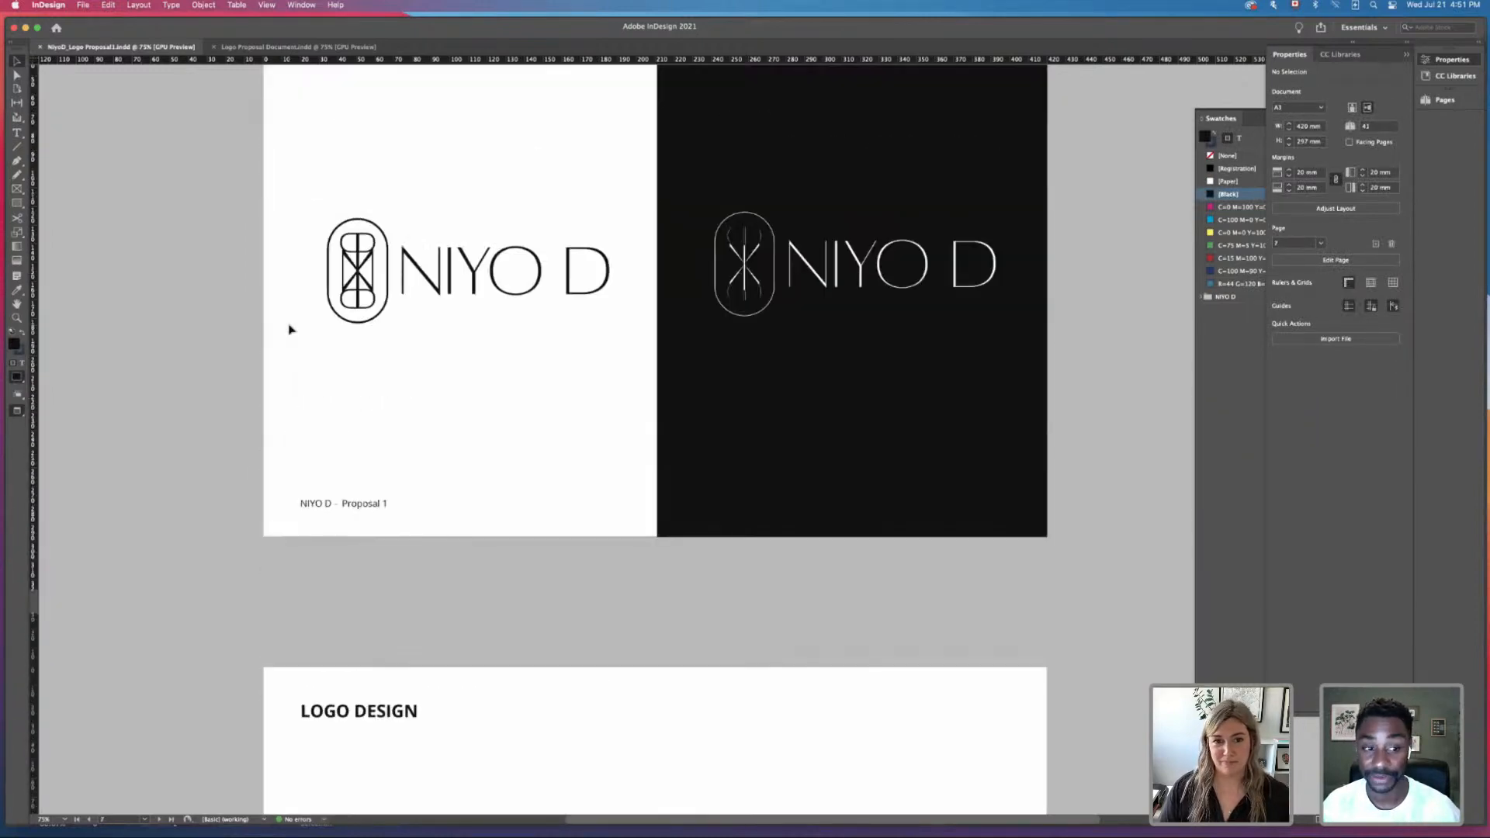
scroll(289, 329, up, 15)
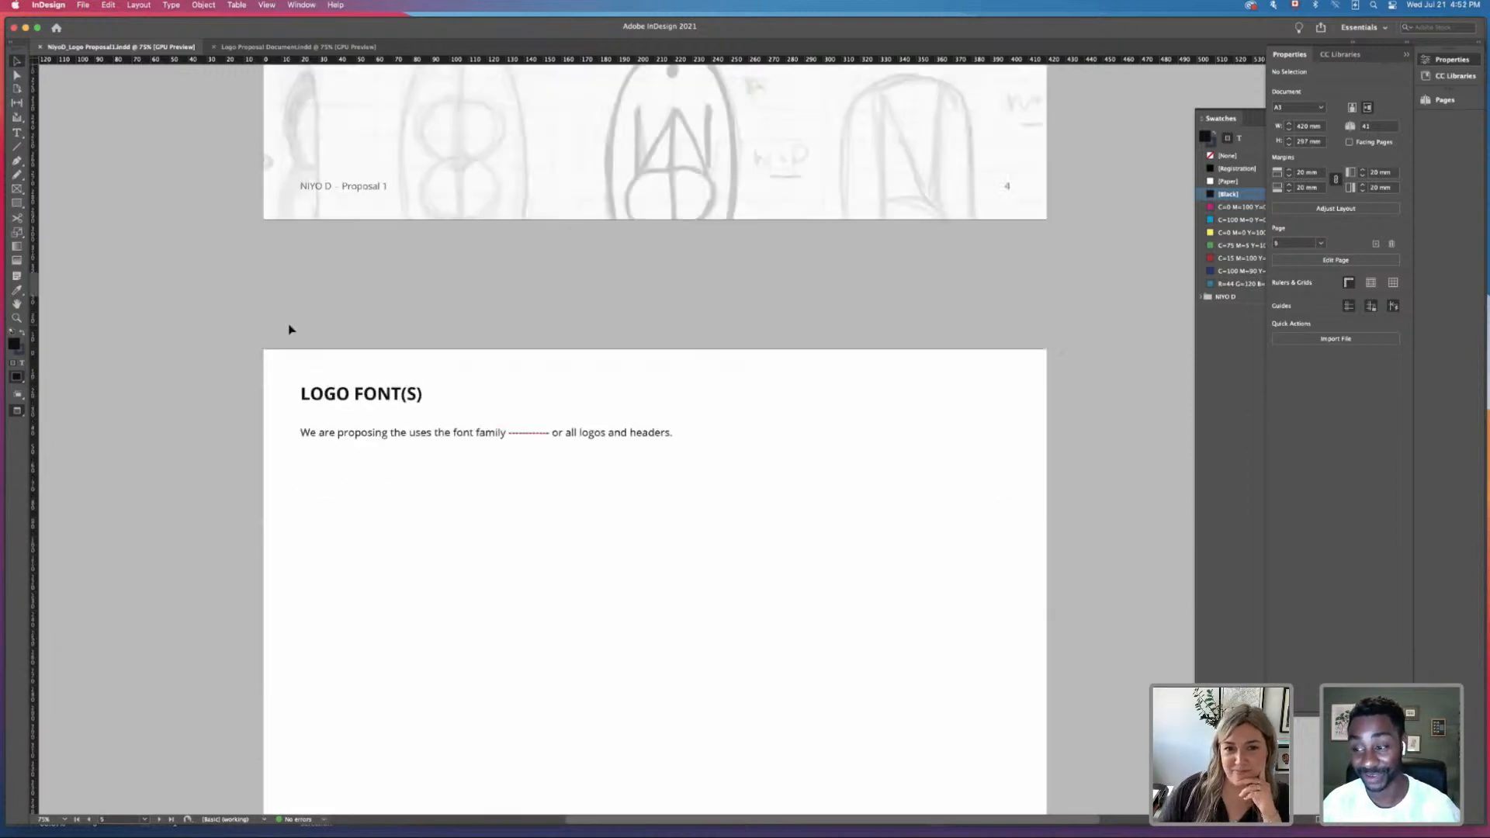
scroll(288, 329, up, 12)
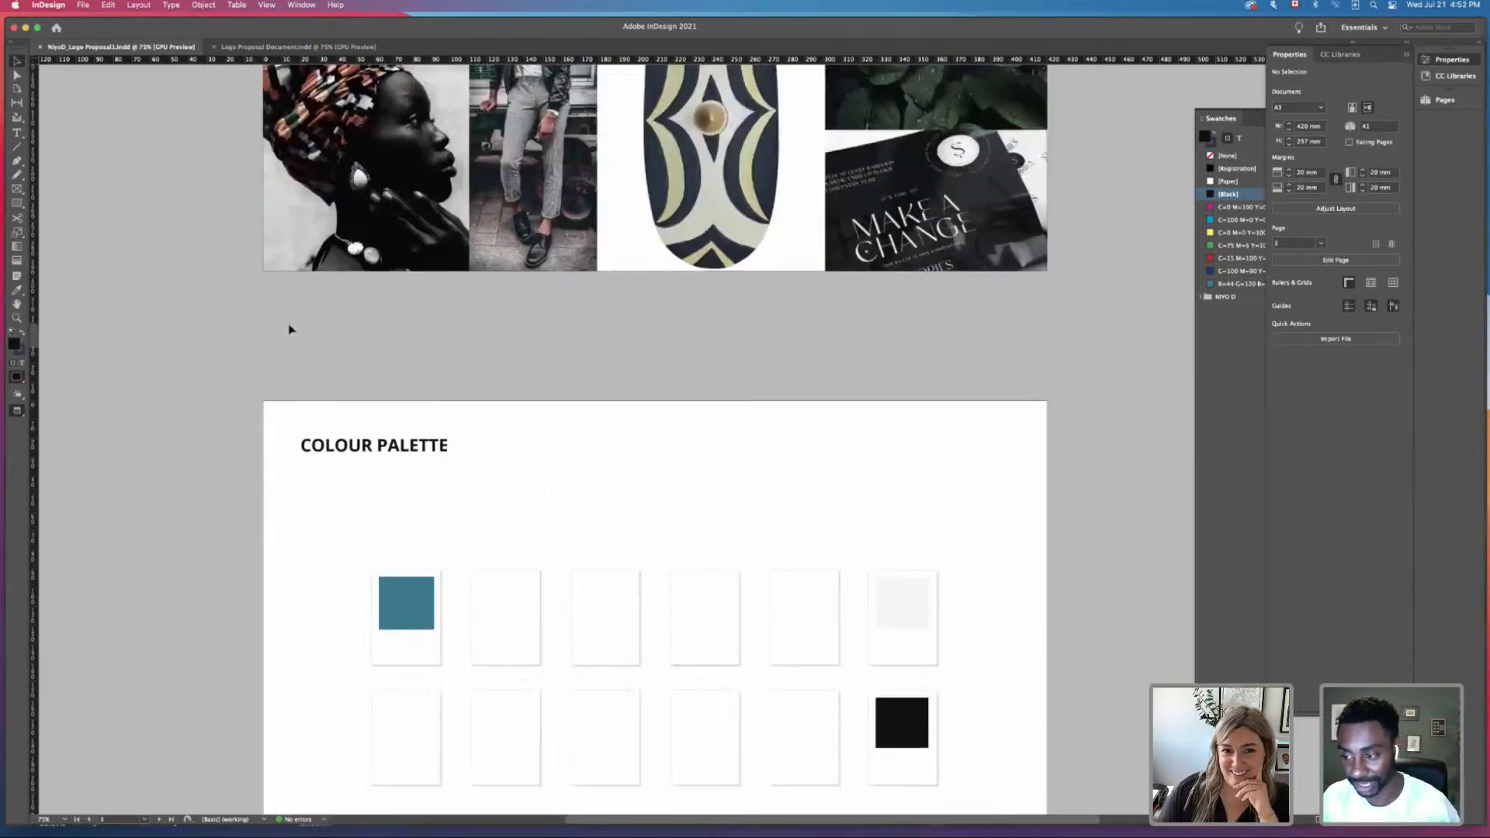
scroll(291, 329, up, 3)
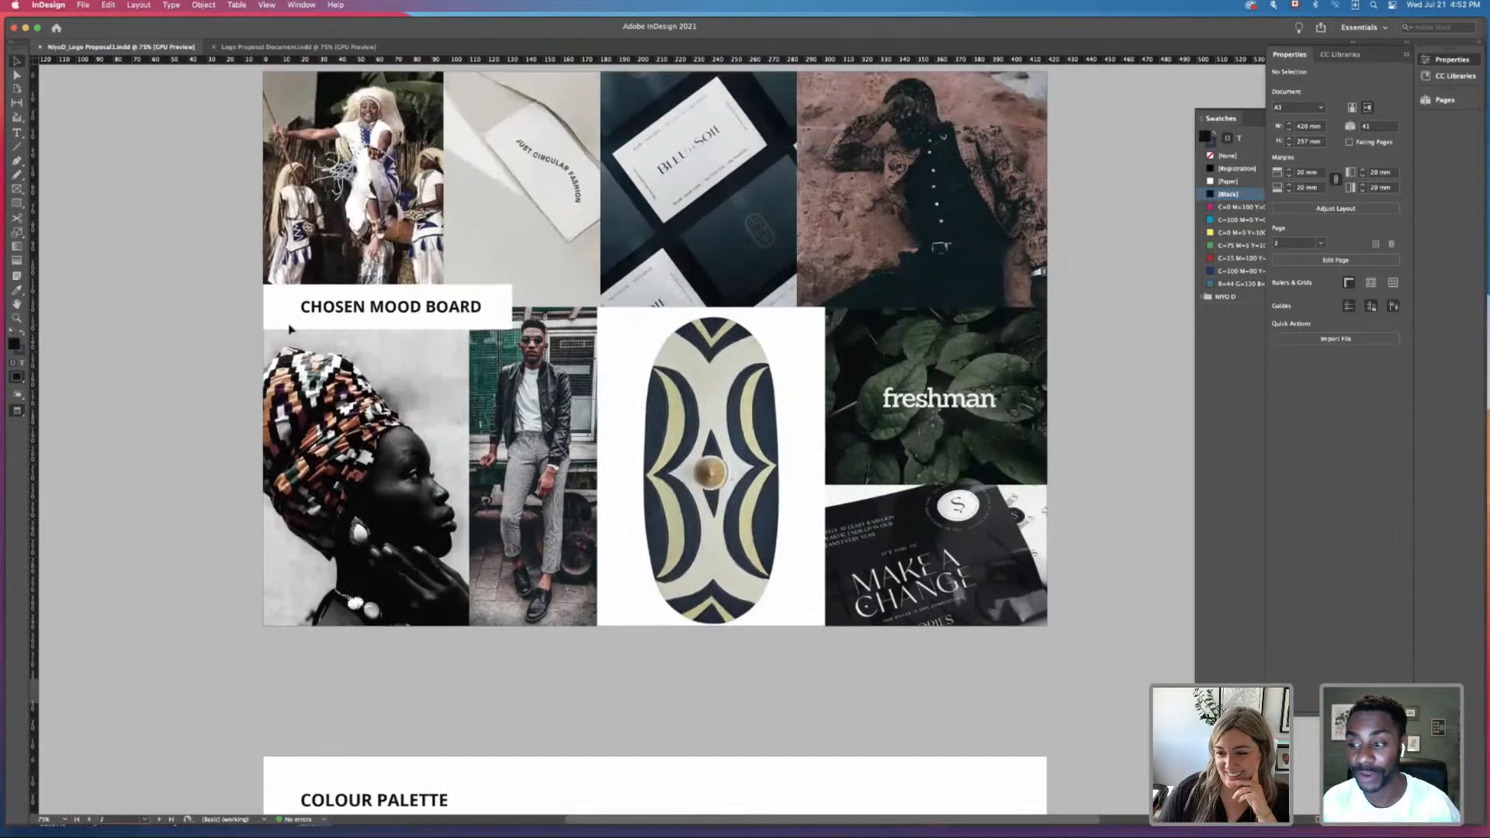
scroll(291, 329, up, 1)
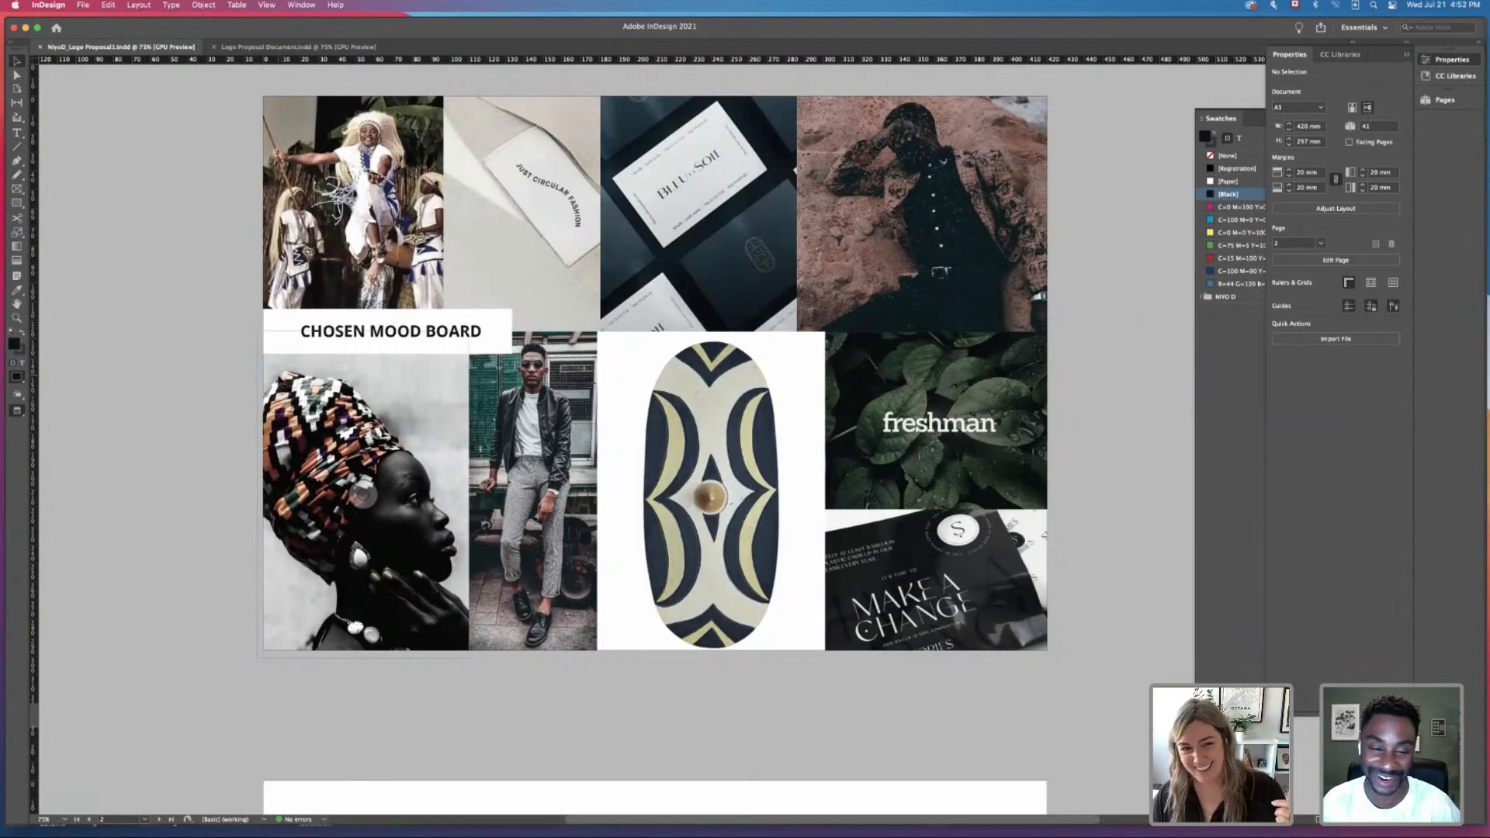
scroll(337, 415, up, 2)
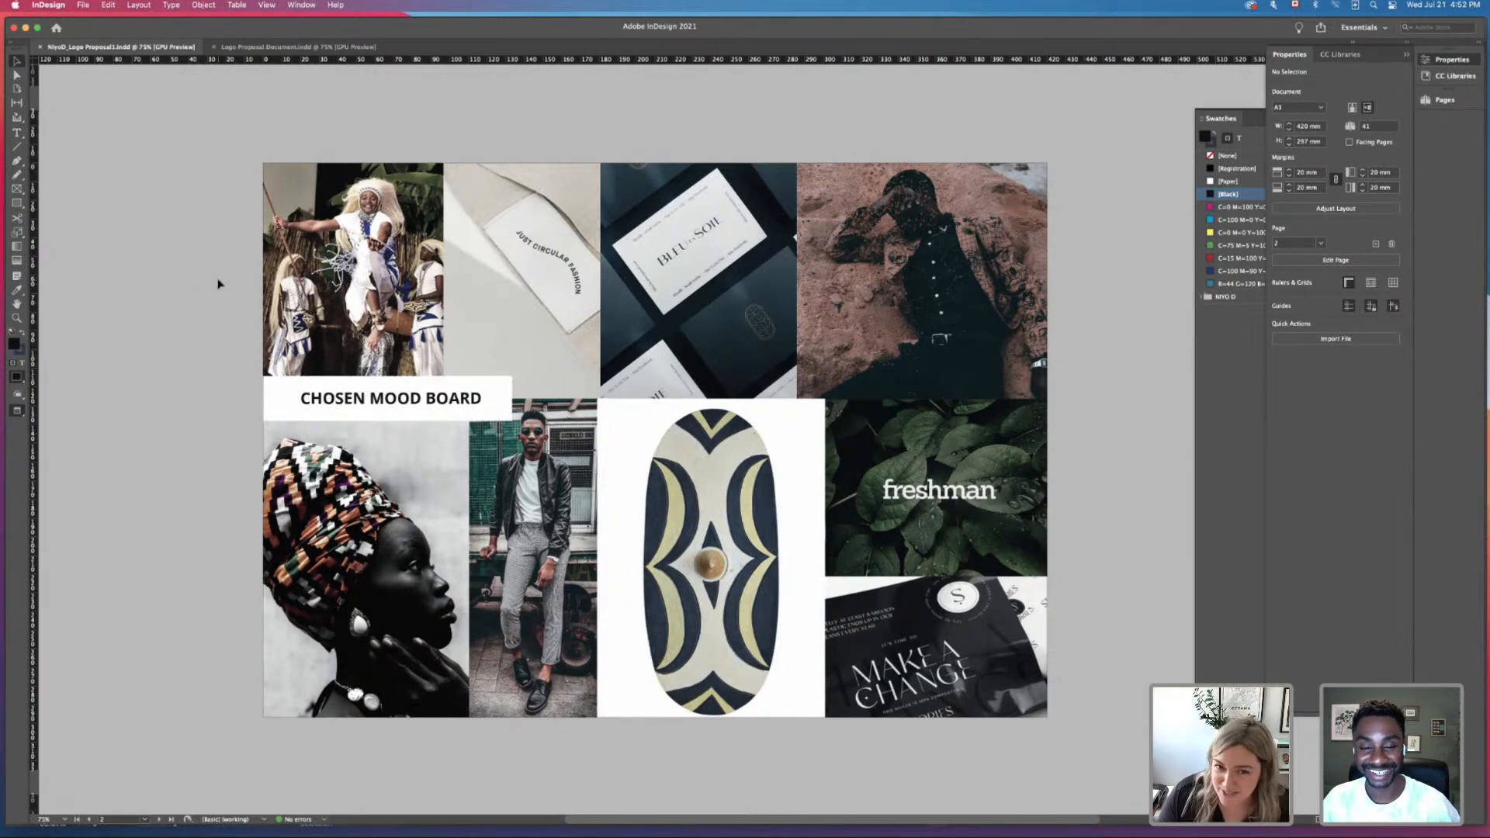
scroll(219, 284, down, 1)
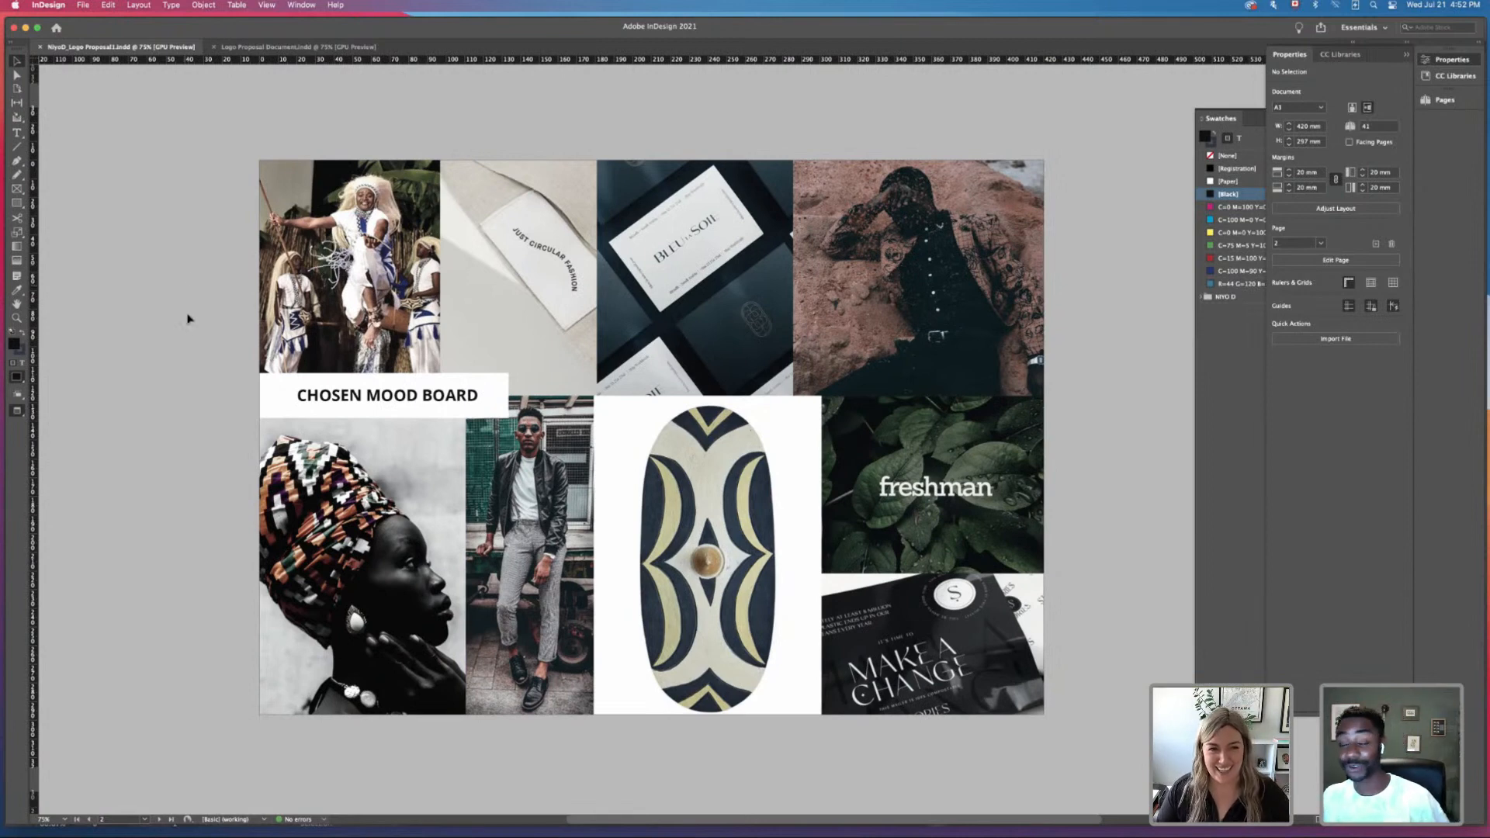
Step: Switch to Patterns2.ai in Illustrator and examine the thin and bold NIYO D logos beside the stacked emblems
mouse_move(403, 811)
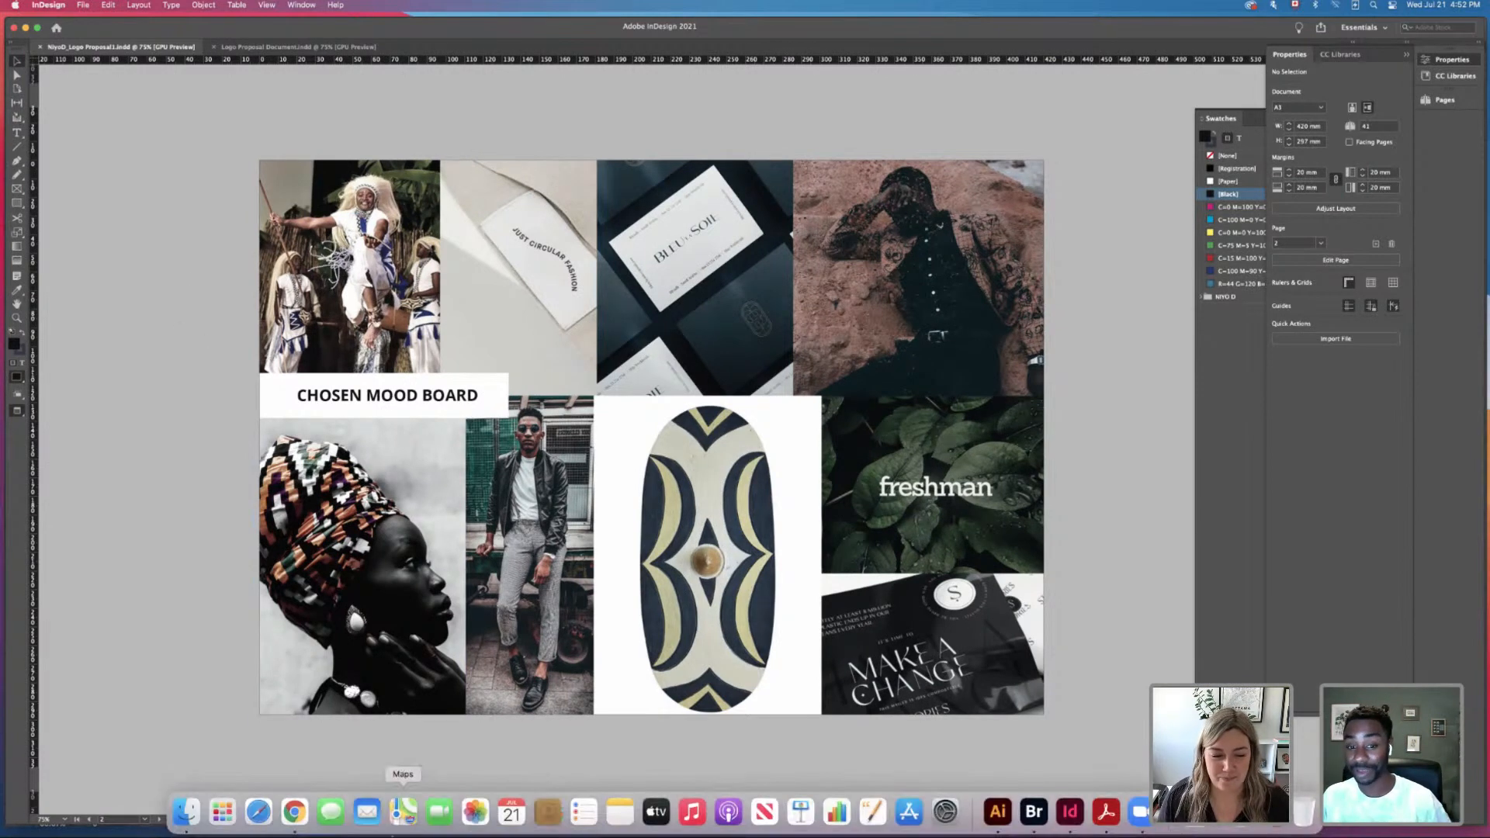
click(997, 811)
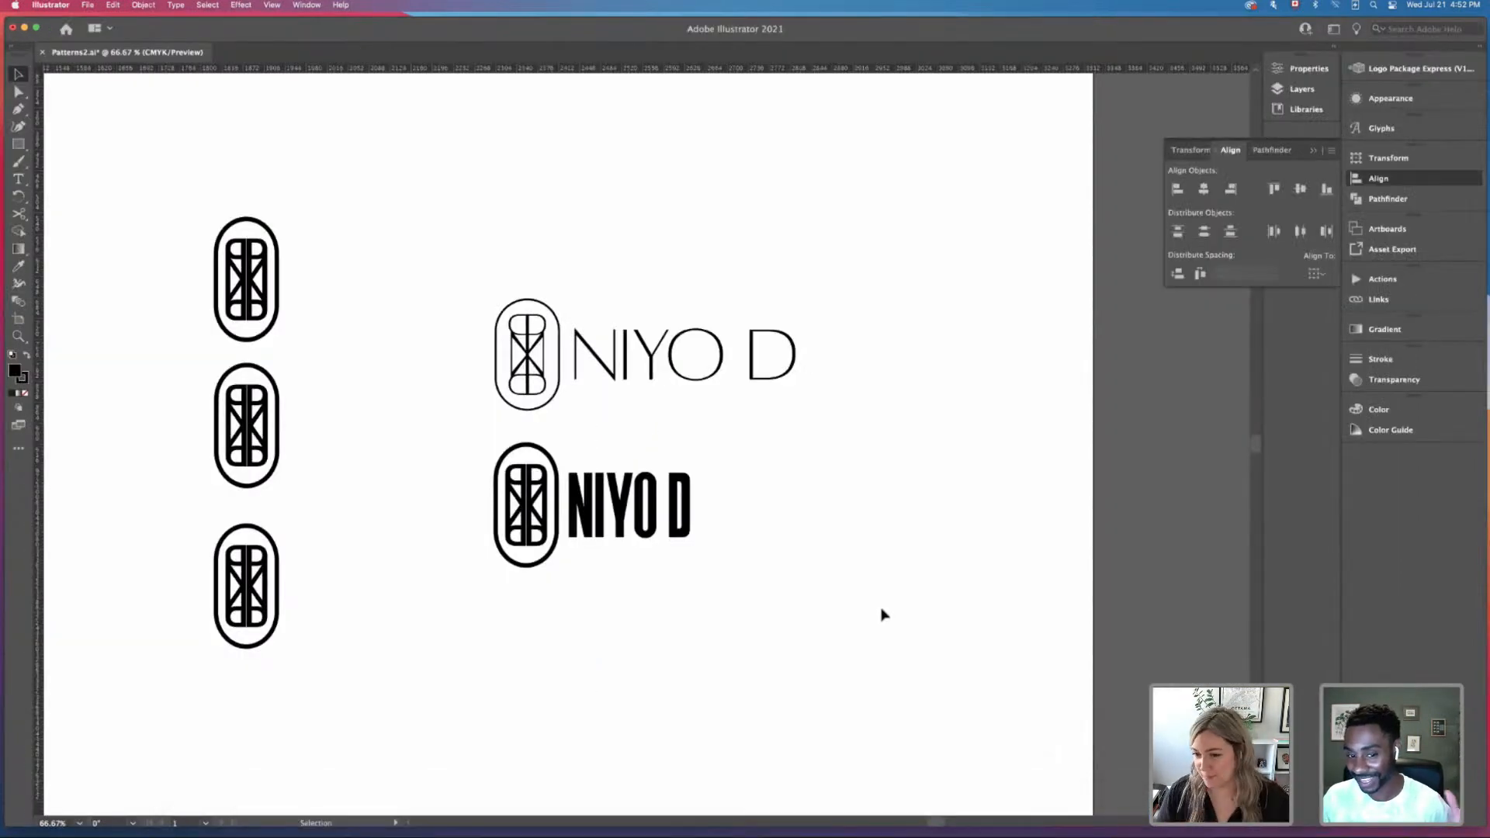
scroll(908, 605, left, 3)
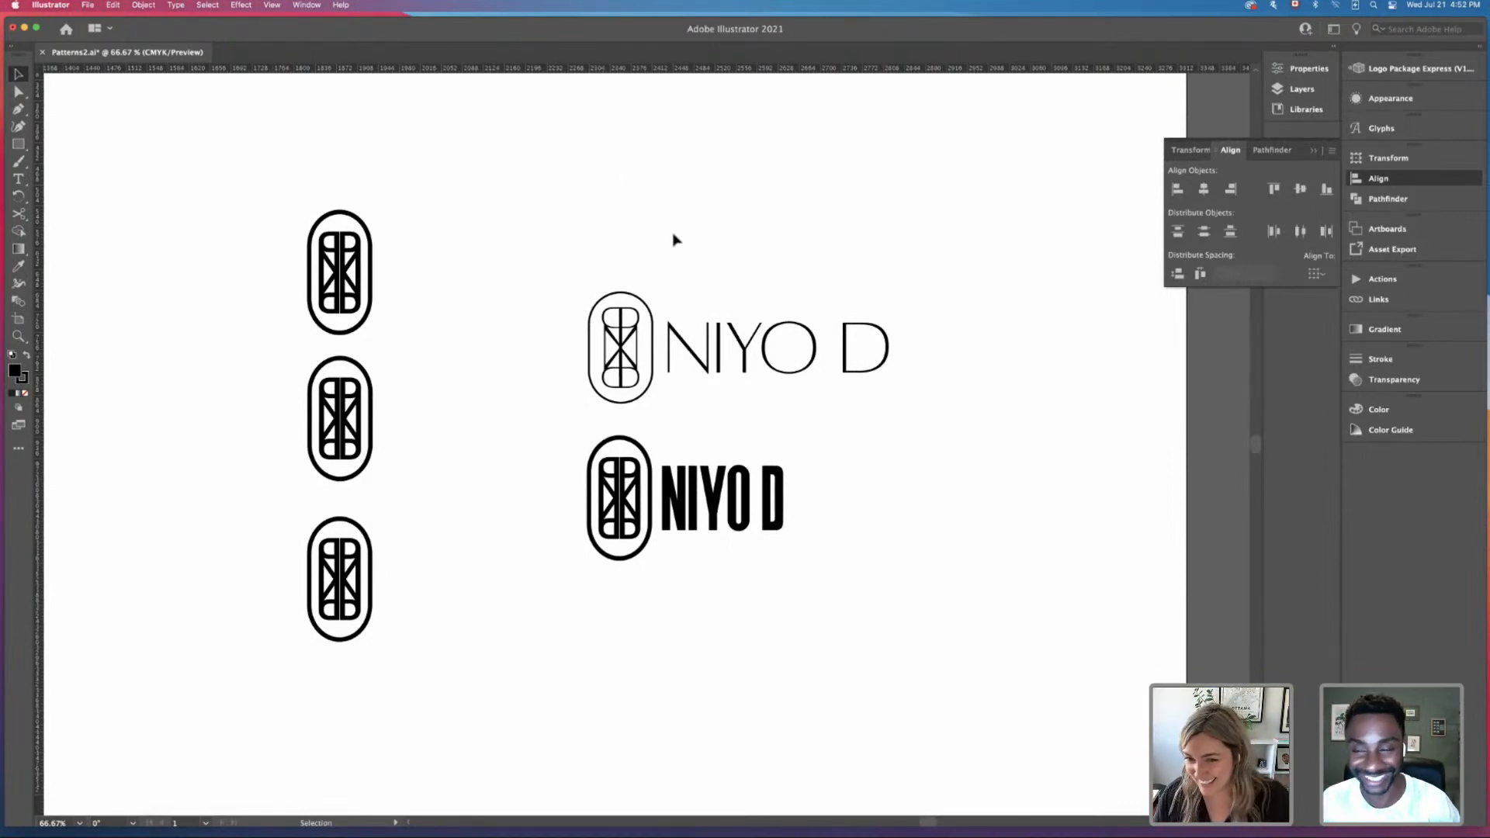
key(super+minus)
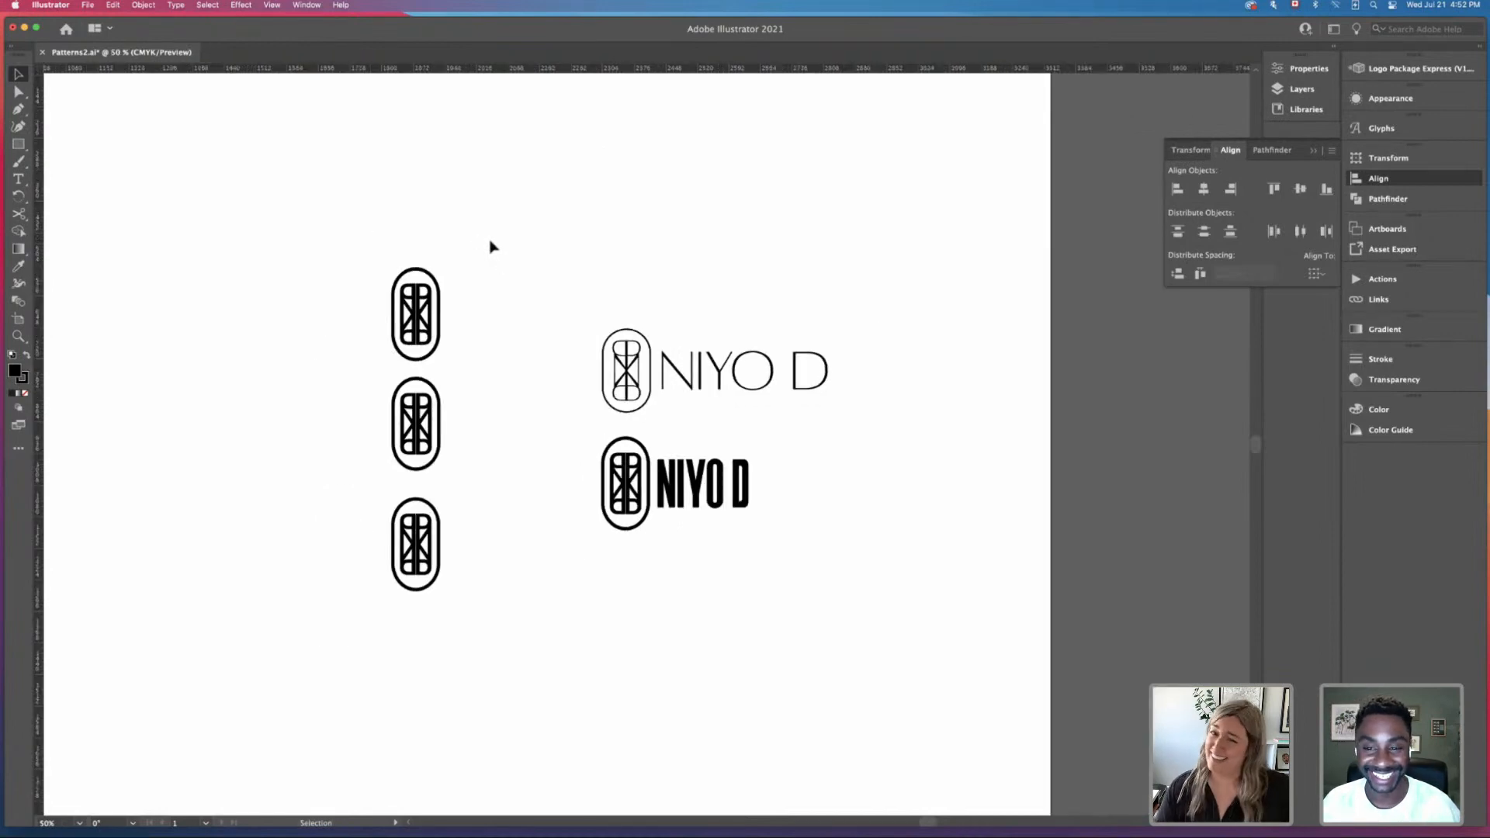
key(space)
drag(505, 254, 602, 232)
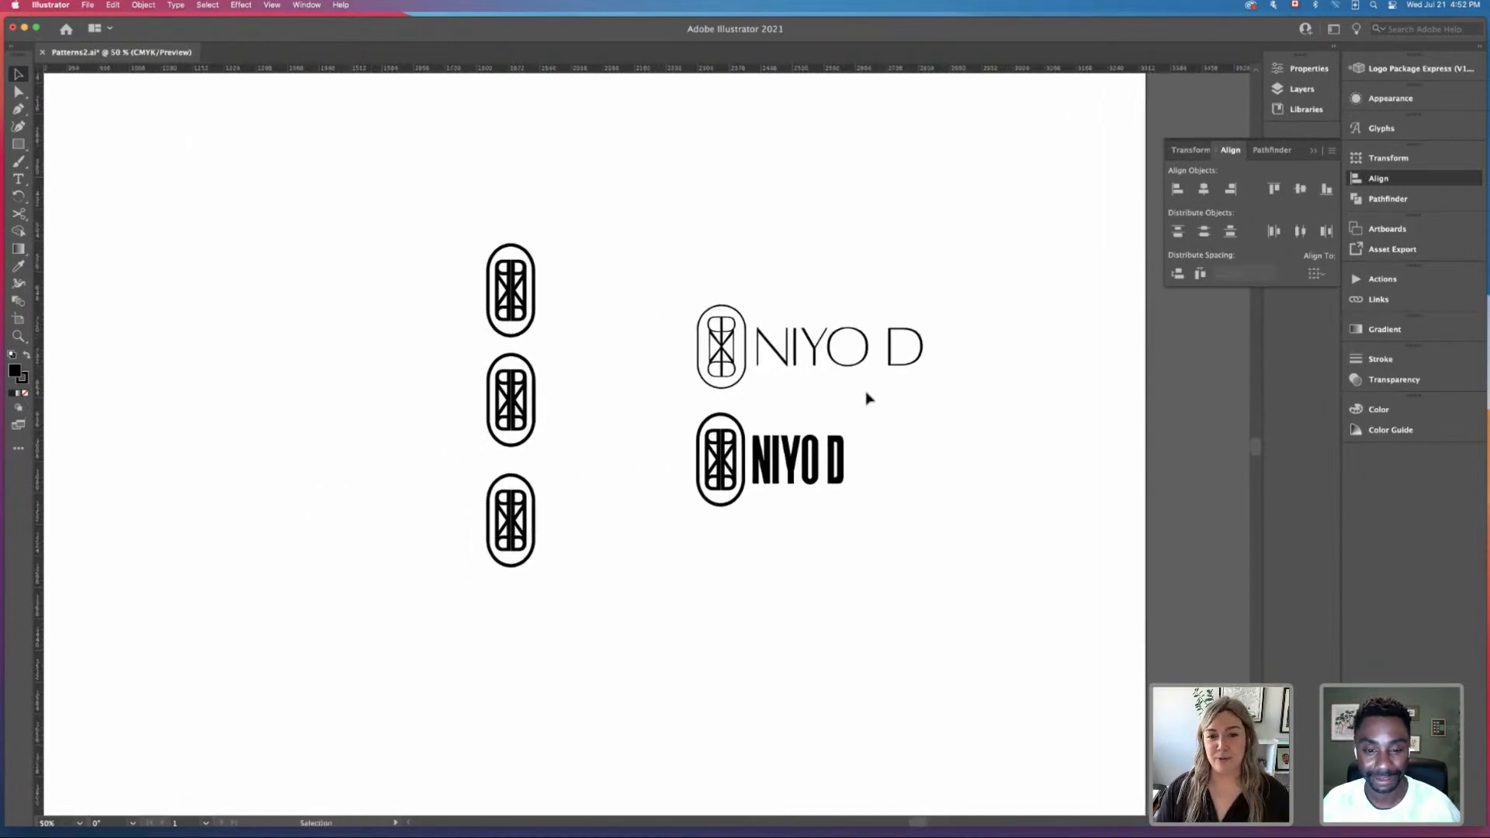
scroll(800, 206, right, 3)
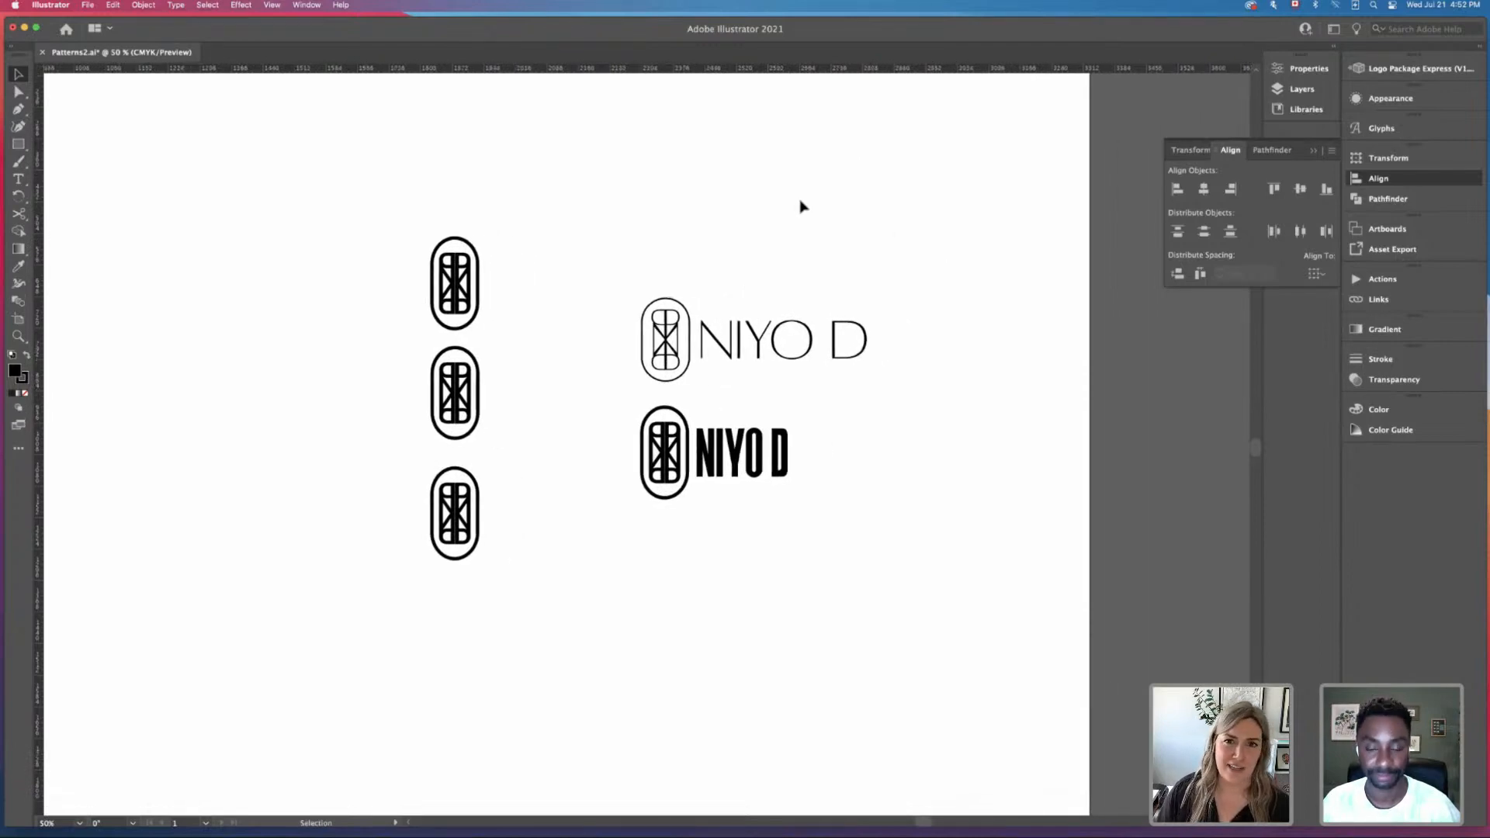
scroll(801, 207, left, 1)
drag(623, 398, 921, 537)
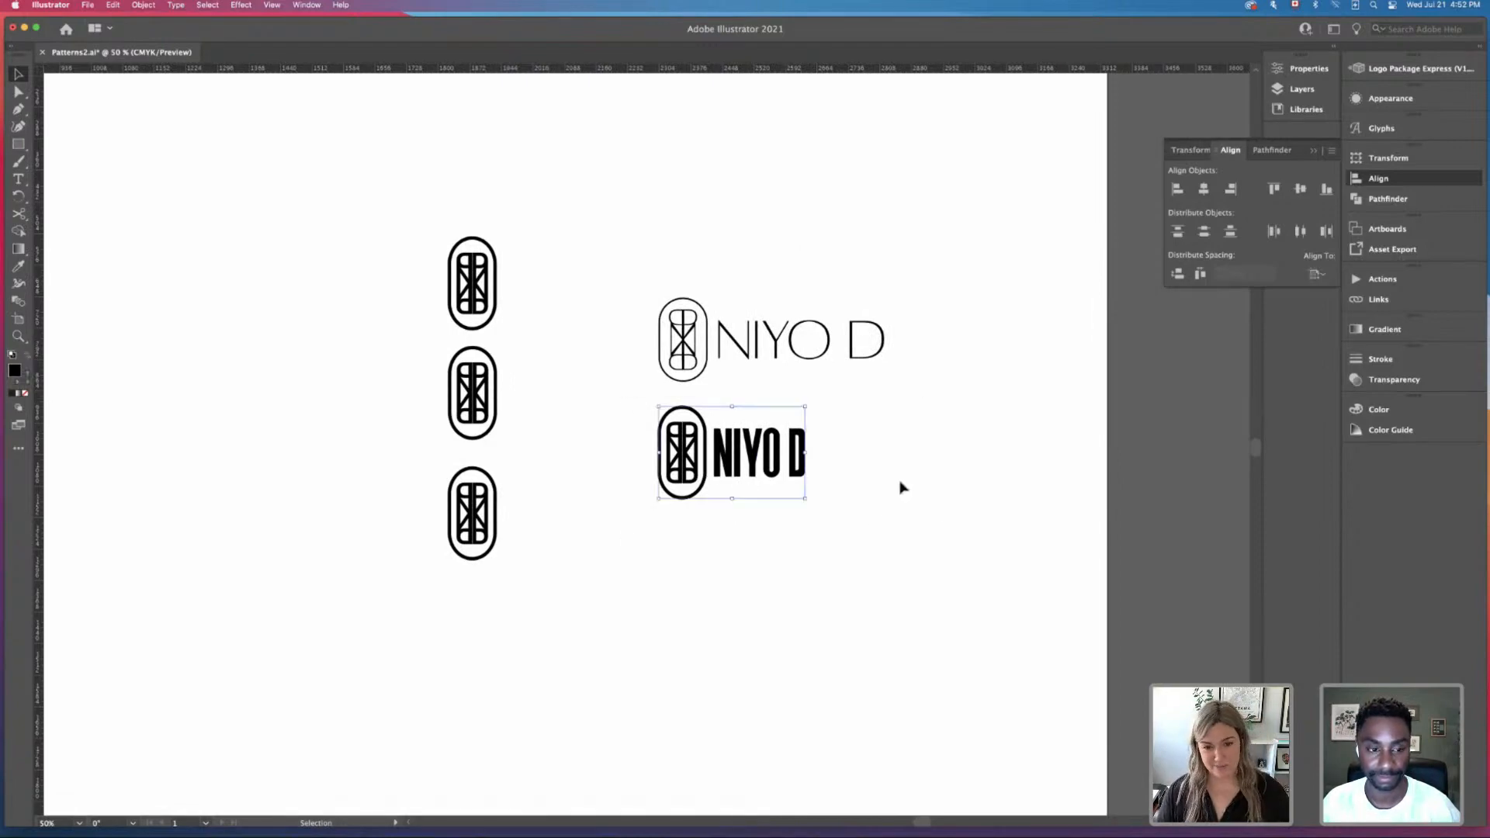
click(556, 330)
scroll(579, 326, left, 1)
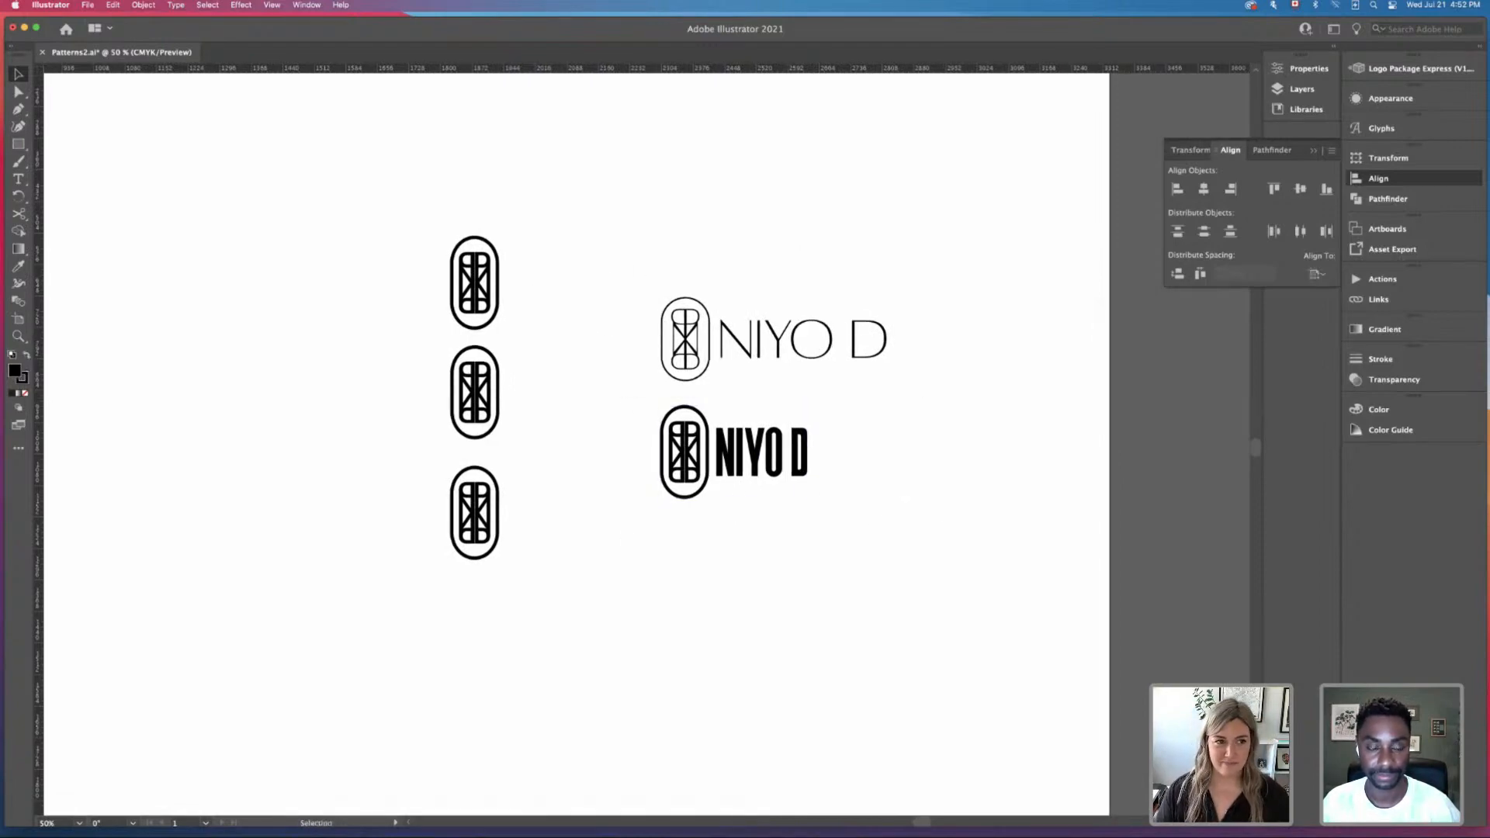
Step: Open the recent file Patterns.ai and examine its repeating emblem pattern
click(85, 5)
mouse_move(124, 60)
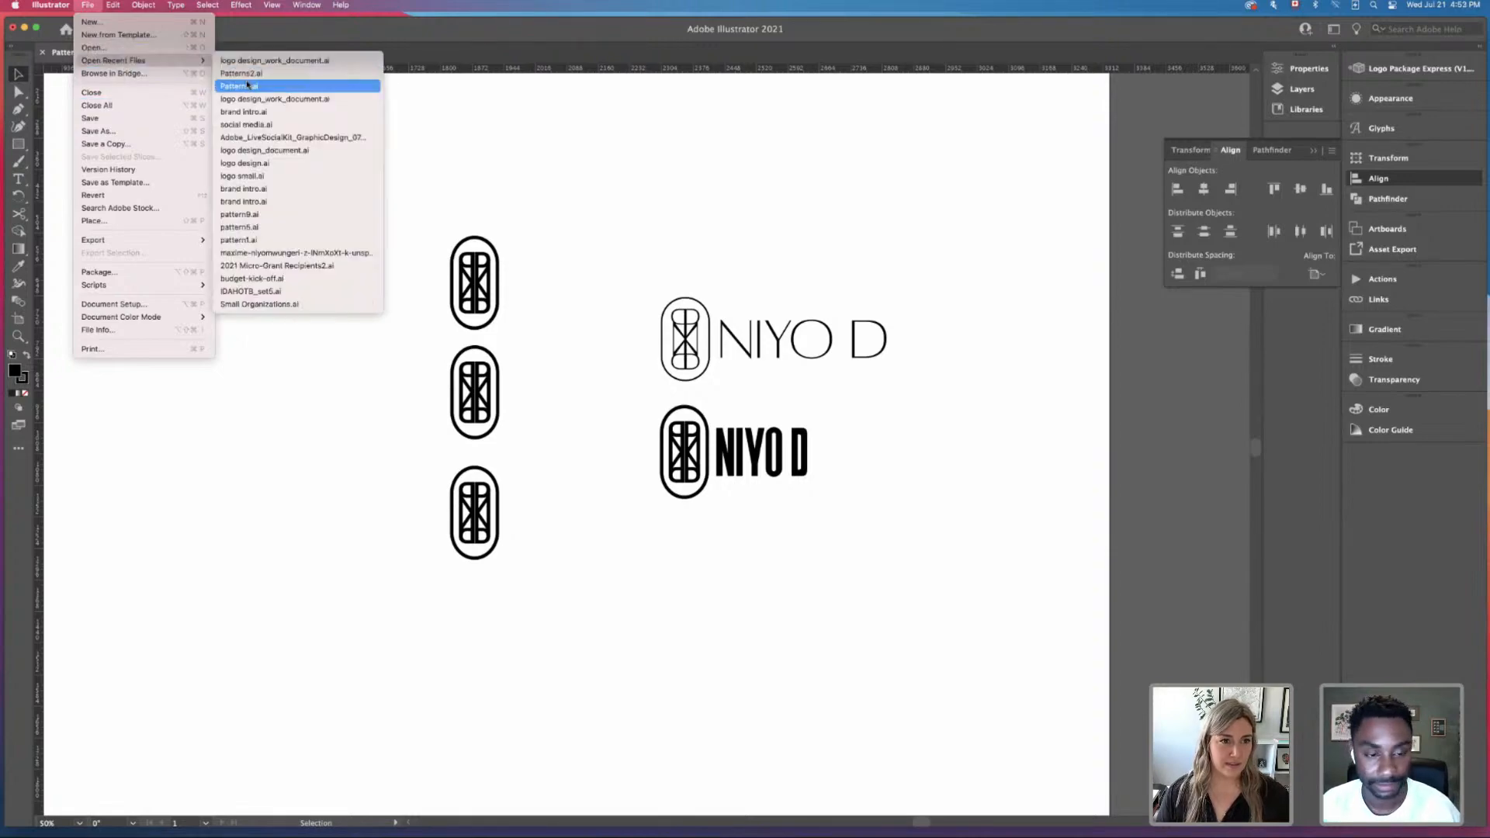
click(429, 176)
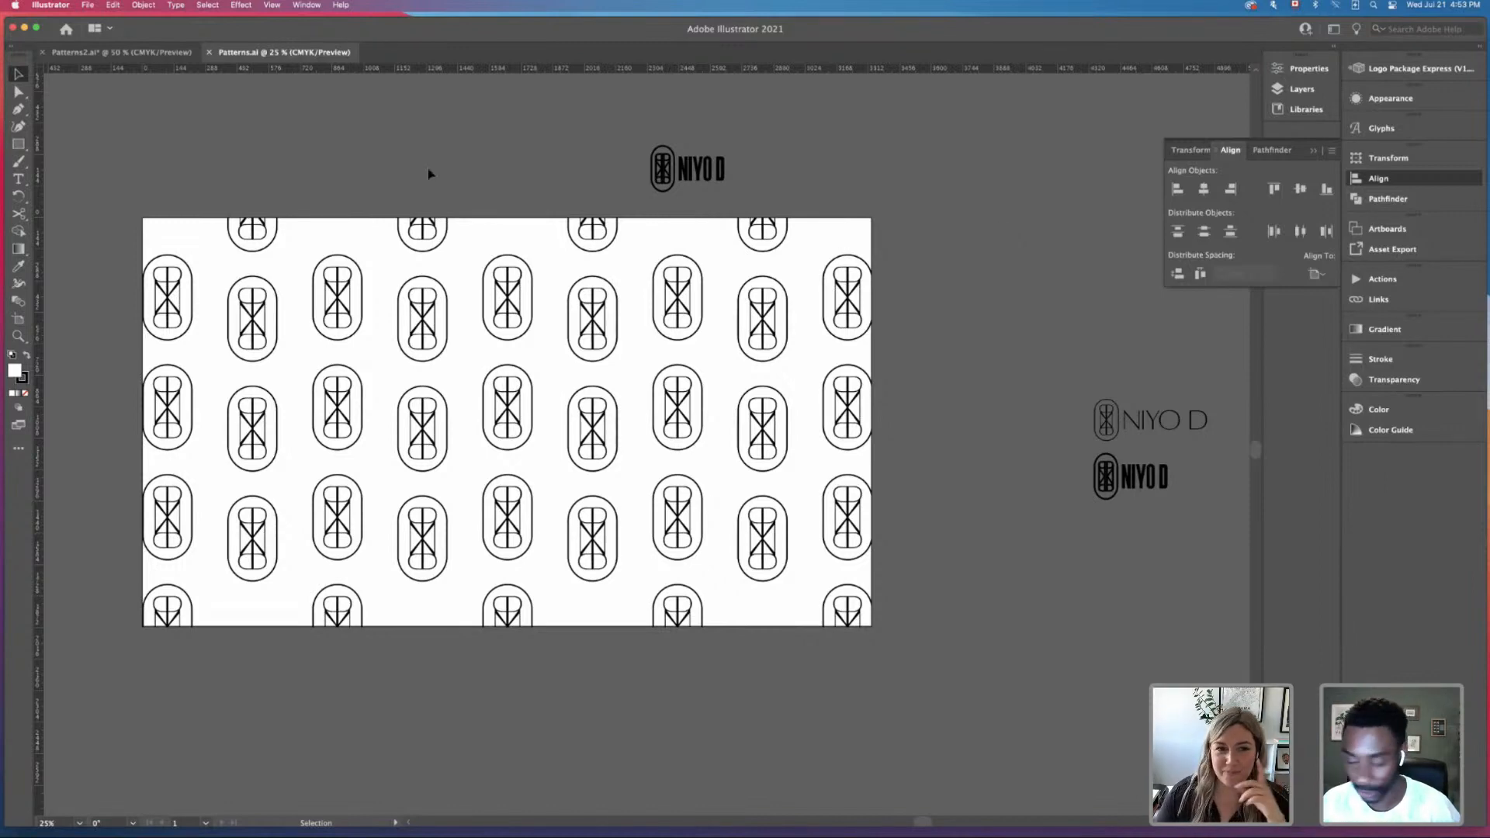
scroll(334, 124, left, 3)
key(super+equal)
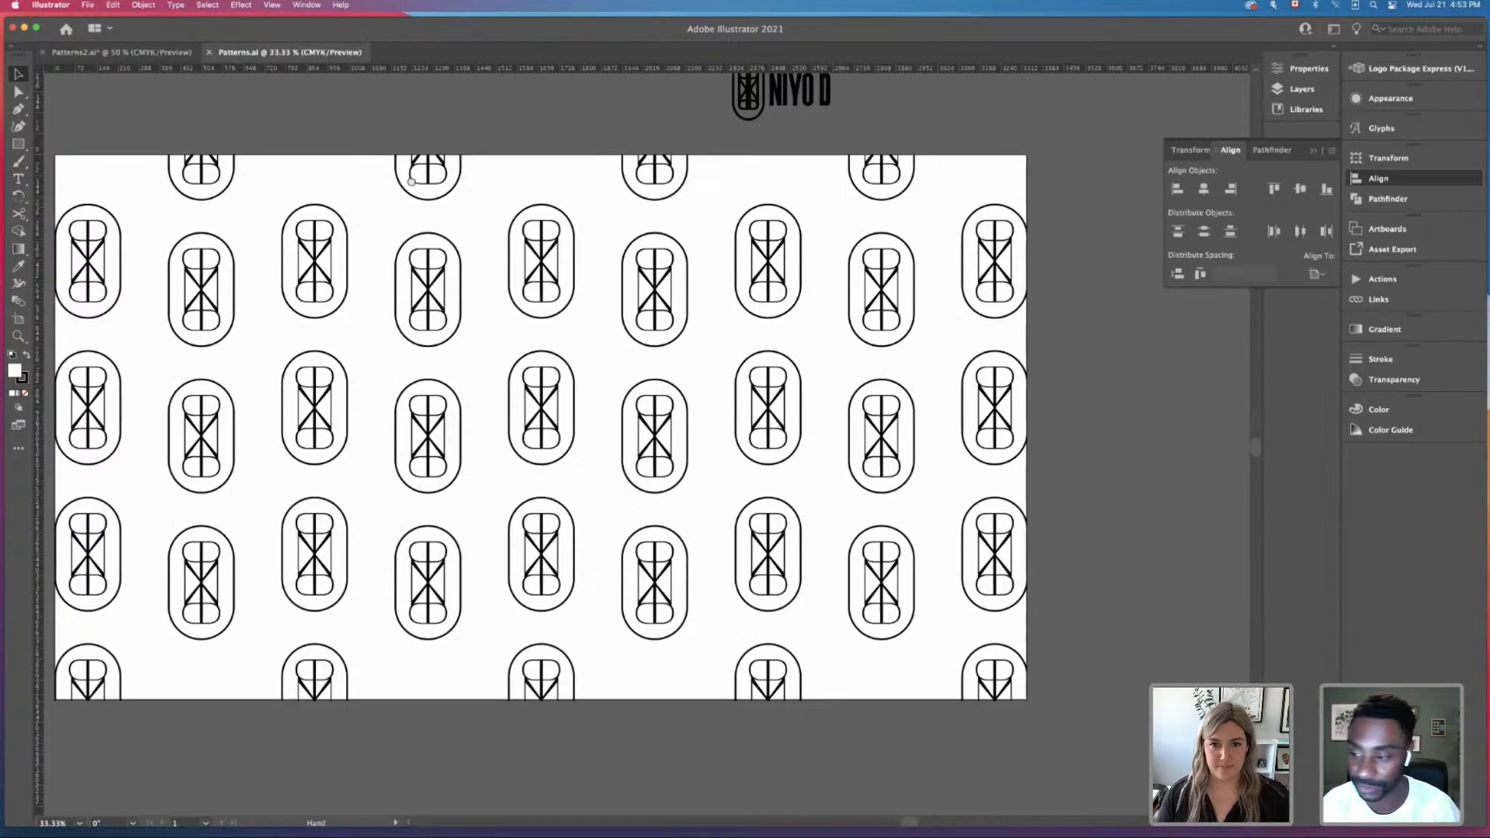
scroll(326, 133, left, 3)
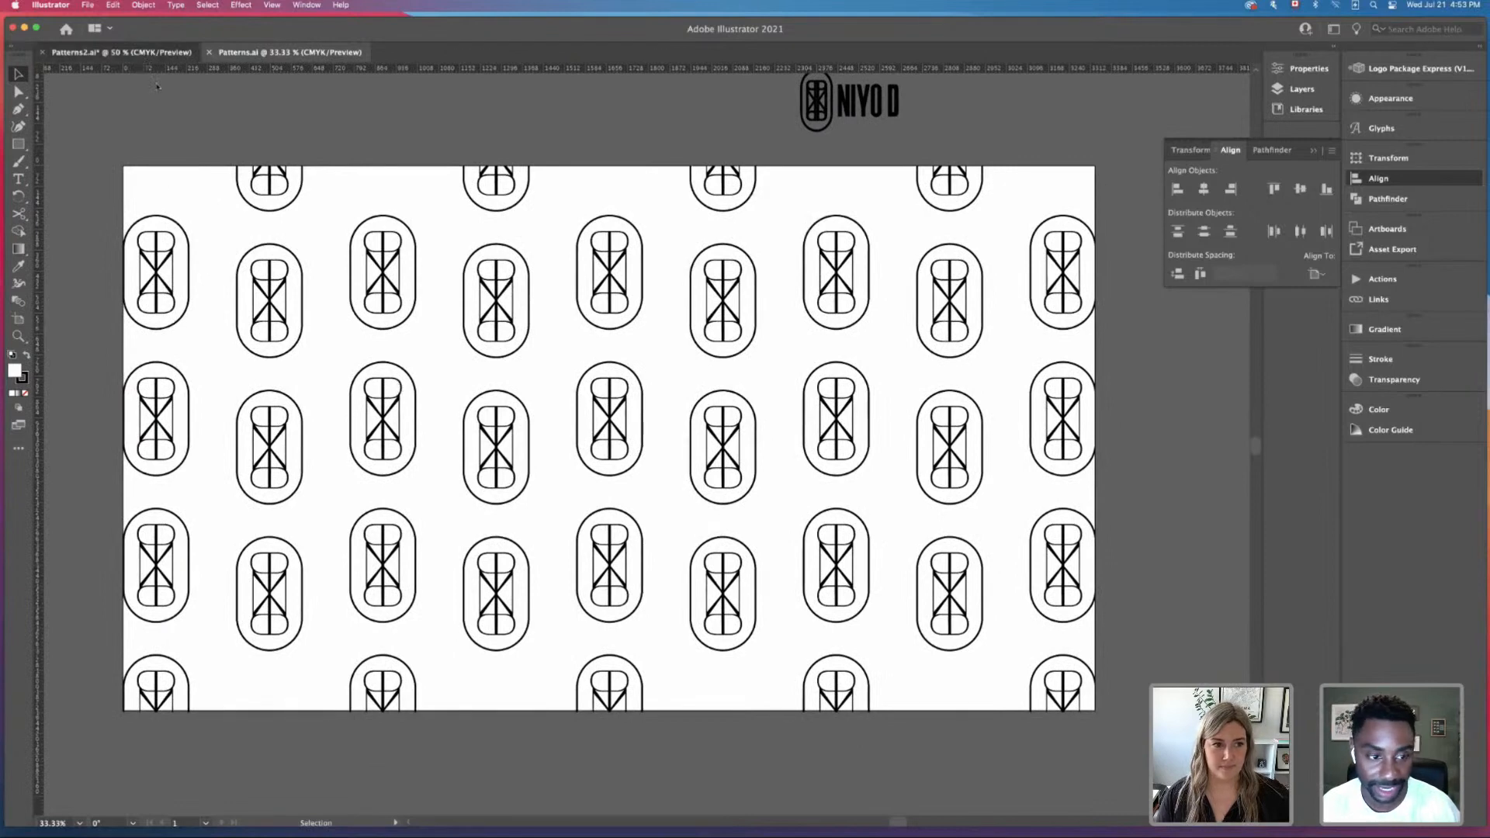
Step: Return to the Patterns2.ai document and copy the bold NIYO D logo below the thin version
click(148, 52)
drag(621, 407, 960, 552)
click(901, 535)
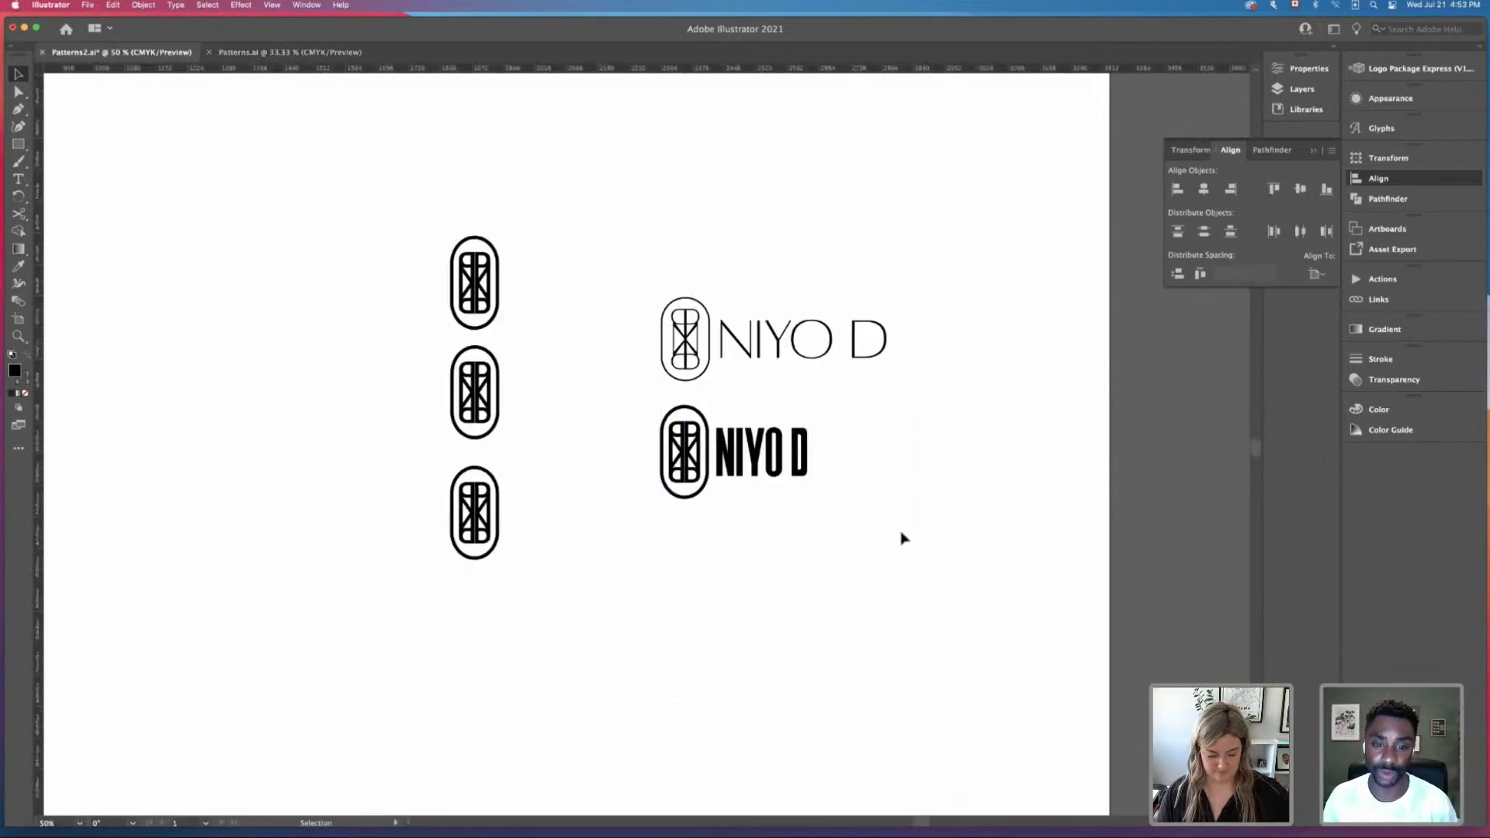
drag(566, 398, 968, 558)
key(super+c)
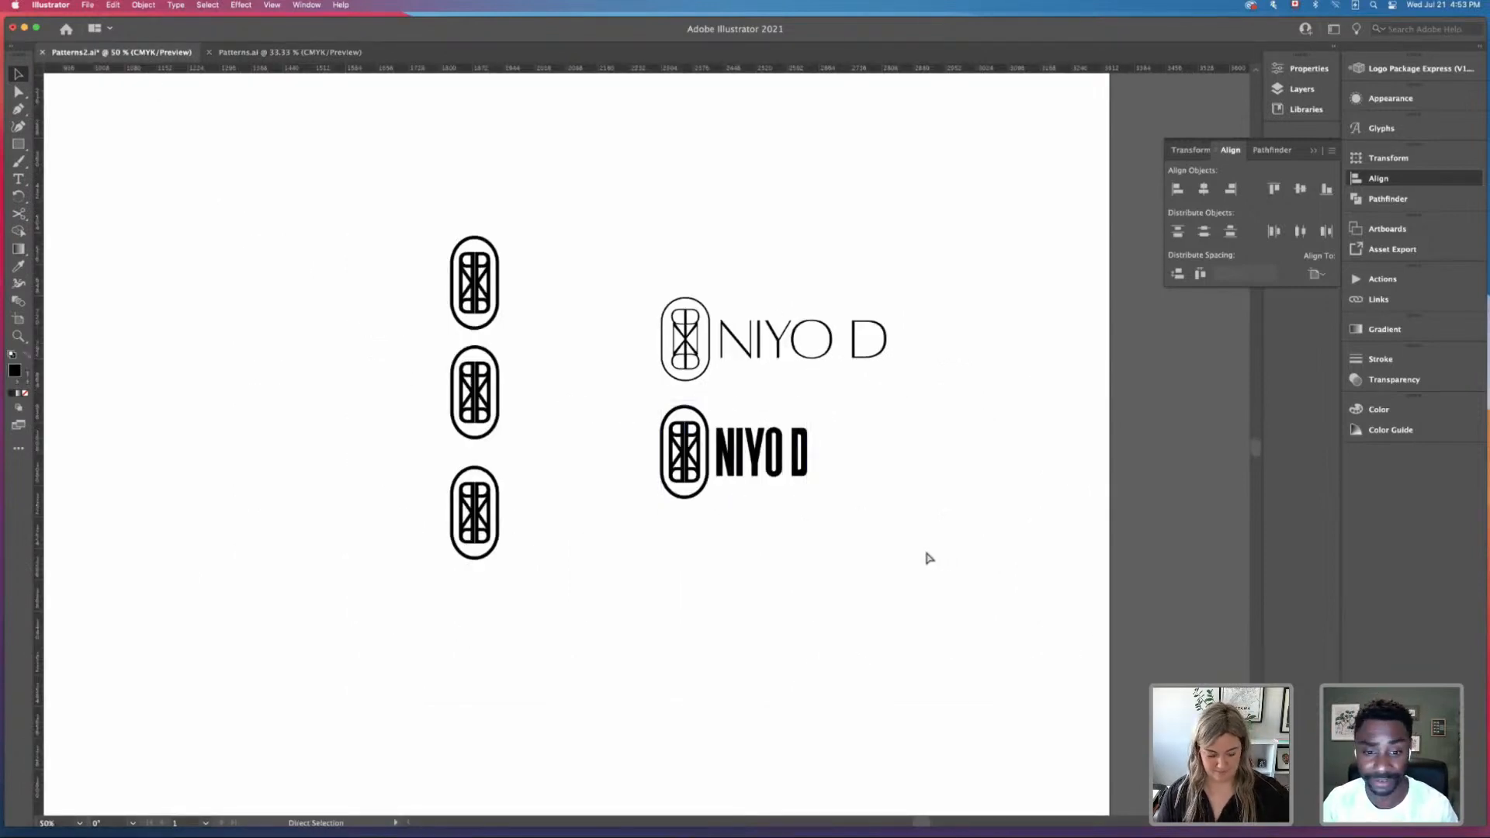
click(689, 457)
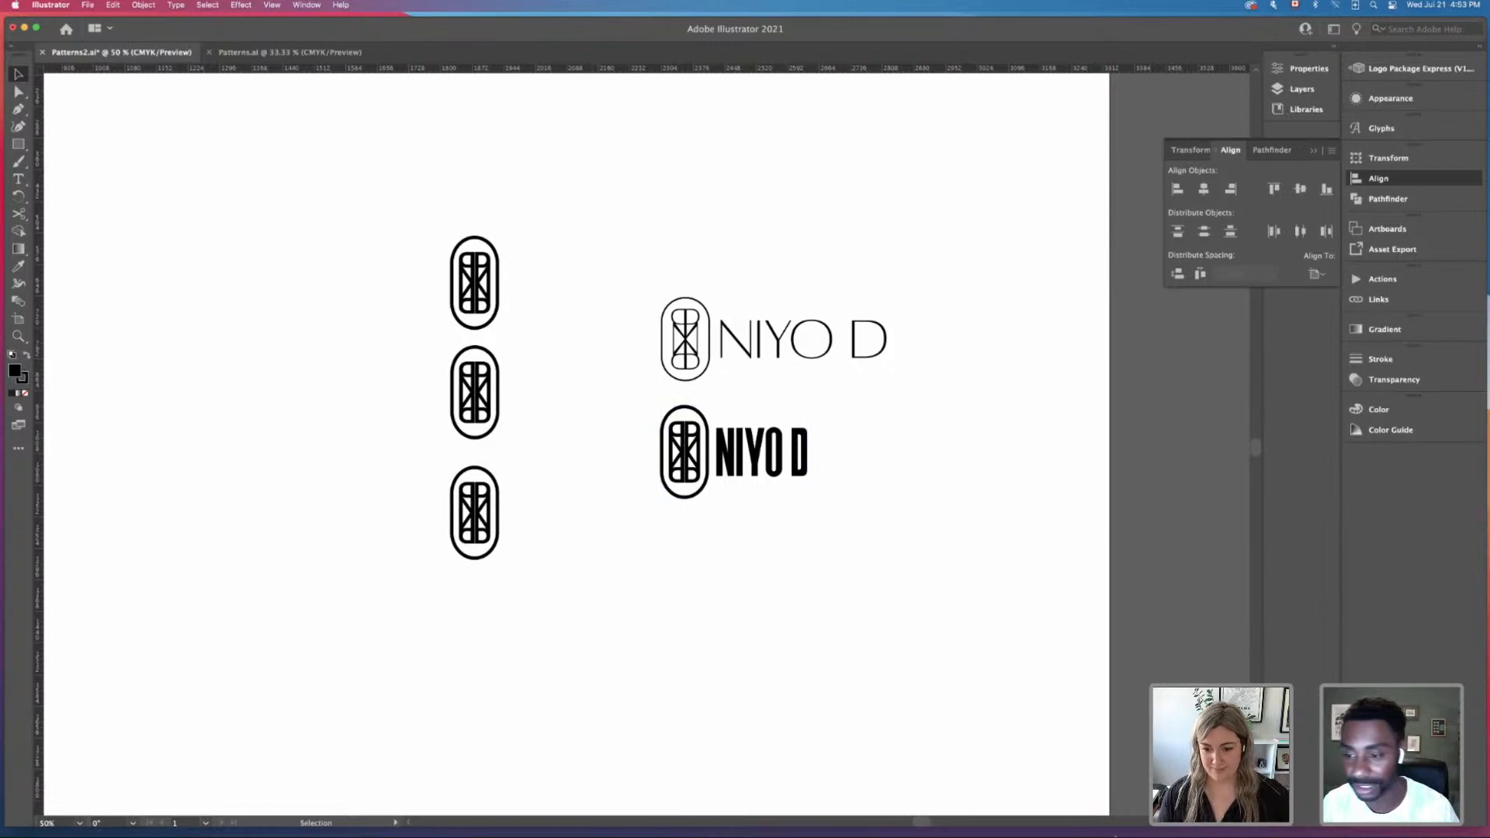
Step: Switch to the InDesign proposal and set the stroke of the white logo on the black half to [None]
click(1069, 811)
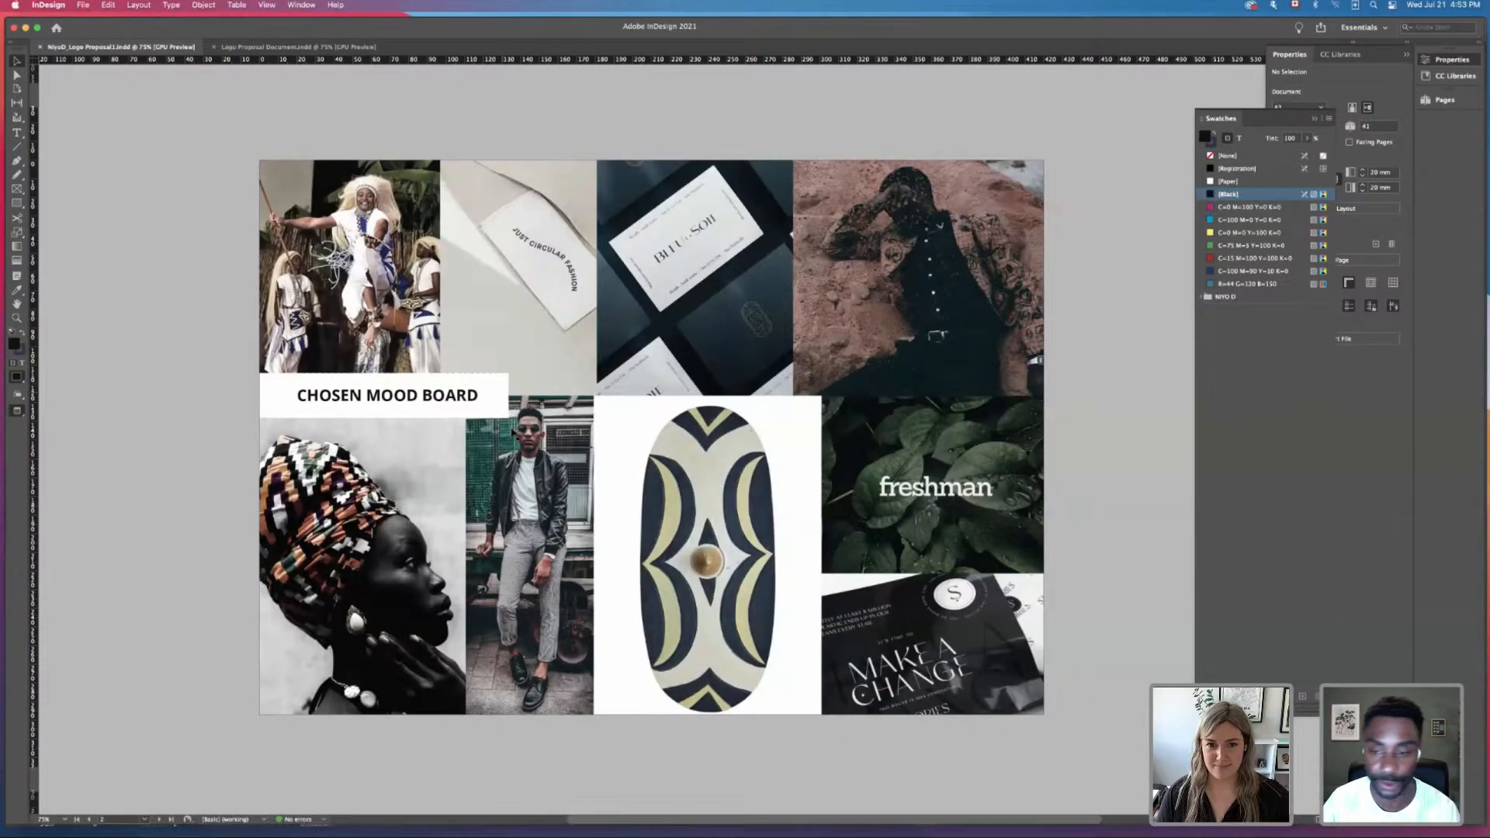
scroll(512, 433, down, 15)
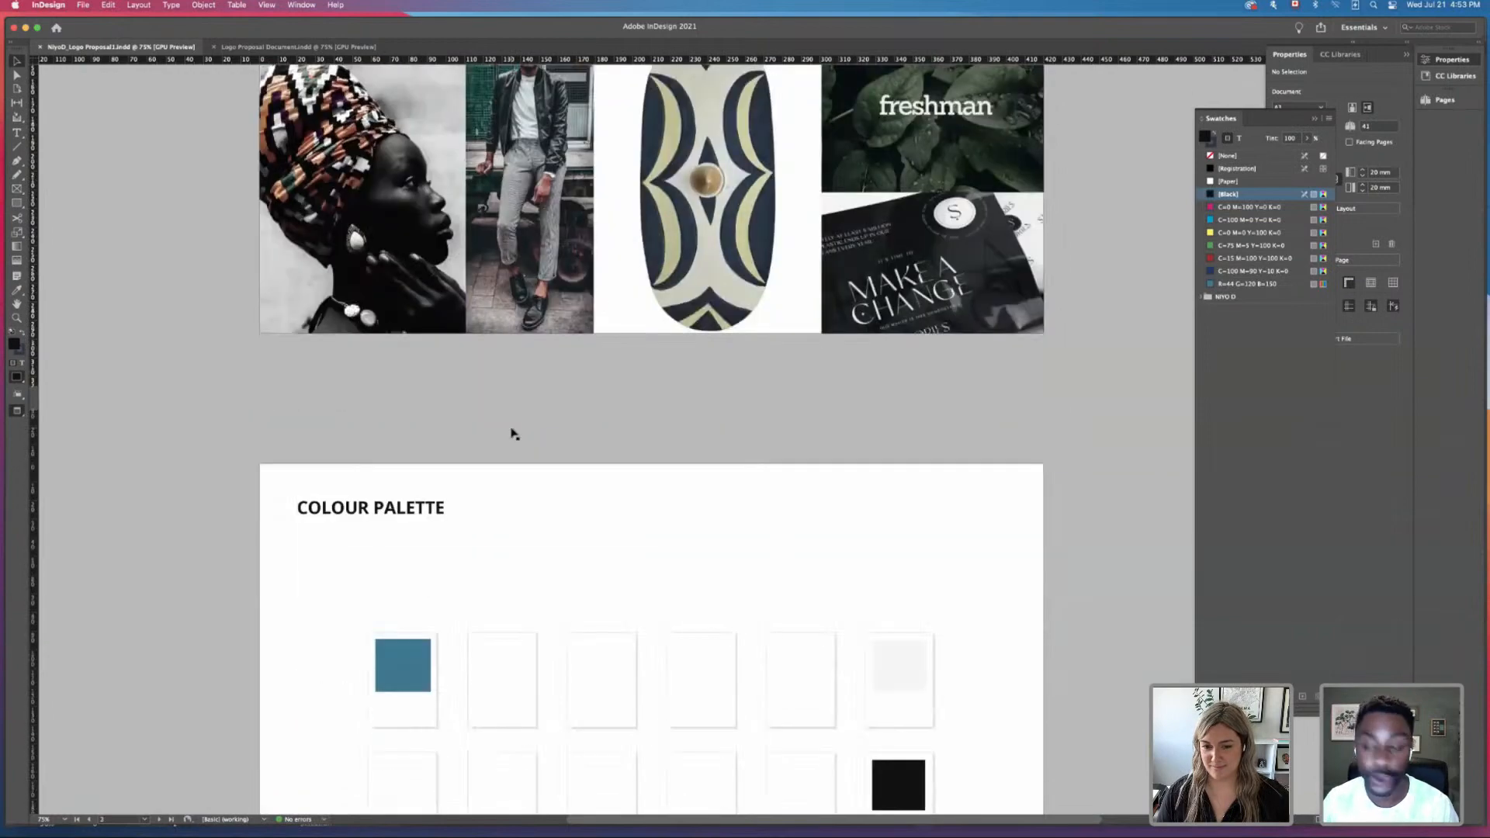
scroll(513, 433, down, 15)
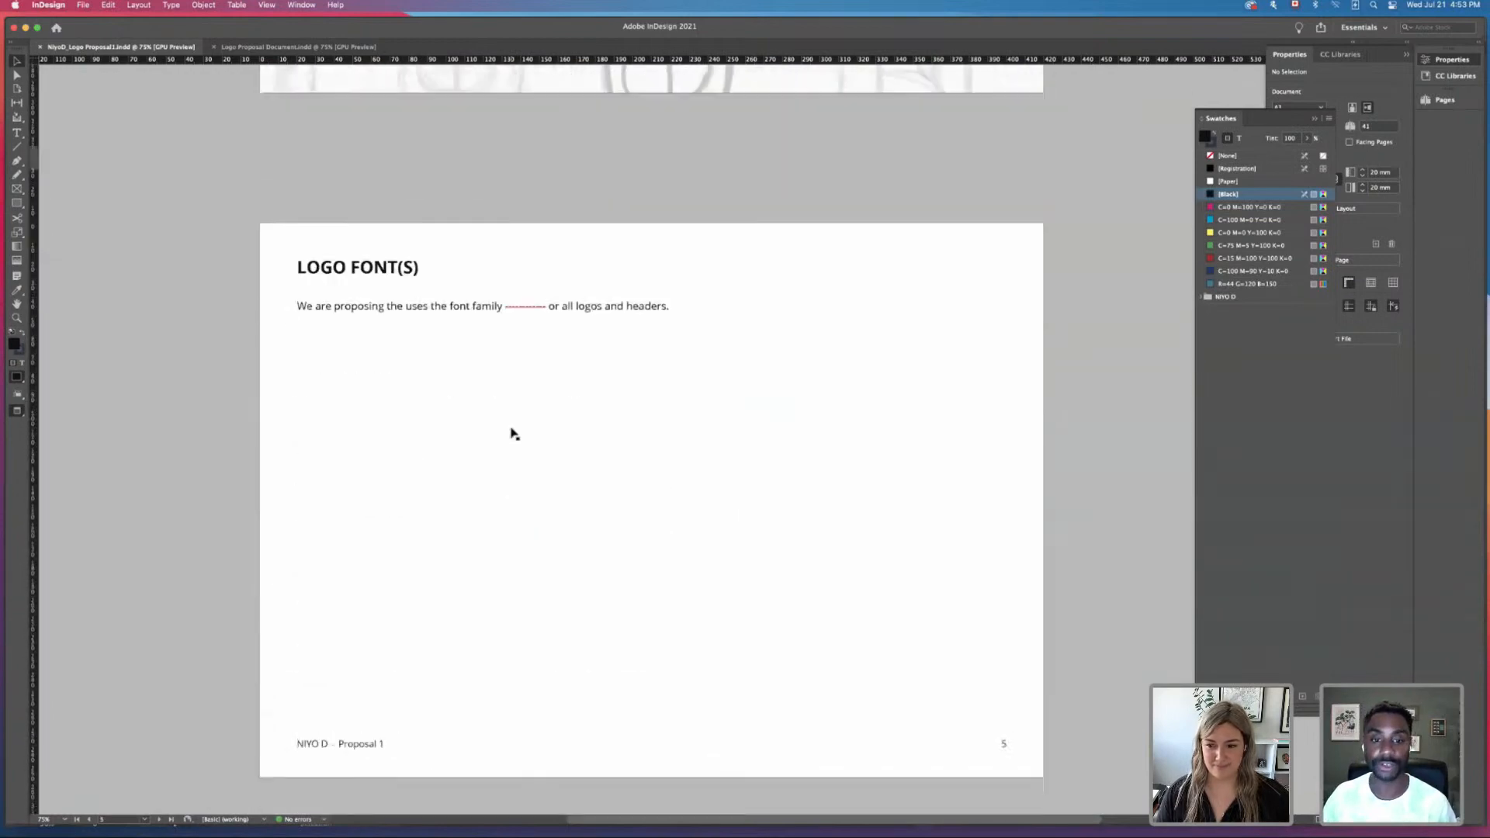
scroll(512, 433, down, 8)
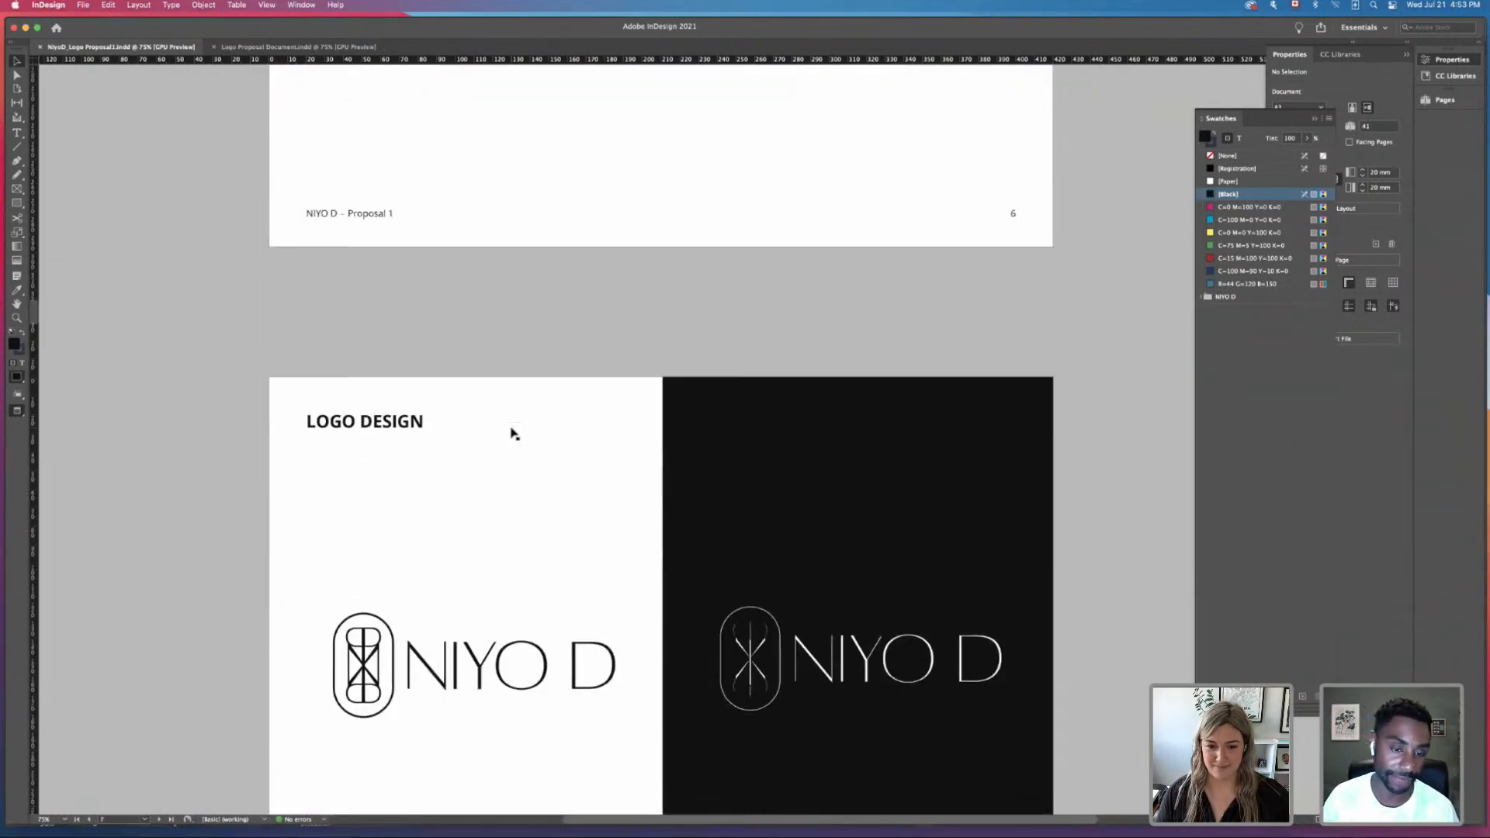
click(788, 537)
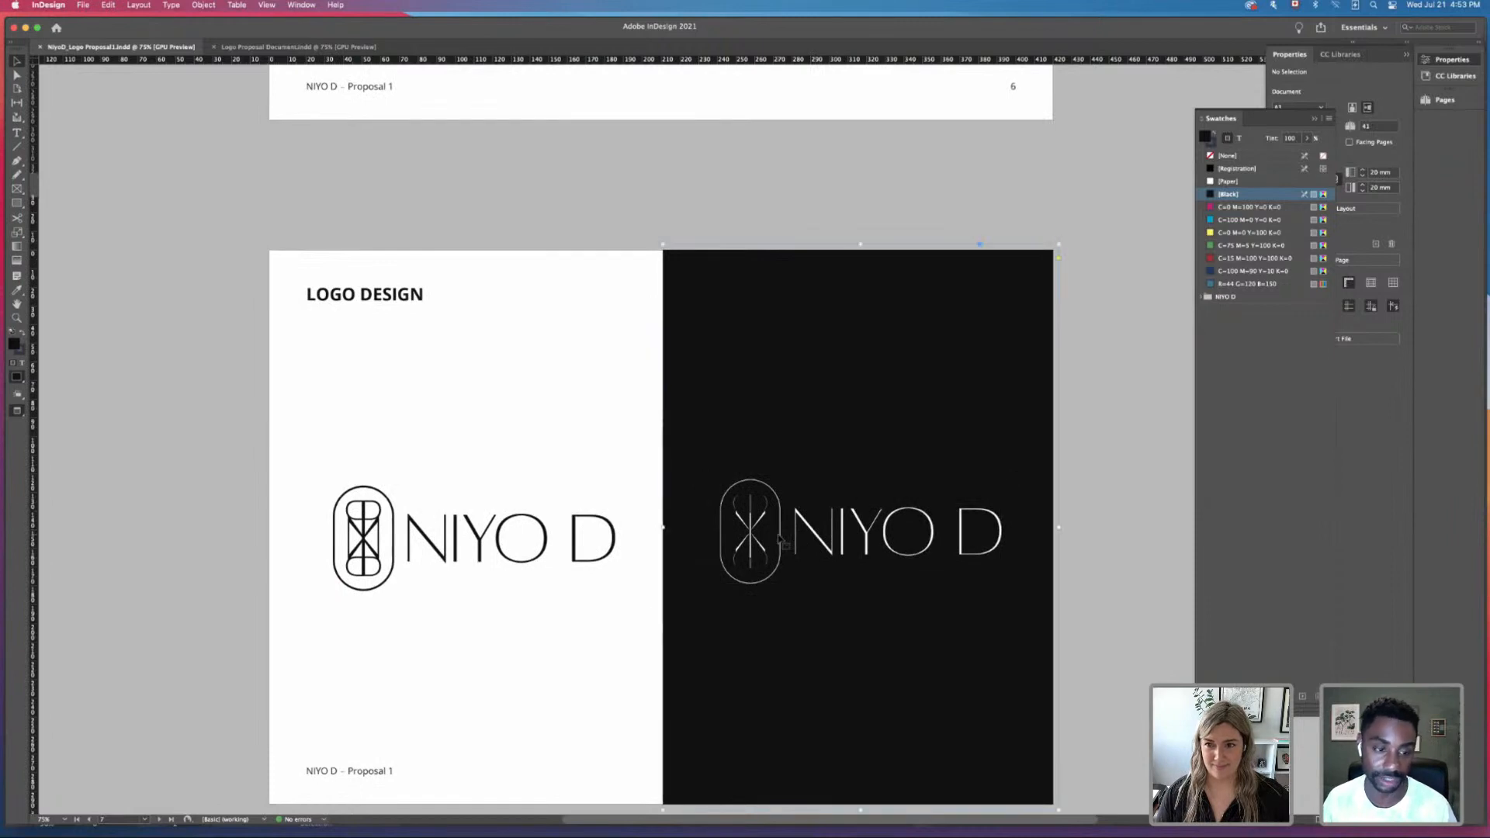
click(783, 530)
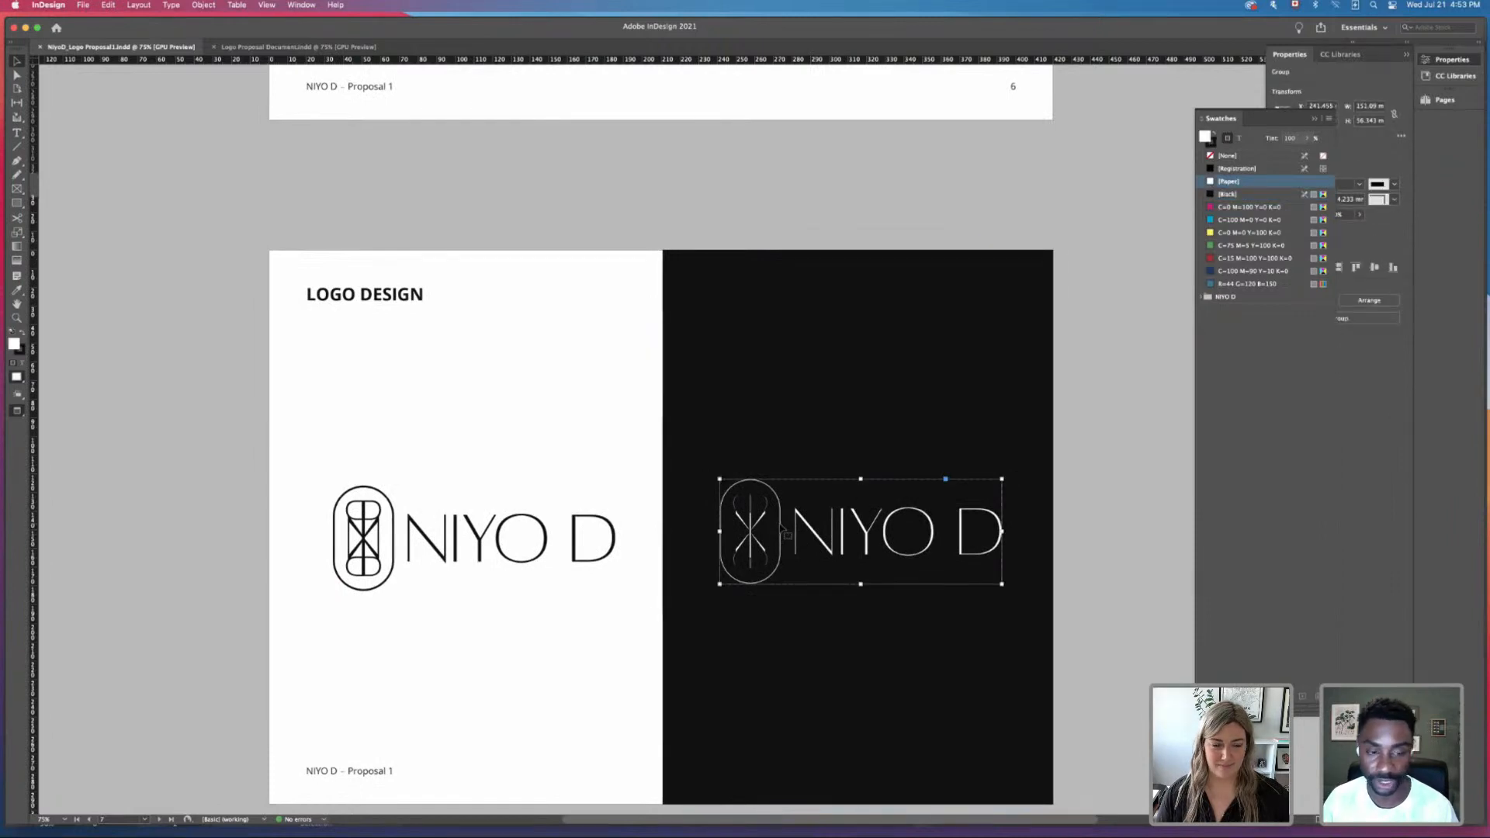
click(1234, 194)
click(1230, 155)
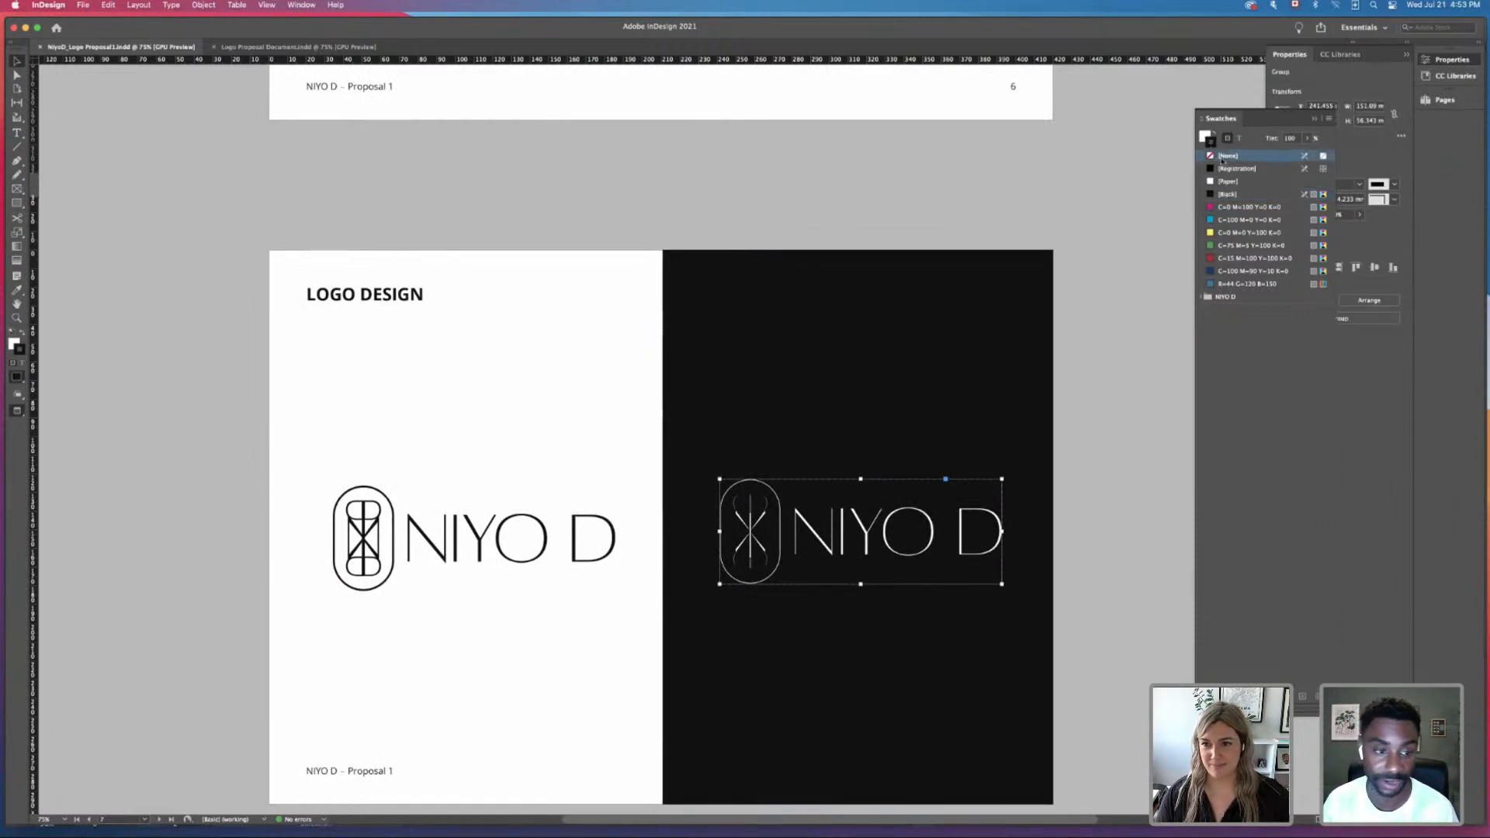
click(999, 198)
scroll(1064, 412, down, 5)
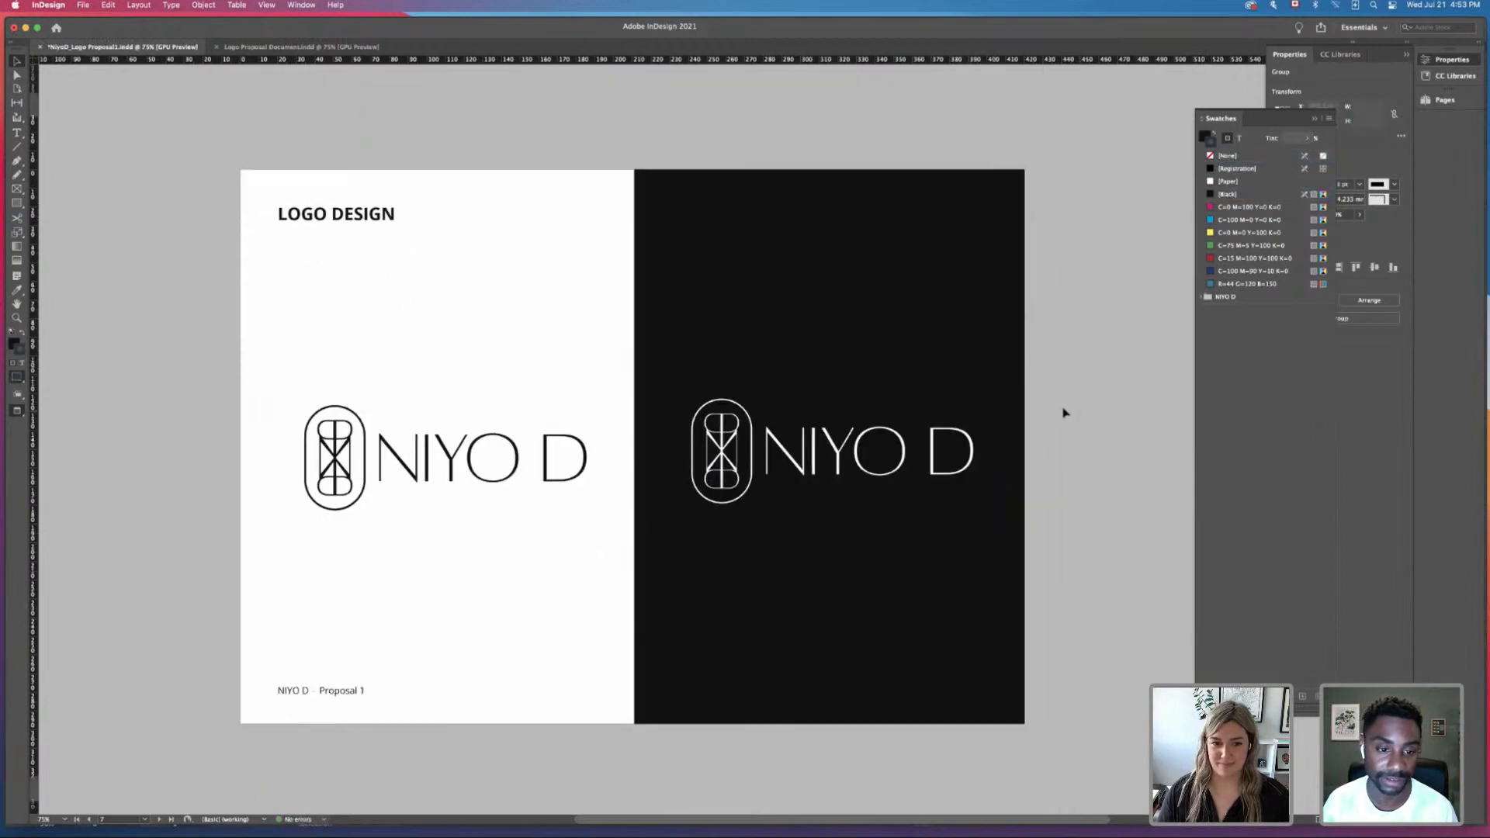
Step: Review the proposal pages from the first Logo Design page through the Logo Design 2 section to its empty Logo Design page
scroll(1064, 412, down, 5)
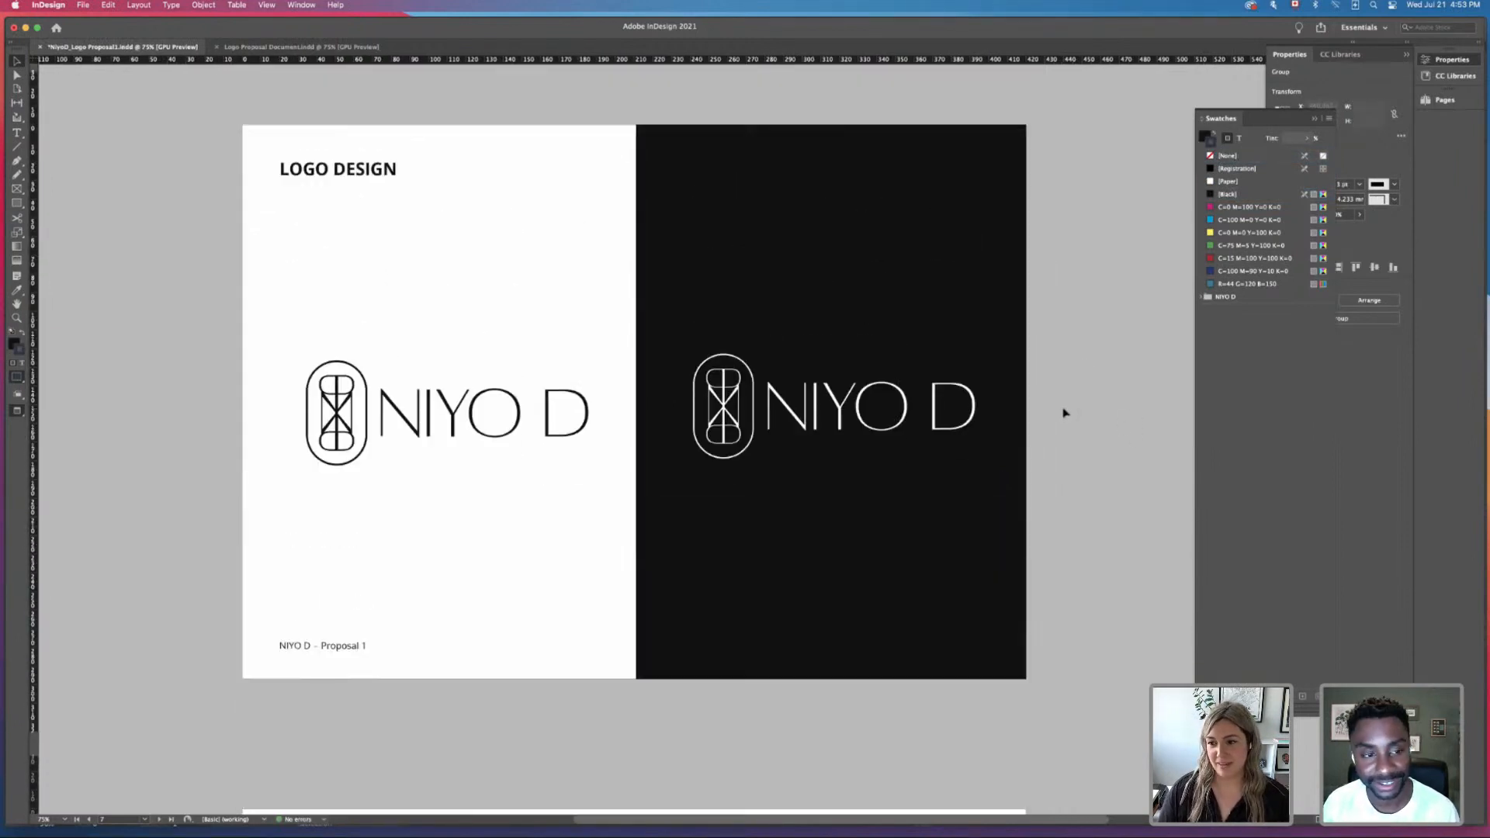
scroll(1064, 413, down, 20)
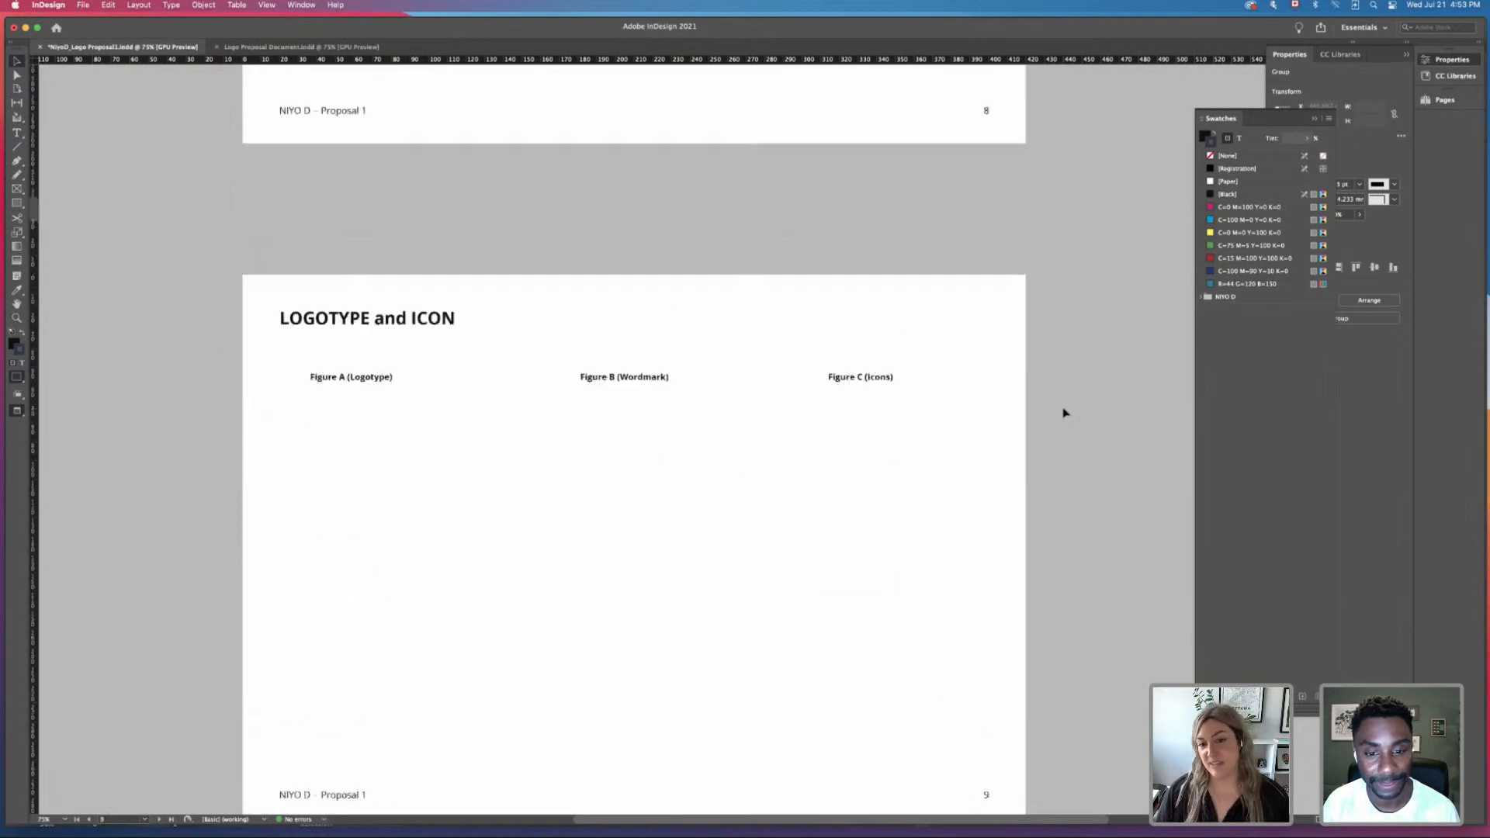
scroll(1064, 412, down, 12)
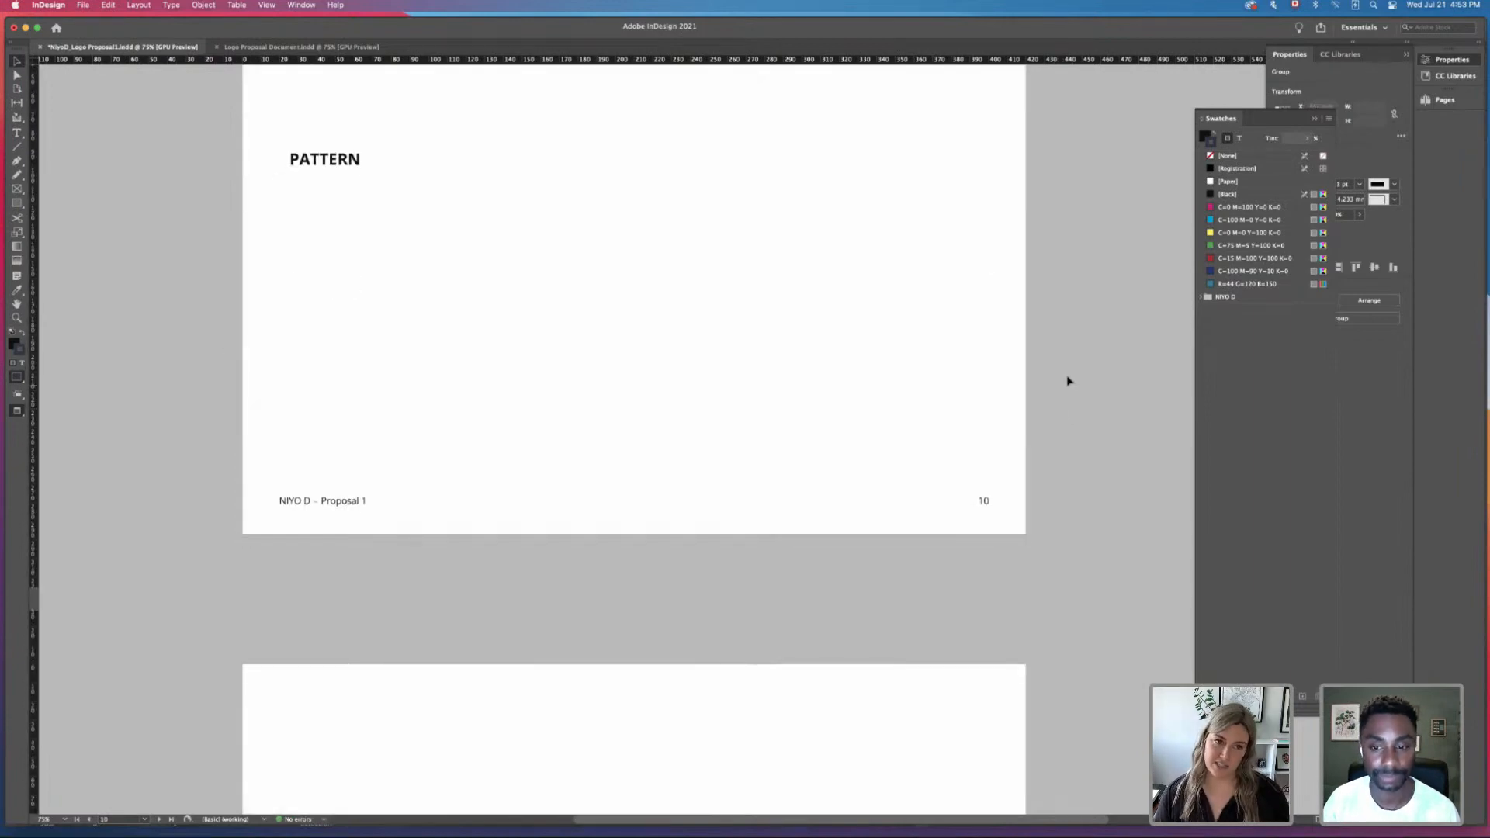
scroll(435, 385, down, 14)
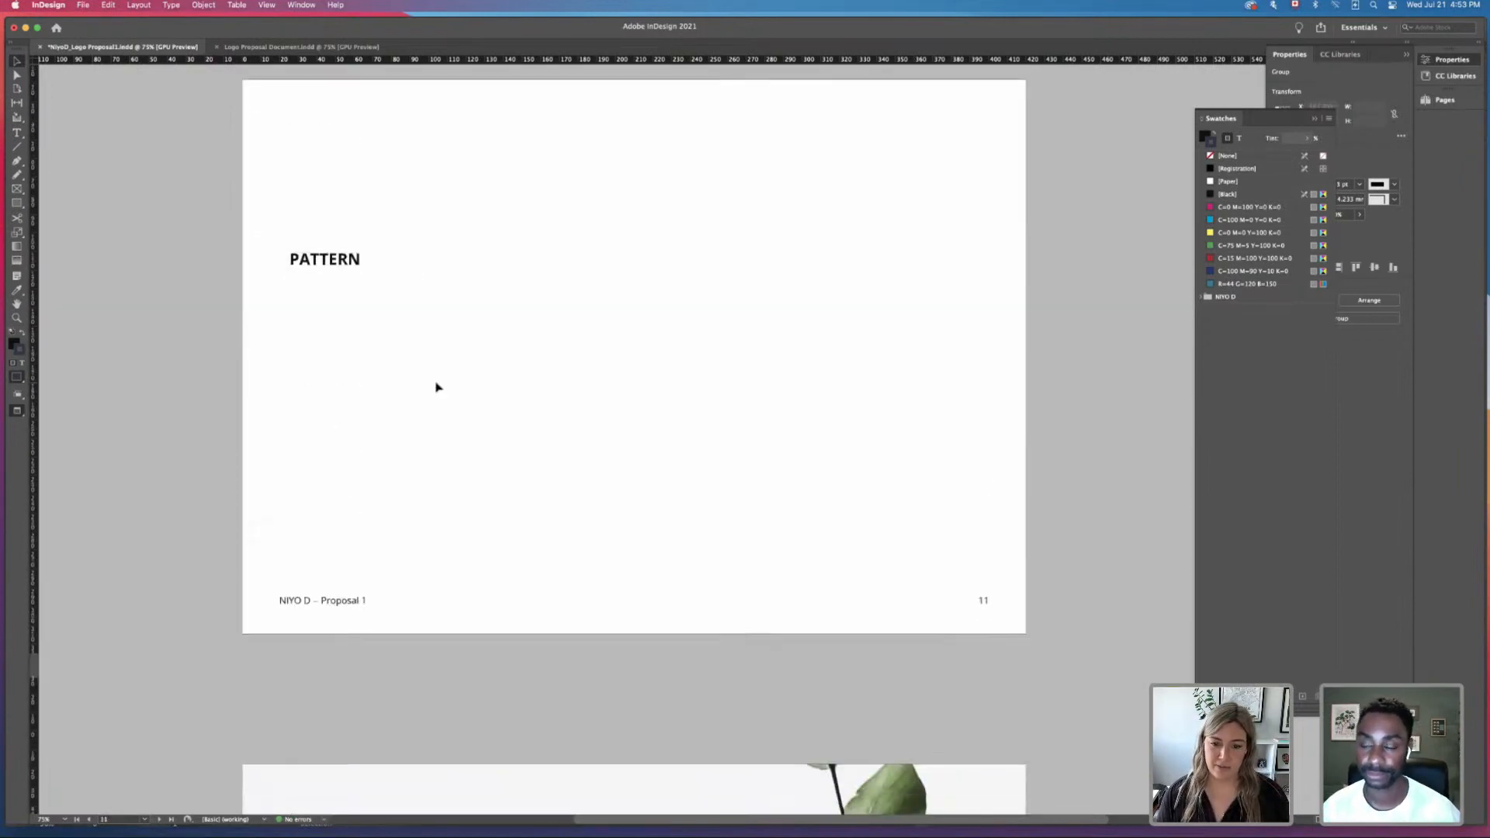
scroll(435, 386, down, 20)
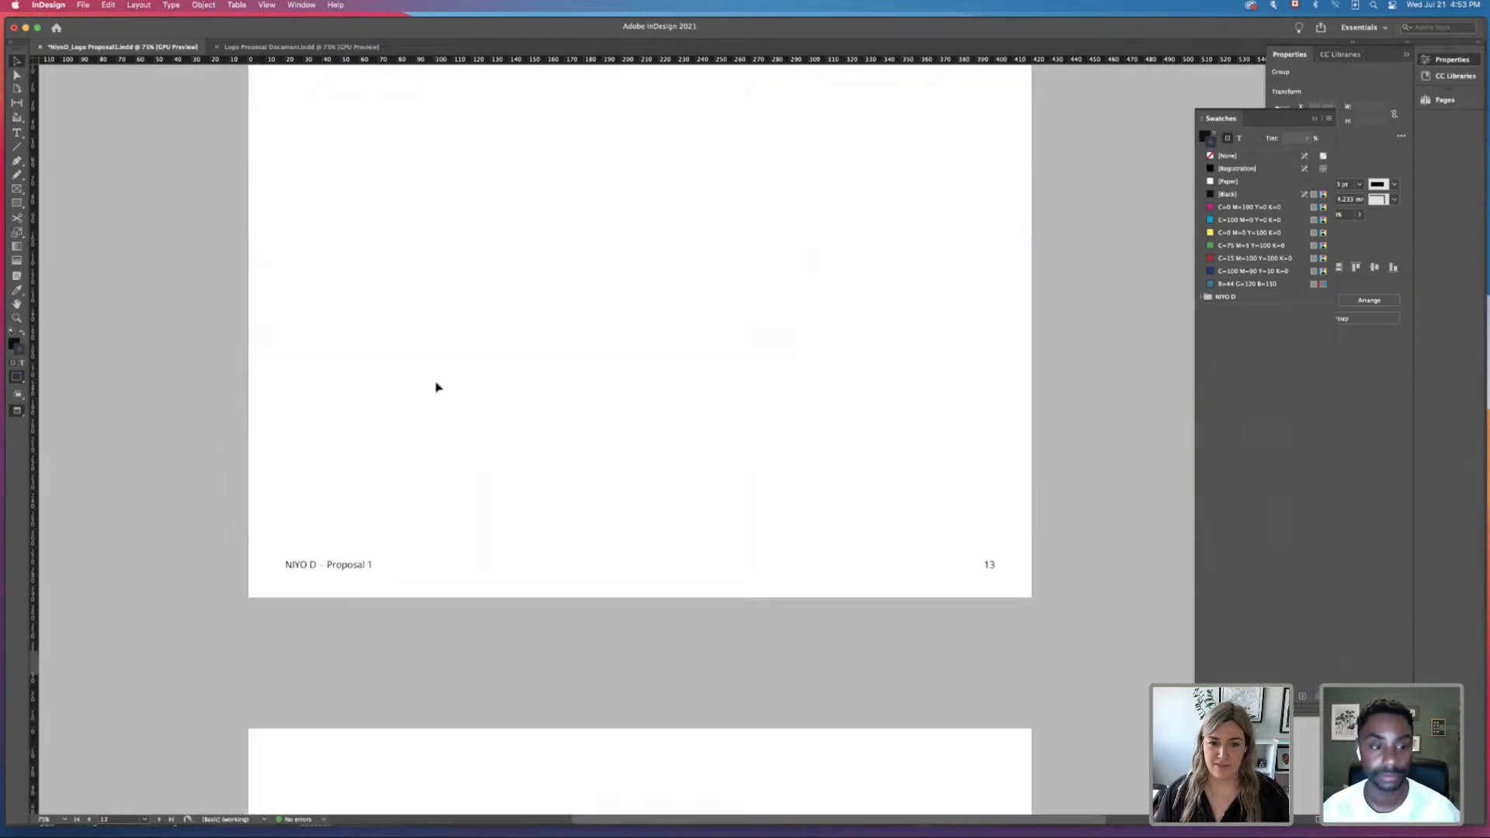
scroll(435, 386, down, 20)
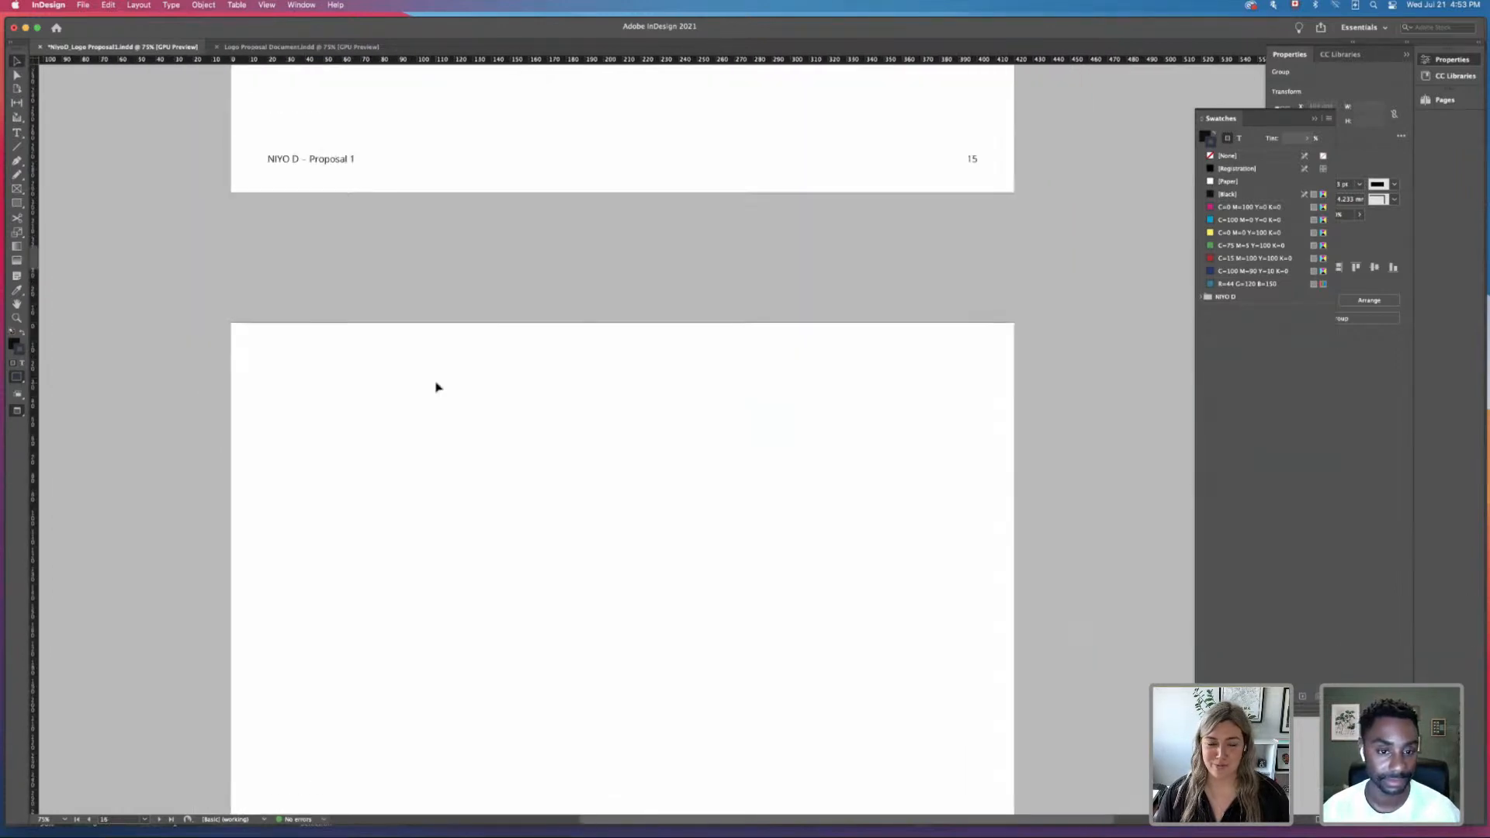
scroll(435, 386, down, 15)
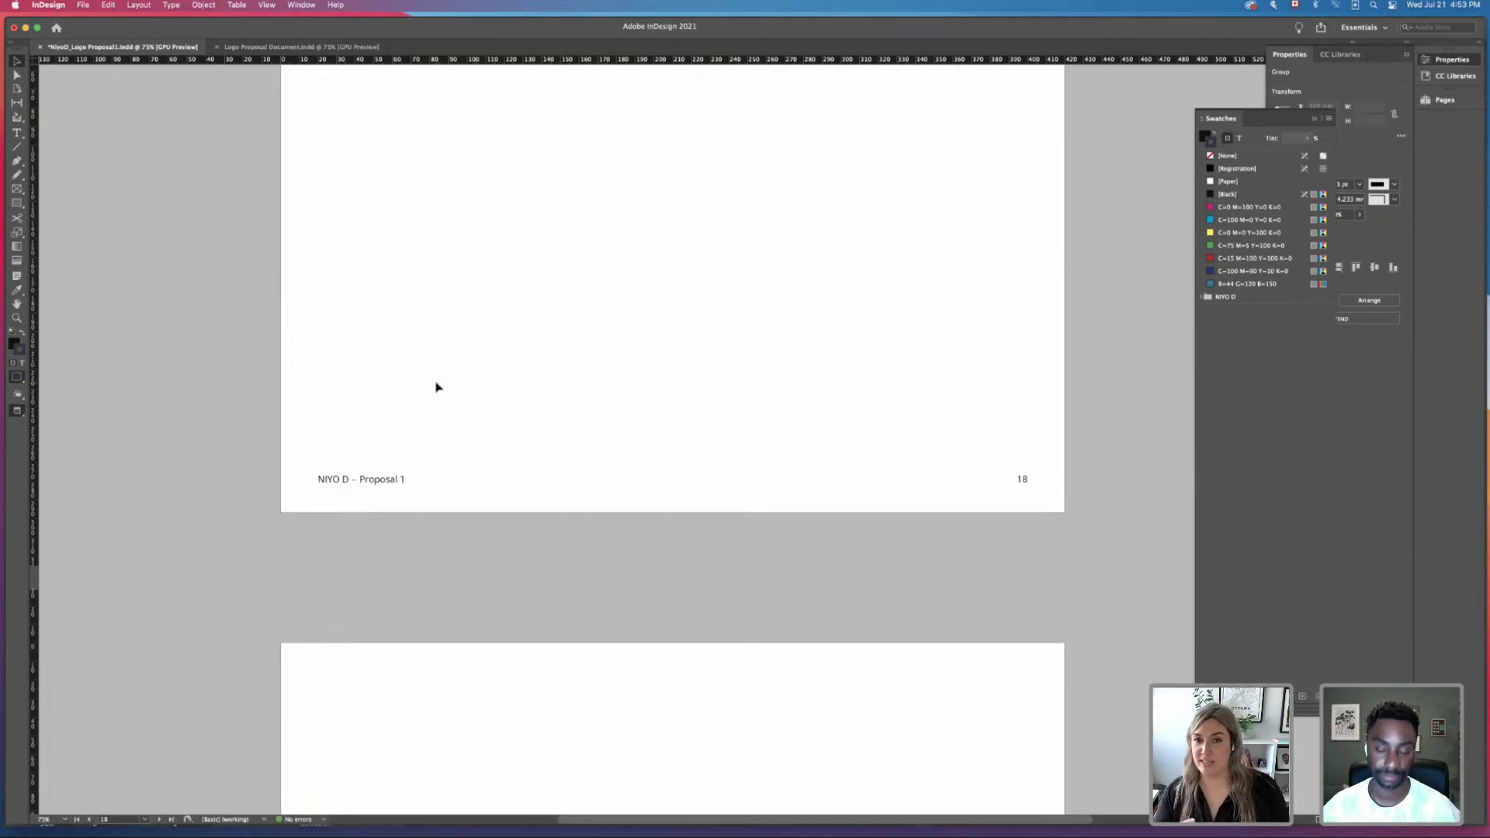
scroll(435, 386, down, 20)
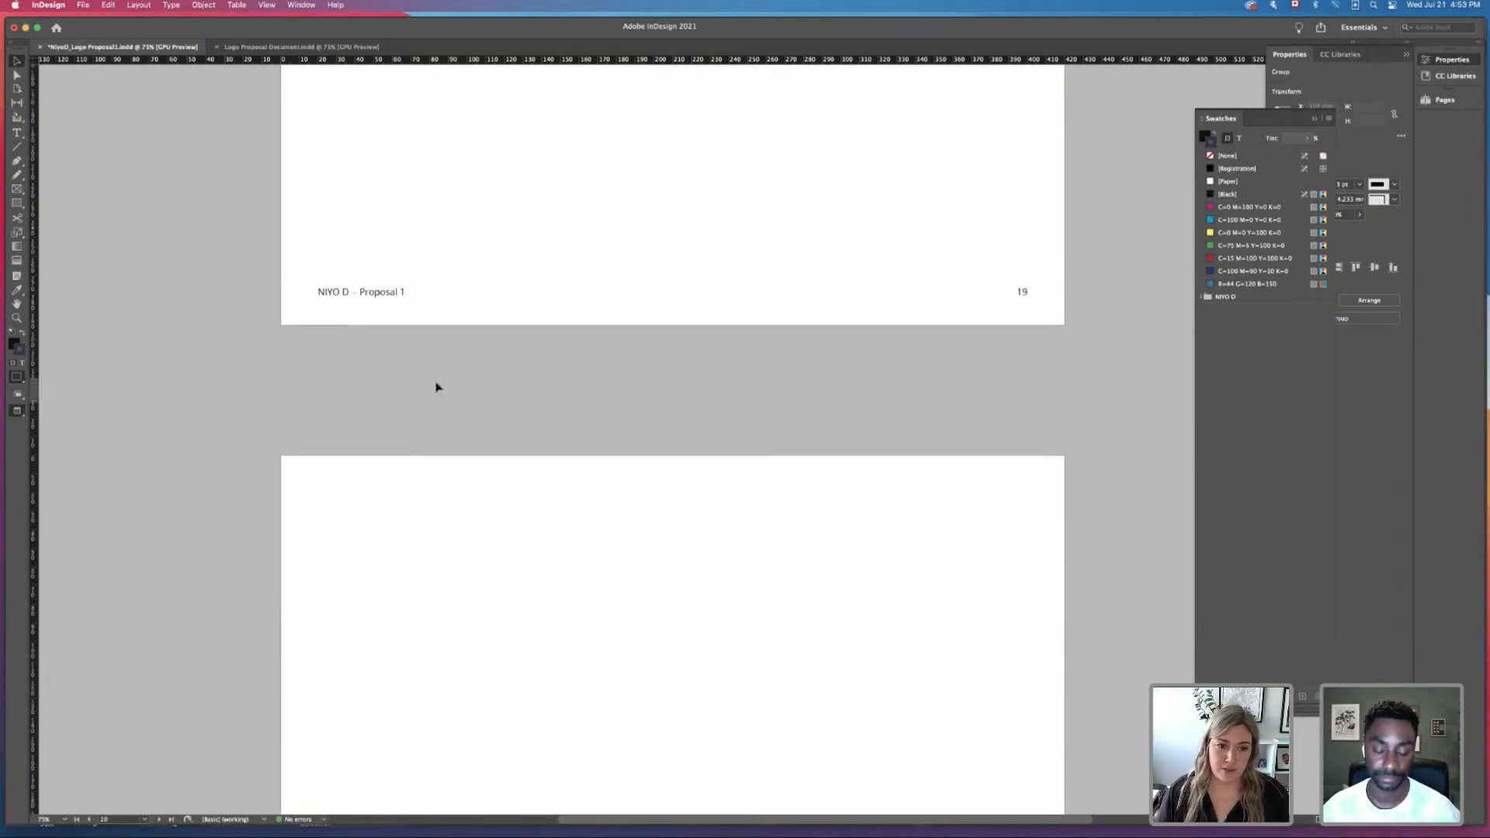
scroll(436, 386, down, 15)
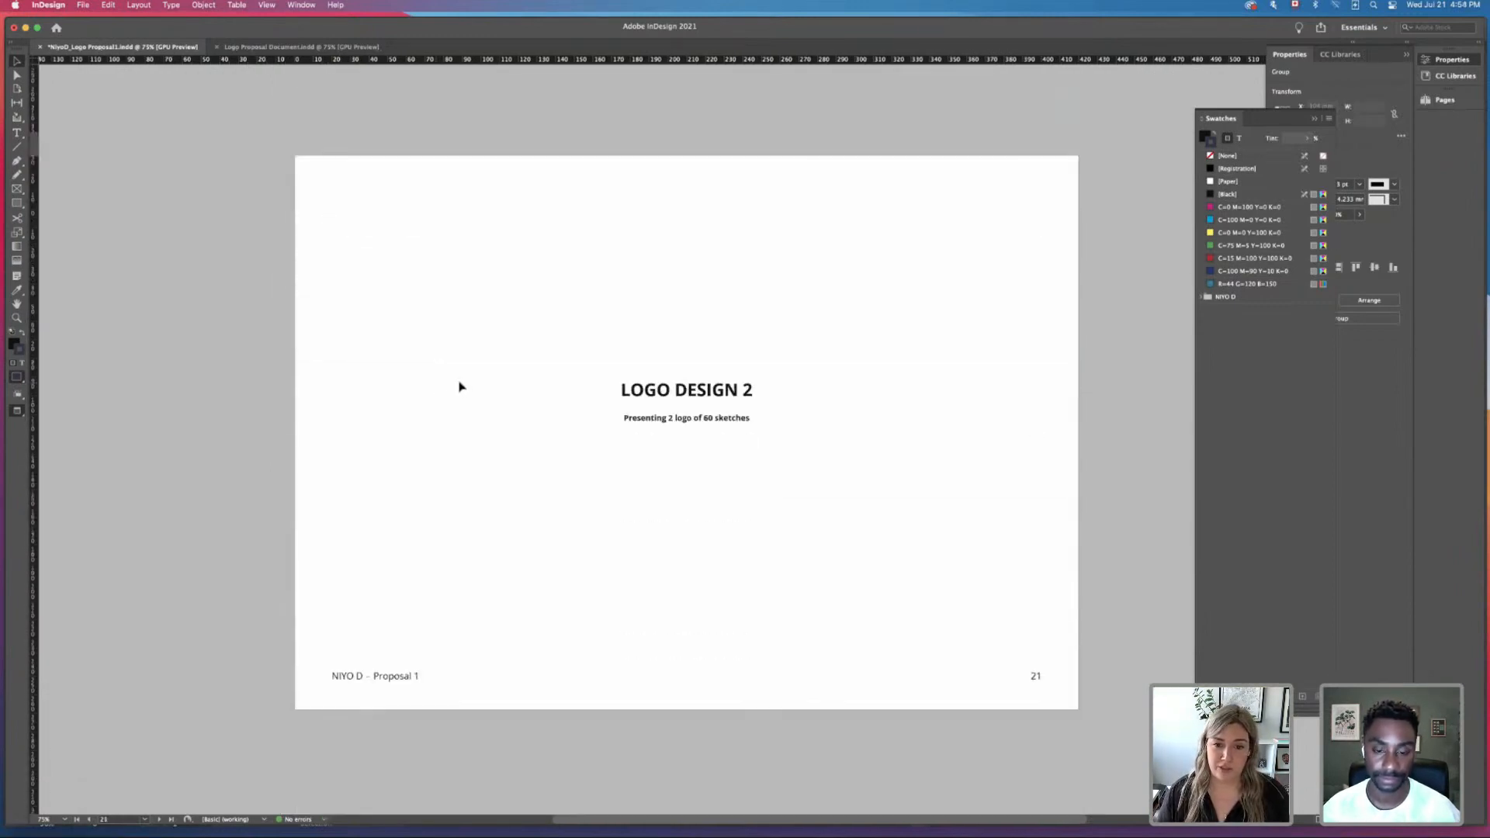
scroll(460, 387, down, 1)
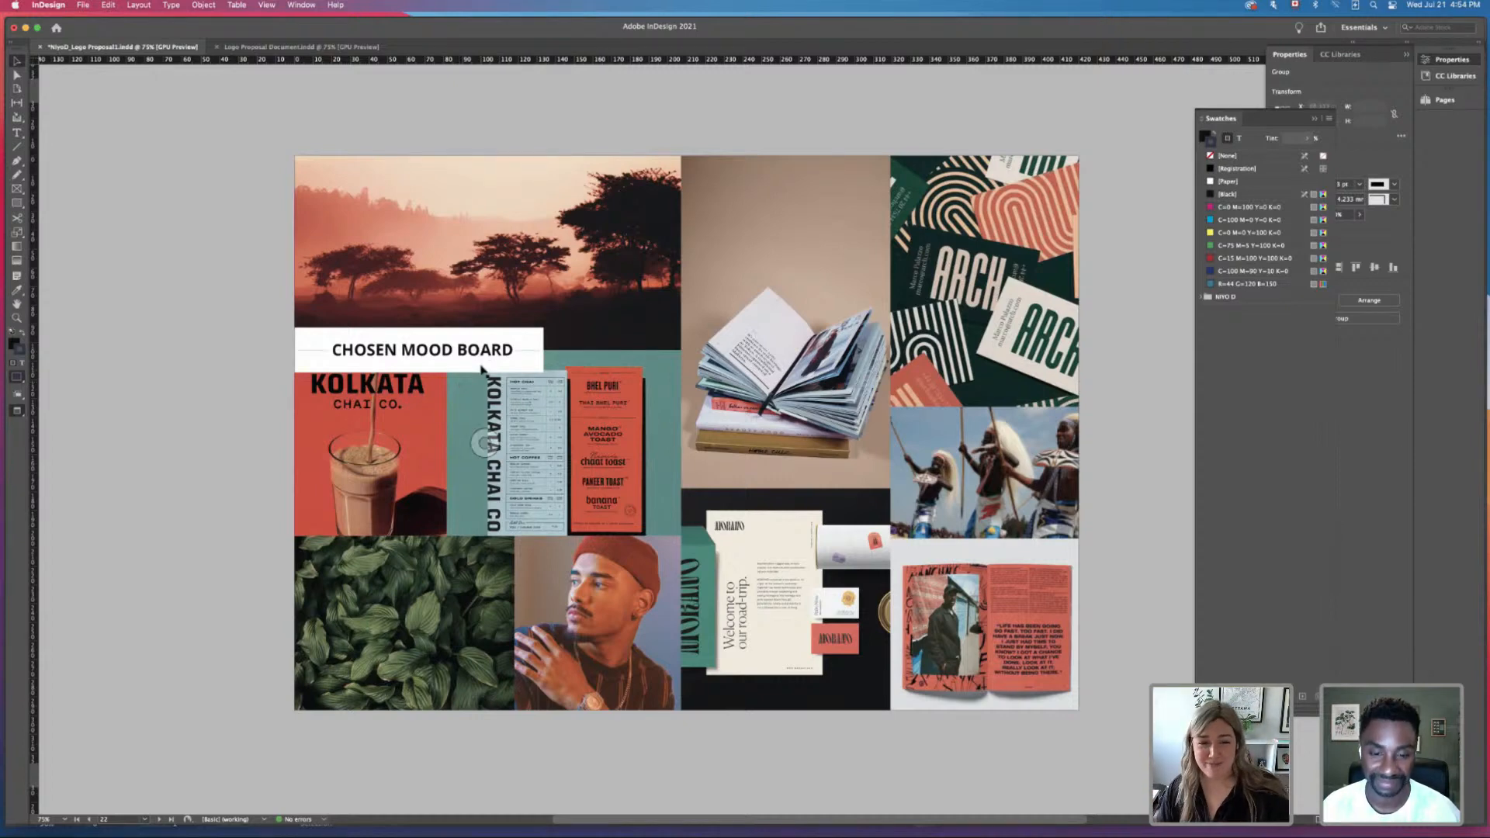
scroll(490, 531, down, 10)
scroll(490, 532, down, 20)
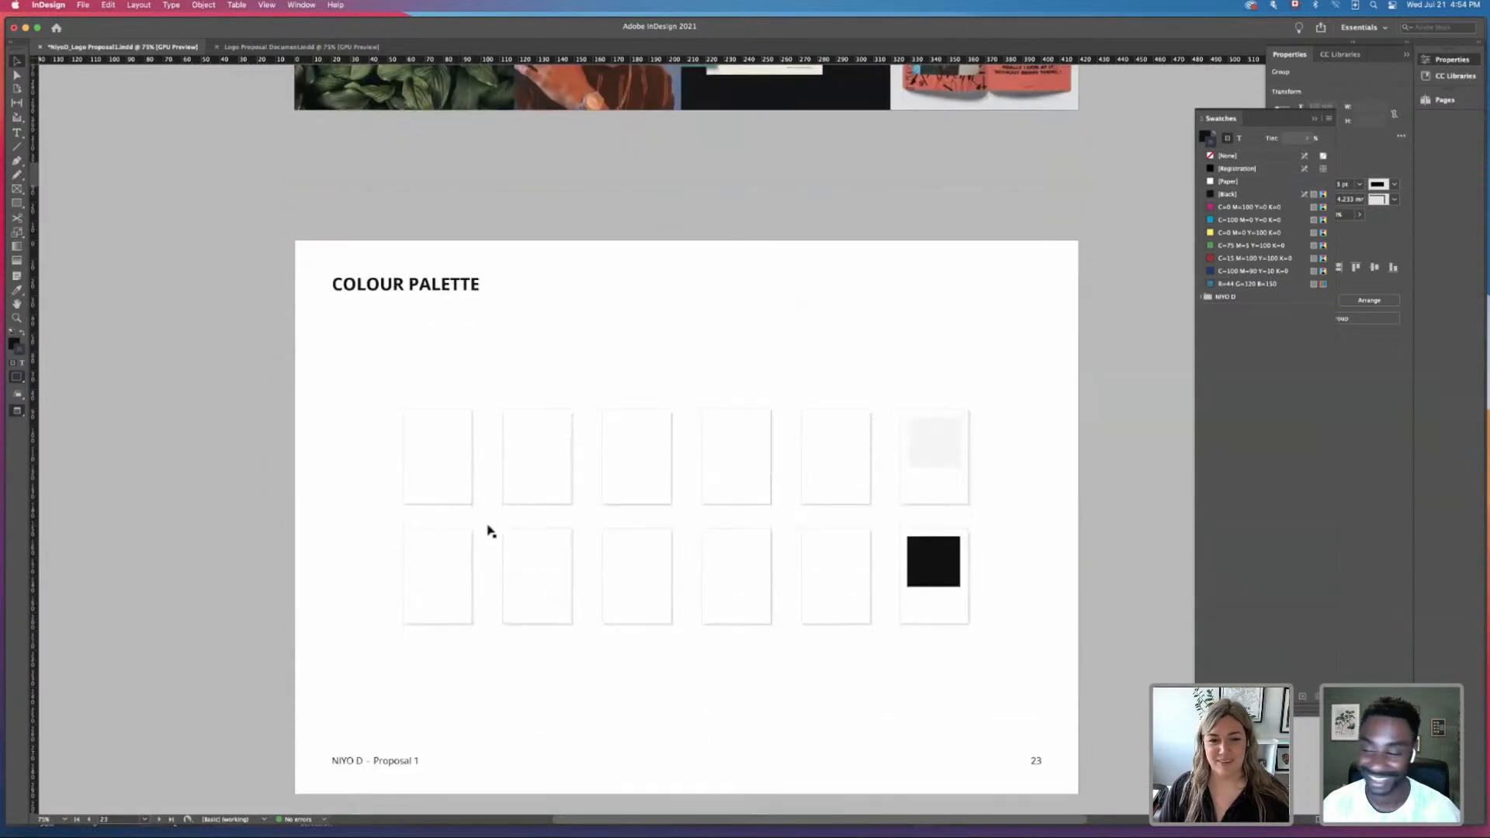
scroll(490, 531, down, 20)
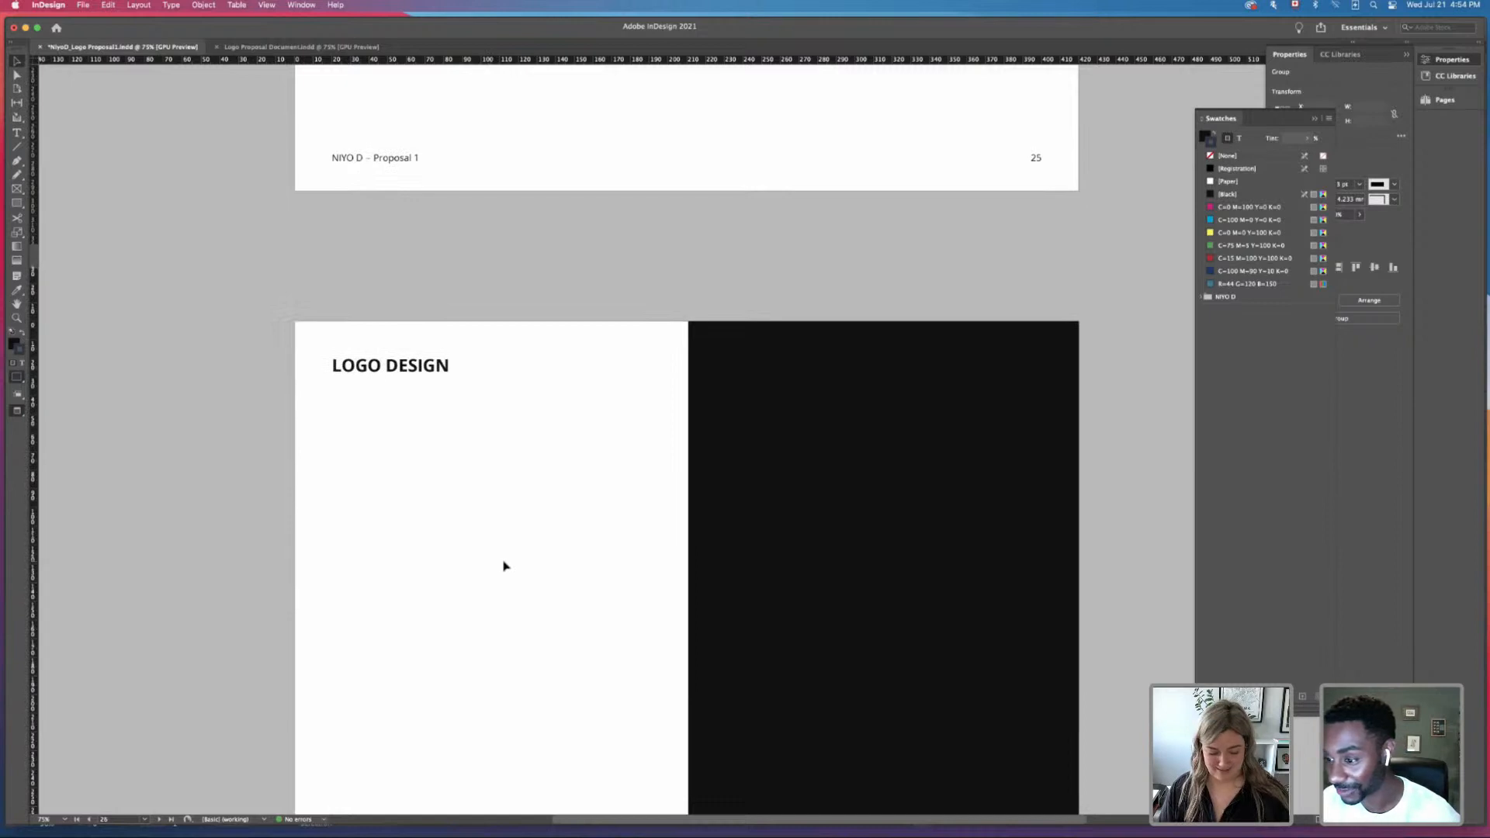
Step: Paste the copied bold NIYO D logo and position it on the white half of the second section's Logo Design page
key(super+v)
drag(609, 547, 411, 597)
click(482, 487)
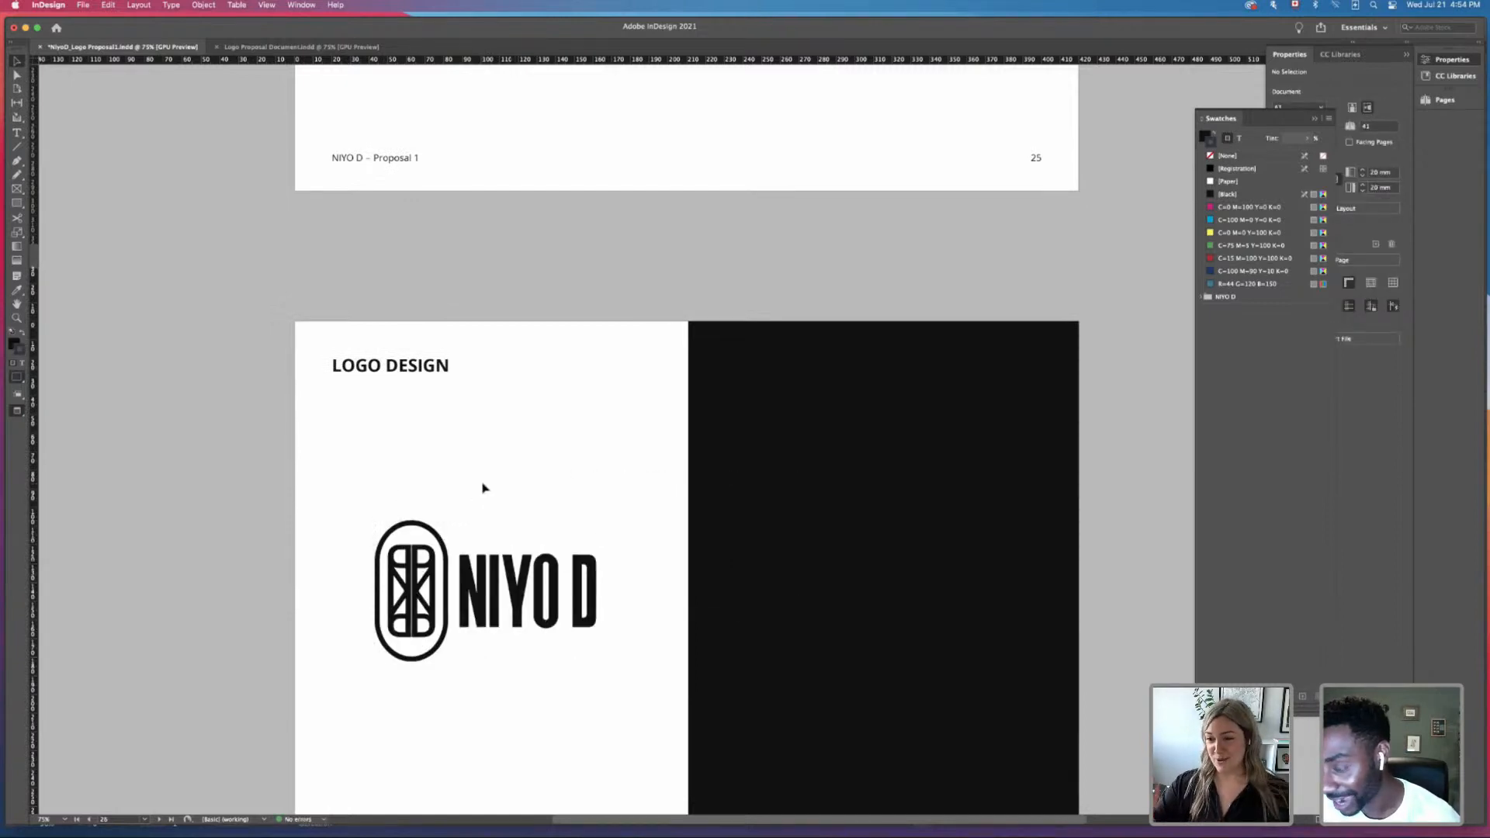
Step: Duplicate the bold NIYO D logo onto the black half and set the copy's fill to [Paper]
scroll(530, 623, down, 2)
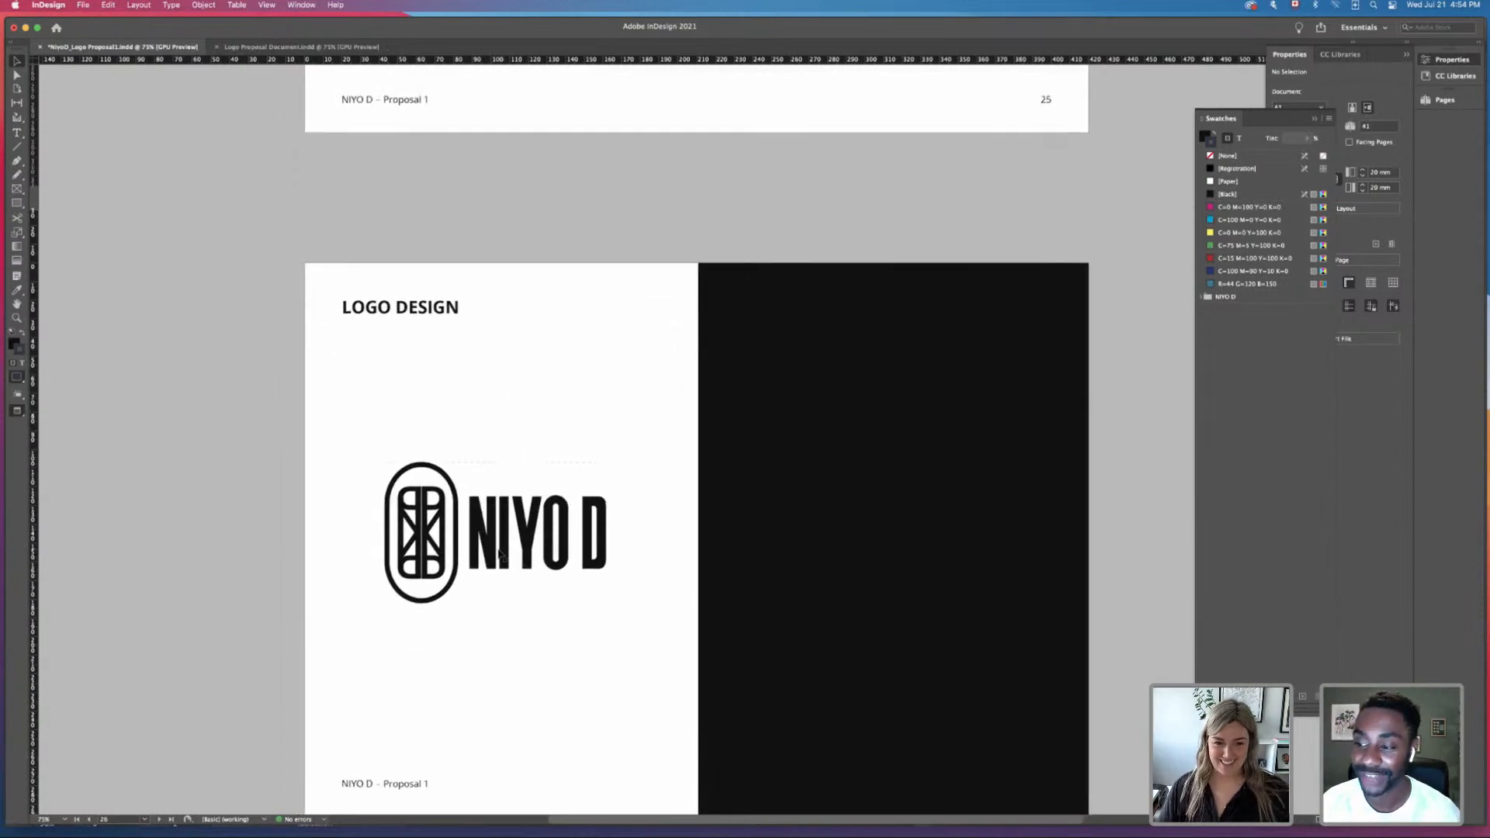
drag(505, 554, 848, 551)
click(1227, 181)
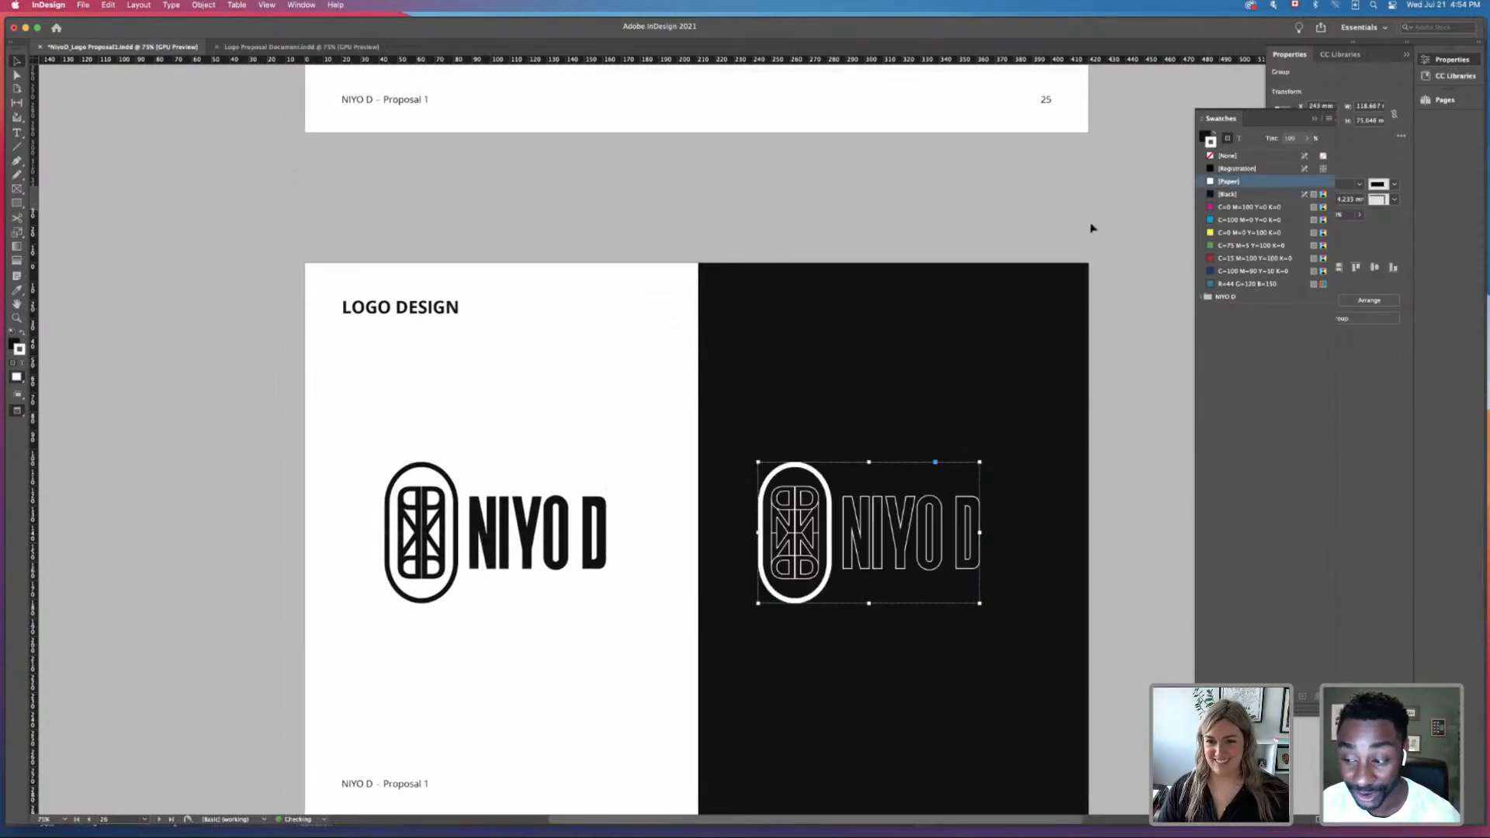
key(super+z)
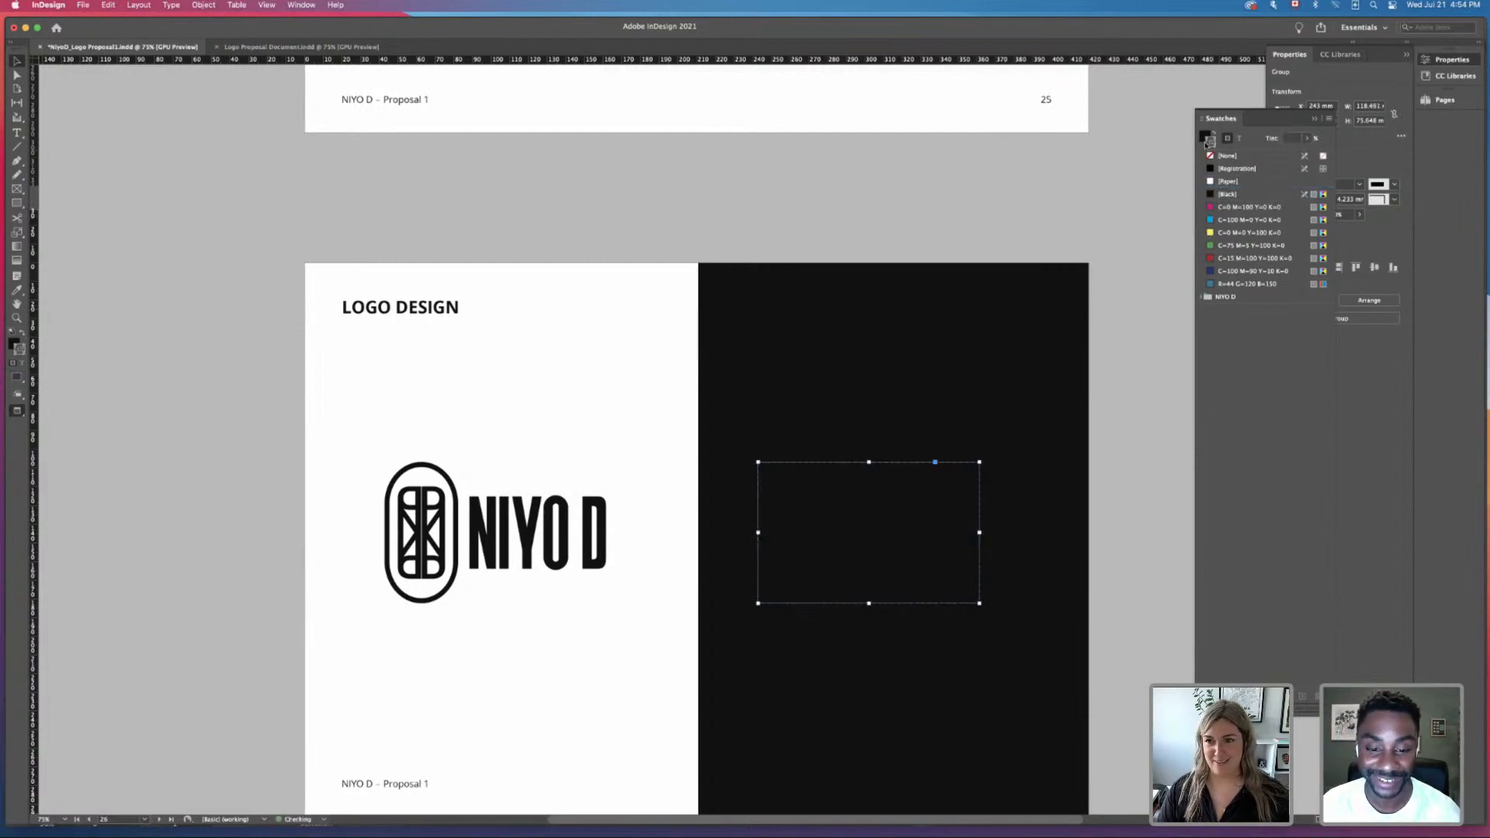
click(1202, 138)
click(1228, 181)
click(1128, 190)
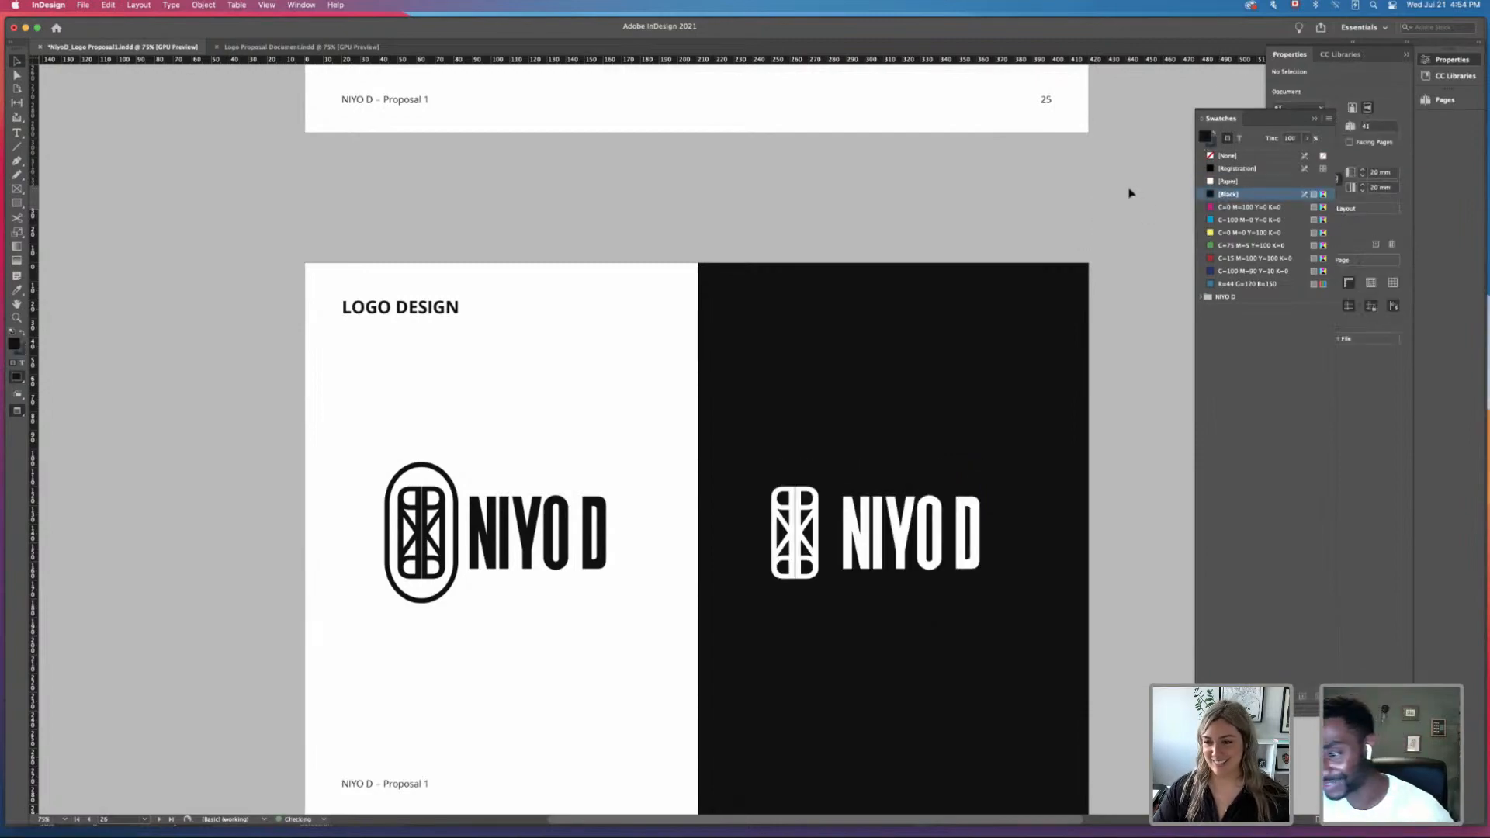